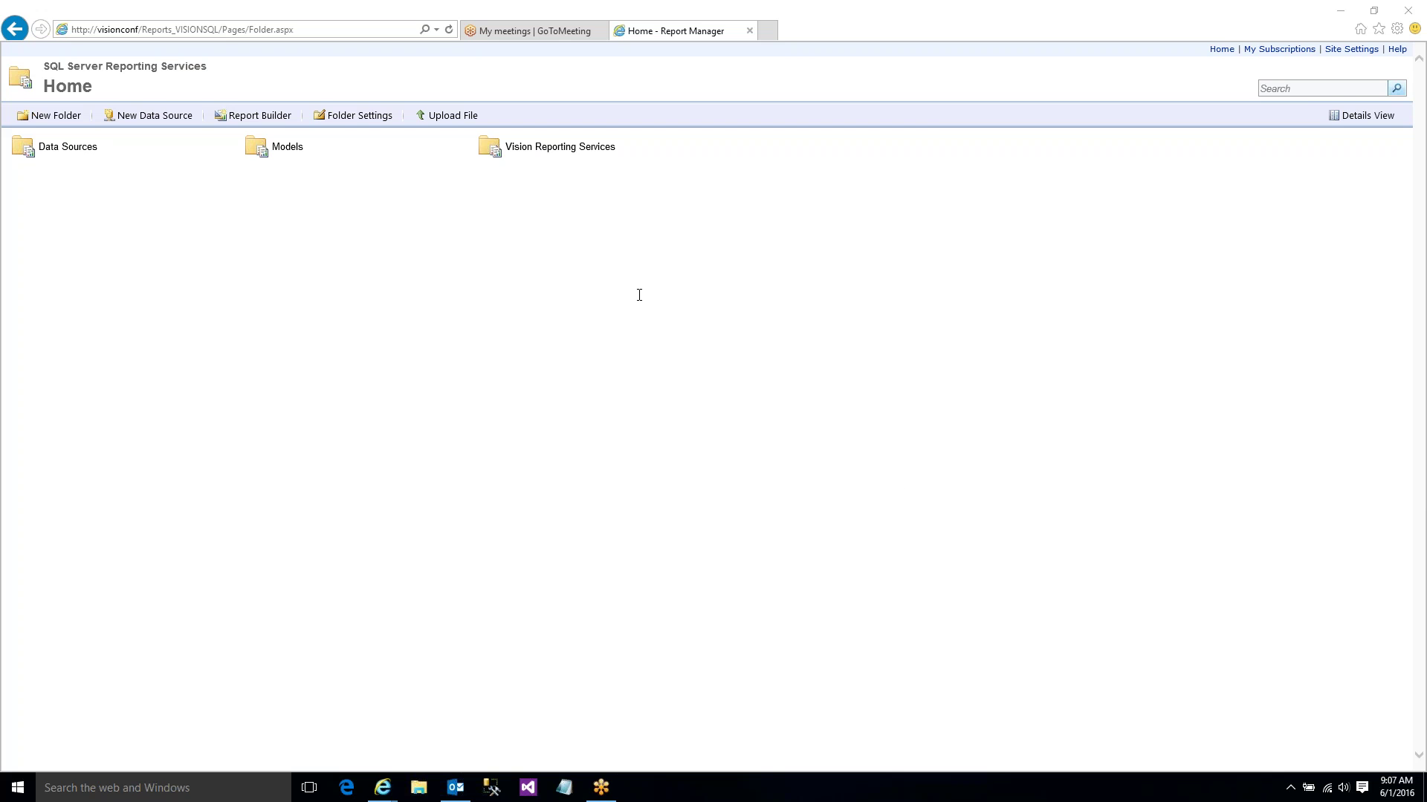
pyautogui.click(573, 238)
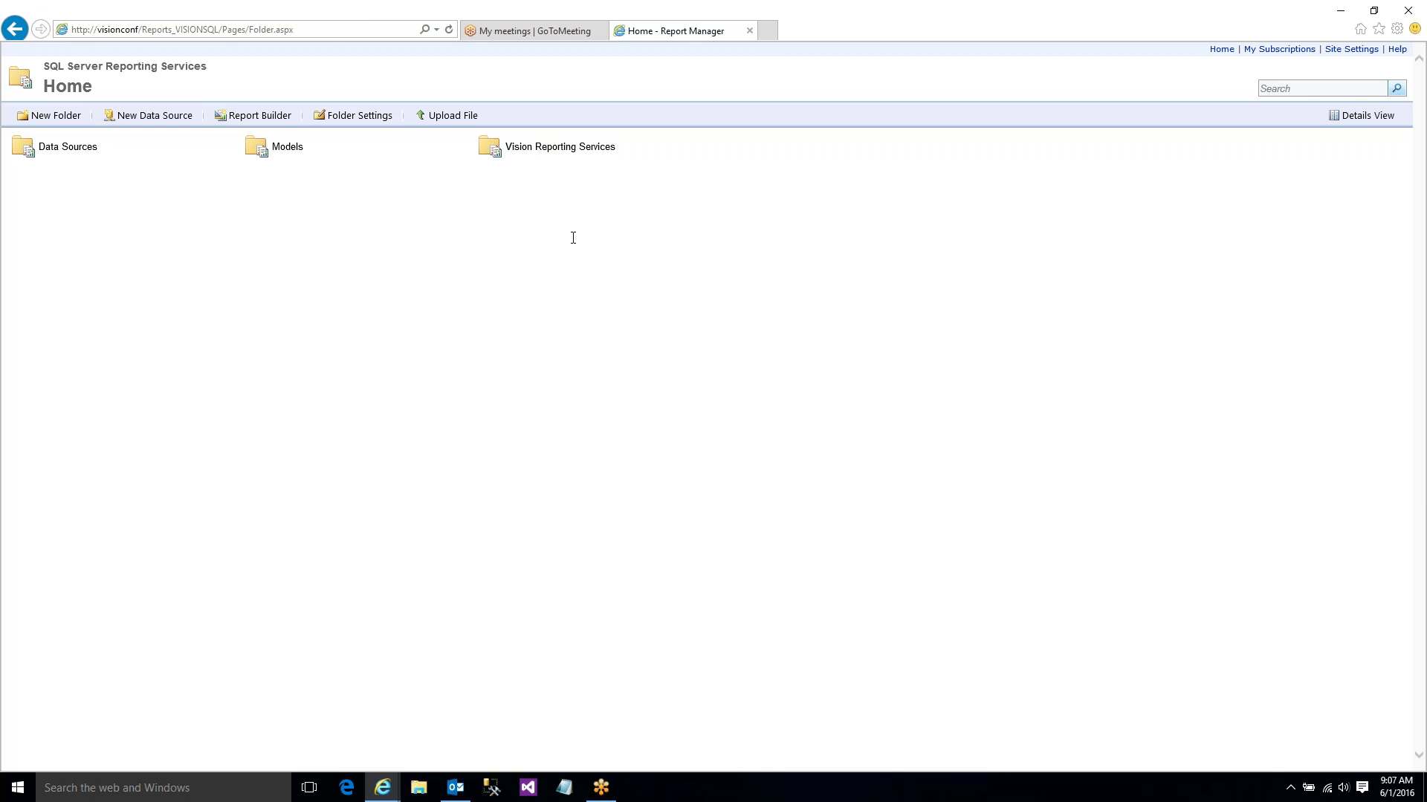
pyautogui.click(332, 30)
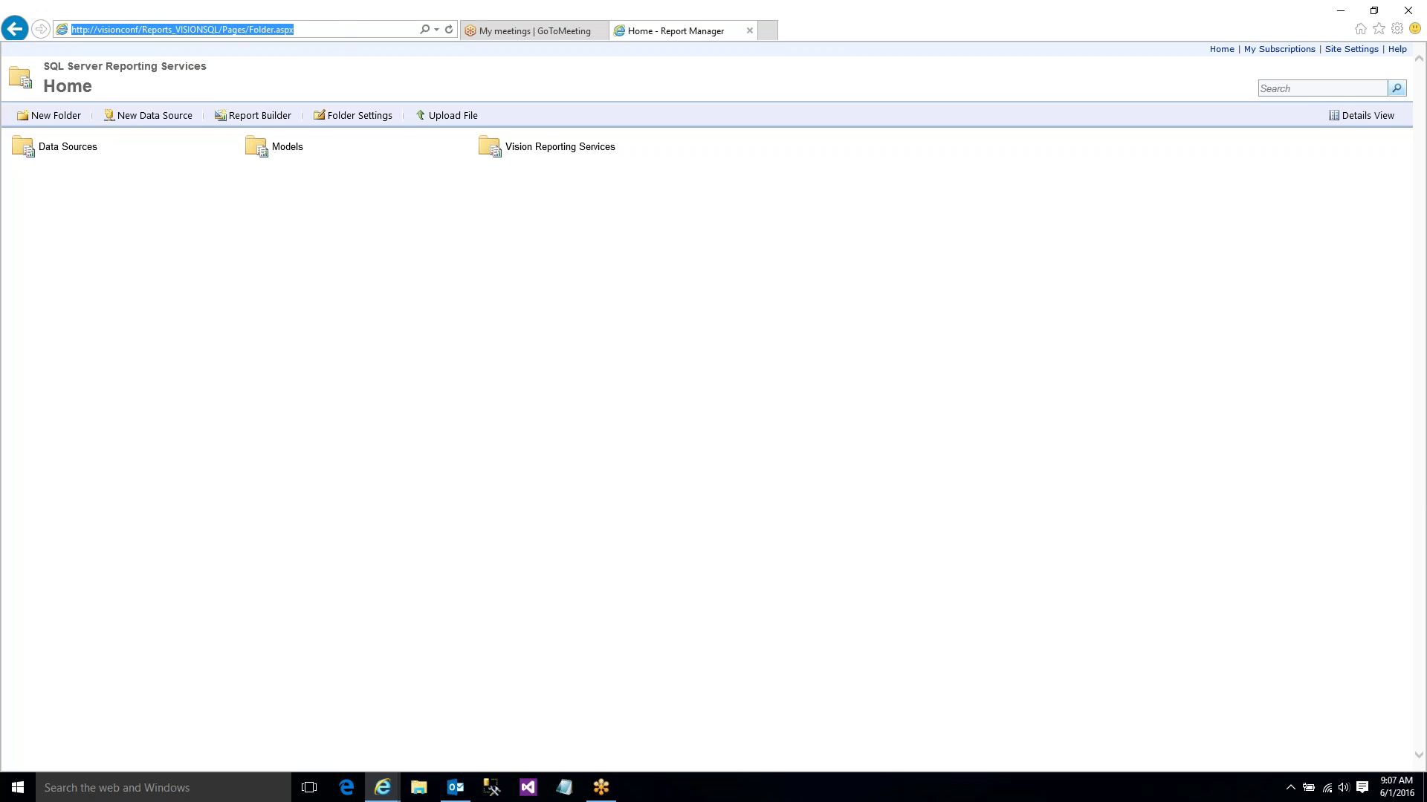
pyautogui.click(362, 189)
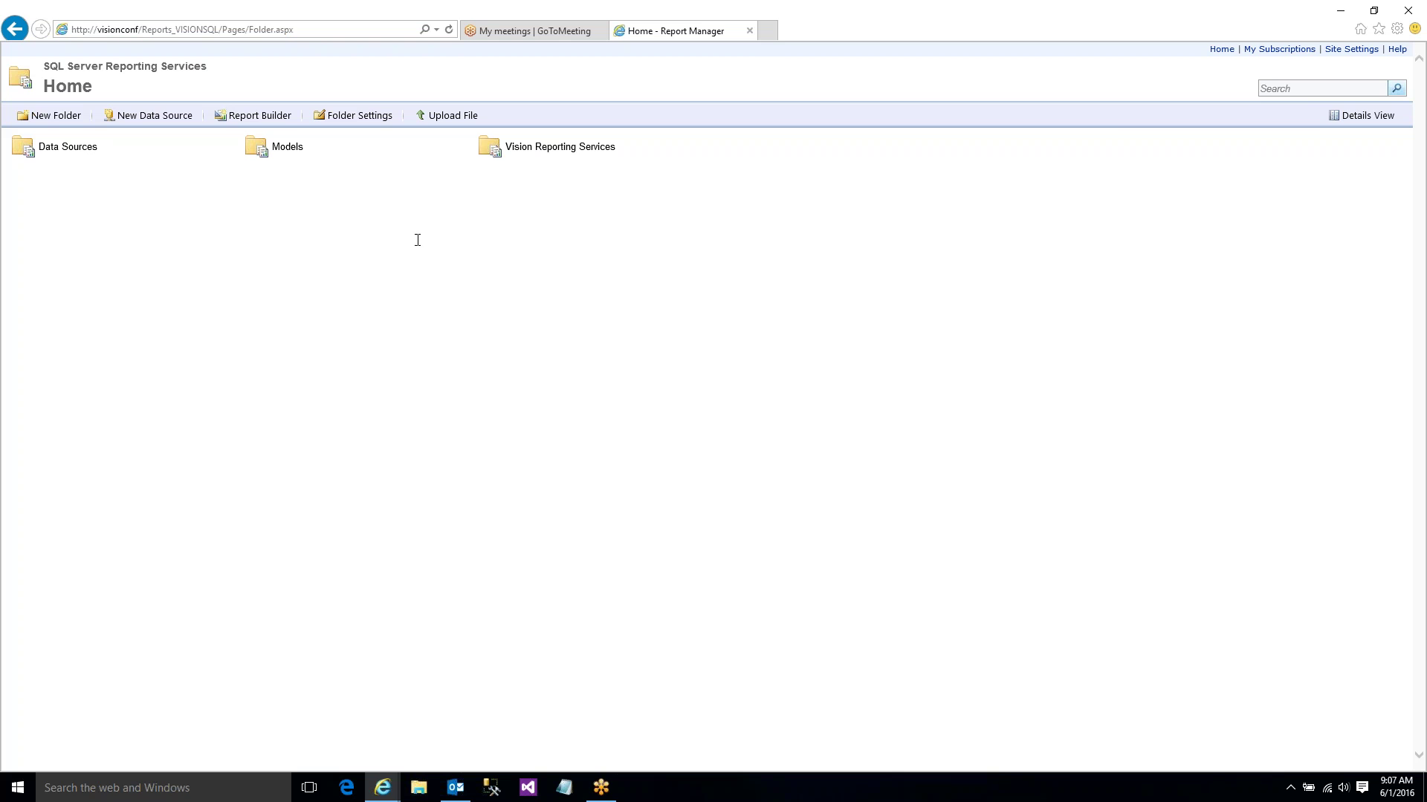
pyautogui.rightClick(531, 150)
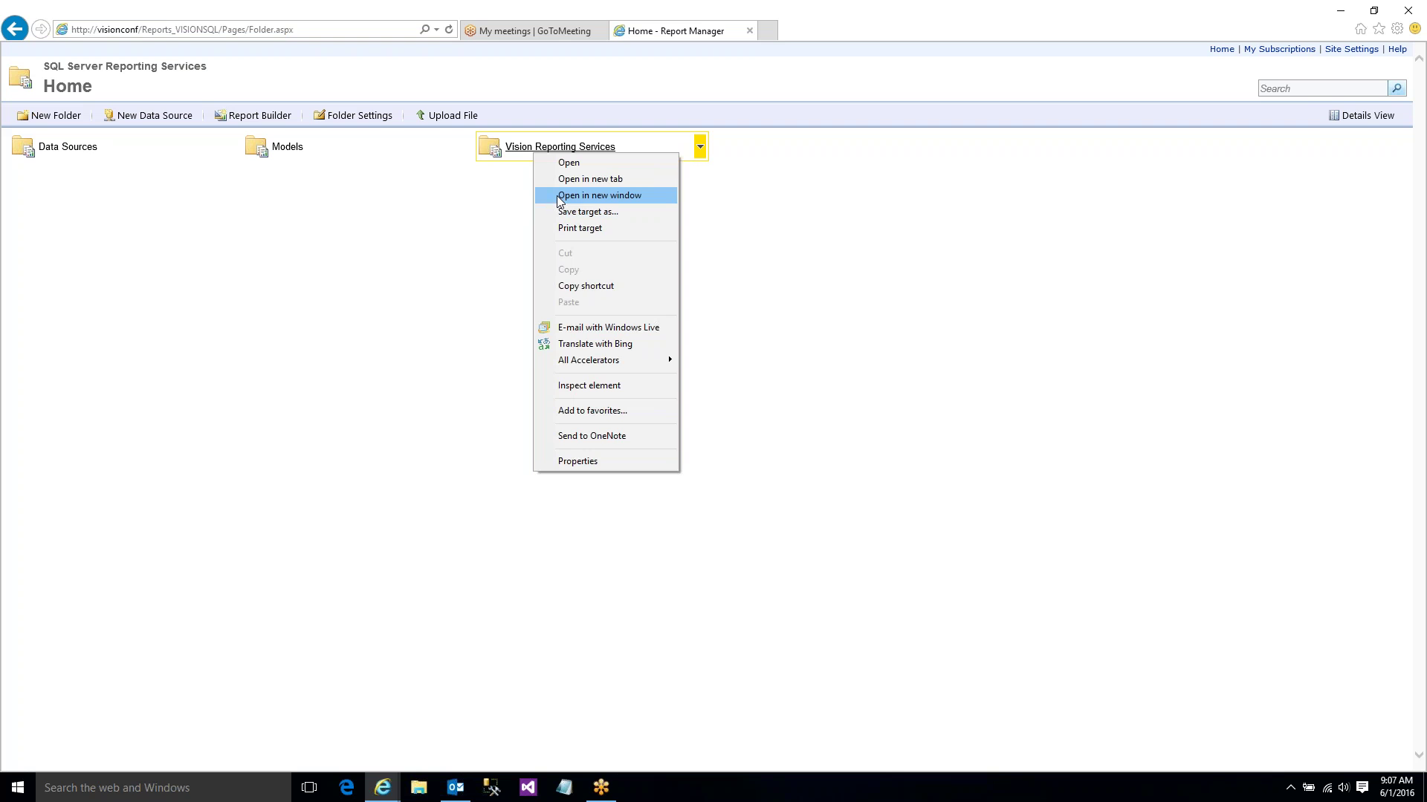
pyautogui.click(493, 242)
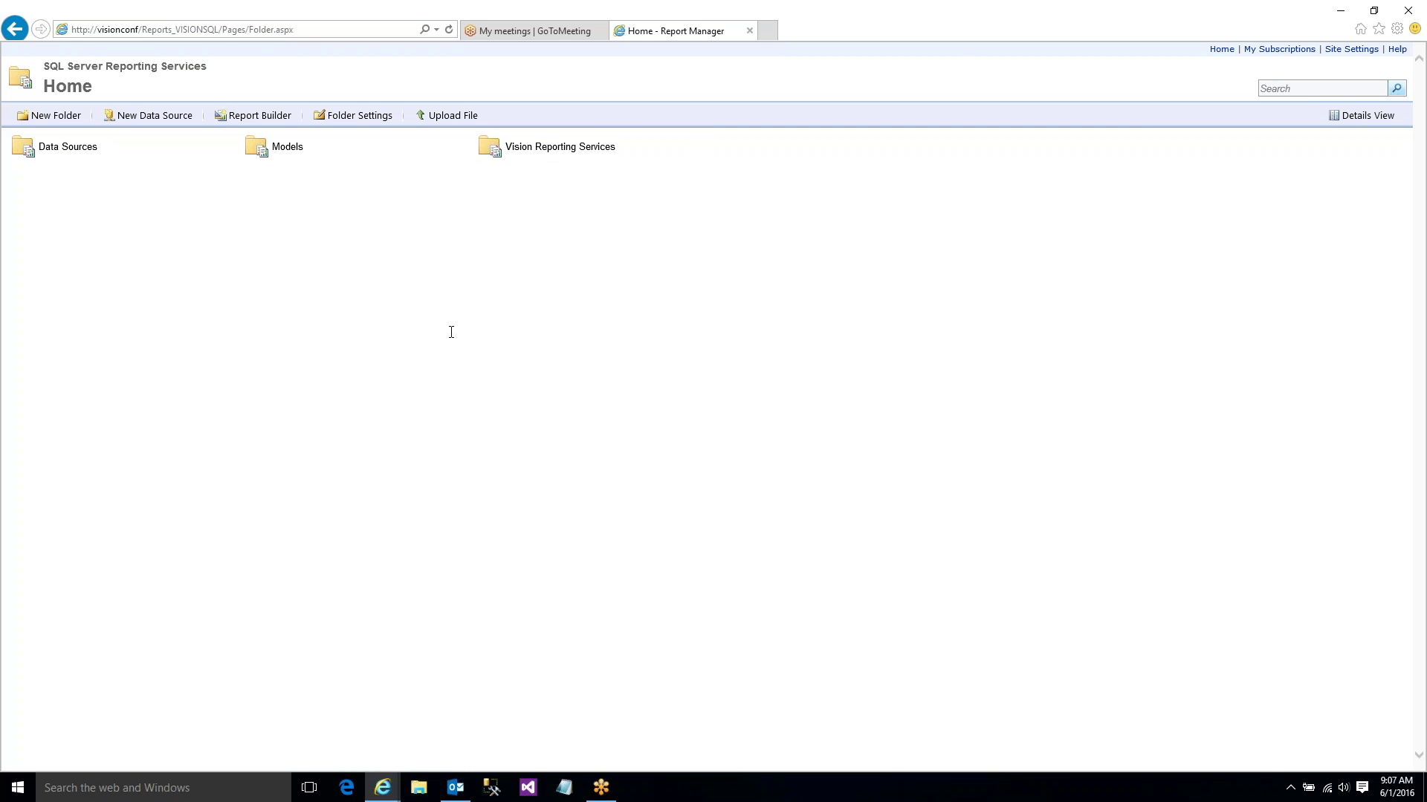
# - View the Cash Activity In report from the Financials folder under Vision Reporting Services
pyautogui.click(526, 149)
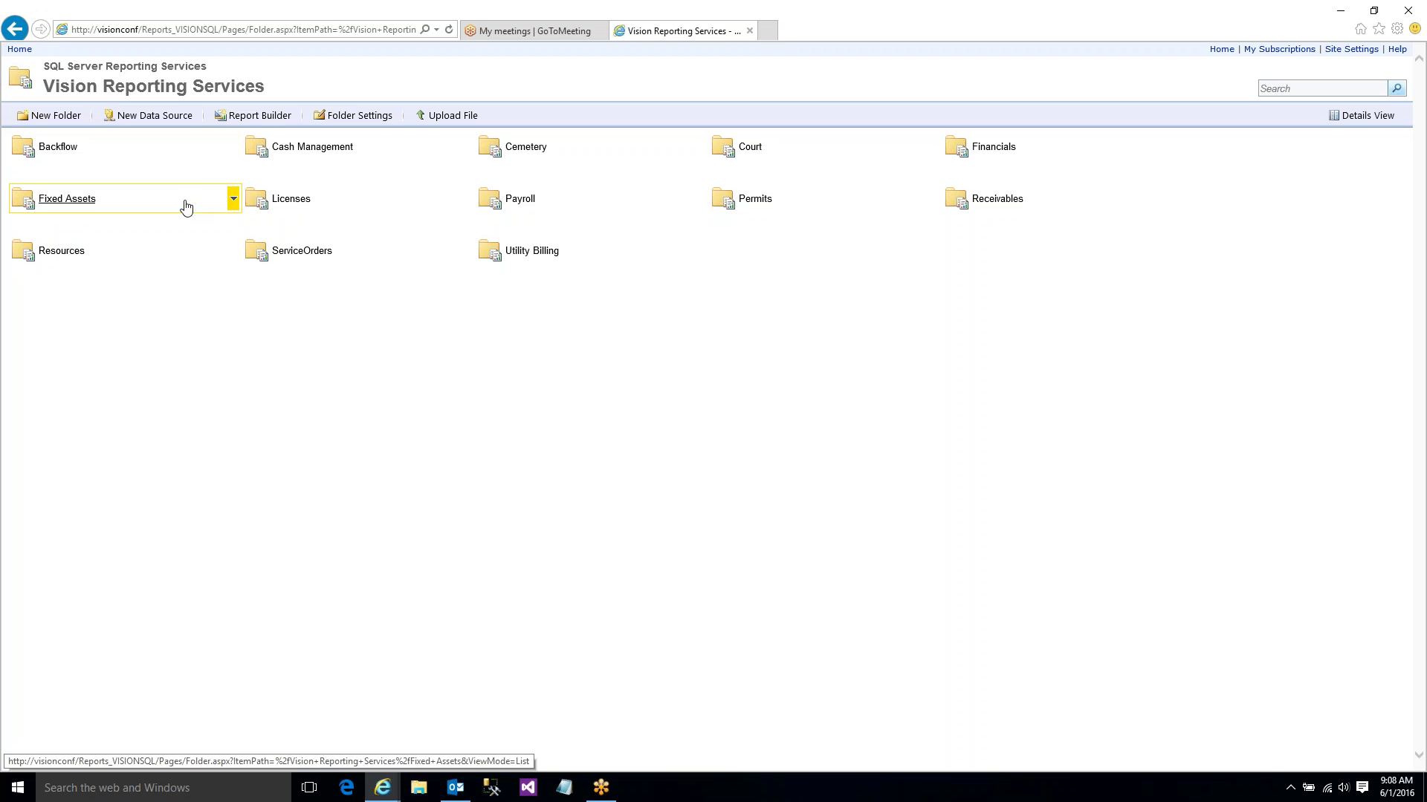
pyautogui.click(1004, 161)
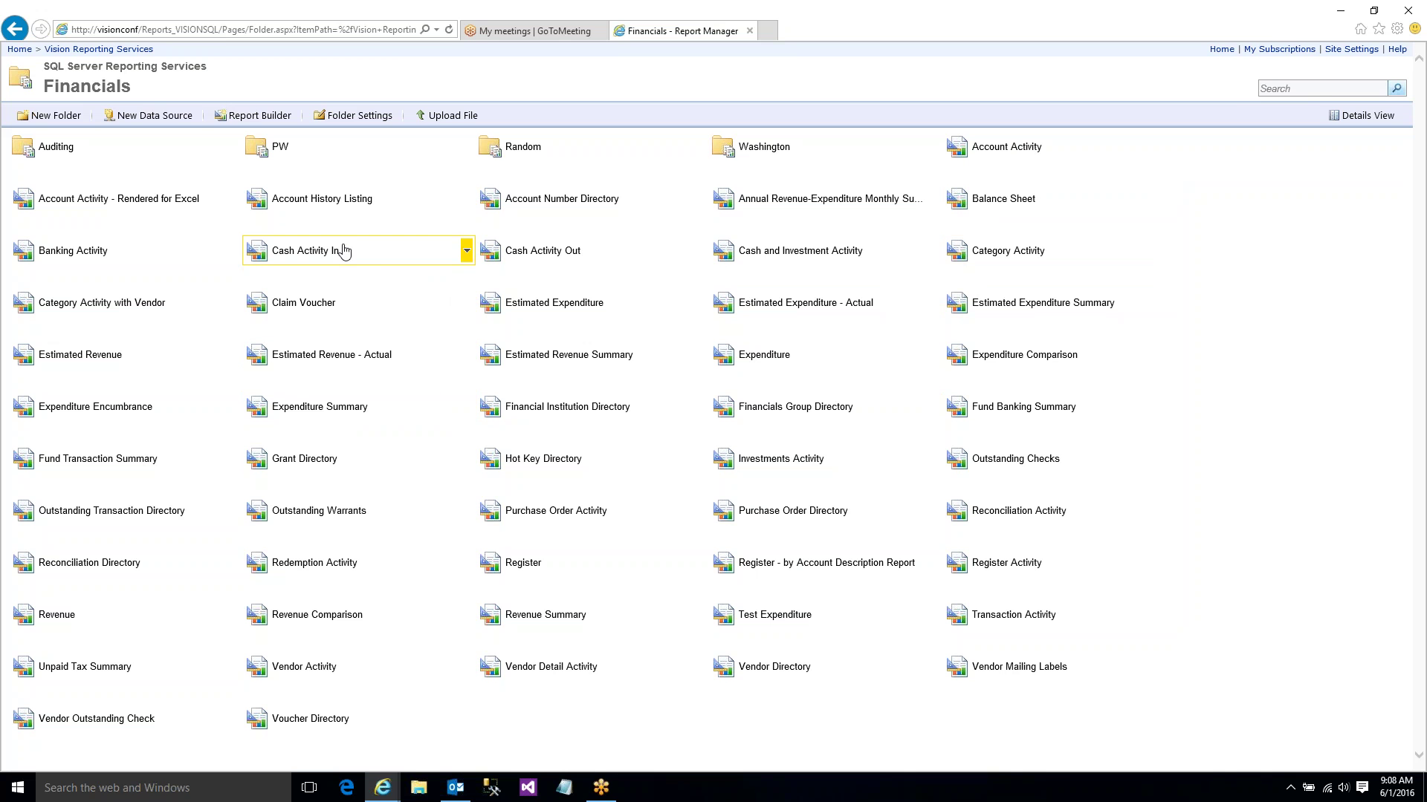
pyautogui.click(466, 253)
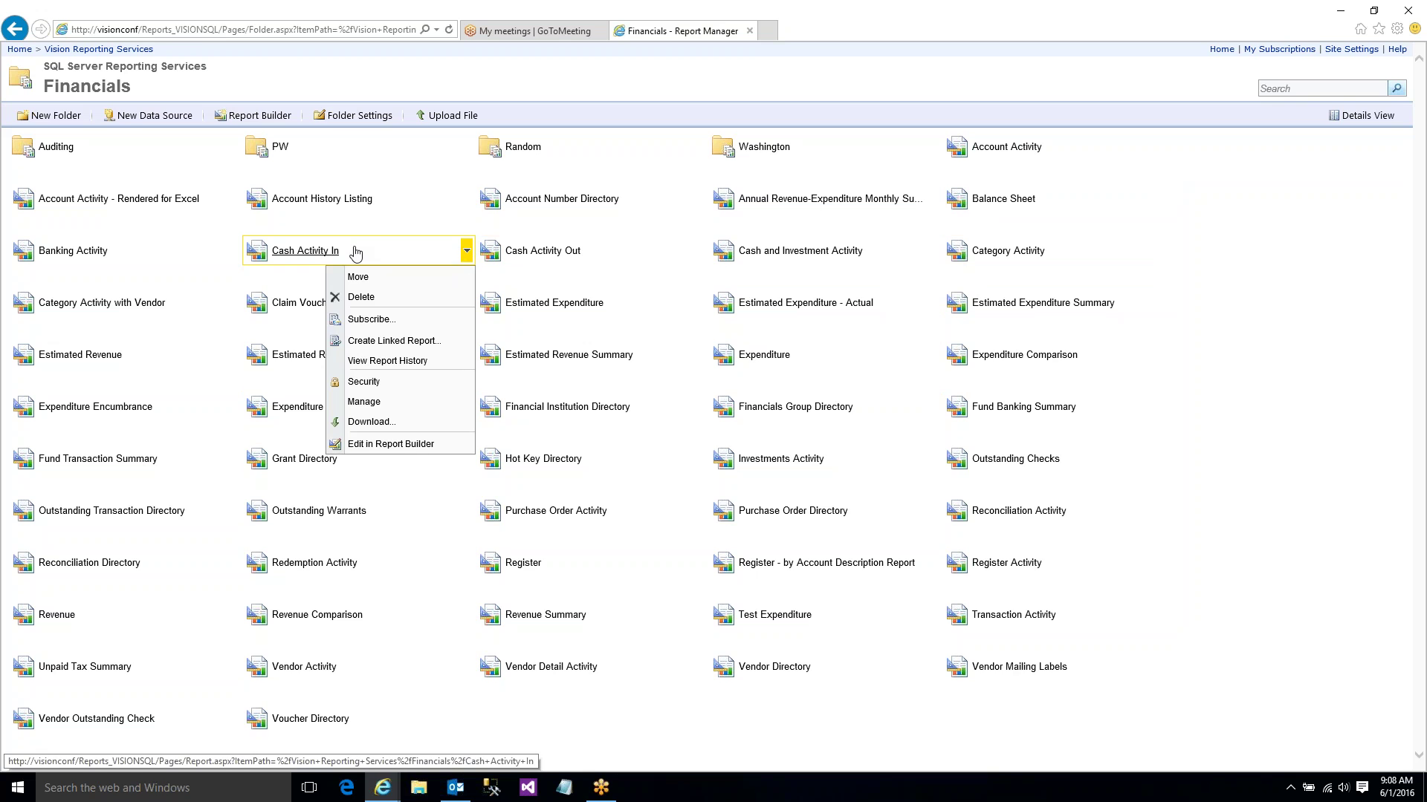
pyautogui.click(319, 251)
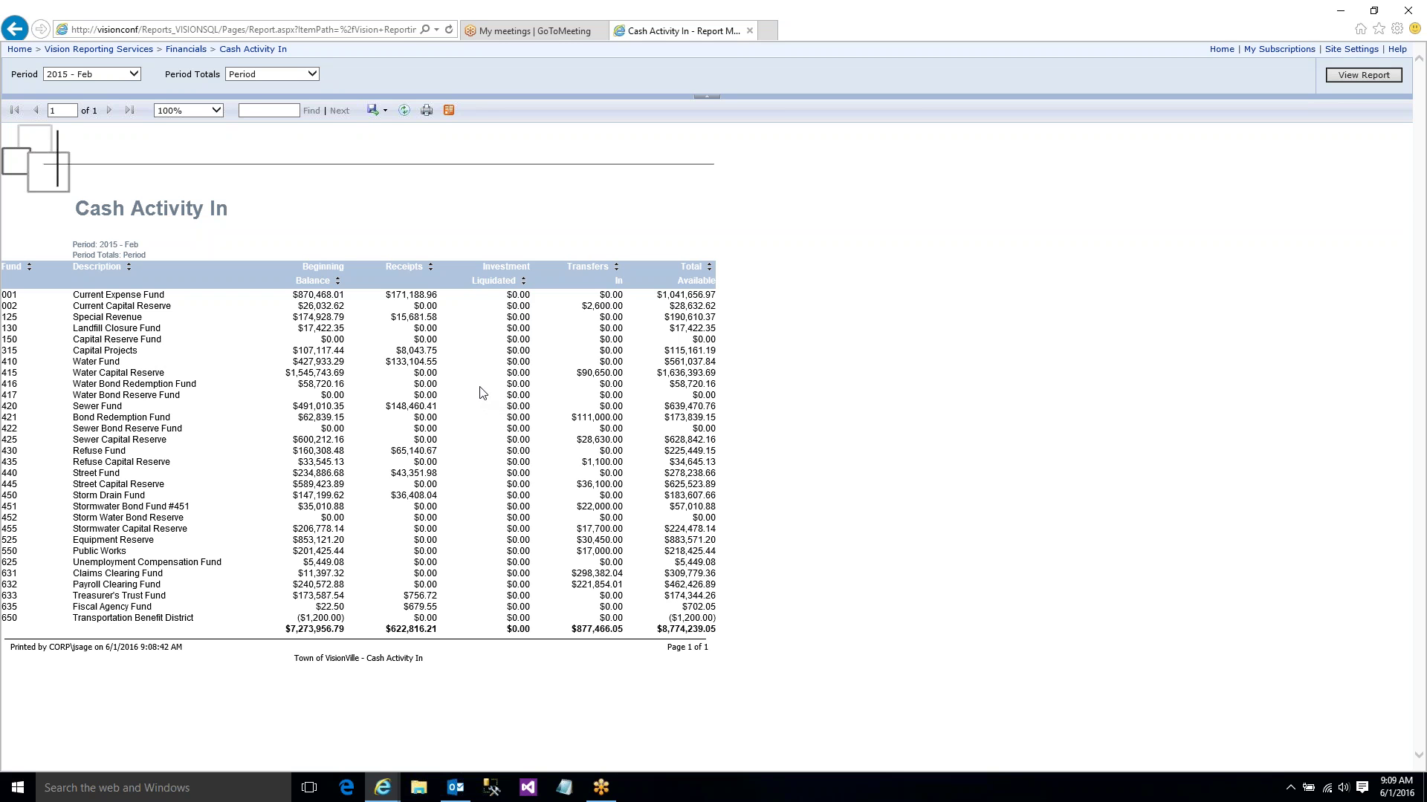
# - Go back to the Financials folder and open the Cash Activity In report for editing in Report Builder
pyautogui.click(186, 49)
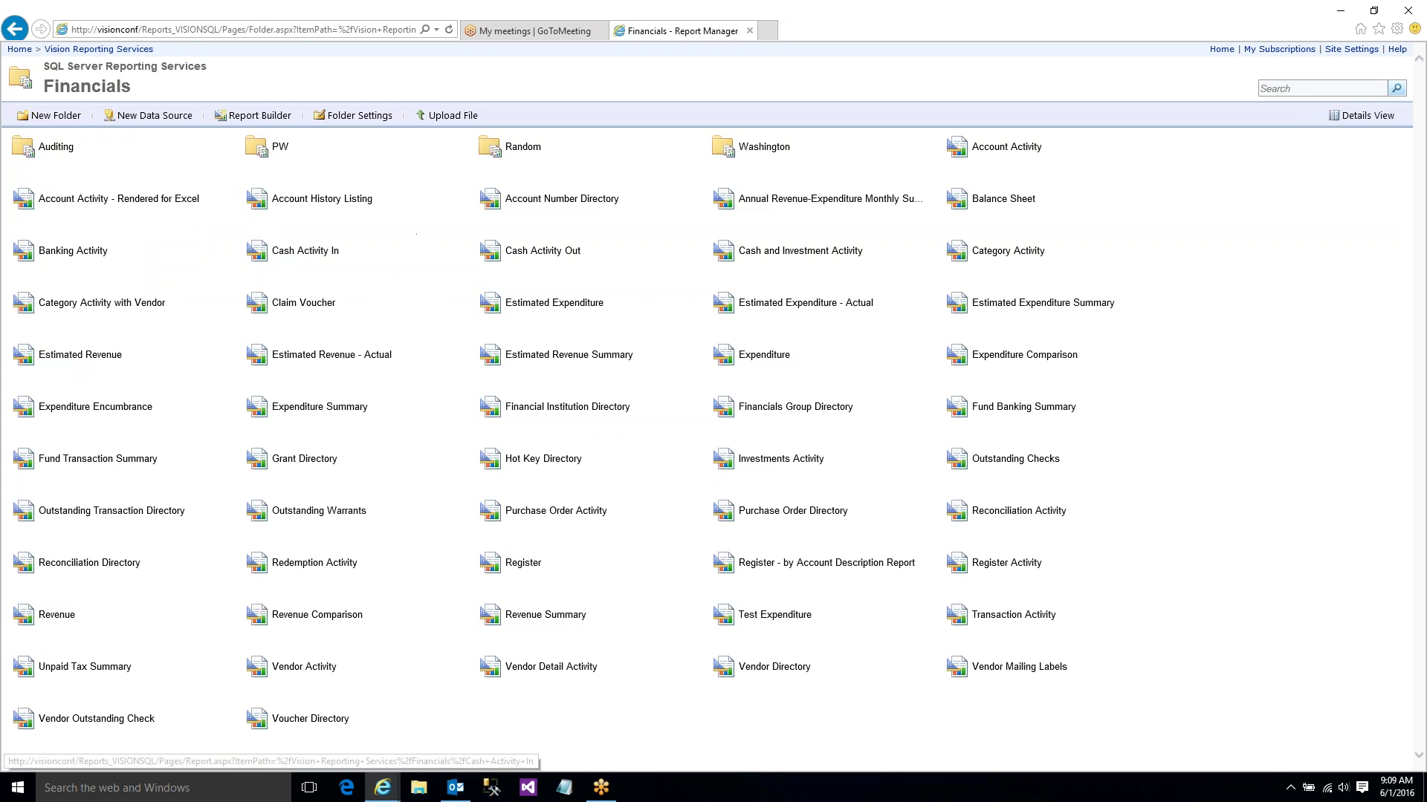
pyautogui.click(466, 253)
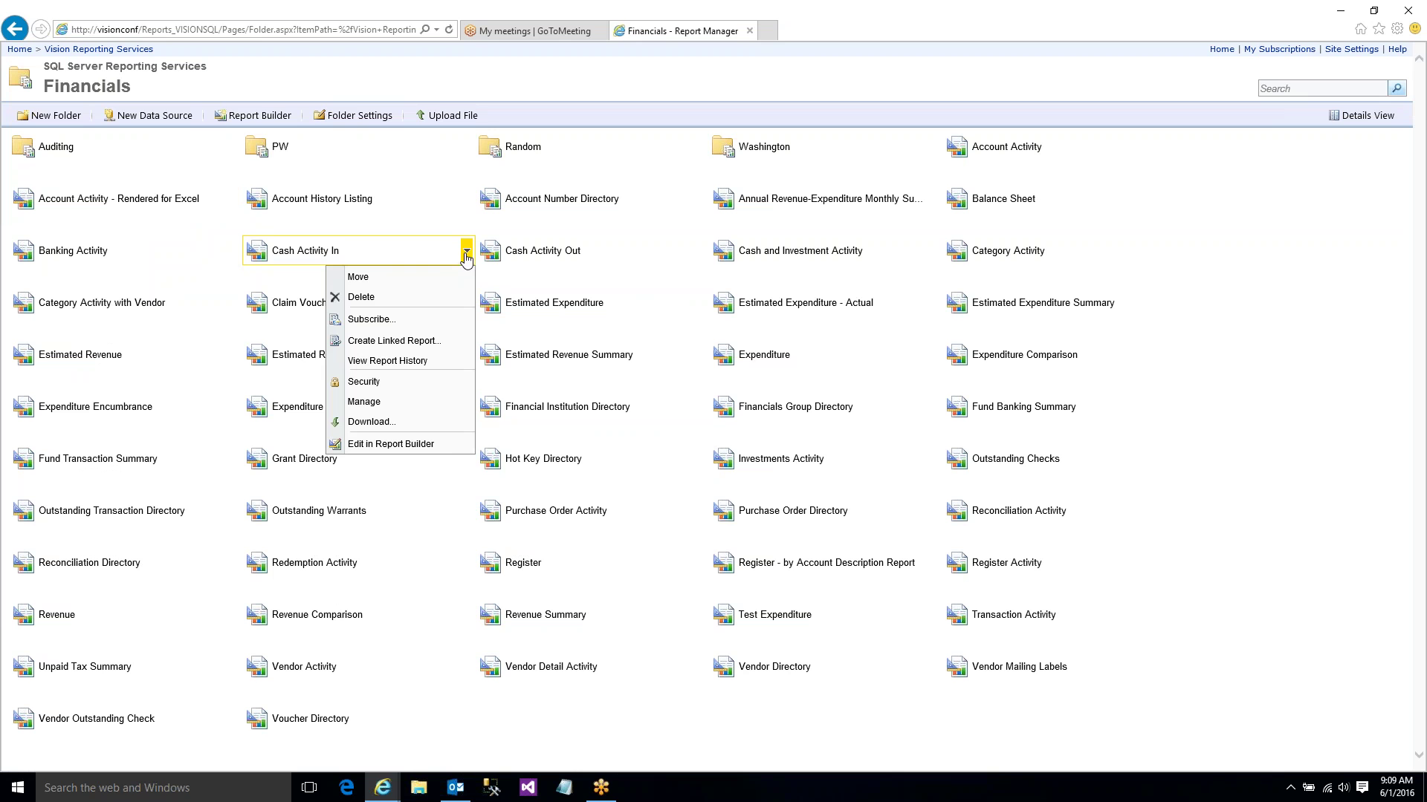
pyautogui.click(379, 444)
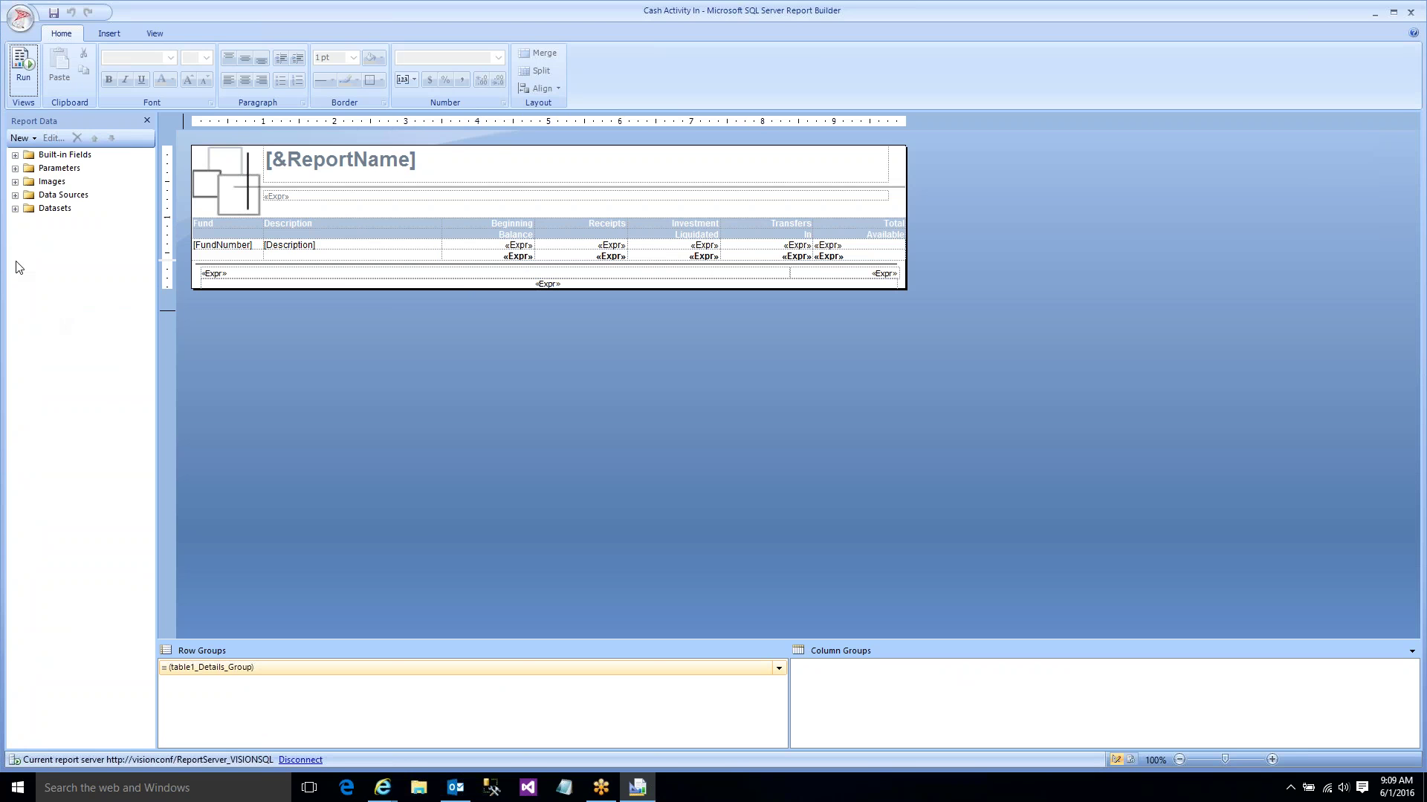
# - Examine the report's datasets, data source, images, parameters, built-in fields and row group
pyautogui.click(15, 209)
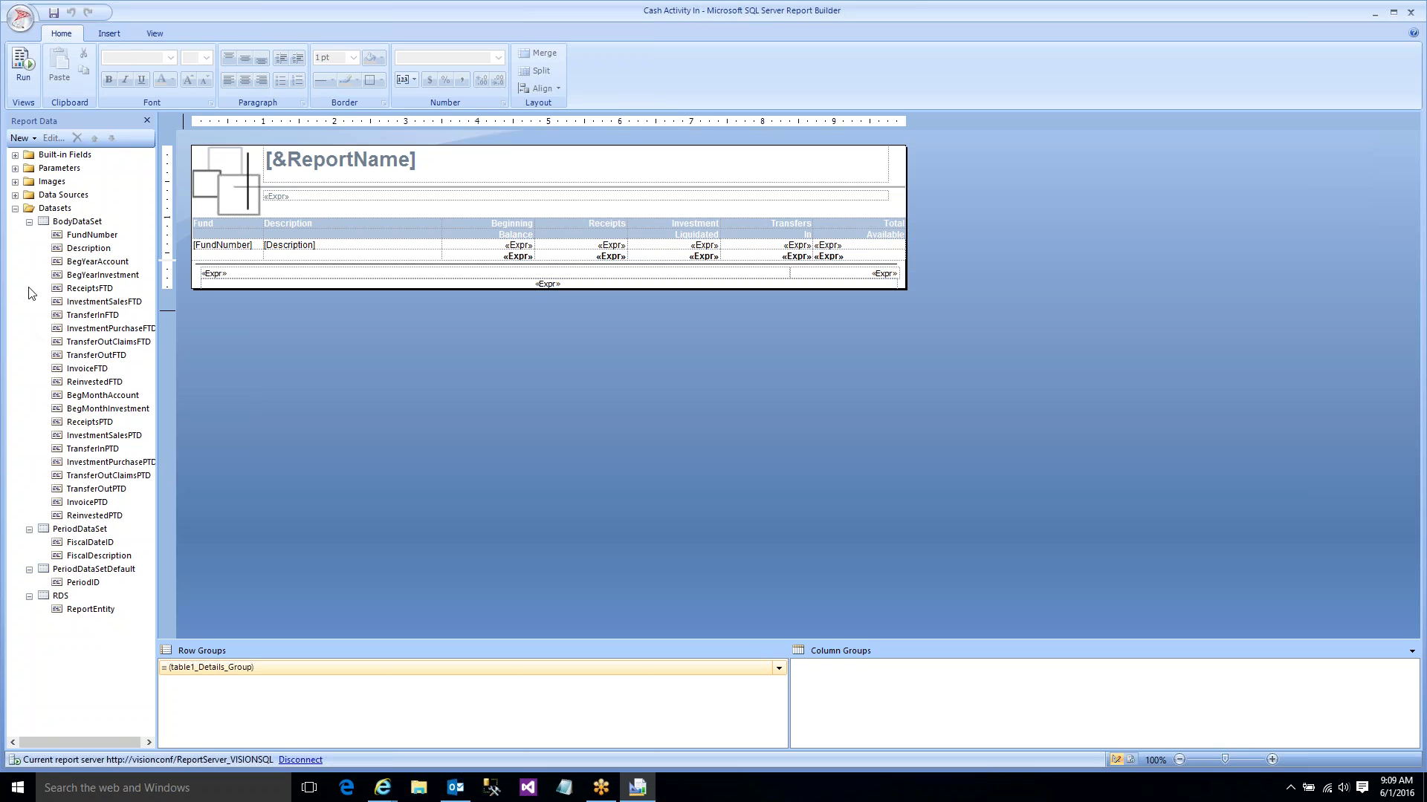
pyautogui.click(15, 195)
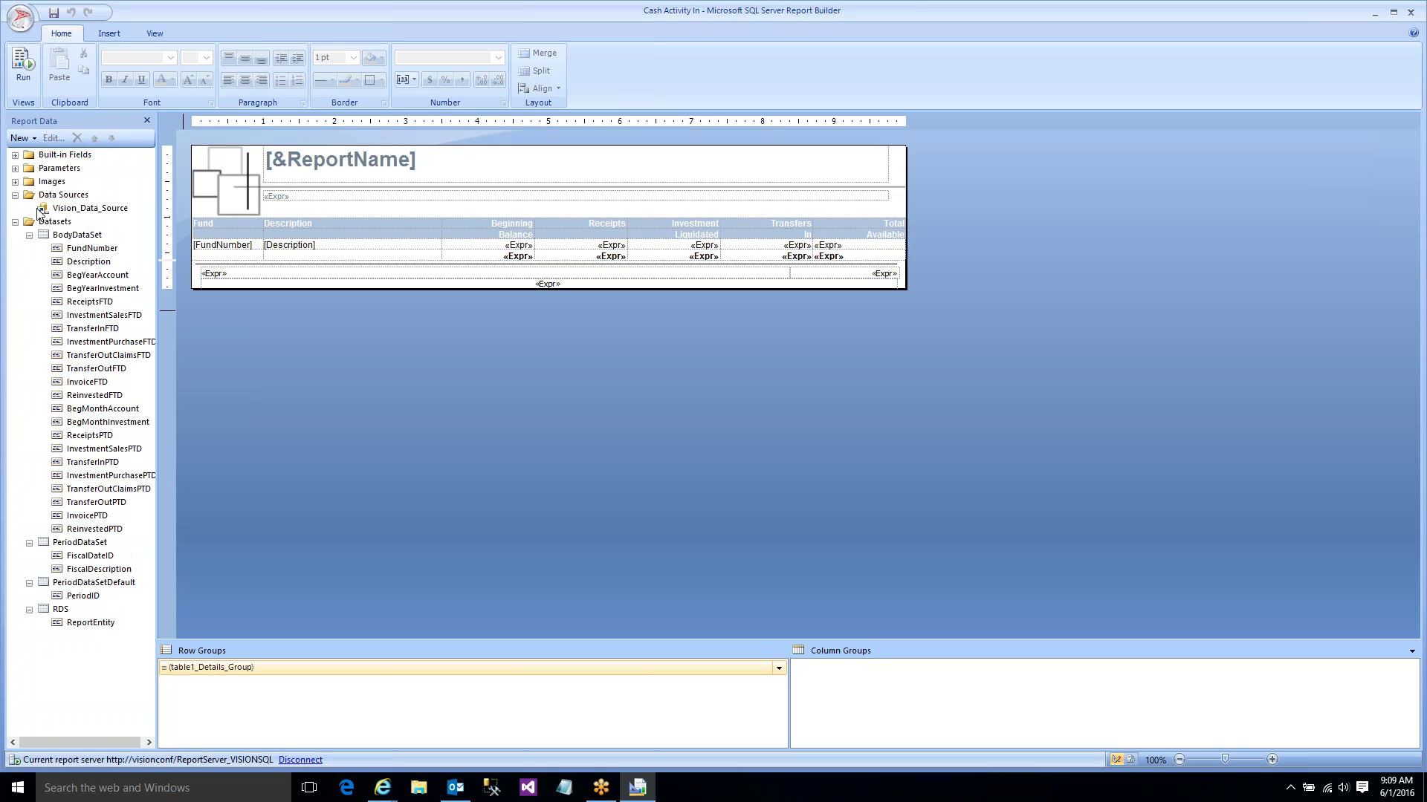
pyautogui.click(87, 211)
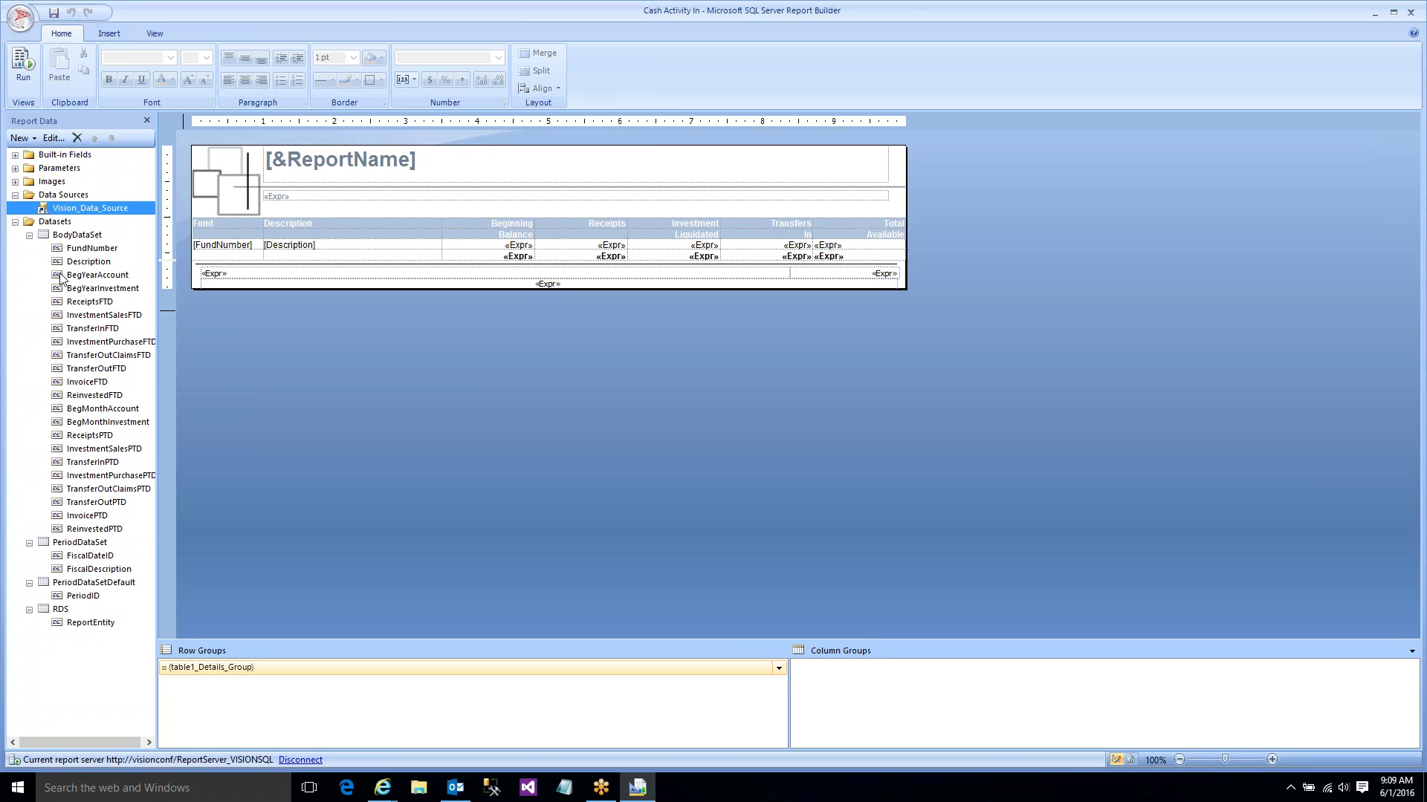
pyautogui.click(15, 182)
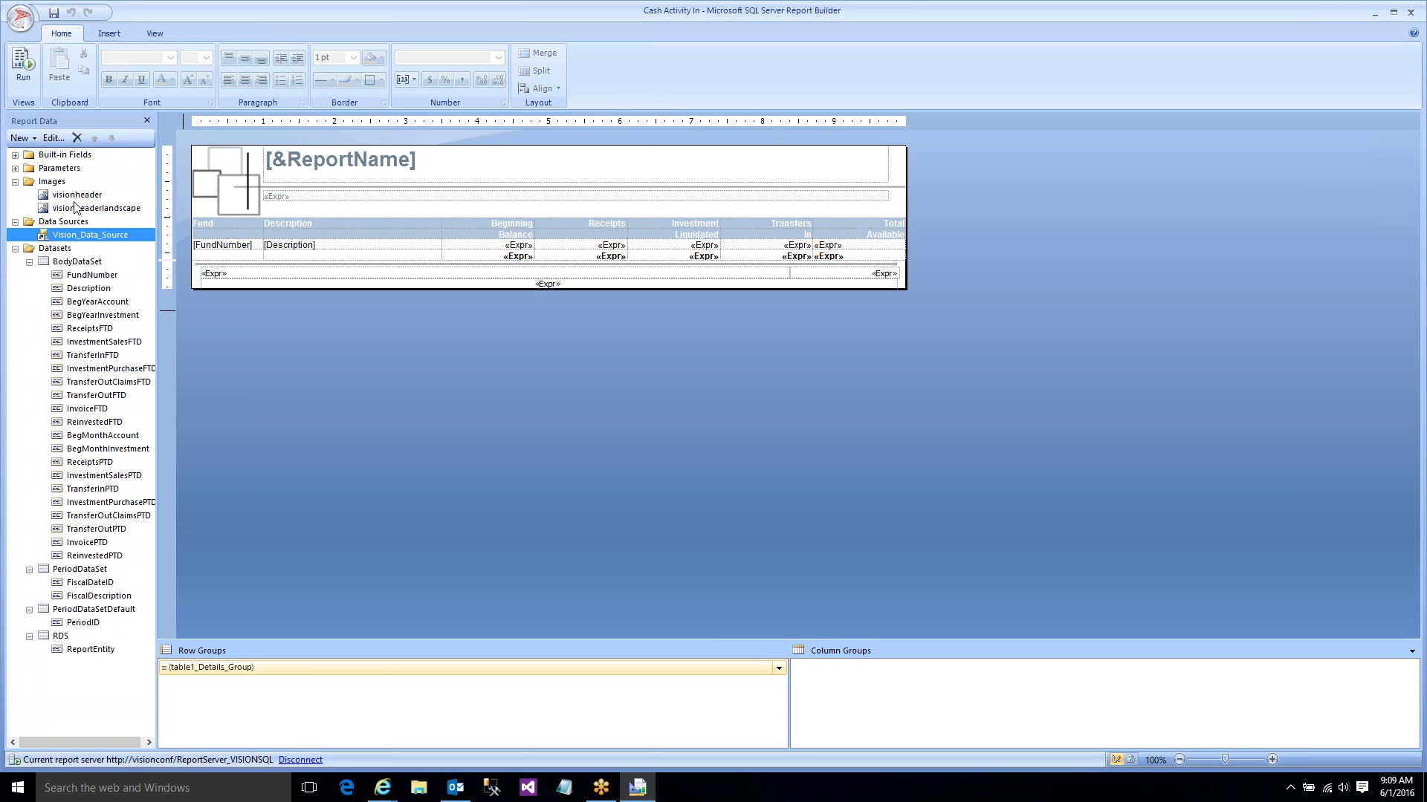
pyautogui.click(240, 195)
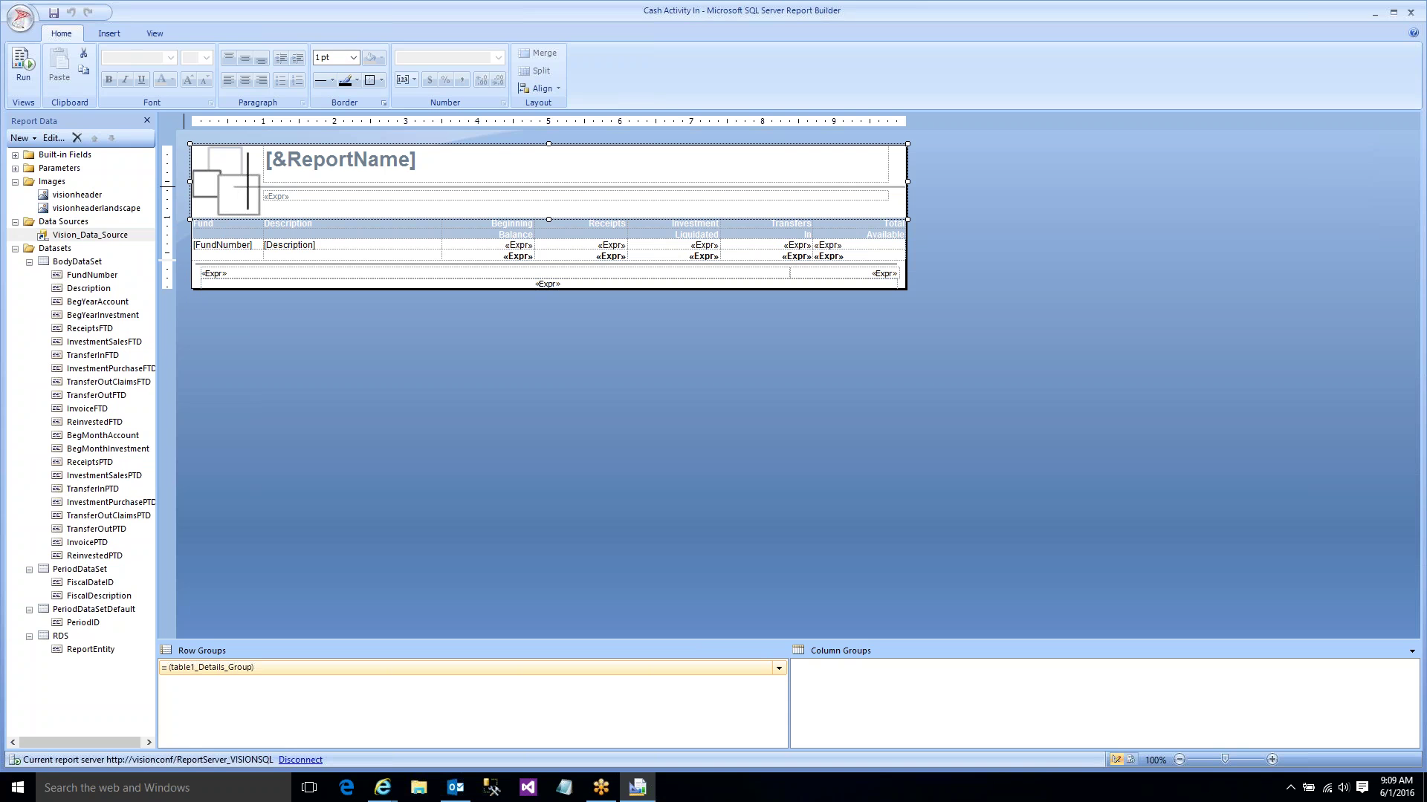
pyautogui.click(15, 182)
pyautogui.click(15, 168)
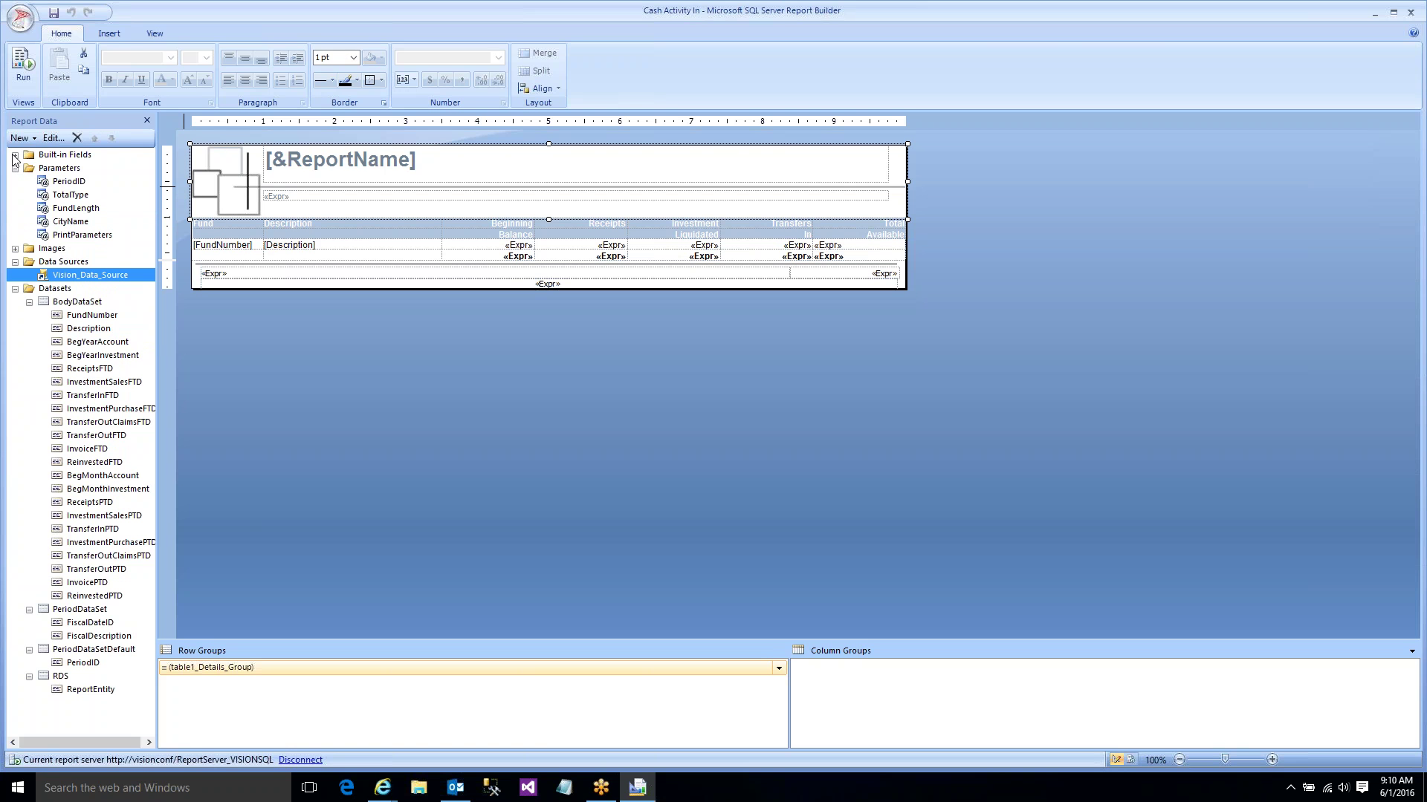
pyautogui.click(15, 155)
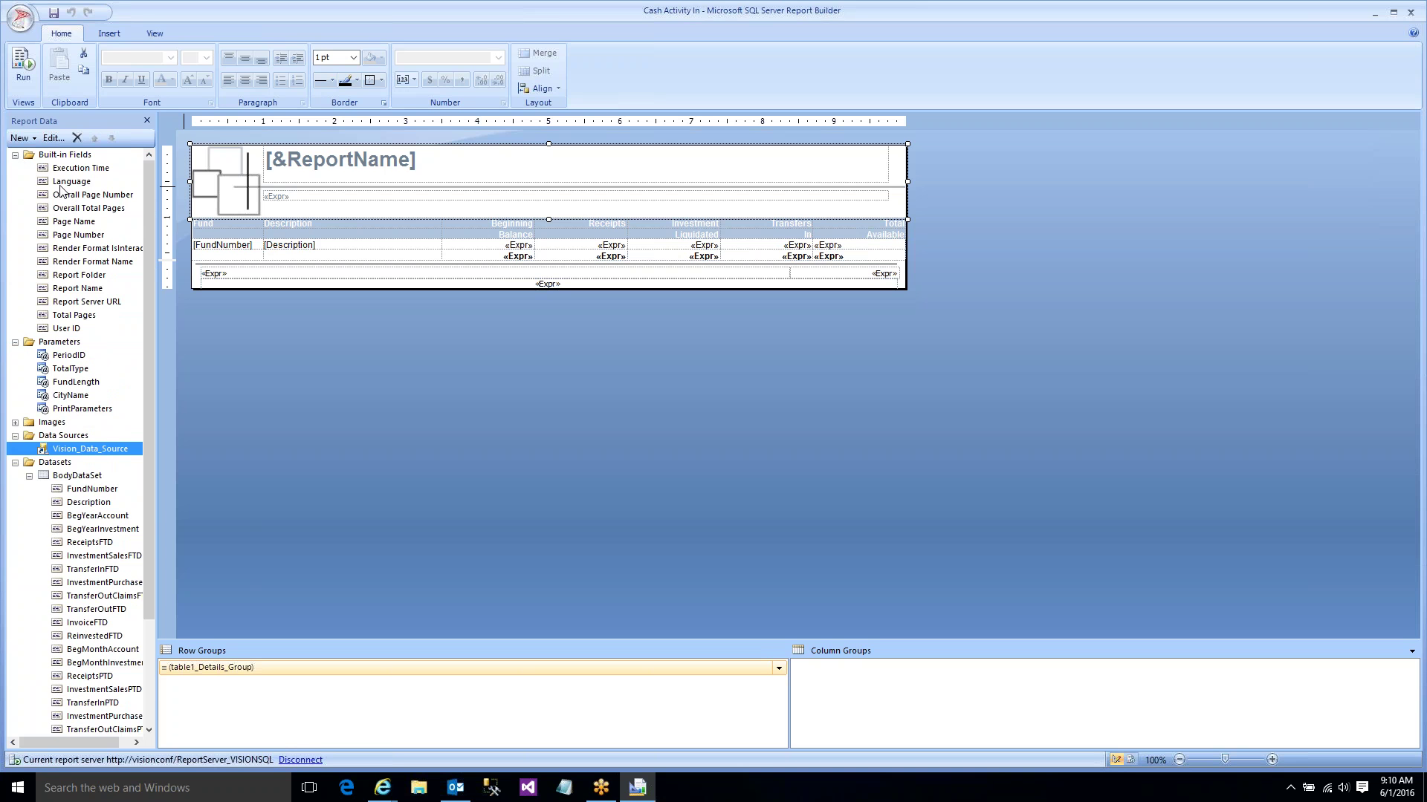
pyautogui.click(14, 155)
pyautogui.click(15, 168)
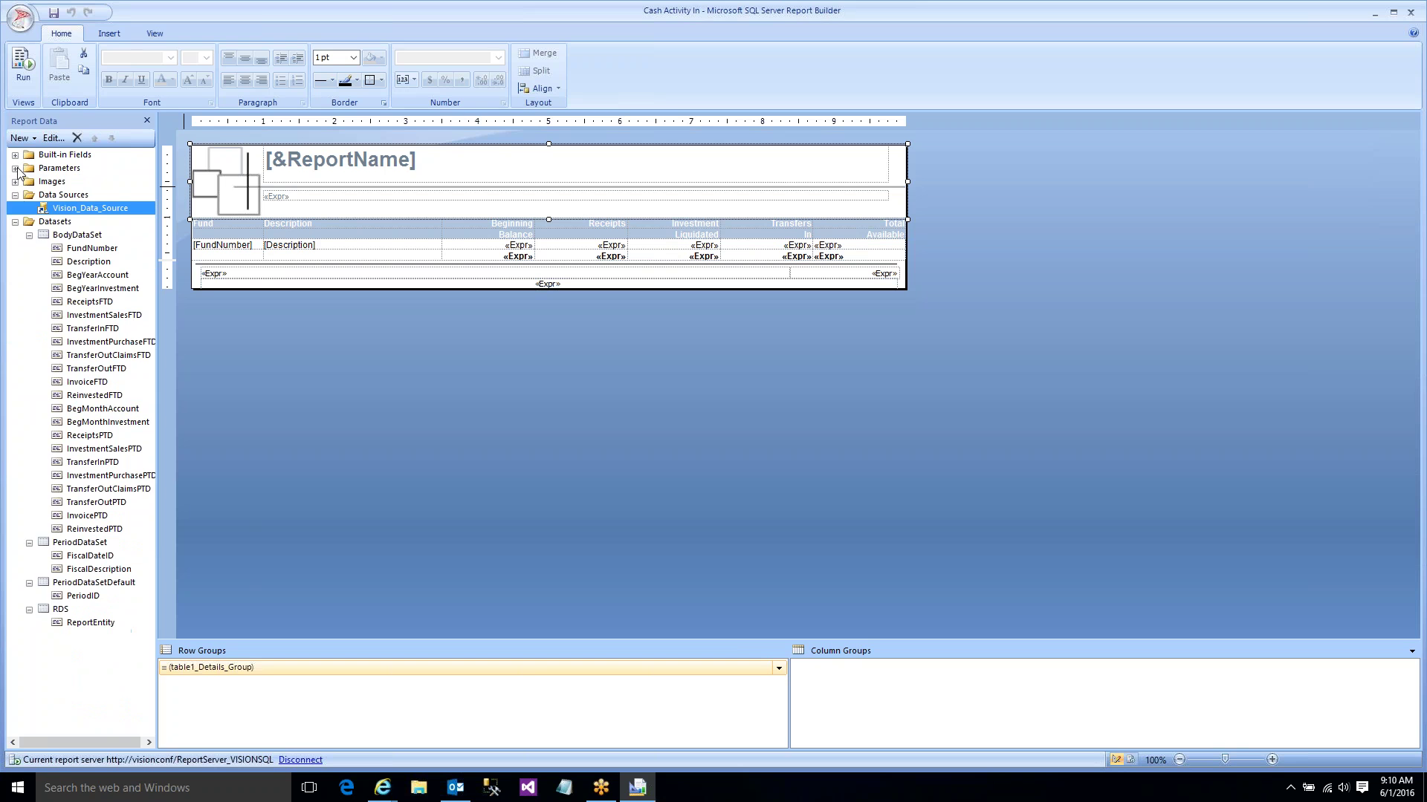
pyautogui.click(15, 195)
pyautogui.click(14, 209)
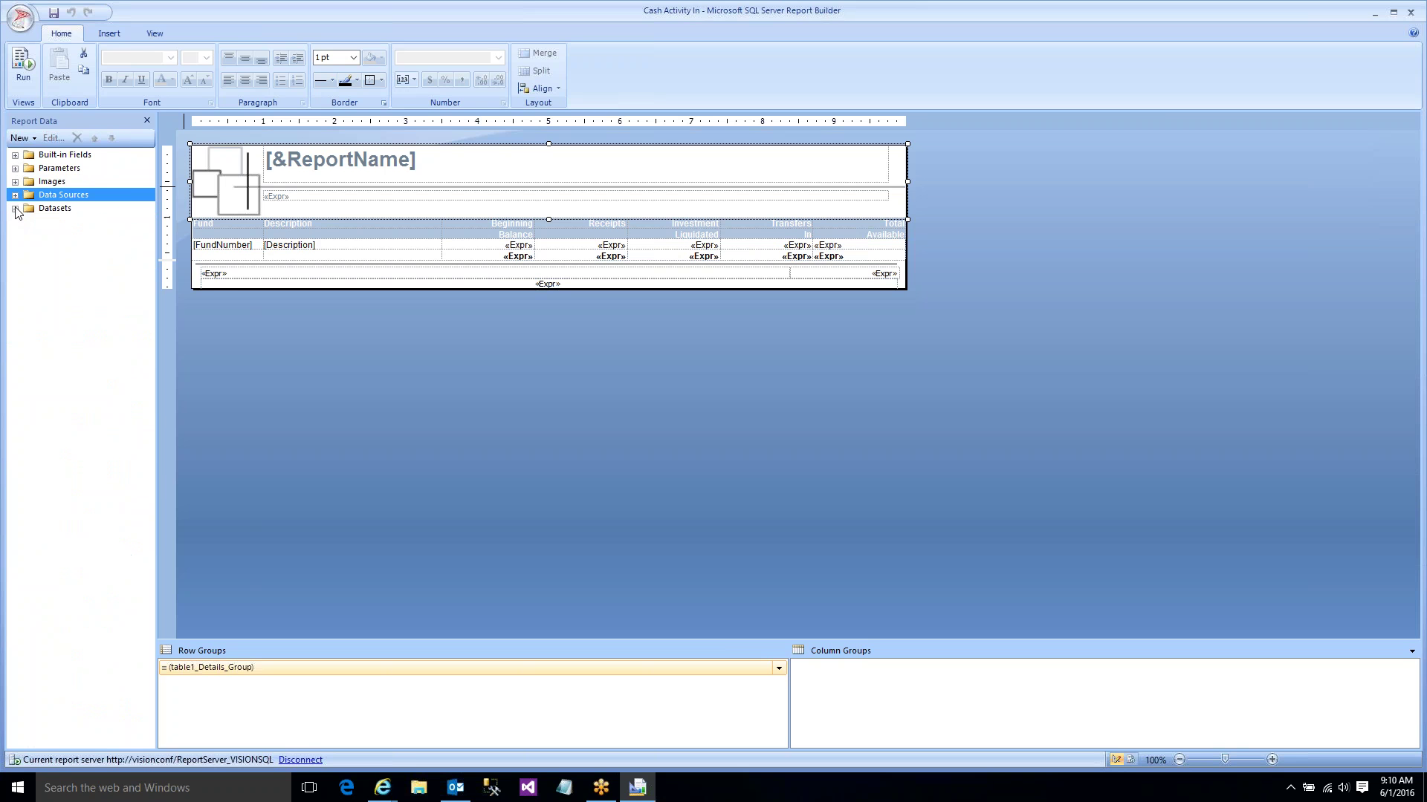
pyautogui.click(245, 668)
# - Save a copy of the report as Cash Activity In New in the Random folder under Financials
pyautogui.click(23, 23)
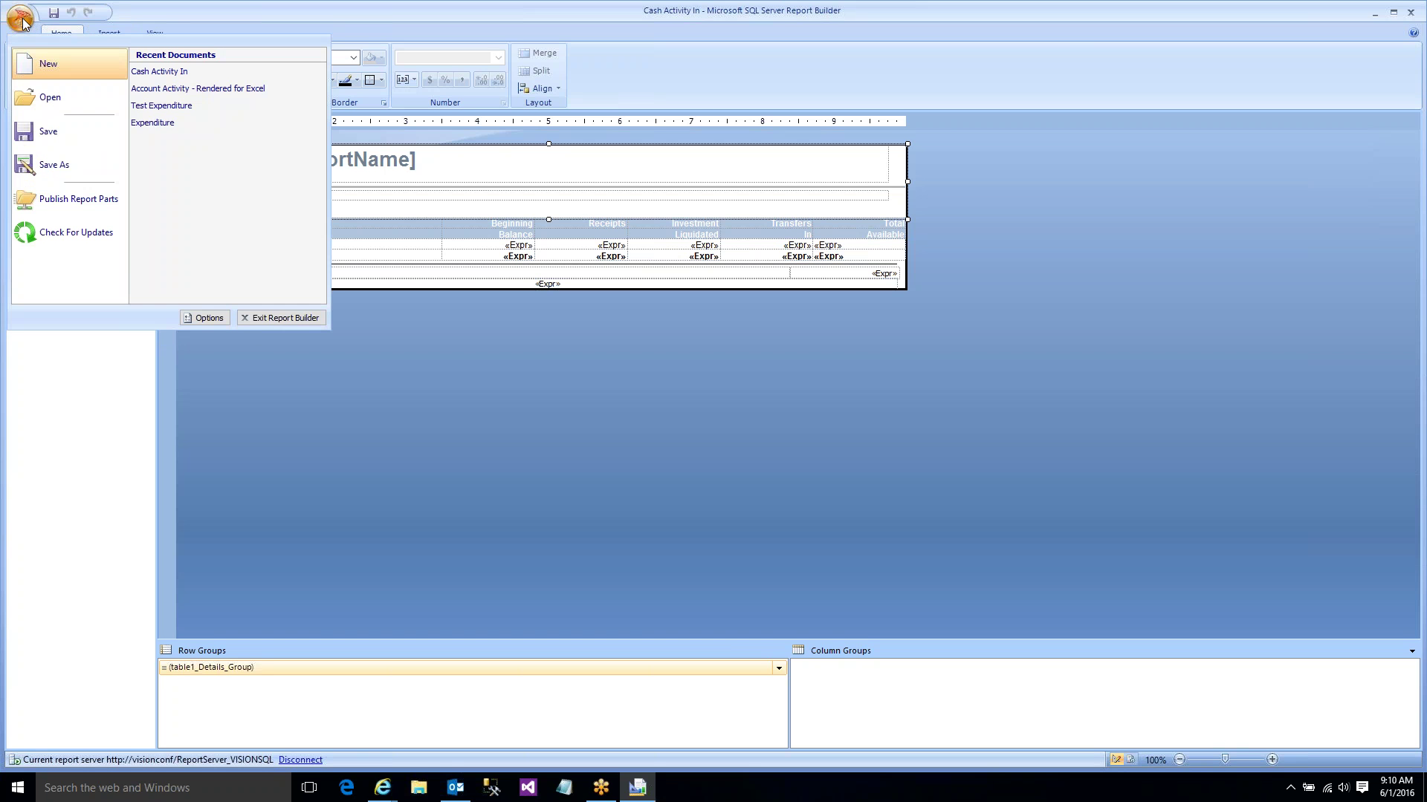
pyautogui.click(46, 167)
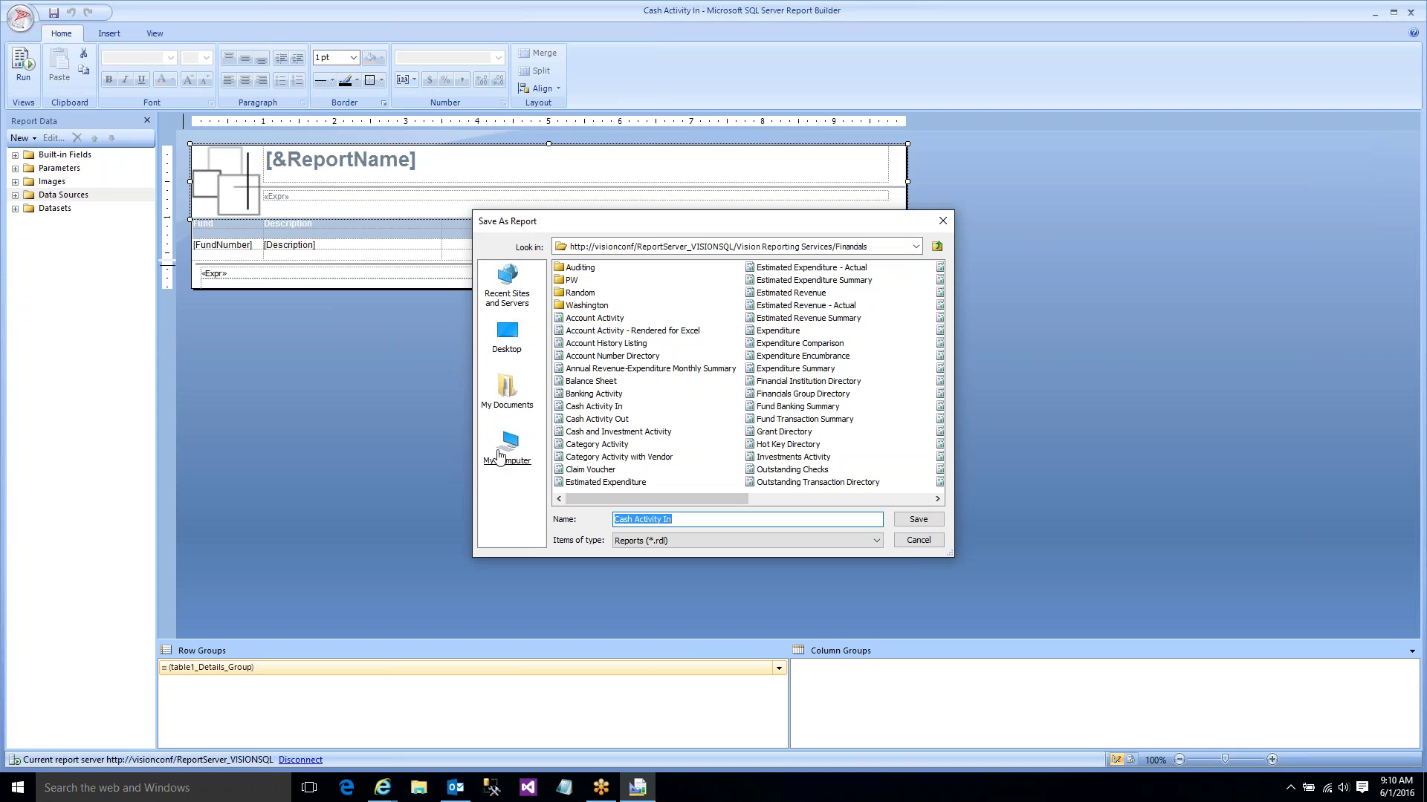
pyautogui.doubleClick(585, 294)
pyautogui.click(689, 518)
pyautogui.click(690, 519)
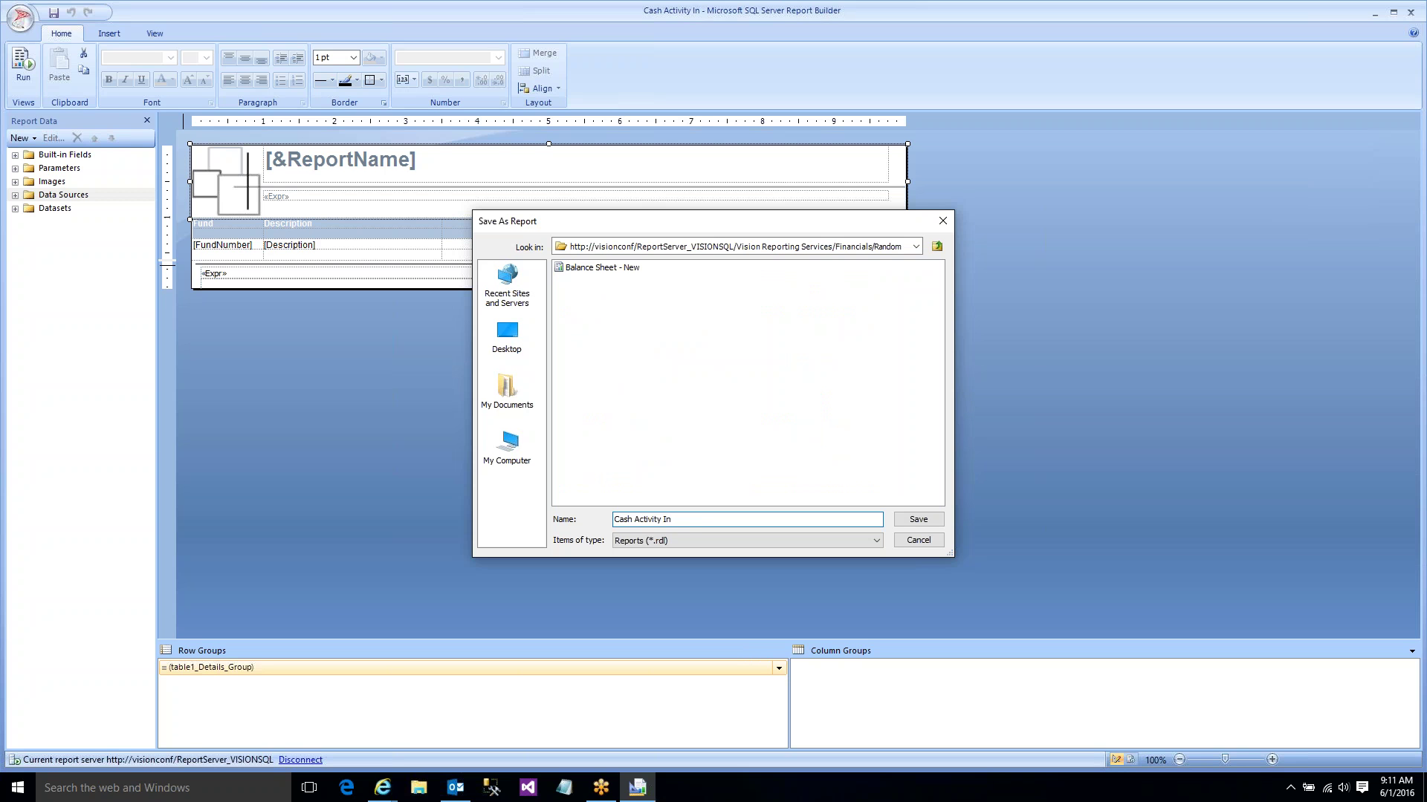
pyautogui.write('New')
pyautogui.press('Return')
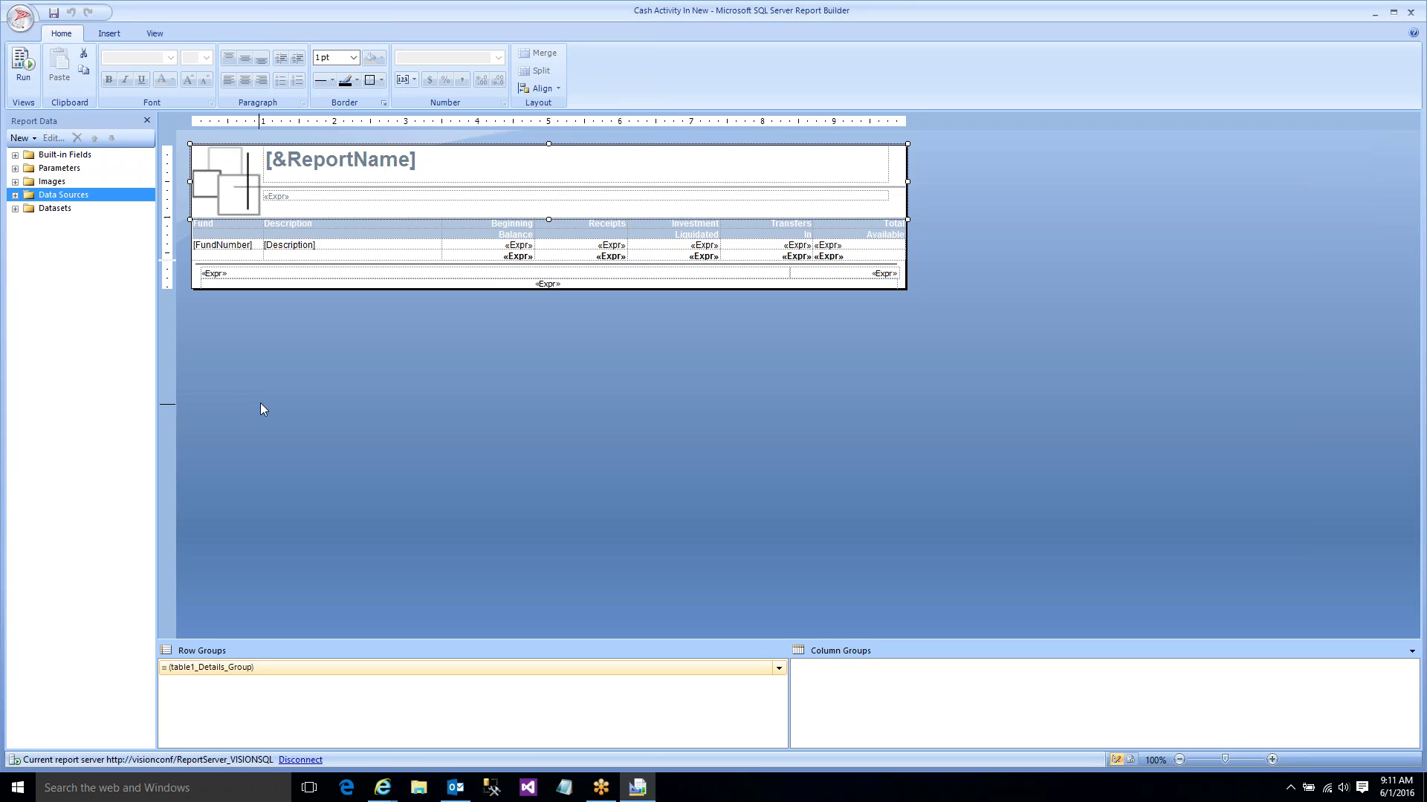
# - Delete the Investment Liquidated column from the report table
pyautogui.click(672, 256)
pyautogui.click(674, 210)
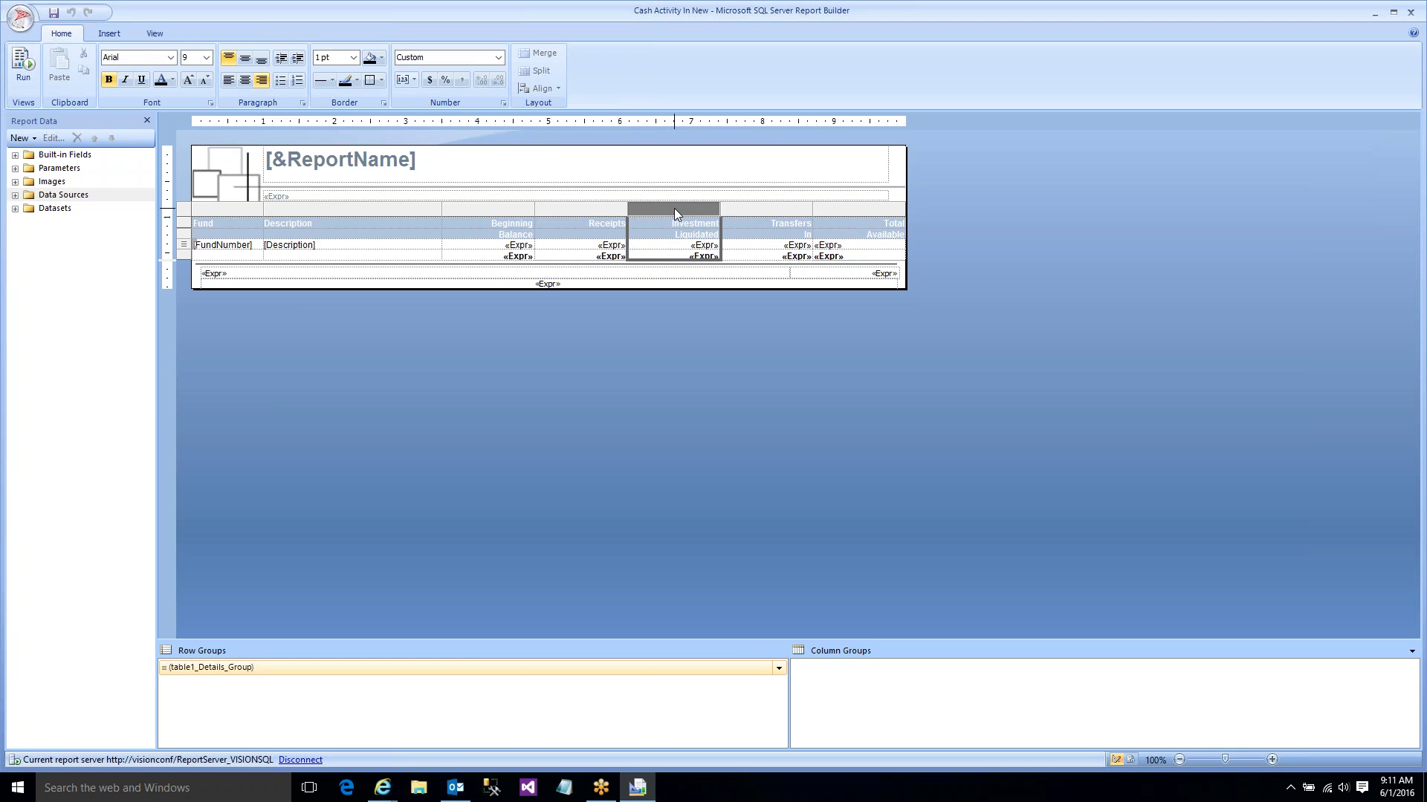
pyautogui.rightClick(674, 209)
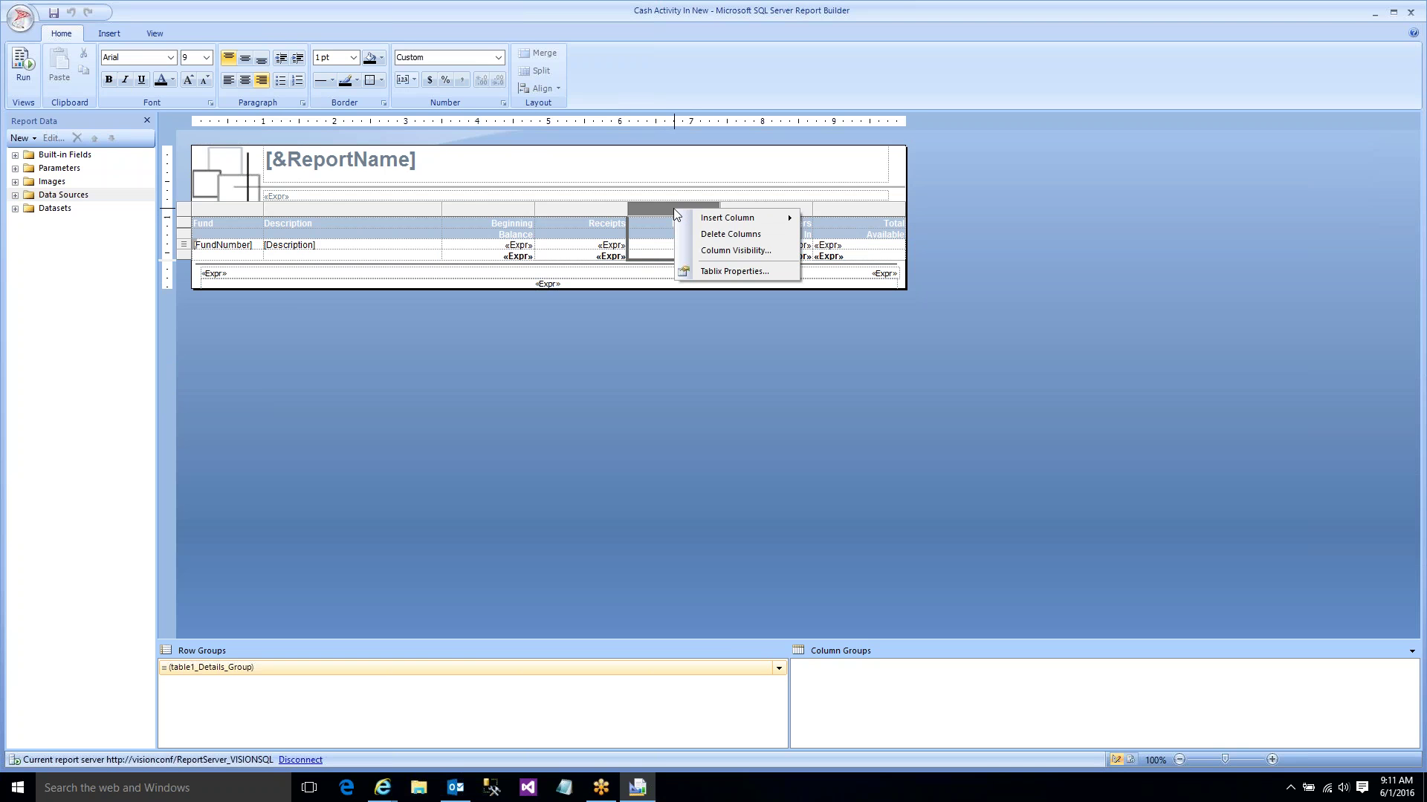
pyautogui.click(730, 234)
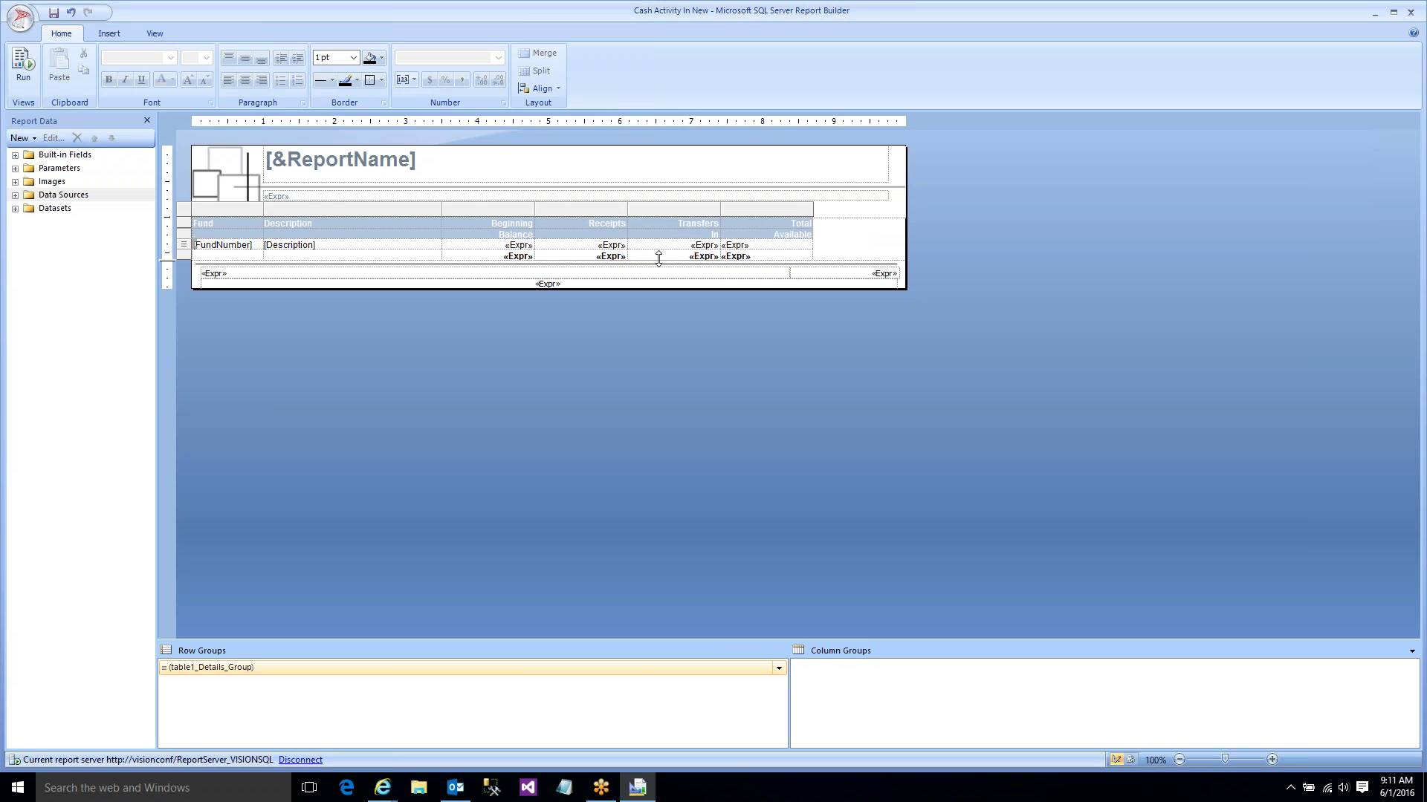
# - Widen the table's Description column by about 1 inch, preview the report, and return to the design view
pyautogui.moveTo(441, 209); pyautogui.dragTo(517, 213)
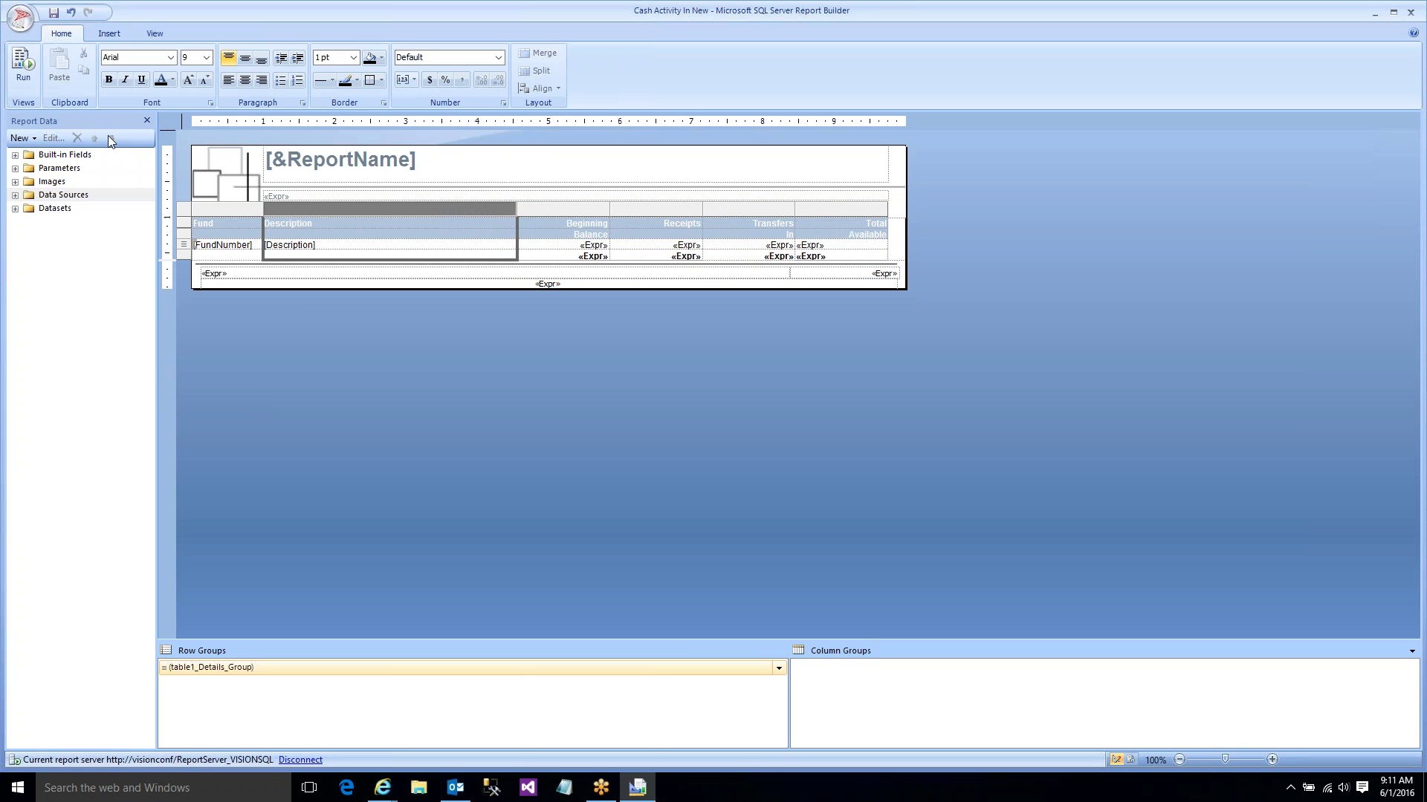
pyautogui.click(23, 72)
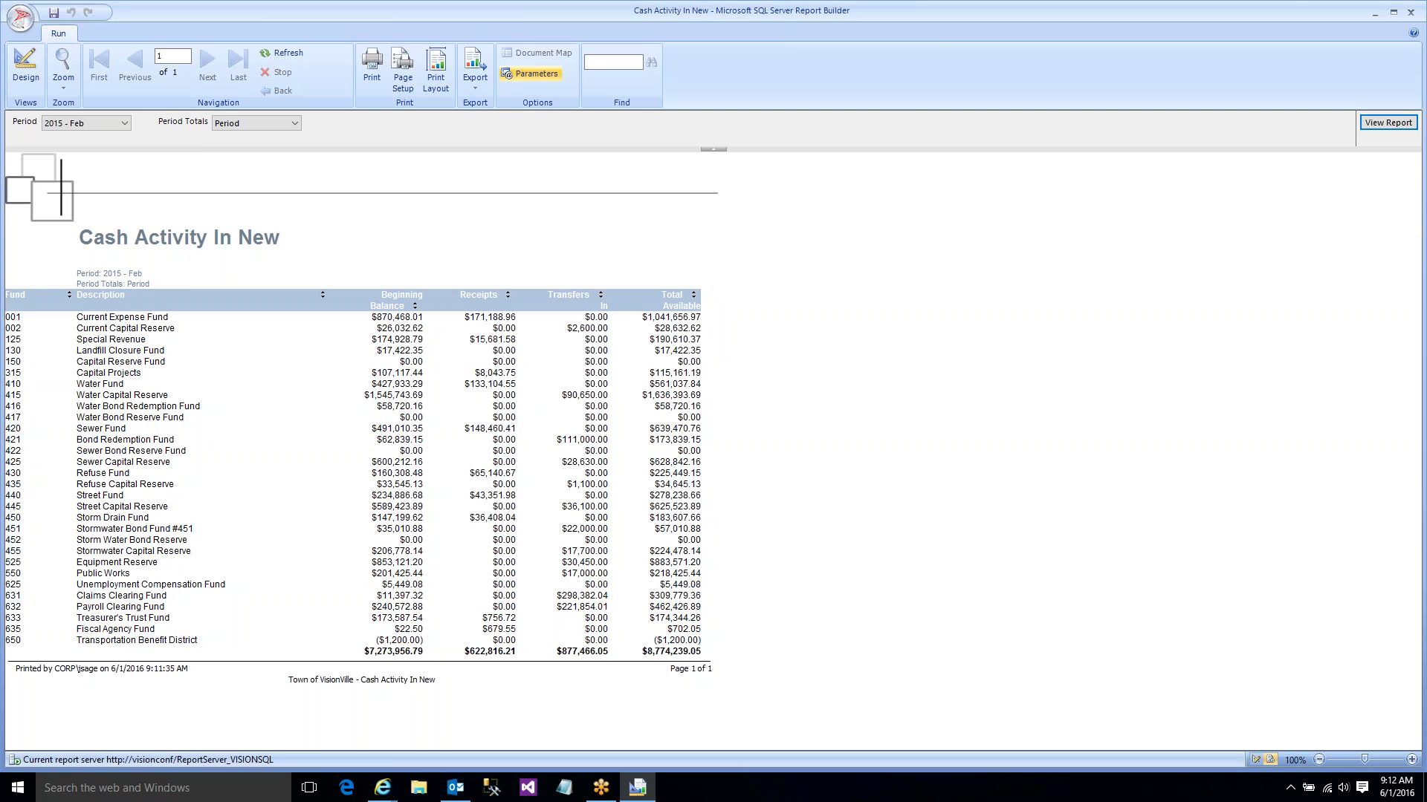
pyautogui.click(26, 65)
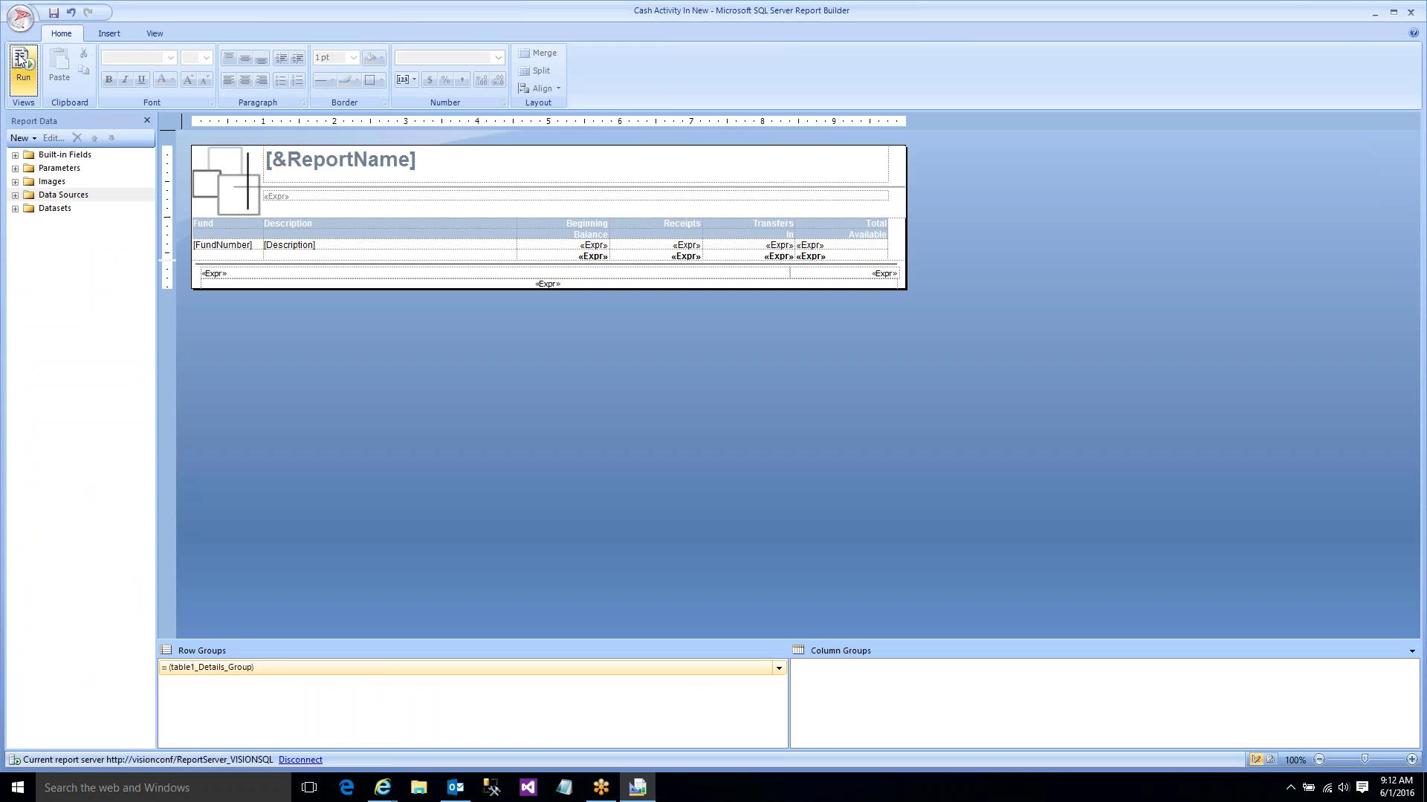
# - Delete the header image, the report name text box and the expression text box from the page header
pyautogui.click(227, 207)
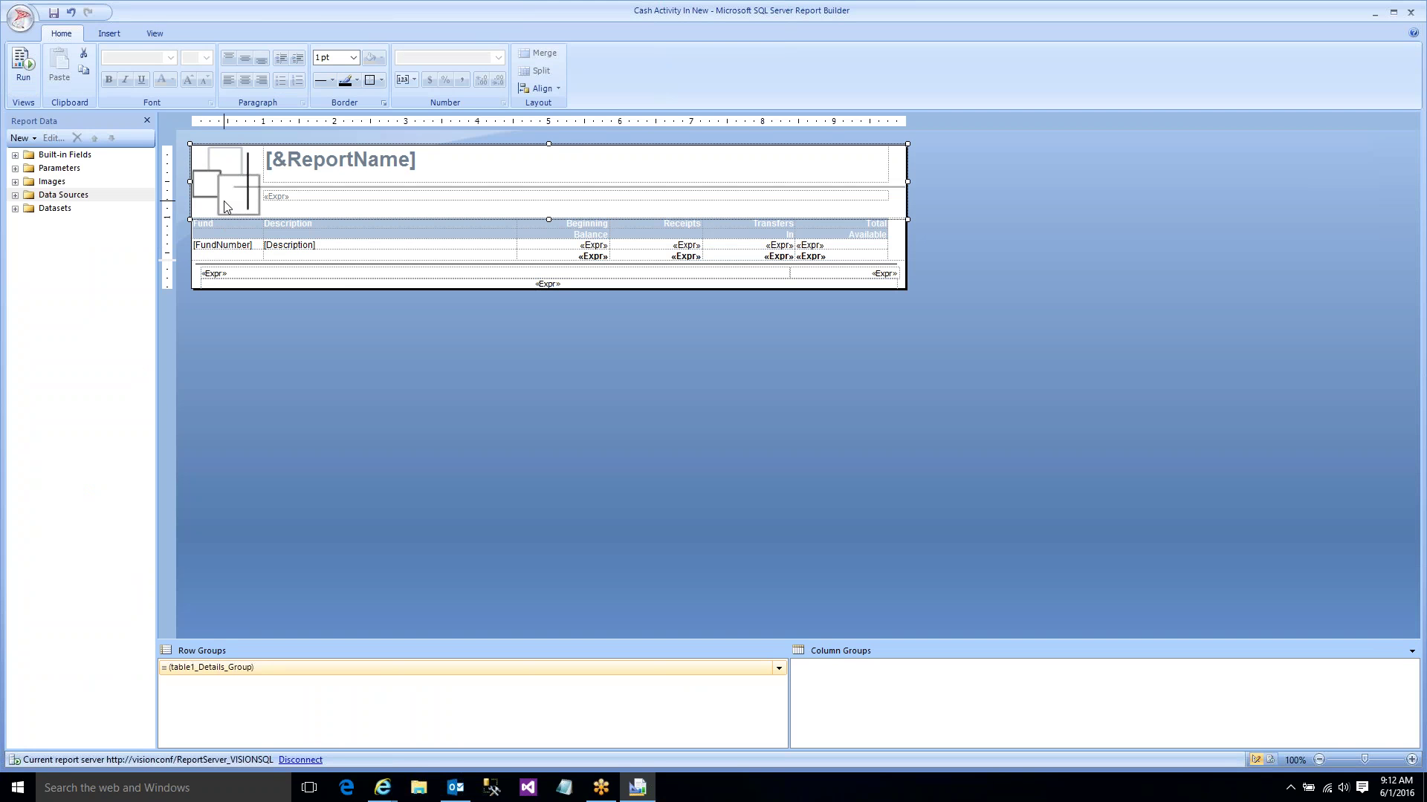
pyautogui.rightClick(226, 206)
pyautogui.click(266, 259)
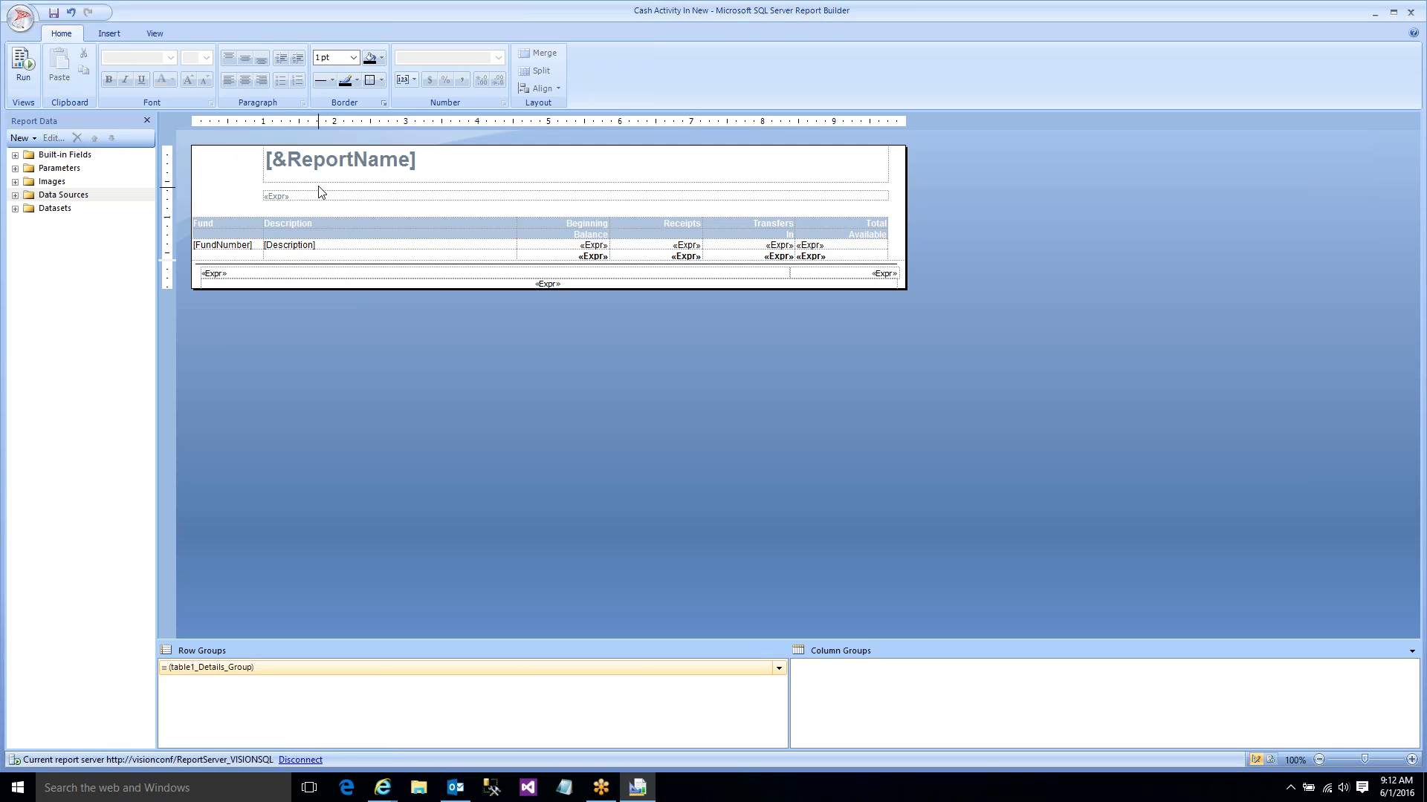
pyautogui.rightClick(303, 163)
pyautogui.click(333, 218)
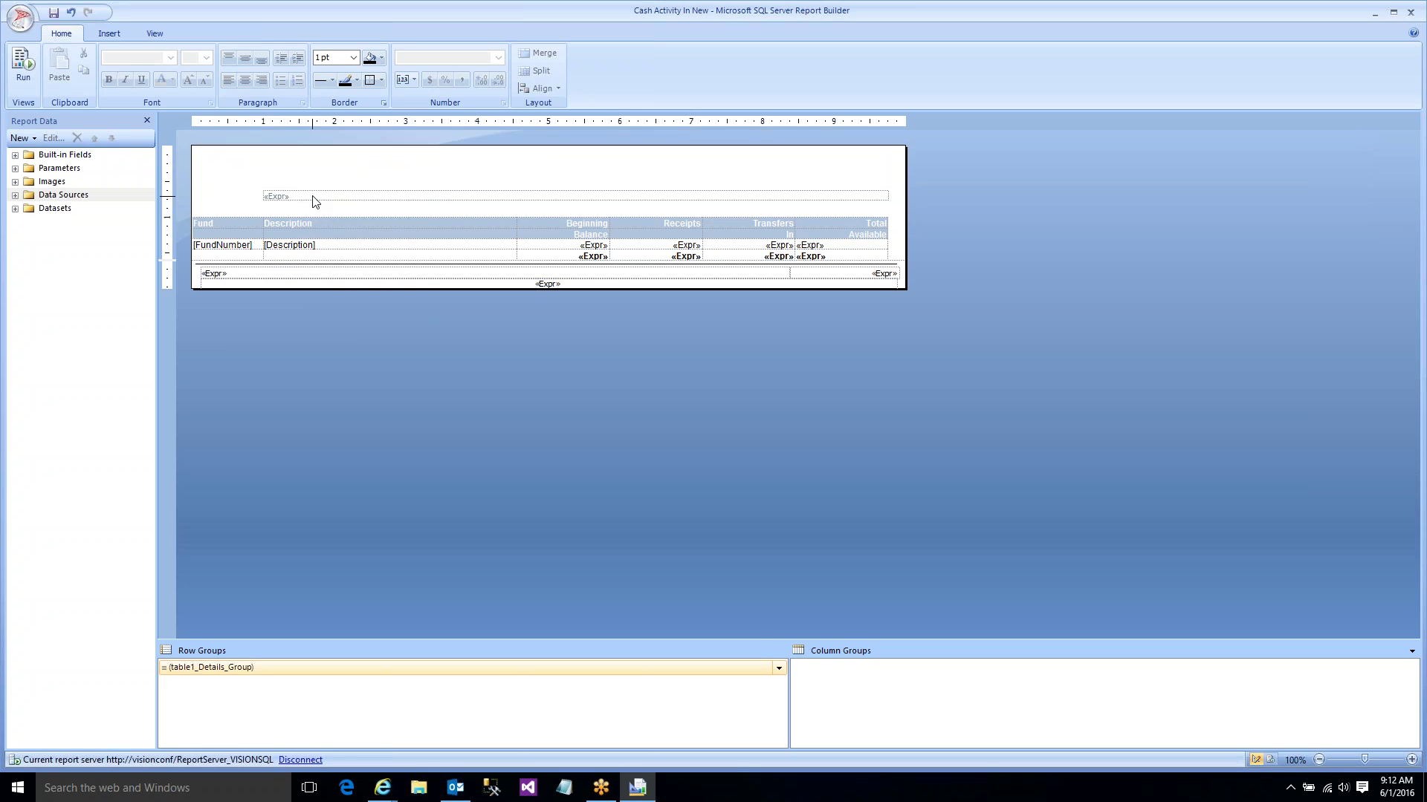
pyautogui.rightClick(311, 196)
pyautogui.click(343, 249)
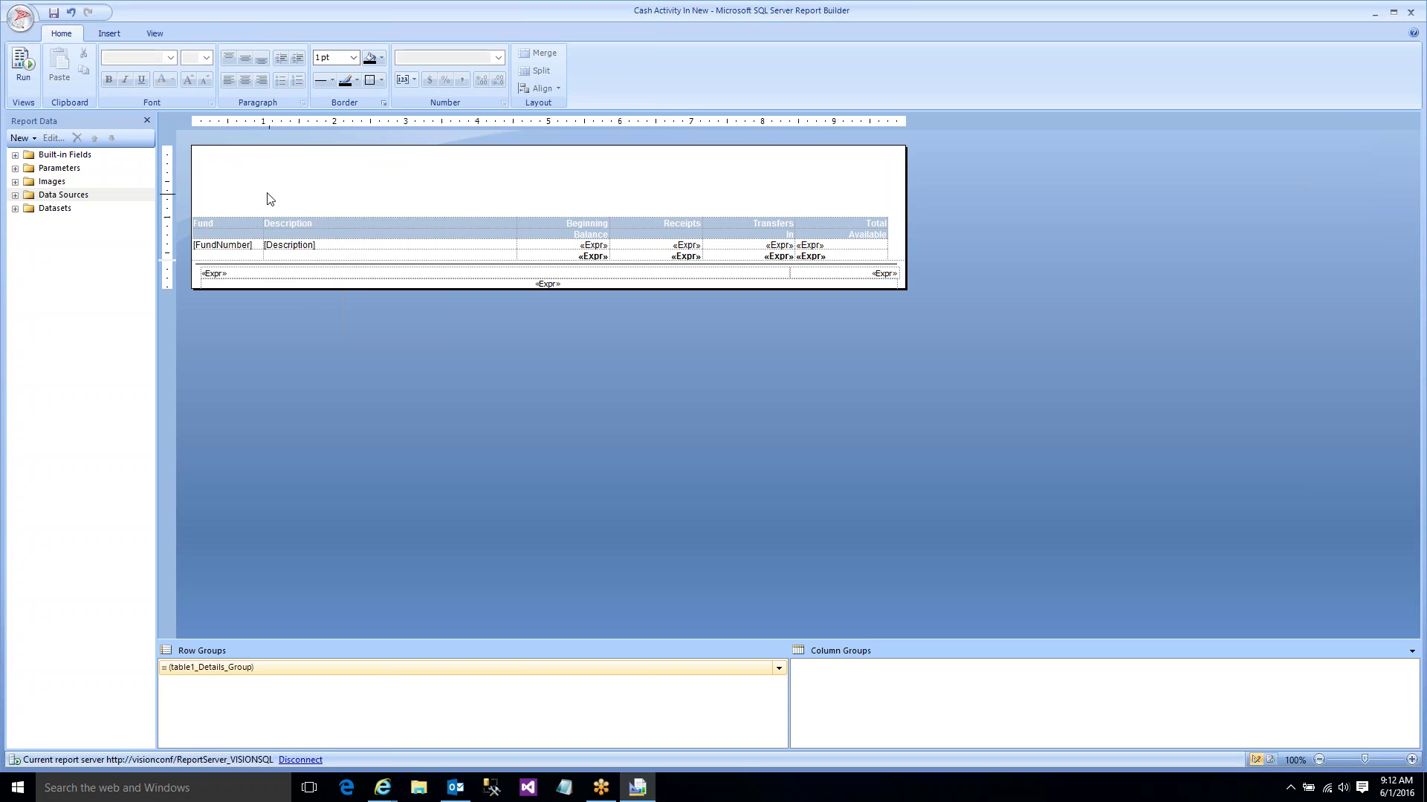
# - Move the report table up to the top edge of the report body
pyautogui.rightClick(250, 186)
pyautogui.click(205, 221)
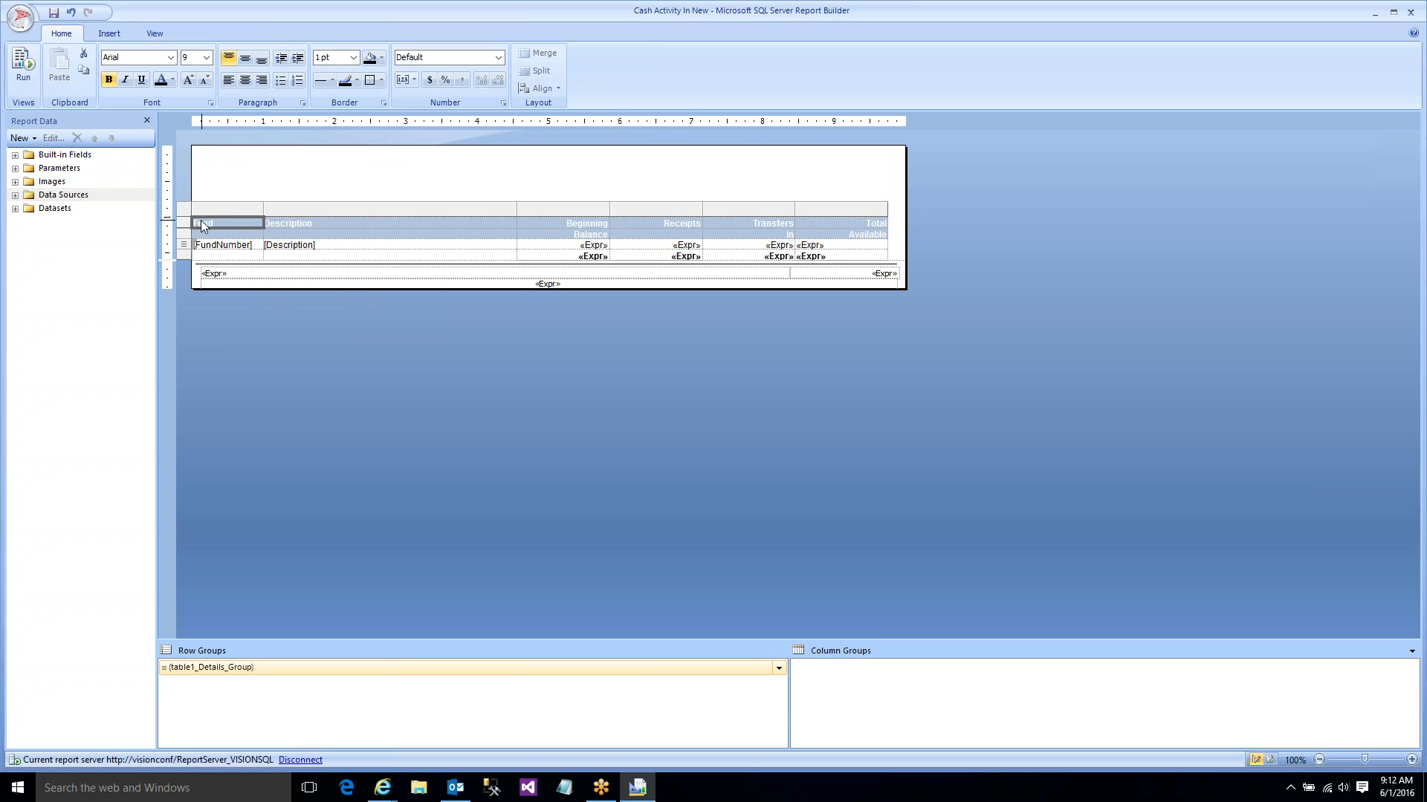
pyautogui.click(191, 218)
pyautogui.press('Up')
pyautogui.press('Up')
pyautogui.press('Up')
pyautogui.press('Up')
pyautogui.press('Up')
pyautogui.press('Up')
pyautogui.press('Up')
pyautogui.press('Up')
pyautogui.press('Up')
pyautogui.press('Up')
pyautogui.press('Up')
pyautogui.press('Up')
pyautogui.press('Up')
pyautogui.press('Up')
pyautogui.press('Up')
pyautogui.press('Up')
pyautogui.press('Up')
pyautogui.press('Up')
pyautogui.press('Up')
pyautogui.press('Up')
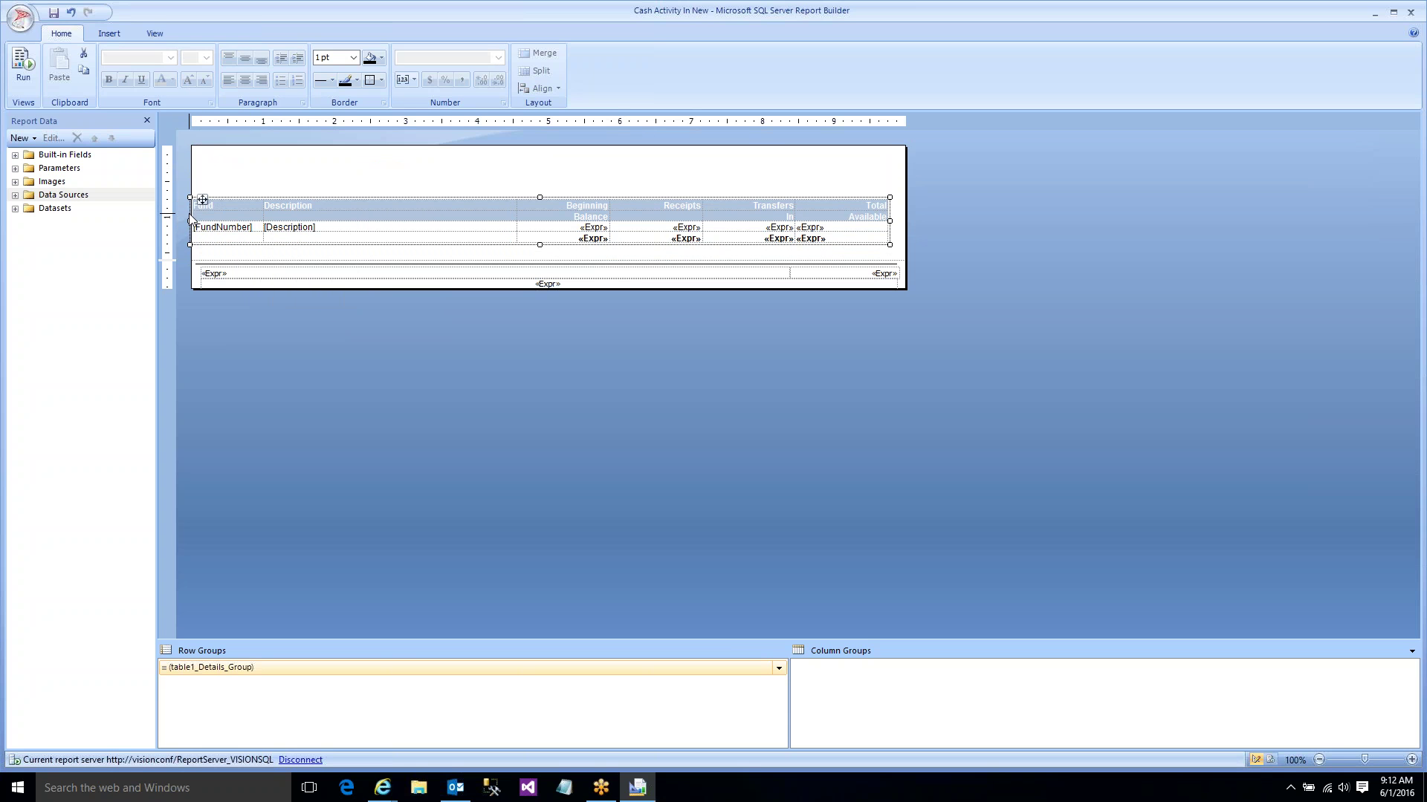
# - Remove the page footer from the report
pyautogui.click(214, 238)
pyautogui.rightClick(198, 274)
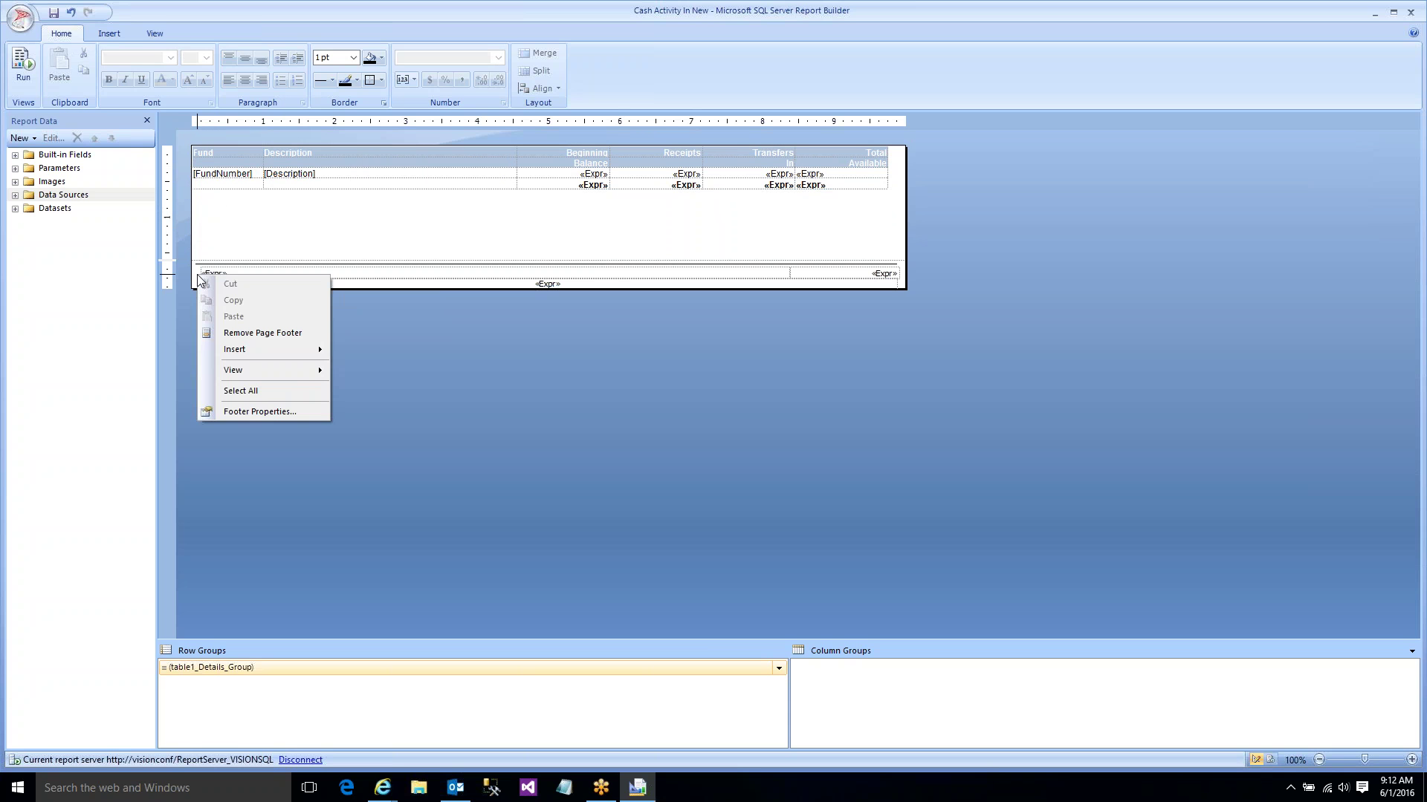
pyautogui.click(265, 335)
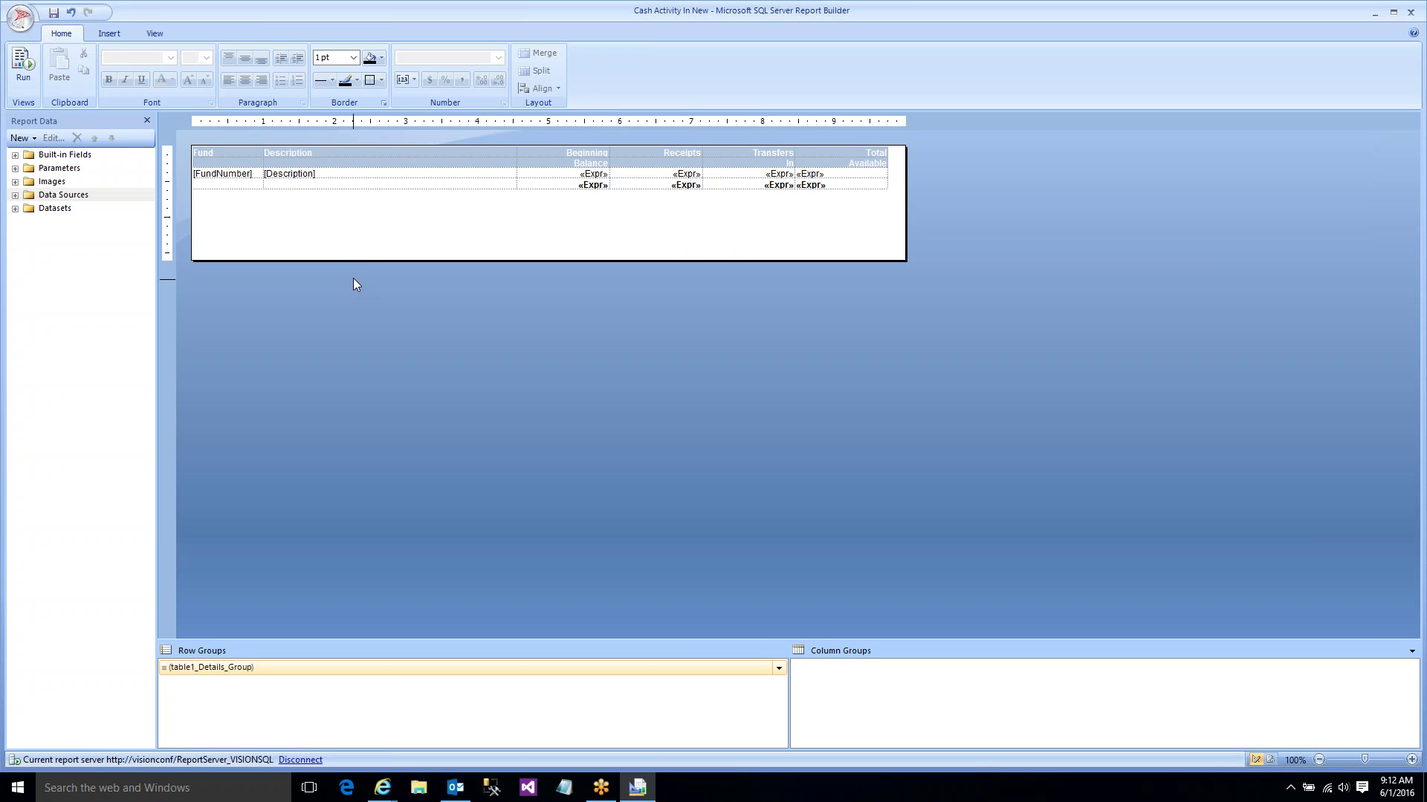
# - Shrink the report body to fit the table's height and width, preview the report, and return to the design view
pyautogui.moveTo(358, 261); pyautogui.dragTo(358, 193)
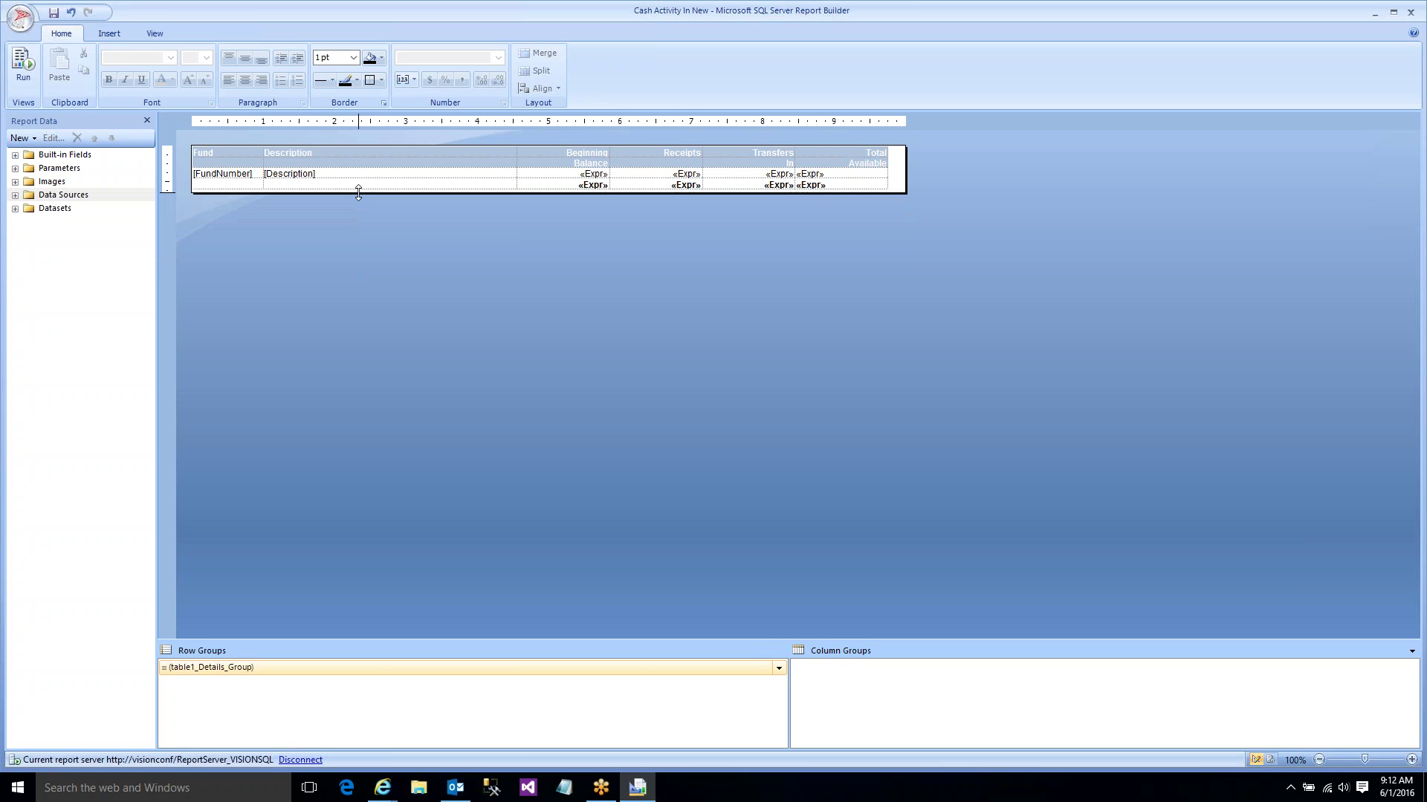
pyautogui.moveTo(905, 166); pyautogui.dragTo(885, 166)
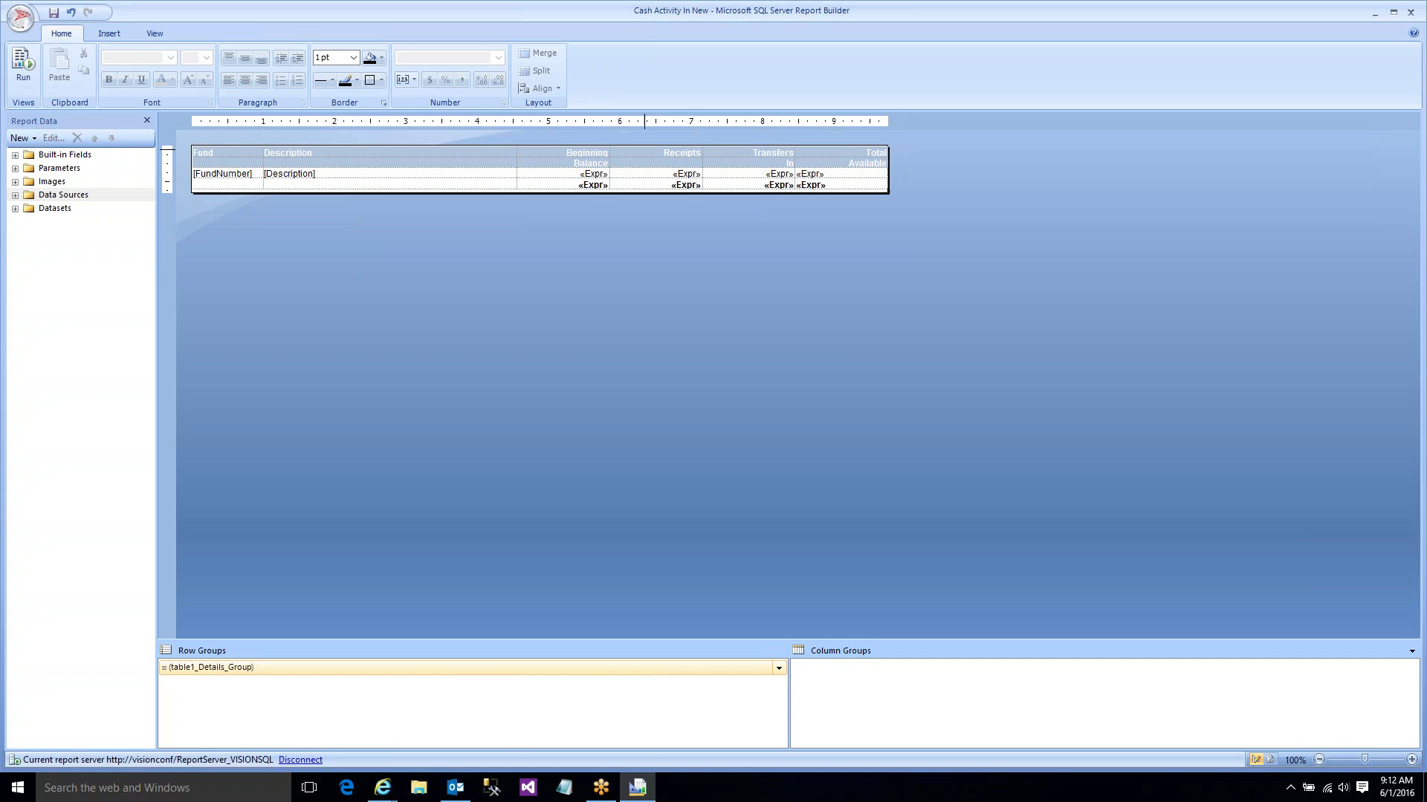
pyautogui.click(33, 82)
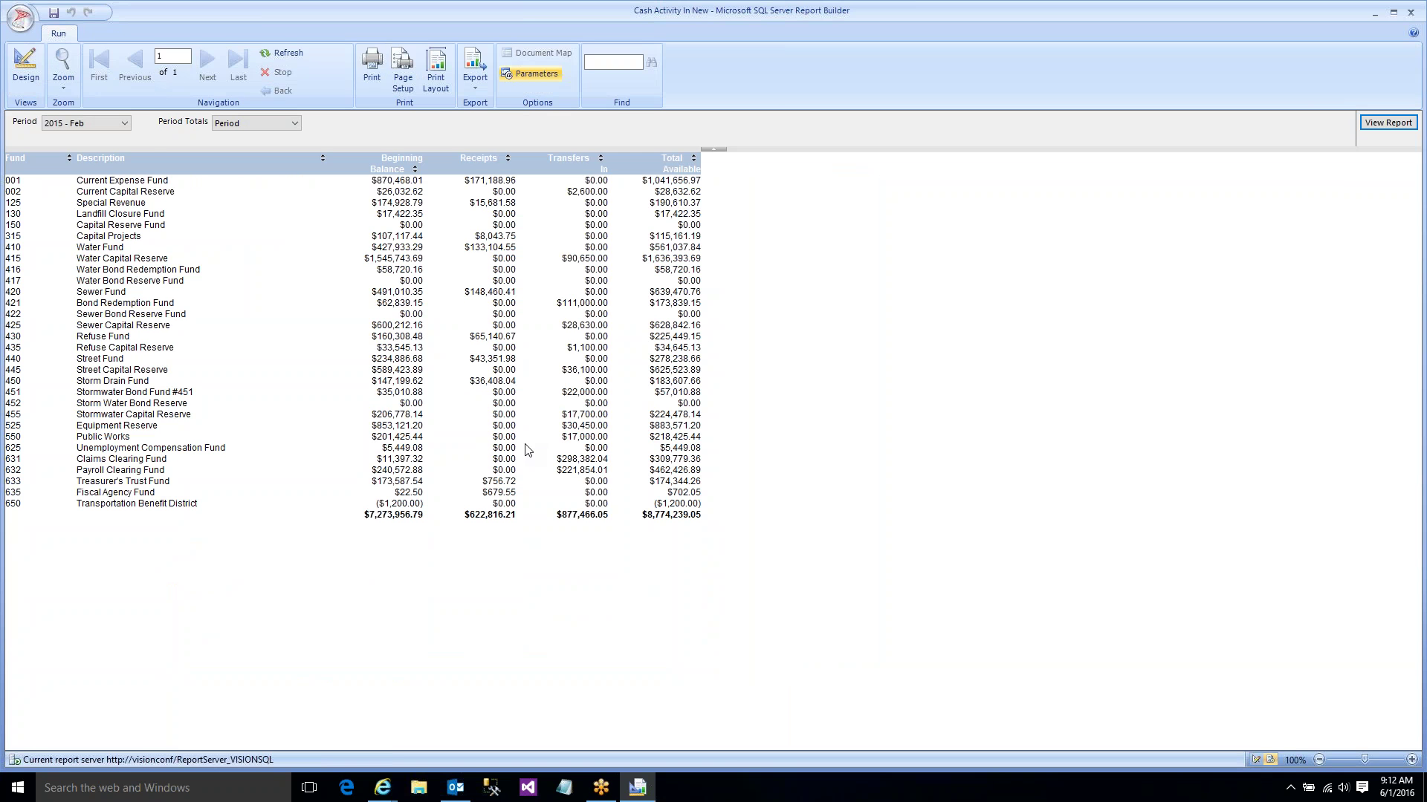
pyautogui.click(25, 63)
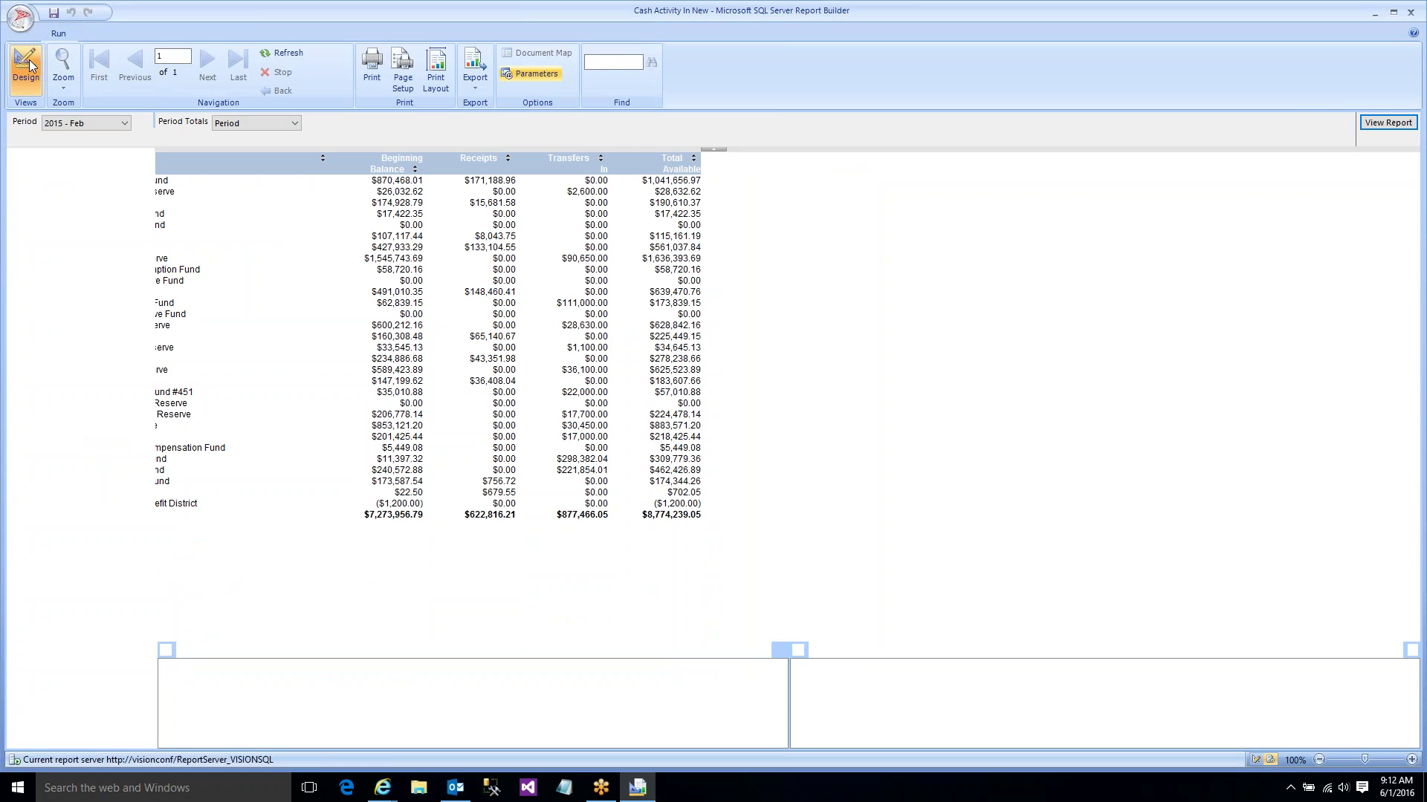
# - Delete the totals row from the table, shrink the body height to fit, and run the report preview
pyautogui.click(223, 187)
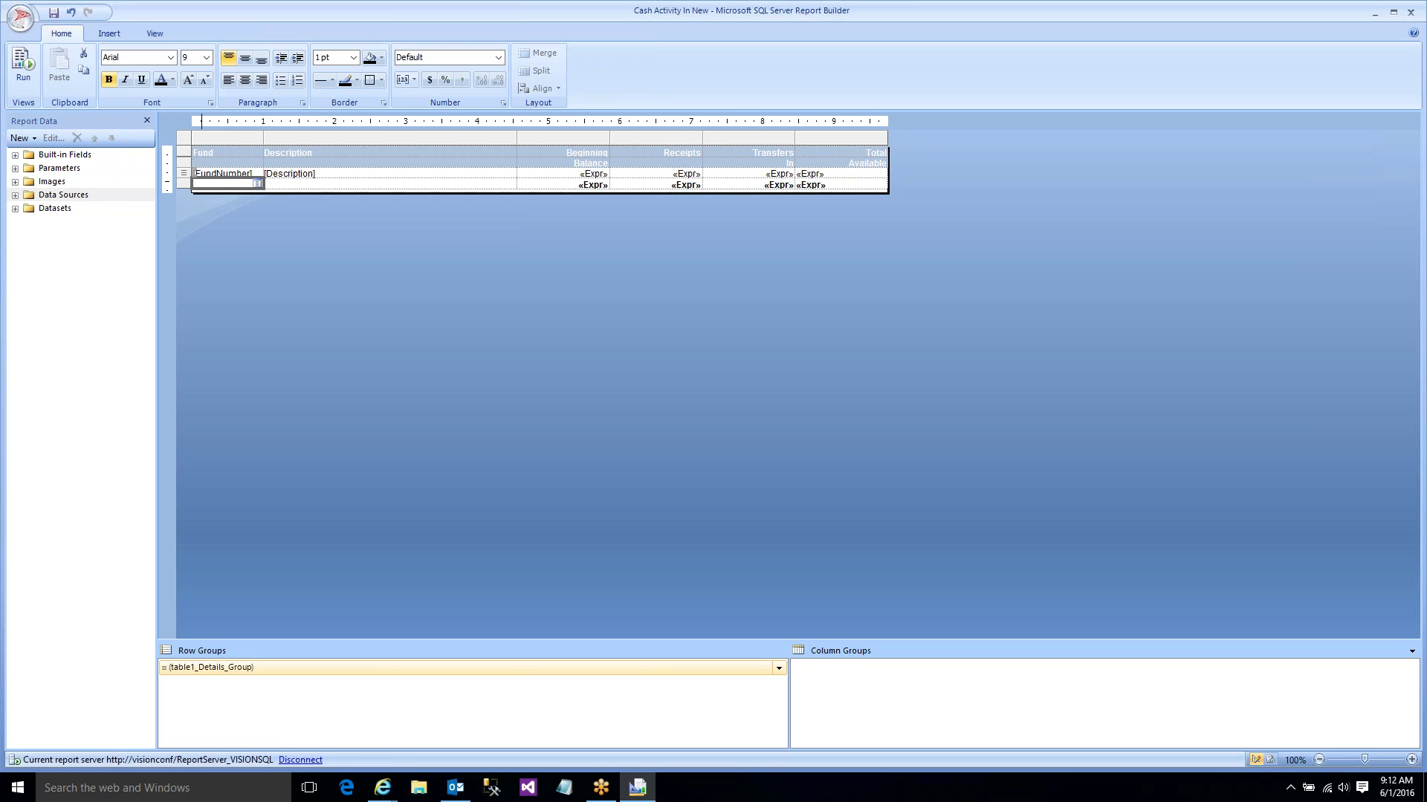
pyautogui.rightClick(187, 186)
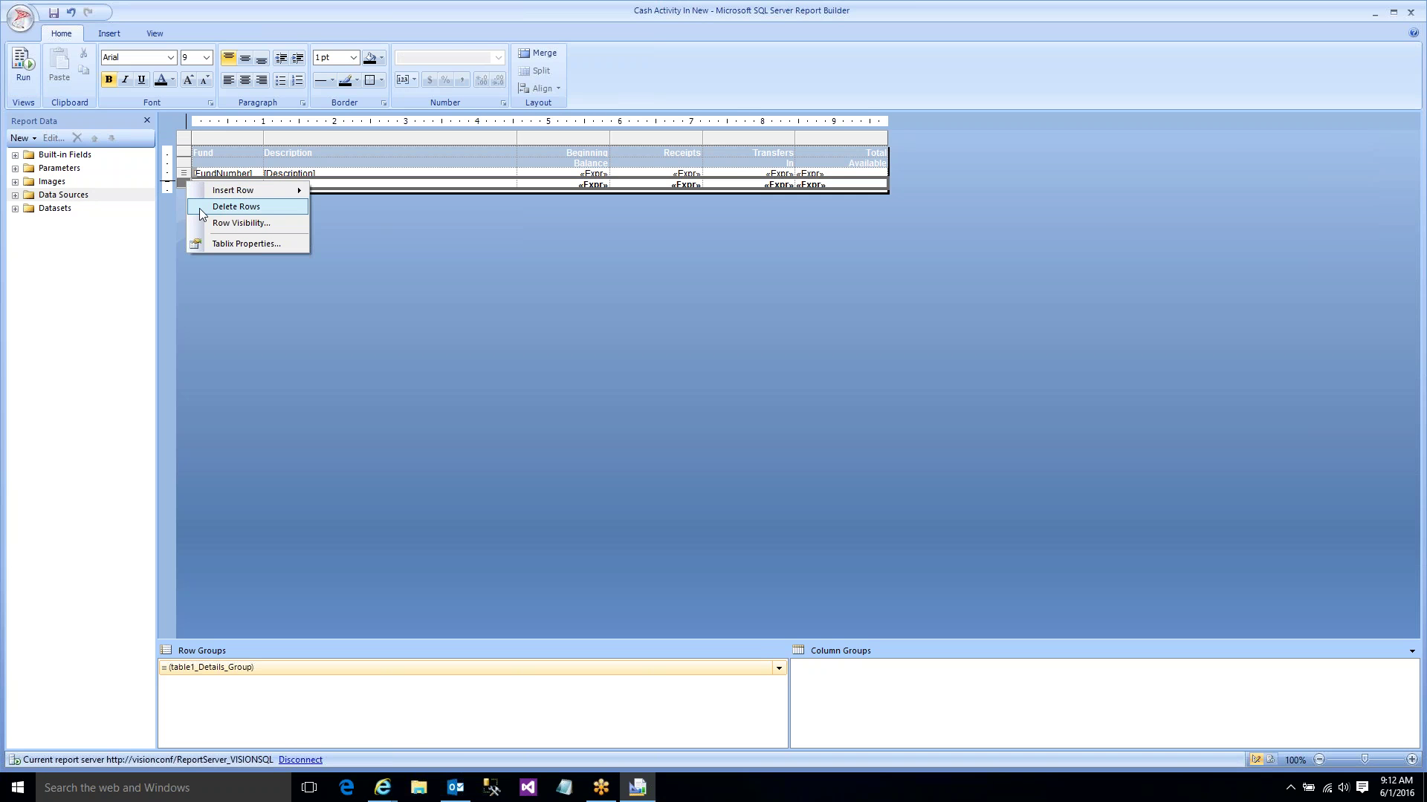
pyautogui.click(235, 207)
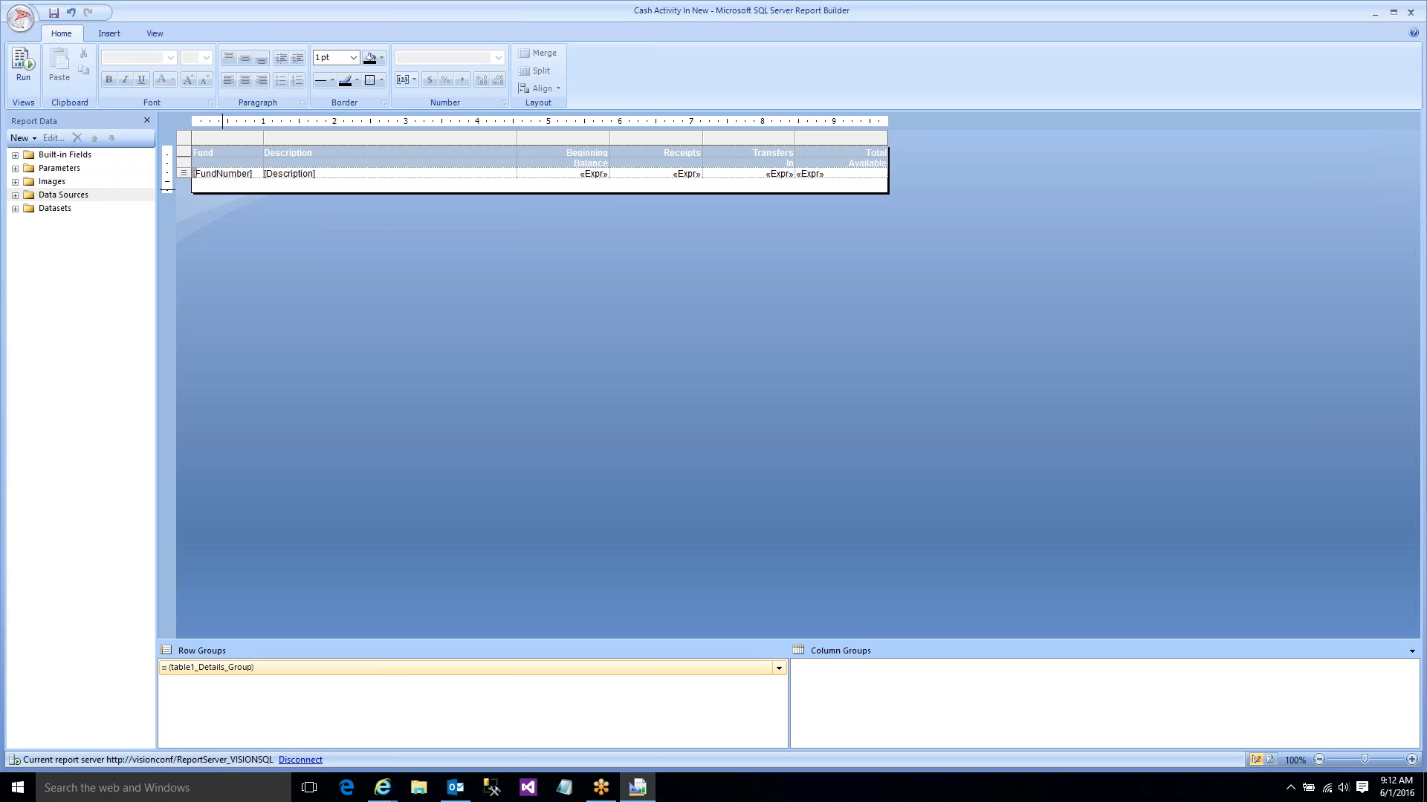
pyautogui.moveTo(222, 191); pyautogui.dragTo(223, 186)
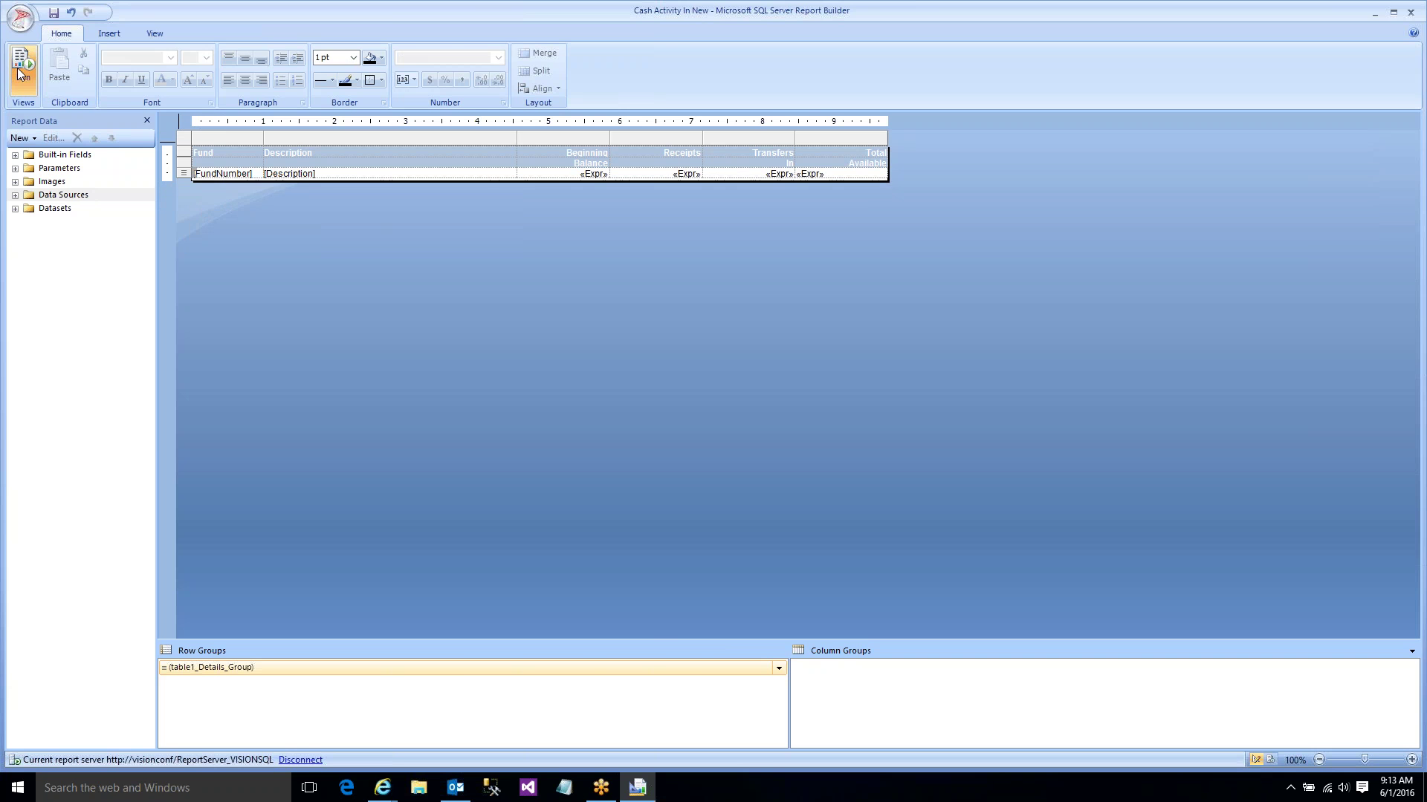
pyautogui.click(21, 69)
pyautogui.click(20, 72)
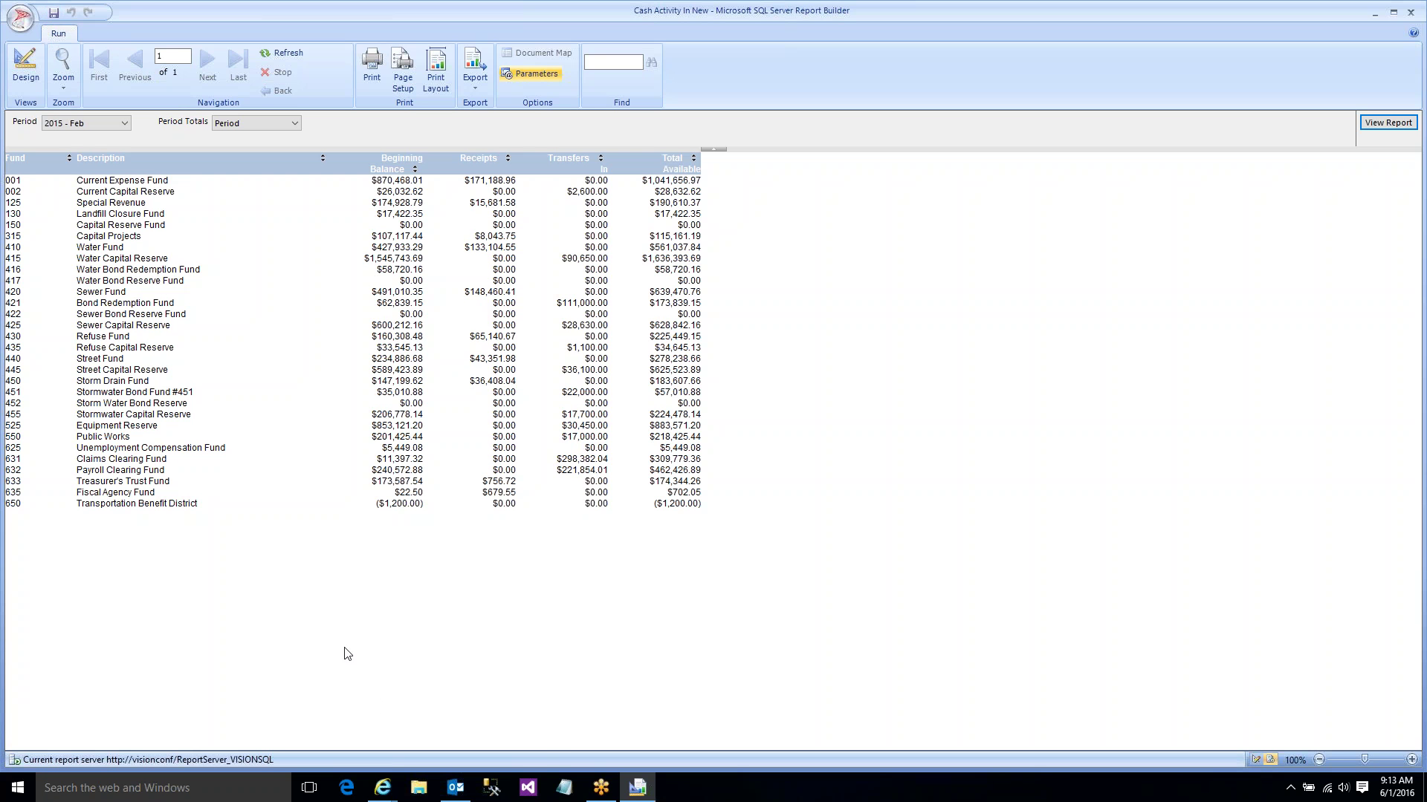
# - Switch to Report Manager in Internet Explorer and open the Cash Activity In New report from the Random folder
pyautogui.moveTo(384, 782)
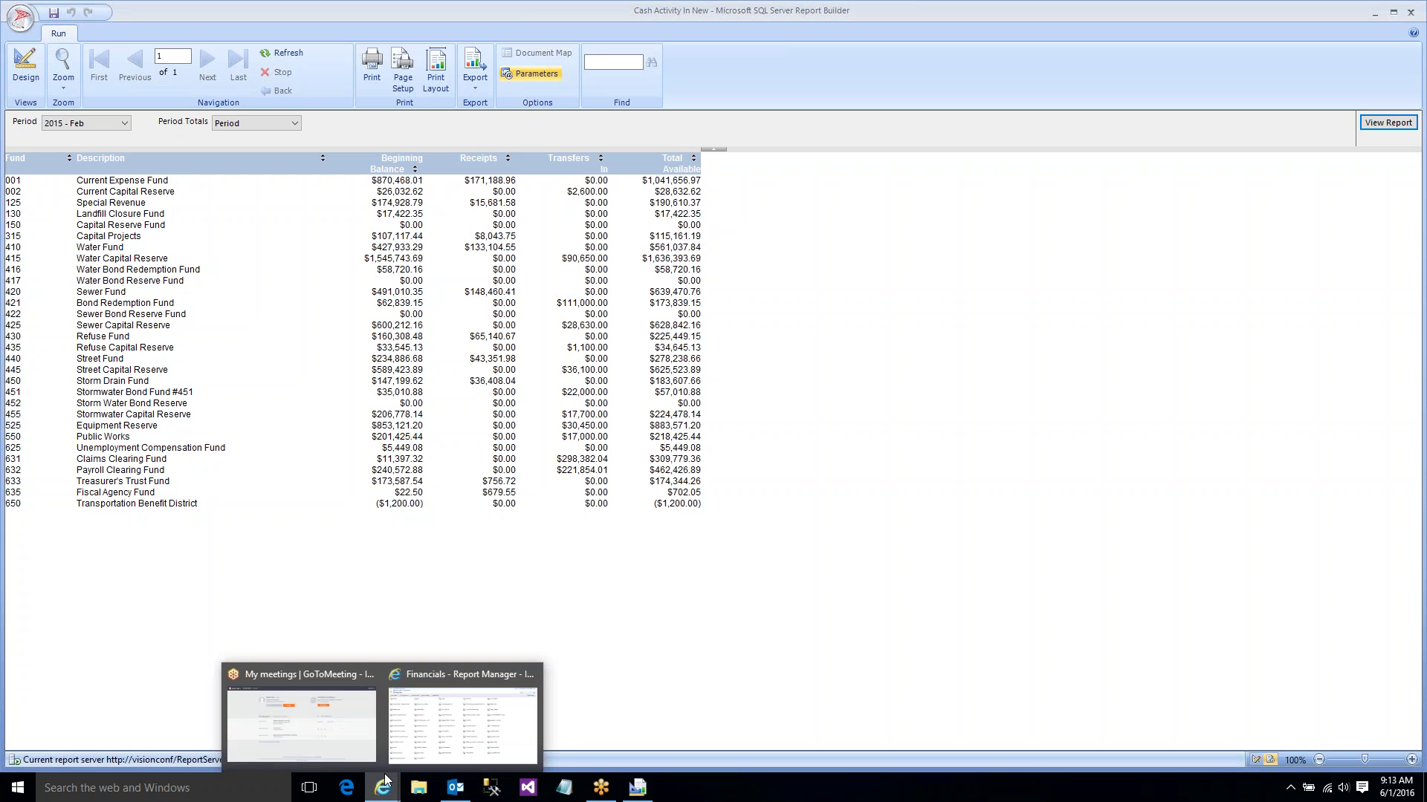
pyautogui.click(429, 746)
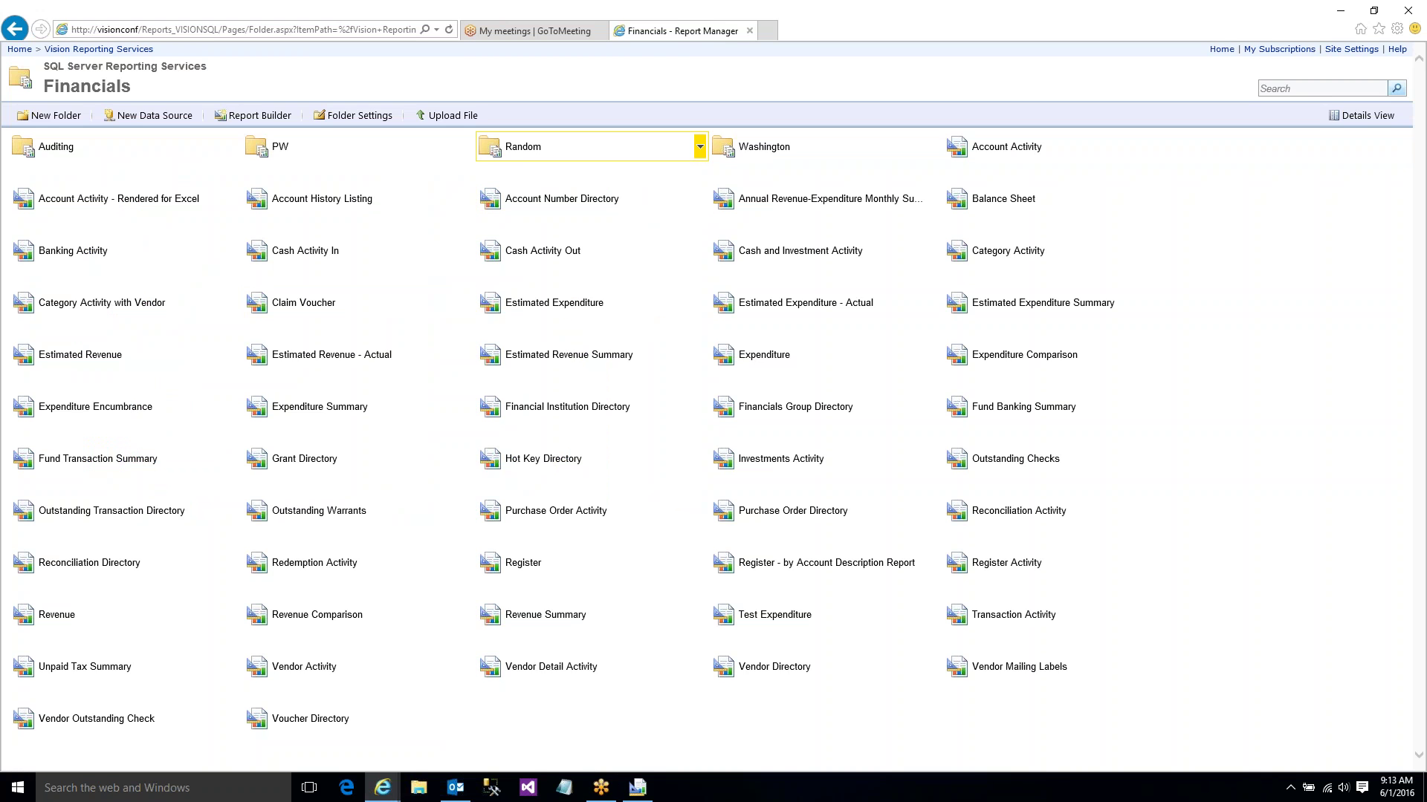
pyautogui.click(518, 146)
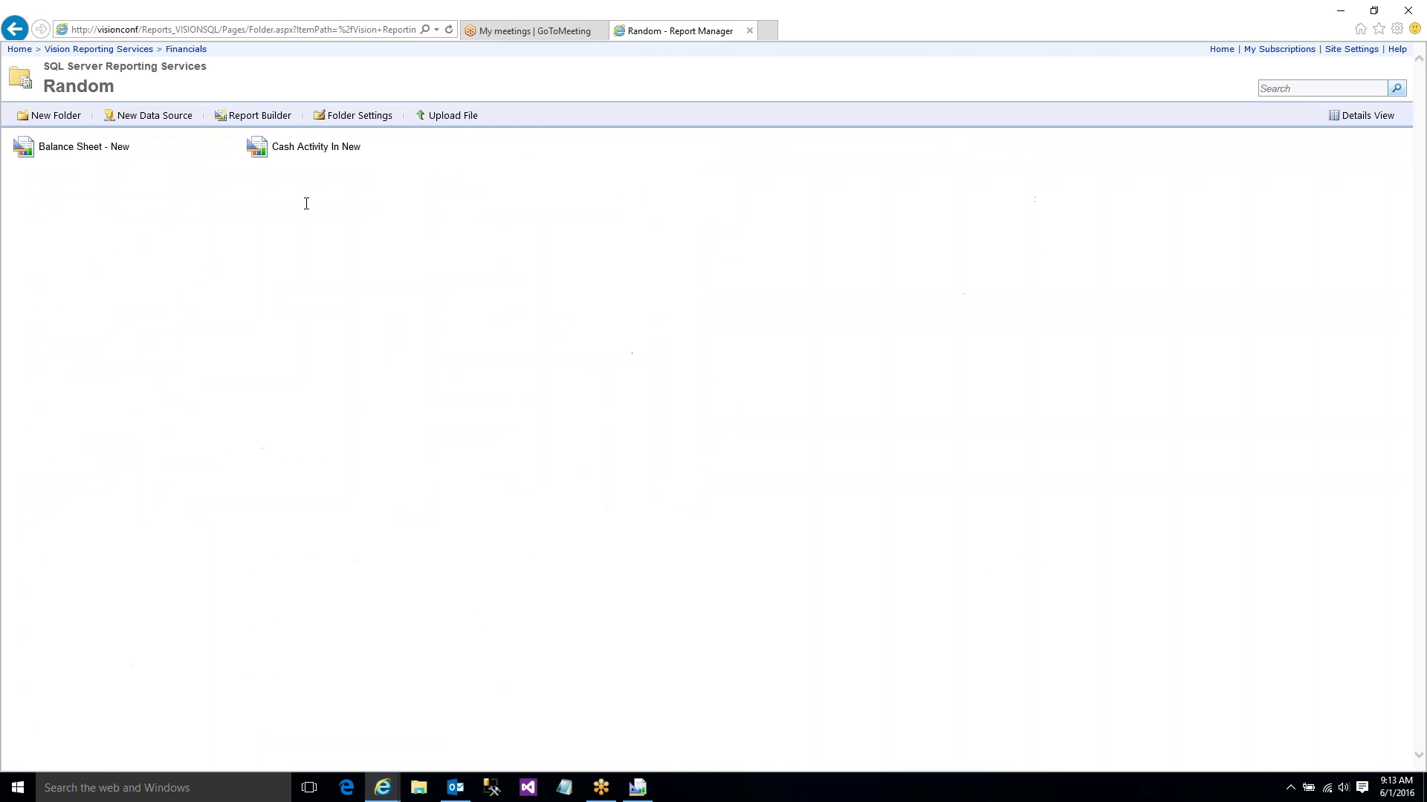
pyautogui.click(308, 155)
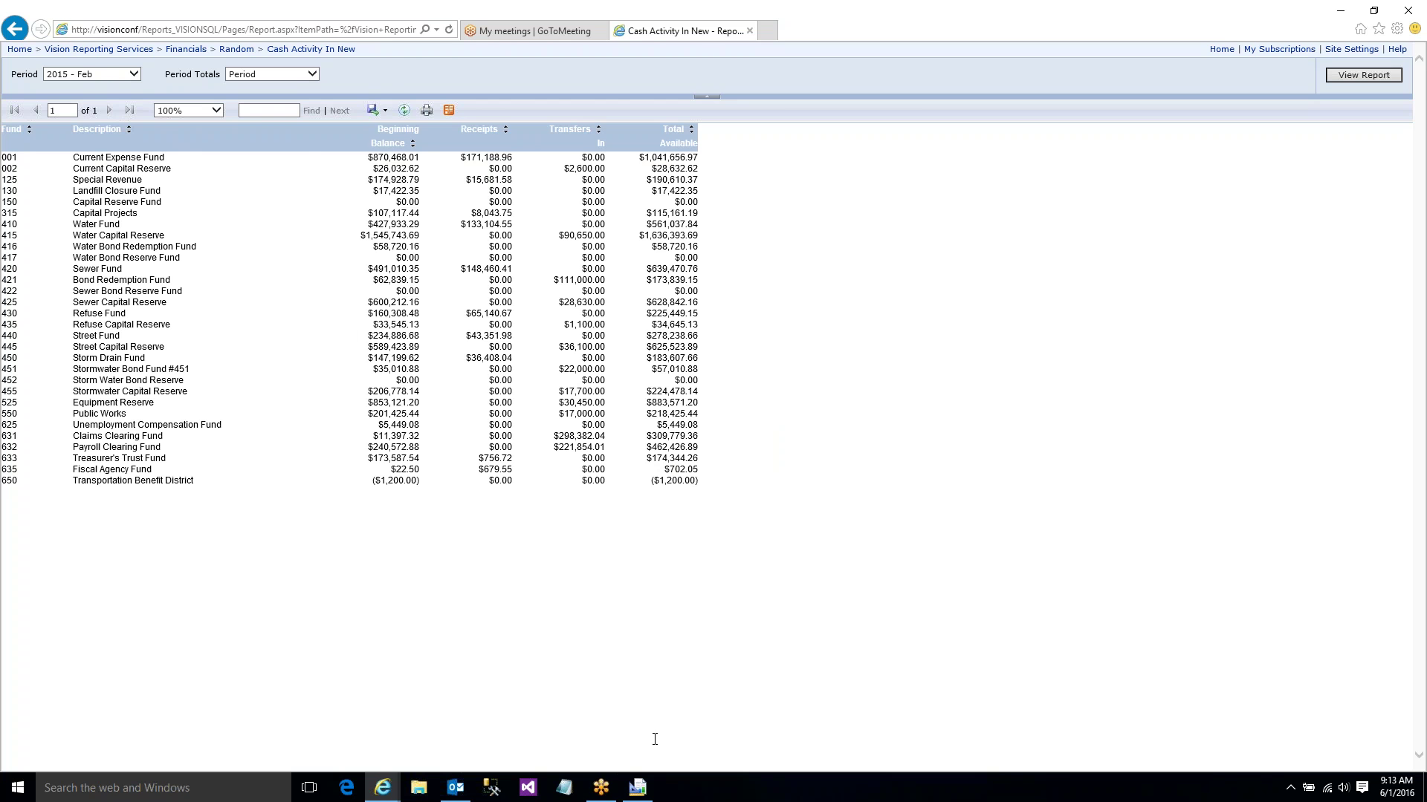
# - Switch back to Report Builder's design view and examine the report's data sources and the fields of its datasets
pyautogui.click(639, 787)
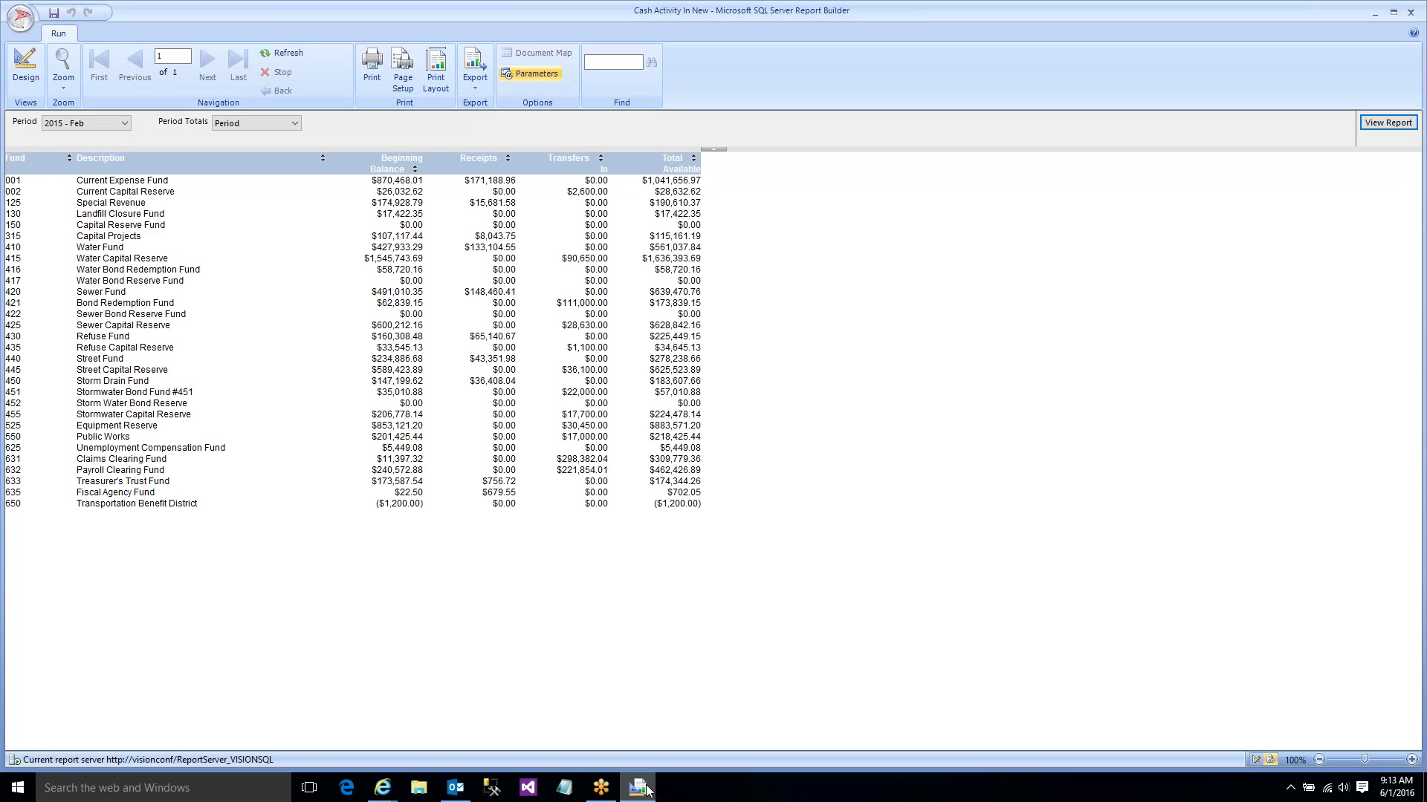
pyautogui.click(24, 67)
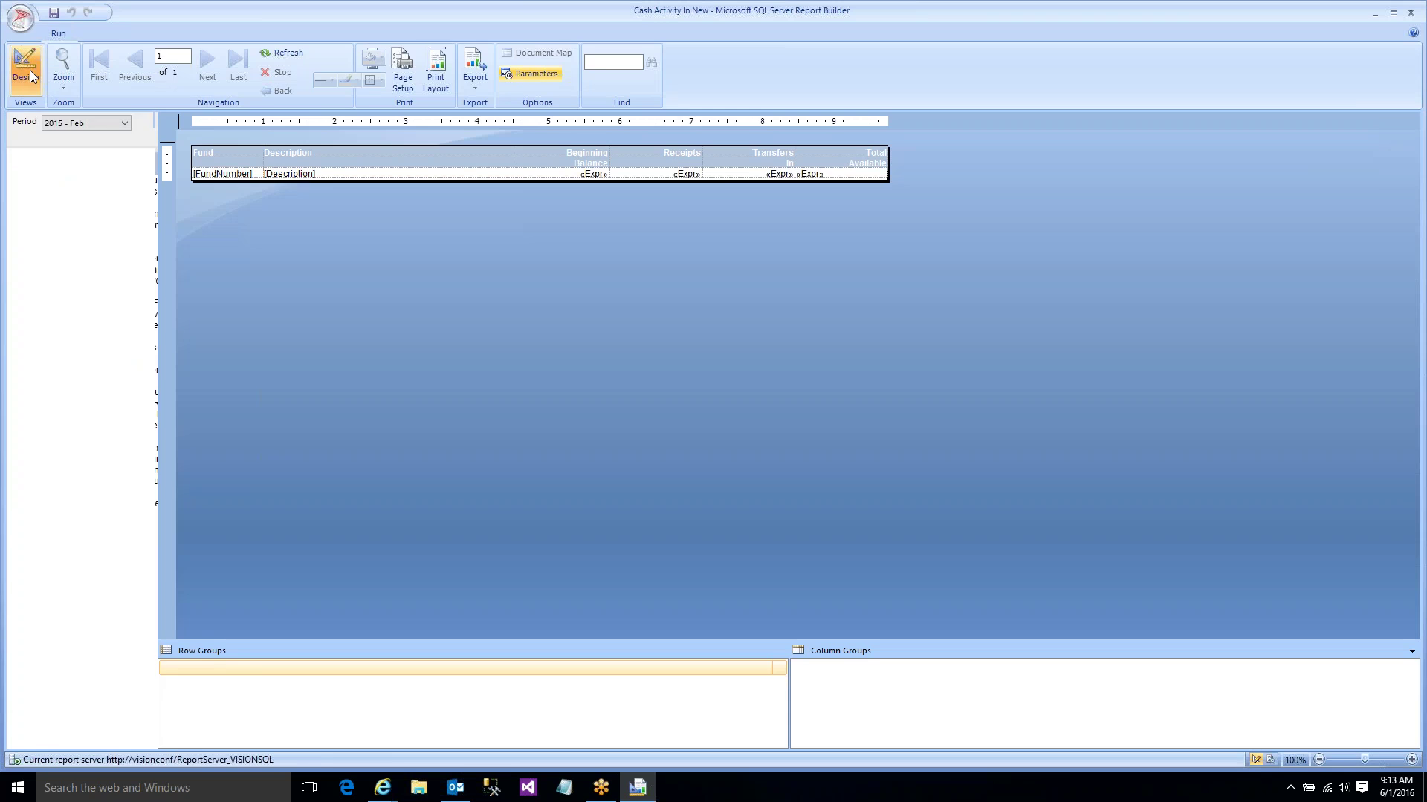
pyautogui.click(16, 195)
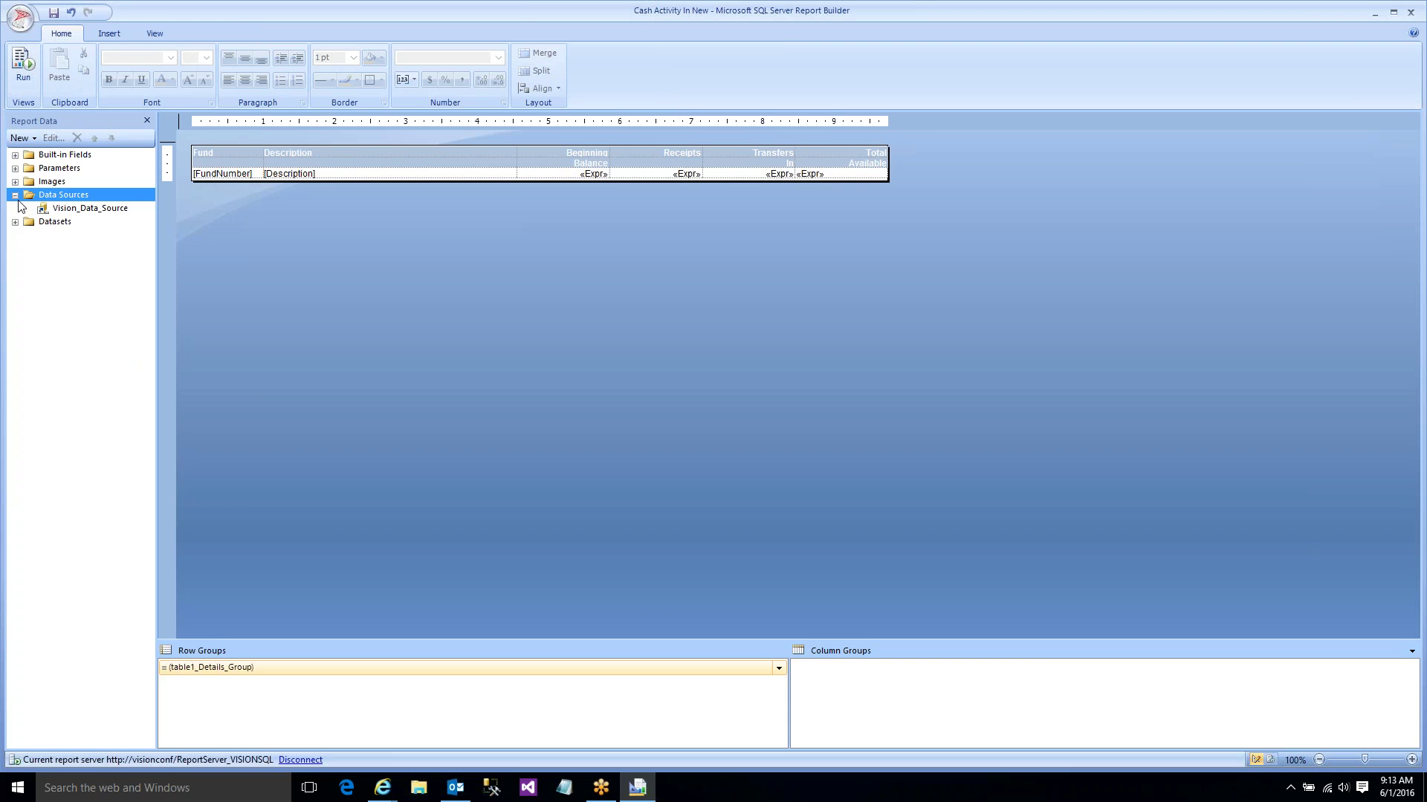
pyautogui.click(15, 196)
pyautogui.click(15, 208)
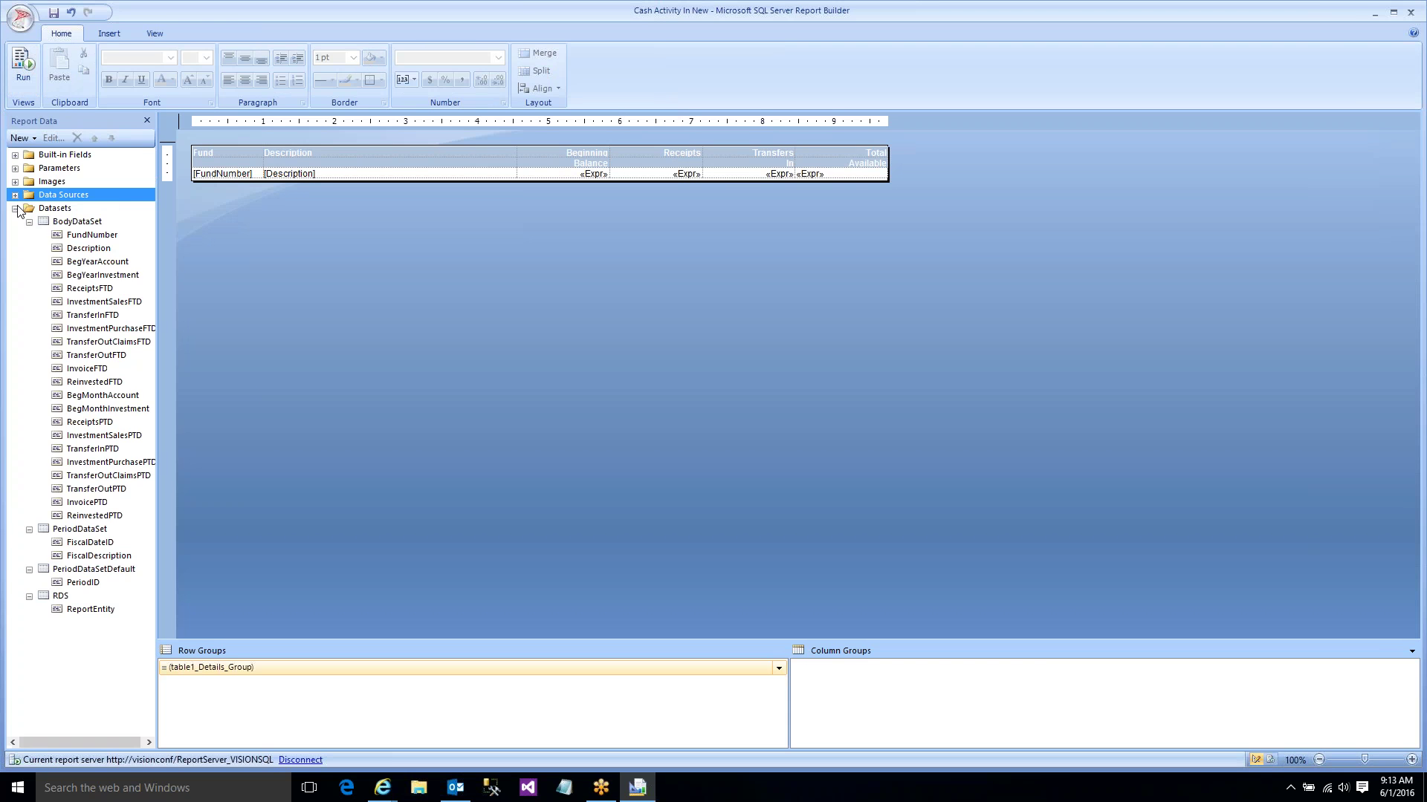
pyautogui.click(115, 333)
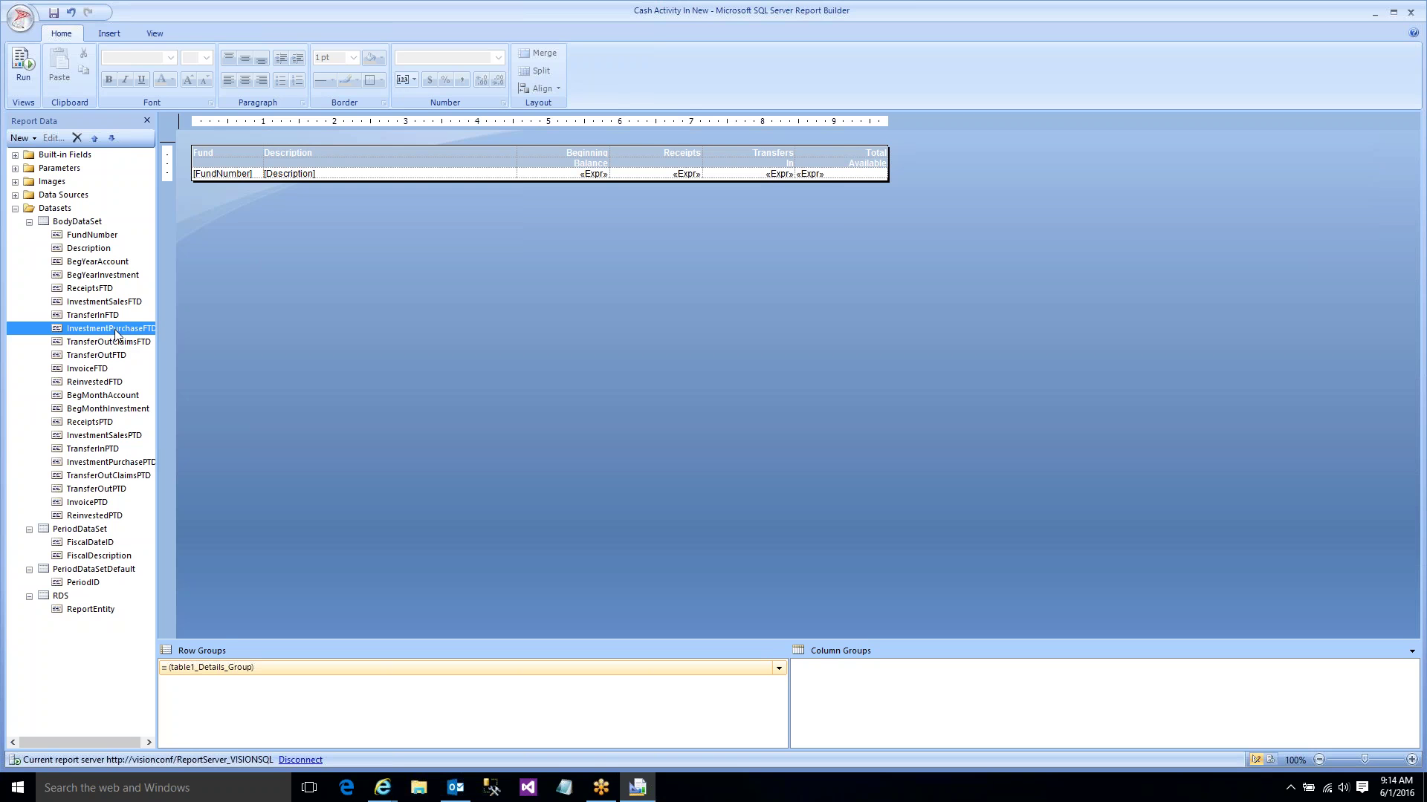
pyautogui.click(105, 422)
pyautogui.click(101, 329)
# - Insert a table column to the right of Receipts and place the InvoiceFTD field in its detail cell
pyautogui.click(683, 163)
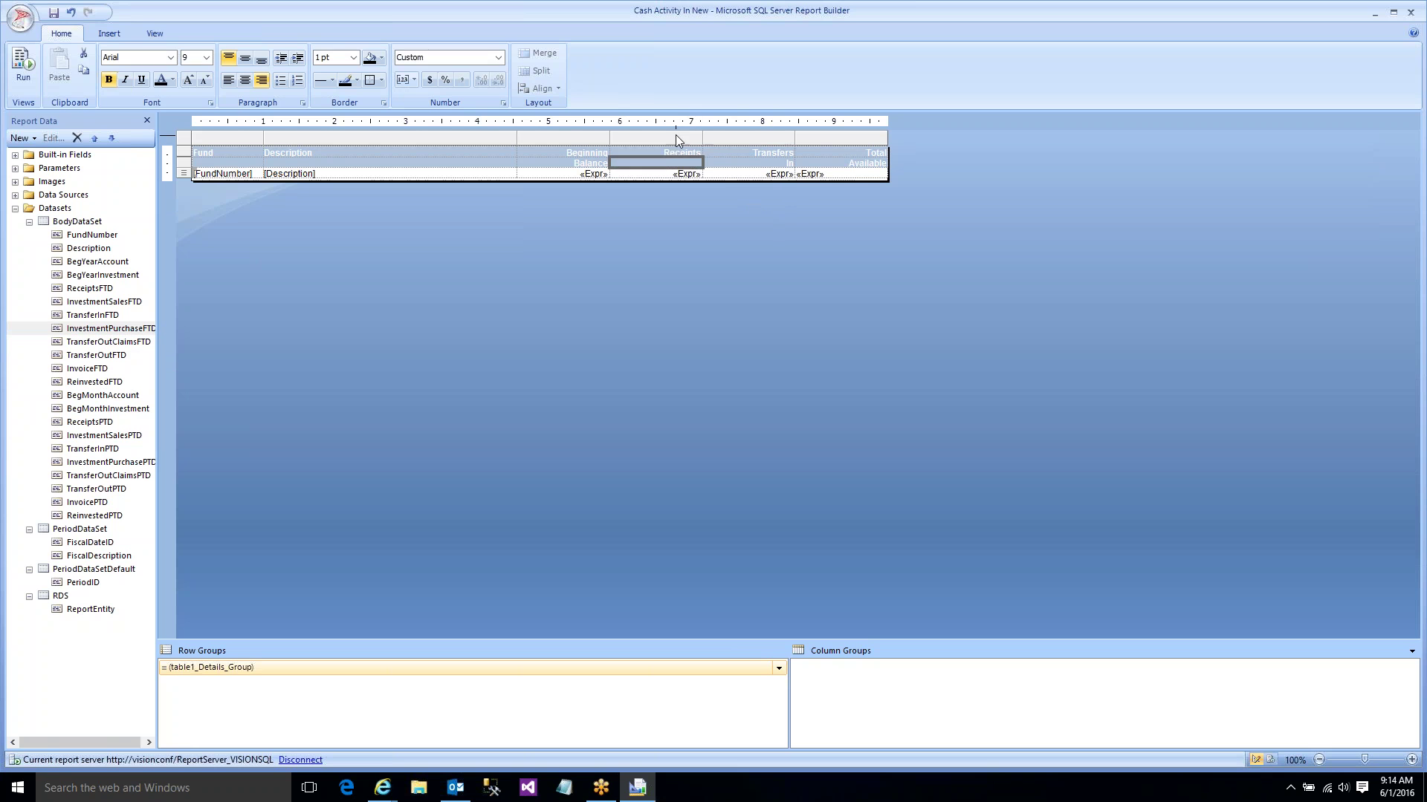
pyautogui.rightClick(675, 137)
pyautogui.moveTo(686, 145)
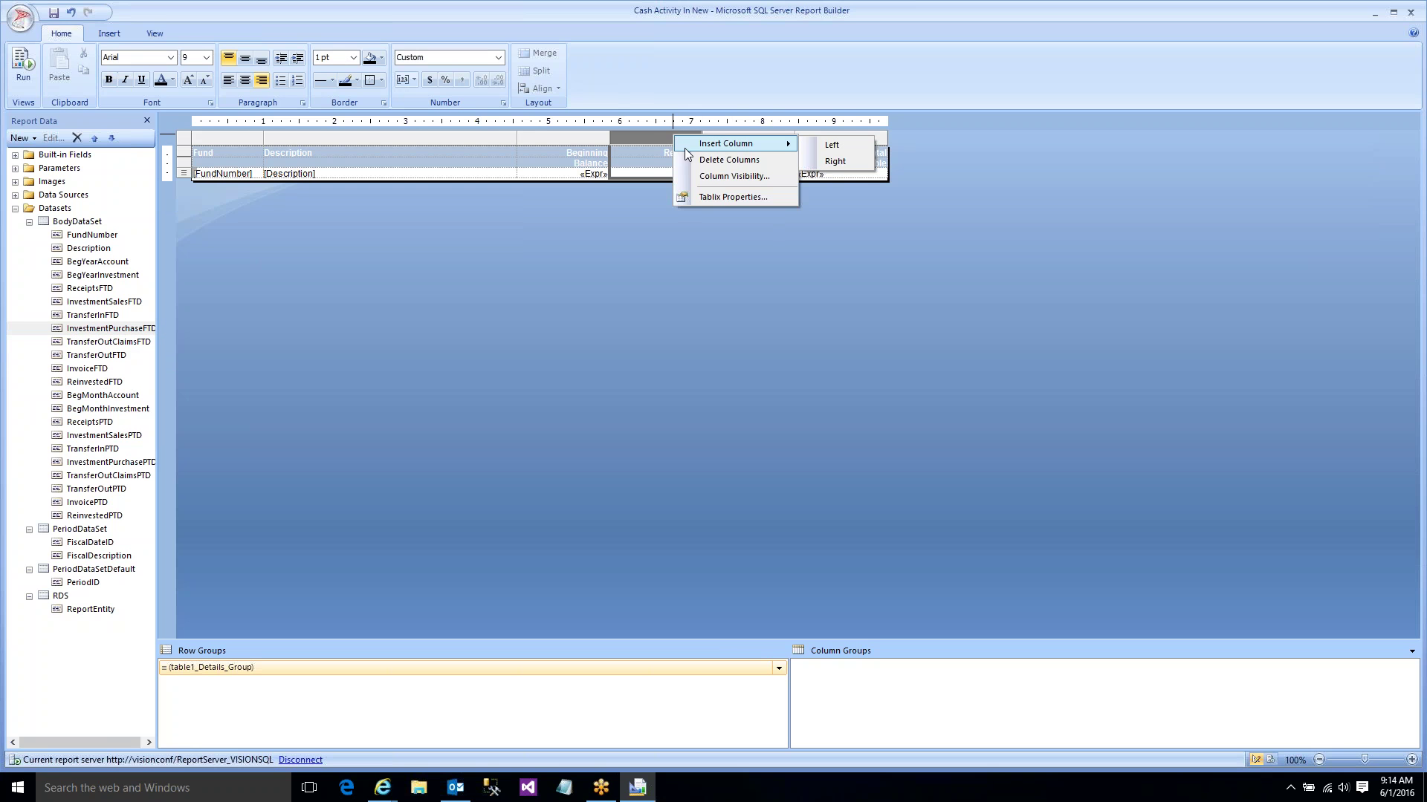
pyautogui.click(826, 162)
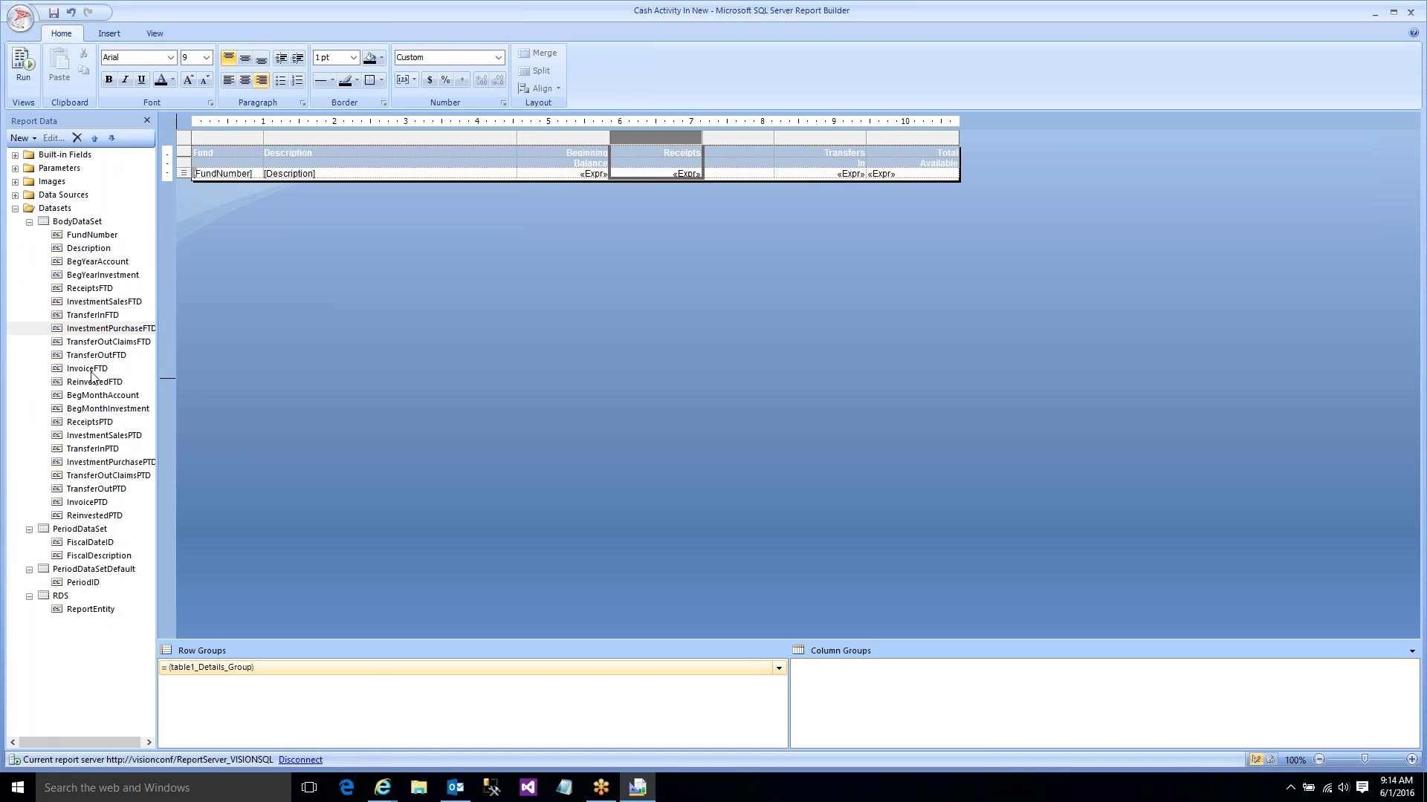
pyautogui.moveTo(104, 328); pyautogui.dragTo(724, 179)
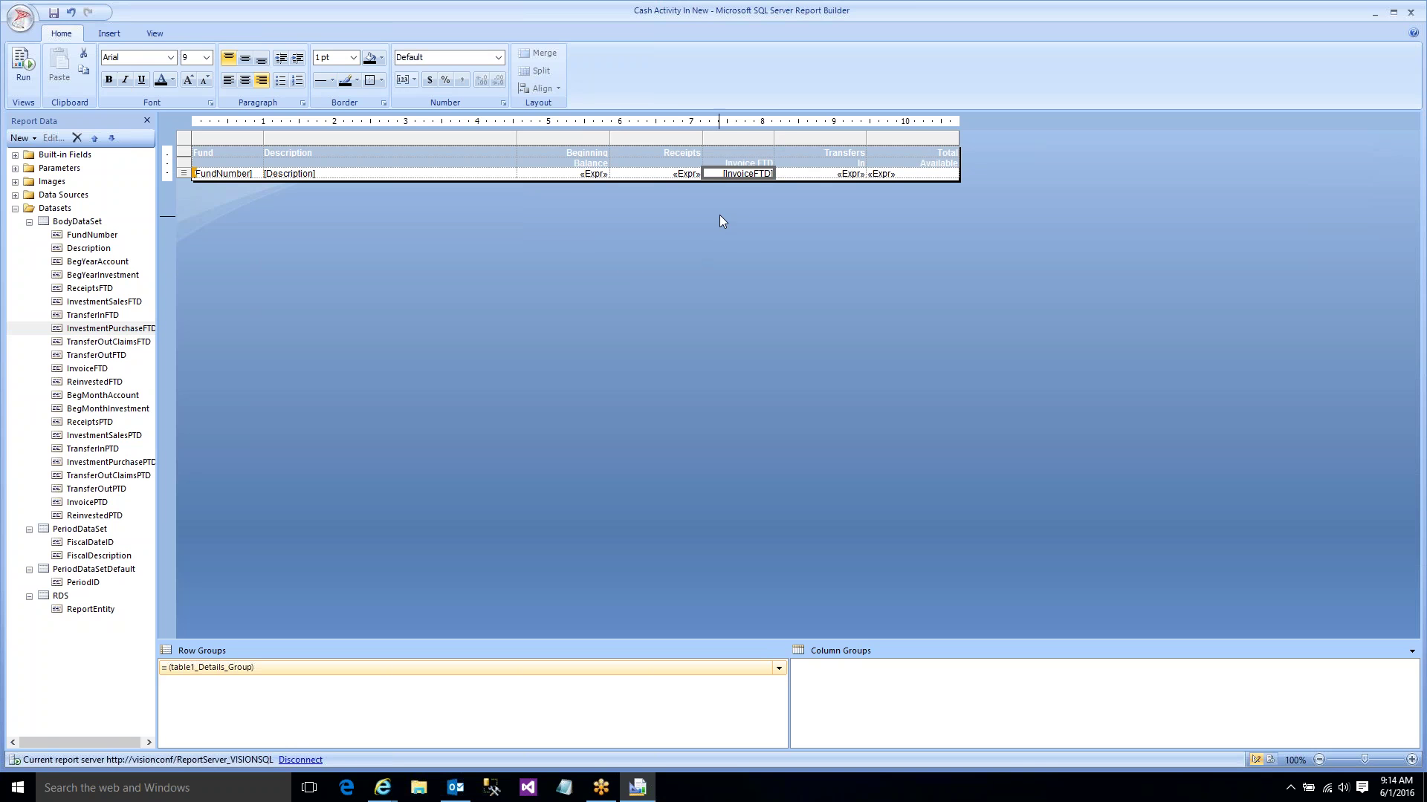
# - Move the Invoice FTD heading to the new column's upper header cell, leaving the lower one empty, and preview the report before returning to design
pyautogui.click(724, 163)
pyautogui.press('Up')
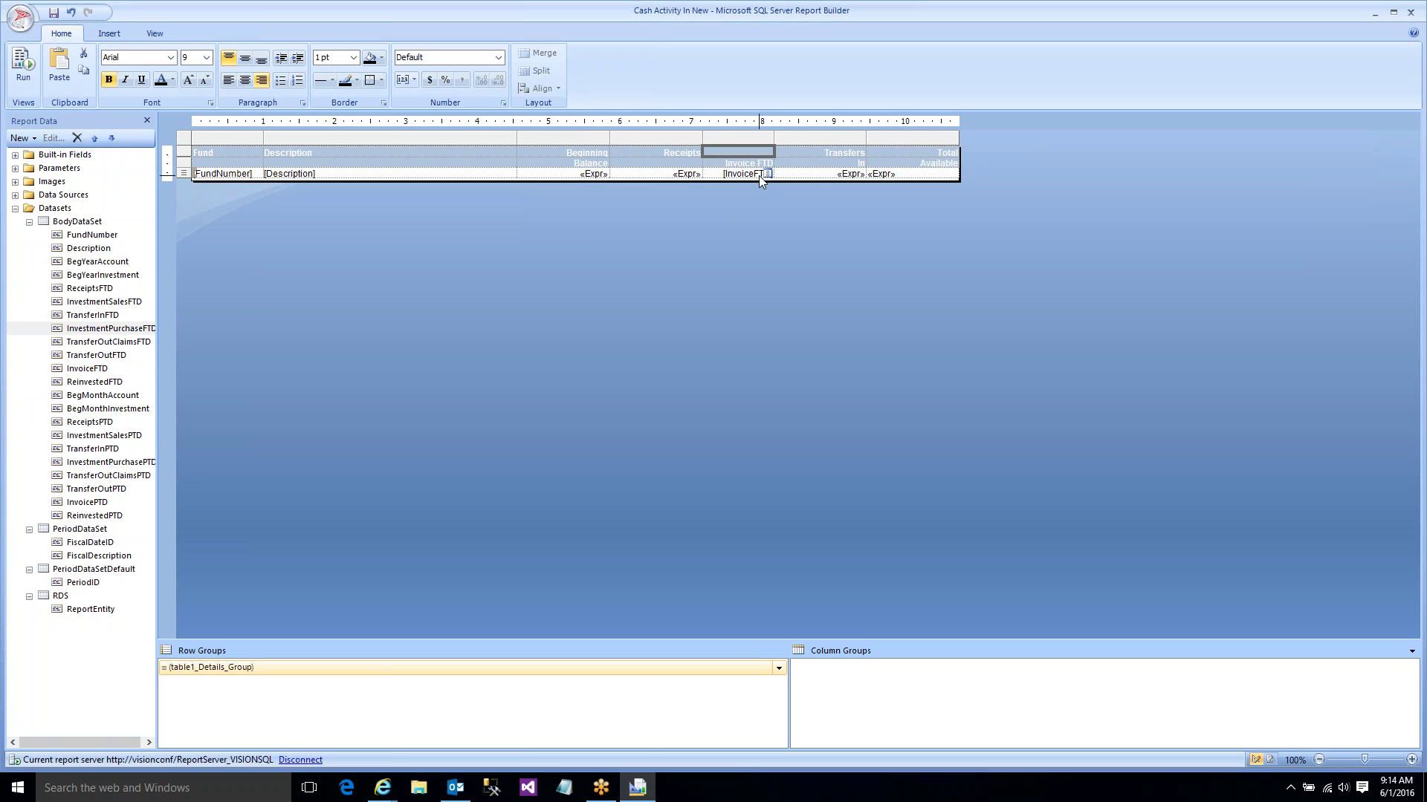
pyautogui.write('Invoice FTD')
pyautogui.press('Down')
pyautogui.press('Left')
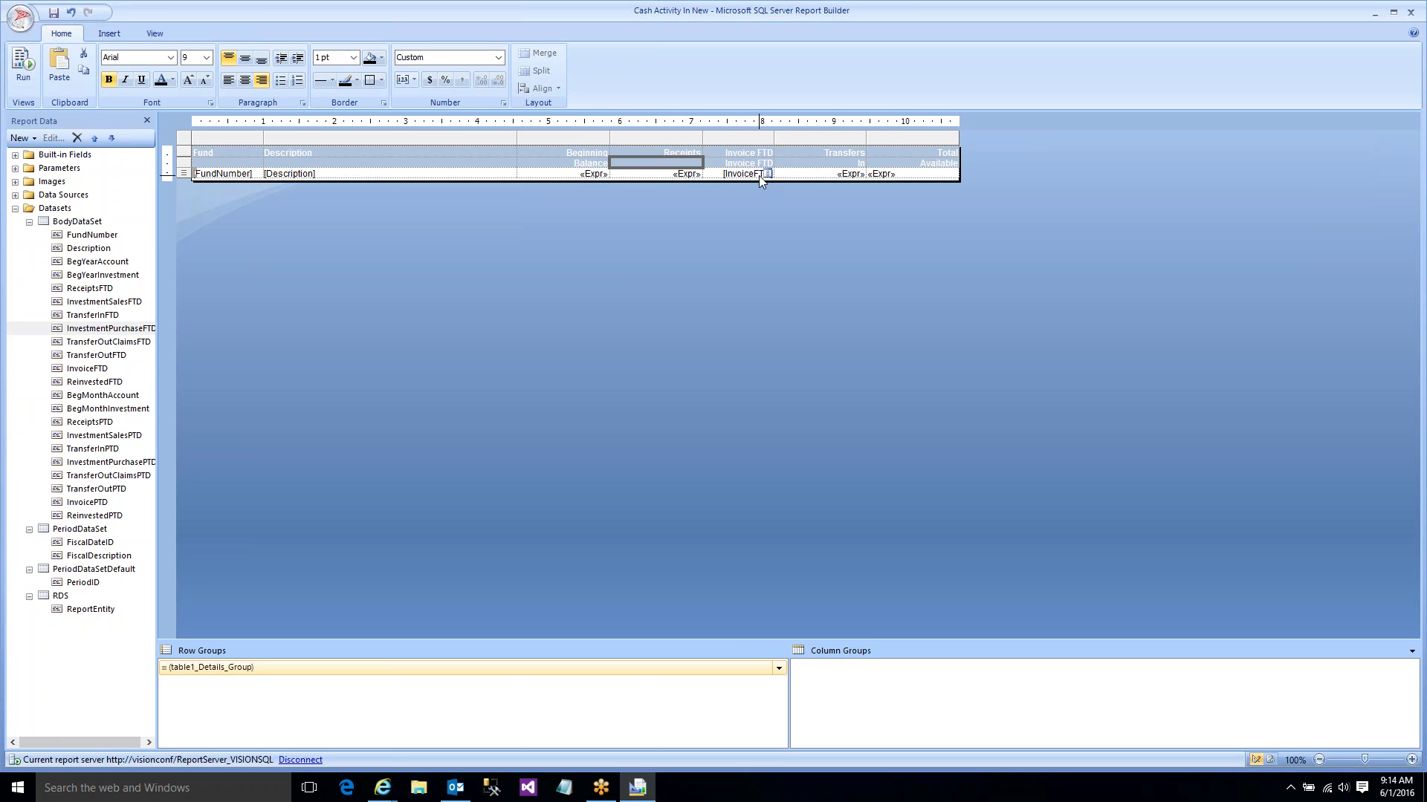
pyautogui.press('Right')
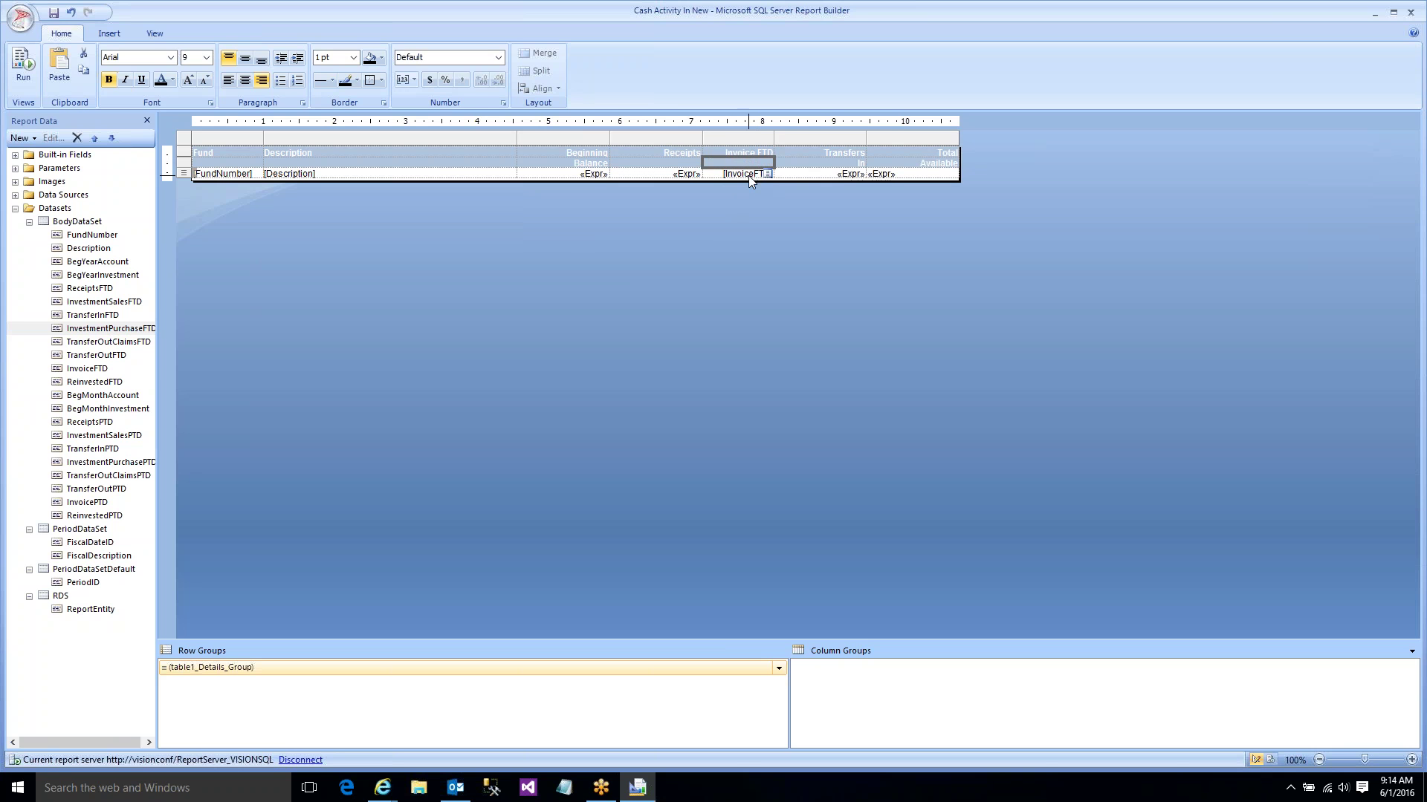
pyautogui.click(23, 65)
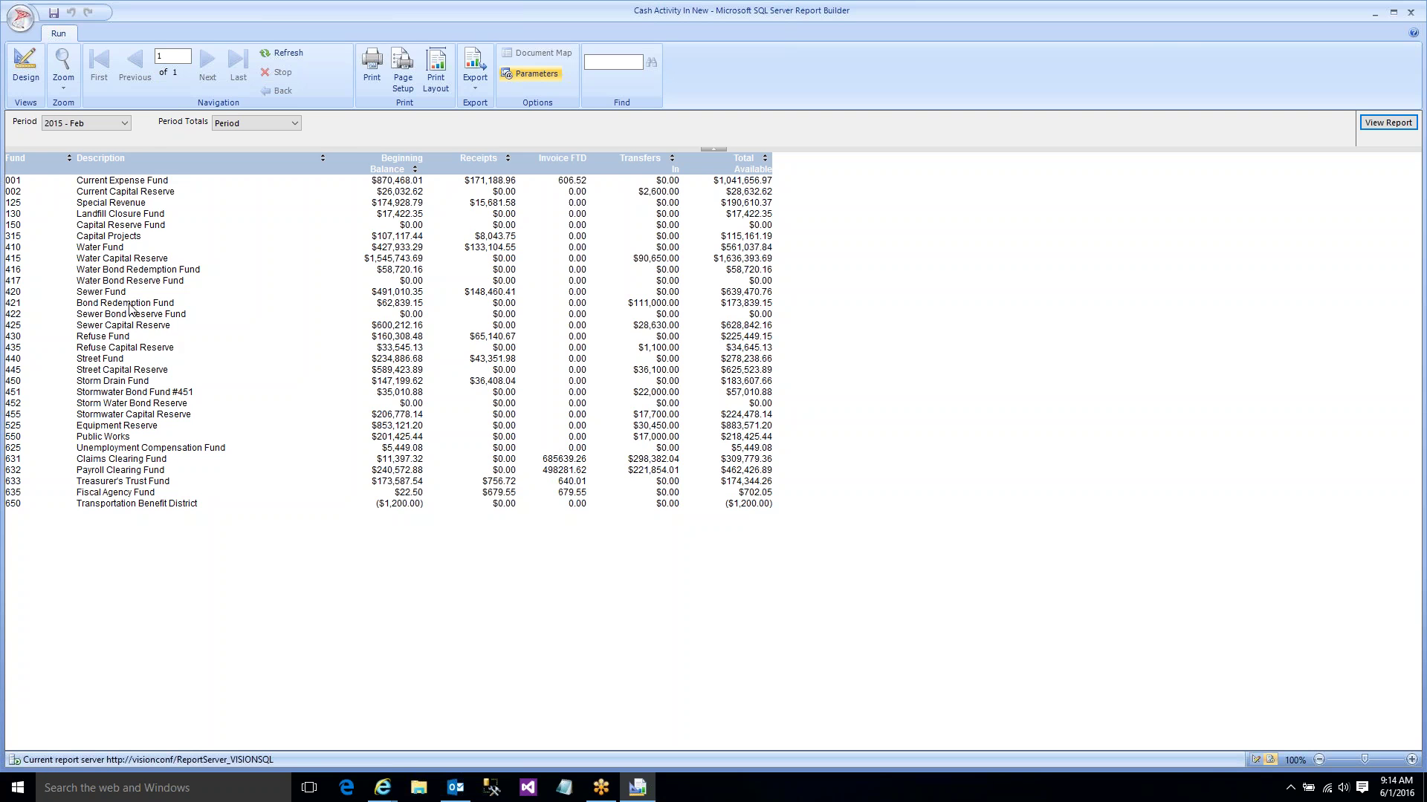
pyautogui.click(25, 68)
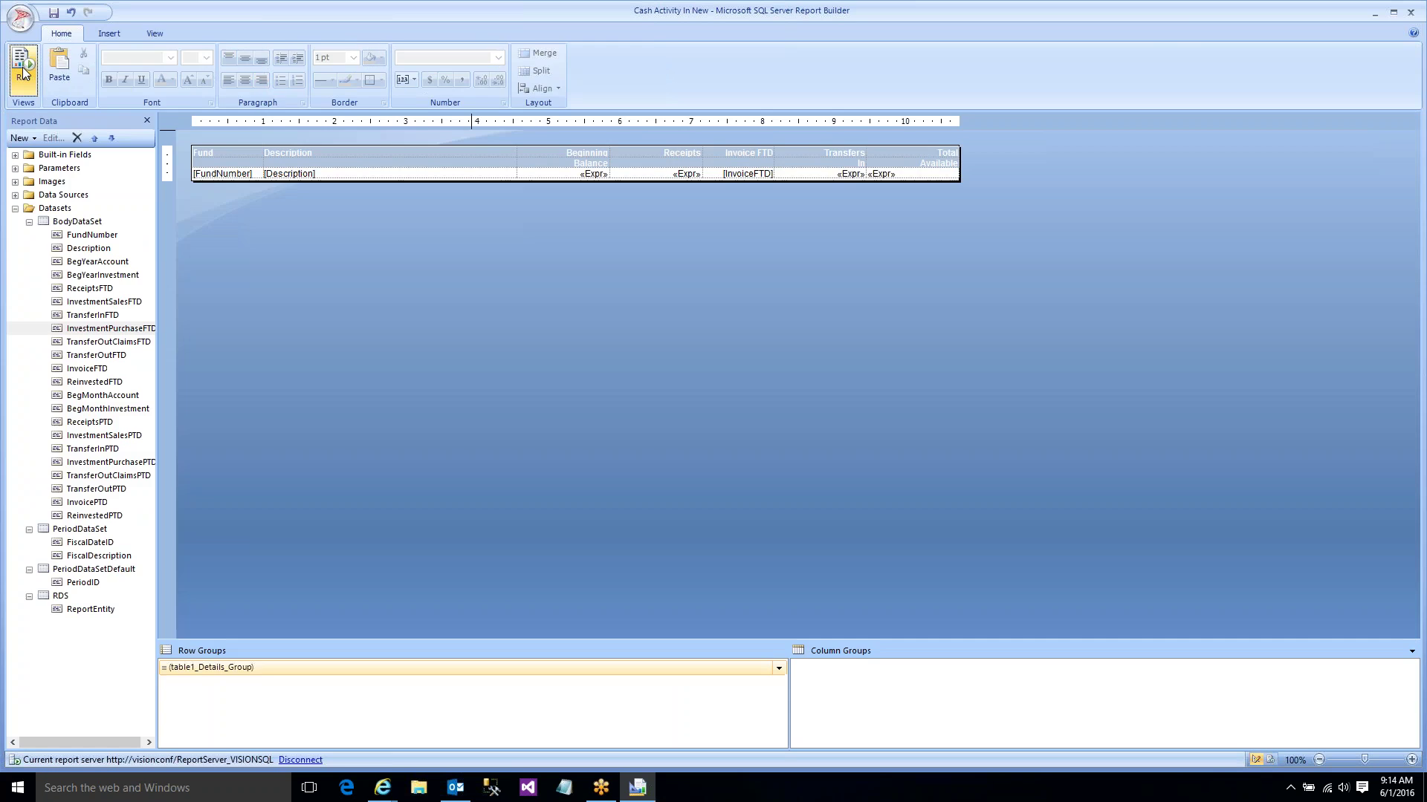
# - Examine the BodyDataSet, PeriodDataSet, PeriodDataSetDefault and RDS datasets of the report
pyautogui.click(64, 222)
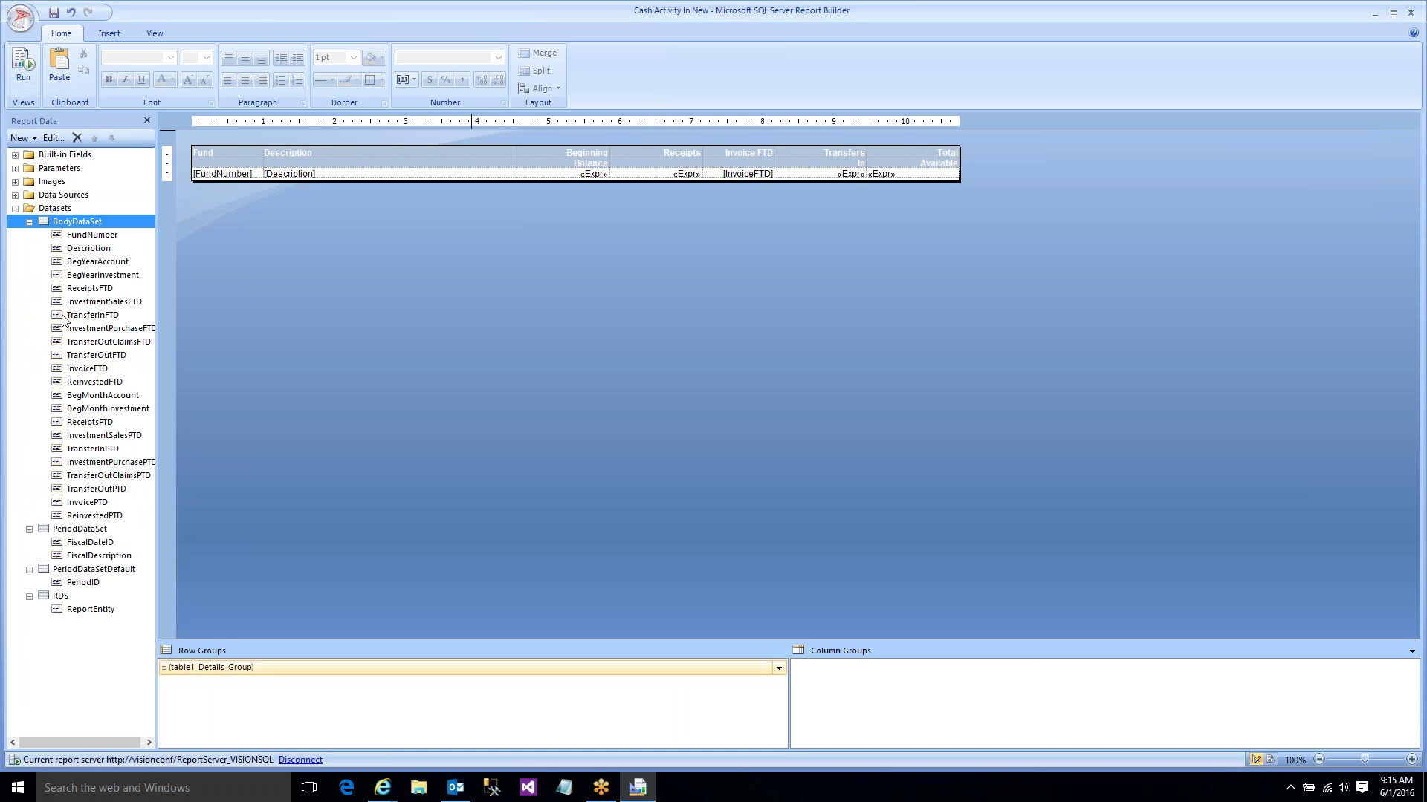
pyautogui.click(74, 530)
pyautogui.click(69, 571)
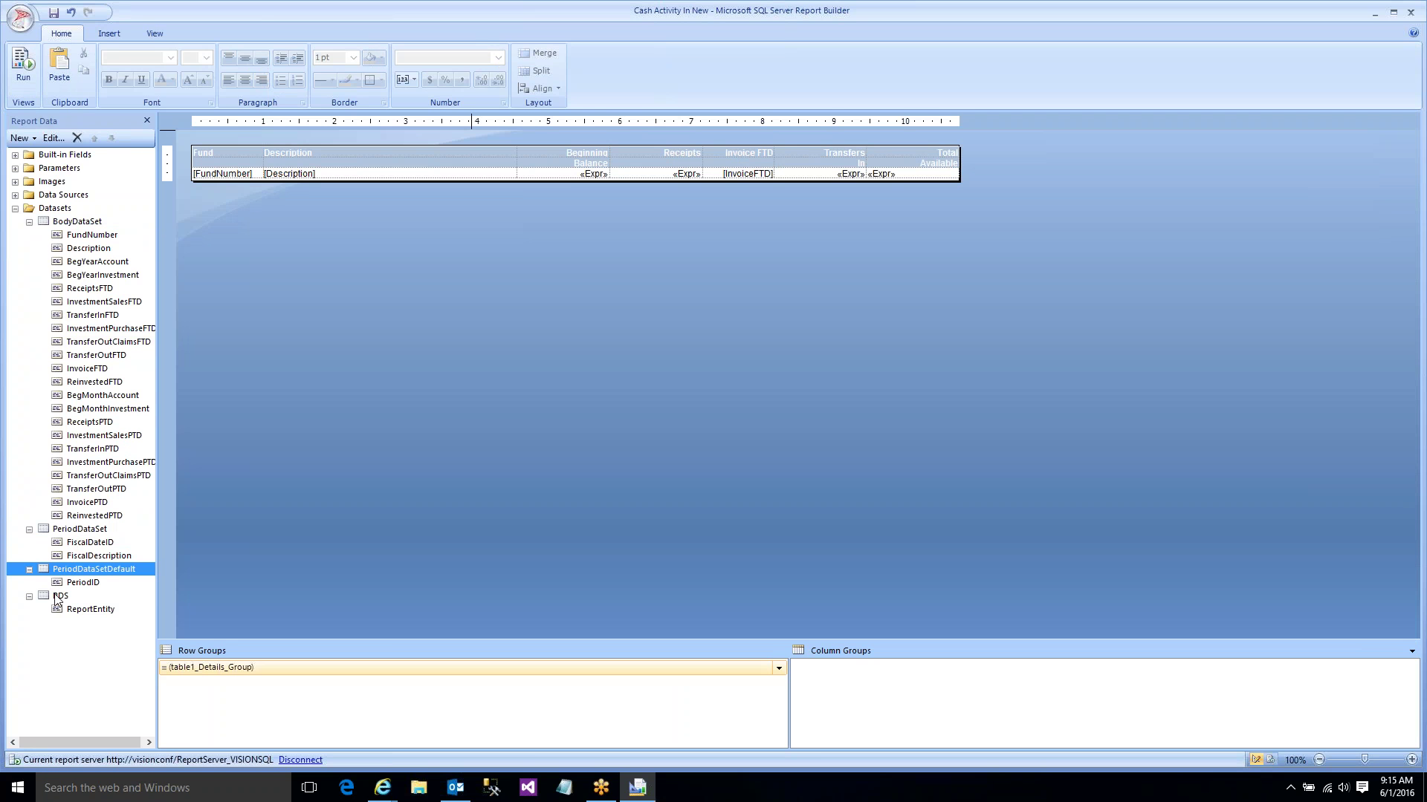
pyautogui.click(61, 597)
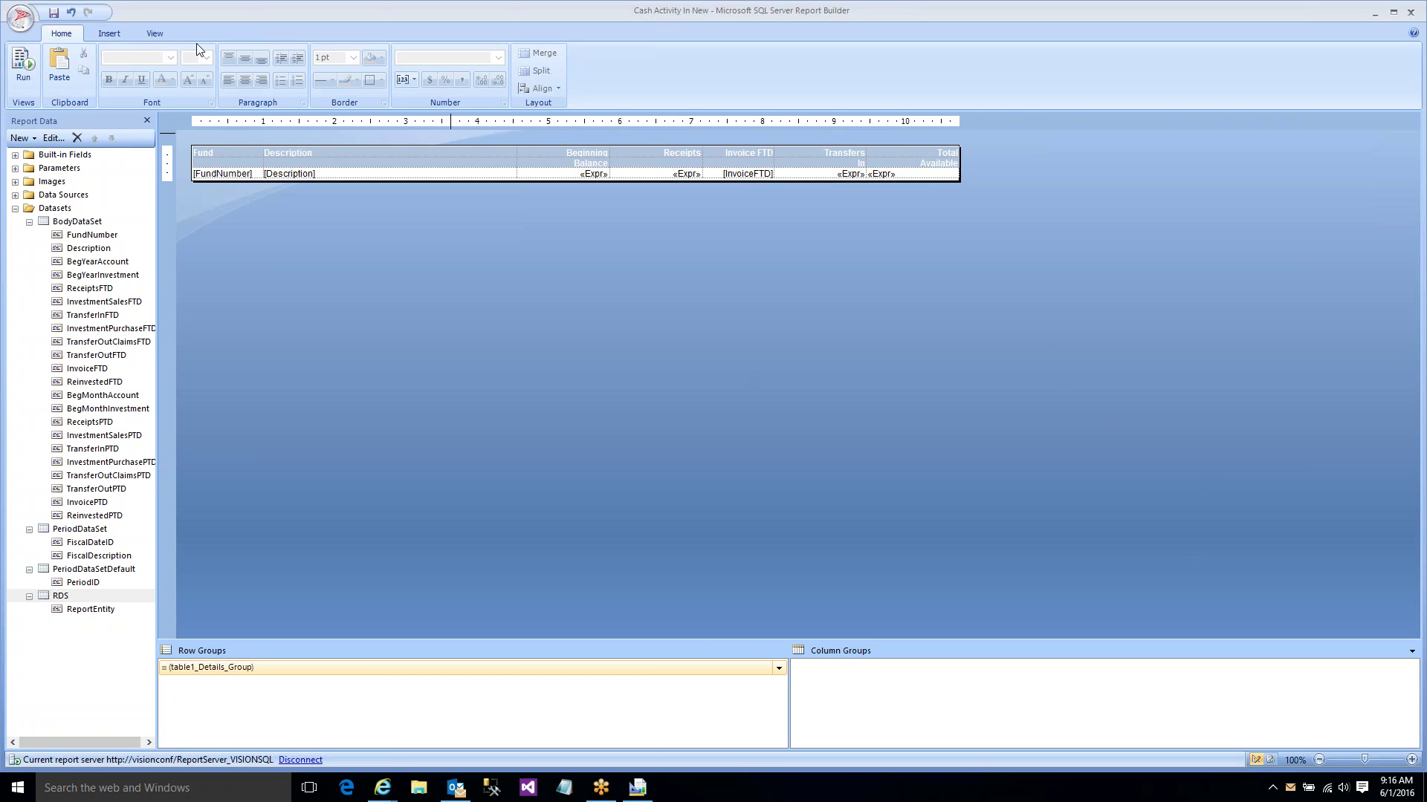
pyautogui.click(1405, 9)
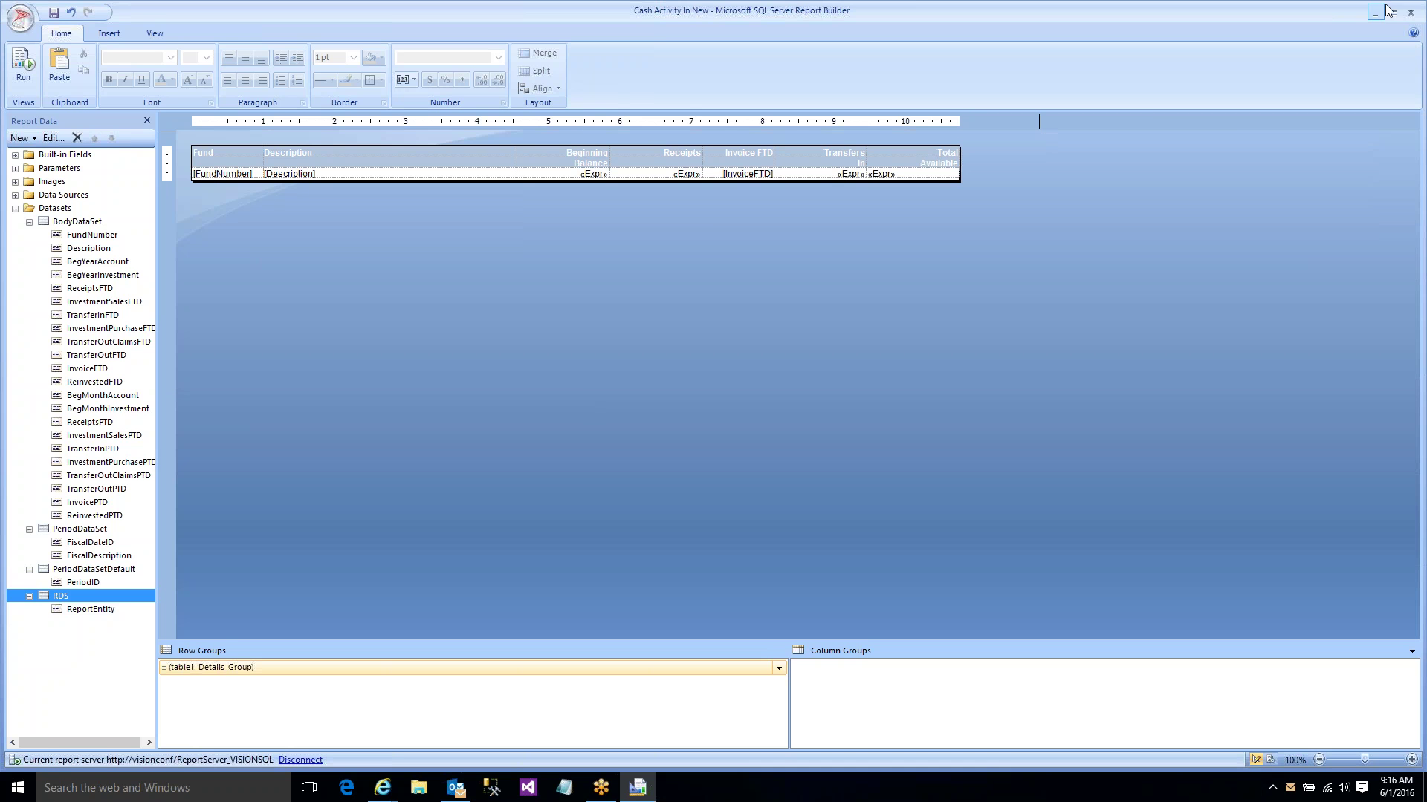
# - Close the Cash Activity In New report in Report Builder, saving its changes to the report server
pyautogui.click(1412, 13)
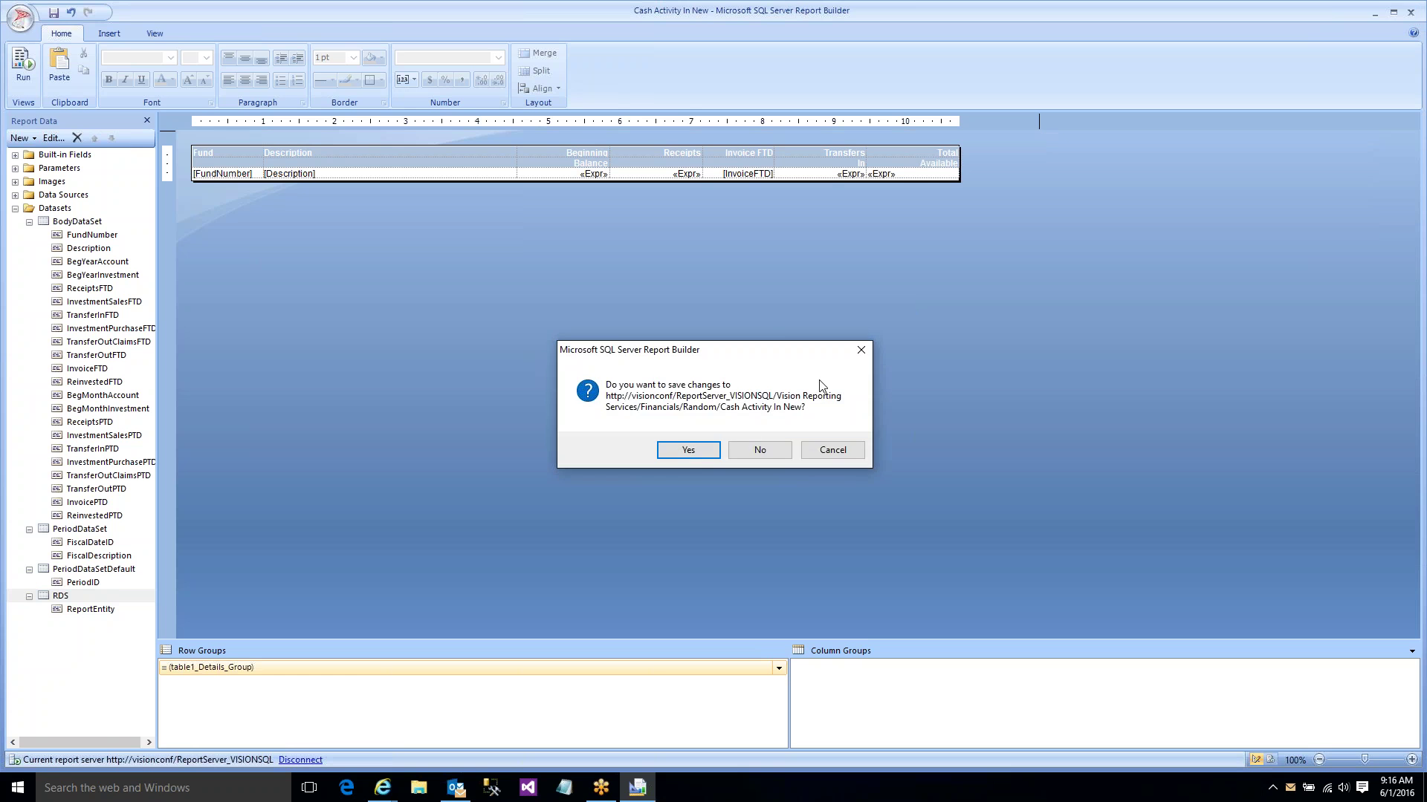
pyautogui.click(688, 450)
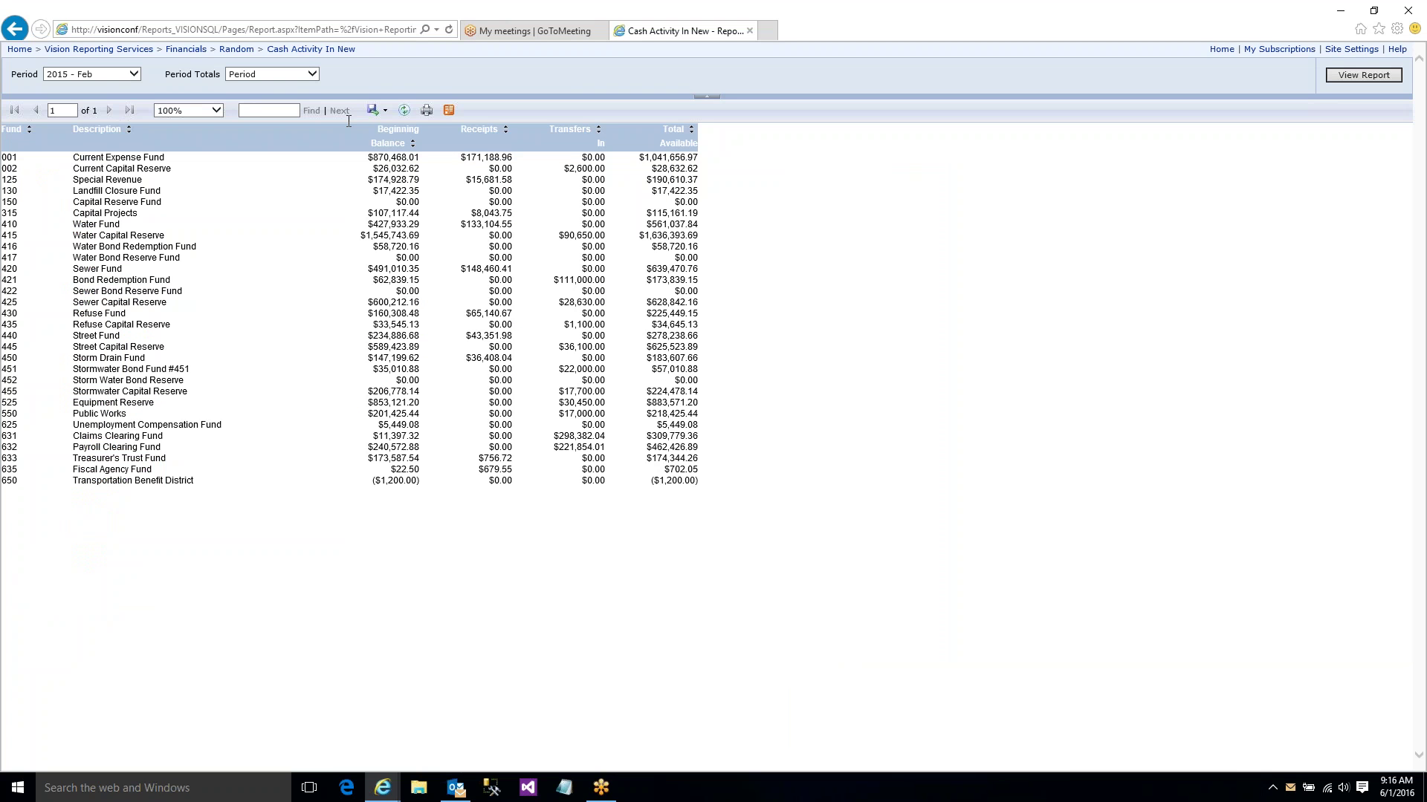
# - In Report Manager, go up to Vision Reporting Services and run the Timesheet Activity report from the Payroll folder
pyautogui.click(185, 47)
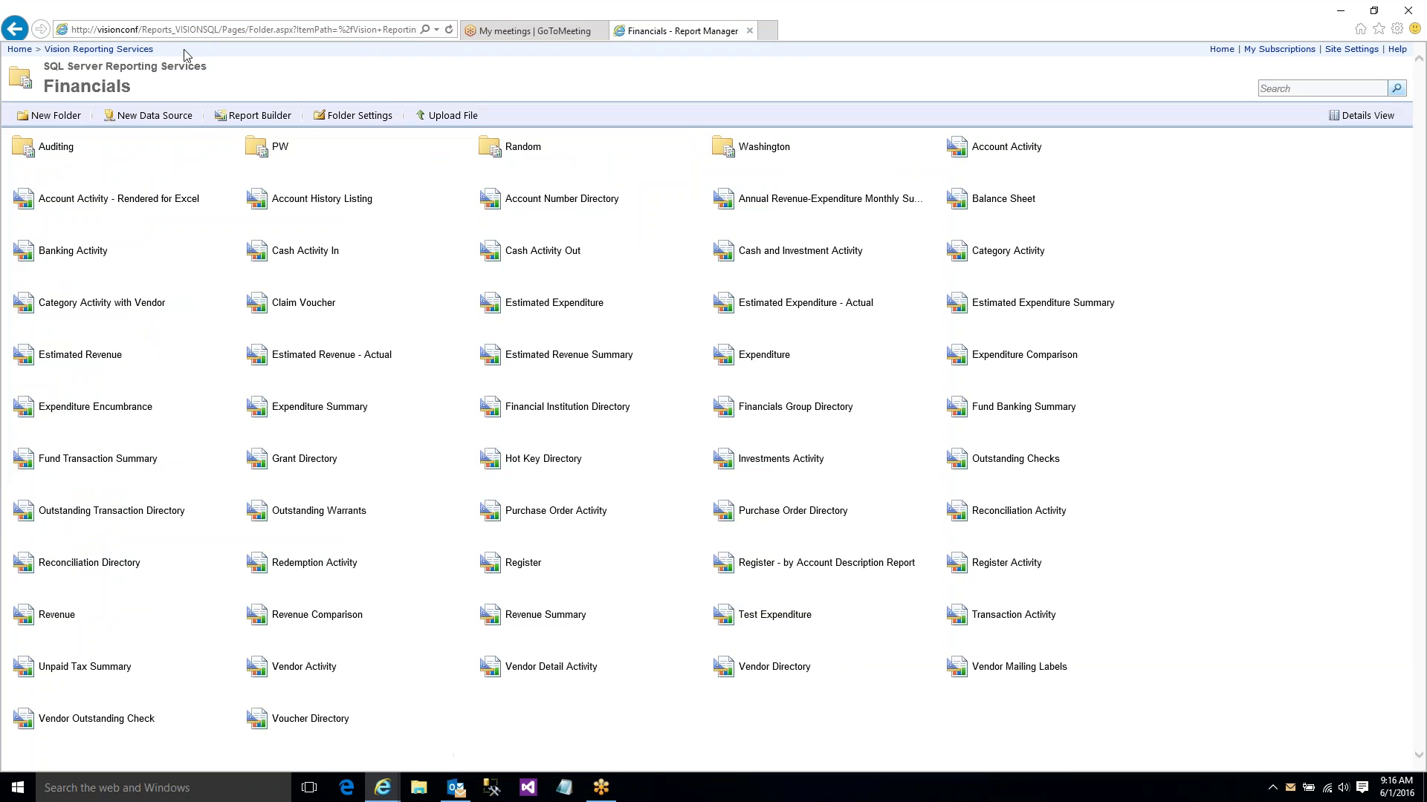
pyautogui.click(130, 49)
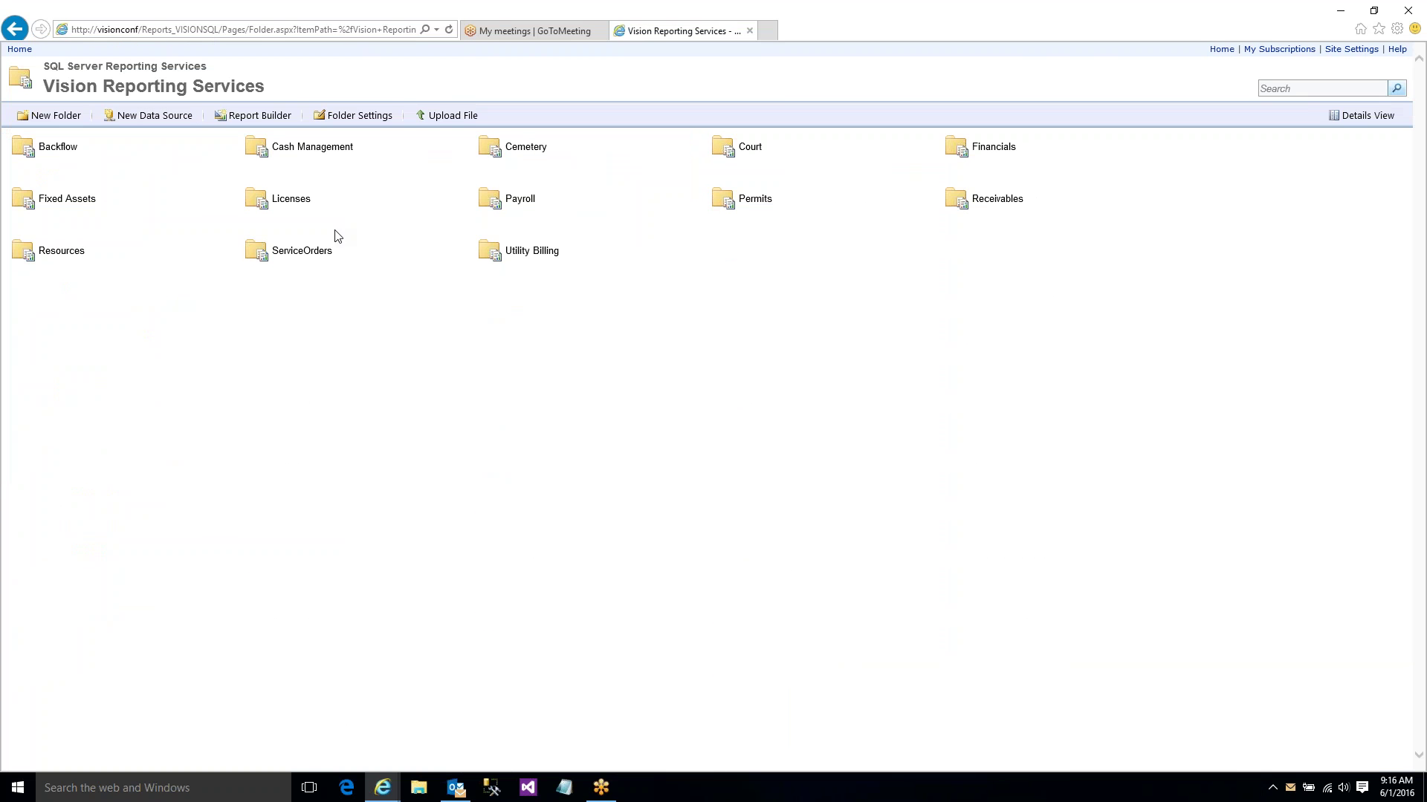
pyautogui.click(546, 215)
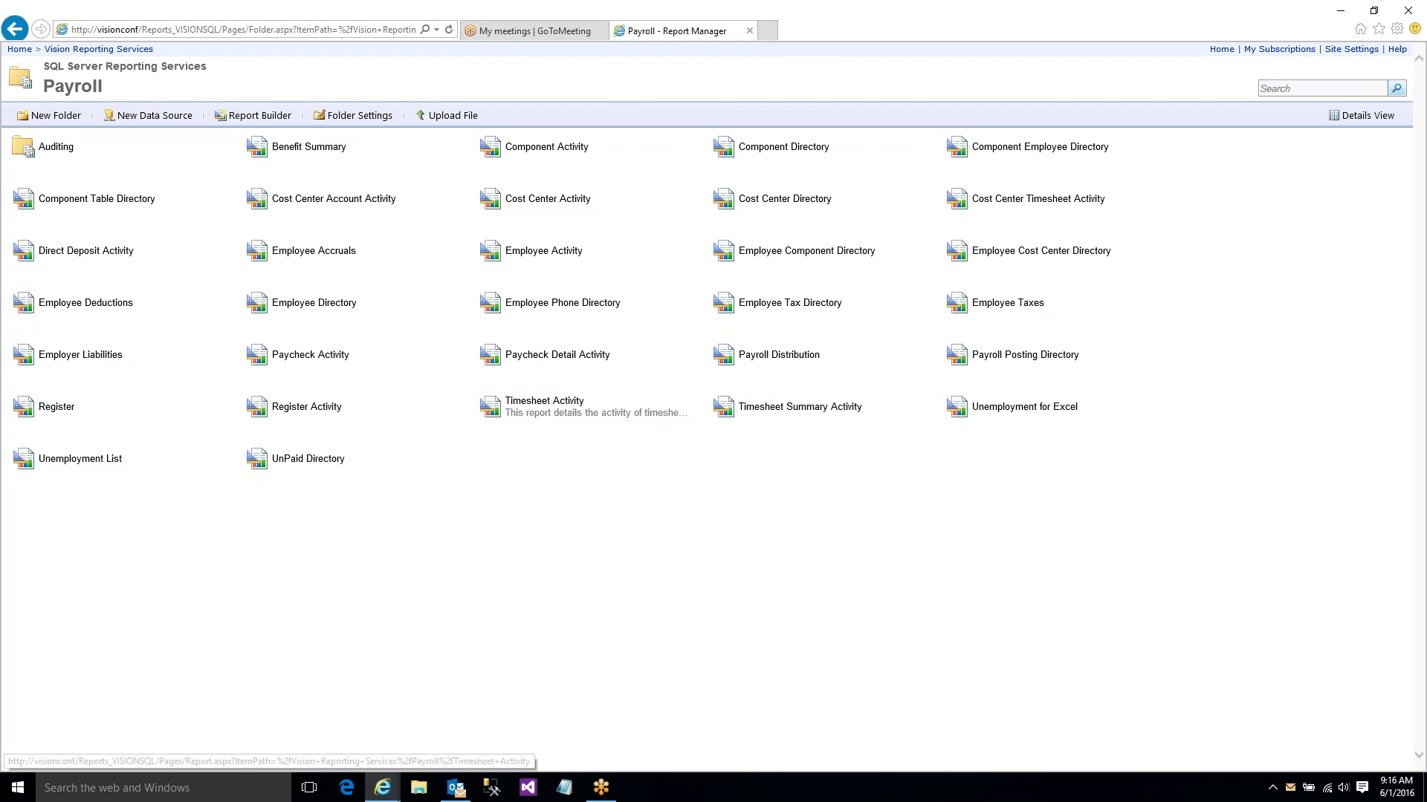
pyautogui.click(525, 405)
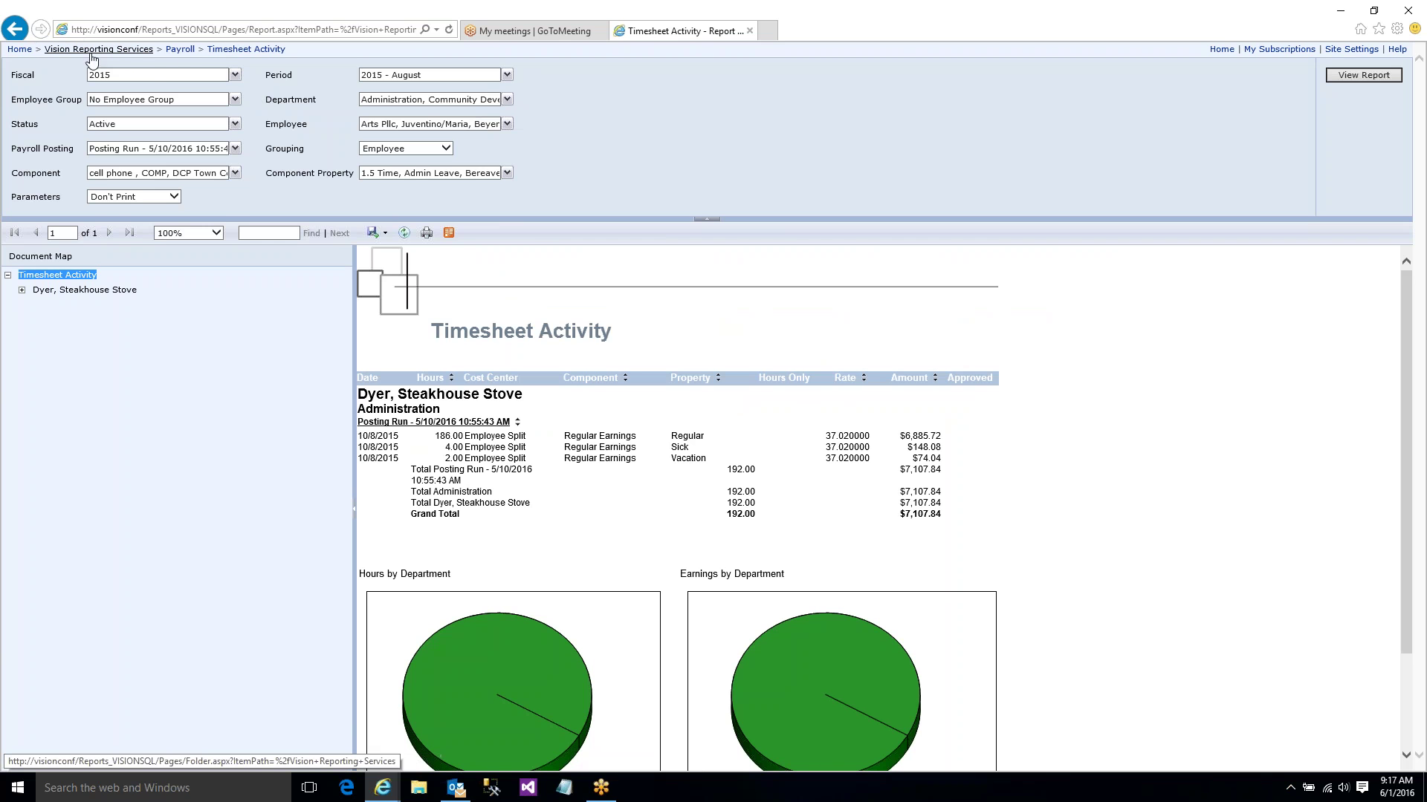
# - Look through the Payroll and Financials report folders, and view the Timesheet Activity report again
pyautogui.click(180, 50)
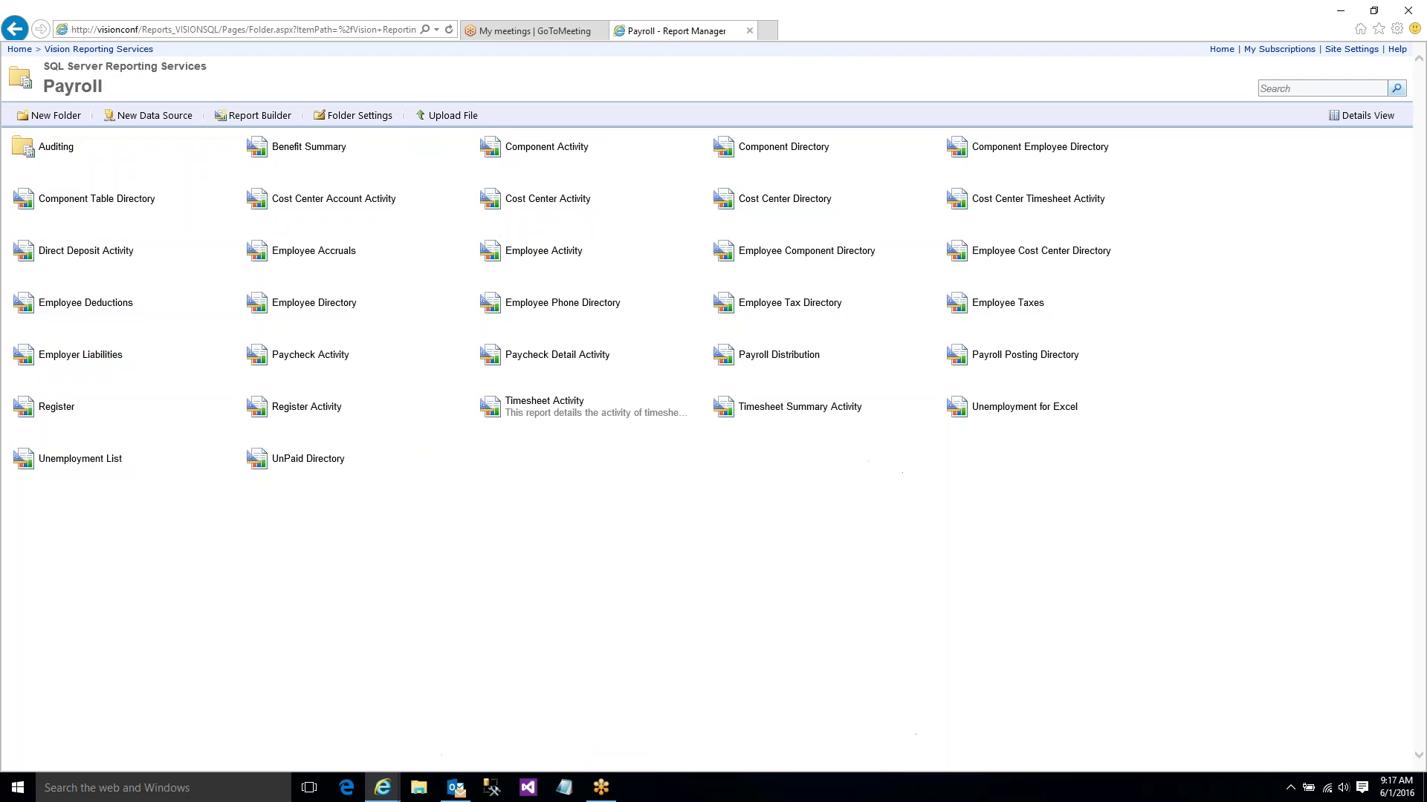
pyautogui.click(97, 49)
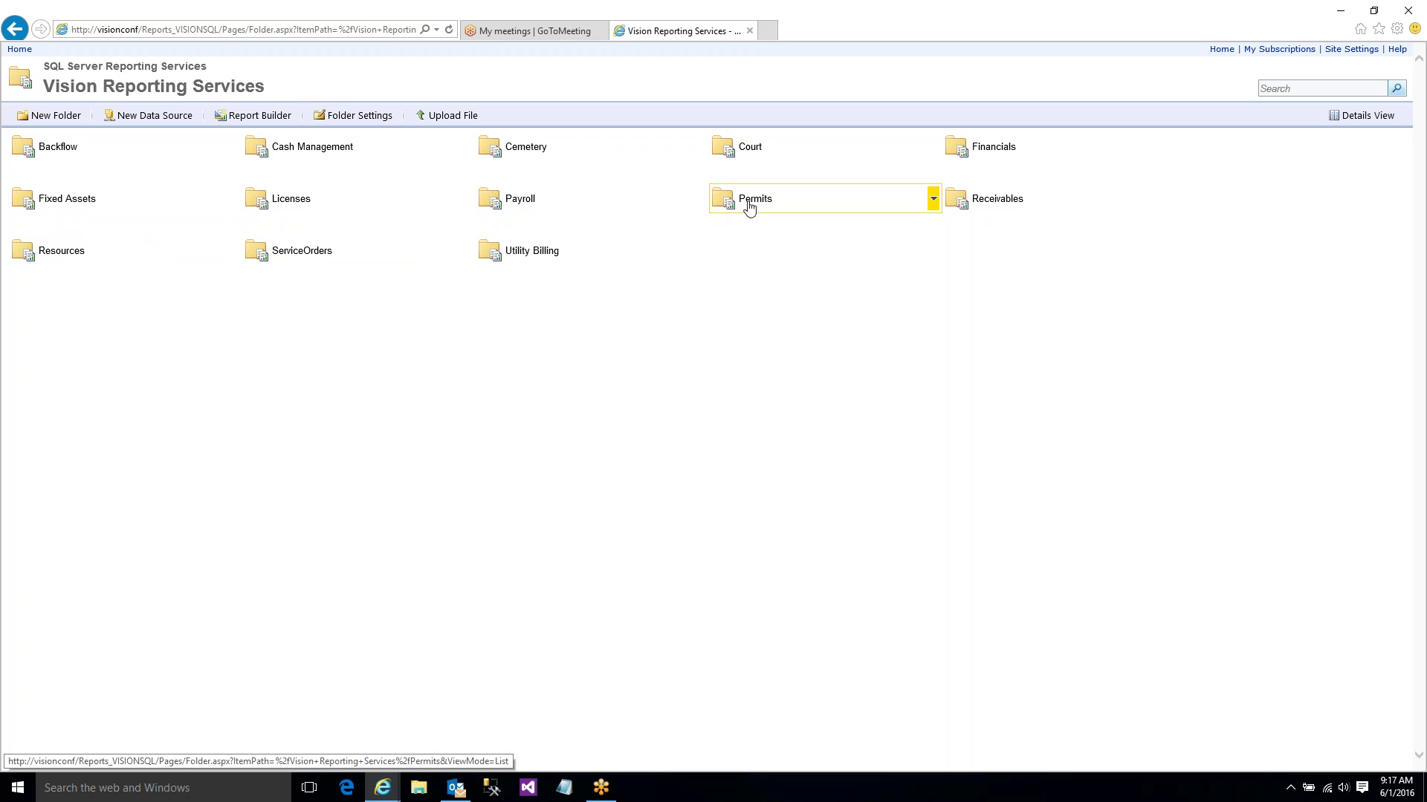
pyautogui.click(985, 154)
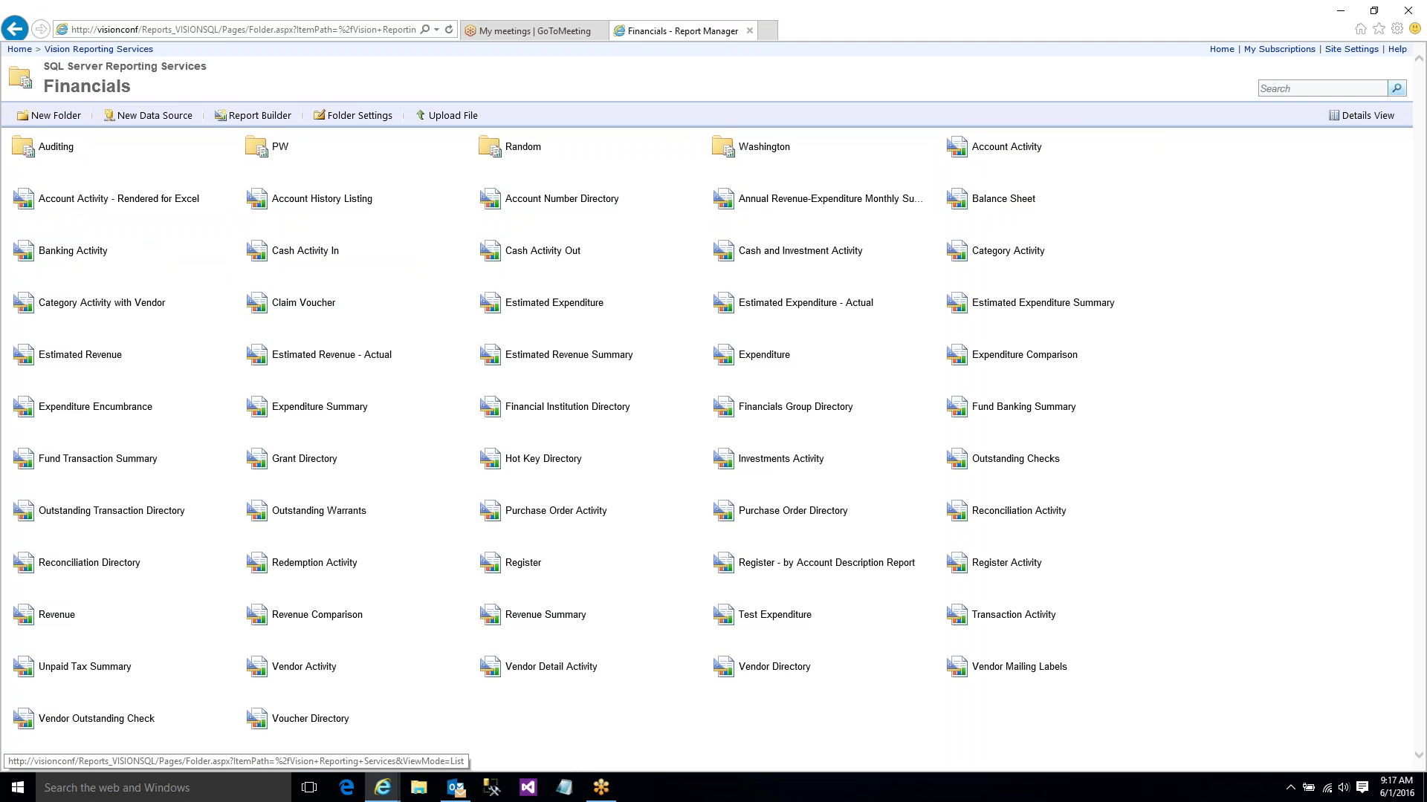
pyautogui.click(130, 50)
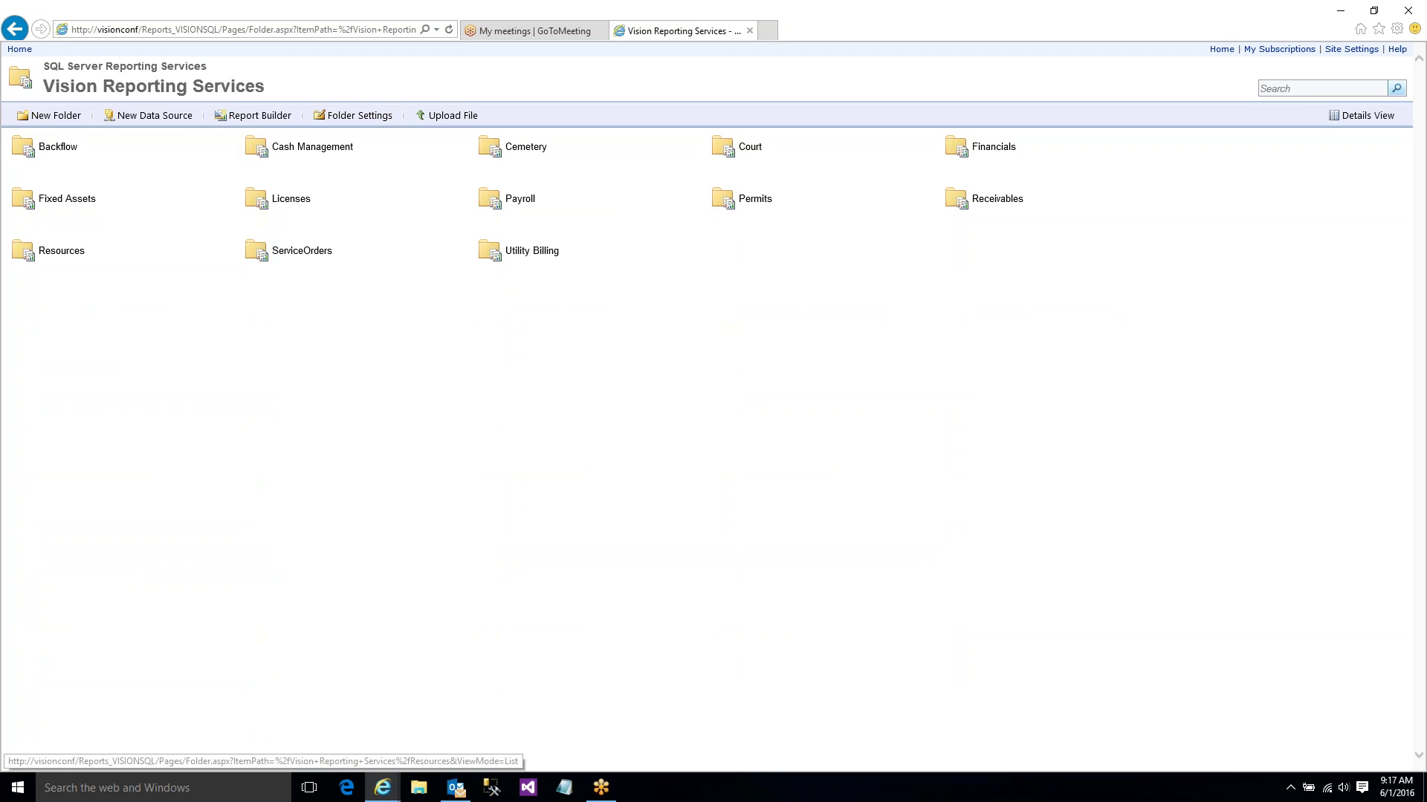
pyautogui.click(528, 203)
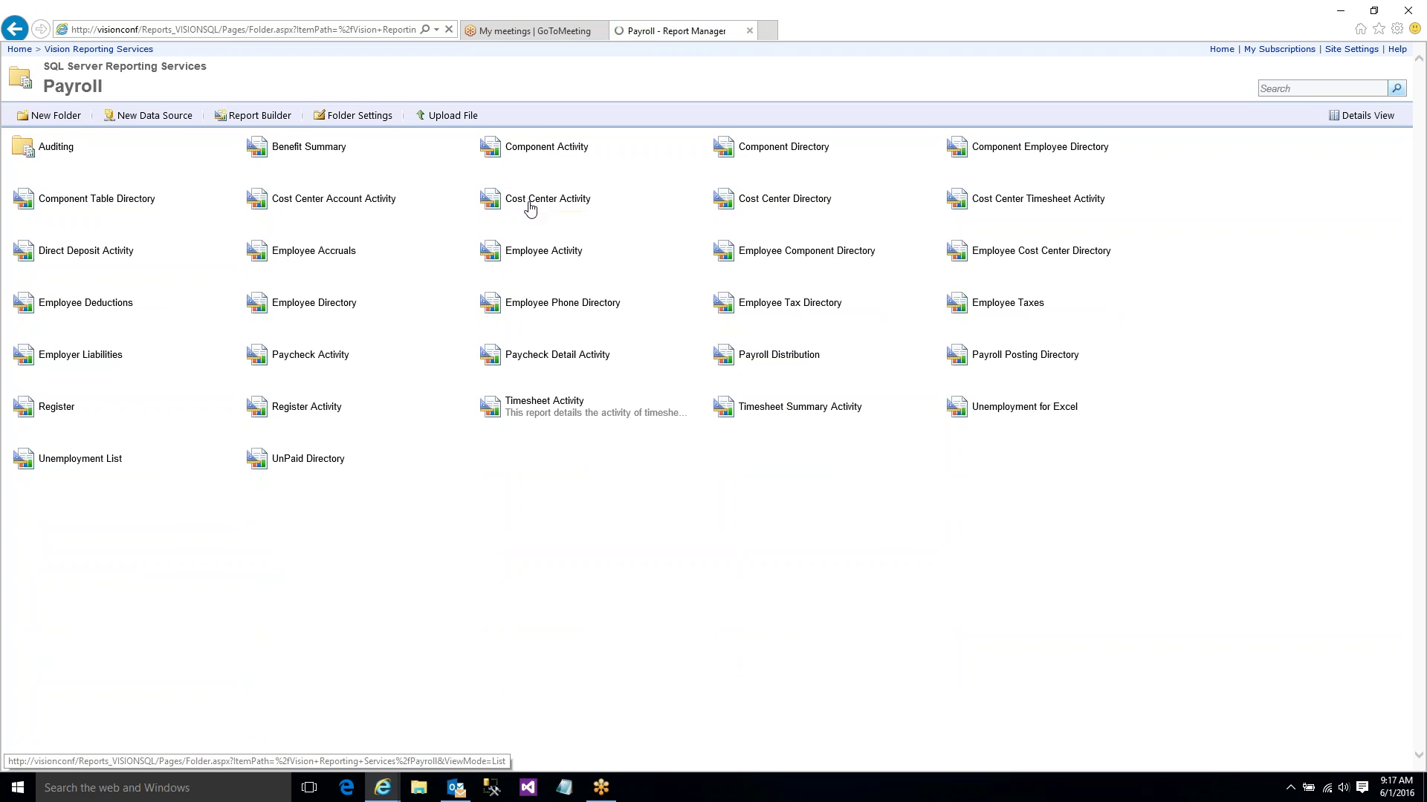
pyautogui.click(538, 402)
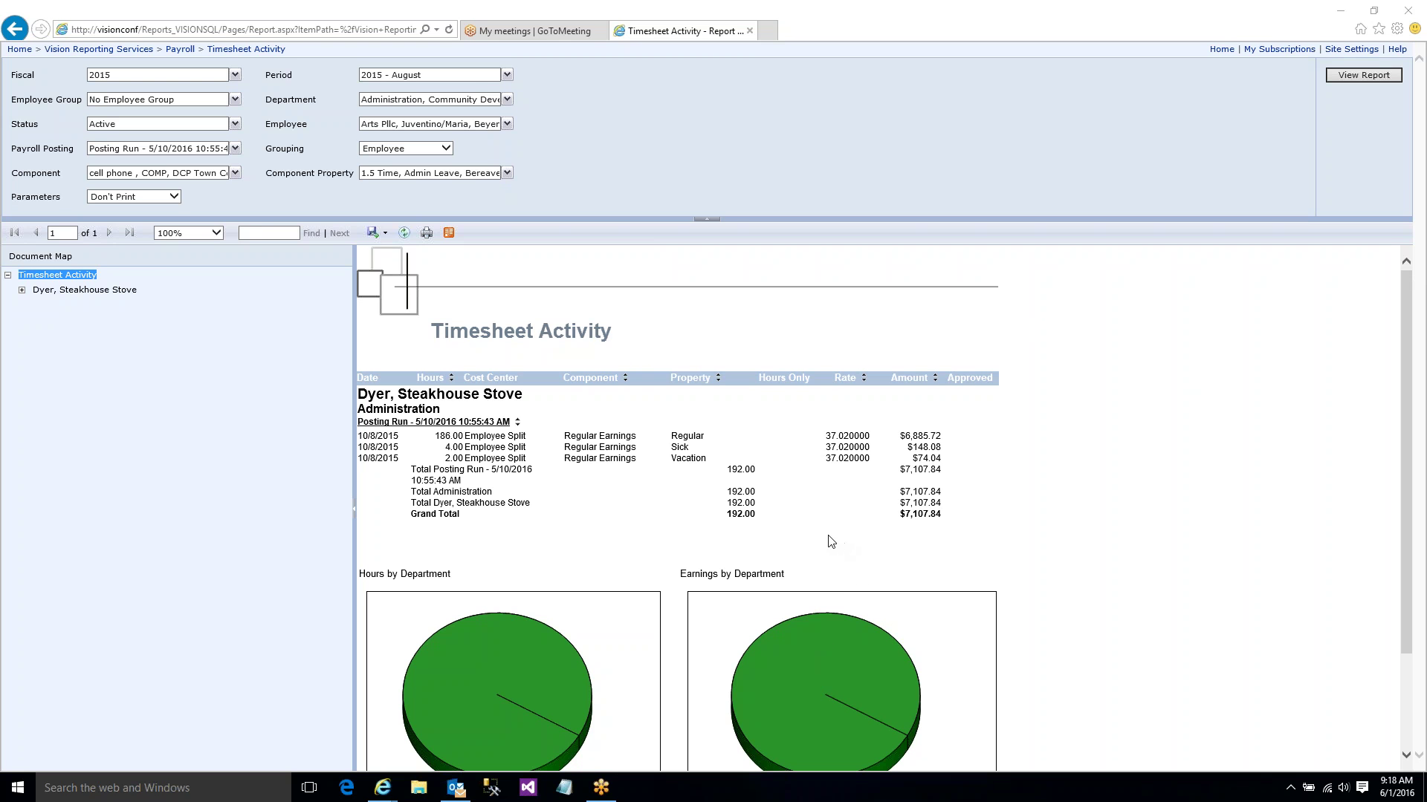
# - Return to the Payroll folder and open the Timesheet Activity report for editing in Report Builder
pyautogui.click(181, 50)
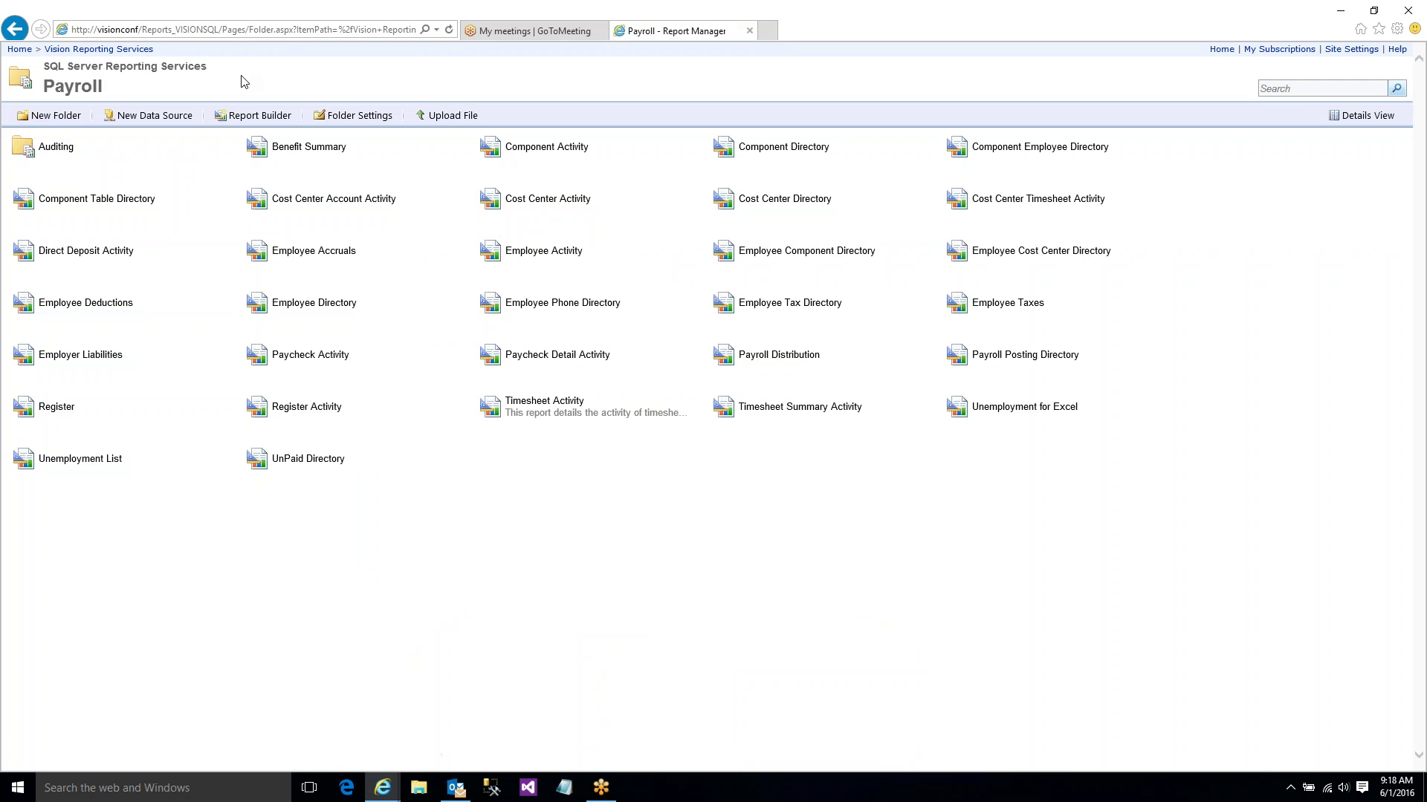
pyautogui.click(700, 409)
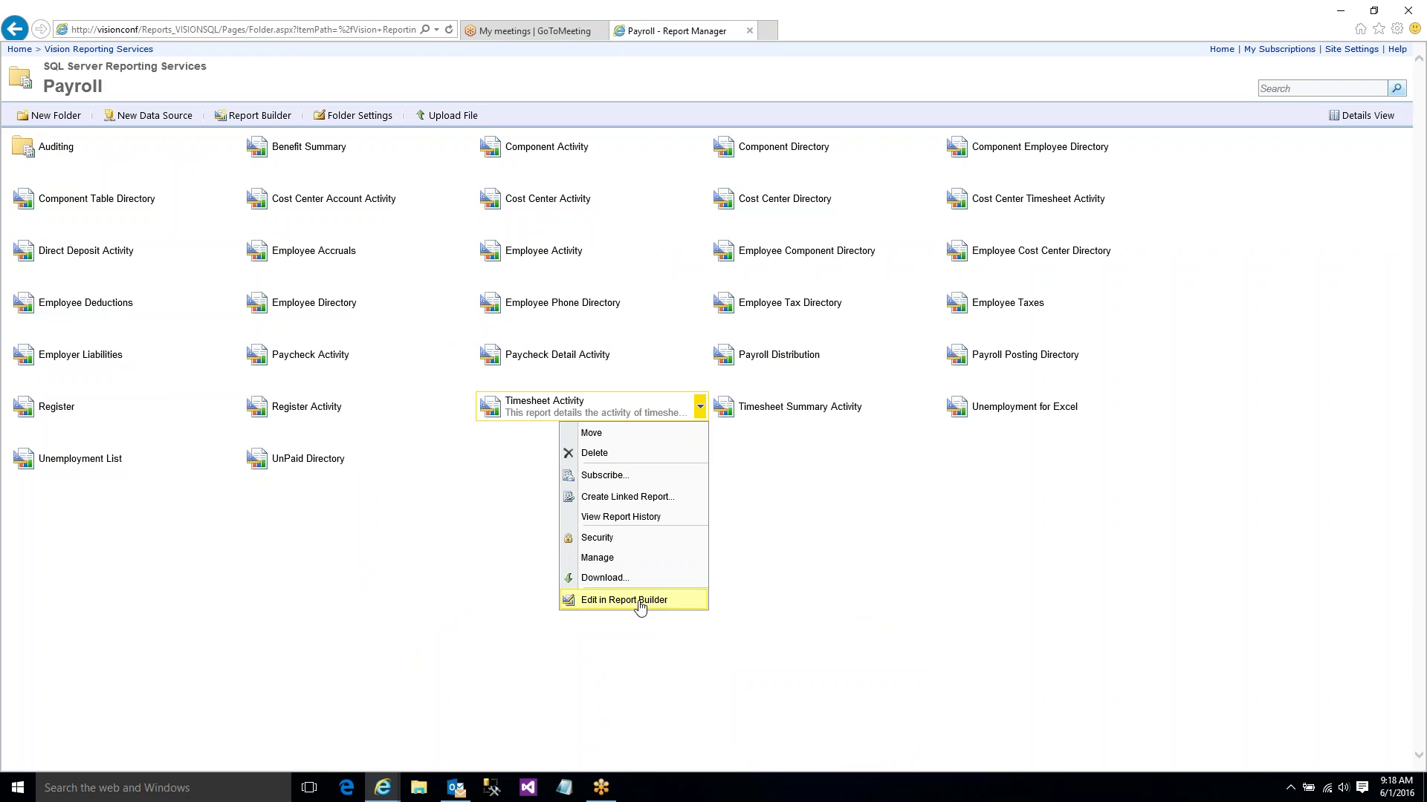
pyautogui.click(640, 600)
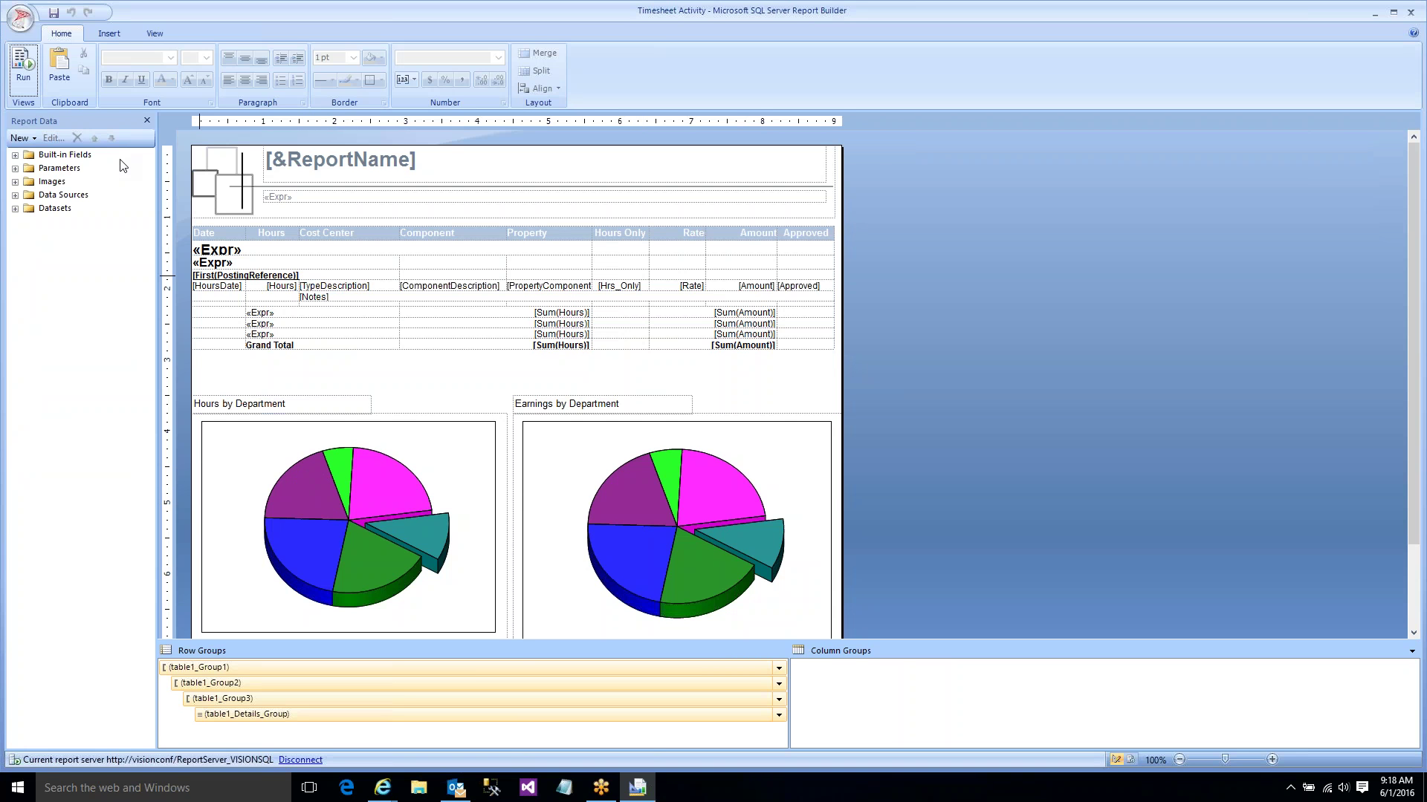
pyautogui.click(21, 18)
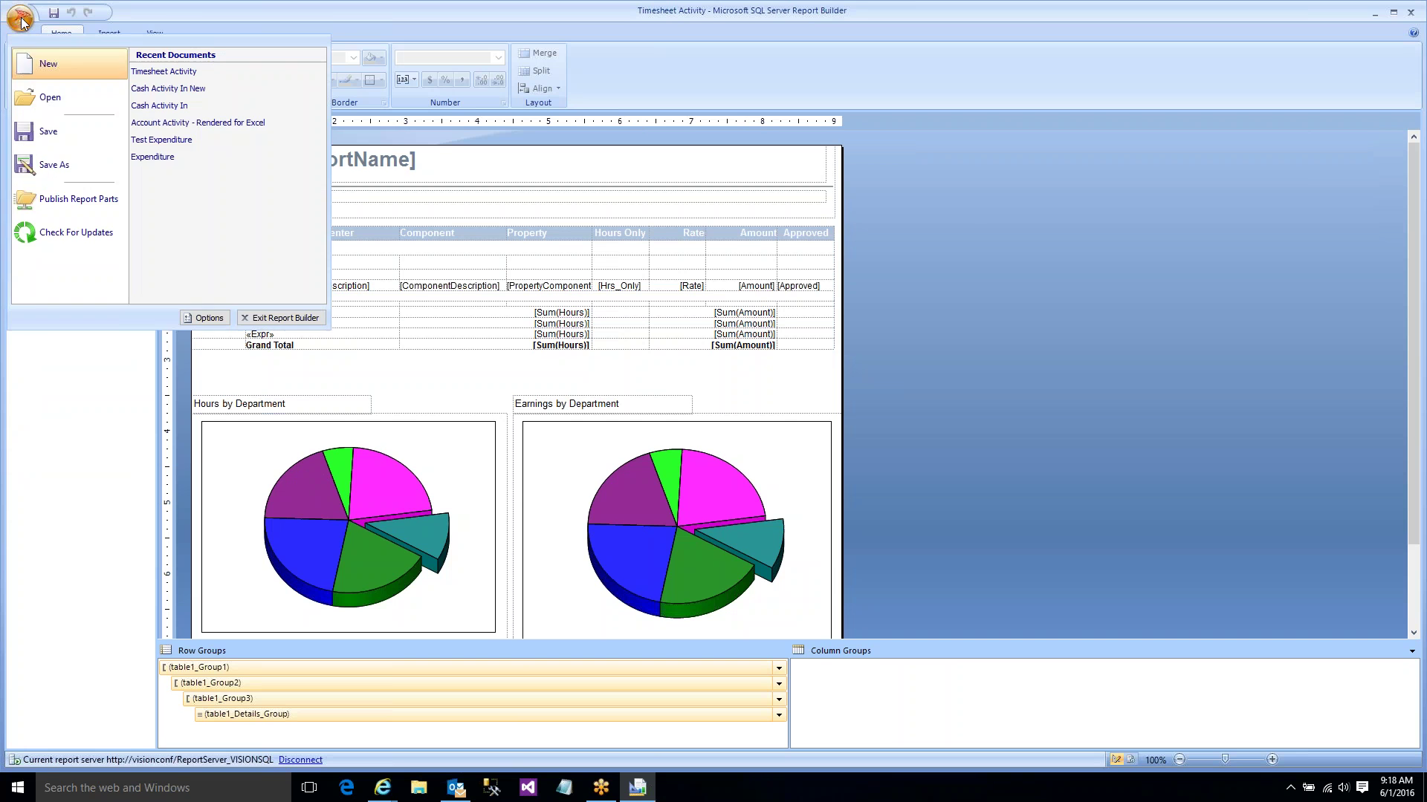
pyautogui.click(50, 110)
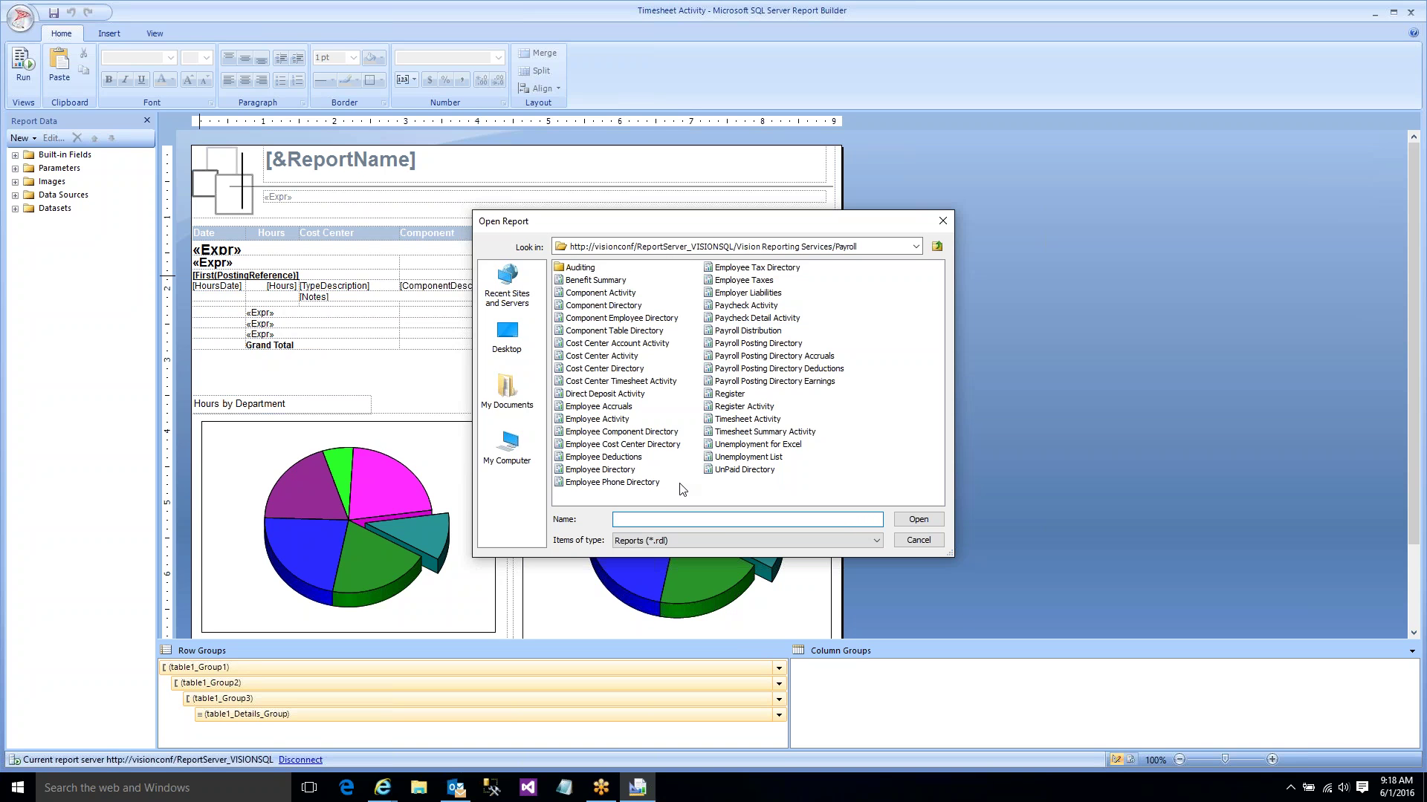
pyautogui.click(930, 544)
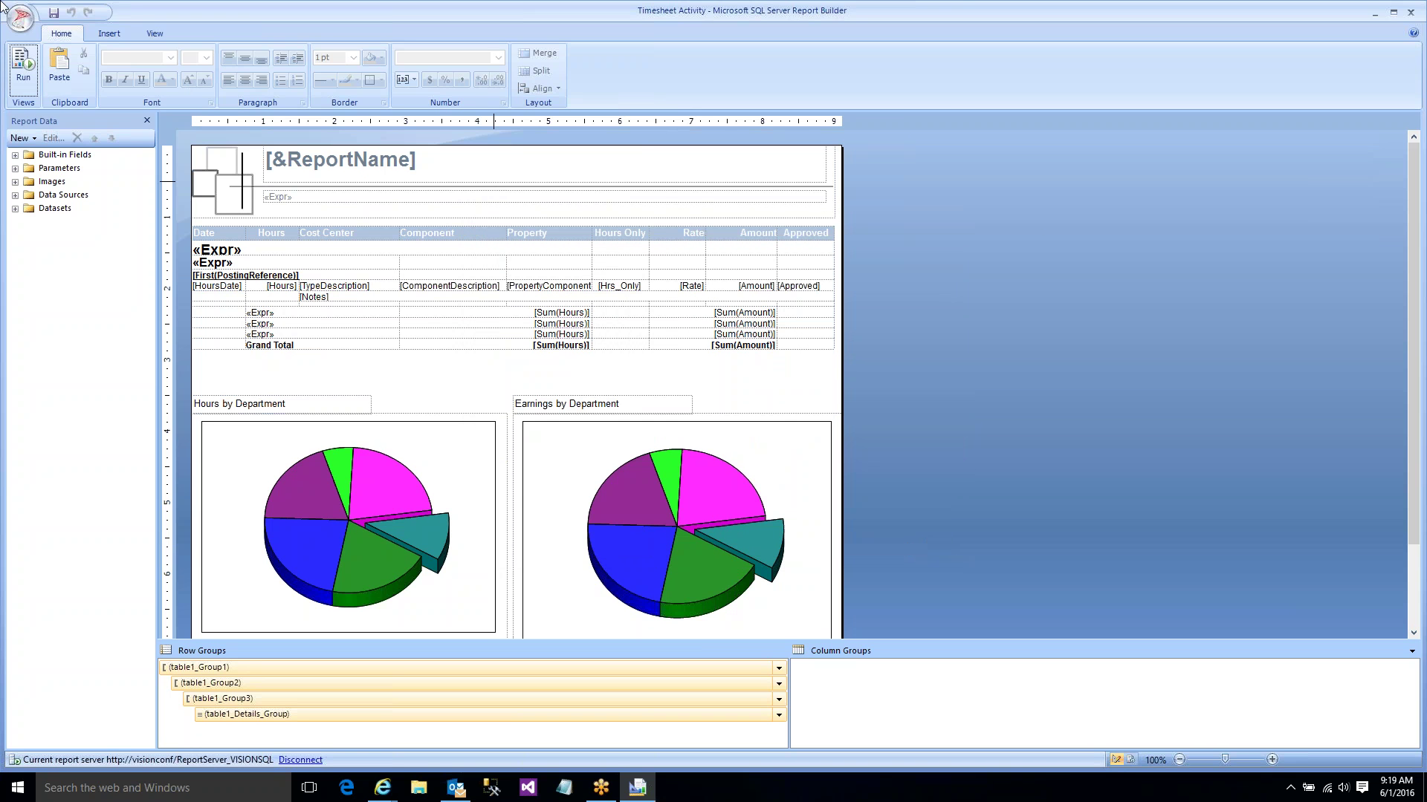
# - Save a copy of the report as Timesheet Activity New in the Financials/Random folder on the report server
pyautogui.click(26, 20)
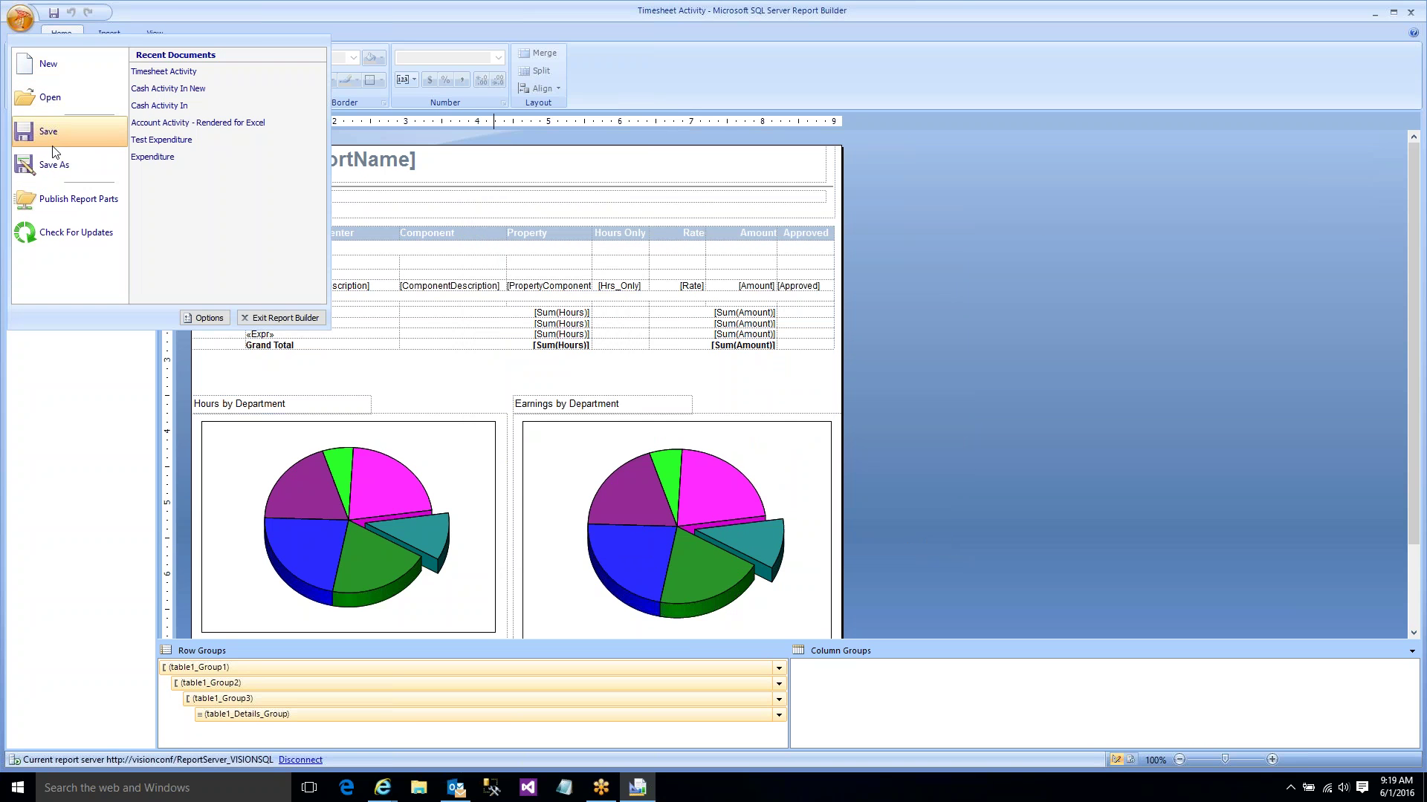
pyautogui.click(58, 167)
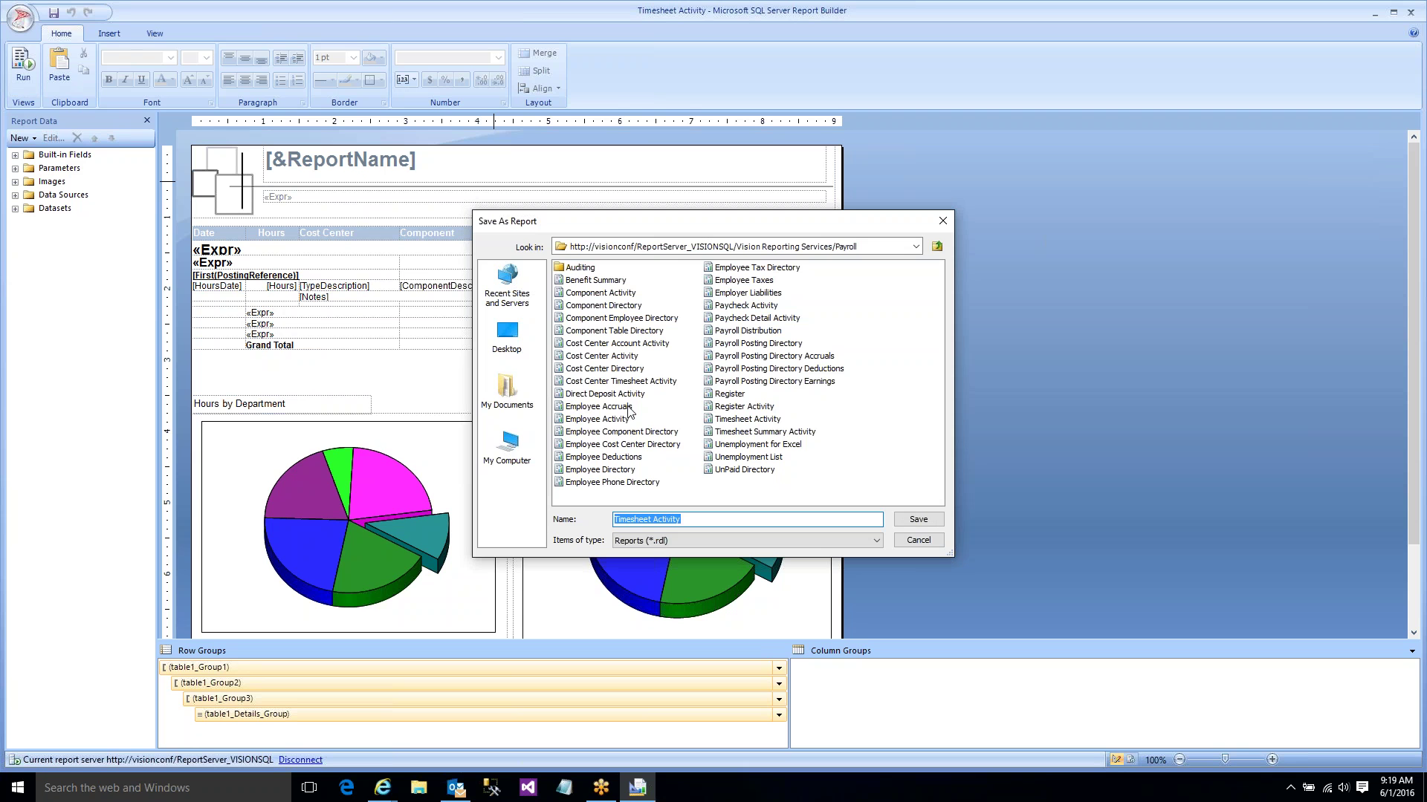
pyautogui.click(936, 248)
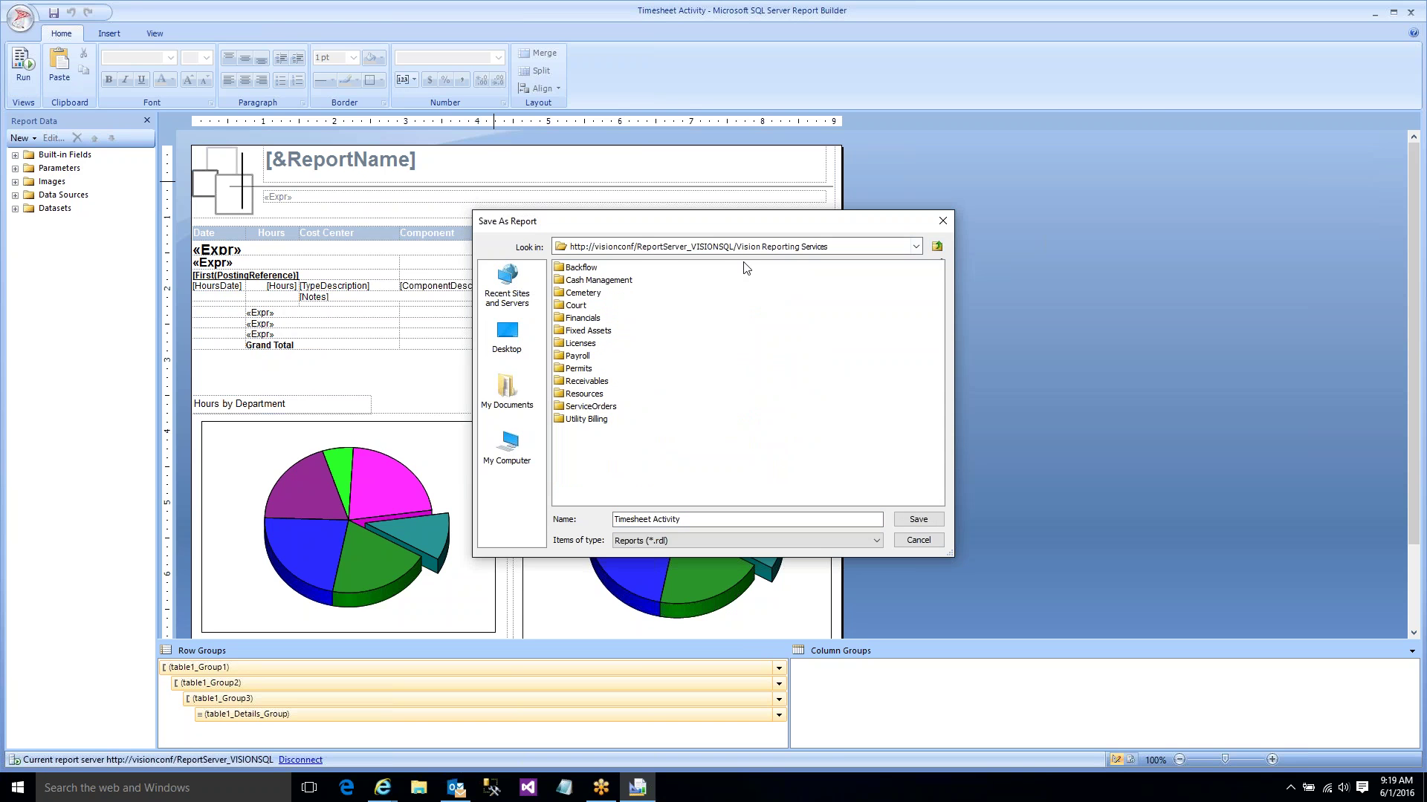
pyautogui.doubleClick(581, 320)
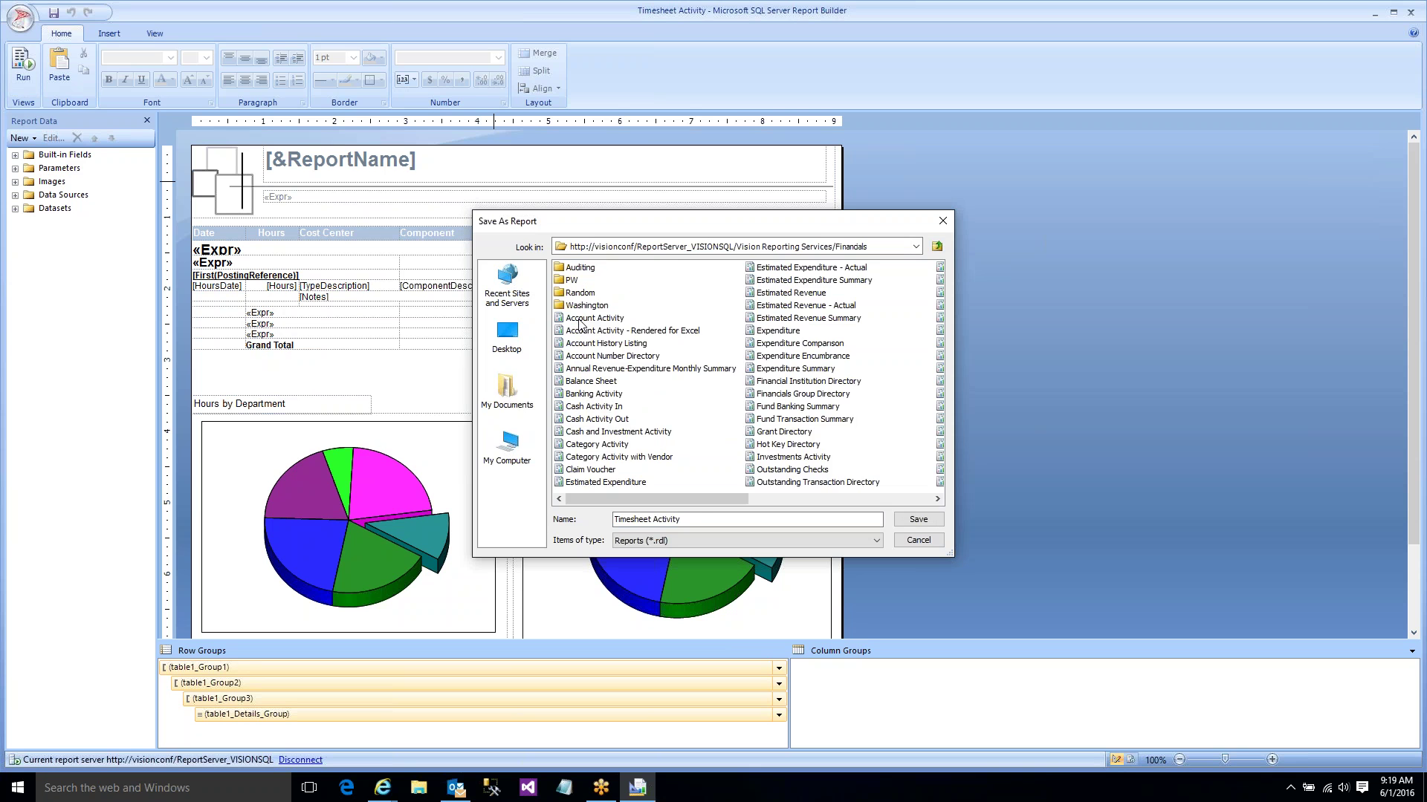
pyautogui.doubleClick(578, 293)
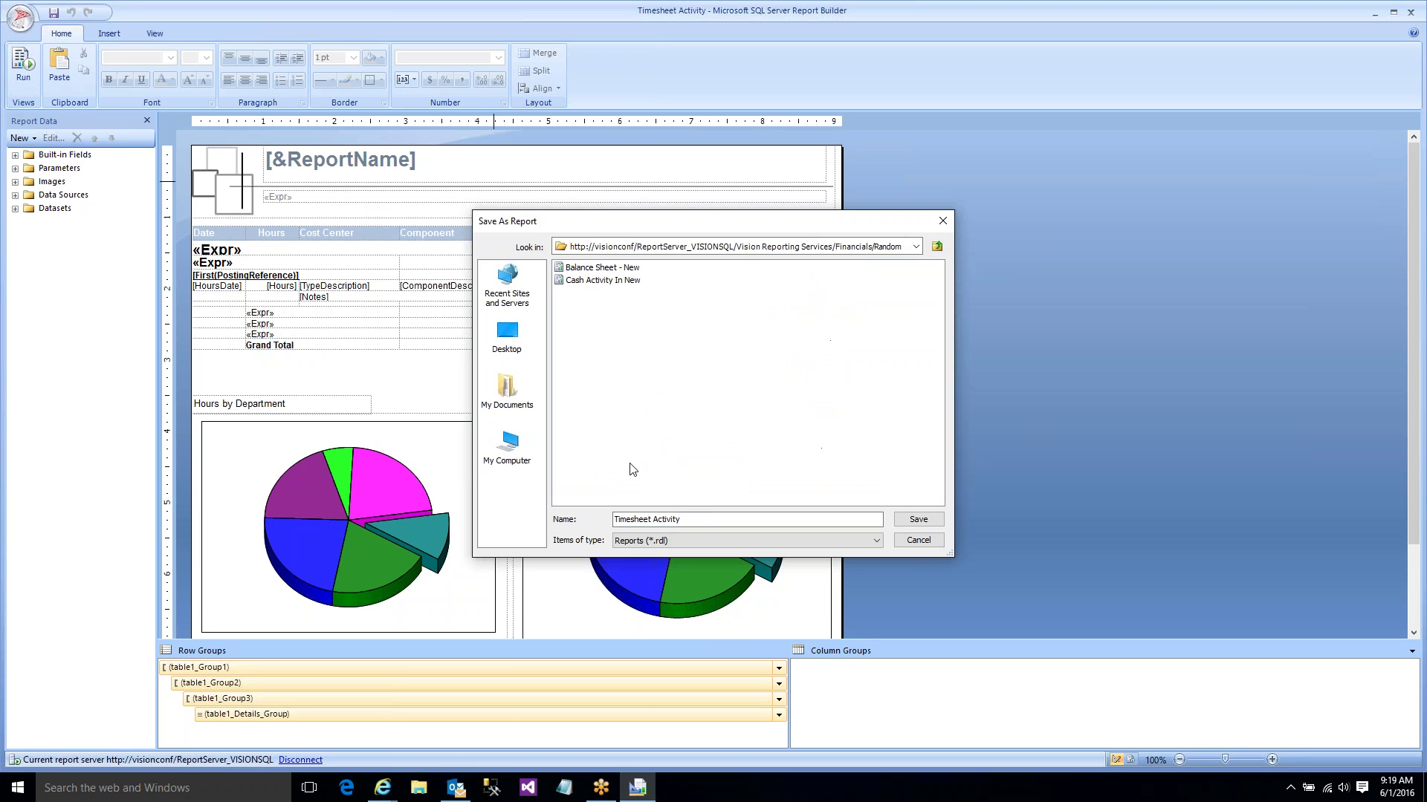
pyautogui.click(700, 522)
pyautogui.write('New')
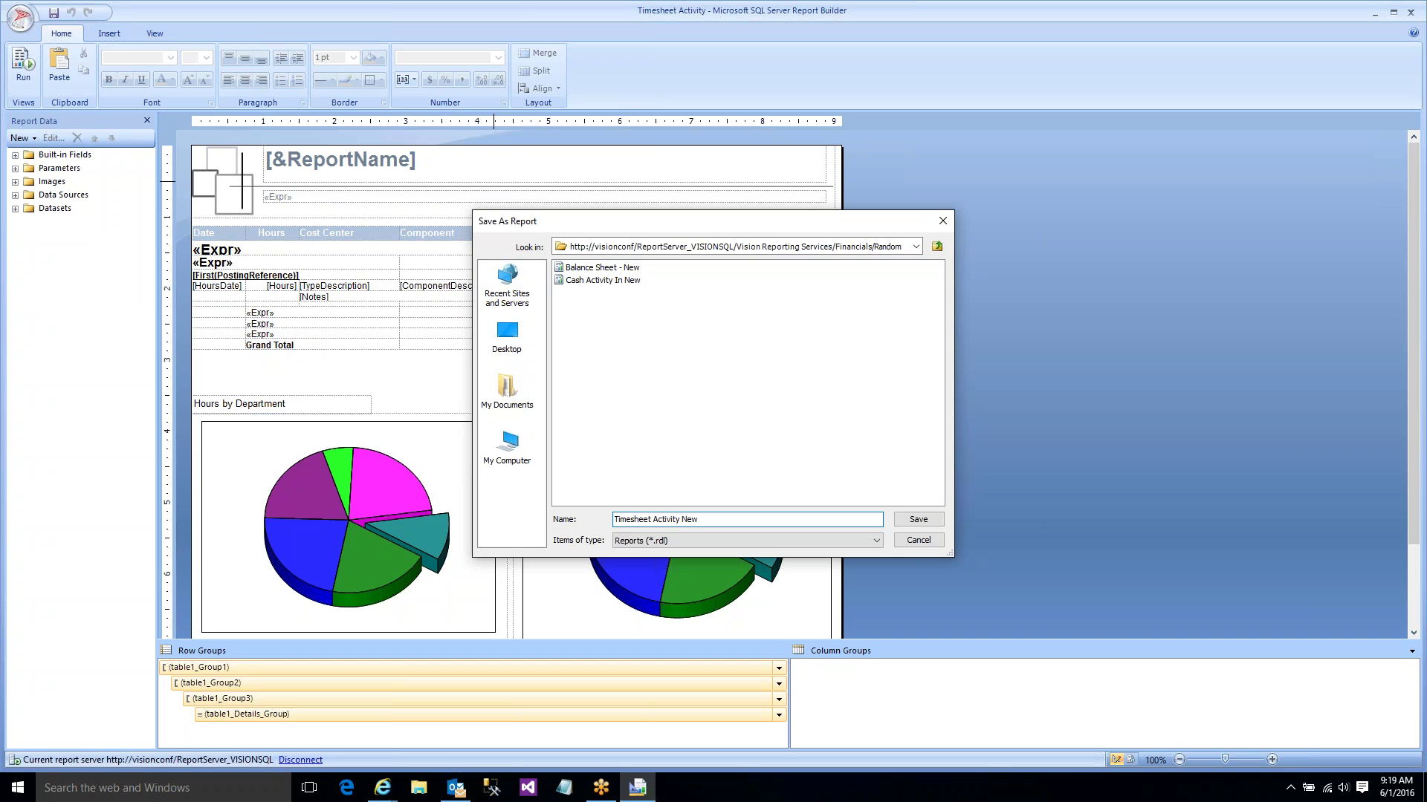
pyautogui.press('Return')
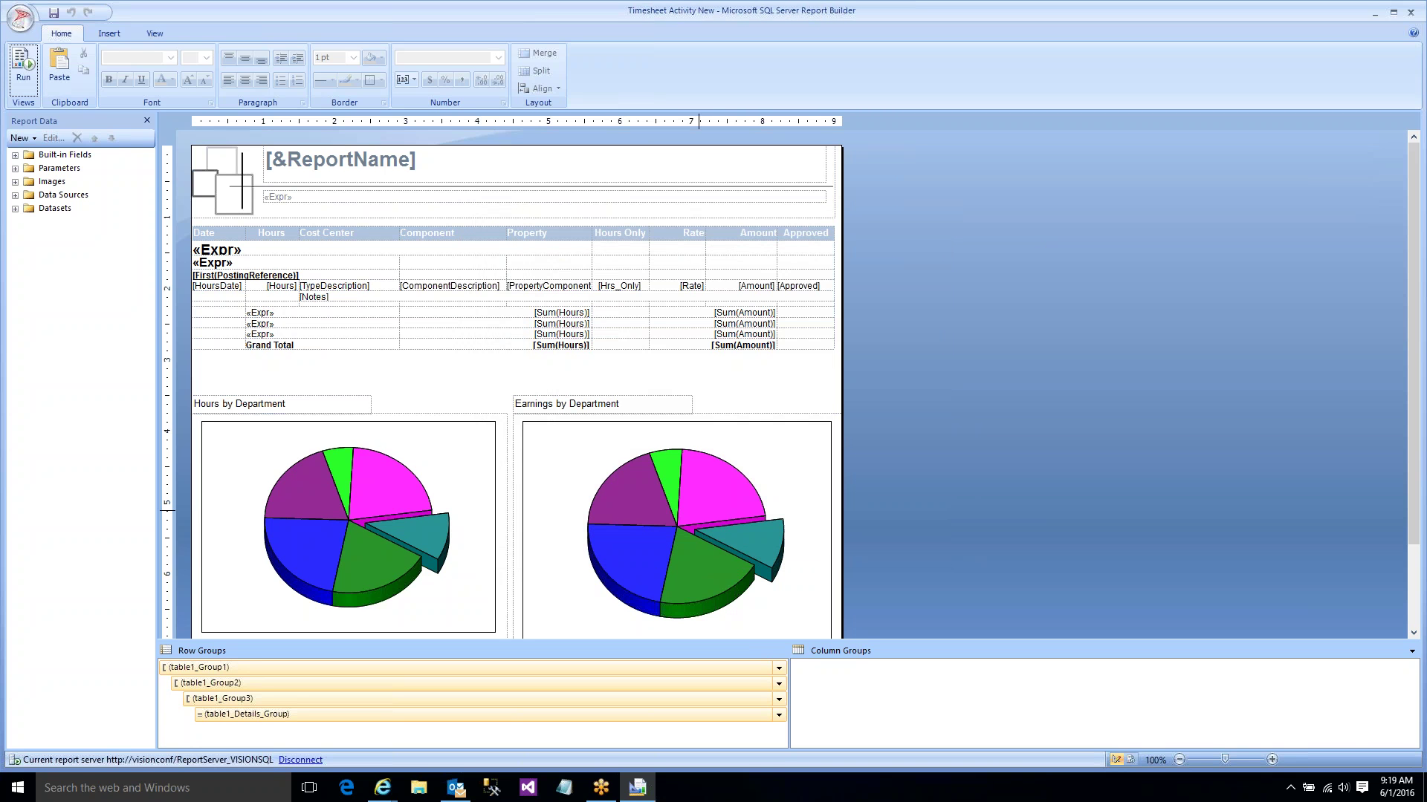
# - Examine the table's outermost row group and Hours detail cell, compare with the rendered Timesheet Activity report in Report Manager, and return to Report Builder
pyautogui.click(238, 666)
pyautogui.click(276, 286)
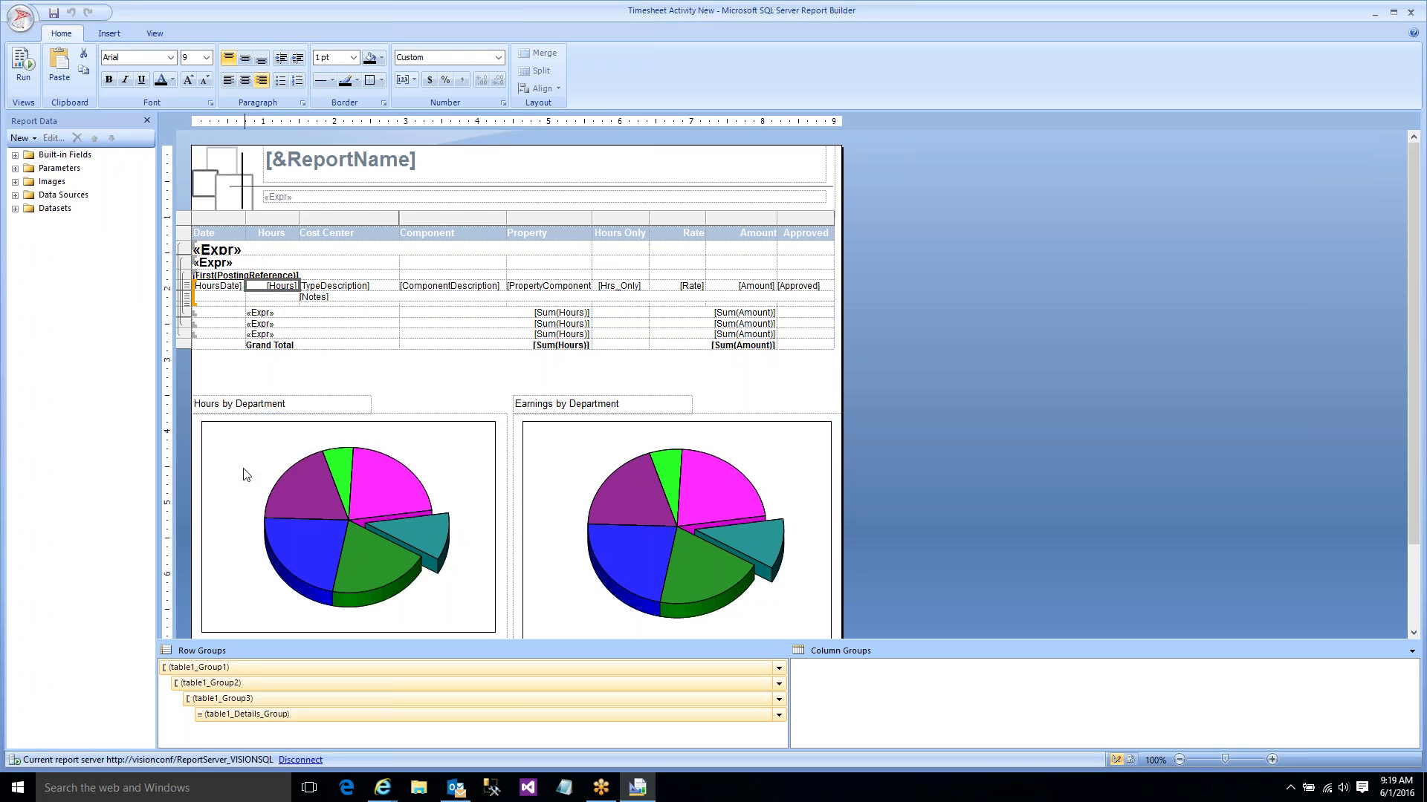
pyautogui.click(243, 670)
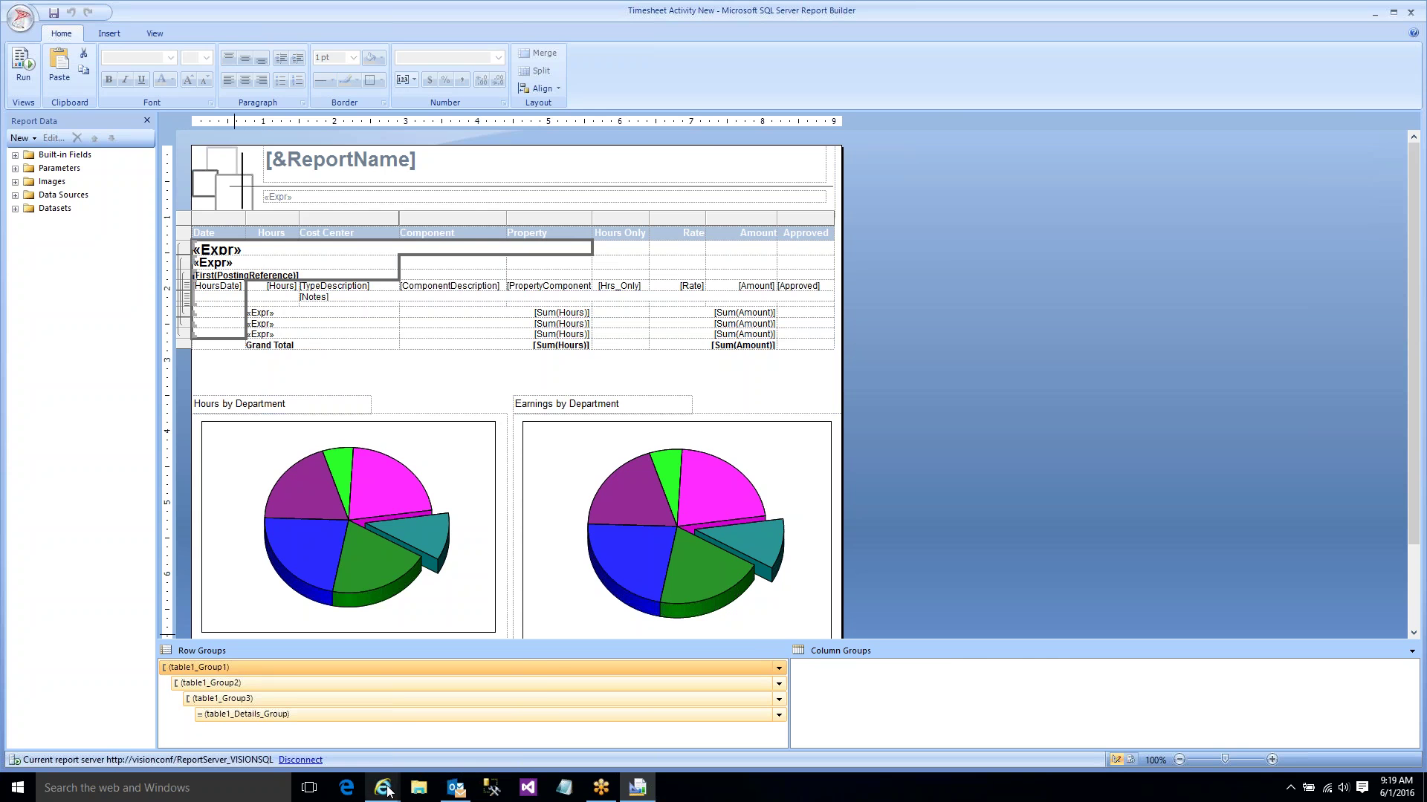
pyautogui.moveTo(388, 792)
pyautogui.click(463, 721)
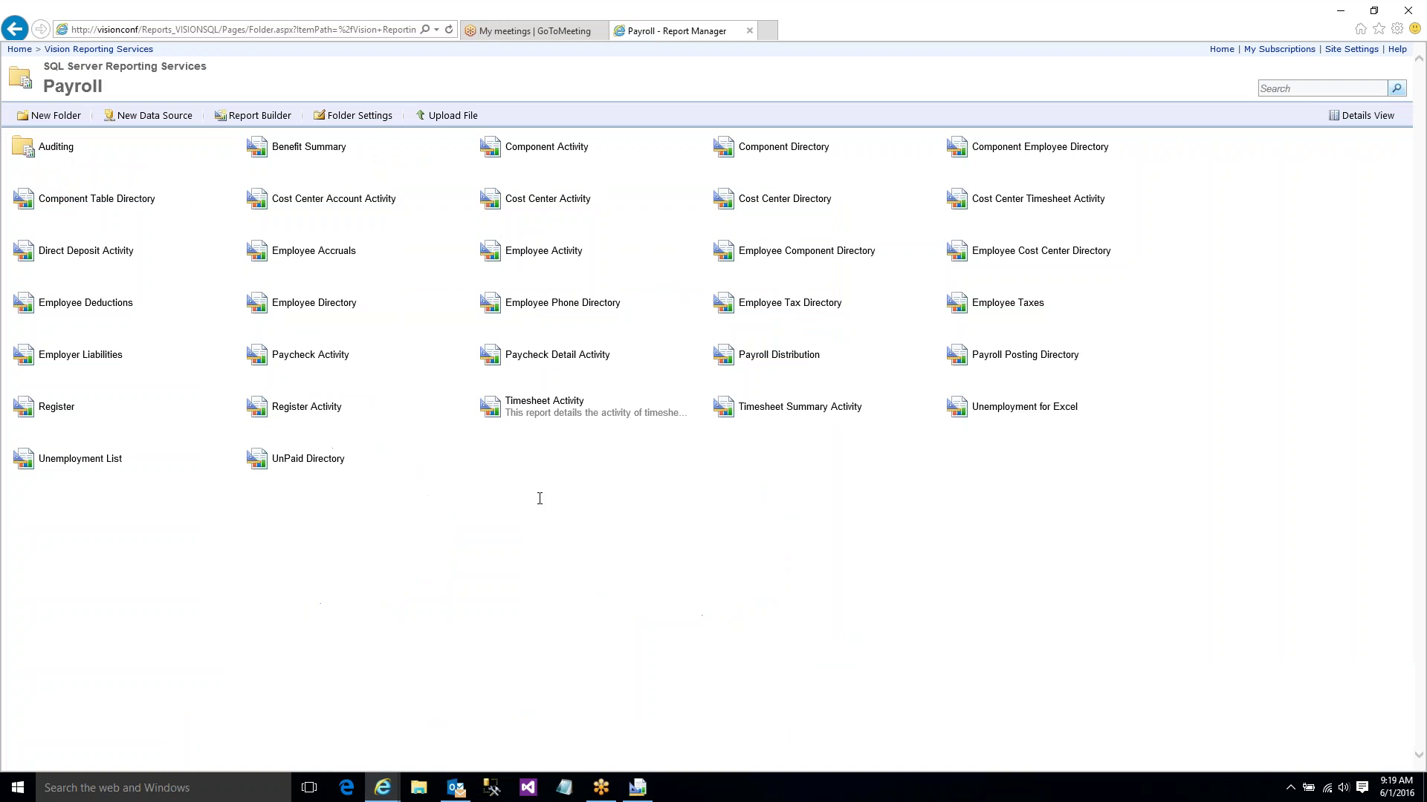
pyautogui.click(545, 405)
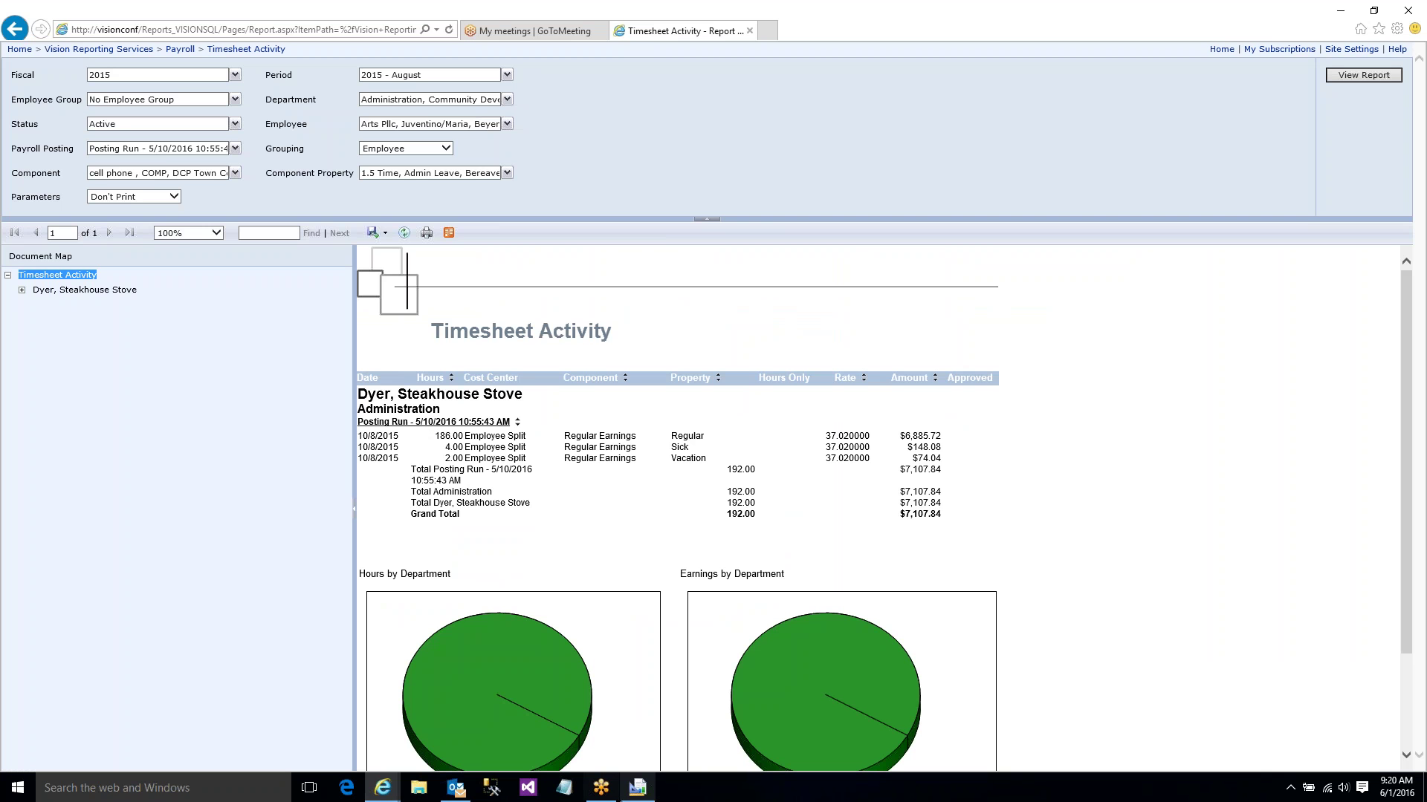
pyautogui.click(637, 787)
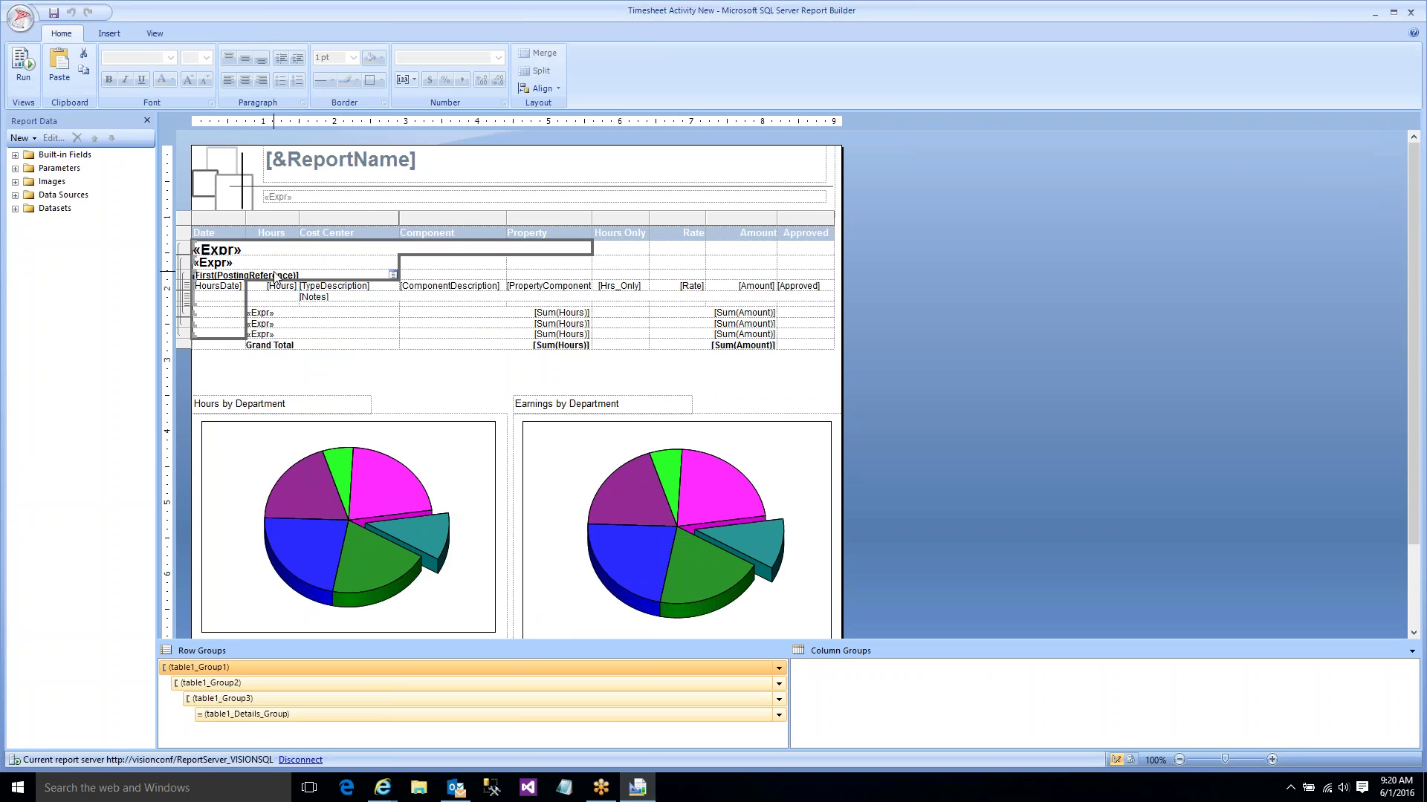
# - Delete the Hours by Department and Earnings by Department pie charts together with their title text boxes below the table
pyautogui.click(789, 392)
pyautogui.moveTo(281, 393); pyautogui.dragTo(630, 568)
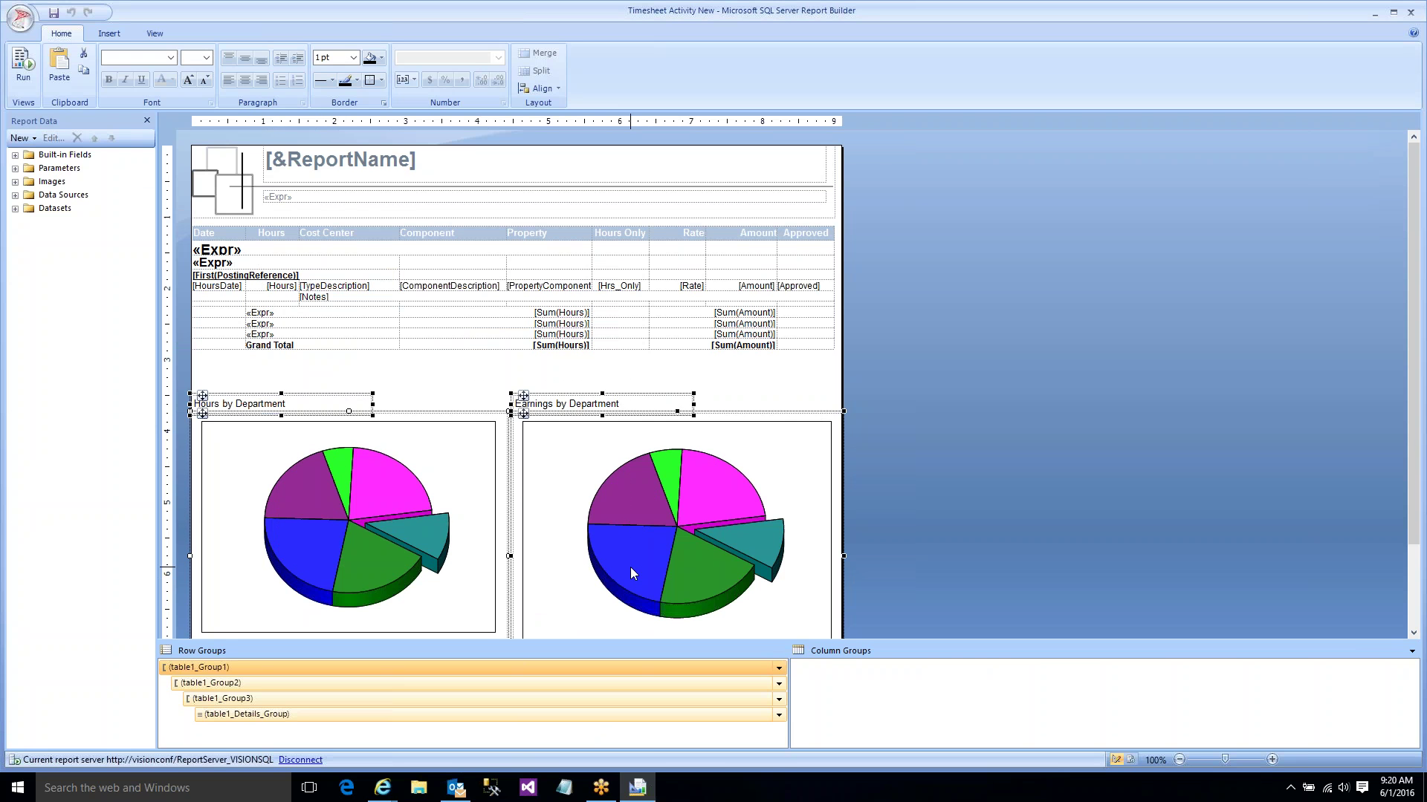
pyautogui.click(312, 368)
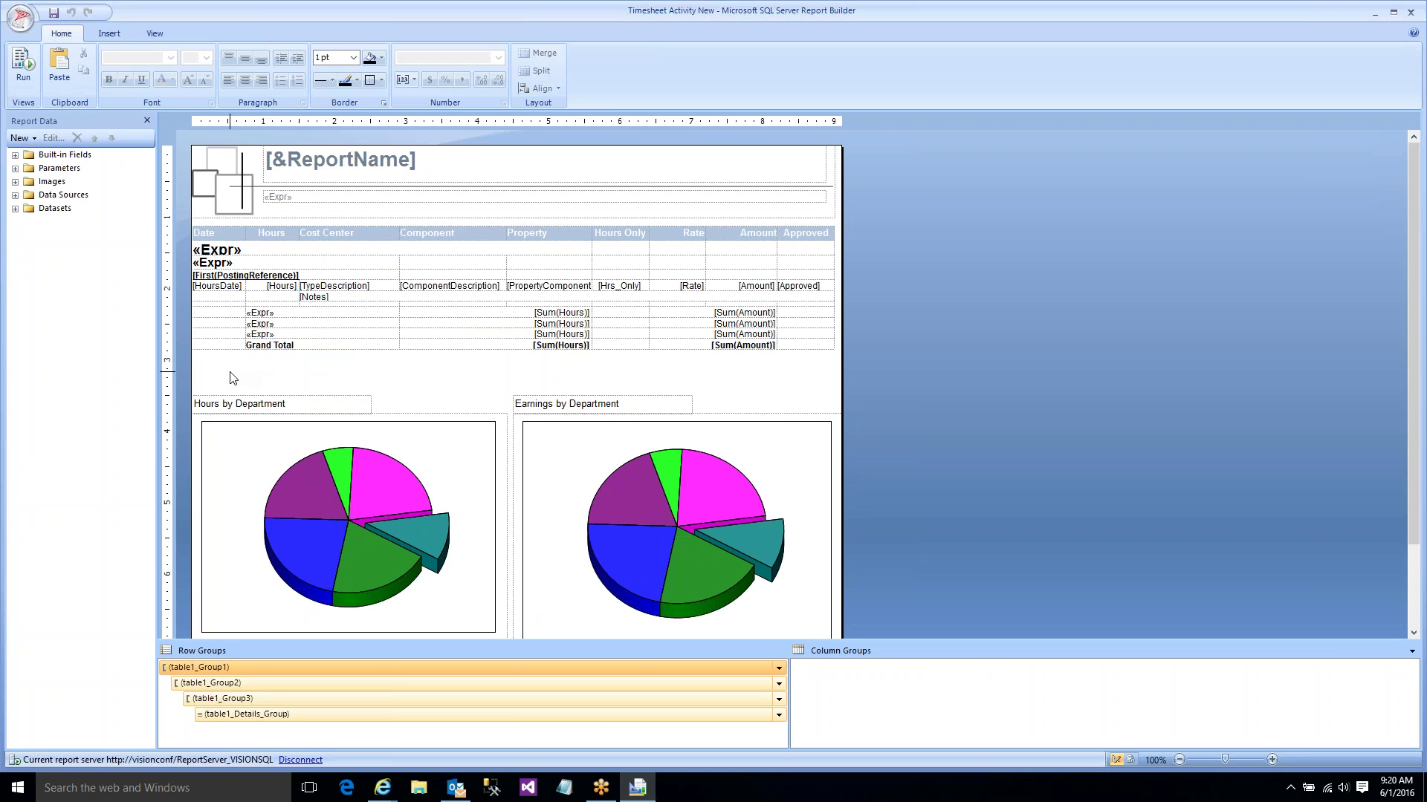
pyautogui.moveTo(232, 379); pyautogui.dragTo(685, 580)
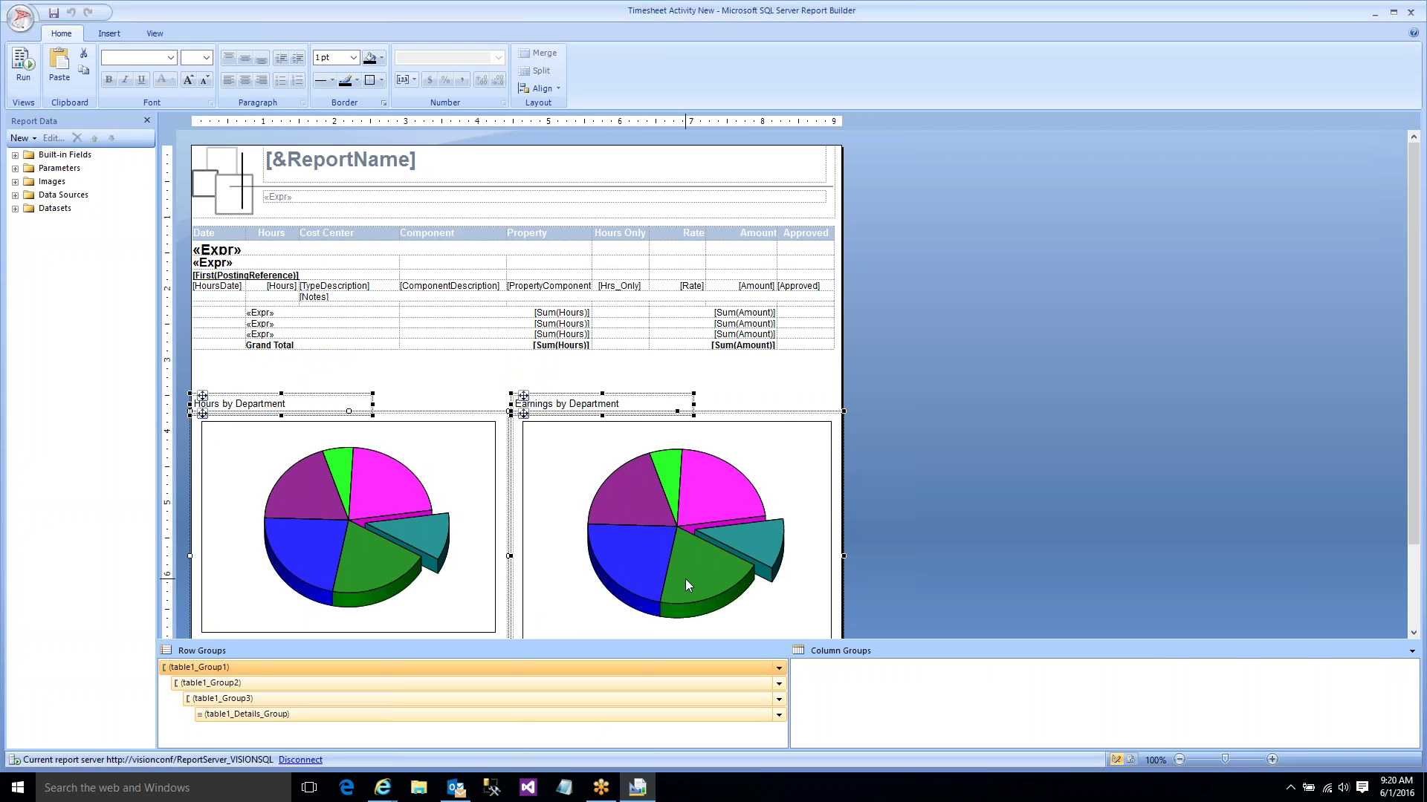
pyautogui.rightClick(581, 489)
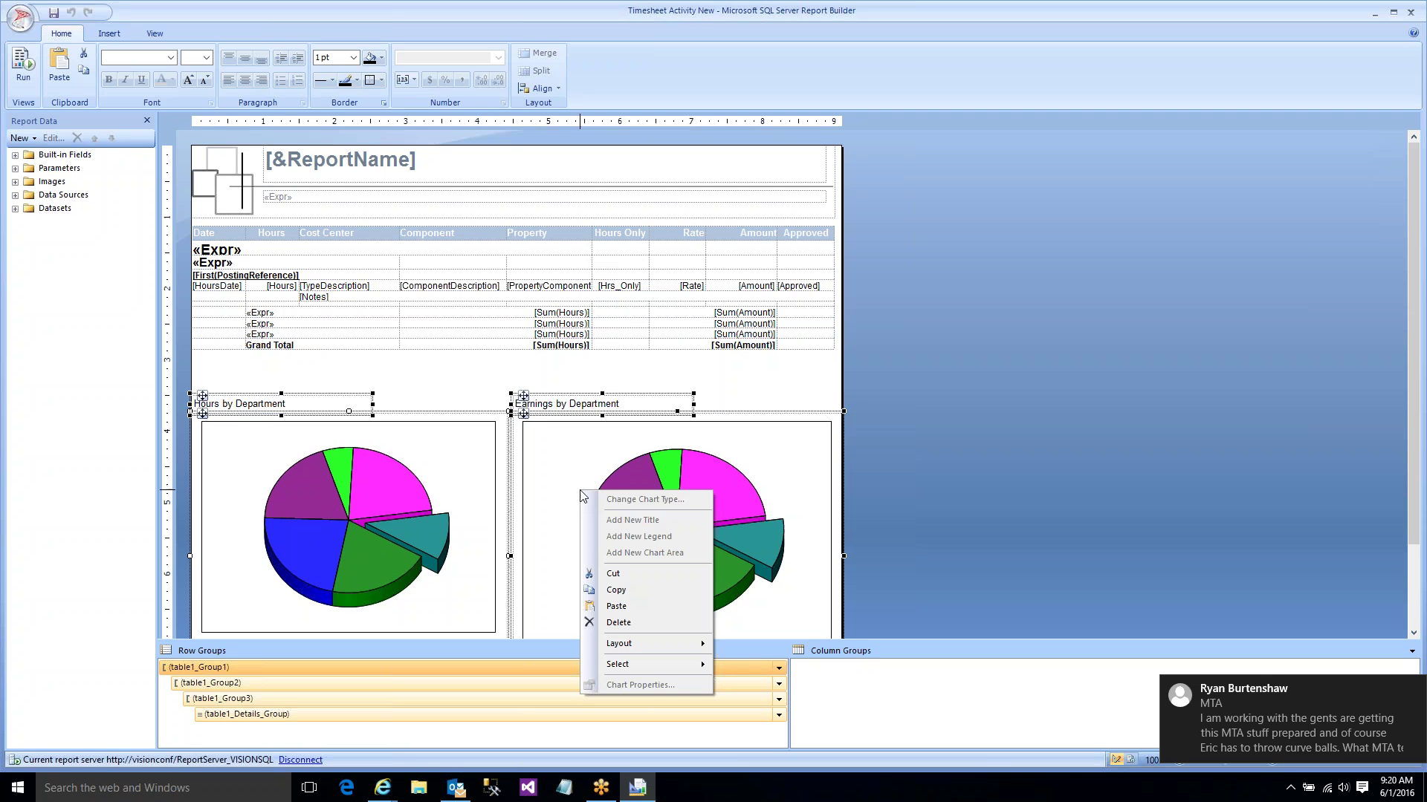
pyautogui.click(627, 626)
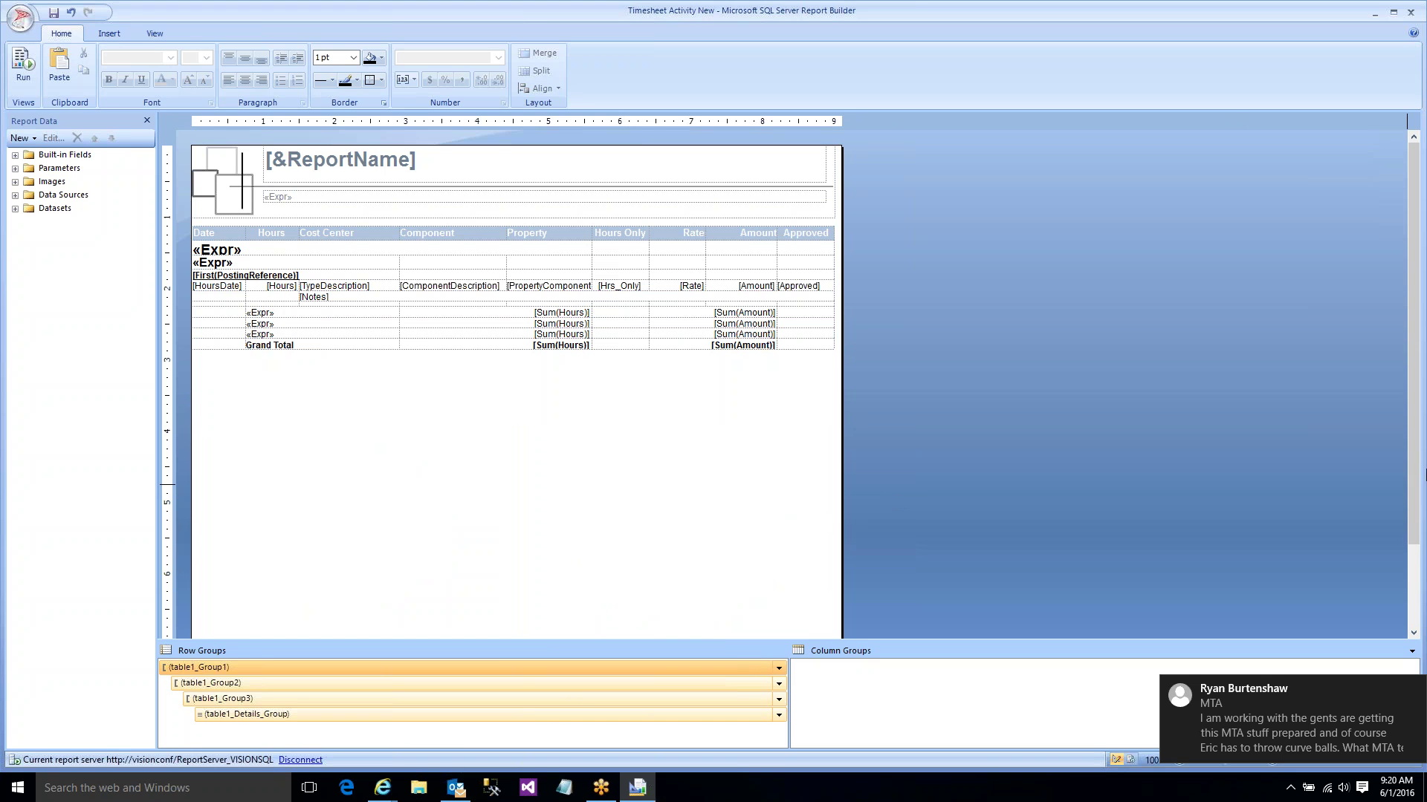
# - Shorten the report body so the footer sits just below the Grand Total row, and preview the report before returning to design view
pyautogui.moveTo(1414, 489); pyautogui.dragTo(1413, 558)
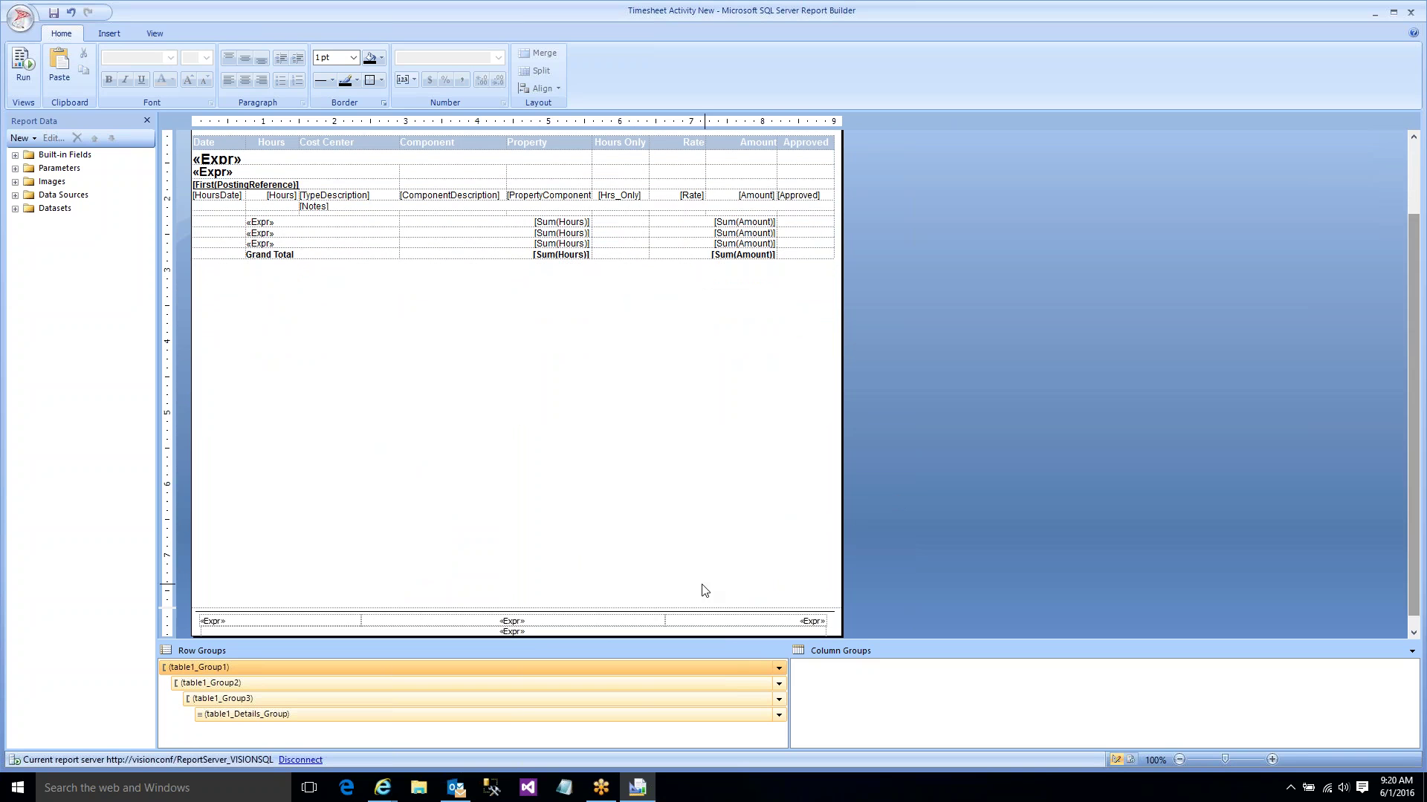
pyautogui.moveTo(648, 609); pyautogui.dragTo(615, 274)
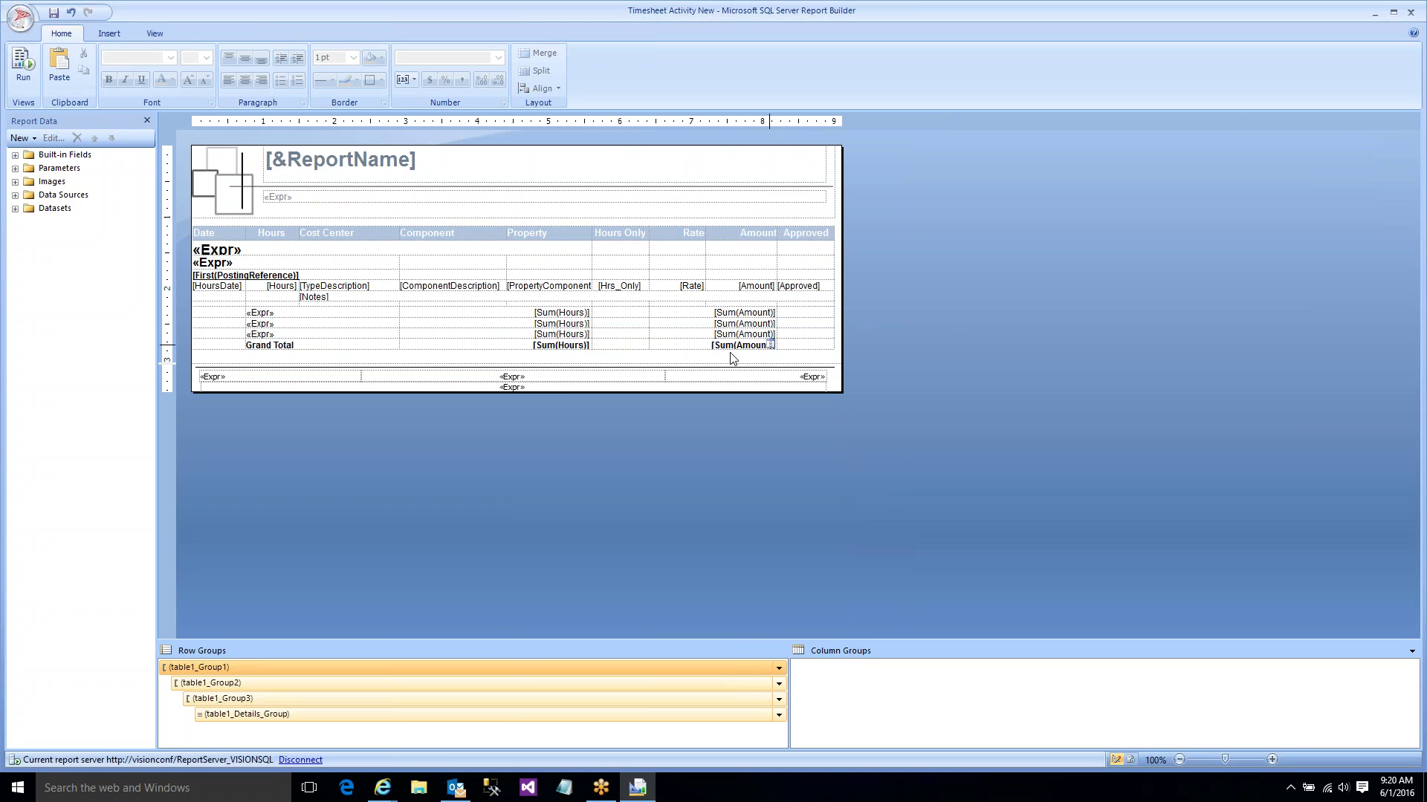
pyautogui.click(23, 77)
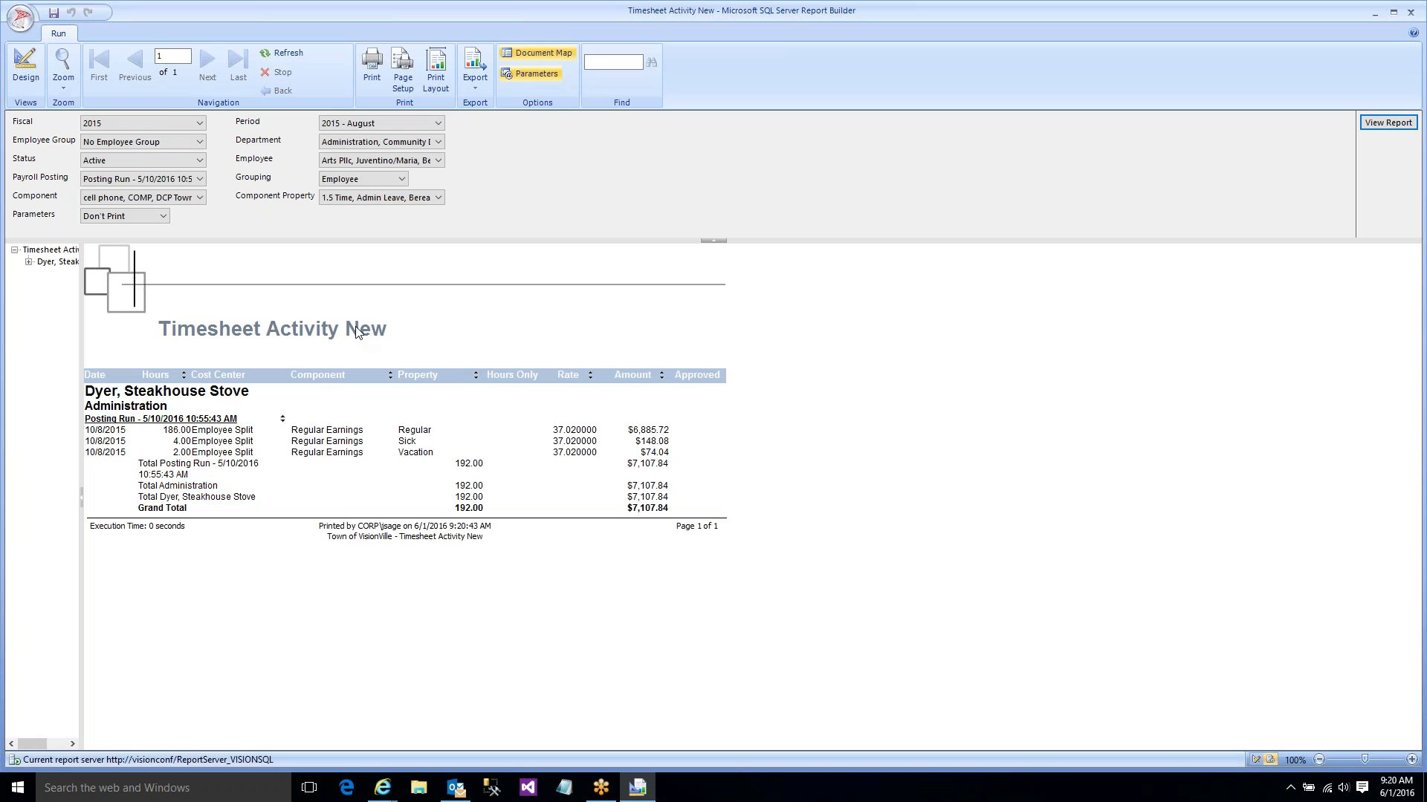
pyautogui.click(27, 82)
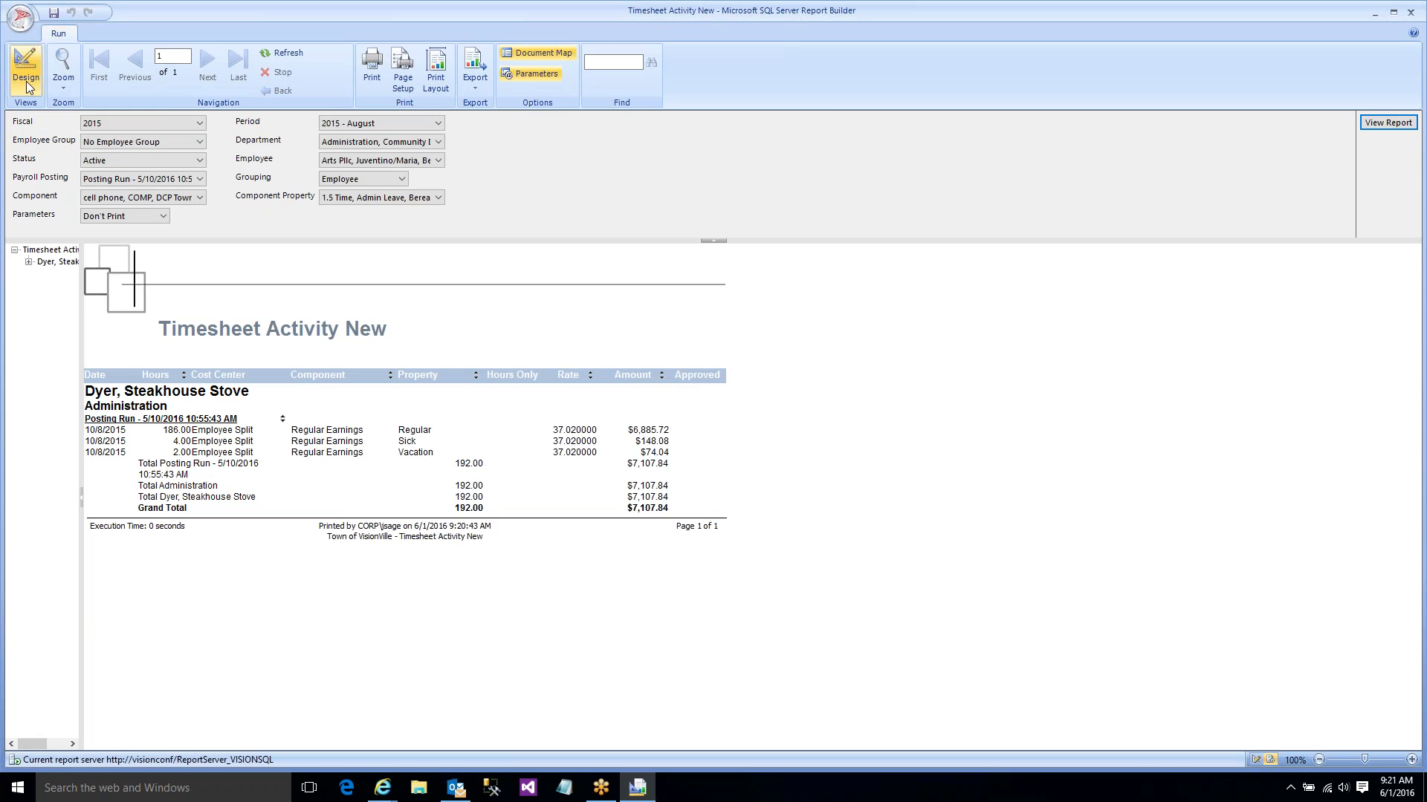
# - Insert a blank column to the left of the table's Date column
pyautogui.click(374, 346)
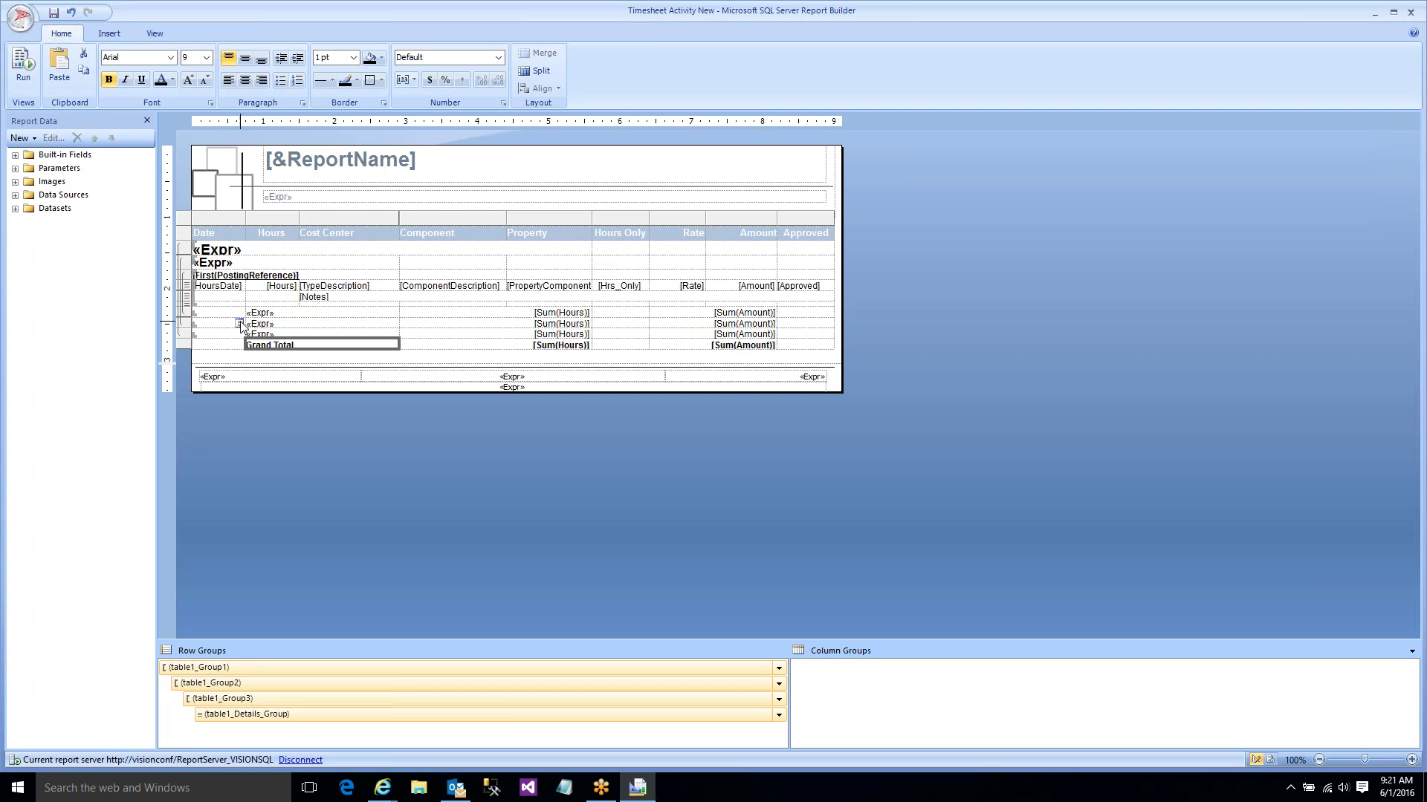
pyautogui.click(220, 287)
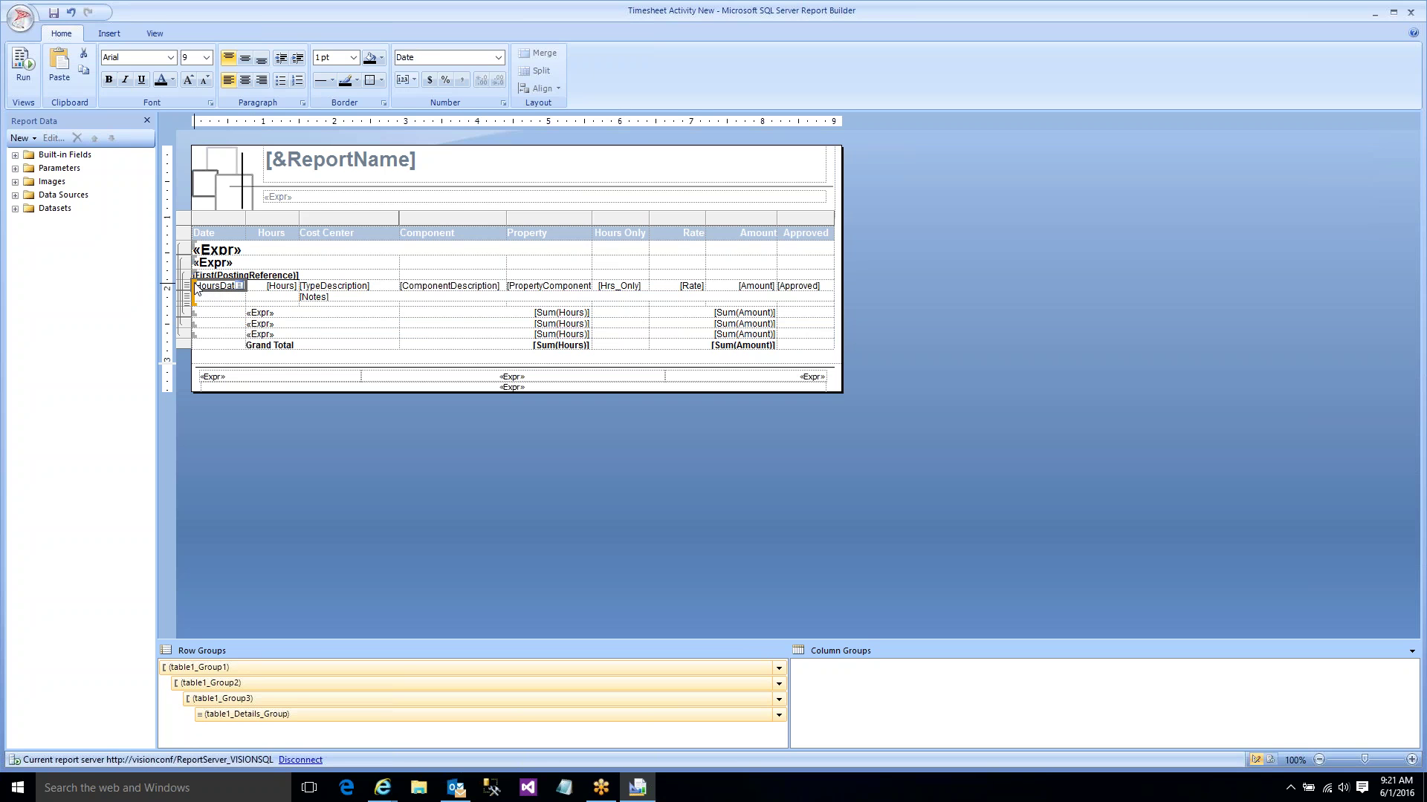
pyautogui.rightClick(225, 220)
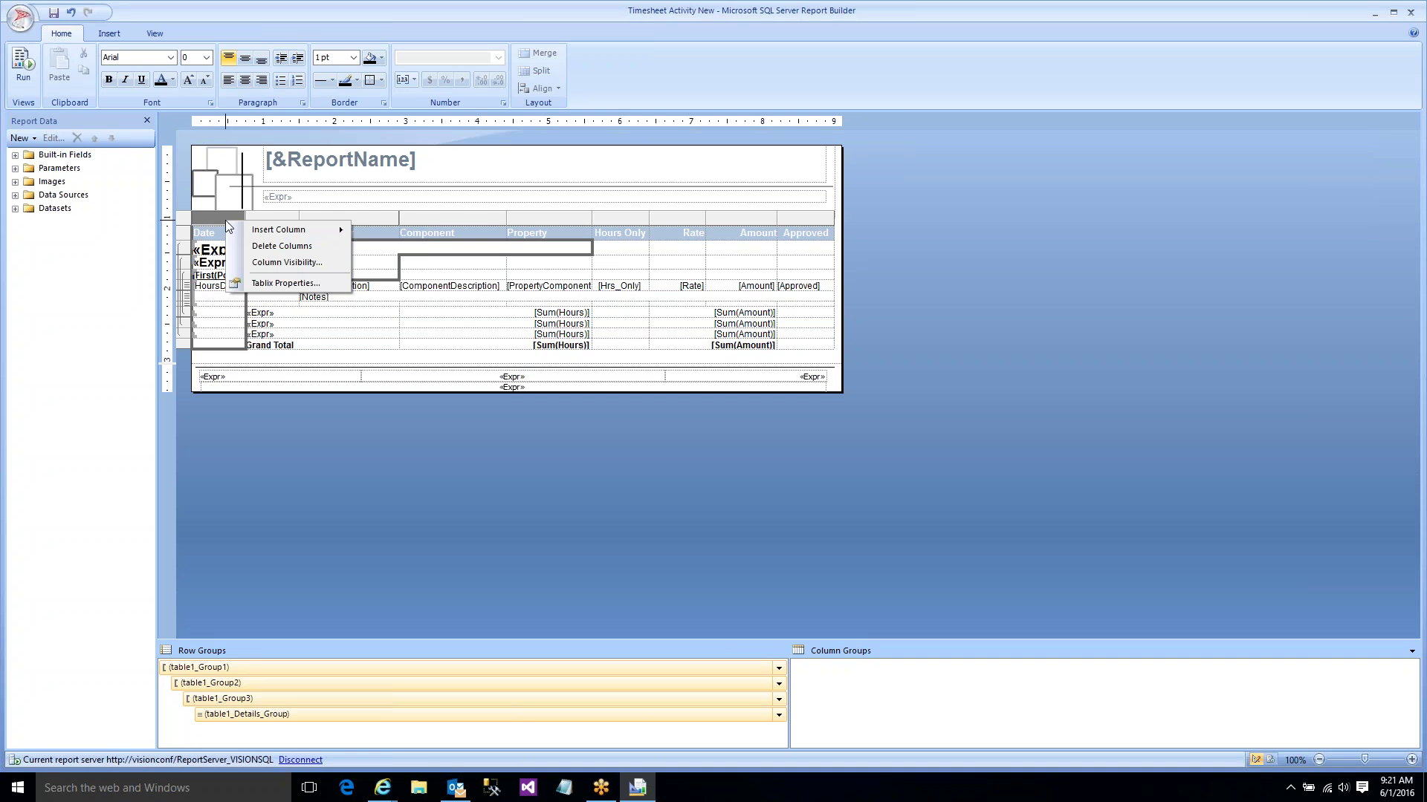
pyautogui.moveTo(250, 235)
pyautogui.click(385, 231)
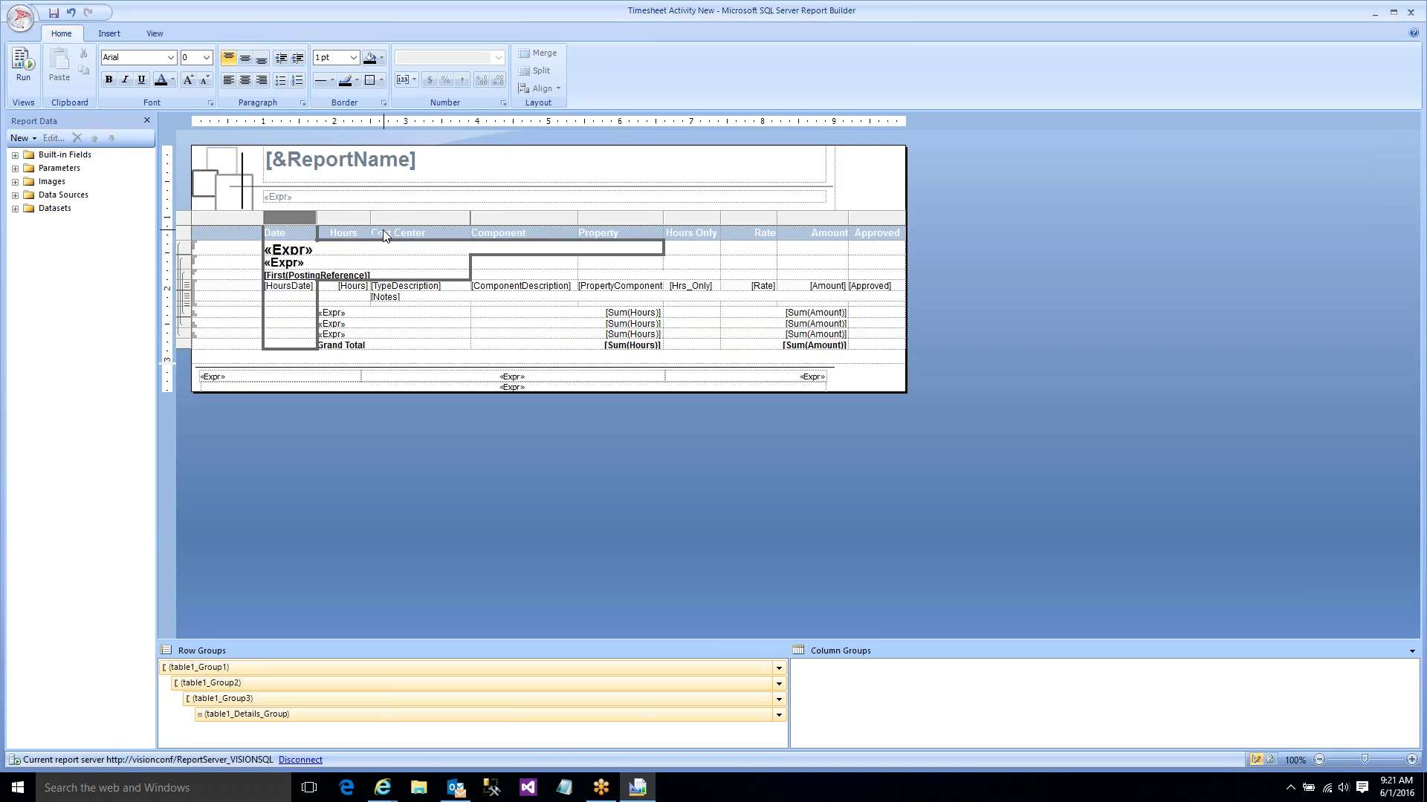
# - Delete the row groups table1_Group1, table1_Group2 and table1_Group3 along with their related rows and columns, keeping only the details group
pyautogui.rightClick(256, 670)
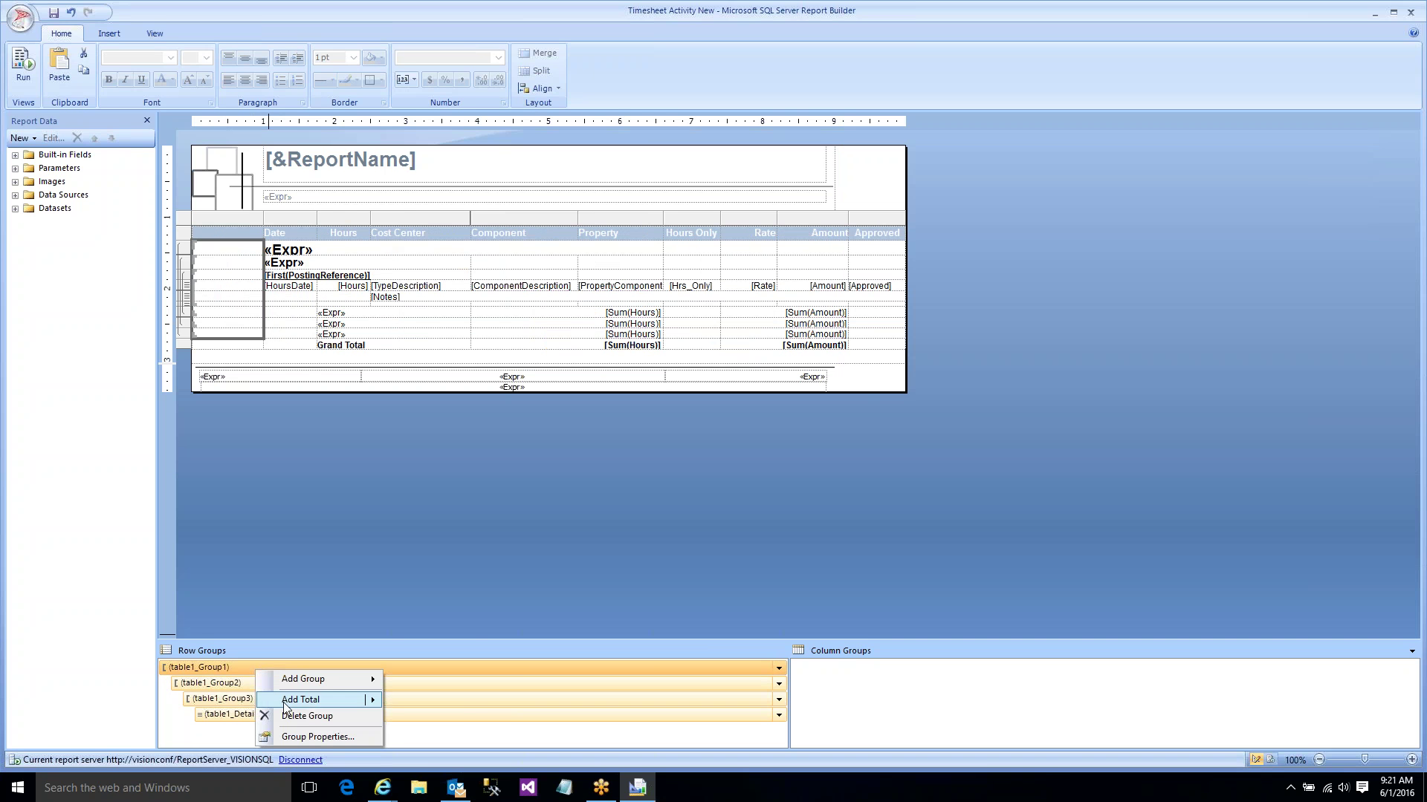
pyautogui.click(289, 718)
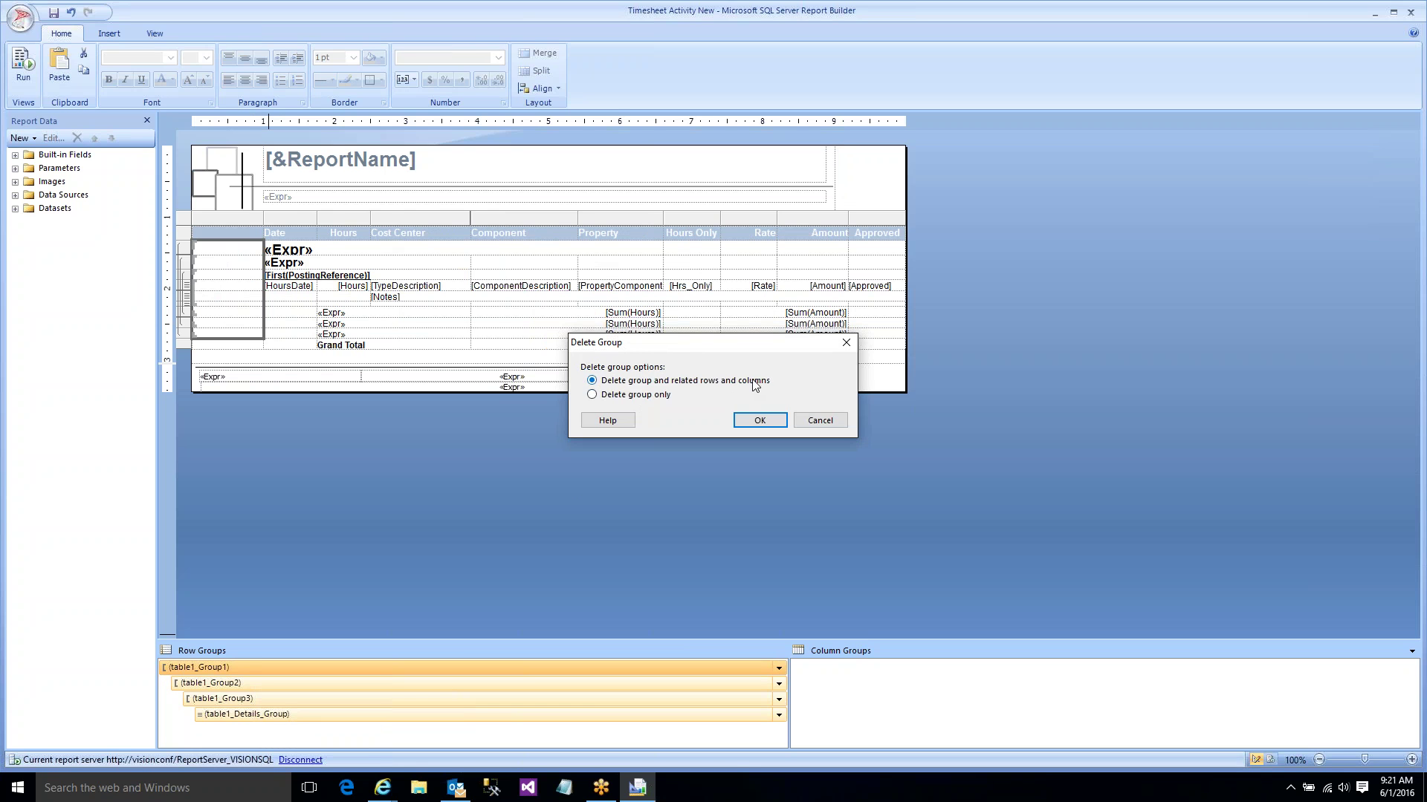
pyautogui.click(755, 420)
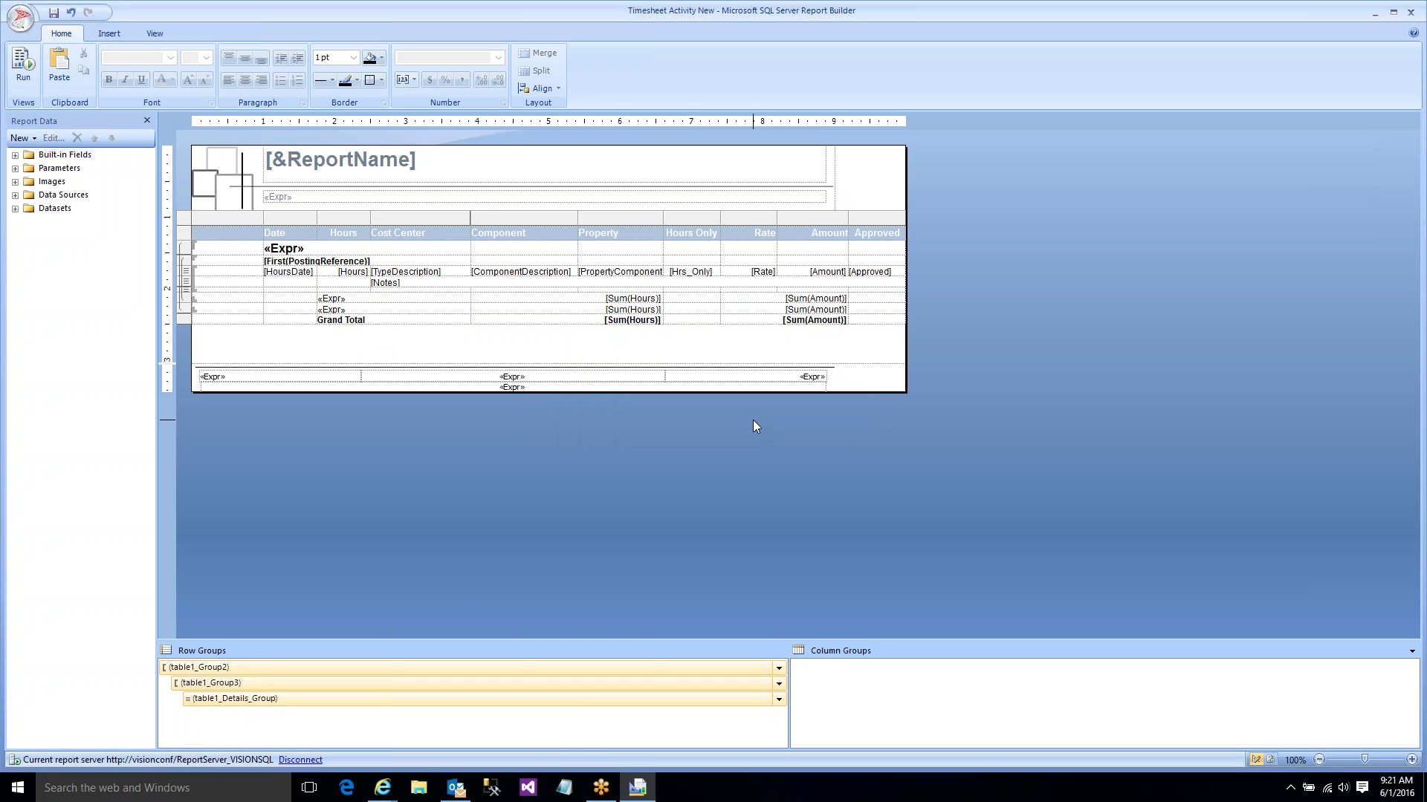
pyautogui.rightClick(444, 675)
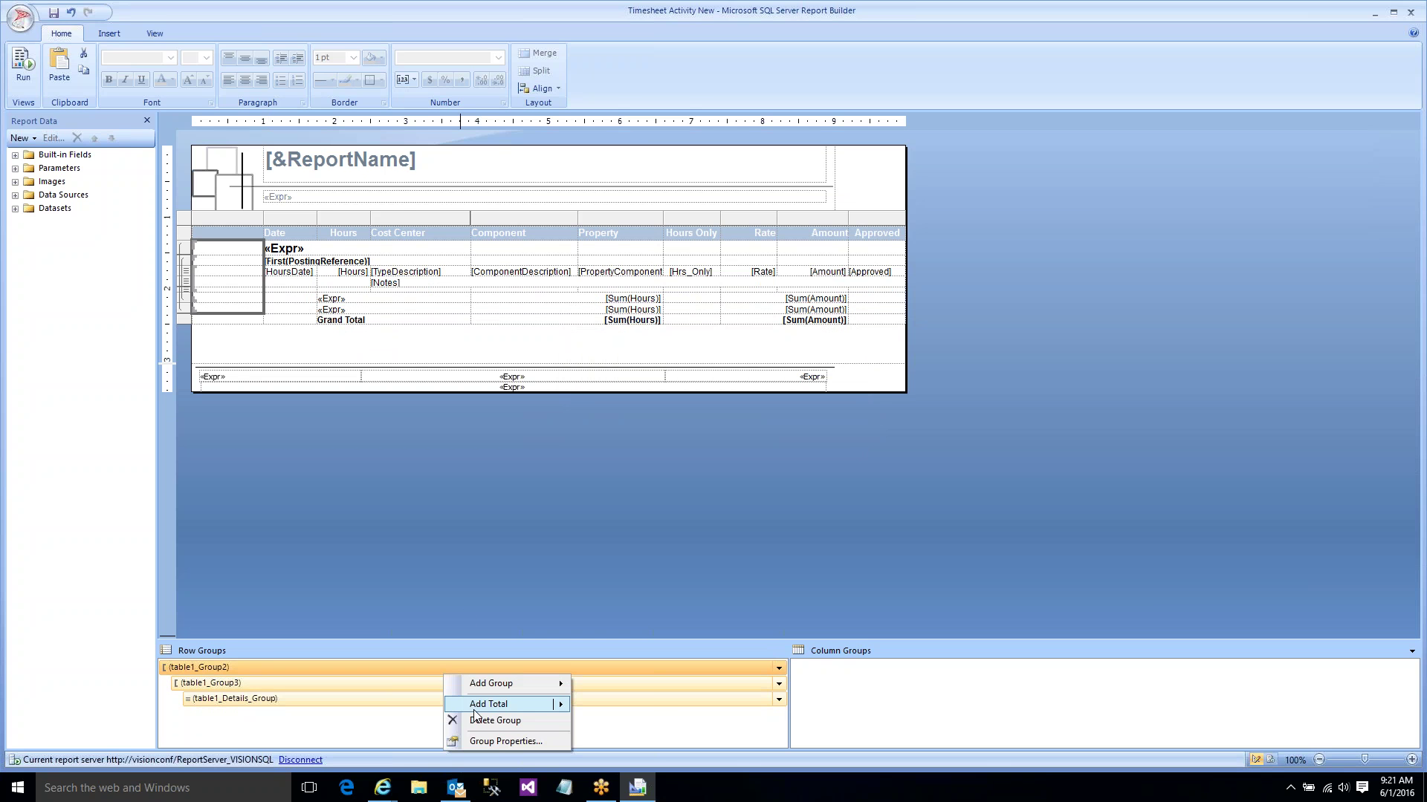
pyautogui.click(494, 721)
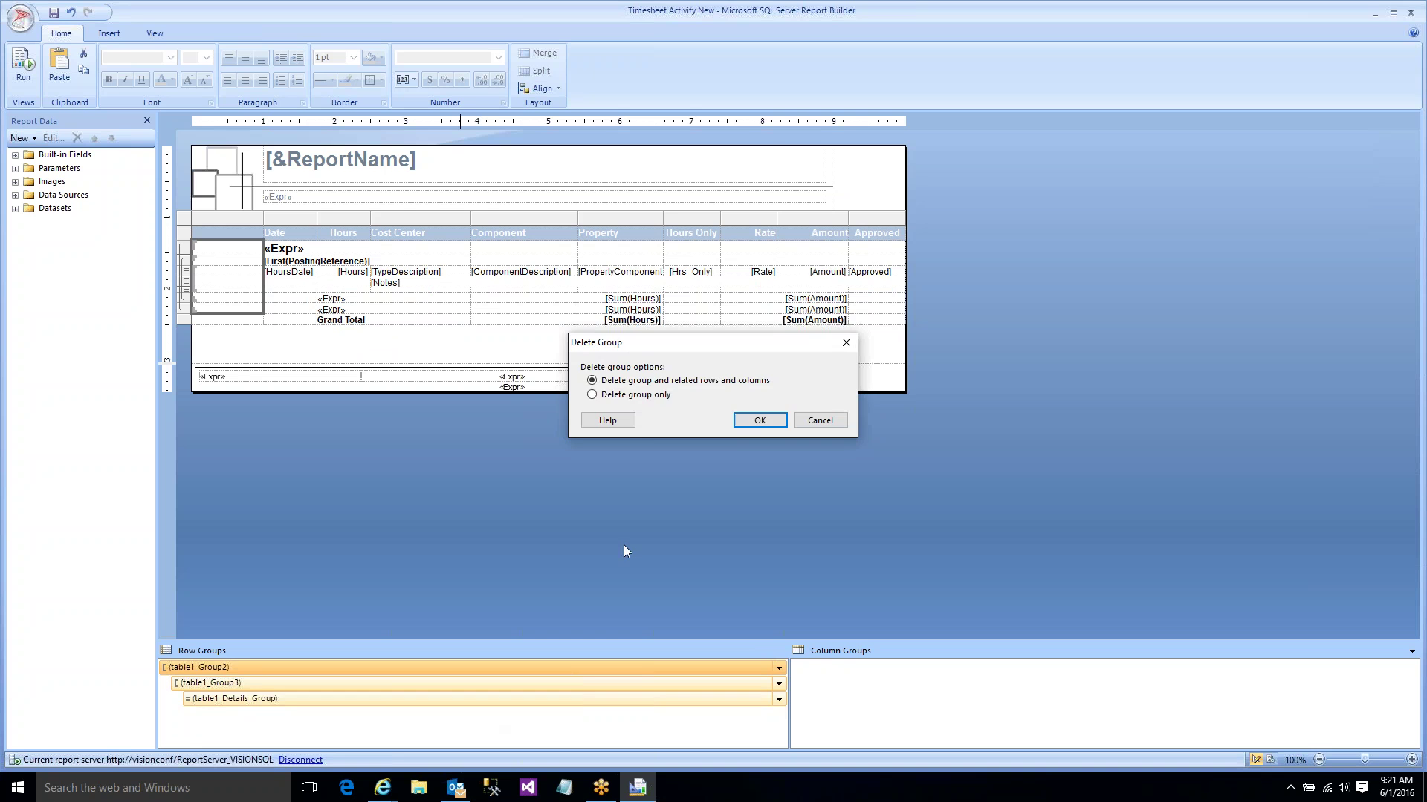
pyautogui.click(758, 420)
pyautogui.rightClick(388, 671)
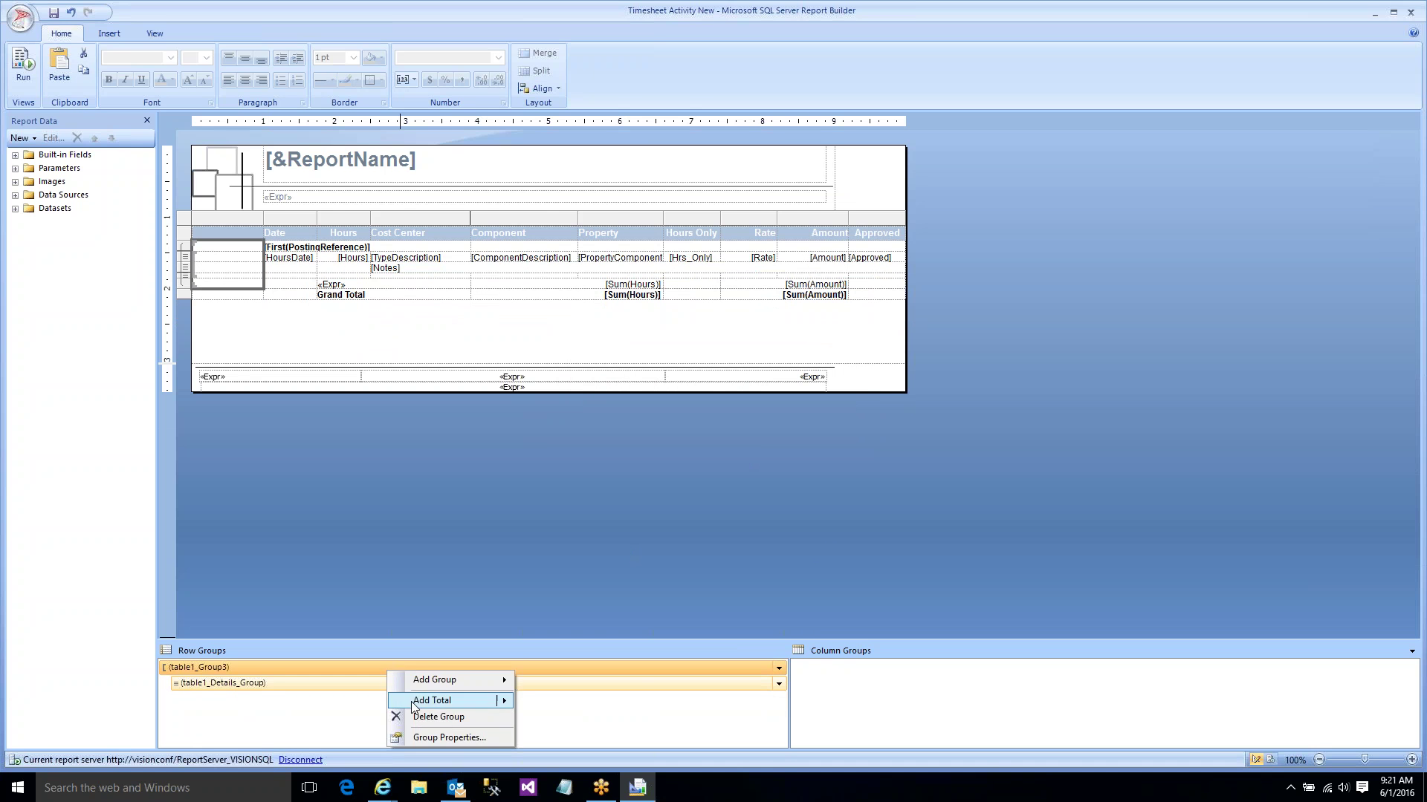
pyautogui.click(433, 717)
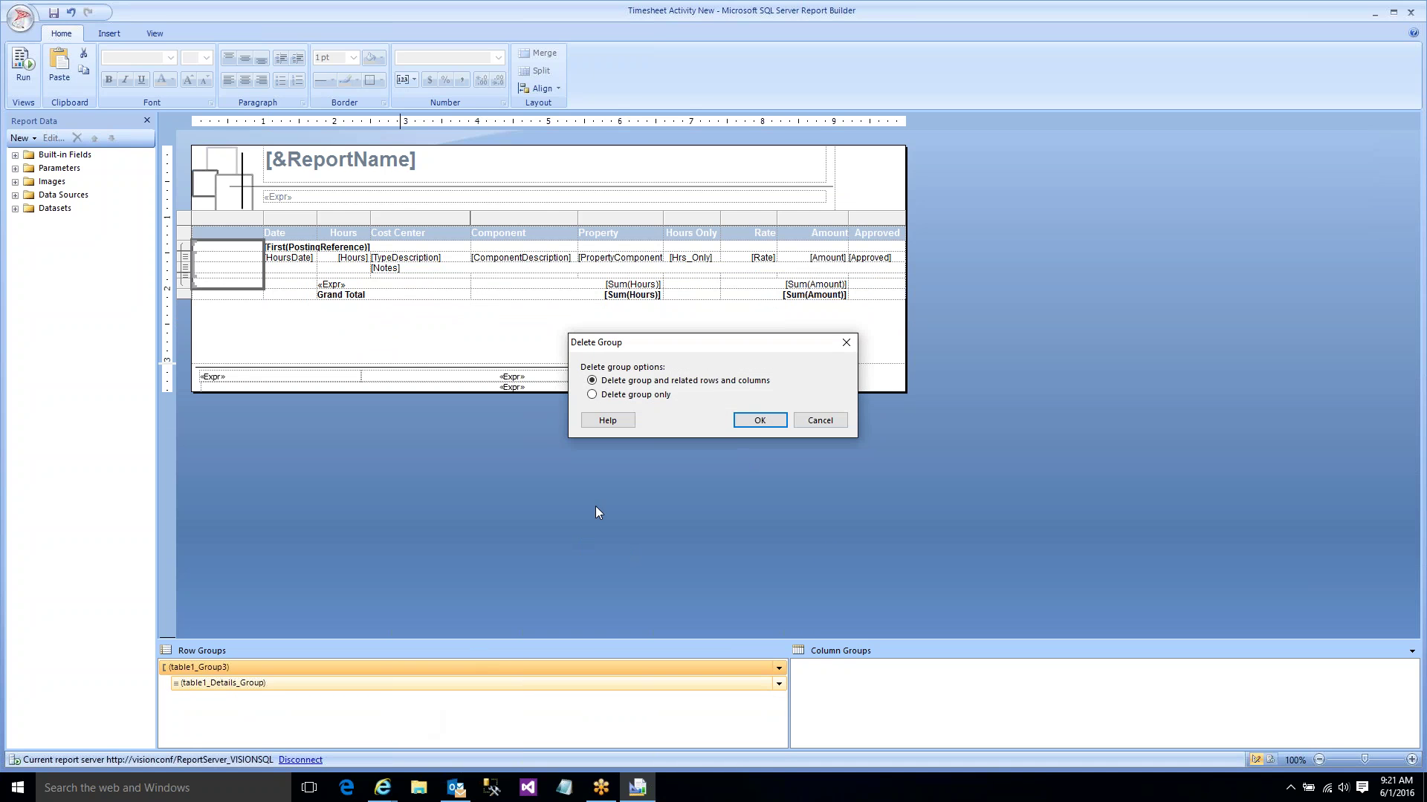
pyautogui.click(754, 427)
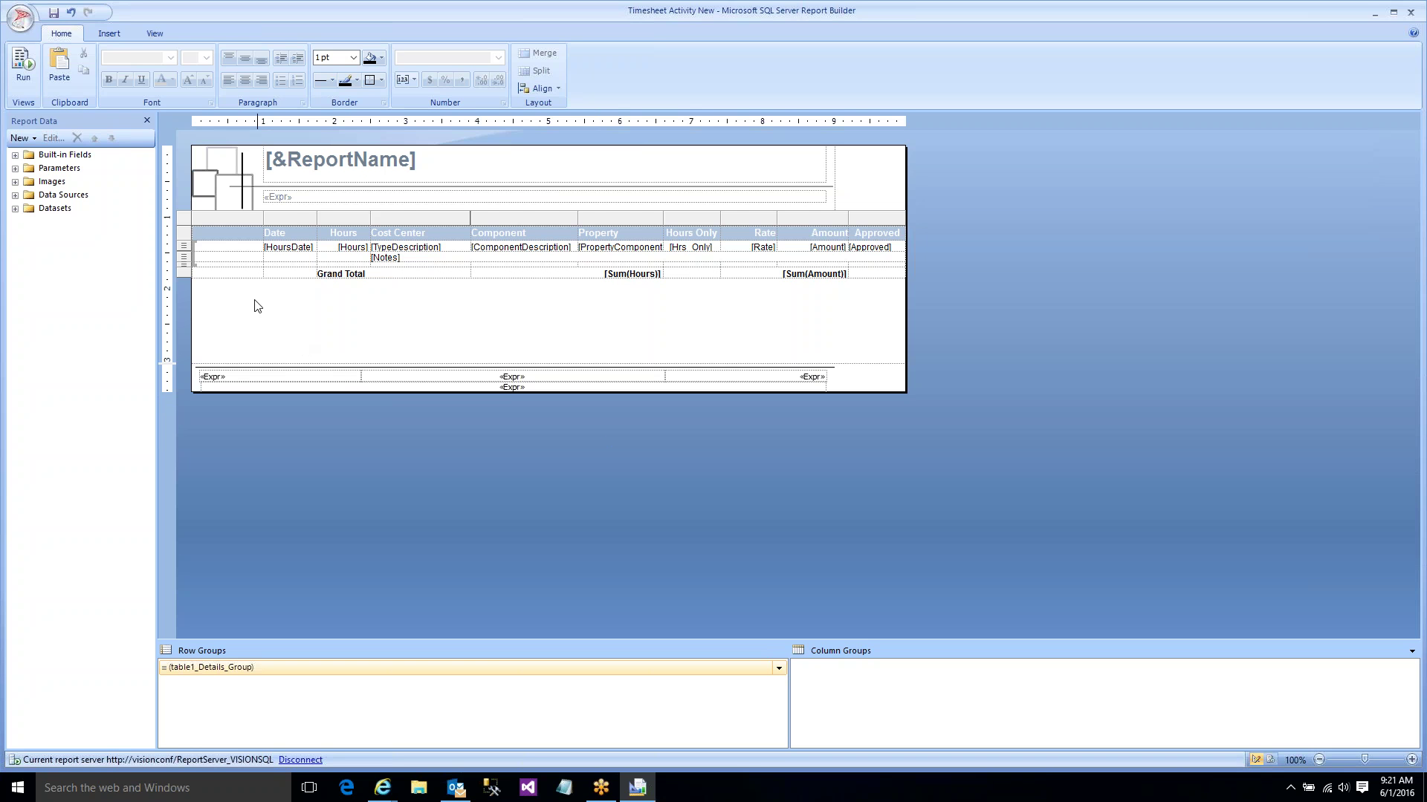
# - Expand the report's datasets and delete the Notes row and the empty row beneath it from the table
pyautogui.click(15, 208)
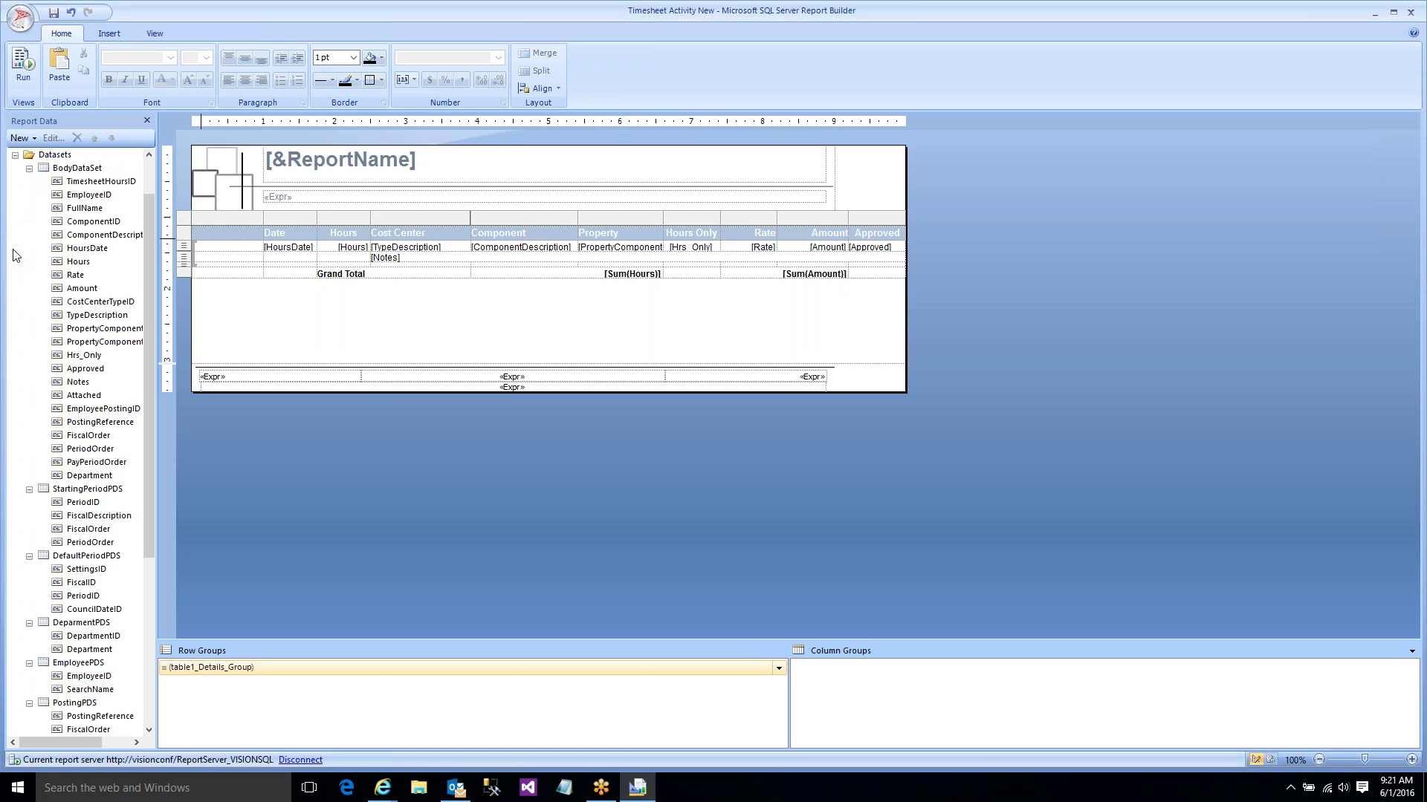
pyautogui.moveTo(232, 260)
pyautogui.click(185, 259)
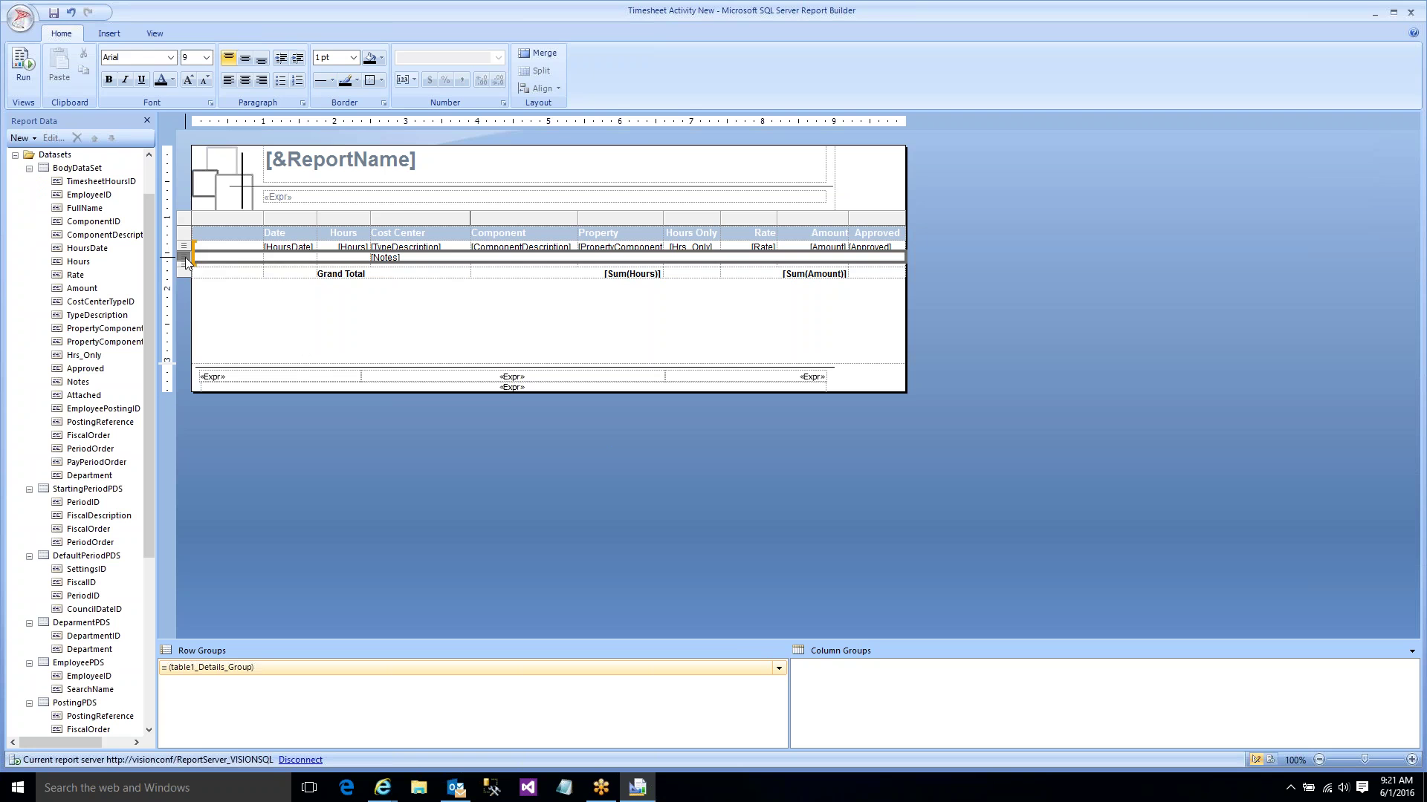
pyautogui.rightClick(186, 262)
pyautogui.click(205, 286)
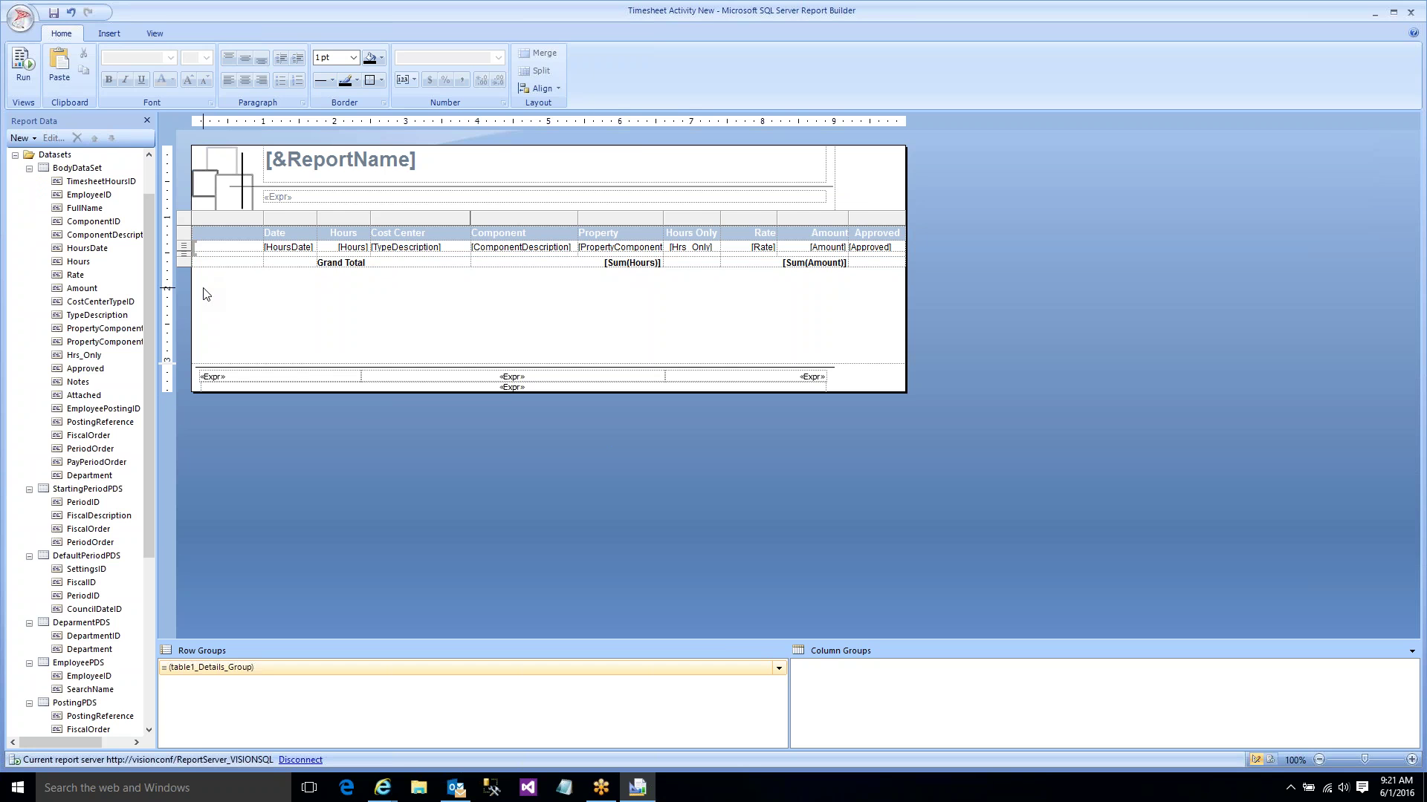
pyautogui.rightClick(186, 254)
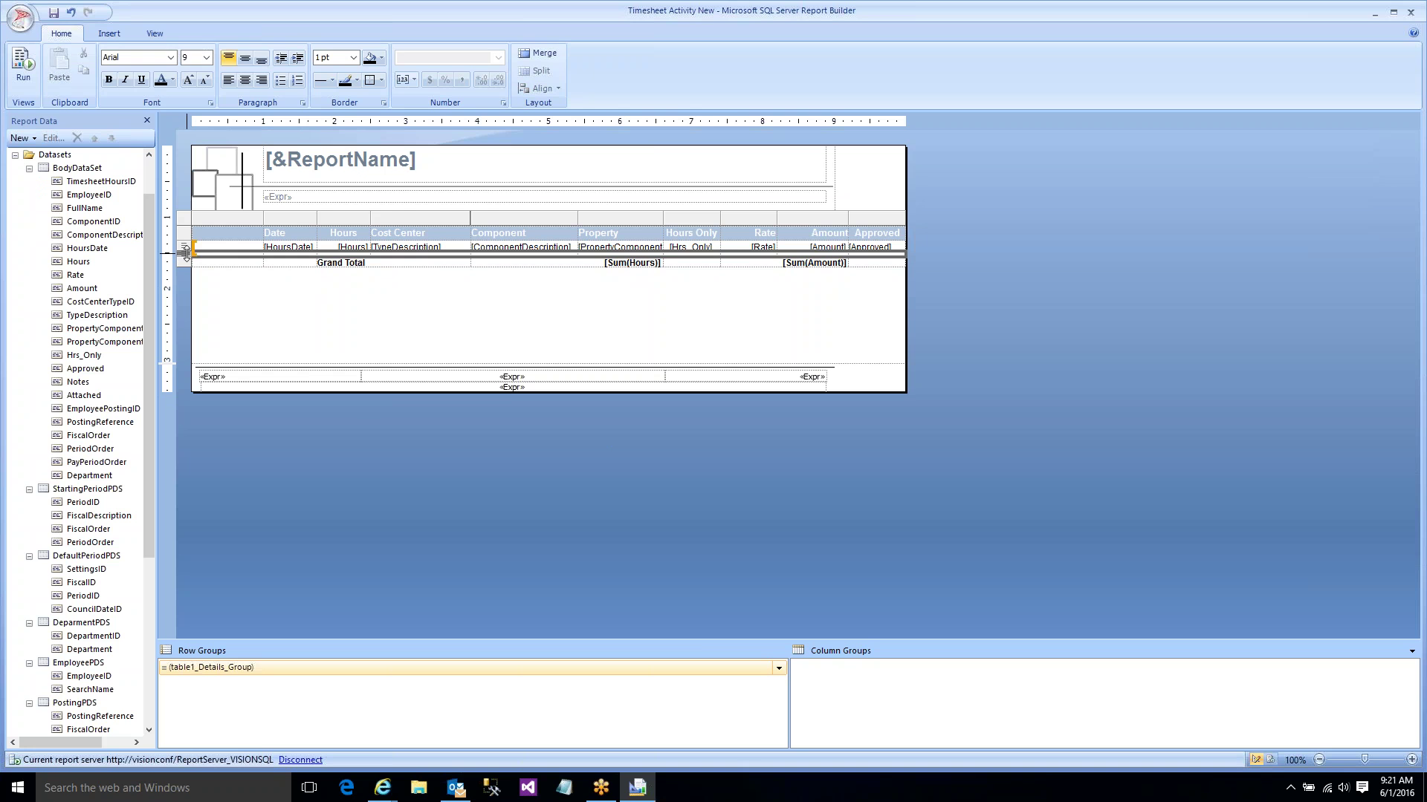
pyautogui.click(202, 281)
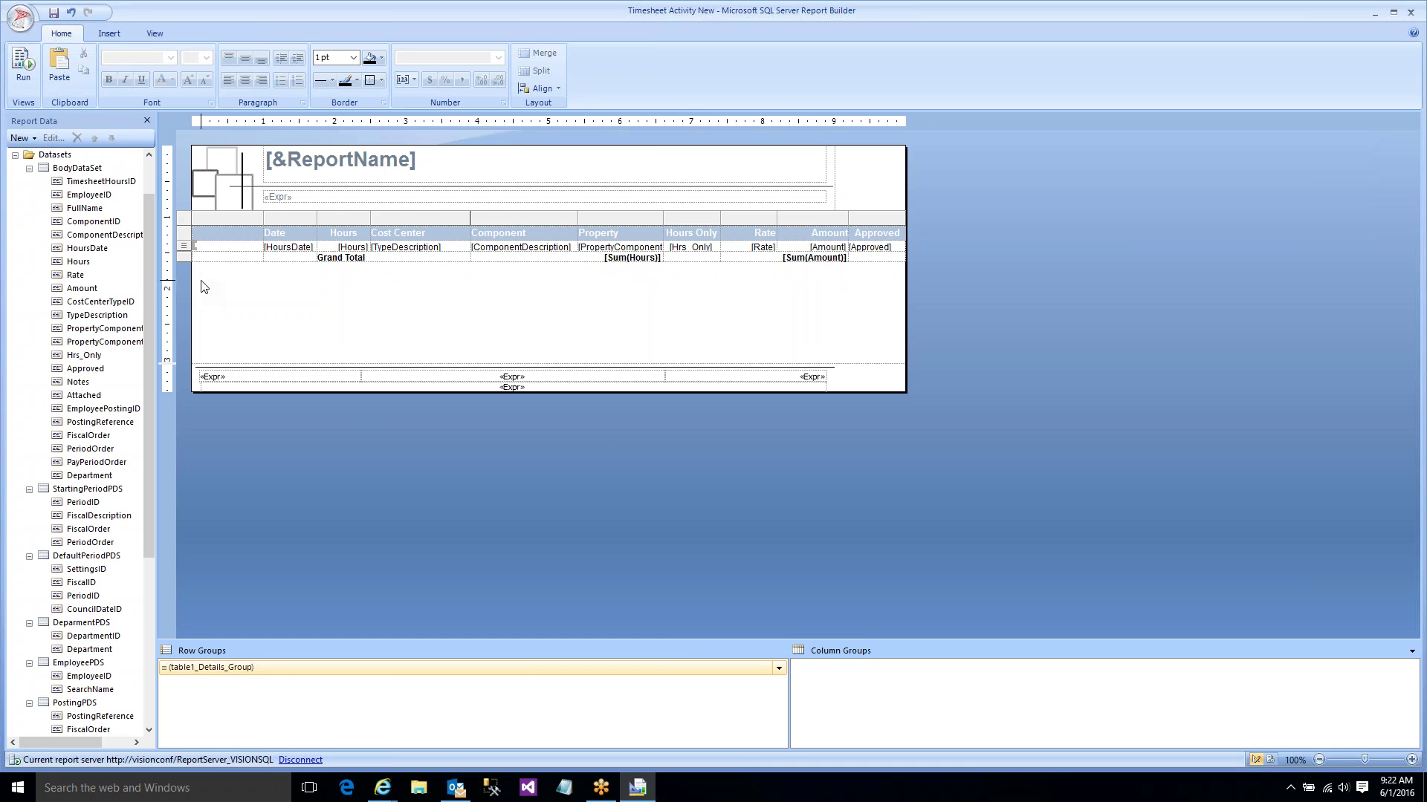
# - Preview the ungrouped report, compare it with the original Timesheet Activity report in Report Manager, and return to Report Builder's design view
pyautogui.click(23, 66)
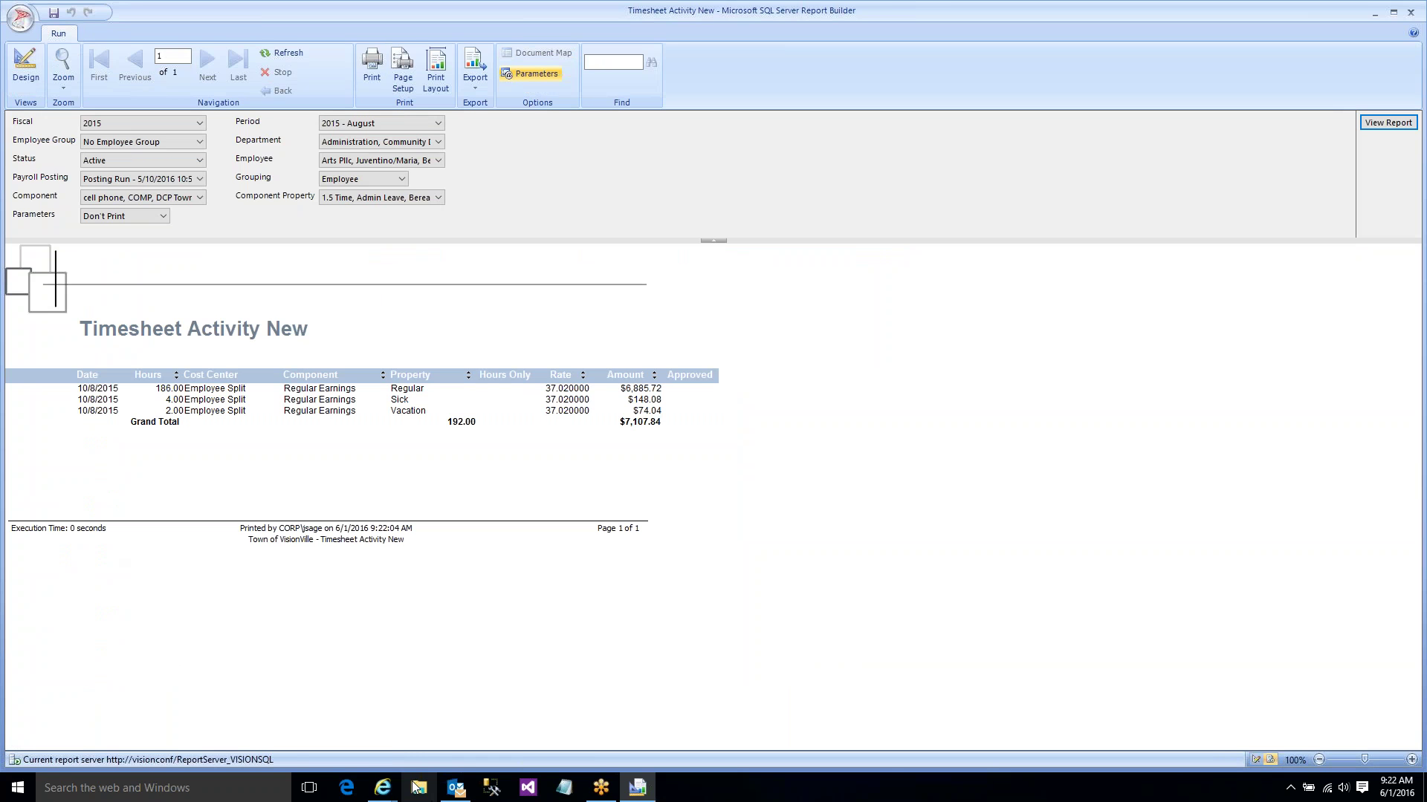
pyautogui.moveTo(382, 787)
pyautogui.click(468, 713)
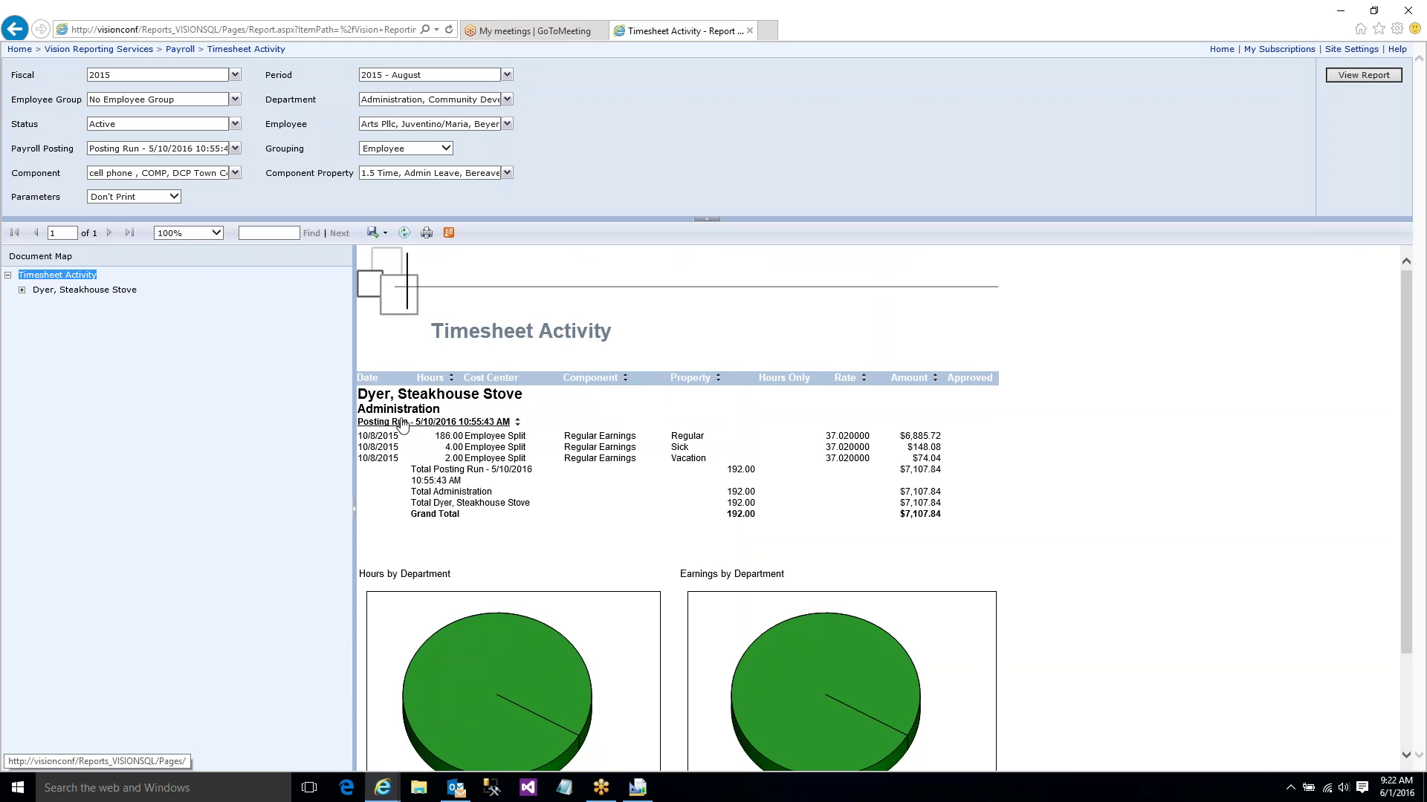
pyautogui.click(635, 789)
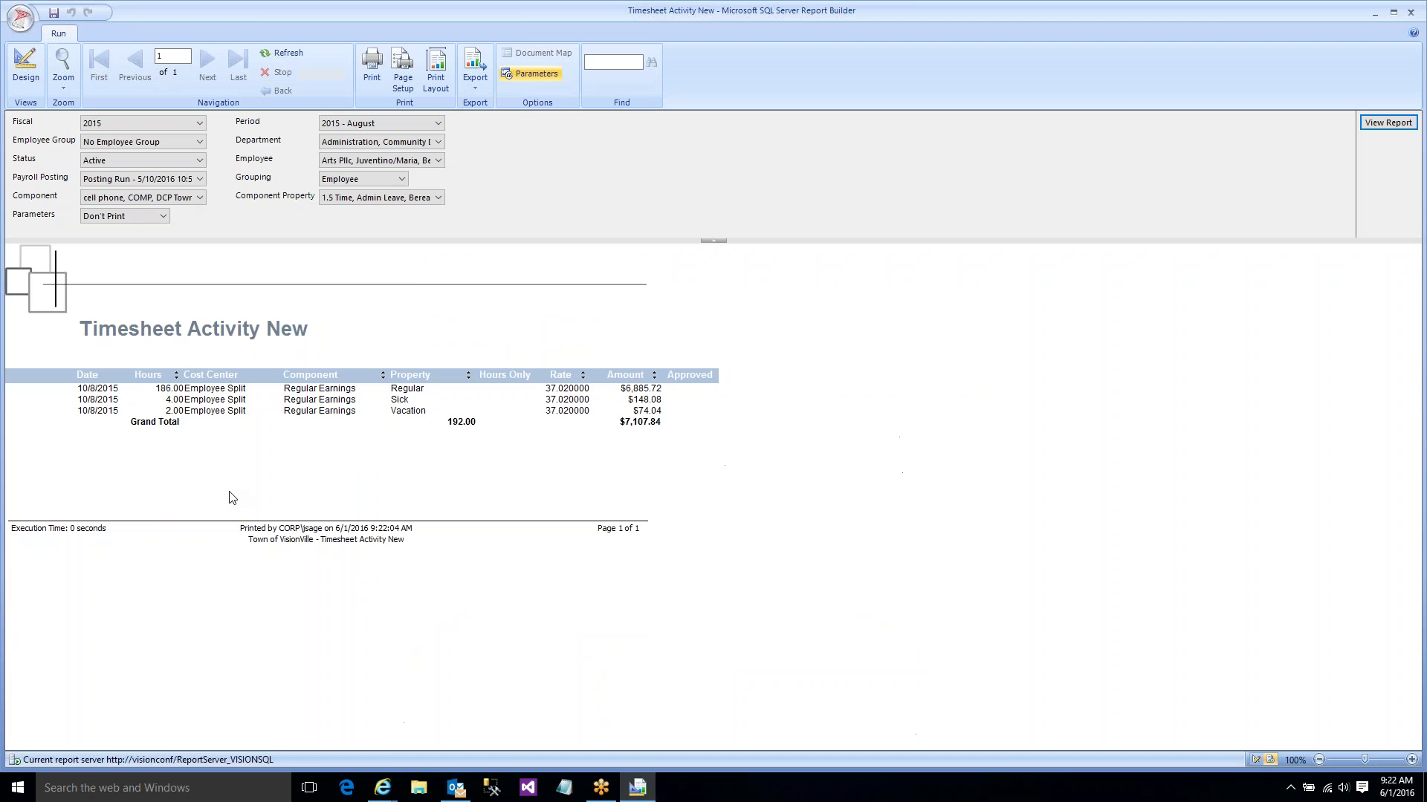
pyautogui.click(25, 66)
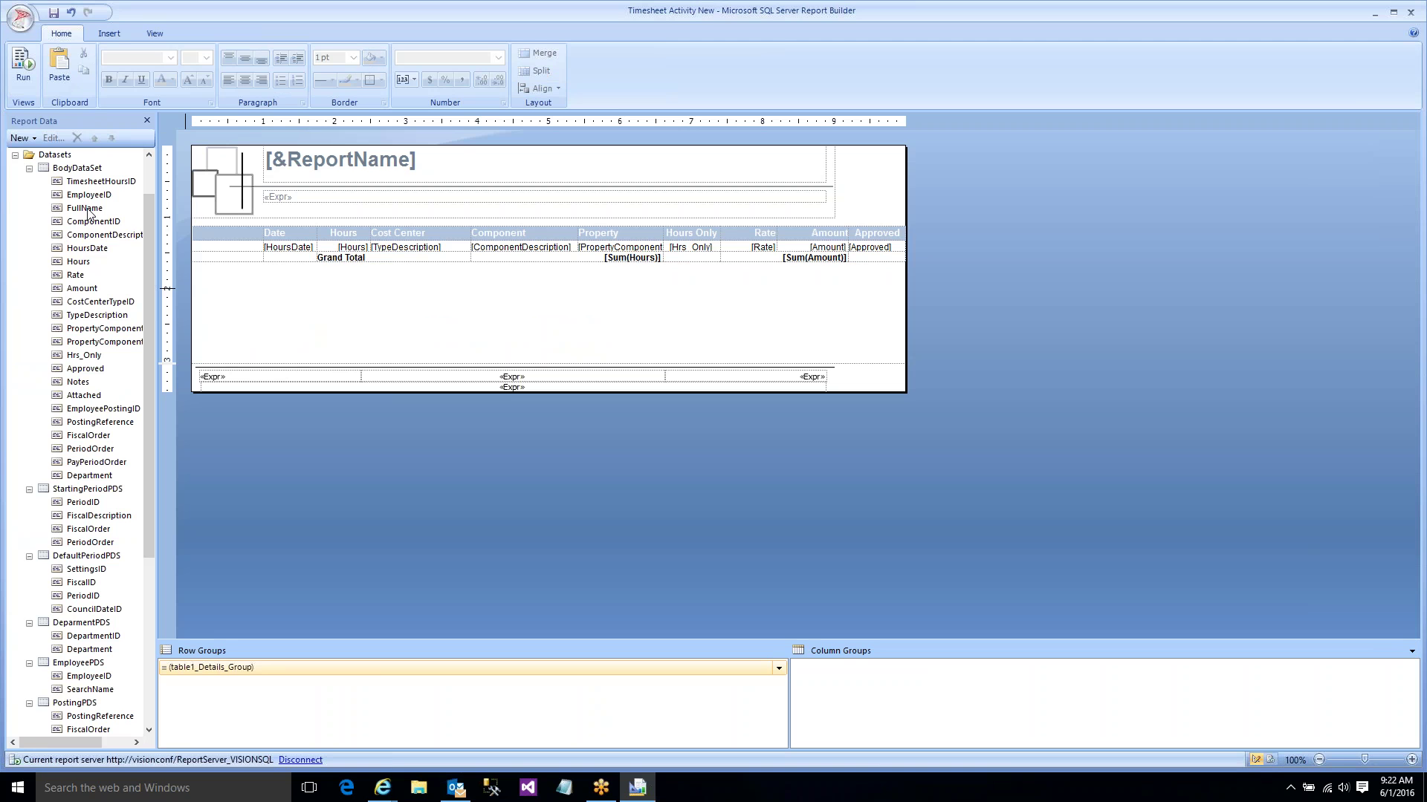
# - Add the FullName field from BodyDataSet to the blank first column, widen that column to about 1.7 inches, and preview the report
pyautogui.moveTo(88, 212); pyautogui.dragTo(232, 250)
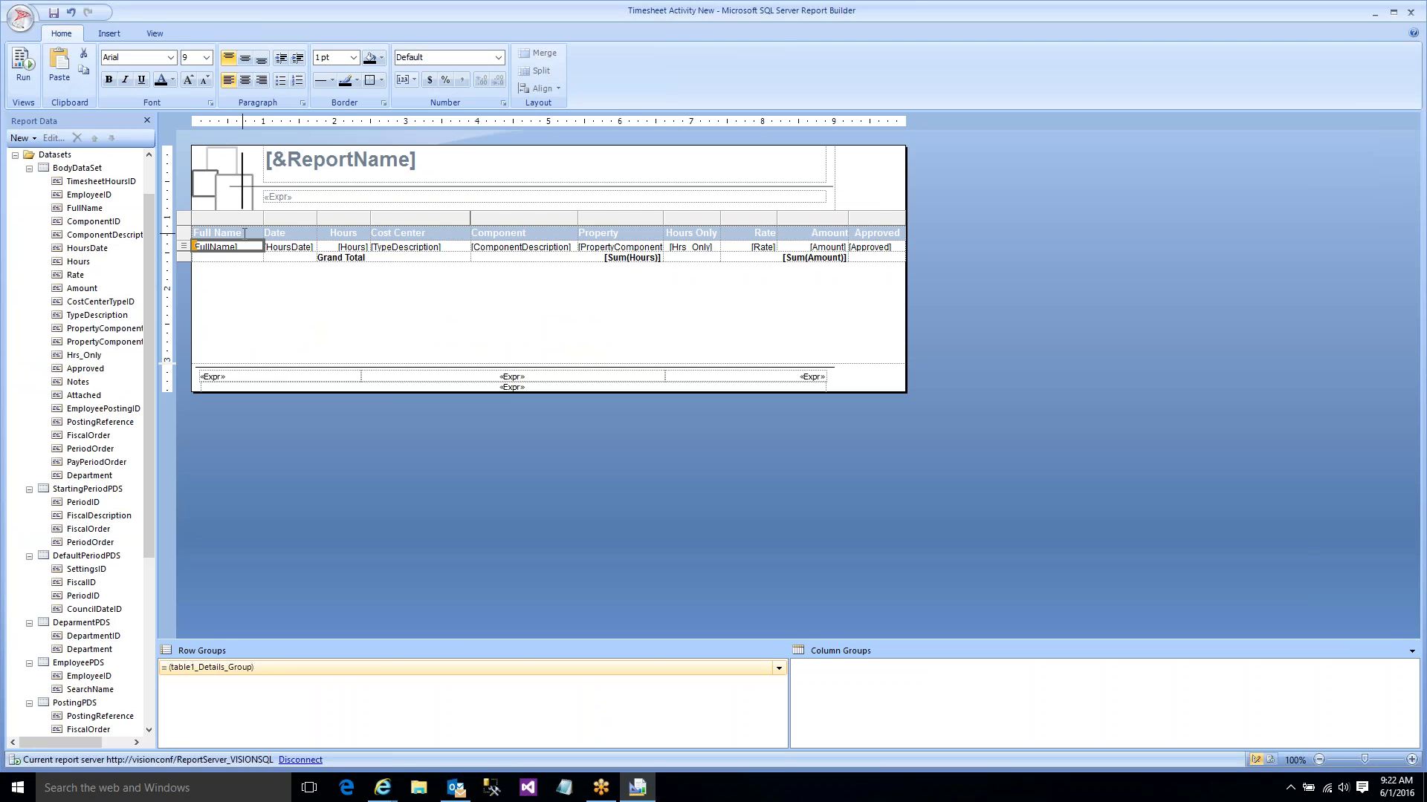
pyautogui.moveTo(264, 221); pyautogui.dragTo(312, 221)
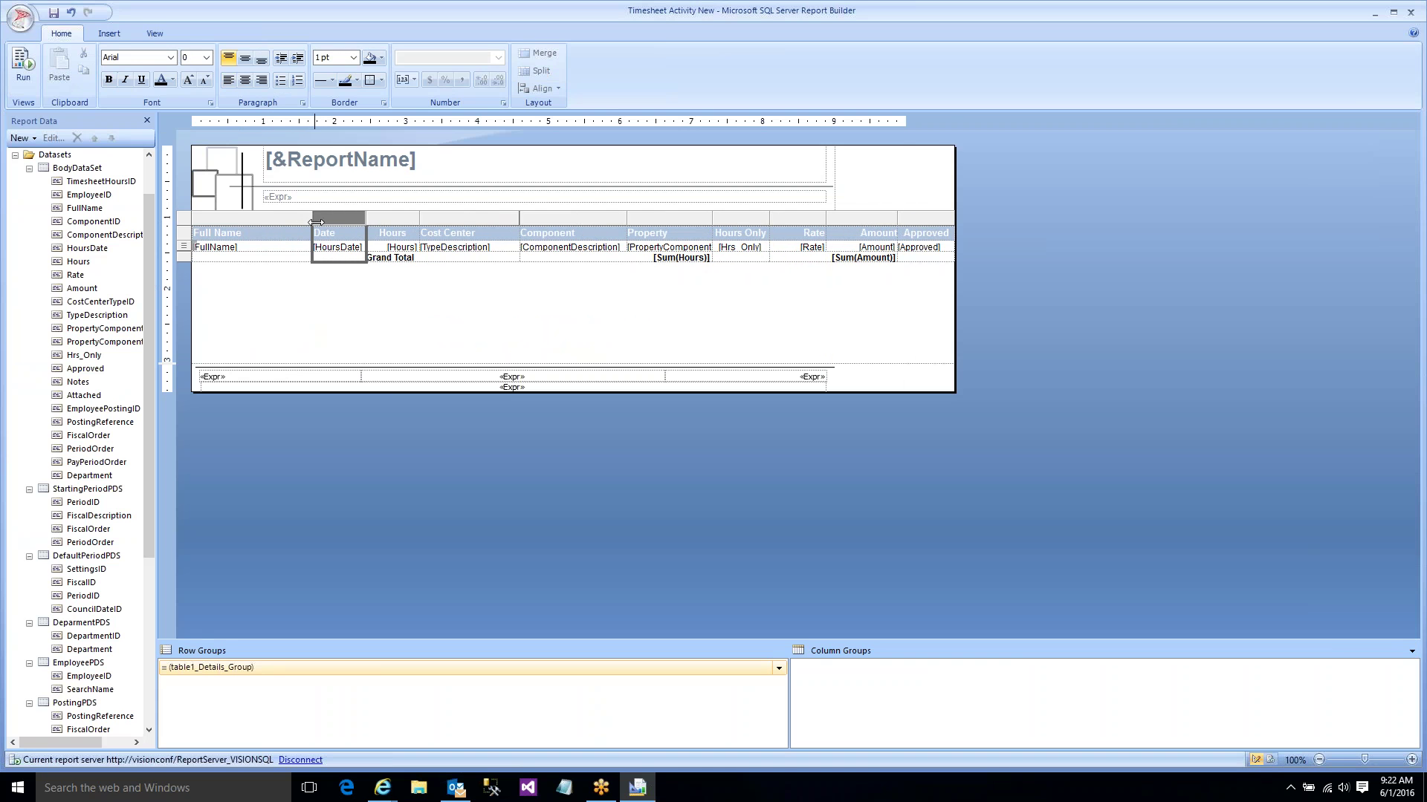
pyautogui.click(30, 73)
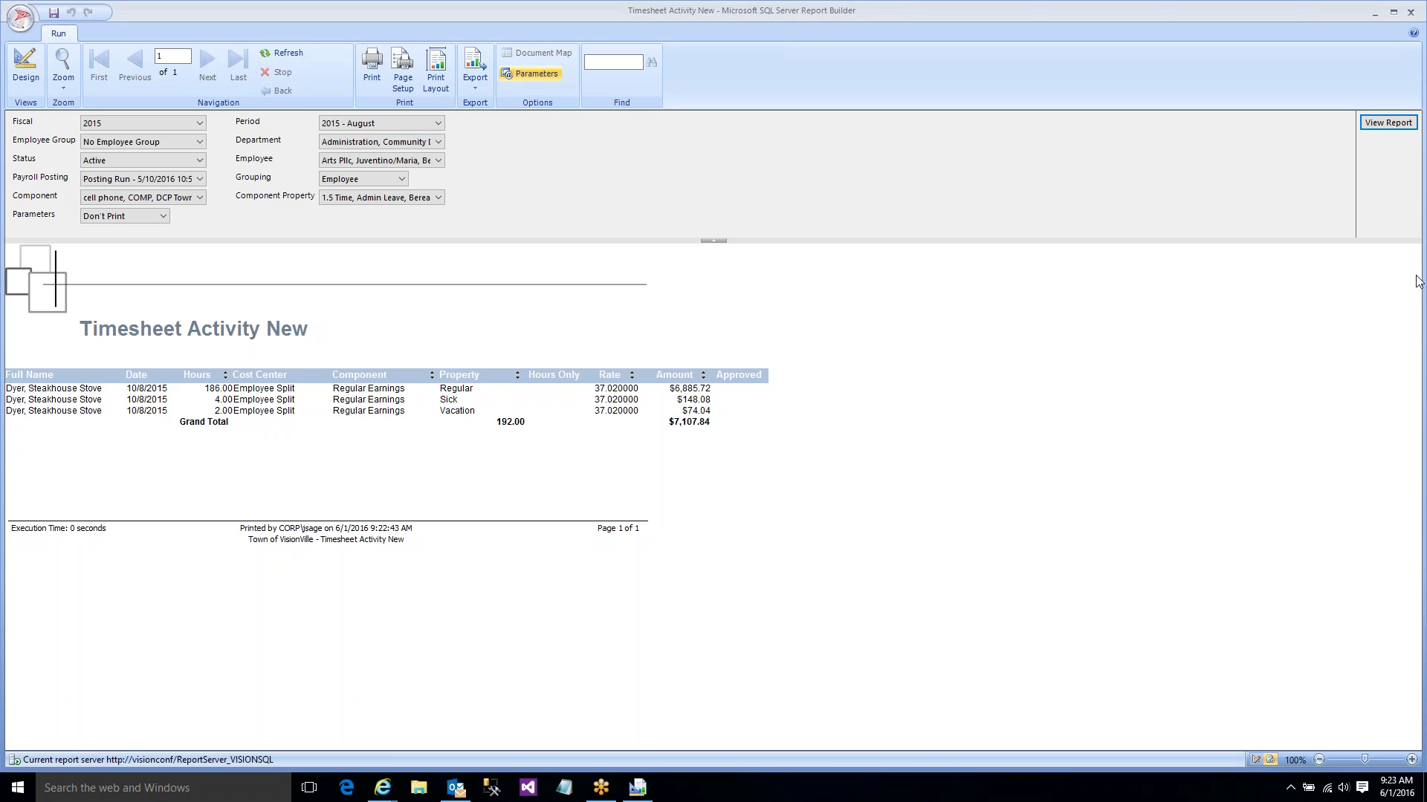
pyautogui.click(25, 65)
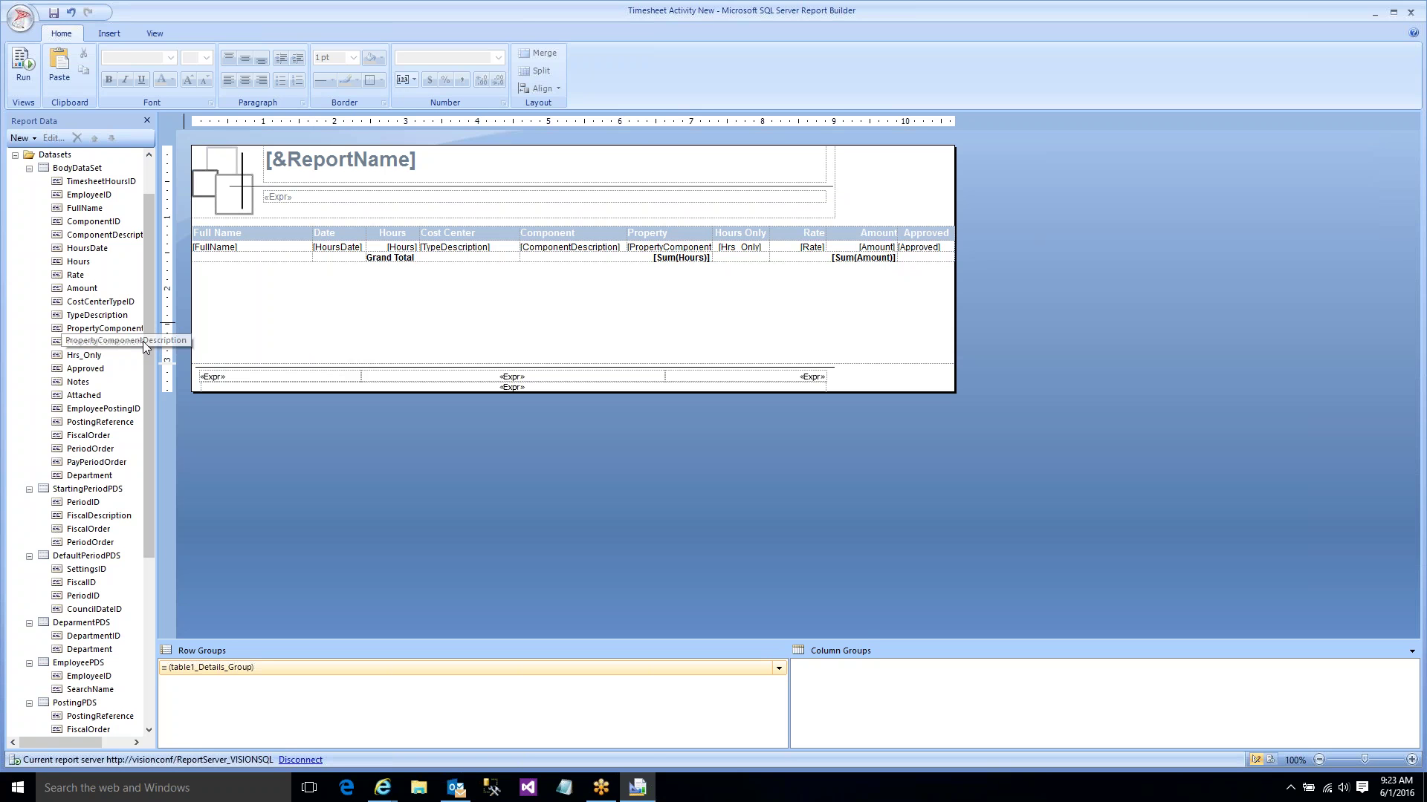
# - Shrink the report body to end just below the Grand Total row, and close Report Builder, saving the changes to Timesheet Activity New
pyautogui.scroll(1, 148, 345)
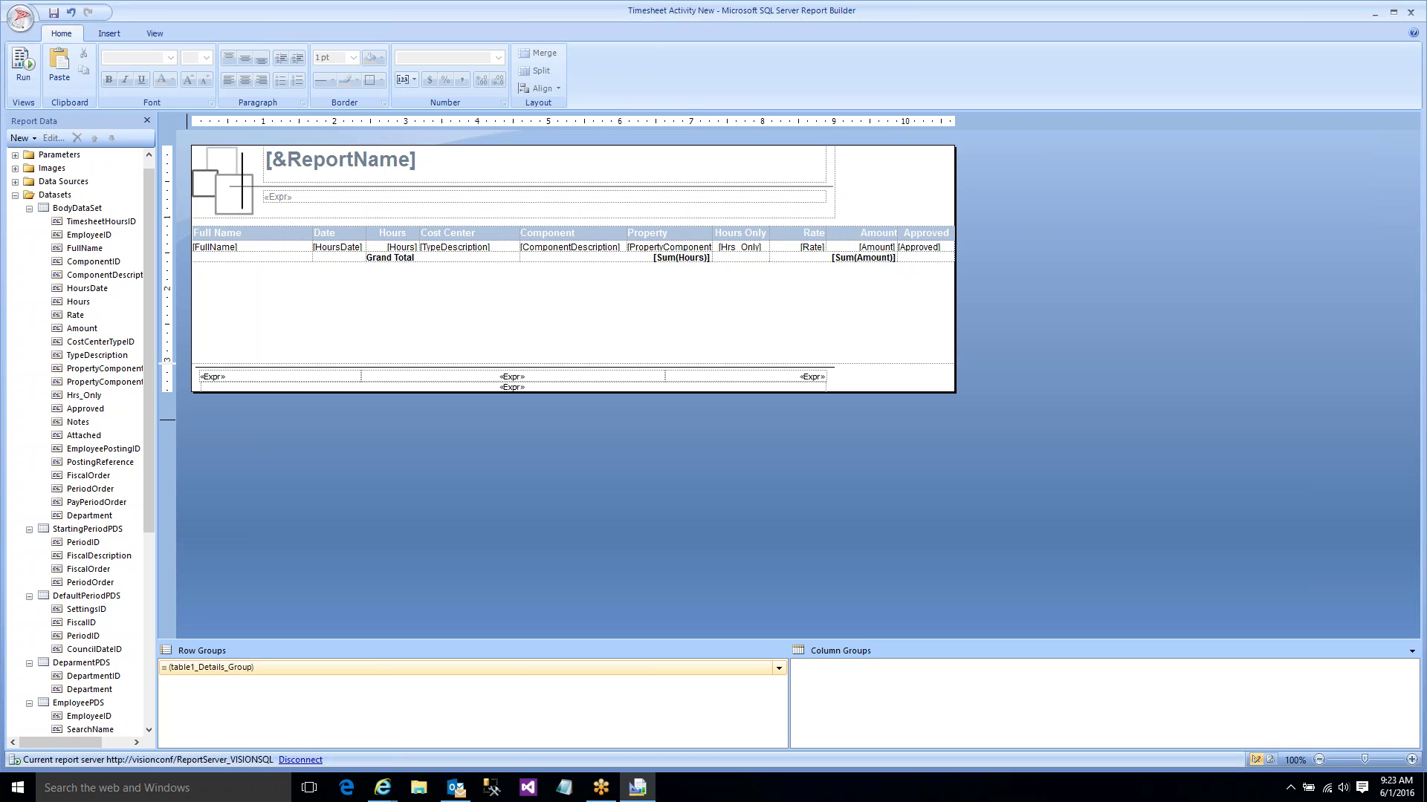
pyautogui.moveTo(465, 363); pyautogui.dragTo(464, 266)
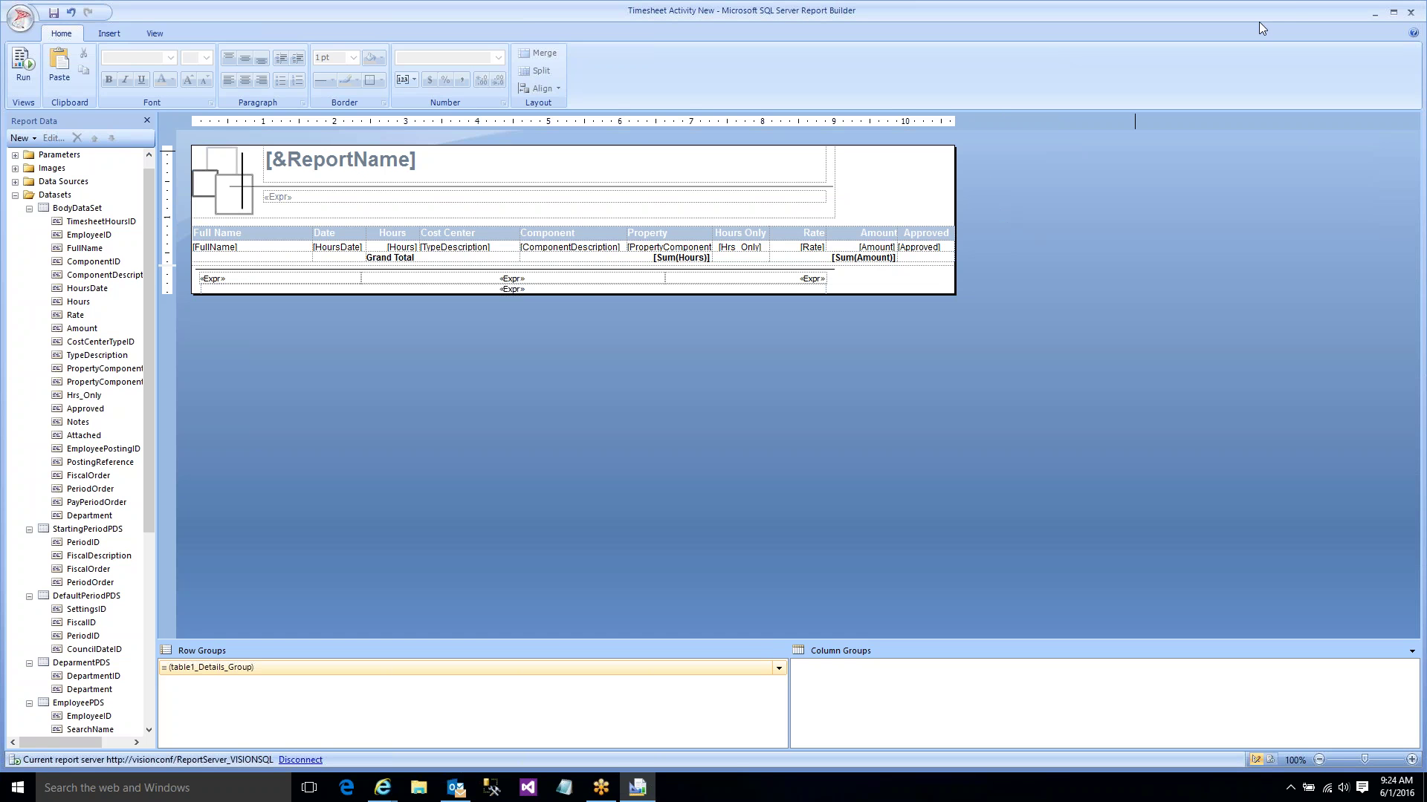
pyautogui.click(1411, 12)
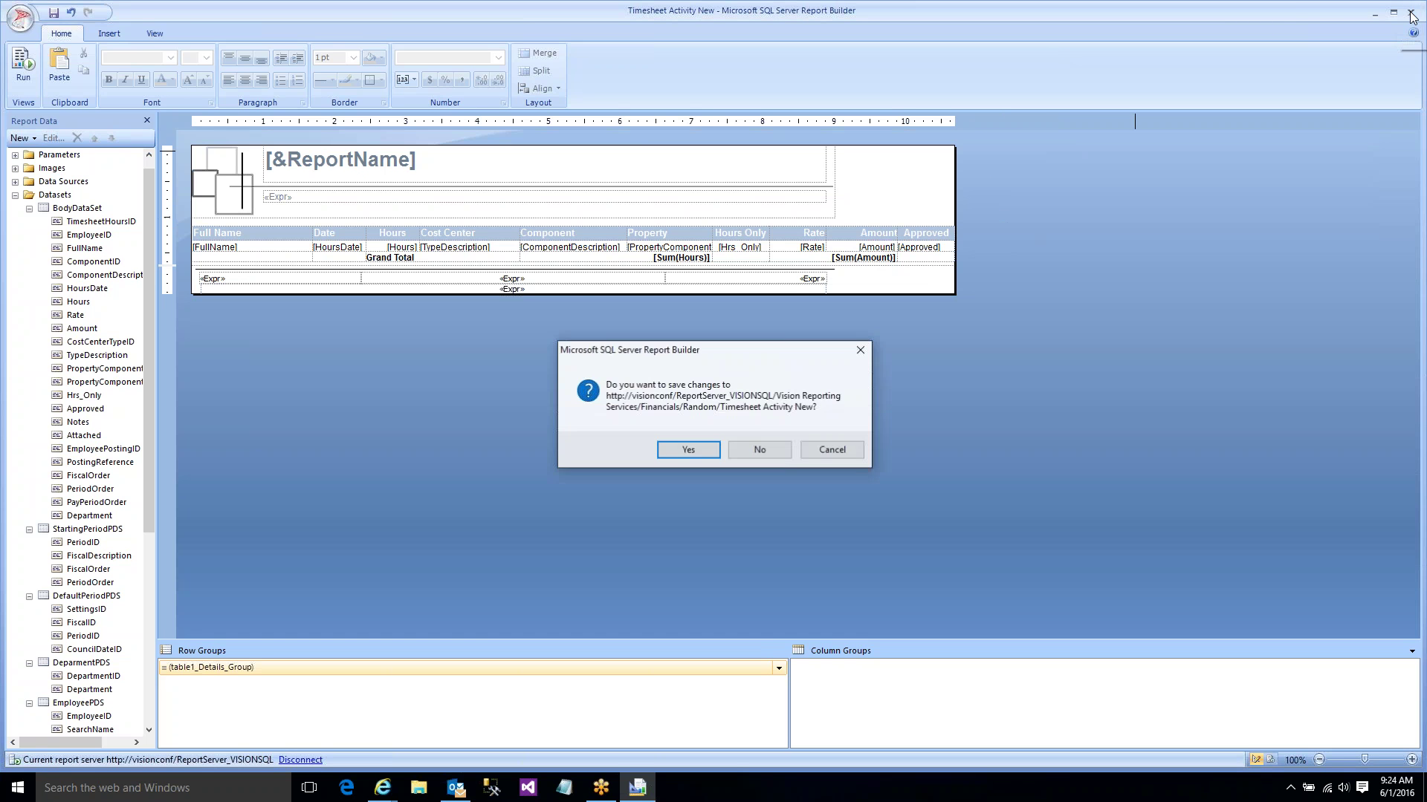
pyautogui.click(682, 451)
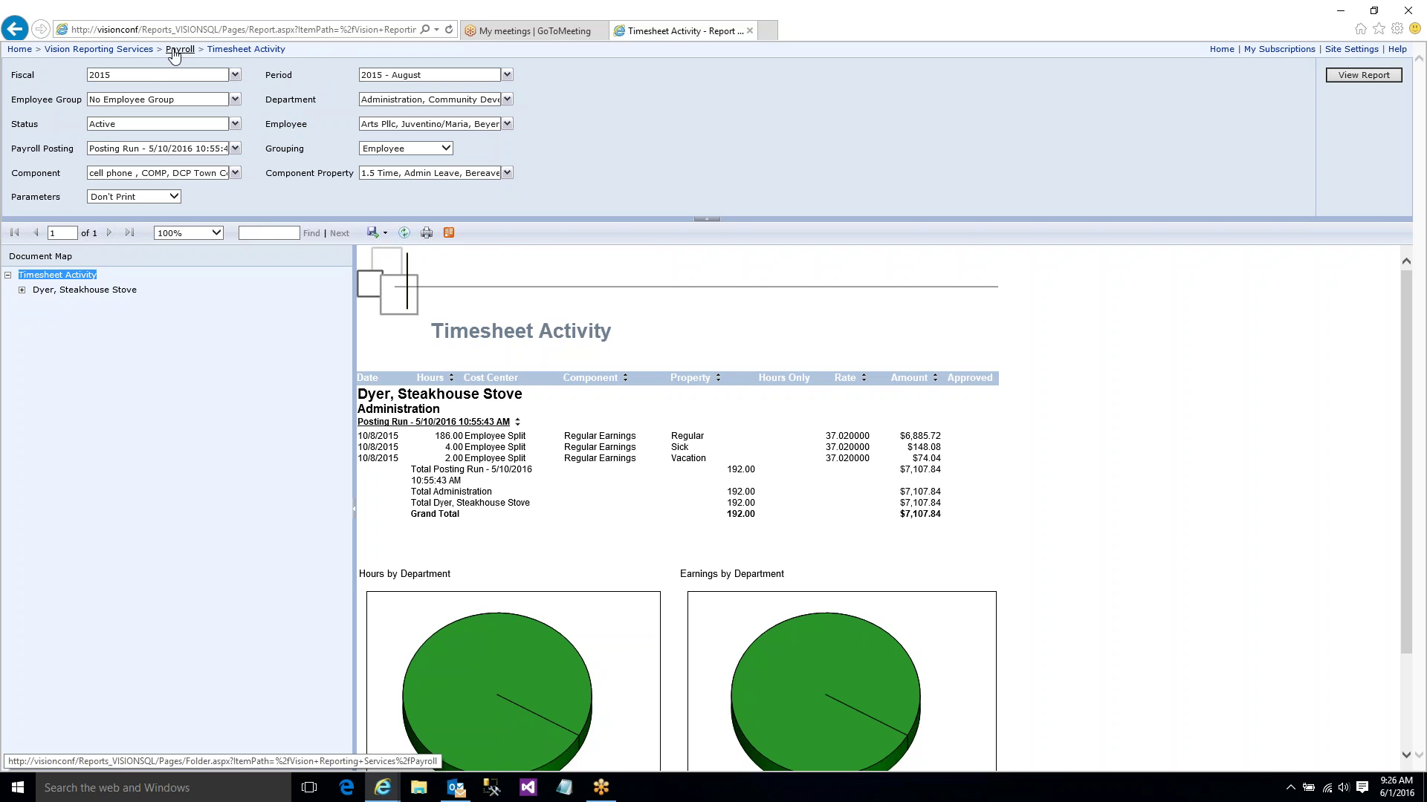
# - Open the Random folder inside Financials under Vision Reporting Services in Report Manager
pyautogui.click(98, 49)
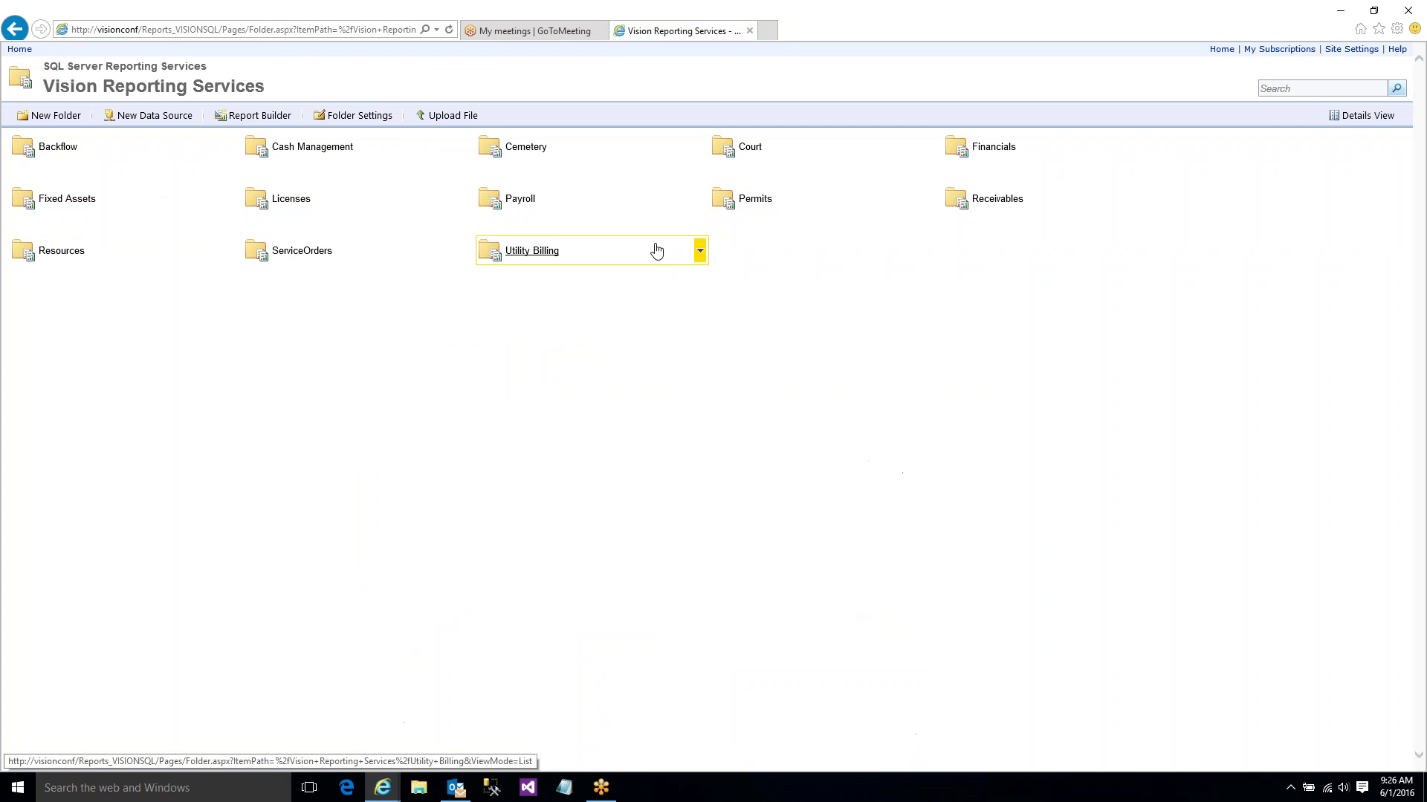
pyautogui.click(984, 148)
pyautogui.click(523, 148)
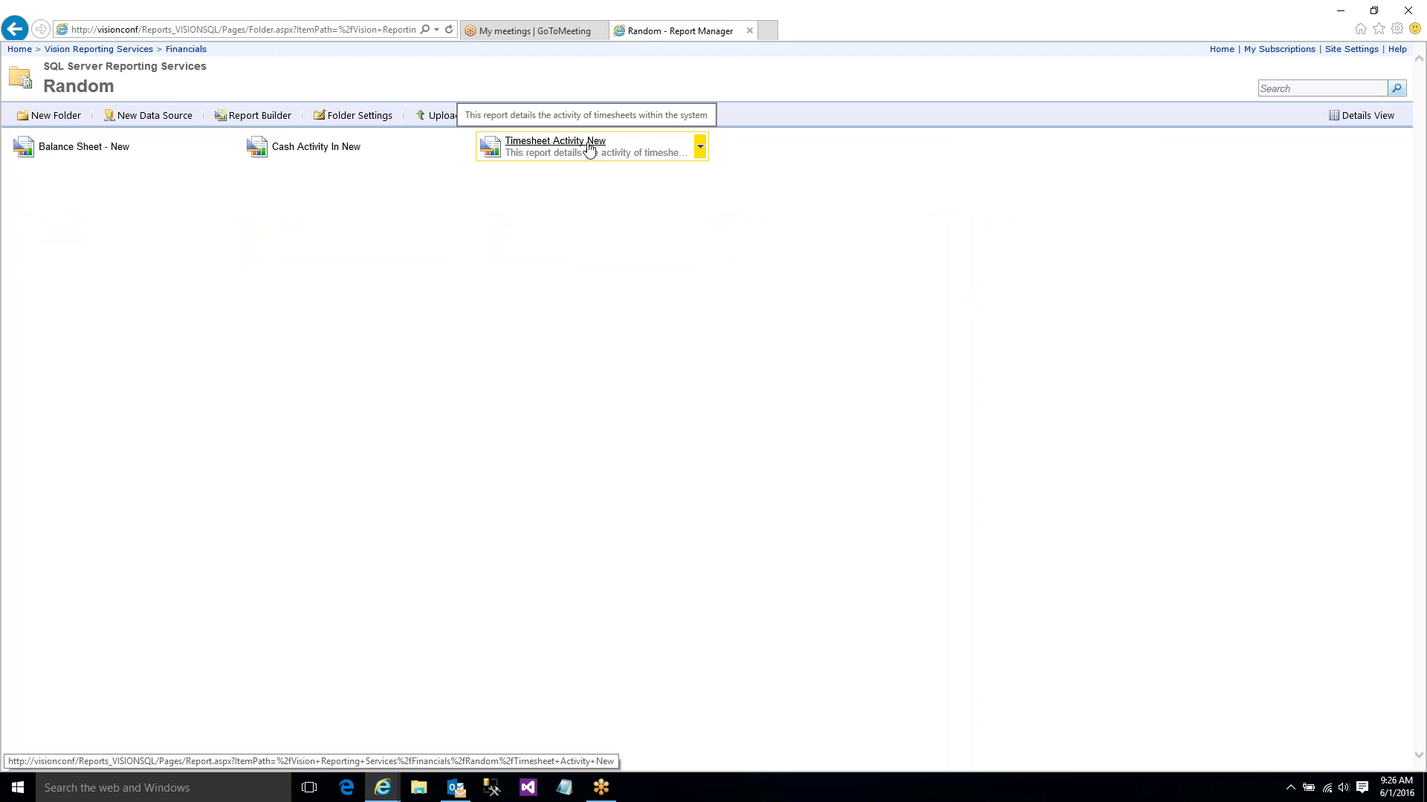
# - Change the description of the Timesheet Activity New report to "Use for council" and apply it
pyautogui.click(699, 147)
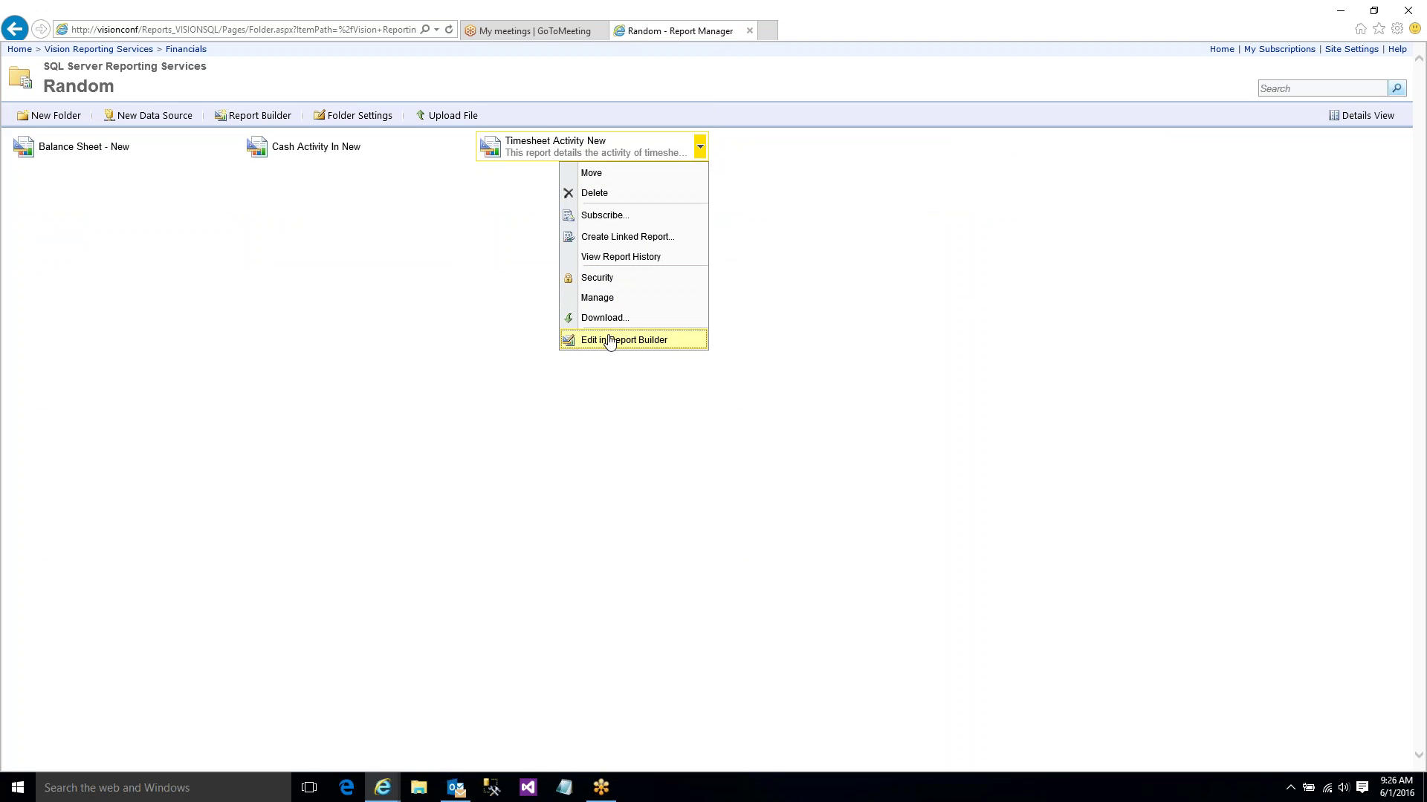
pyautogui.click(611, 298)
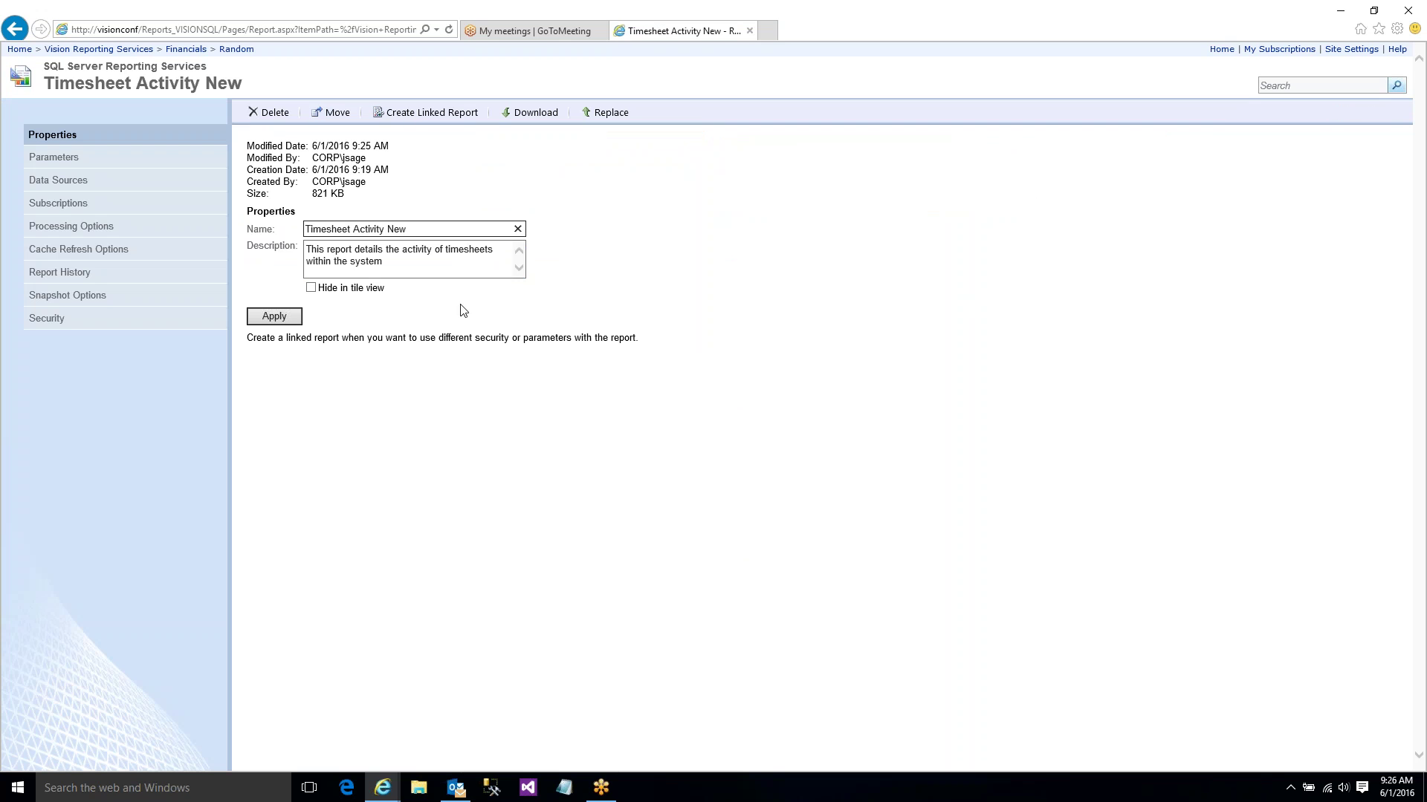
pyautogui.moveTo(493, 250); pyautogui.dragTo(364, 274)
pyautogui.click(361, 272)
pyautogui.moveTo(307, 250); pyautogui.dragTo(380, 265)
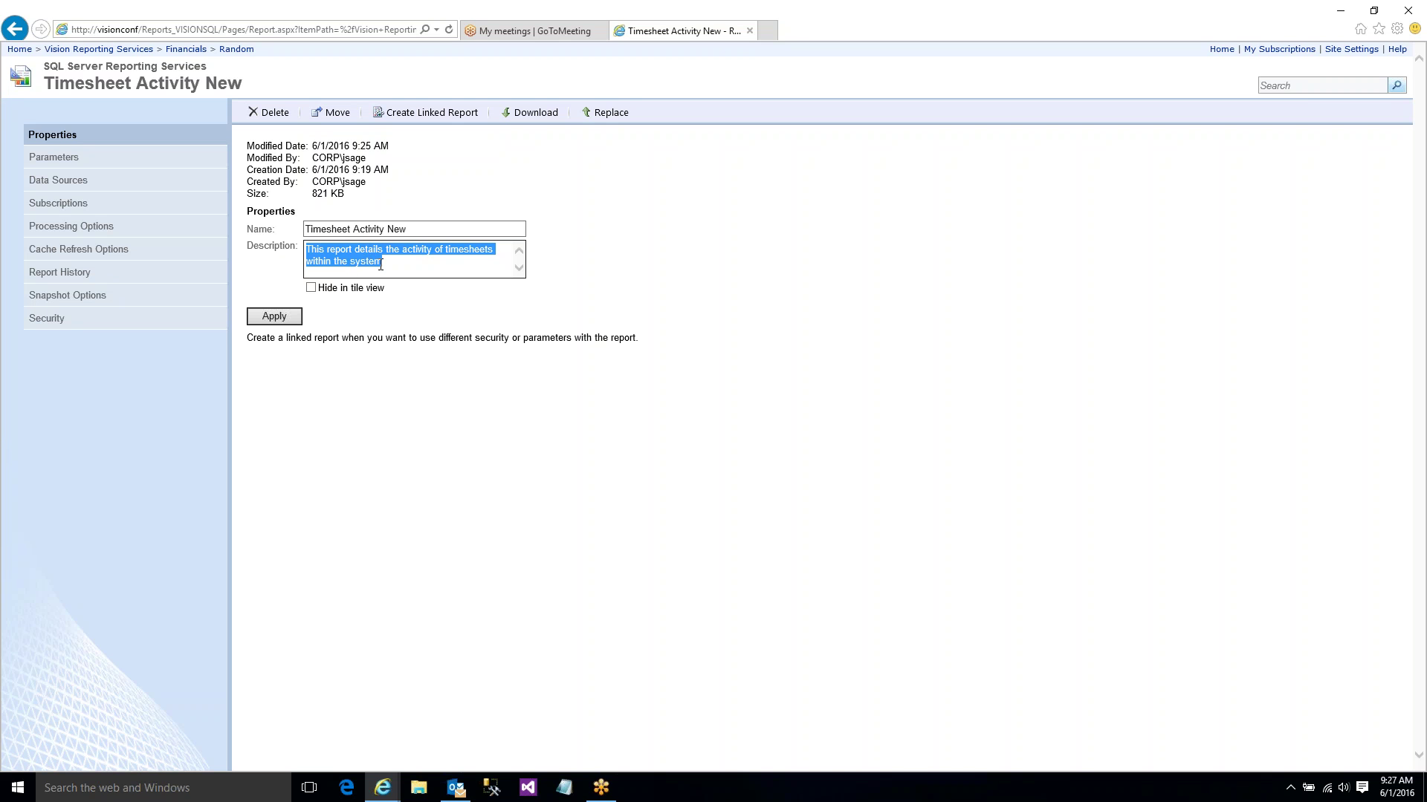
pyautogui.write('Use for council')
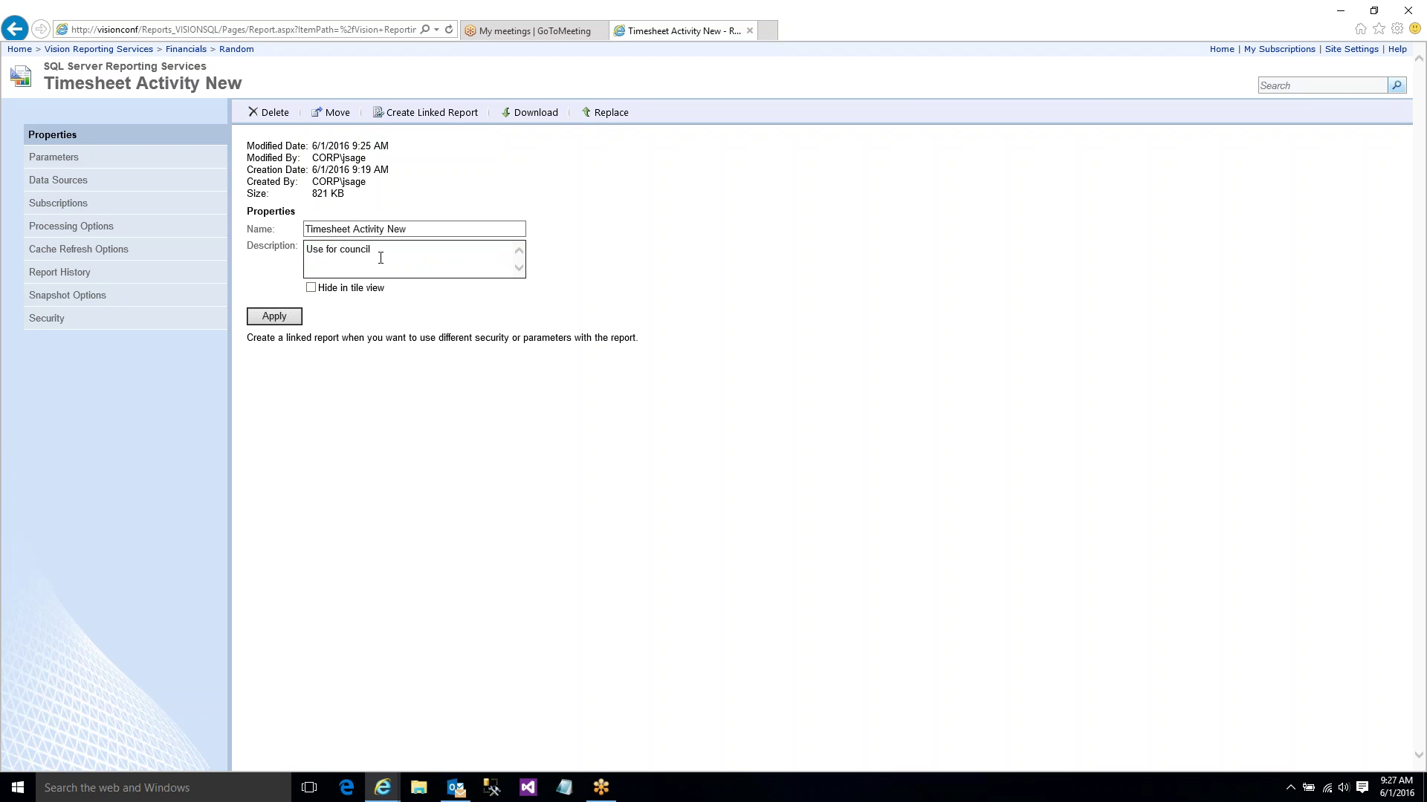
pyautogui.click(294, 318)
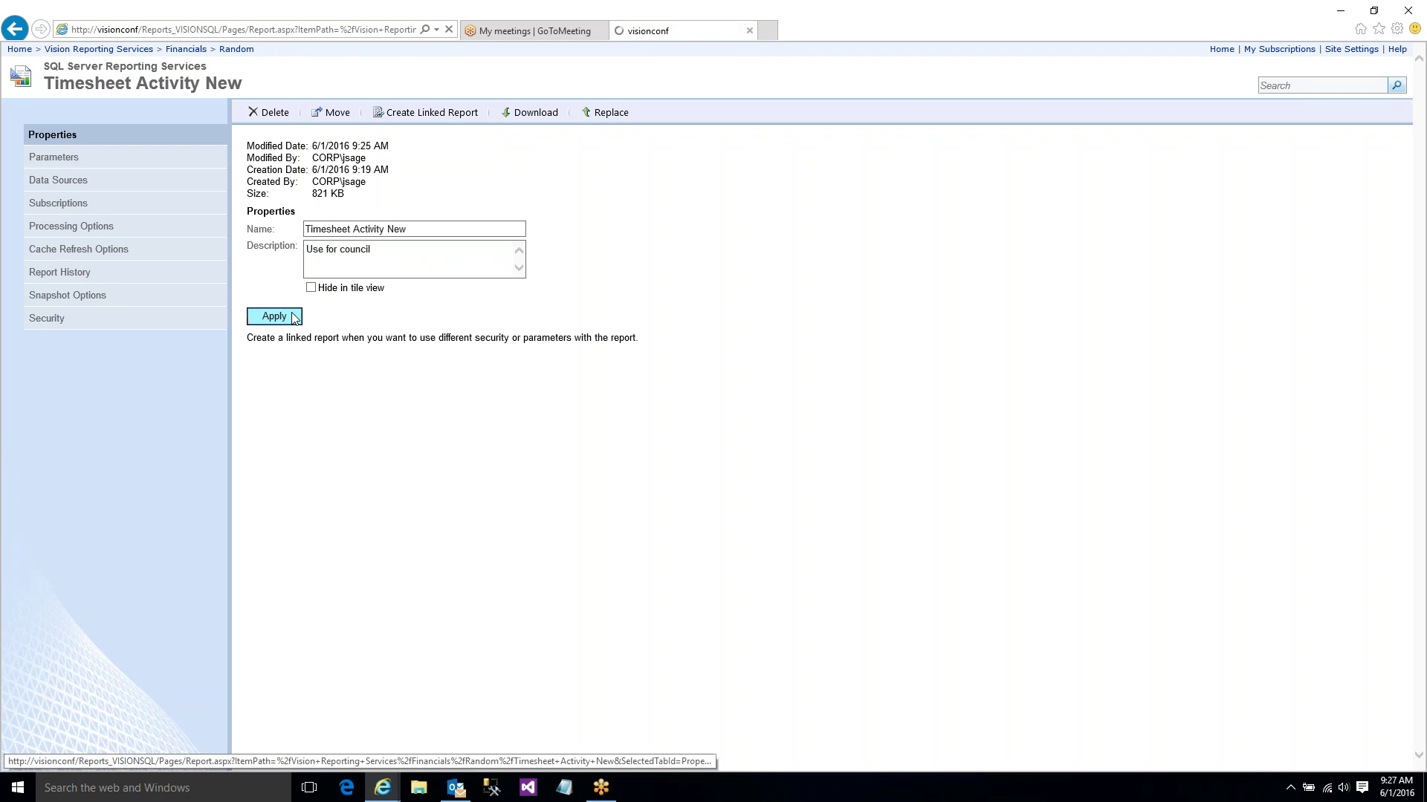
# - View the Timesheet Activity New report, go back to its properties, and return to the Random folder
pyautogui.click(207, 86)
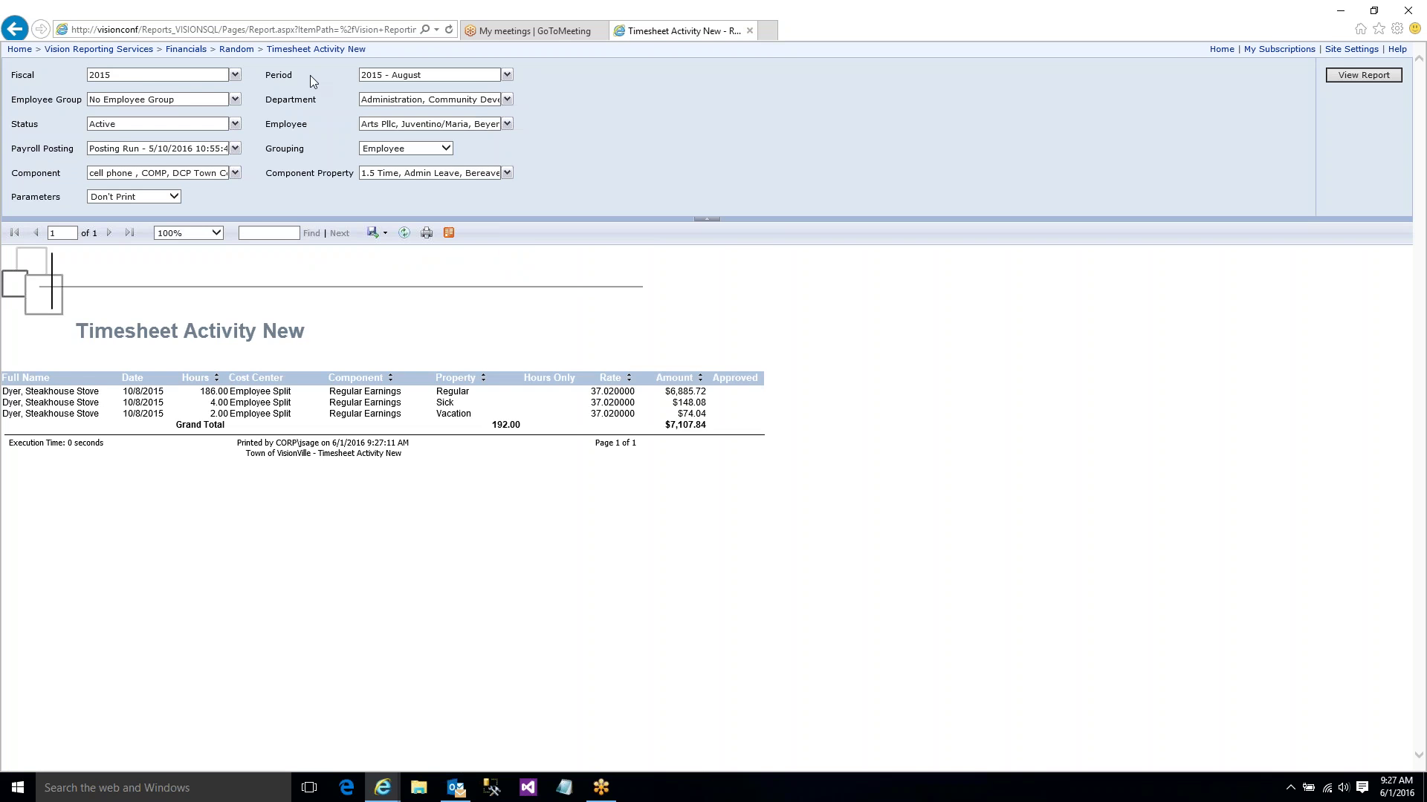
pyautogui.click(315, 49)
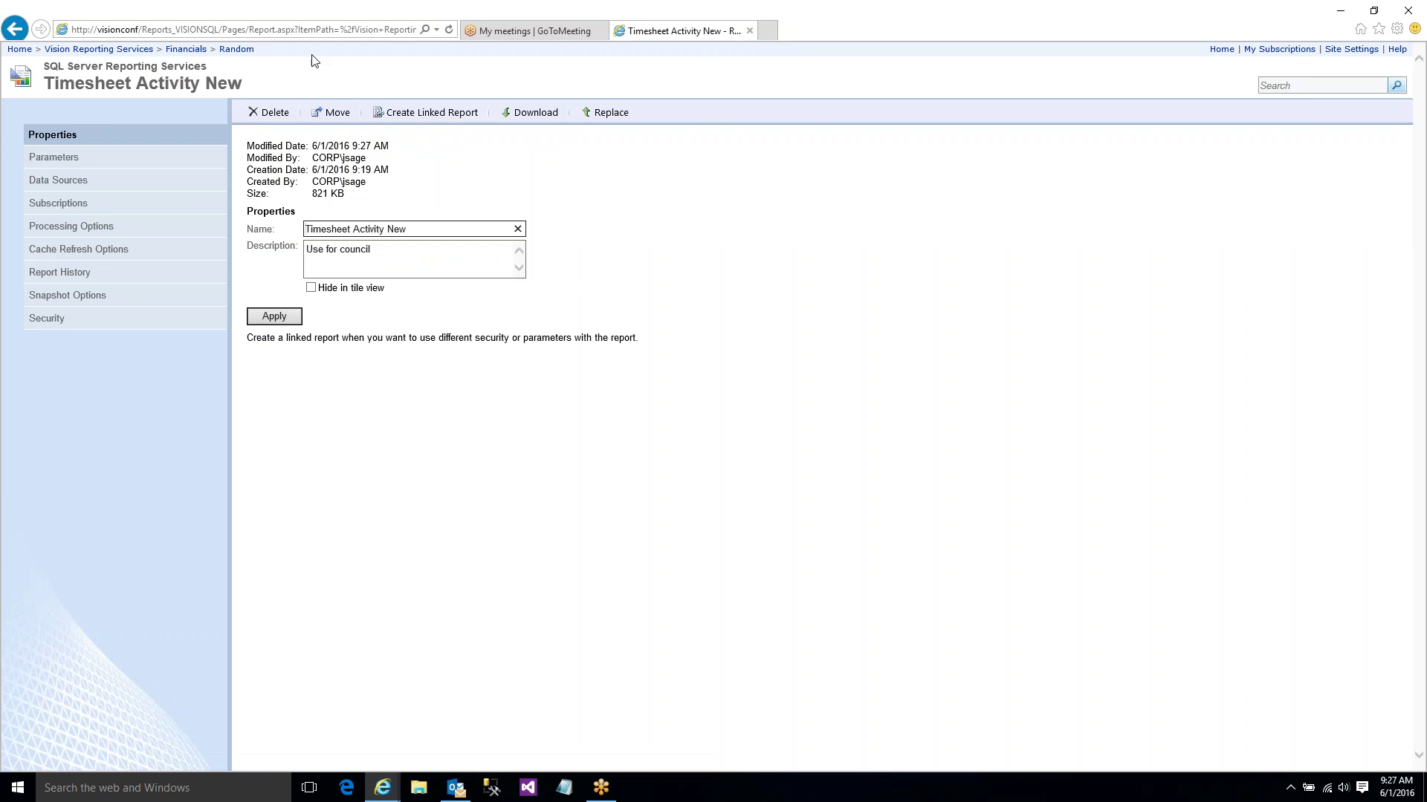
pyautogui.click(236, 49)
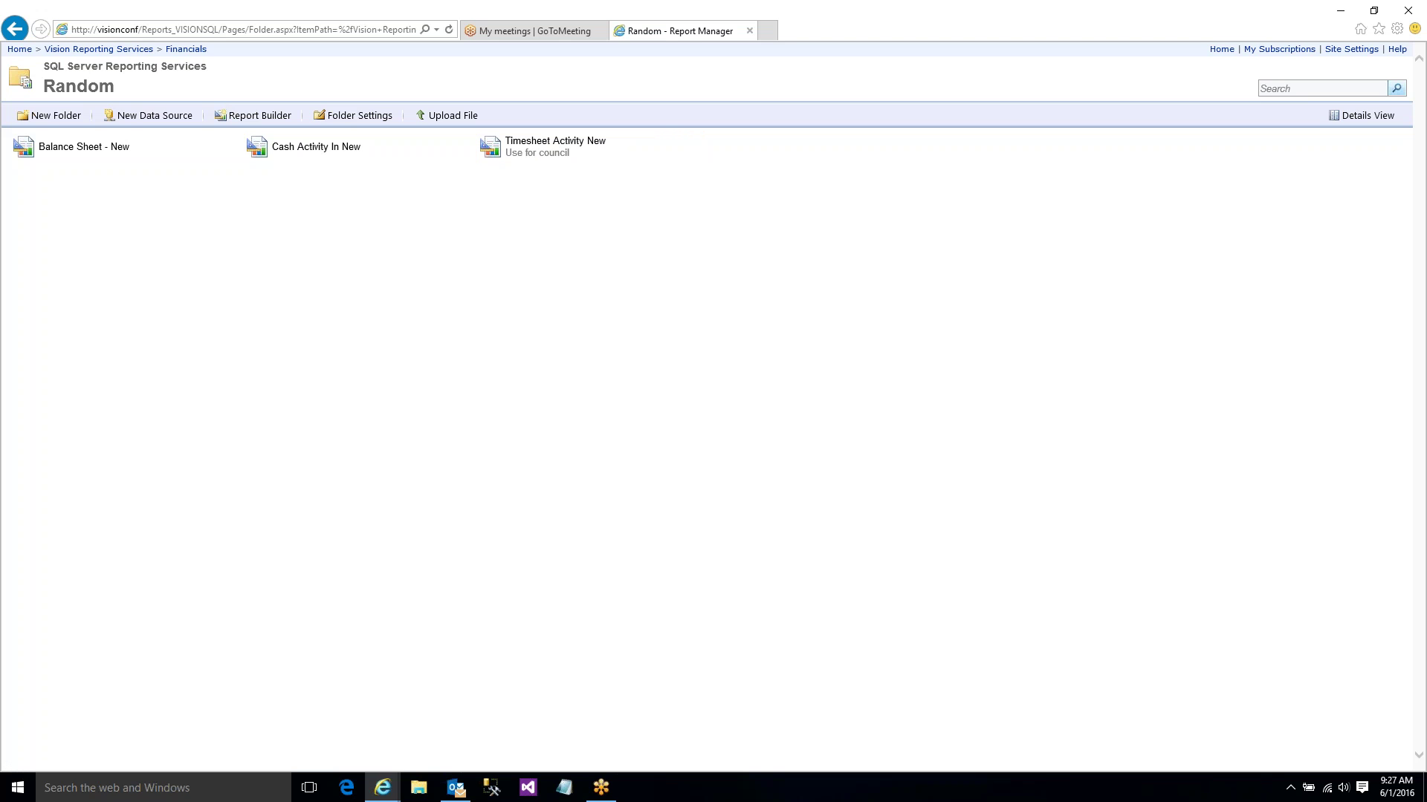
# - Run the Alert Directory report from the Utility Billing folder under Vision Reporting Services
pyautogui.click(130, 50)
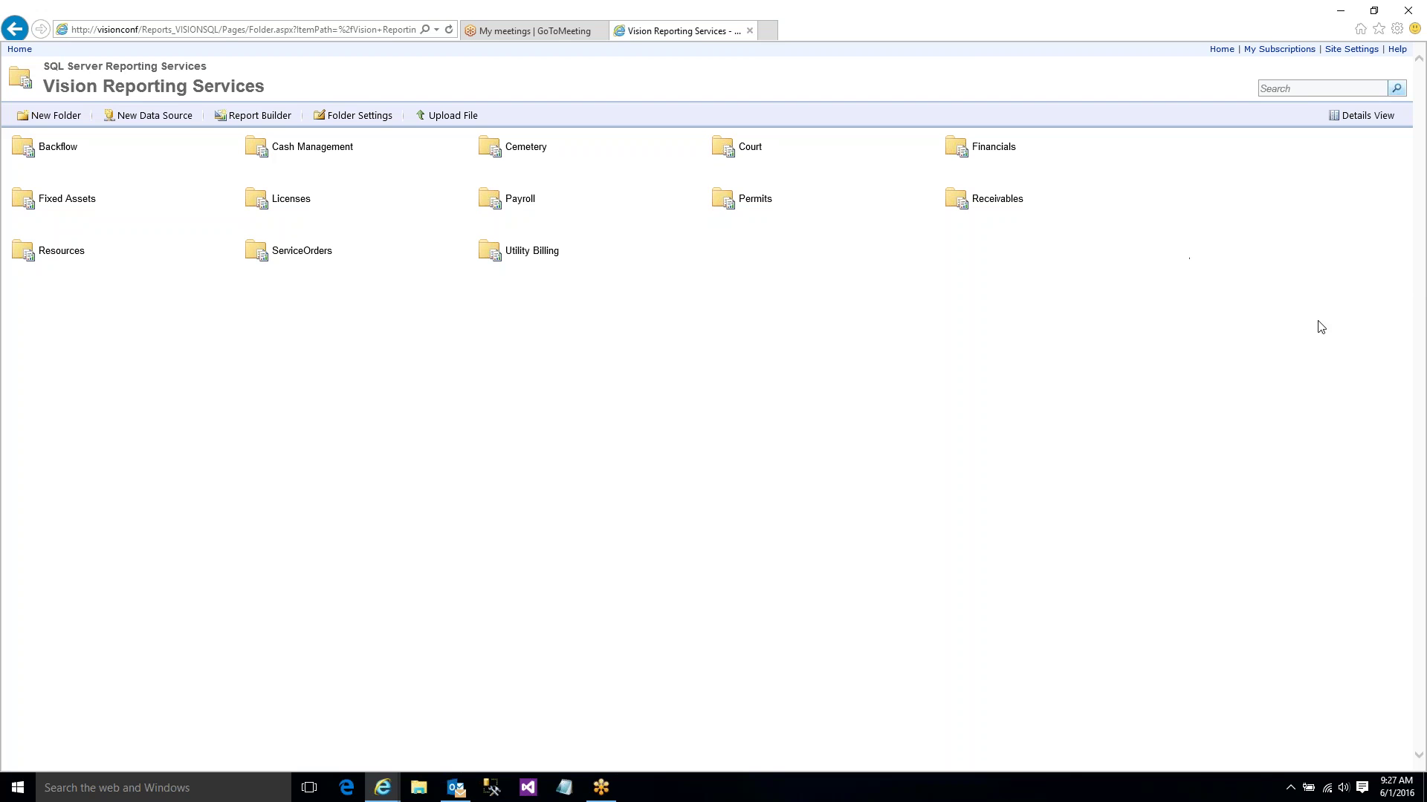
pyautogui.click(1420, 263)
pyautogui.click(550, 251)
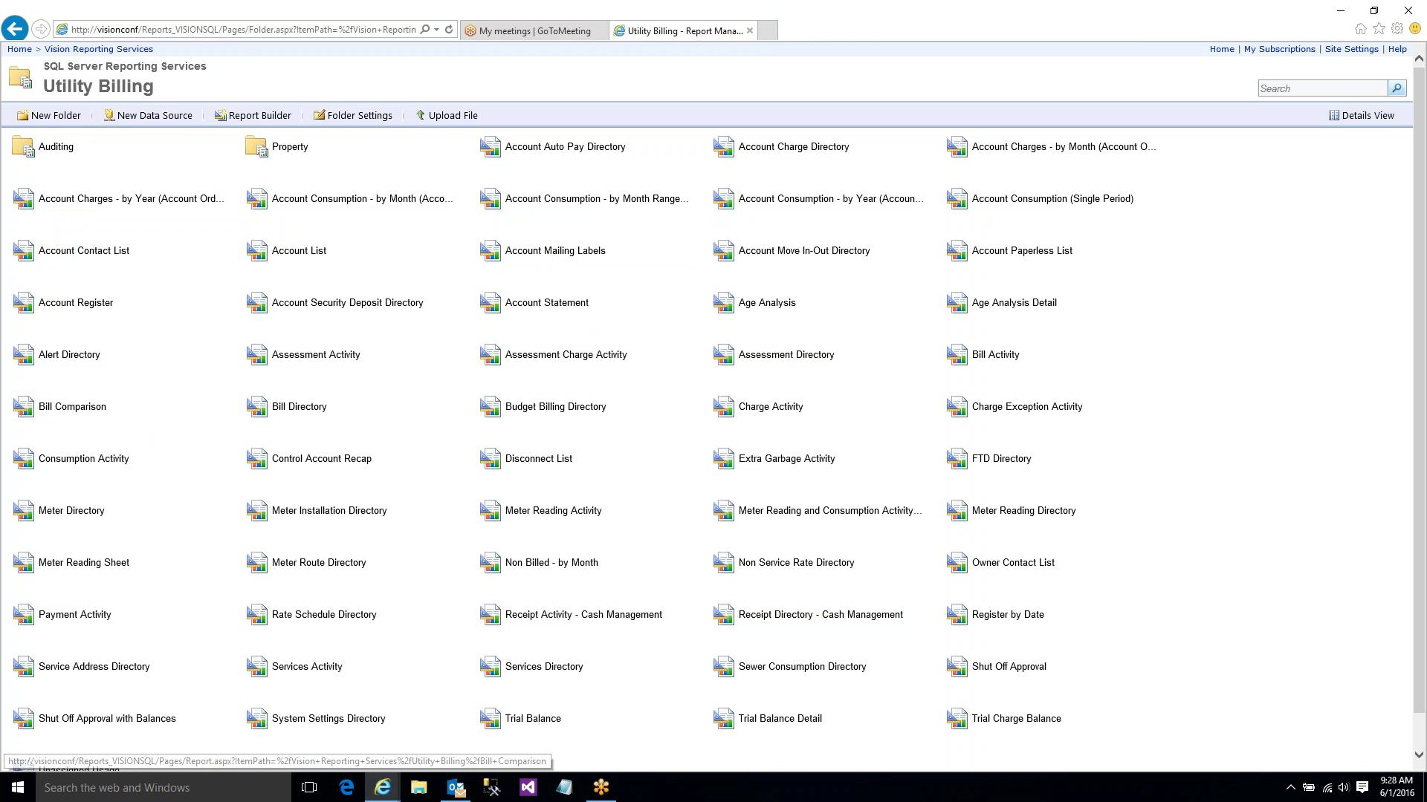
pyautogui.click(59, 358)
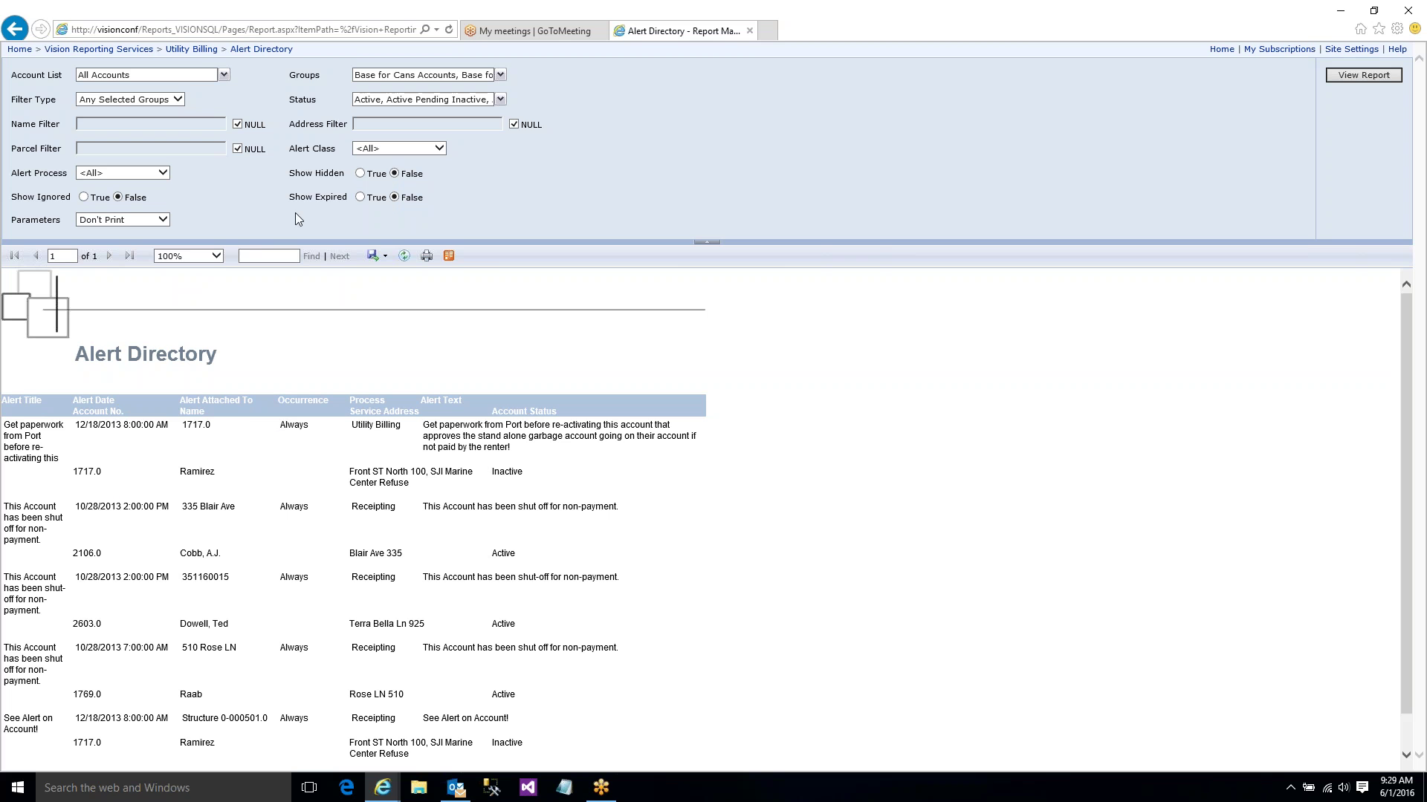
# - Return to the Utility Billing folder and open the Alert Directory report for editing in Report Builder
pyautogui.click(195, 49)
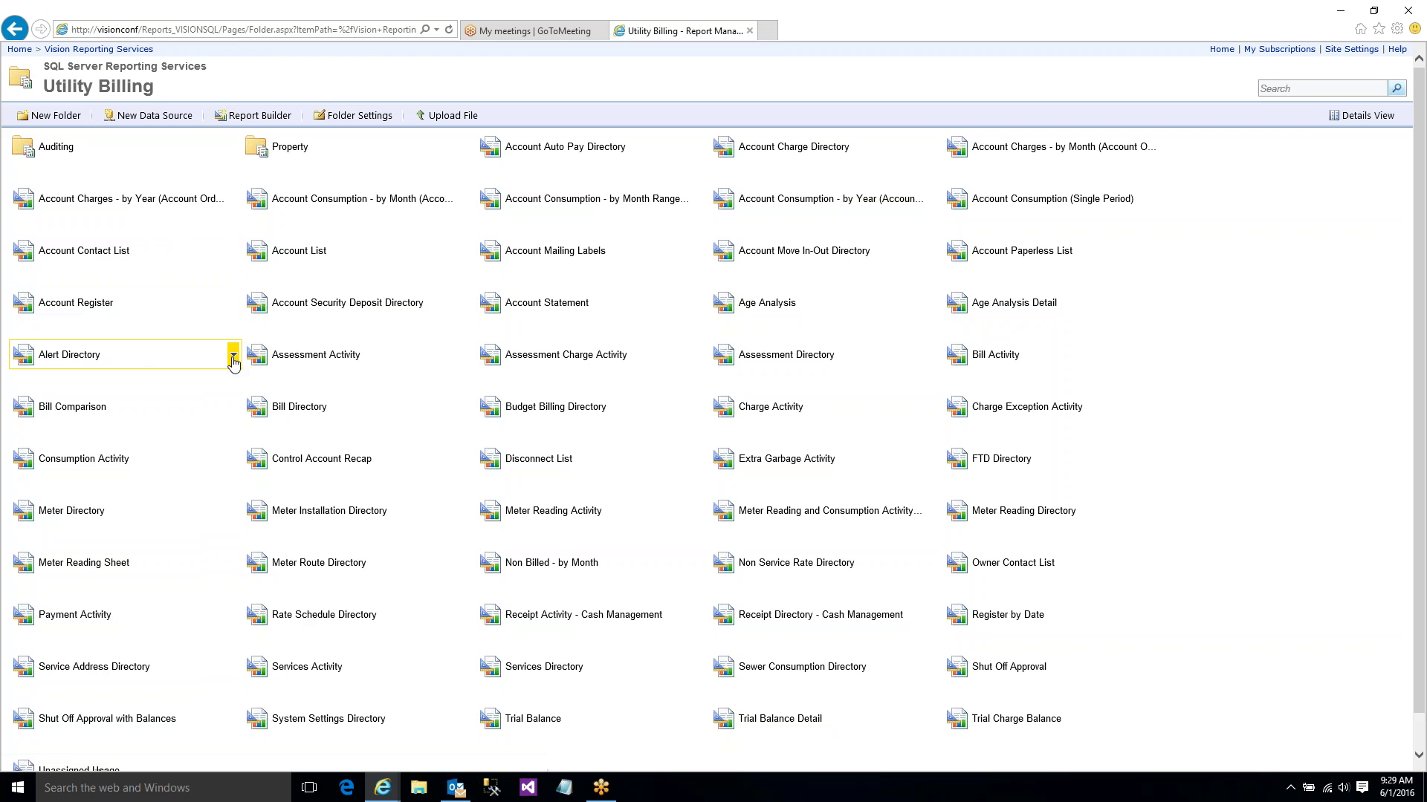
pyautogui.click(233, 356)
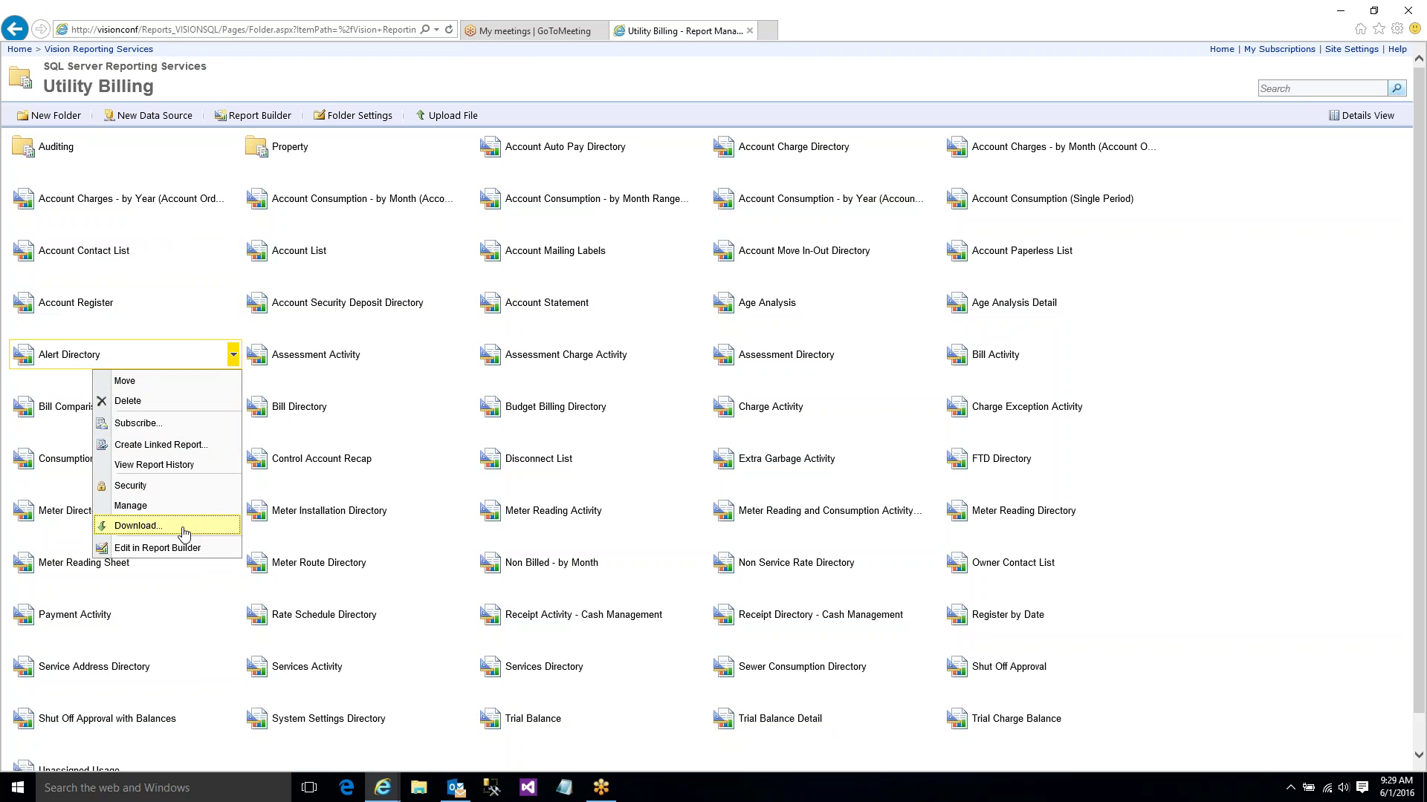
pyautogui.click(157, 549)
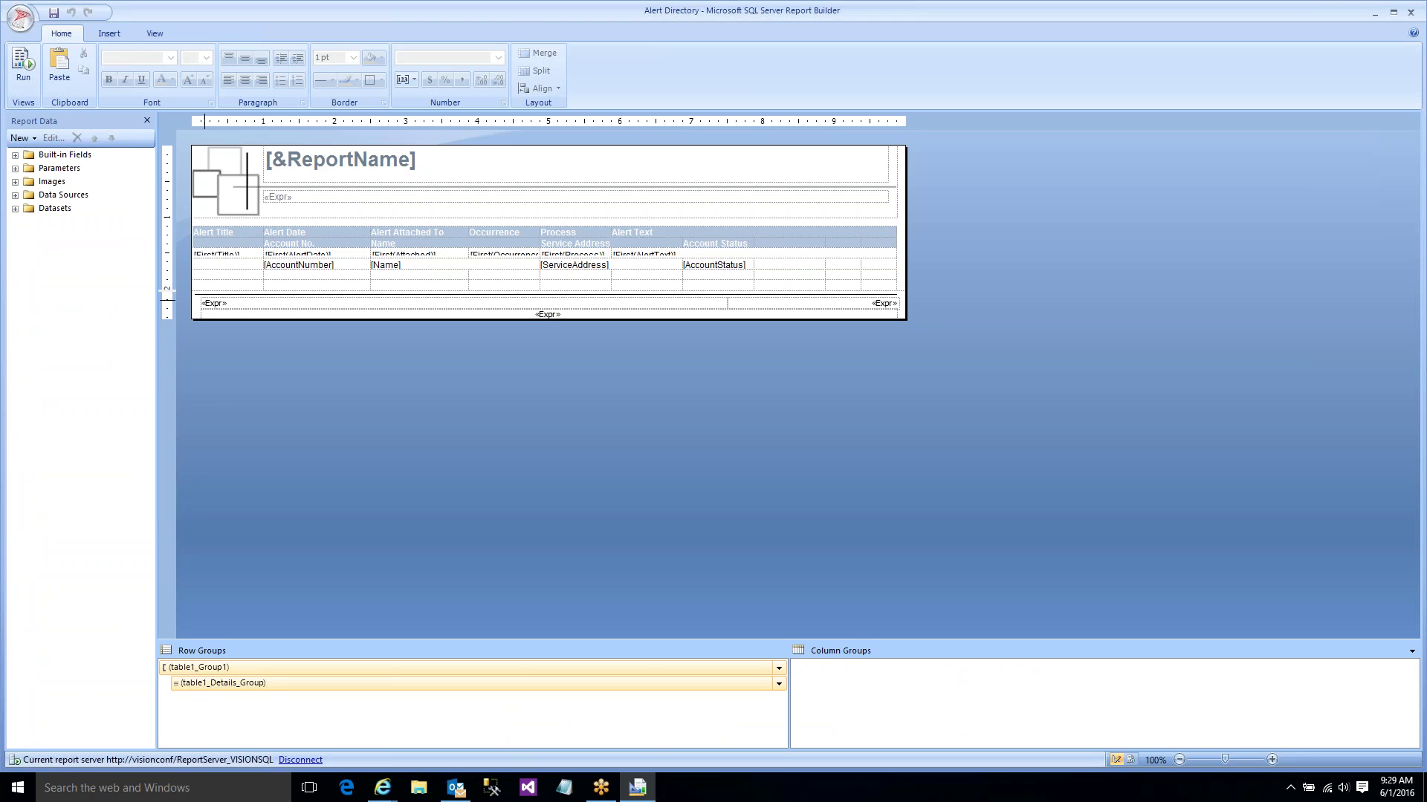
# - Increase the height of the table row holding the First(Title) field and expand the report's datasets
pyautogui.click(211, 269)
pyautogui.click(185, 263)
pyautogui.moveTo(185, 259); pyautogui.dragTo(185, 263)
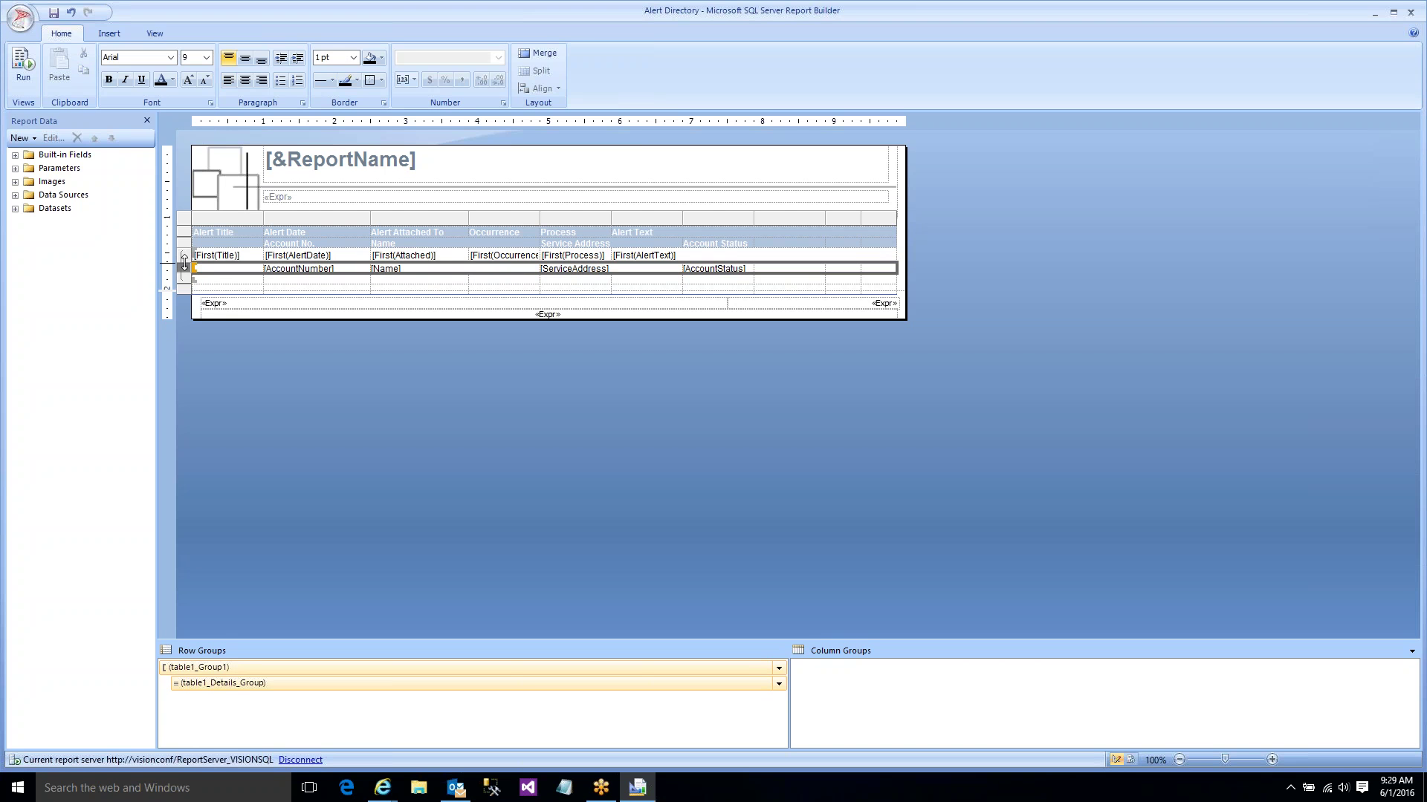
pyautogui.click(16, 209)
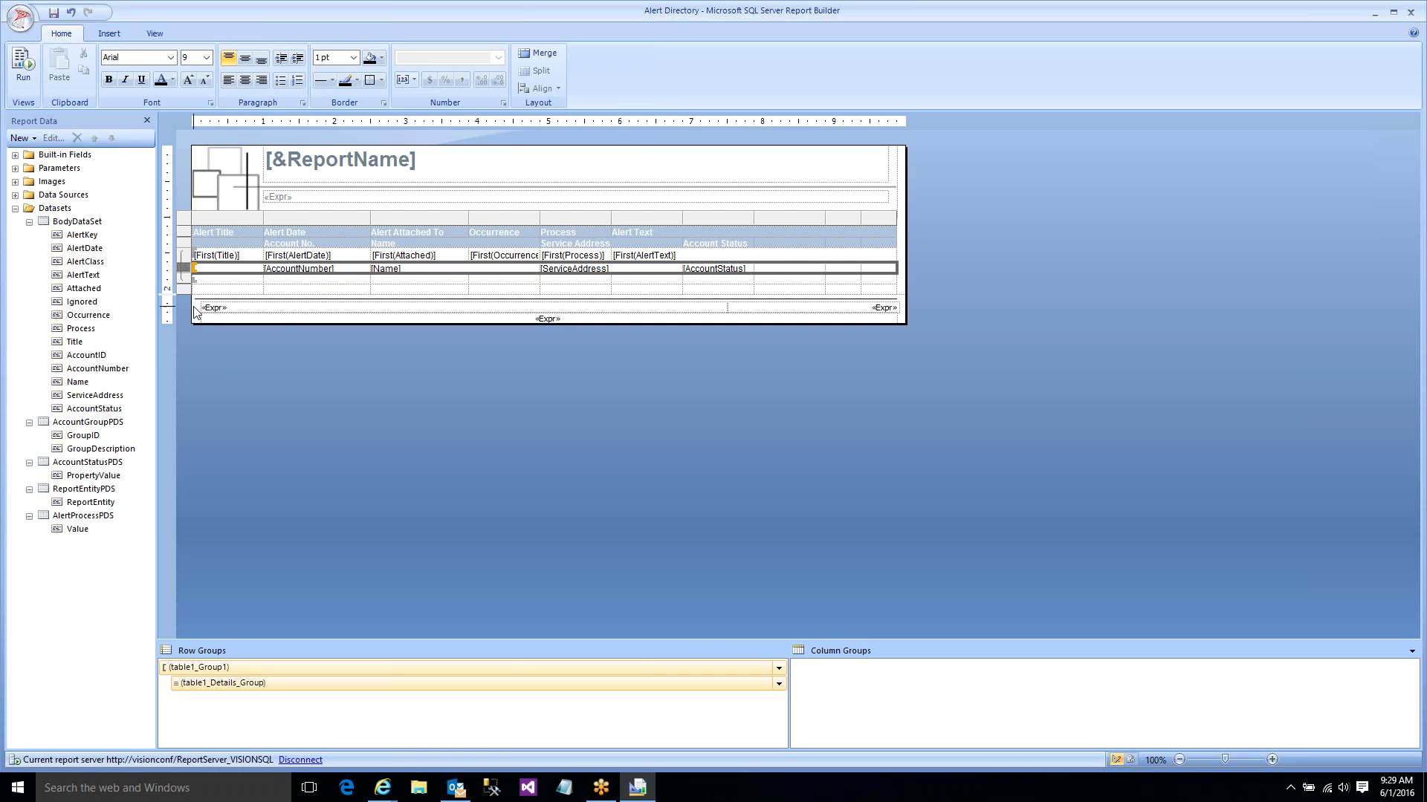
# - Examine the group expression in the properties of the table1_Group1 row group, leaving the dialog without changes
pyautogui.rightClick(220, 668)
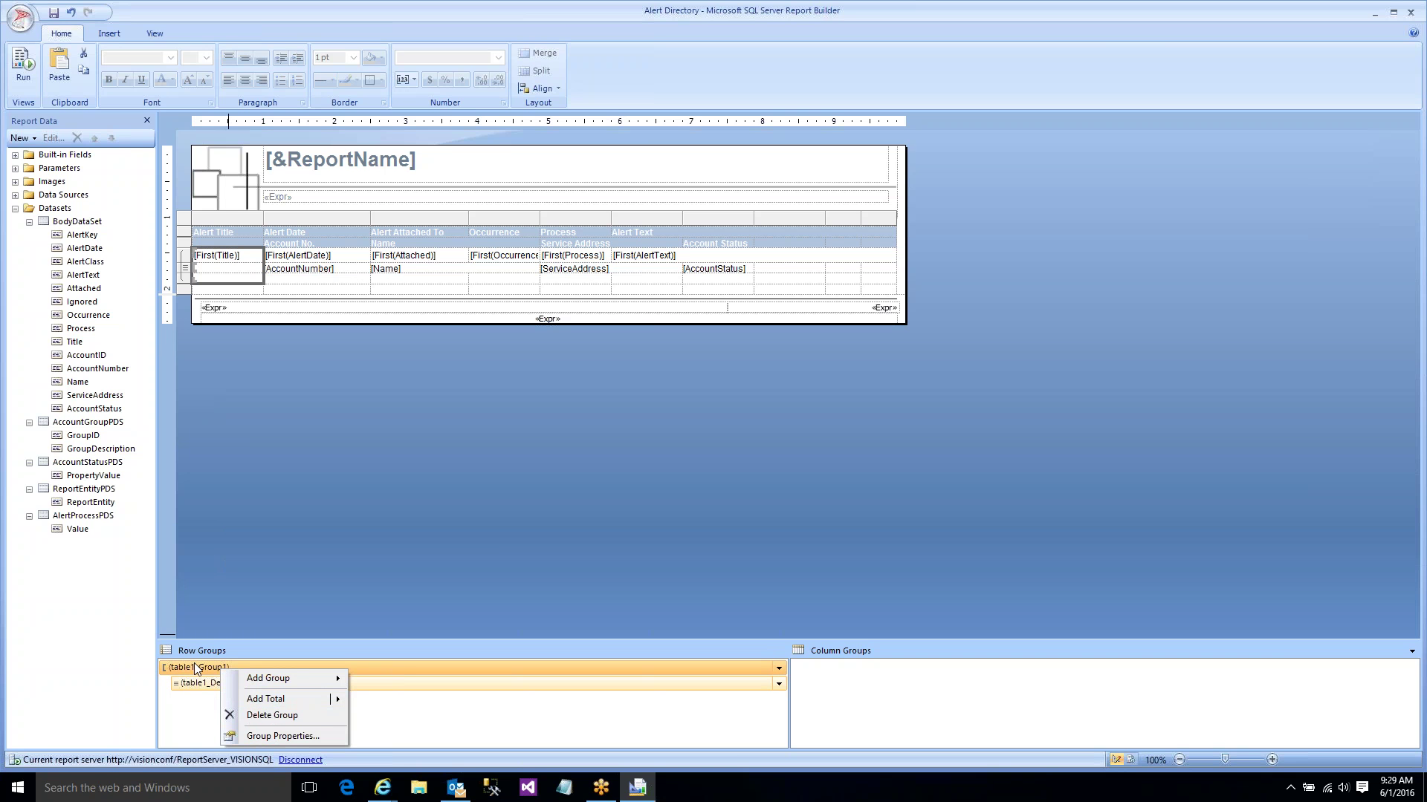
pyautogui.click(282, 736)
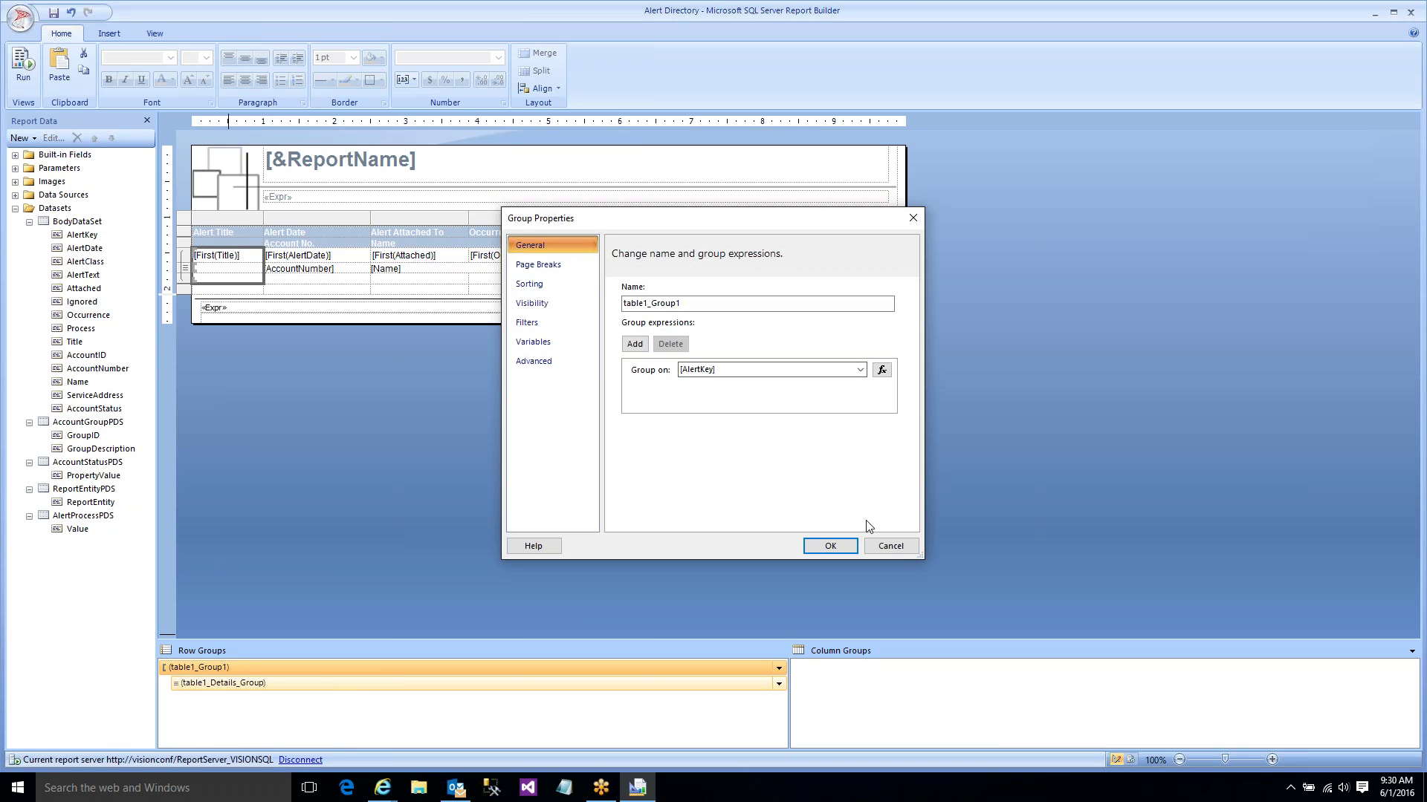
pyautogui.click(891, 547)
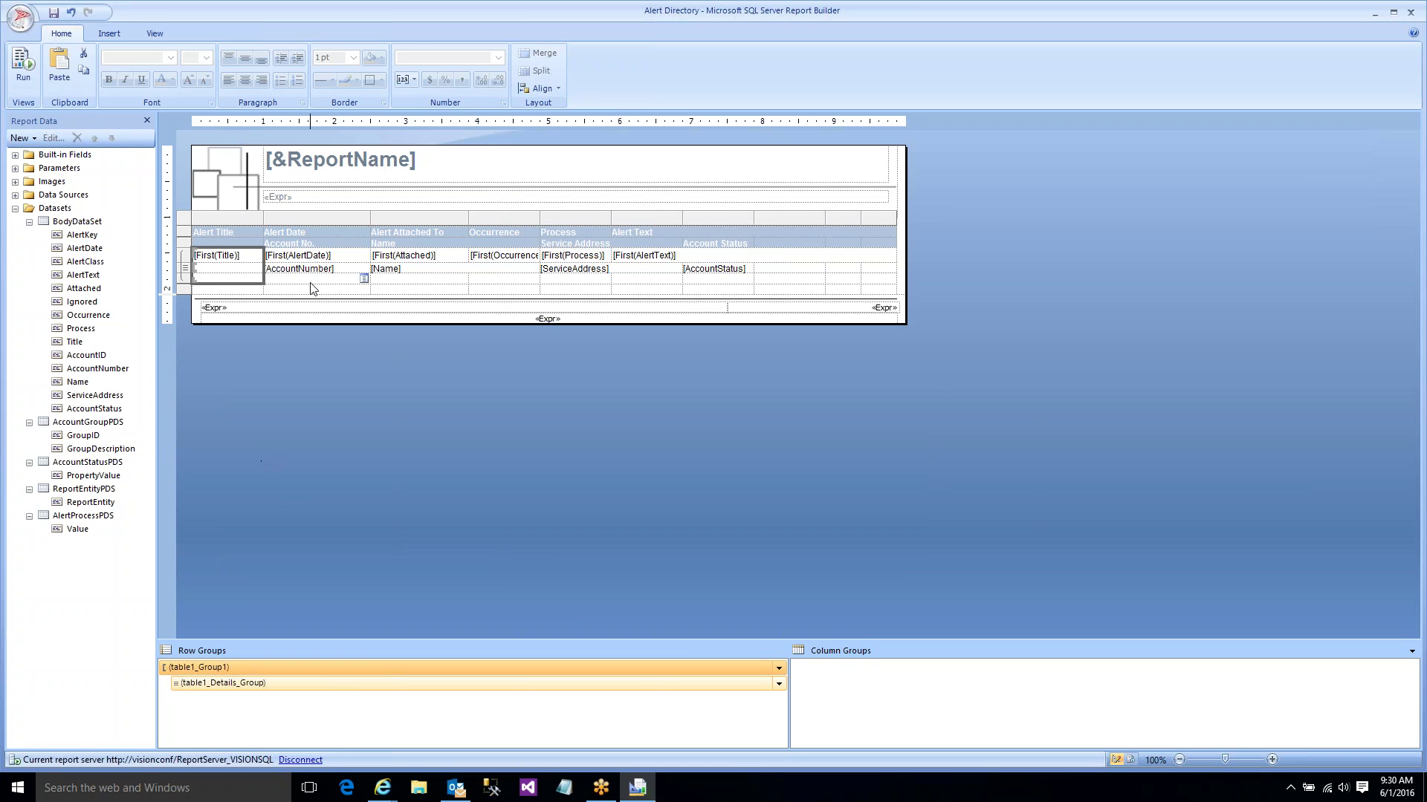
# - Insert a blank column to the left of the Alert Title column in the table
pyautogui.click(364, 278)
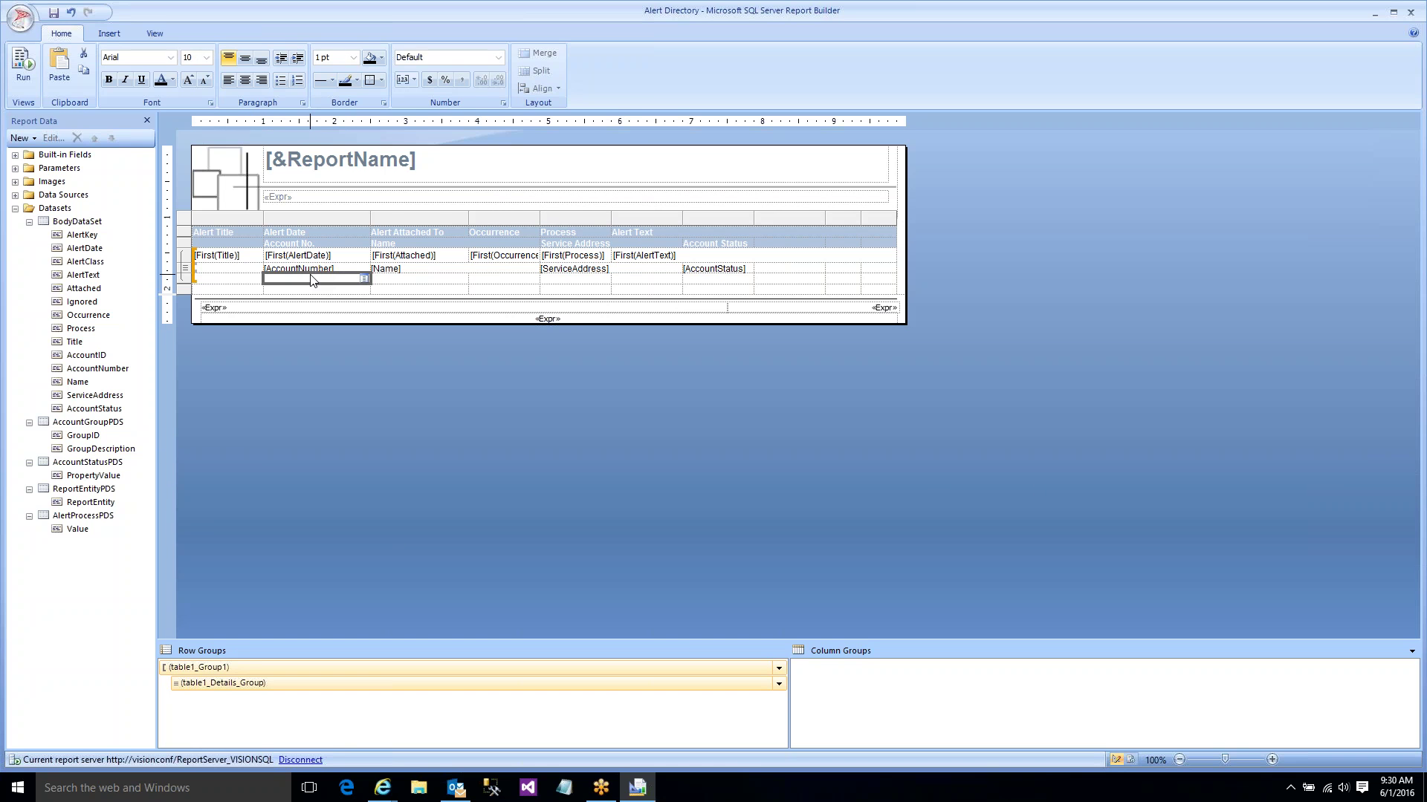
pyautogui.click(255, 269)
pyautogui.click(230, 270)
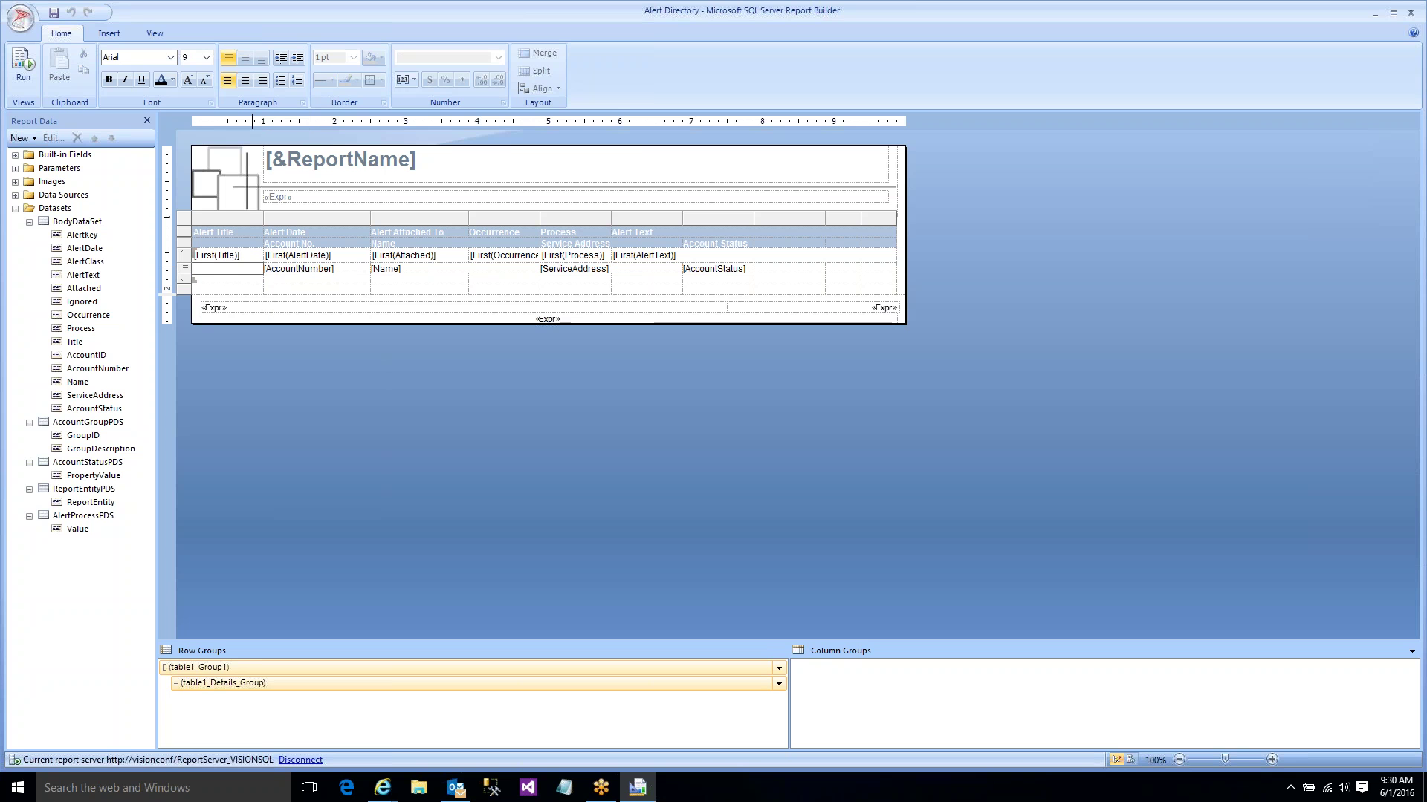
pyautogui.rightClick(243, 217)
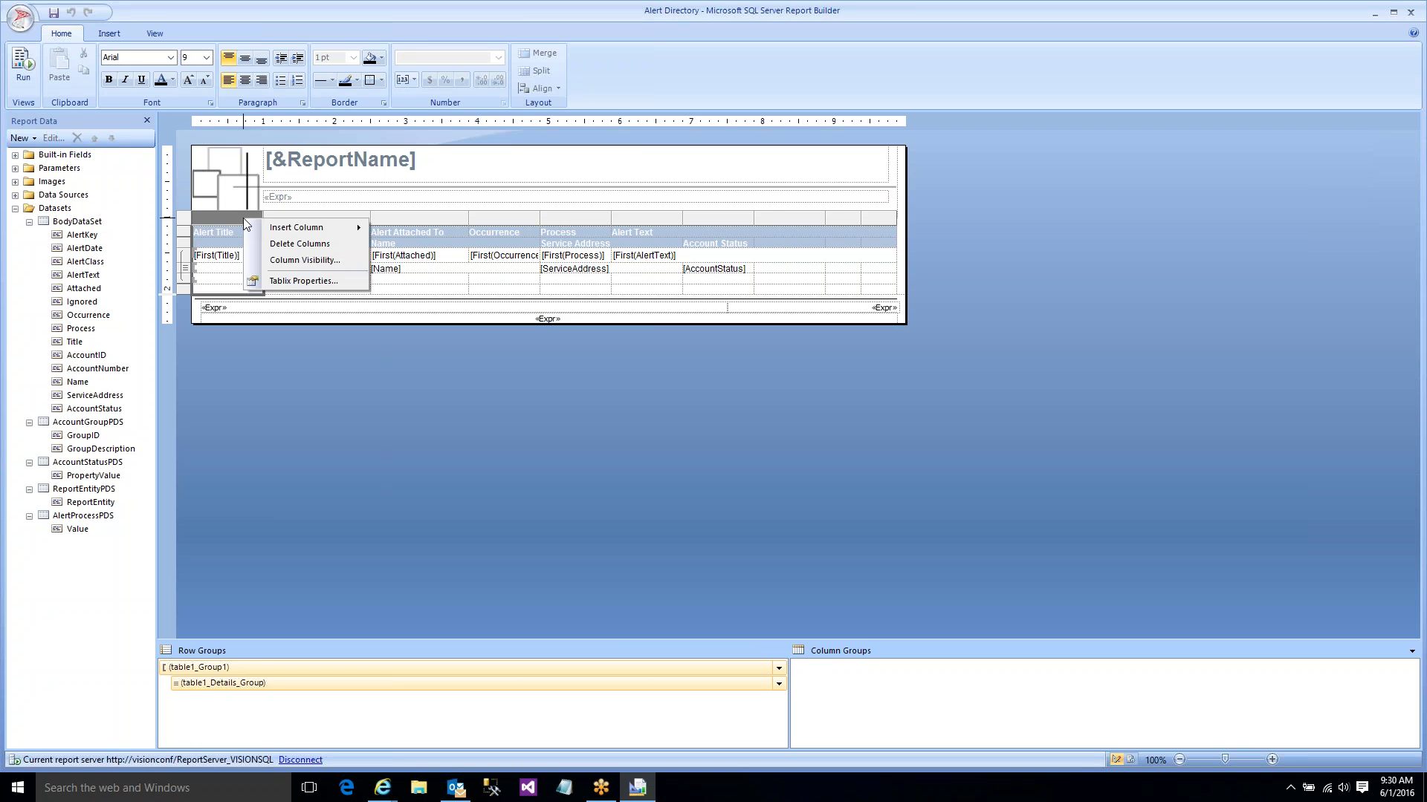
pyautogui.moveTo(334, 228)
pyautogui.click(401, 245)
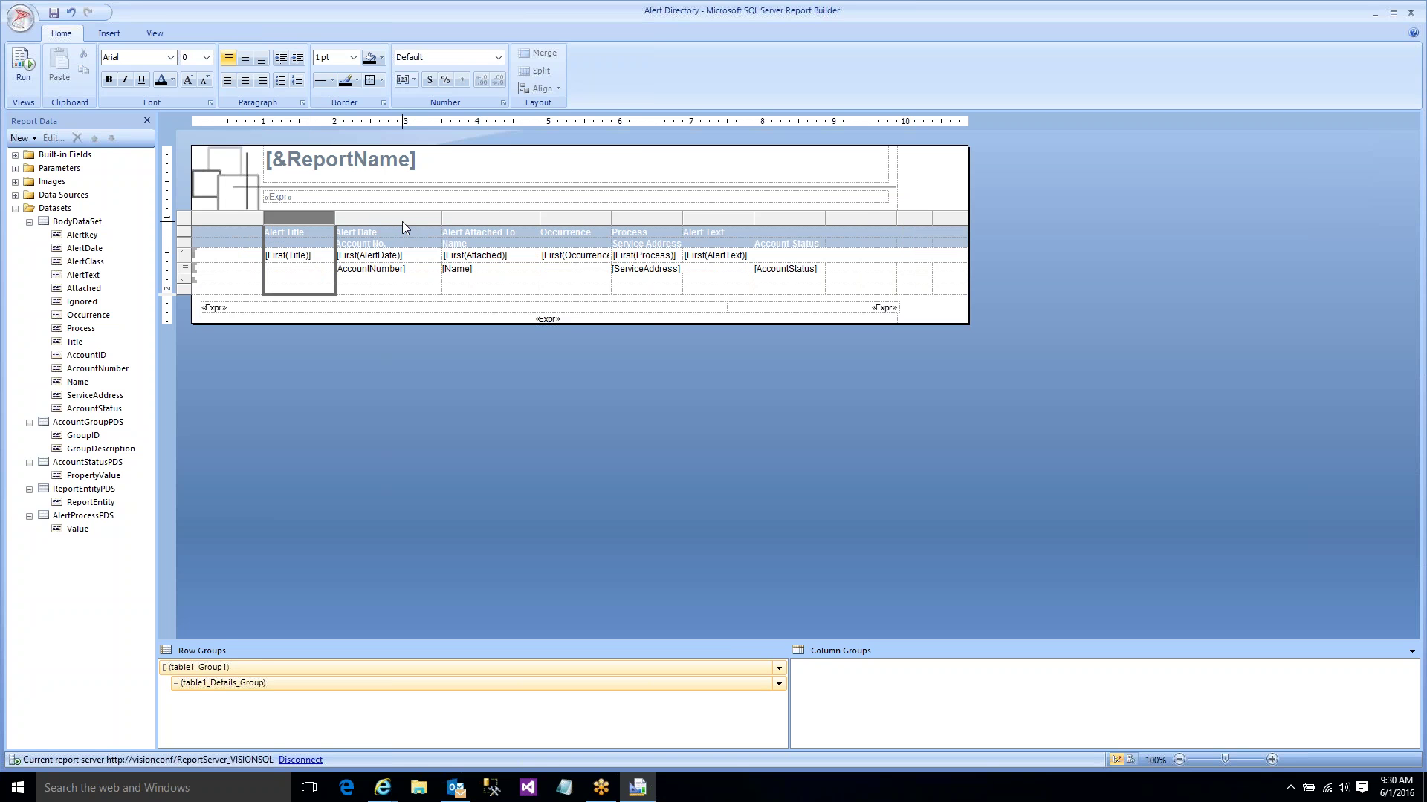
# - Delete the table1_Group1 row group together with its related rows and columns
pyautogui.rightClick(222, 668)
pyautogui.click(254, 715)
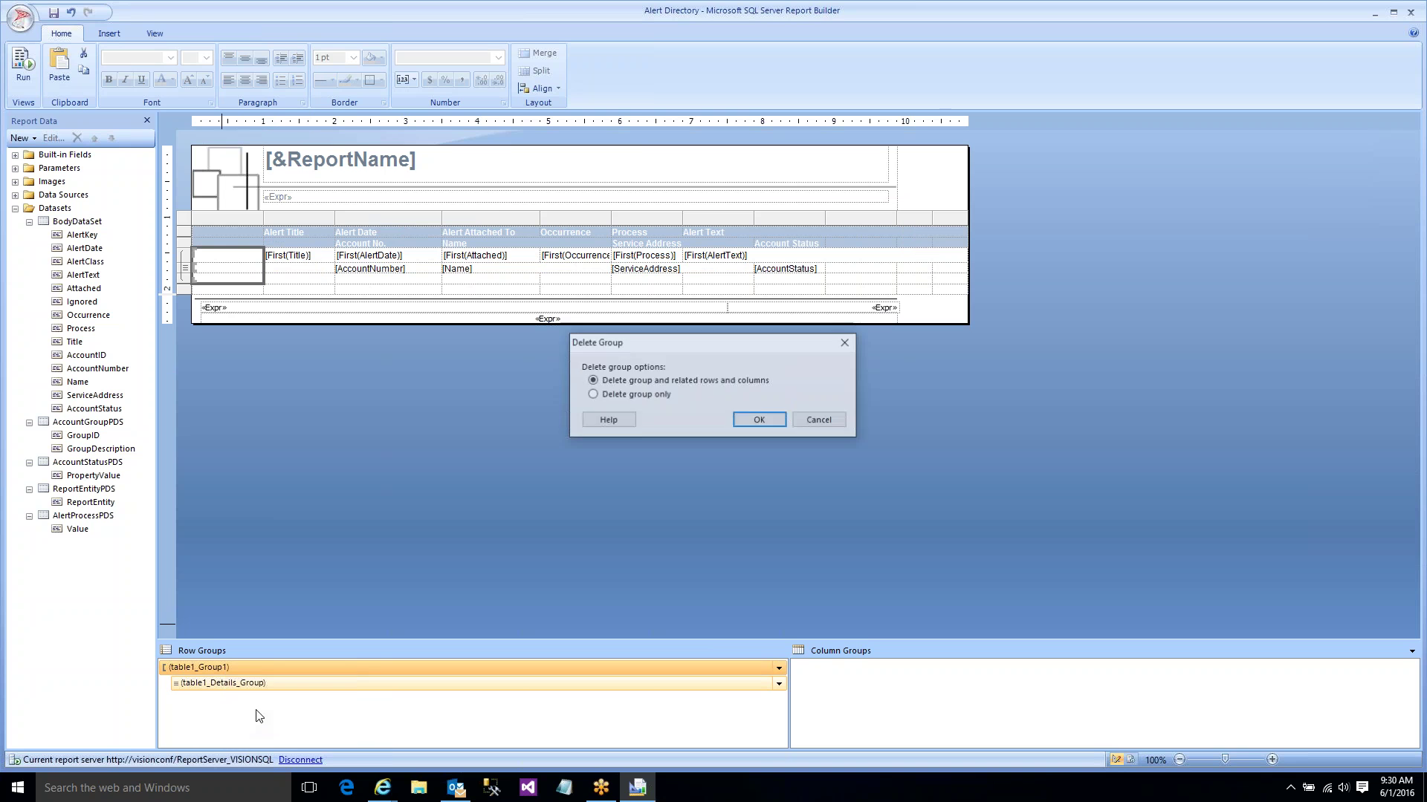
pyautogui.click(759, 422)
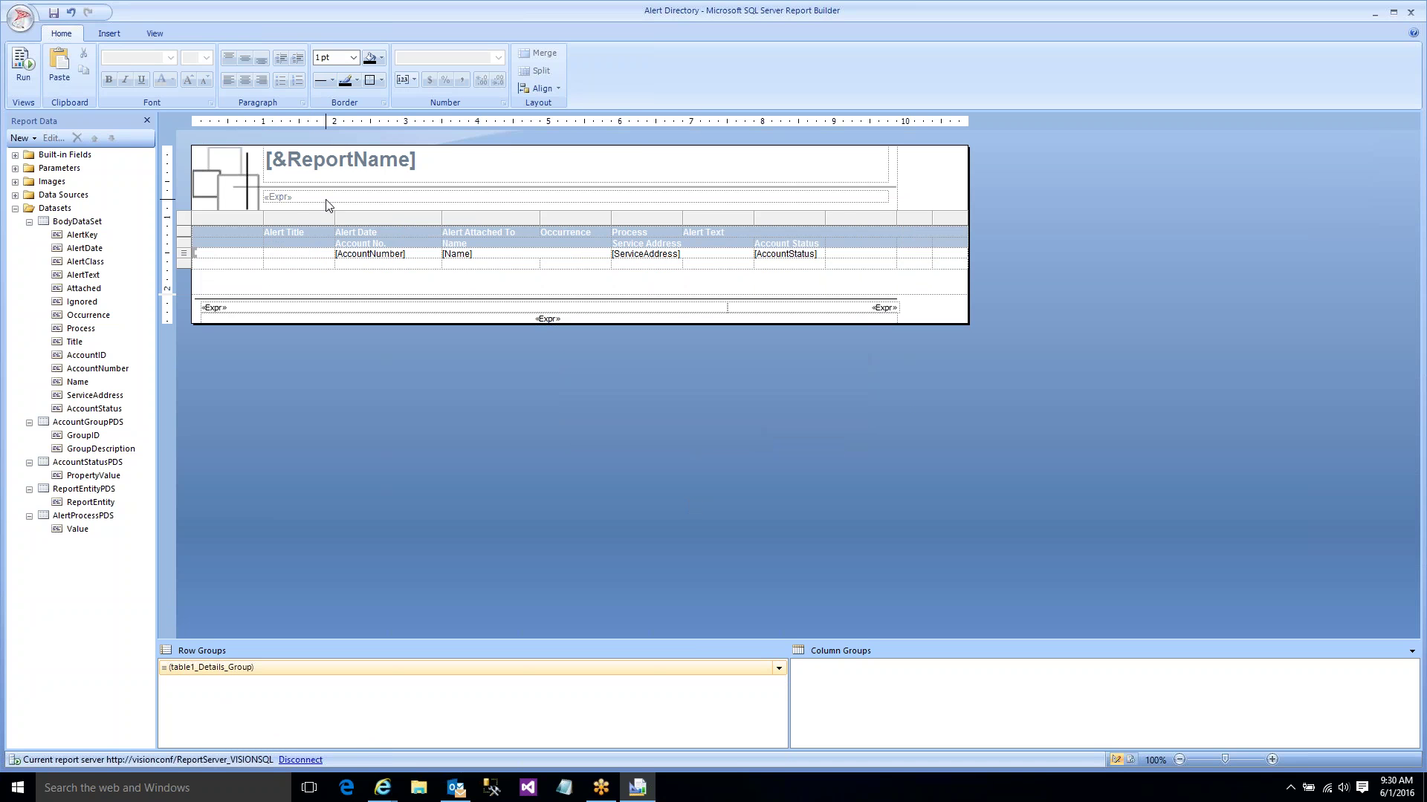
# - Delete all table columns from Alert Title onward, keeping only the blank first column
pyautogui.click(311, 216)
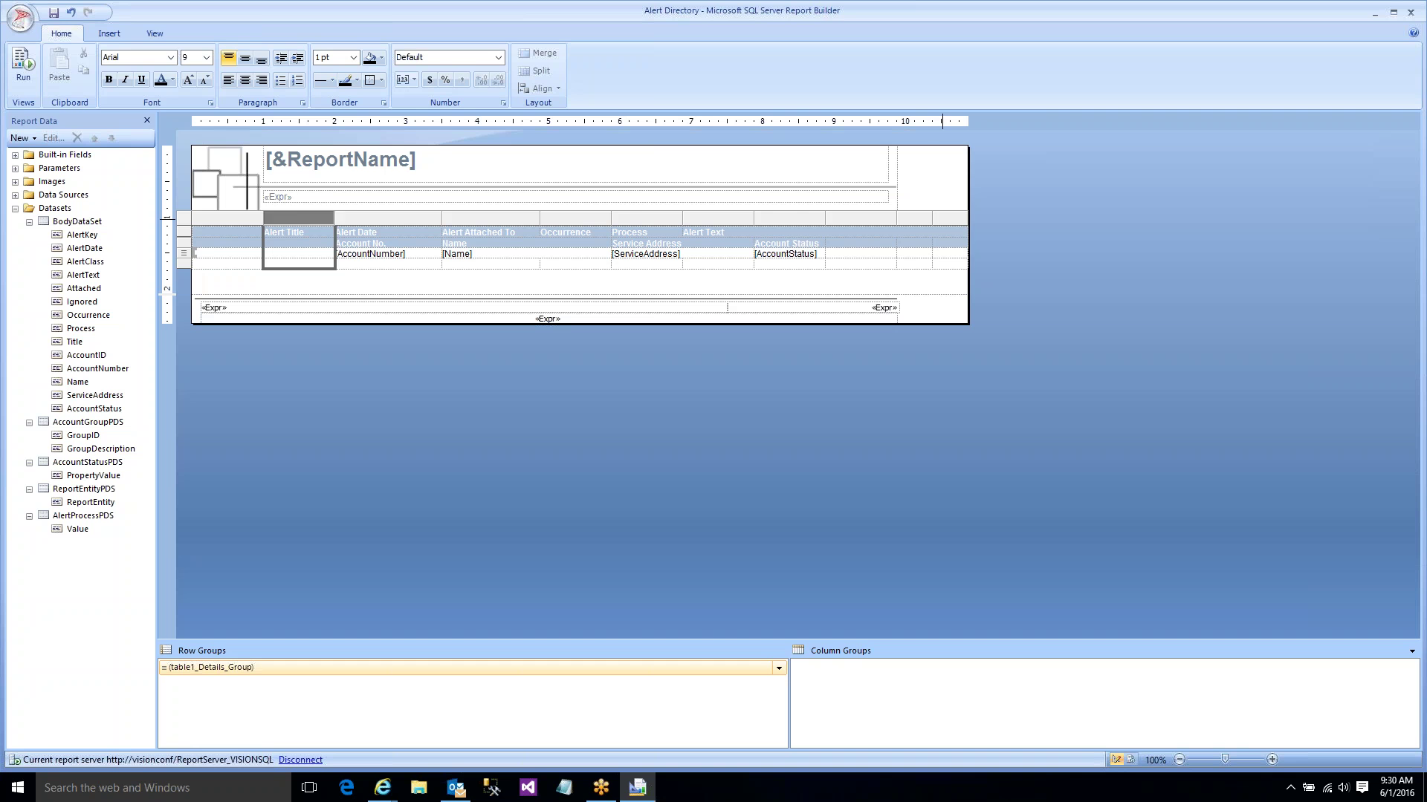
pyautogui.click(950, 217)
pyautogui.rightClick(943, 219)
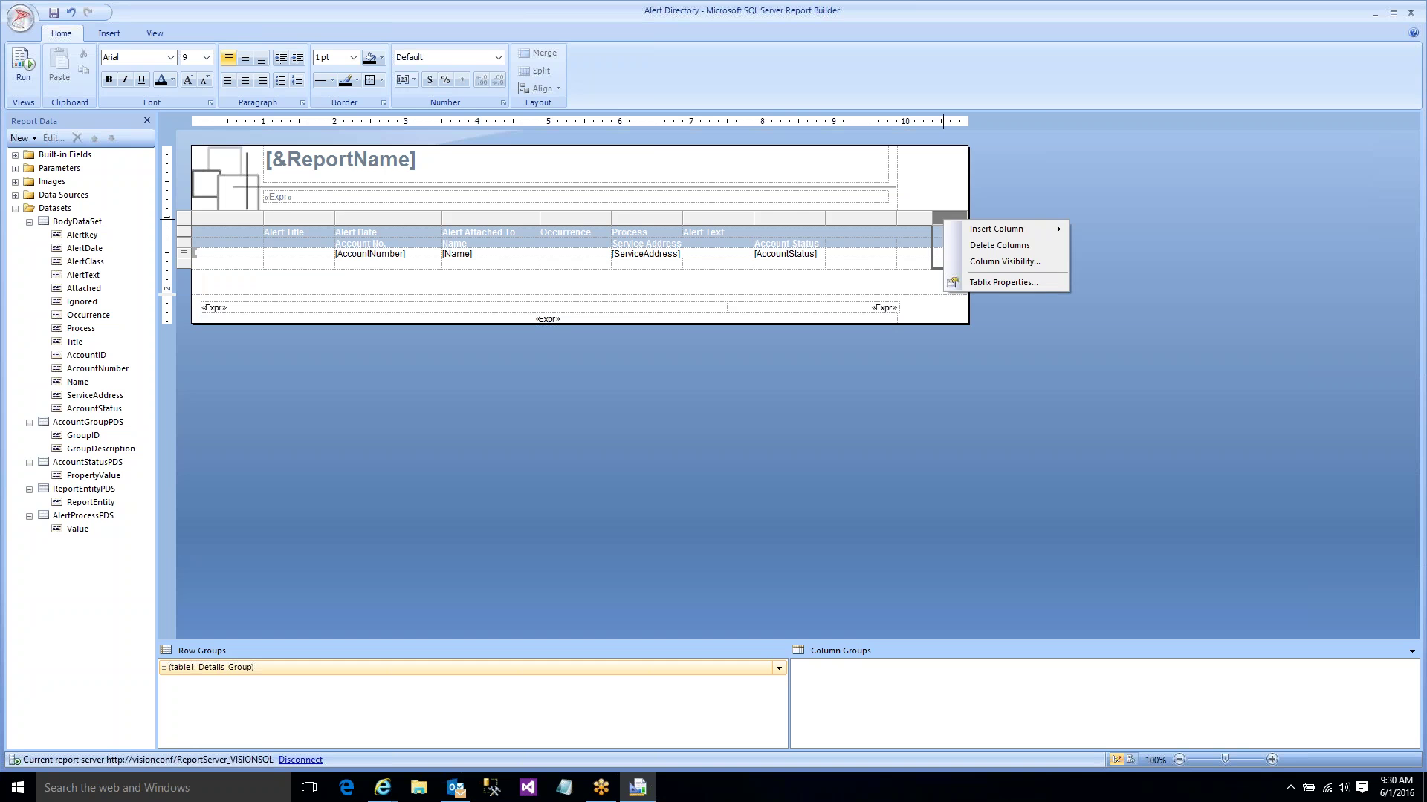
pyautogui.click(331, 218)
pyautogui.rightClick(329, 219)
pyautogui.click(357, 245)
pyautogui.rightClick(332, 217)
pyautogui.click(350, 243)
pyautogui.moveTo(312, 217); pyautogui.dragTo(394, 218)
pyautogui.rightClick(366, 216)
pyautogui.click(390, 234)
pyautogui.rightClick(321, 222)
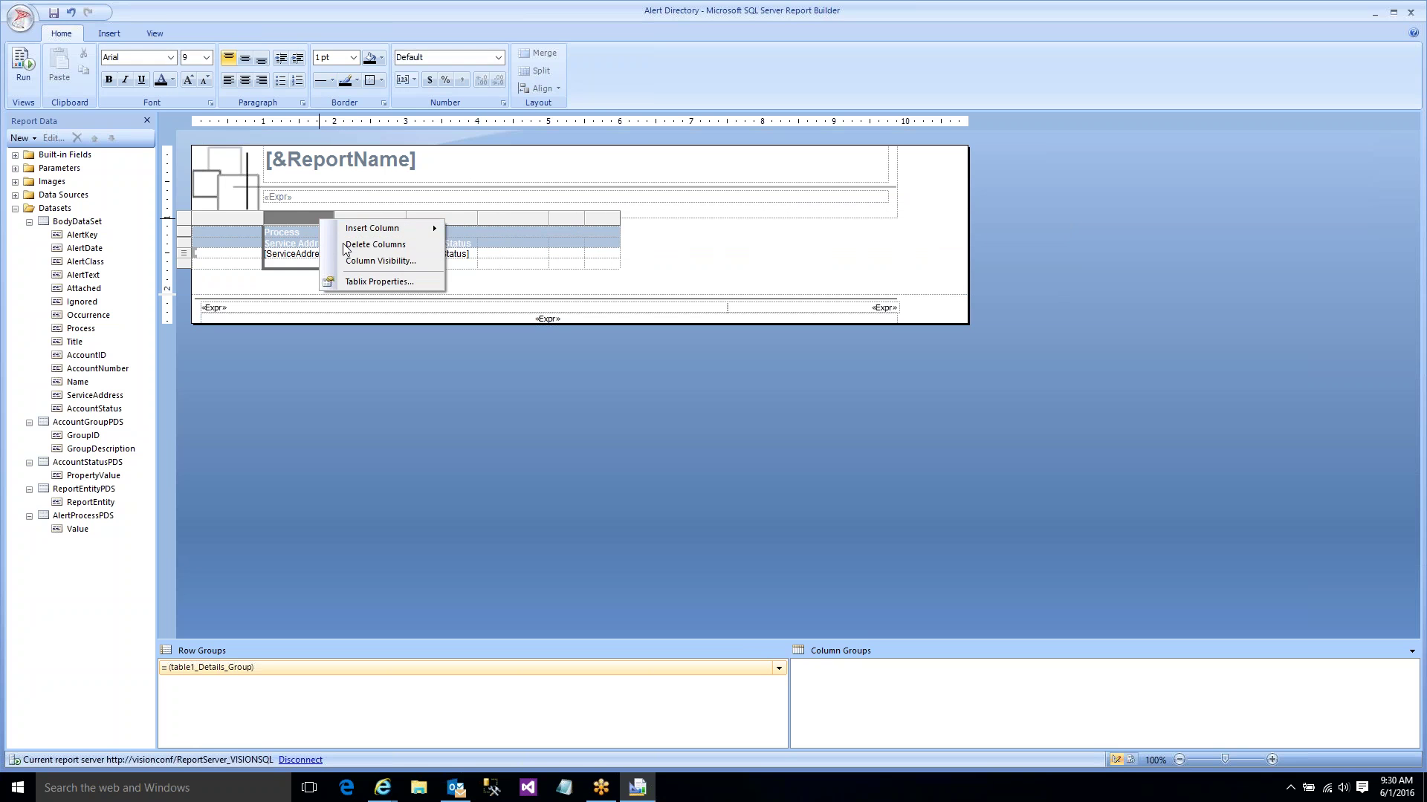
pyautogui.click(342, 245)
pyautogui.rightClick(310, 220)
pyautogui.click(329, 246)
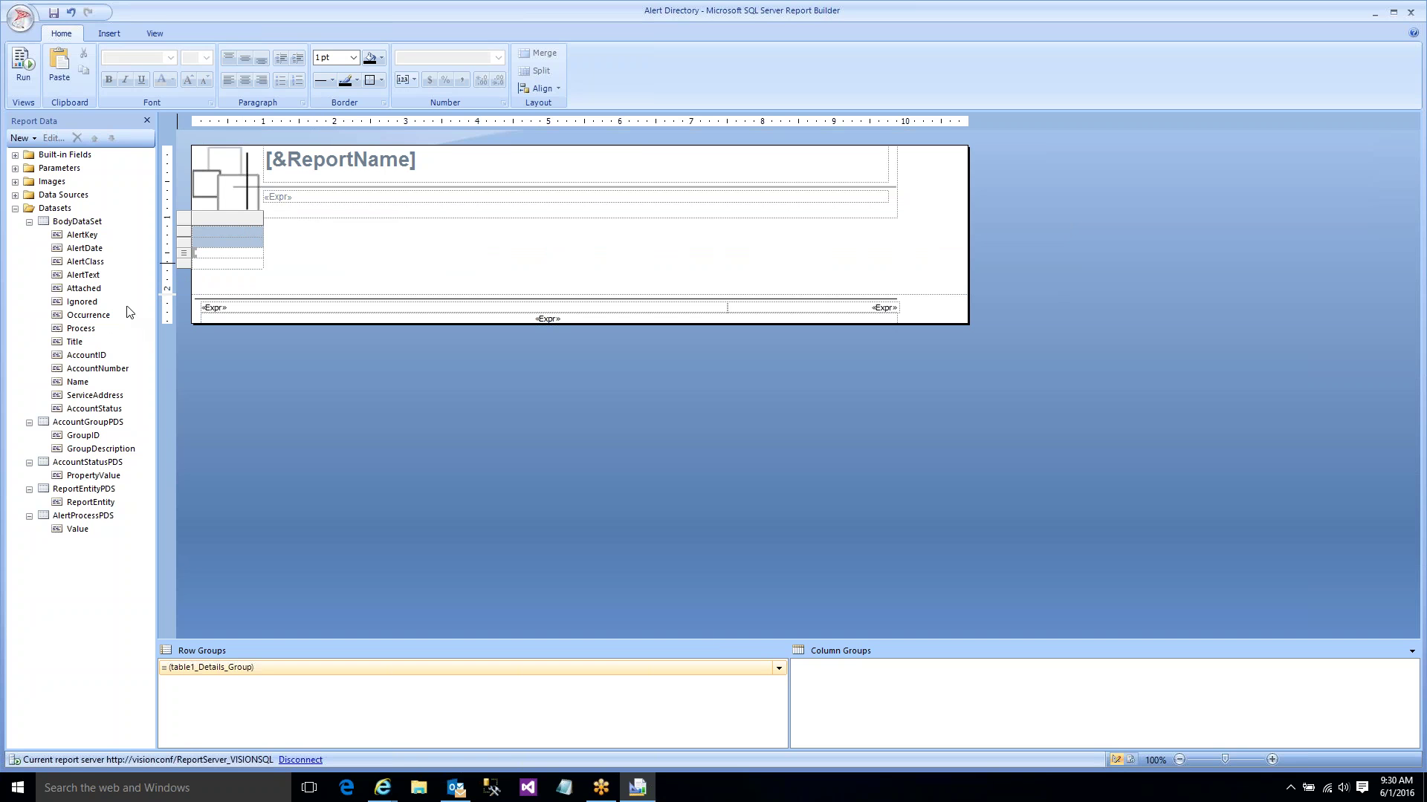
# - Fill the blank column with the AccountNumber field at about 1.4 inches wide, and insert another column to its right
pyautogui.moveTo(108, 370); pyautogui.dragTo(293, 217)
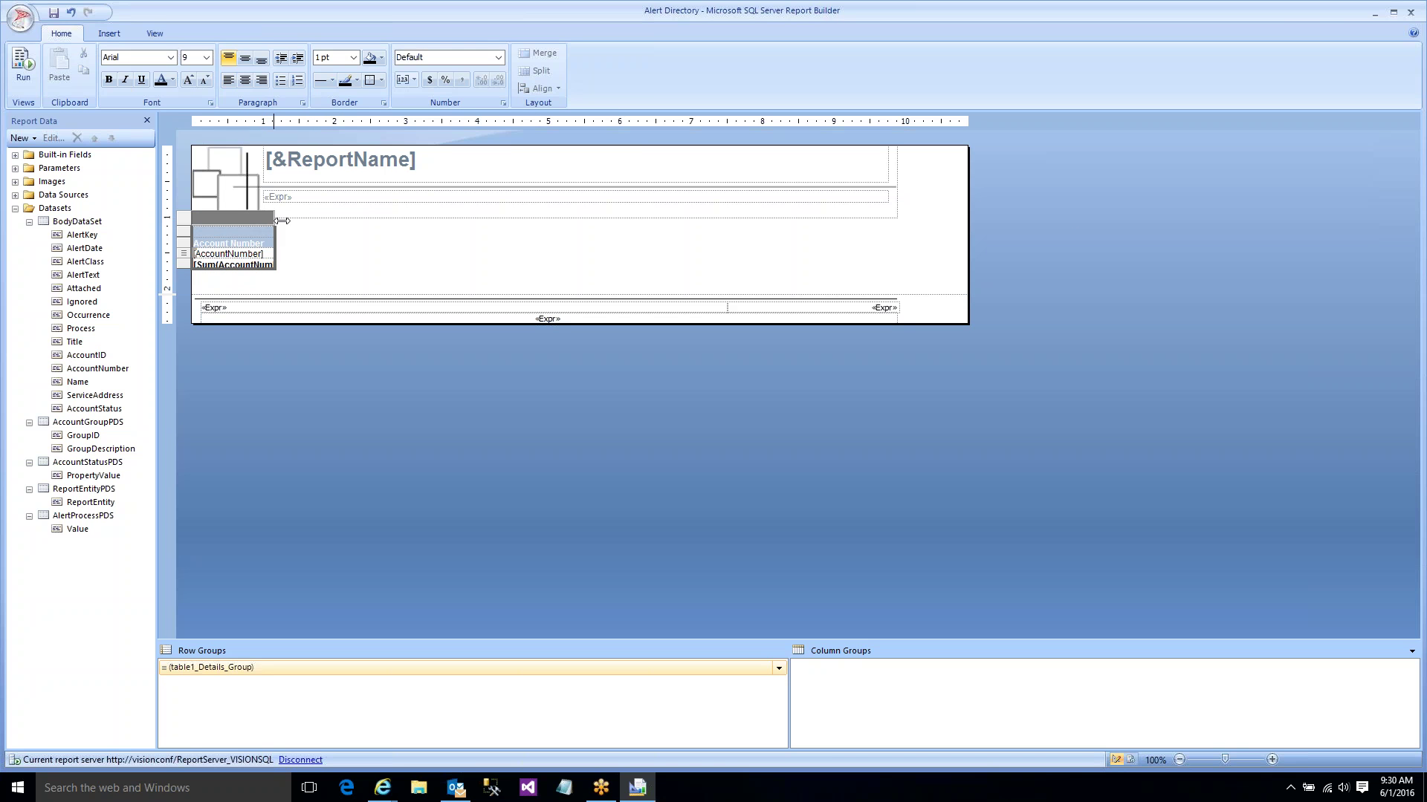
pyautogui.rightClick(277, 220)
pyautogui.moveTo(349, 226)
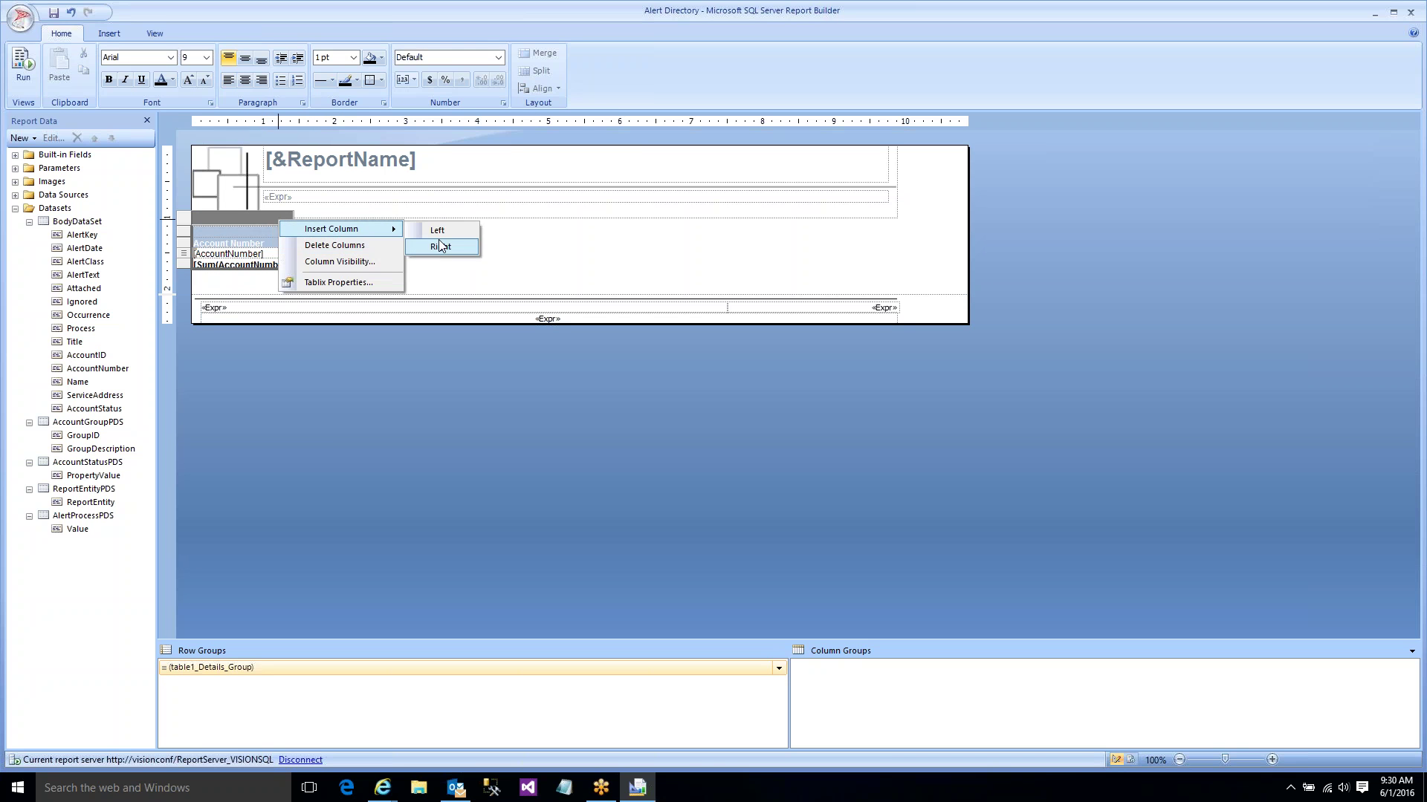
pyautogui.click(439, 246)
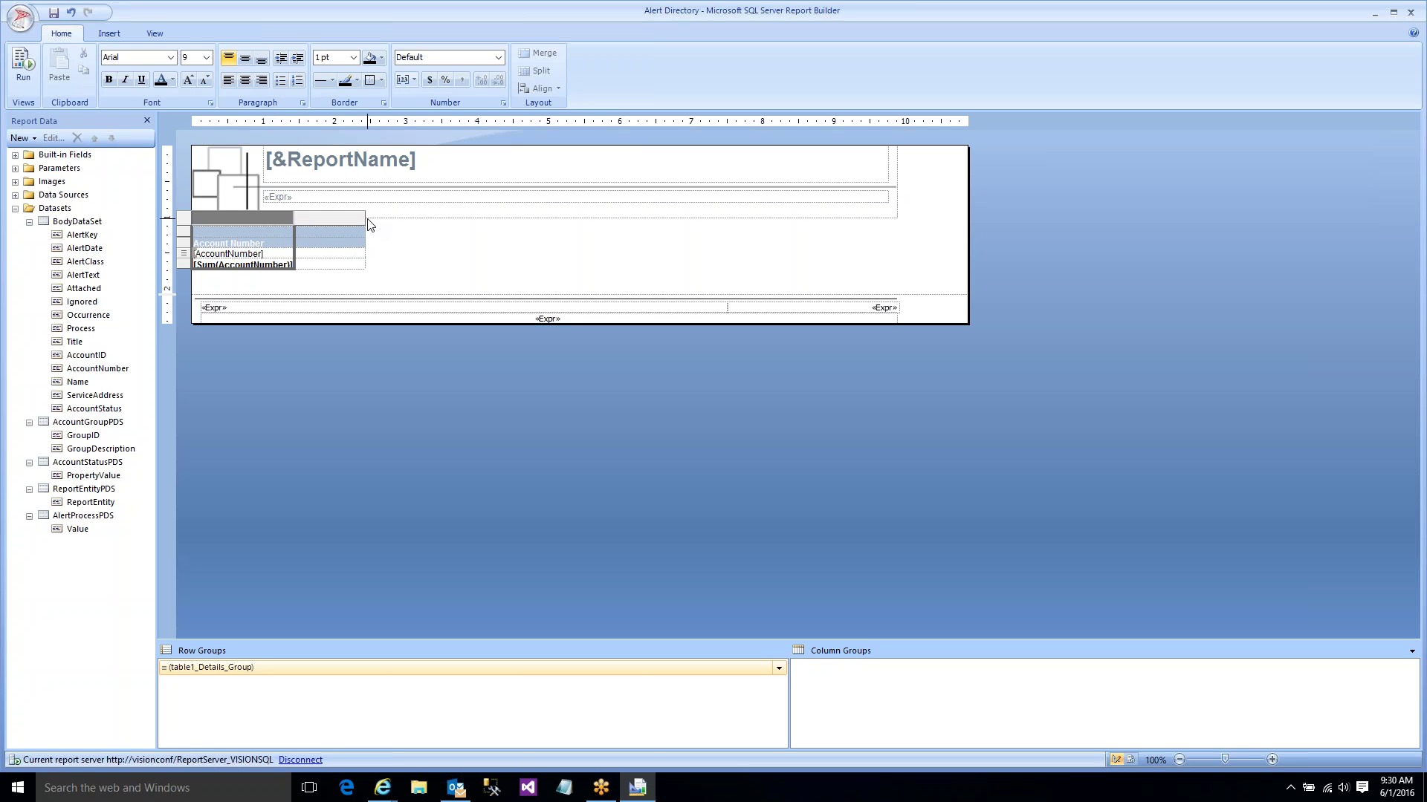
# - Widen the new second column to about 2.3 inches and add the Name field to its detail row
pyautogui.moveTo(366, 223); pyautogui.dragTo(461, 223)
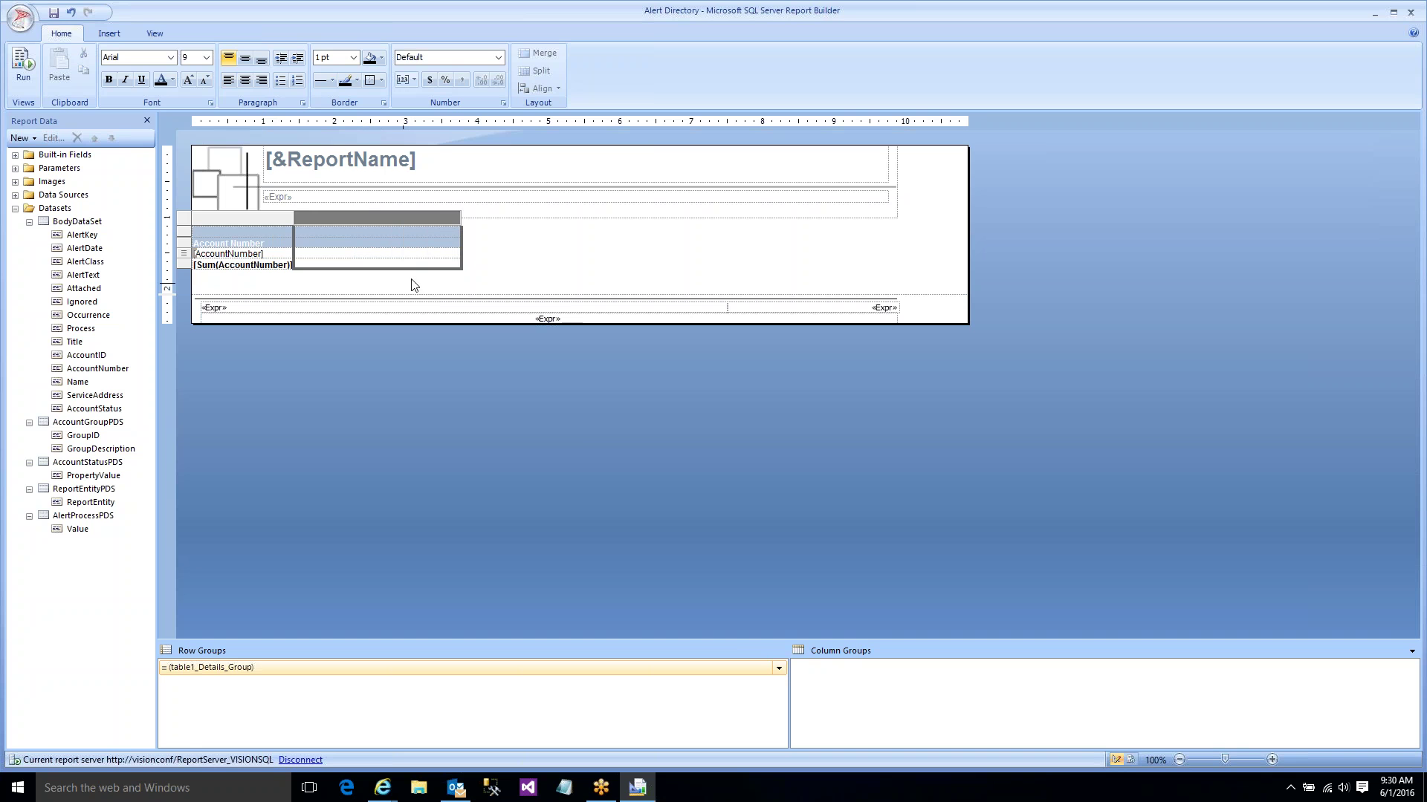
pyautogui.click(455, 254)
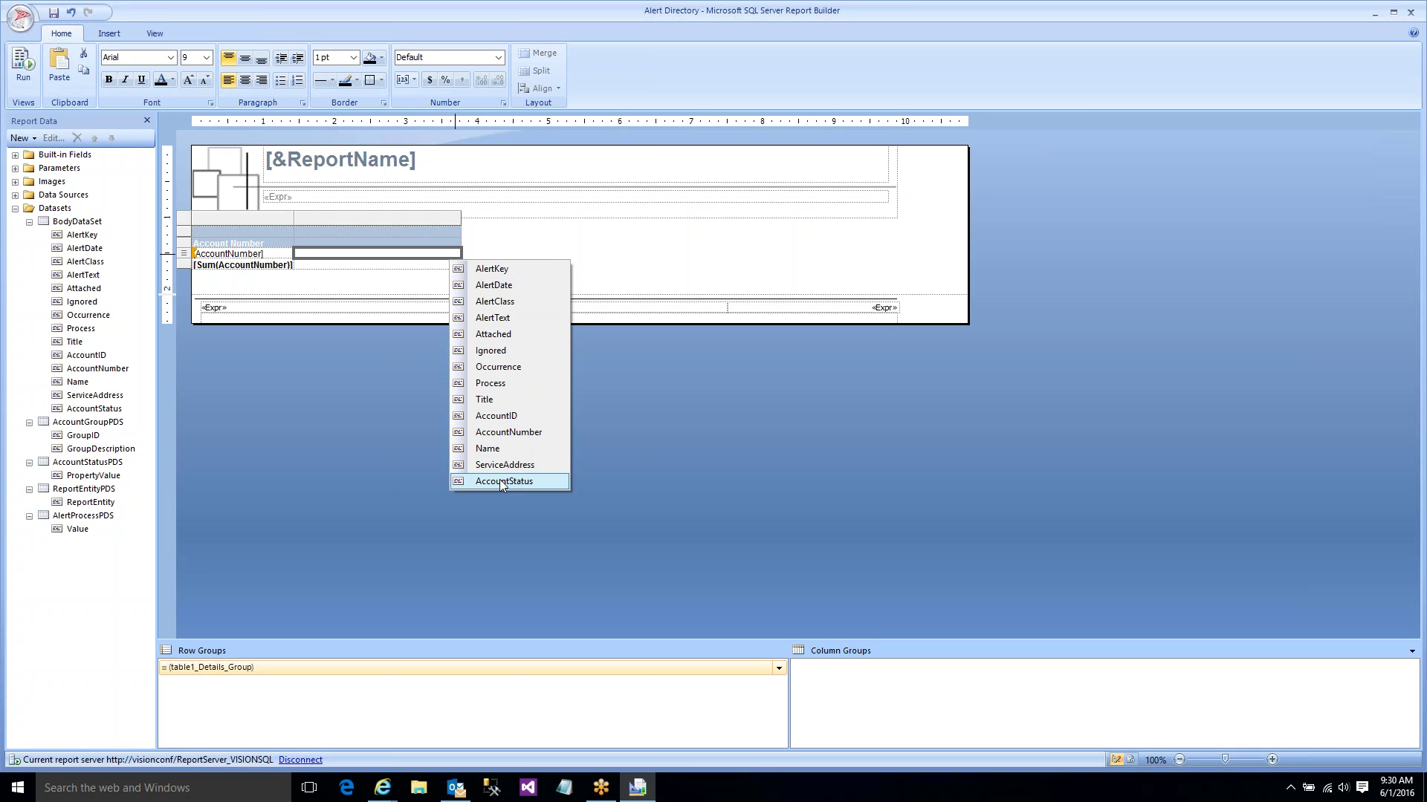
pyautogui.click(497, 449)
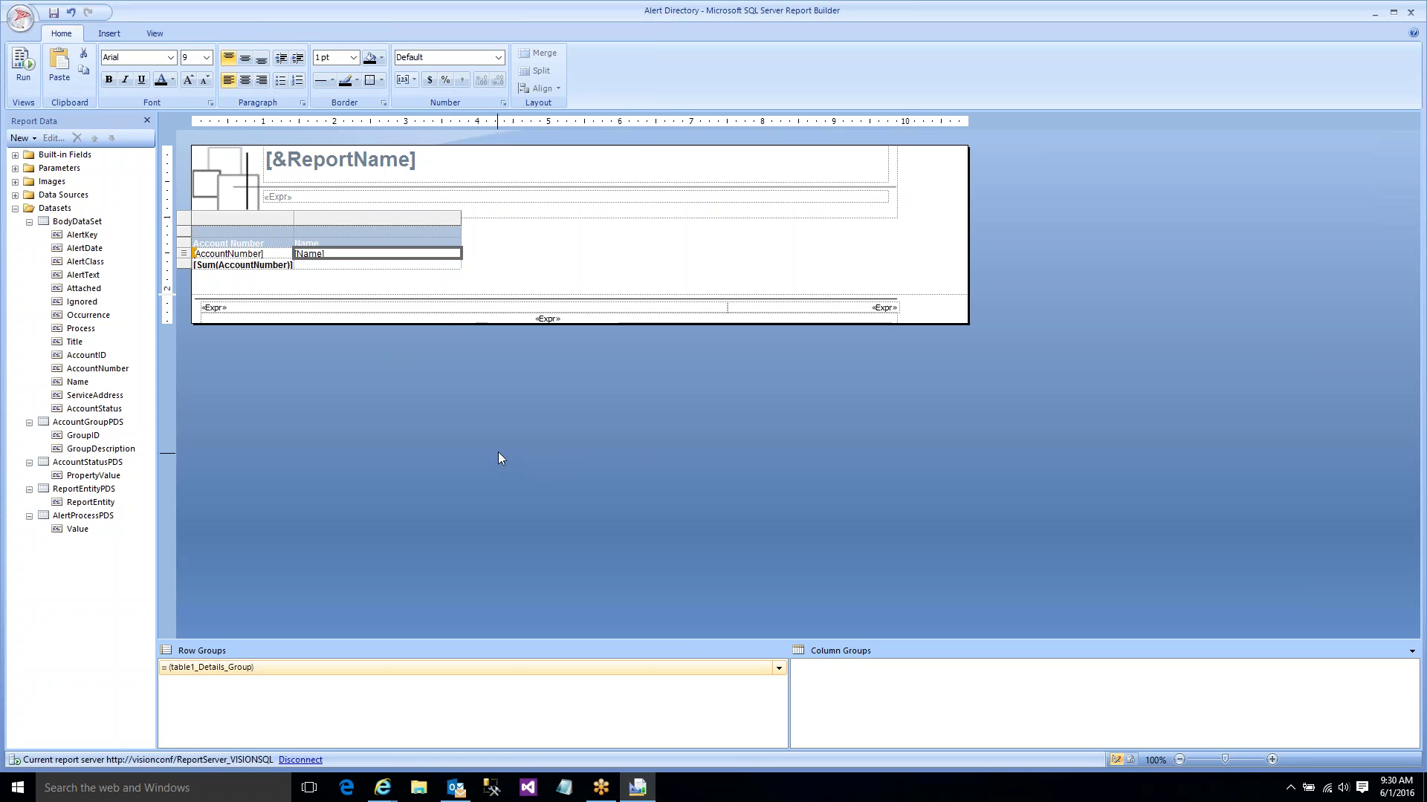
# - Insert a column to the right of Name, widen it to about 2.5 inches, and add the ServiceAddress field to its detail row
pyautogui.rightClick(444, 220)
pyautogui.moveTo(480, 225)
pyautogui.click(595, 242)
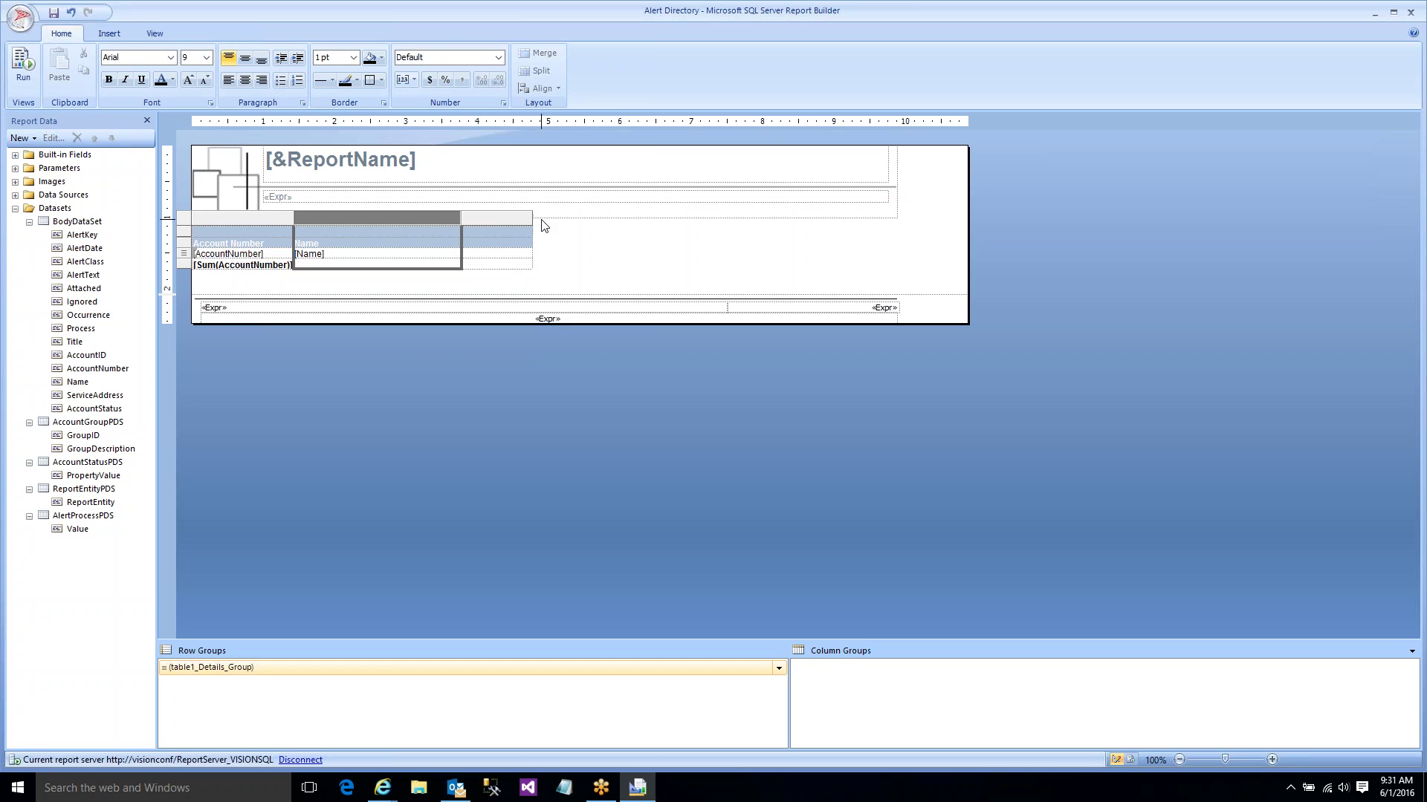
pyautogui.moveTo(530, 220); pyautogui.dragTo(638, 220)
pyautogui.click(633, 255)
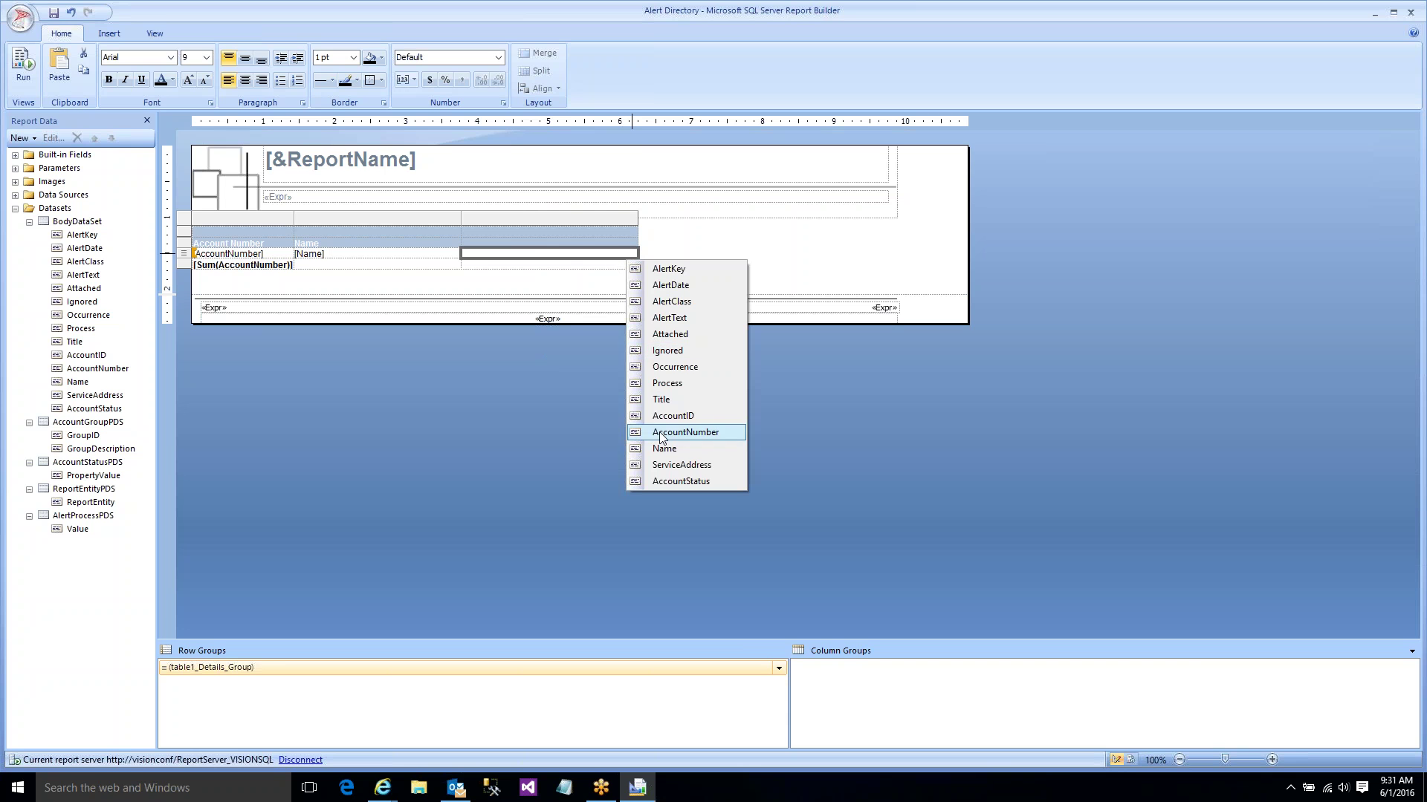
pyautogui.click(665, 465)
# - Add a column about 2.2 inches wide after Service Address, fill its detail cell with AlertText, and run the report
pyautogui.rightClick(631, 220)
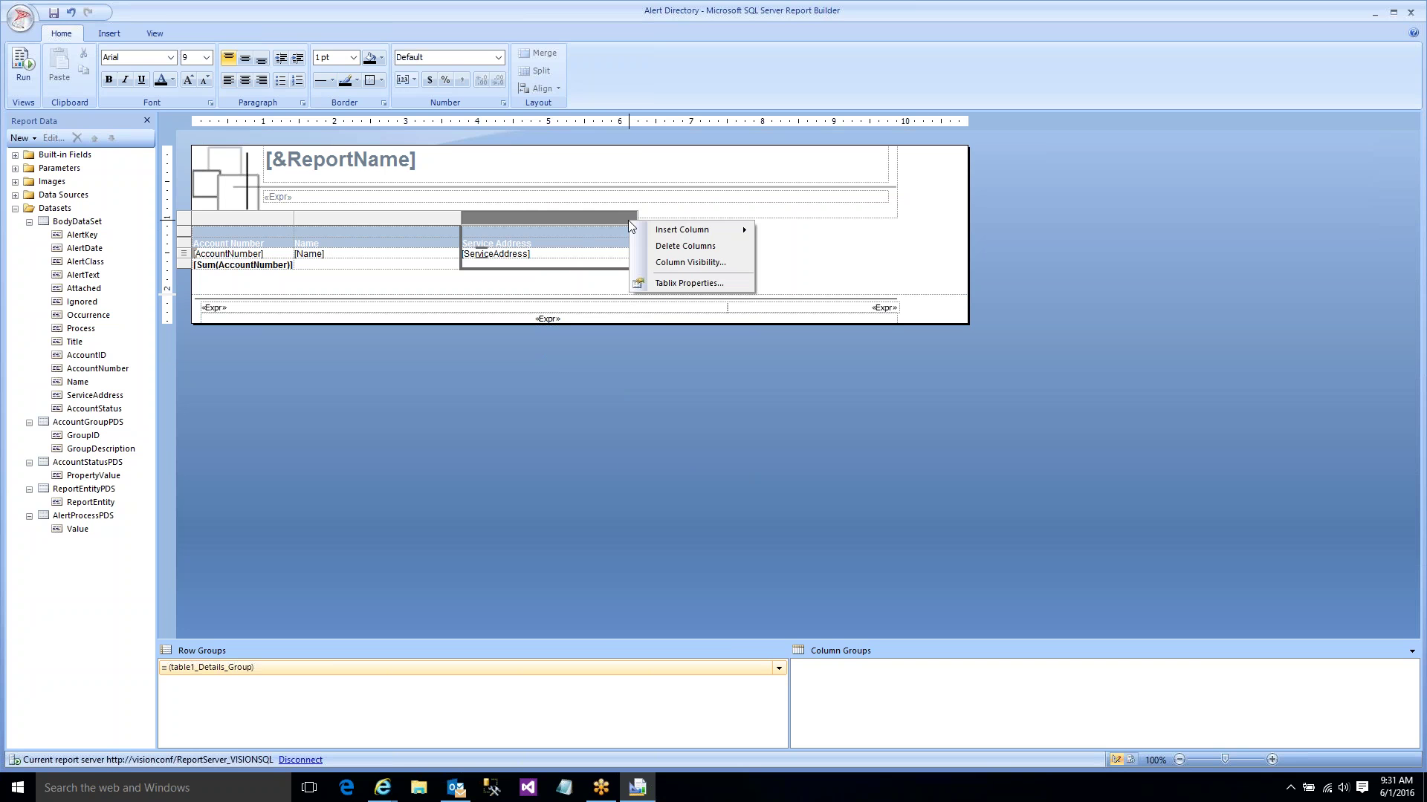
pyautogui.moveTo(685, 232)
pyautogui.click(793, 248)
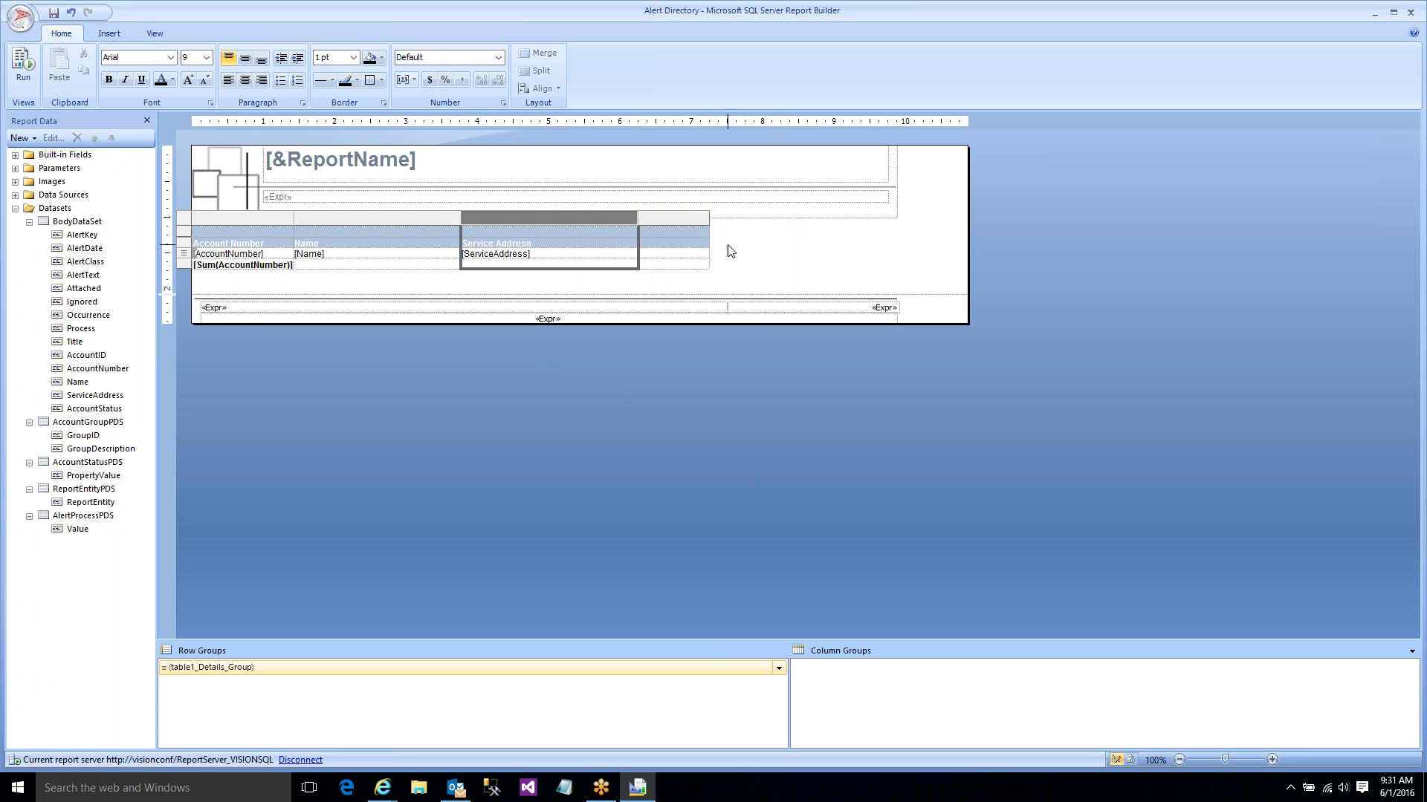
pyautogui.moveTo(712, 223); pyautogui.dragTo(795, 220)
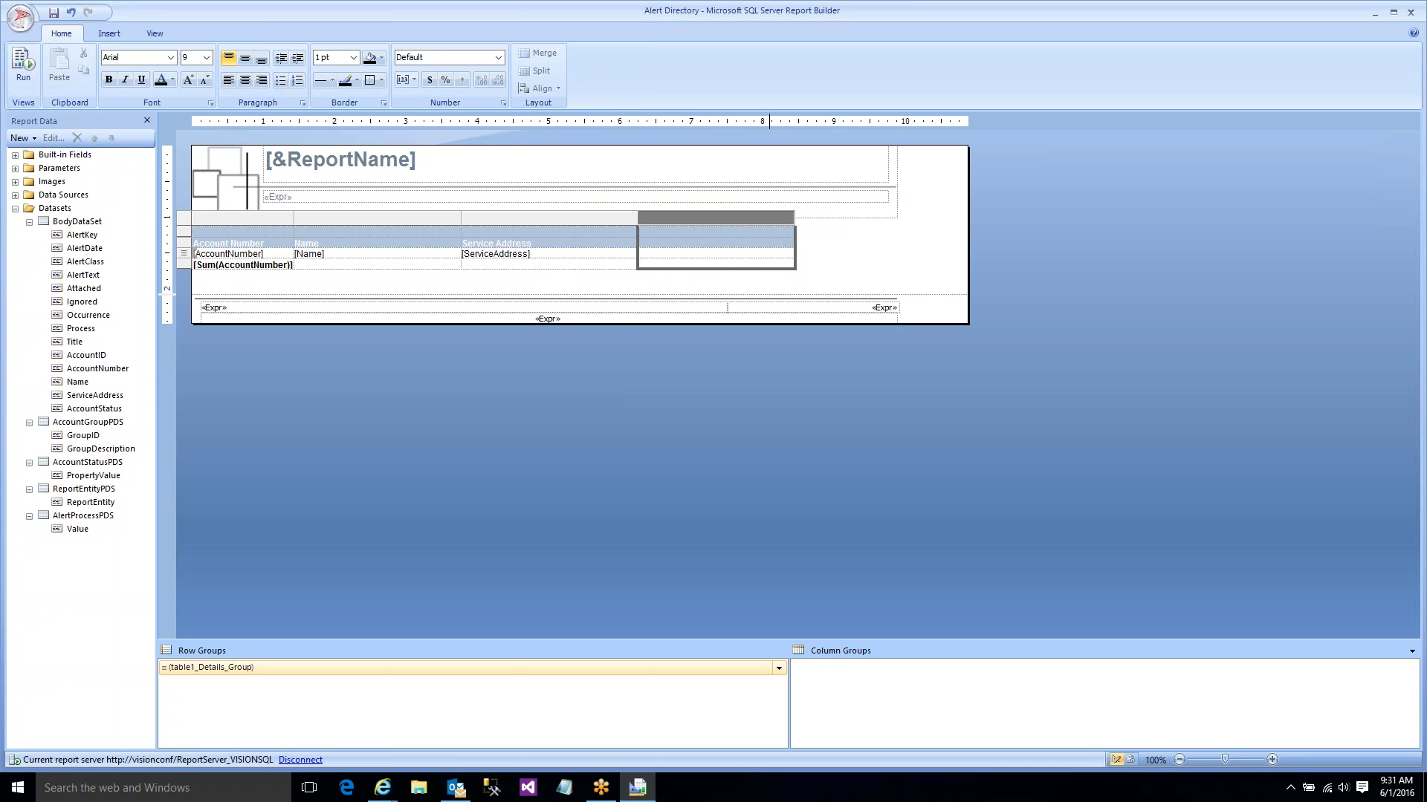
pyautogui.click(788, 255)
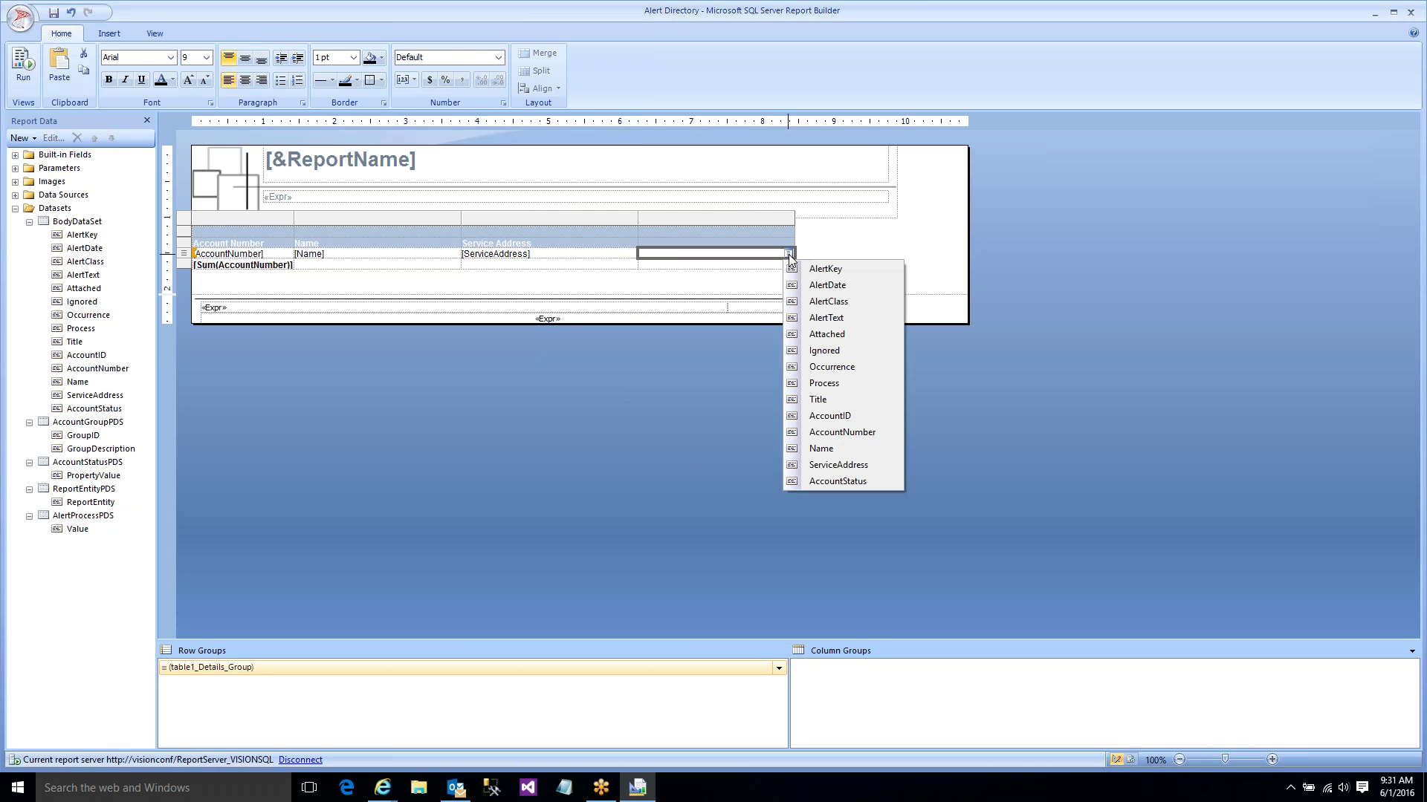
pyautogui.click(824, 319)
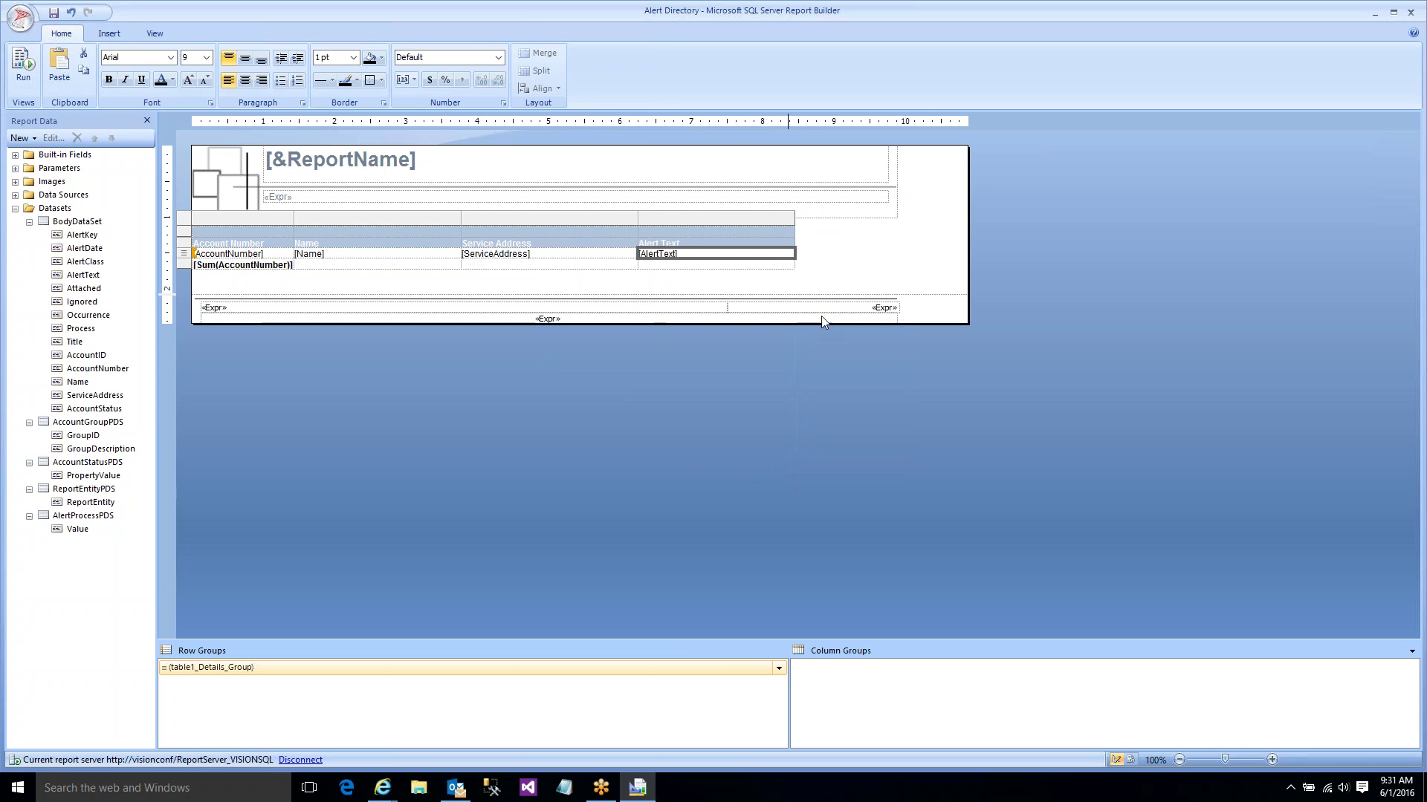
pyautogui.click(23, 67)
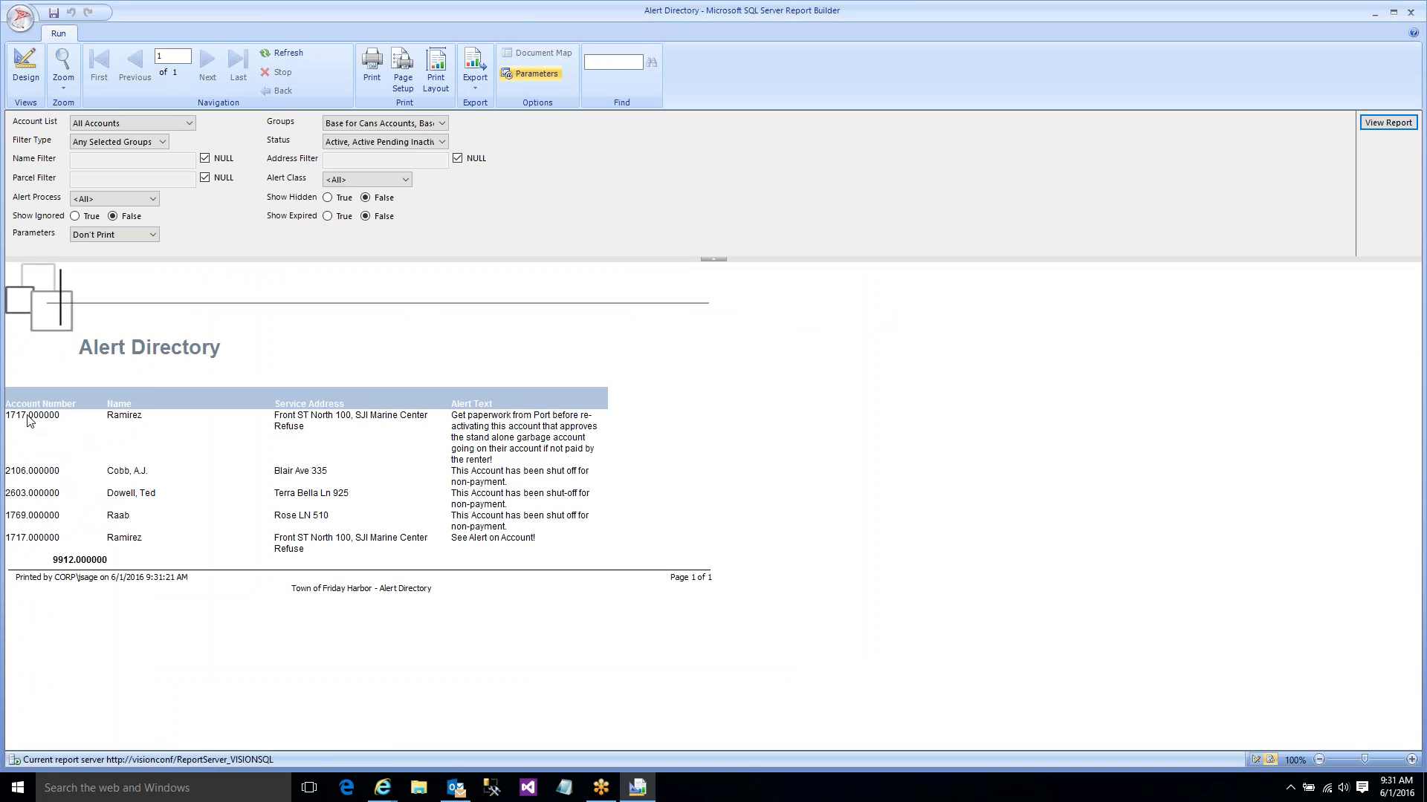
# - Apply the custom number format 0.0 to the AccountNumber detail text box and rerun the report
pyautogui.click(25, 65)
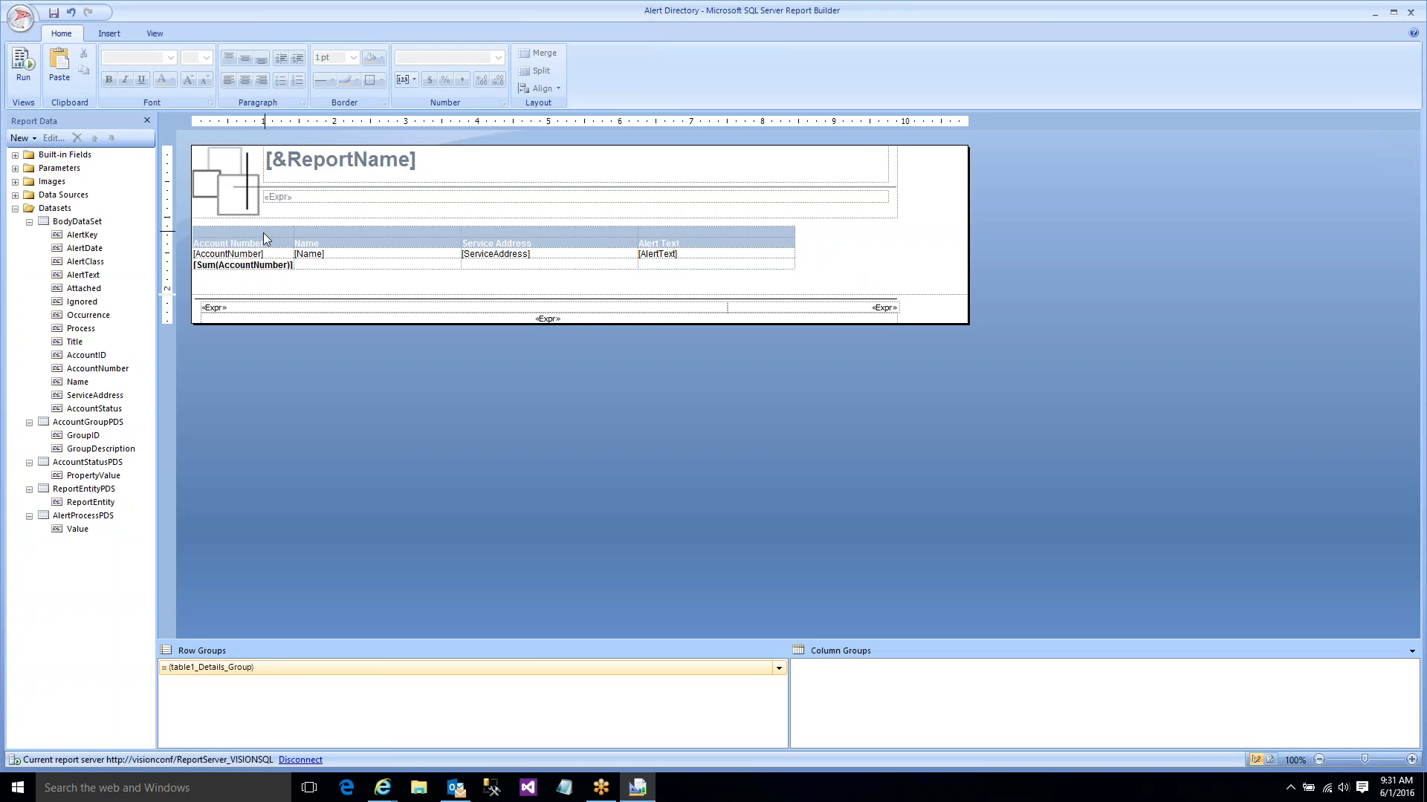
pyautogui.rightClick(270, 258)
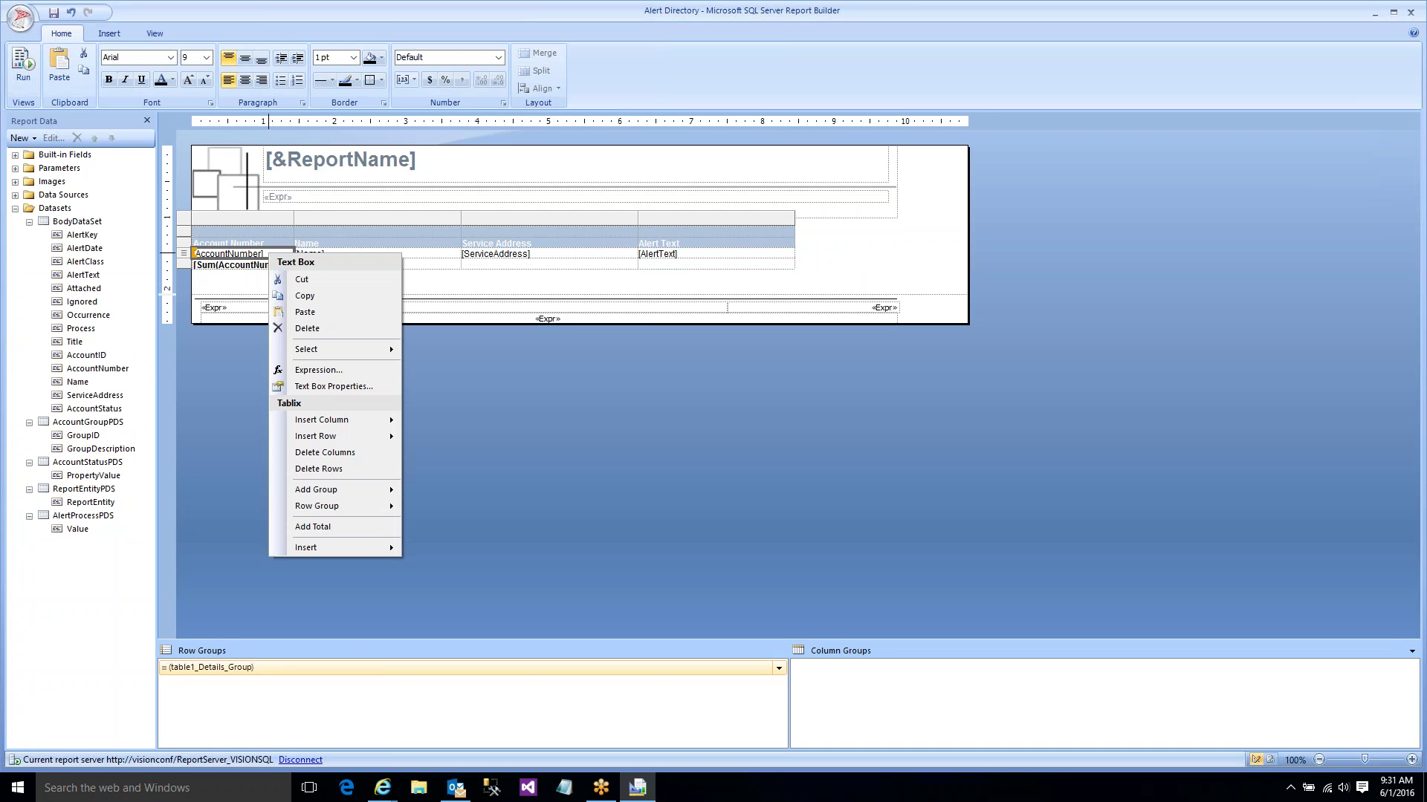
pyautogui.click(246, 268)
pyautogui.rightClick(246, 254)
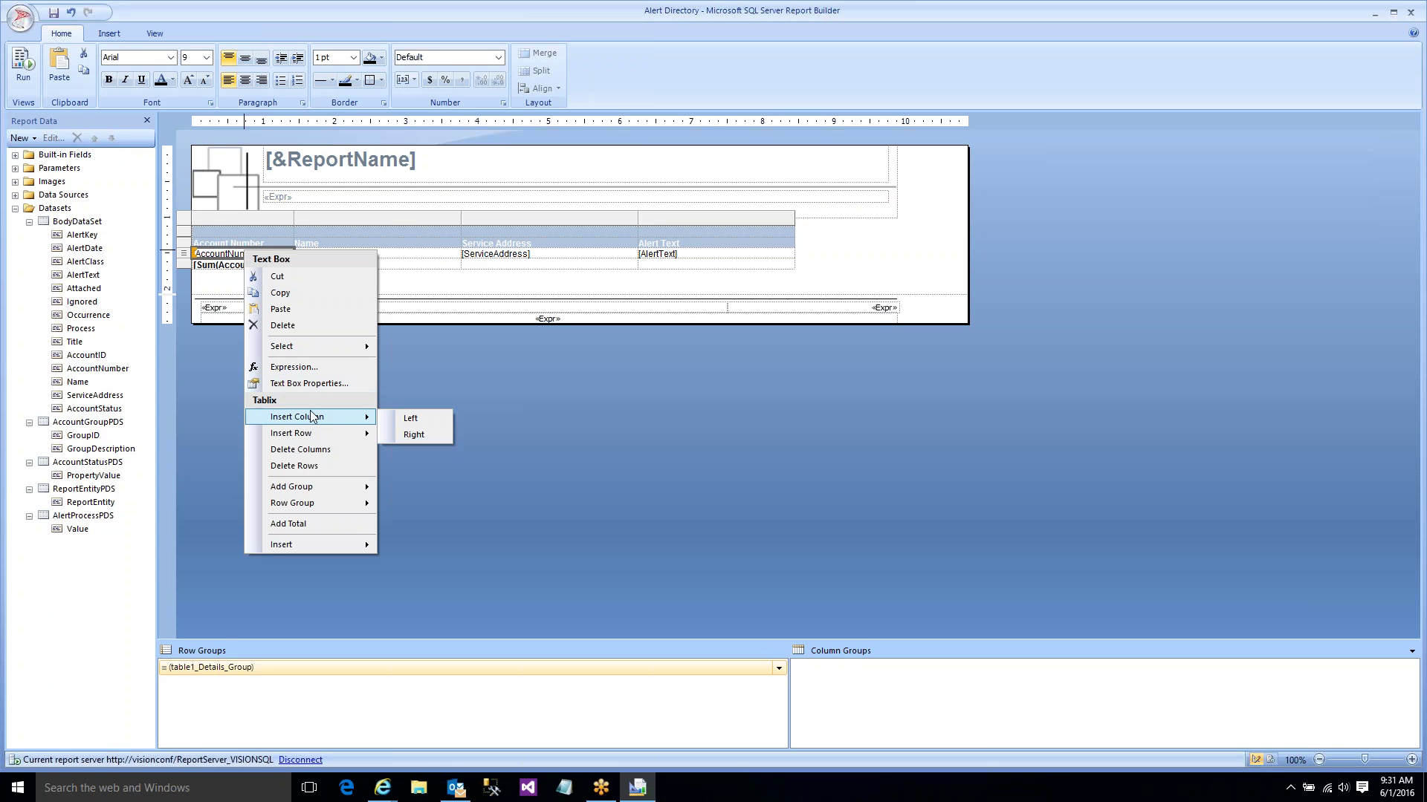
pyautogui.click(309, 384)
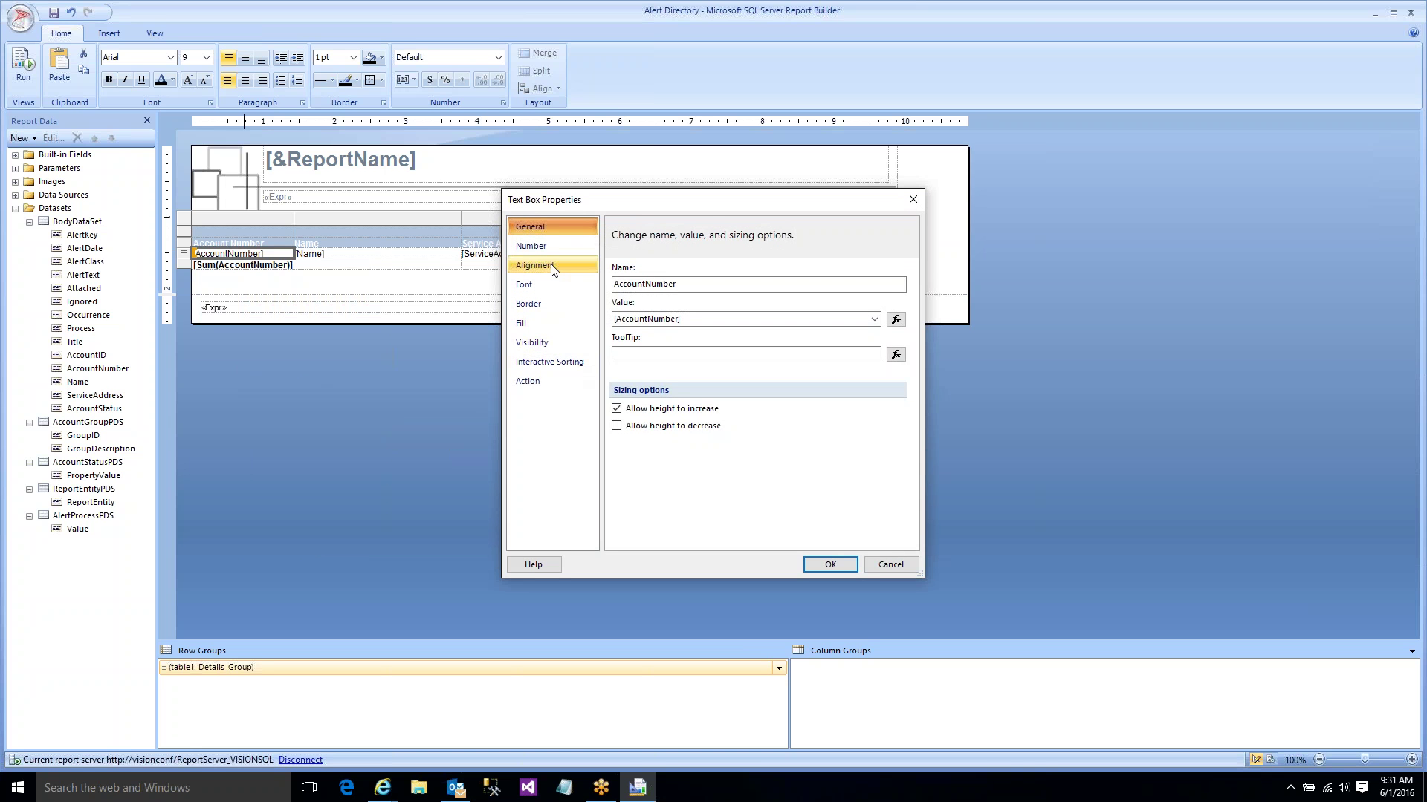
pyautogui.click(543, 255)
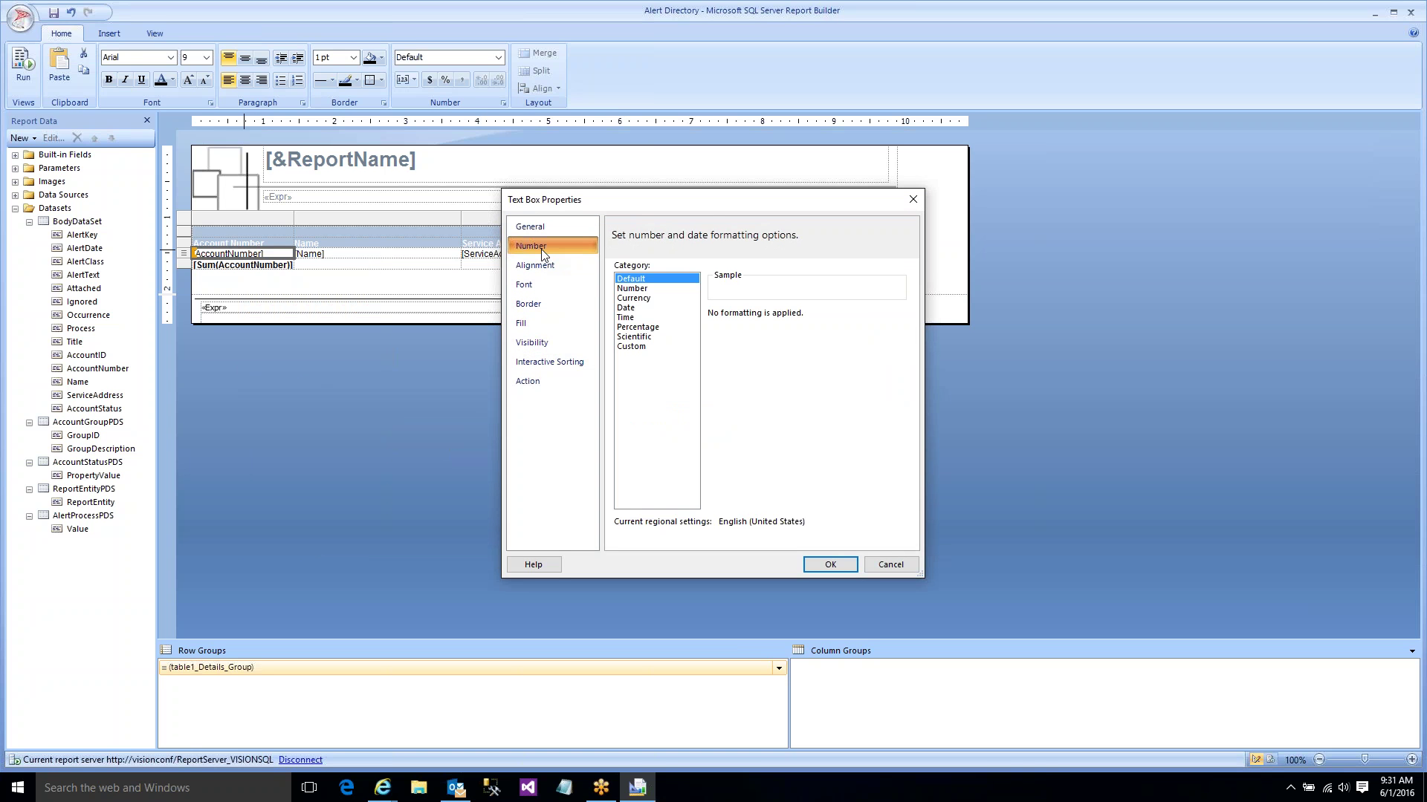
pyautogui.click(631, 346)
pyautogui.click(752, 327)
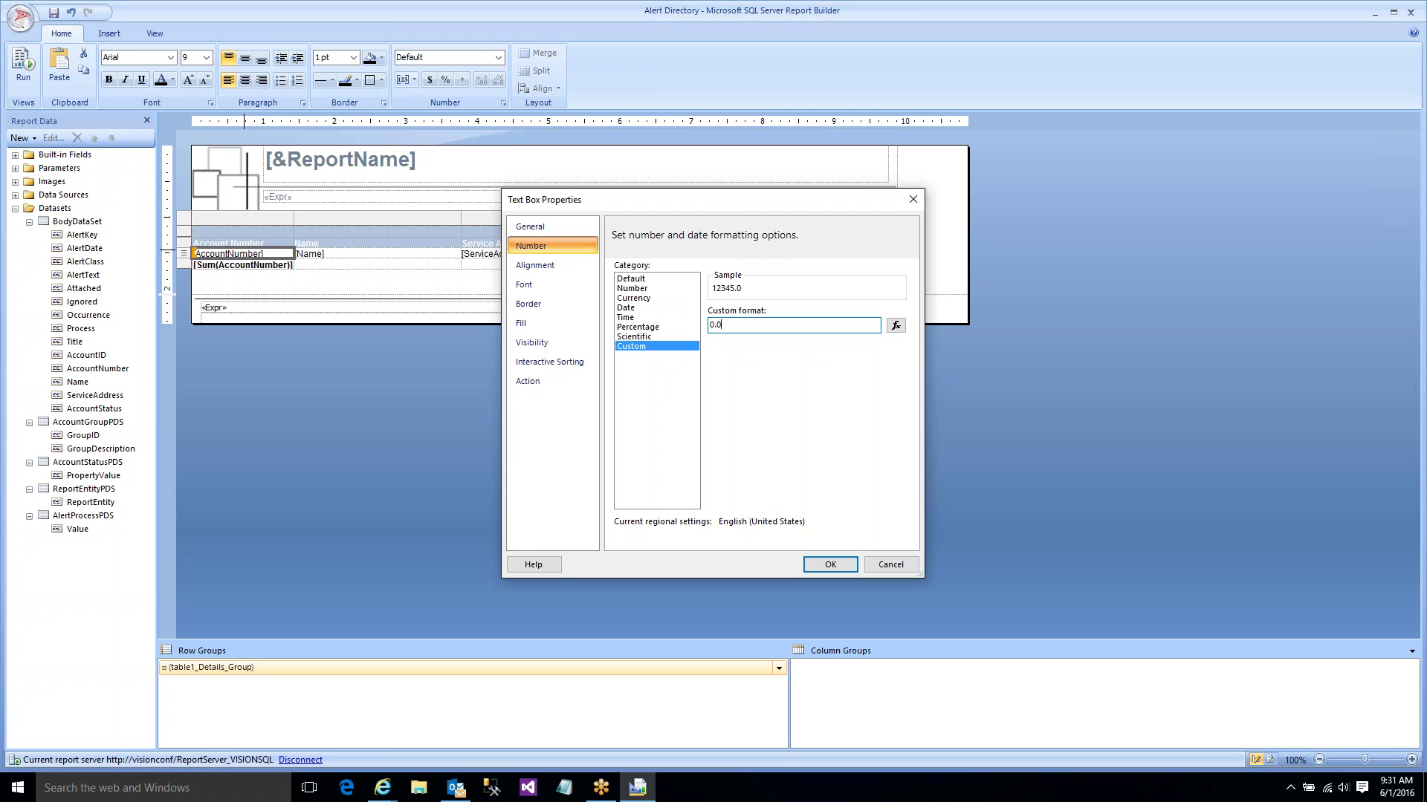
pyautogui.write('#####')
pyautogui.click(830, 566)
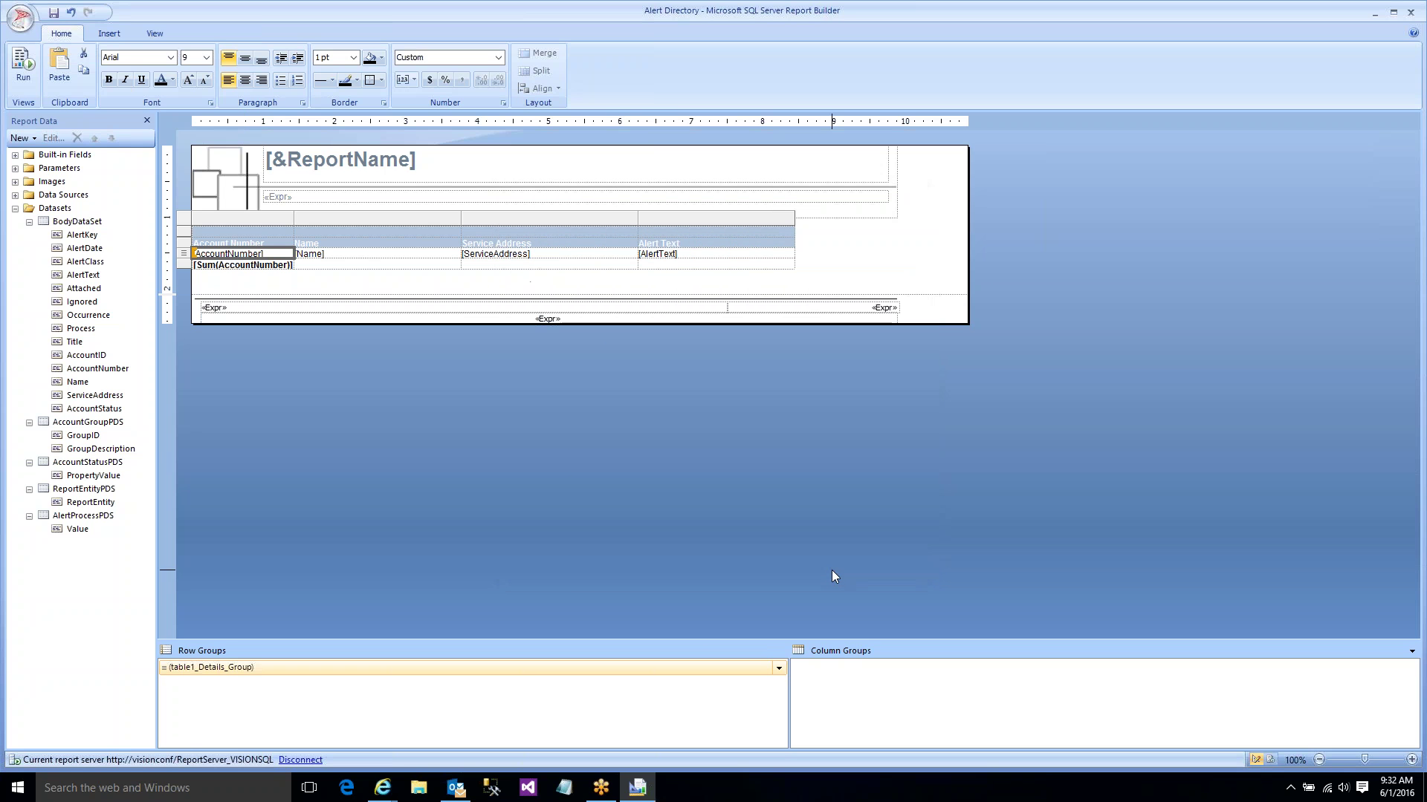
pyautogui.click(26, 66)
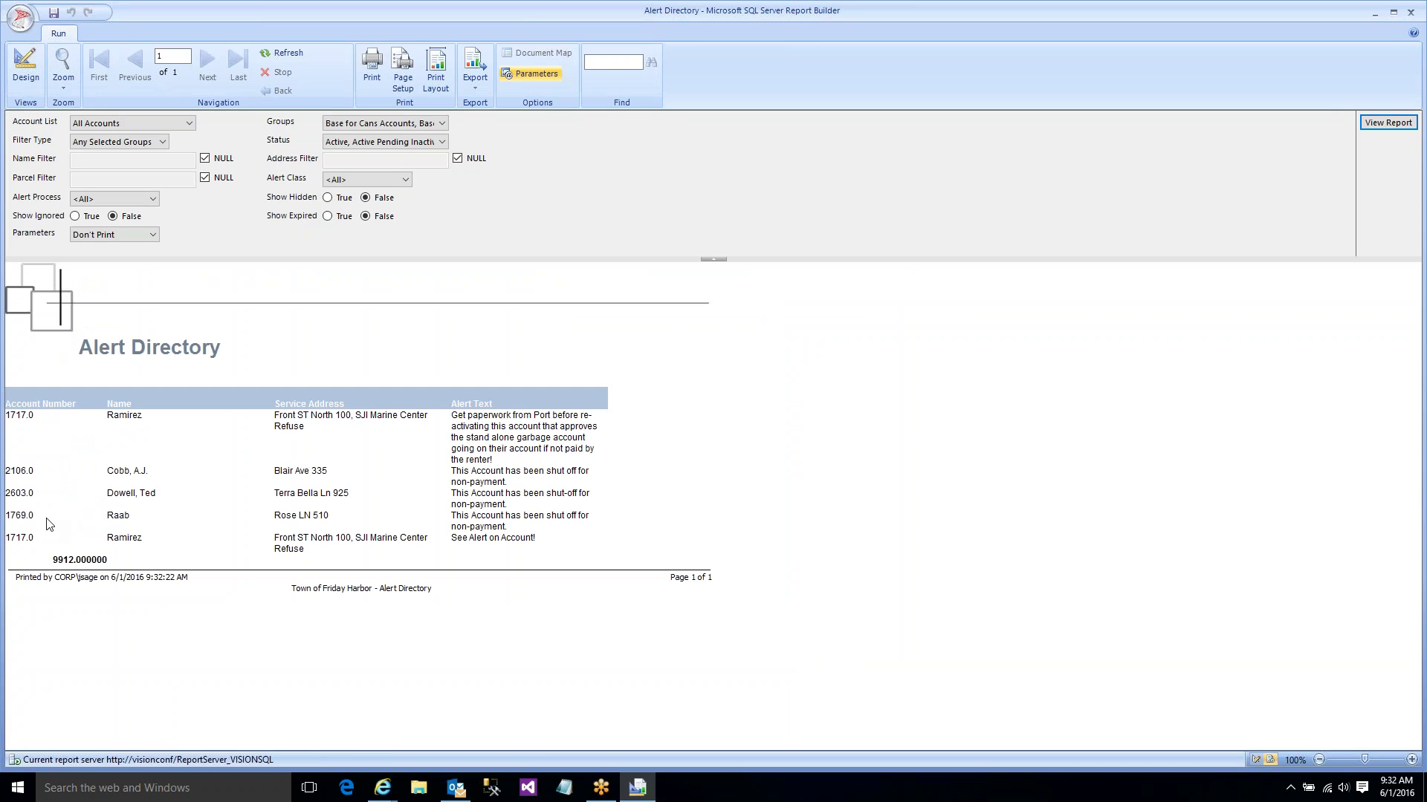
# - Save the report as "Alert Directory new" in the Random folder under Financials
pyautogui.click(23, 20)
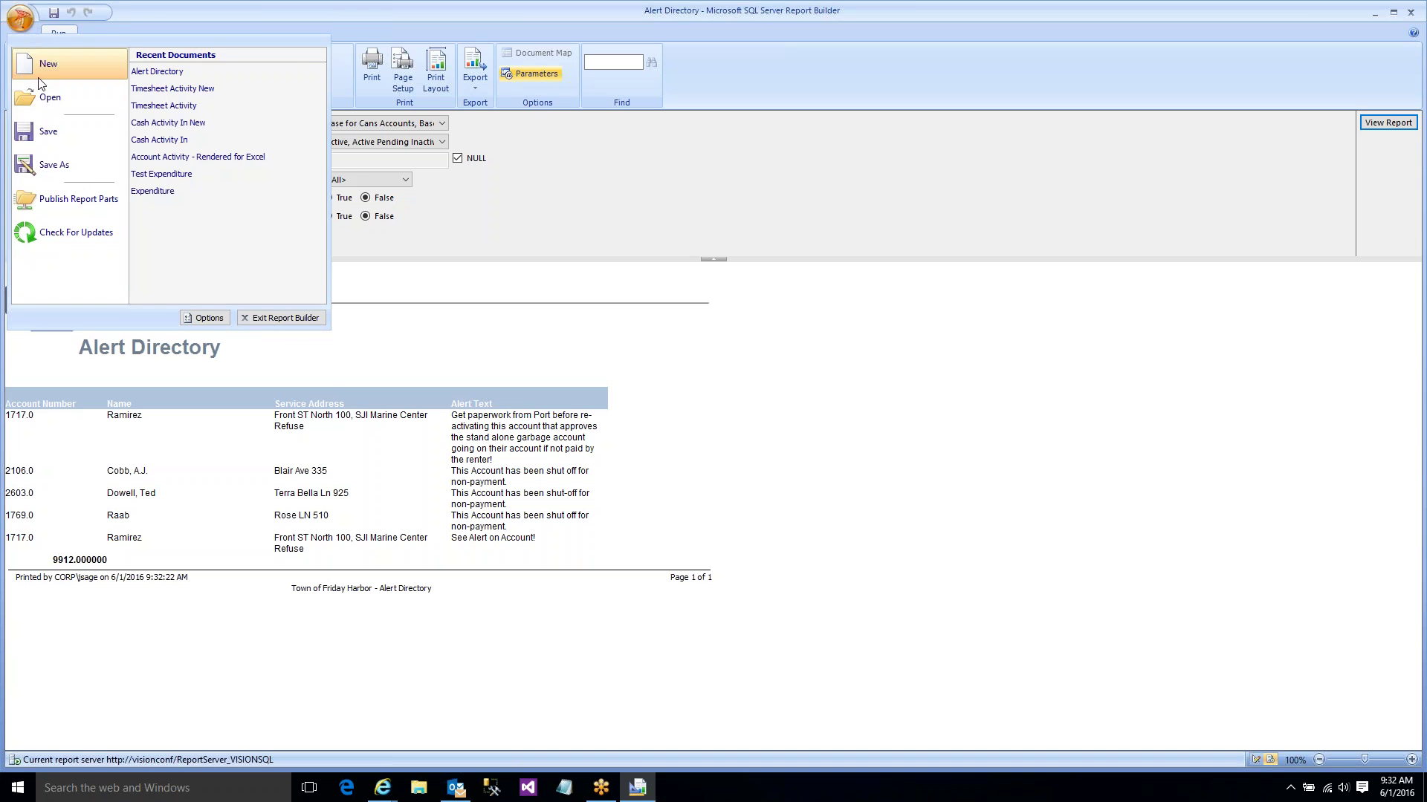
pyautogui.click(57, 164)
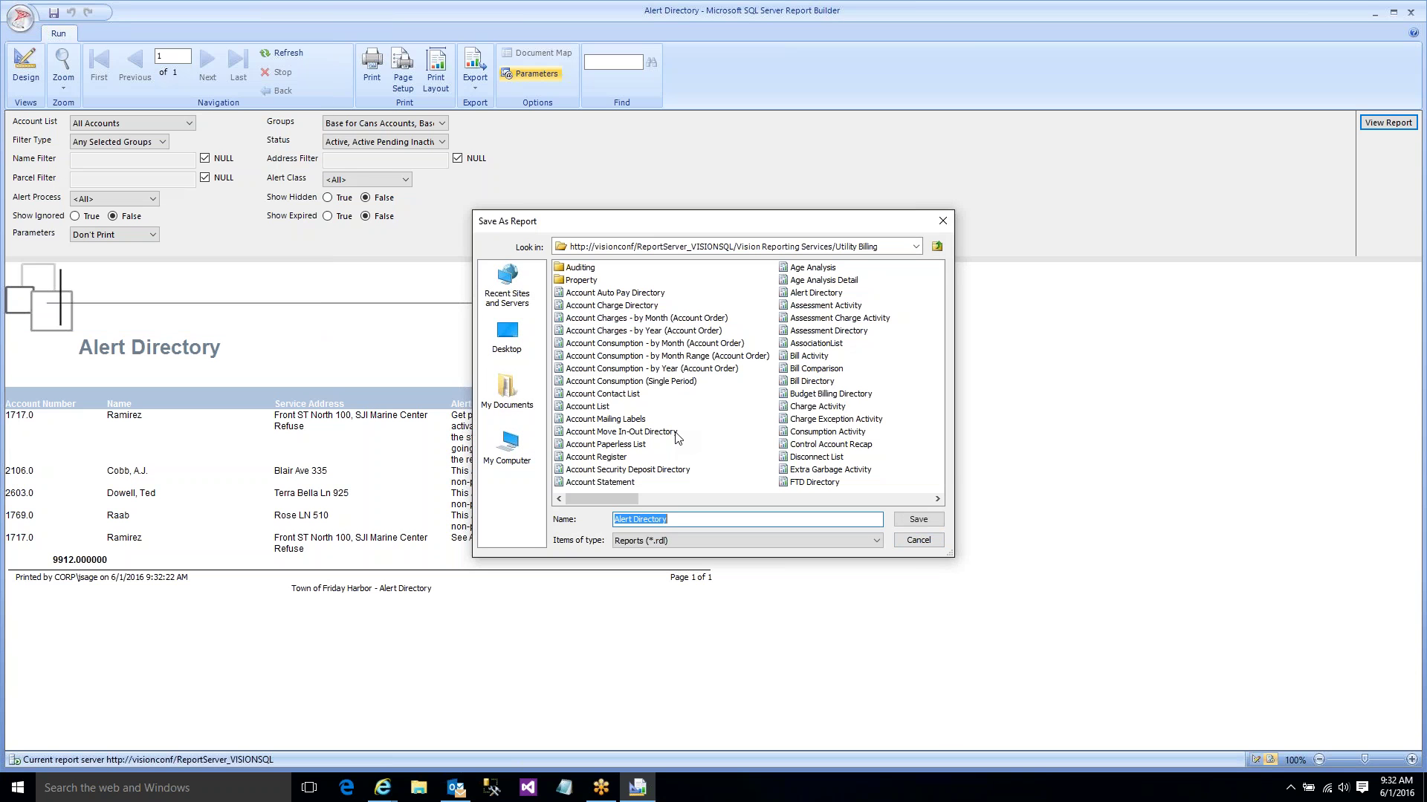
pyautogui.click(938, 247)
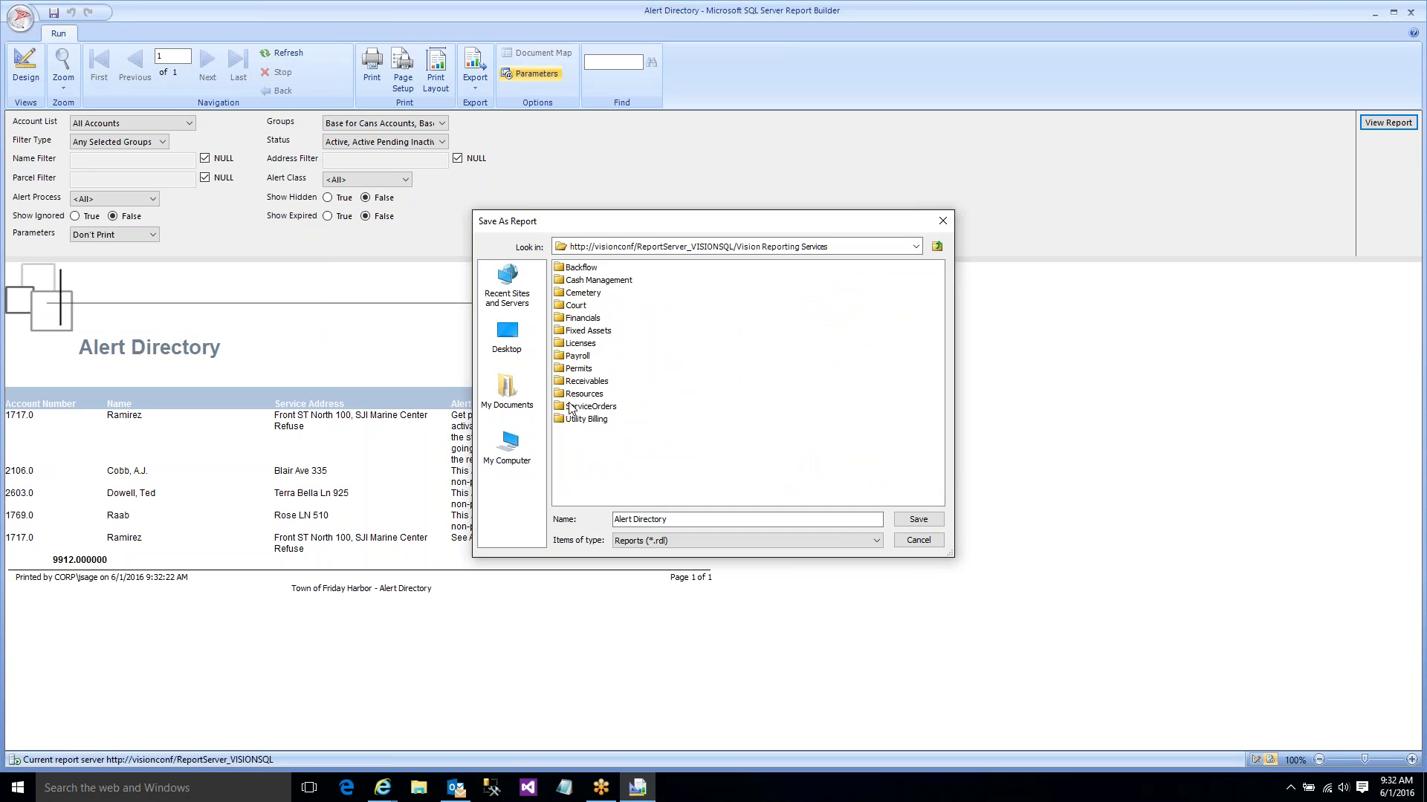
pyautogui.click(588, 319)
pyautogui.doubleClick(588, 320)
pyautogui.doubleClick(583, 292)
pyautogui.click(694, 521)
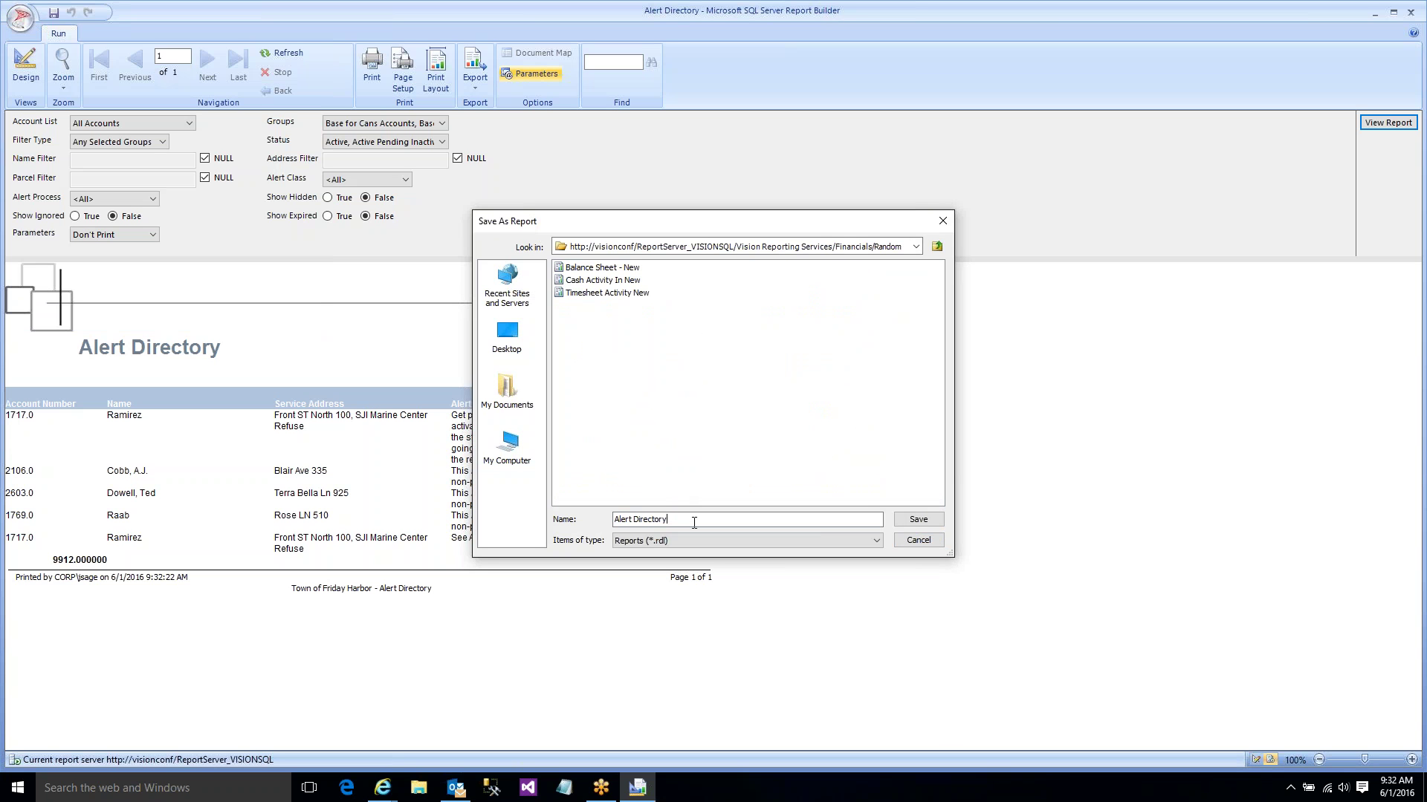
pyautogui.write('new')
pyautogui.press('Return')
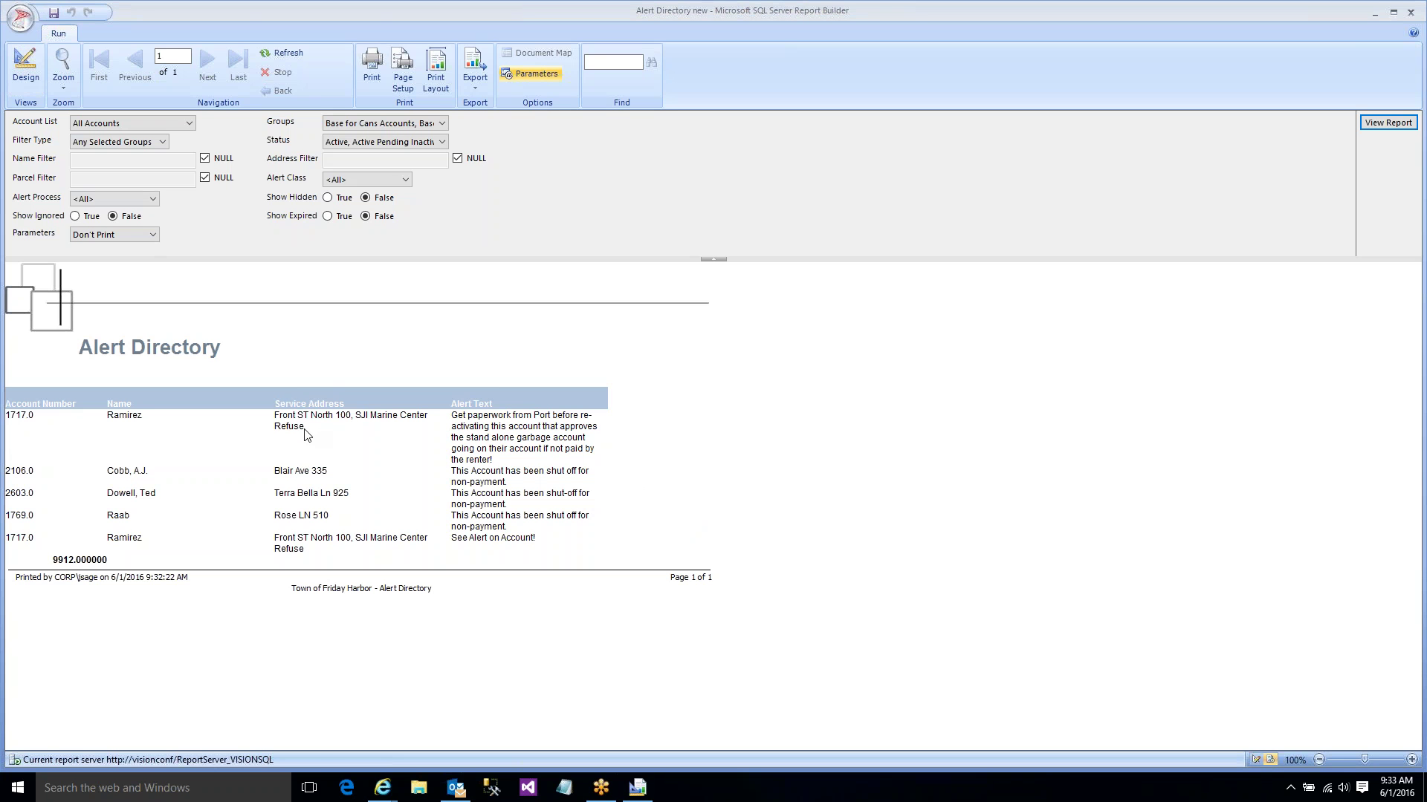
# - Widen the Service Address column to about 4.1 inches in the report design and run the report
pyautogui.click(25, 65)
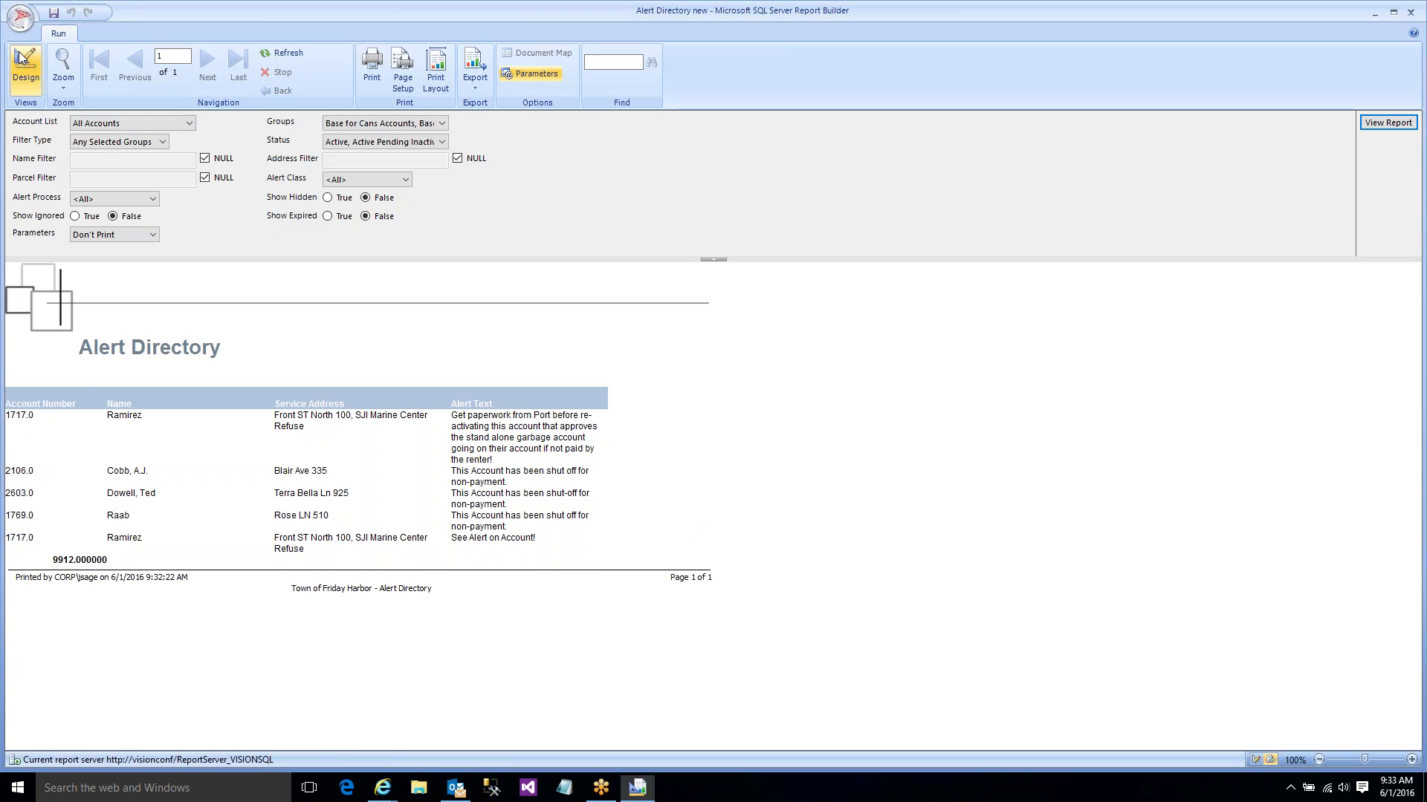
pyautogui.click(616, 235)
pyautogui.moveTo(638, 218); pyautogui.dragTo(752, 227)
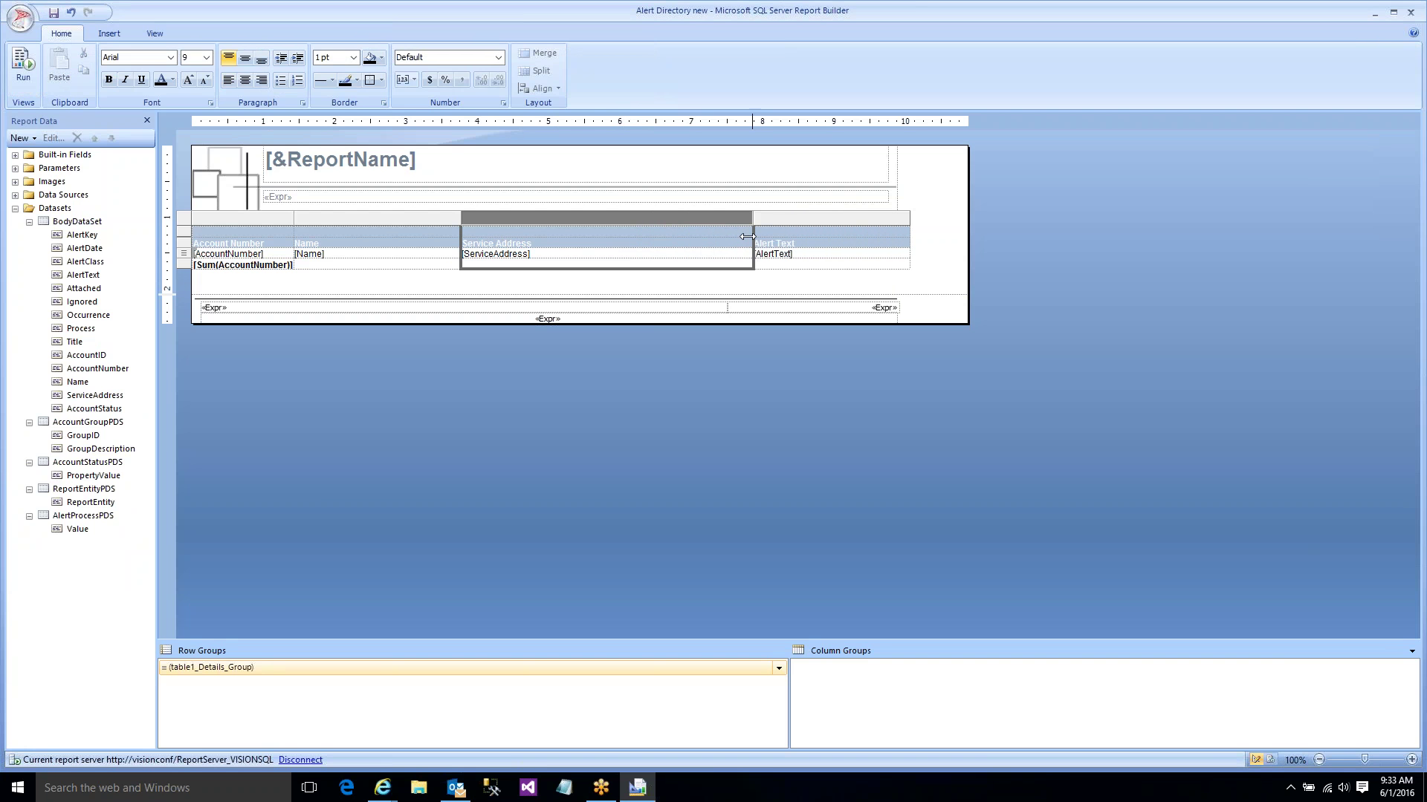
pyautogui.click(23, 64)
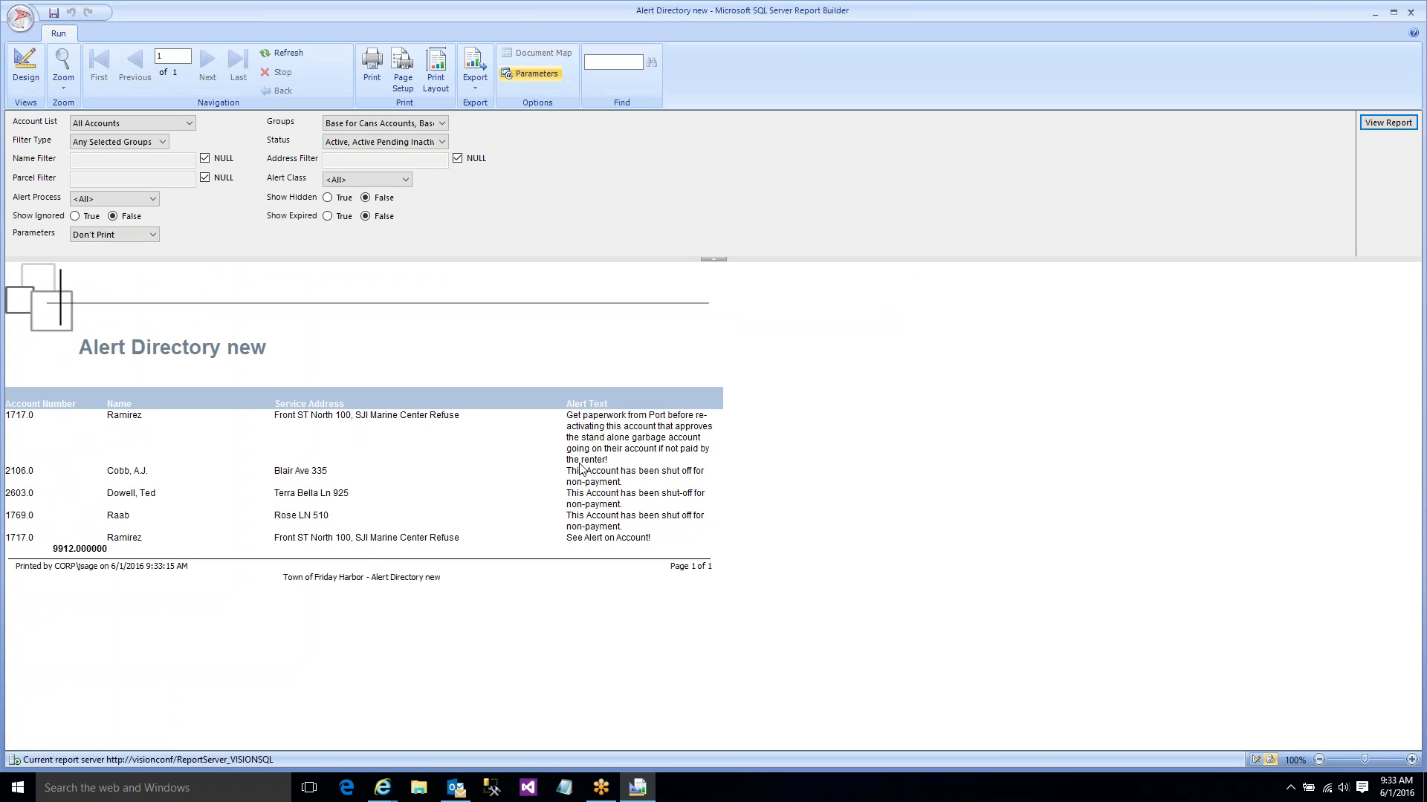
# - Insert a blank row inside the detail group below the field row, reduce its height, and preview the report
pyautogui.click(26, 65)
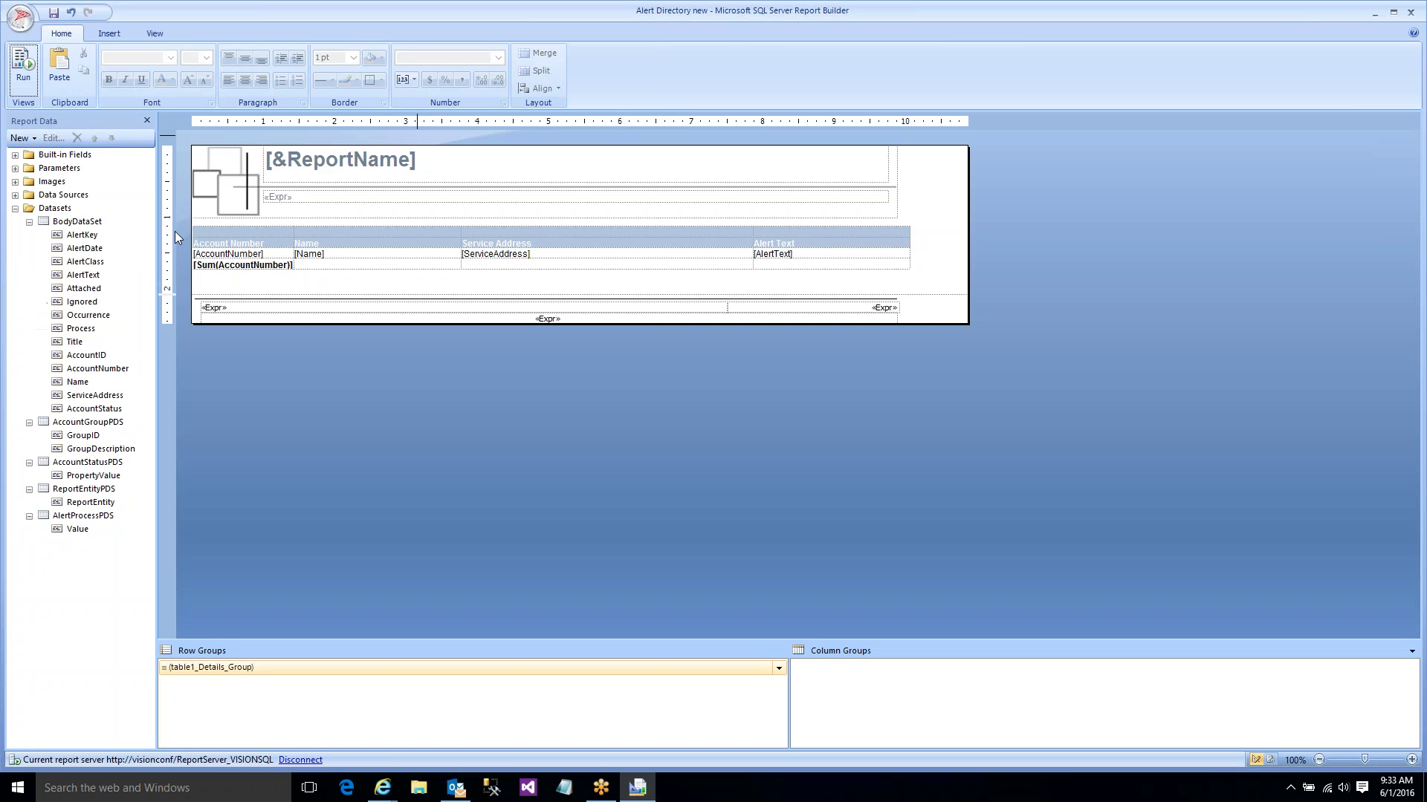
pyautogui.click(284, 259)
pyautogui.rightClick(185, 258)
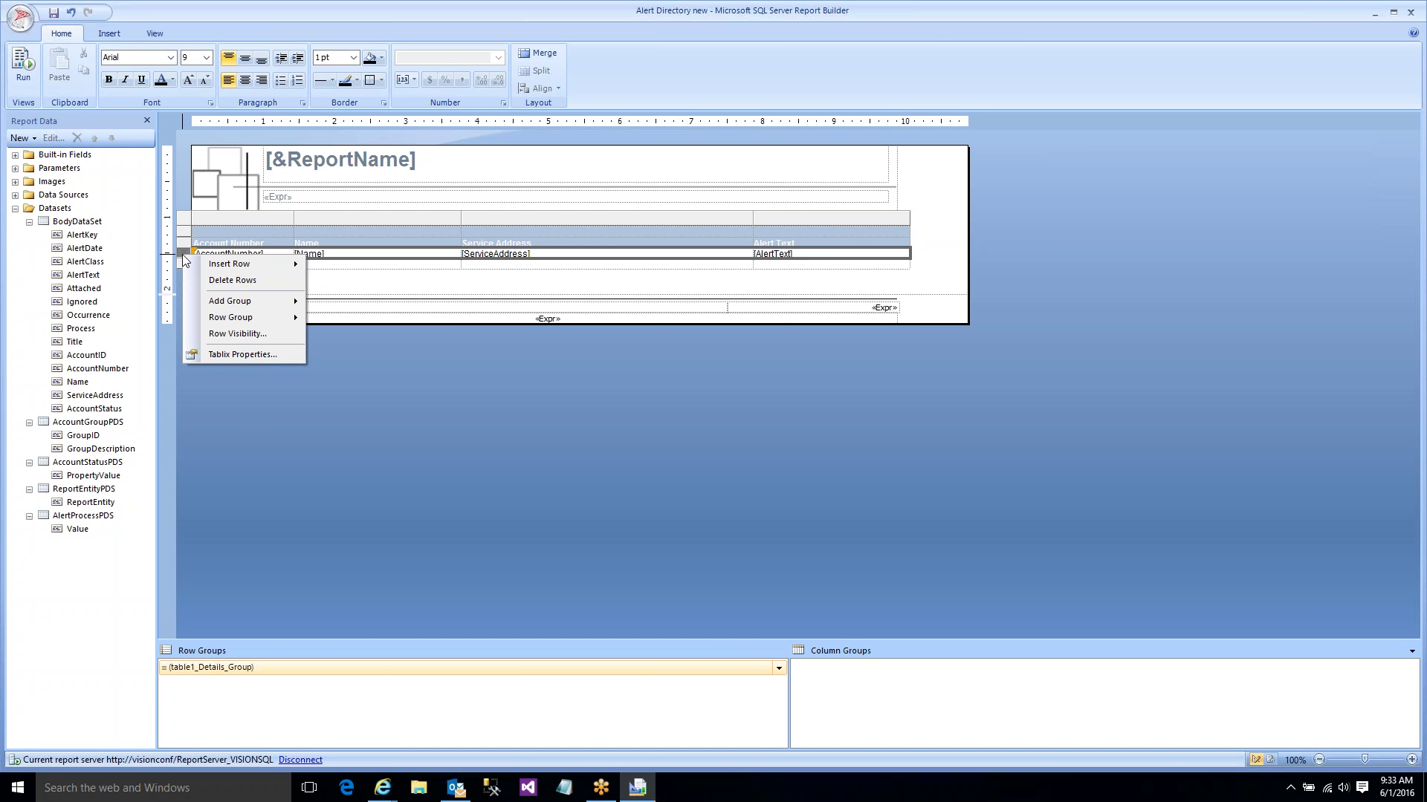
pyautogui.moveTo(203, 268)
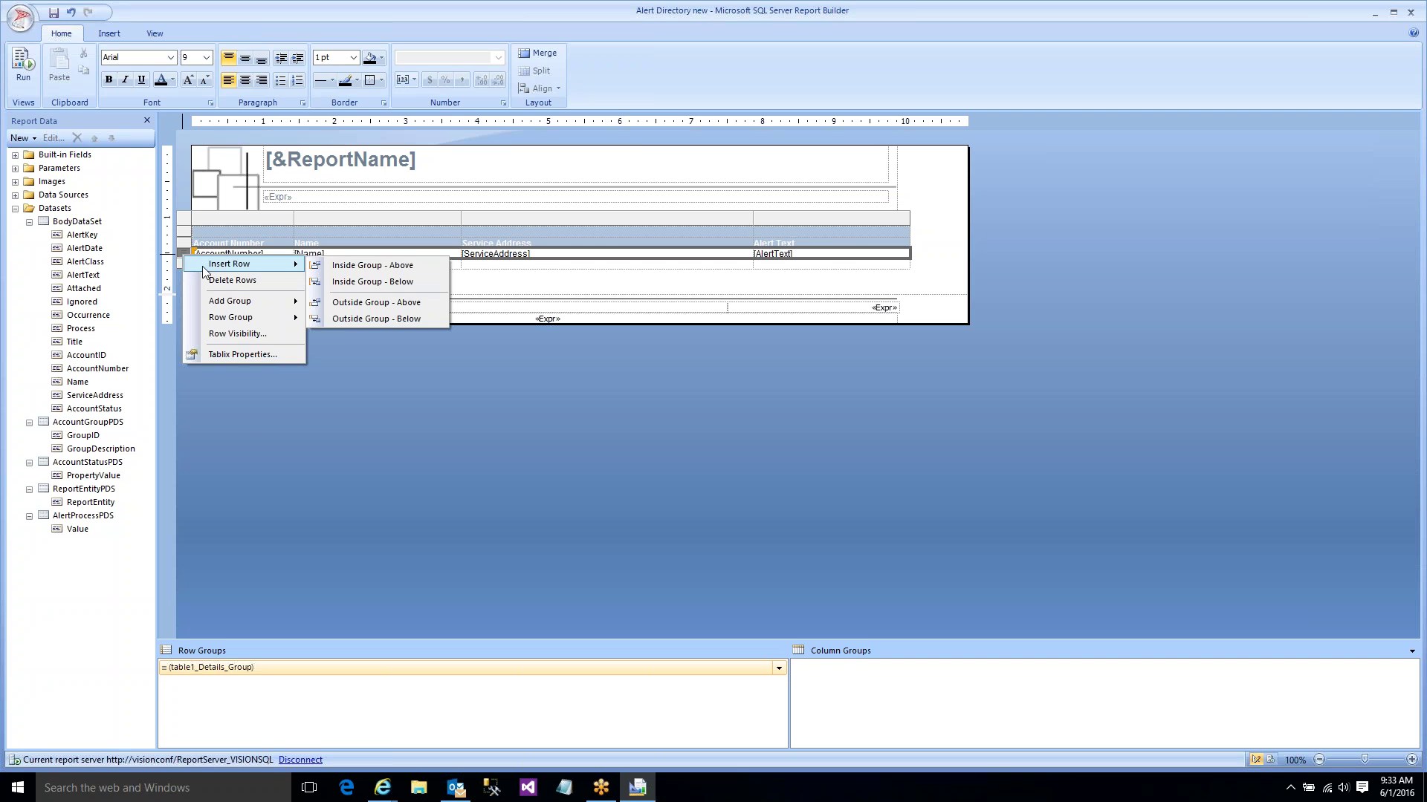
pyautogui.click(333, 282)
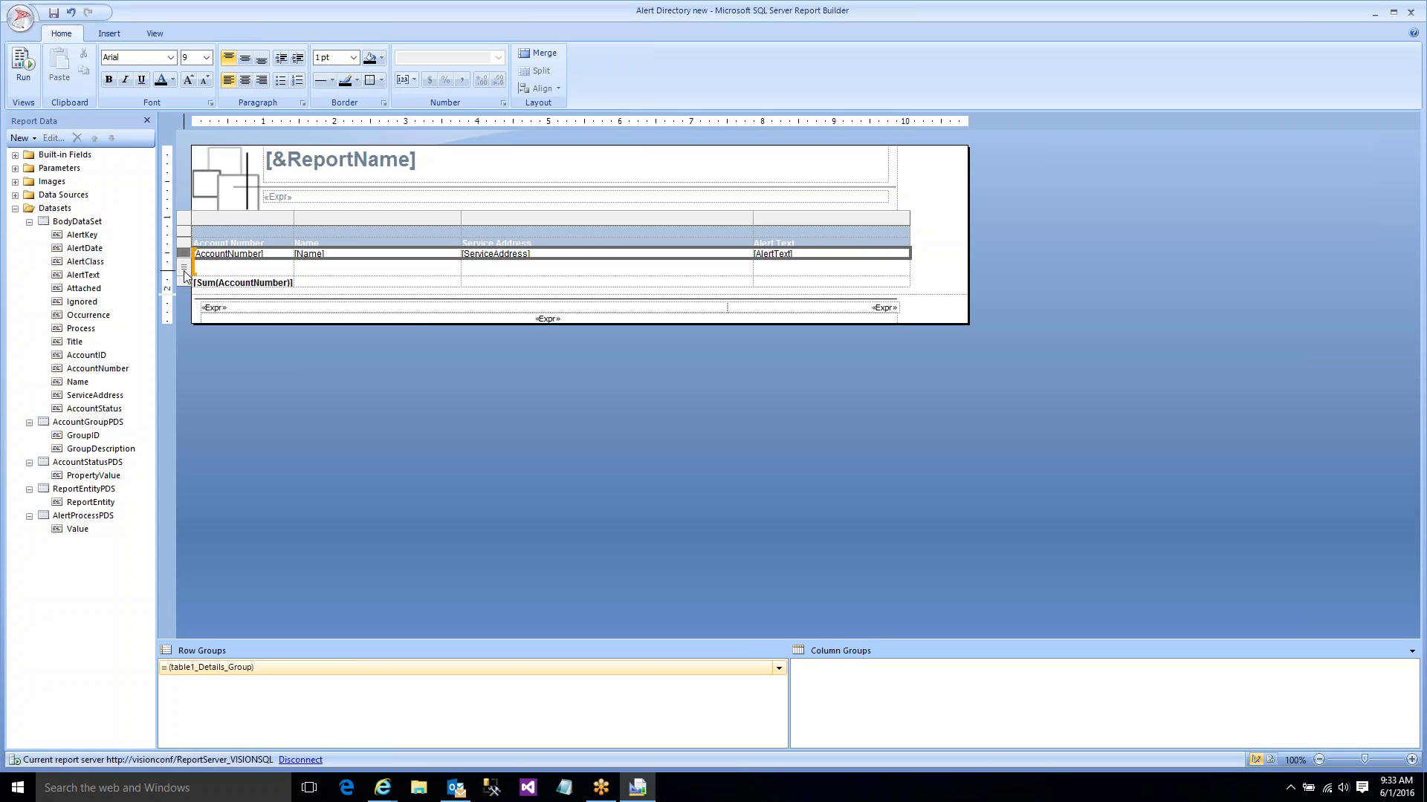
pyautogui.moveTo(186, 273); pyautogui.dragTo(186, 266)
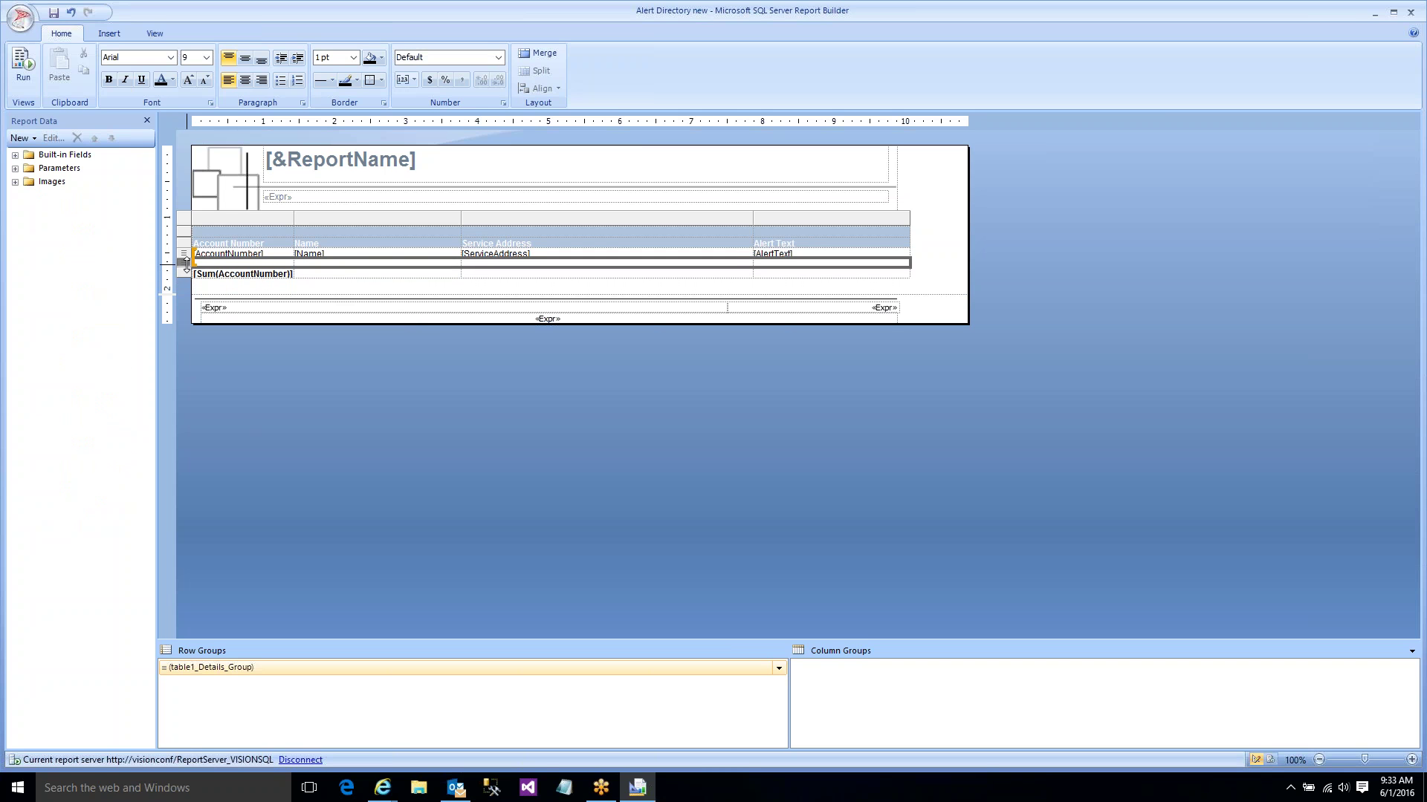
pyautogui.click(23, 67)
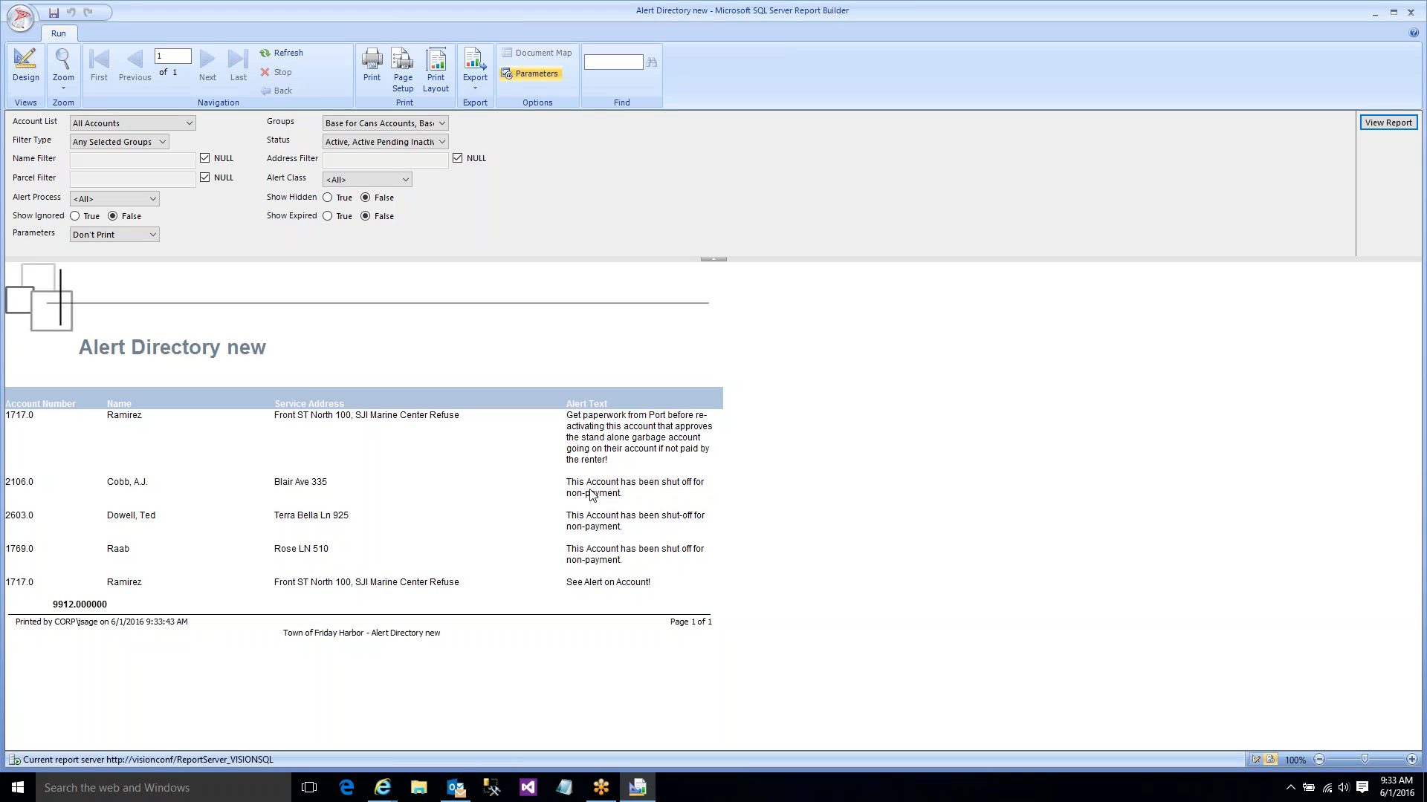
# - Delete the AccountNumber sum from the total row, preview the report, and return to the design
pyautogui.click(26, 67)
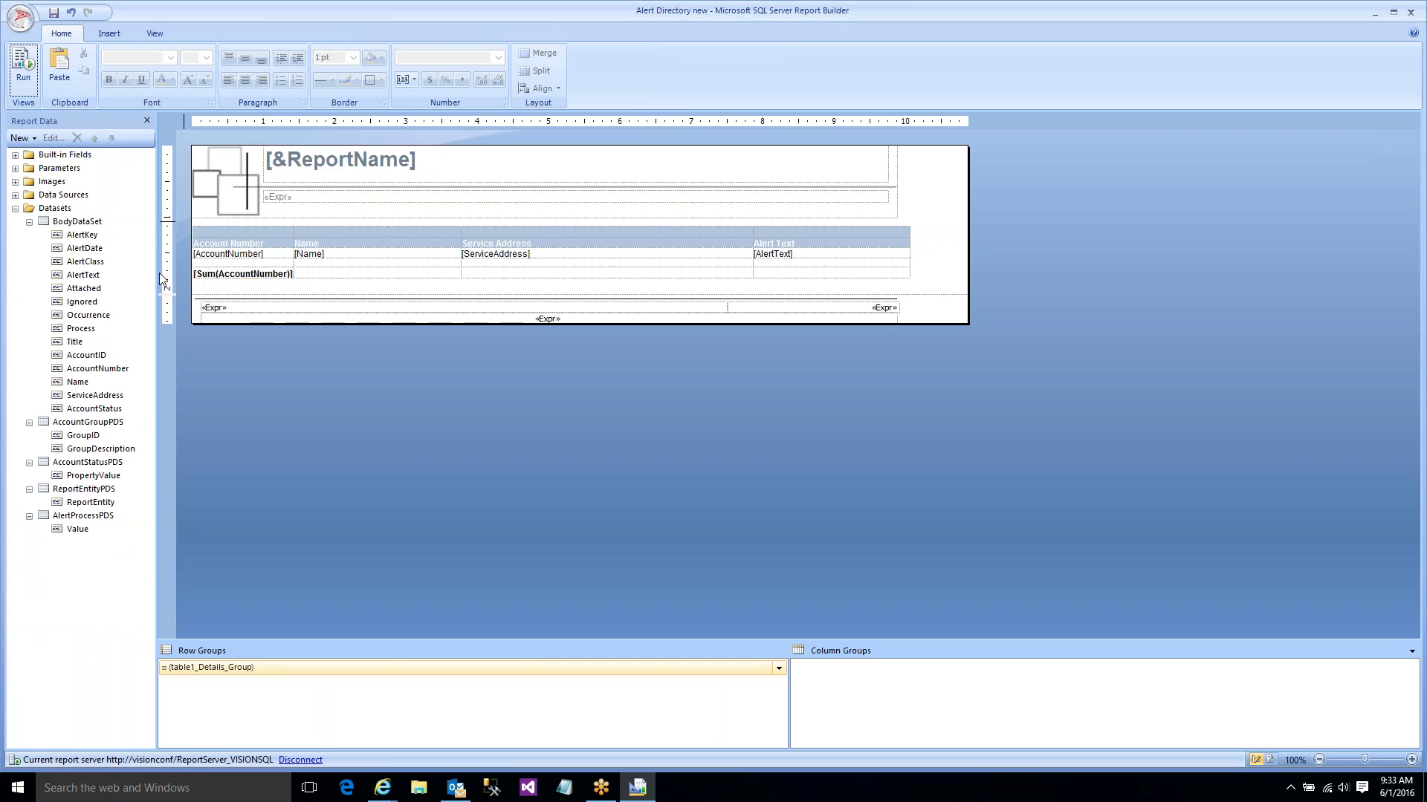
pyautogui.click(211, 275)
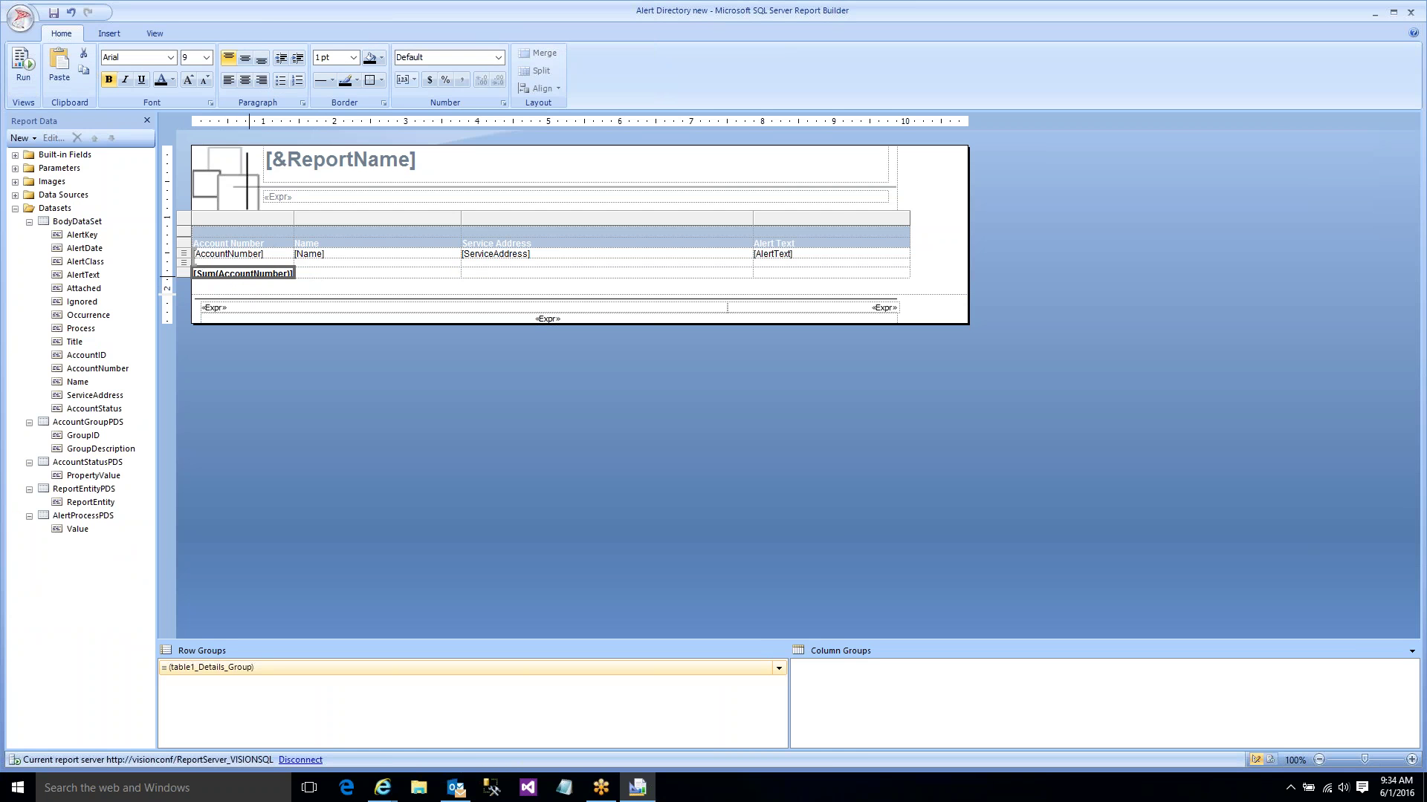
pyautogui.rightClick(273, 277)
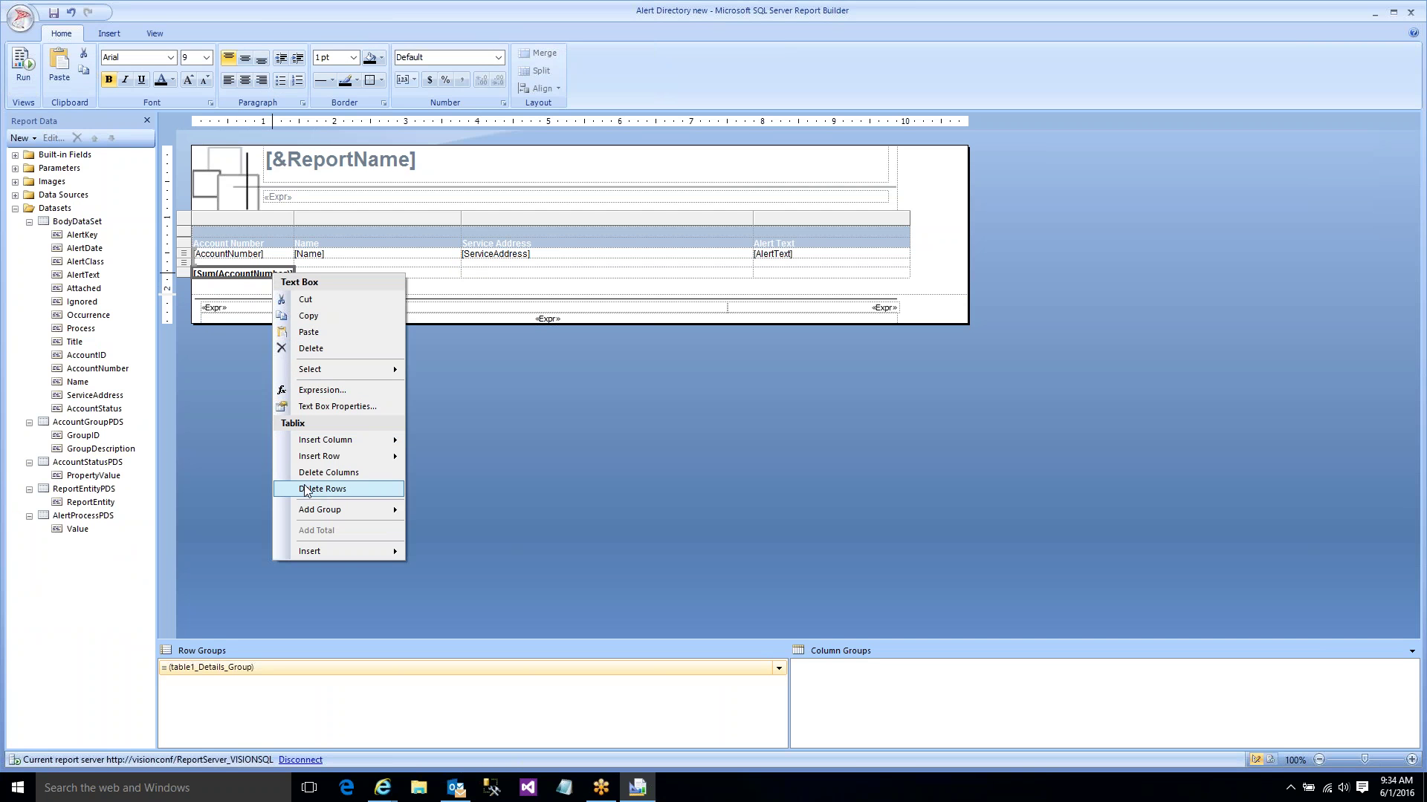
pyautogui.click(318, 349)
pyautogui.press('F5')
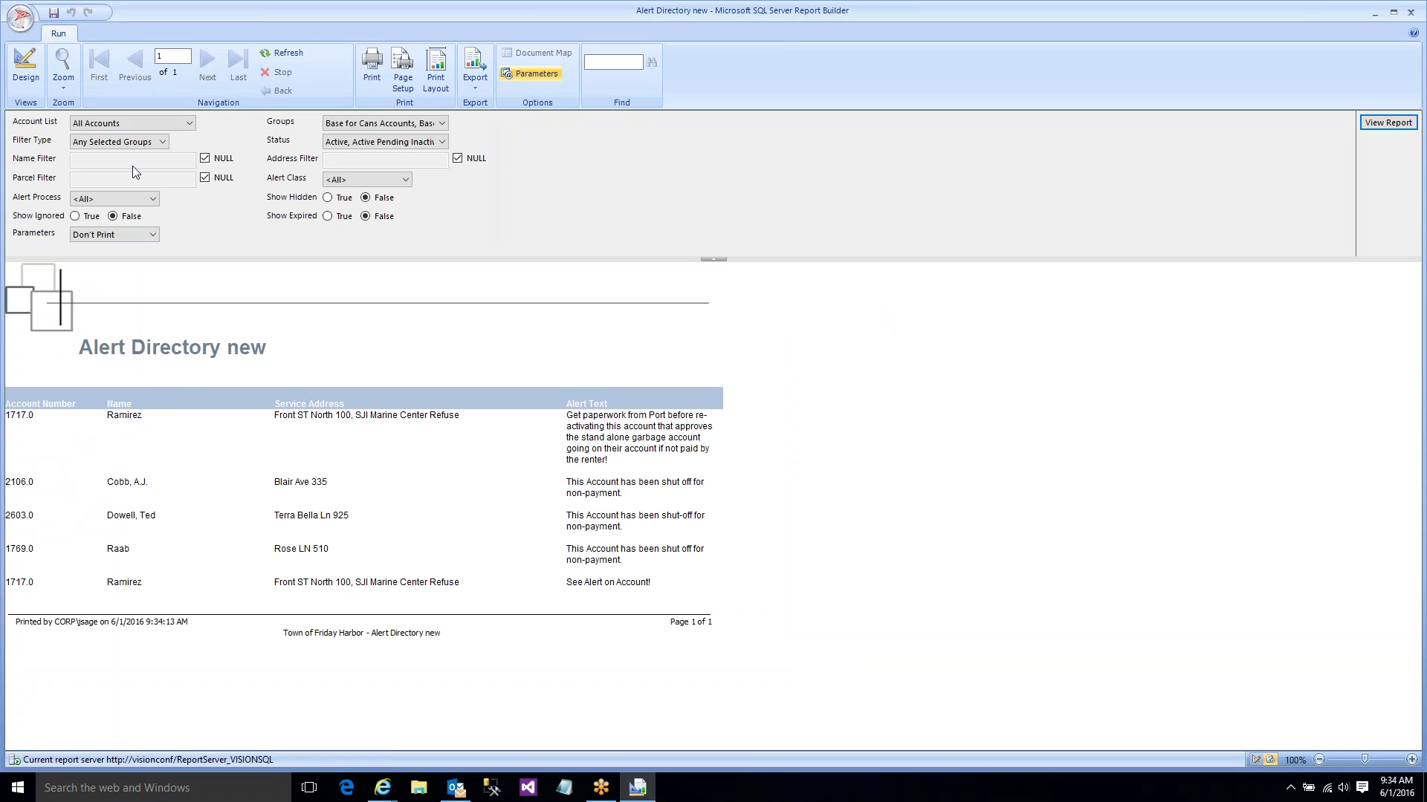
pyautogui.click(25, 68)
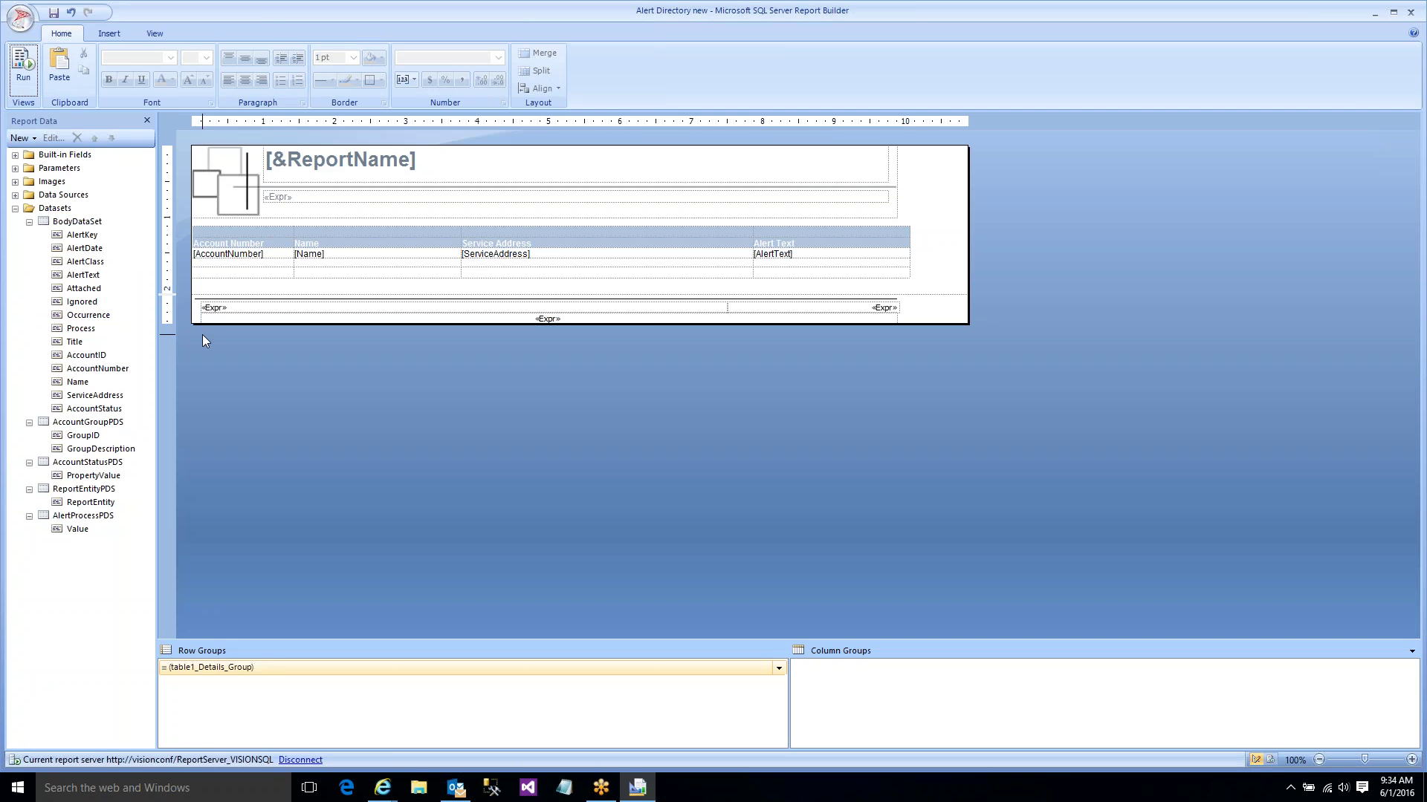
# - Enable interactive sorting on the Account Number header cell, sorting the detail rows by [AccountNumber]
pyautogui.rightClick(277, 245)
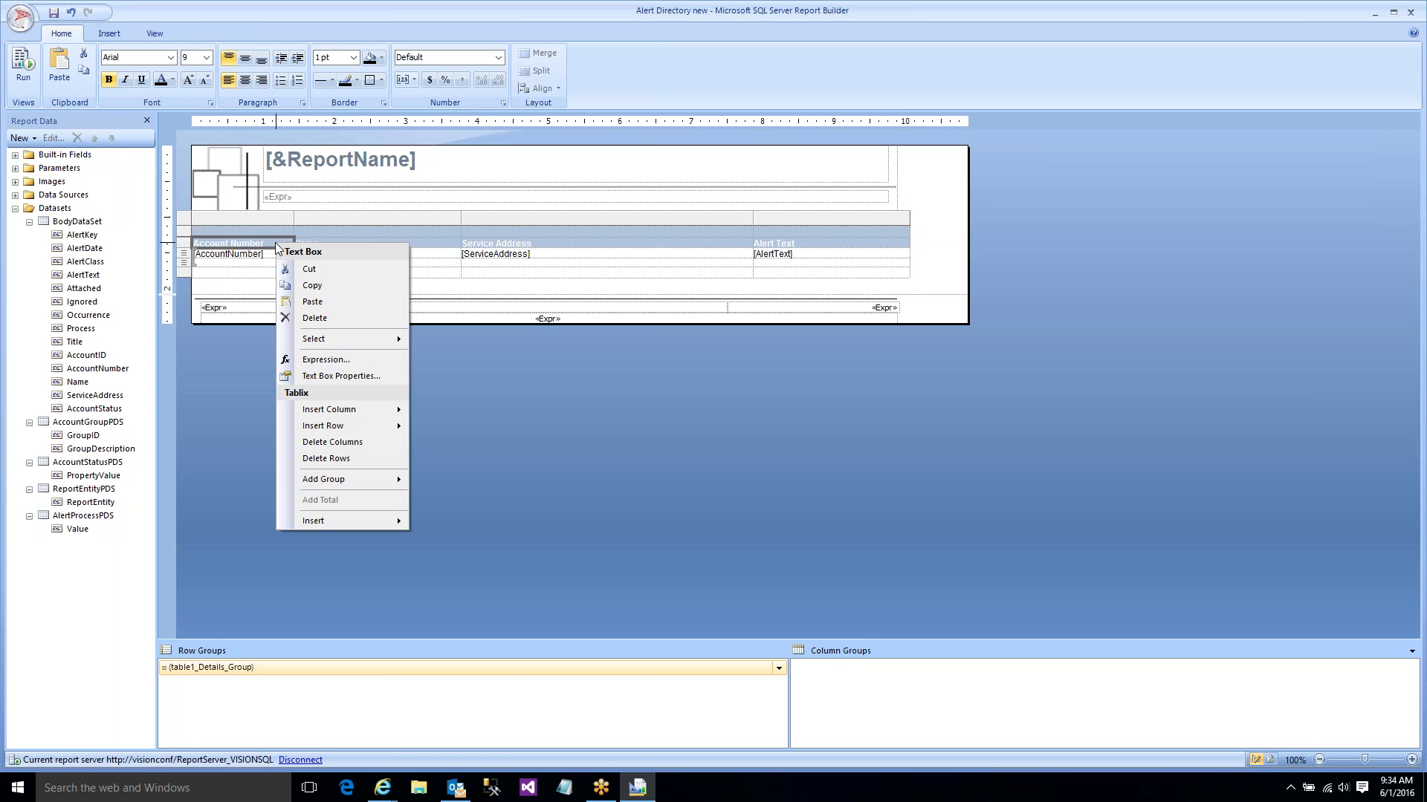
pyautogui.moveTo(324, 426)
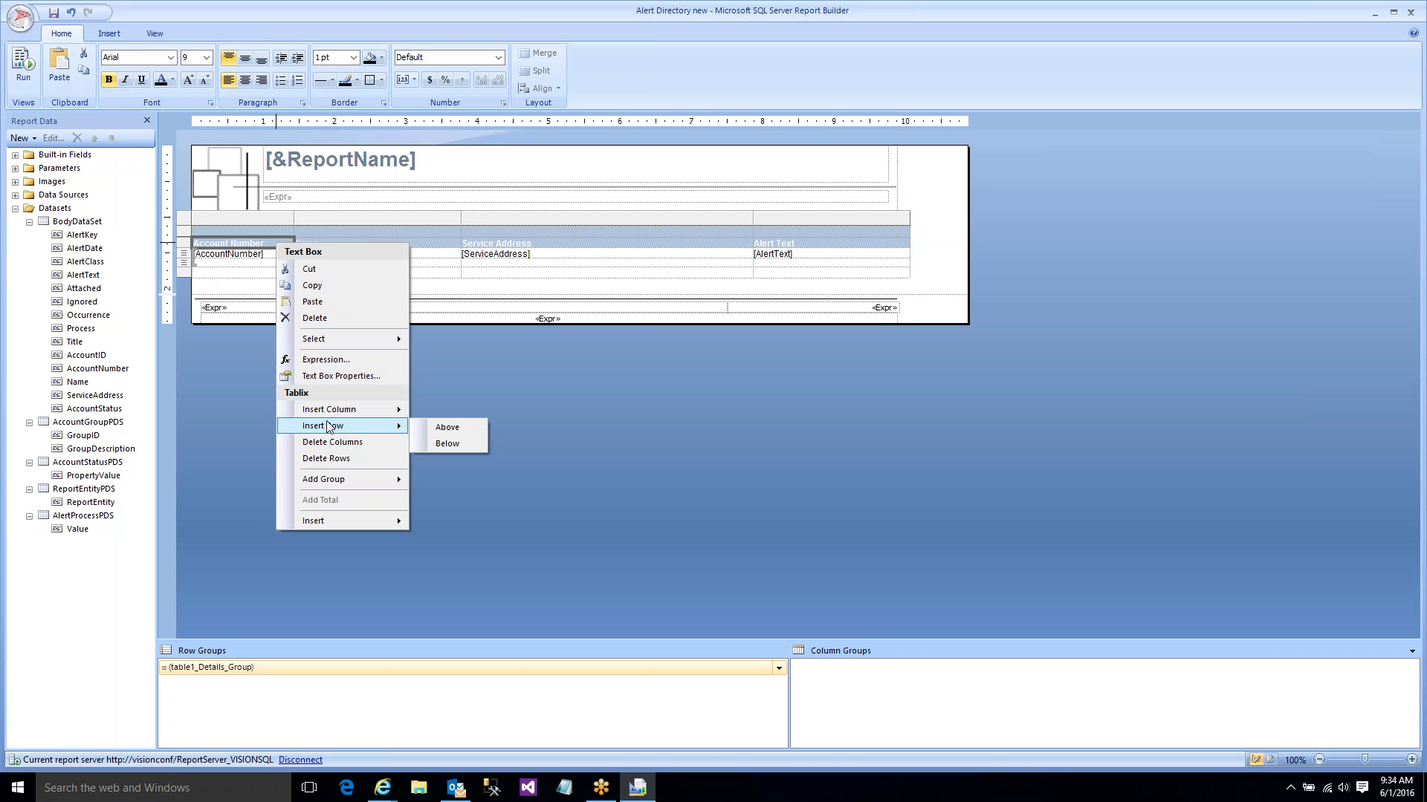
pyautogui.click(334, 376)
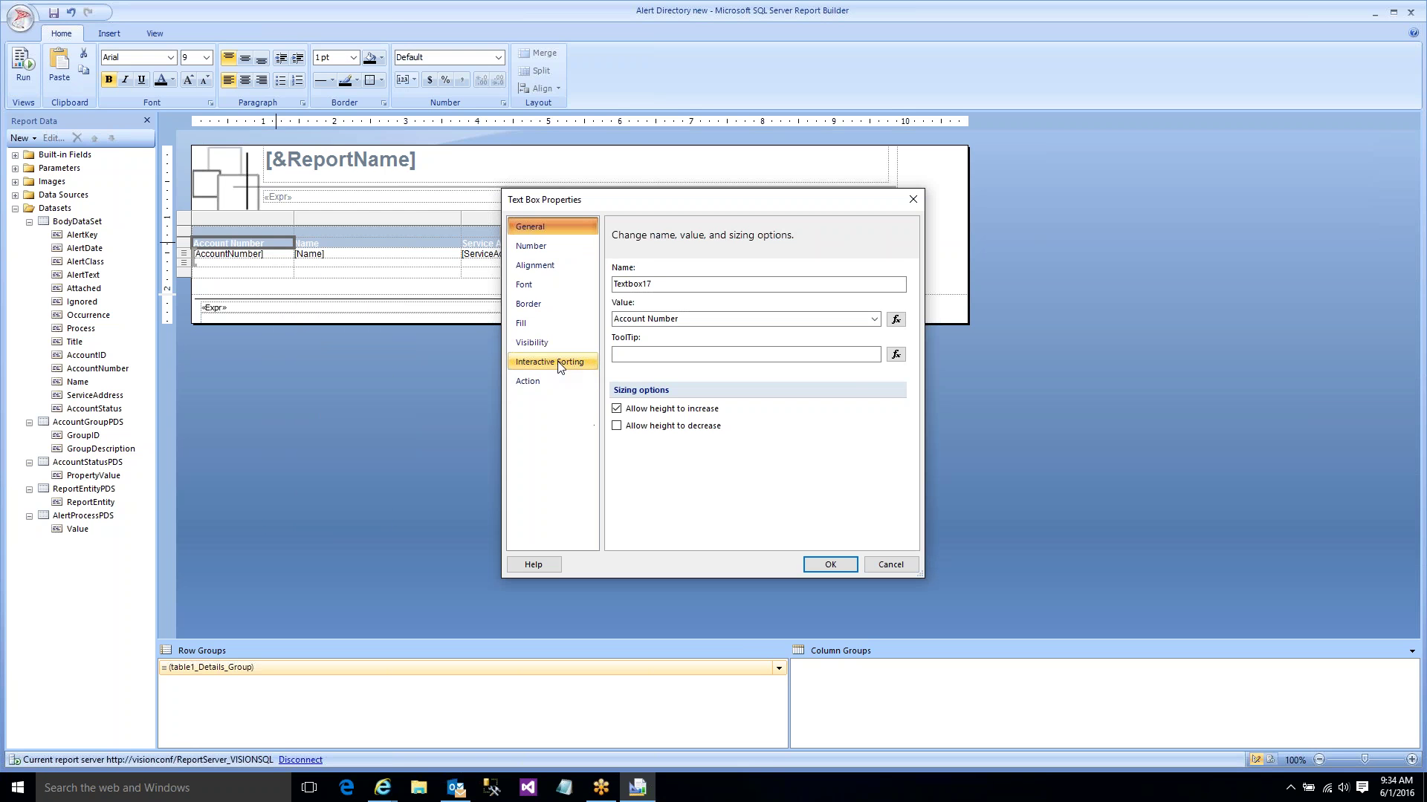
pyautogui.click(574, 366)
pyautogui.click(616, 269)
pyautogui.click(865, 385)
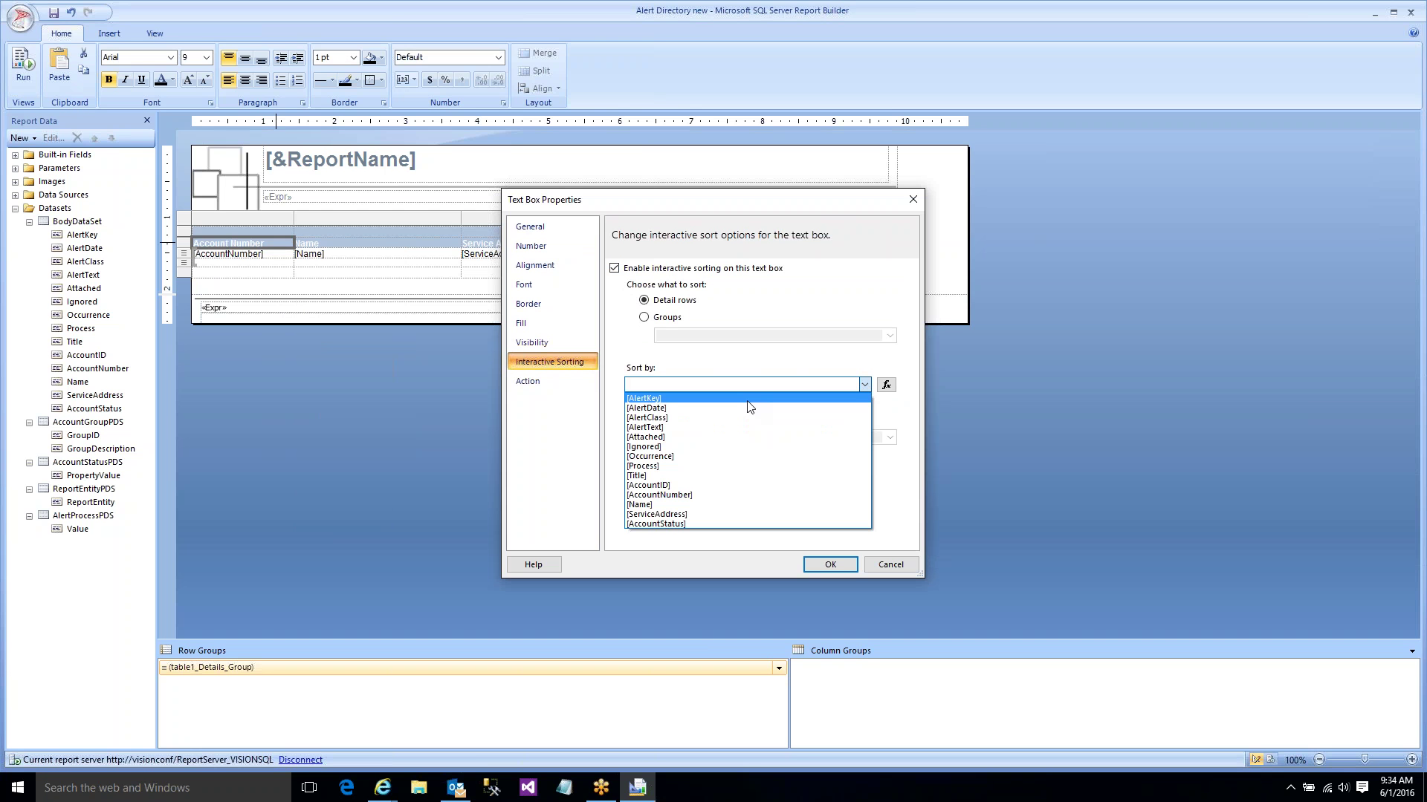
pyautogui.click(688, 495)
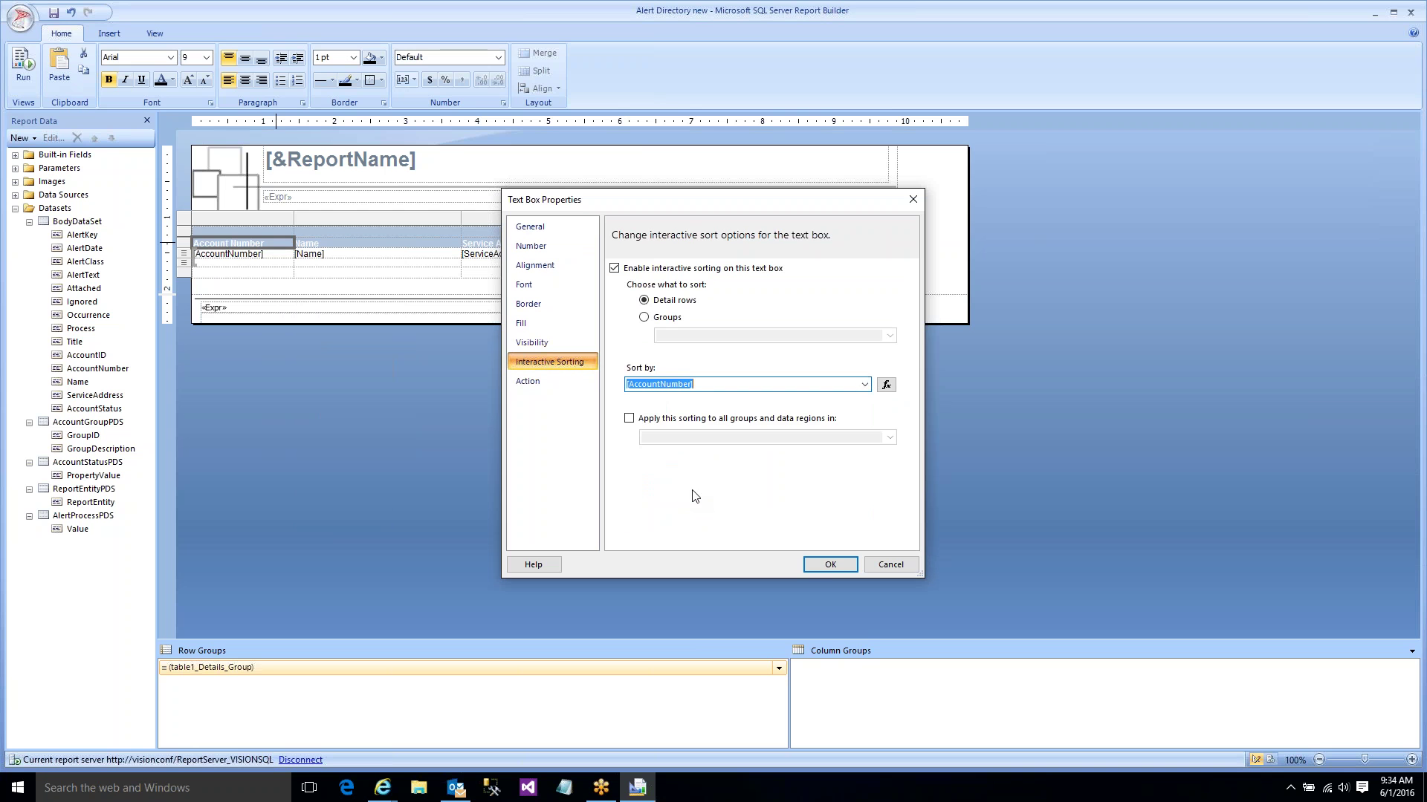
pyautogui.click(828, 565)
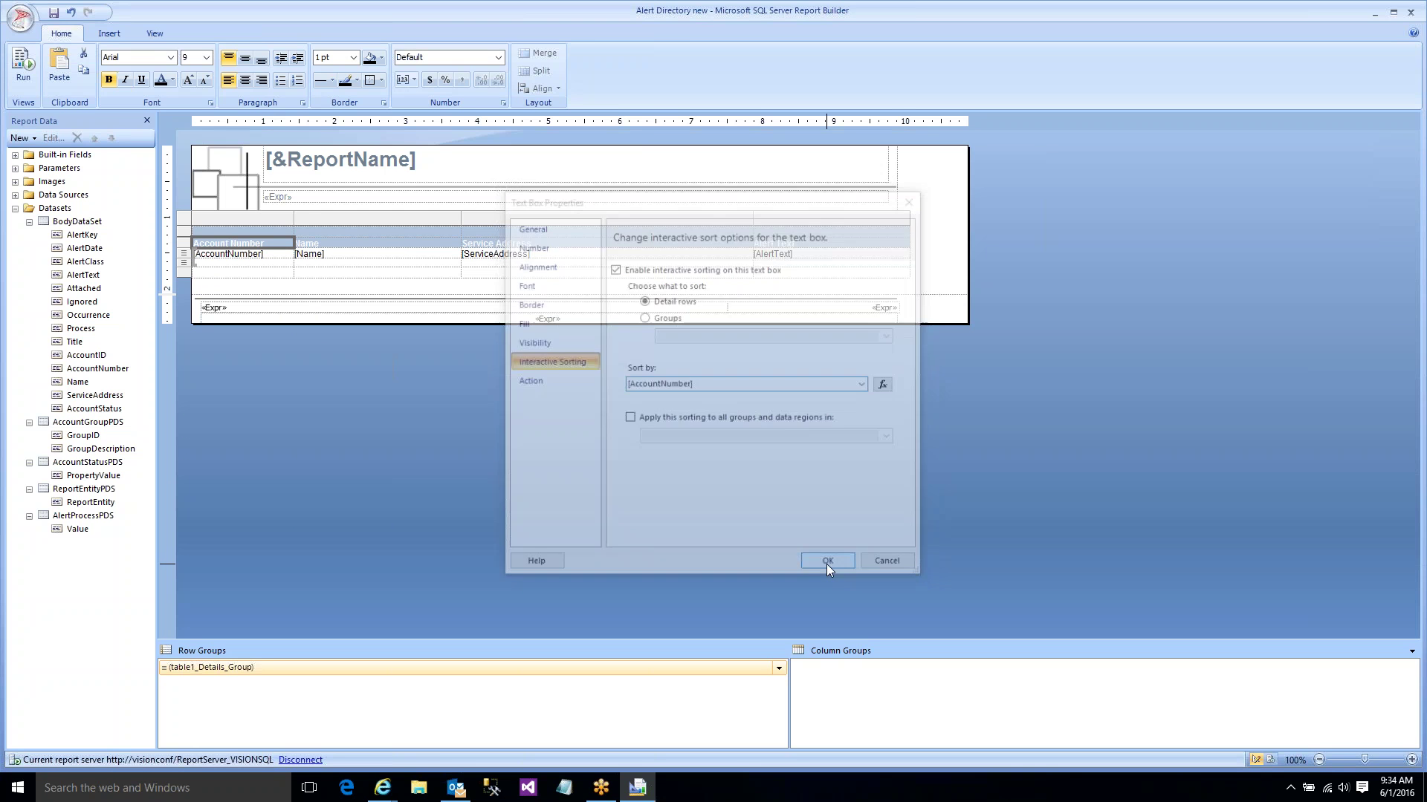
# - Run the report, try the Account Number sort in both descending and ascending order, and return to the design
pyautogui.click(25, 67)
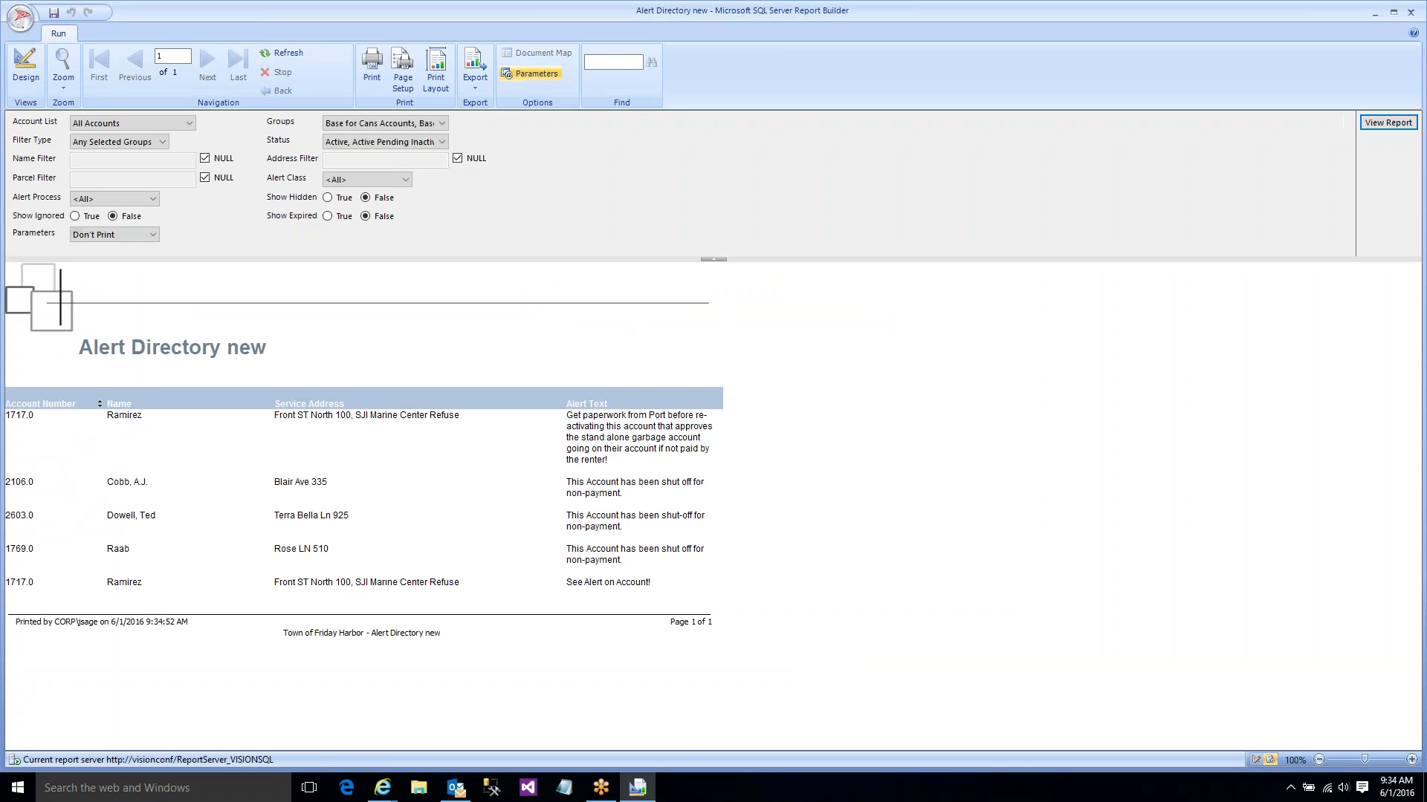
pyautogui.click(99, 403)
pyautogui.click(99, 403)
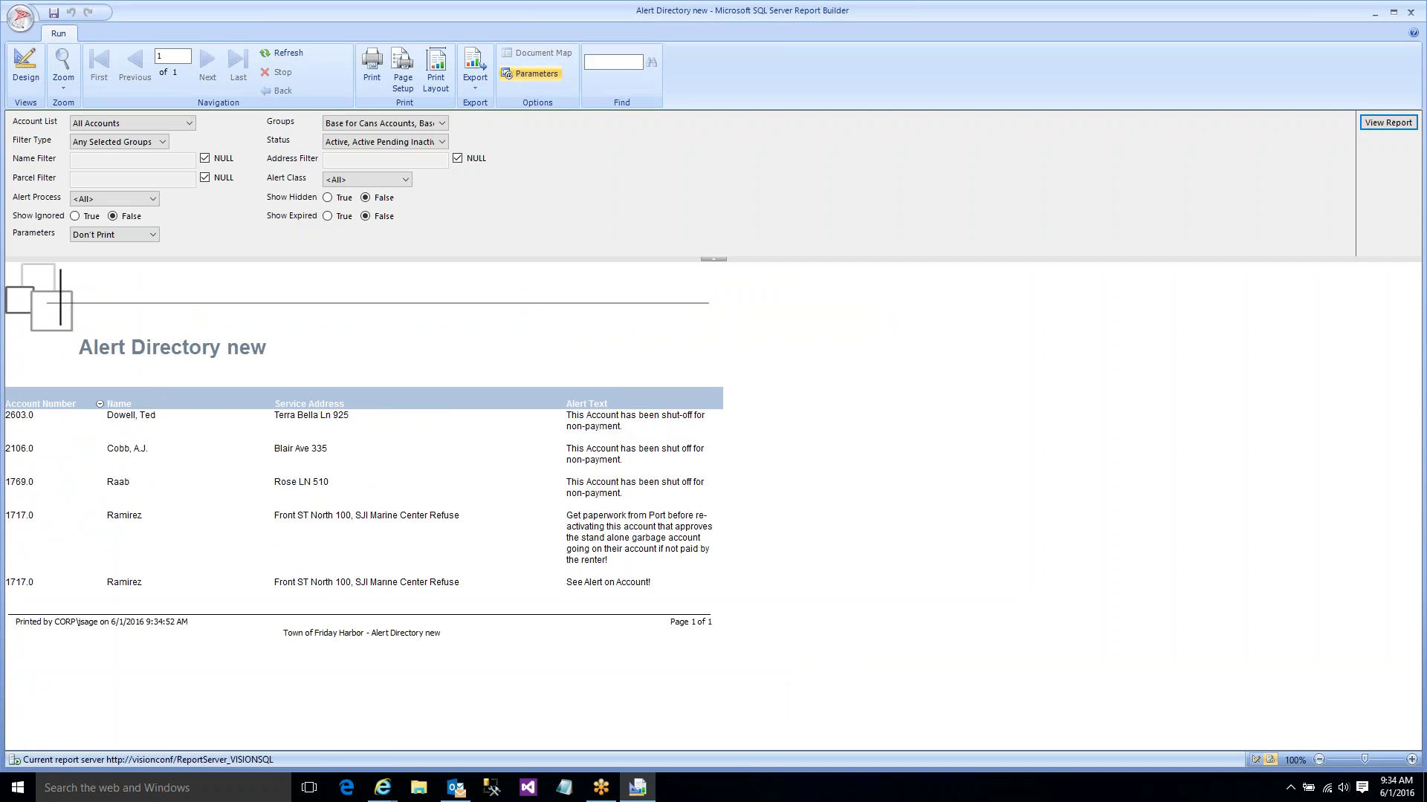
pyautogui.click(99, 404)
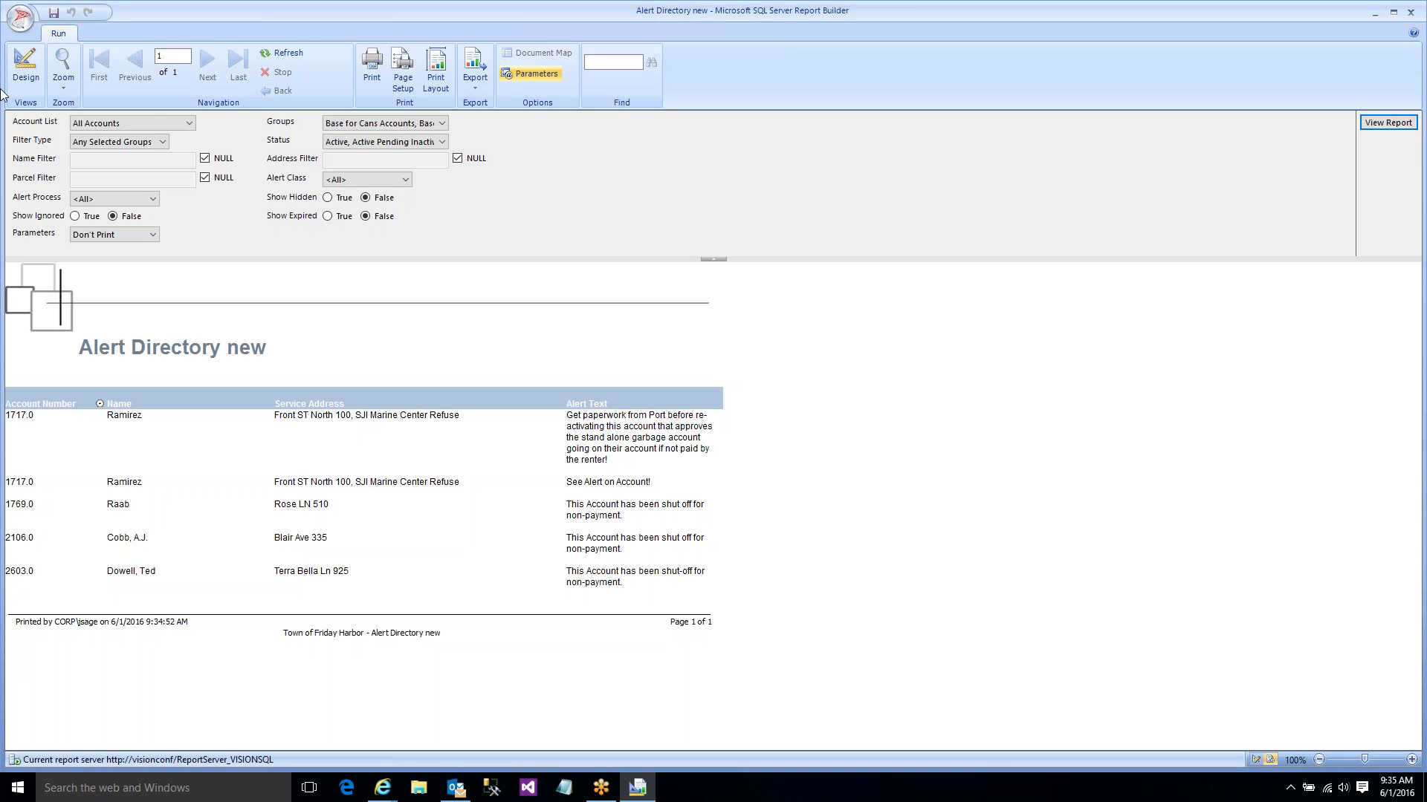
pyautogui.click(29, 78)
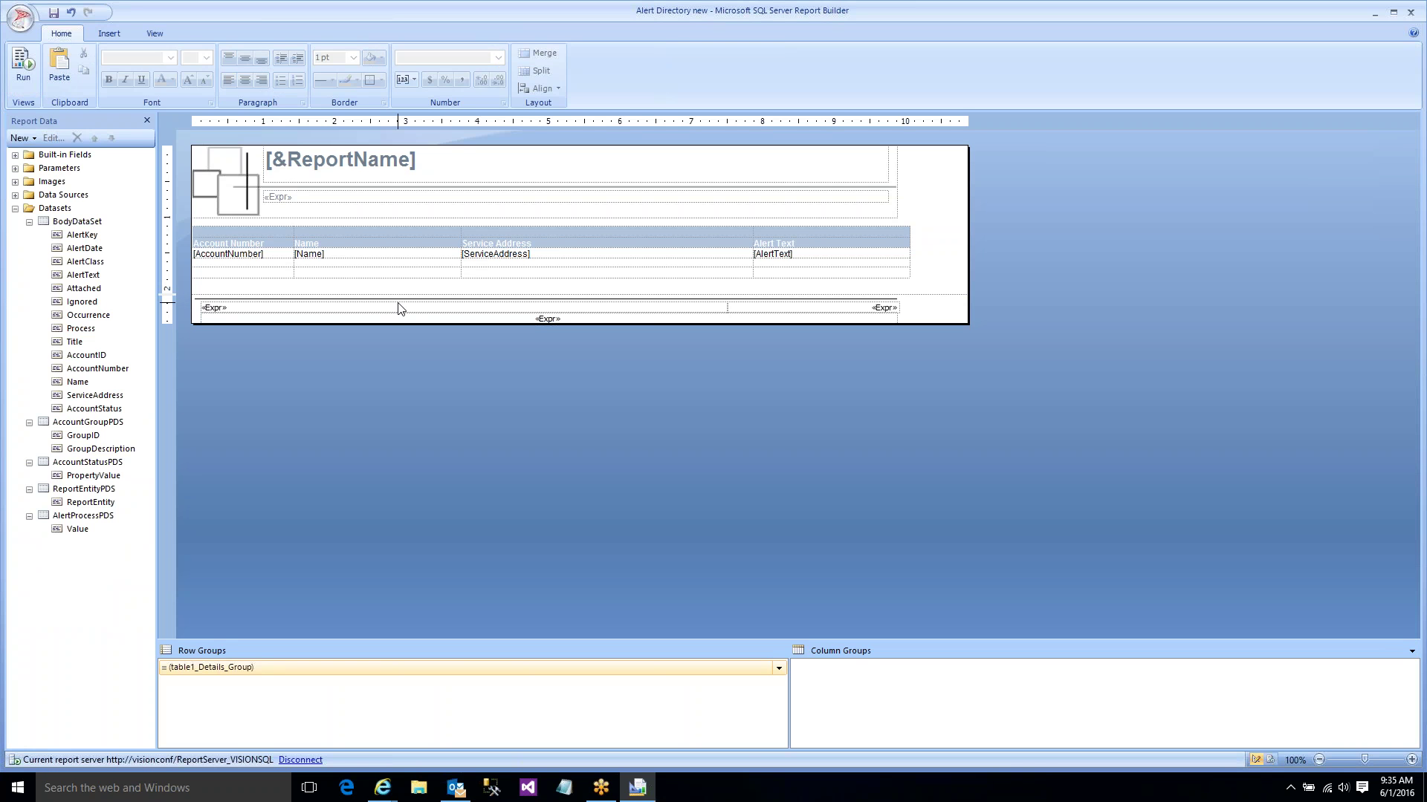
# - Close Report Builder with the Alert Directory new report and answer the closing prompt
pyautogui.click(93, 222)
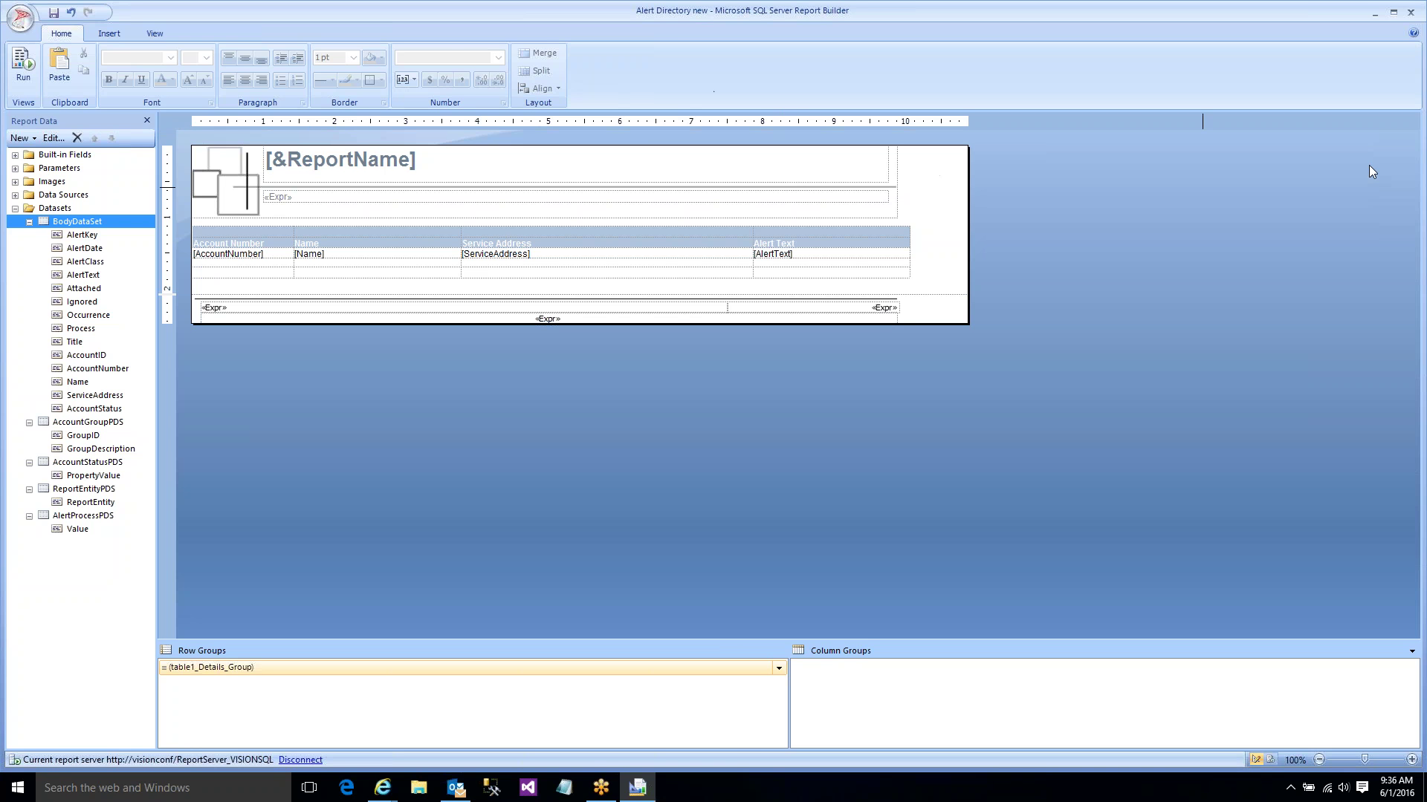
pyautogui.click(1414, 278)
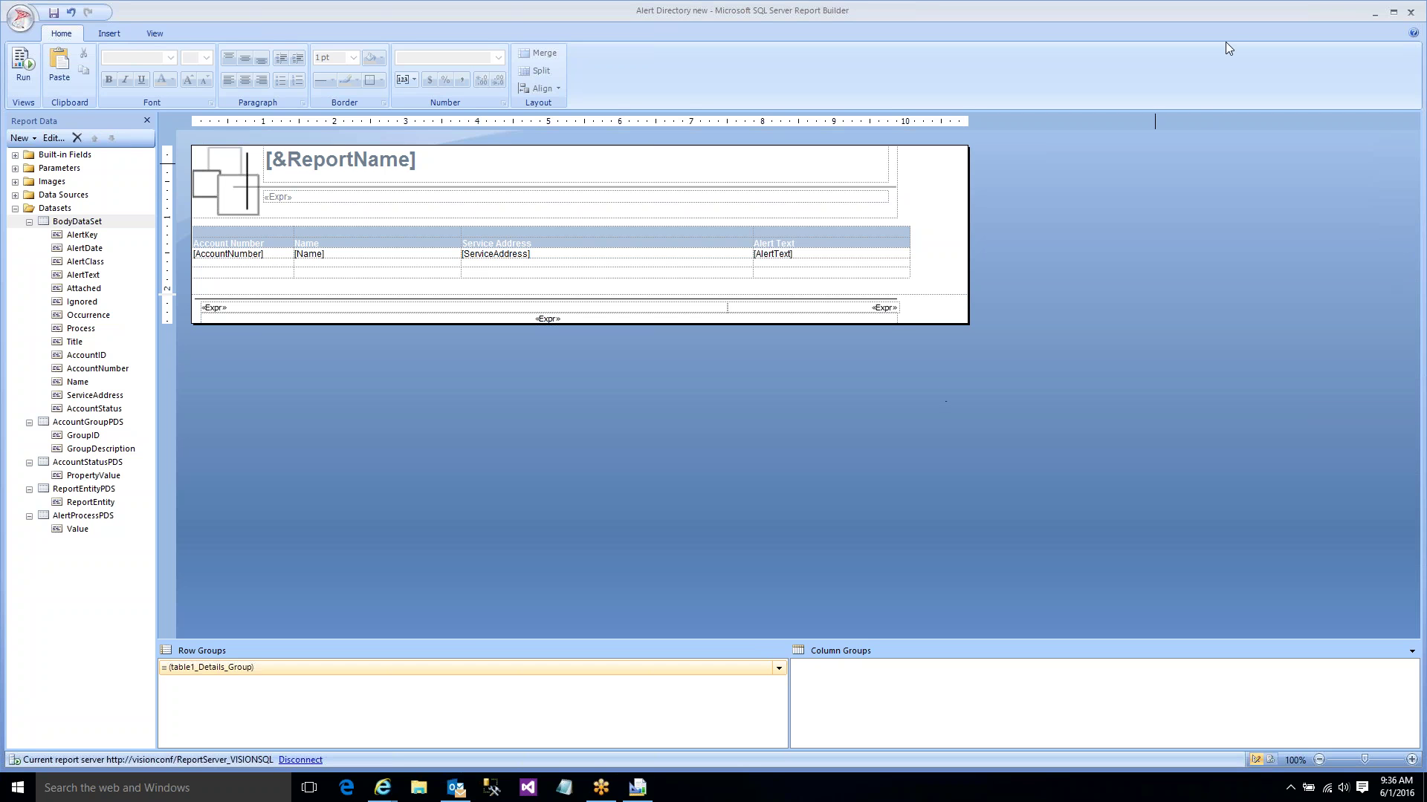
pyautogui.click(1410, 15)
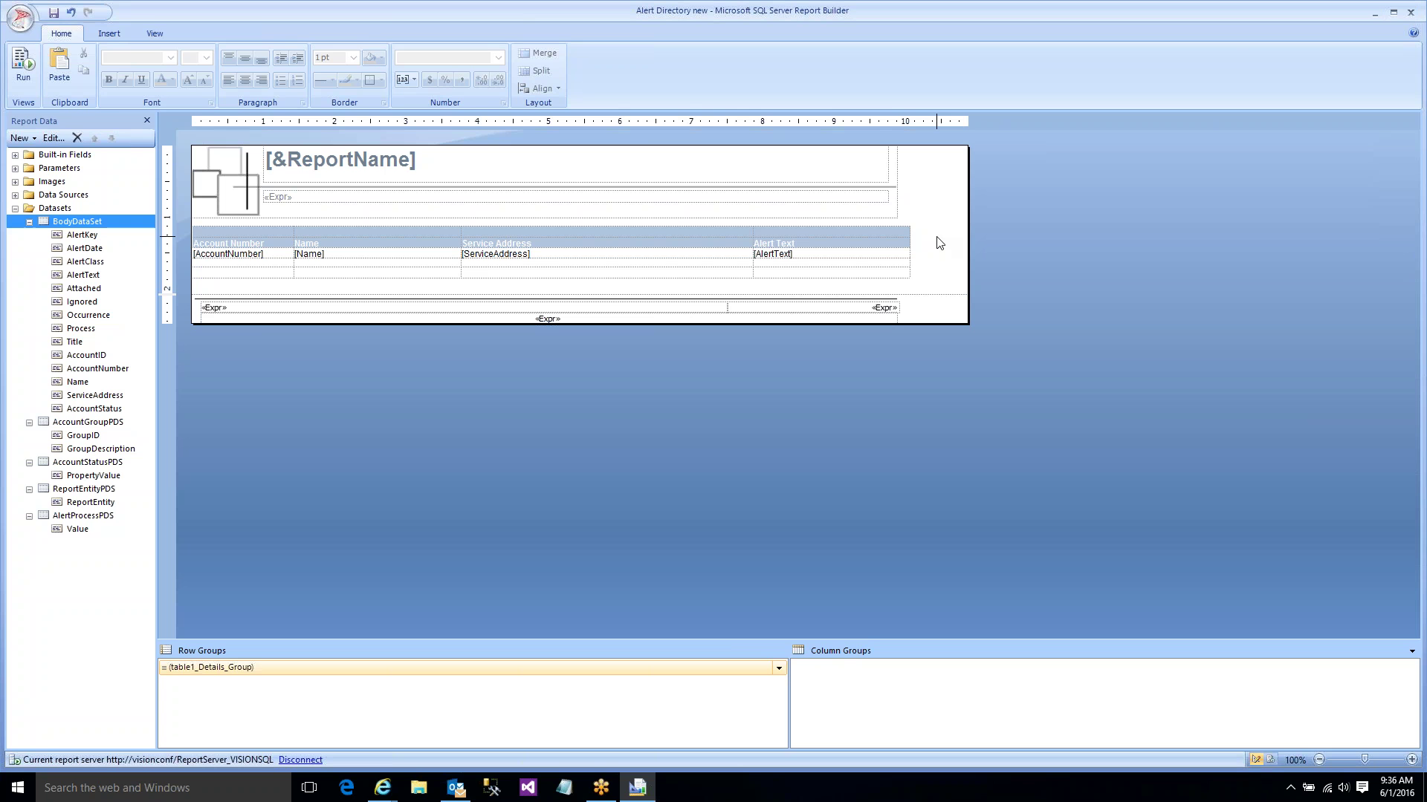
pyautogui.click(1411, 11)
pyautogui.click(688, 450)
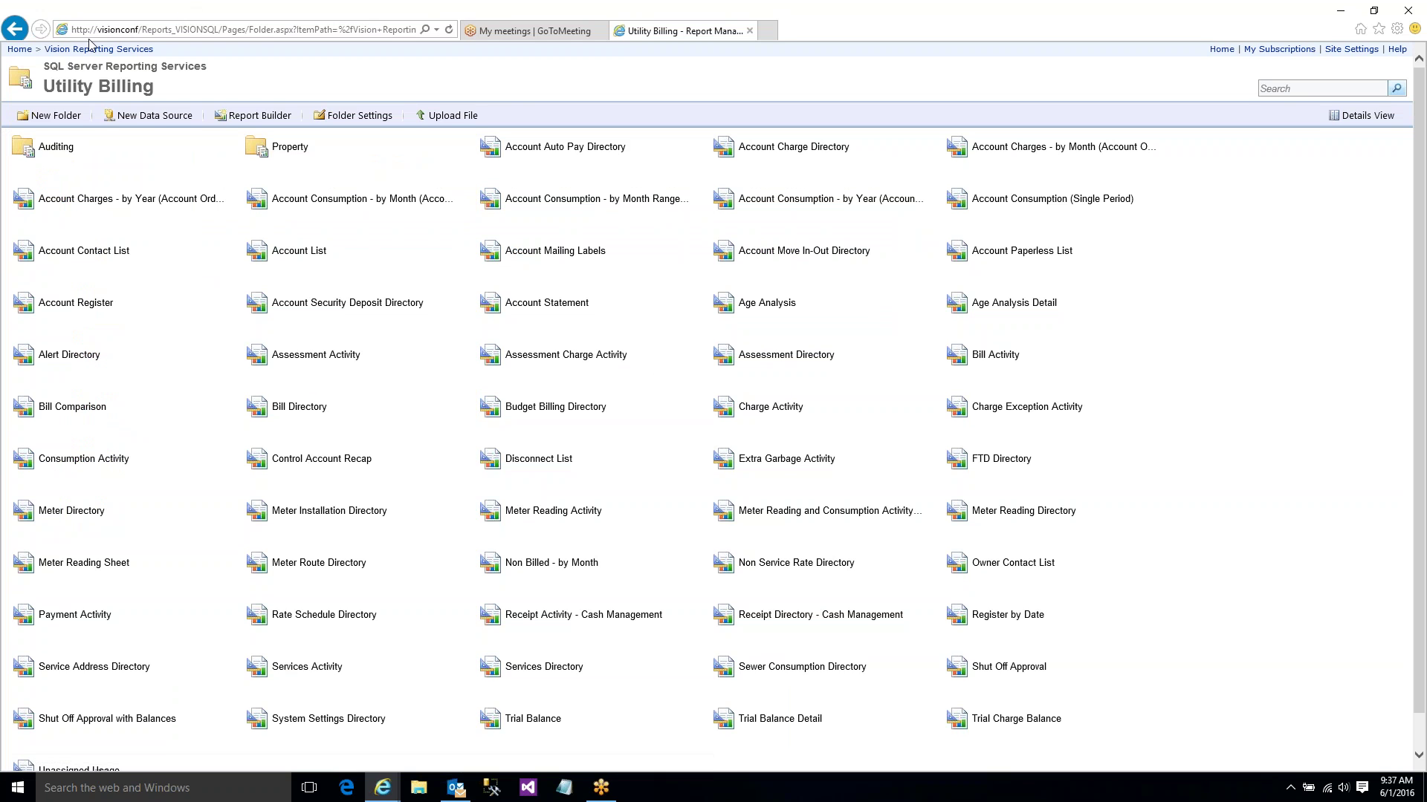
# - Open the Random folder under Vision Reporting Services > Financials in Report Manager
pyautogui.click(126, 49)
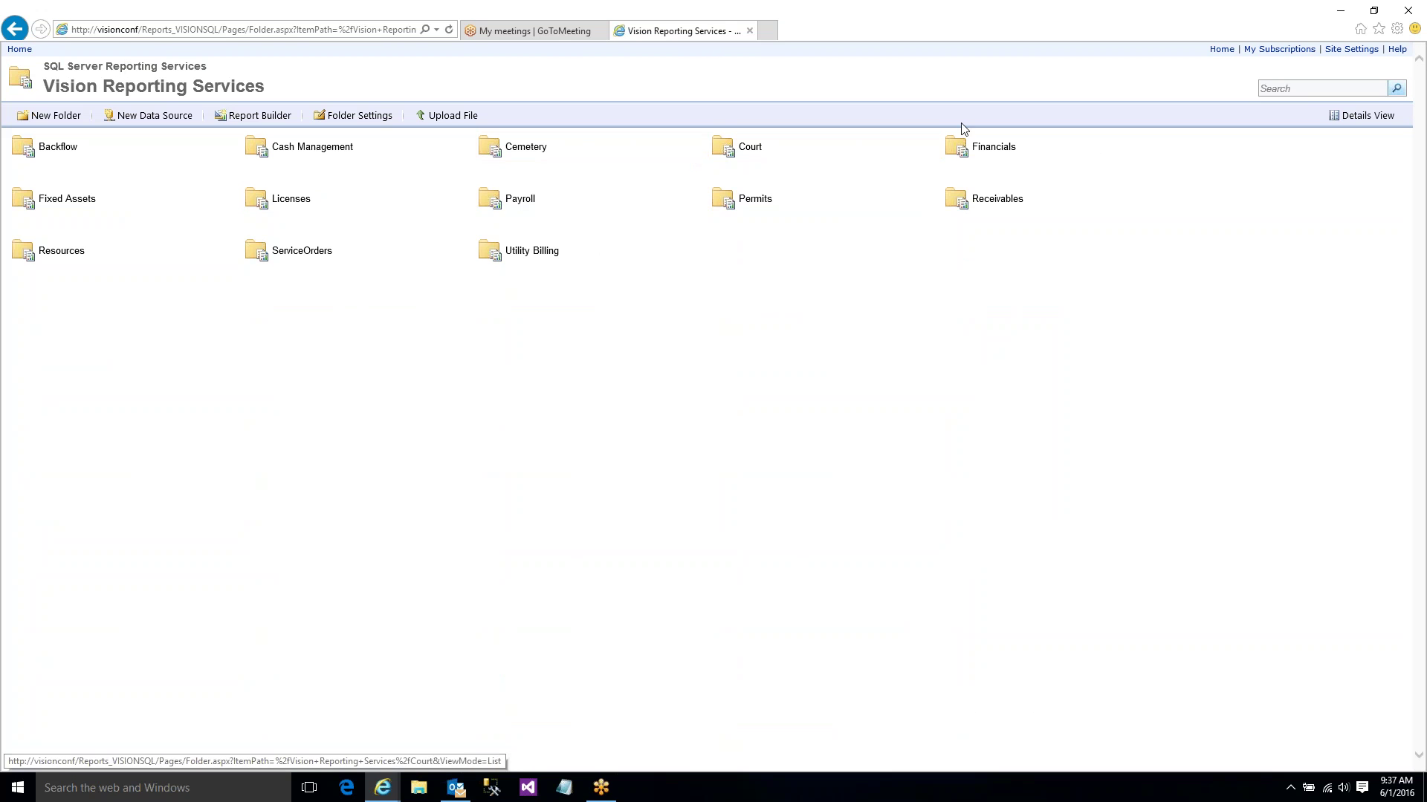
pyautogui.click(979, 149)
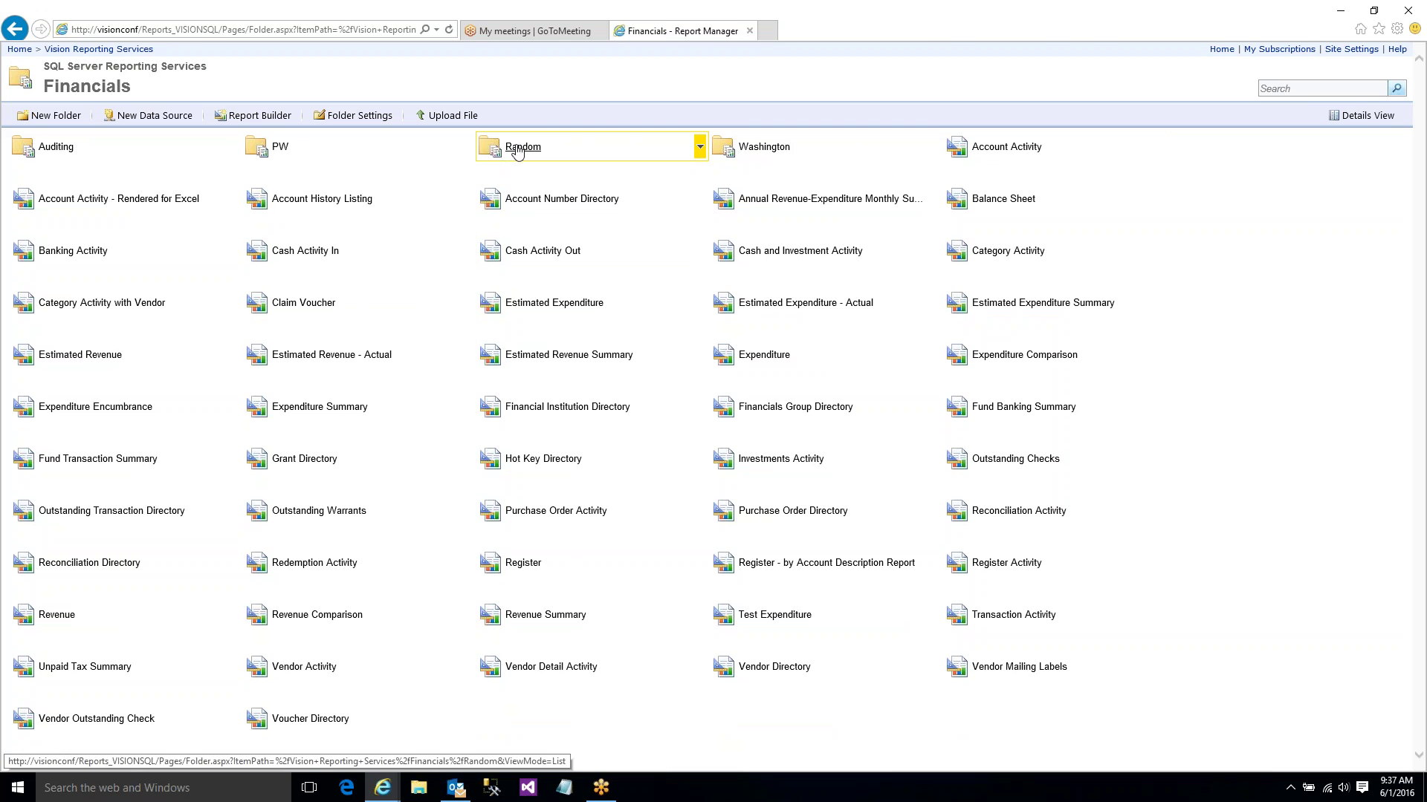
pyautogui.click(518, 151)
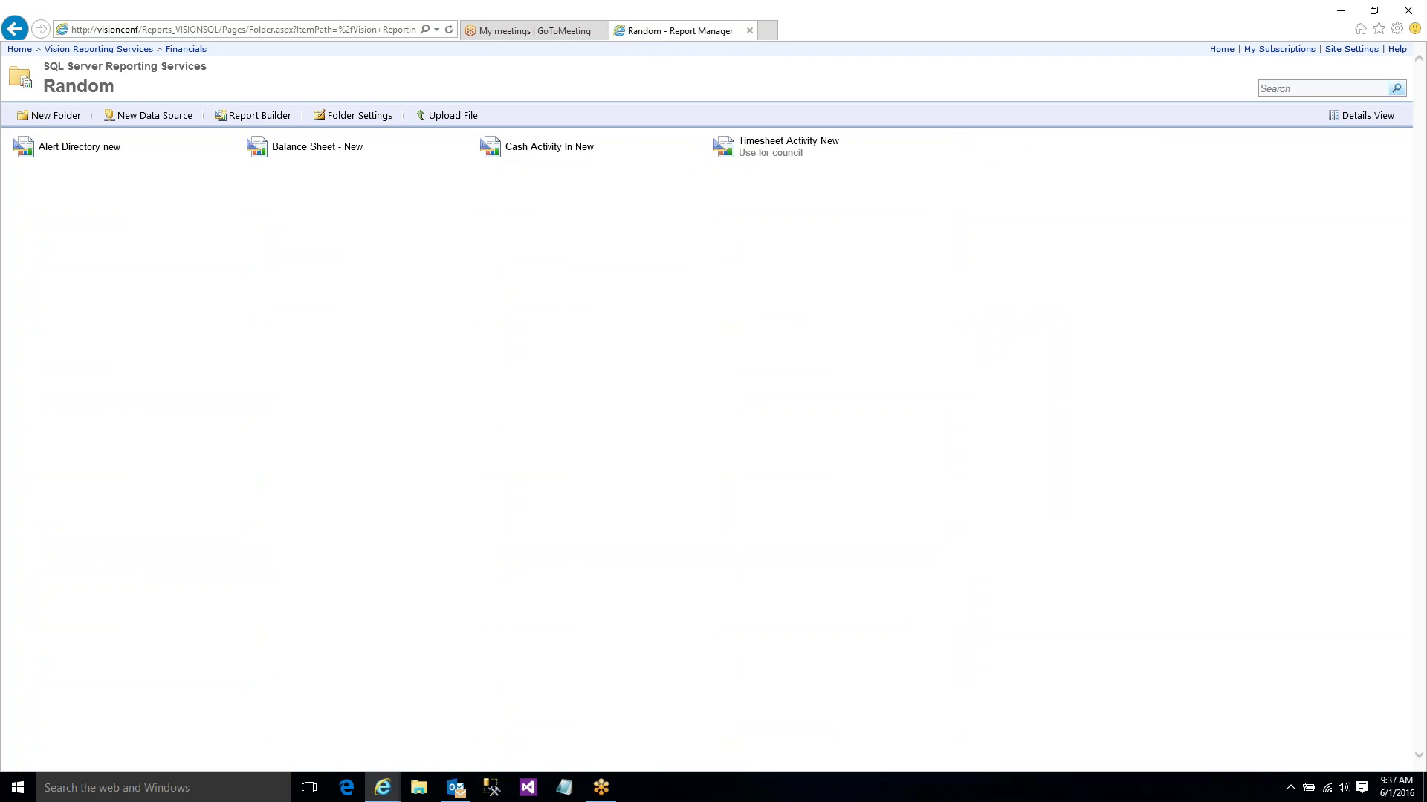
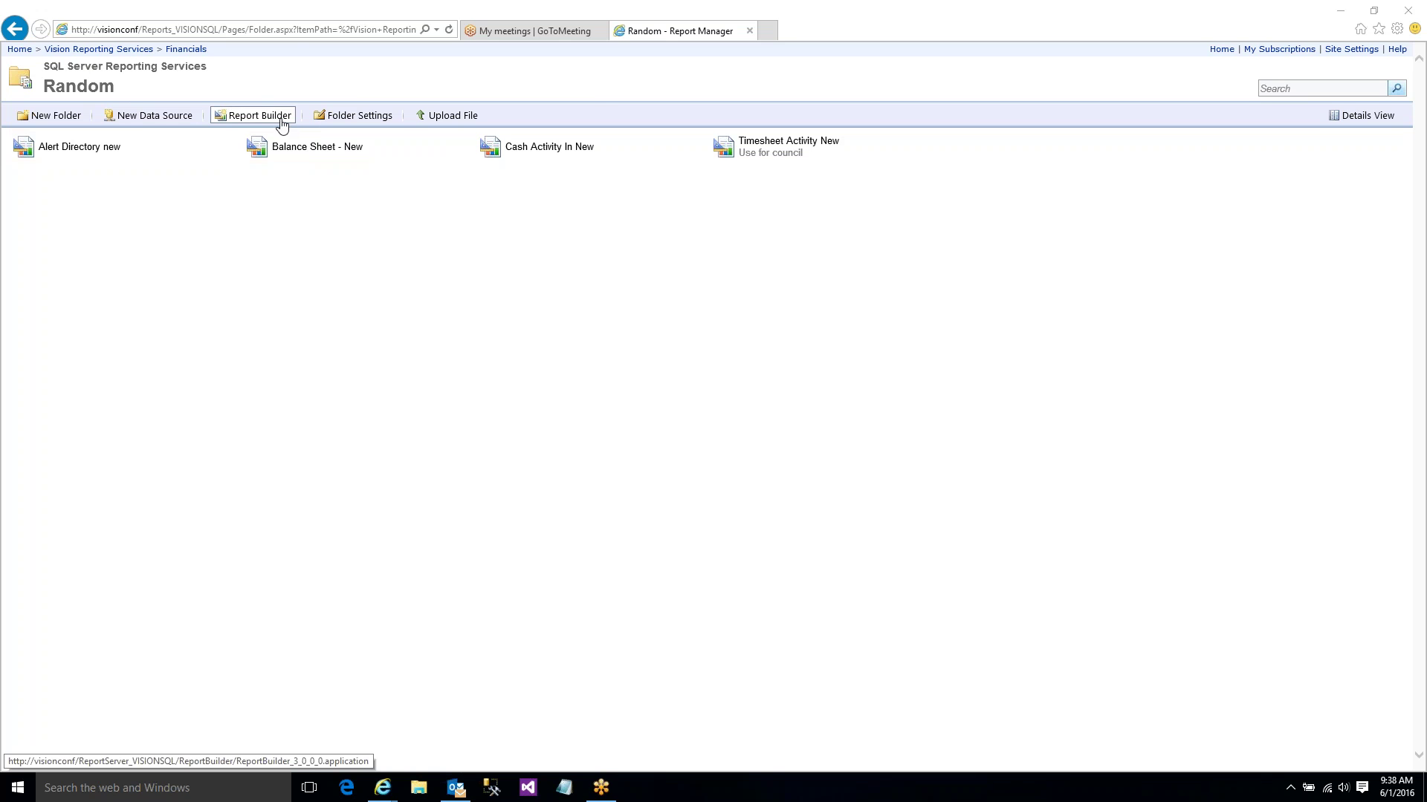
# - Launch Report Builder from Report Manager and start a Table or Matrix Wizard report with the Create a dataset option
pyautogui.click(271, 117)
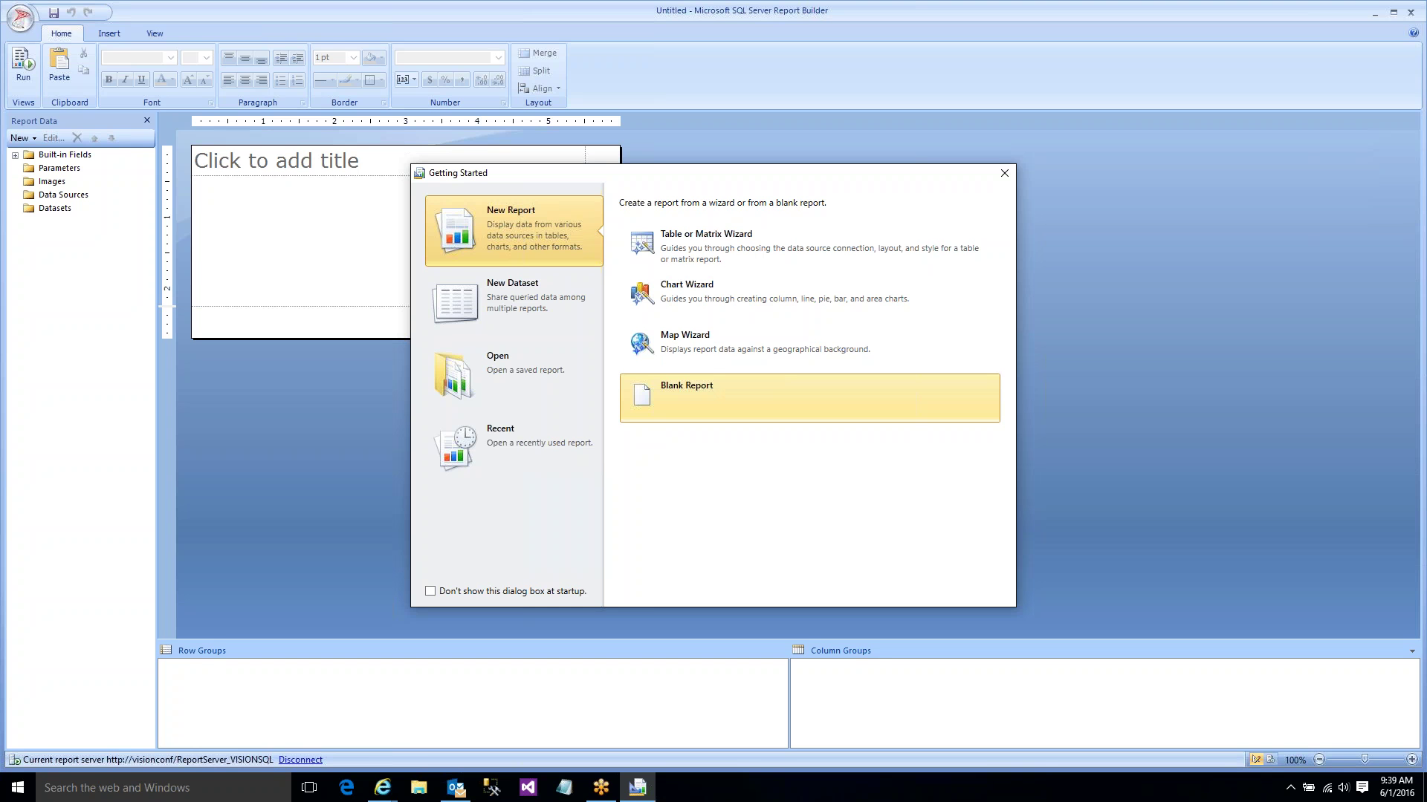
pyautogui.click(712, 319)
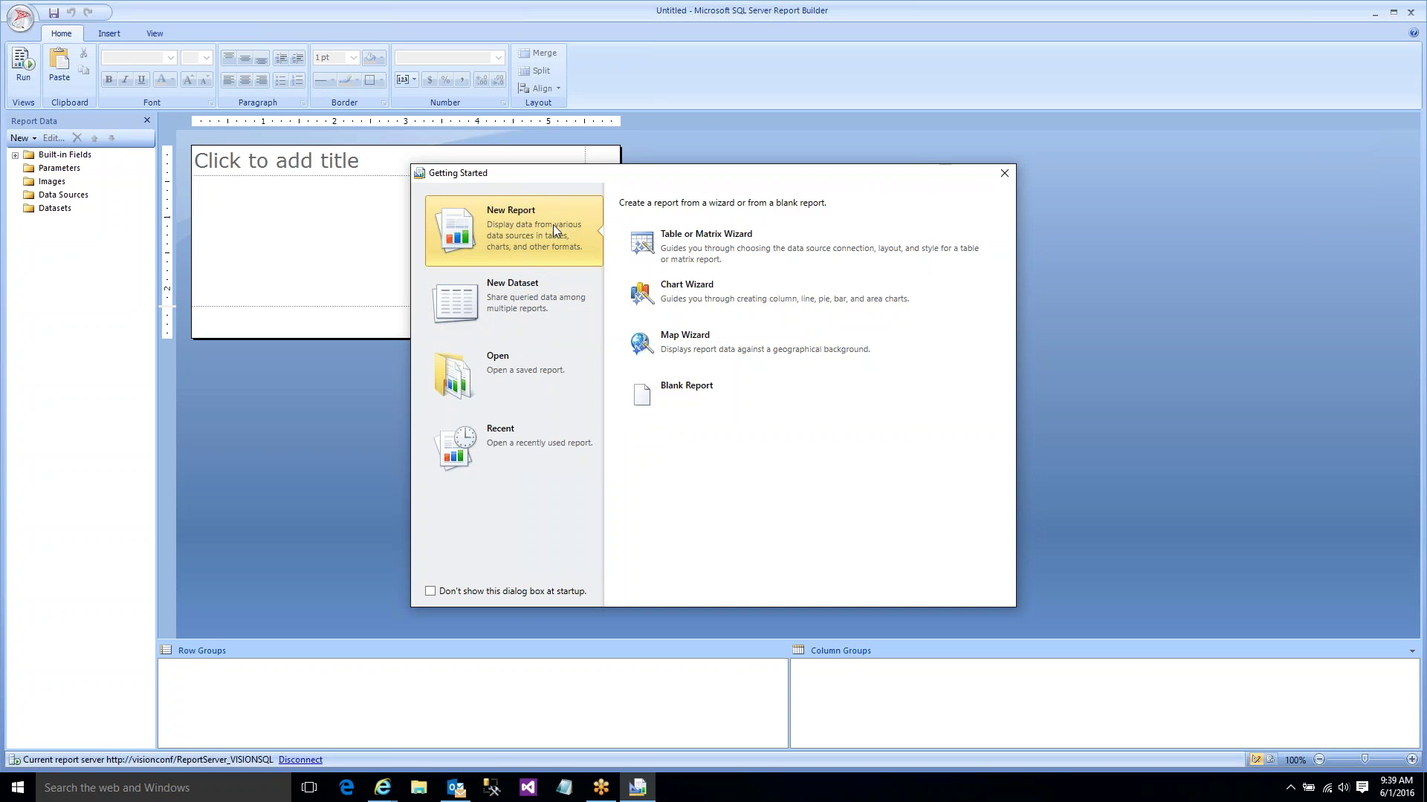
pyautogui.click(691, 257)
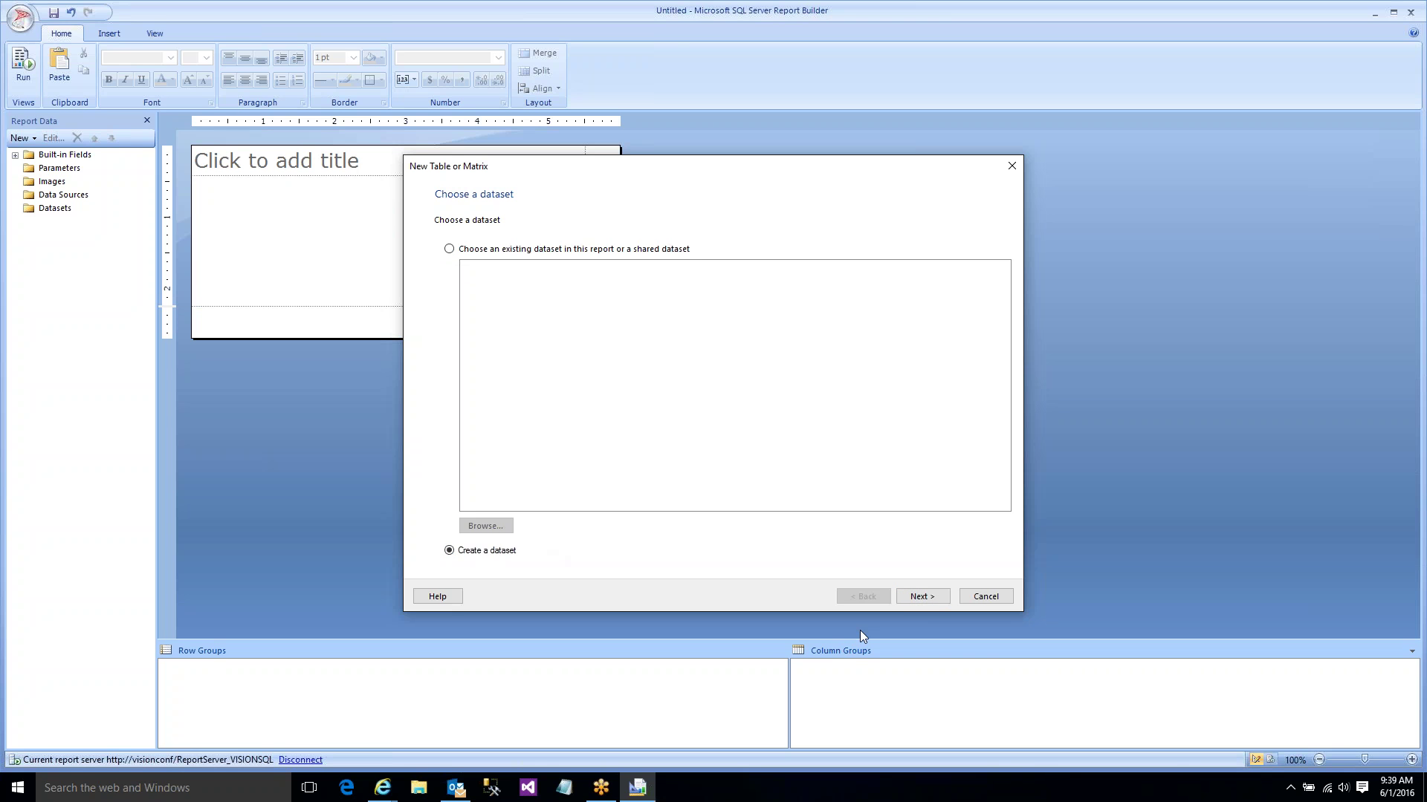
pyautogui.click(931, 599)
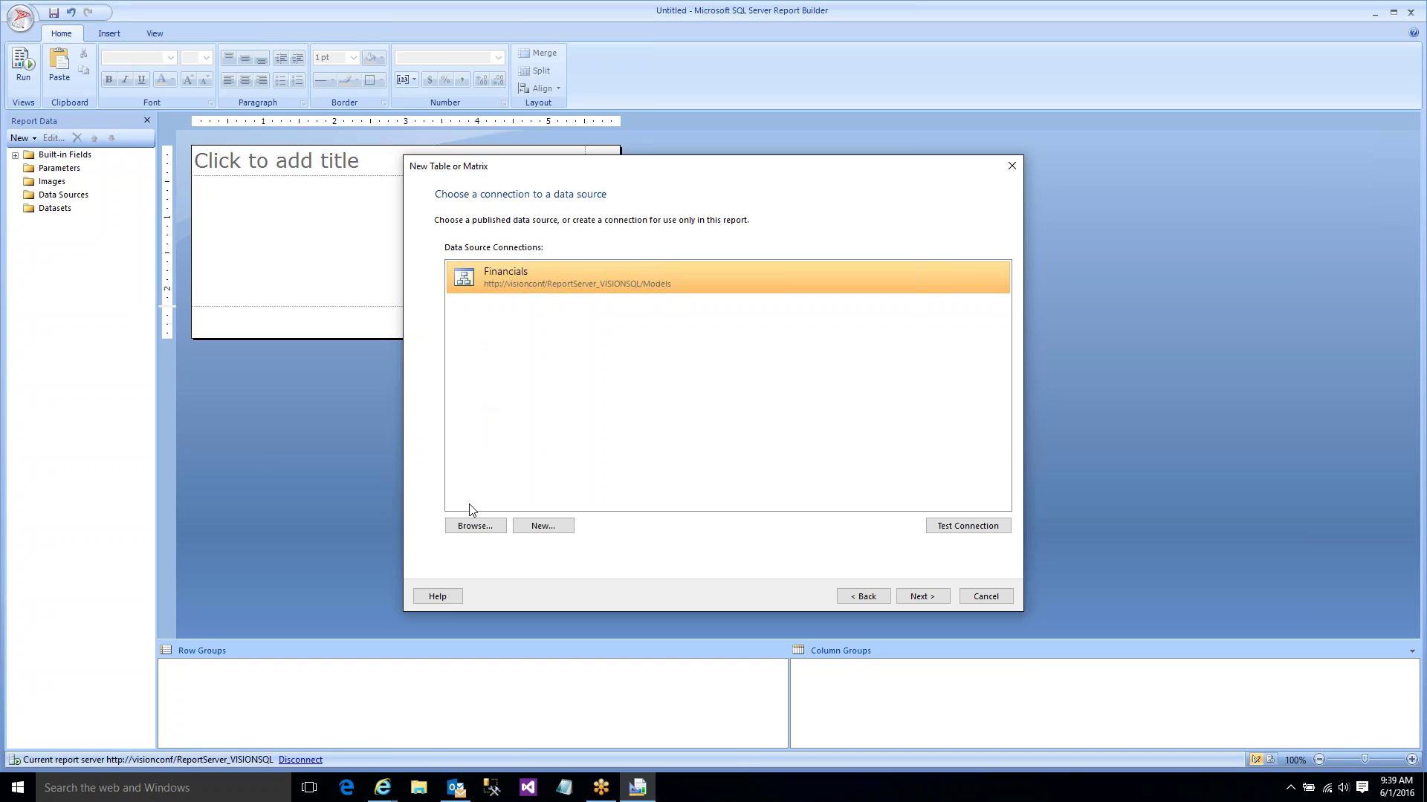
# - Add the Payroll and Utility Billing models as data source connections, then proceed to the query design with the Financials connection
pyautogui.click(479, 526)
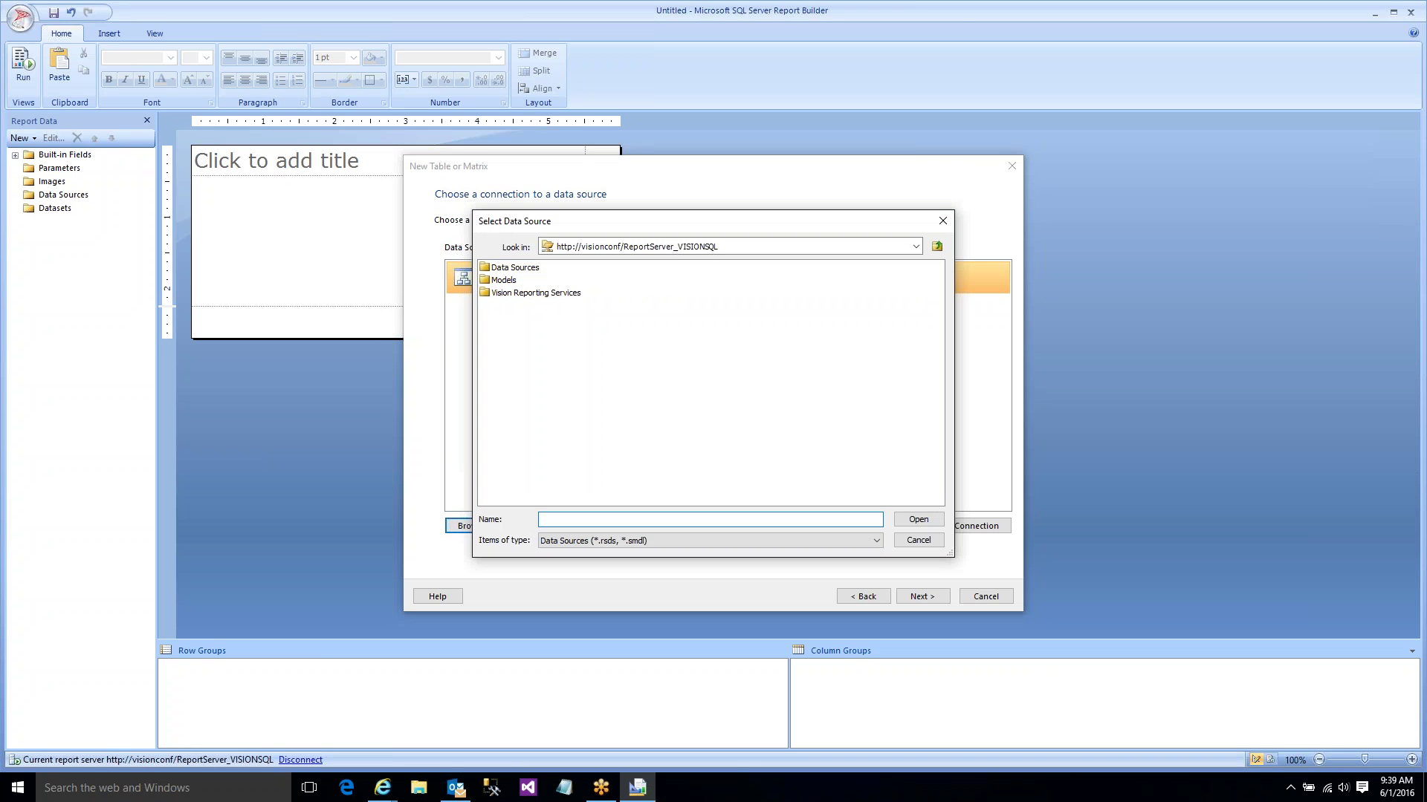
pyautogui.doubleClick(506, 282)
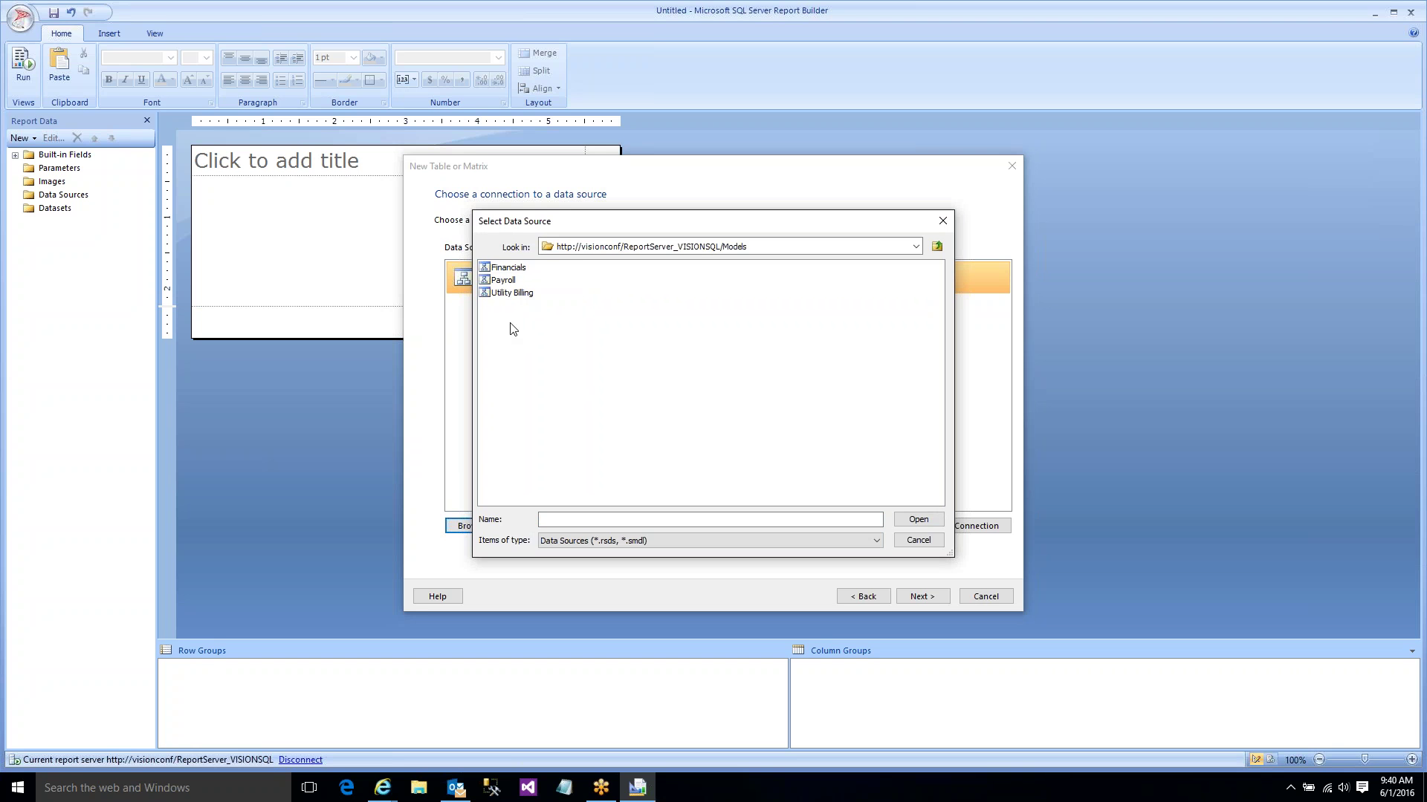
pyautogui.click(506, 282)
pyautogui.doubleClick(506, 283)
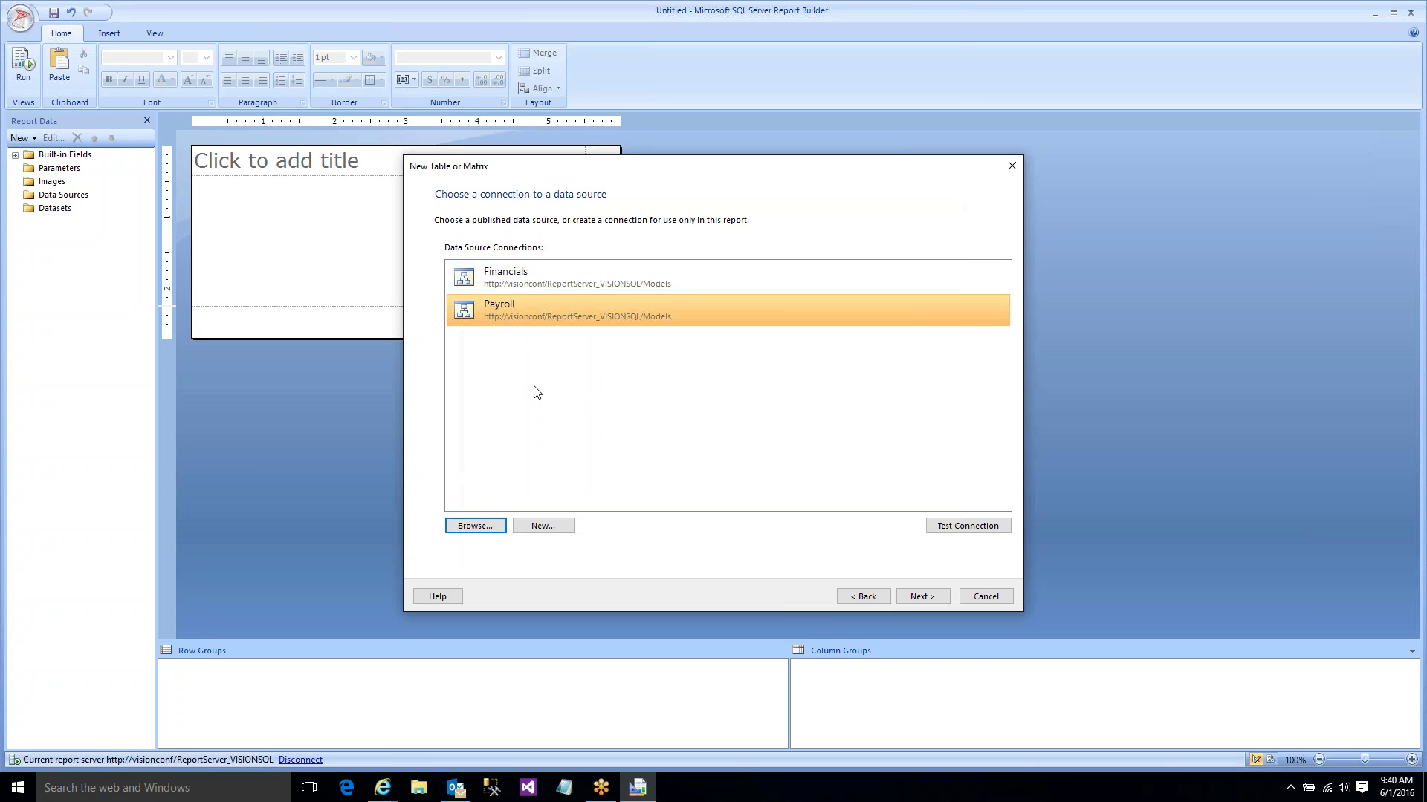
pyautogui.click(481, 524)
pyautogui.doubleClick(519, 282)
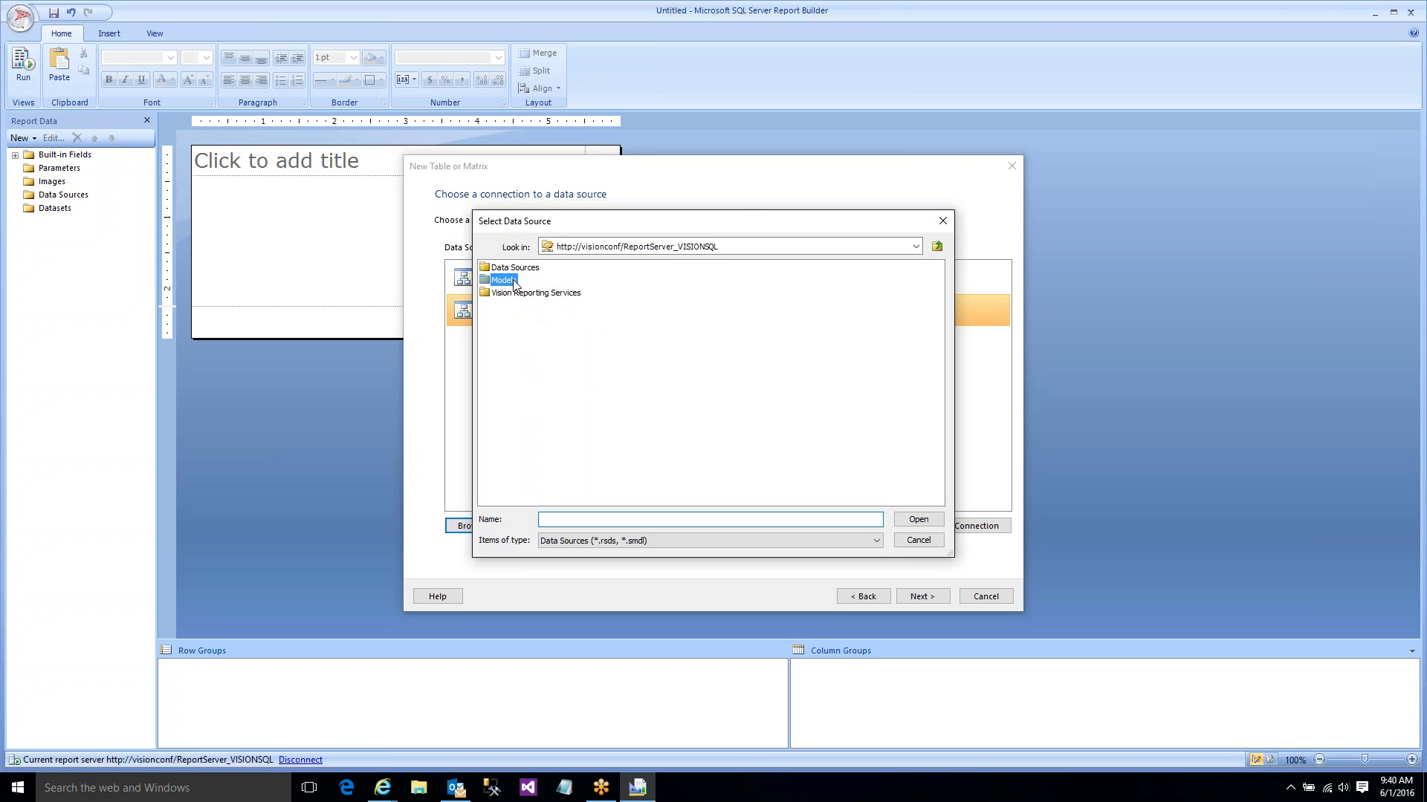
pyautogui.click(522, 294)
pyautogui.doubleClick(523, 294)
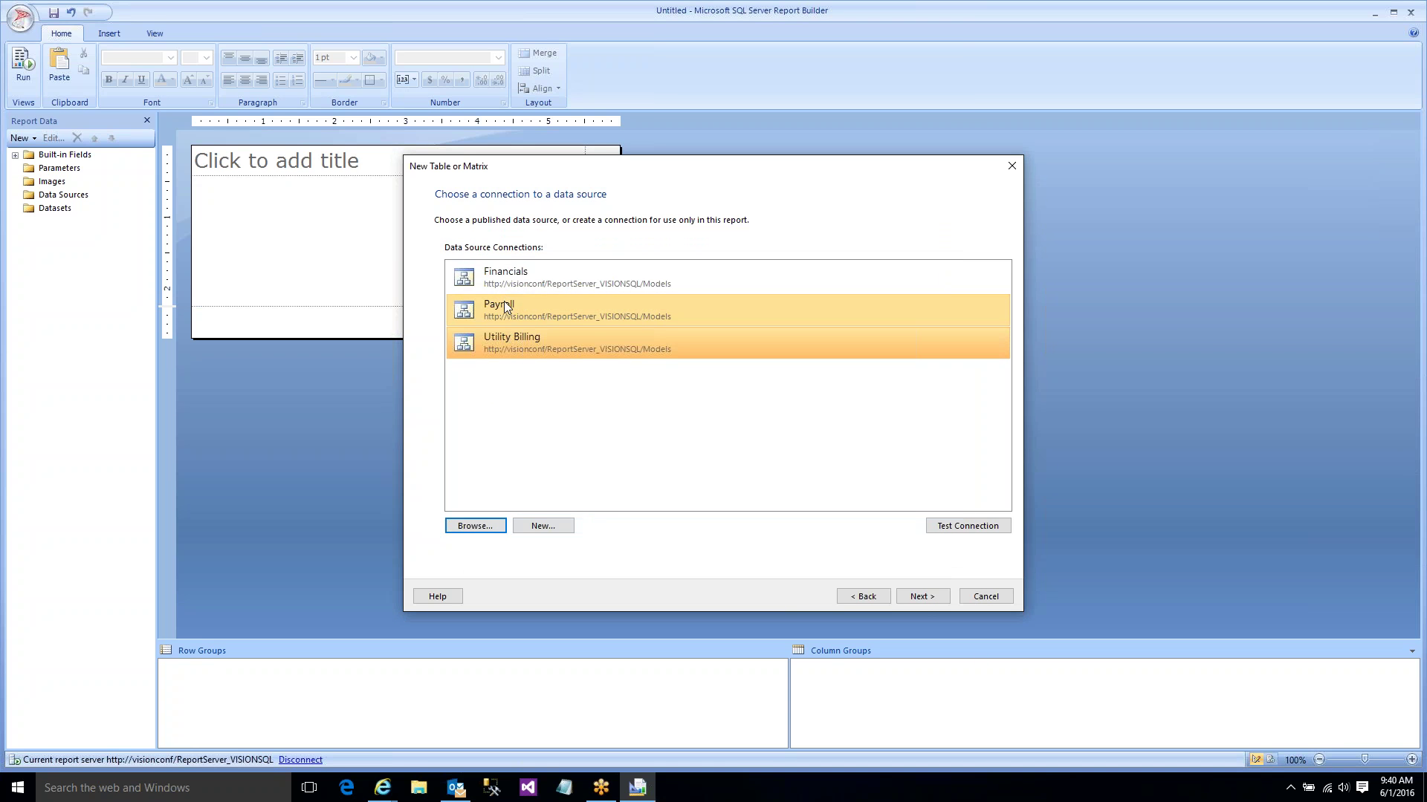
pyautogui.click(500, 274)
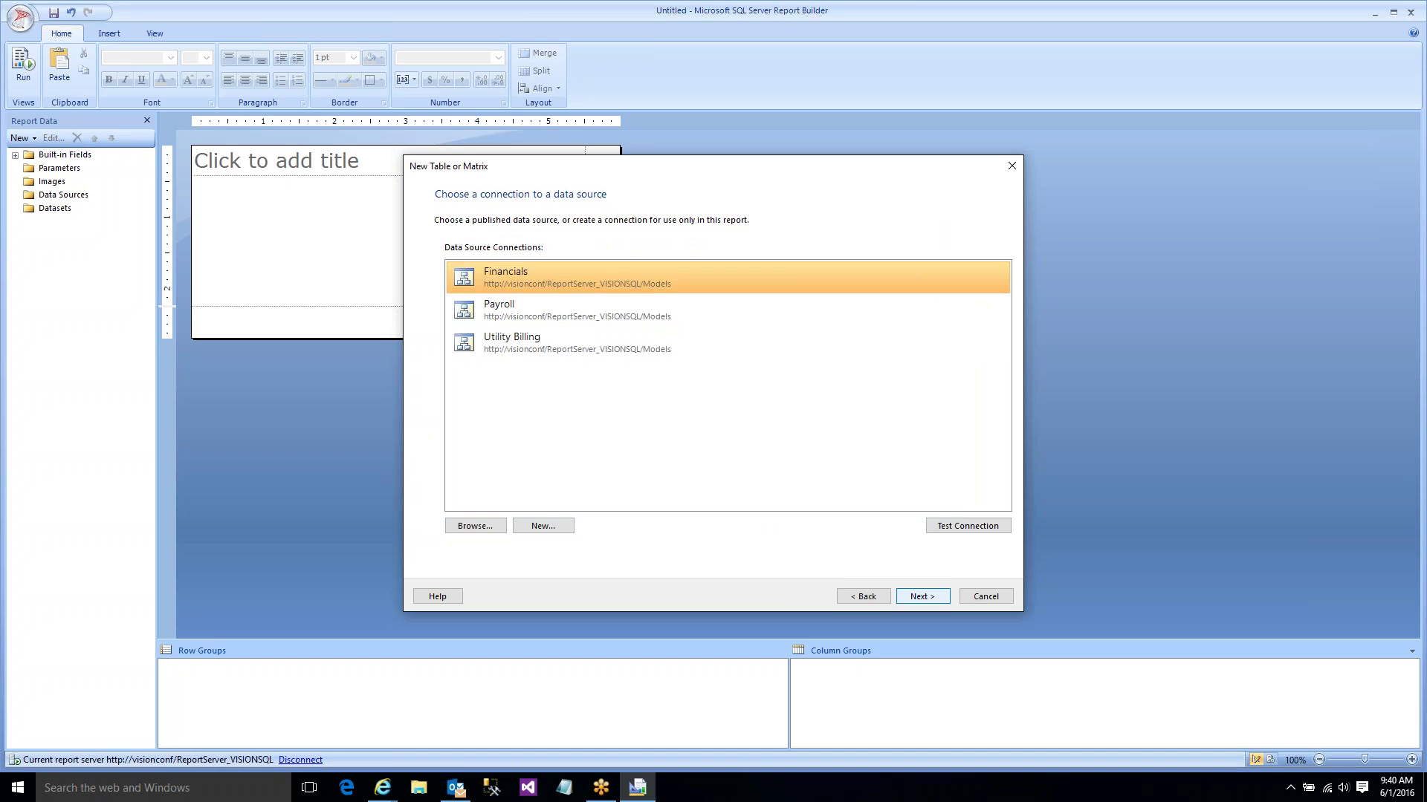
pyautogui.click(922, 596)
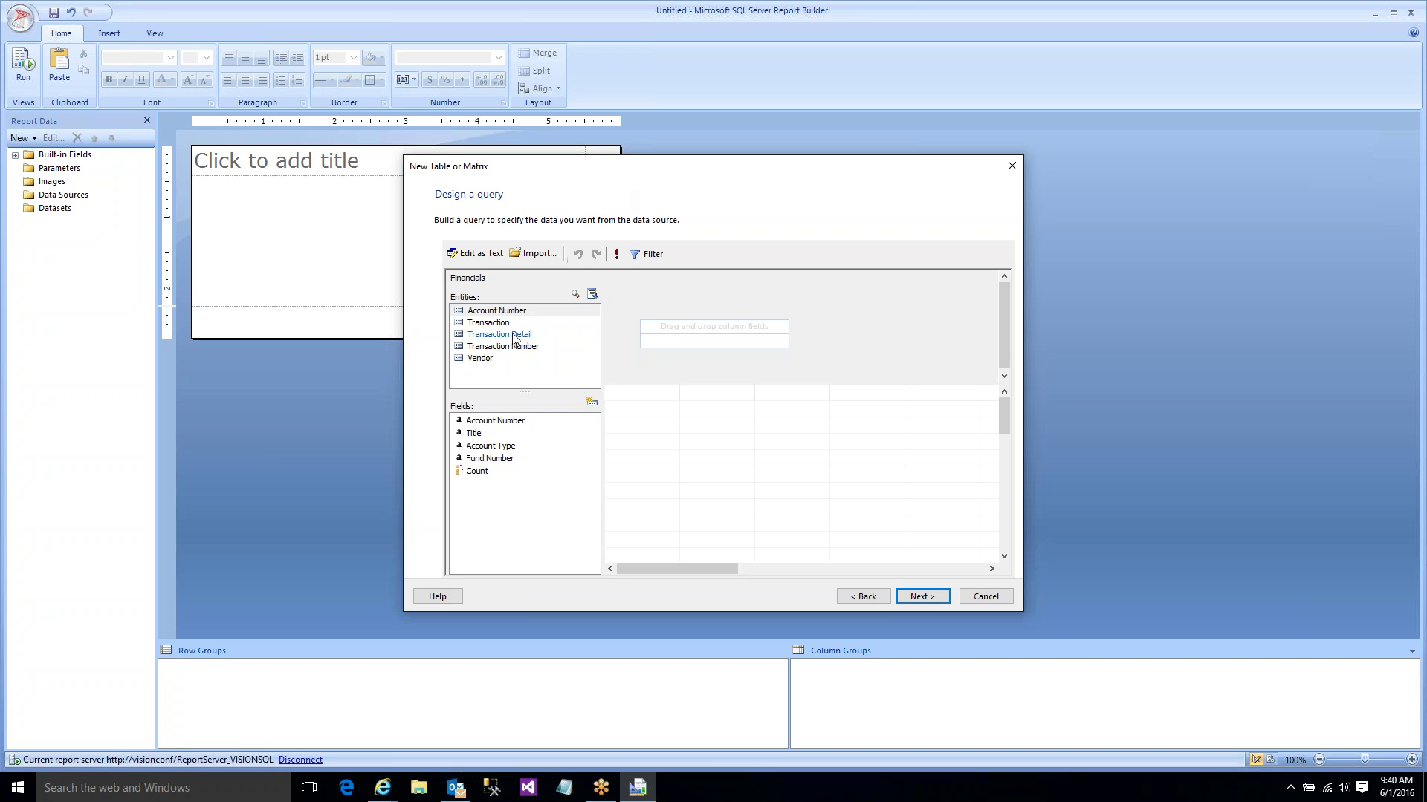
# - Examine the fields available in the Vendor, Transaction Number, Account Number, Transaction and Transaction Detail entities of the Financials model
pyautogui.click(476, 361)
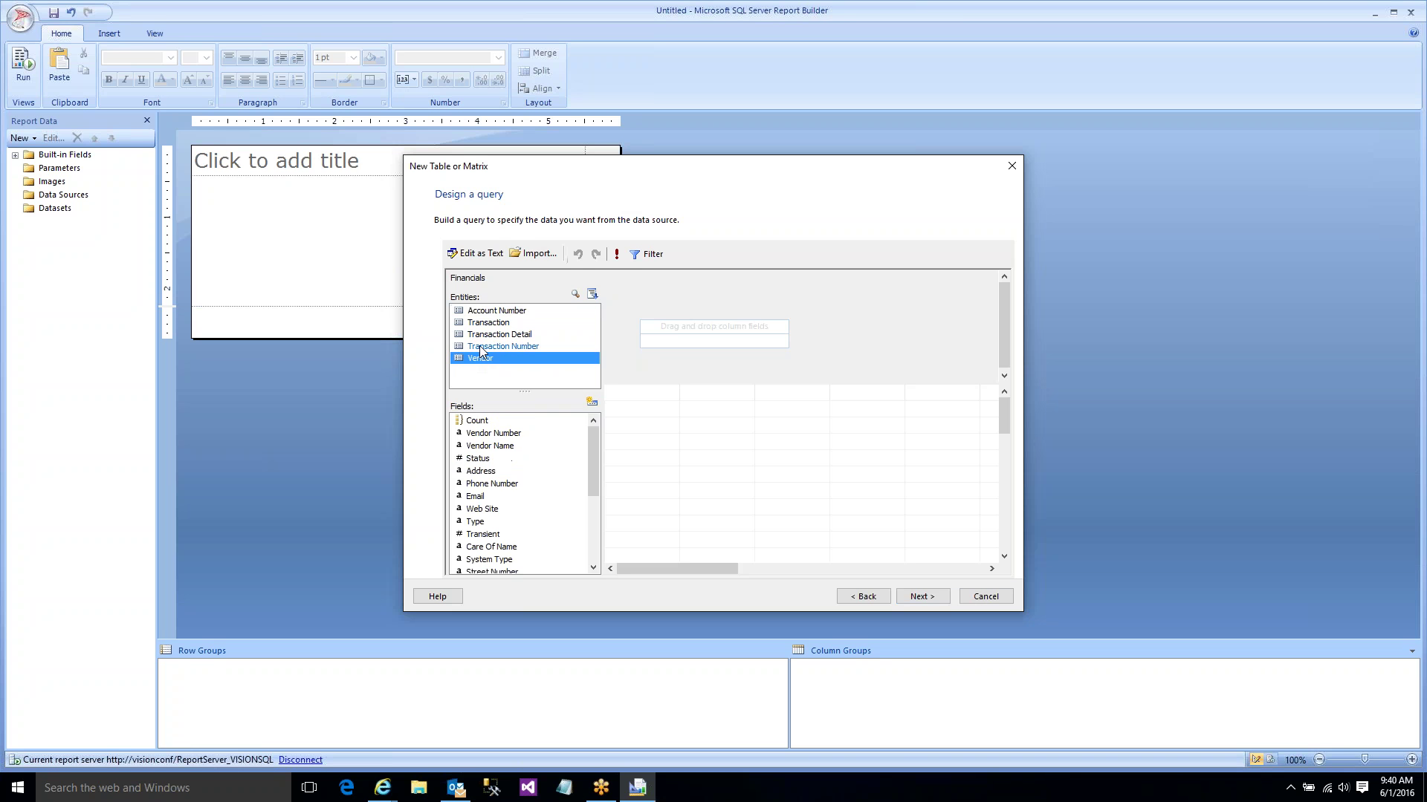
pyautogui.click(480, 346)
pyautogui.click(480, 336)
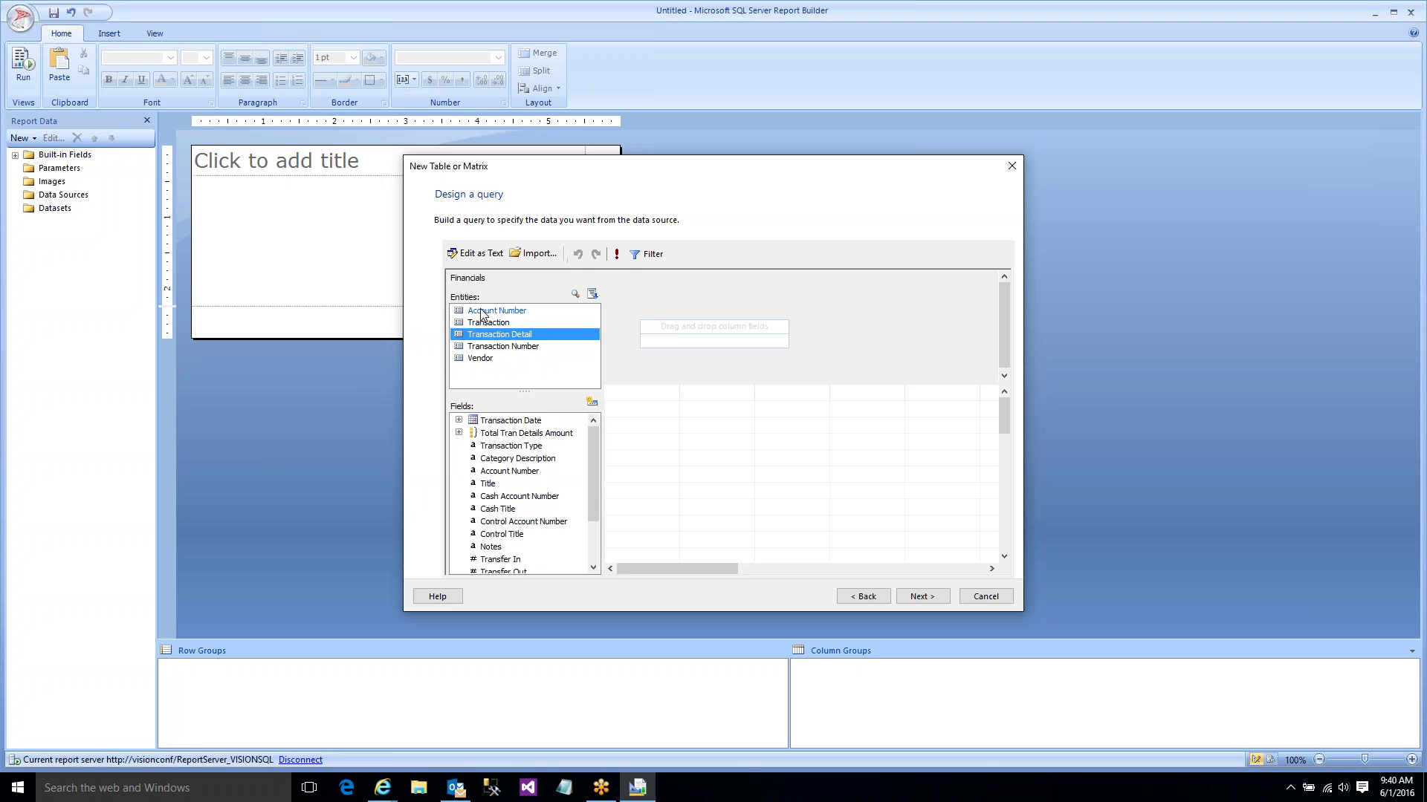
pyautogui.click(482, 312)
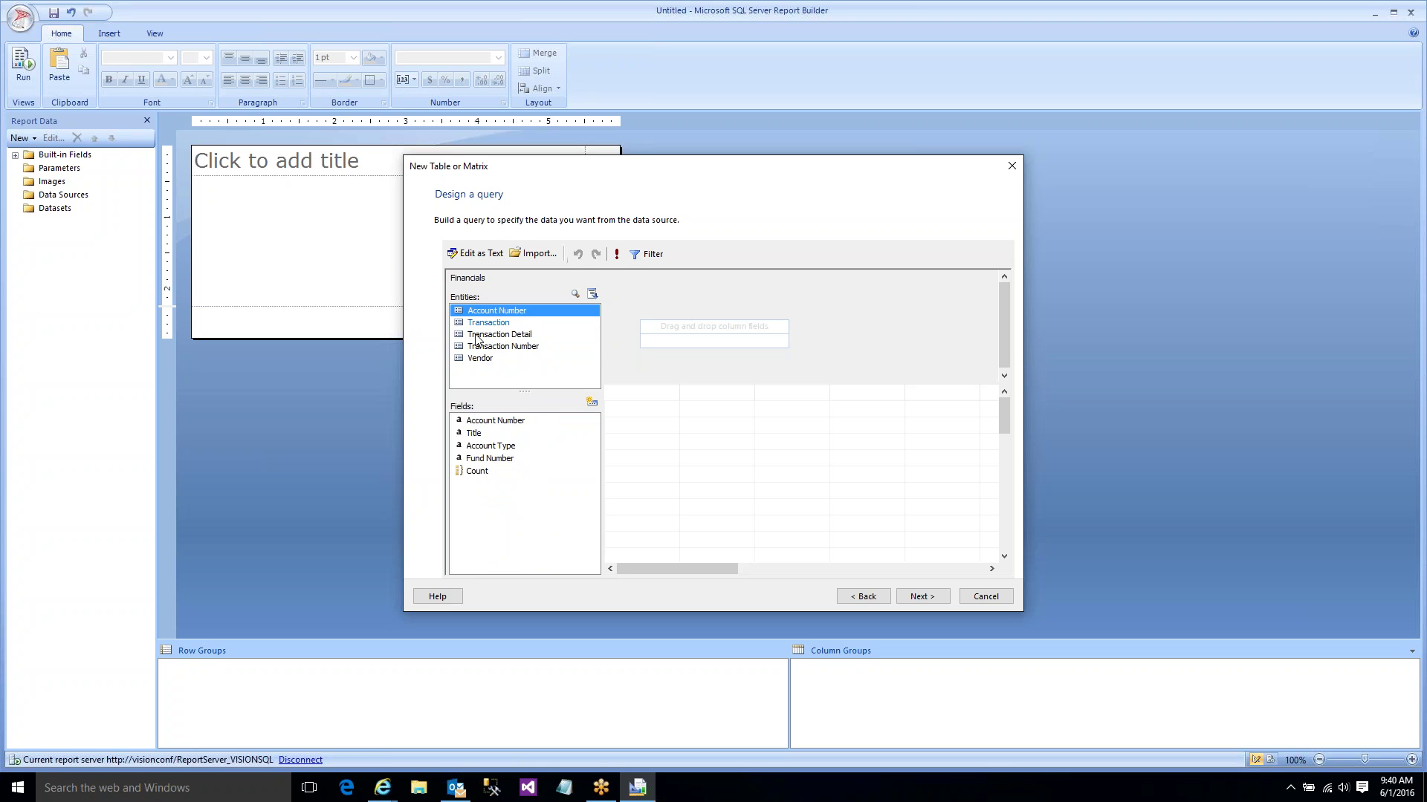
pyautogui.click(489, 325)
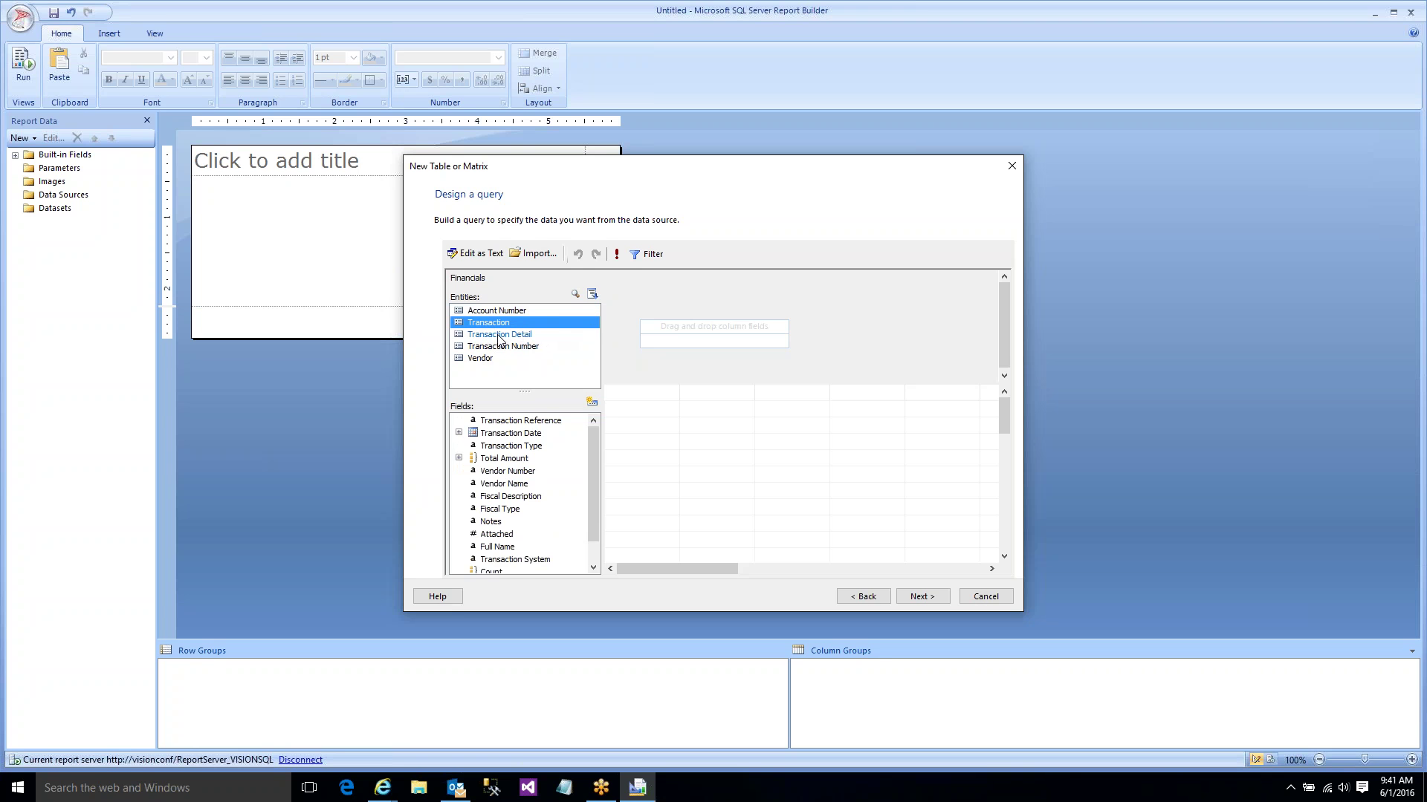
pyautogui.click(500, 336)
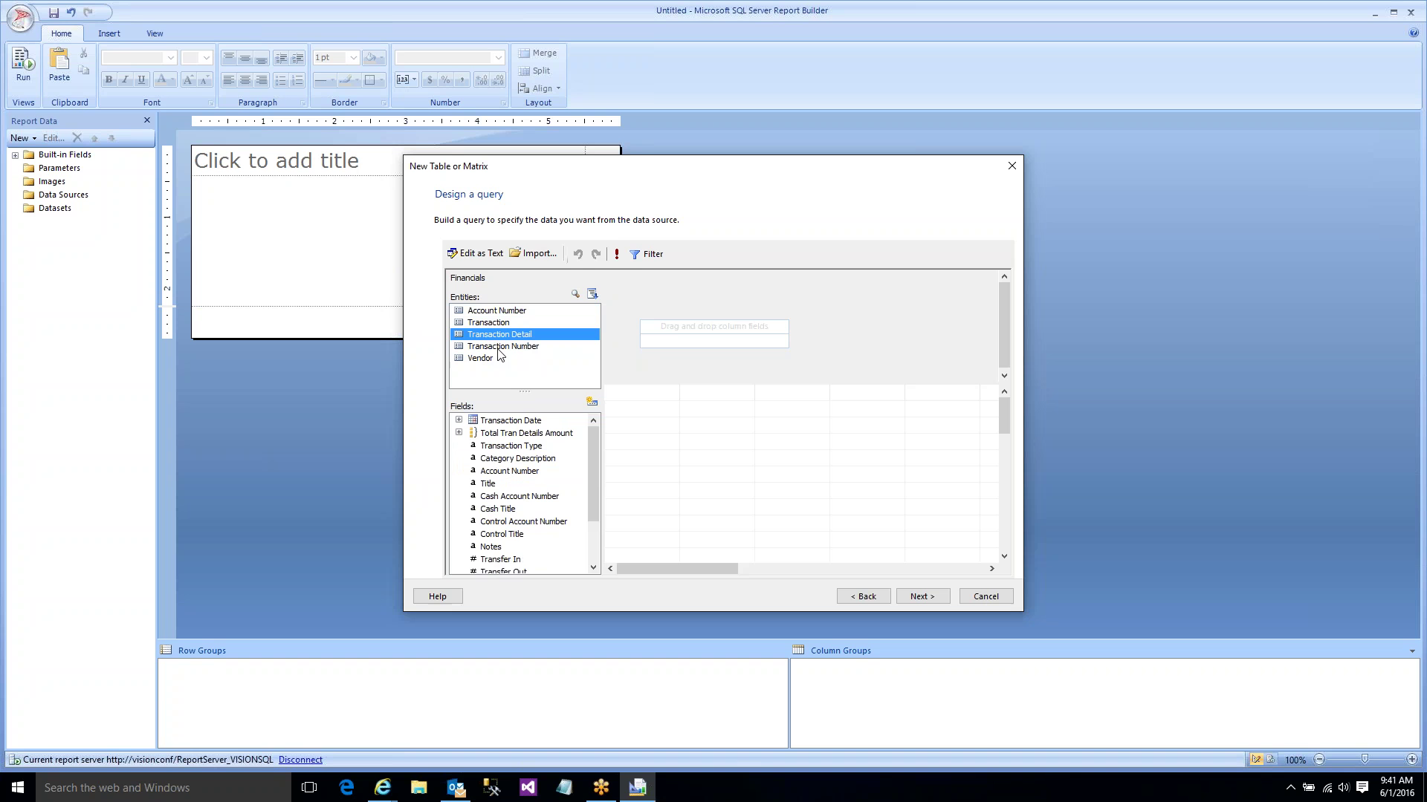
pyautogui.moveTo(593, 443)
pyautogui.mouseDown()
pyautogui.moveTo(590, 471)
pyautogui.moveTo(586, 455)
pyautogui.mouseUp()
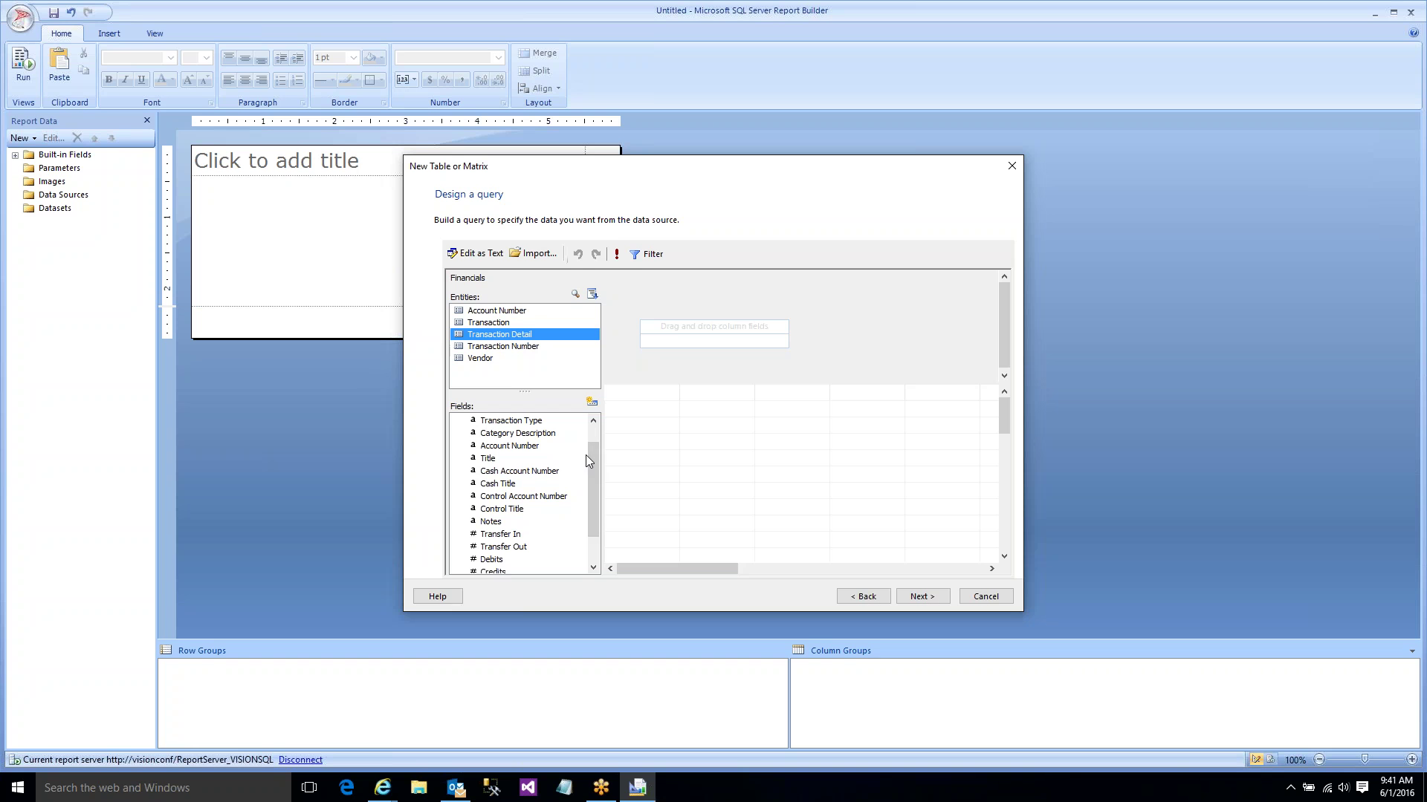
# - Review the field lists of the Transaction Detail, Transaction Number, Vendor and Transaction entities to compare what each one offers
pyautogui.click(481, 322)
pyautogui.click(480, 335)
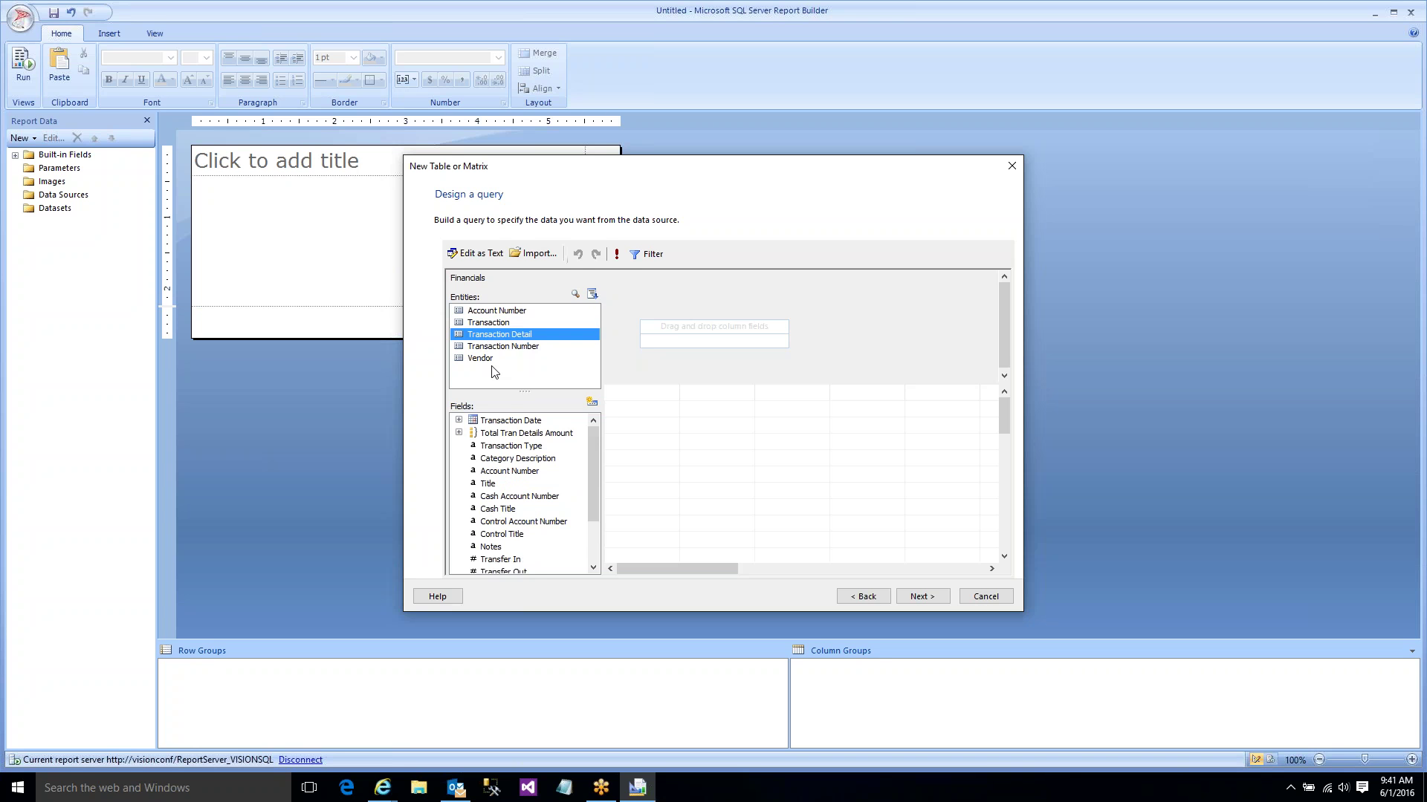
pyautogui.click(476, 348)
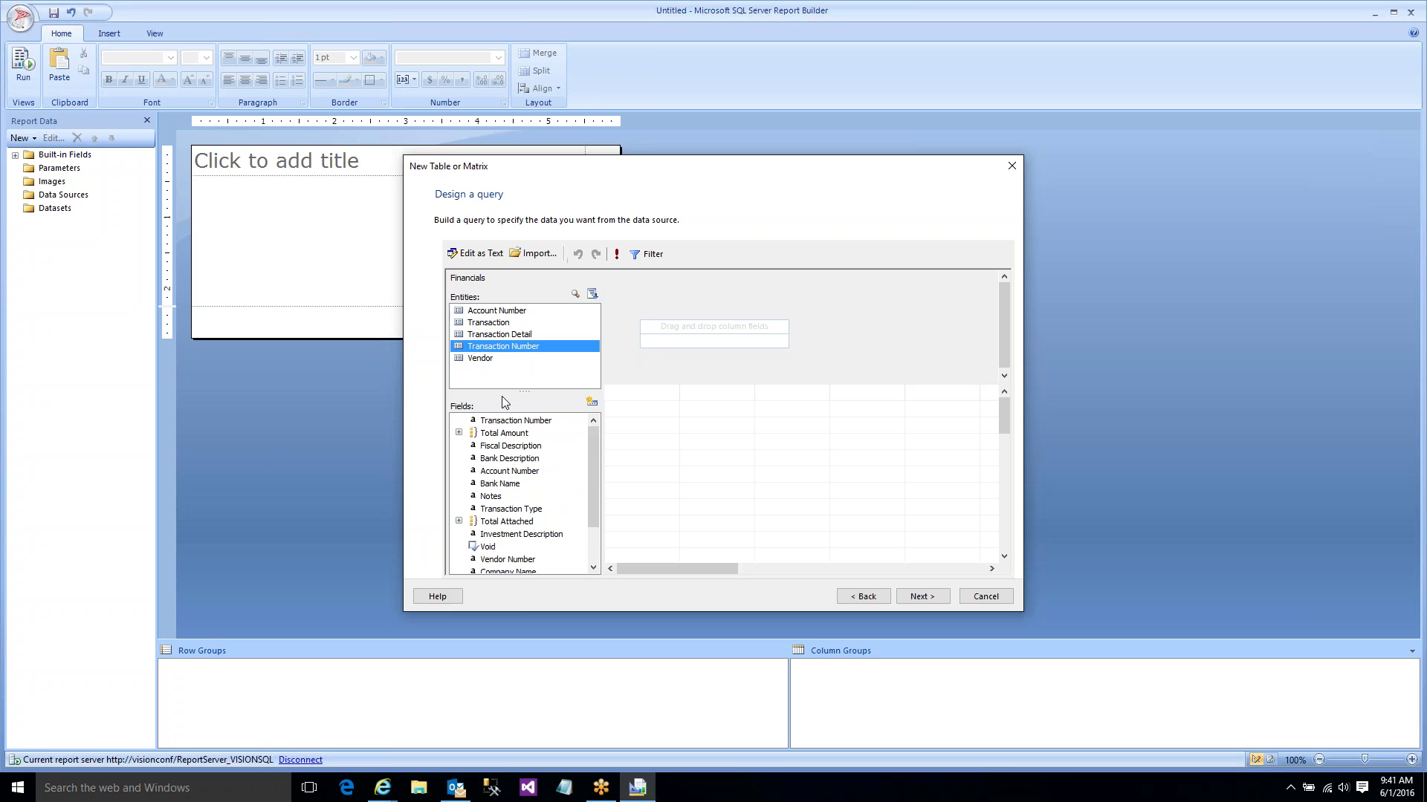
pyautogui.moveTo(478, 359); pyautogui.dragTo(477, 363)
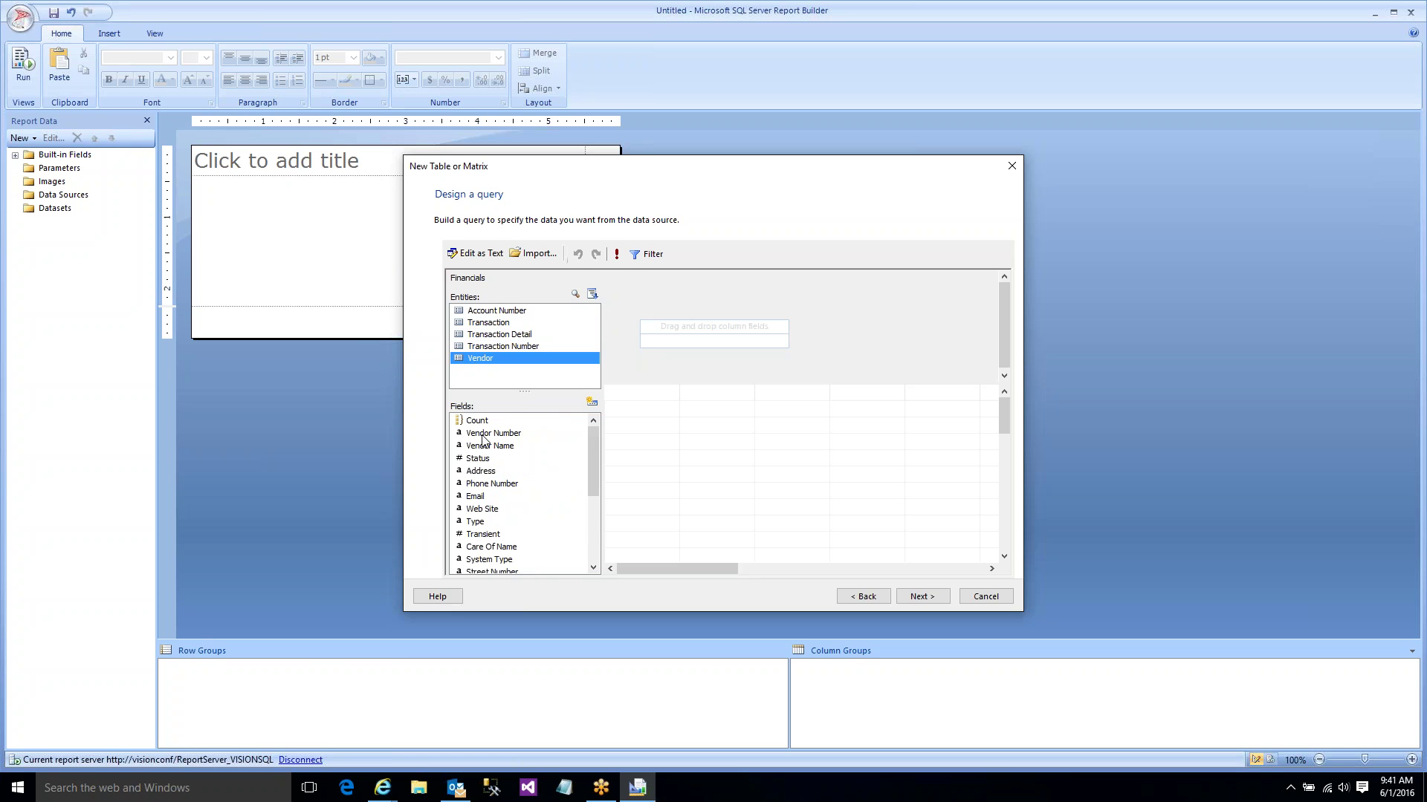
pyautogui.click(479, 350)
pyautogui.click(484, 323)
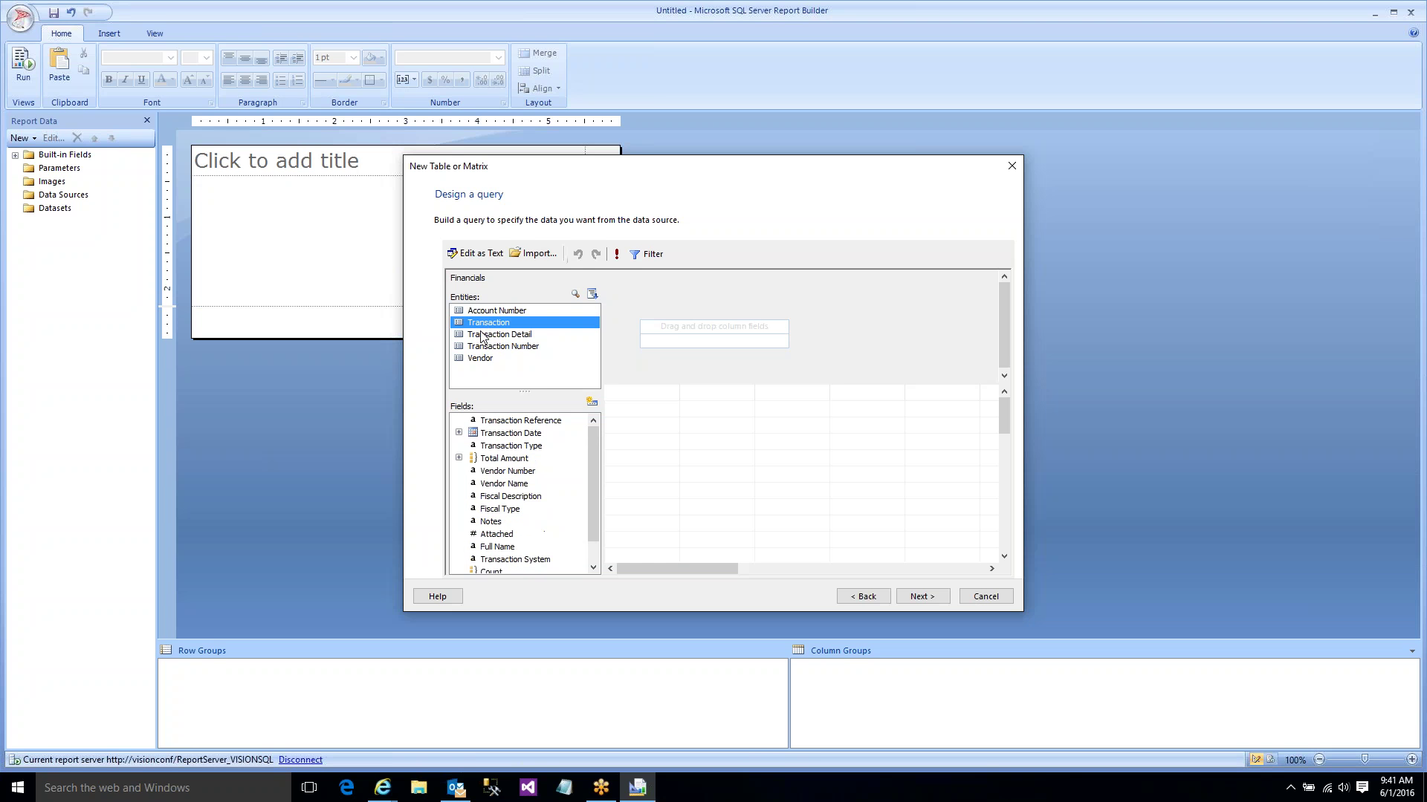
pyautogui.scroll(-1, 593, 447)
pyautogui.scroll(1, 593, 447)
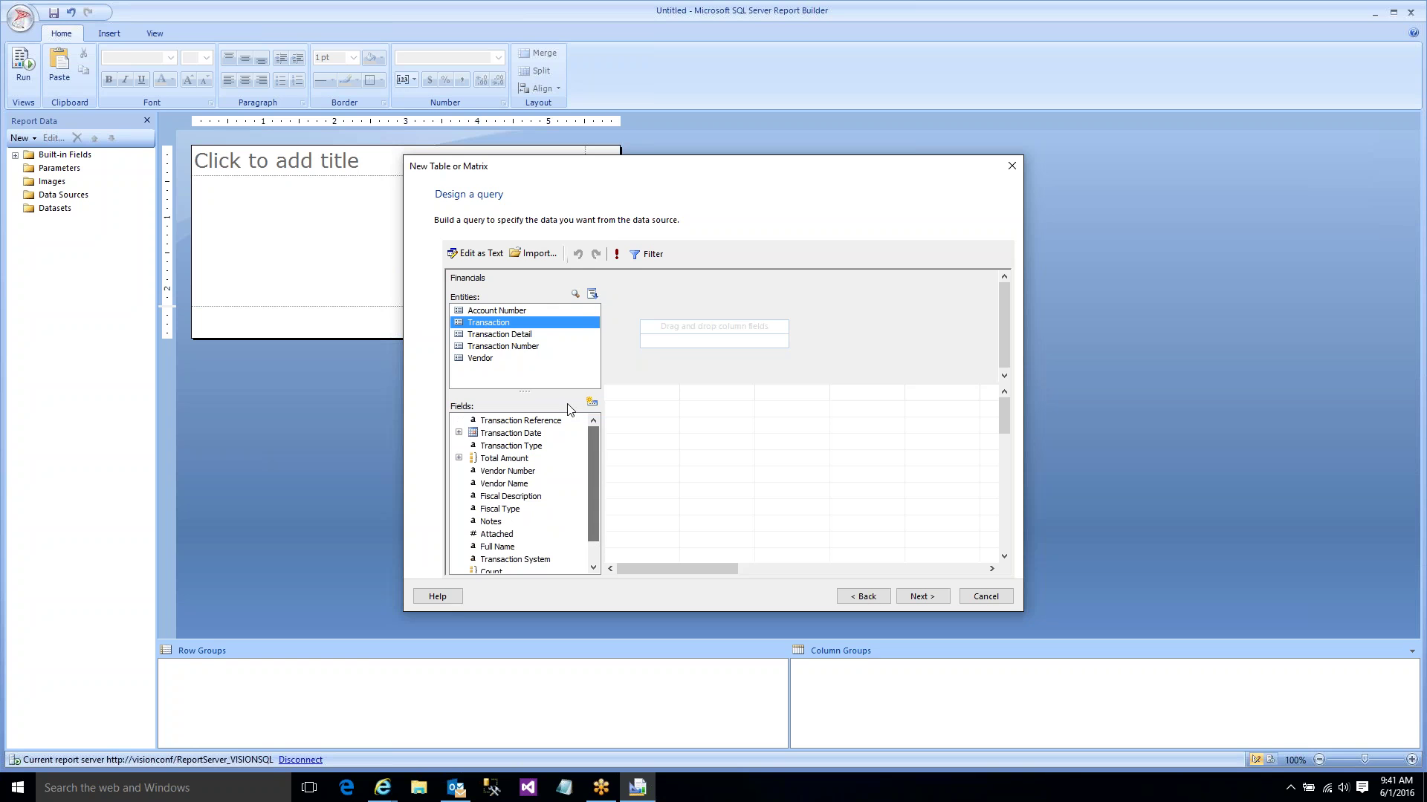
# - Examine the fields nested under Total Amount and Transaction Date in the Transaction entity
pyautogui.click(513, 447)
pyautogui.click(504, 460)
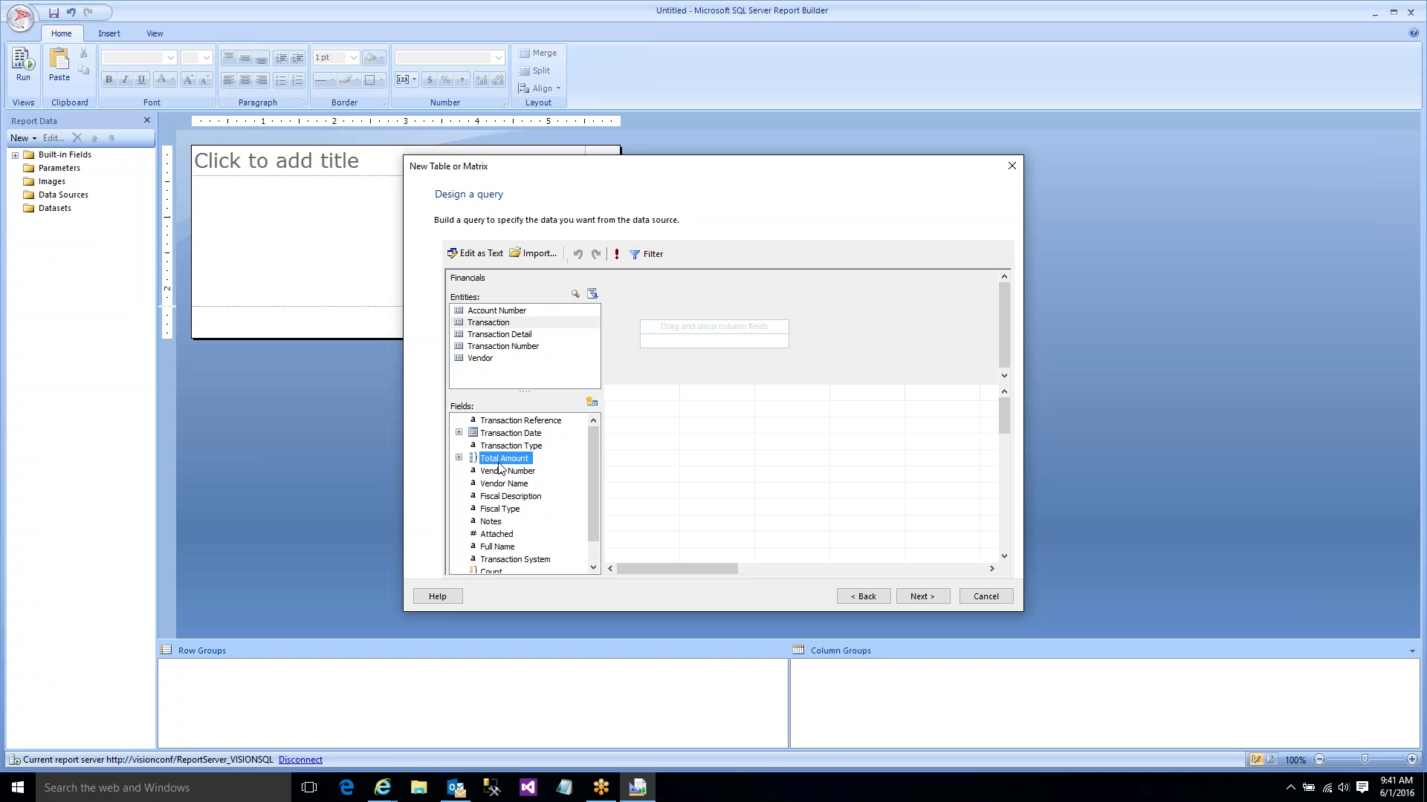
pyautogui.click(460, 458)
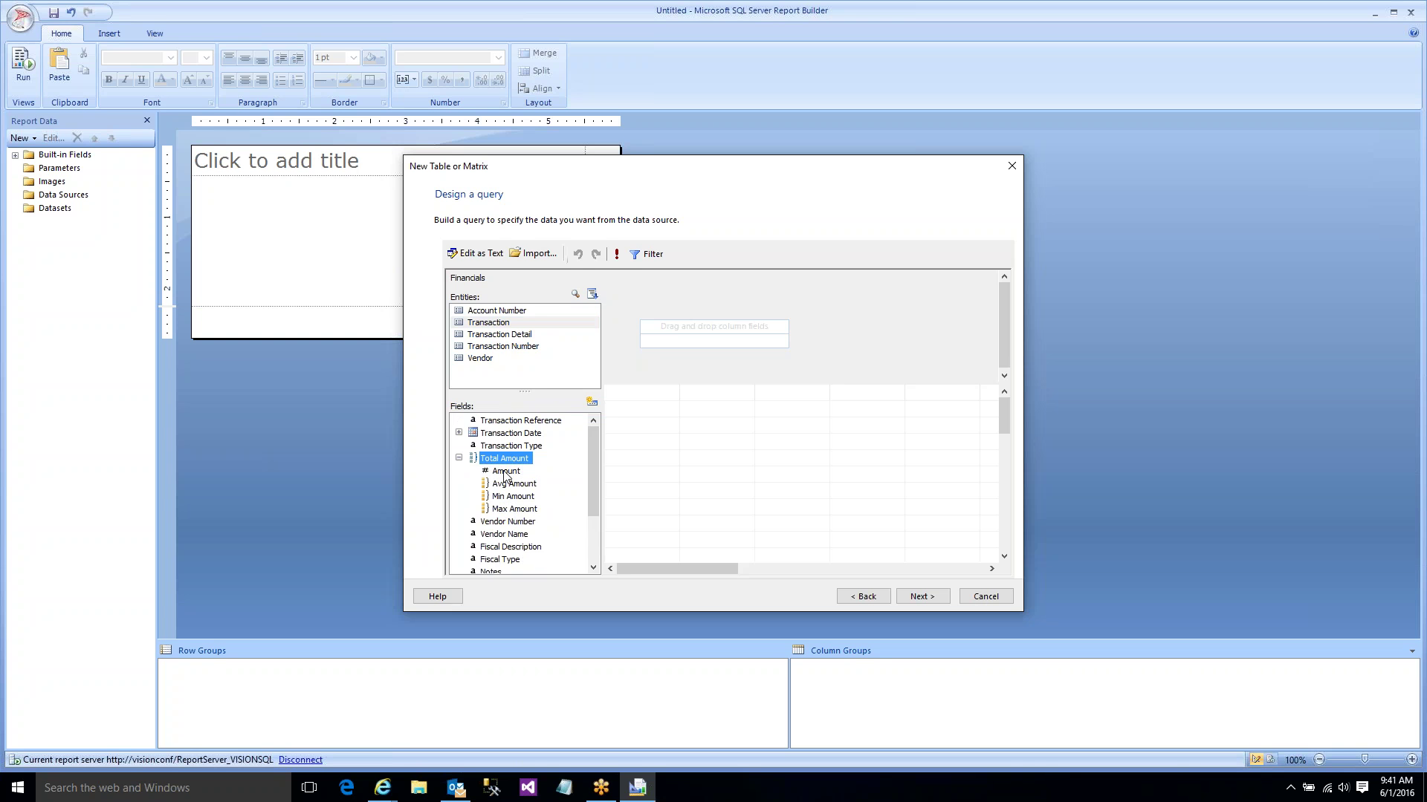
pyautogui.click(459, 457)
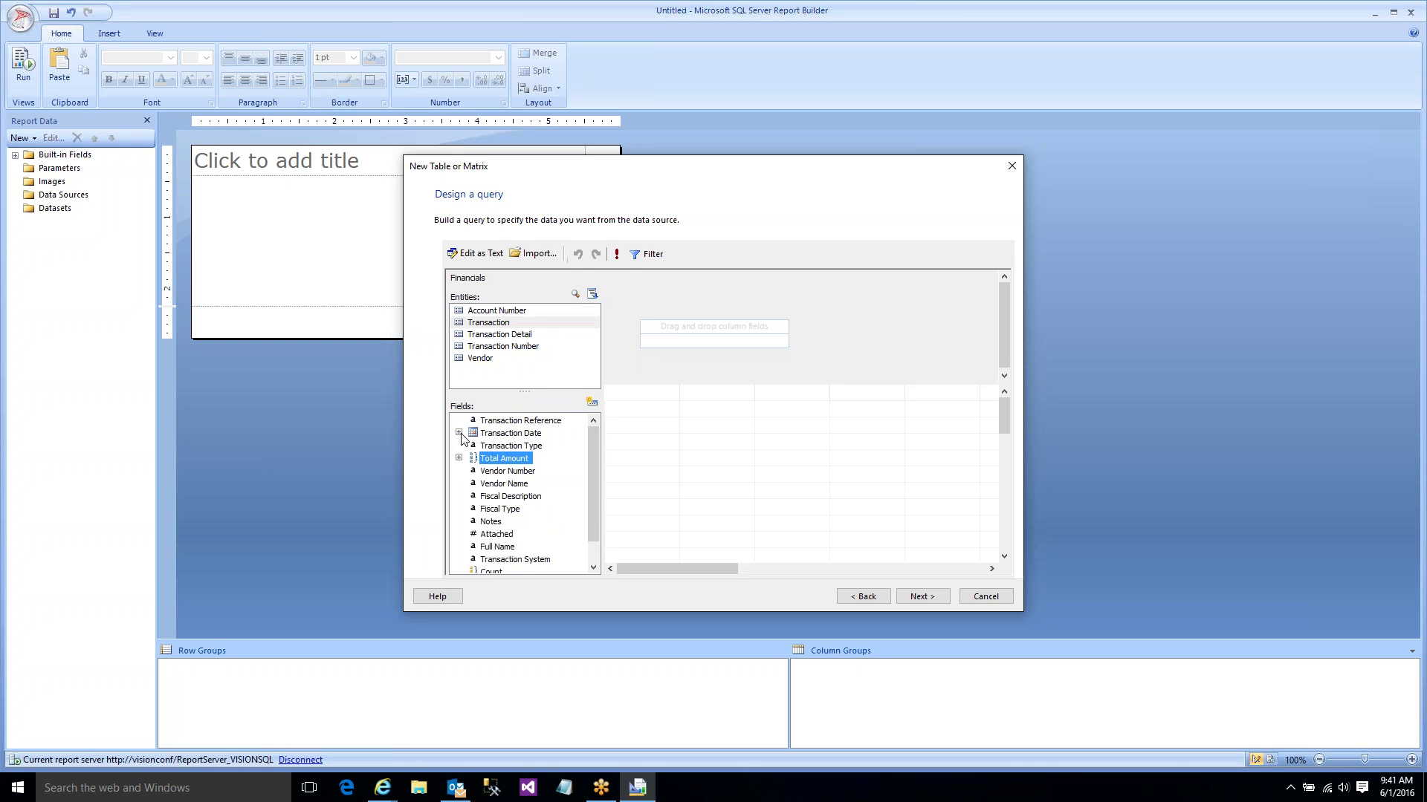
pyautogui.click(460, 433)
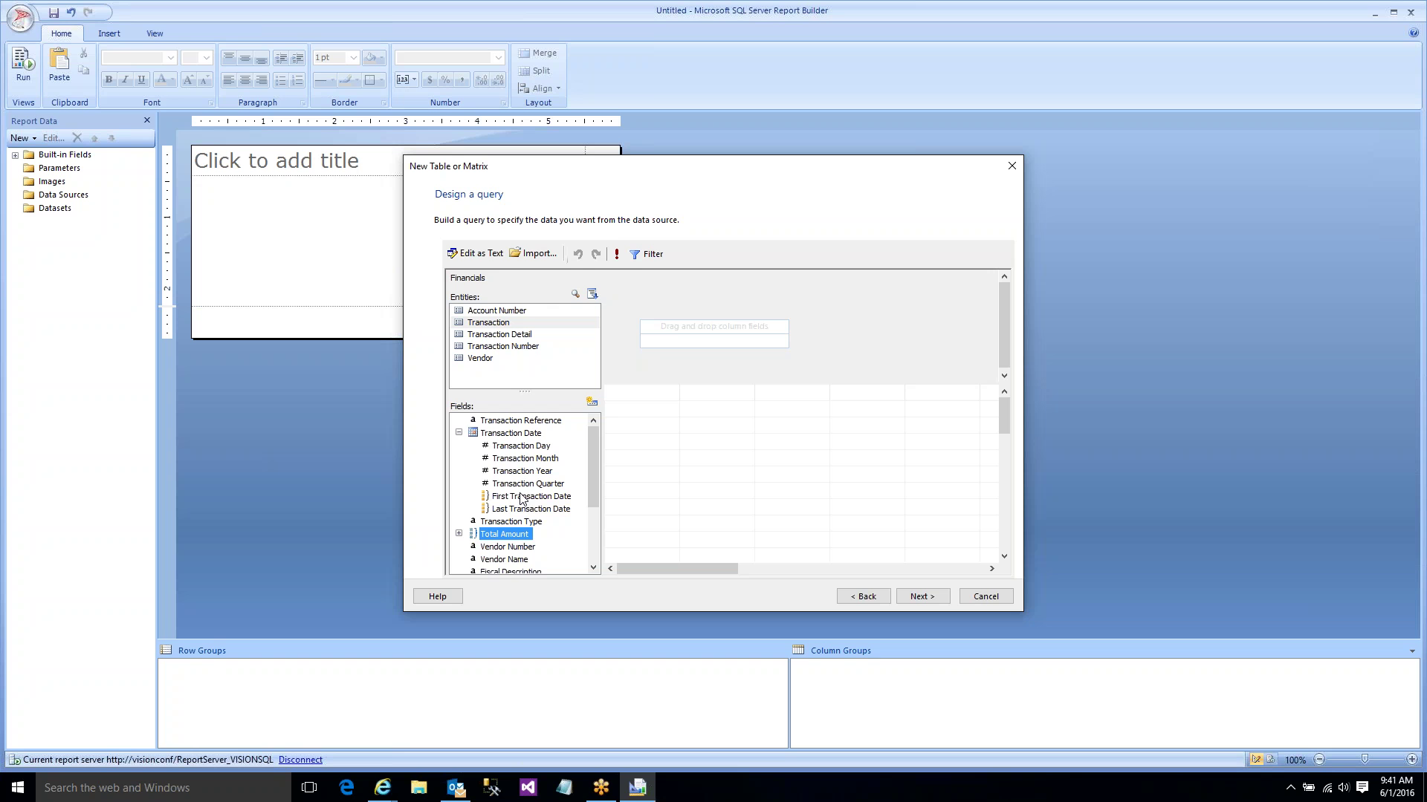
pyautogui.click(460, 433)
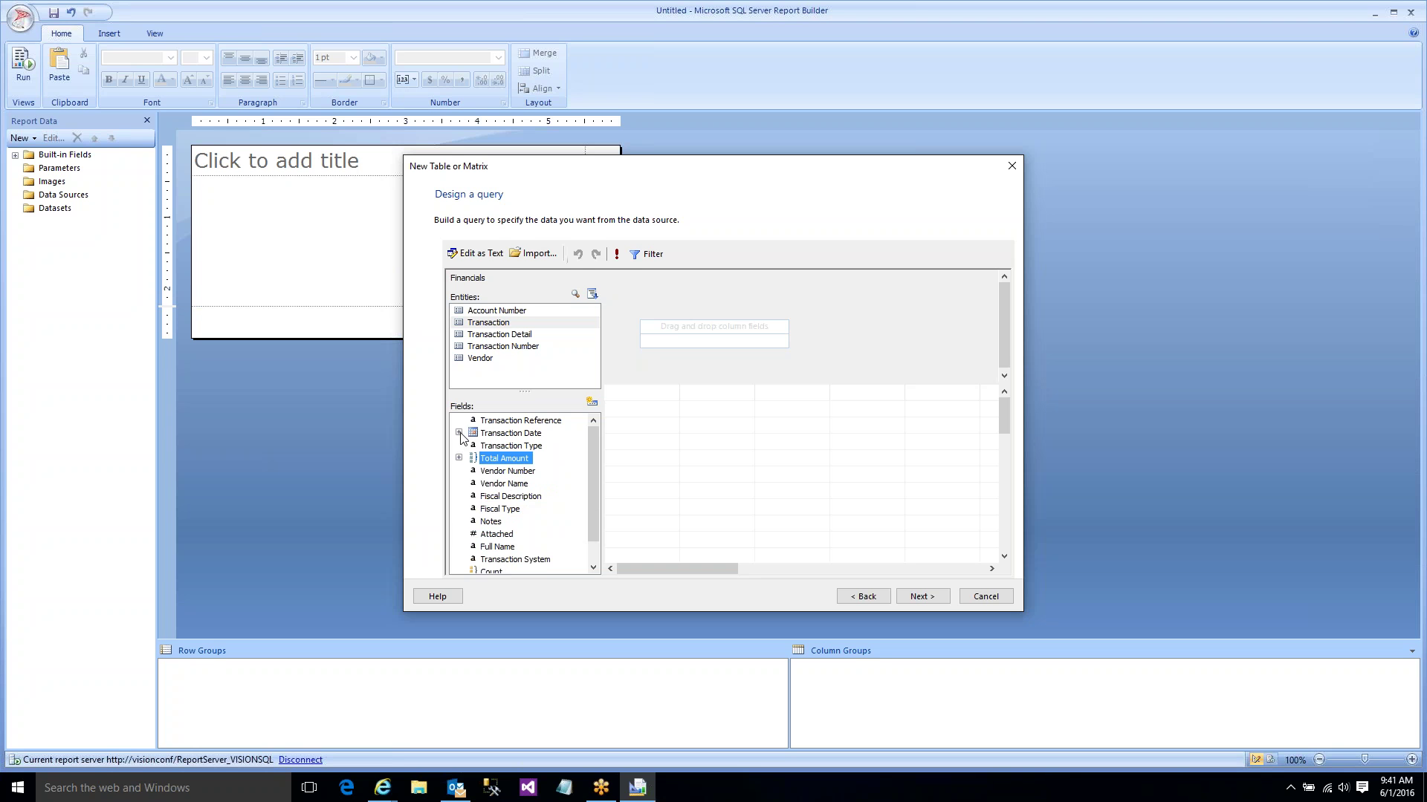
# - Add Vendor Name from Transaction to the query, plus Account Number, Title and Total Tran Details Amount from its linked details
pyautogui.moveTo(592, 460)
pyautogui.mouseDown()
pyautogui.moveTo(592, 483)
pyautogui.moveTo(592, 465)
pyautogui.mouseUp()
pyautogui.doubleClick(512, 487)
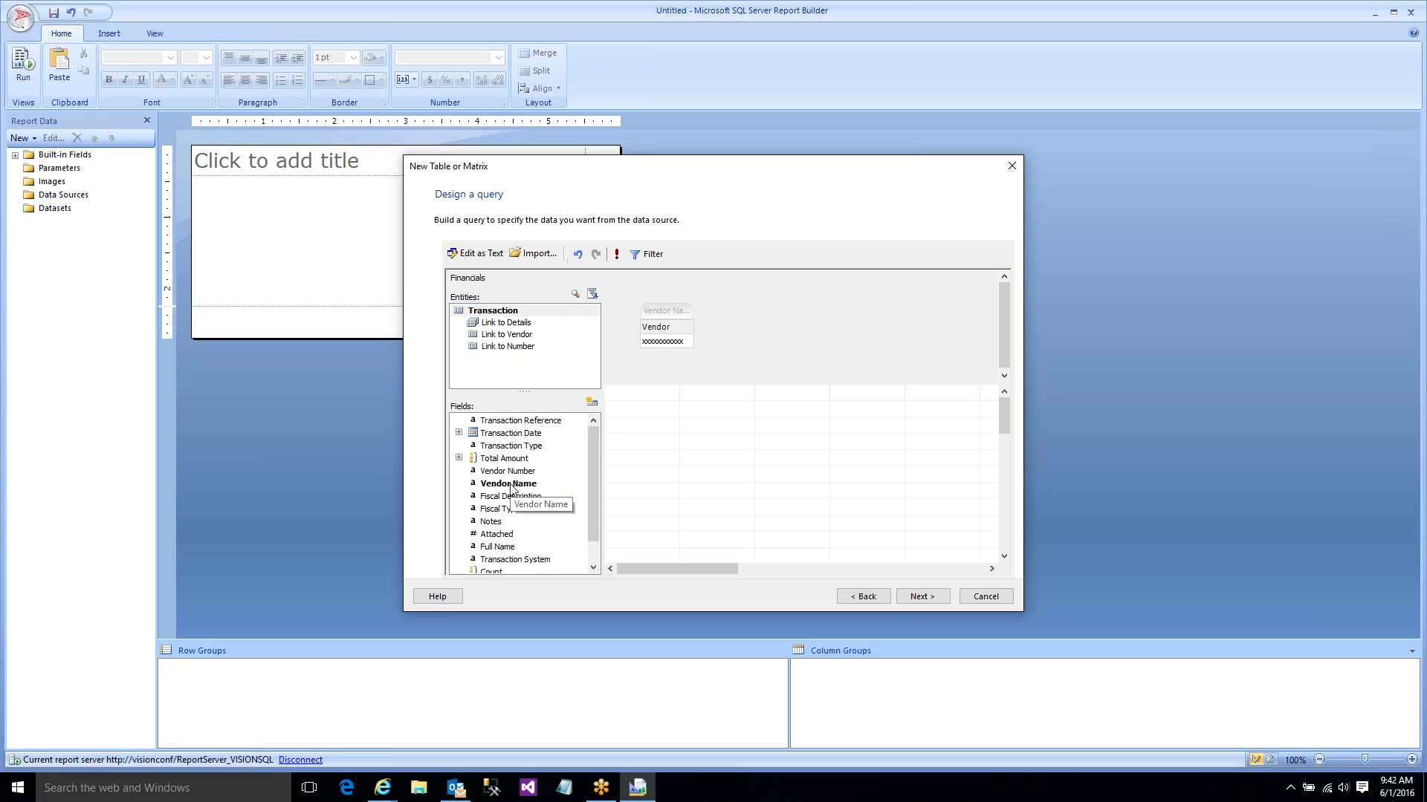
pyautogui.click(513, 327)
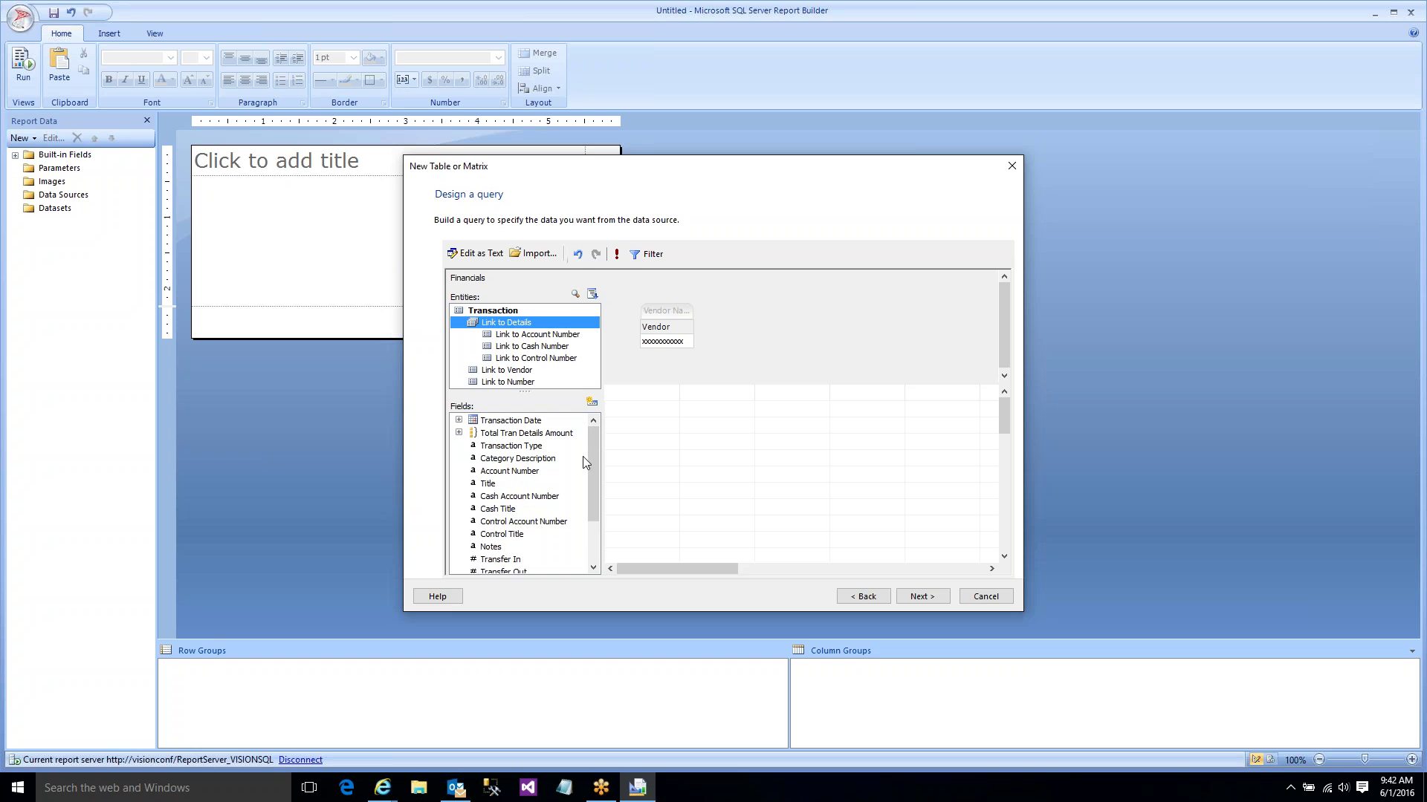
pyautogui.doubleClick(520, 473)
pyautogui.doubleClick(490, 484)
pyautogui.doubleClick(529, 434)
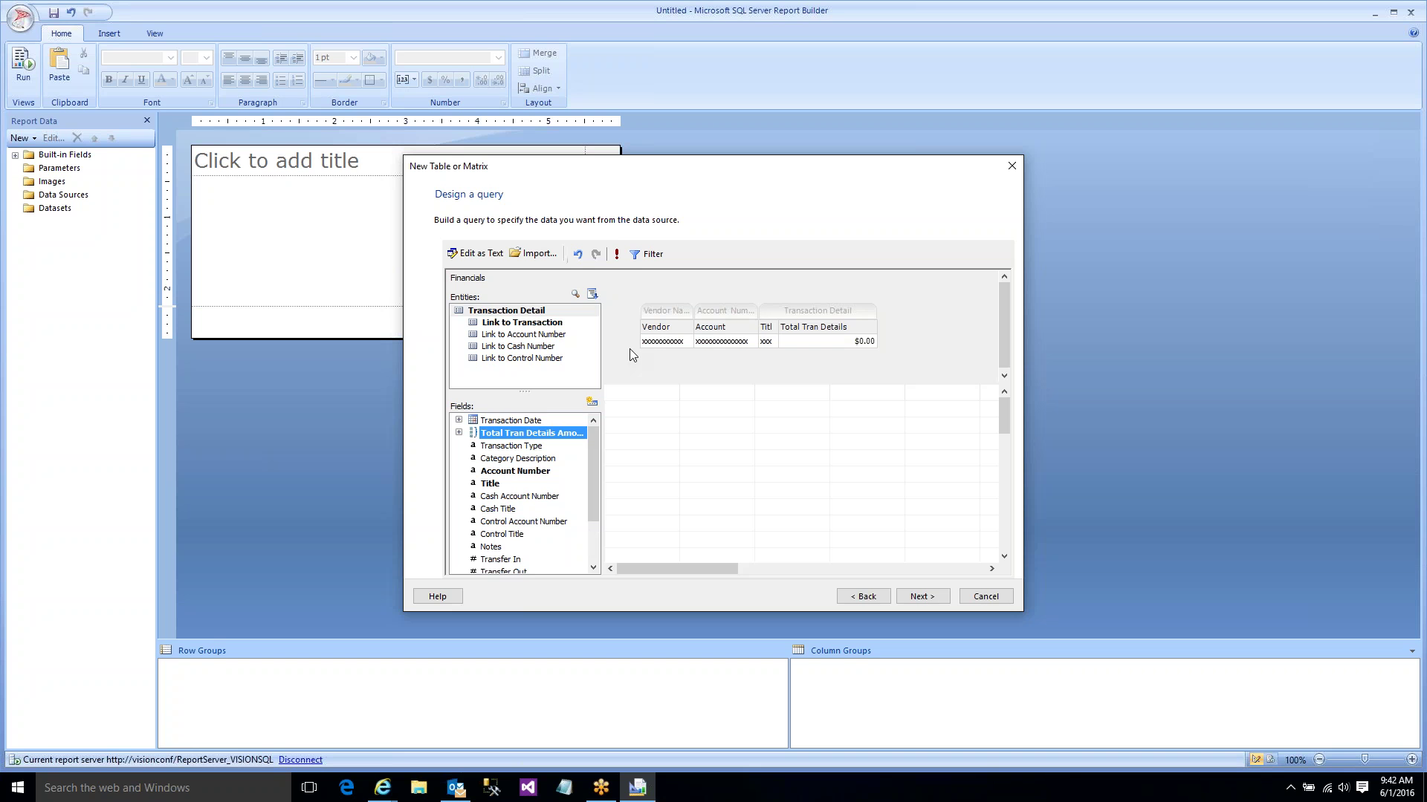
# - Add a filter condition on the linked Transaction's Transaction Type and make it a prompt
pyautogui.click(645, 257)
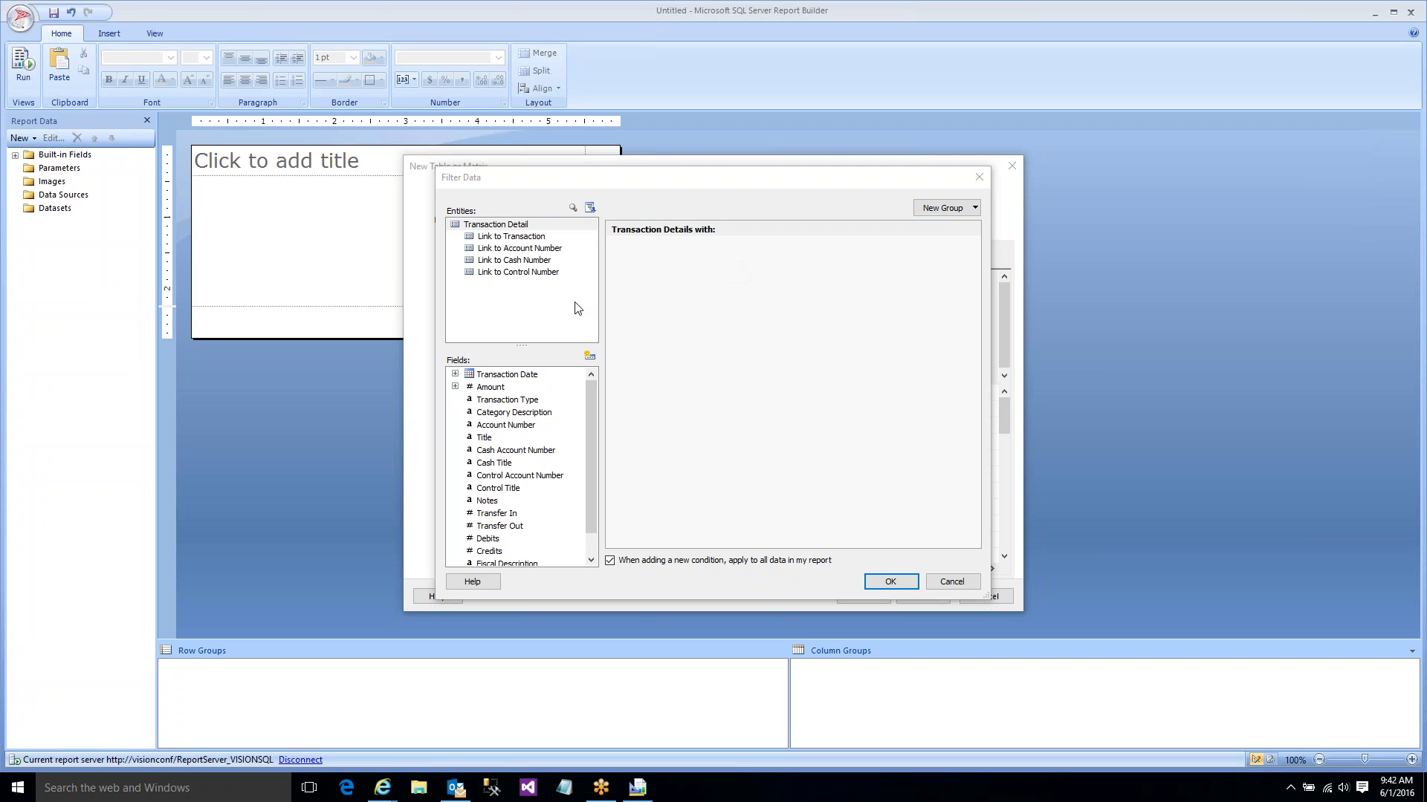
pyautogui.click(530, 237)
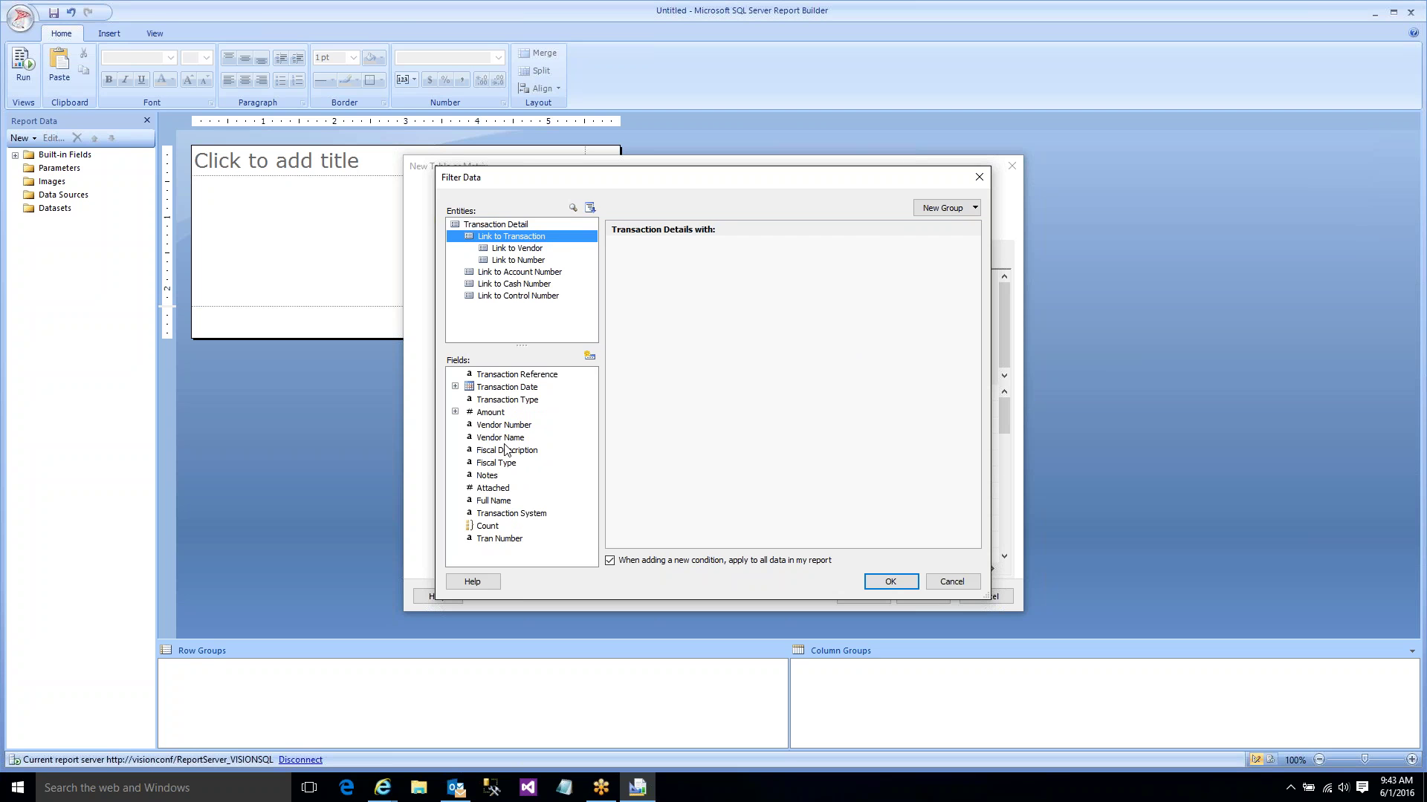
pyautogui.doubleClick(503, 400)
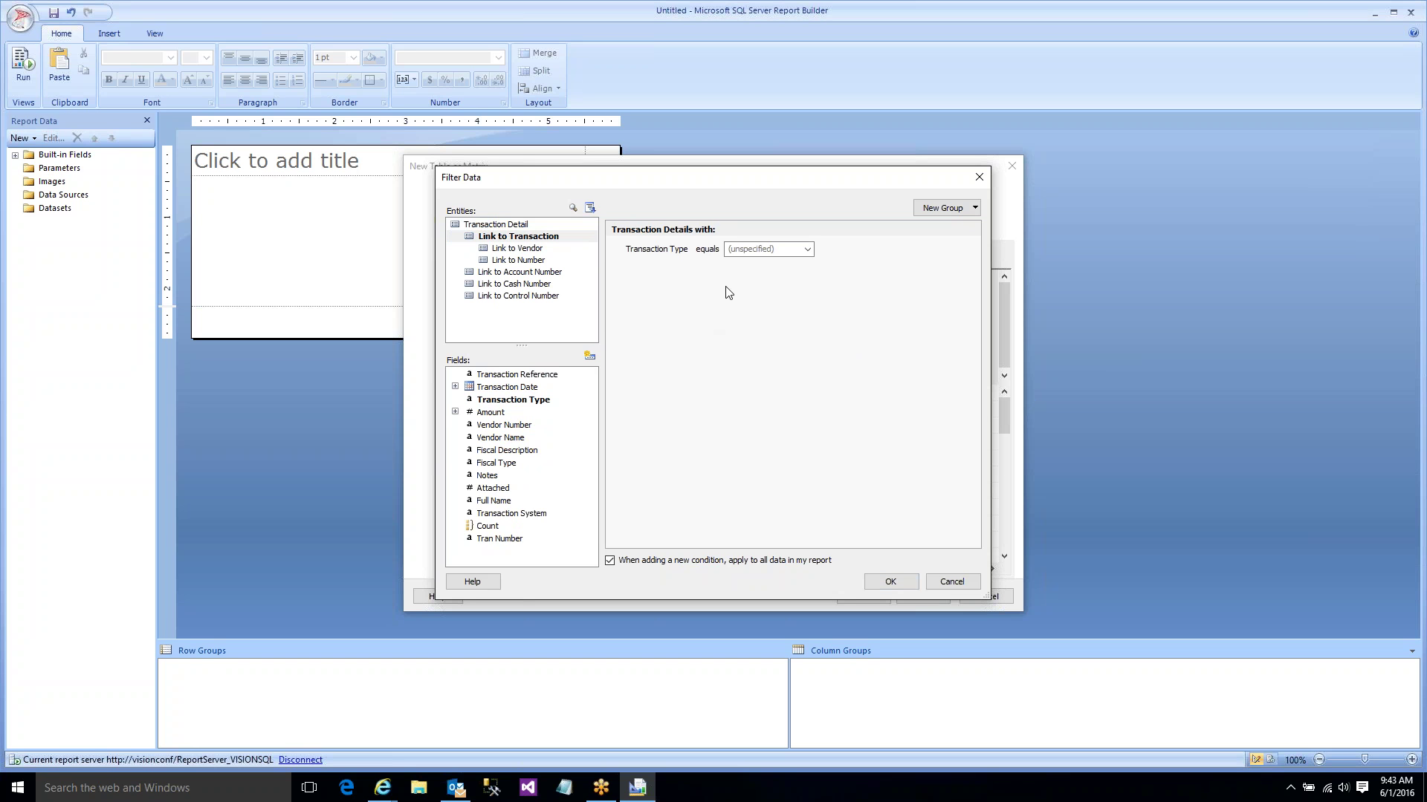
pyautogui.click(659, 253)
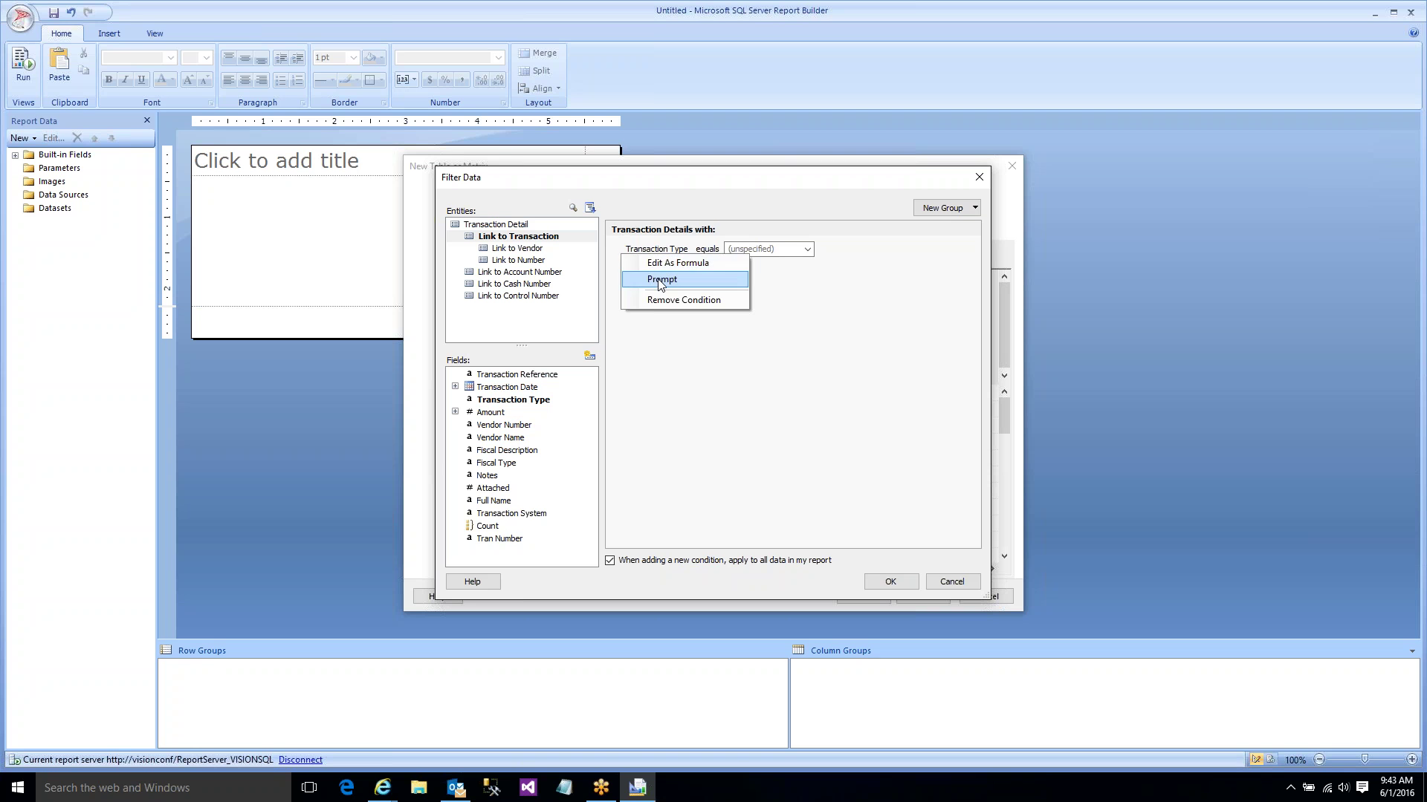
pyautogui.click(661, 281)
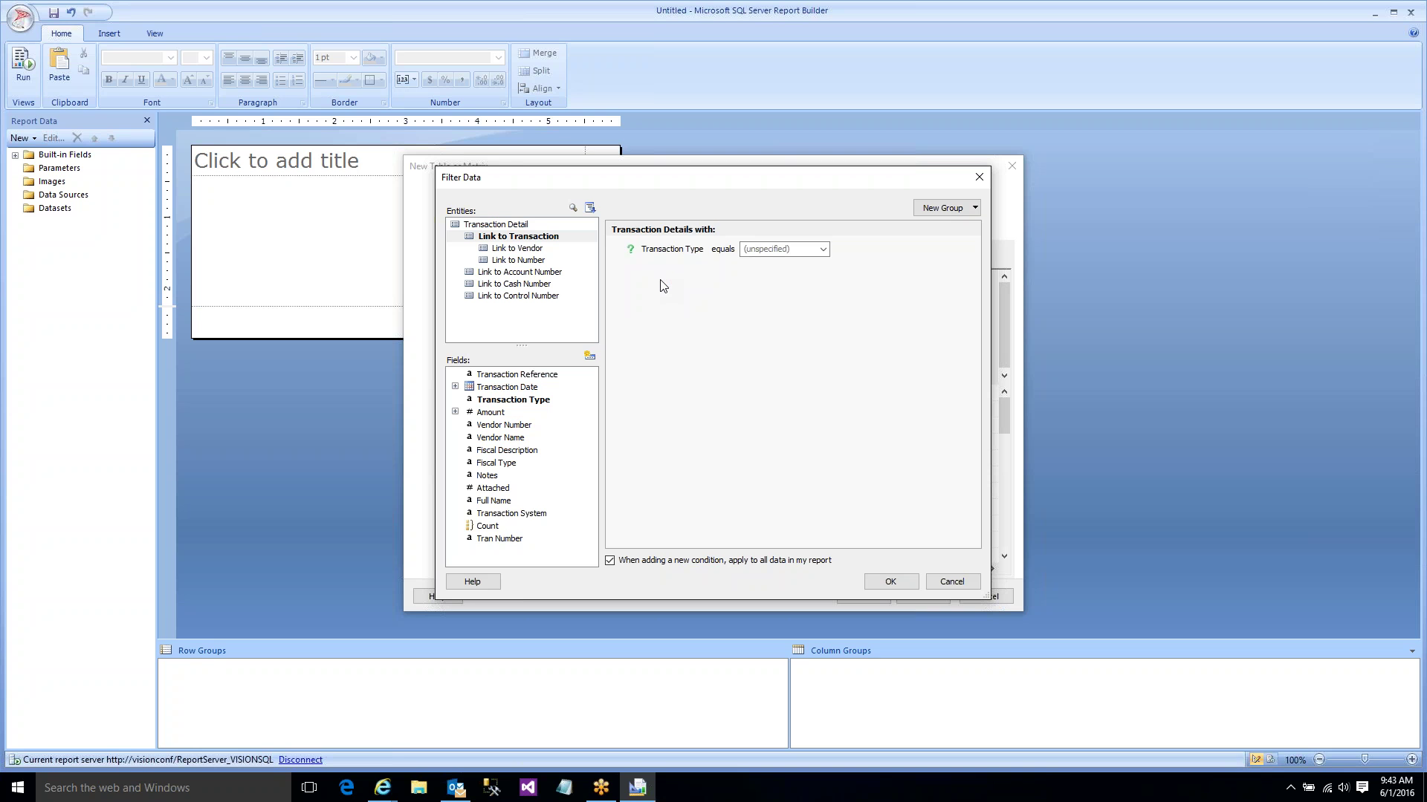
# - Add two Transaction Date filter conditions from the linked Transaction, one set to On or After and the other to On or Before
pyautogui.doubleClick(497, 387)
pyautogui.doubleClick(497, 387)
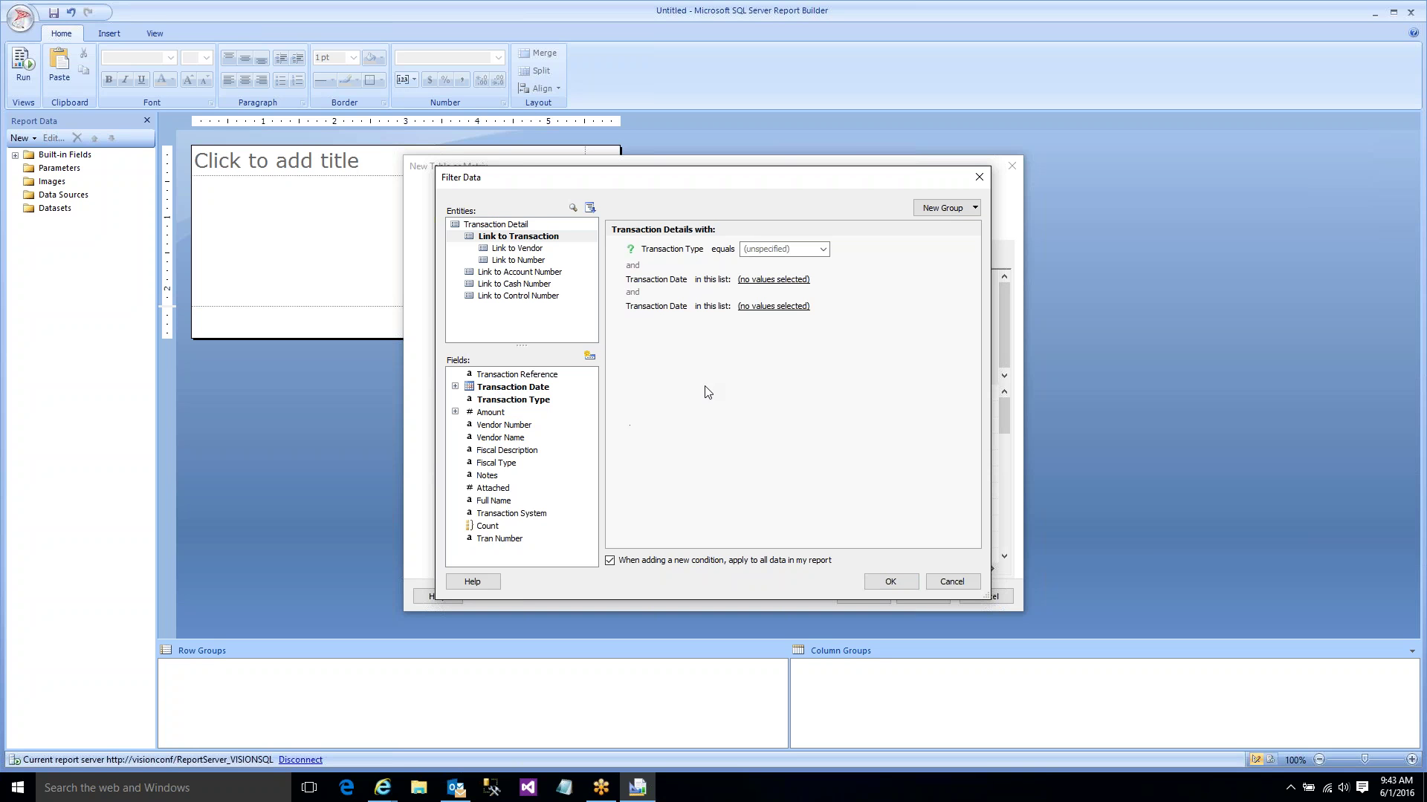
pyautogui.click(723, 282)
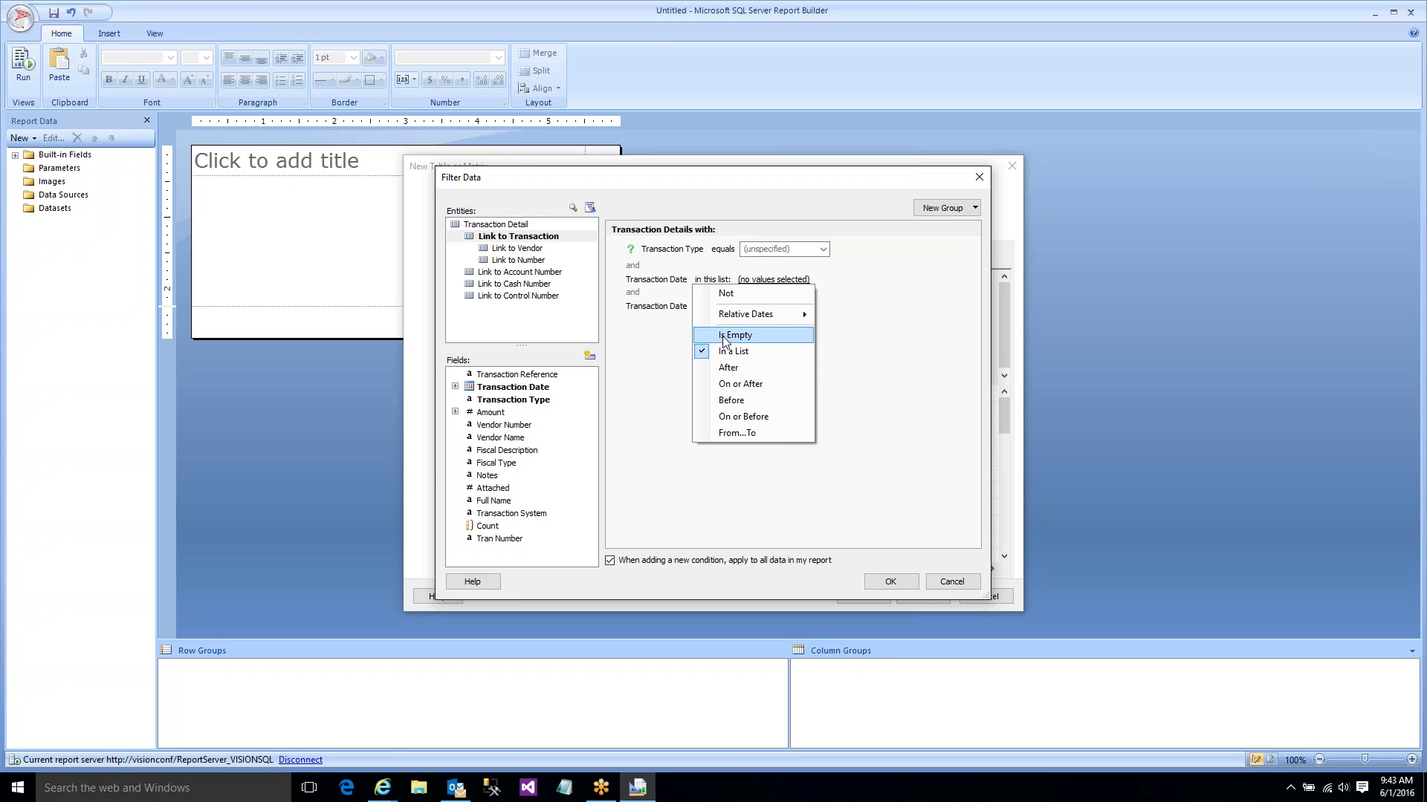
pyautogui.click(733, 384)
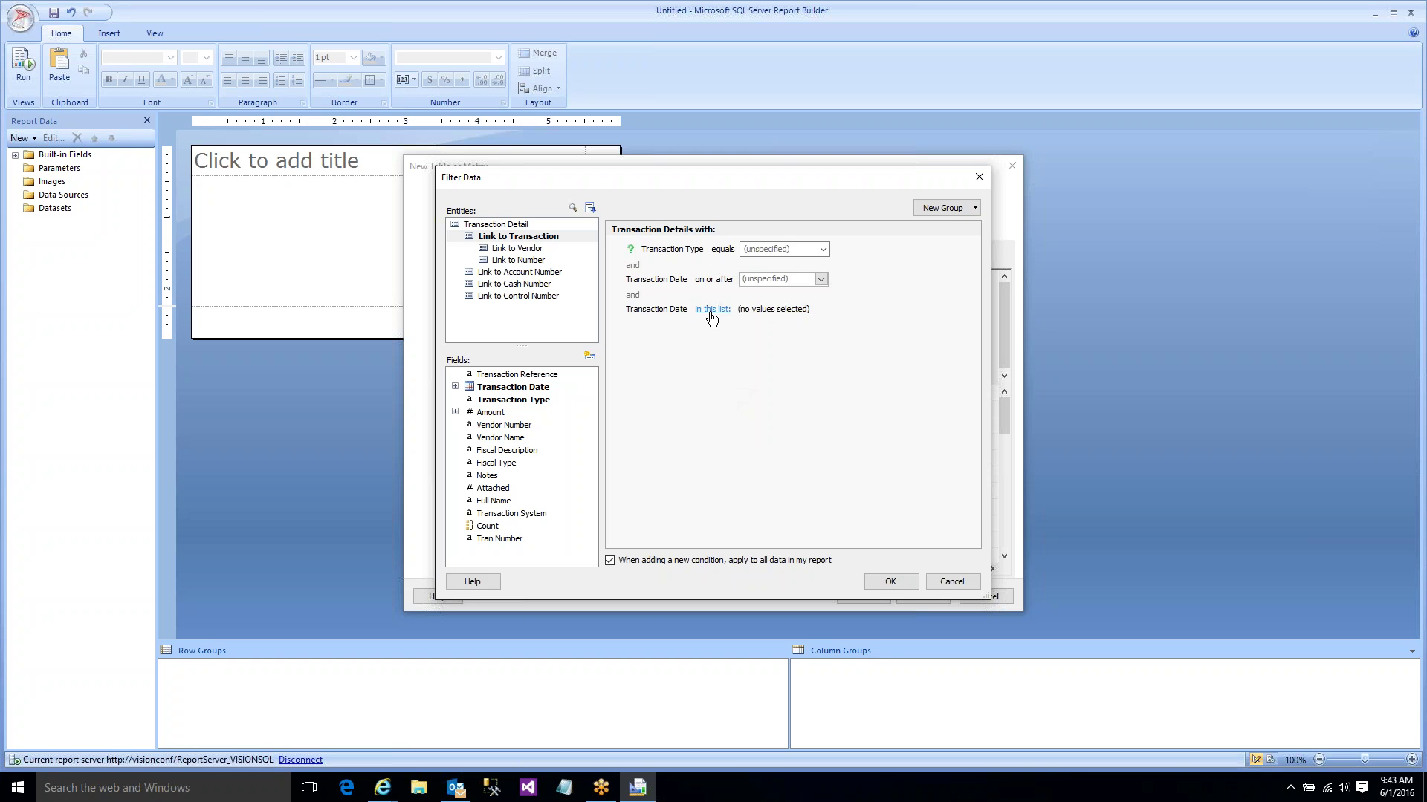
pyautogui.click(711, 310)
pyautogui.click(727, 447)
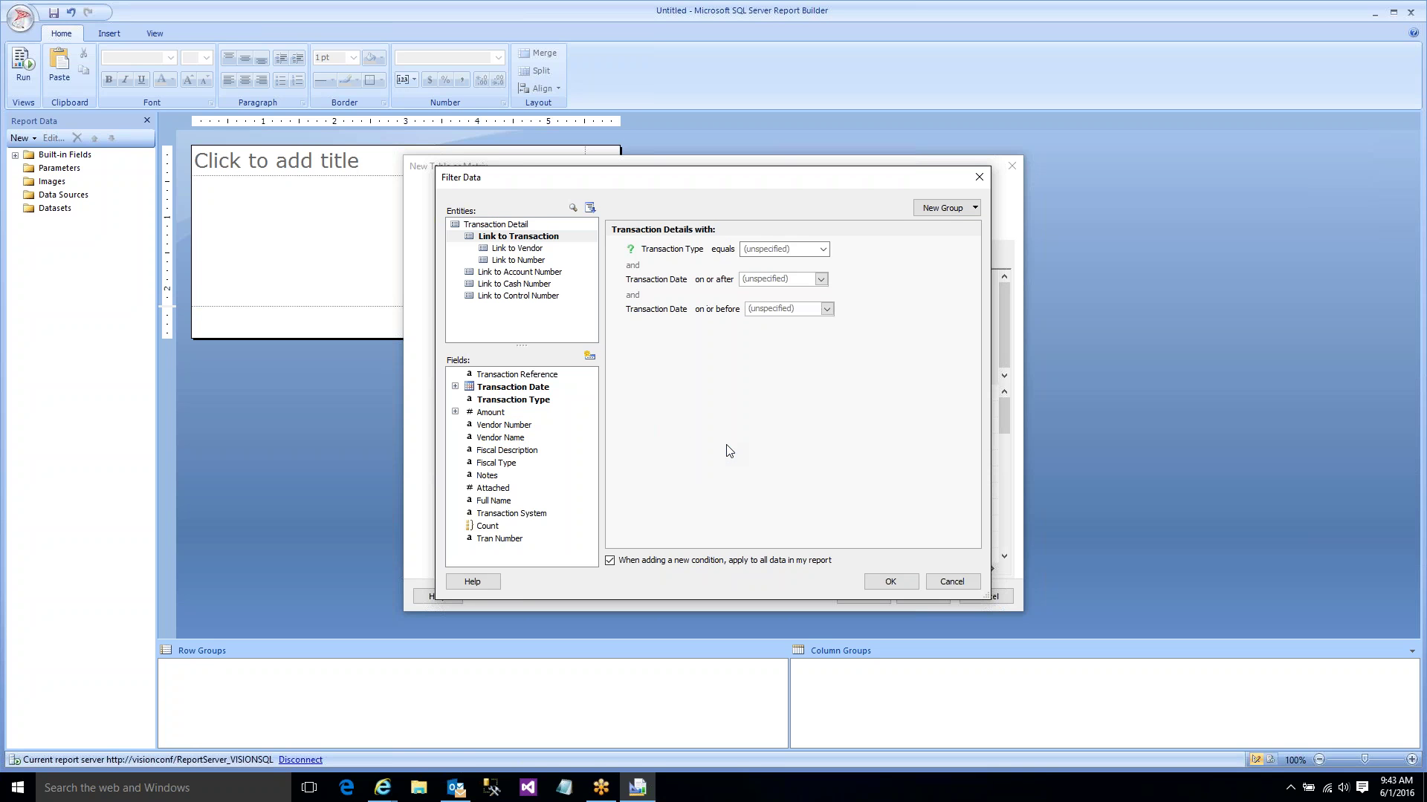
# - Make both Transaction Date conditions prompts and apply the filter to the query
pyautogui.click(665, 286)
pyautogui.click(662, 310)
pyautogui.click(658, 309)
pyautogui.click(672, 341)
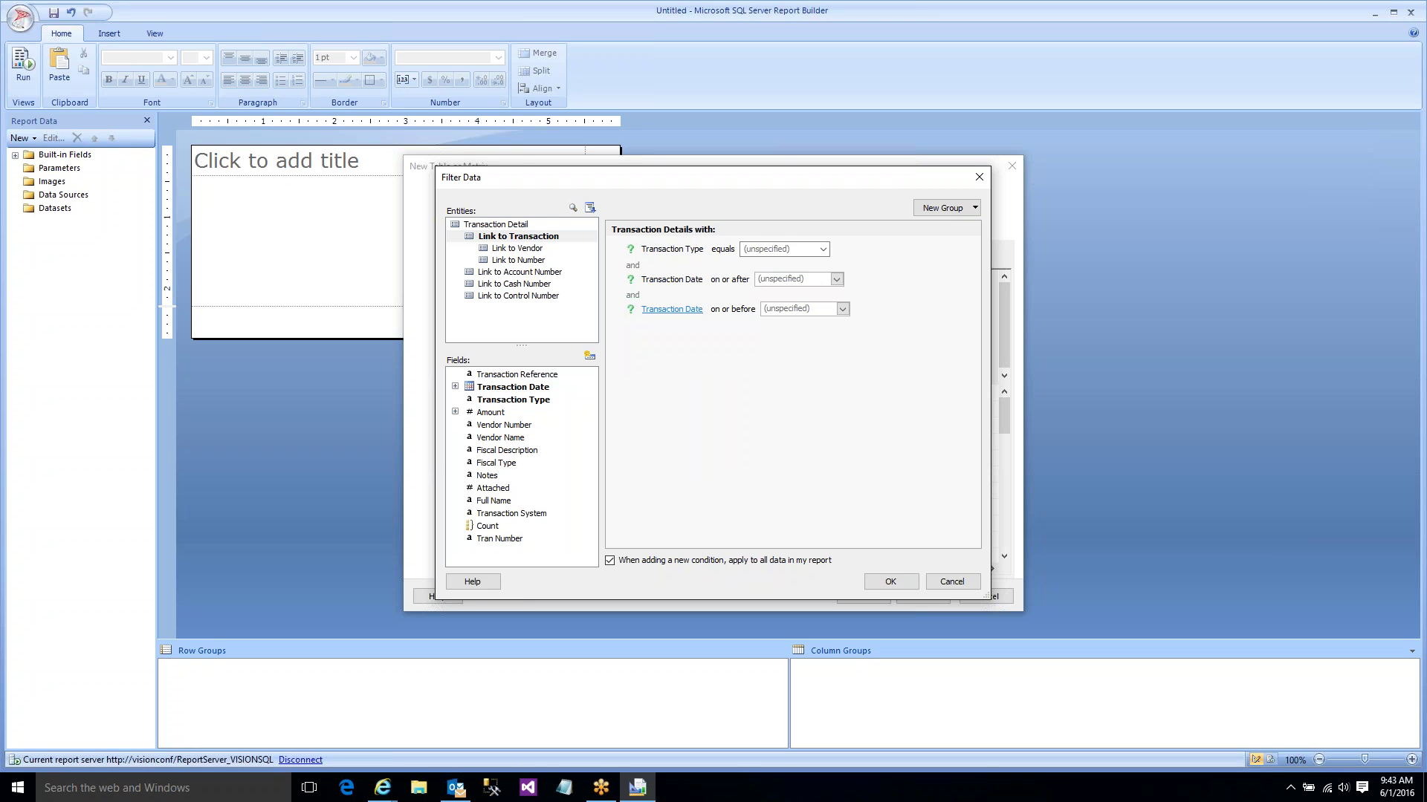
pyautogui.click(890, 581)
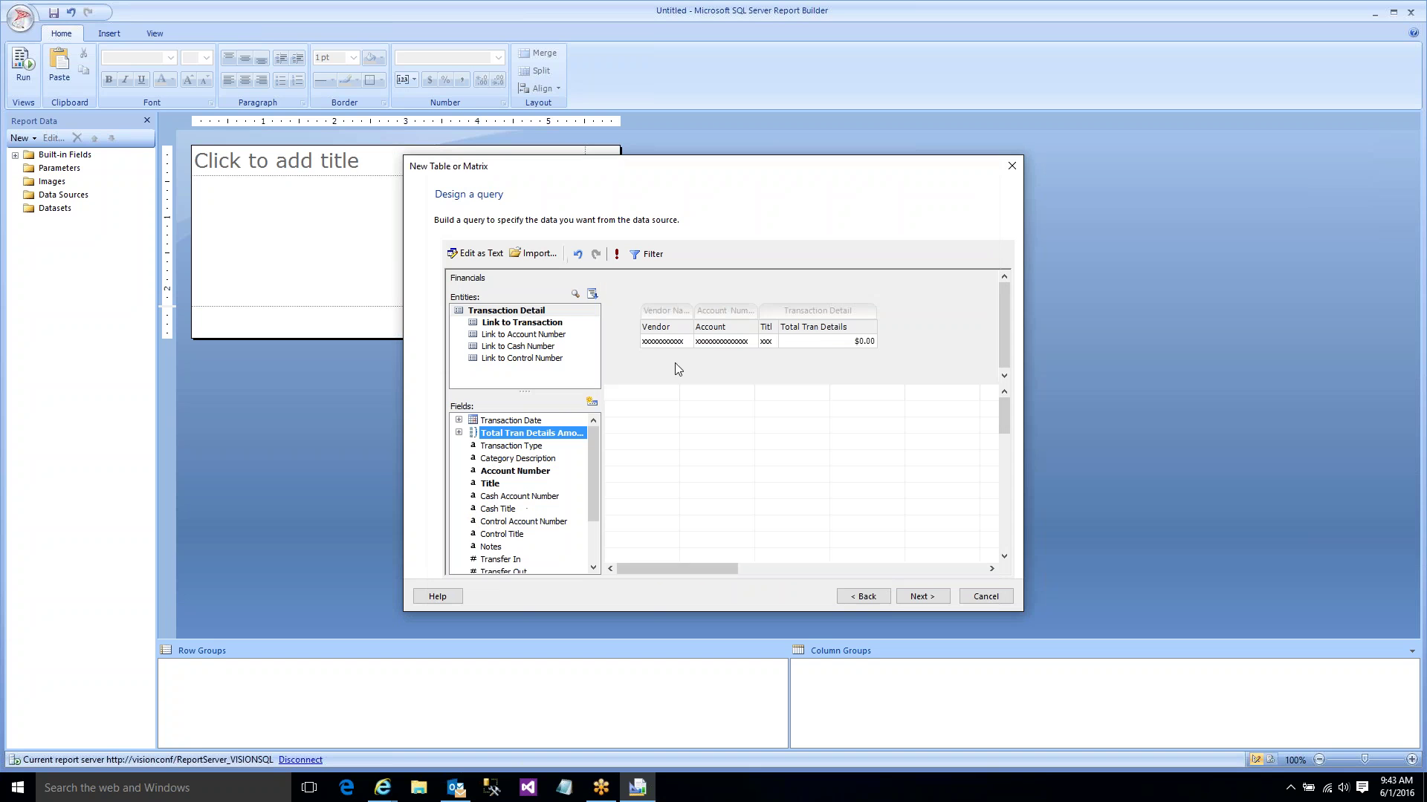
# - Run the query with Transaction Type Invoice, Transaction Date 1/1/2015 and Transaction Date1 12/31/2015 as parameter values
pyautogui.click(617, 256)
pyautogui.click(752, 361)
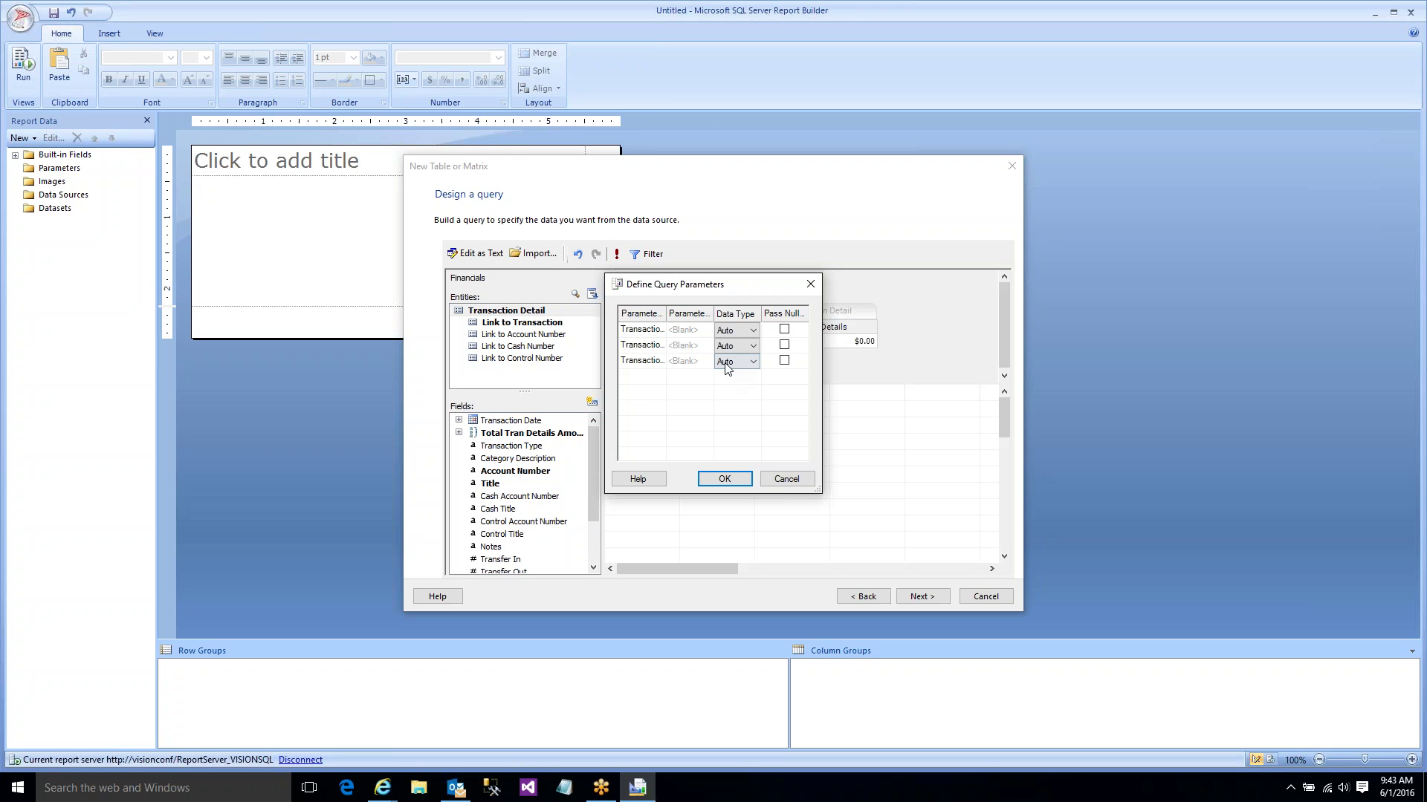
pyautogui.click(728, 375)
pyautogui.moveTo(818, 489); pyautogui.dragTo(972, 503)
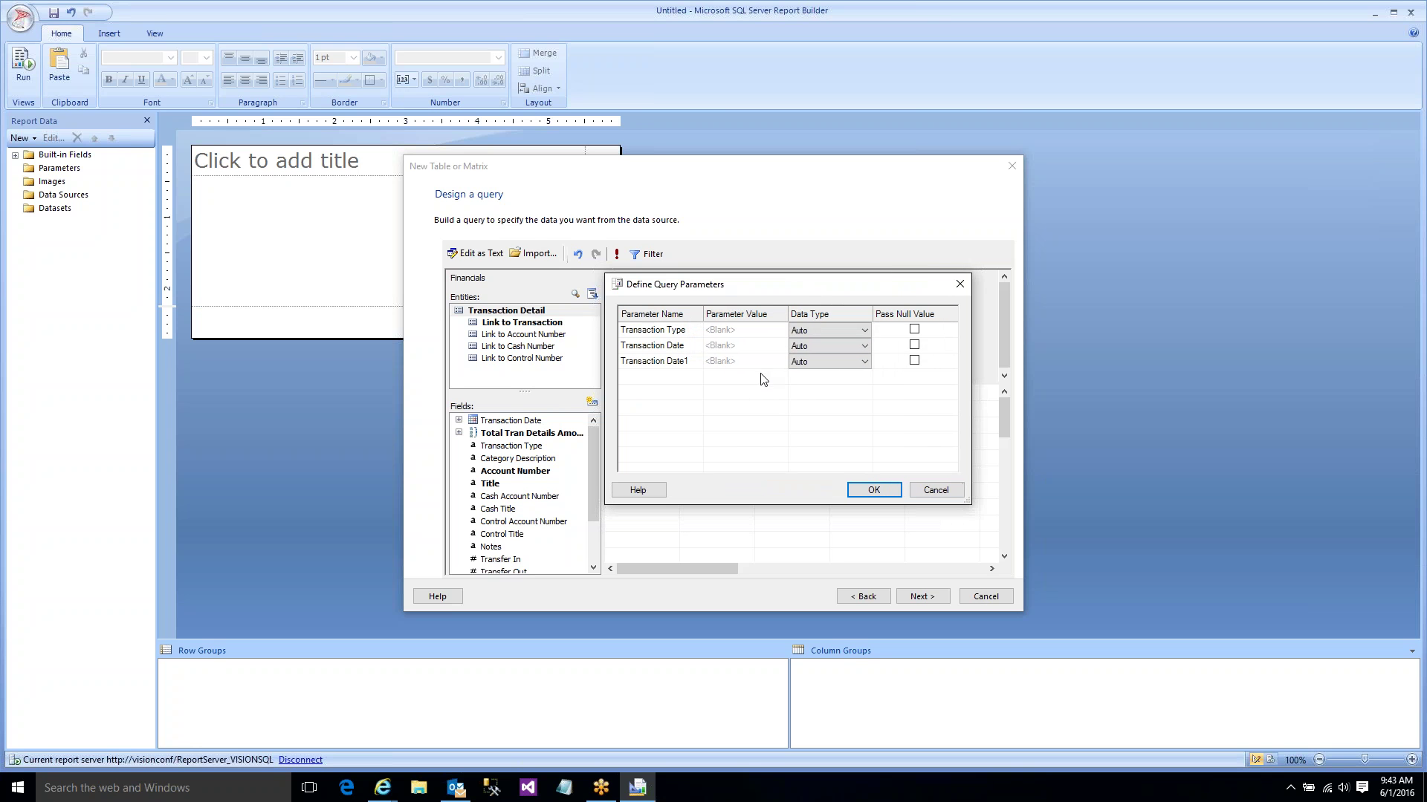
pyautogui.click(757, 339)
pyautogui.write('Invoice')
pyautogui.click(754, 348)
pyautogui.write('1/1/2015')
pyautogui.click(745, 362)
pyautogui.write('12/31/2015')
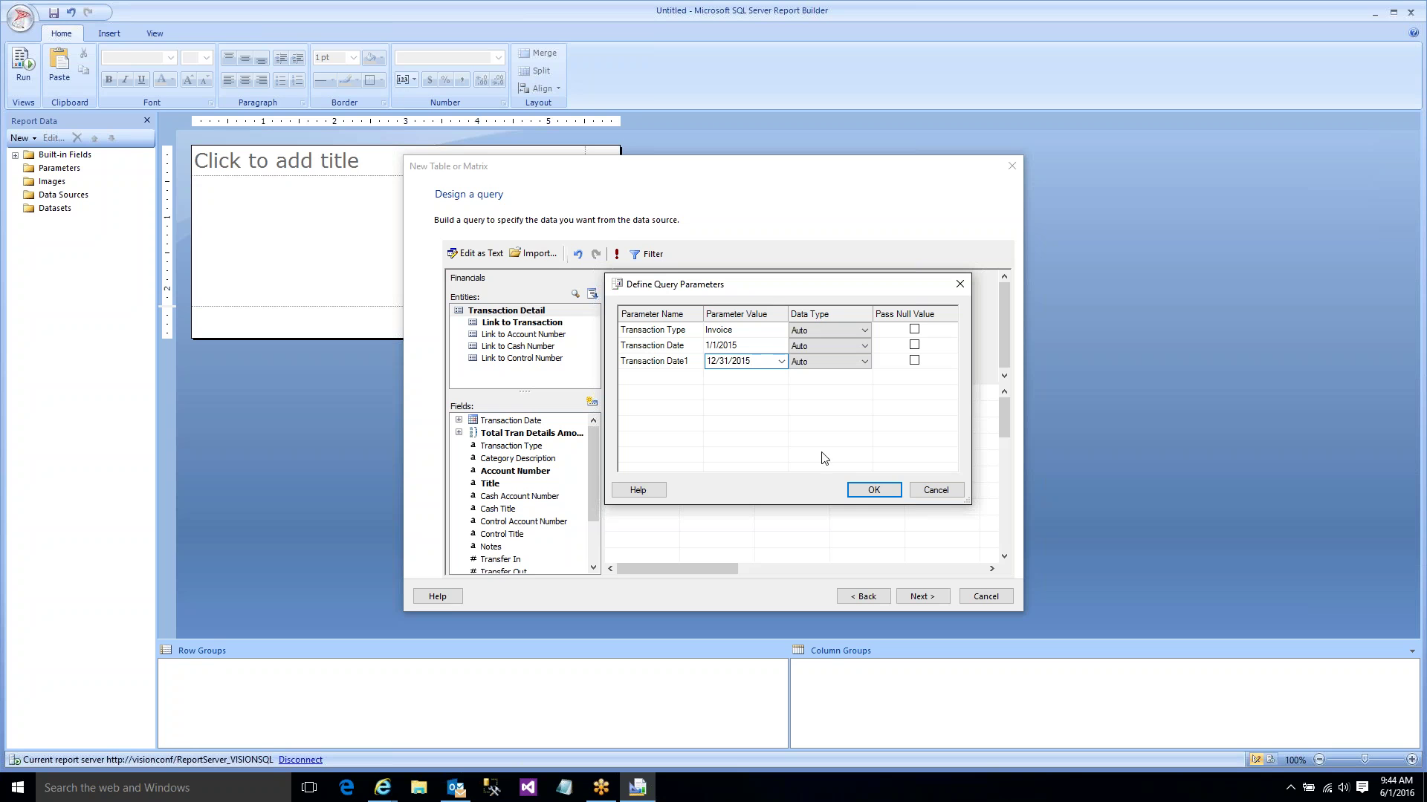
pyautogui.click(868, 494)
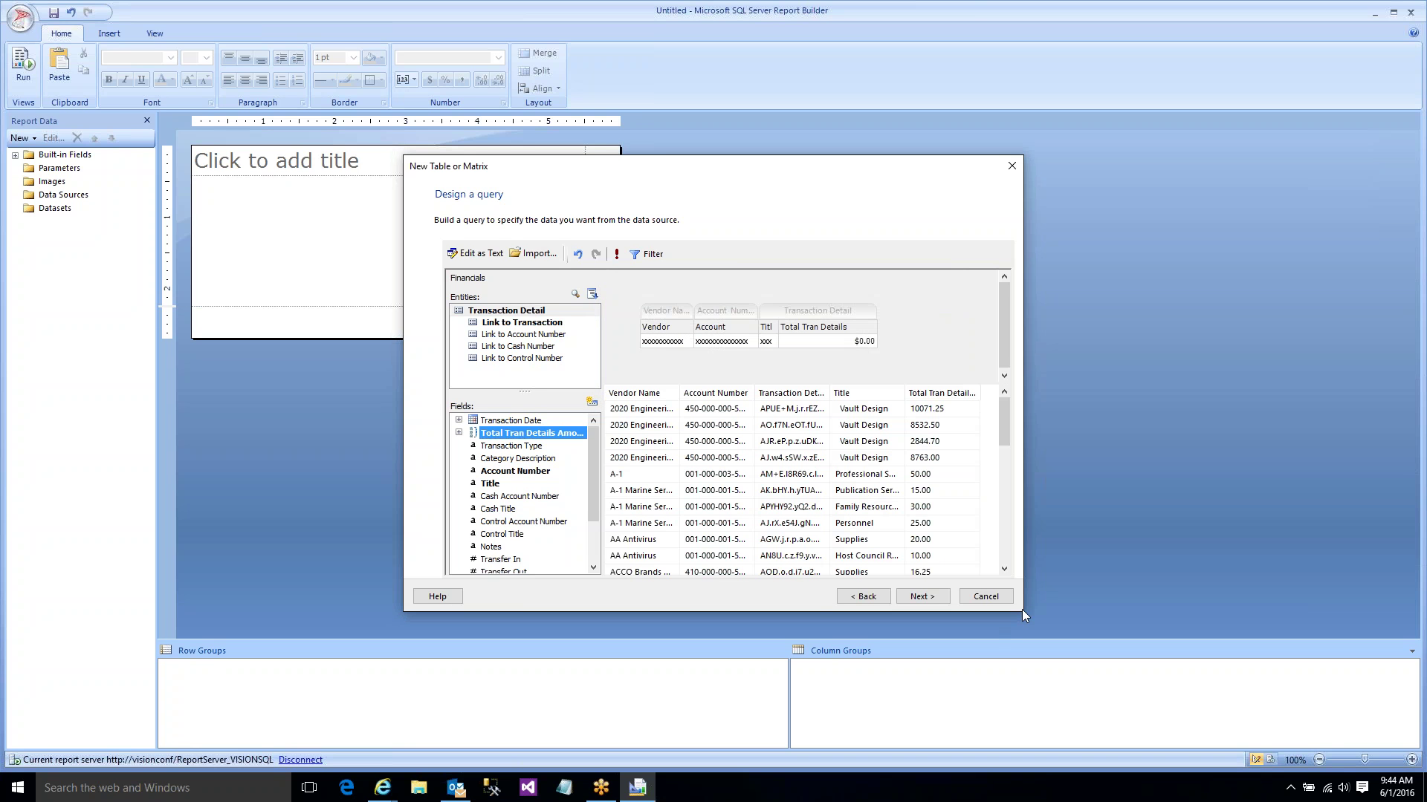
# - Enlarge the wizard and widen the result columns to examine the vendor, account, transaction detail, title and amount data
pyautogui.moveTo(1023, 613); pyautogui.dragTo(1163, 631)
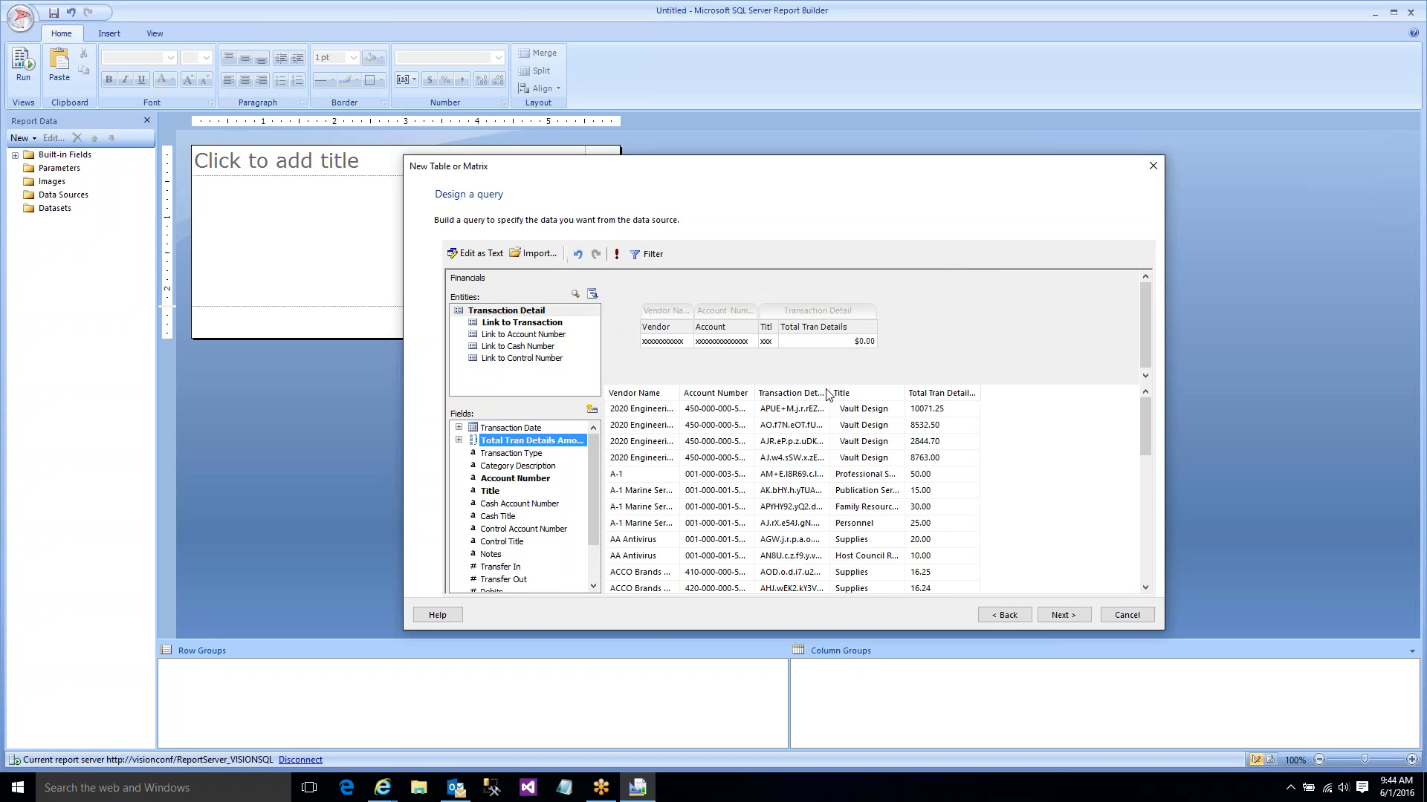
pyautogui.moveTo(830, 394); pyautogui.dragTo(872, 395)
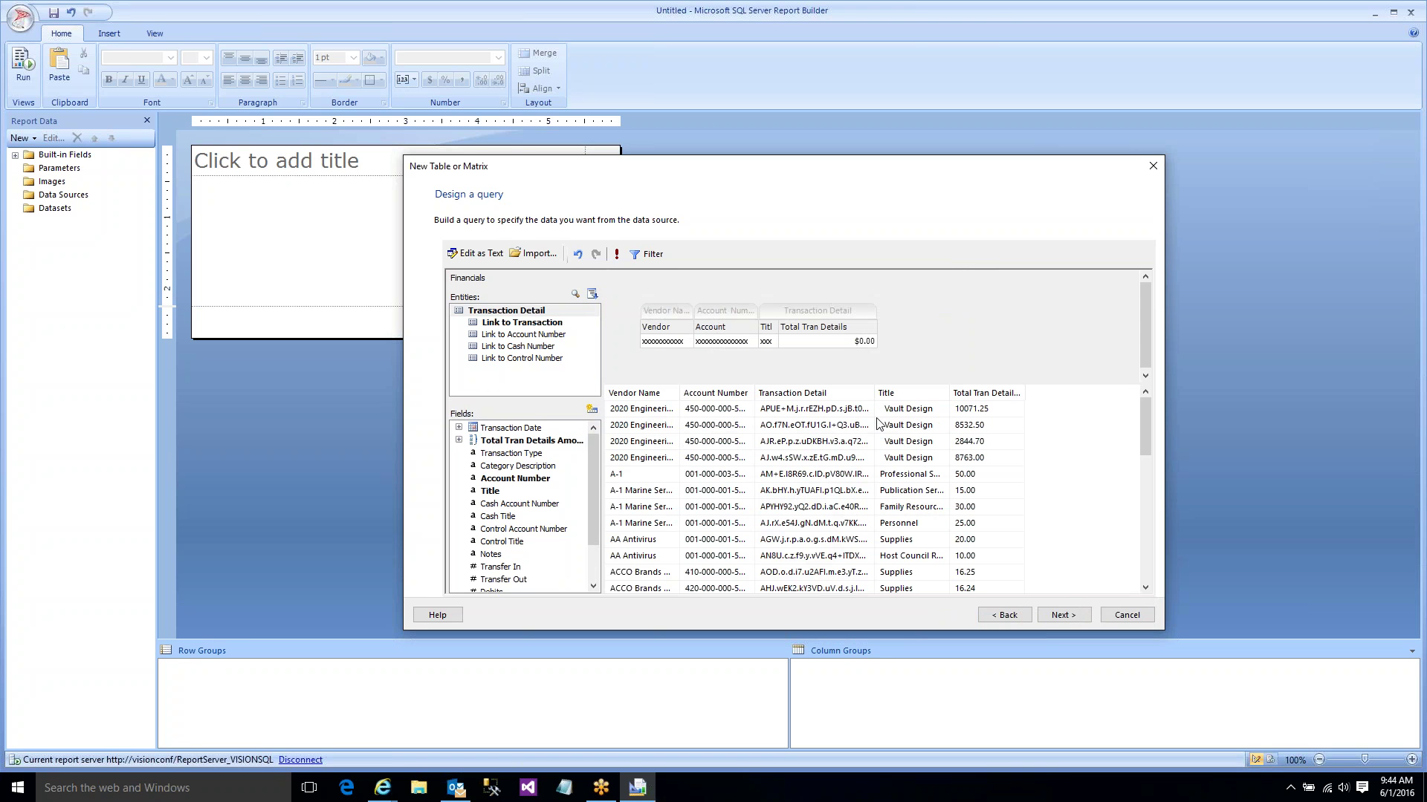
pyautogui.click(912, 457)
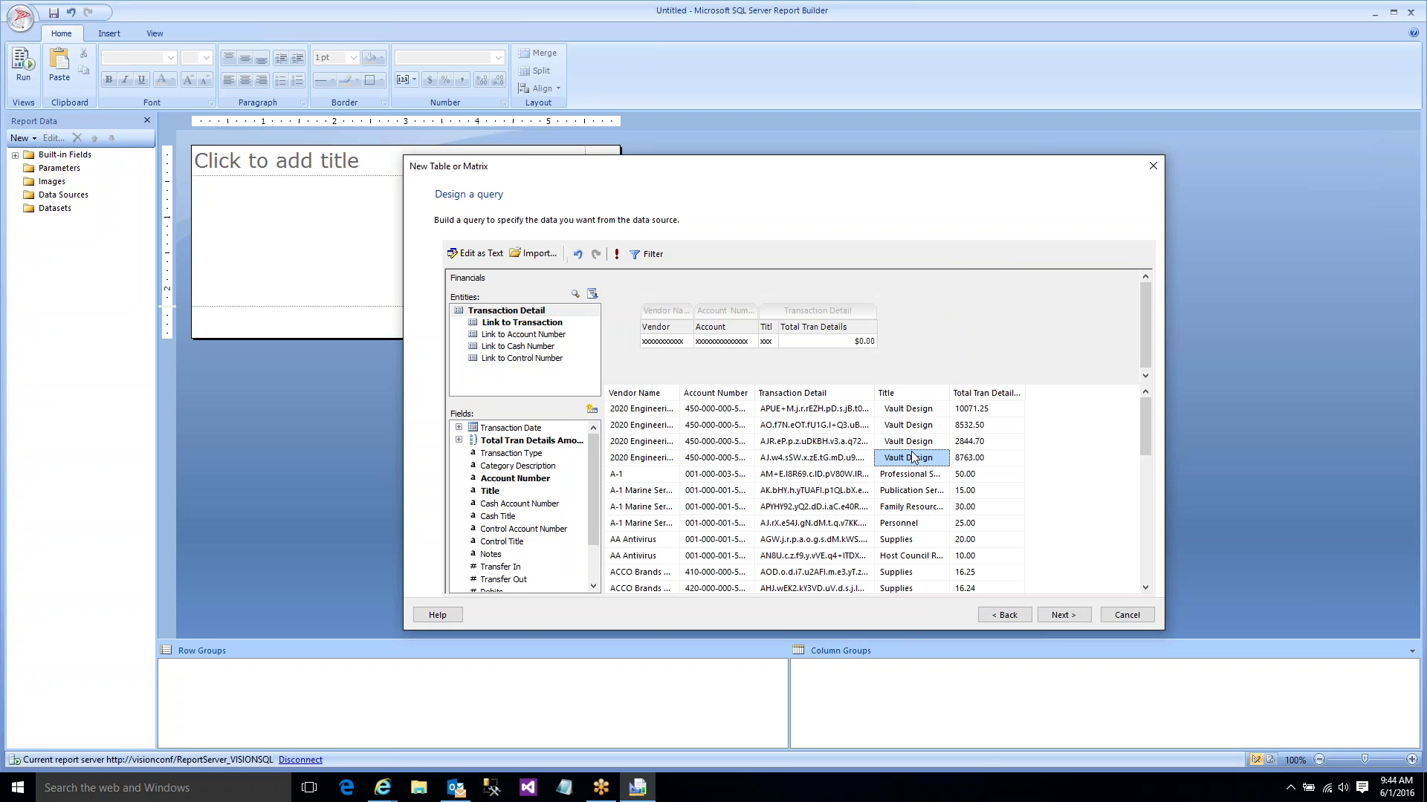
pyautogui.click(989, 428)
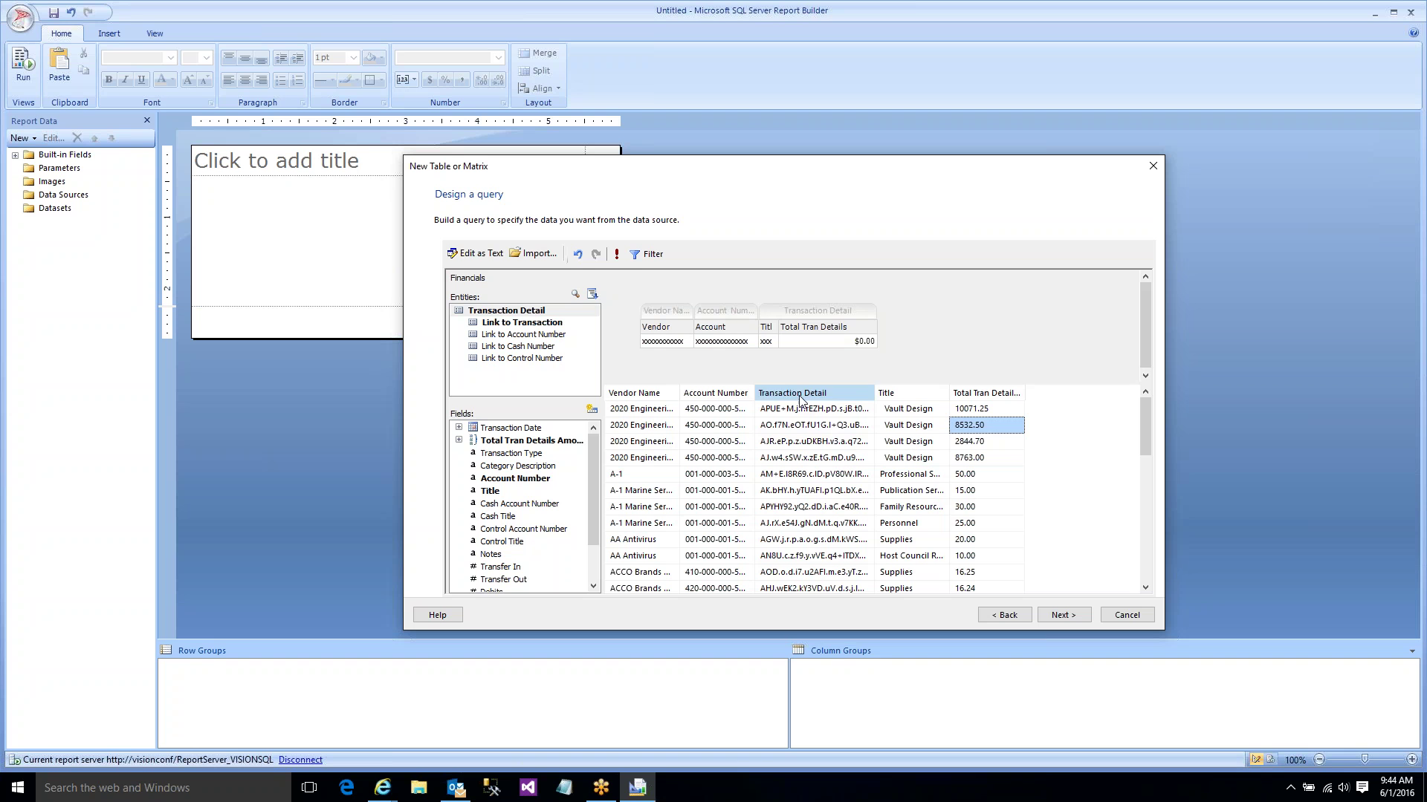
pyautogui.click(802, 426)
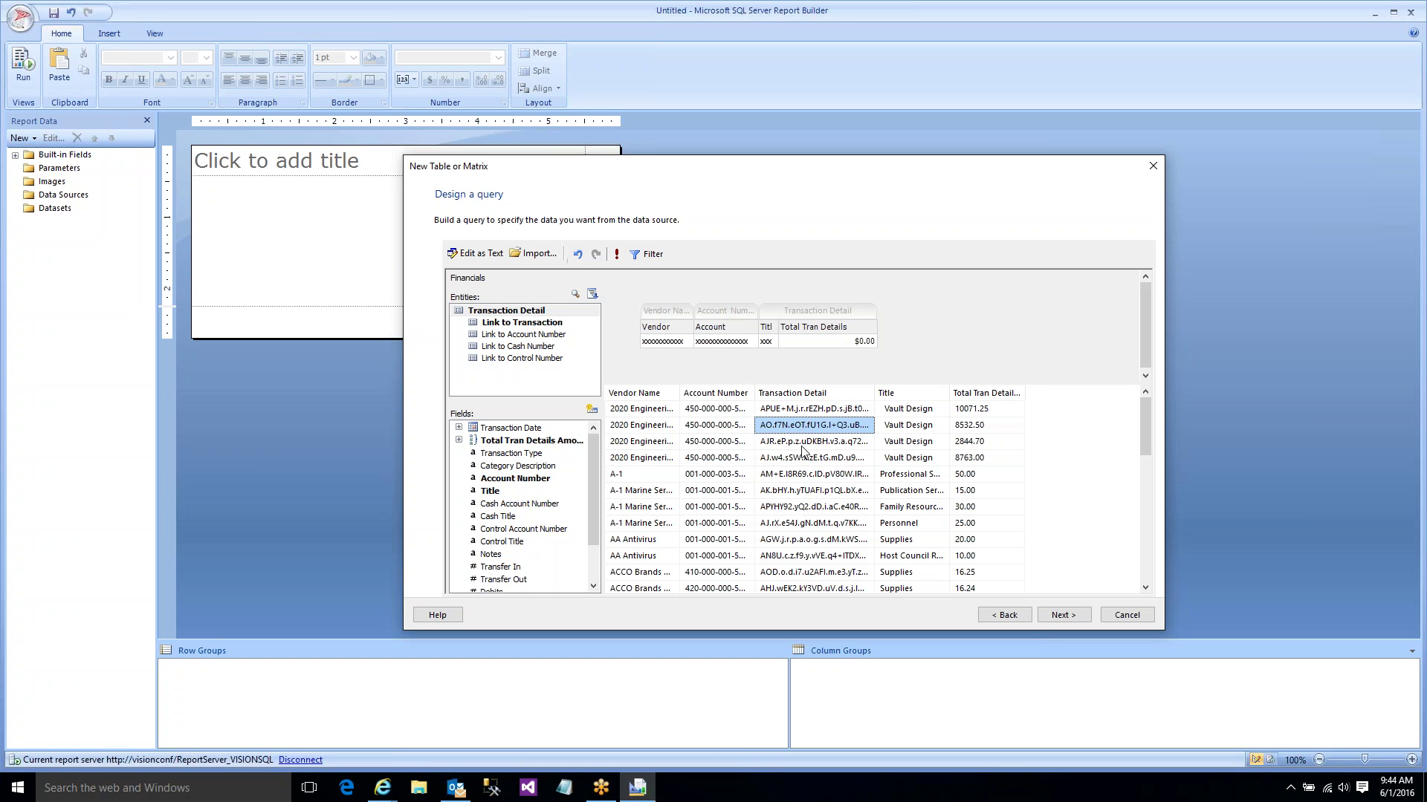
pyautogui.click(804, 491)
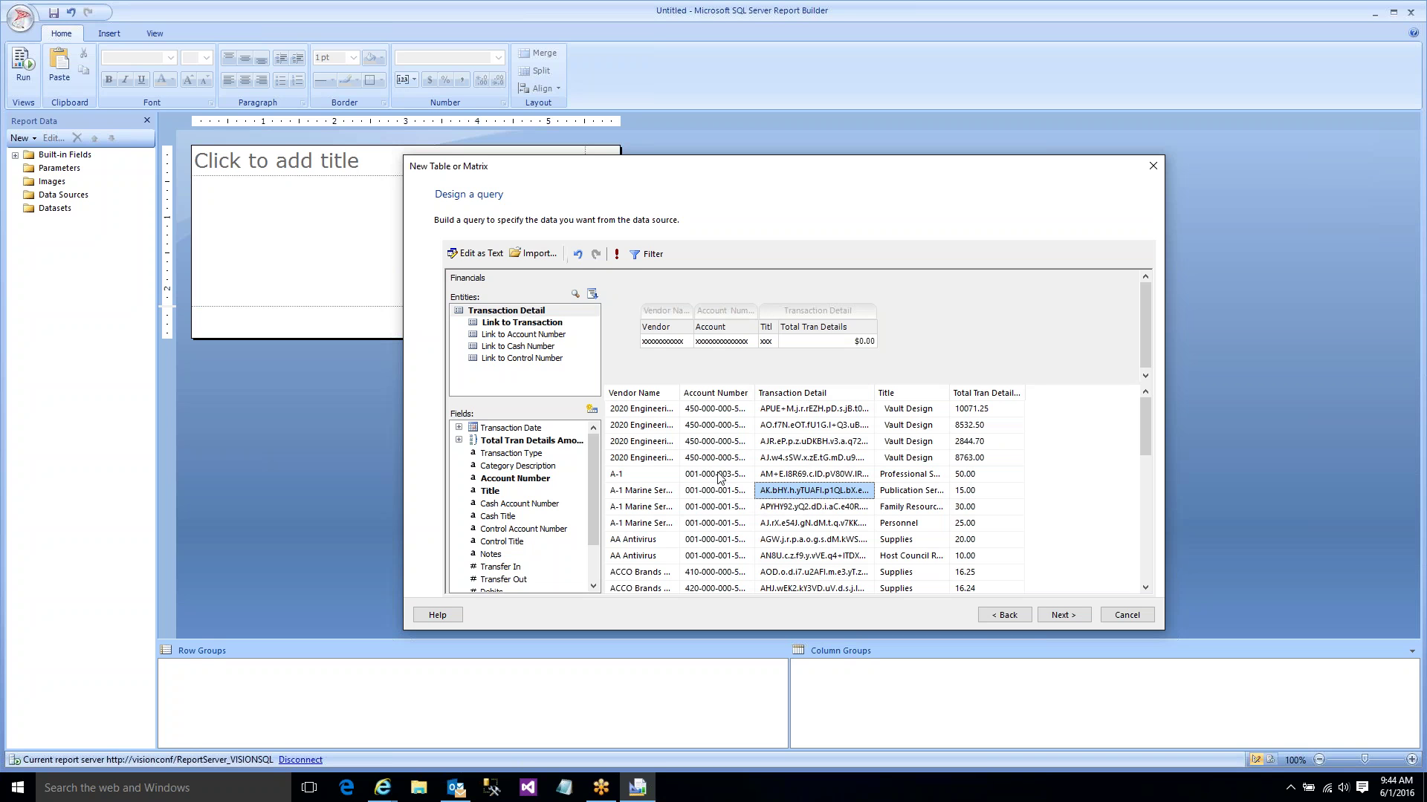
pyautogui.moveTo(679, 393); pyautogui.dragTo(801, 395)
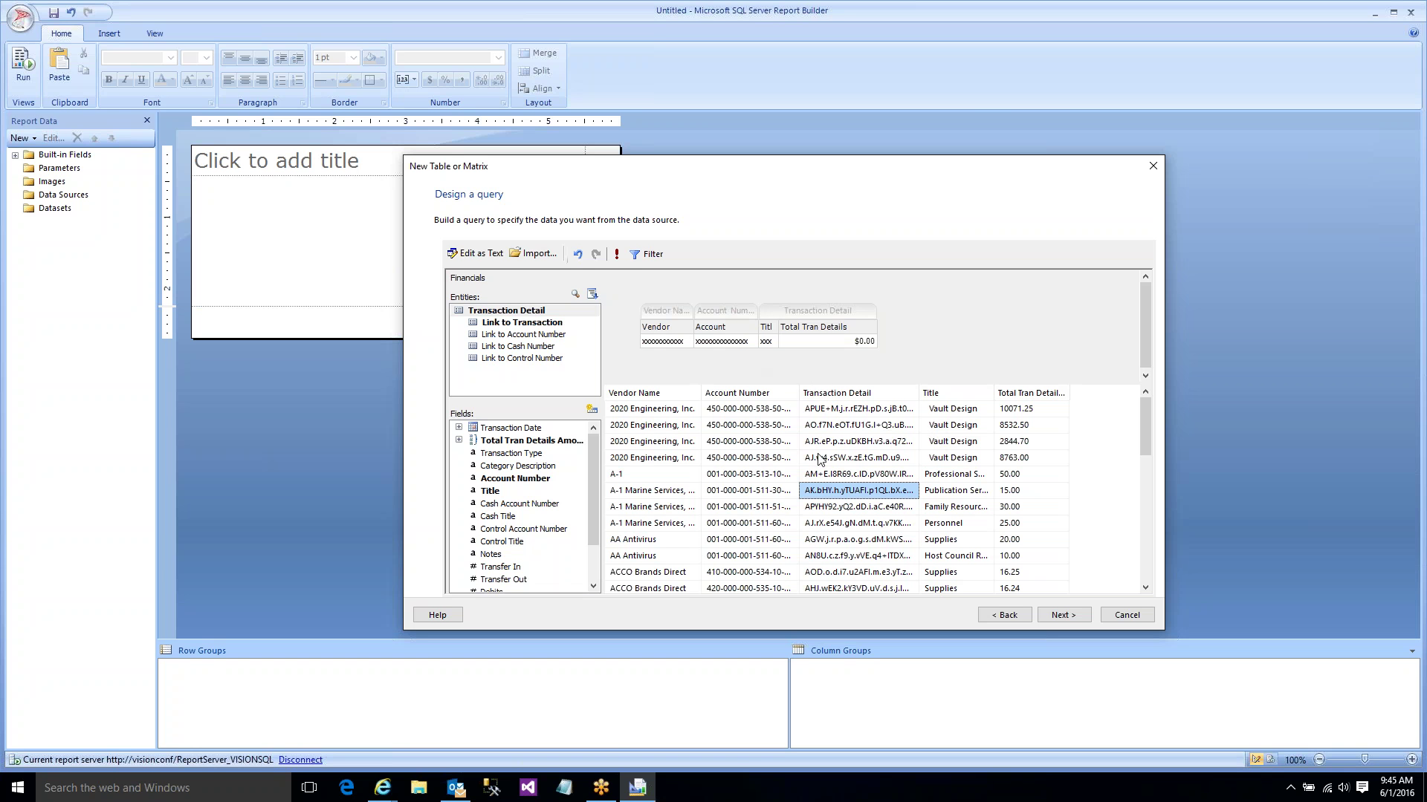
# - Group the table rows by Vendor_Name and add Account_Number, Title and Total_Tran_Details_Amount as values
pyautogui.click(1055, 615)
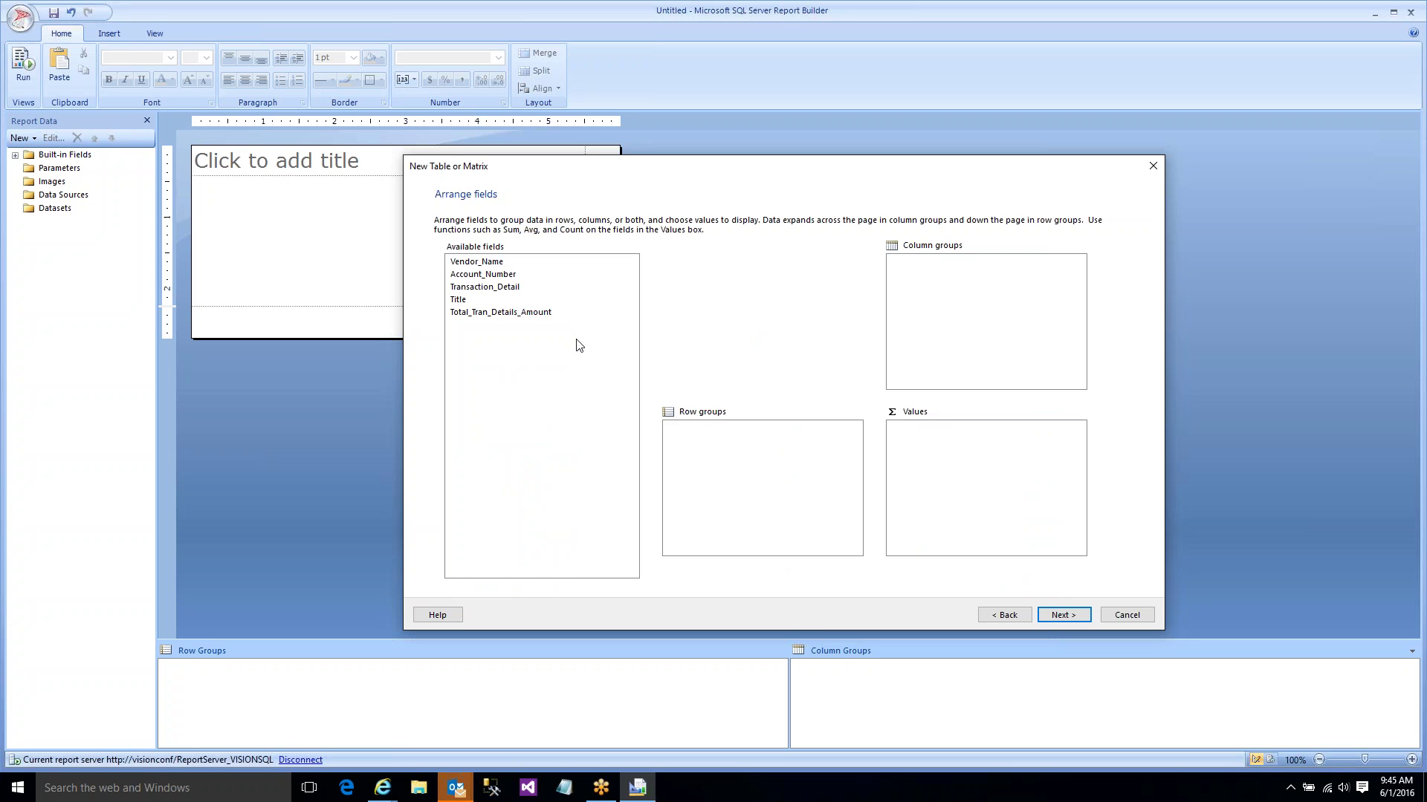
pyautogui.moveTo(493, 262); pyautogui.dragTo(707, 440)
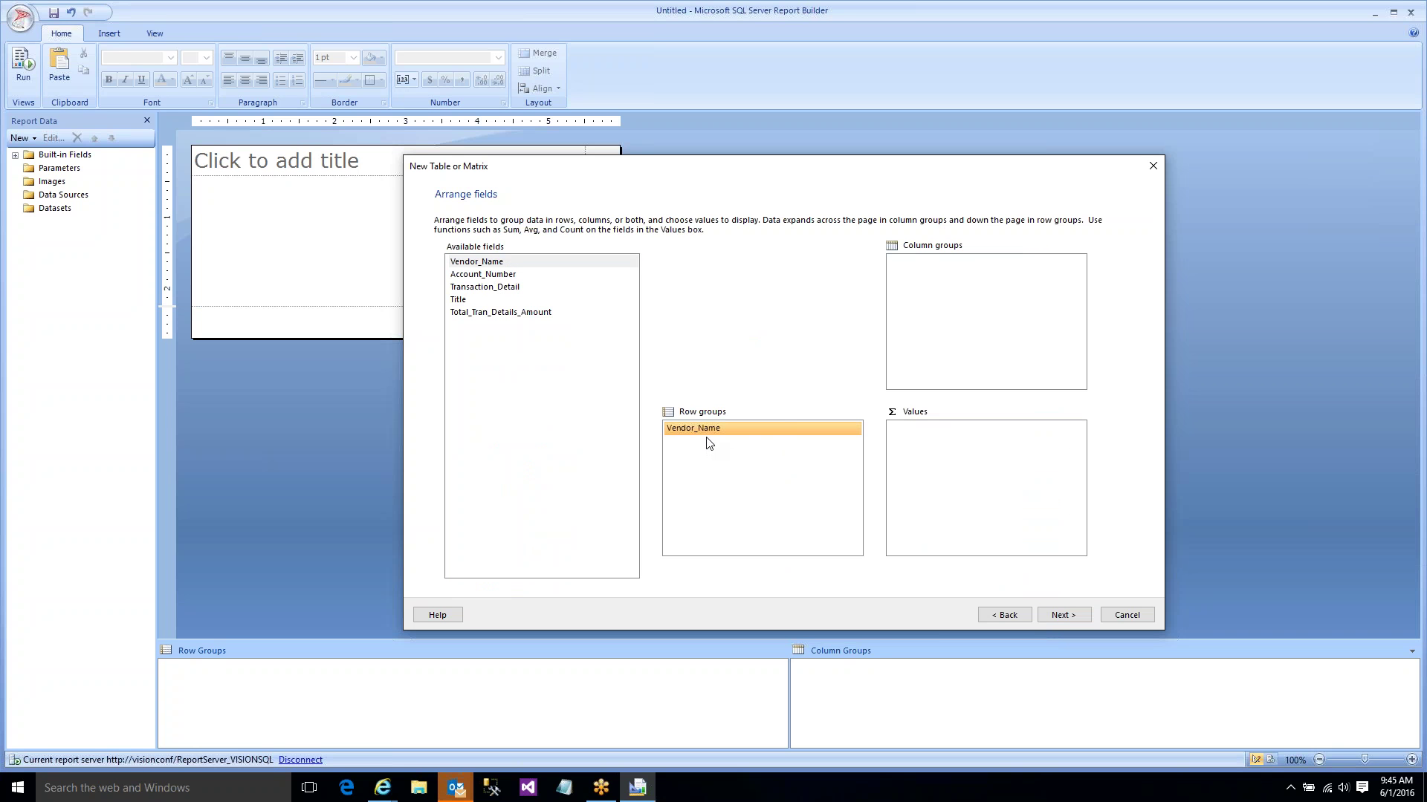
pyautogui.moveTo(492, 276); pyautogui.dragTo(936, 468)
pyautogui.moveTo(463, 305); pyautogui.dragTo(896, 475)
pyautogui.moveTo(542, 317); pyautogui.dragTo(930, 458)
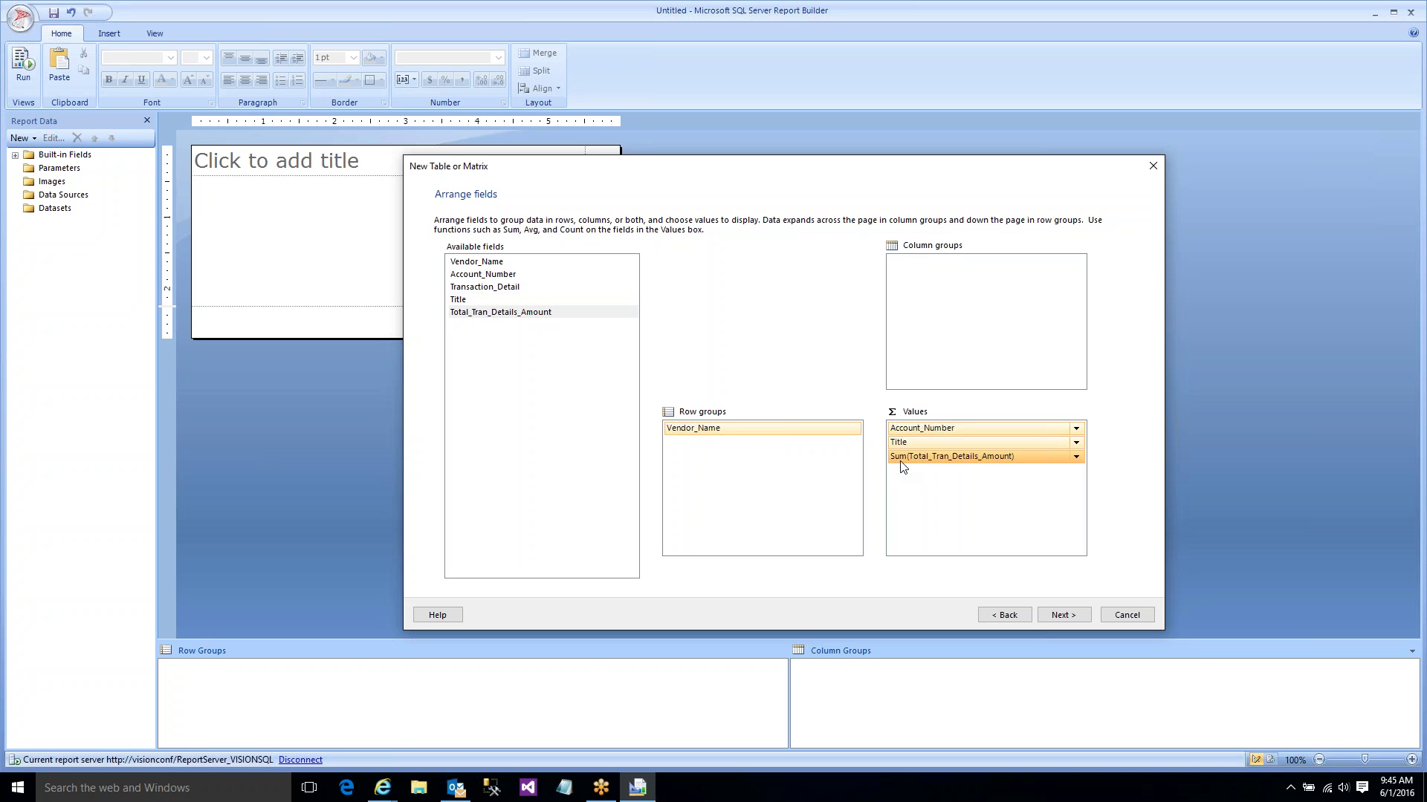
# - Aggregate the Account_Number value with Count and accept the blocked layout with subtotals below and grand totals shown
pyautogui.click(1076, 428)
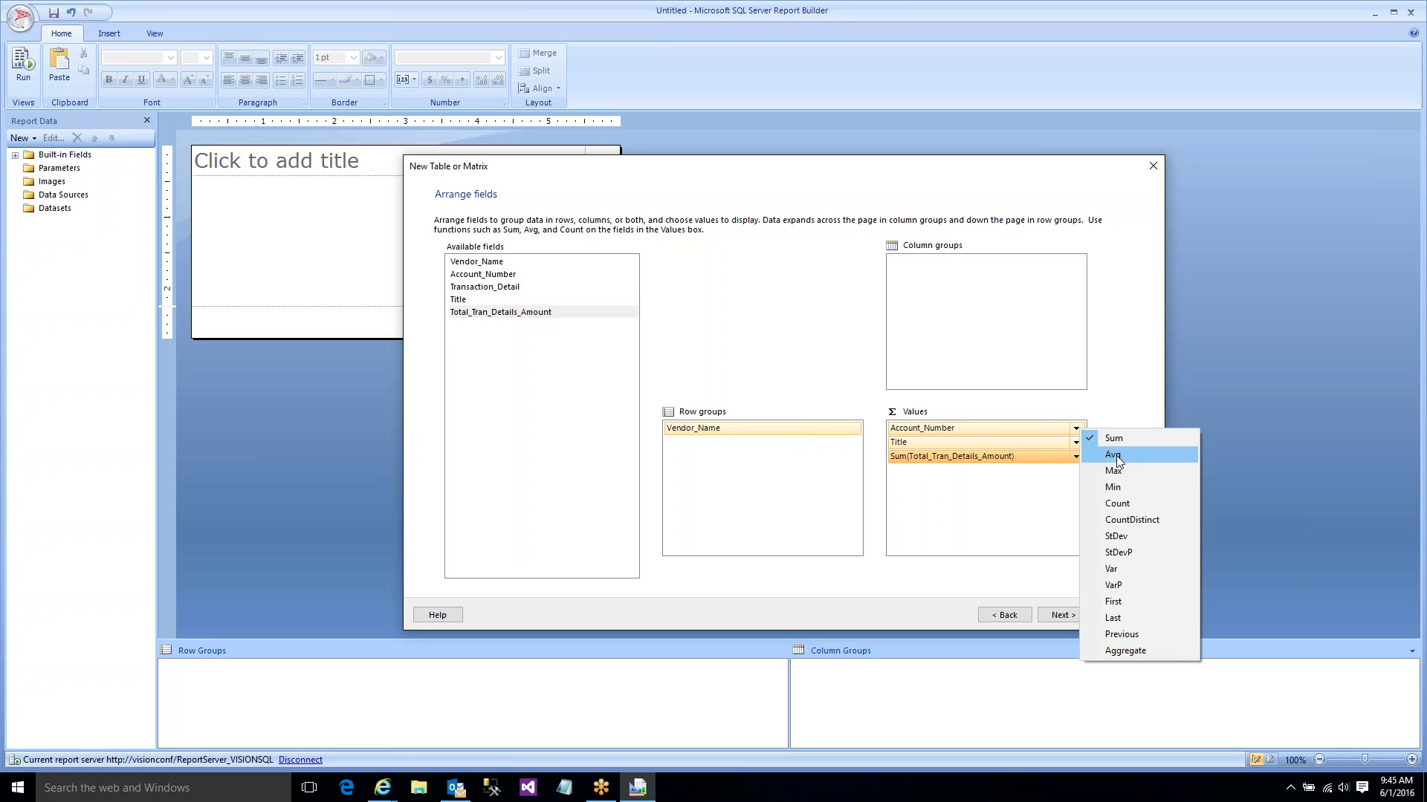
pyautogui.click(1117, 503)
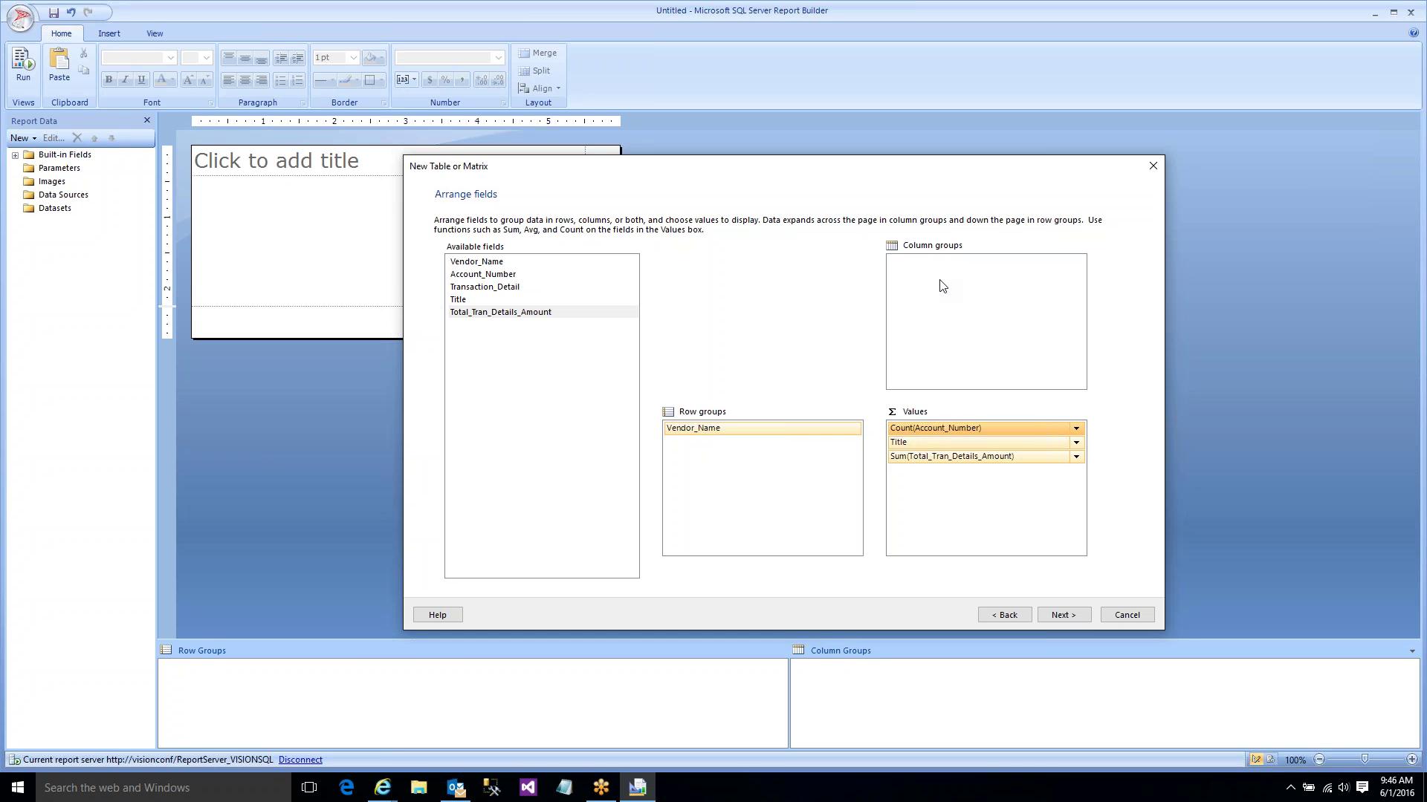
pyautogui.click(1061, 616)
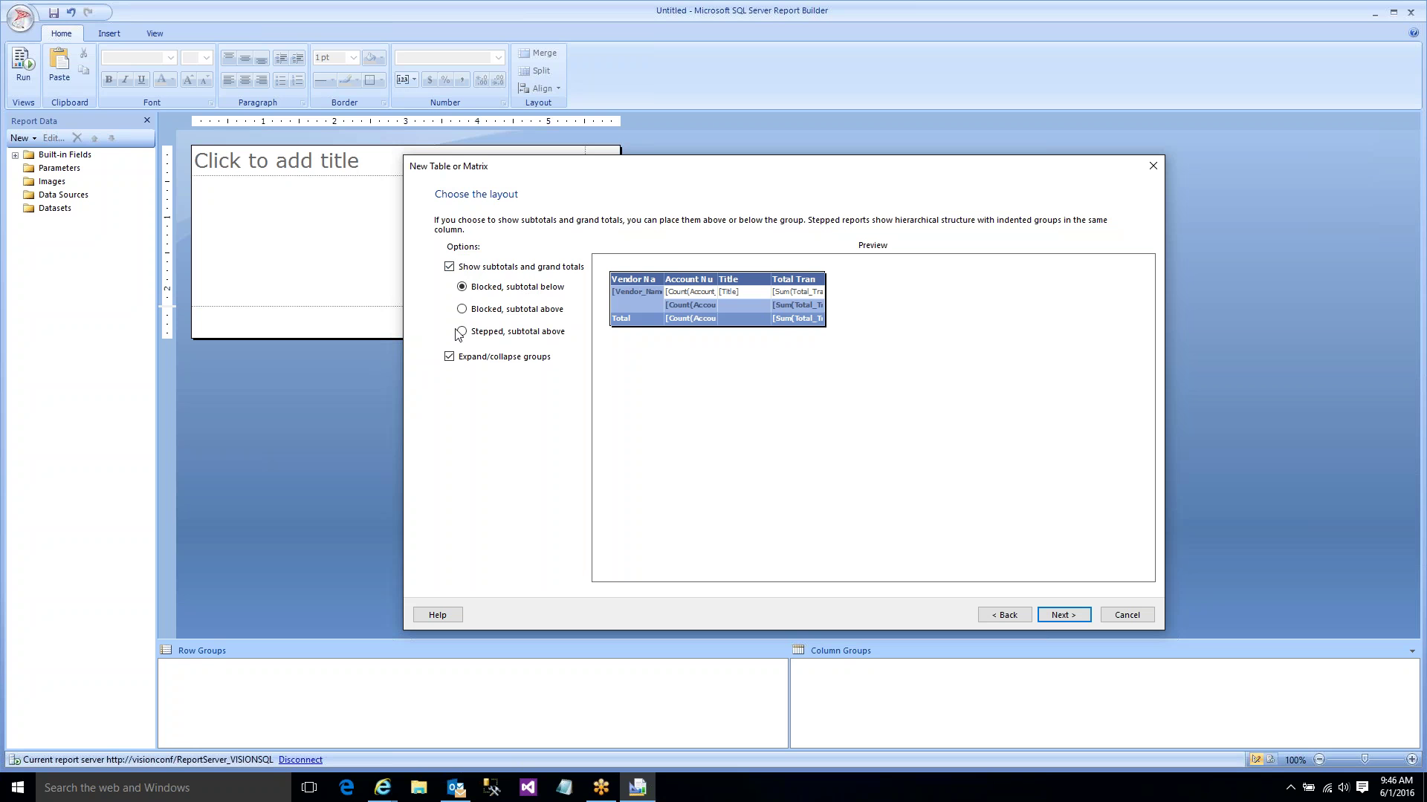
pyautogui.click(450, 268)
pyautogui.click(449, 267)
pyautogui.click(1058, 619)
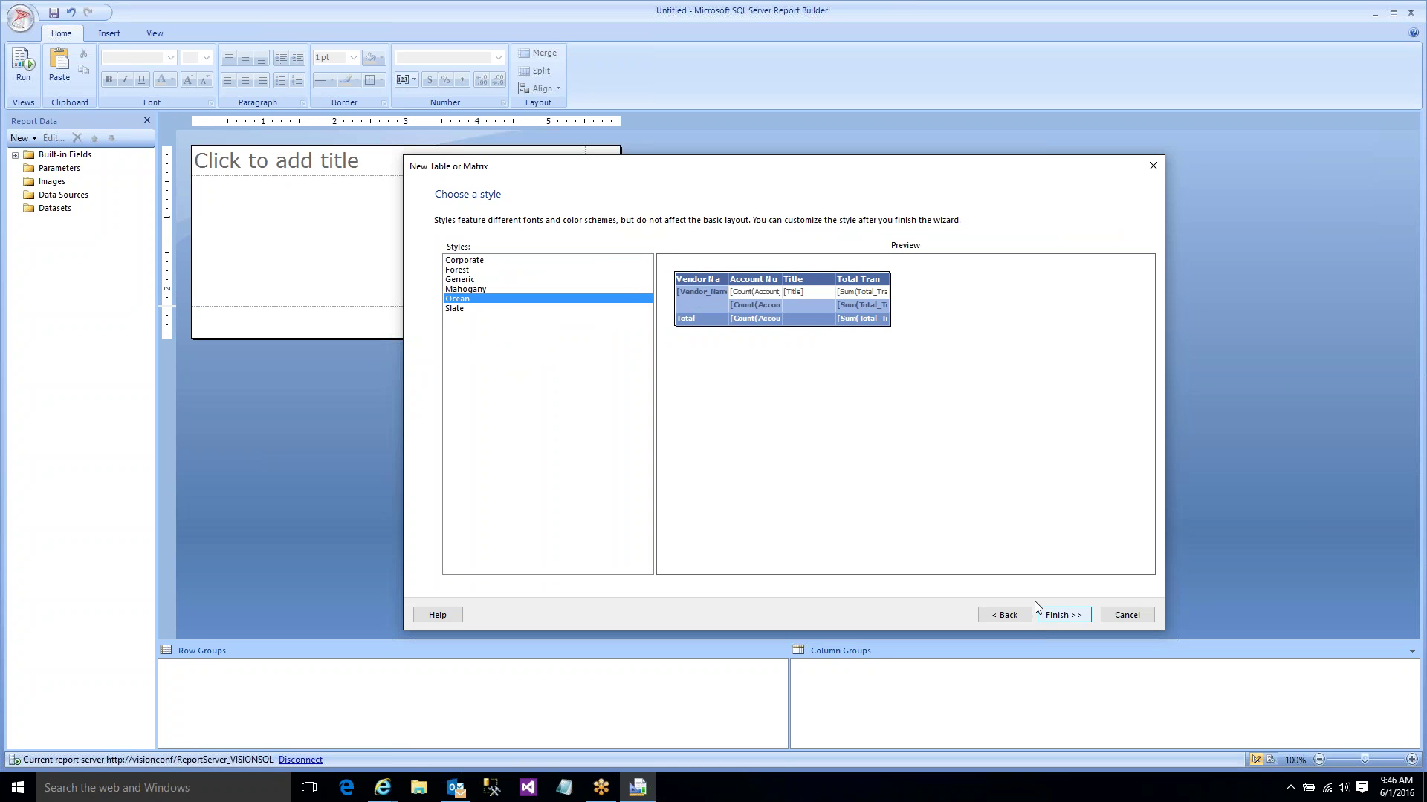
# - Preview the Corporate, Forest, Generic and Mahogany table styles, and finish the wizard with the Ocean style
pyautogui.click(473, 264)
pyautogui.click(470, 271)
pyautogui.click(468, 281)
pyautogui.click(468, 290)
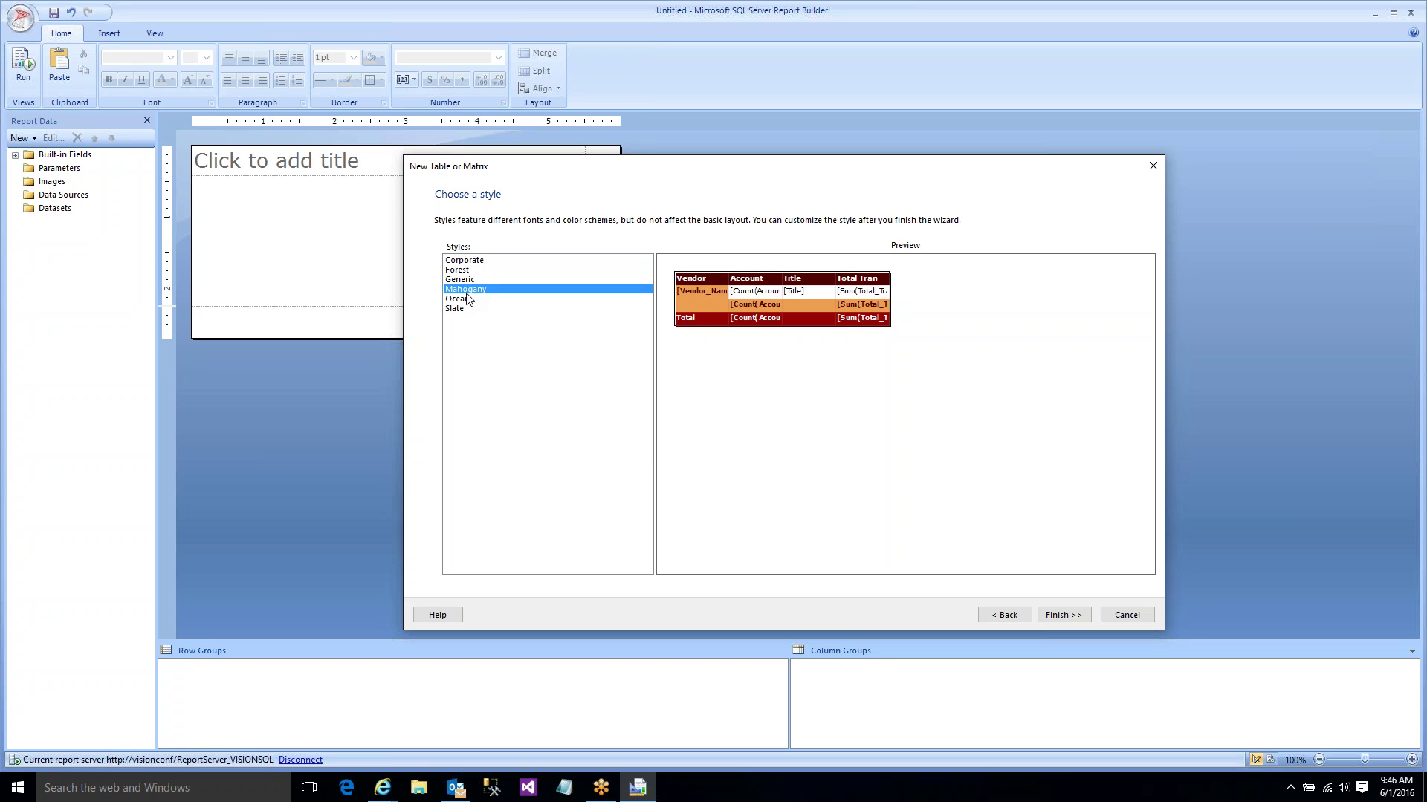
pyautogui.click(467, 300)
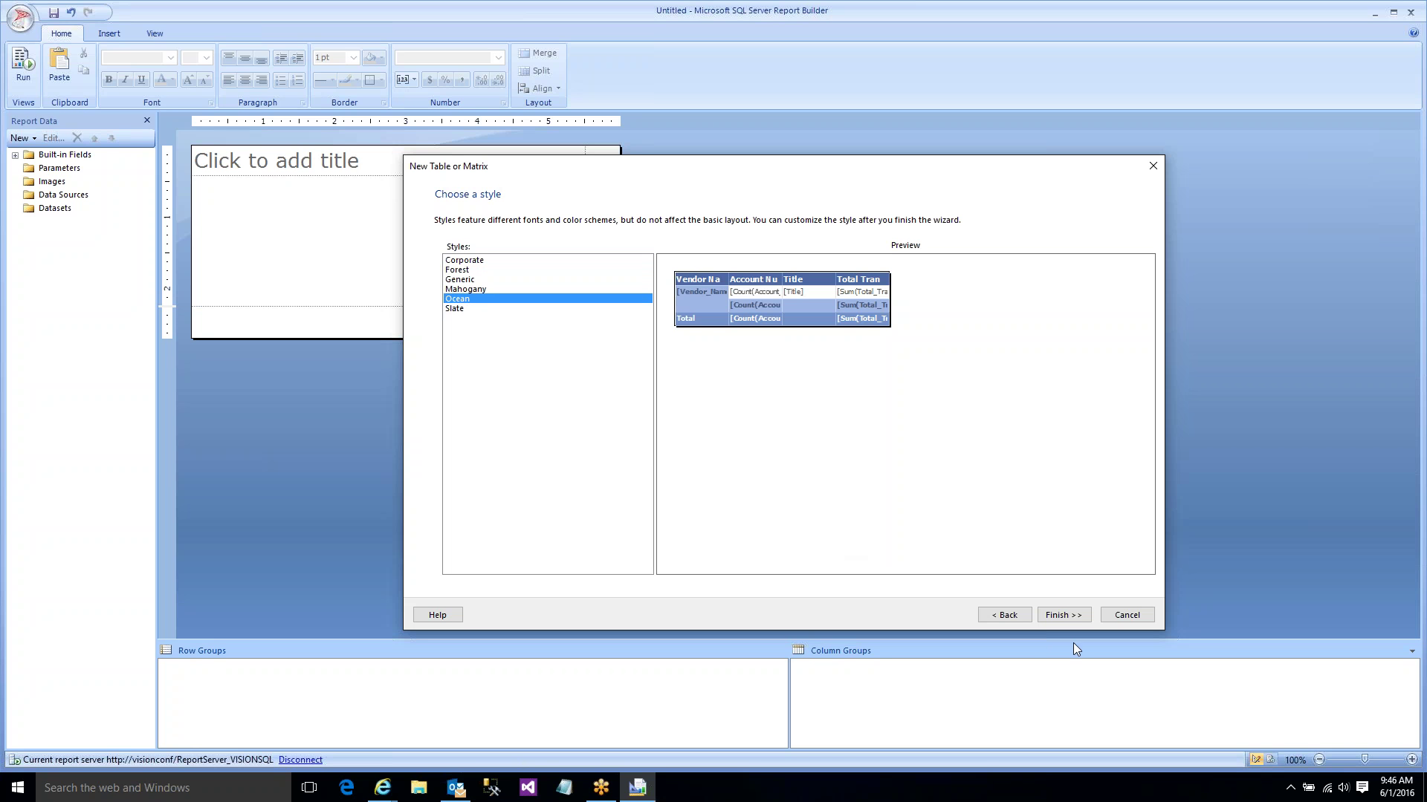
pyautogui.click(1064, 616)
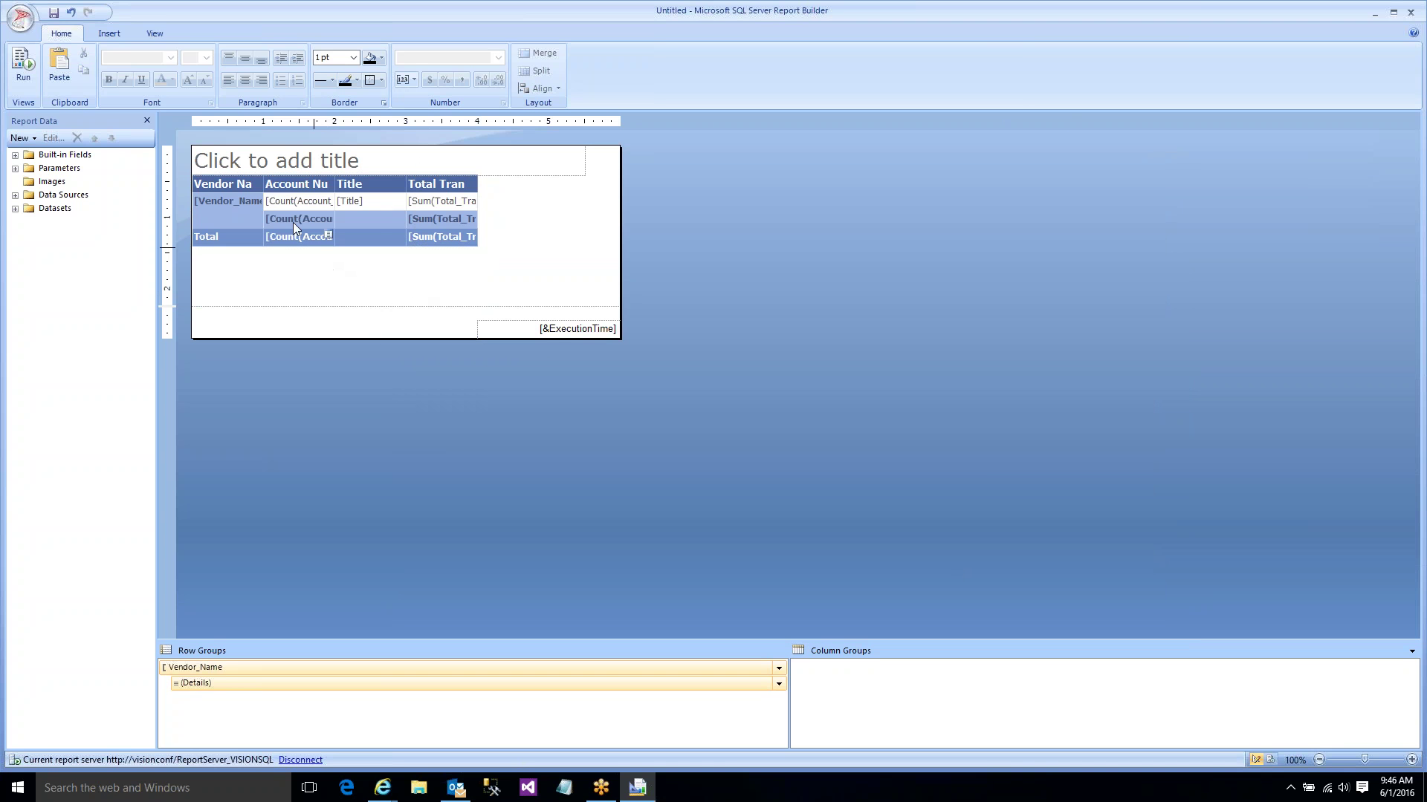
# - Widen the report table's columns to make room for the full headings and field names
pyautogui.click(256, 197)
pyautogui.moveTo(263, 168); pyautogui.dragTo(751, 166)
pyautogui.click(688, 186)
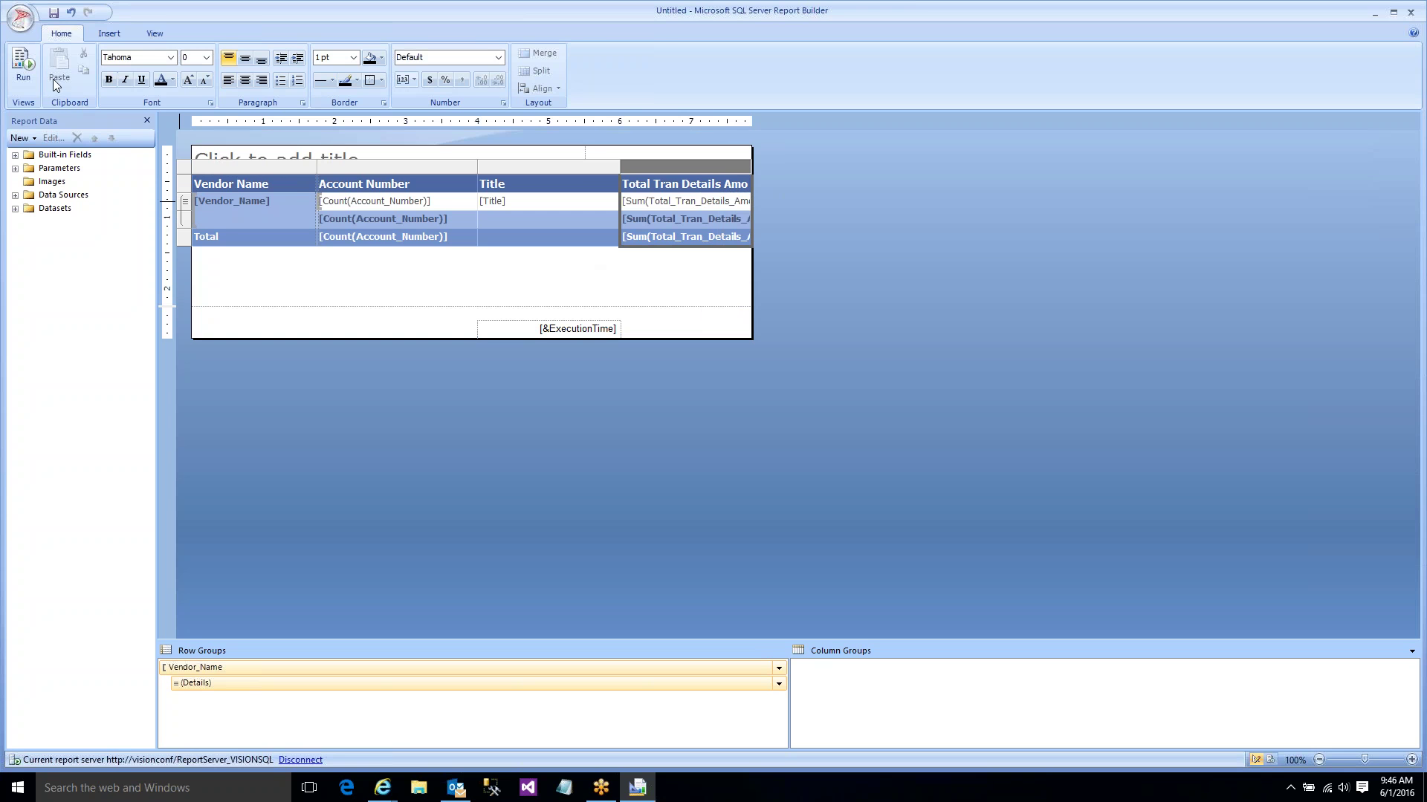
# - Run the report for Transaction Type Invoice with Transaction Date 1/1/2015 and Transaction Date1 12/31/2015
pyautogui.click(23, 65)
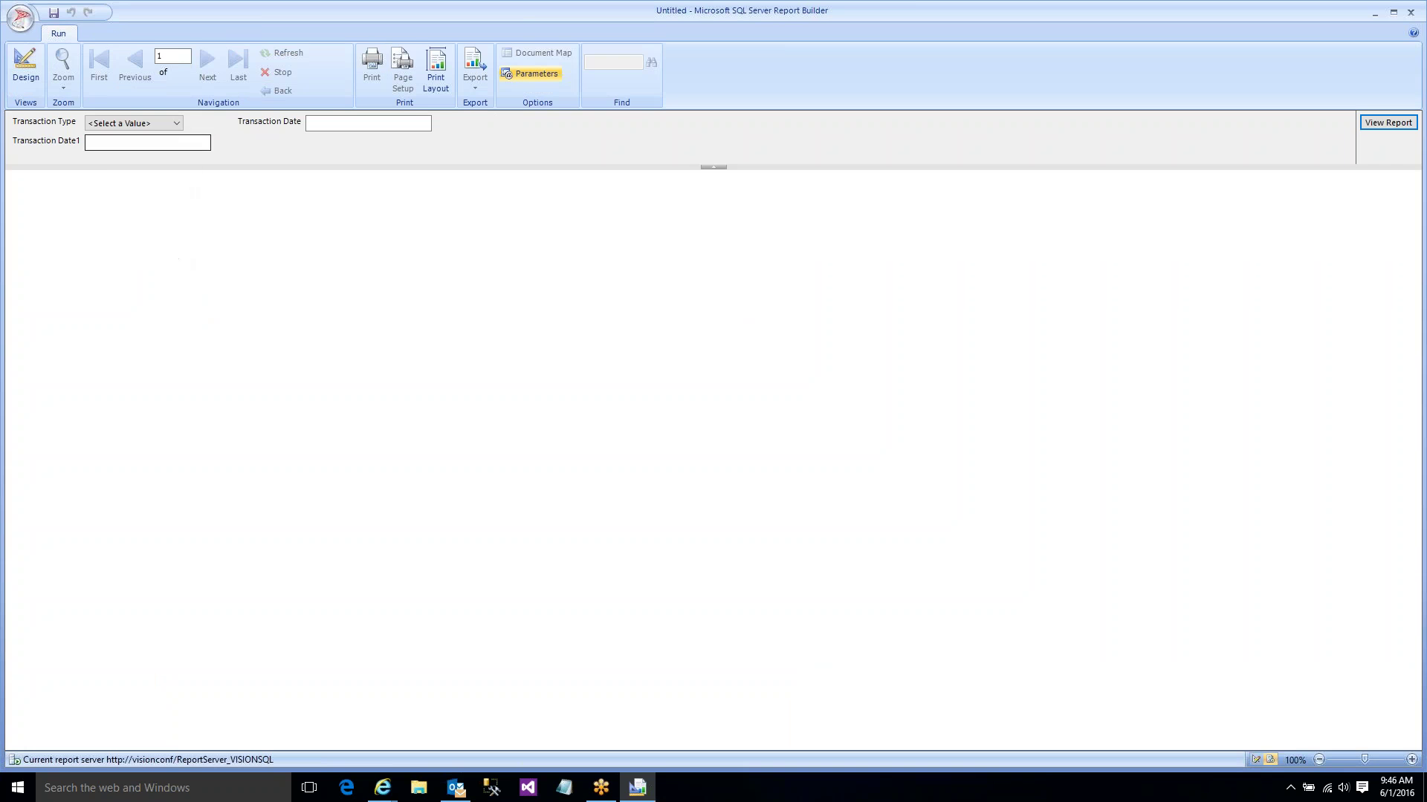
pyautogui.click(178, 126)
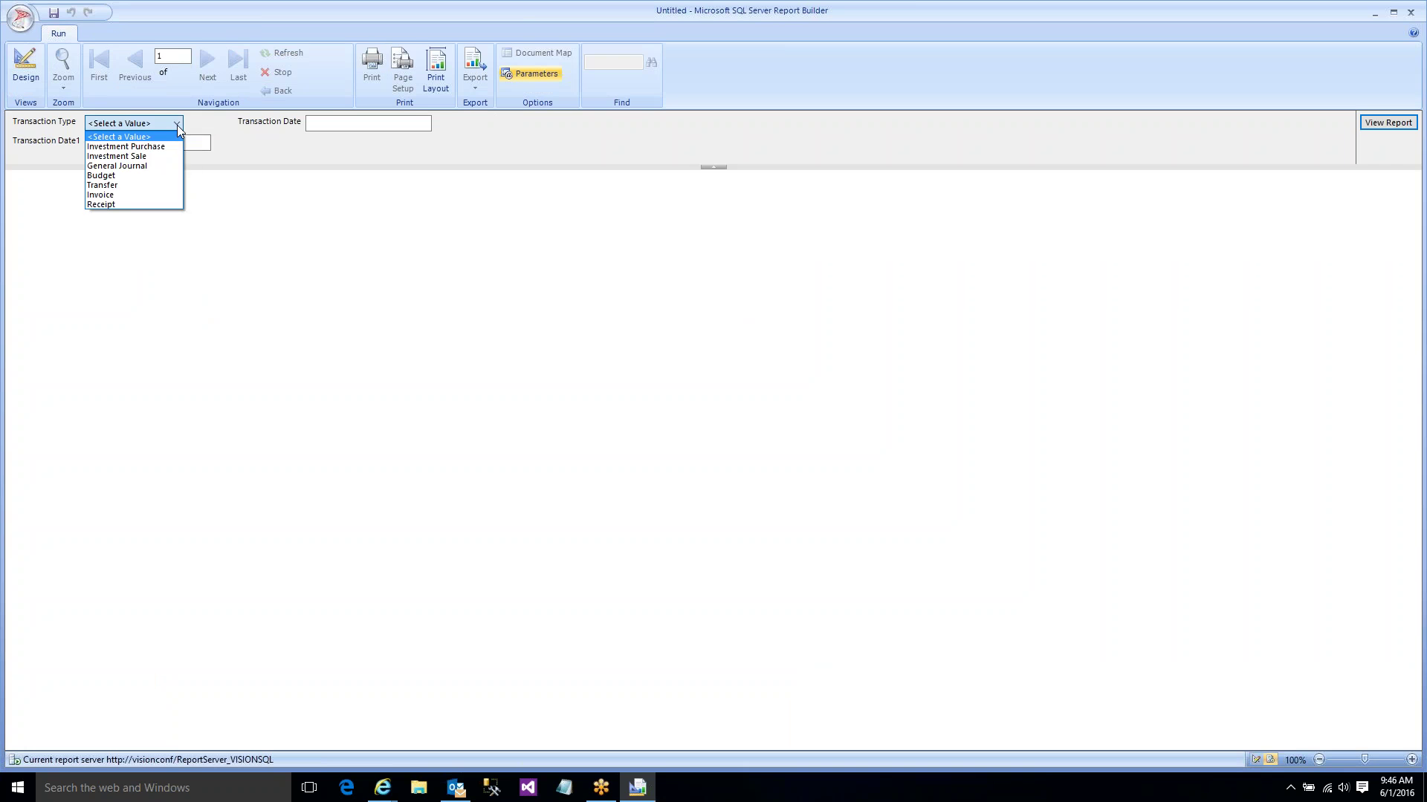
pyautogui.click(136, 195)
pyautogui.click(331, 123)
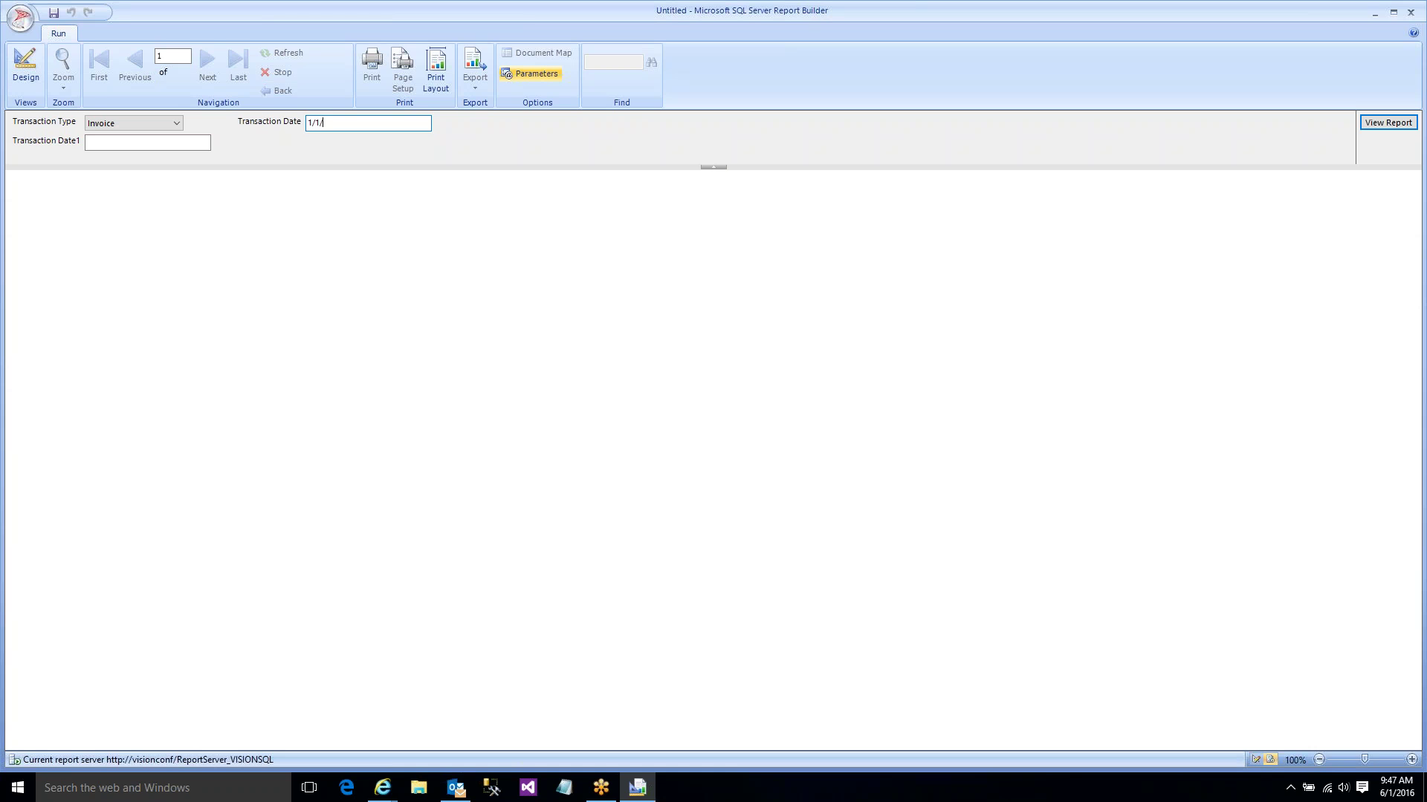
pyautogui.click(191, 146)
pyautogui.write('12/31/20')
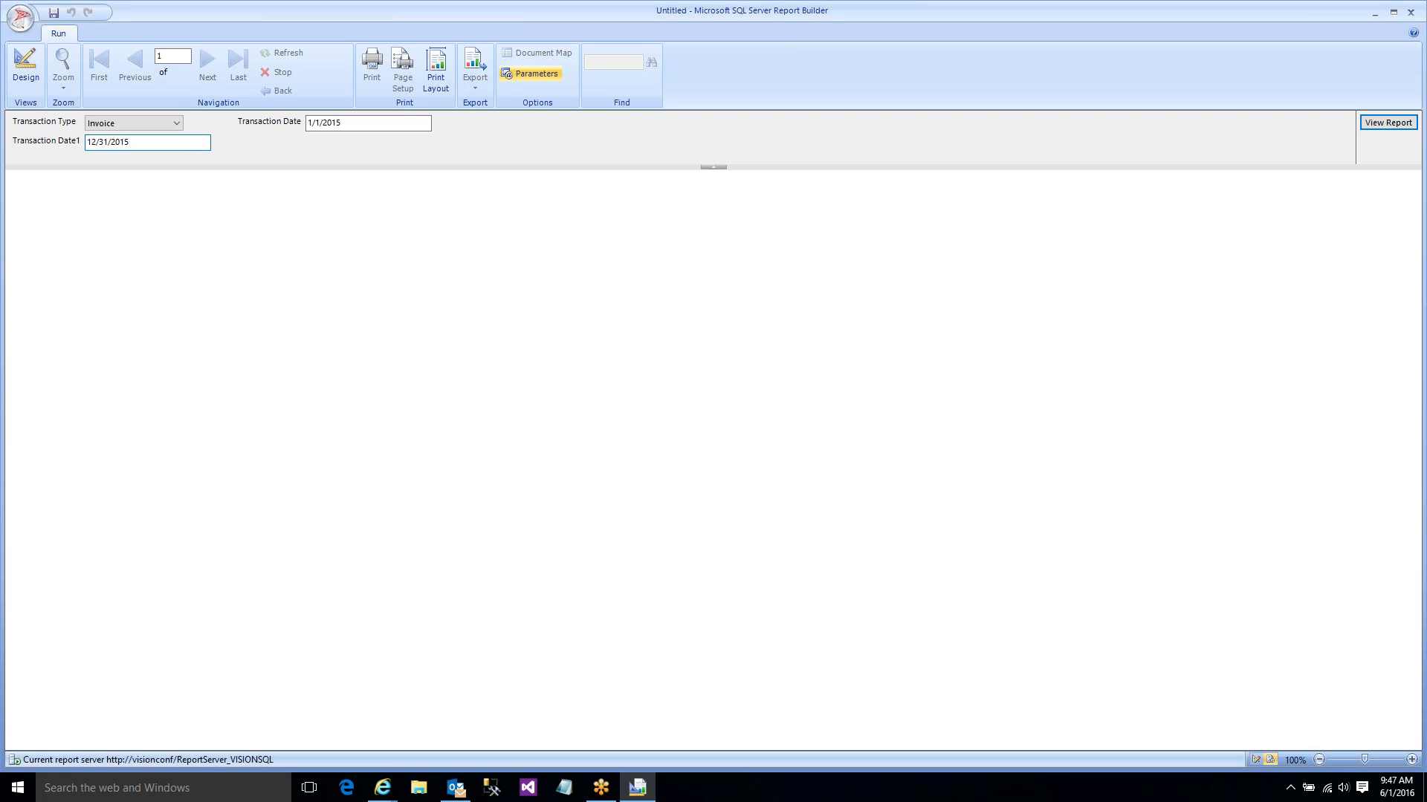
pyautogui.write('15')
pyautogui.press('Return')
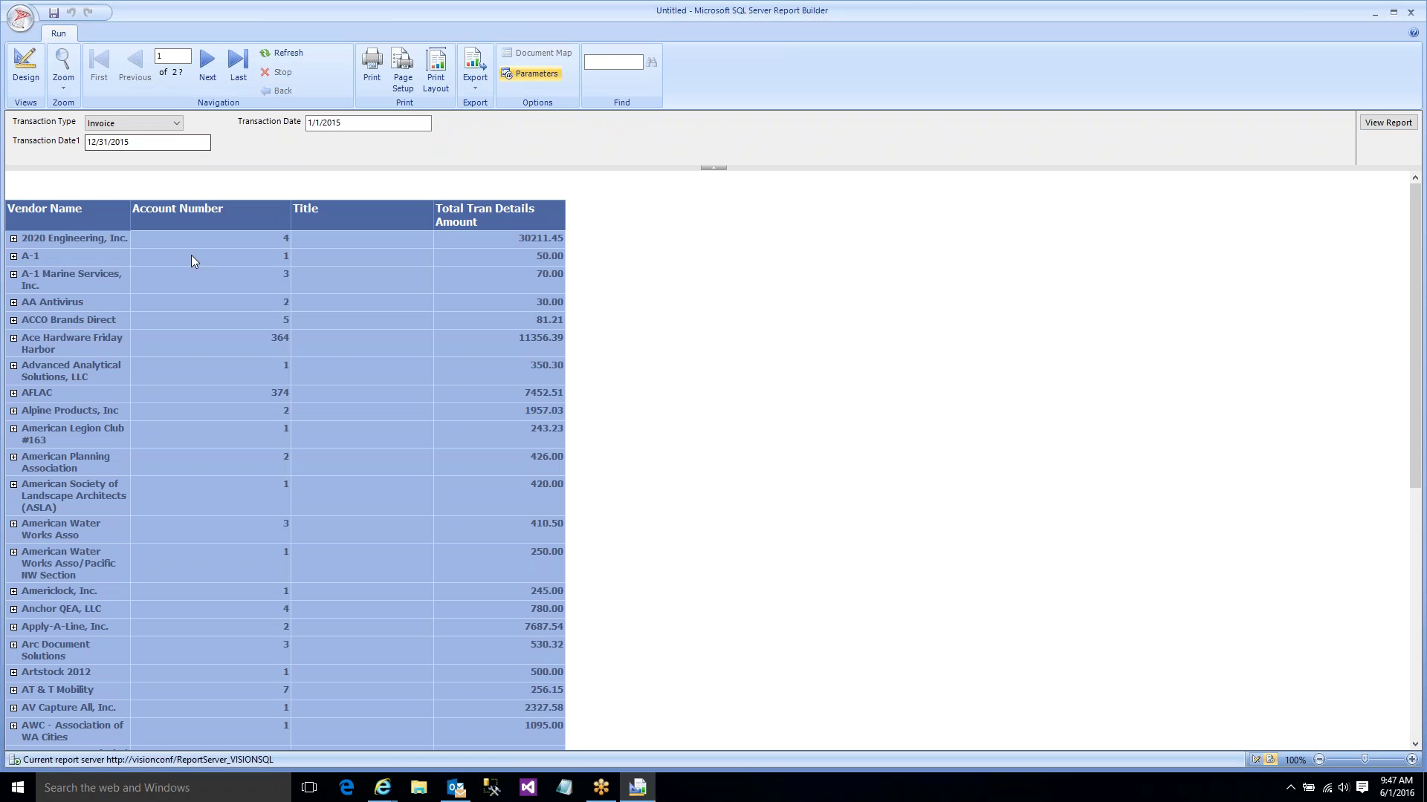
# - Expand the 2020 Engineering, Inc. group to examine its detail rows in the report
pyautogui.click(13, 239)
pyautogui.click(13, 239)
pyautogui.click(14, 238)
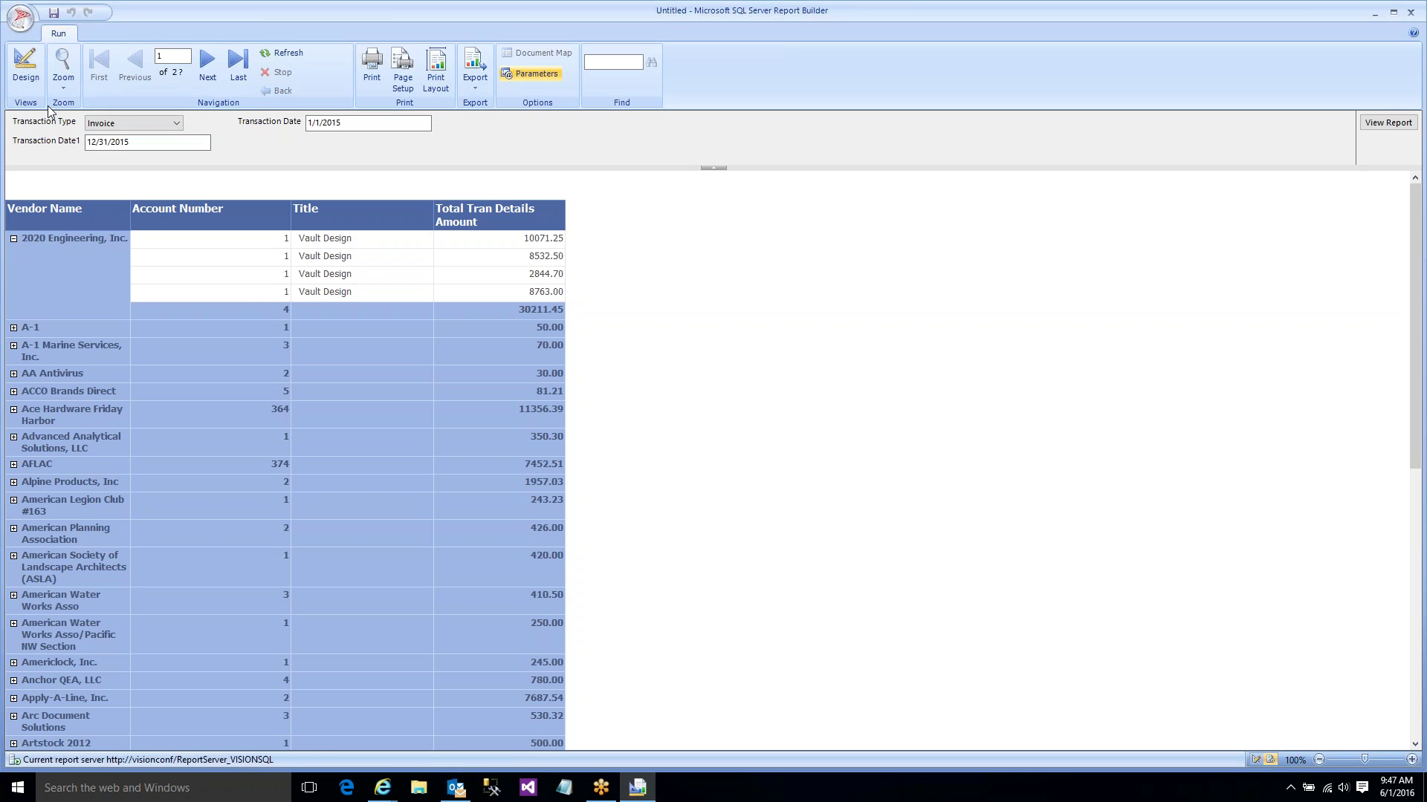
# - Return to the design and replace the account count in the detail row with the plain Account_Number field
pyautogui.click(27, 70)
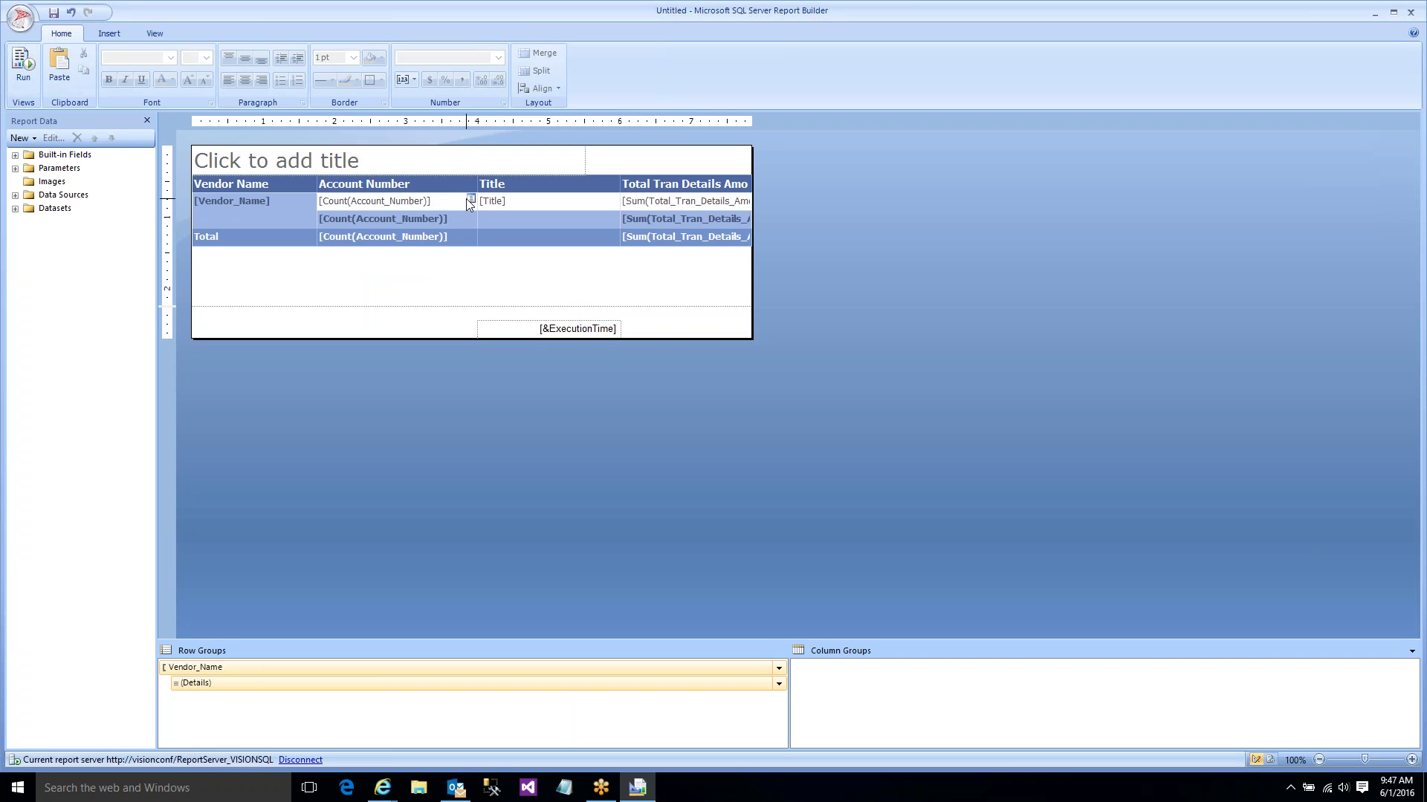
pyautogui.click(471, 201)
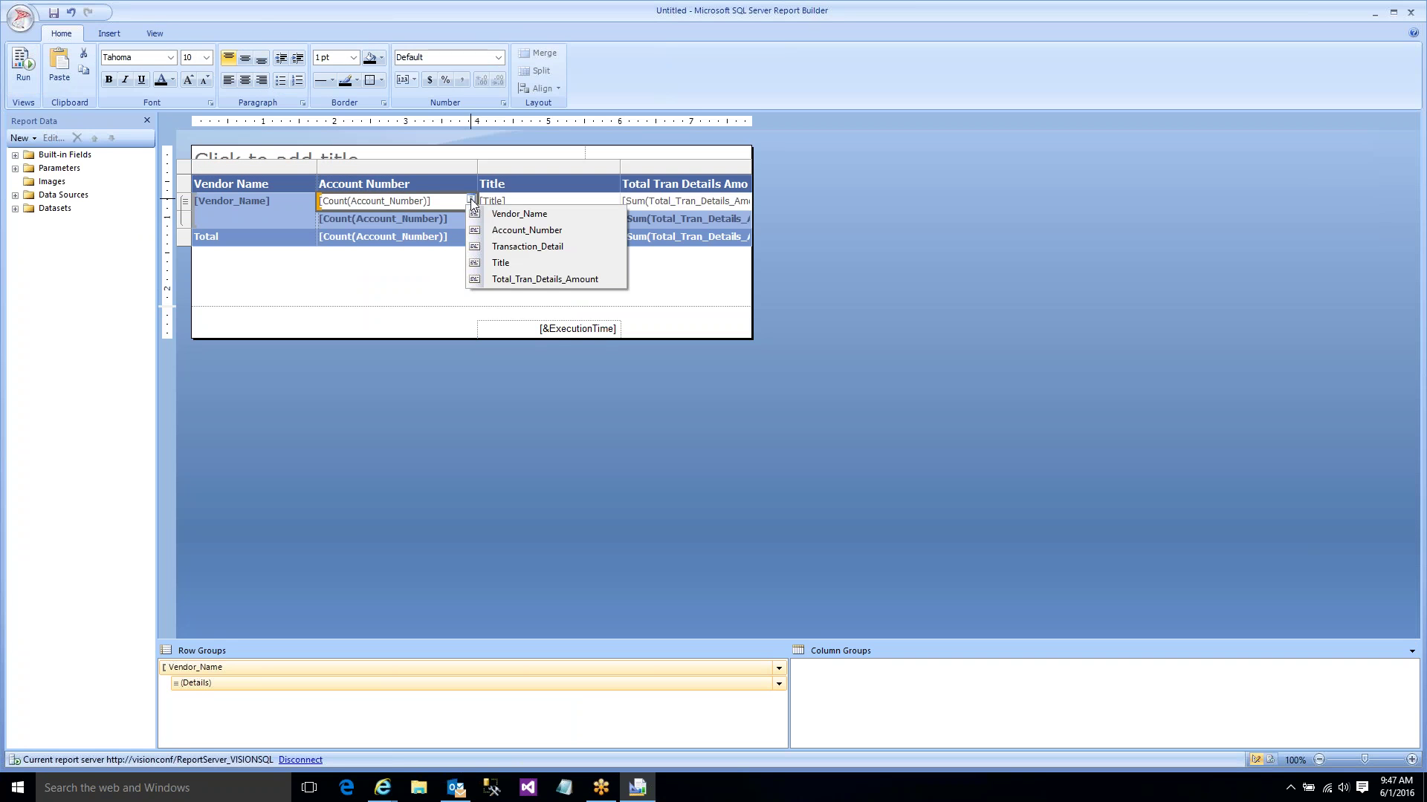
pyautogui.click(510, 231)
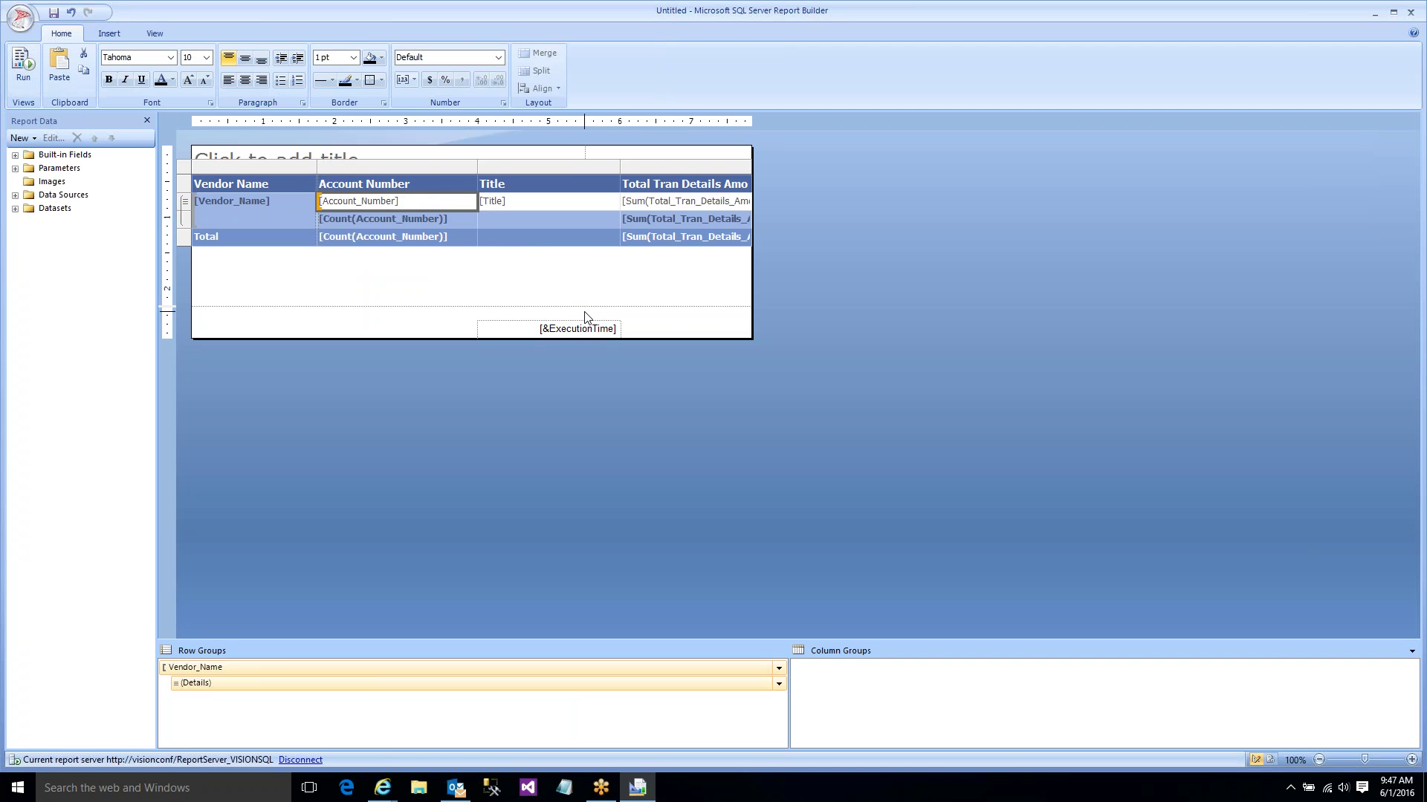
pyautogui.click(471, 201)
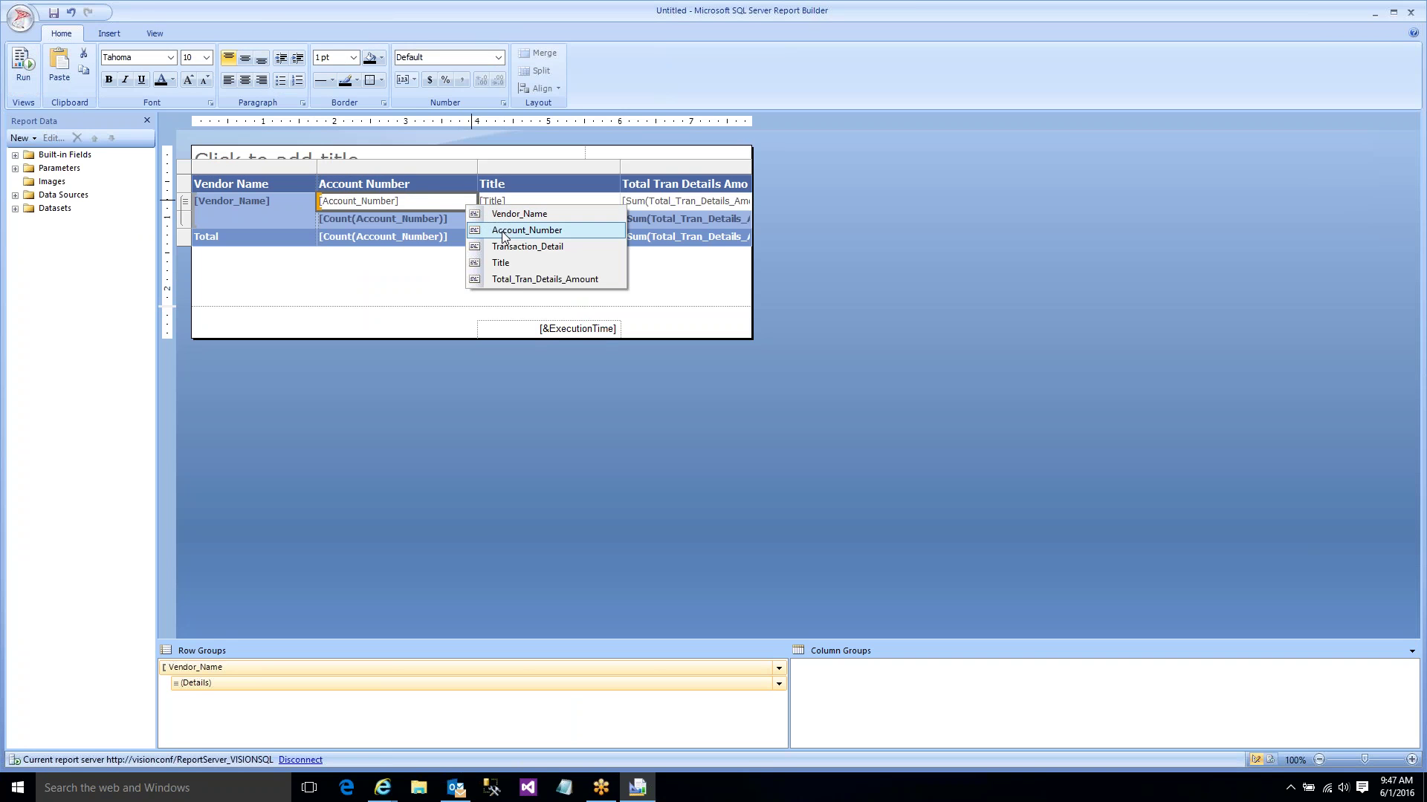
pyautogui.click(332, 222)
pyautogui.click(332, 236)
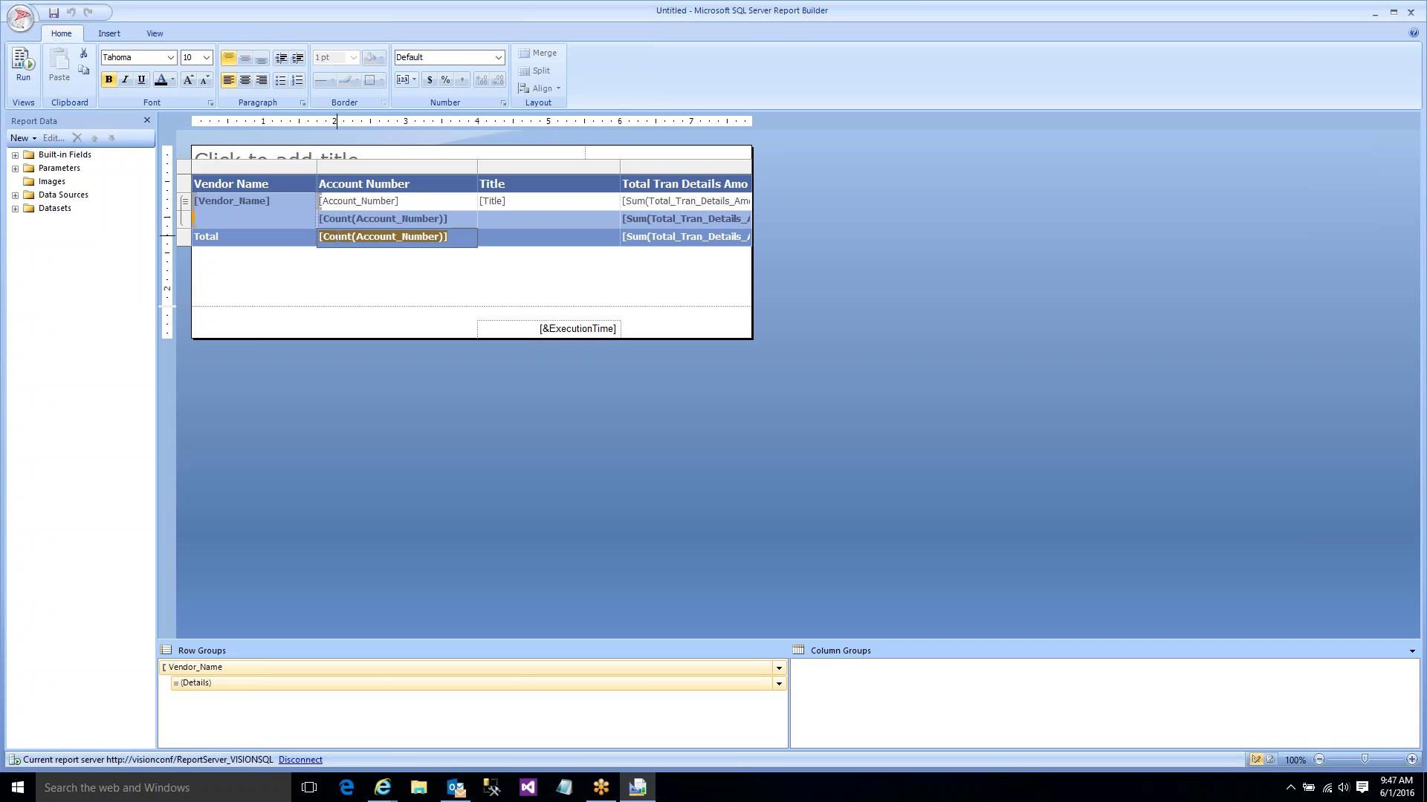
pyautogui.click(331, 218)
pyautogui.click(352, 208)
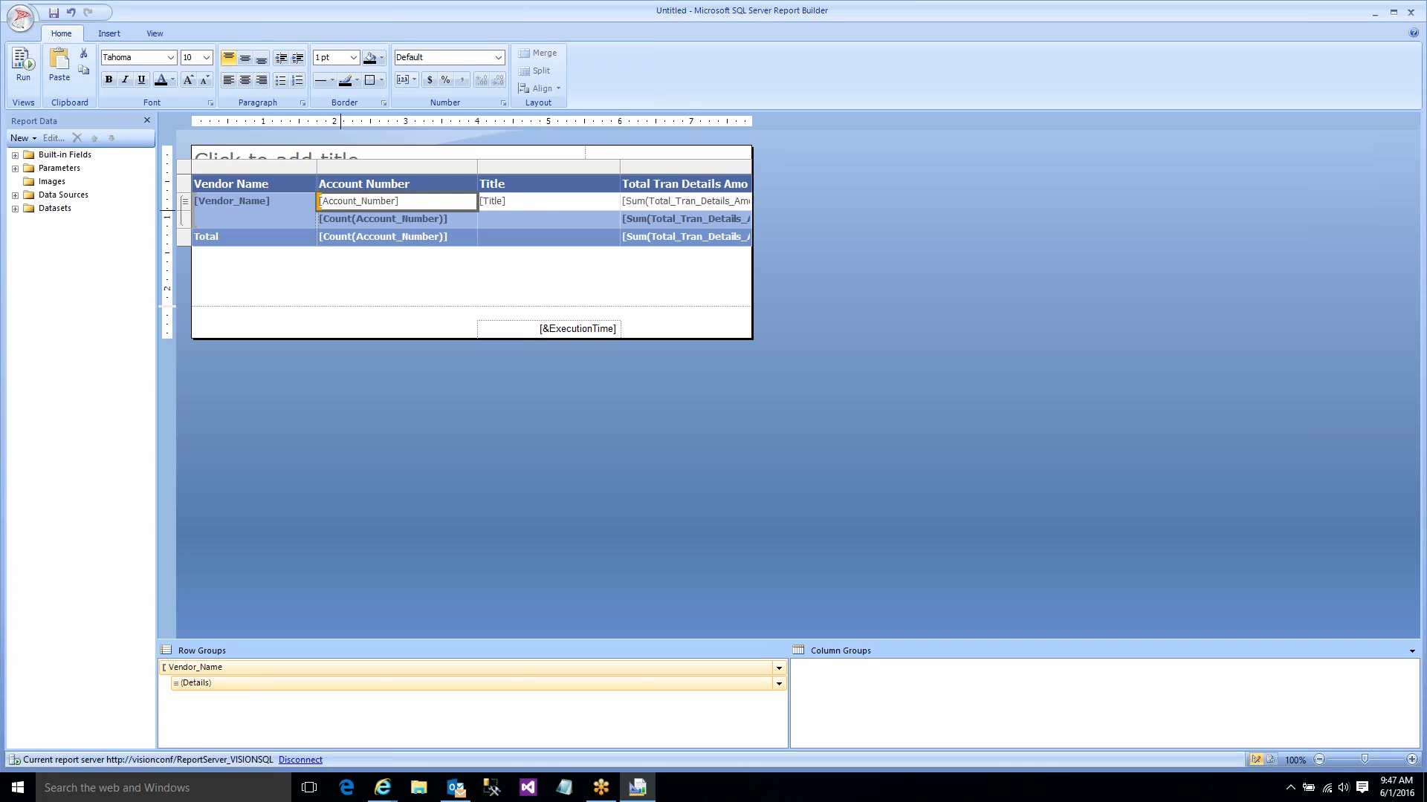
# - Rerun the revised report for Invoice transactions dated from 1/1/2015 to 12/31/2015
pyautogui.click(26, 67)
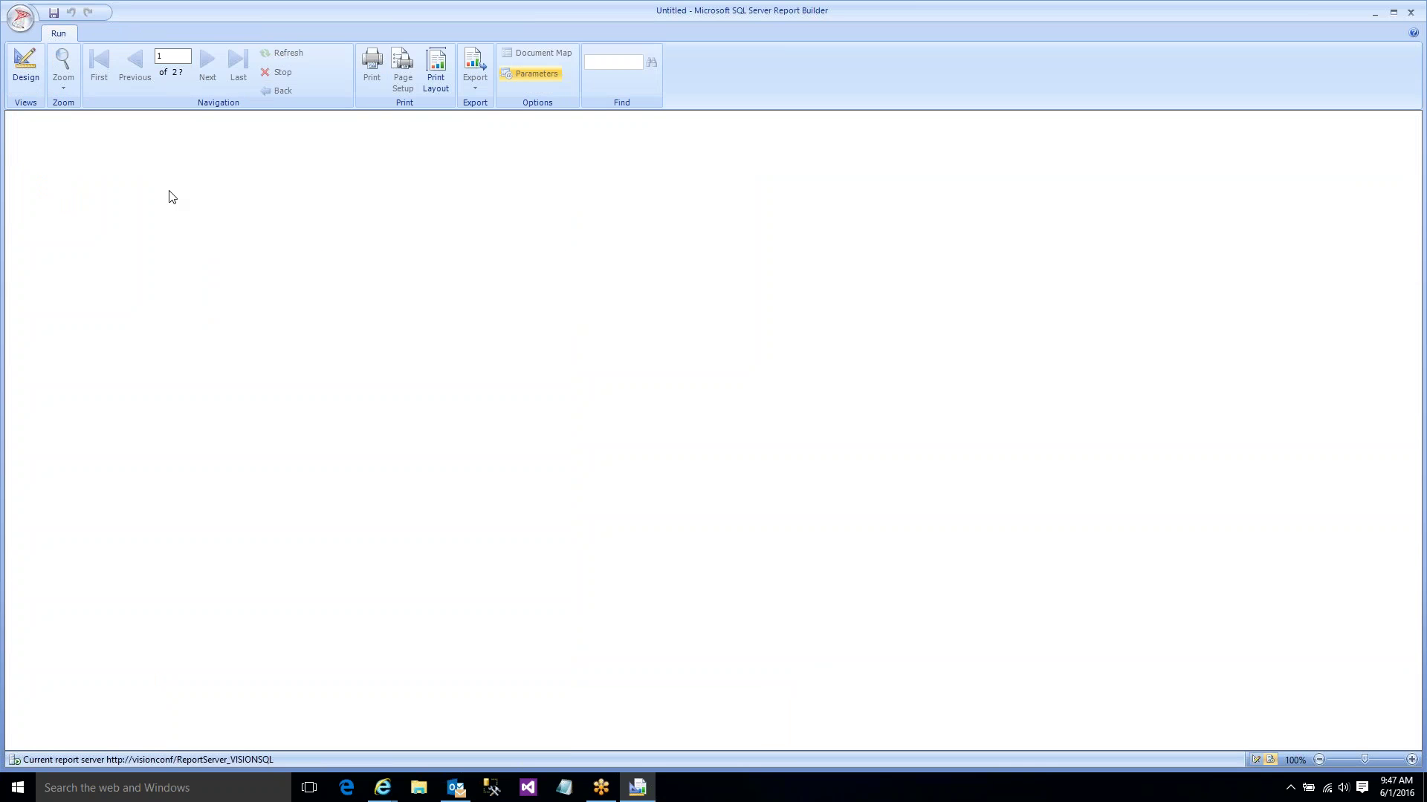
pyautogui.click(148, 123)
pyautogui.click(138, 198)
pyautogui.click(332, 125)
pyautogui.write('1/1/2015')
pyautogui.click(208, 142)
pyautogui.write('12/31/2015')
pyautogui.press('Return')
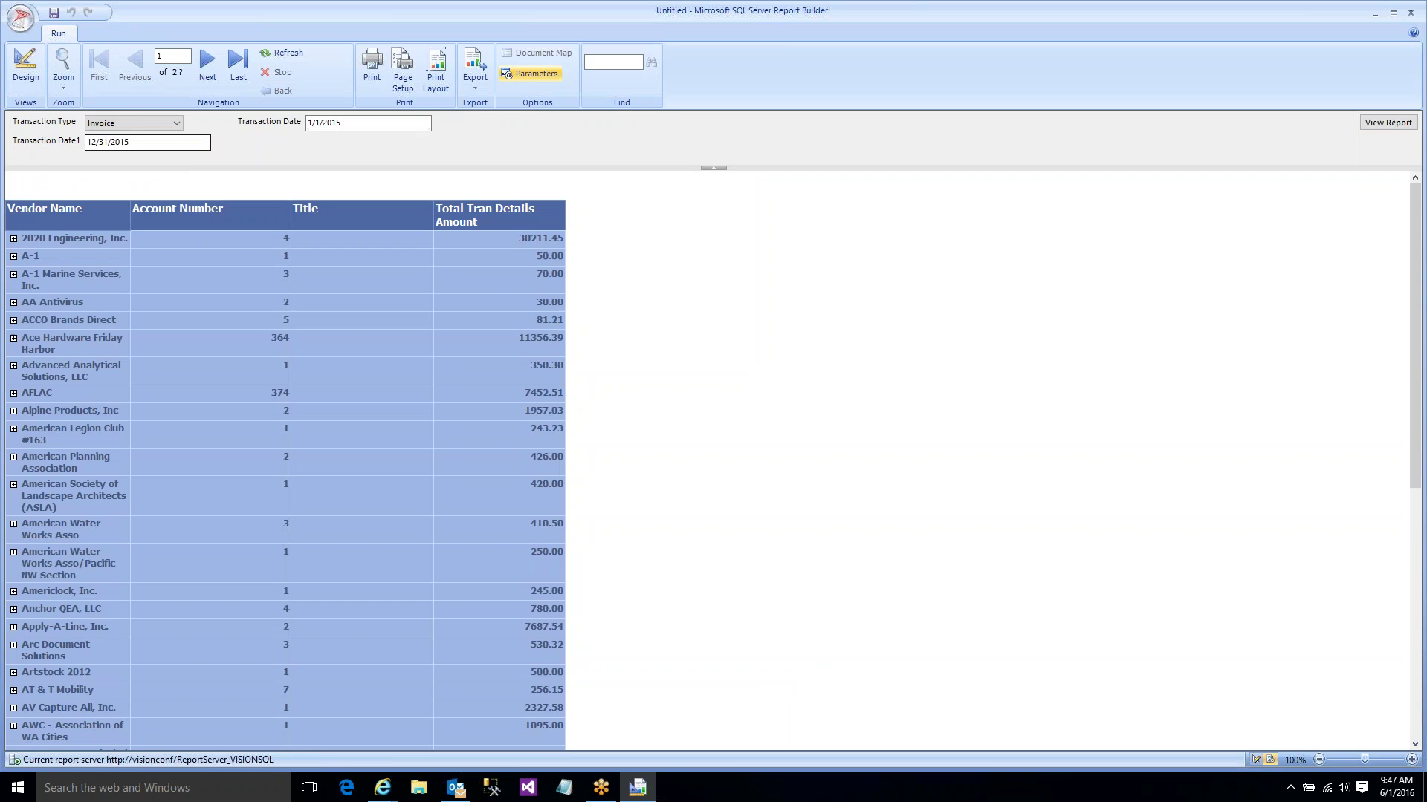
# - Expand the 2020 Engineering, A-1 and A-1 Marine Services groups to check their account numbers, and return to the design
pyautogui.click(13, 239)
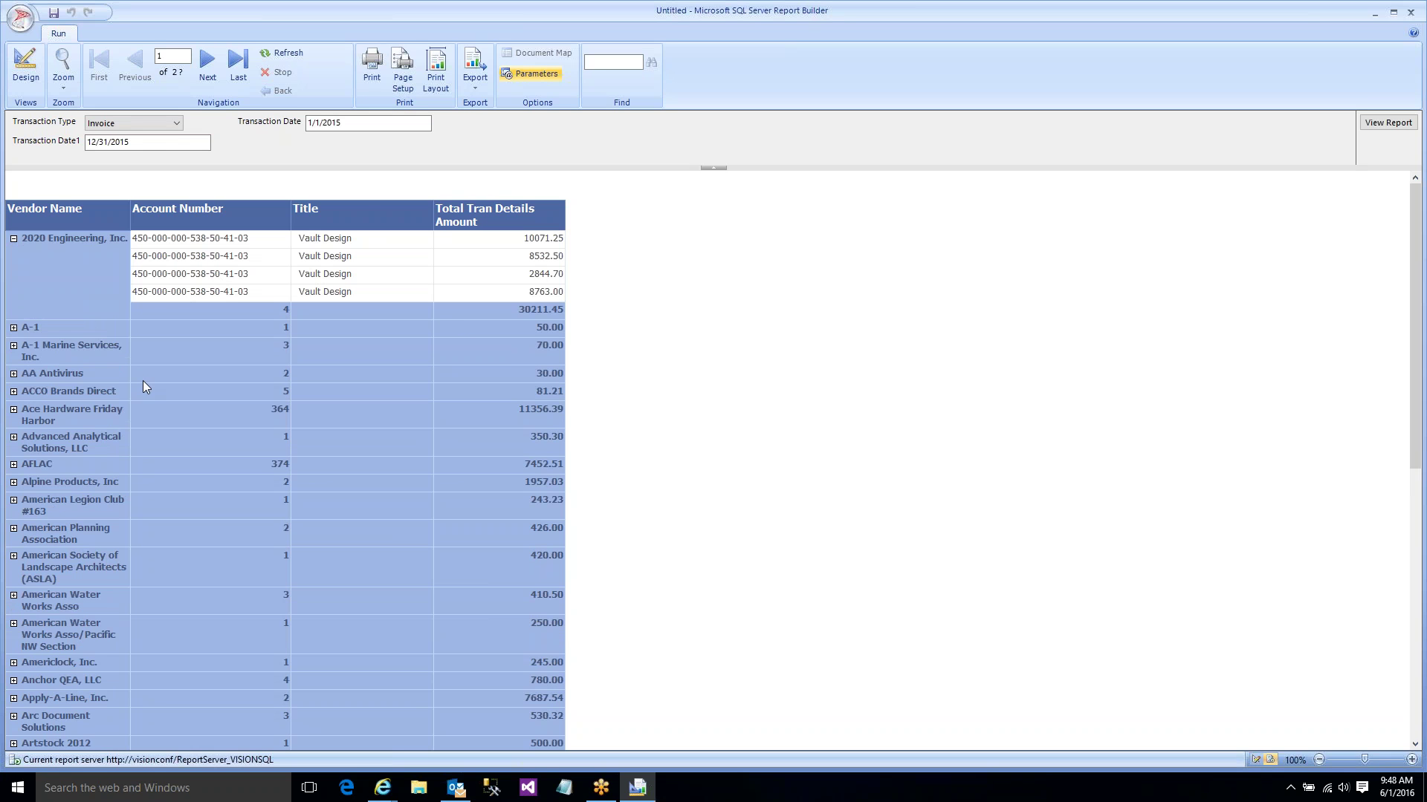
pyautogui.click(14, 328)
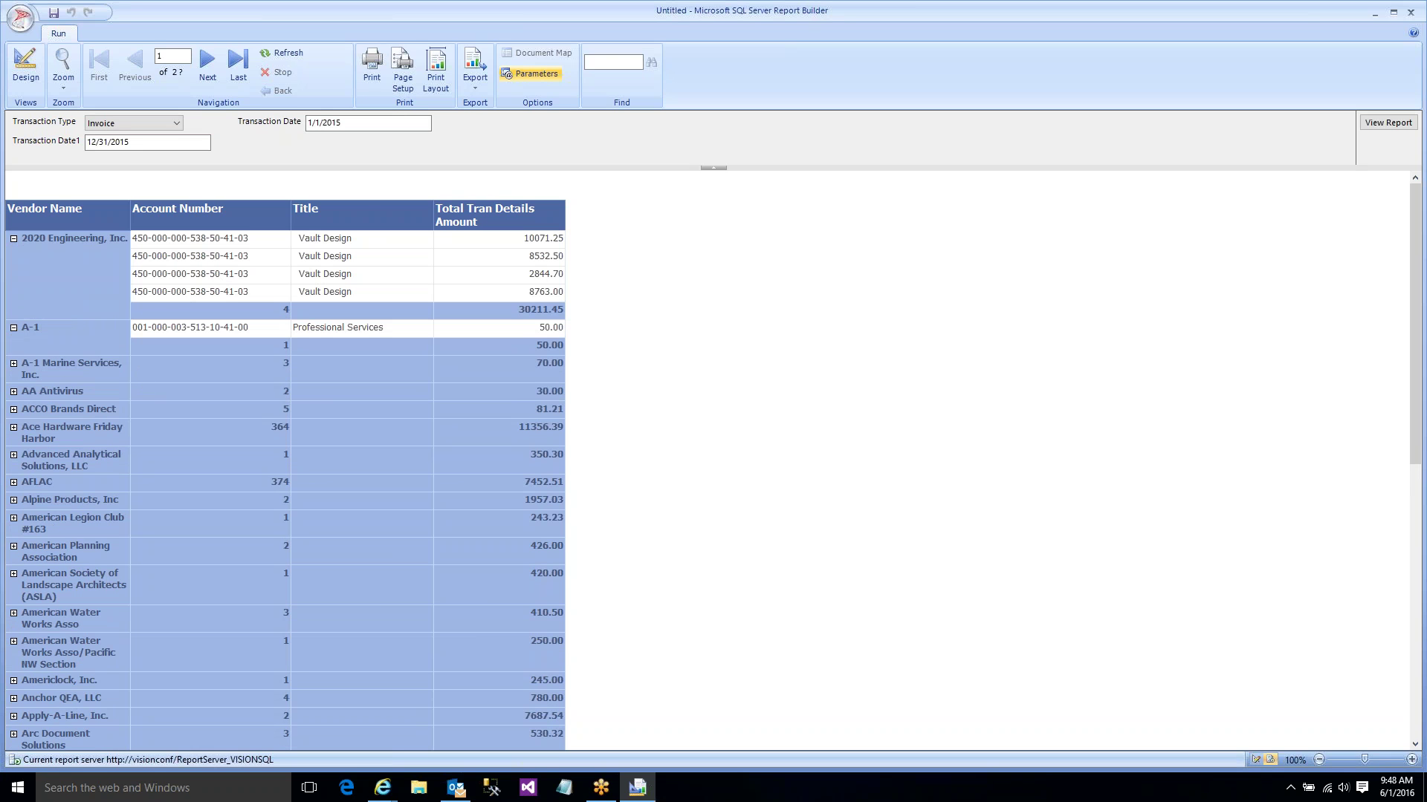
pyautogui.click(13, 364)
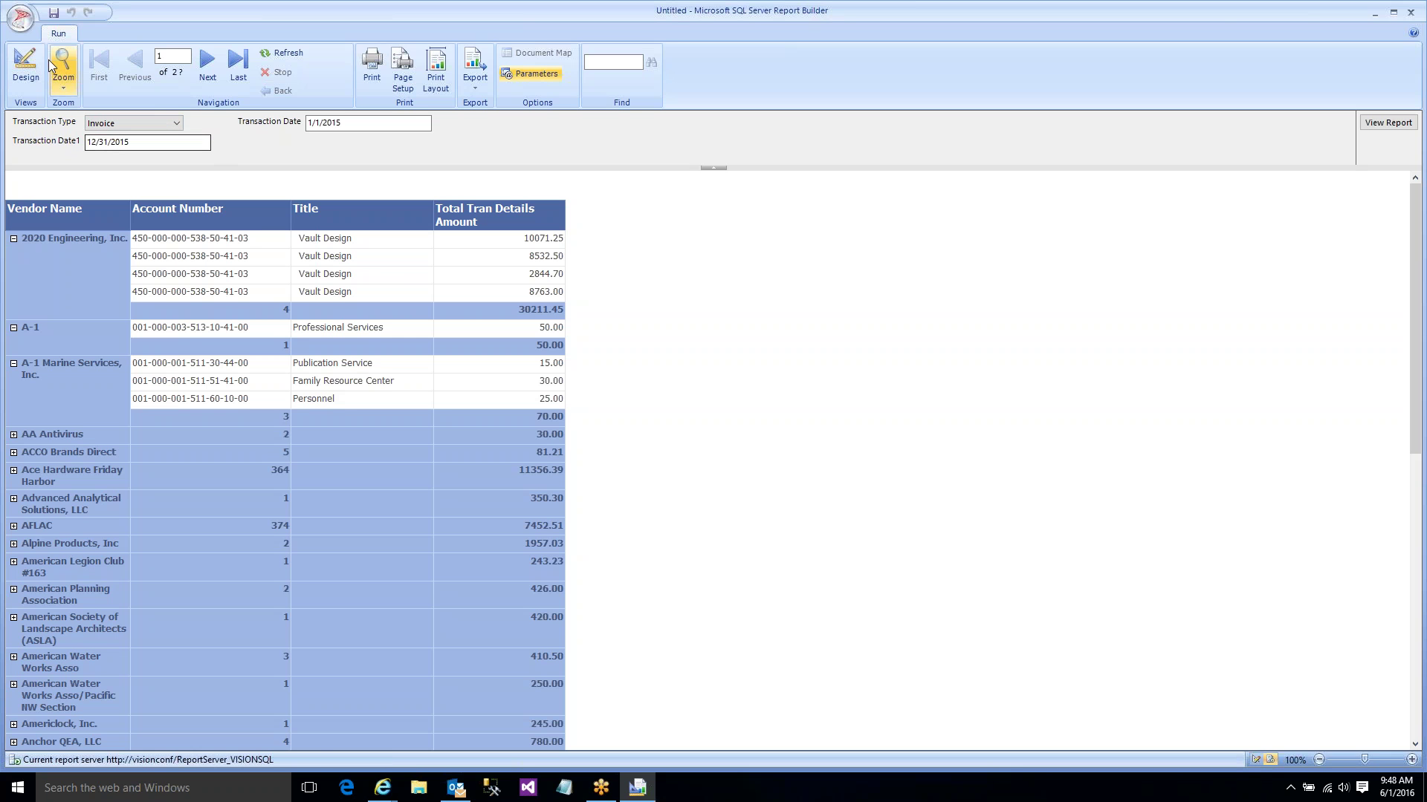
pyautogui.click(25, 70)
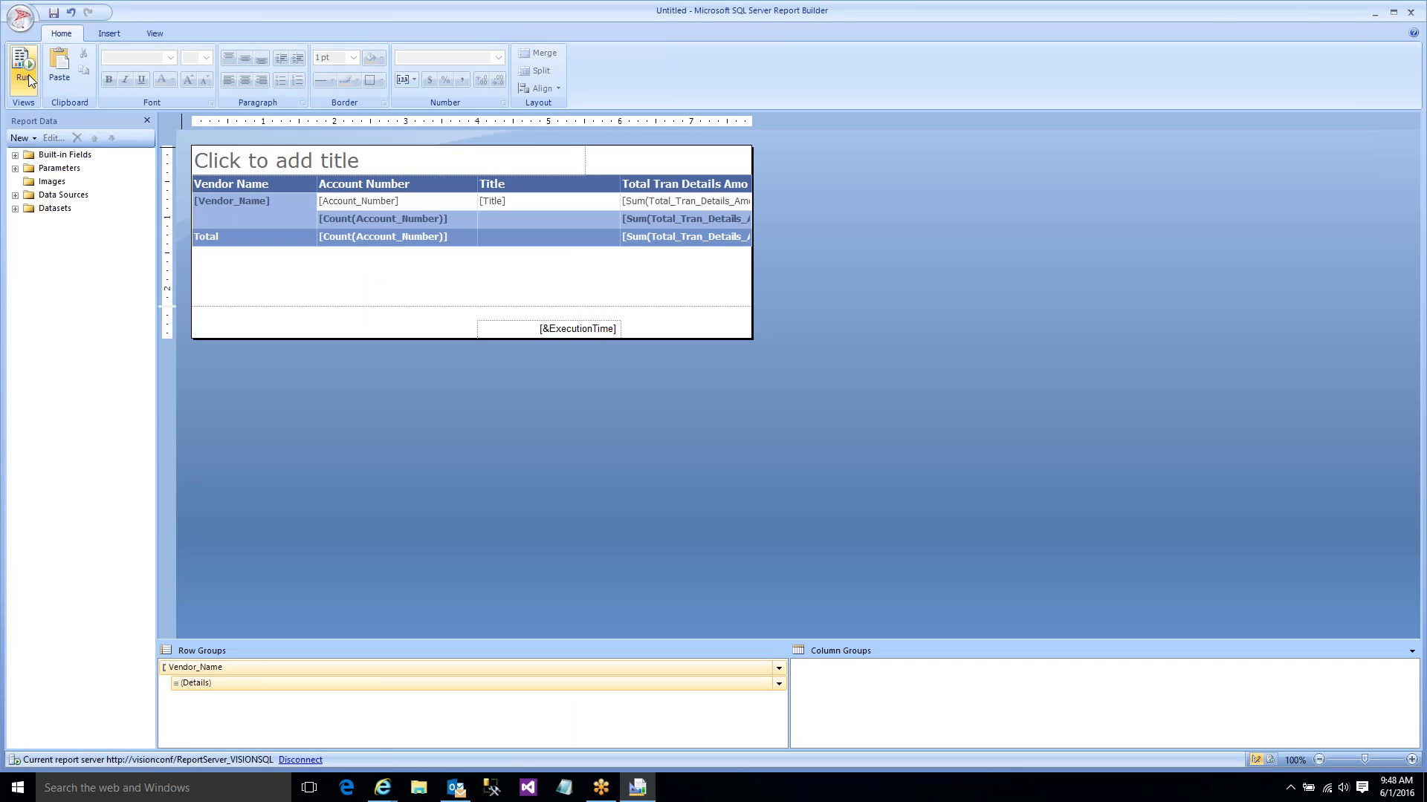
# - Set the Transaction_Type parameter's default to the specified value Invoice
pyautogui.click(15, 168)
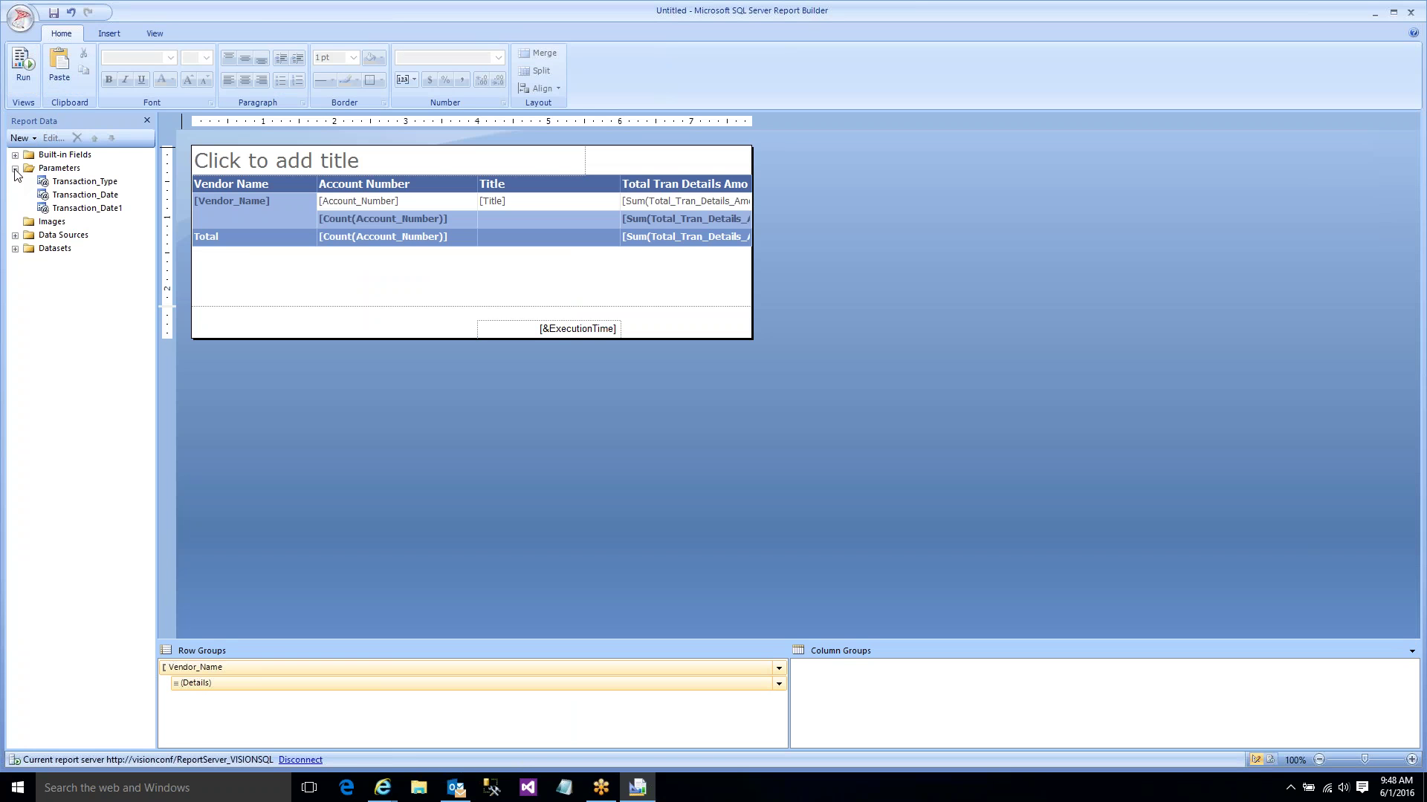
pyautogui.moveTo(70, 183); pyautogui.dragTo(68, 197)
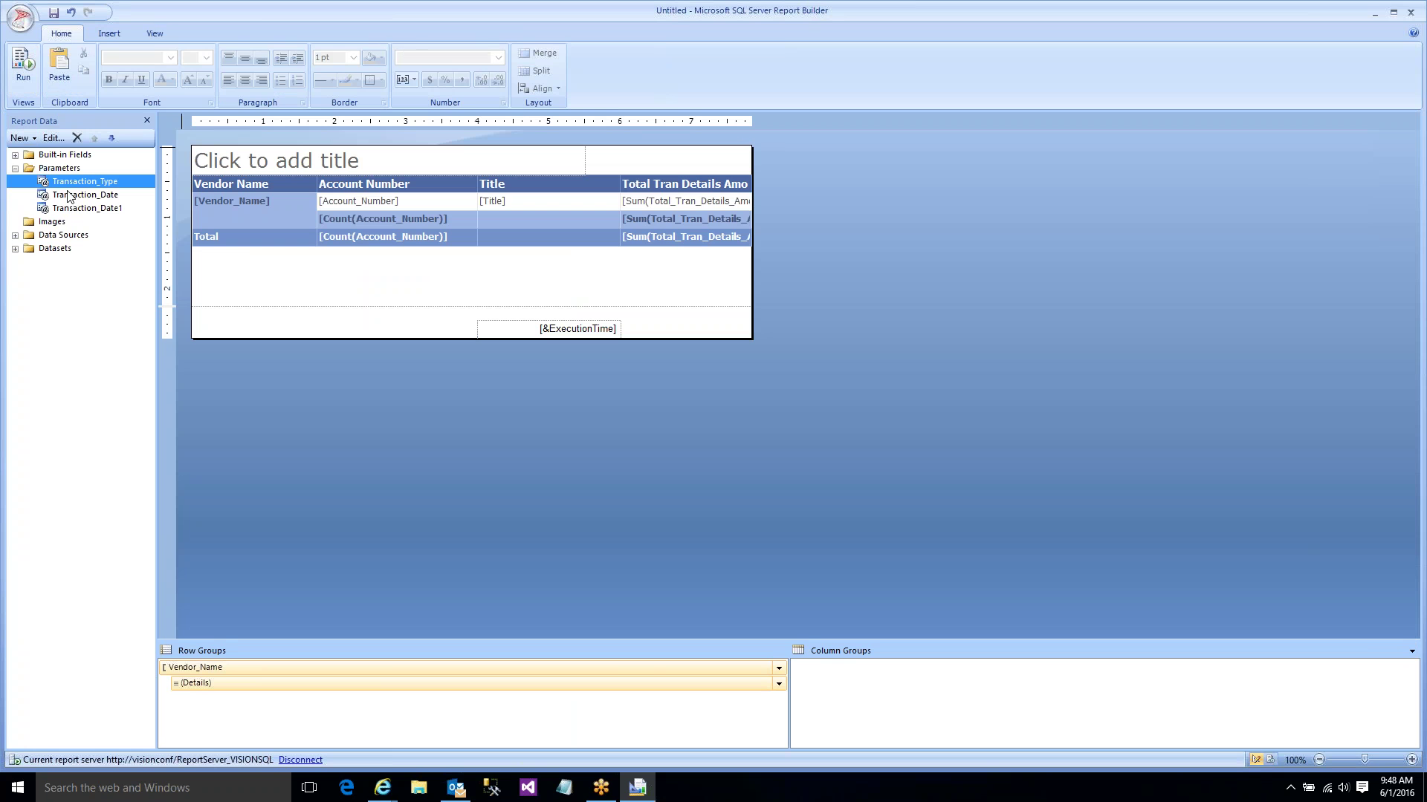
pyautogui.rightClick(69, 196)
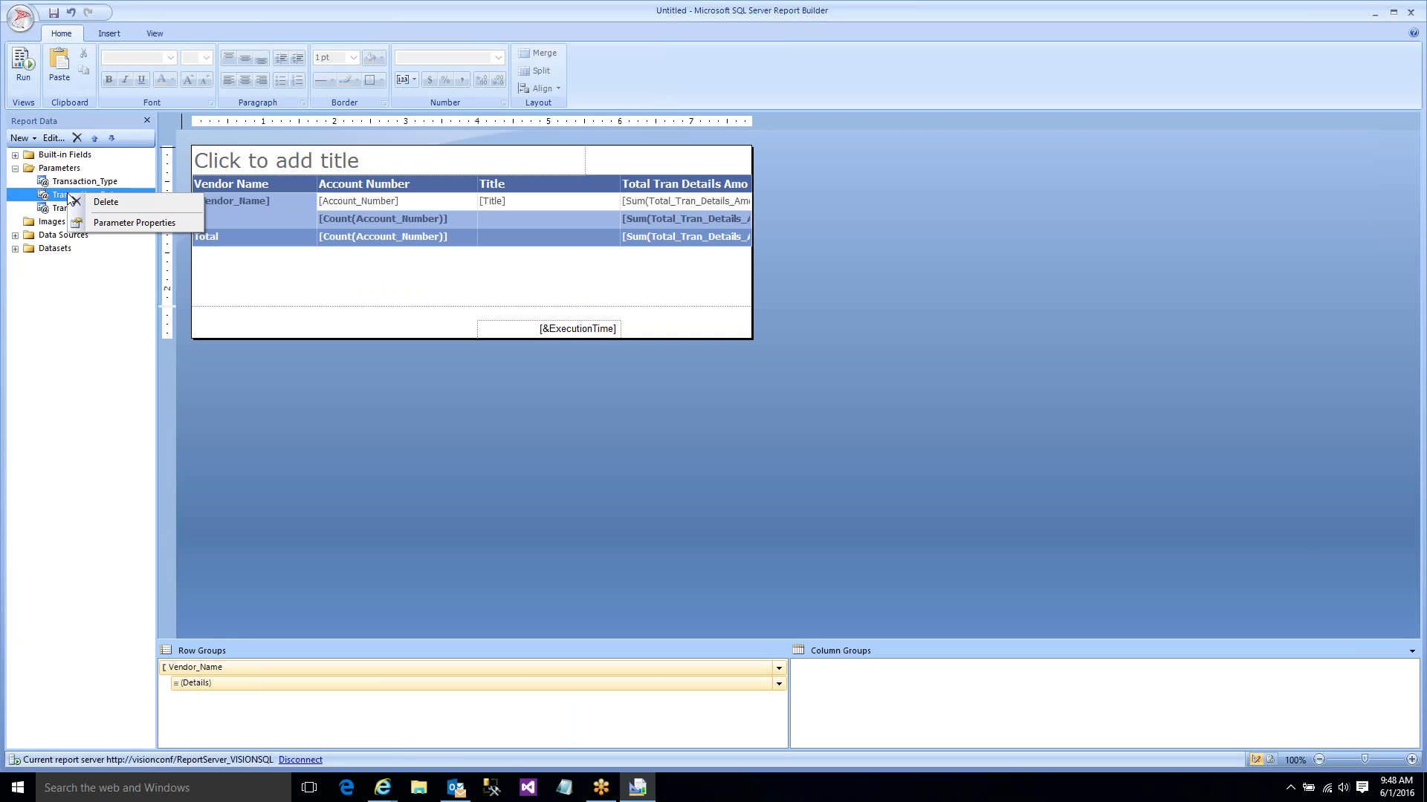
pyautogui.click(67, 183)
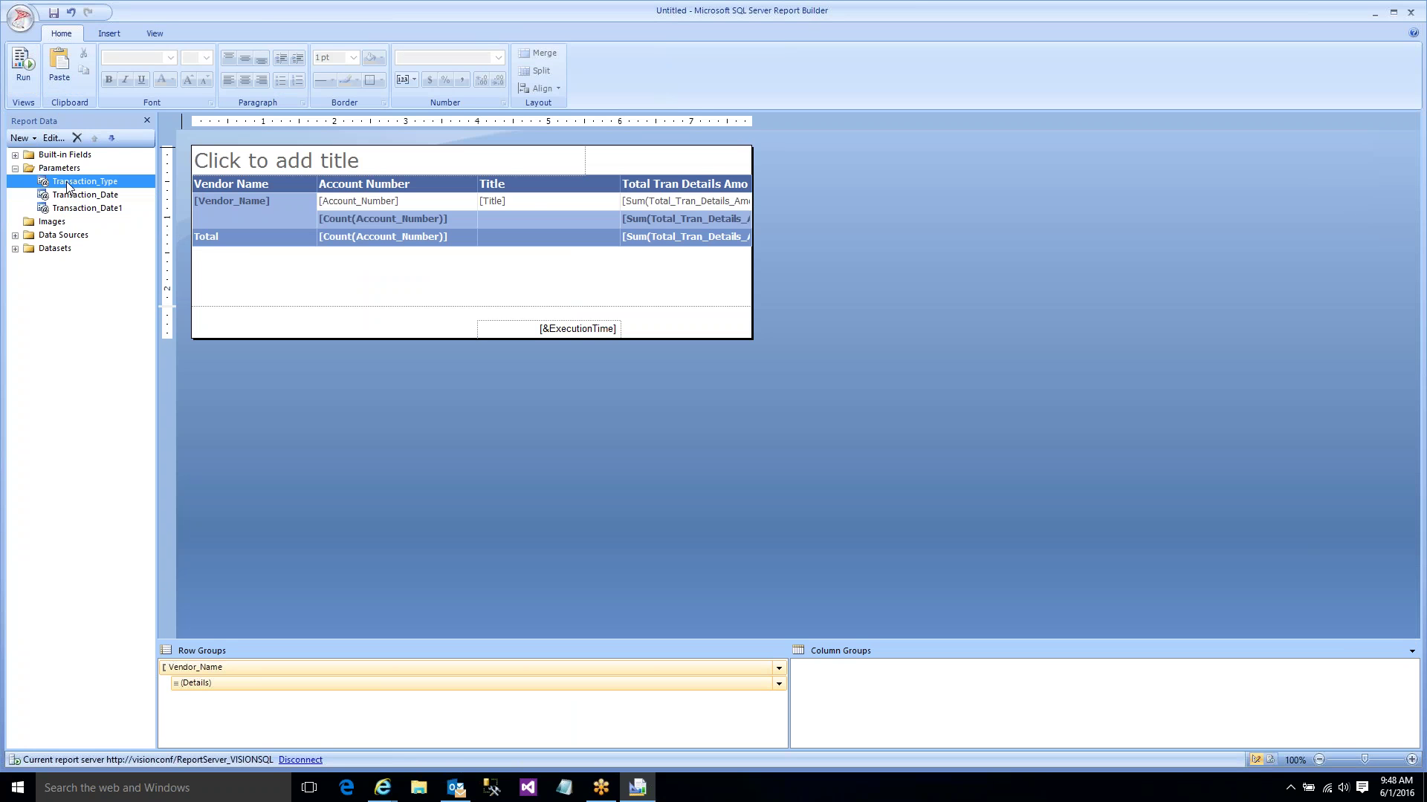
pyautogui.doubleClick(68, 184)
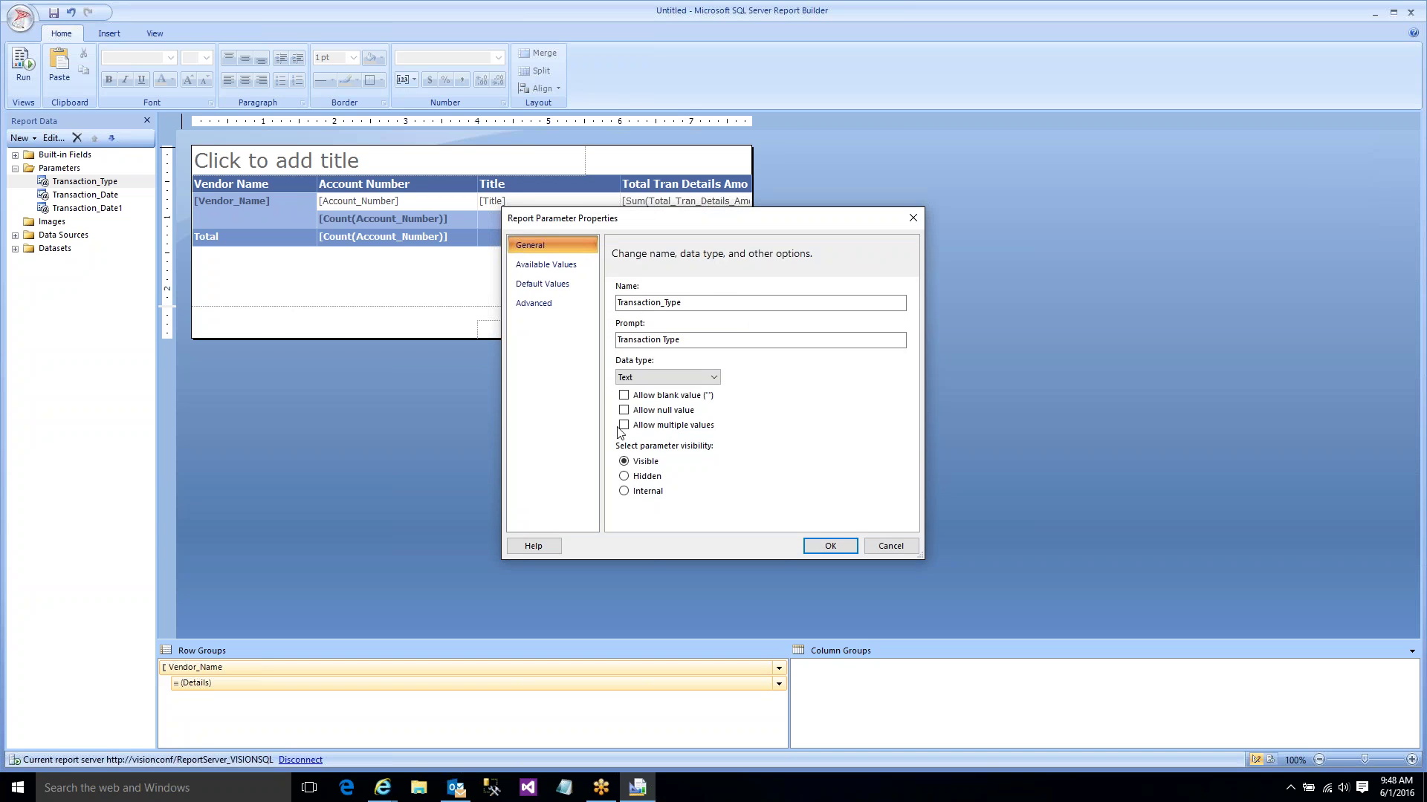
pyautogui.click(550, 290)
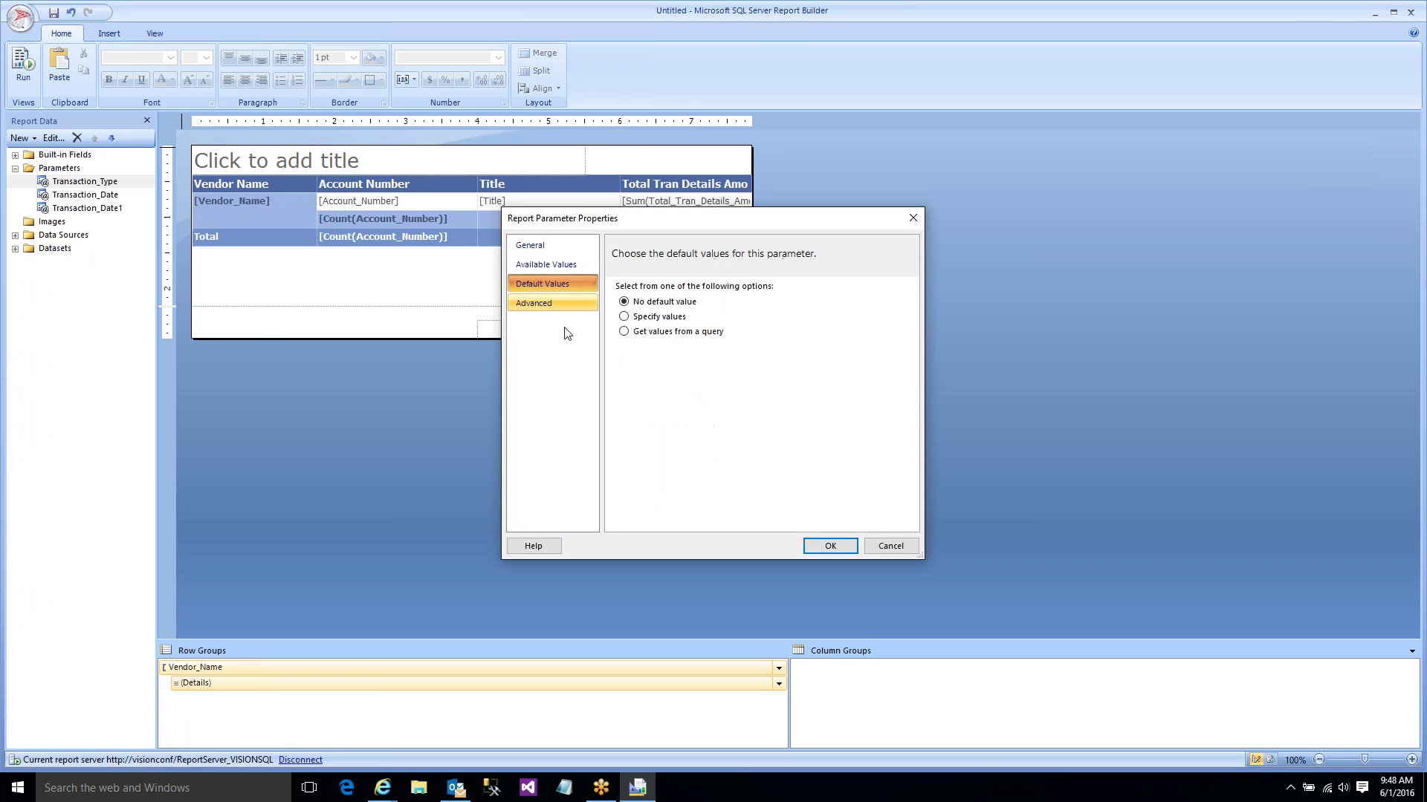
pyautogui.click(624, 317)
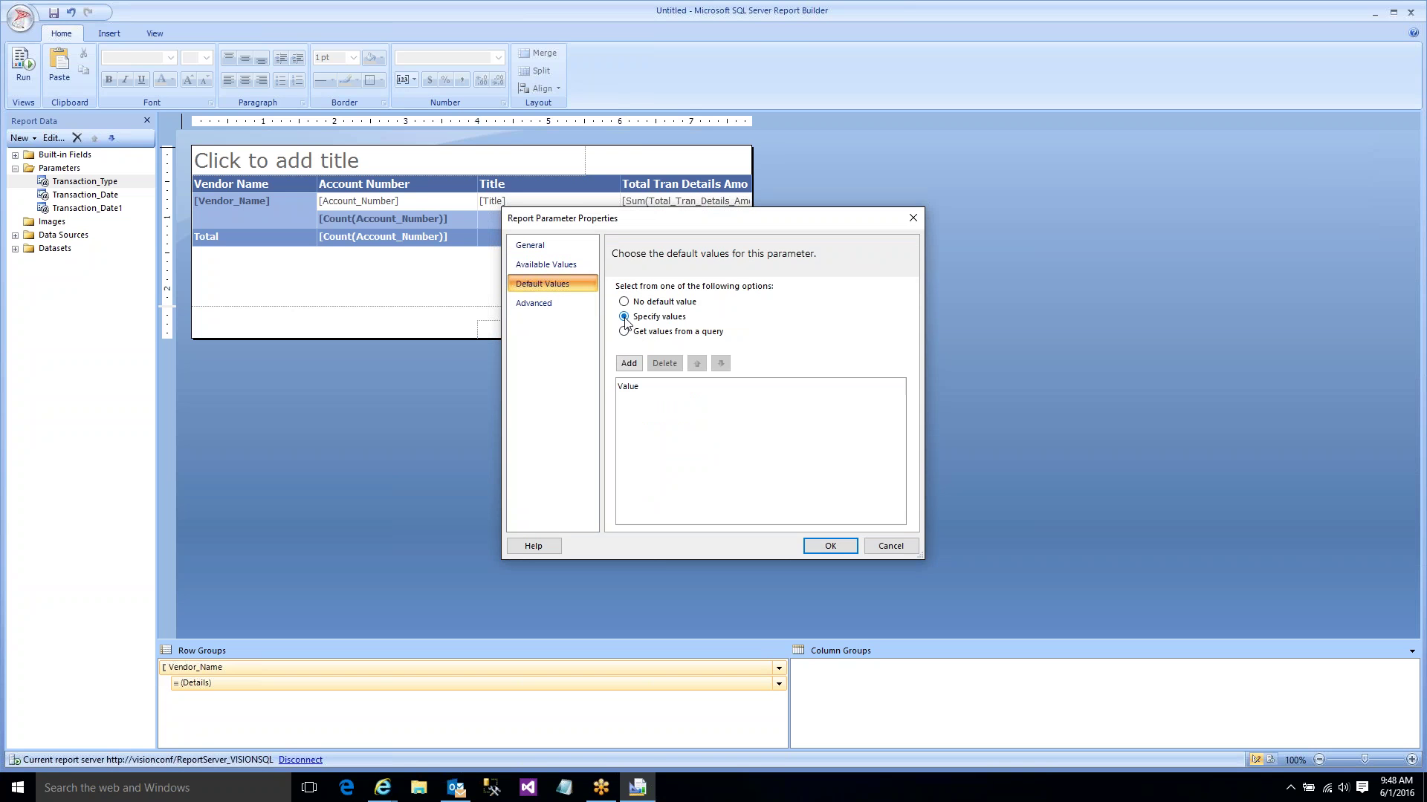
pyautogui.click(628, 363)
pyautogui.write('Invoice')
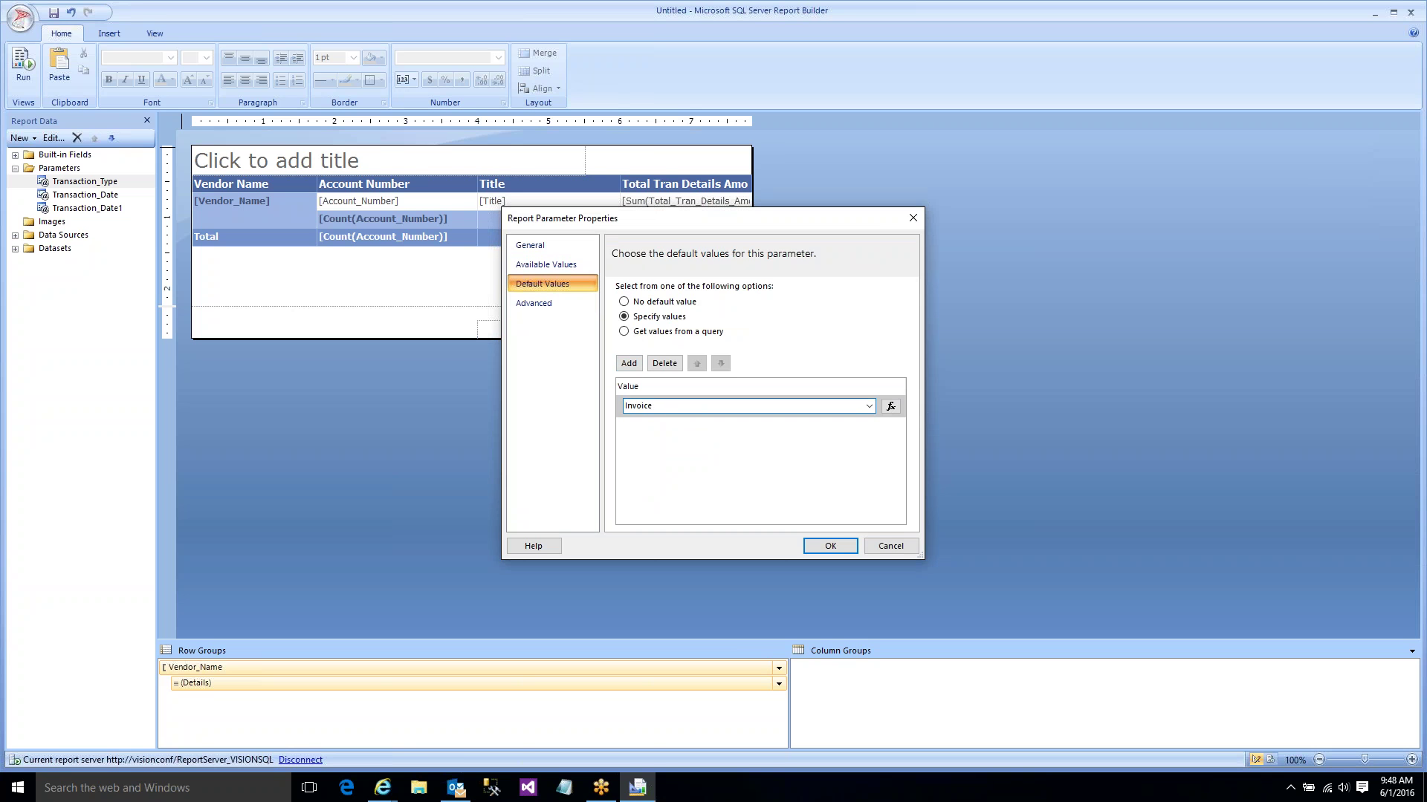
pyautogui.click(822, 544)
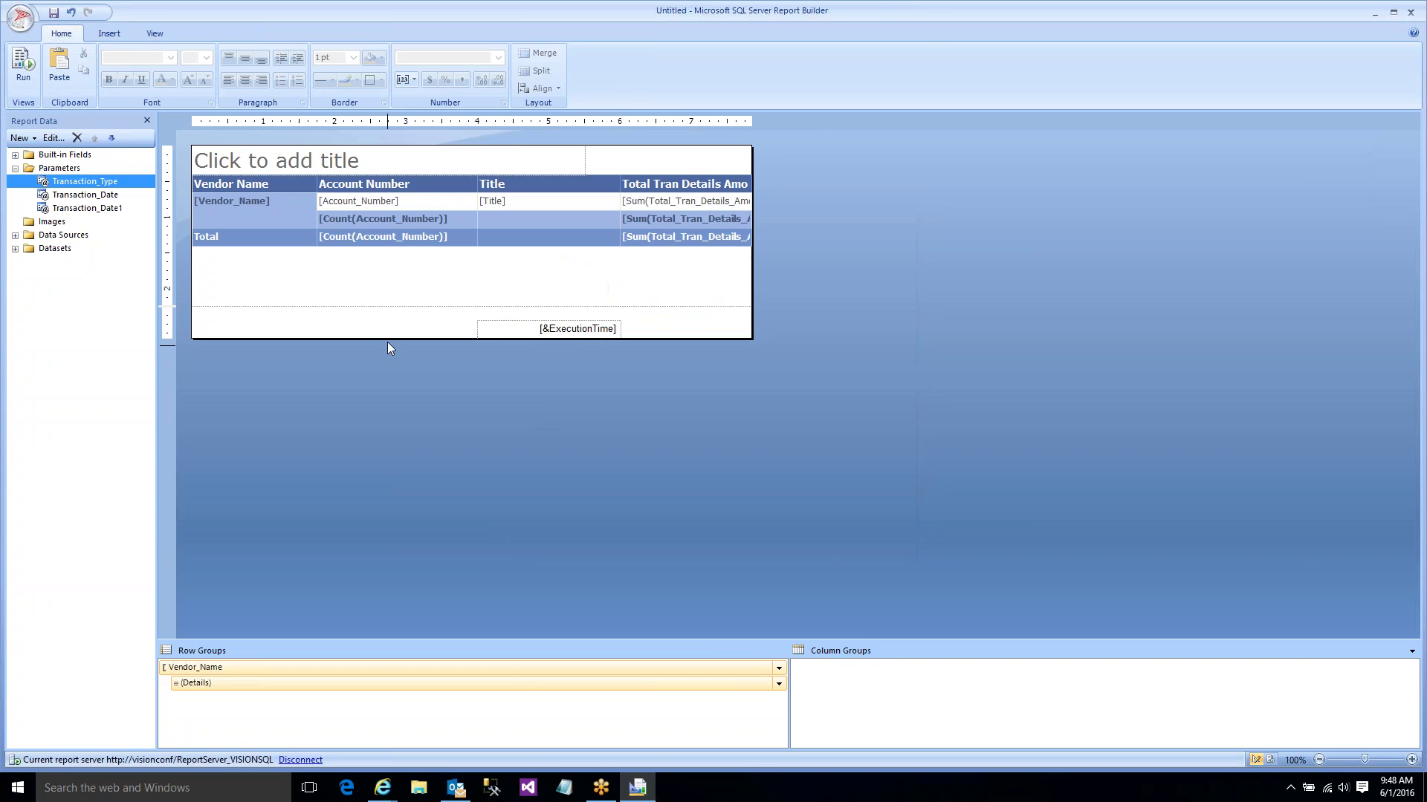
# - Change the Transaction_Date parameter's prompt to "Starting Date" and its data type to Date/Time
pyautogui.doubleClick(75, 197)
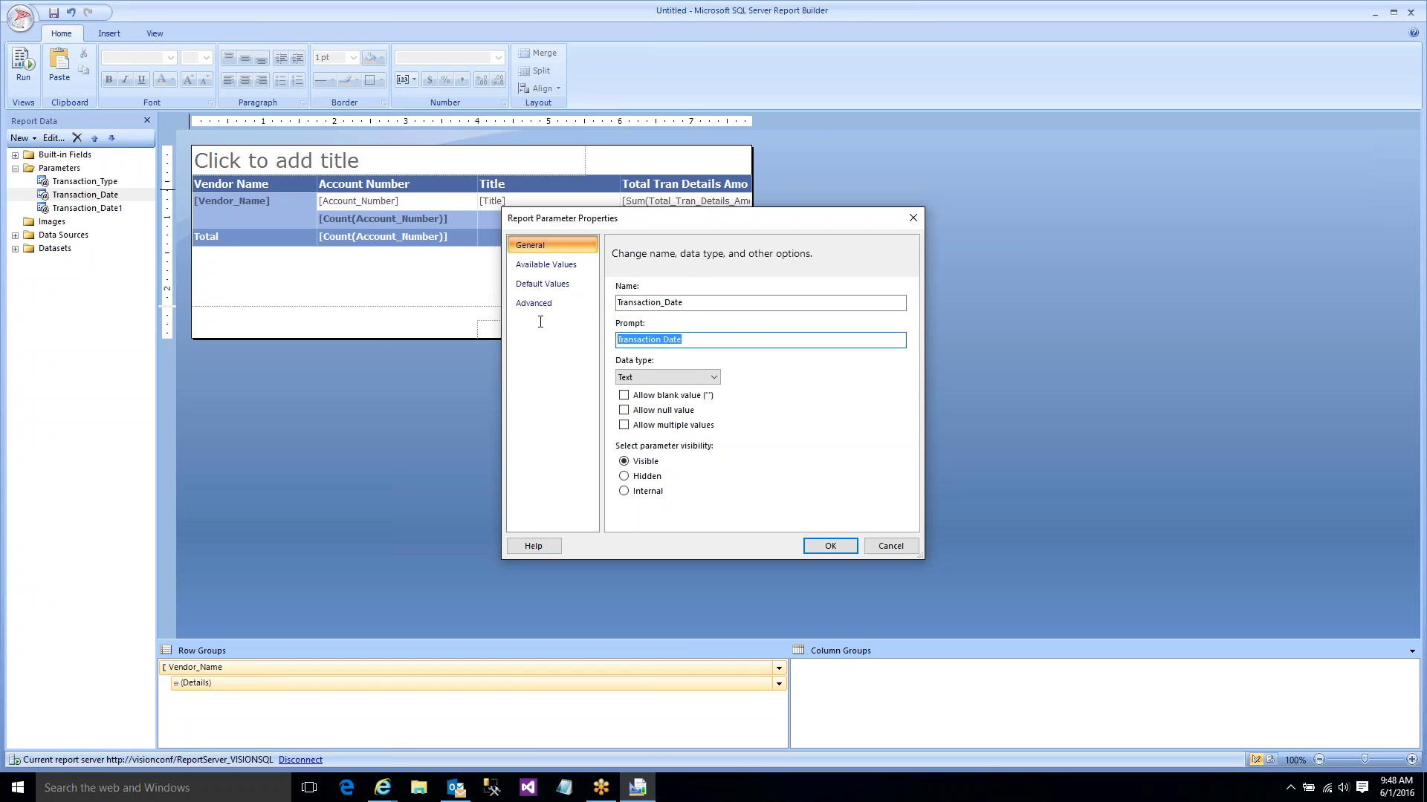
pyautogui.click(540, 309)
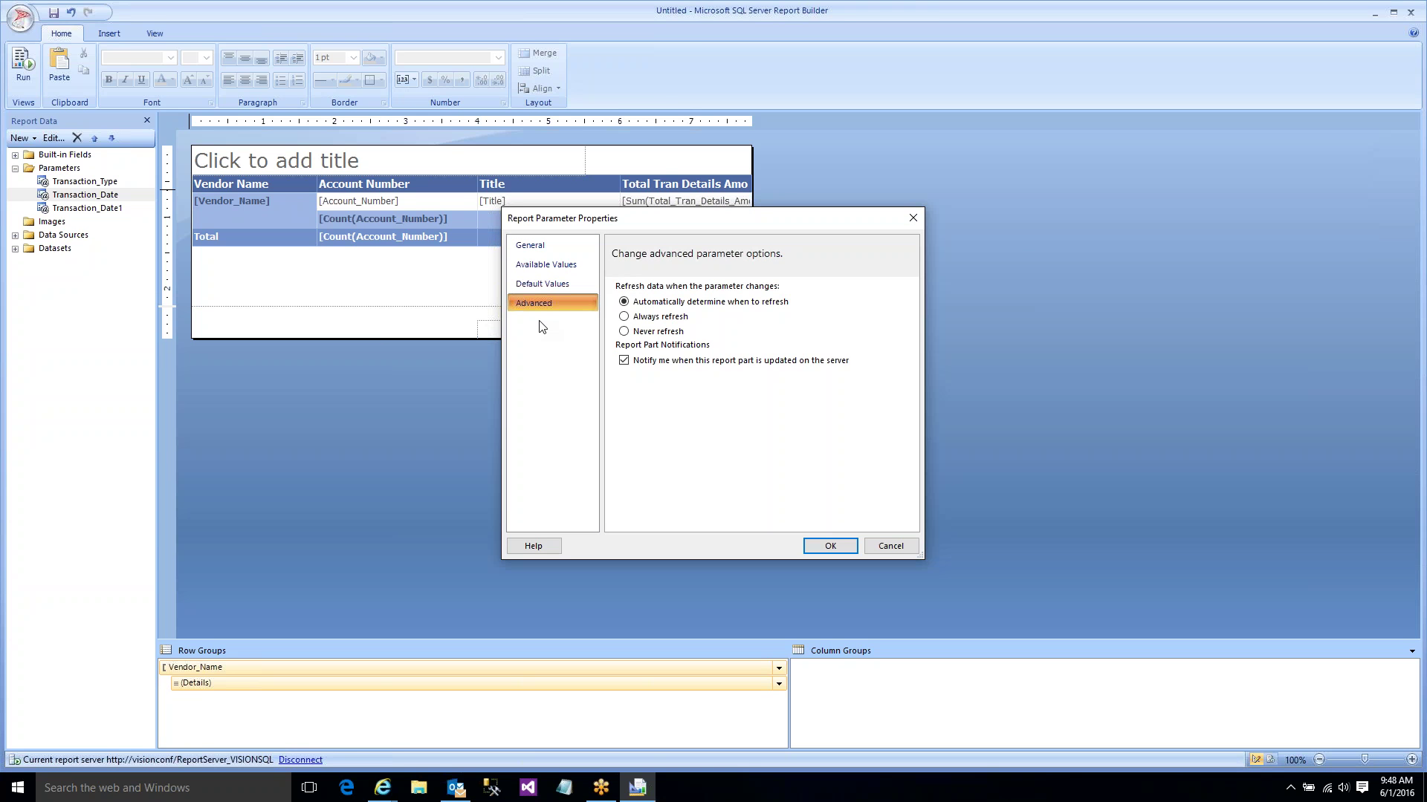
pyautogui.click(545, 265)
pyautogui.click(532, 246)
pyautogui.press('Tab')
pyautogui.press('Tab')
pyautogui.write('S')
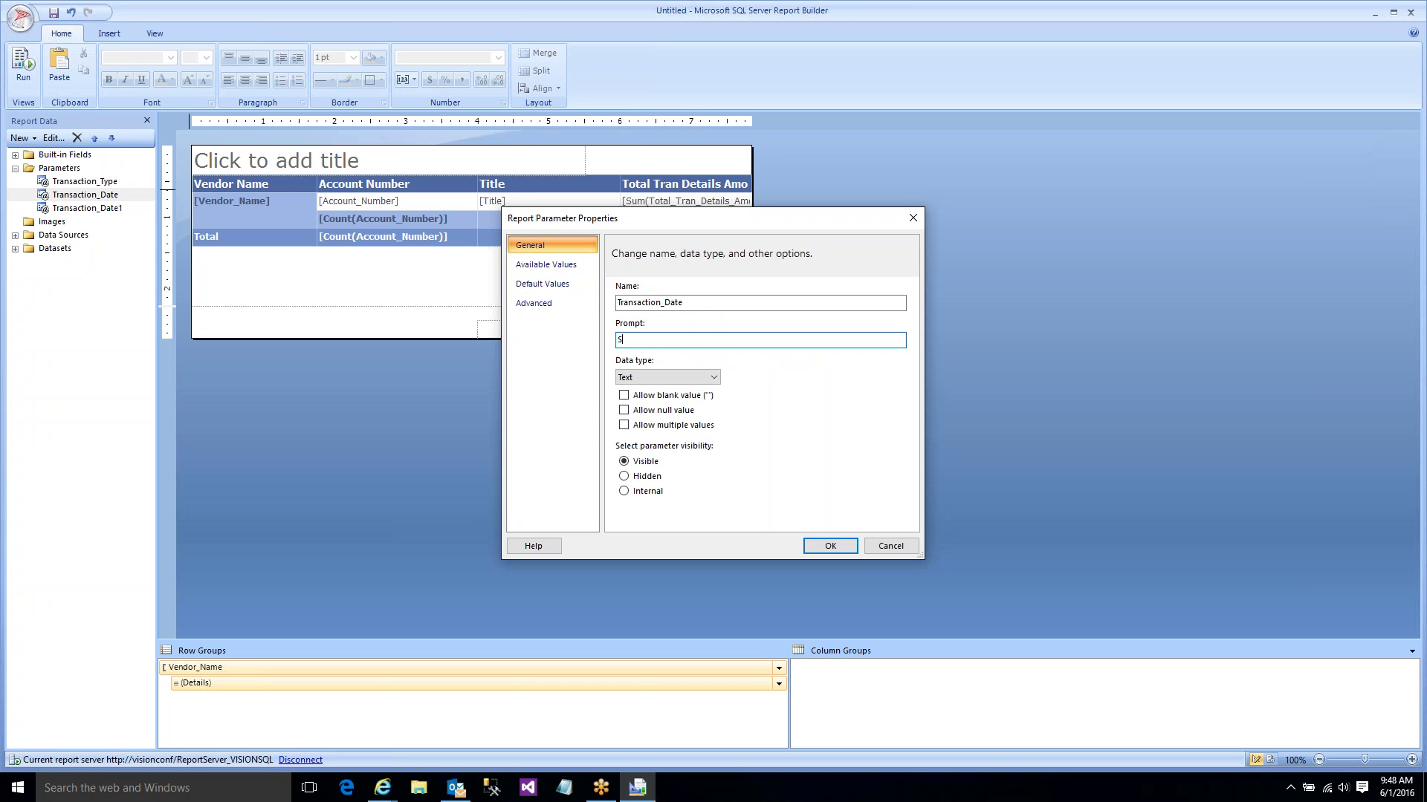
pyautogui.write('tarting Date')
pyautogui.click(638, 379)
pyautogui.click(630, 411)
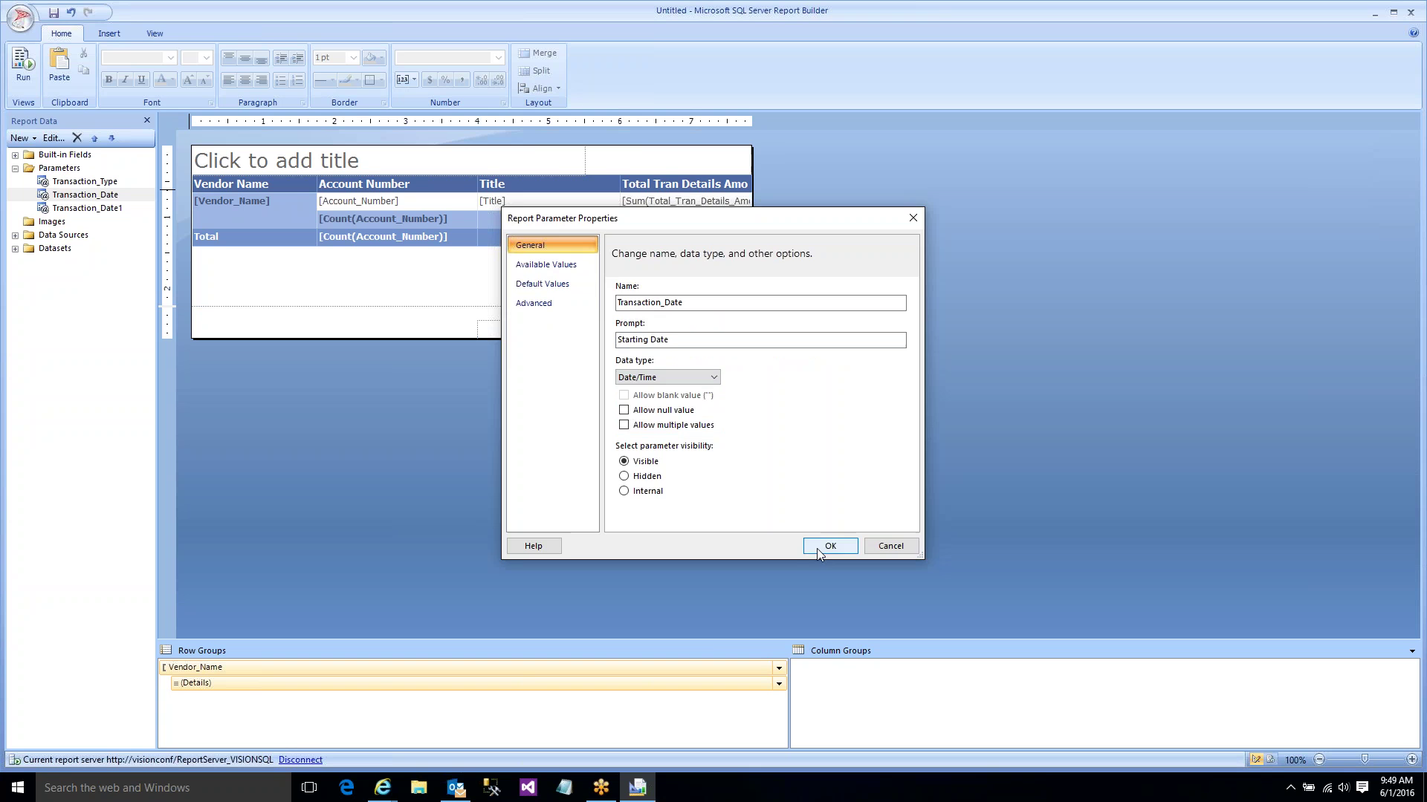
pyautogui.click(824, 546)
# - Change the Transaction_Date1 parameter's prompt to "Ending Date" and its data type to Date/Time
pyautogui.doubleClick(112, 208)
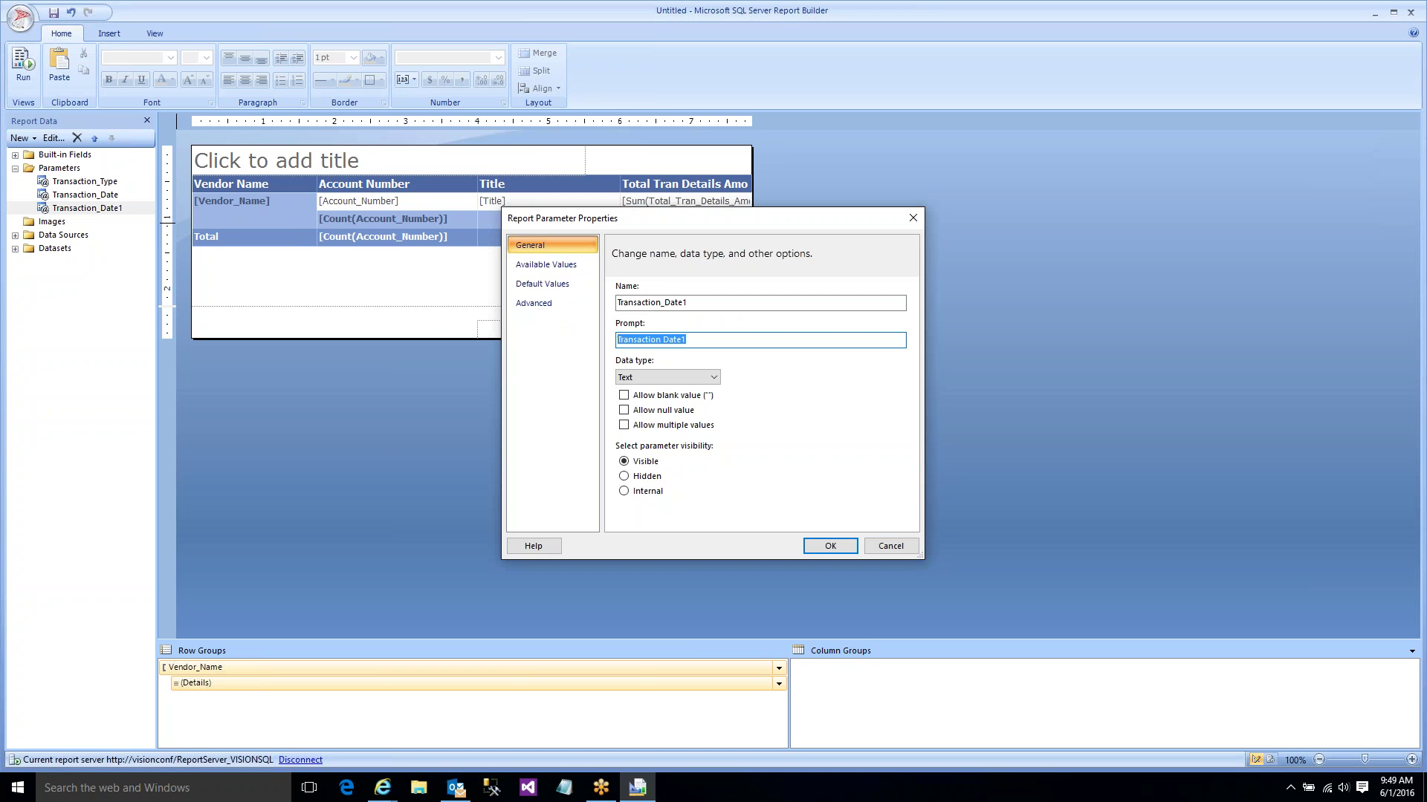
pyautogui.write('Ending Date')
pyautogui.click(654, 377)
pyautogui.click(639, 404)
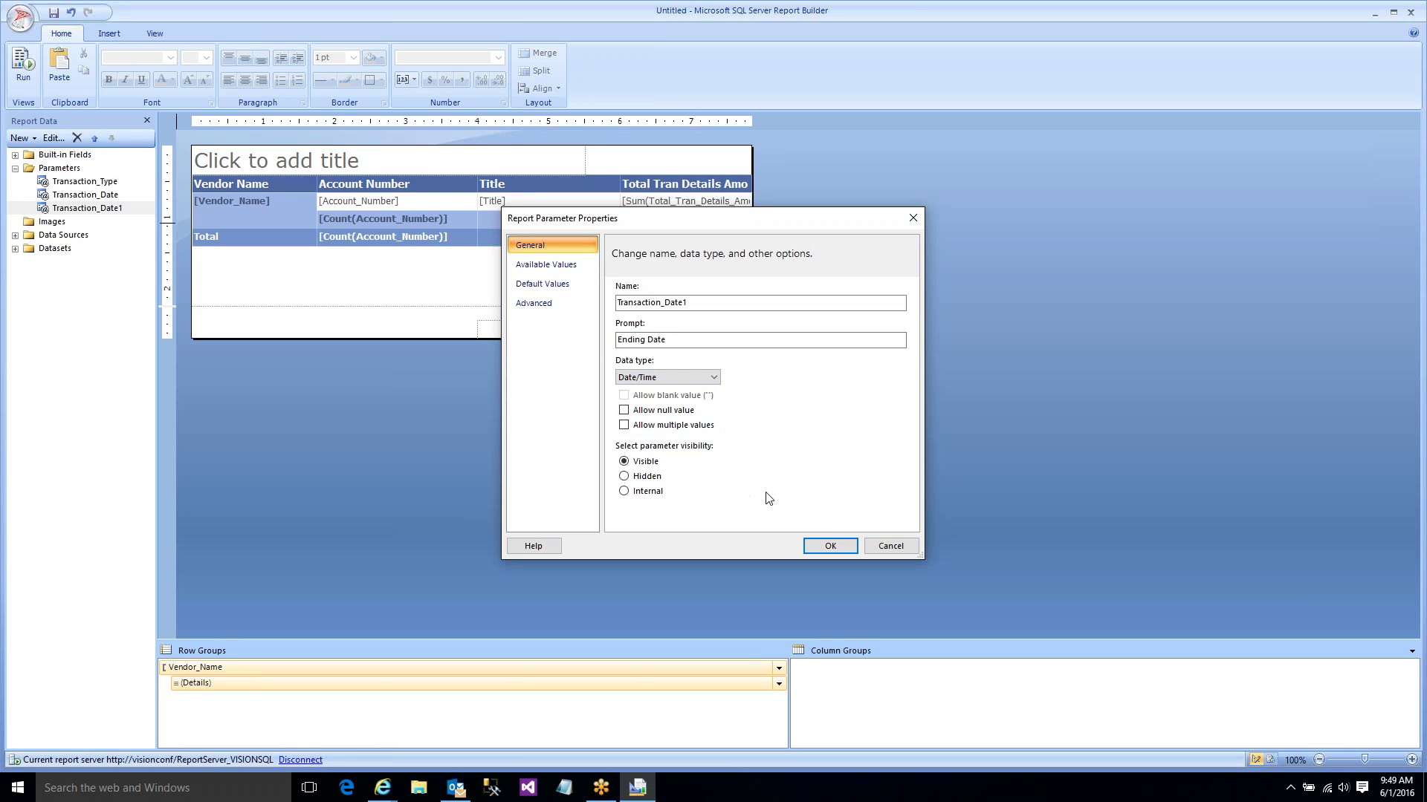
pyautogui.click(830, 546)
# - Run the report for Invoice transactions with starting date 12/27/2015 and ending date 6/24/2016
pyautogui.click(23, 65)
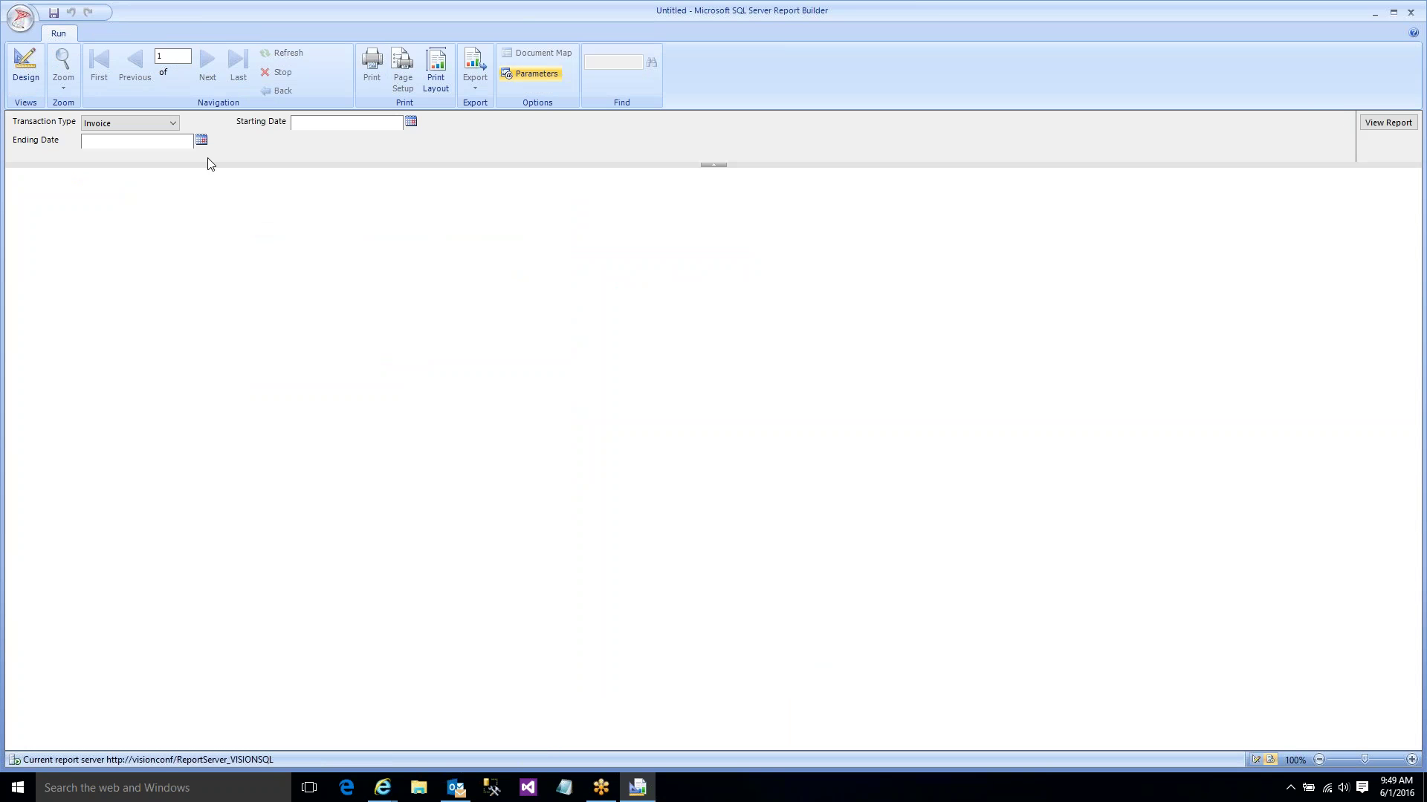
pyautogui.click(409, 123)
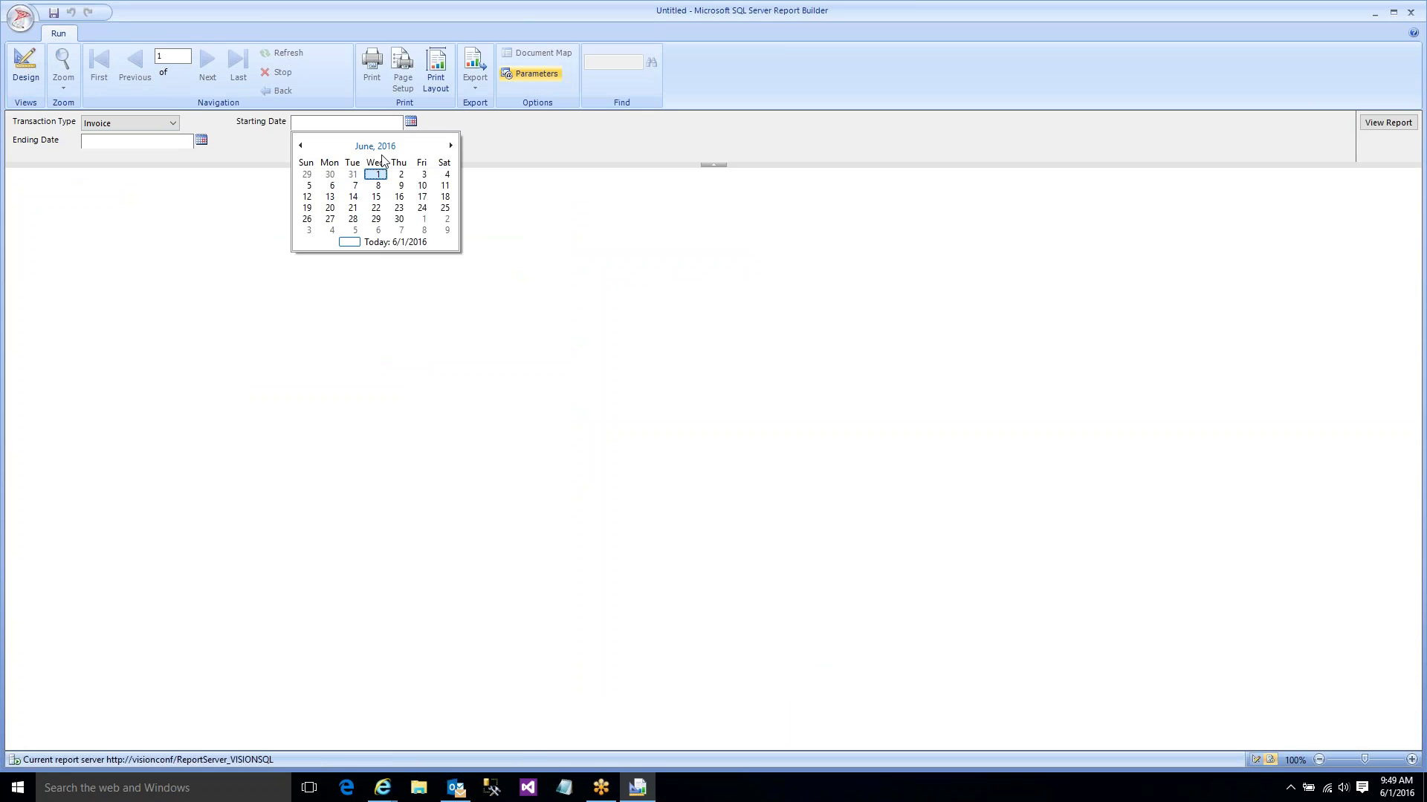
pyautogui.click(378, 146)
pyautogui.click(316, 172)
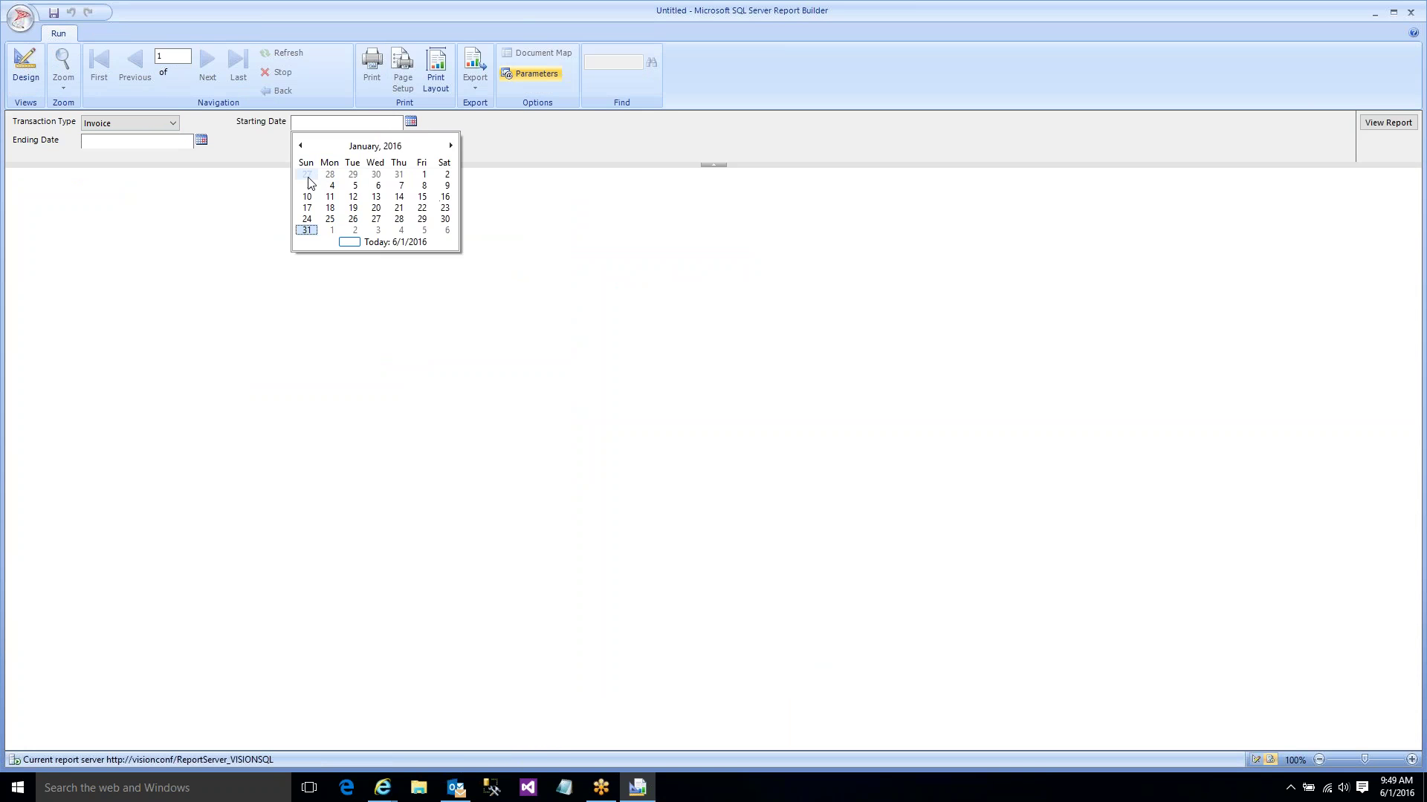
pyautogui.click(308, 177)
pyautogui.click(200, 140)
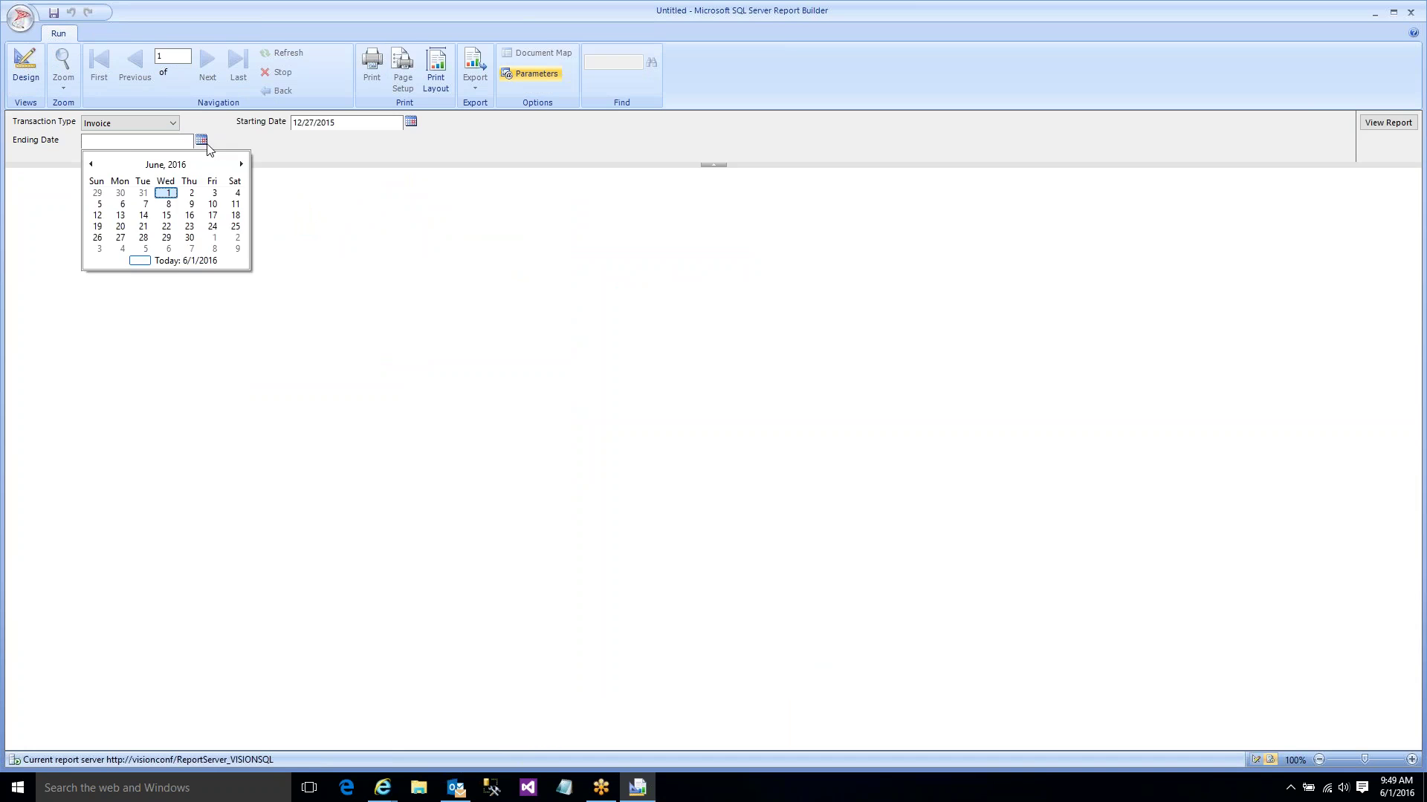
pyautogui.click(213, 227)
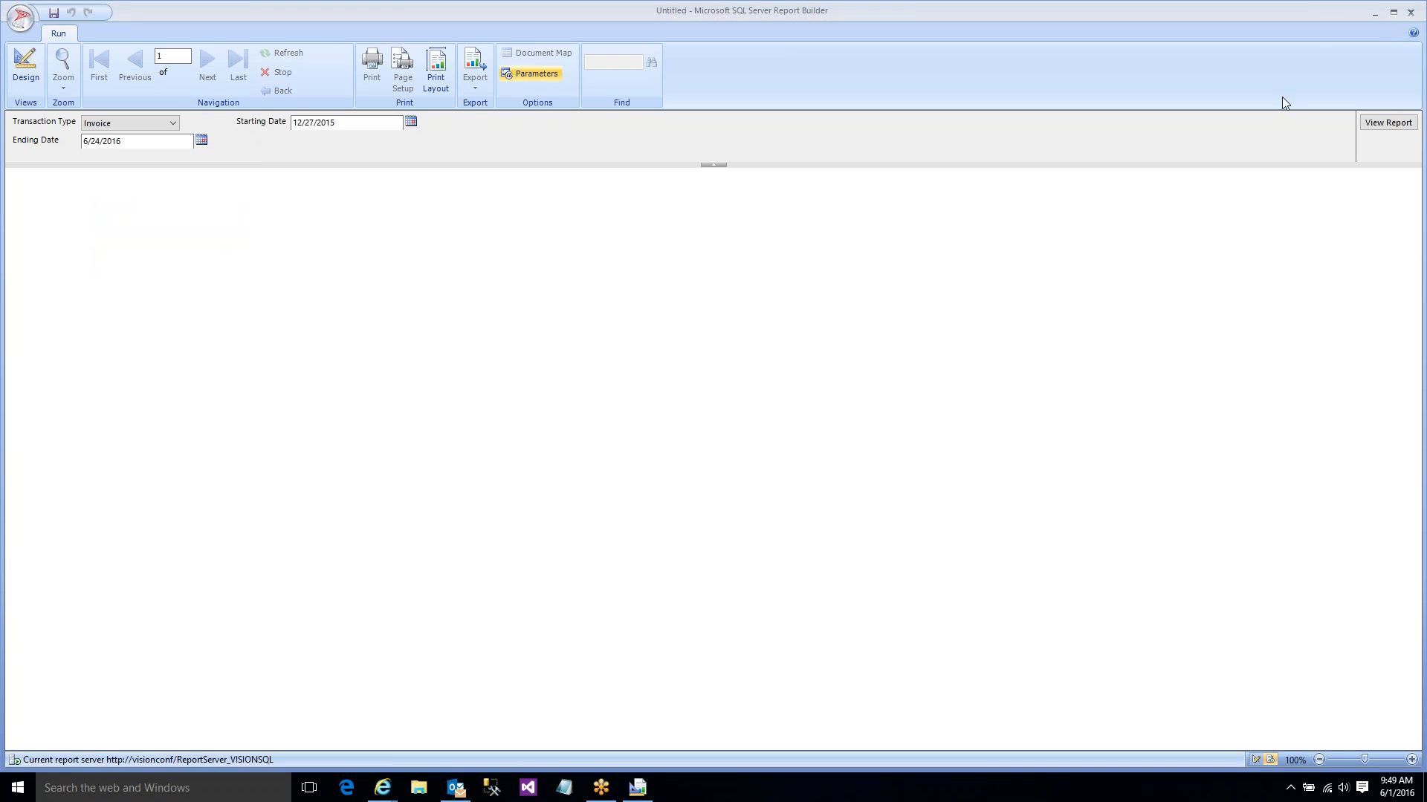
pyautogui.click(1384, 126)
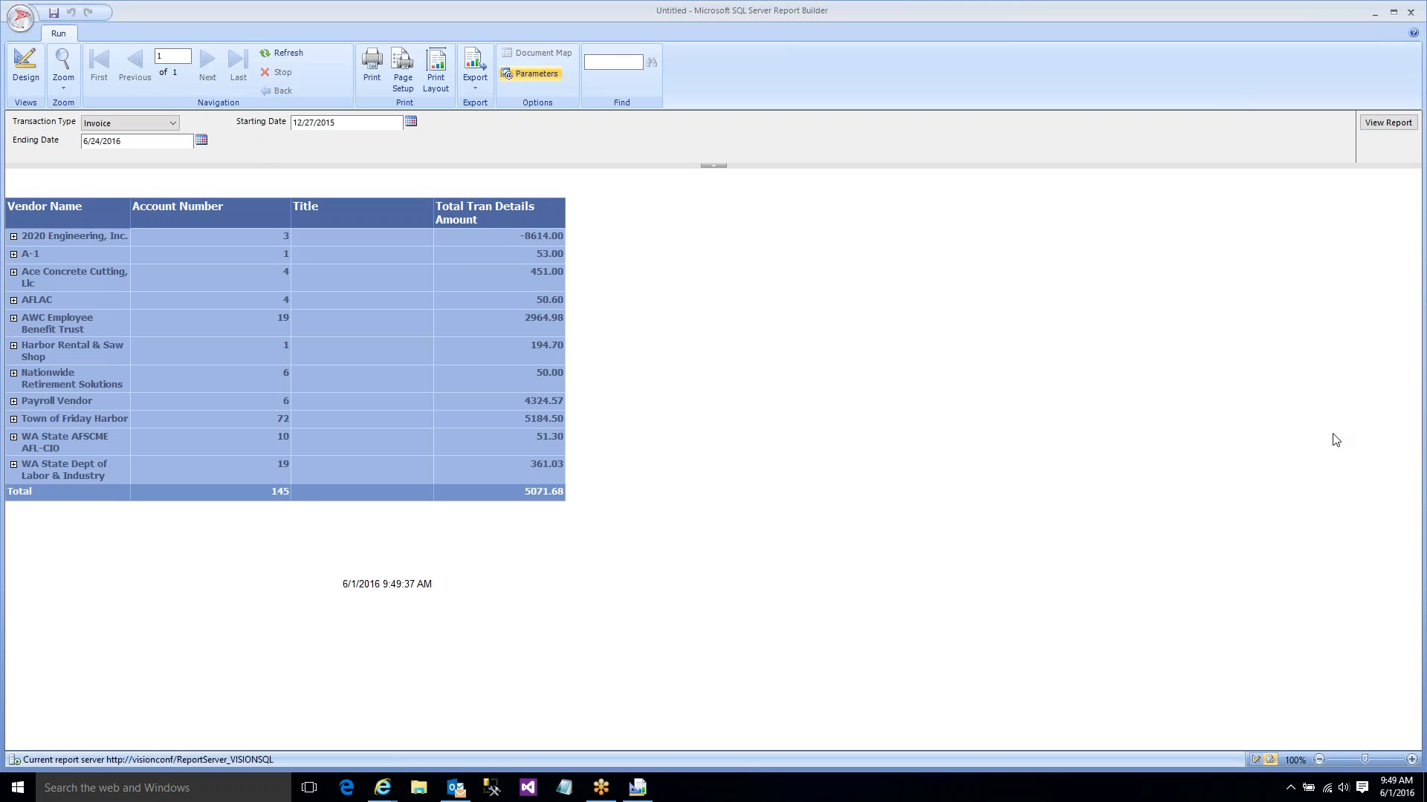
# - Expand the 2020 Engineering, Inc. and A-1 vendor groups to examine their account details, then collapse 2020 Engineering, Inc
pyautogui.click(13, 237)
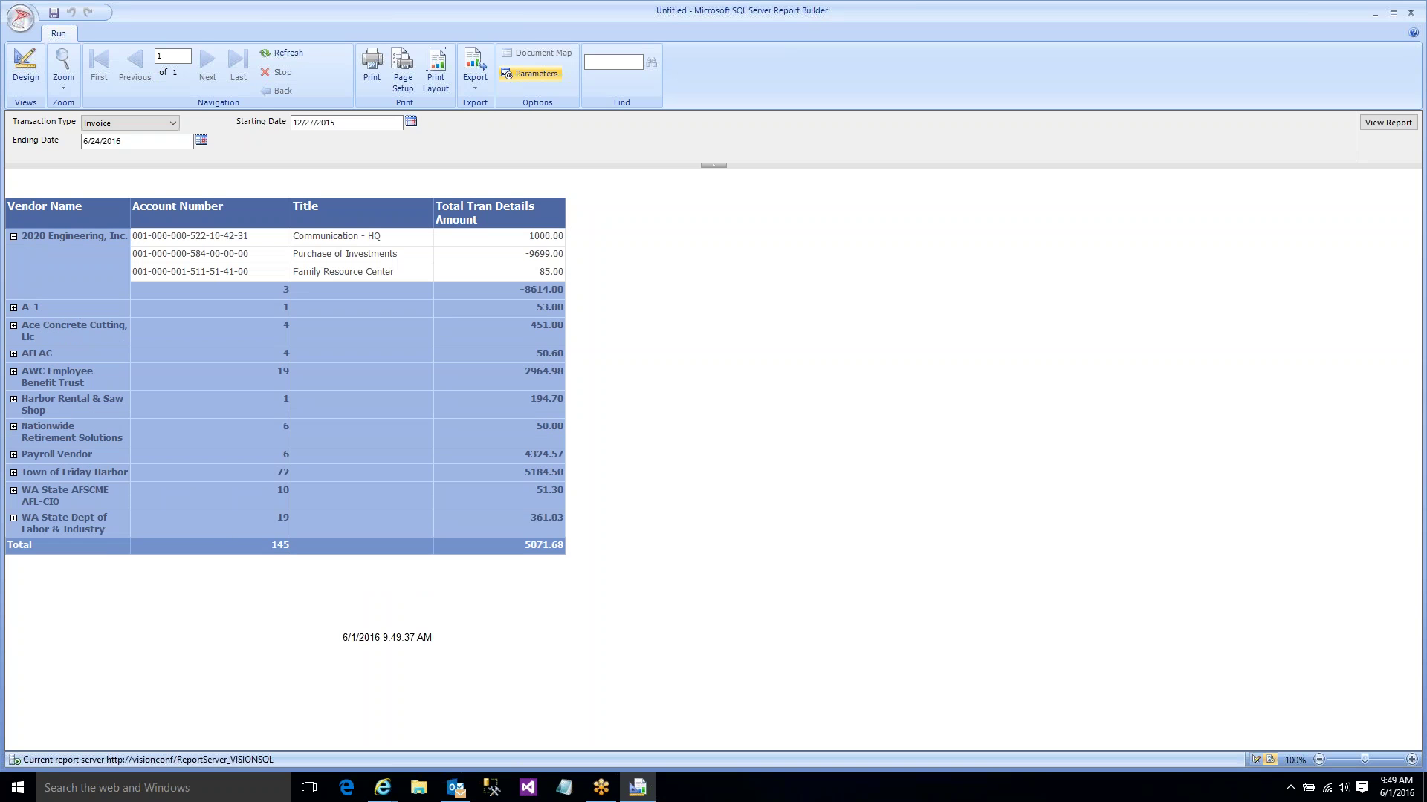
pyautogui.click(13, 308)
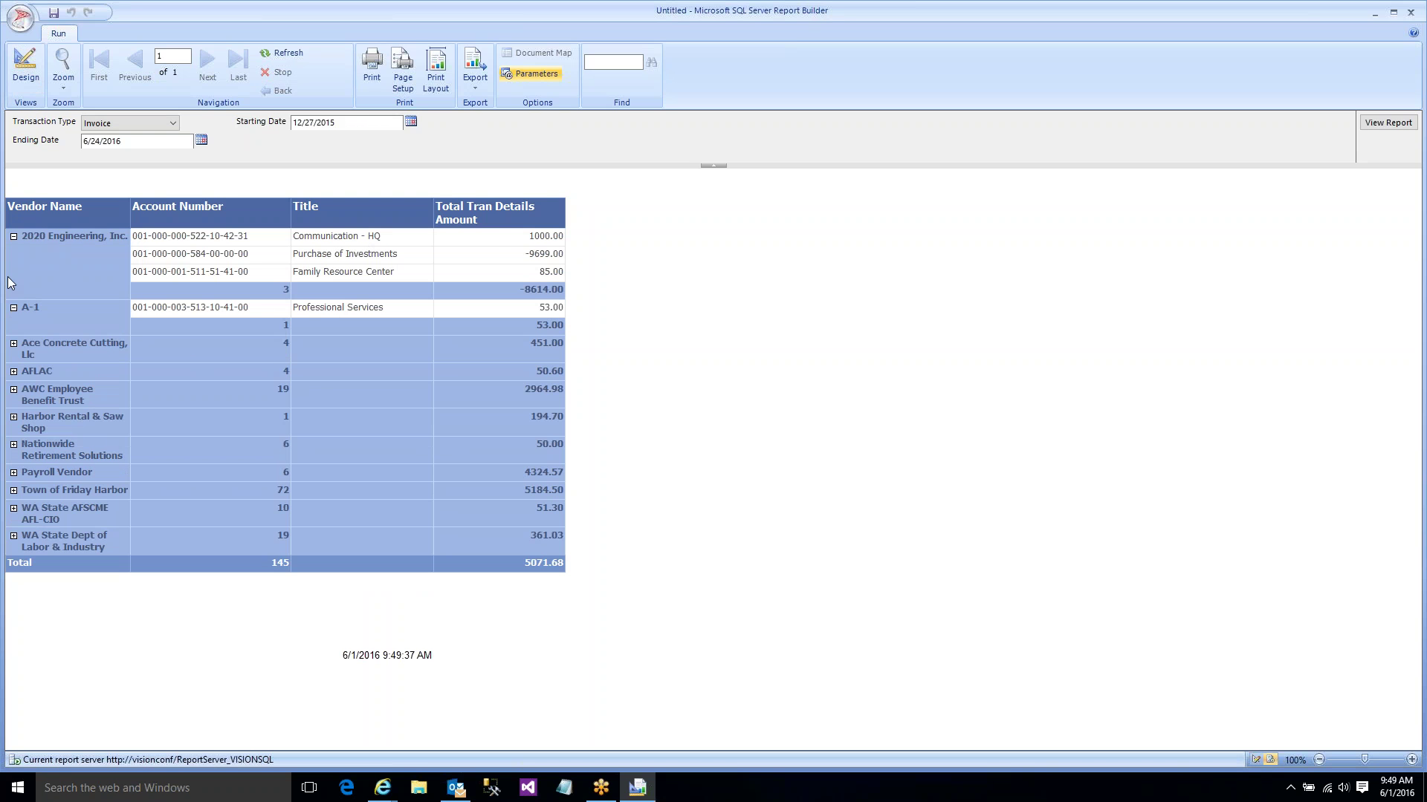
pyautogui.click(13, 237)
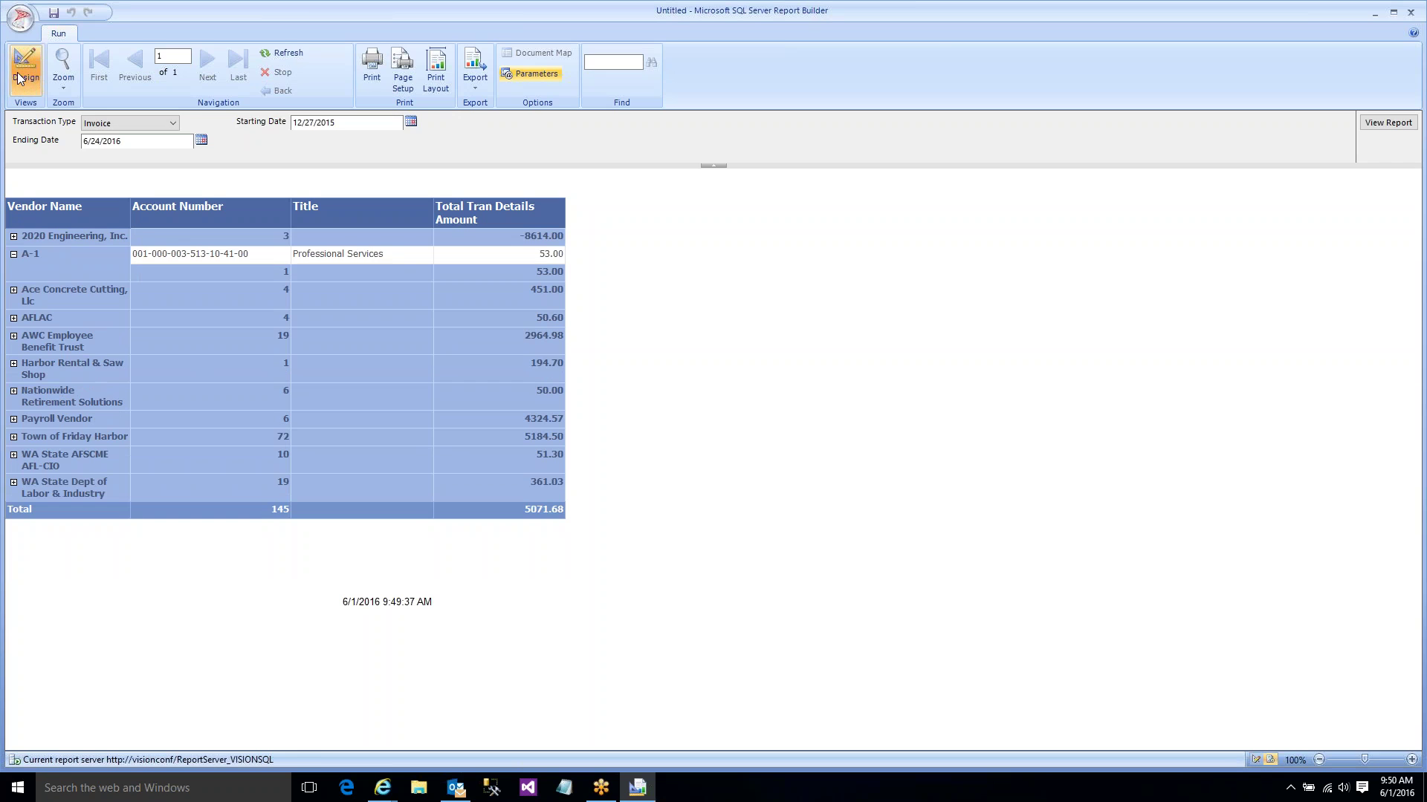
# - Return to the report design and rename the "Total Tran Details Amount" column header to "Amount"
pyautogui.click(20, 79)
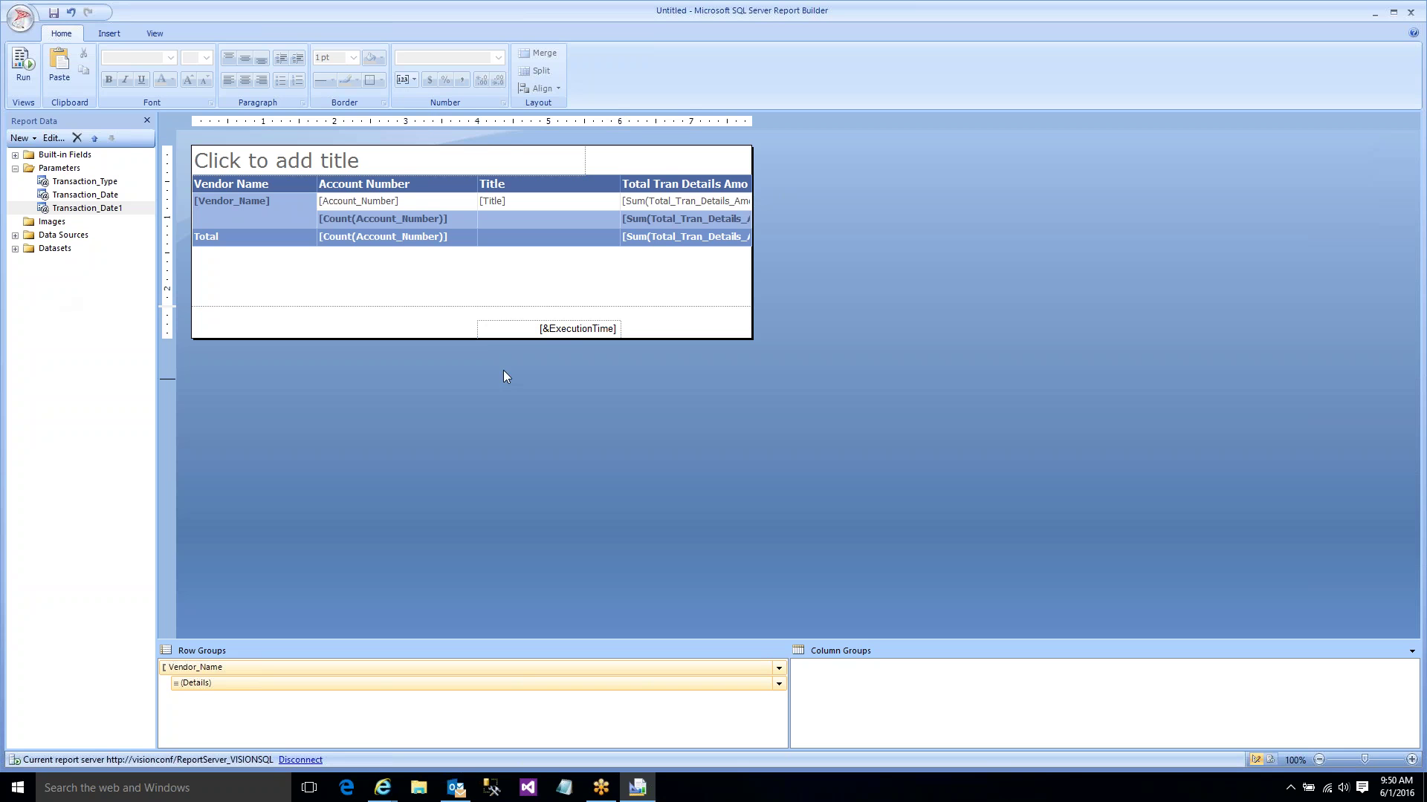
pyautogui.doubleClick(657, 185)
pyautogui.click(658, 185)
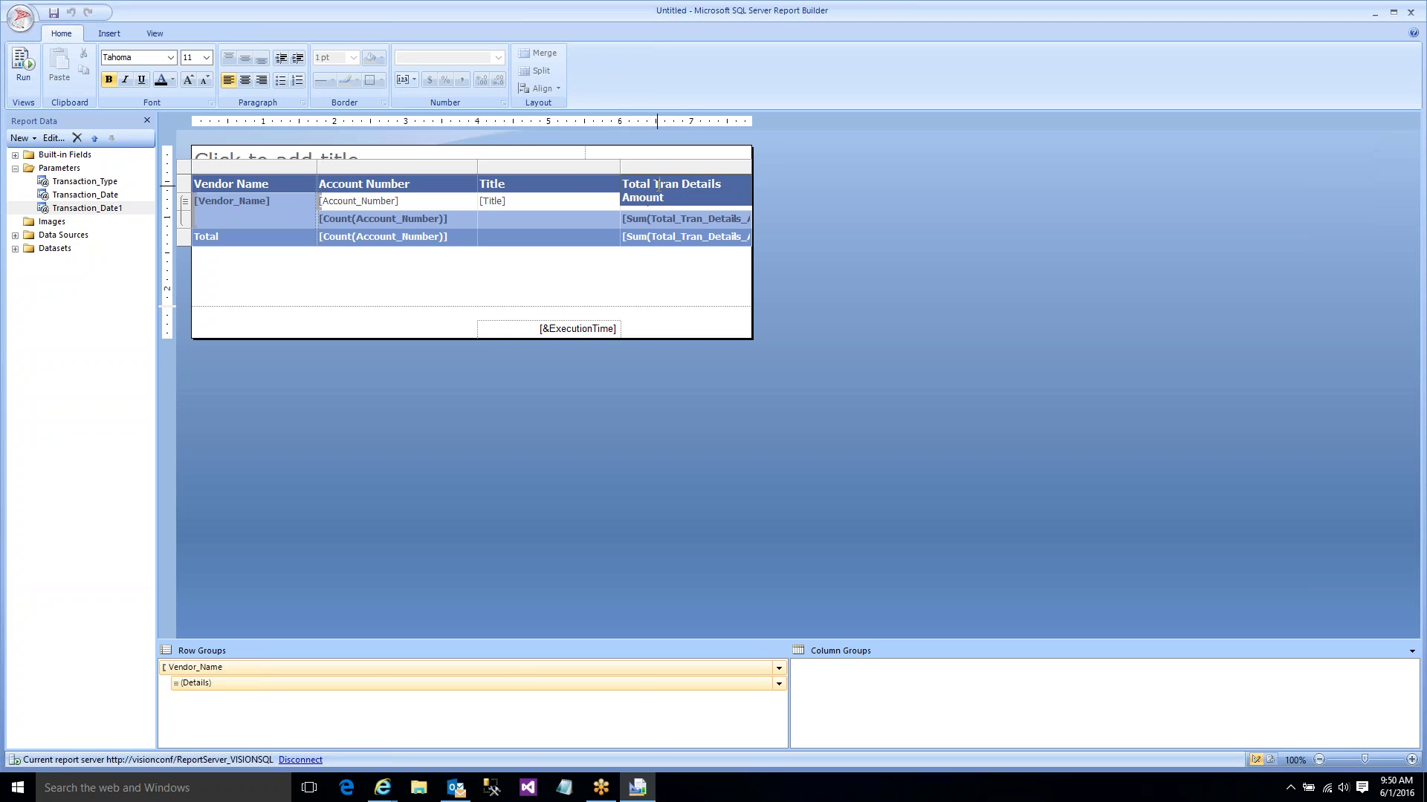
pyautogui.tripleClick(658, 185)
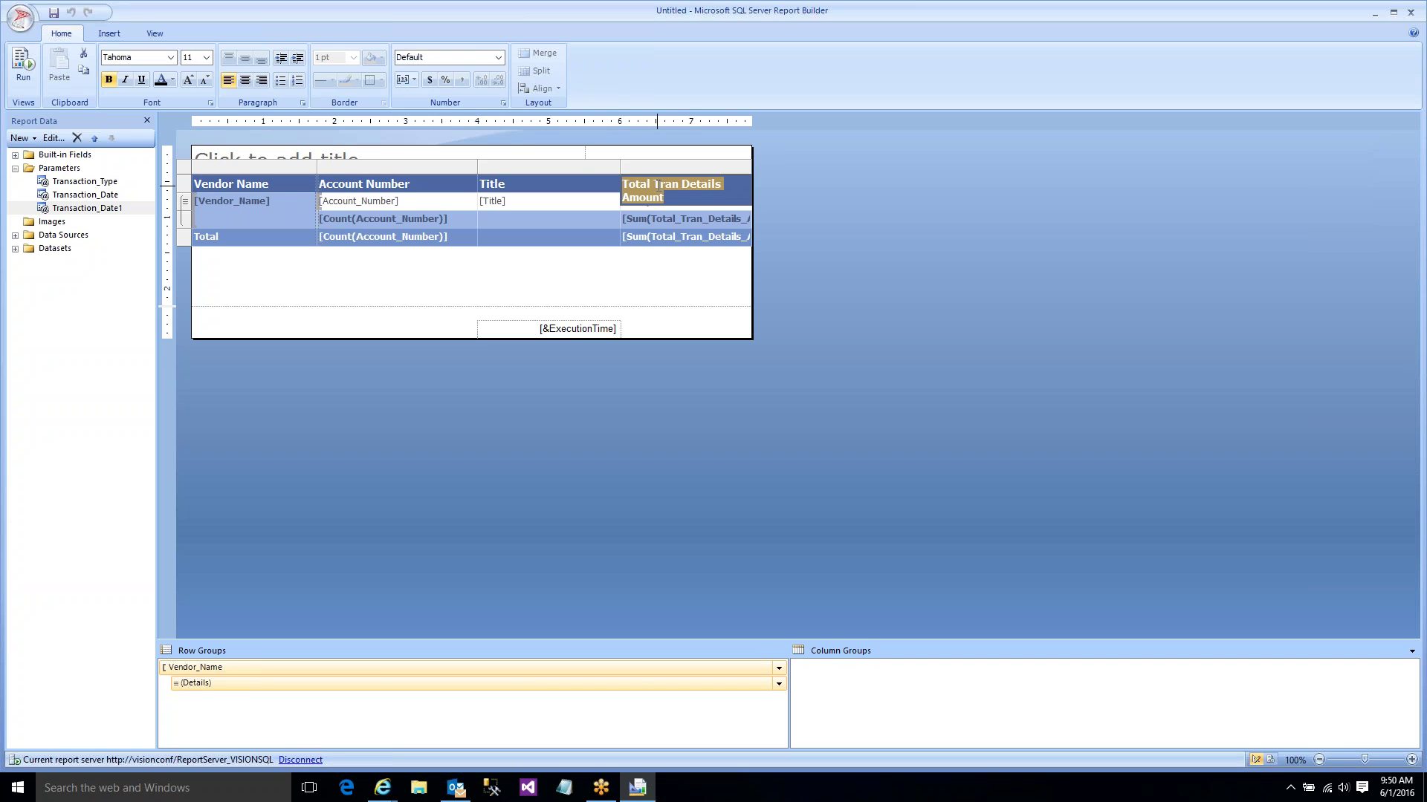
pyautogui.write('Am')
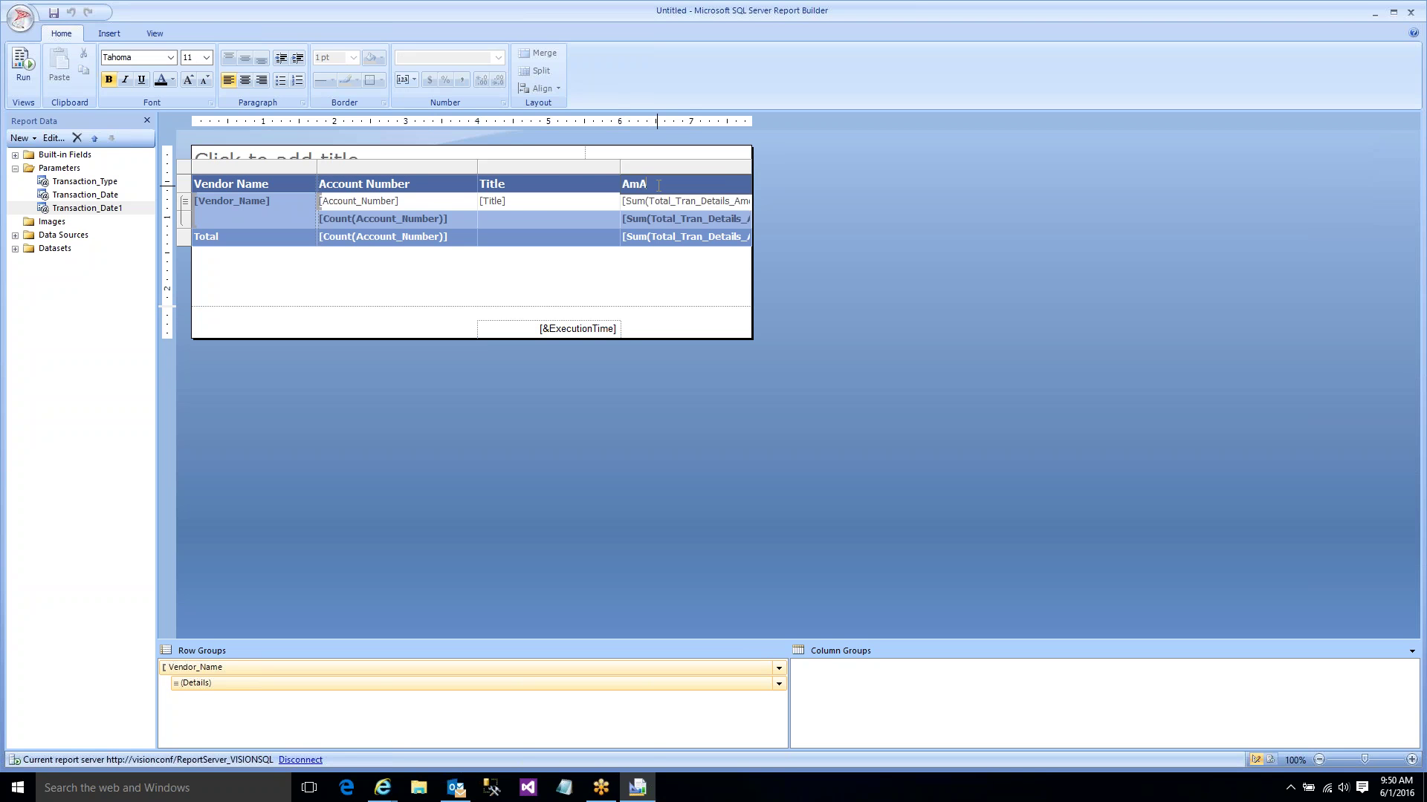
pyautogui.write('oun')
# - Format the Amount column's detail, subtotal and total values as Currency and right-align the whole column
pyautogui.click(677, 201)
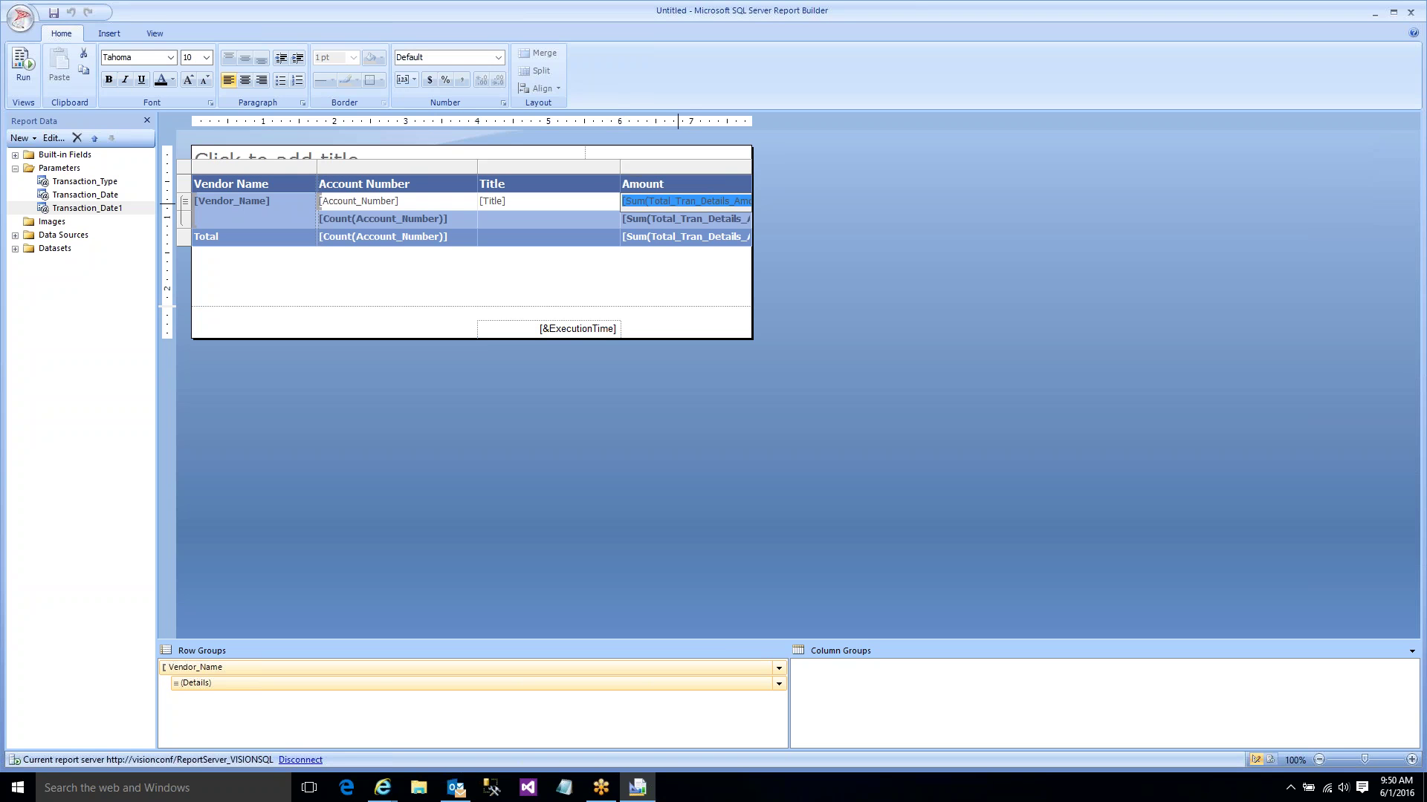
pyautogui.keyDown('shift'); pyautogui.click(660, 238); pyautogui.keyUp('shift')
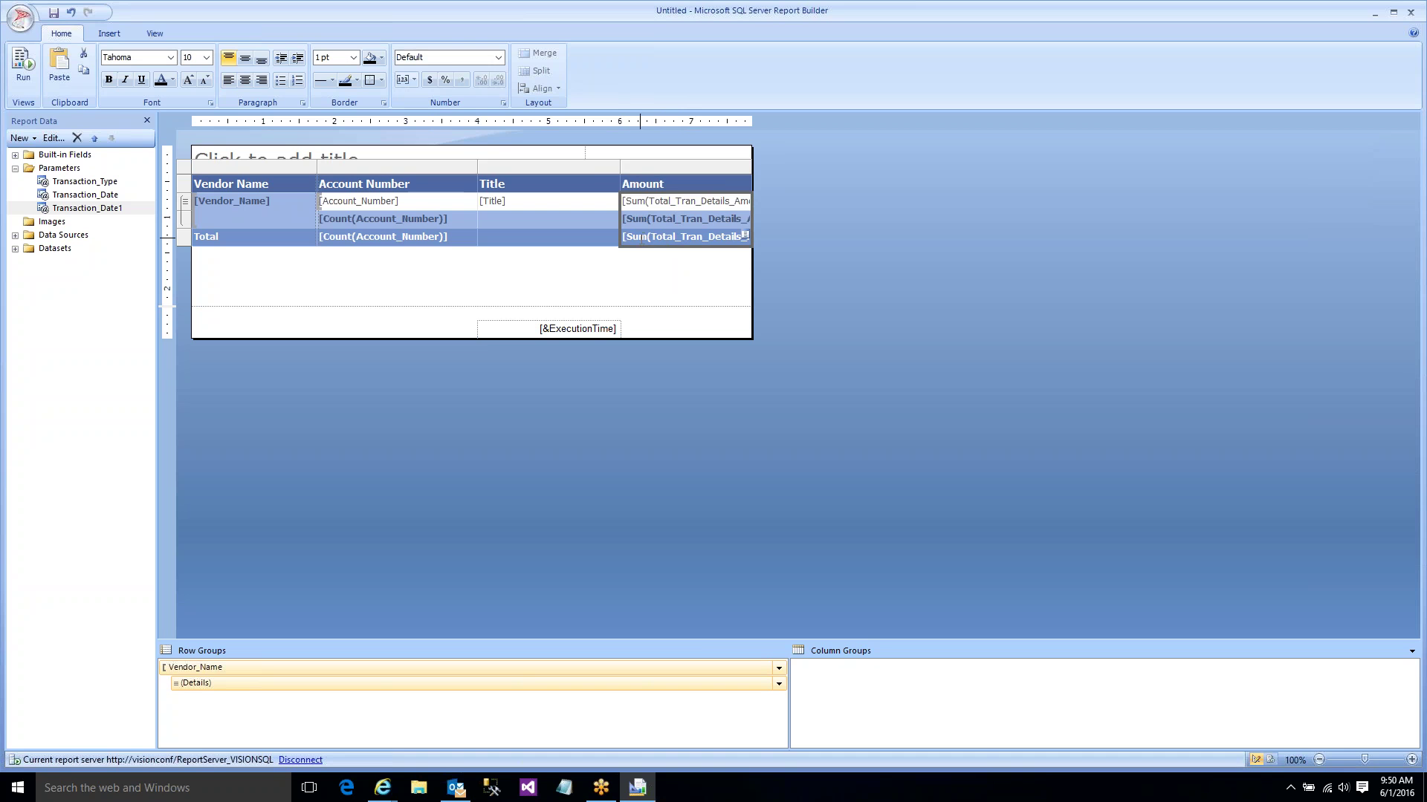
pyautogui.click(498, 59)
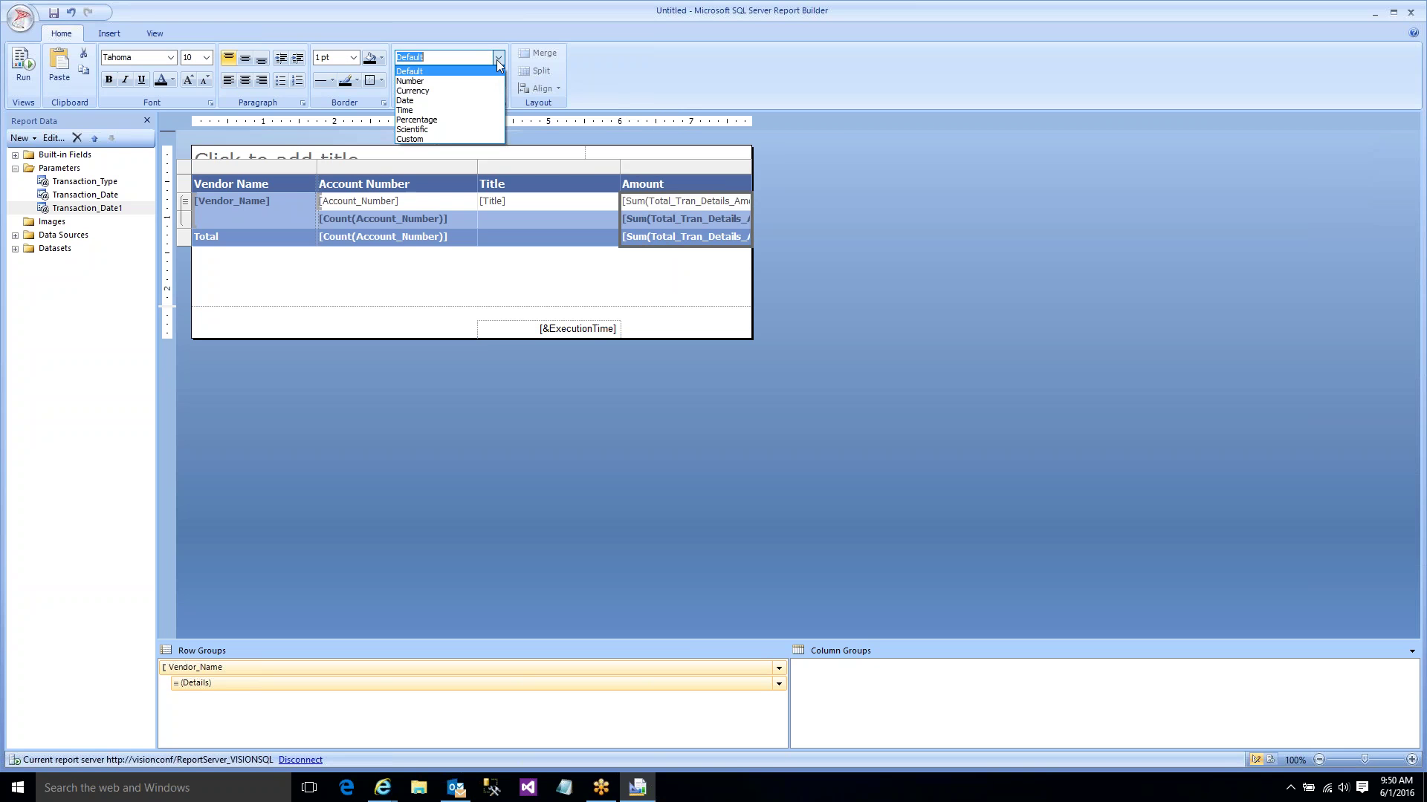
pyautogui.click(442, 91)
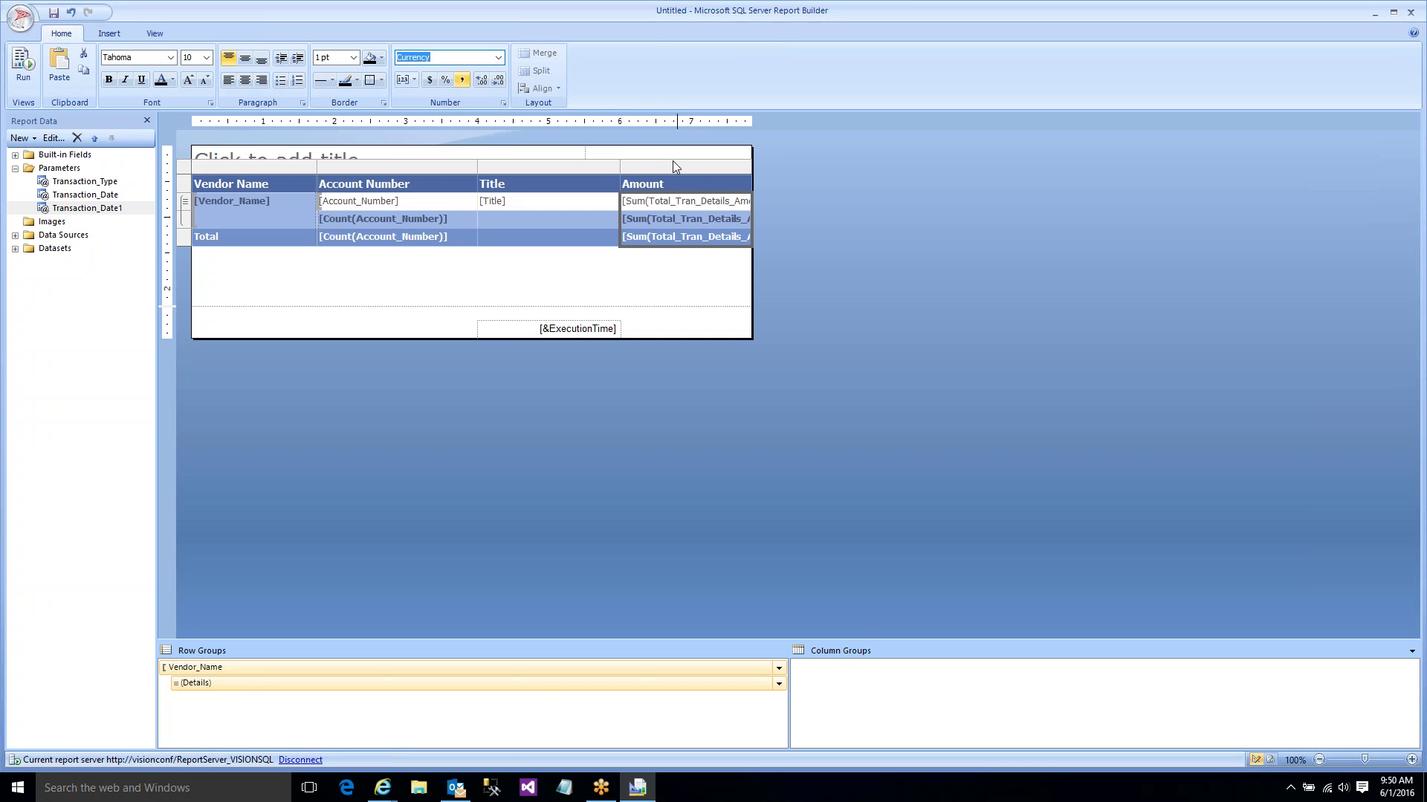
pyautogui.click(649, 165)
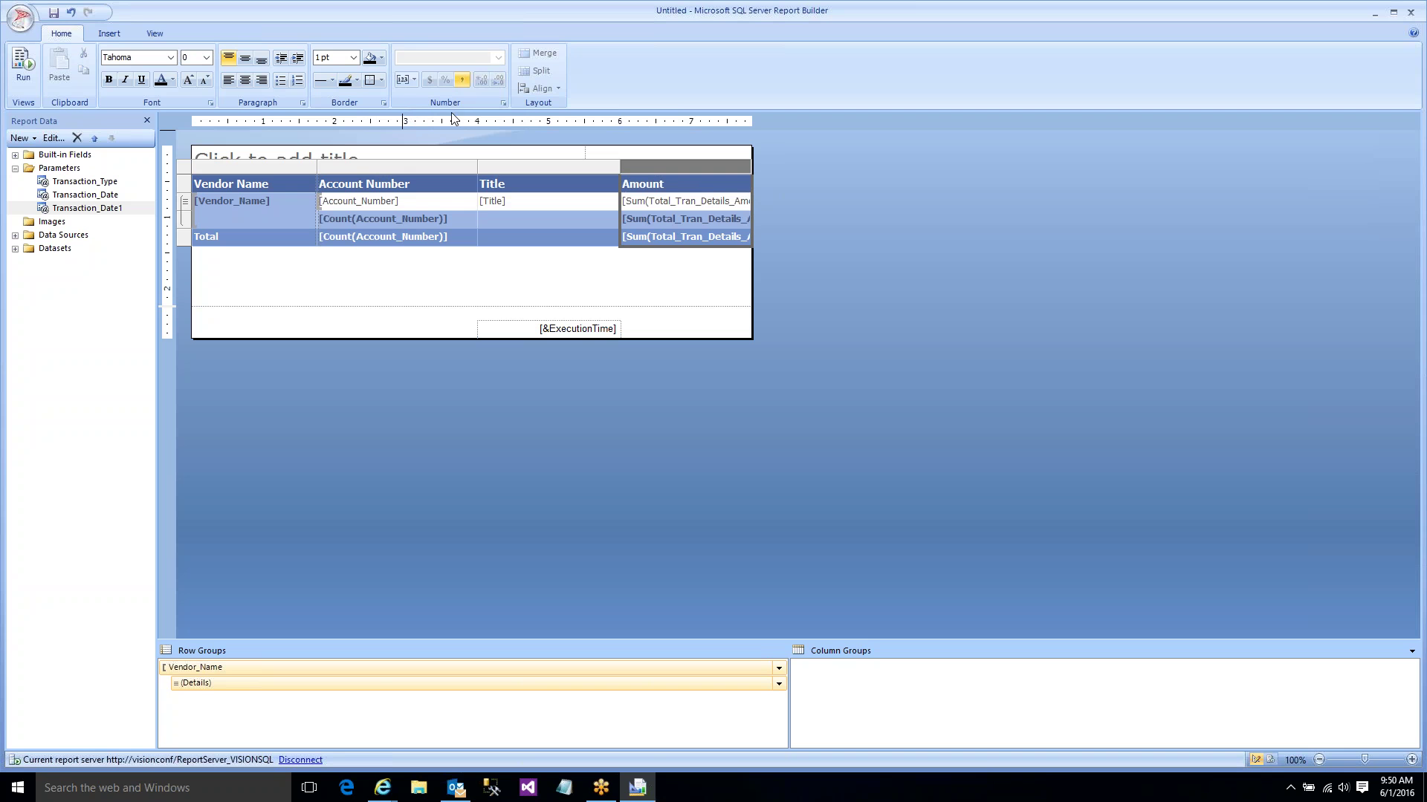
pyautogui.click(261, 81)
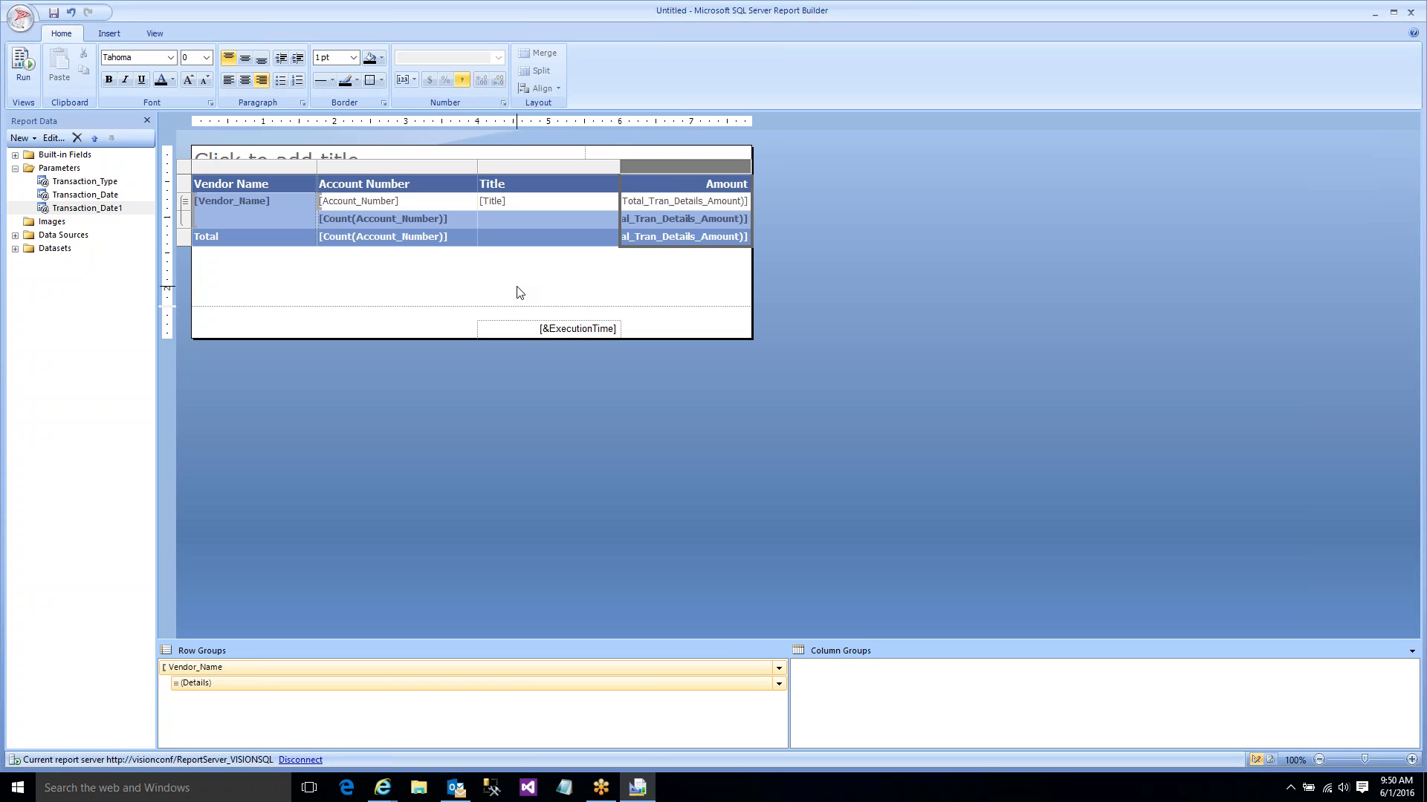
# - Format the account number counts in the vendor subtotal and grand total rows as Number
pyautogui.click(471, 217)
pyautogui.keyDown('shift'); pyautogui.click(399, 237); pyautogui.keyUp('shift')
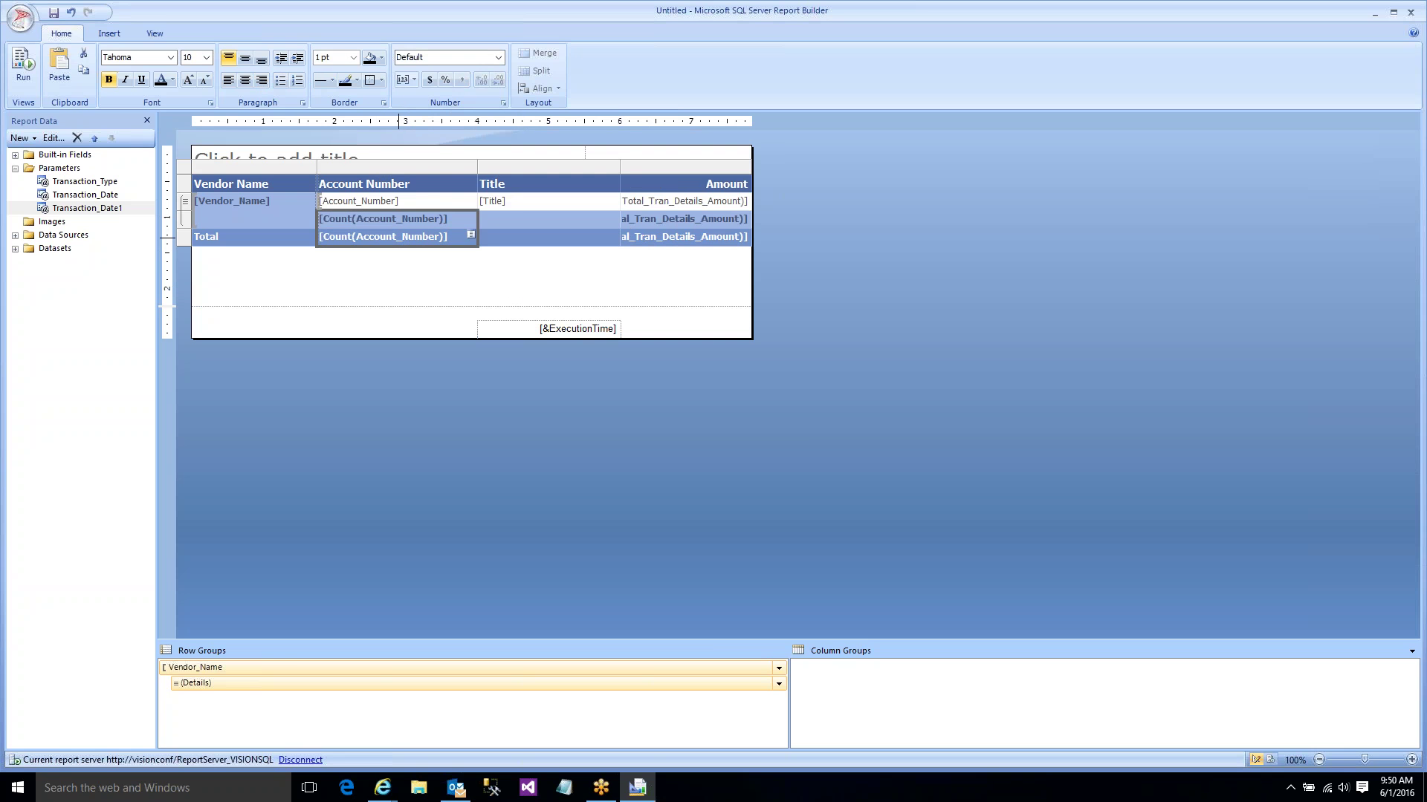
pyautogui.click(498, 57)
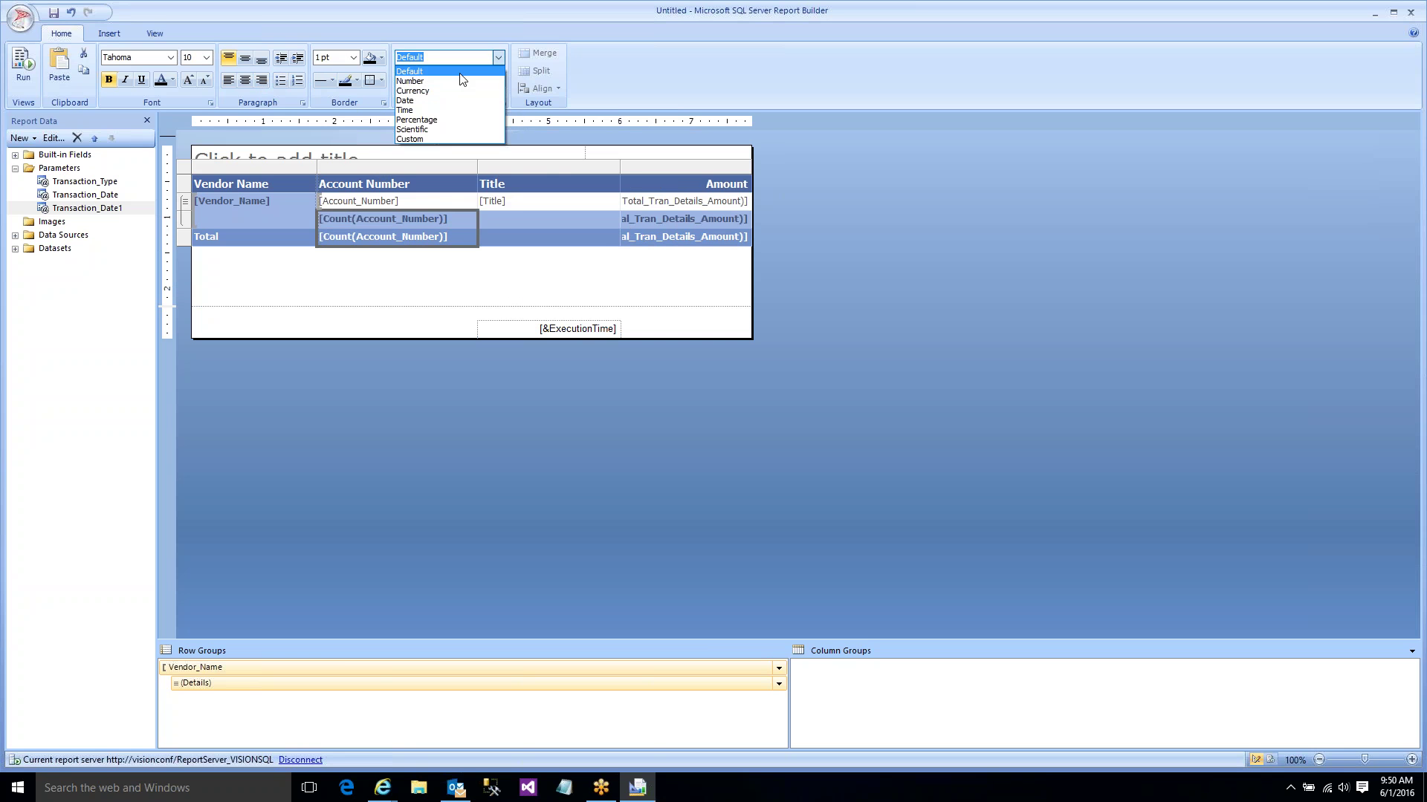
pyautogui.click(396, 129)
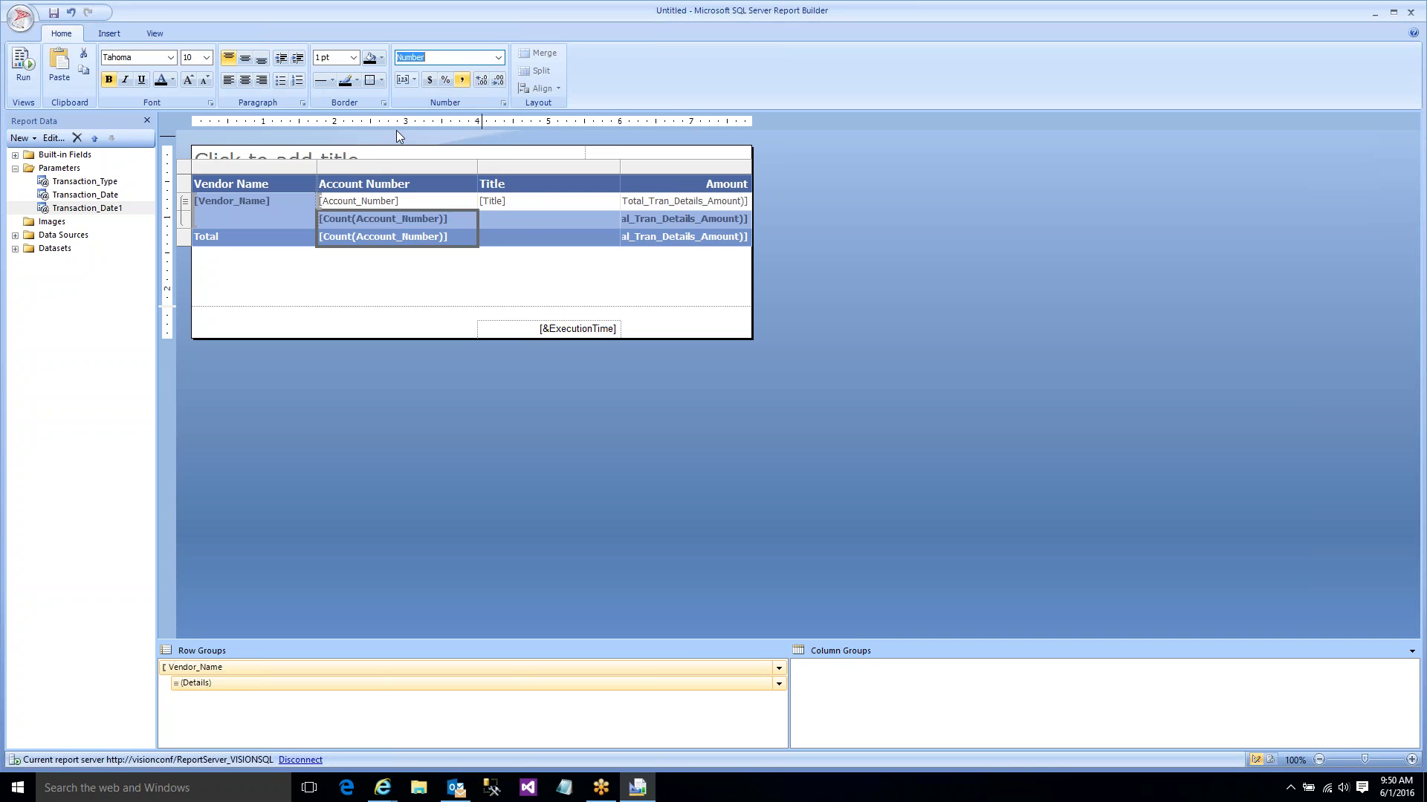
# - Set the vendor subtotal's account number count to 0 decimal places
pyautogui.click(408, 269)
pyautogui.rightClick(404, 223)
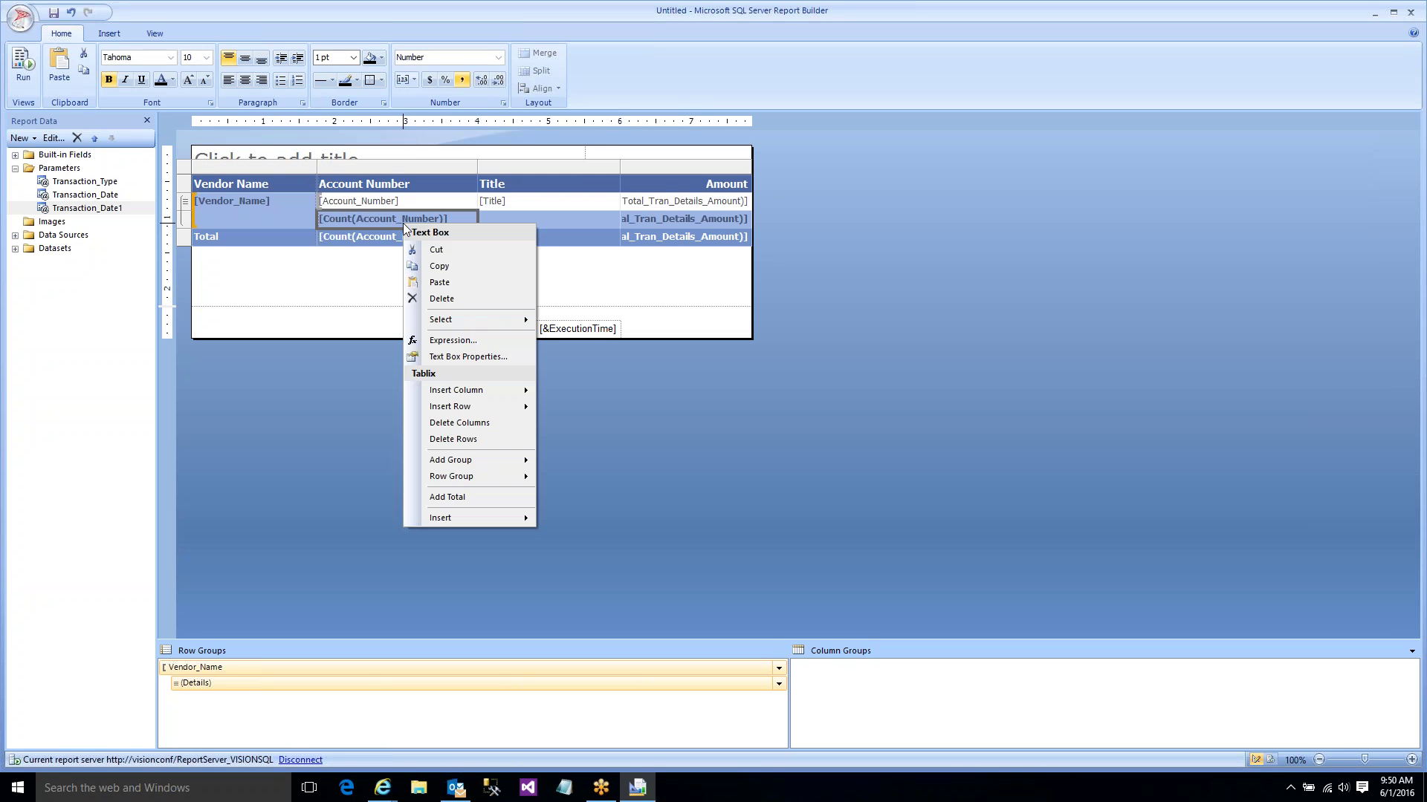
pyautogui.click(460, 358)
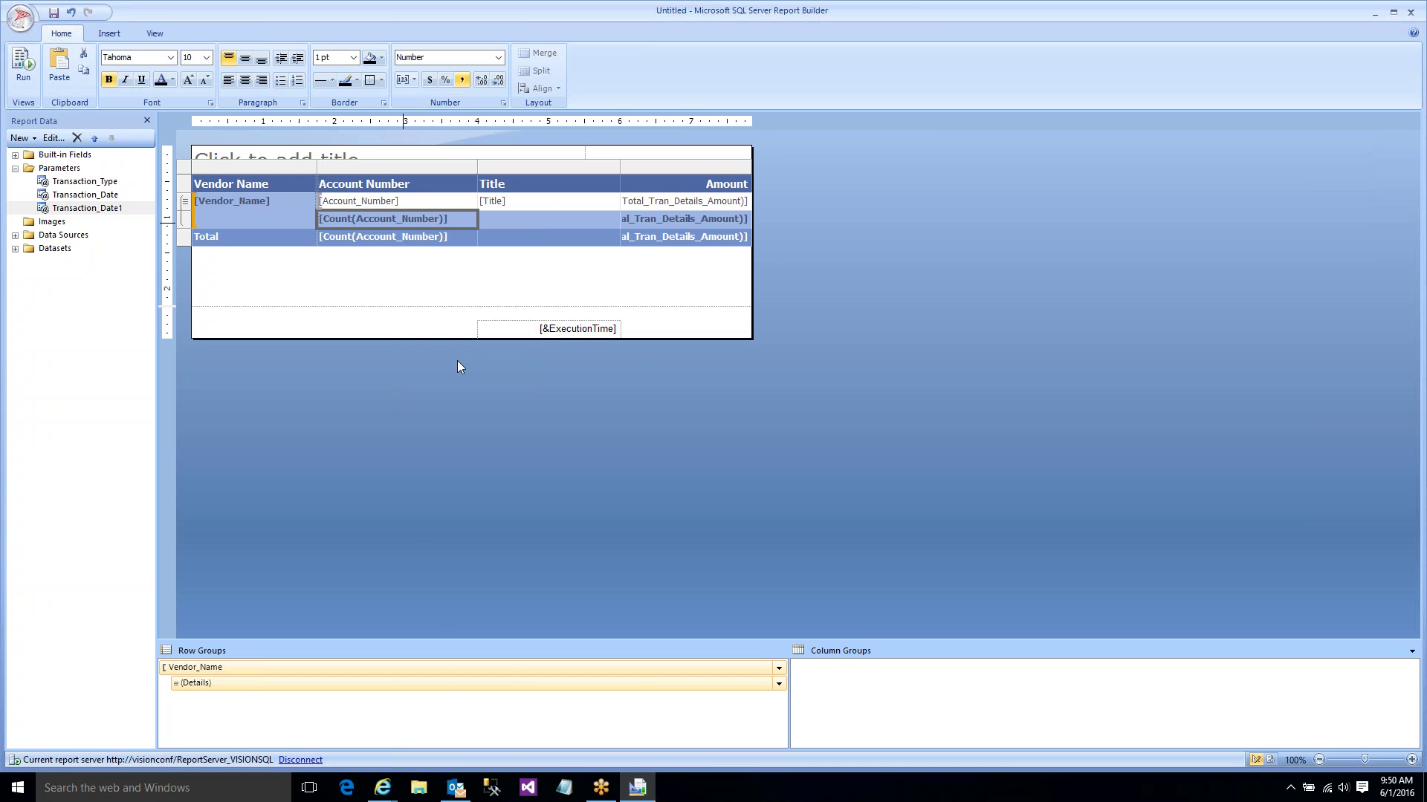
pyautogui.click(541, 253)
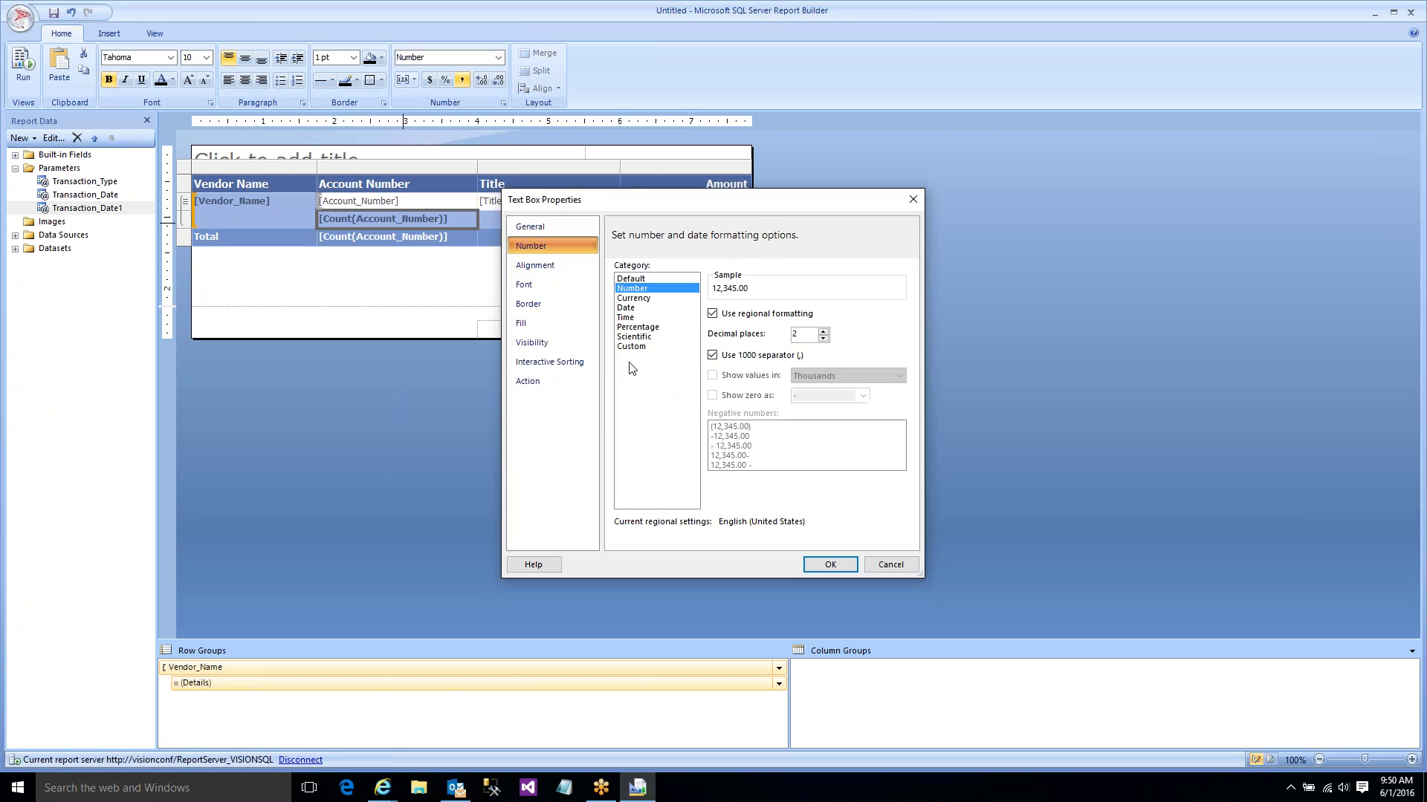
pyautogui.click(823, 339)
pyautogui.click(823, 338)
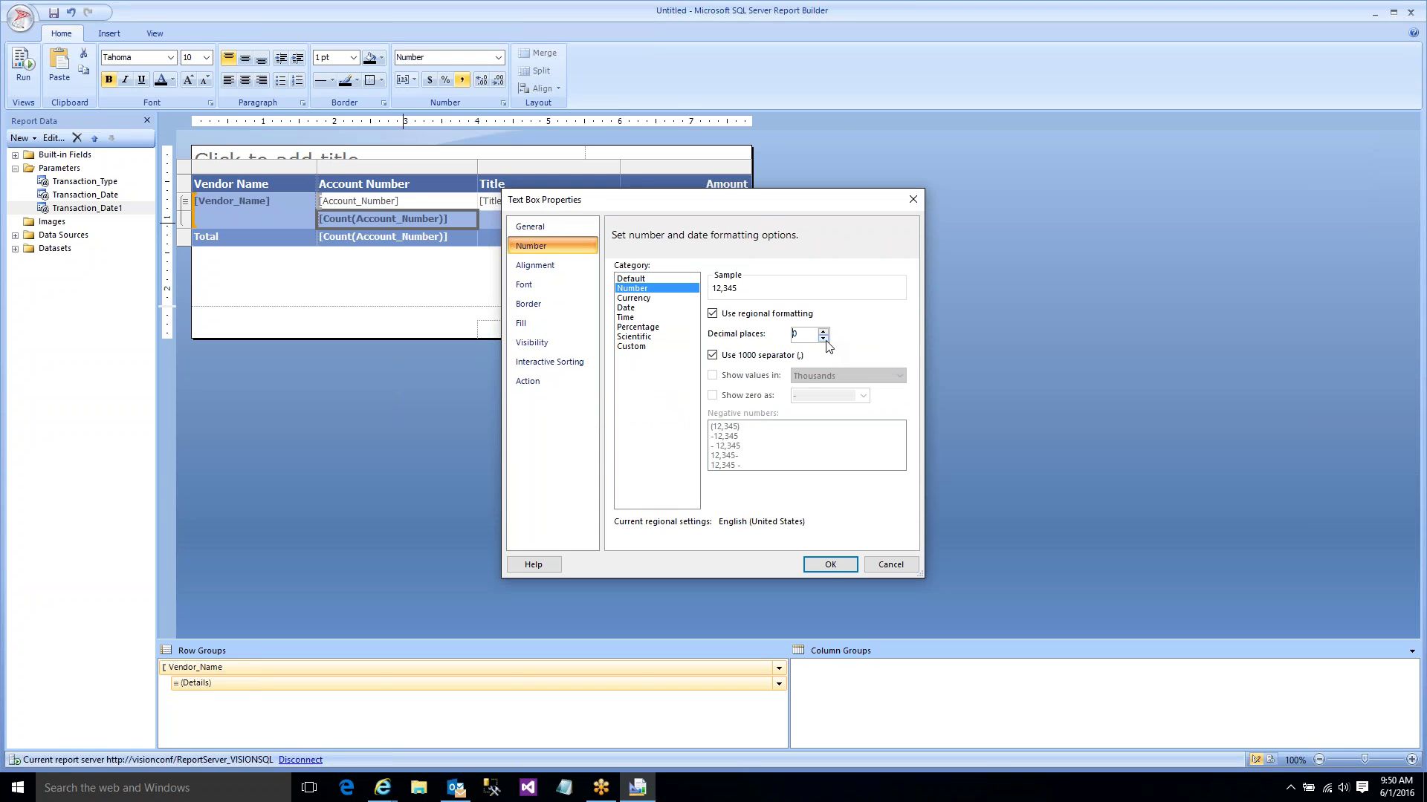
pyautogui.click(826, 565)
# - Set the grand total row's account number count to 0 decimal places
pyautogui.rightClick(427, 238)
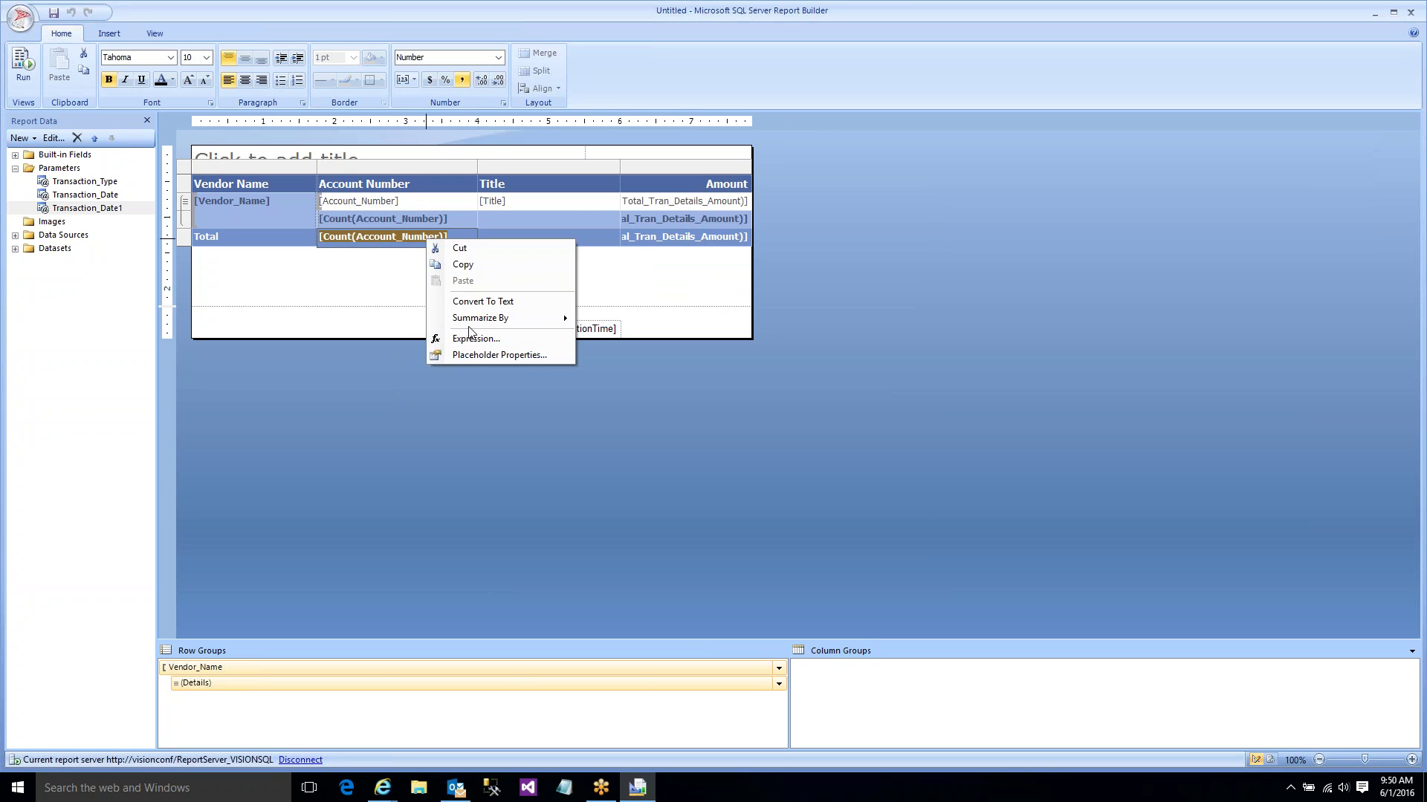
pyautogui.click(382, 283)
pyautogui.rightClick(399, 239)
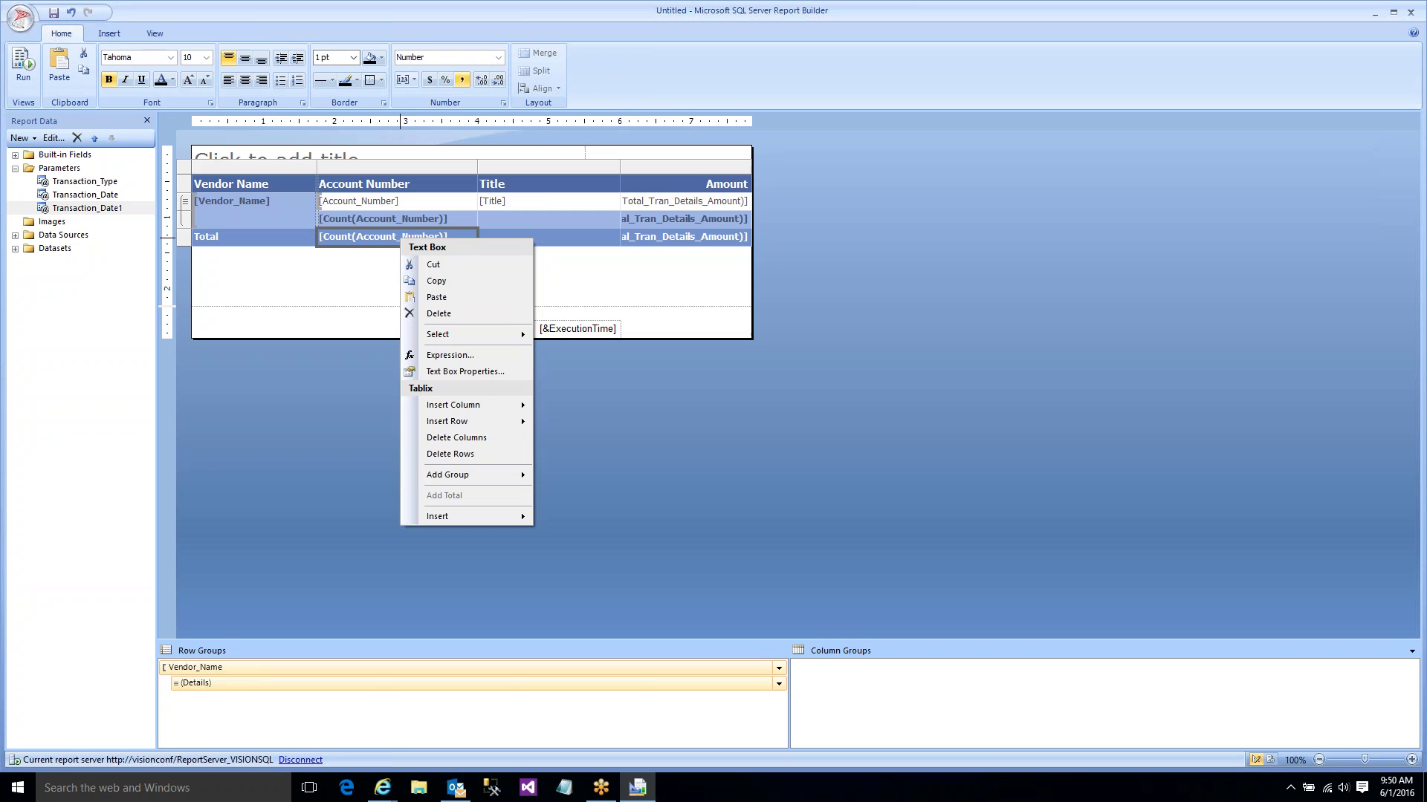
pyautogui.click(449, 373)
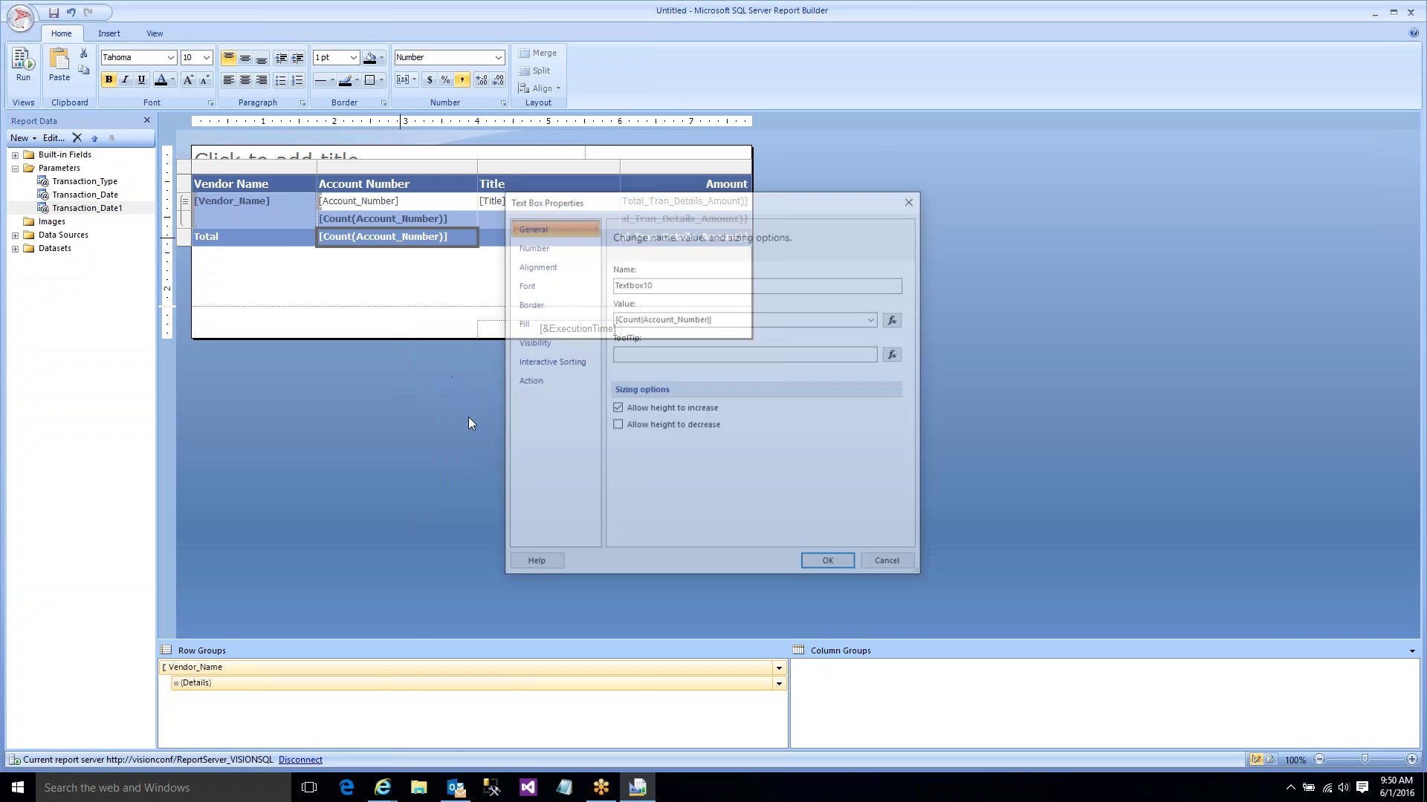
pyautogui.click(555, 245)
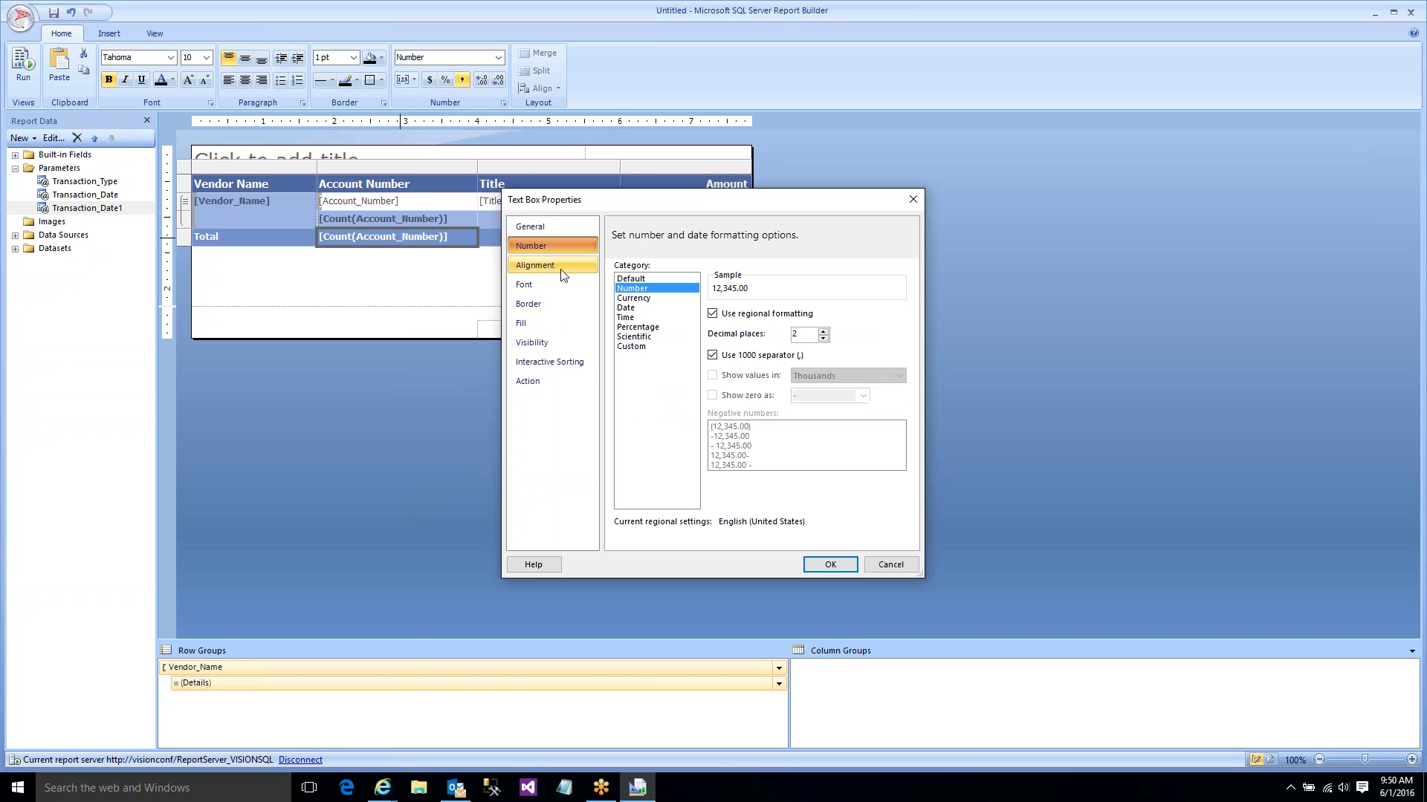
pyautogui.click(822, 338)
pyautogui.click(823, 338)
pyautogui.click(829, 565)
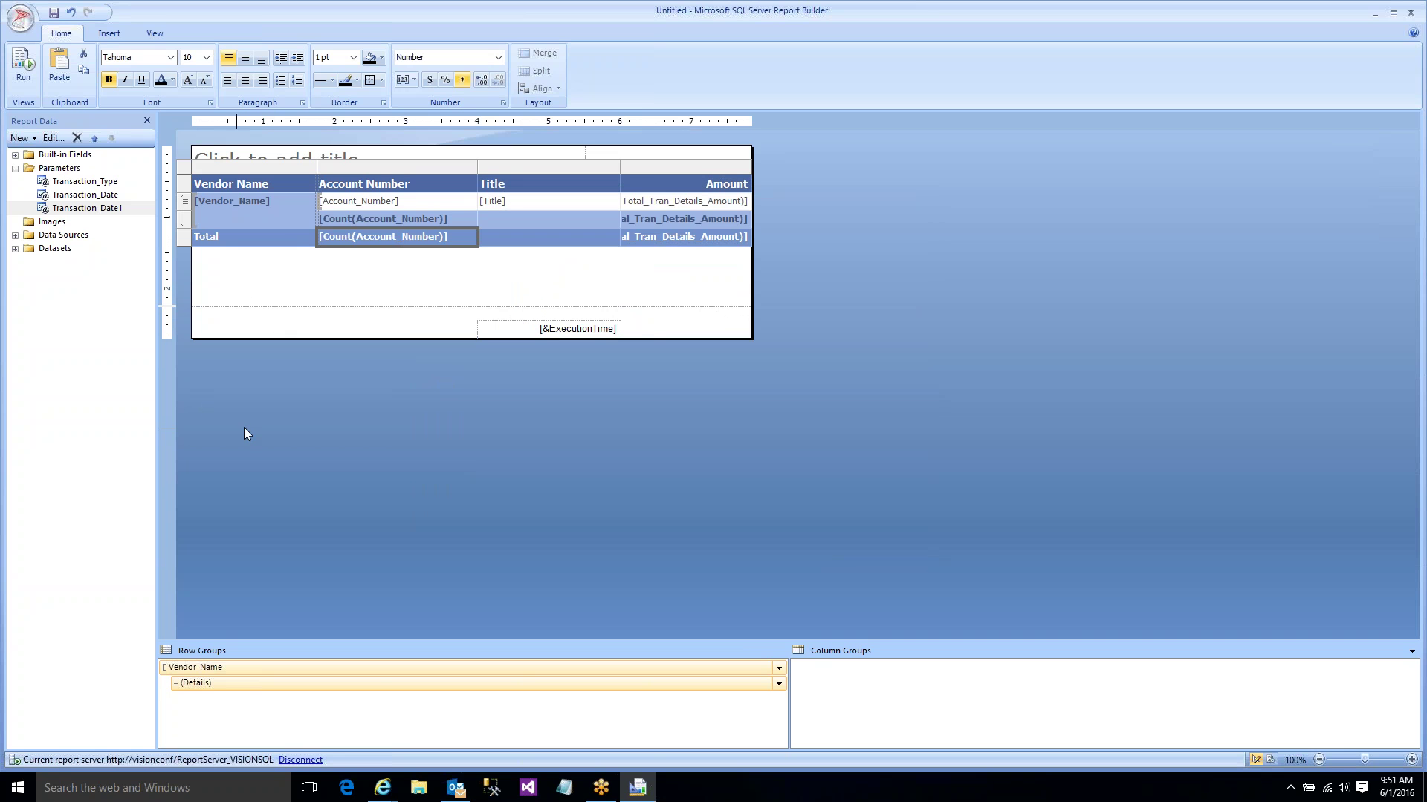
# - Set the Details row group's visibility to Show when the report is initially run
pyautogui.click(346, 205)
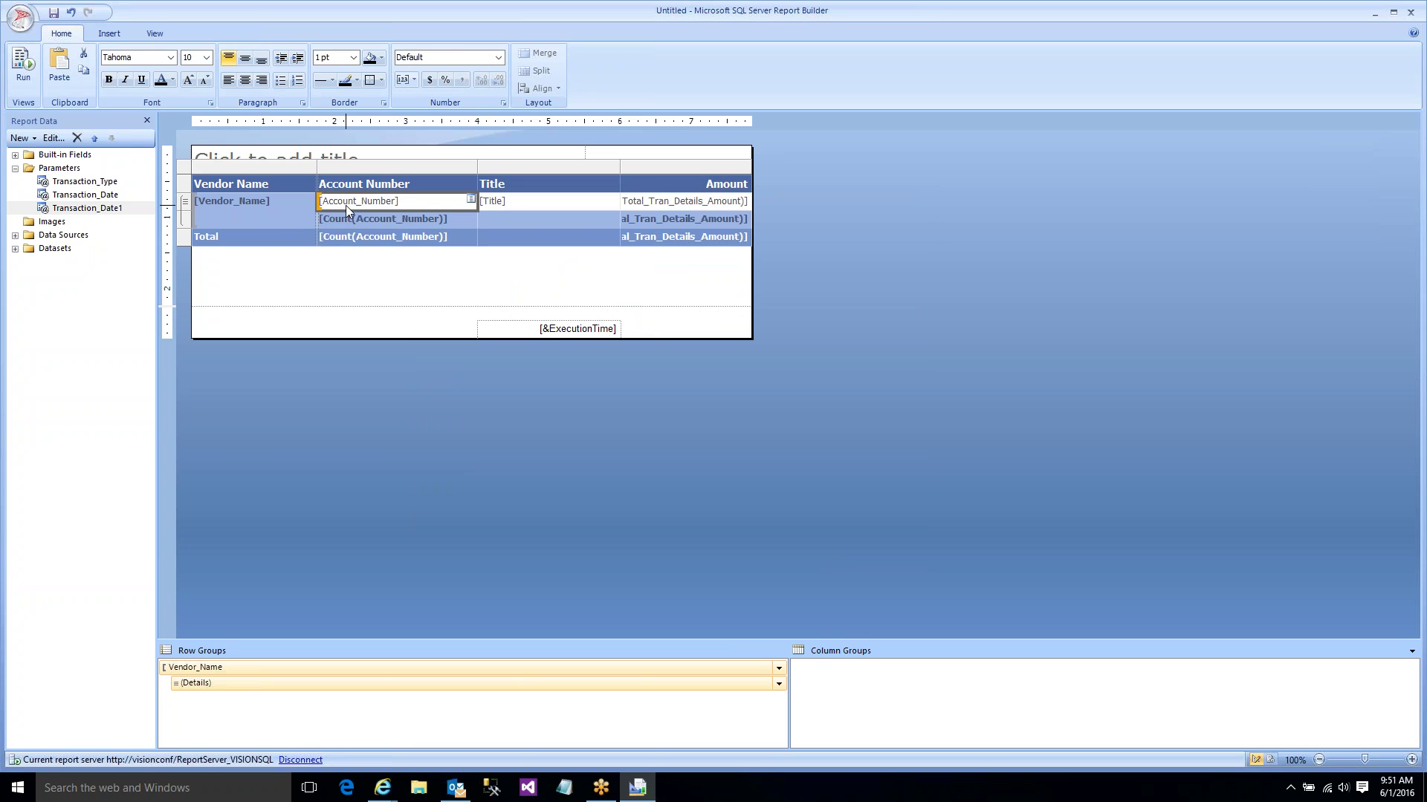
pyautogui.click(197, 684)
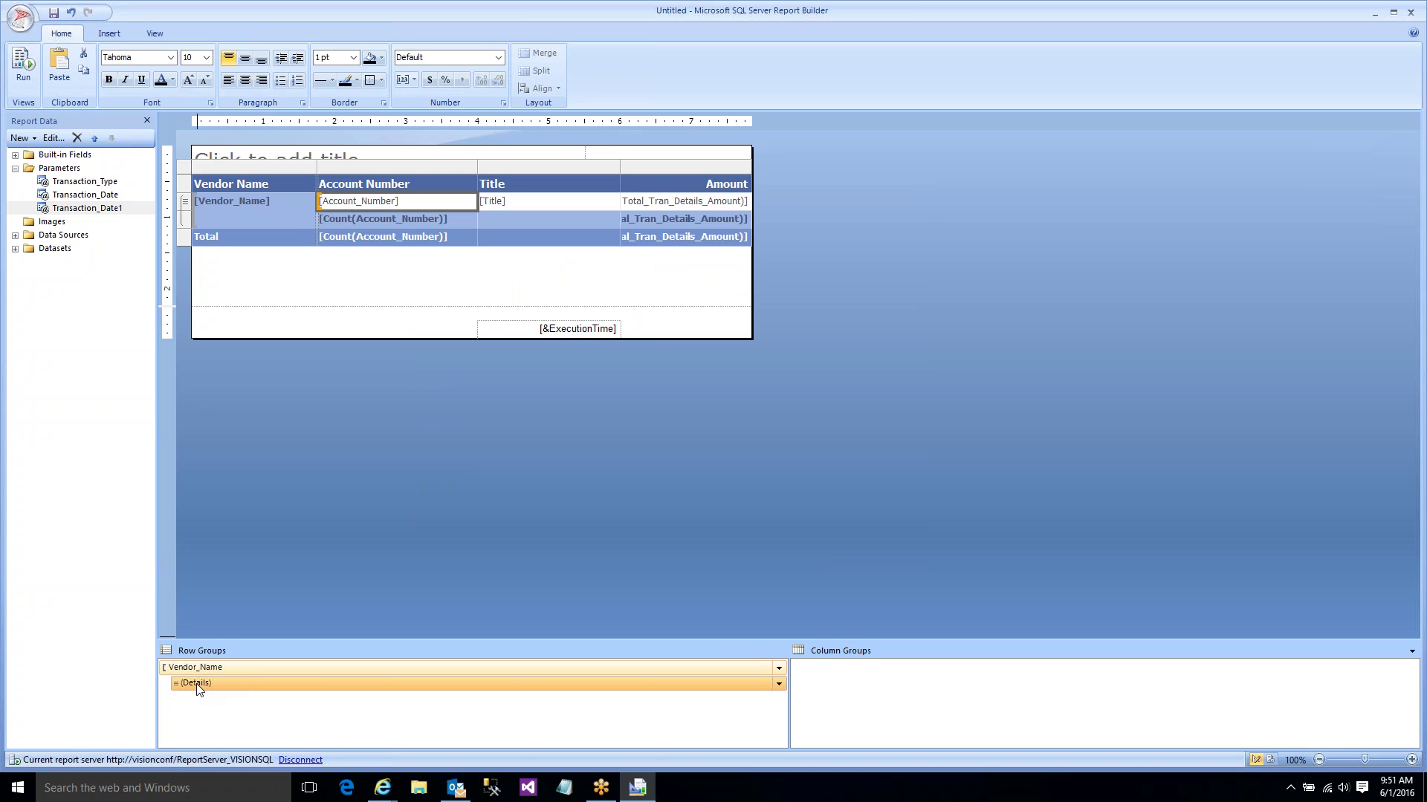
pyautogui.rightClick(197, 686)
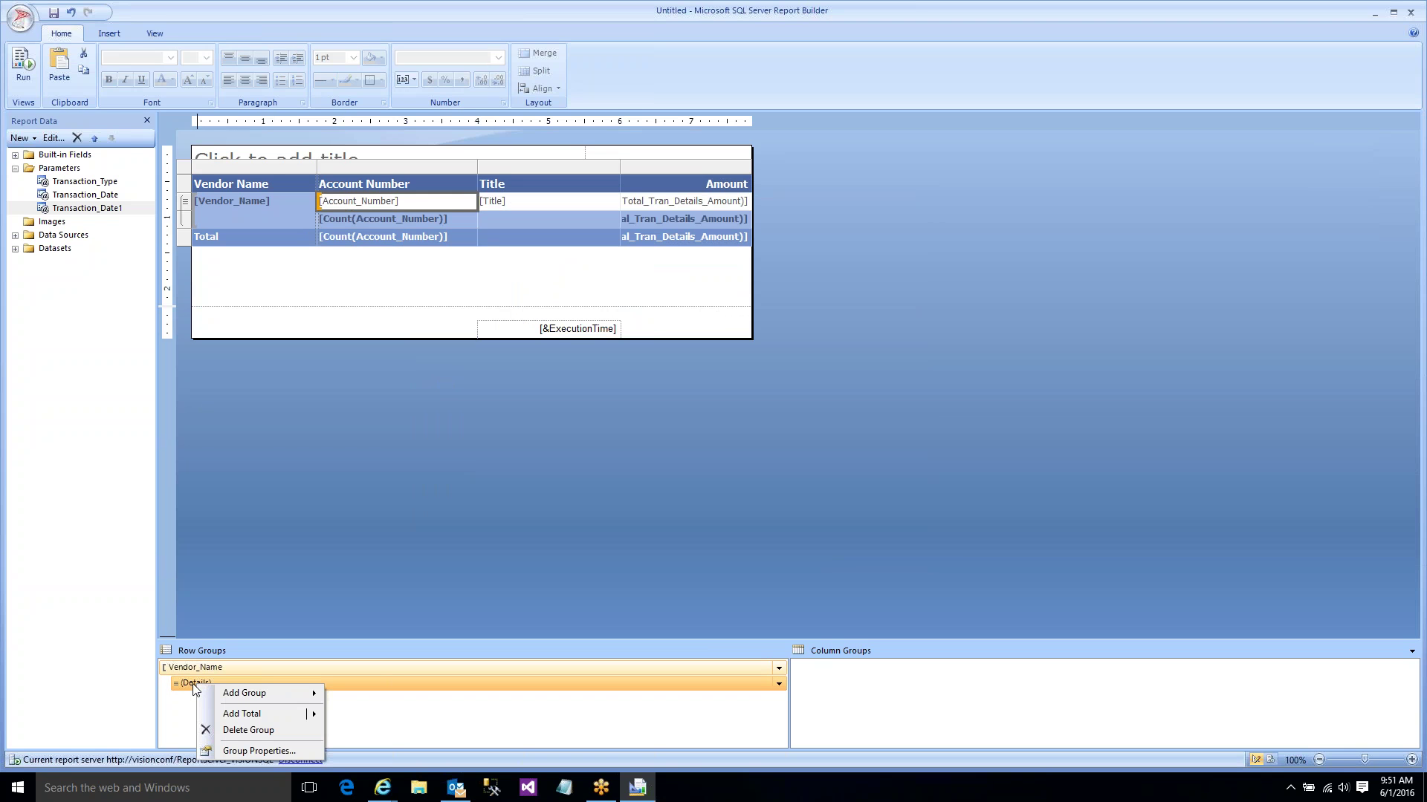
pyautogui.click(242, 752)
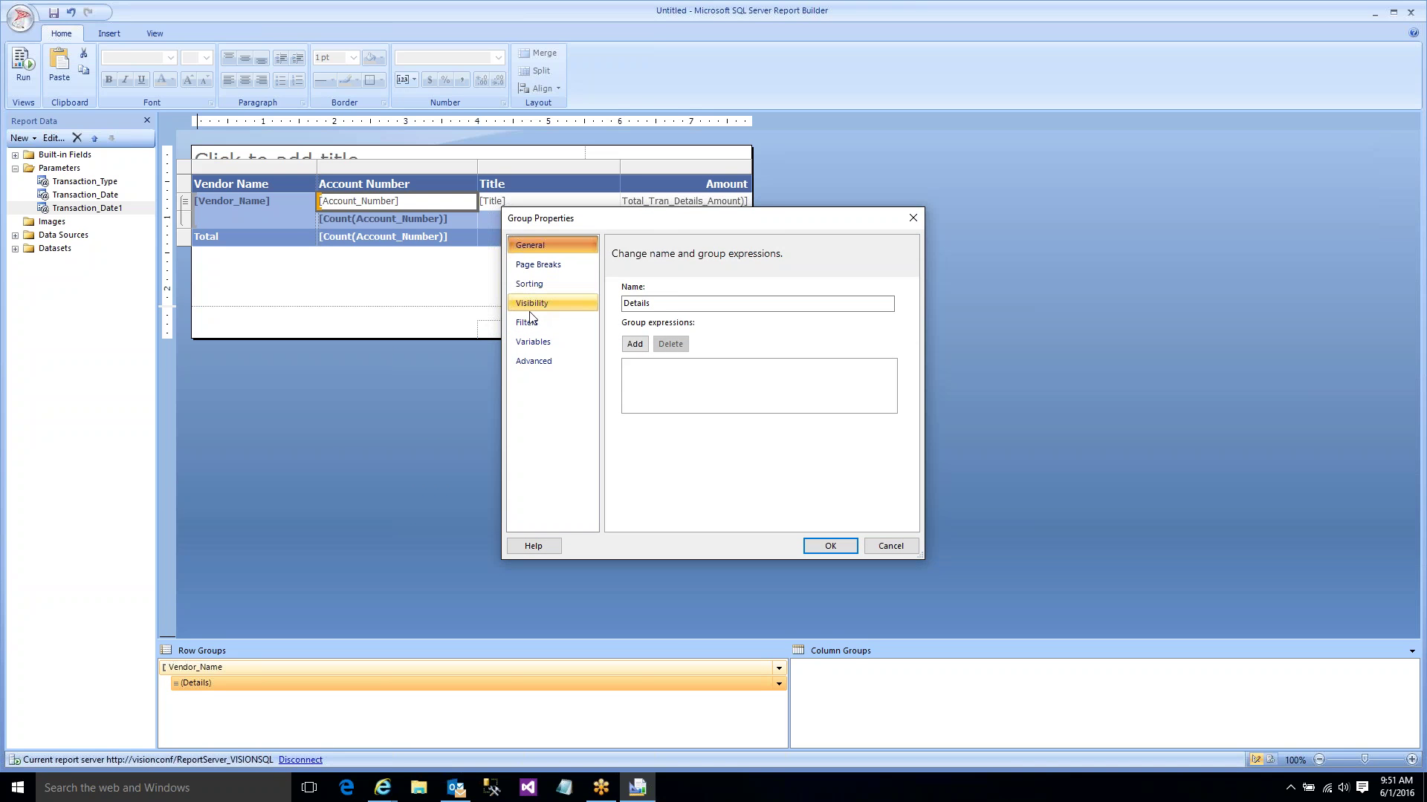
pyautogui.click(531, 306)
pyautogui.click(630, 305)
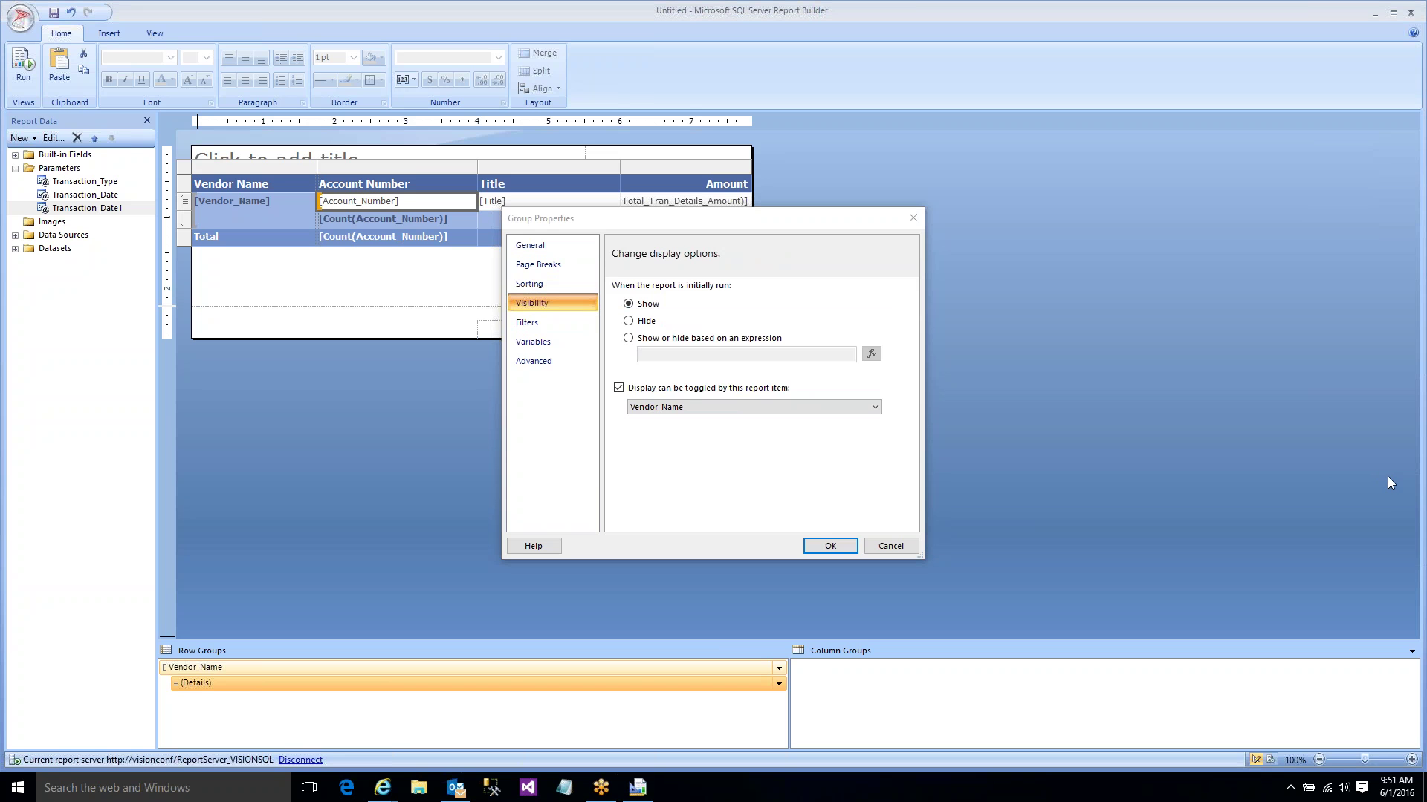
pyautogui.click(825, 545)
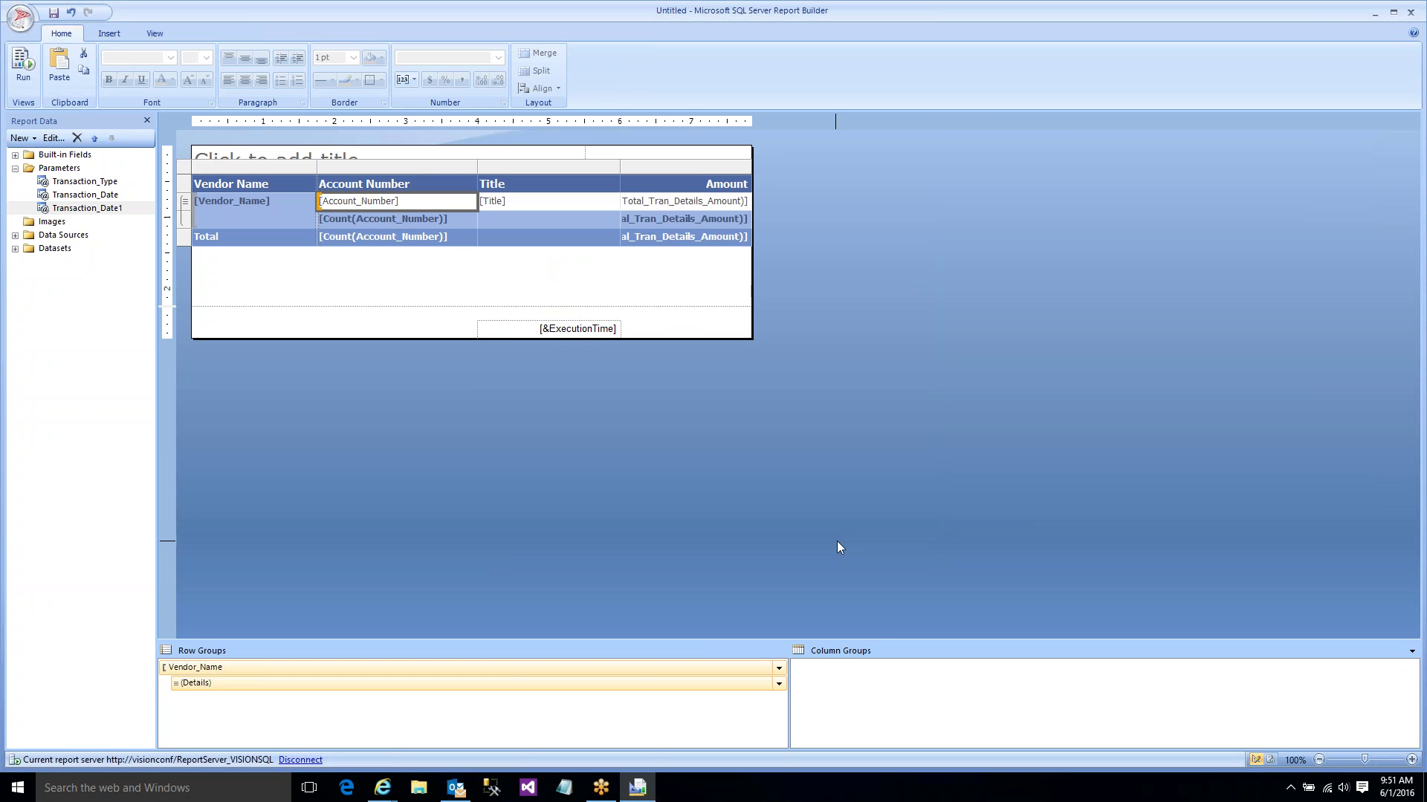
# - Run the report for Invoice transactions from 12/27/2015 to 6/23/2016 and review its pages through the grand total on the last one
pyautogui.click(23, 66)
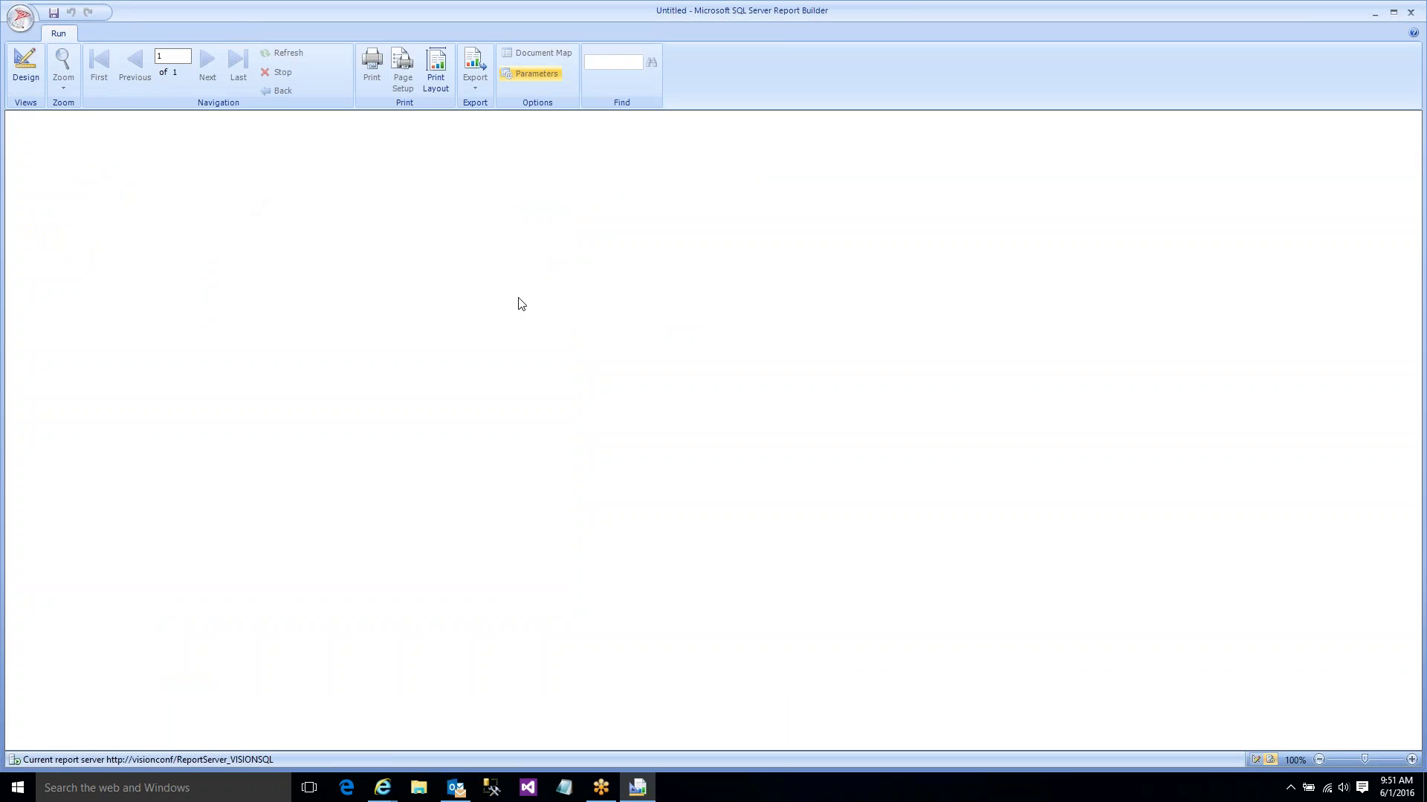
pyautogui.click(410, 122)
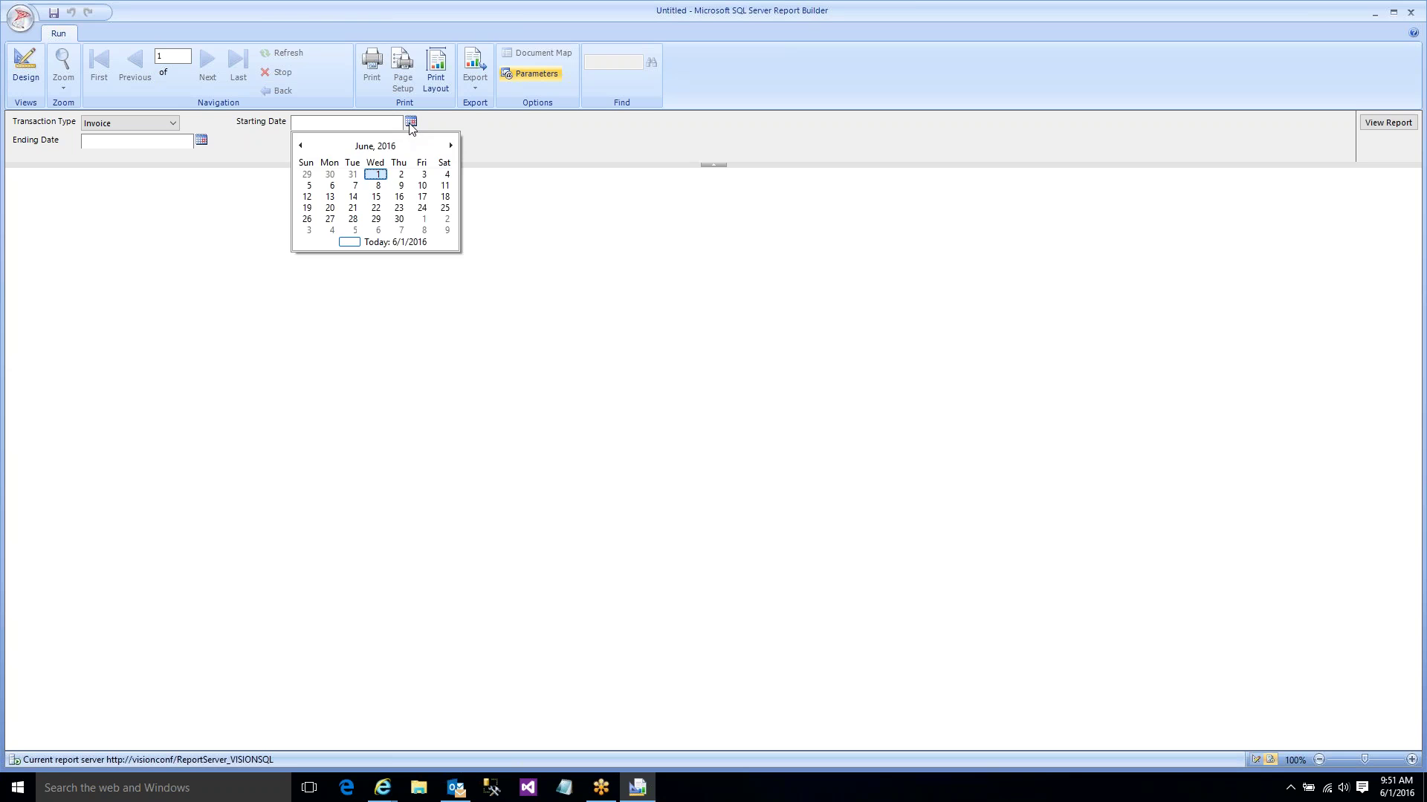
pyautogui.click(371, 147)
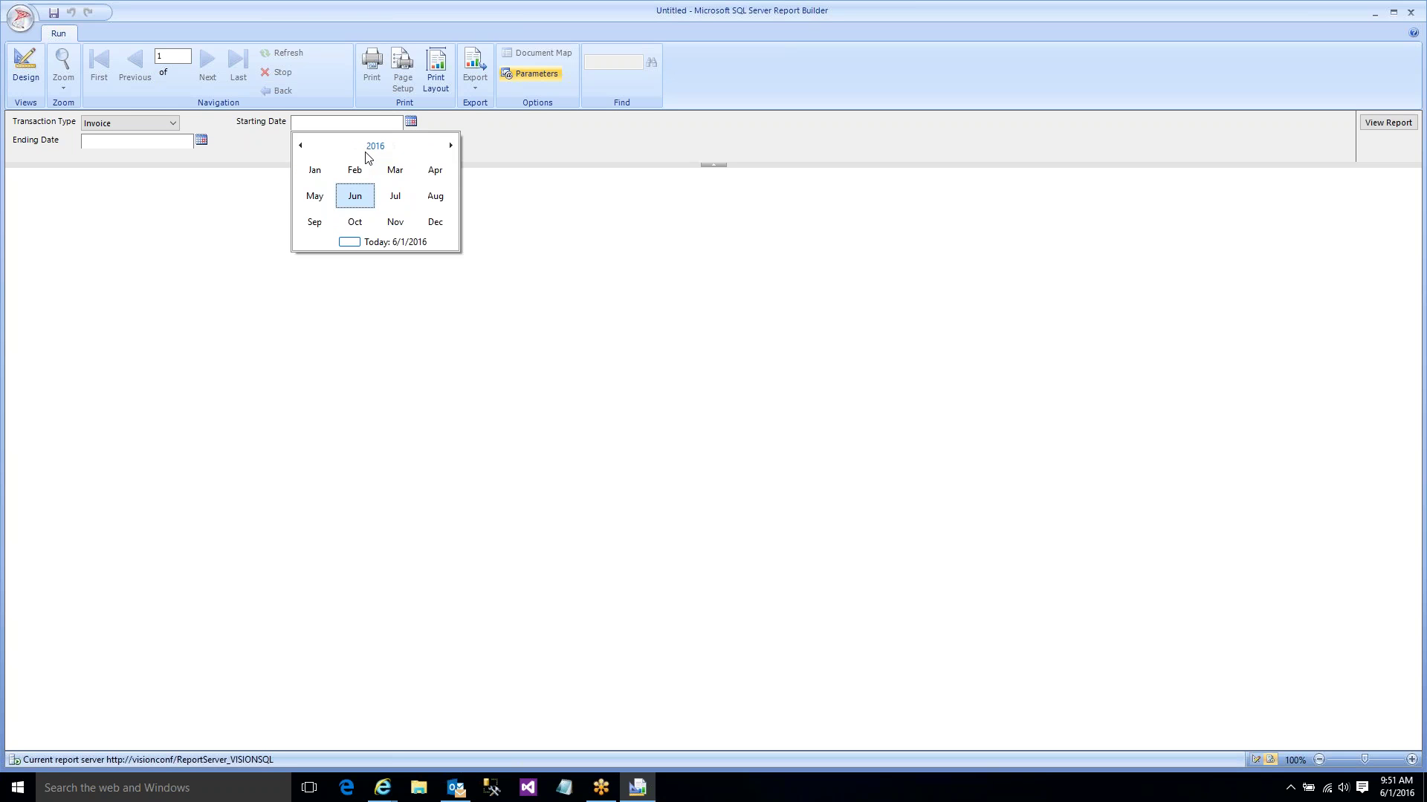
pyautogui.click(312, 169)
pyautogui.click(307, 175)
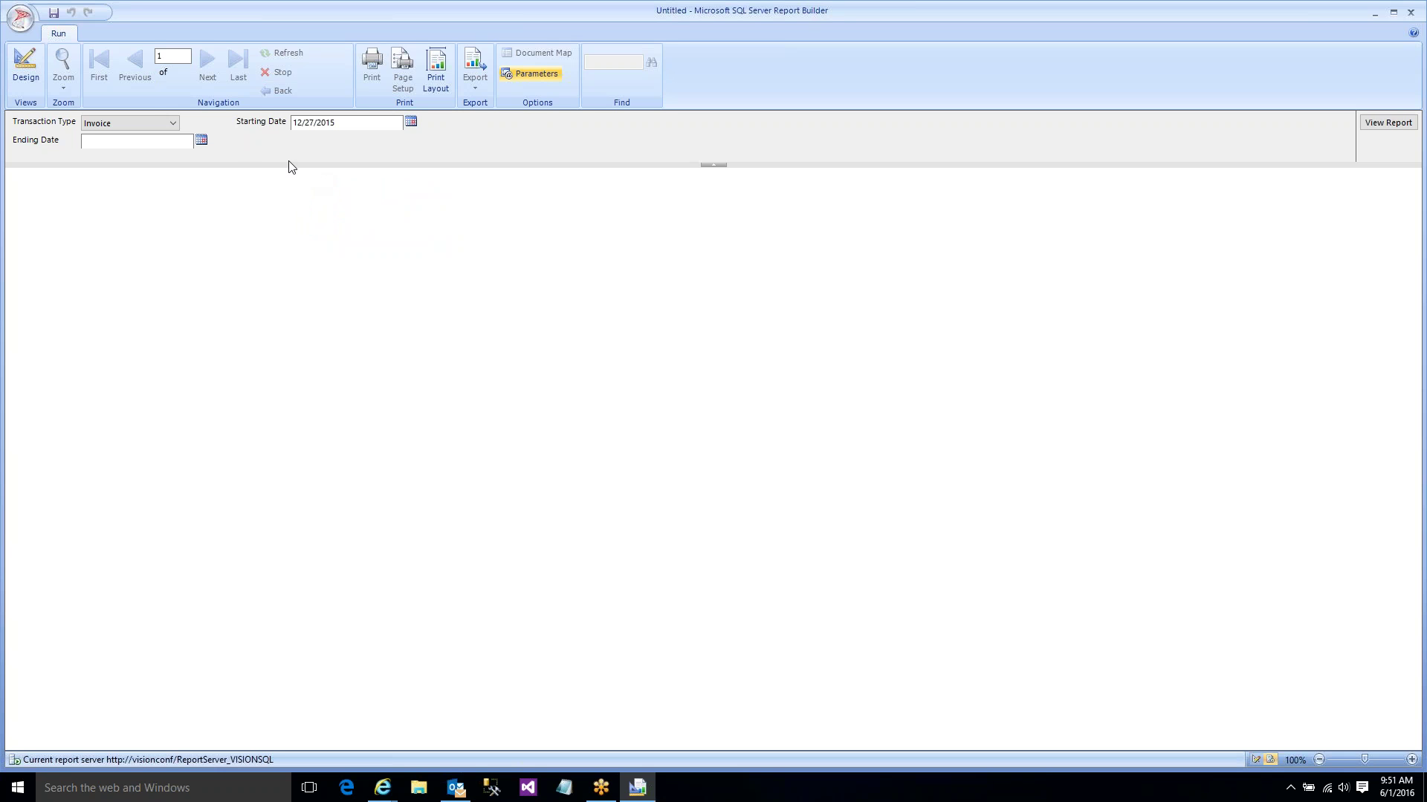
pyautogui.click(202, 142)
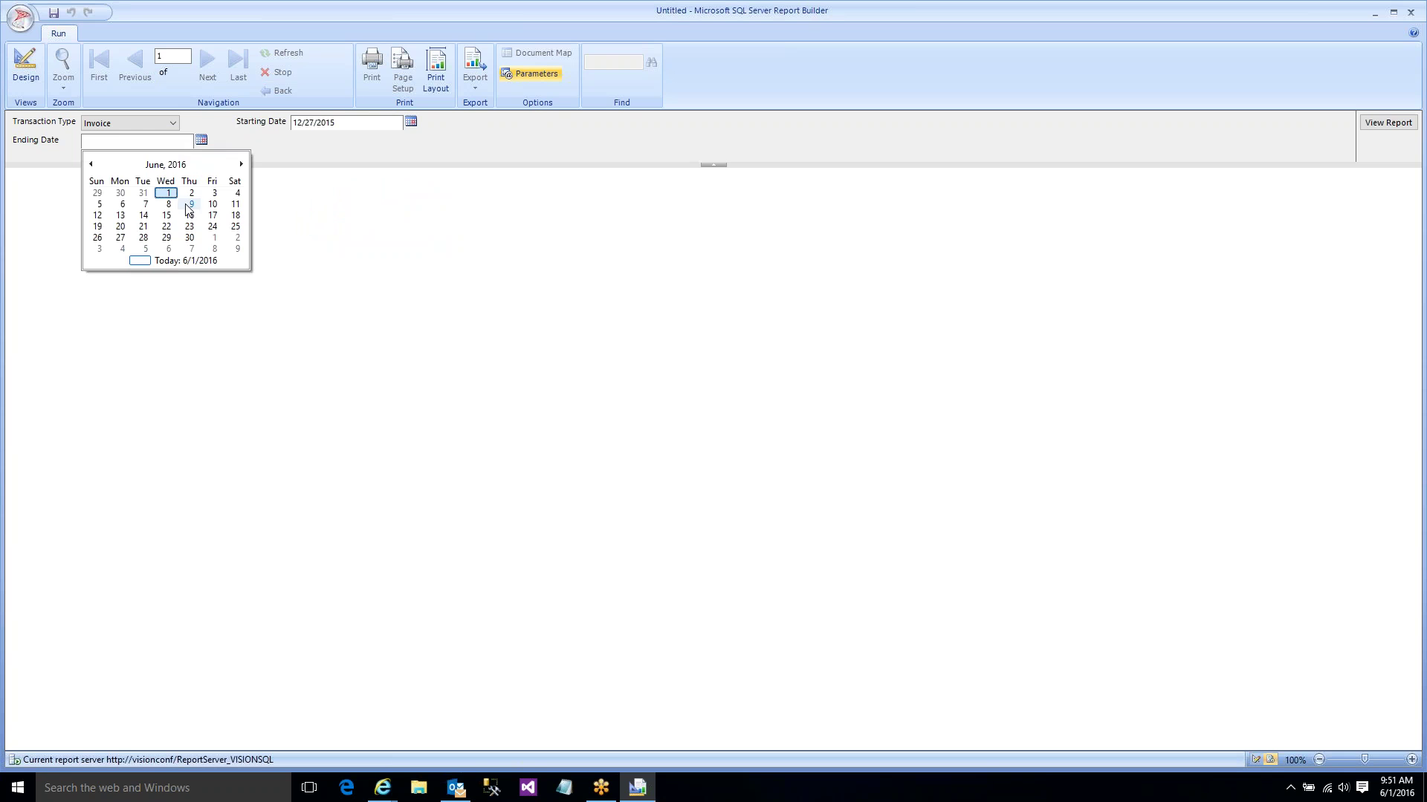
pyautogui.click(188, 230)
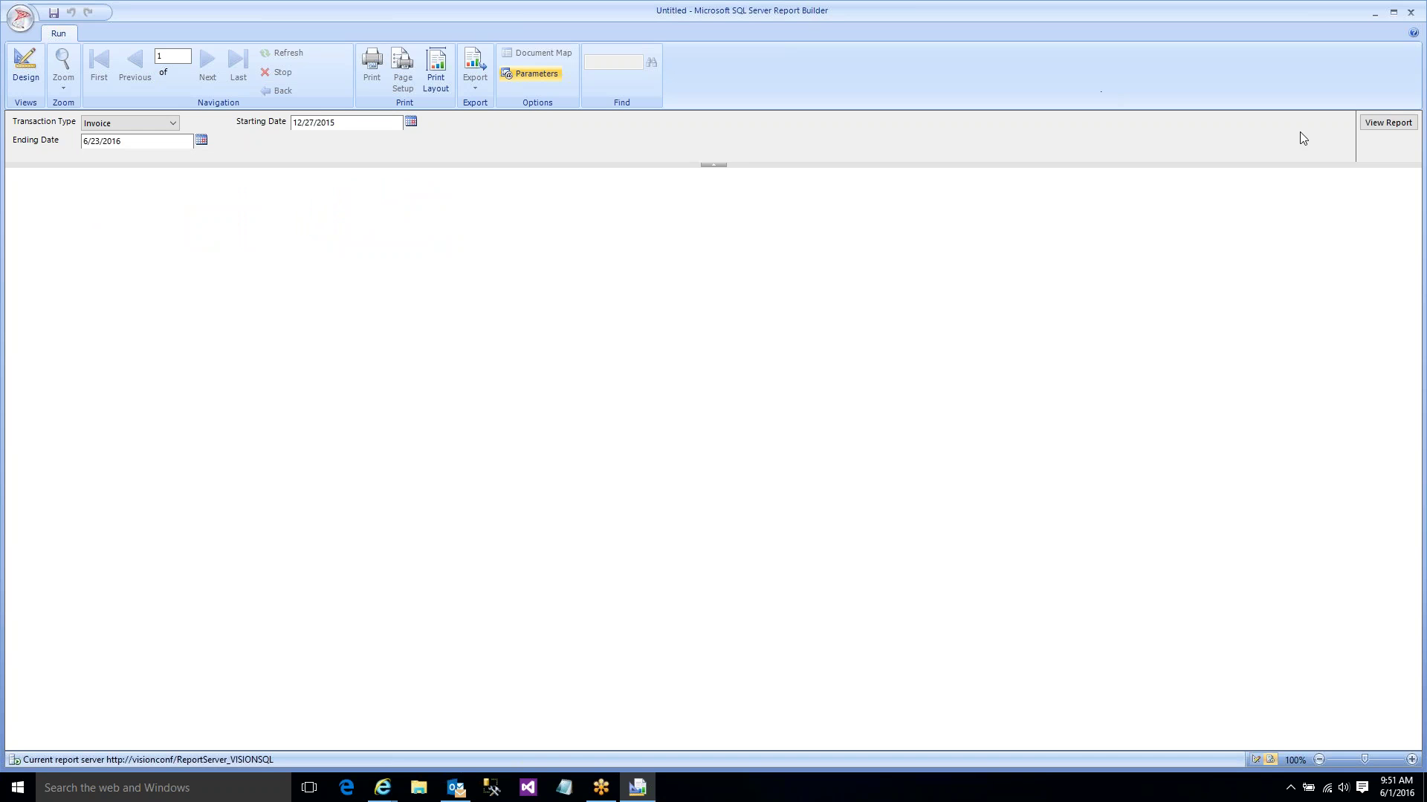
pyautogui.click(1388, 122)
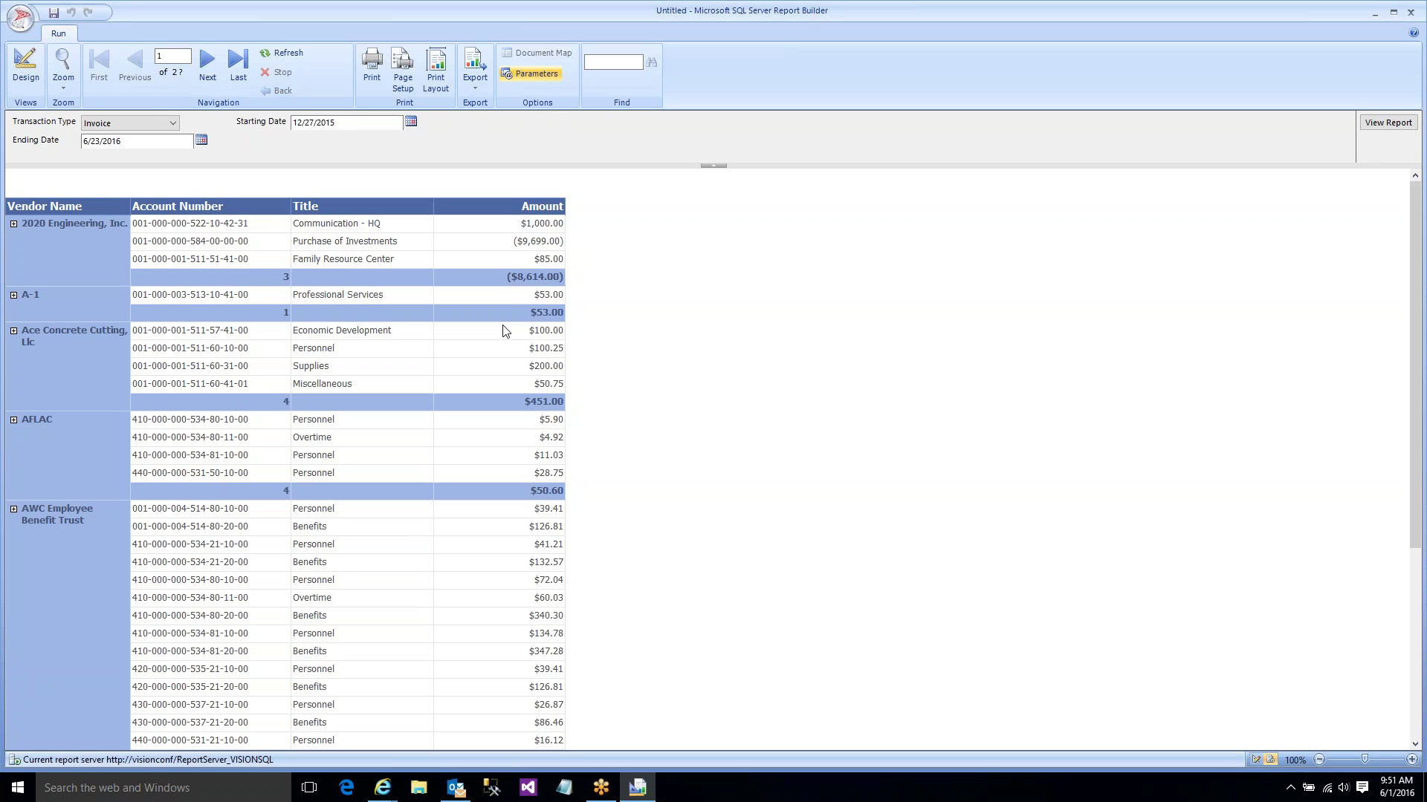
pyautogui.scroll(-2, 627, 418)
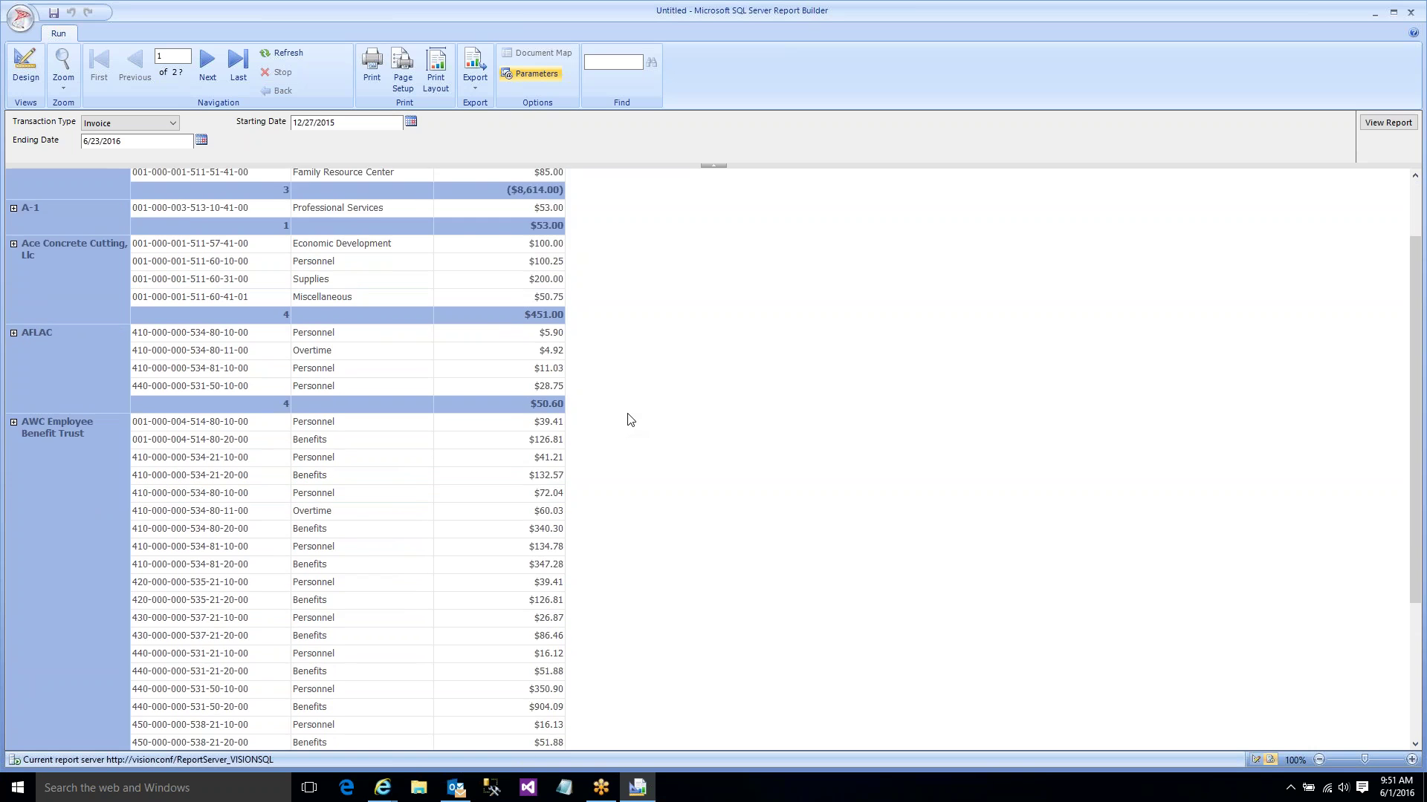
pyautogui.scroll(-15, 627, 418)
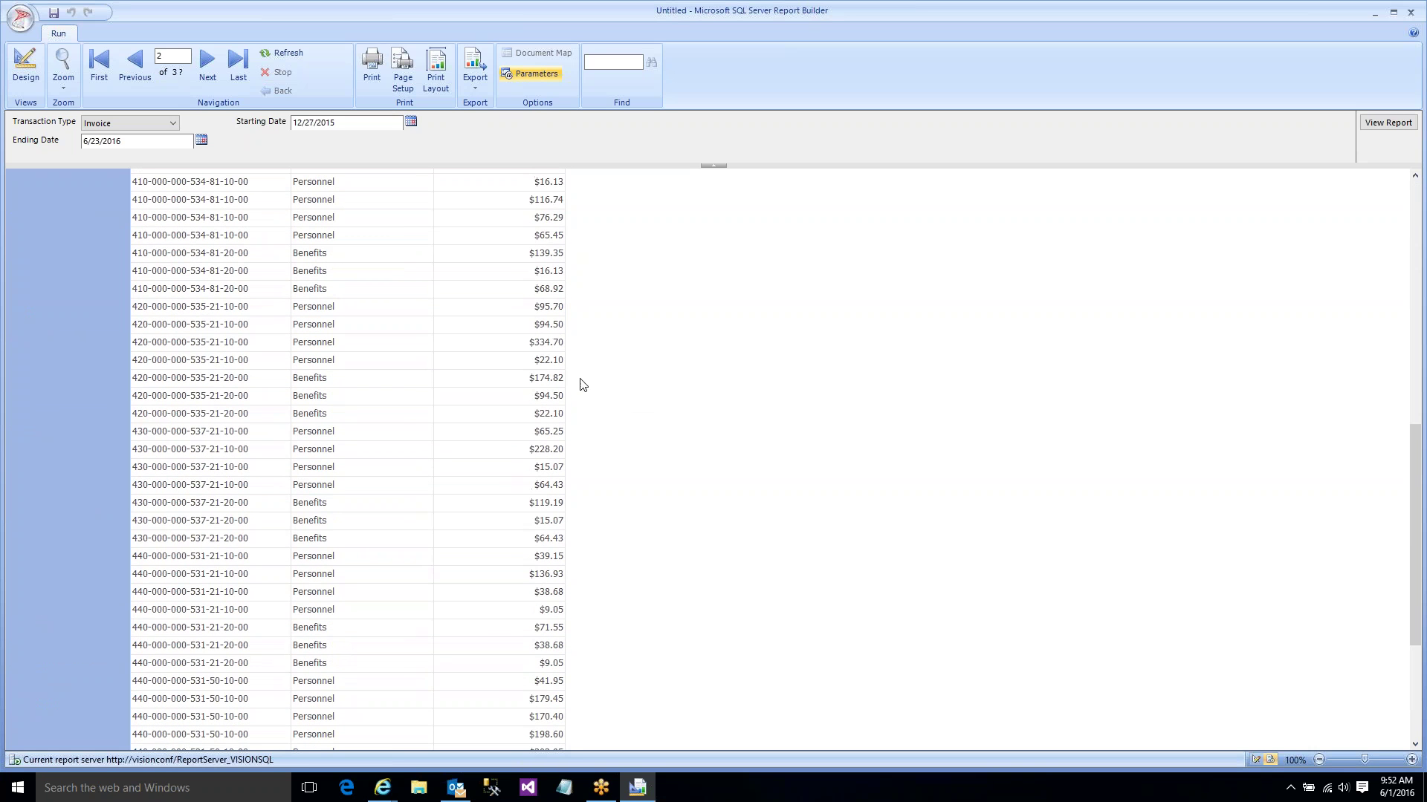
pyautogui.click(238, 65)
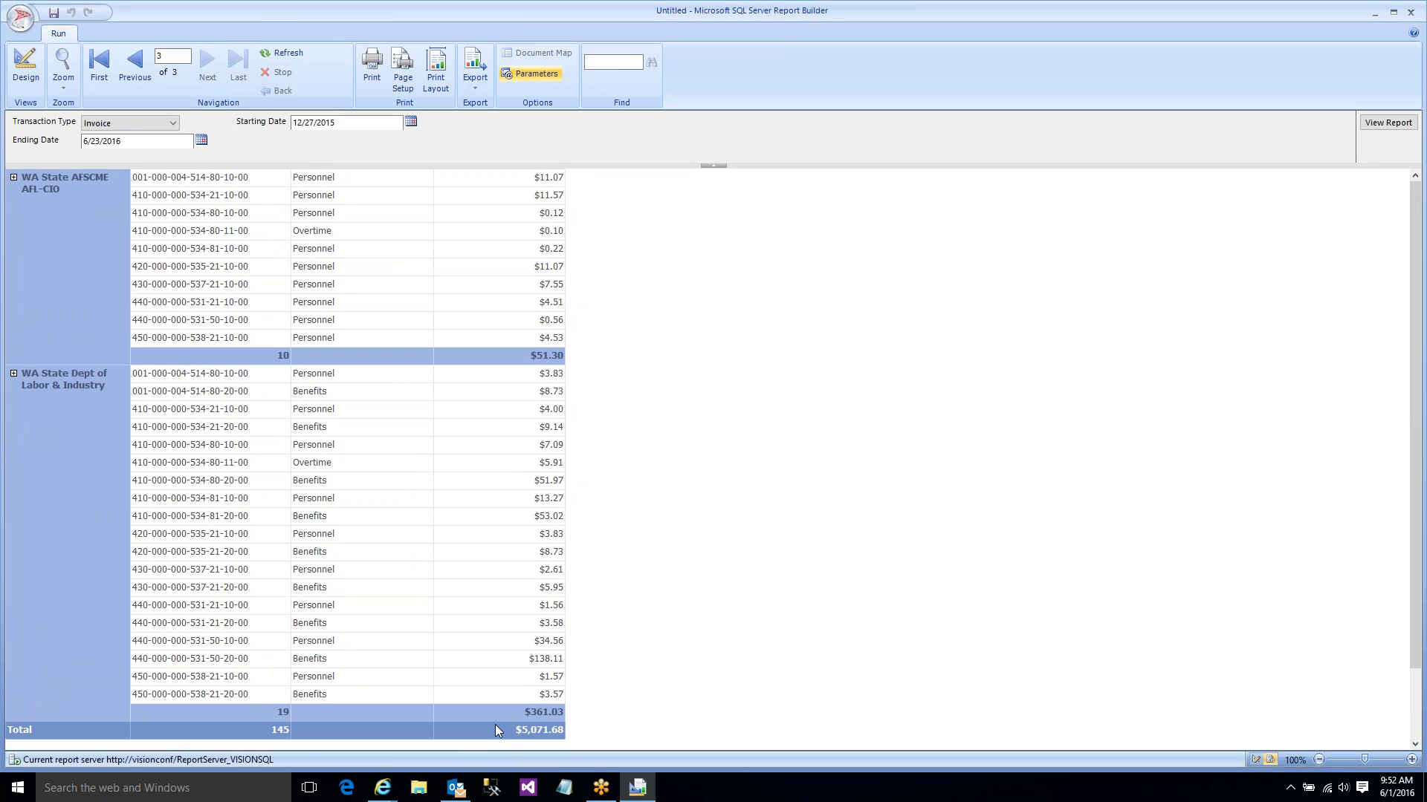
pyautogui.click(100, 74)
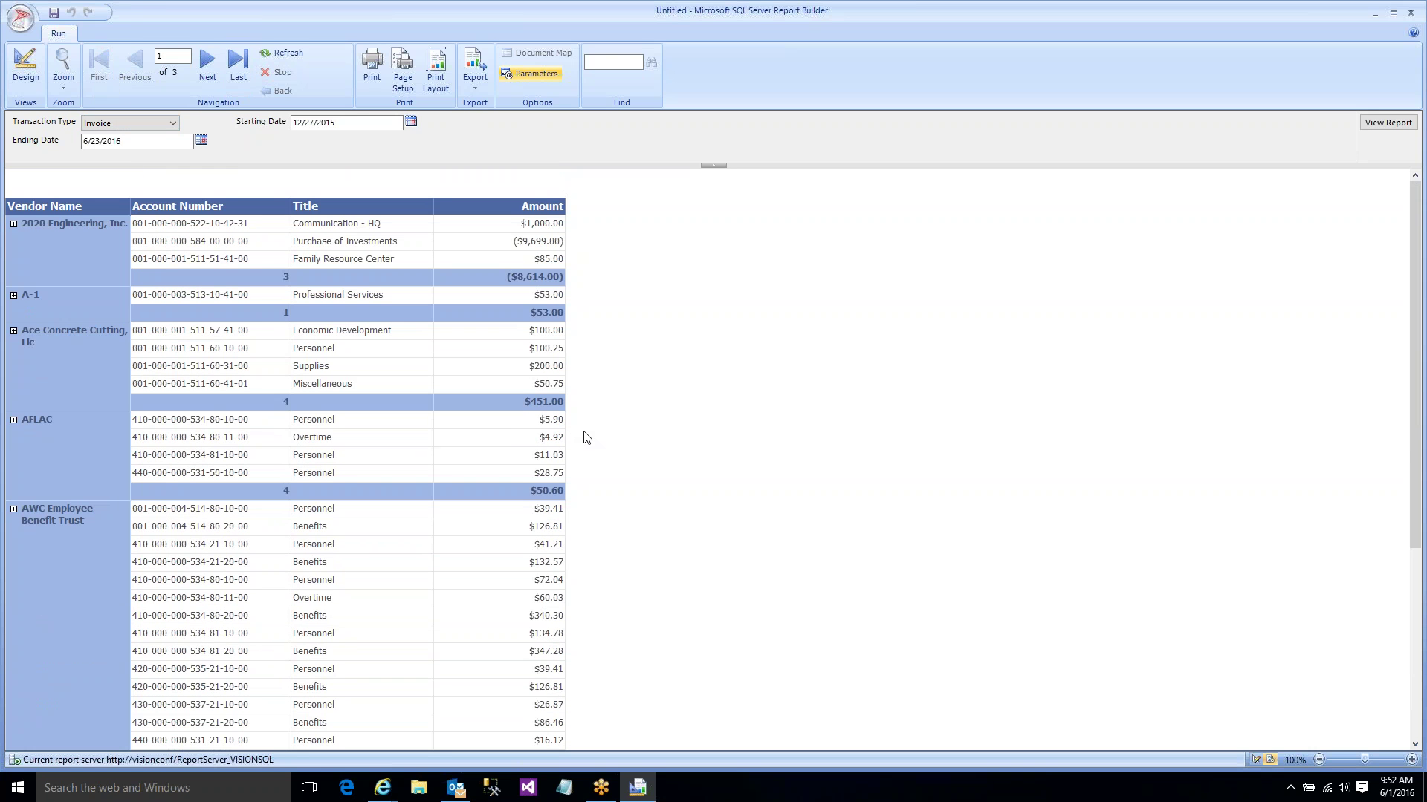
# - Return to the report design and enter "Financials List" as the report title
pyautogui.click(25, 72)
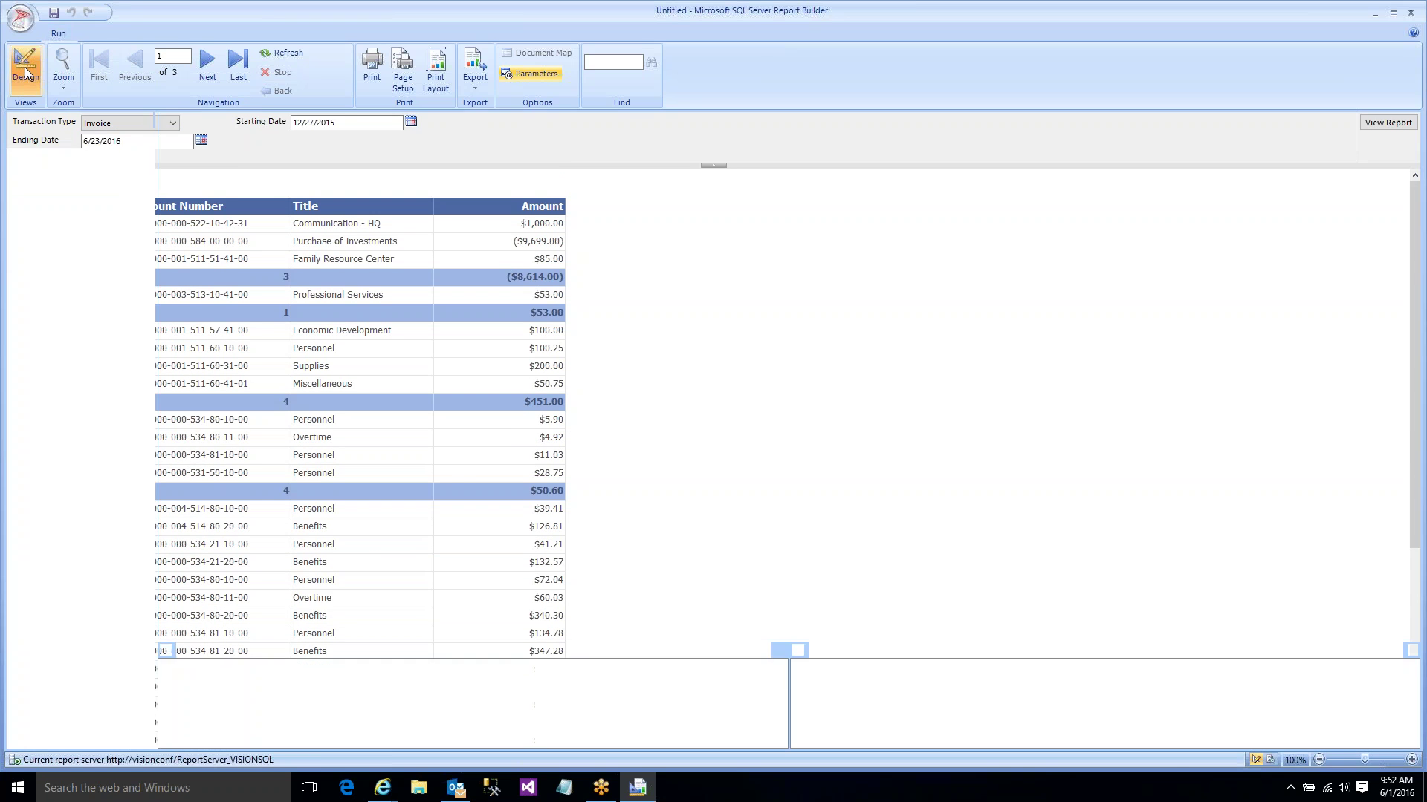
pyautogui.click(356, 161)
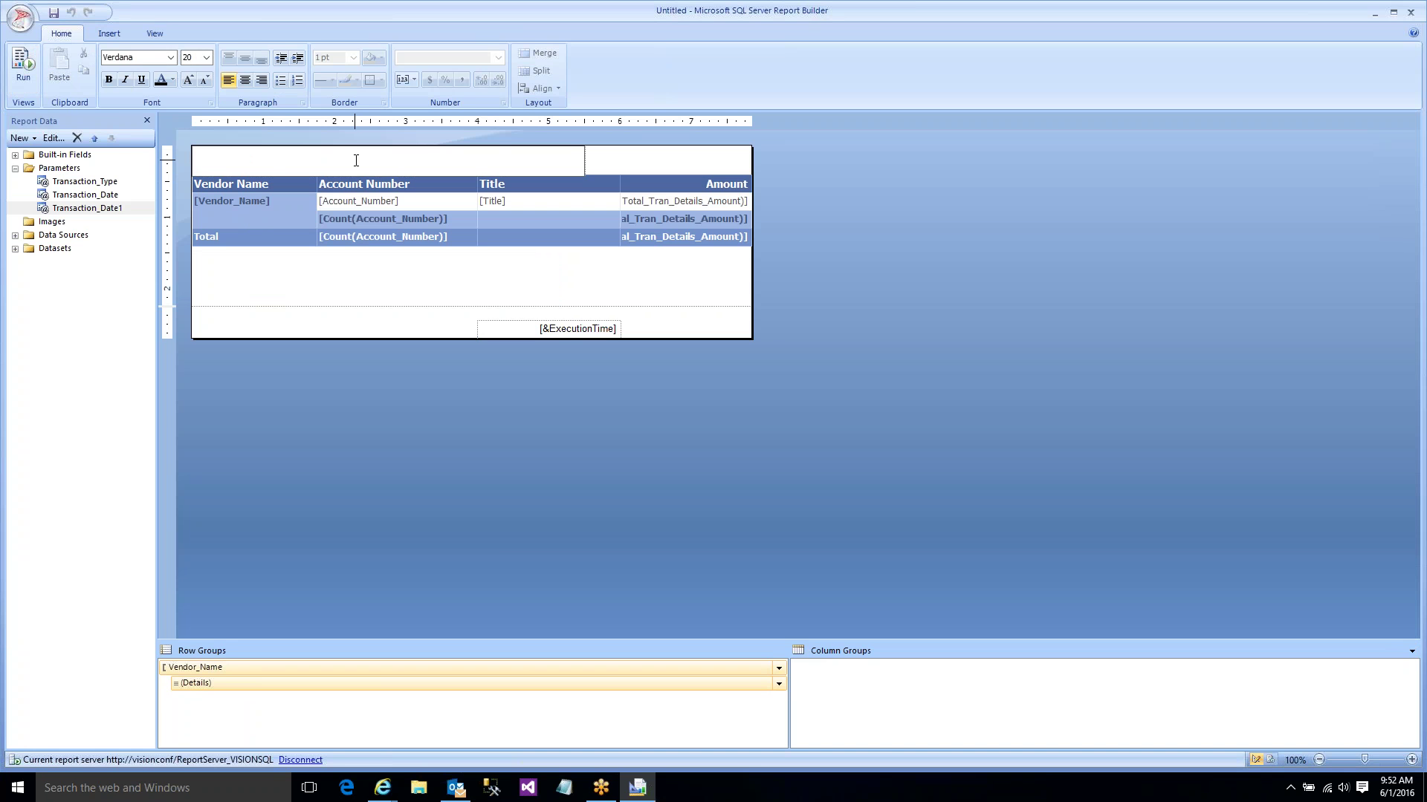
pyautogui.write('Financials List')
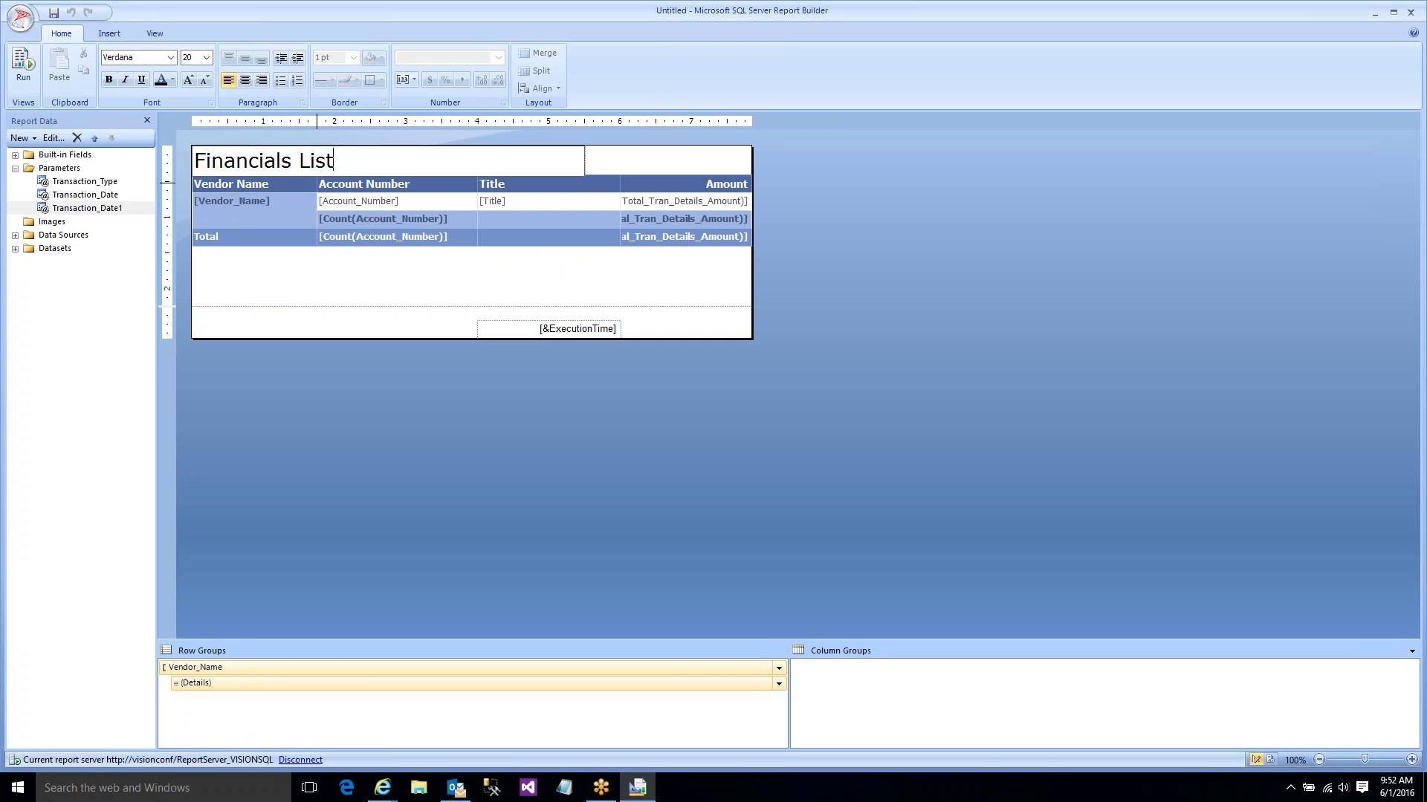
# - Save the report as "Financials List" in the server folder Vision Reporting Services/Financials/Random
pyautogui.click(21, 19)
pyautogui.click(50, 158)
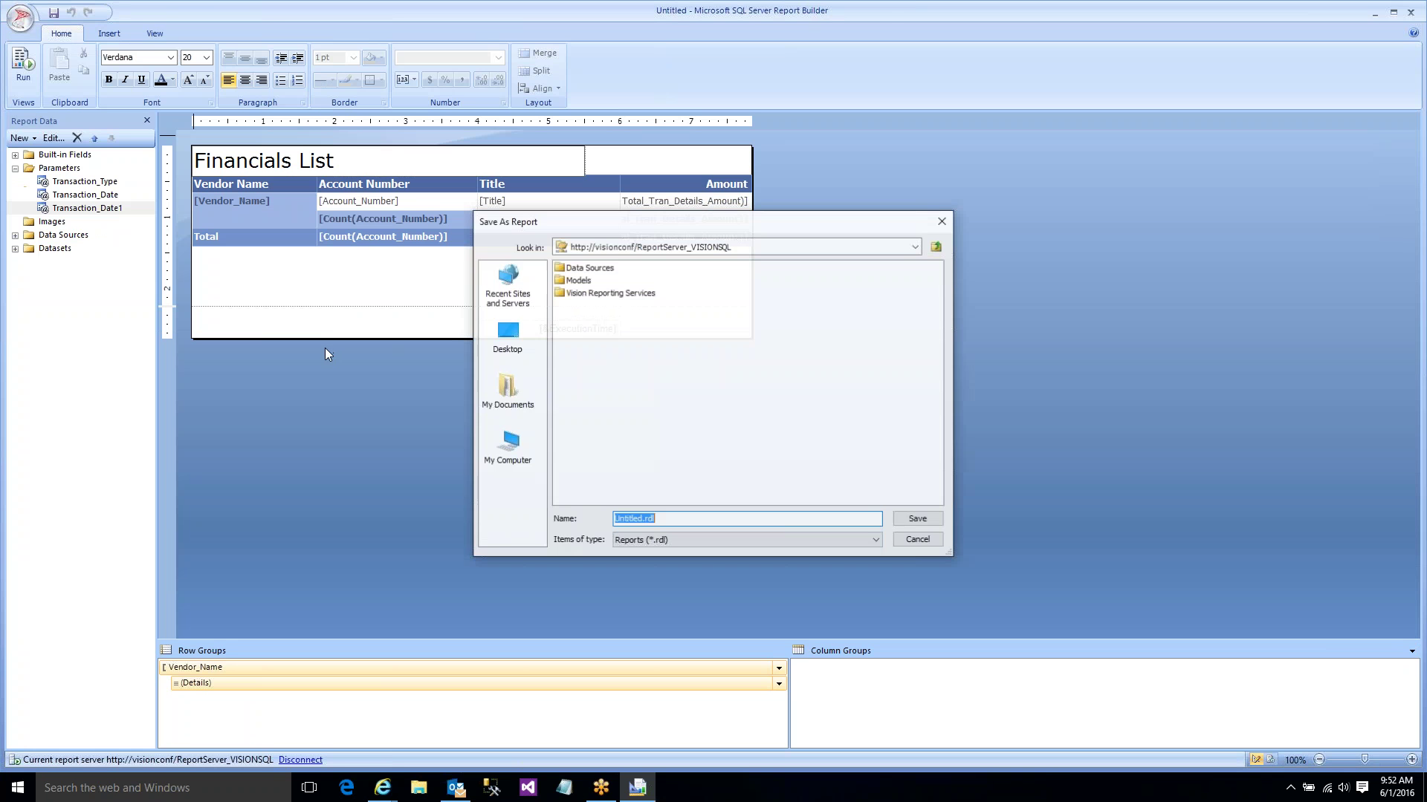
pyautogui.doubleClick(611, 294)
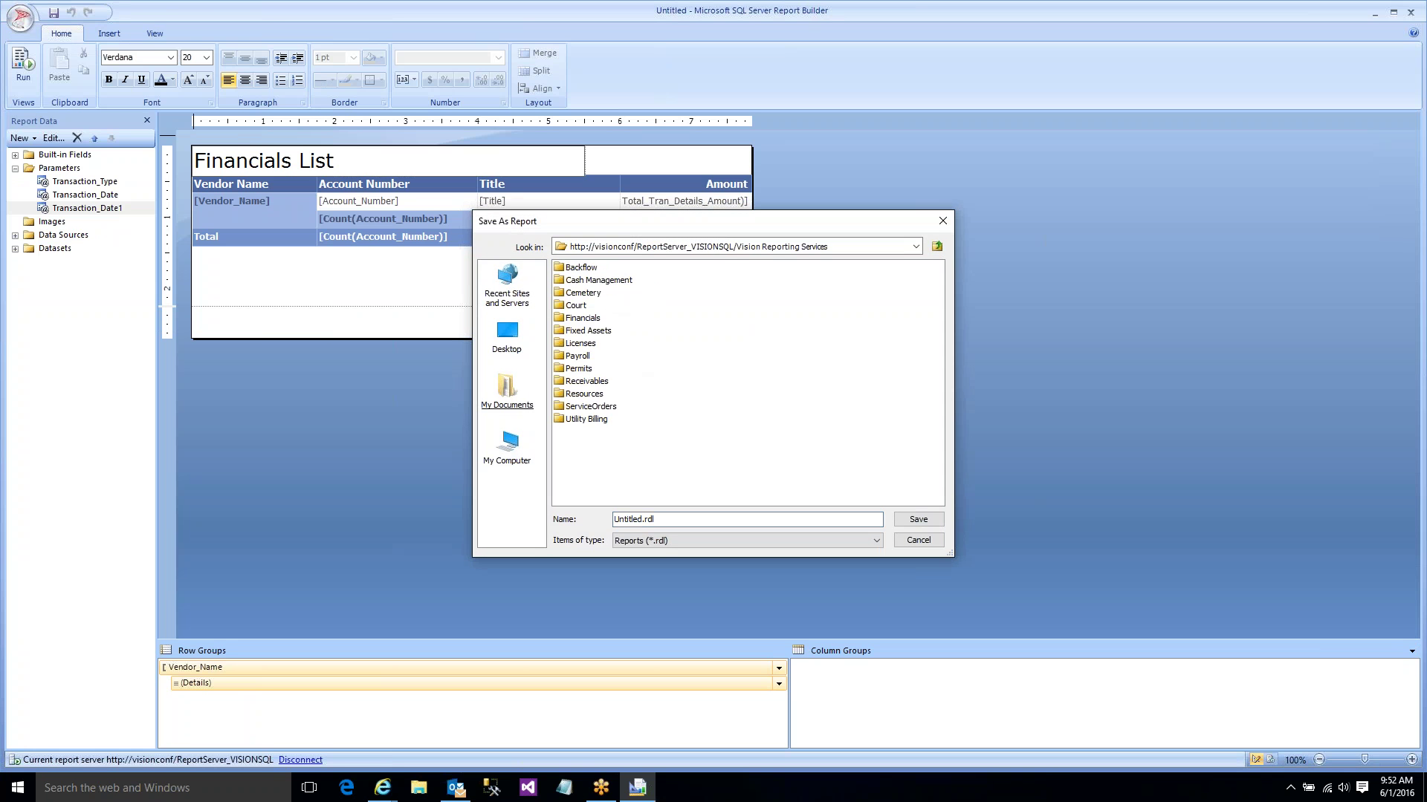
pyautogui.doubleClick(589, 319)
pyautogui.click(586, 297)
pyautogui.doubleClick(587, 297)
pyautogui.moveTo(662, 520); pyautogui.dragTo(574, 505)
pyautogui.write('Financials List')
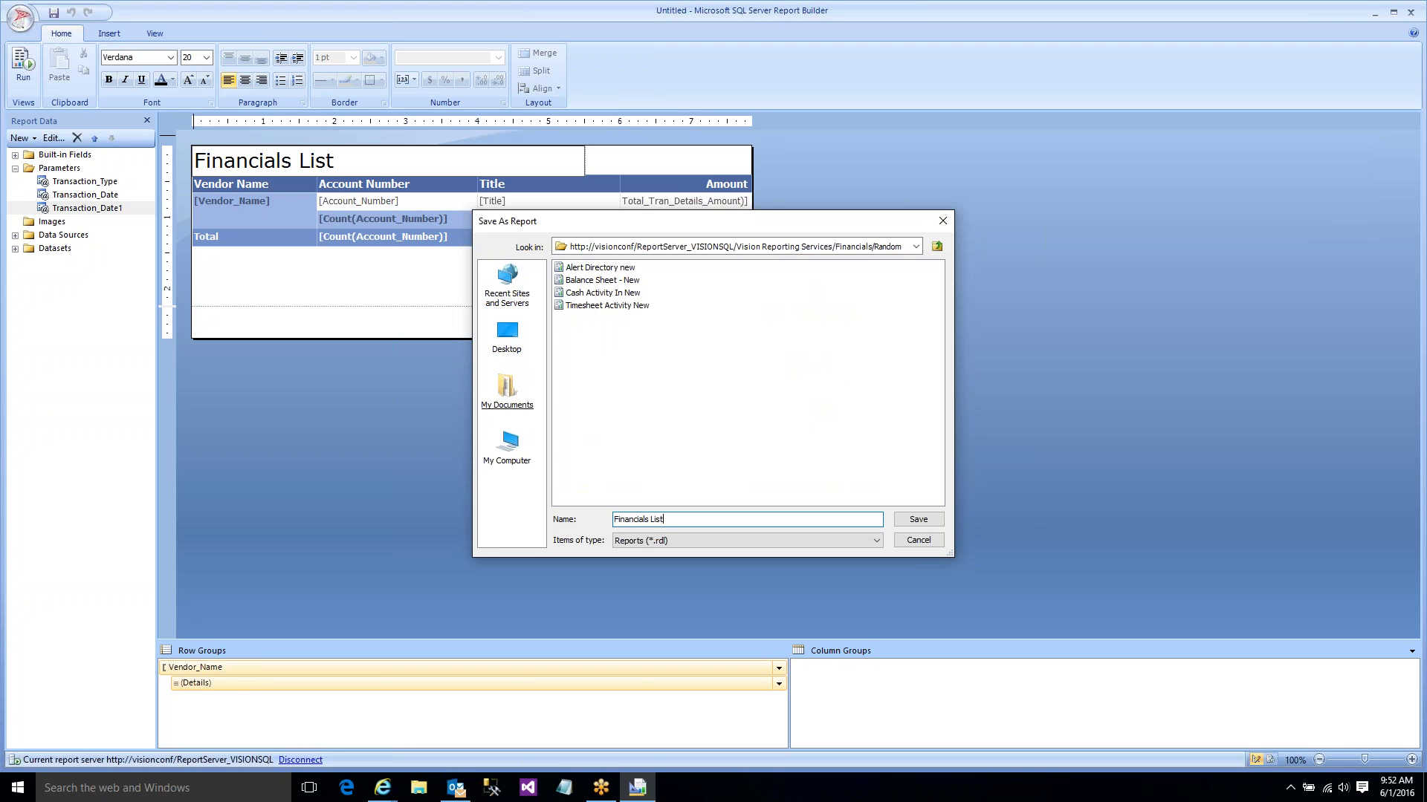
pyautogui.press('Return')
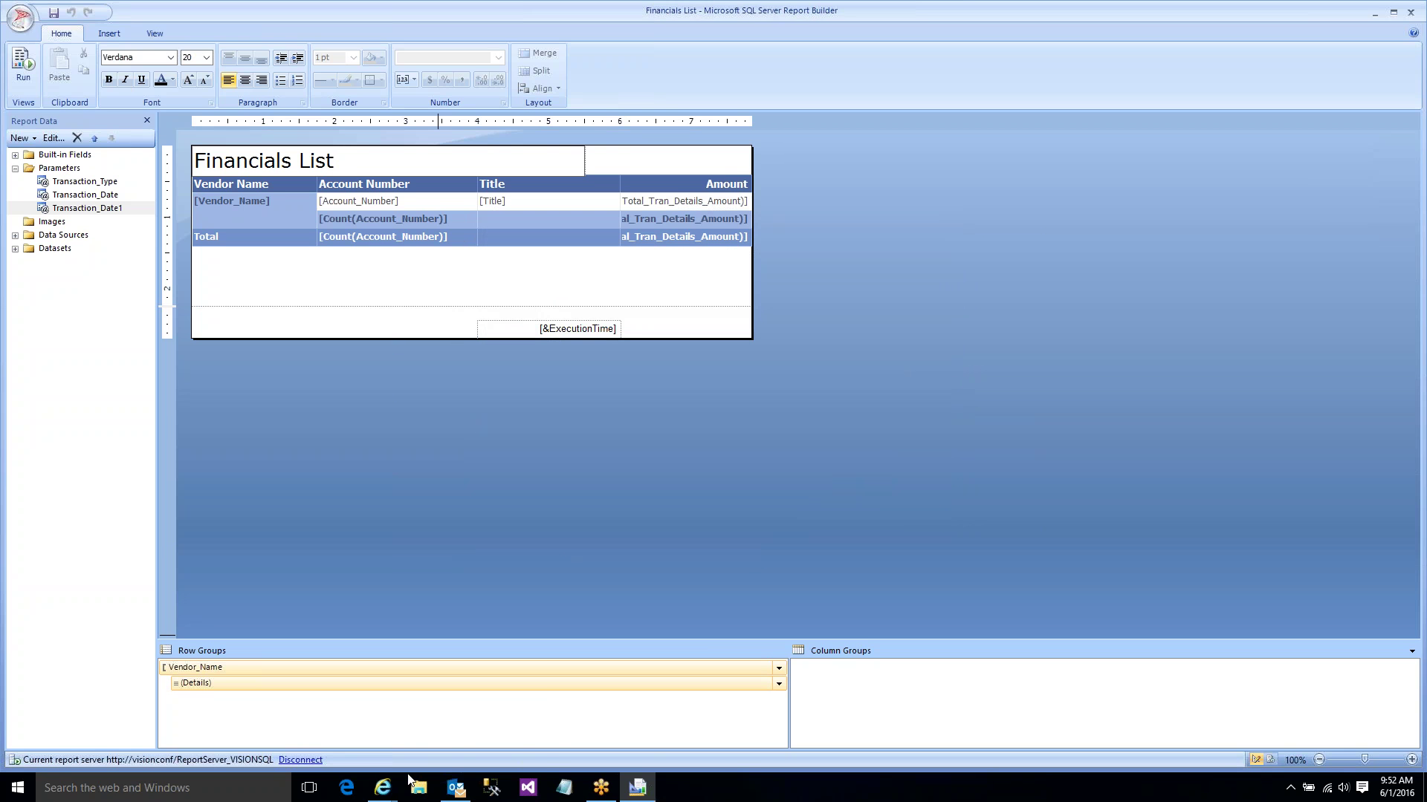
# - Switch to Report Manager in the browser, refresh the Random folder and open the Financials List report
pyautogui.moveTo(385, 785)
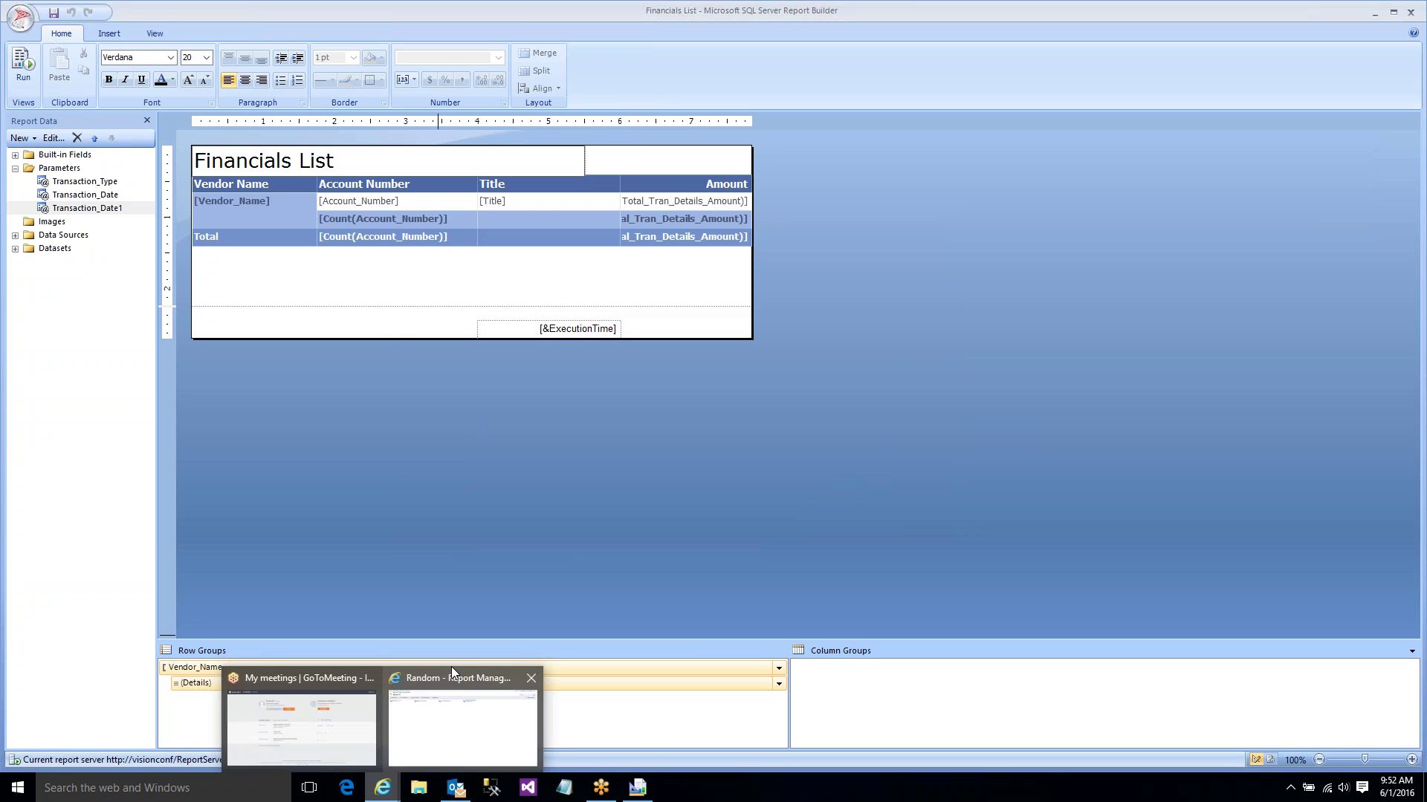
pyautogui.click(462, 725)
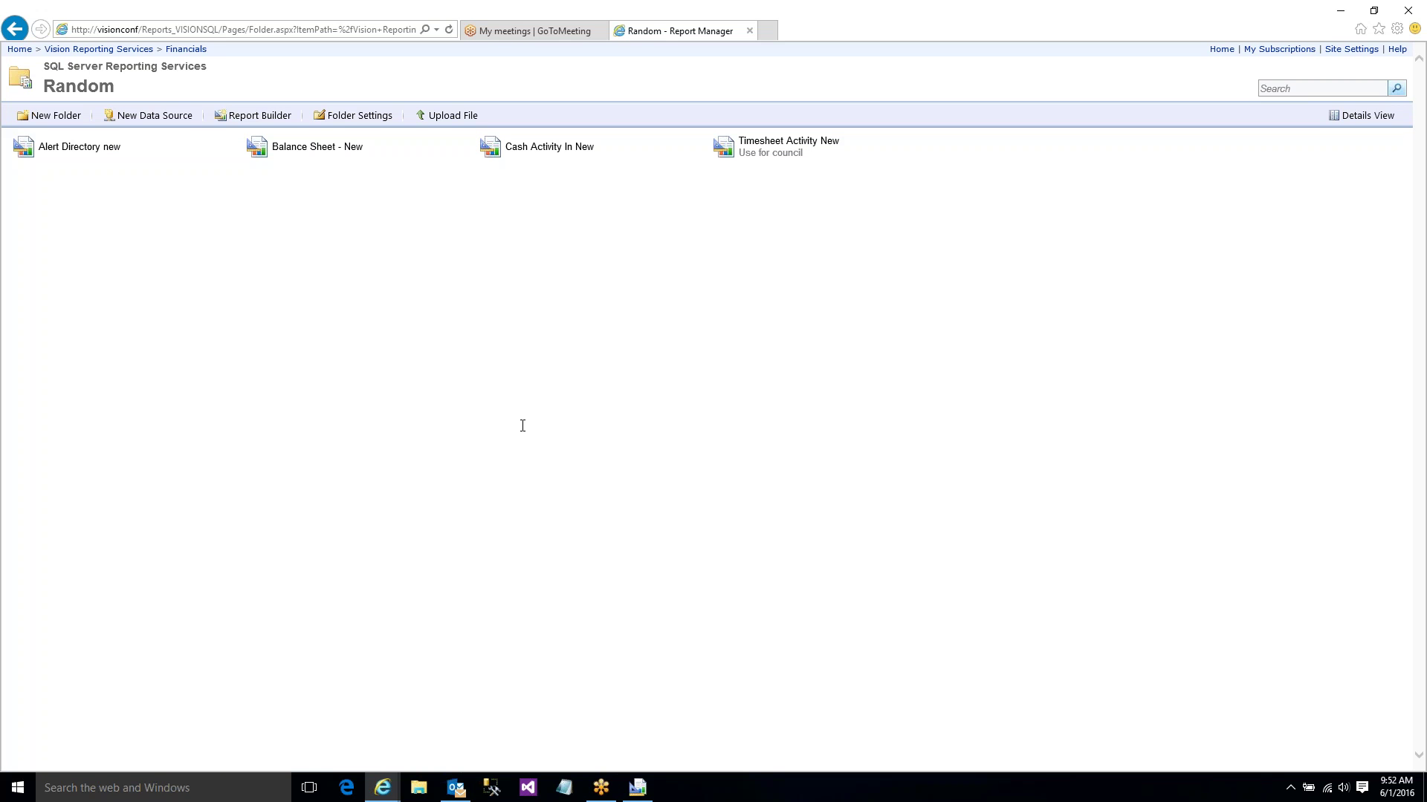
pyautogui.press('F5')
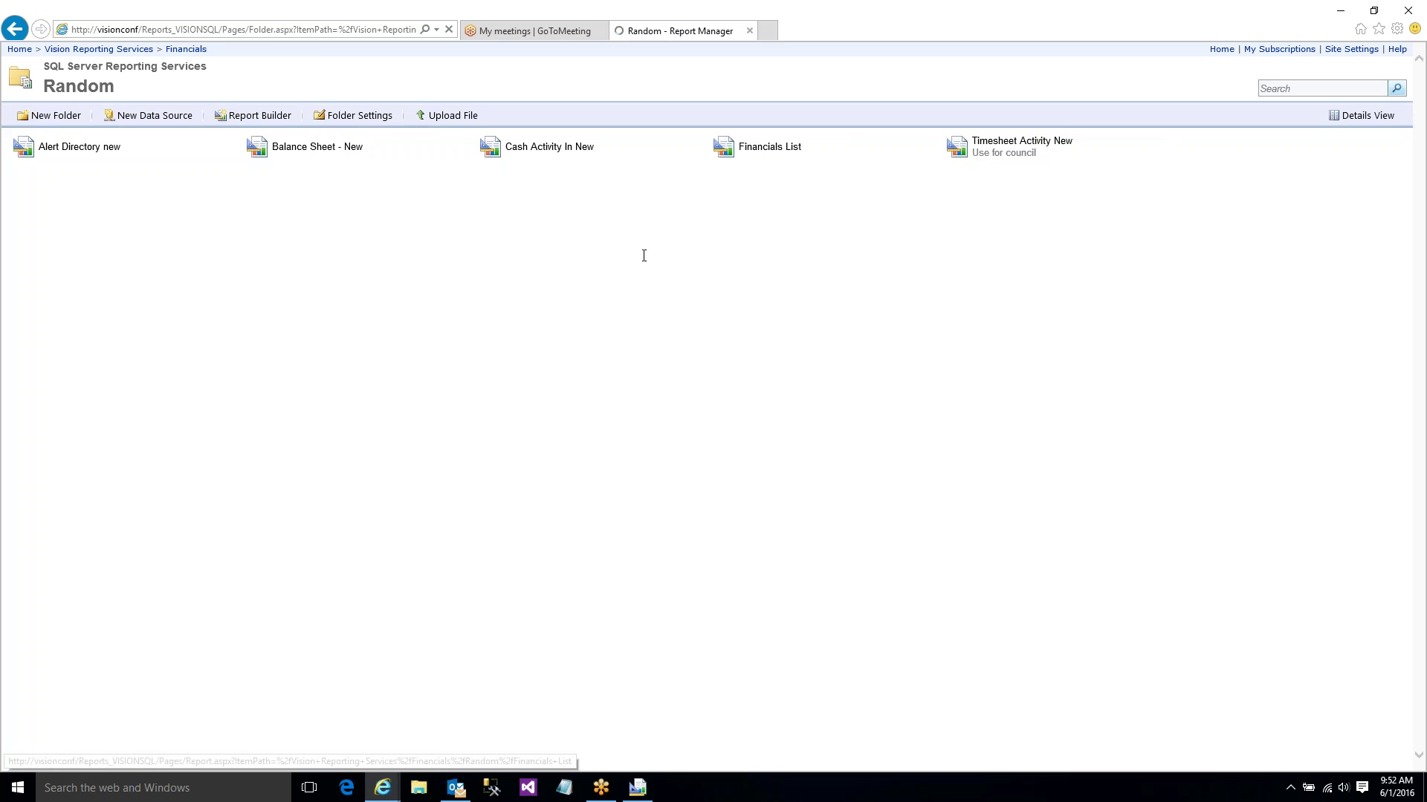
pyautogui.click(770, 147)
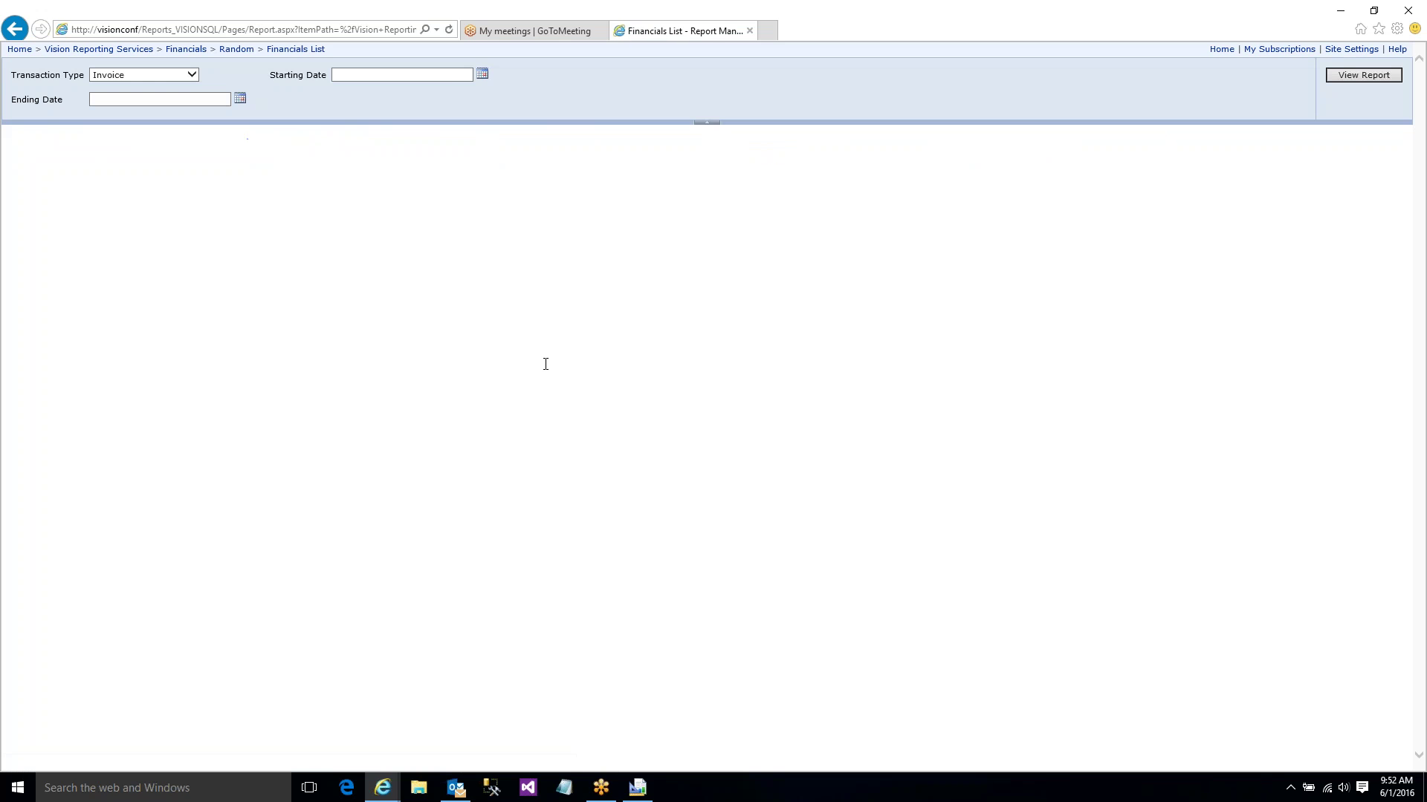
# - Run the published report for Invoice transactions from 12/28/2015 to 6/30/2016 and look through its first page
pyautogui.click(482, 74)
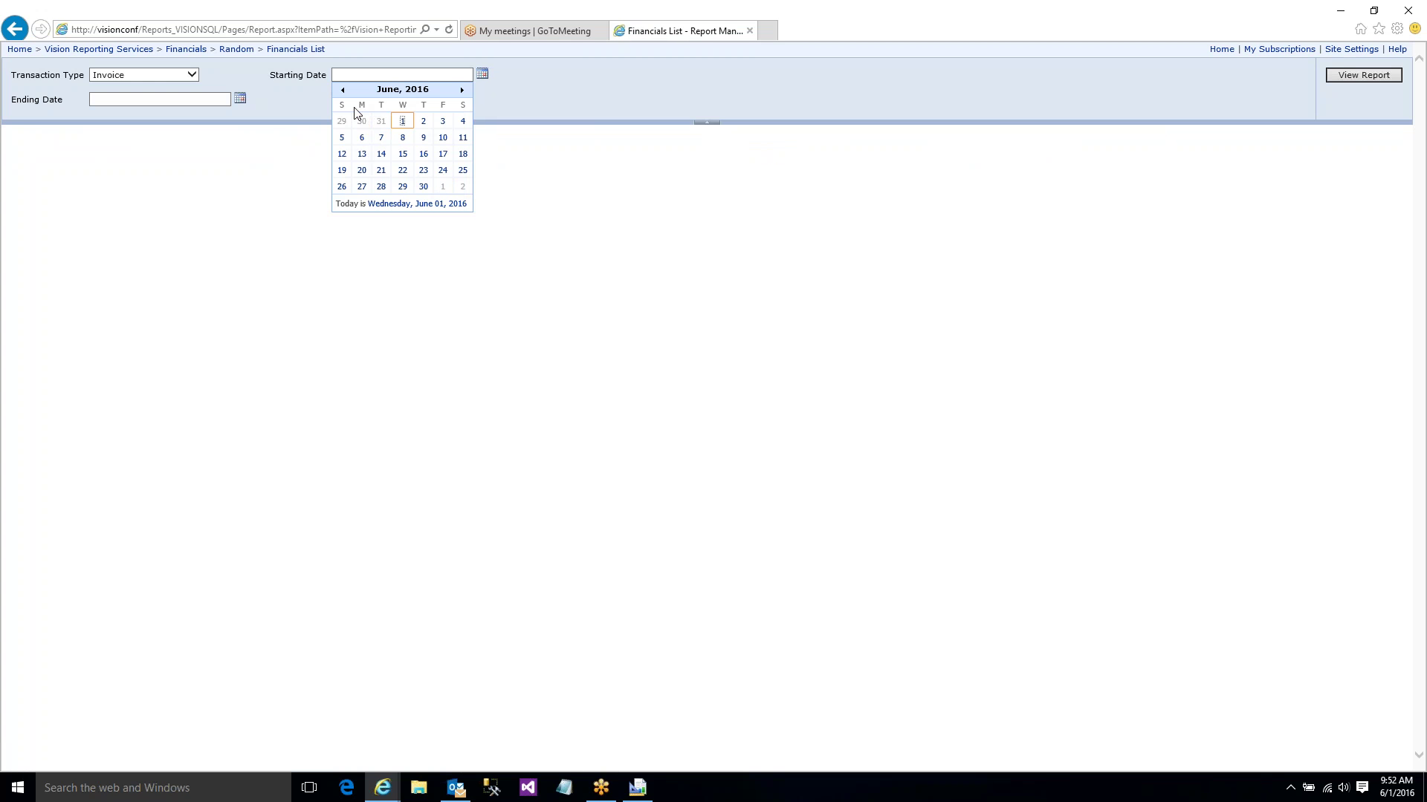
pyautogui.click(343, 89)
pyautogui.click(343, 90)
pyautogui.click(342, 90)
pyautogui.click(343, 90)
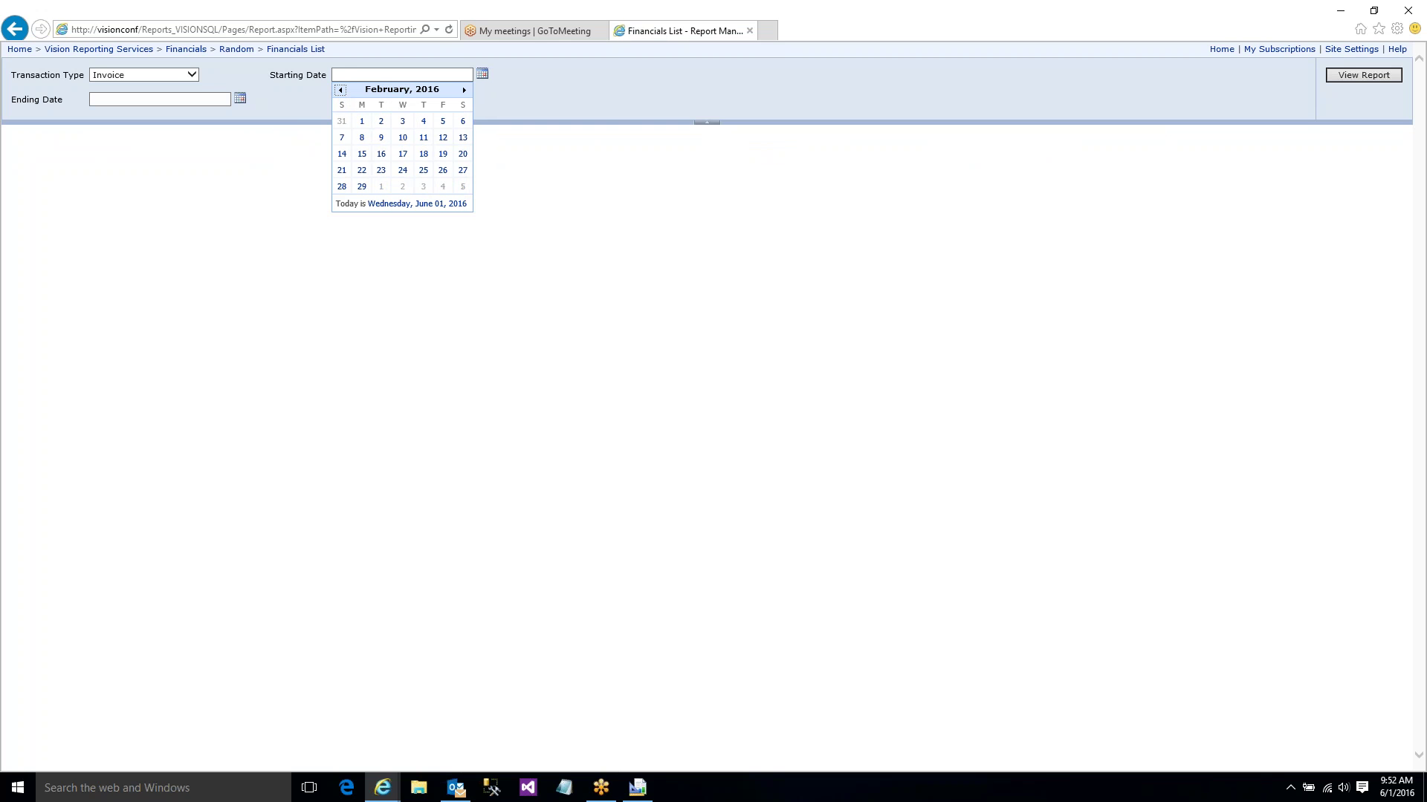
pyautogui.click(342, 90)
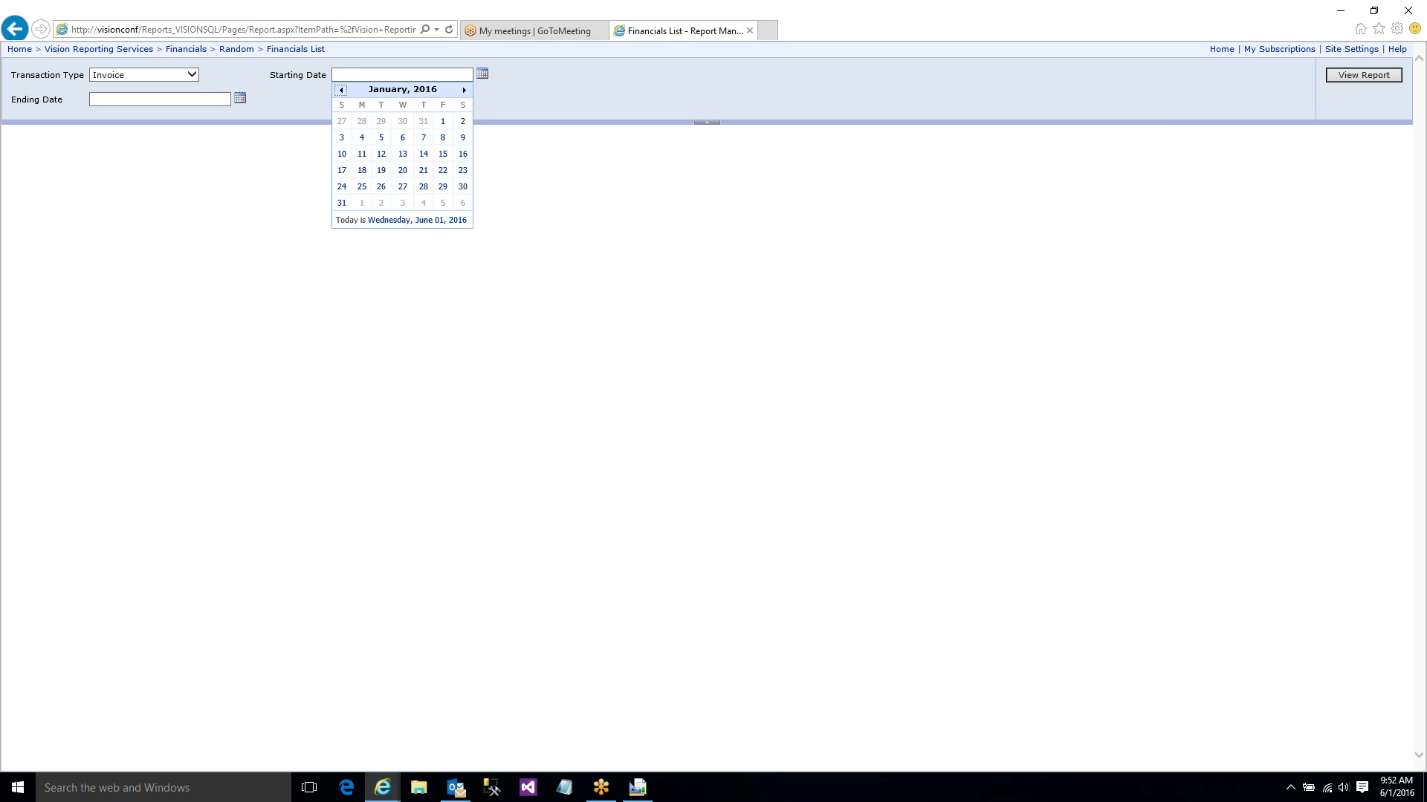
pyautogui.click(362, 121)
pyautogui.click(240, 99)
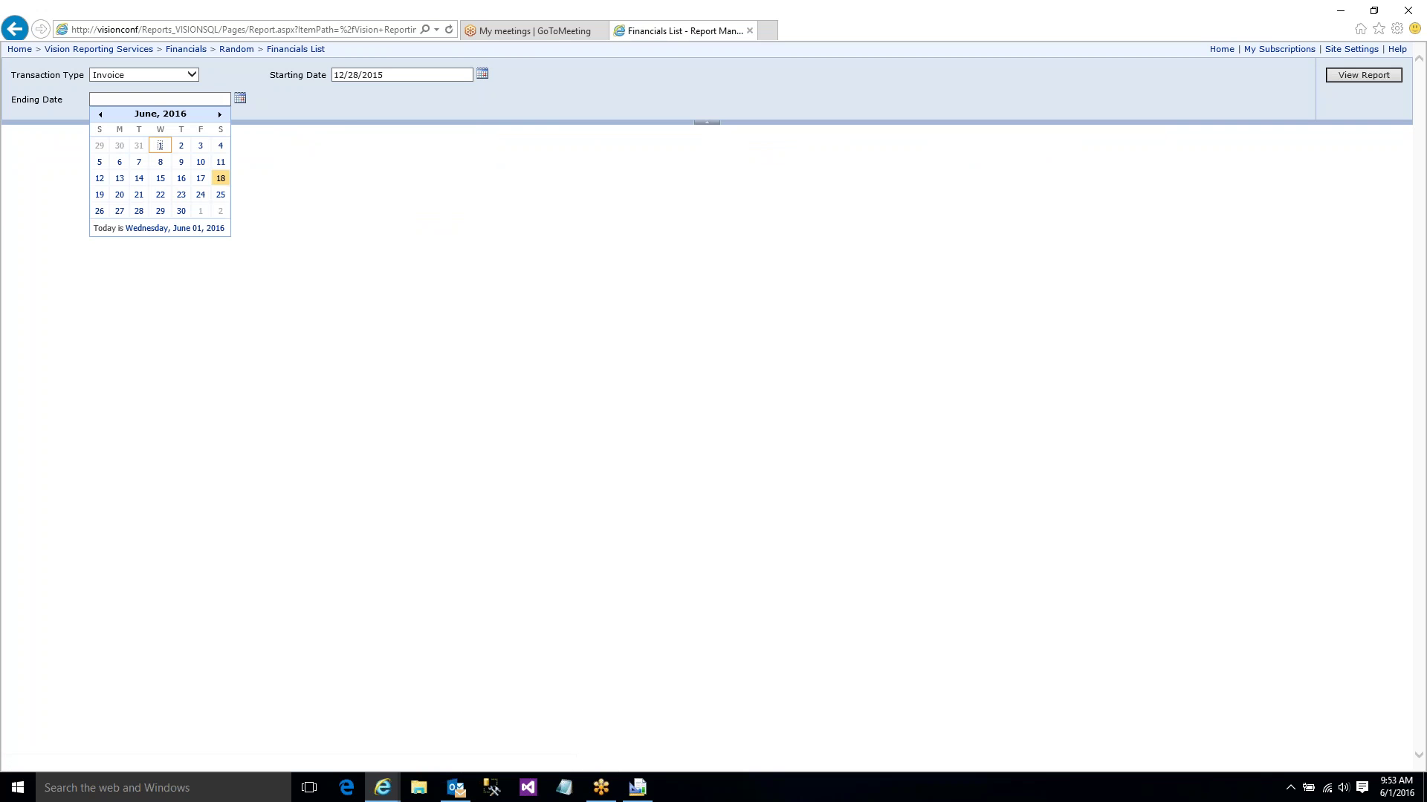
pyautogui.click(181, 211)
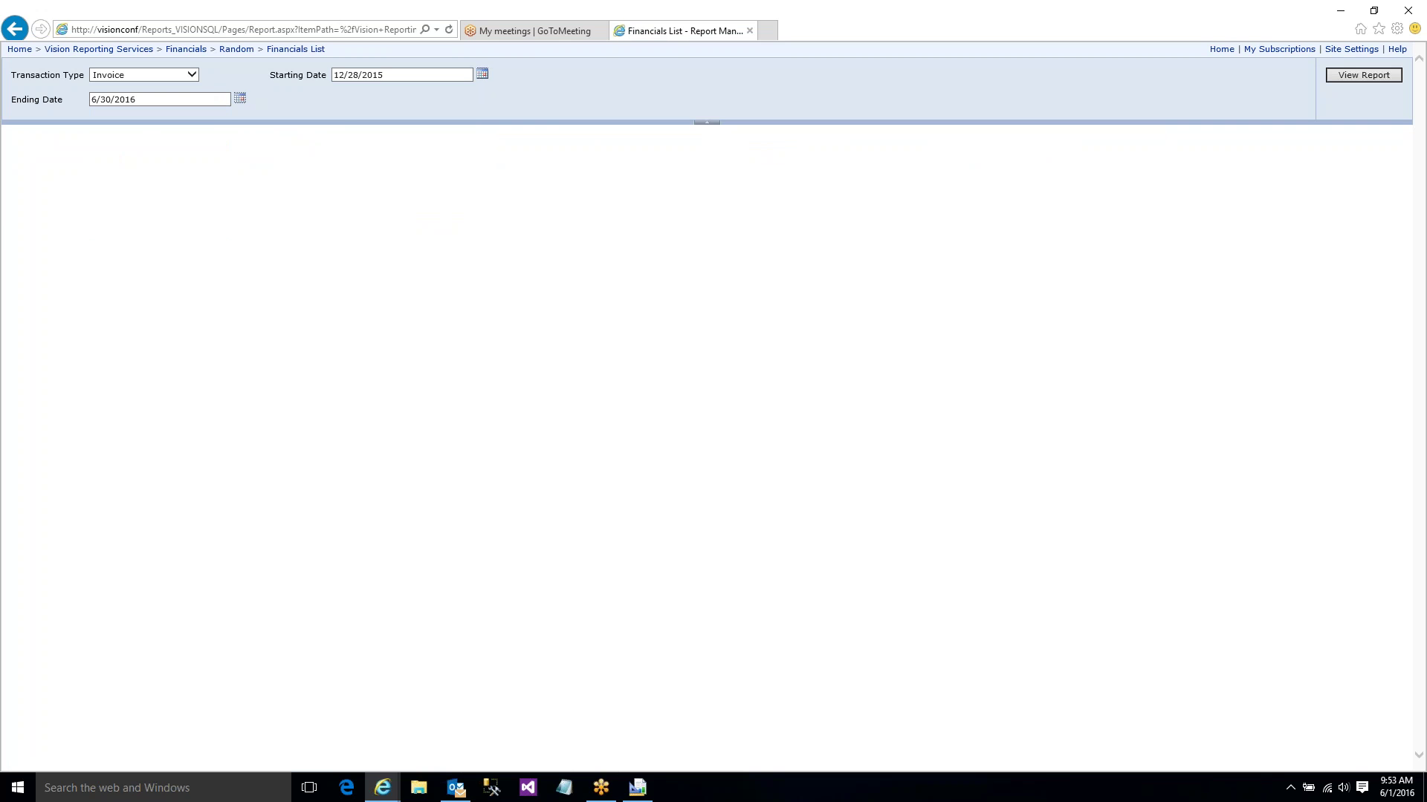
pyautogui.click(1347, 77)
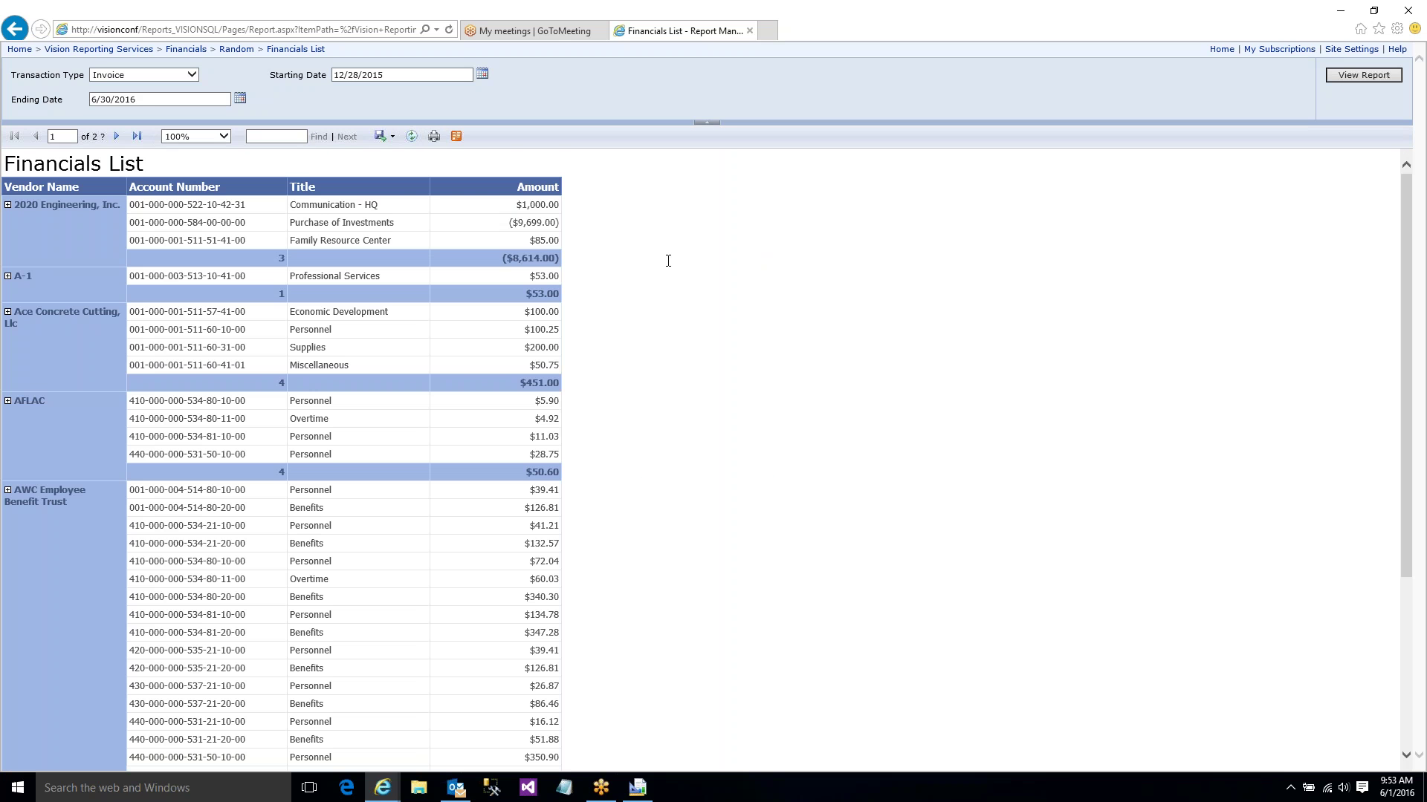
pyautogui.scroll(-3, 668, 260)
pyautogui.scroll(3, 668, 260)
# - Switch back to Report Builder and enable interactive sorting of detail rows by [Total_Tran_Details_Amount] on the Amount header
pyautogui.click(638, 788)
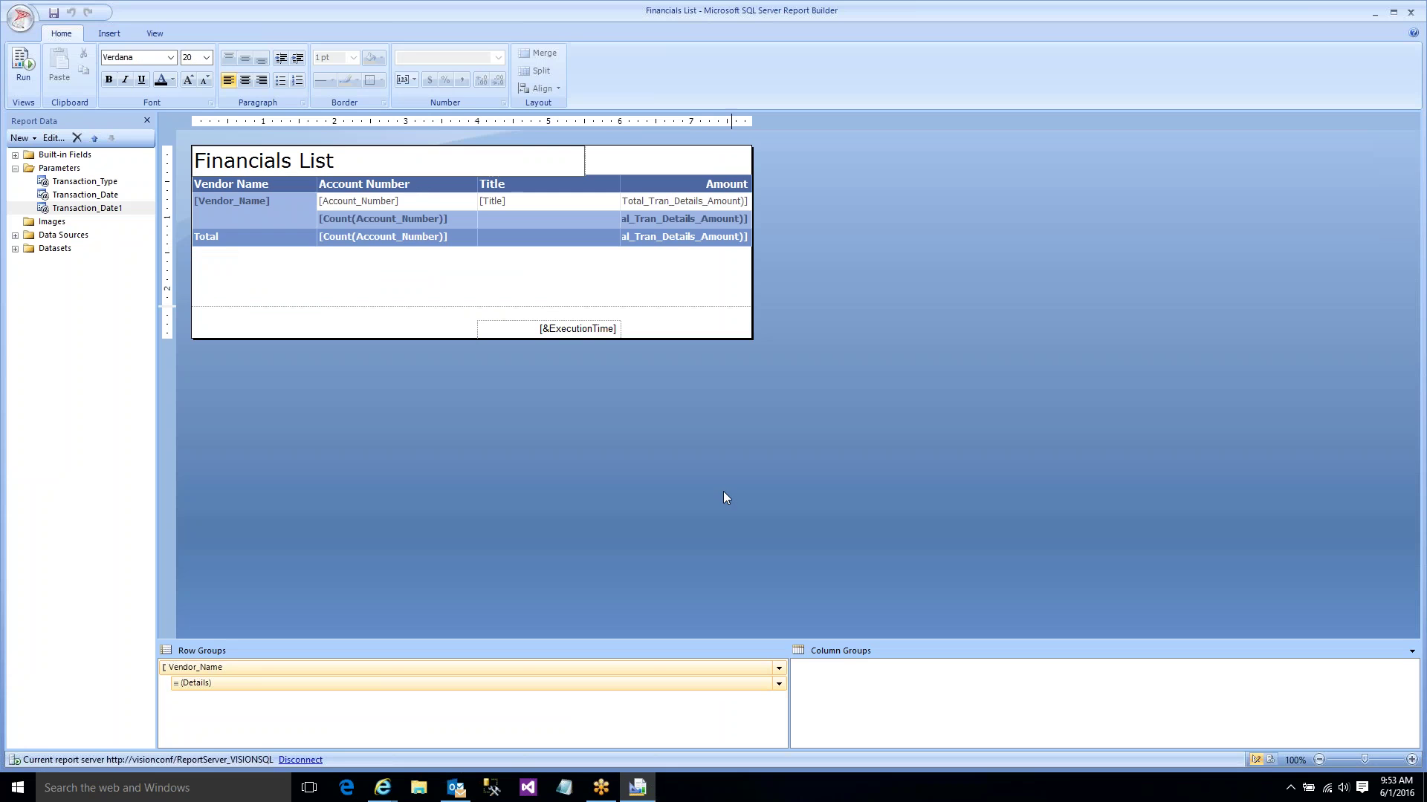
pyautogui.click(673, 187)
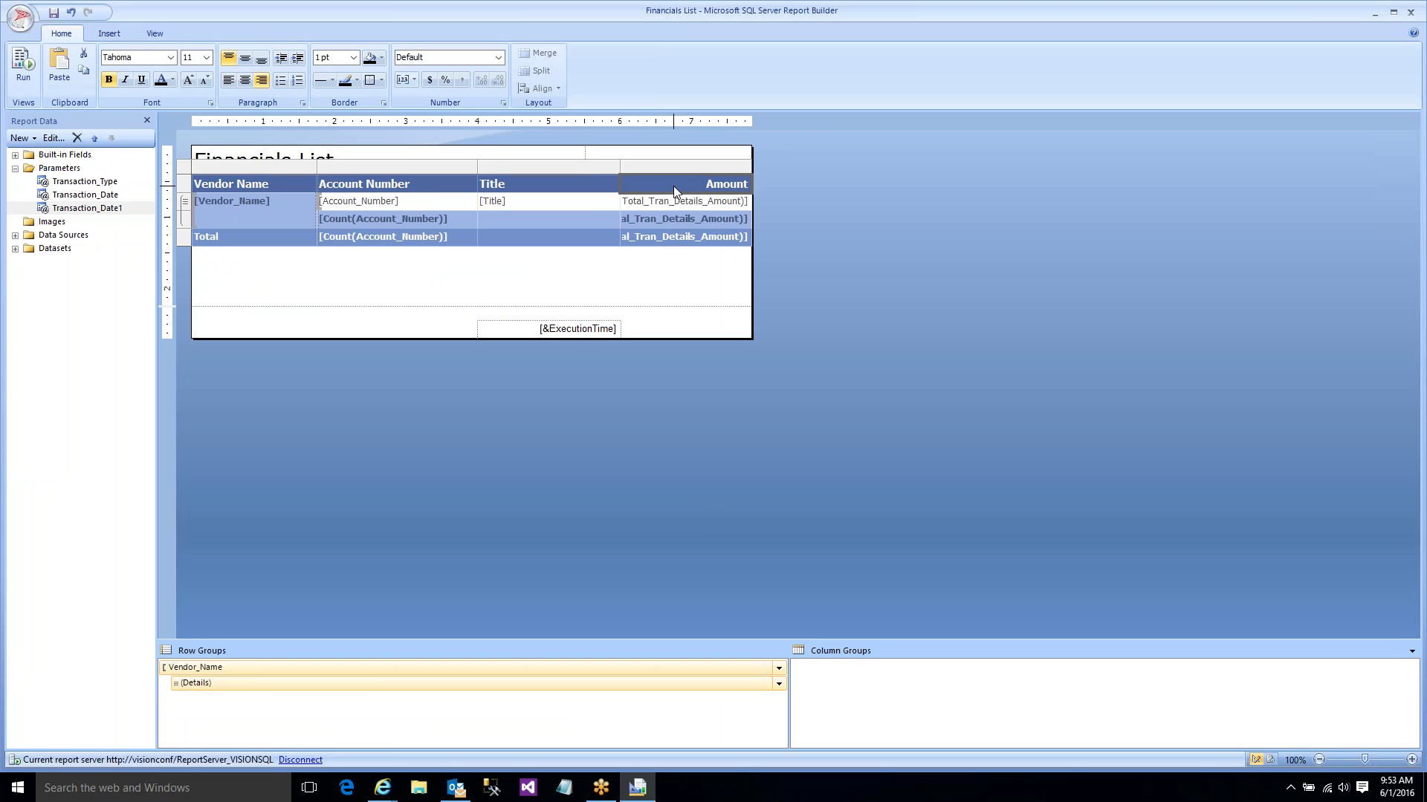
pyautogui.rightClick(674, 191)
pyautogui.click(588, 202)
pyautogui.click(680, 181)
pyautogui.rightClick(680, 188)
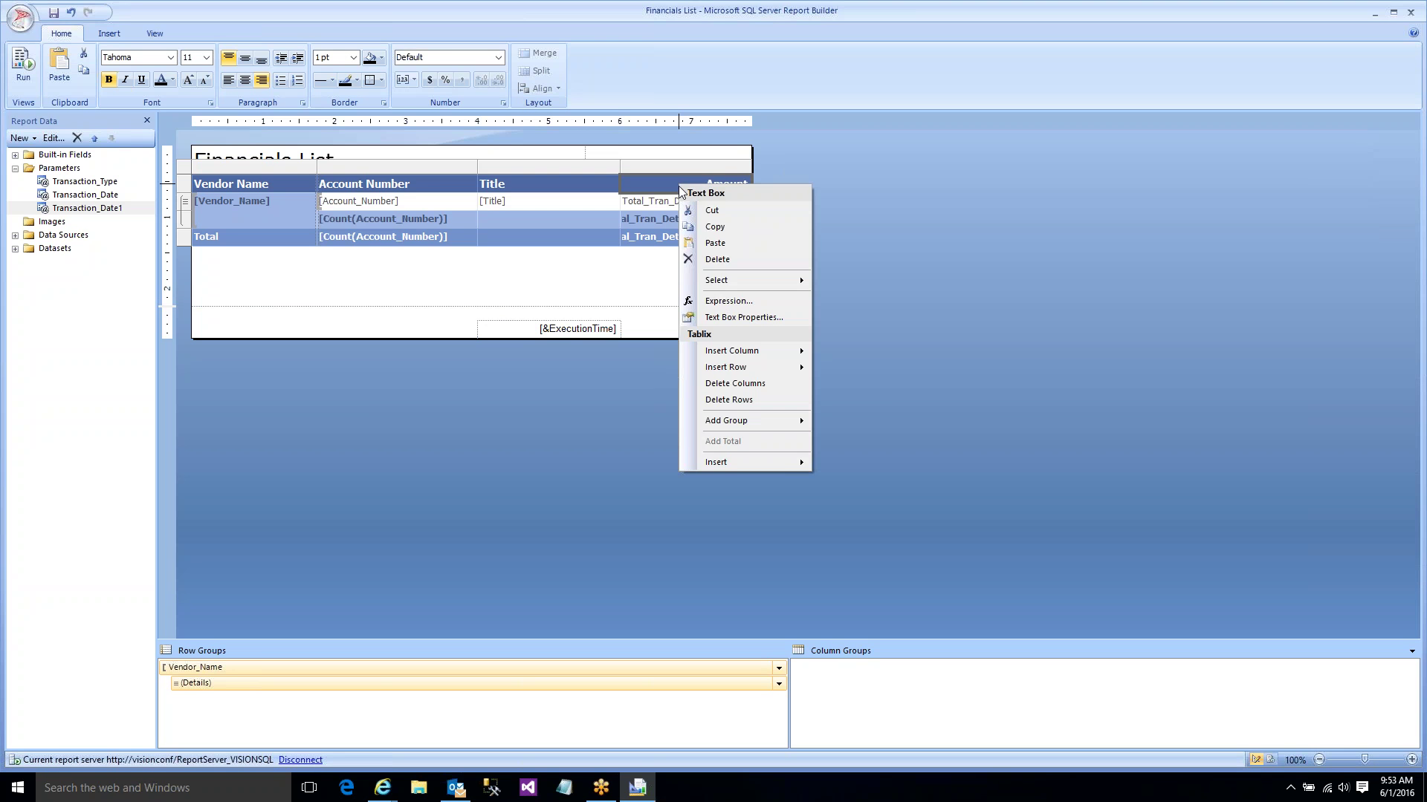
pyautogui.click(723, 320)
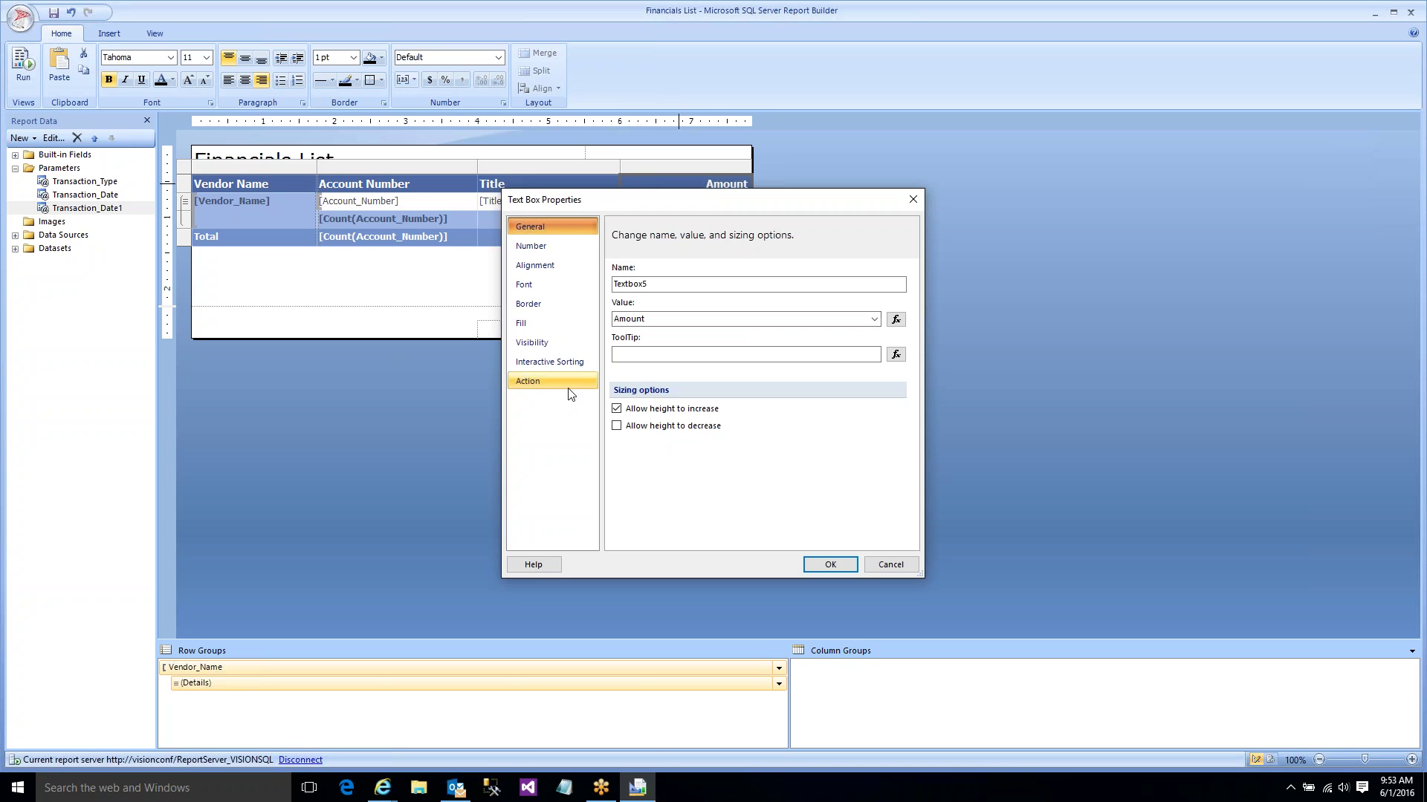
pyautogui.click(549, 362)
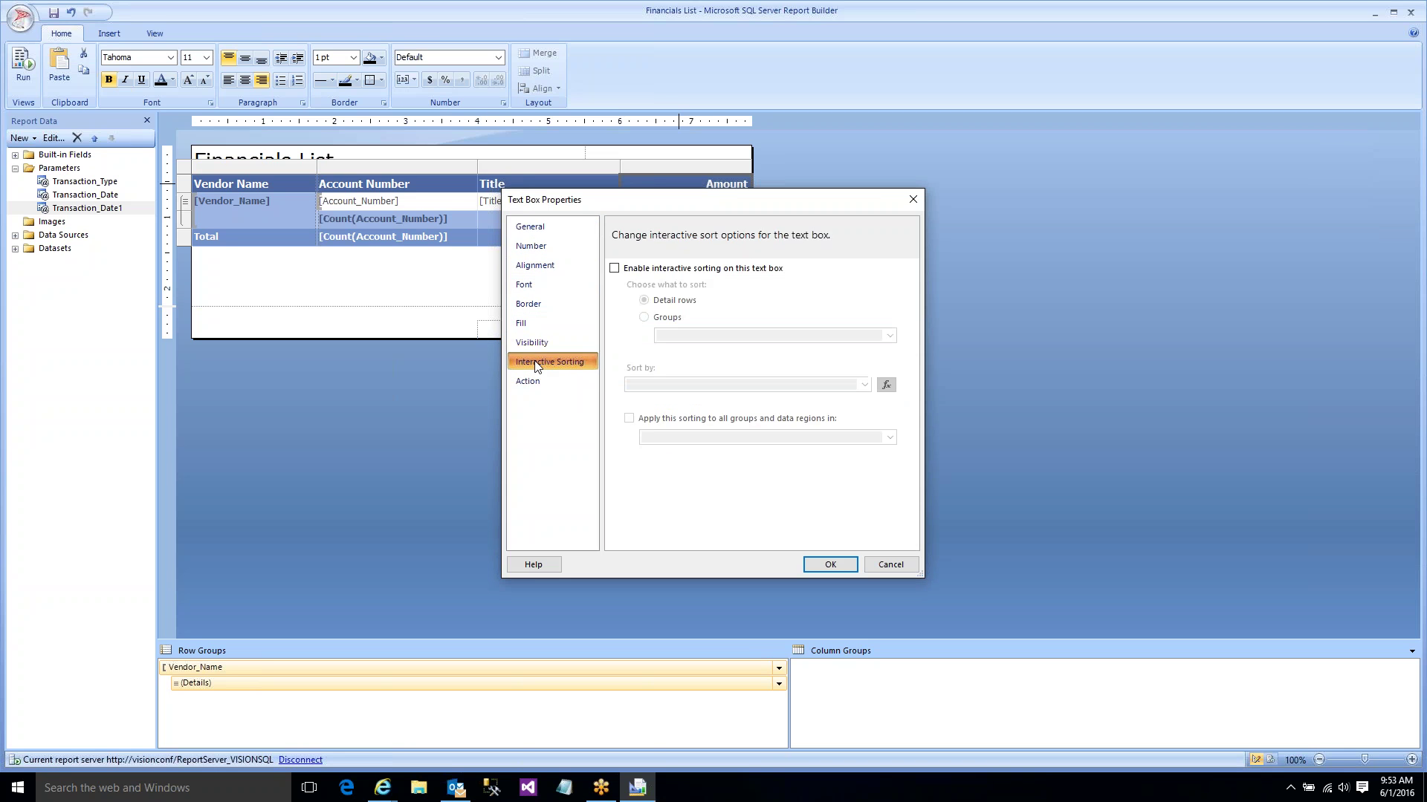
pyautogui.click(614, 269)
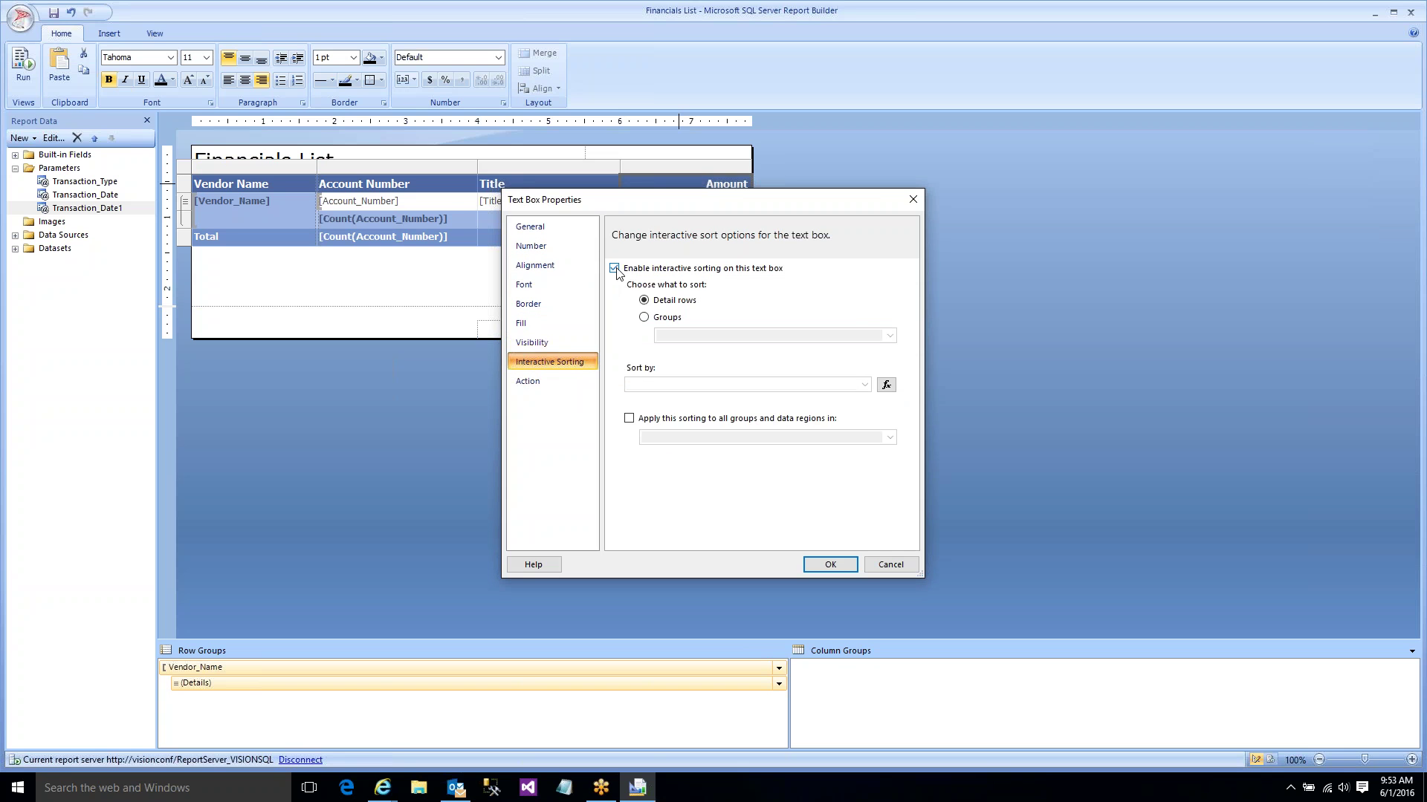
pyautogui.click(864, 384)
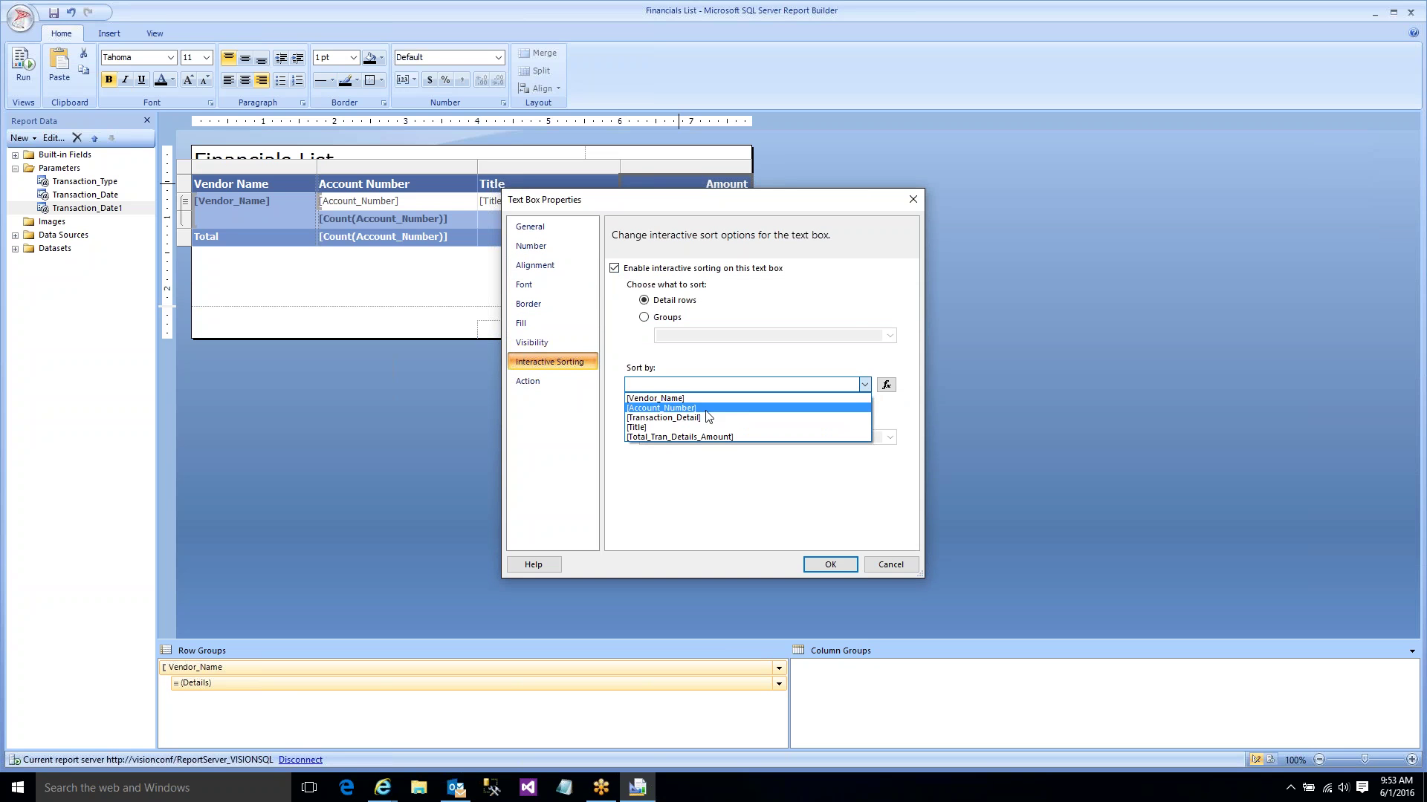
pyautogui.click(669, 439)
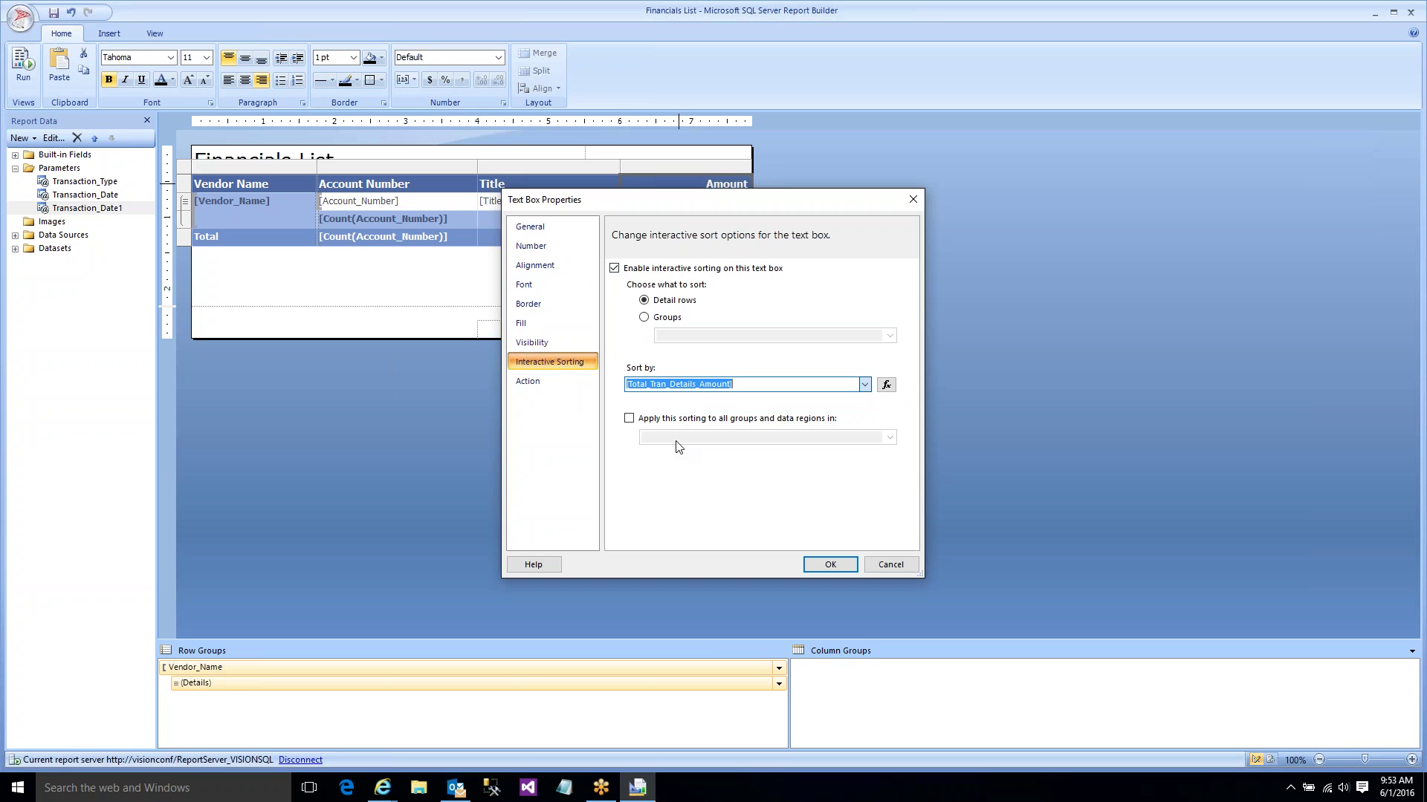
pyautogui.click(829, 566)
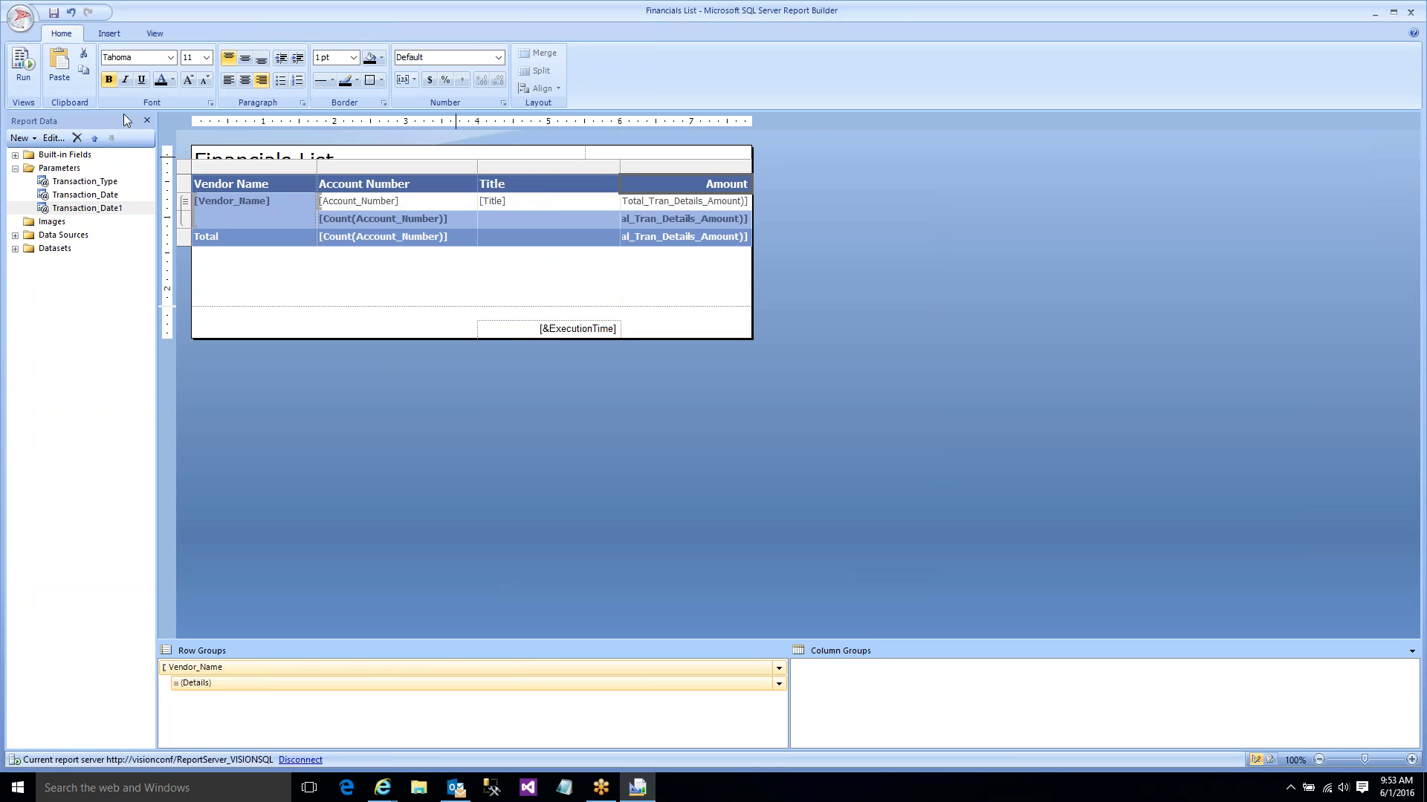
# - Preview the report for Invoice transactions from 12/27/2015 to 6/9/2016
pyautogui.click(24, 71)
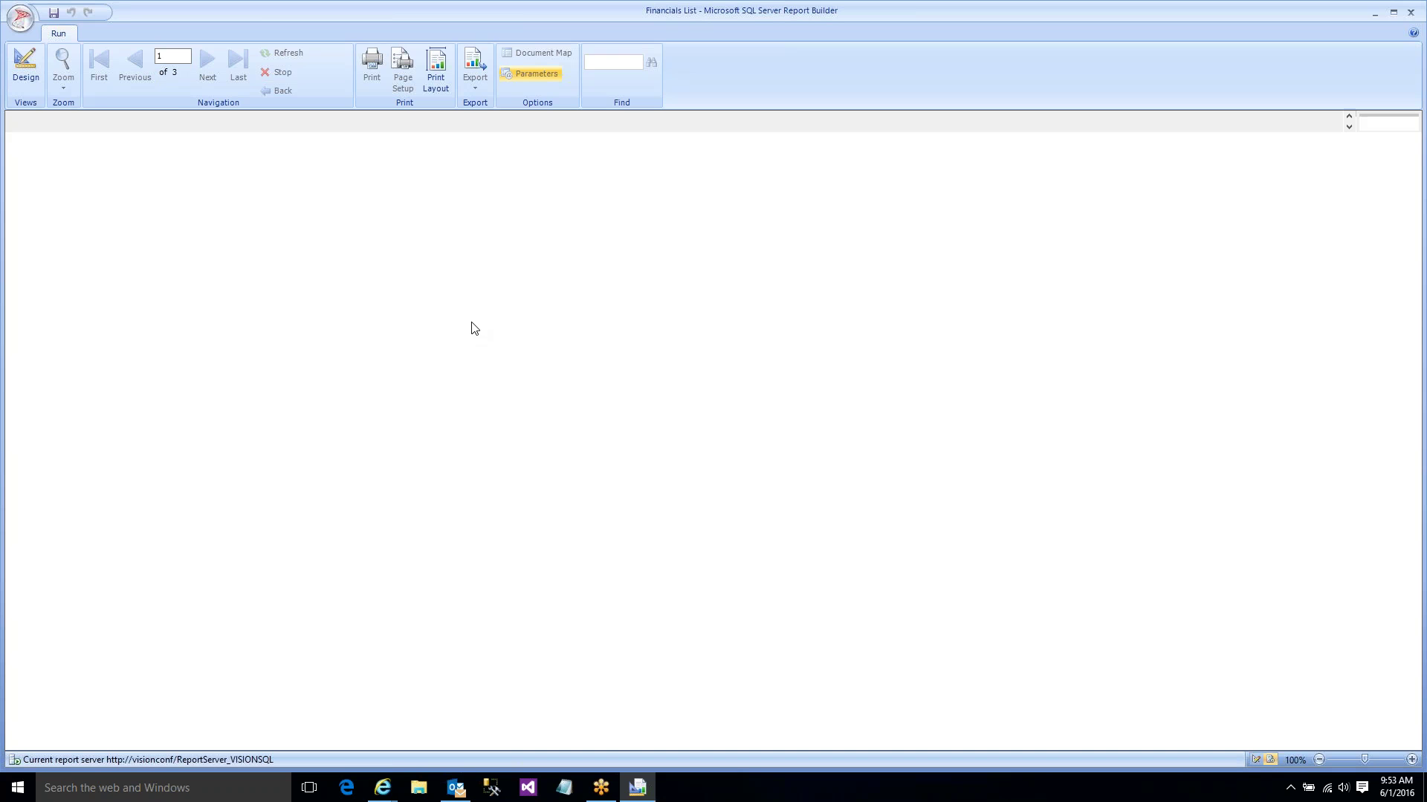
pyautogui.click(411, 121)
pyautogui.click(375, 146)
pyautogui.click(322, 173)
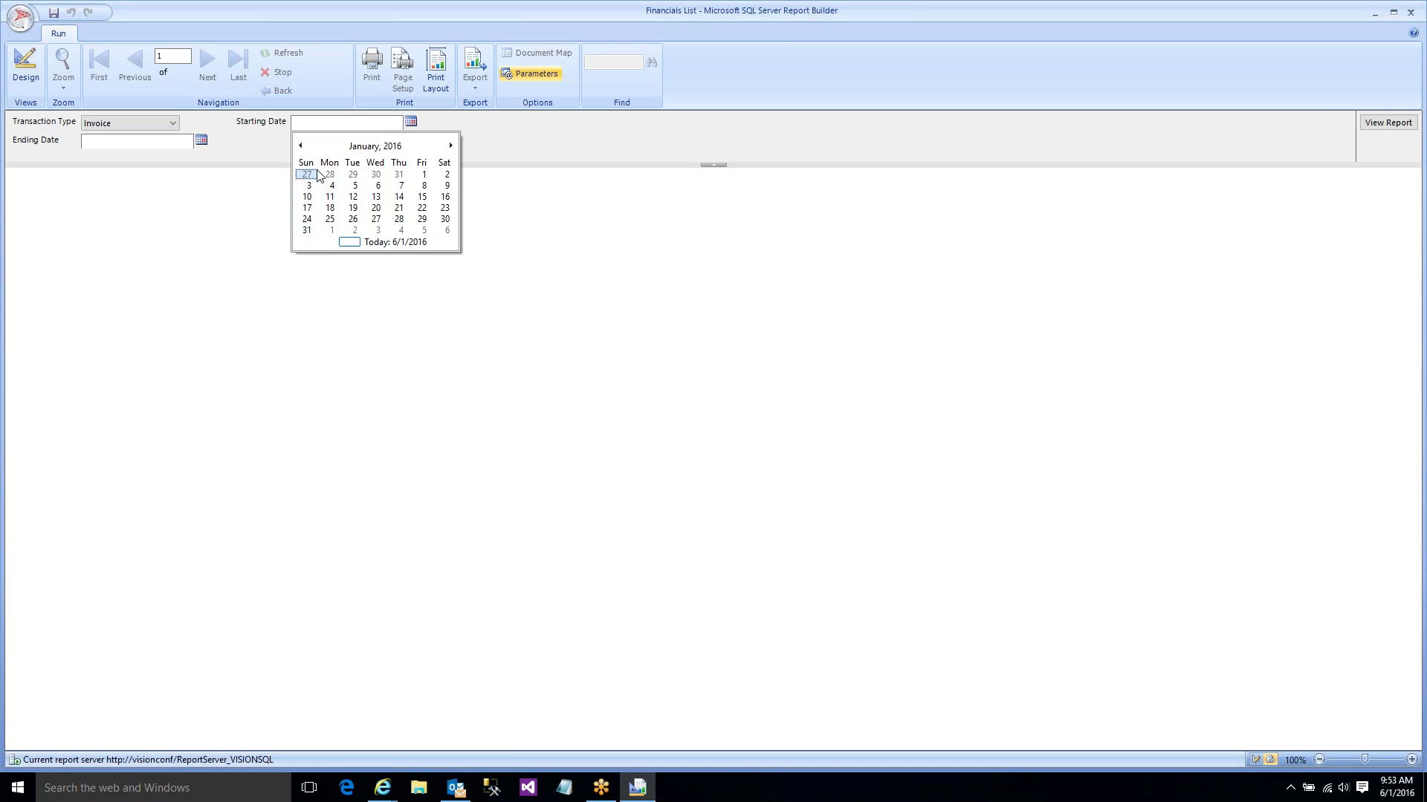
pyautogui.click(317, 175)
pyautogui.click(201, 142)
pyautogui.click(191, 196)
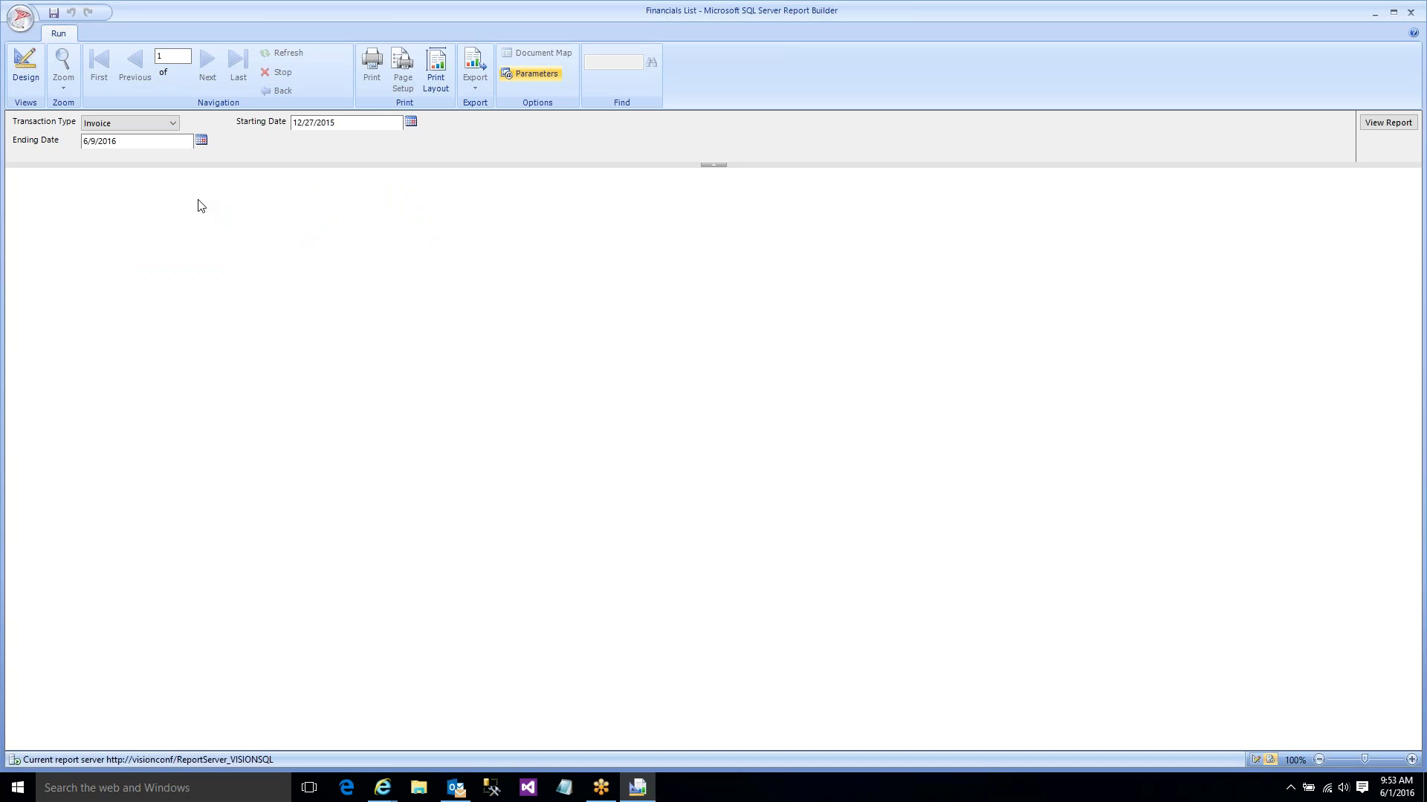
pyautogui.click(1387, 122)
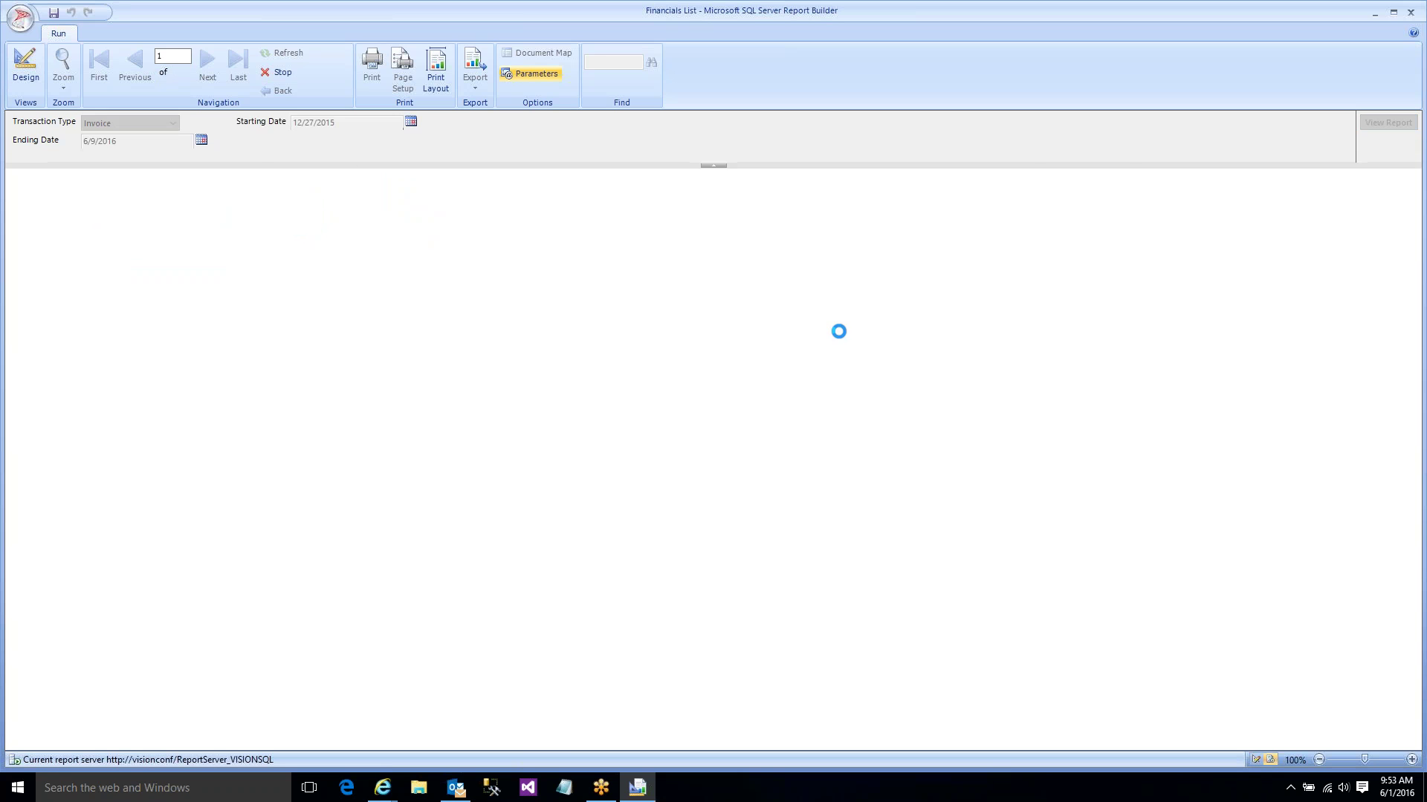
# - Sort the previewed detail rows by Amount in both directions and check the order within each vendor
pyautogui.click(555, 206)
pyautogui.click(555, 206)
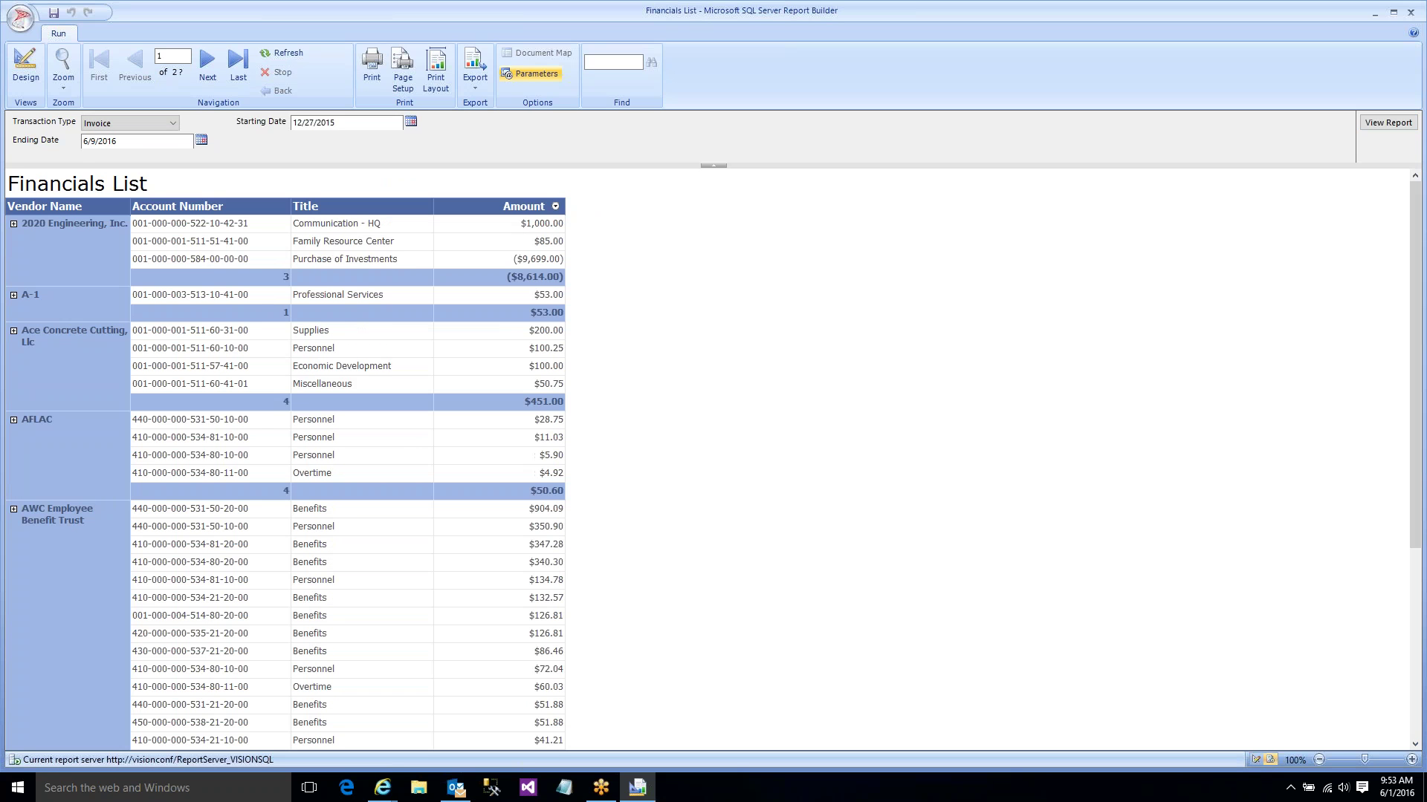
pyautogui.click(555, 206)
pyautogui.click(555, 206)
pyautogui.click(555, 206)
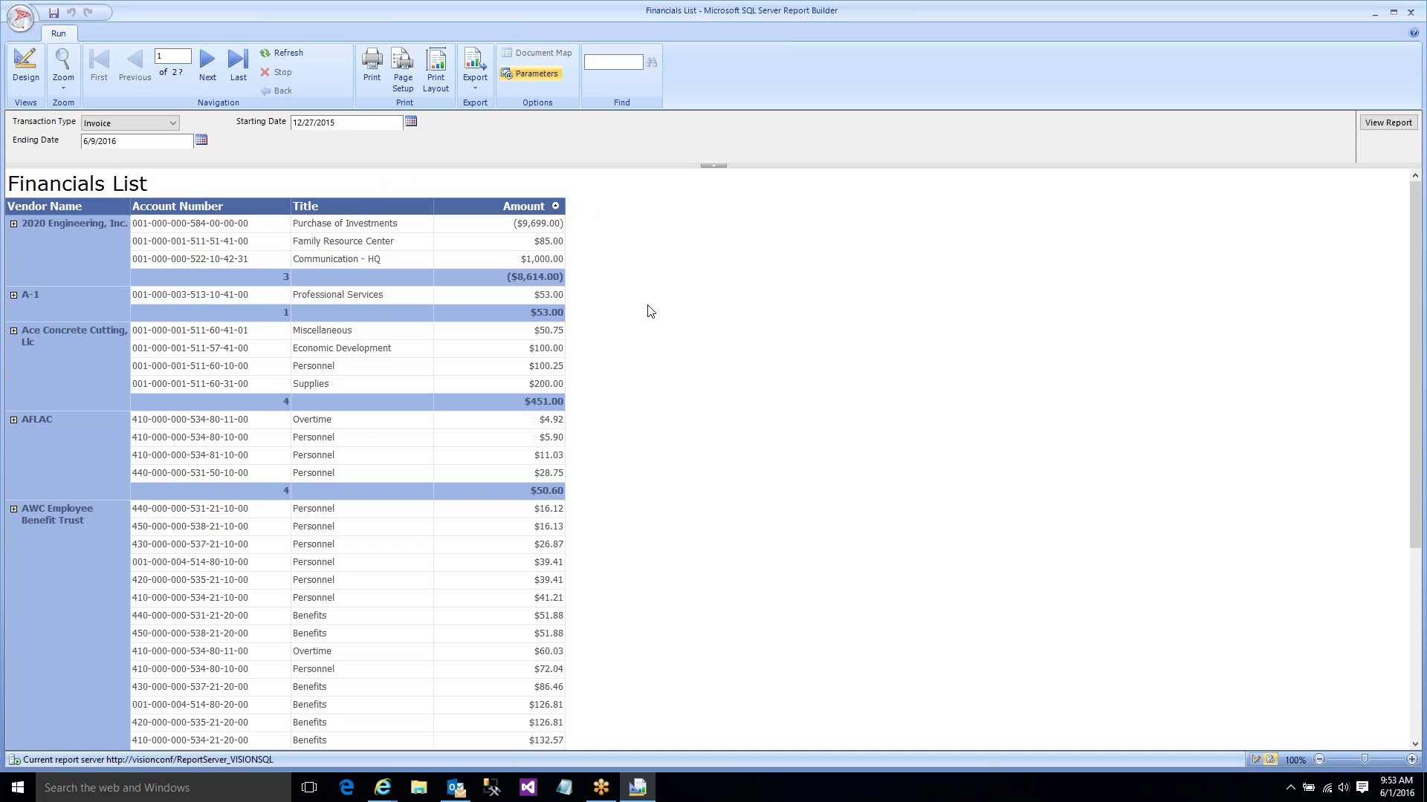
pyautogui.scroll(-5, 628, 290)
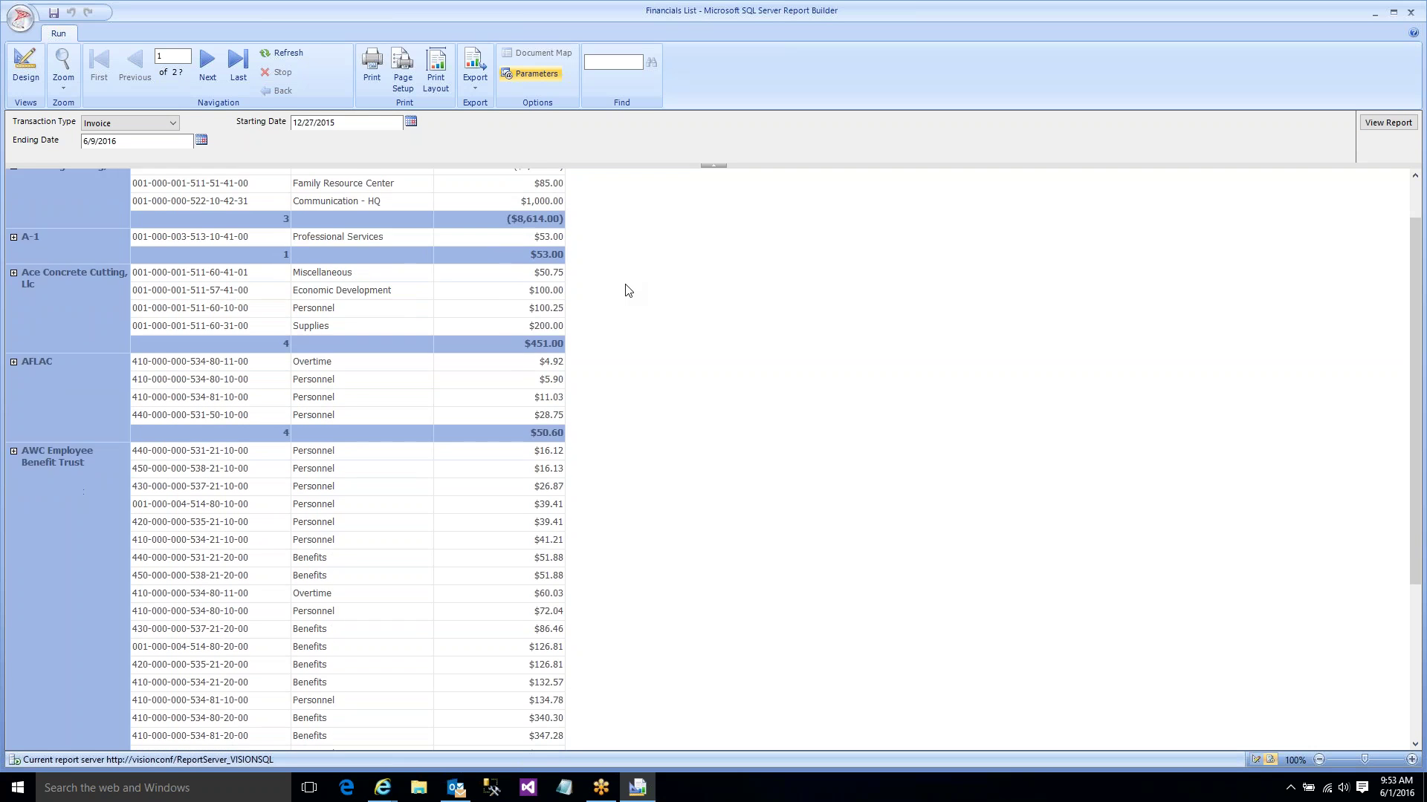
pyautogui.scroll(5, 628, 290)
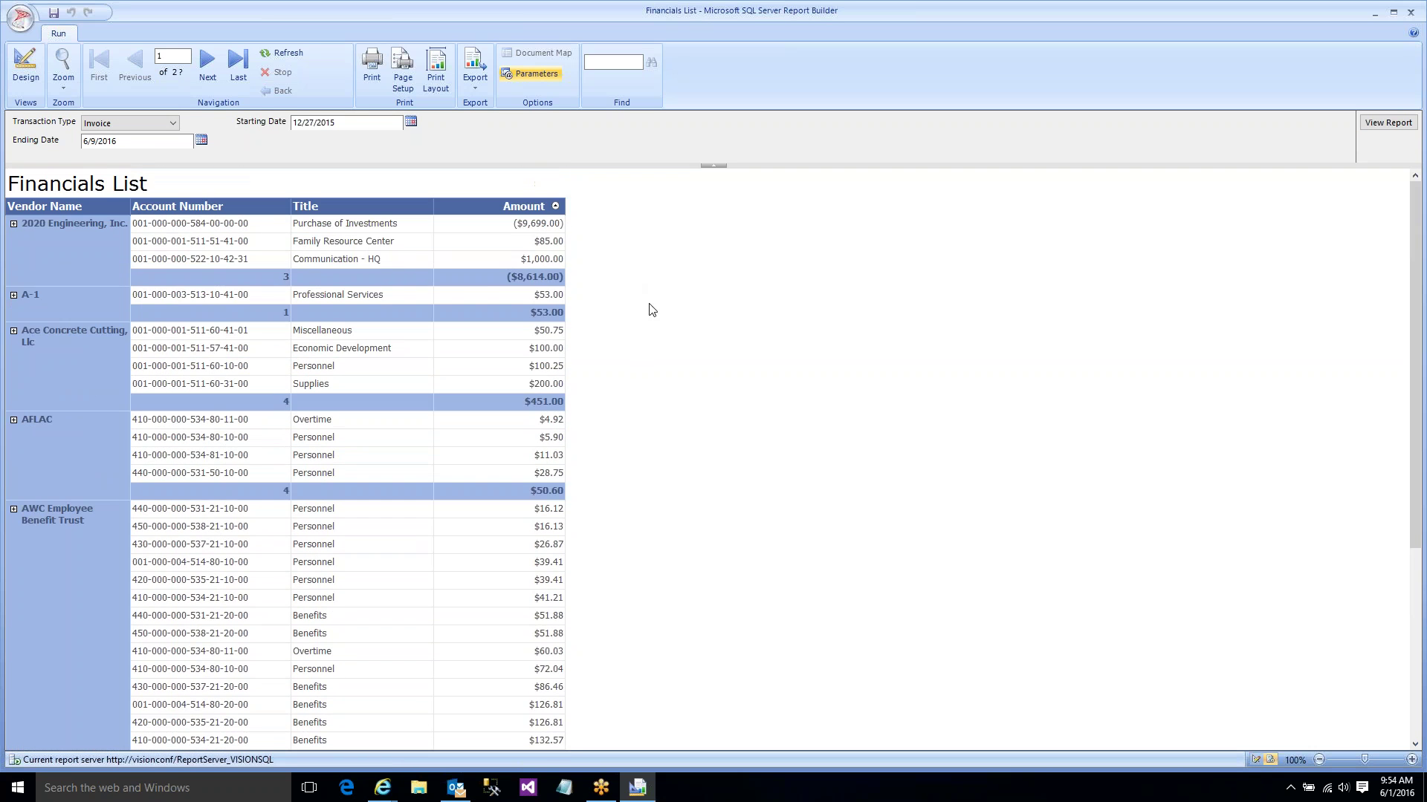
# - Return to the report design and insert a text box reading "Starting Date" below the table's Total row
pyautogui.click(23, 73)
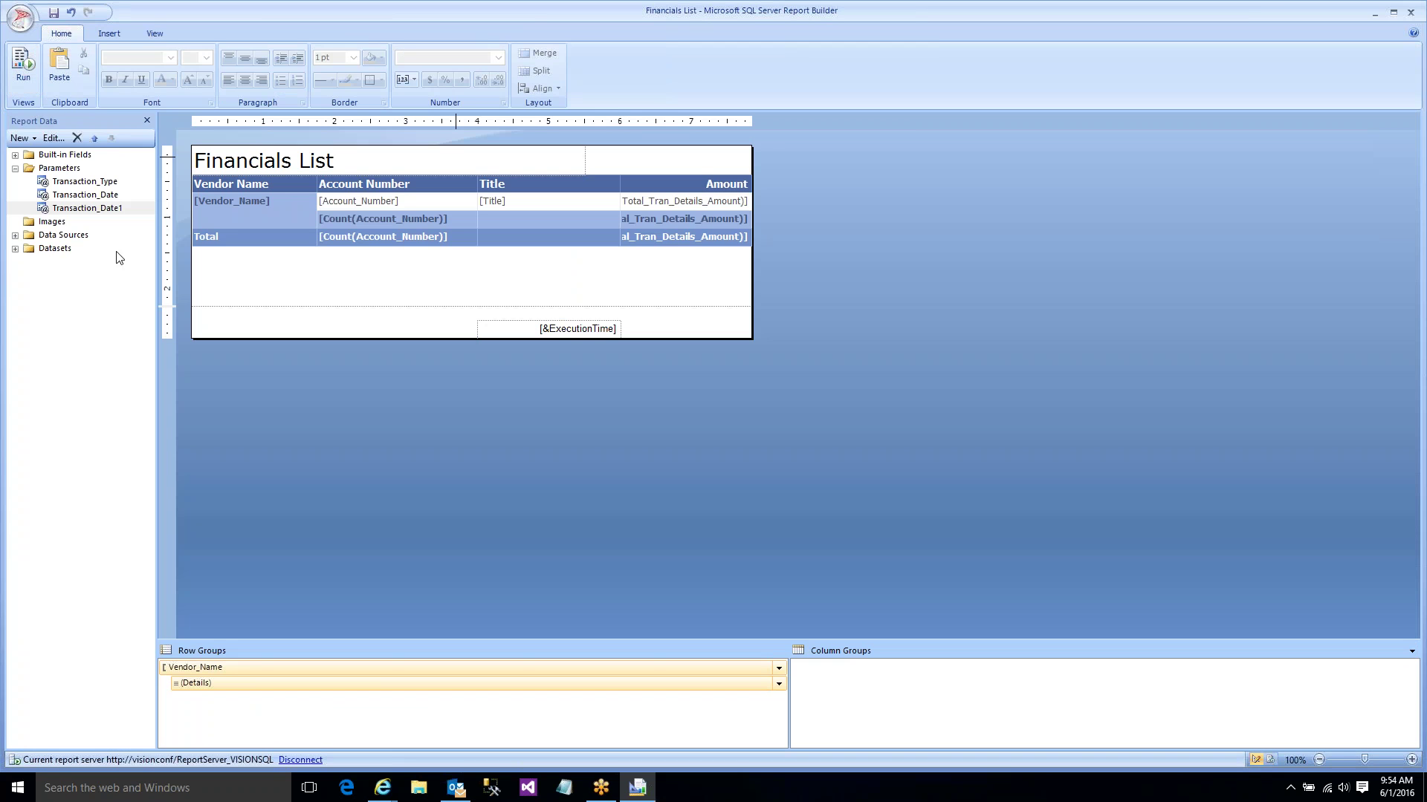
pyautogui.click(57, 222)
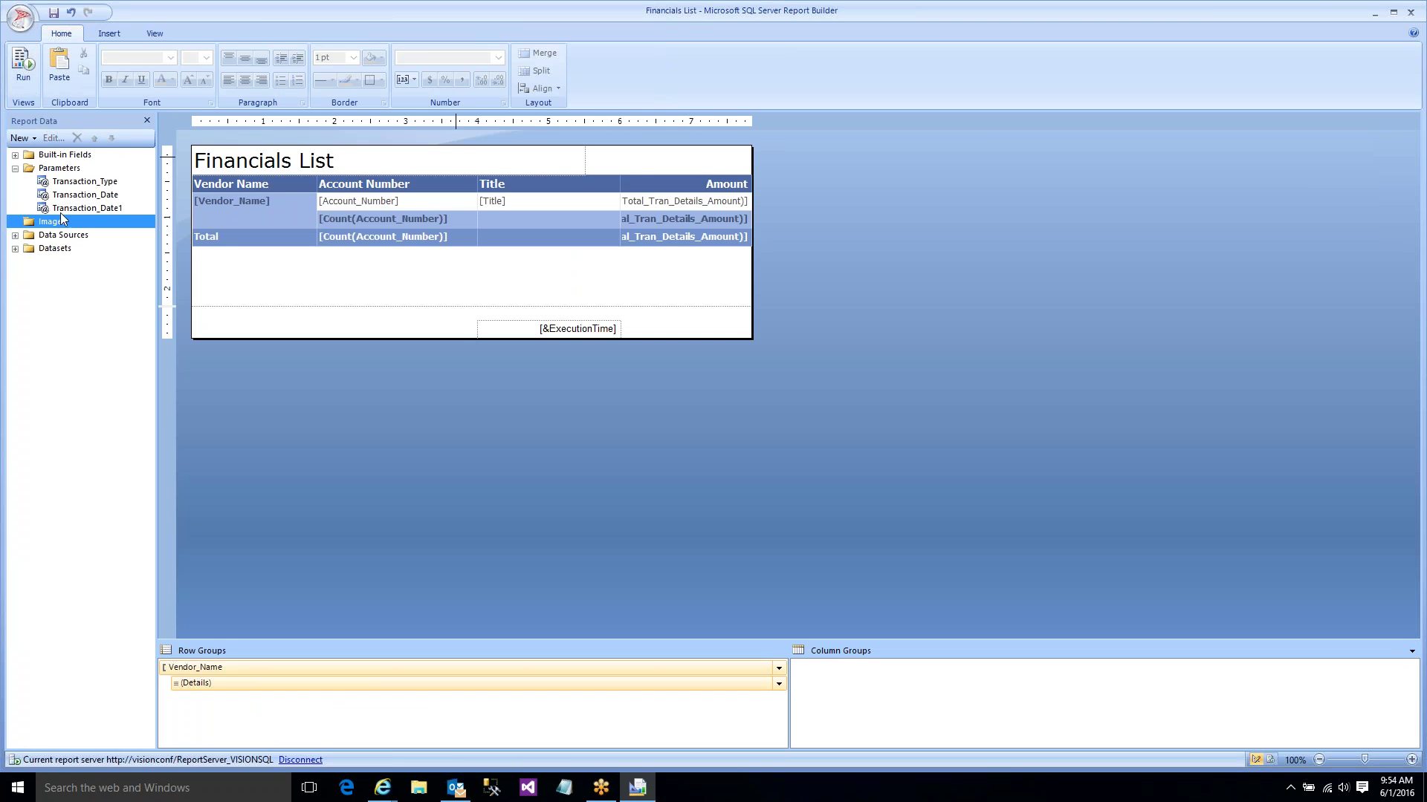
pyautogui.click(293, 263)
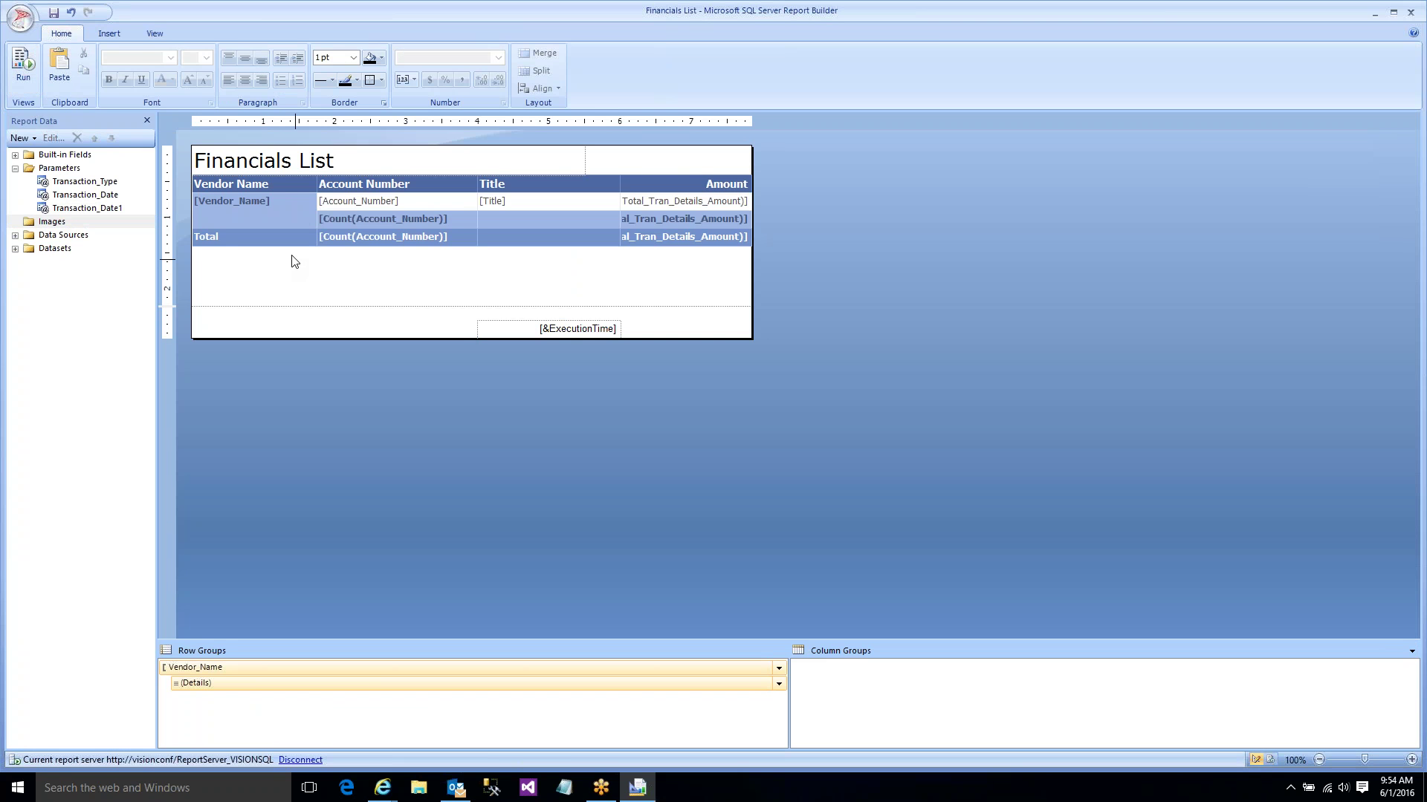
pyautogui.click(108, 34)
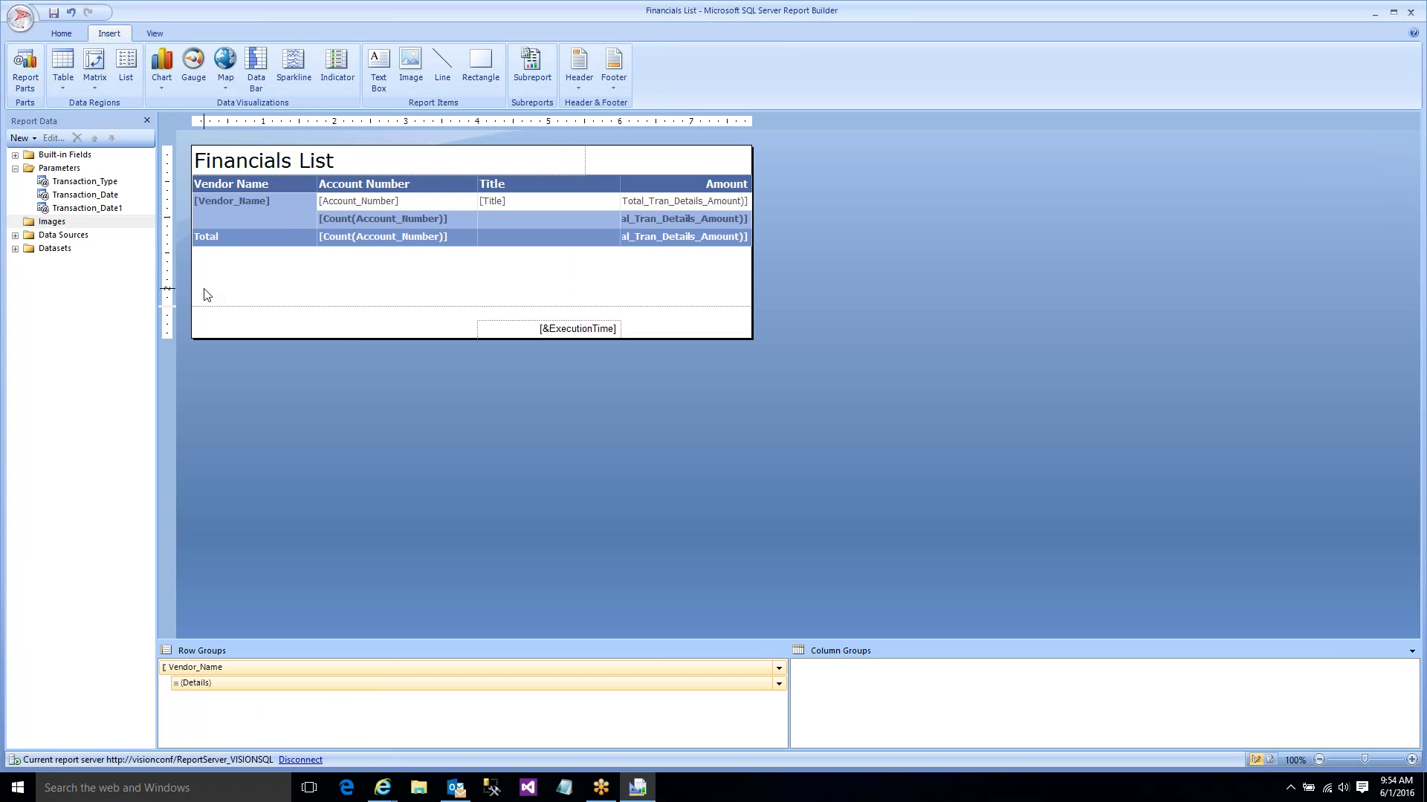
pyautogui.rightClick(223, 260)
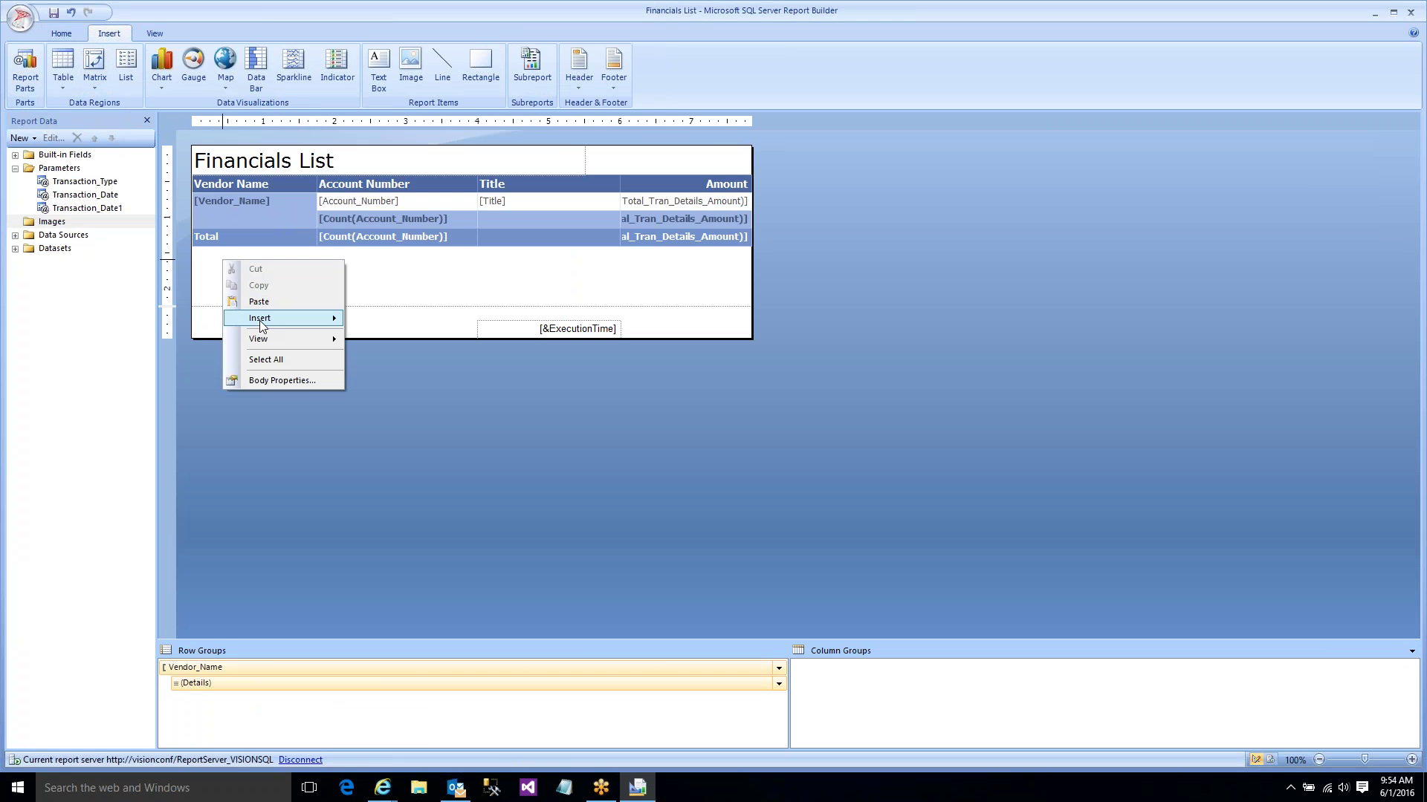
pyautogui.moveTo(262, 325)
pyautogui.click(388, 322)
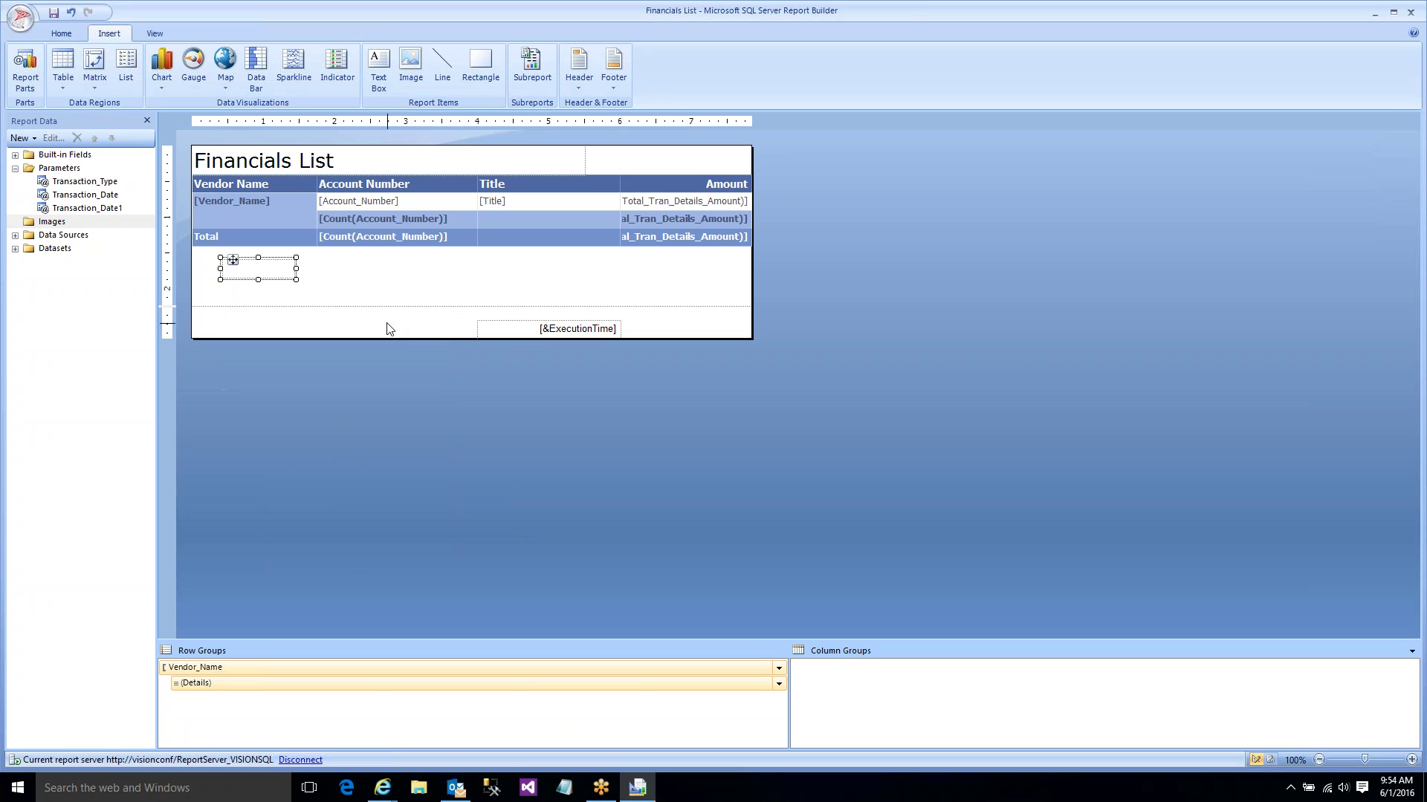
pyautogui.click(282, 276)
pyautogui.write('Startign')
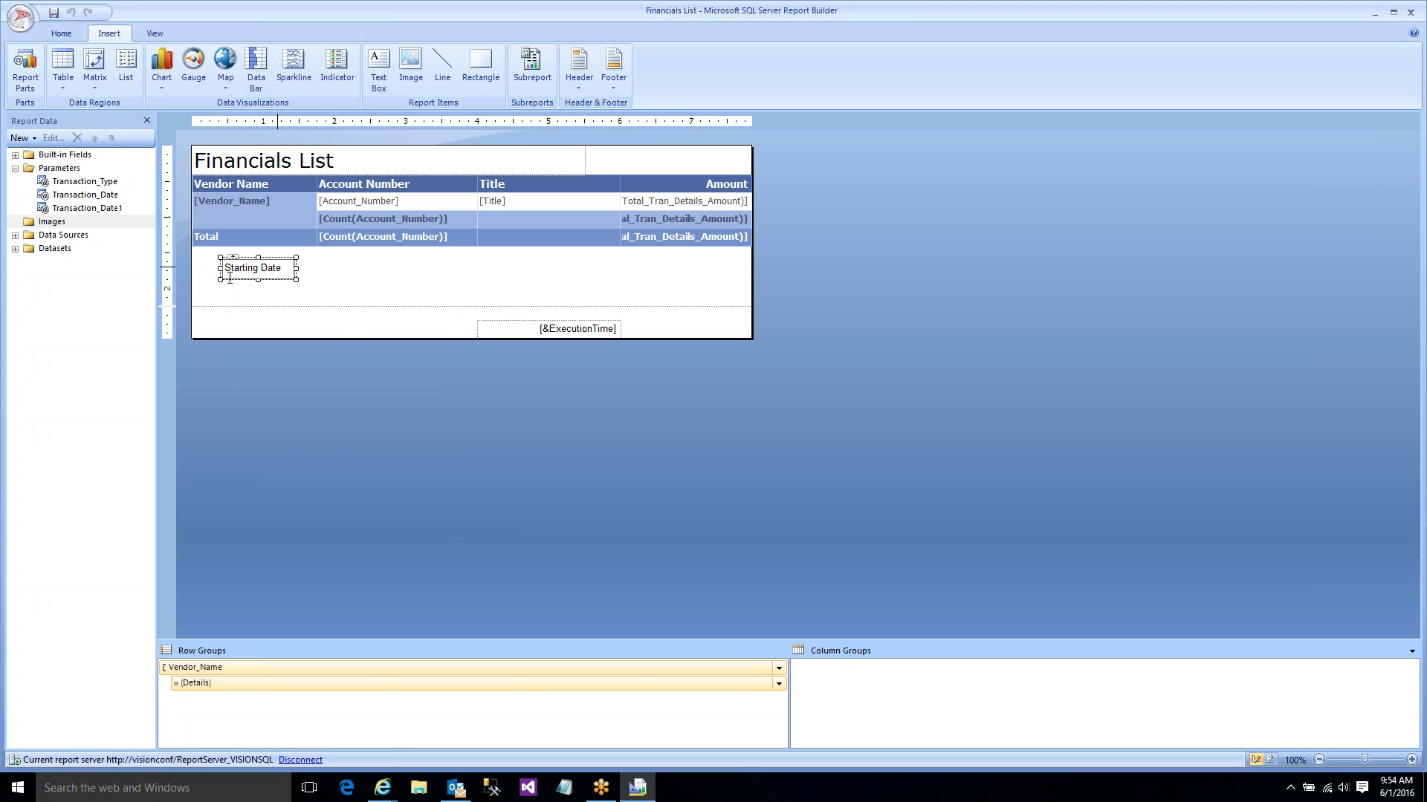
# - Insert another text box below the Starting Date label, with the text "Ending Date"
pyautogui.click(234, 295)
pyautogui.rightClick(227, 286)
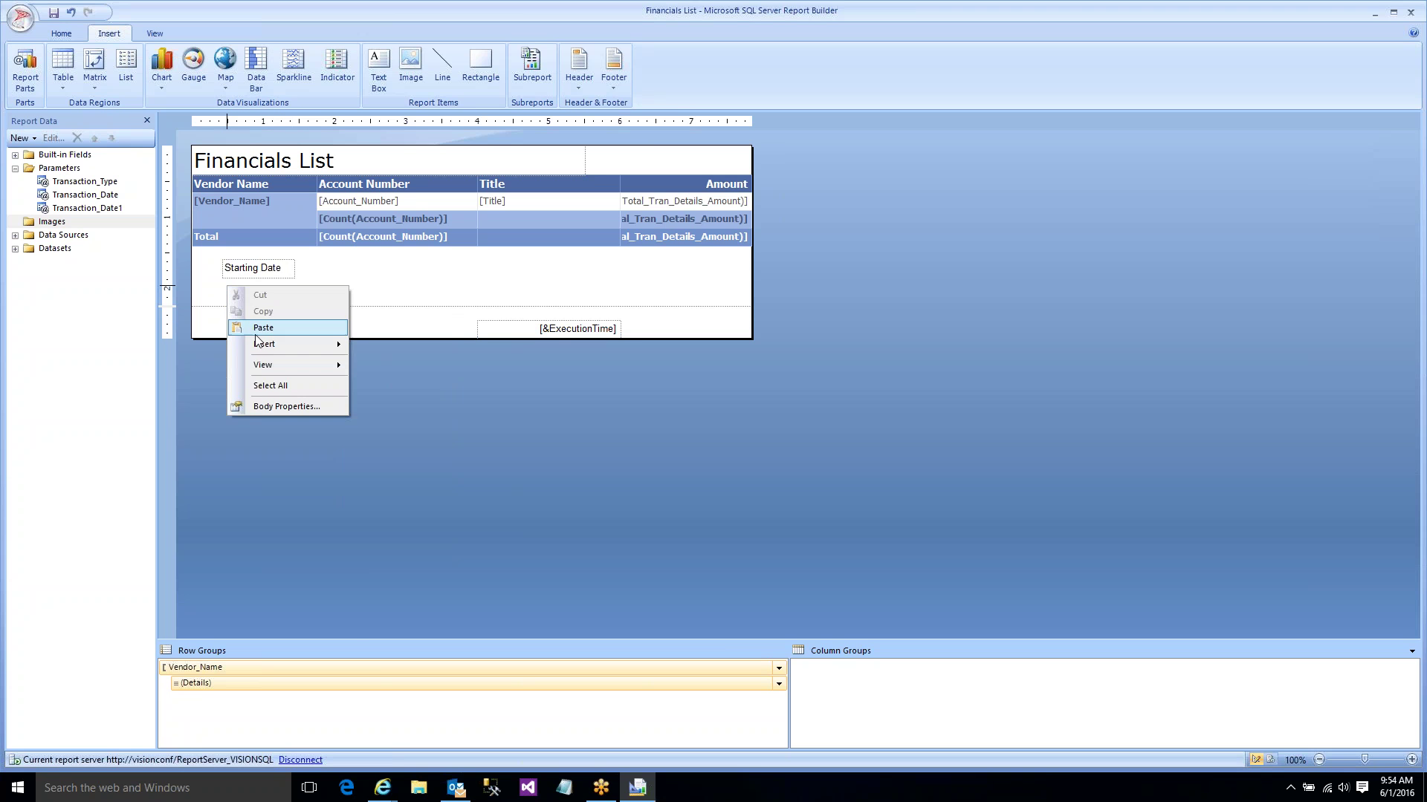
pyautogui.moveTo(261, 347)
pyautogui.click(387, 345)
pyautogui.click(292, 300)
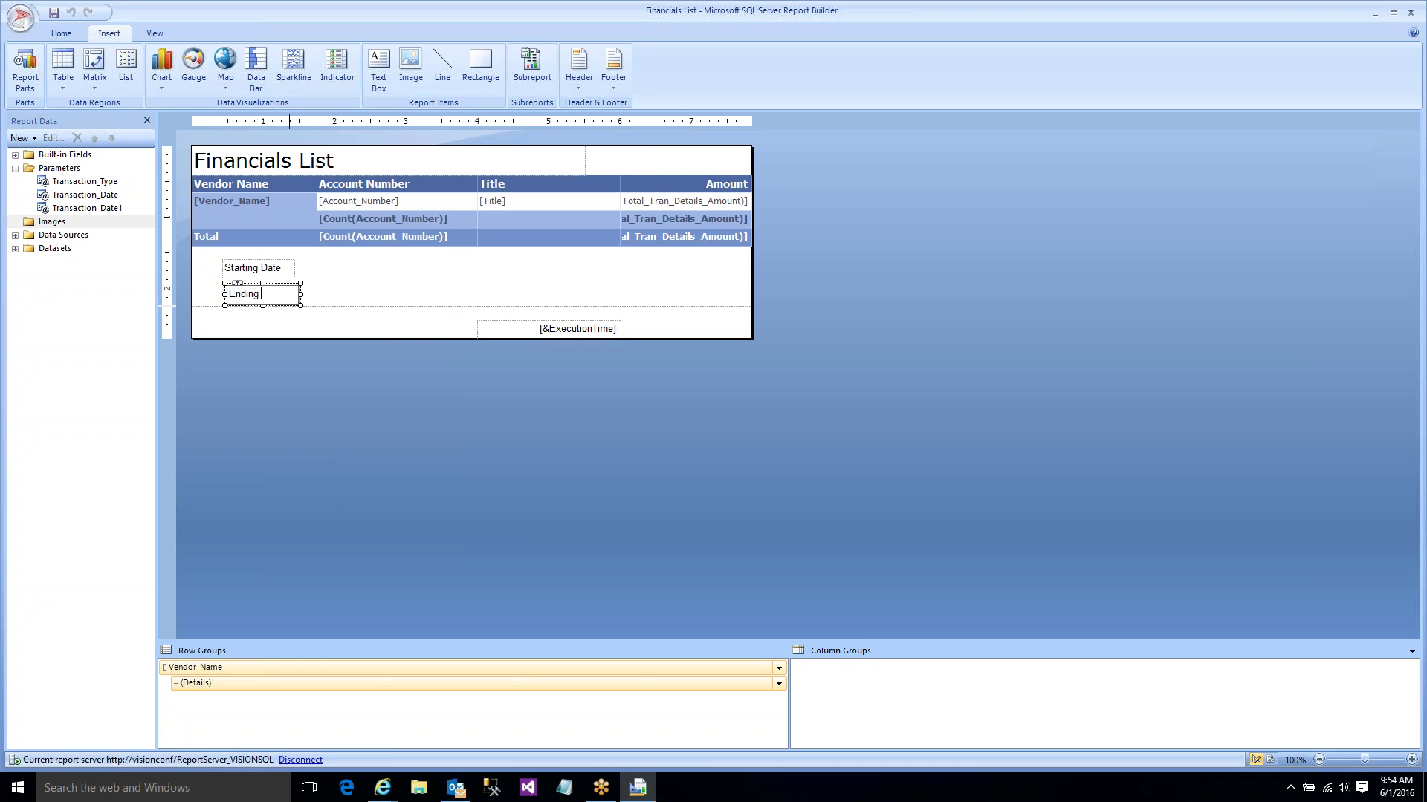
pyautogui.click(327, 299)
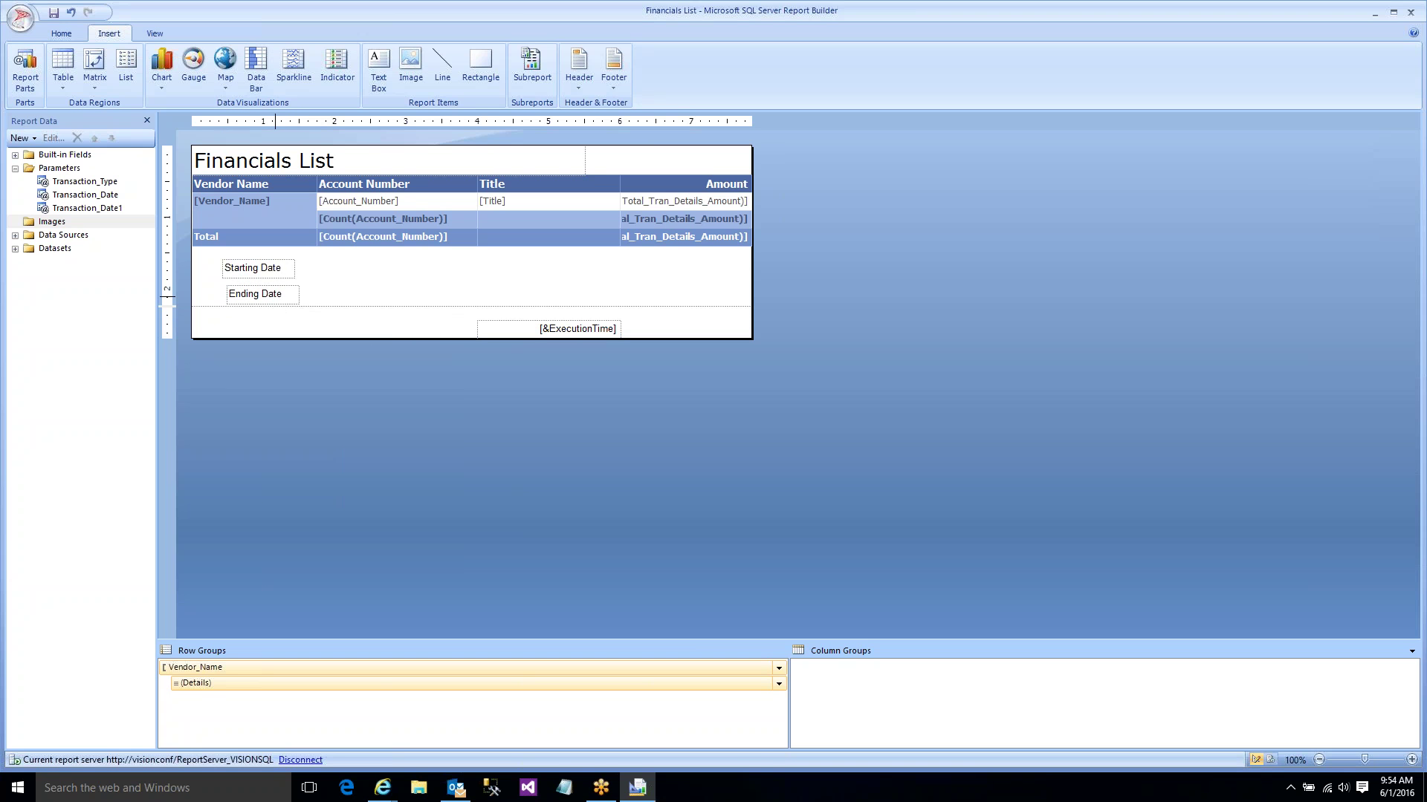
pyautogui.click(275, 292)
pyautogui.moveTo(217, 260); pyautogui.dragTo(256, 298)
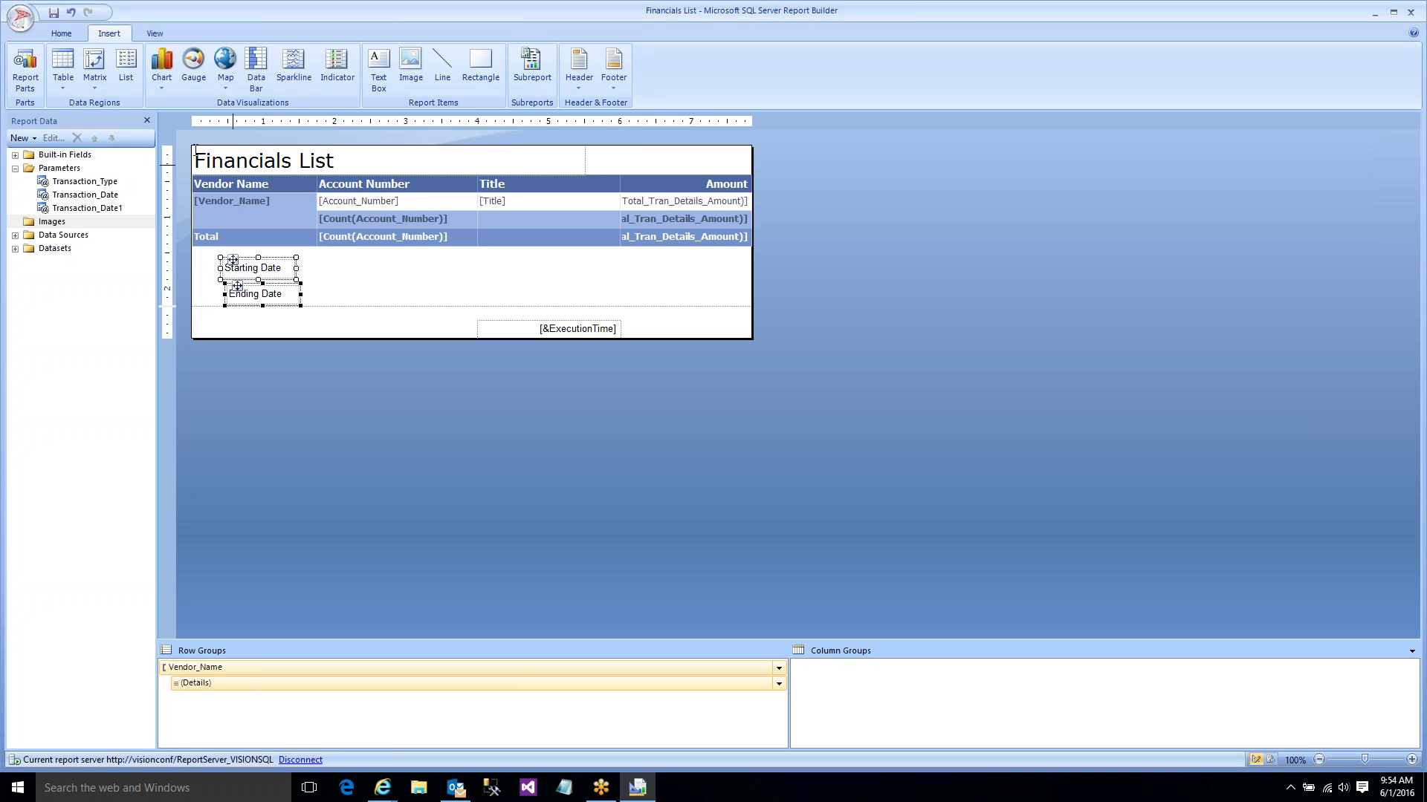
pyautogui.click(61, 34)
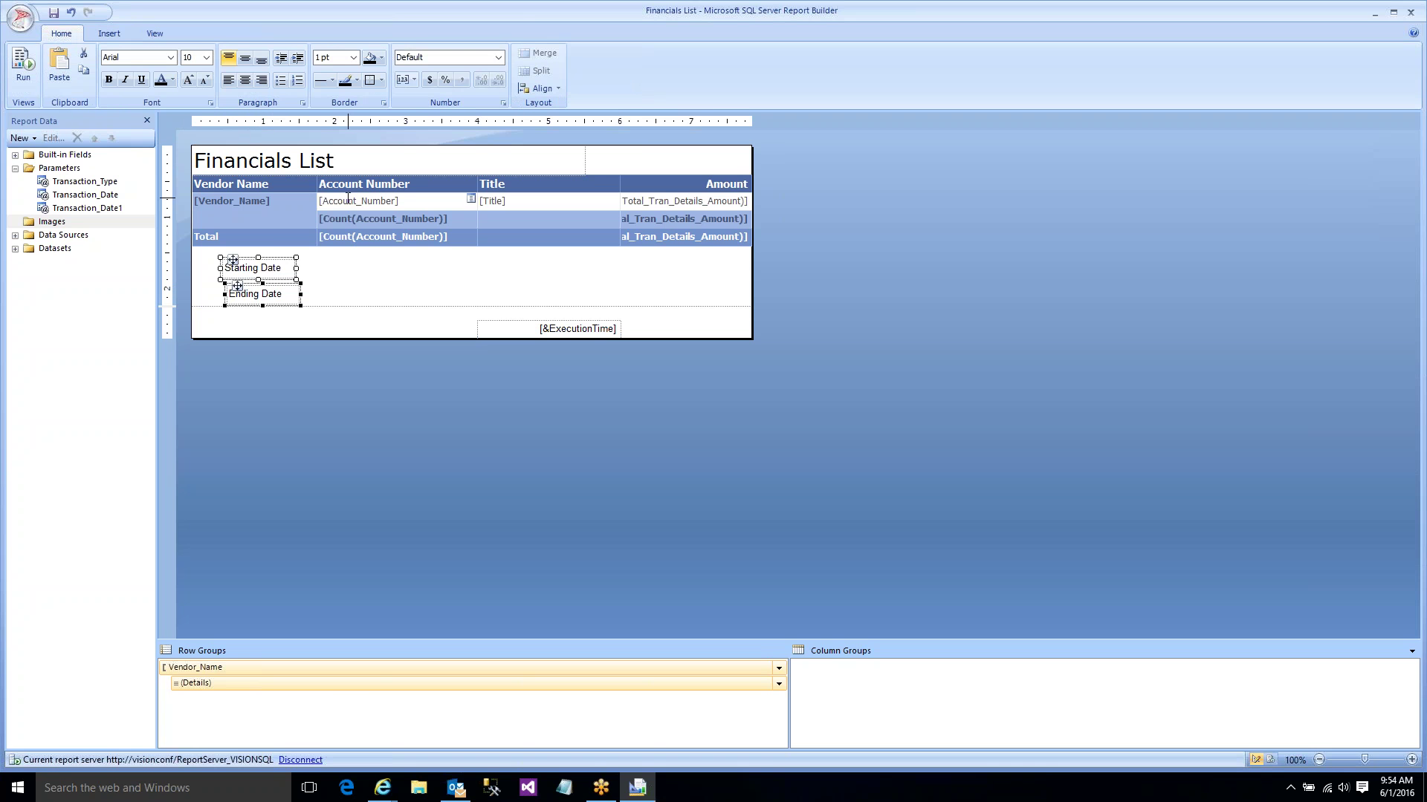
pyautogui.rightClick(249, 269)
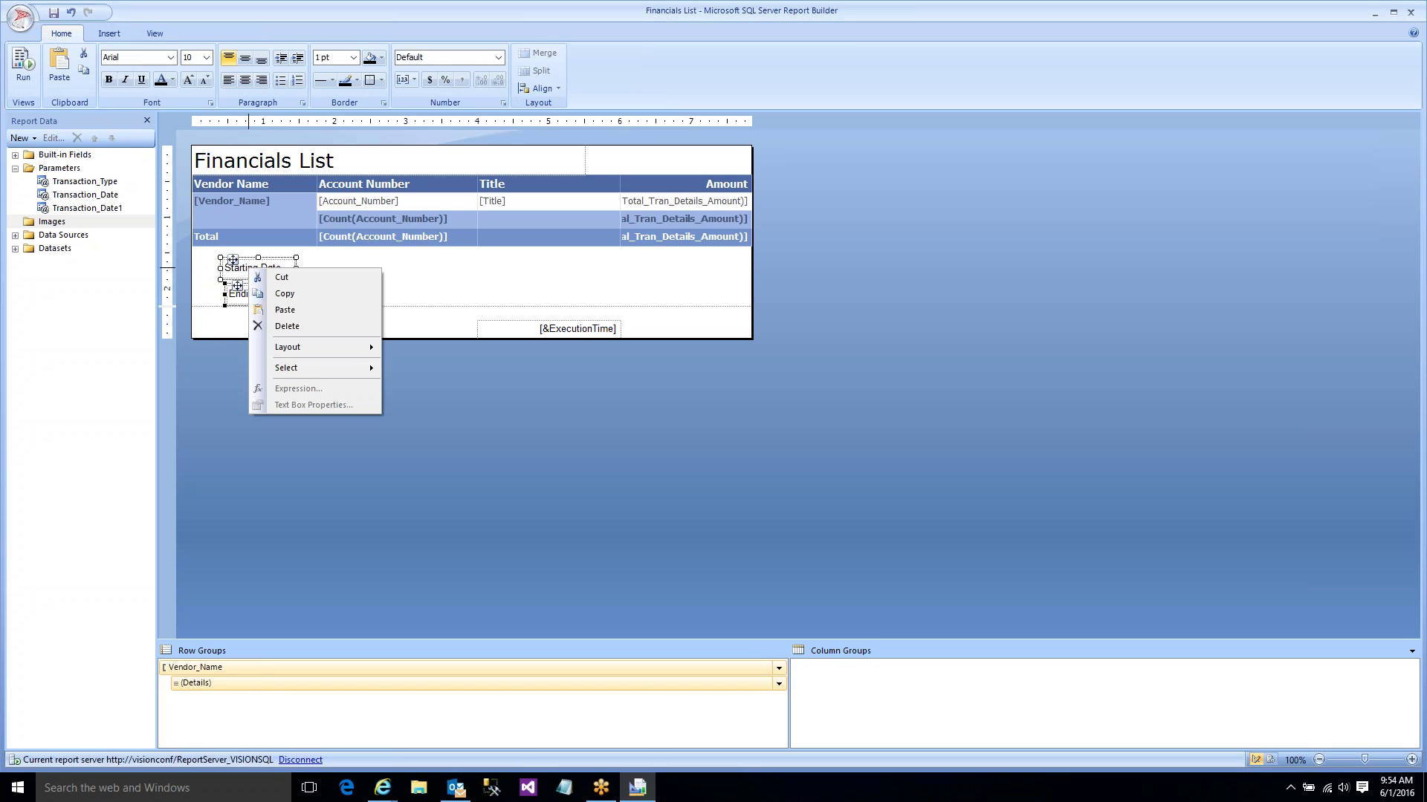
pyautogui.click(425, 306)
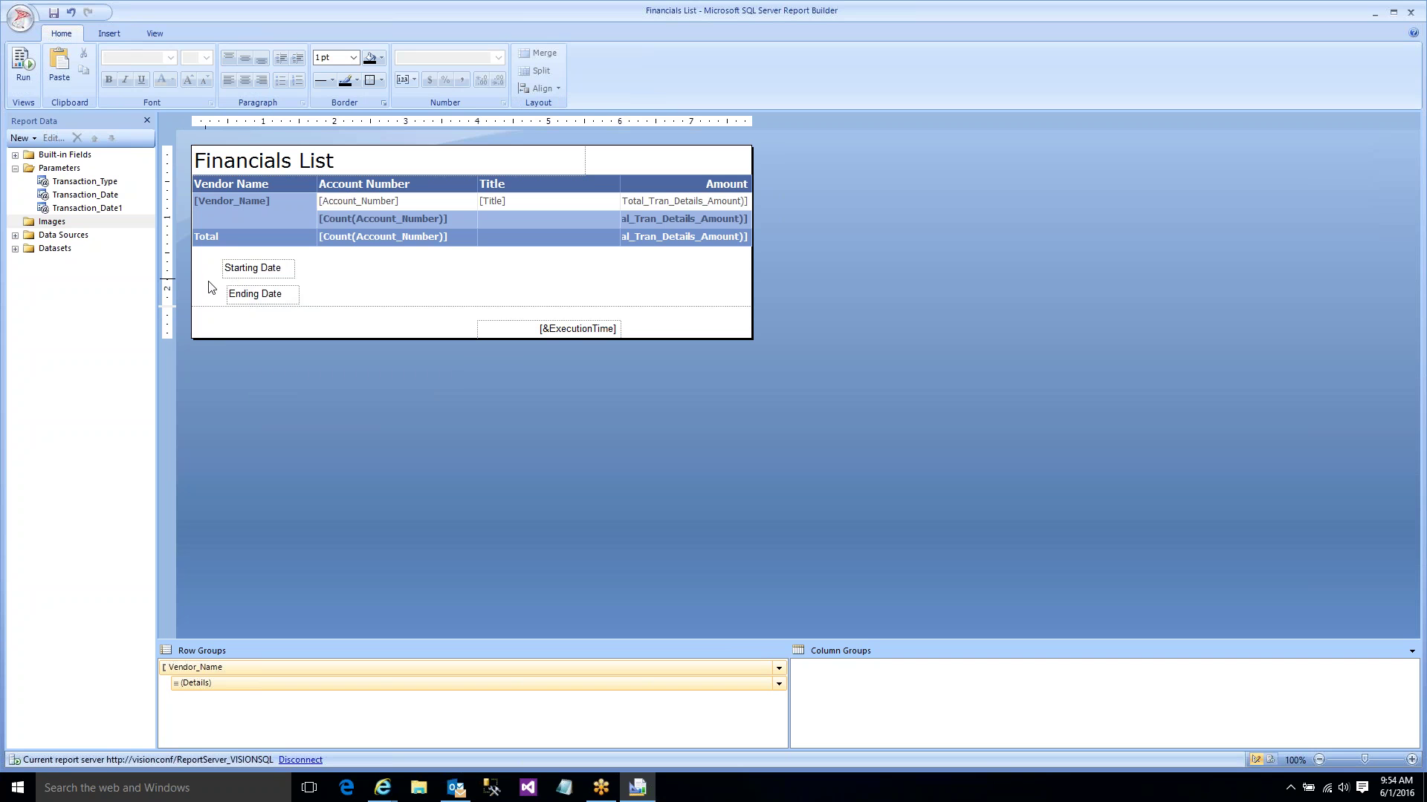
# - Move the Ending Date label directly beneath the Starting Date label and left-align the two labels
pyautogui.click(235, 294)
pyautogui.moveTo(235, 293); pyautogui.dragTo(238, 289)
pyautogui.click(344, 299)
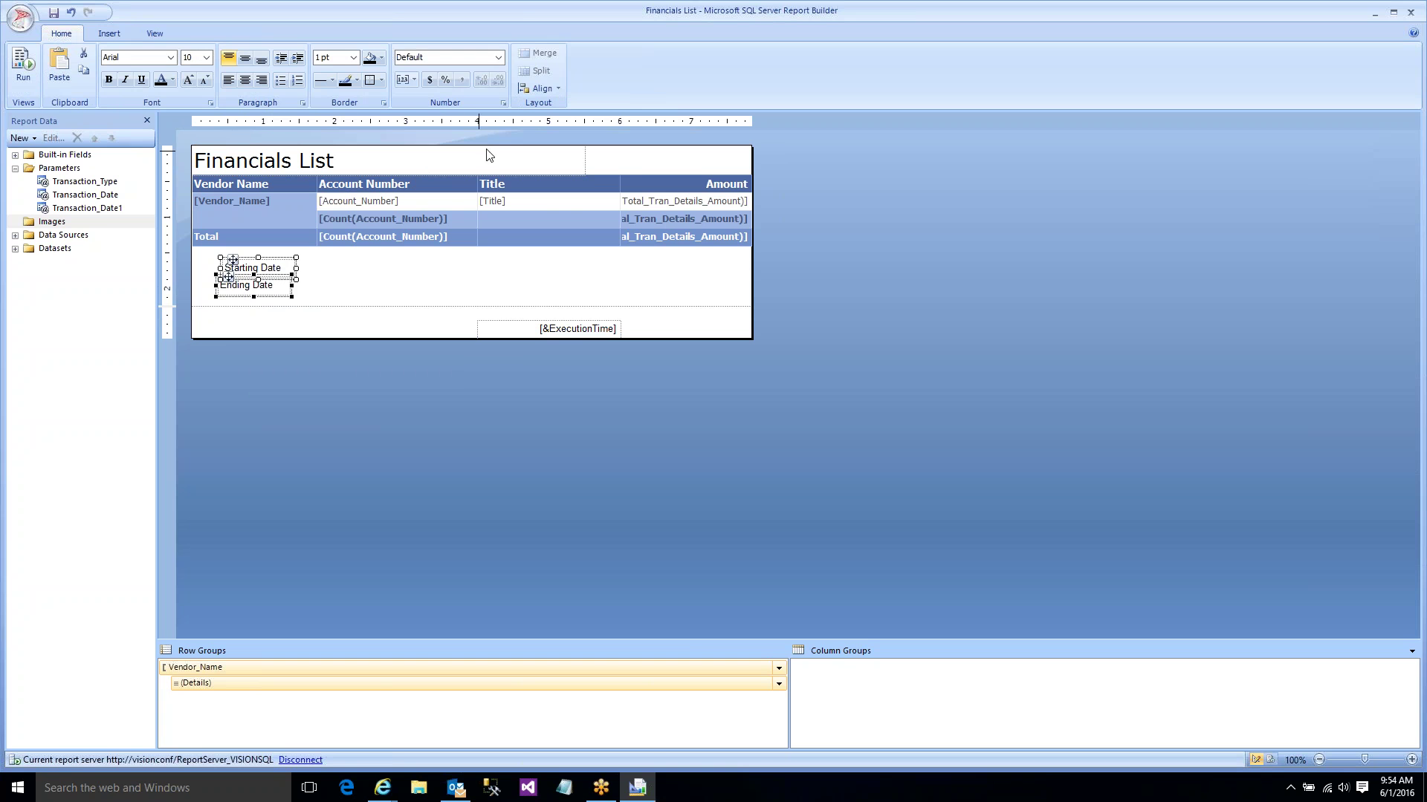
pyautogui.click(556, 89)
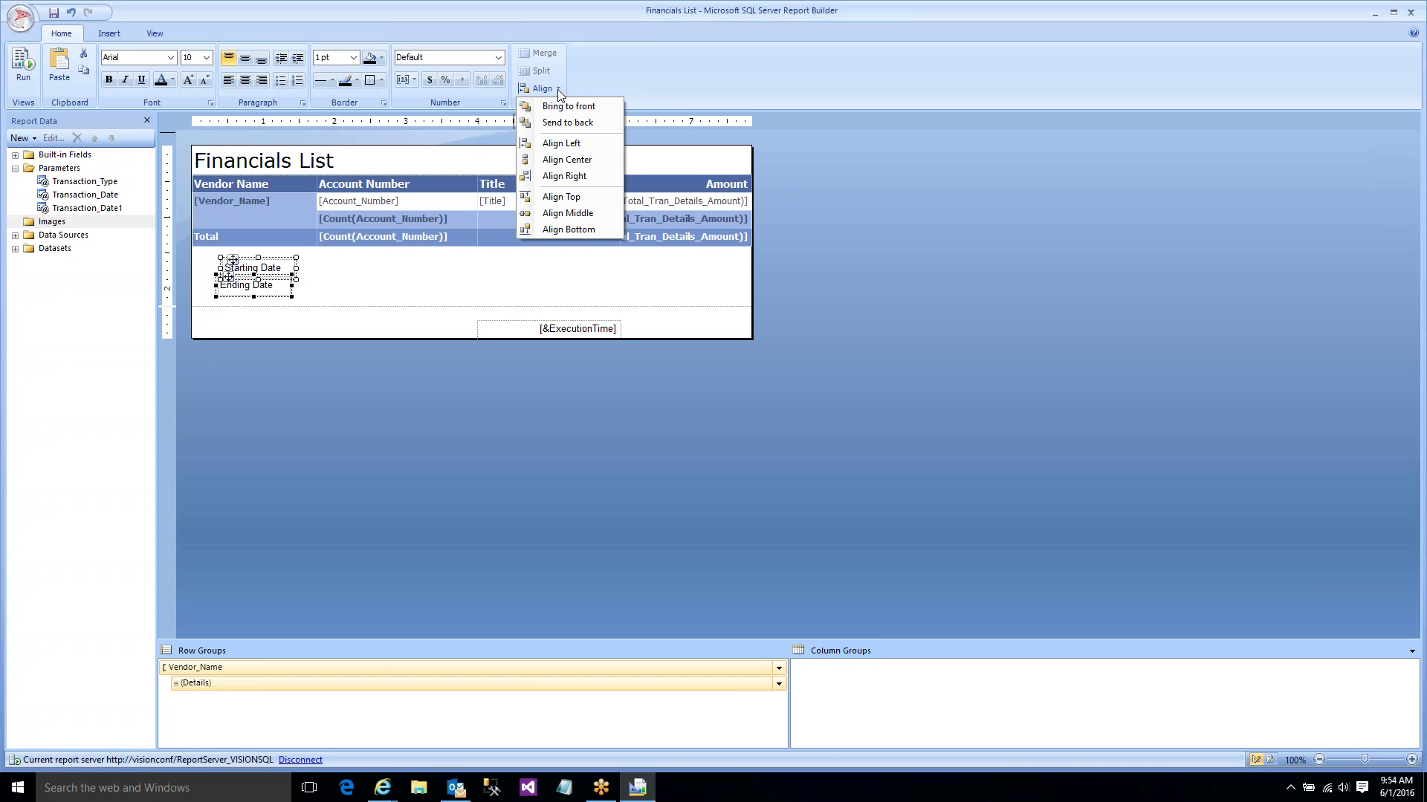
pyautogui.click(561, 143)
pyautogui.click(352, 286)
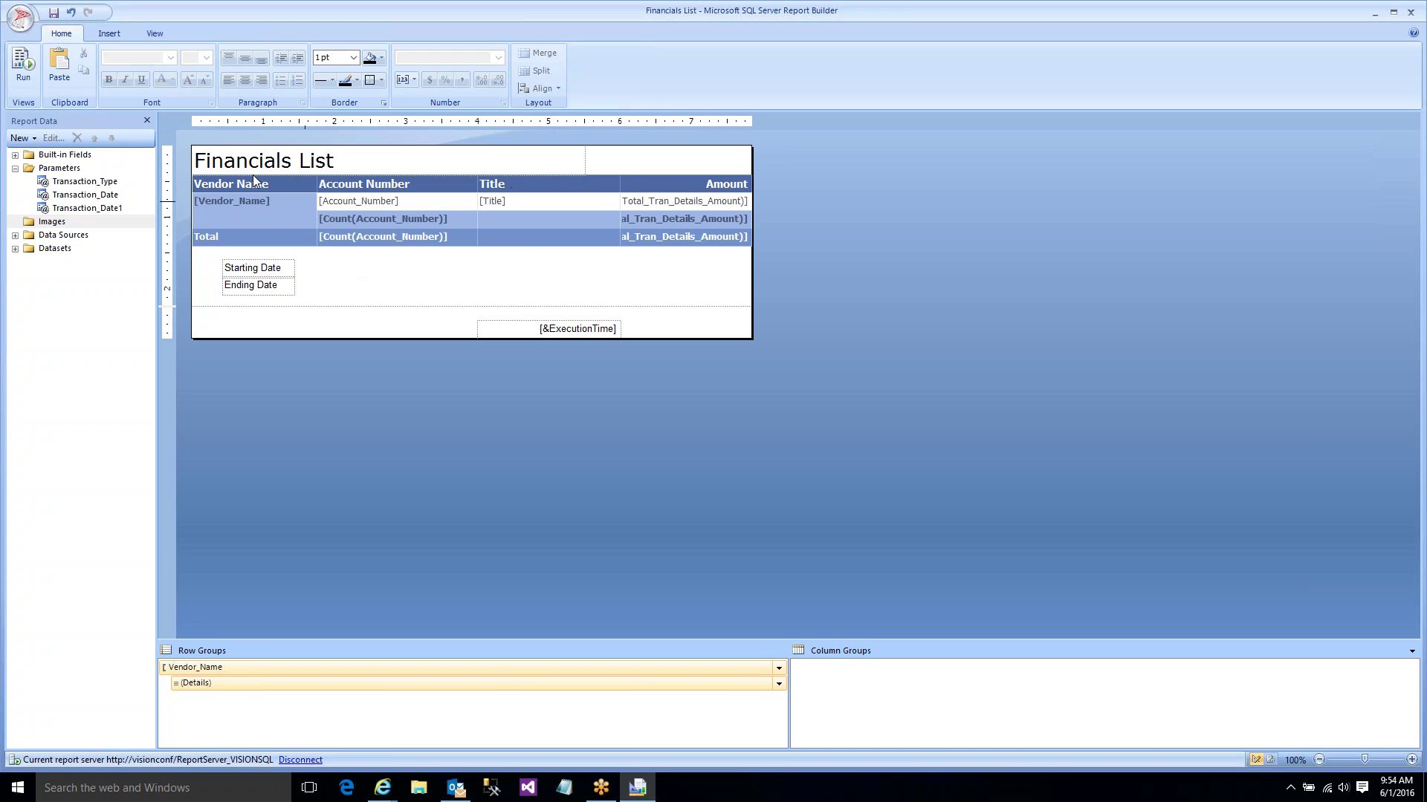
# - Add a text box about 2 inches wide beside the Starting Date label, with the expression =Parameters!Transaction_Date.Value
pyautogui.rightClick(306, 262)
pyautogui.moveTo(386, 321)
pyautogui.click(471, 325)
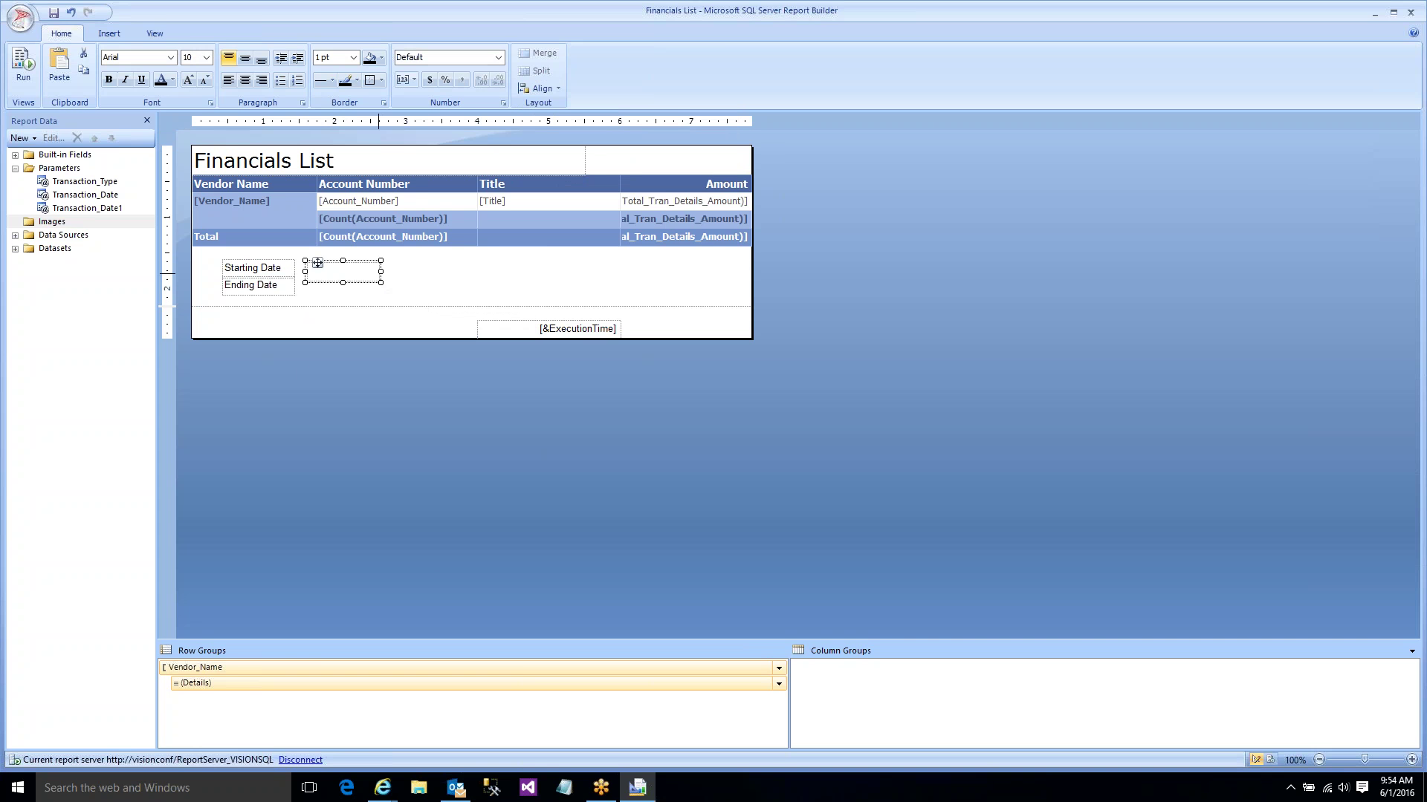
pyautogui.moveTo(378, 274); pyautogui.dragTo(448, 275)
pyautogui.rightClick(397, 275)
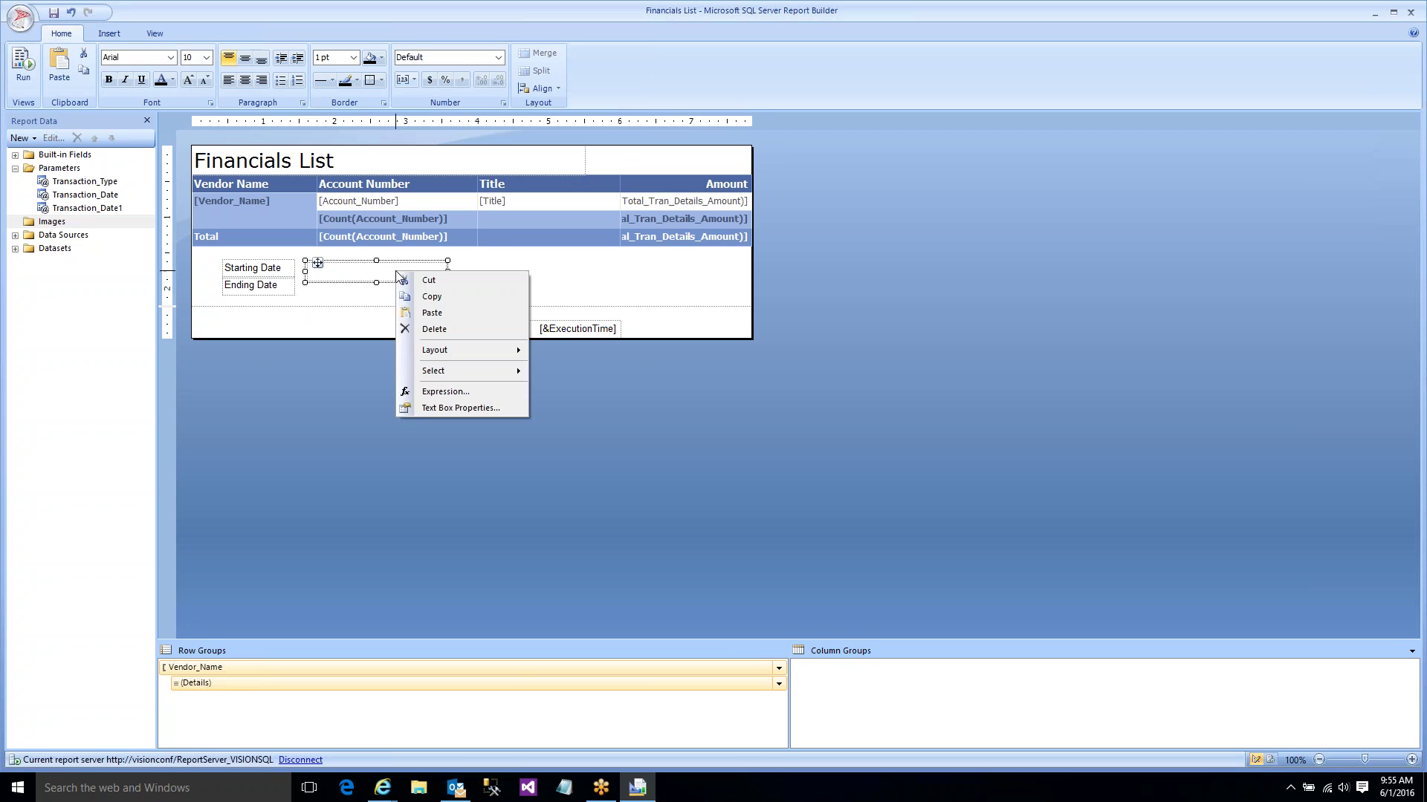
pyautogui.click(437, 391)
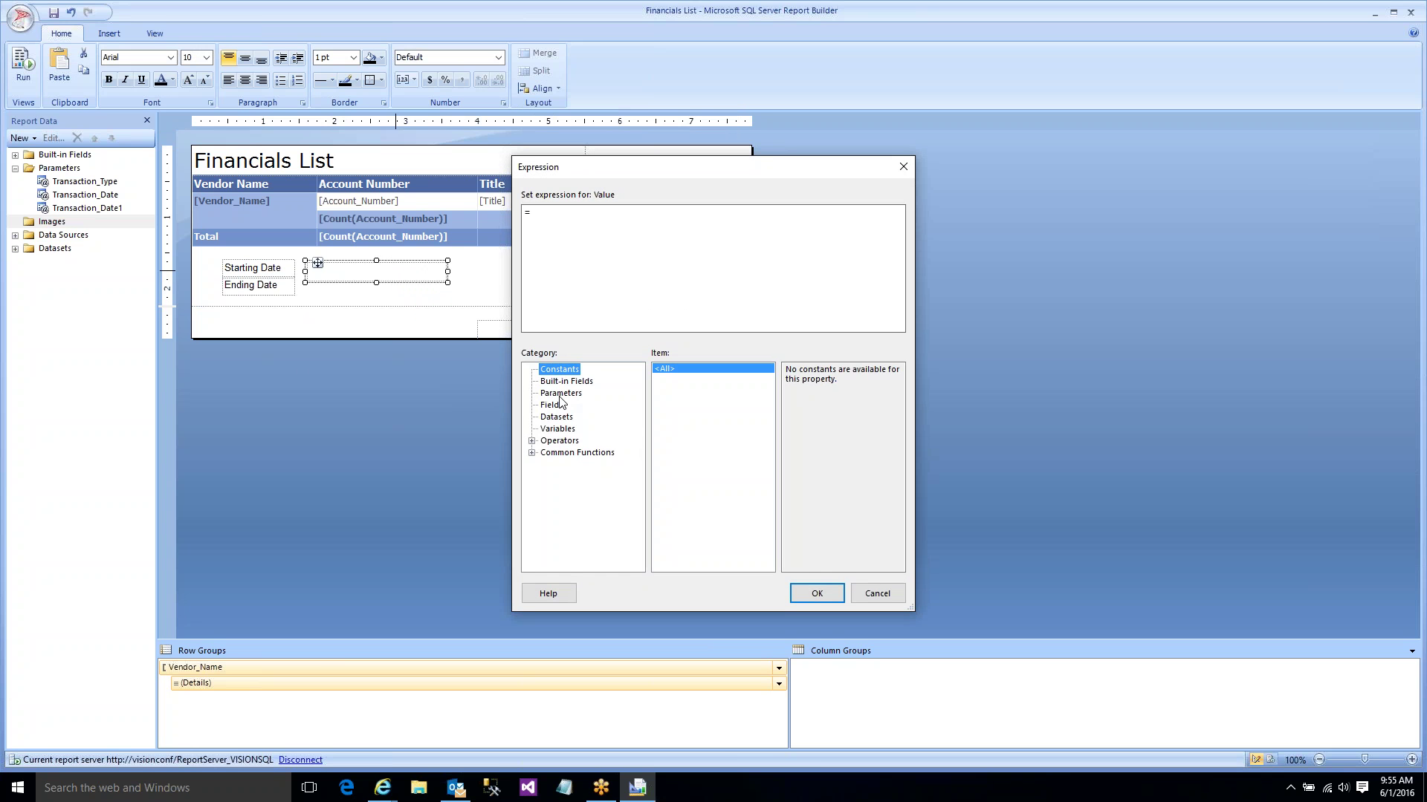
pyautogui.click(560, 395)
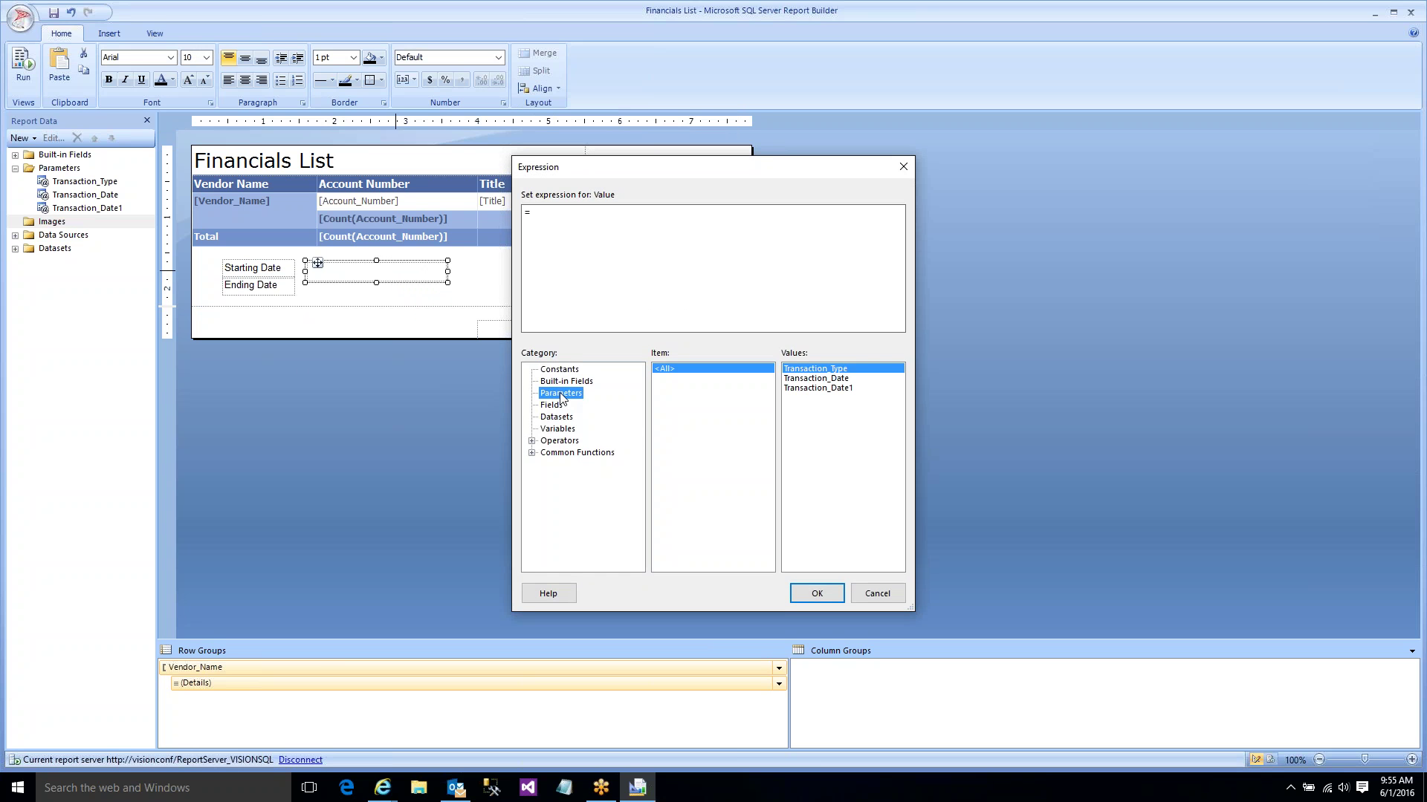
pyautogui.doubleClick(815, 379)
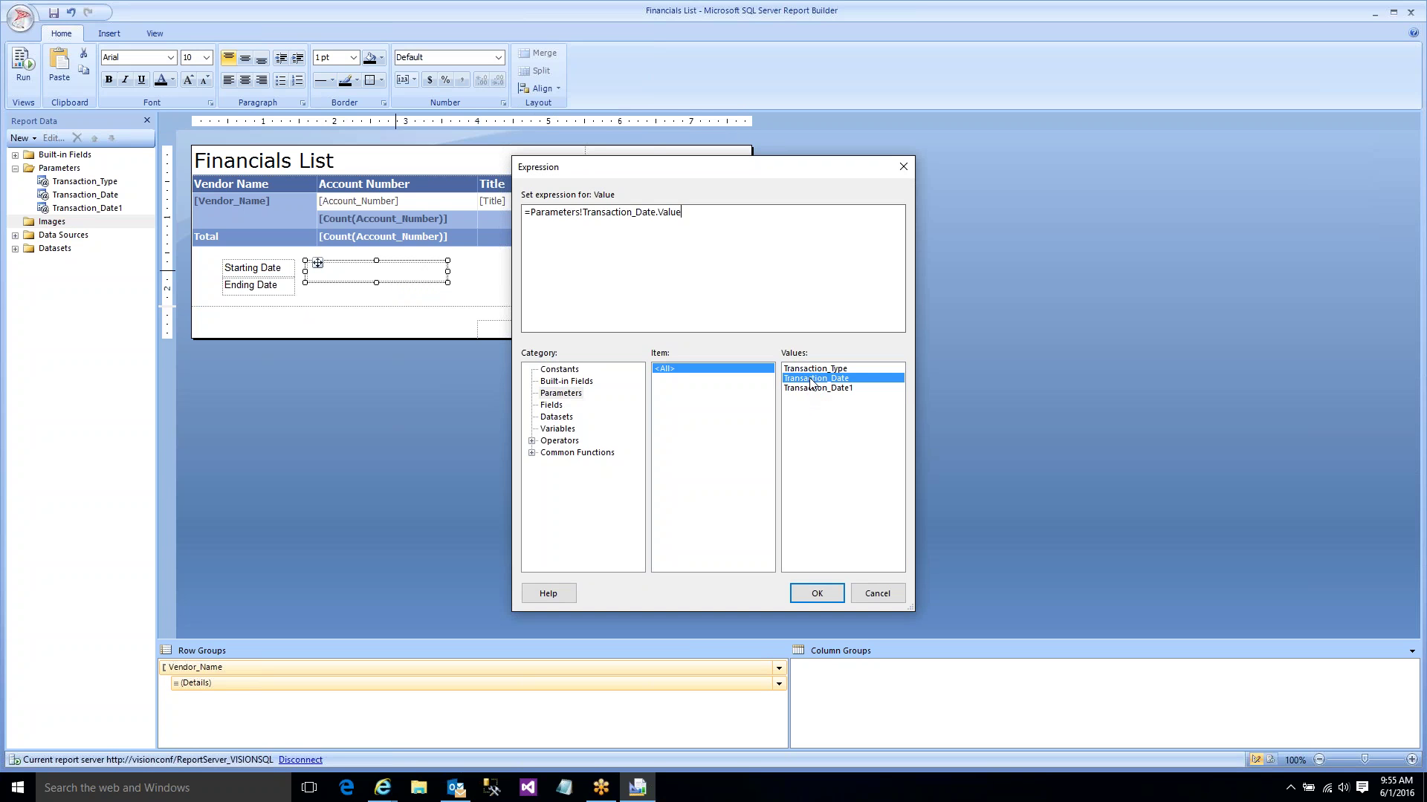
pyautogui.click(817, 593)
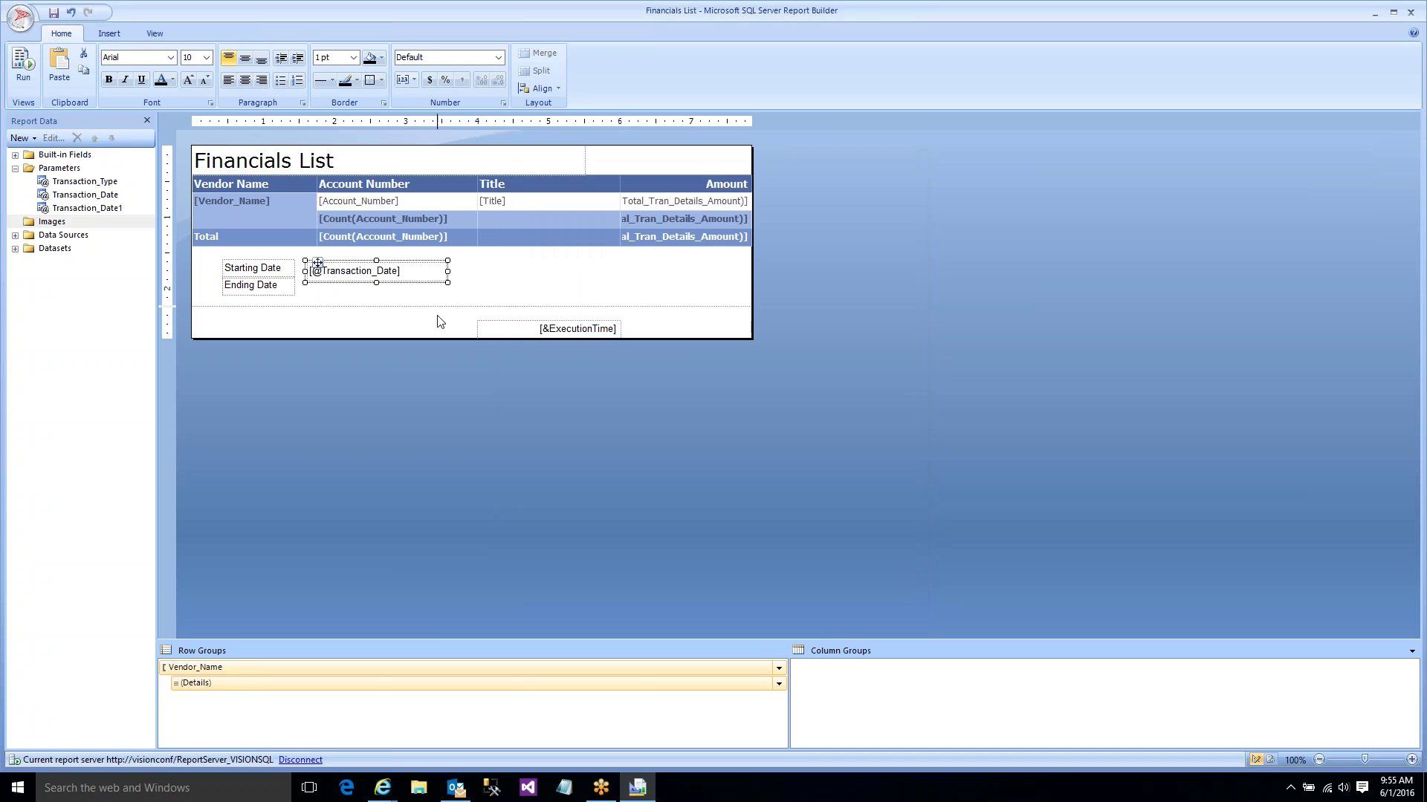
# - Add a matching wide text box beside the Ending Date label, with the expression =Parameters!Transaction_Date1.Value
pyautogui.rightClick(312, 295)
pyautogui.moveTo(350, 349)
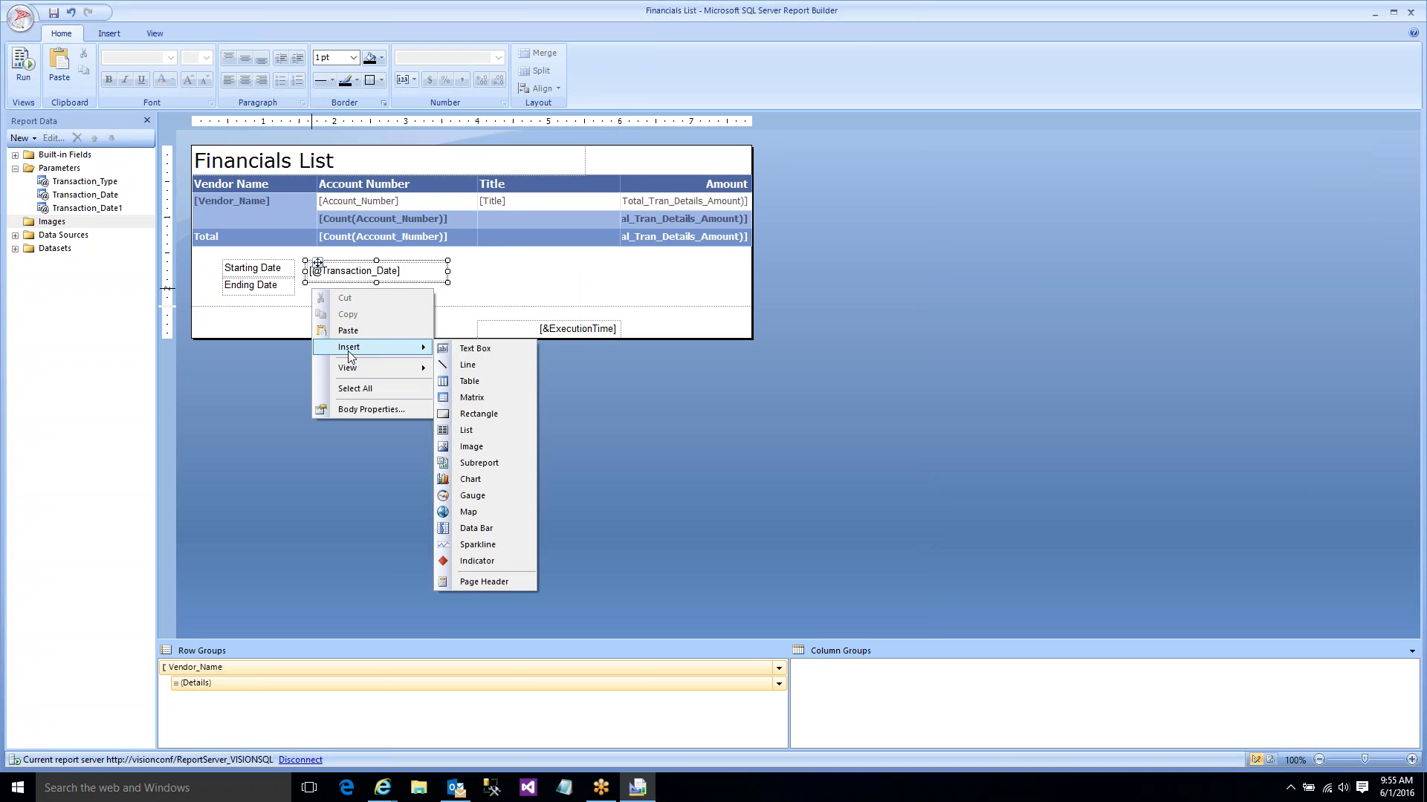
pyautogui.moveTo(385, 309); pyautogui.dragTo(448, 308)
pyautogui.rightClick(412, 301)
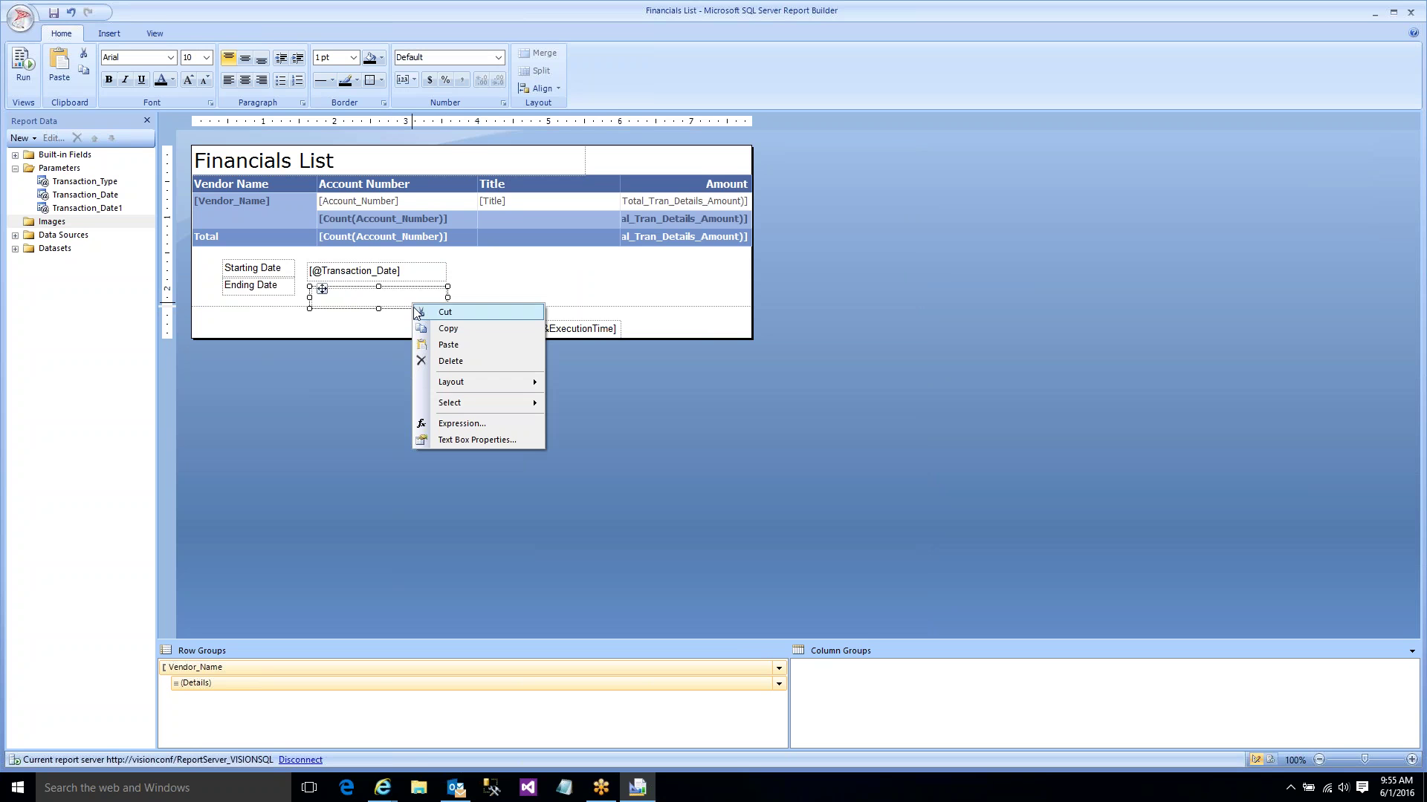
pyautogui.click(460, 422)
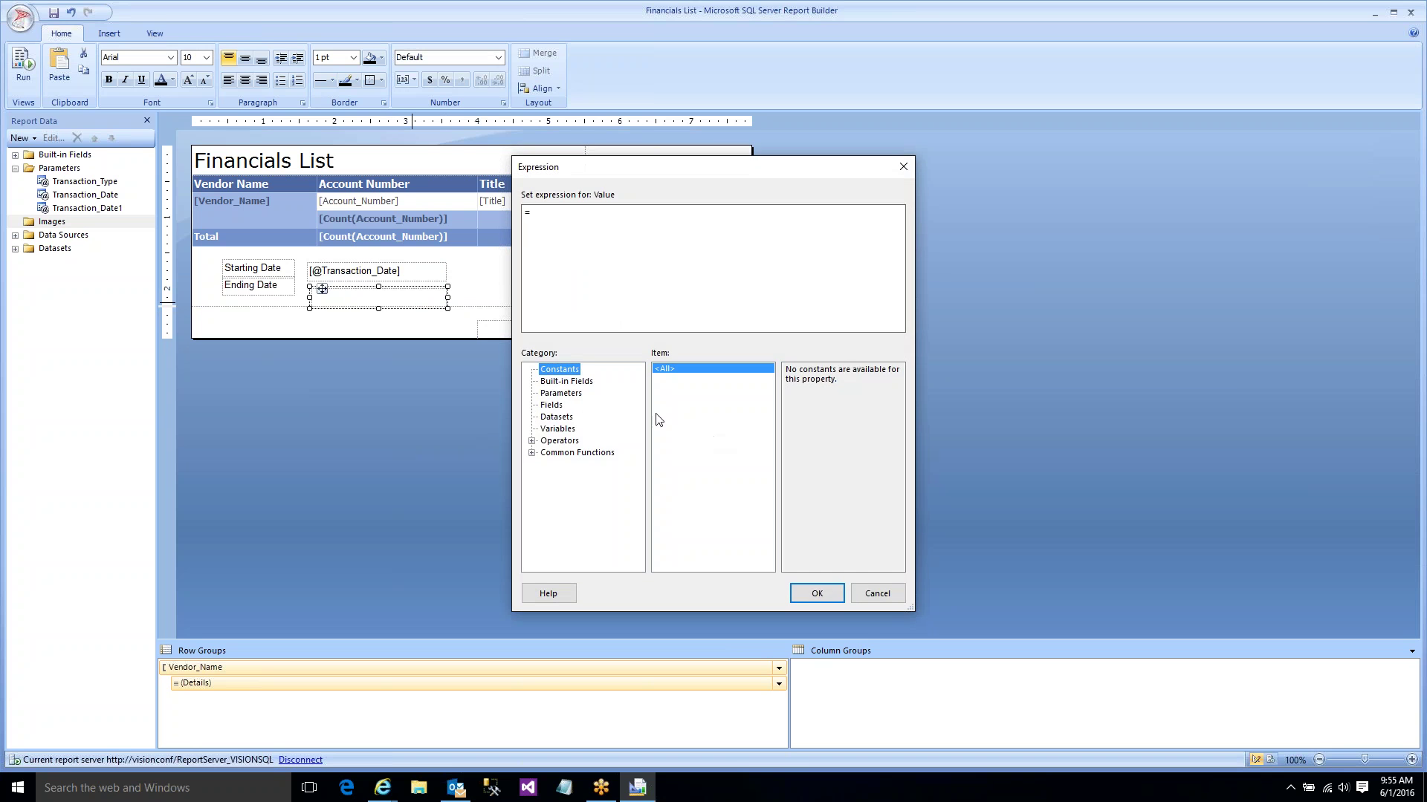
pyautogui.click(579, 395)
pyautogui.doubleClick(820, 388)
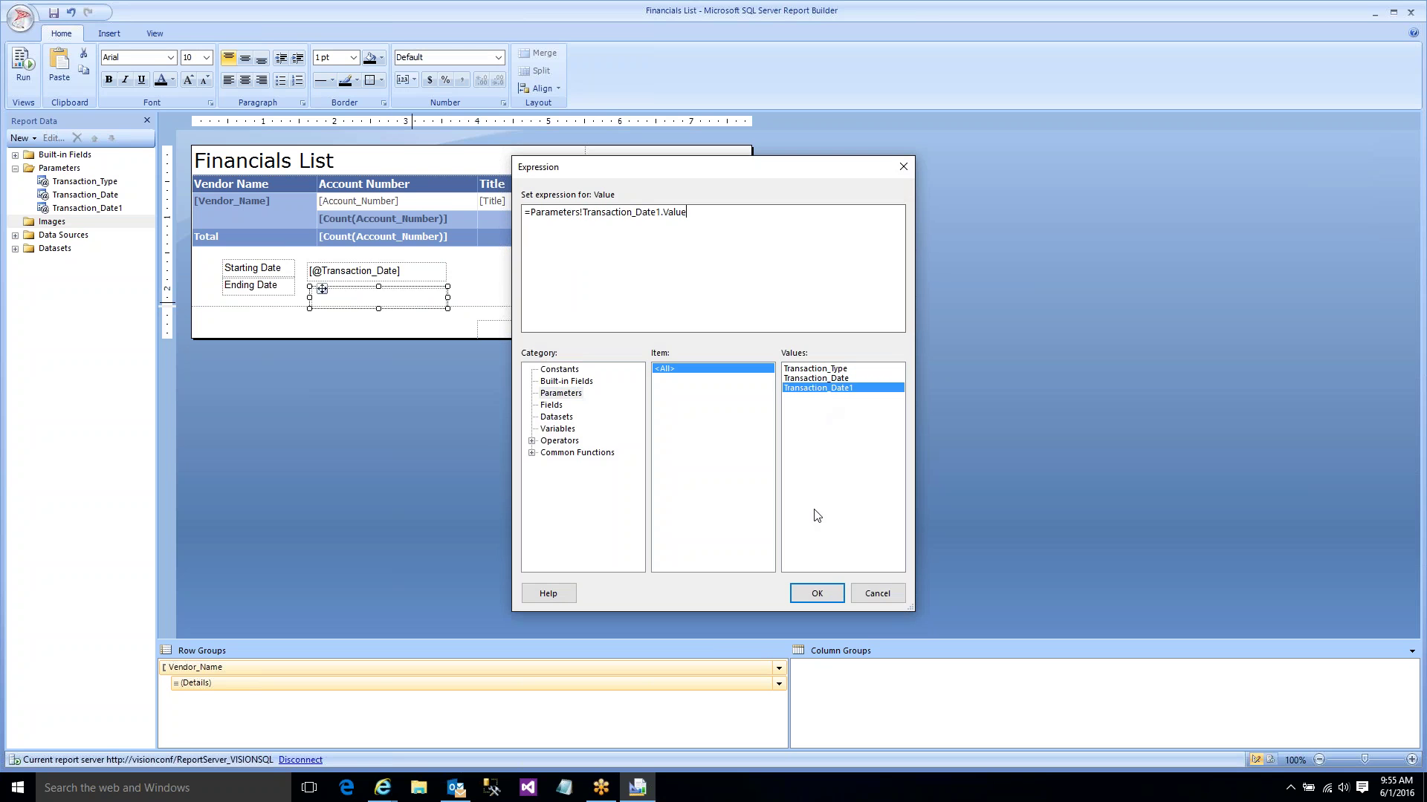
pyautogui.click(816, 593)
pyautogui.click(272, 268)
pyautogui.click(355, 269)
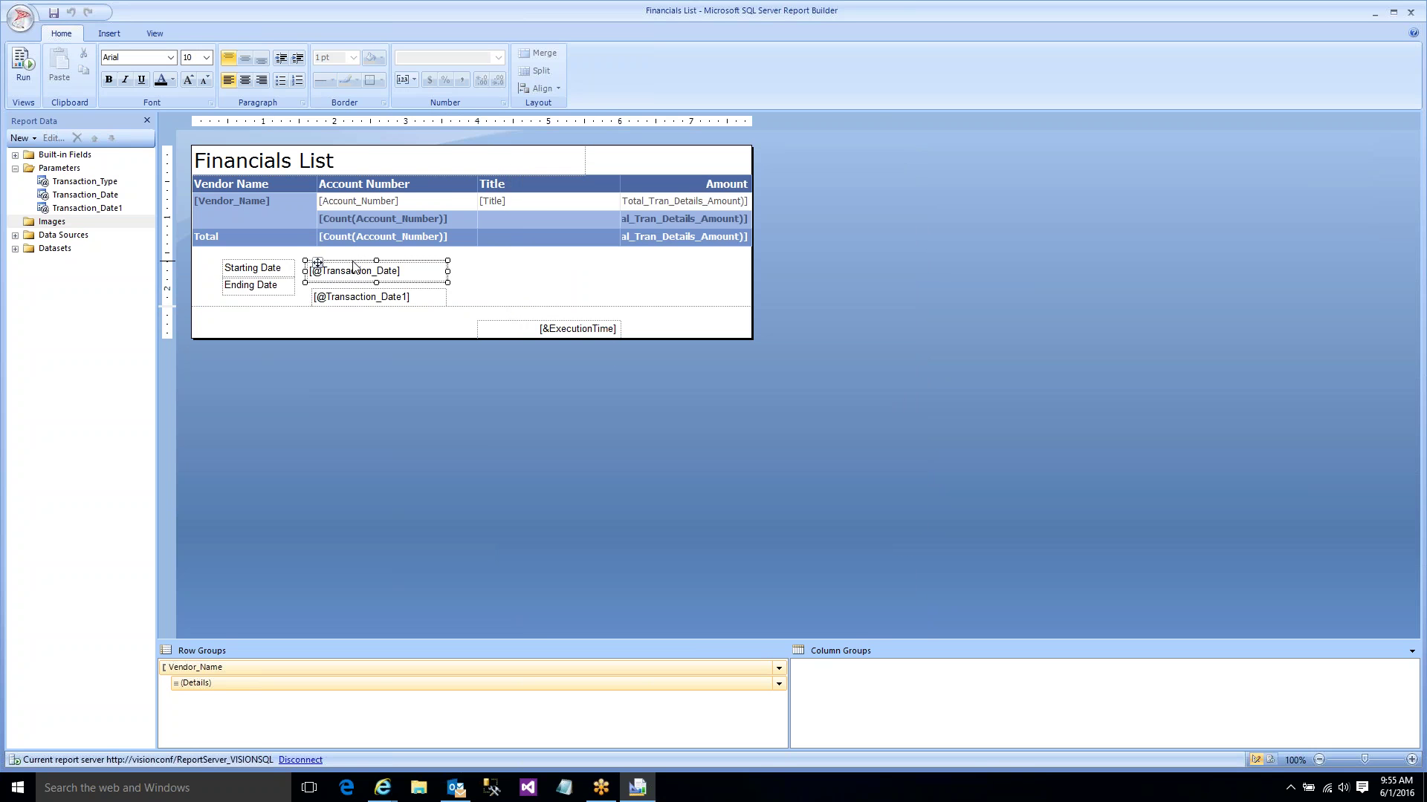
pyautogui.click(561, 89)
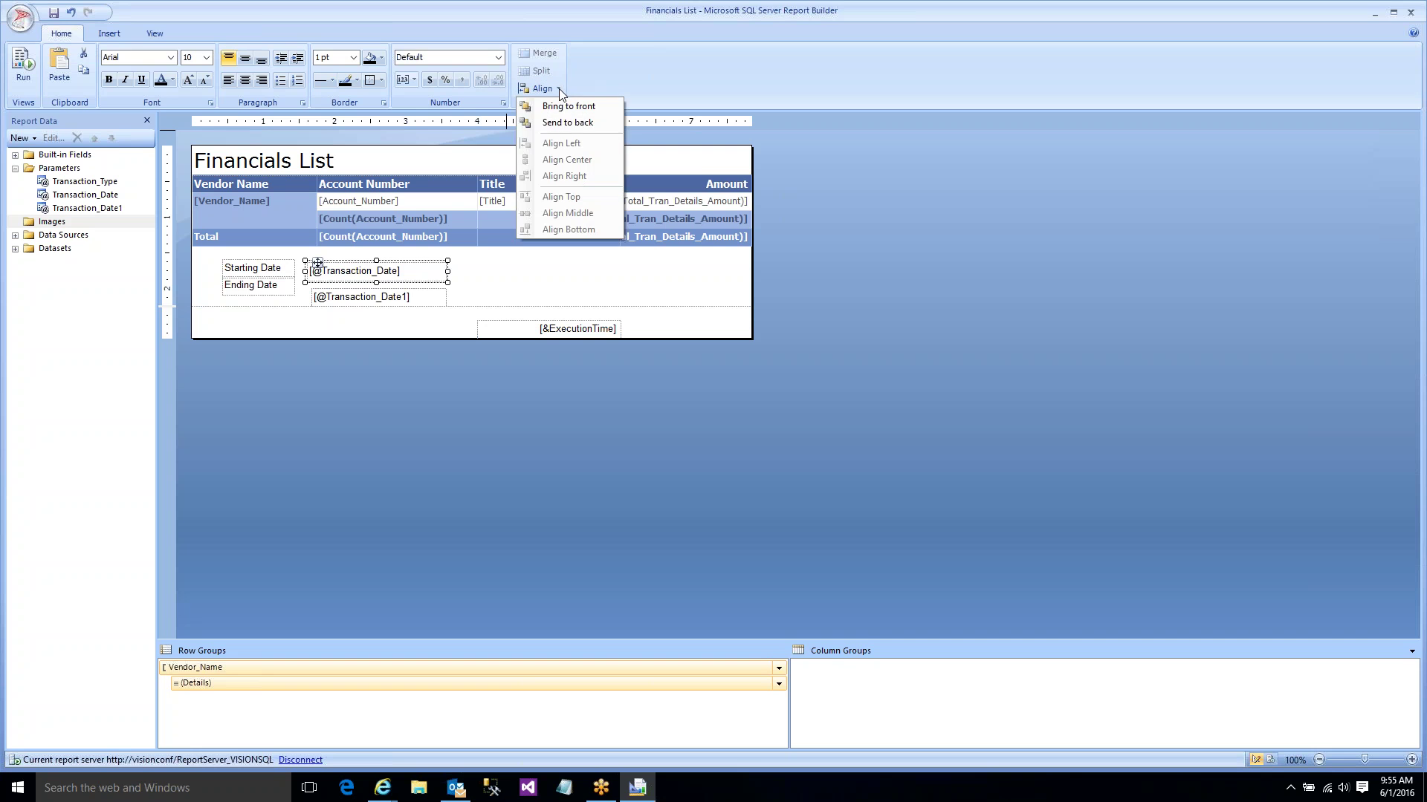
pyautogui.click(486, 276)
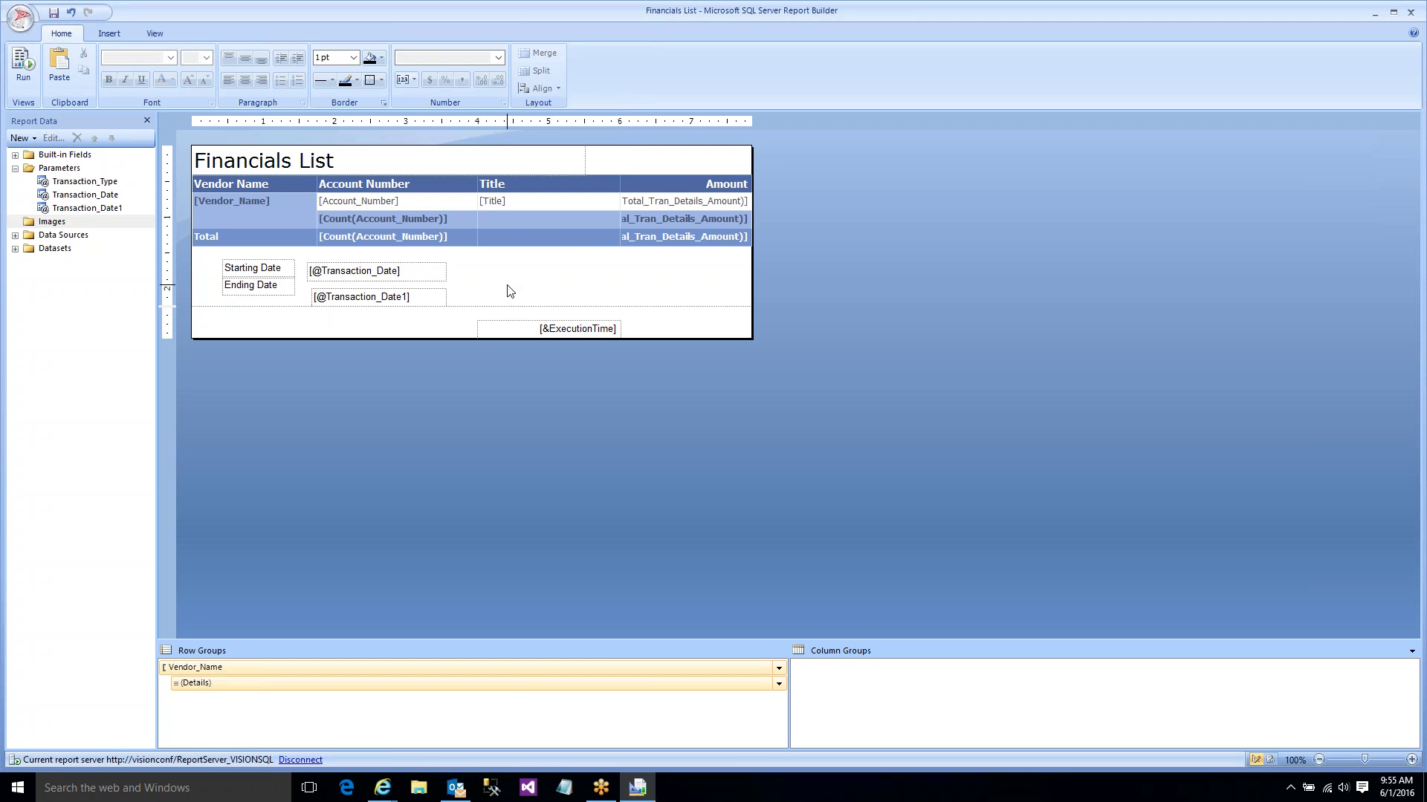
# - Top-align the Transaction_Date box with the Starting Date label and the Transaction_Date1 box with the Ending Date label
pyautogui.click(283, 264)
pyautogui.keyDown('ctrl'); pyautogui.click(369, 275); pyautogui.keyUp('ctrl')
pyautogui.click(561, 89)
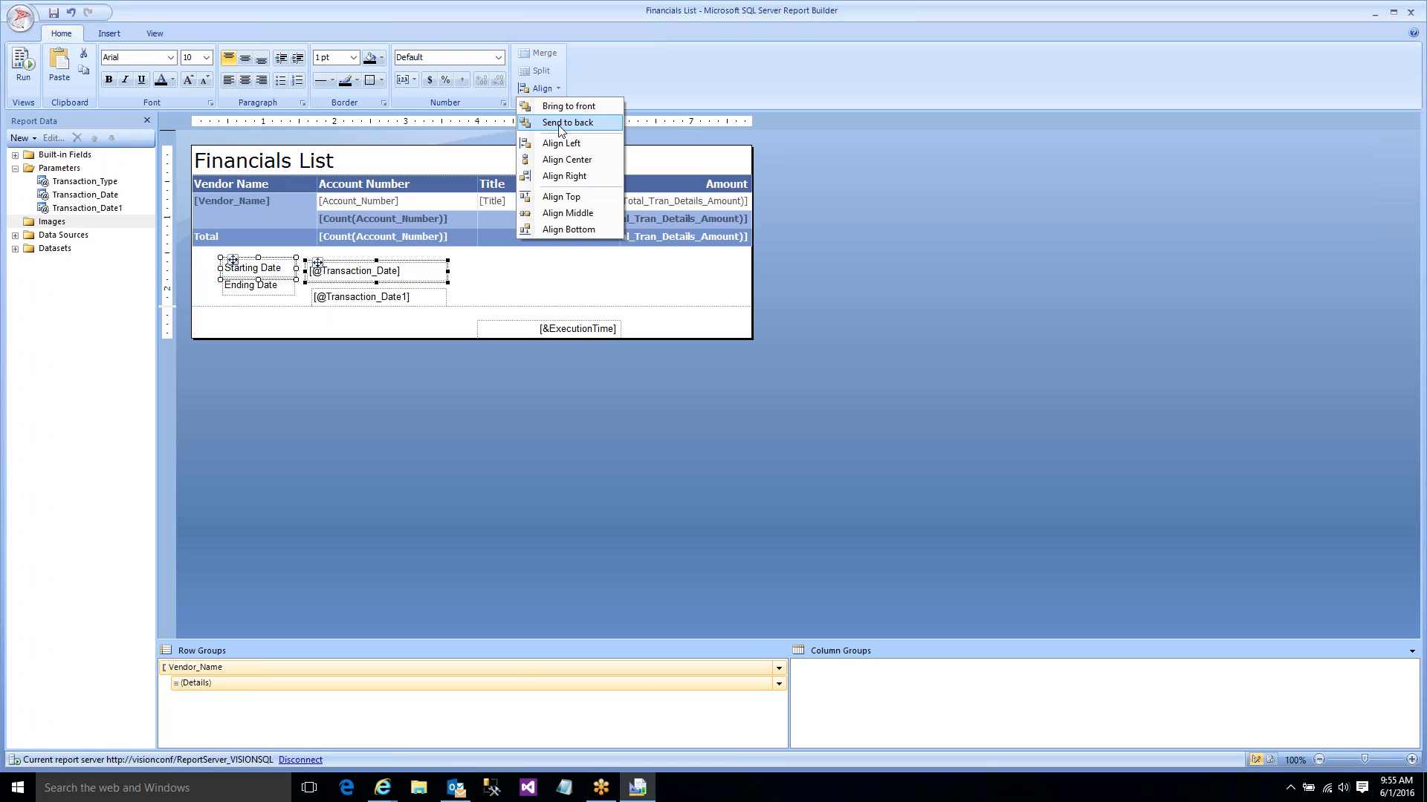
pyautogui.click(566, 196)
pyautogui.click(284, 290)
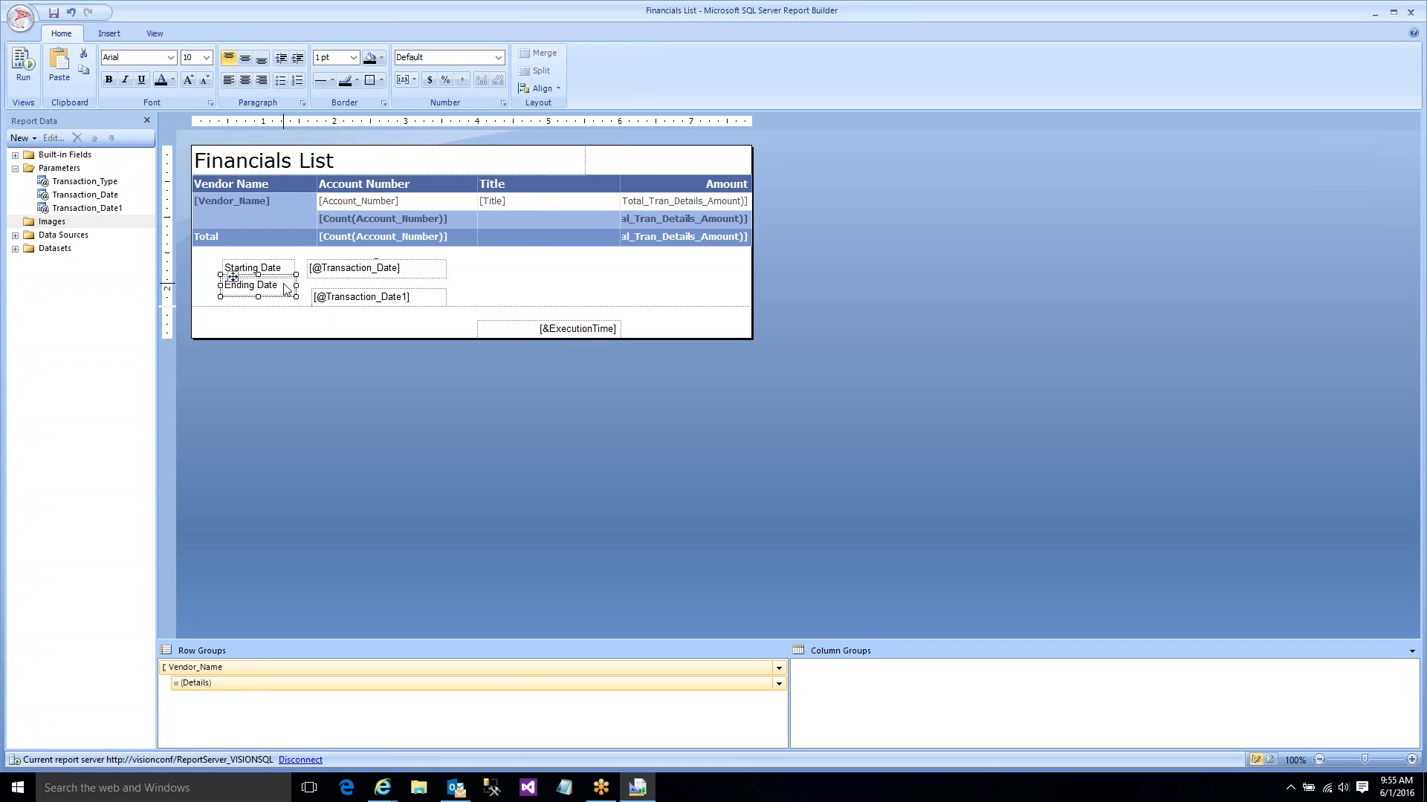
pyautogui.keyDown('ctrl'); pyautogui.click(348, 299); pyautogui.keyUp('ctrl')
pyautogui.click(561, 87)
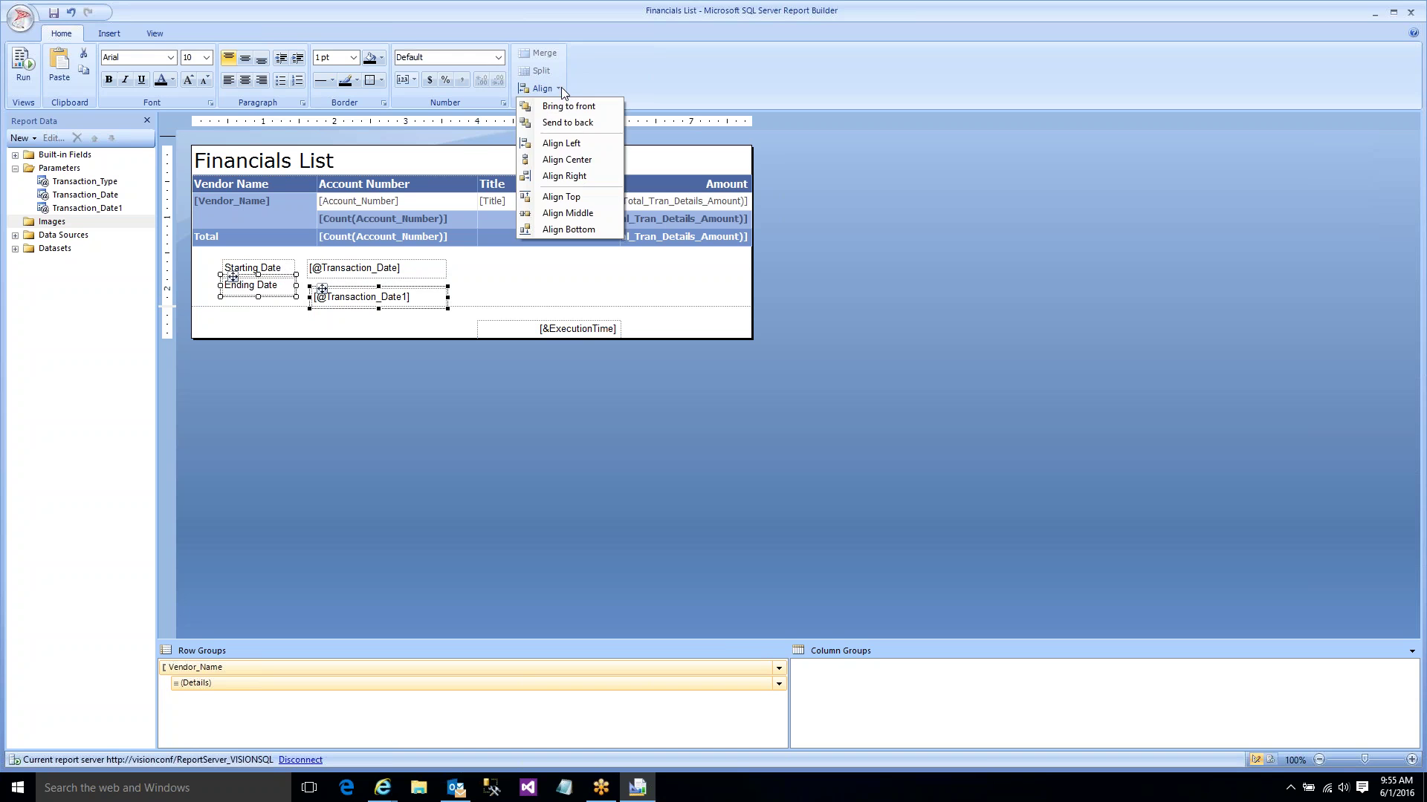
pyautogui.click(563, 196)
# - Left-align the Transaction_Date1 box with the Transaction_Date box above it
pyautogui.click(341, 255)
pyautogui.click(325, 269)
pyautogui.click(322, 280)
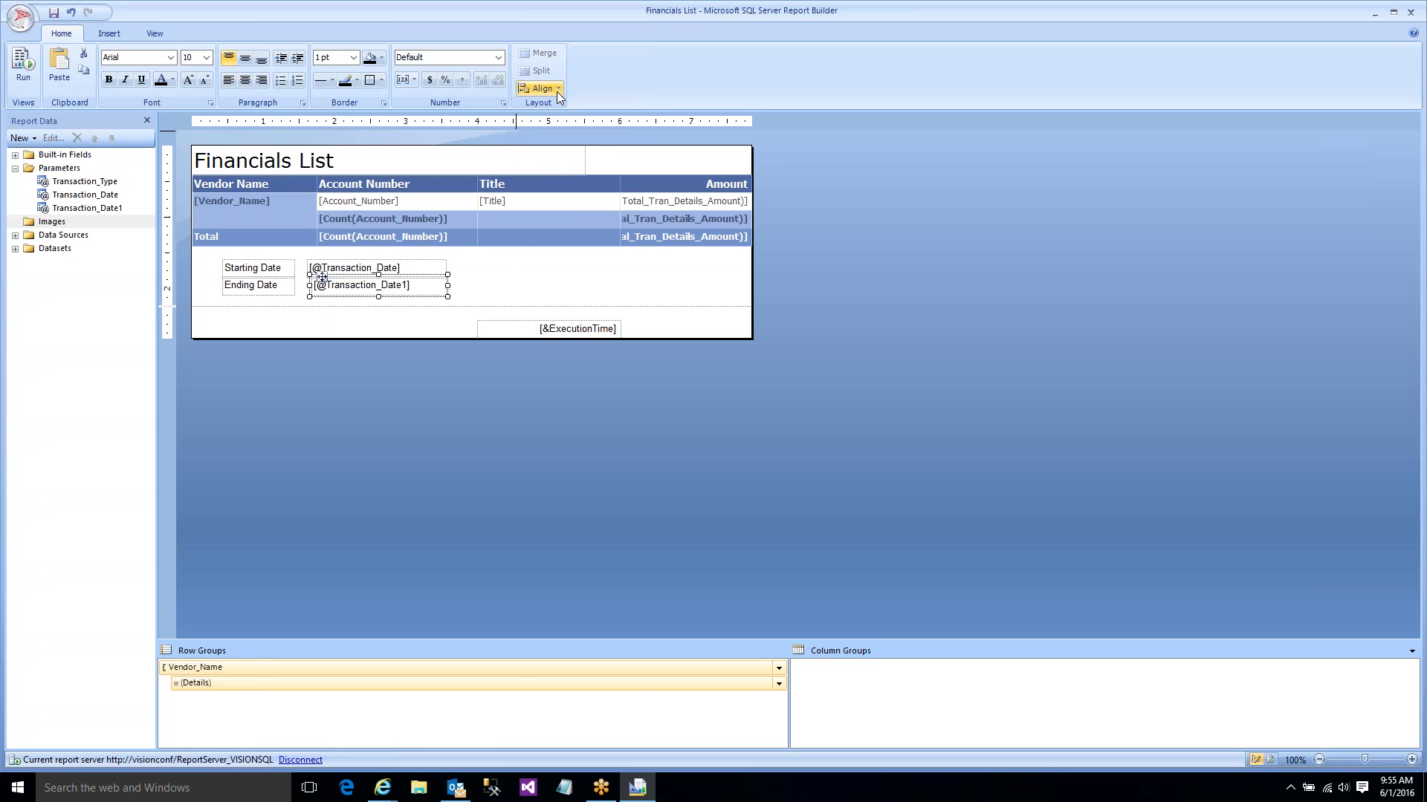
pyautogui.keyDown('ctrl'); pyautogui.click(412, 269); pyautogui.keyUp('ctrl')
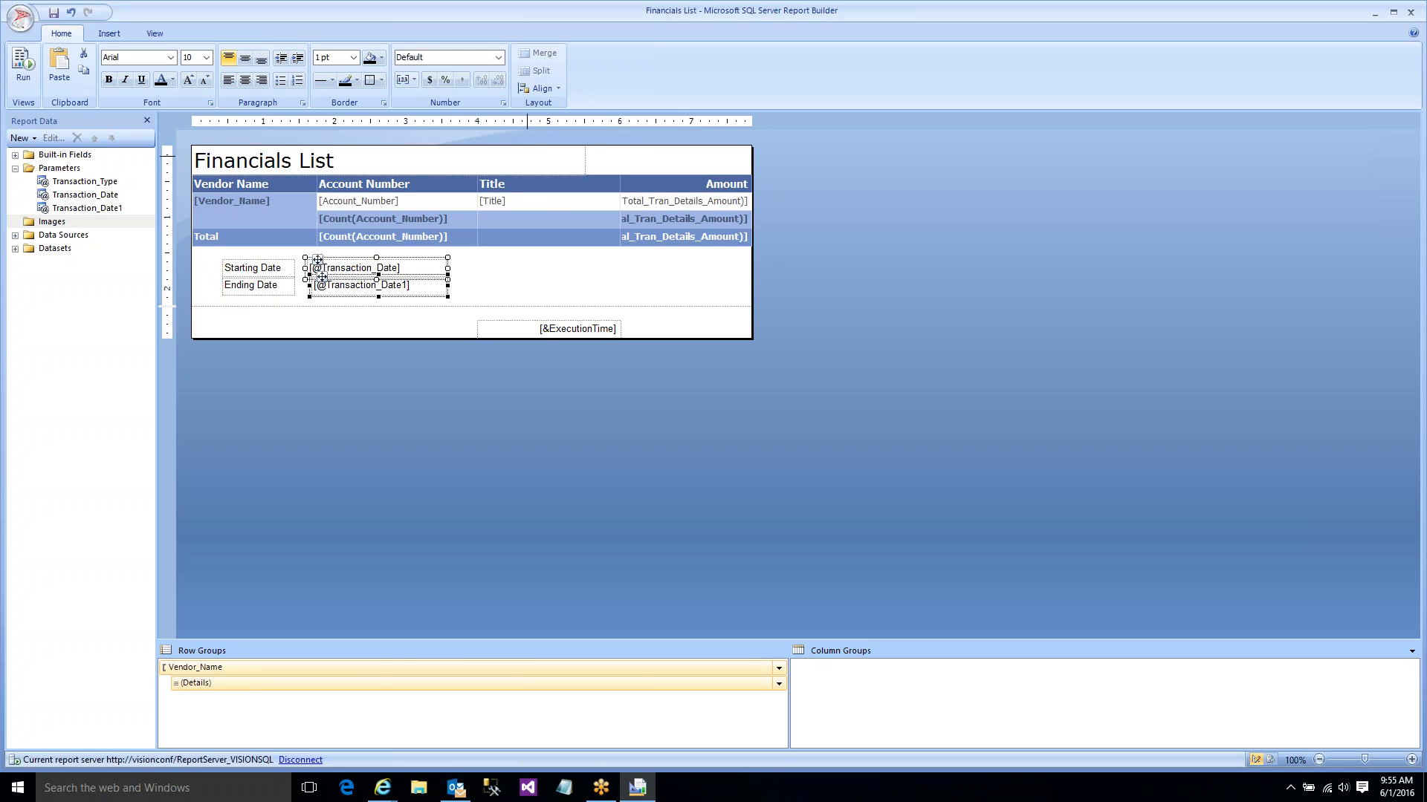
pyautogui.click(558, 89)
pyautogui.click(565, 143)
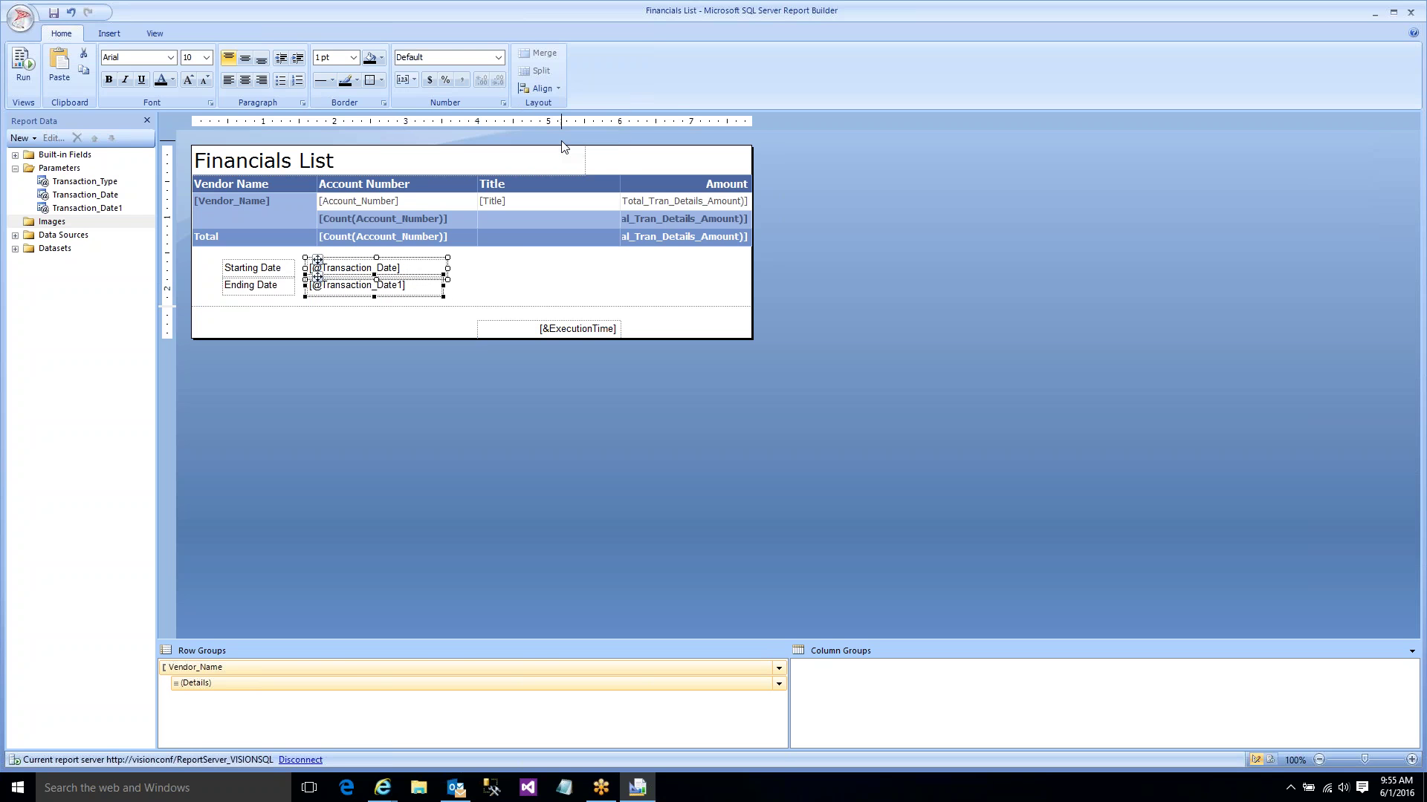
# - Run the Invoice report from 12/27/2015 to 7/1/2016 and check the date labels on its last page
pyautogui.click(23, 66)
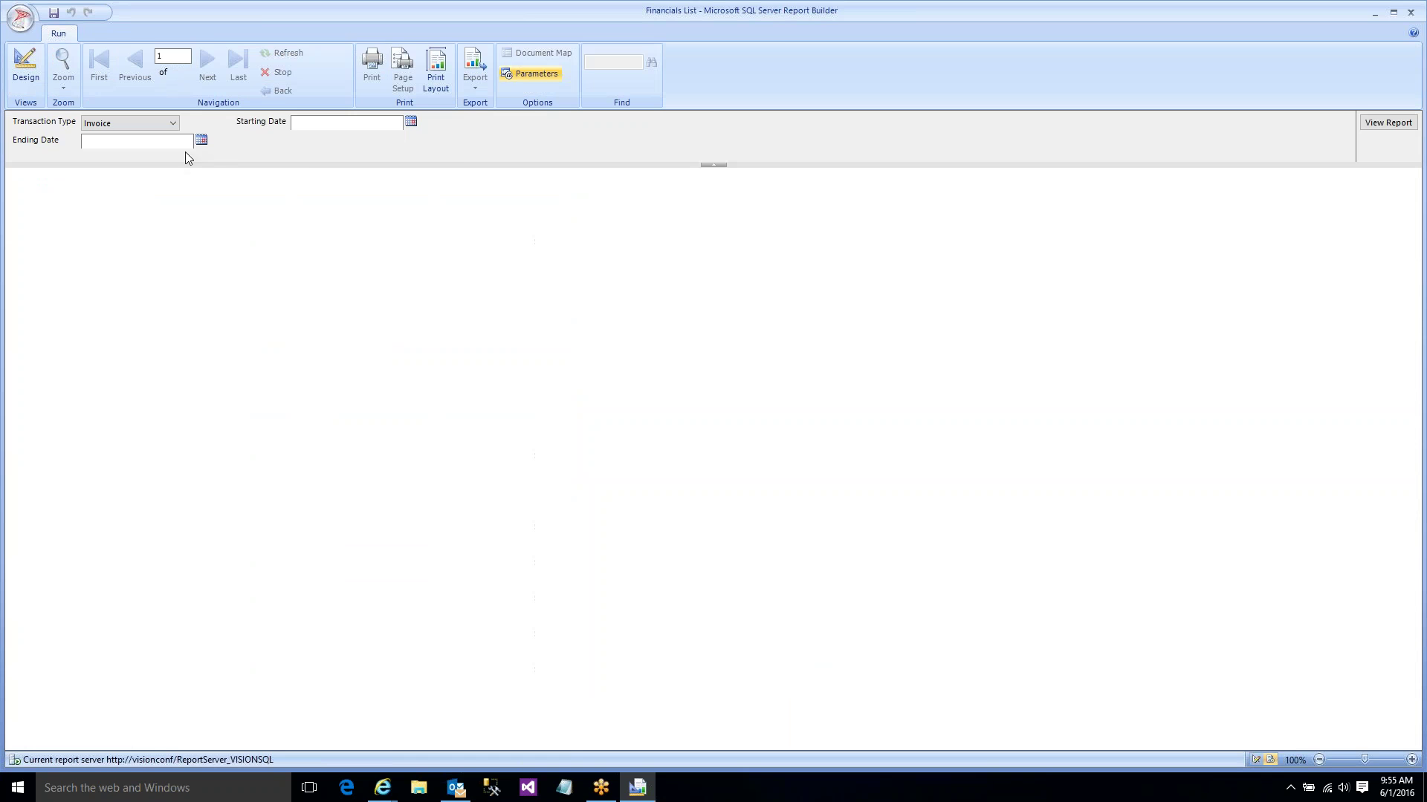
pyautogui.click(411, 122)
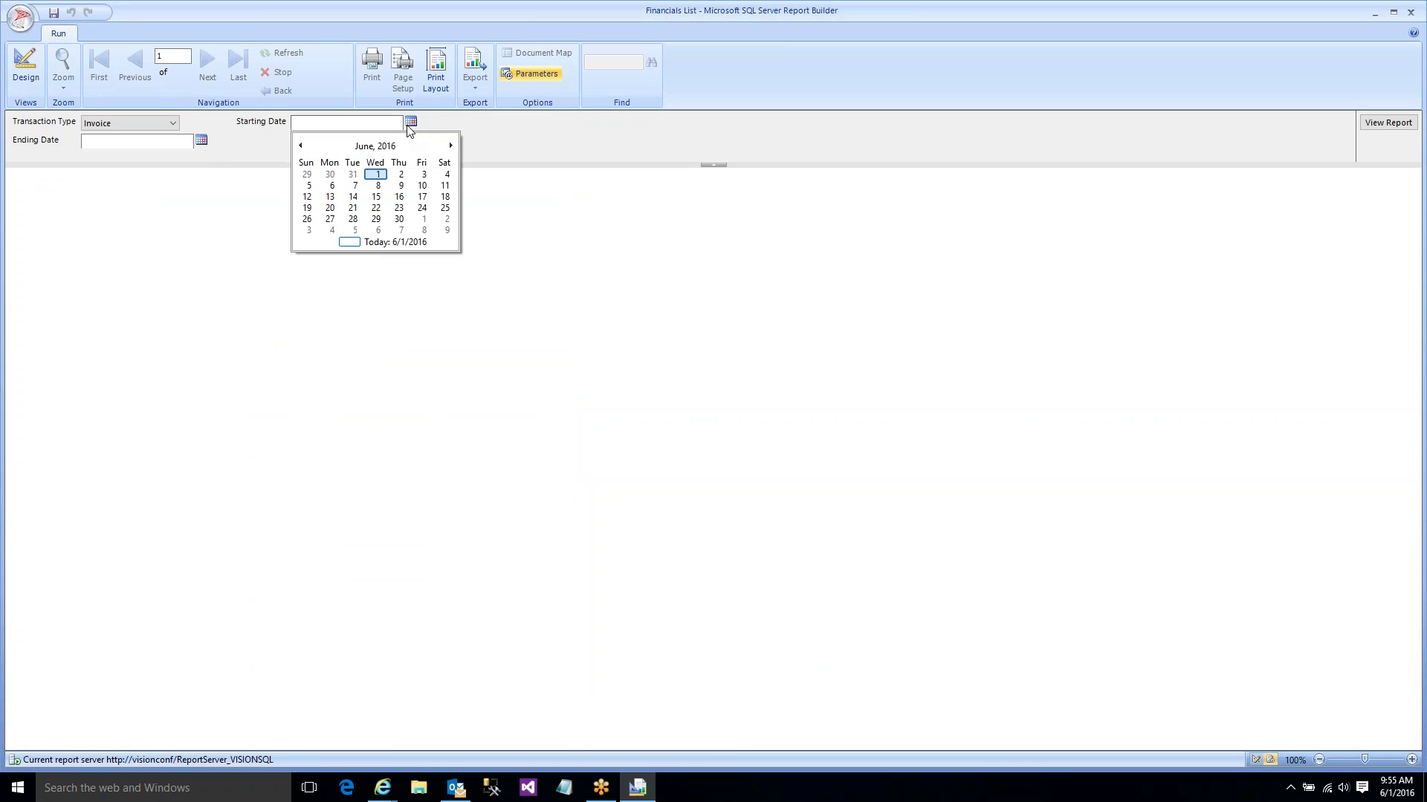
pyautogui.click(349, 147)
pyautogui.click(312, 172)
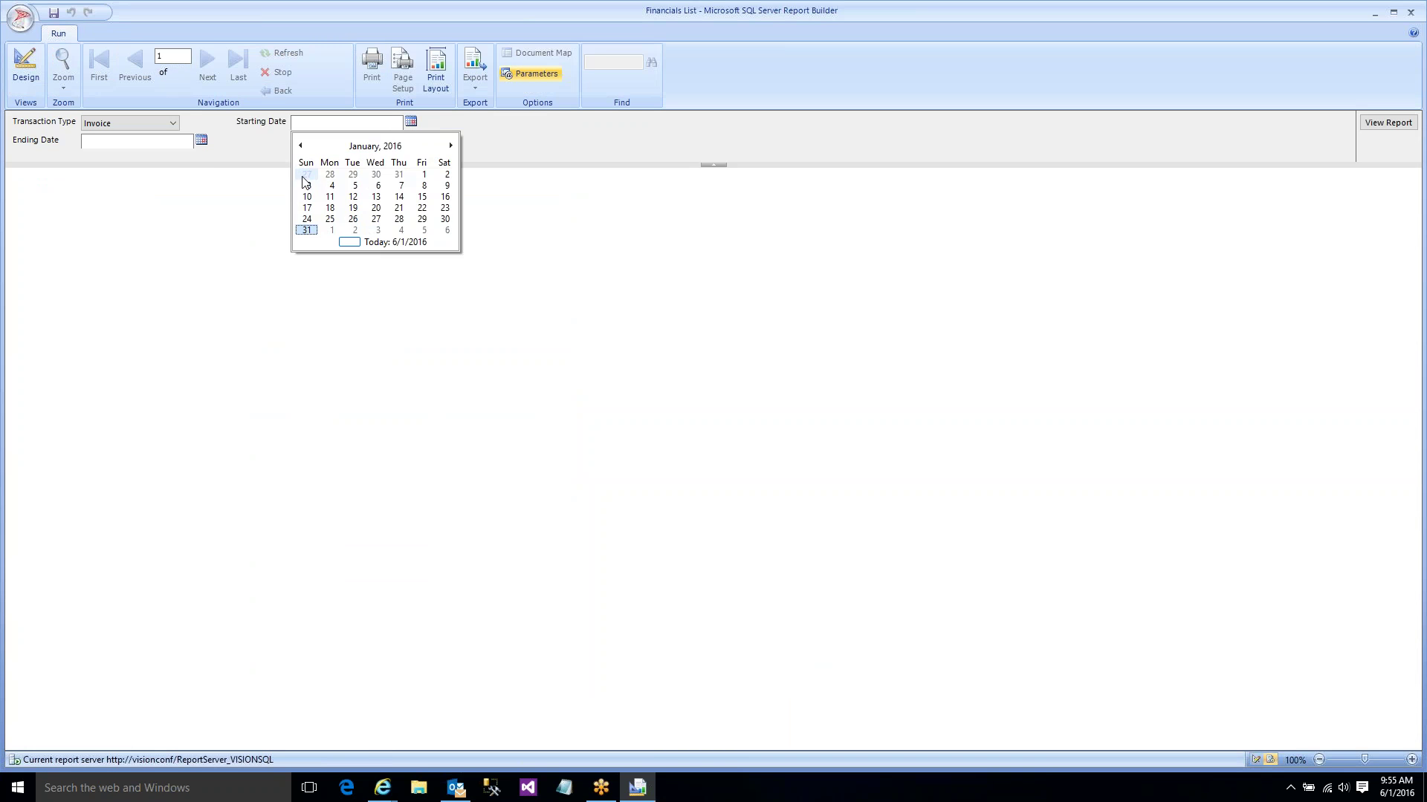
pyautogui.click(306, 174)
pyautogui.click(202, 140)
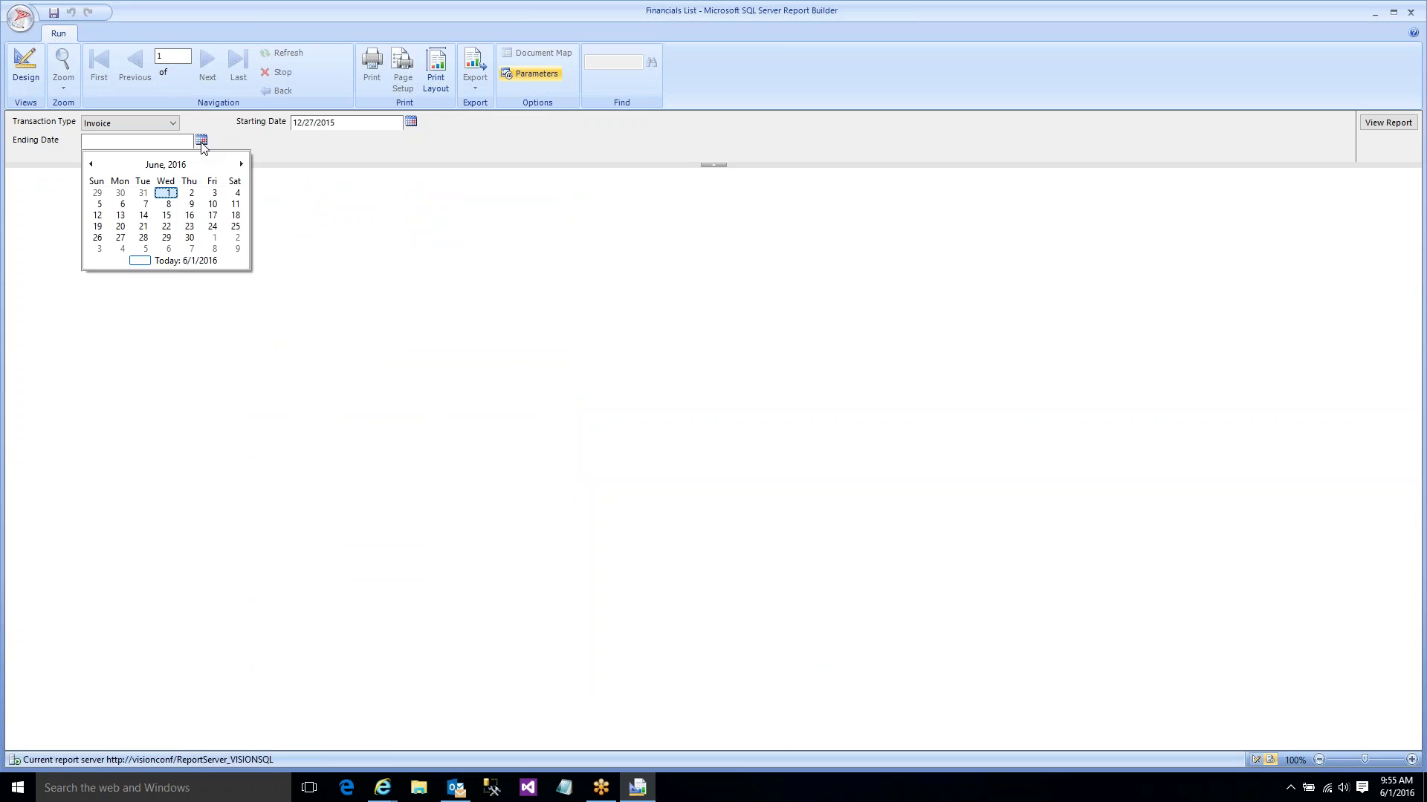
pyautogui.click(212, 238)
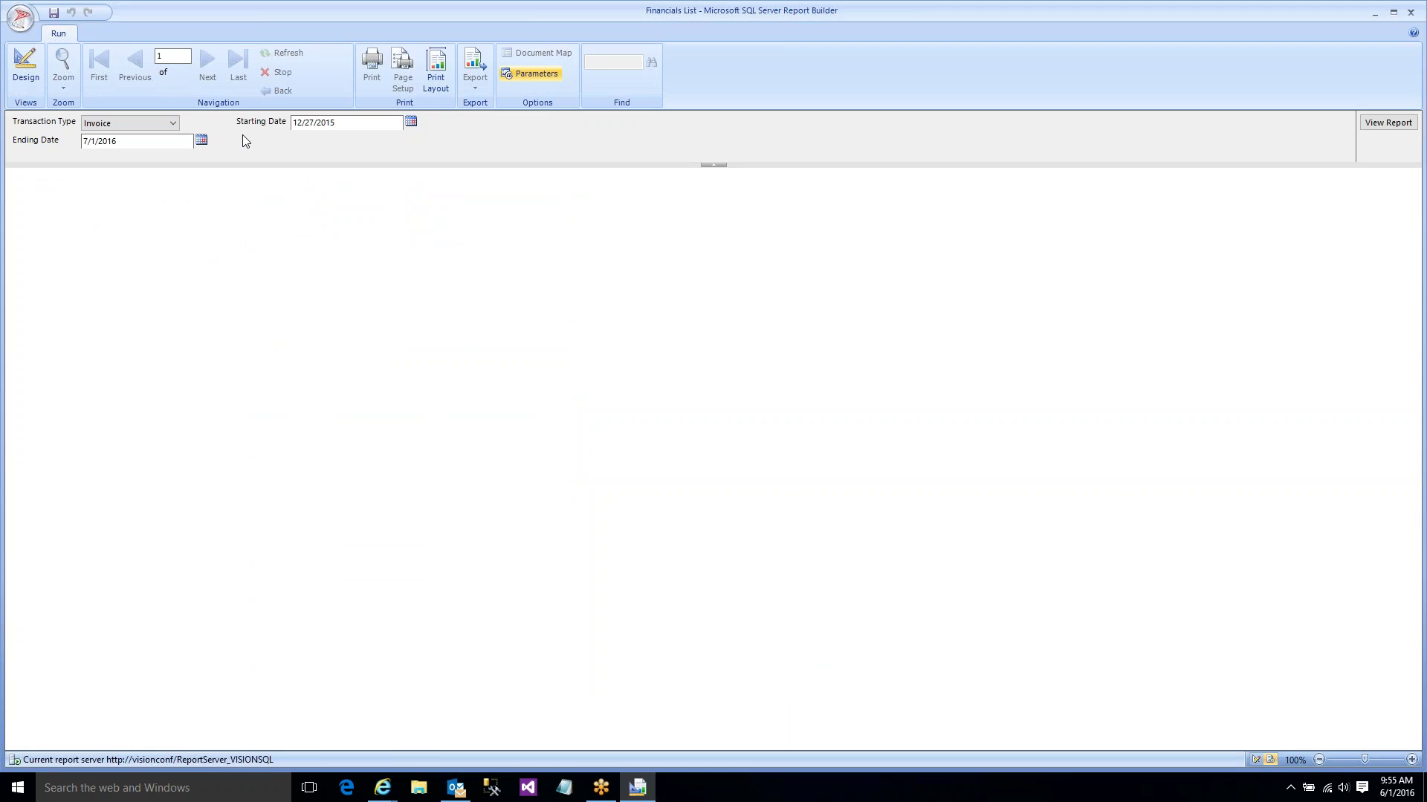
pyautogui.click(1387, 122)
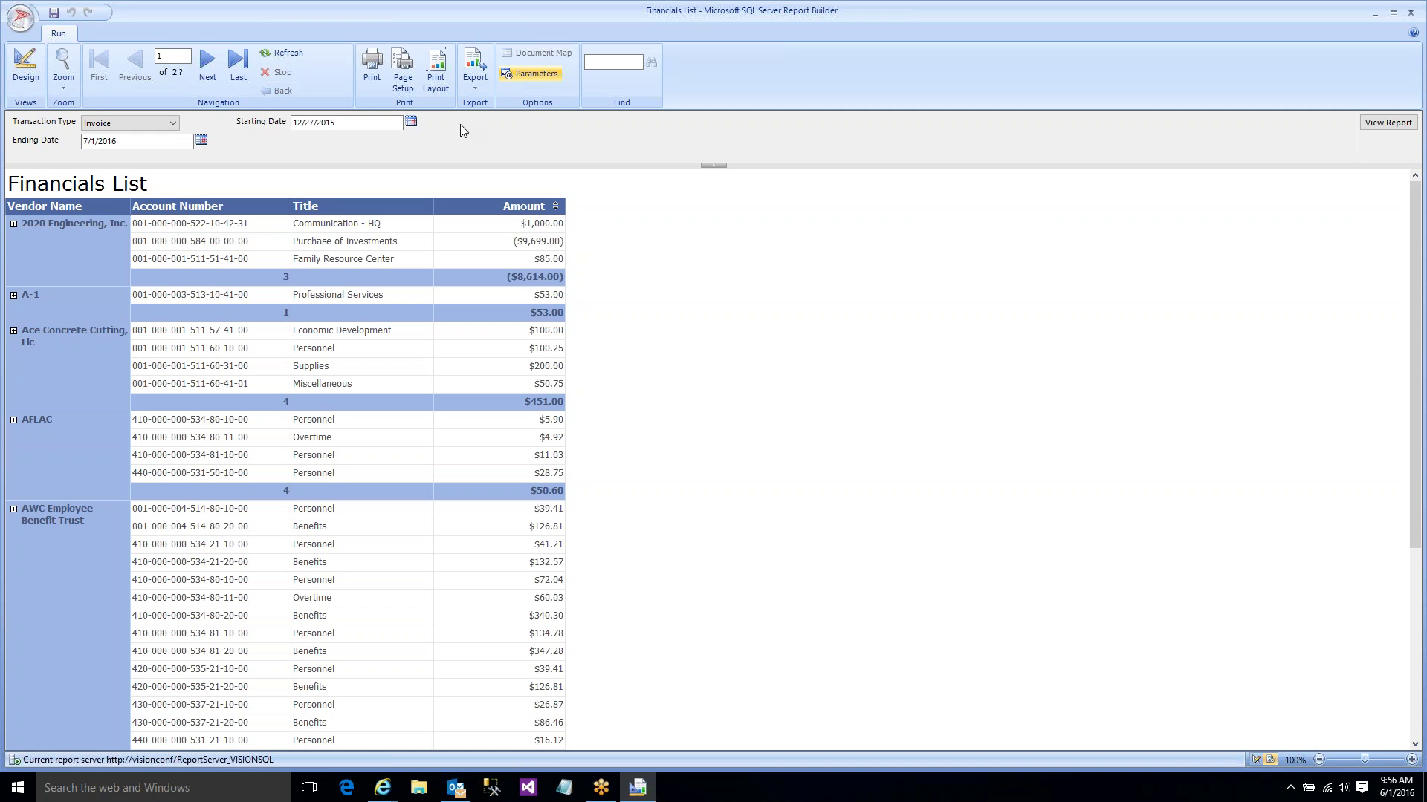
pyautogui.click(245, 69)
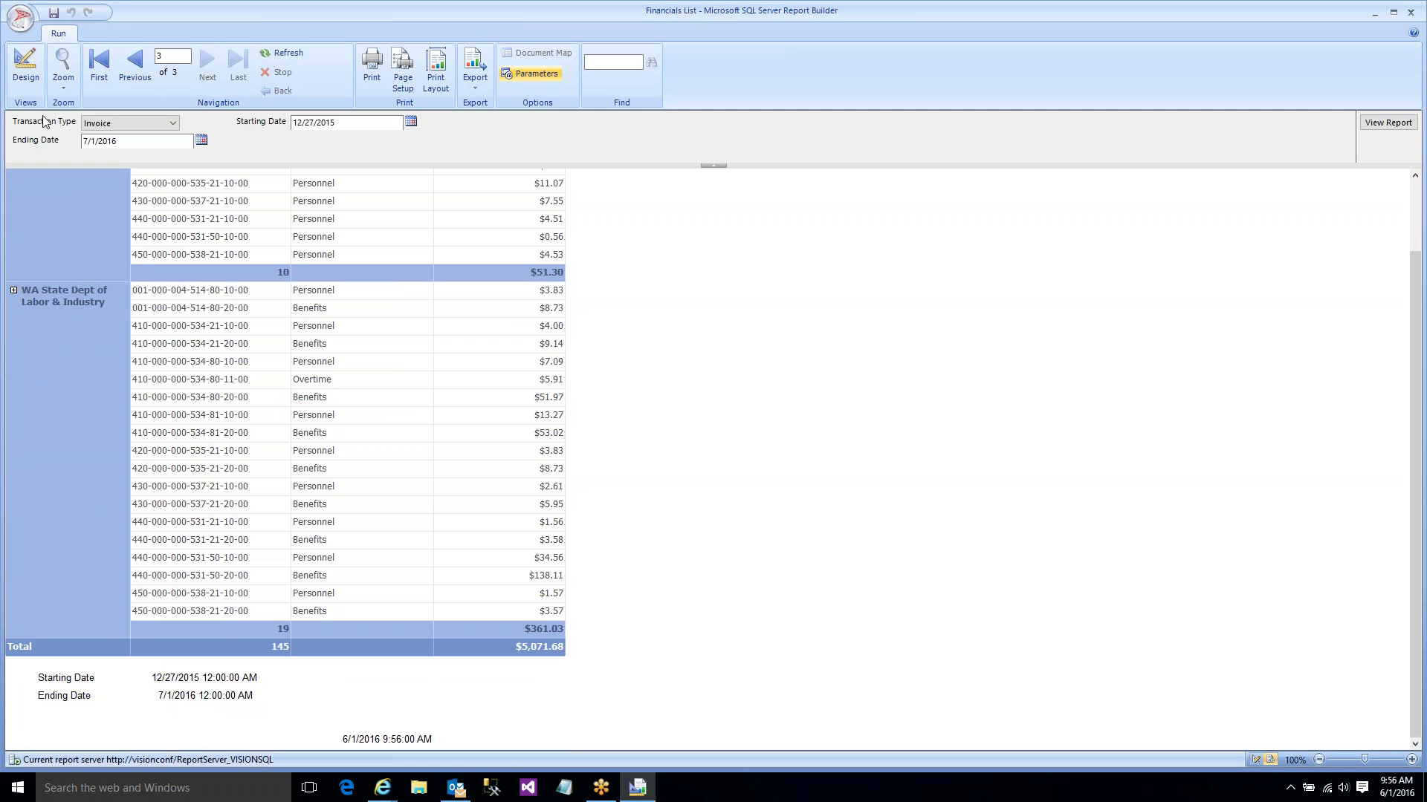
# - Return to the report design and format the Transaction_Date box as a Date of type *1/31/2000
pyautogui.click(28, 71)
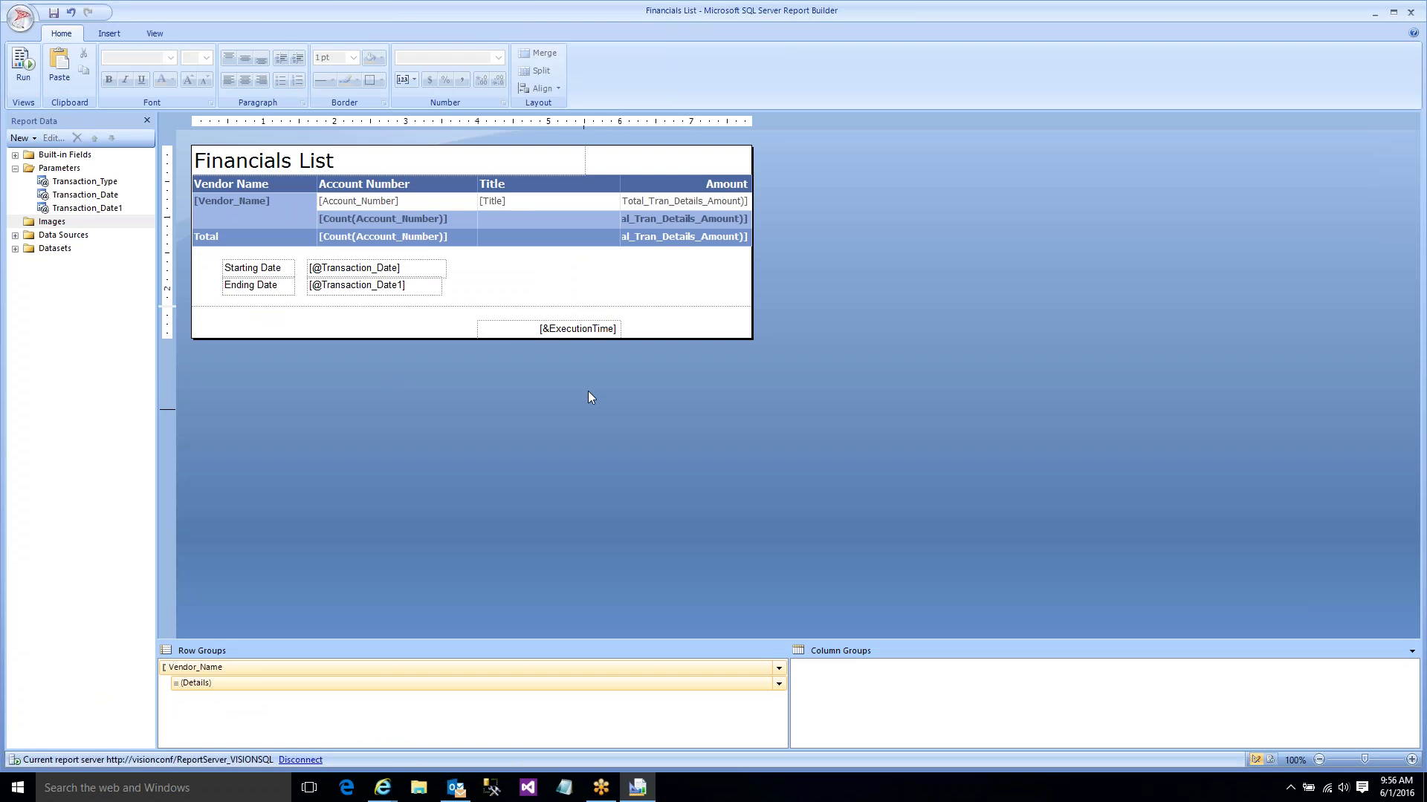
pyautogui.rightClick(375, 268)
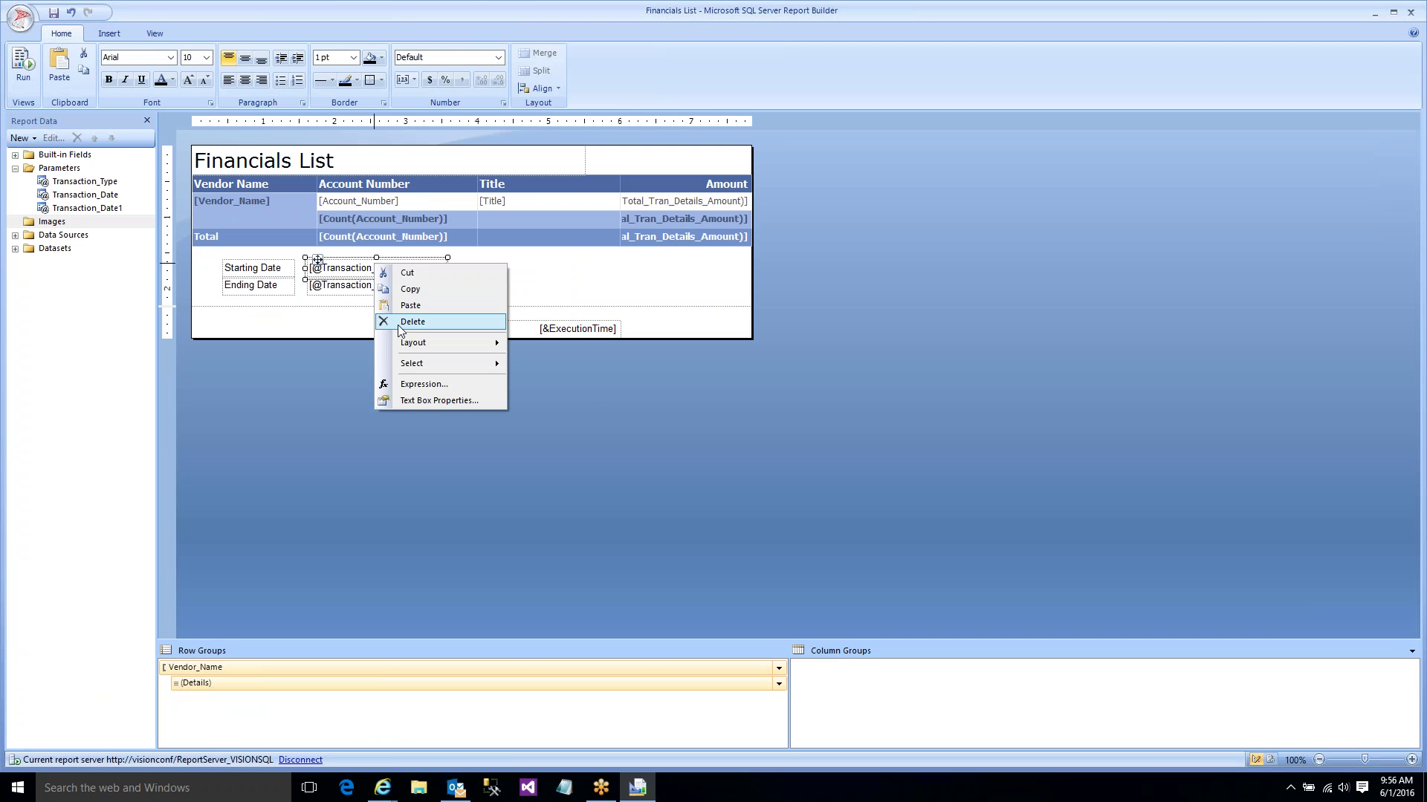
pyautogui.click(416, 401)
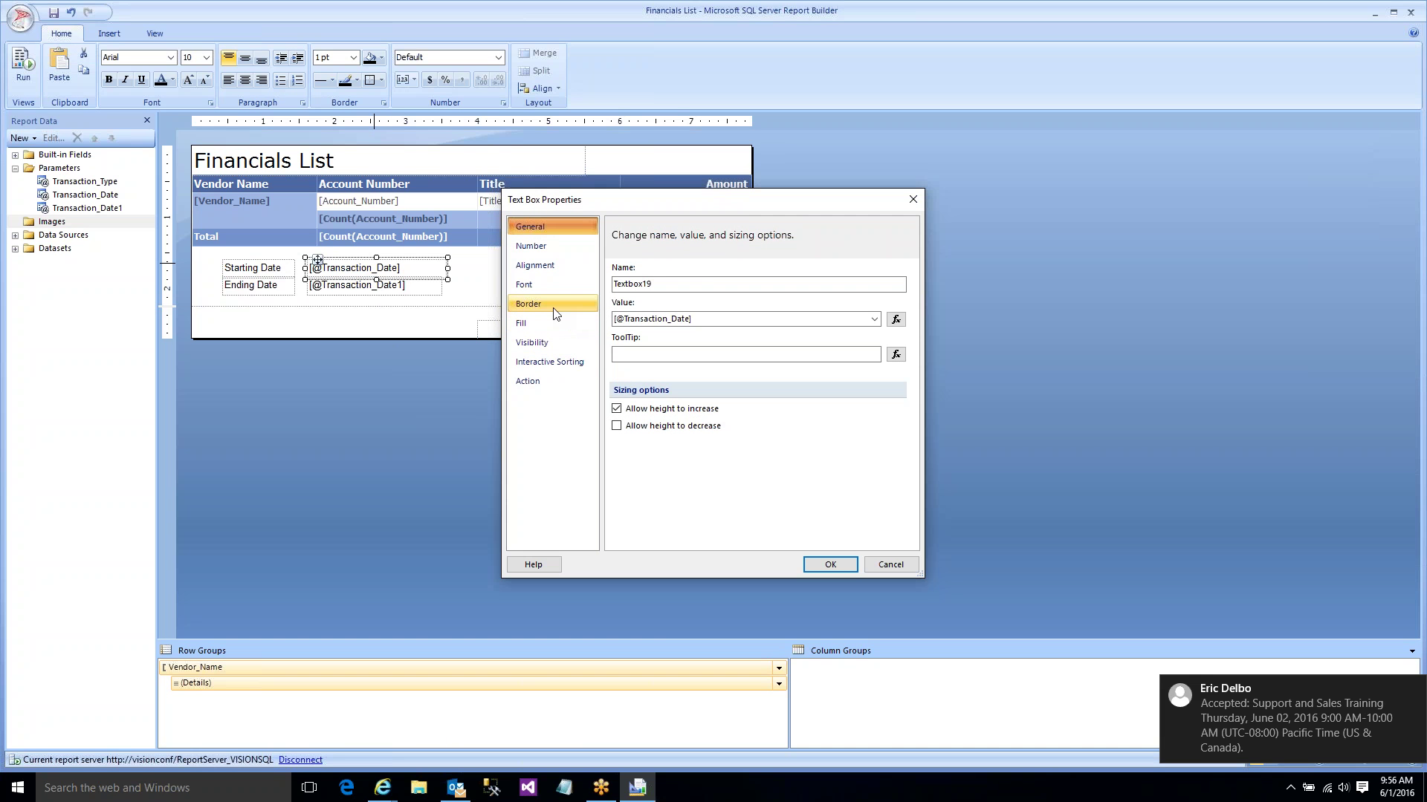
pyautogui.click(544, 248)
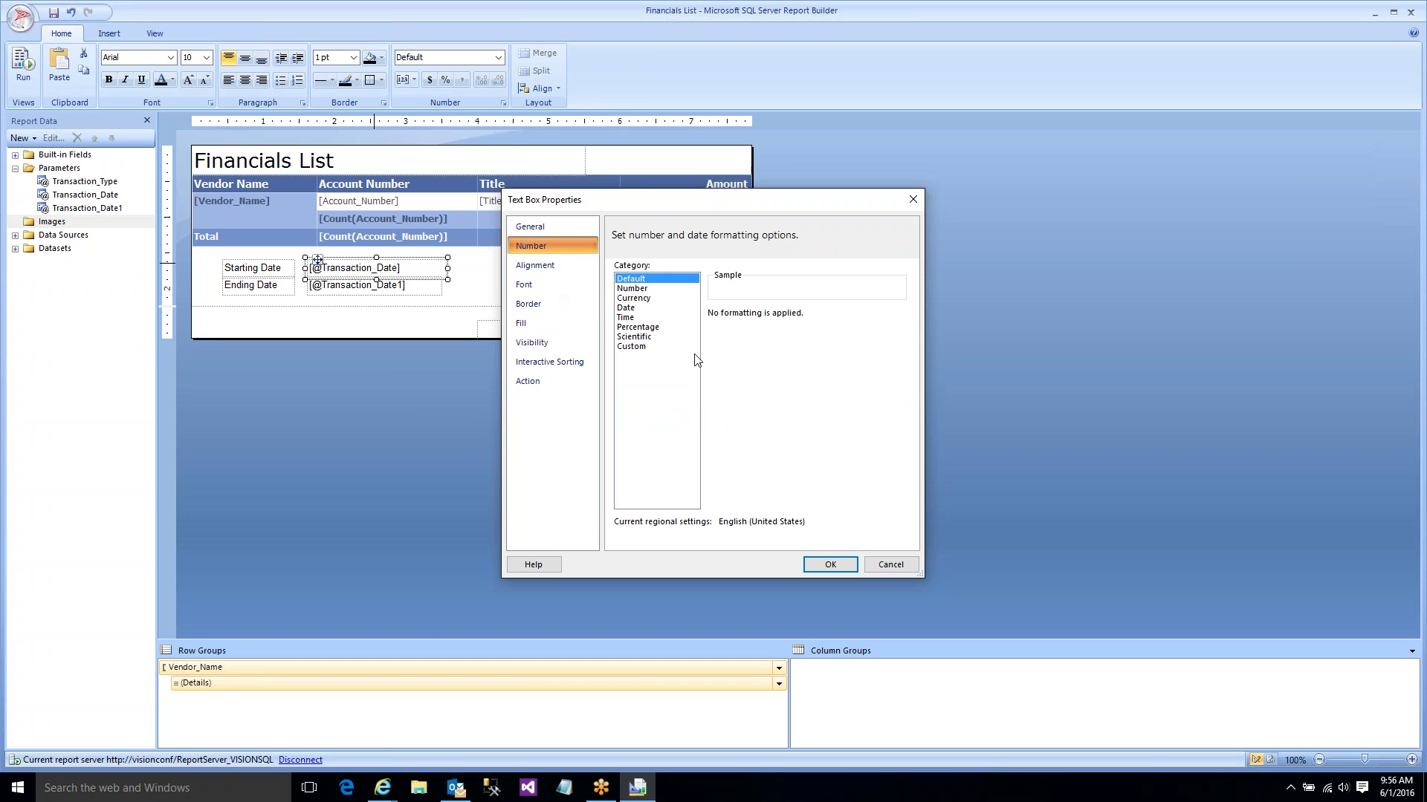
pyautogui.click(641, 308)
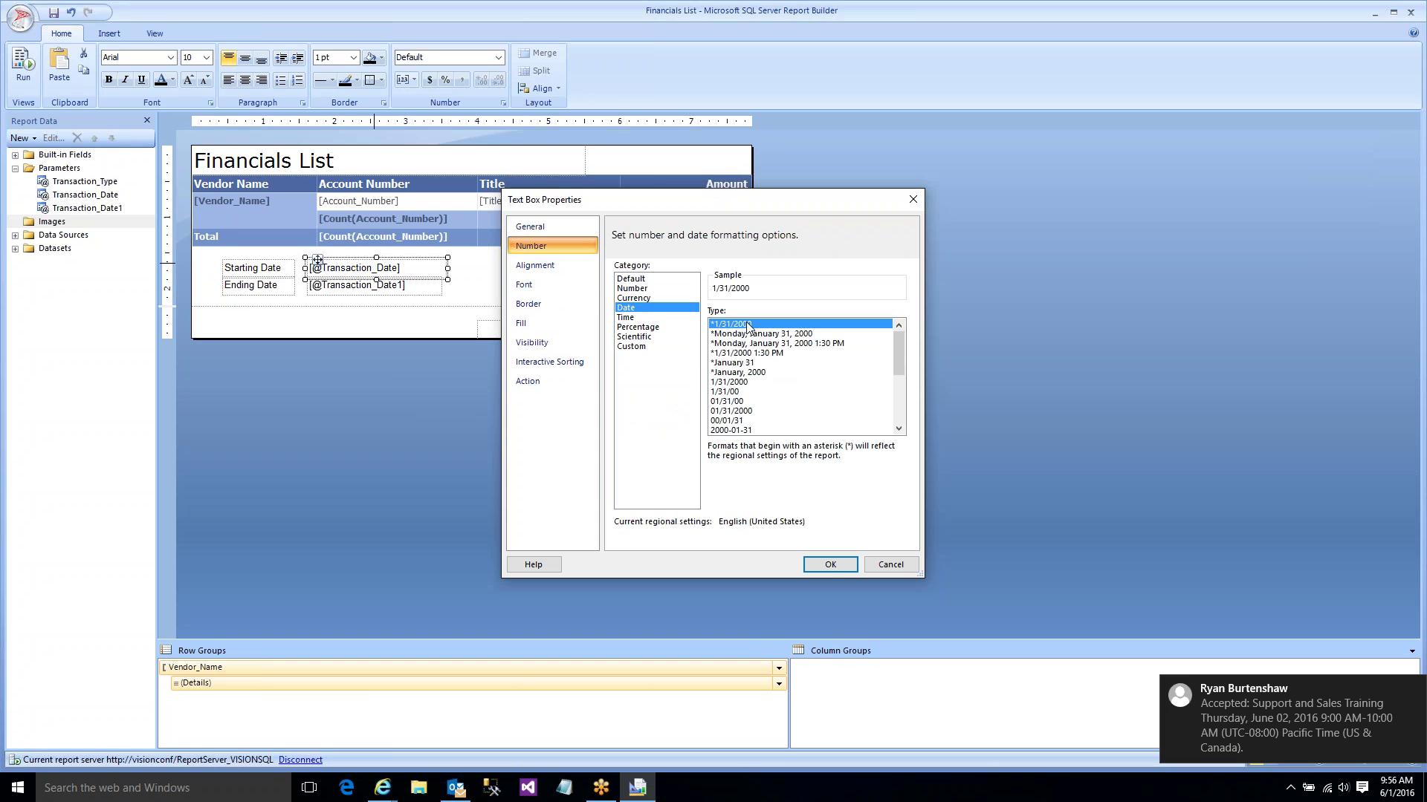
pyautogui.click(830, 566)
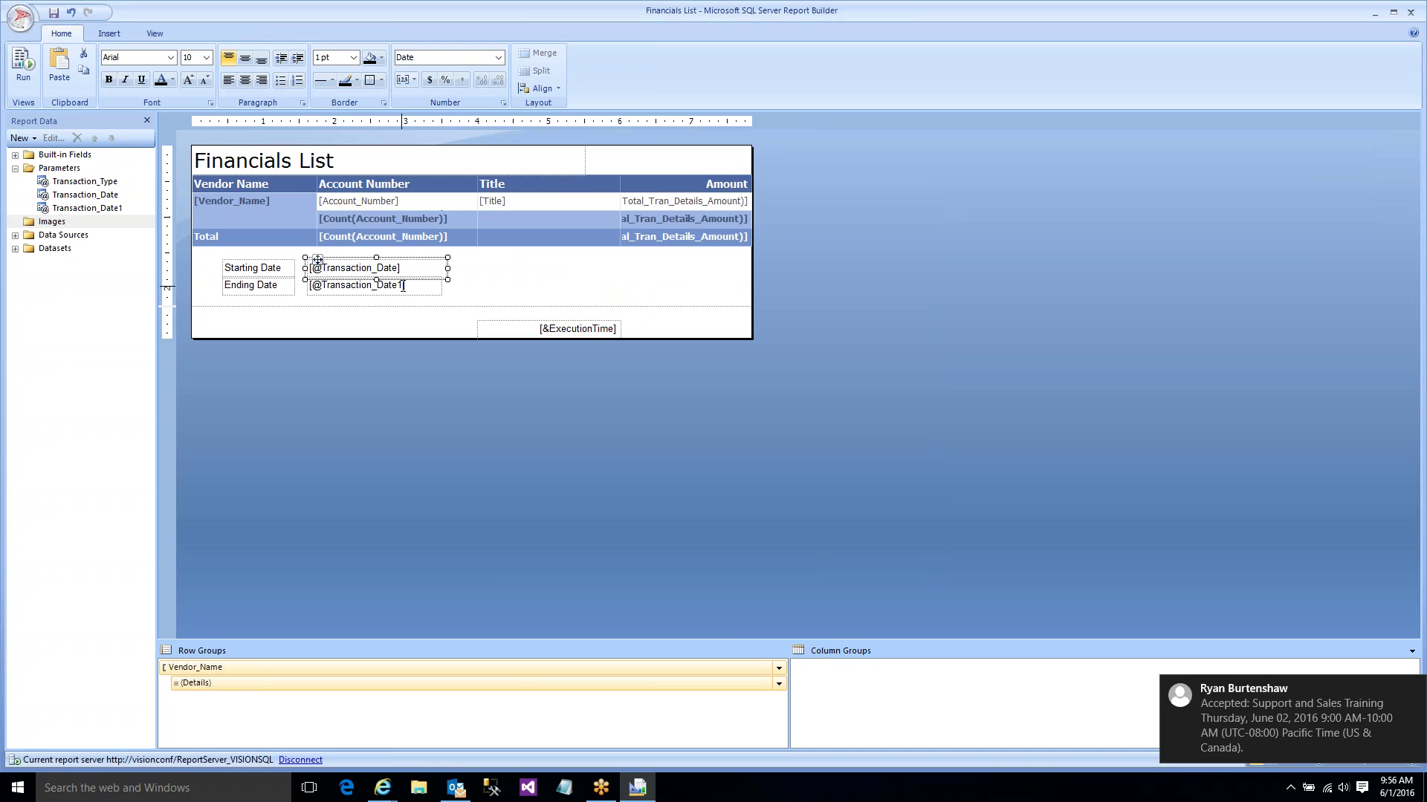
# - Format the Transaction_Date1 box as a Date of type *1/31/2000
pyautogui.rightClick(404, 286)
pyautogui.click(450, 422)
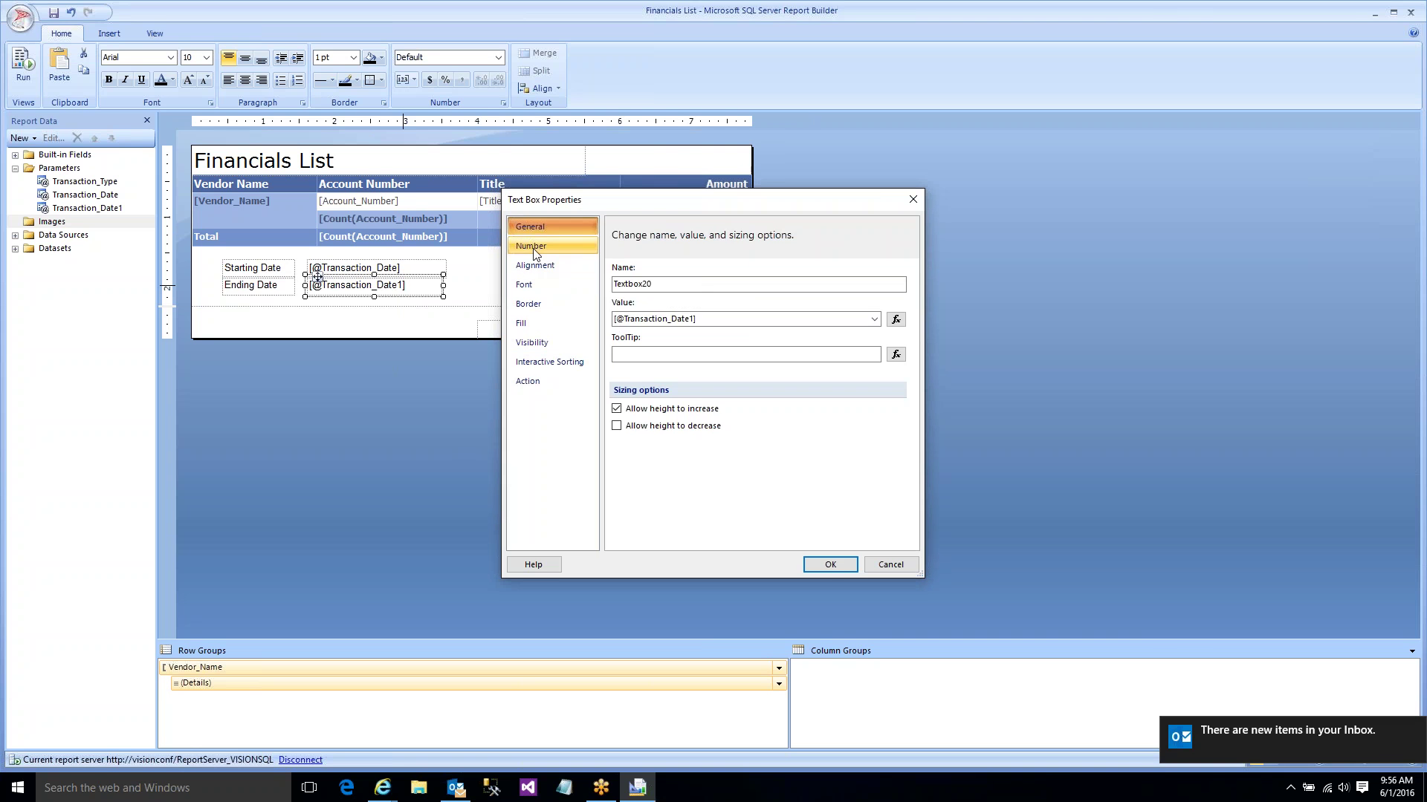
pyautogui.click(539, 251)
pyautogui.click(625, 307)
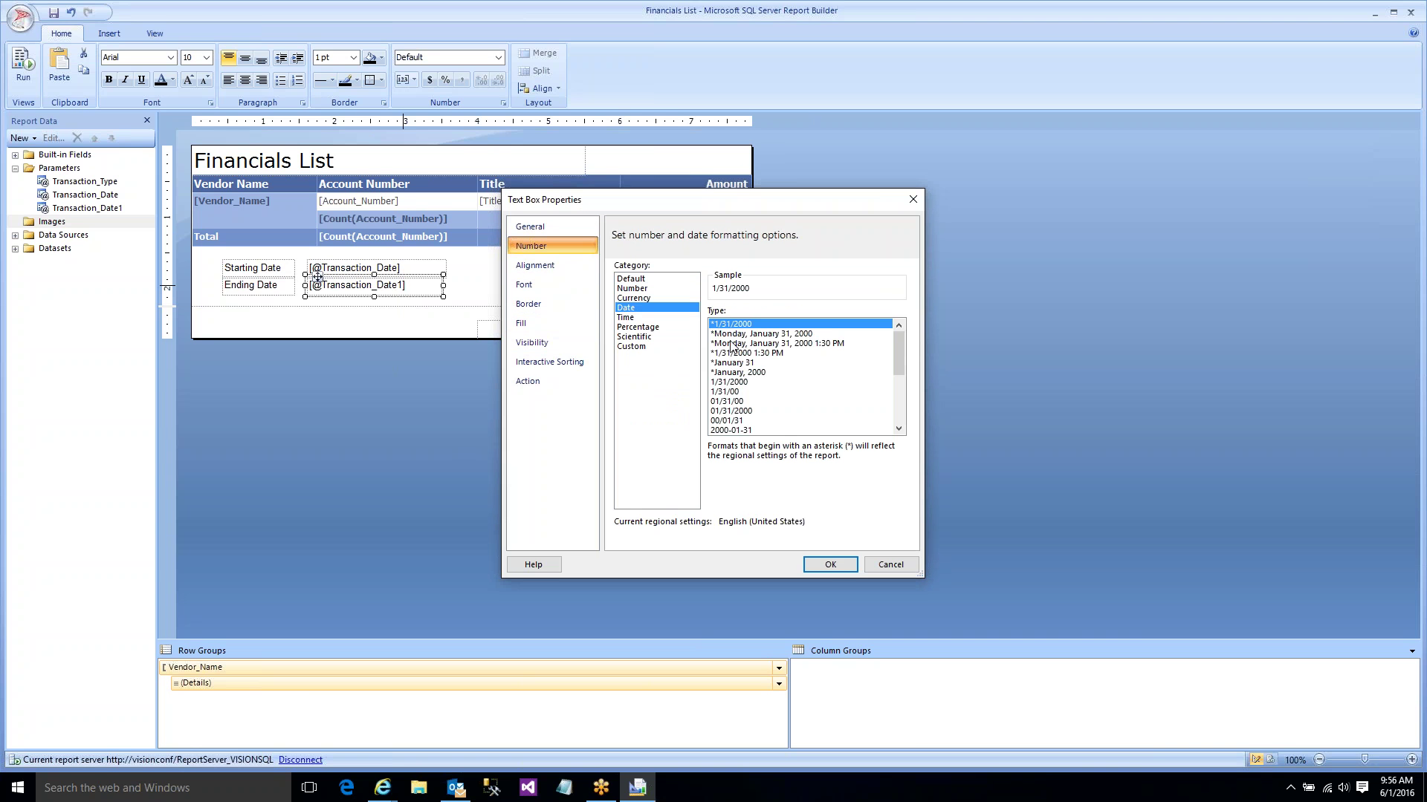
pyautogui.click(827, 563)
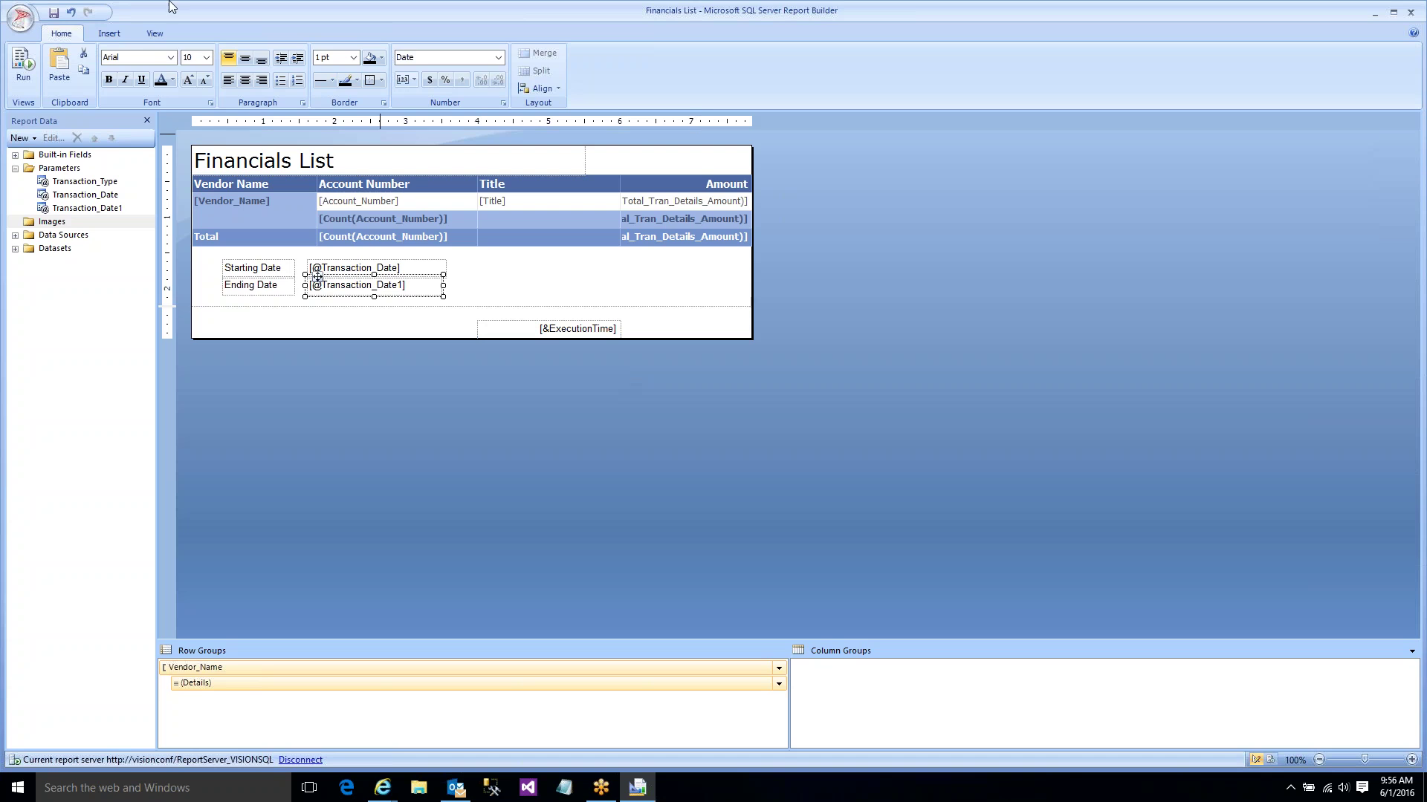
# - Run the Invoice report from 12/27/2015 to 6/24/2016 and check the date formats on the last page
pyautogui.click(23, 63)
pyautogui.click(411, 121)
pyautogui.click(366, 147)
pyautogui.click(314, 169)
pyautogui.click(313, 171)
pyautogui.click(200, 141)
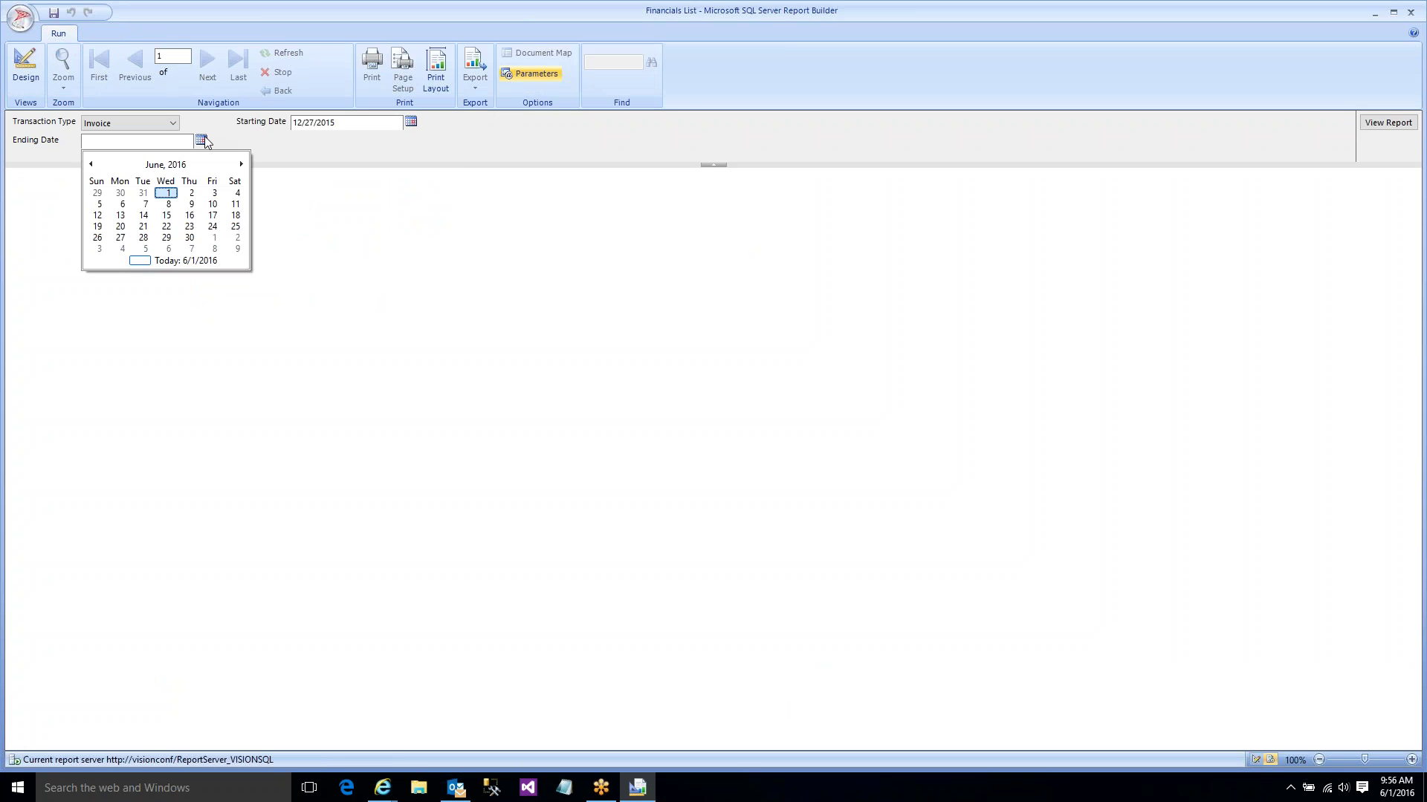
pyautogui.click(212, 225)
pyautogui.click(1387, 122)
pyautogui.click(237, 64)
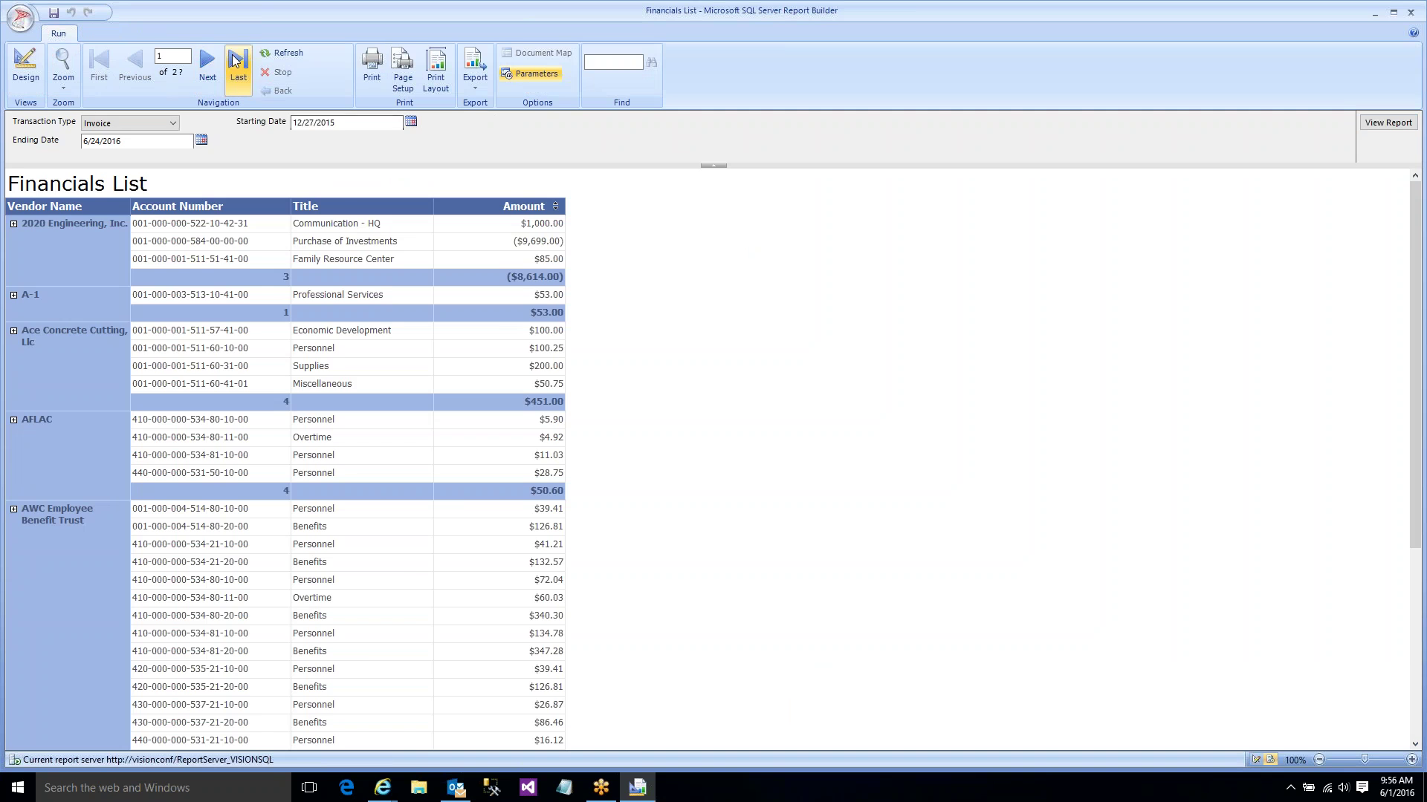
pyautogui.scroll(-2, 574, 379)
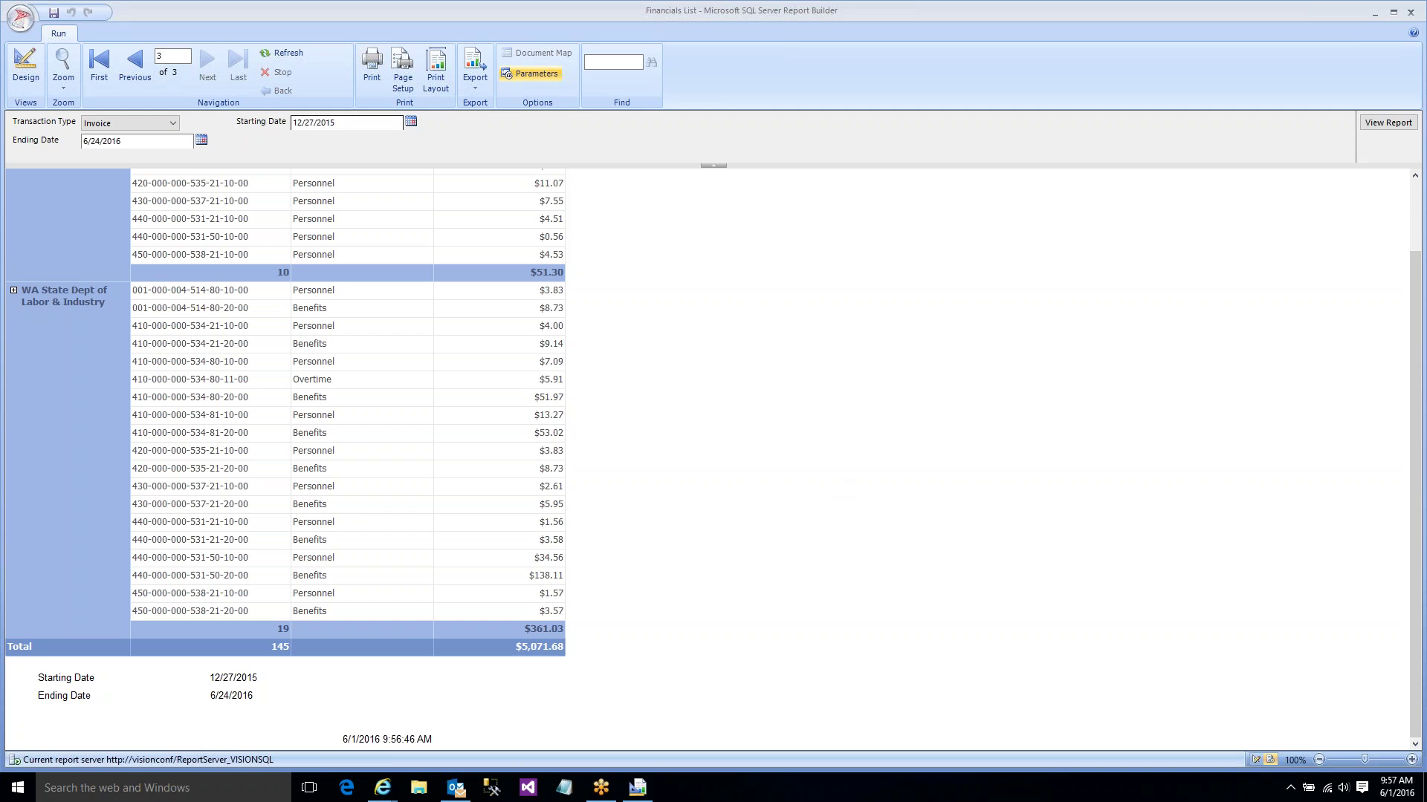
# - Return to the report design and examine the expression of the Amount detail cell without changing it
pyautogui.click(26, 61)
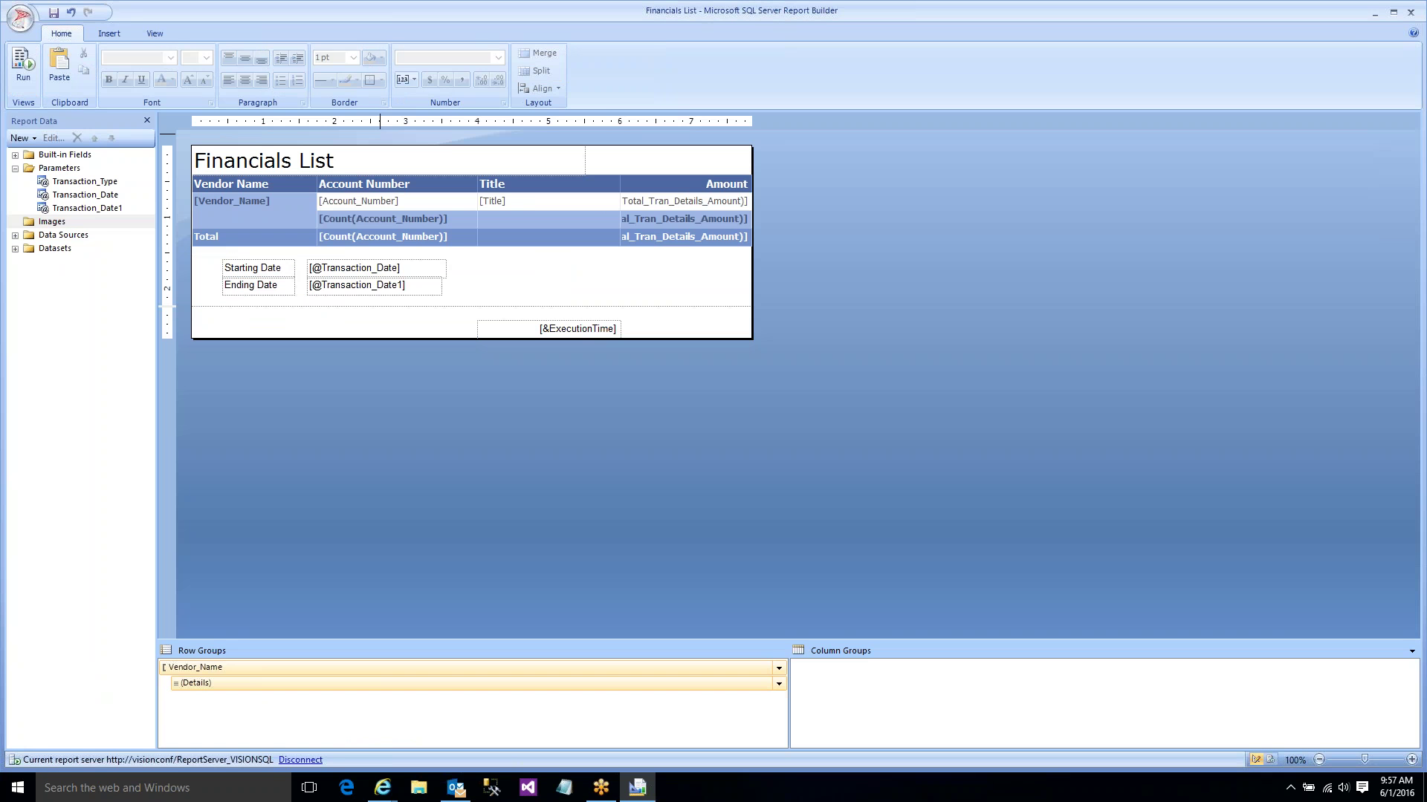
pyautogui.click(682, 201)
pyautogui.rightClick(682, 201)
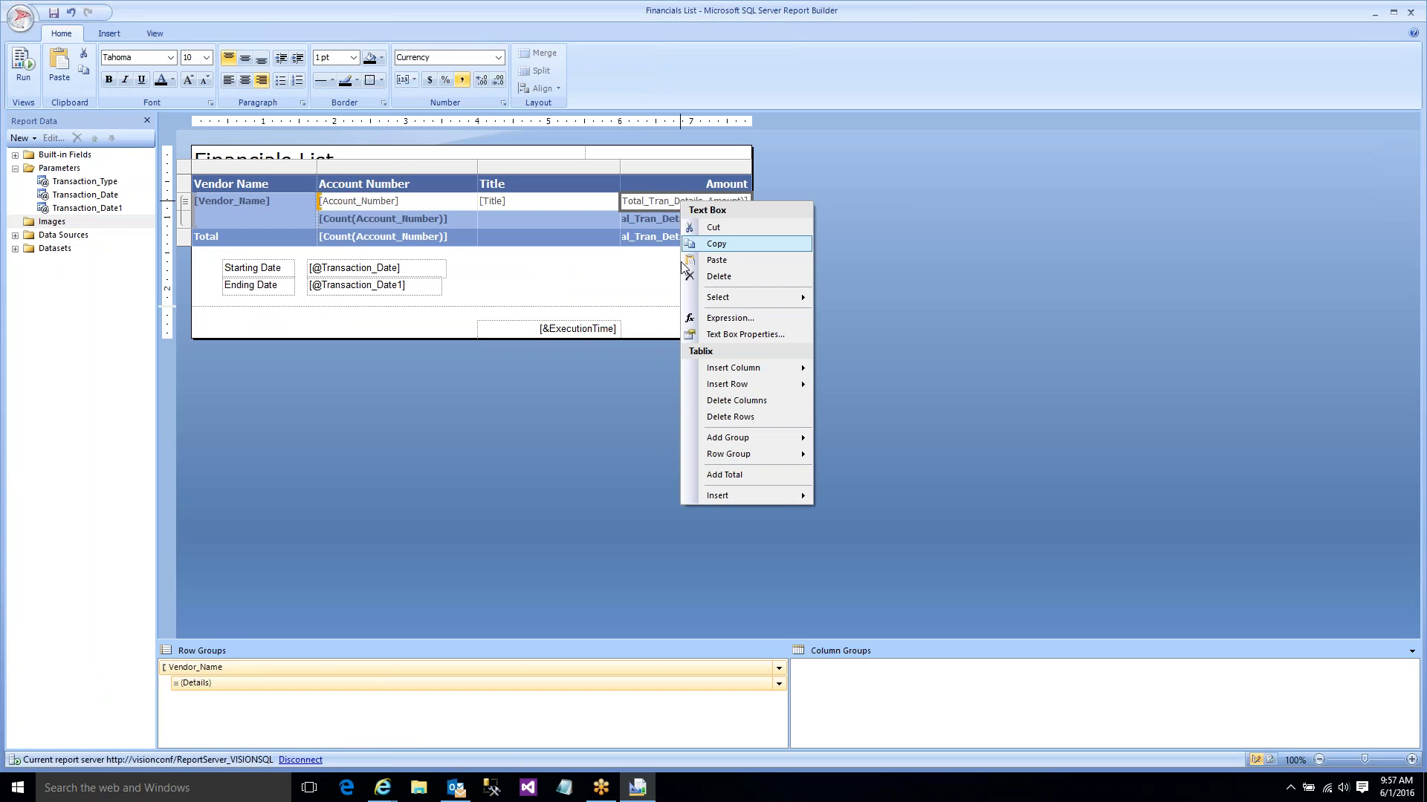
pyautogui.click(731, 319)
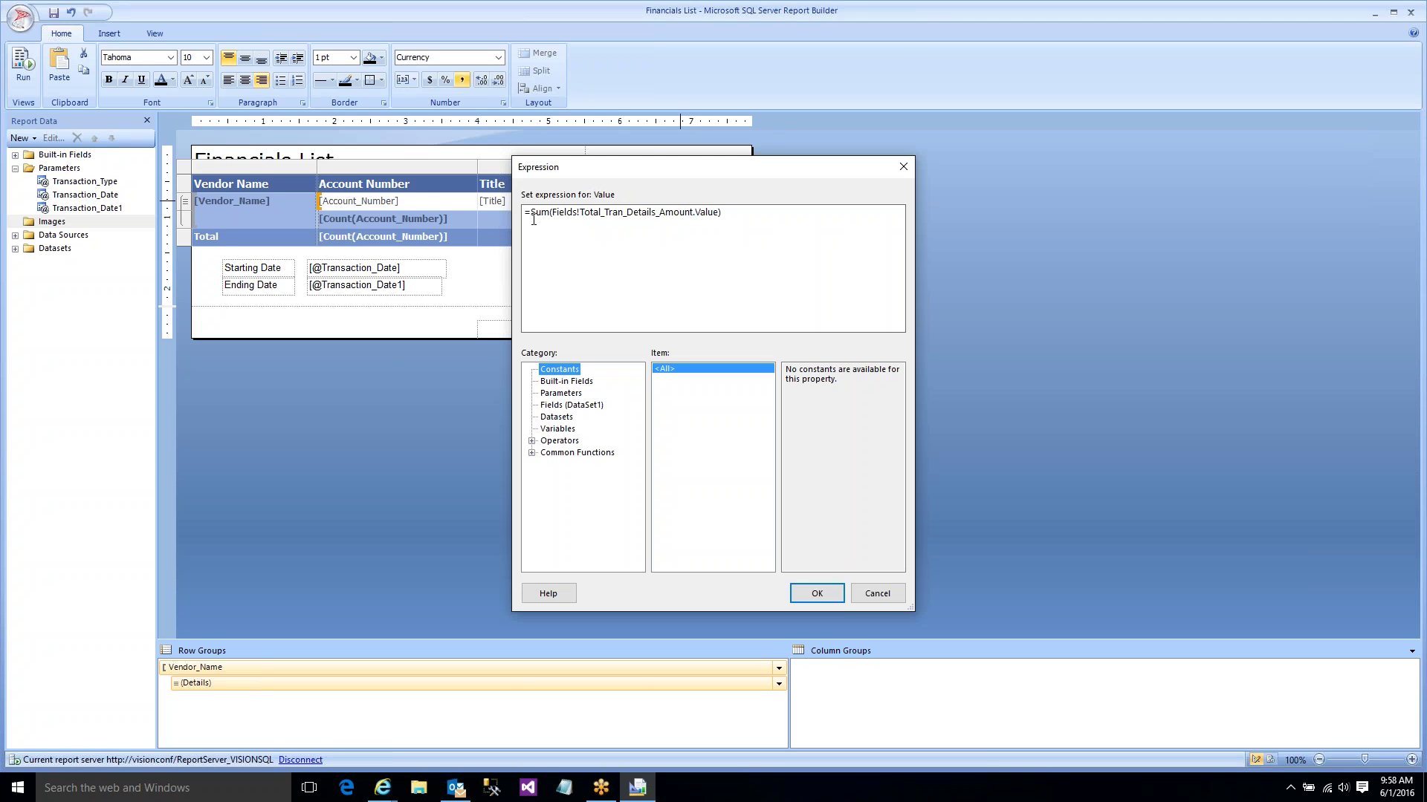
pyautogui.click(877, 594)
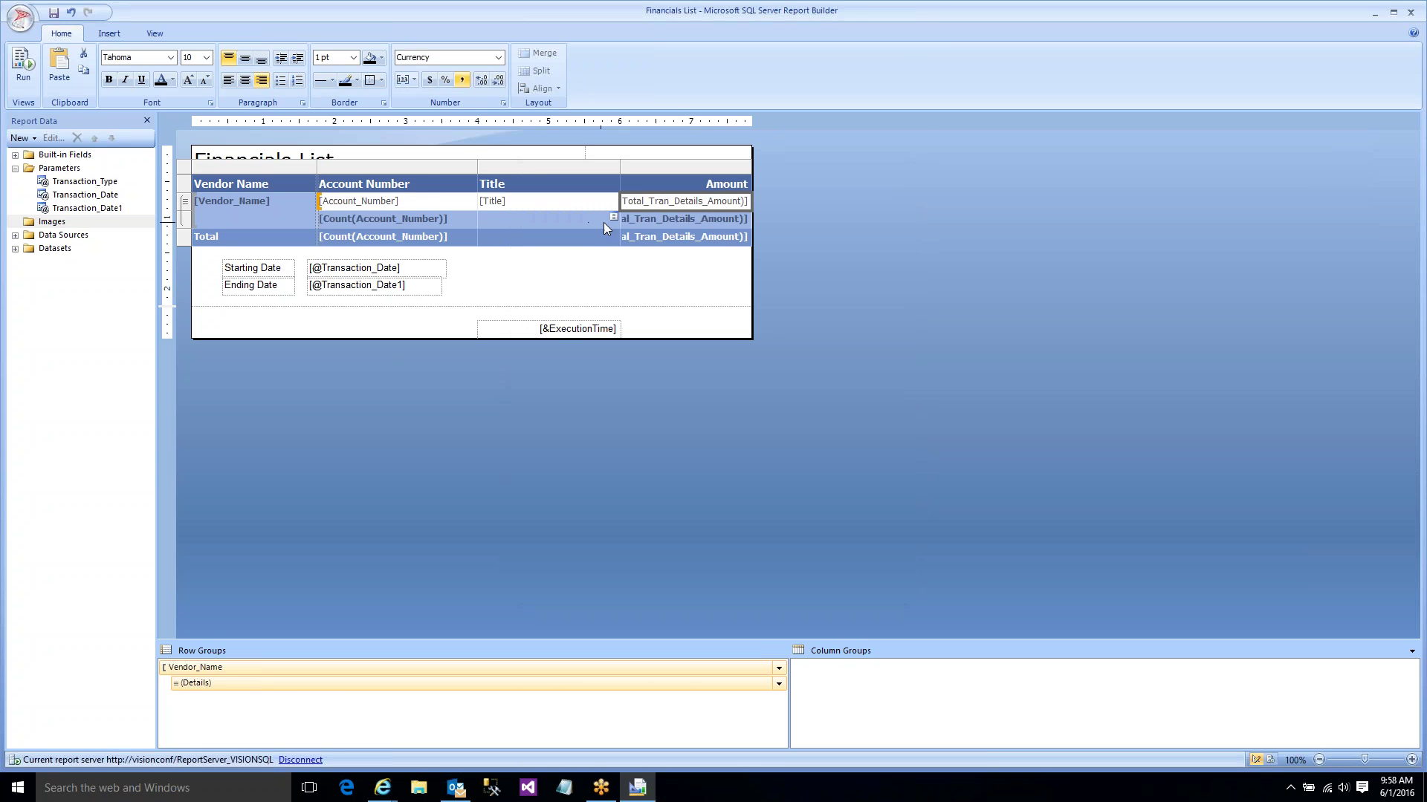
# - Review the arithmetic and comparison operators available for the Amount detail cell's expression, leaving the expression as it is
pyautogui.doubleClick(644, 201)
pyautogui.rightClick(644, 201)
pyautogui.click(654, 300)
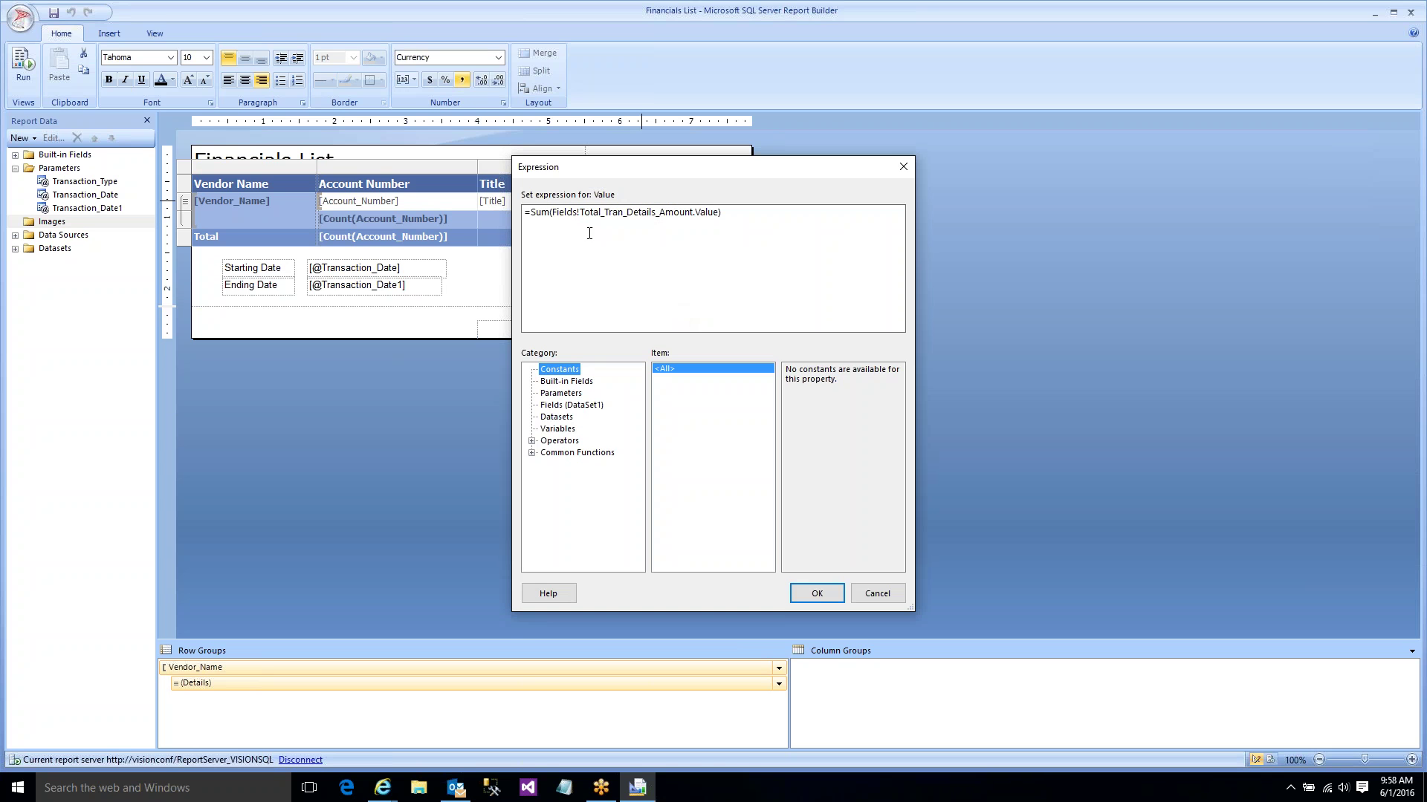
pyautogui.click(538, 214)
pyautogui.click(531, 441)
pyautogui.click(573, 454)
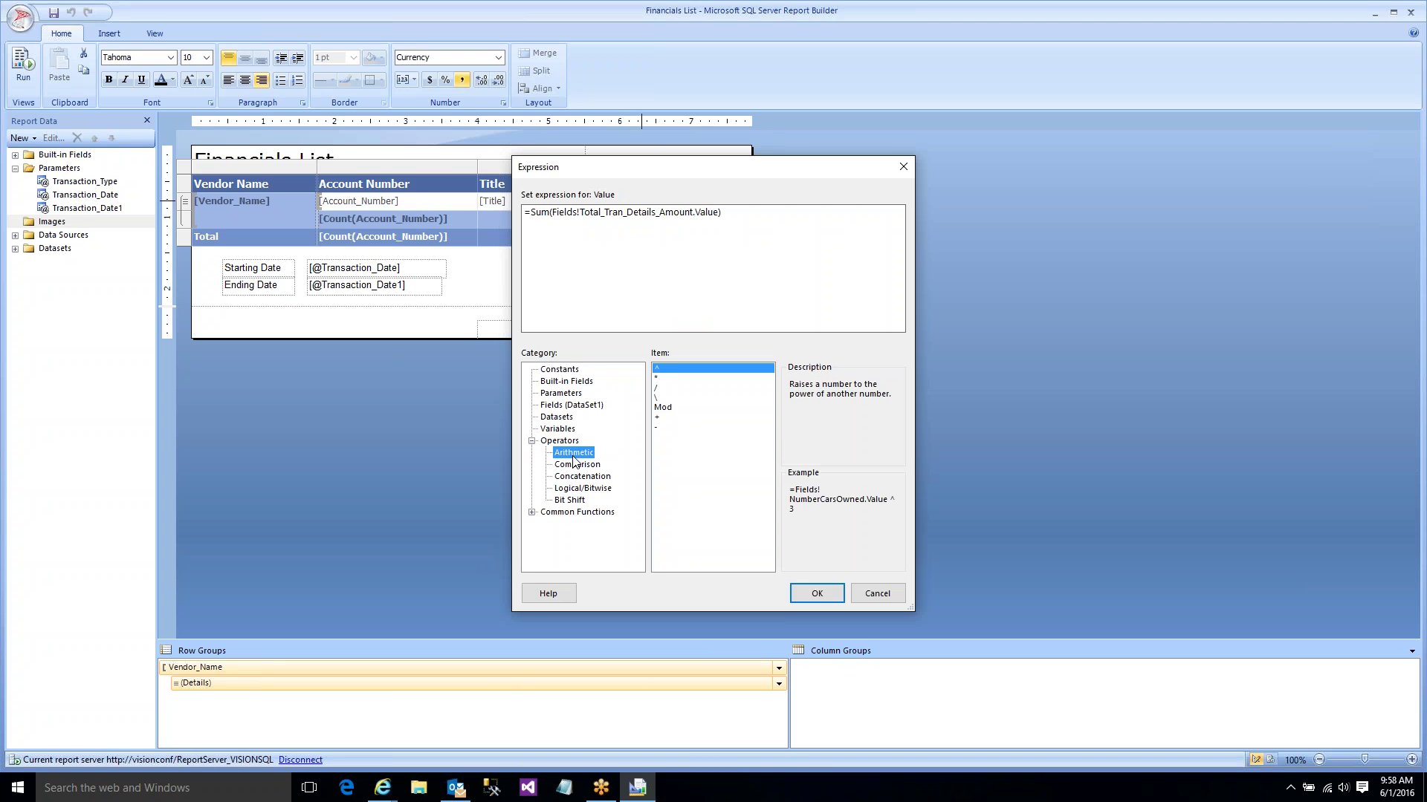
pyautogui.click(575, 468)
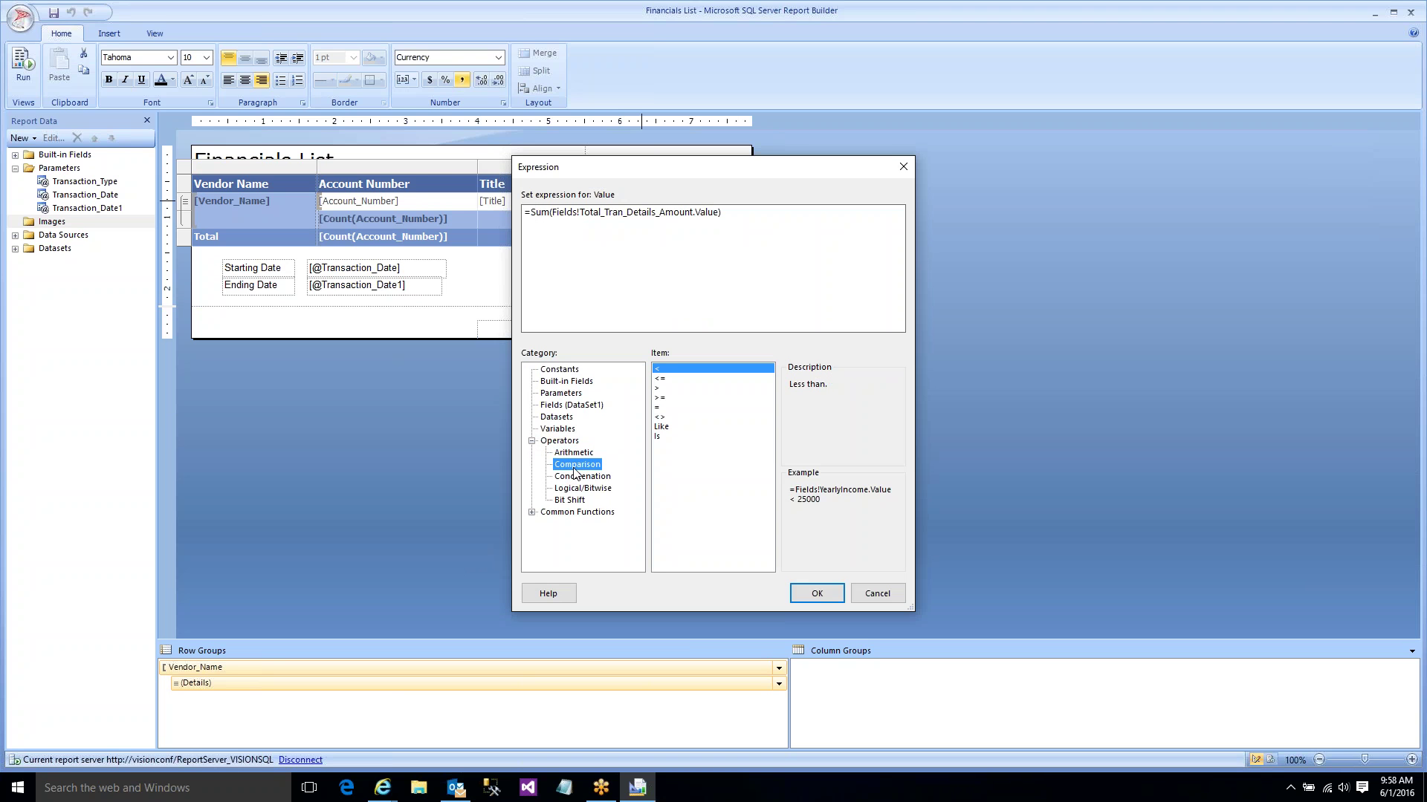
pyautogui.click(573, 454)
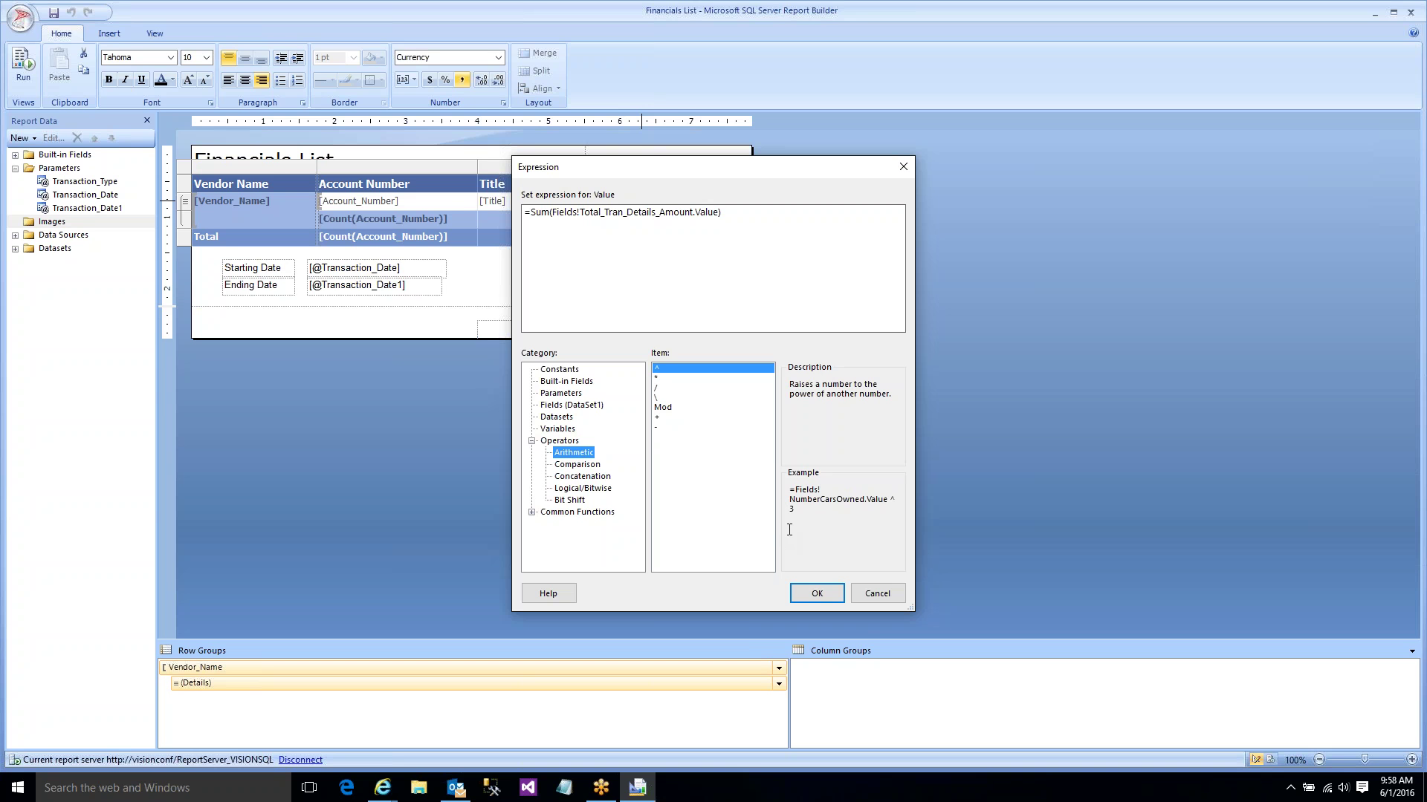
pyautogui.click(877, 593)
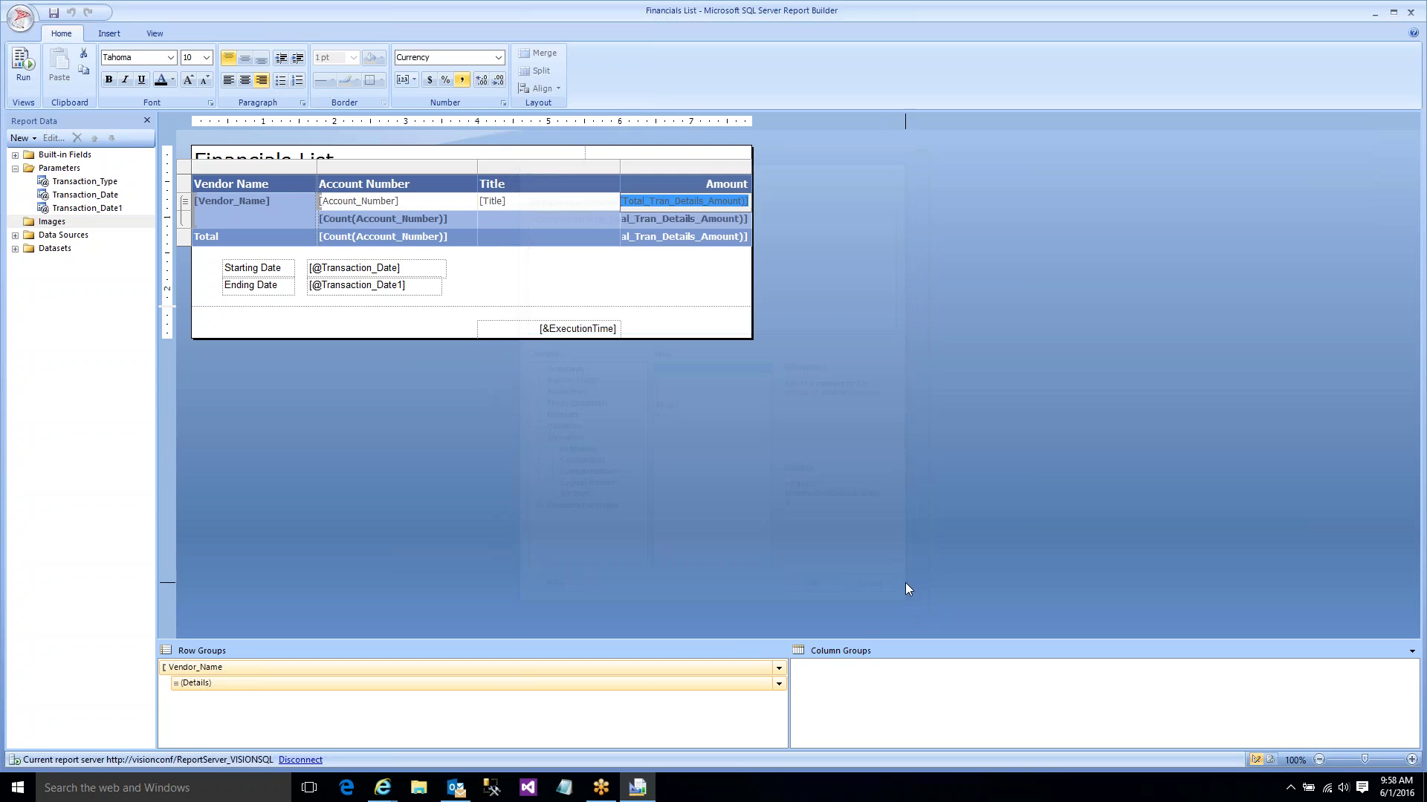
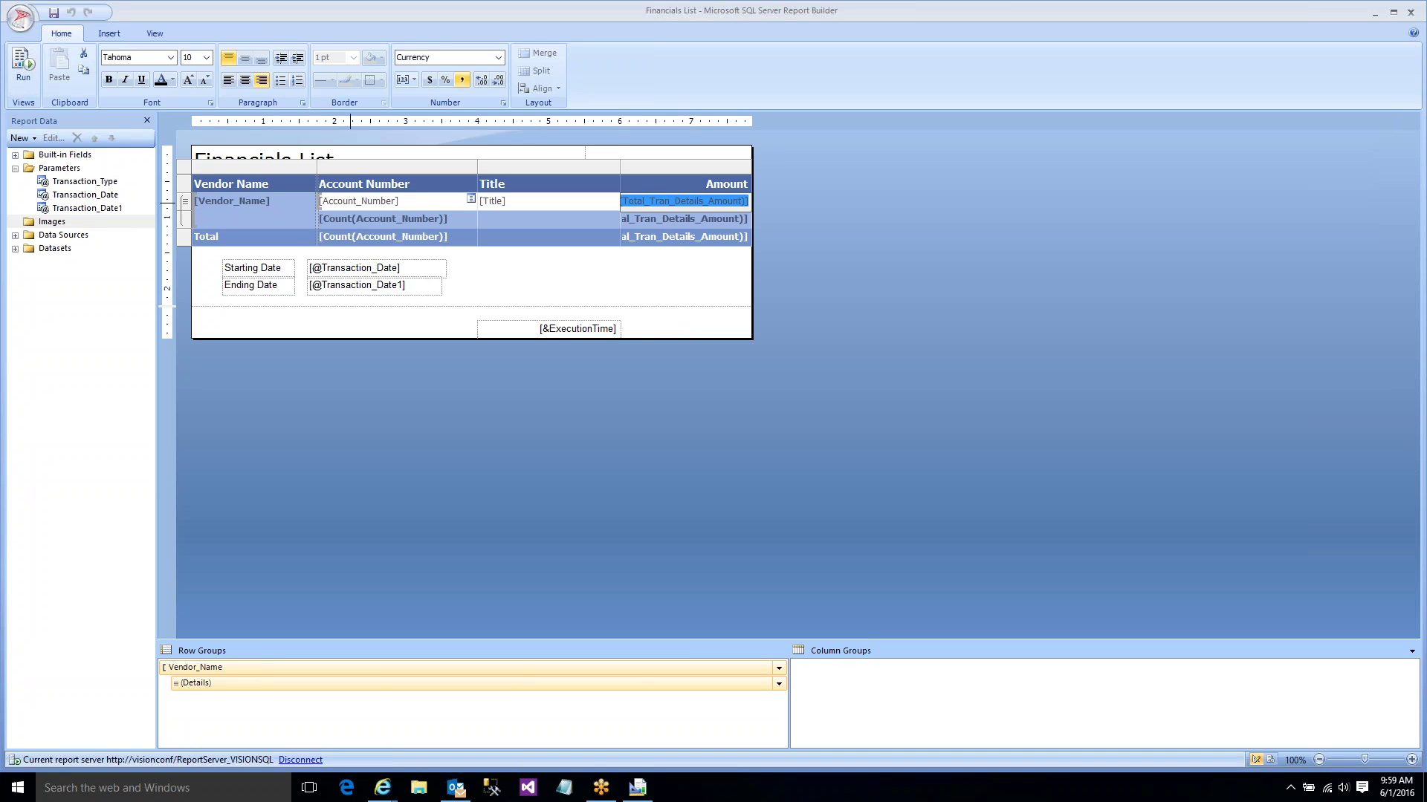
# - Insert a new table column to the left of the Account Number column
pyautogui.rightClick(360, 170)
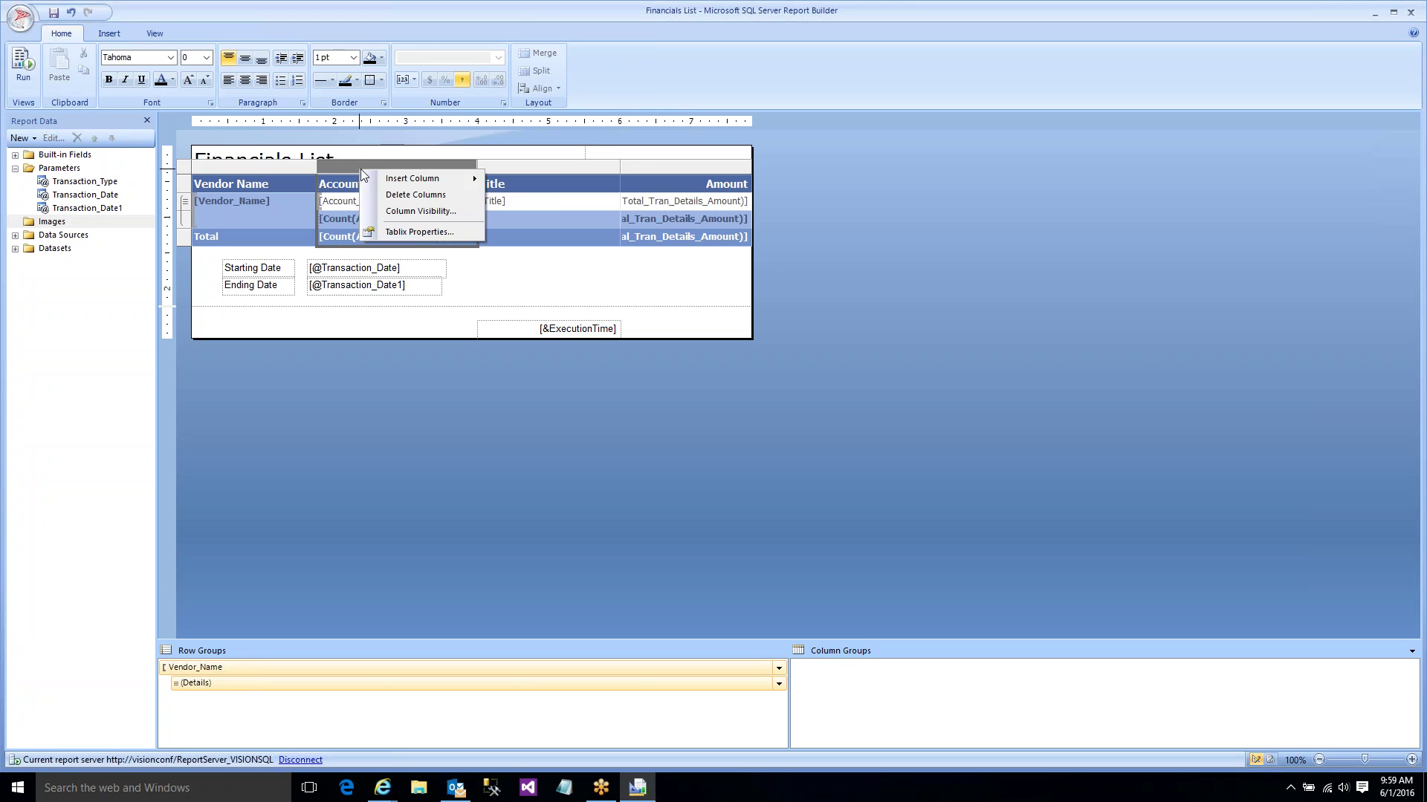
pyautogui.moveTo(376, 187)
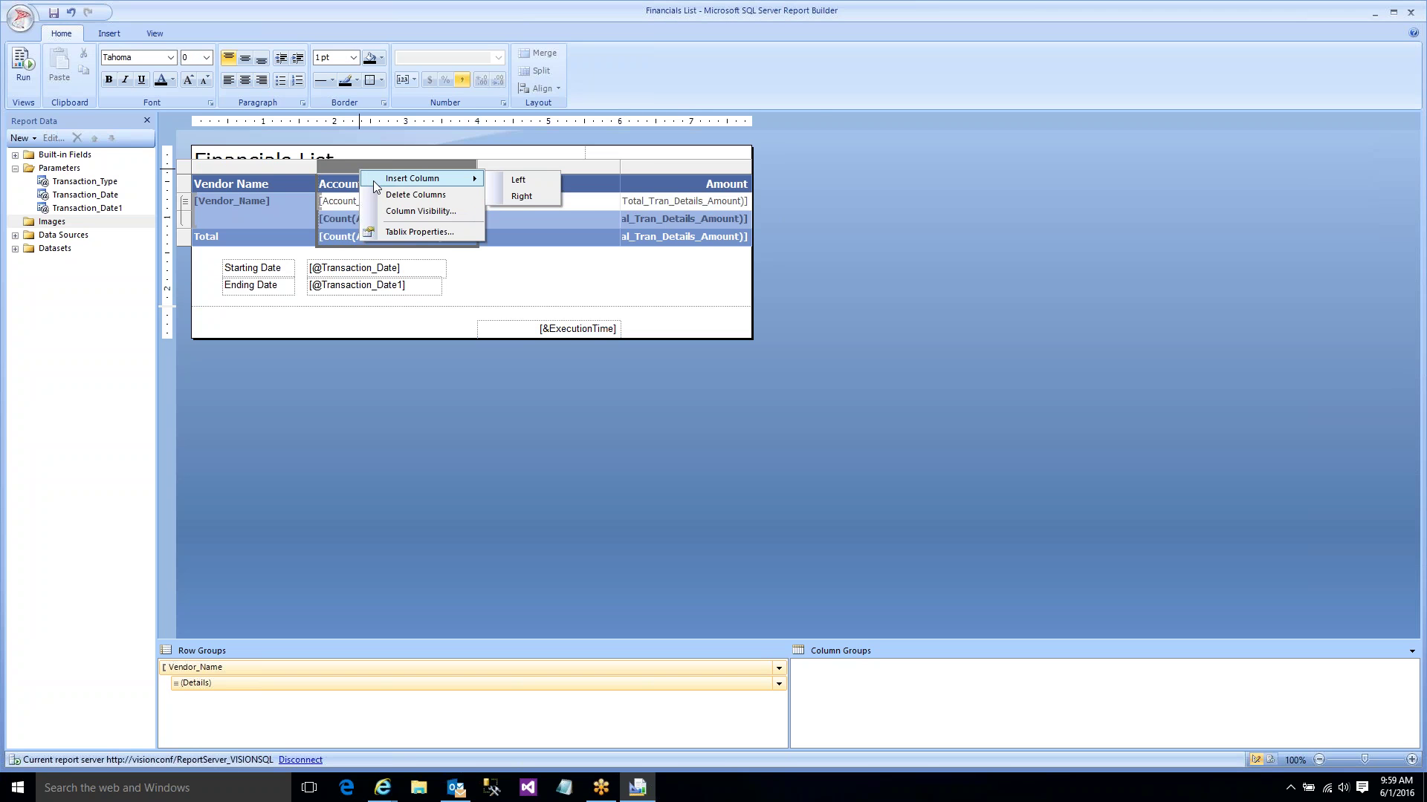
pyautogui.click(518, 181)
pyautogui.moveTo(378, 208)
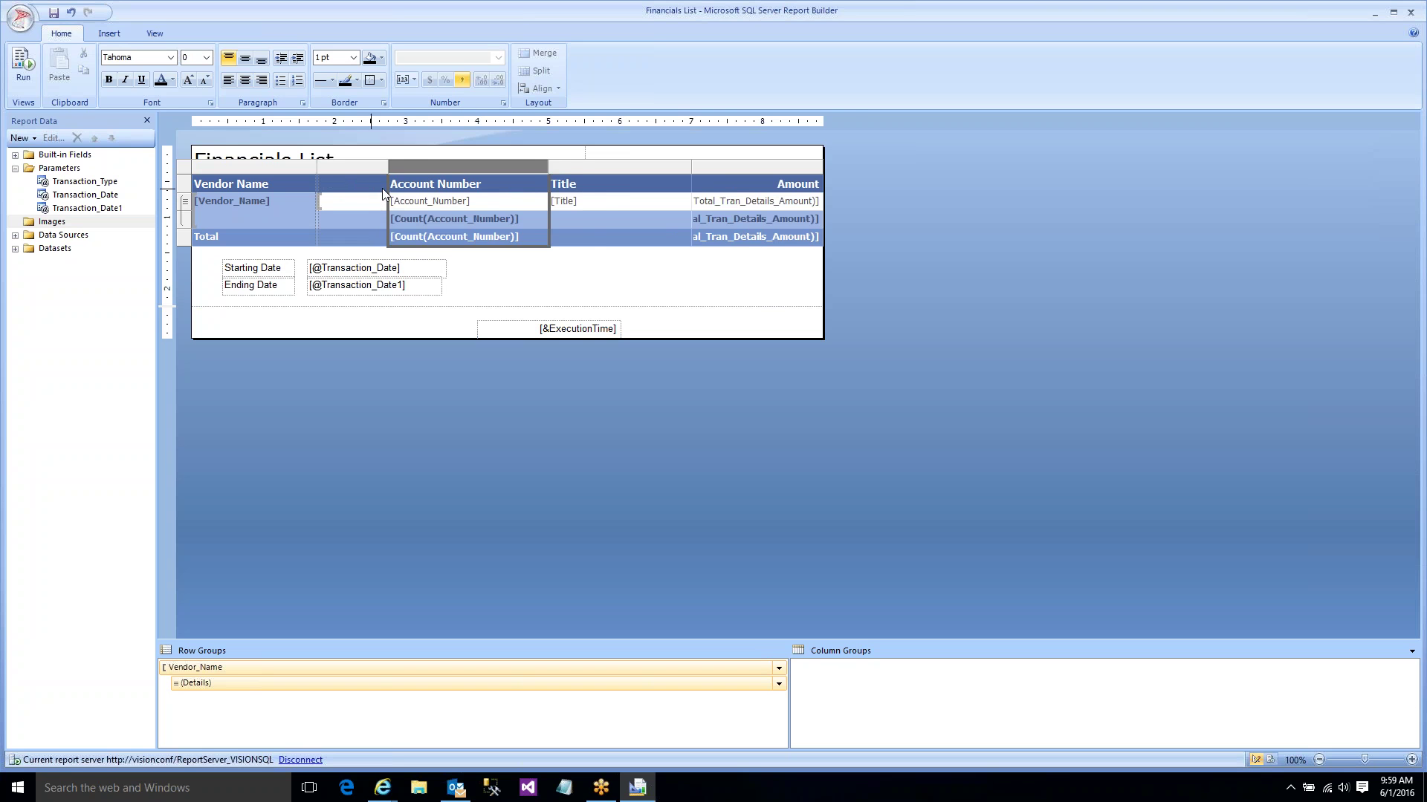
# - Widen the new column beside Vendor Name by about half an inch and assign Account_Number to its detail cell
pyautogui.moveTo(389, 168); pyautogui.dragTo(424, 168)
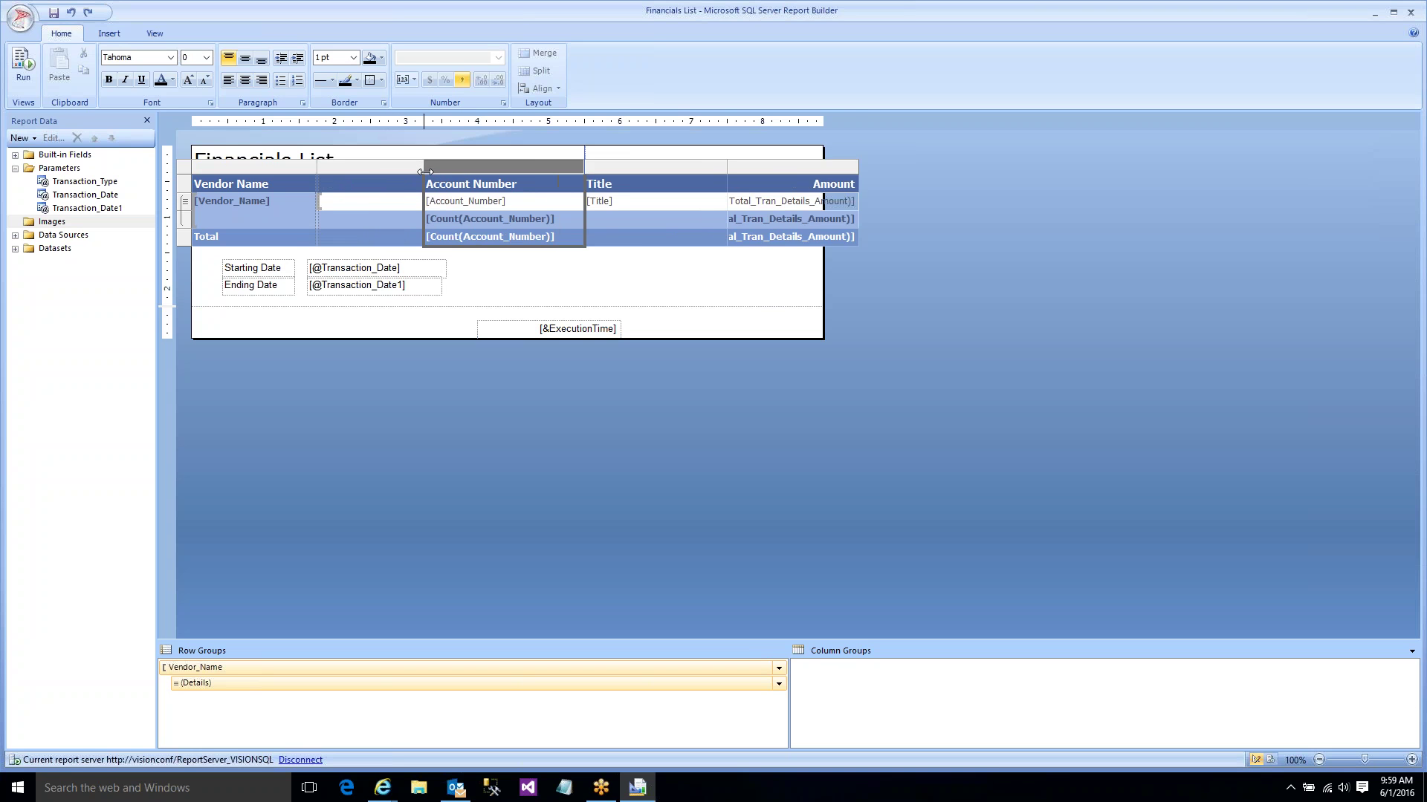
pyautogui.click(376, 213)
pyautogui.click(418, 199)
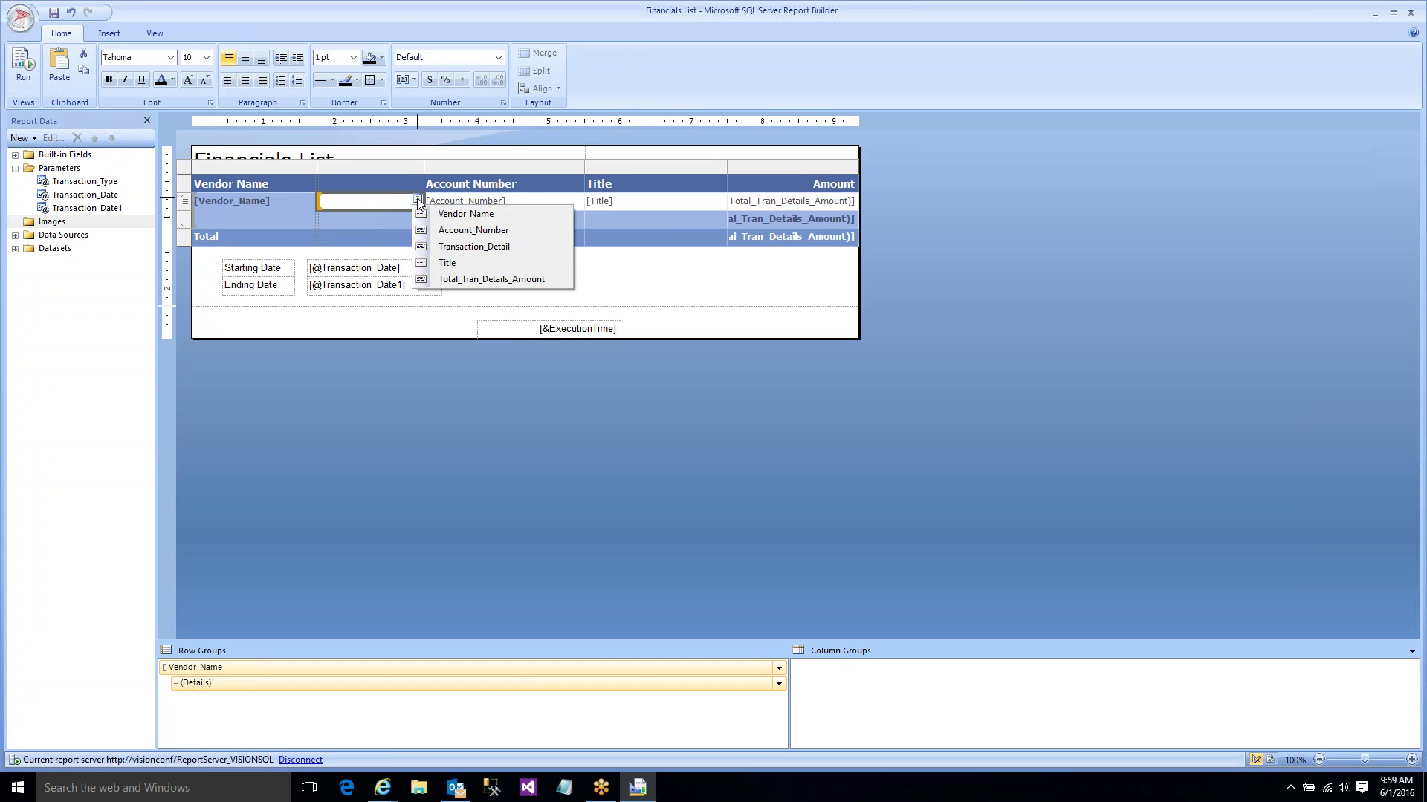
pyautogui.click(441, 230)
# - Rename the header of the new column between Vendor Name and Account Number to "Fund Number"
pyautogui.rightClick(381, 206)
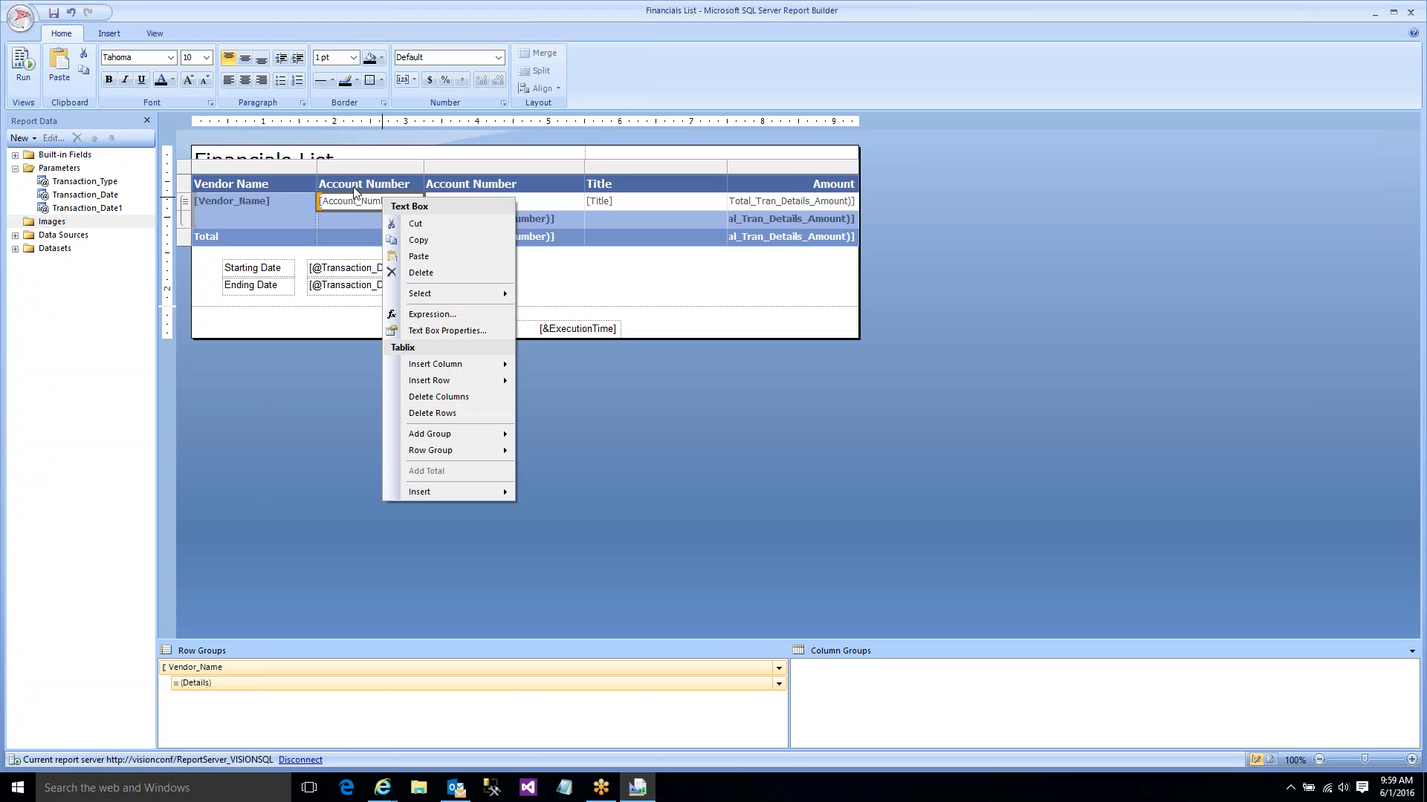
pyautogui.click(351, 190)
pyautogui.click(364, 186)
pyautogui.moveTo(420, 184); pyautogui.dragTo(319, 184)
pyautogui.write('Fund Number')
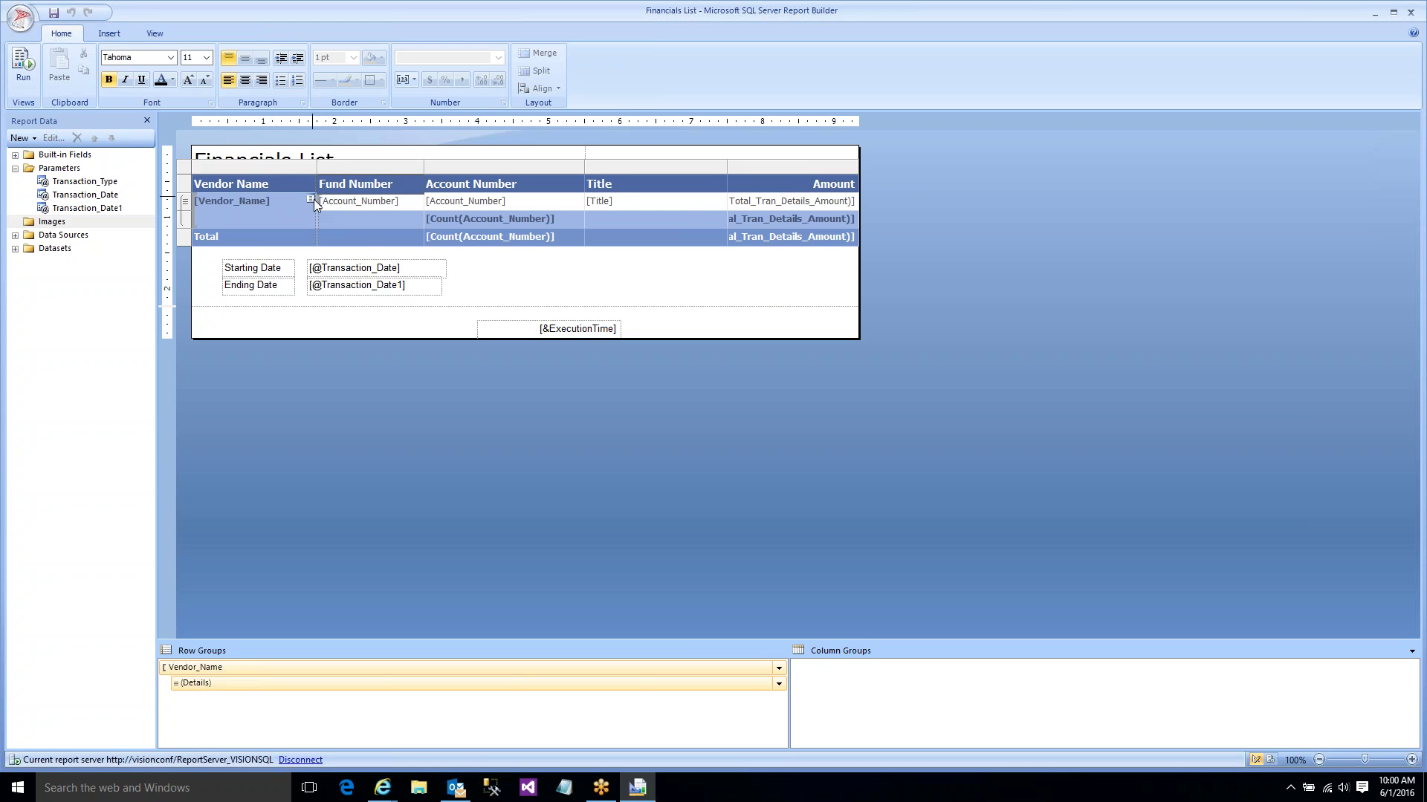
pyautogui.click(340, 216)
# - Use the Left text function to set the Fund Number detail cell's expression to =Left(Fields!Account_Number.Value,3)
pyautogui.rightClick(341, 206)
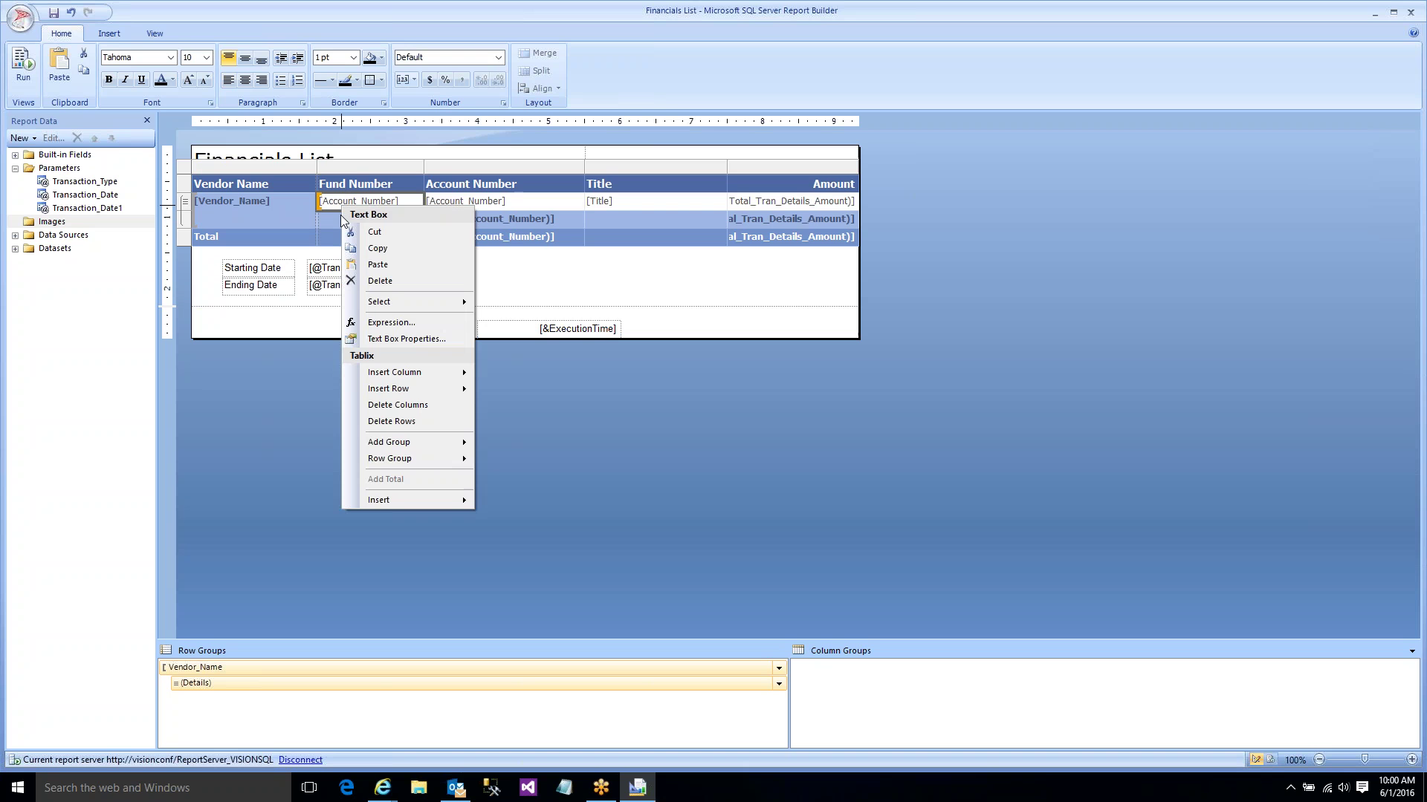
pyautogui.click(386, 323)
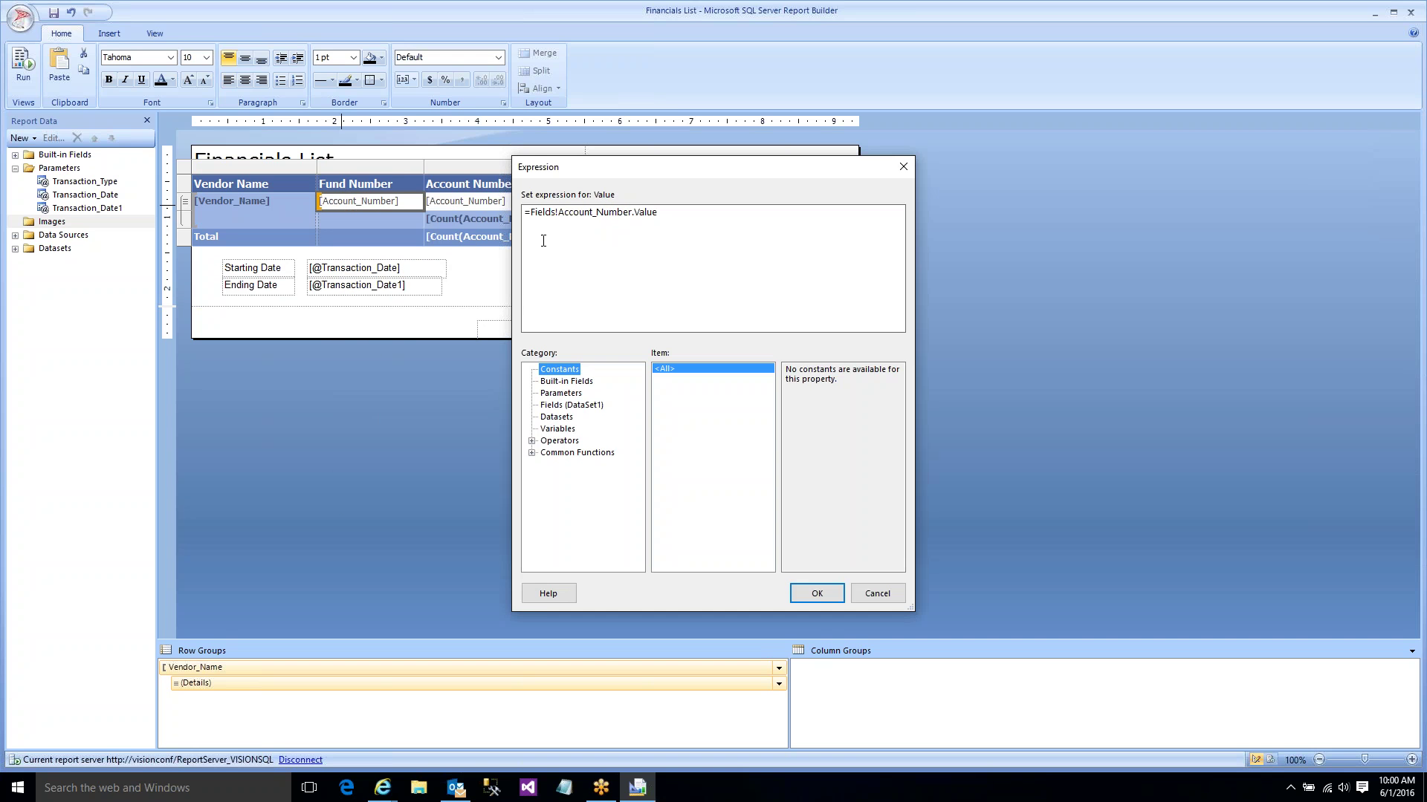
pyautogui.click(532, 218)
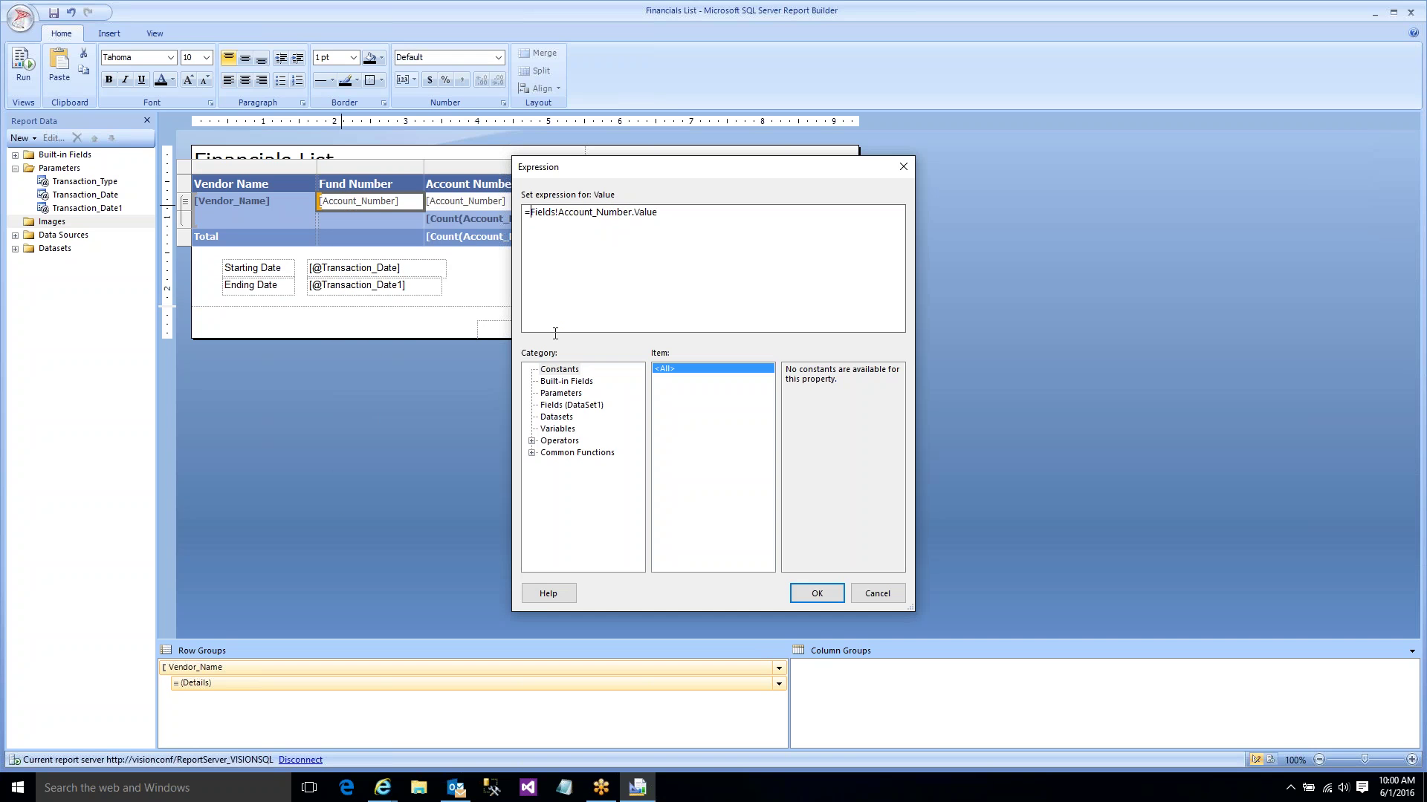
pyautogui.click(532, 441)
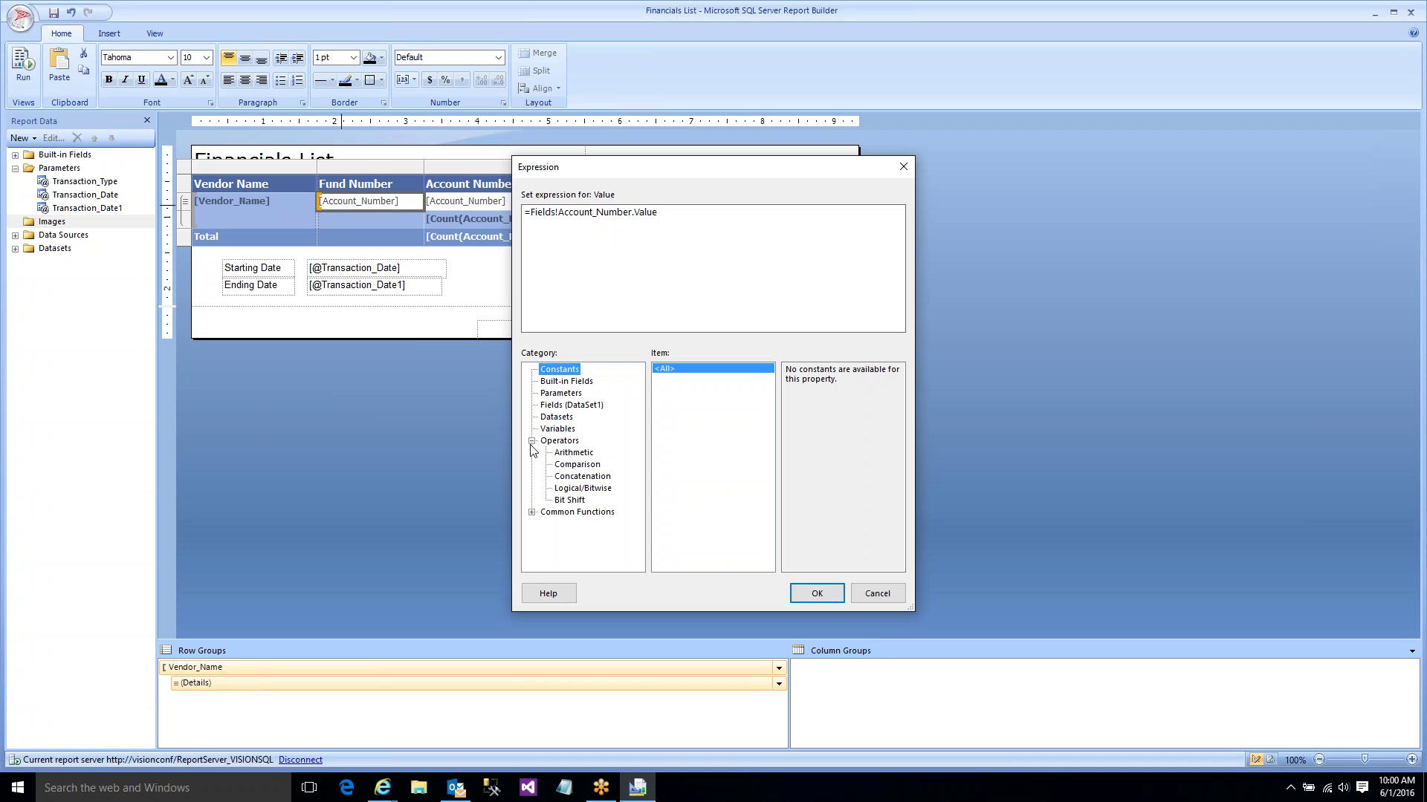
pyautogui.click(532, 512)
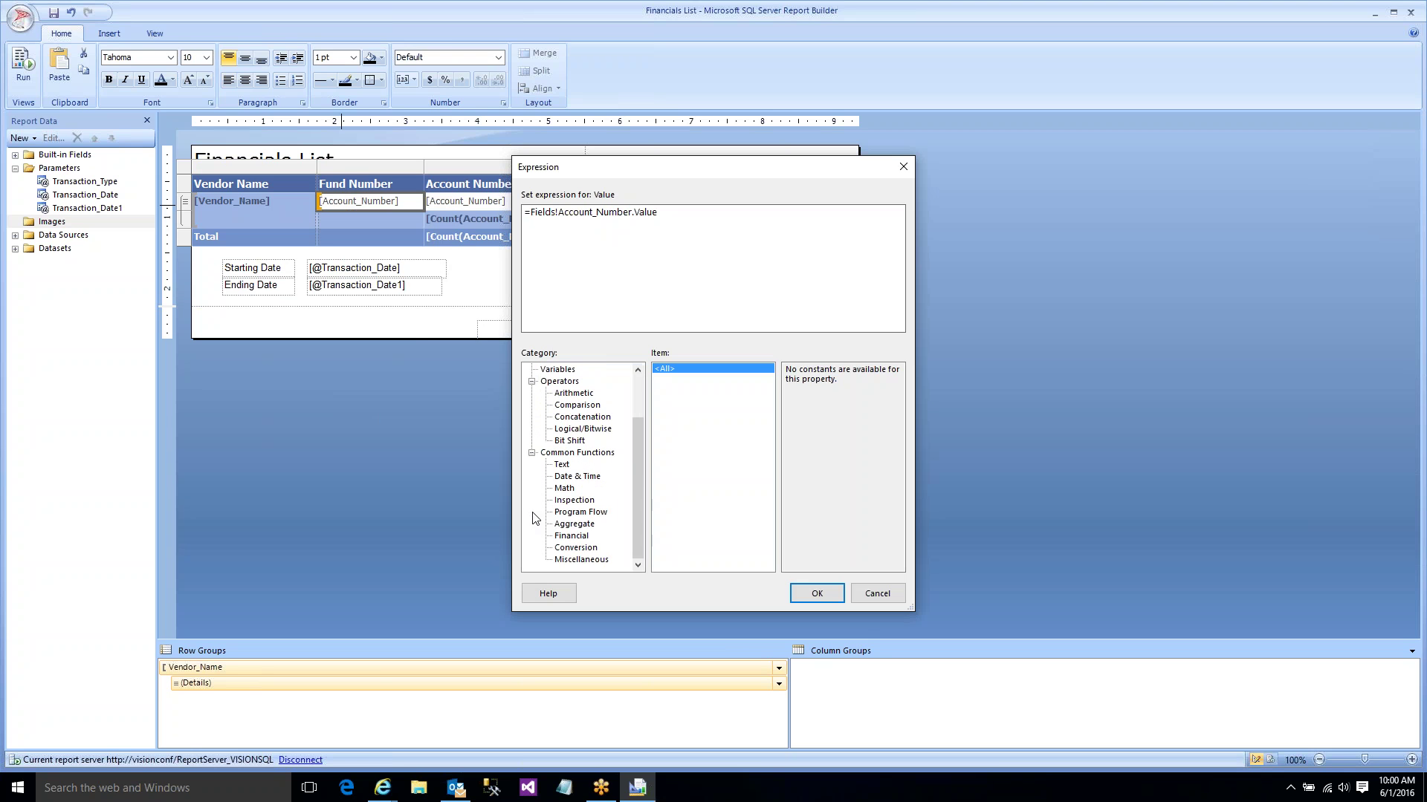
pyautogui.click(562, 466)
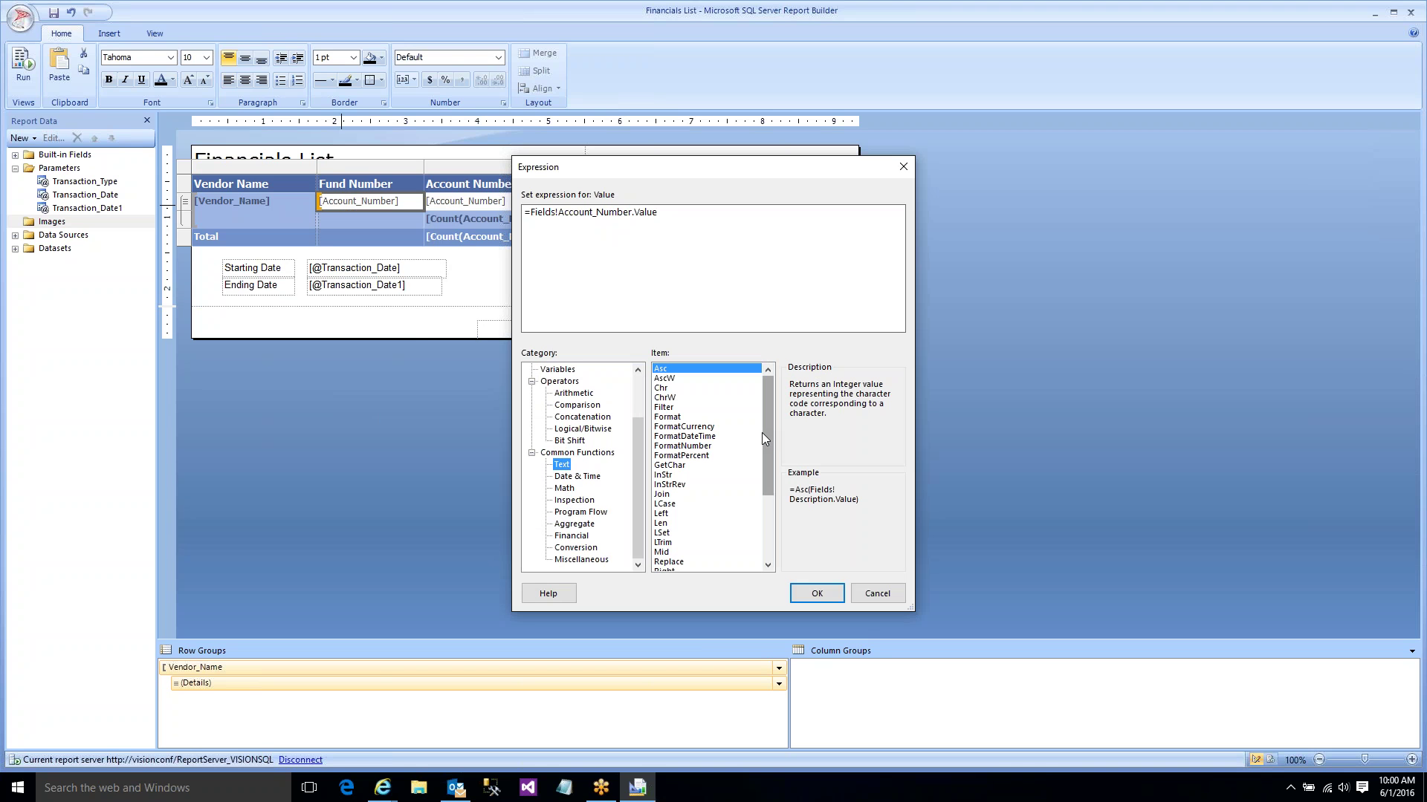
pyautogui.moveTo(765, 435)
pyautogui.mouseDown()
pyautogui.moveTo(768, 463)
pyautogui.moveTo(769, 452)
pyautogui.mouseUp()
pyautogui.click(664, 494)
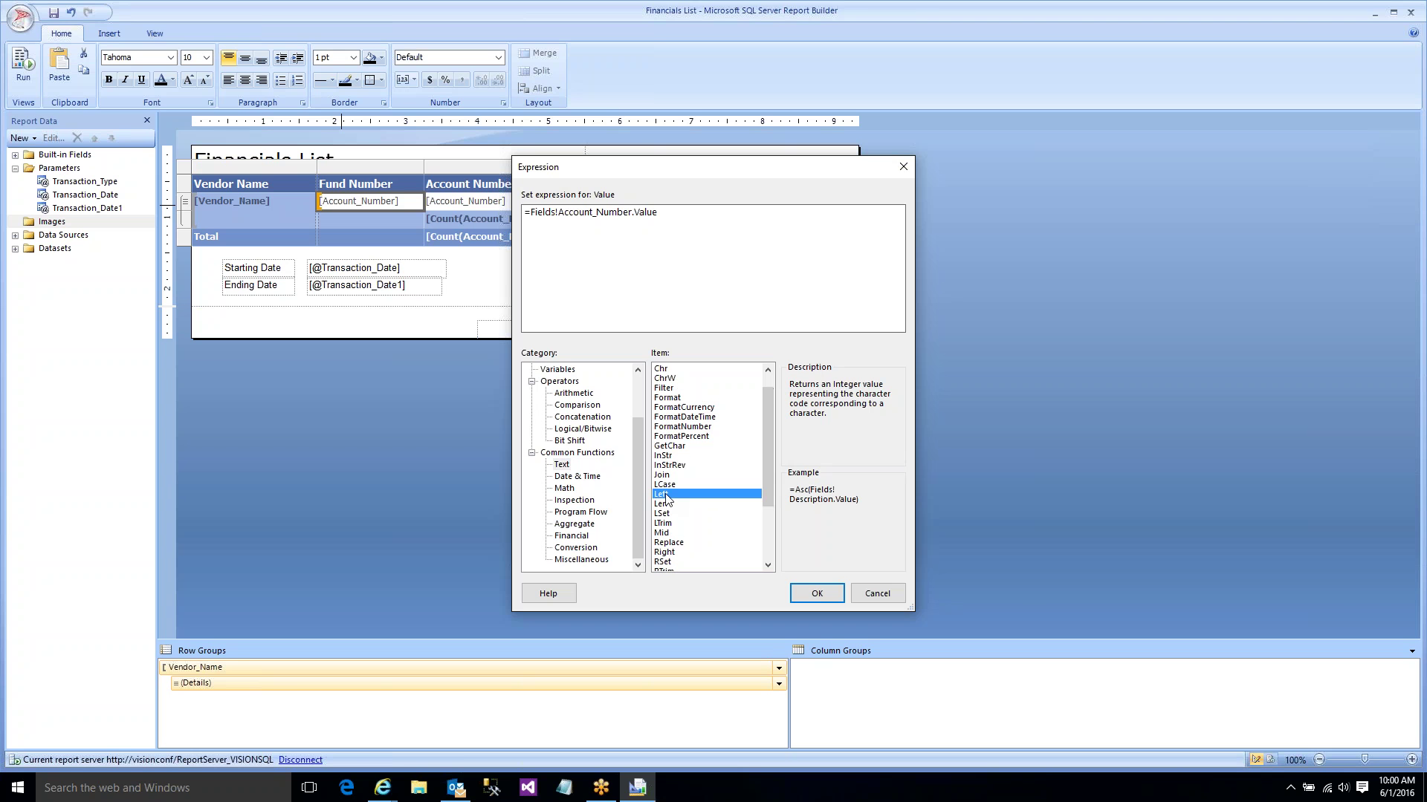
pyautogui.doubleClick(663, 495)
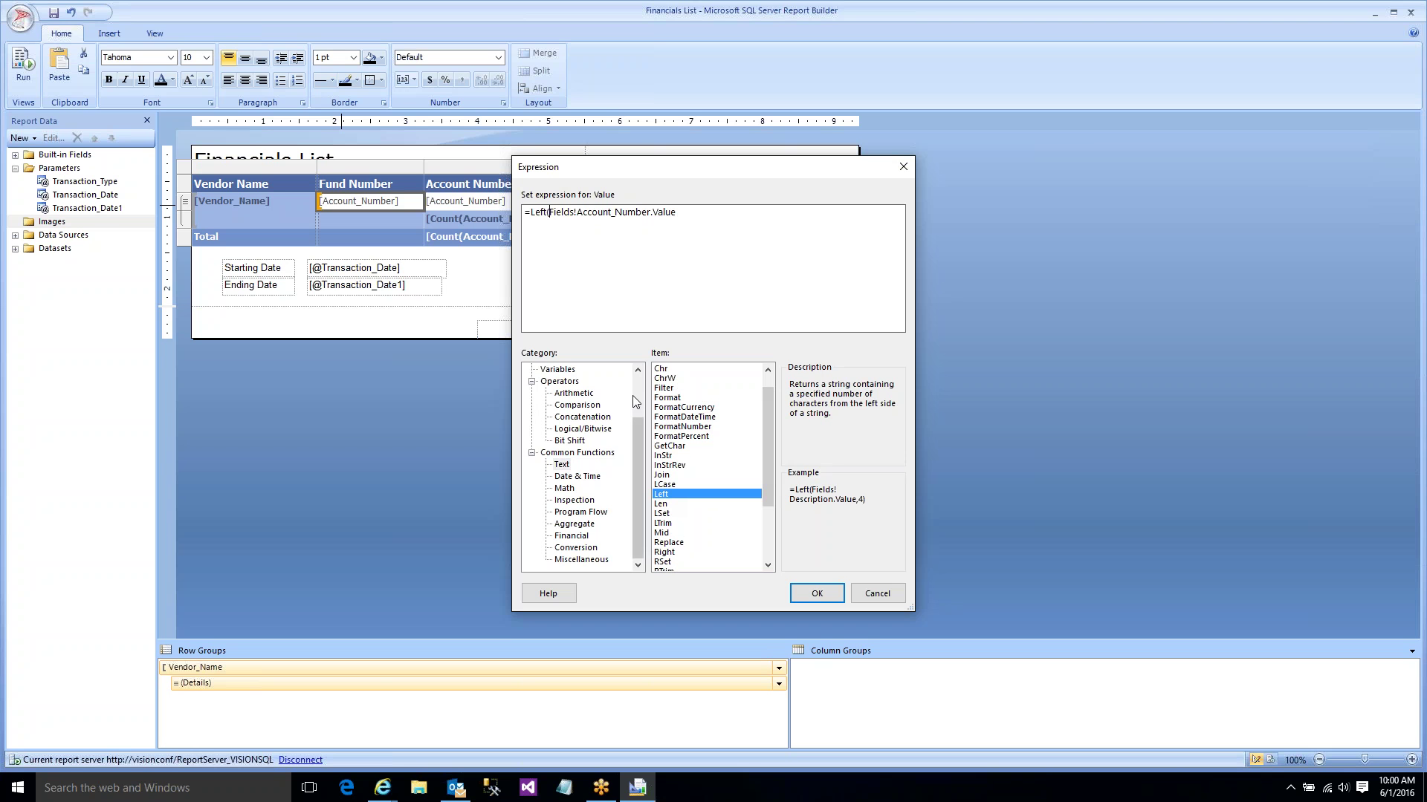
pyautogui.click(699, 212)
pyautogui.write(',3')
pyautogui.click(810, 595)
# - Run the report for Invoice transactions from 1/3/2016 to 6/9/2016 to check the Fund Number column
pyautogui.click(23, 65)
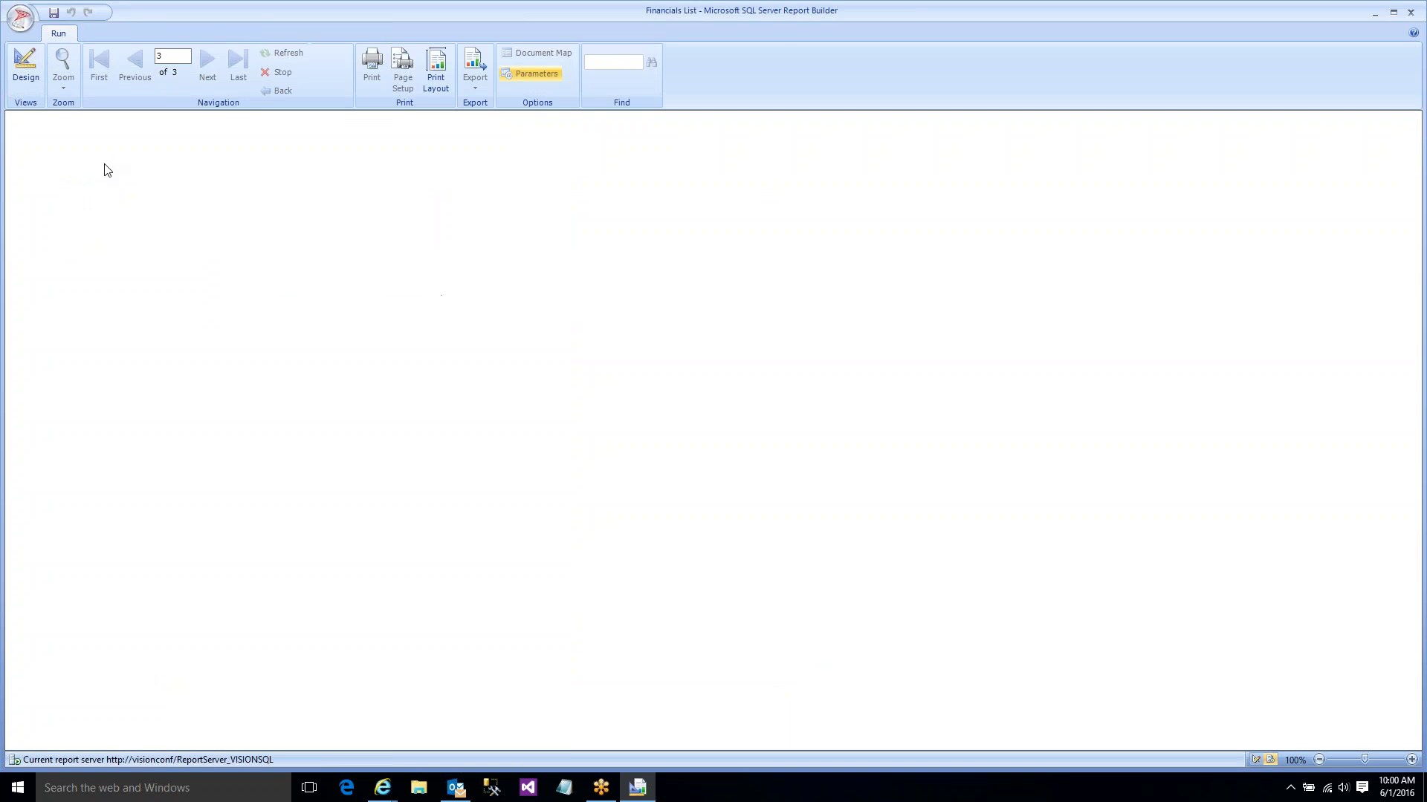
pyautogui.click(411, 123)
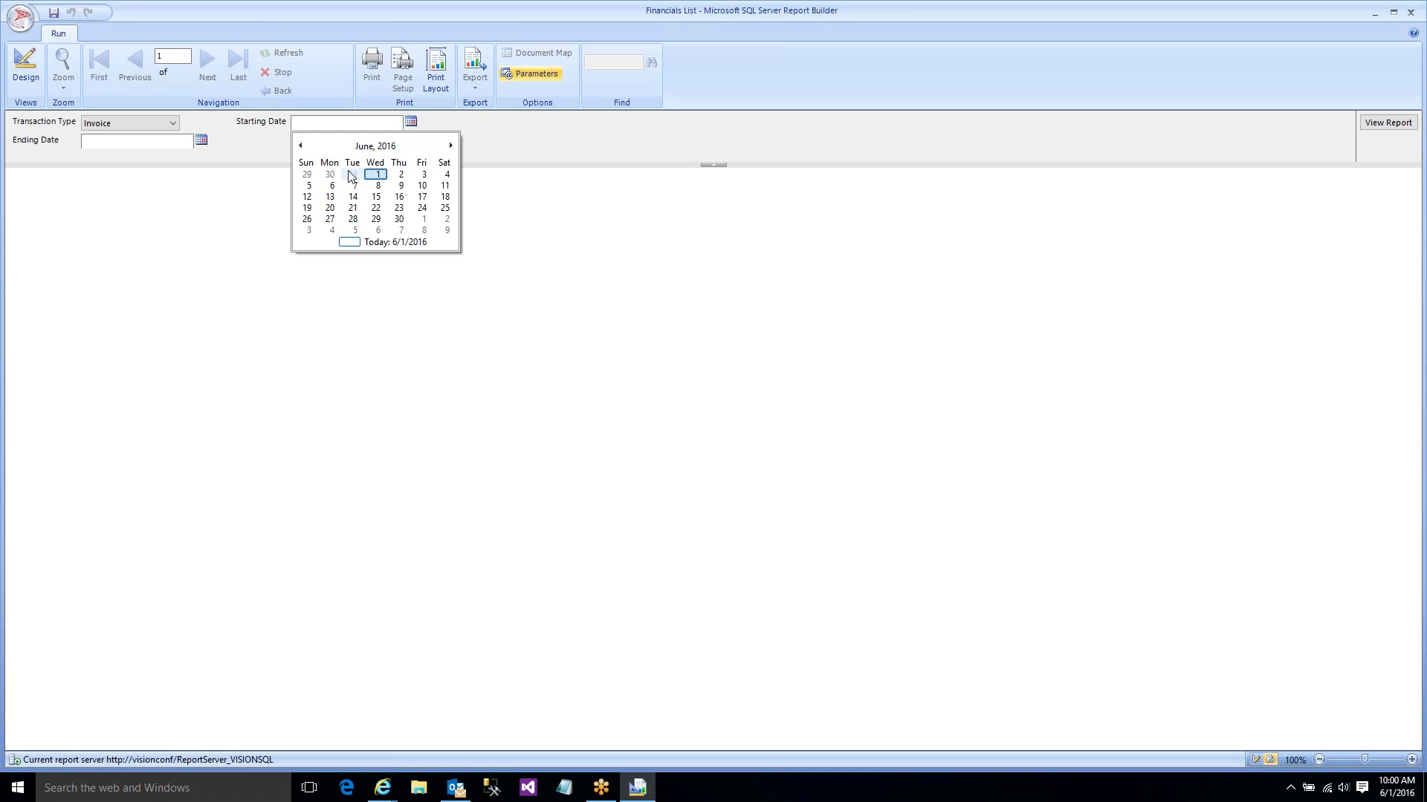
pyautogui.click(376, 146)
pyautogui.click(314, 168)
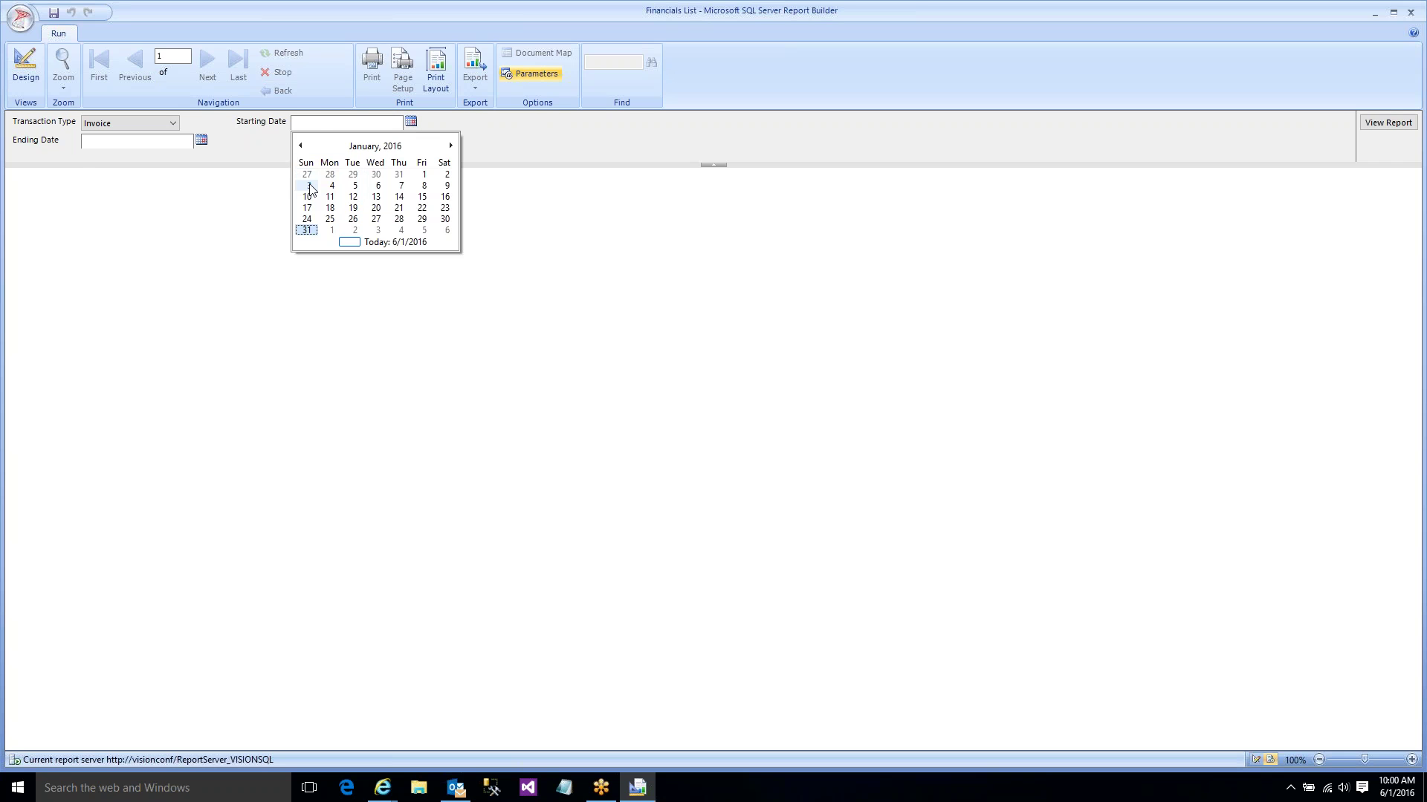
pyautogui.click(310, 186)
pyautogui.click(201, 139)
pyautogui.click(188, 206)
pyautogui.click(1367, 128)
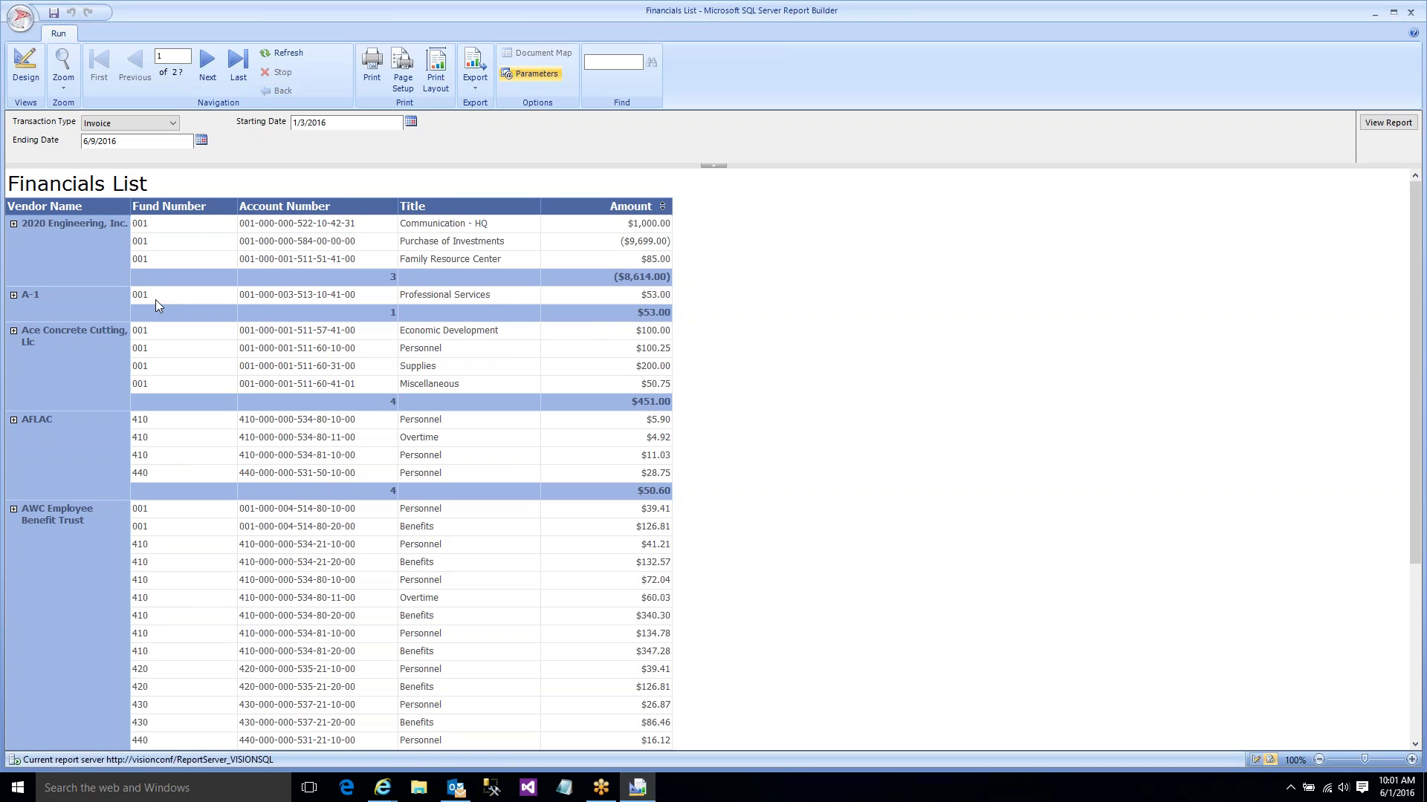
# - Return to the design and review the Left function's description in the Fund Number cell's expression, leaving the expression as it is
pyautogui.click(25, 65)
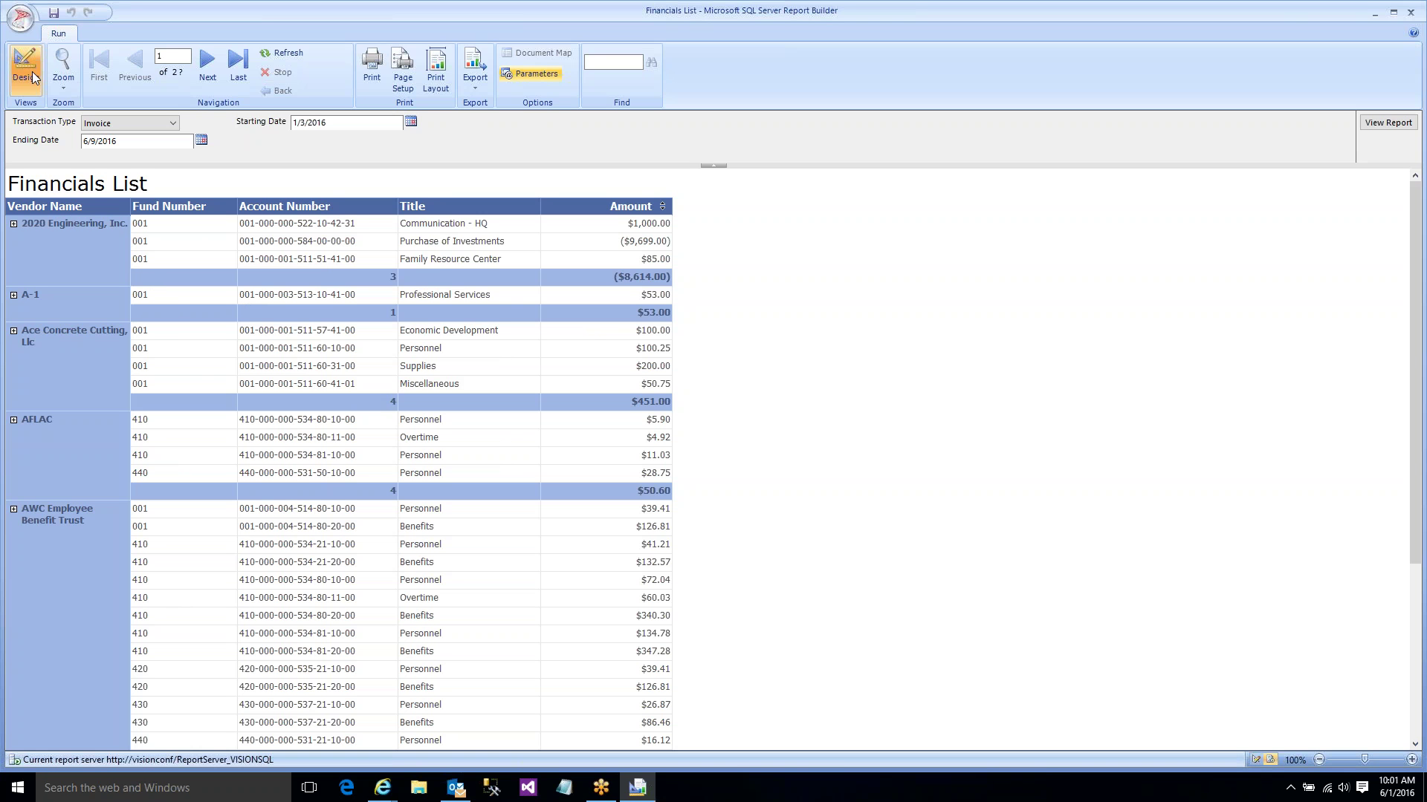
pyautogui.rightClick(347, 203)
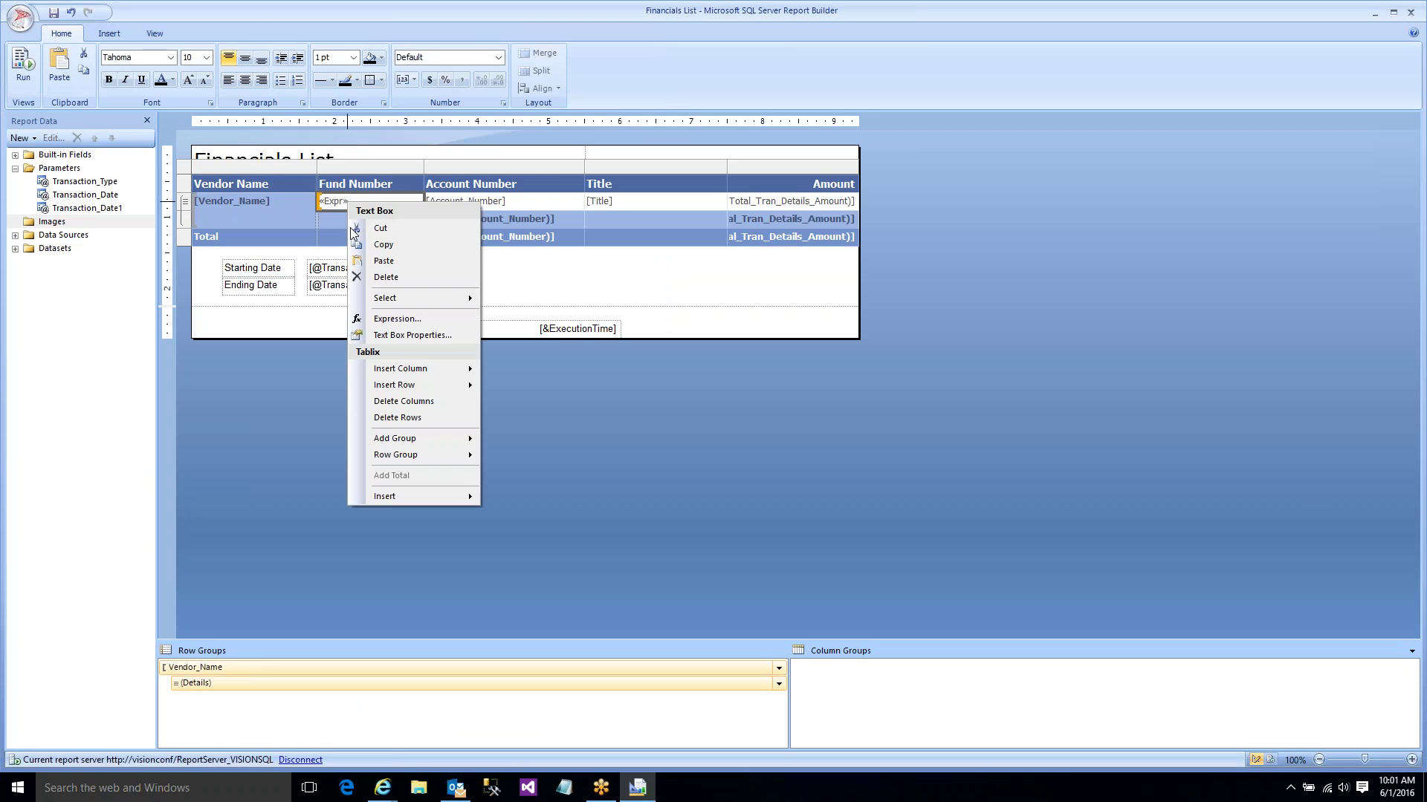
pyautogui.click(399, 319)
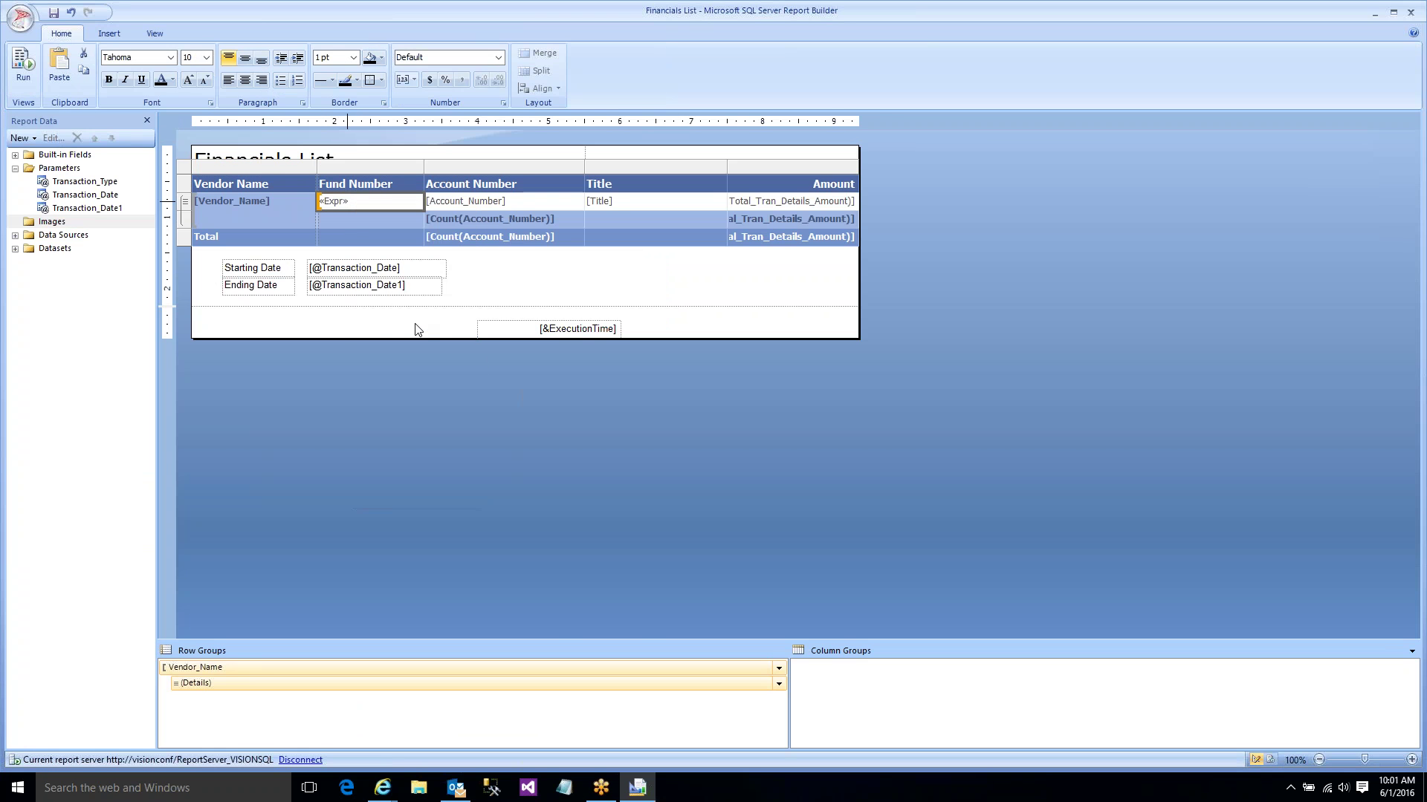
pyautogui.click(547, 231)
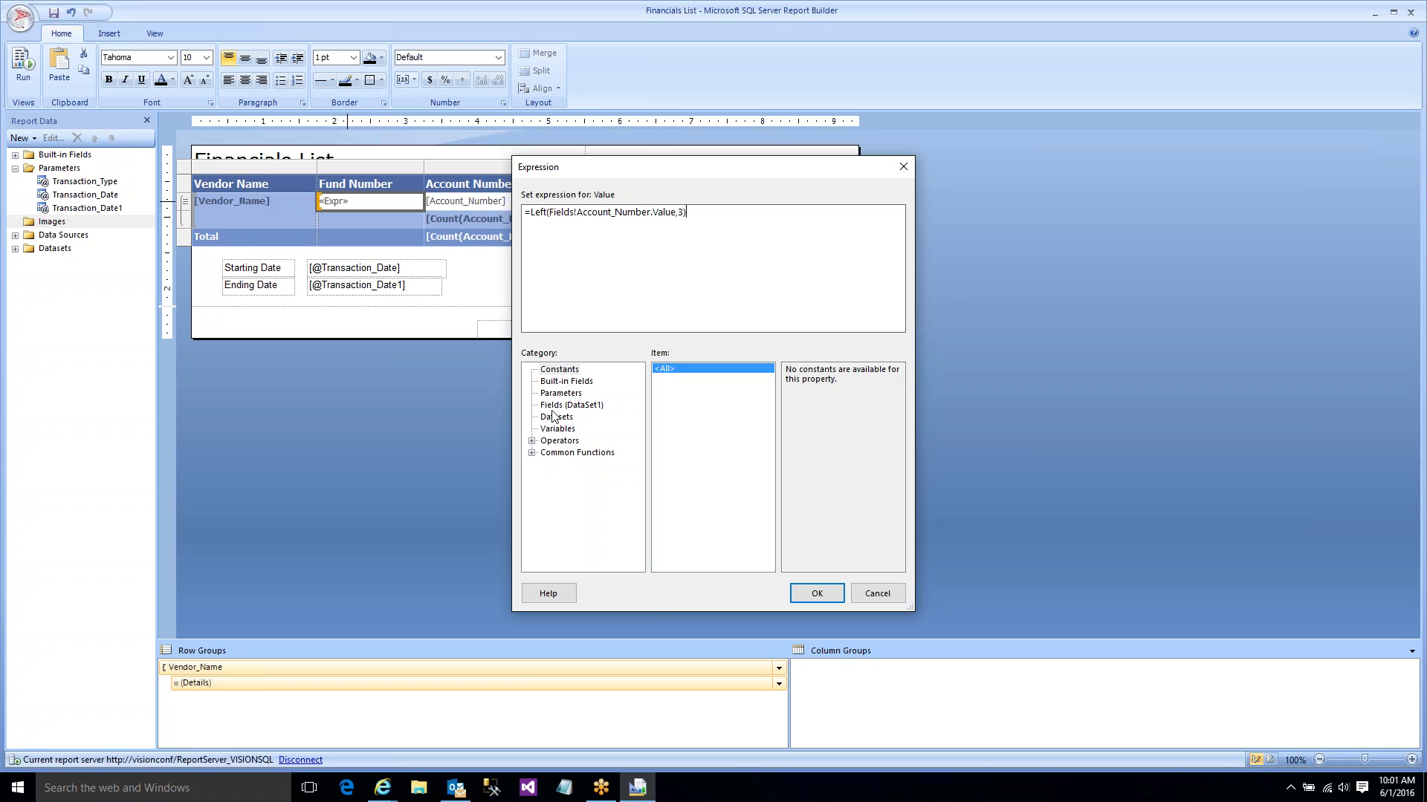
pyautogui.click(531, 452)
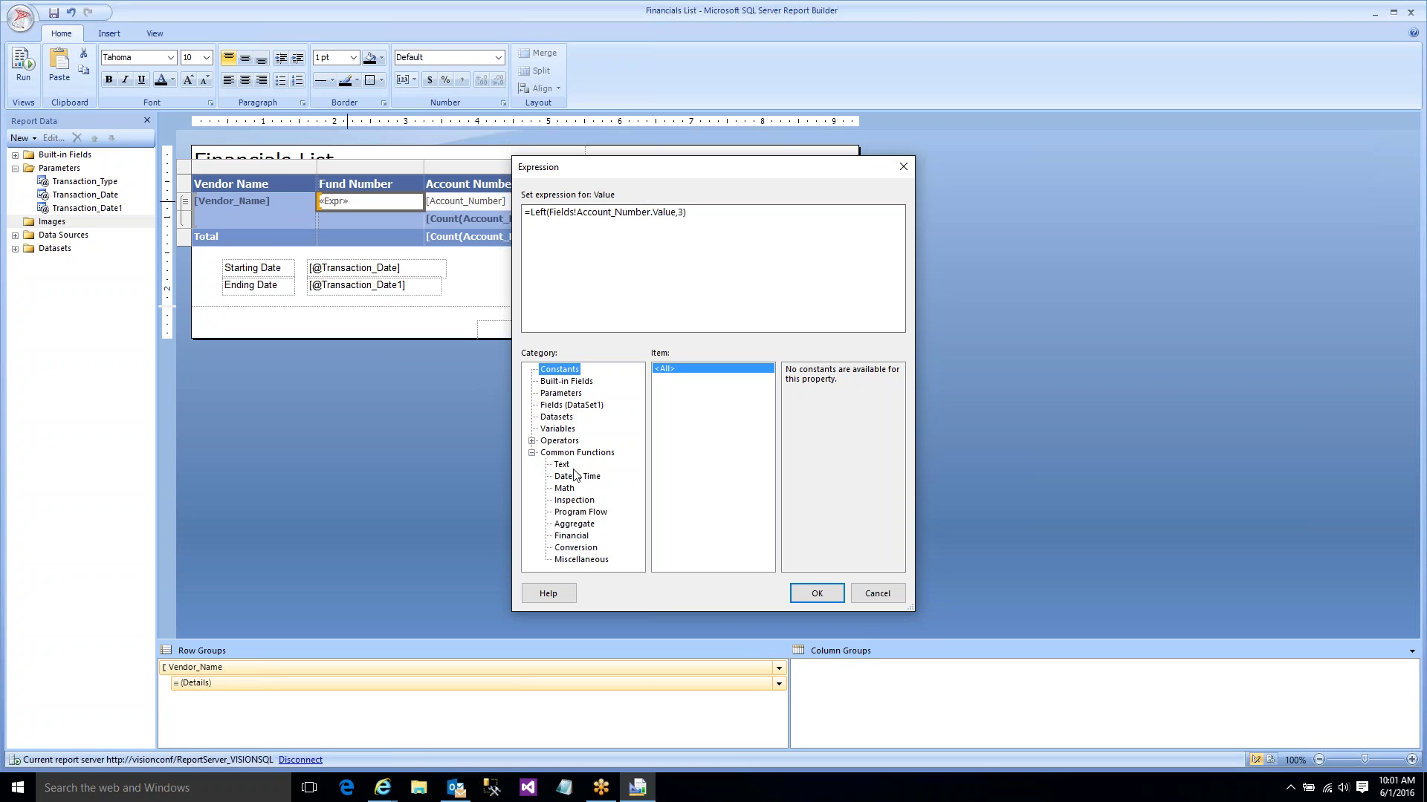
pyautogui.click(562, 465)
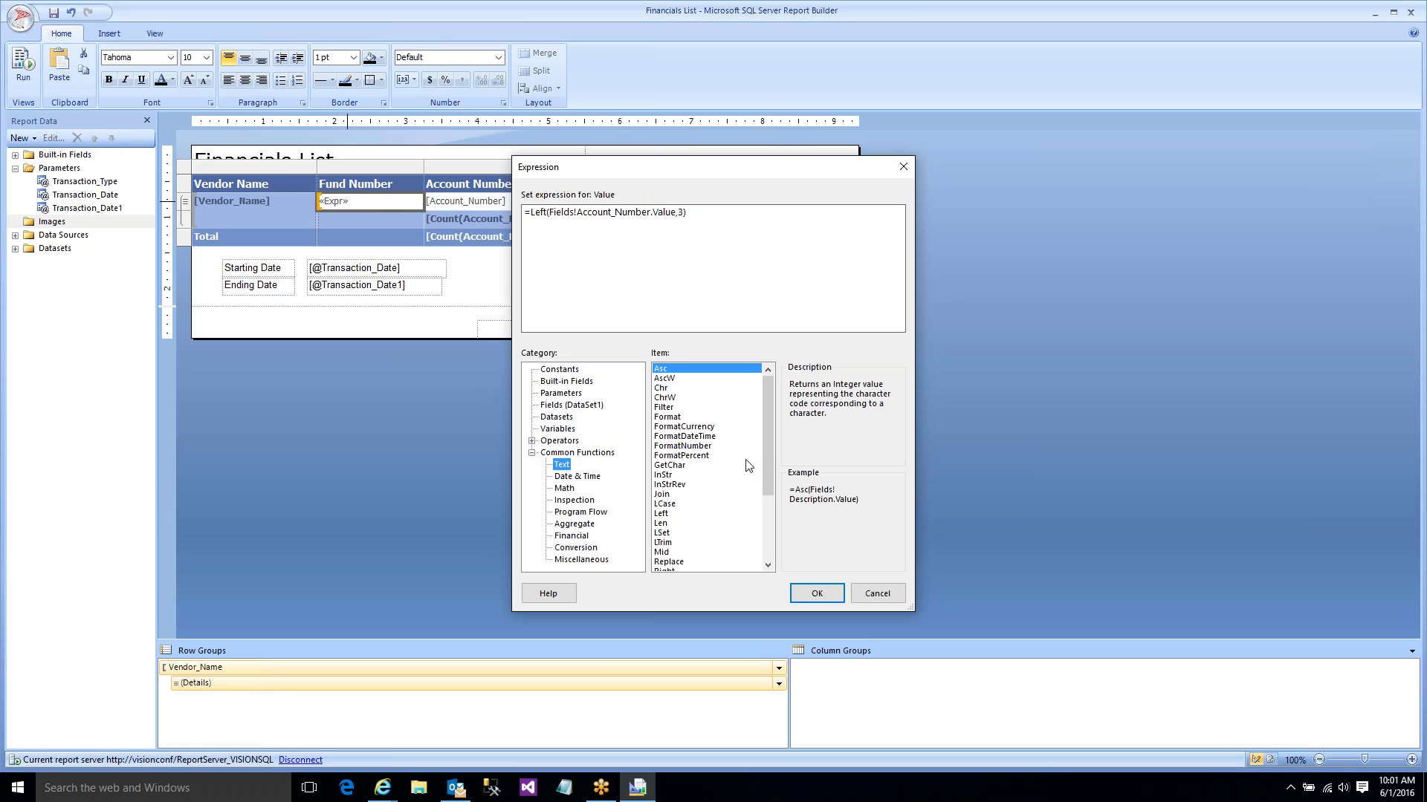
pyautogui.click(660, 517)
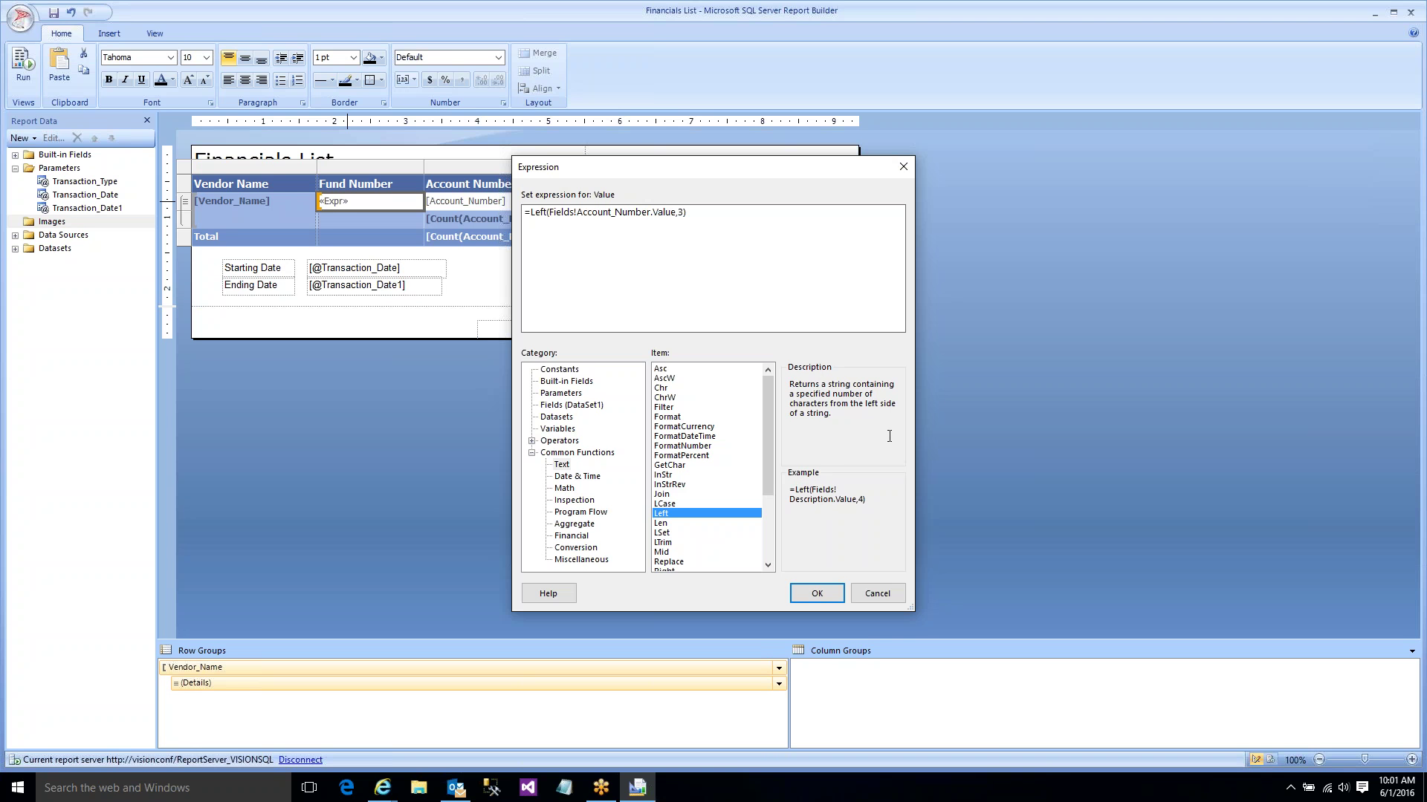
pyautogui.click(878, 593)
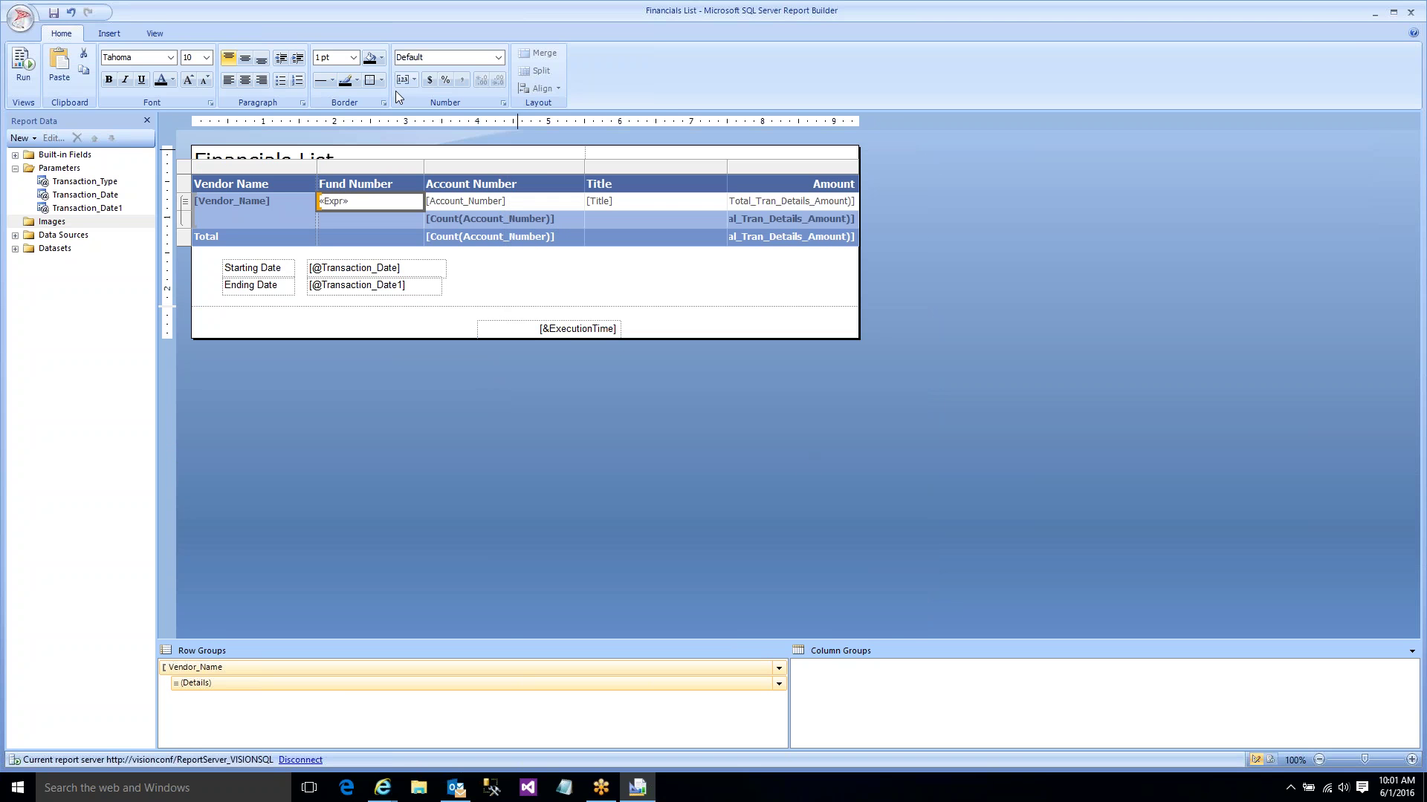
# - Run the Financials List report again, and start a new report while saving the changes to the current one
pyautogui.click(20, 69)
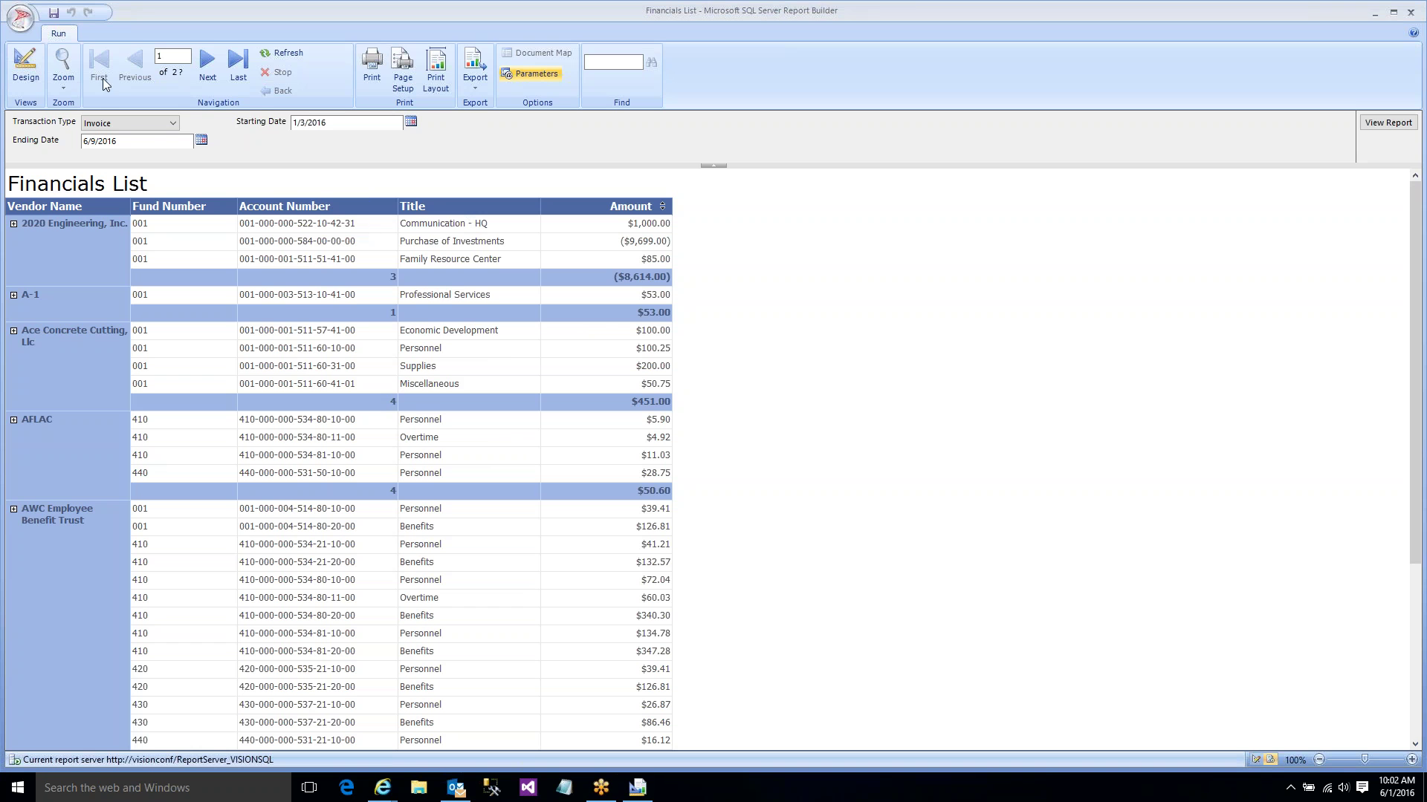
pyautogui.click(19, 22)
pyautogui.click(54, 15)
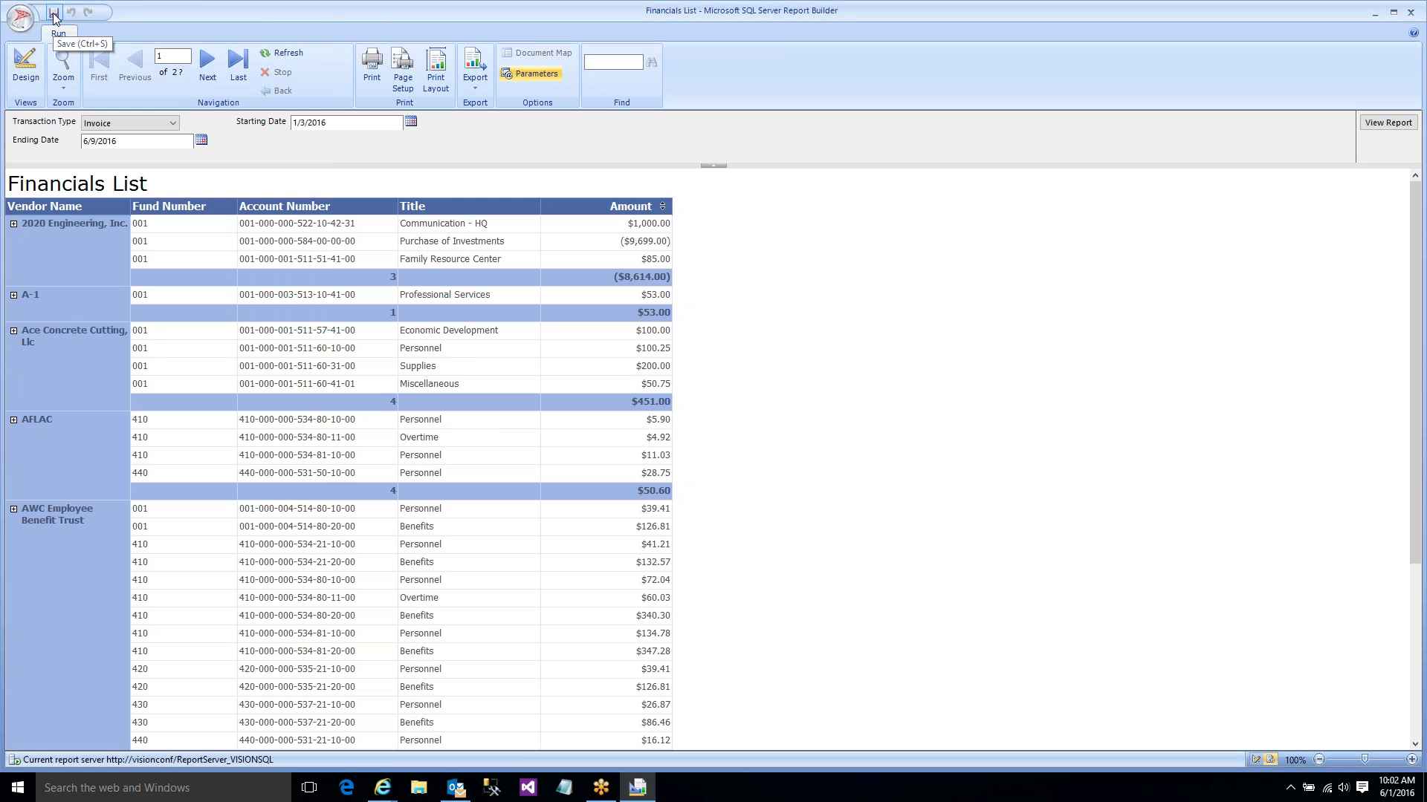
pyautogui.click(14, 24)
pyautogui.click(43, 68)
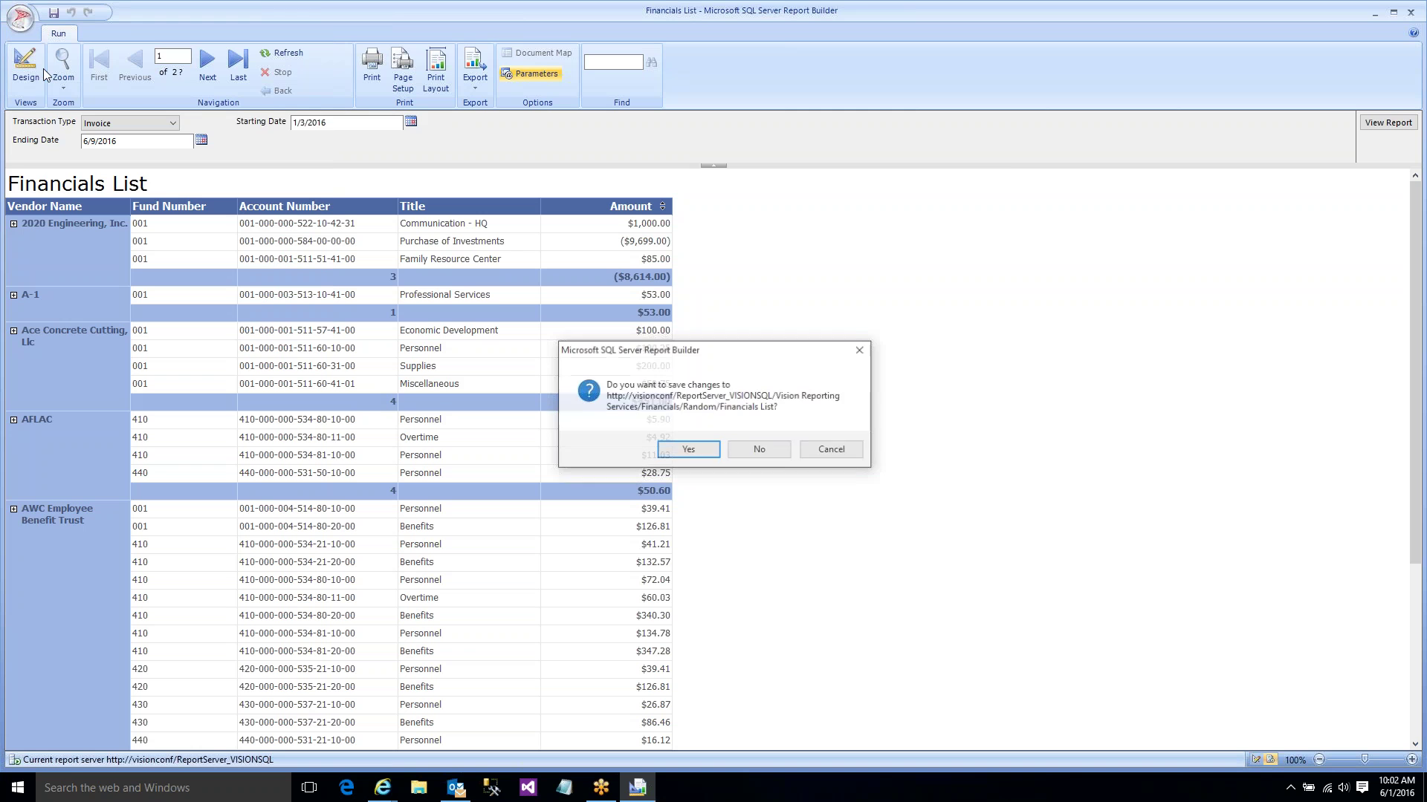
pyautogui.click(688, 450)
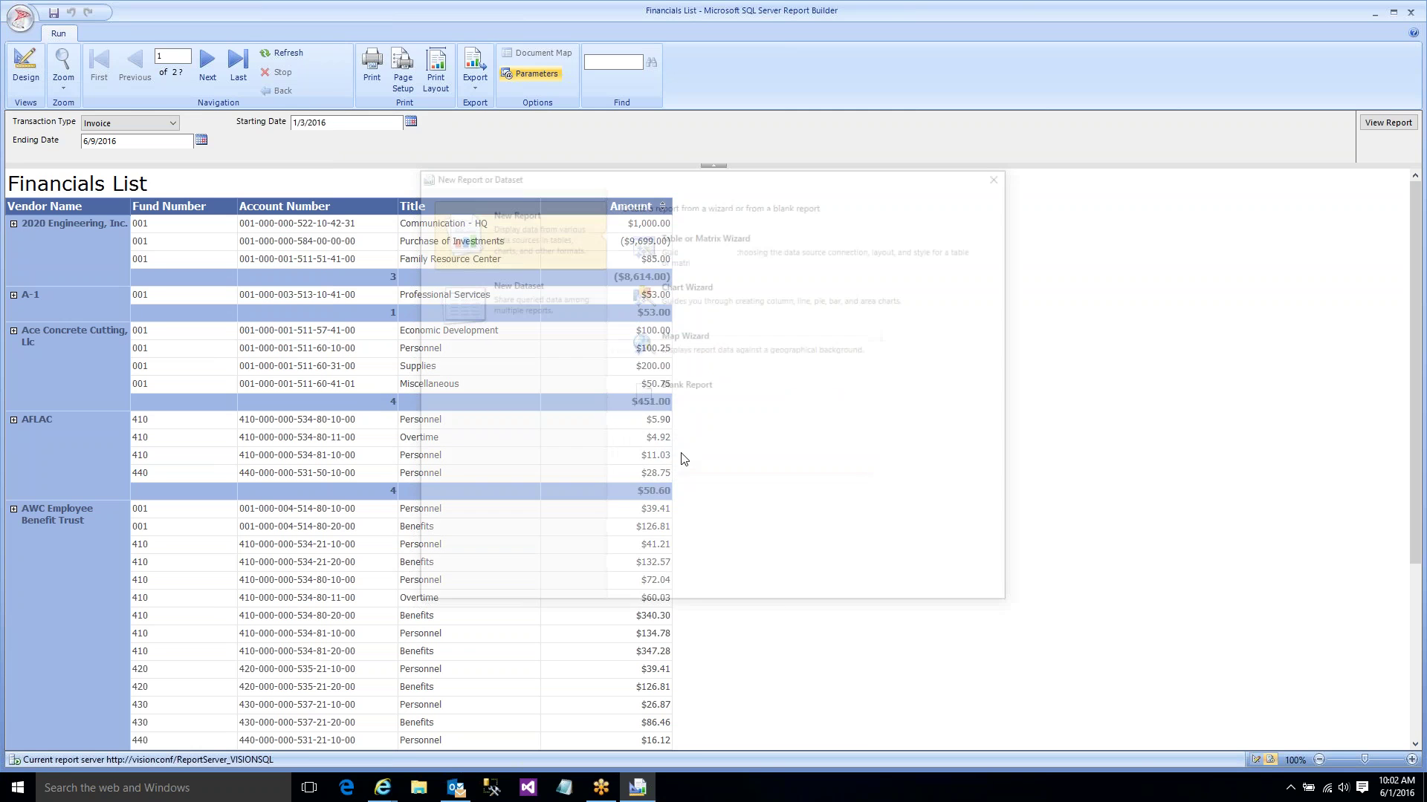
# - Start the Table or Matrix Wizard and create a dataset that uses the Financials data source connection
pyautogui.click(678, 255)
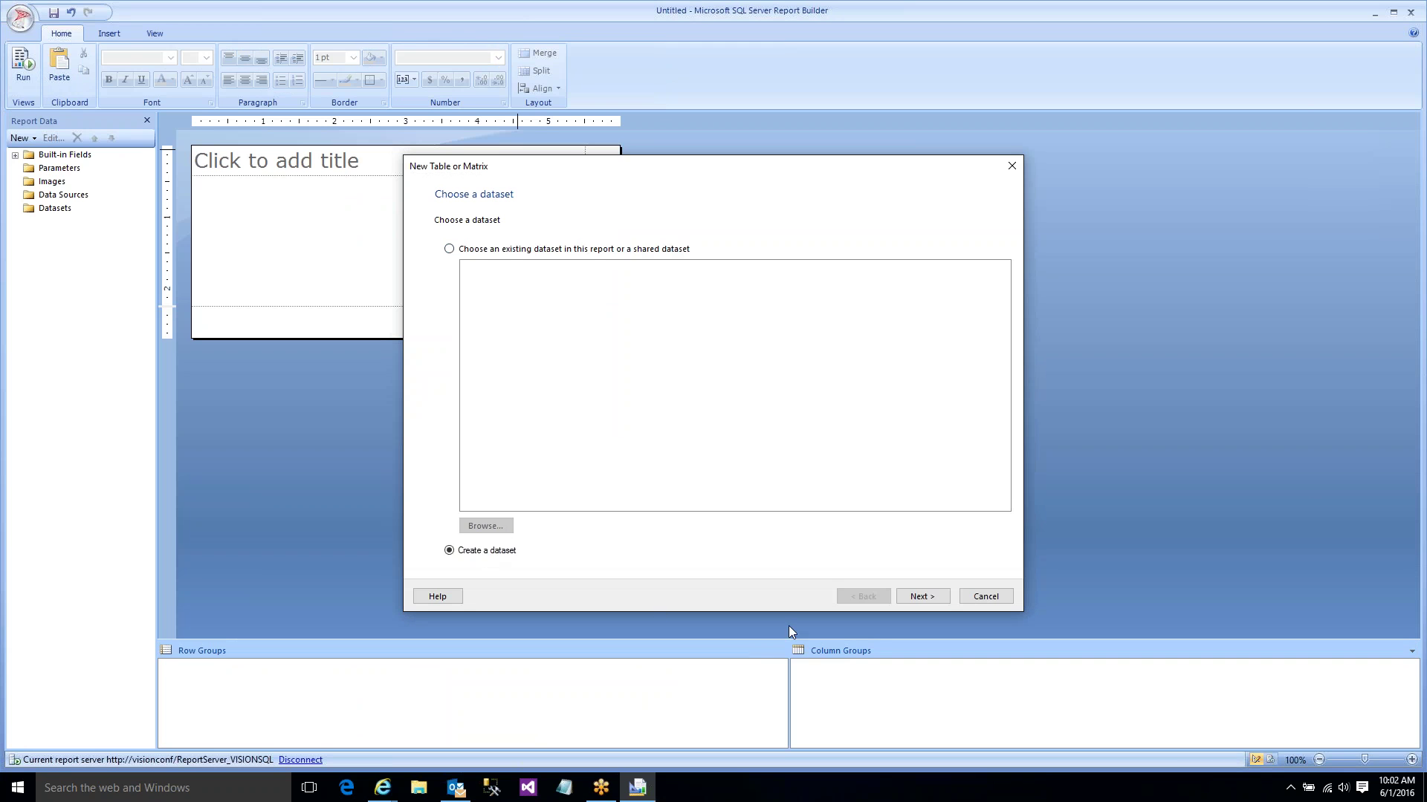
pyautogui.click(922, 596)
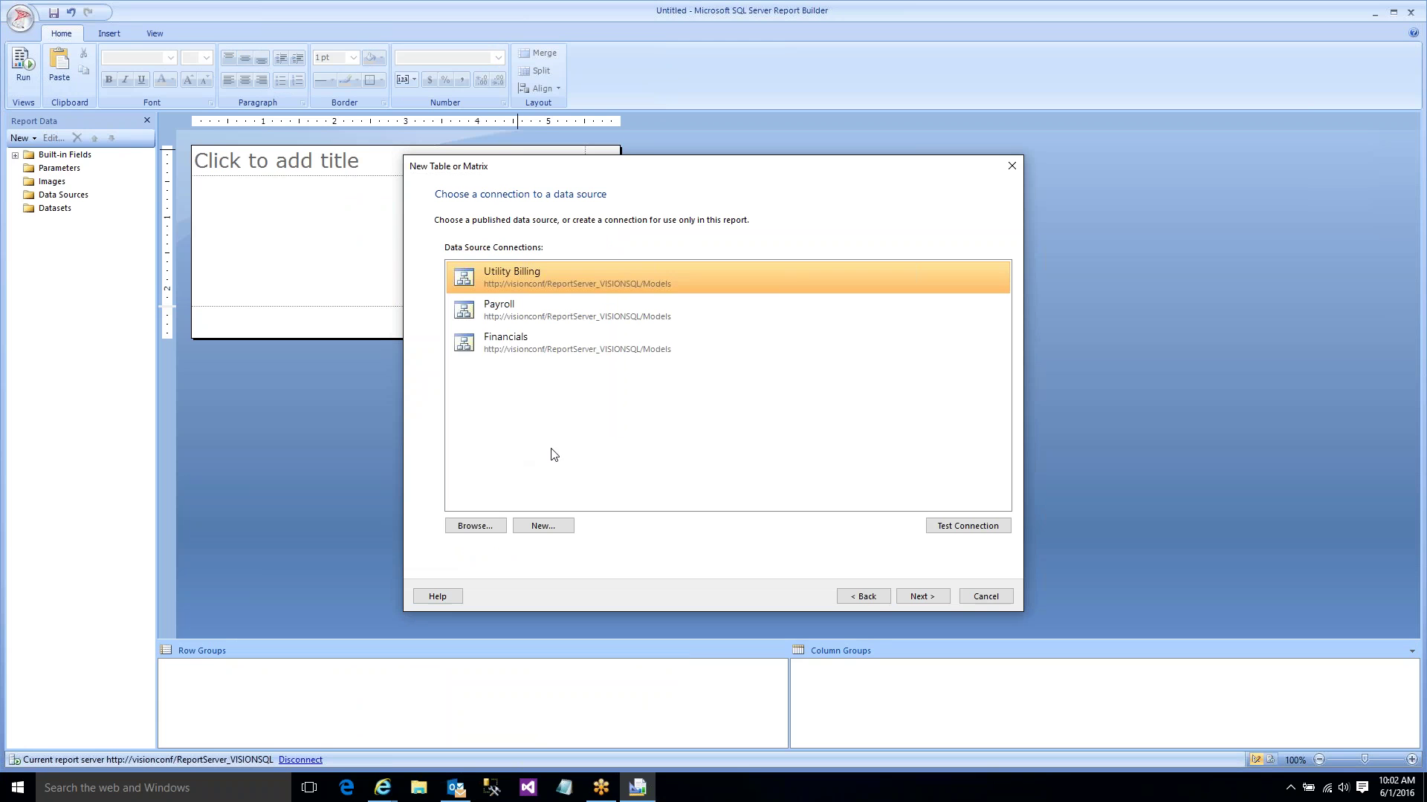
pyautogui.click(544, 342)
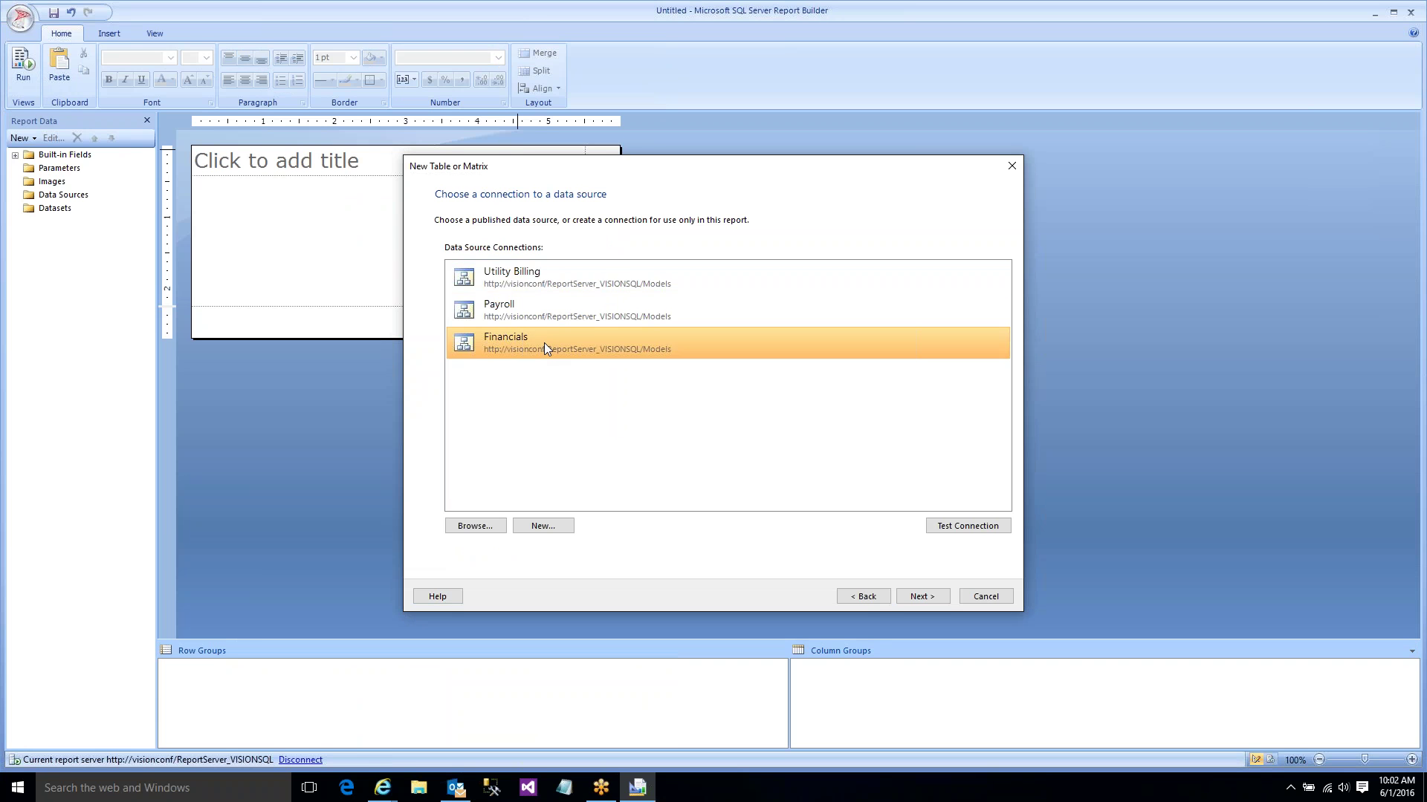
pyautogui.doubleClick(544, 342)
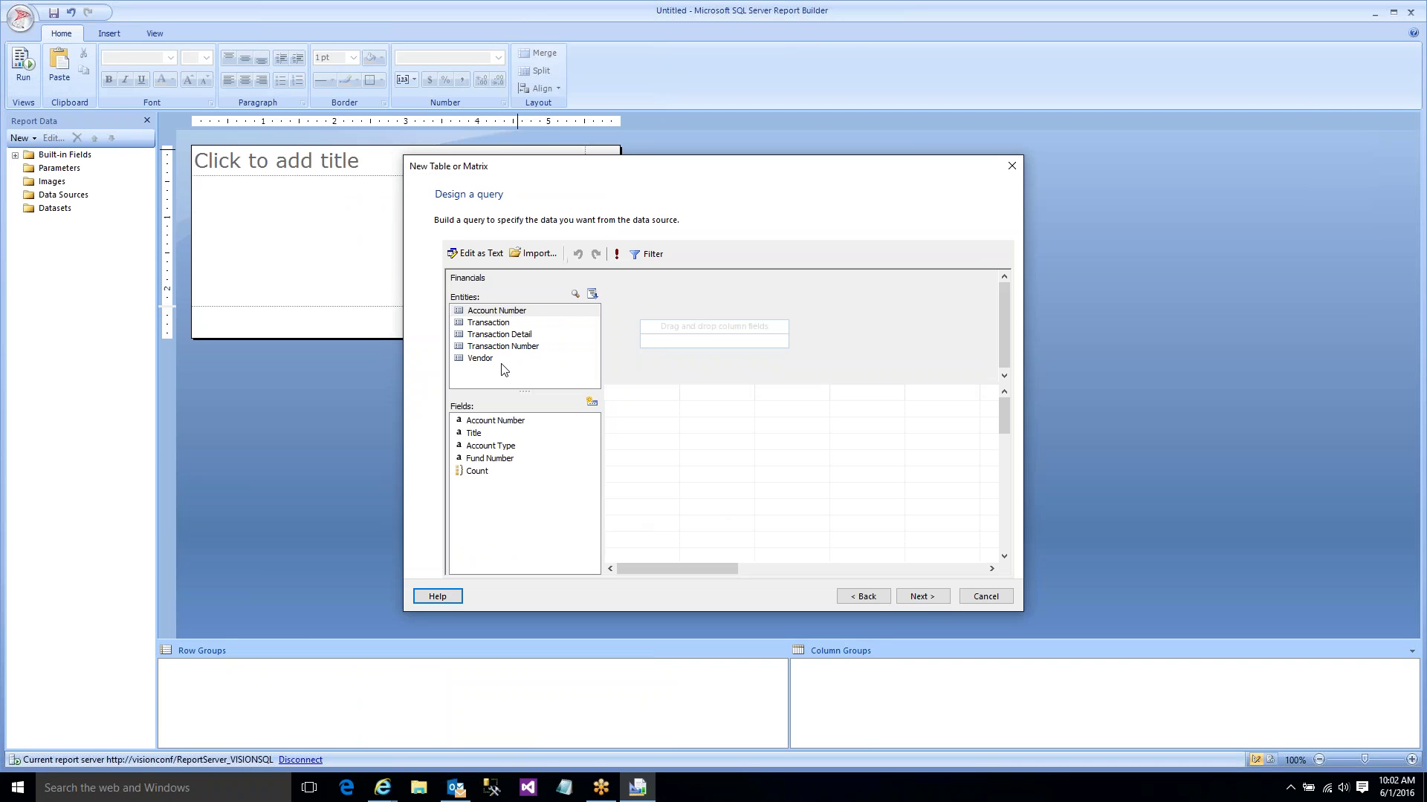
# - Add Vendor Name from Transaction, and Account Number and Total Tran Details Amount from its details, to the query
pyautogui.click(489, 327)
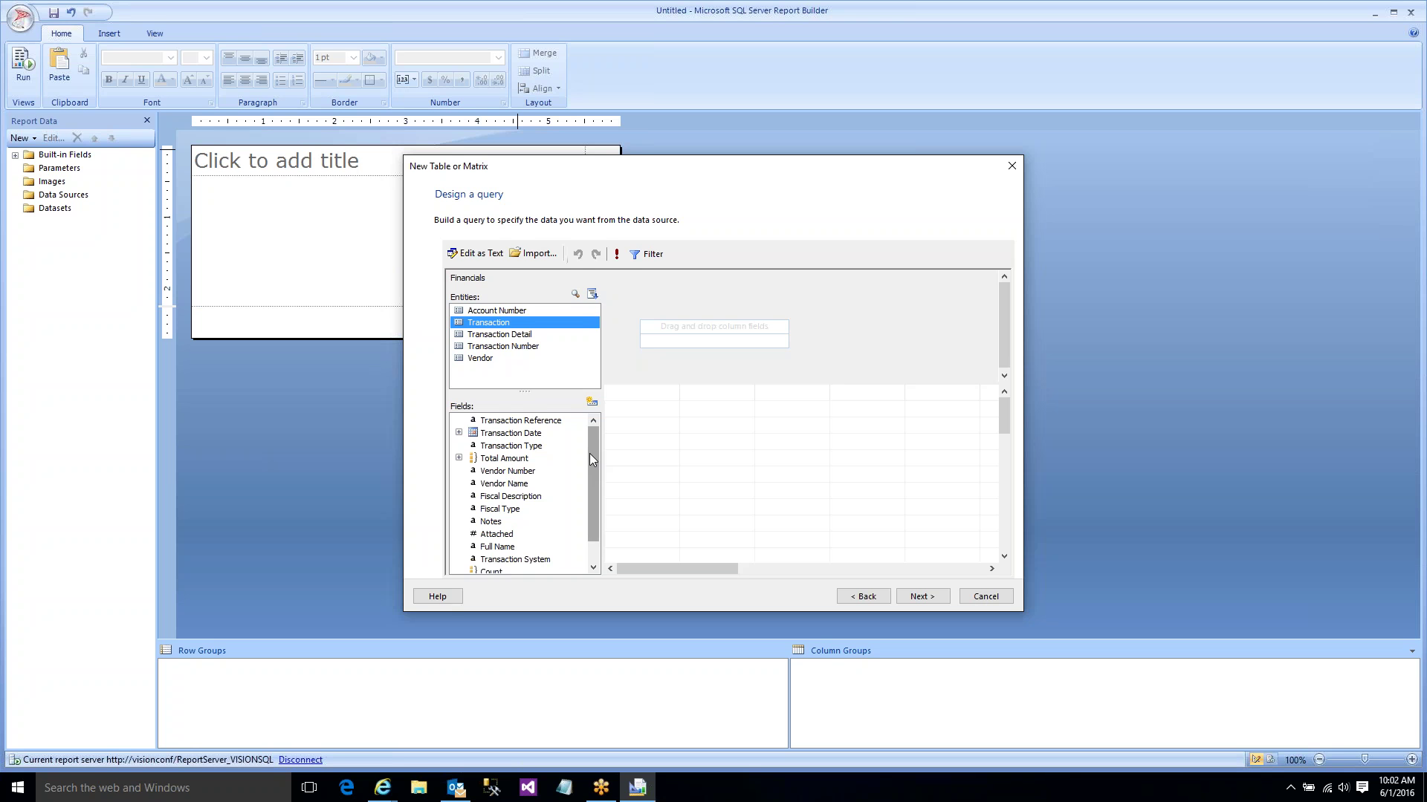
pyautogui.doubleClick(496, 484)
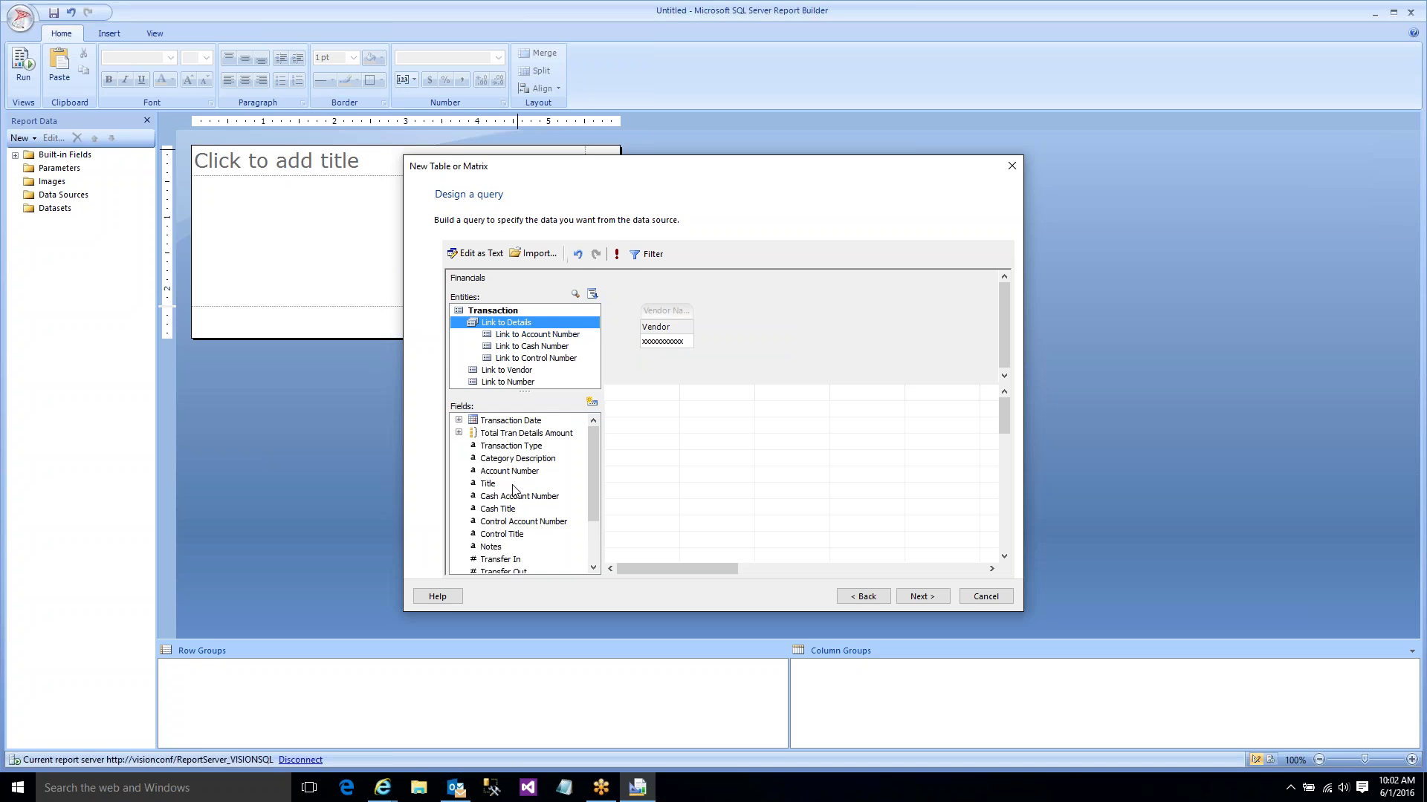
pyautogui.doubleClick(515, 471)
pyautogui.doubleClick(544, 434)
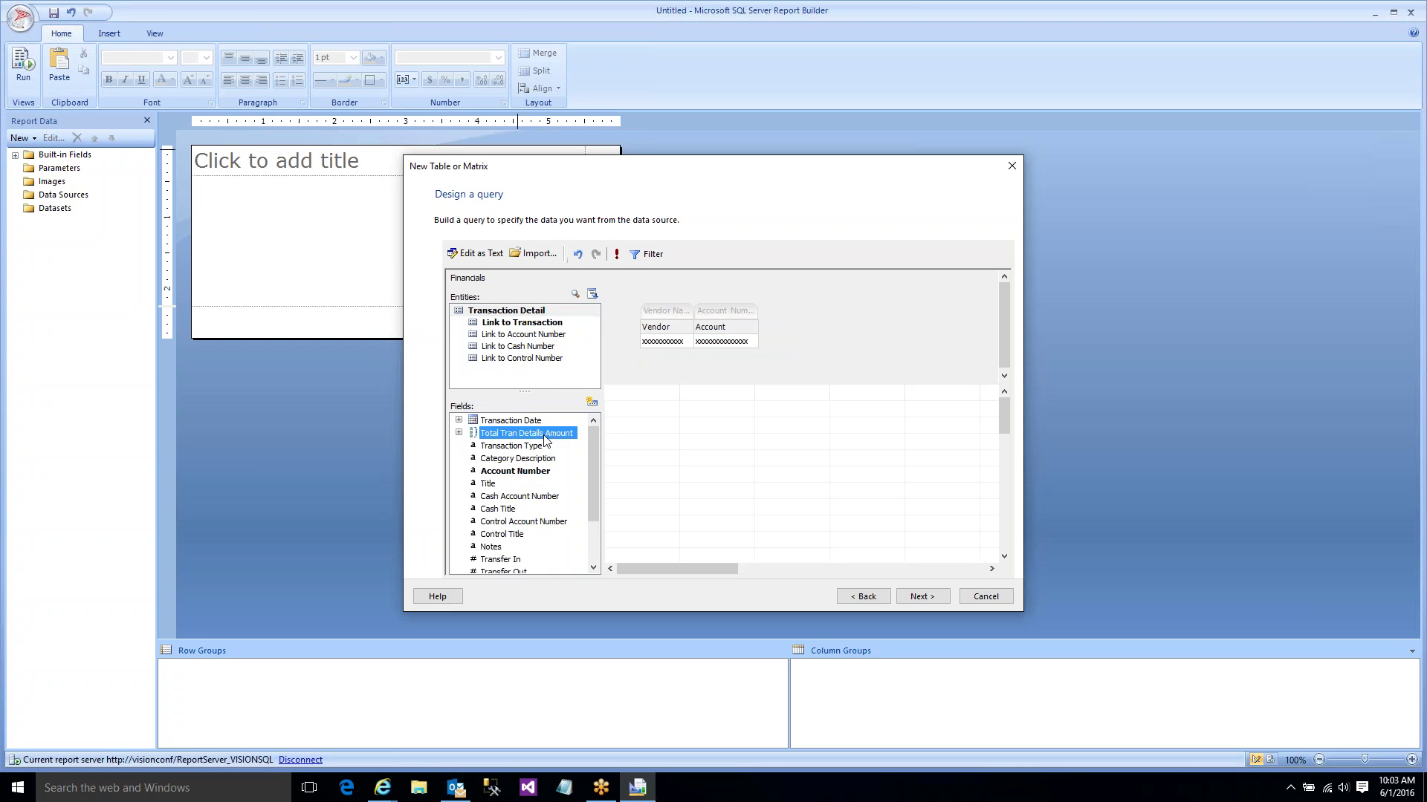
# - Add a query filter requiring the linked transaction's Transaction Type to equal Invoice
pyautogui.click(648, 254)
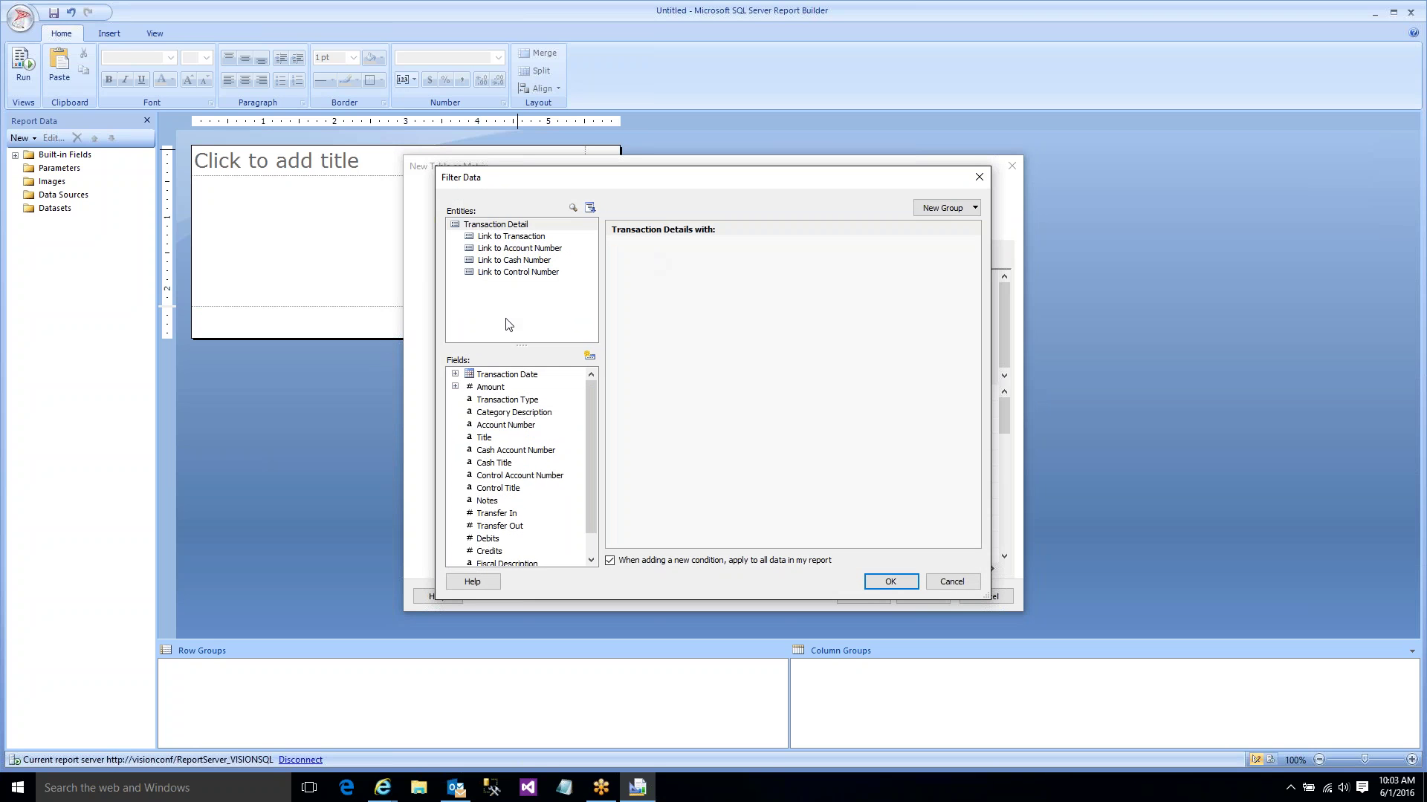
pyautogui.click(527, 236)
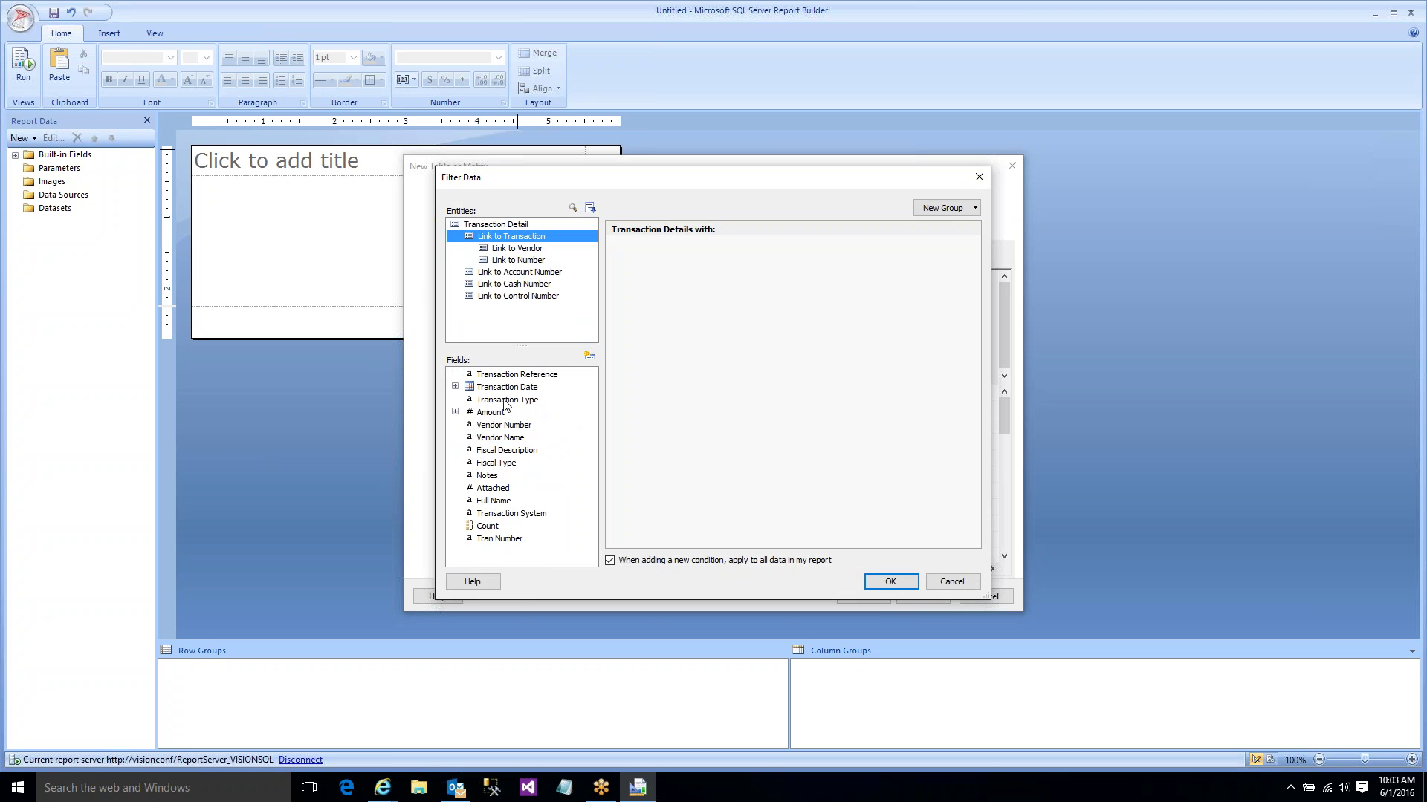
pyautogui.doubleClick(511, 403)
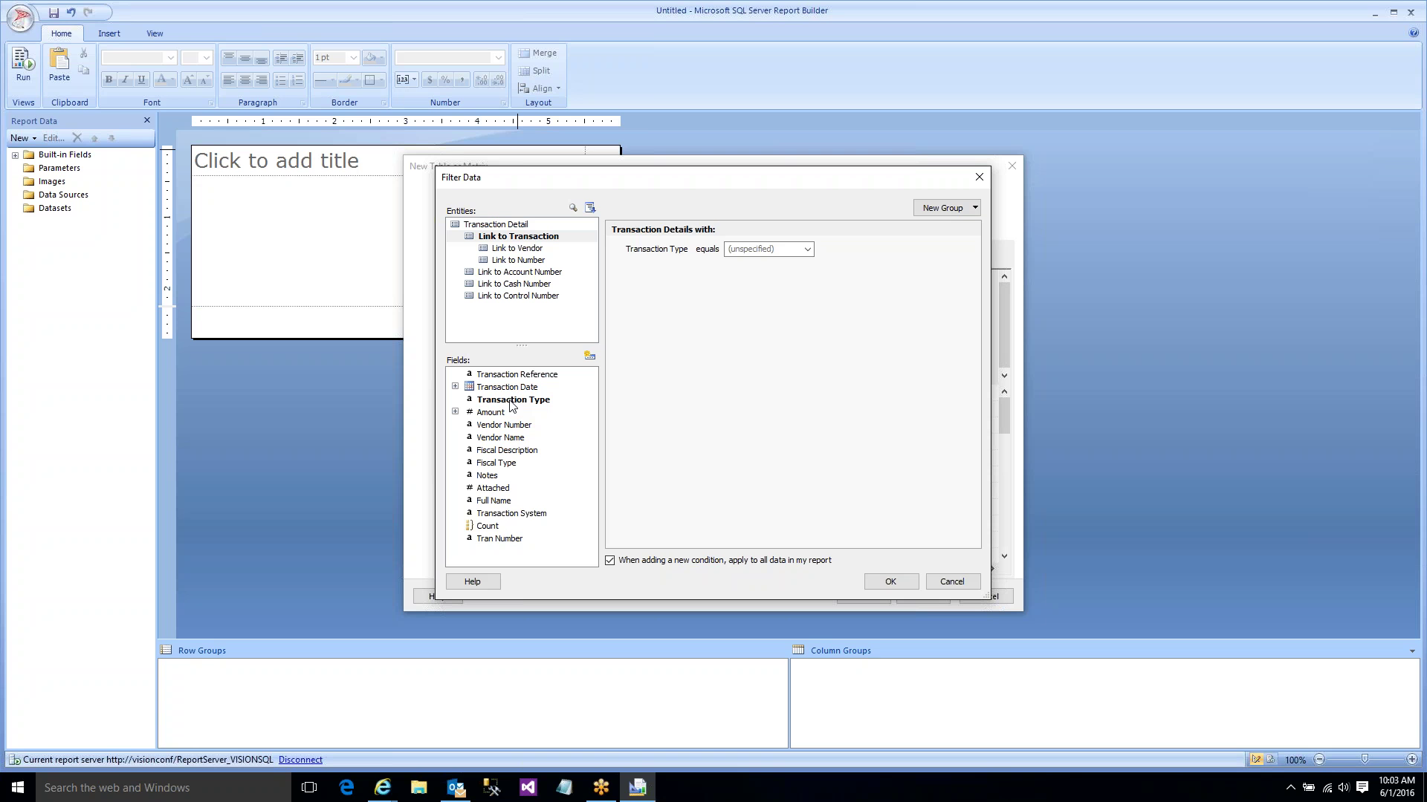
pyautogui.click(807, 249)
pyautogui.click(758, 300)
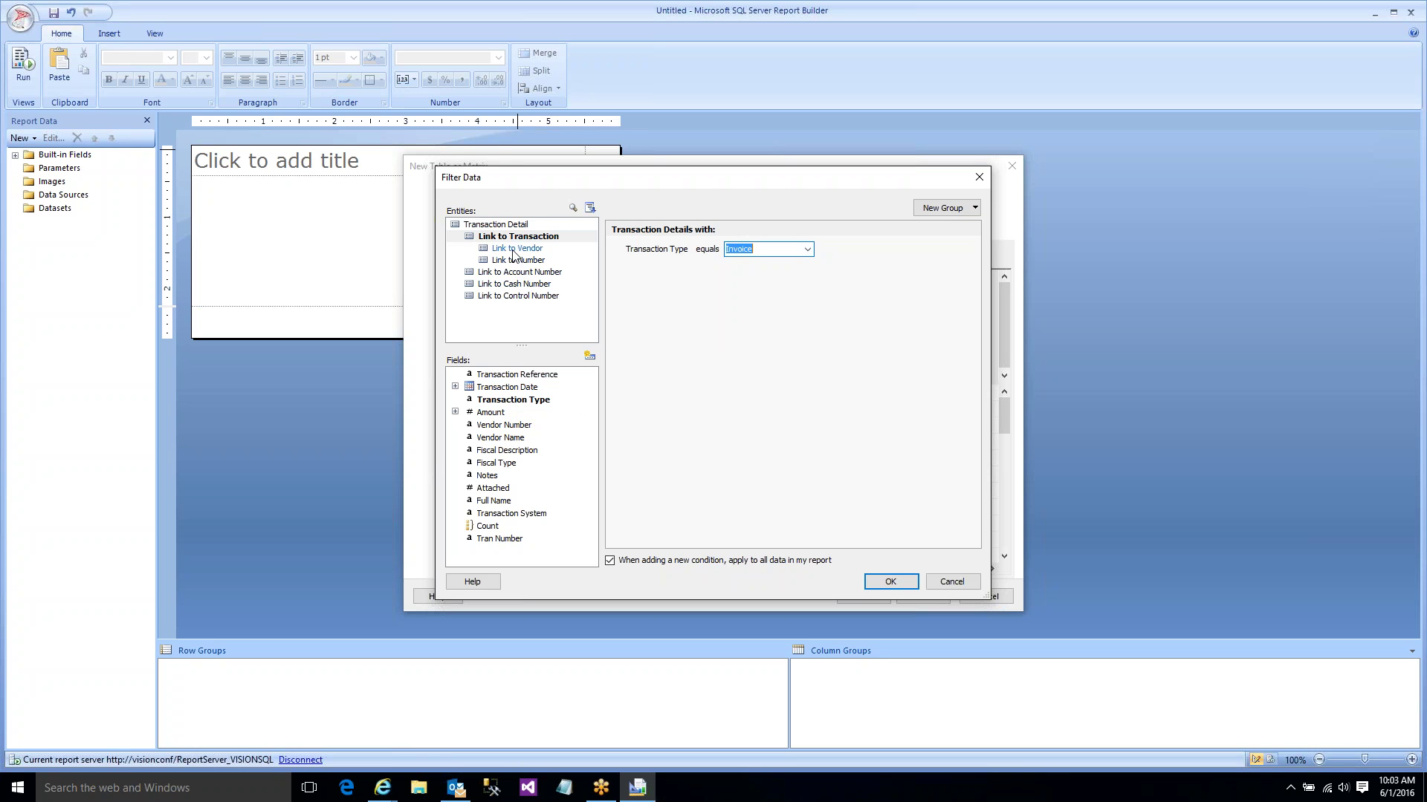
# - Add two prompted Transaction Date filter conditions, one on or after and one on or before, and apply the filter
pyautogui.doubleClick(506, 387)
pyautogui.doubleClick(505, 387)
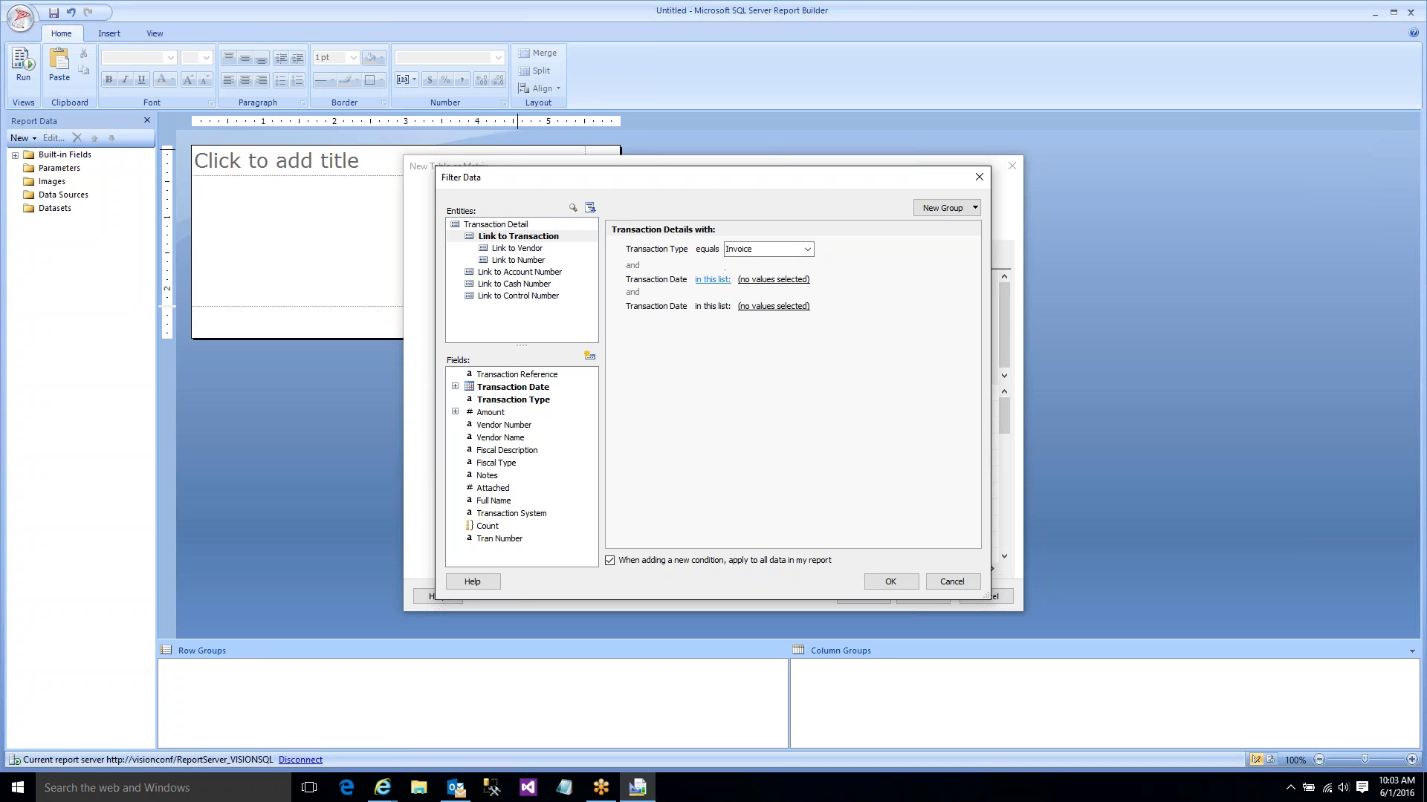
pyautogui.click(717, 278)
pyautogui.click(717, 385)
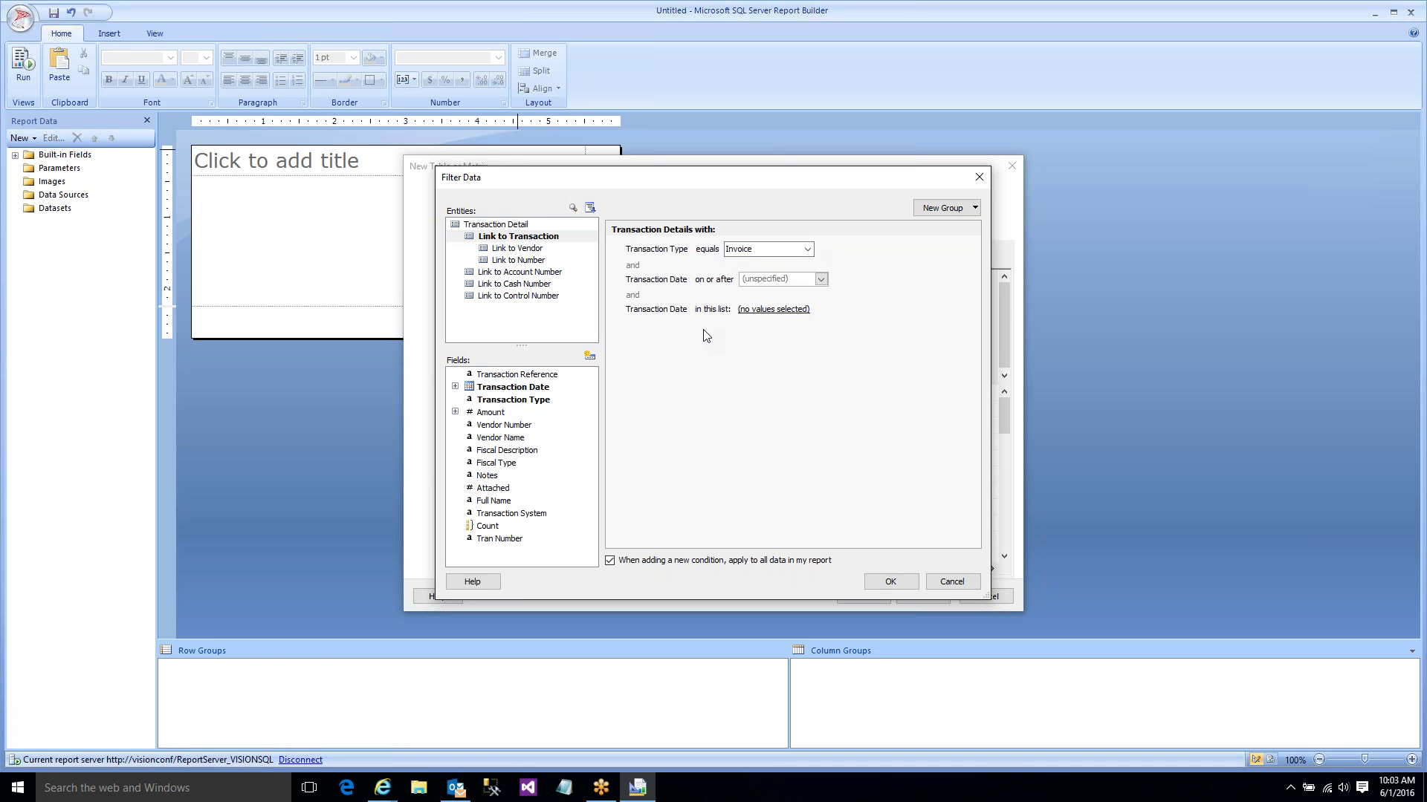
pyautogui.click(712, 309)
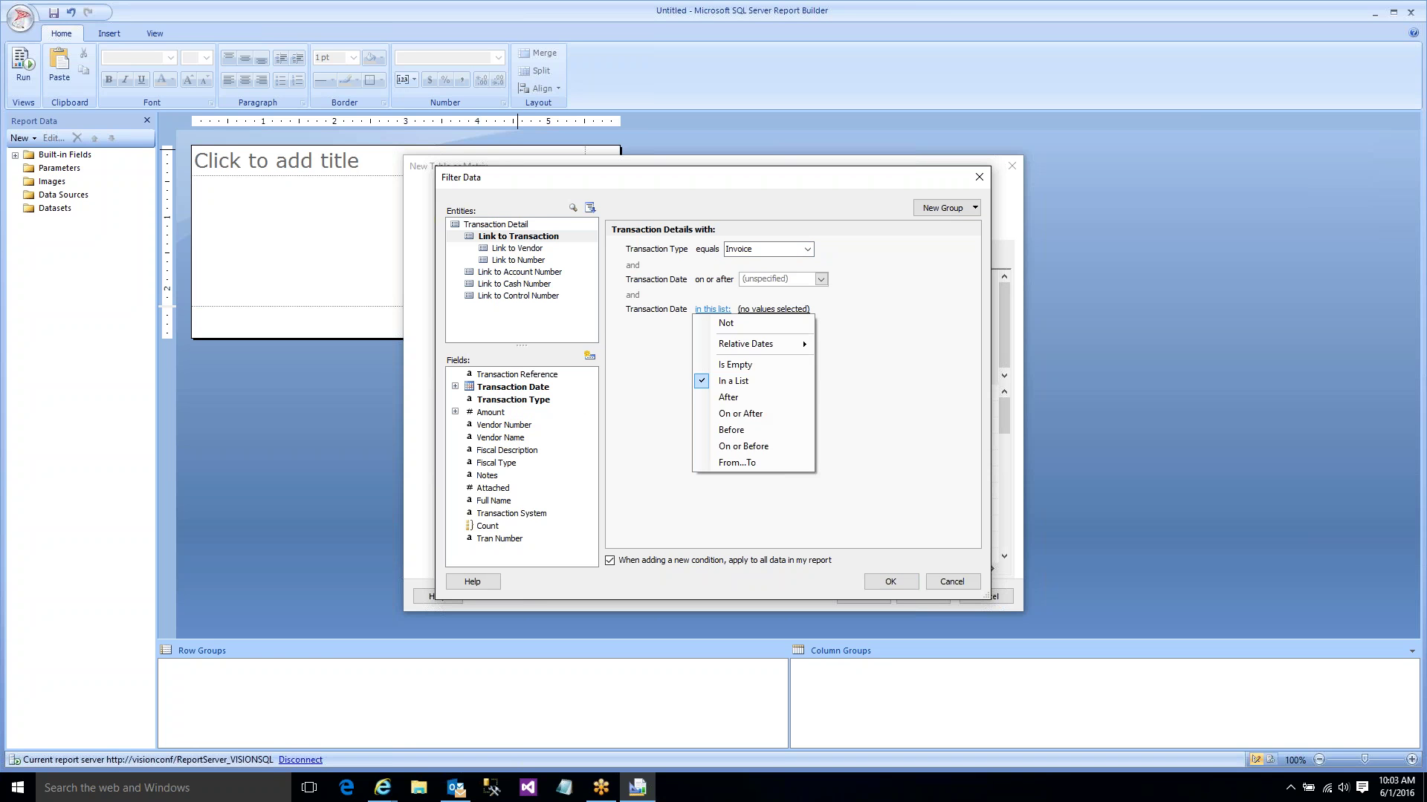
pyautogui.click(724, 444)
pyautogui.click(656, 279)
pyautogui.click(662, 309)
pyautogui.click(669, 310)
pyautogui.click(668, 341)
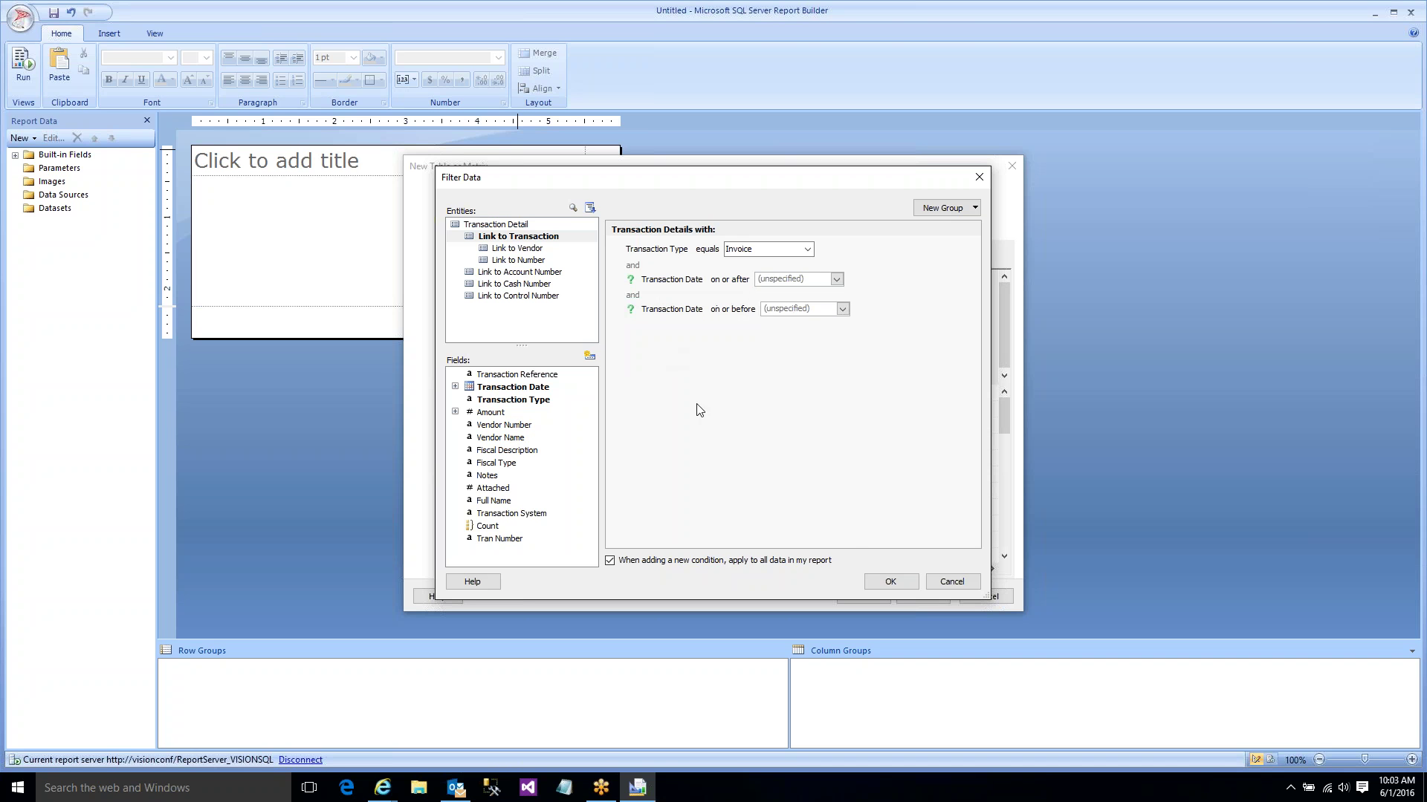
pyautogui.click(886, 581)
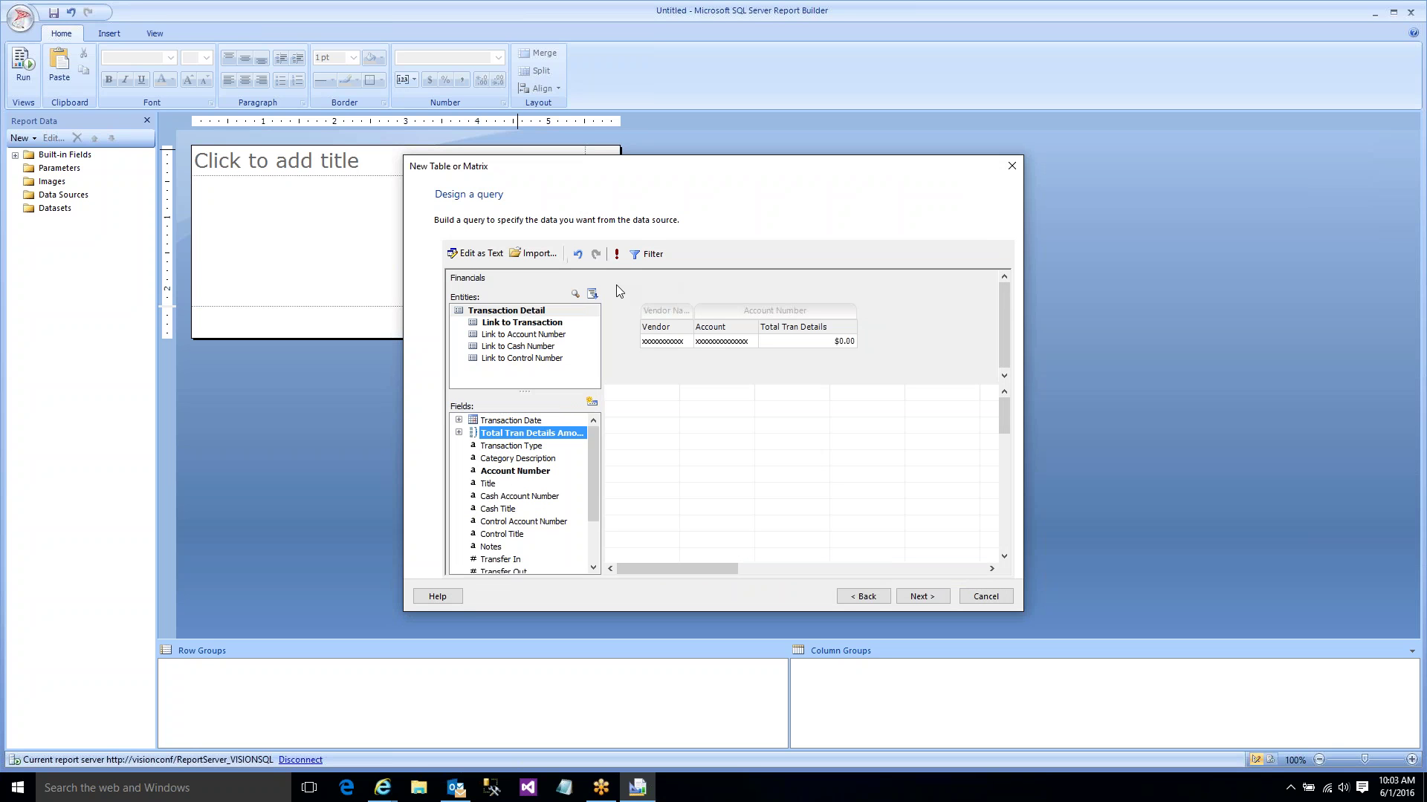
# - Arrange the matrix with Vendor_Name as row group, Account_Number as column group and the sum of Total_Tran_Details_Amount as value
pyautogui.click(616, 257)
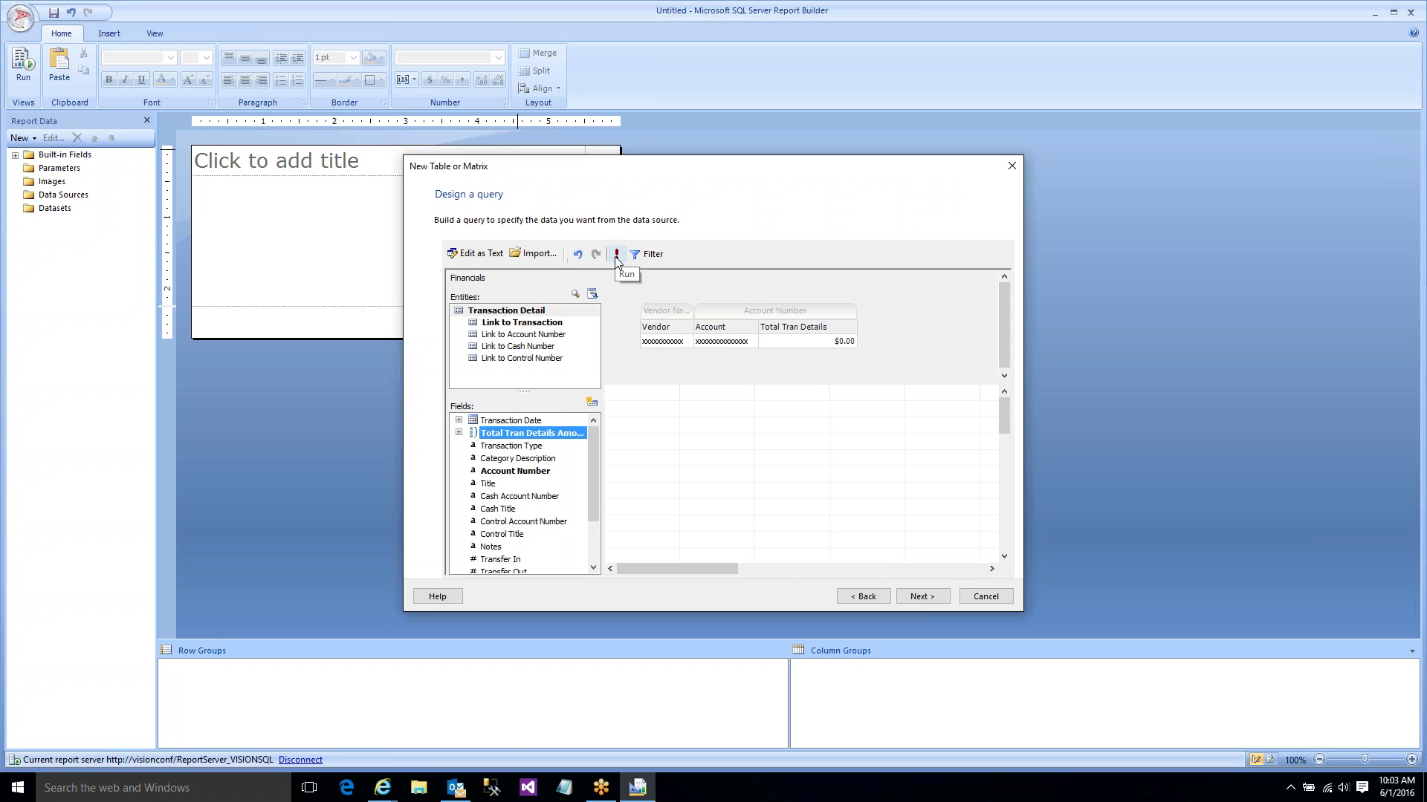
pyautogui.click(920, 597)
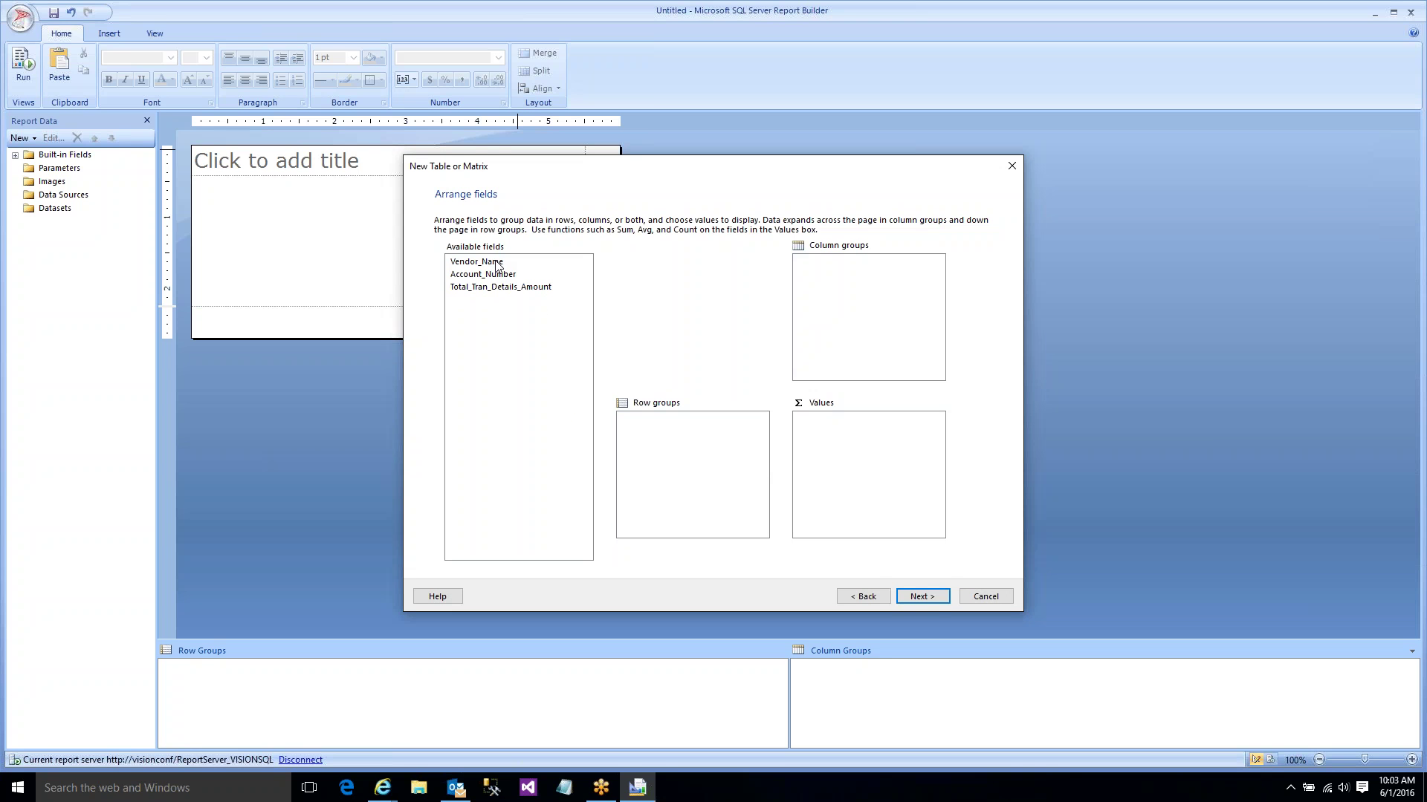
pyautogui.moveTo(495, 263); pyautogui.dragTo(654, 446)
pyautogui.moveTo(494, 273); pyautogui.dragTo(833, 295)
pyautogui.moveTo(530, 290); pyautogui.dragTo(833, 455)
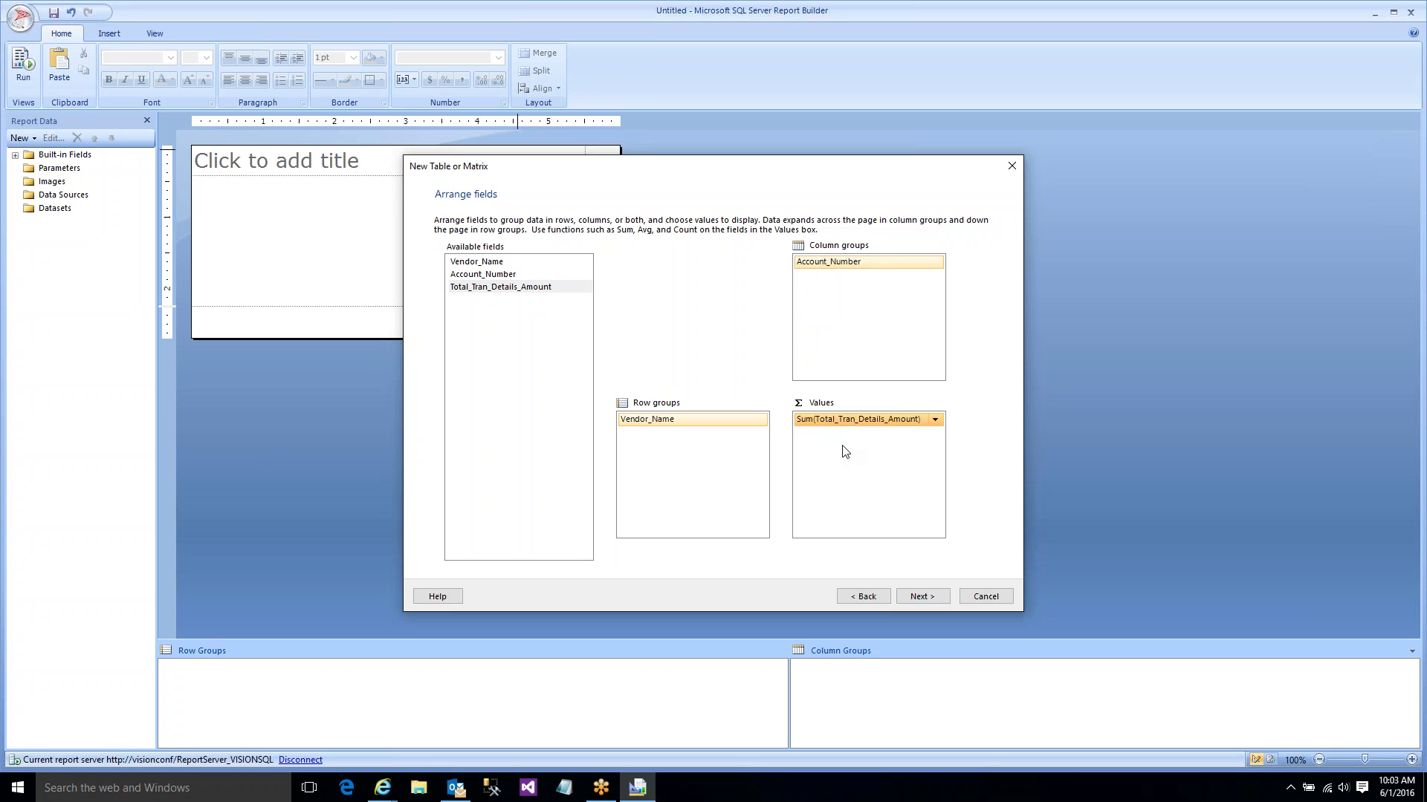
# - Keep subtotals and grand totals in the layout, choose the Slate style and finish the wizard
pyautogui.click(916, 600)
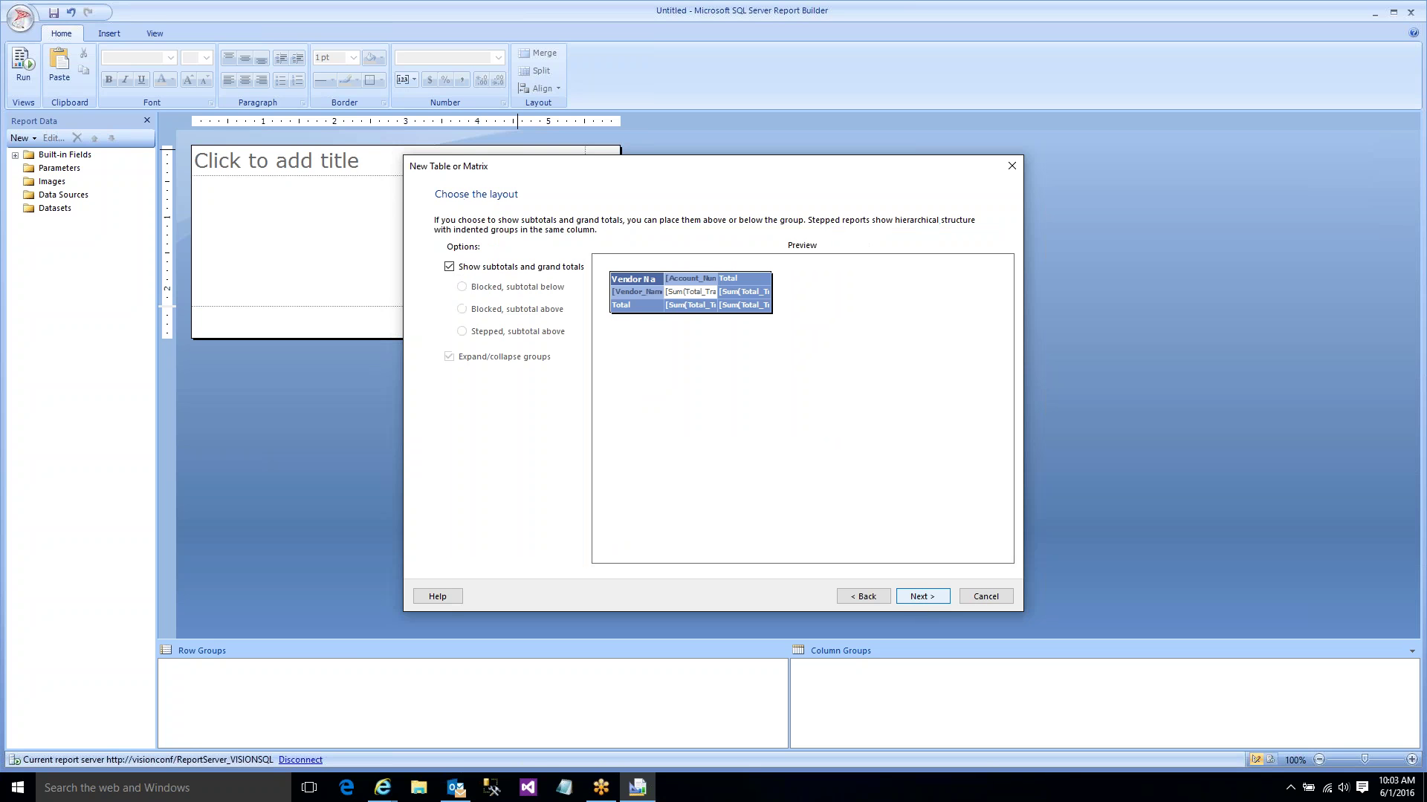
pyautogui.click(921, 596)
pyautogui.click(459, 310)
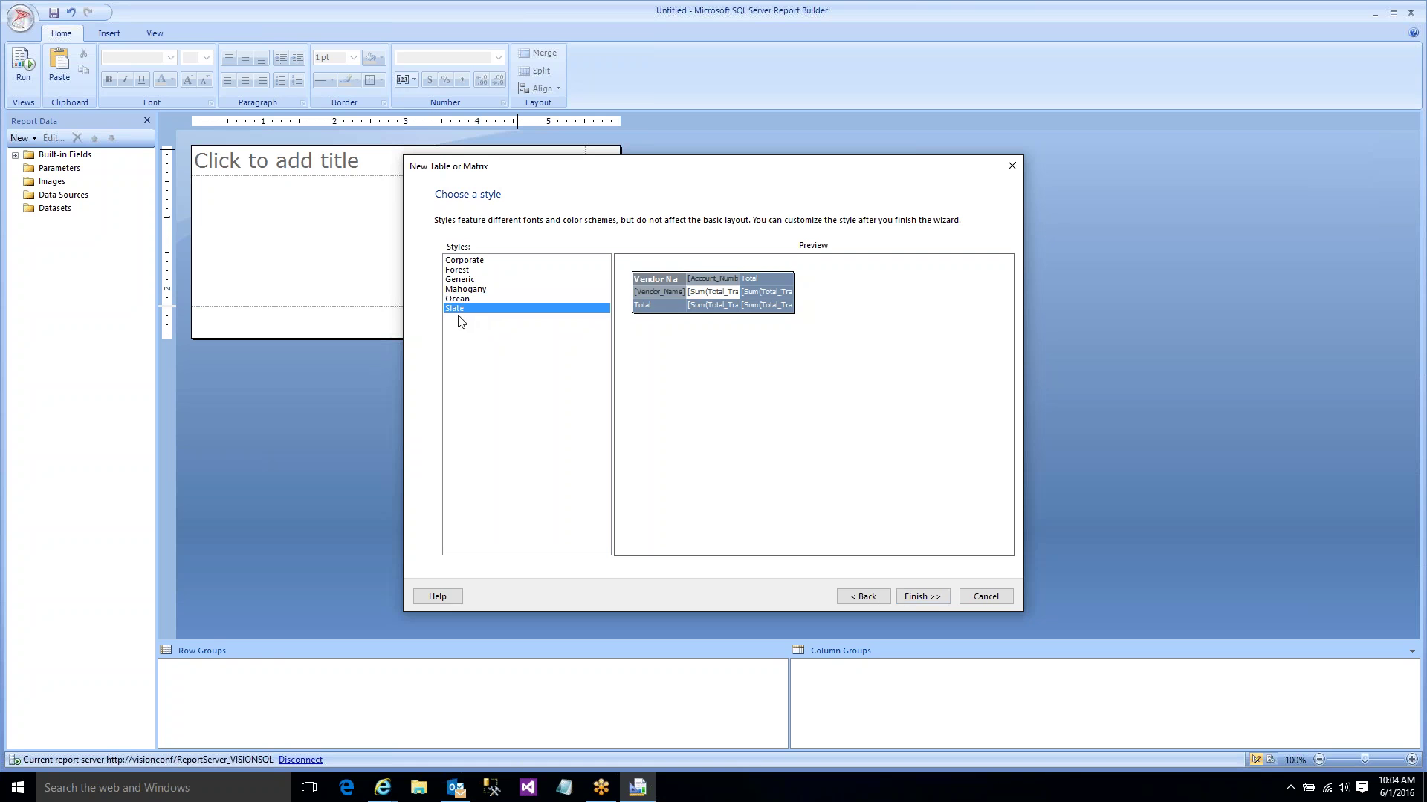
pyautogui.click(919, 596)
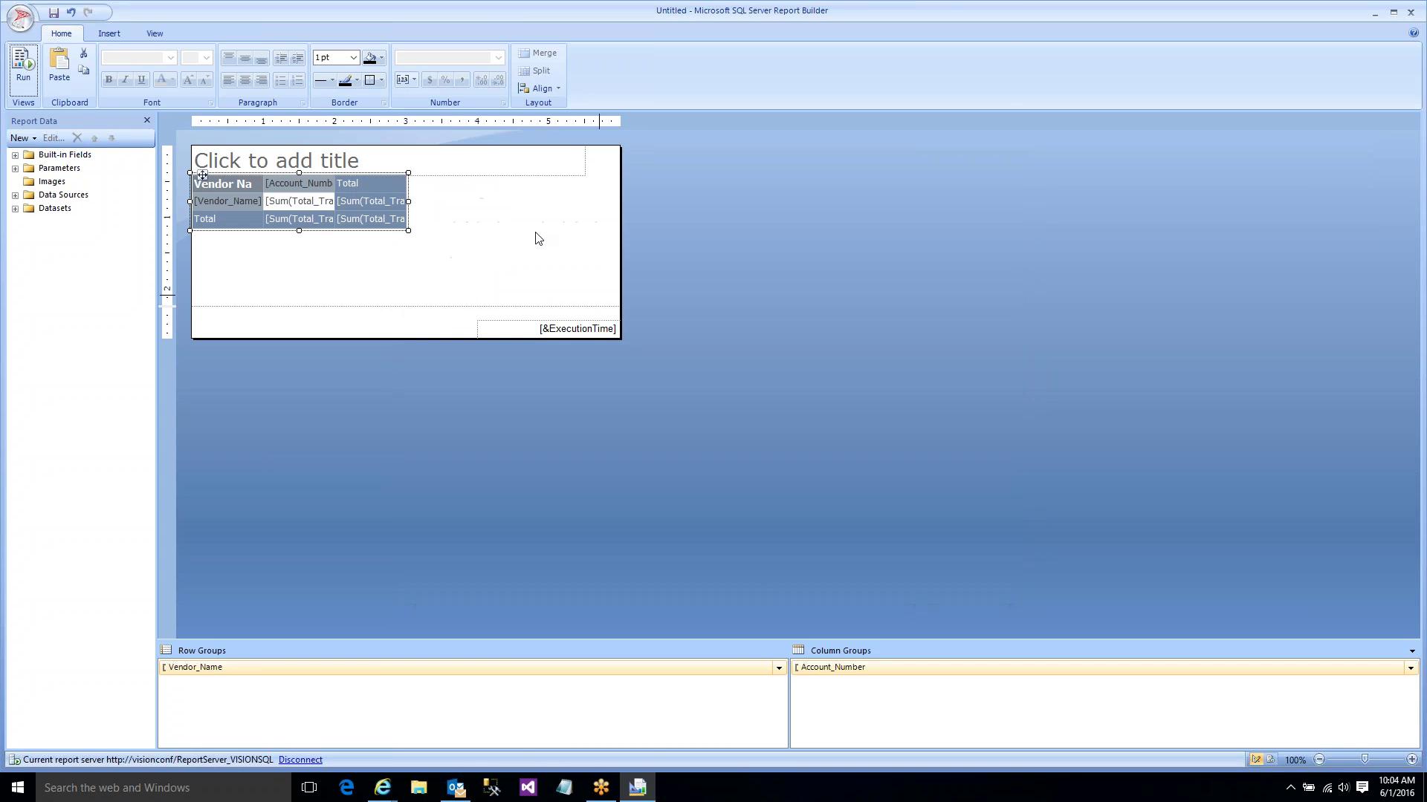
# - Widen the Vendor Name, Account Number and Total columns of the matrix
pyautogui.moveTo(263, 165); pyautogui.dragTo(422, 168)
pyautogui.click(364, 168)
pyautogui.click(457, 167)
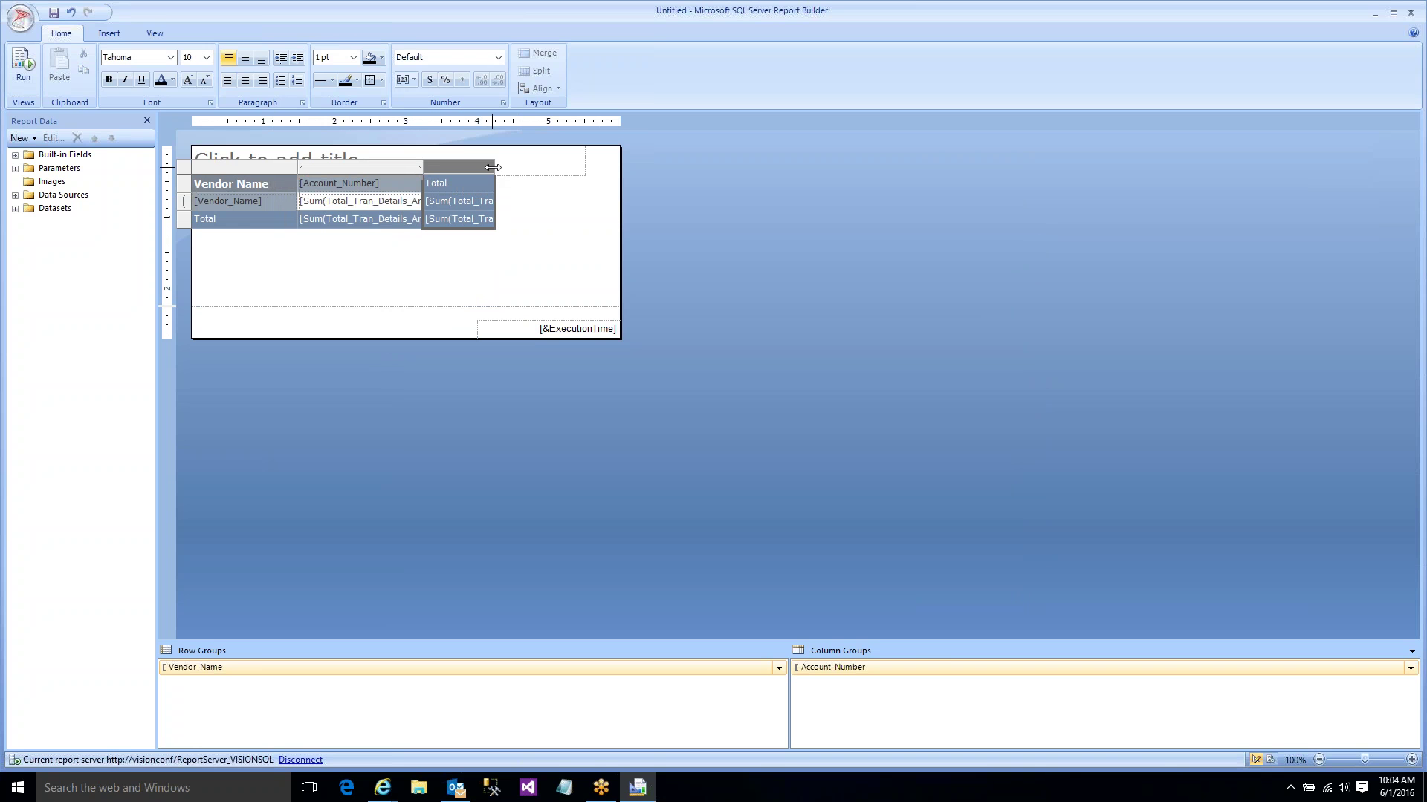
pyautogui.moveTo(494, 167); pyautogui.dragTo(532, 167)
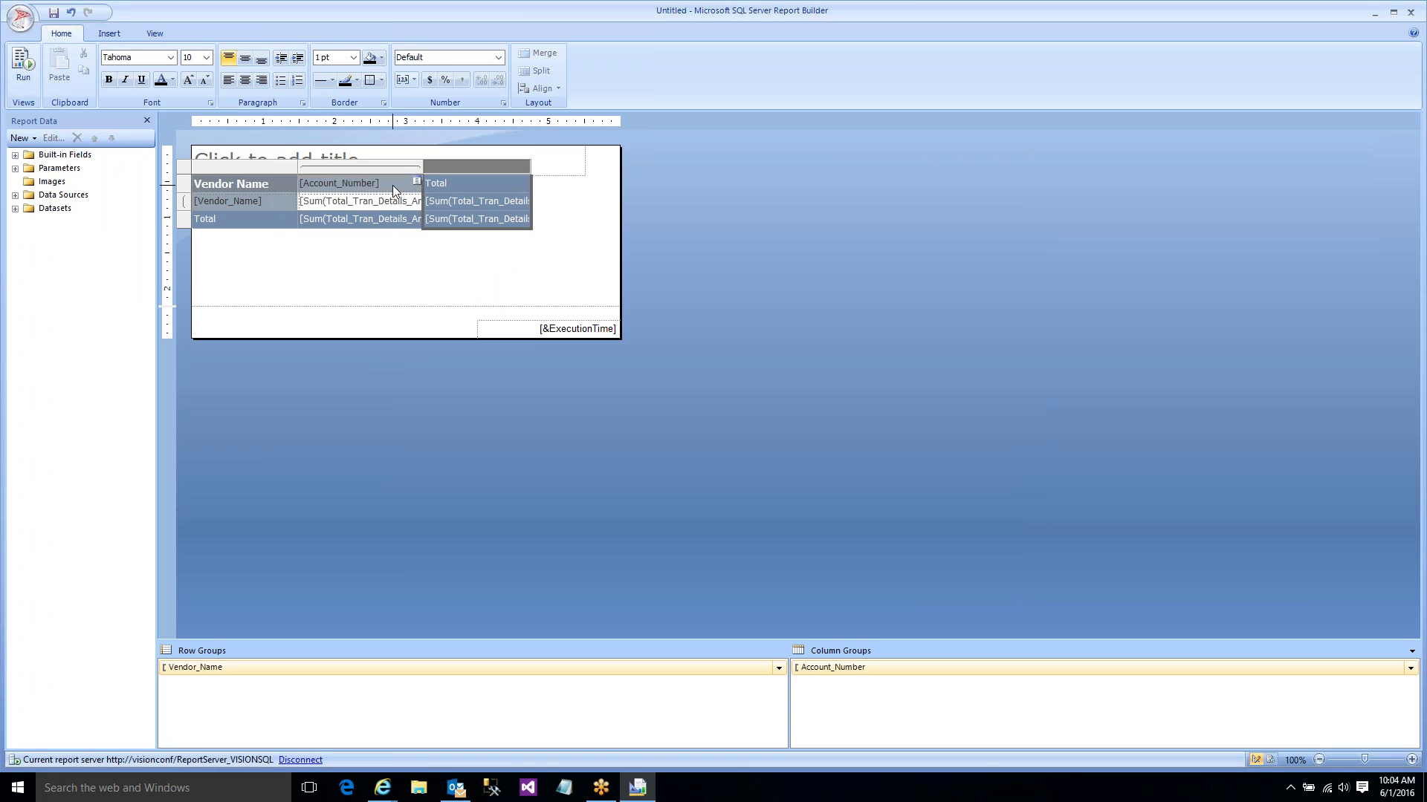
# - Format the vendor total and grand total cells in the Total column as Currency
pyautogui.doubleClick(366, 202)
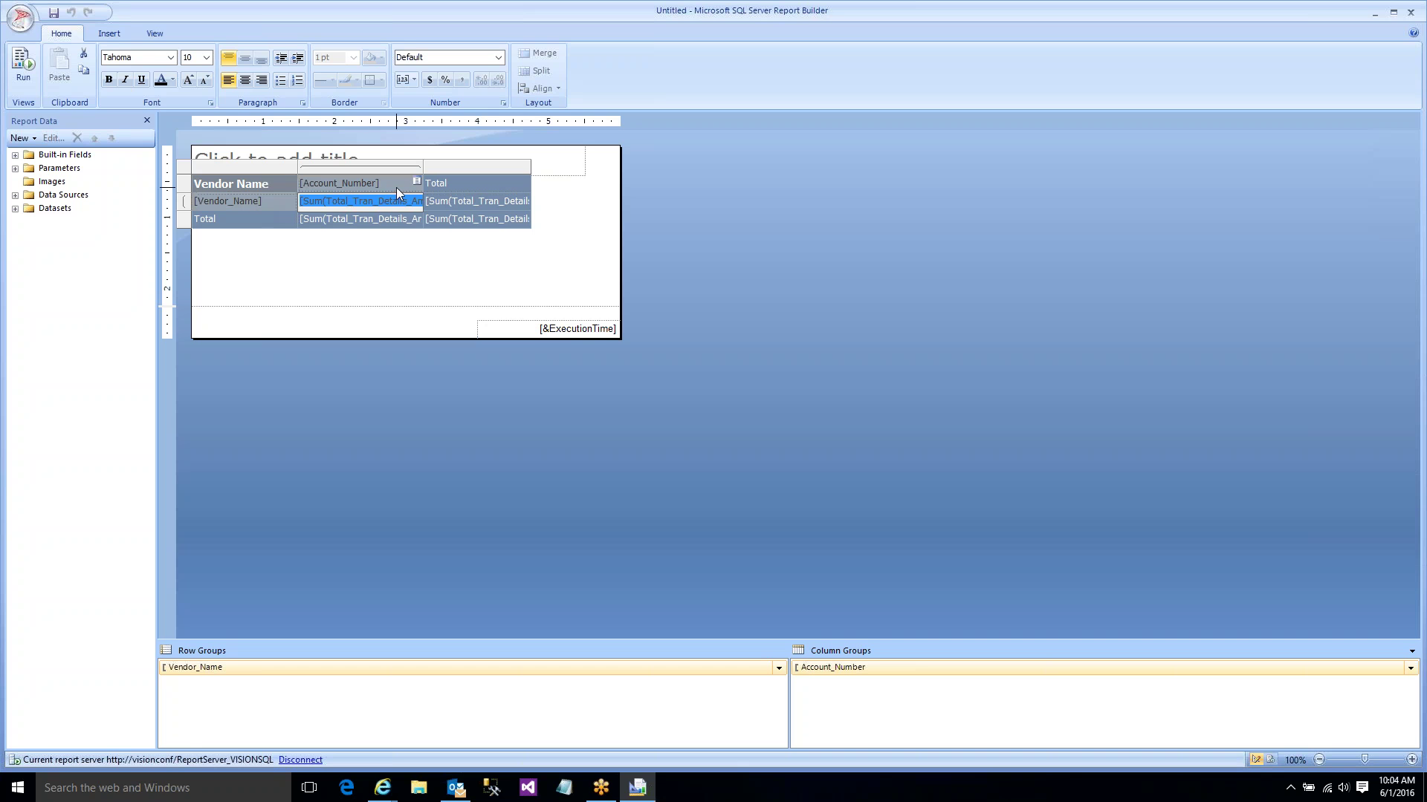
pyautogui.click(463, 201)
pyautogui.keyDown('shift'); pyautogui.click(459, 220); pyautogui.keyUp('shift')
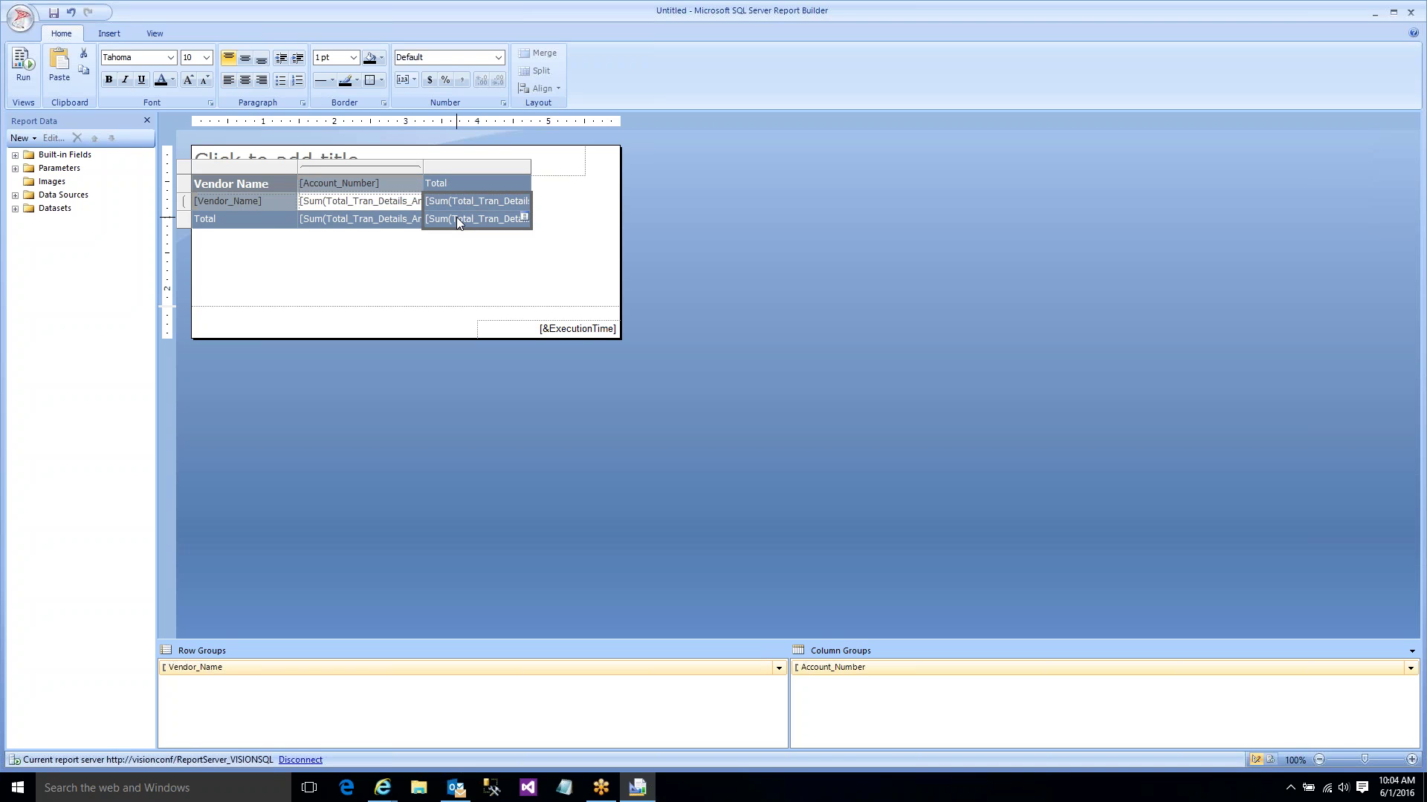
pyautogui.click(498, 57)
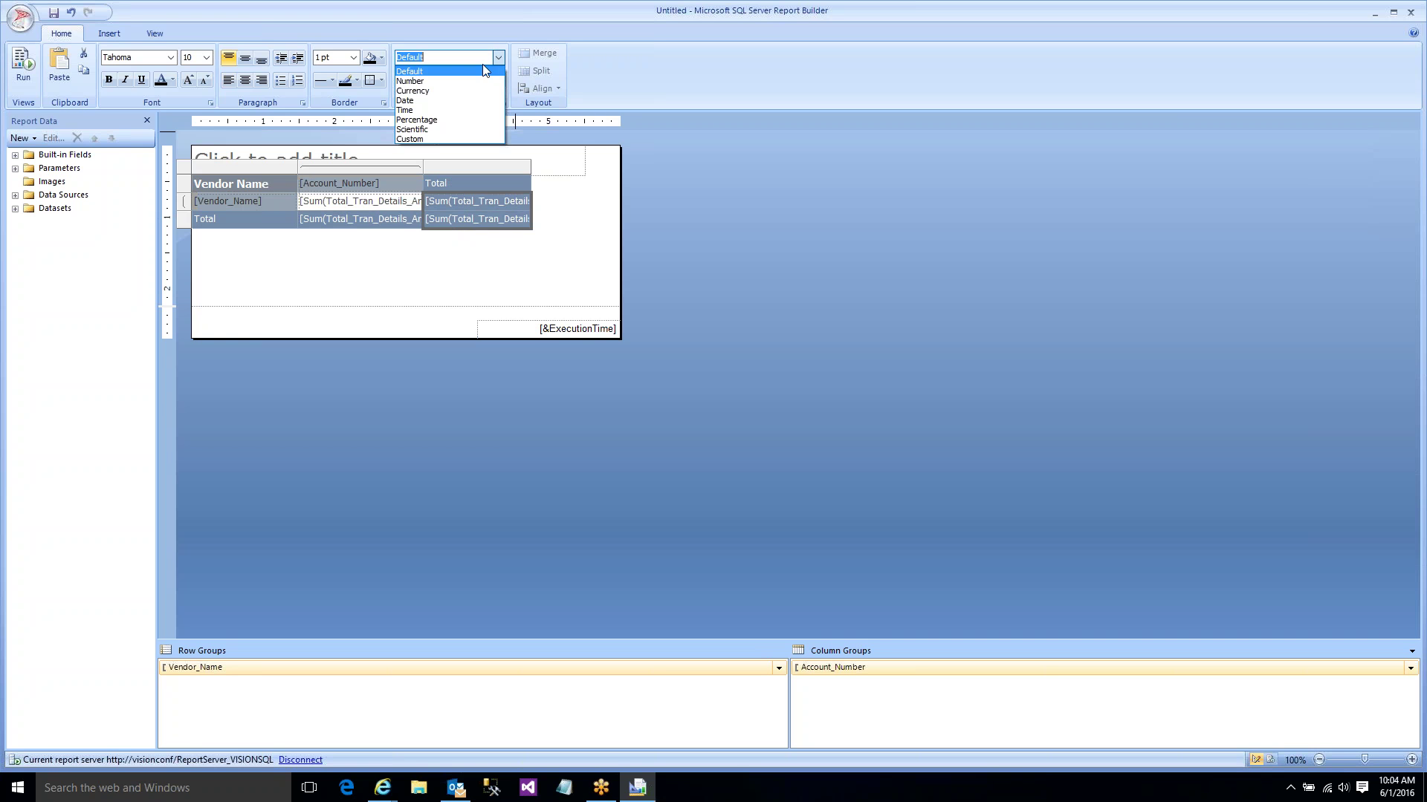
pyautogui.click(413, 91)
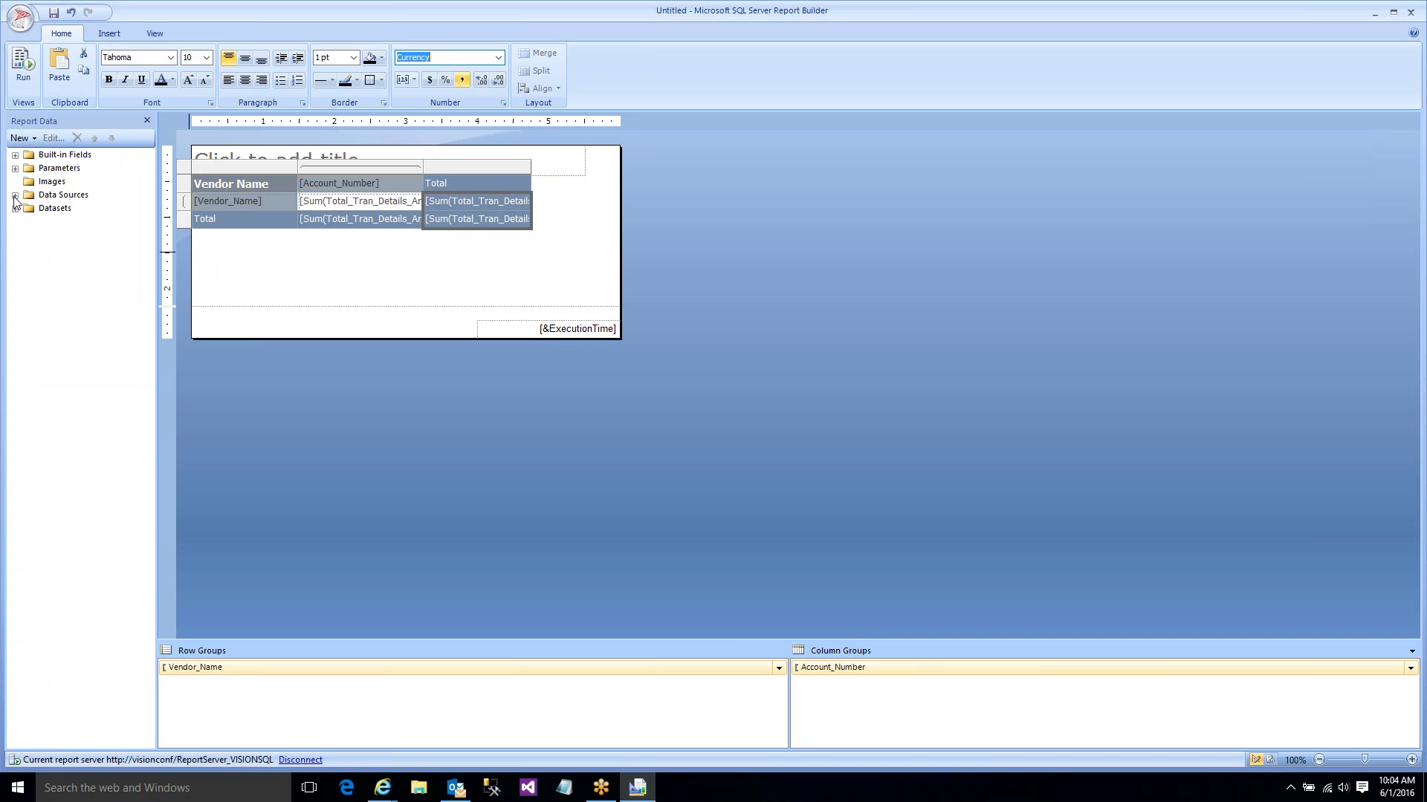
# - Set the Transaction_Date parameter's prompt to "Starting Date" and its data type to Date/Time
pyautogui.click(14, 168)
pyautogui.click(74, 184)
pyautogui.doubleClick(74, 183)
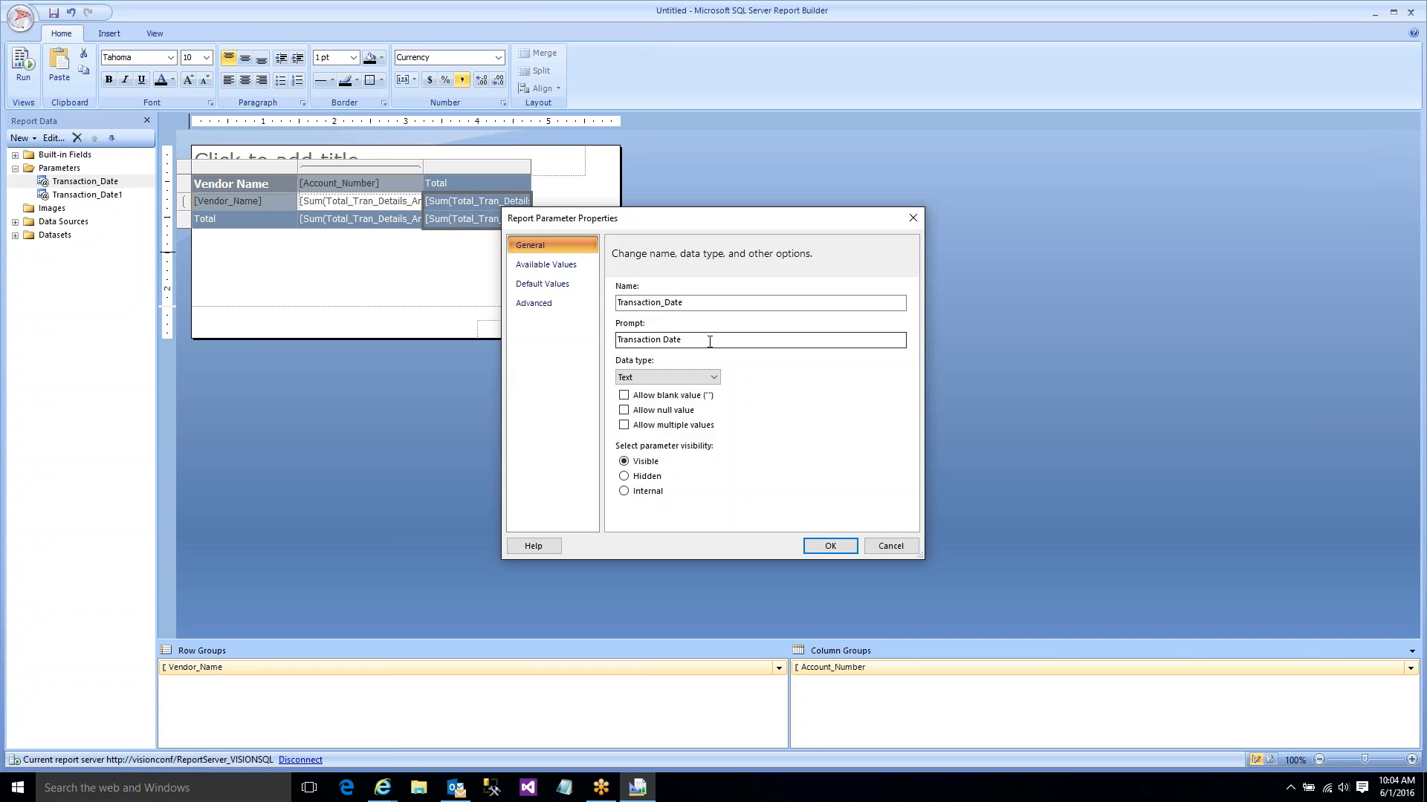
pyautogui.write('Sta')
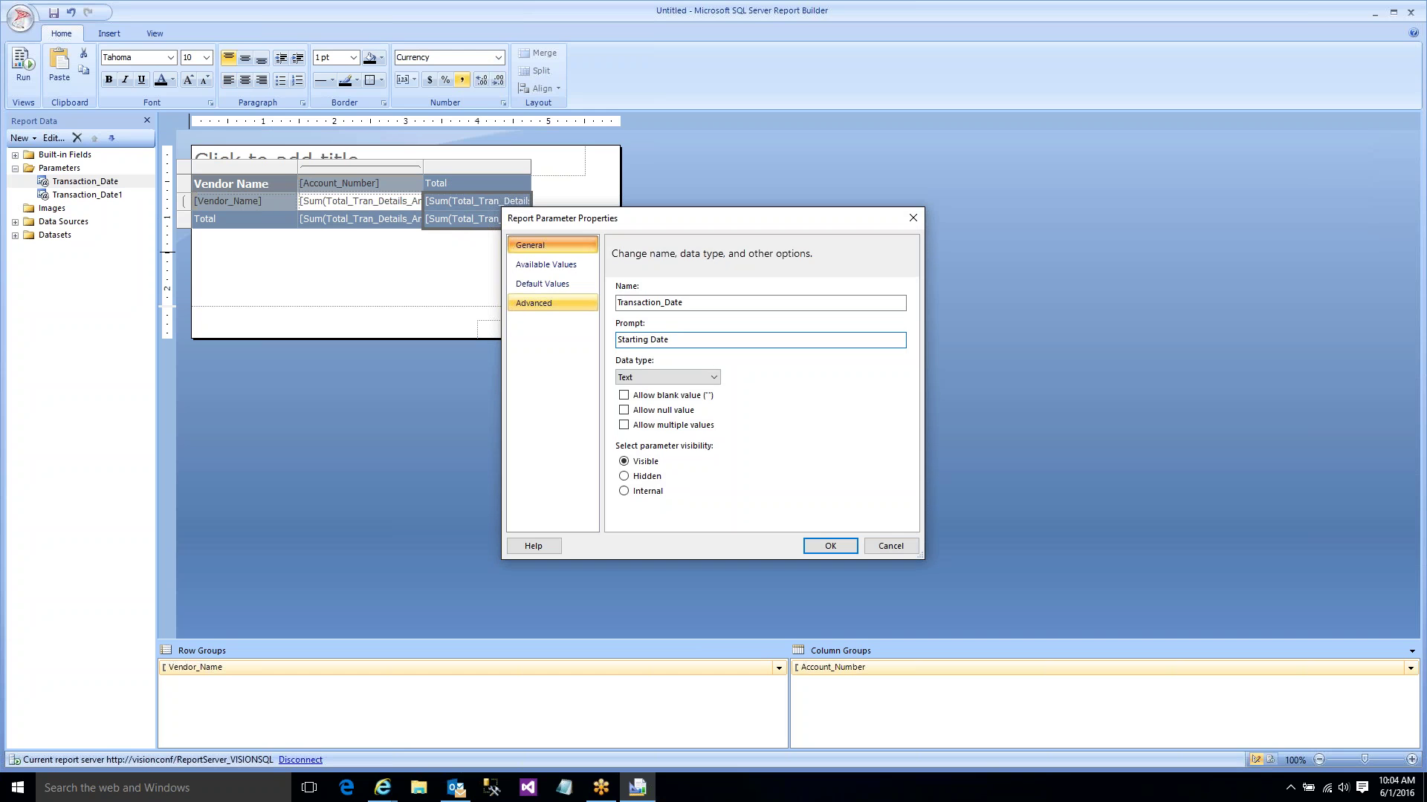
pyautogui.click(639, 380)
pyautogui.click(634, 410)
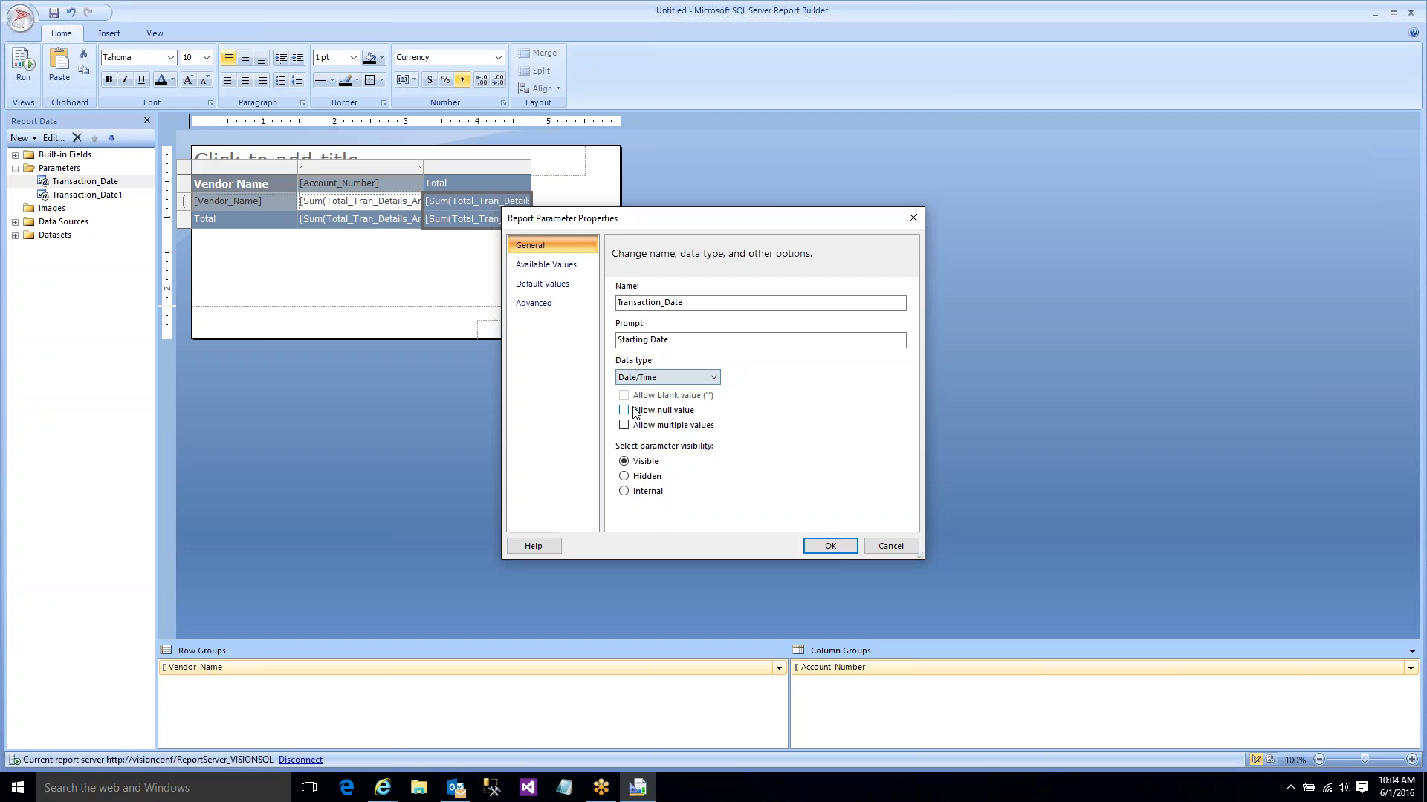
pyautogui.click(830, 546)
# - Set the Transaction_Date1 parameter's prompt to "Ending Date" and its data type to Date/Time
pyautogui.doubleClick(108, 196)
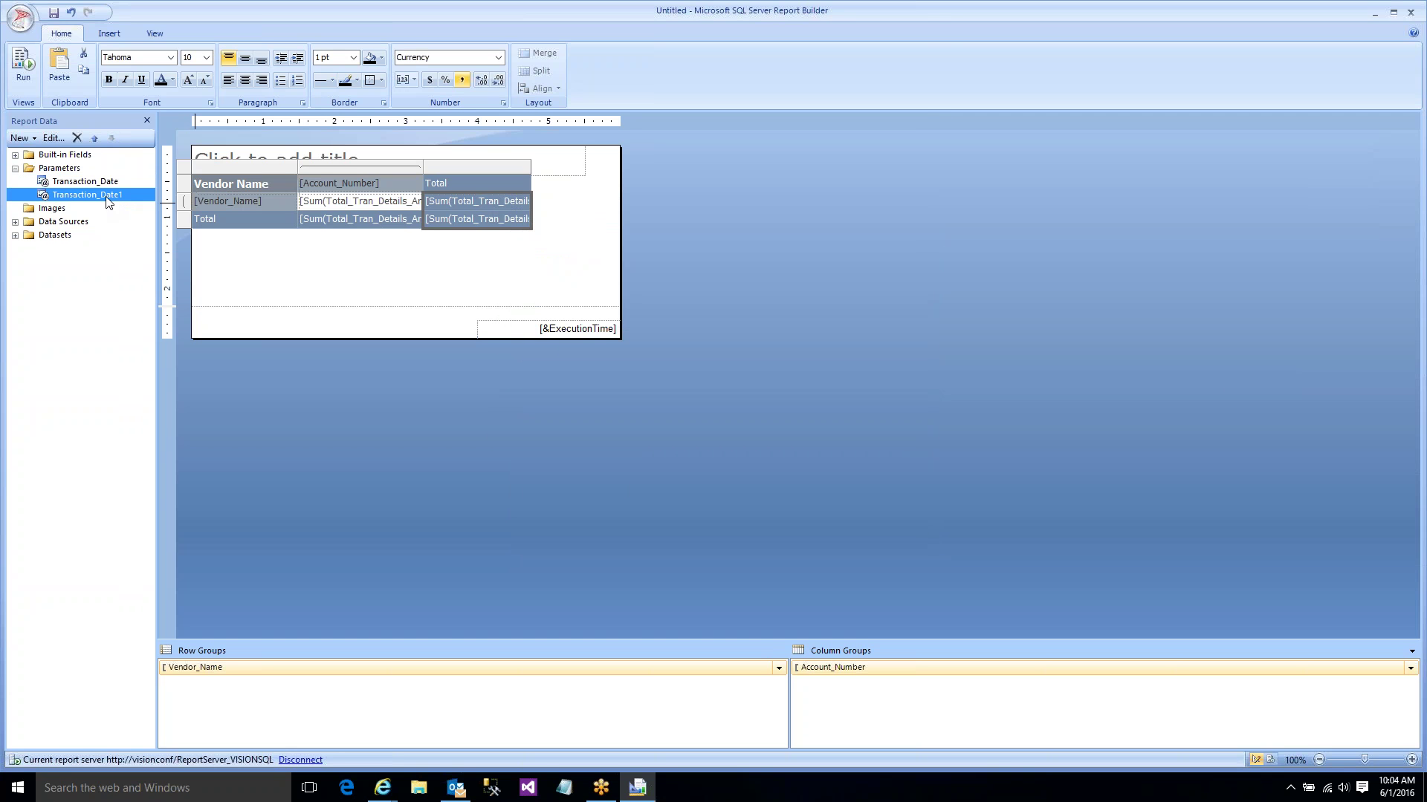
pyautogui.write('Ending Da')
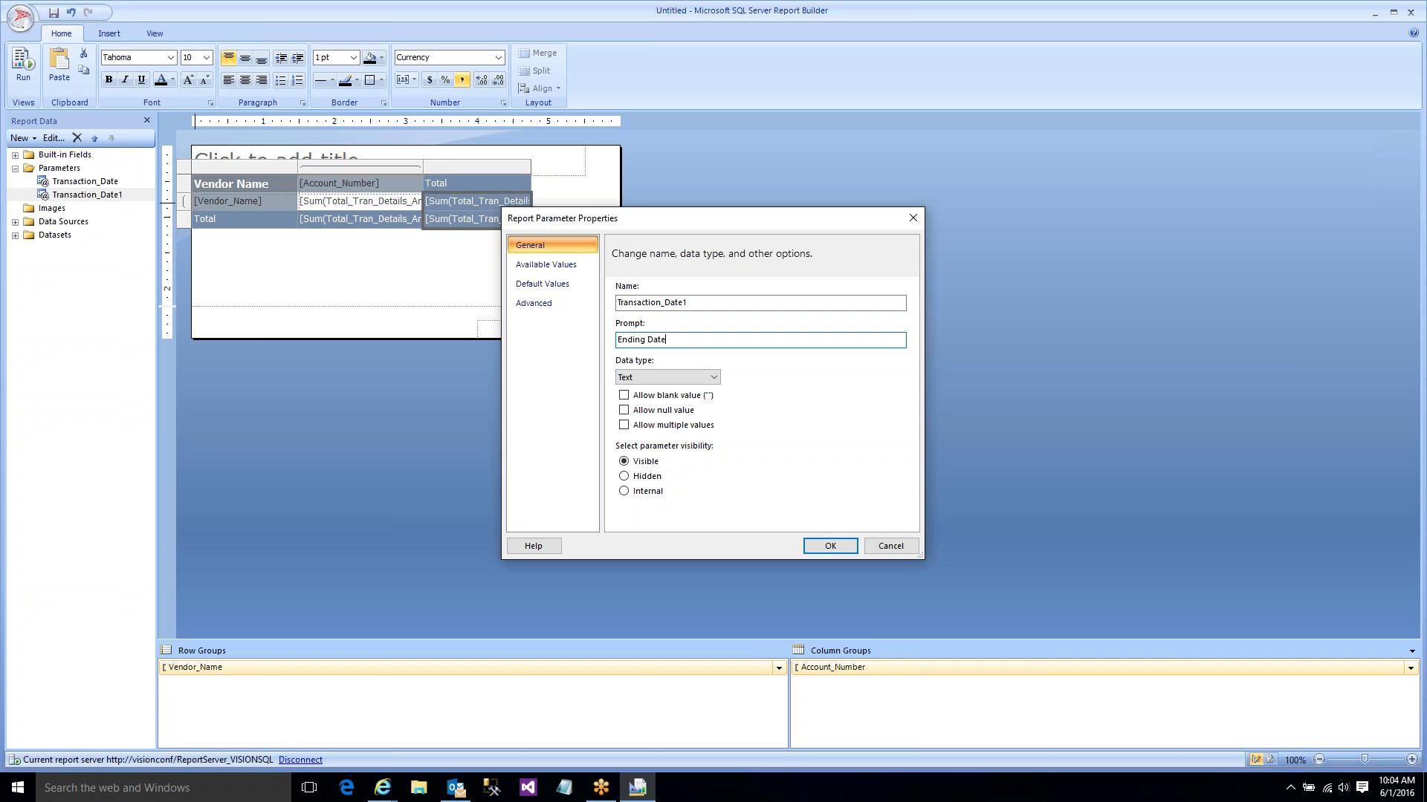
pyautogui.write('te')
pyautogui.click(628, 378)
pyautogui.click(640, 410)
pyautogui.click(823, 546)
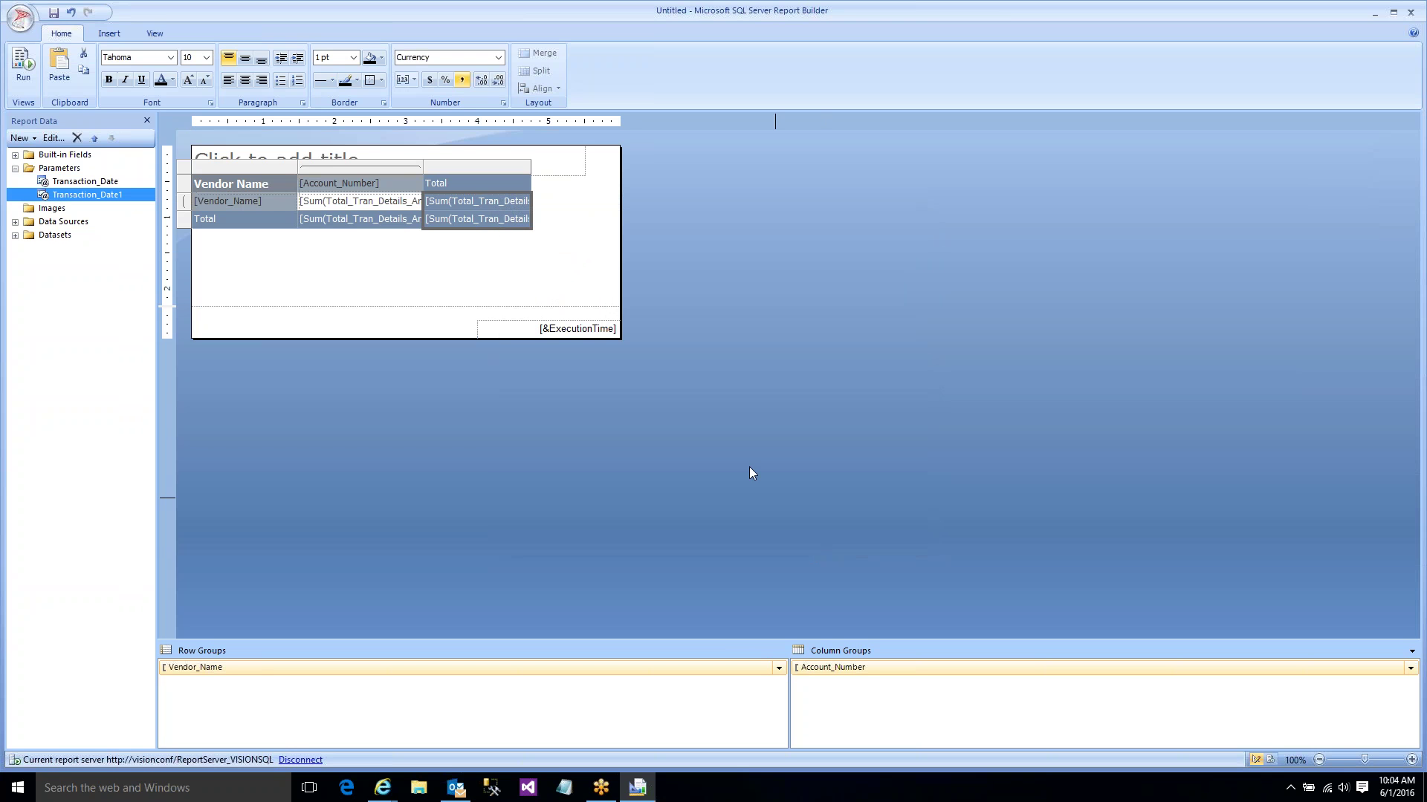
# - Run the matrix report from 12/27/2015 to 6/29/2016 and review the amounts by vendor across the account columns
pyautogui.click(23, 64)
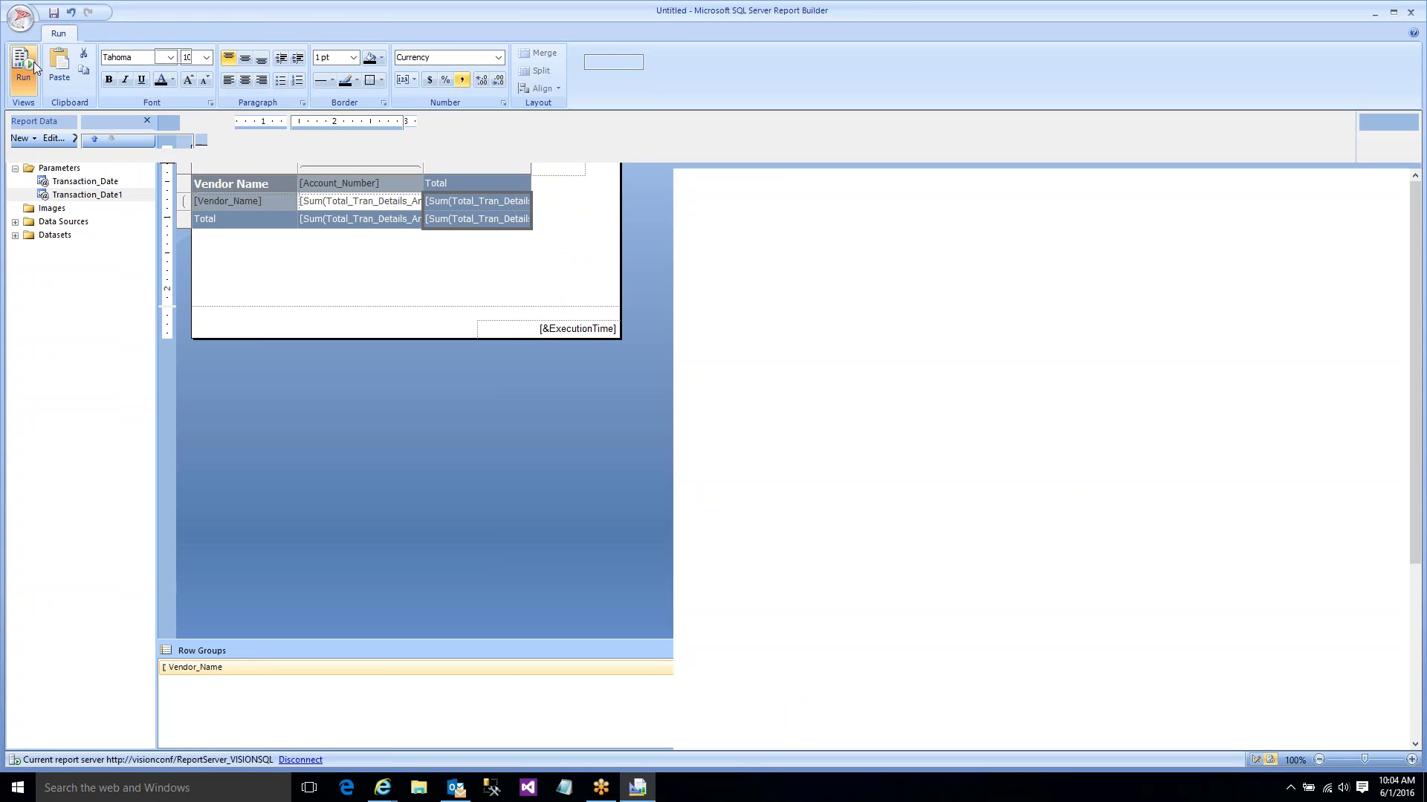
pyautogui.click(187, 122)
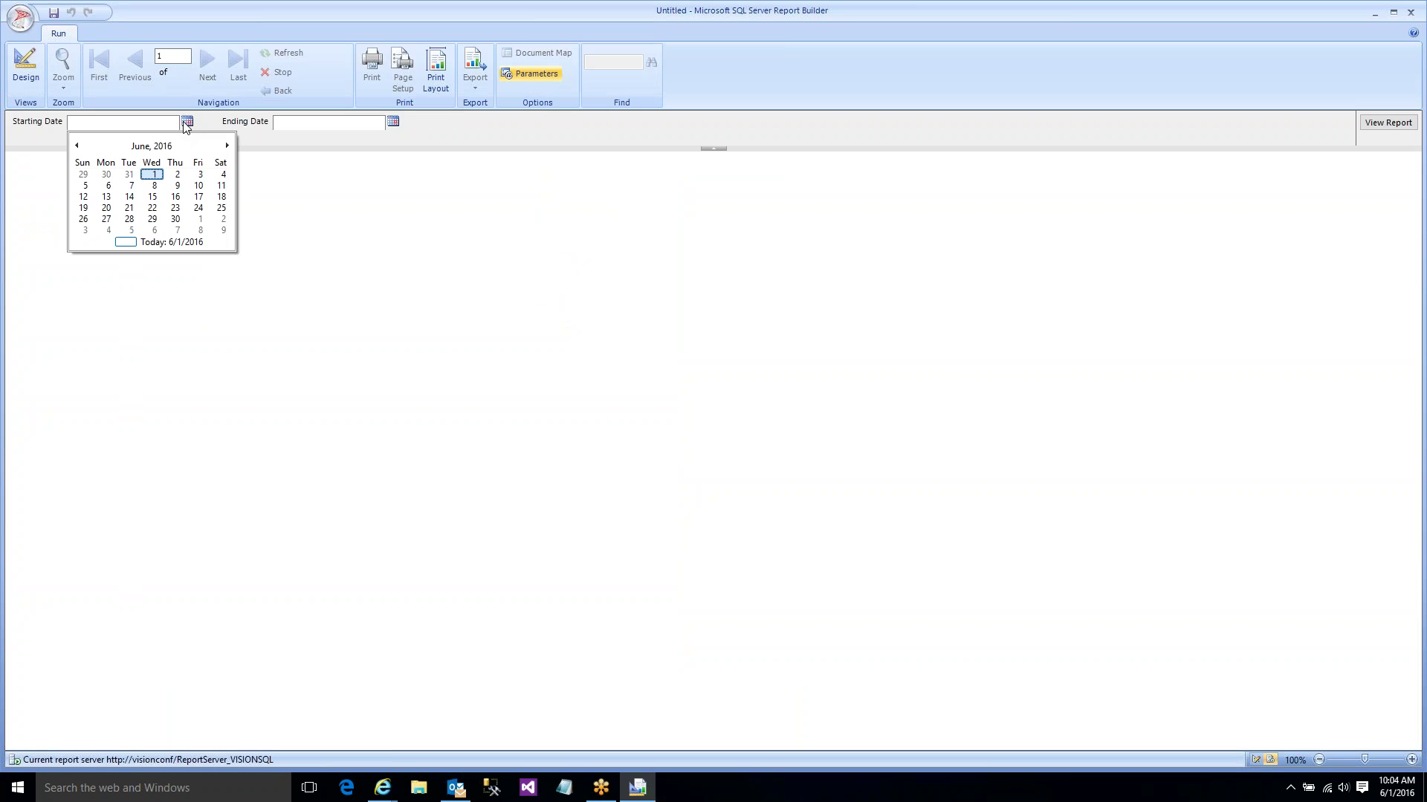
pyautogui.click(152, 145)
pyautogui.click(92, 171)
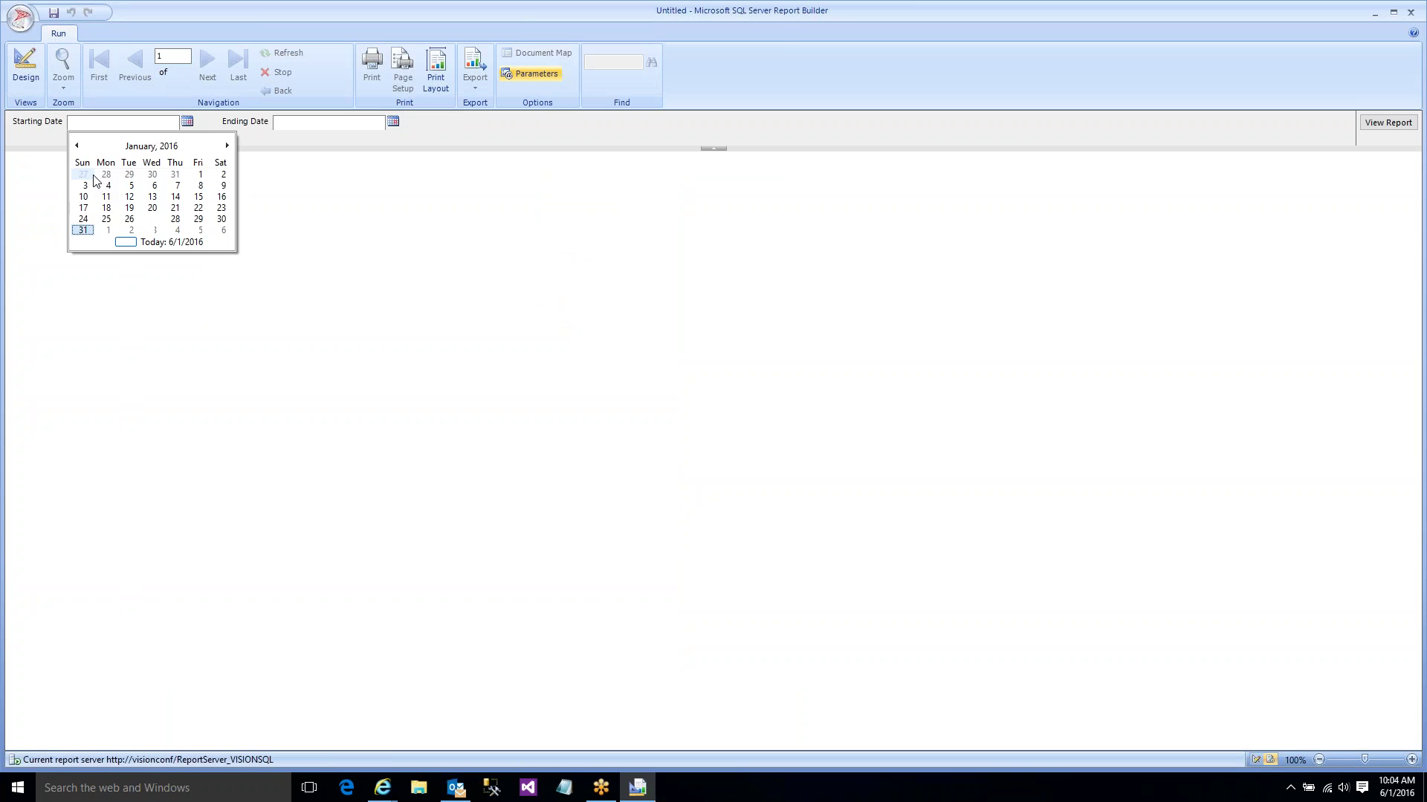
pyautogui.click(93, 176)
pyautogui.click(393, 122)
pyautogui.click(358, 220)
pyautogui.click(1386, 122)
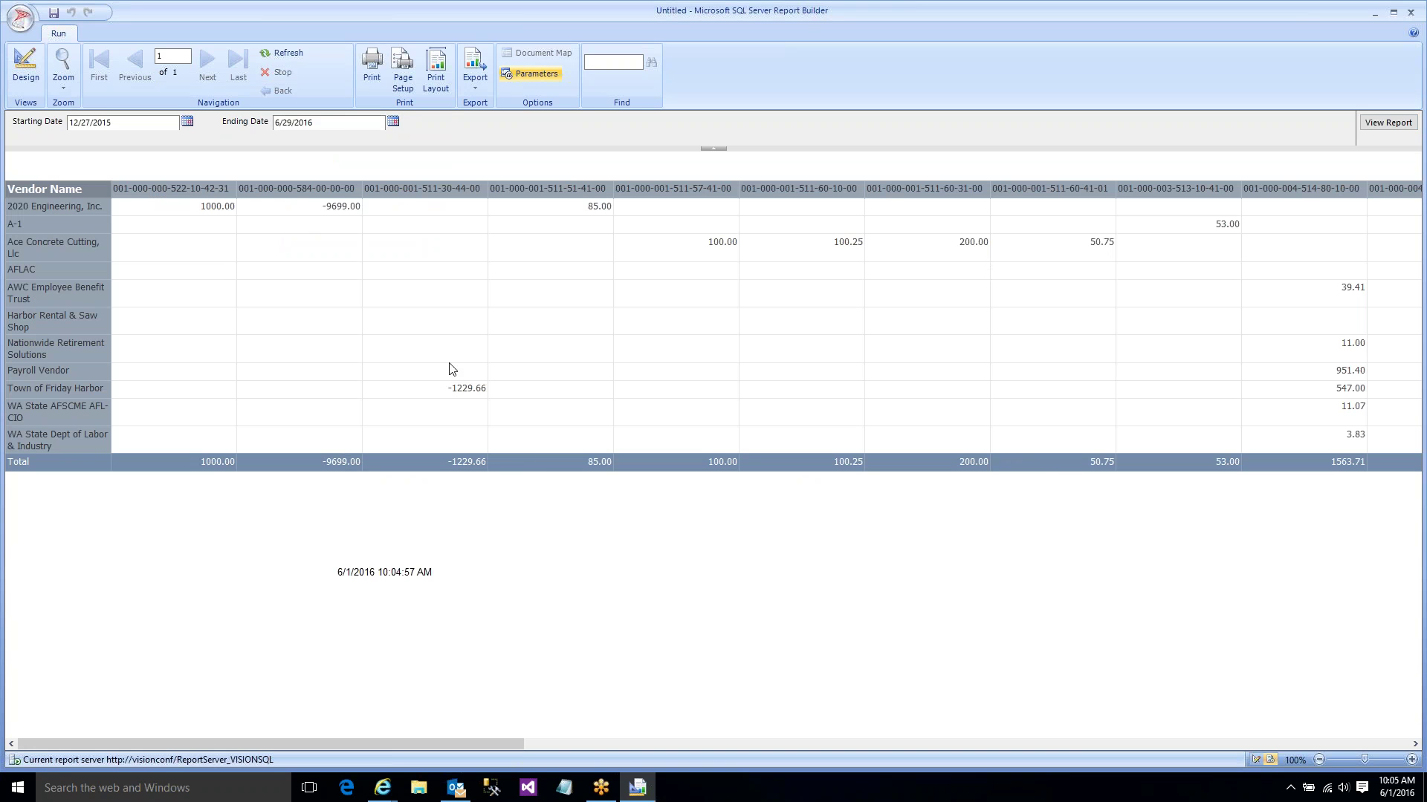
pyautogui.moveTo(304, 744); pyautogui.dragTo(593, 794)
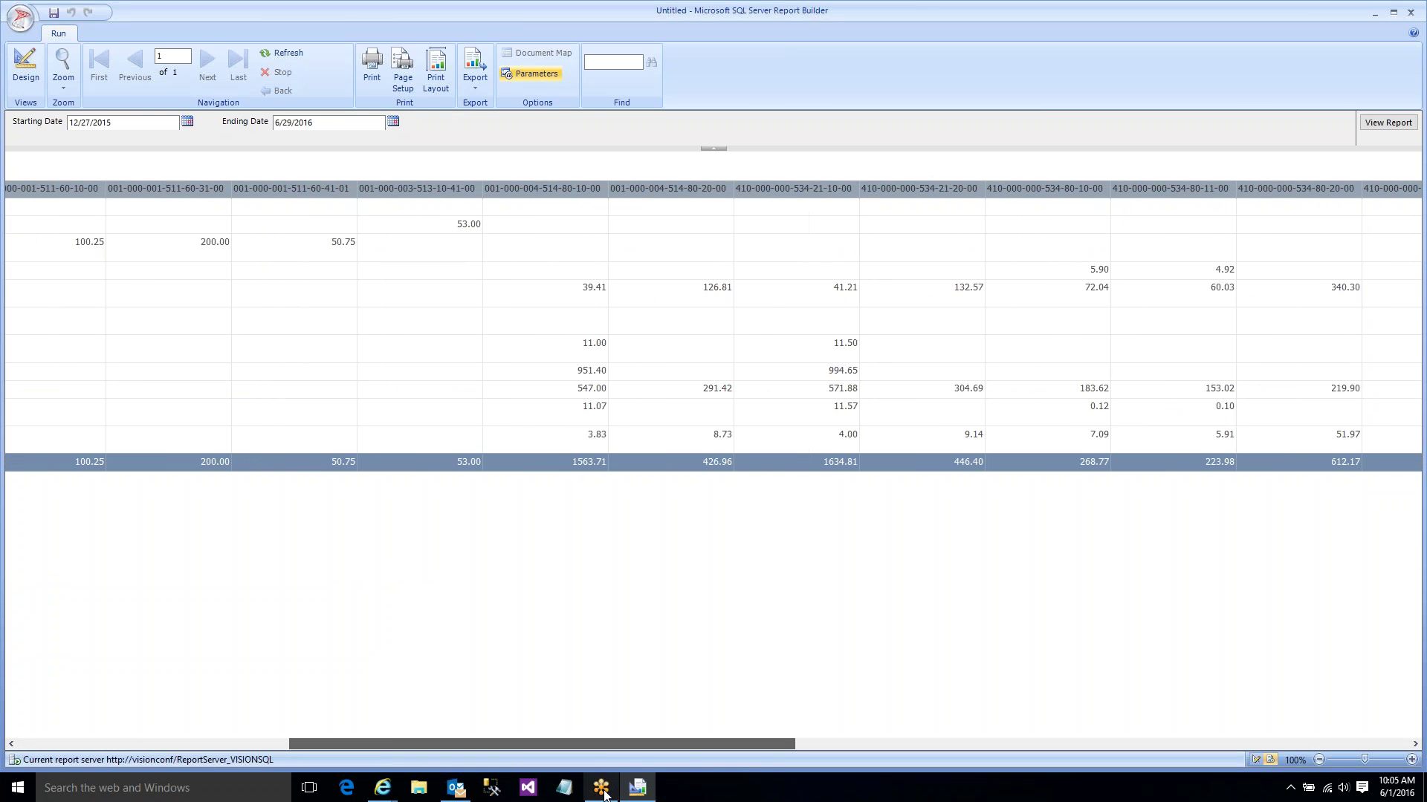
# - Format the vendor amount cell and its total cell in the Account_Number column as Currency
pyautogui.moveTo(660, 743); pyautogui.dragTo(360, 722)
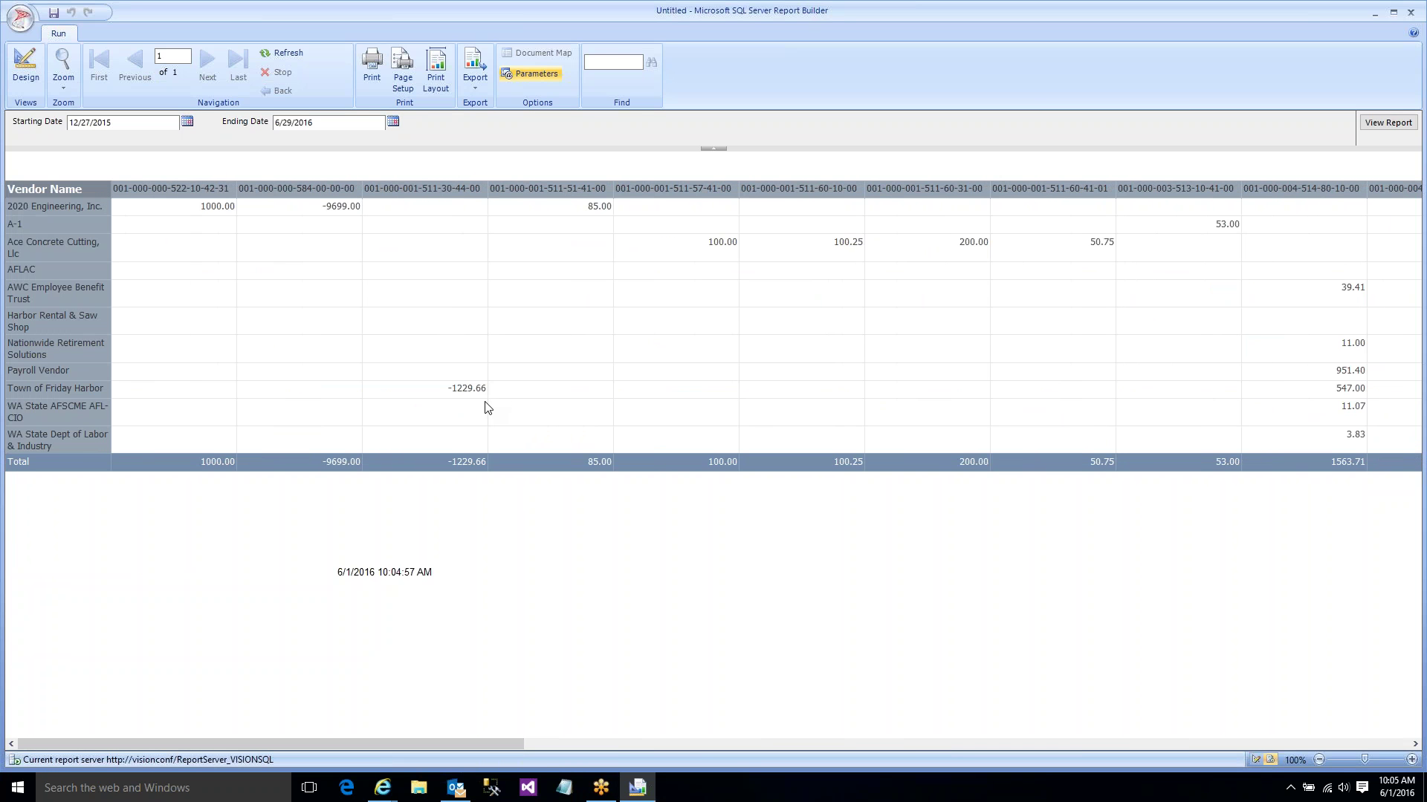
pyautogui.click(27, 80)
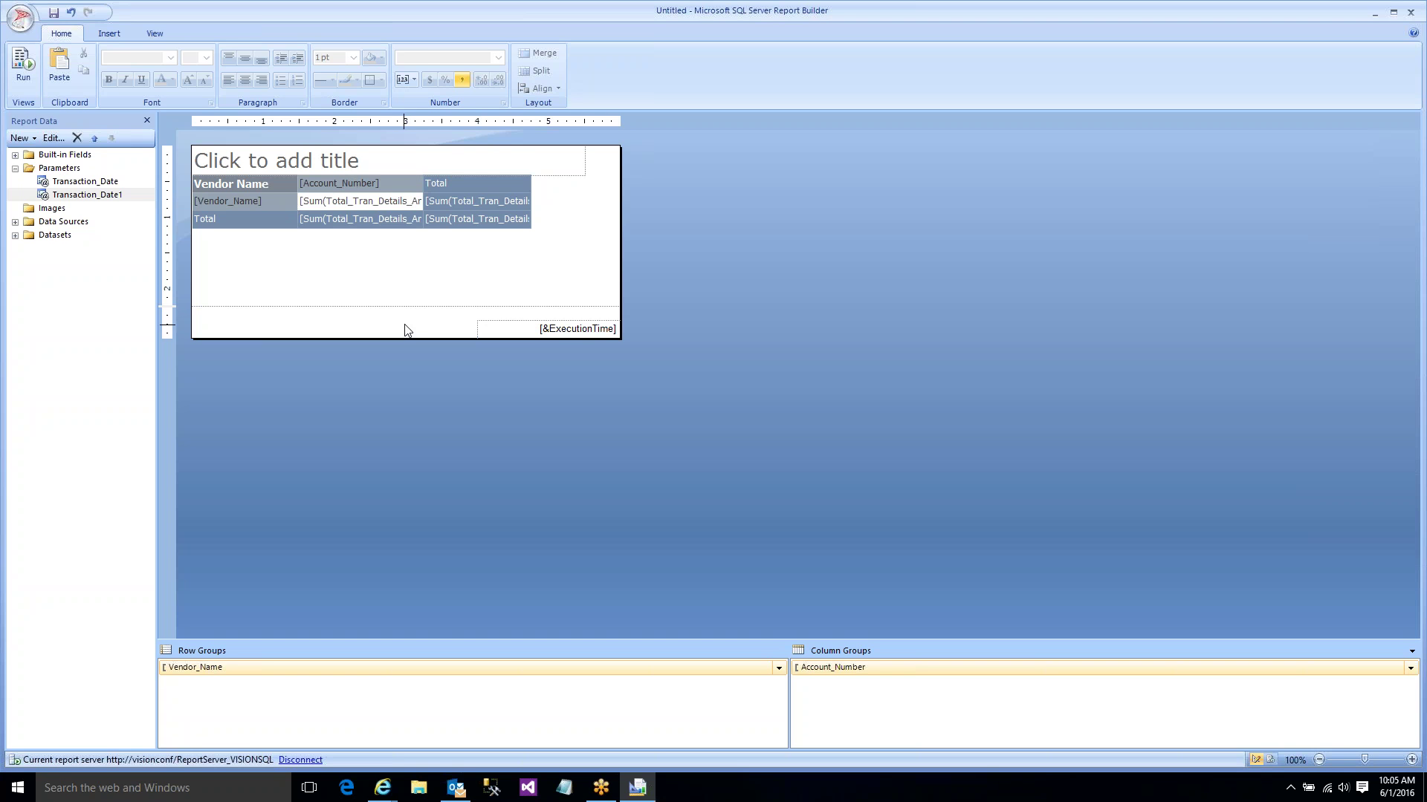
pyautogui.click(520, 201)
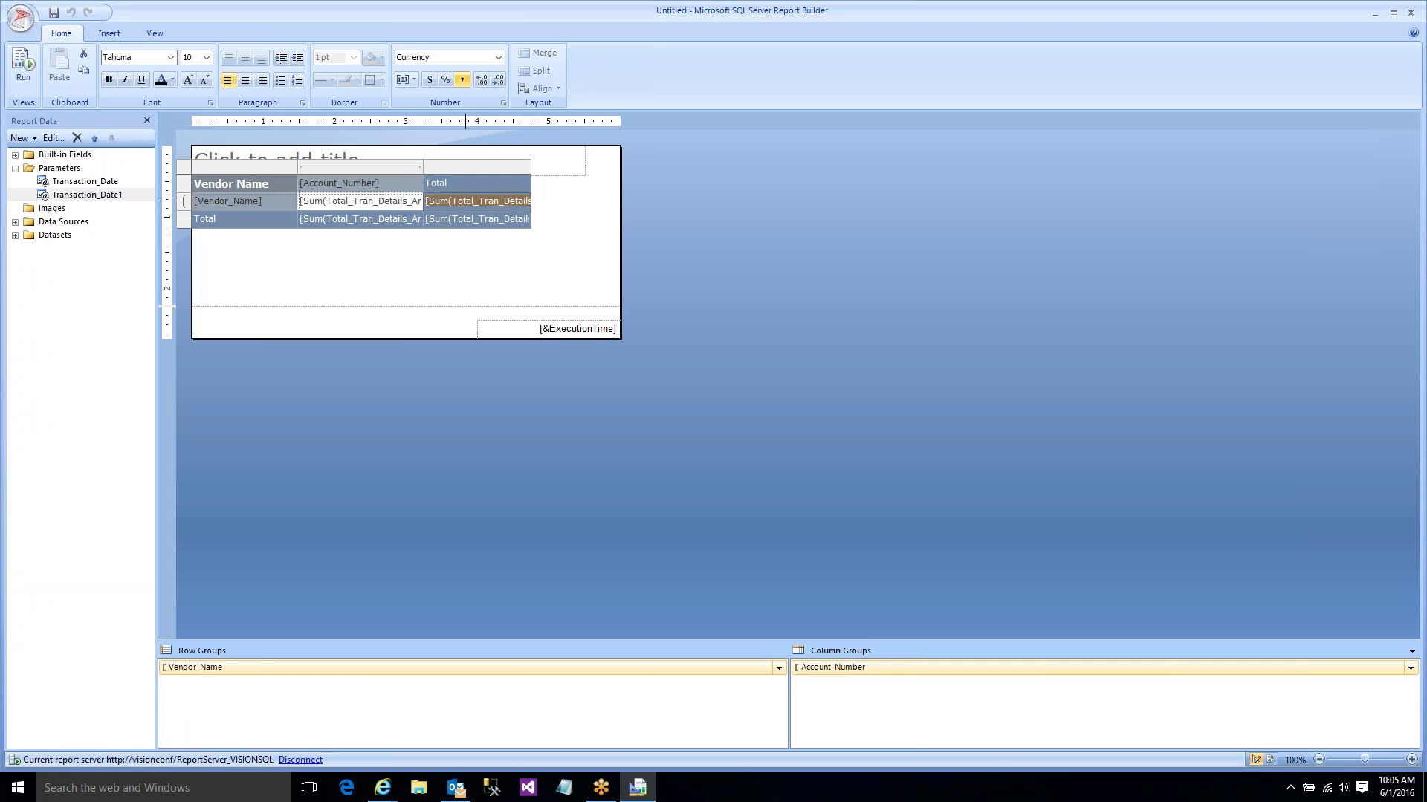
pyautogui.doubleClick(386, 201)
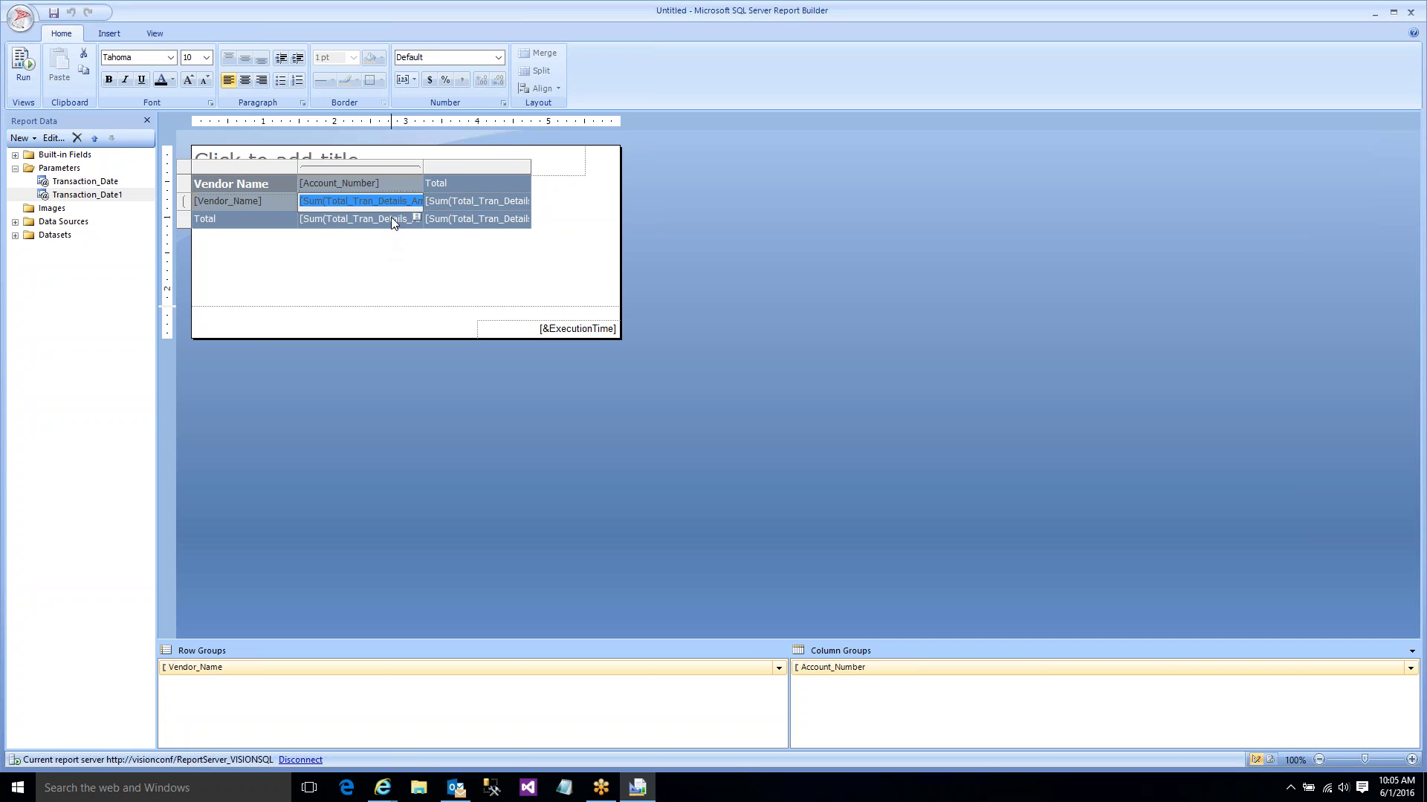
pyautogui.click(391, 217)
pyautogui.click(499, 53)
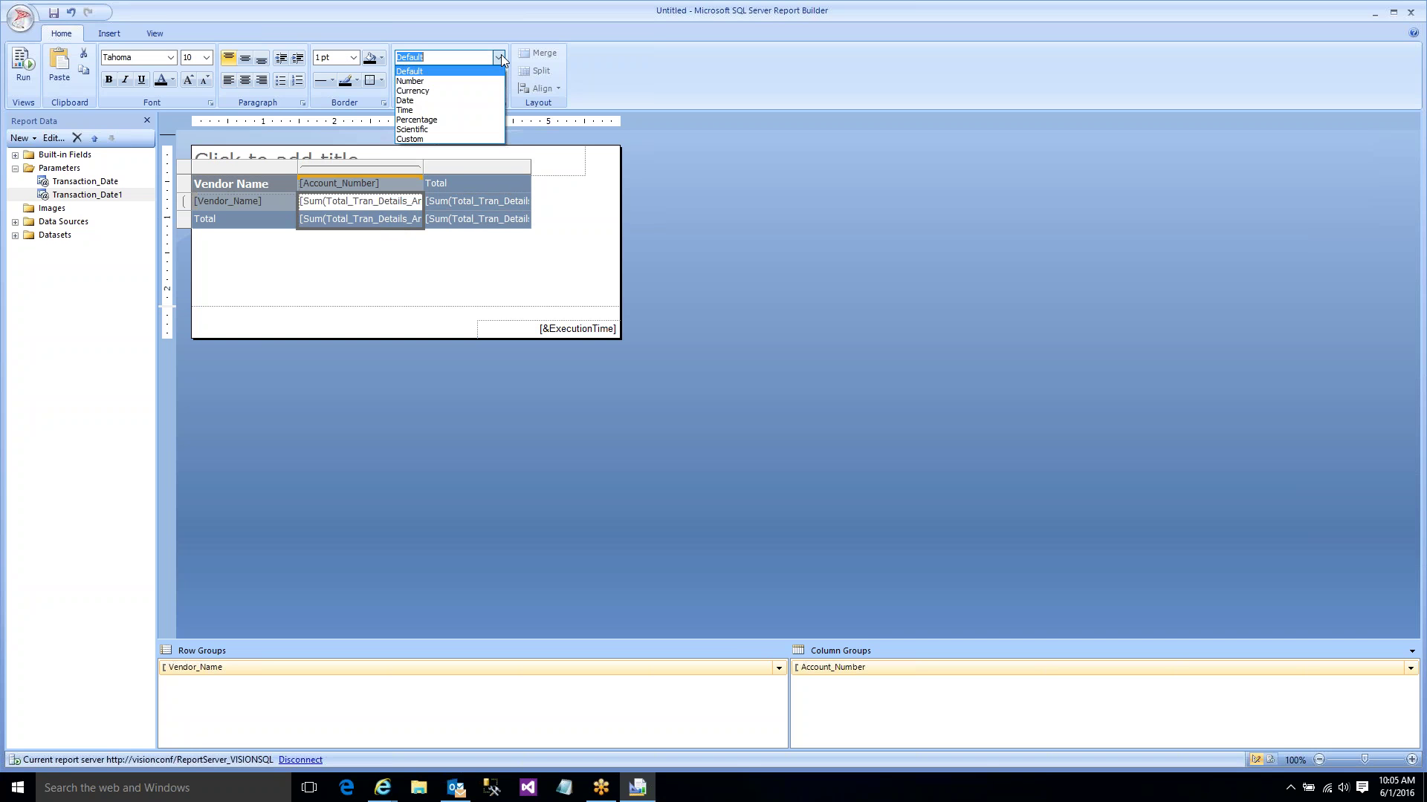
pyautogui.click(468, 92)
# - Run the matrix report from 12/27/2015 to 7/1/2016 and review the currency amounts across the account columns and the Total column
pyautogui.click(23, 65)
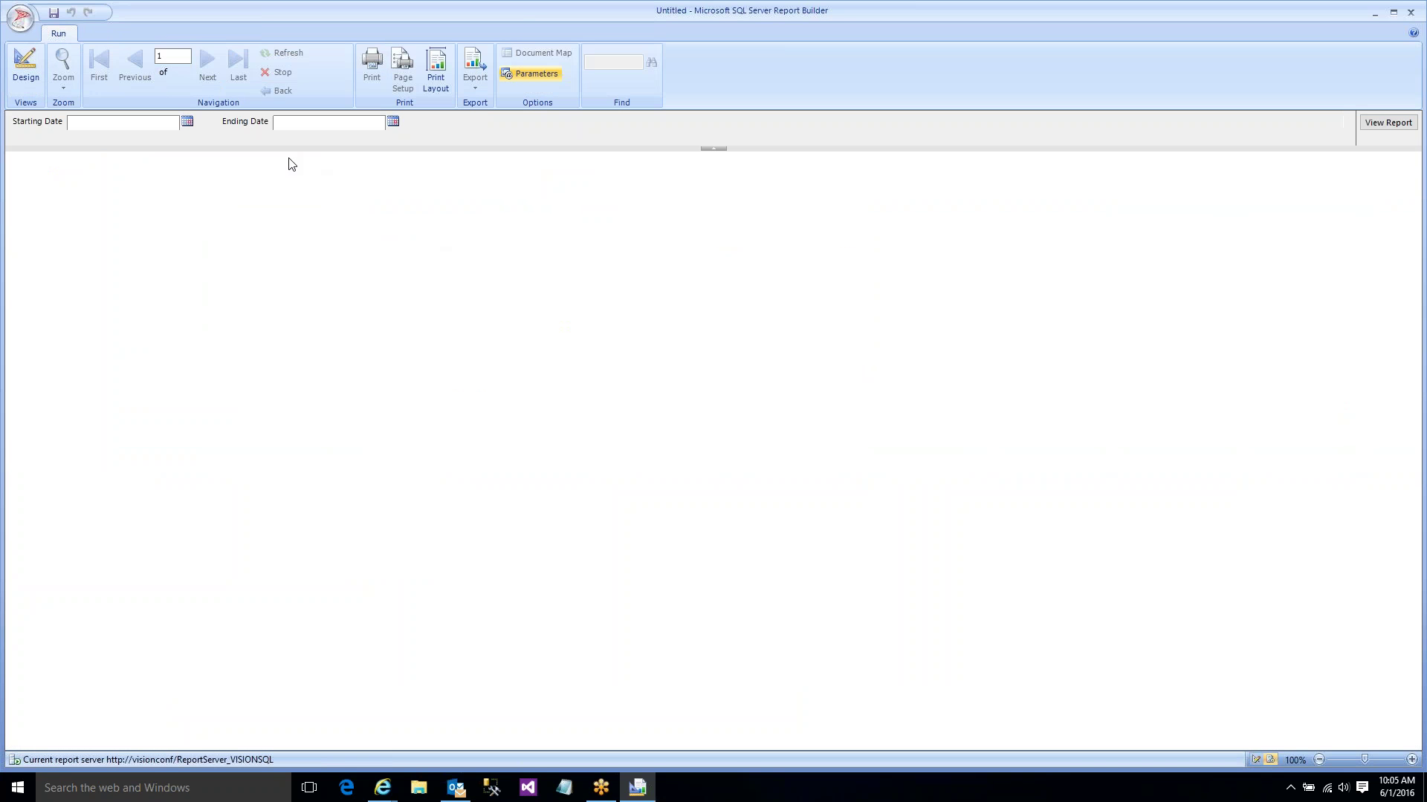
pyautogui.click(187, 121)
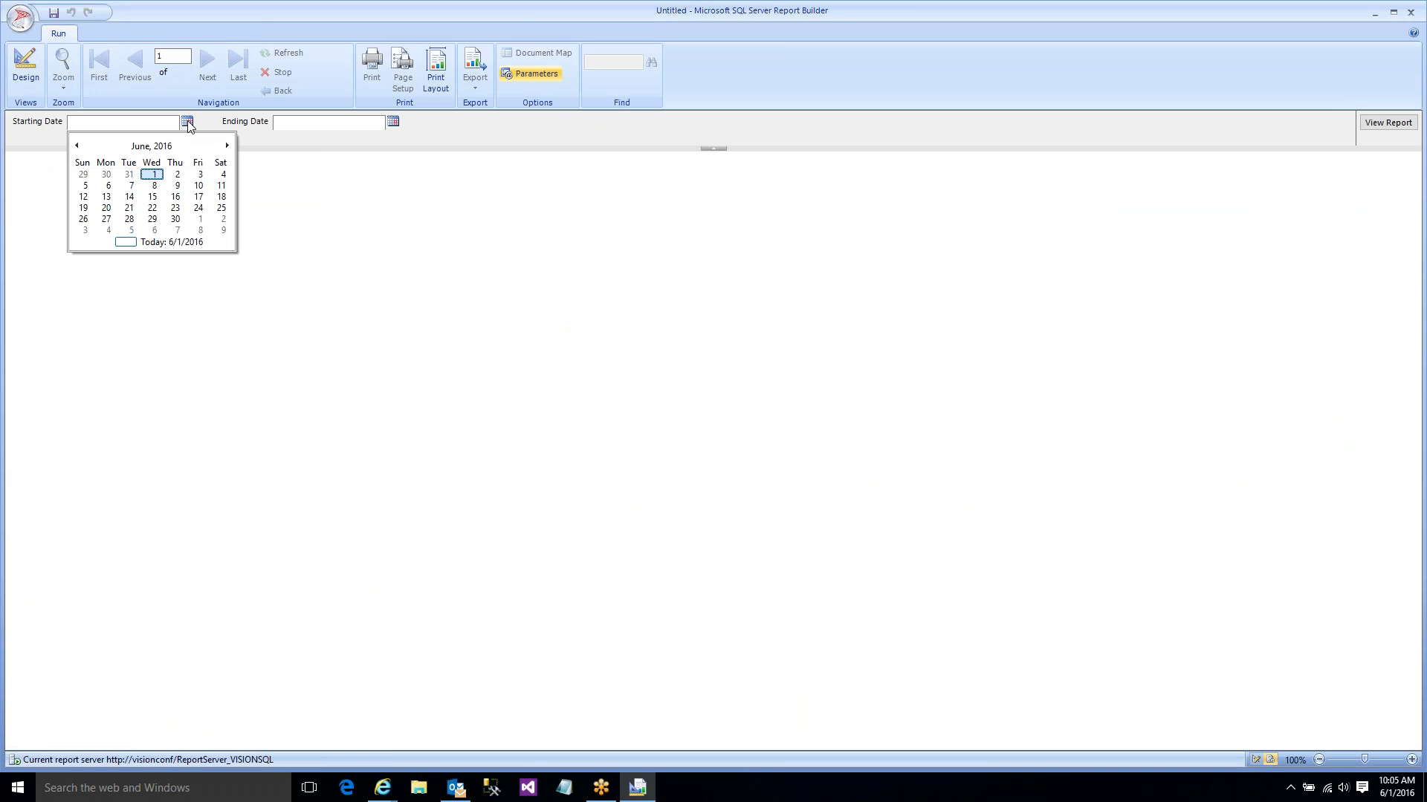
pyautogui.click(151, 146)
pyautogui.click(99, 171)
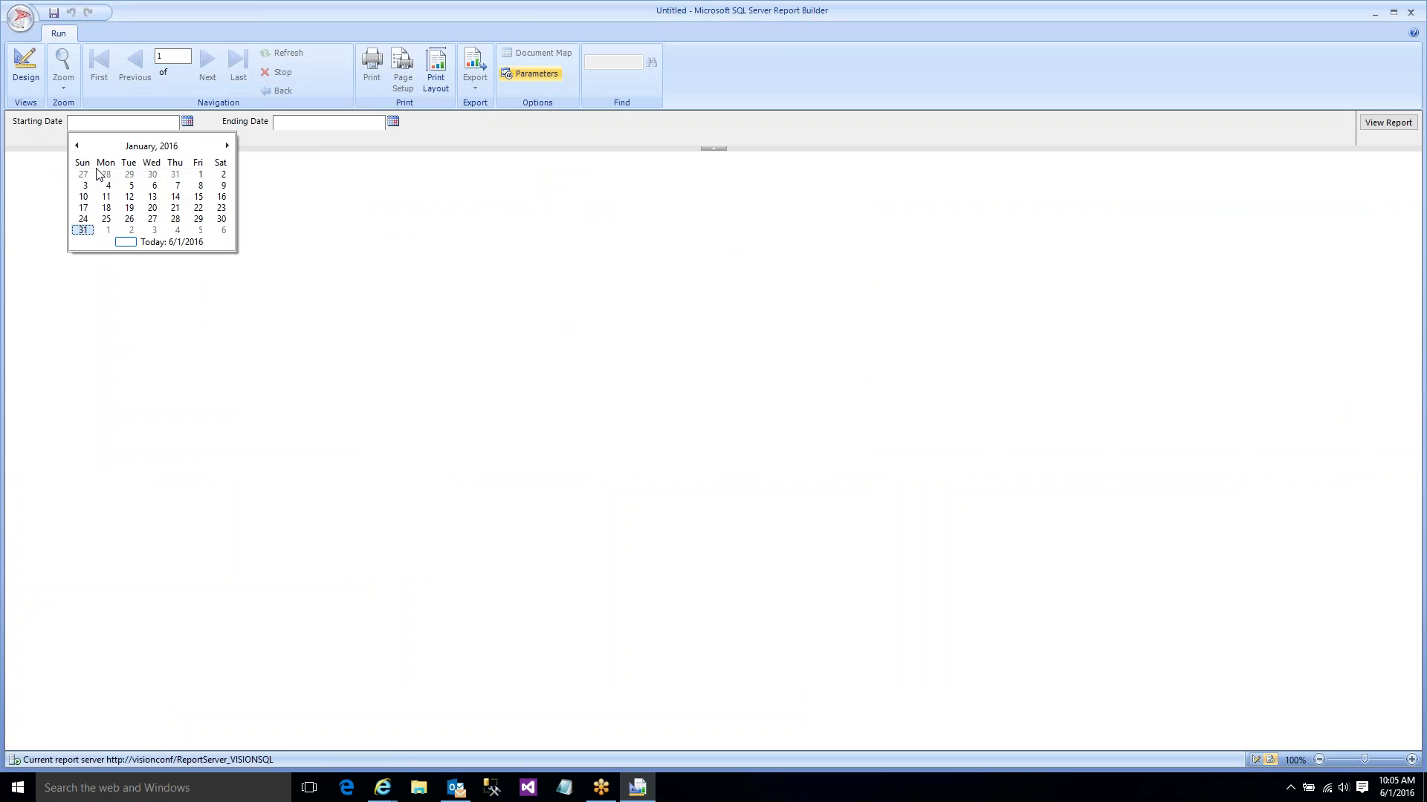
pyautogui.click(86, 175)
pyautogui.click(393, 122)
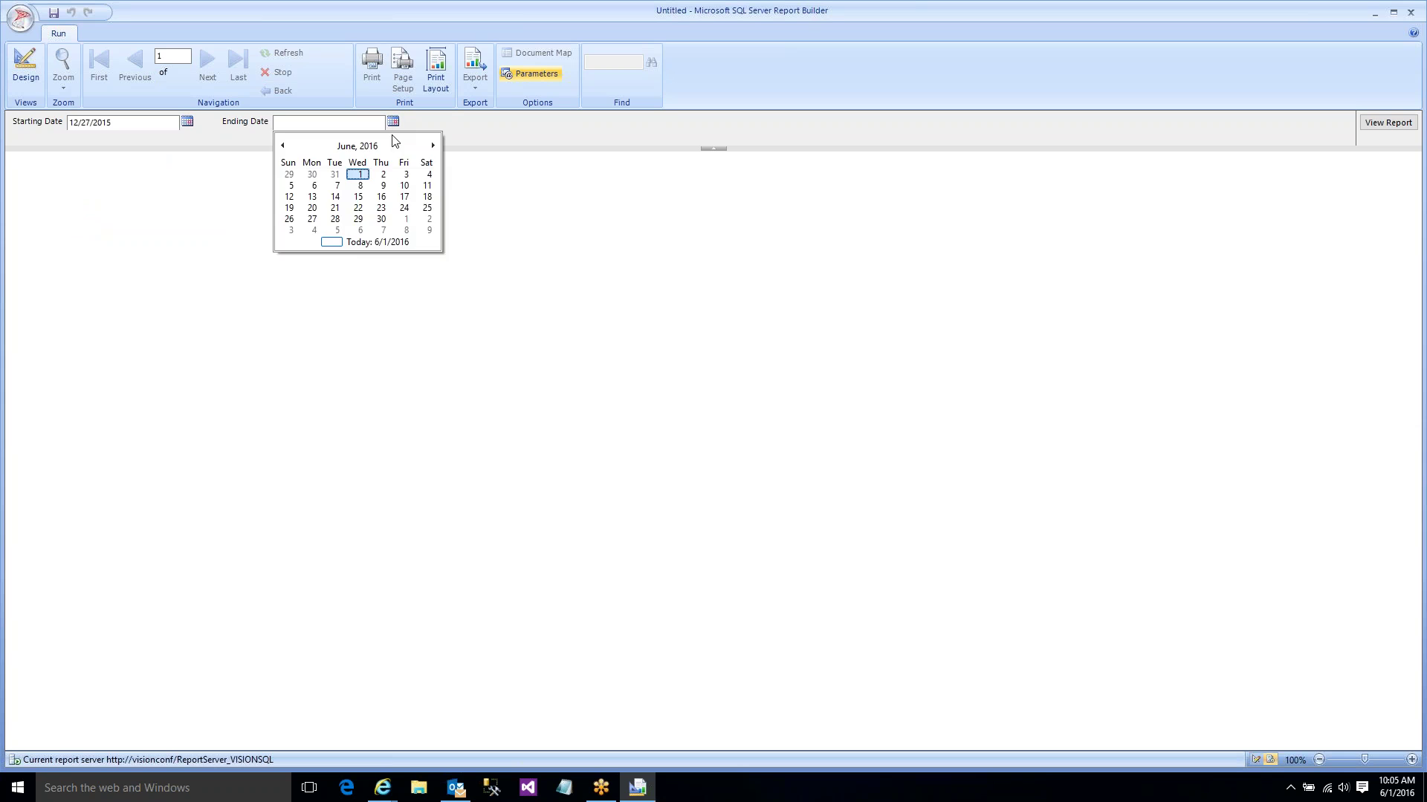
pyautogui.click(405, 219)
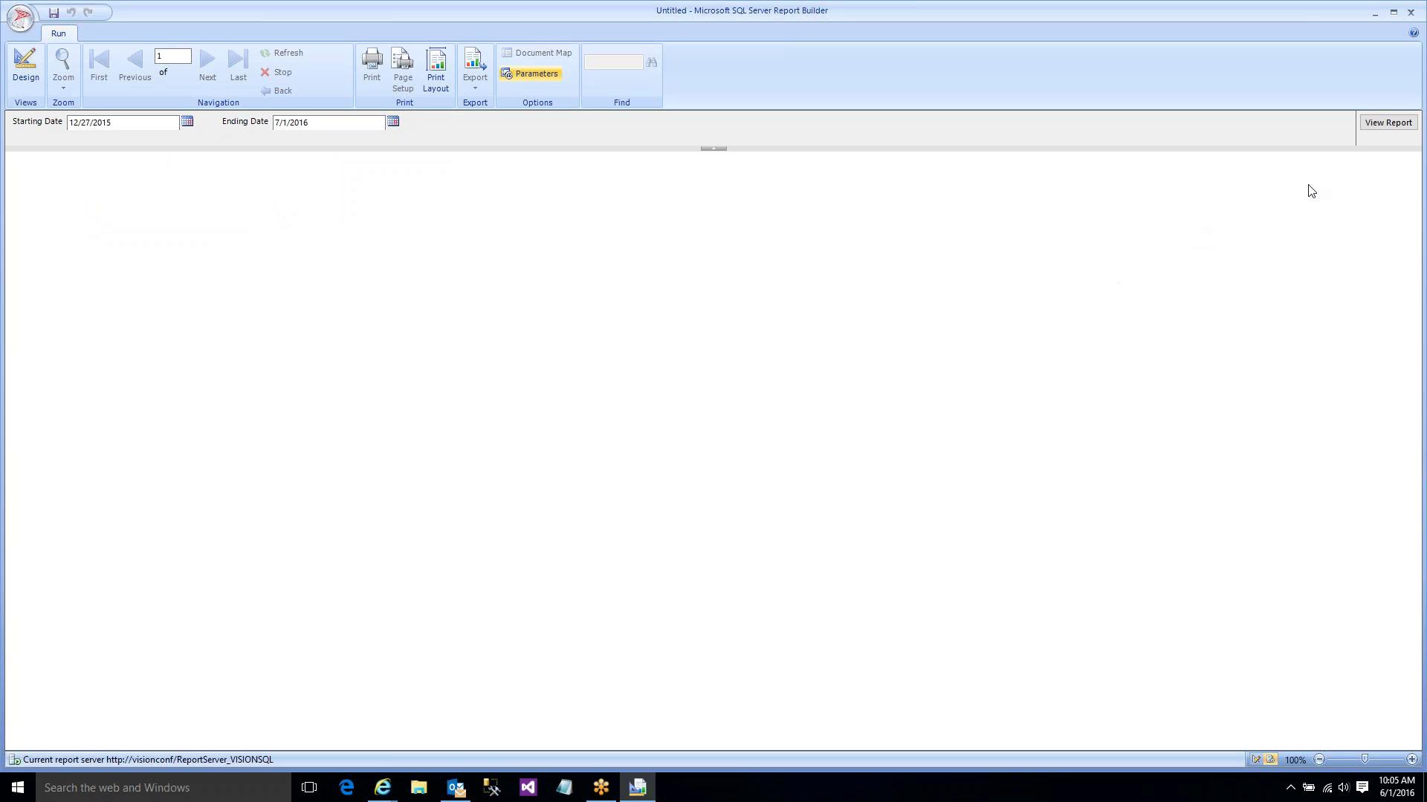
pyautogui.click(1385, 124)
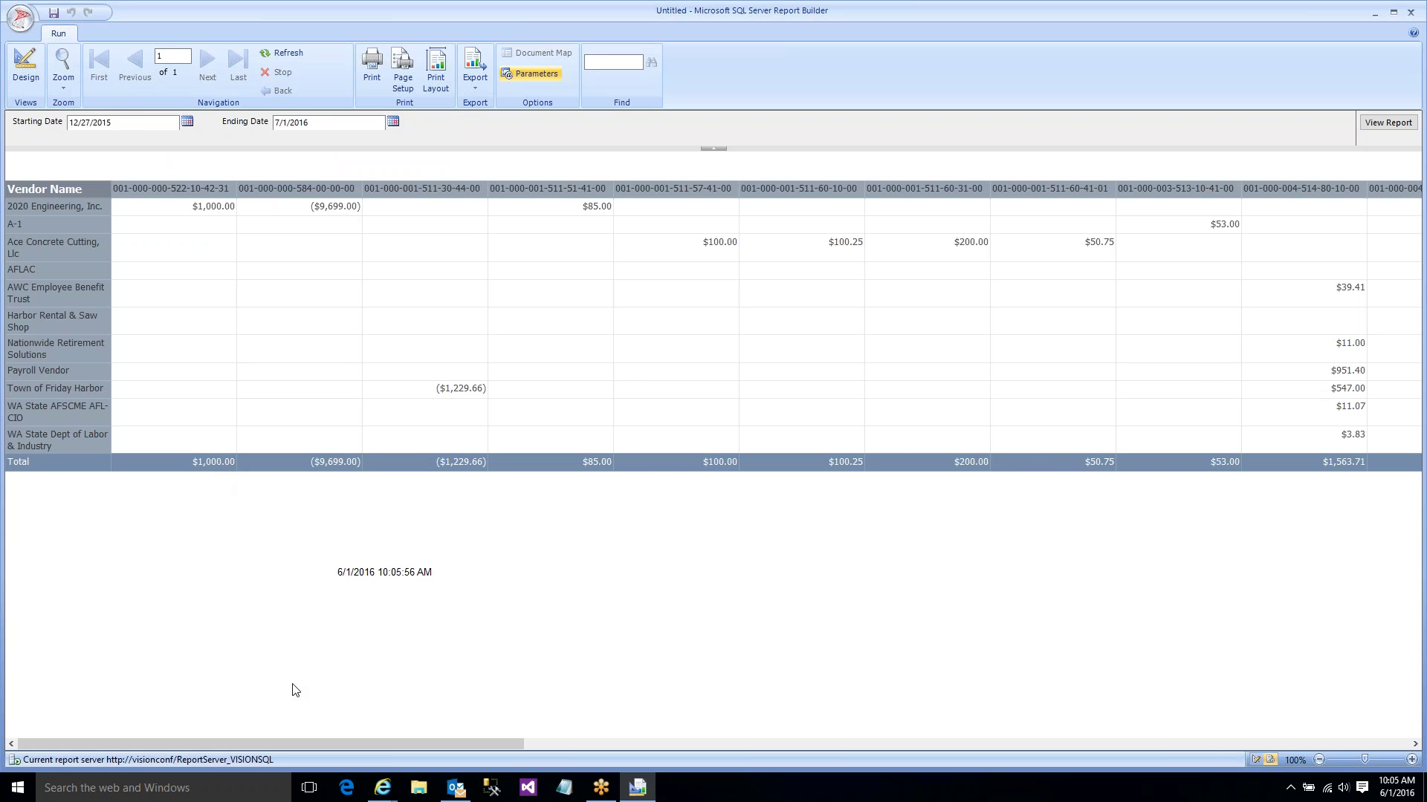
pyautogui.moveTo(216, 744); pyautogui.dragTo(1100, 744)
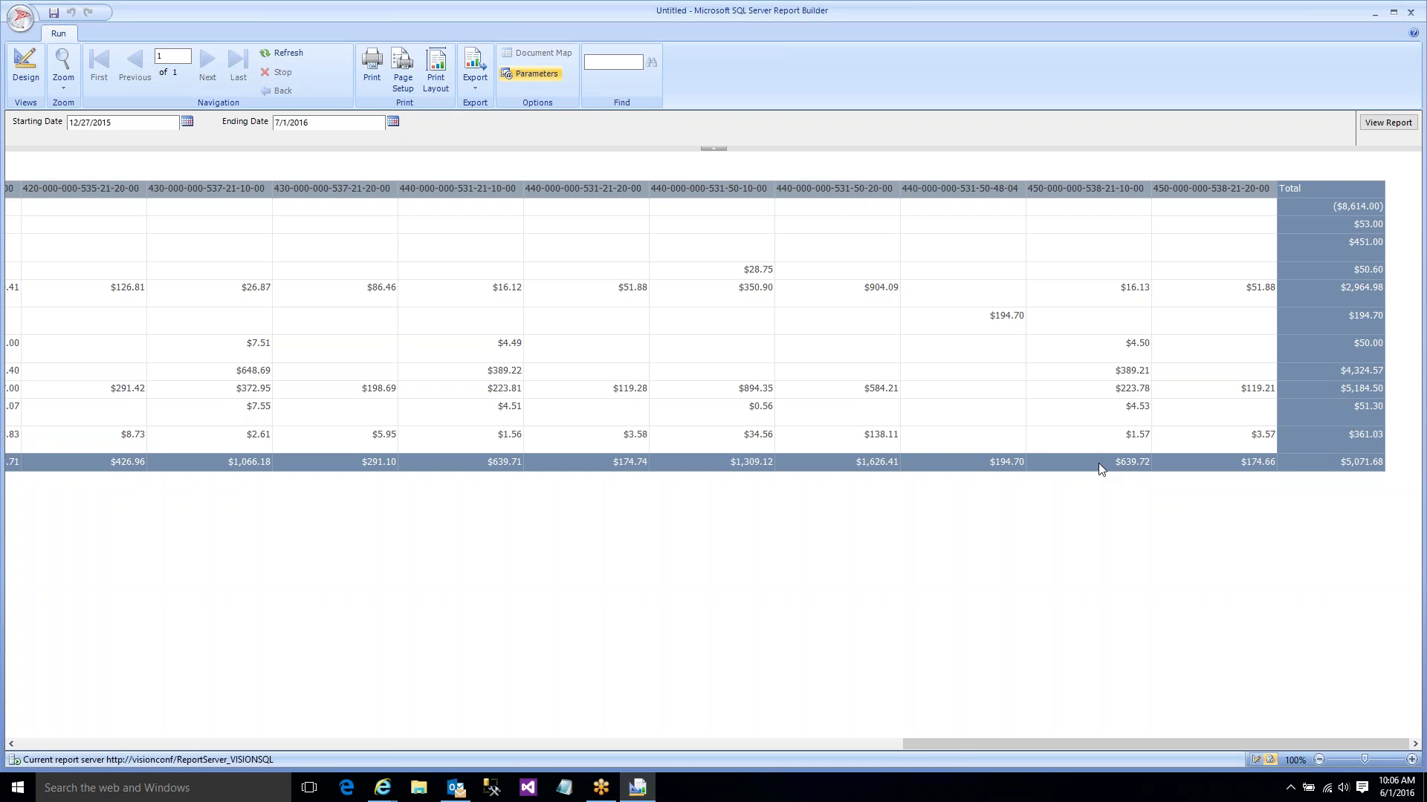
pyautogui.moveTo(957, 746); pyautogui.dragTo(135, 674)
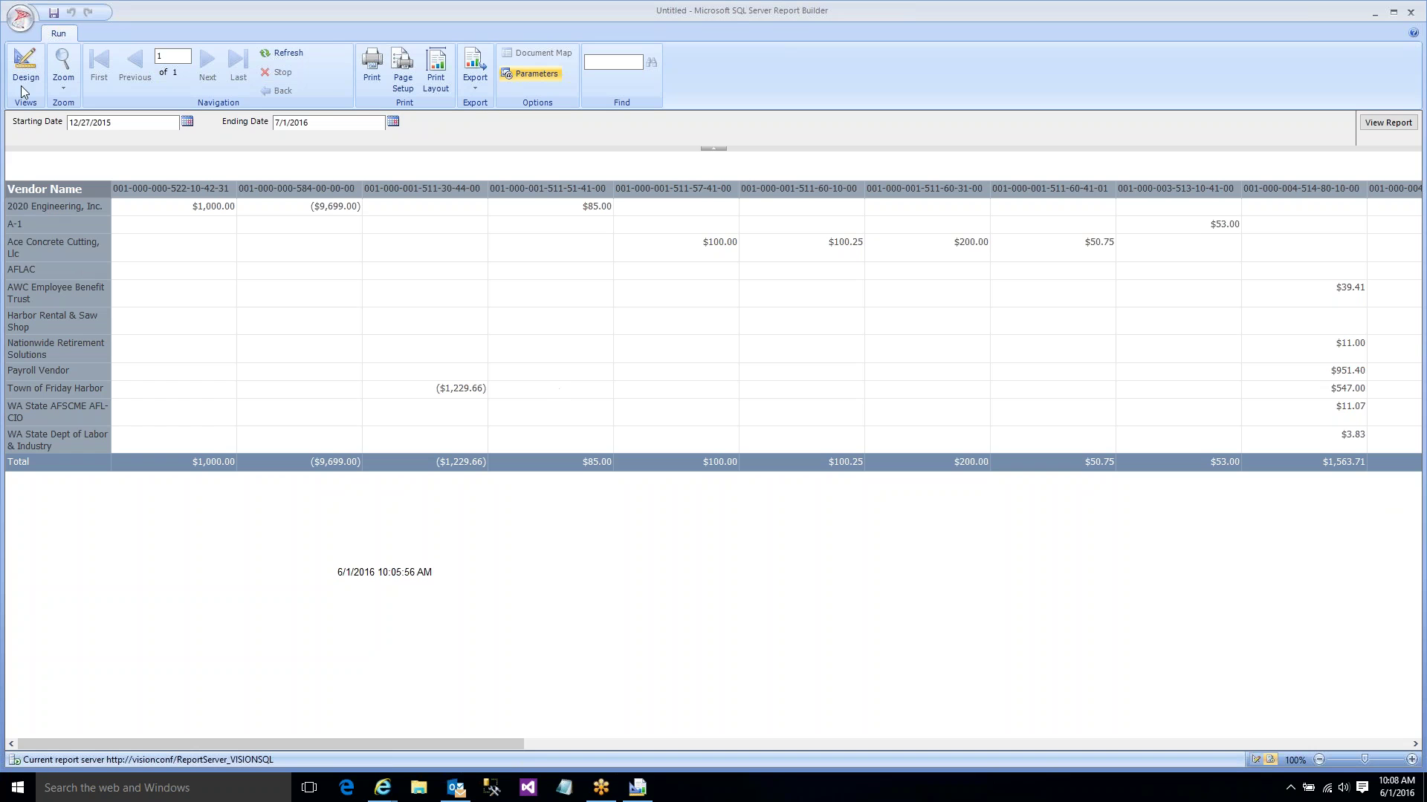
# - Start a new table or matrix report without saving the current one, creating a dataset on the Financials data source
pyautogui.click(20, 22)
pyautogui.click(38, 66)
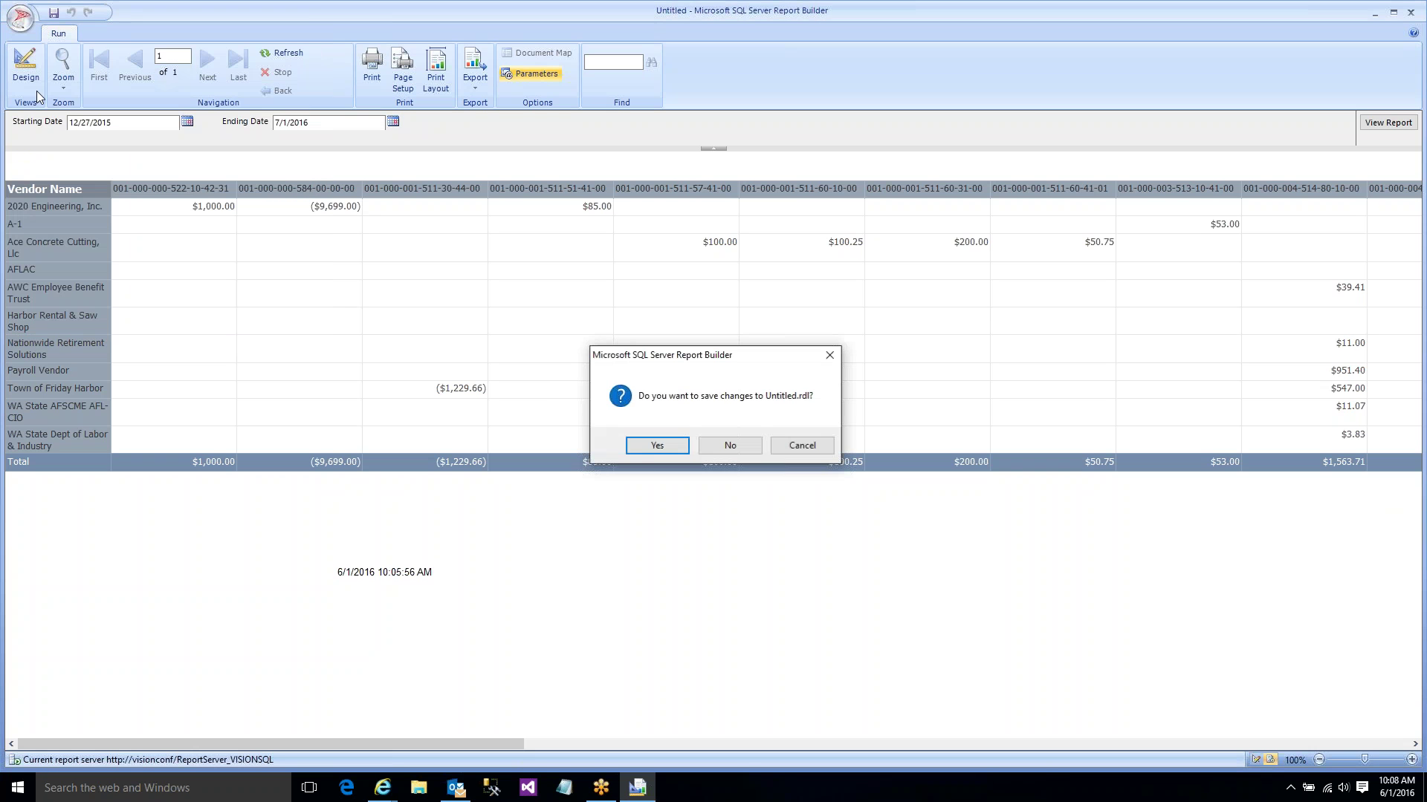
pyautogui.click(732, 453)
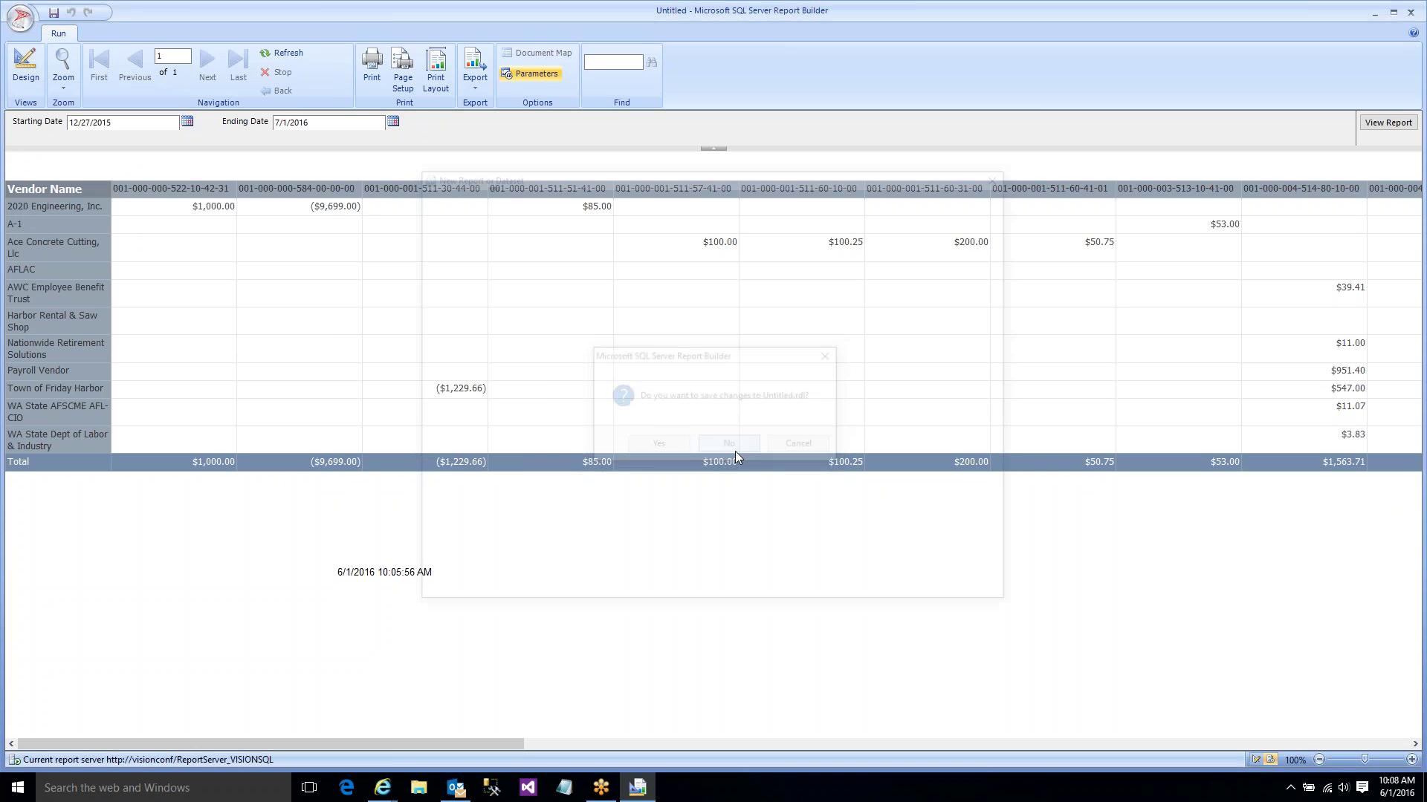
pyautogui.click(669, 265)
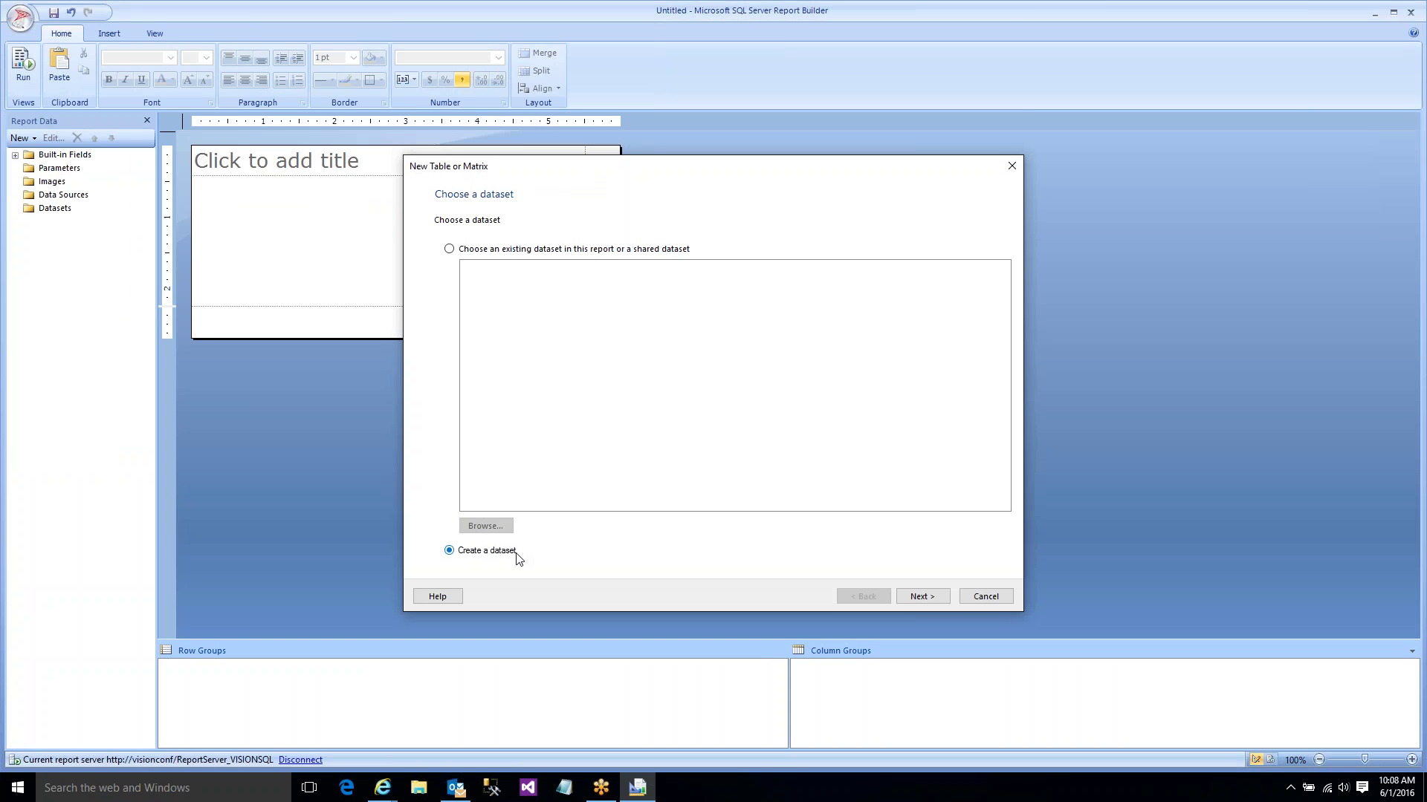
pyautogui.click(919, 597)
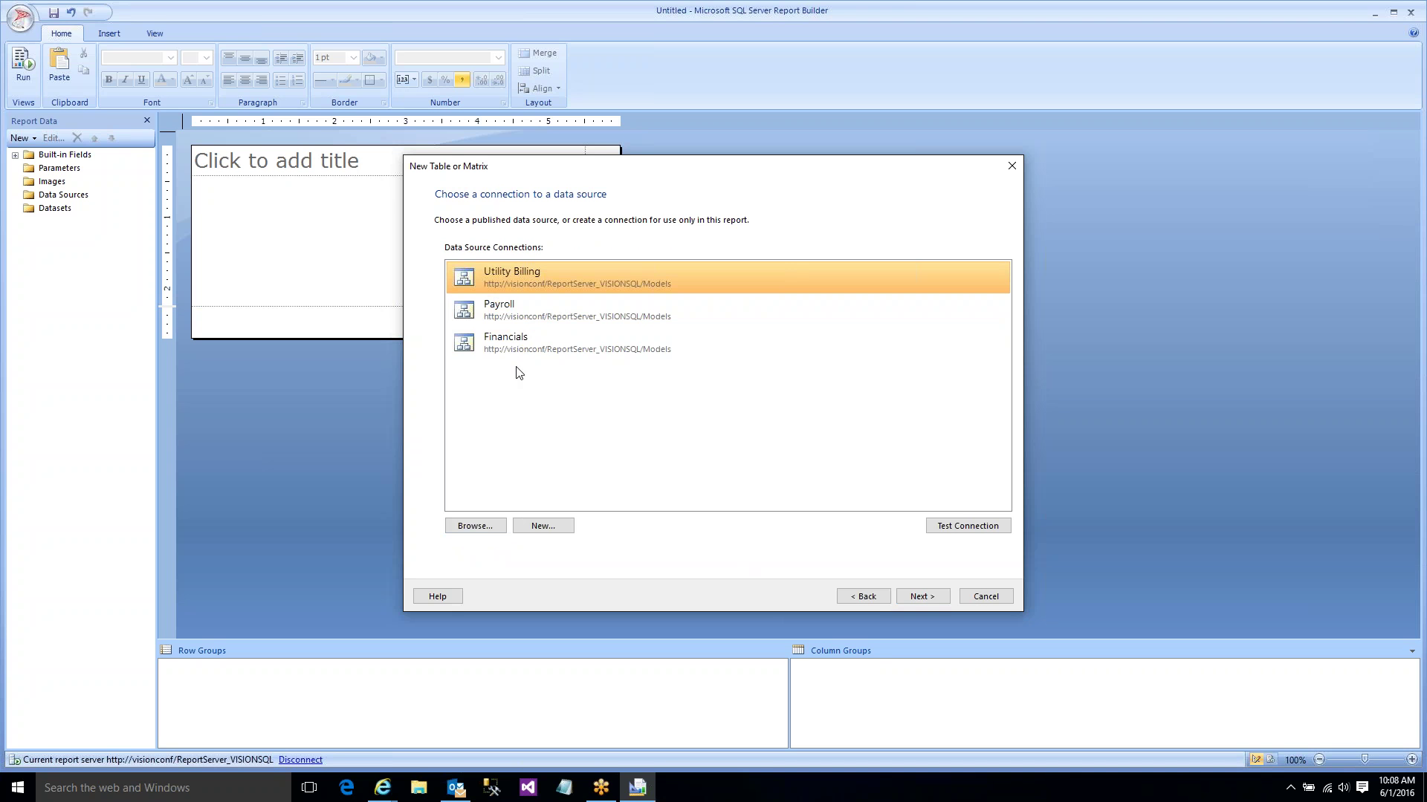
pyautogui.click(508, 346)
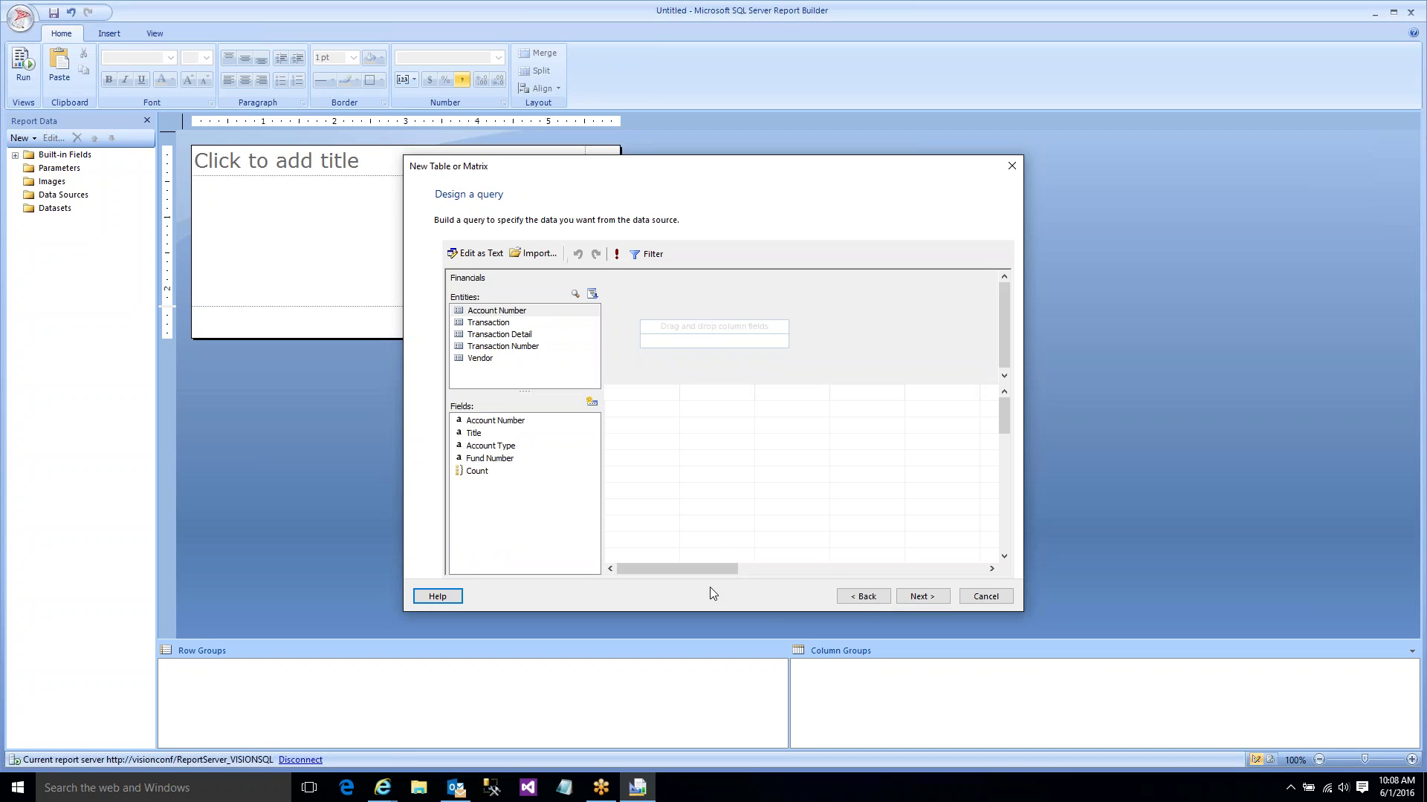
# - Return to the data source choice and browse the report server's Models and Data Sources folders for available sources
pyautogui.click(854, 599)
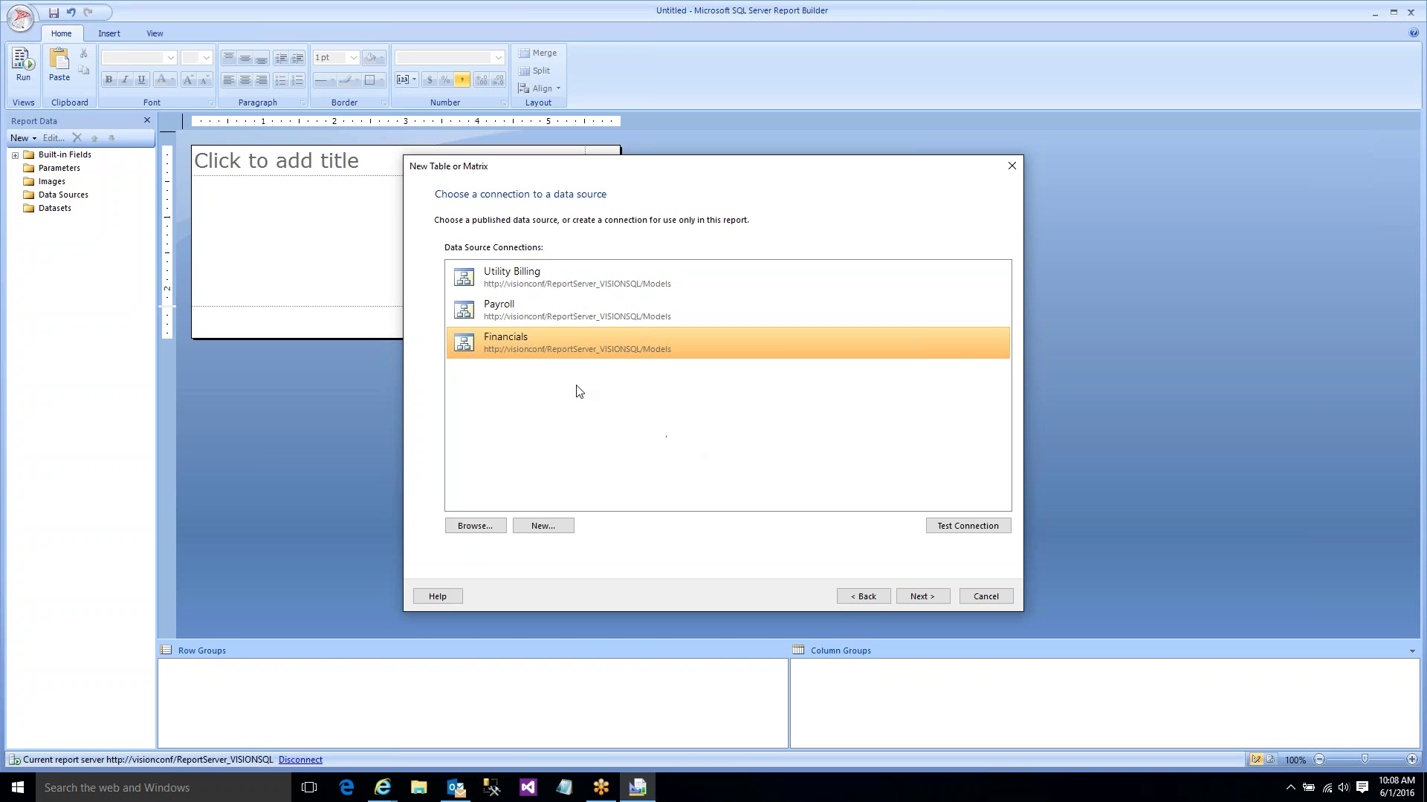
pyautogui.click(486, 528)
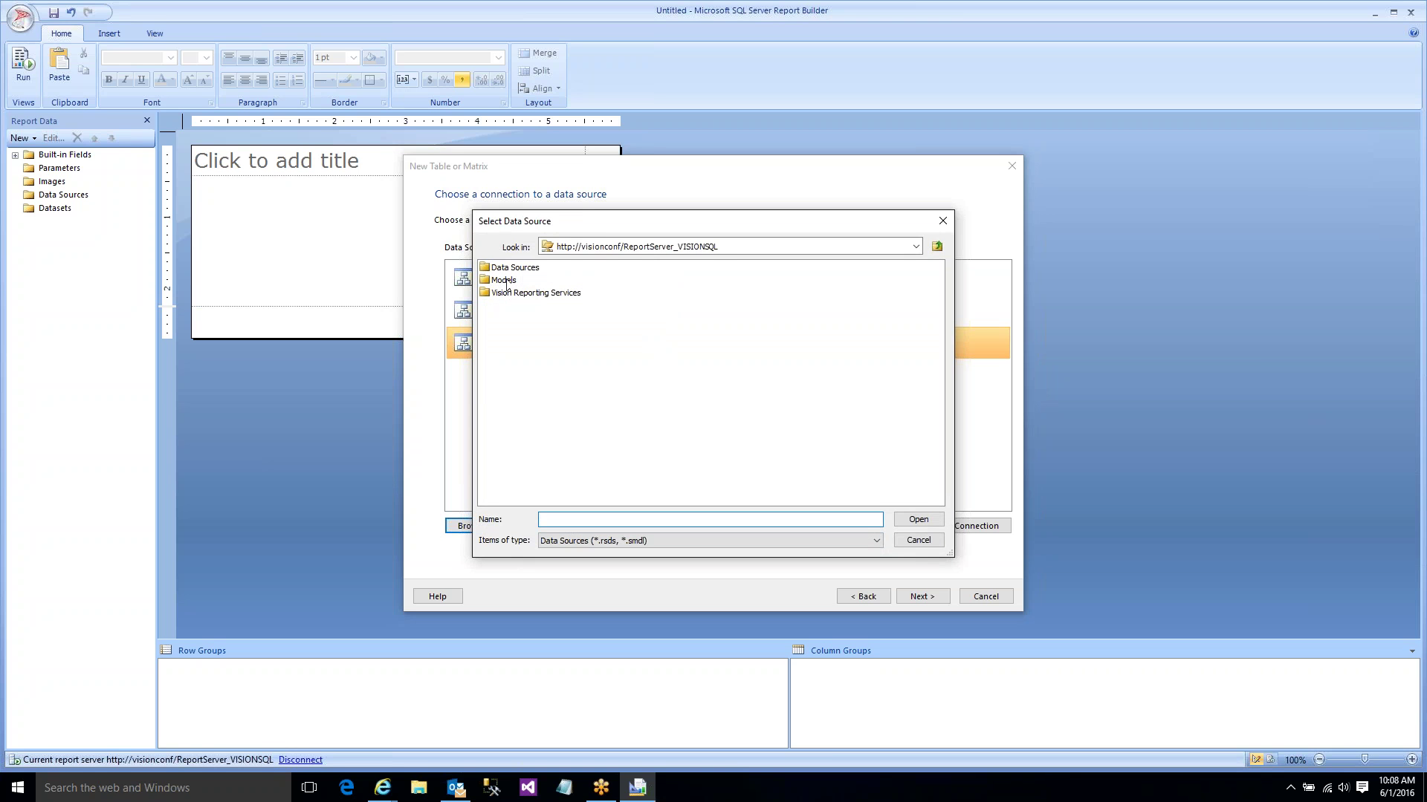
pyautogui.click(496, 281)
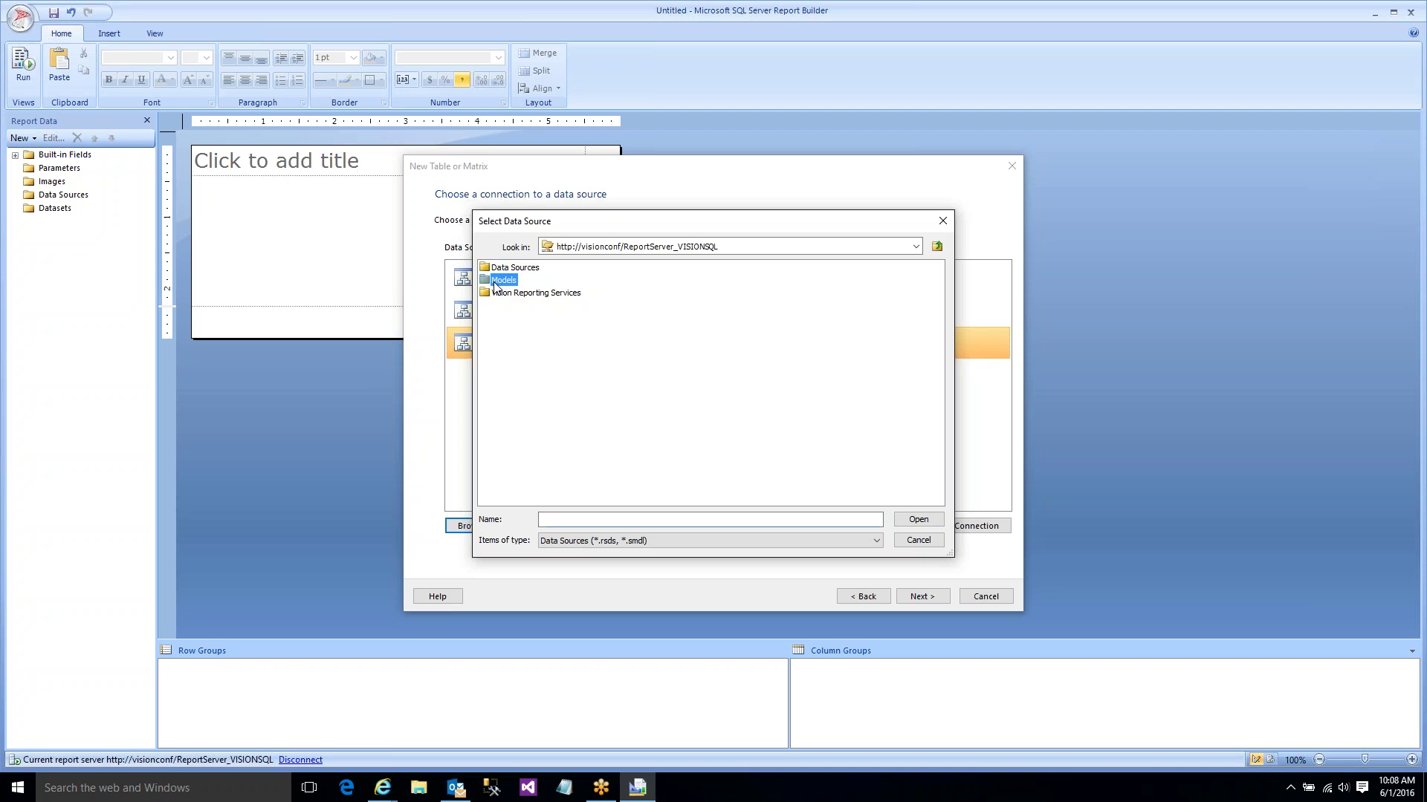
pyautogui.doubleClick(495, 283)
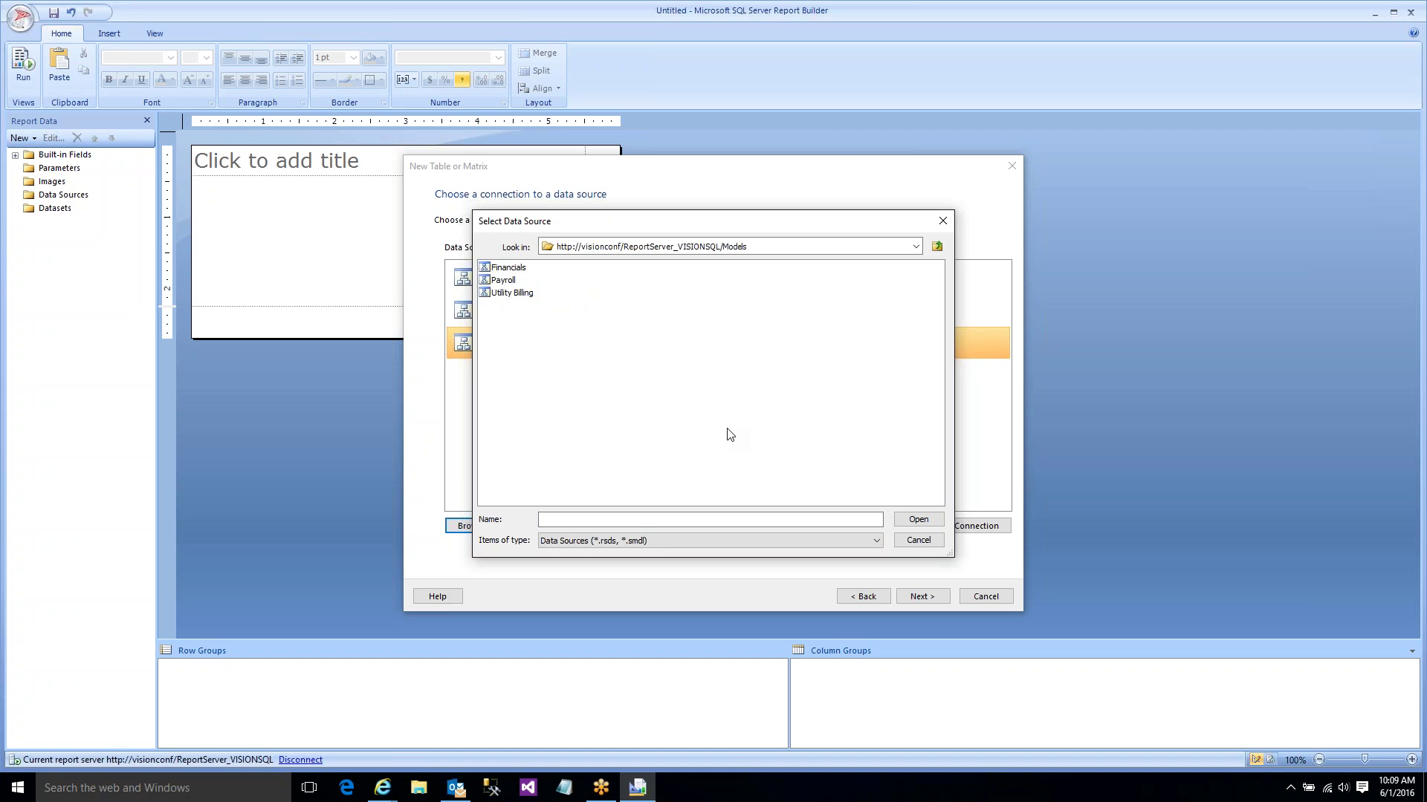
pyautogui.click(916, 541)
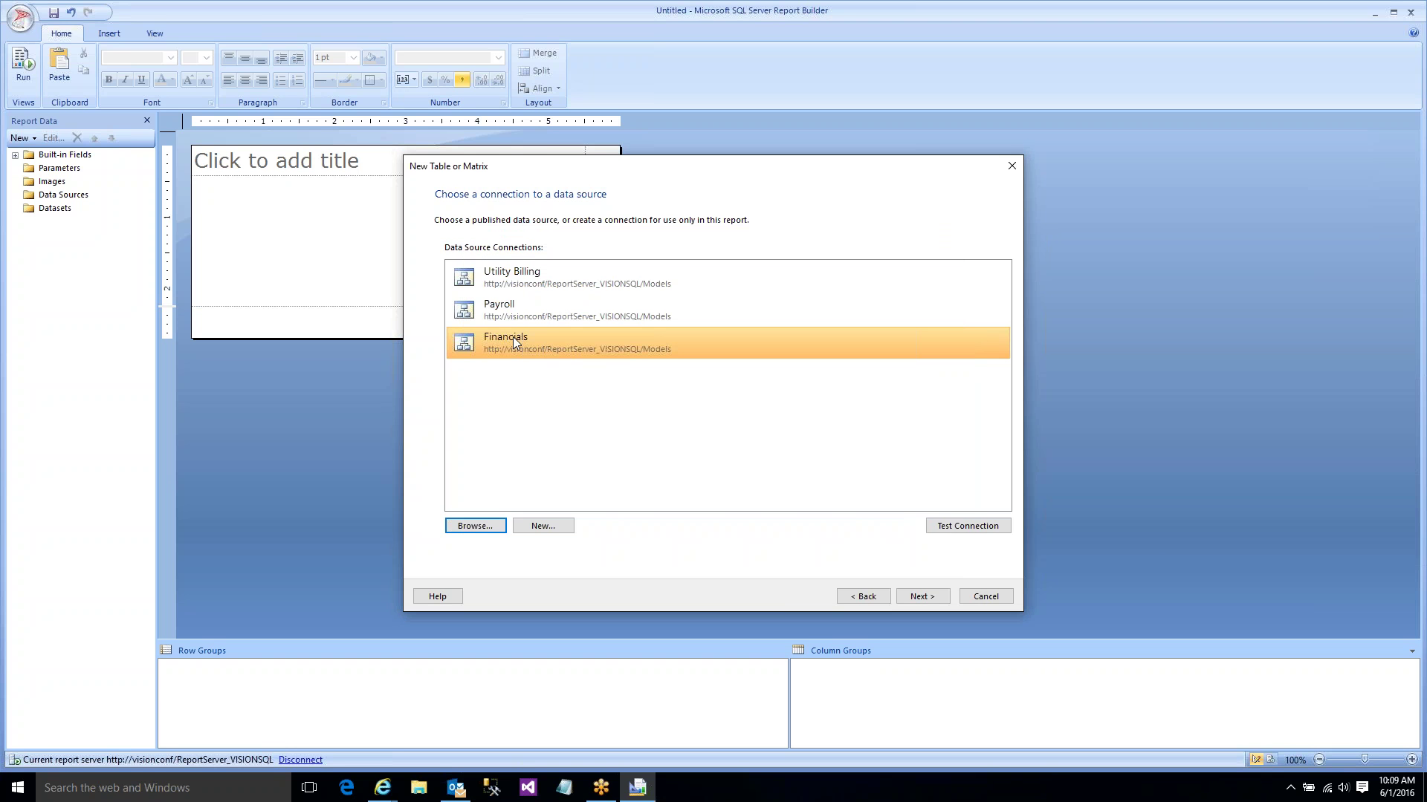
pyautogui.click(475, 525)
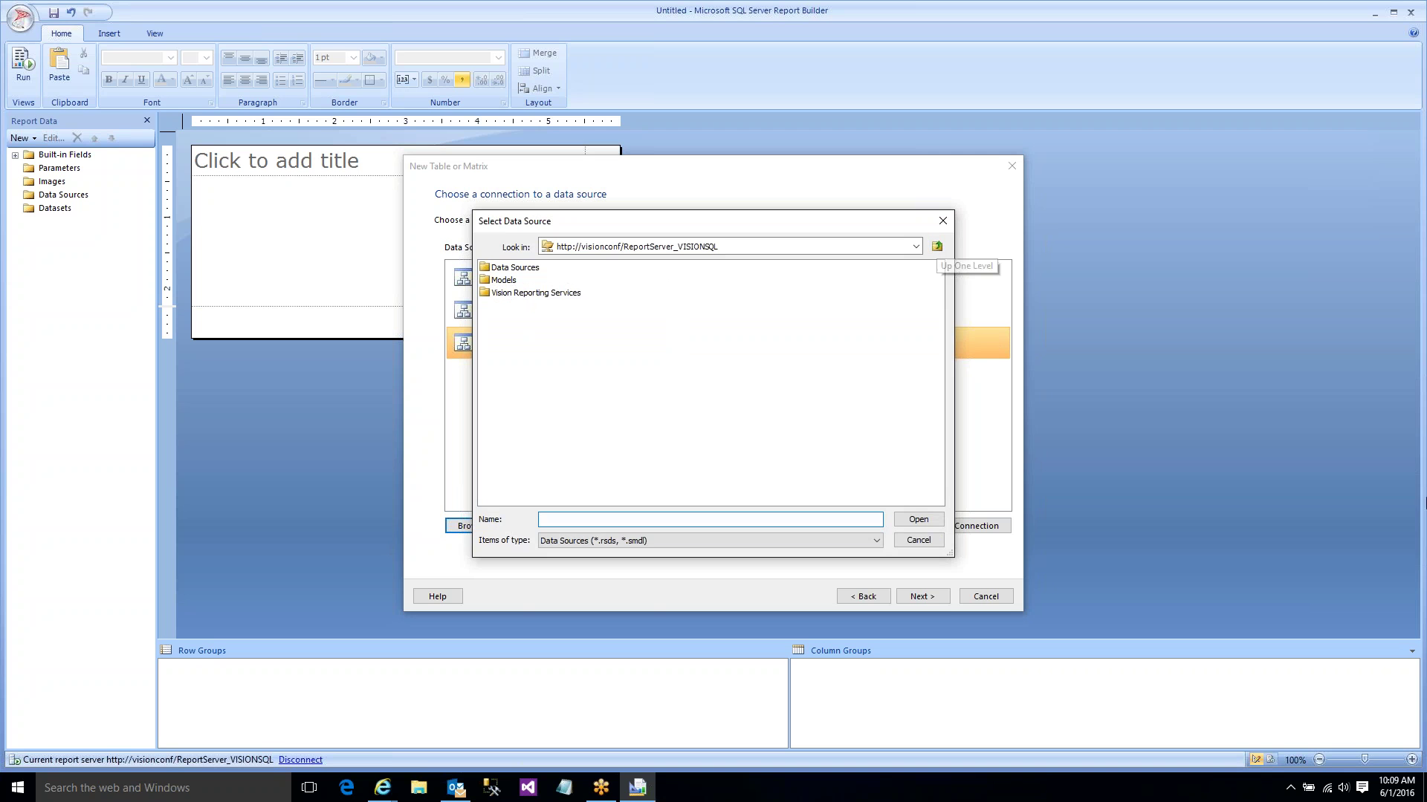
pyautogui.doubleClick(516, 270)
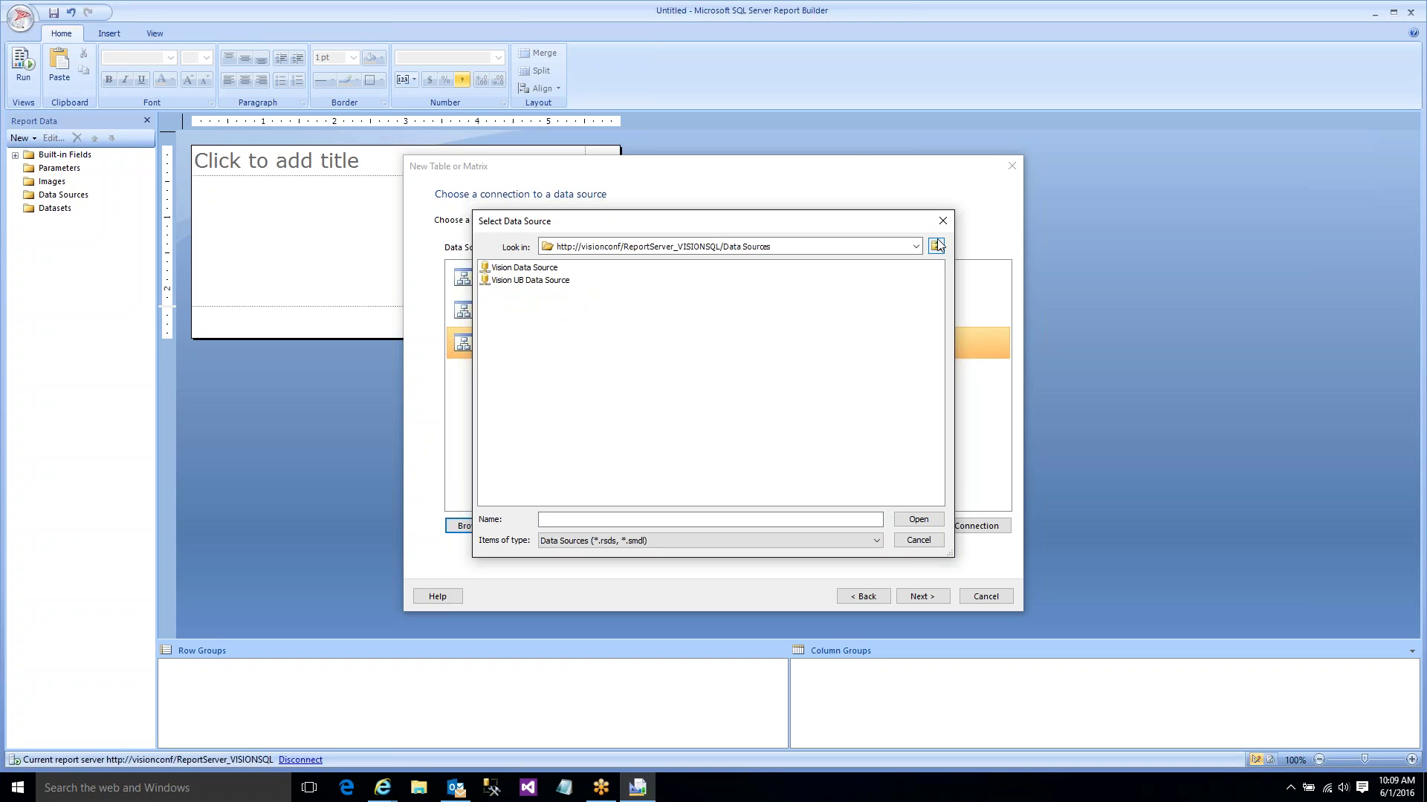
pyautogui.click(919, 541)
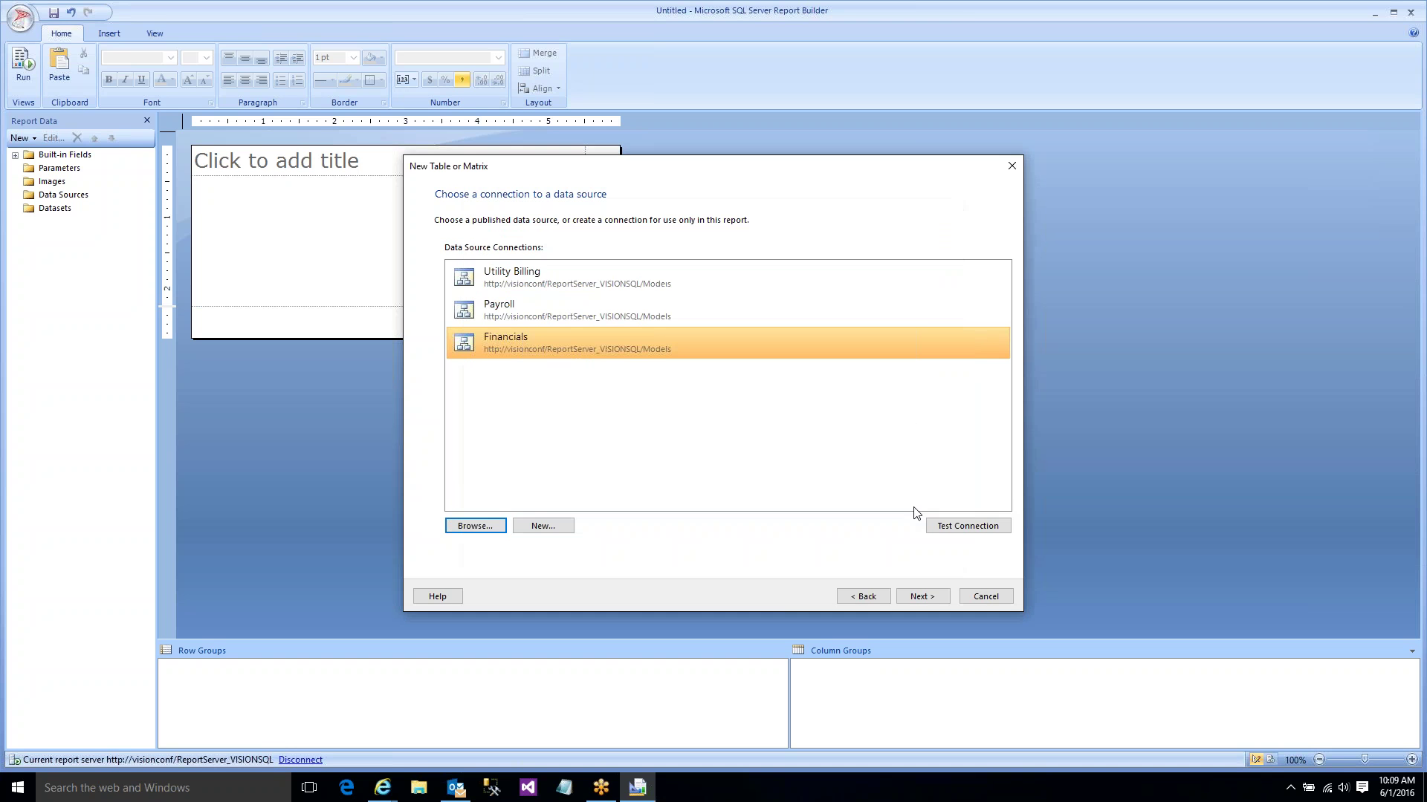
# - Choose the Financials model from the report server's Models folder as the data source, and cancel the wizard at the query design
pyautogui.click(475, 526)
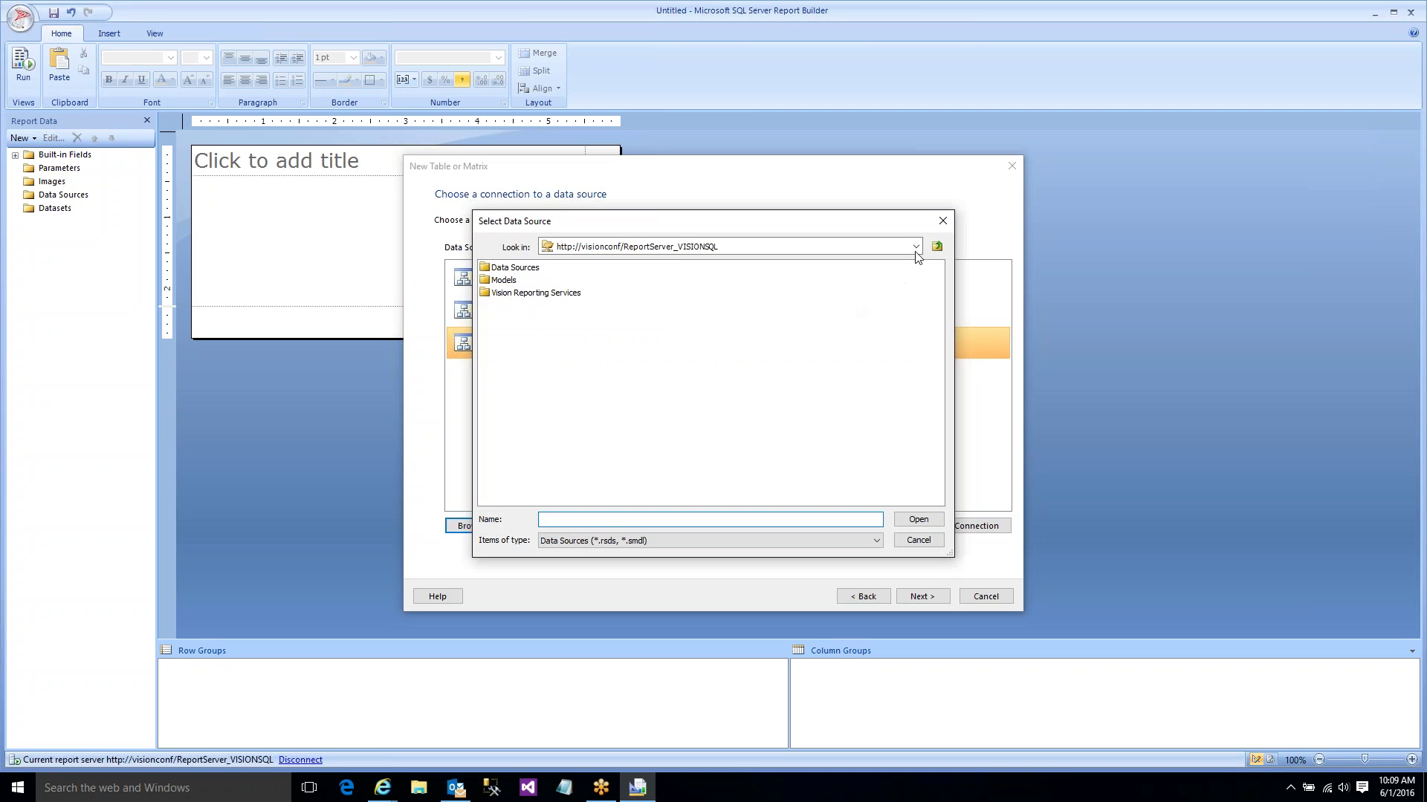
pyautogui.click(936, 246)
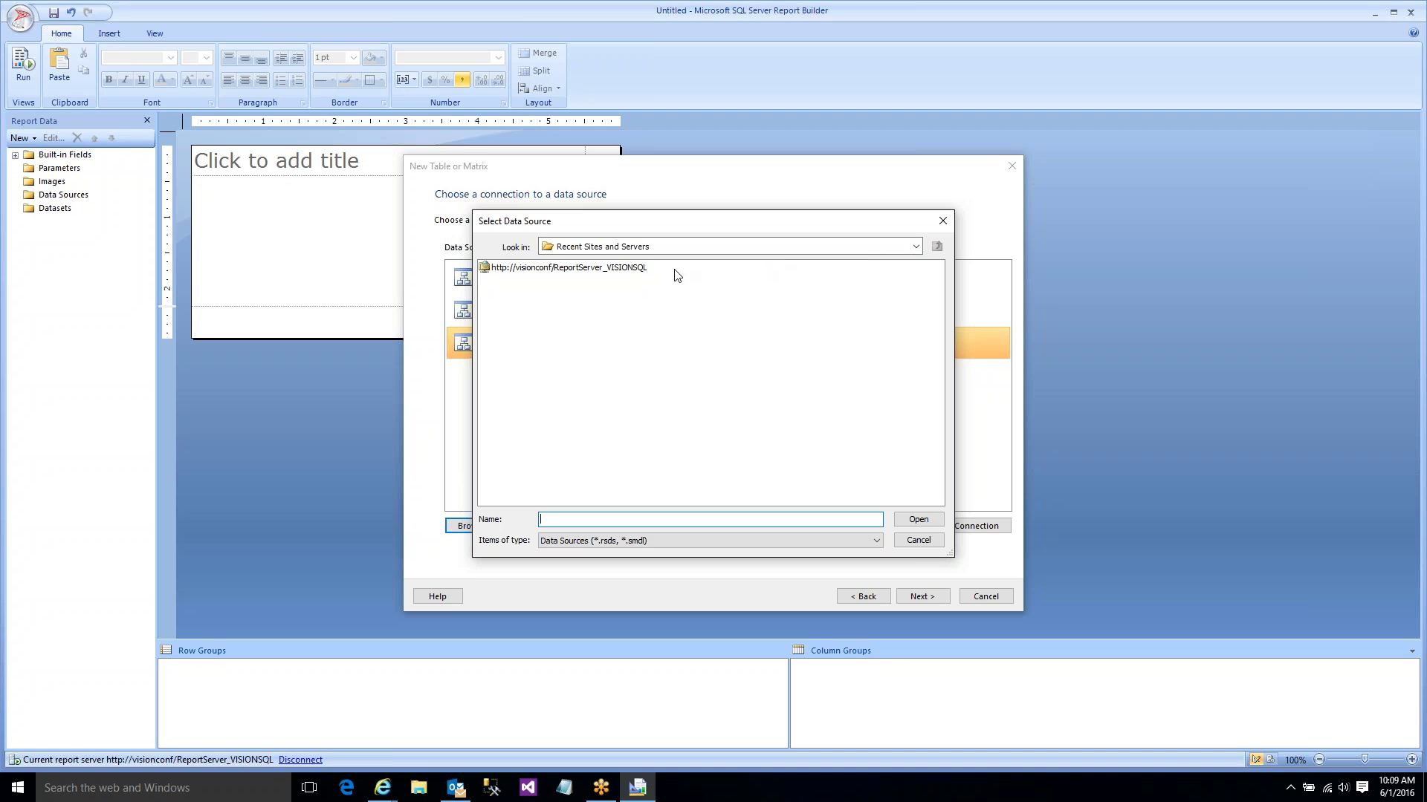
pyautogui.doubleClick(587, 269)
pyautogui.click(507, 282)
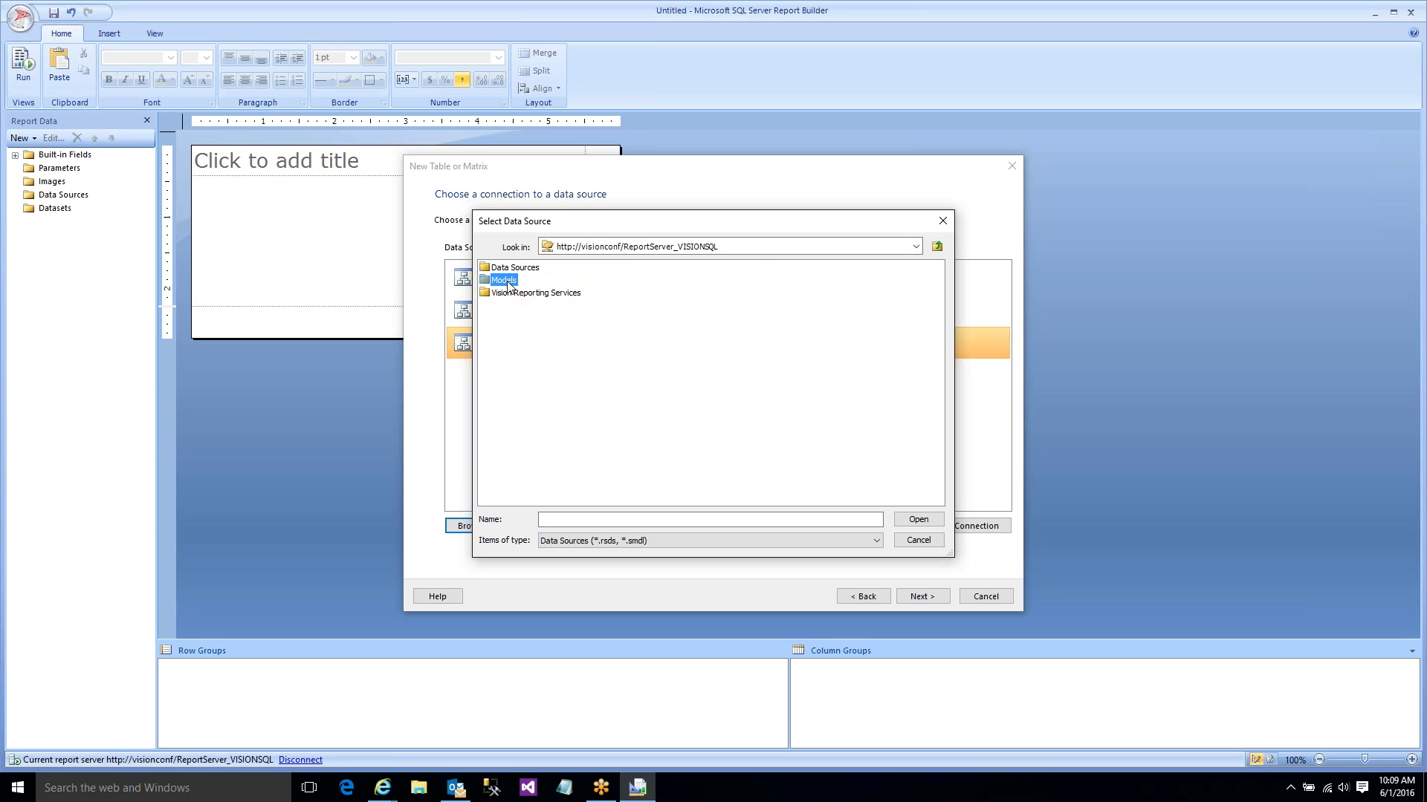
pyautogui.doubleClick(508, 285)
pyautogui.click(509, 272)
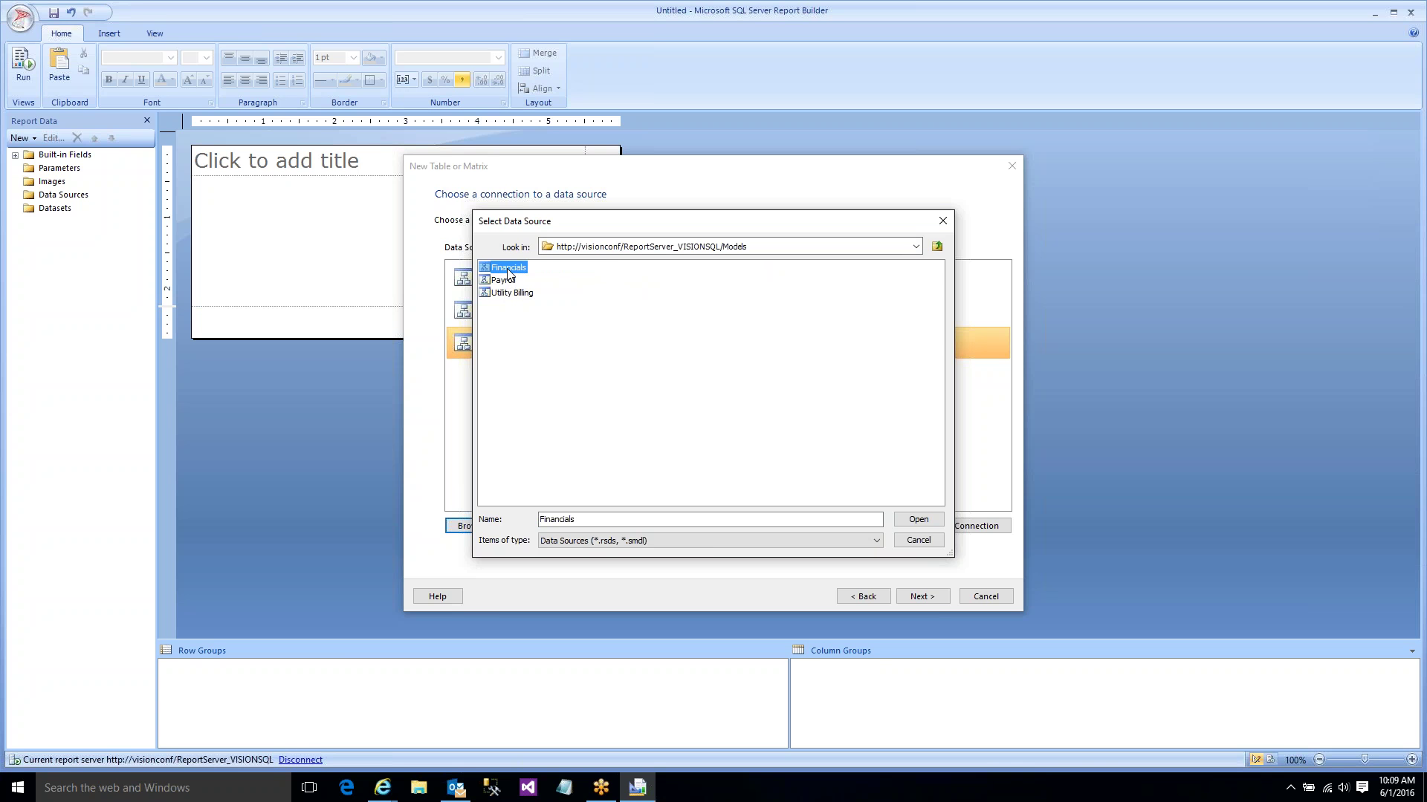
pyautogui.doubleClick(508, 269)
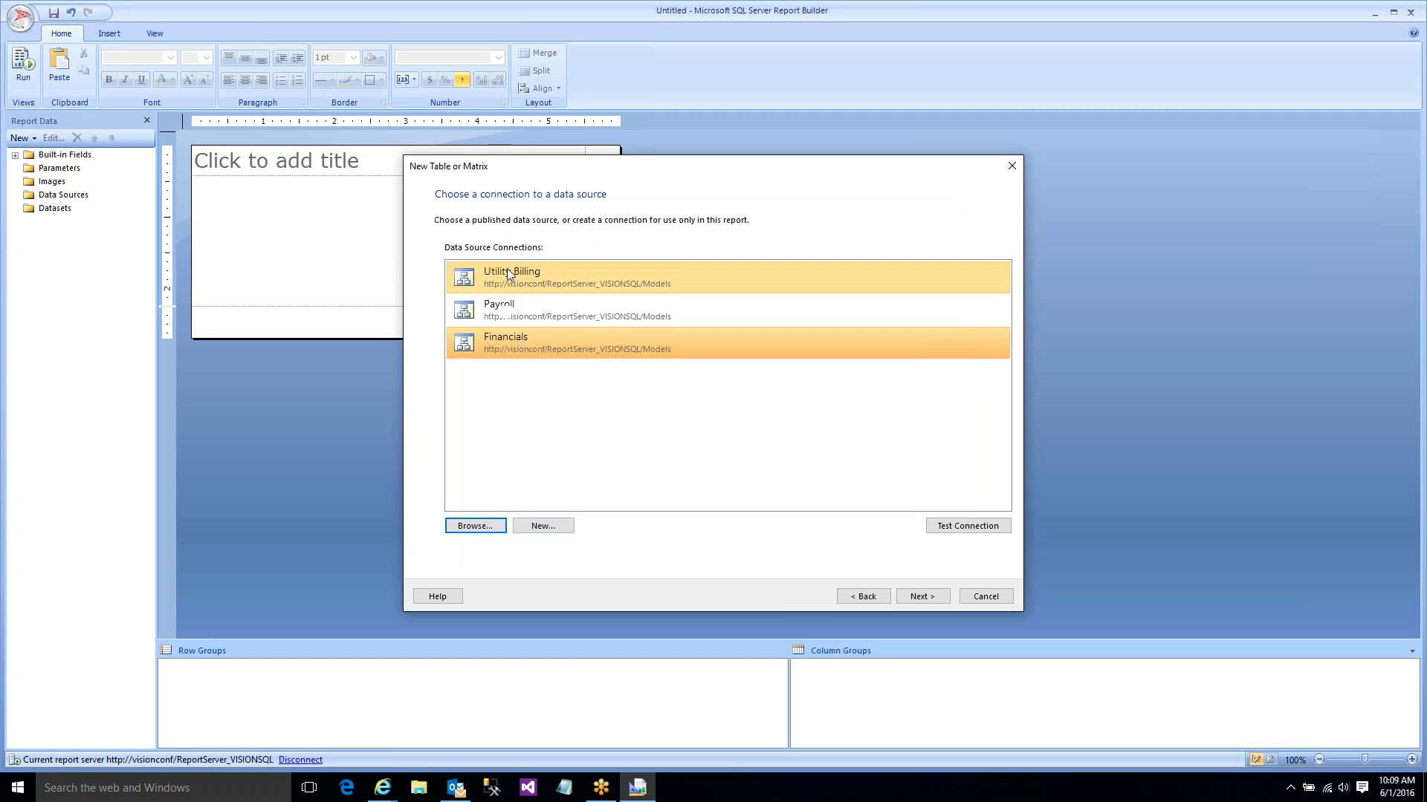
pyautogui.doubleClick(488, 344)
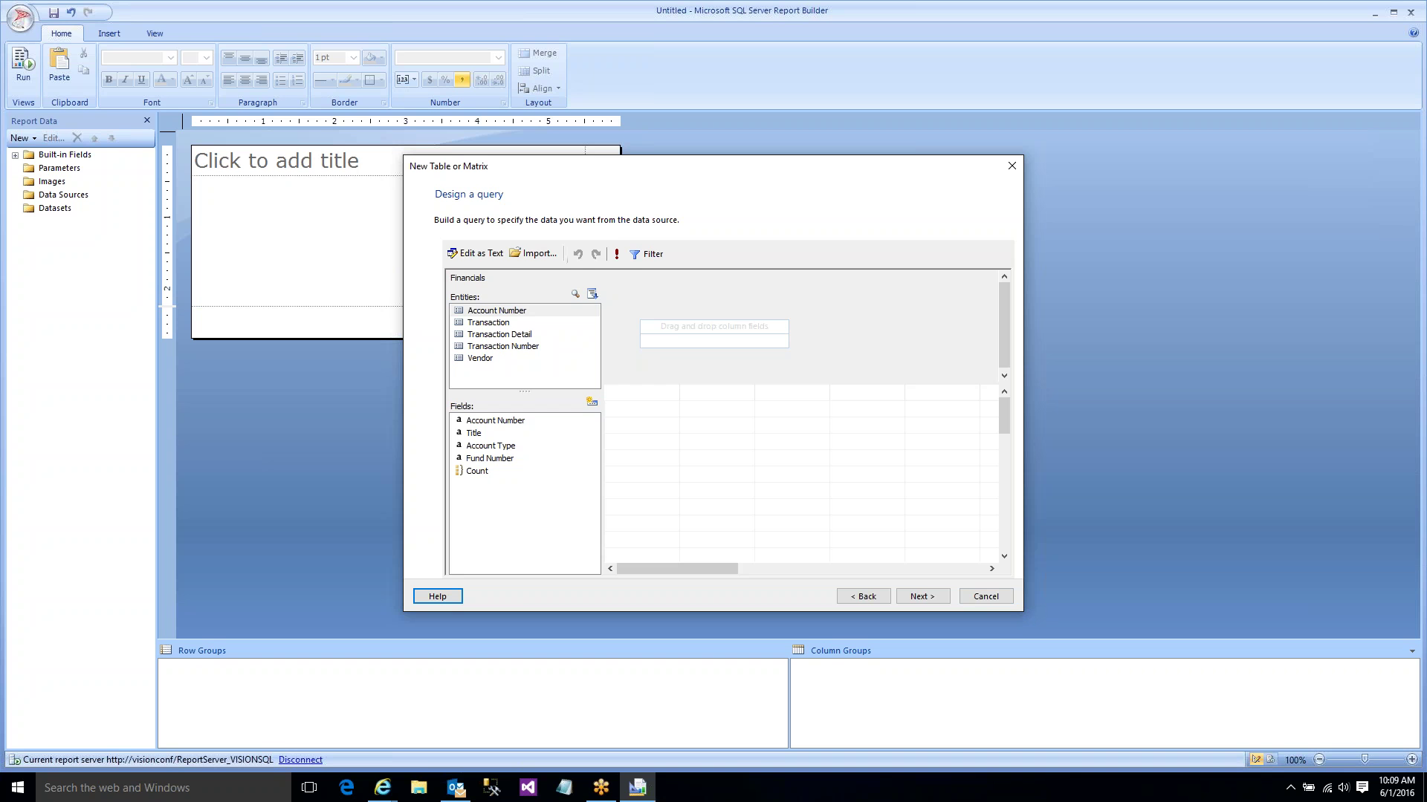
pyautogui.click(996, 599)
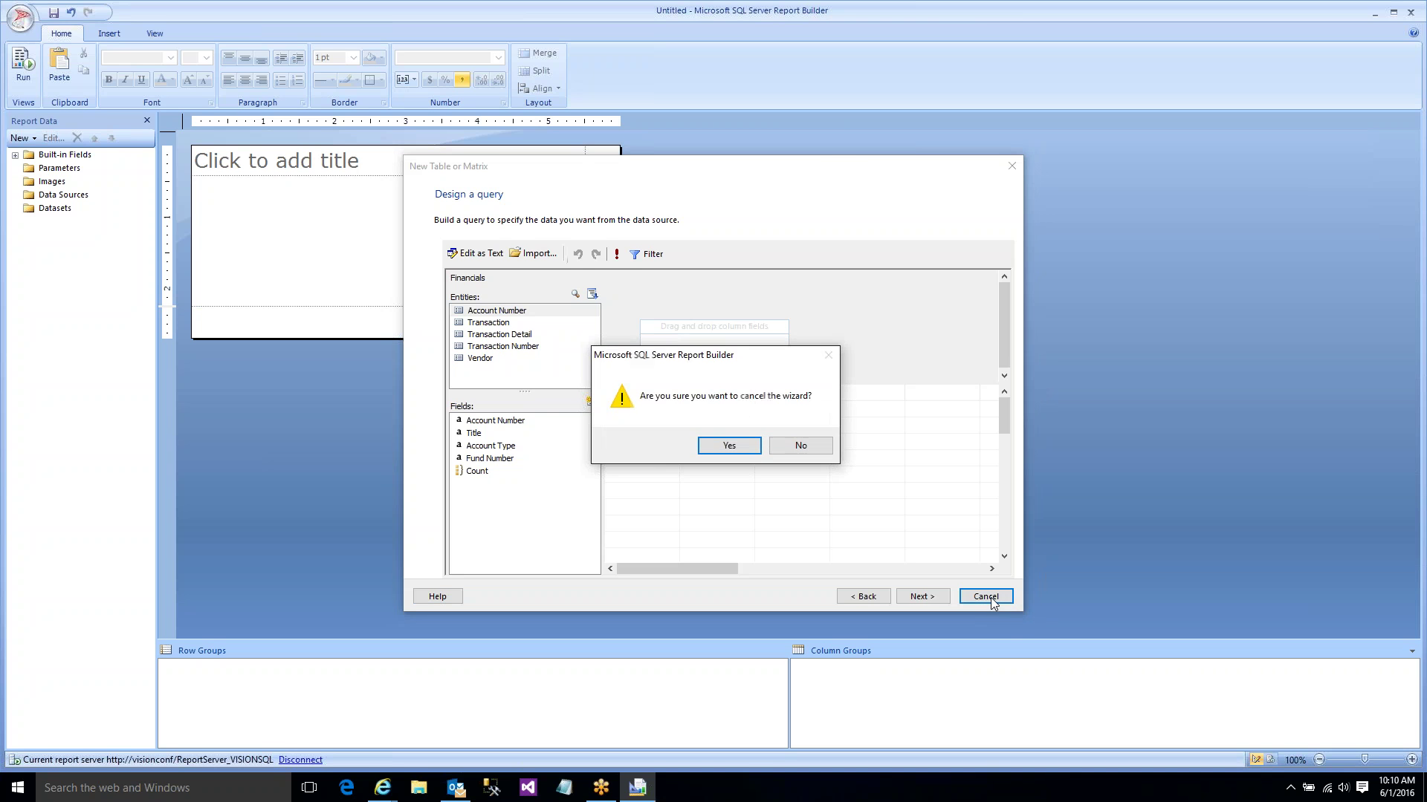
pyautogui.click(749, 445)
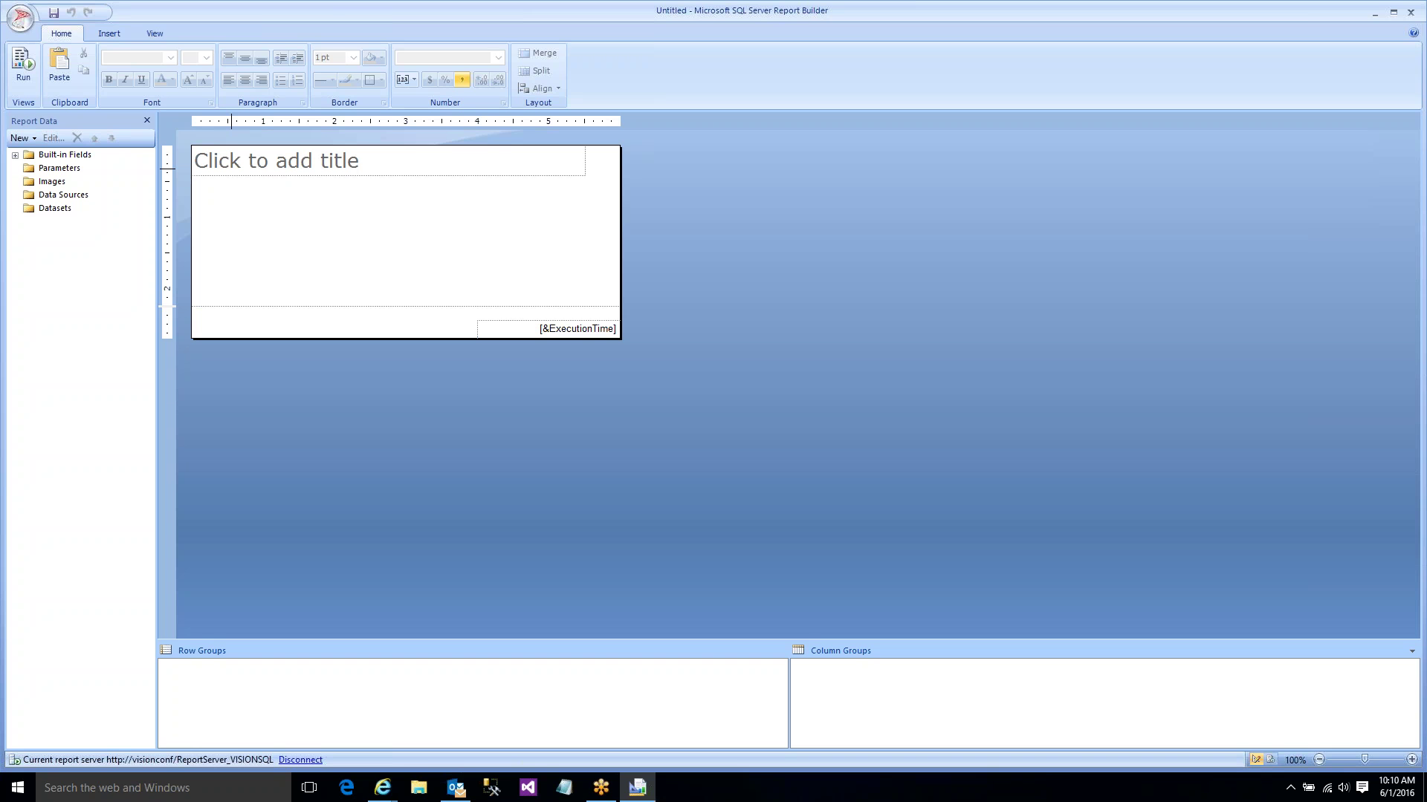
# - Start a new table or matrix report with the wizard and choose to create a dataset for it
pyautogui.click(16, 22)
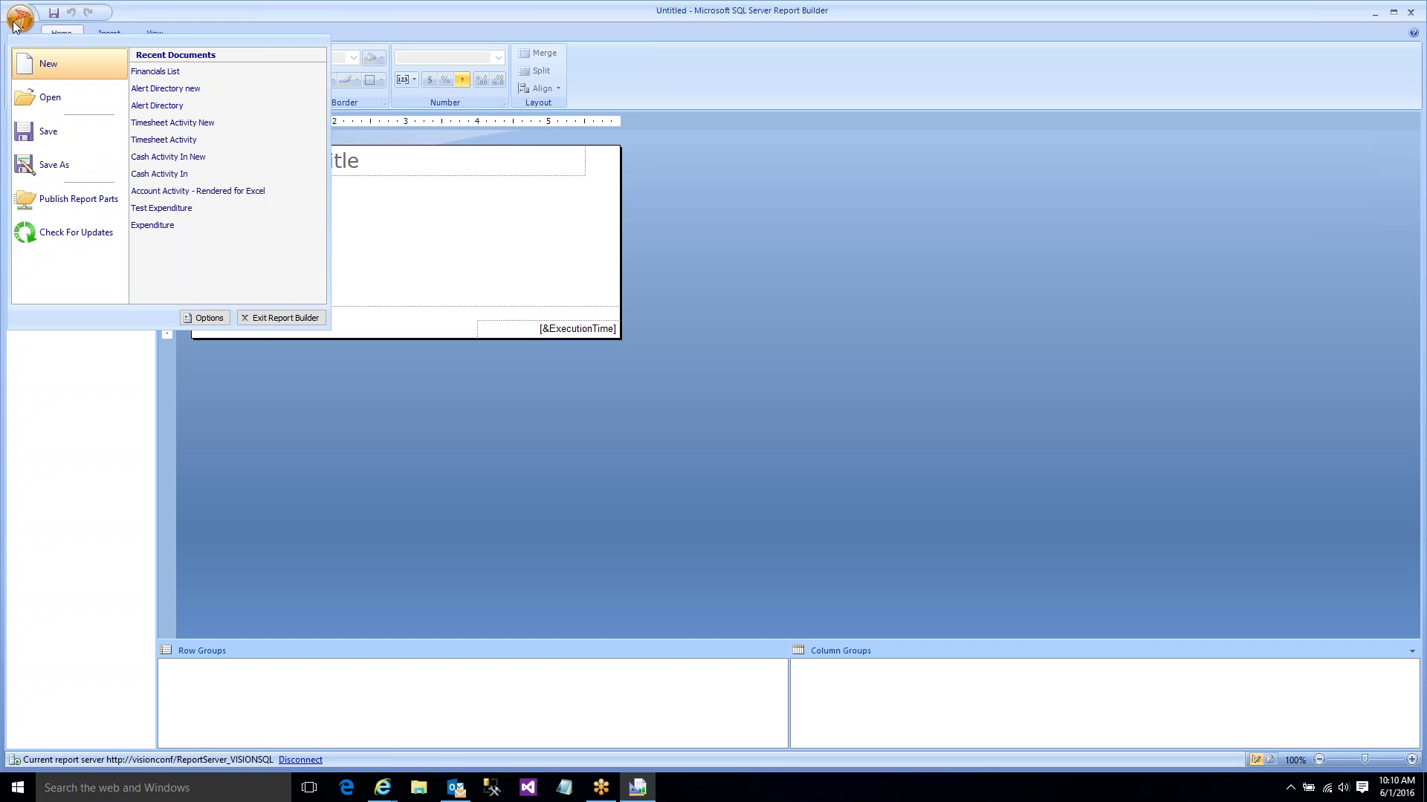
pyautogui.click(47, 64)
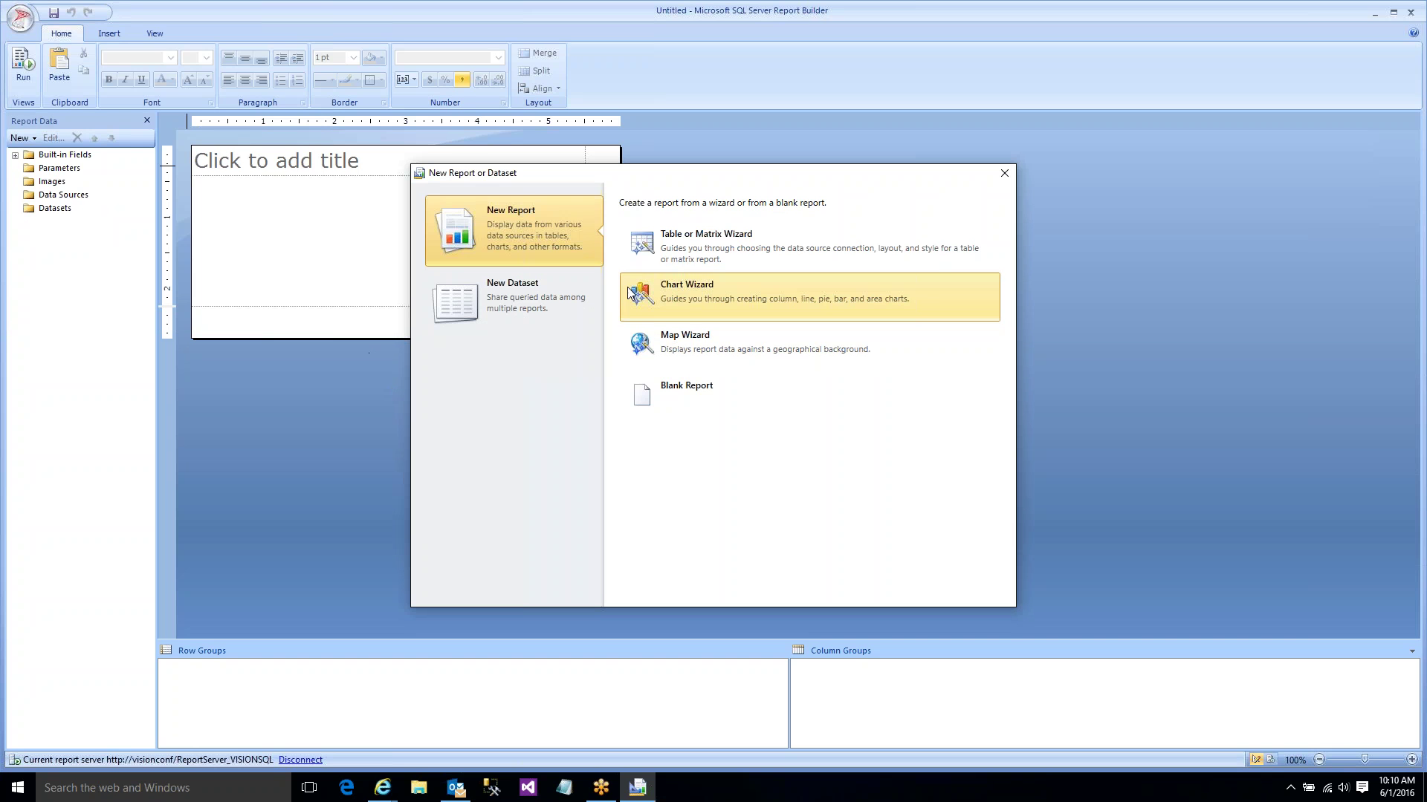
pyautogui.click(706, 247)
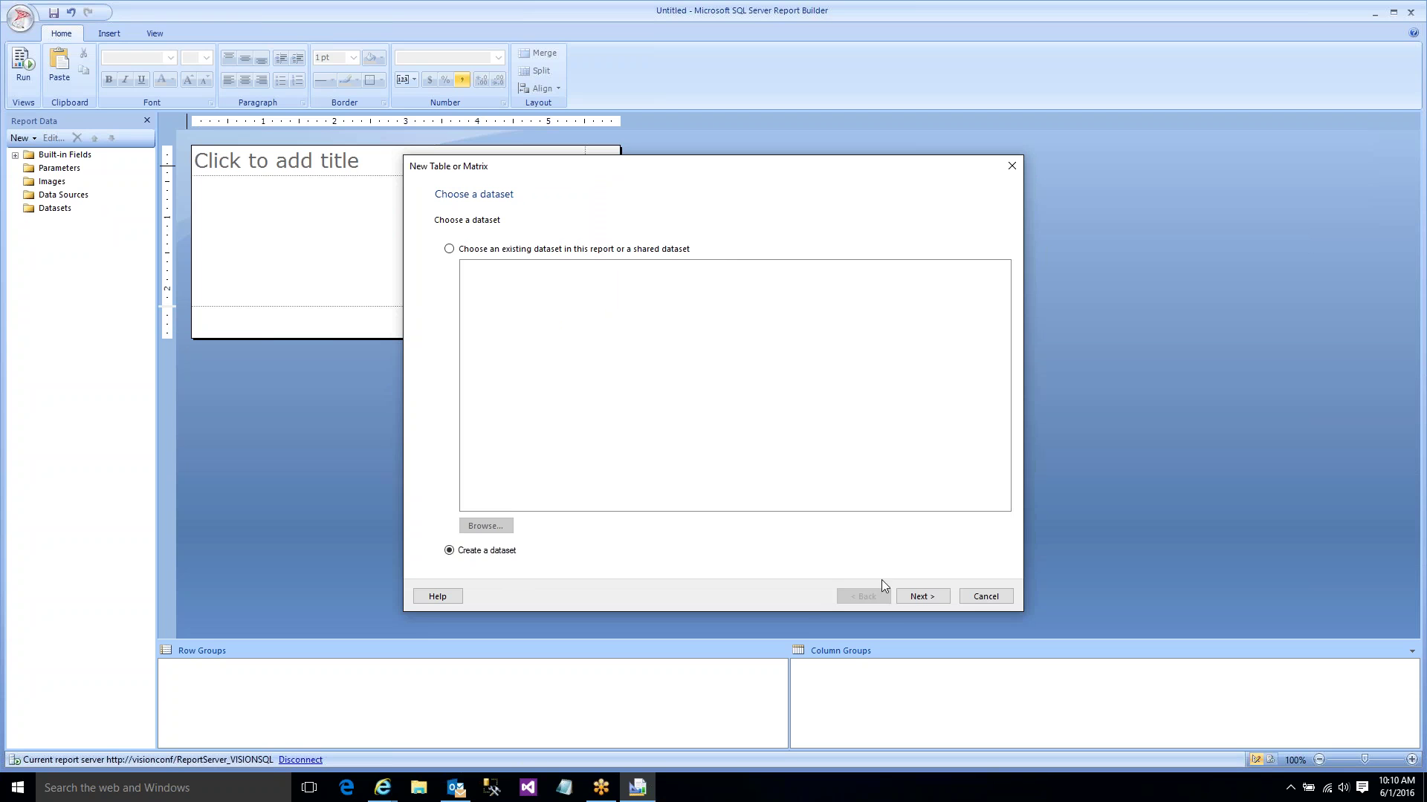
pyautogui.click(918, 598)
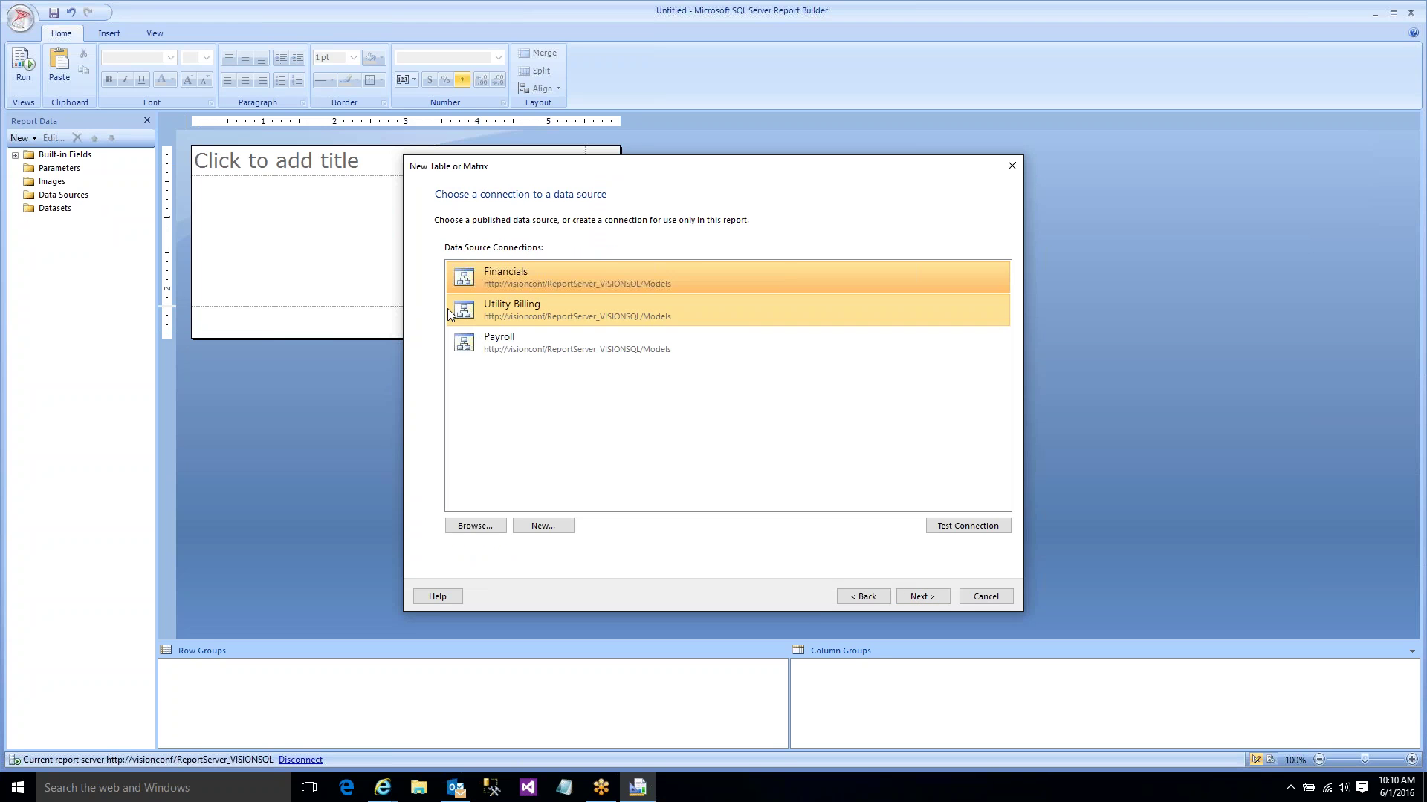
# - Check the report server's Models folder for the Payroll model and use the Payroll connection as the data source
pyautogui.click(512, 346)
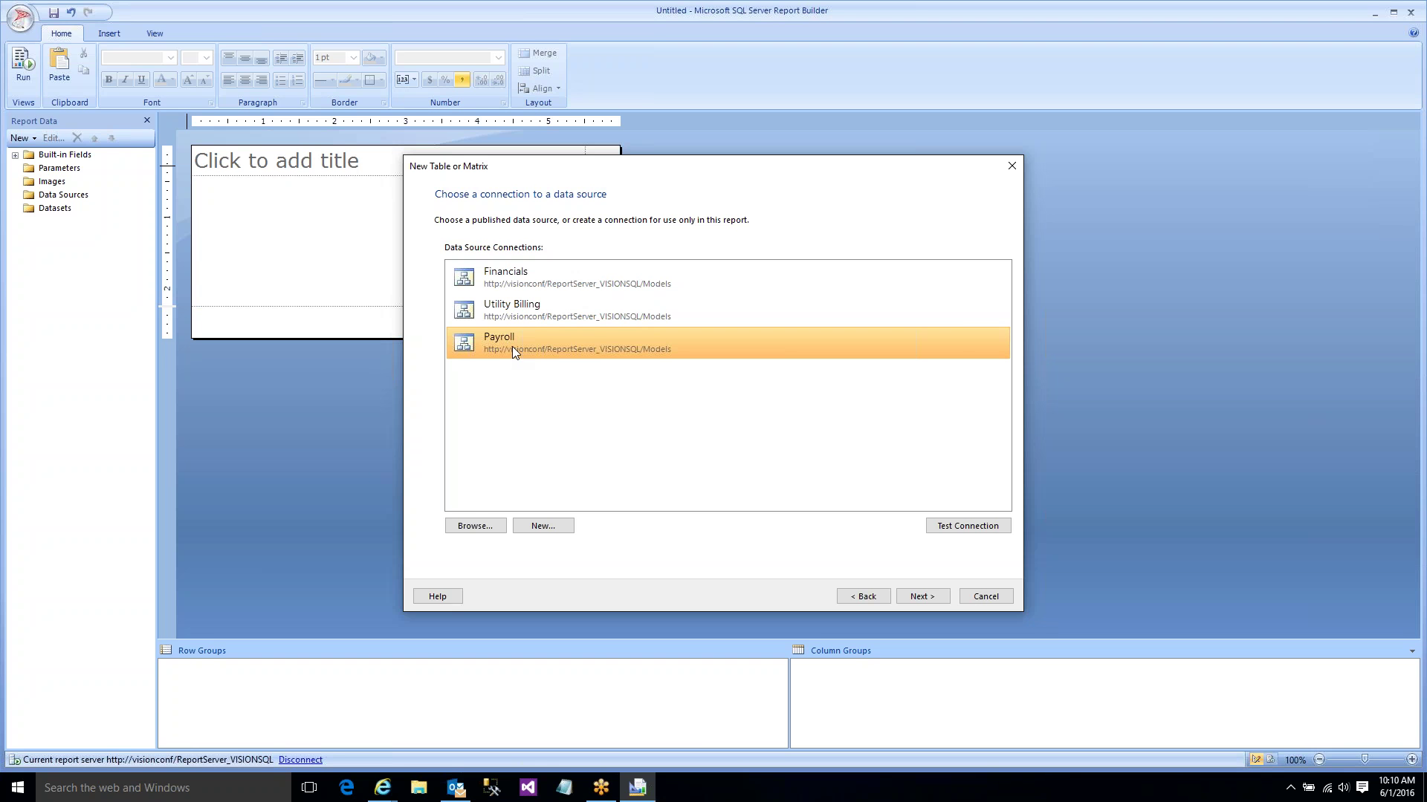
pyautogui.click(474, 523)
pyautogui.doubleClick(506, 283)
pyautogui.click(503, 282)
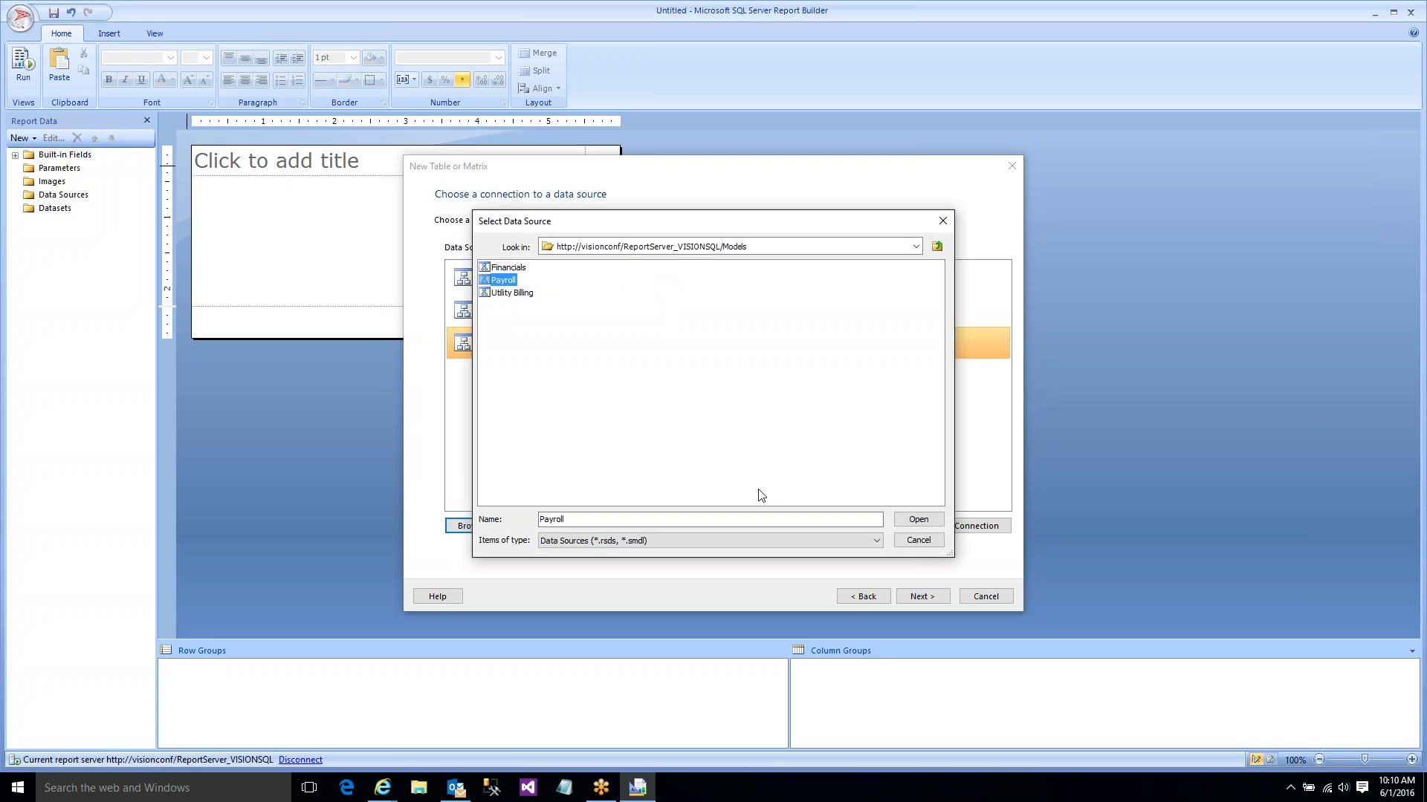
pyautogui.click(918, 540)
pyautogui.click(531, 337)
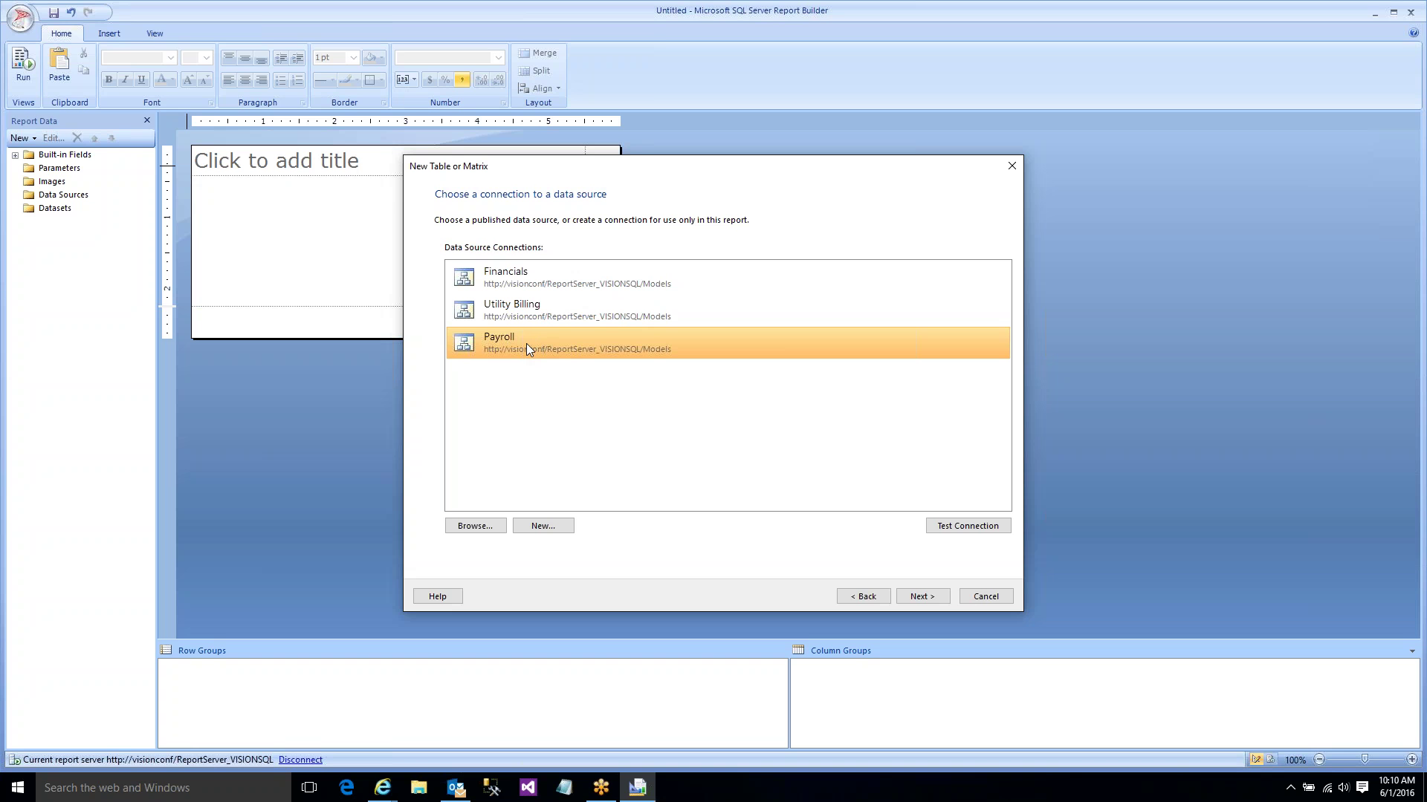
pyautogui.doubleClick(527, 345)
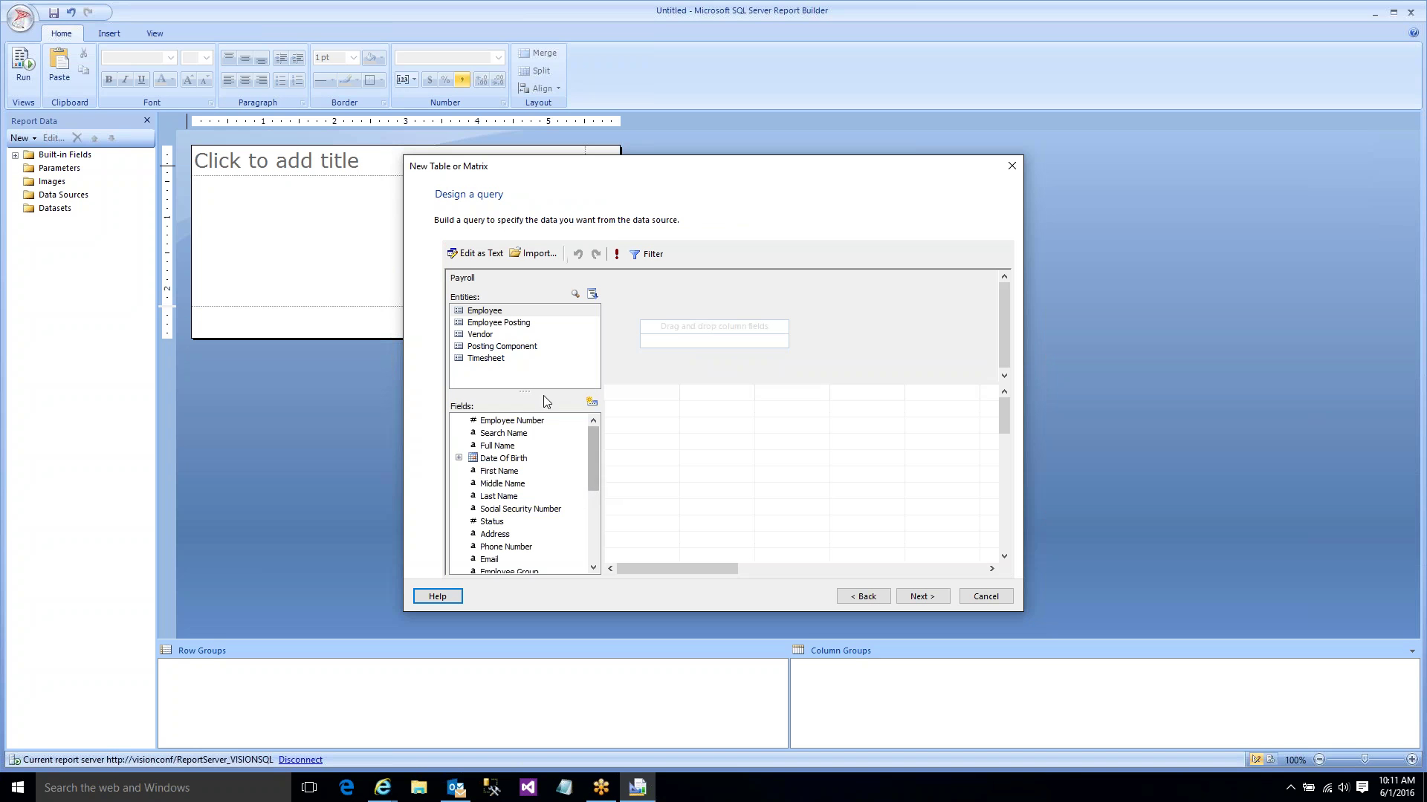
# - Examine the fields offered by the Payroll model's Employee Posting, Vendor, Posting Component and Timesheet entities
pyautogui.click(512, 327)
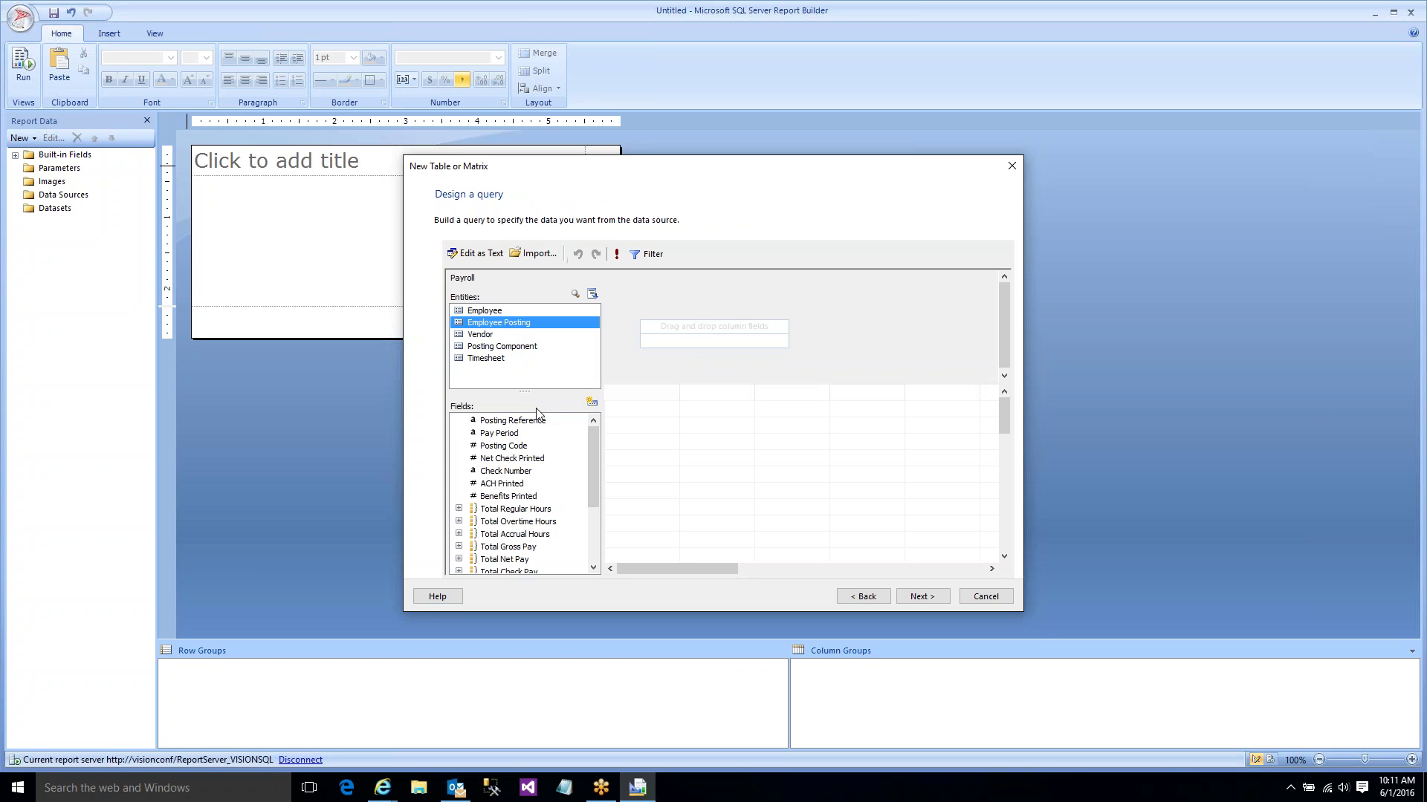
pyautogui.moveTo(592, 476)
pyautogui.mouseDown()
pyautogui.moveTo(592, 532)
pyautogui.moveTo(586, 458)
pyautogui.mouseUp()
pyautogui.click(507, 439)
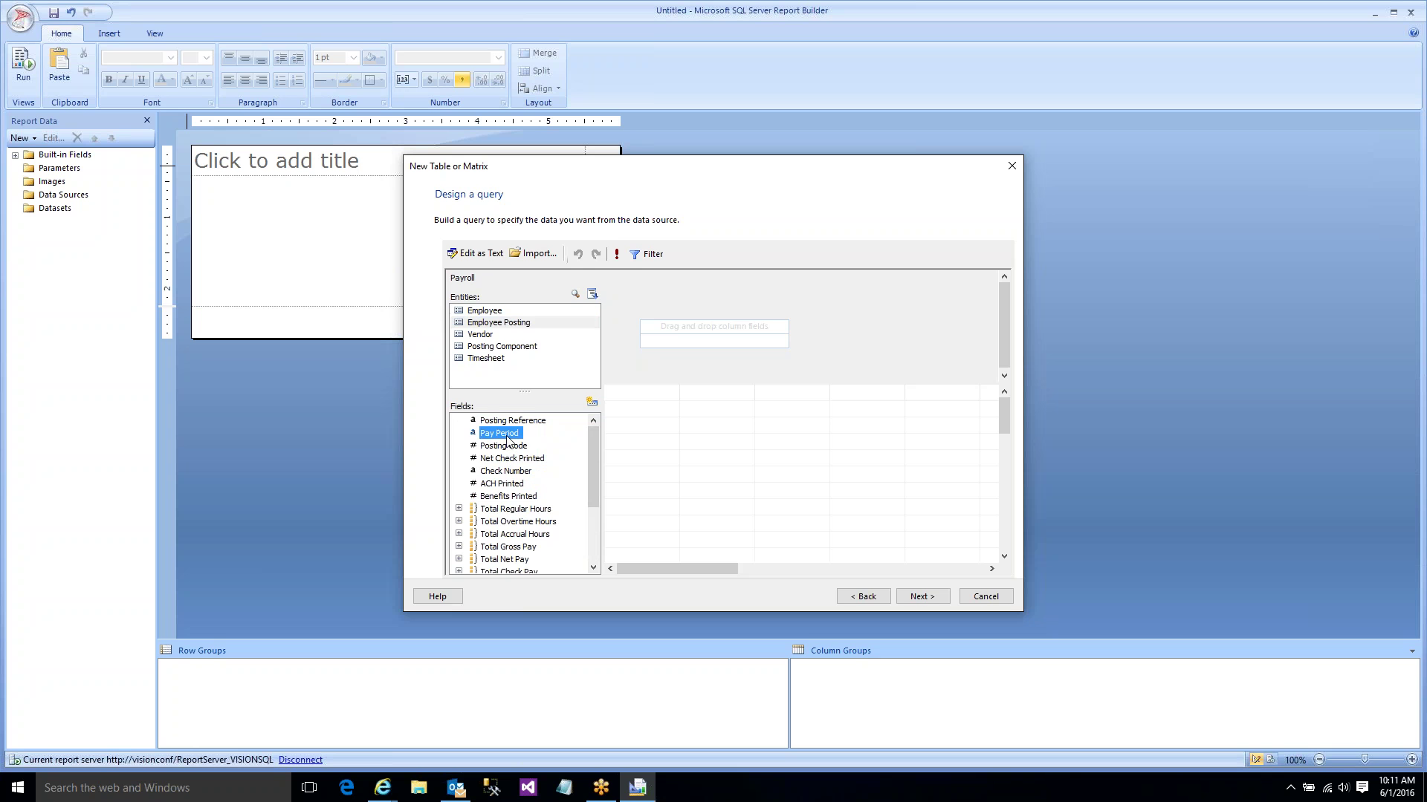
pyautogui.click(512, 509)
pyautogui.click(527, 524)
pyautogui.click(520, 536)
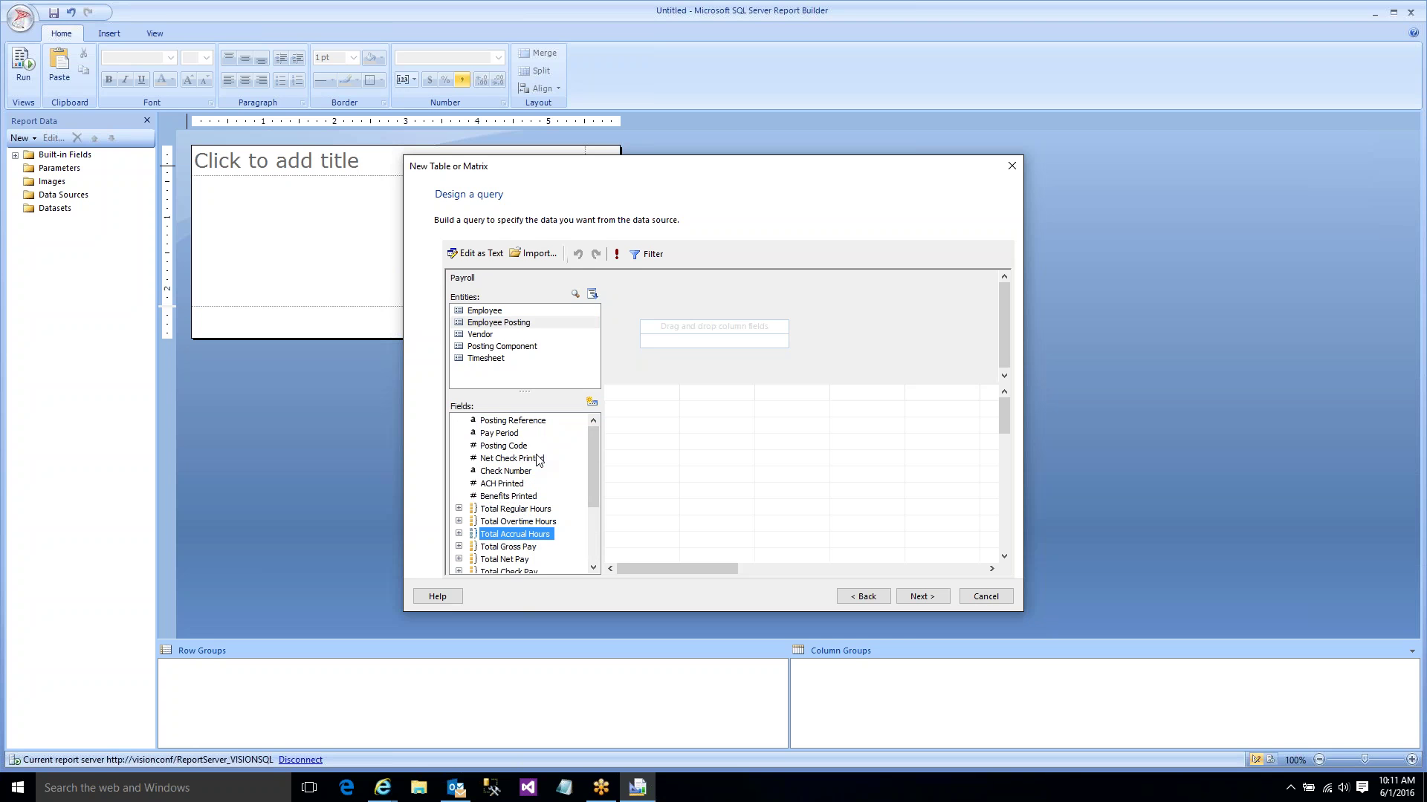
pyautogui.click(485, 336)
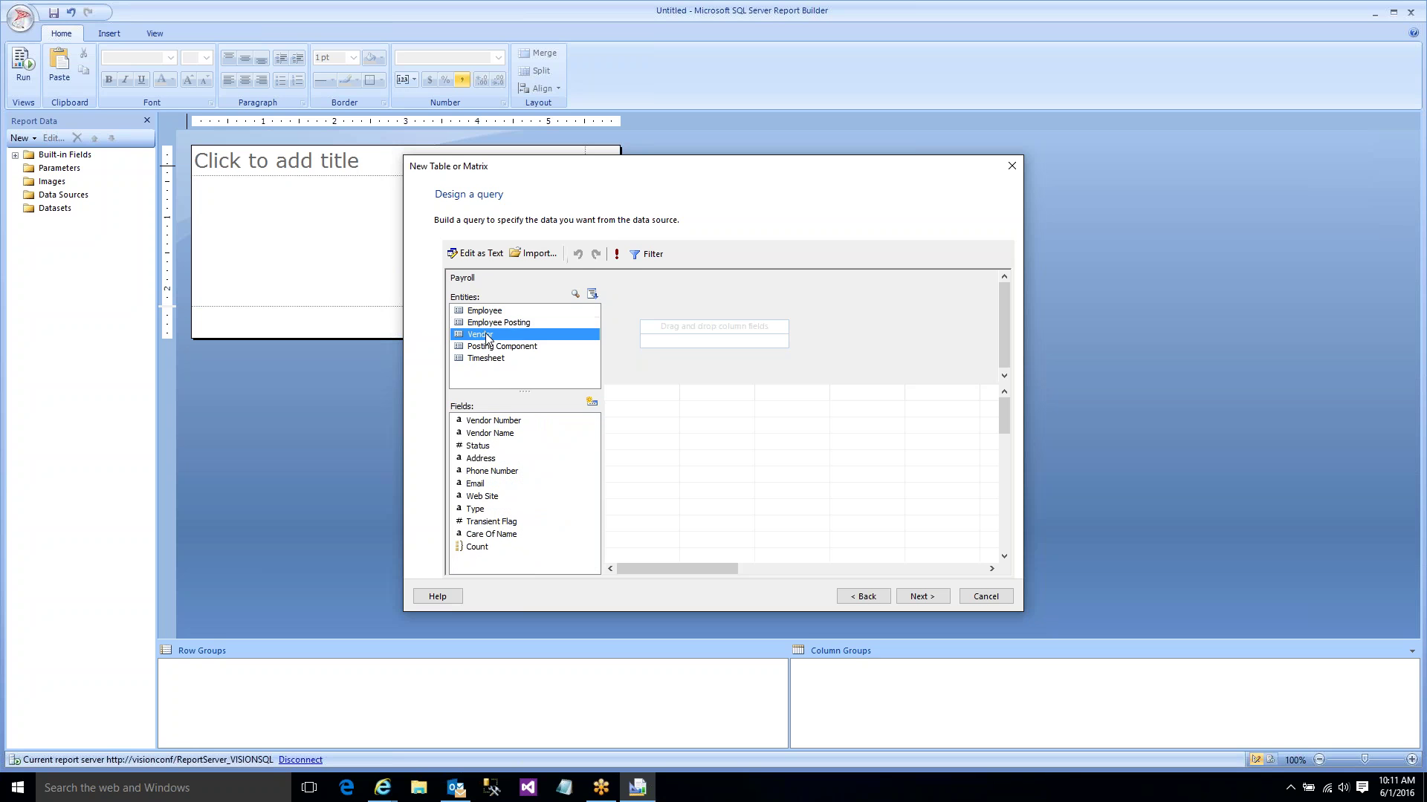
pyautogui.click(490, 348)
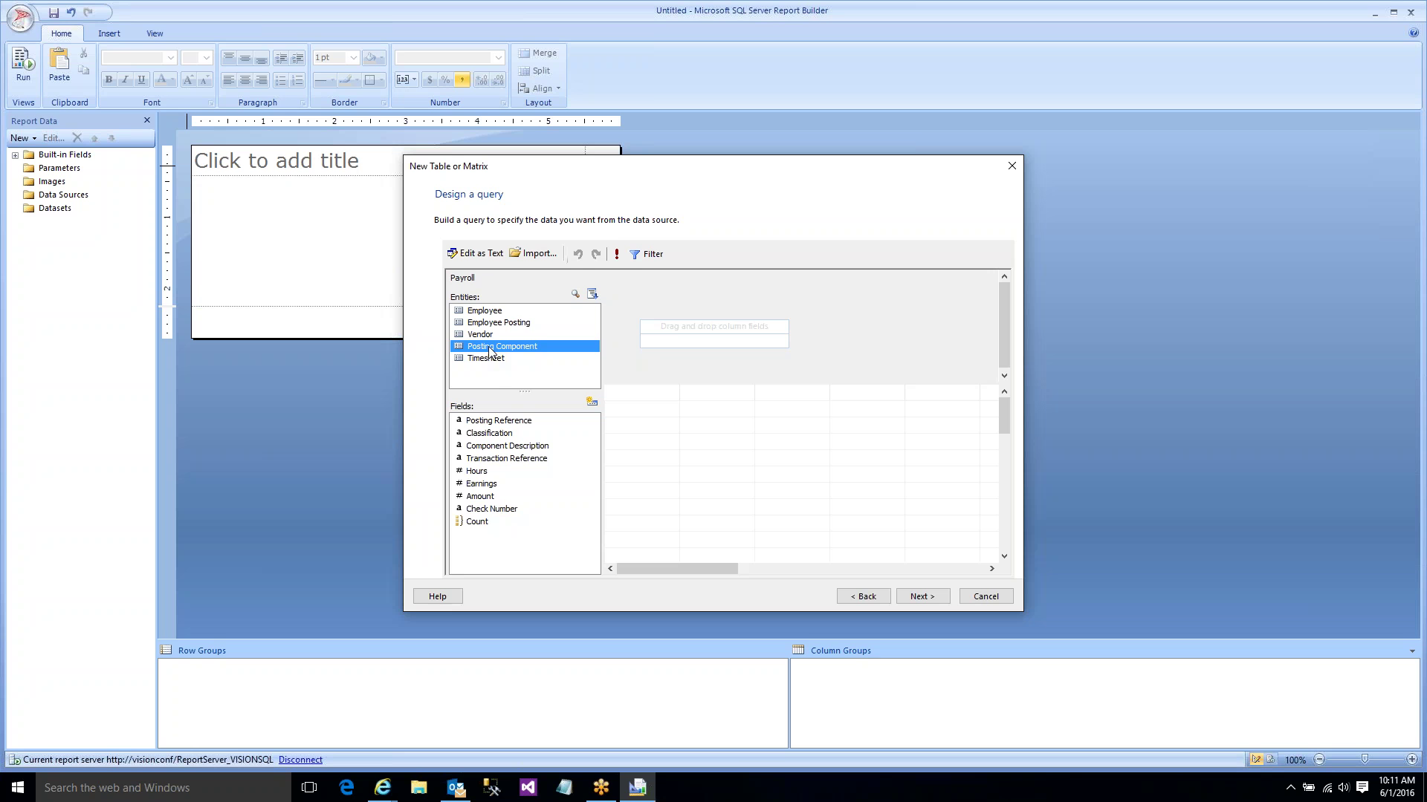
pyautogui.click(498, 360)
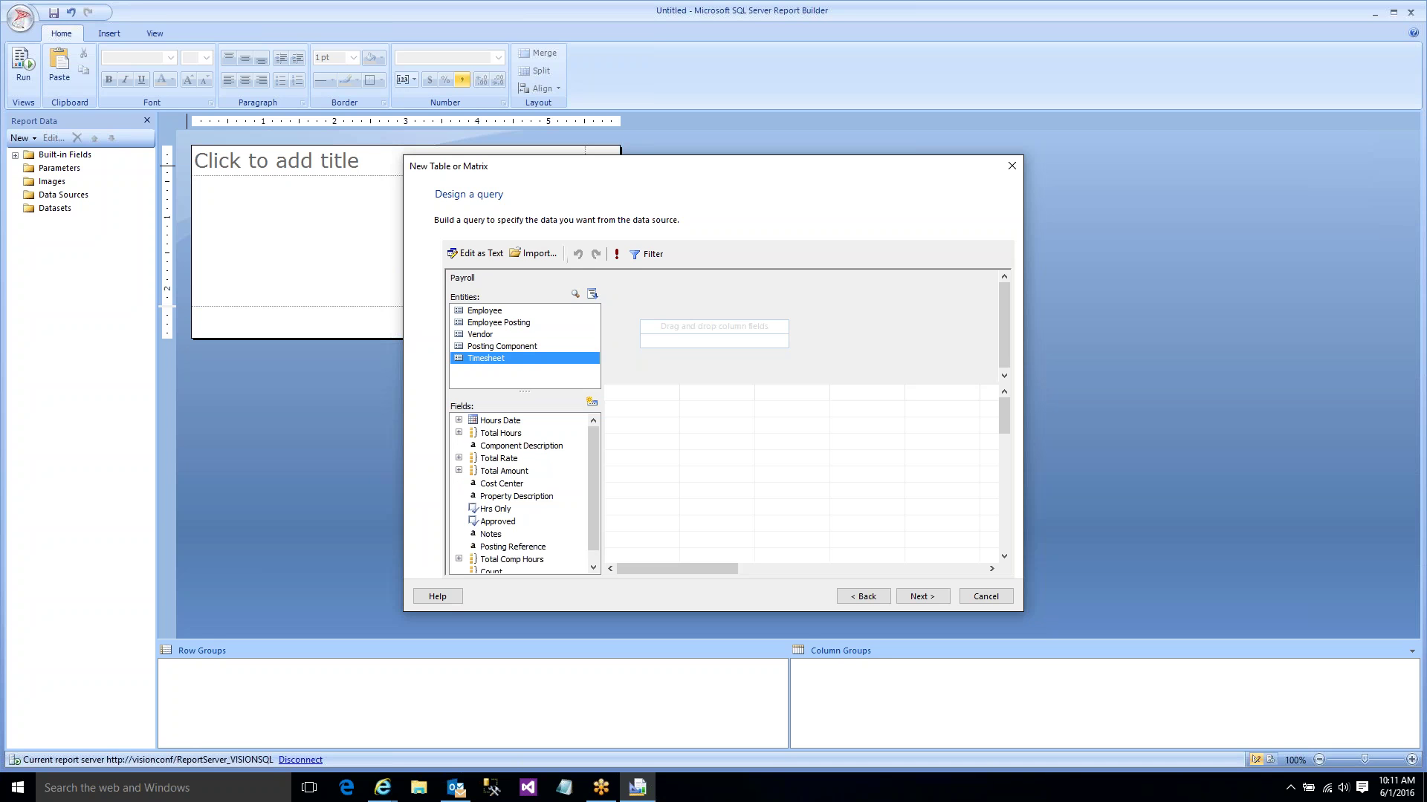
# - Add the Employee entity's Search Name field to the query as its first column
pyautogui.click(488, 314)
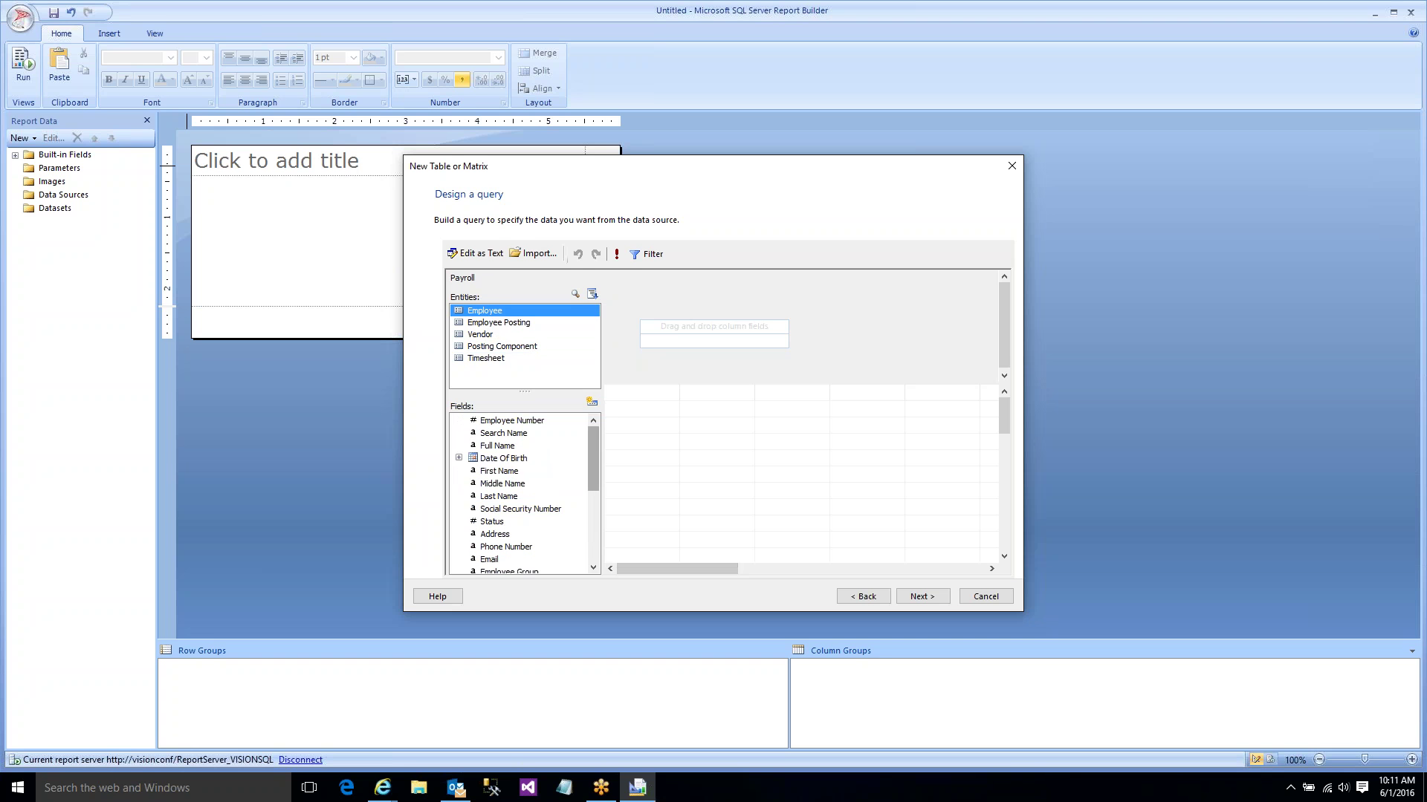
pyautogui.click(500, 434)
pyautogui.click(500, 446)
pyautogui.click(500, 435)
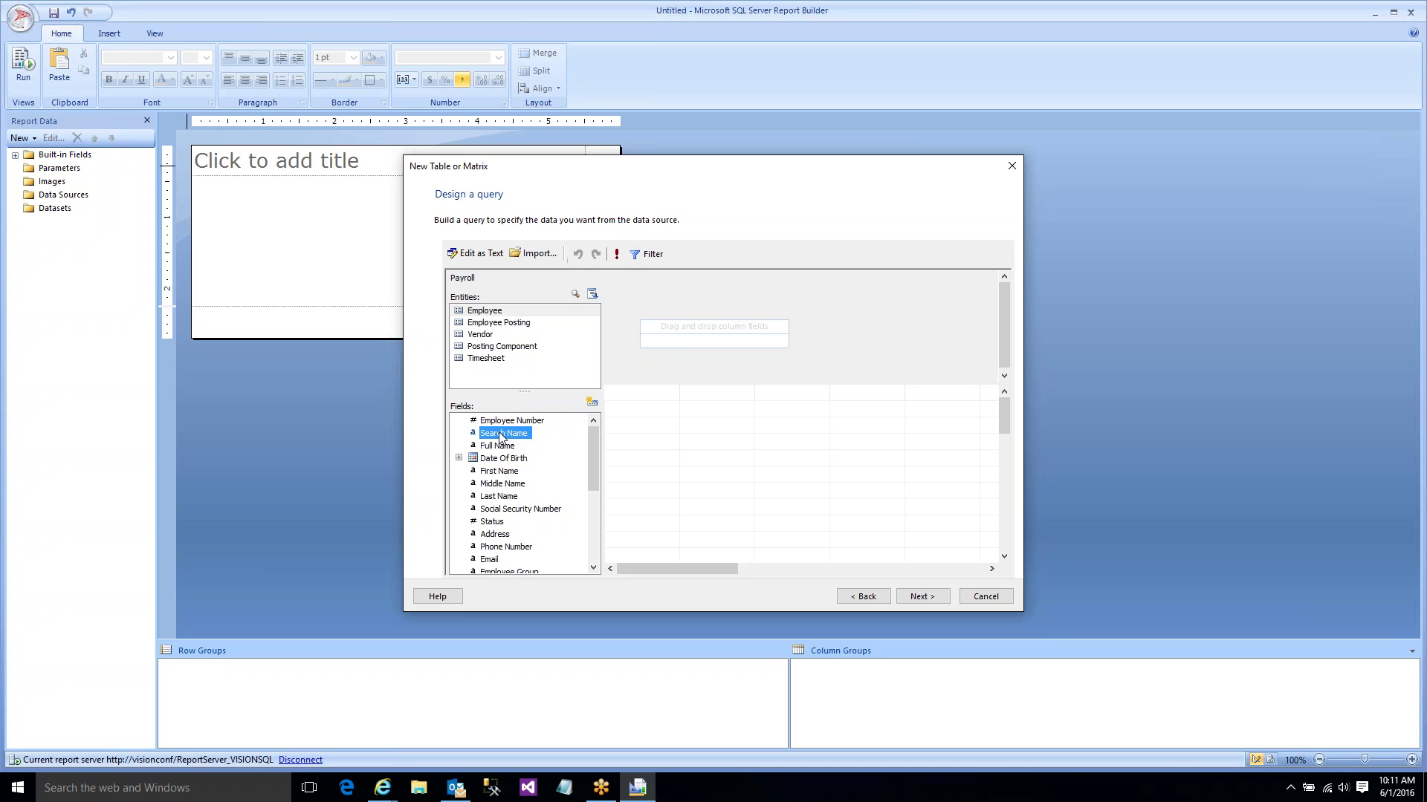
pyautogui.doubleClick(501, 434)
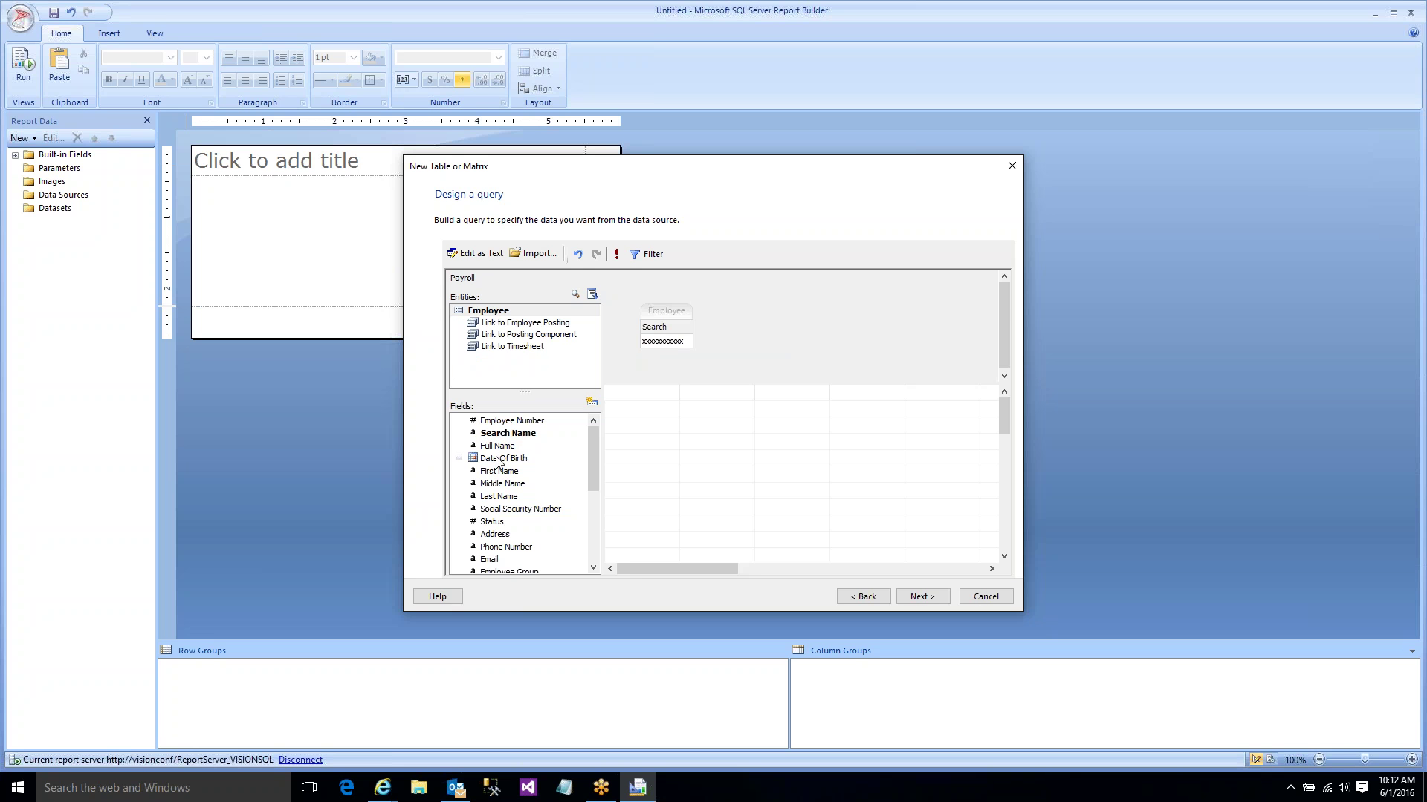
pyautogui.click(498, 460)
pyautogui.click(680, 327)
# - Add the linked Timesheet fields Component Description, Property Description, Total Hours and Total Amount to the query
pyautogui.click(503, 347)
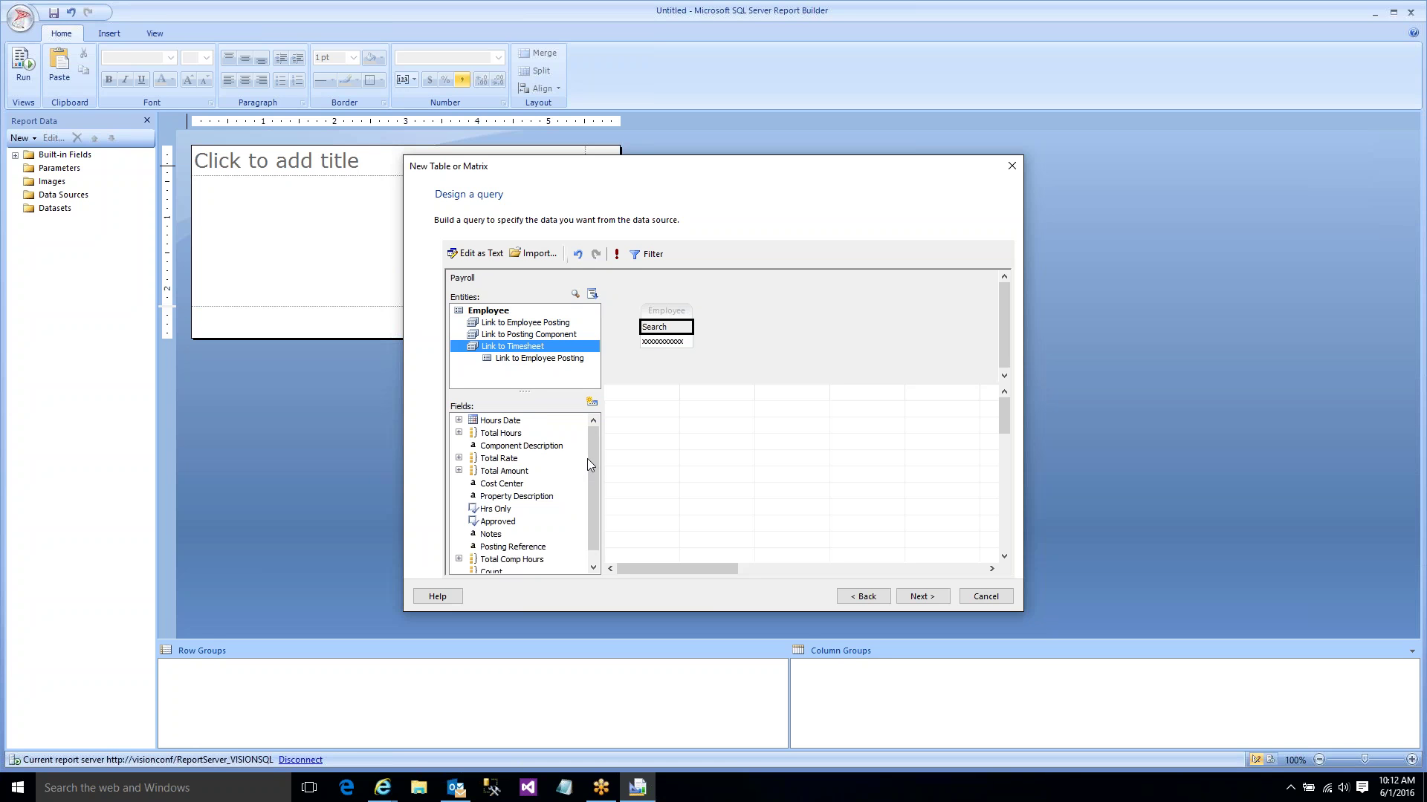
pyautogui.doubleClick(501, 449)
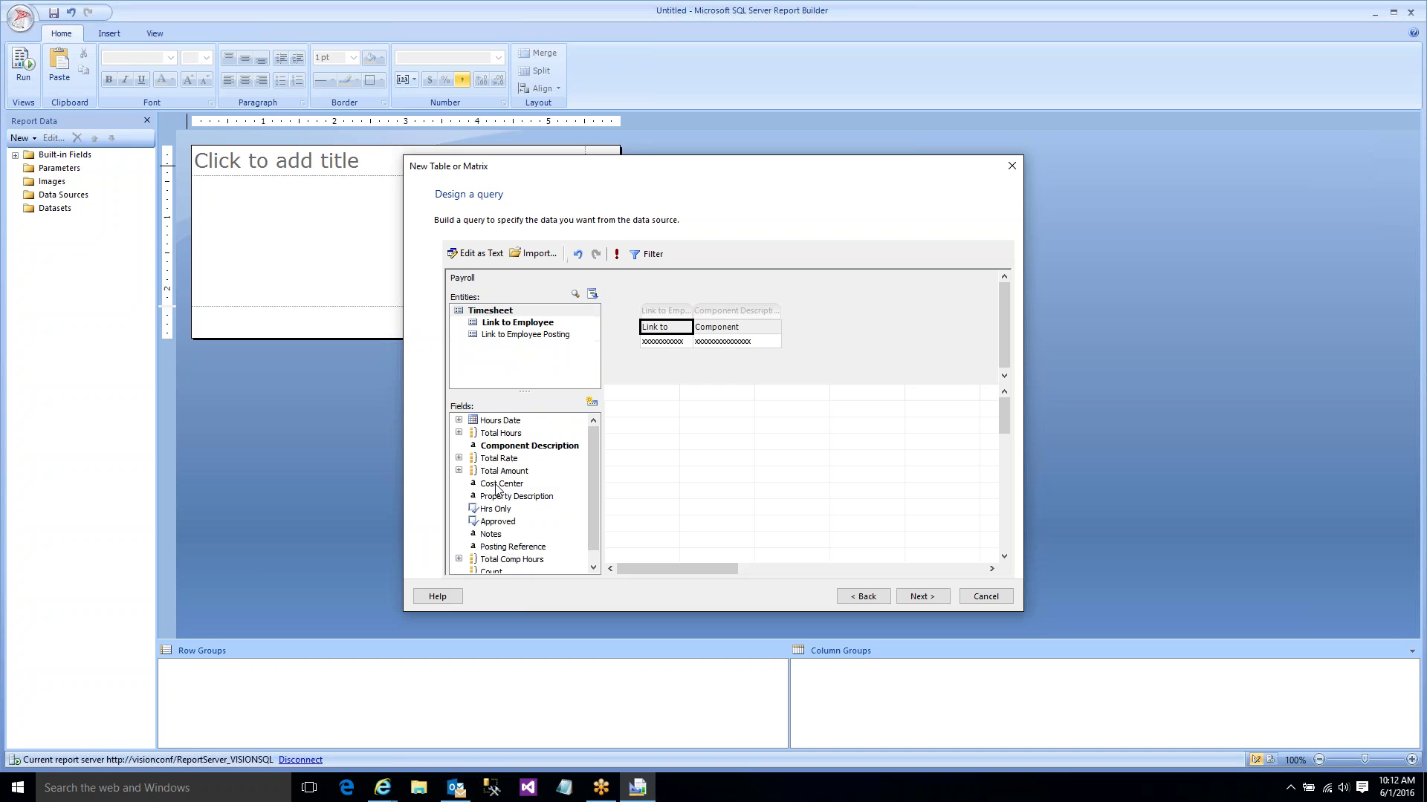
pyautogui.doubleClick(500, 496)
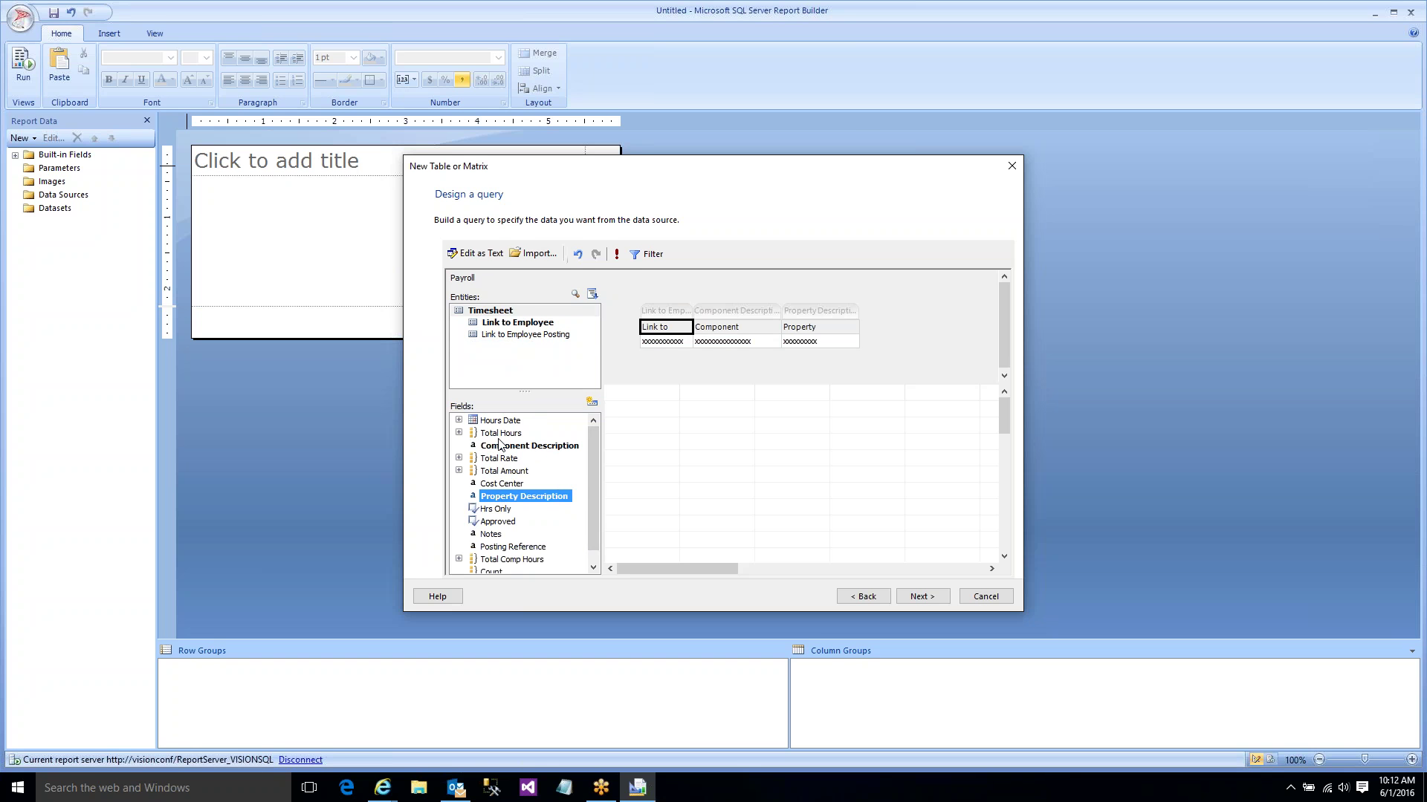
pyautogui.doubleClick(501, 434)
pyautogui.click(500, 473)
pyautogui.doubleClick(501, 472)
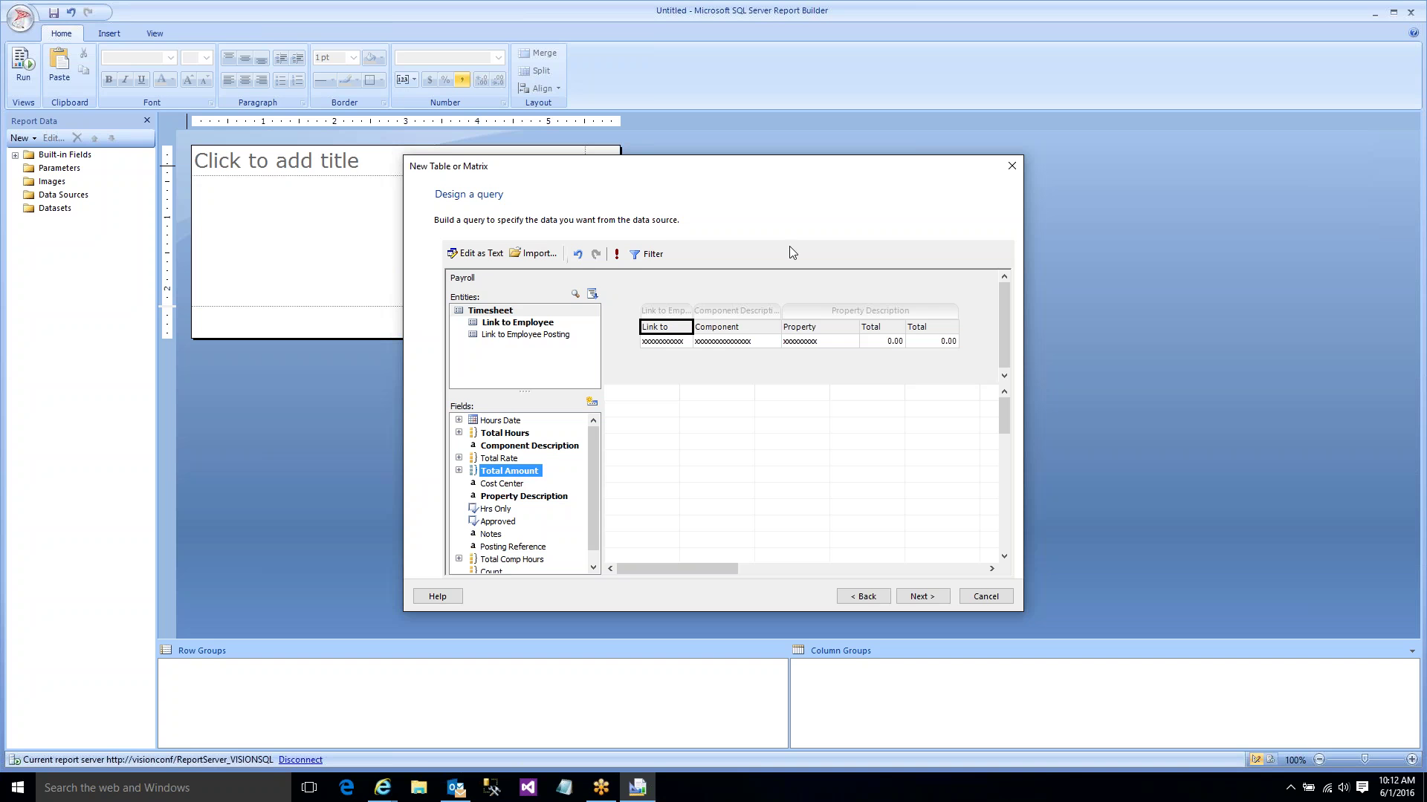
# - Add two filter conditions on the Timesheet's Hours Date and make both of them prompts
pyautogui.click(643, 255)
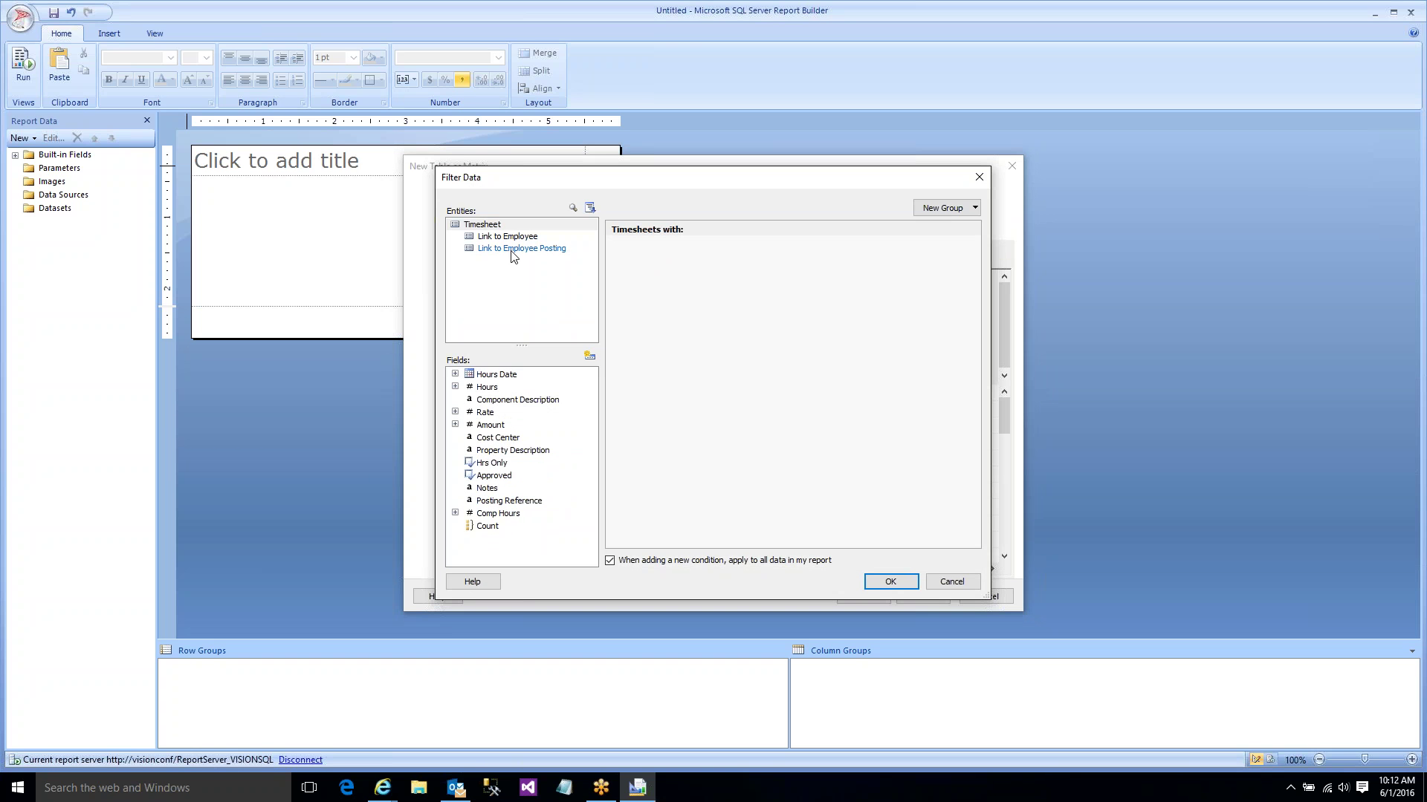
pyautogui.doubleClick(490, 374)
pyautogui.doubleClick(491, 374)
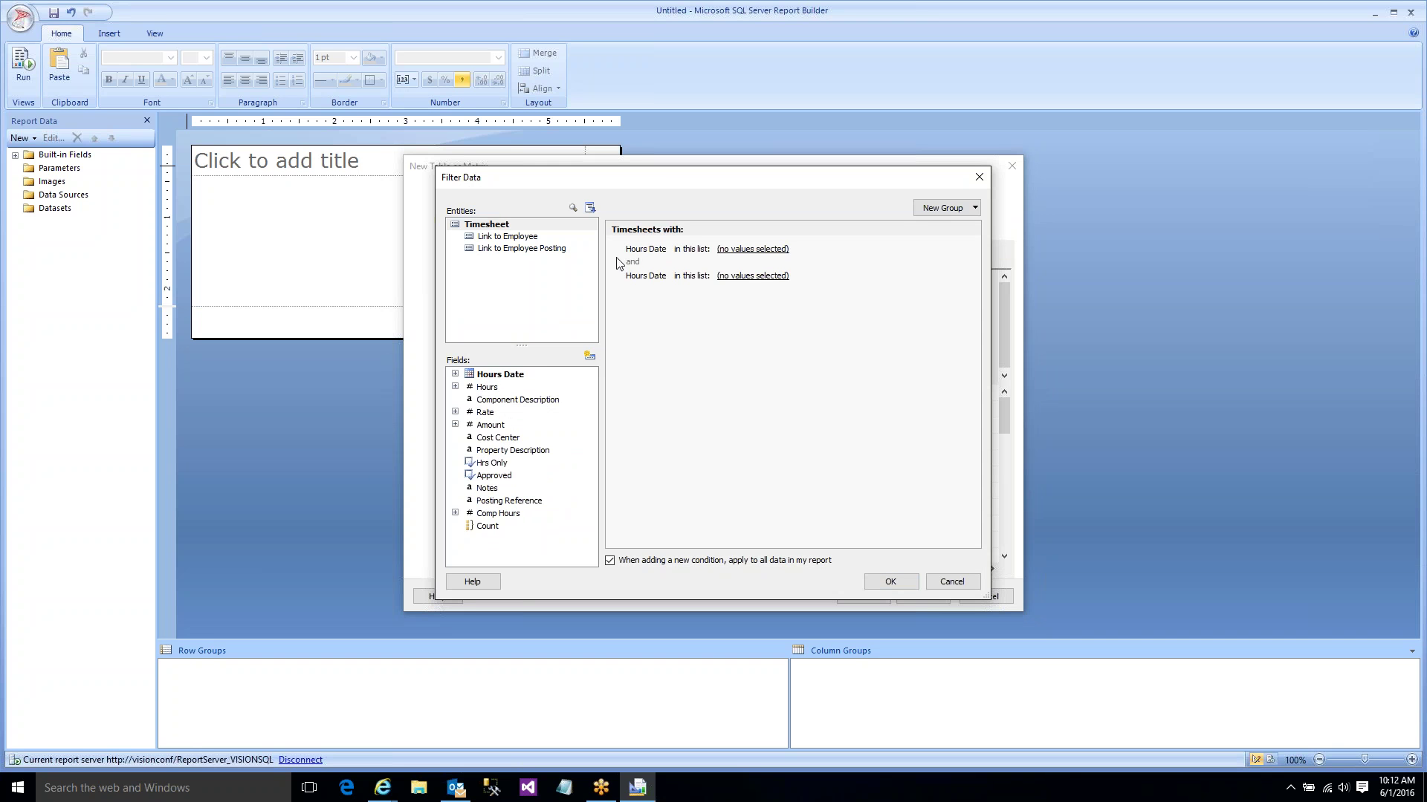
pyautogui.click(643, 249)
pyautogui.click(661, 281)
pyautogui.click(646, 276)
pyautogui.click(655, 307)
# - Set the first Hours Date condition to On or After and the second to On or Before, and apply the filter
pyautogui.click(707, 249)
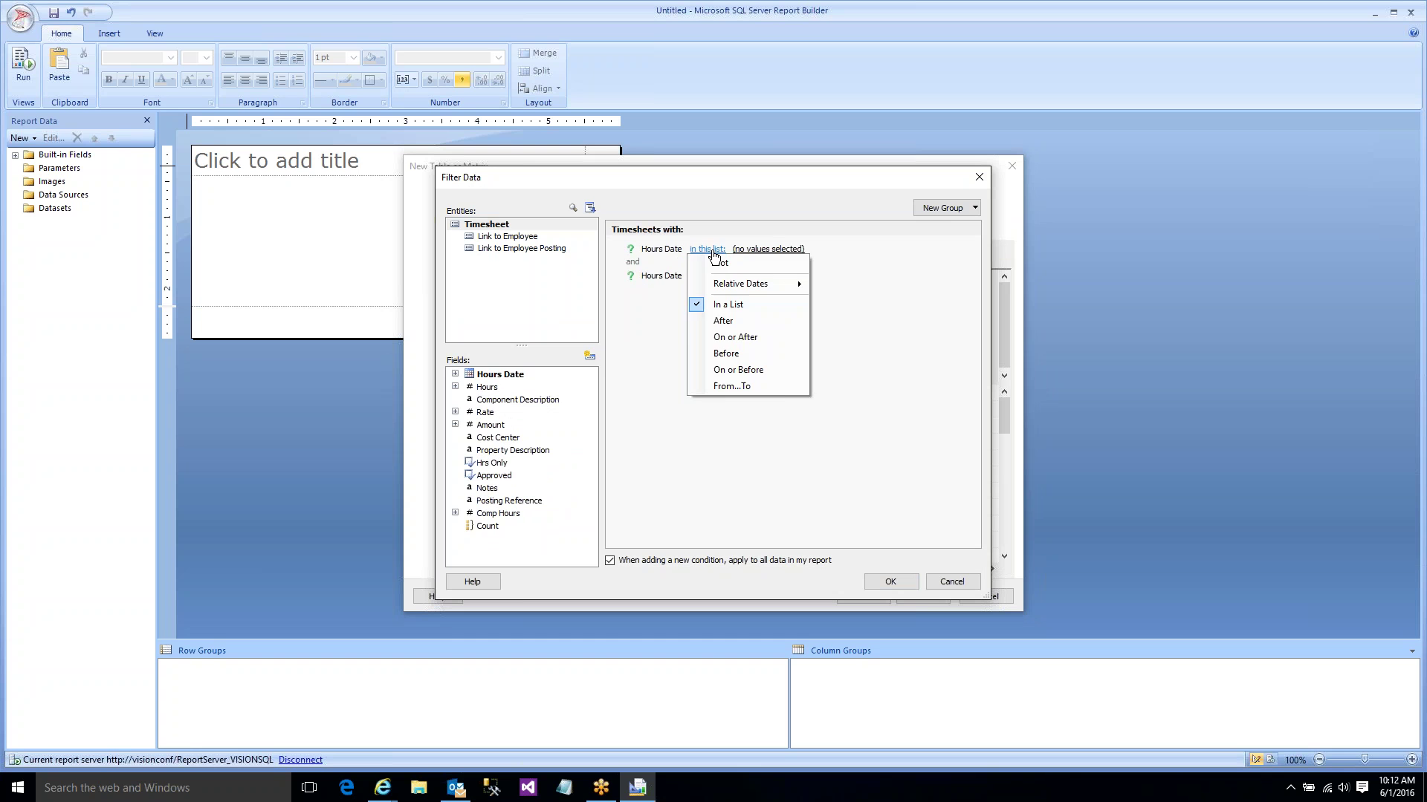
pyautogui.click(730, 337)
pyautogui.click(707, 278)
pyautogui.click(720, 404)
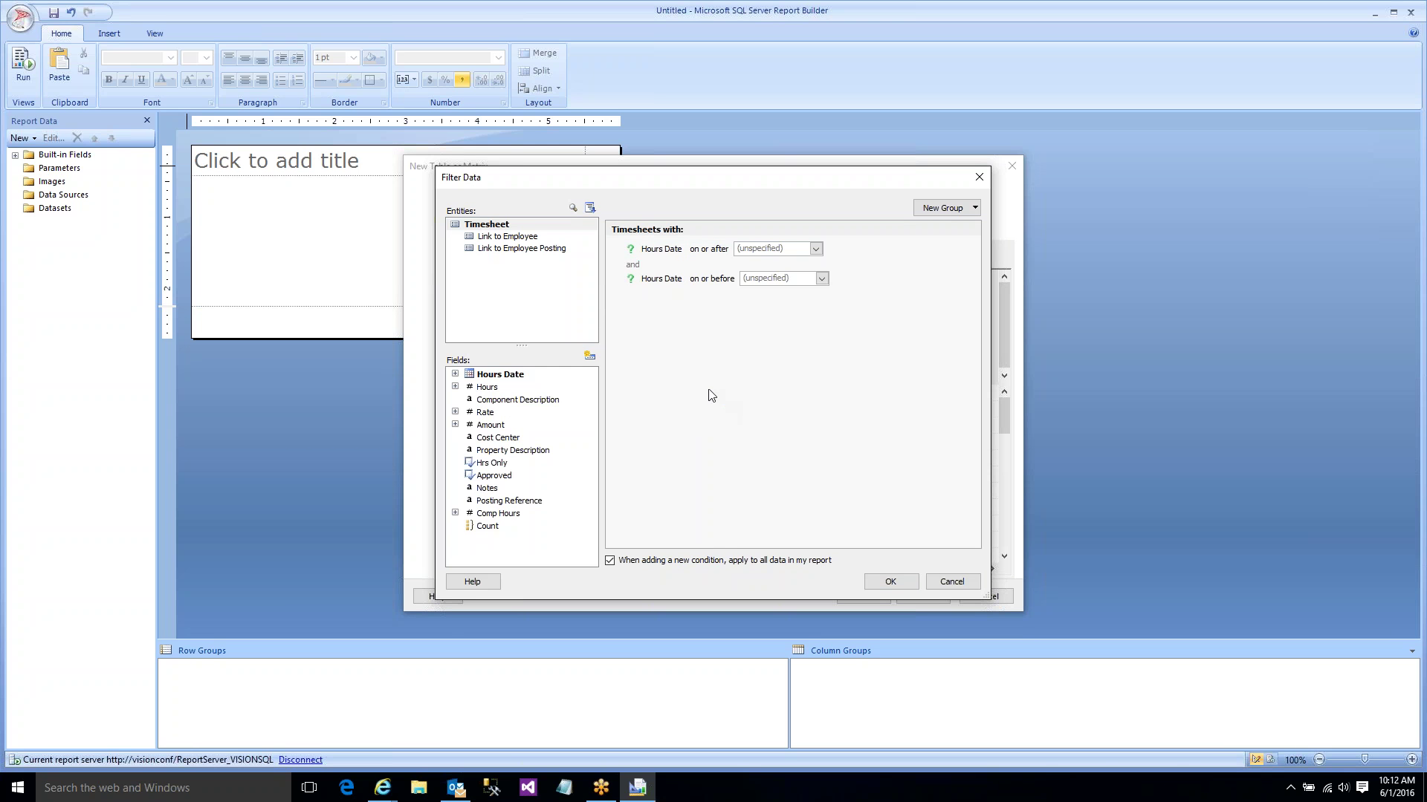
pyautogui.click(885, 583)
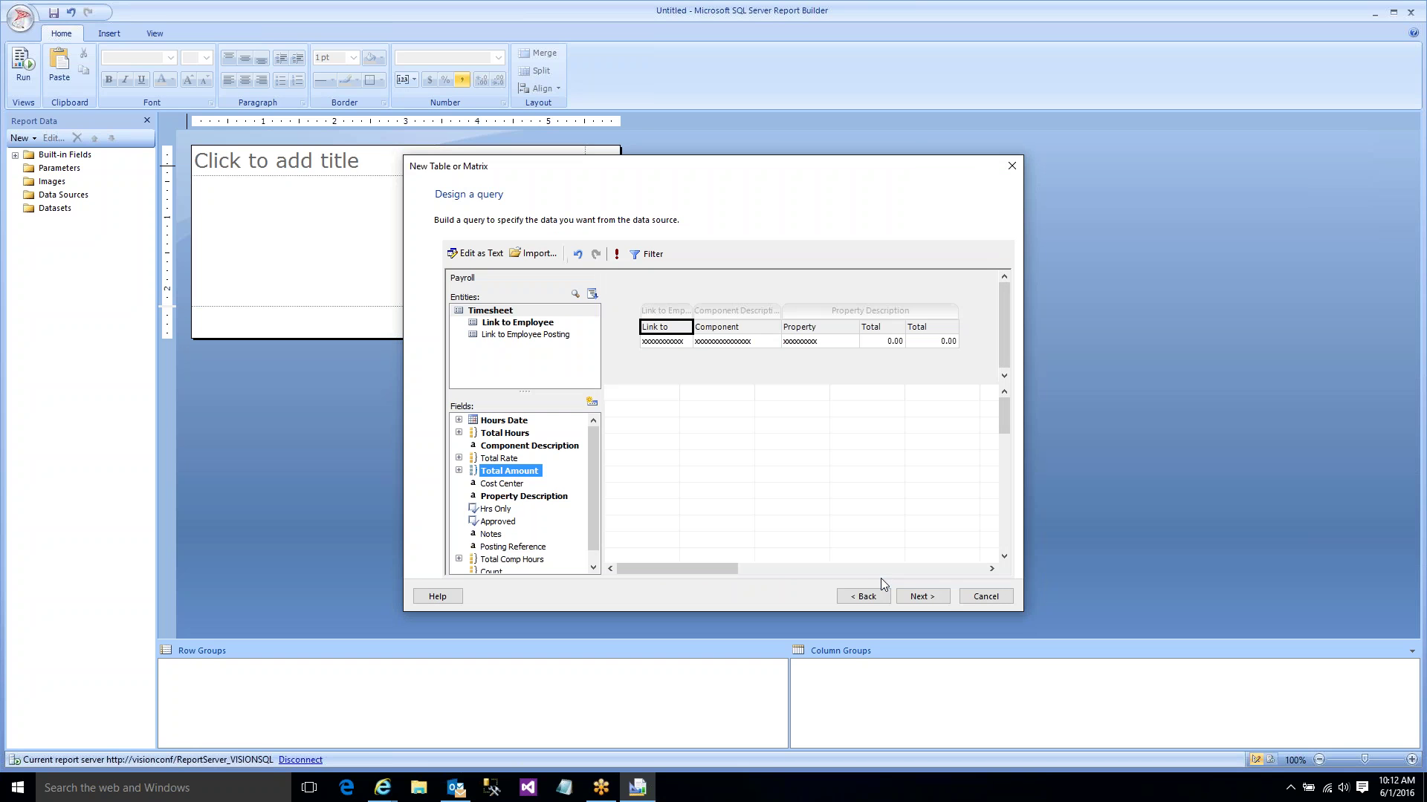
# - Run the query with the Hours Date parameters set to 1/1/2015 and 12/31/2015
pyautogui.click(617, 253)
pyautogui.click(691, 330)
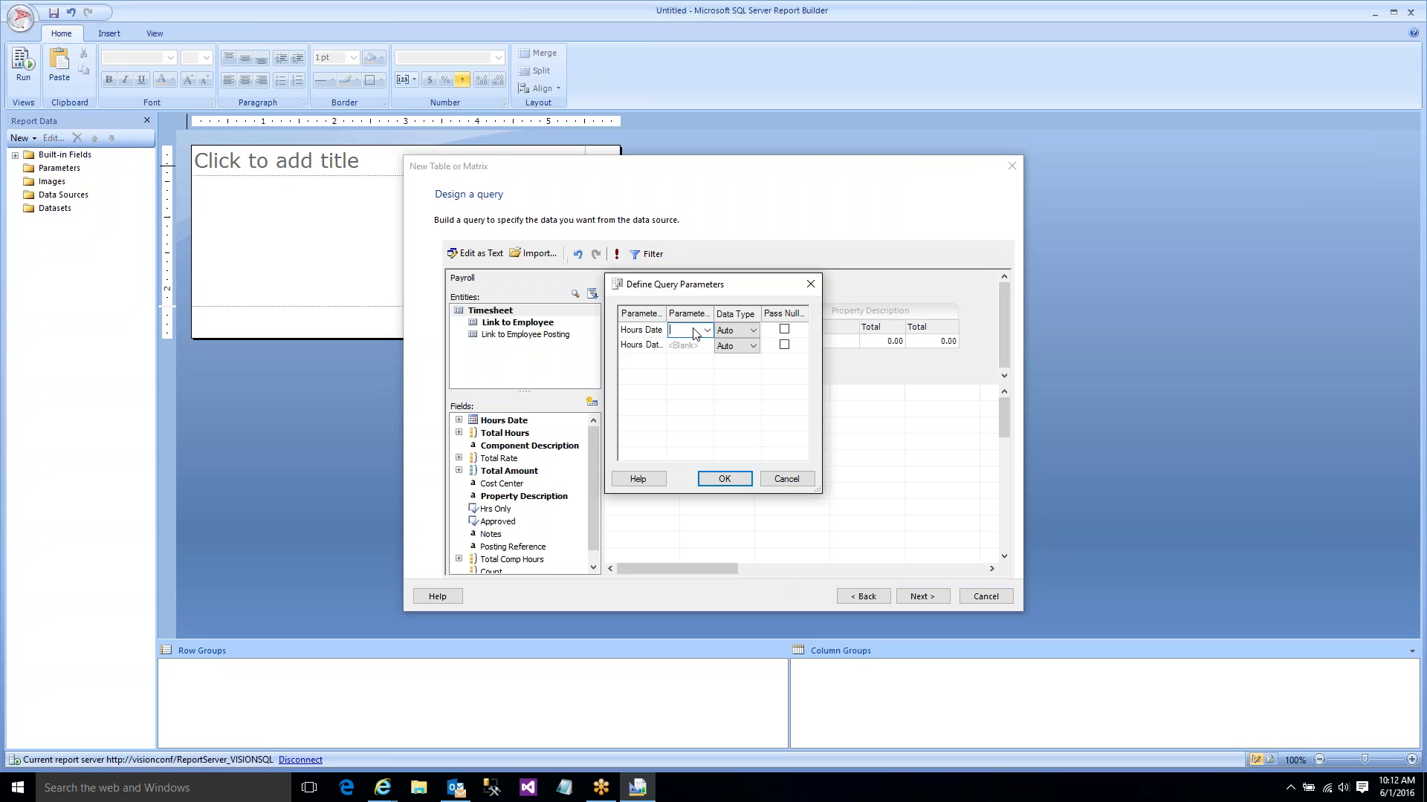
pyautogui.write('1/1/')
pyautogui.write('2015')
pyautogui.click(691, 345)
pyautogui.write('12/31/2015')
pyautogui.click(725, 479)
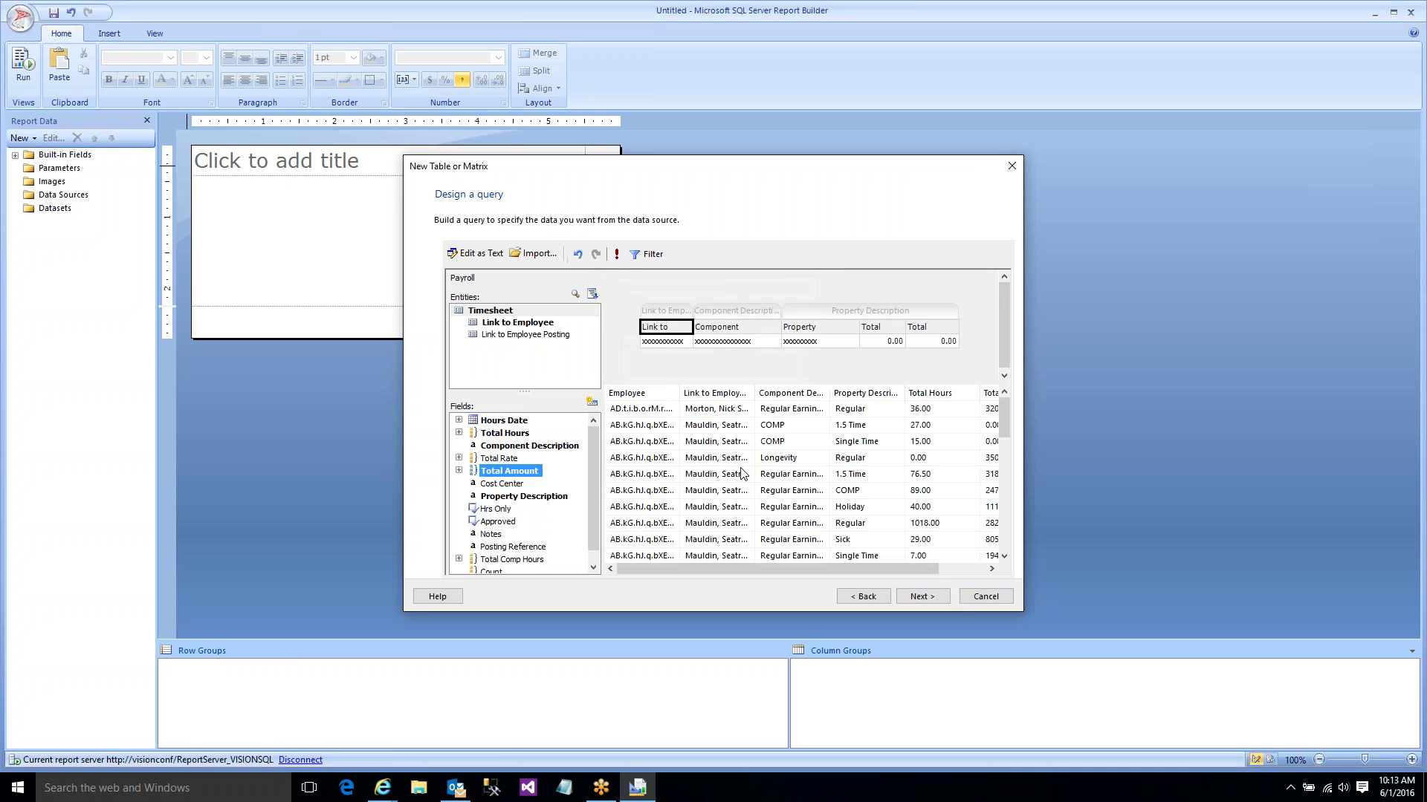
# - Enlarge the wizard window and widen the result columns to examine the employee, component and property values of the timesheet rows
pyautogui.moveTo(679, 394); pyautogui.dragTo(703, 397)
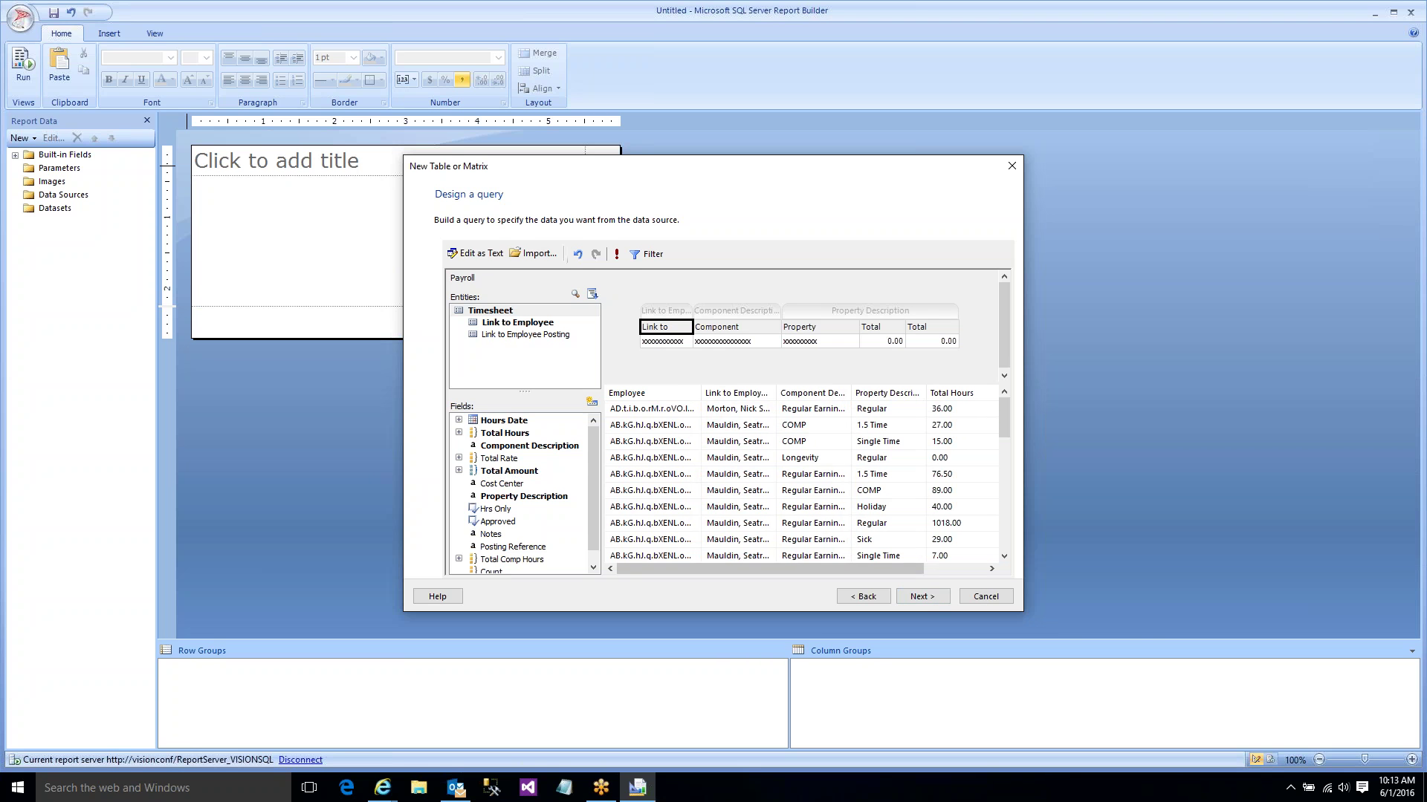
pyautogui.moveTo(1024, 610); pyautogui.dragTo(1142, 653)
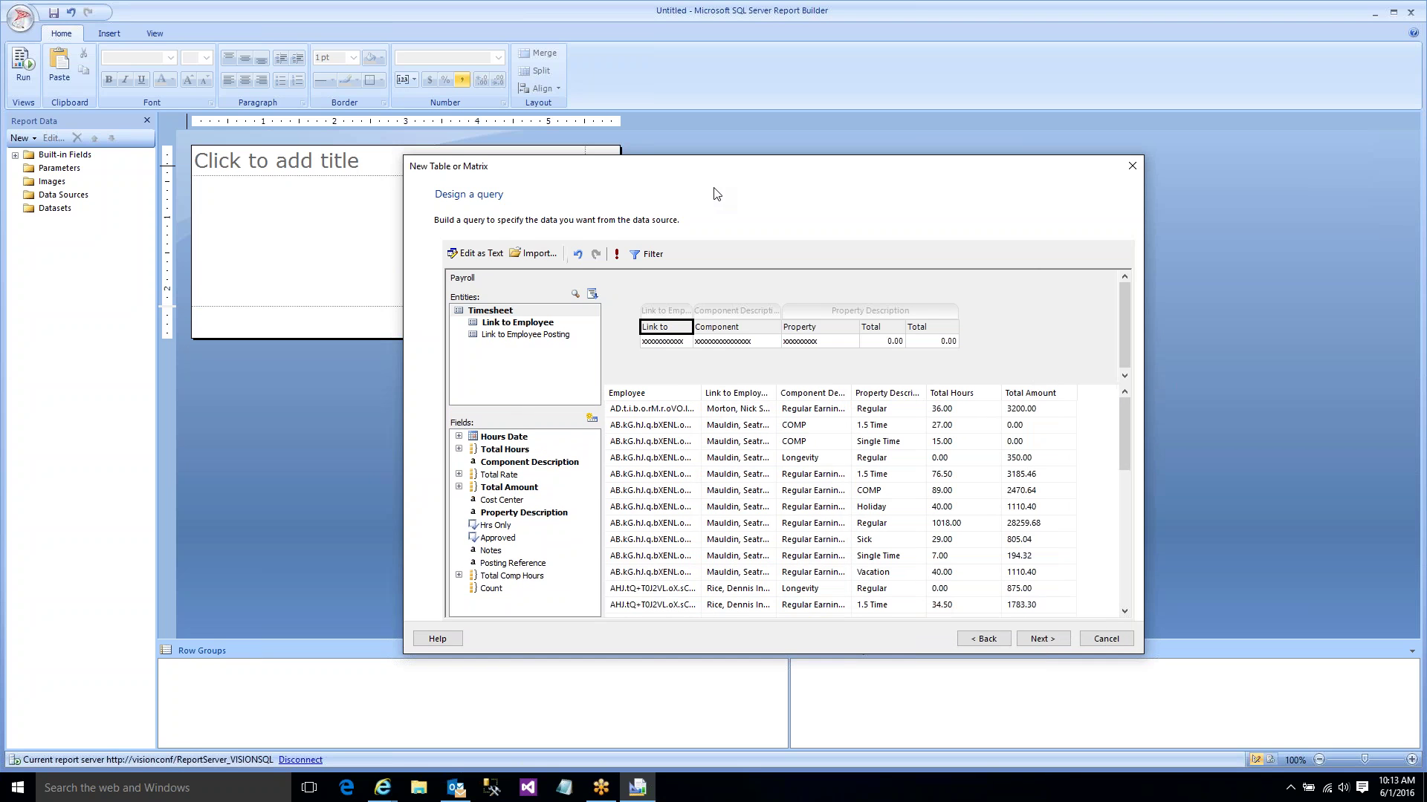
pyautogui.click(650, 410)
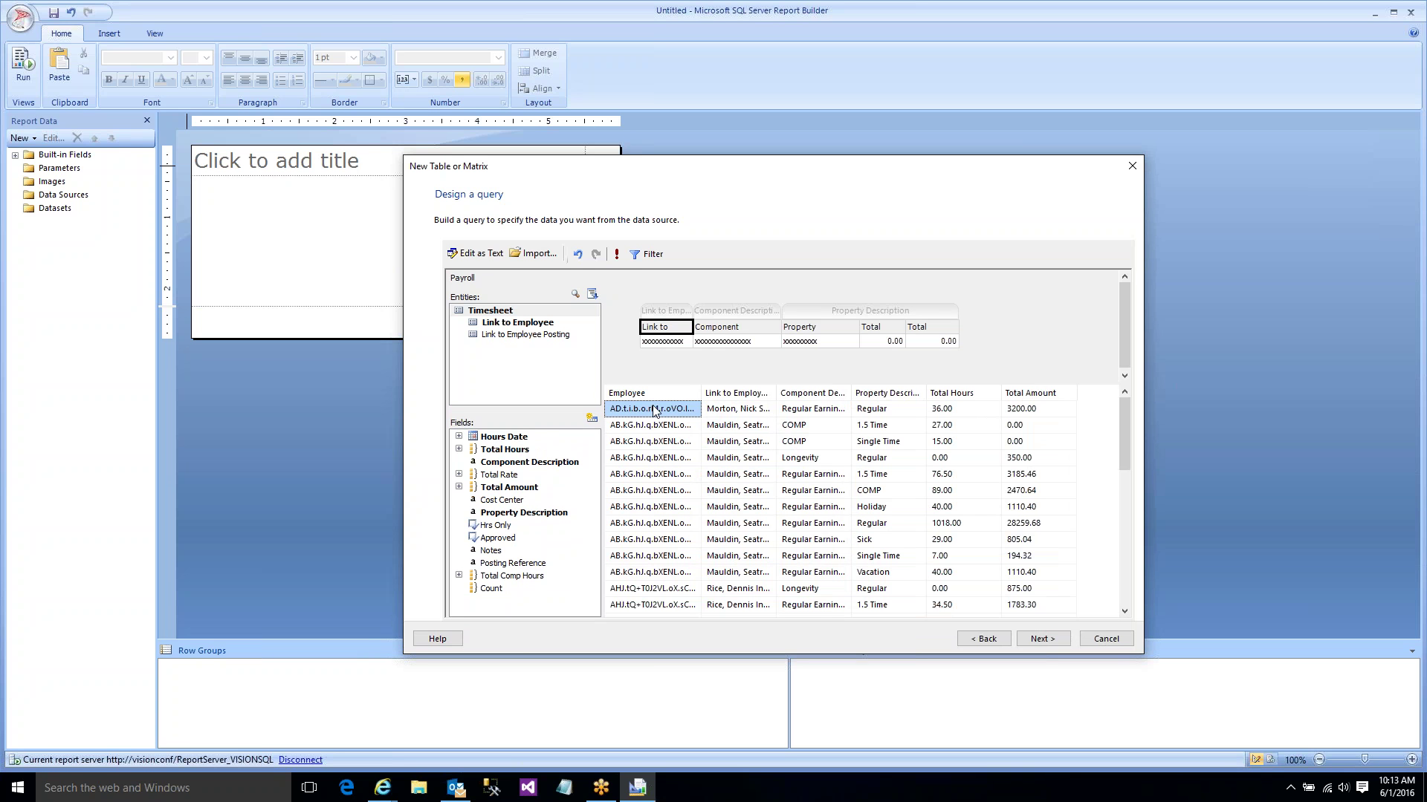
pyautogui.moveTo(777, 395); pyautogui.dragTo(803, 397)
pyautogui.click(687, 442)
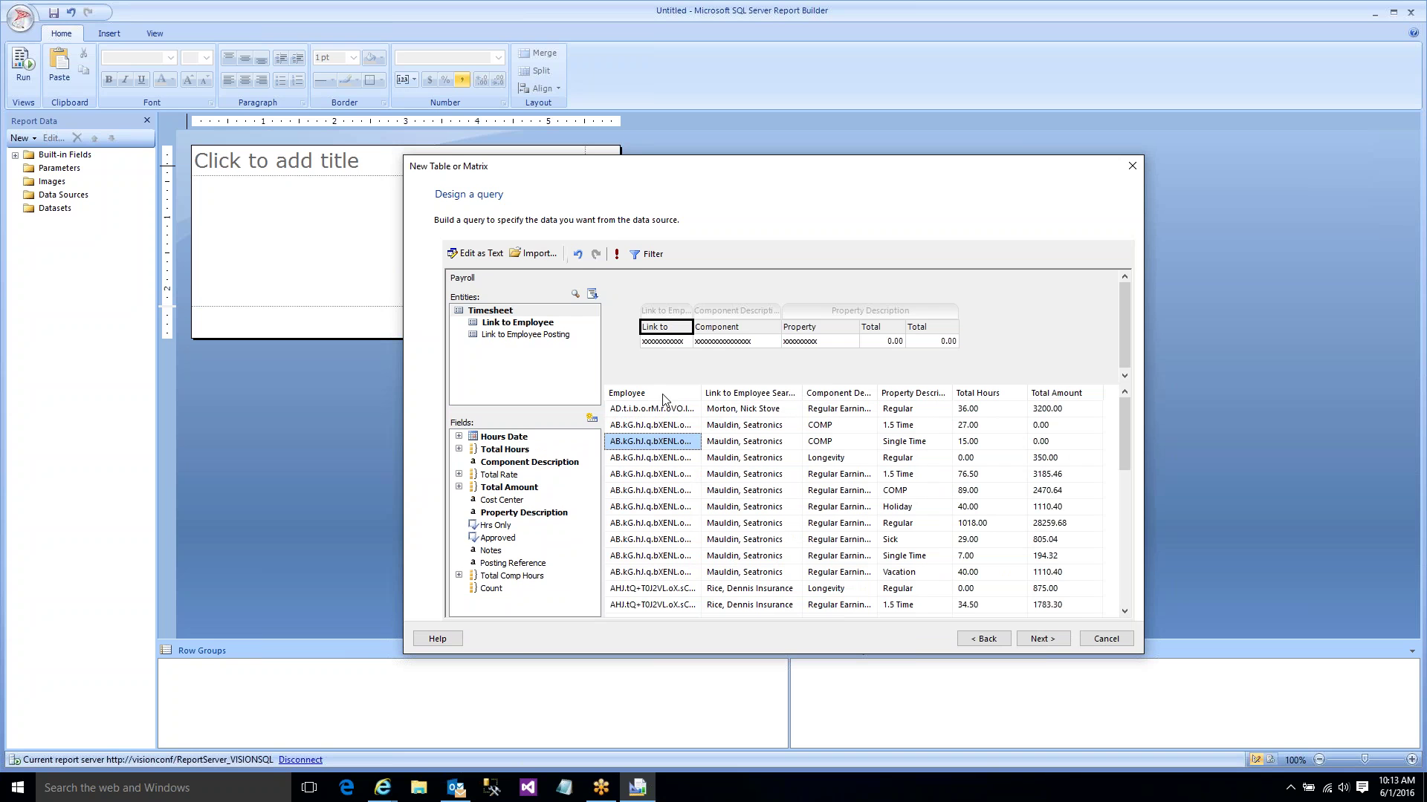
pyautogui.click(618, 410)
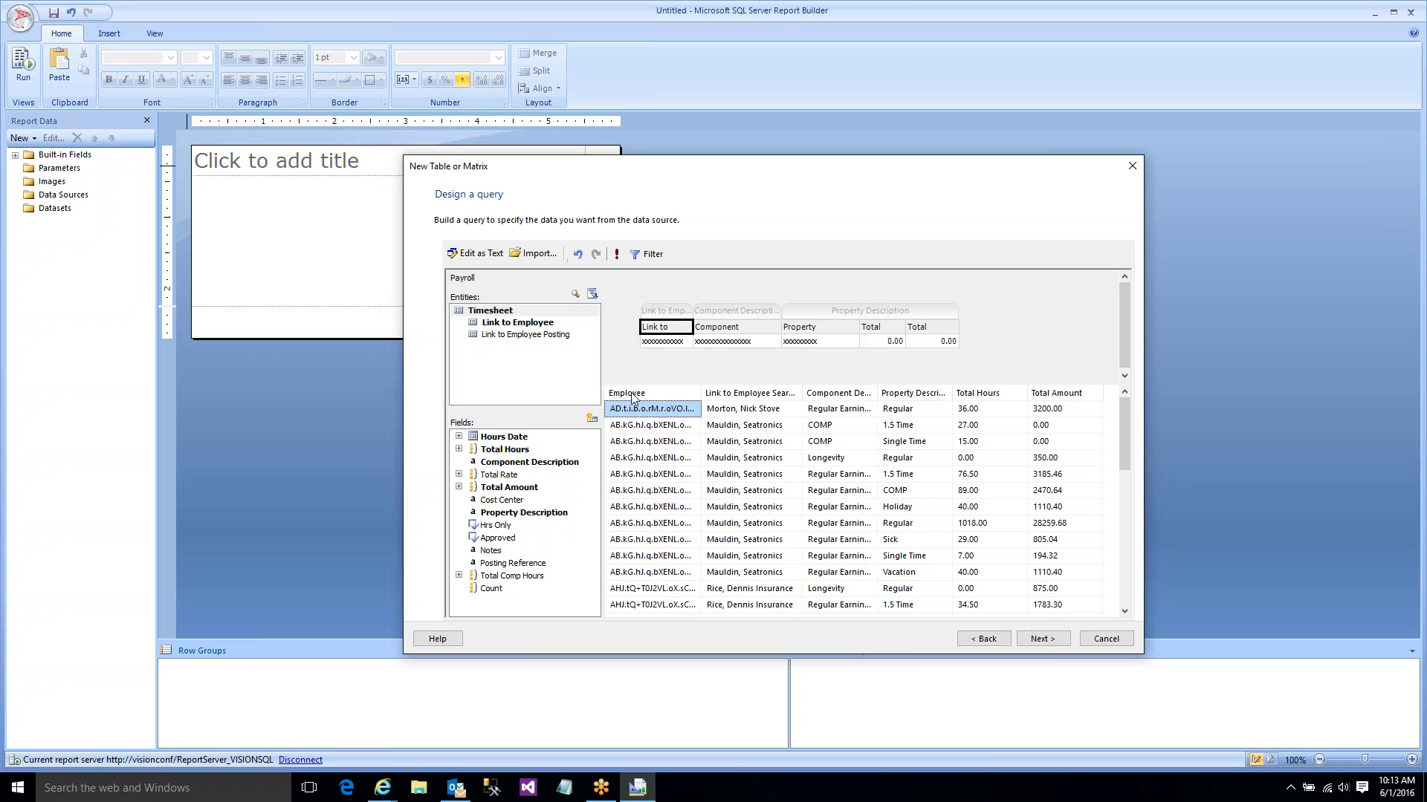
pyautogui.click(738, 414)
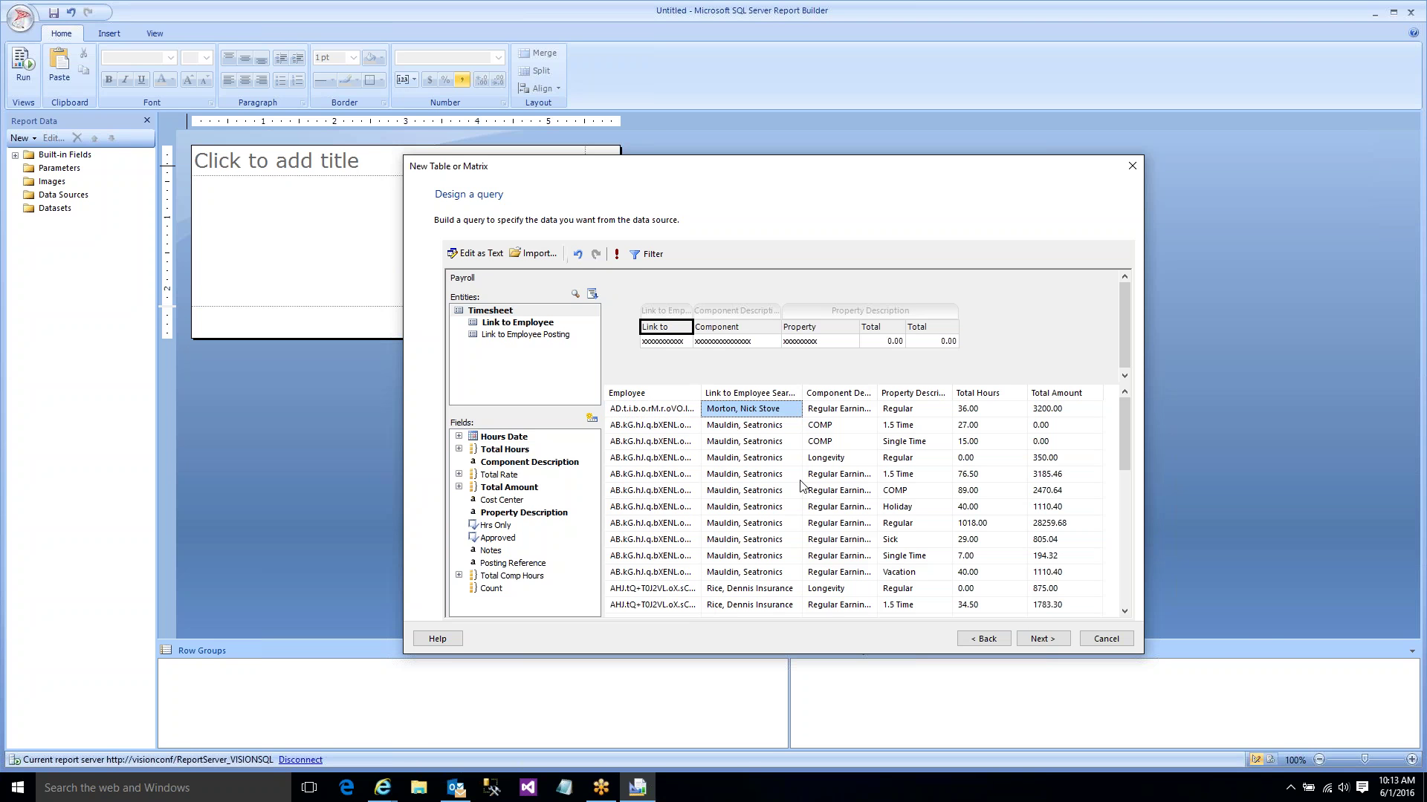
pyautogui.click(826, 463)
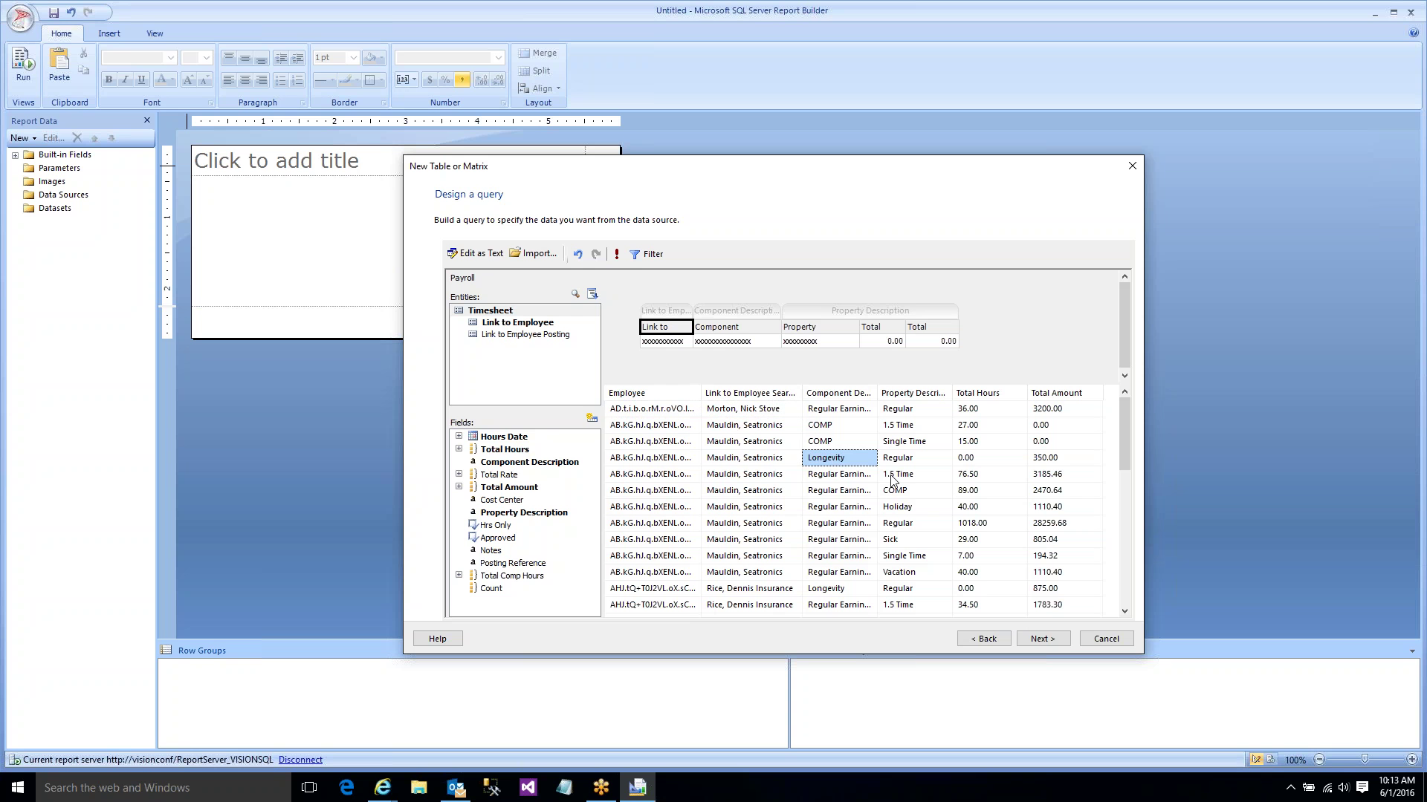
# - Examine one employee's timesheet rows in the query results, comparing the property descriptions with their total hours and total amounts
pyautogui.click(836, 474)
pyautogui.click(901, 489)
pyautogui.click(960, 490)
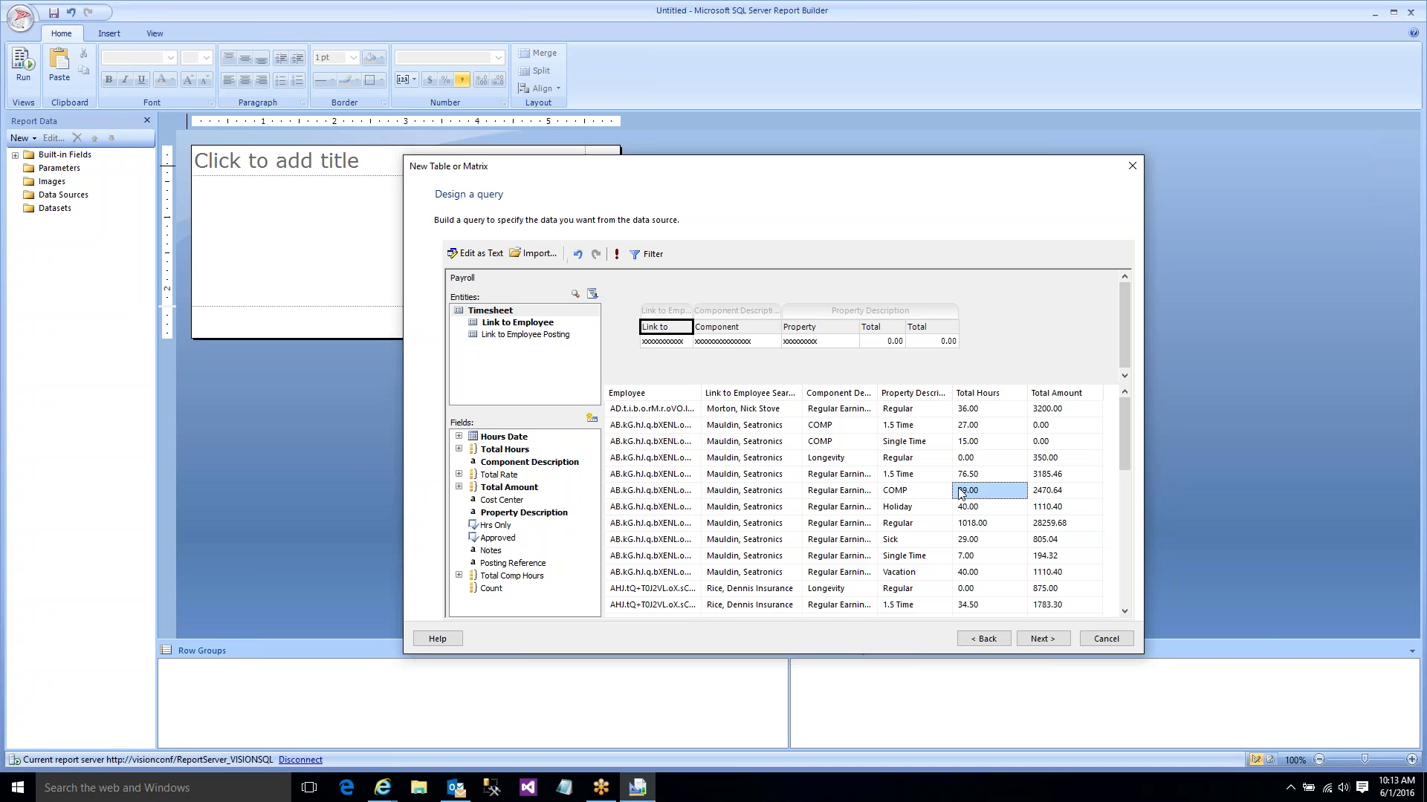
pyautogui.click(1040, 478)
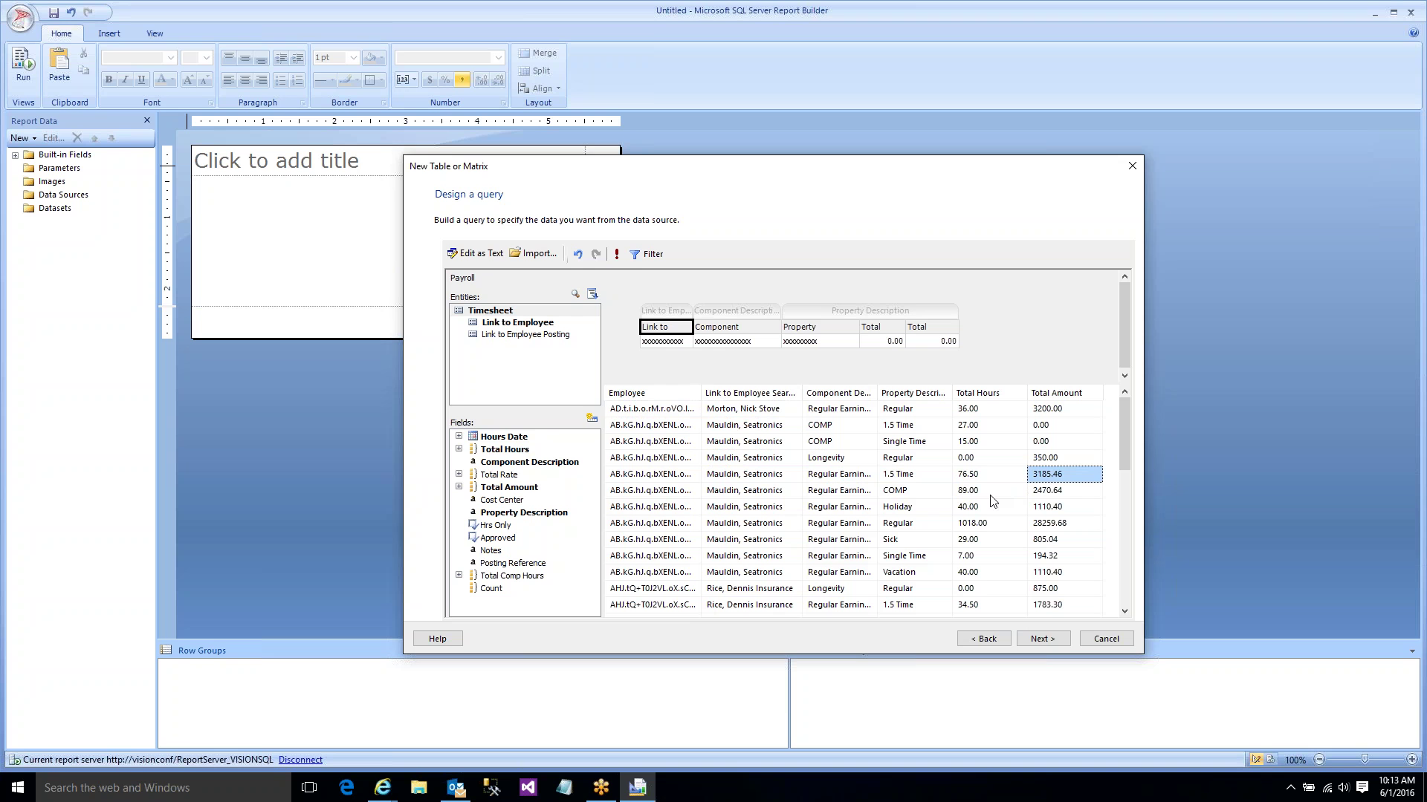
pyautogui.click(1388, 458)
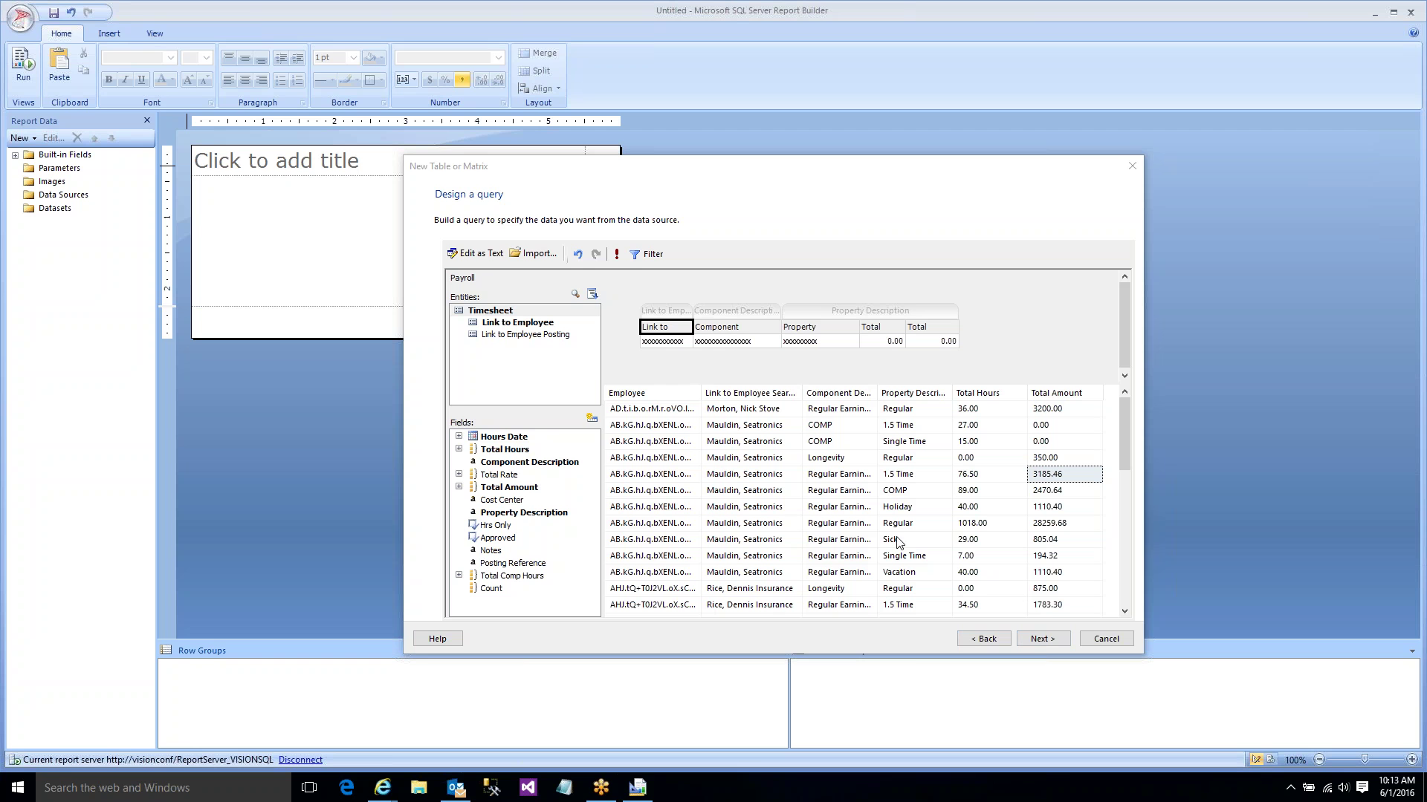
# - Accept the query and arrange the fields: Link_to_Employee_Search_Name as row group; Component_Description, Property_Description, Total_Hours and Total_Amount as values
pyautogui.click(1041, 644)
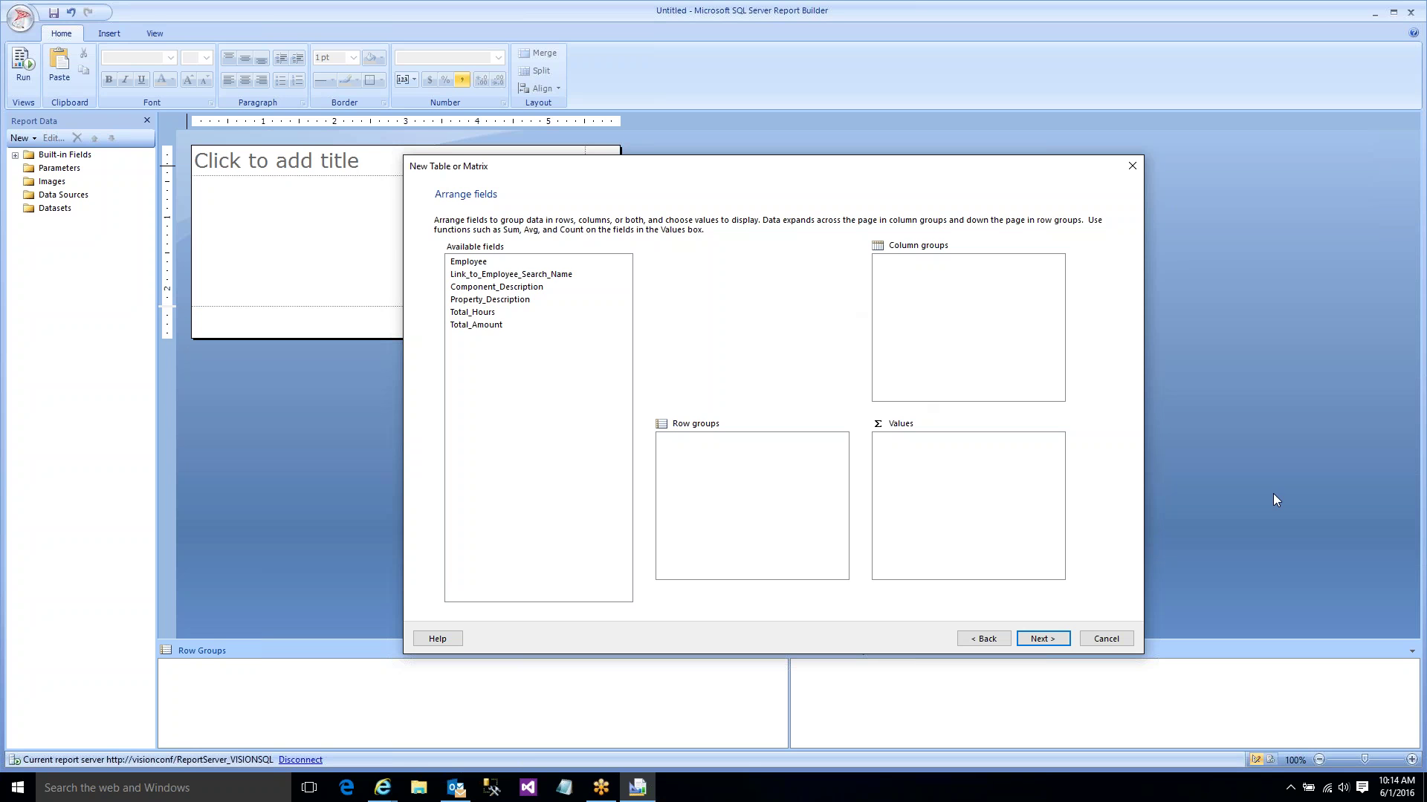
pyautogui.click(1393, 484)
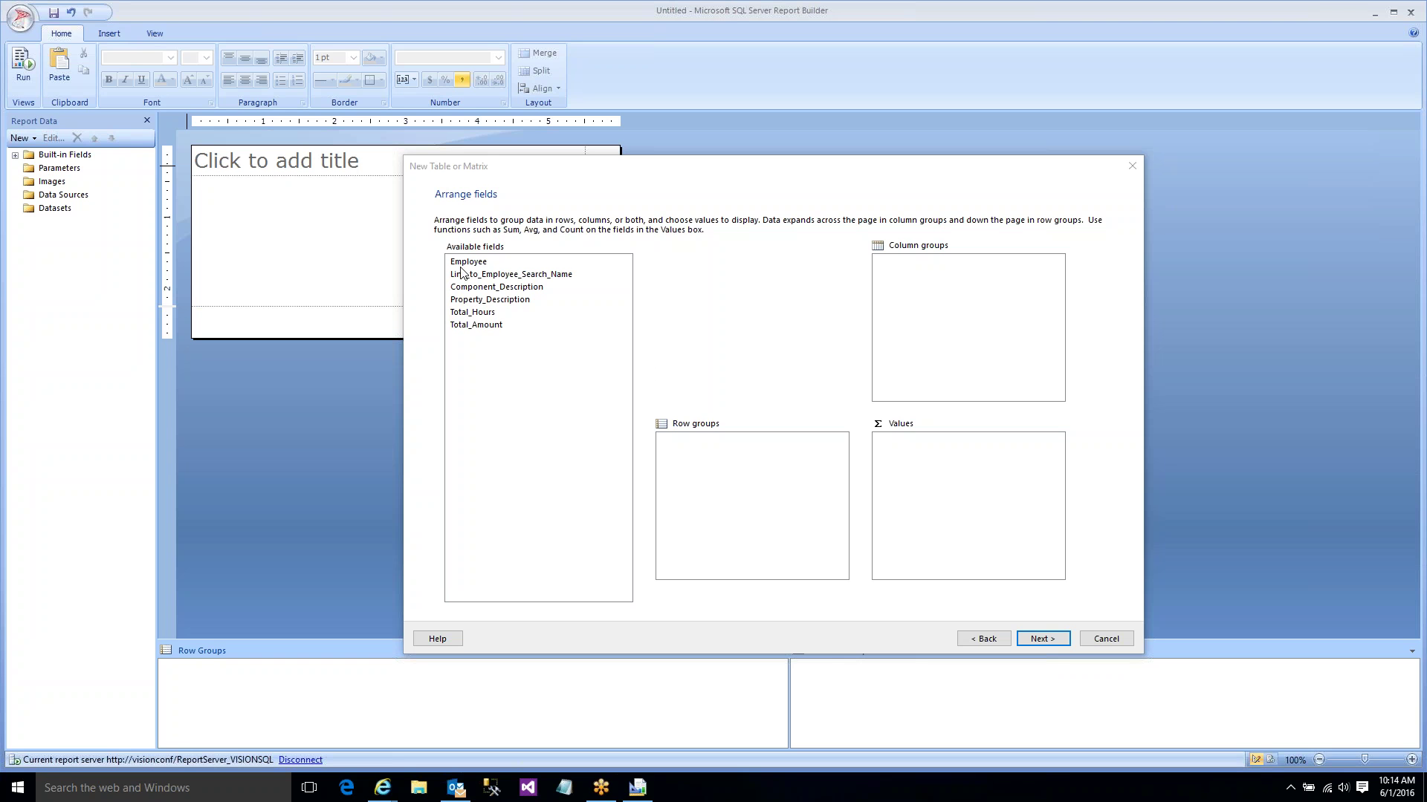
pyautogui.moveTo(475, 276); pyautogui.dragTo(705, 466)
pyautogui.moveTo(503, 292); pyautogui.dragTo(899, 464)
pyautogui.moveTo(509, 299); pyautogui.dragTo(900, 473)
pyautogui.moveTo(477, 314); pyautogui.dragTo(910, 508)
pyautogui.moveTo(489, 332); pyautogui.dragTo(908, 489)
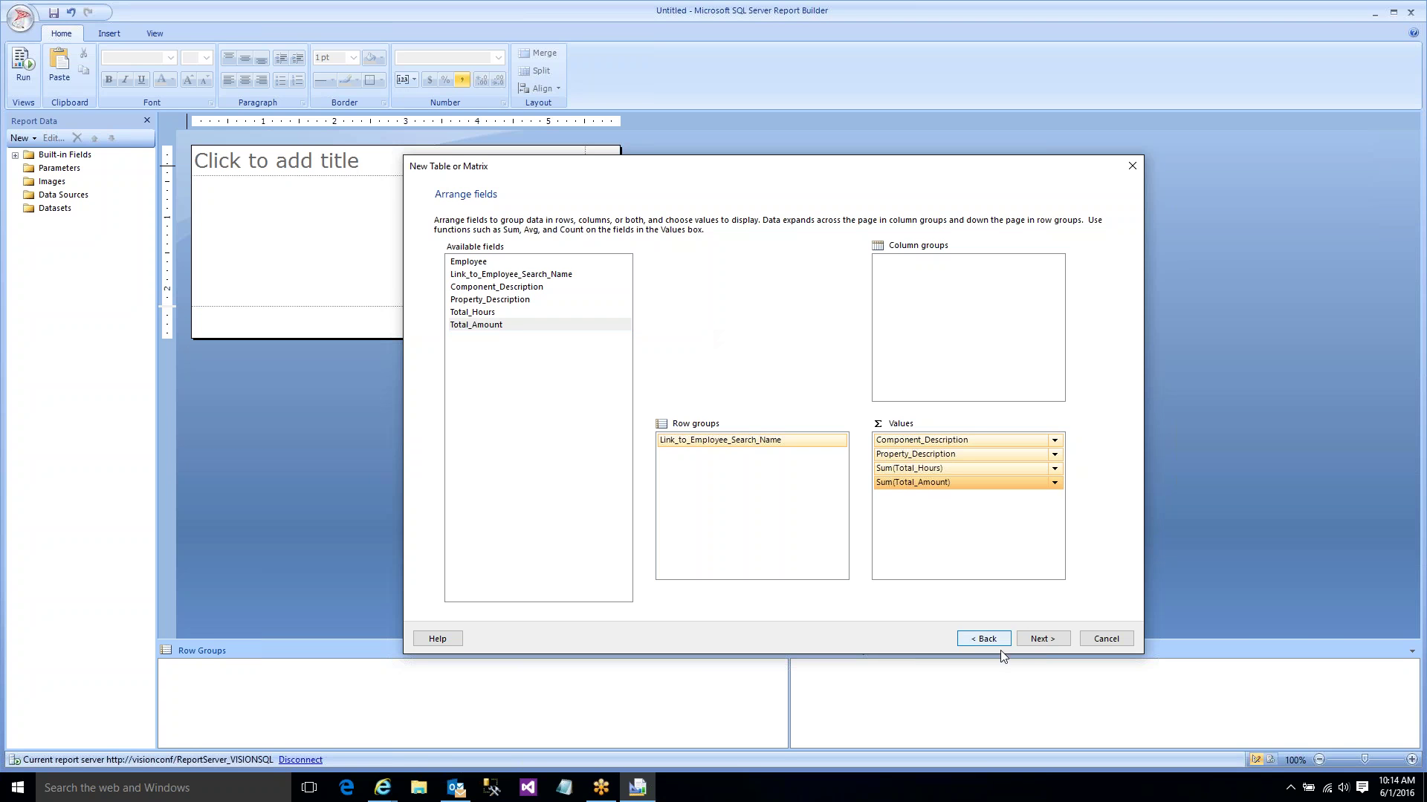
# - Accept the field arrangement and keep the blocked layout with subtotals below, grand totals and expand/collapse groups
pyautogui.click(1041, 640)
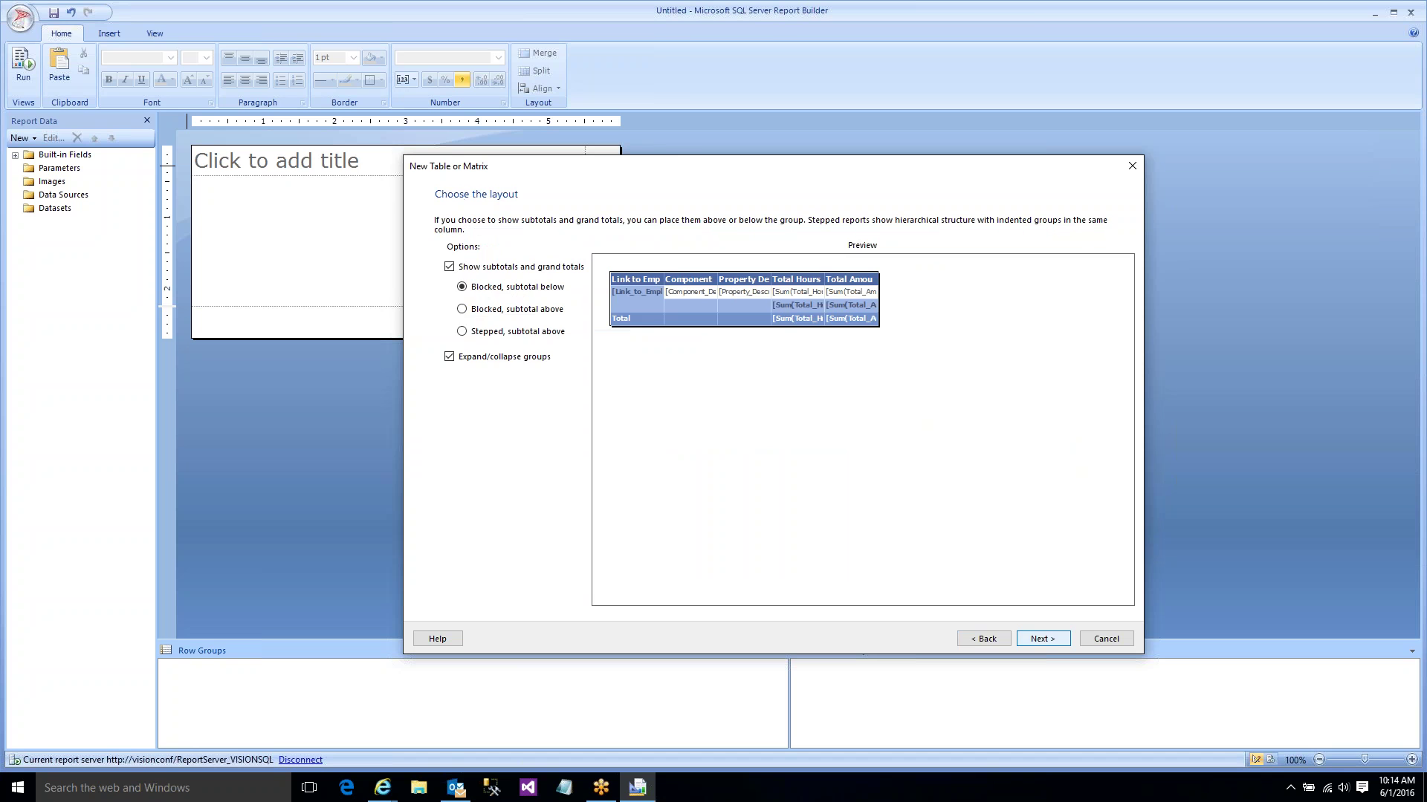
pyautogui.click(1057, 640)
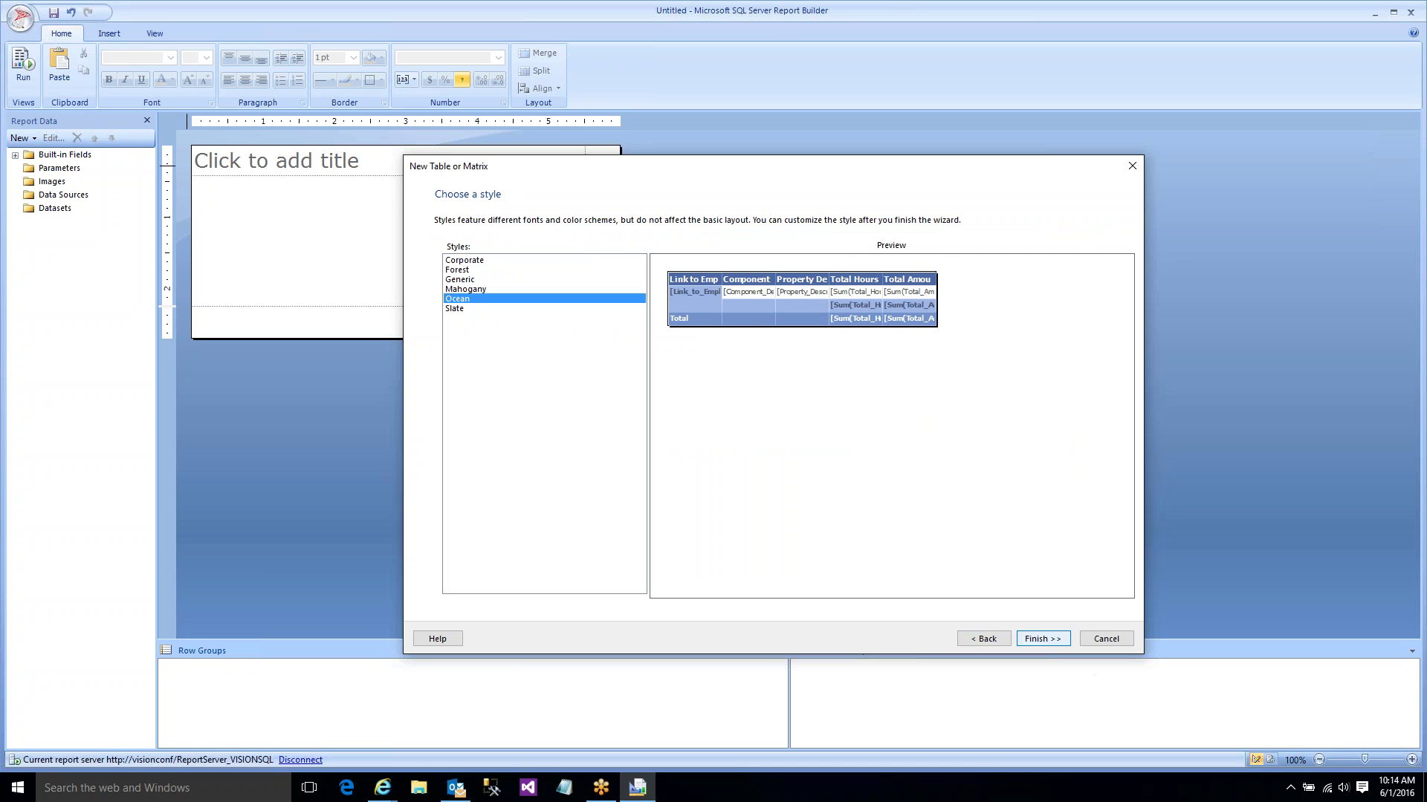
# - Choose the Mahogany style for the new table and finish the wizard
pyautogui.click(460, 290)
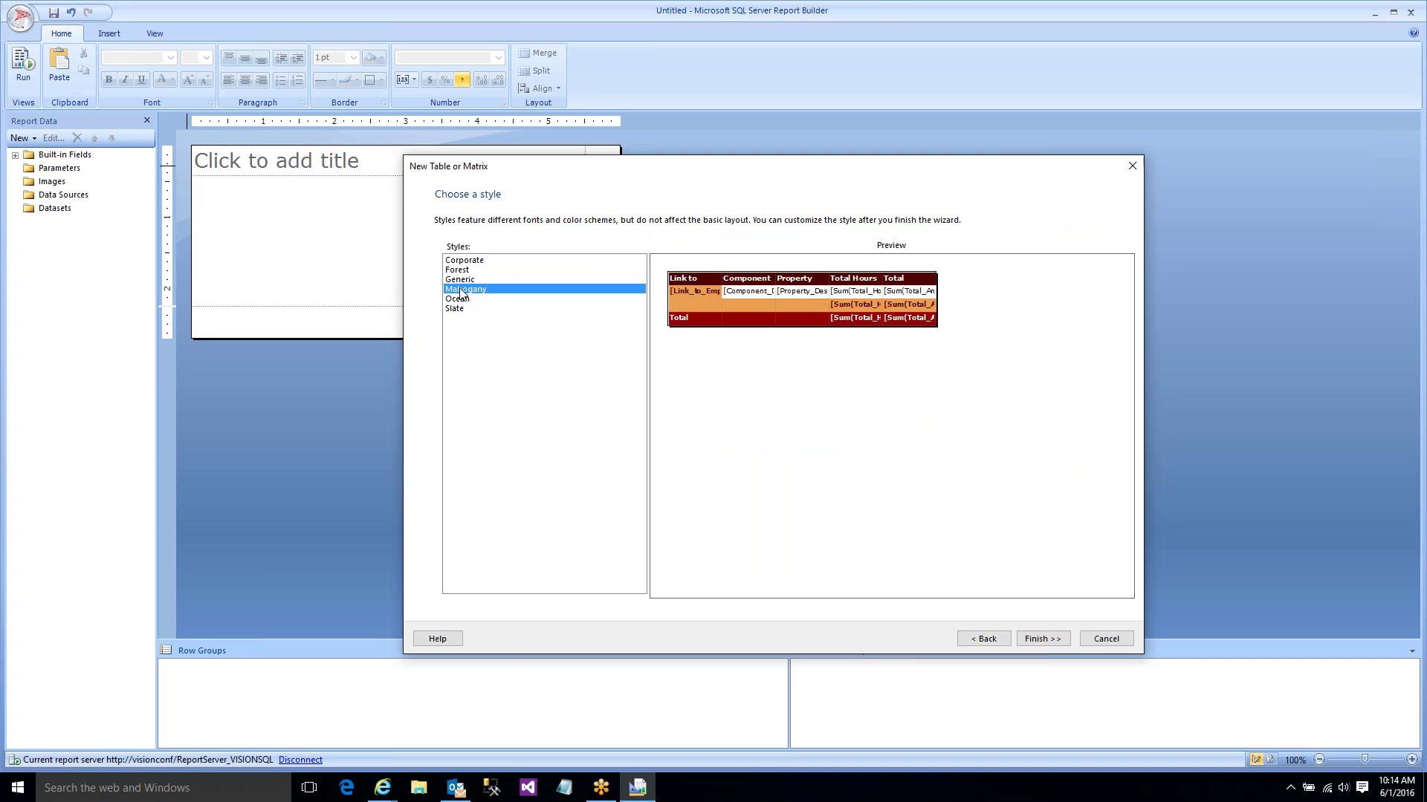
pyautogui.click(1042, 640)
# - Widen the table's first column and rename its header to Employee Name
pyautogui.click(299, 217)
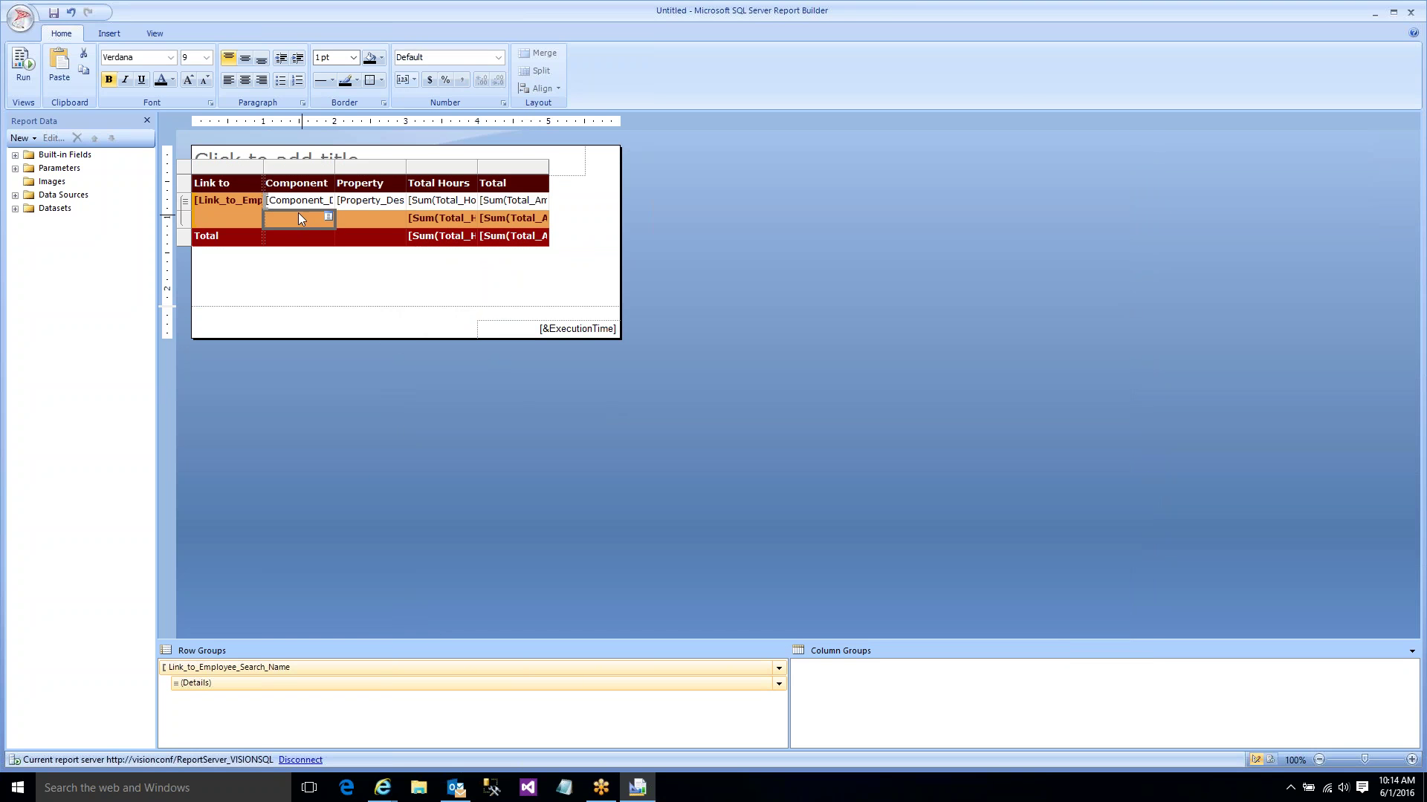
pyautogui.moveTo(260, 182); pyautogui.dragTo(316, 182)
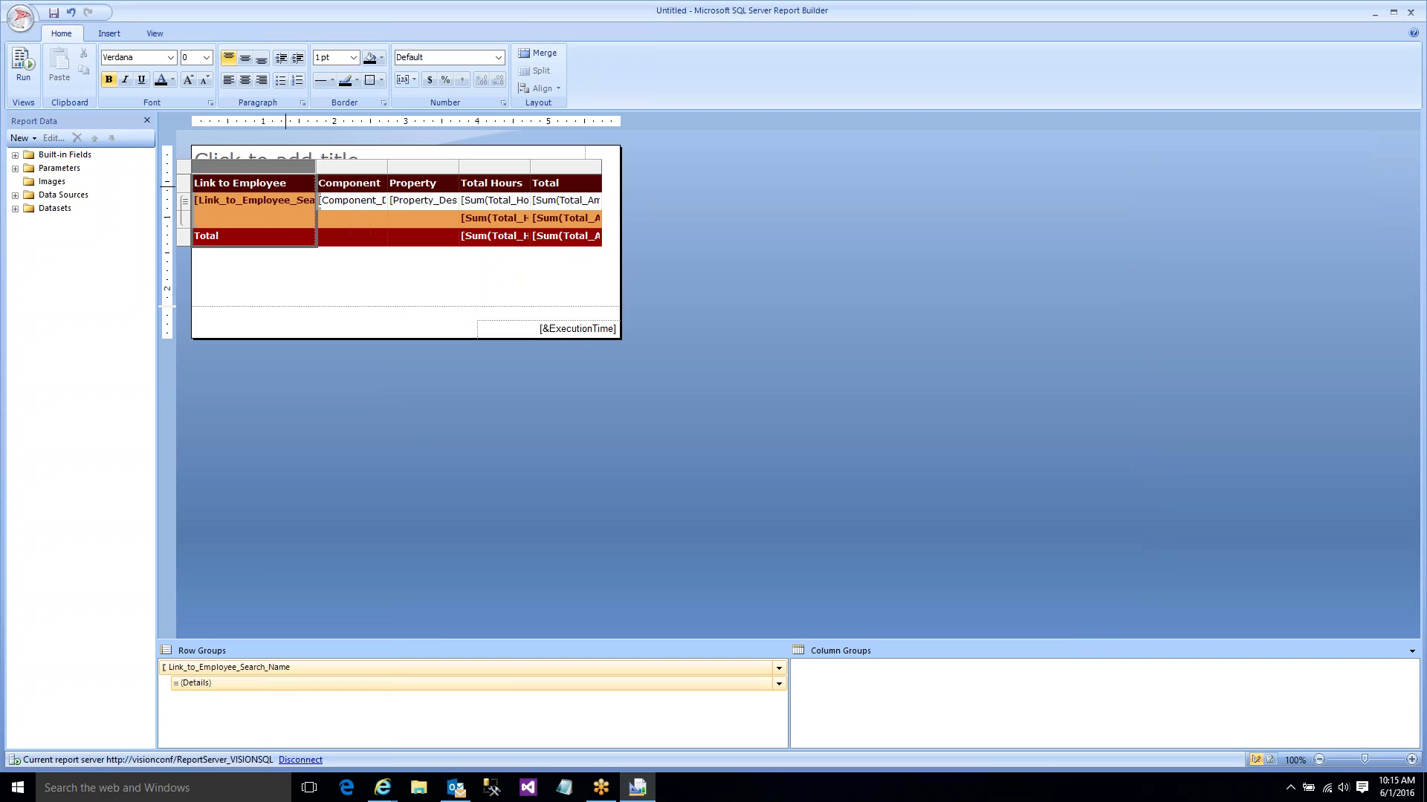
pyautogui.doubleClick(286, 184)
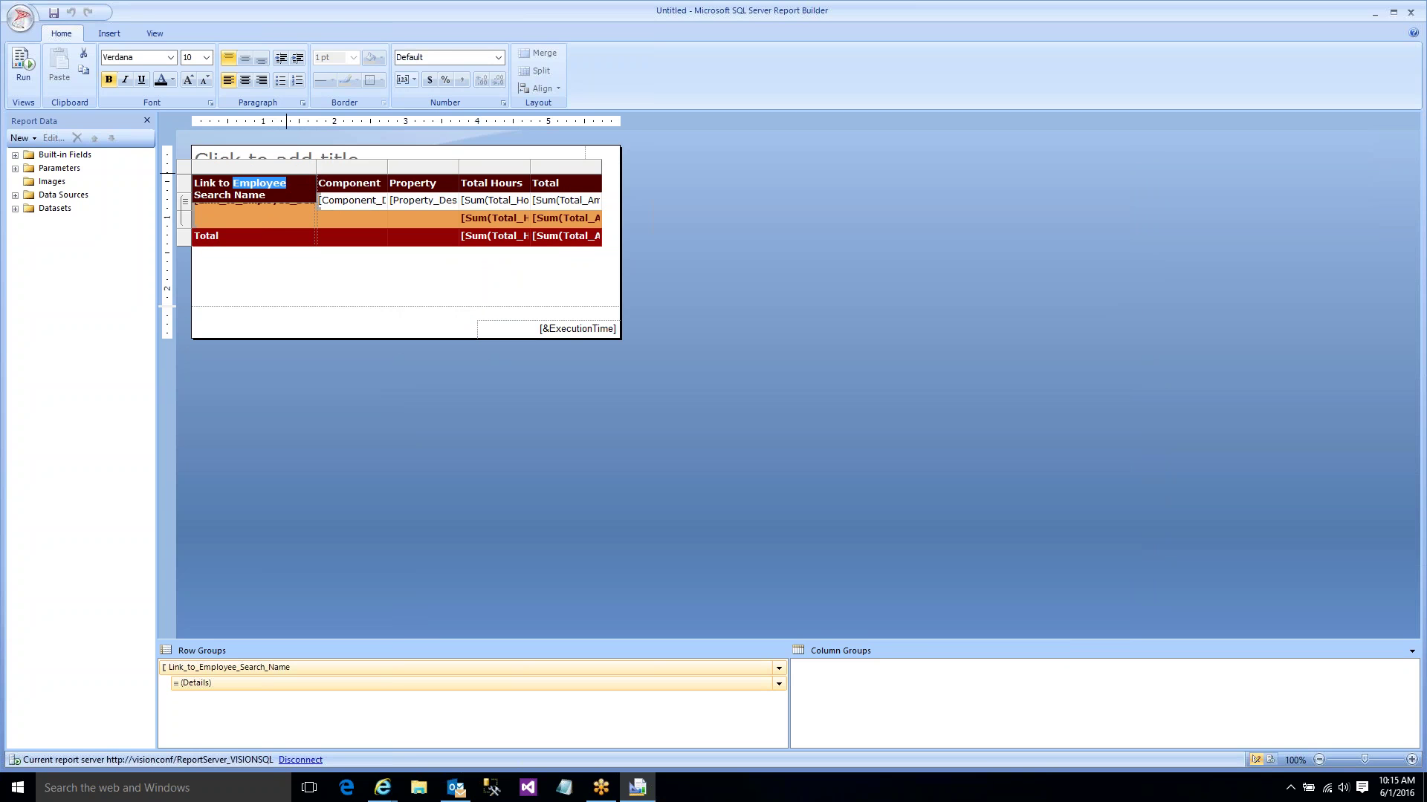
pyautogui.hotkey('ctrl', 'a')
pyautogui.write('Employee')
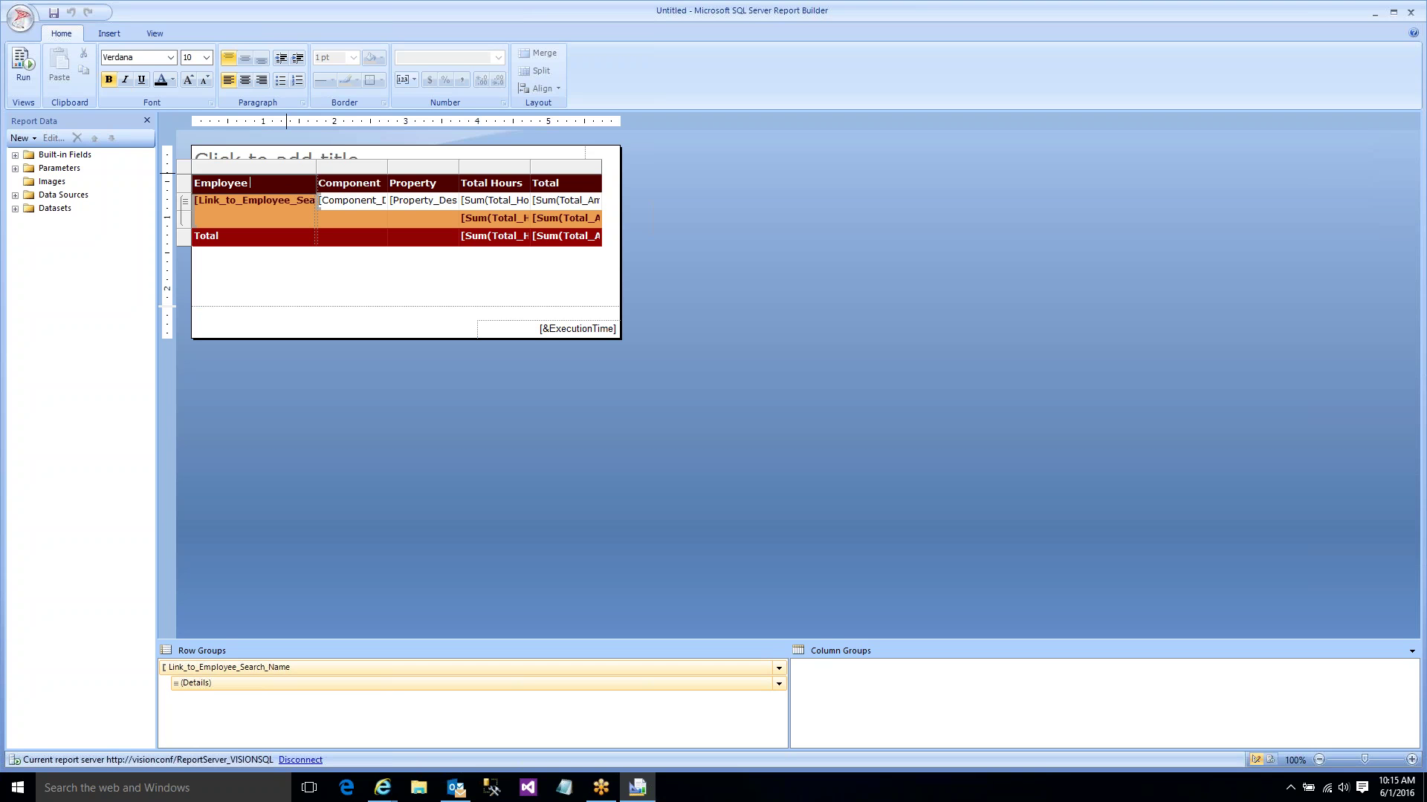
pyautogui.write(' Name')
# - Widen the component, property, hours and amount columns so their full headers fit
pyautogui.moveTo(391, 175); pyautogui.dragTo(640, 171)
pyautogui.click(498, 171)
pyautogui.moveTo(703, 166); pyautogui.dragTo(729, 167)
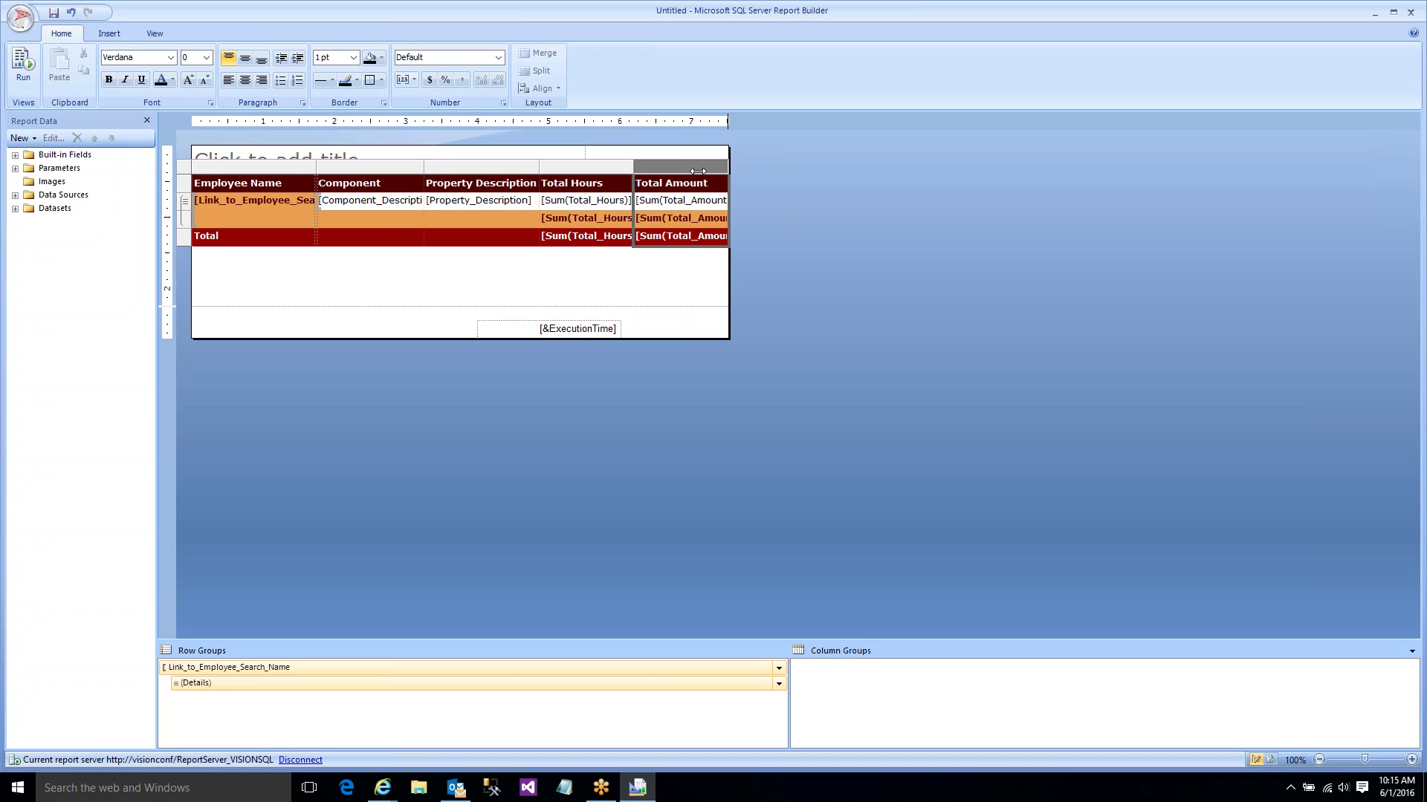
# - Rename the Total Hours header to Hours and the Total Amount header to Amount
pyautogui.click(620, 191)
pyautogui.write('Hour')
pyautogui.hotkey('ctrl', 'a')
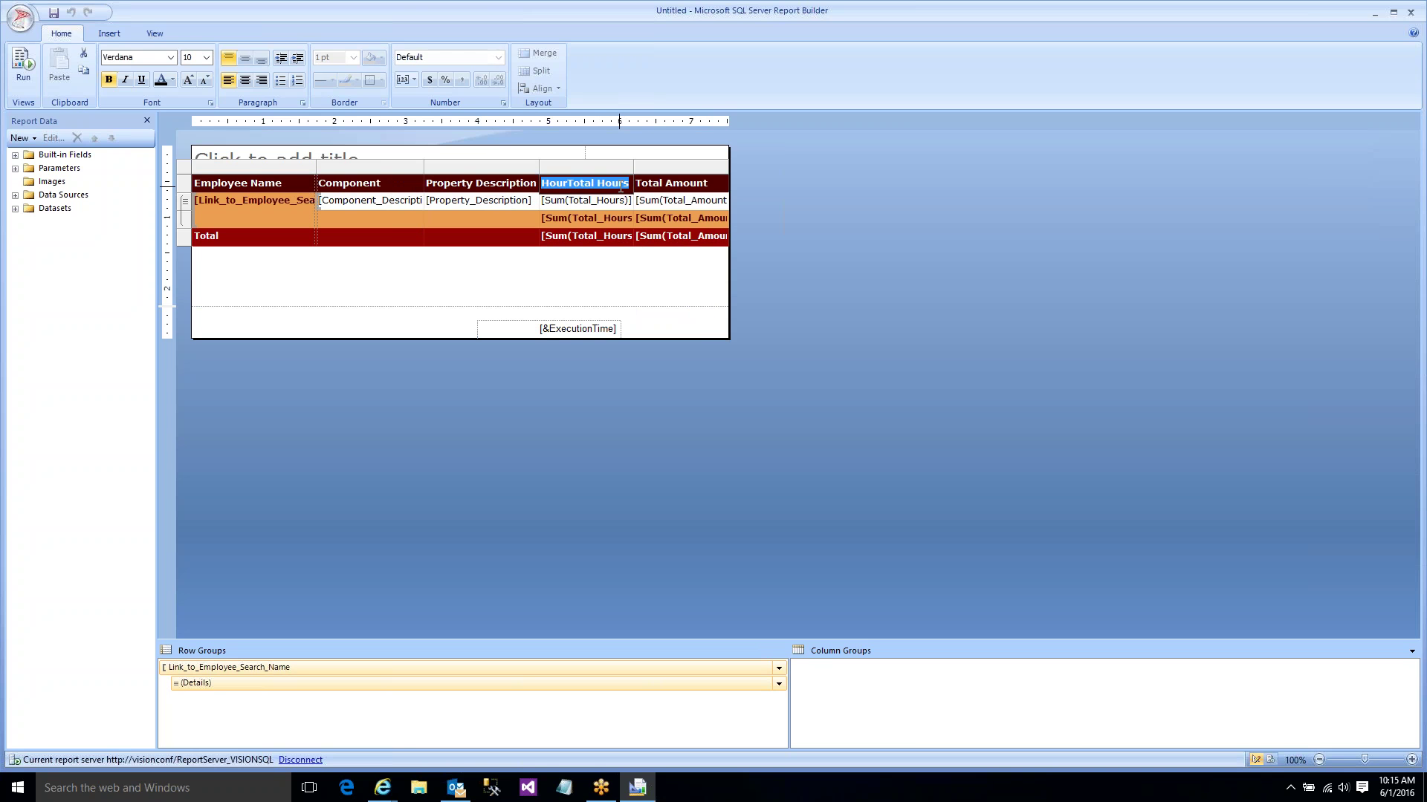
pyautogui.write('Hou')
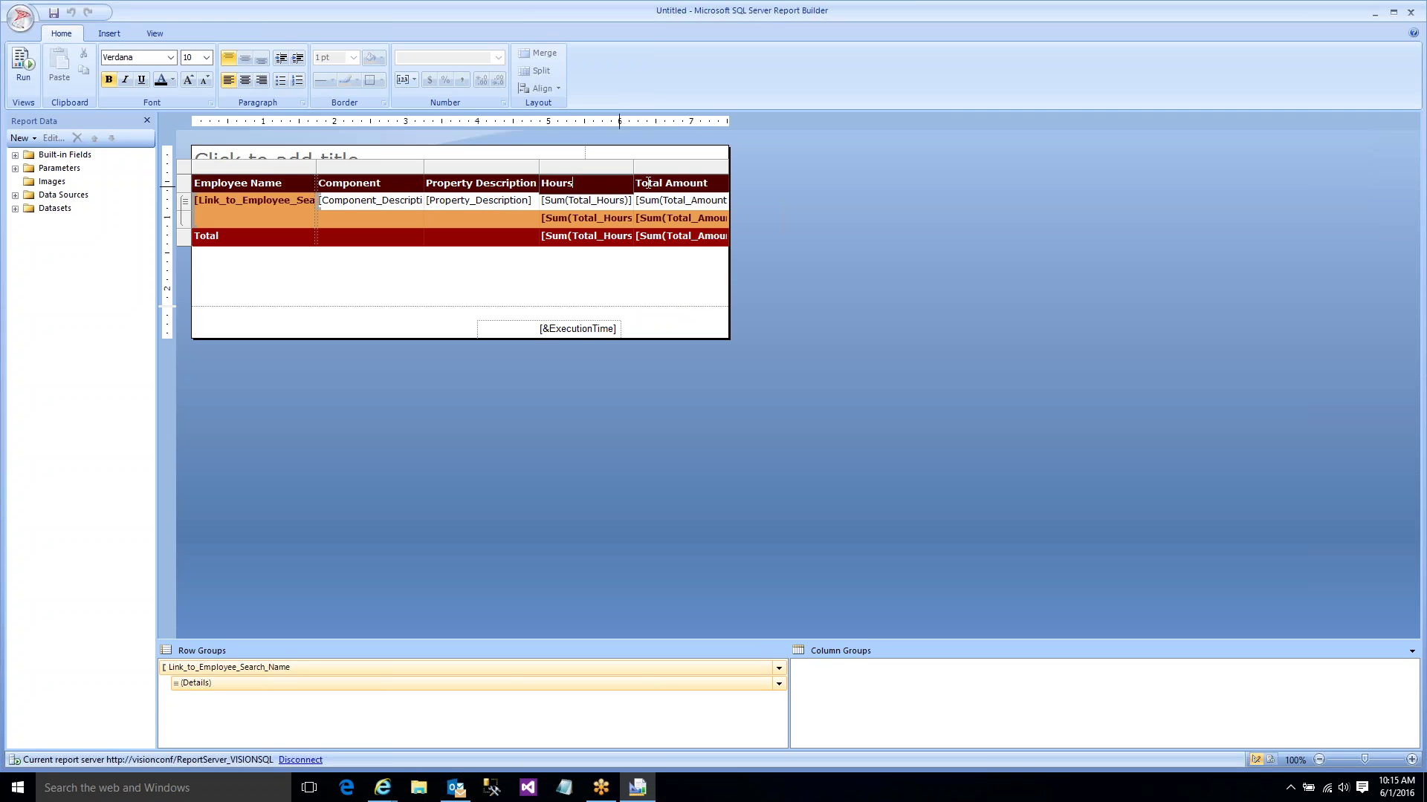
pyautogui.click(660, 183)
pyautogui.hotkey('ctrl', 'a')
pyautogui.write('Amou')
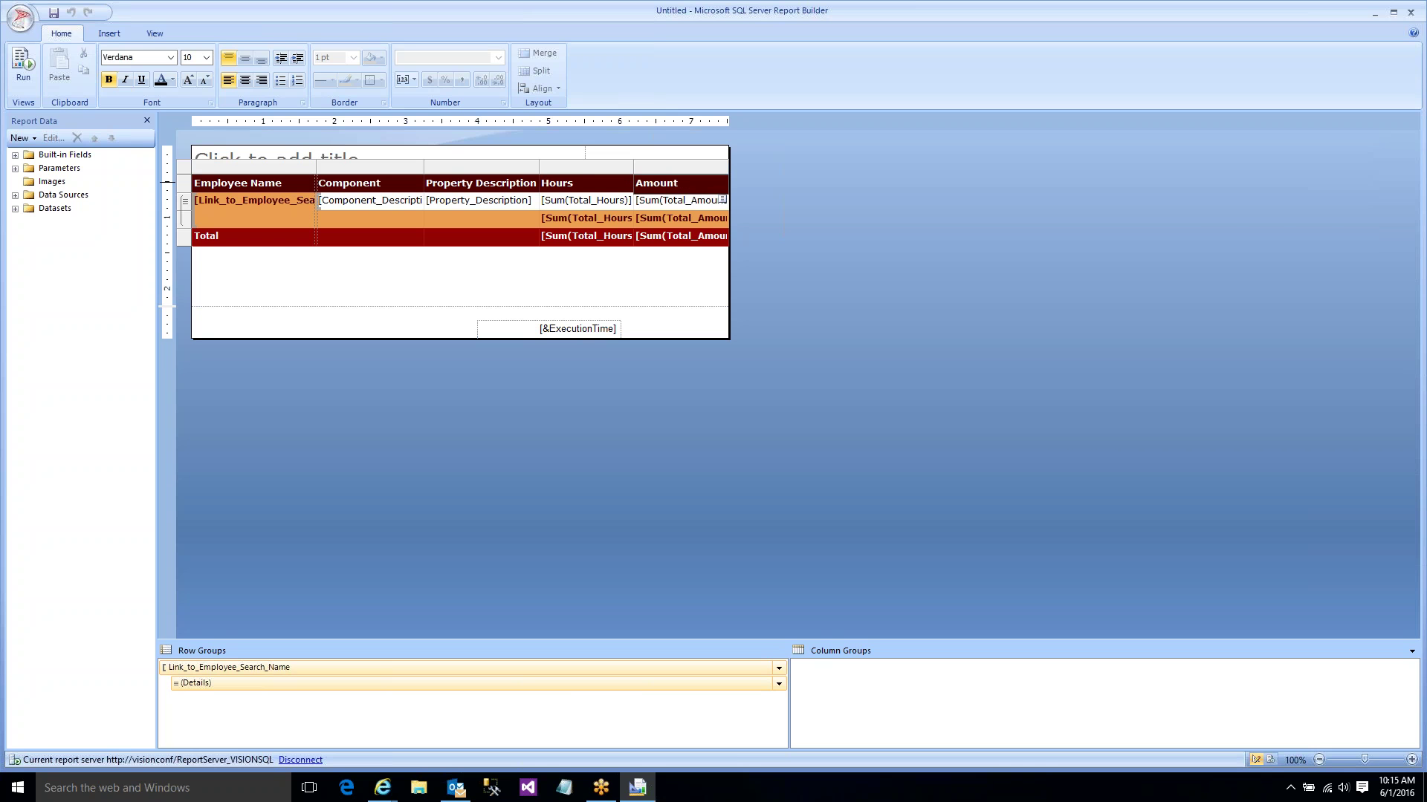
# - Format the detail, subtotal and total cells of the Amount column as Currency
pyautogui.click(657, 201)
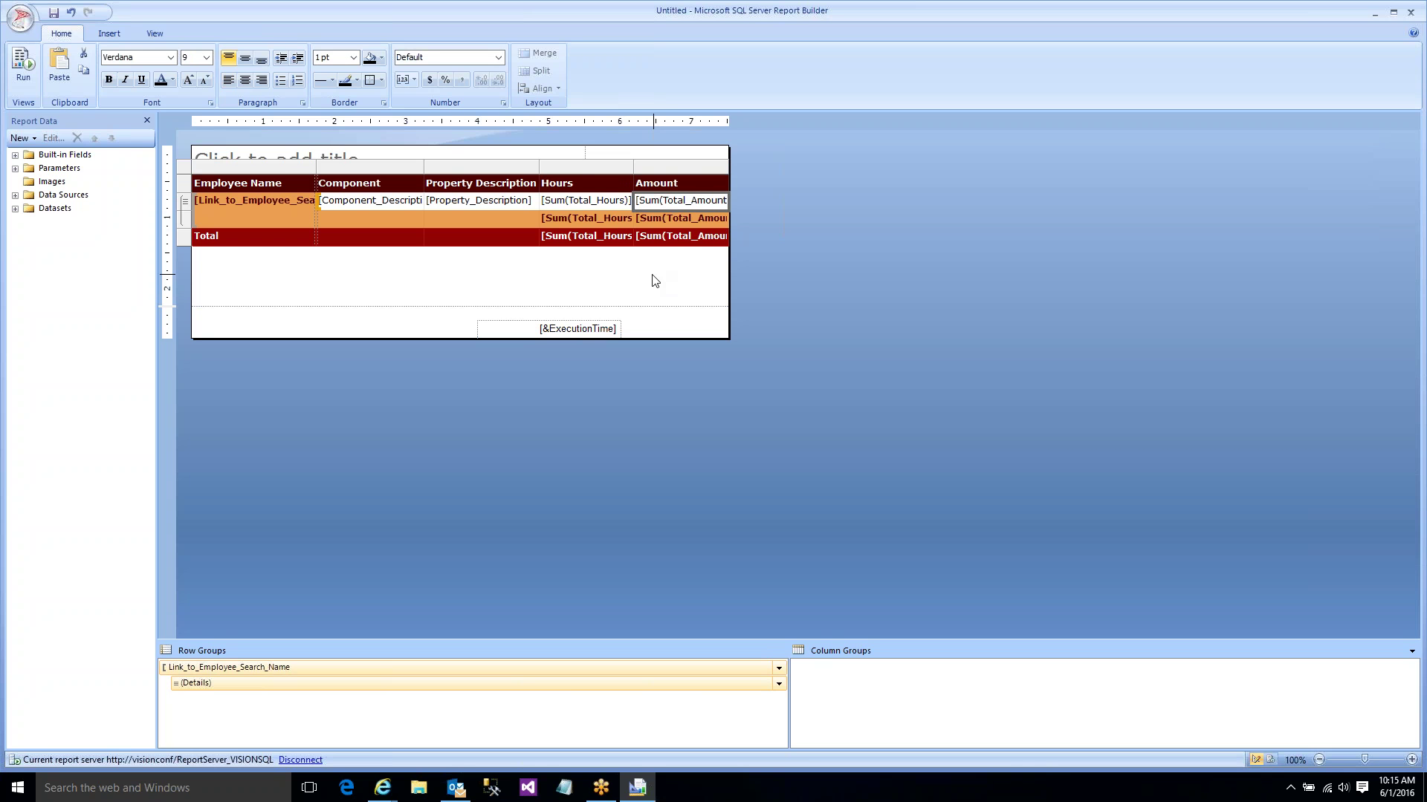
pyautogui.keyDown('shift'); pyautogui.click(655, 242); pyautogui.keyUp('shift')
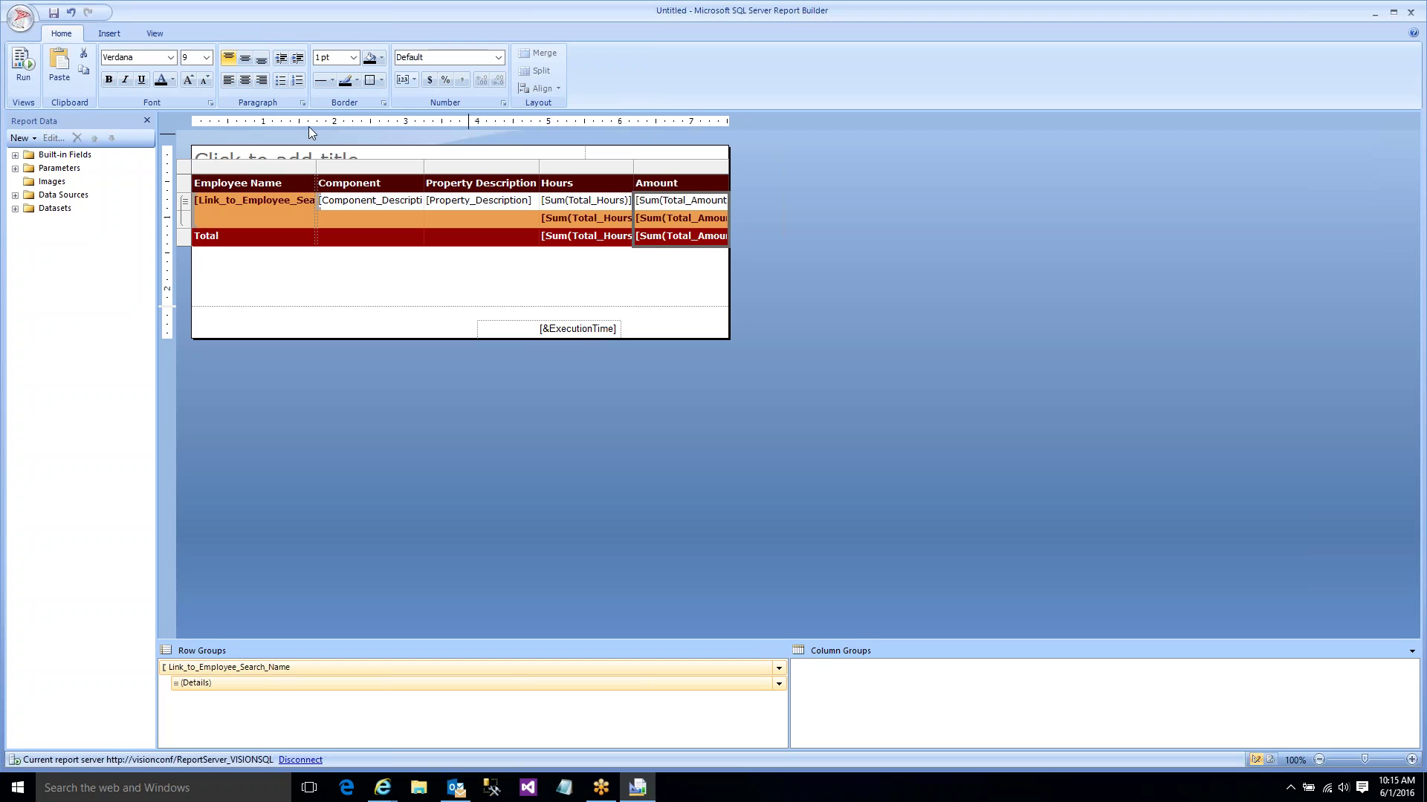
pyautogui.click(498, 58)
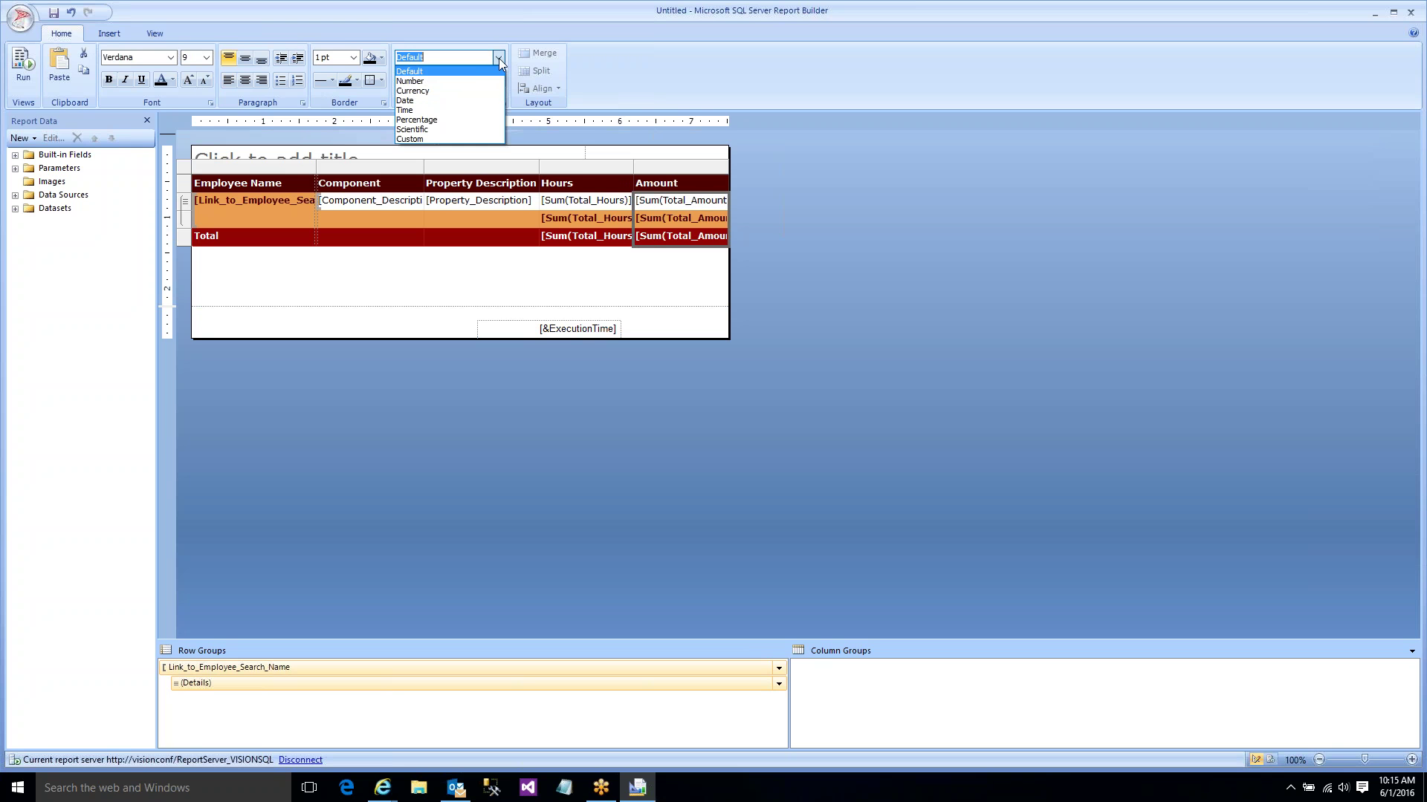
pyautogui.click(423, 91)
# - Right-align the entire Hours and Amount columns
pyautogui.click(586, 201)
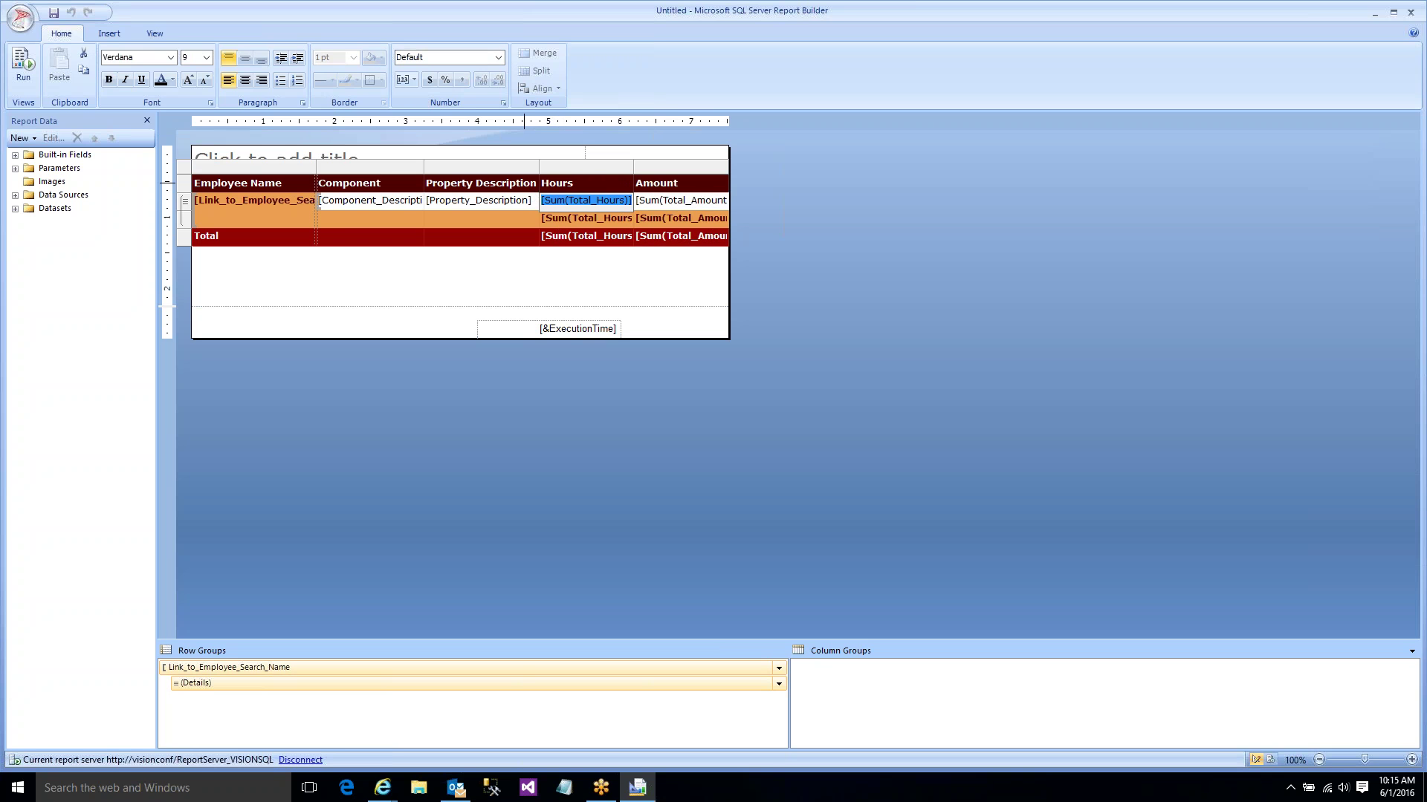
pyautogui.click(590, 167)
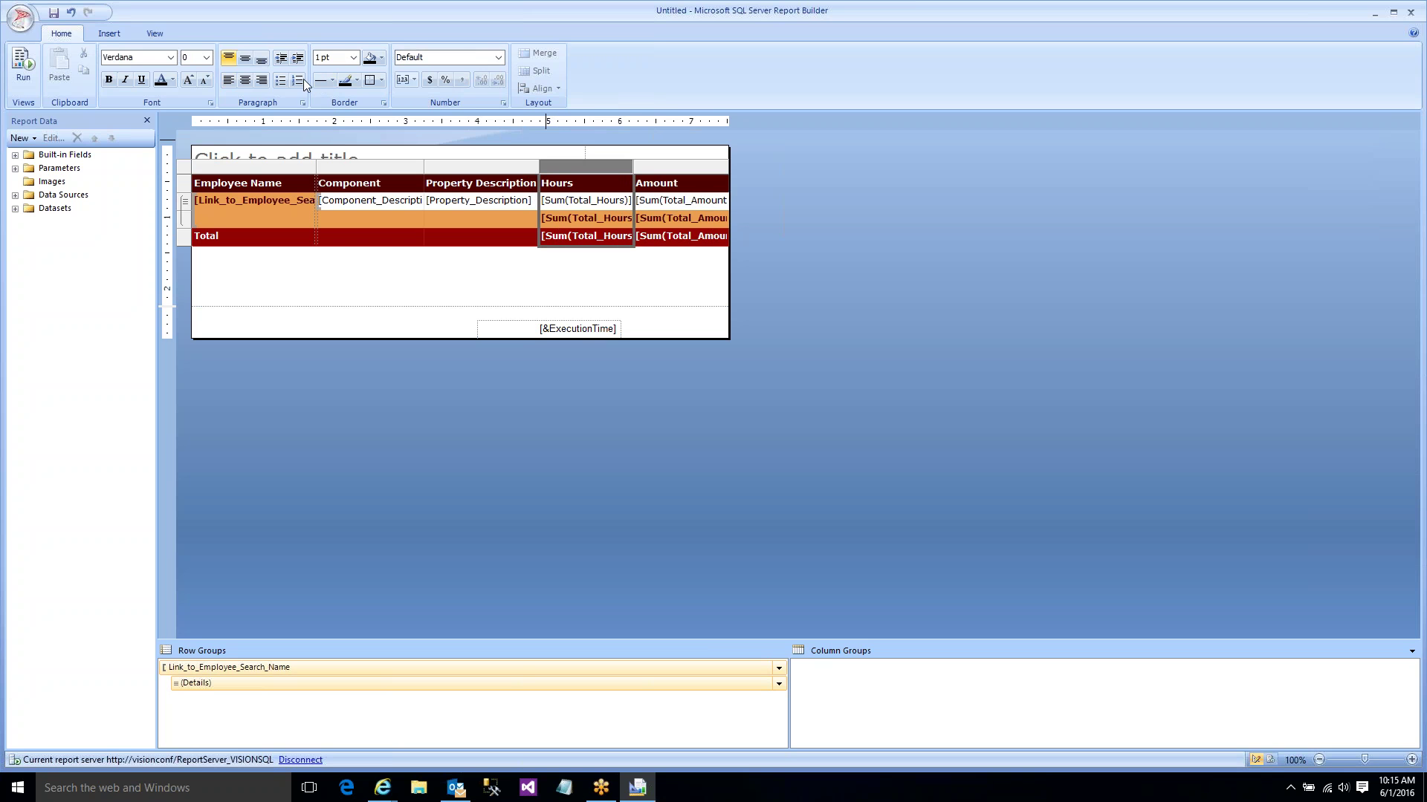
pyautogui.click(261, 78)
pyautogui.click(645, 168)
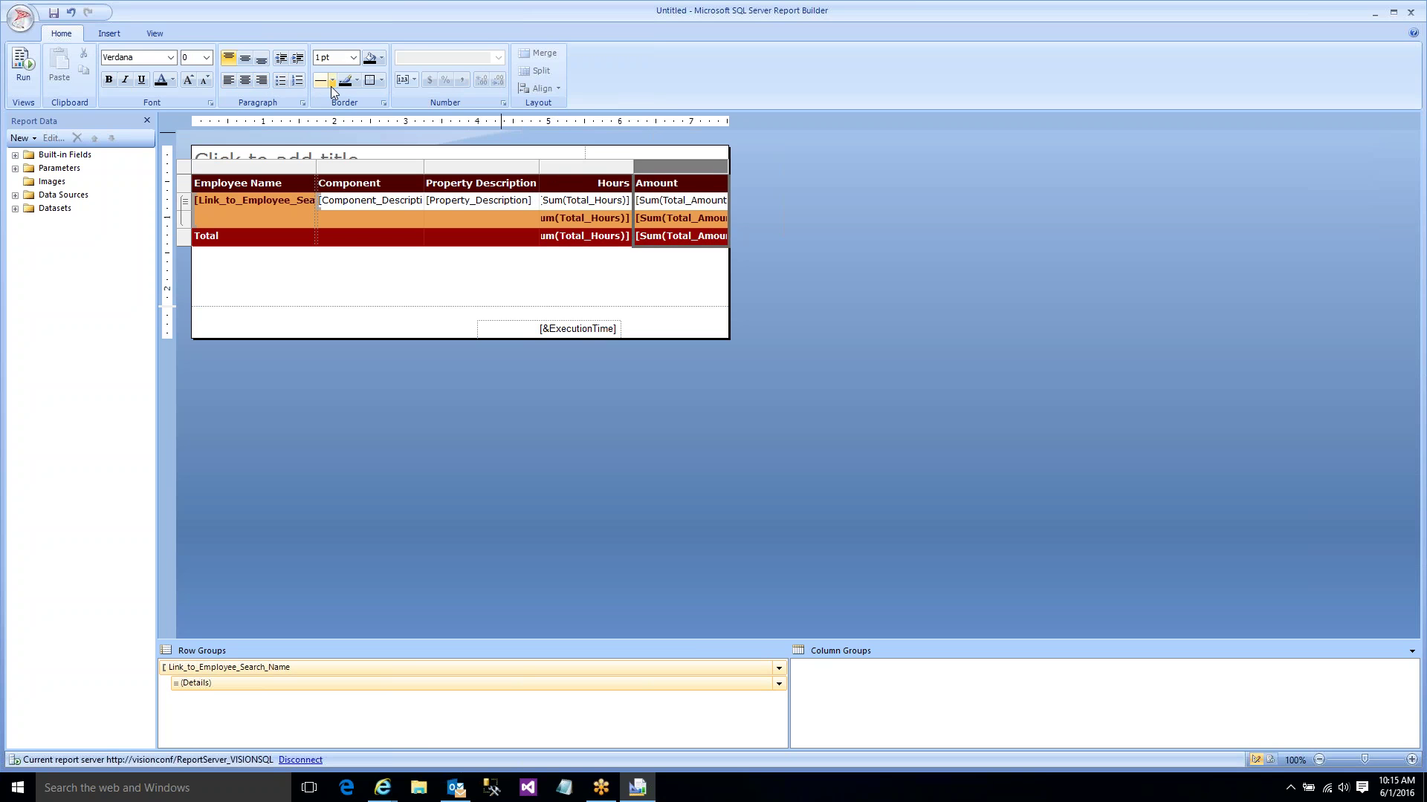
pyautogui.click(262, 79)
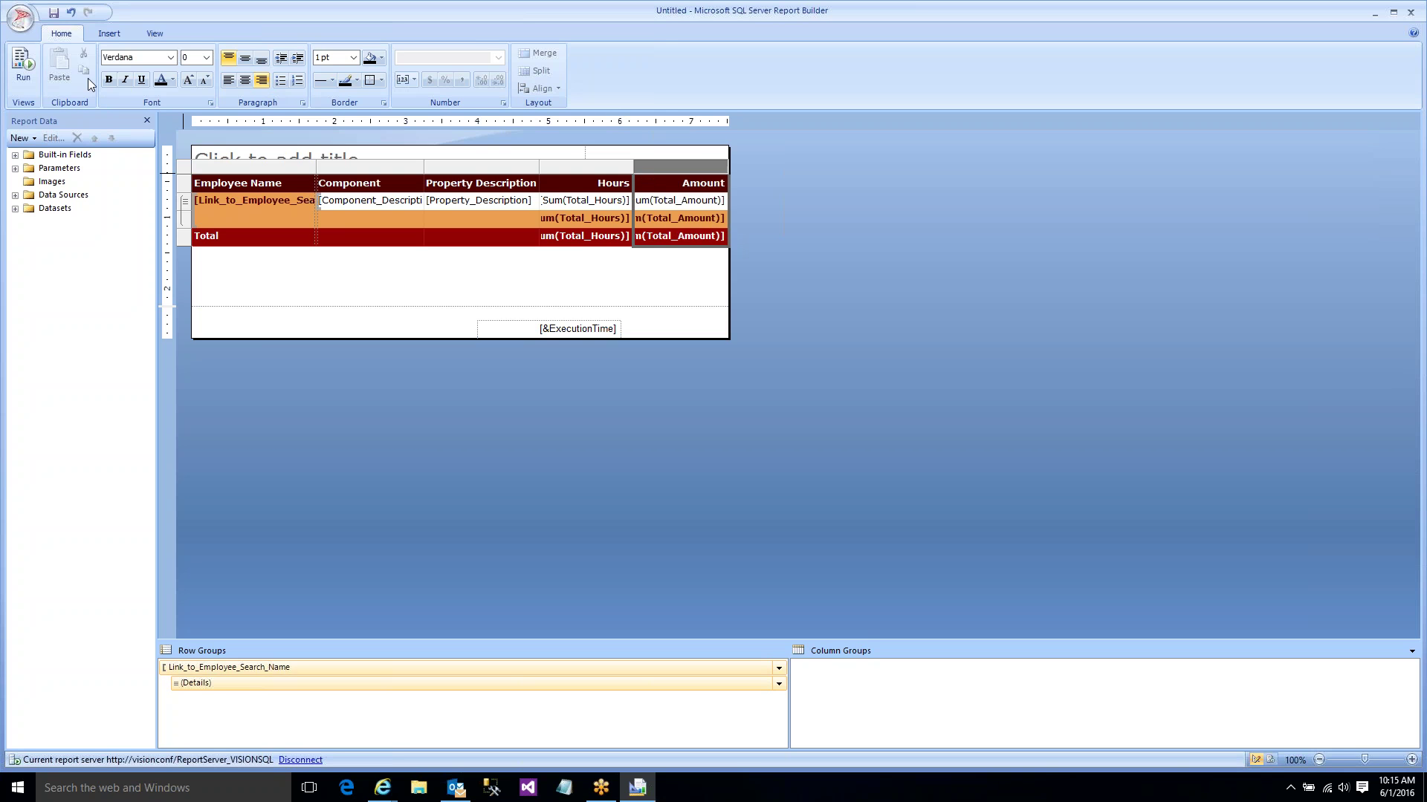
# - Run the report with Hours Date 1/1/2015 and Hours Date1 12/31/2015
pyautogui.click(23, 67)
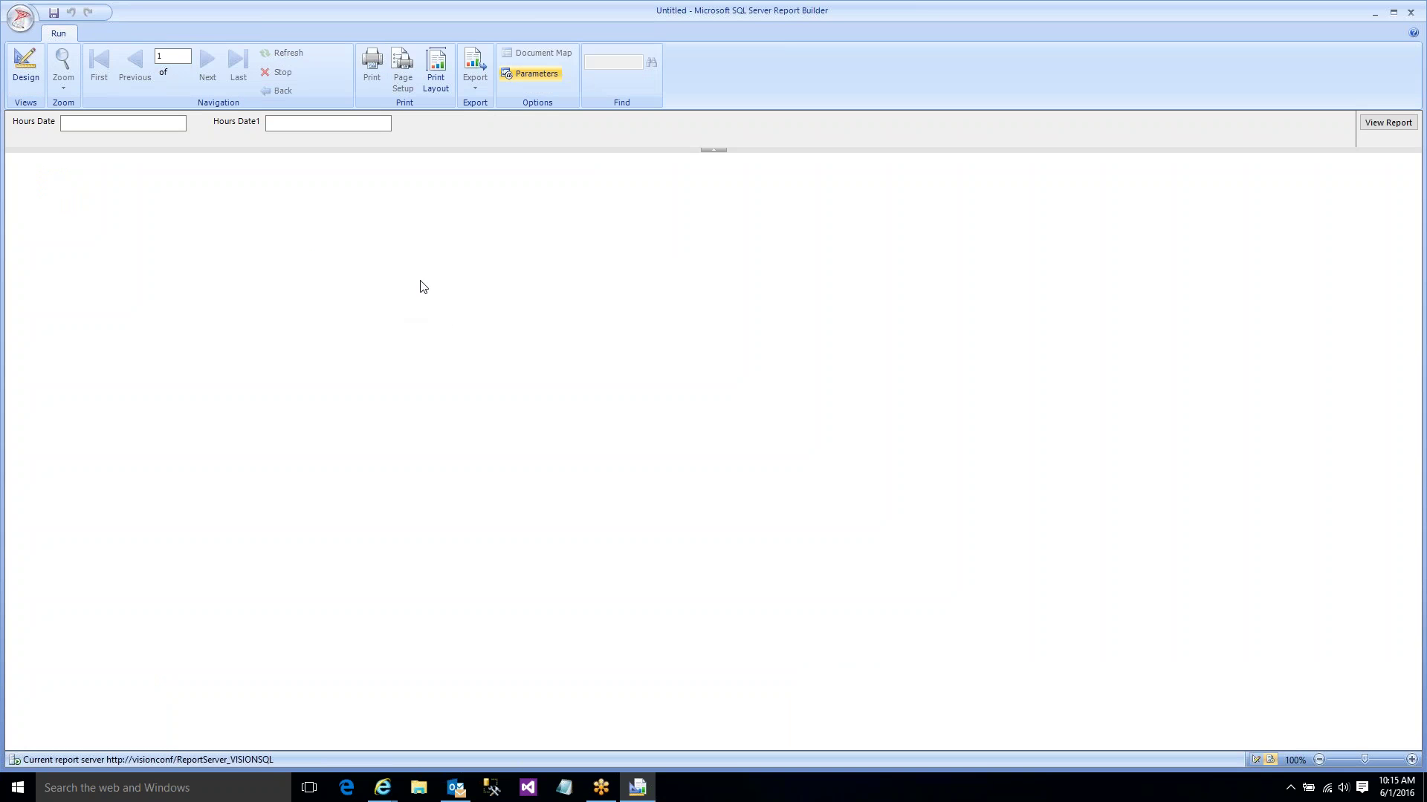
pyautogui.click(158, 124)
pyautogui.click(291, 124)
pyautogui.write('12/31/2015')
pyautogui.press('Return')
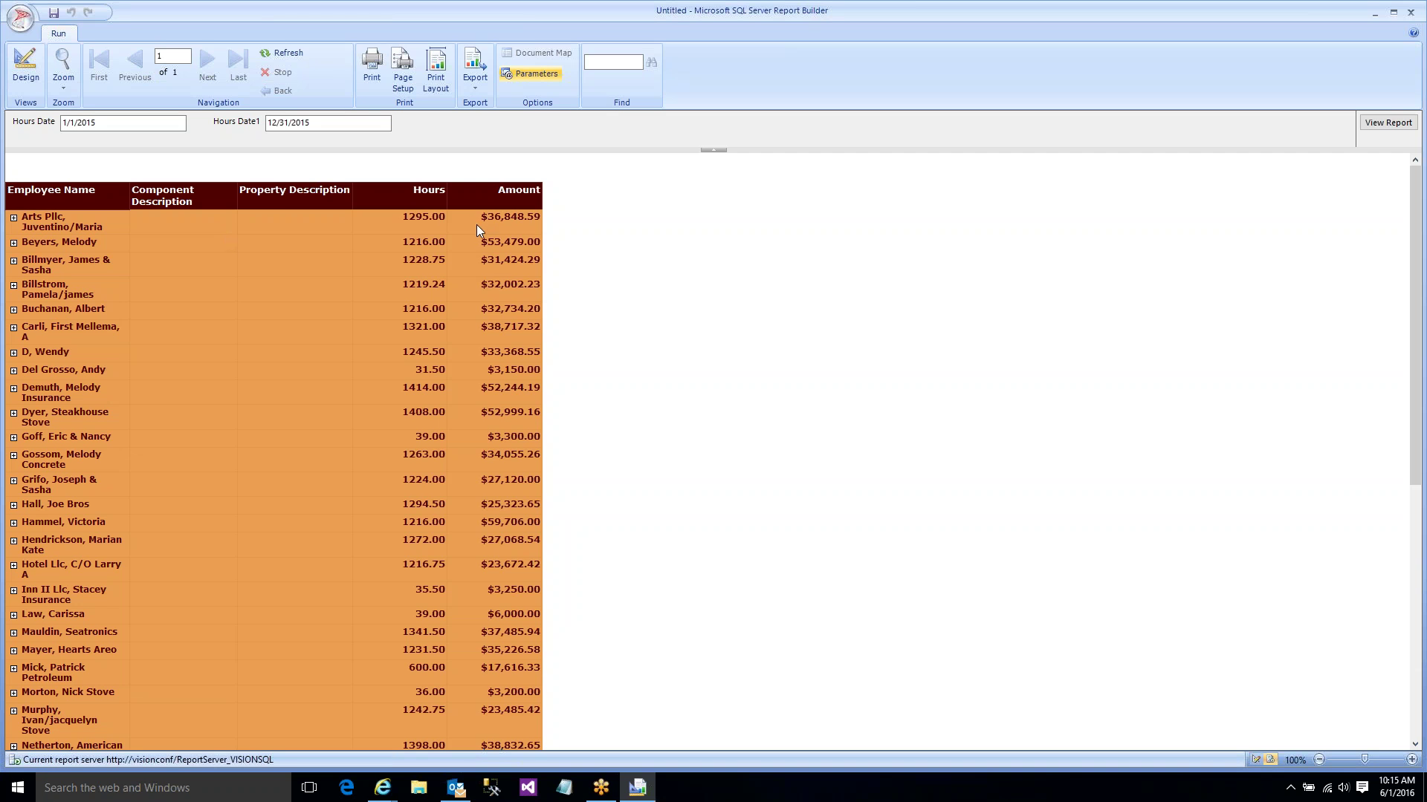
# - Expand and collapse the first employee's group to examine its component and property detail rows
pyautogui.click(14, 217)
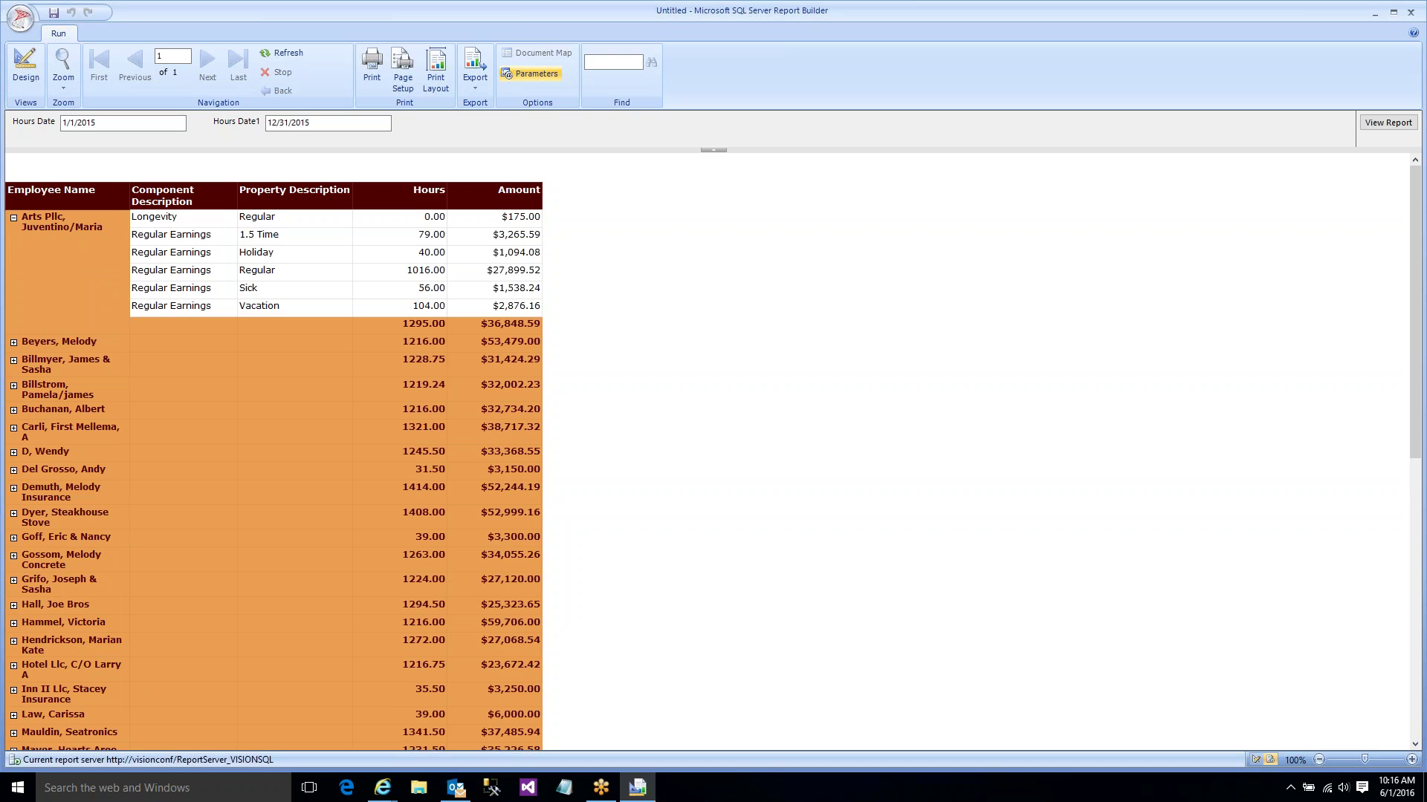
pyautogui.click(13, 218)
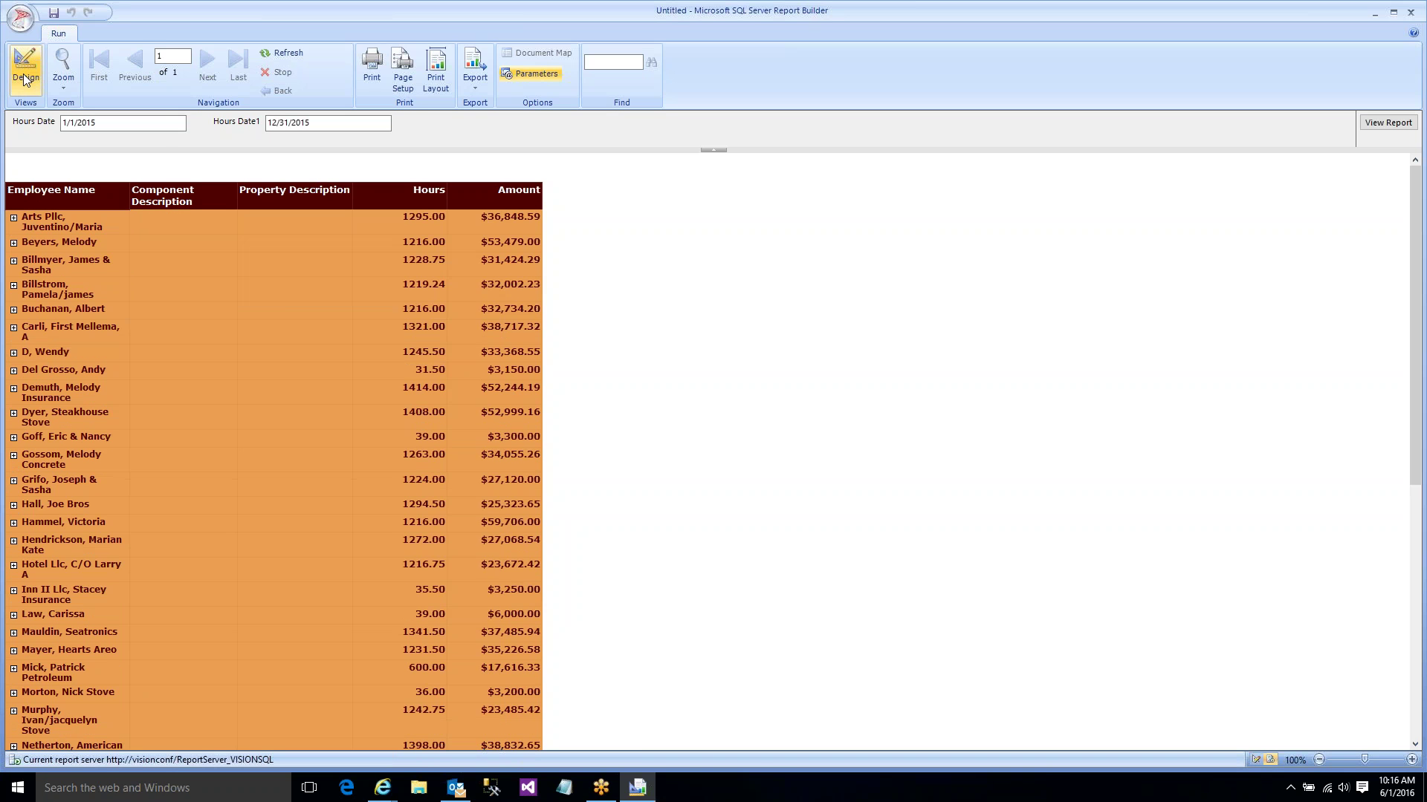
pyautogui.click(14, 219)
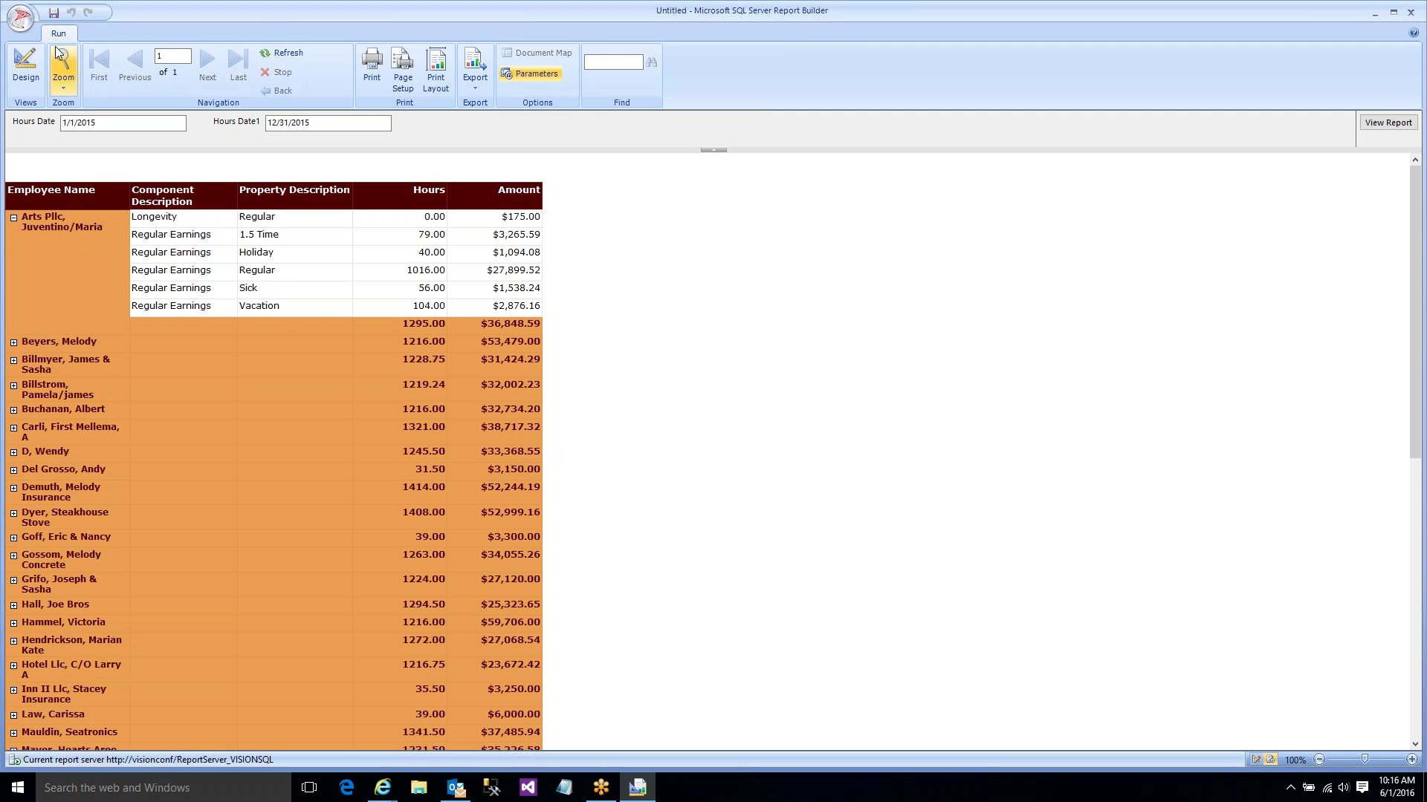
# - Return to the report design and open DataSet1's query in the Query Designer
pyautogui.click(26, 66)
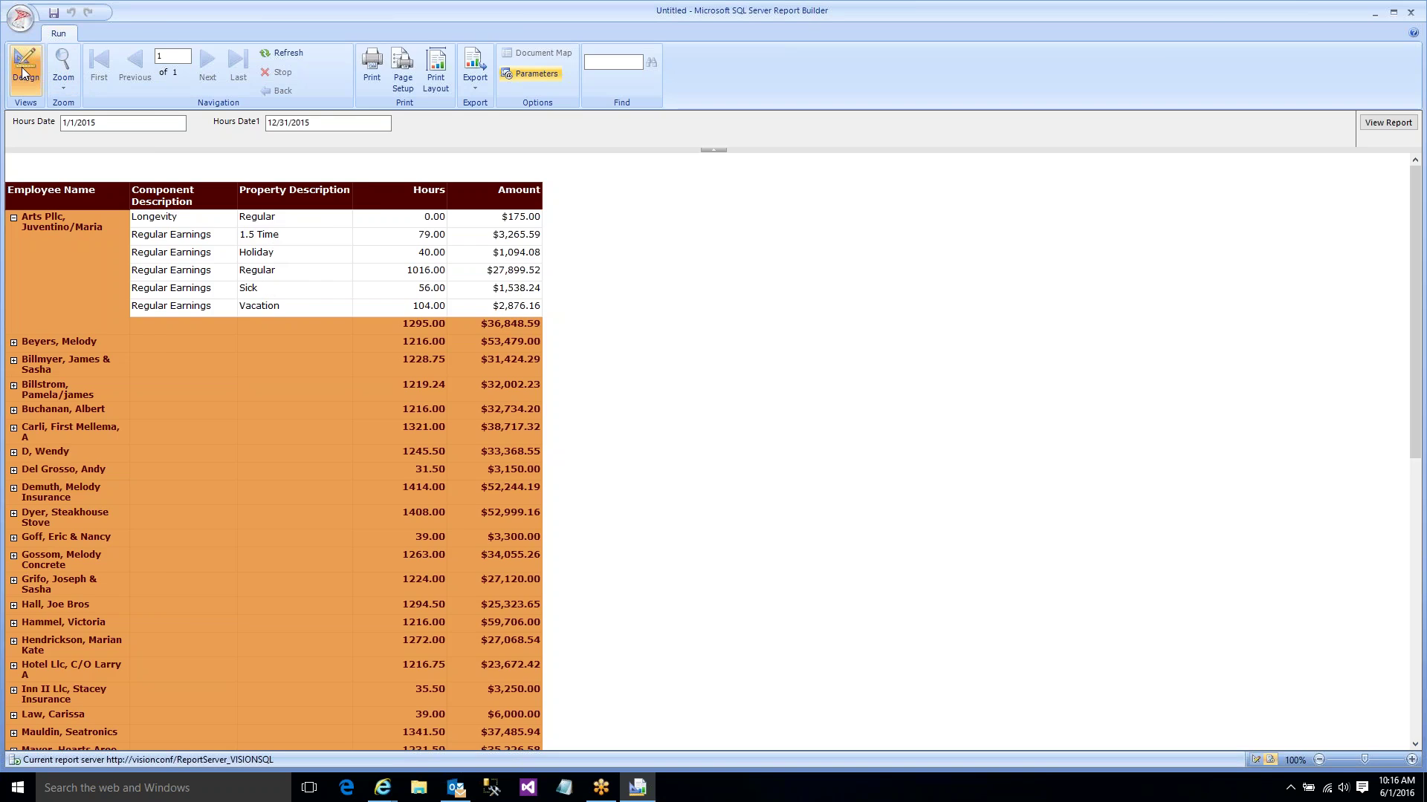
pyautogui.click(15, 209)
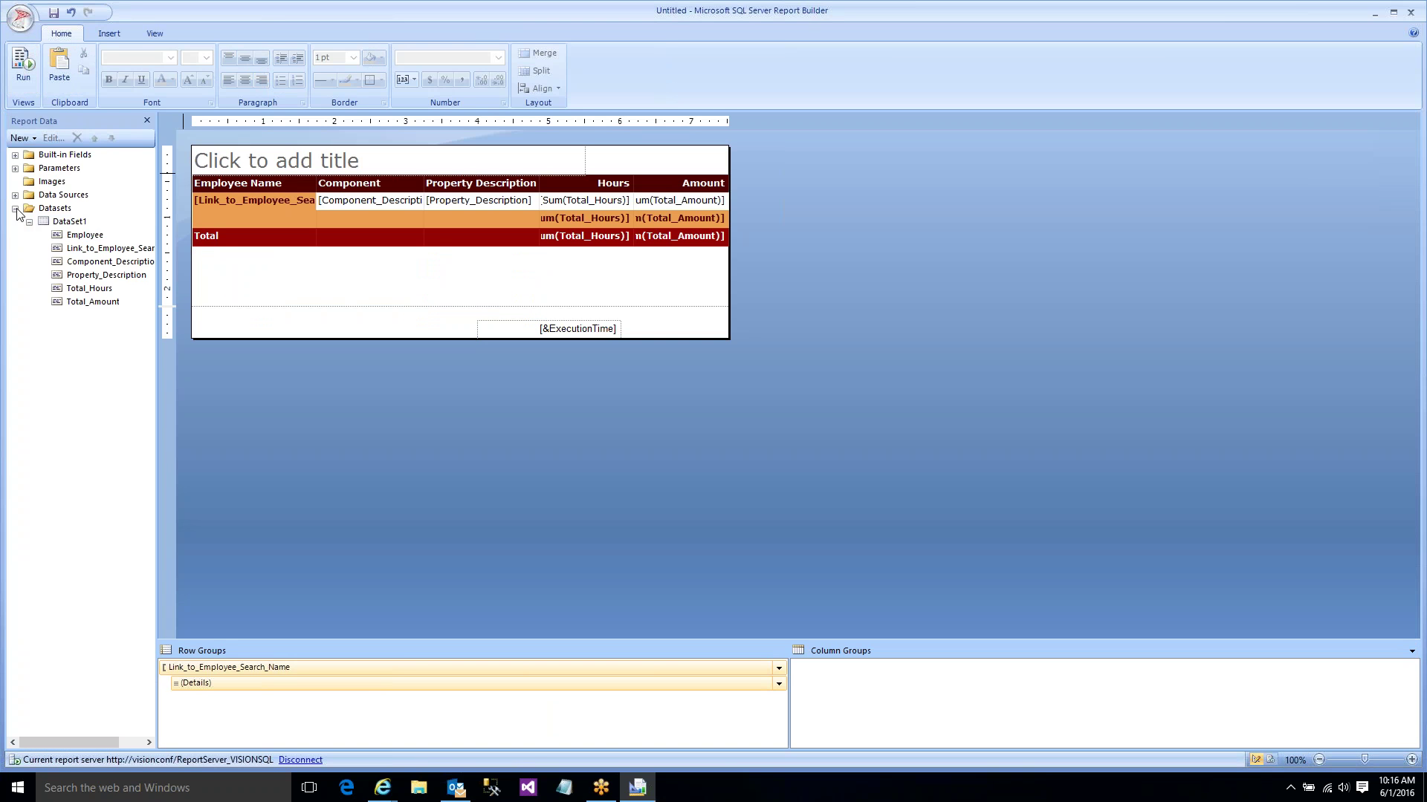
pyautogui.rightClick(72, 221)
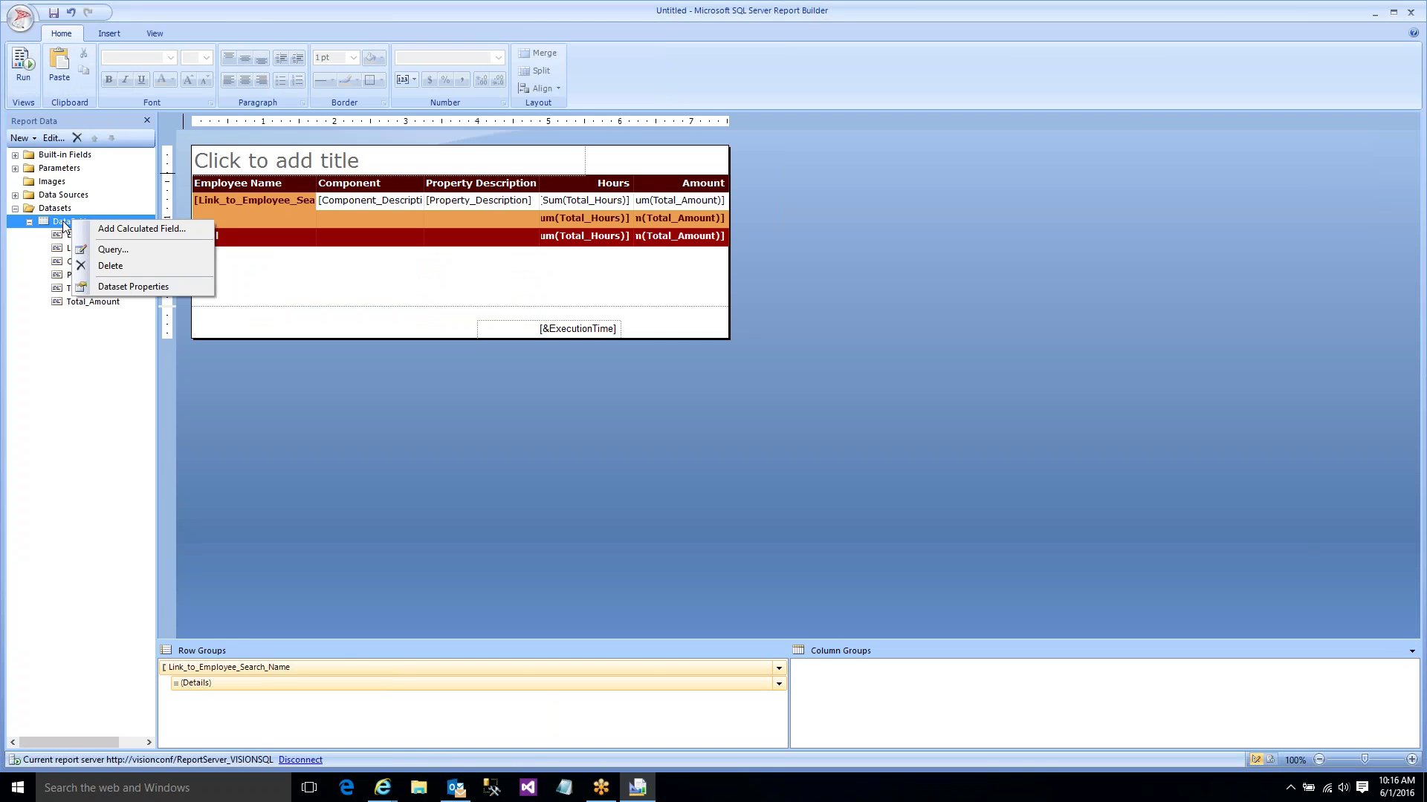
pyautogui.doubleClick(62, 223)
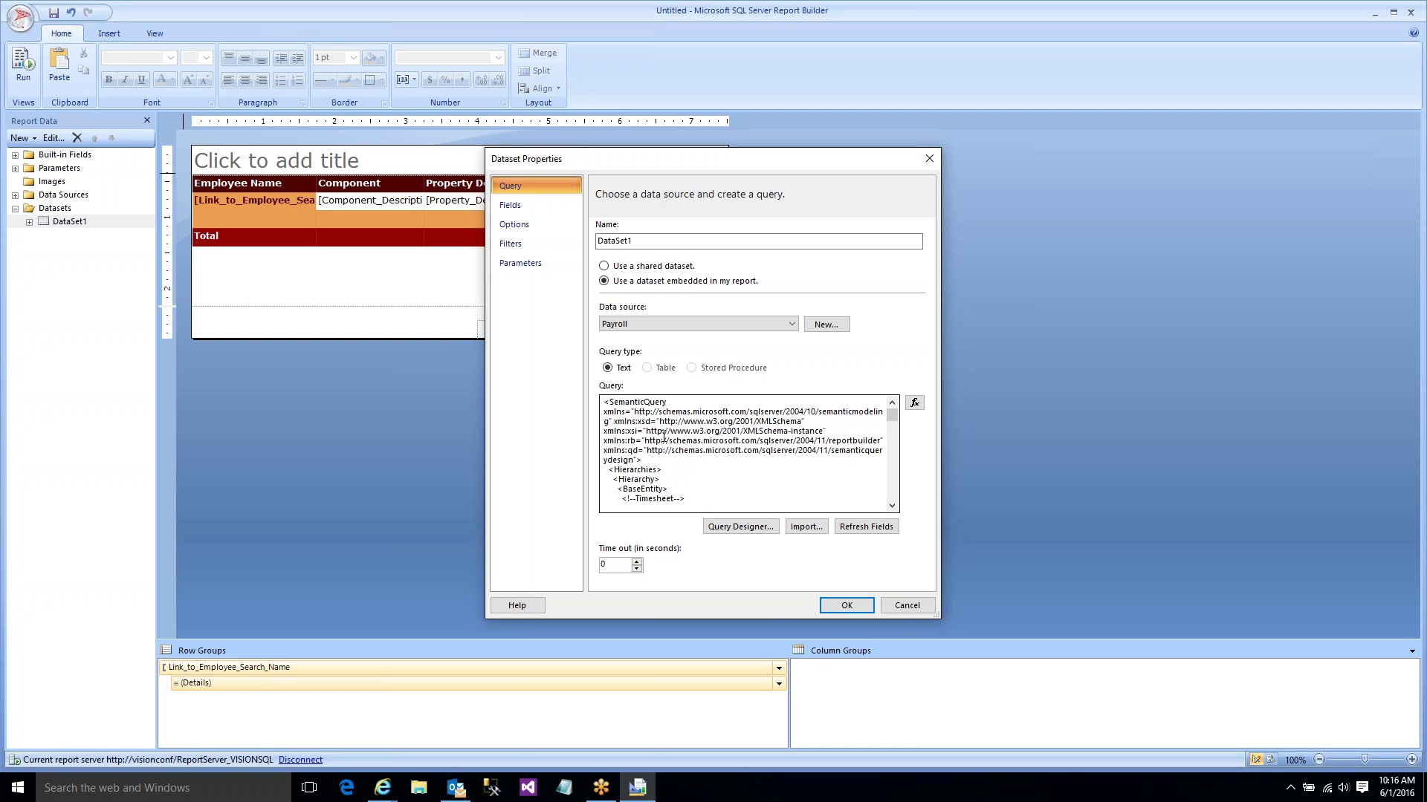
pyautogui.click(742, 527)
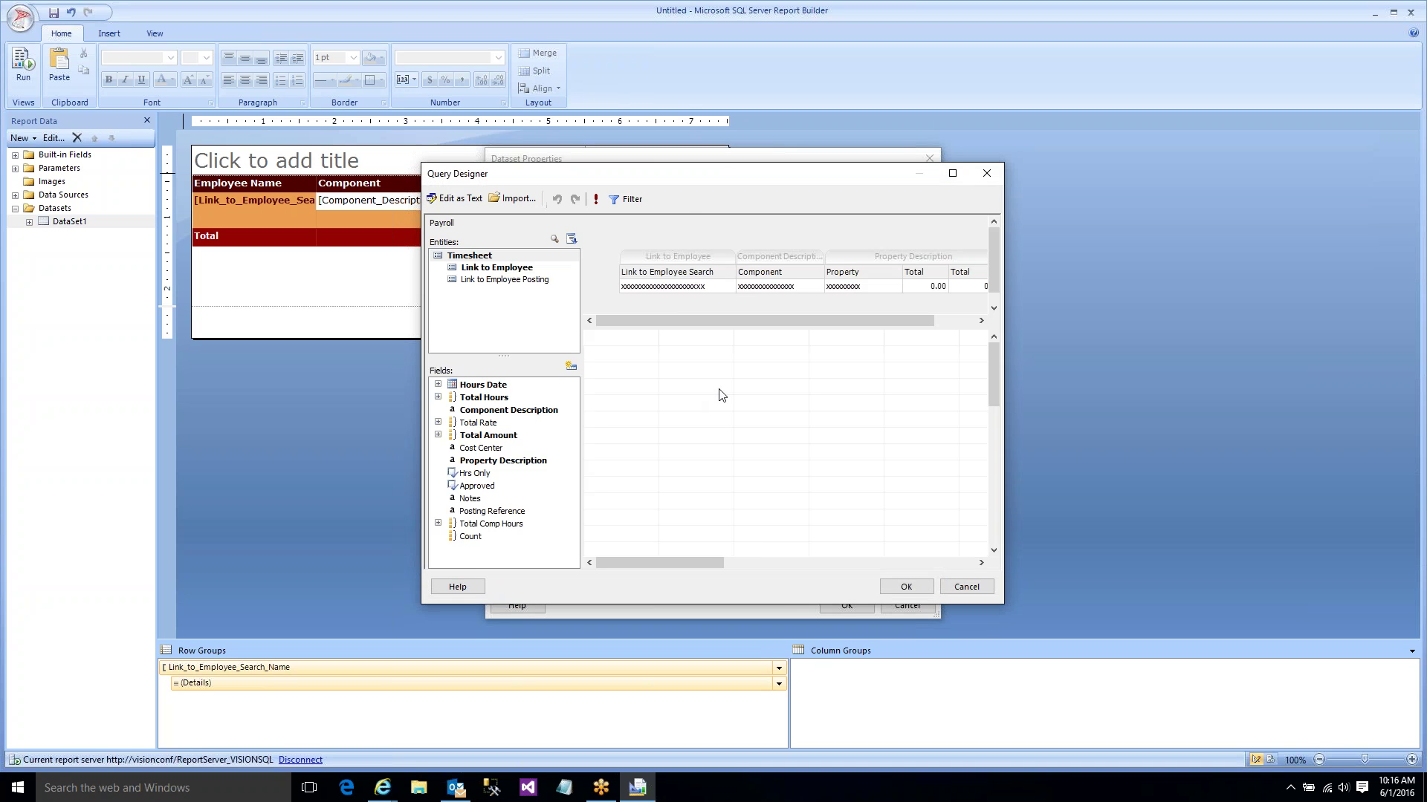
# - Add a prompted Property Description filter with the In a List condition to the query and apply the dataset changes
pyautogui.click(628, 201)
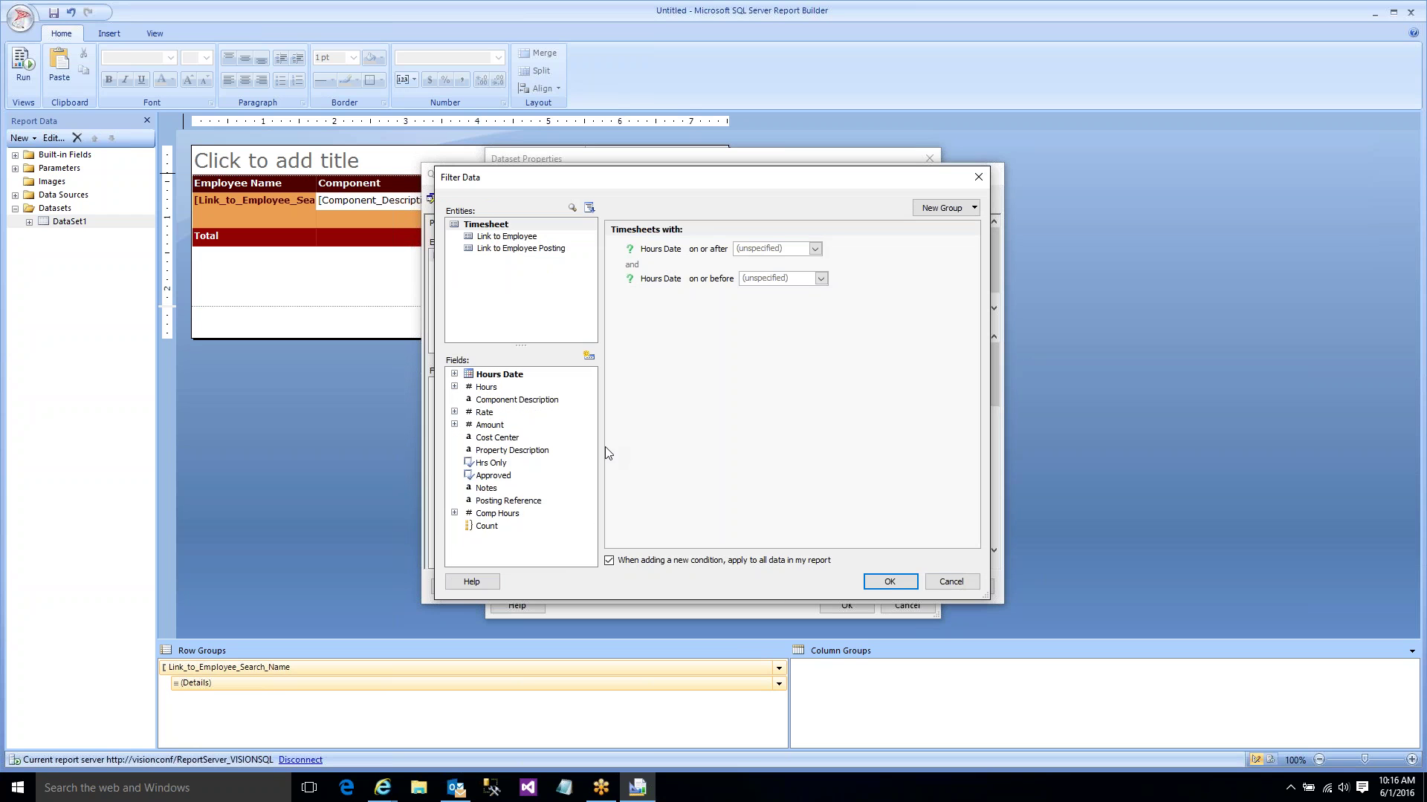
pyautogui.doubleClick(518, 452)
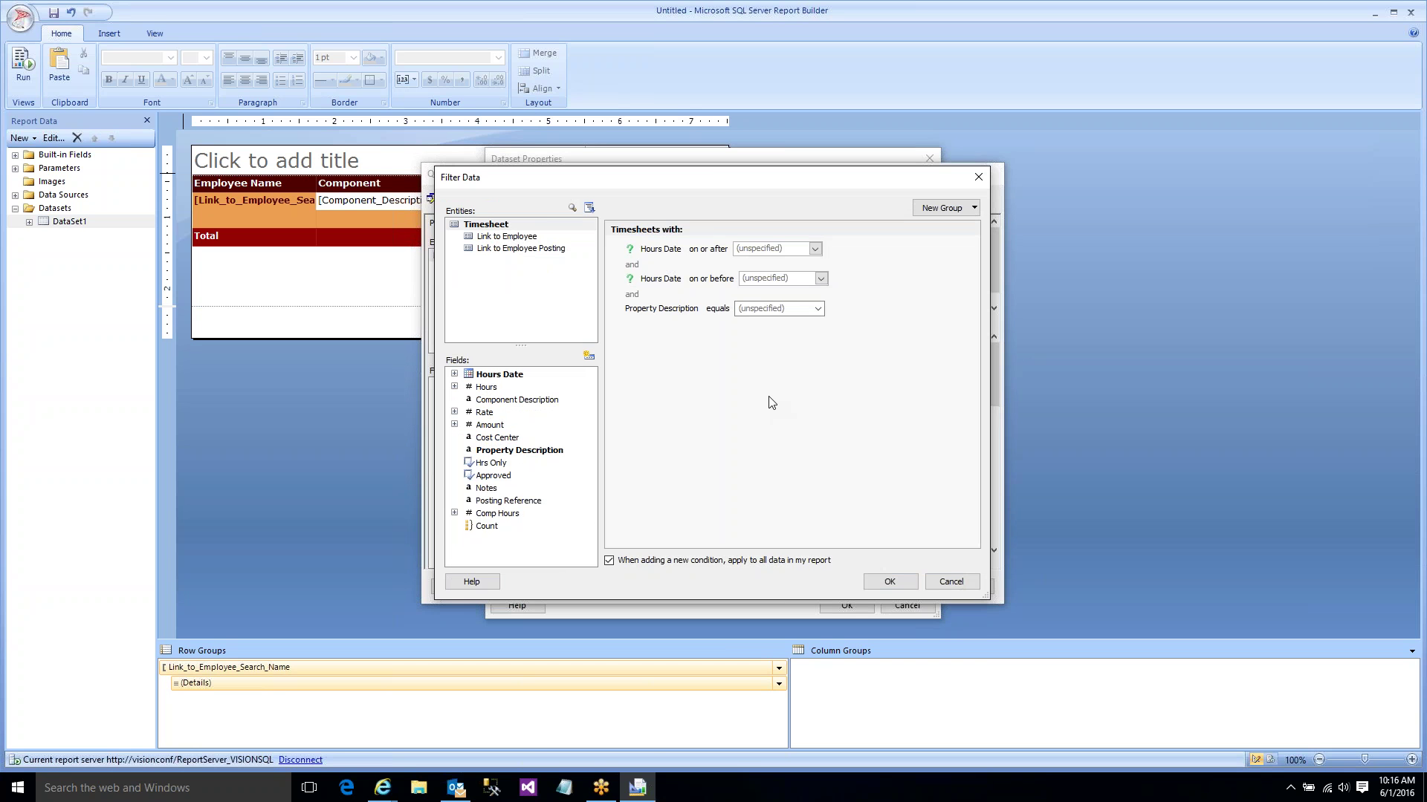
pyautogui.click(672, 308)
pyautogui.click(671, 340)
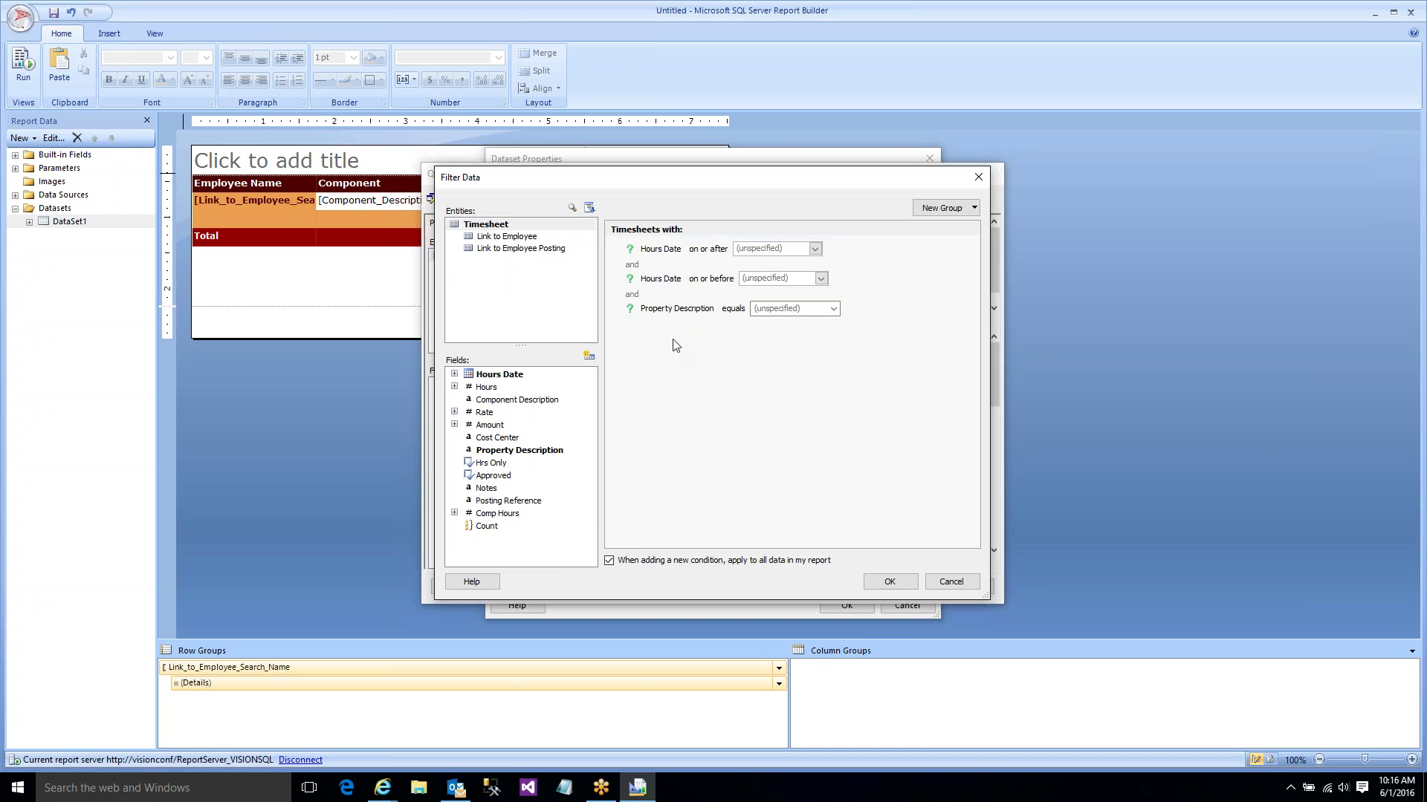
pyautogui.click(733, 310)
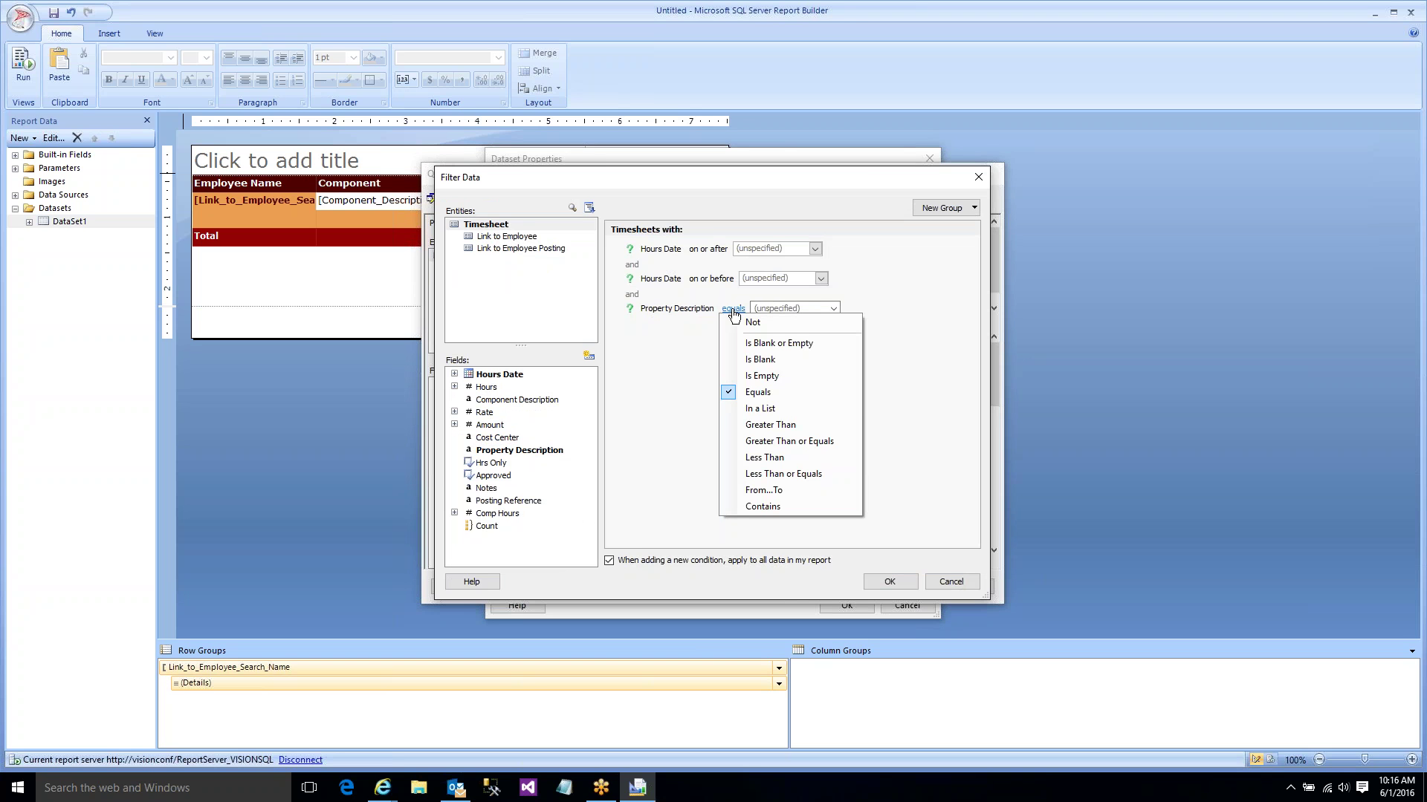
pyautogui.click(751, 409)
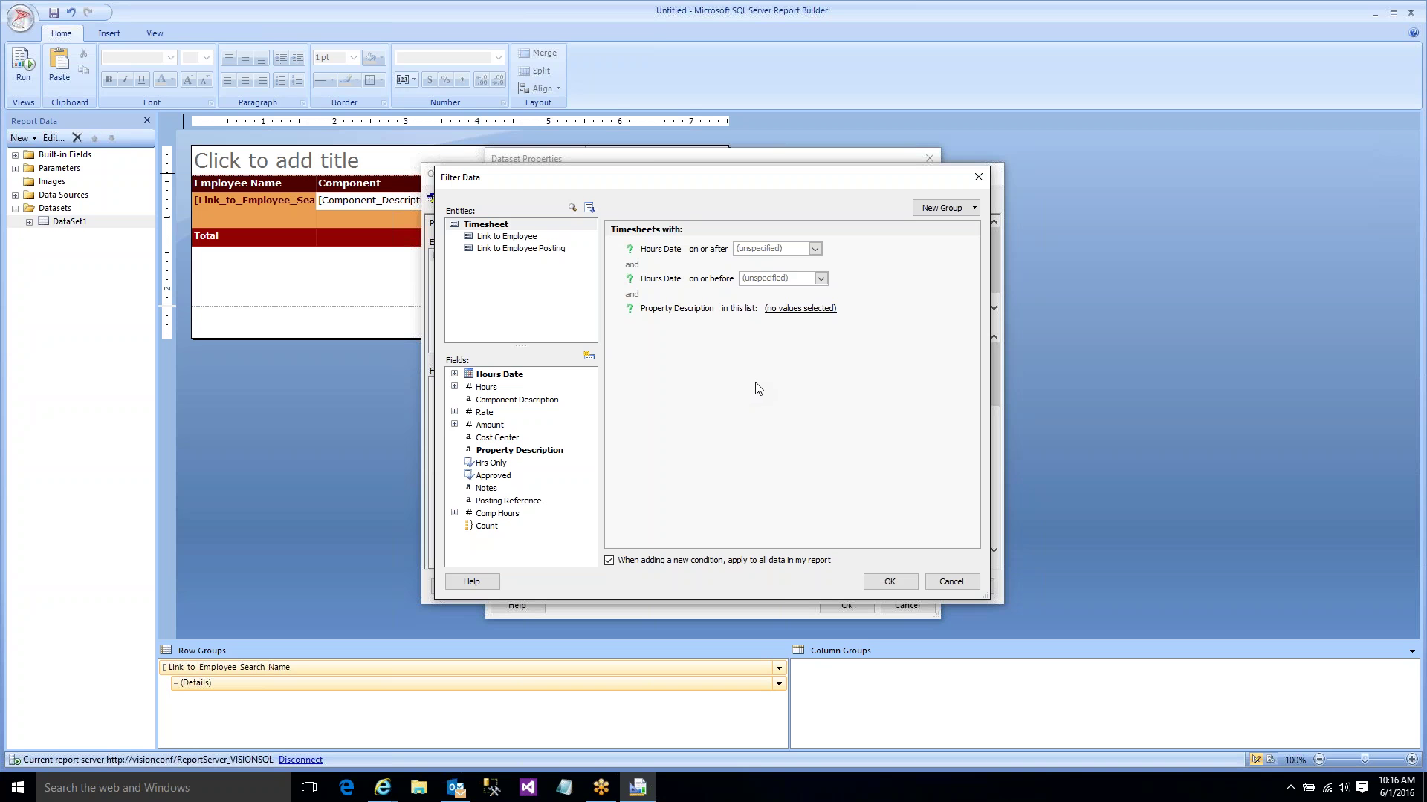
pyautogui.click(885, 582)
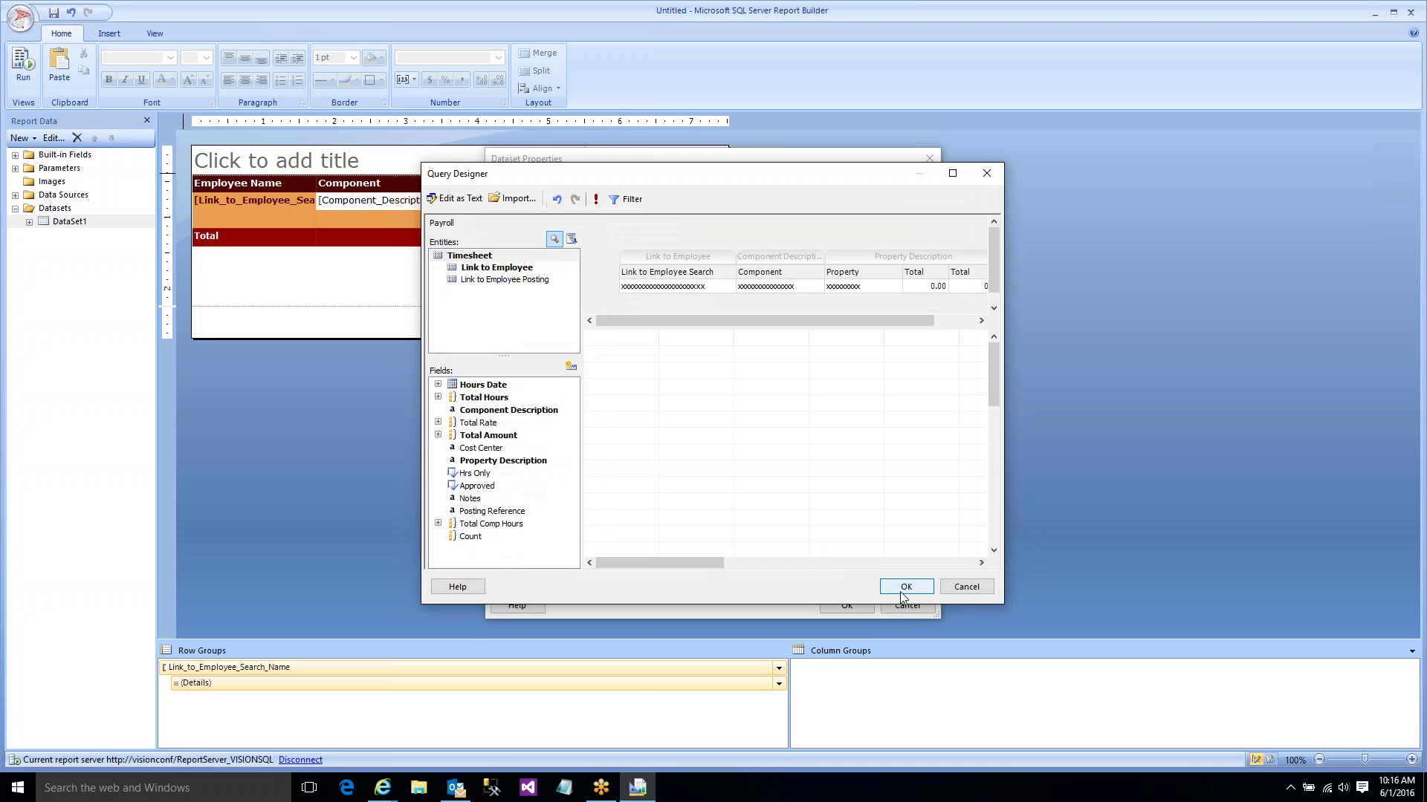
pyautogui.click(900, 586)
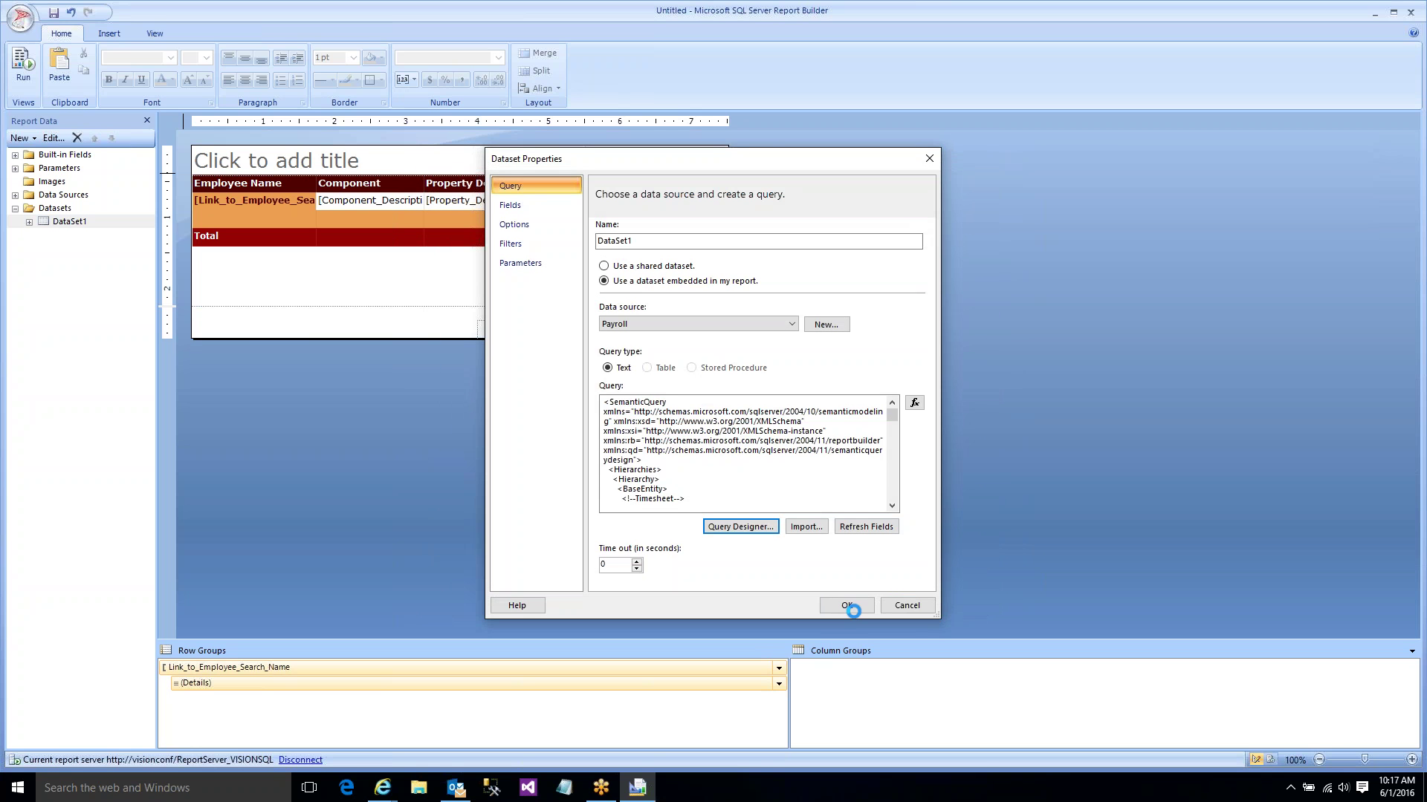
pyautogui.click(847, 605)
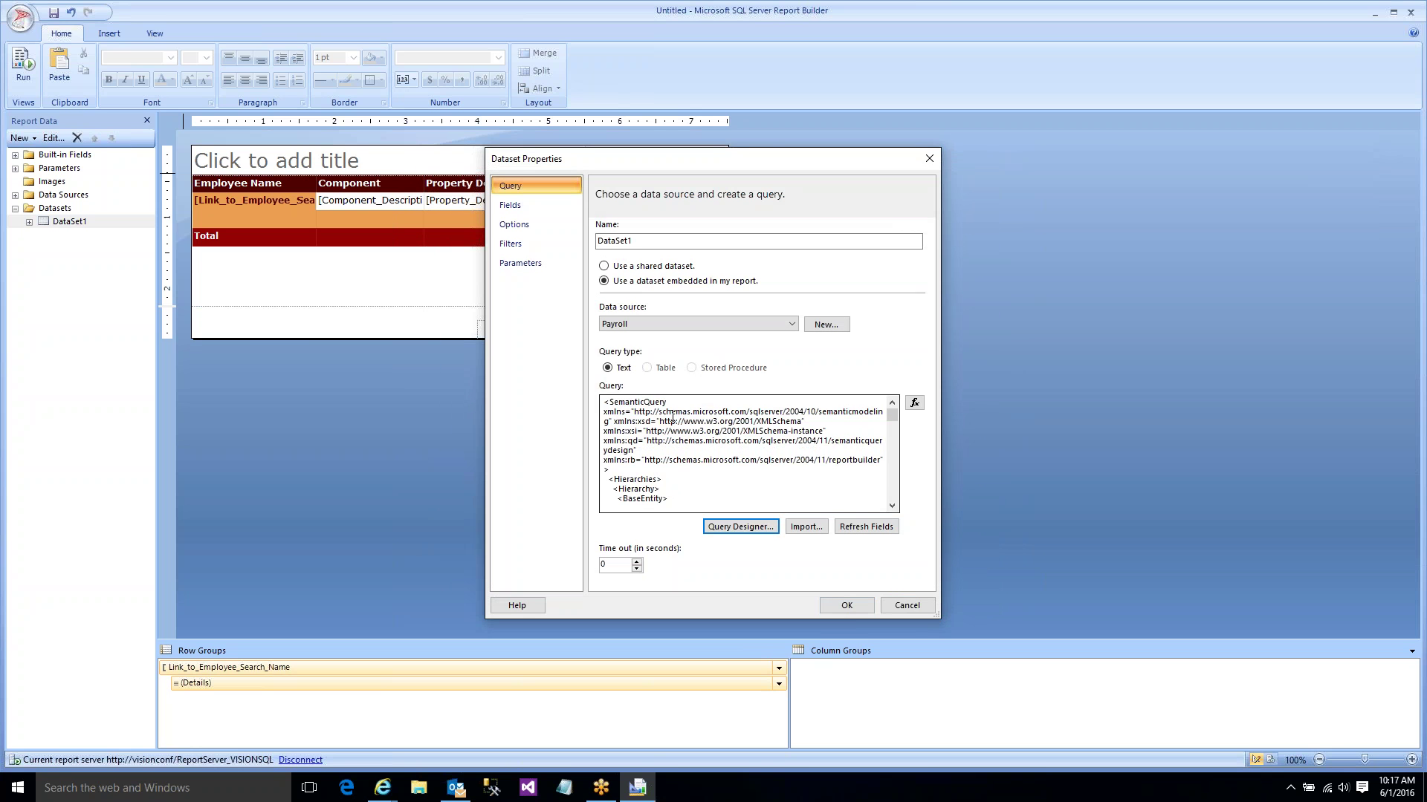
pyautogui.click(844, 607)
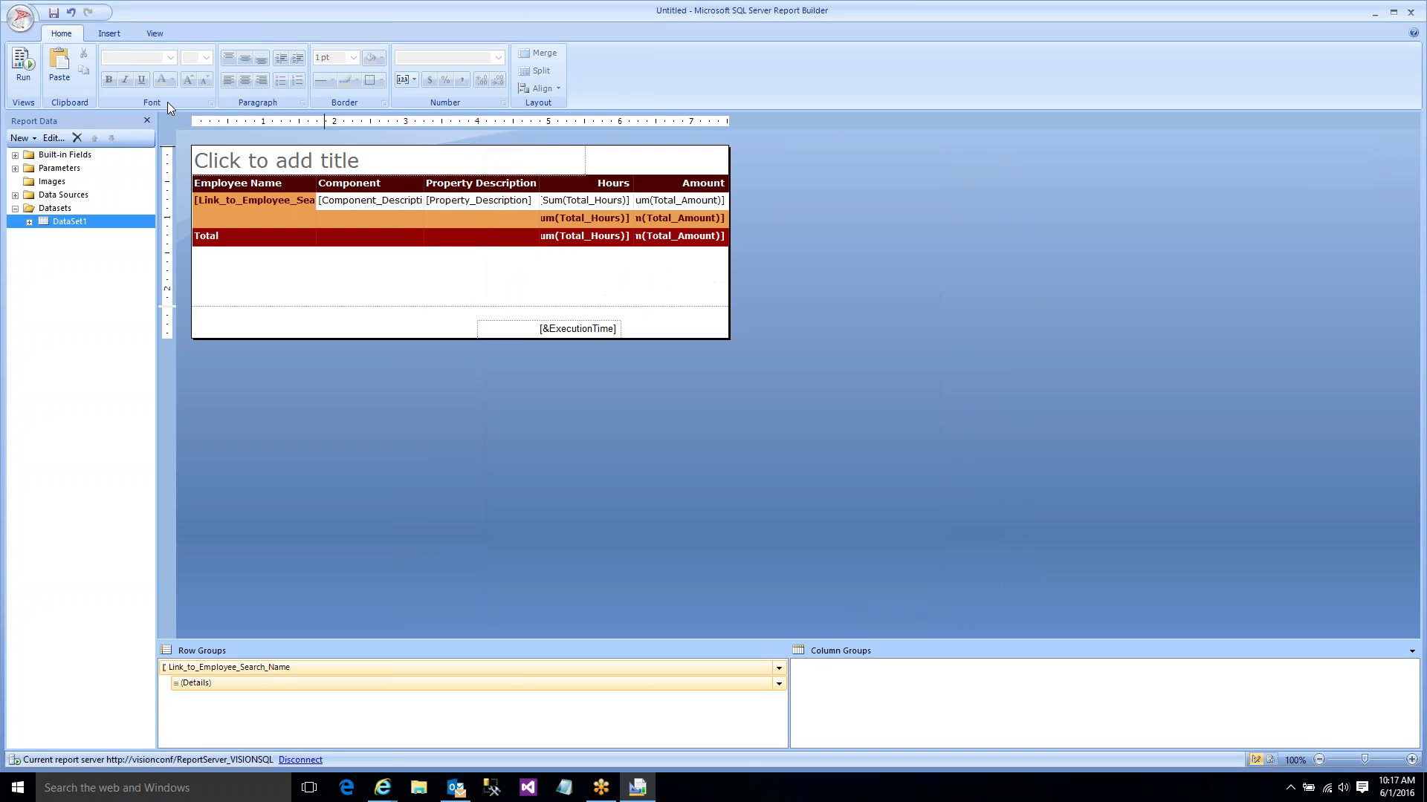
# - Set the Hours_Date parameter's prompt to Starting Date and its data type to Date/Time
pyautogui.click(16, 168)
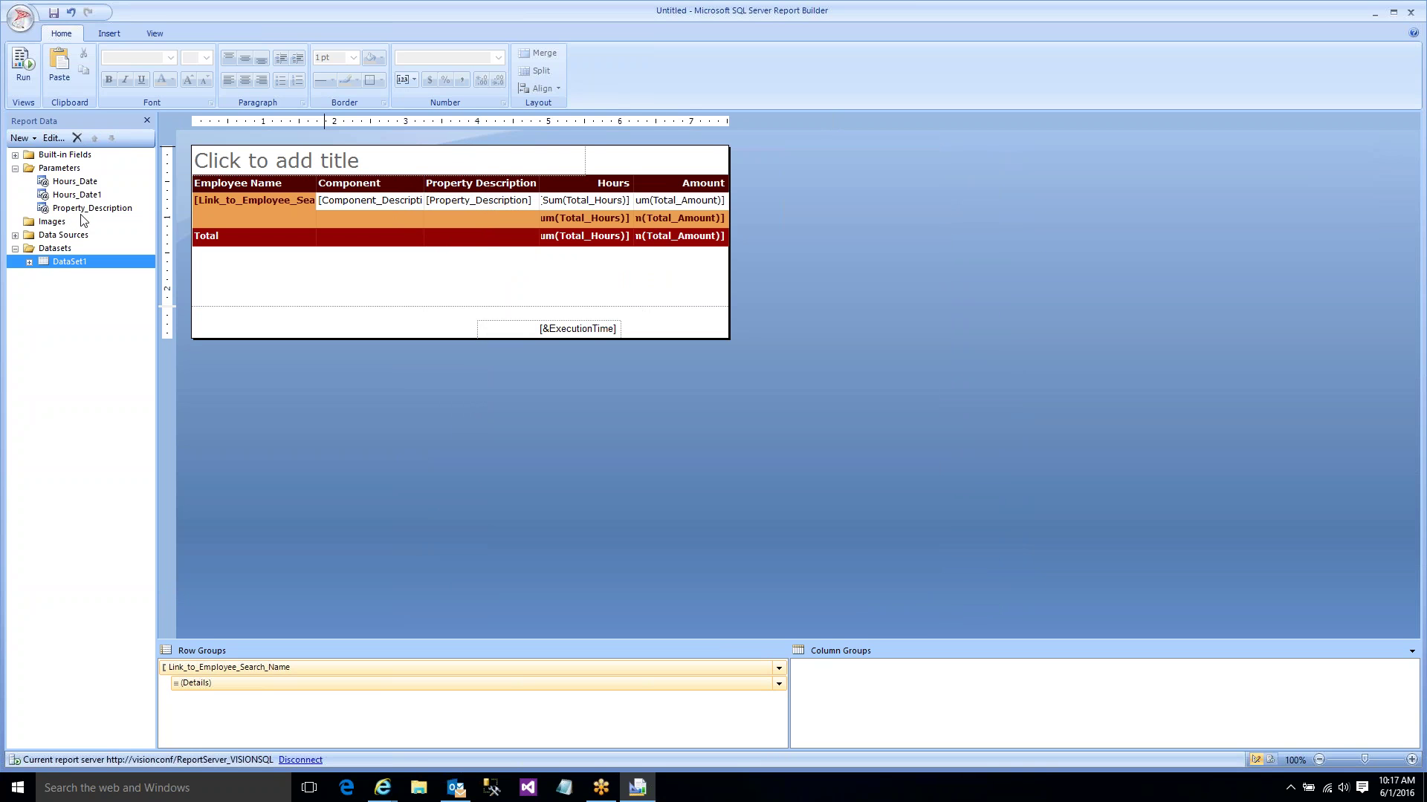
pyautogui.doubleClick(74, 183)
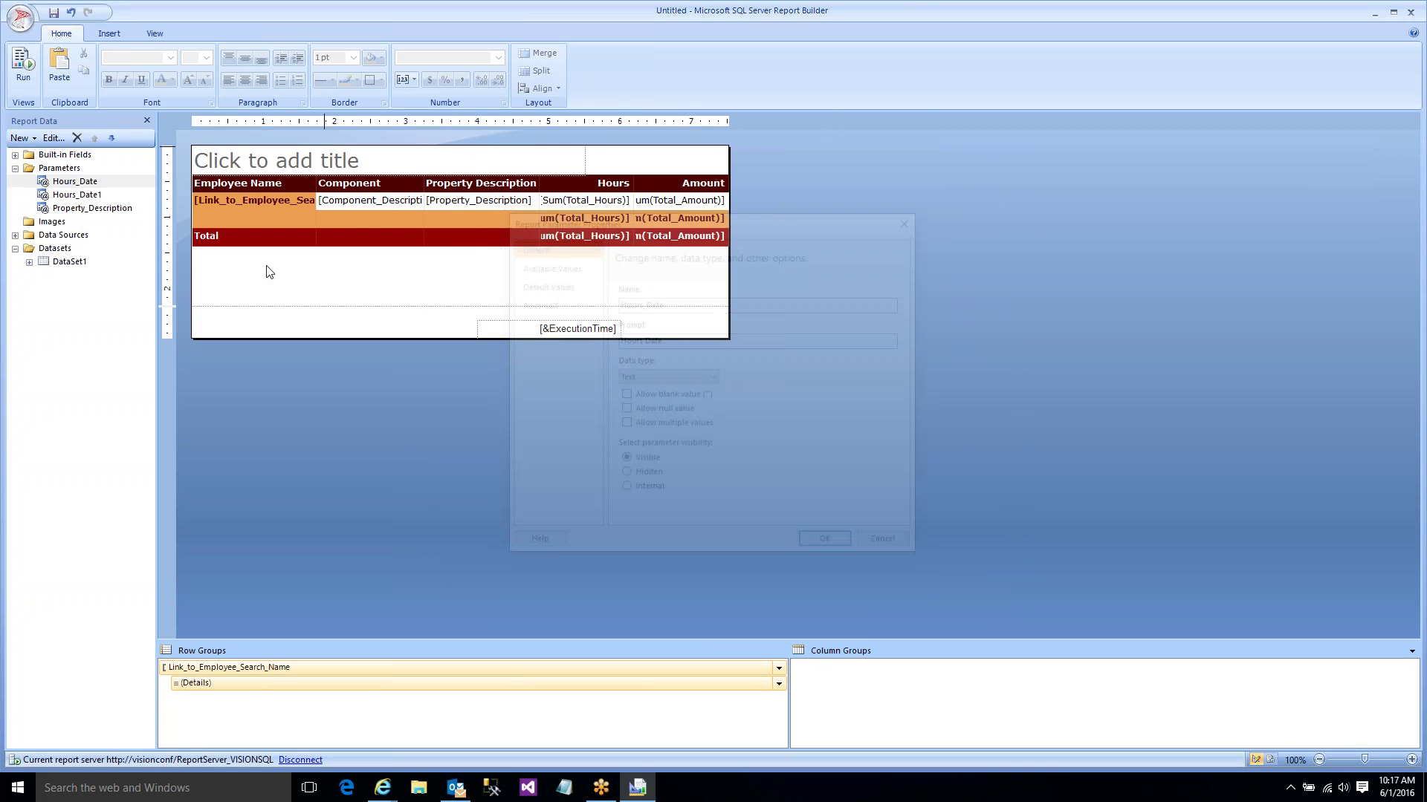
pyautogui.write('Start')
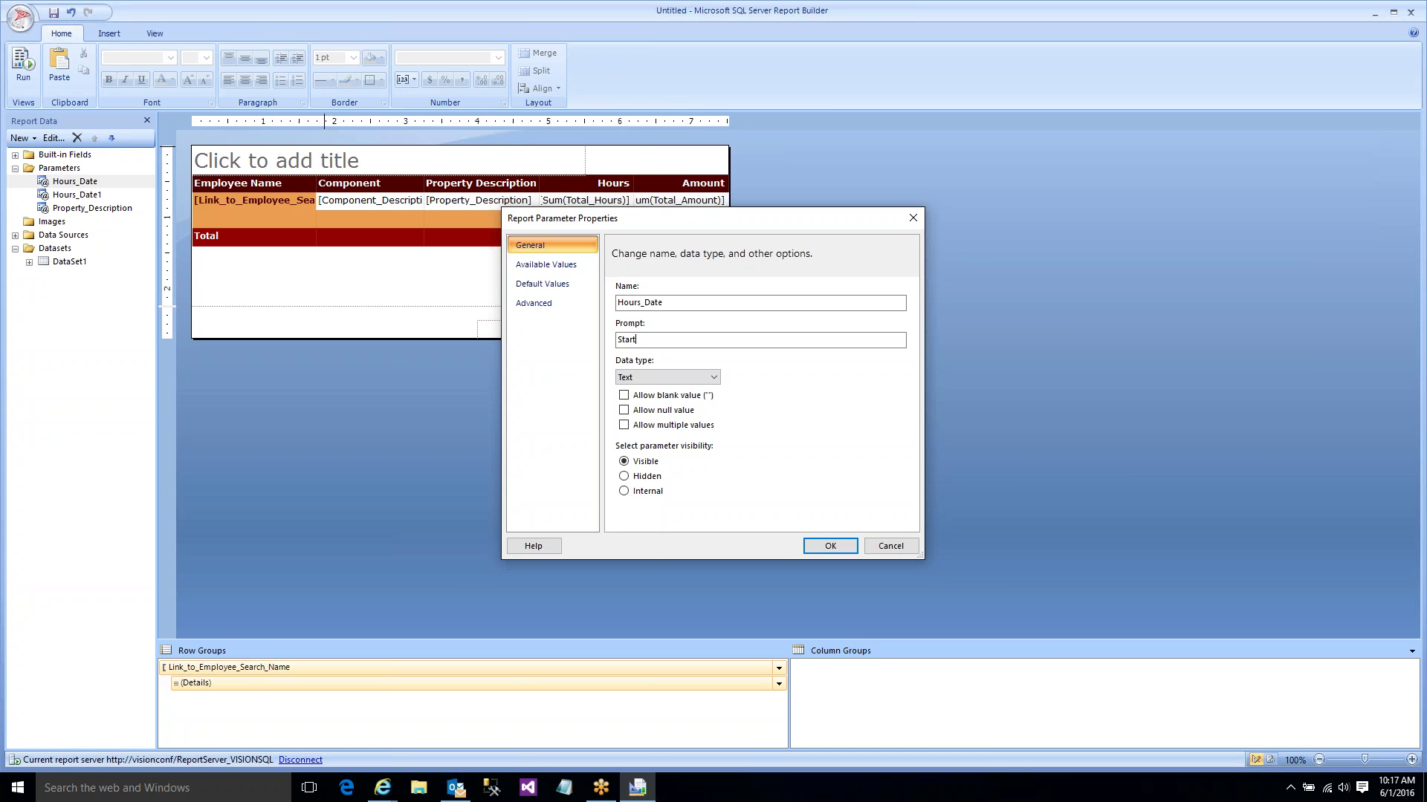
pyautogui.click(667, 378)
pyautogui.click(631, 407)
pyautogui.click(827, 546)
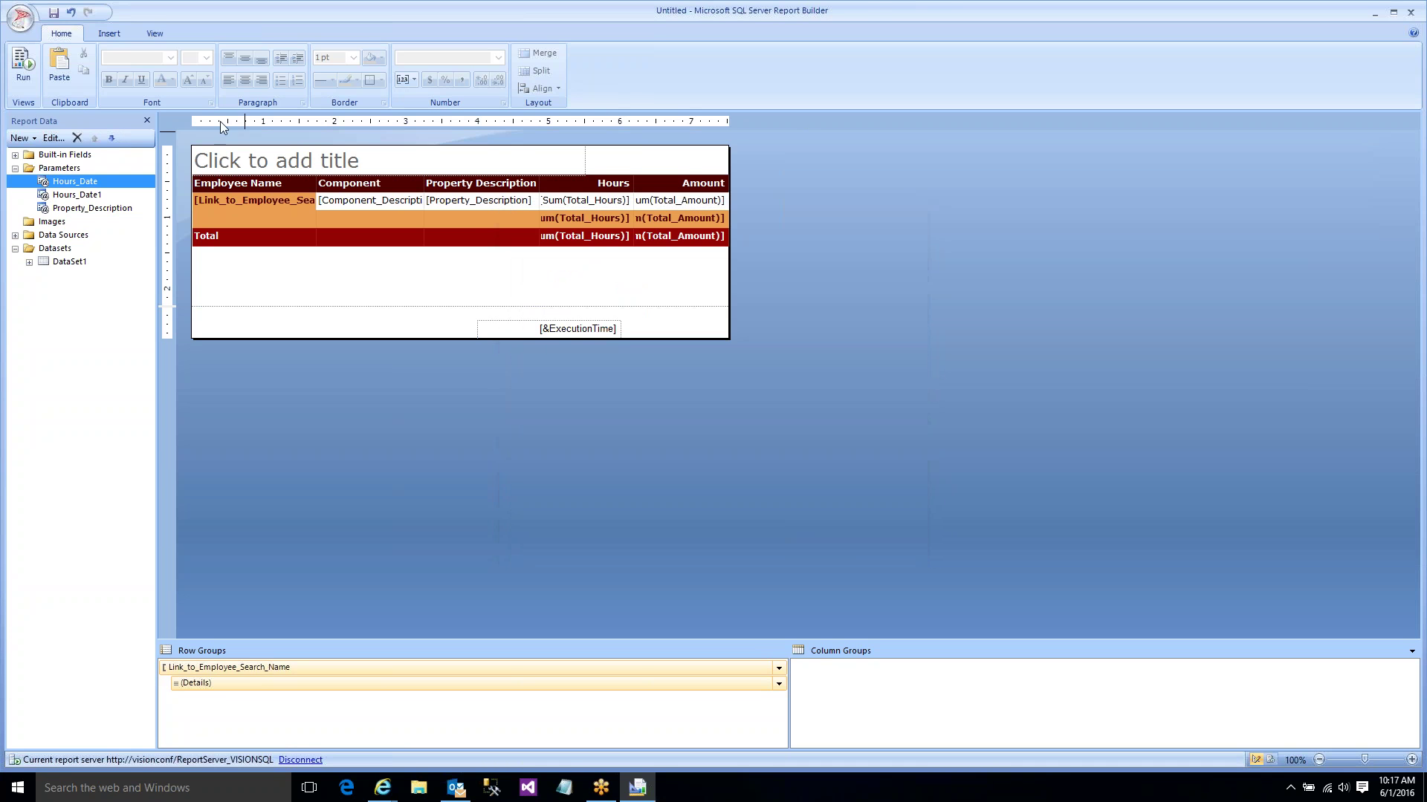
pyautogui.doubleClick(70, 195)
pyautogui.click(674, 302)
pyautogui.doubleClick(674, 303)
pyautogui.write('Ending')
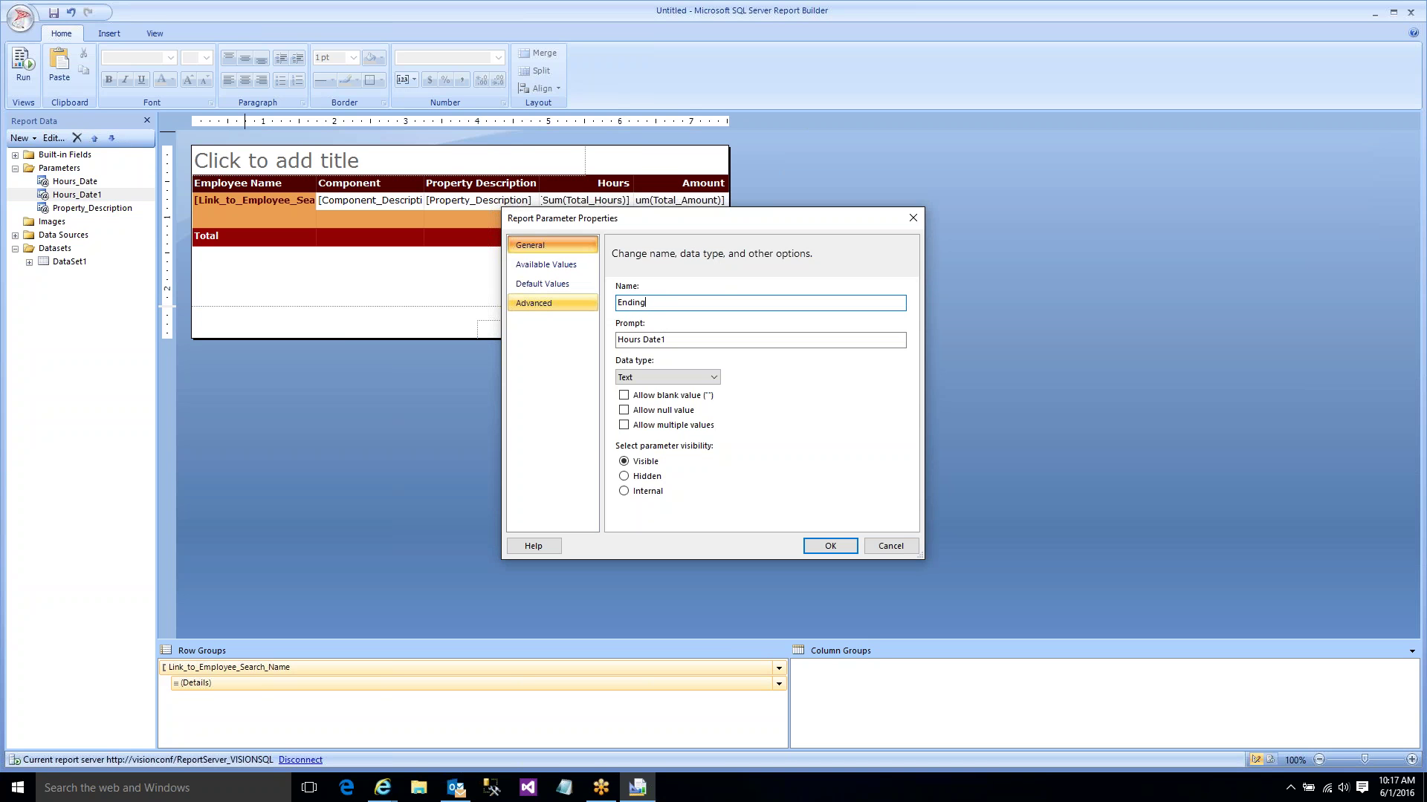
pyautogui.press('Escape')
# - Set the Hours_Date1 parameter's prompt to Ending Date and its data type to Date/Time
pyautogui.doubleClick(89, 194)
pyautogui.press('Tab')
pyautogui.write('E')
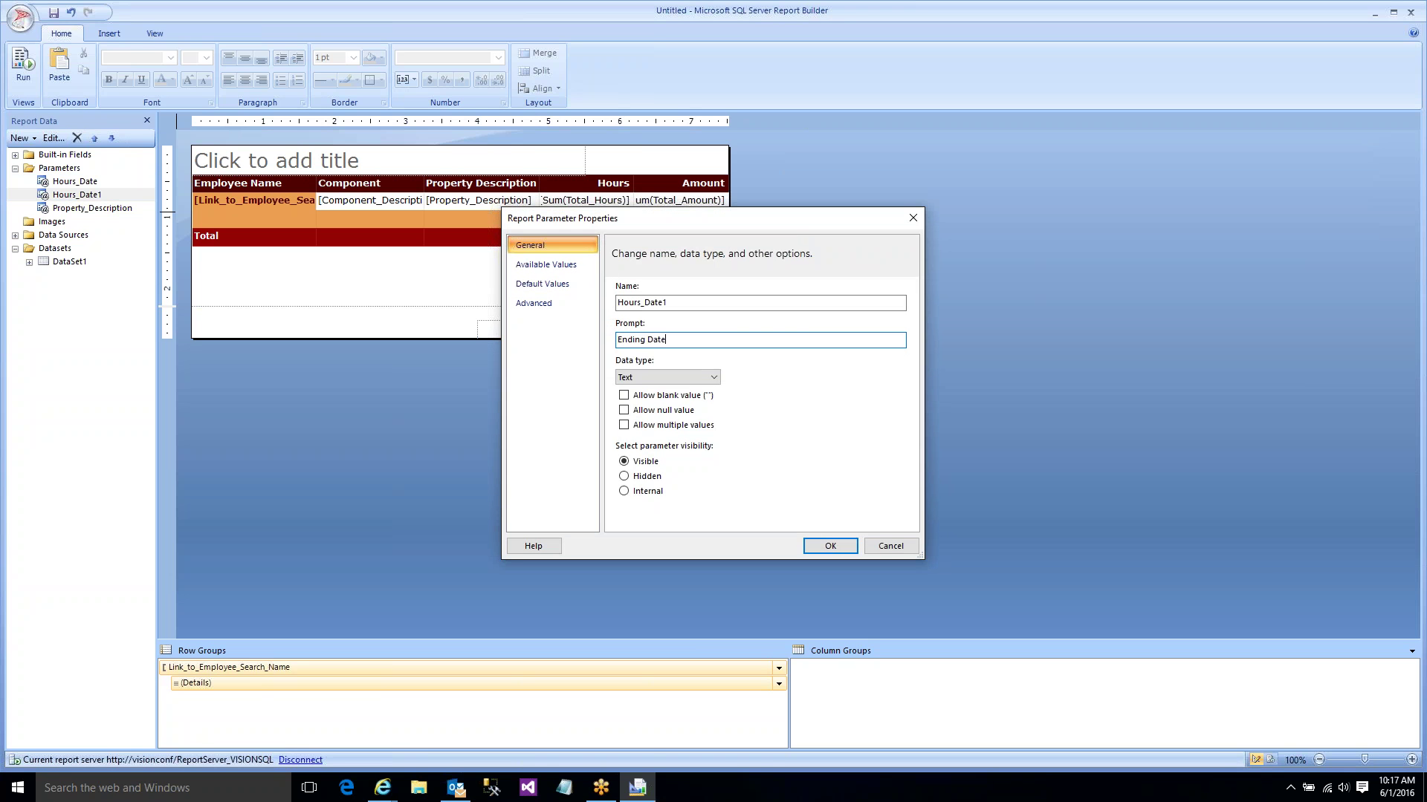
pyautogui.click(641, 377)
pyautogui.click(639, 405)
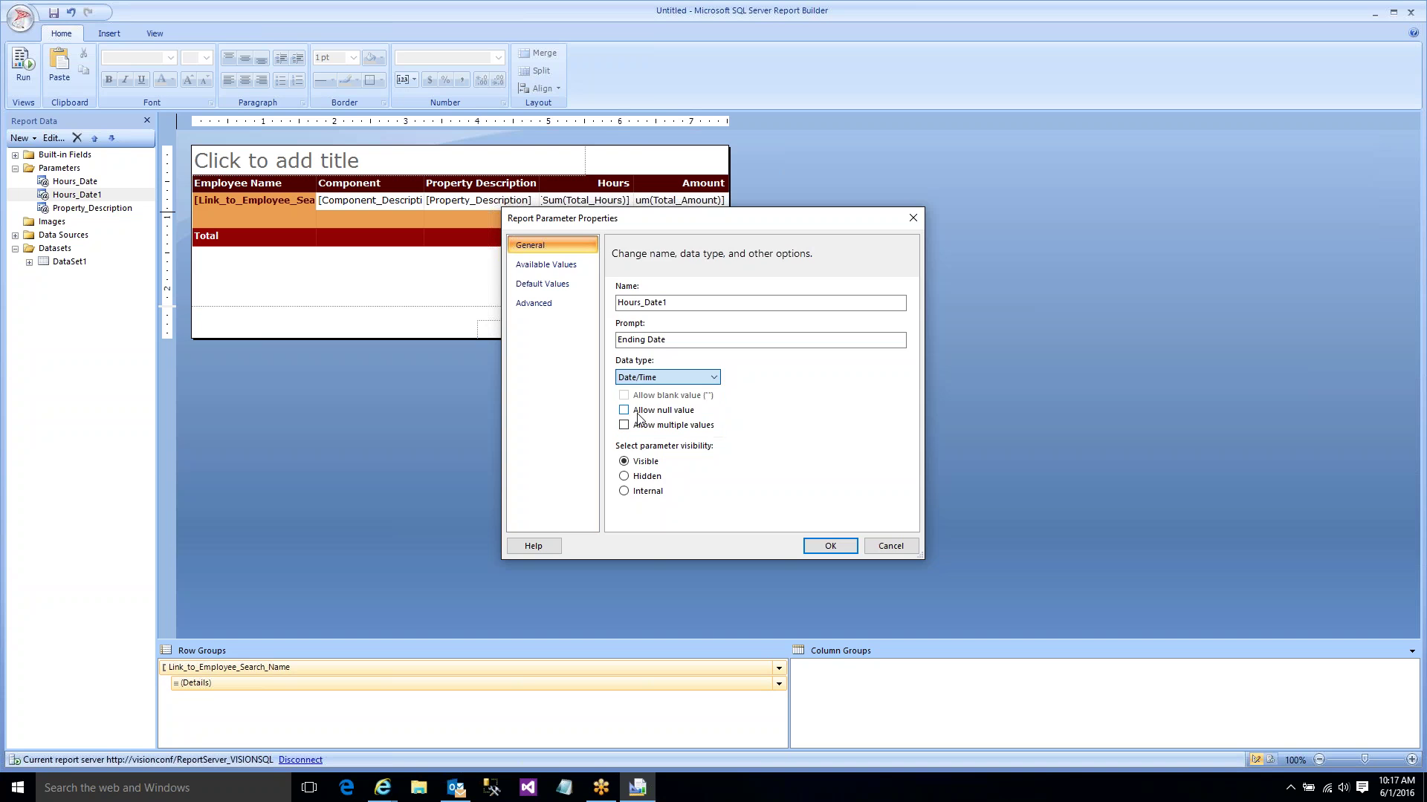
pyautogui.click(823, 546)
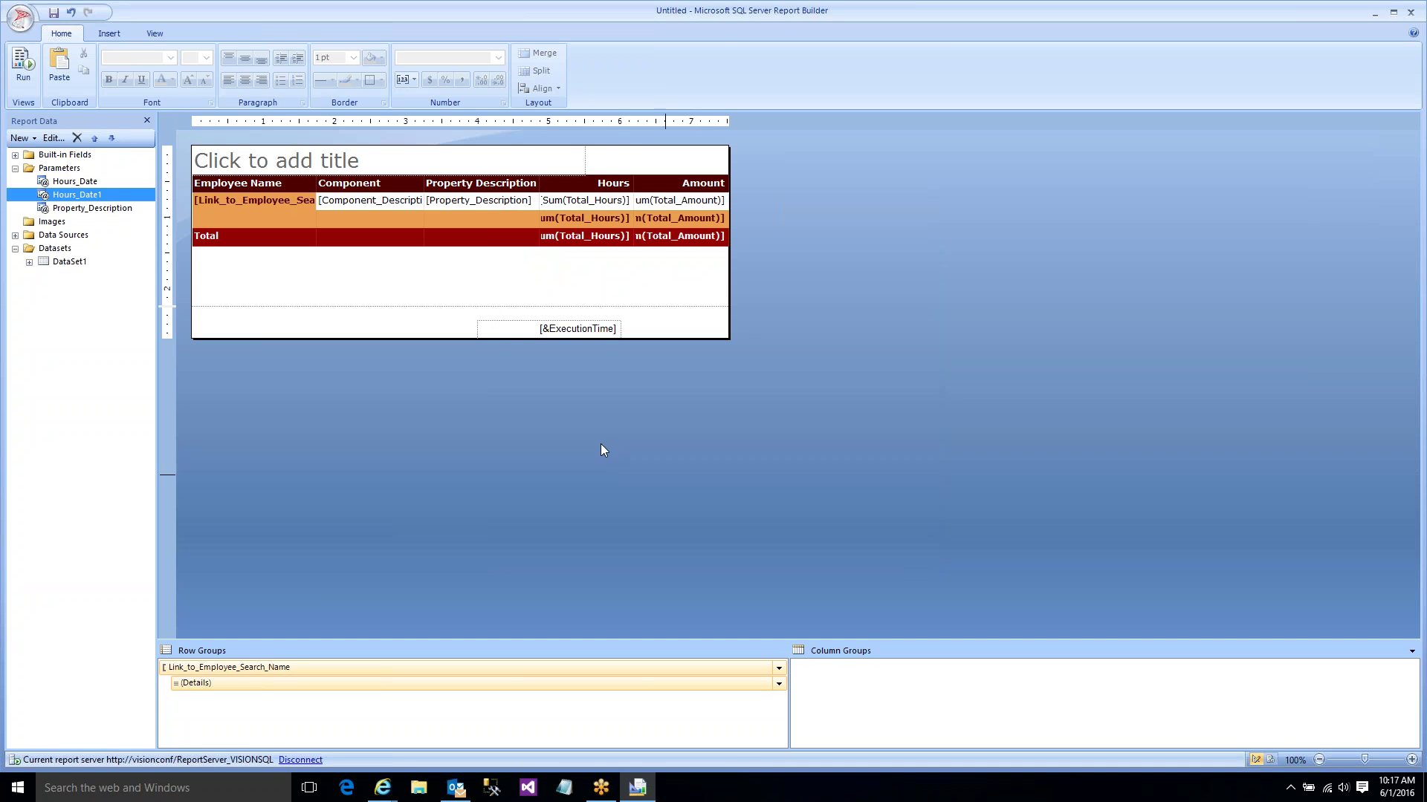
# - Check the general settings of the Property_Description parameter, and switch from the design to running the report
pyautogui.doubleClick(96, 210)
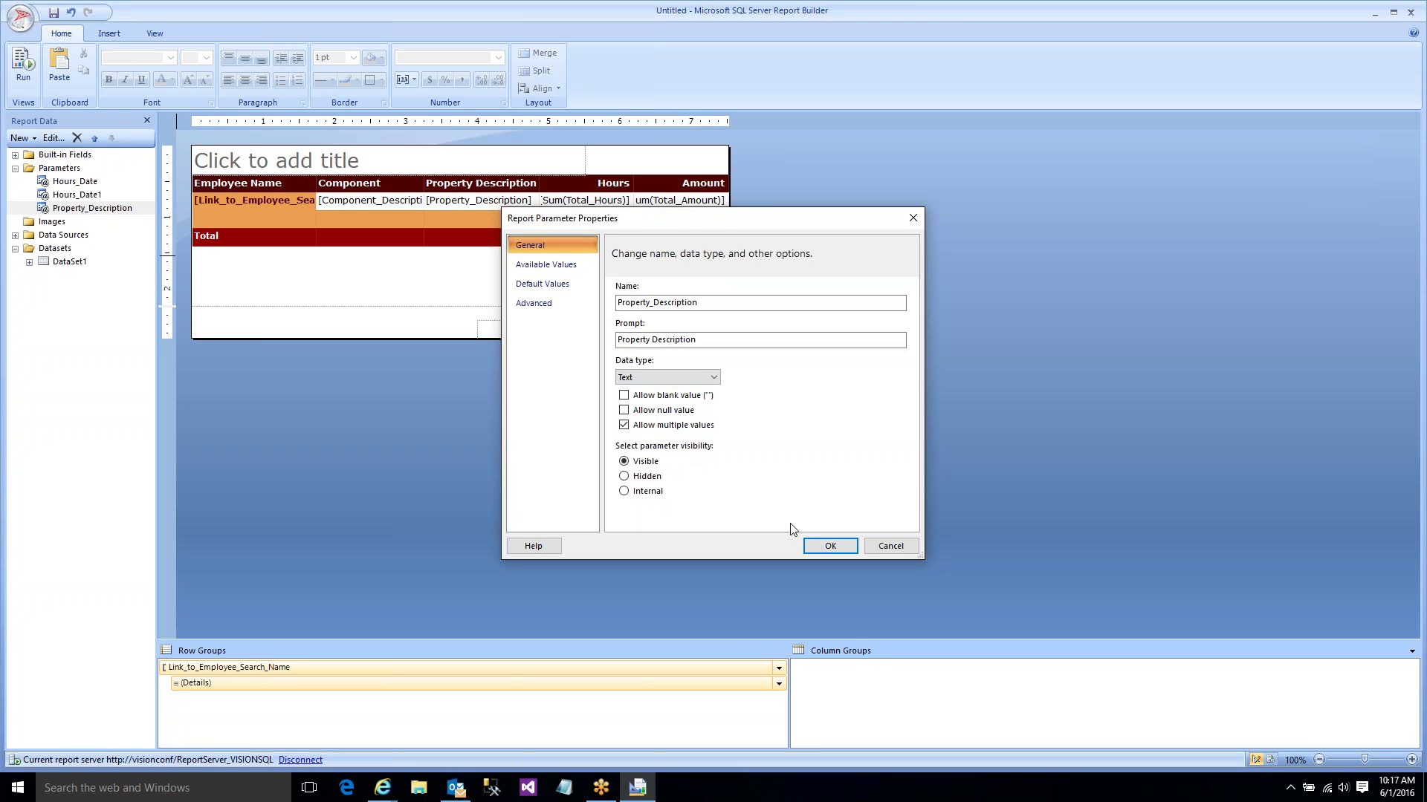
pyautogui.click(821, 545)
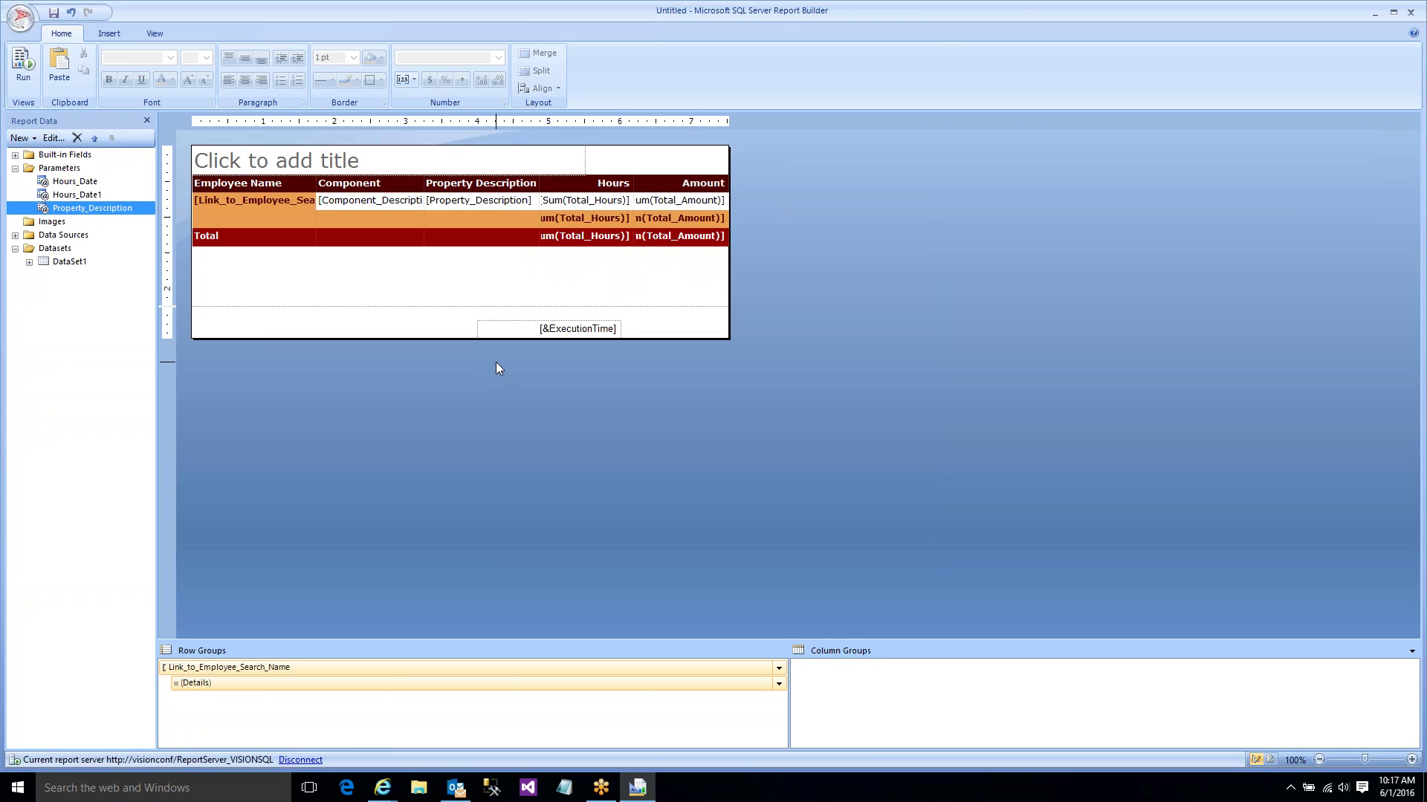
pyautogui.click(23, 64)
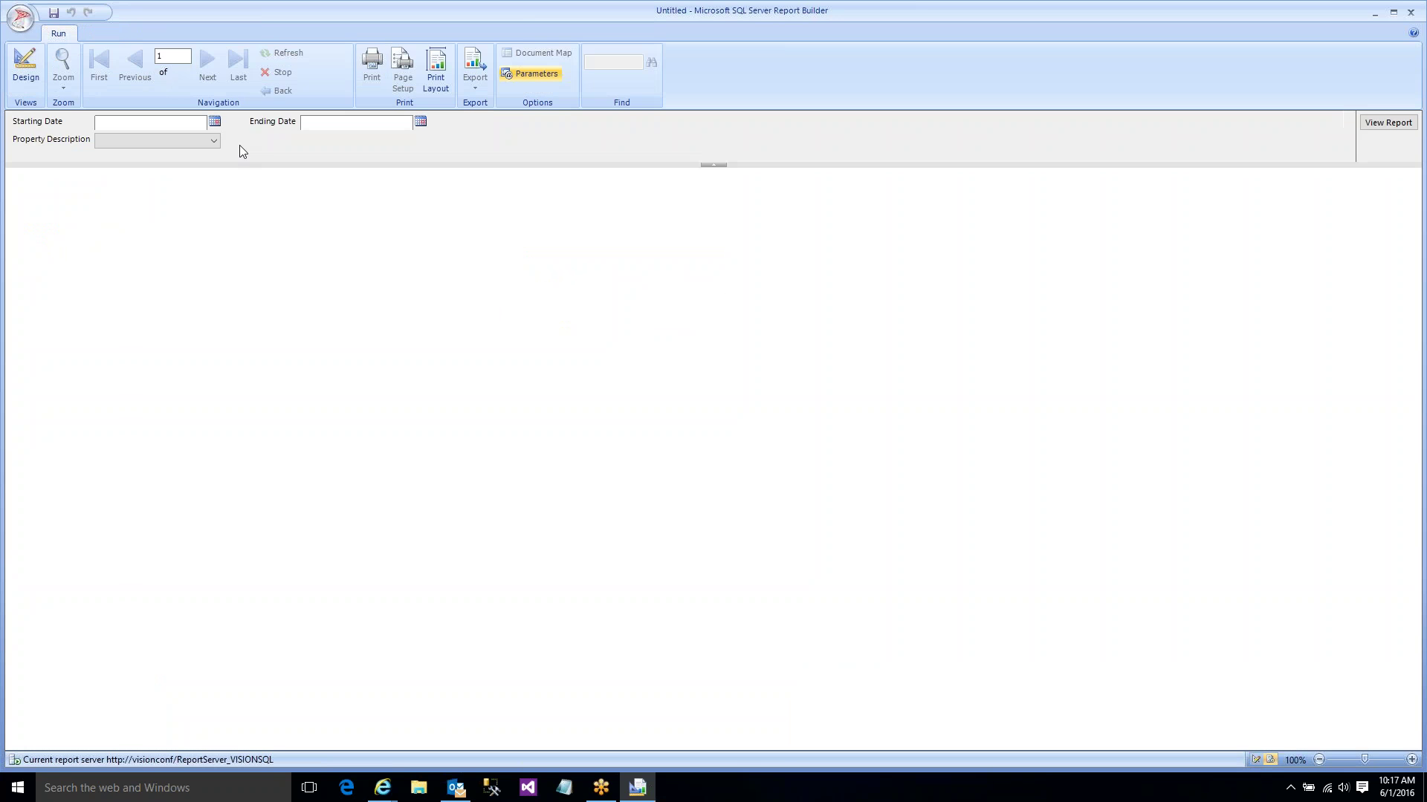
# - View the report with Starting Date 12/27/2015, Ending Date 6/29/2016 and all property descriptions selected
pyautogui.click(215, 122)
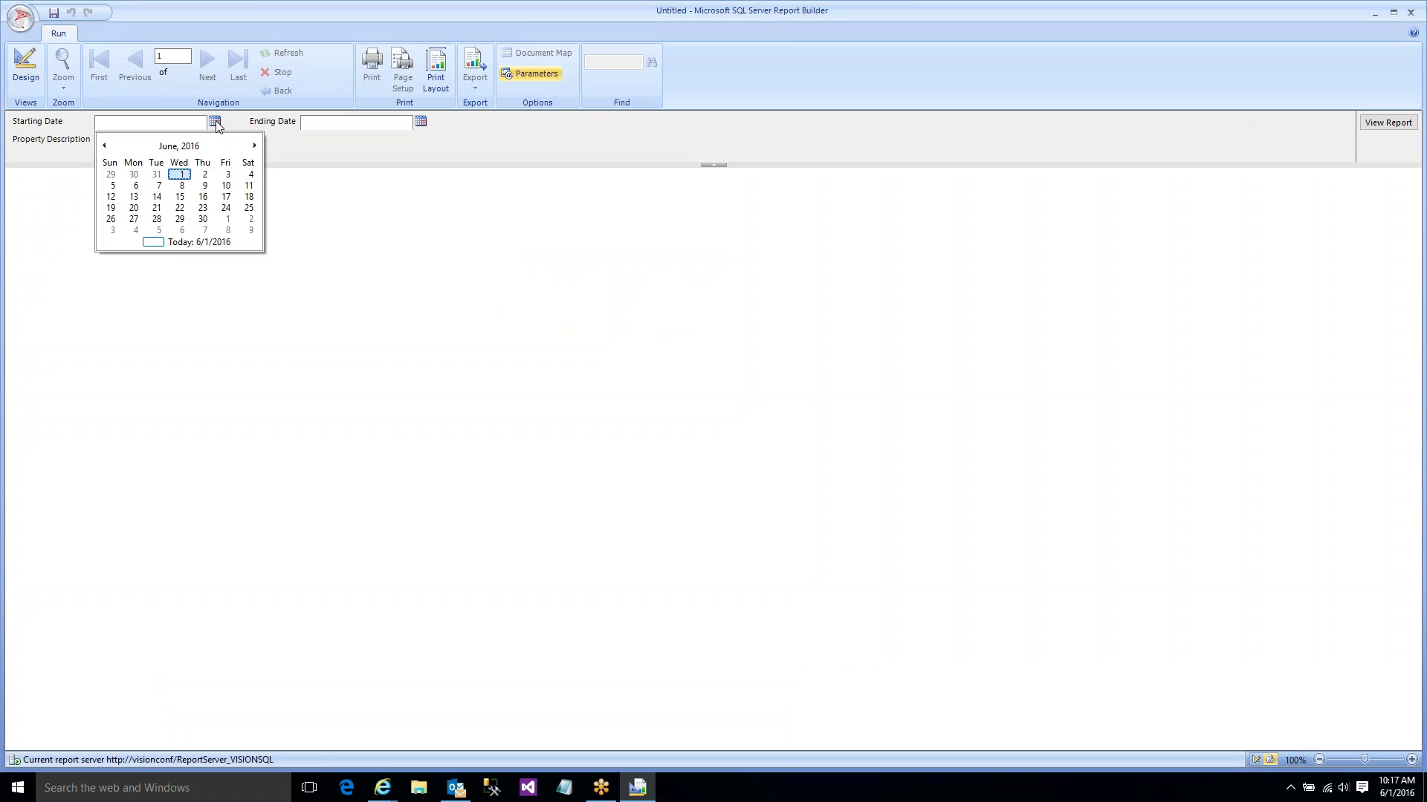
pyautogui.click(179, 146)
pyautogui.click(117, 174)
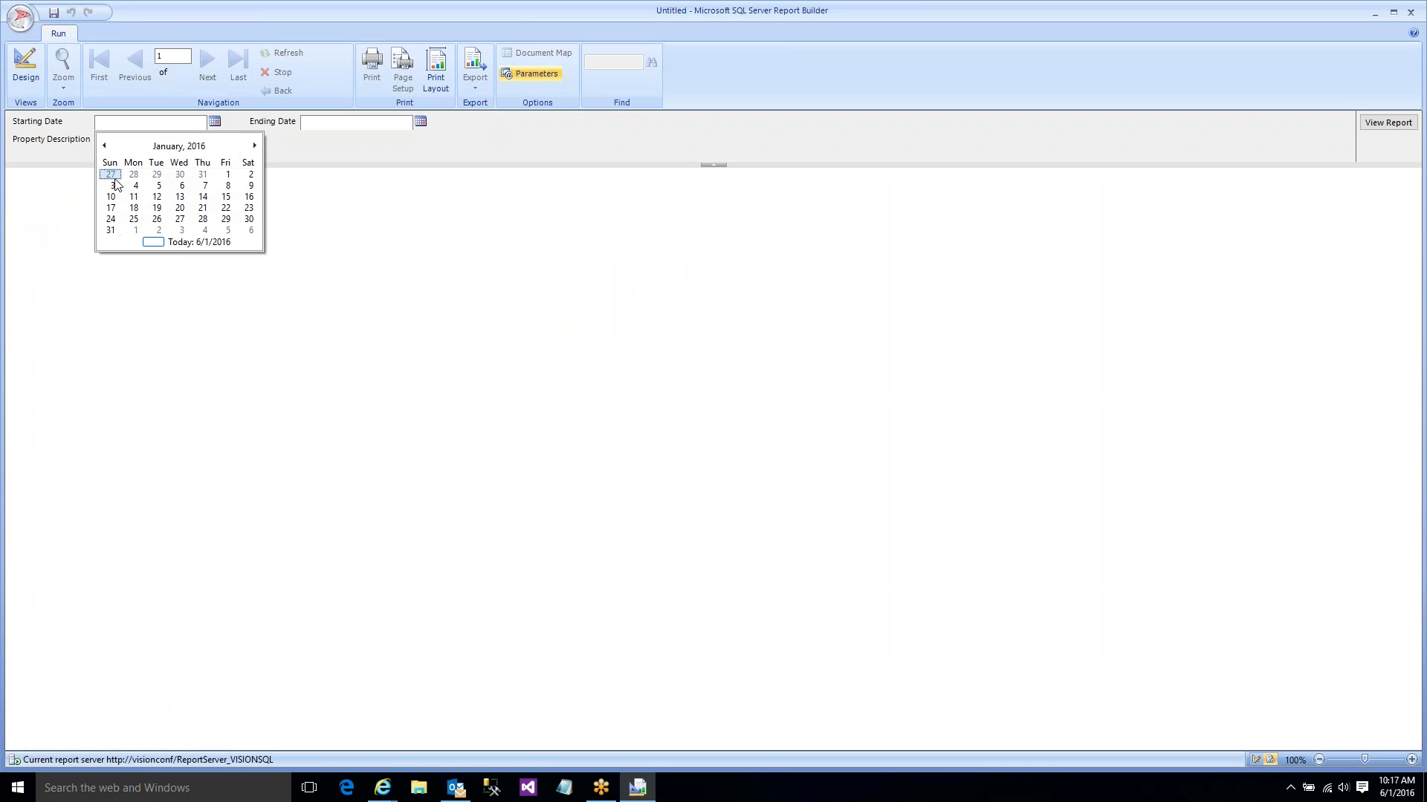
pyautogui.click(111, 176)
pyautogui.click(420, 122)
pyautogui.click(386, 218)
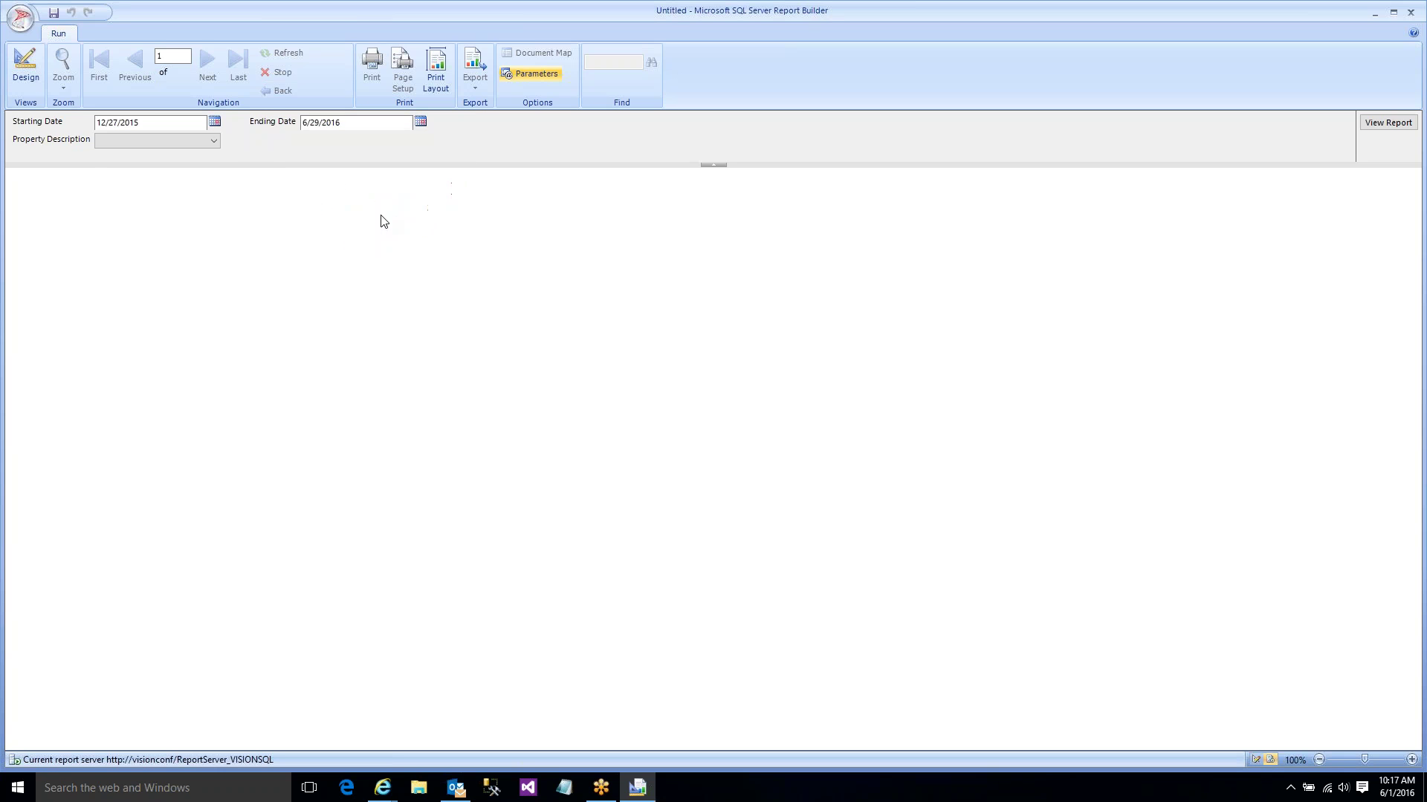
pyautogui.click(214, 141)
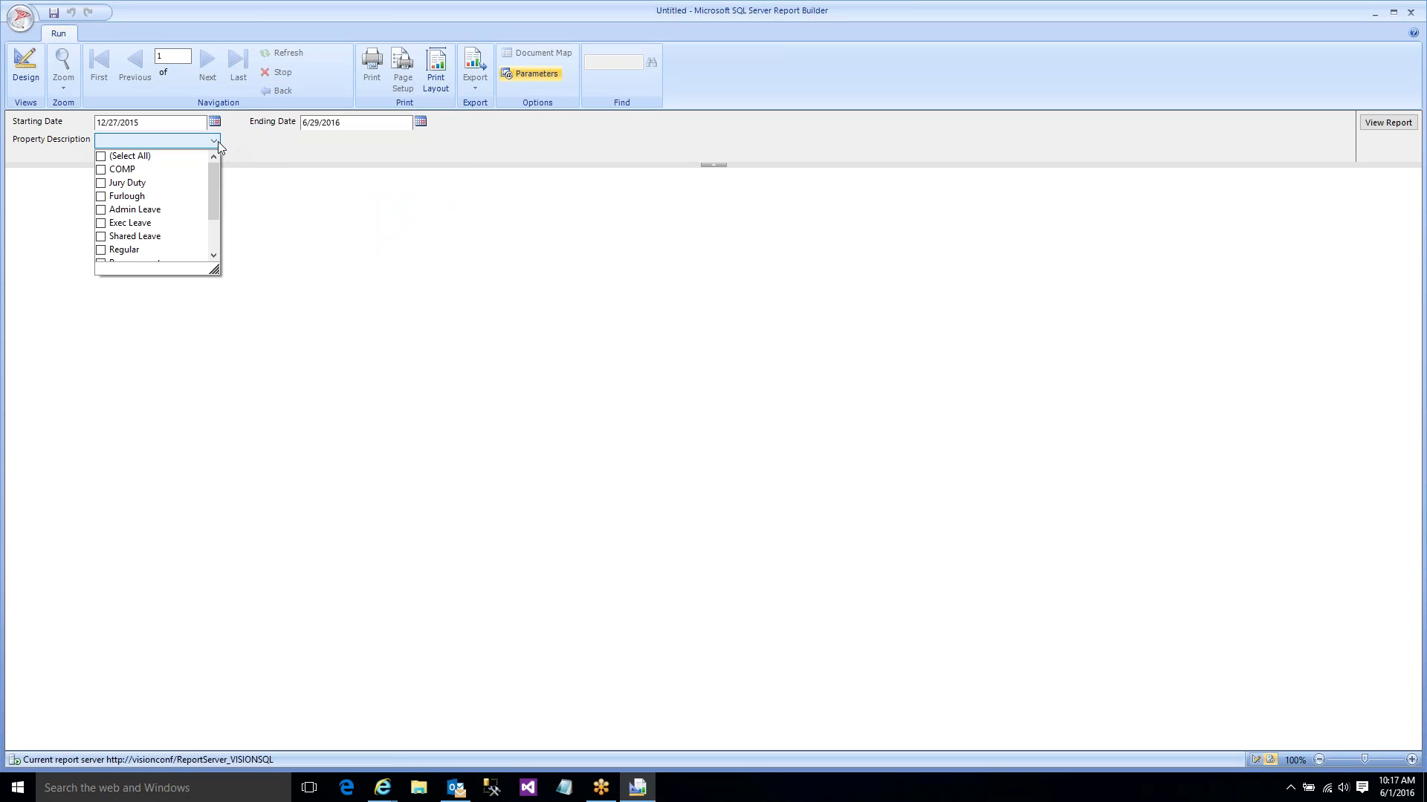
pyautogui.click(103, 158)
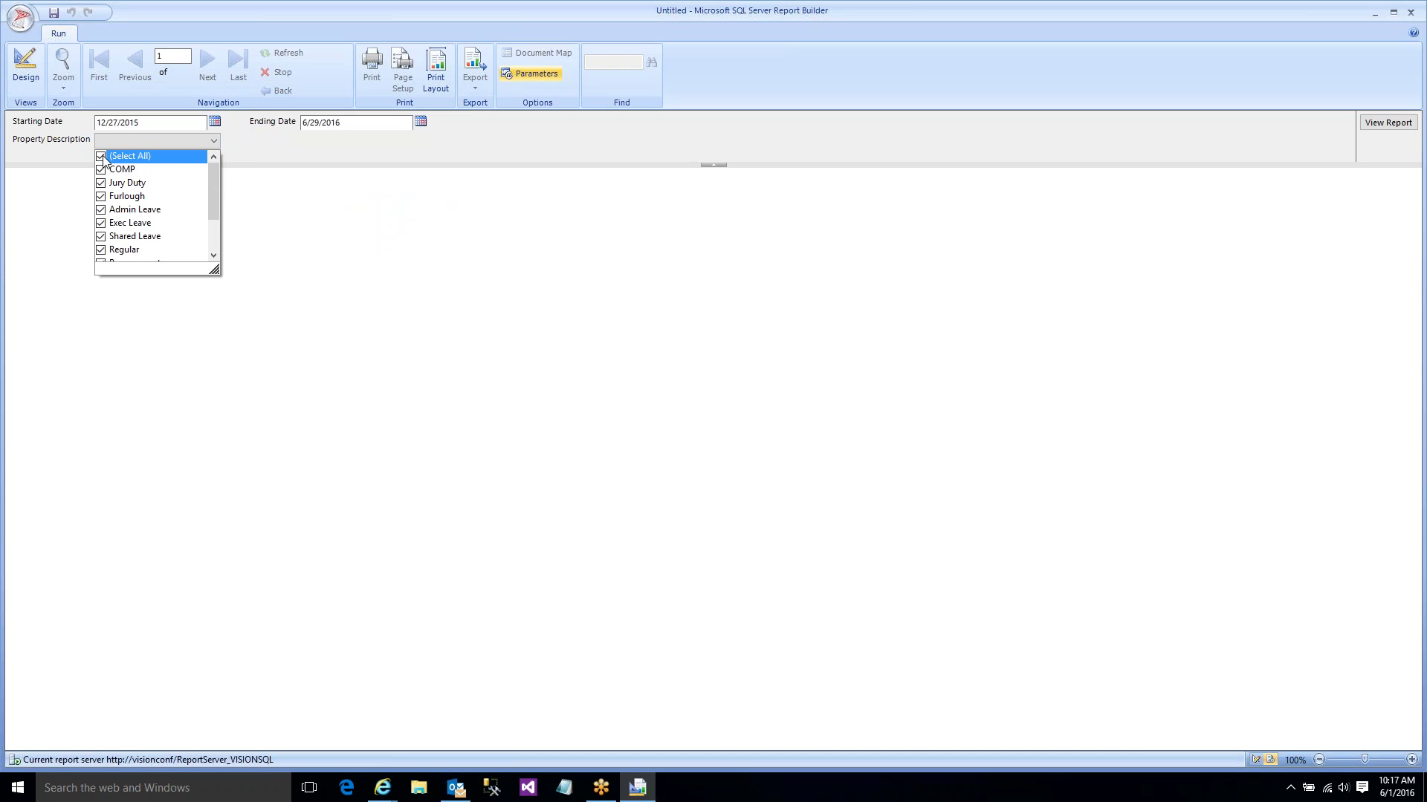
pyautogui.click(1372, 125)
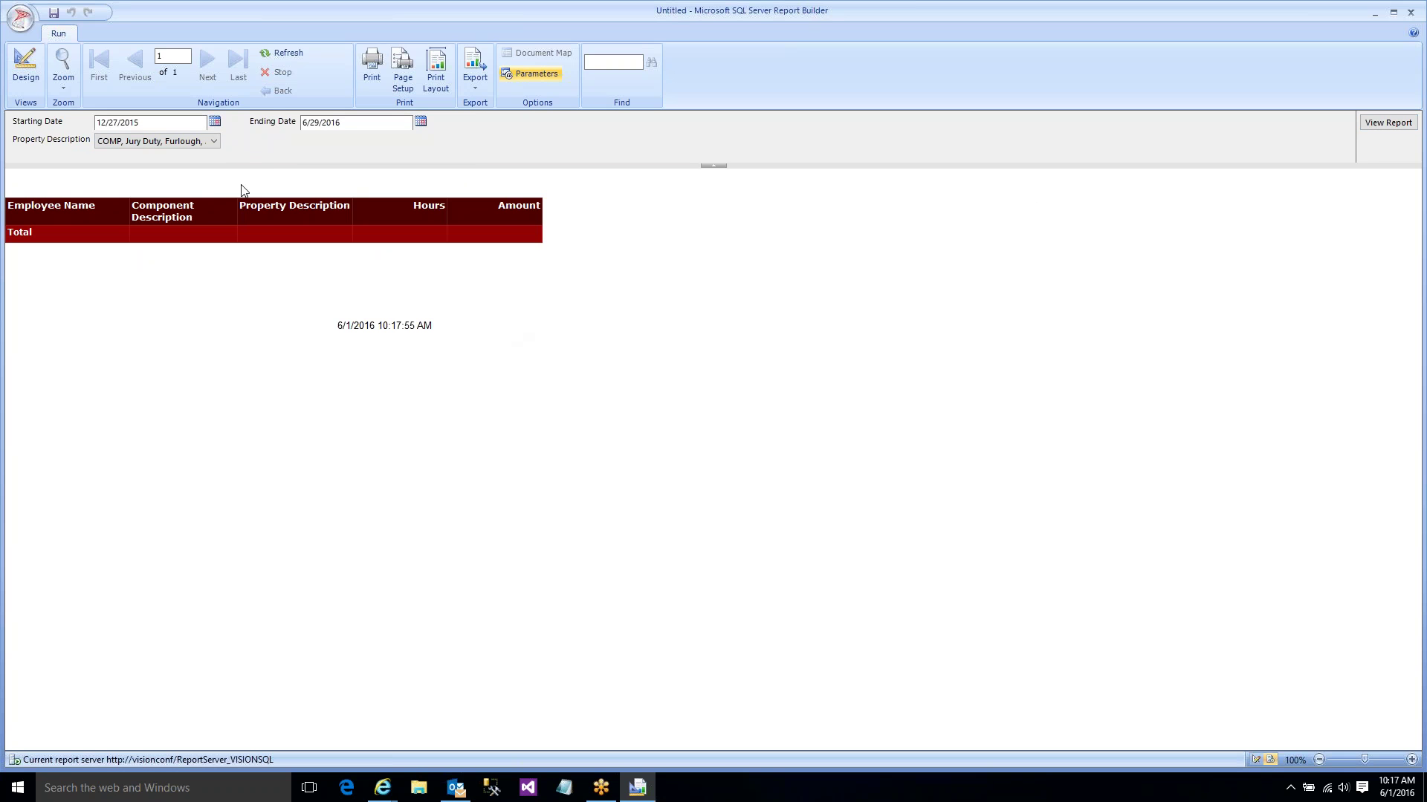
# - Change the Starting Date to 10/4/2015 and view the report again
pyautogui.click(215, 122)
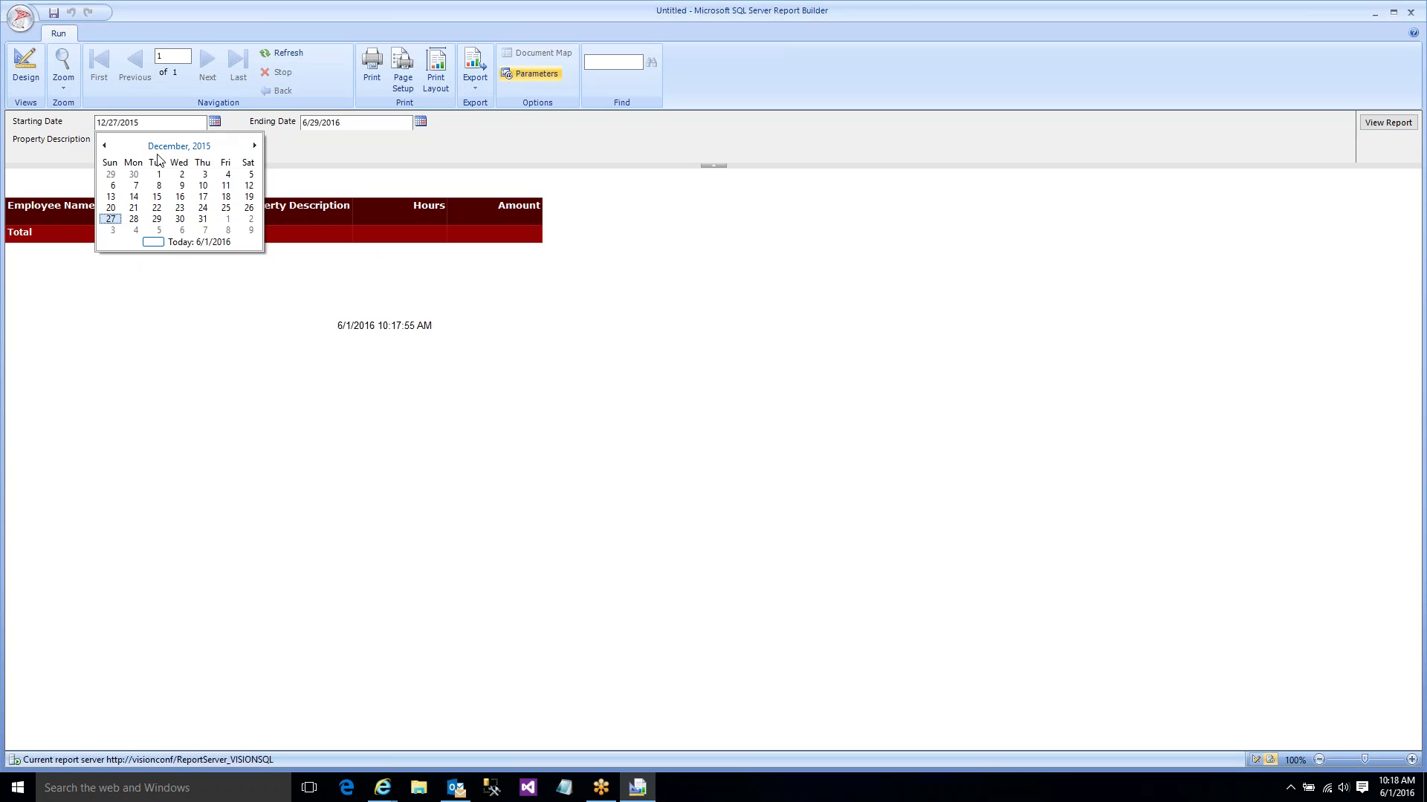
pyautogui.click(104, 146)
pyautogui.click(104, 146)
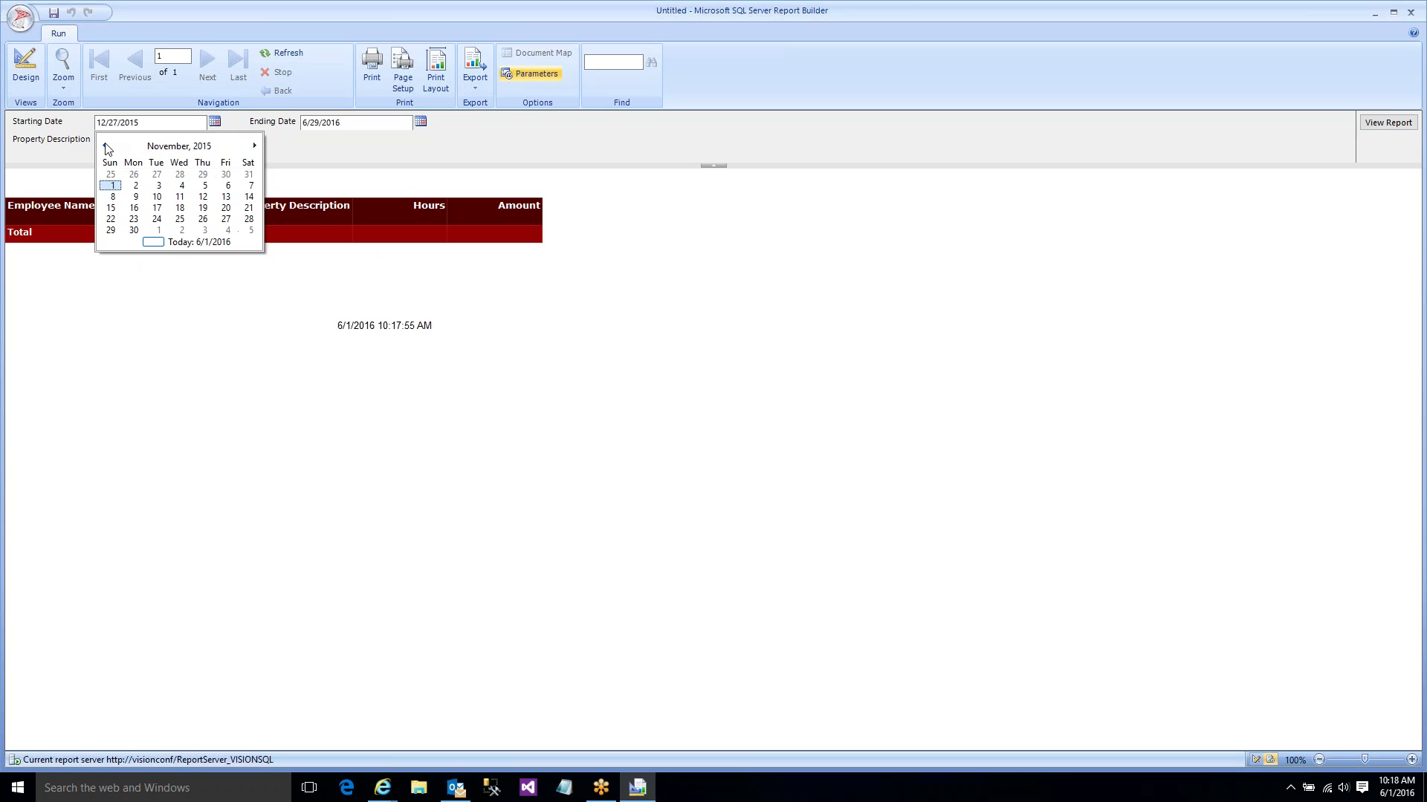
pyautogui.click(113, 185)
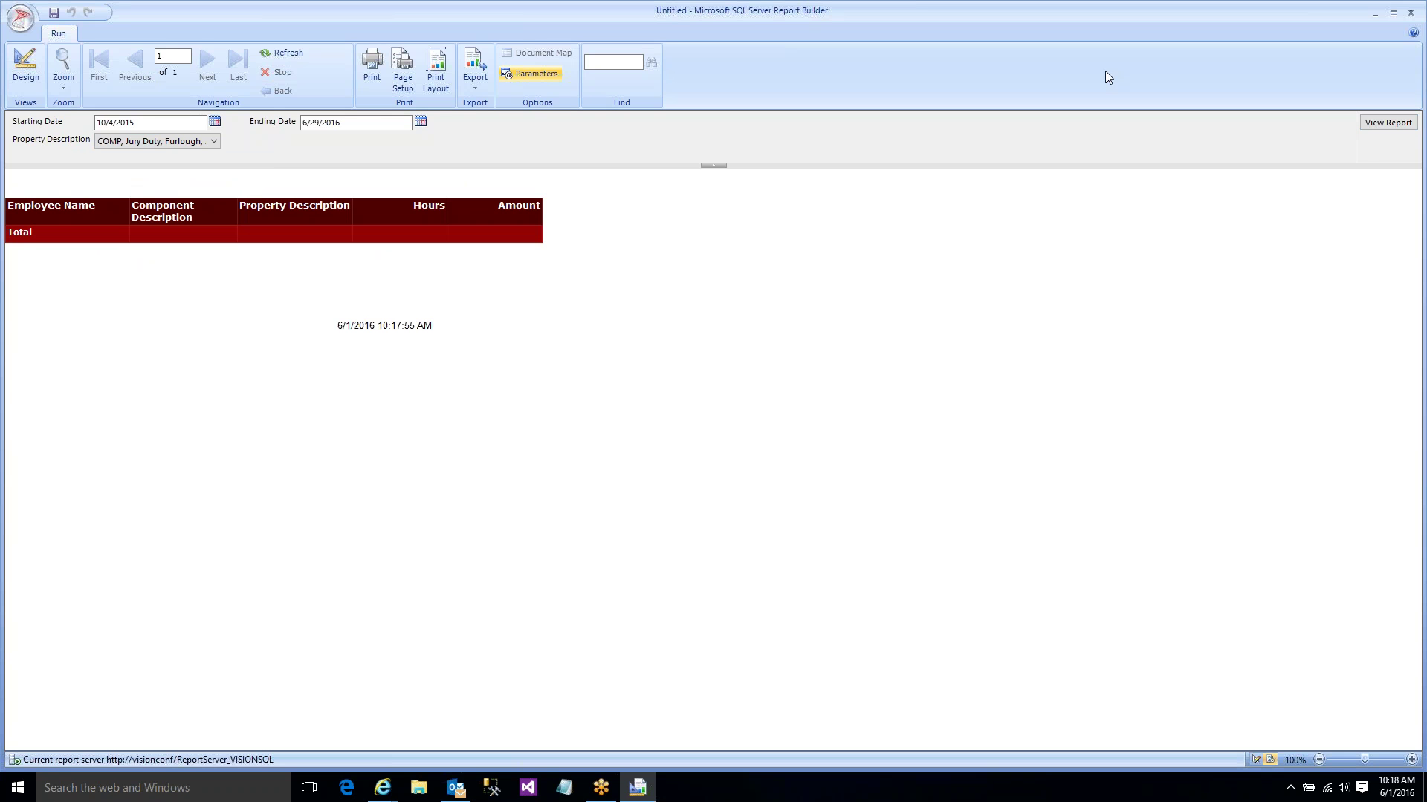
pyautogui.click(1387, 122)
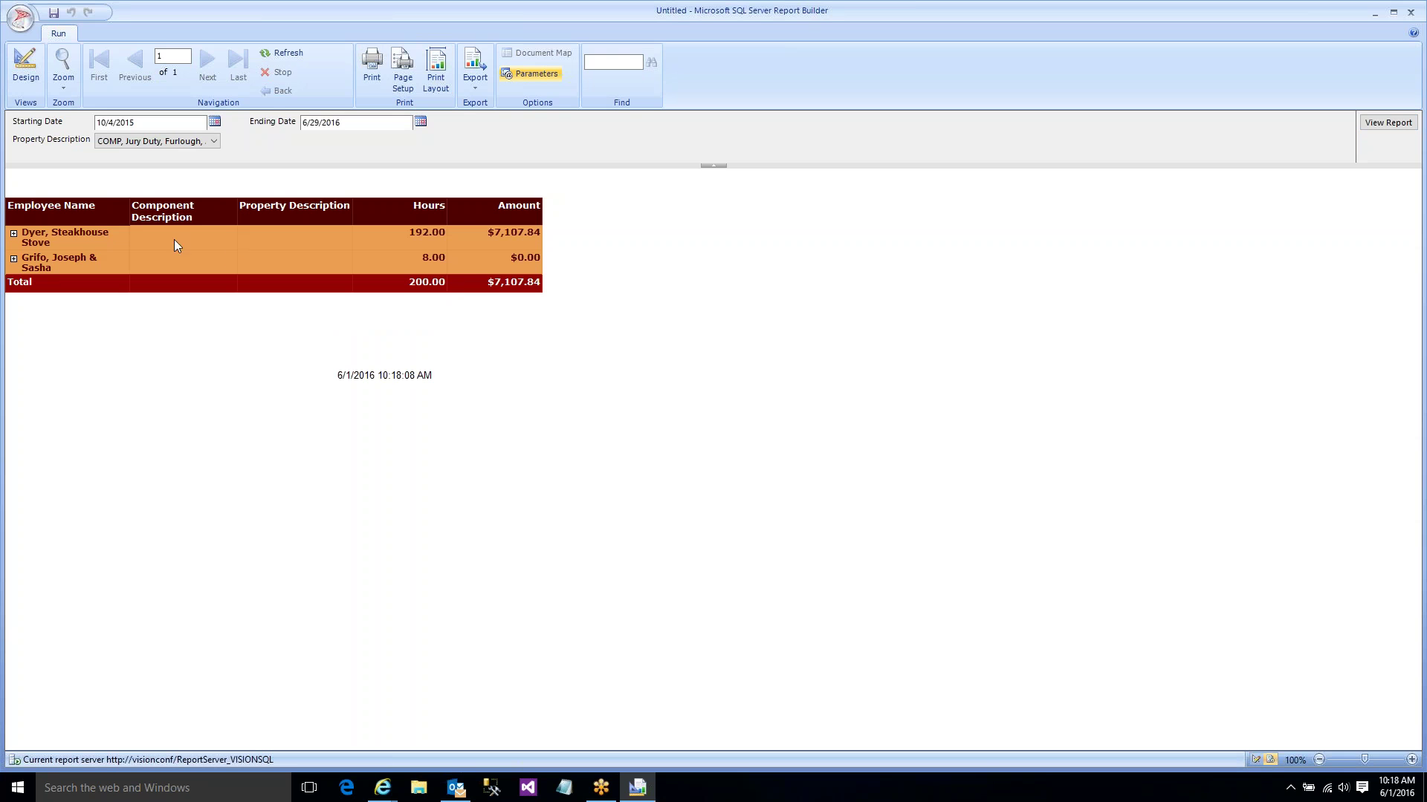
# - Expand both employee groups to examine their detail rows, and look through the Property Description choices
pyautogui.click(13, 258)
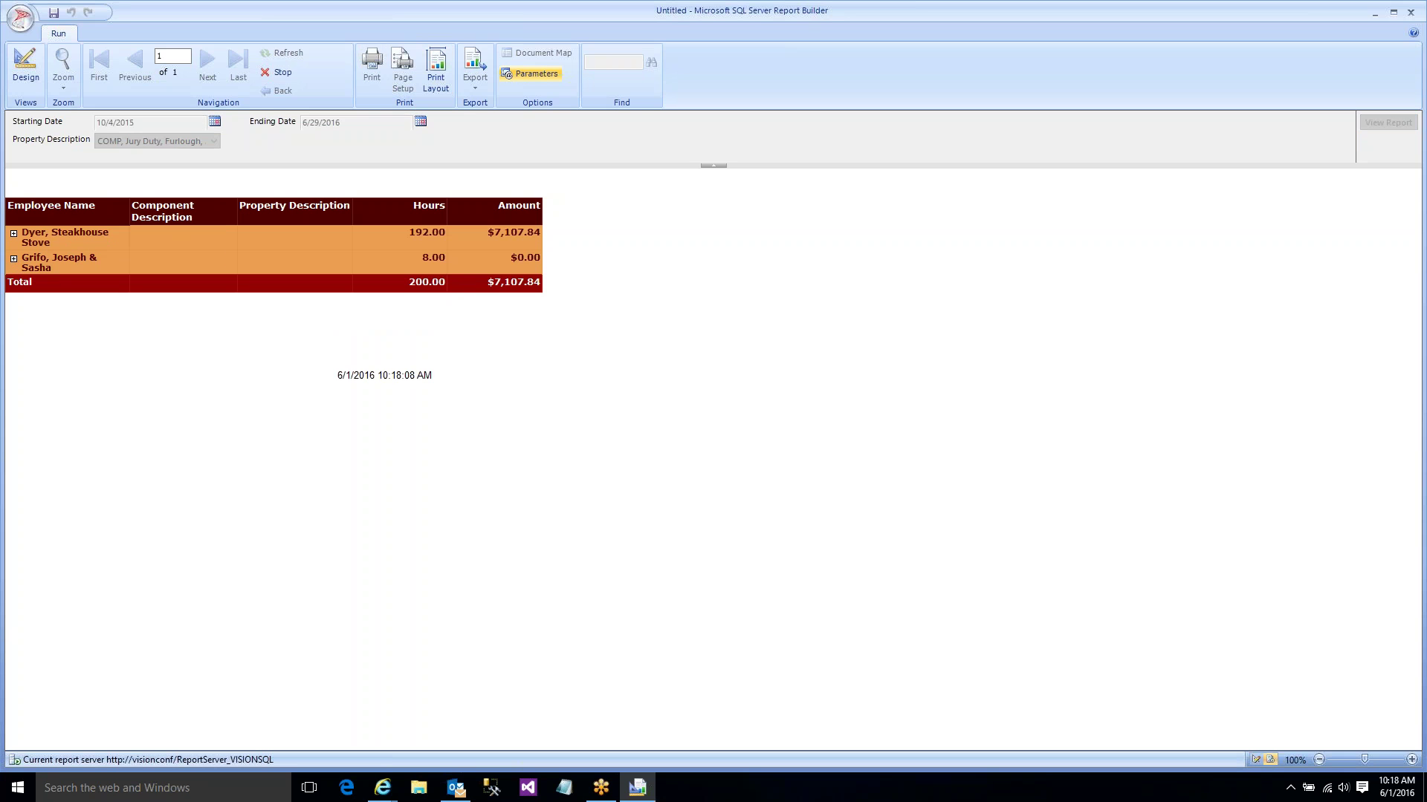
pyautogui.click(14, 233)
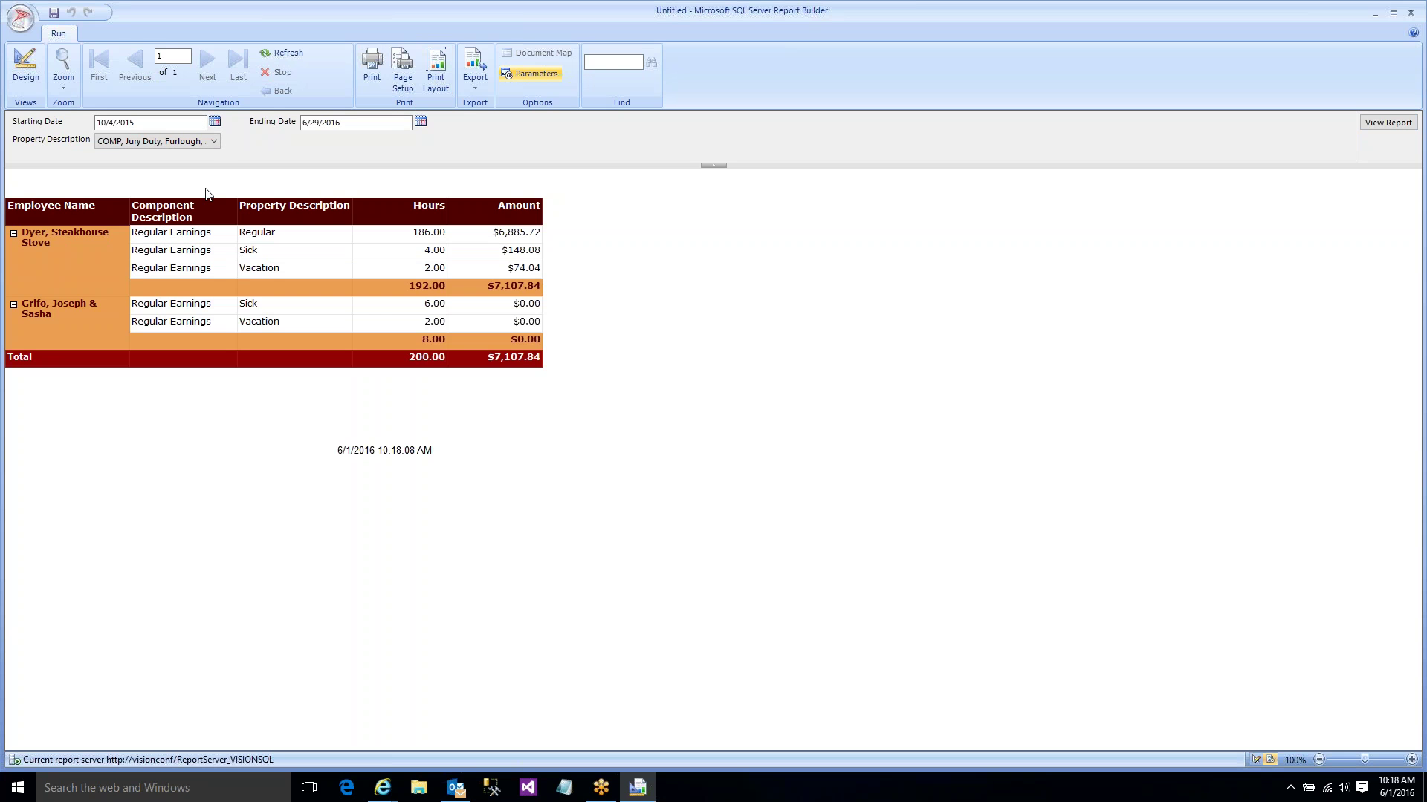
pyautogui.click(214, 141)
pyautogui.moveTo(213, 188); pyautogui.dragTo(212, 219)
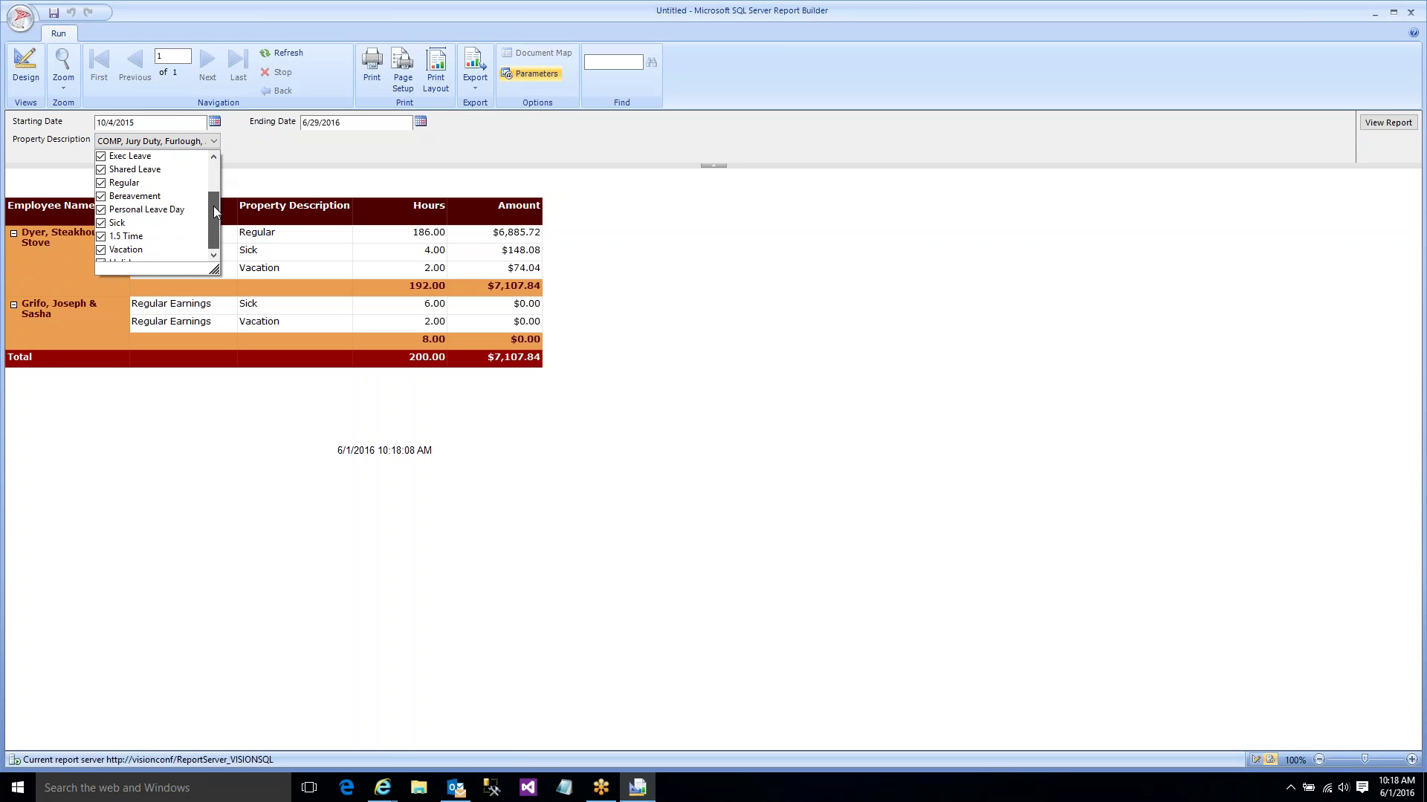
pyautogui.click(360, 186)
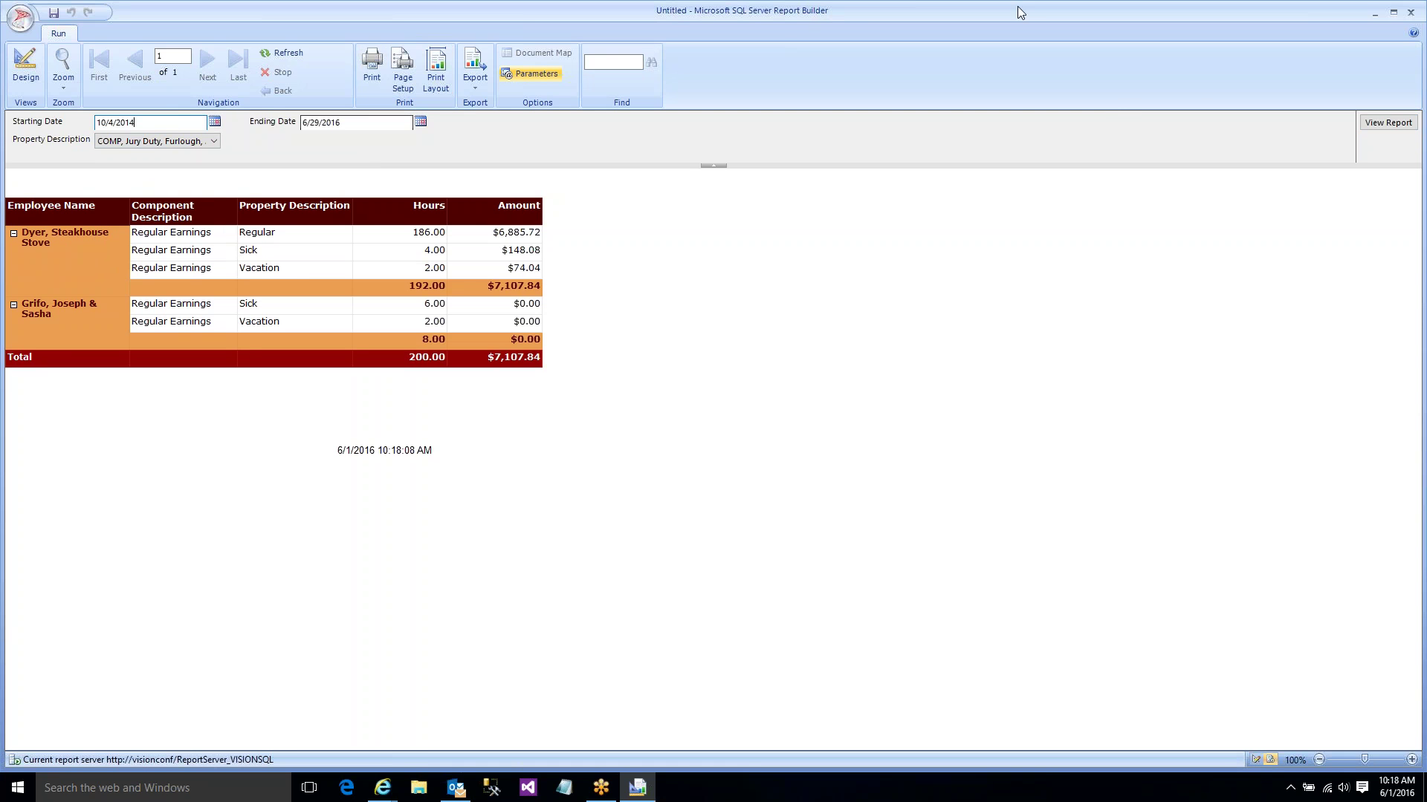
# - View the report with Starting Date 10/4/2014 and expand the first employee's group
pyautogui.click(1407, 126)
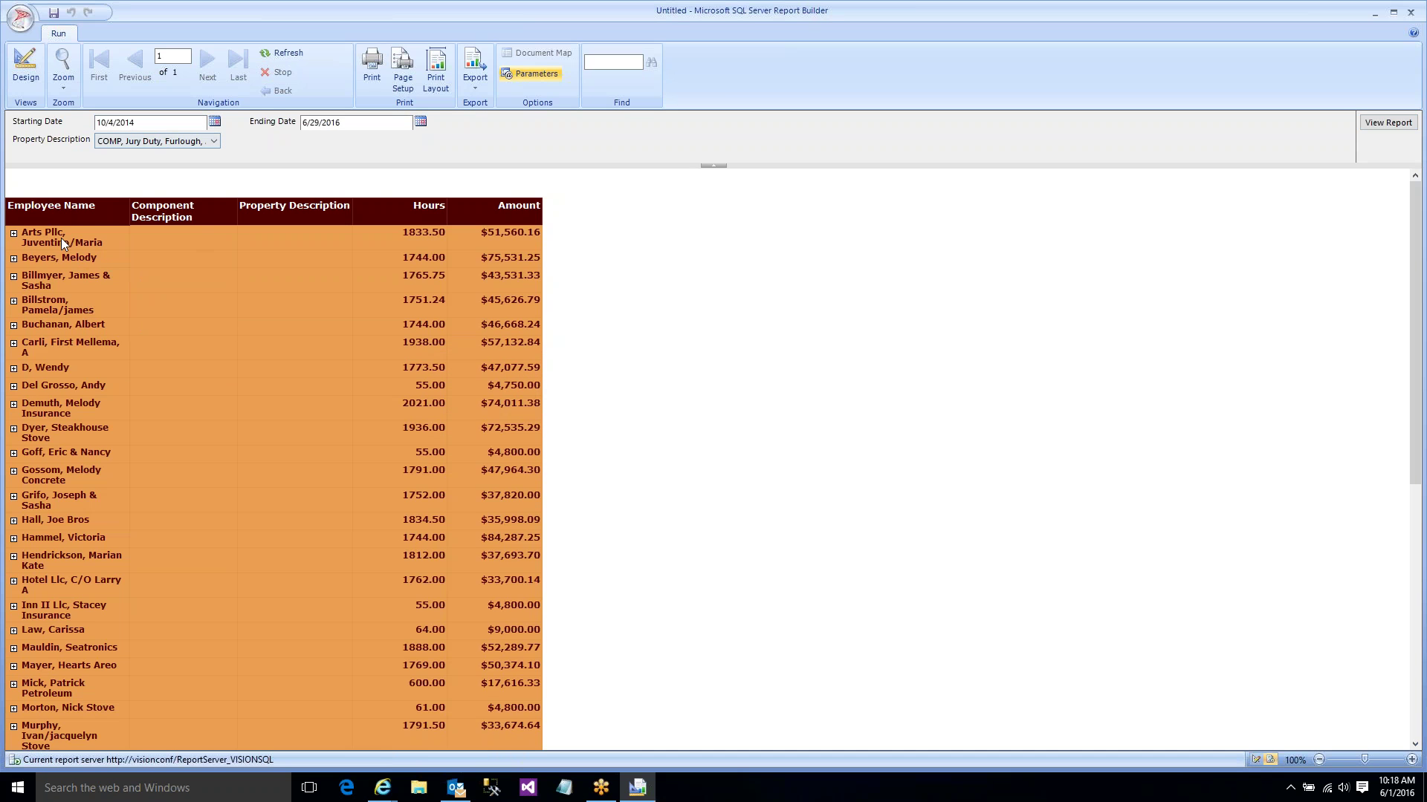
pyautogui.click(13, 233)
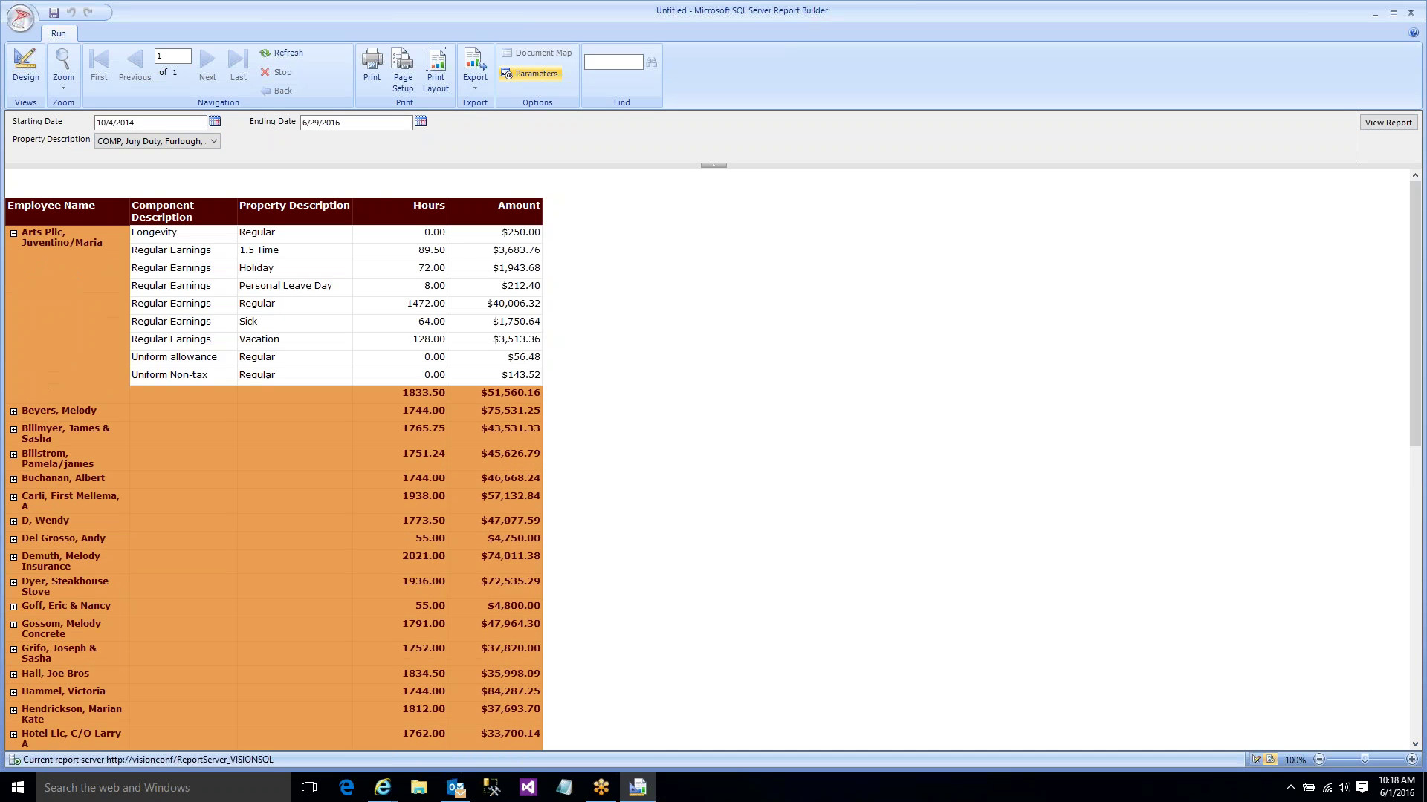
# - View the report with only the 1.5 Time property description selected, and expand the first and third employee groups
pyautogui.click(213, 141)
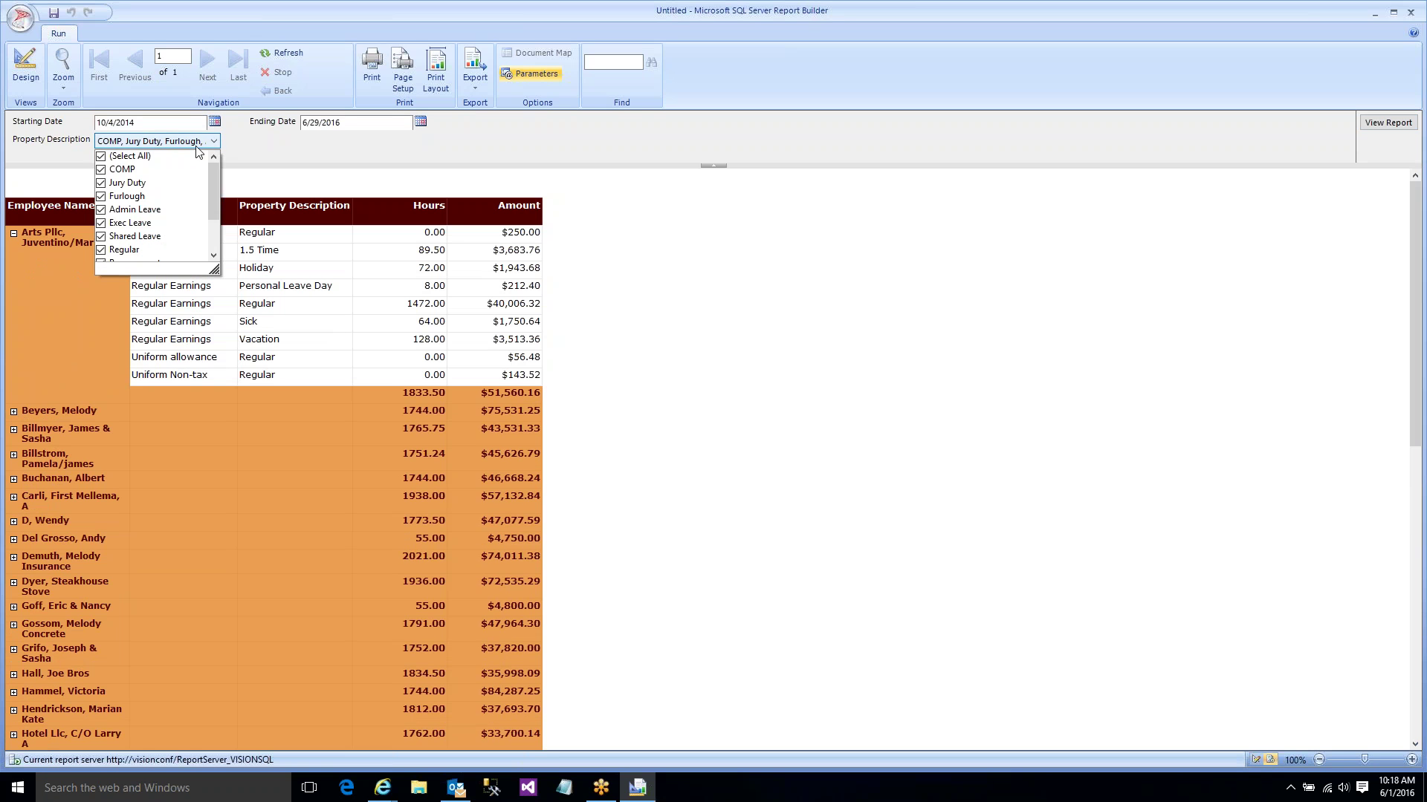
pyautogui.click(104, 157)
pyautogui.scroll(-2, 109, 216)
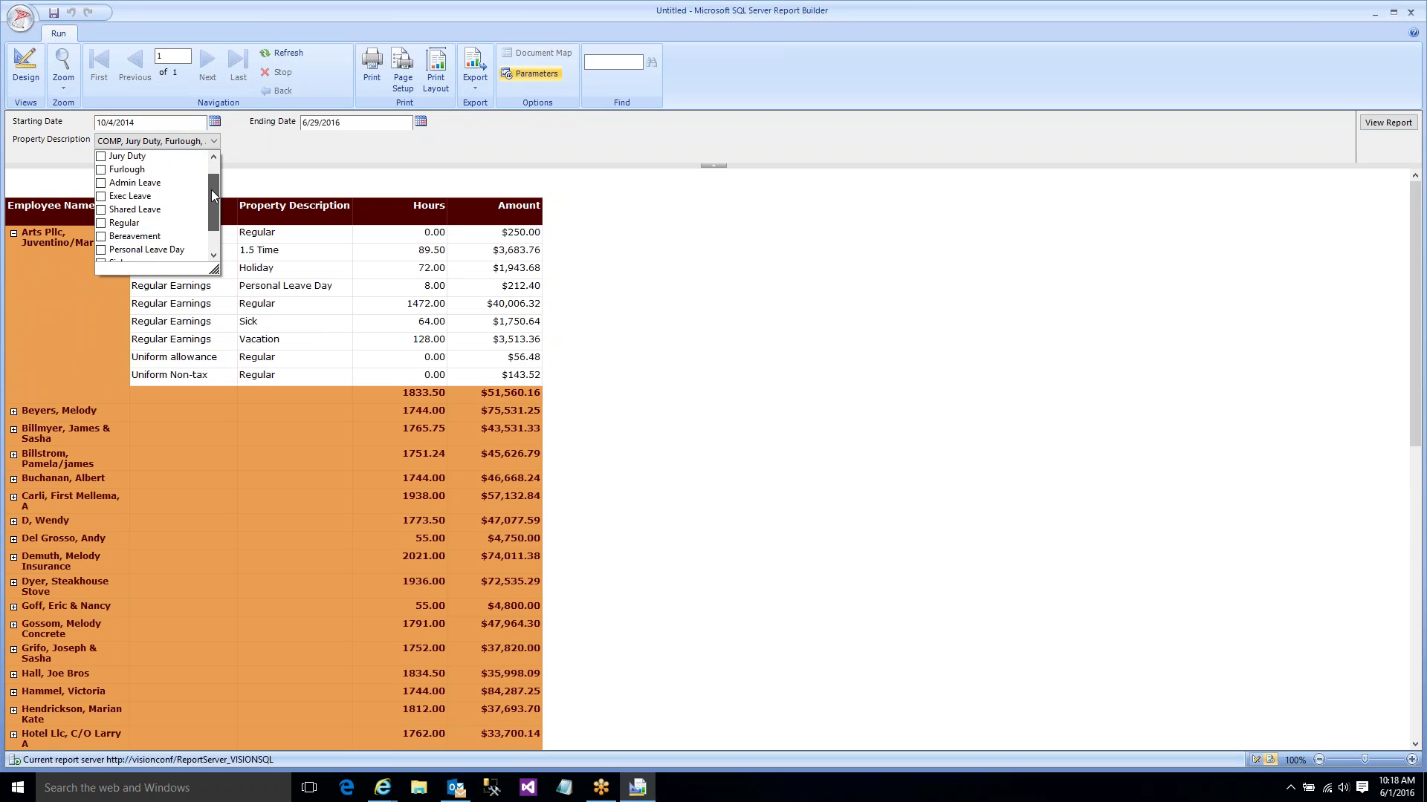
pyautogui.click(102, 236)
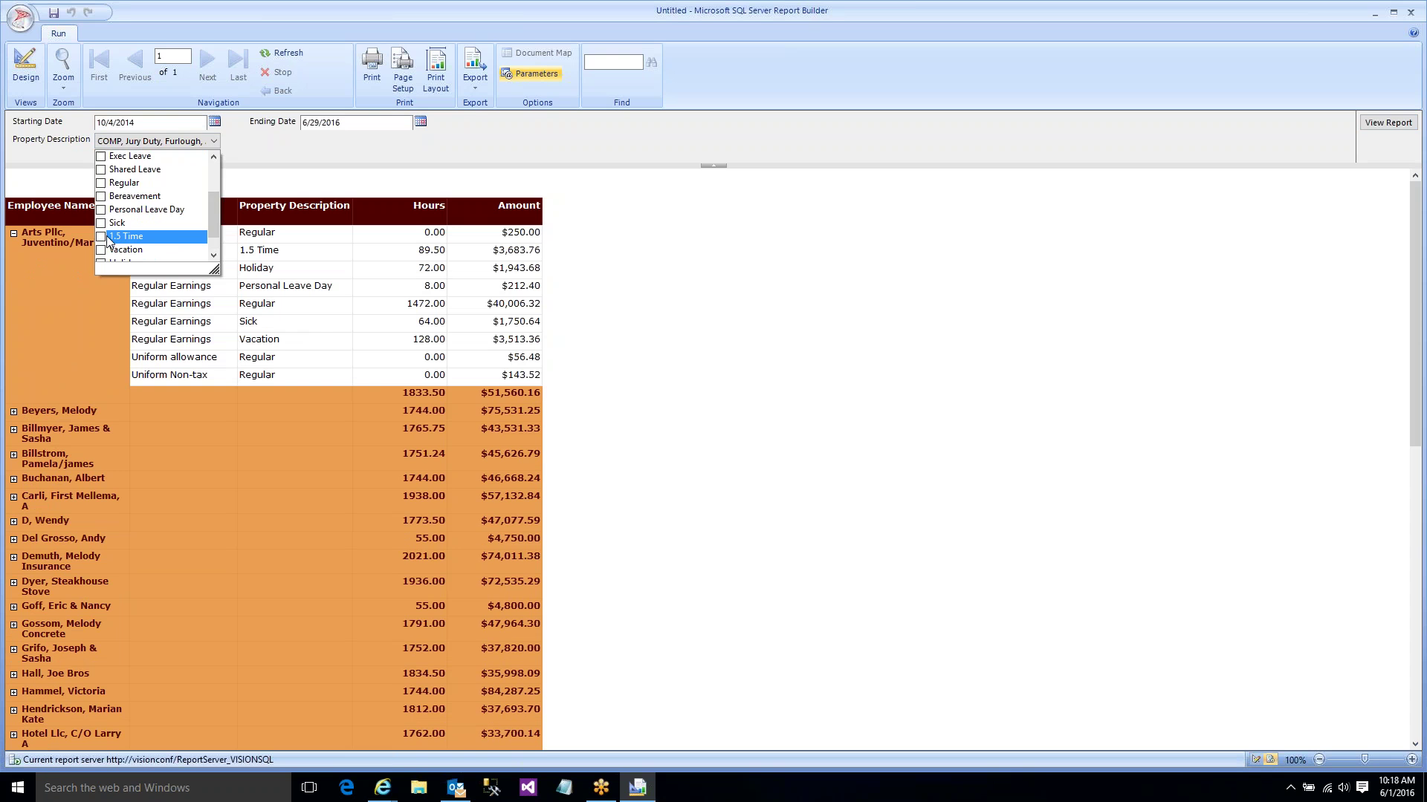
pyautogui.click(649, 143)
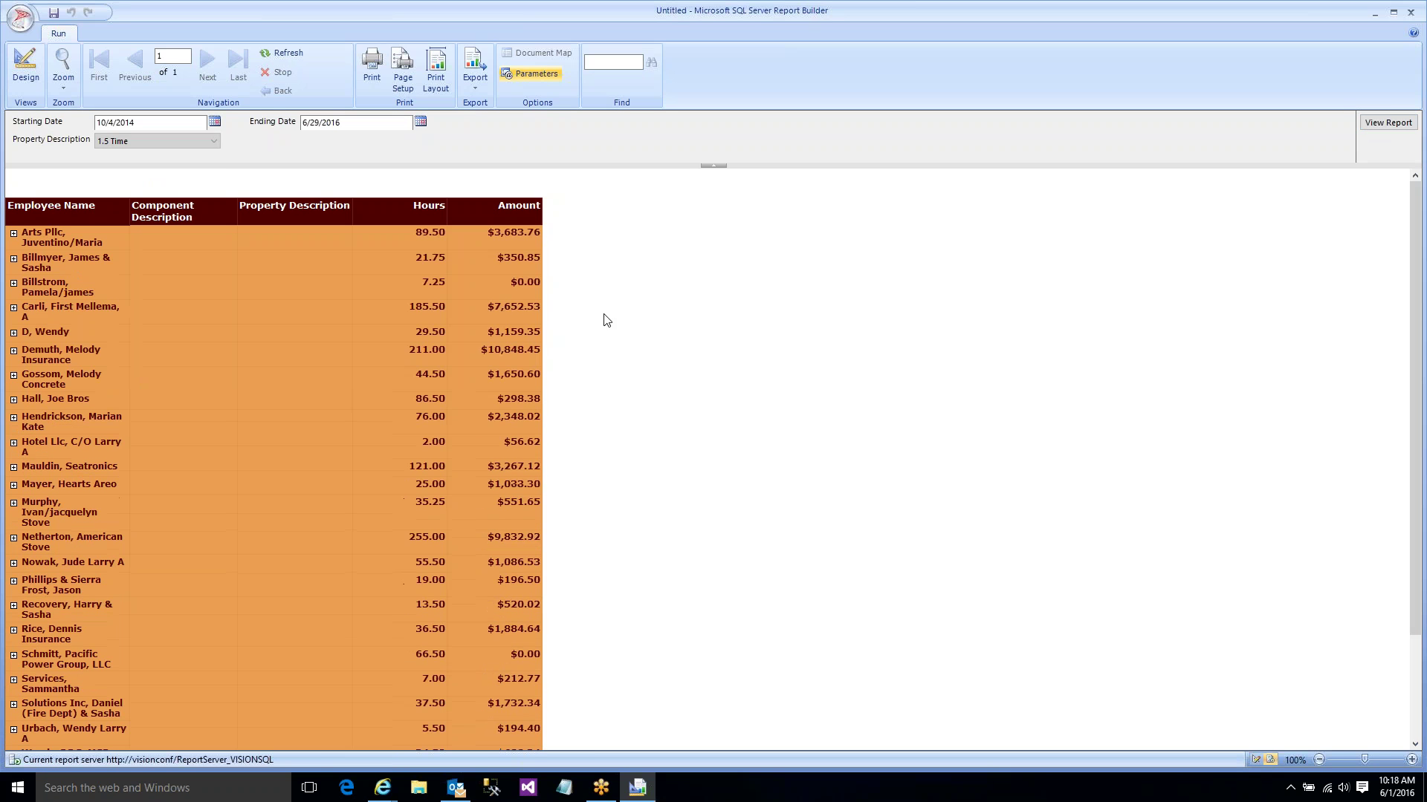
pyautogui.click(14, 234)
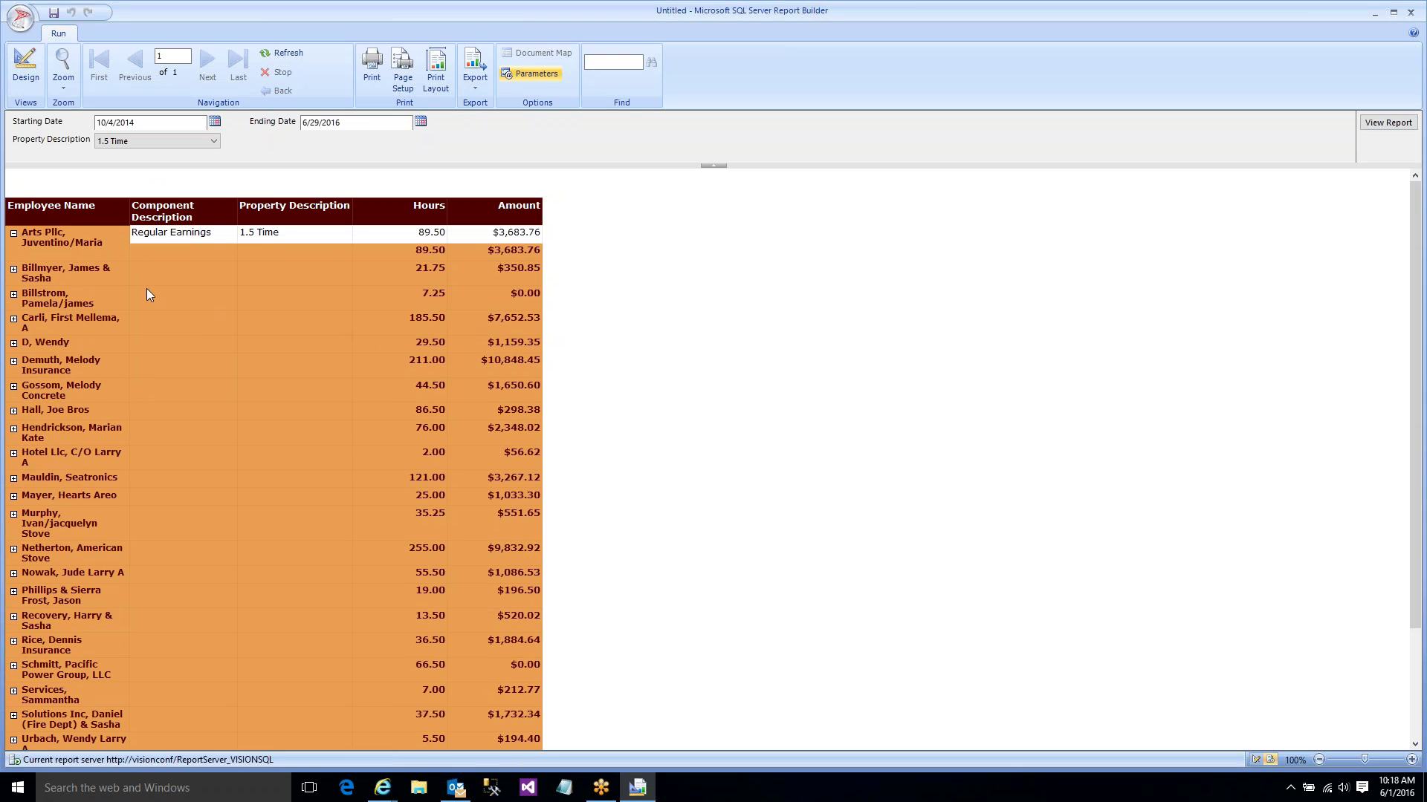
pyautogui.click(13, 295)
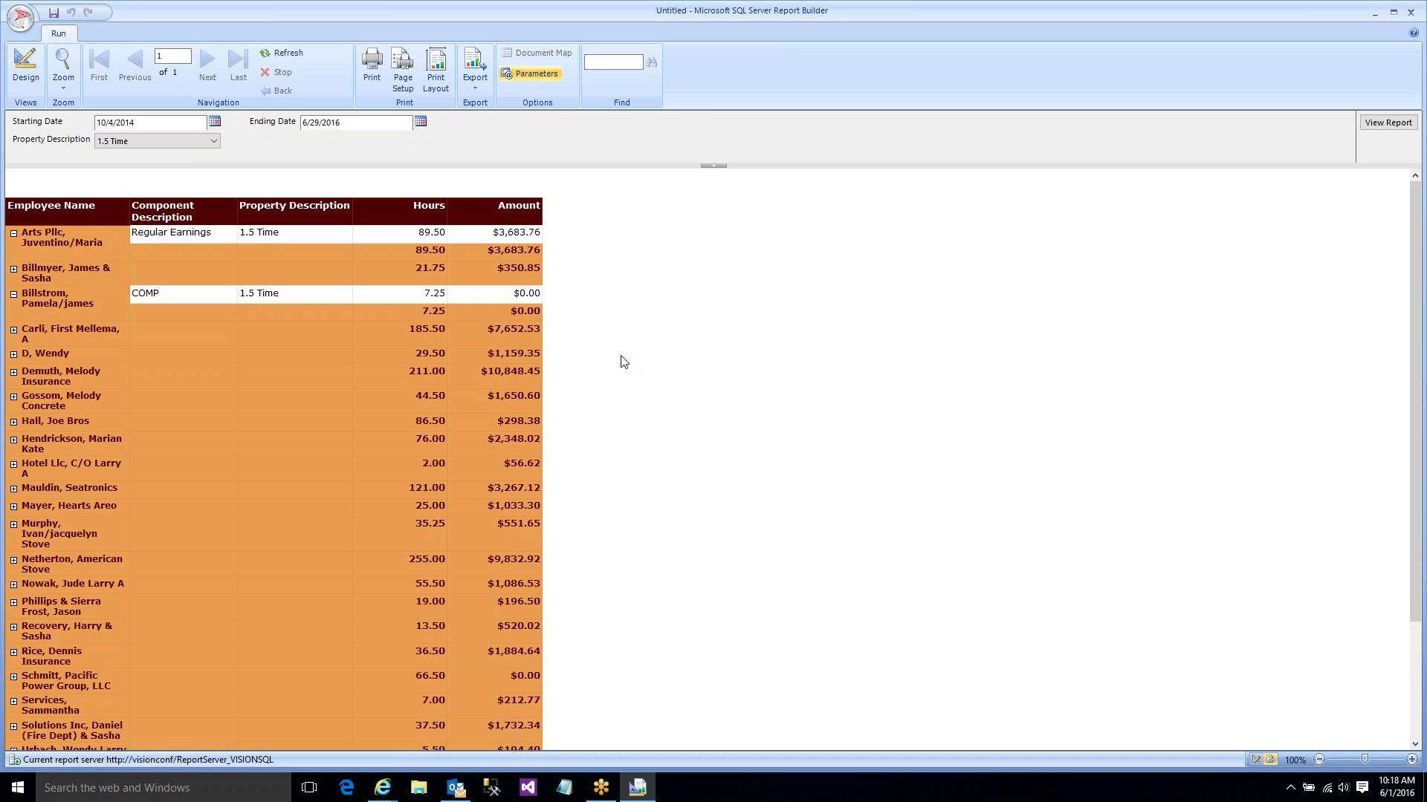
# - Return to the design and set the Details row group to show when the report is initially run
pyautogui.click(25, 65)
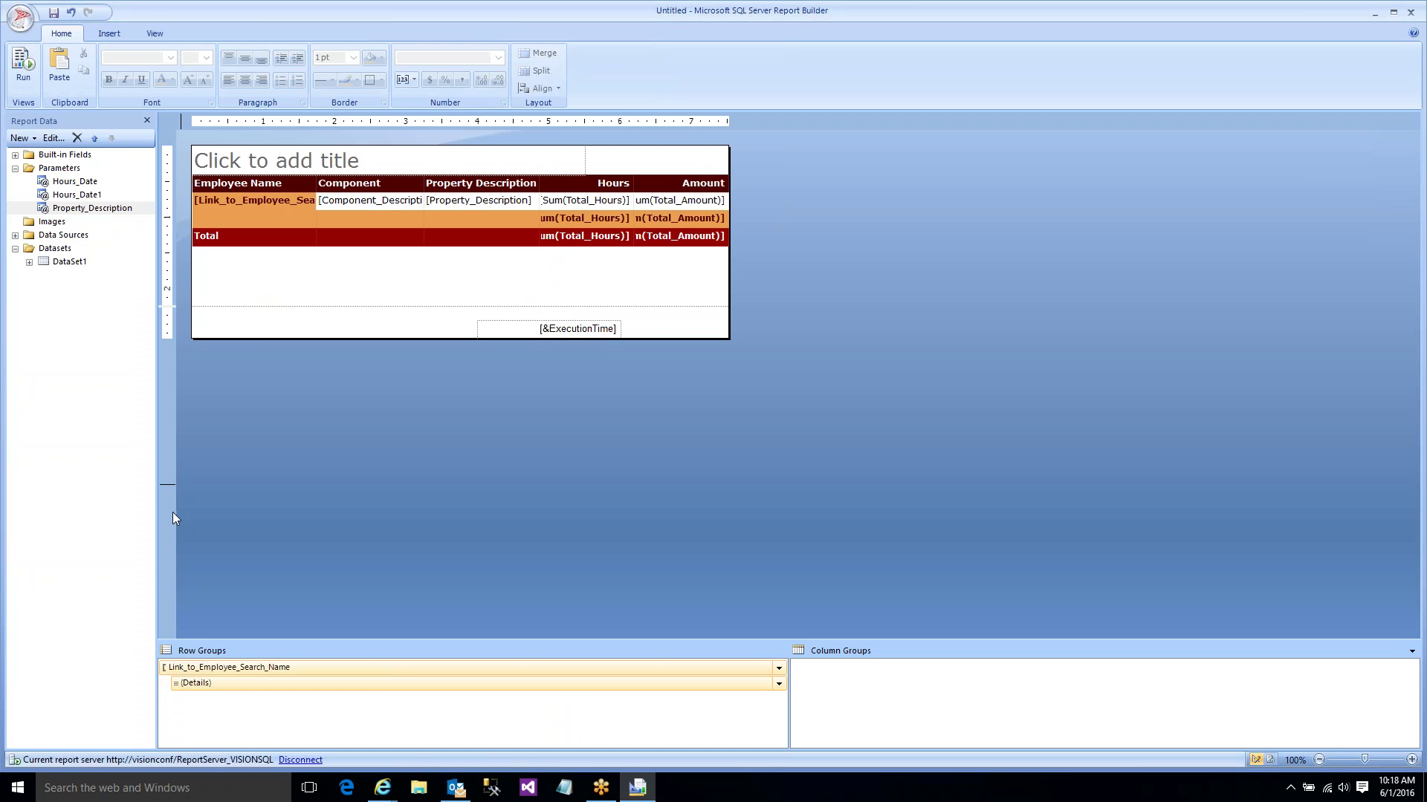
pyautogui.click(201, 683)
pyautogui.rightClick(203, 684)
pyautogui.click(250, 752)
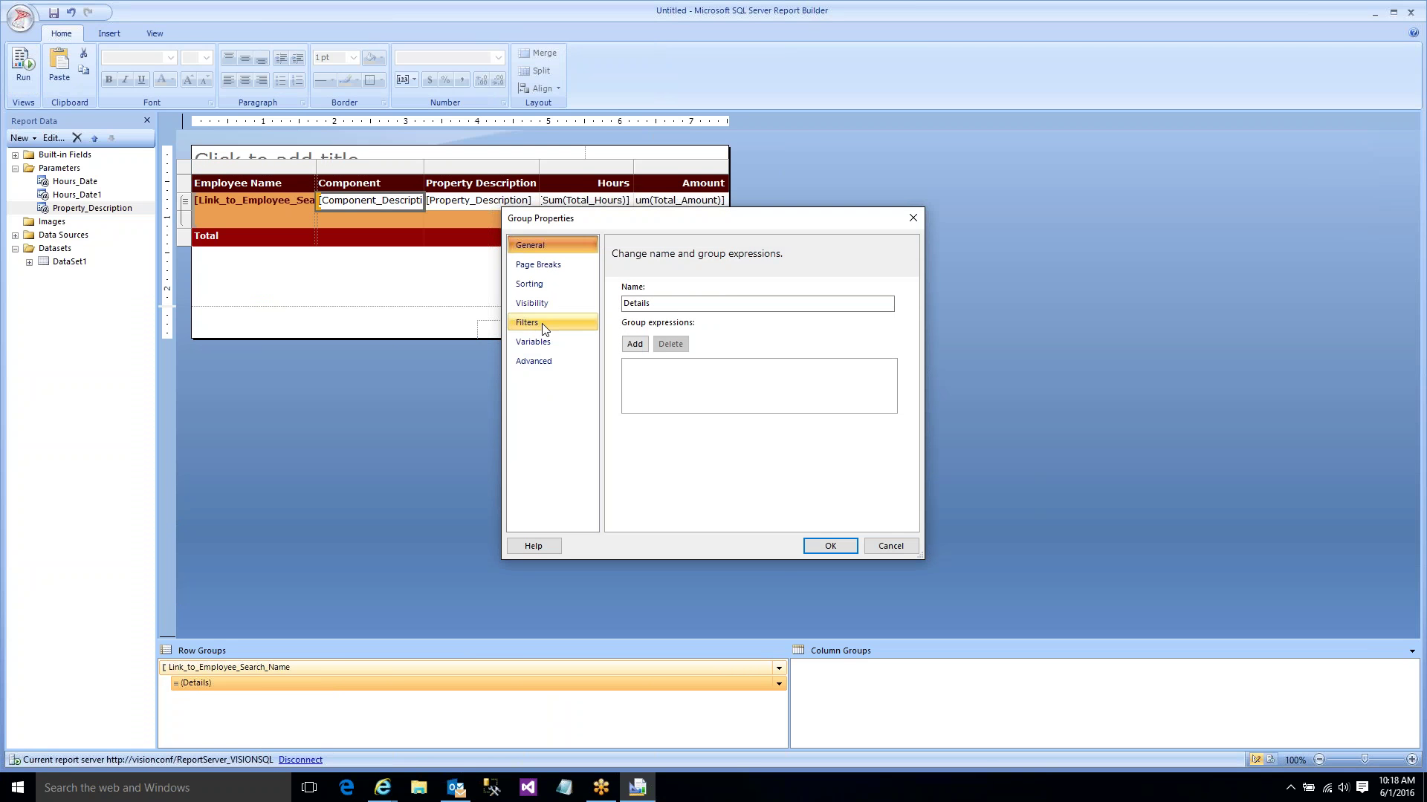
pyautogui.click(588, 304)
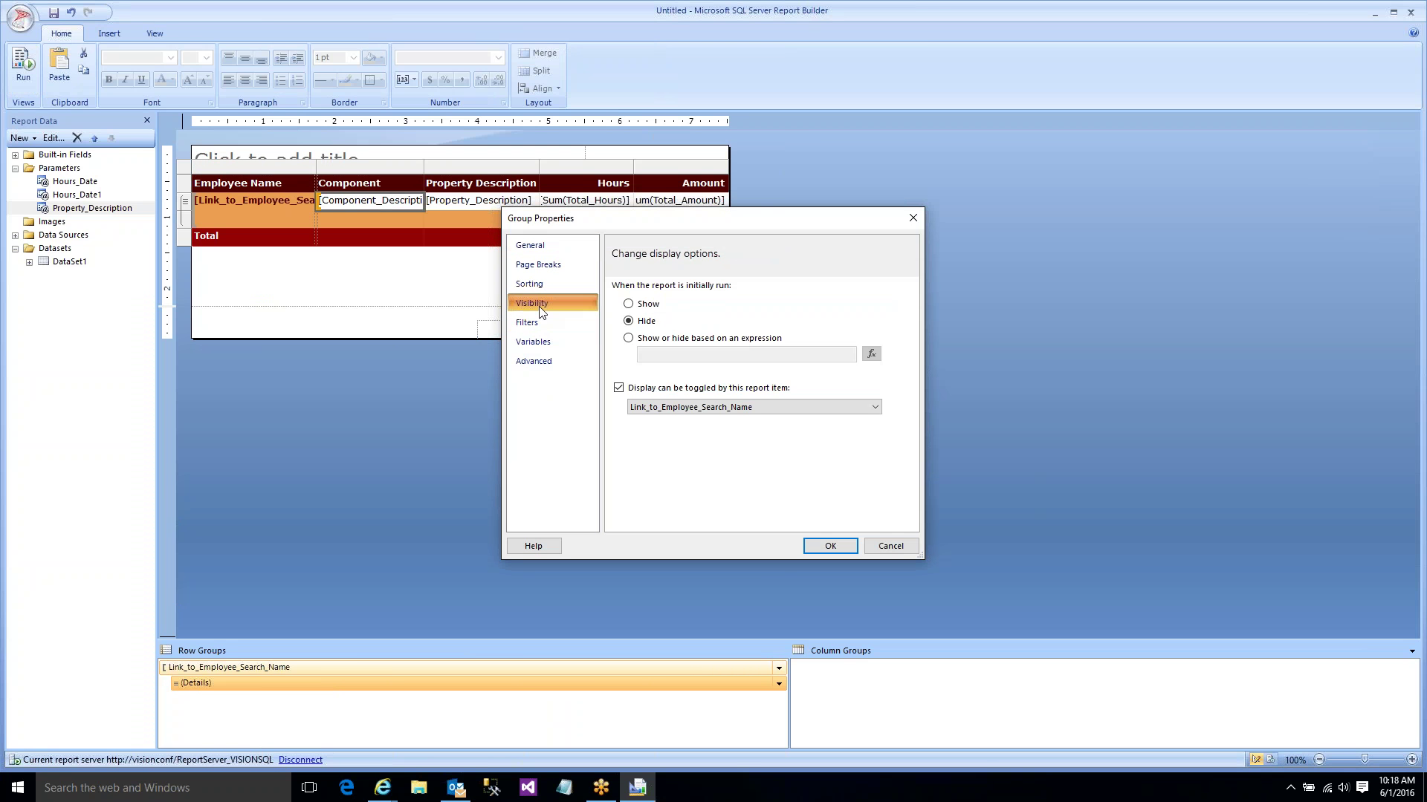
pyautogui.click(629, 305)
pyautogui.click(828, 546)
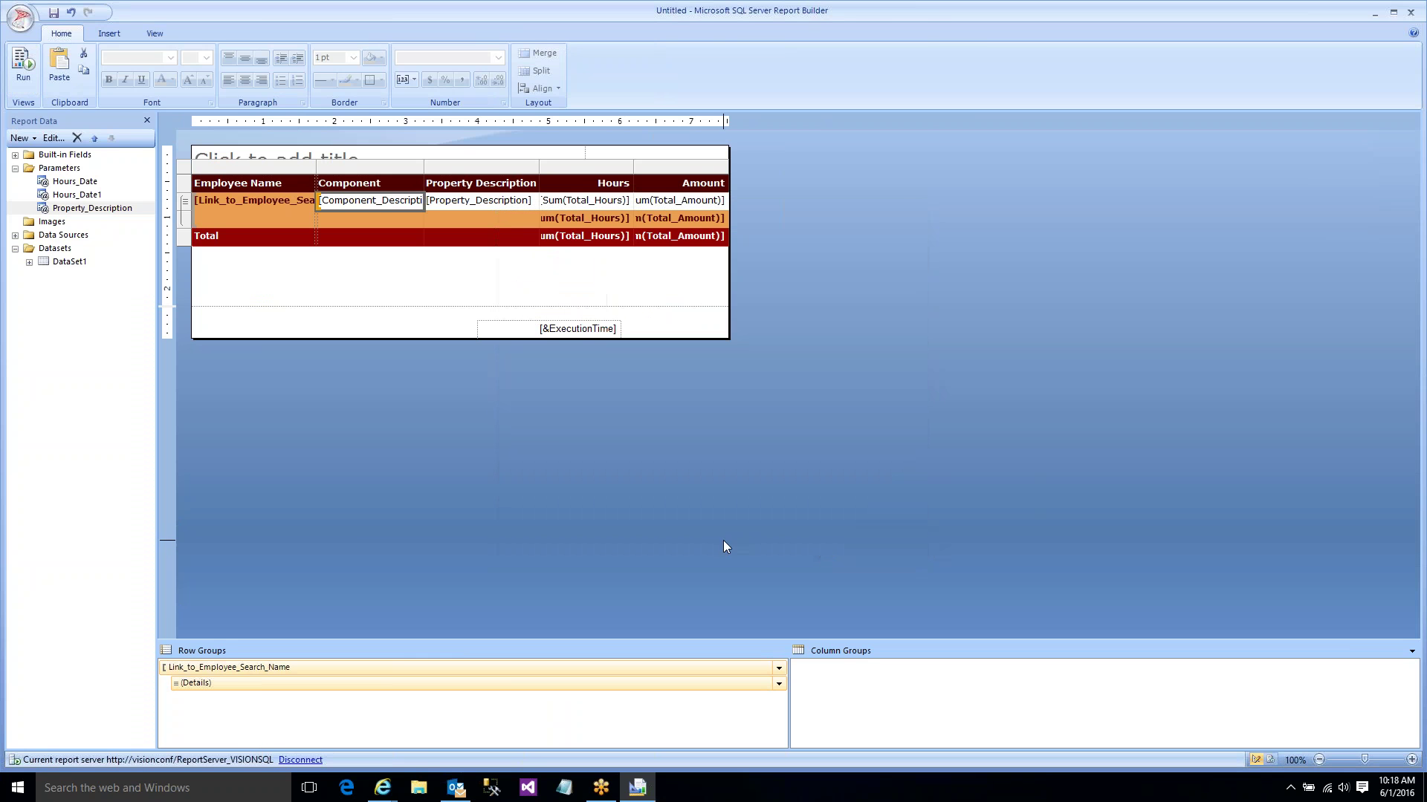
# - Run the report and set the Starting Date to 12/29/2013
pyautogui.click(23, 66)
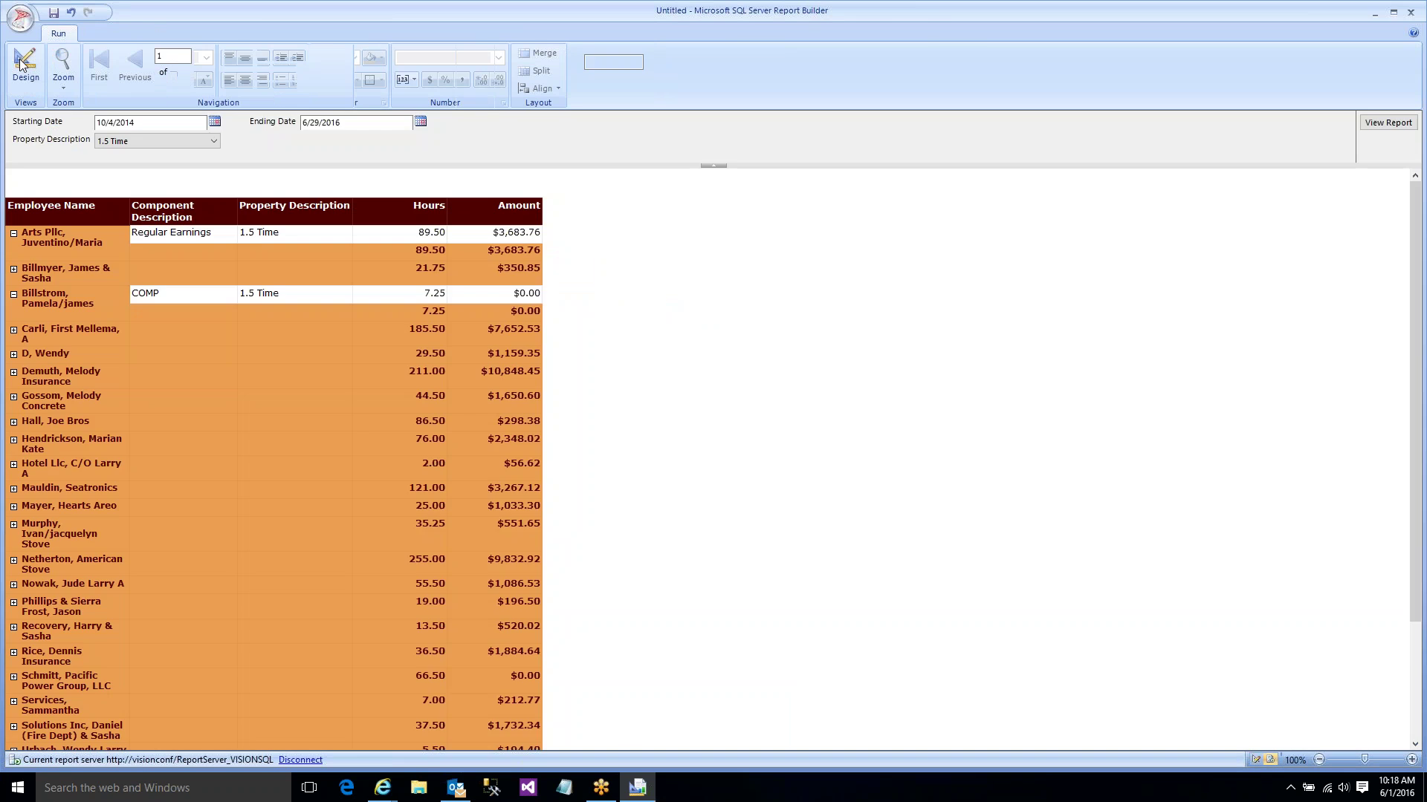
pyautogui.click(215, 122)
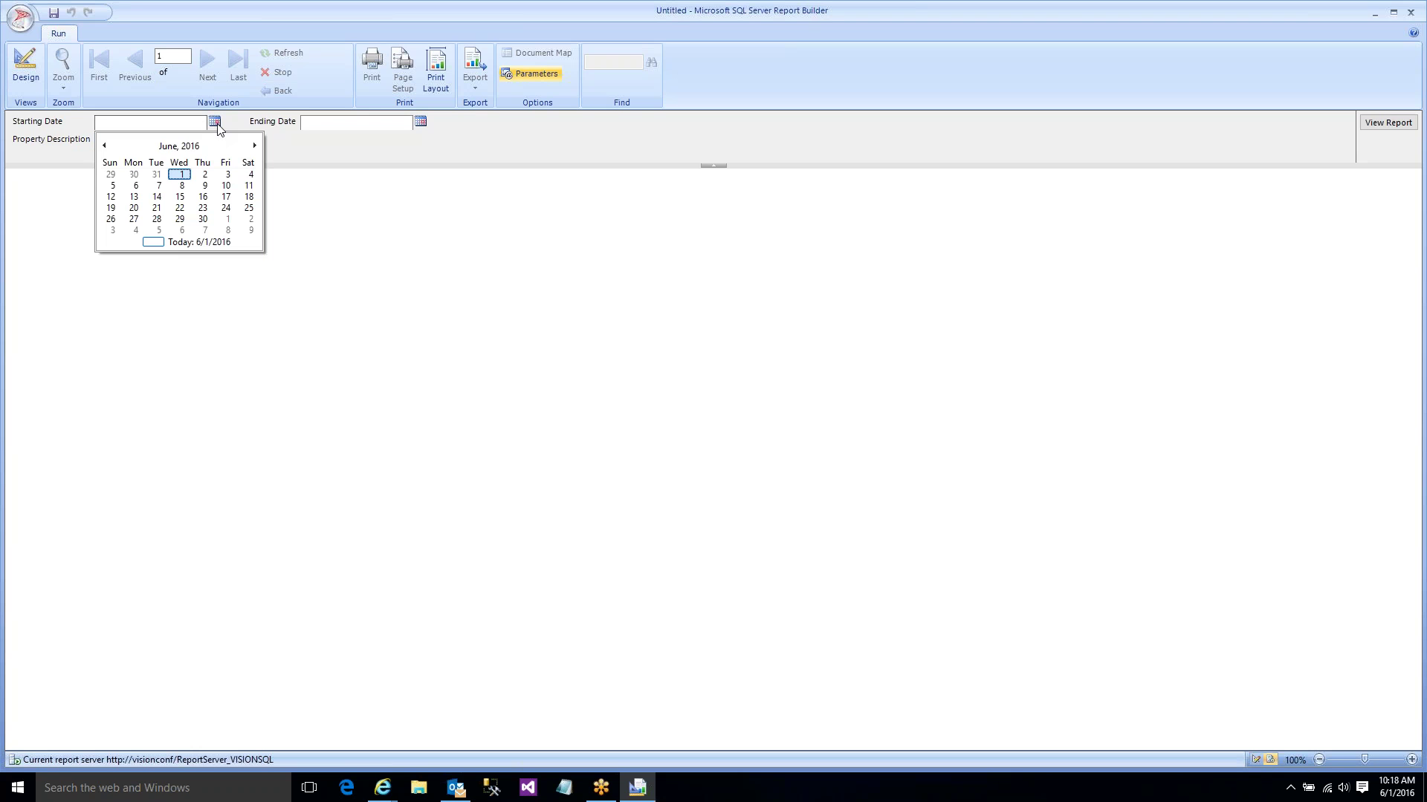
pyautogui.click(178, 146)
pyautogui.click(105, 146)
pyautogui.click(104, 146)
pyautogui.click(119, 170)
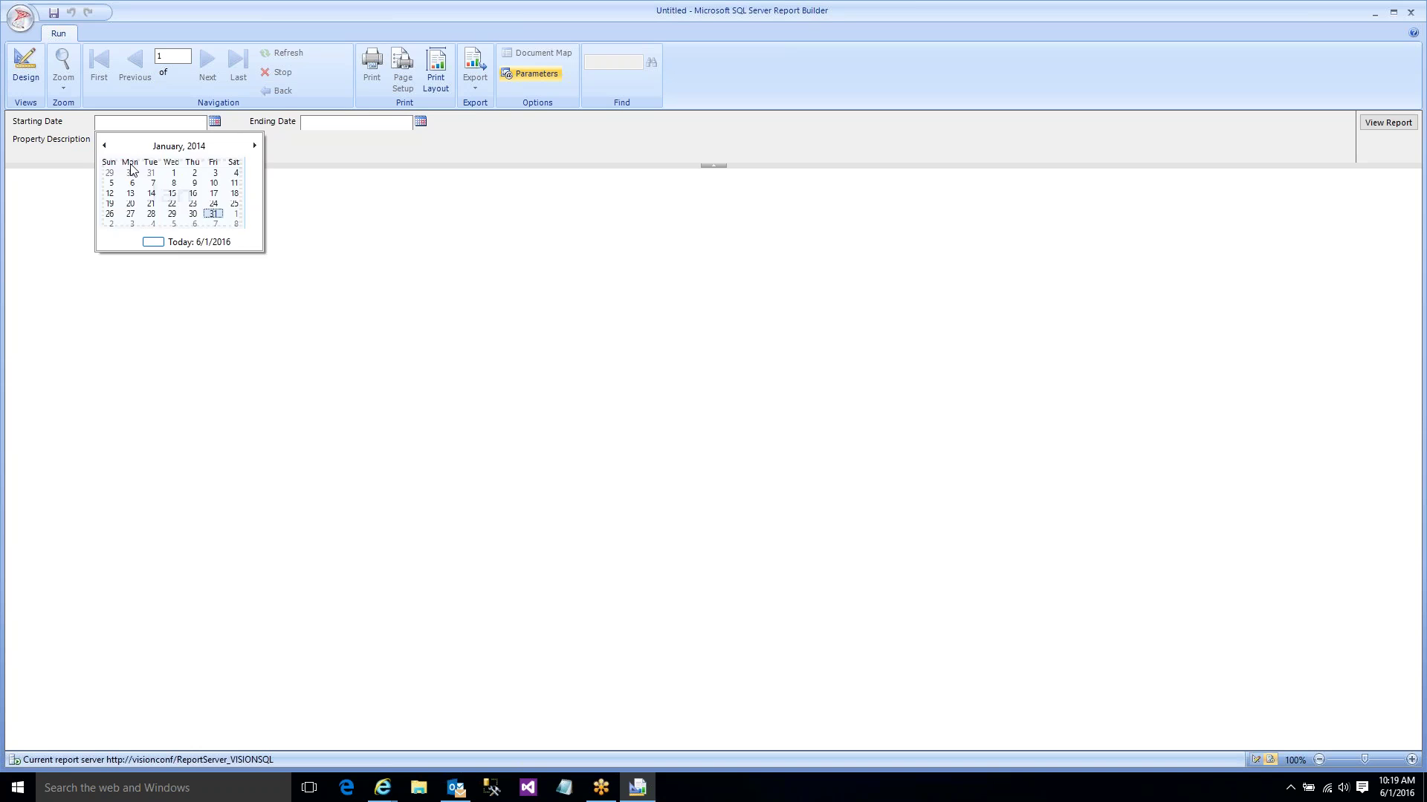
pyautogui.click(109, 172)
# - View the report with Ending Date 6/1/2016 and all property descriptions selected
pyautogui.click(421, 122)
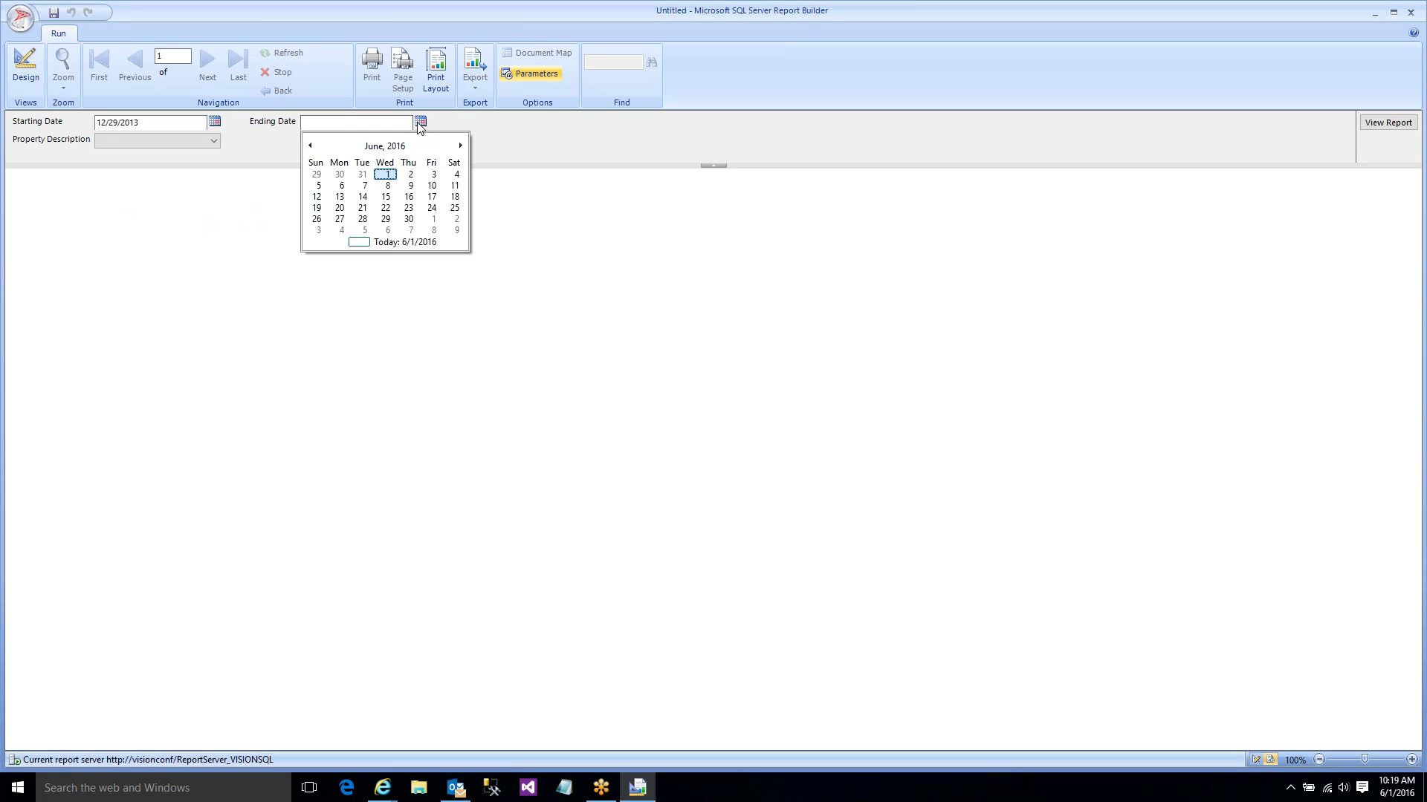
pyautogui.click(386, 177)
pyautogui.click(213, 140)
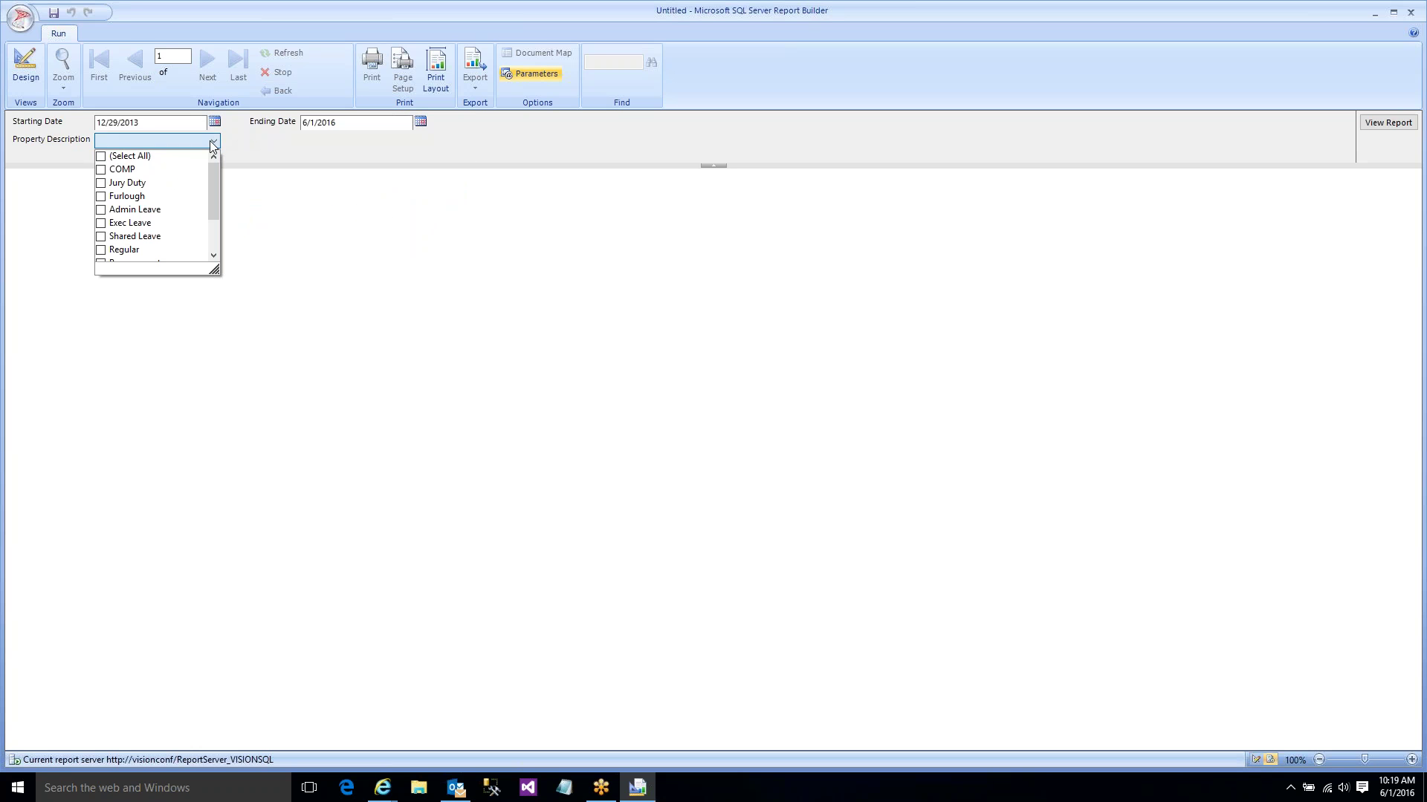
pyautogui.click(1397, 123)
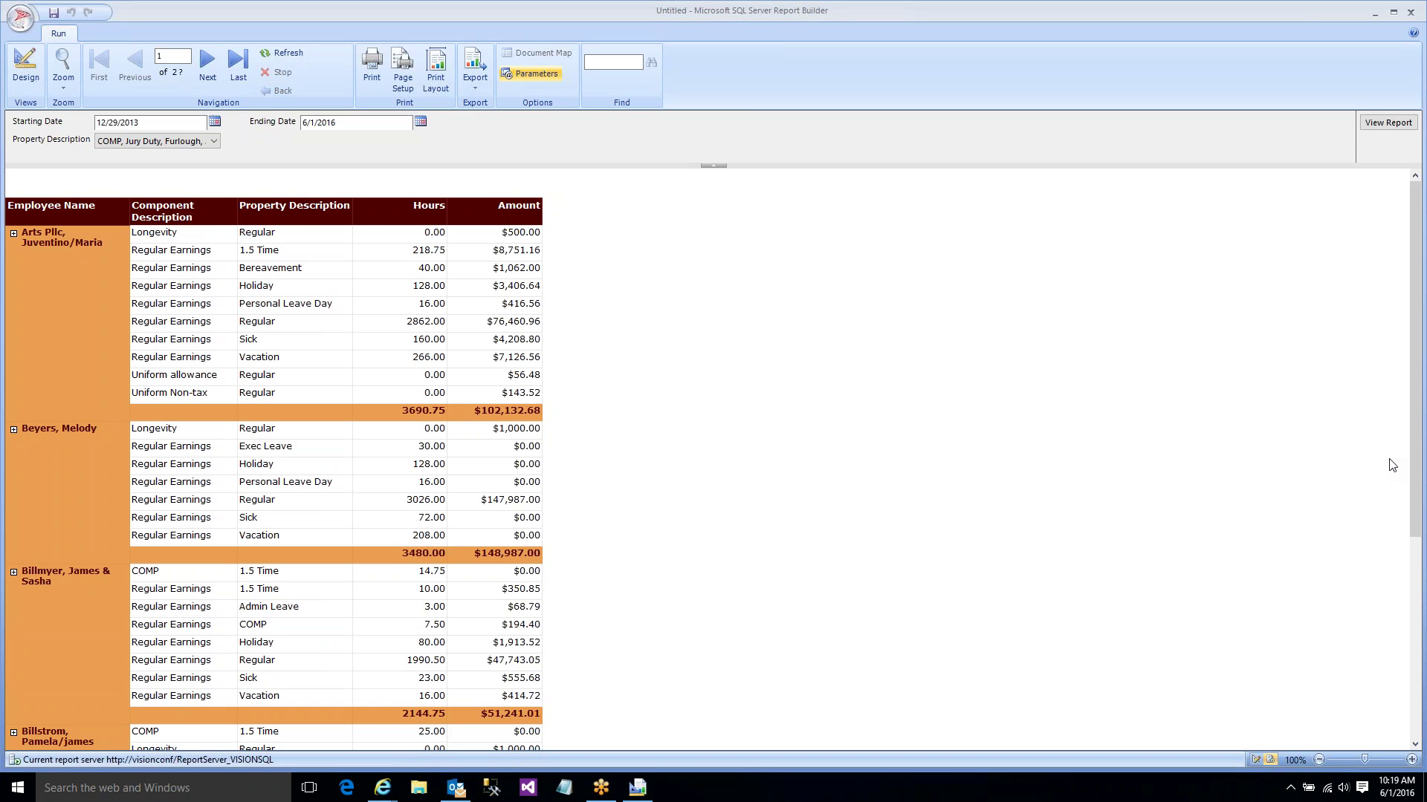
pyautogui.click(664, 531)
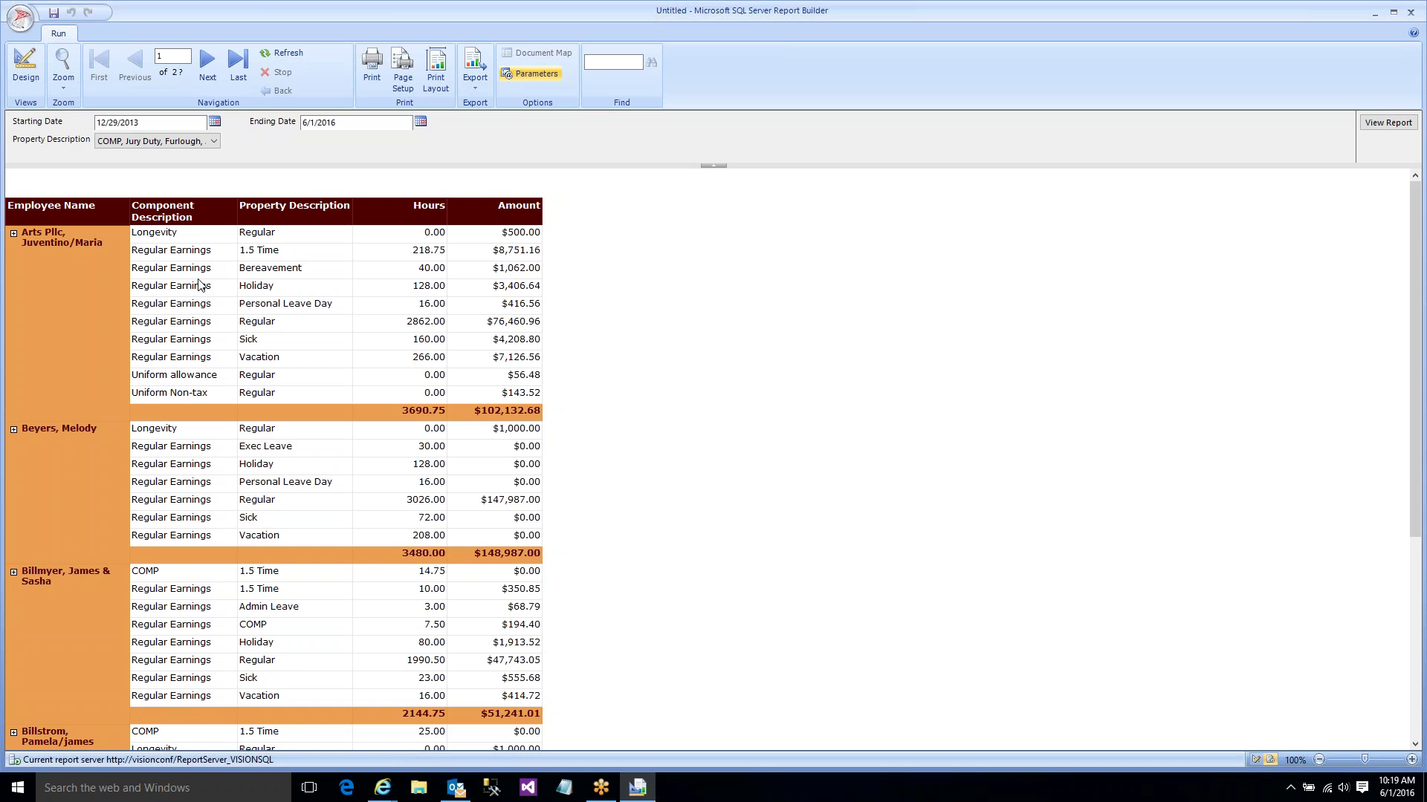
# - View the report with only the Bereavement and Sick property descriptions selected, and look through the employee rows
pyautogui.click(213, 141)
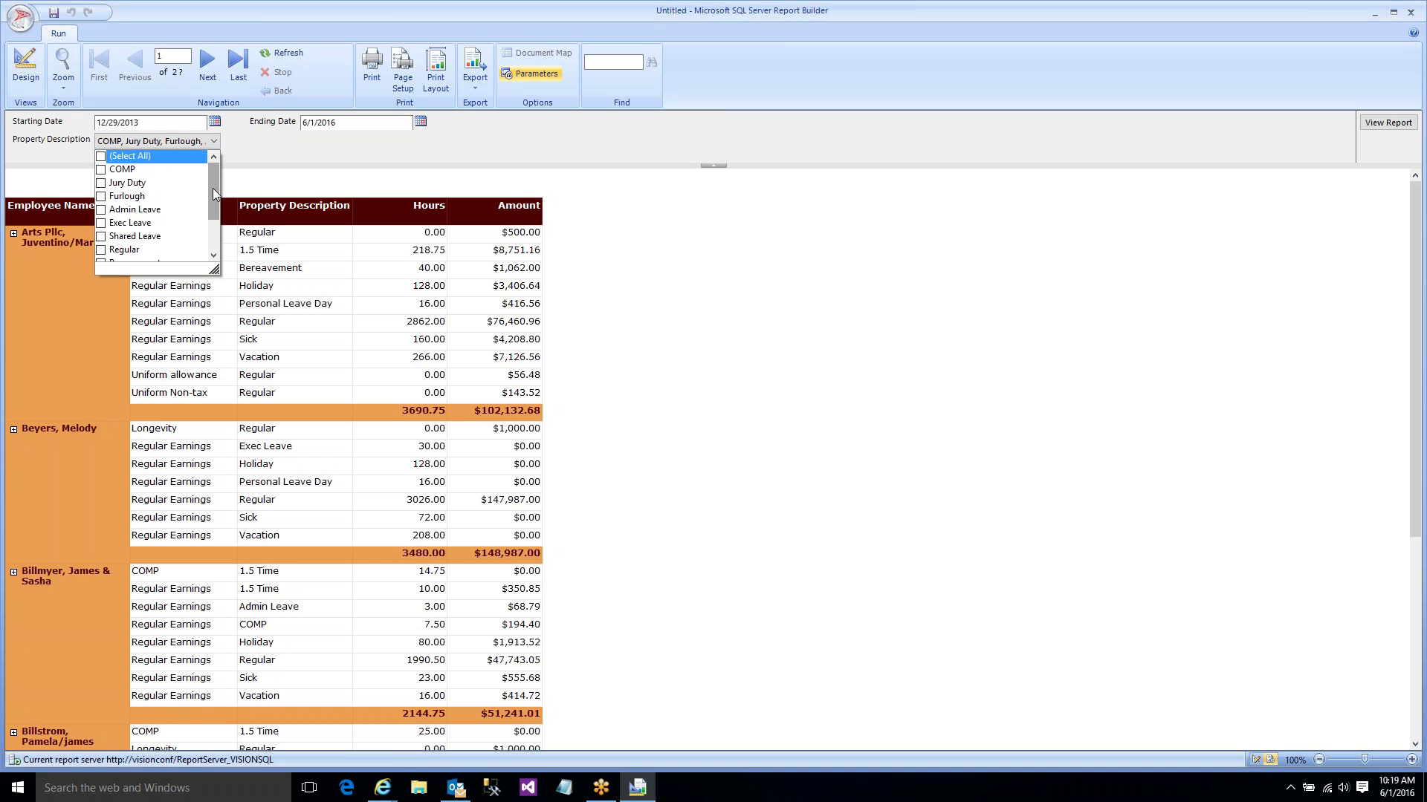
pyautogui.scroll(-2, 211, 186)
pyautogui.click(102, 224)
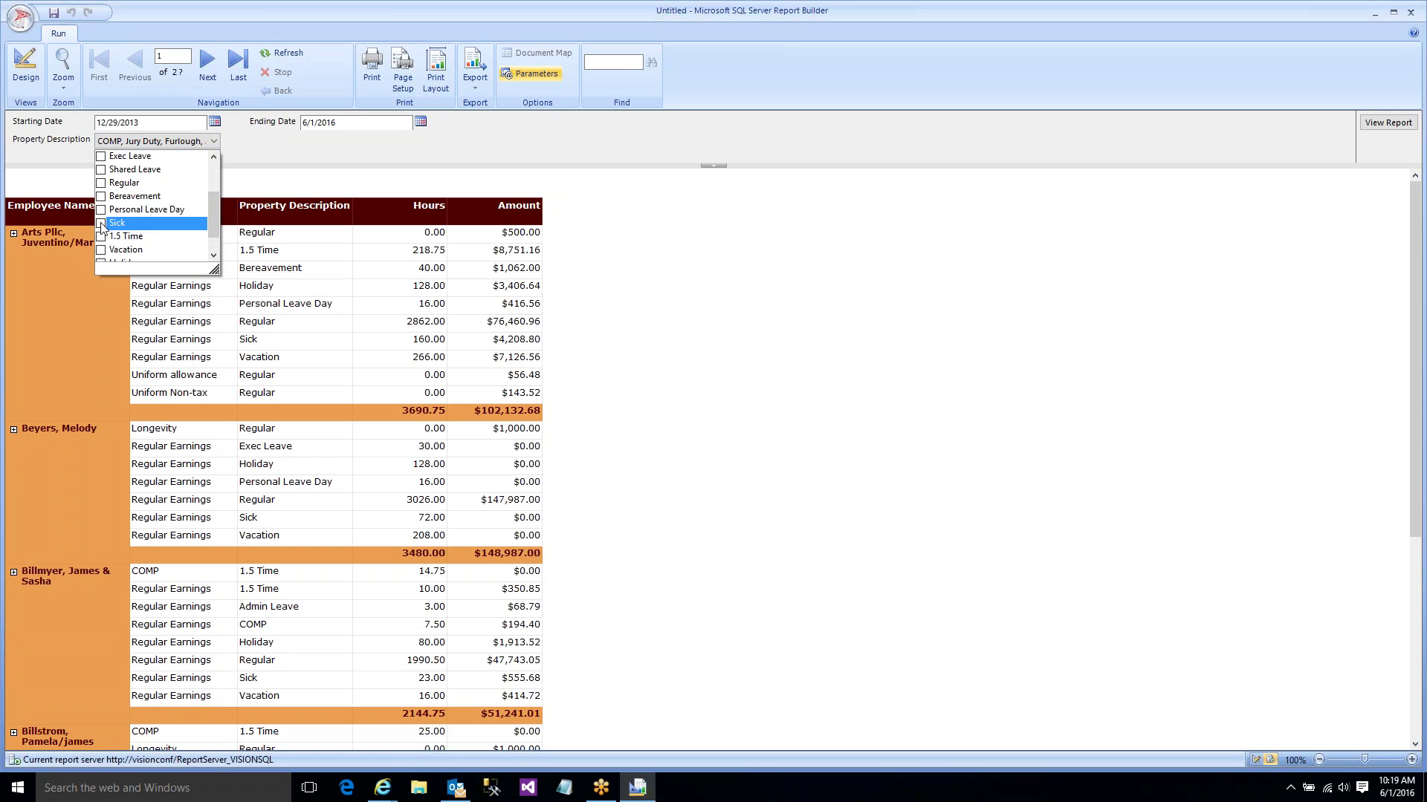
pyautogui.click(102, 197)
pyautogui.click(875, 173)
pyautogui.click(1387, 124)
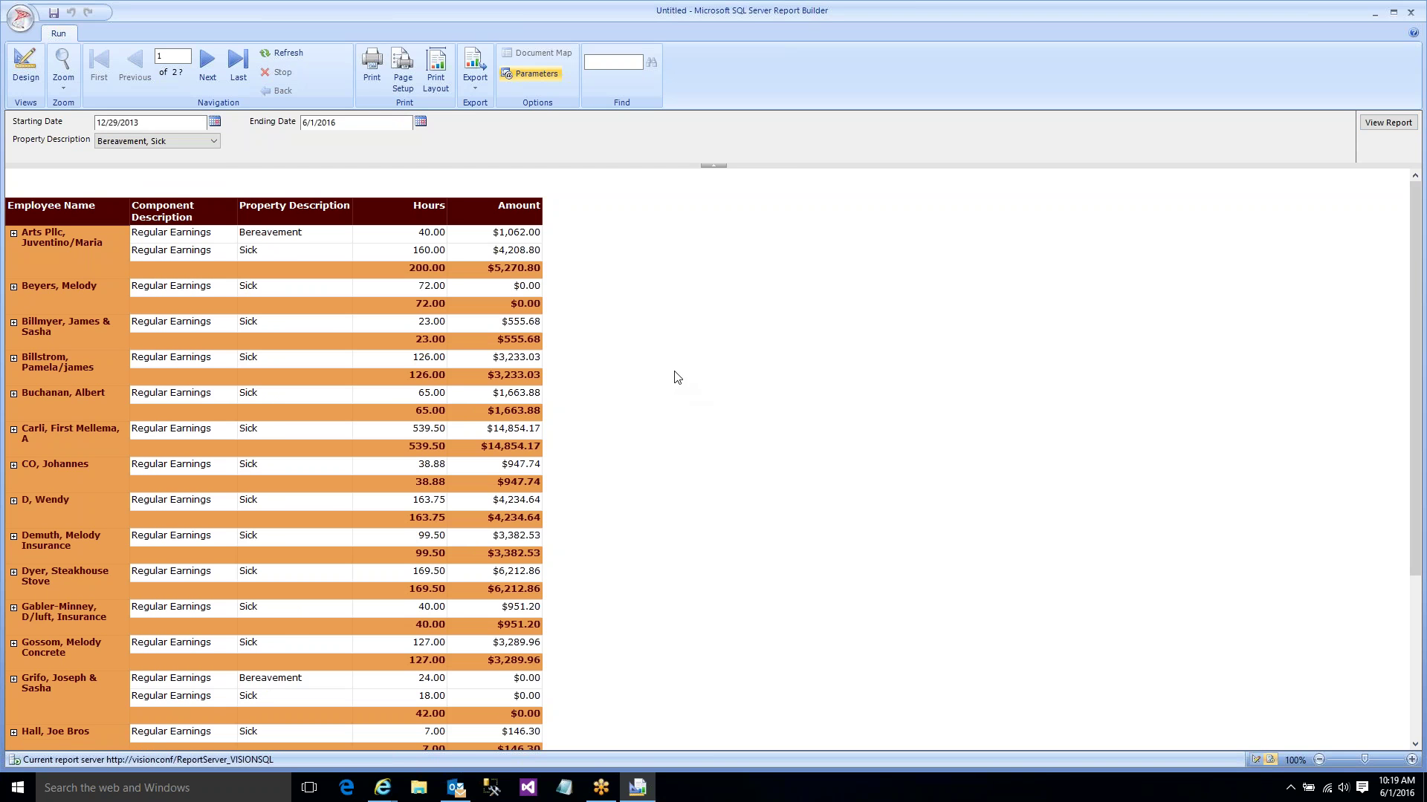
pyautogui.scroll(-15, 676, 377)
pyautogui.scroll(6, 676, 377)
# - Return to the design and specify Sick as the default value of the Property_Description parameter
pyautogui.click(23, 68)
pyautogui.rightClick(82, 208)
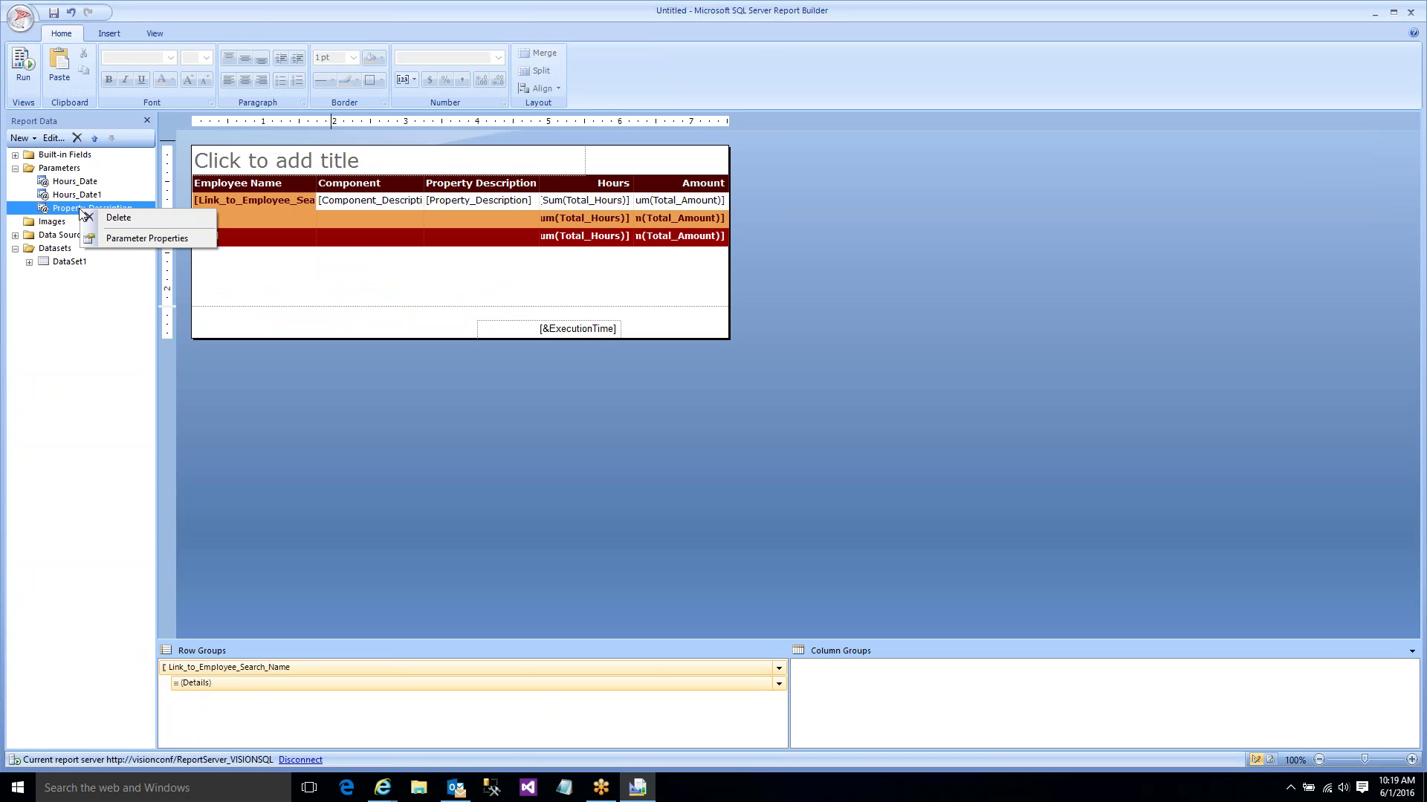
pyautogui.click(115, 245)
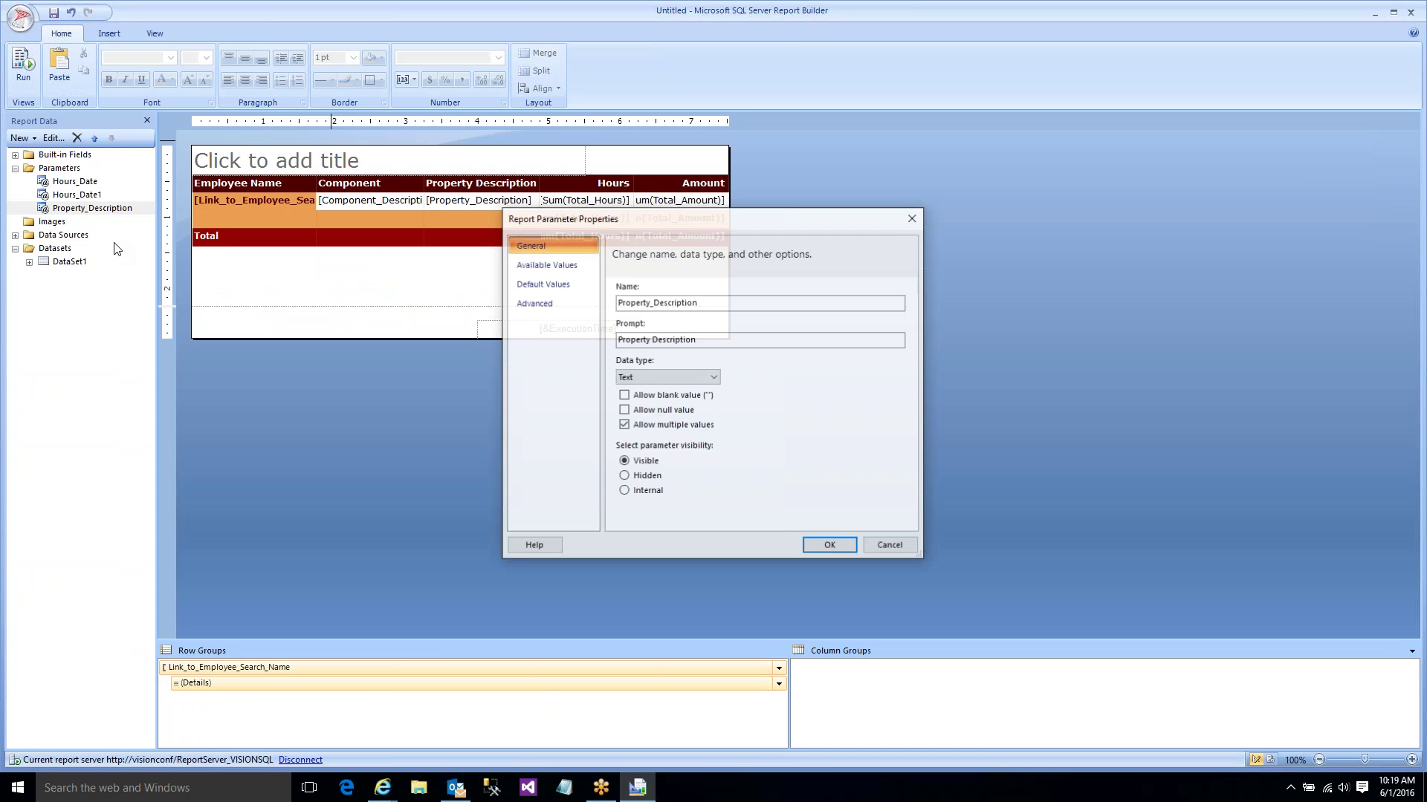
pyautogui.click(534, 290)
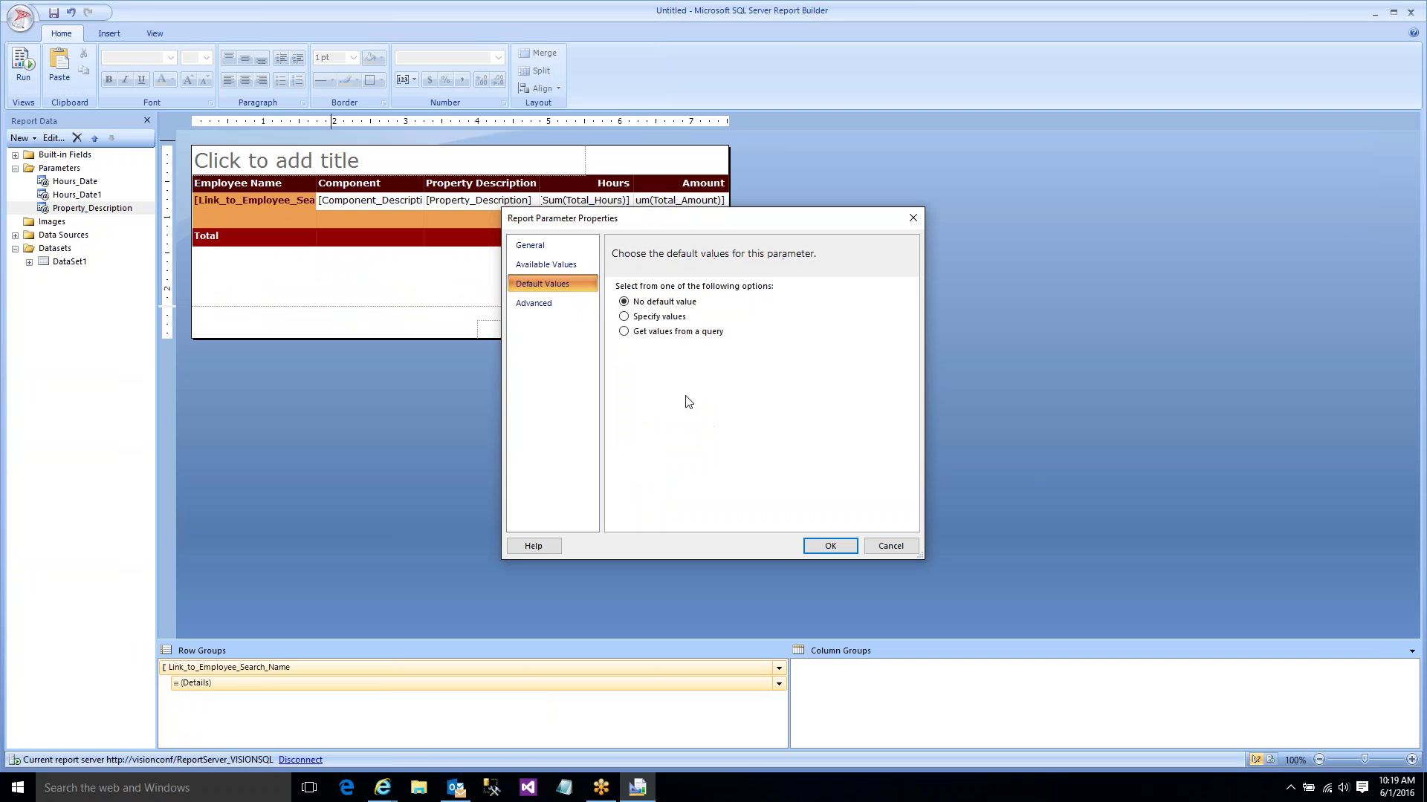
pyautogui.click(630, 319)
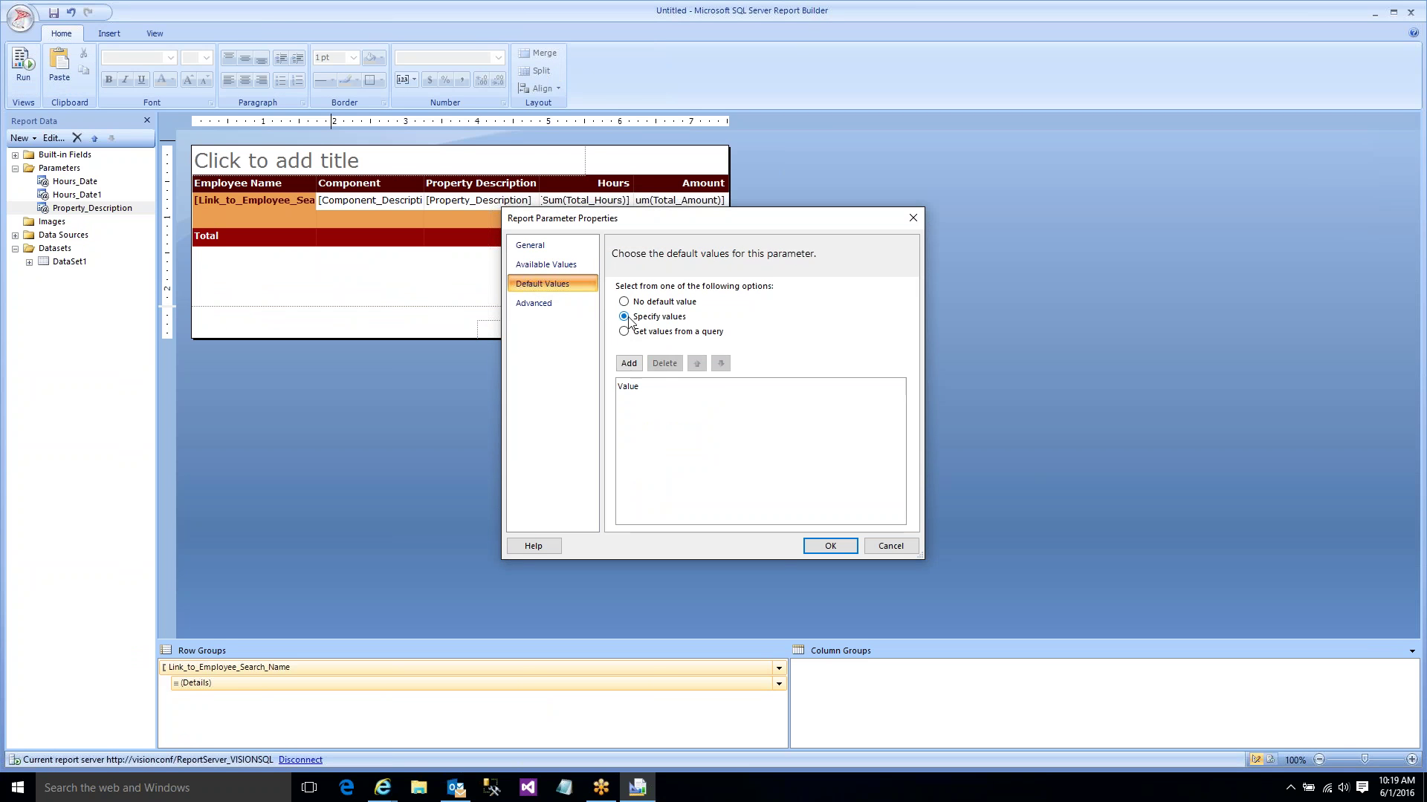
pyautogui.click(634, 366)
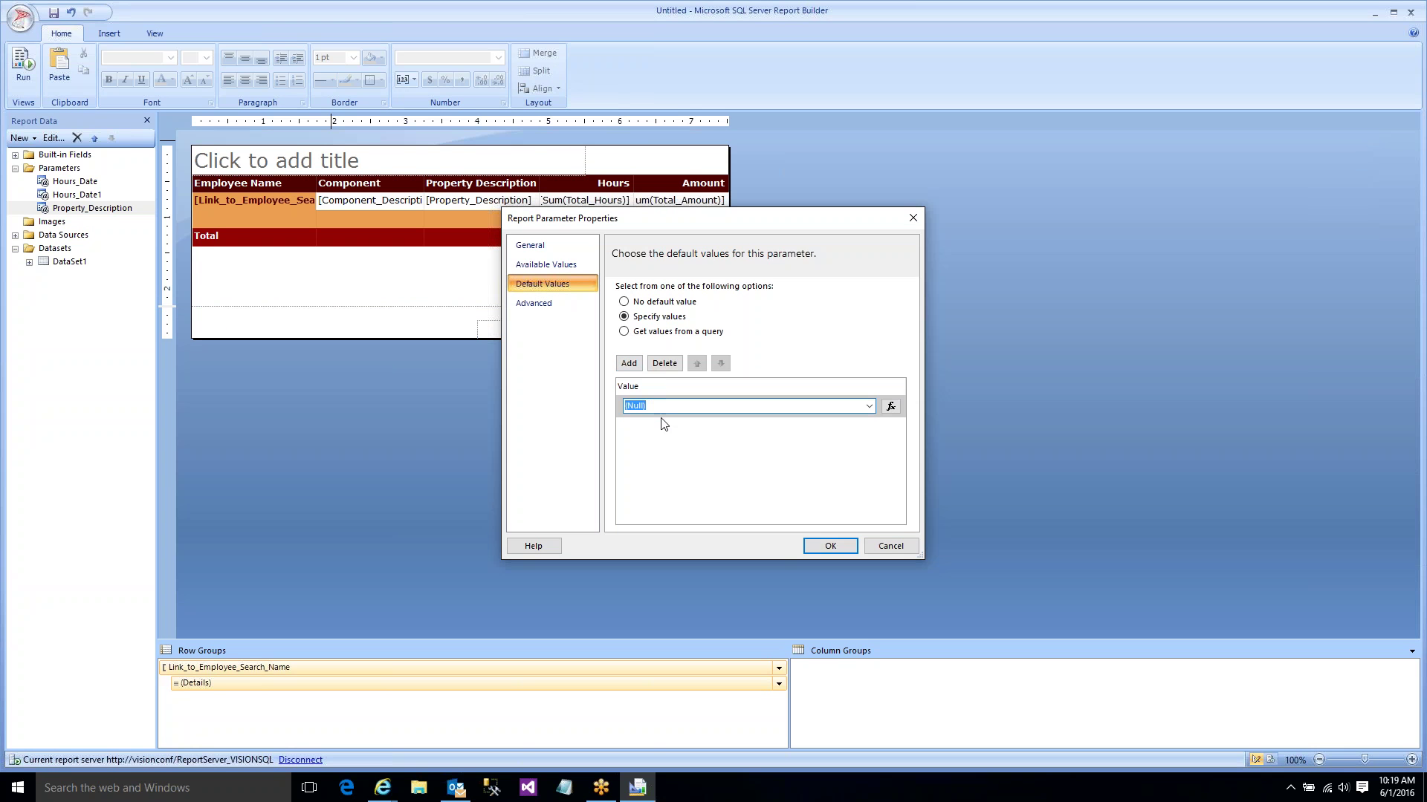
pyautogui.write('Sick')
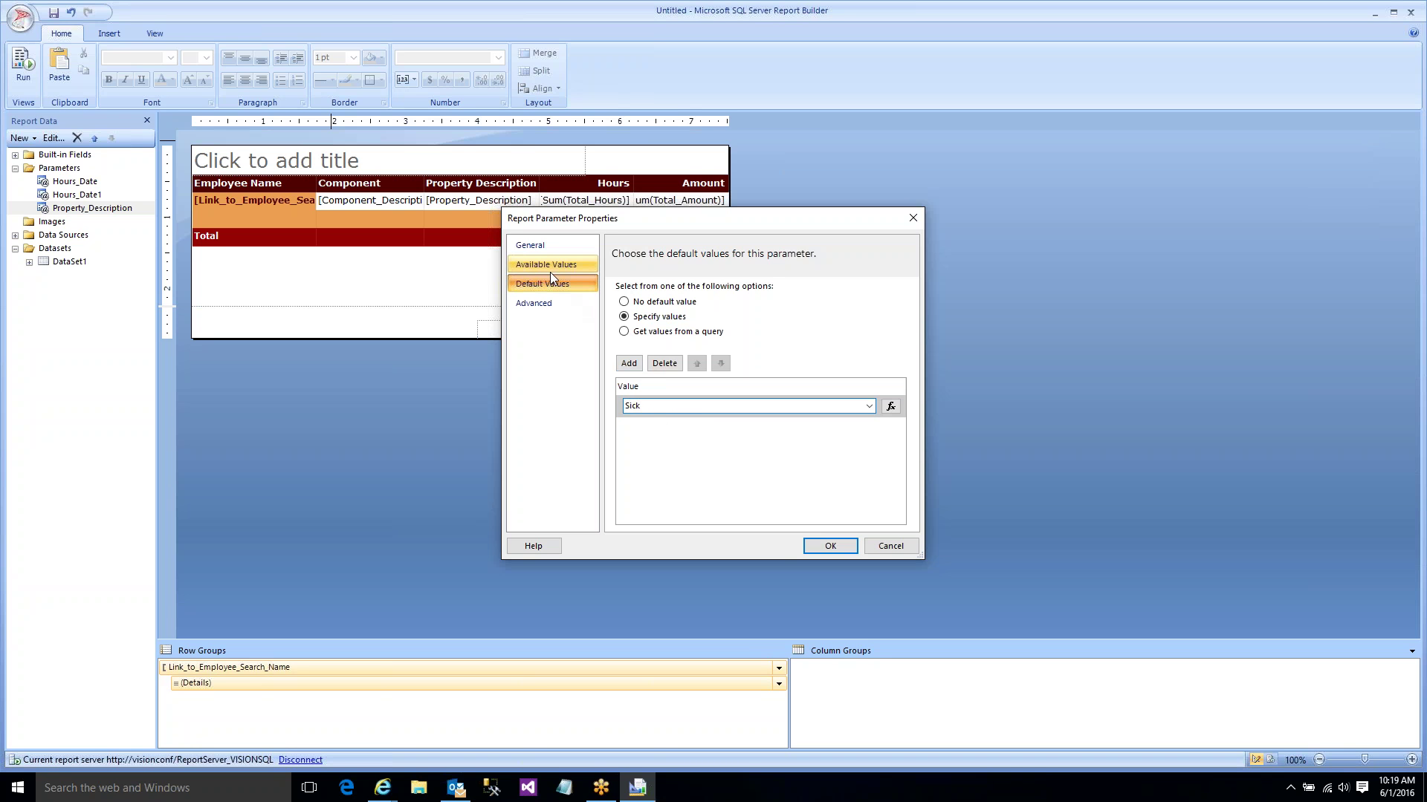
# - Set the Property_Description parameter's visibility to Hidden and apply the parameter properties
pyautogui.click(532, 246)
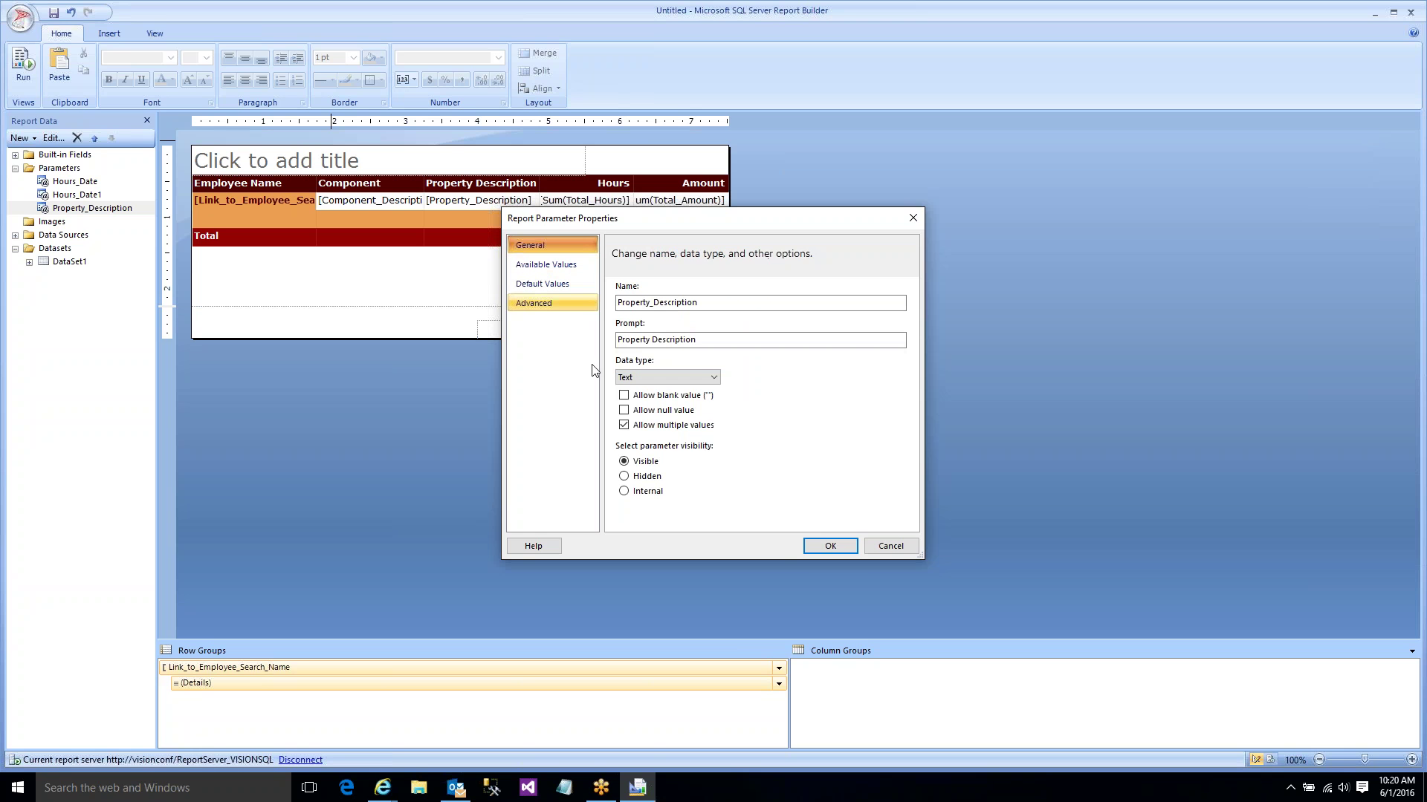
pyautogui.click(623, 476)
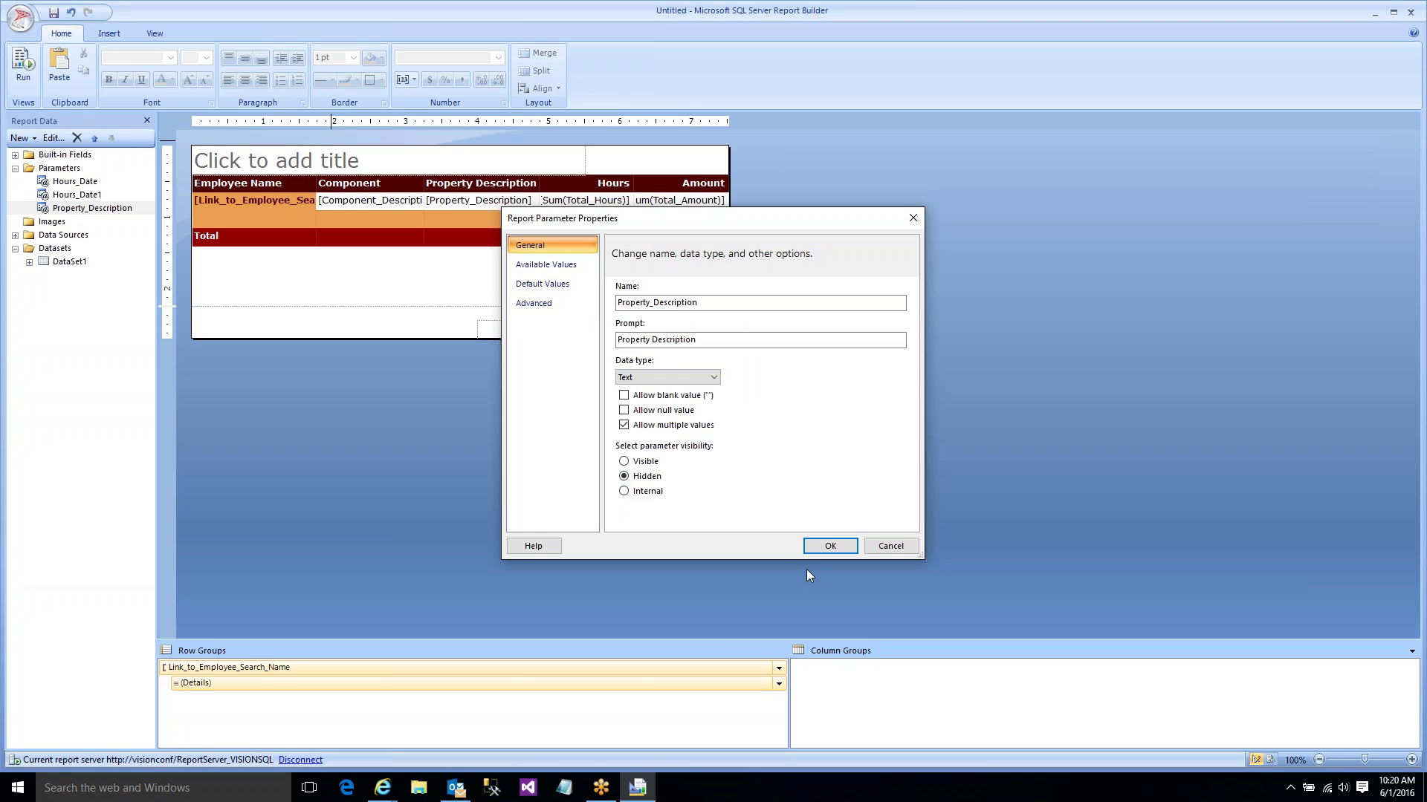
pyautogui.click(820, 551)
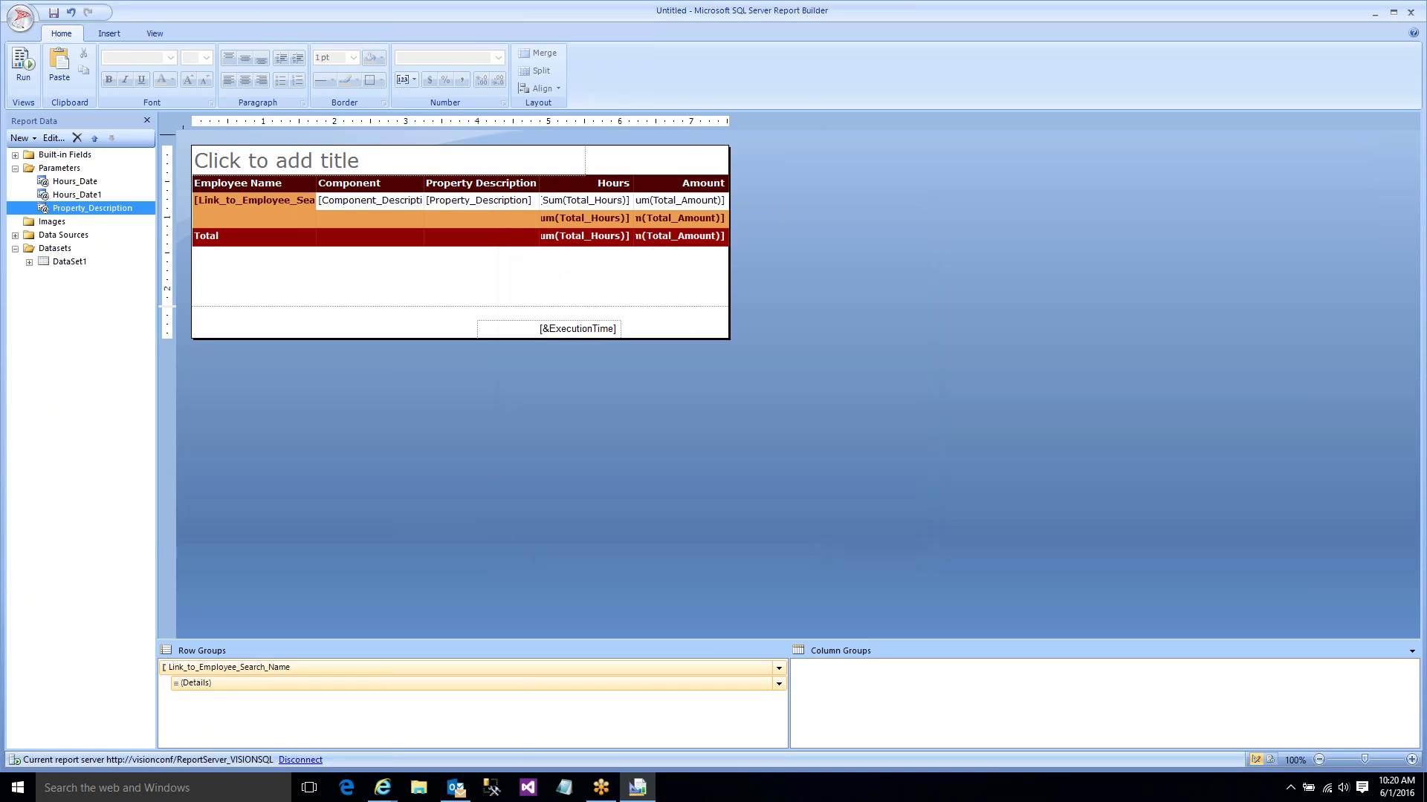
# - Run the report again and set the Starting Date to 1/5/2009
pyautogui.click(23, 66)
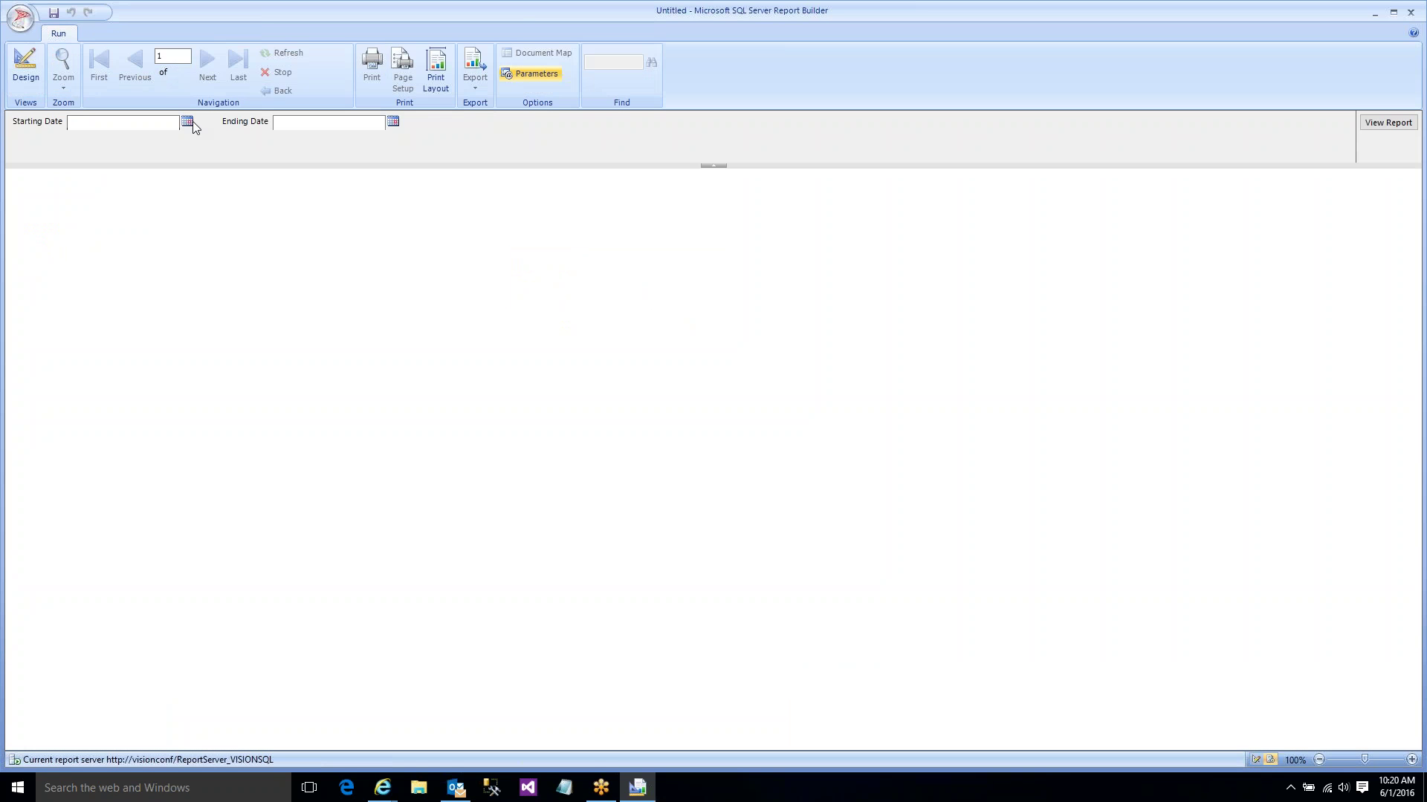
pyautogui.click(188, 121)
pyautogui.click(152, 147)
pyautogui.click(152, 147)
pyautogui.click(93, 178)
pyautogui.click(93, 171)
pyautogui.click(103, 186)
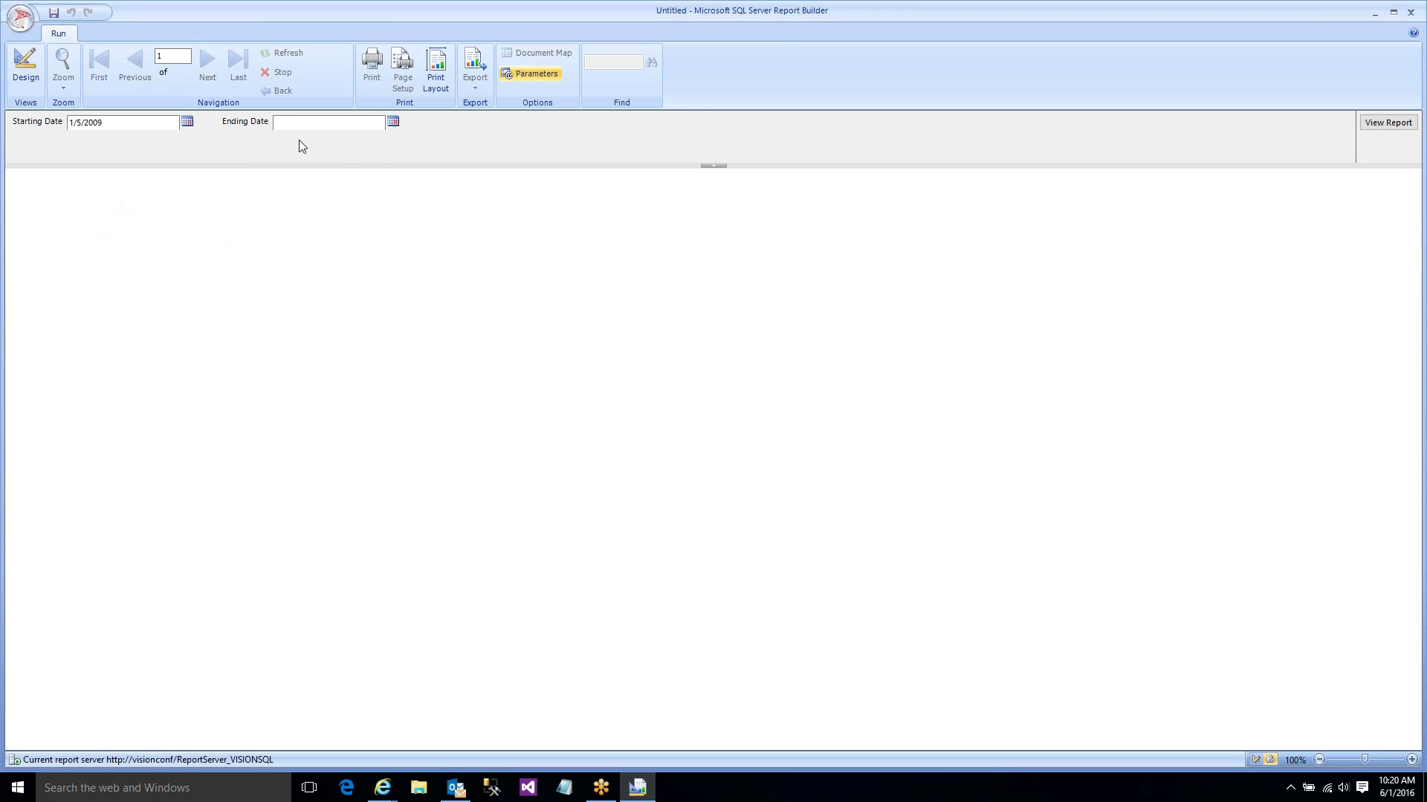
# - View the report with Ending Date 6/8/2016 and check the totals on its last page before returning to the first
pyautogui.click(393, 122)
pyautogui.click(357, 188)
pyautogui.click(1382, 128)
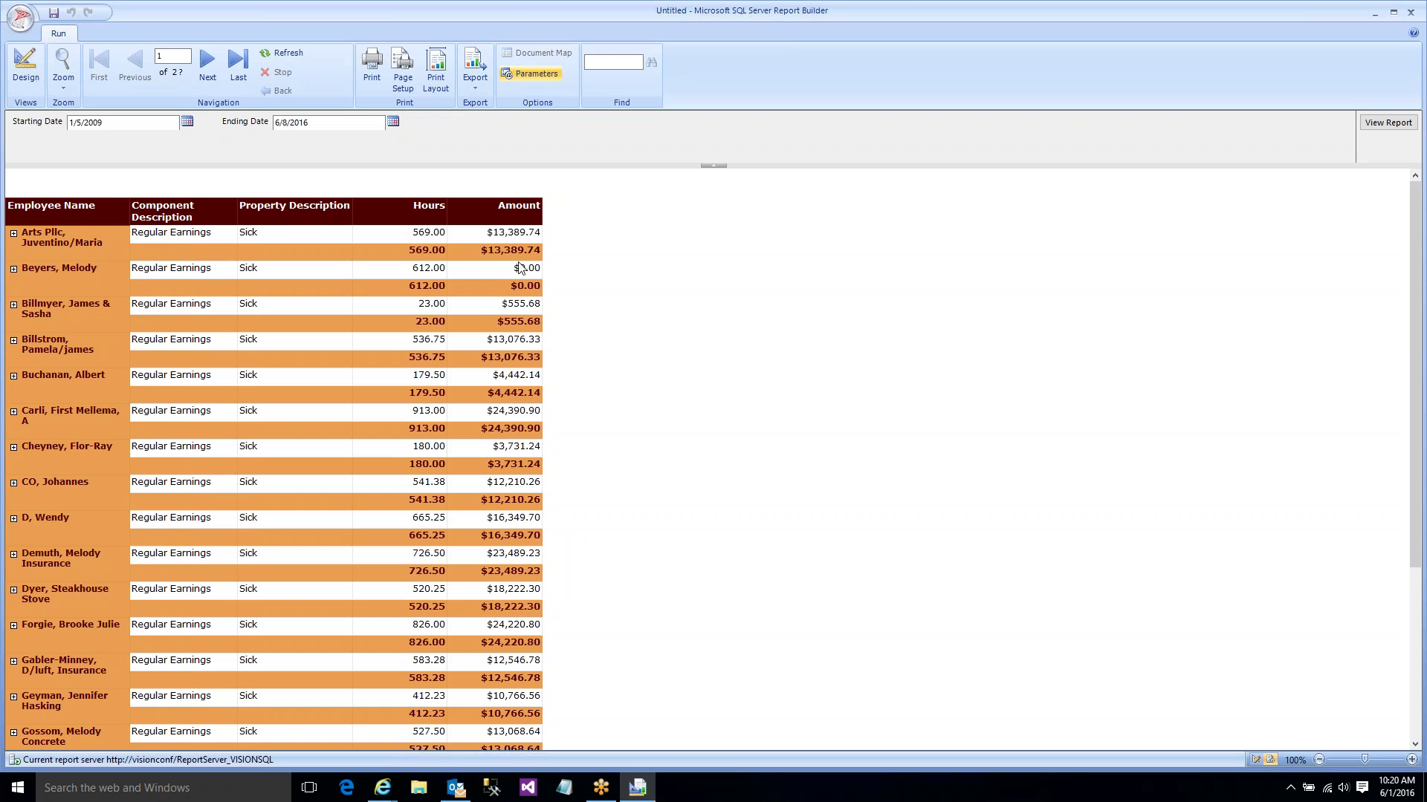
pyautogui.scroll(-3, 586, 347)
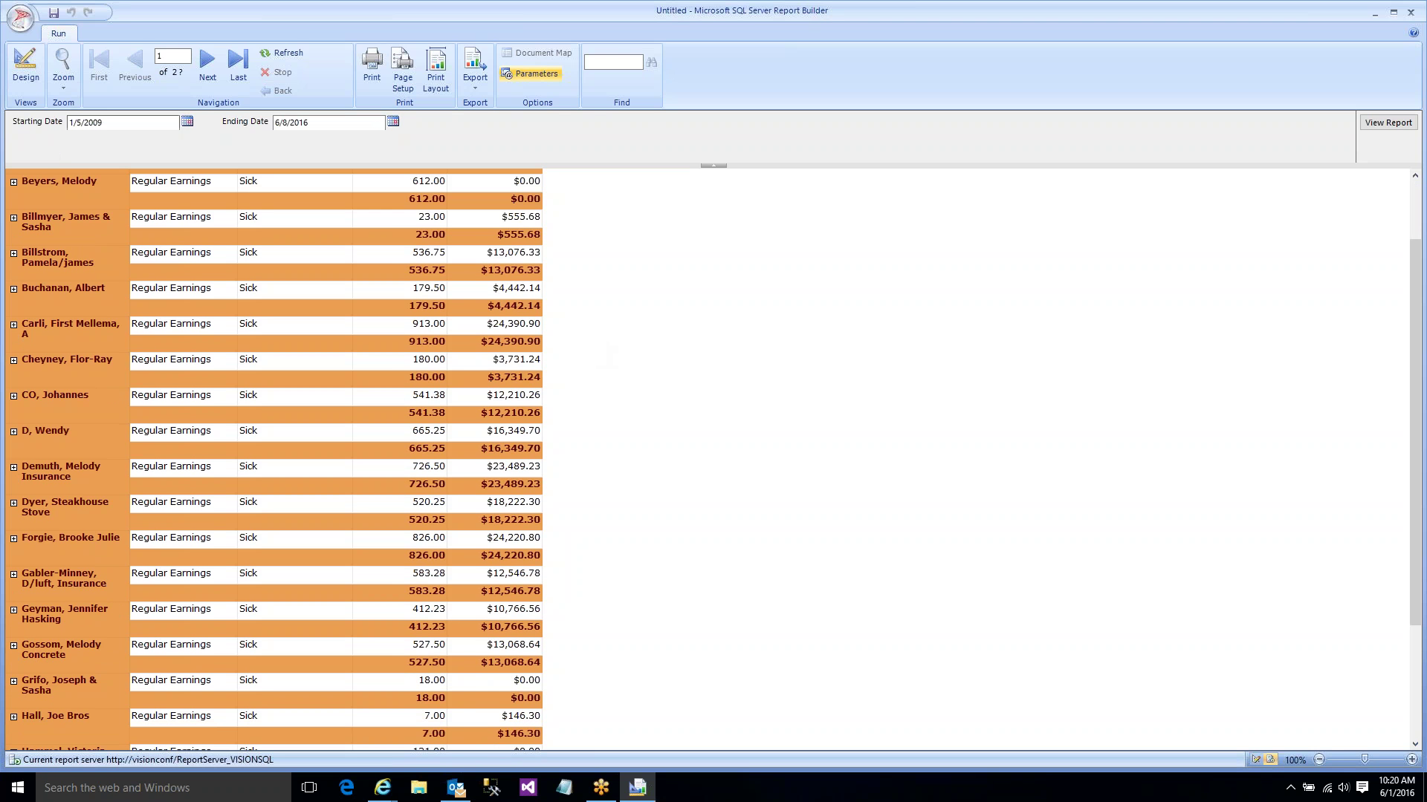
pyautogui.click(239, 63)
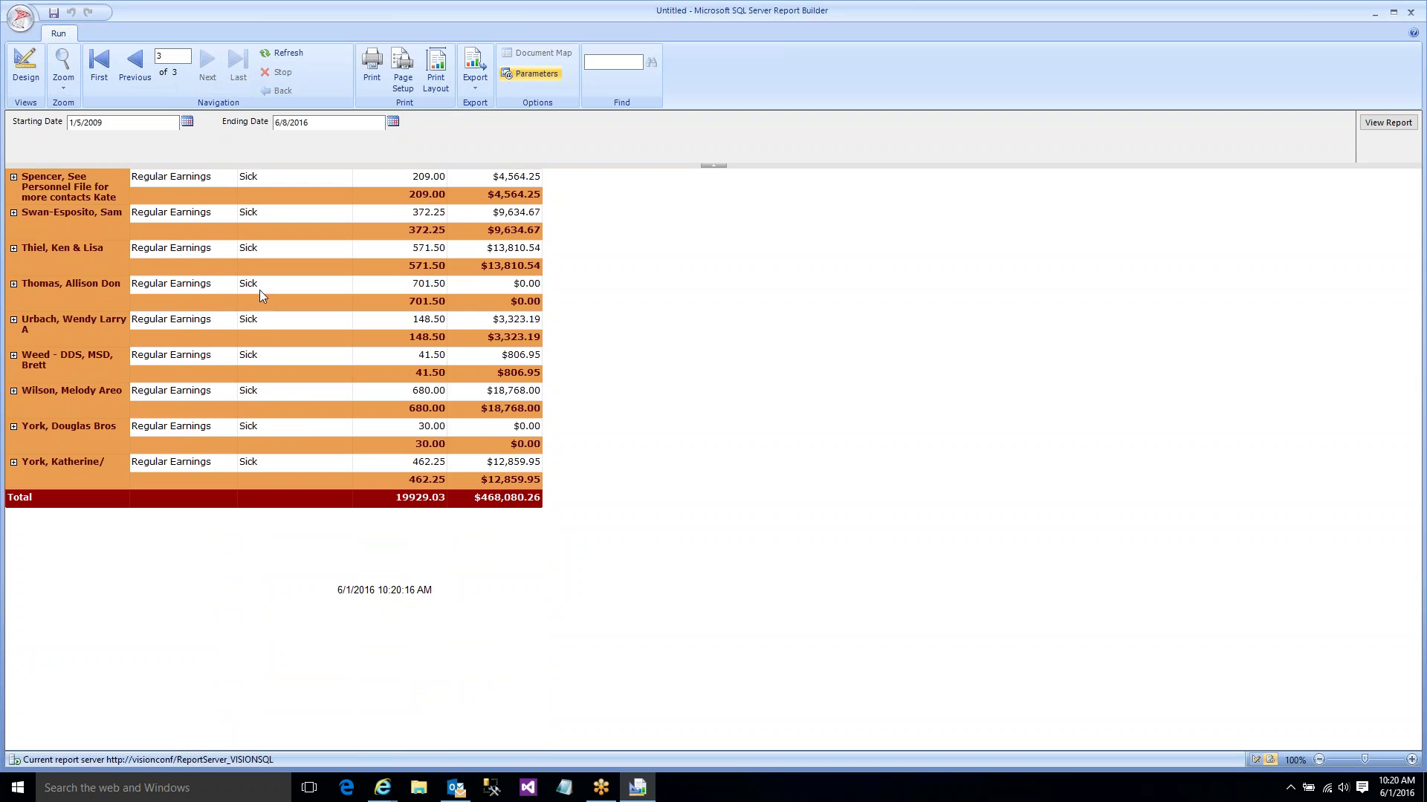
pyautogui.click(98, 69)
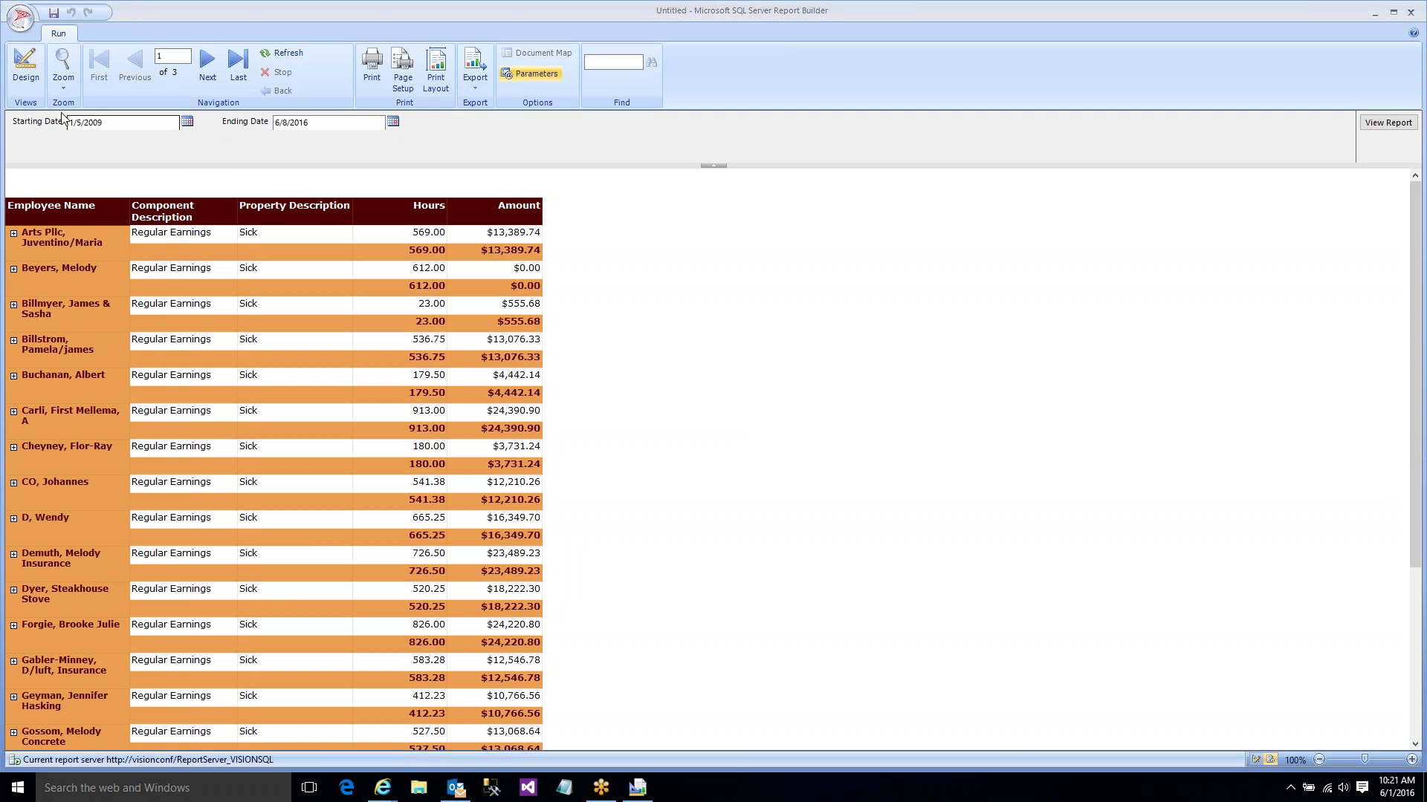
# - Return to the design and remove both Hours Date conditions from the filter in DataSet1's query
pyautogui.click(27, 78)
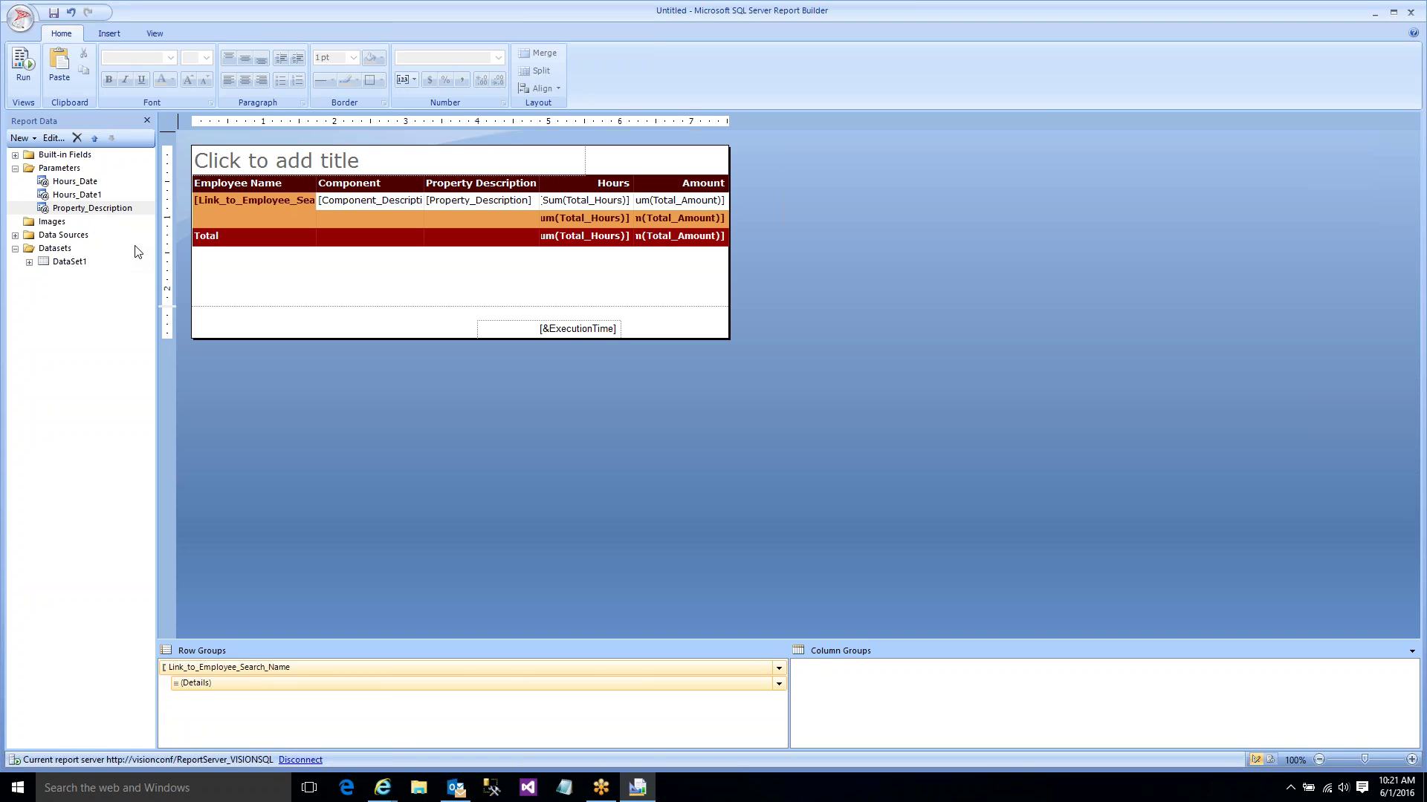
pyautogui.click(29, 262)
pyautogui.doubleClick(64, 264)
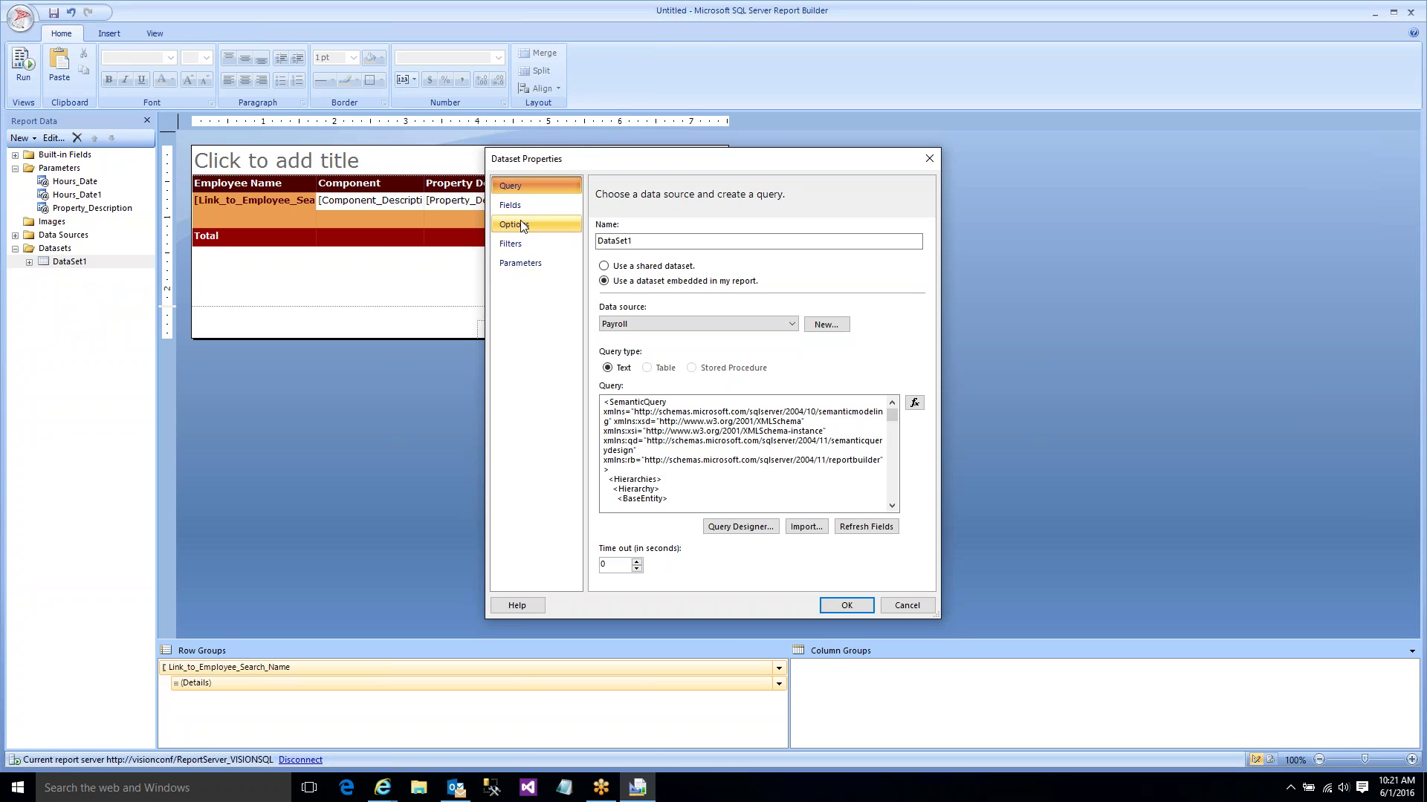
pyautogui.click(728, 527)
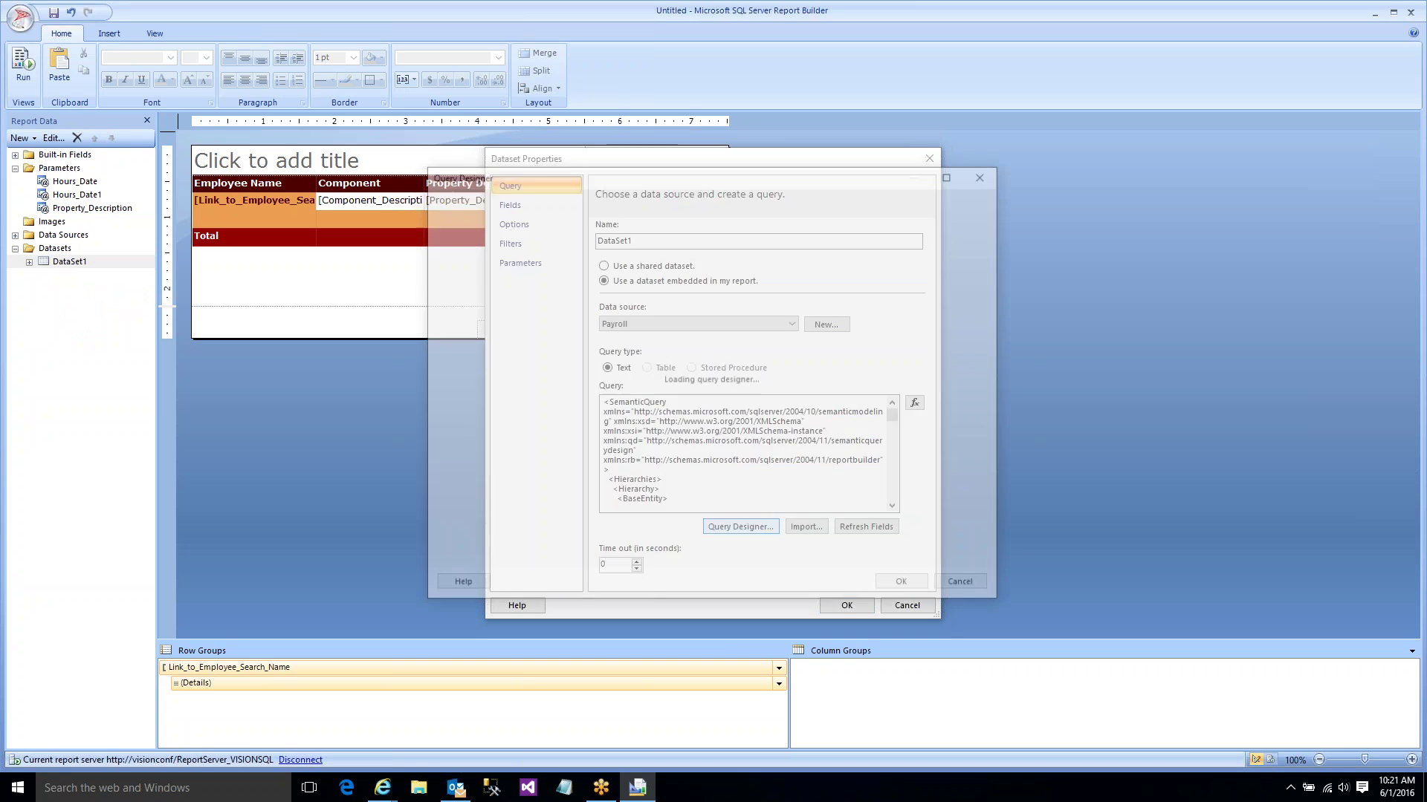
pyautogui.click(626, 199)
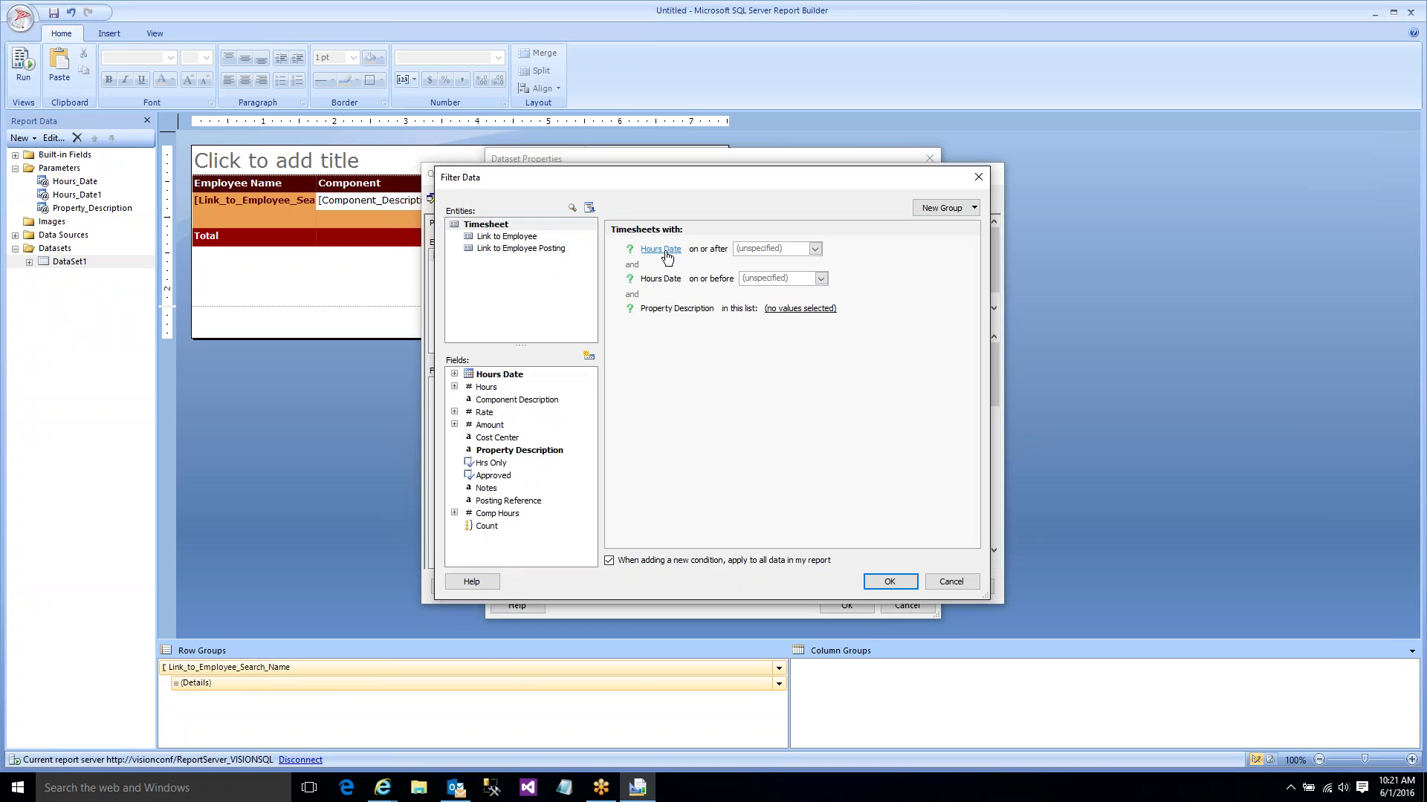
pyautogui.click(665, 253)
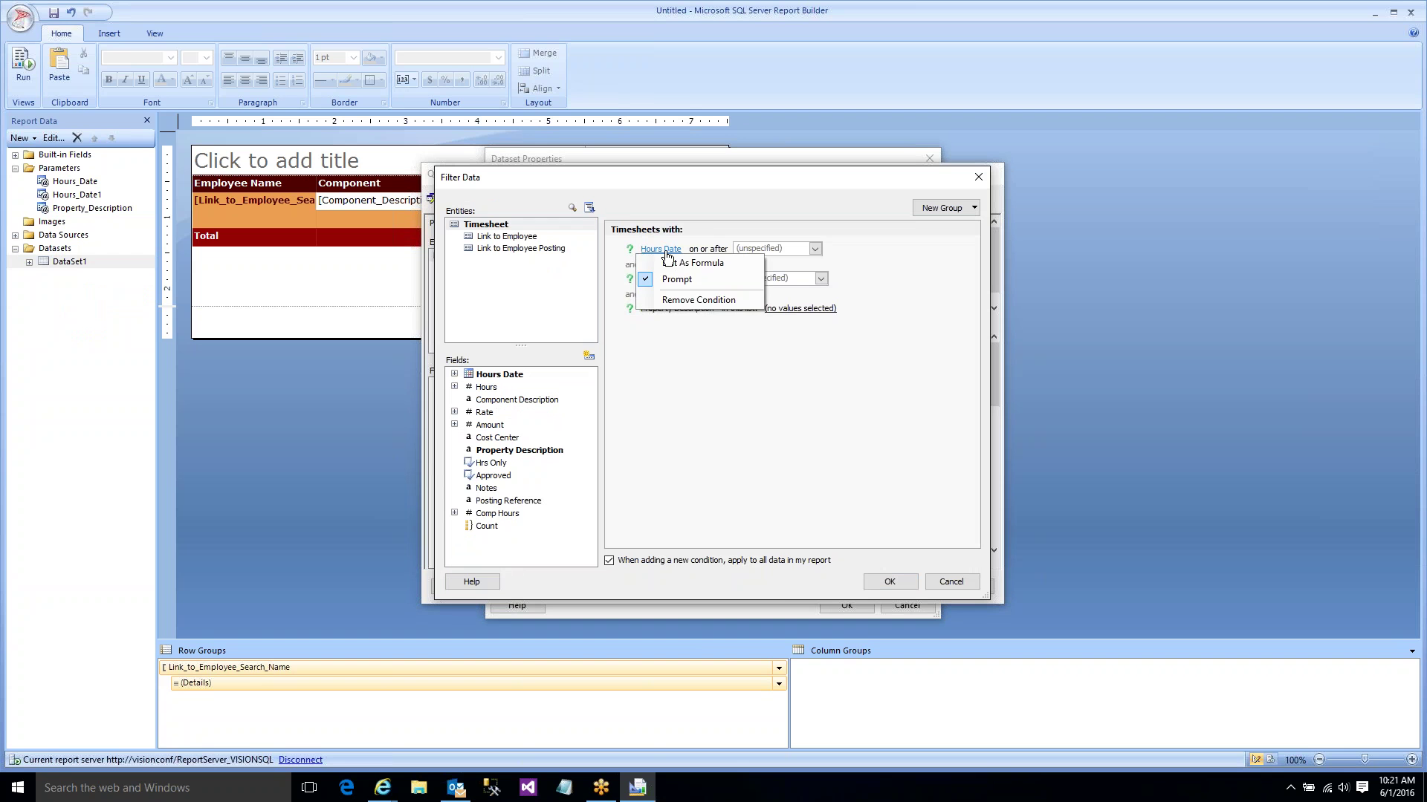
pyautogui.click(680, 300)
pyautogui.click(660, 249)
pyautogui.click(680, 300)
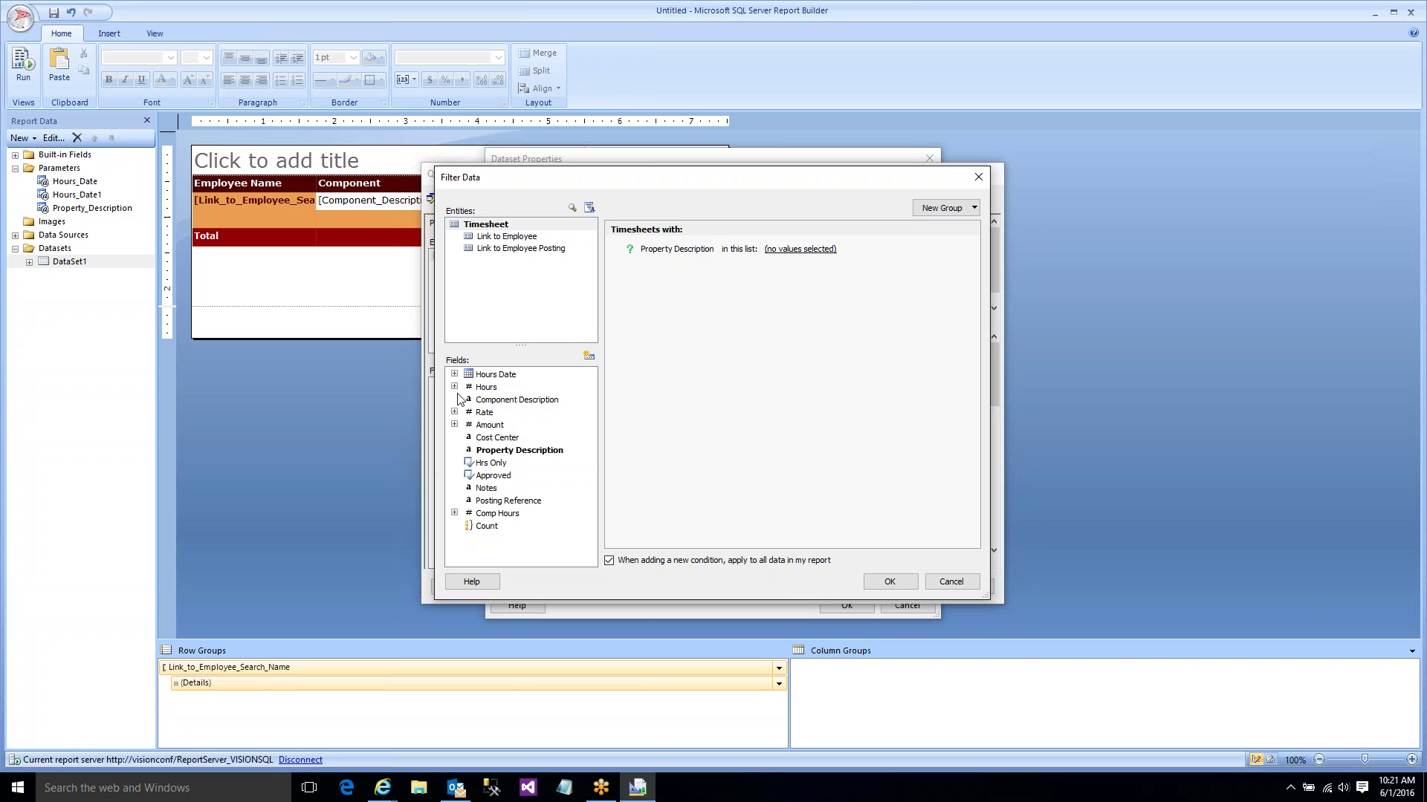
# - Add a prompted Hours Year equals condition to the query filter and apply the DataSet1 changes
pyautogui.click(455, 375)
pyautogui.doubleClick(520, 415)
pyautogui.click(645, 283)
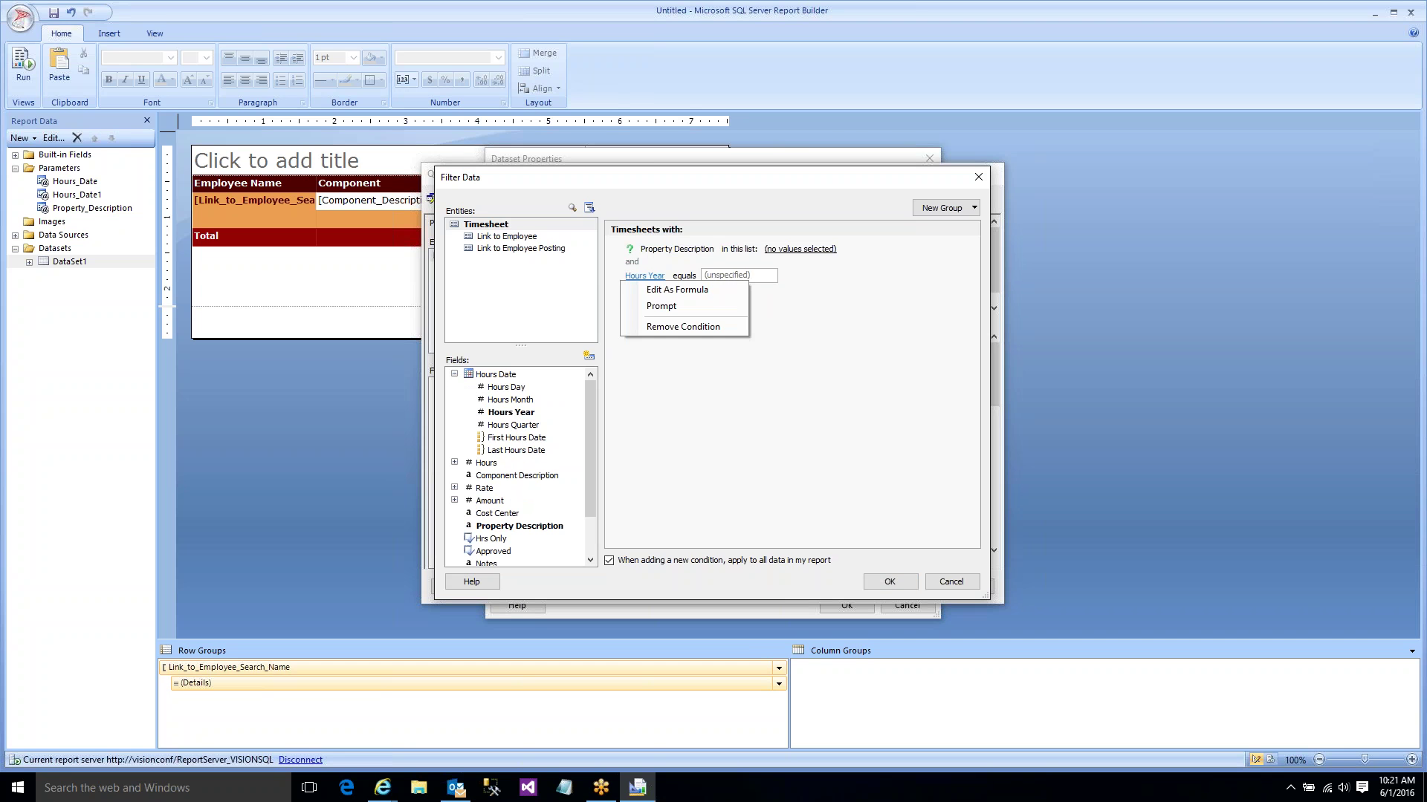
pyautogui.click(651, 306)
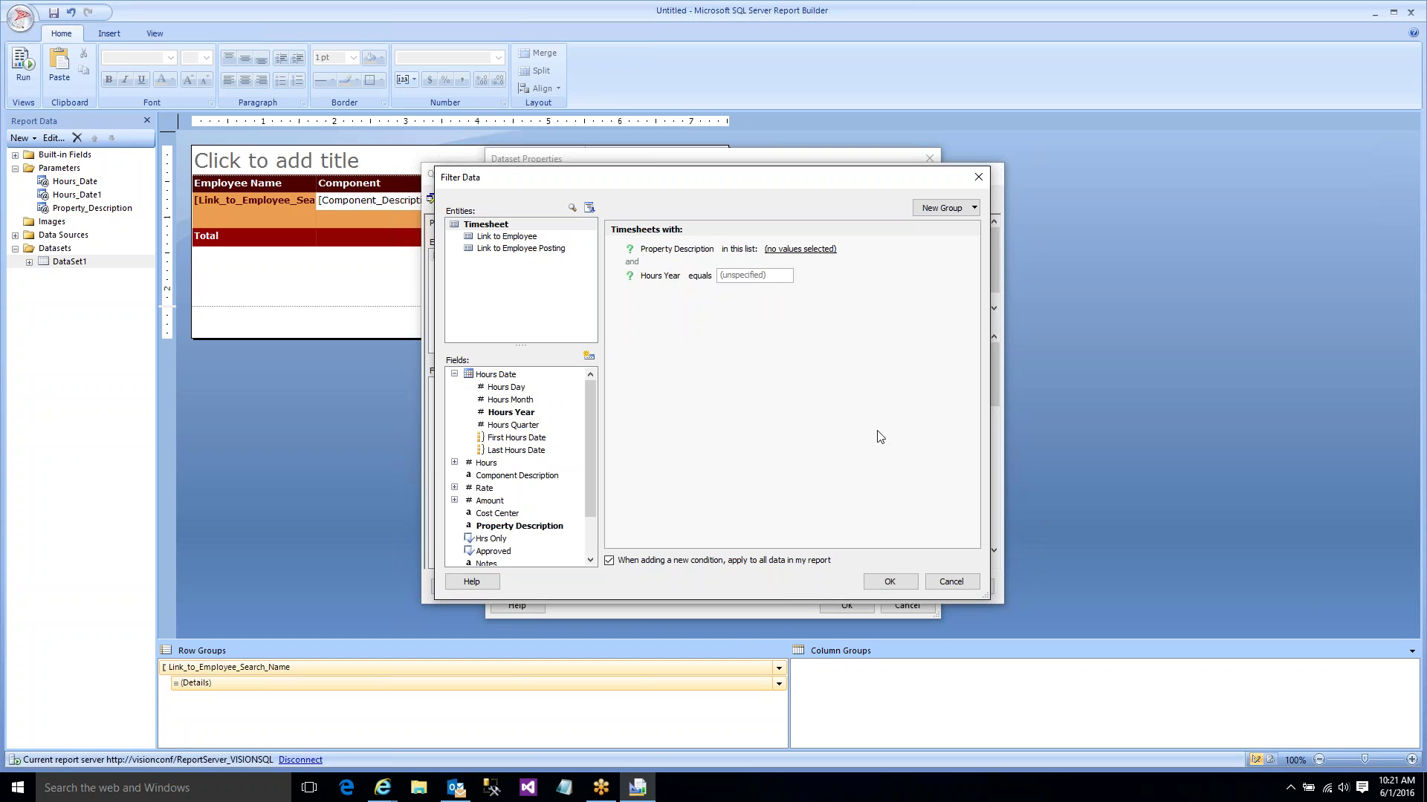
pyautogui.click(882, 580)
pyautogui.click(904, 587)
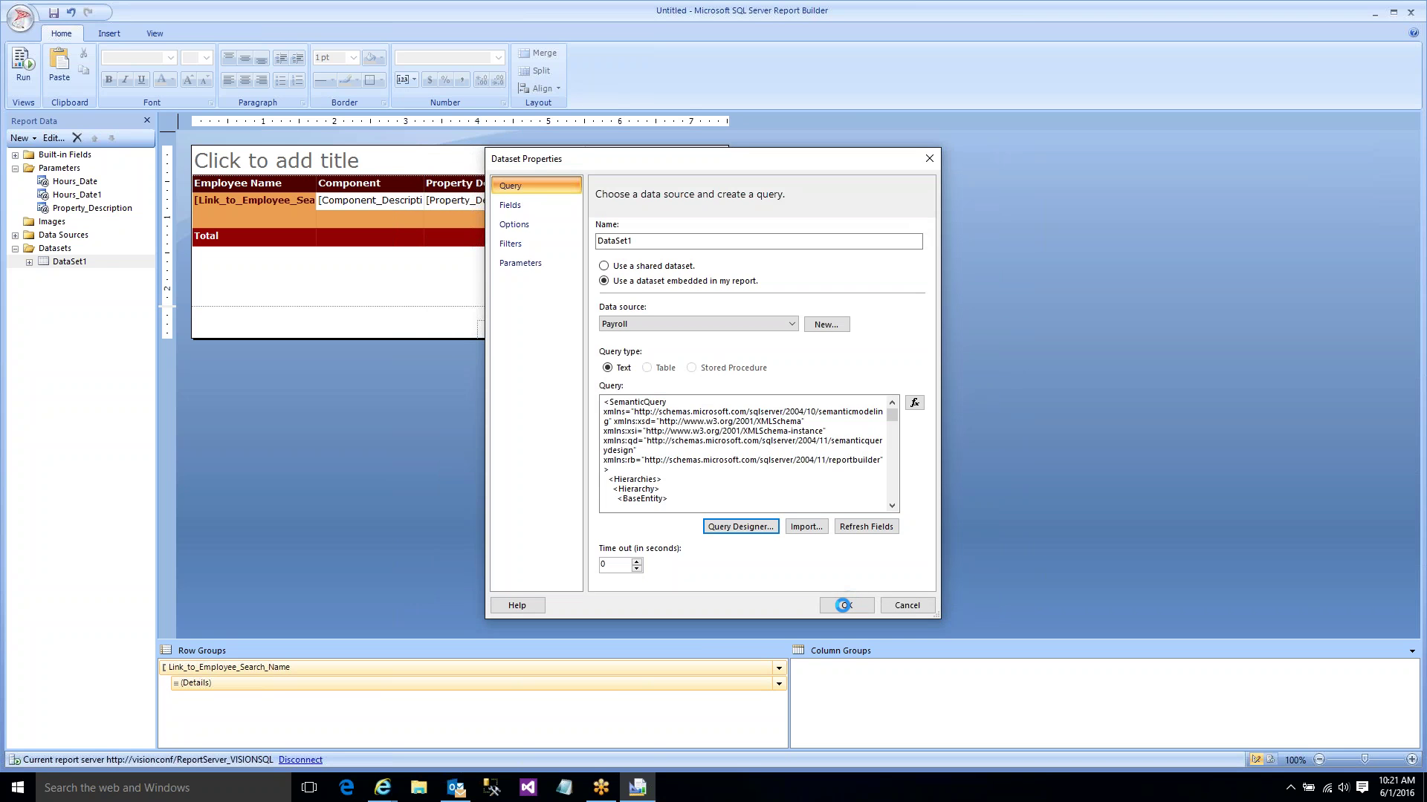
pyautogui.click(846, 605)
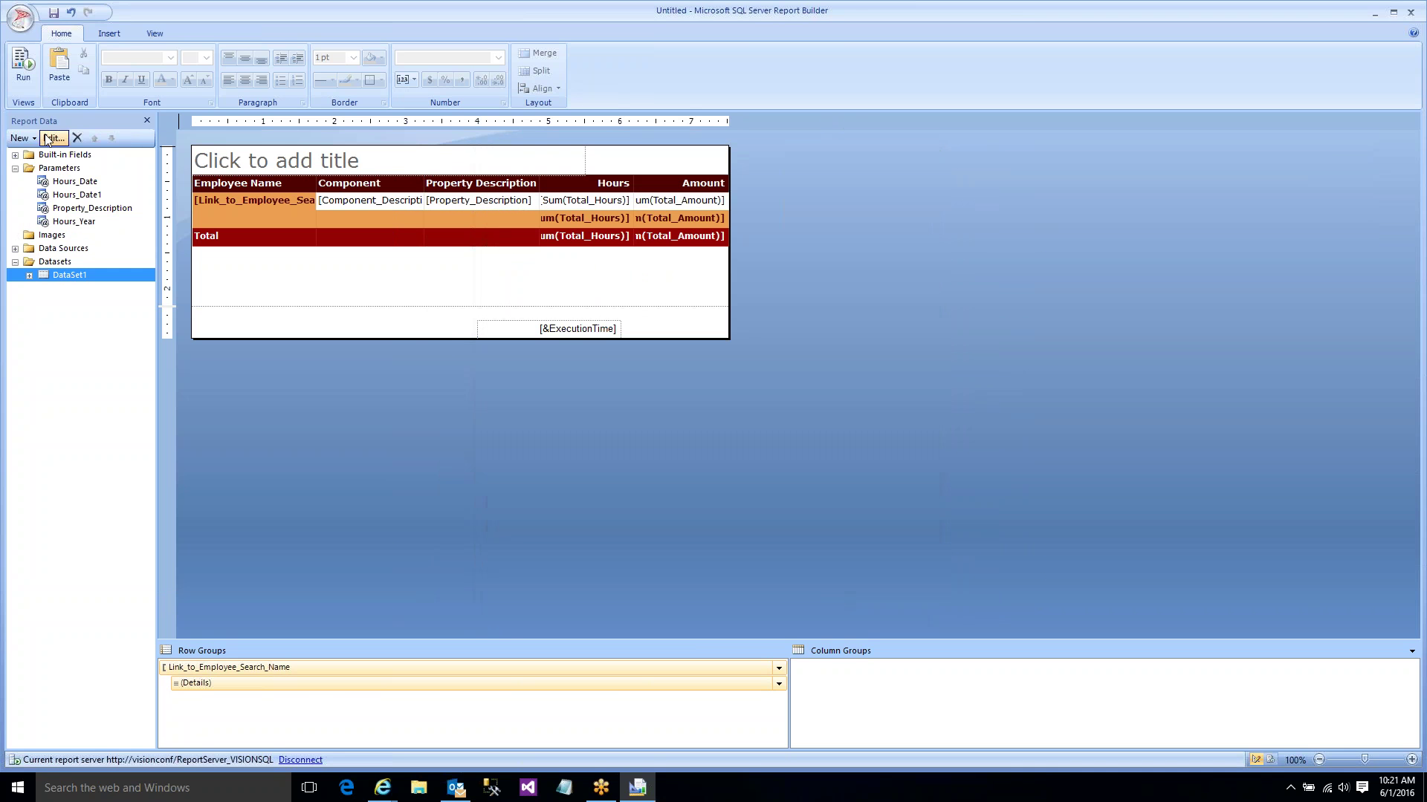
# - Delete the Hours_Date and Hours_Date1 report parameters
pyautogui.click(58, 183)
pyautogui.rightClick(53, 183)
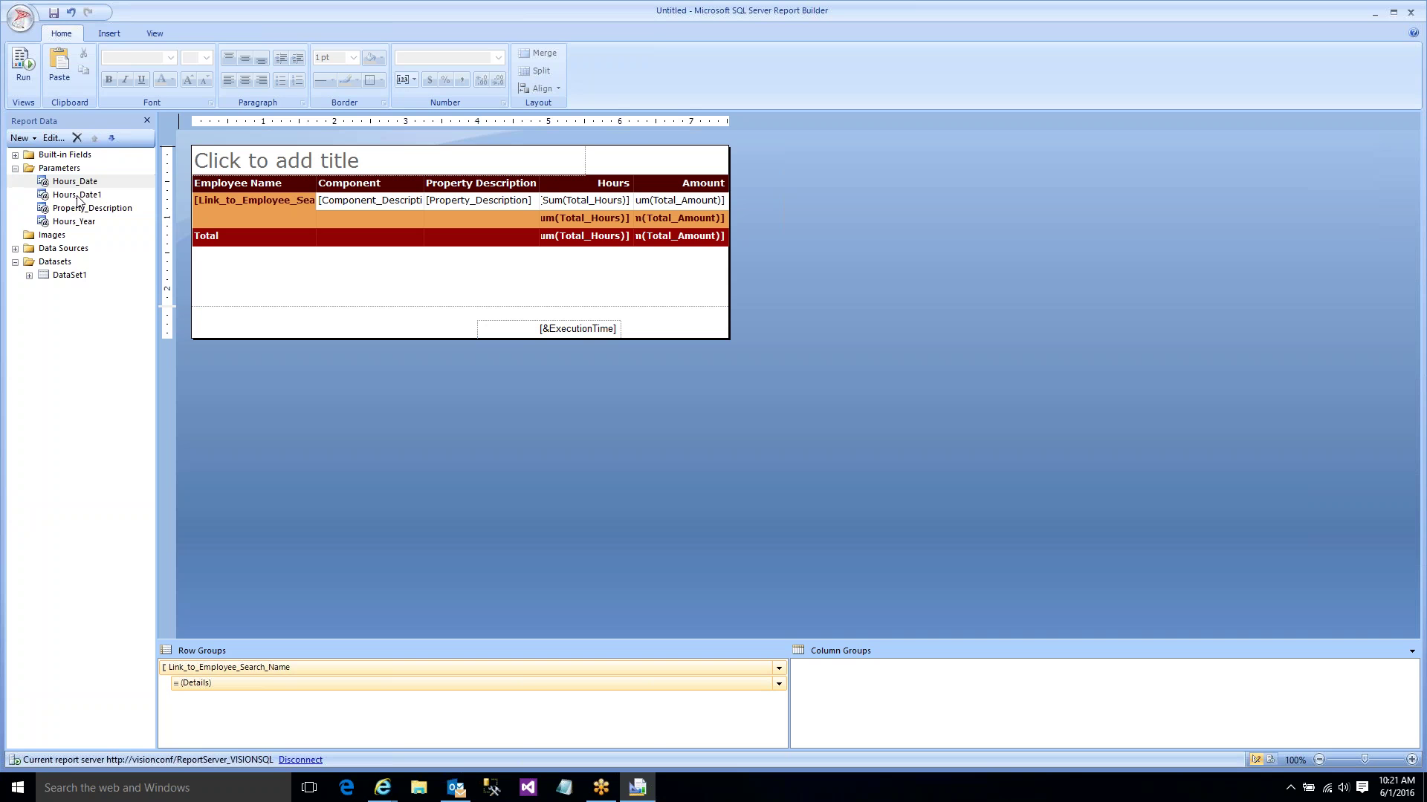
pyautogui.click(81, 191)
pyautogui.click(700, 448)
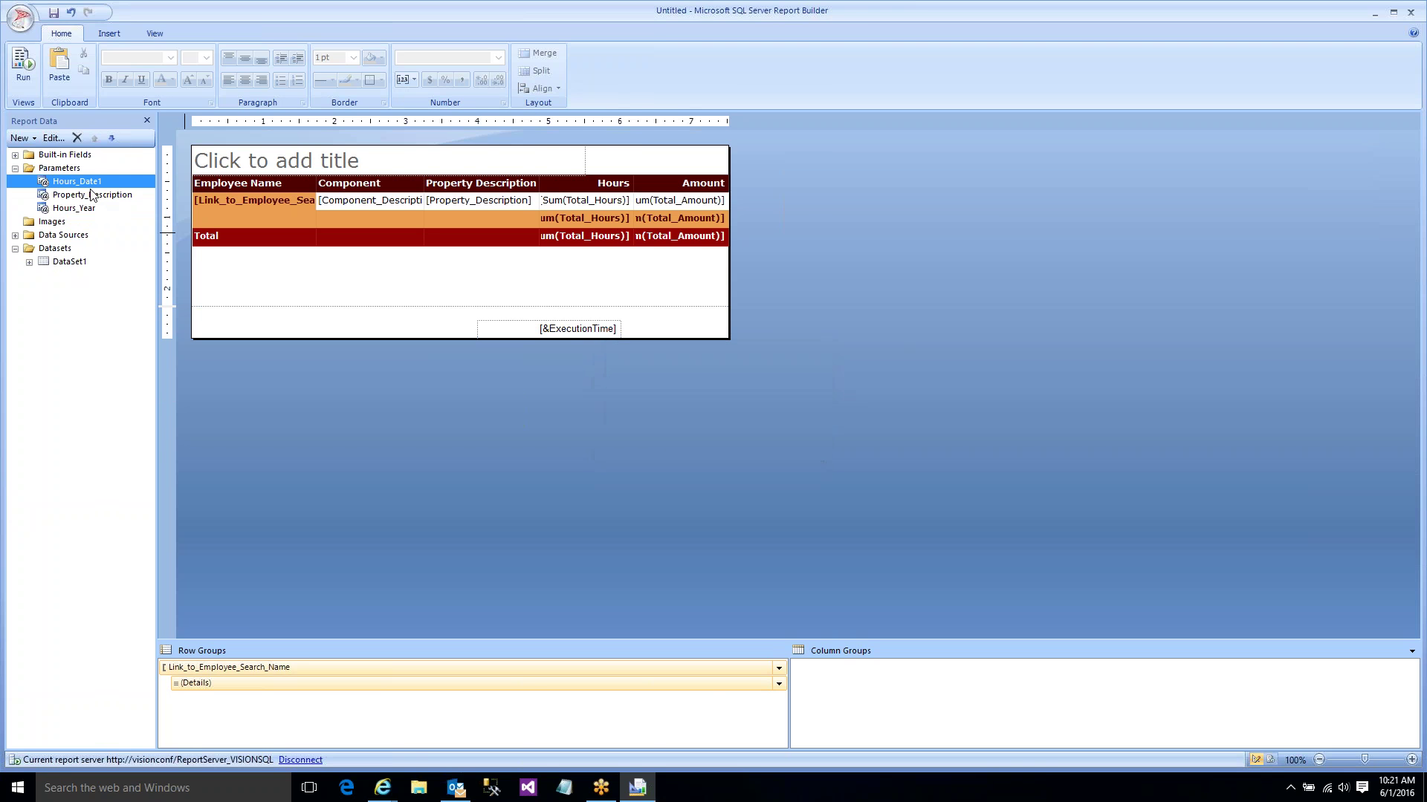
pyautogui.rightClick(91, 183)
pyautogui.click(126, 189)
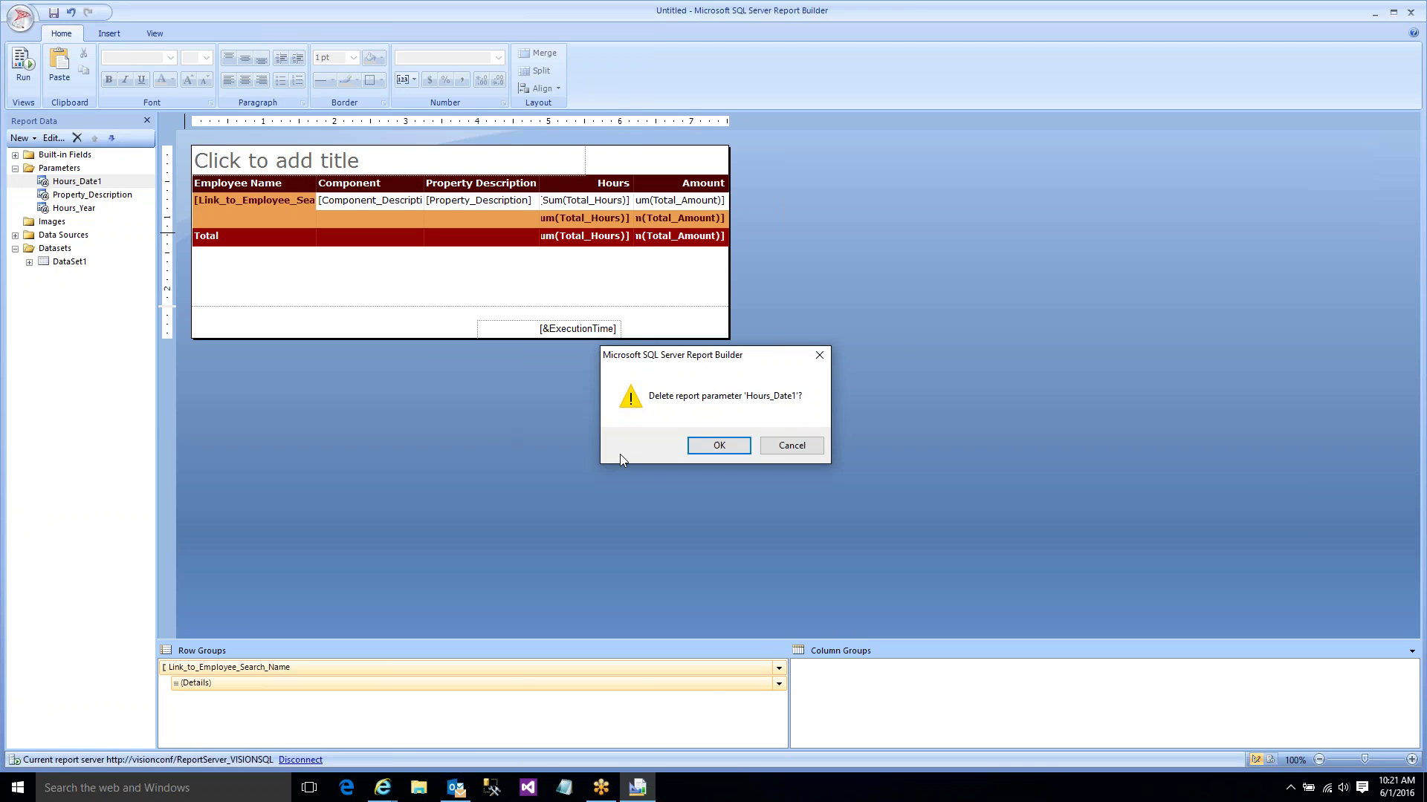
pyautogui.click(700, 445)
# - Run the report for Hours Year 2014
pyautogui.click(26, 74)
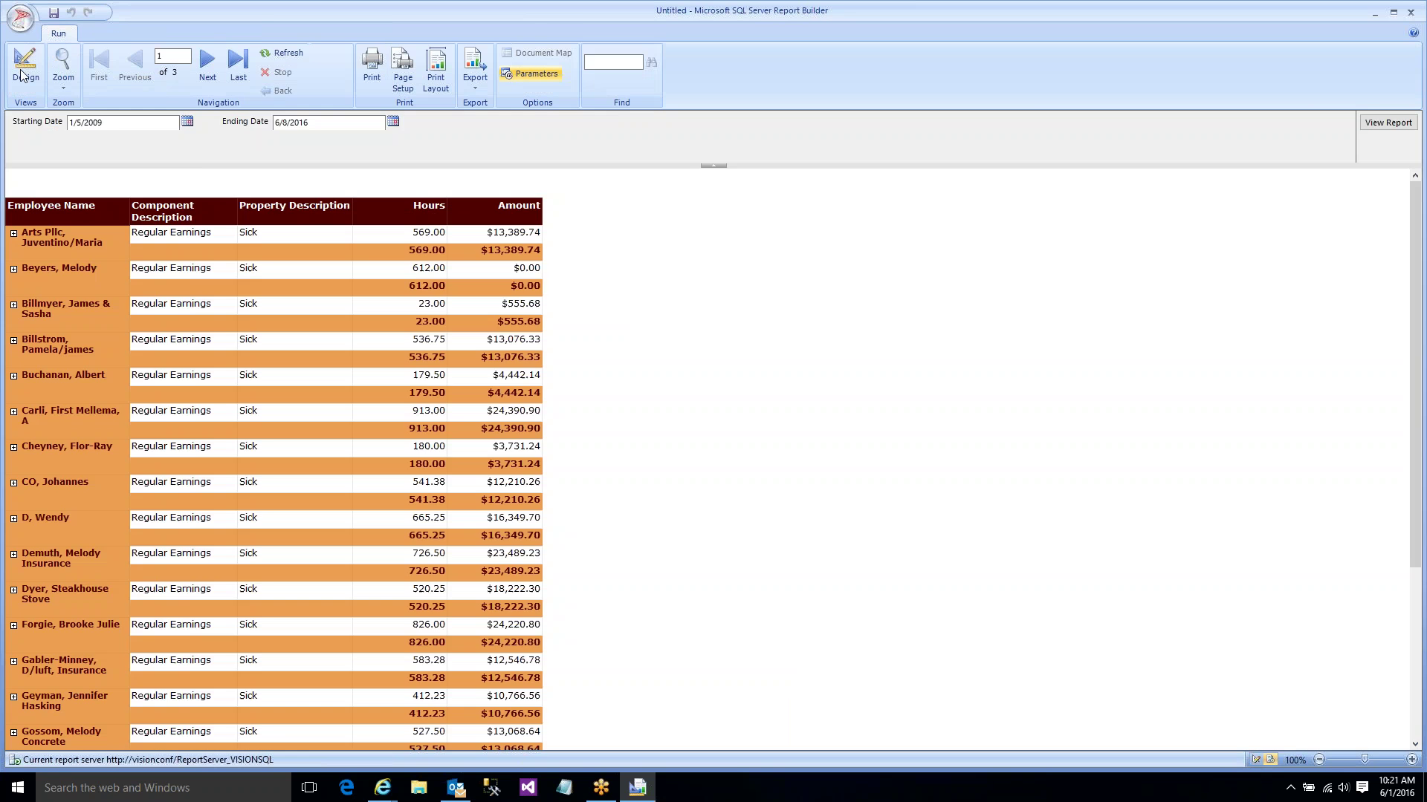
pyautogui.click(139, 121)
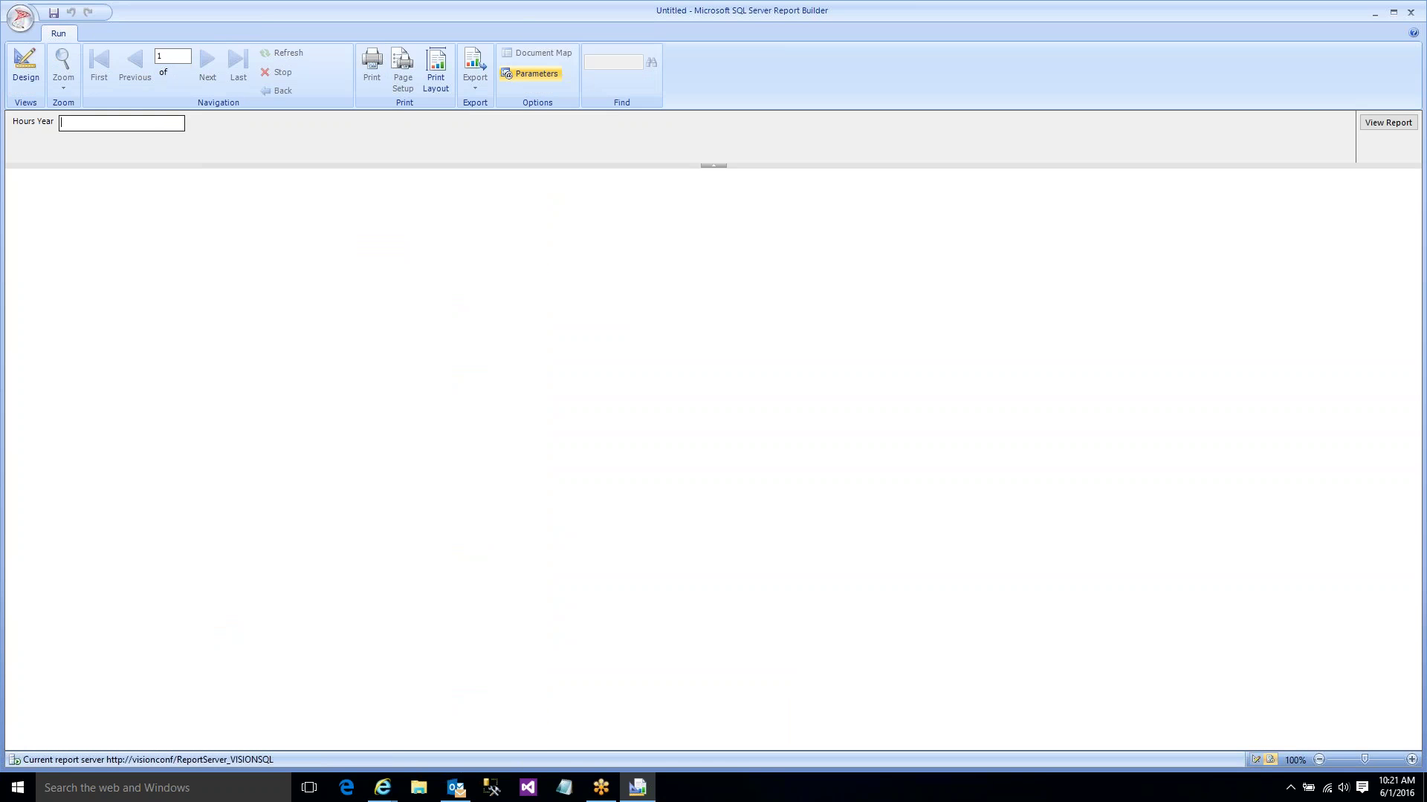
pyautogui.write('4')
pyautogui.press('Return')
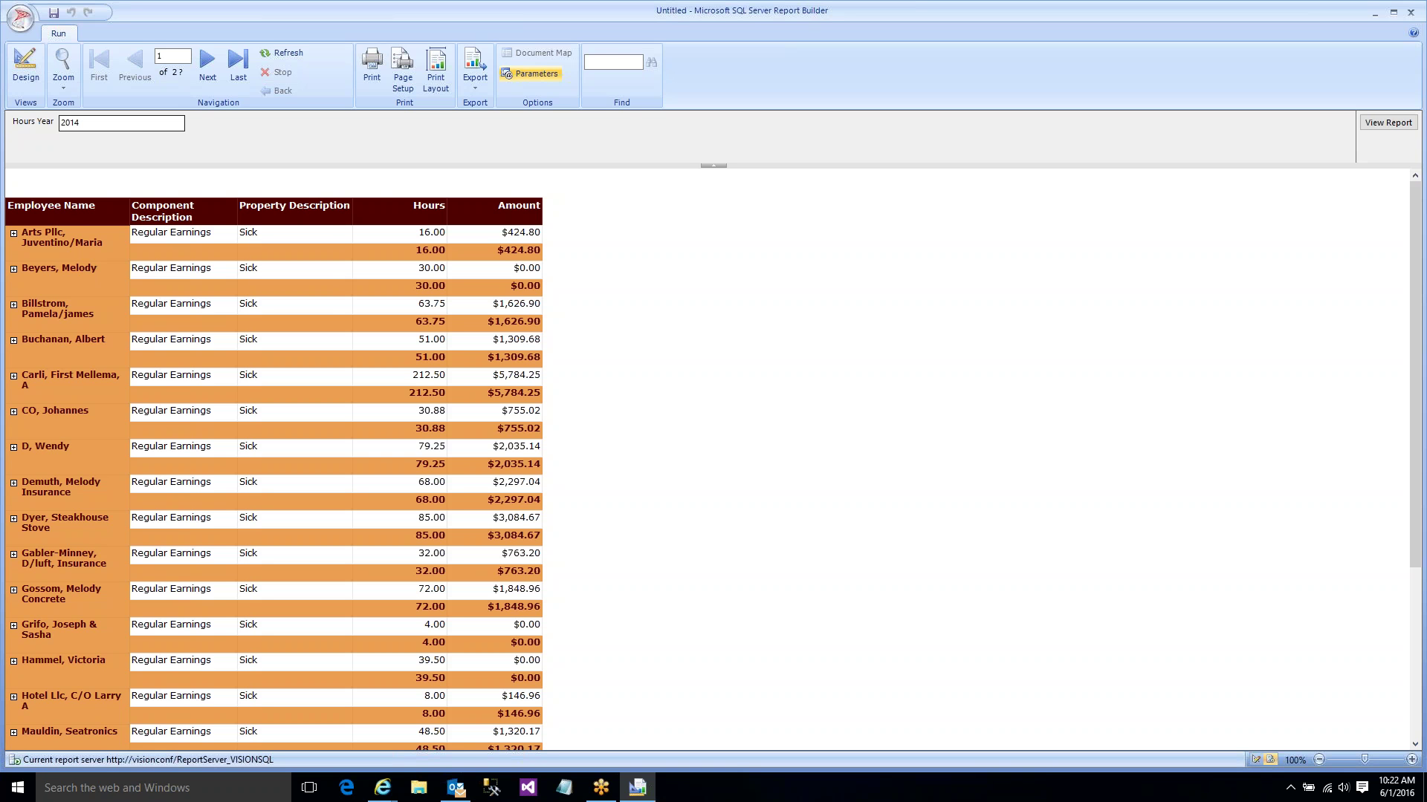
# - Start a new report with the Table or Matrix Wizard, discarding the changes to the untitled report
pyautogui.click(23, 29)
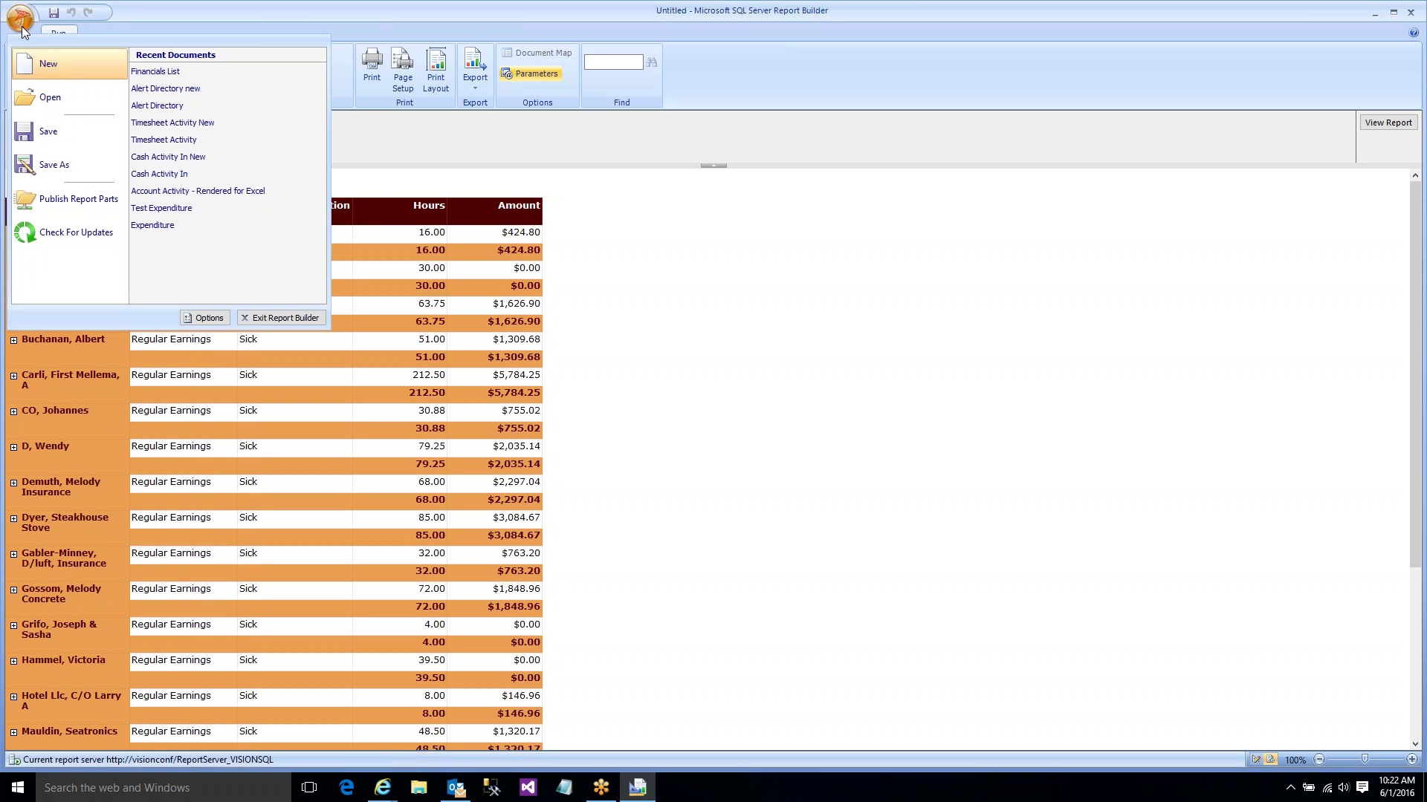
pyautogui.click(47, 65)
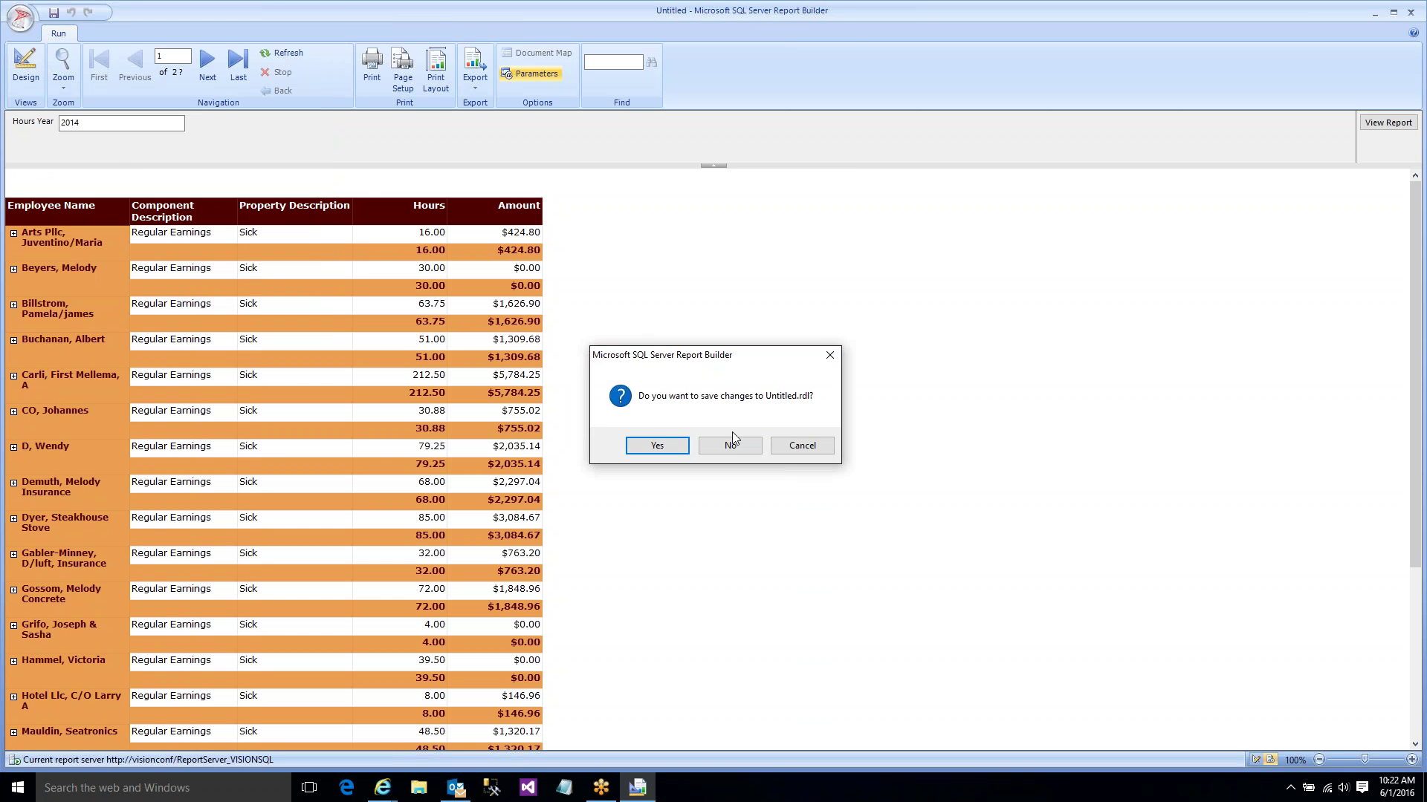
pyautogui.click(730, 447)
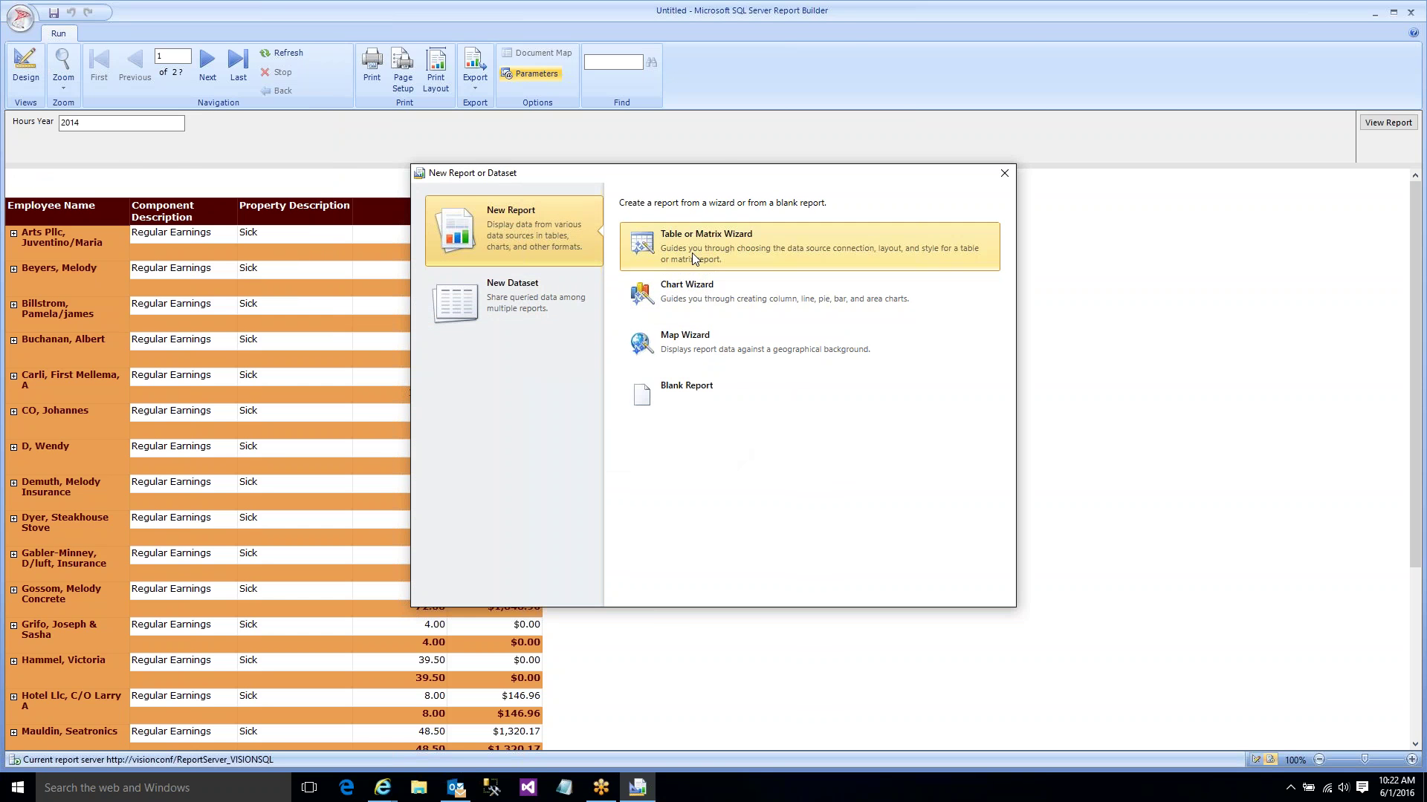
pyautogui.click(692, 256)
# - Create a new dataset for the report using the Payroll data source connection
pyautogui.click(504, 552)
pyautogui.click(919, 595)
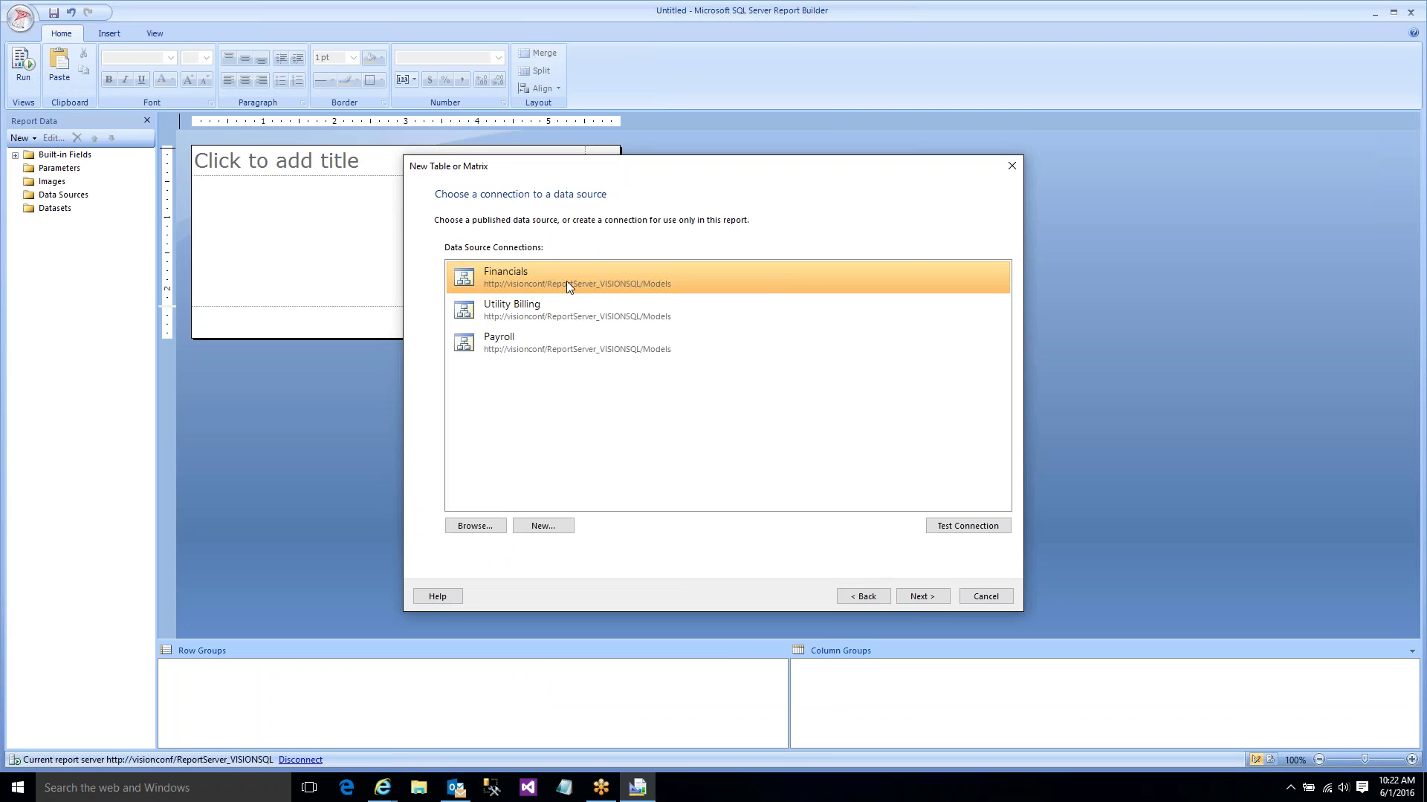
pyautogui.click(524, 339)
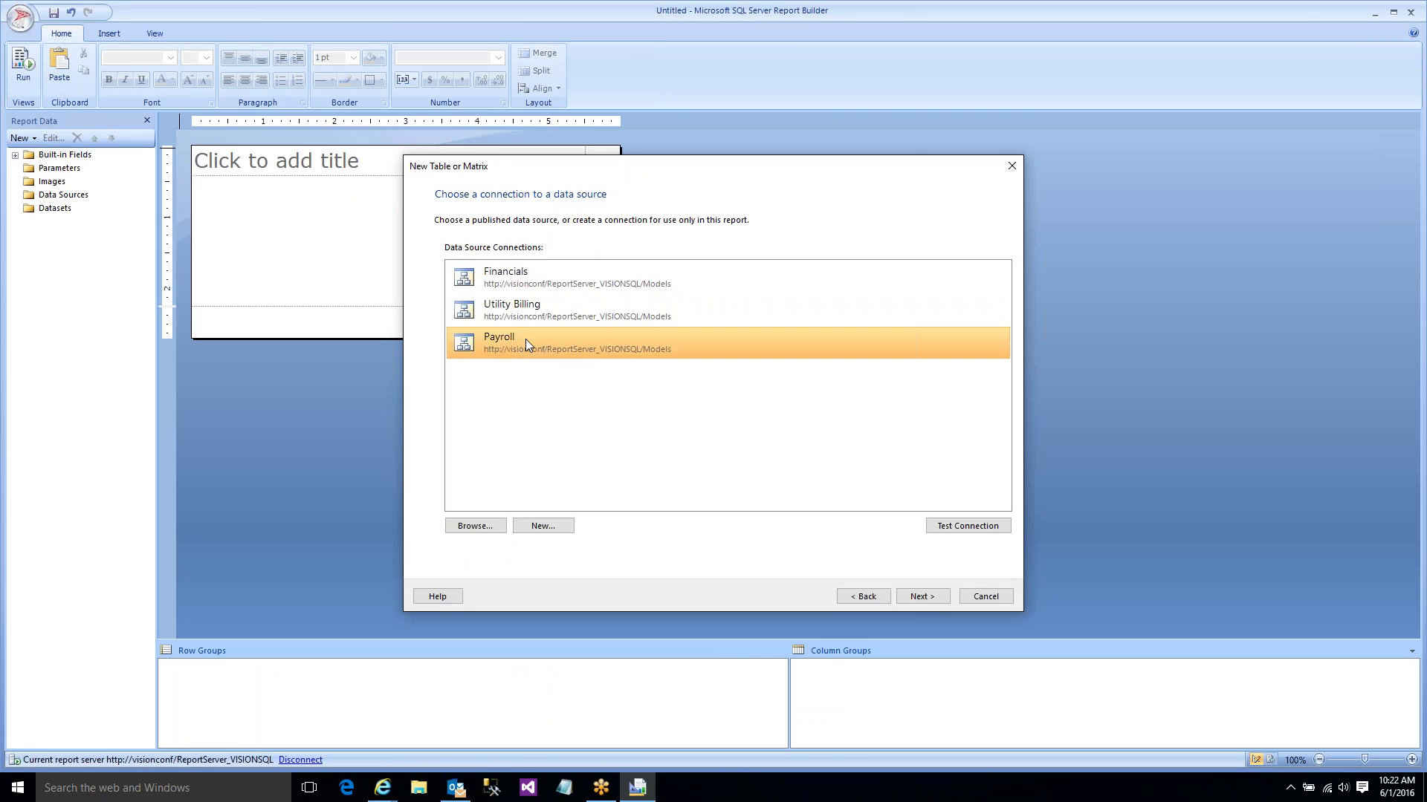
pyautogui.doubleClick(525, 339)
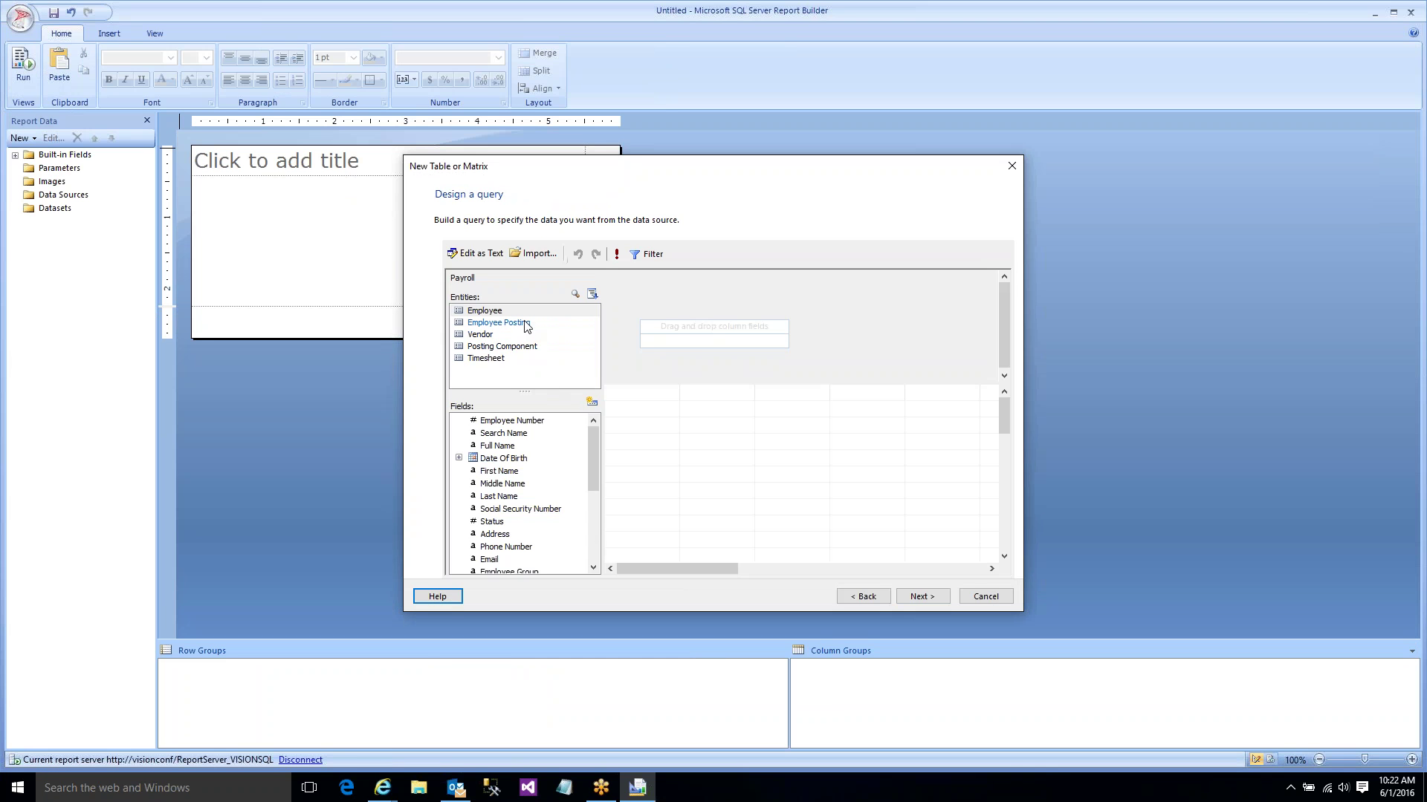
# - Add the Employee Search Name and the linked Timesheet's Hours Month and Total Amount fields to the query
pyautogui.click(487, 312)
pyautogui.doubleClick(513, 433)
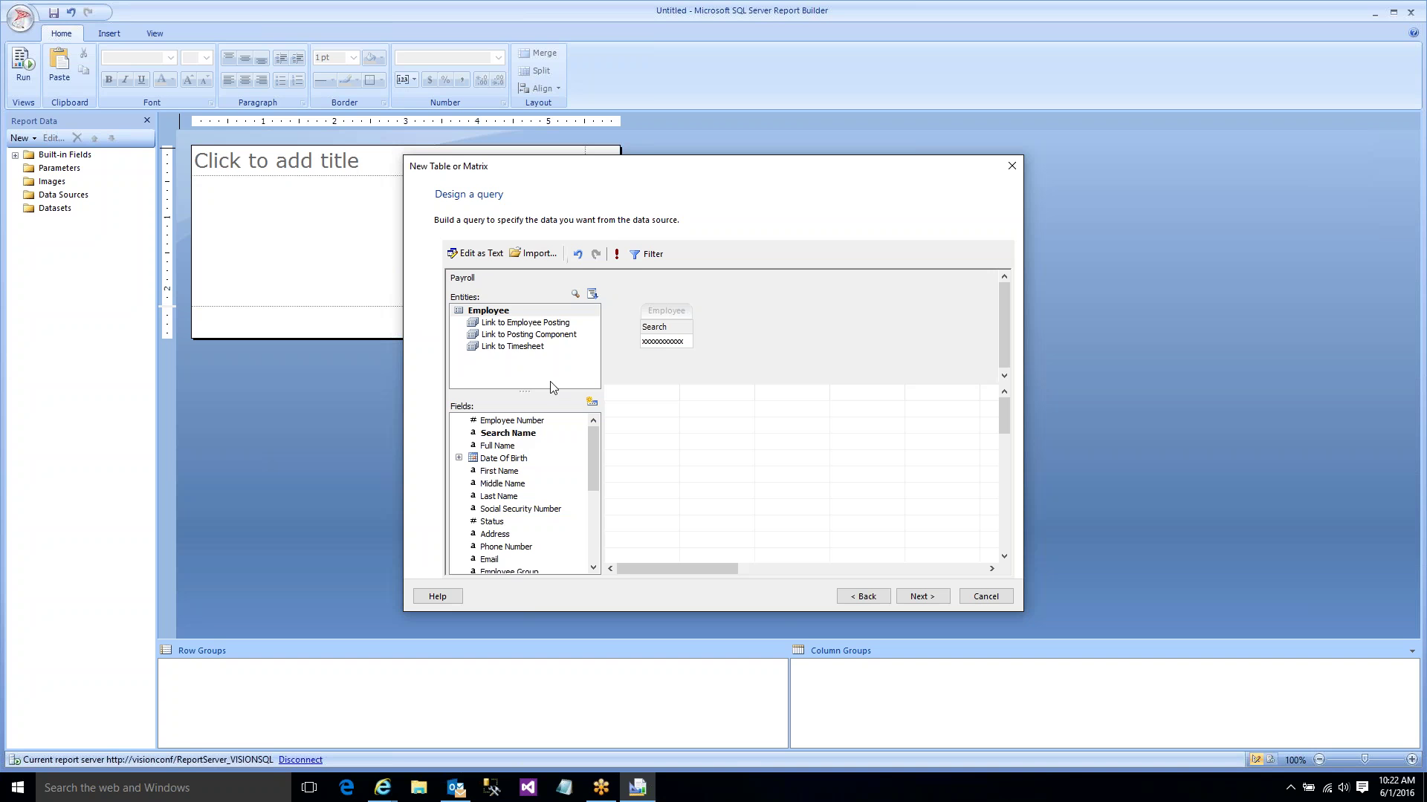
pyautogui.click(529, 347)
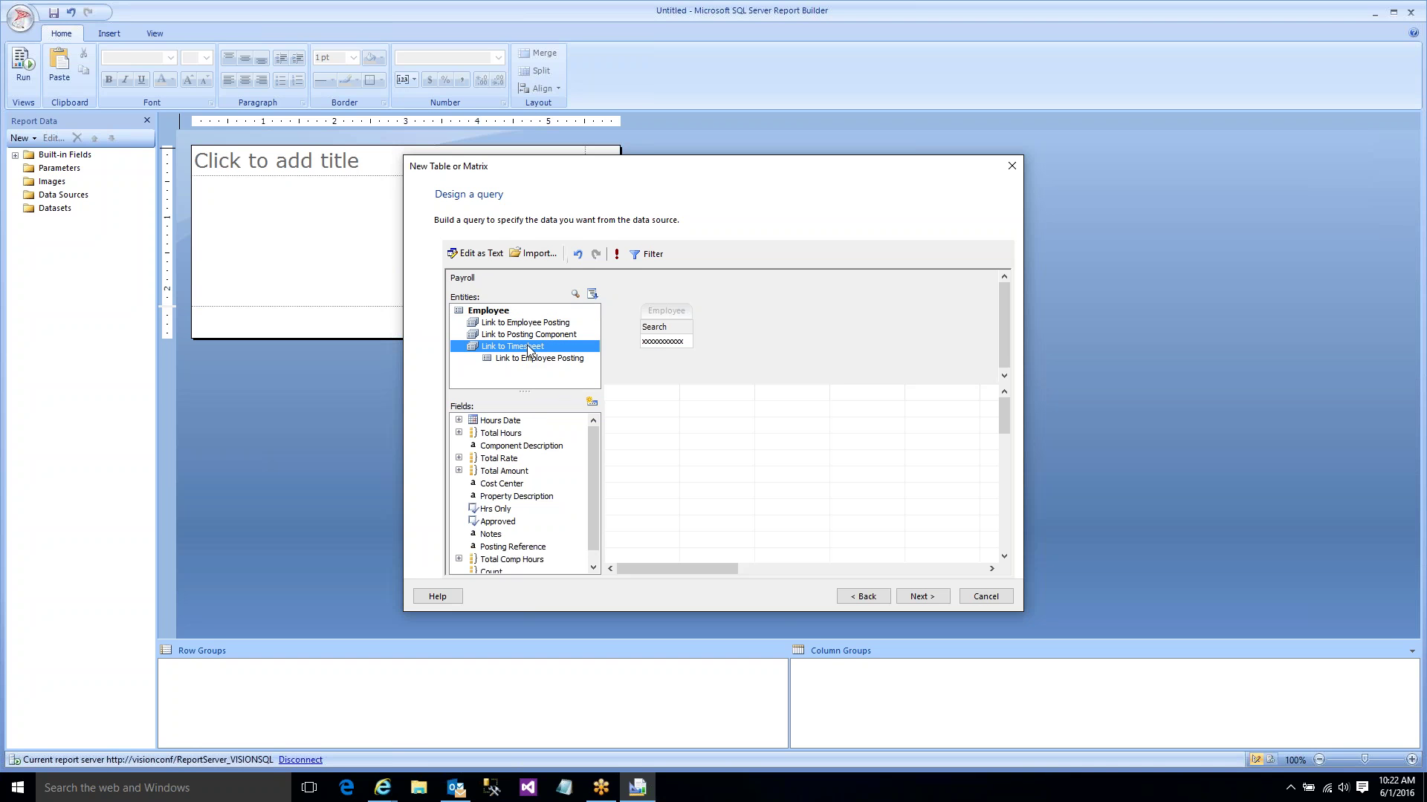
pyautogui.click(460, 421)
pyautogui.doubleClick(511, 446)
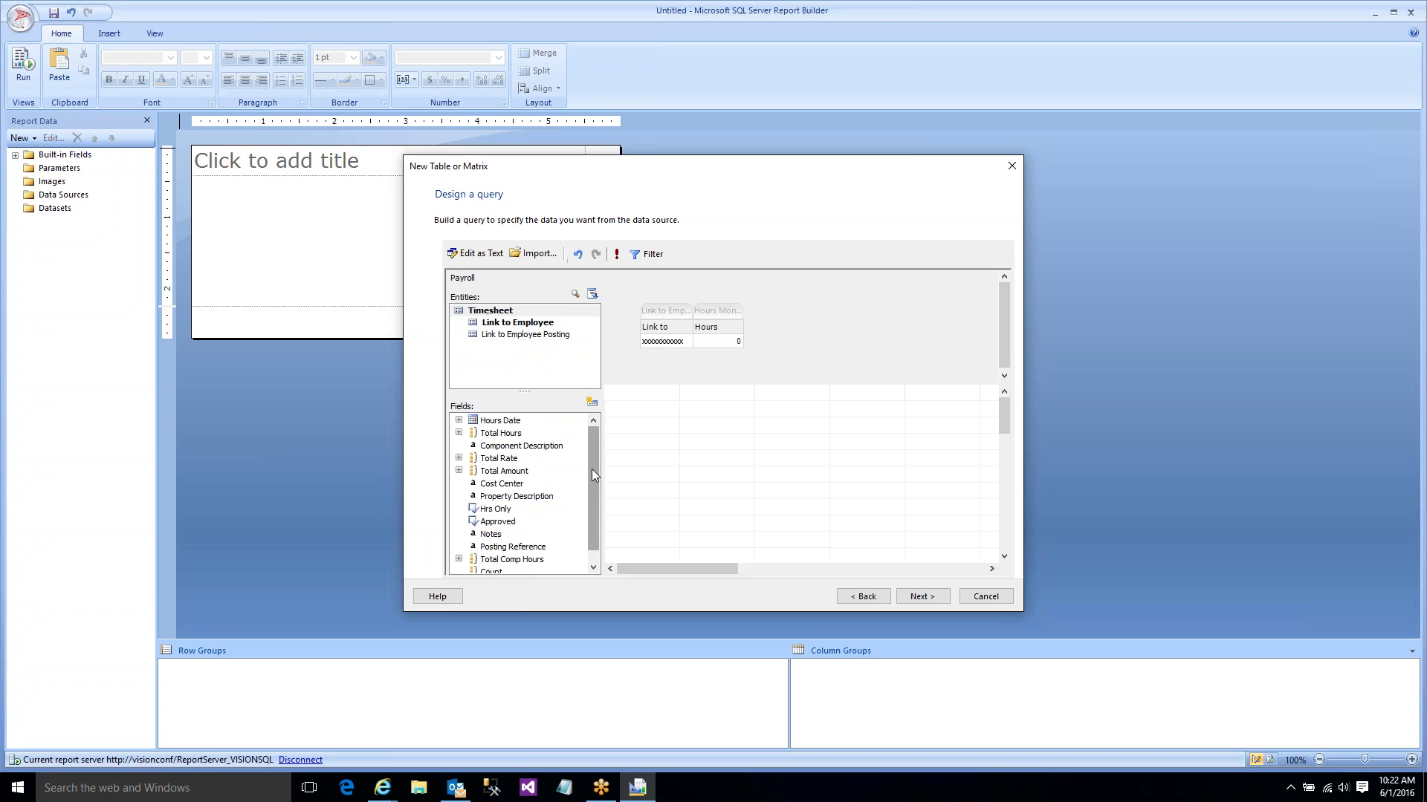
pyautogui.doubleClick(505, 473)
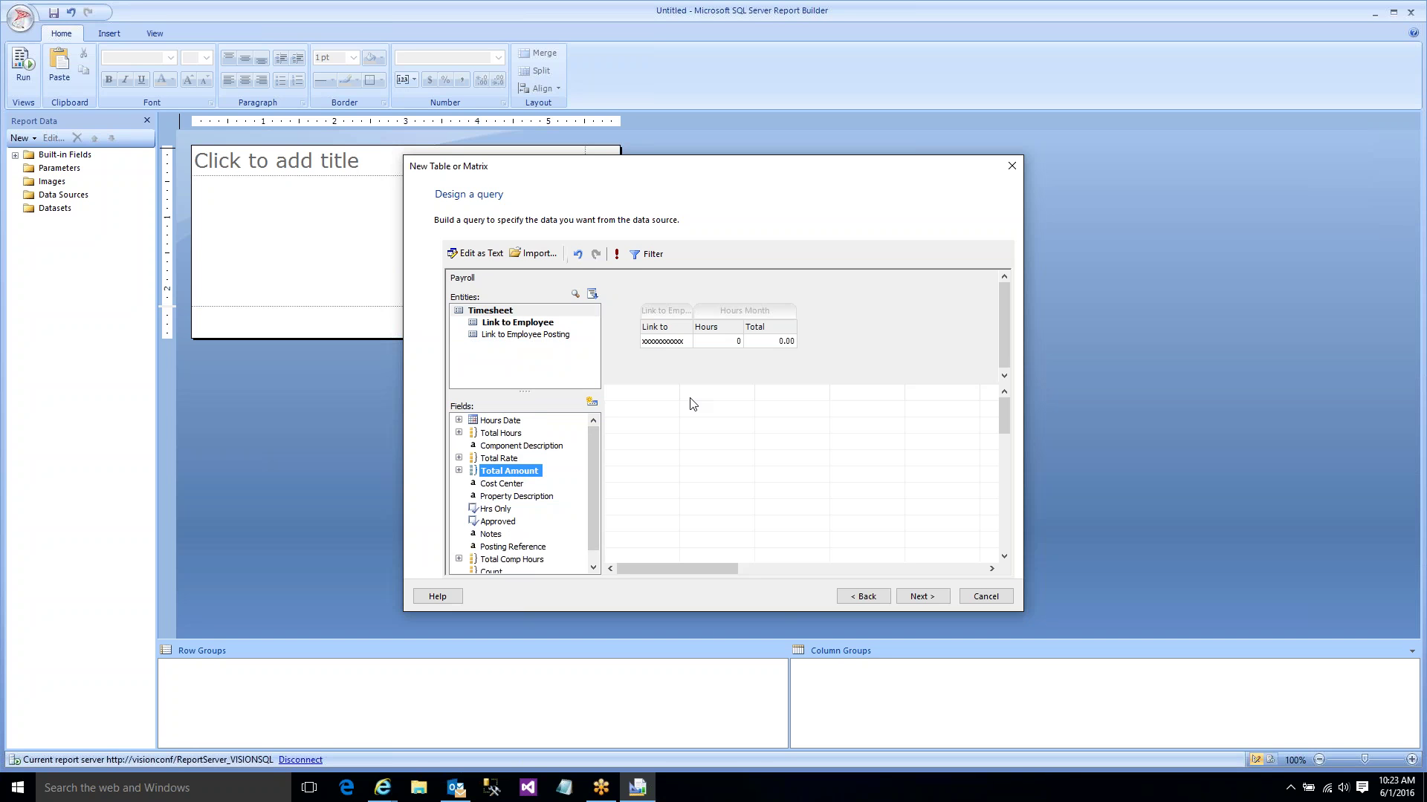
# - Filter the new query's timesheets with a prompted Hours Year equals condition
pyautogui.click(653, 256)
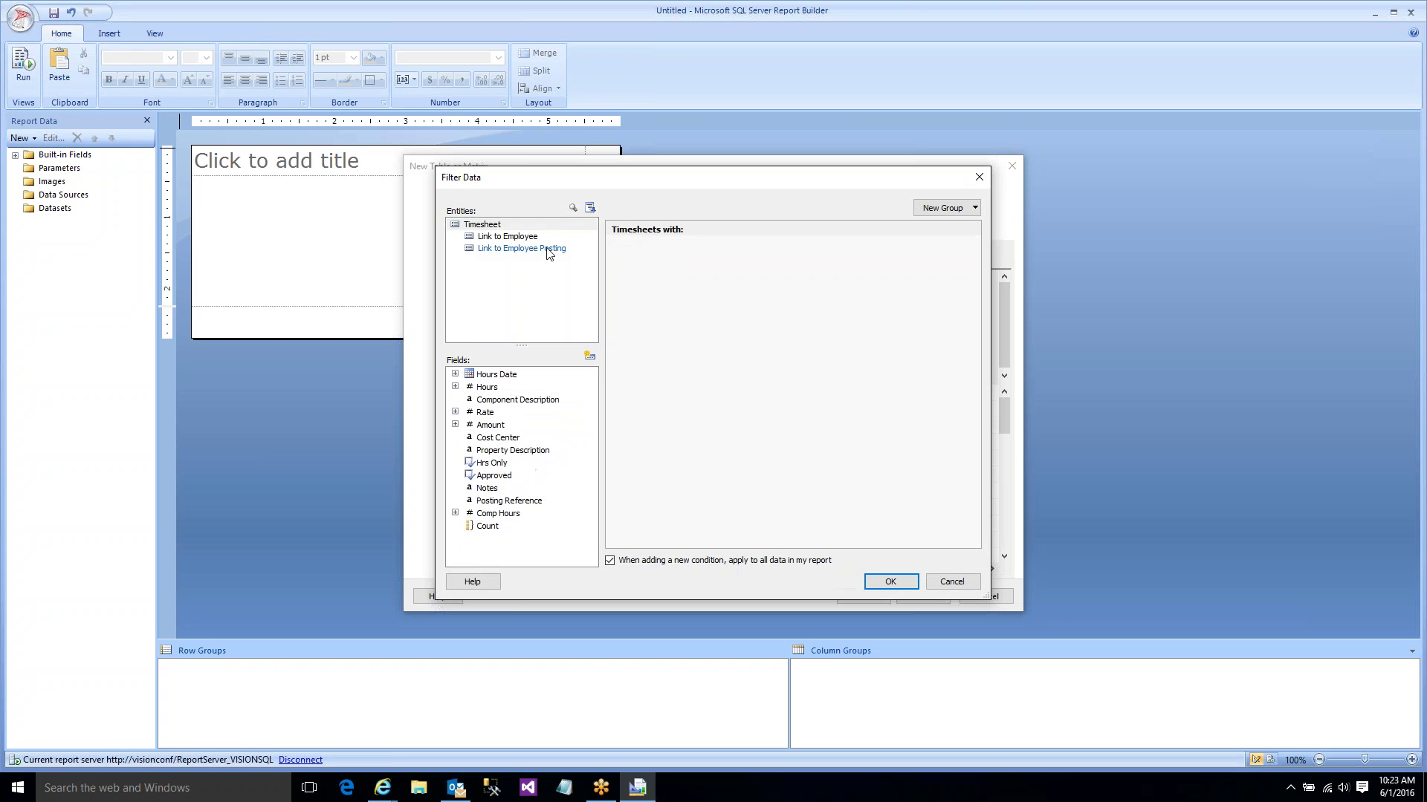
pyautogui.click(454, 374)
pyautogui.doubleClick(511, 413)
pyautogui.click(644, 250)
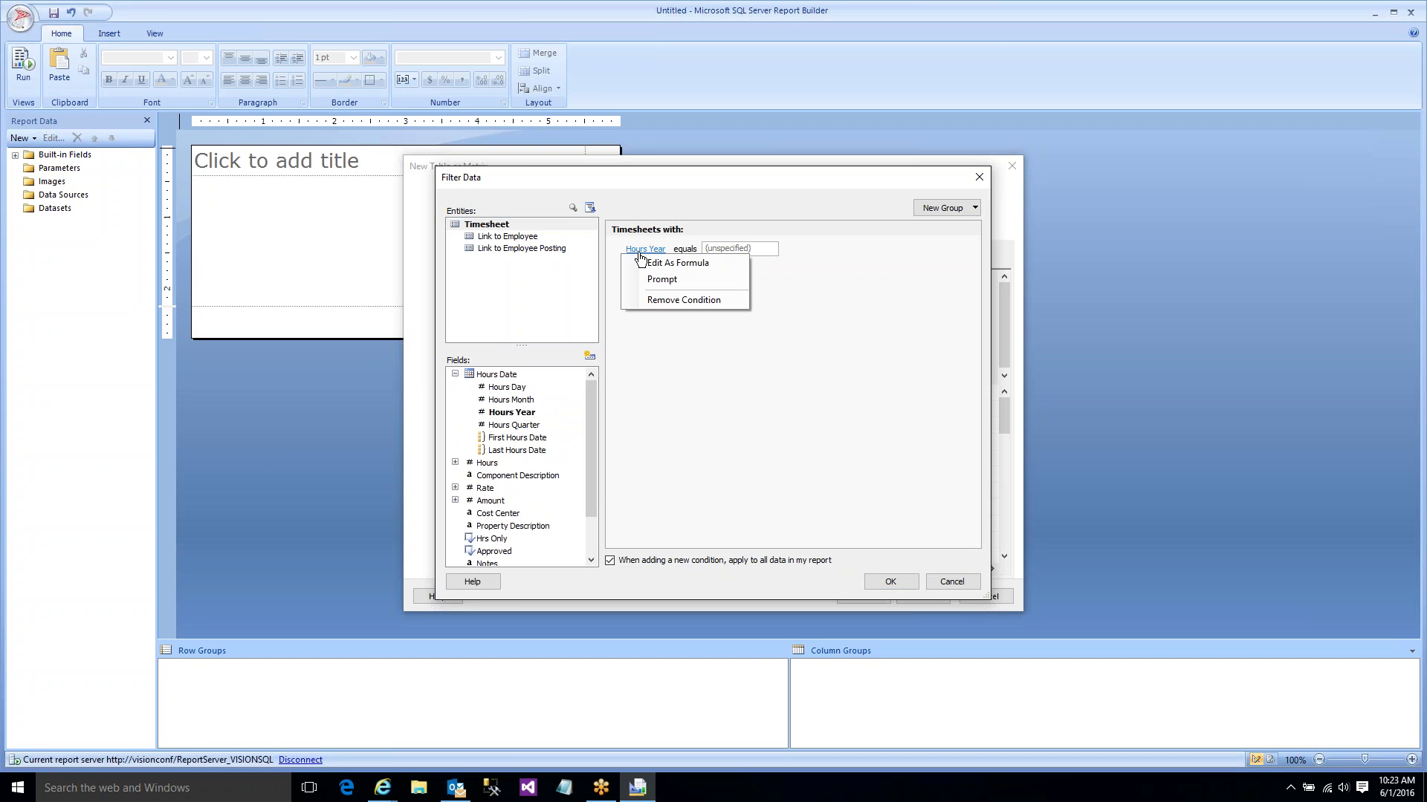
pyautogui.click(661, 280)
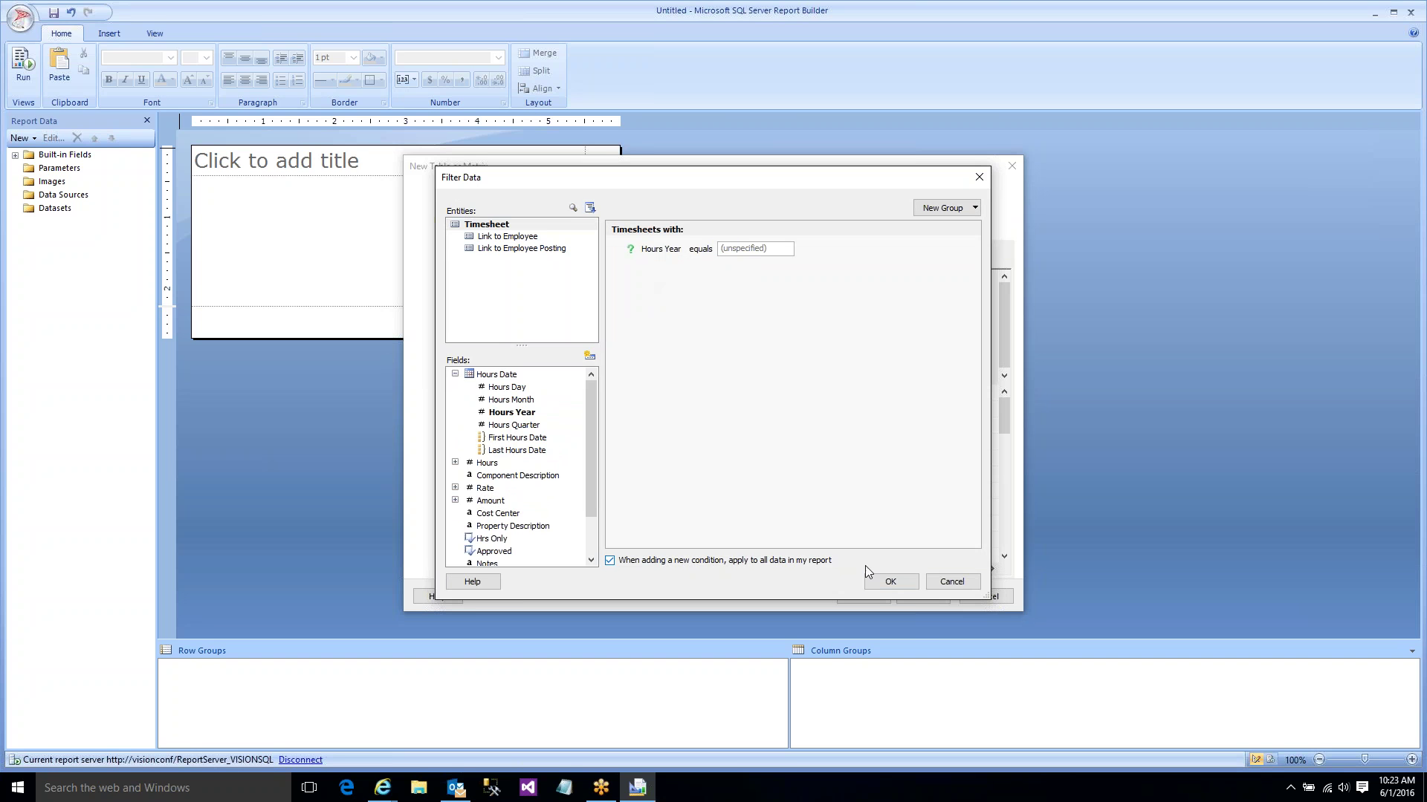
pyautogui.click(879, 587)
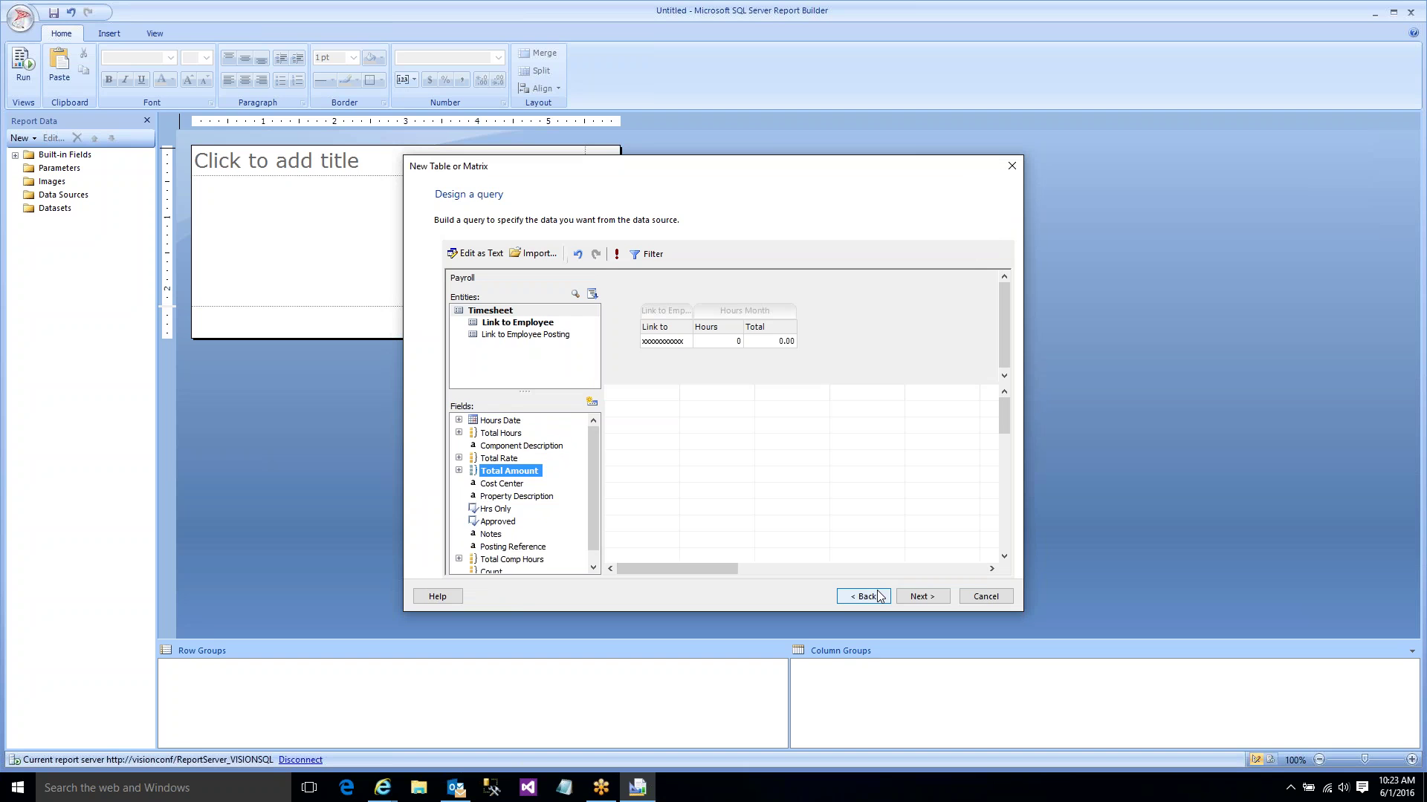
# - Arrange Link_to_Employee_Search_Name as the row group, Hours_Month as the column group and the sum of Total_Amount as the value
pyautogui.click(920, 596)
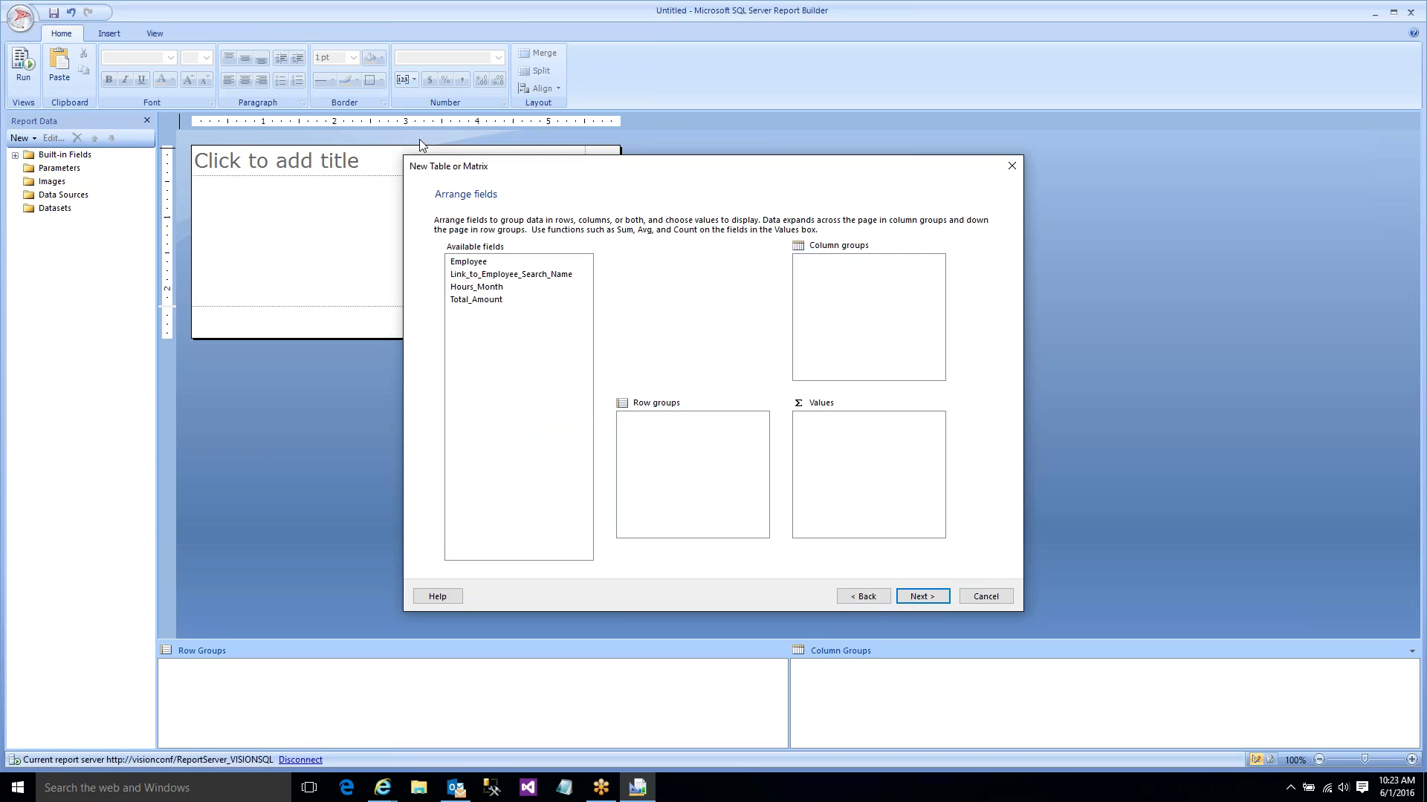
pyautogui.moveTo(521, 275); pyautogui.dragTo(667, 438)
pyautogui.moveTo(500, 290); pyautogui.dragTo(857, 339)
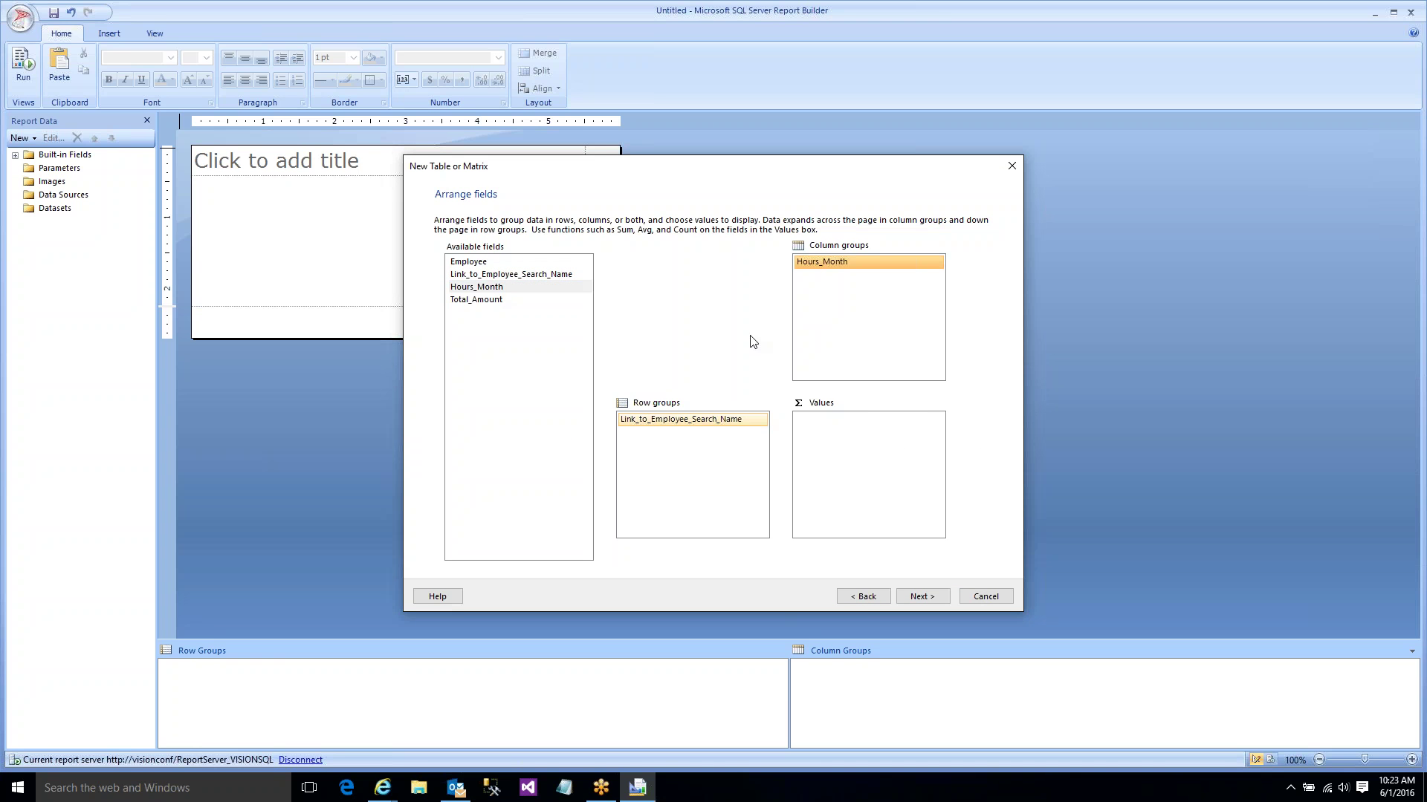
pyautogui.moveTo(492, 305); pyautogui.dragTo(870, 457)
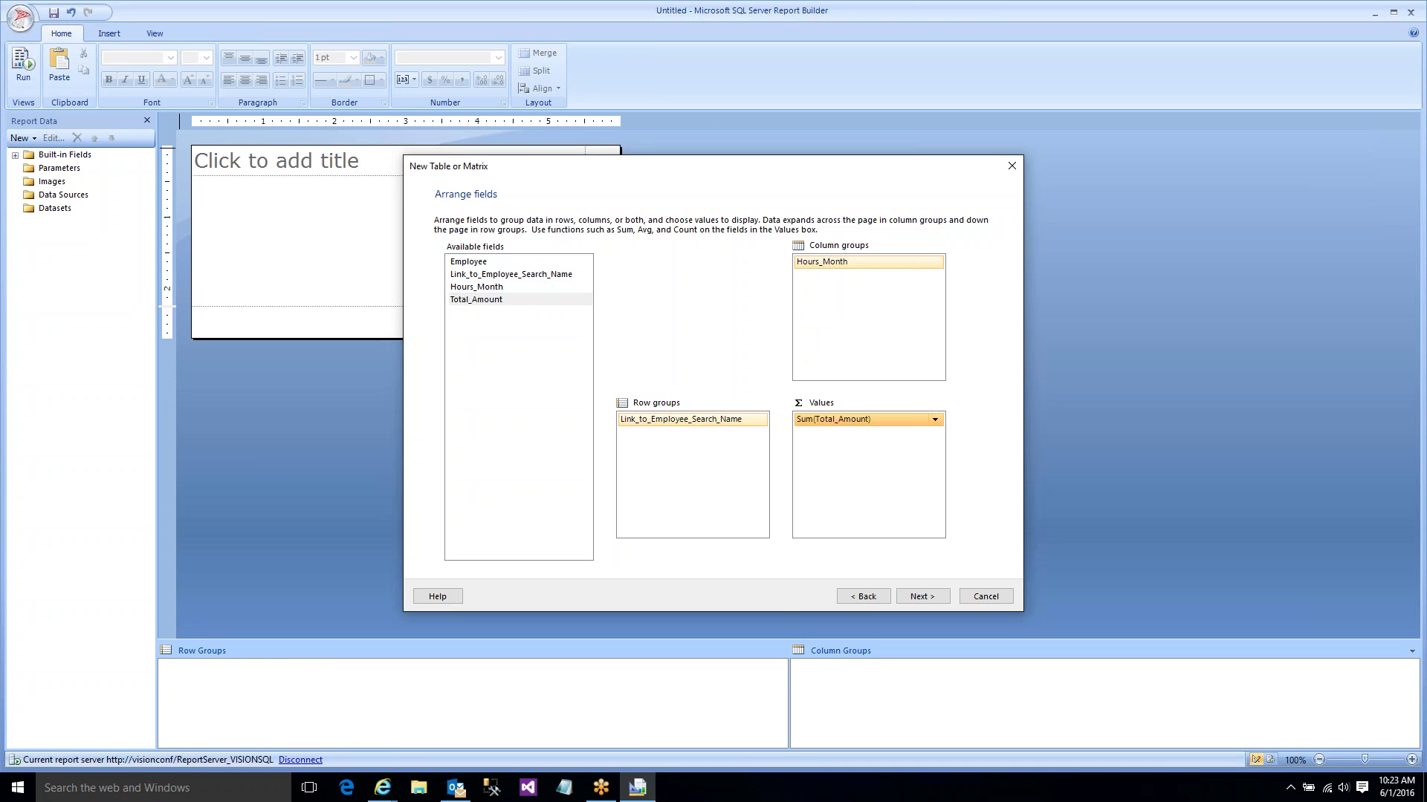
# - Keep the layout with subtotals and grand totals, choose the Forest style, and finish the wizard
pyautogui.click(920, 596)
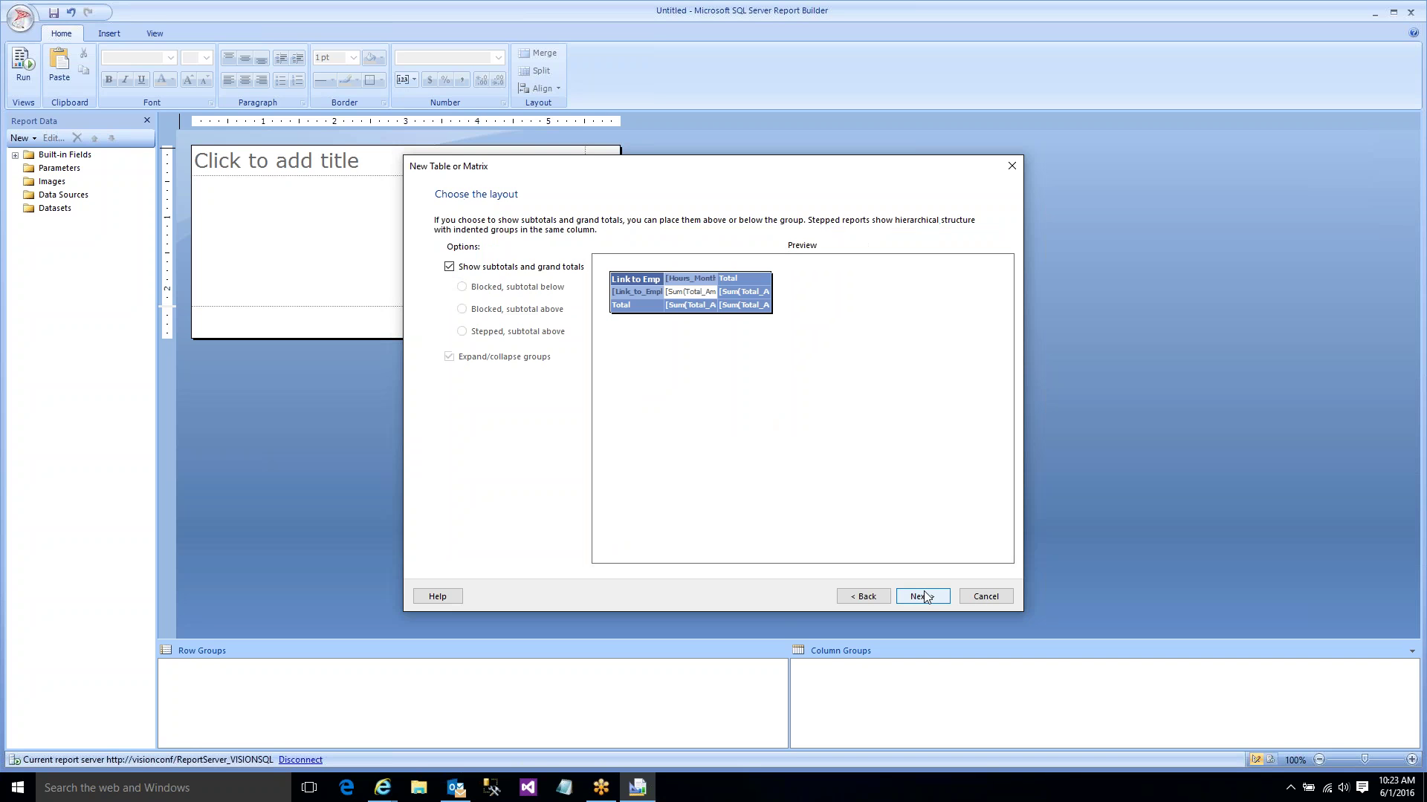
pyautogui.click(922, 597)
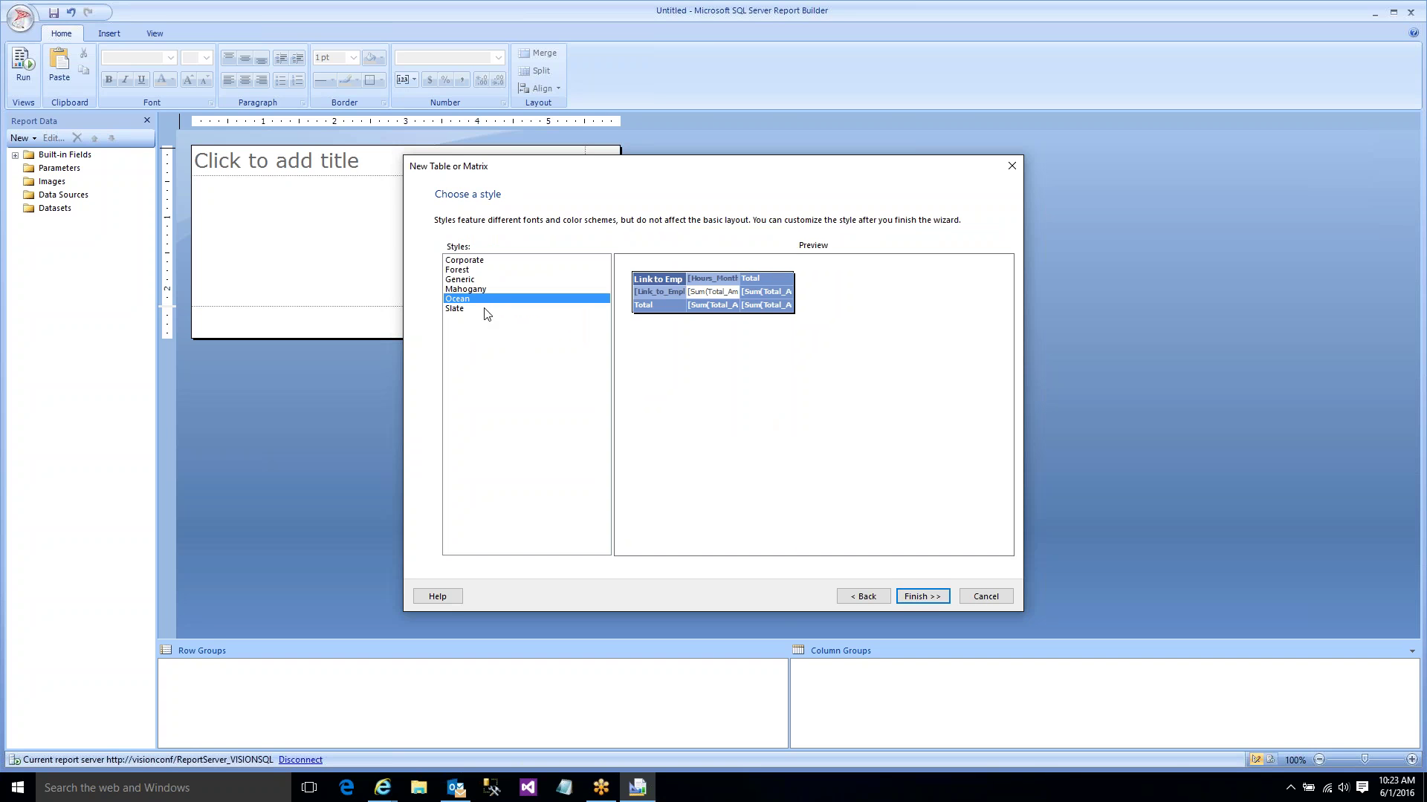
pyautogui.click(467, 281)
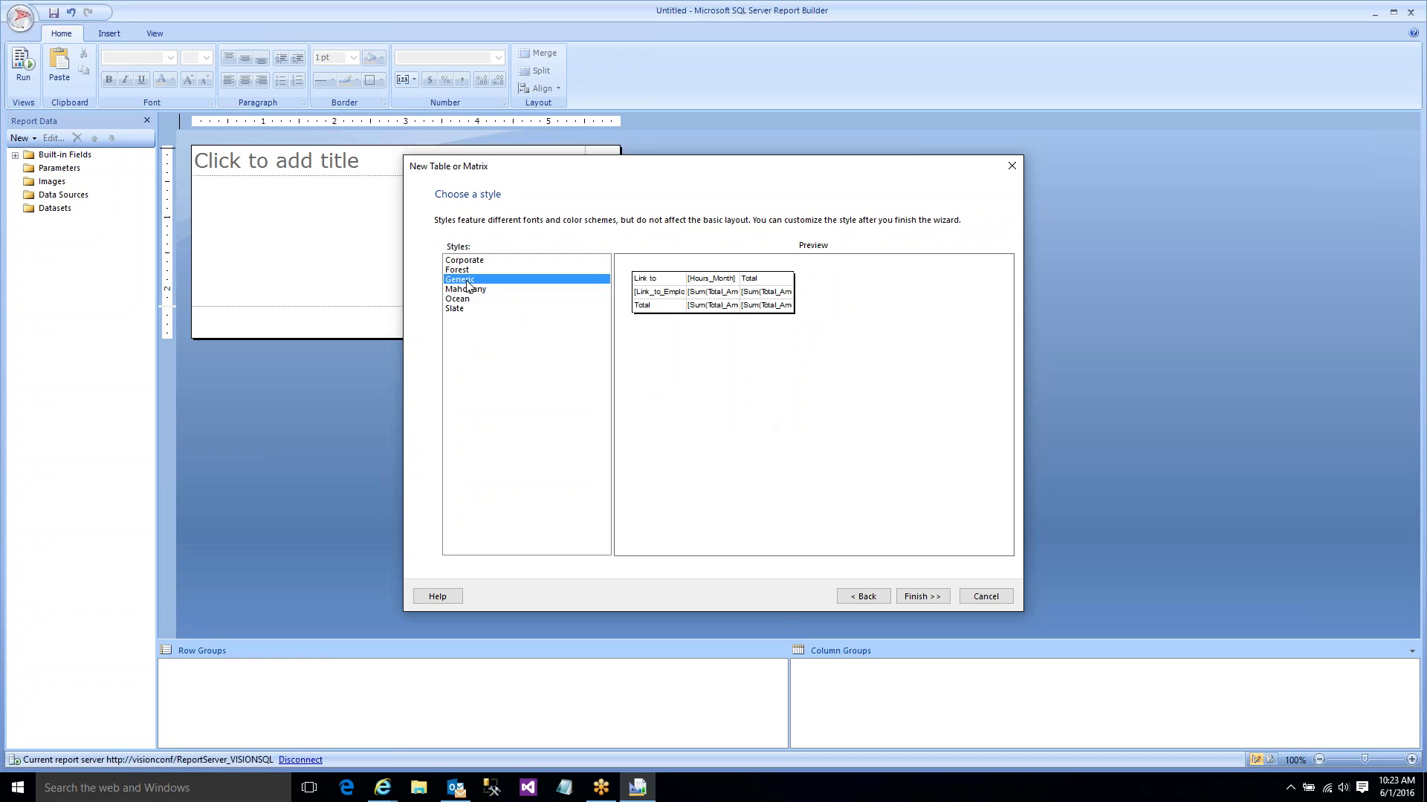
pyautogui.click(466, 269)
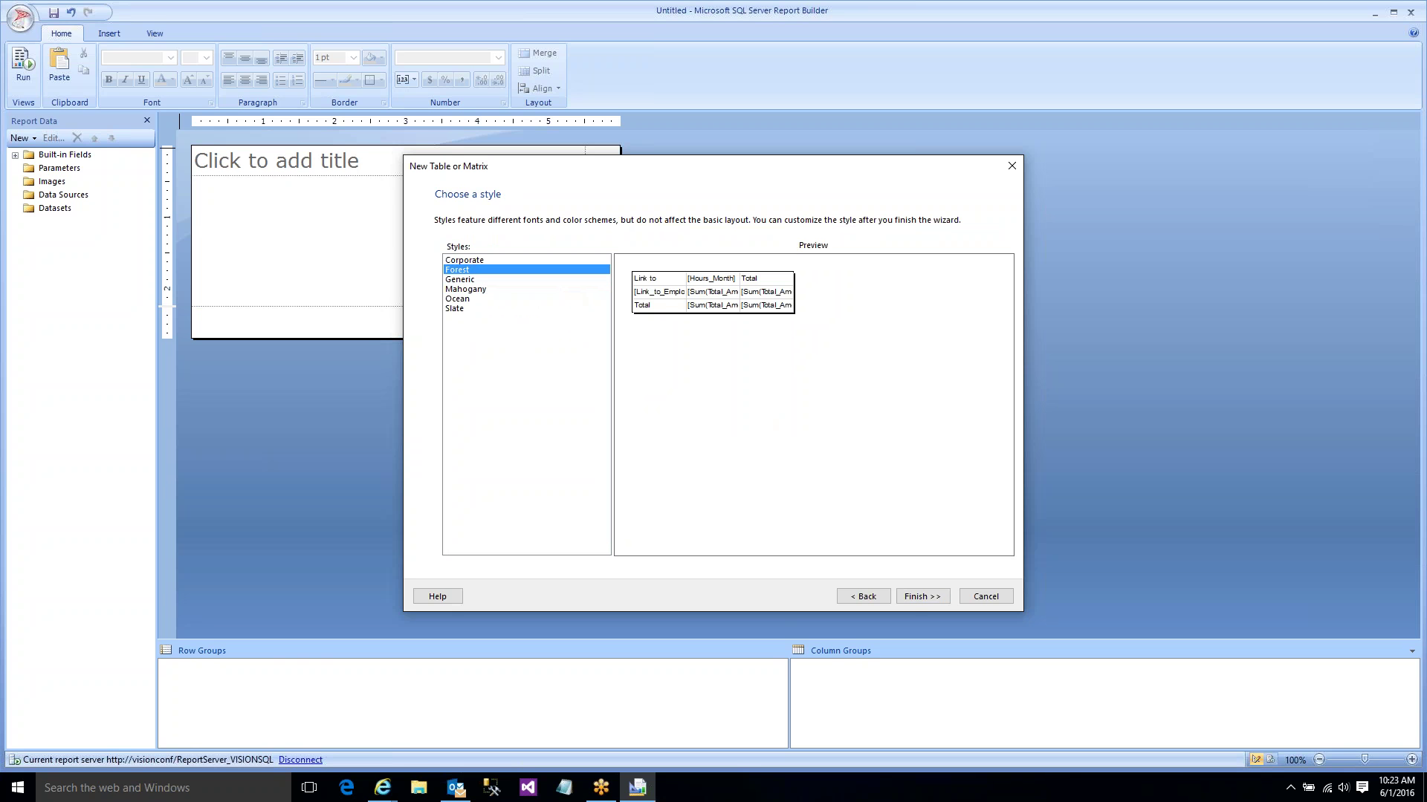
pyautogui.click(908, 598)
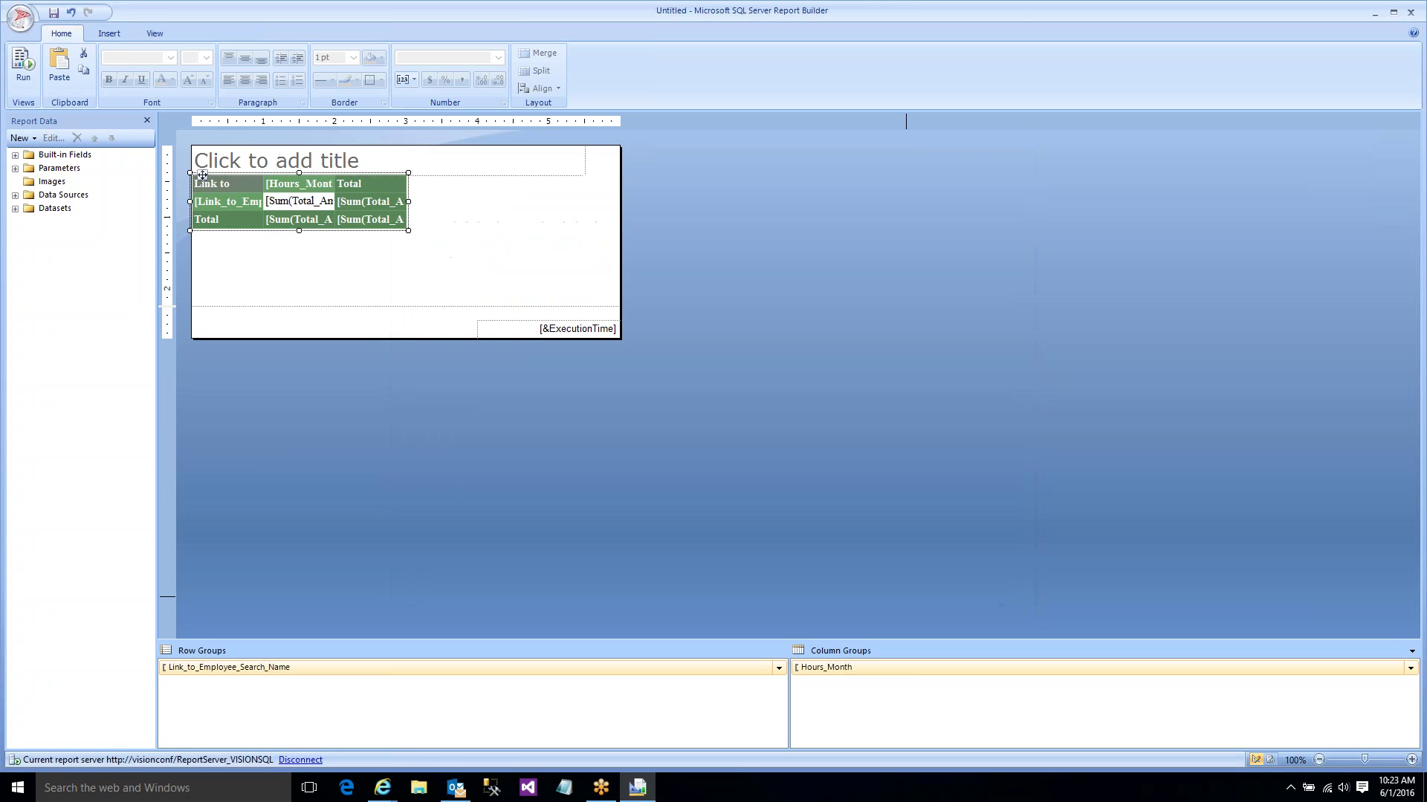
# - Widen the matrix's employee, Hours_Month and Total columns to about 1.6, 1.7 and 1.8 inches
pyautogui.click(265, 186)
pyautogui.moveTo(264, 168); pyautogui.dragTo(429, 172)
pyautogui.click(383, 202)
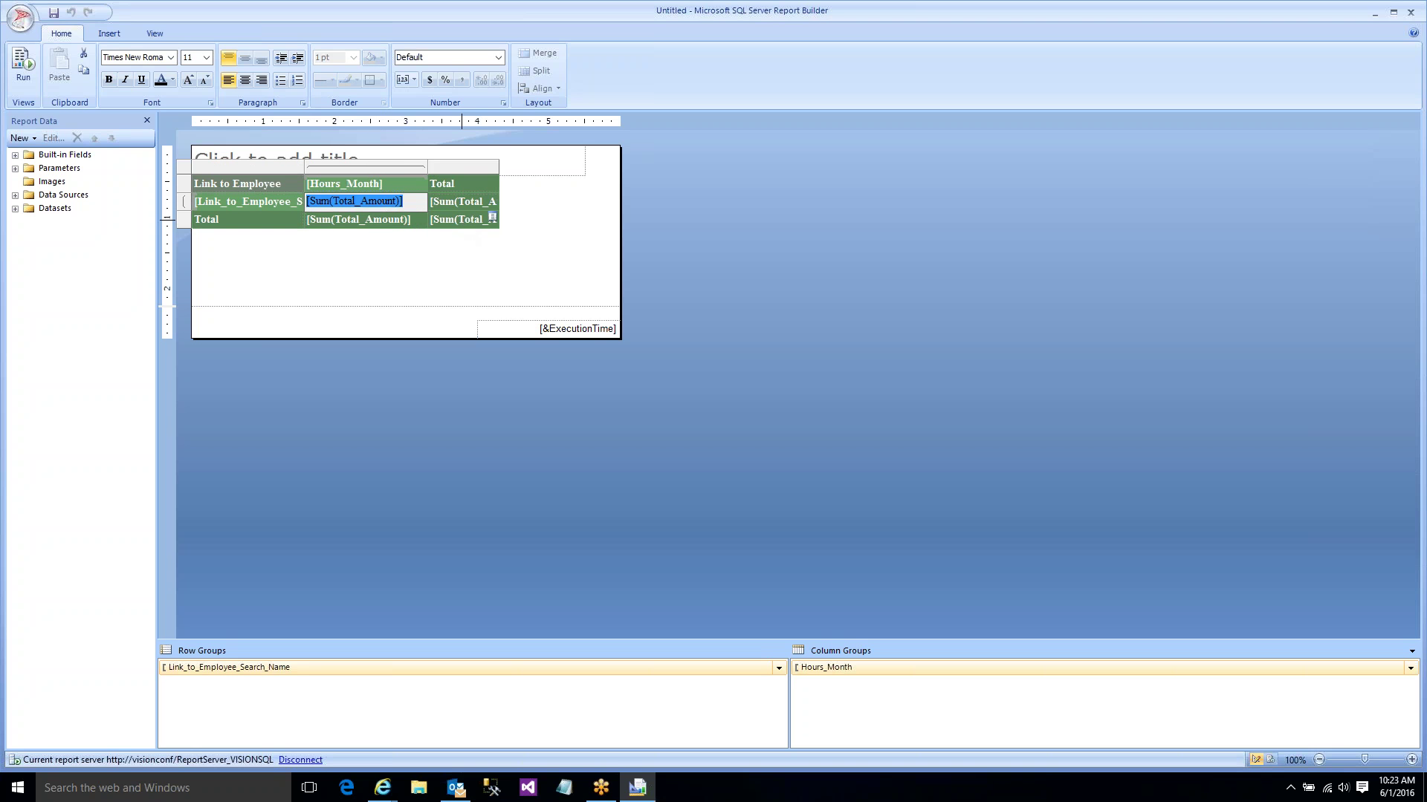
pyautogui.click(424, 260)
pyautogui.click(479, 182)
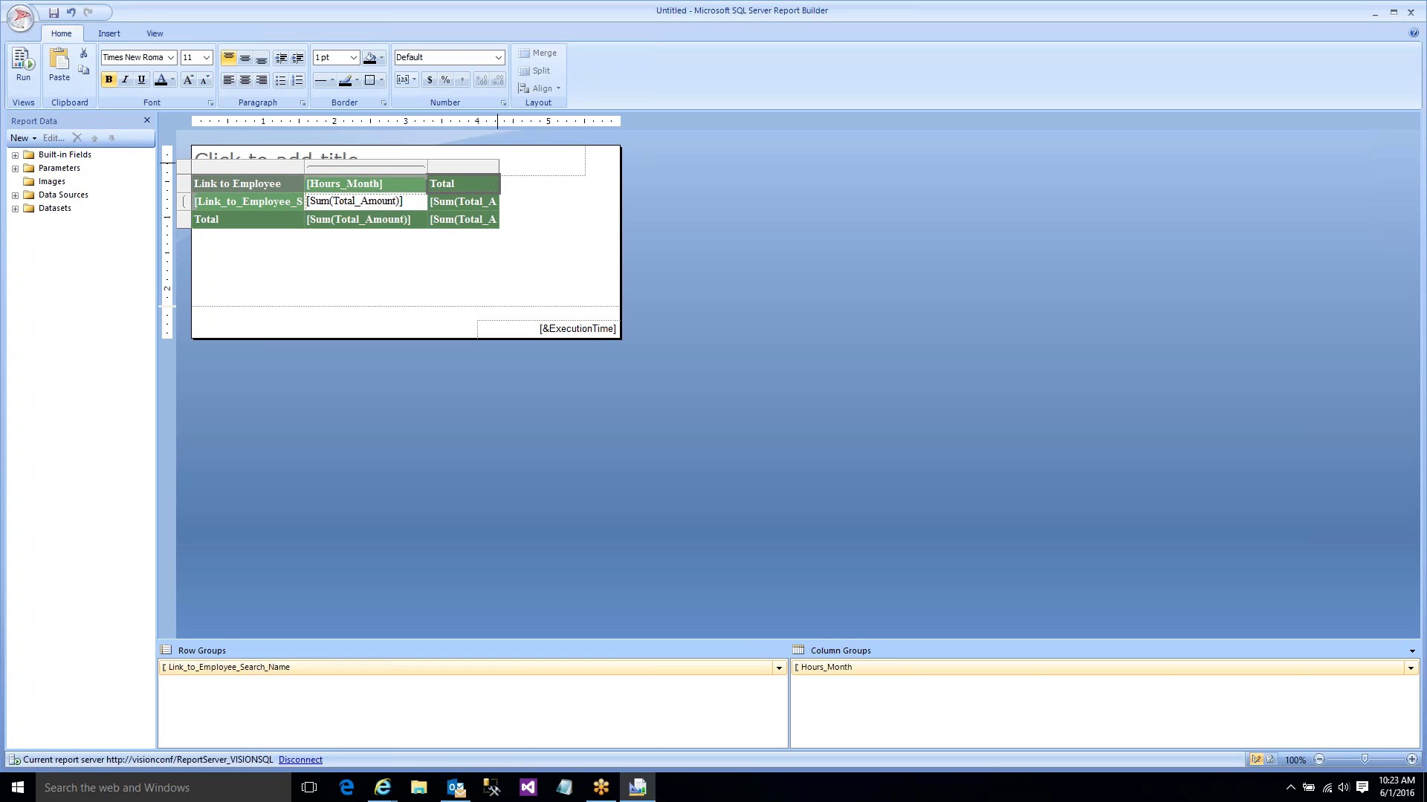
pyautogui.moveTo(499, 168); pyautogui.dragTo(553, 168)
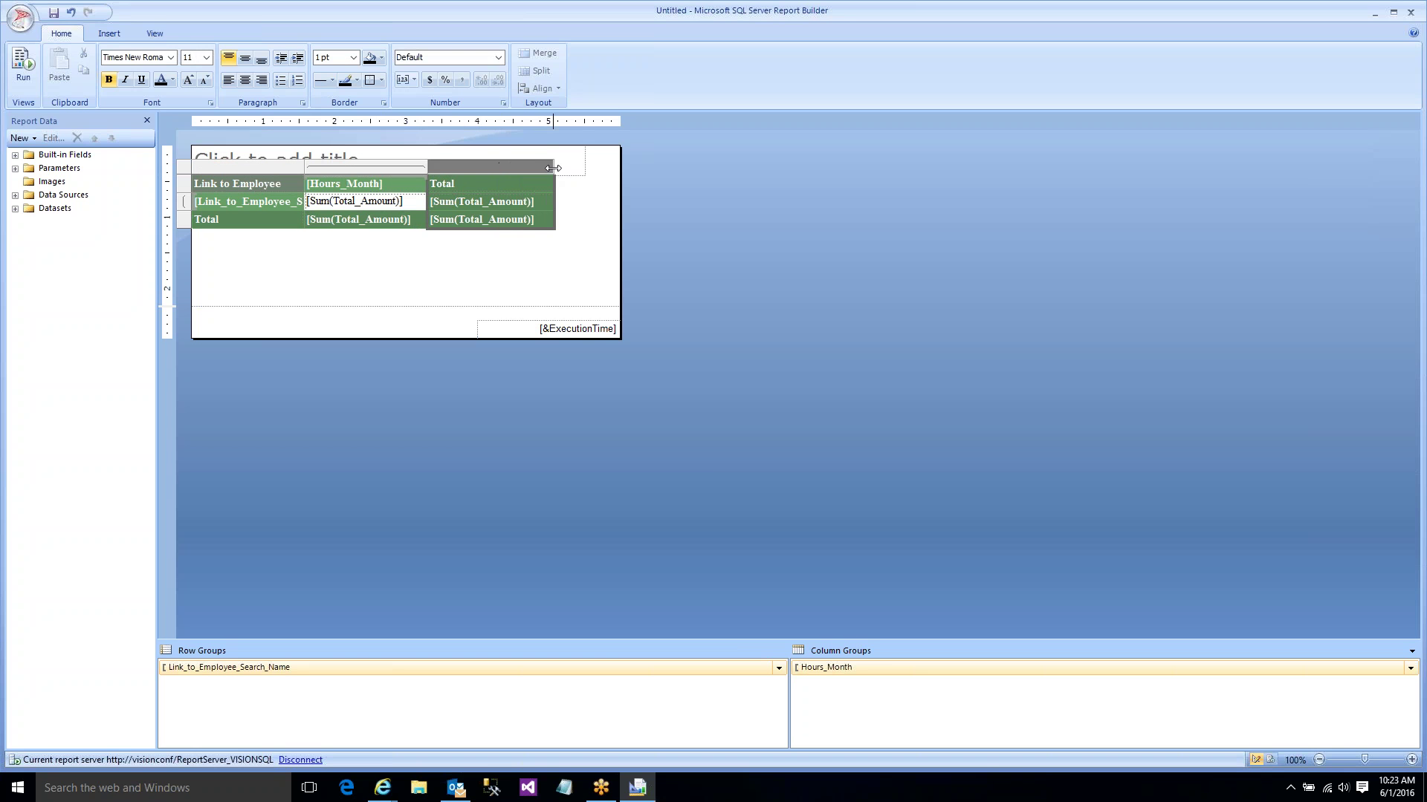
# - Replace the matrix's employee column header text with Name
pyautogui.click(501, 201)
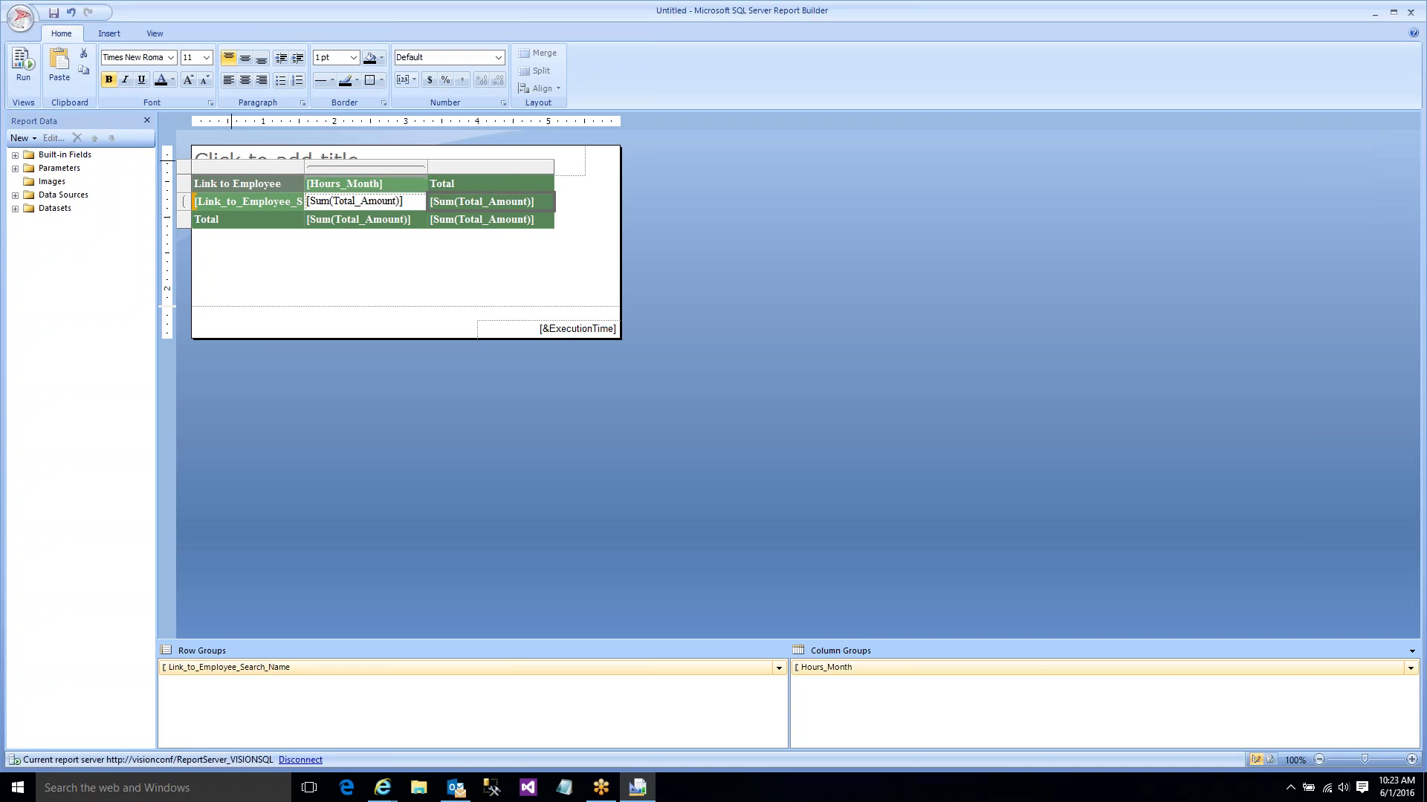
pyautogui.click(15, 155)
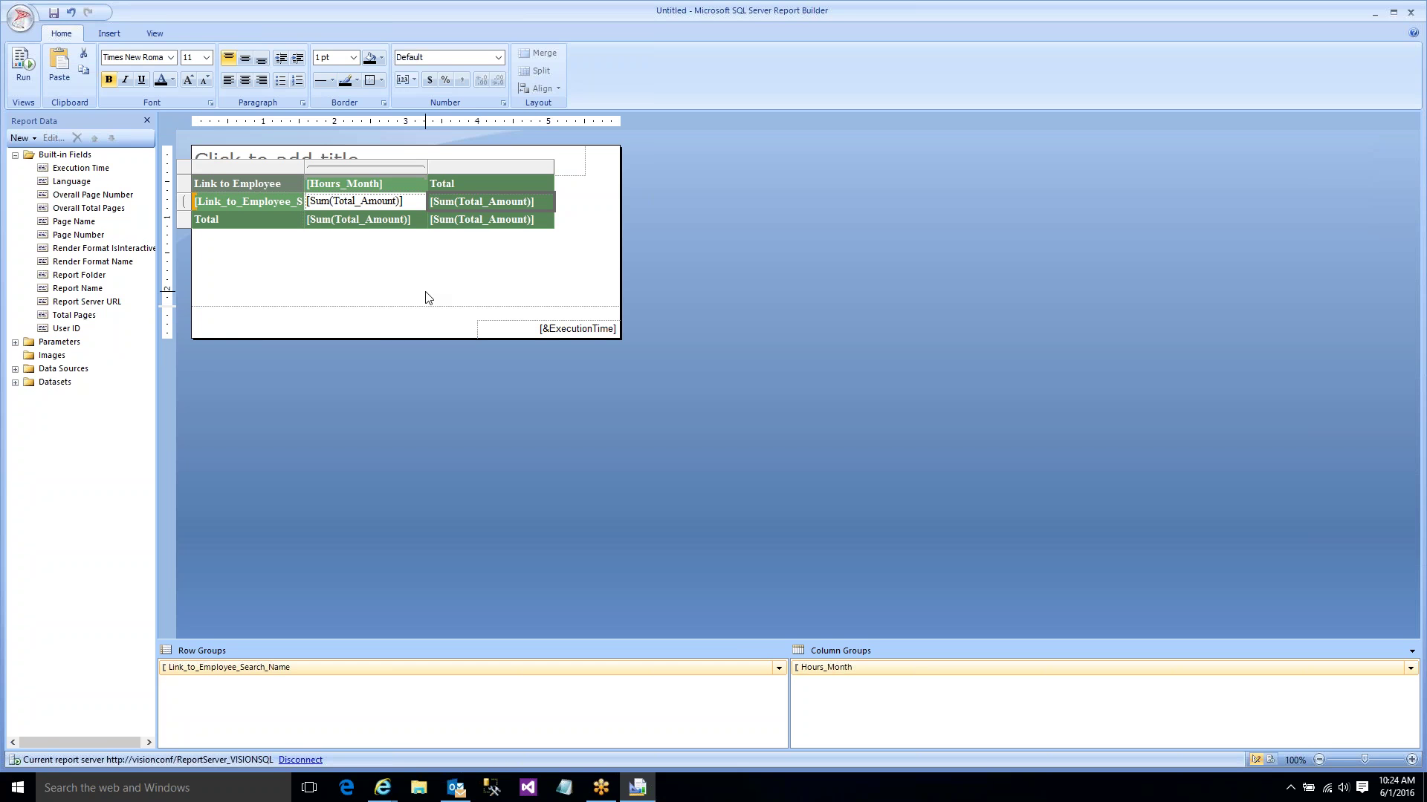
pyautogui.click(285, 187)
pyautogui.moveTo(284, 188); pyautogui.dragTo(228, 197)
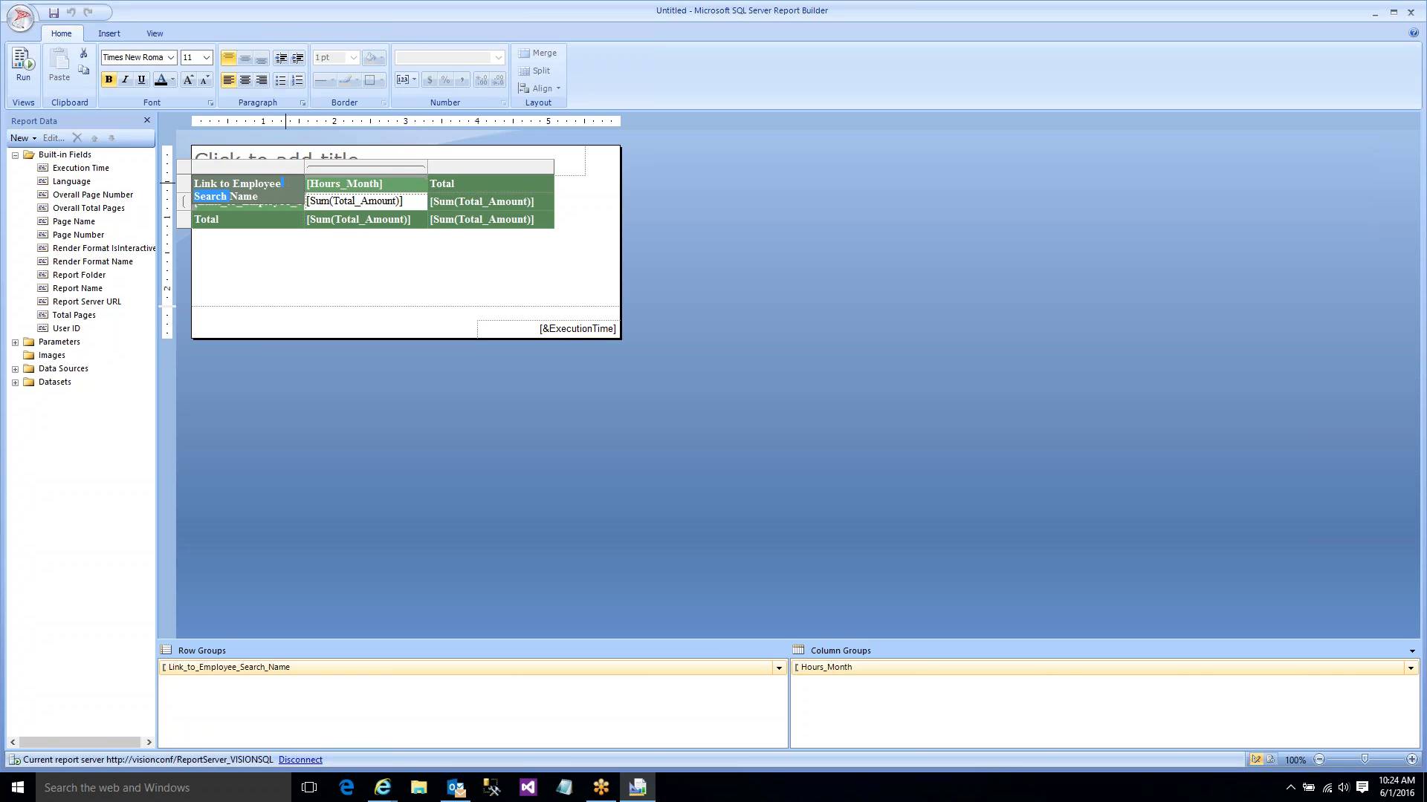
pyautogui.hotkey('ctrl', 'a')
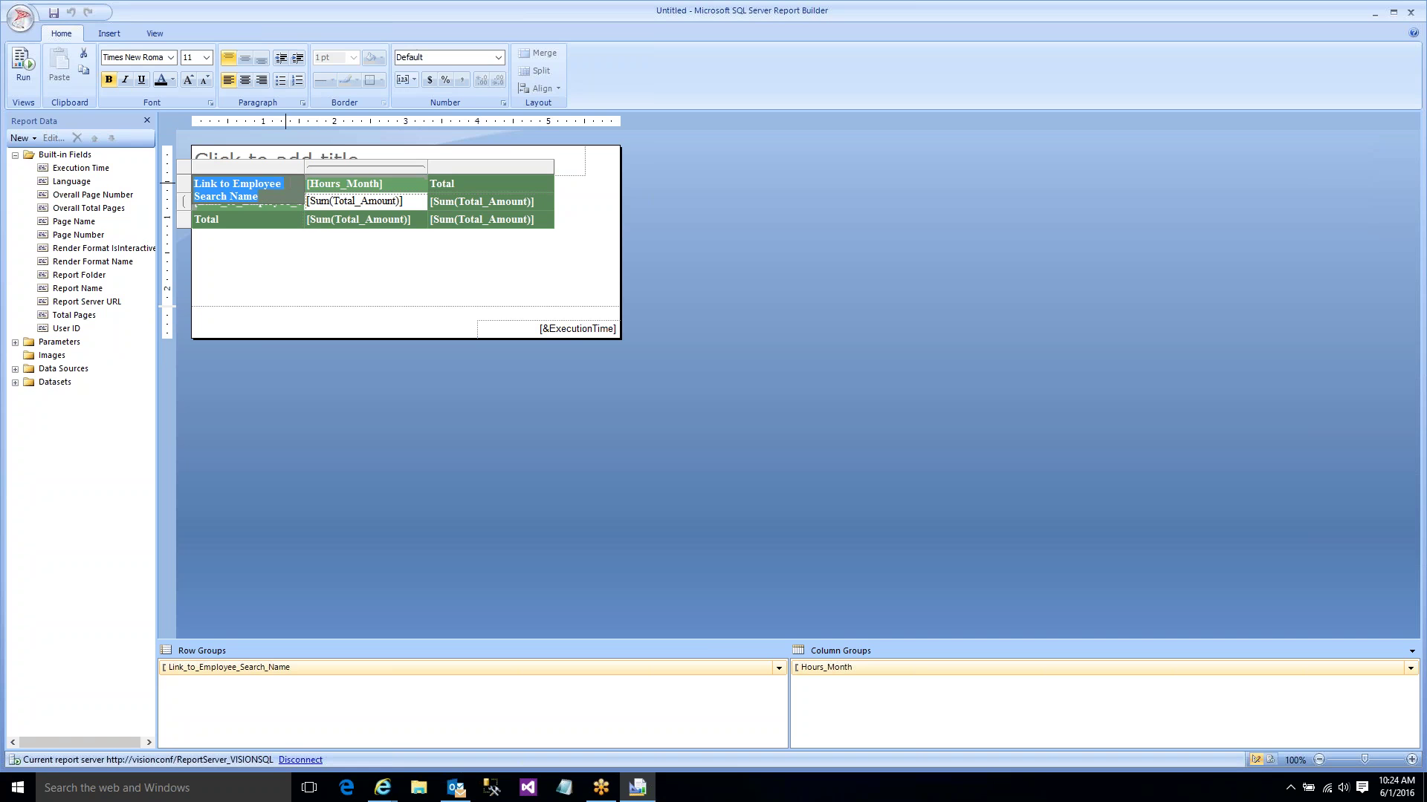
pyautogui.write('Name')
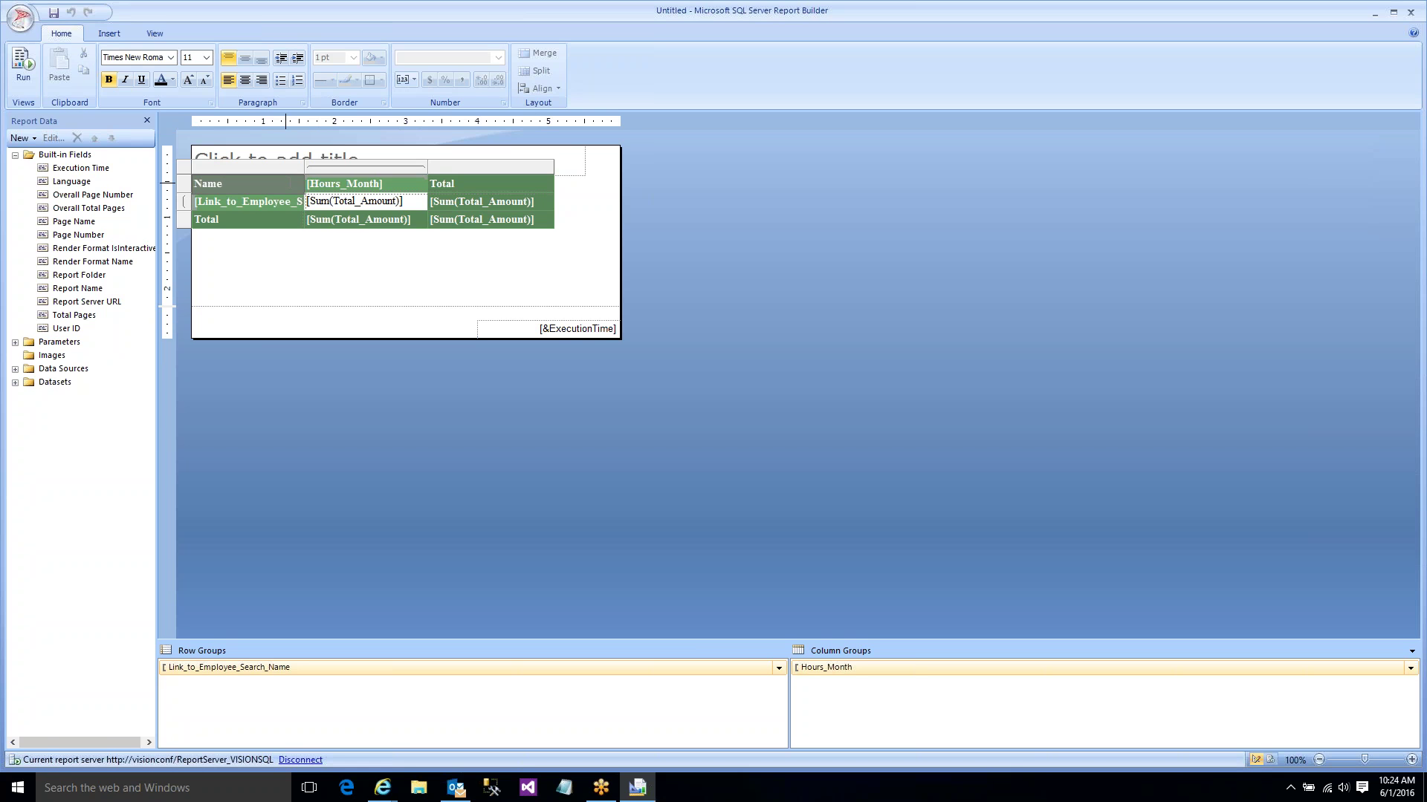
pyautogui.click(335, 238)
# - Preview the report for Hours Year 2014 through to its last page, and return to the design view
pyautogui.click(23, 63)
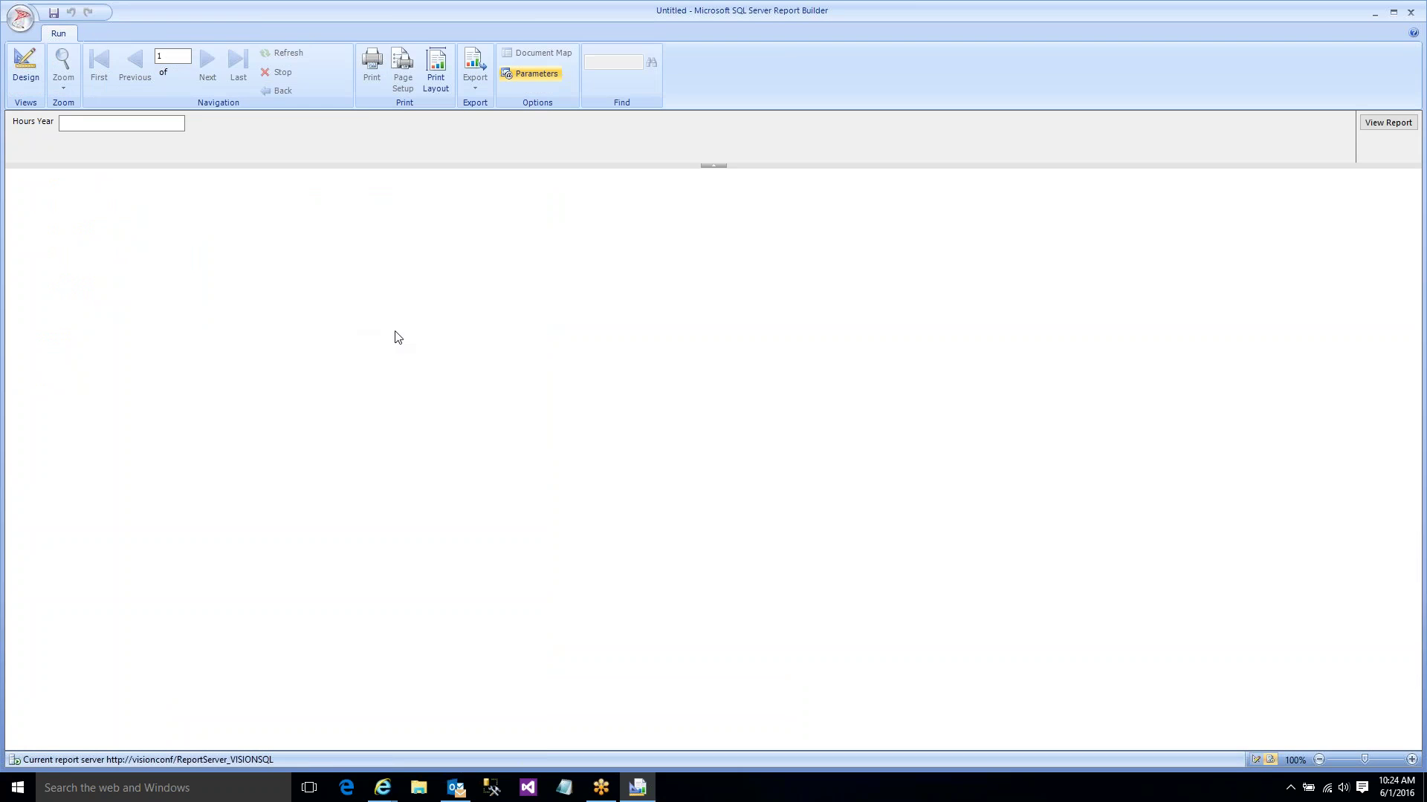
pyautogui.click(178, 124)
pyautogui.write('2014')
pyautogui.press('Return')
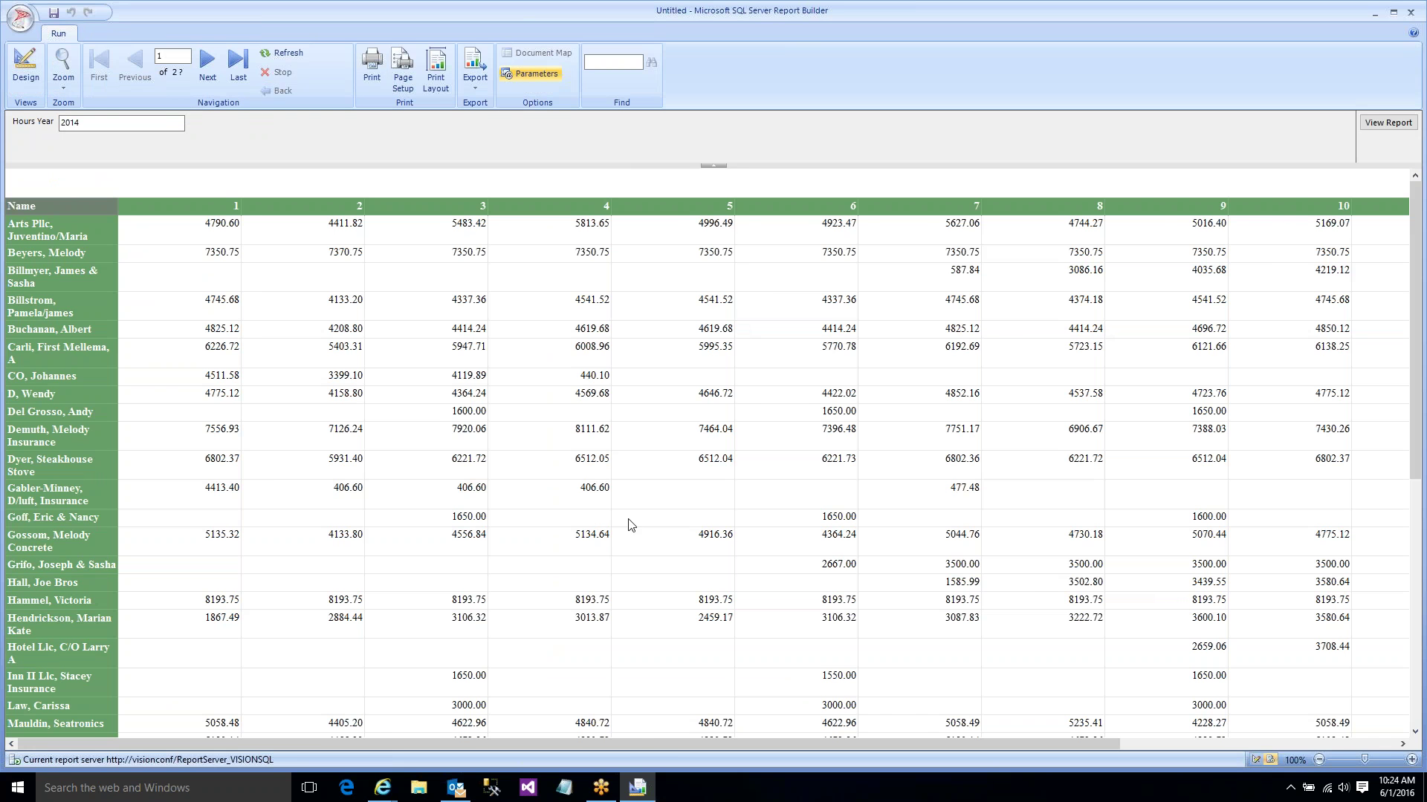
pyautogui.moveTo(639, 744); pyautogui.dragTo(324, 189)
pyautogui.click(246, 83)
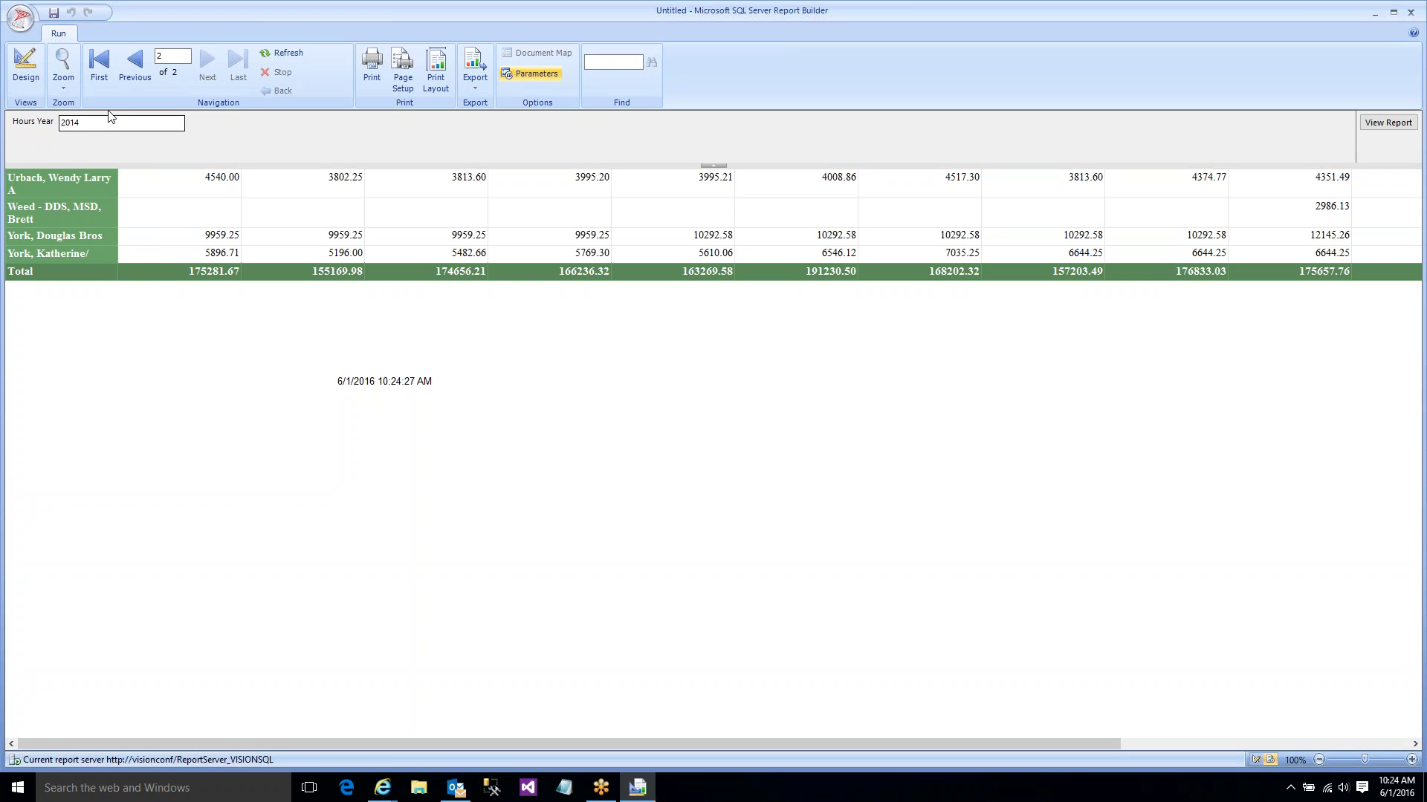
pyautogui.click(25, 65)
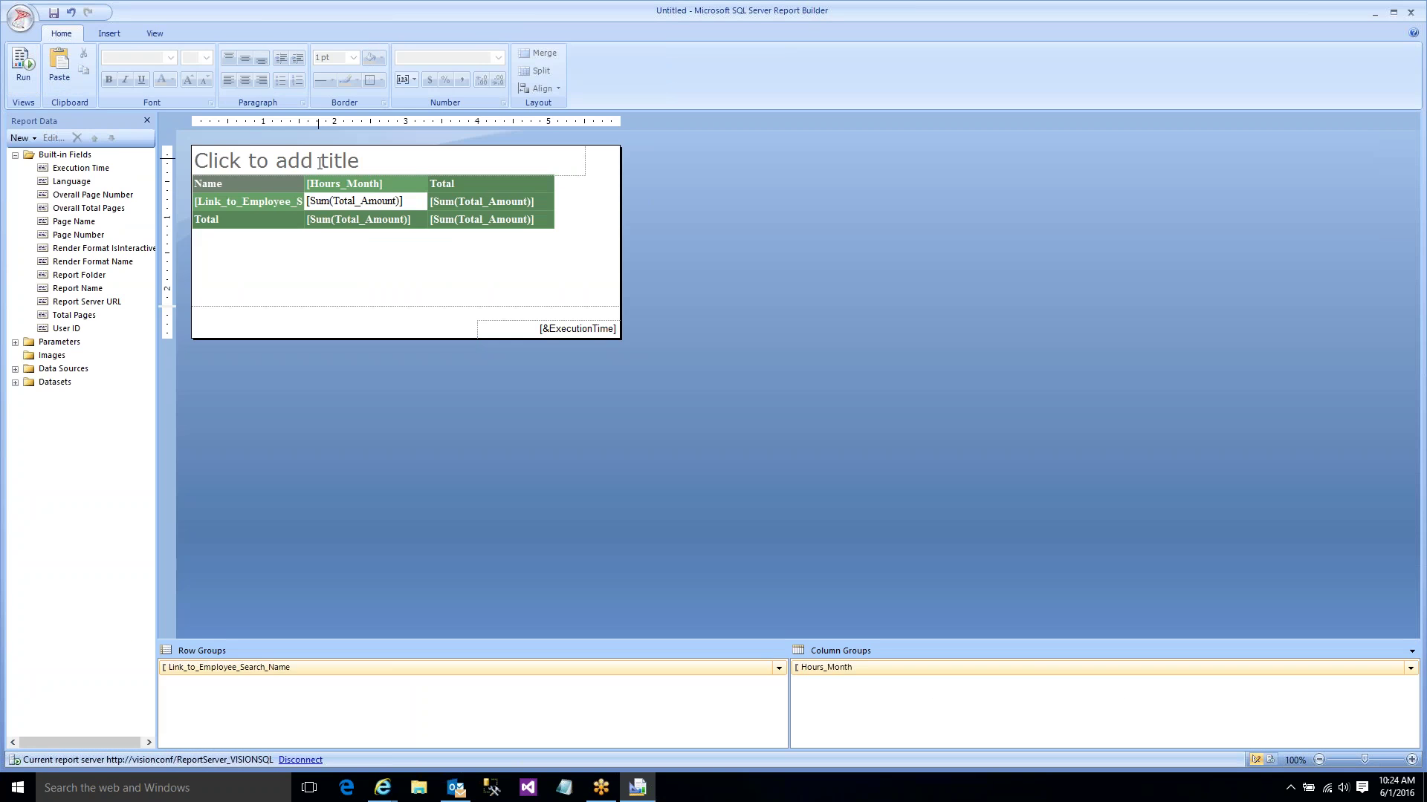
pyautogui.click(343, 183)
pyautogui.rightClick(343, 183)
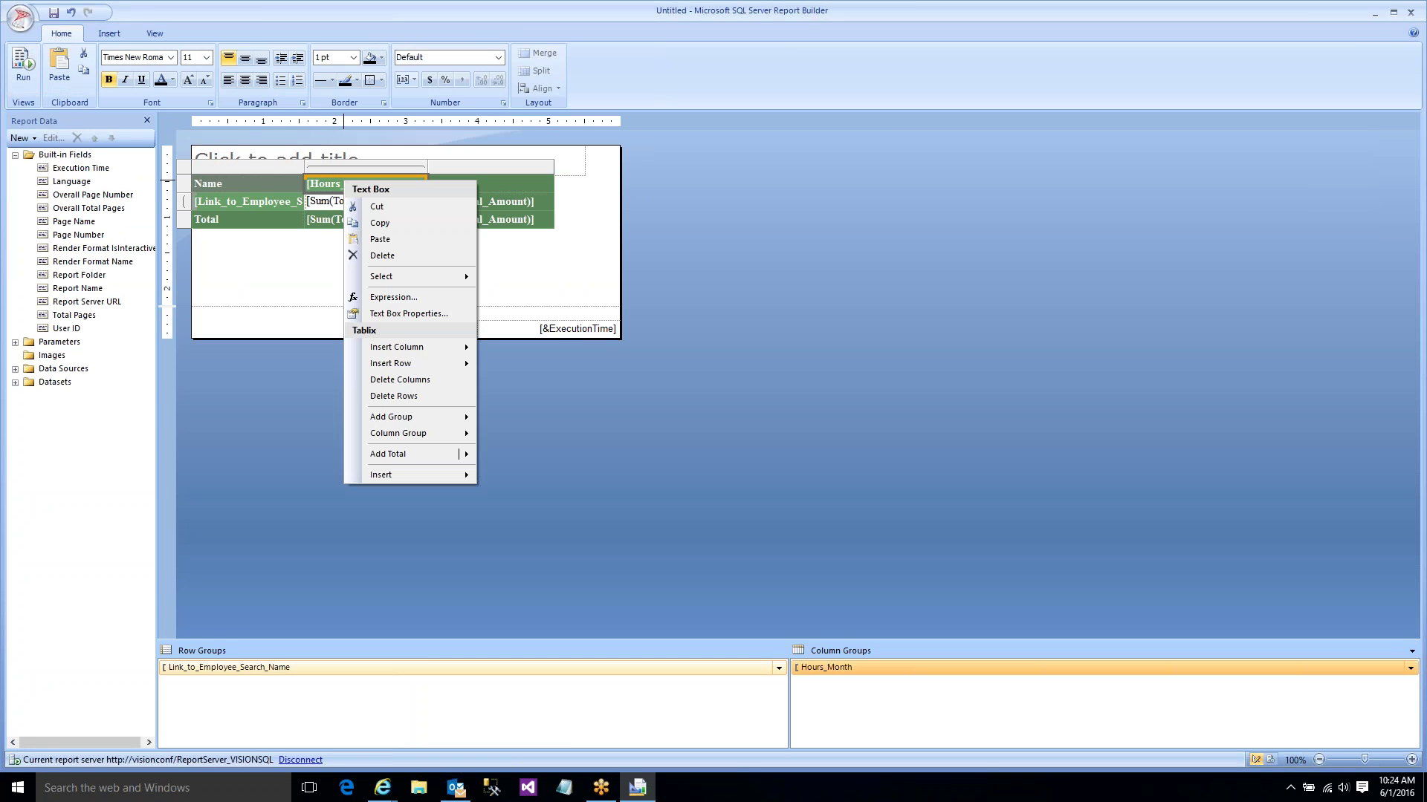
pyautogui.click(413, 314)
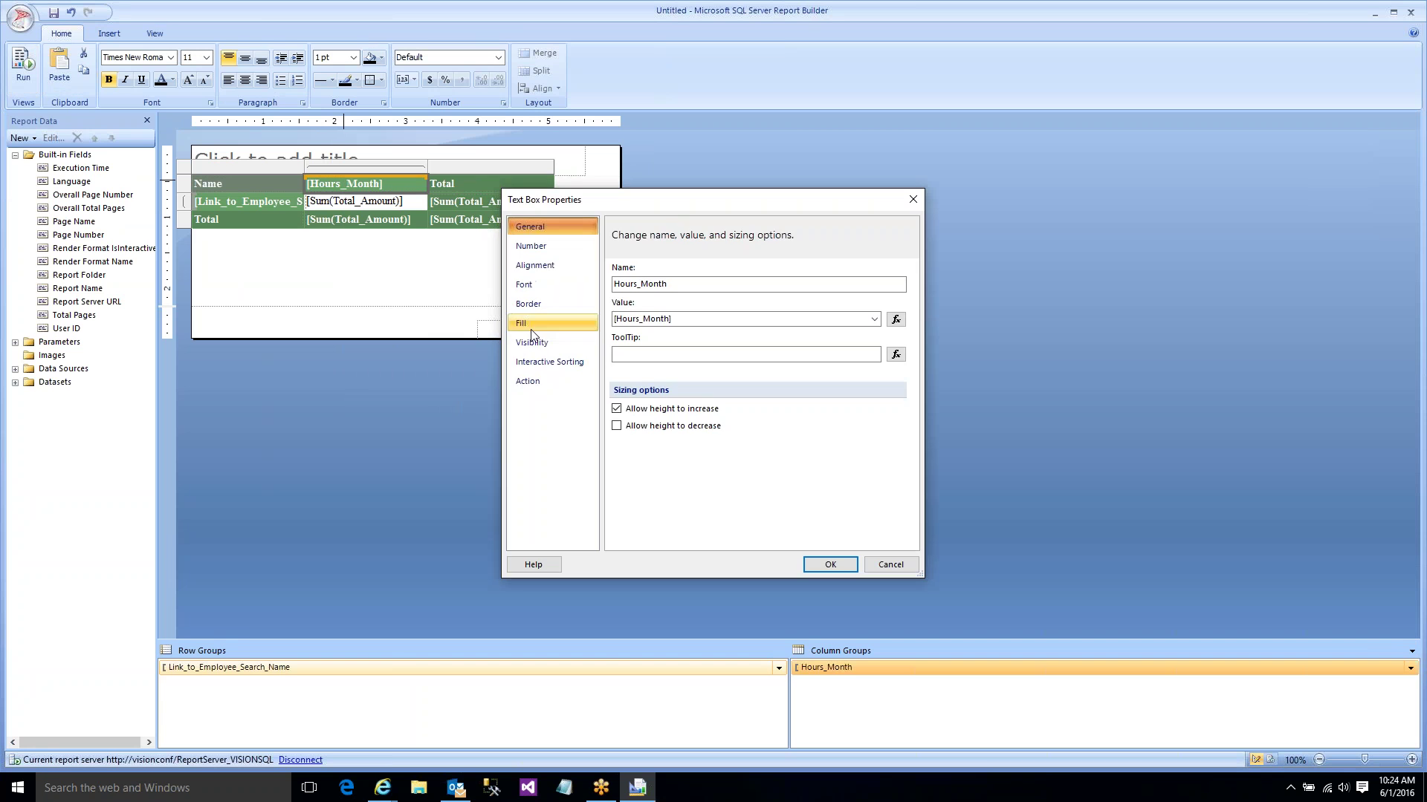
pyautogui.click(891, 565)
# - Change the Hours_Month column header's expression to =MonthName(Fields!Hours_Month.Value)
pyautogui.rightClick(413, 184)
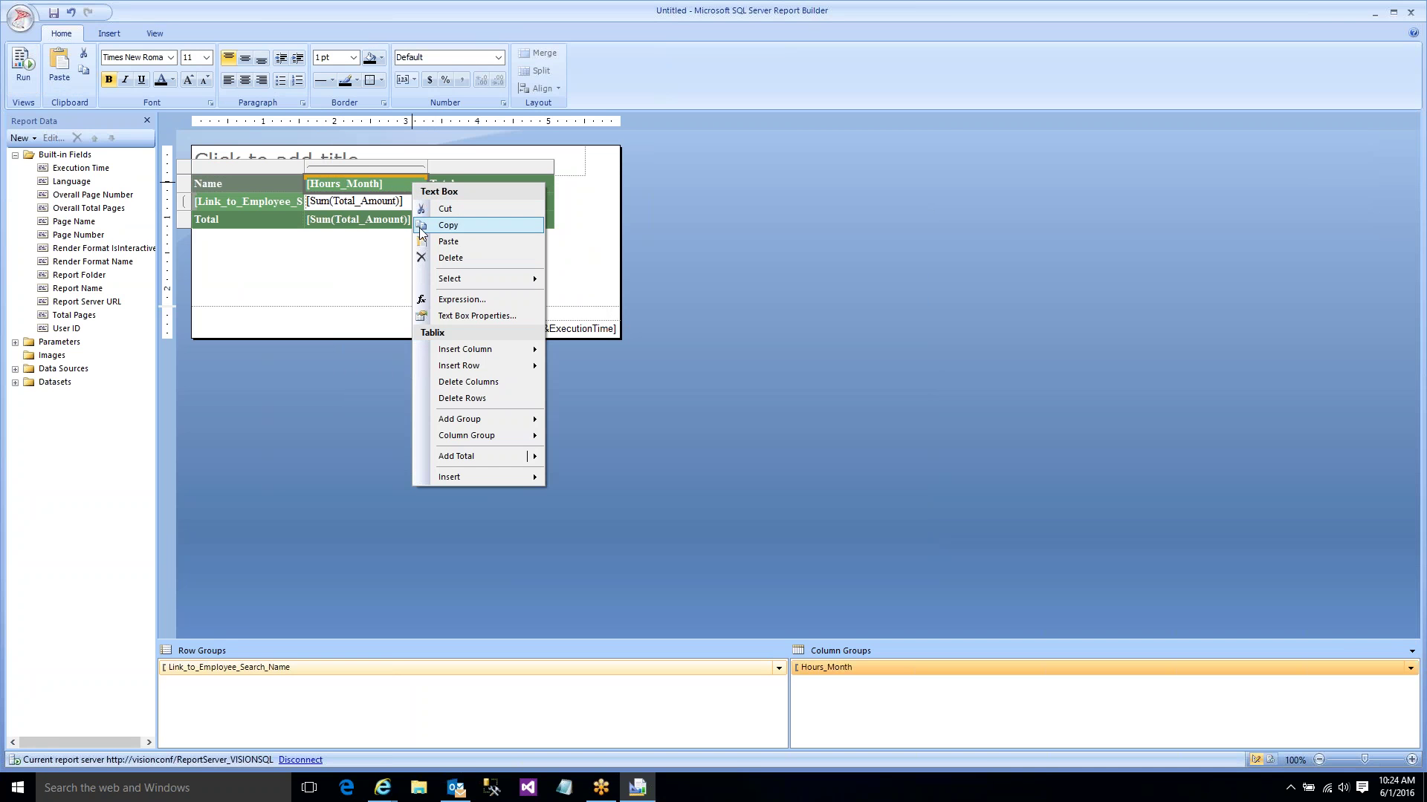
pyautogui.click(445, 302)
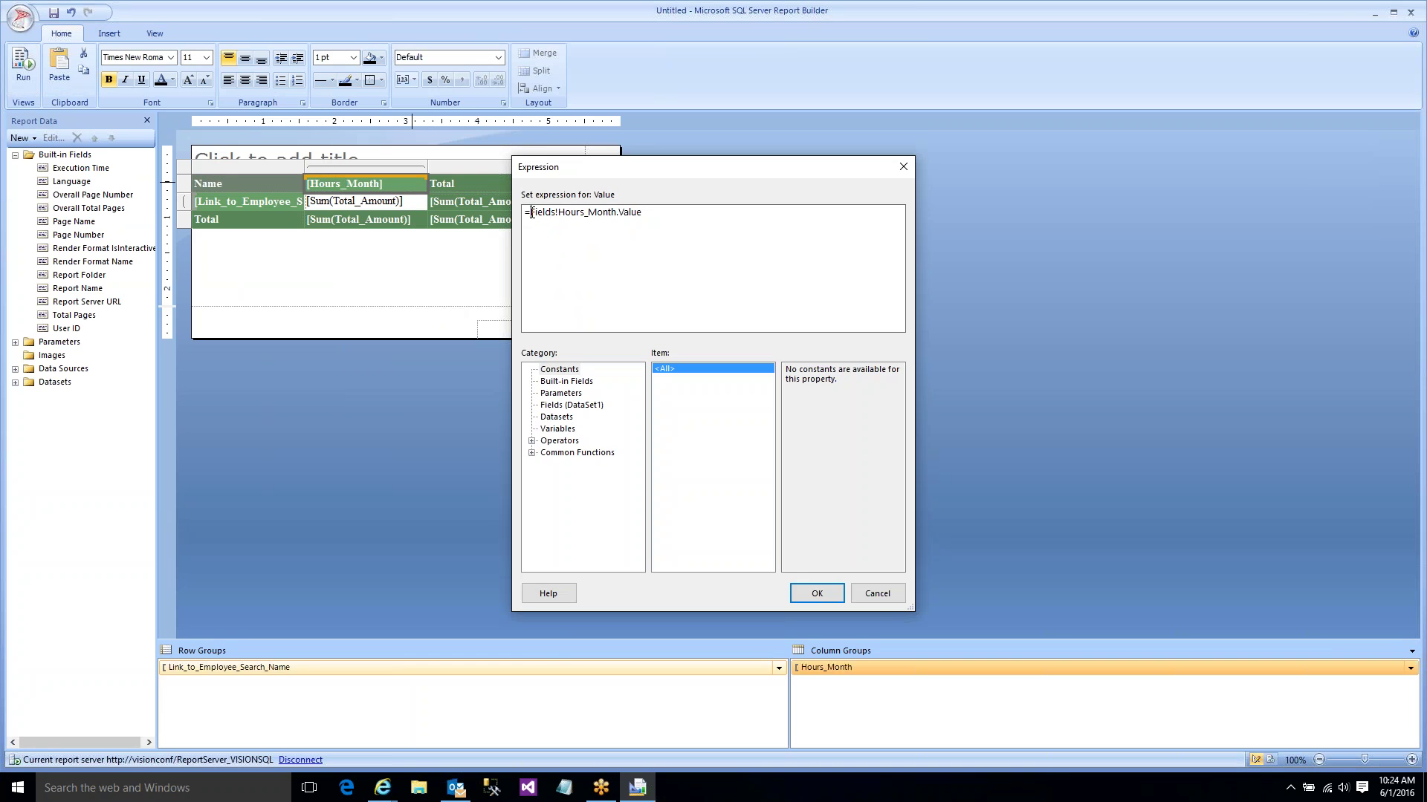
pyautogui.click(532, 452)
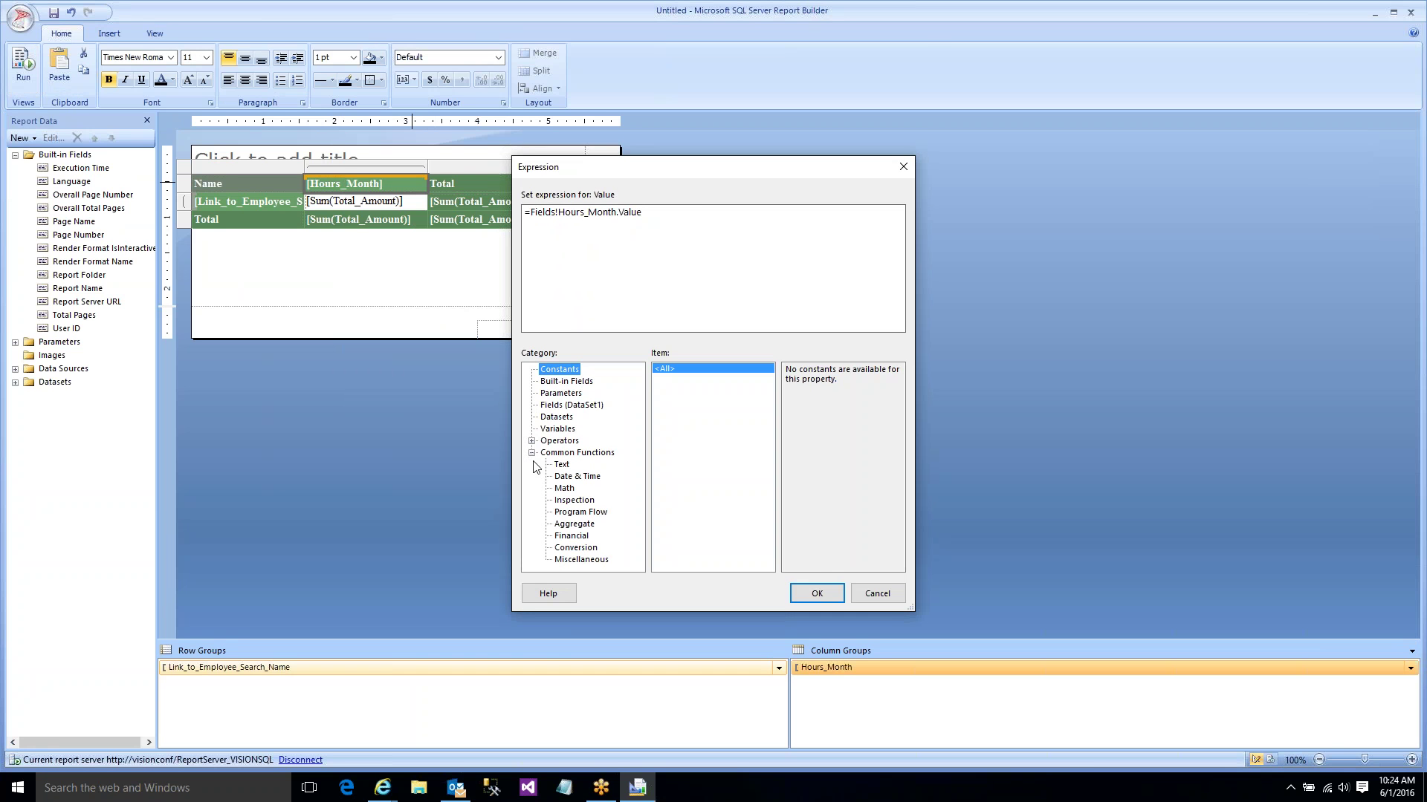
pyautogui.click(577, 477)
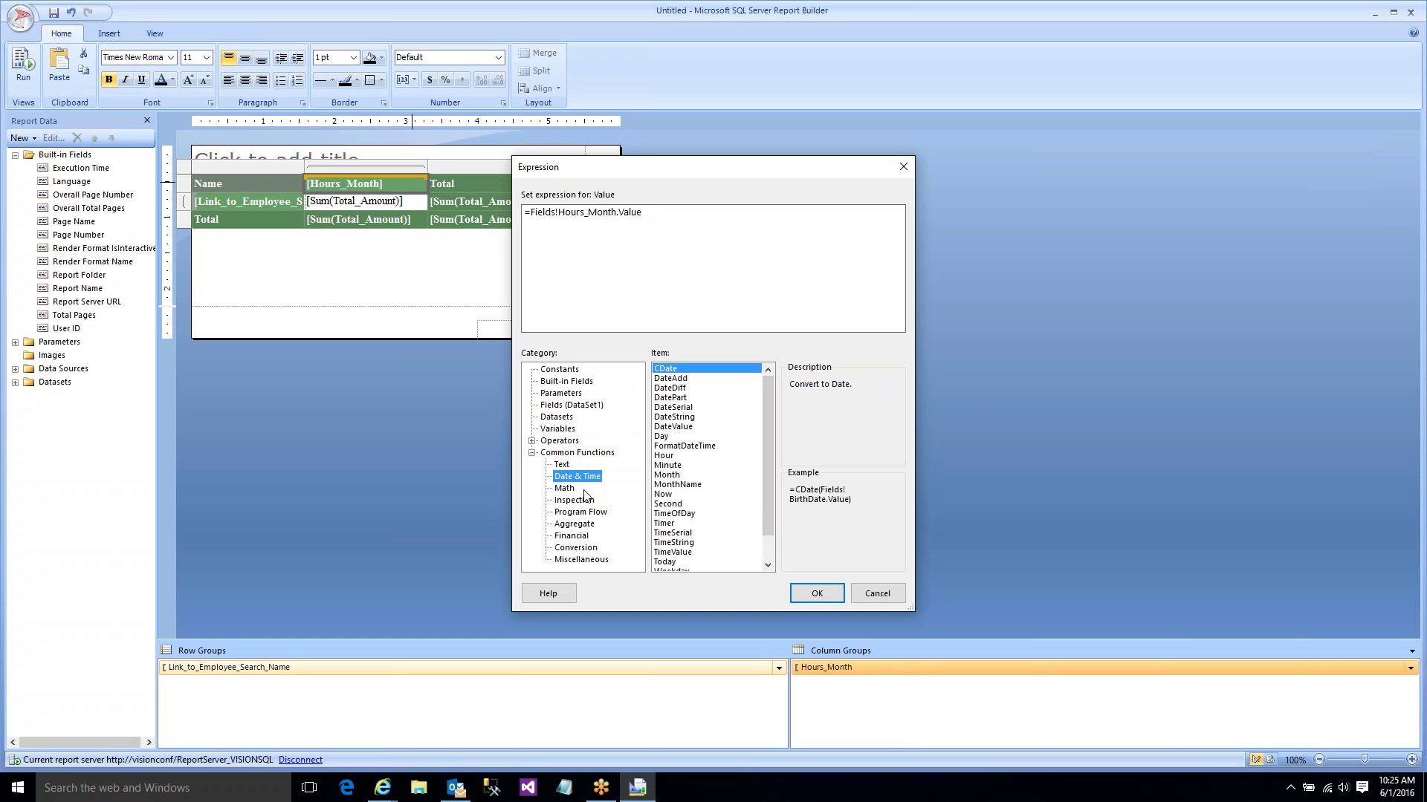
pyautogui.click(669, 496)
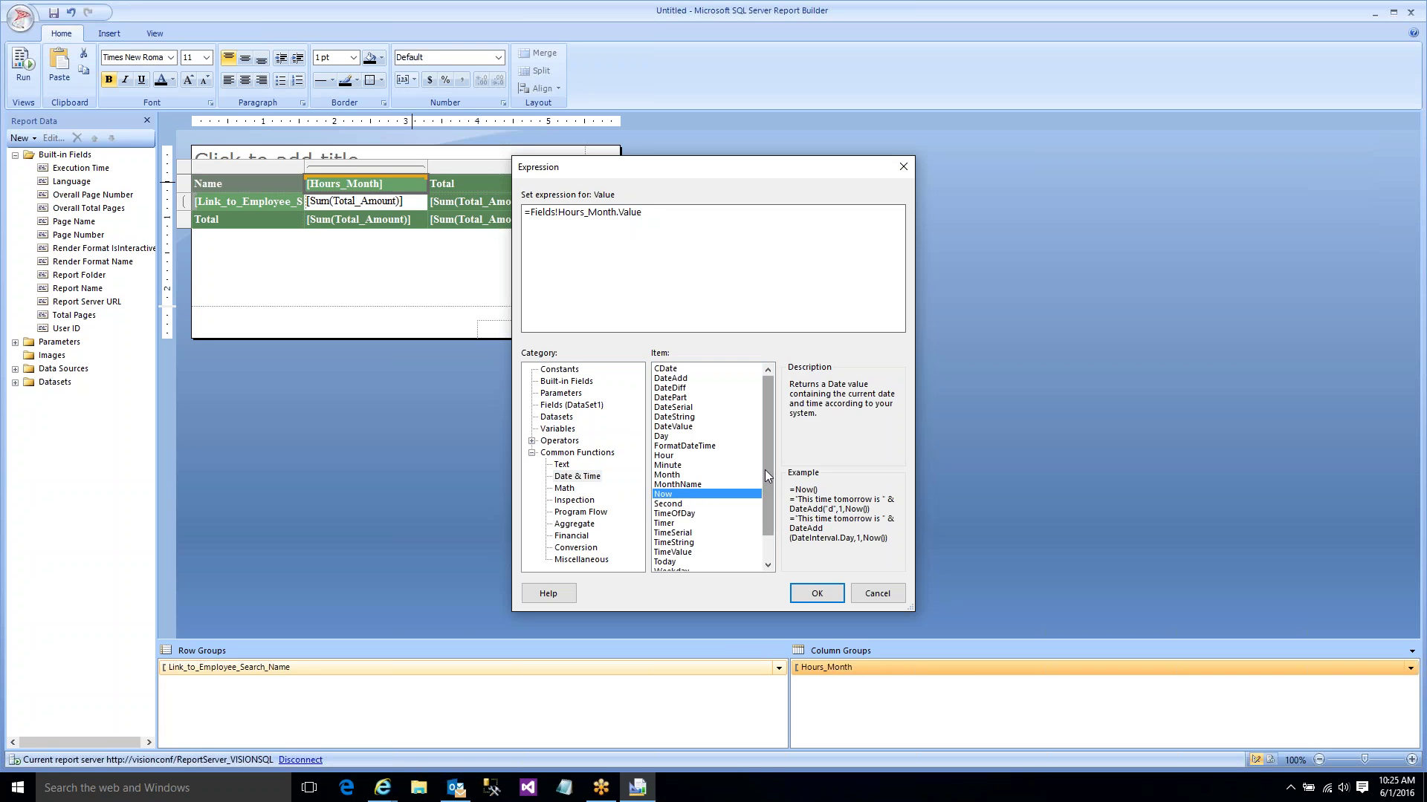
pyautogui.doubleClick(677, 485)
pyautogui.click(718, 217)
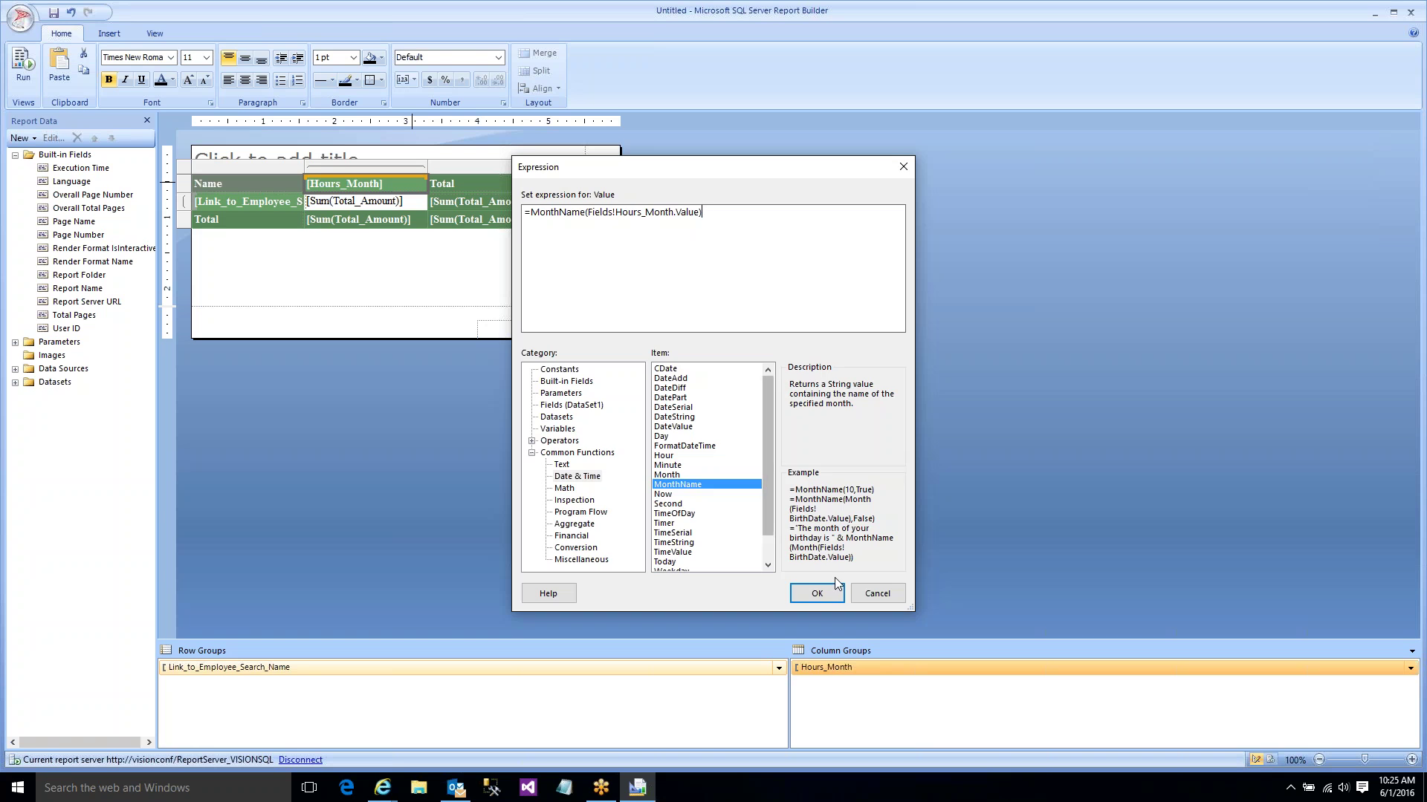
pyautogui.click(817, 593)
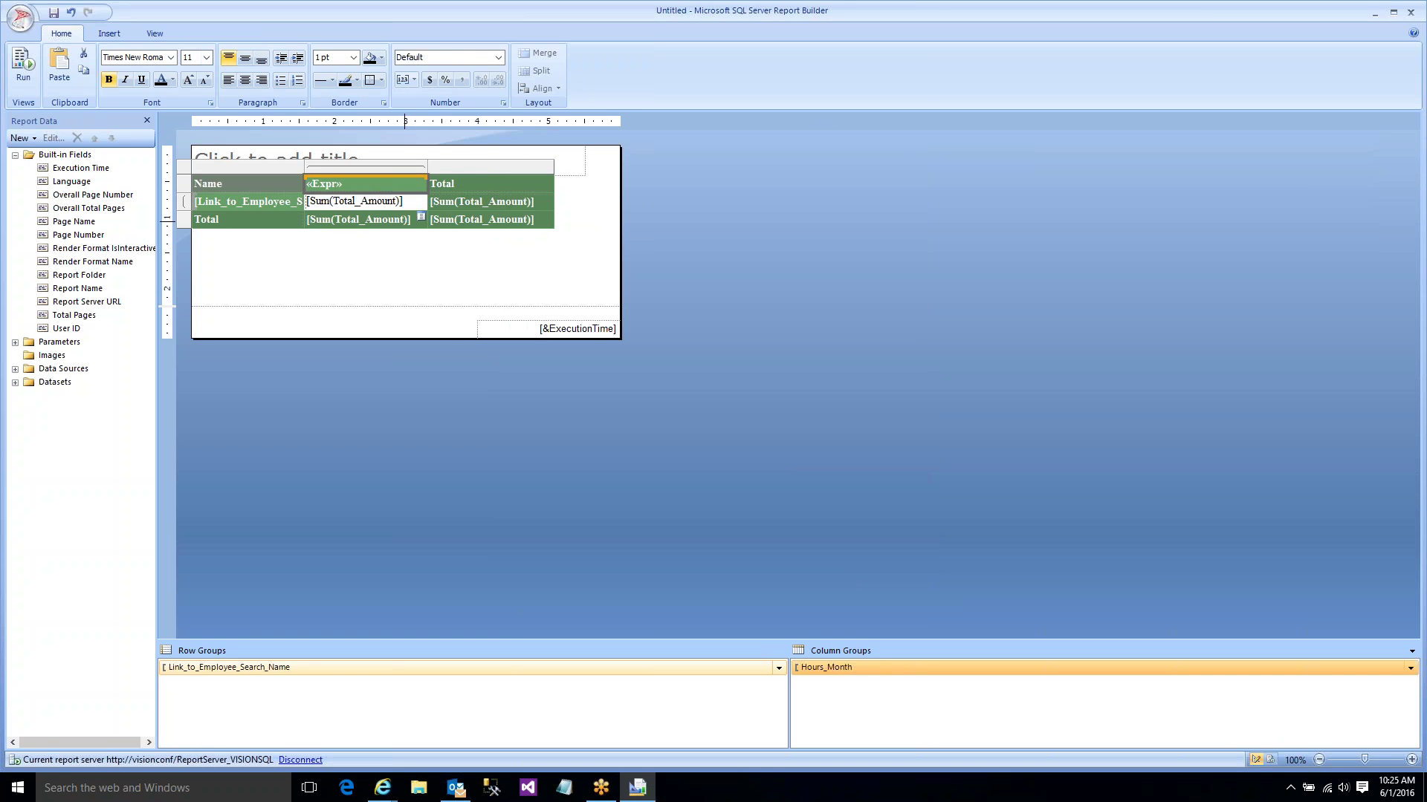
# - Format the four Sum(Total_Amount) cells as currency and widen the employee name column to about 2.5 inches
pyautogui.hotkey('ctrl', 'a')
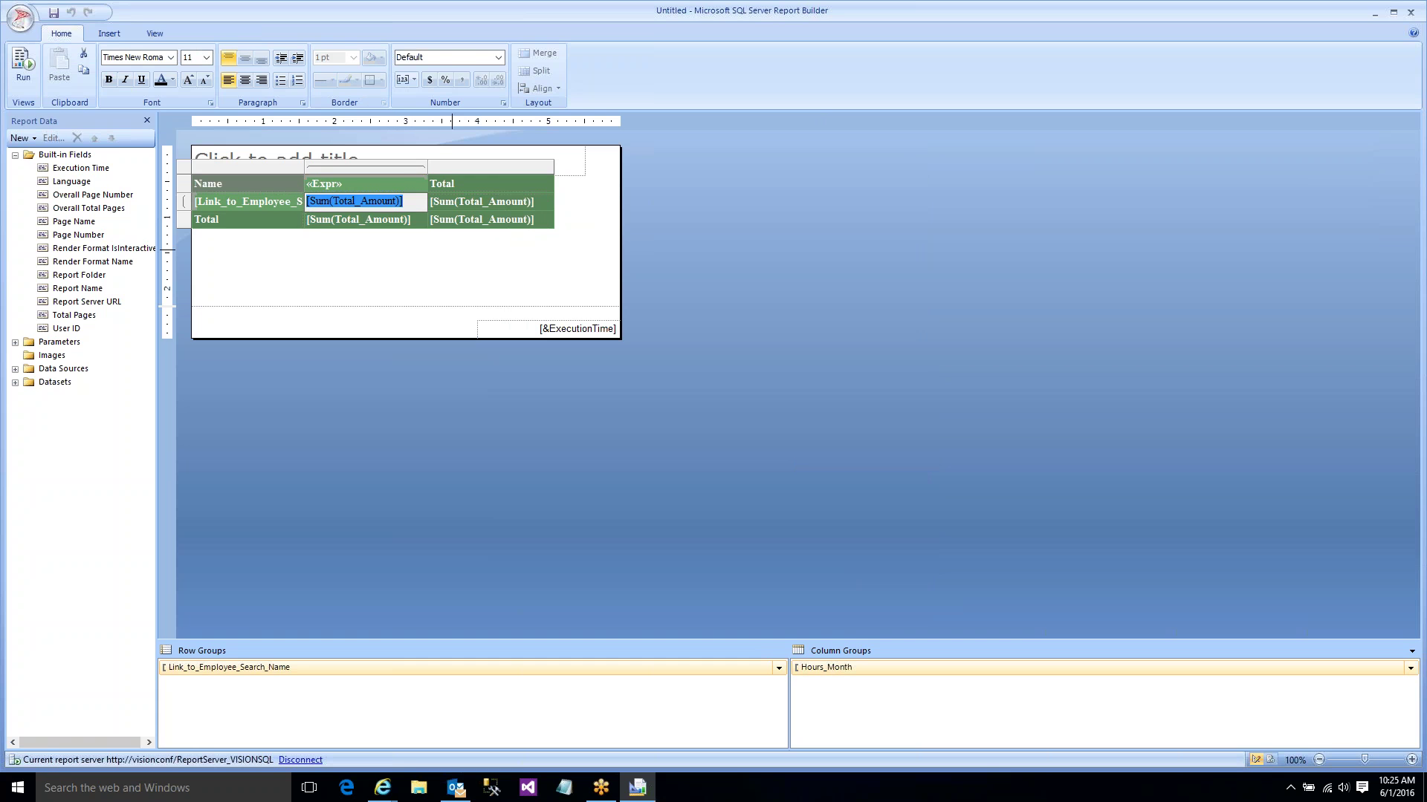
pyautogui.keyDown('shift'); pyautogui.click(518, 227); pyautogui.keyUp('shift')
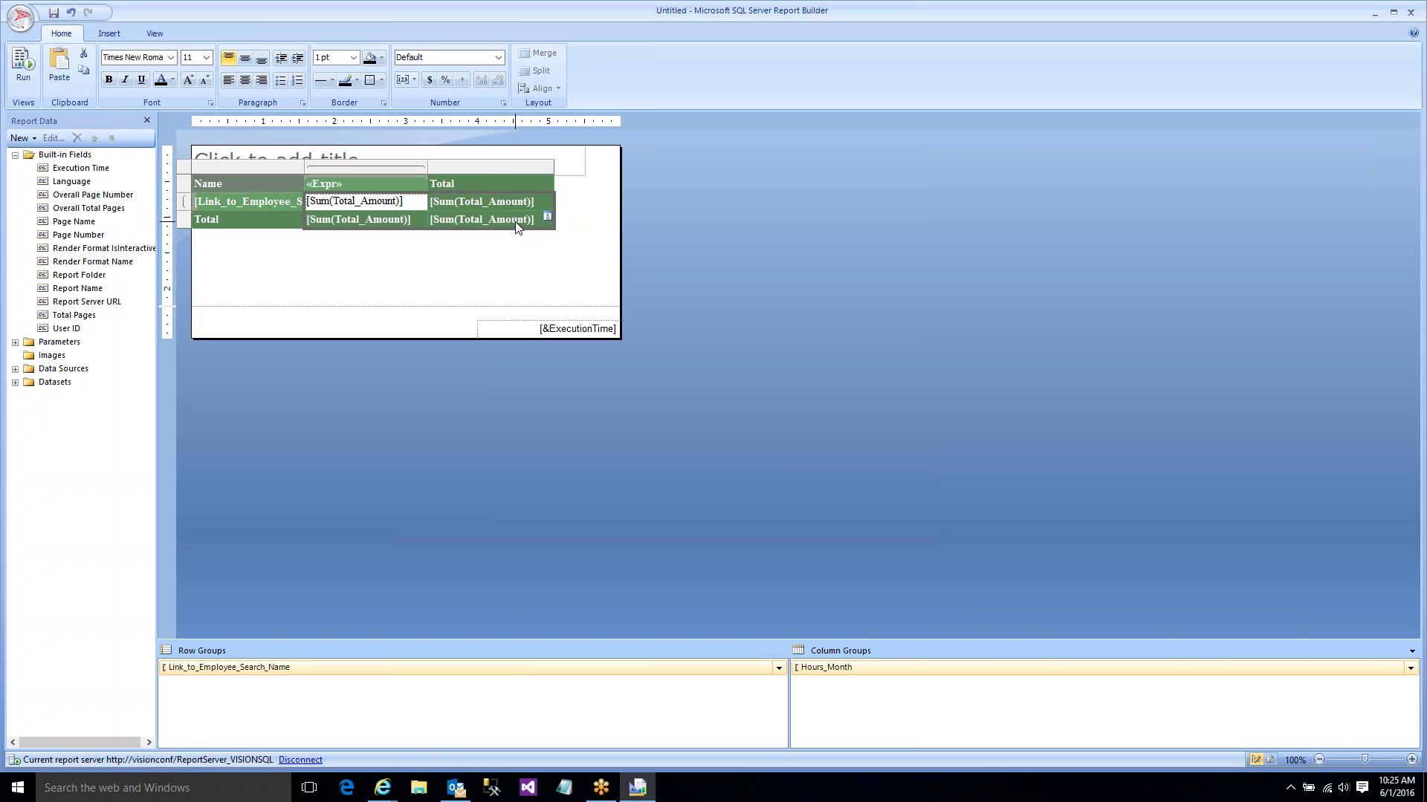
pyautogui.click(500, 57)
pyautogui.click(435, 91)
pyautogui.click(307, 167)
pyautogui.moveTo(307, 168); pyautogui.dragTo(370, 167)
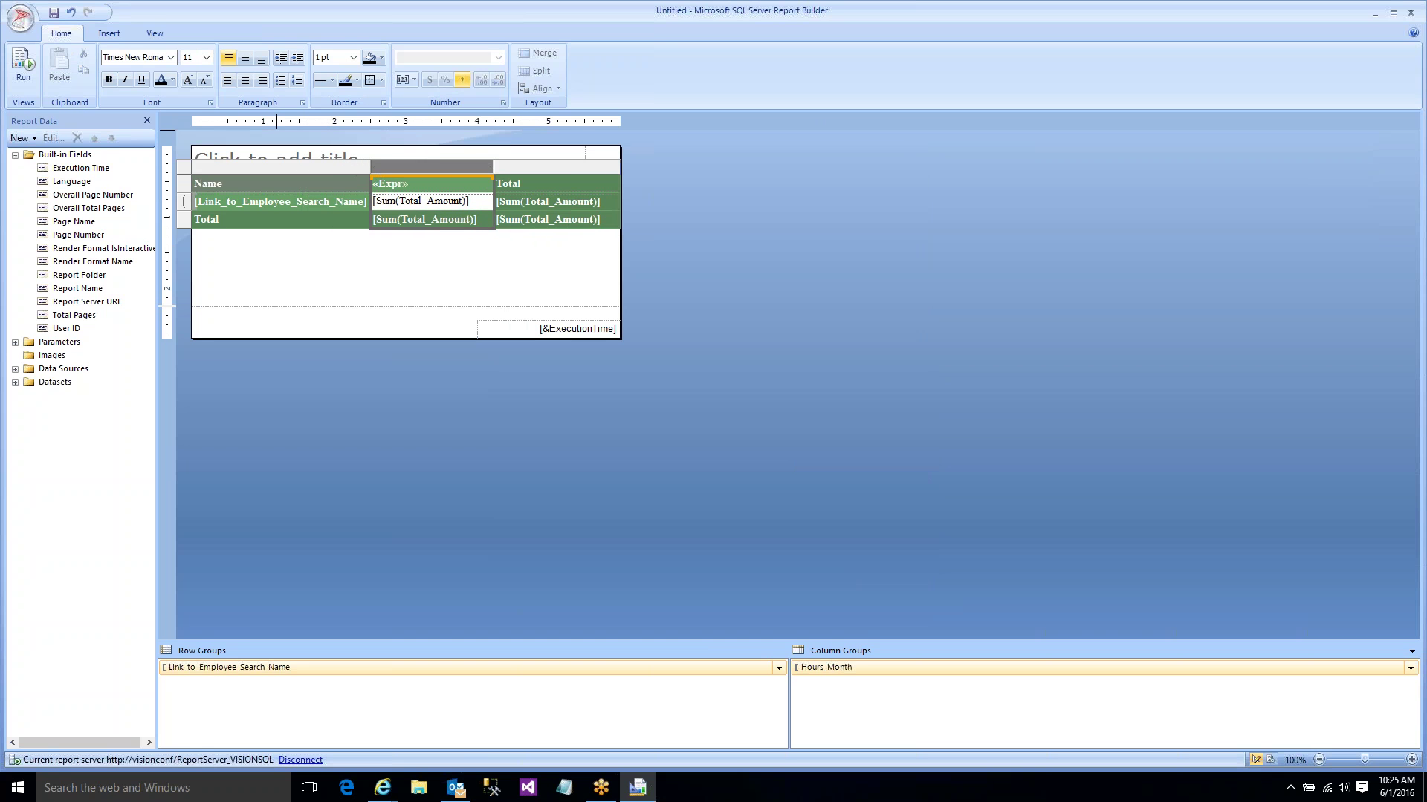
# - Preview the report for Hours Year 2014 to check the month names and currency format, and return to the design view
pyautogui.click(30, 67)
pyautogui.click(183, 121)
pyautogui.write('2014')
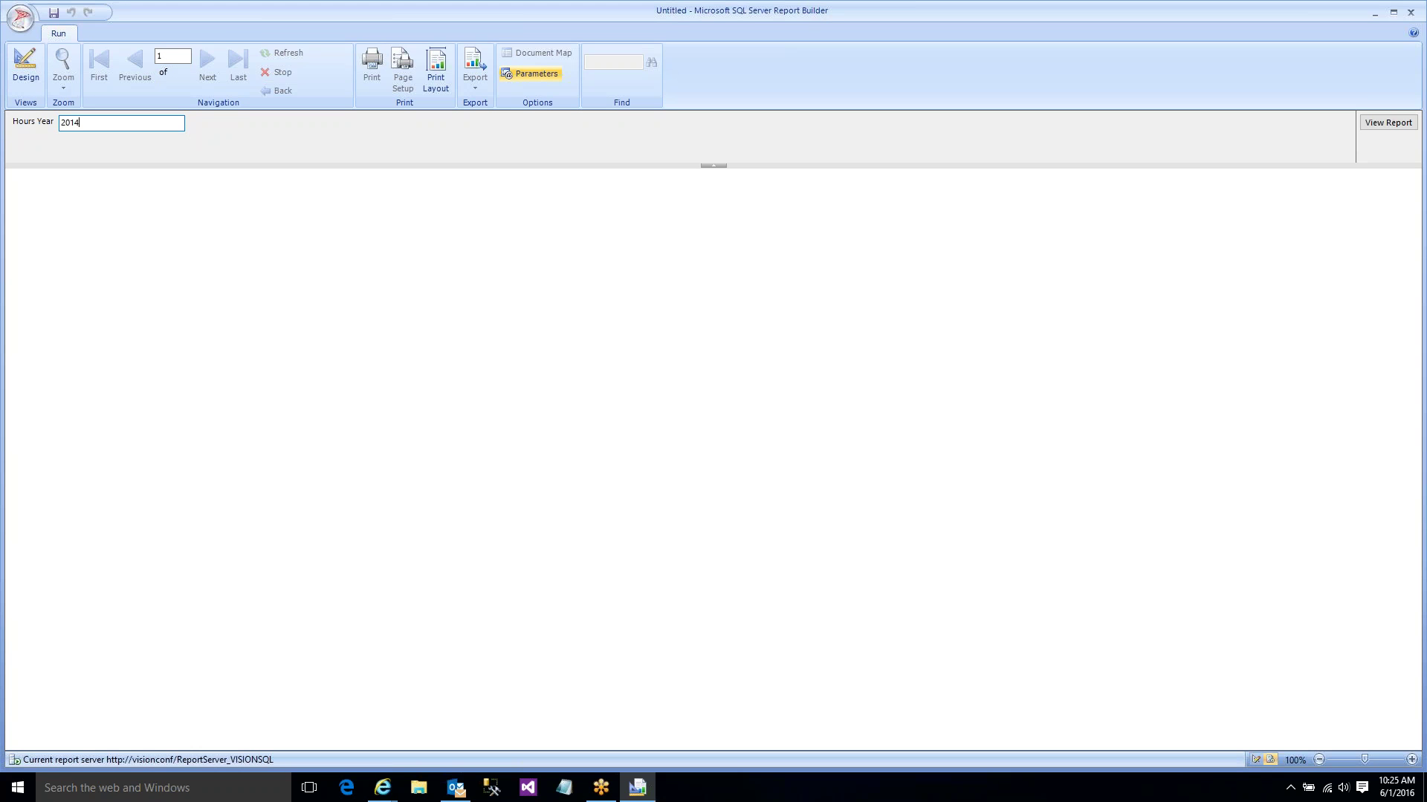
pyautogui.press('Return')
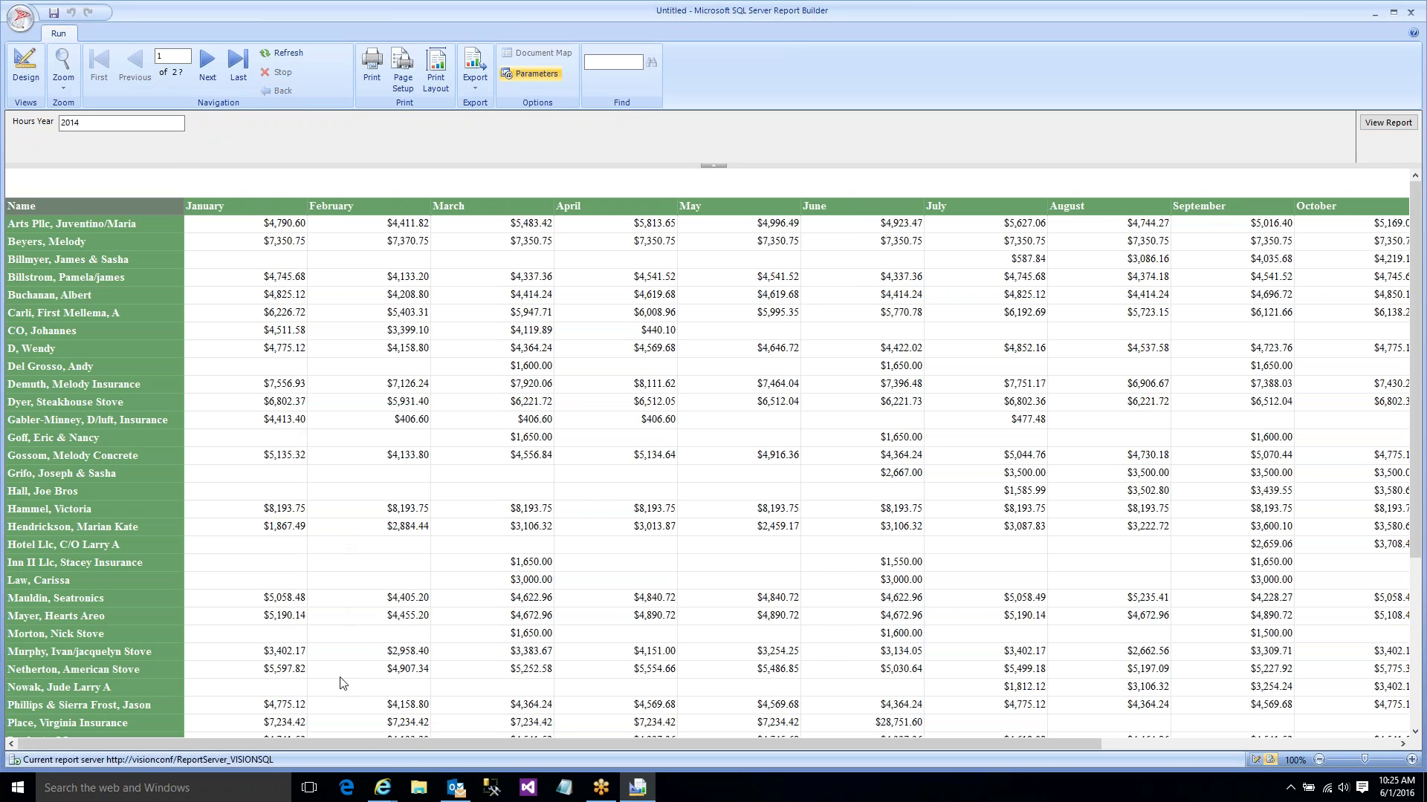
pyautogui.moveTo(376, 744); pyautogui.dragTo(493, 758)
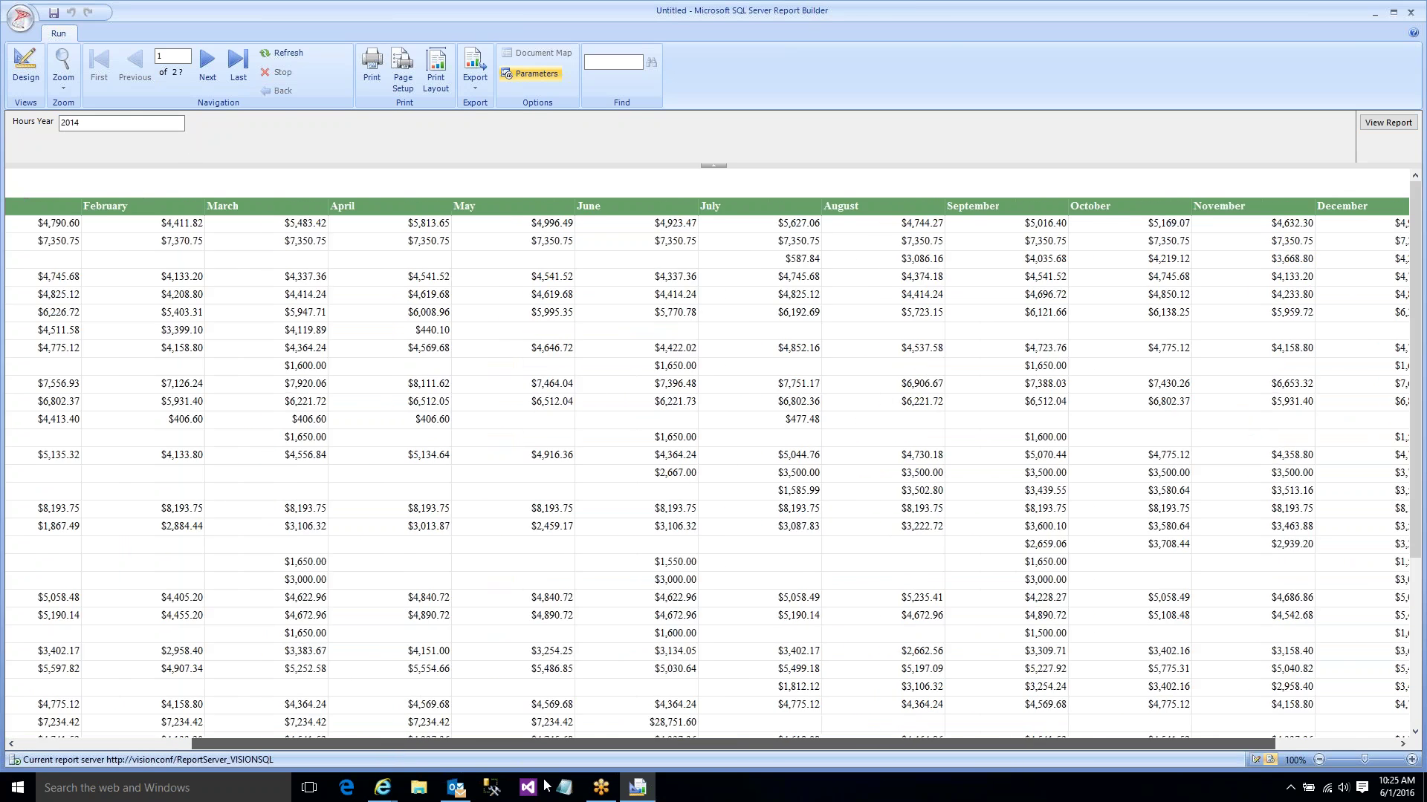
pyautogui.click(25, 75)
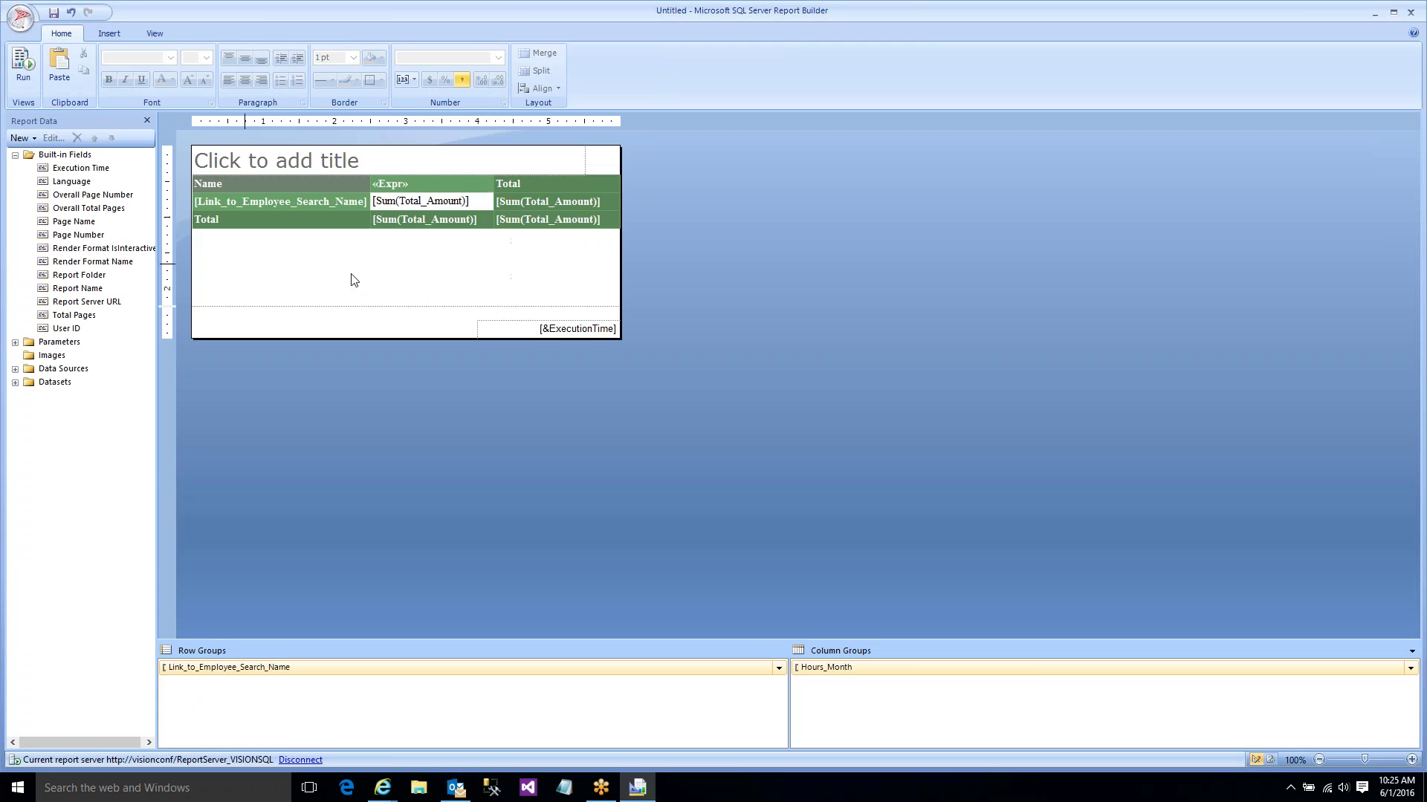
# - Right-align the contents of the matrix's month and Total columns
pyautogui.click(440, 182)
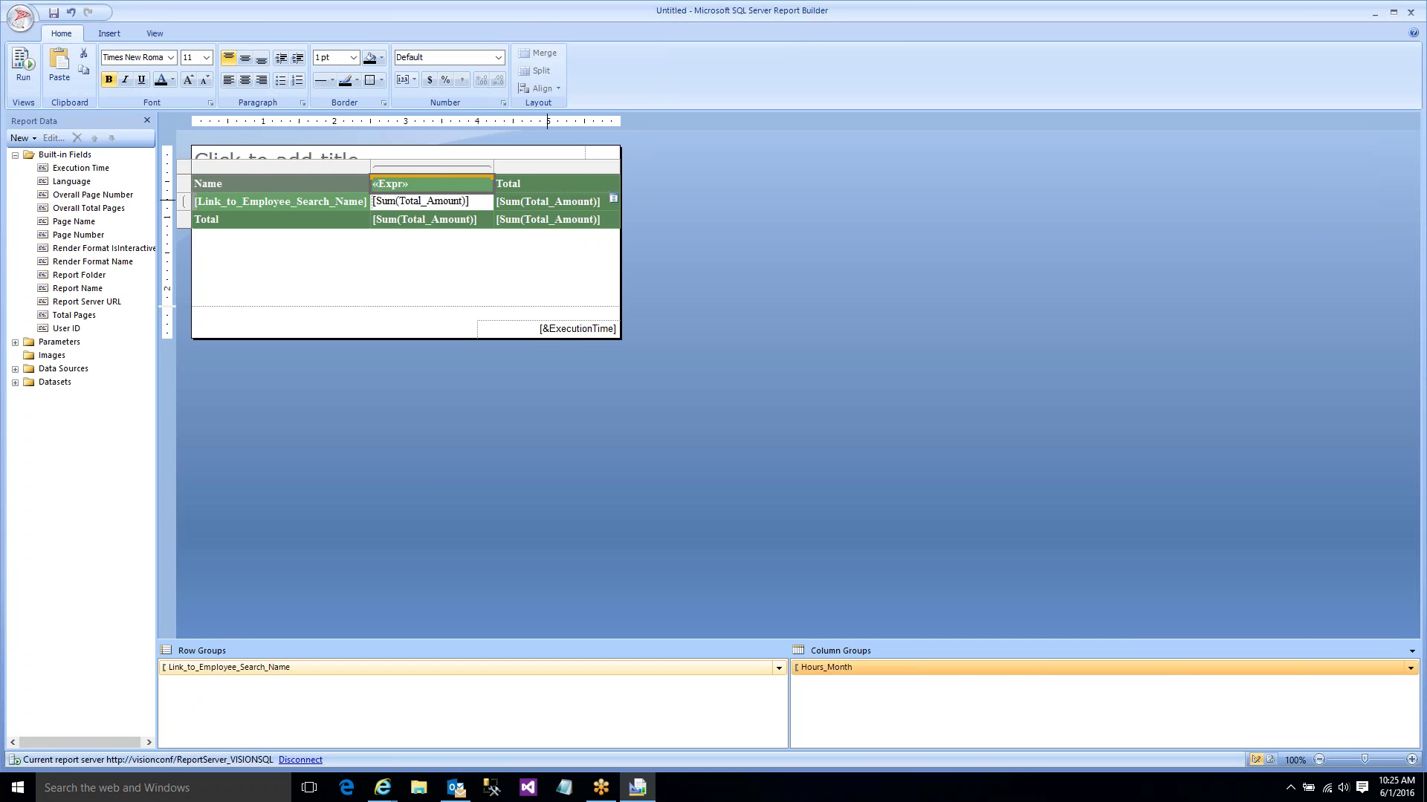
pyautogui.click(439, 163)
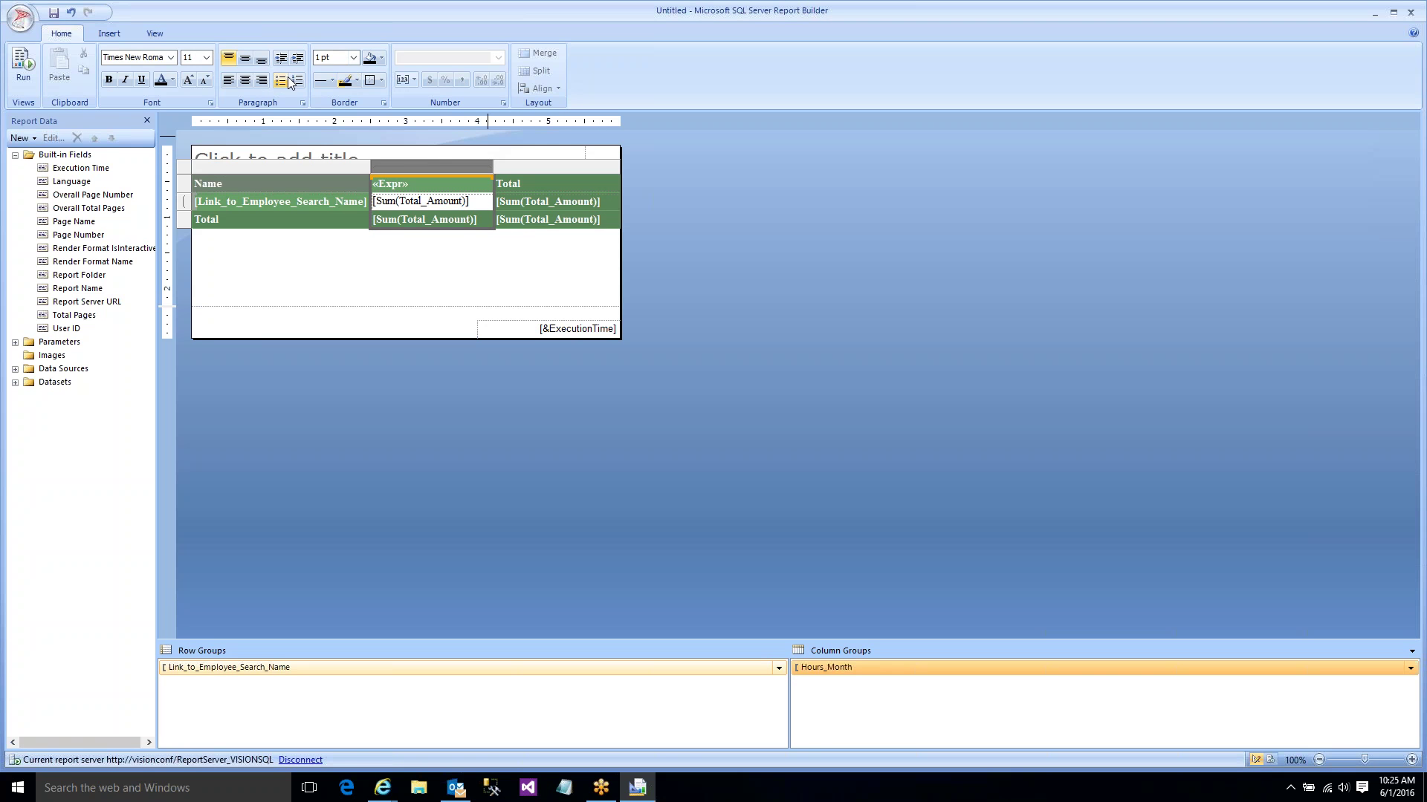
pyautogui.click(264, 80)
pyautogui.click(531, 170)
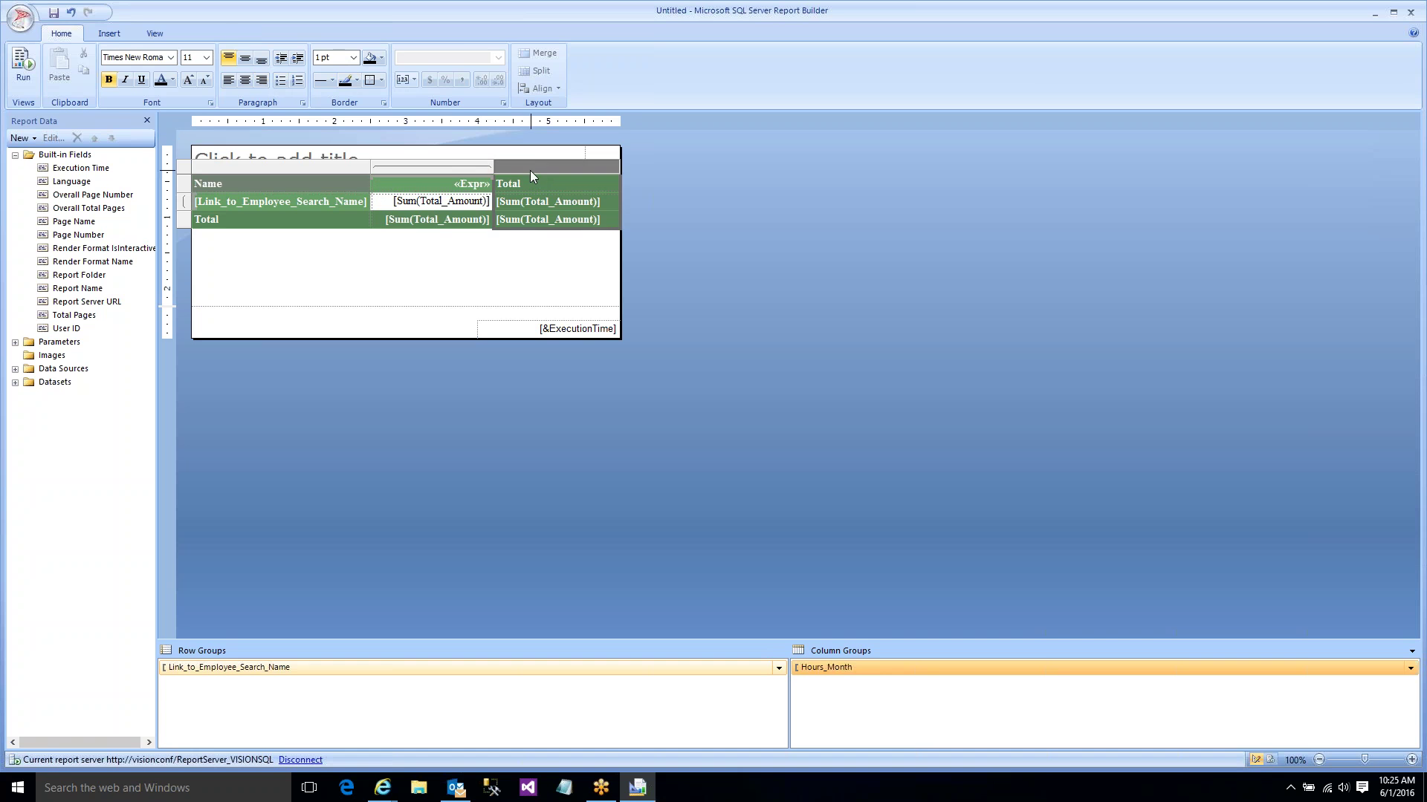
pyautogui.click(264, 82)
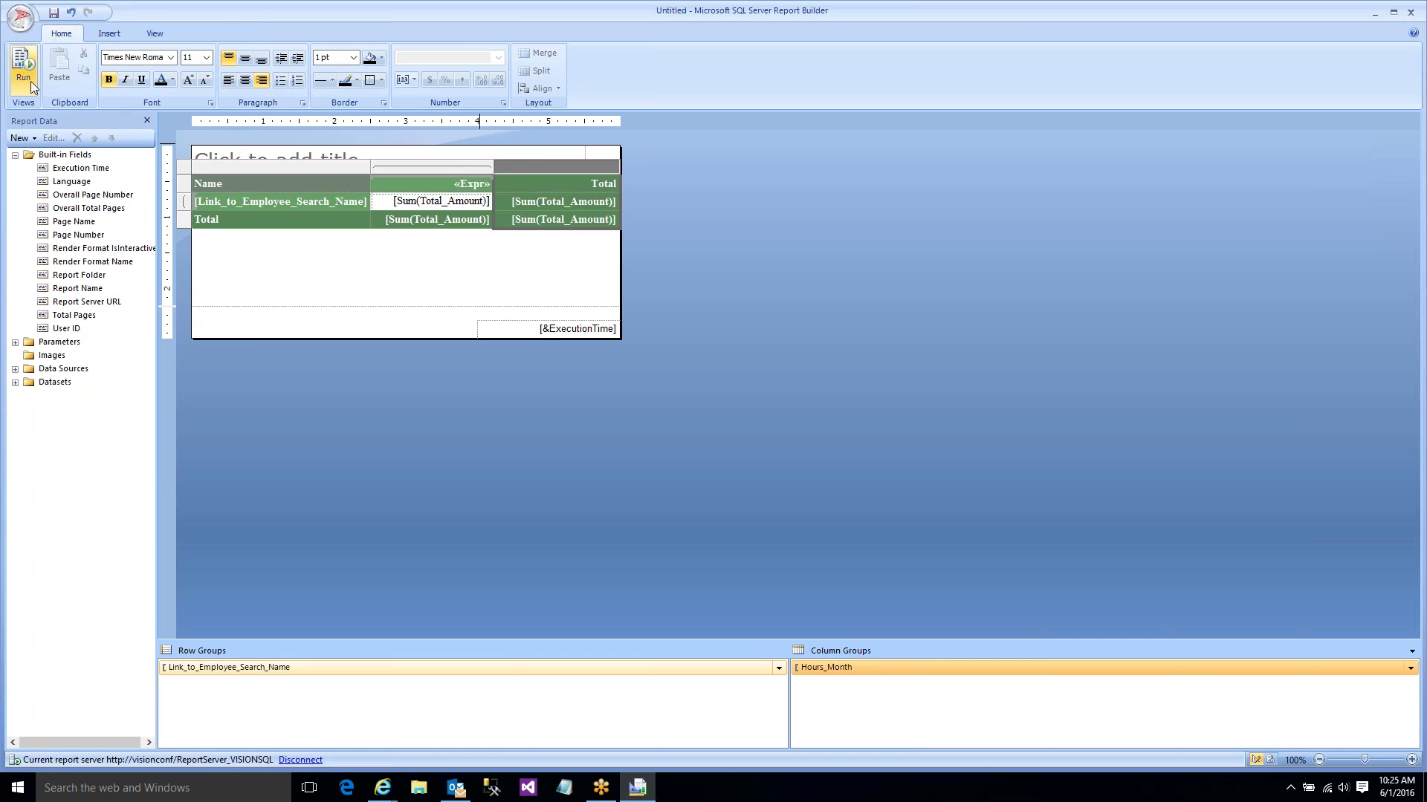
# - Run the report for Hours Year 2014 and examine the column alignment and the grand totals on both pages
pyautogui.press('F5')
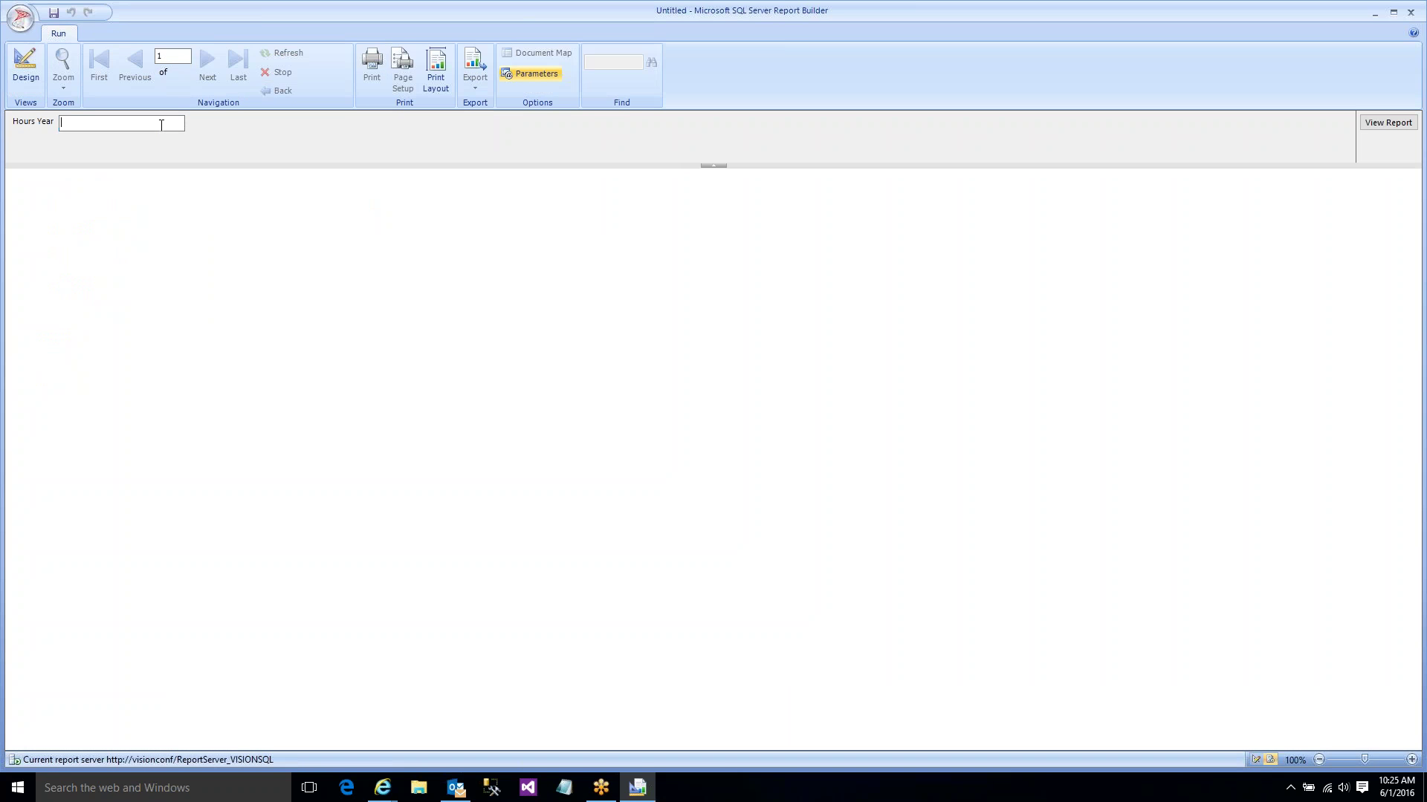
pyautogui.click(161, 125)
pyautogui.write('2014')
pyautogui.press('Return')
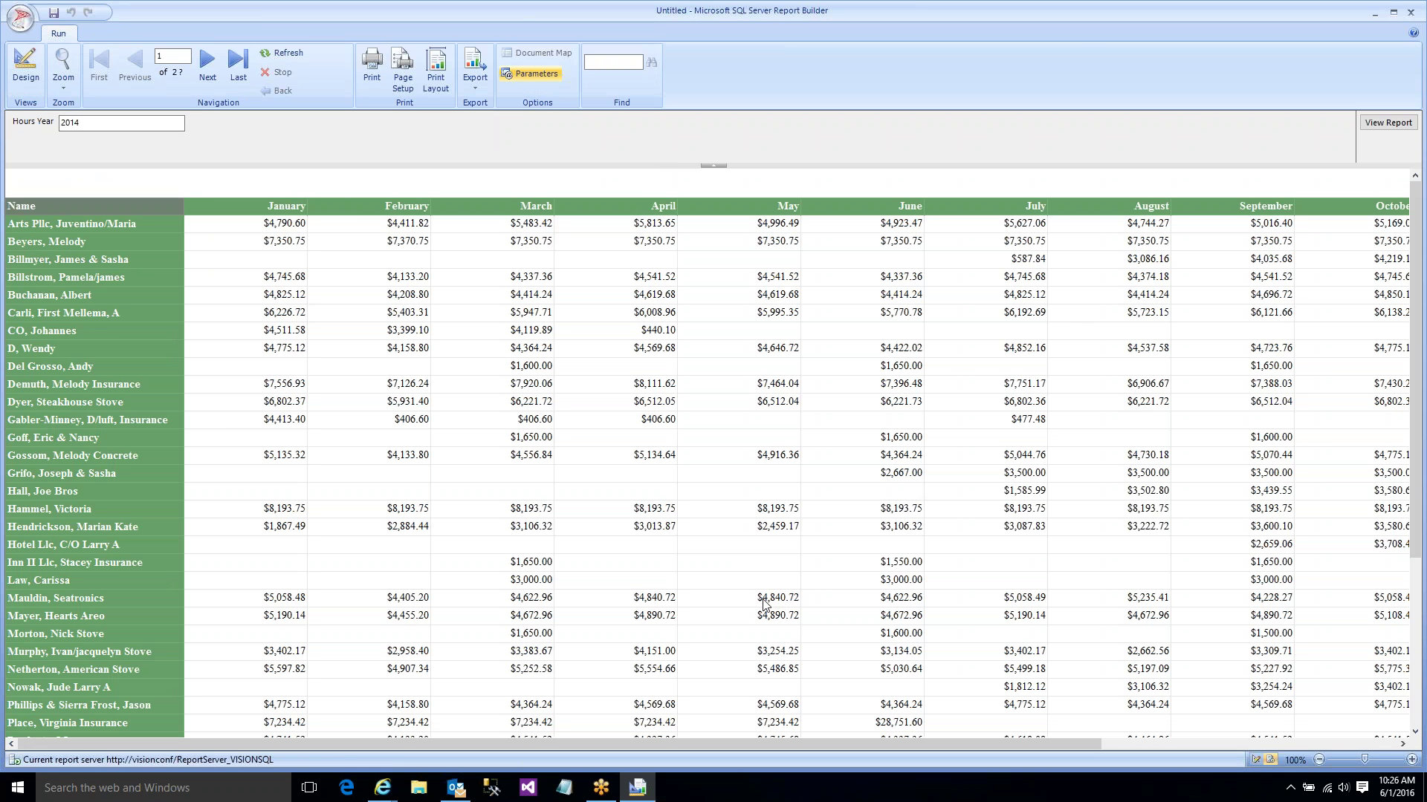
pyautogui.moveTo(737, 747); pyautogui.dragTo(1322, 501)
pyautogui.moveTo(1420, 449); pyautogui.dragTo(1397, 621)
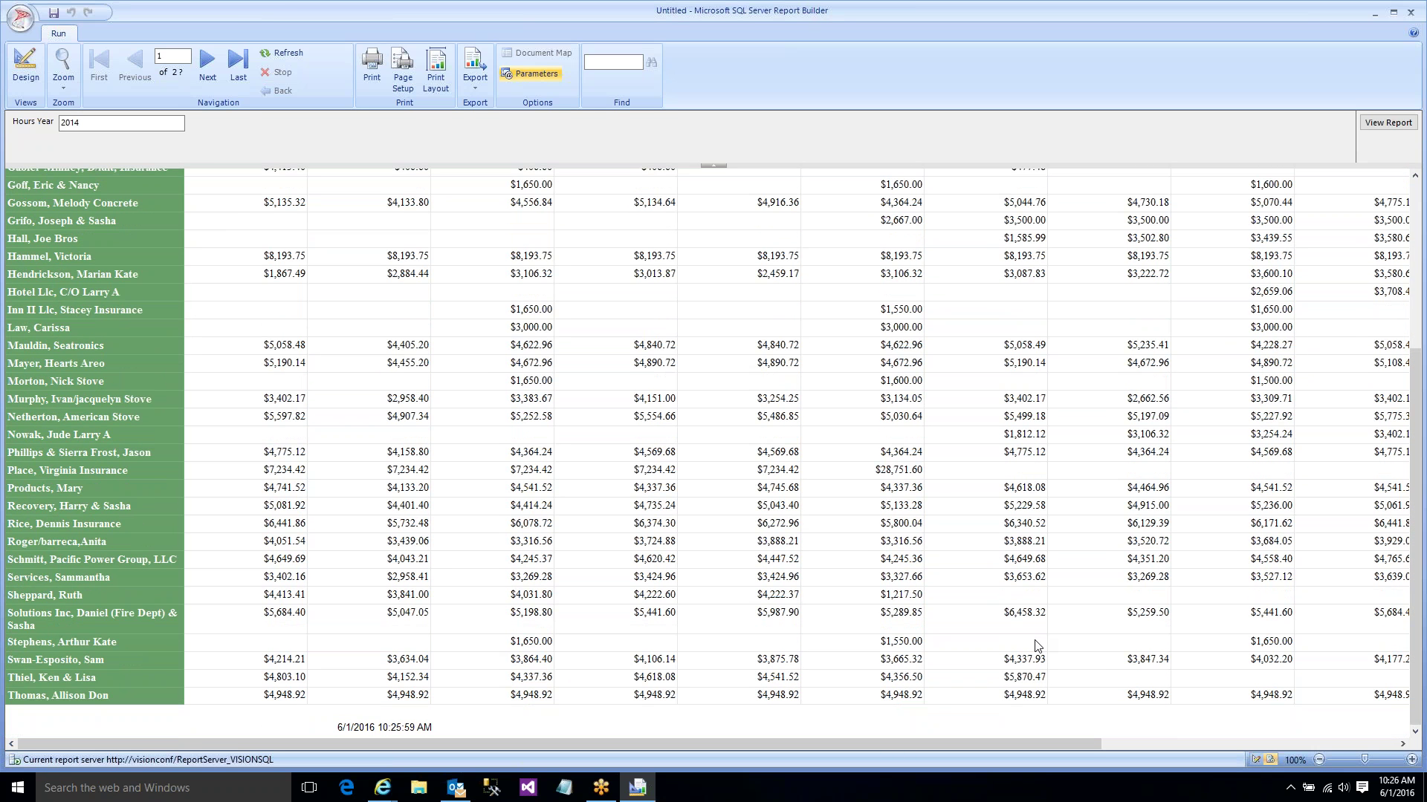
pyautogui.click(233, 64)
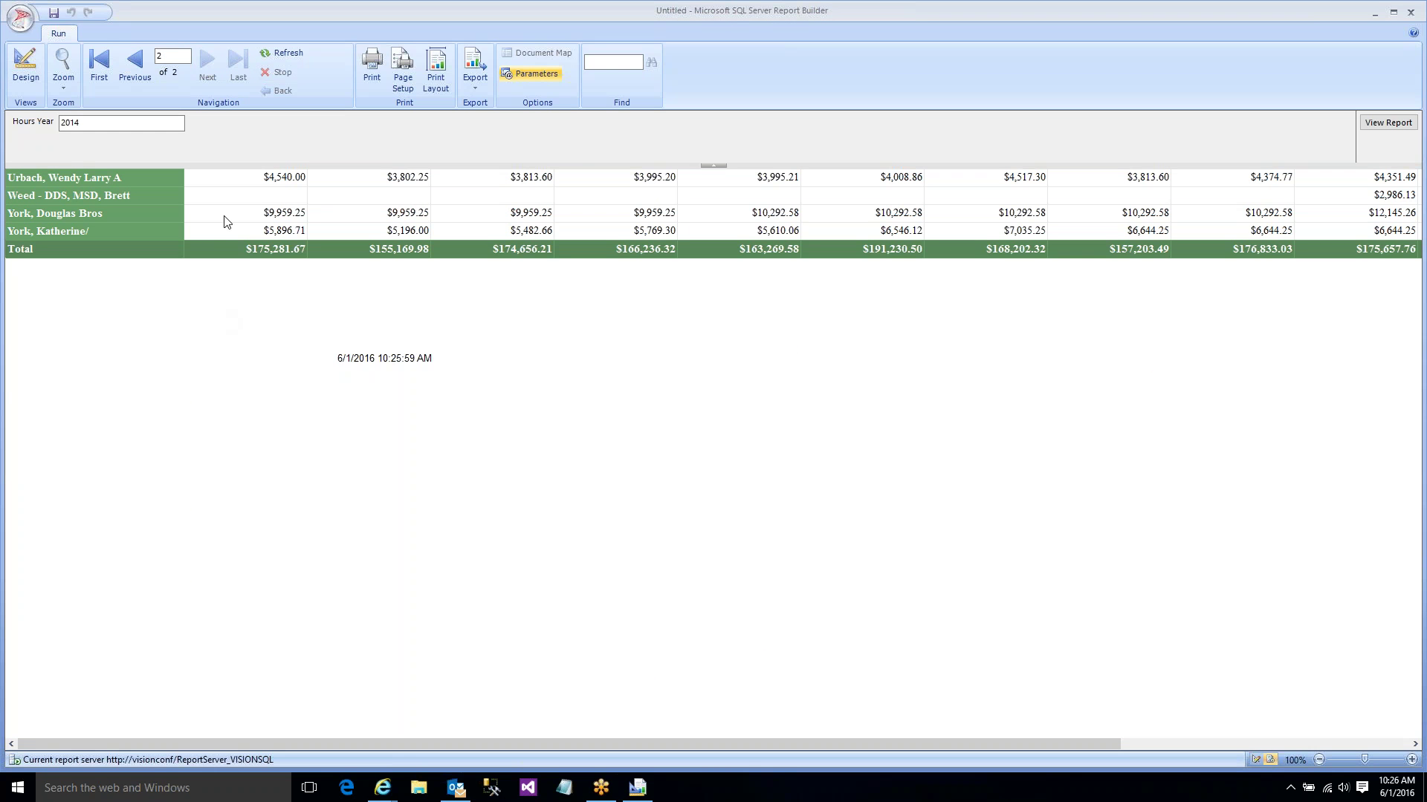
pyautogui.click(98, 64)
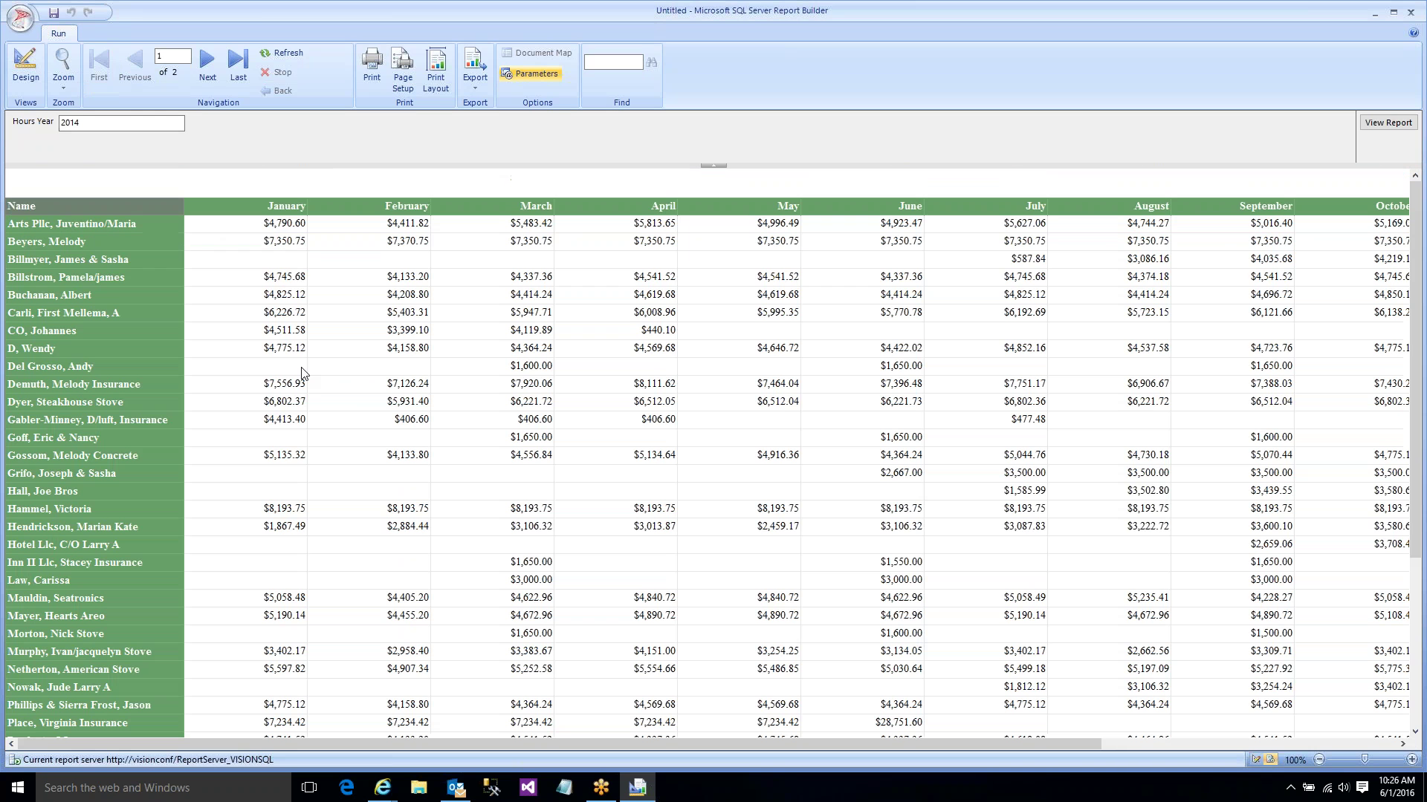
# - Save the report as YTD Earnings by Month in the Random folder on the report server
pyautogui.click(117, 125)
pyautogui.click(22, 31)
pyautogui.click(48, 165)
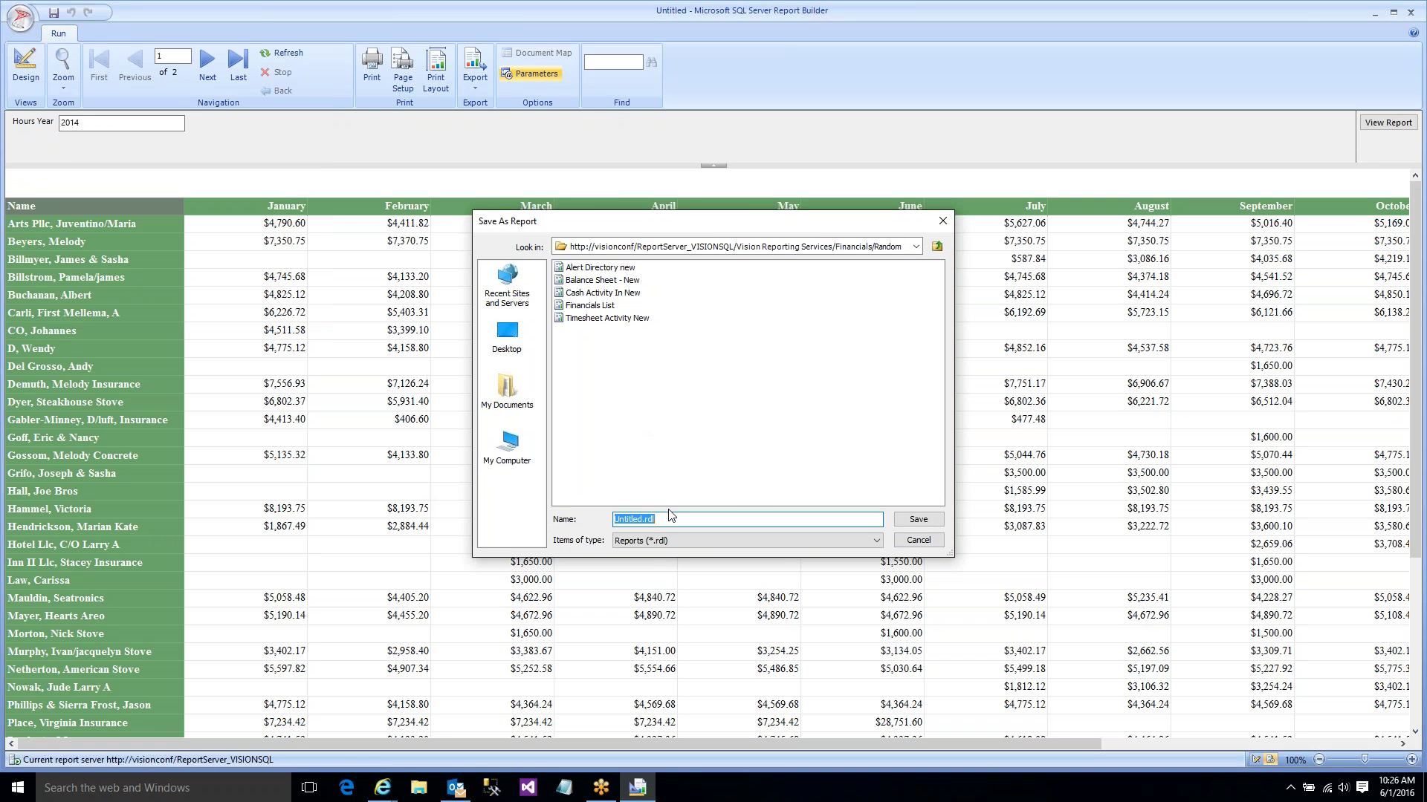
pyautogui.write('YTD Earnings by Month')
pyautogui.press('Return')
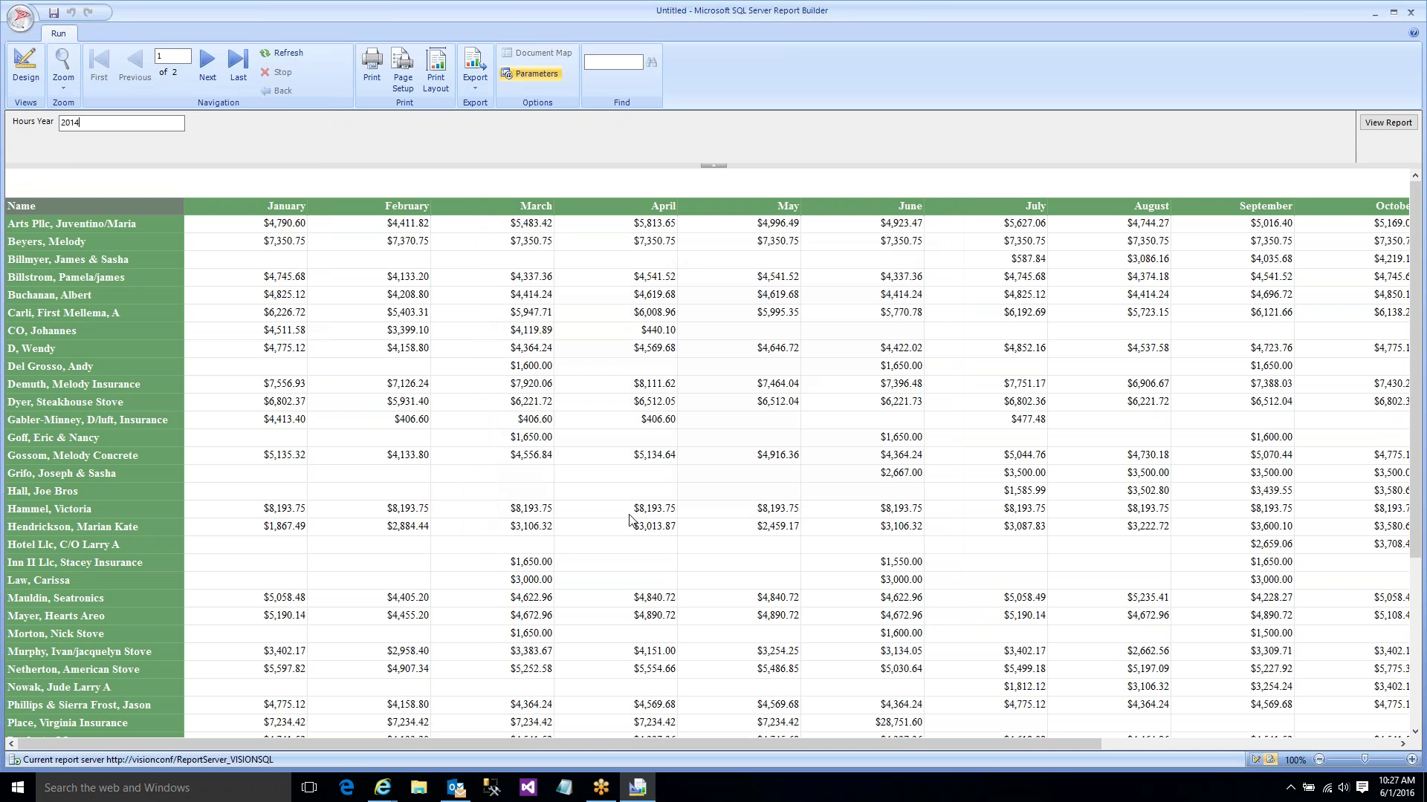
pyautogui.click(20, 20)
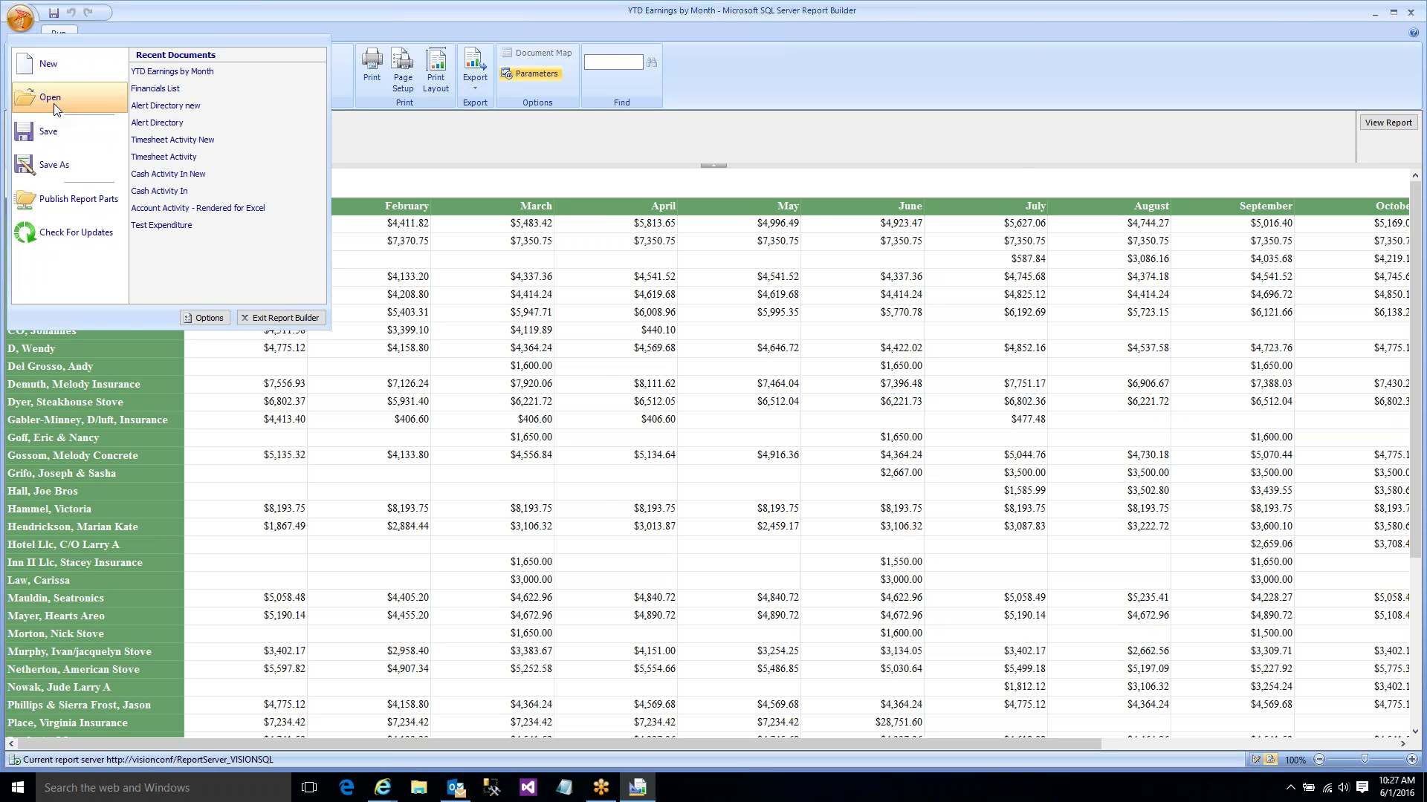
pyautogui.click(50, 65)
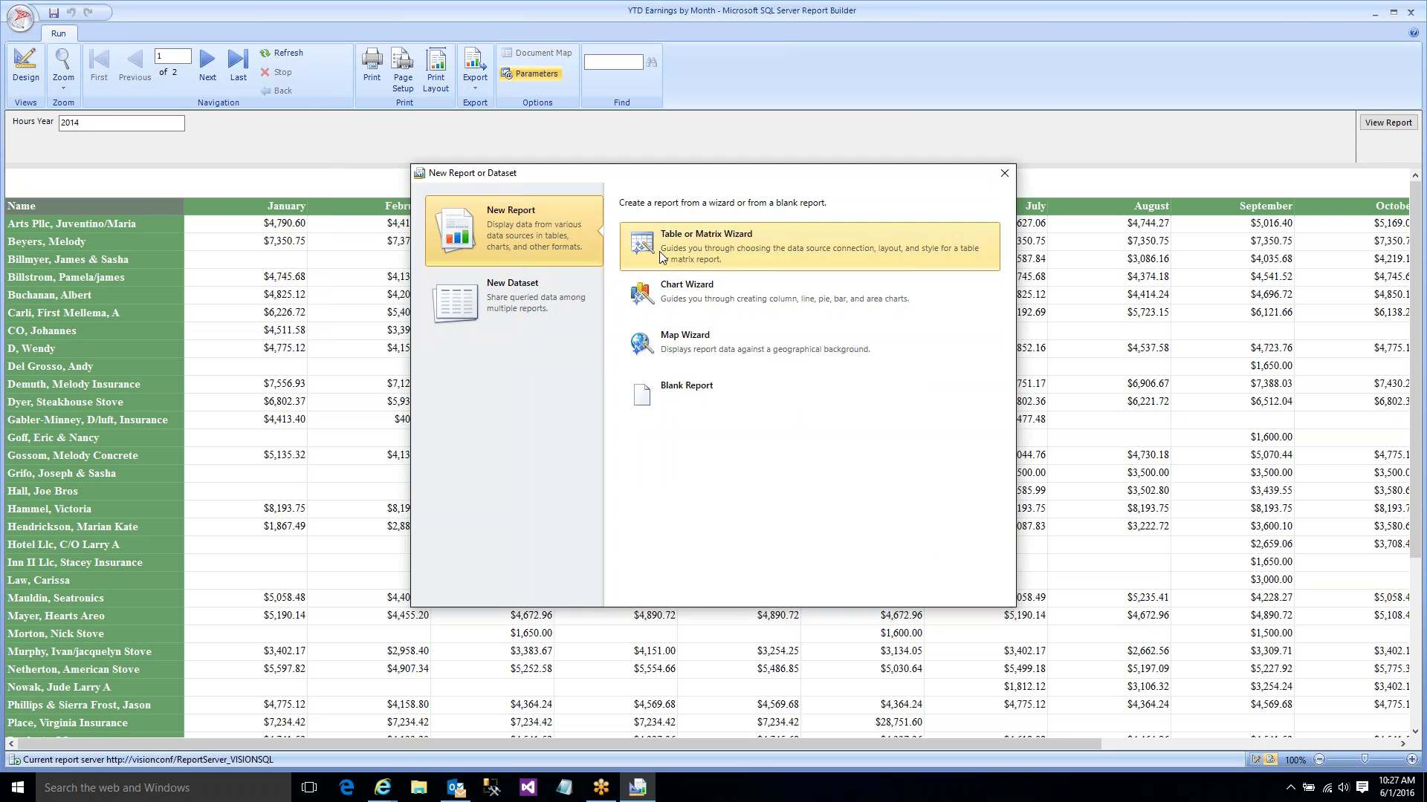
pyautogui.click(658, 251)
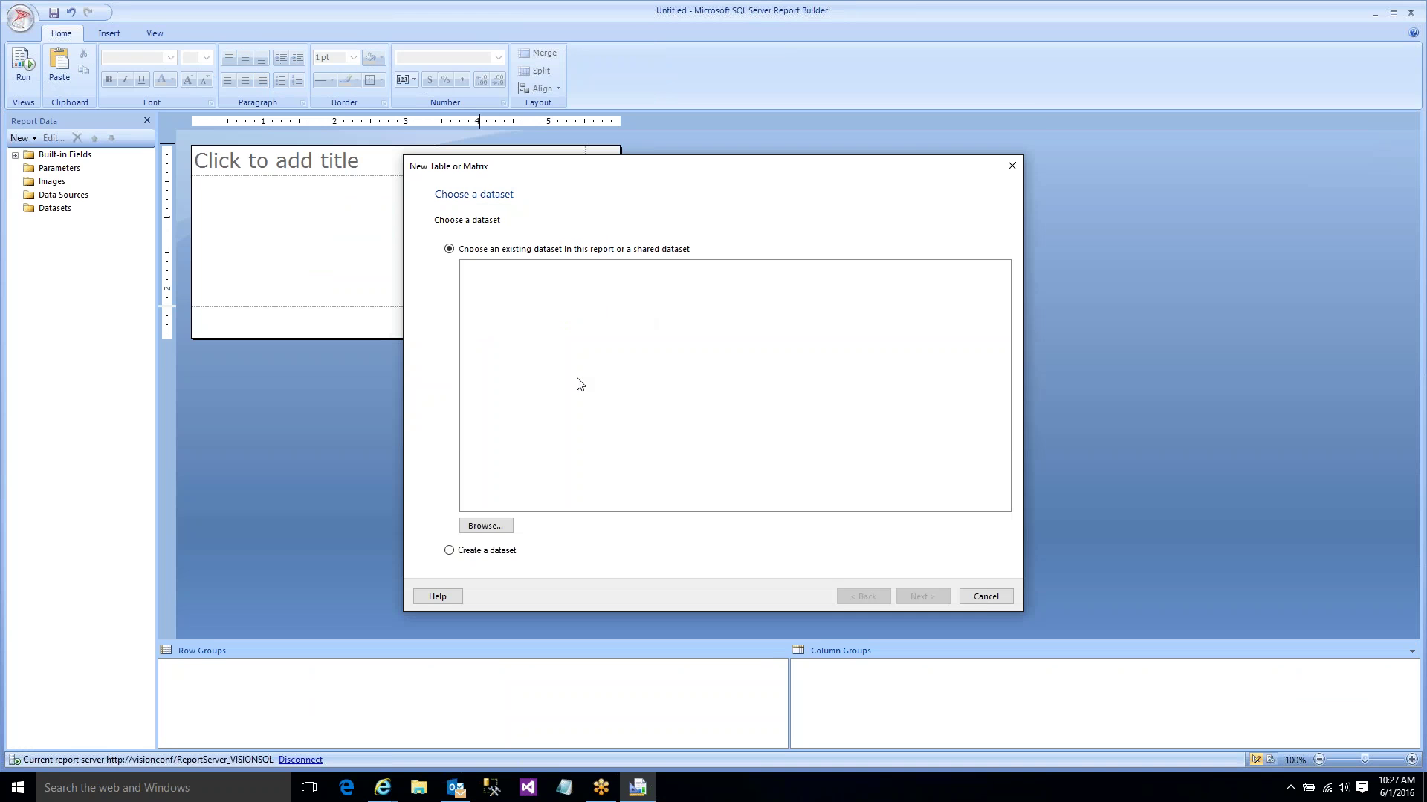
pyautogui.click(986, 597)
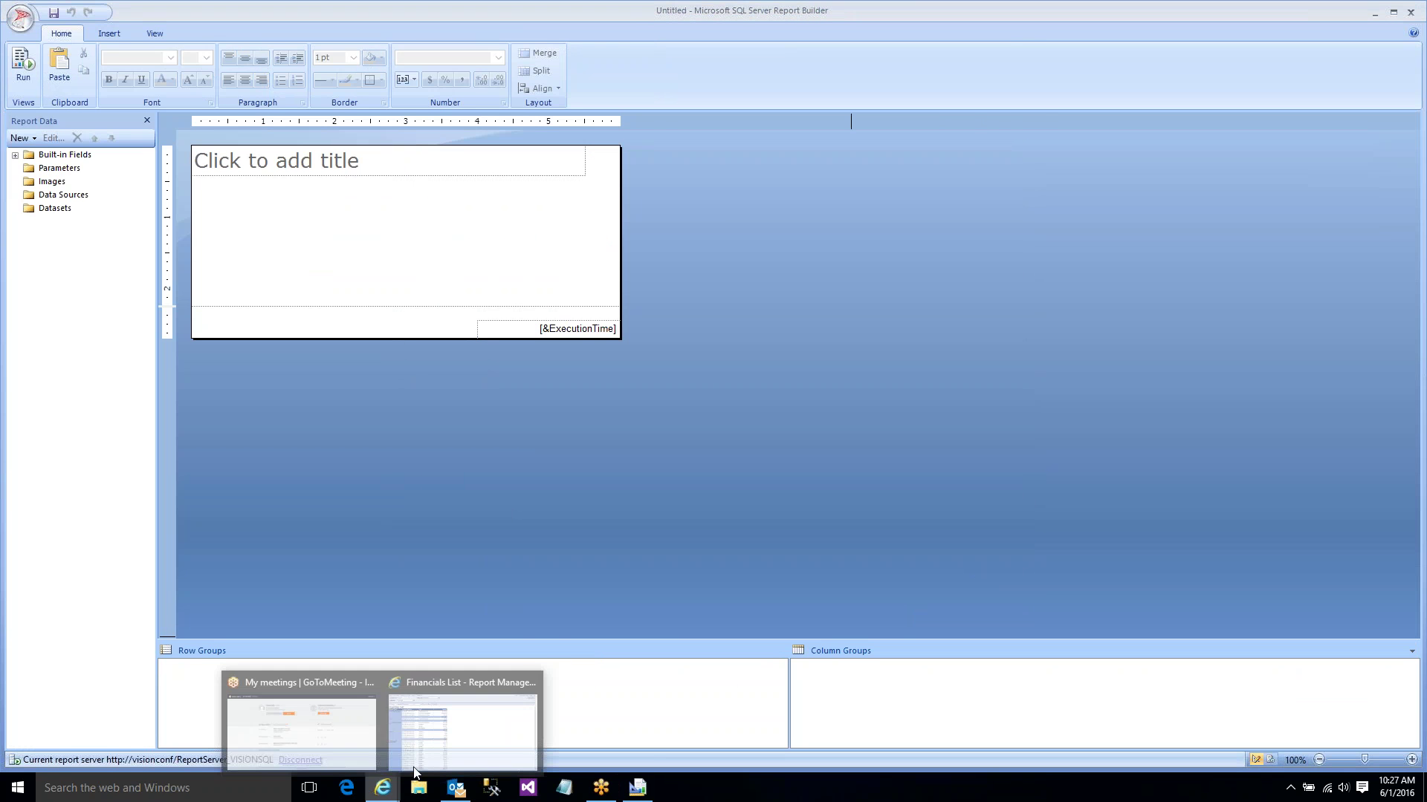
# - Switch to Report Manager in the browser, run YTD Earnings by Month from the Random folder for Hours Year 2014, and return to the folder
pyautogui.click(462, 717)
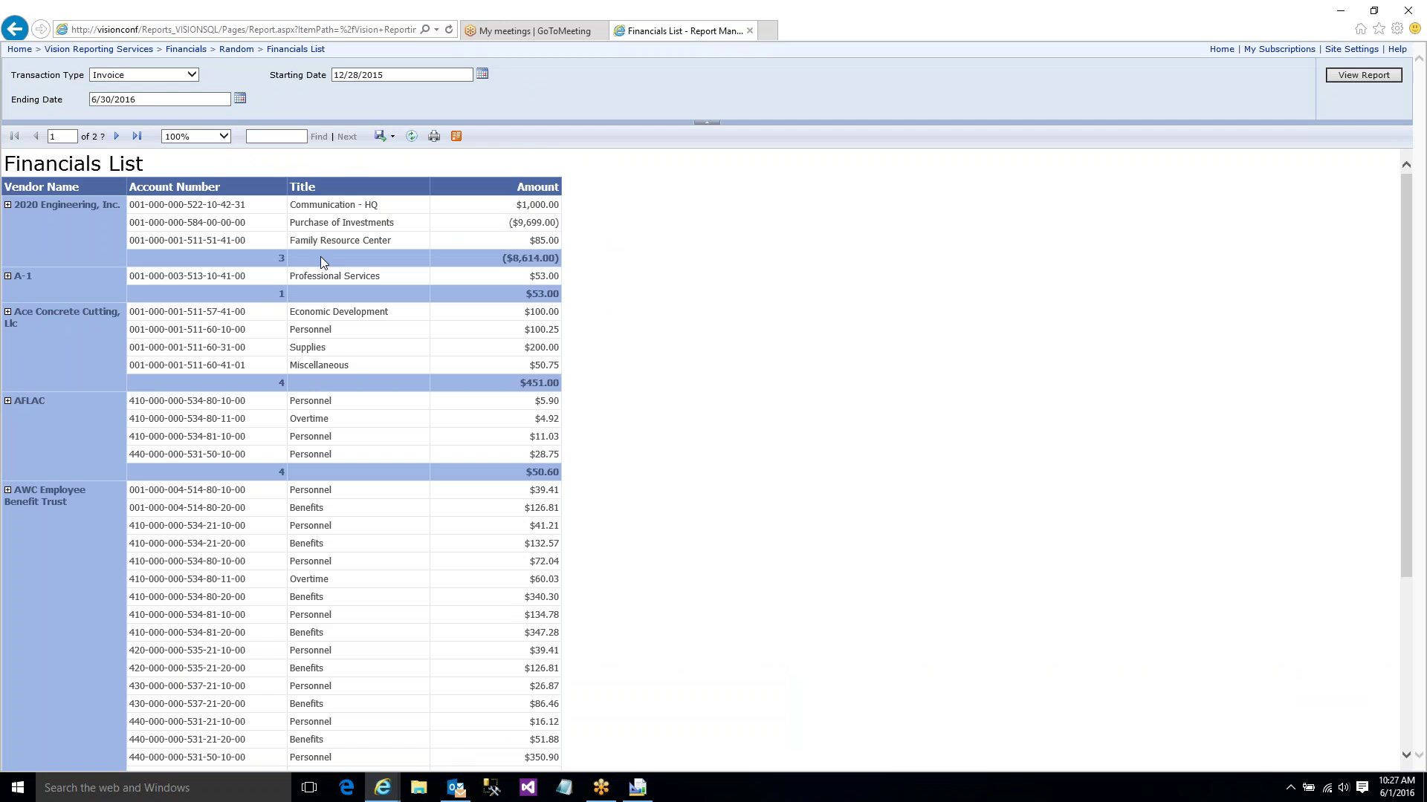
pyautogui.click(236, 49)
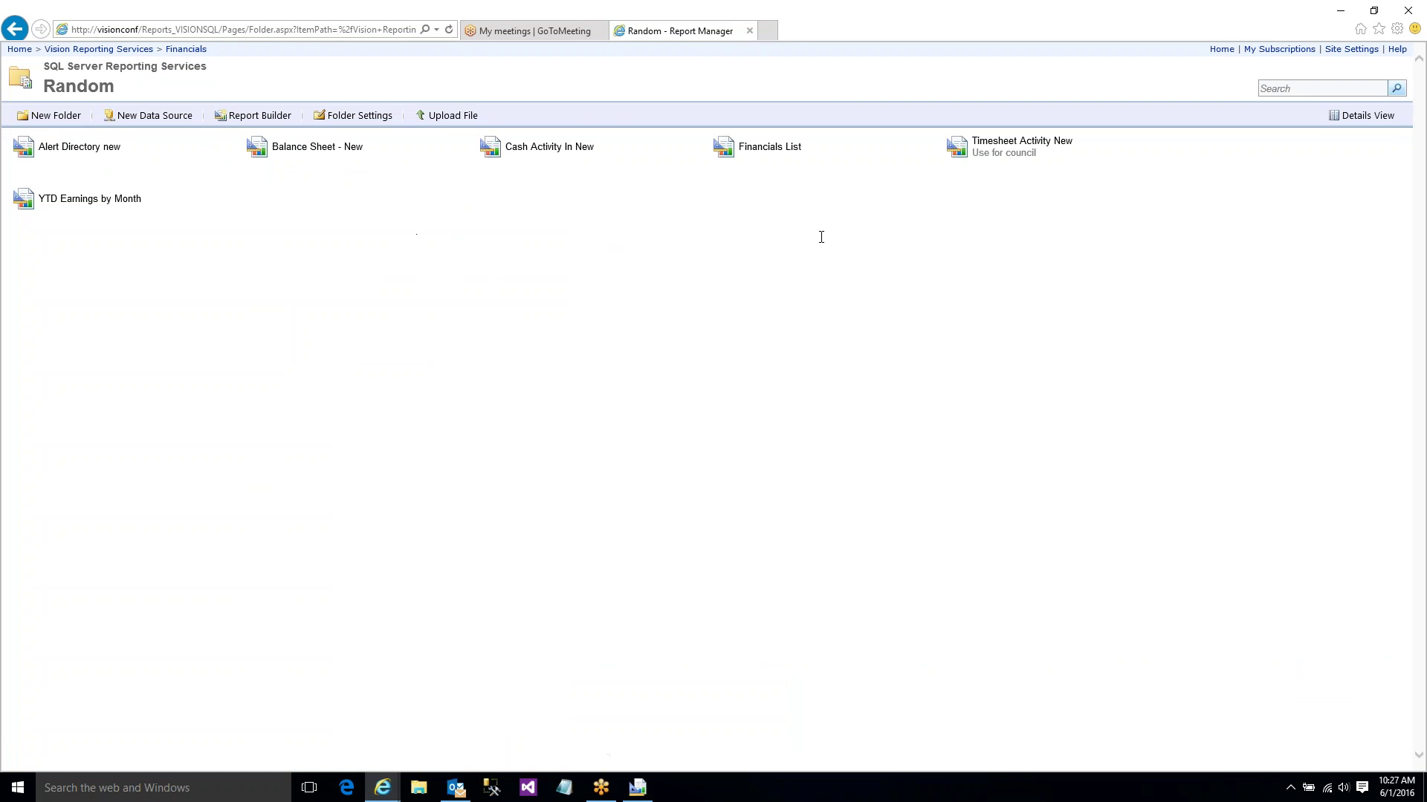
pyautogui.click(102, 199)
pyautogui.click(199, 75)
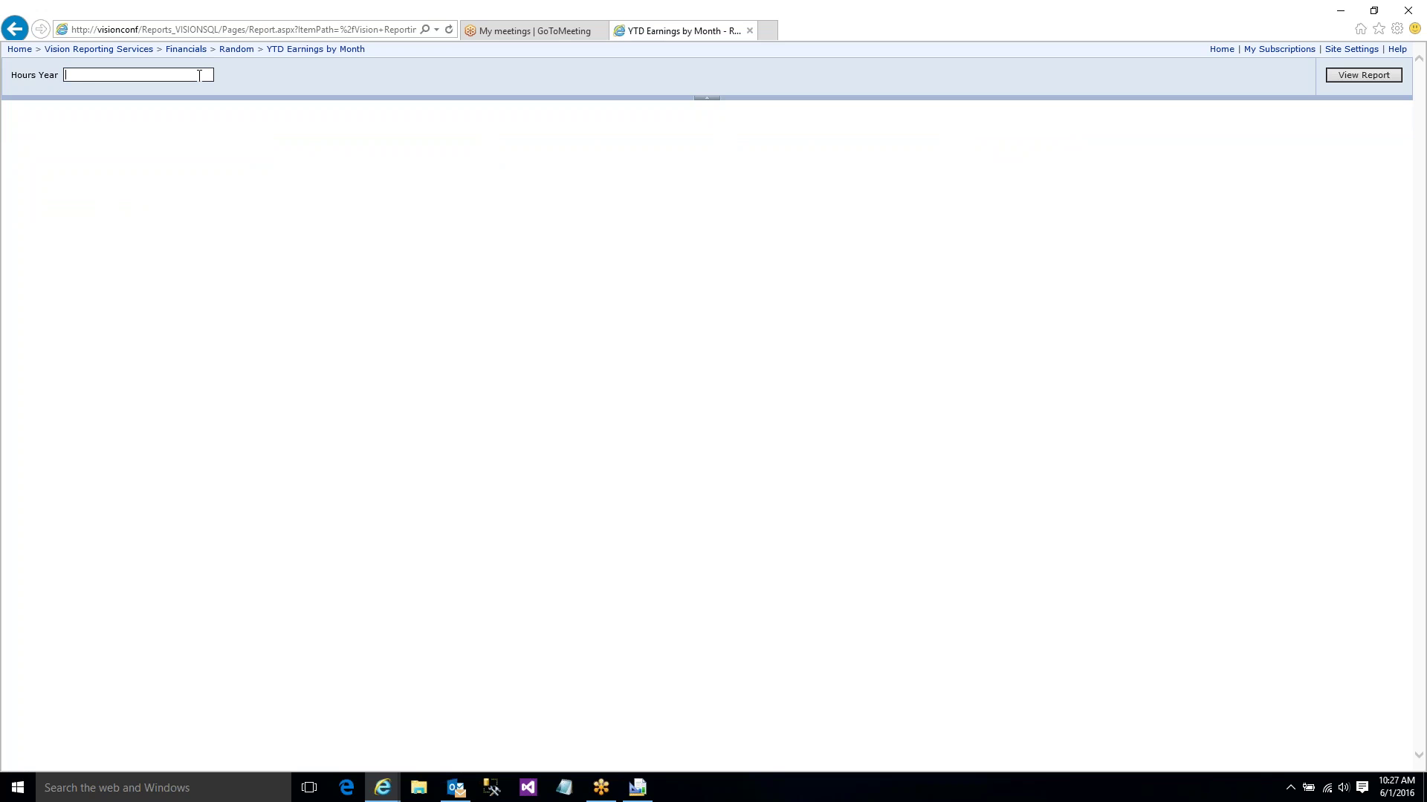
pyautogui.write('2014')
pyautogui.press('Return')
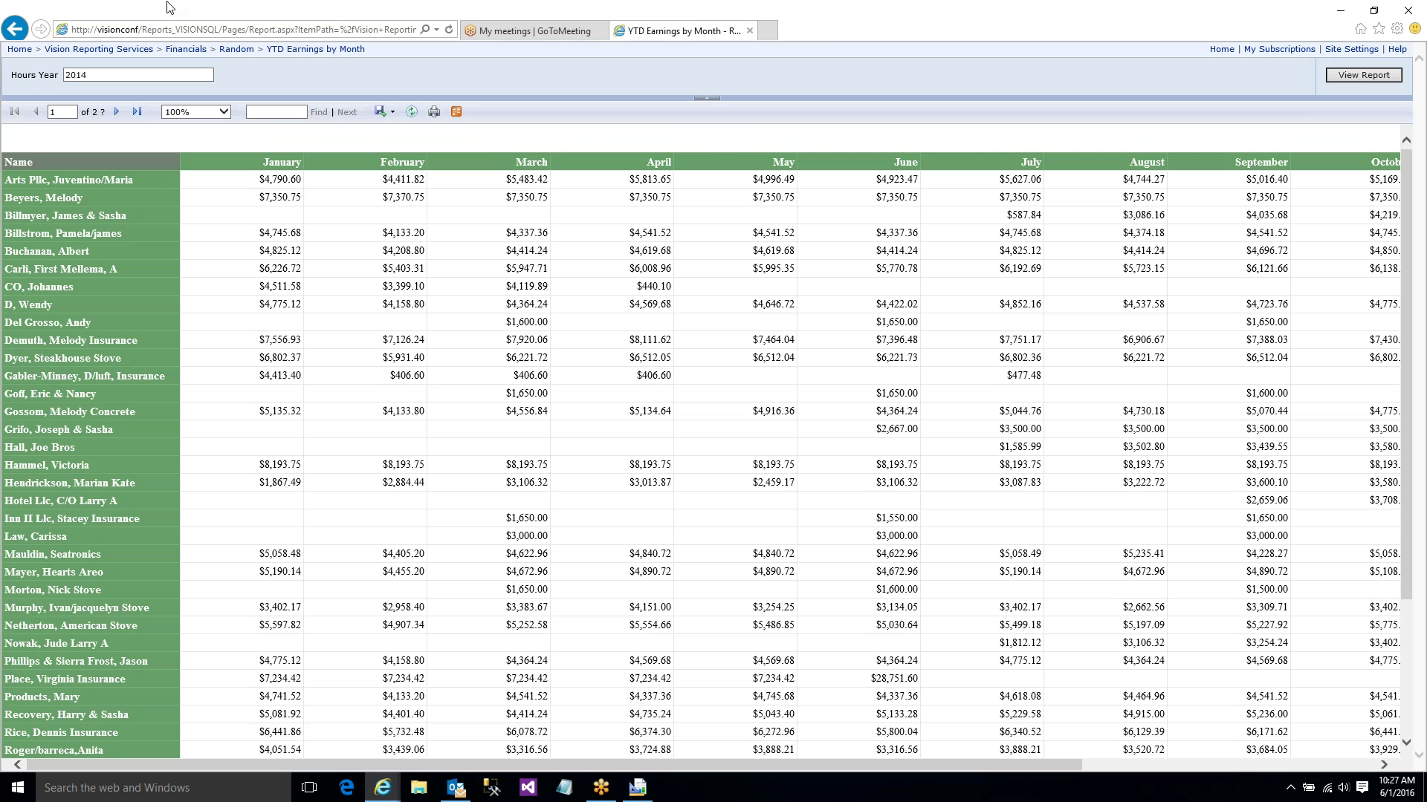
pyautogui.click(235, 49)
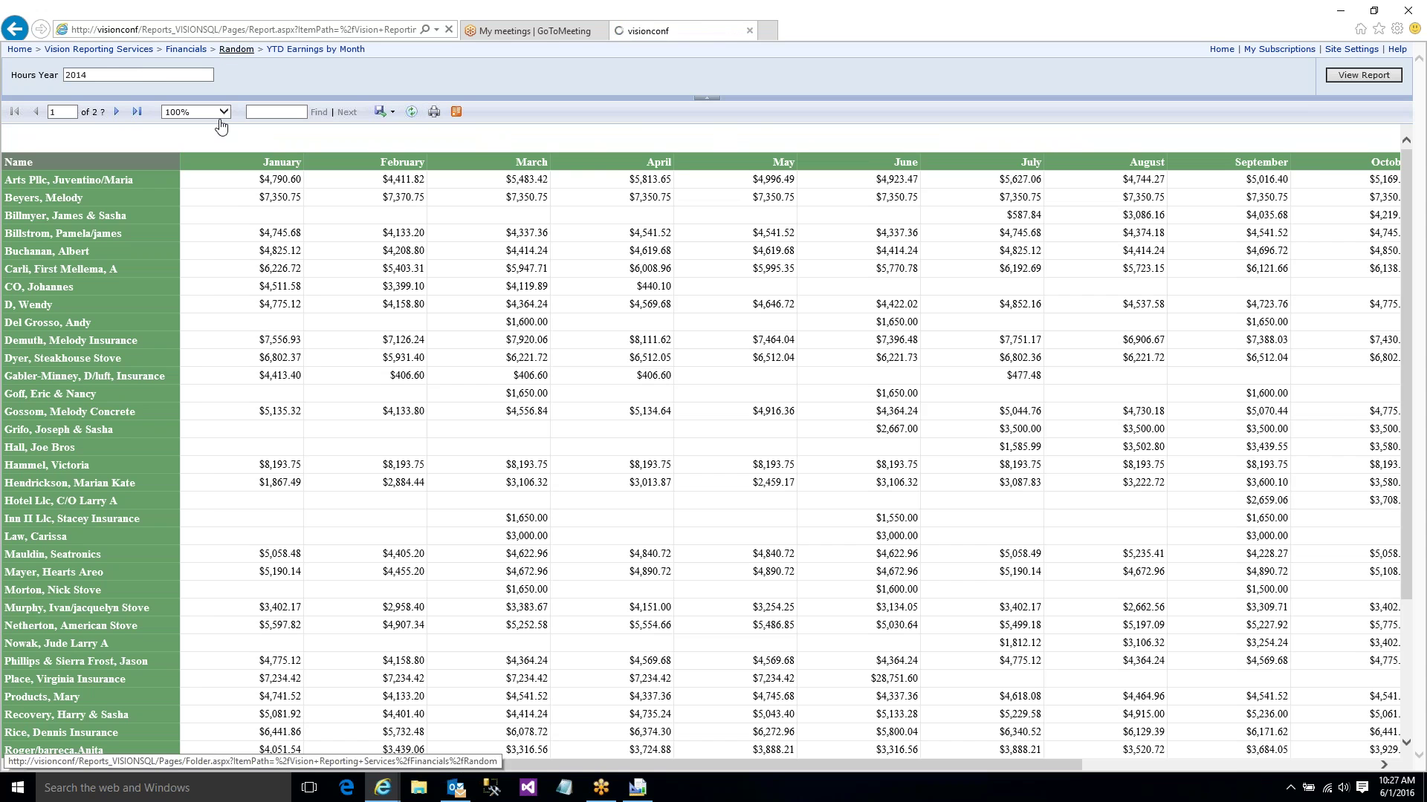
# - Switch back to Report Builder and open the recent report YTD Earnings by Month
pyautogui.click(637, 788)
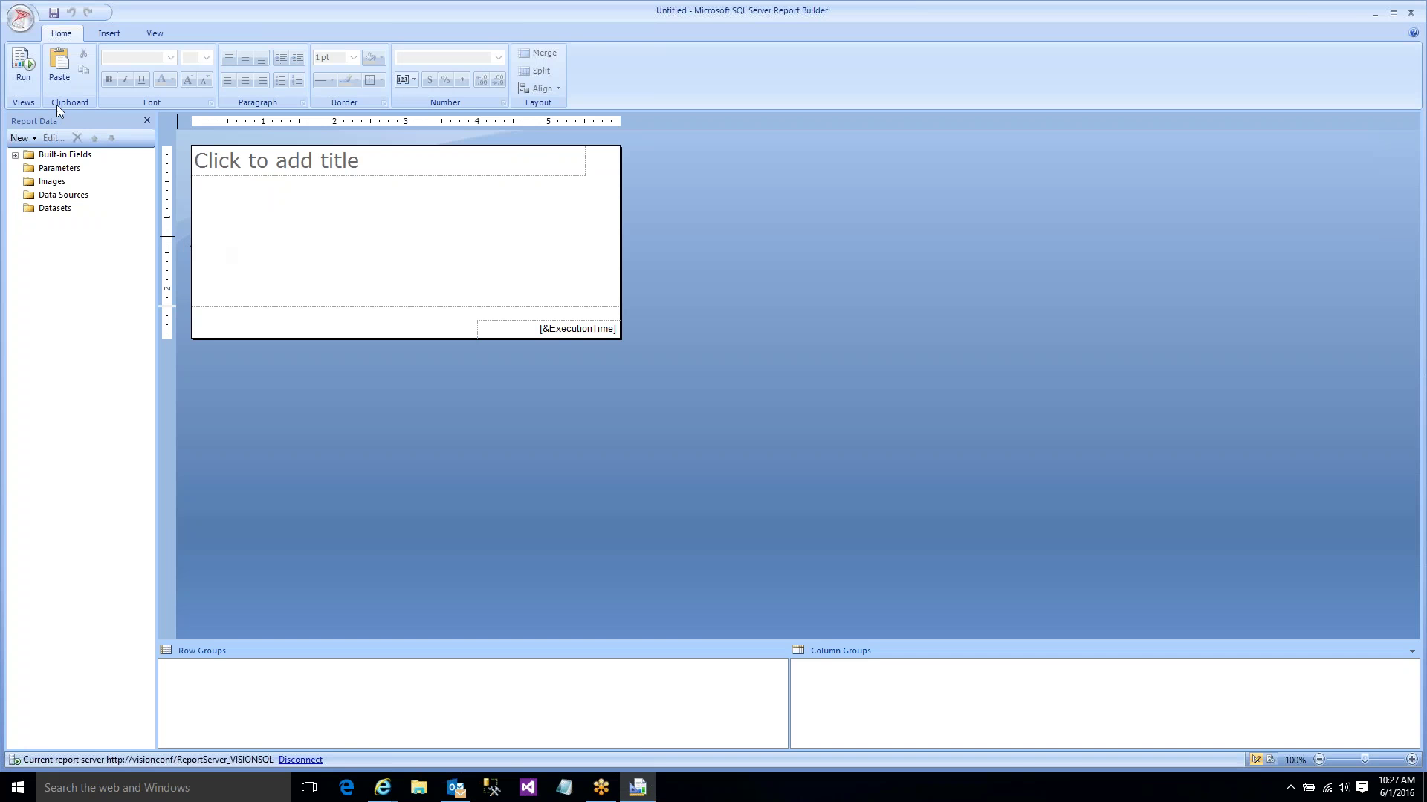
pyautogui.click(21, 17)
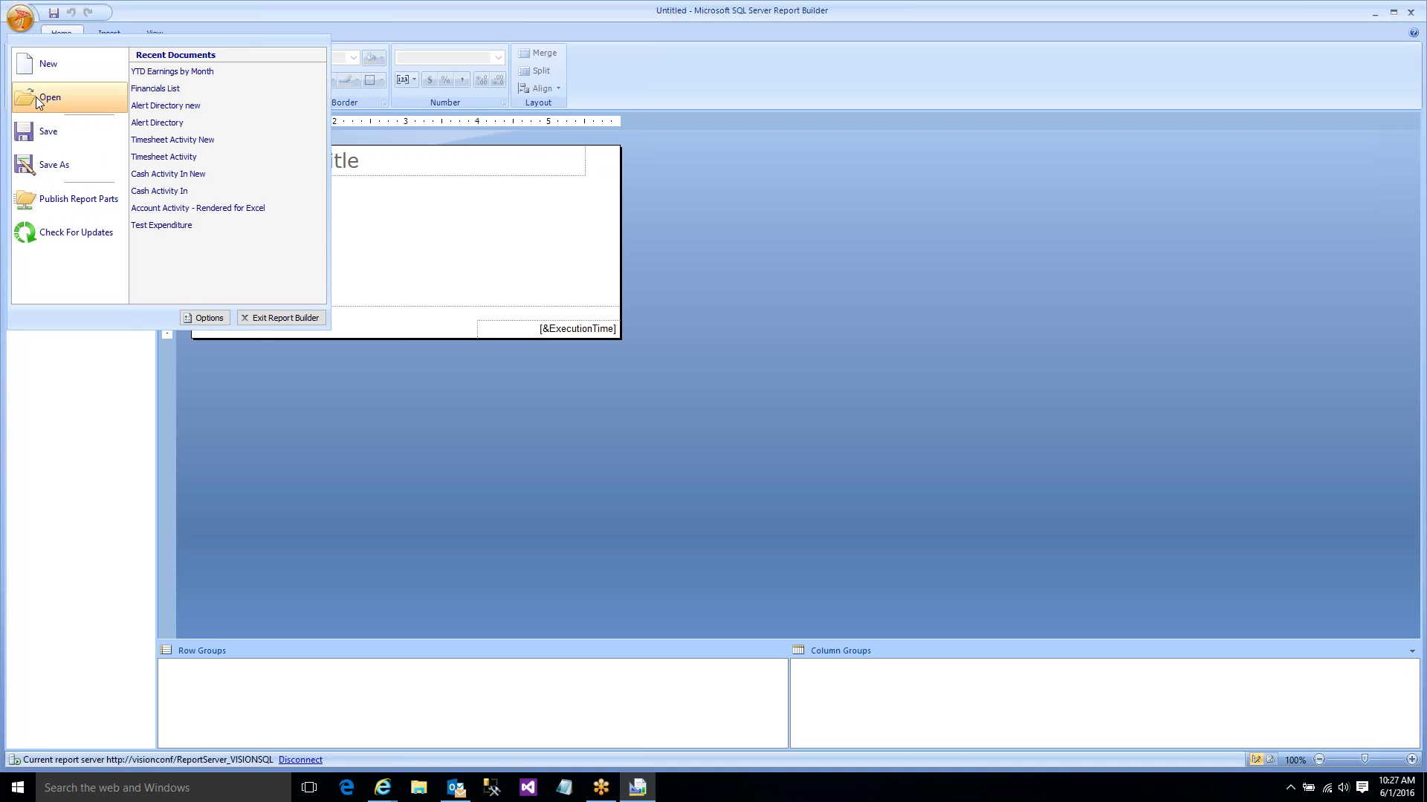
pyautogui.click(182, 71)
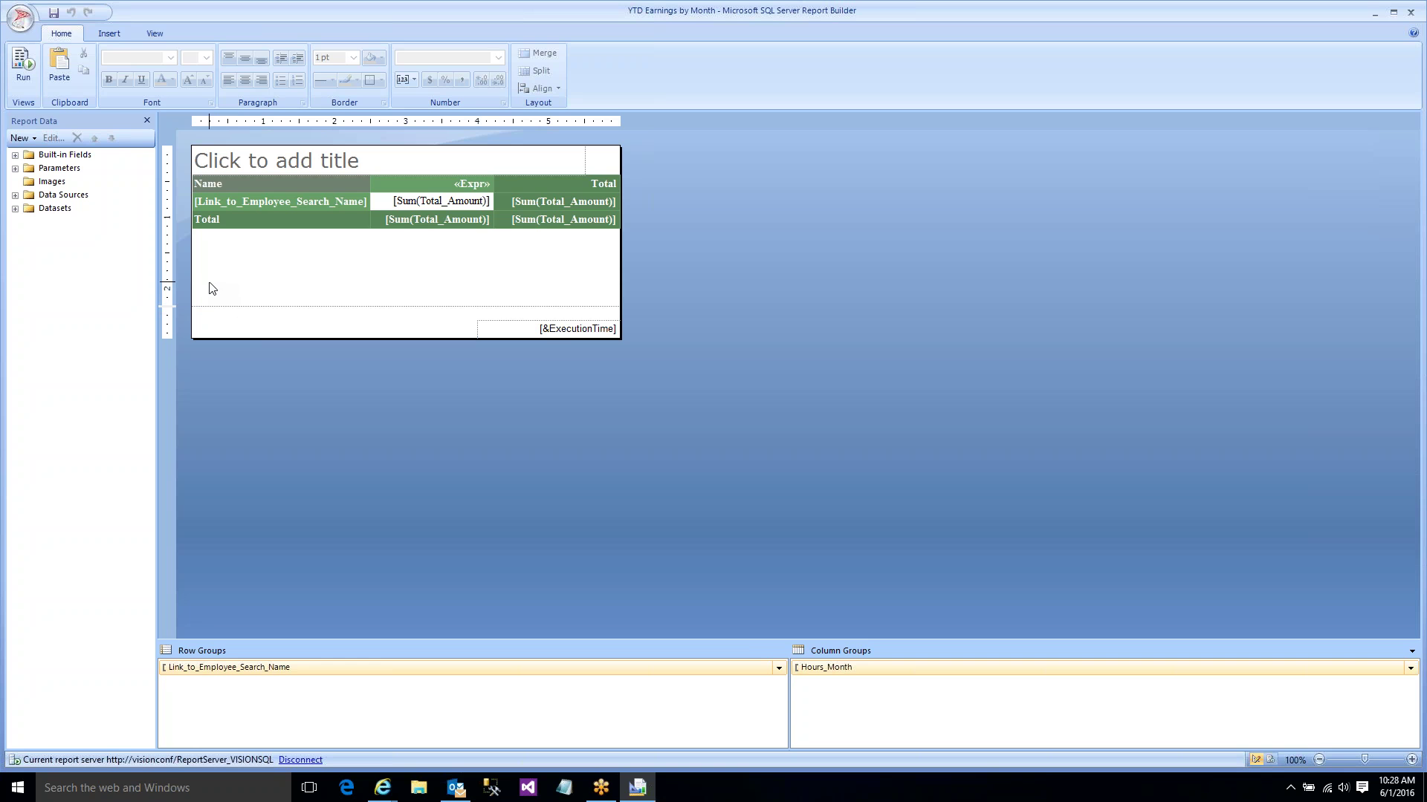
# - Start a new table or matrix report with a newly created dataset based on the Utility Billing data source
pyautogui.click(16, 21)
pyautogui.click(41, 69)
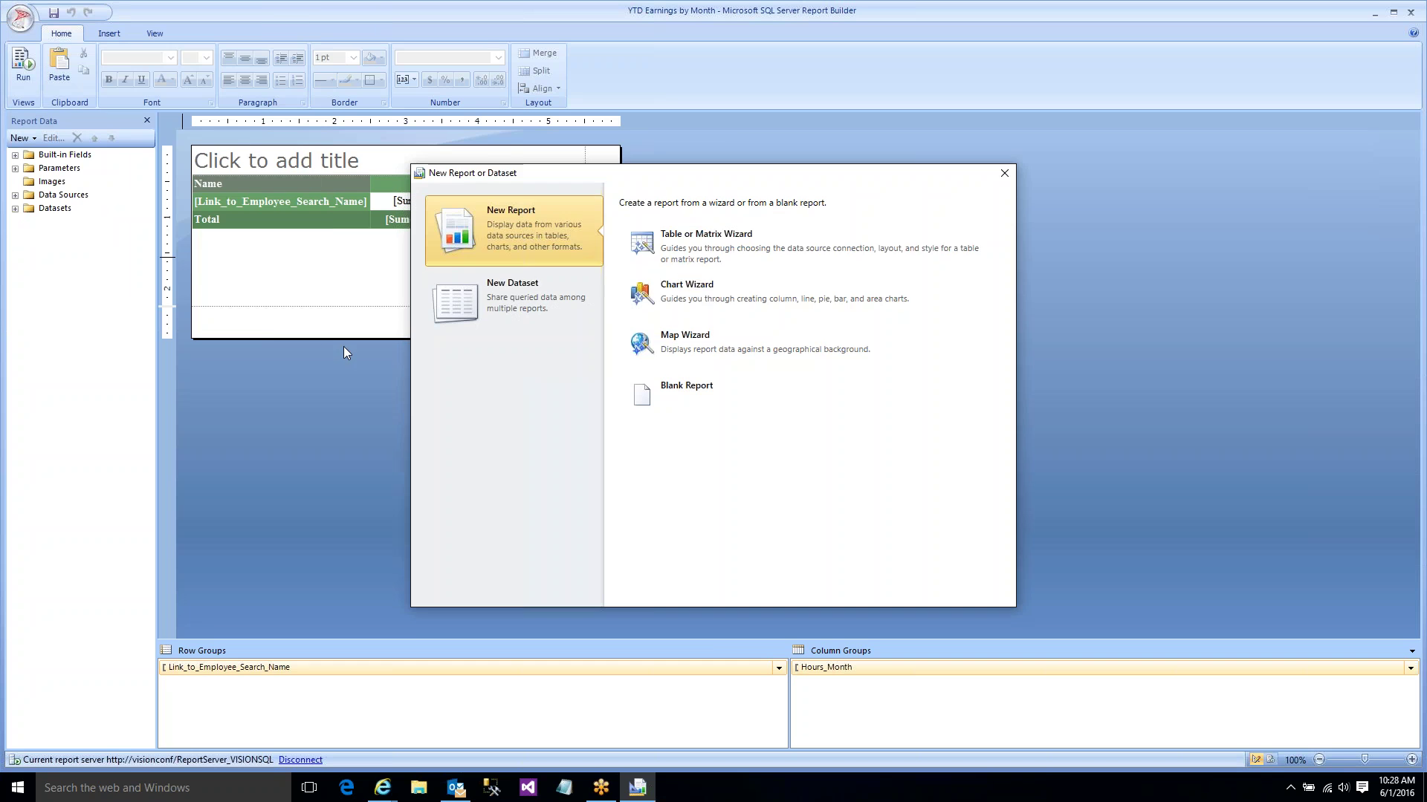
pyautogui.click(647, 252)
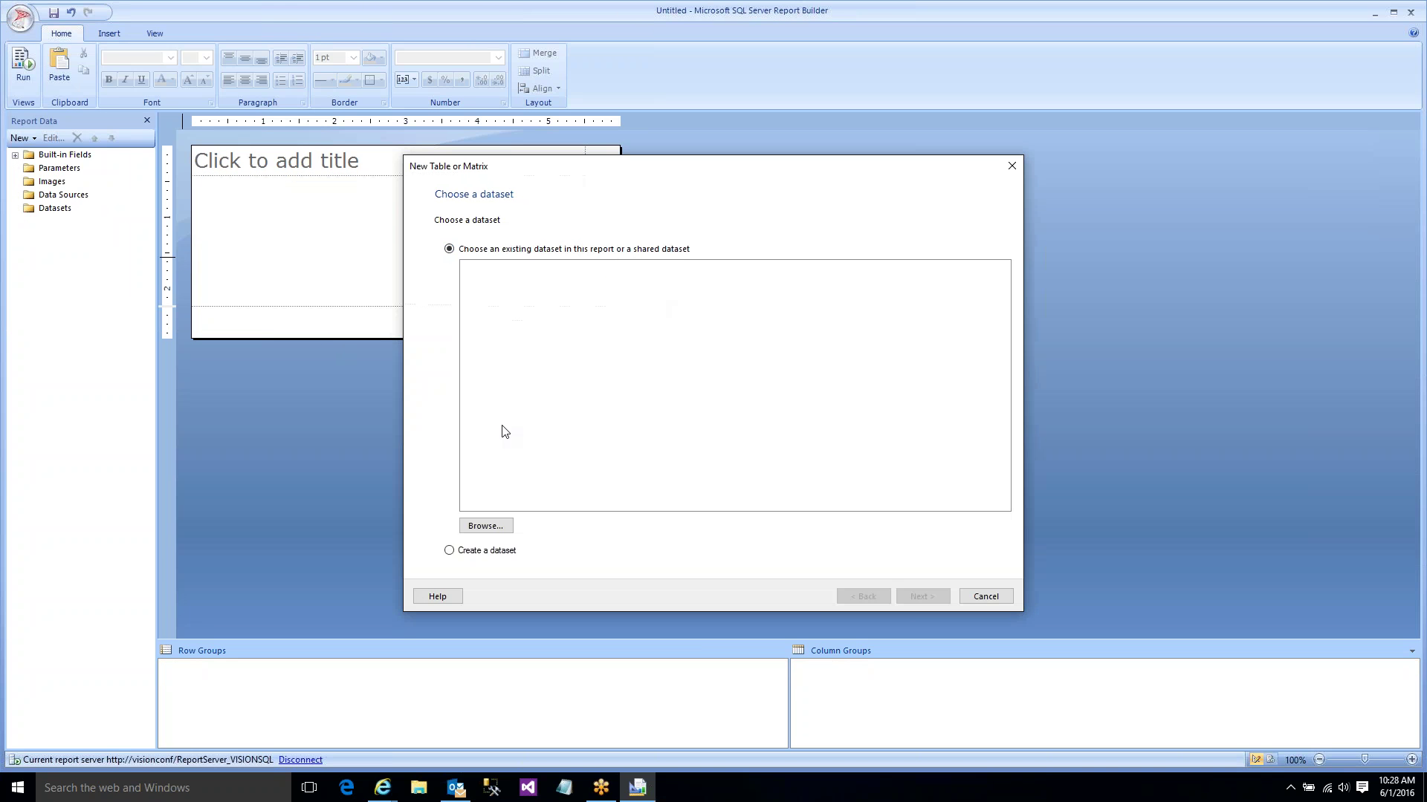
pyautogui.click(450, 551)
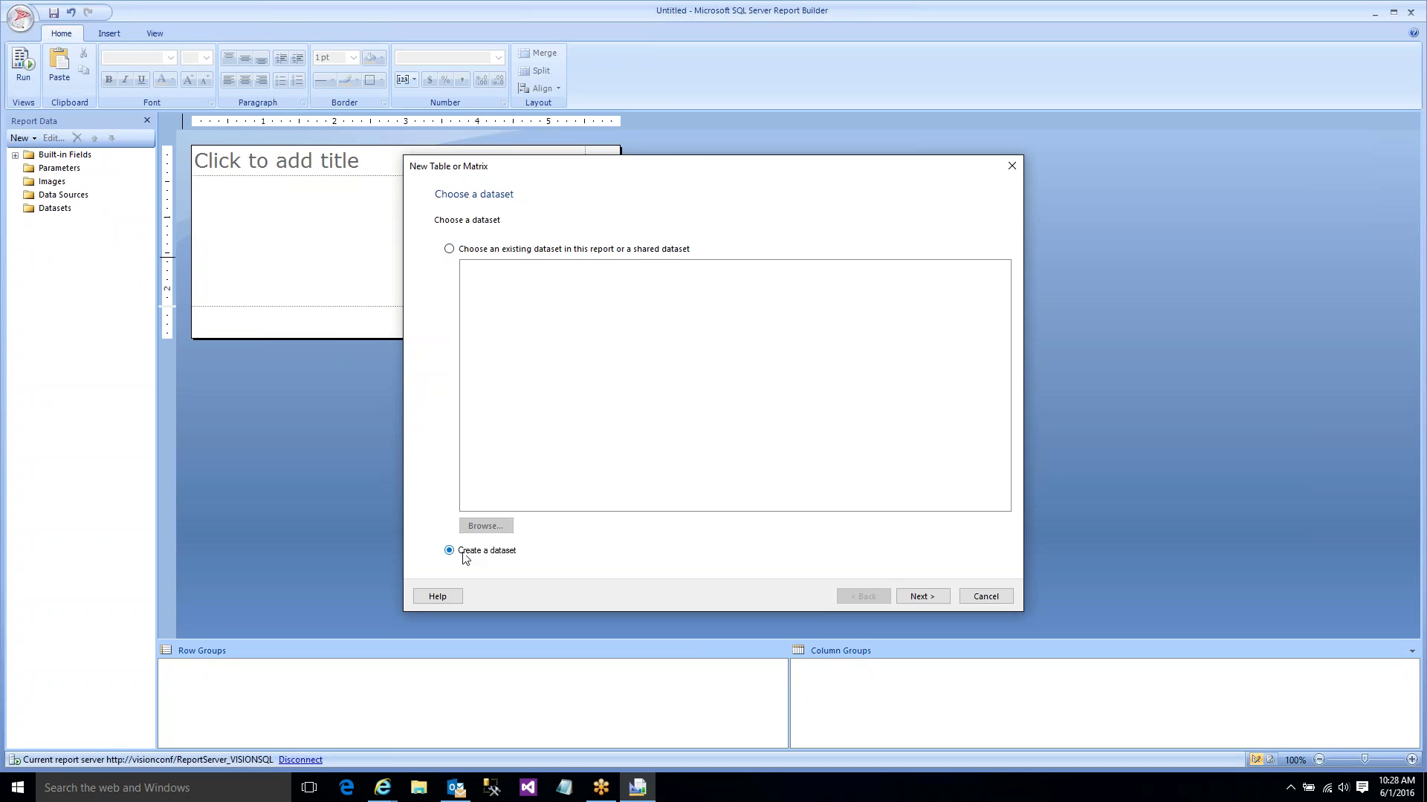
pyautogui.click(915, 595)
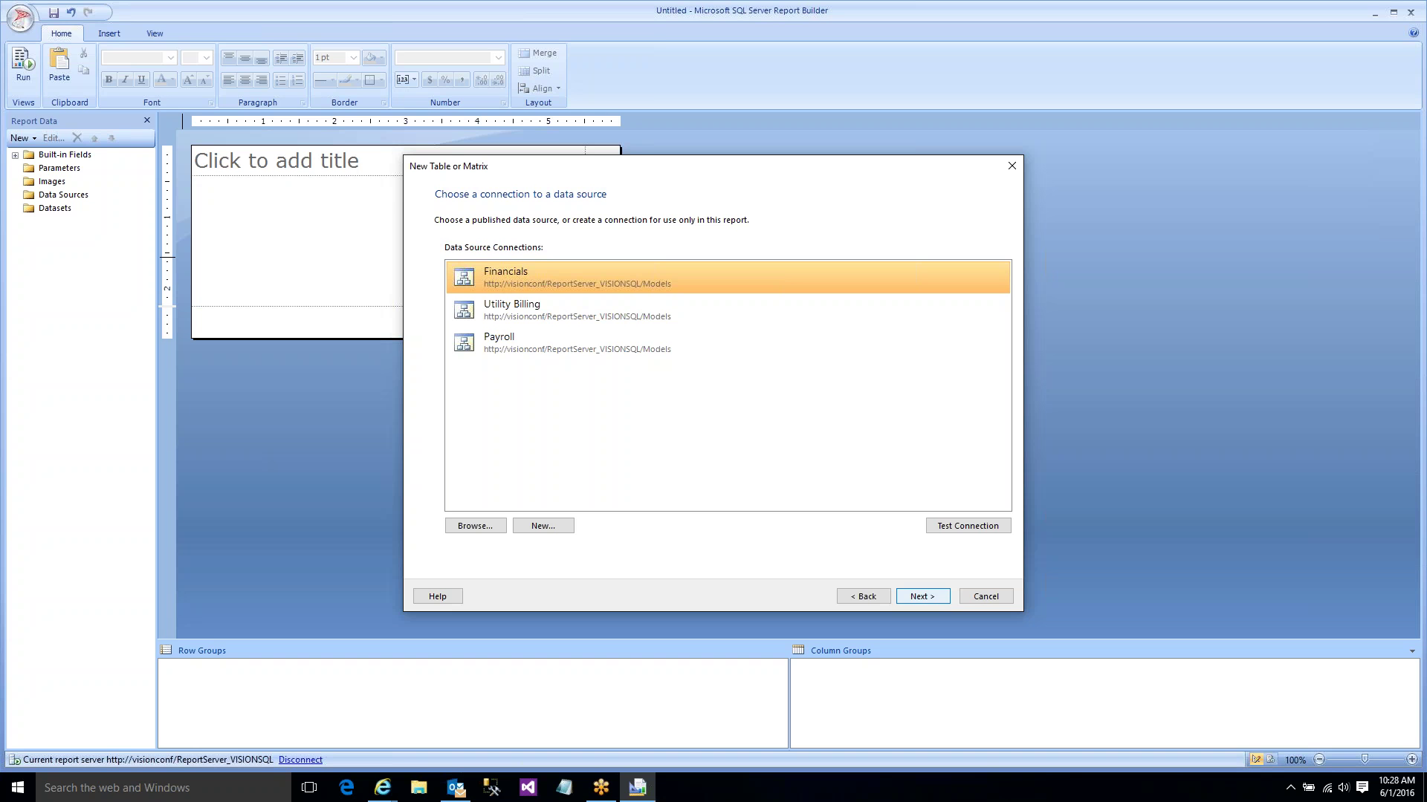
pyautogui.click(510, 309)
pyautogui.doubleClick(510, 309)
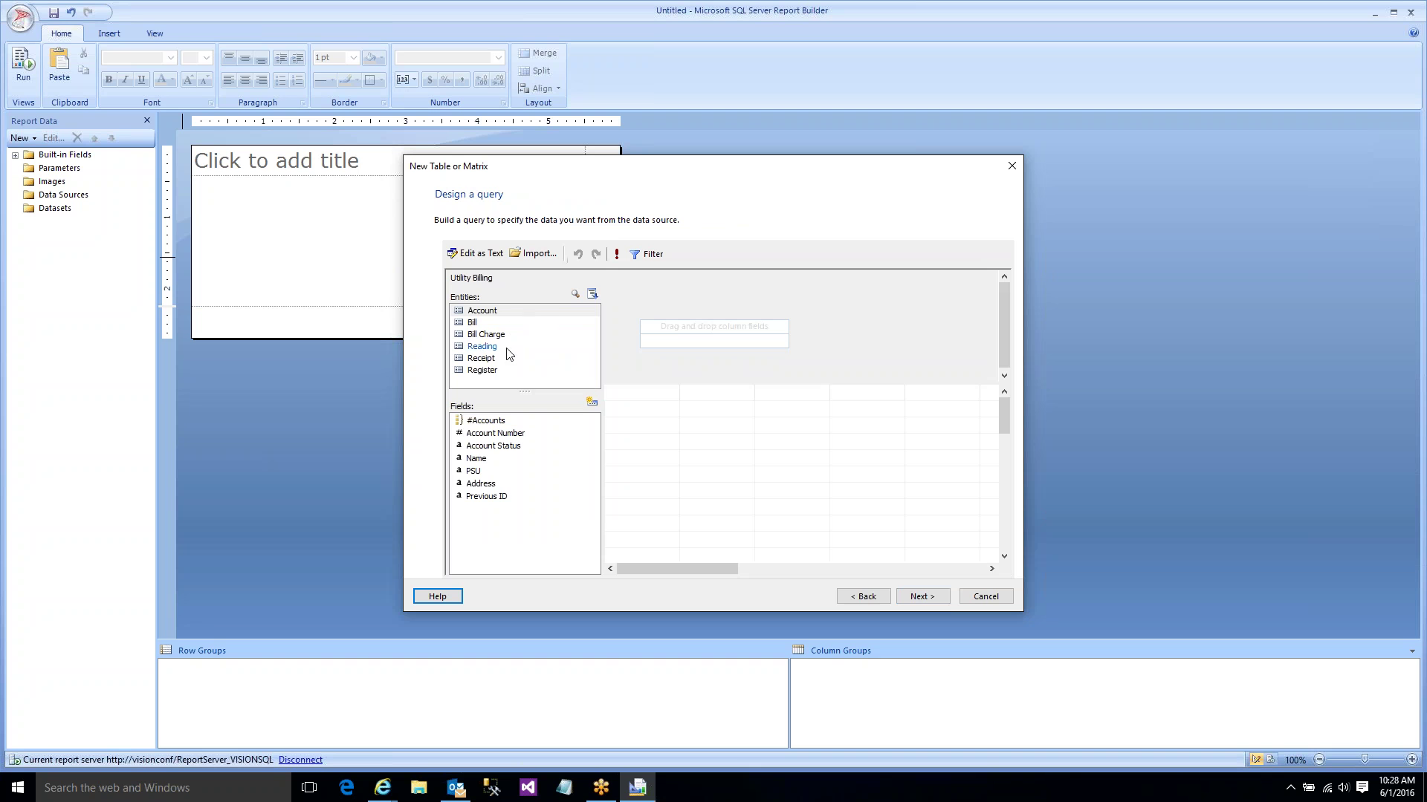
# - Examine the fields offered by the Account, Bill, Bill Charge, Reading, Receipt and Register entities
pyautogui.click(479, 324)
pyautogui.click(478, 336)
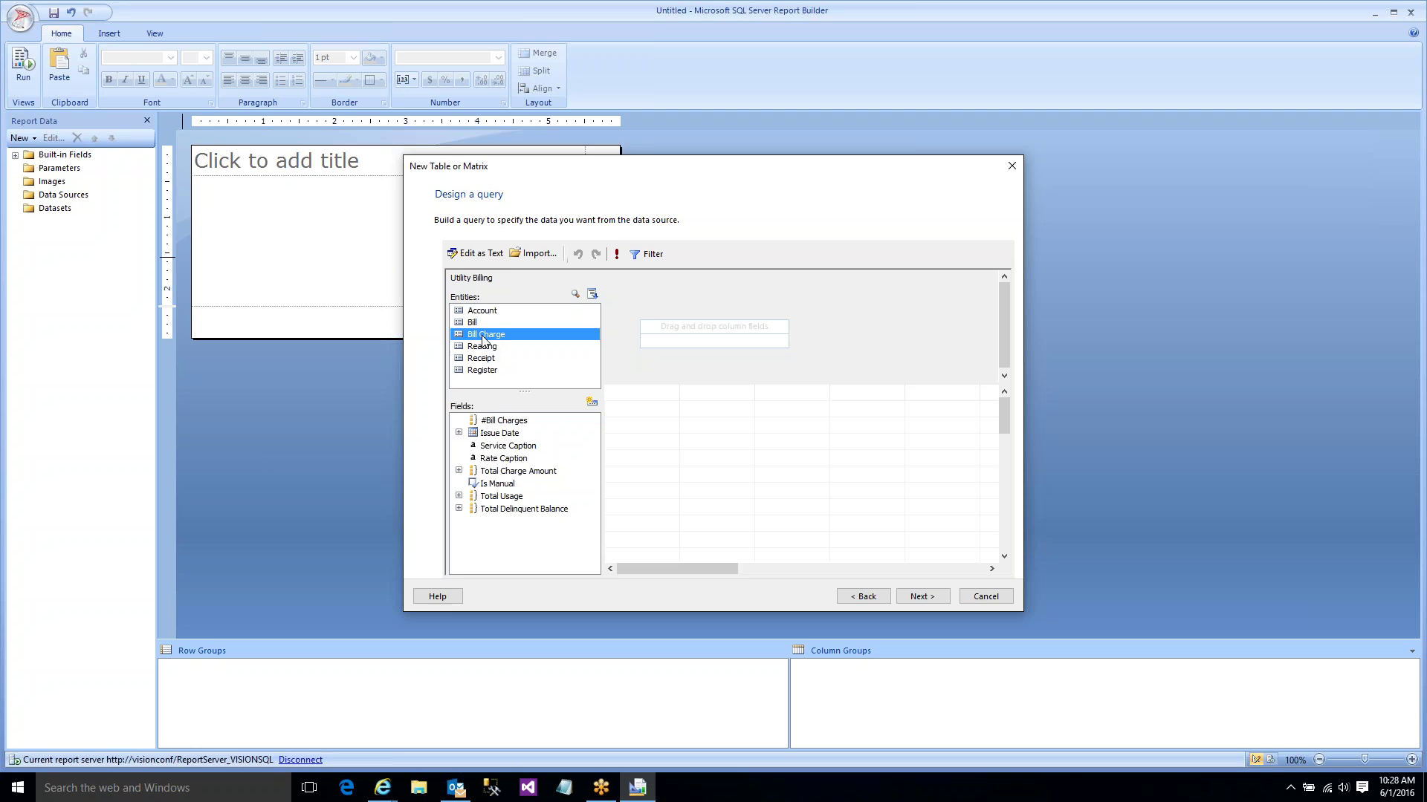
pyautogui.click(479, 312)
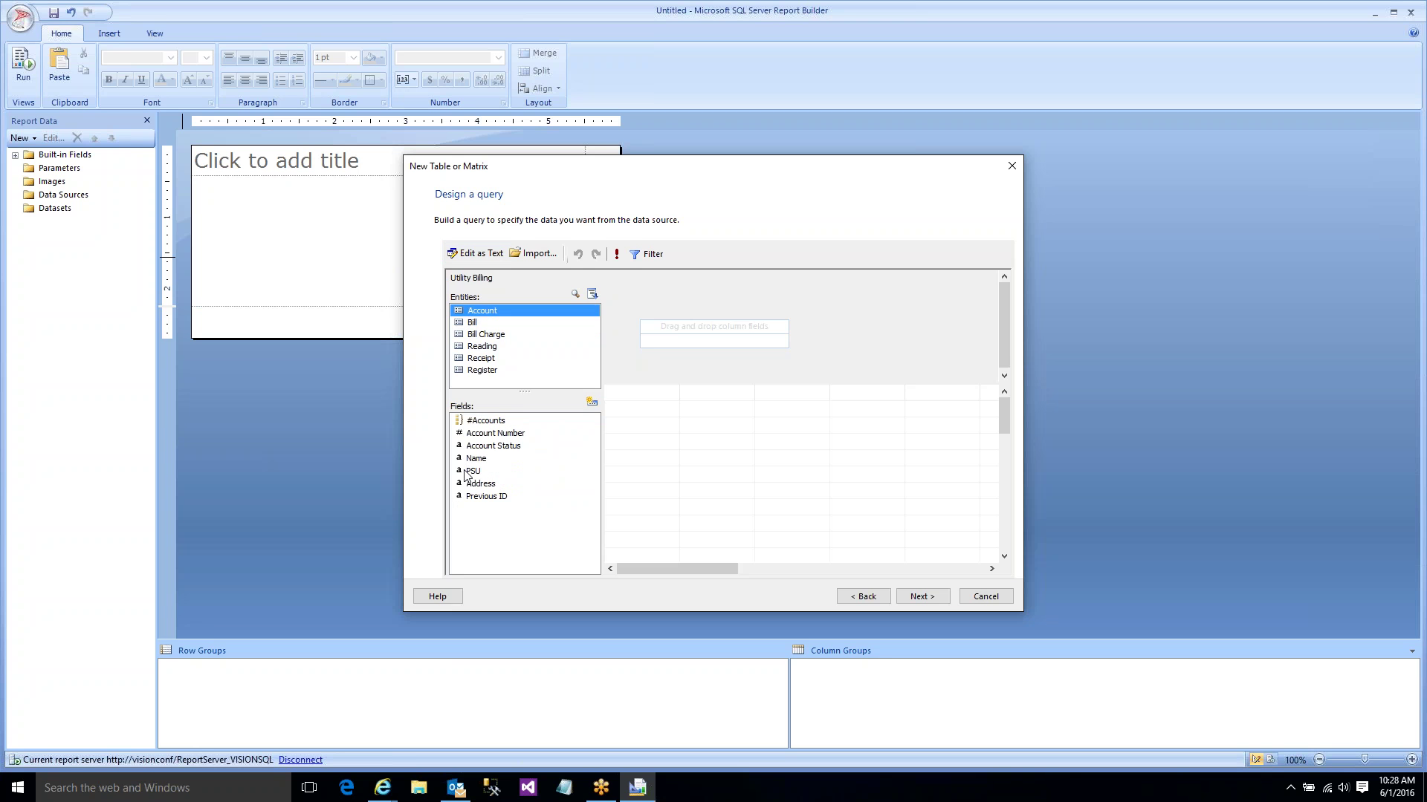
pyautogui.click(472, 322)
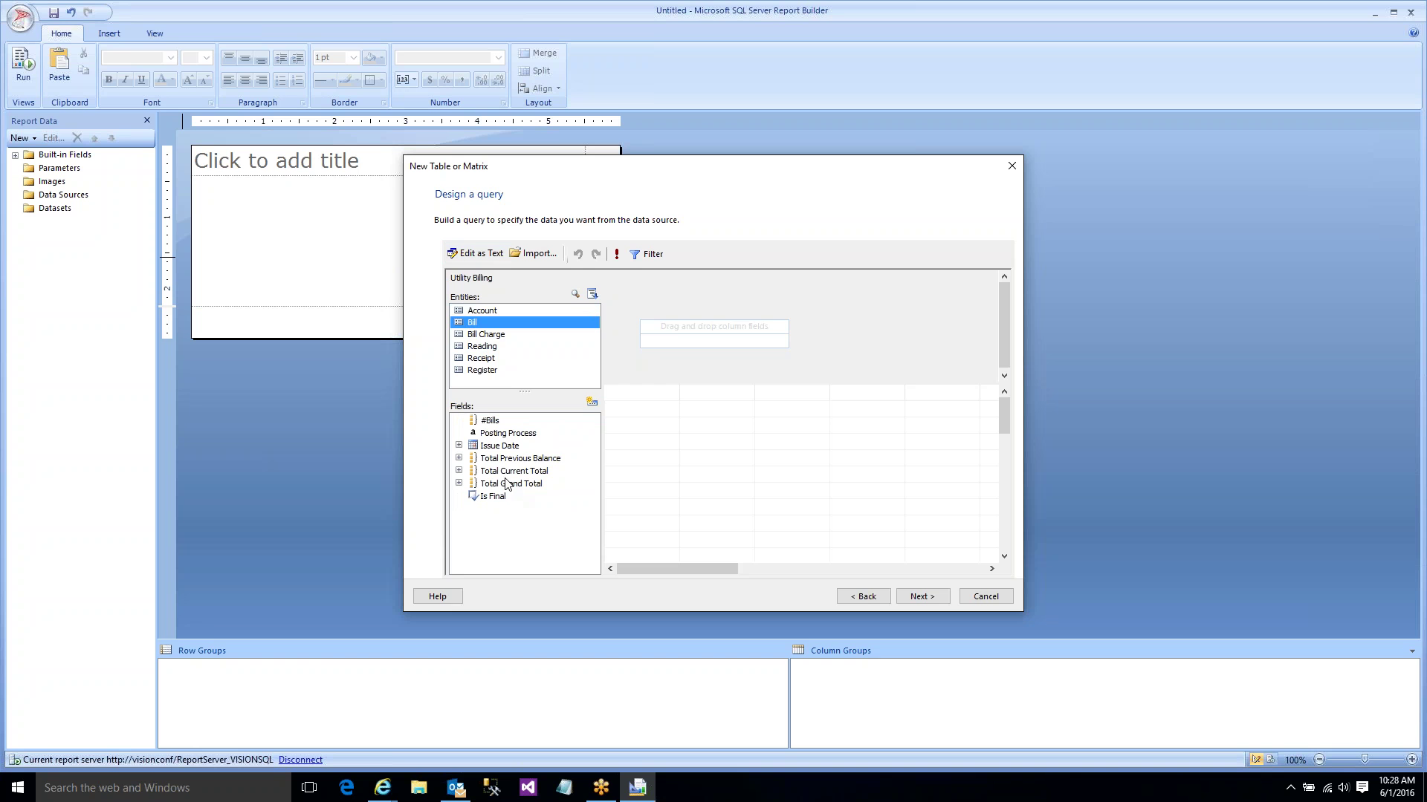
pyautogui.click(484, 334)
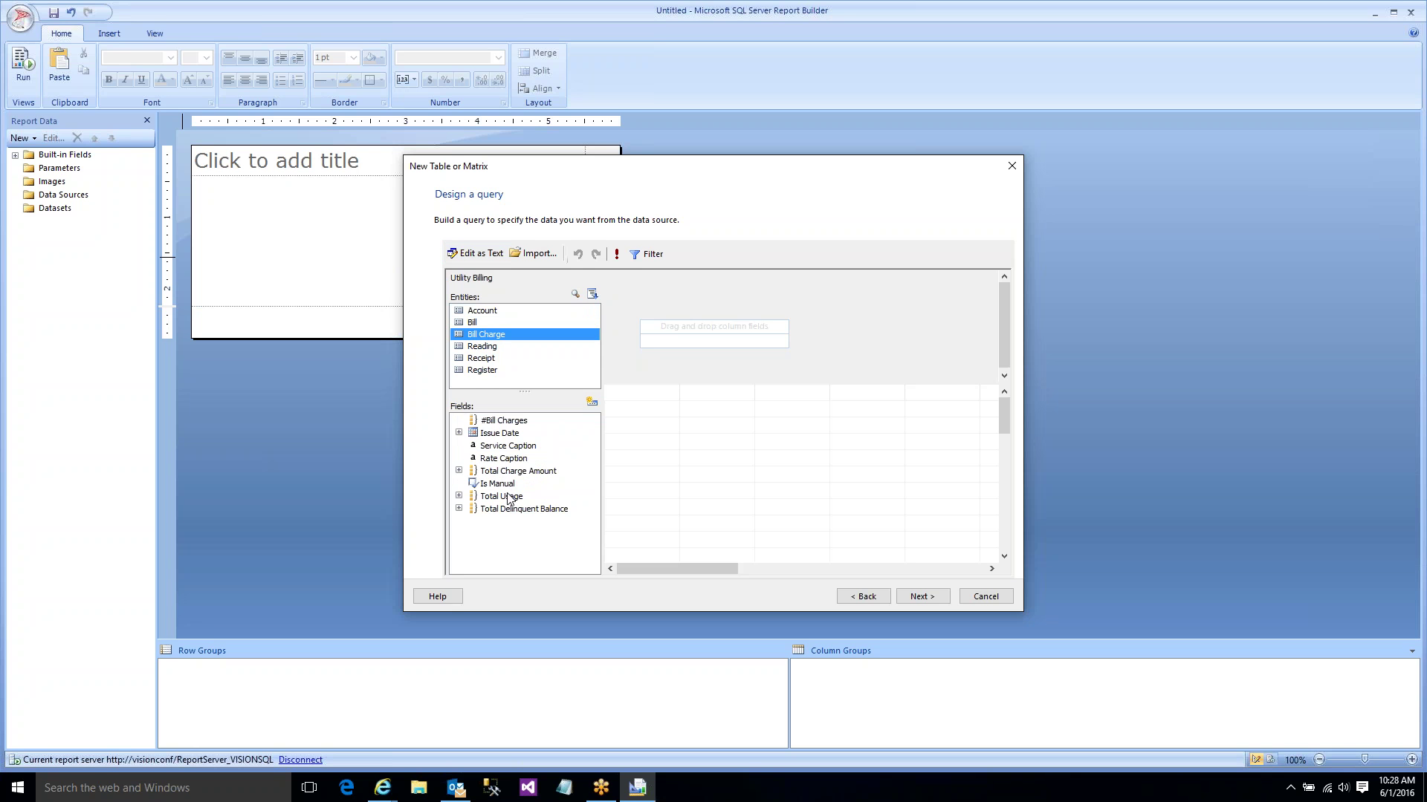
pyautogui.click(482, 347)
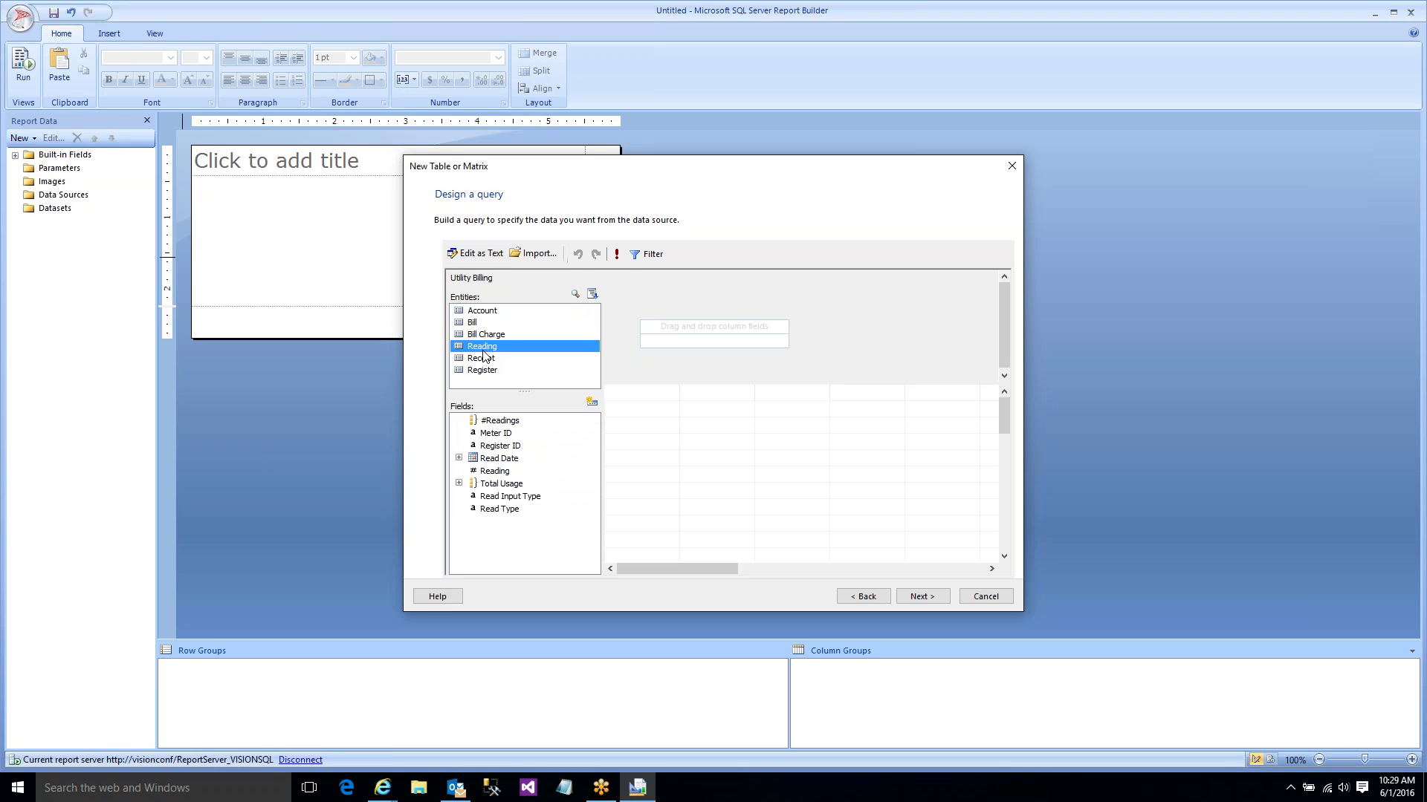
pyautogui.click(488, 359)
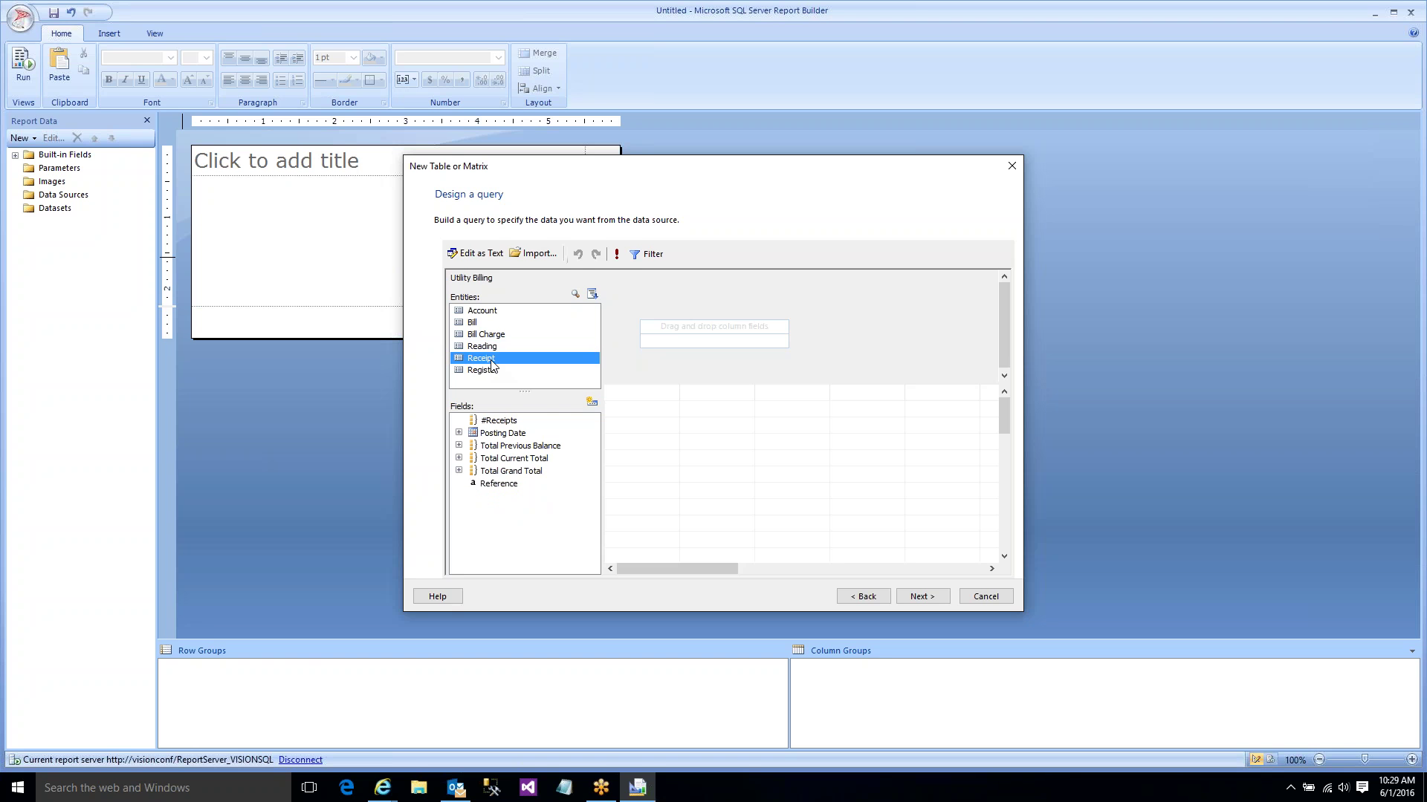
pyautogui.click(489, 372)
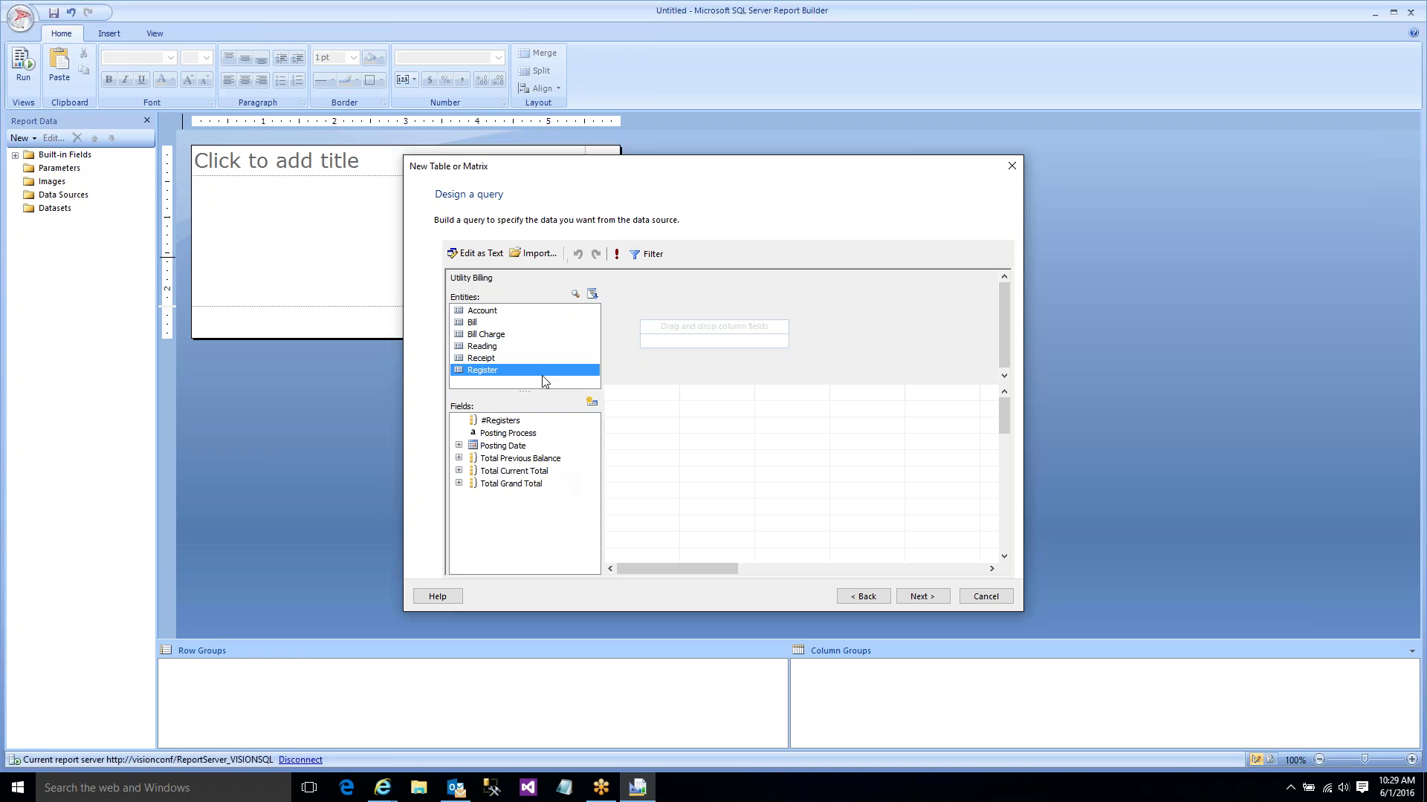
pyautogui.click(486, 336)
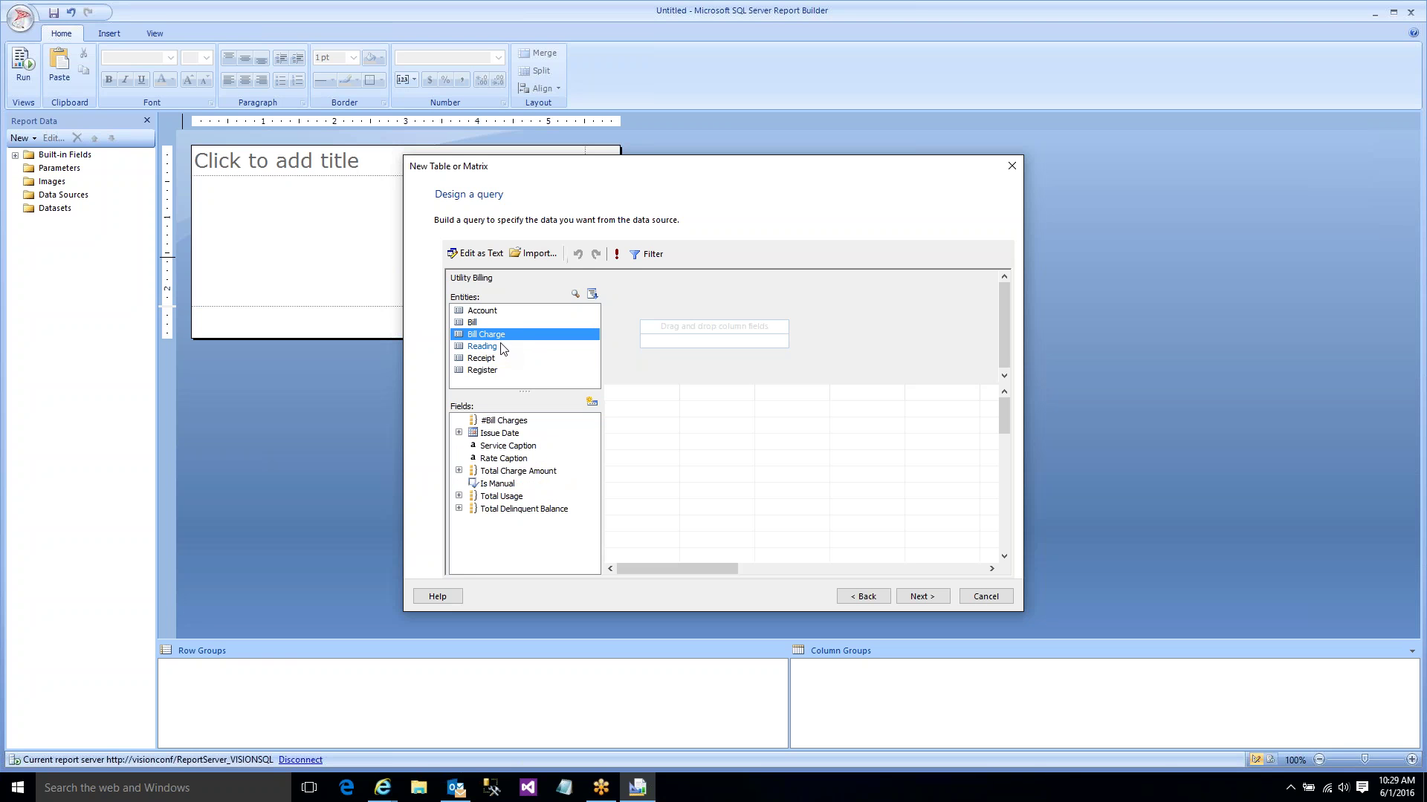
# - Add Account Number, Name and Address from the Account entity to the query
pyautogui.click(483, 311)
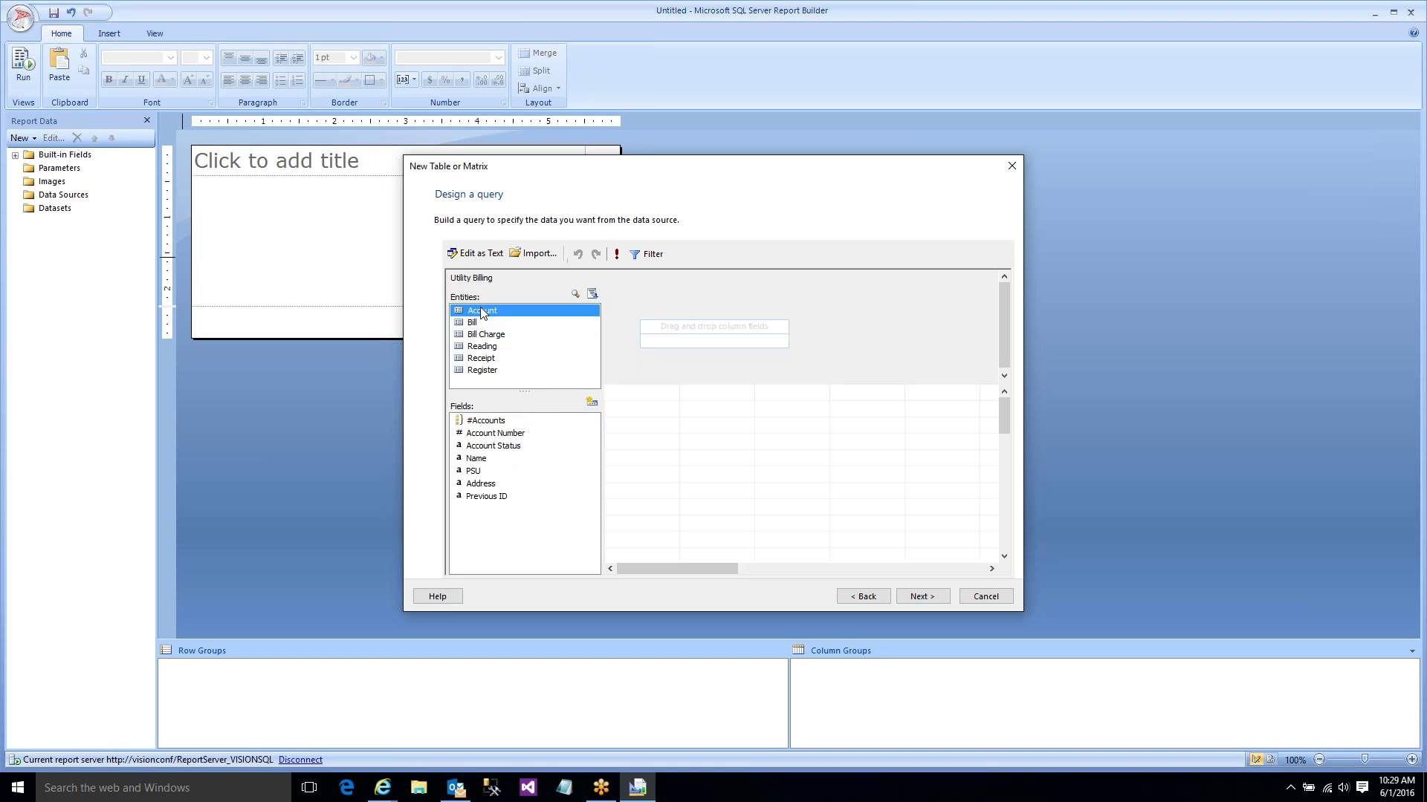
pyautogui.doubleClick(487, 433)
pyautogui.doubleClick(478, 459)
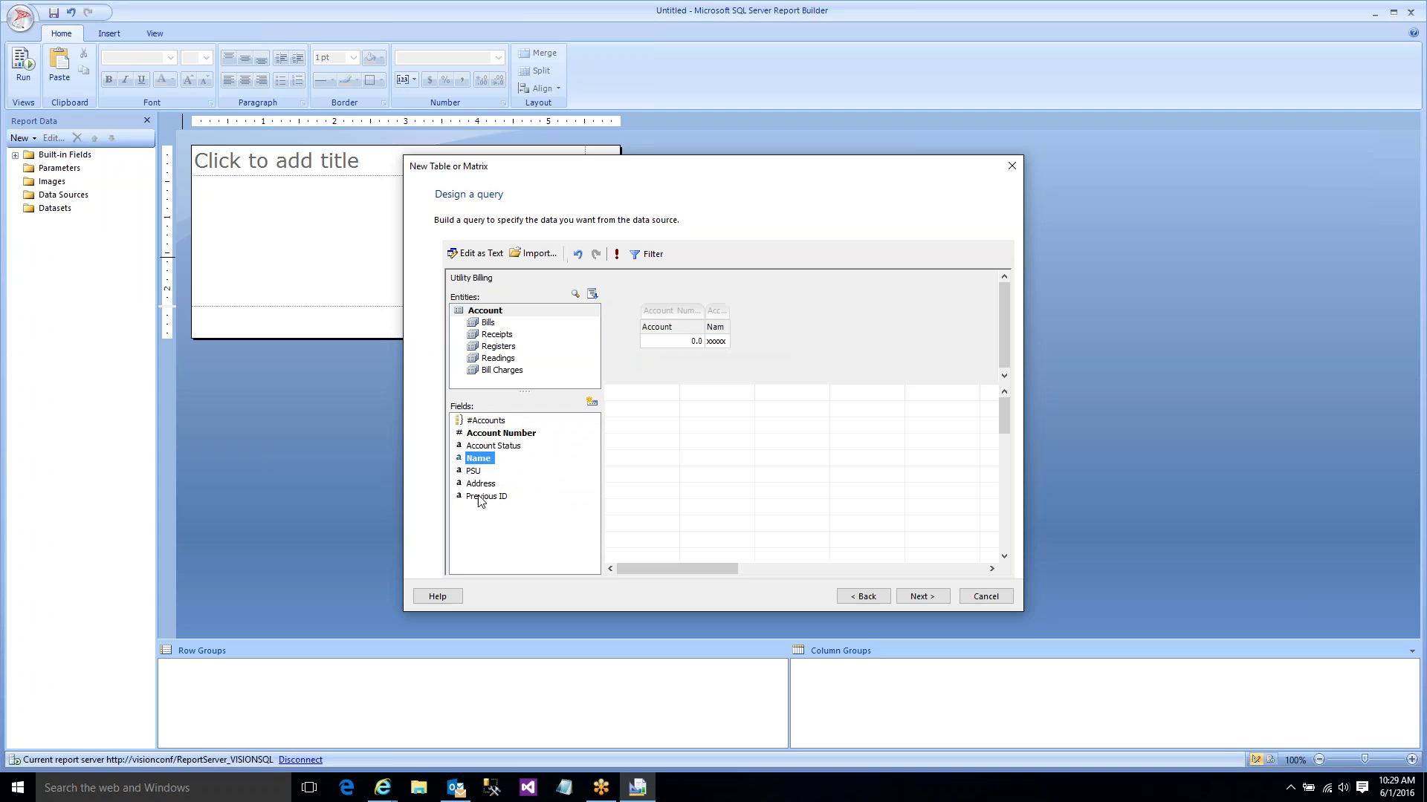
pyautogui.click(481, 484)
pyautogui.doubleClick(481, 485)
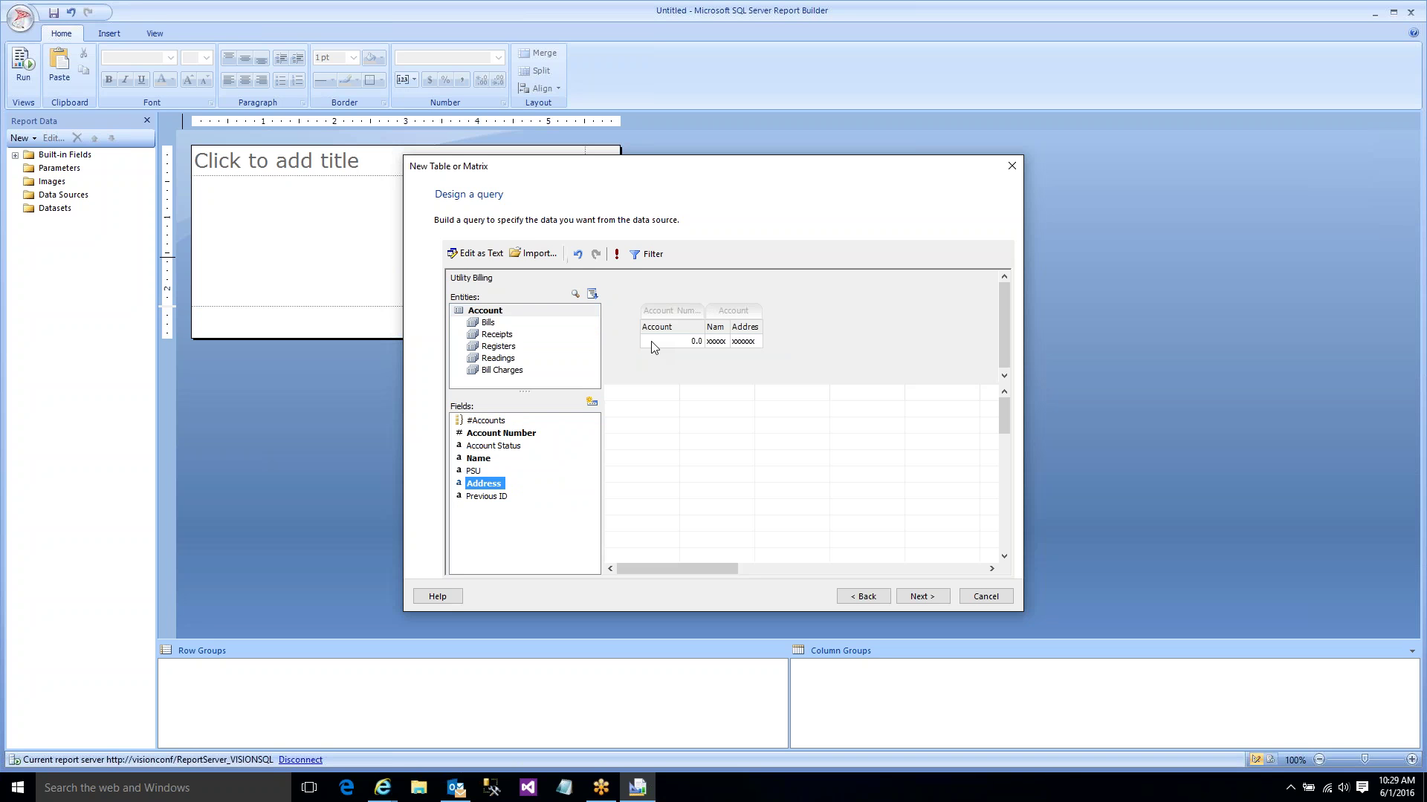
# - Add Service Caption and Total Charge Amount from the Bill Charges entity to the query
pyautogui.click(490, 324)
pyautogui.click(499, 370)
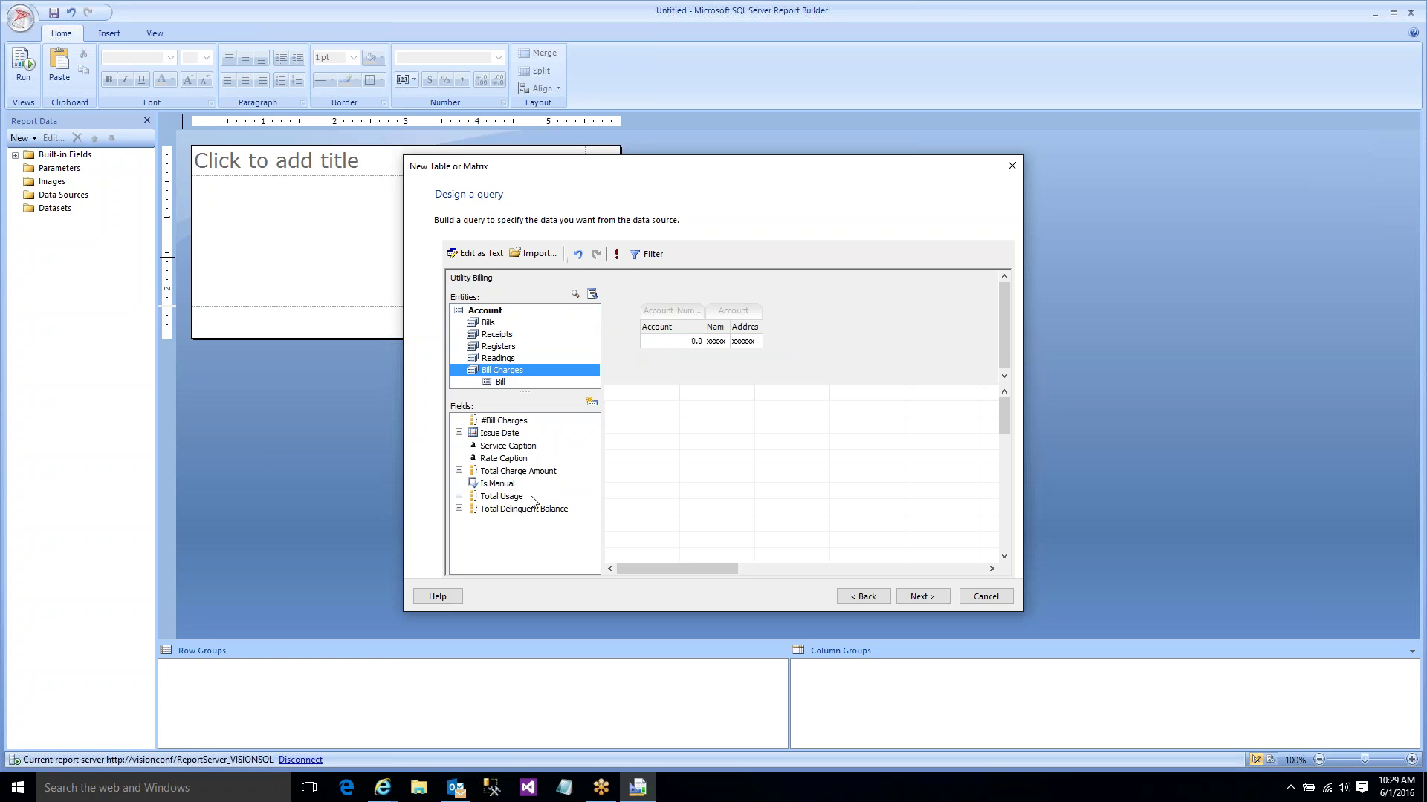
pyautogui.click(491, 461)
pyautogui.click(494, 447)
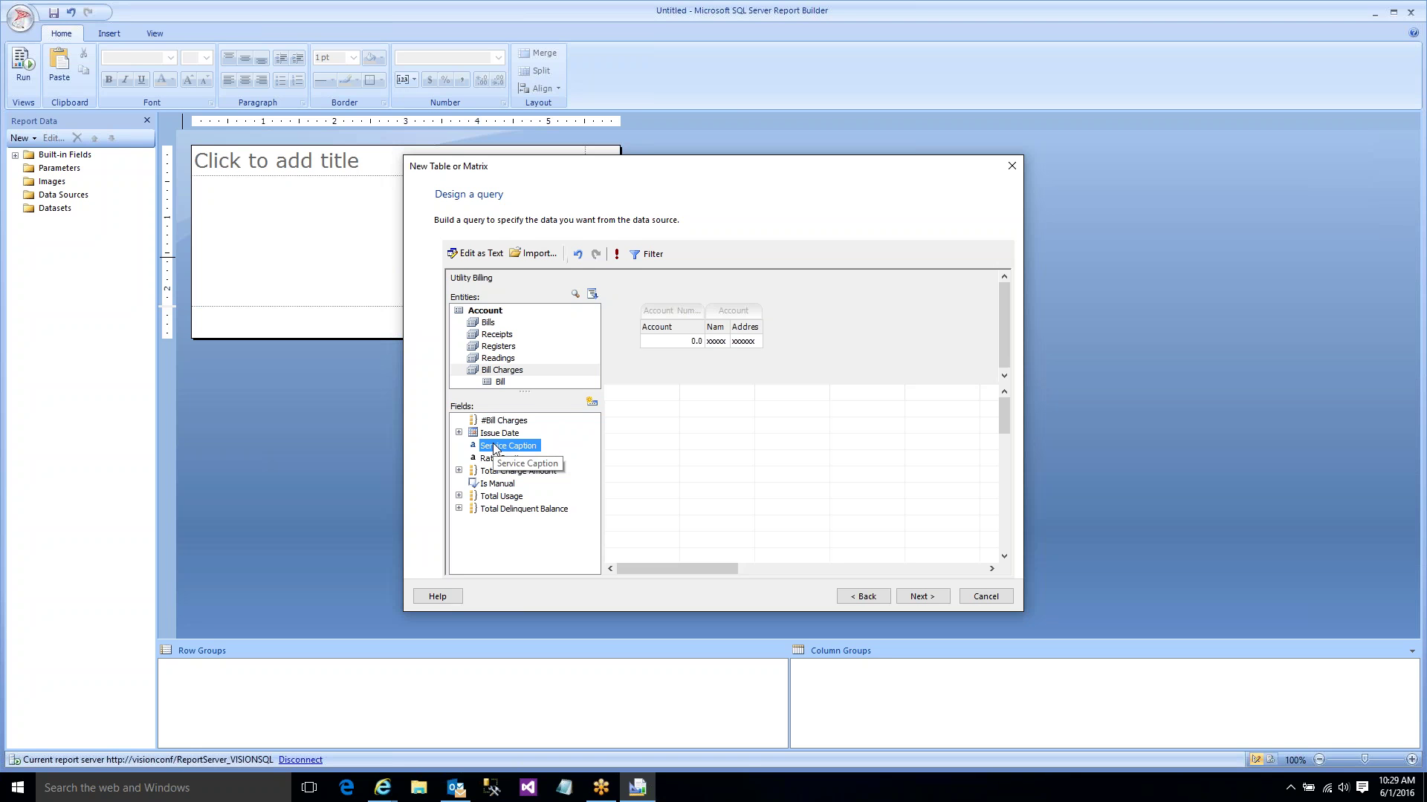
pyautogui.doubleClick(494, 446)
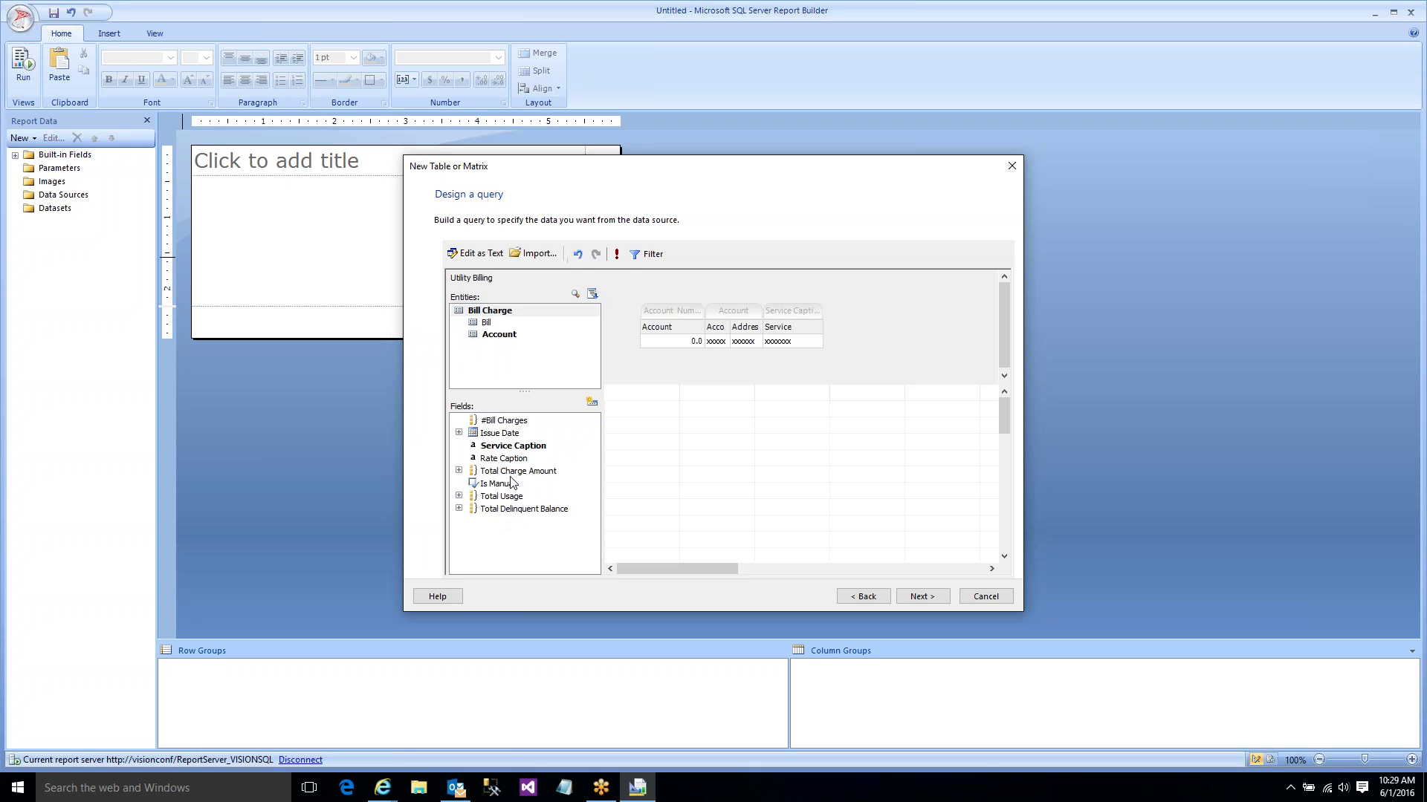
pyautogui.doubleClick(511, 473)
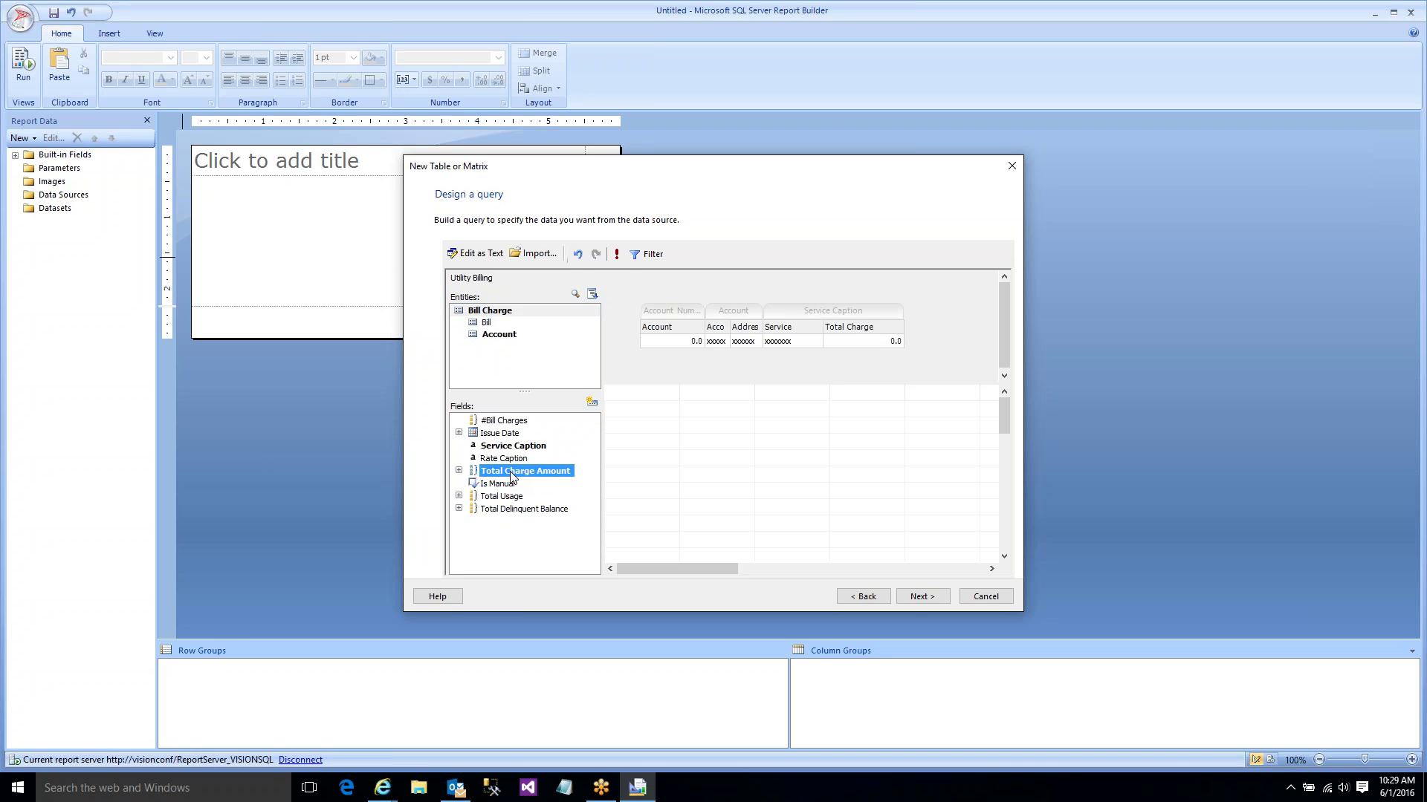
# - Filter the bill charges with two Issue Date conditions, one set to on or after and the other to on or before
pyautogui.click(638, 257)
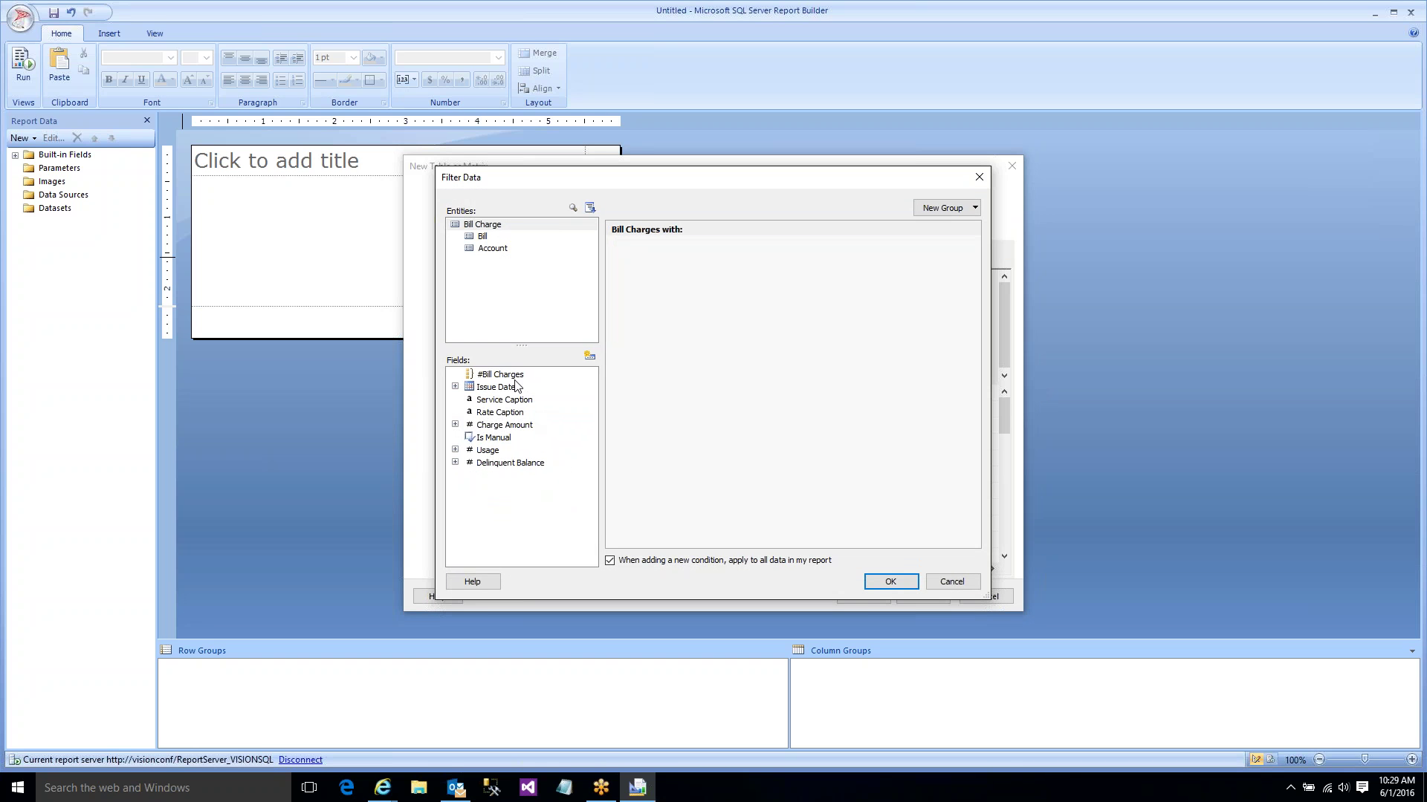
pyautogui.click(455, 387)
pyautogui.doubleClick(493, 392)
pyautogui.doubleClick(491, 394)
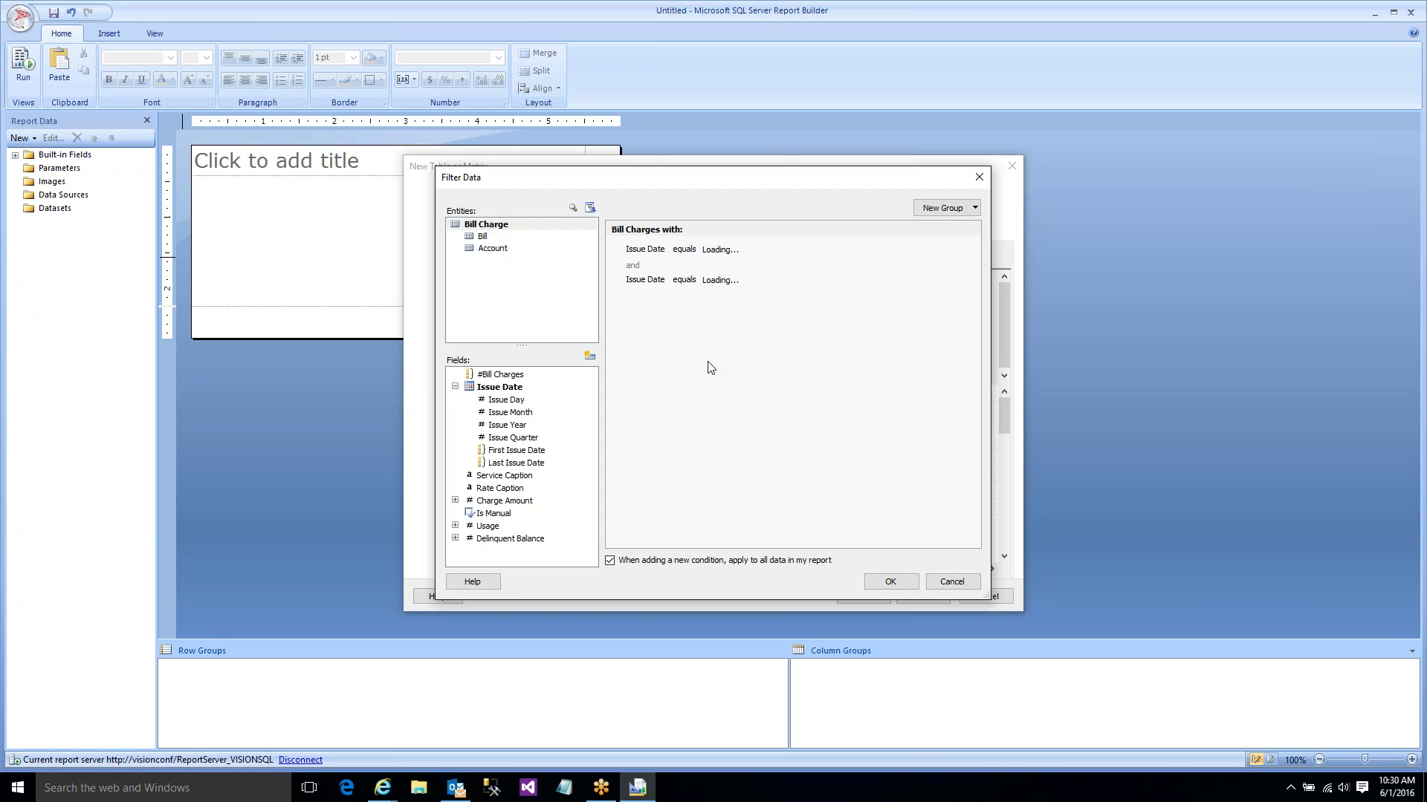
pyautogui.click(684, 249)
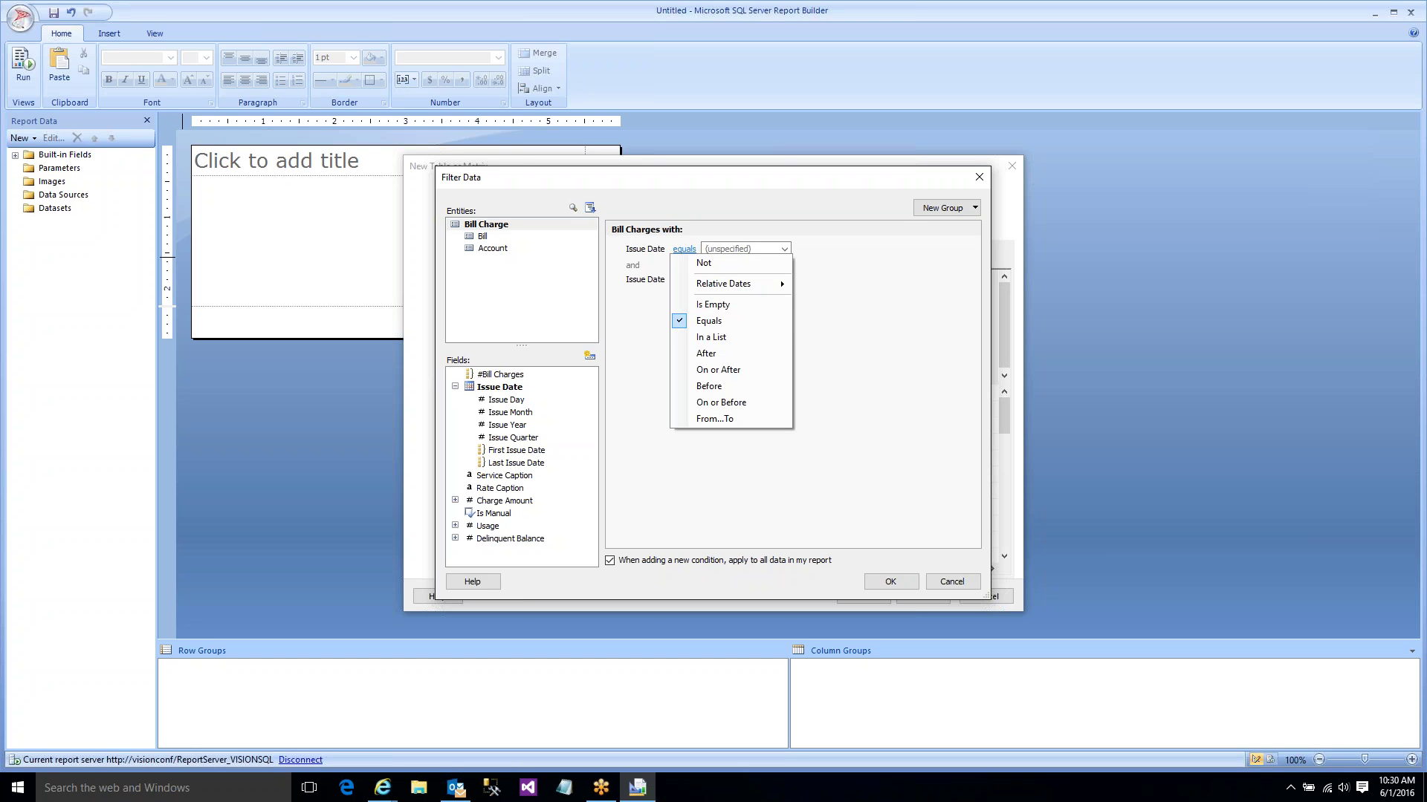
pyautogui.click(718, 369)
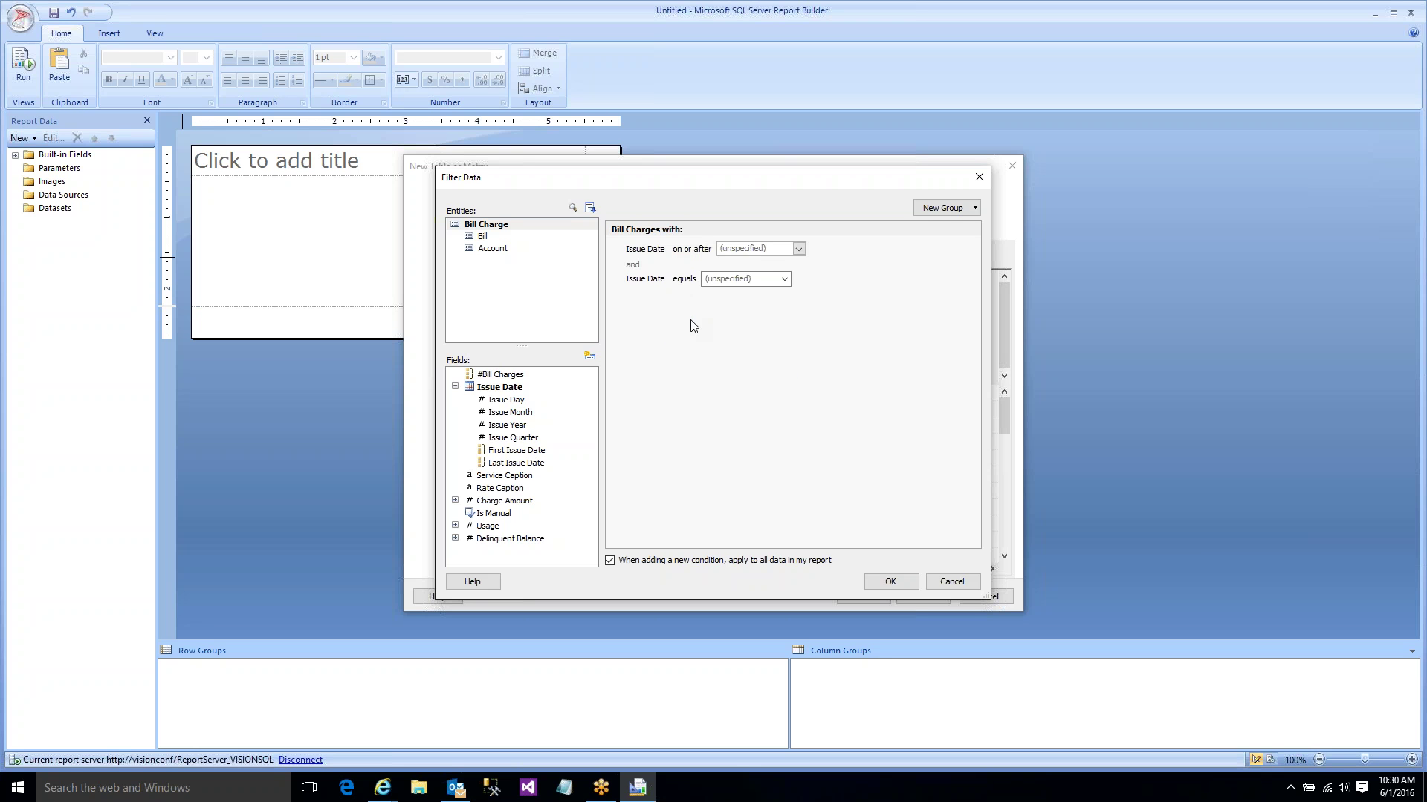
pyautogui.click(683, 279)
pyautogui.click(706, 431)
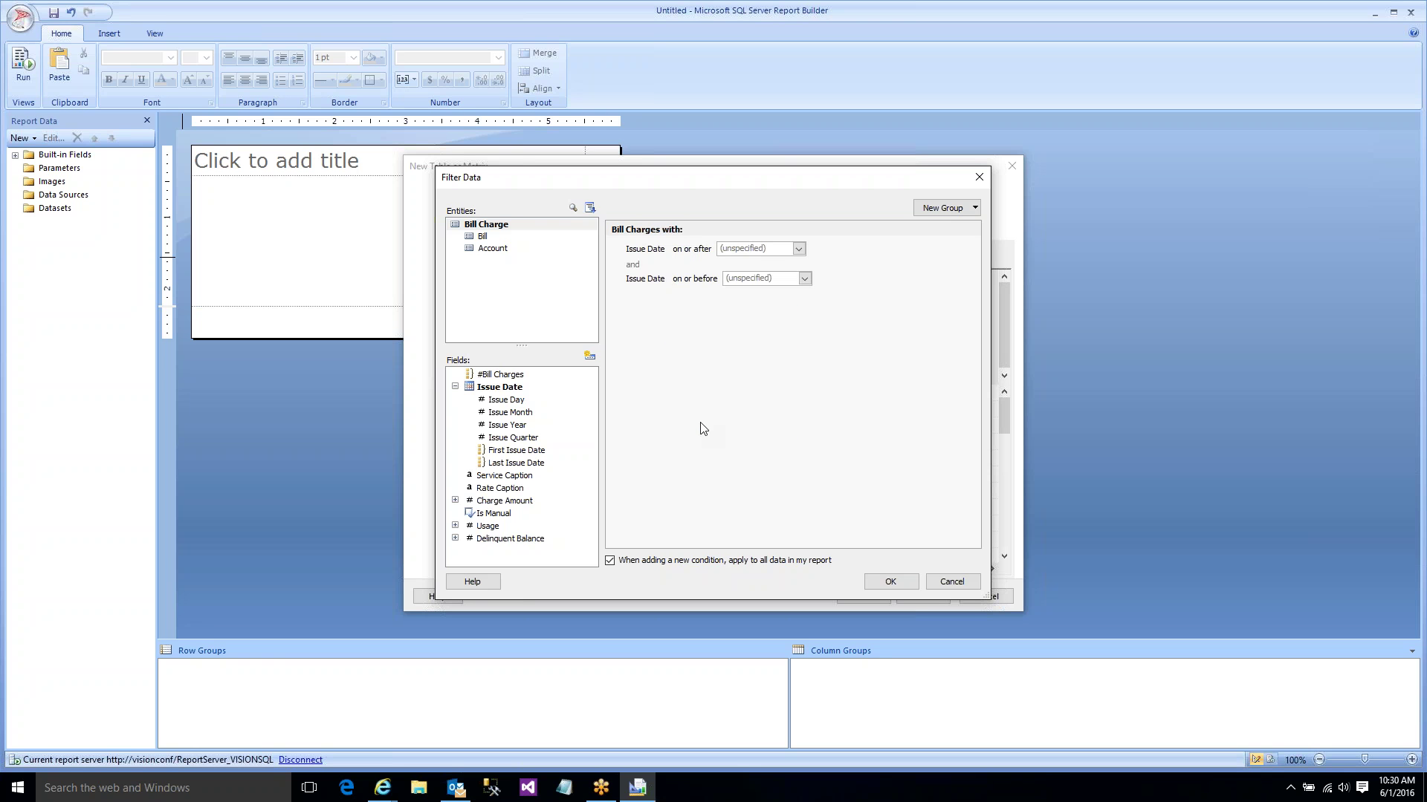
# - Make both Issue Date filter conditions prompt for their values and apply the filter to the query
pyautogui.click(643, 250)
pyautogui.click(652, 289)
pyautogui.click(647, 281)
pyautogui.click(657, 311)
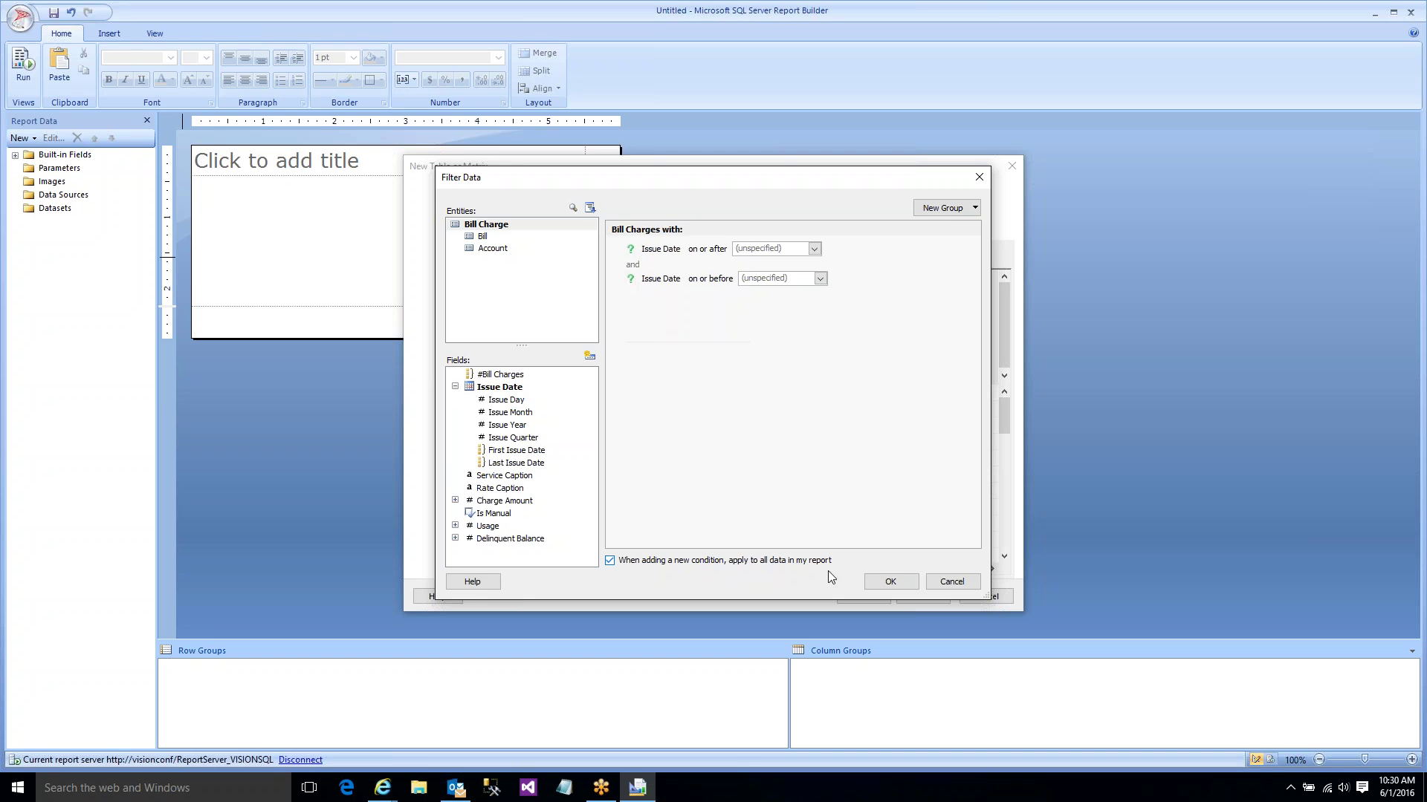
pyautogui.click(883, 584)
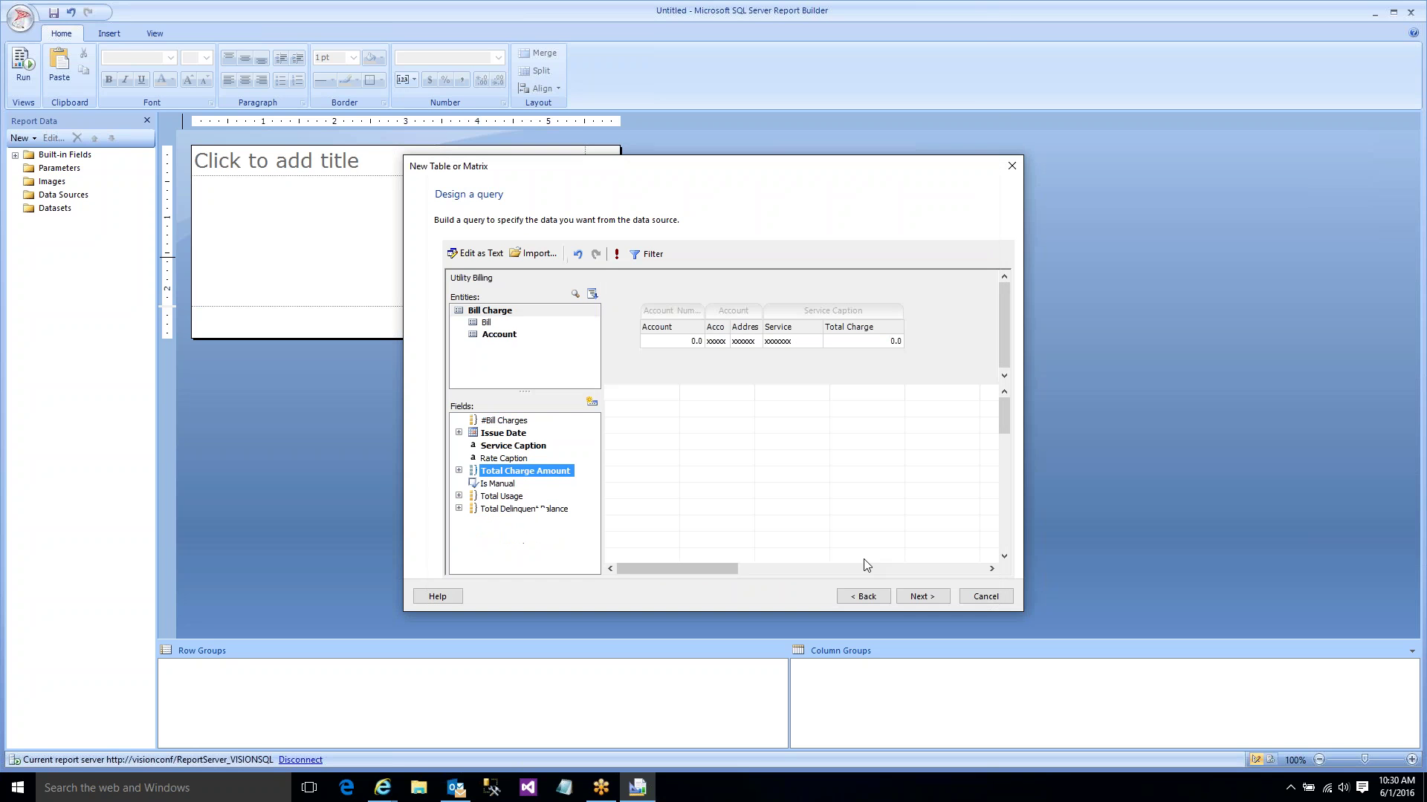
# - Run the query for issue dates 1/1/2015 to 12/31/2015 and examine the account columns in the results
pyautogui.click(617, 254)
pyautogui.click(702, 331)
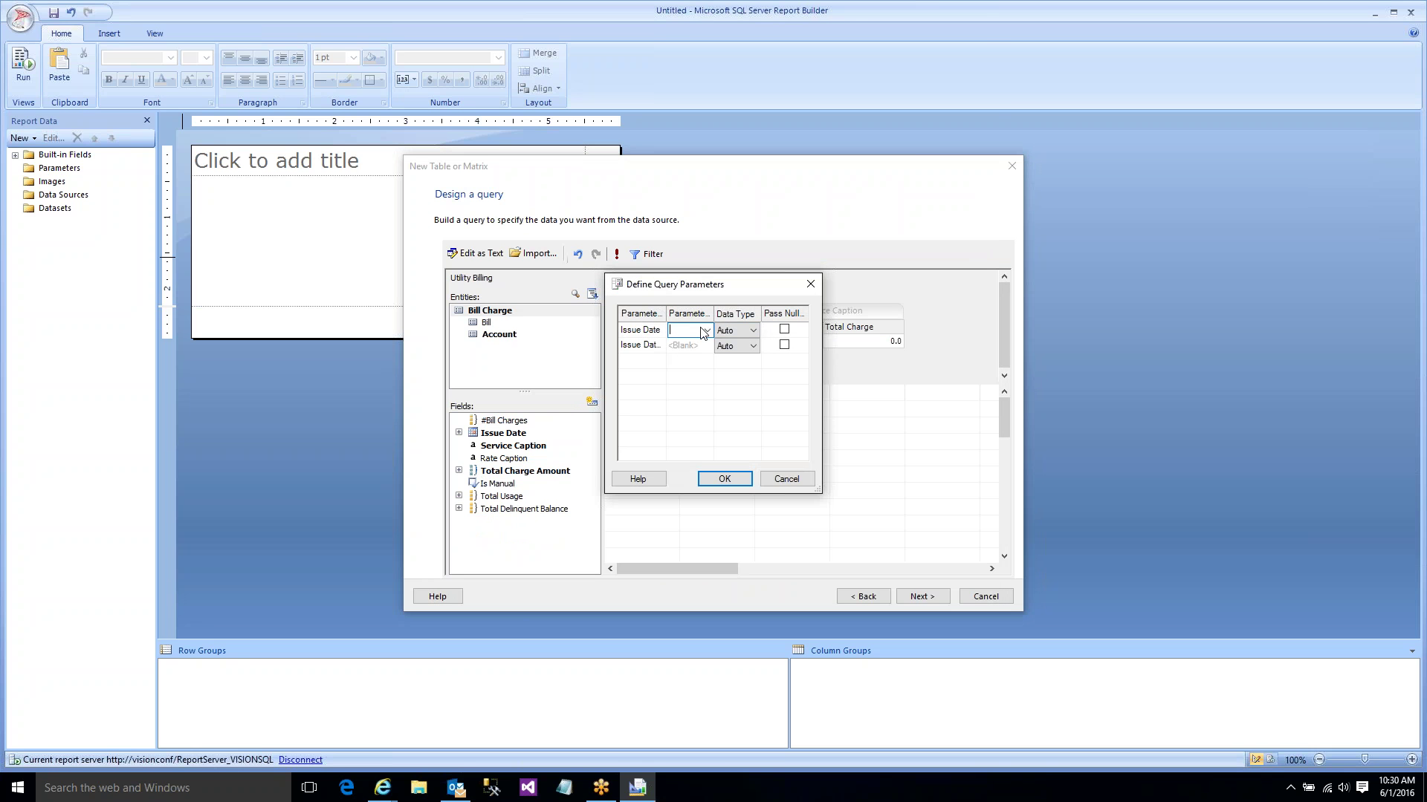
pyautogui.write('1/1')
pyautogui.write('/2015')
pyautogui.write('12/31/2015')
pyautogui.click(726, 479)
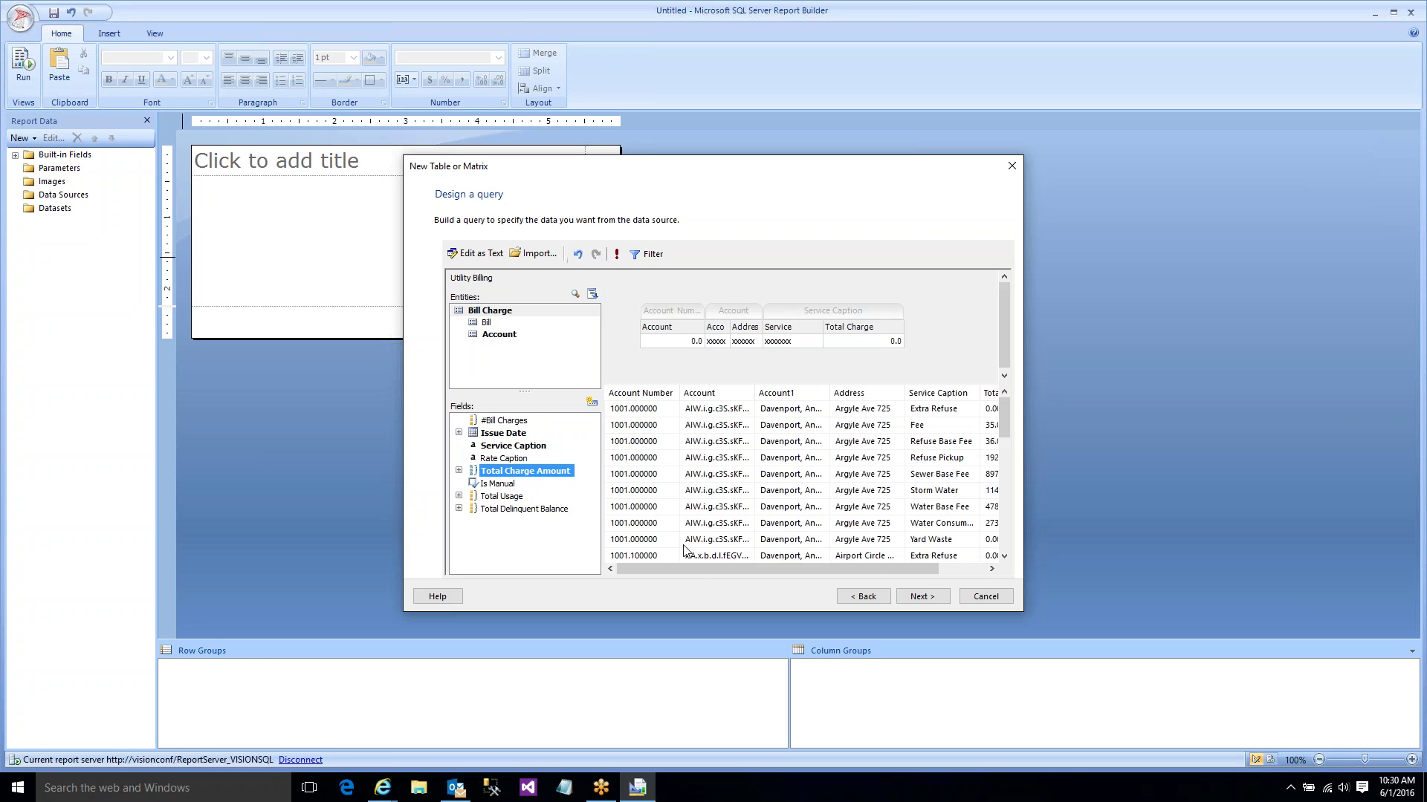
pyautogui.moveTo(701, 573)
pyautogui.mouseDown()
pyautogui.moveTo(765, 588)
pyautogui.moveTo(687, 574)
pyautogui.mouseUp()
pyautogui.moveTo(681, 393); pyautogui.dragTo(788, 398)
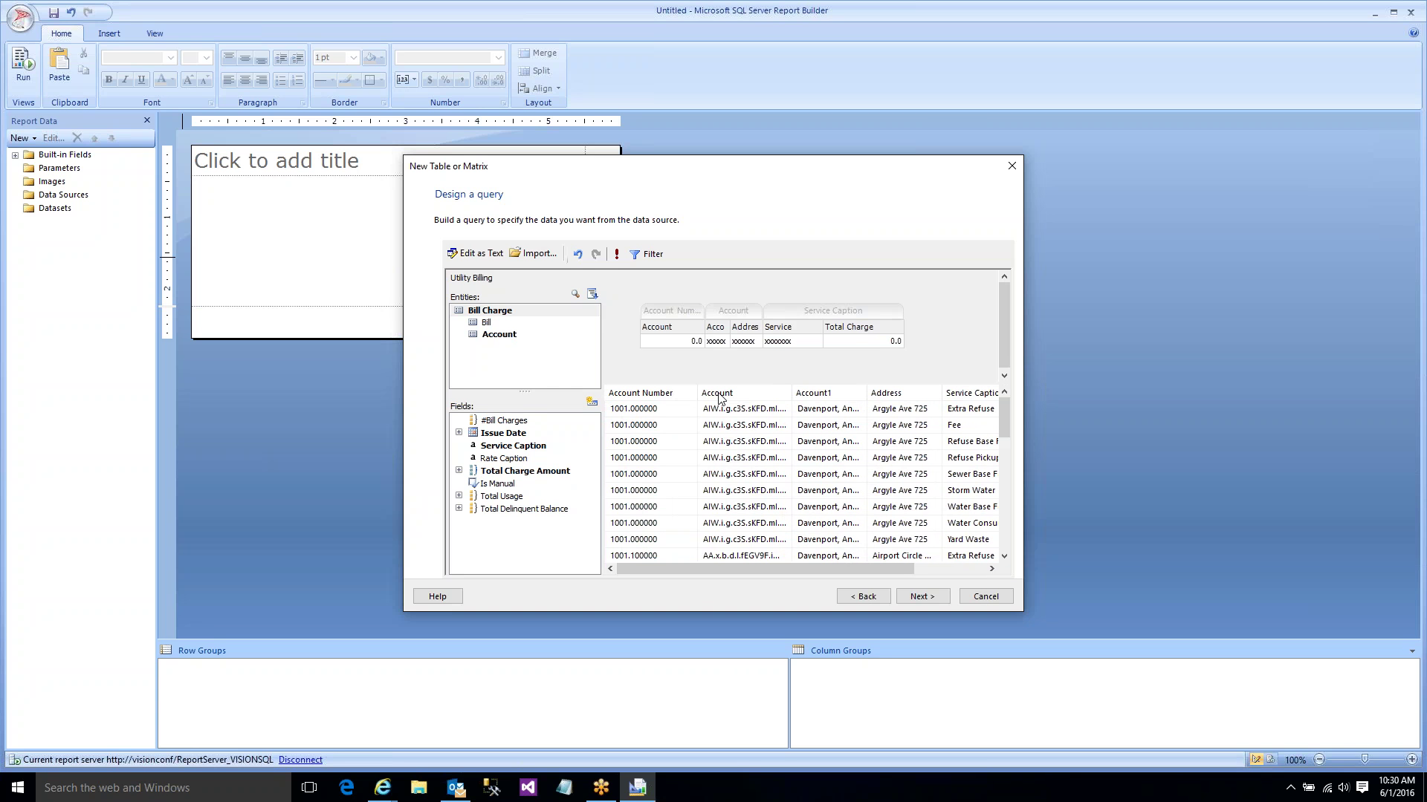
pyautogui.click(824, 414)
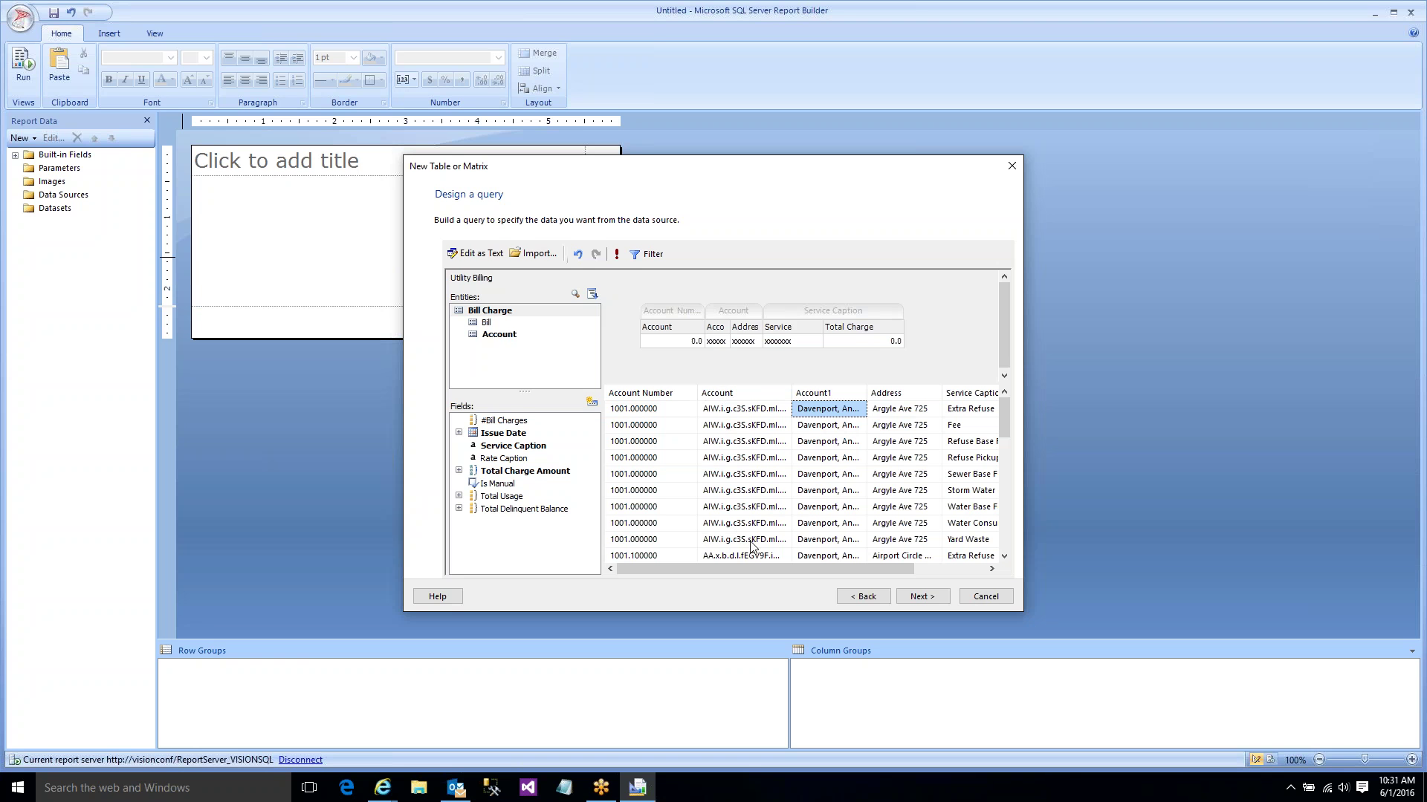
pyautogui.moveTo(816, 569); pyautogui.dragTo(730, 564)
# - Group rows by Service_Caption and use Account_Number, Account1, Address and Total_Charge_Amount as the values
pyautogui.click(921, 599)
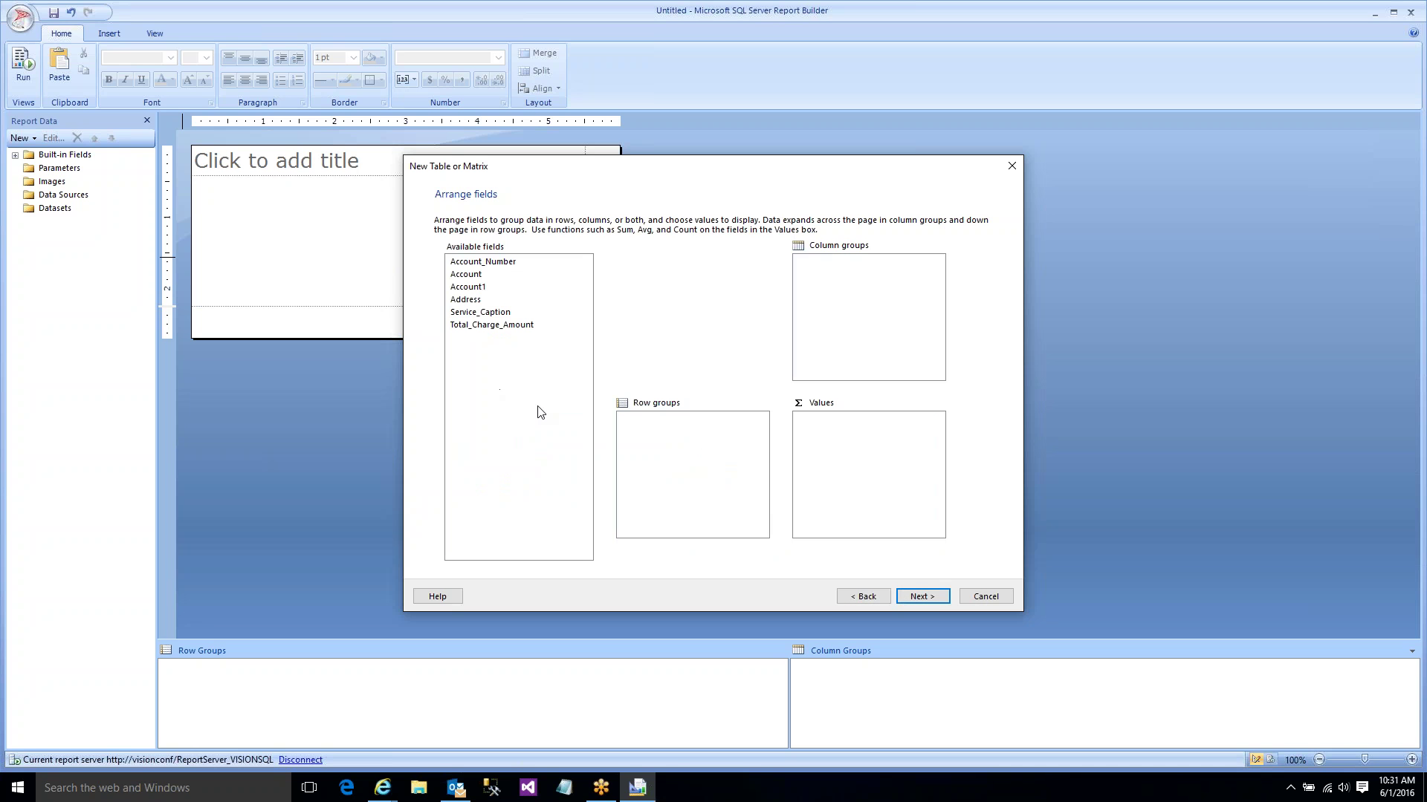
pyautogui.moveTo(487, 268); pyautogui.dragTo(661, 438)
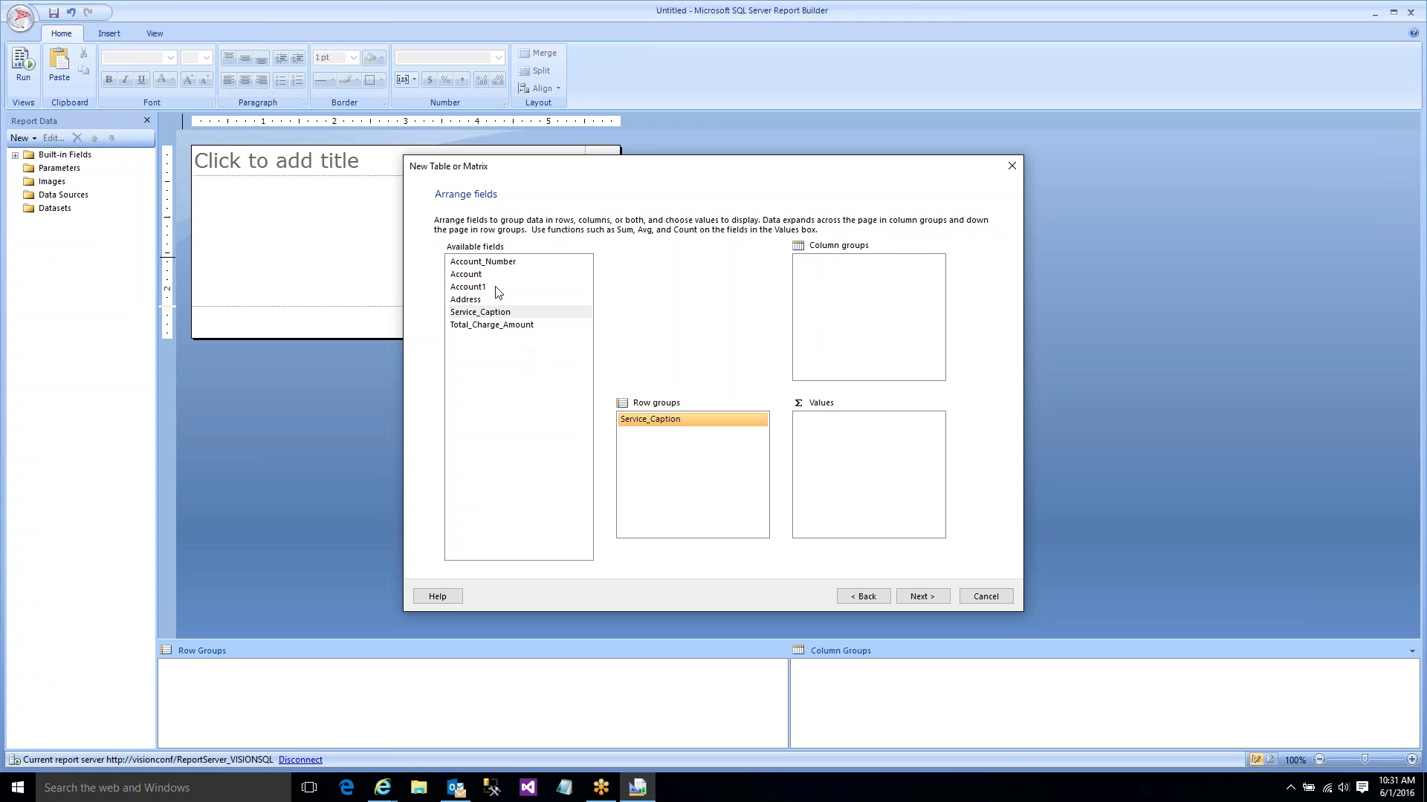
pyautogui.moveTo(495, 268); pyautogui.dragTo(823, 441)
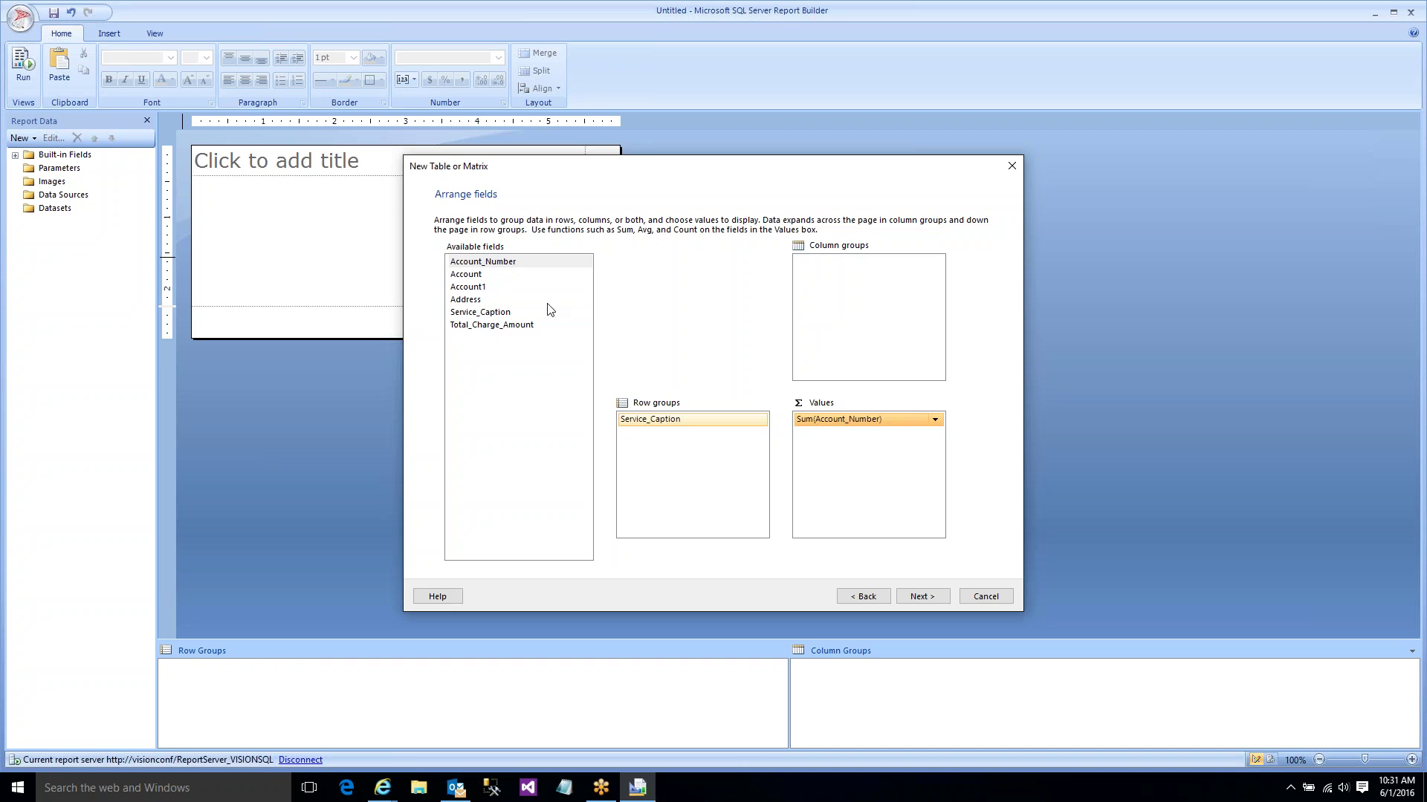
pyautogui.moveTo(471, 292); pyautogui.dragTo(818, 468)
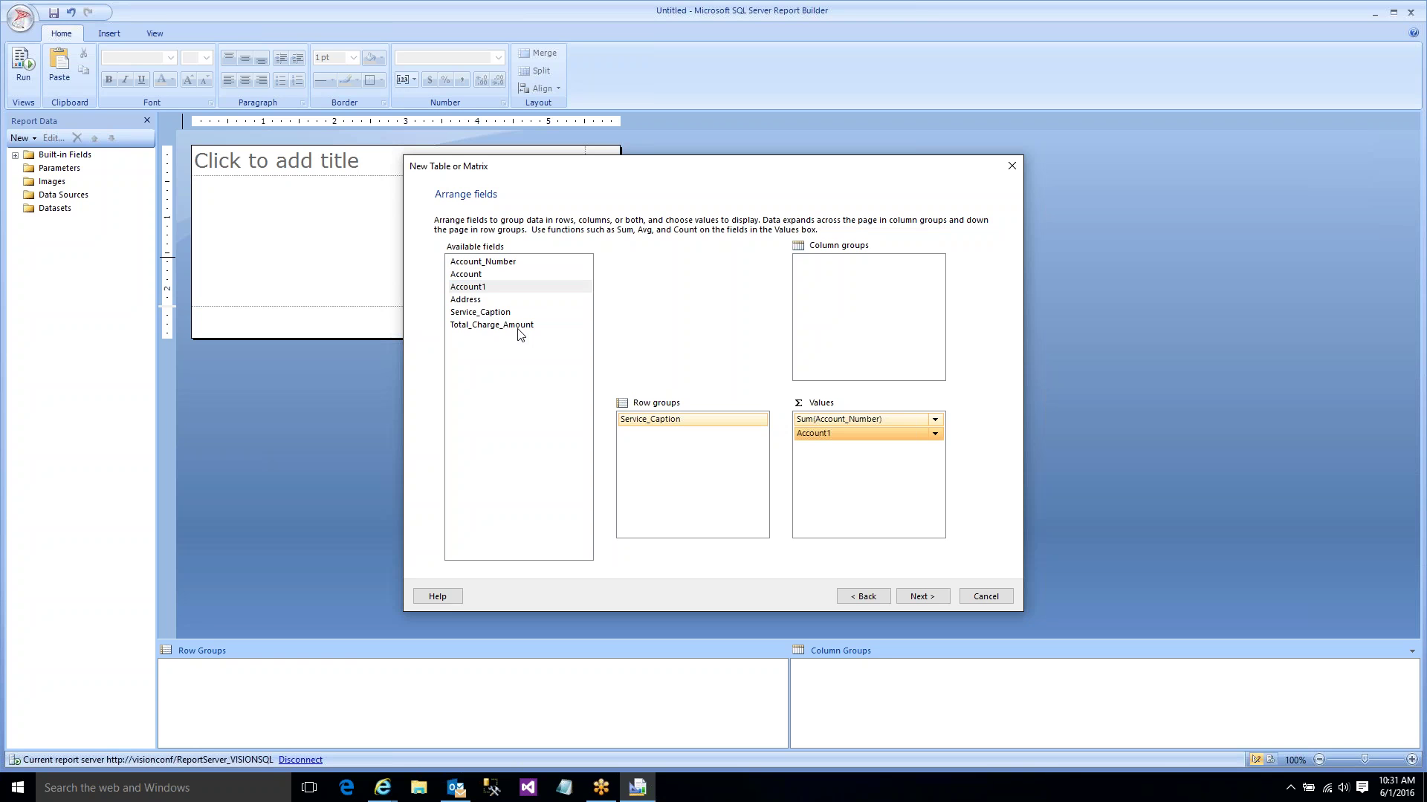
pyautogui.moveTo(477, 305); pyautogui.dragTo(818, 491)
pyautogui.click(523, 331)
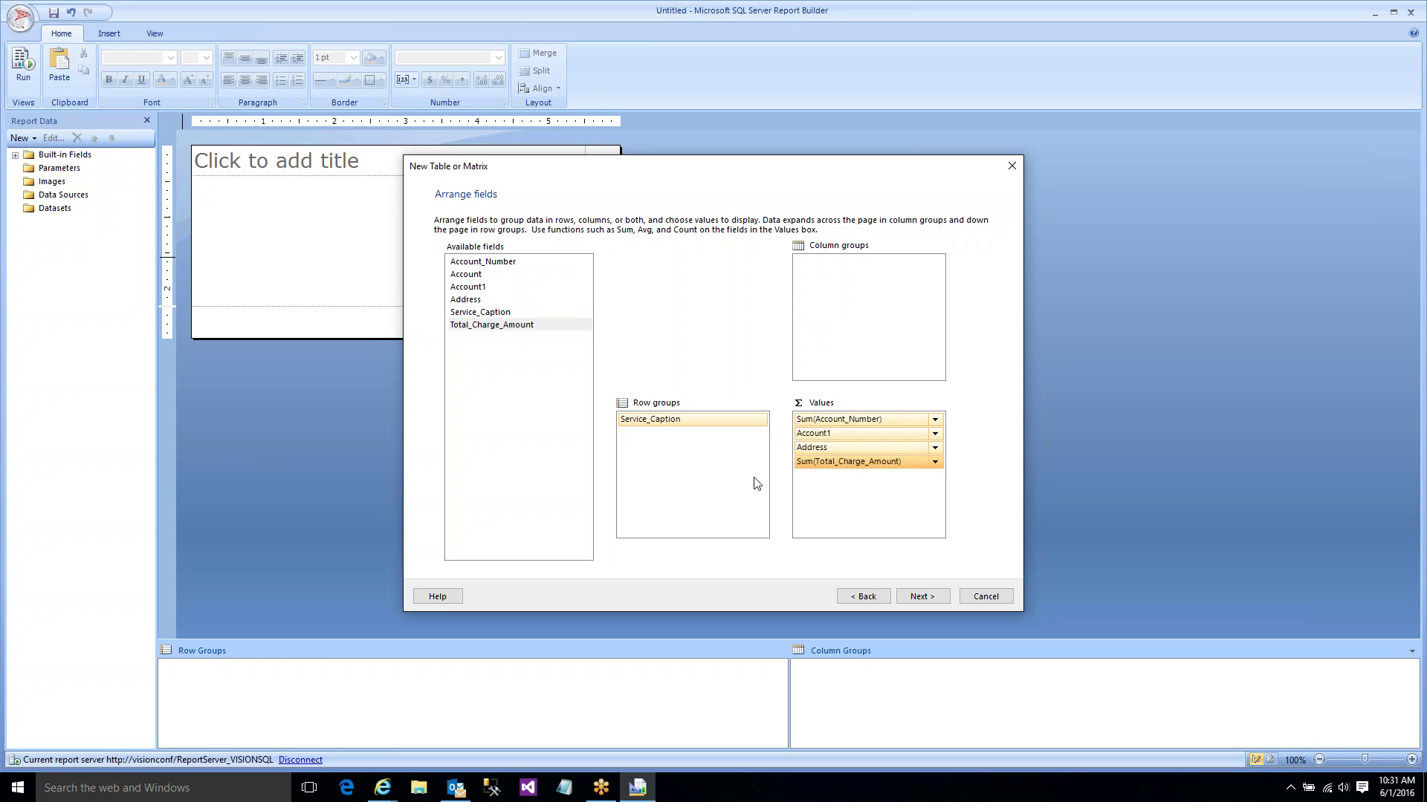
# - Keep the default layout, choose the Corporate style and finish the table wizard
pyautogui.click(918, 597)
pyautogui.click(919, 597)
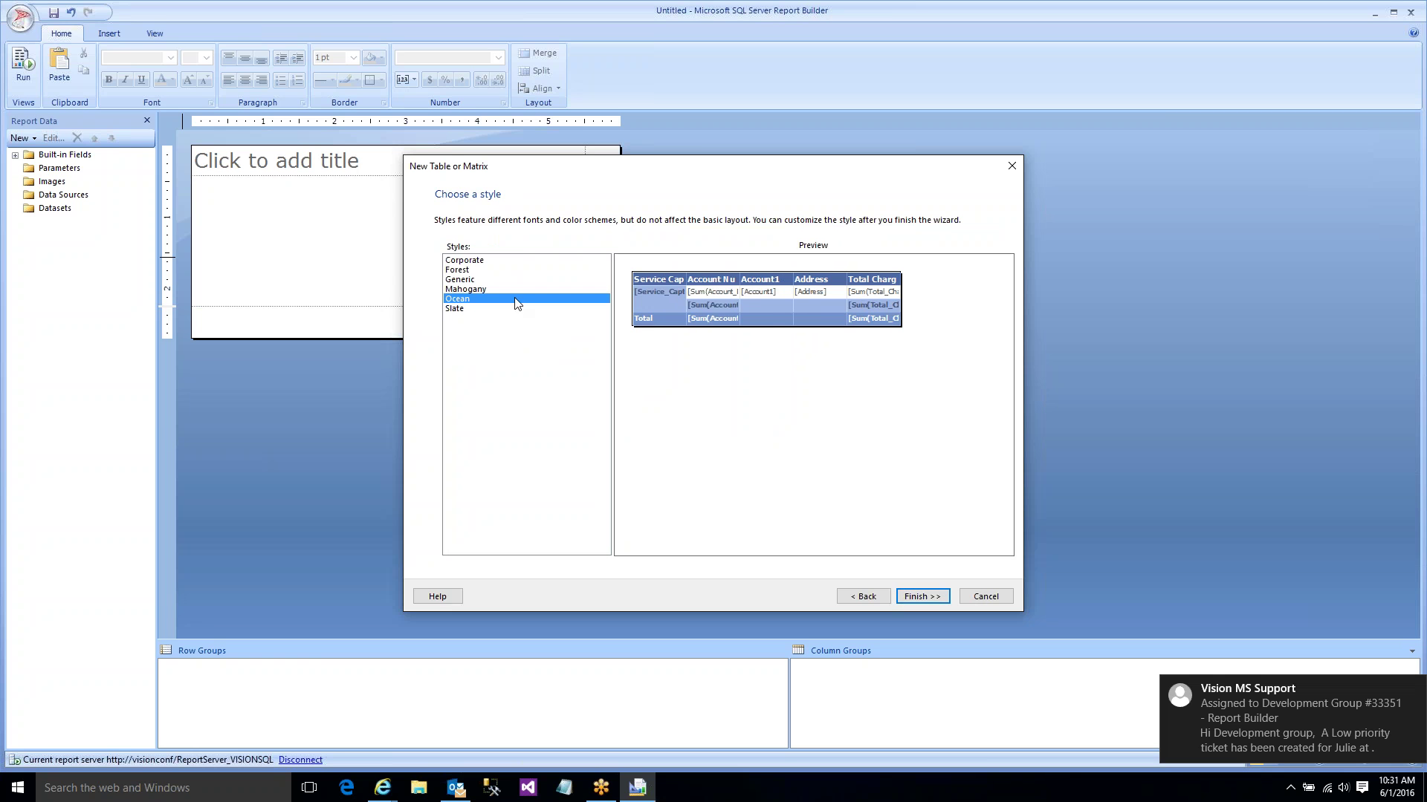
pyautogui.click(475, 260)
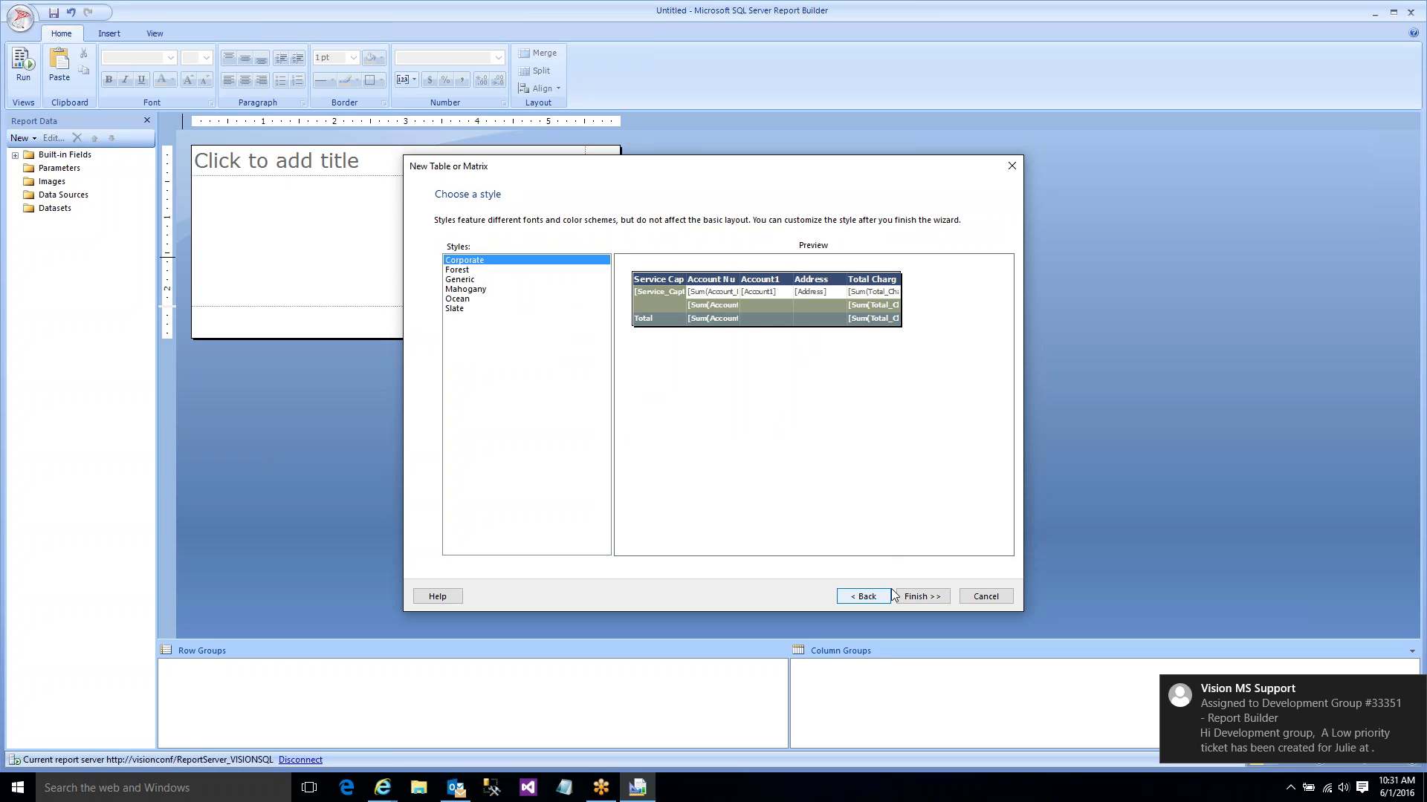
pyautogui.click(923, 597)
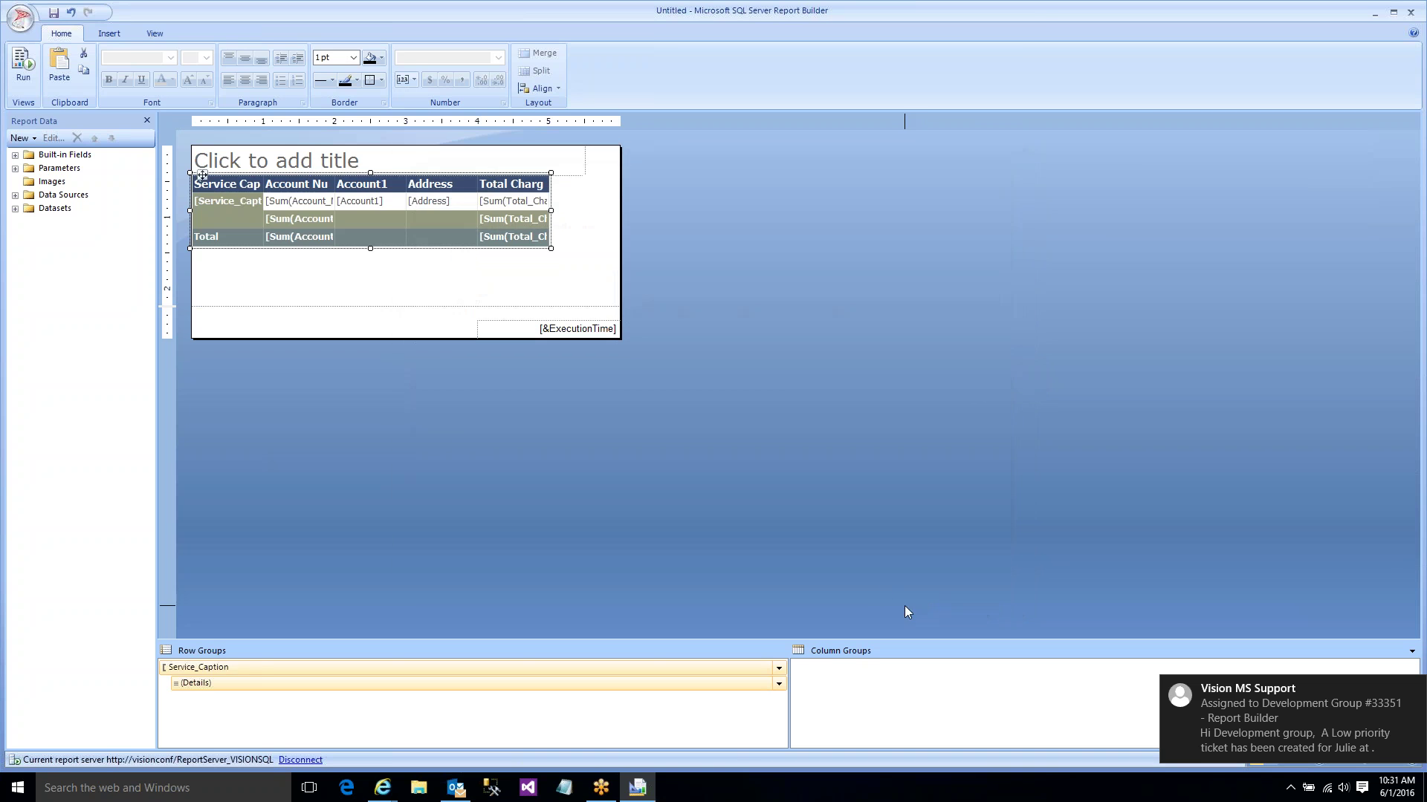
# - Widen the table's columns from Service Caption through Total Charge Amount so their headings have more room
pyautogui.click(222, 207)
pyautogui.moveTo(263, 182); pyautogui.dragTo(687, 168)
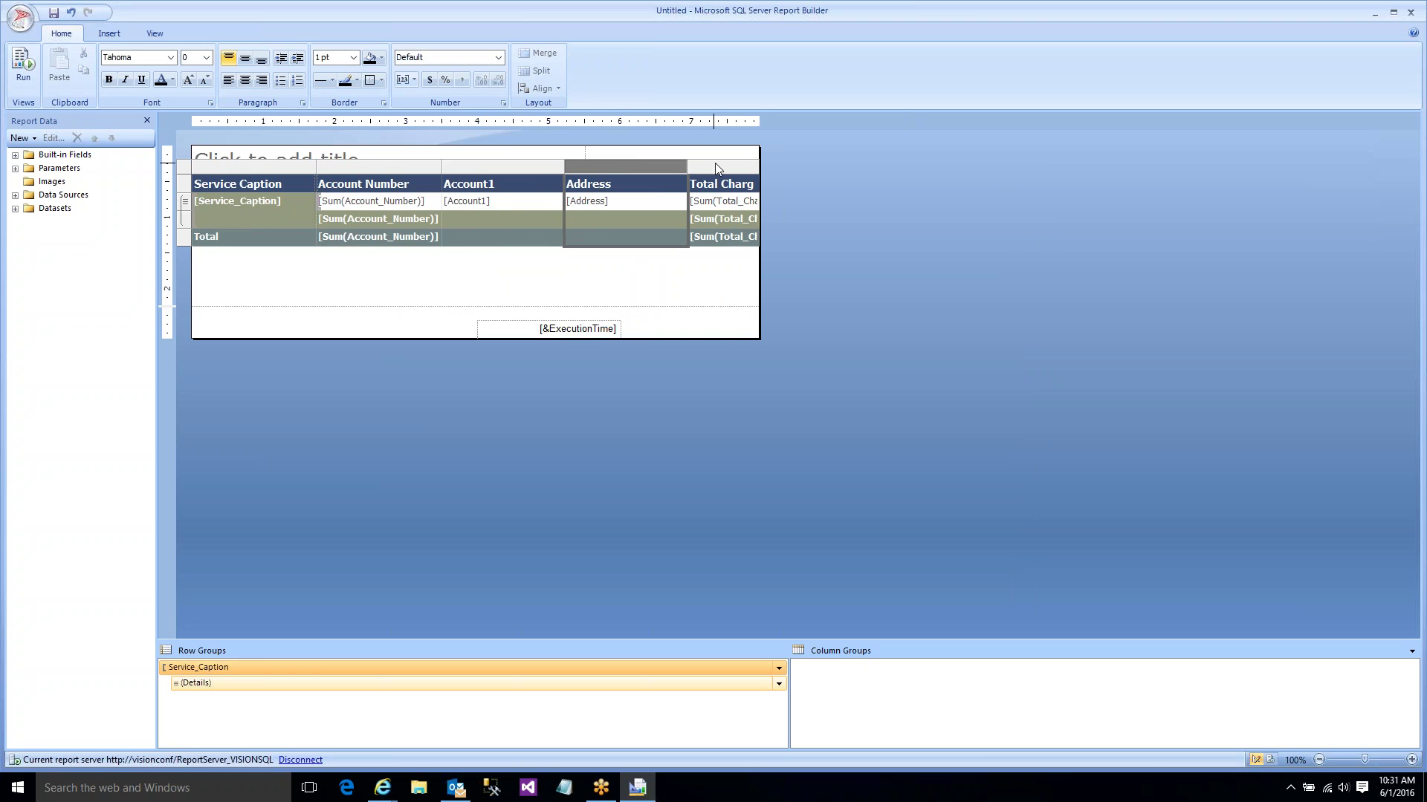
pyautogui.click(757, 168)
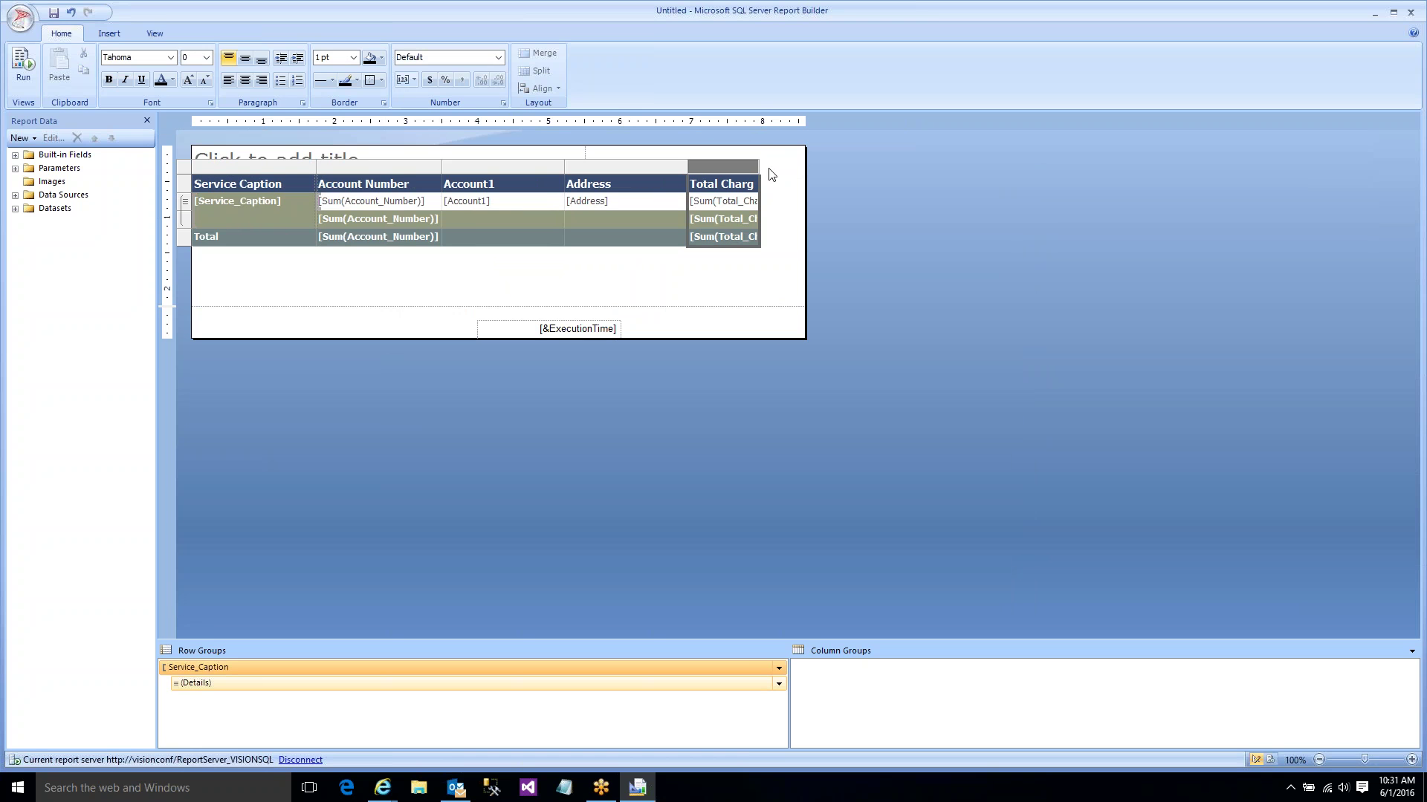
pyautogui.moveTo(758, 167); pyautogui.dragTo(805, 168)
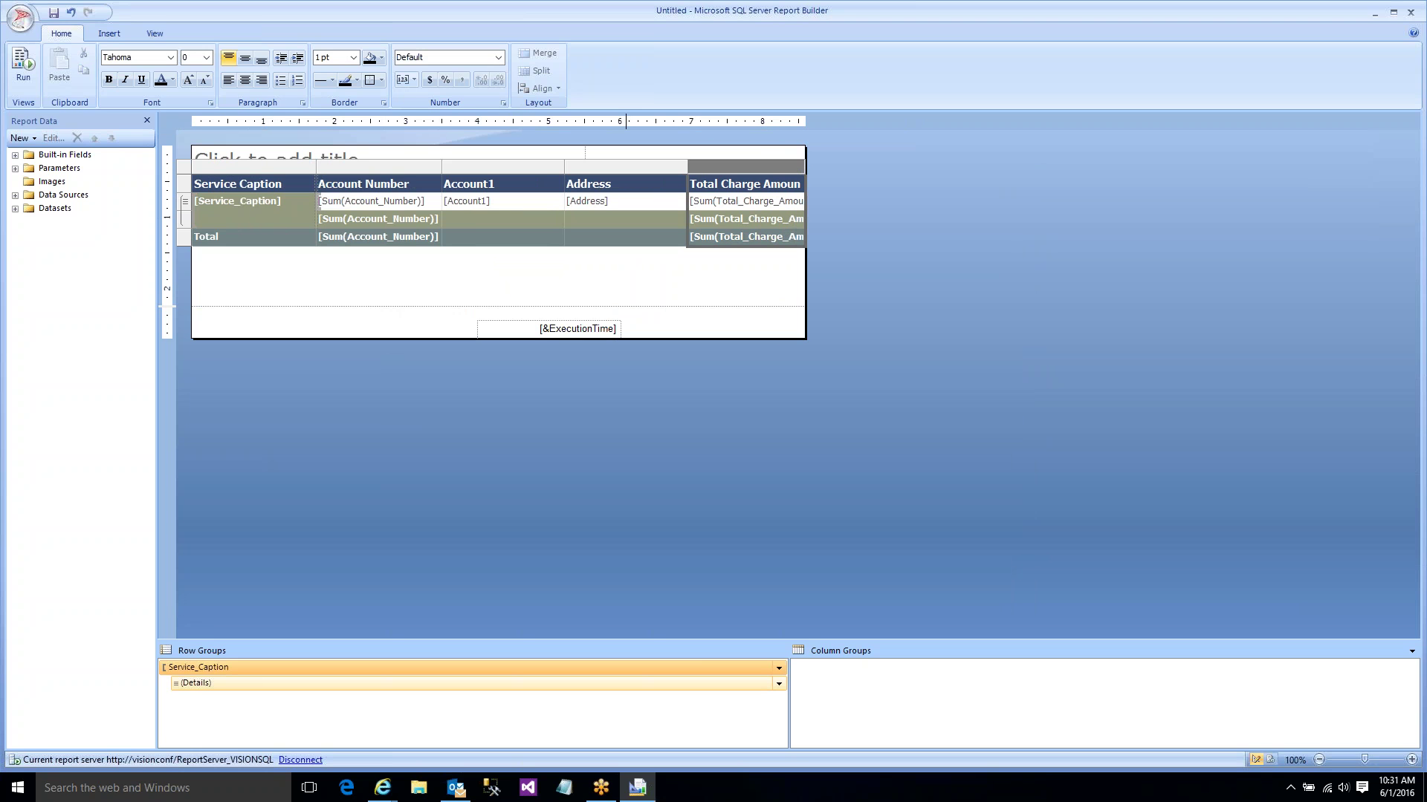
# - Run the report with Issue Date 1/1/2015 and Issue Date1 12/31/2015
pyautogui.click(23, 66)
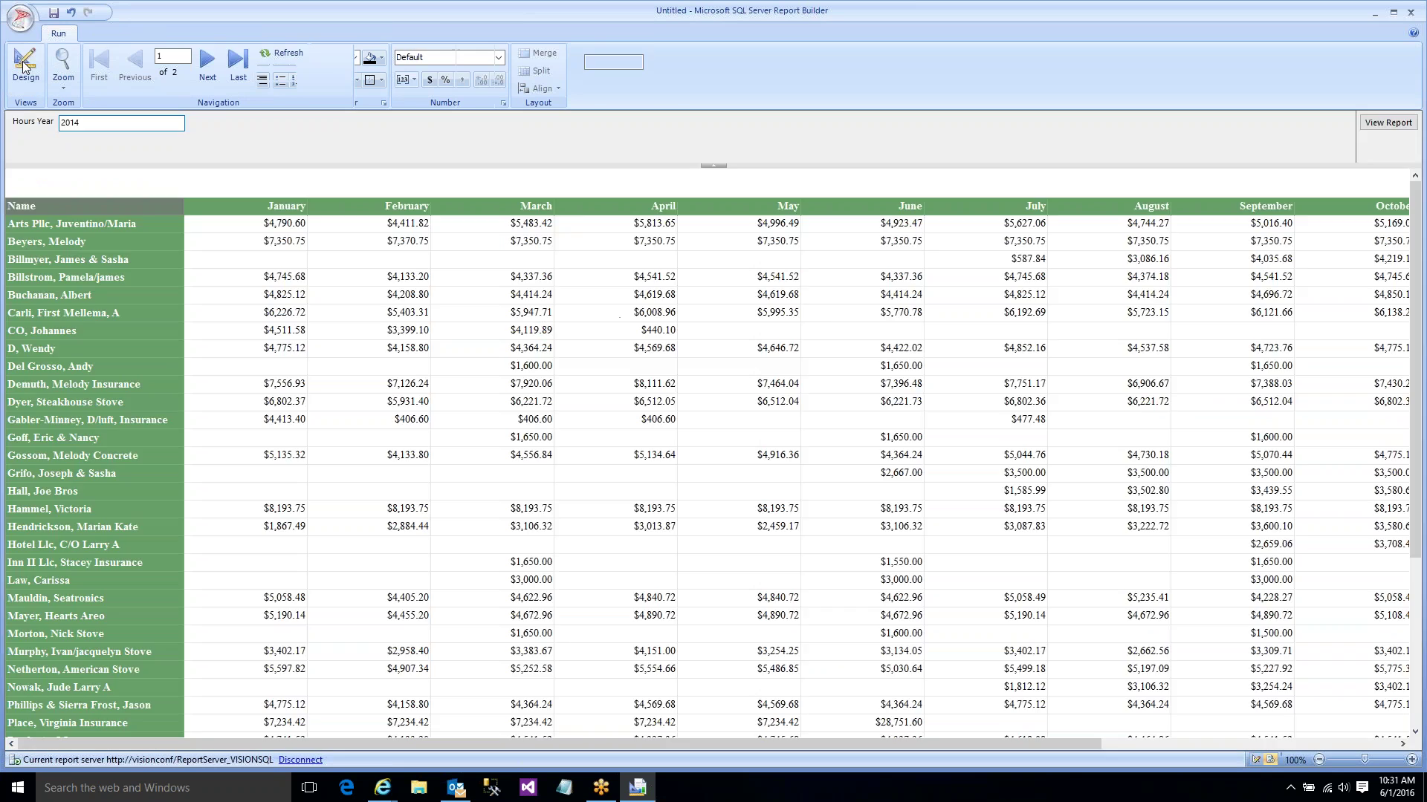
pyautogui.click(112, 124)
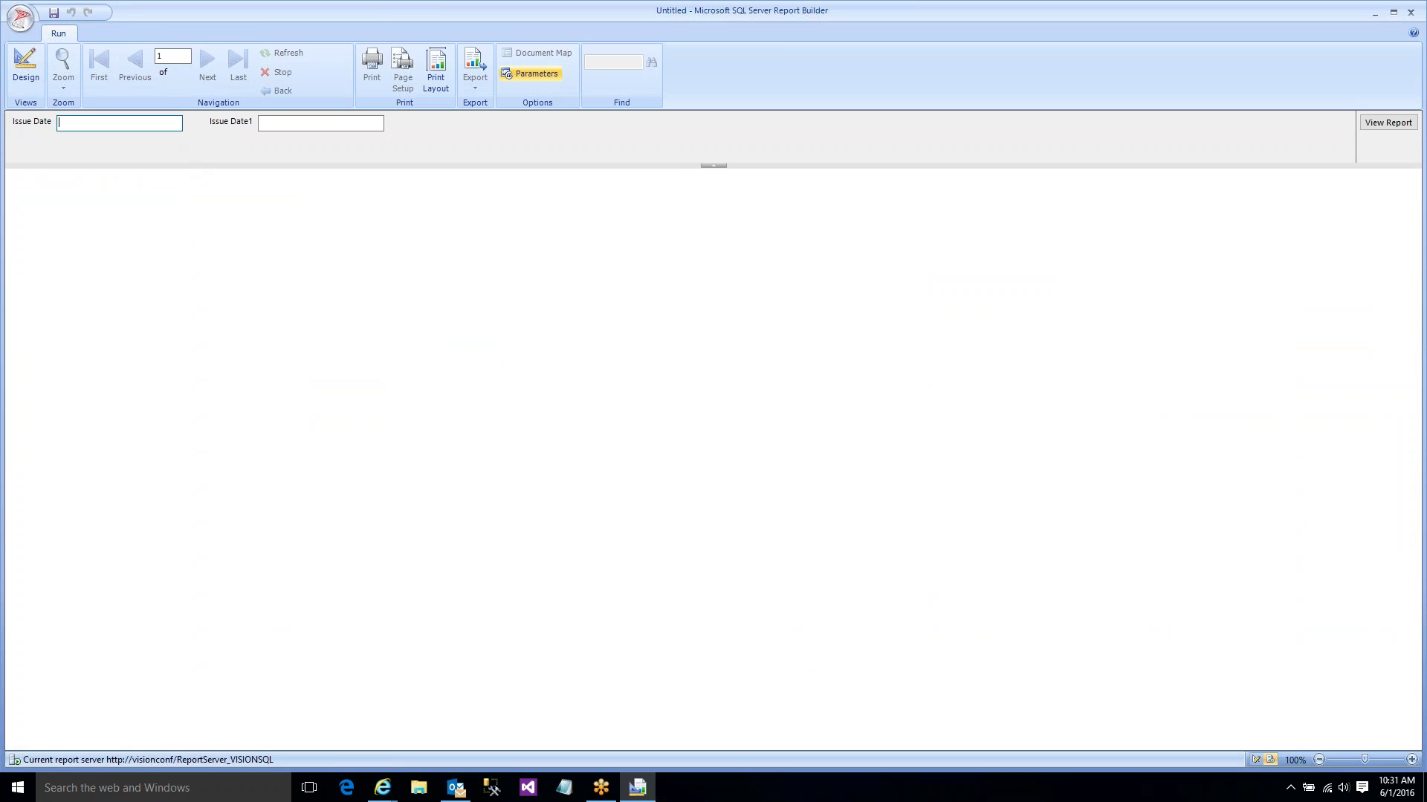
pyautogui.write('1/2015')
pyautogui.press('BackSpace')
pyautogui.press('BackSpace')
pyautogui.press('BackSpace')
pyautogui.write('1/2015')
pyautogui.click(276, 125)
pyautogui.write('12/31/2015')
pyautogui.press('Return')
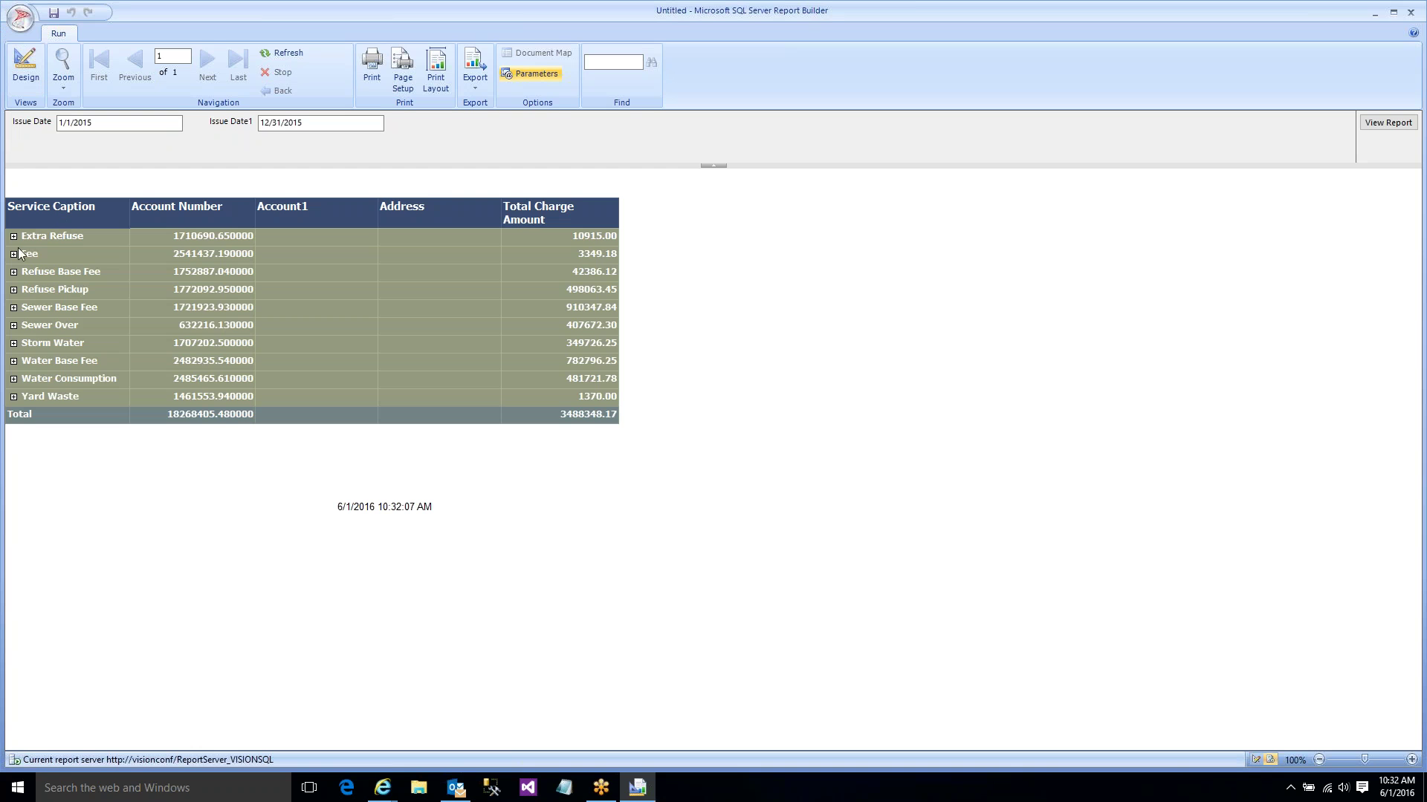
# - Expand the Storm Water group and review its account rows
pyautogui.click(13, 342)
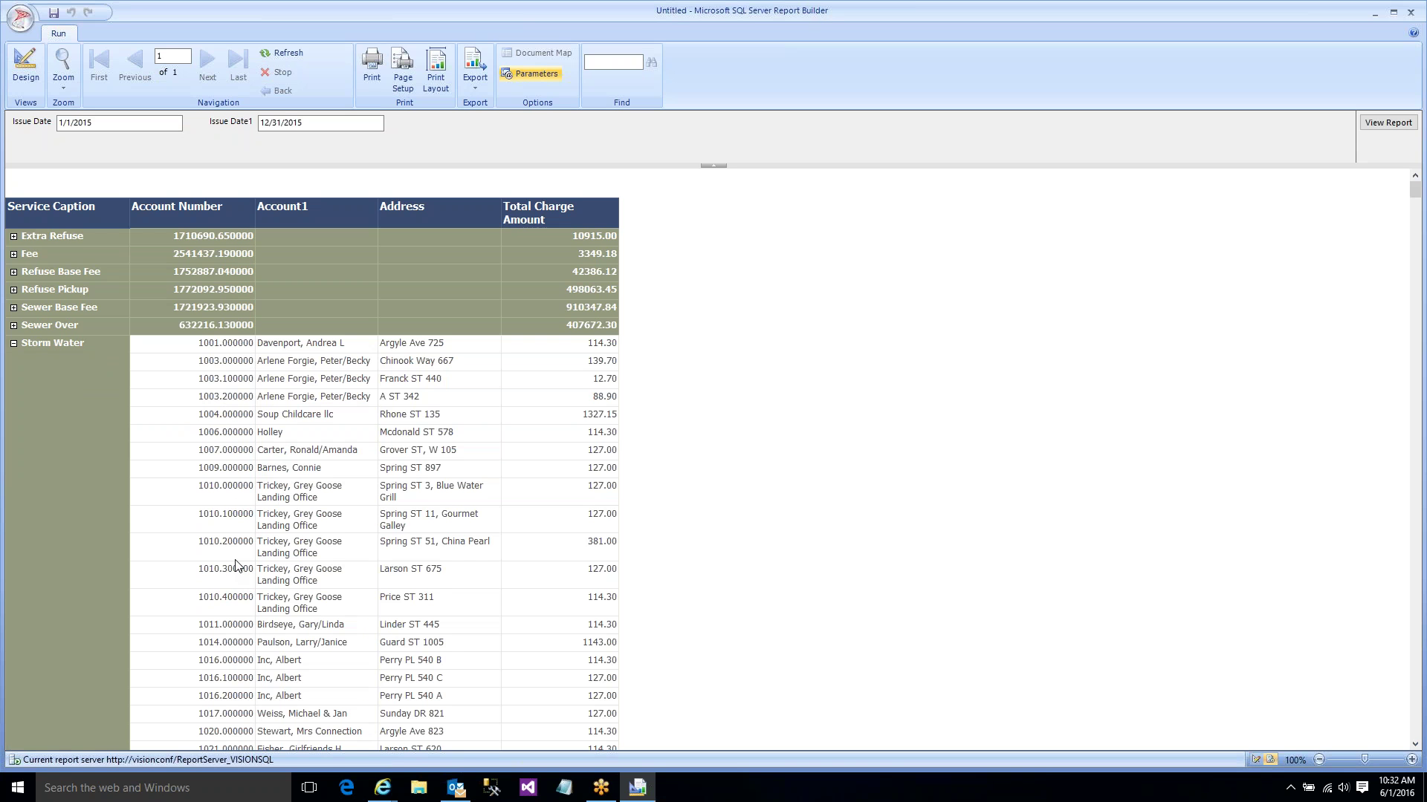
pyautogui.scroll(-10, 236, 565)
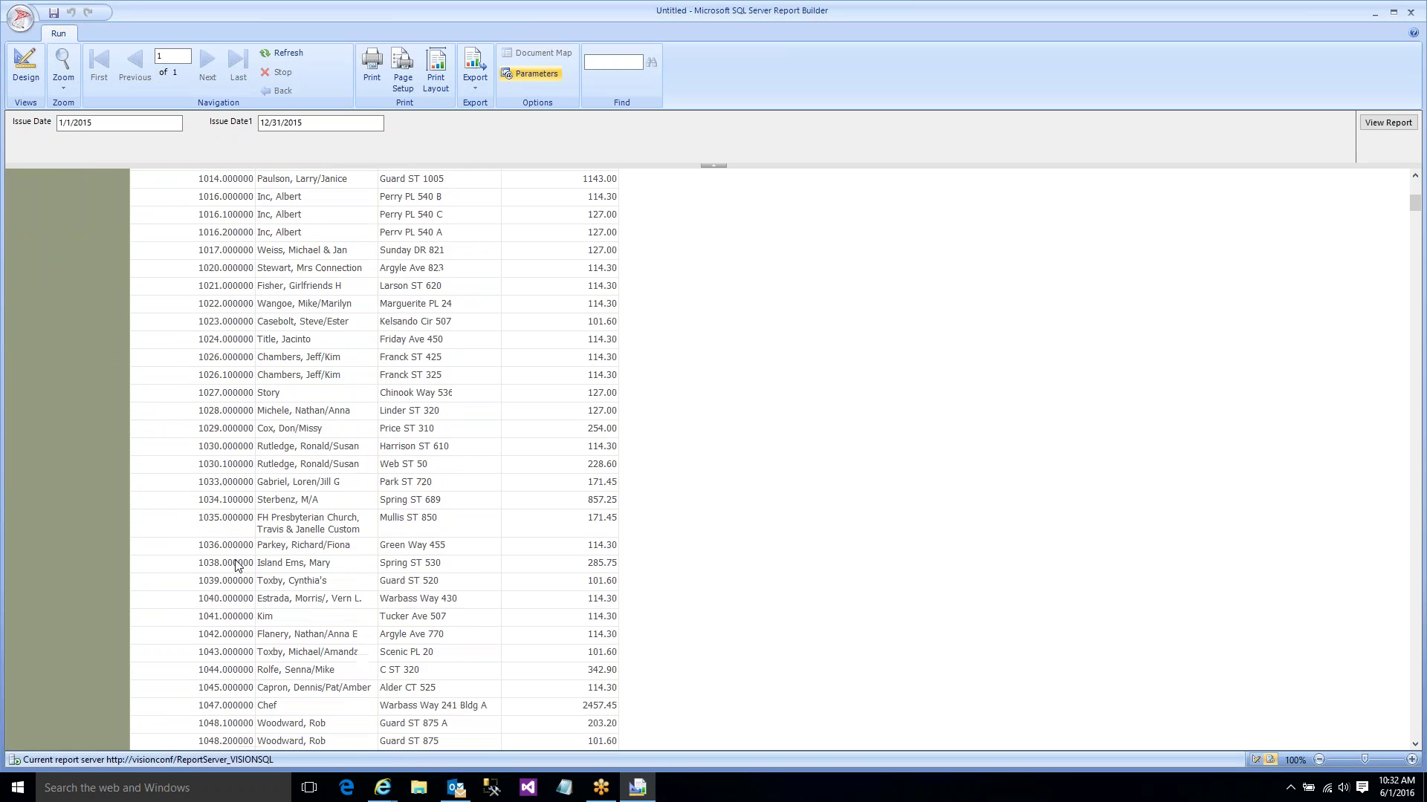
pyautogui.scroll(10, 236, 566)
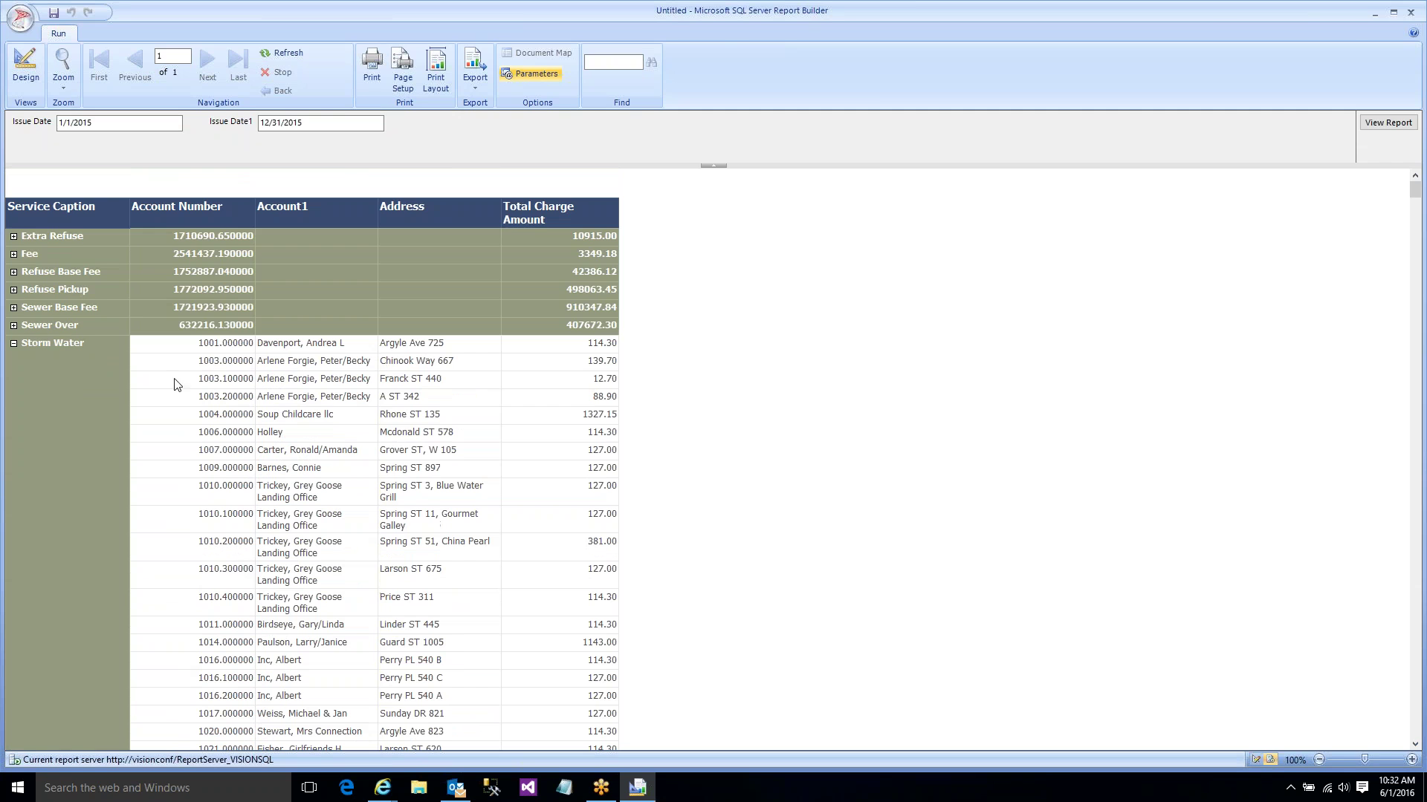
# - Return to the design and change the Account Number expression in the service subtotal row to =Count(Fields!Account_Number.Value)
pyautogui.click(27, 77)
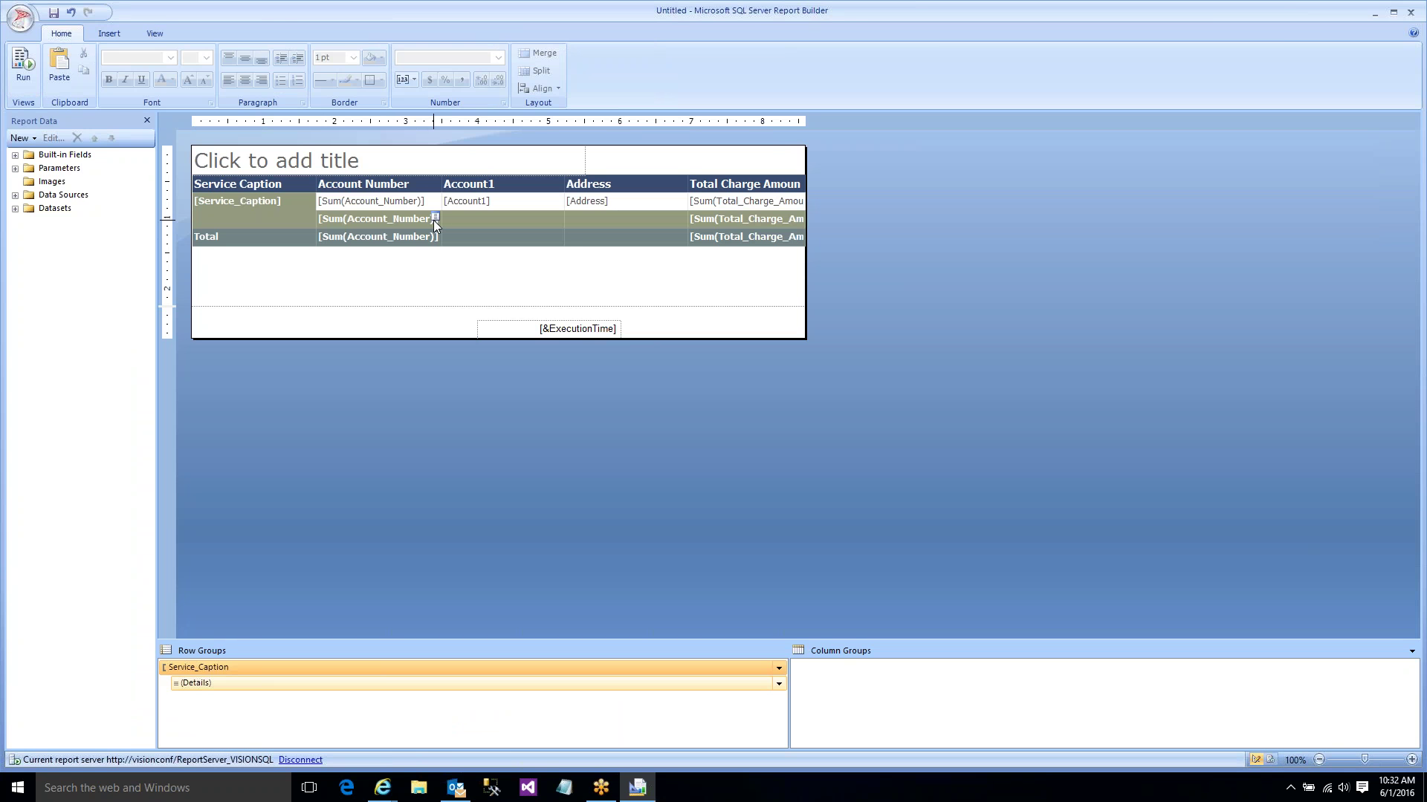
pyautogui.click(436, 219)
pyautogui.rightClick(412, 222)
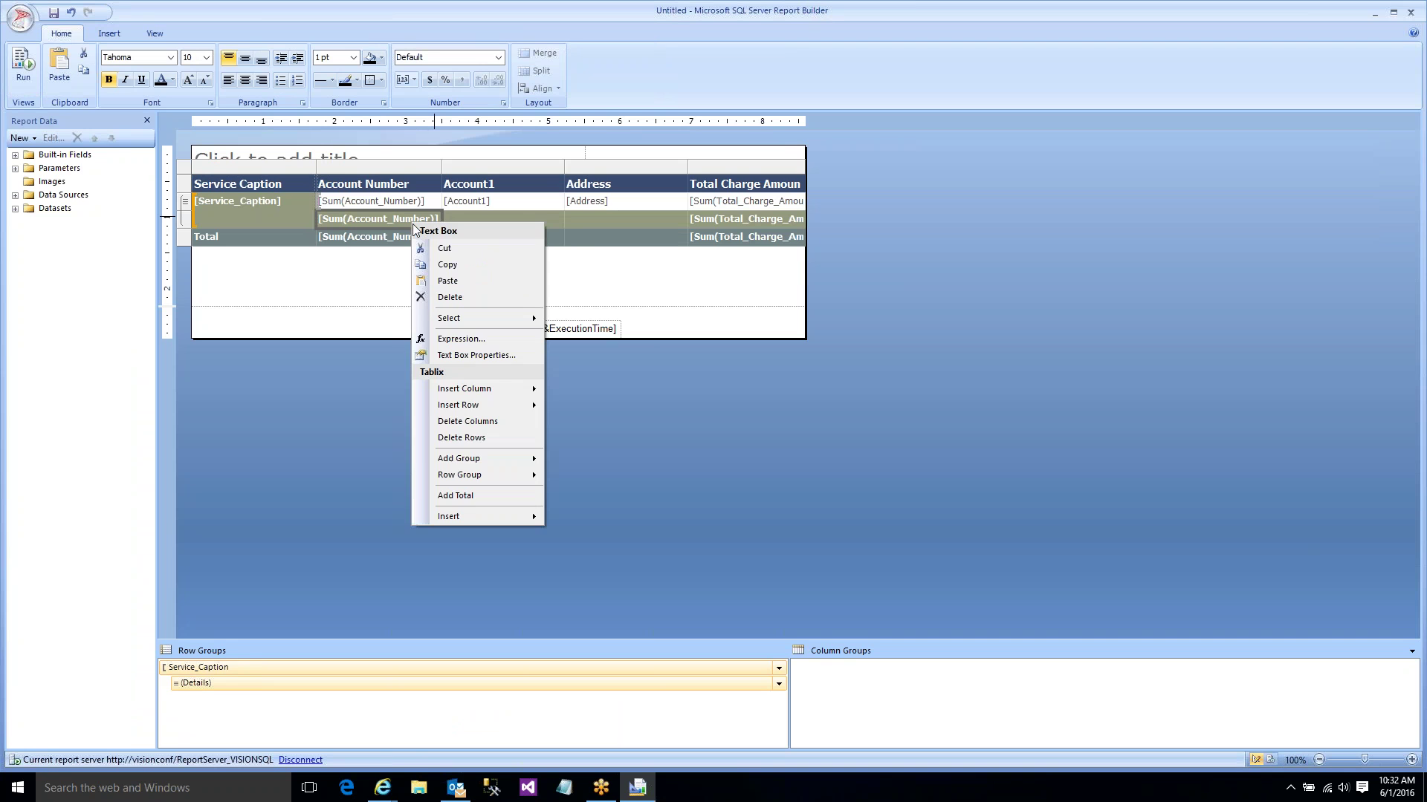
pyautogui.click(456, 339)
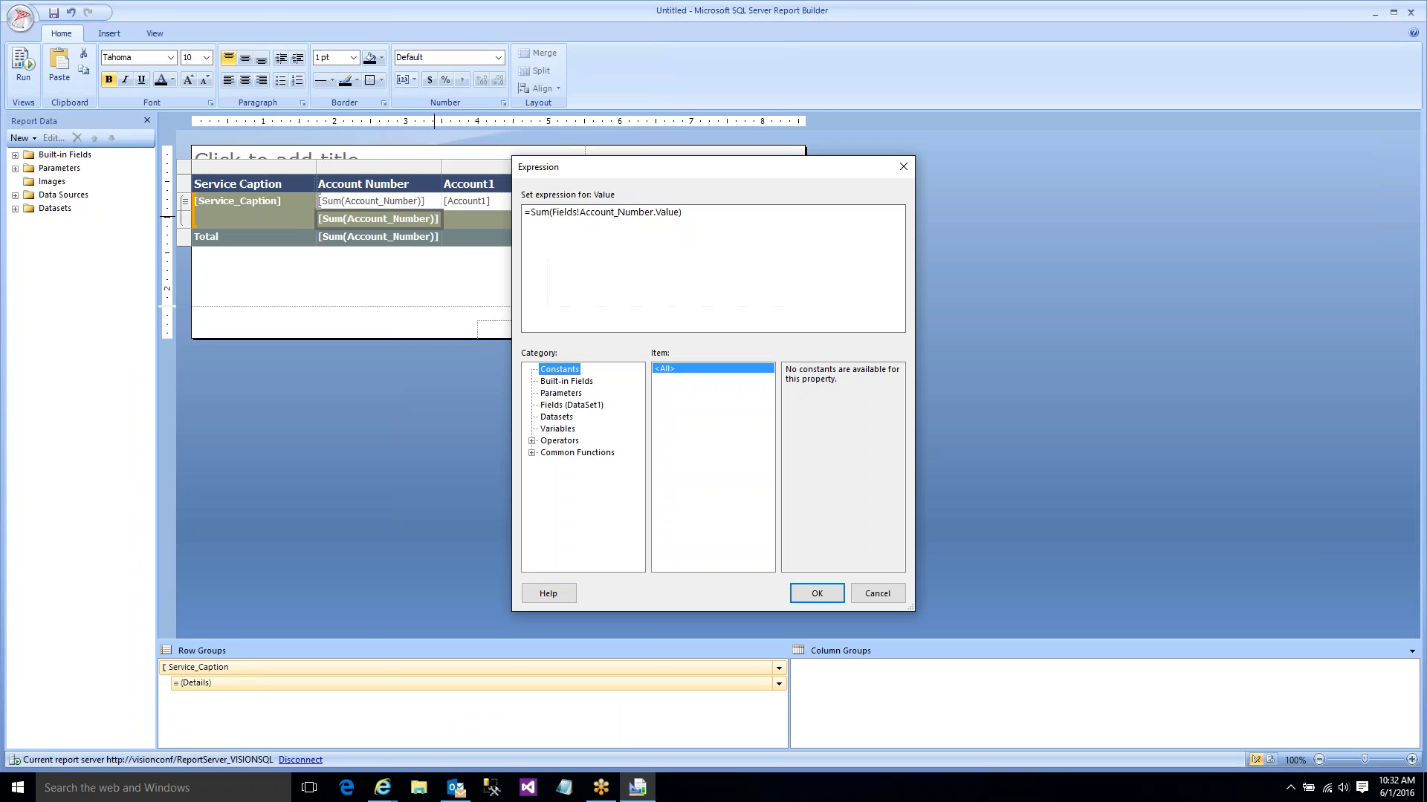
pyautogui.click(529, 213)
pyautogui.hotkey('shift', 'Right')
pyautogui.hotkey('shift', 'Right')
pyautogui.hotkey('shift', 'Right')
pyautogui.write('Count')
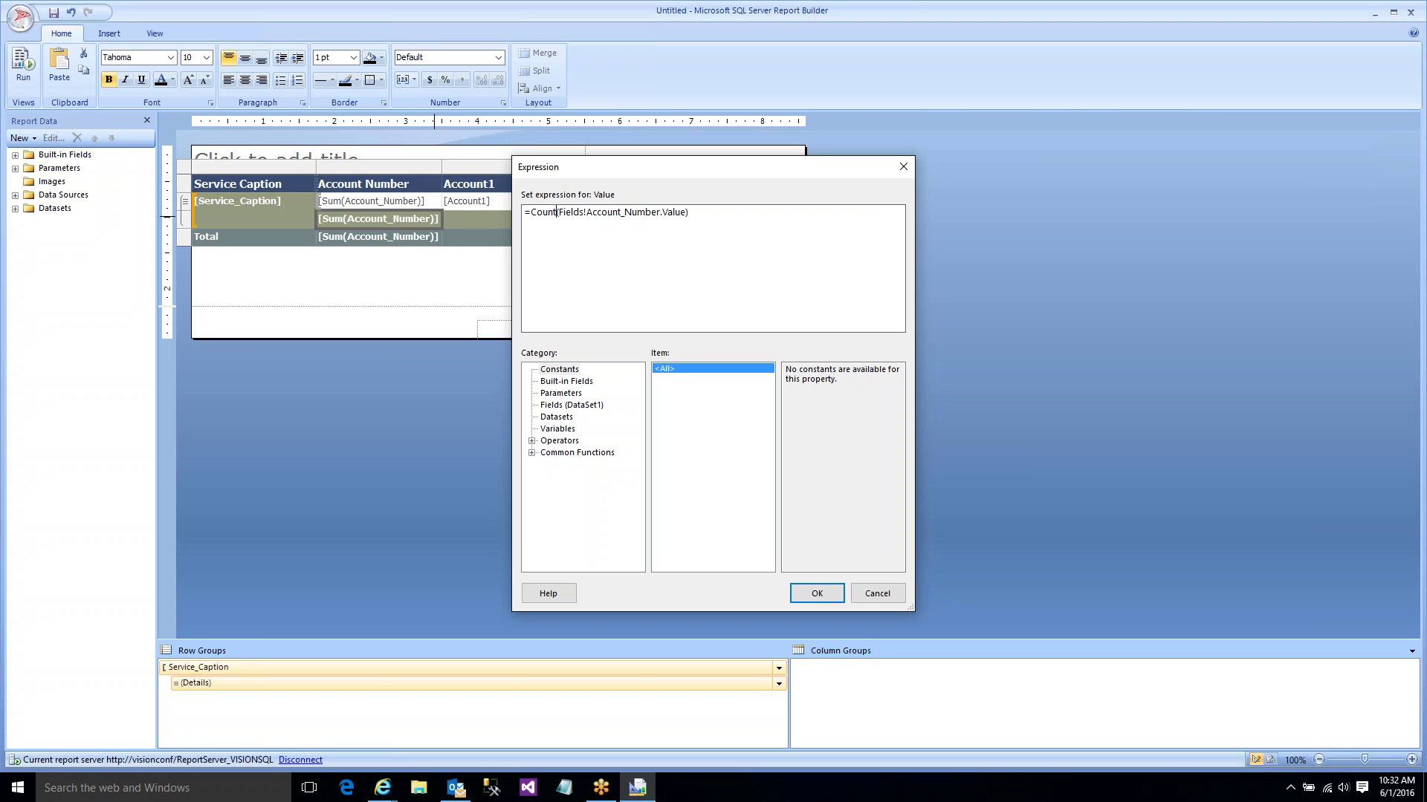
pyautogui.click(817, 593)
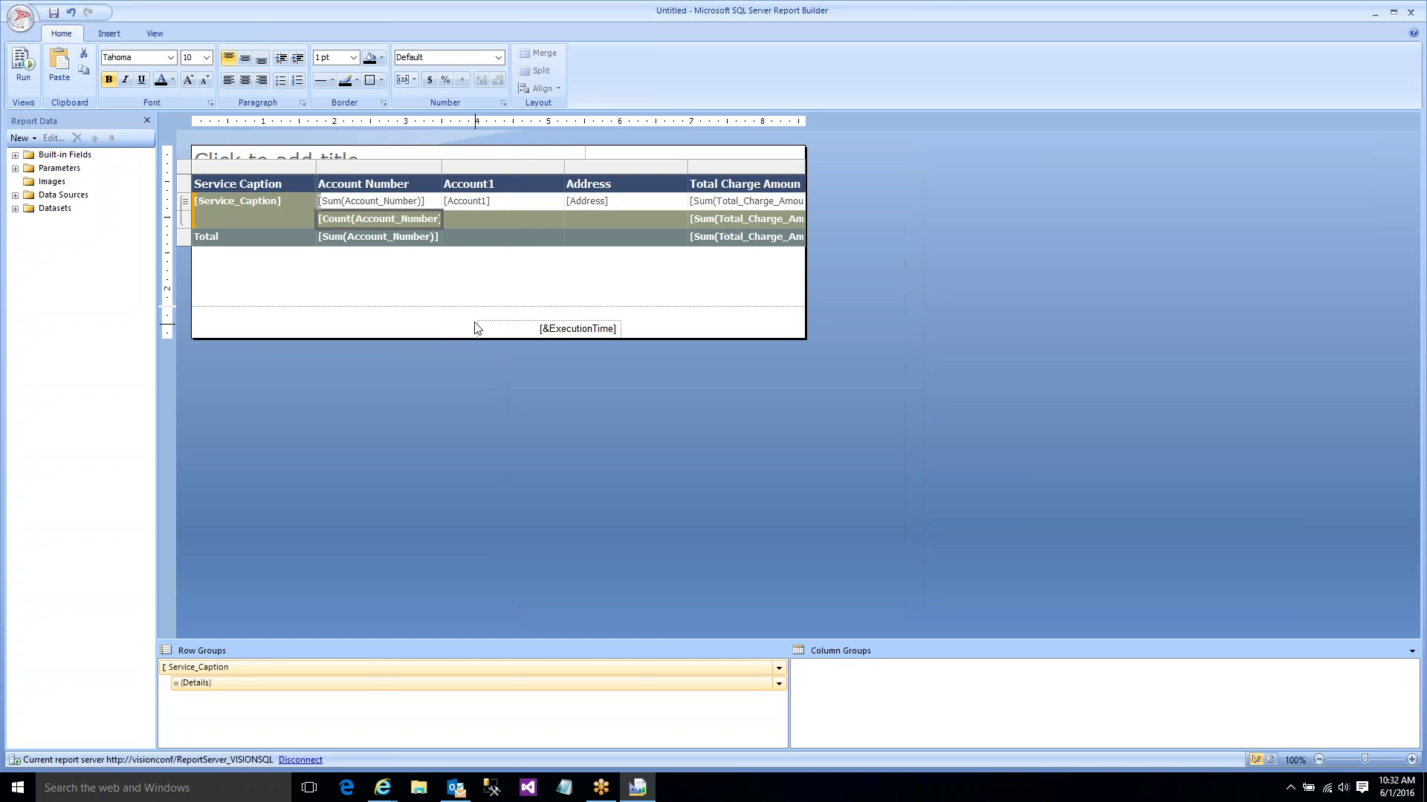
# - Change the Account Number expression in the Total row to =Count(Fields!Account_Number.Value)
pyautogui.rightClick(423, 237)
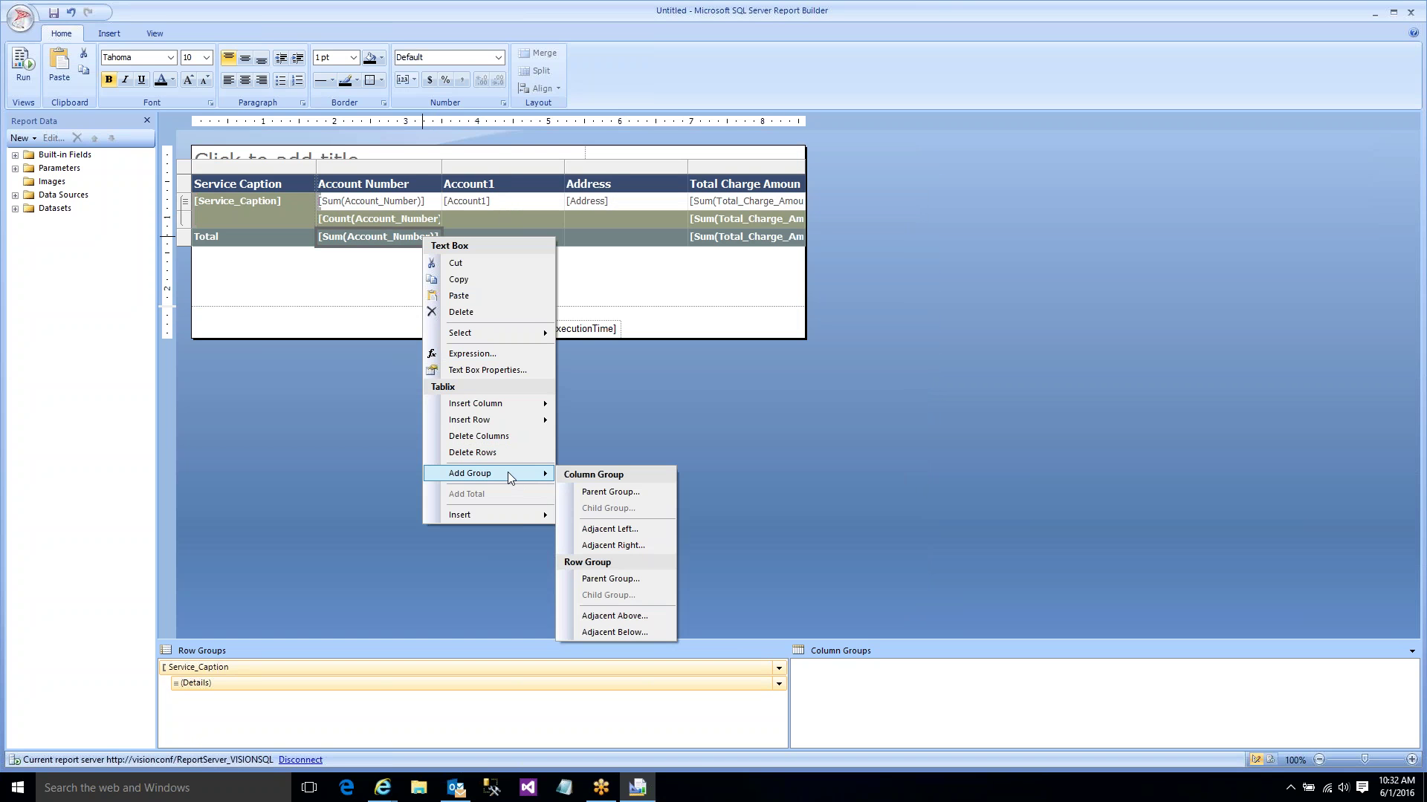
pyautogui.click(482, 355)
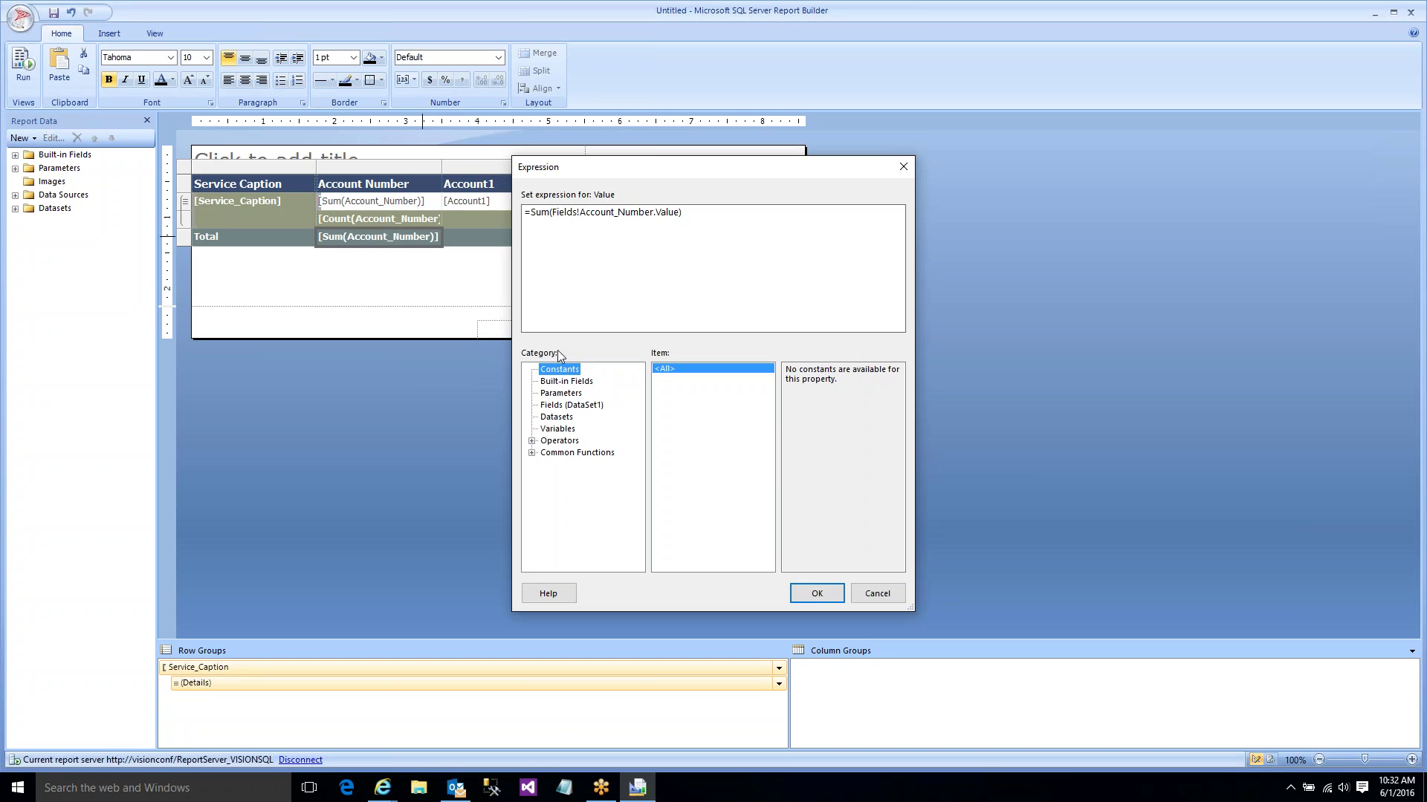
pyautogui.click(550, 218)
pyautogui.press('BackSpace')
pyautogui.press('BackSpace')
pyautogui.press('BackSpace')
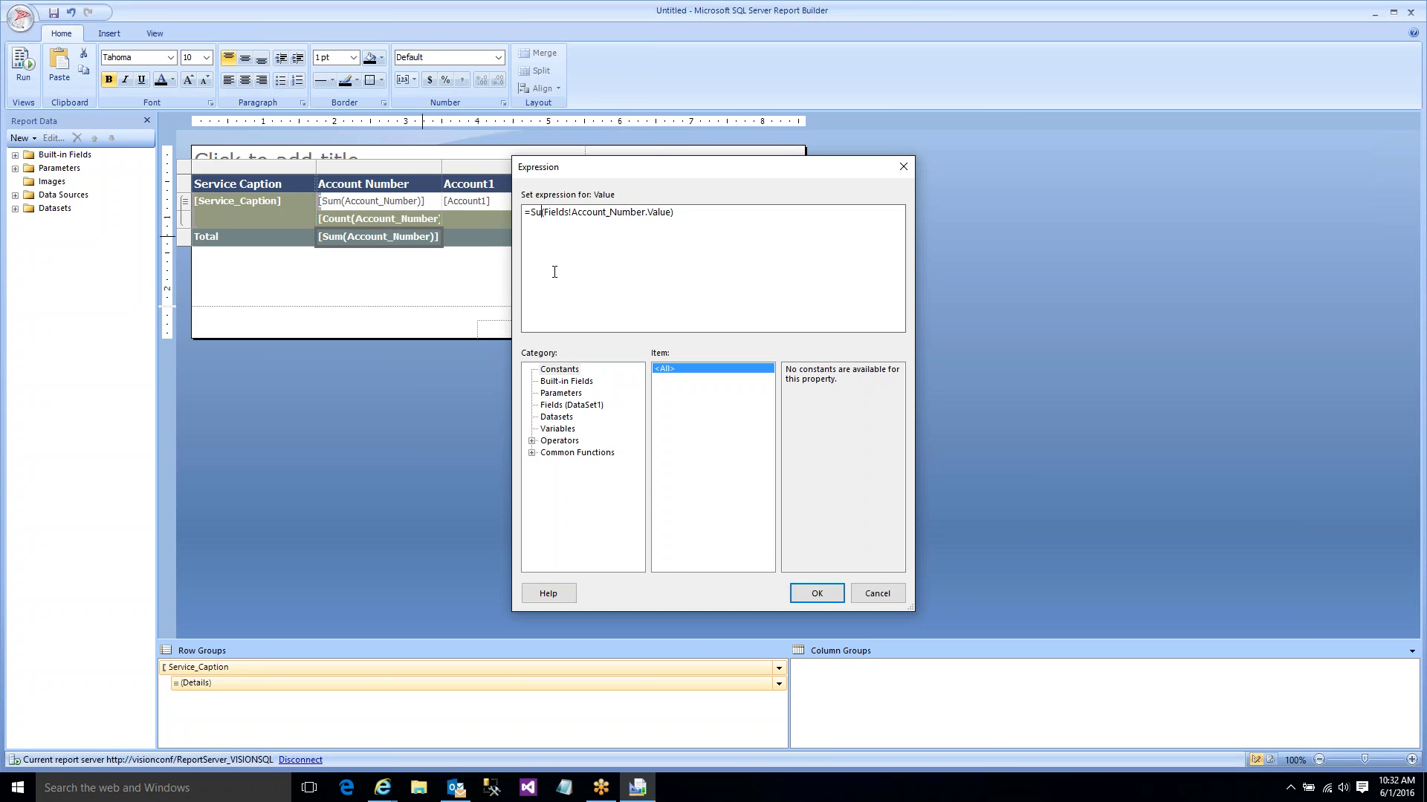
pyautogui.write('Count')
pyautogui.click(832, 594)
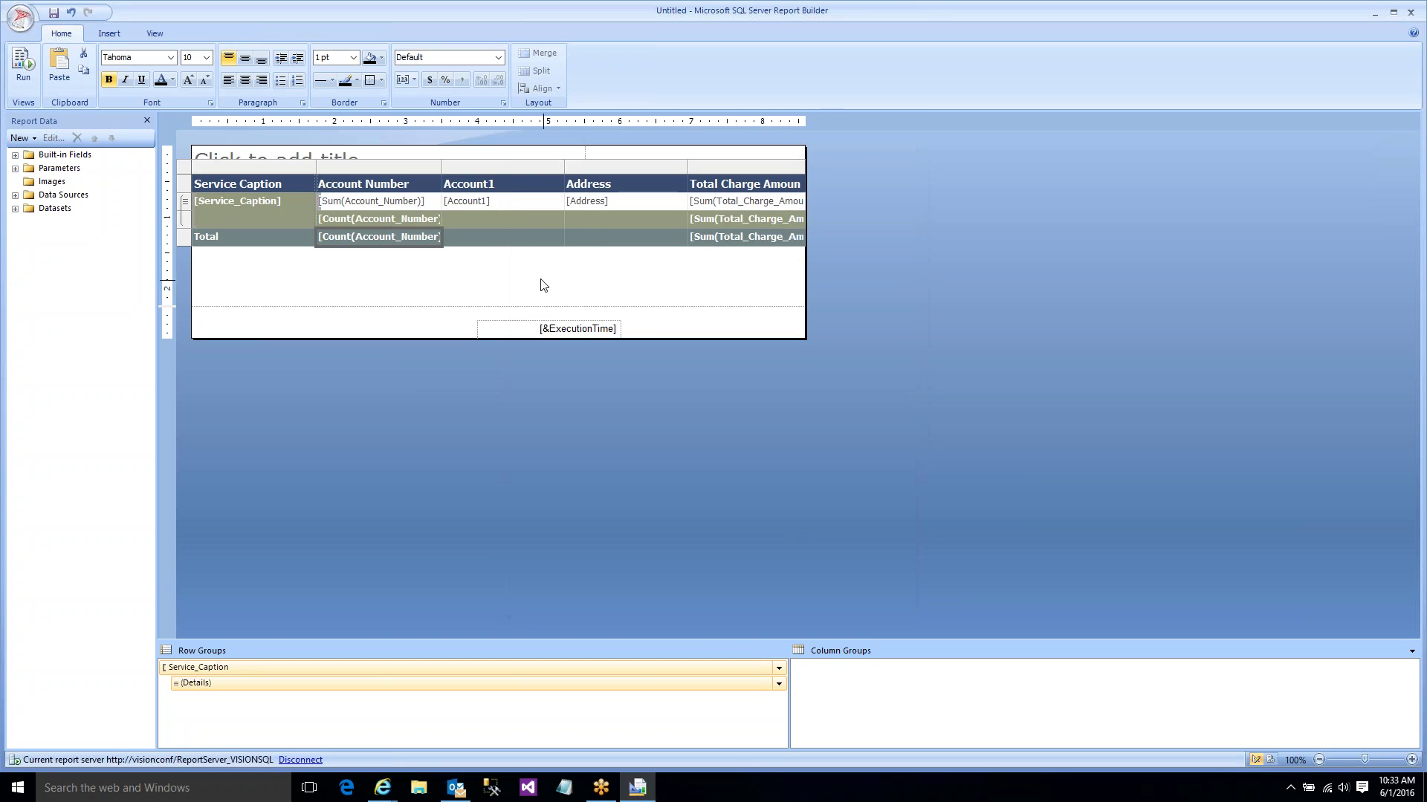
# - Apply the custom number format 0.0##### to the Account Number text box in the detail row
pyautogui.rightClick(407, 199)
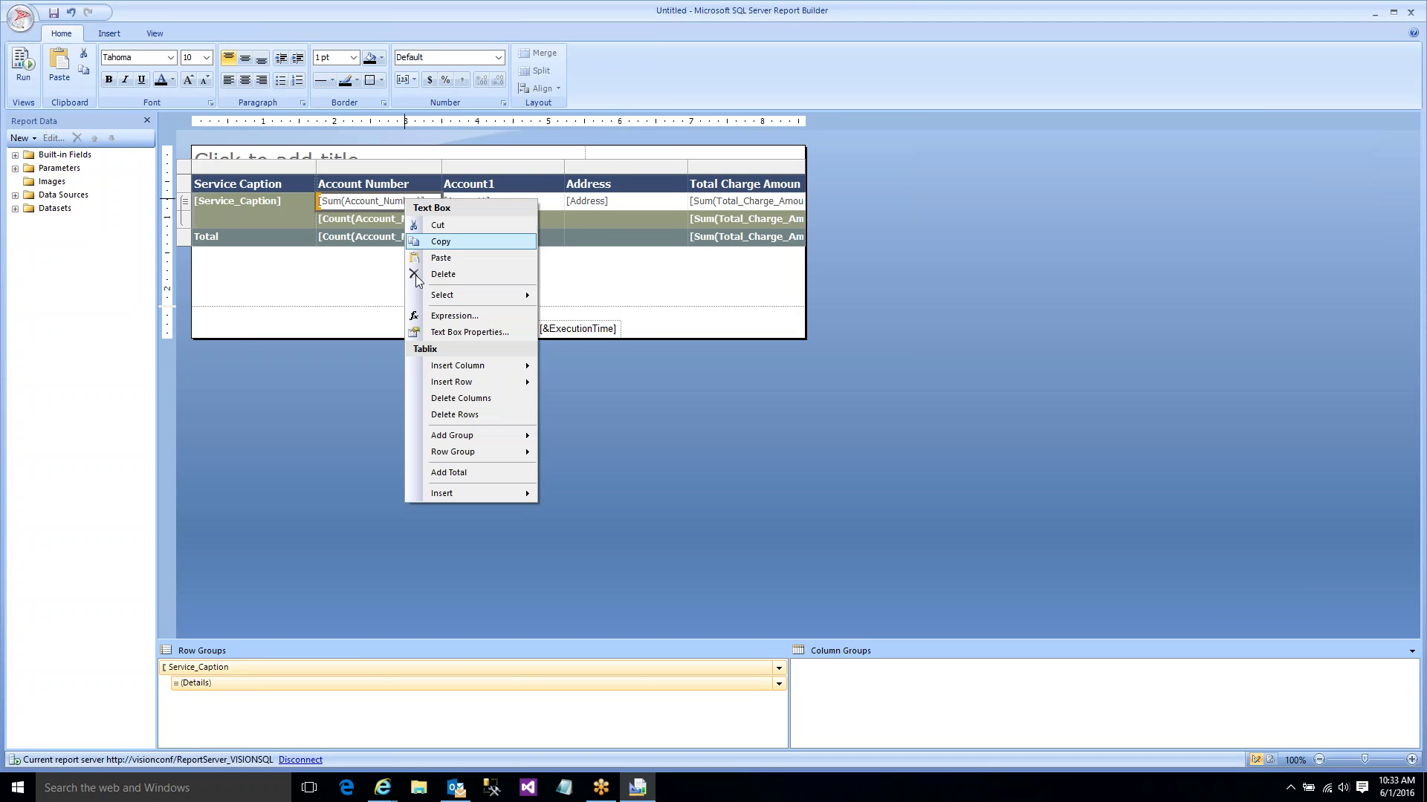
pyautogui.click(456, 332)
pyautogui.click(539, 249)
pyautogui.click(636, 346)
pyautogui.click(741, 329)
pyautogui.write('0.0#####')
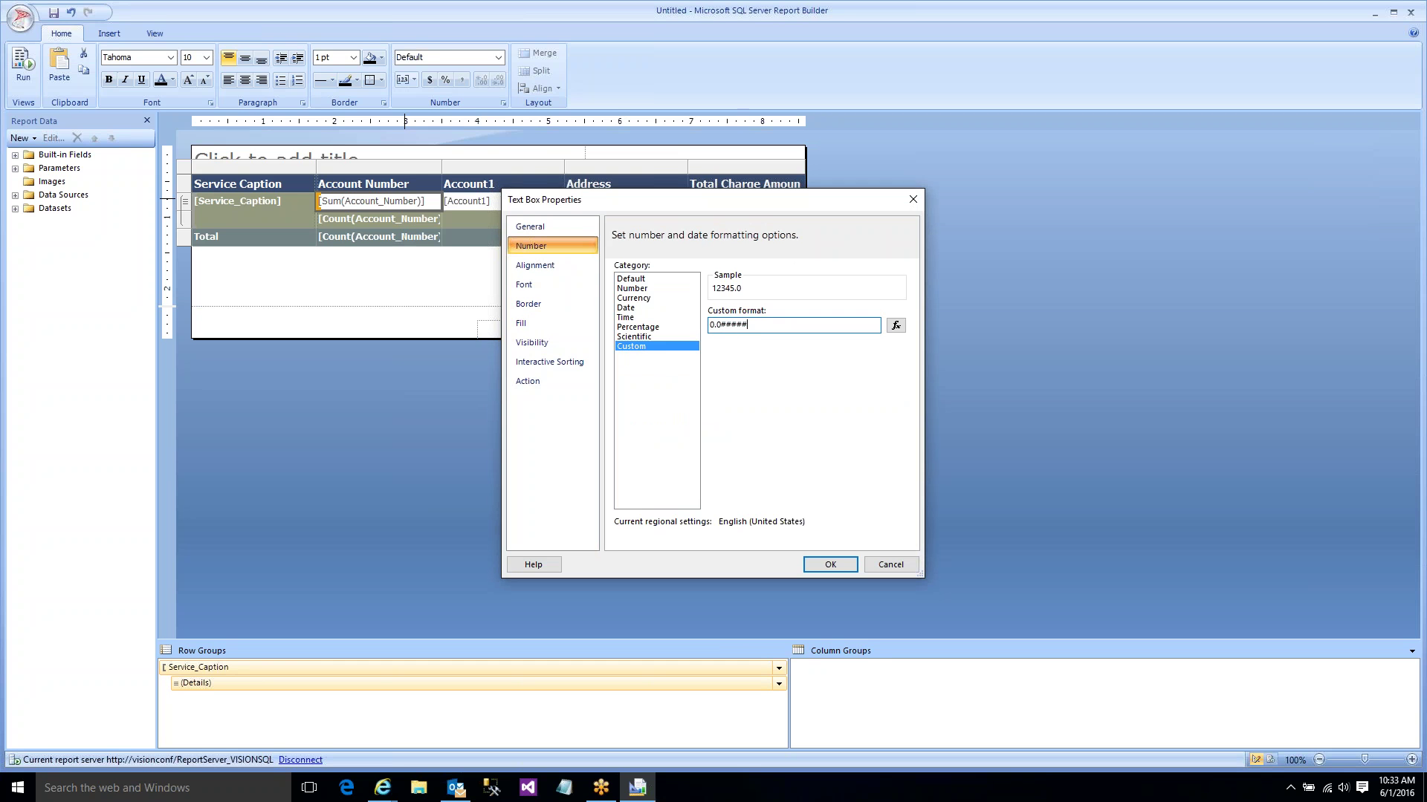
pyautogui.press('Return')
# - Rename the Account1 column heading to Name
pyautogui.click(546, 184)
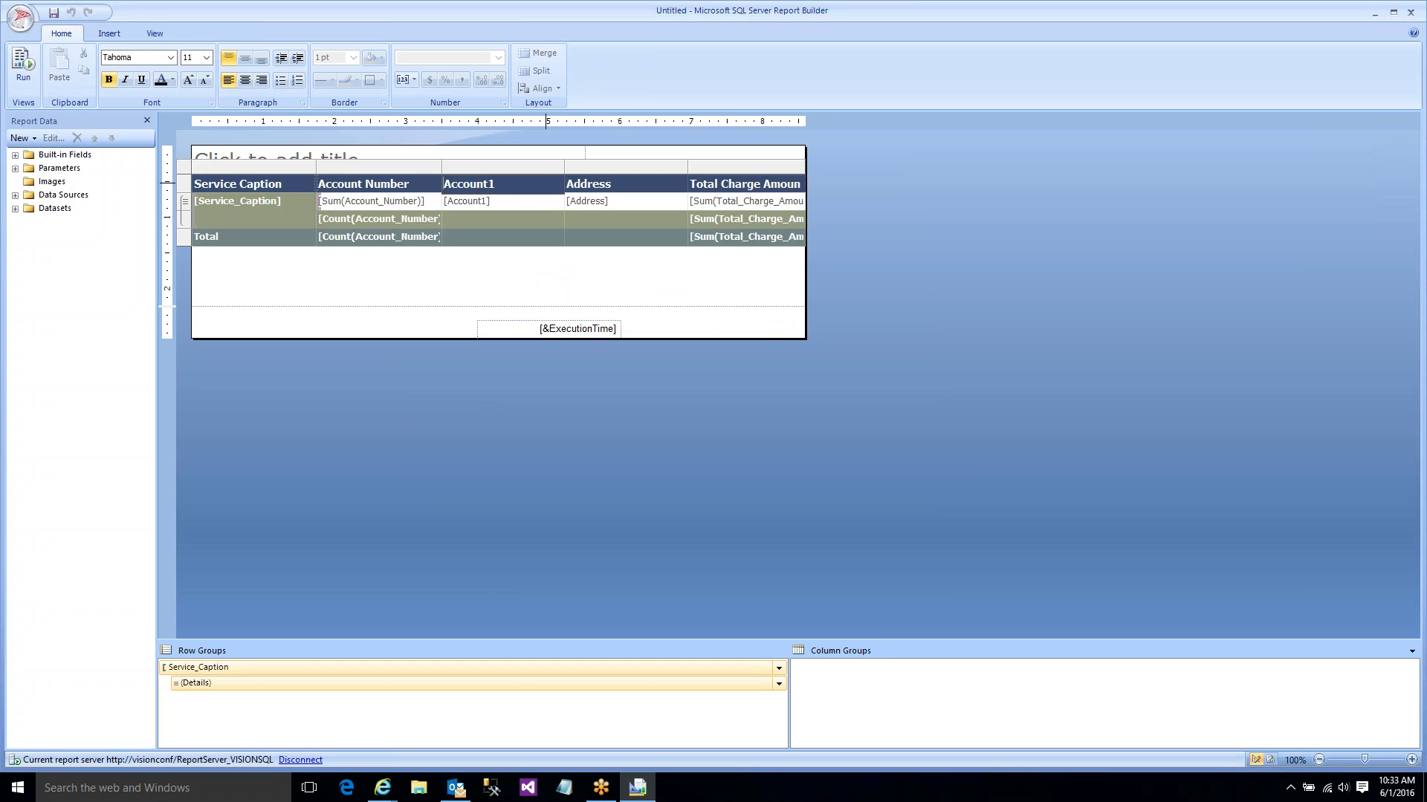
pyautogui.doubleClick(528, 183)
pyautogui.write('Name')
# - Set the Details row group to show when the report is initially run
pyautogui.doubleClick(202, 684)
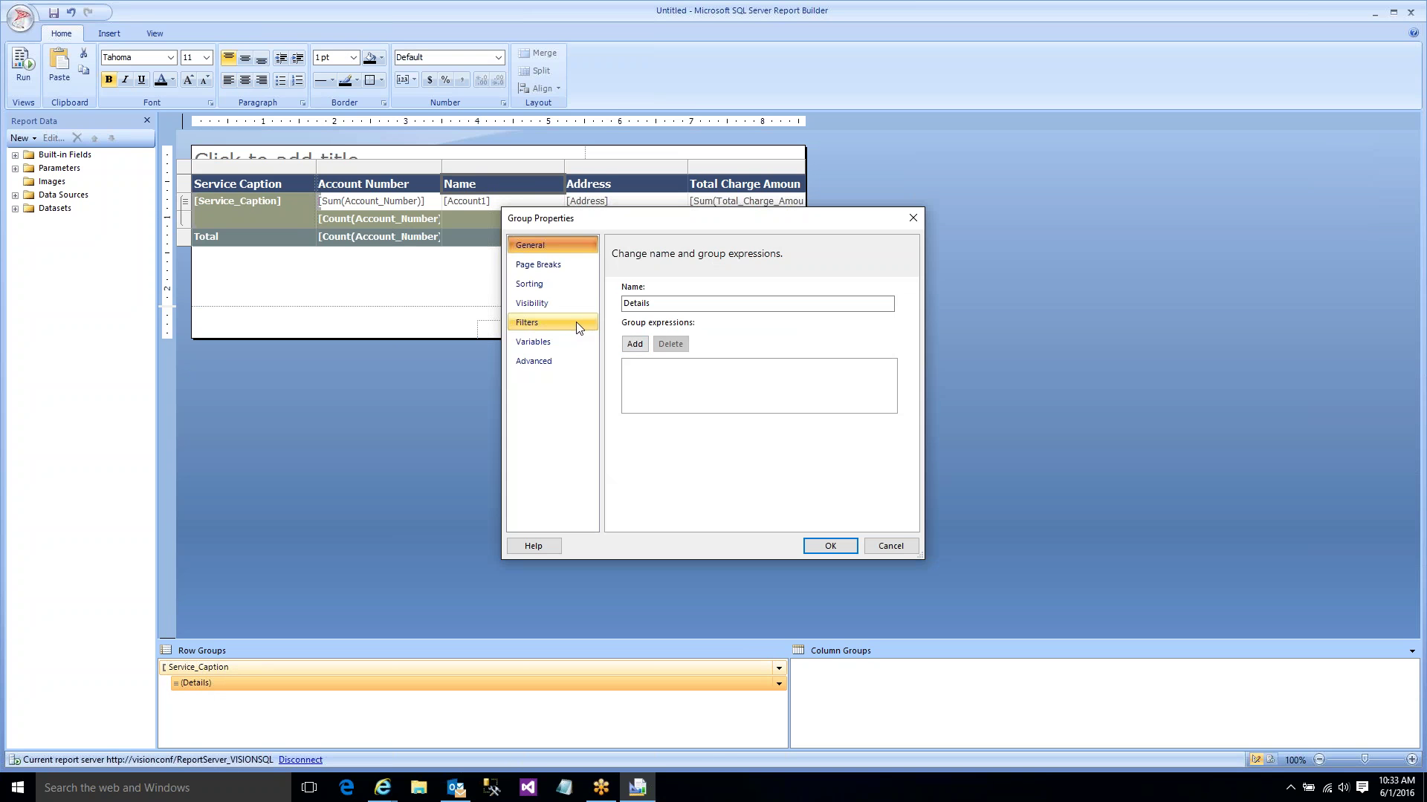
pyautogui.click(541, 305)
pyautogui.click(644, 306)
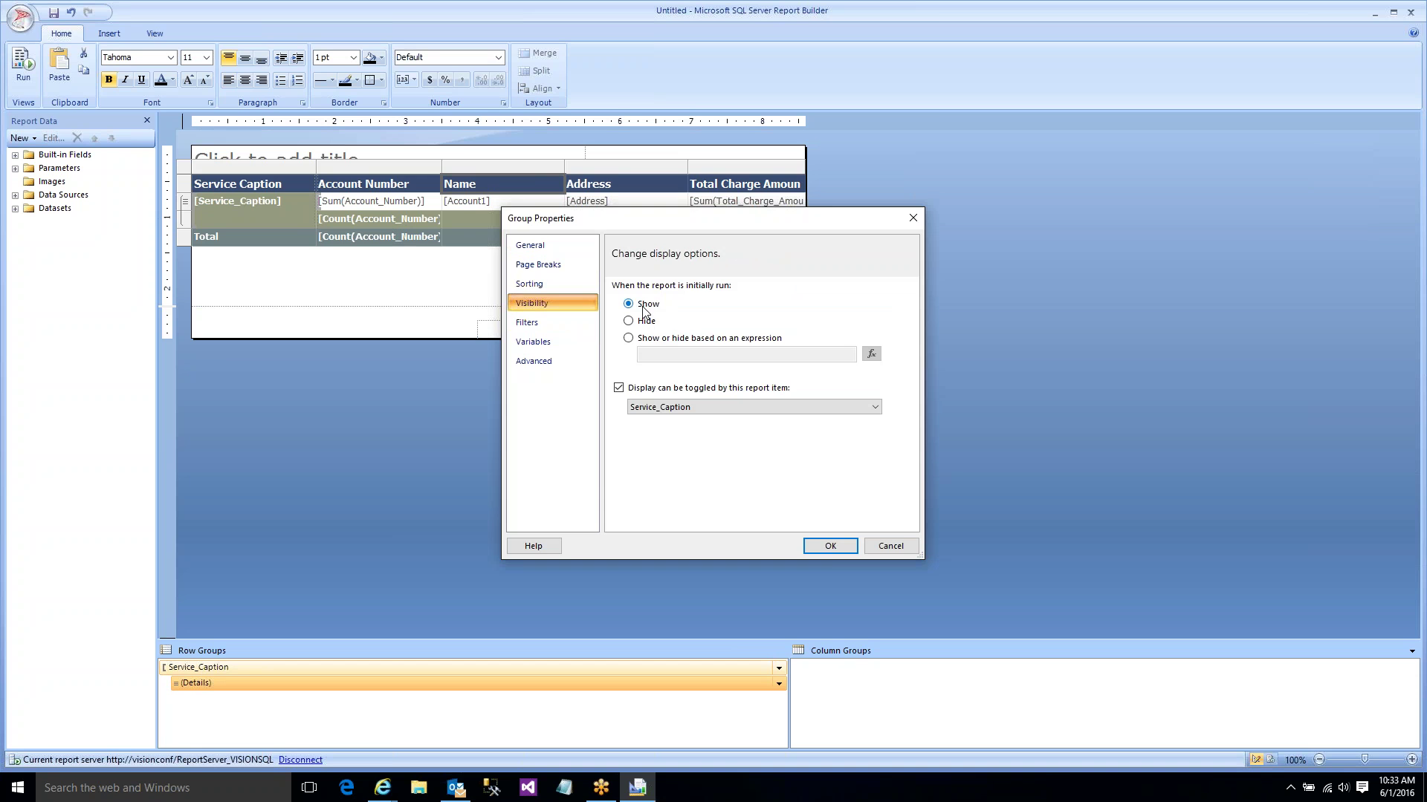
pyautogui.click(829, 546)
# - Preview the report's prompts, return to the design, and give the Issue_Date parameter the prompt Starting Date and a date/time data type
pyautogui.click(23, 66)
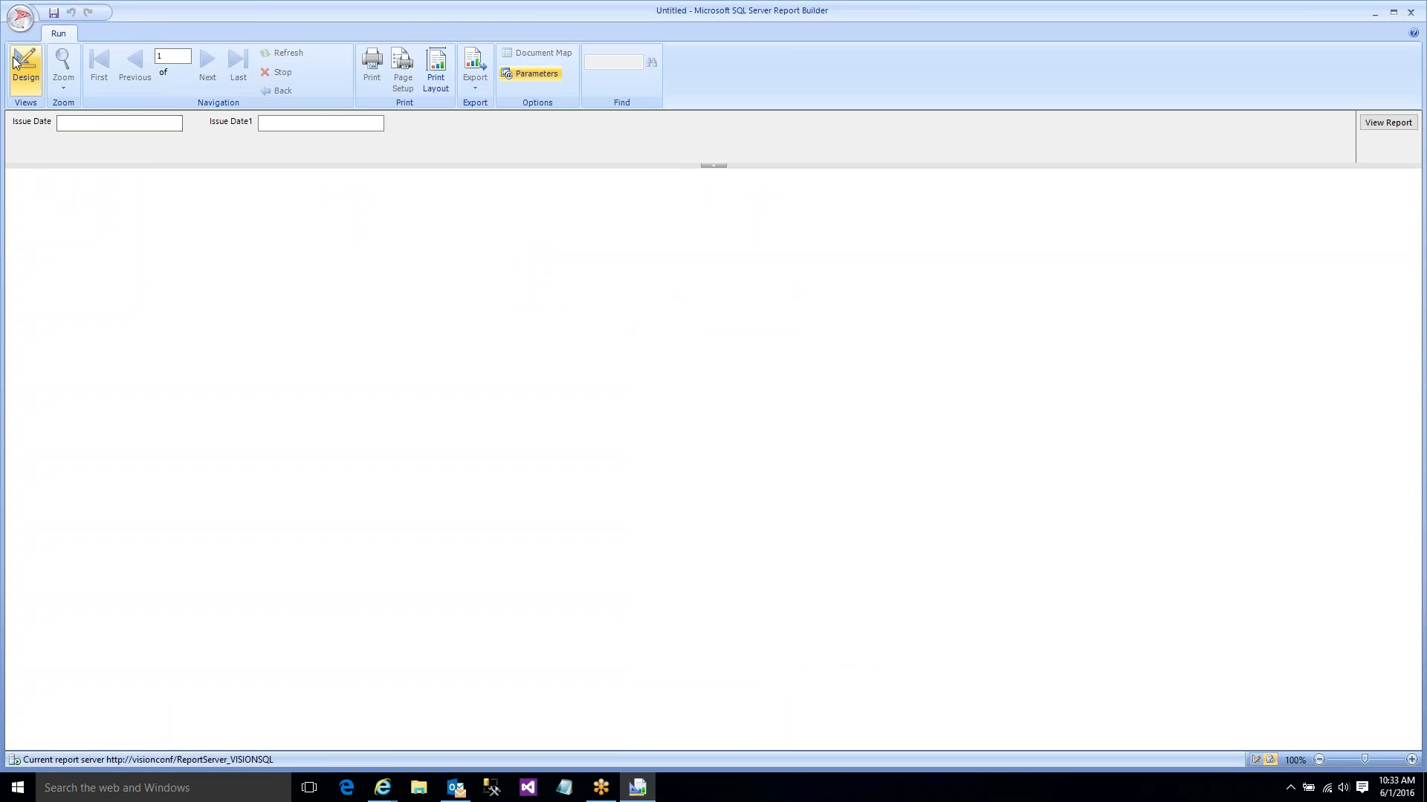
pyautogui.click(18, 66)
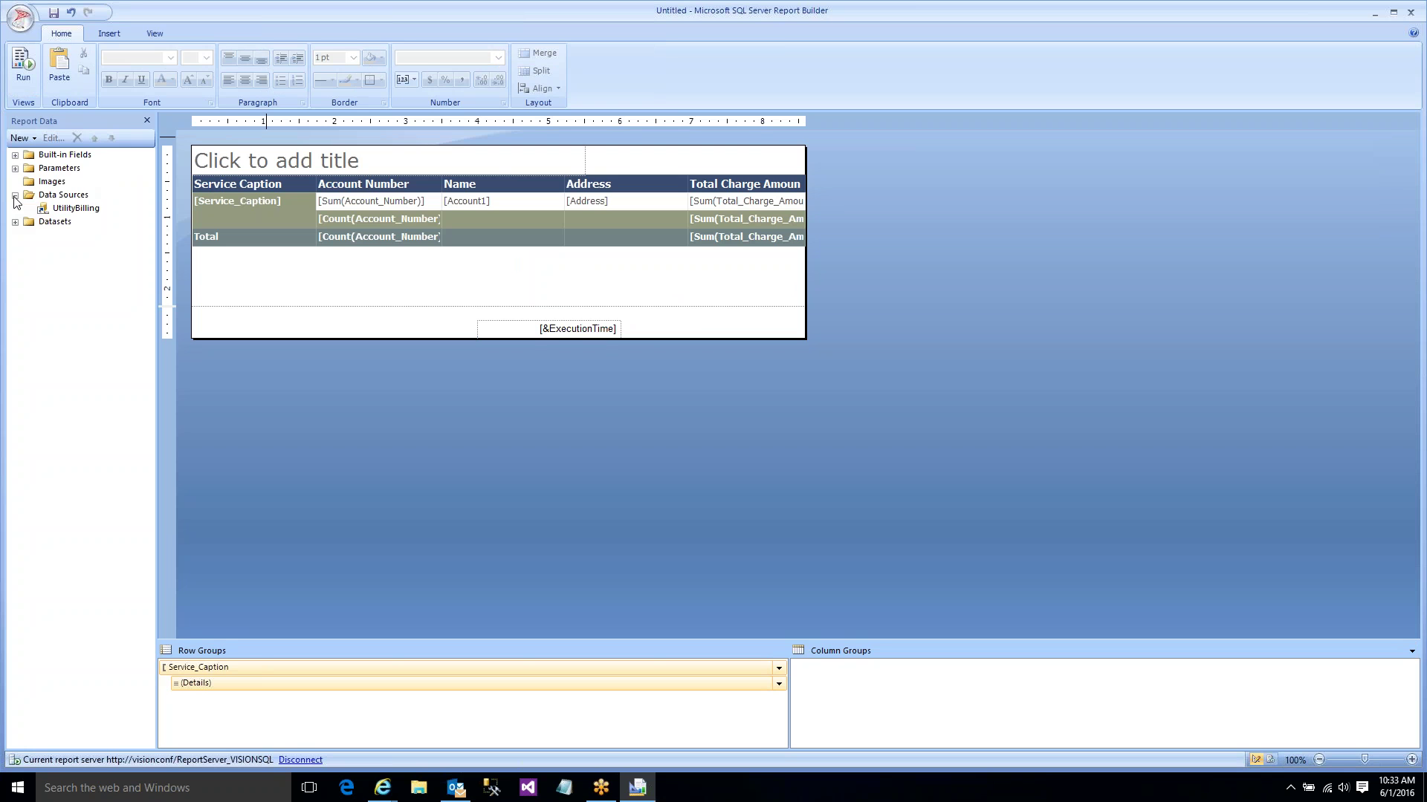
pyautogui.click(15, 195)
pyautogui.click(15, 168)
pyautogui.click(73, 181)
pyautogui.moveTo(672, 340); pyautogui.dragTo(617, 340)
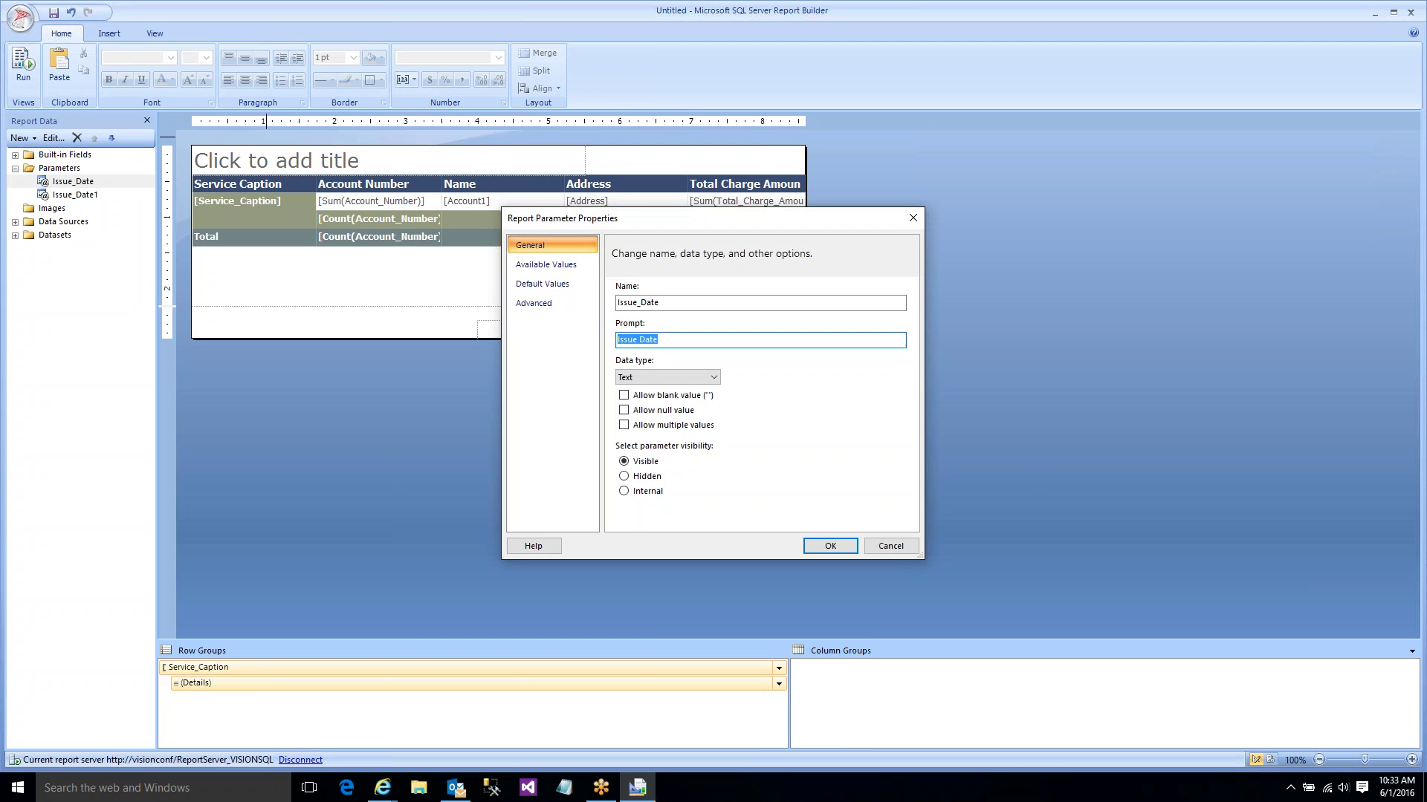
pyautogui.write('jStarting Date')
pyautogui.click(628, 377)
pyautogui.click(636, 410)
pyautogui.click(830, 546)
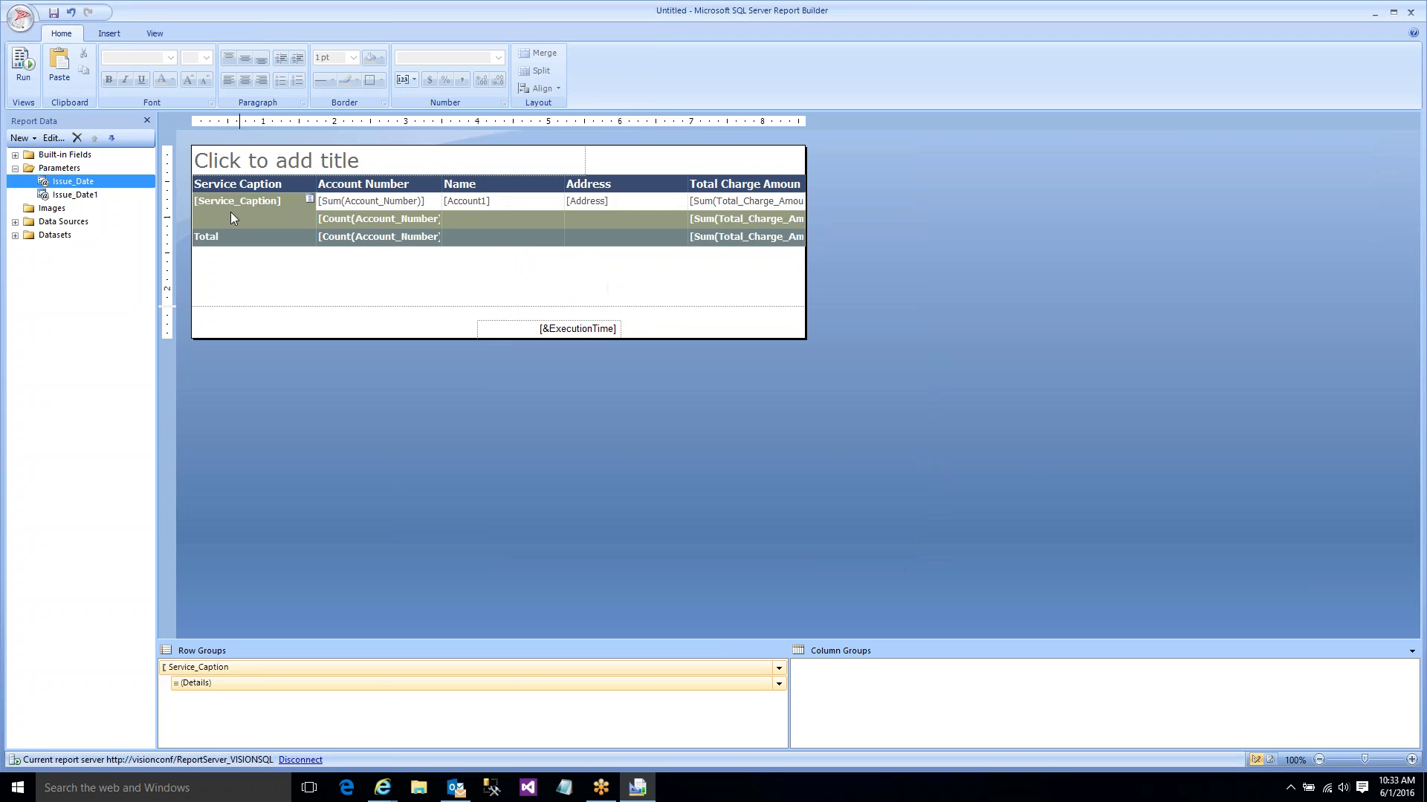
# - Give the Issue_Date1 parameter the prompt Ending Date and a date/time data type
pyautogui.doubleClick(75, 194)
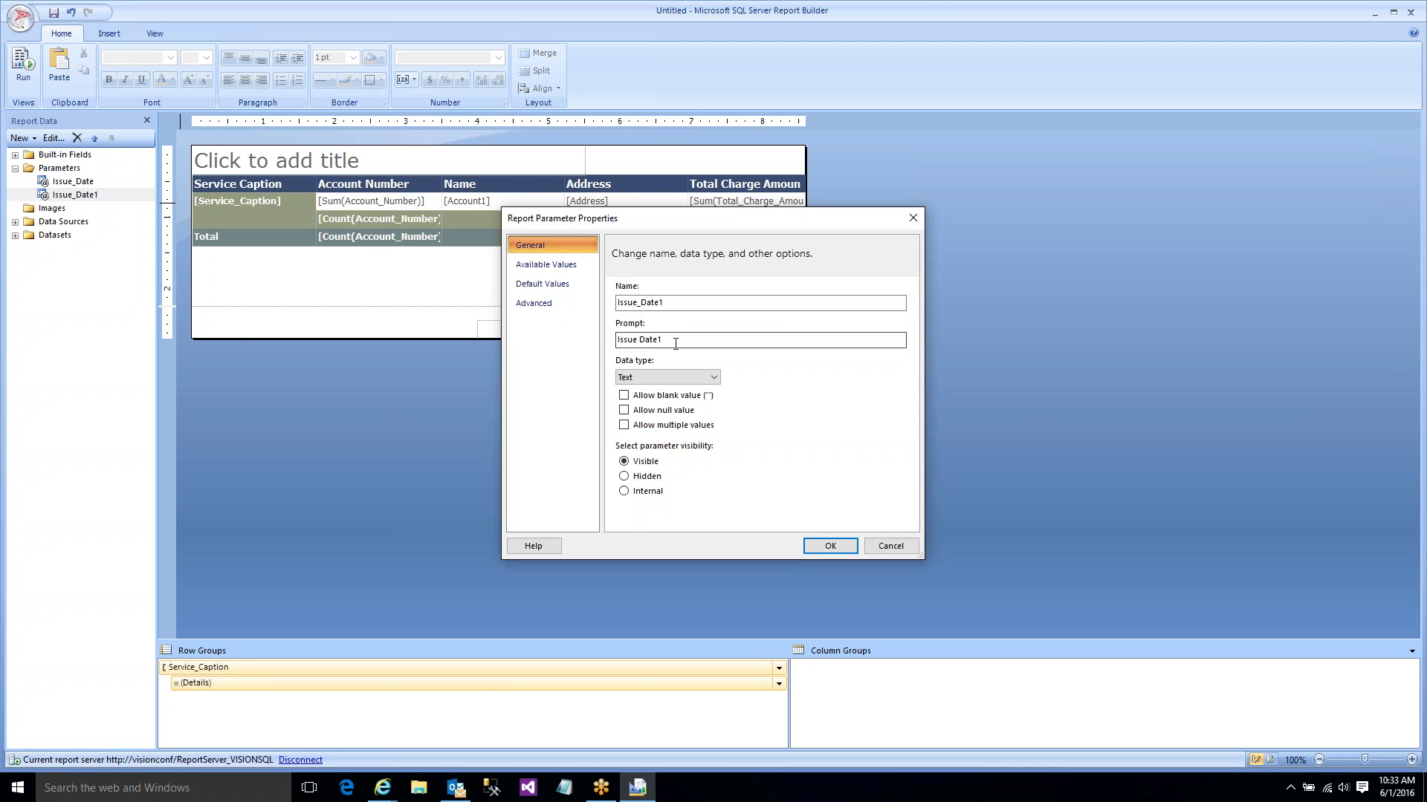
pyautogui.tripleClick(639, 340)
pyautogui.write('Ending Date')
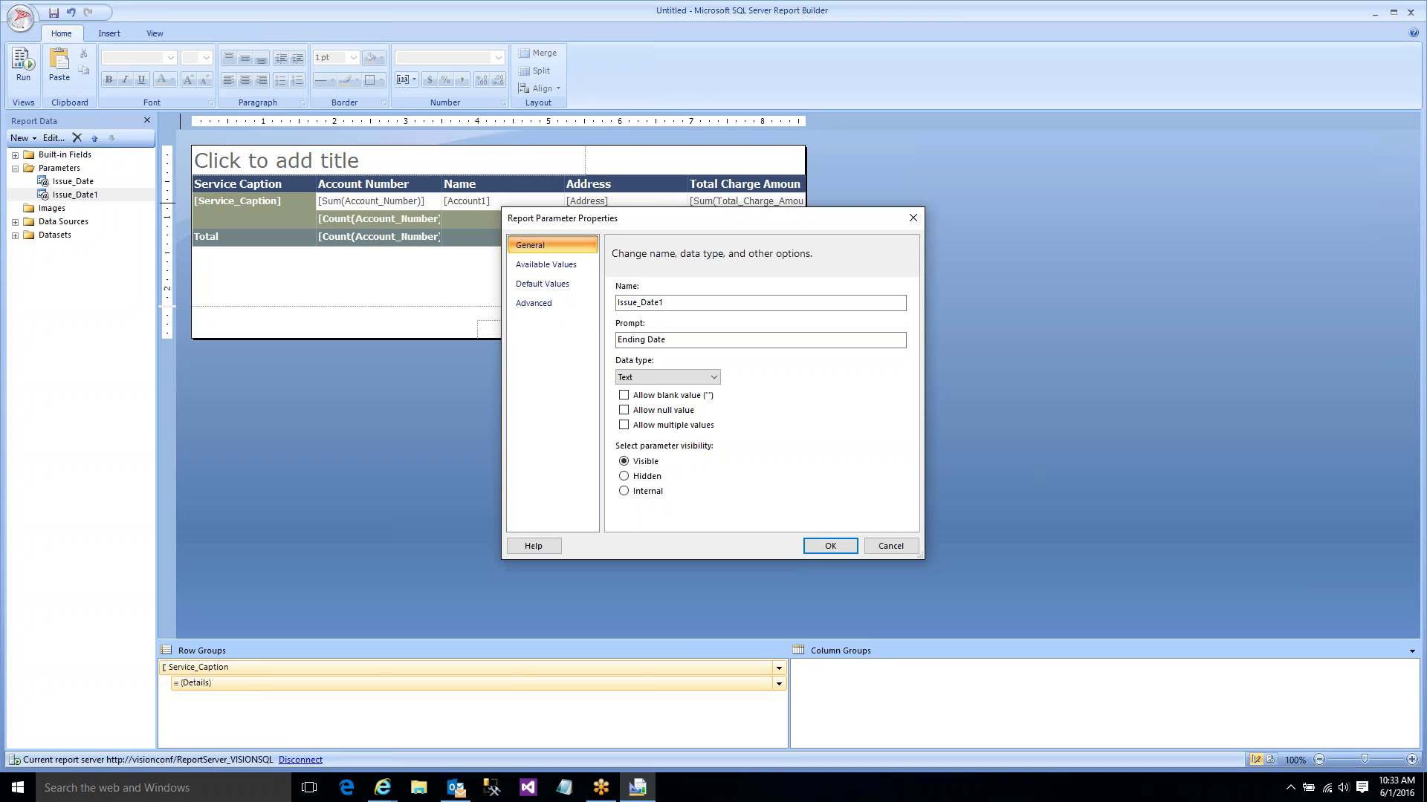
pyautogui.click(667, 377)
pyautogui.click(654, 409)
pyautogui.click(828, 544)
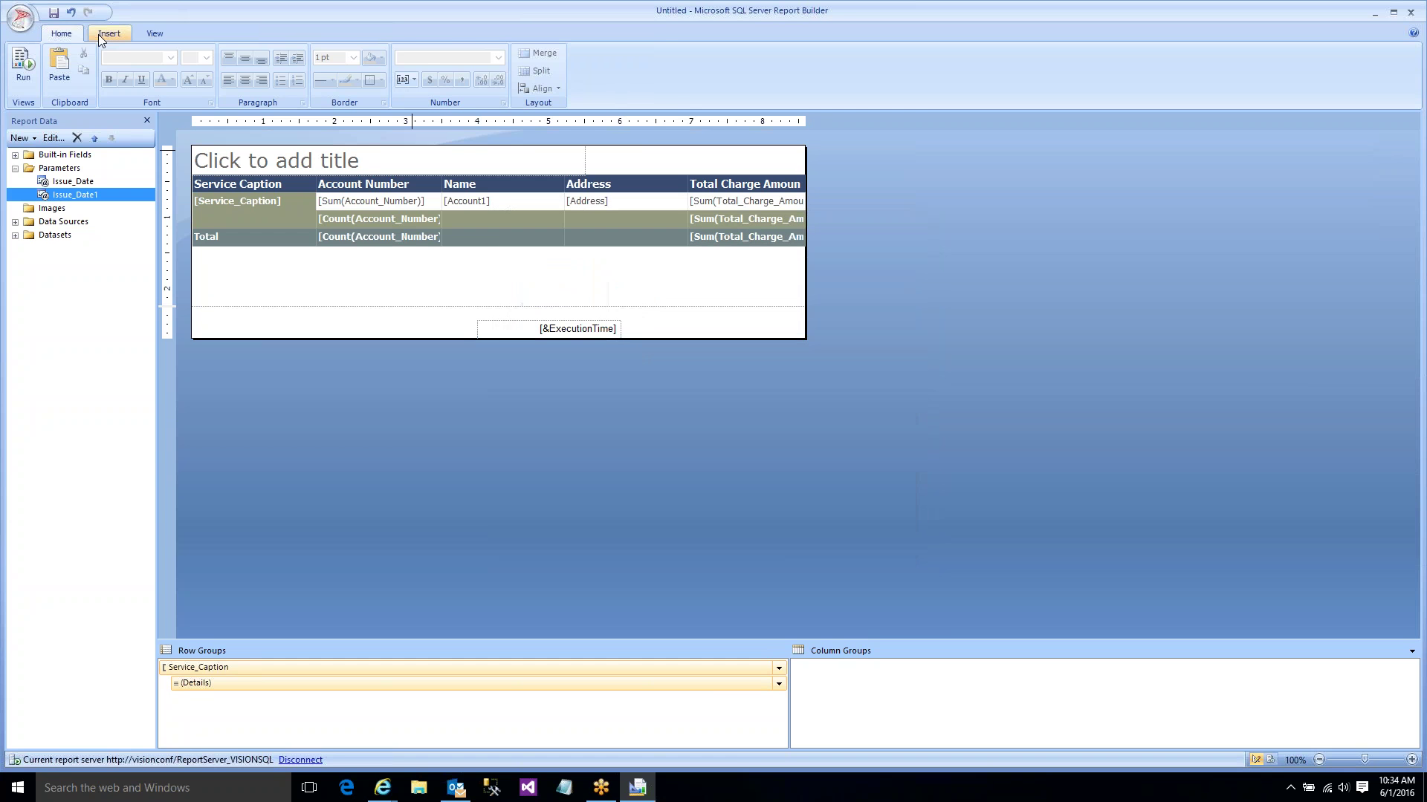
# - Run the report with Starting Date 12/28/2015 and Ending Date 6/1/2016
pyautogui.click(22, 63)
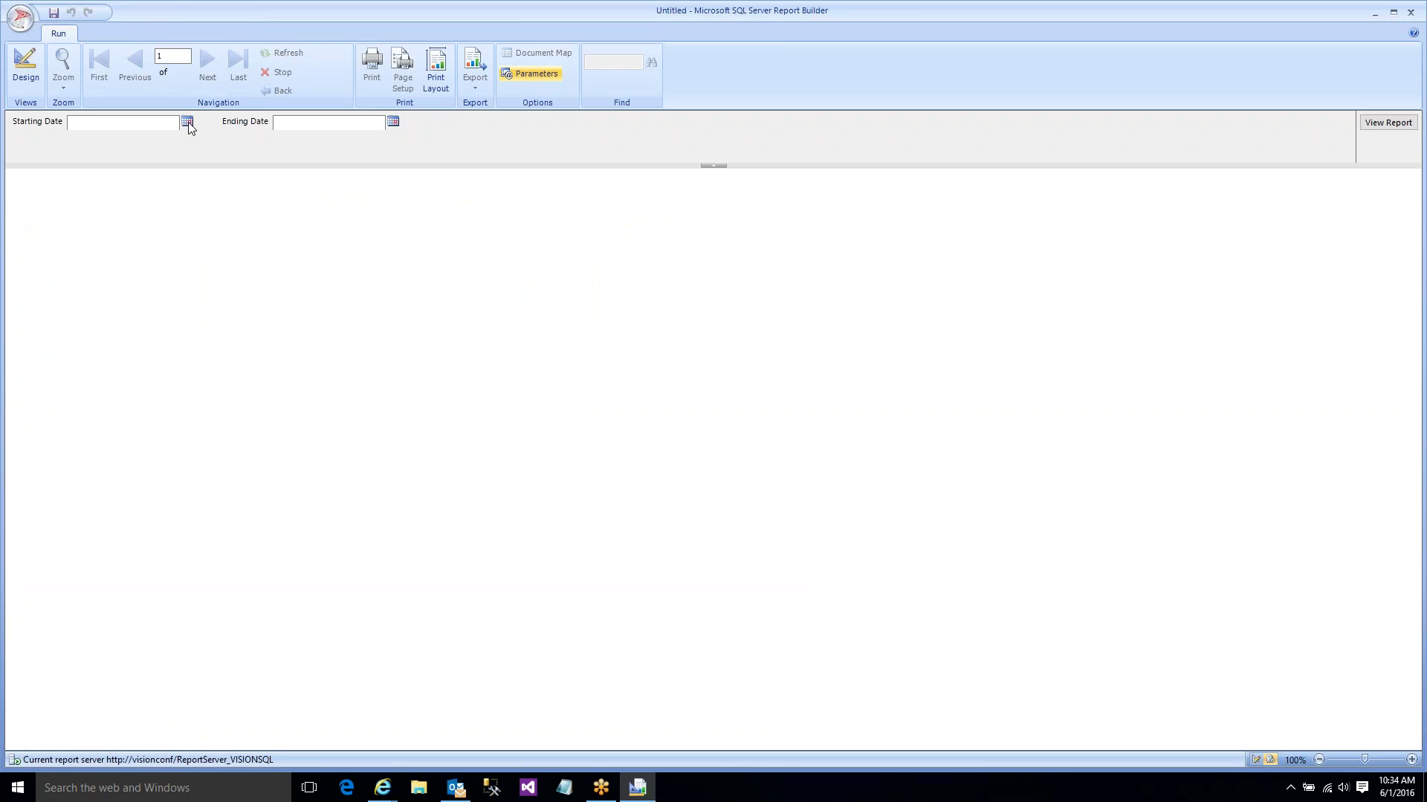
pyautogui.click(188, 124)
pyautogui.click(153, 146)
pyautogui.click(101, 173)
pyautogui.click(104, 175)
pyautogui.click(393, 121)
pyautogui.click(359, 176)
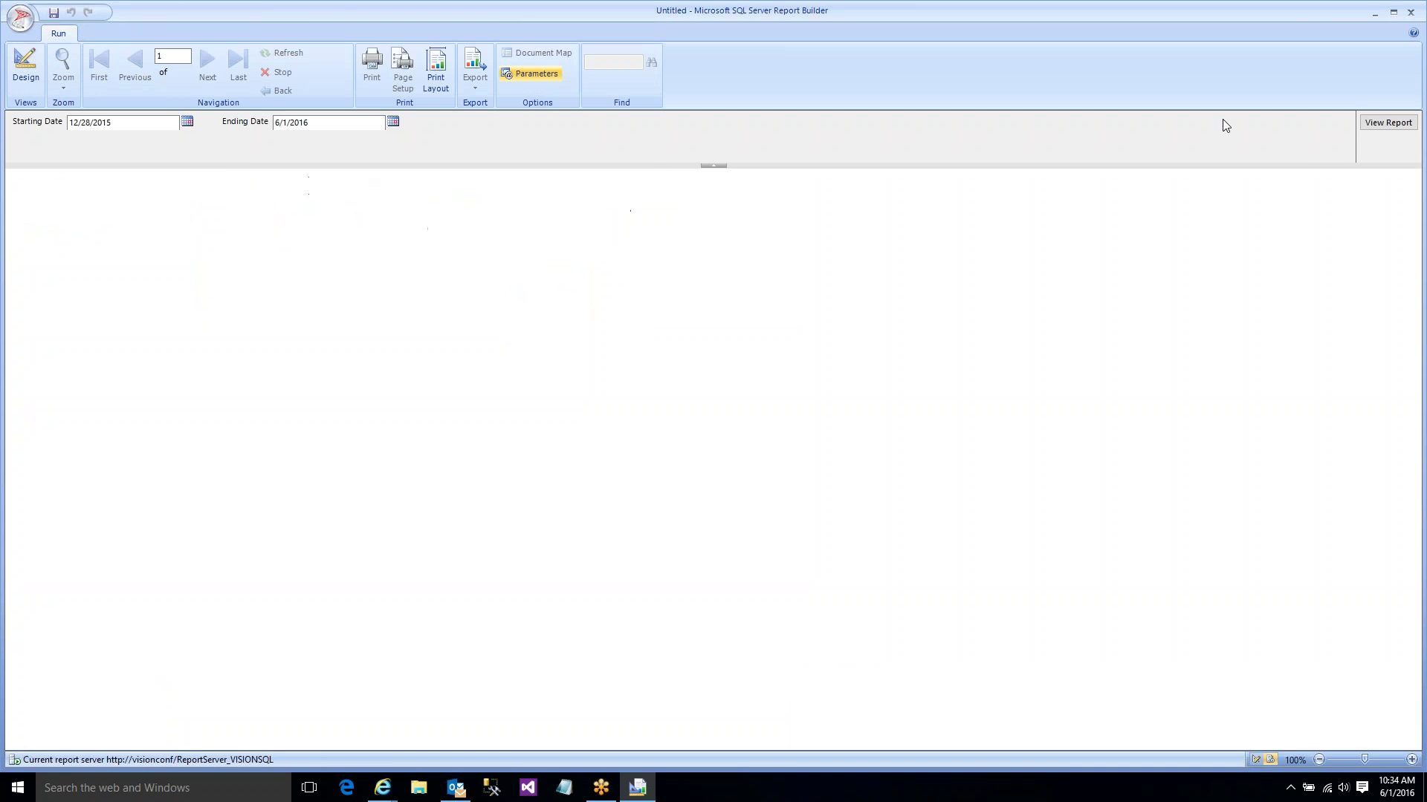
pyautogui.click(1369, 126)
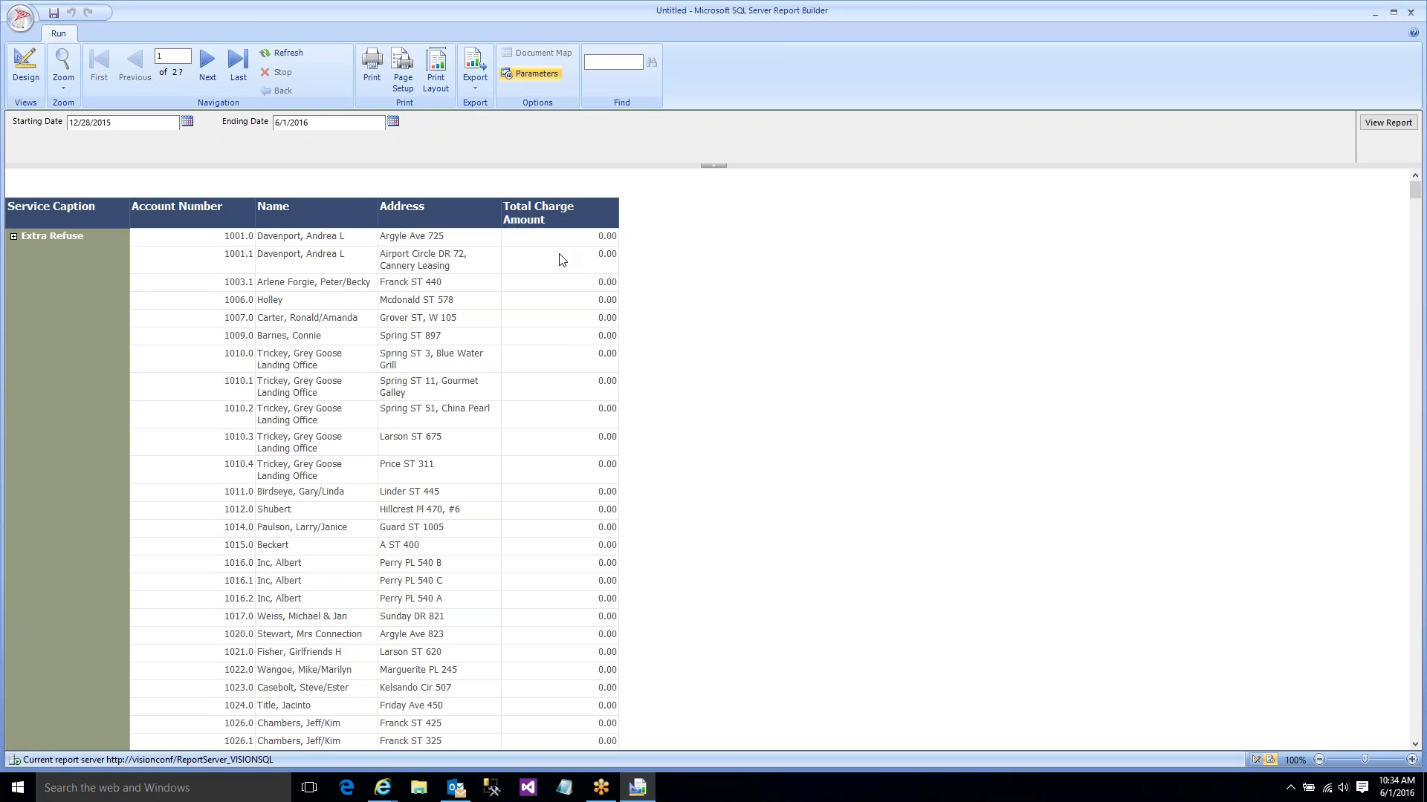
# - Look through the account rows under Extra Refuse and collapse that group
pyautogui.scroll(-3, 551, 339)
pyautogui.scroll(-5, 551, 340)
pyautogui.scroll(3, 550, 340)
pyautogui.scroll(5, 551, 339)
pyautogui.click(17, 237)
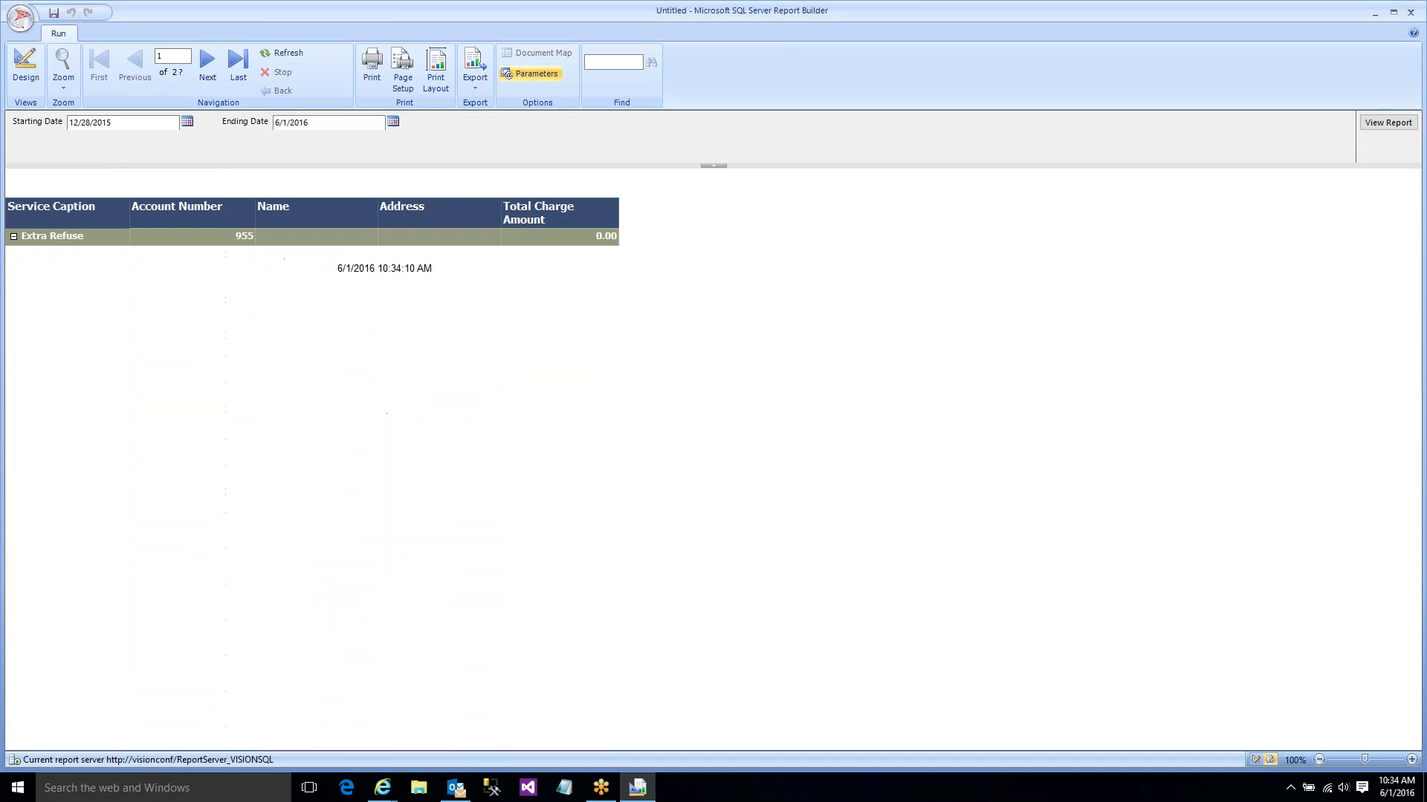
# - Rerun the report with the Starting Date changed to 1/28/2015
pyautogui.click(139, 127)
pyautogui.press('BackSpace')
pyautogui.click(1383, 123)
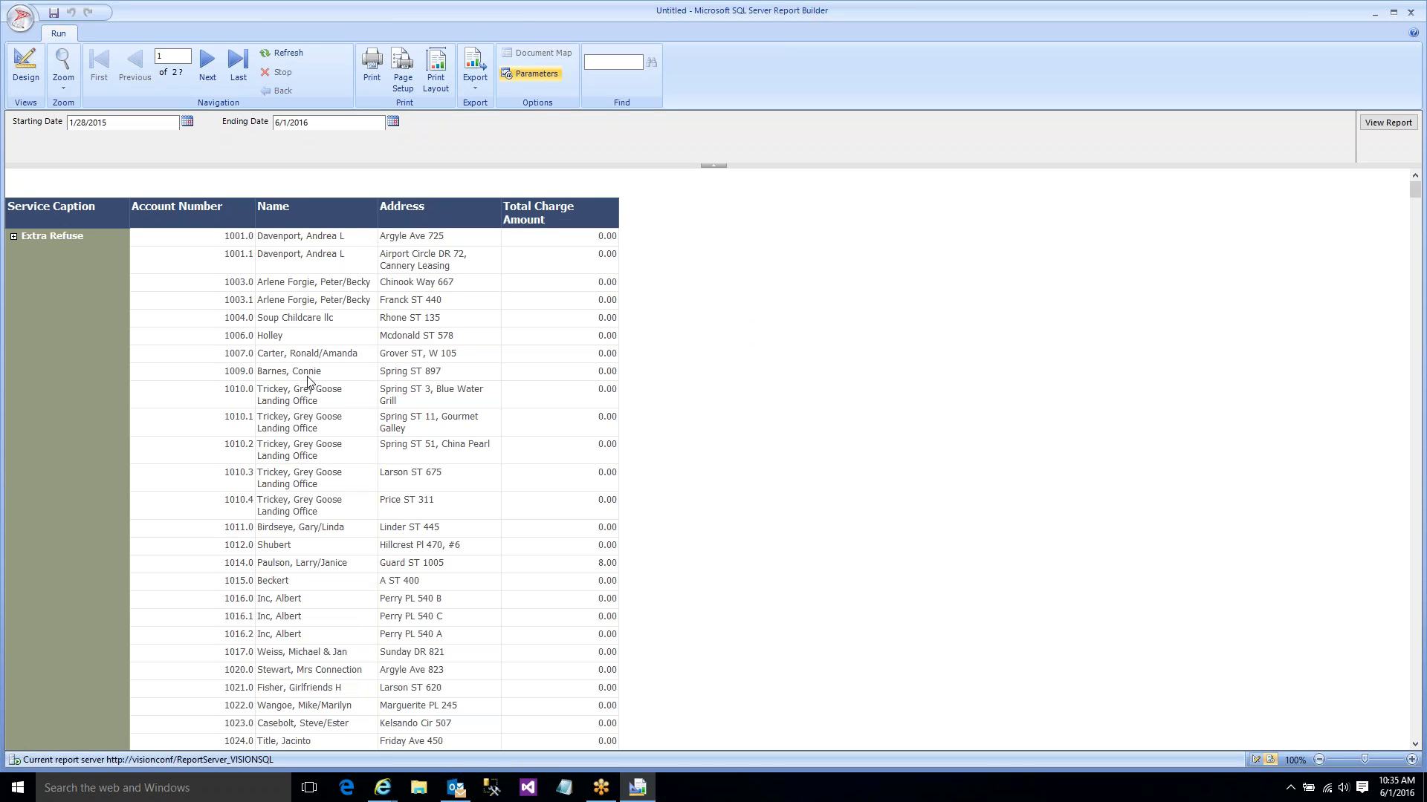
# - Examine the Extra Refuse account rows and subtotal, the Fee group on the second page, and the report's last page
pyautogui.click(13, 238)
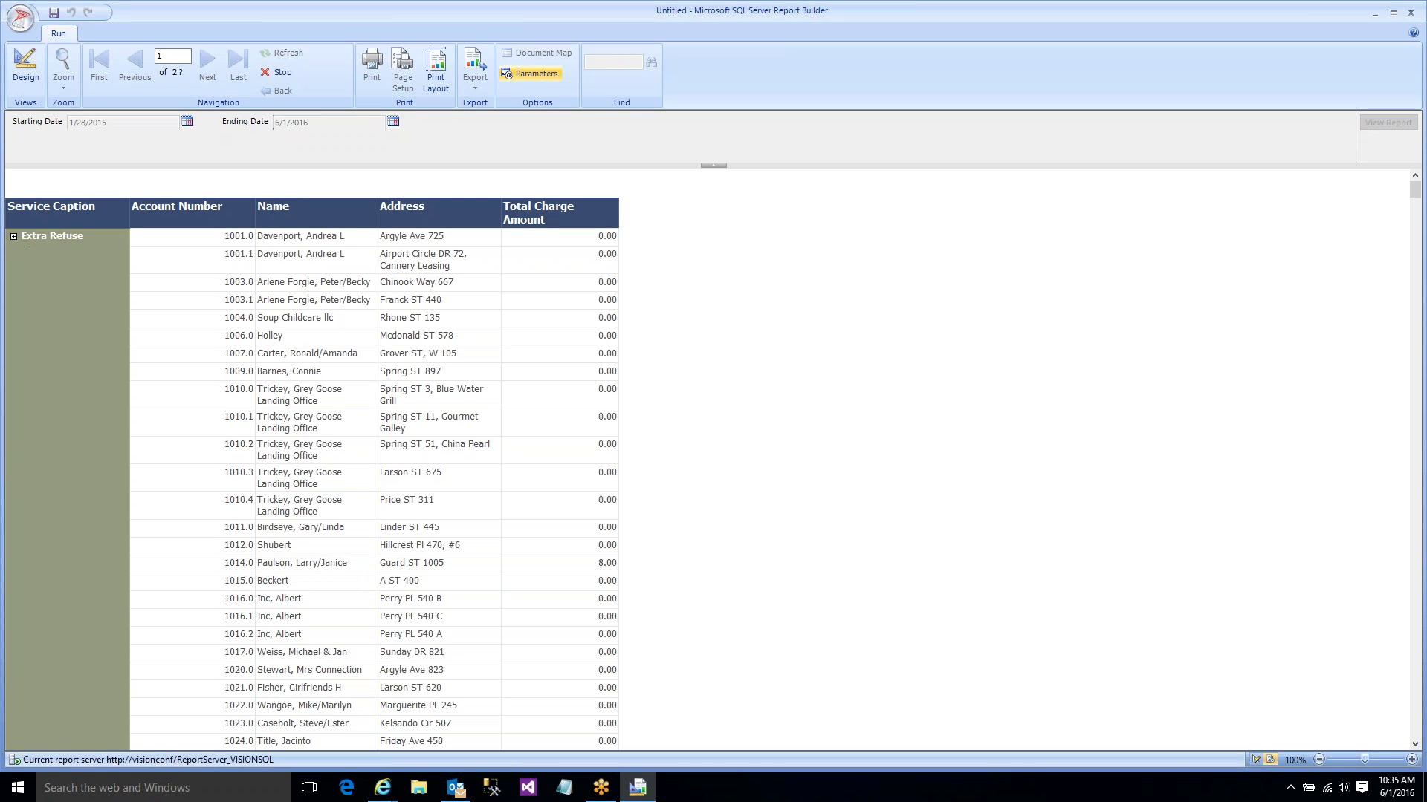
pyautogui.click(13, 236)
pyautogui.click(210, 68)
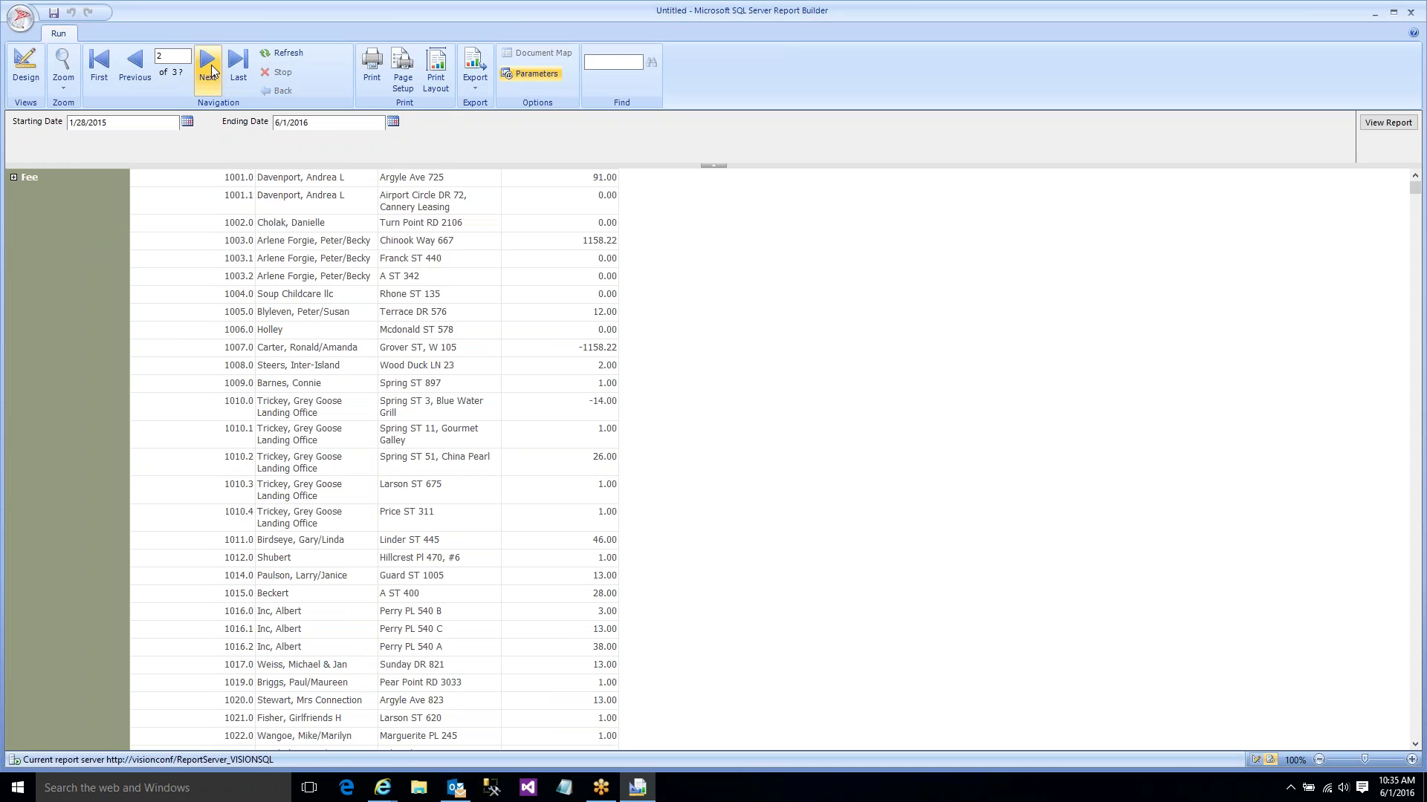
pyautogui.scroll(2, 256, 273)
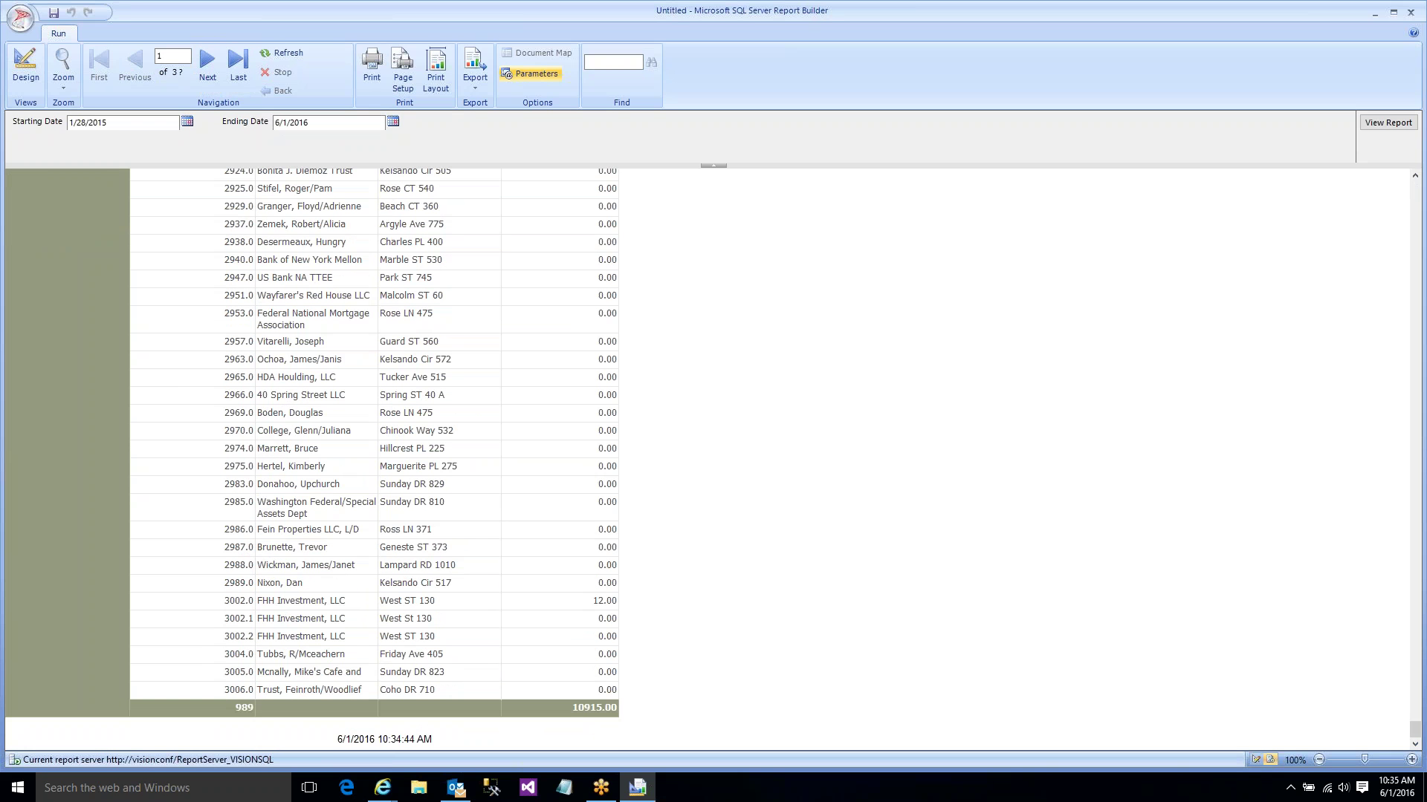
pyautogui.scroll(15, 249, 282)
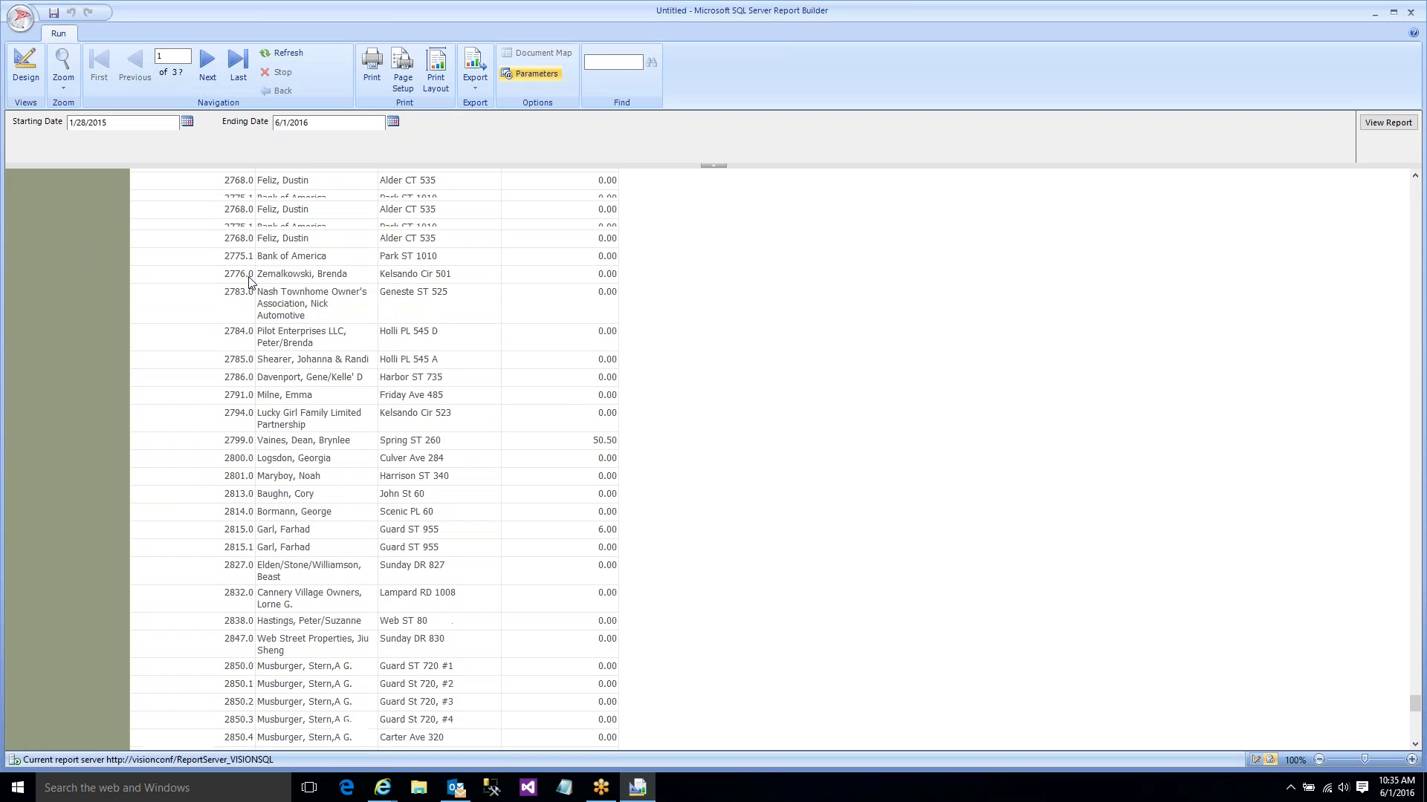
pyautogui.scroll(10, 249, 282)
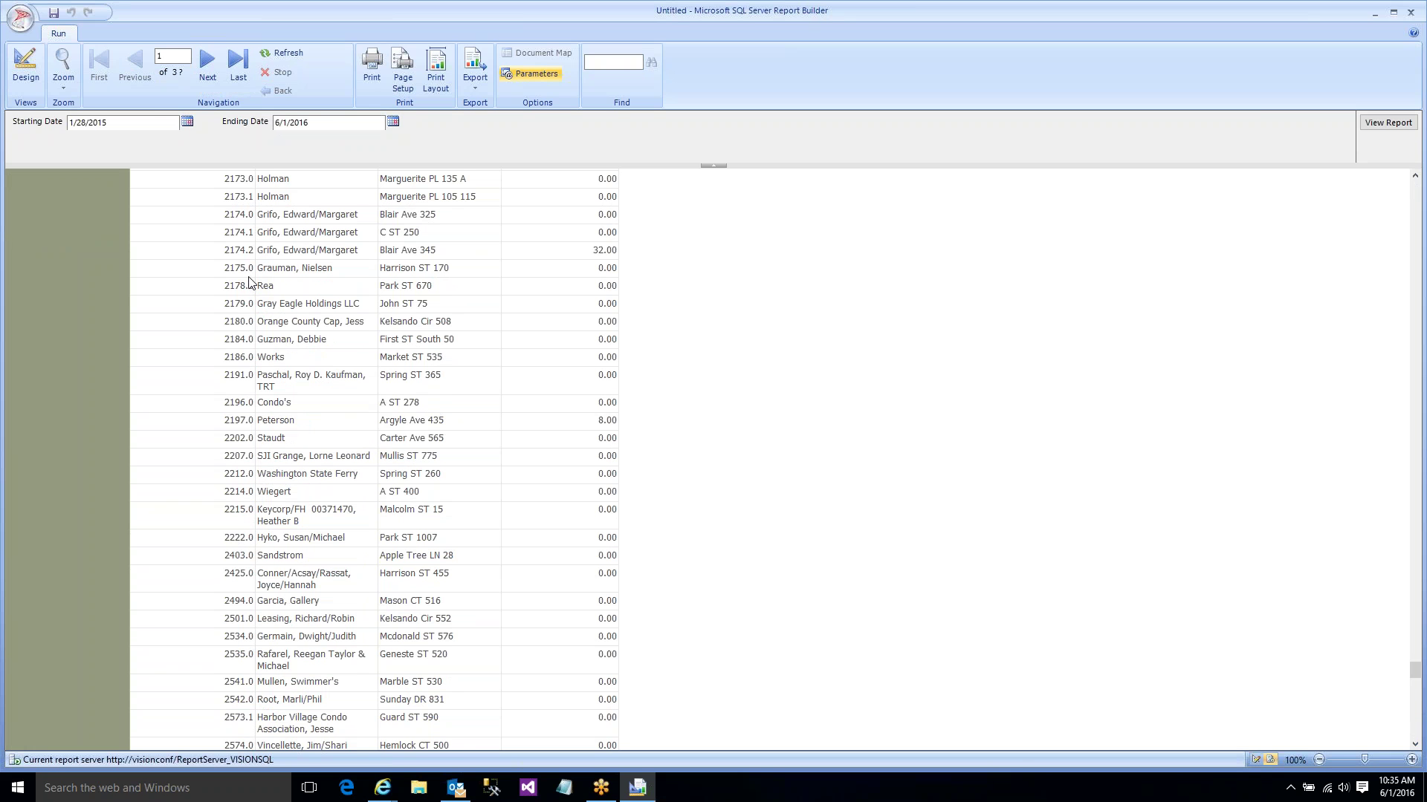
pyautogui.scroll(10, 250, 282)
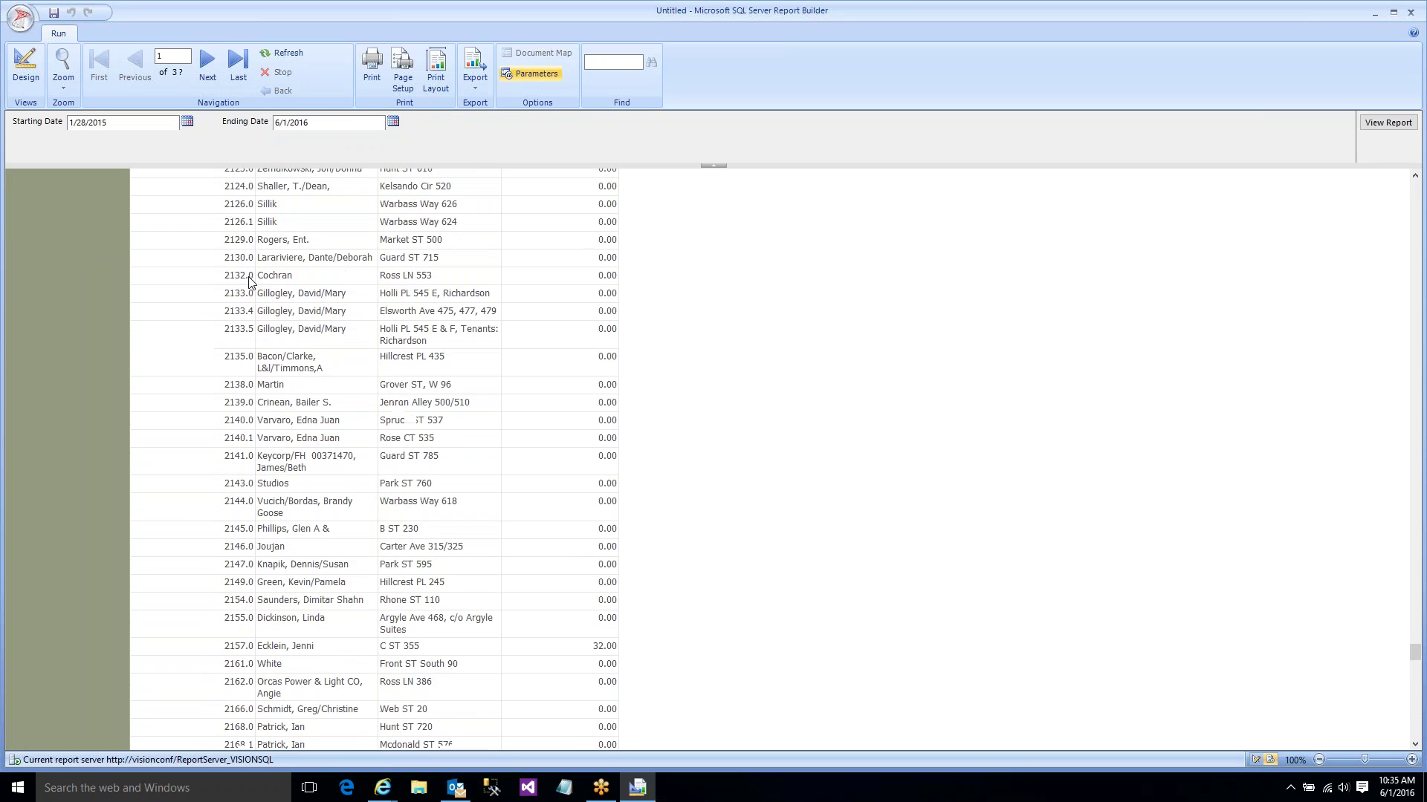
pyautogui.click(238, 63)
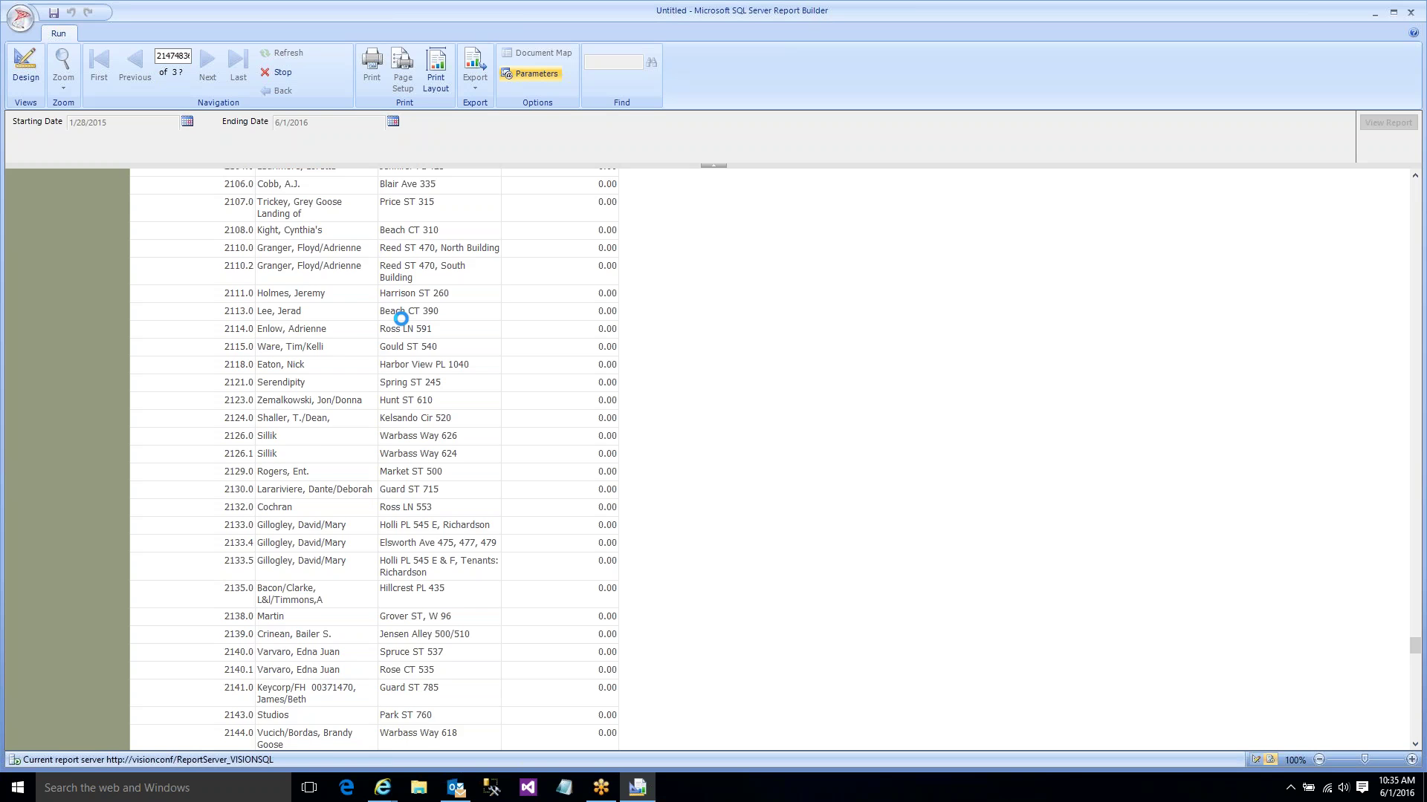
pyautogui.scroll(-8, 409, 330)
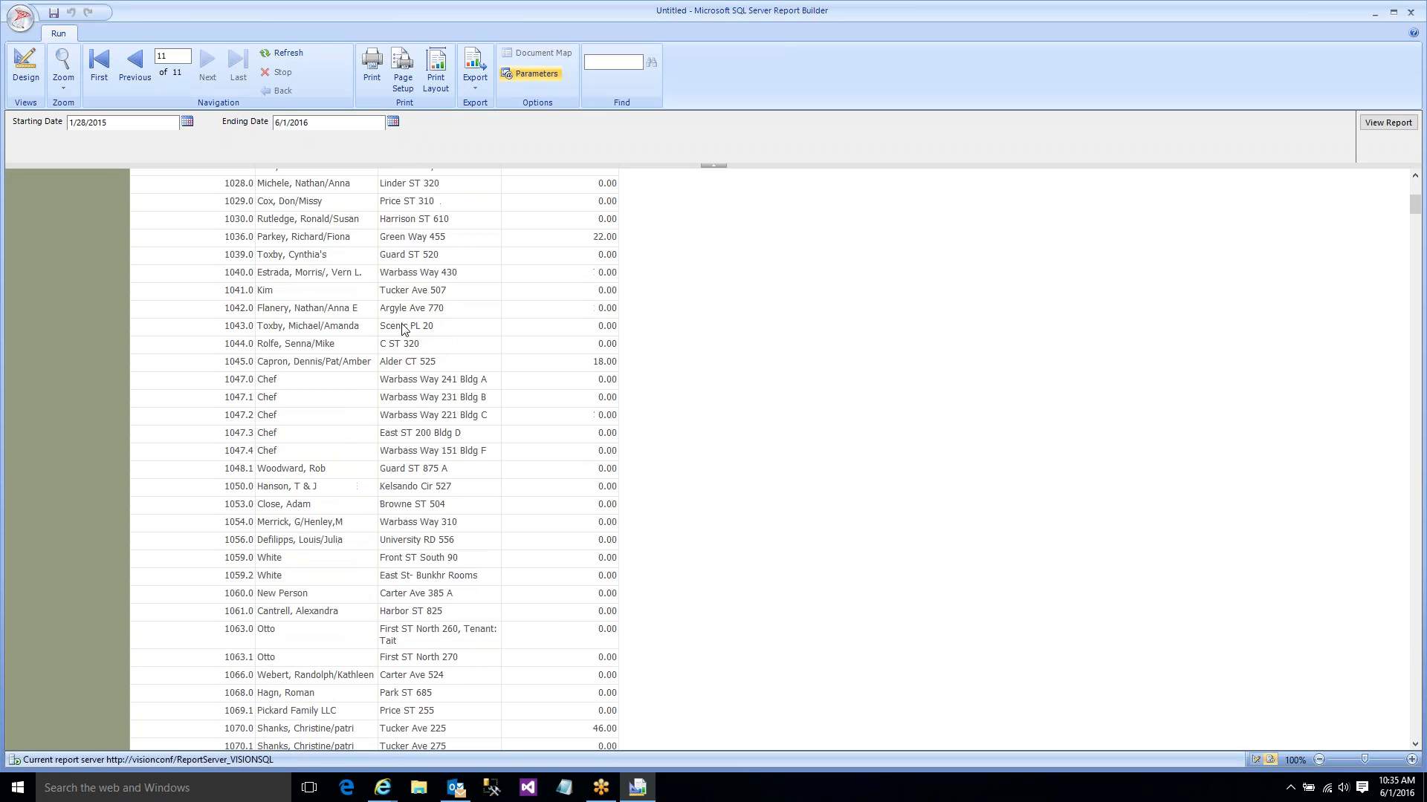
# - Add a Charge Amount condition to the filter of DataSet1's query
pyautogui.click(30, 67)
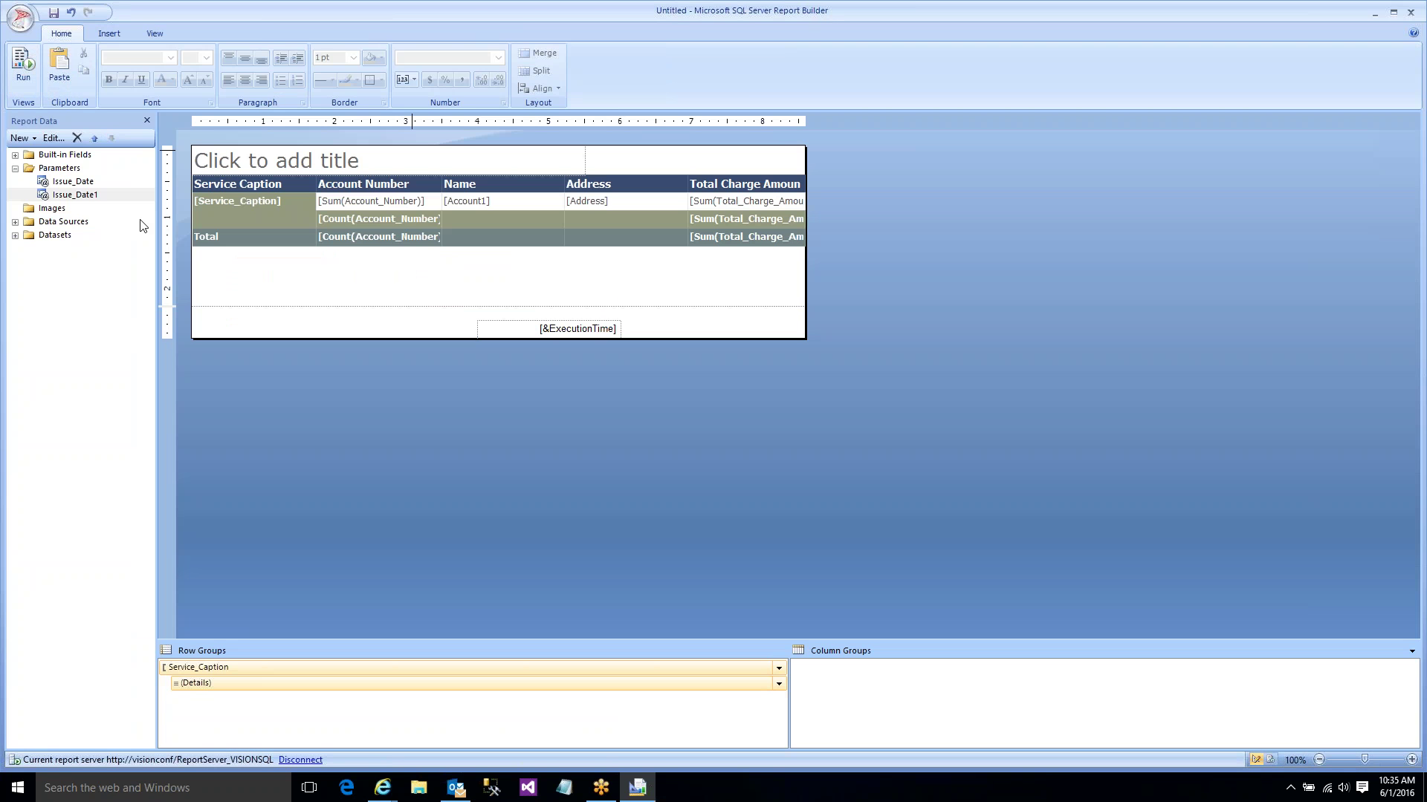
pyautogui.click(15, 235)
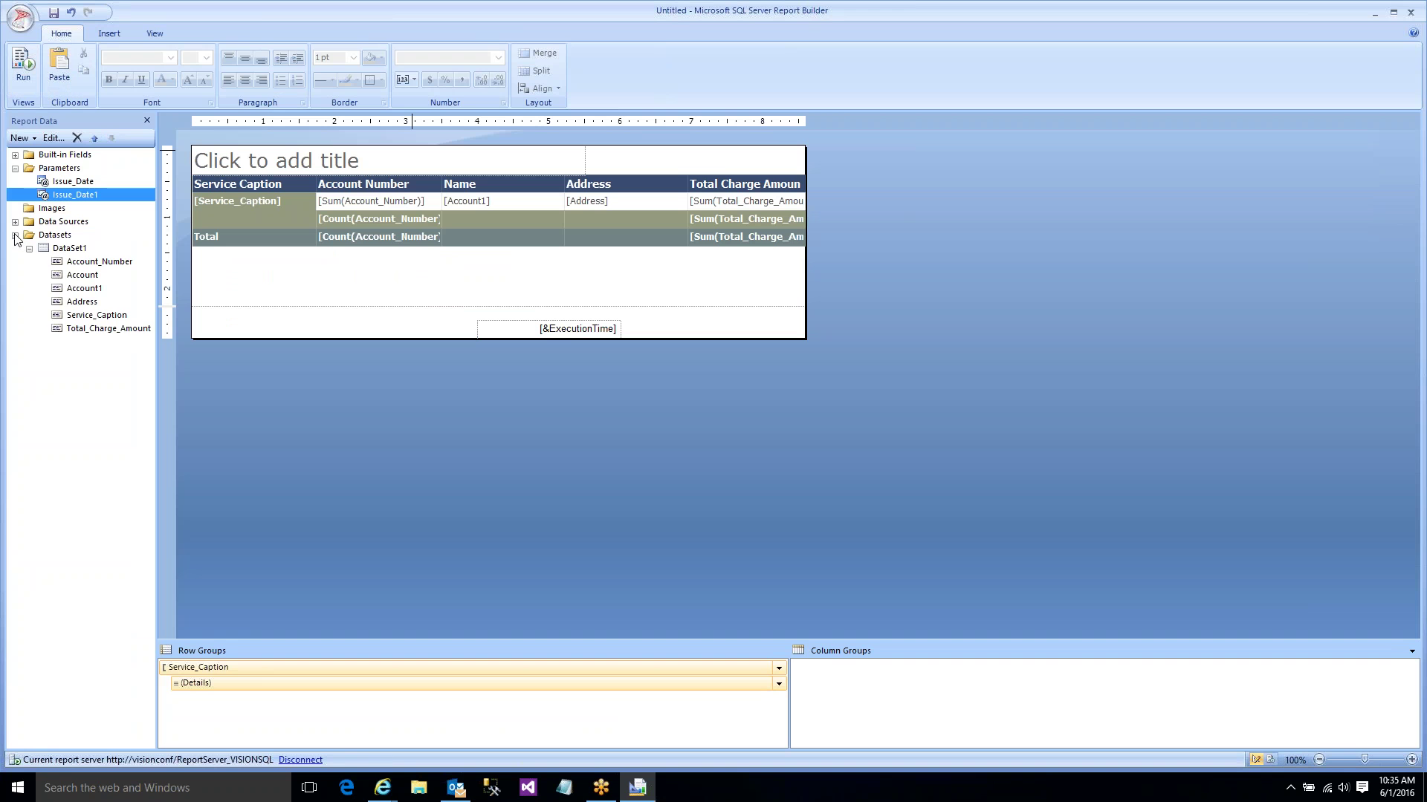
pyautogui.doubleClick(71, 250)
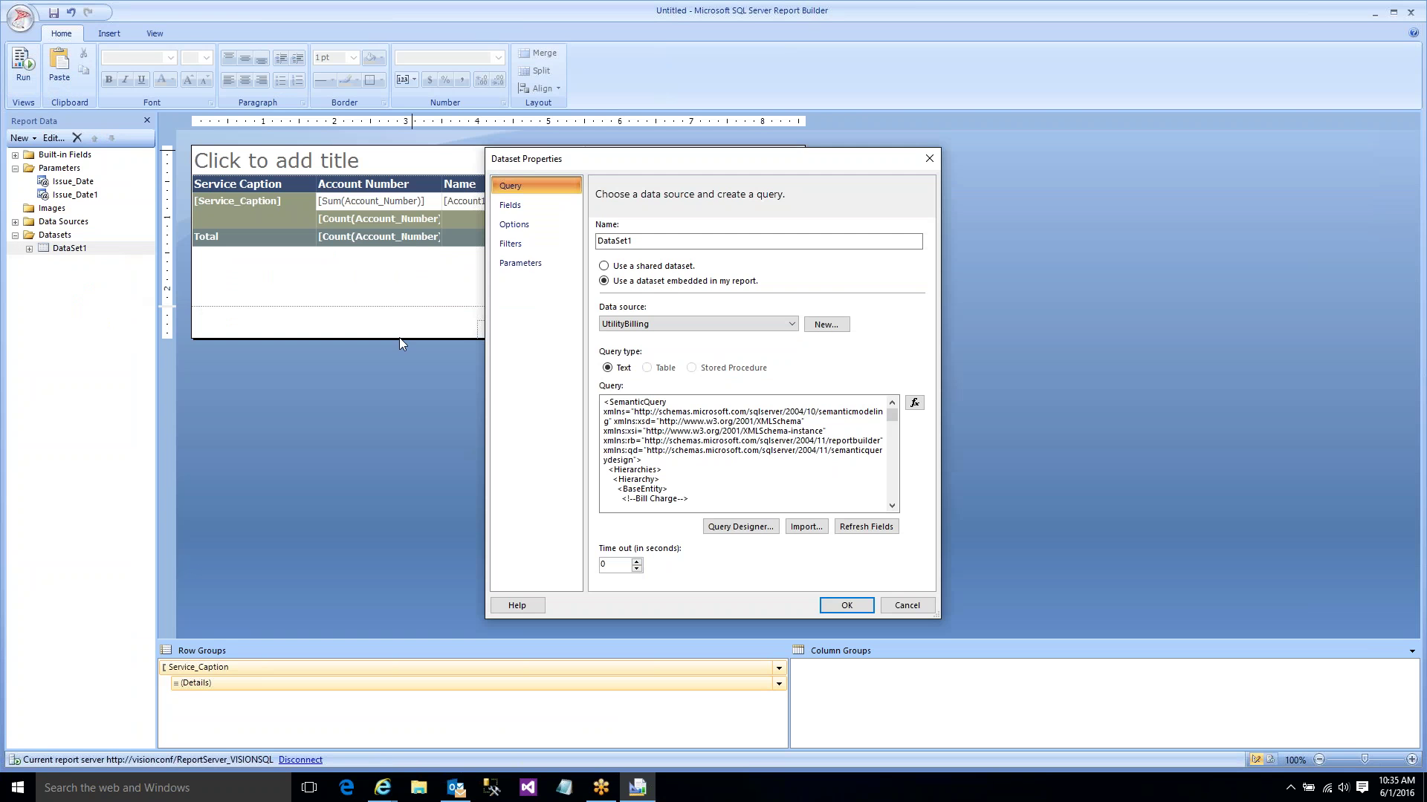
pyautogui.click(757, 529)
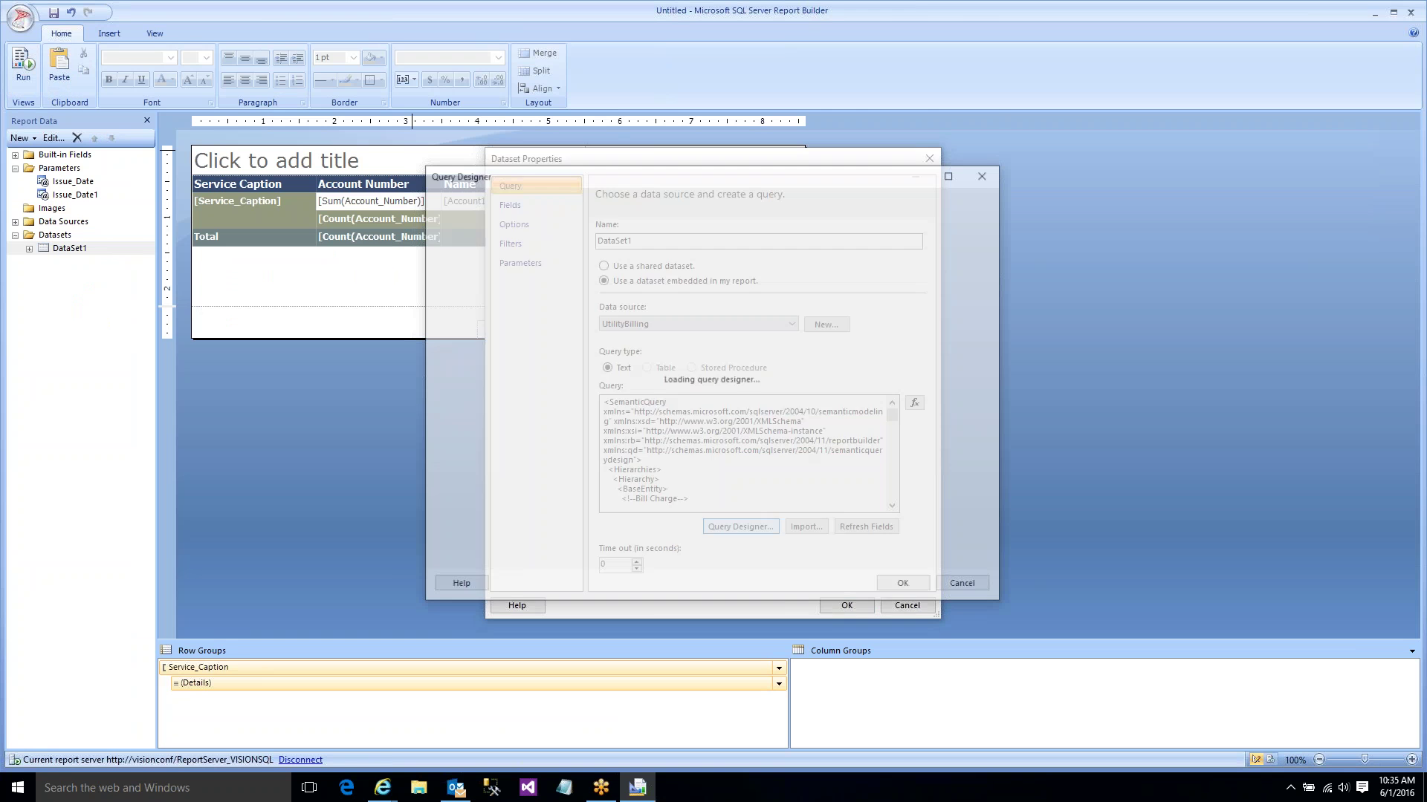
pyautogui.click(595, 198)
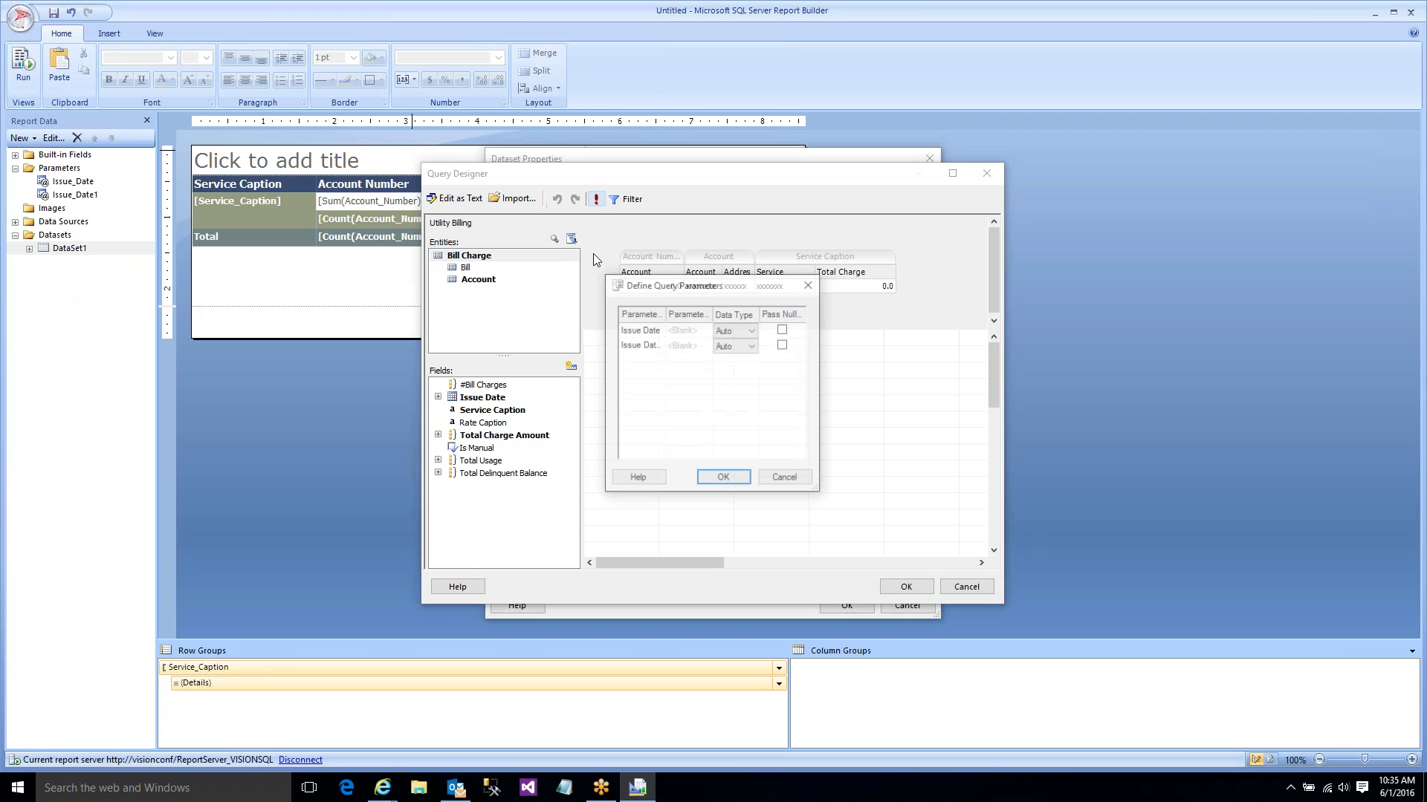
pyautogui.click(786, 478)
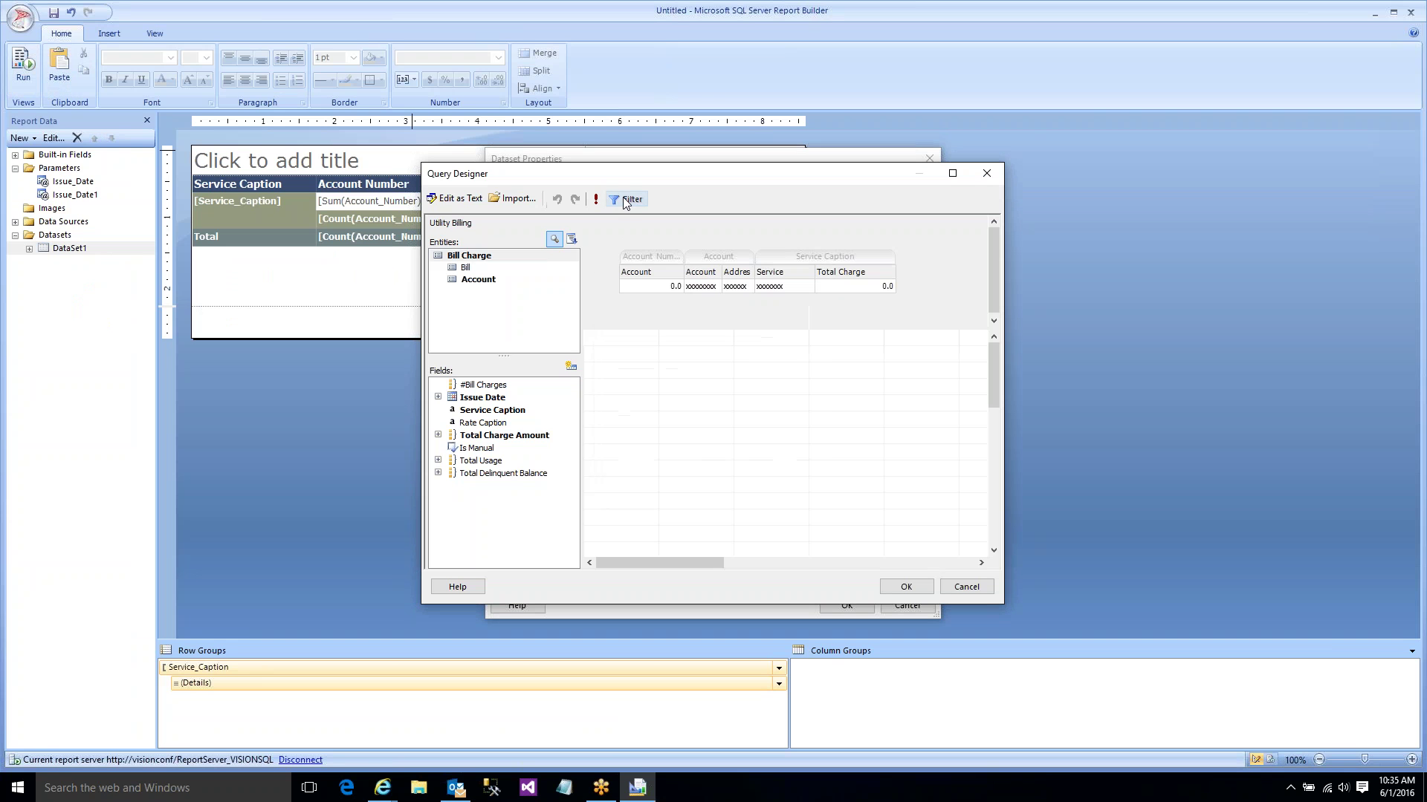
pyautogui.click(625, 199)
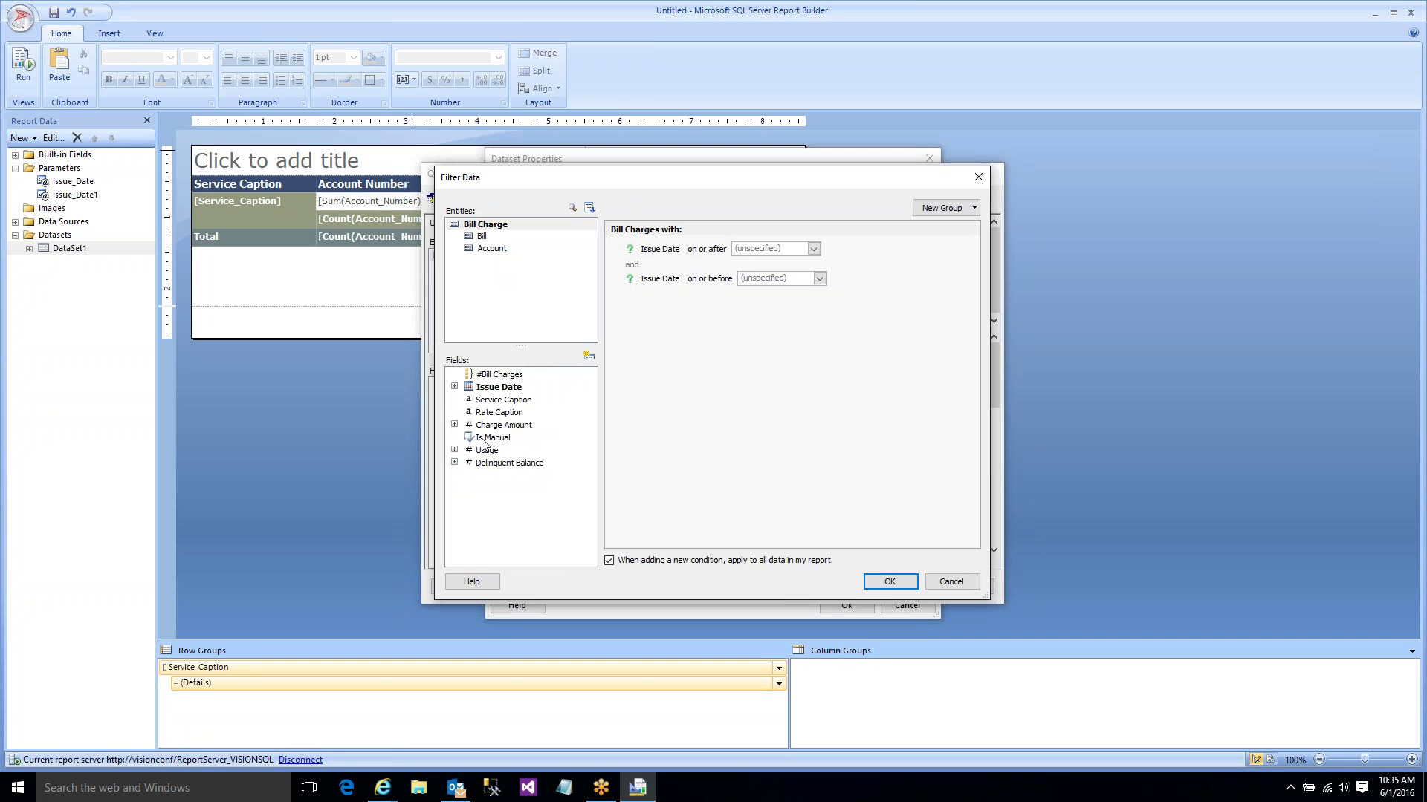
pyautogui.moveTo(503, 425); pyautogui.dragTo(755, 386)
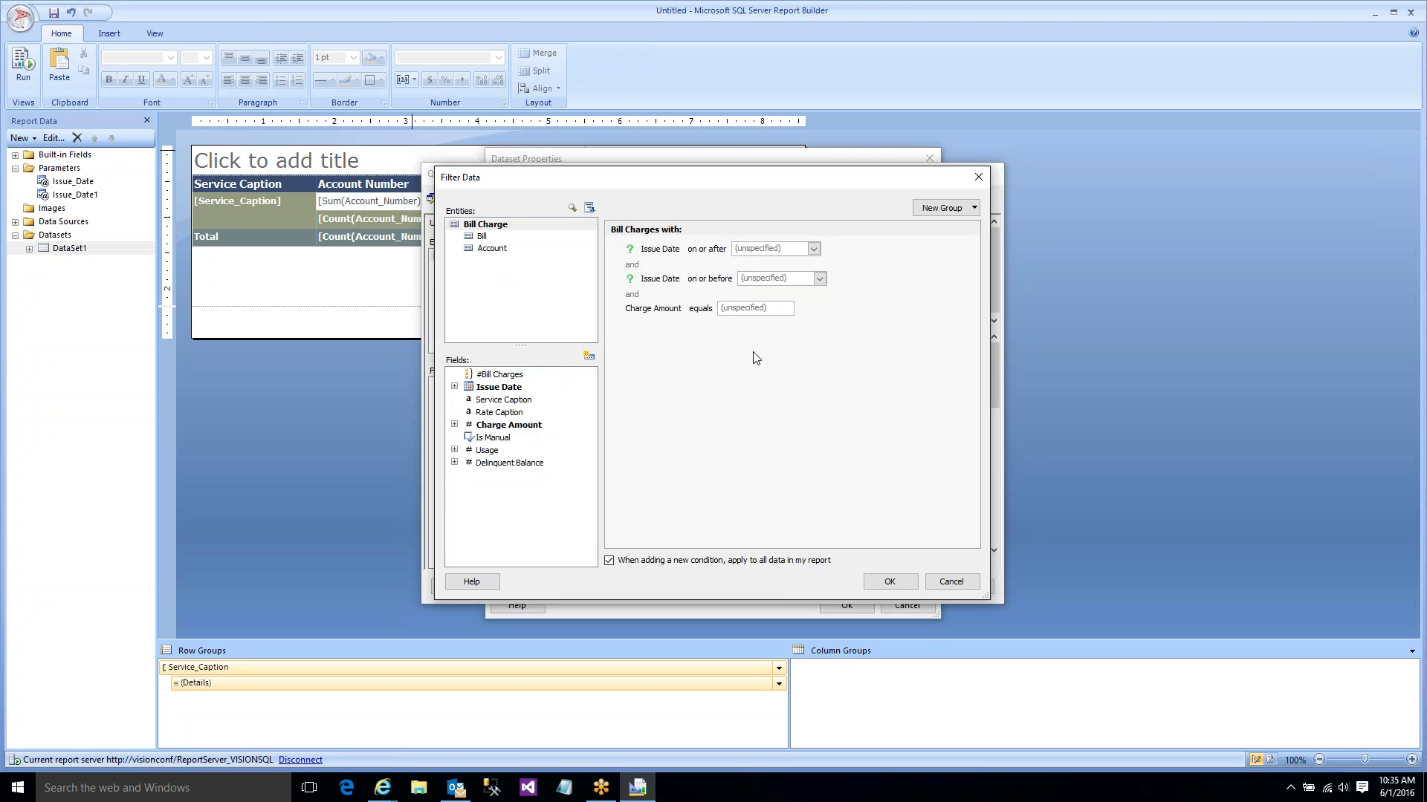
# - Set the Charge Amount filter condition to not equal to 0.00 and apply the changes to DataSet1
pyautogui.click(700, 309)
pyautogui.click(720, 322)
pyautogui.click(754, 309)
pyautogui.click(889, 583)
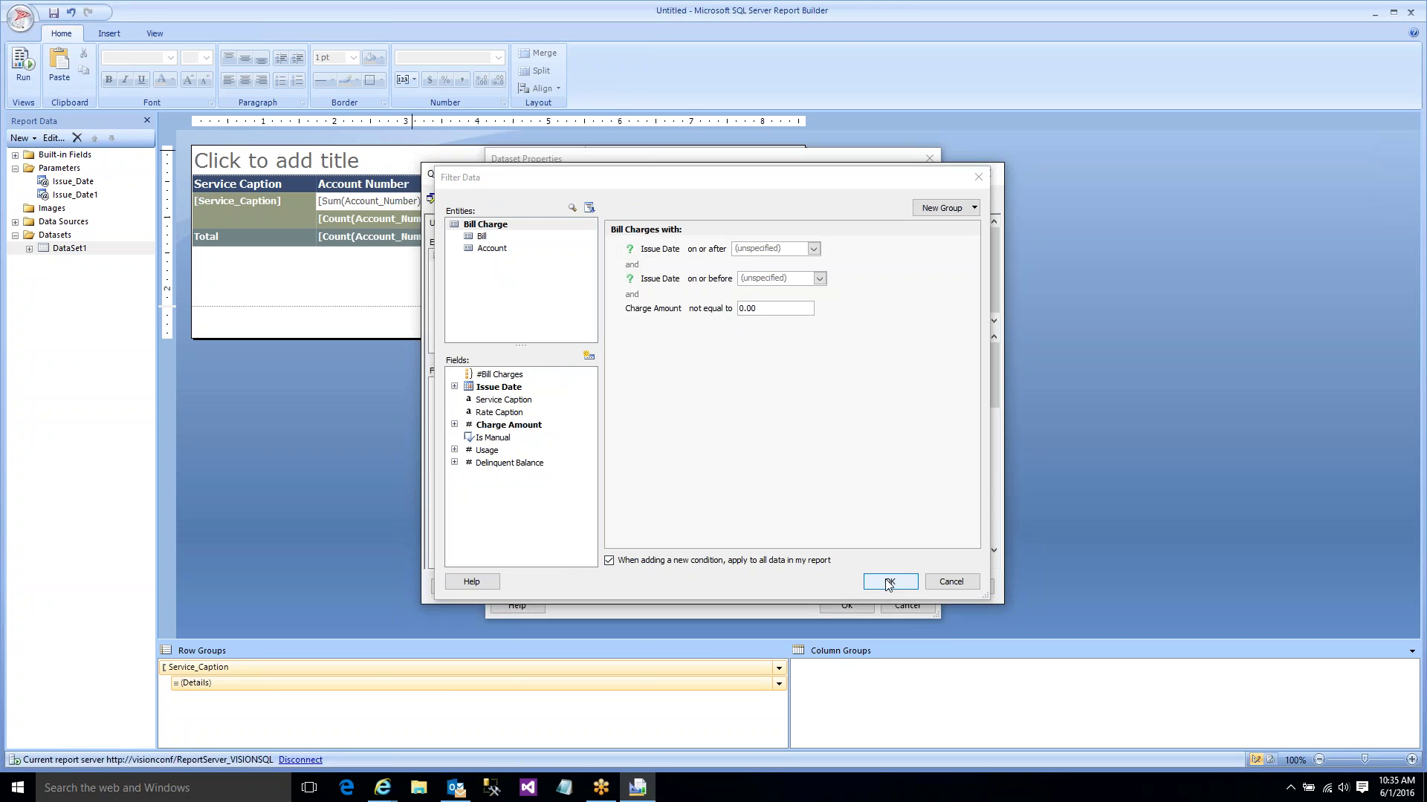
pyautogui.click(903, 586)
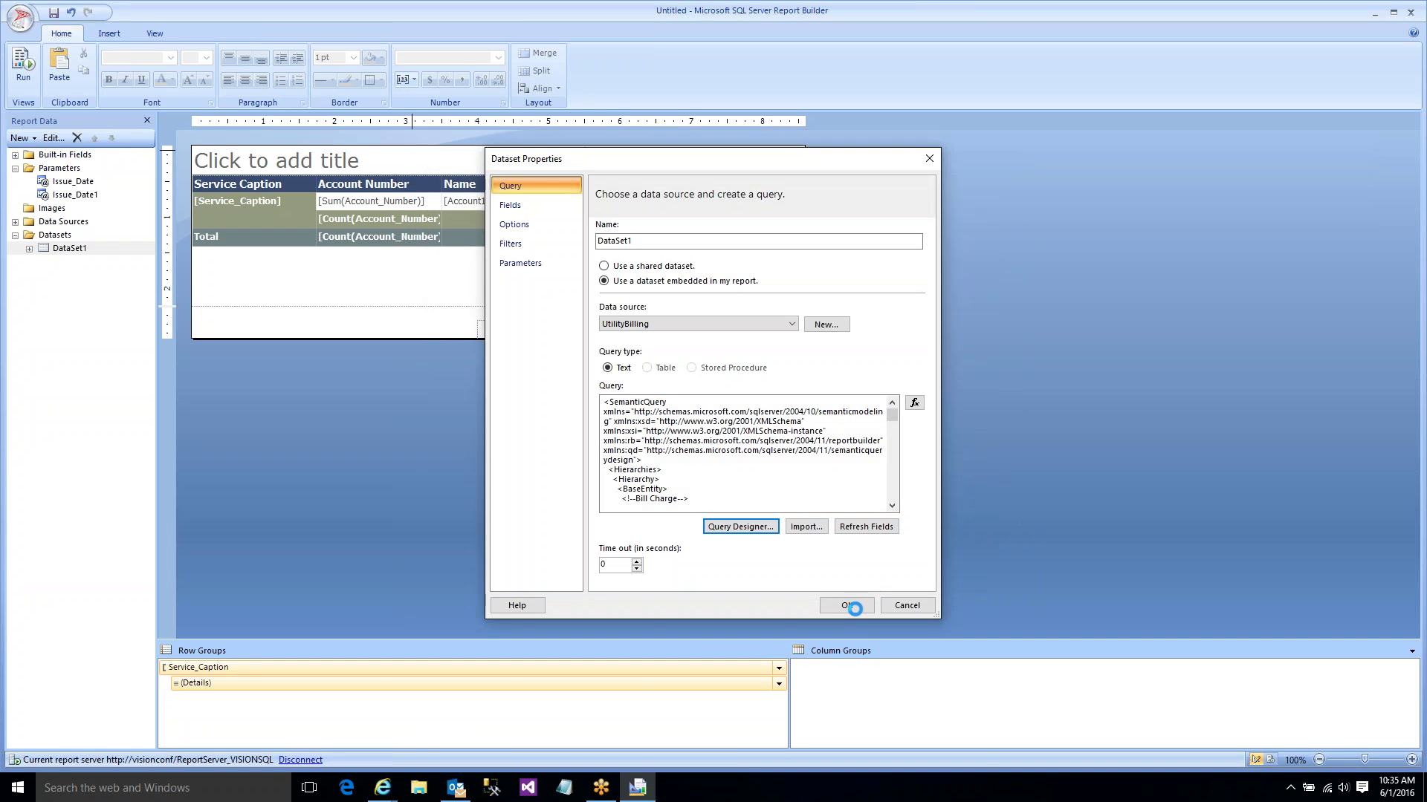
pyautogui.click(847, 605)
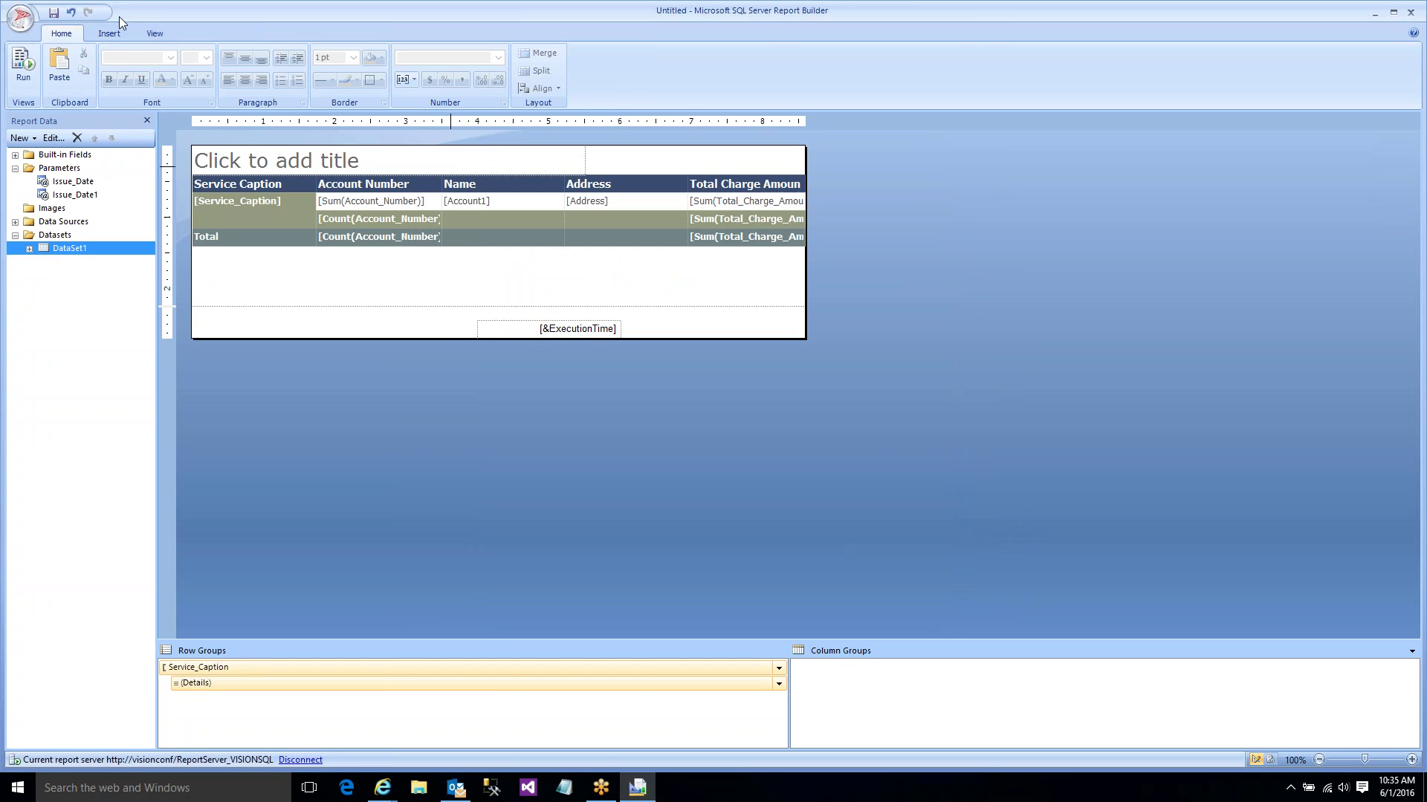
# - Run the report with Starting Date 12/27/2015 and Ending Date 6/1/2016, and look over the account rows under Fee
pyautogui.click(15, 91)
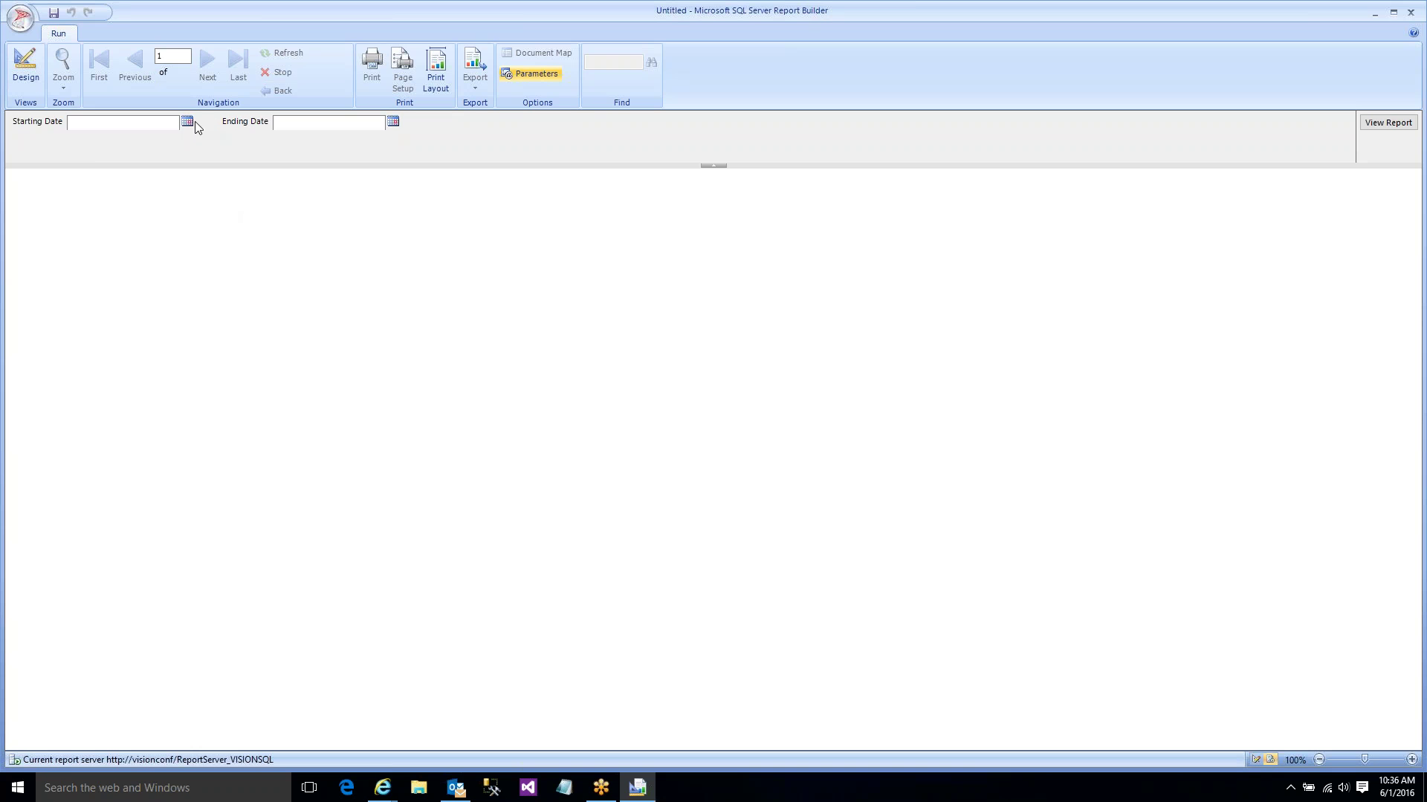
pyautogui.click(187, 121)
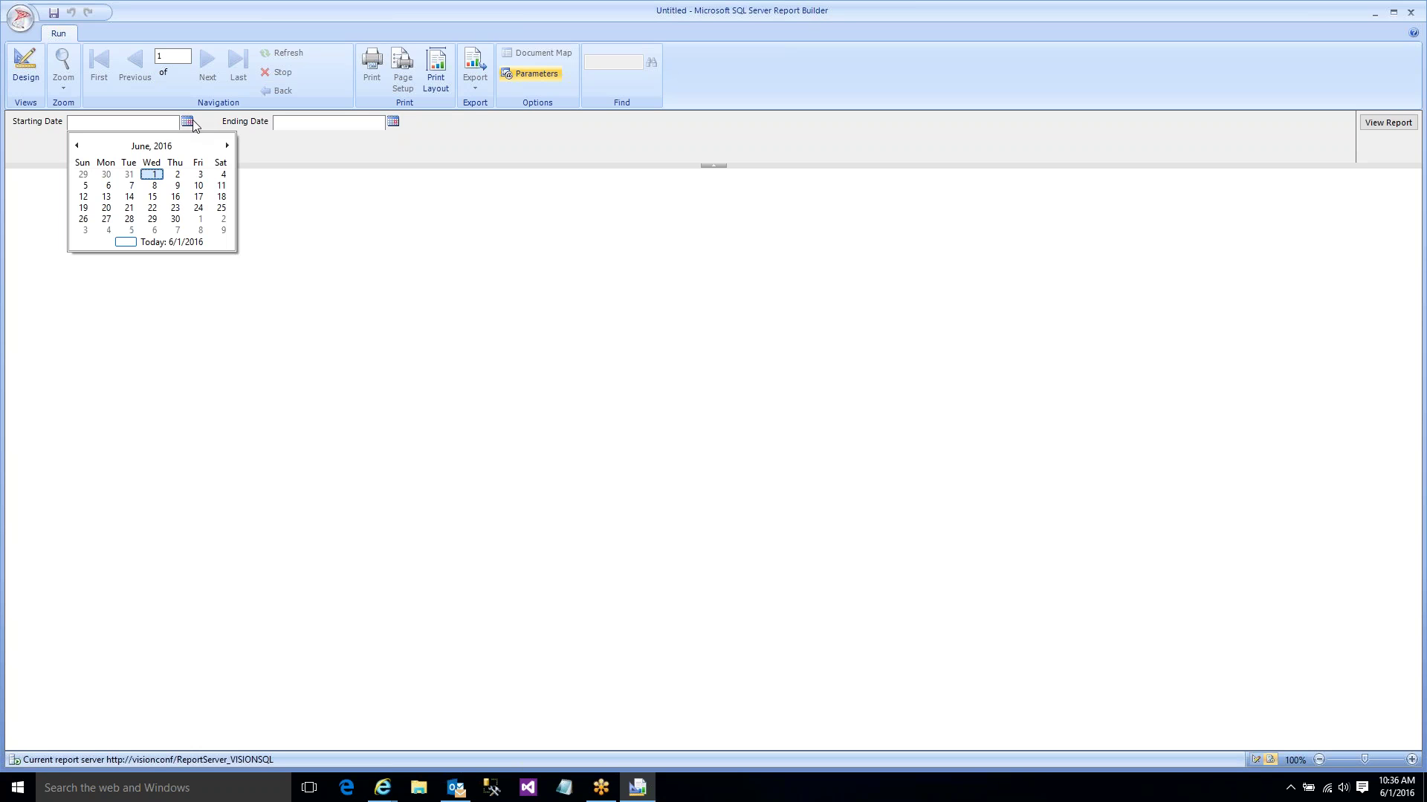
pyautogui.click(143, 152)
pyautogui.click(98, 171)
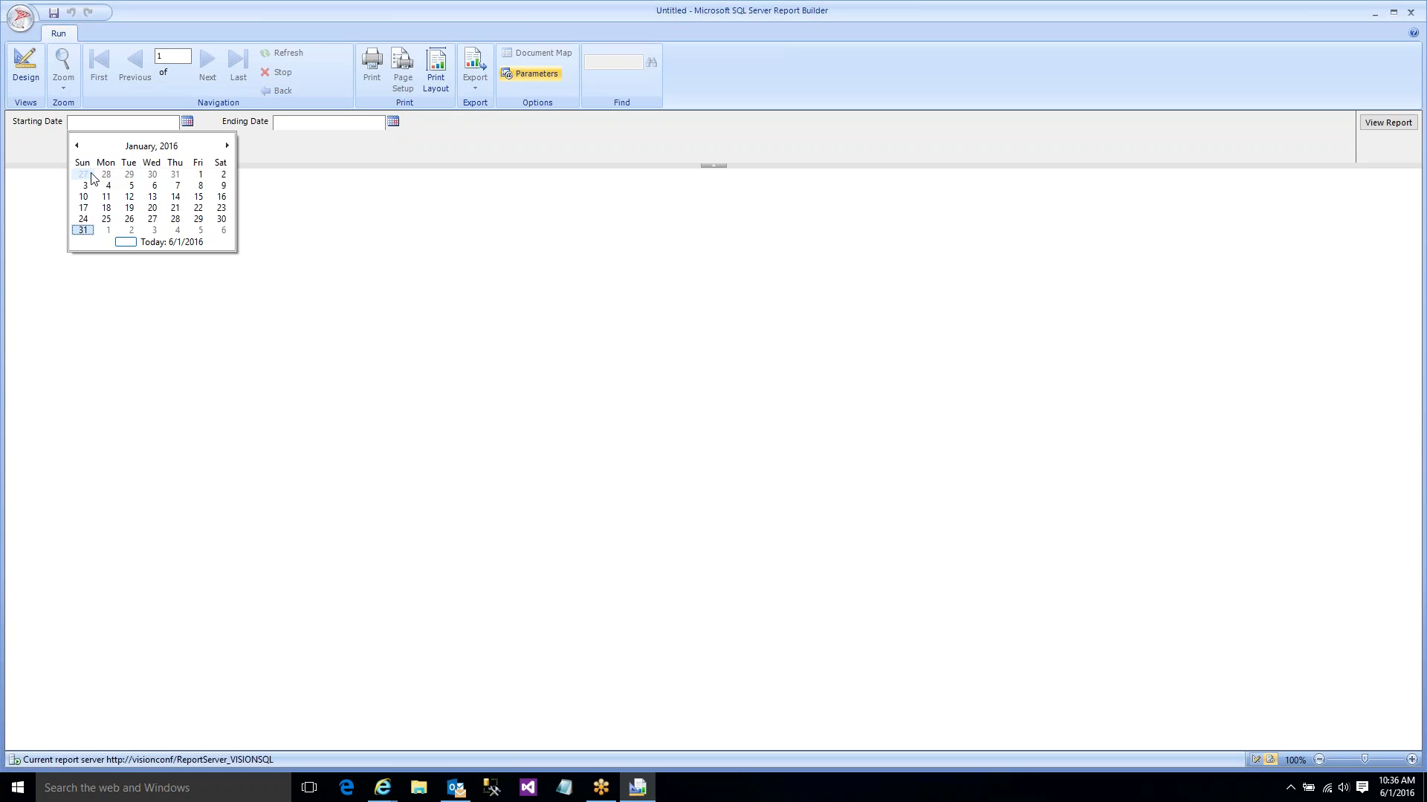
pyautogui.click(83, 174)
pyautogui.click(393, 121)
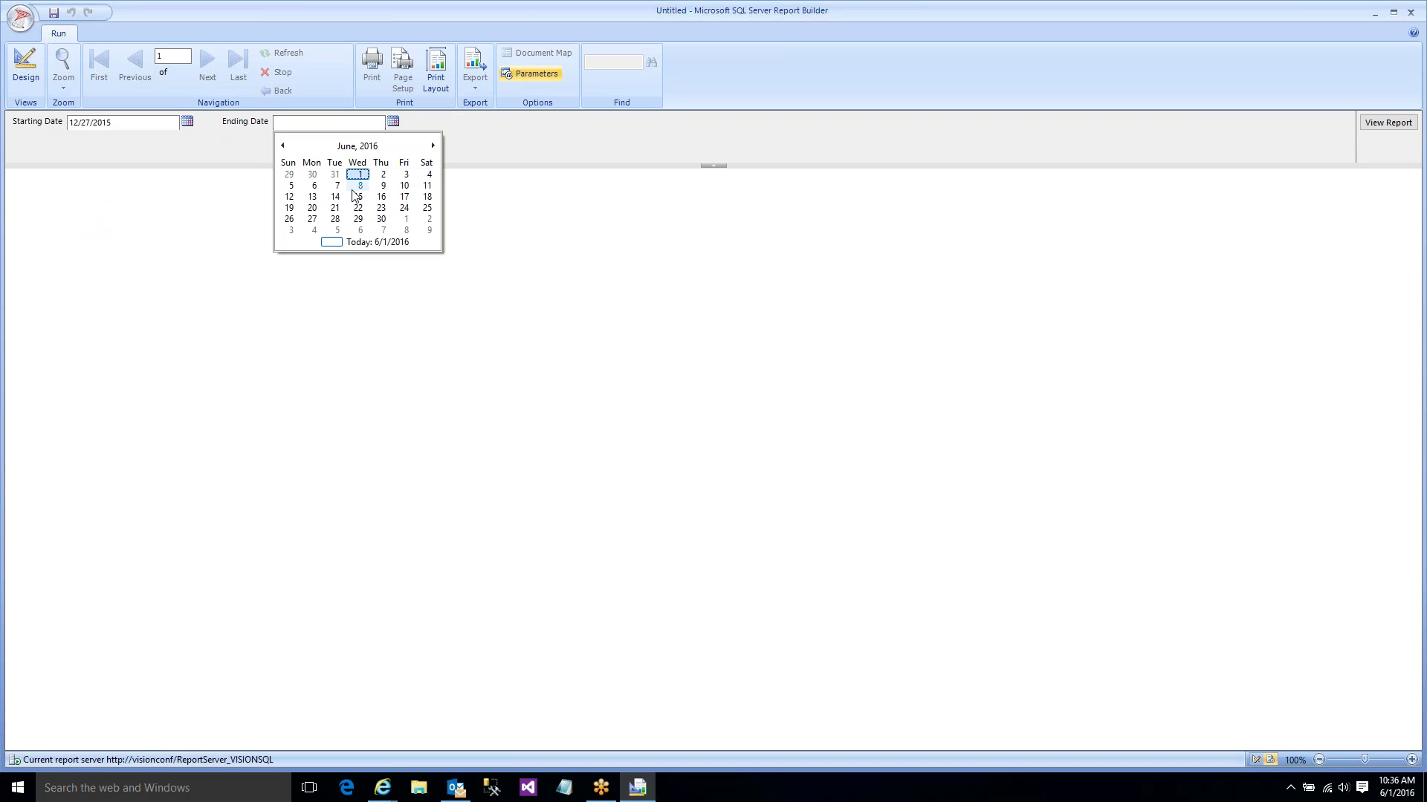
pyautogui.click(361, 185)
pyautogui.click(1376, 130)
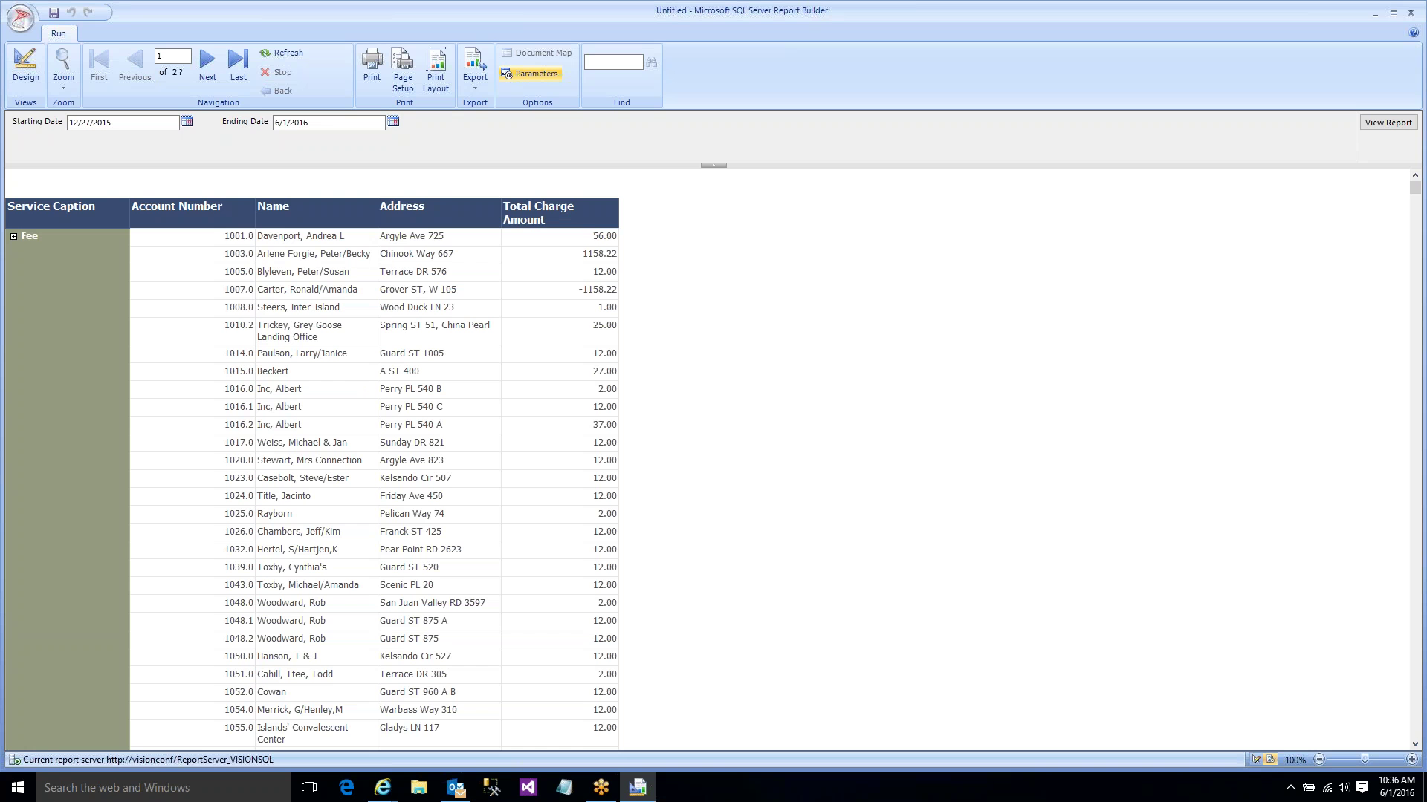
pyautogui.scroll(-3, 717, 364)
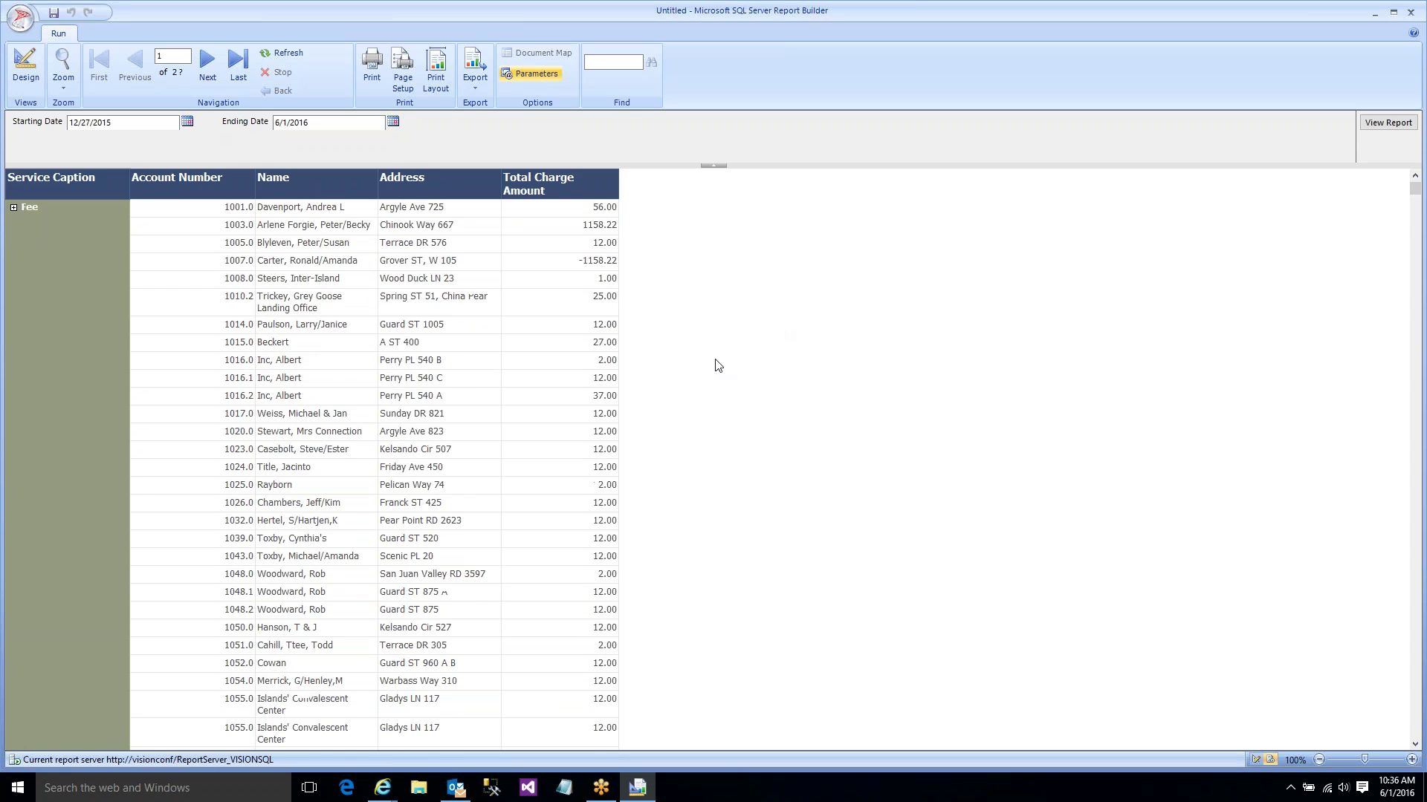
pyautogui.scroll(3, 716, 364)
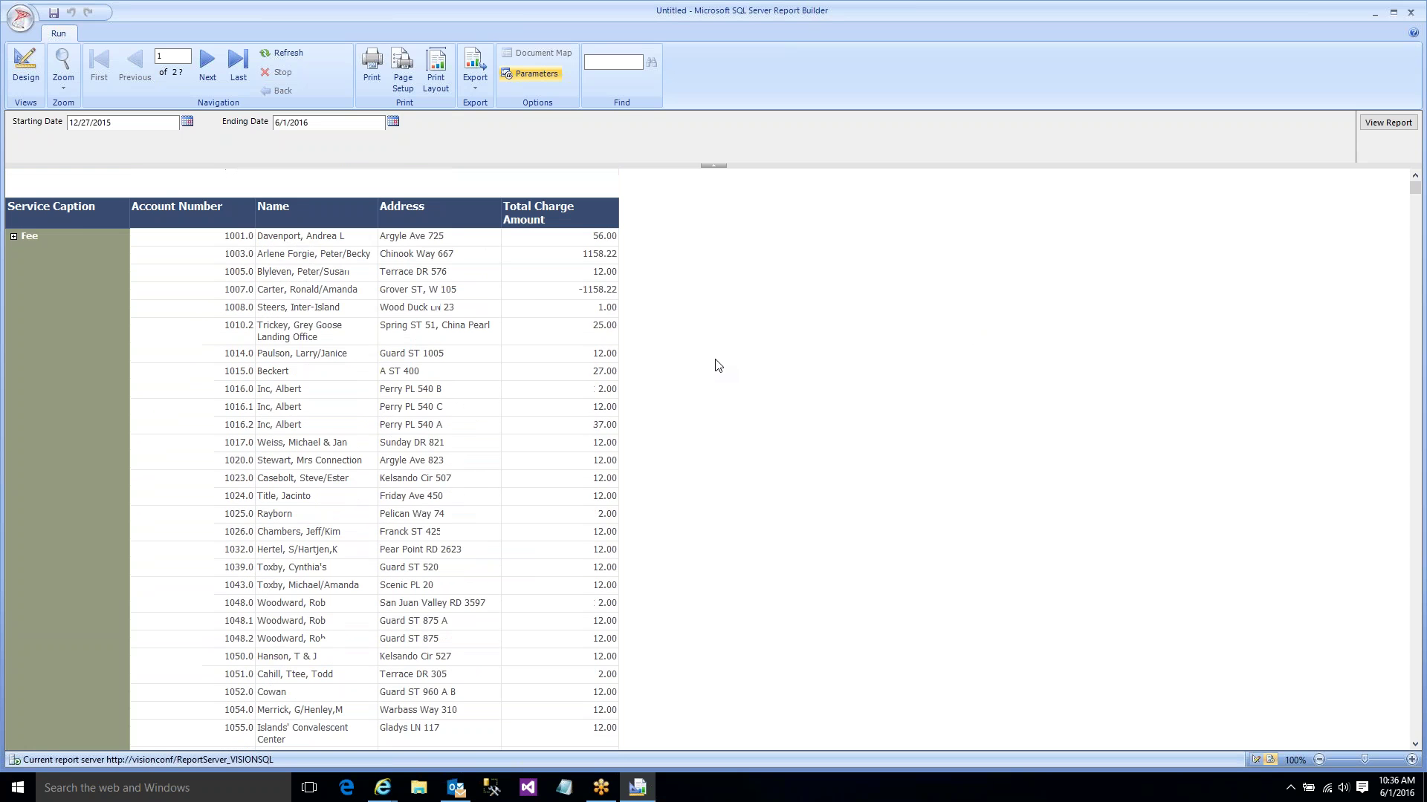
pyautogui.scroll(-3, 223, 344)
pyautogui.scroll(3, 227, 345)
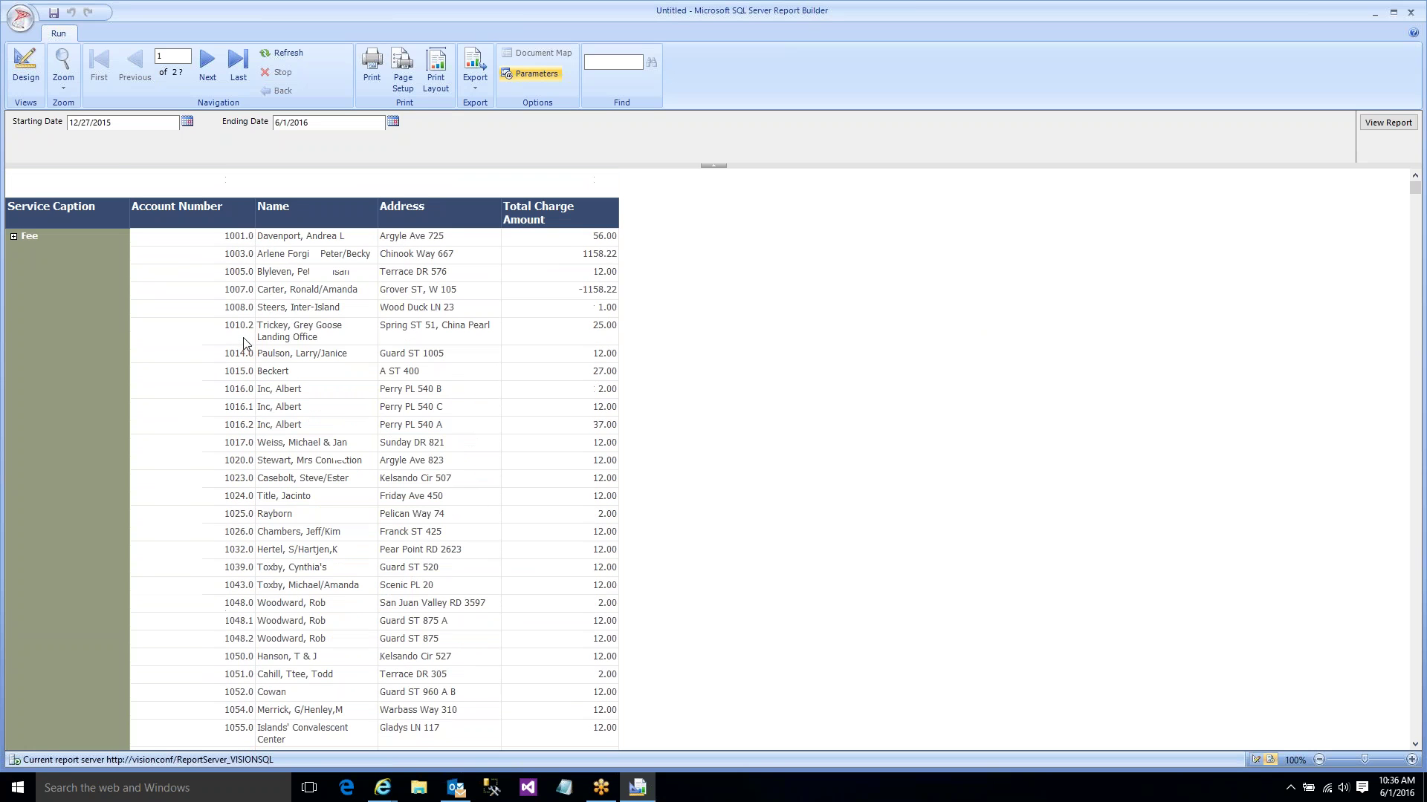
# - Add a Service Caption condition to DataSet1's query filter and make it a prompt
pyautogui.click(26, 75)
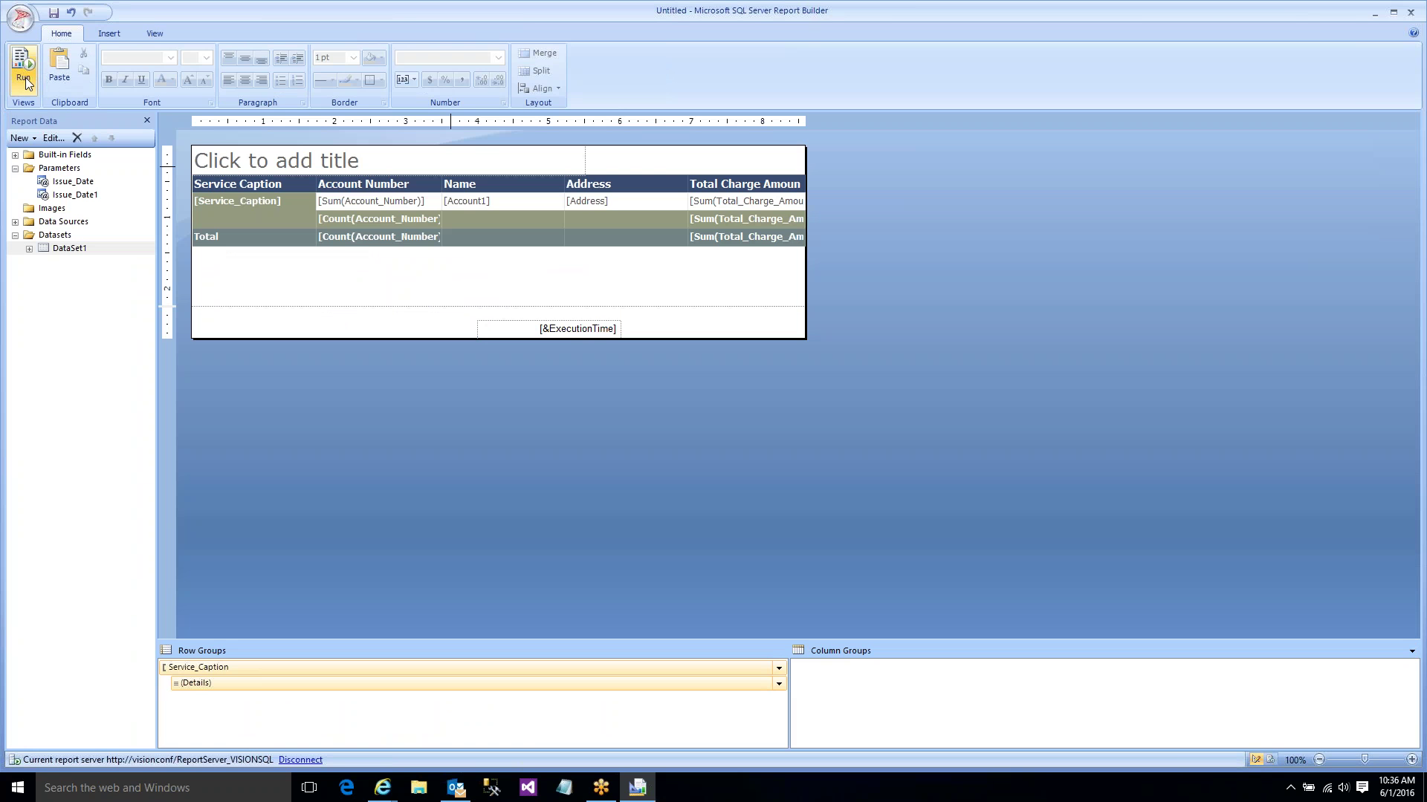
pyautogui.doubleClick(66, 249)
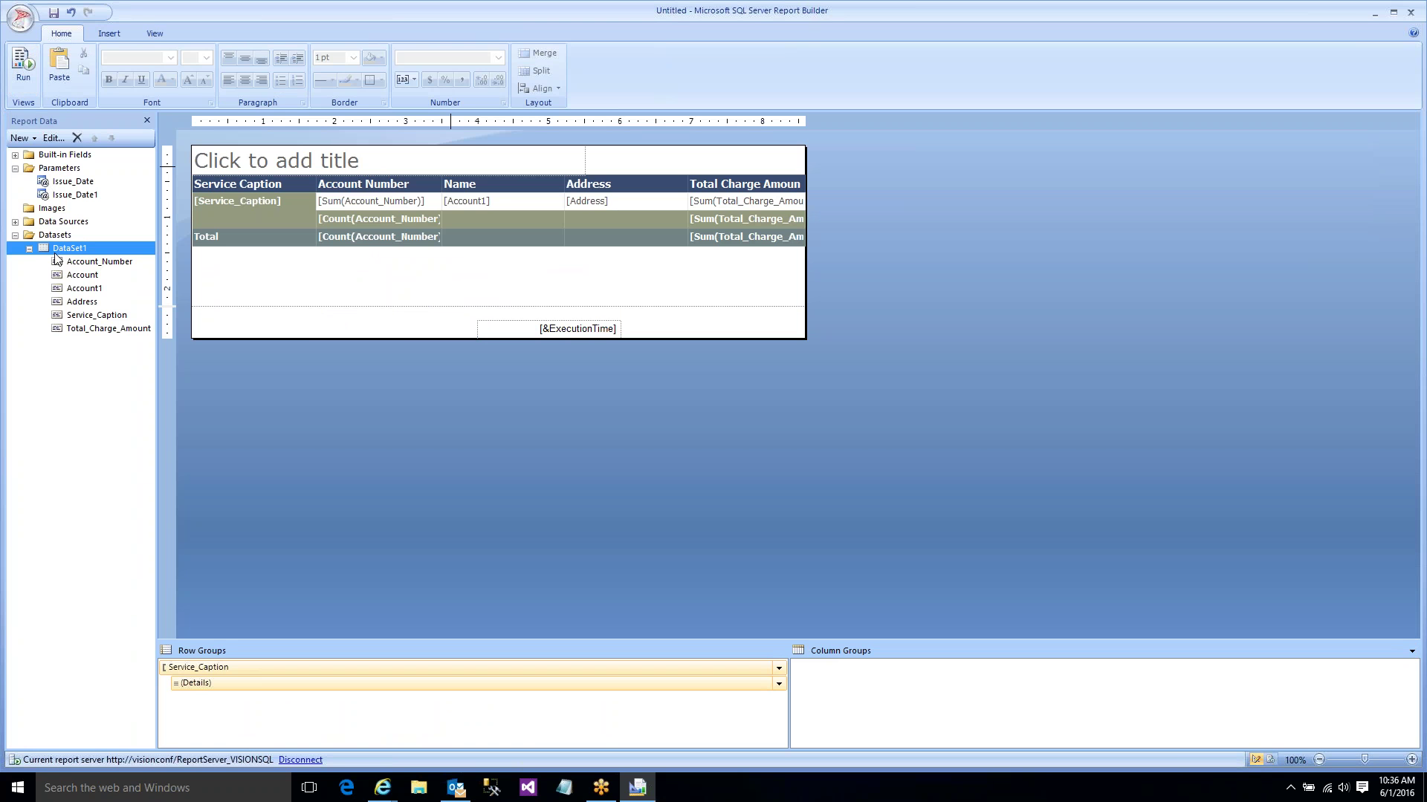
pyautogui.click(740, 527)
pyautogui.click(618, 199)
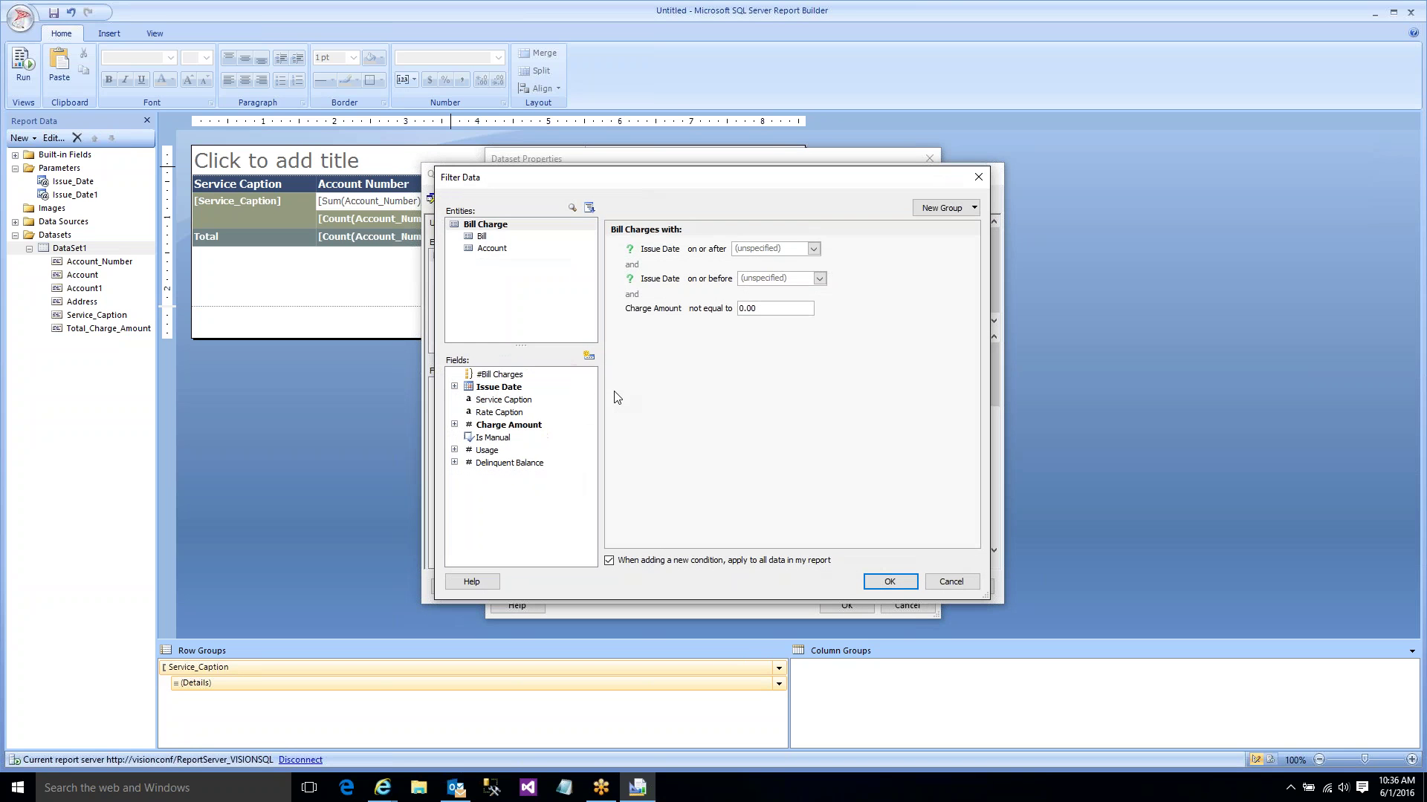
pyautogui.doubleClick(504, 400)
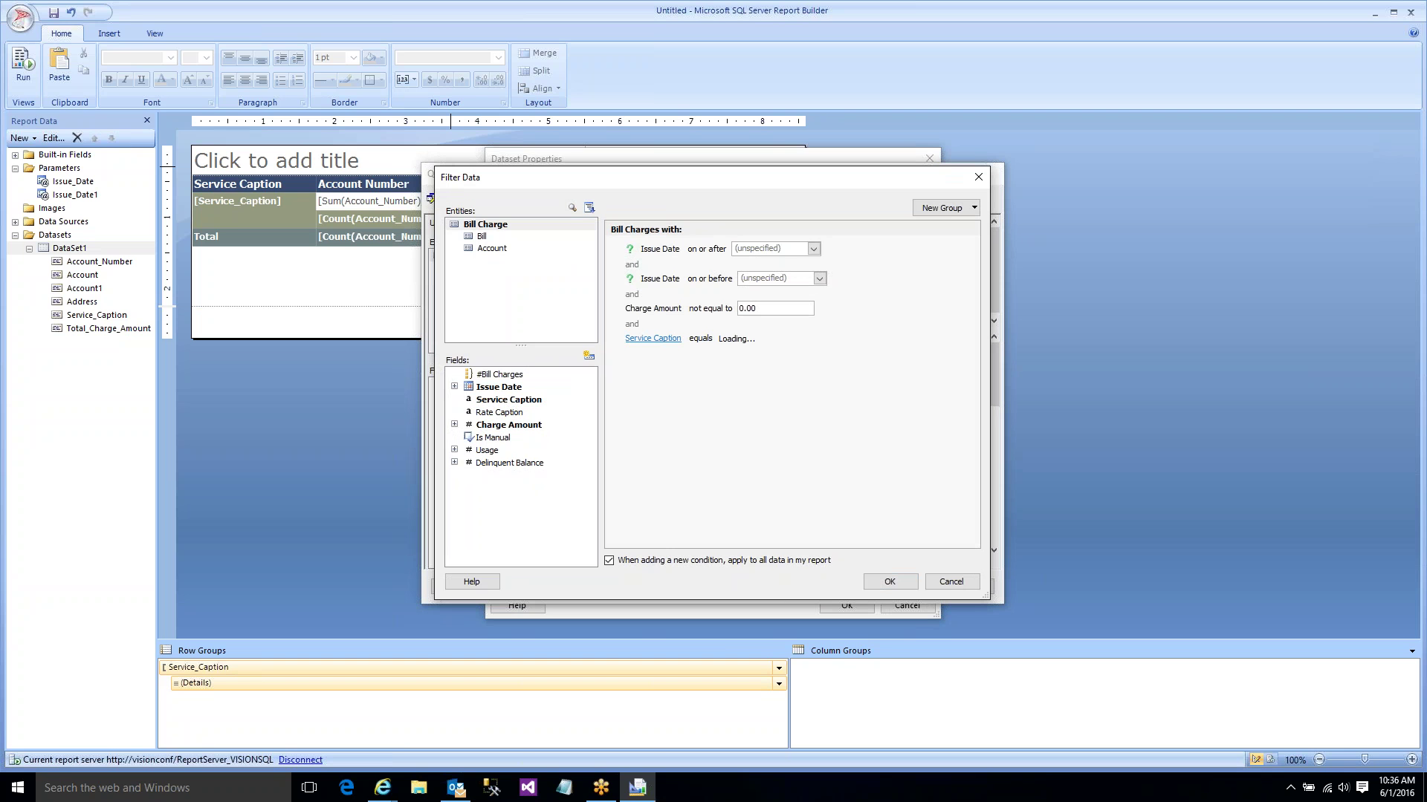
pyautogui.click(653, 339)
pyautogui.click(673, 369)
# - Change the Service Caption condition's operator to In a List and apply the changes to DataSet1
pyautogui.click(711, 341)
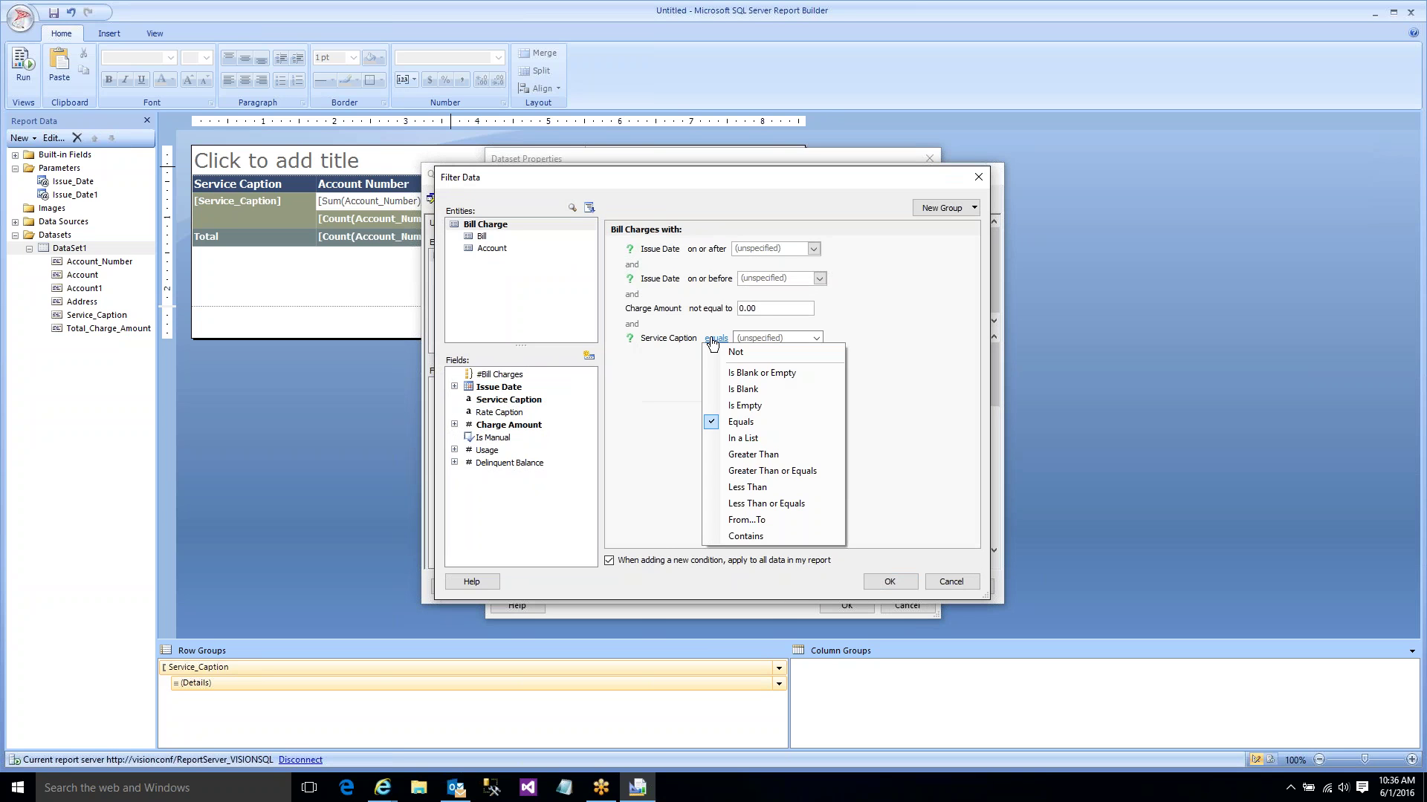
pyautogui.click(737, 439)
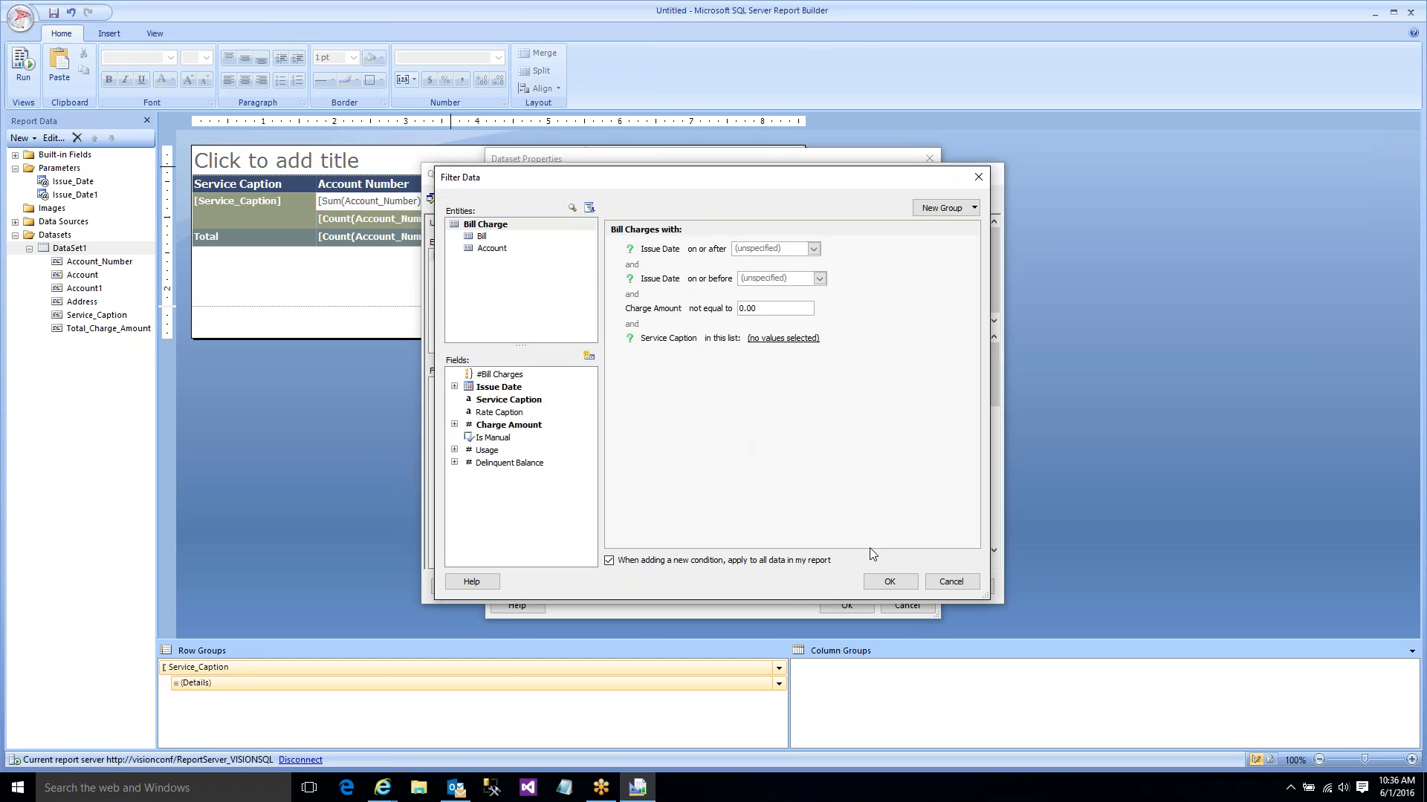
pyautogui.click(889, 581)
pyautogui.click(907, 584)
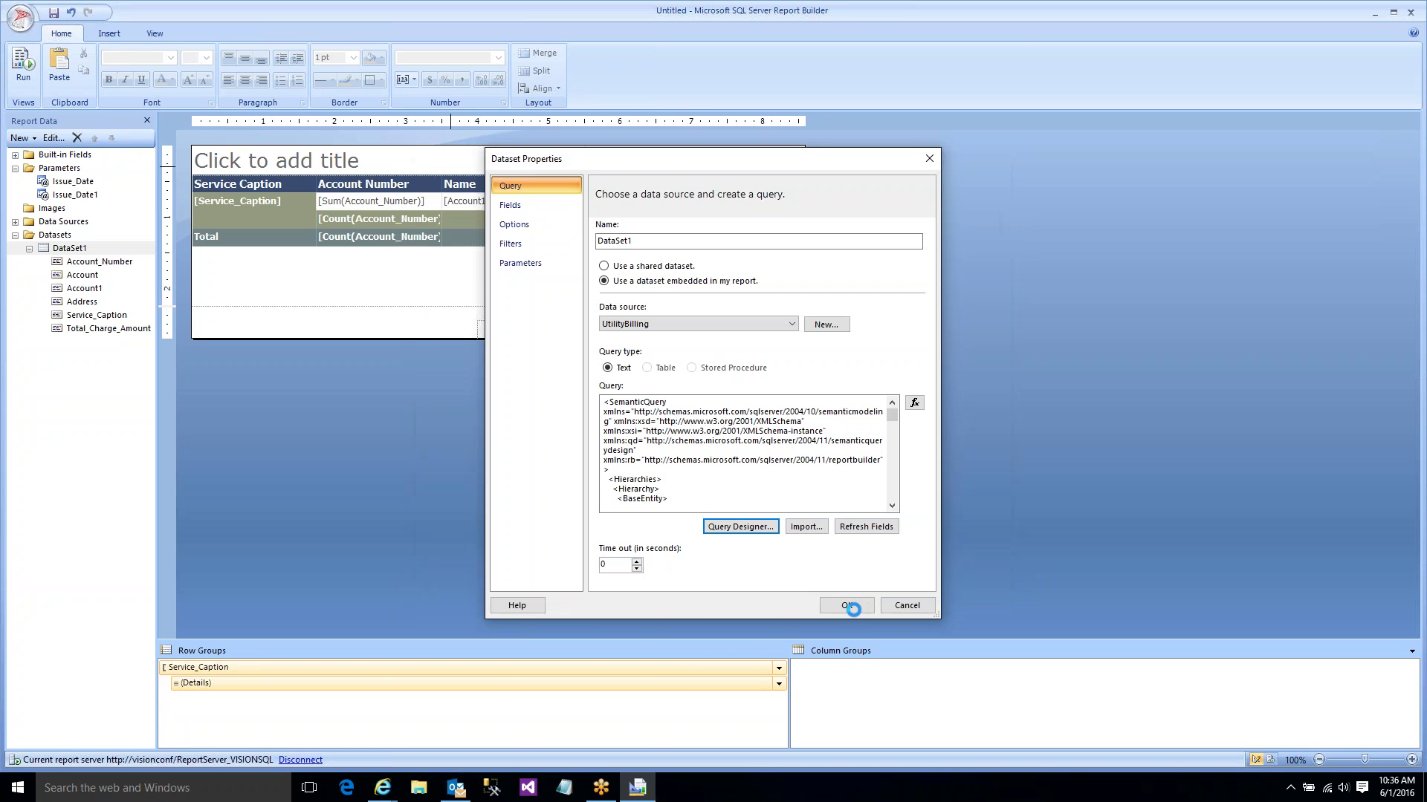
pyautogui.press('Return')
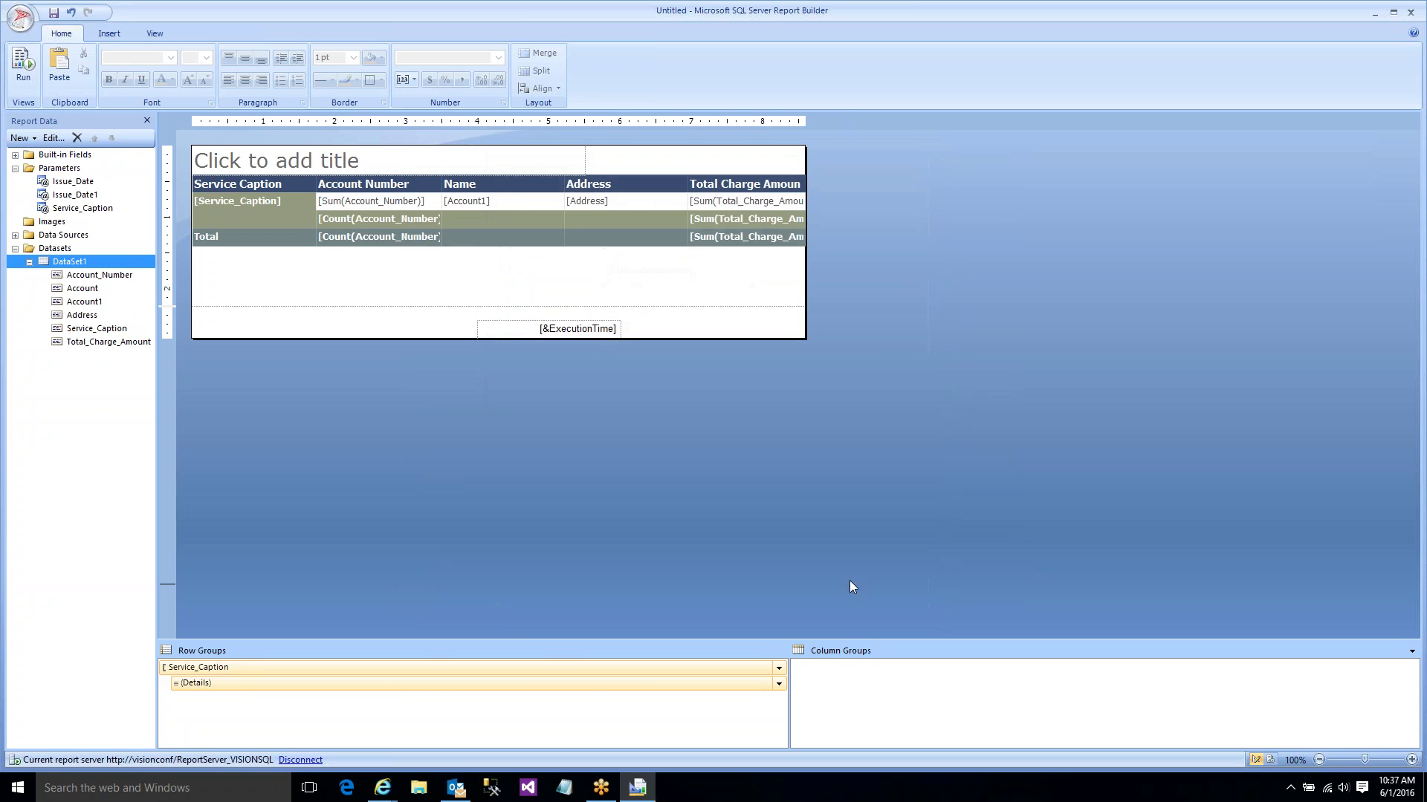
# - Try to preview the report, and rename the Service_Caption row group to Service_Caption1
pyautogui.click(23, 63)
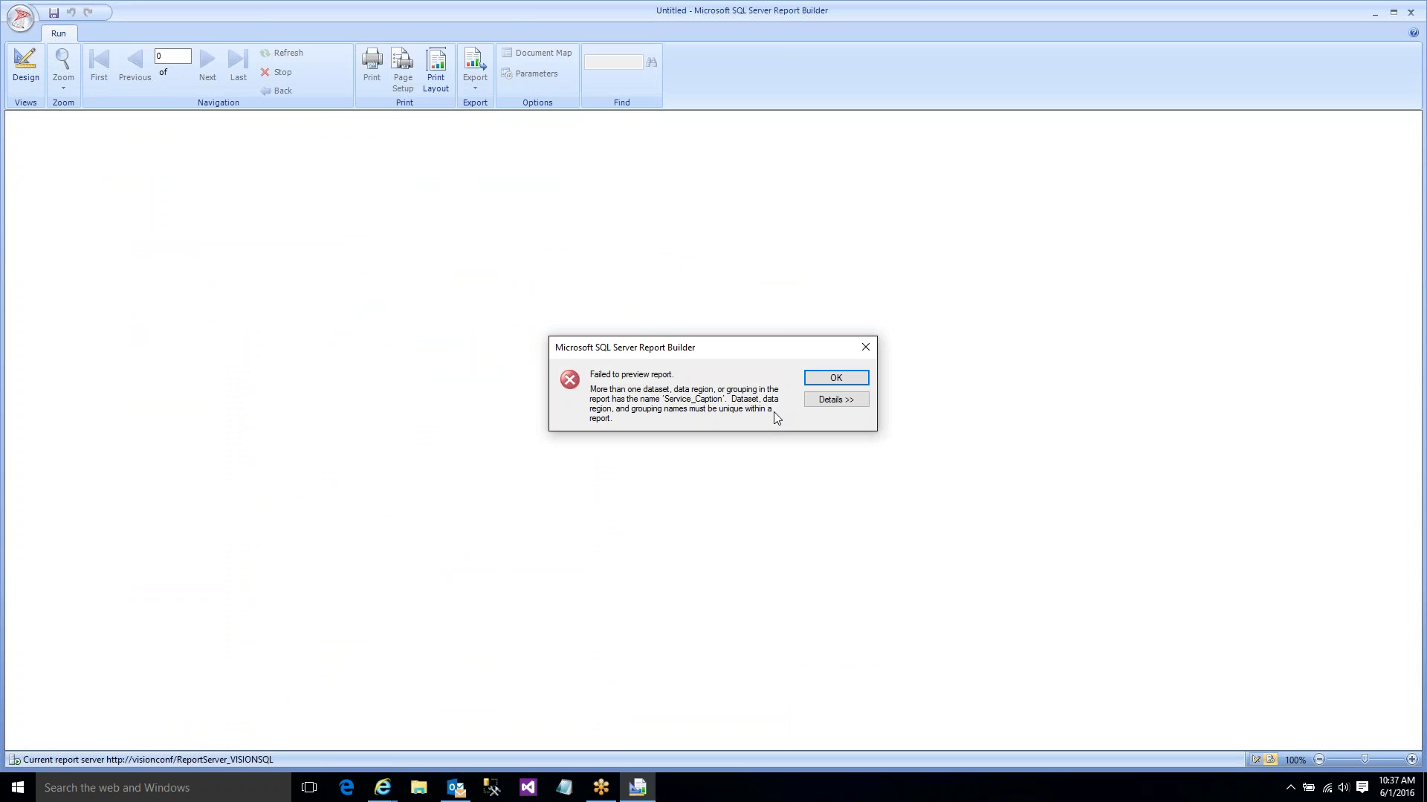
pyautogui.click(817, 380)
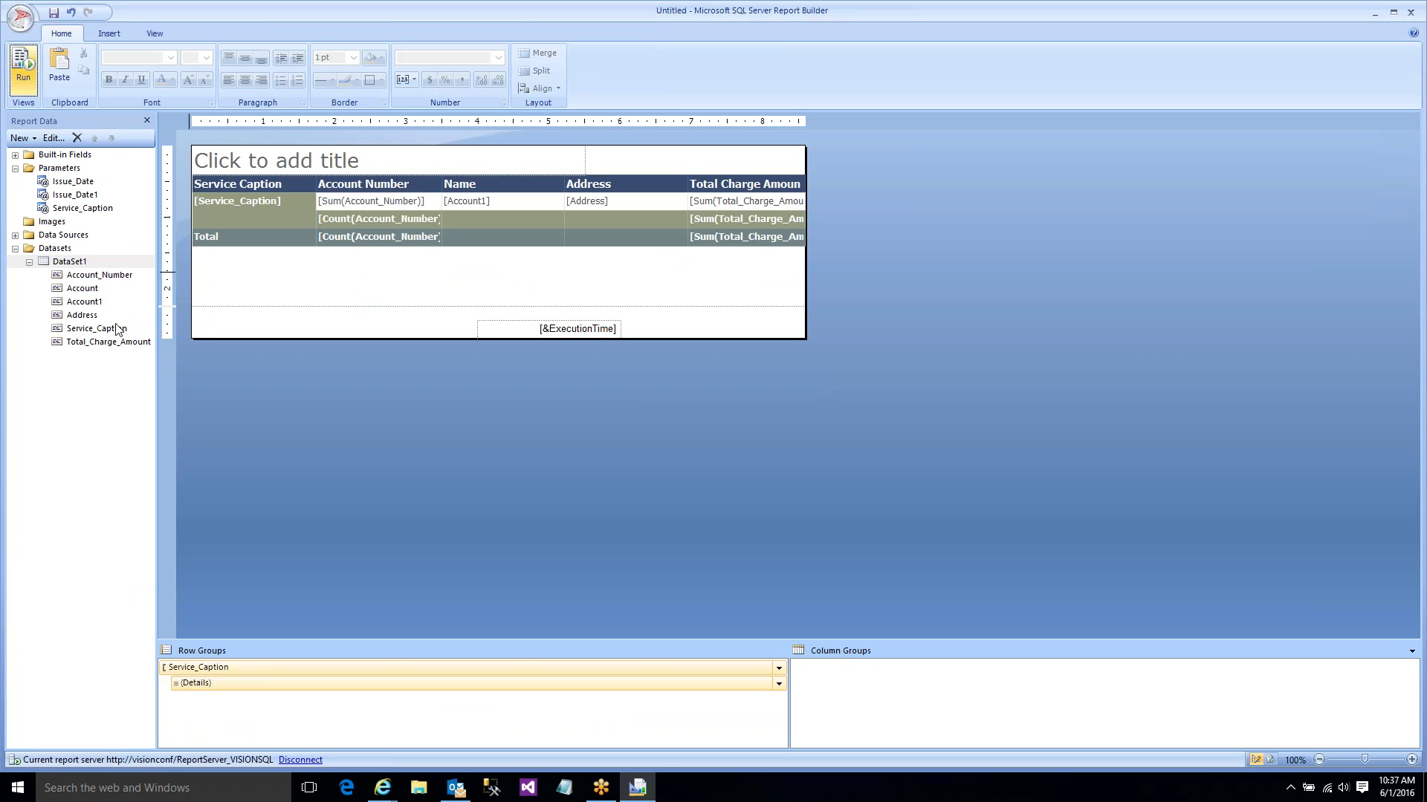
pyautogui.rightClick(234, 667)
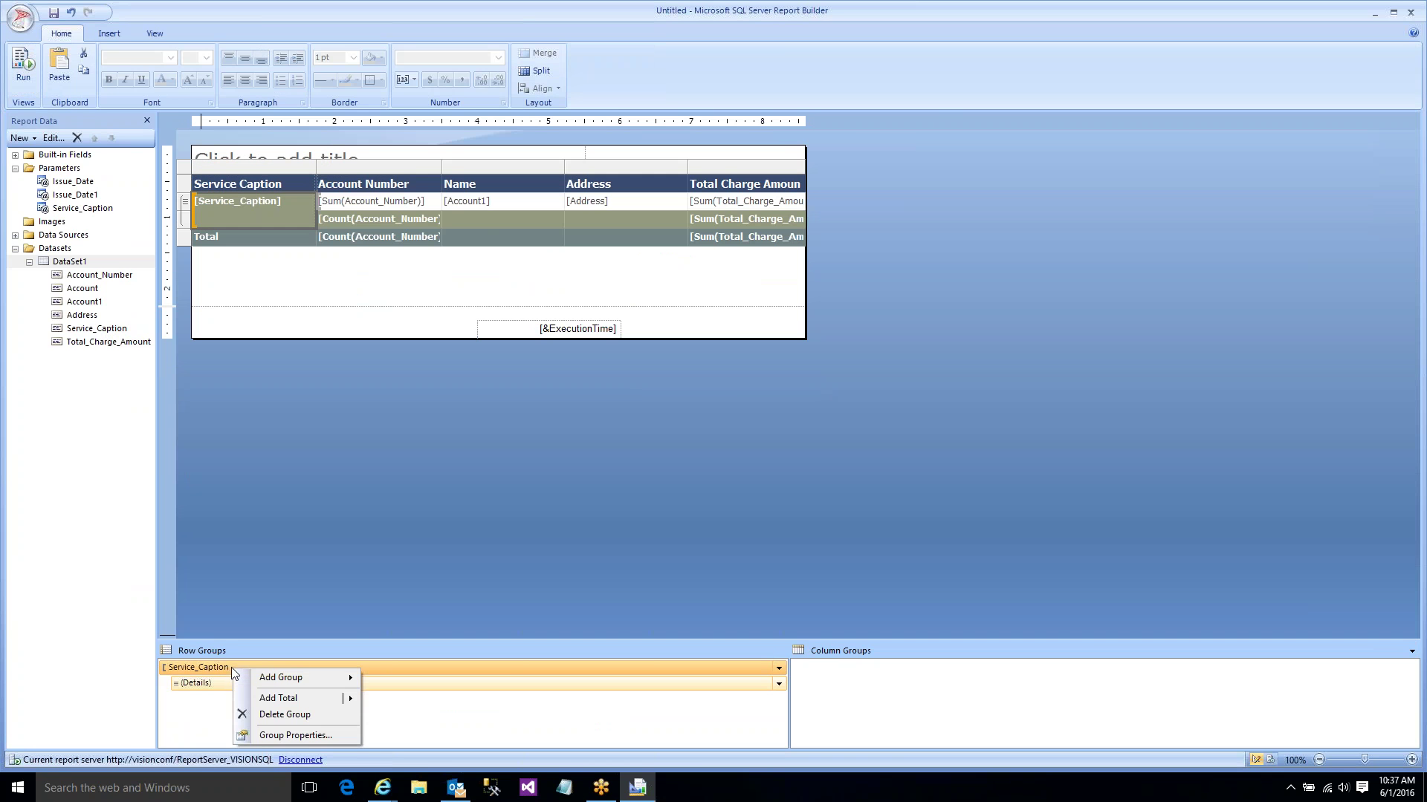
pyautogui.press('Up')
pyautogui.press('Return')
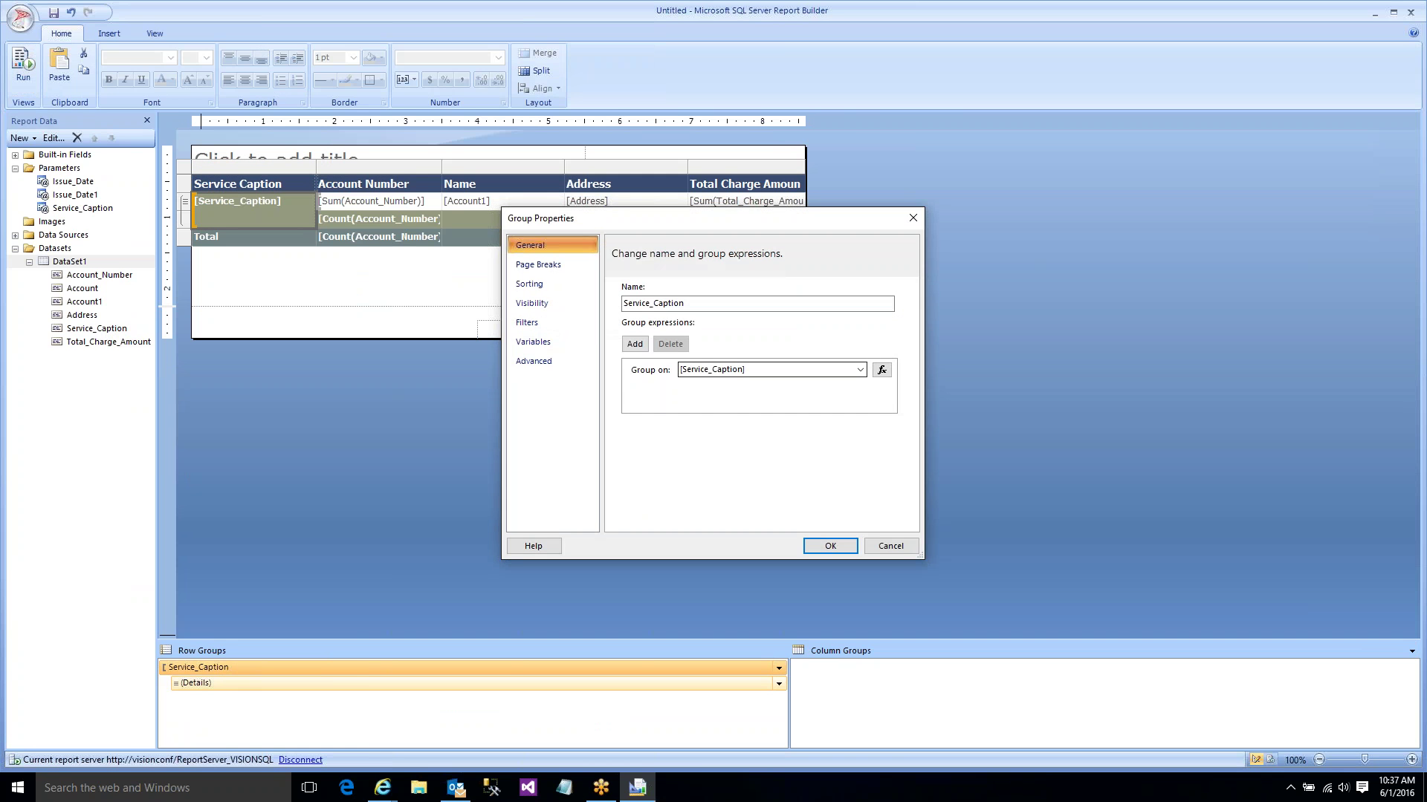
pyautogui.click(700, 304)
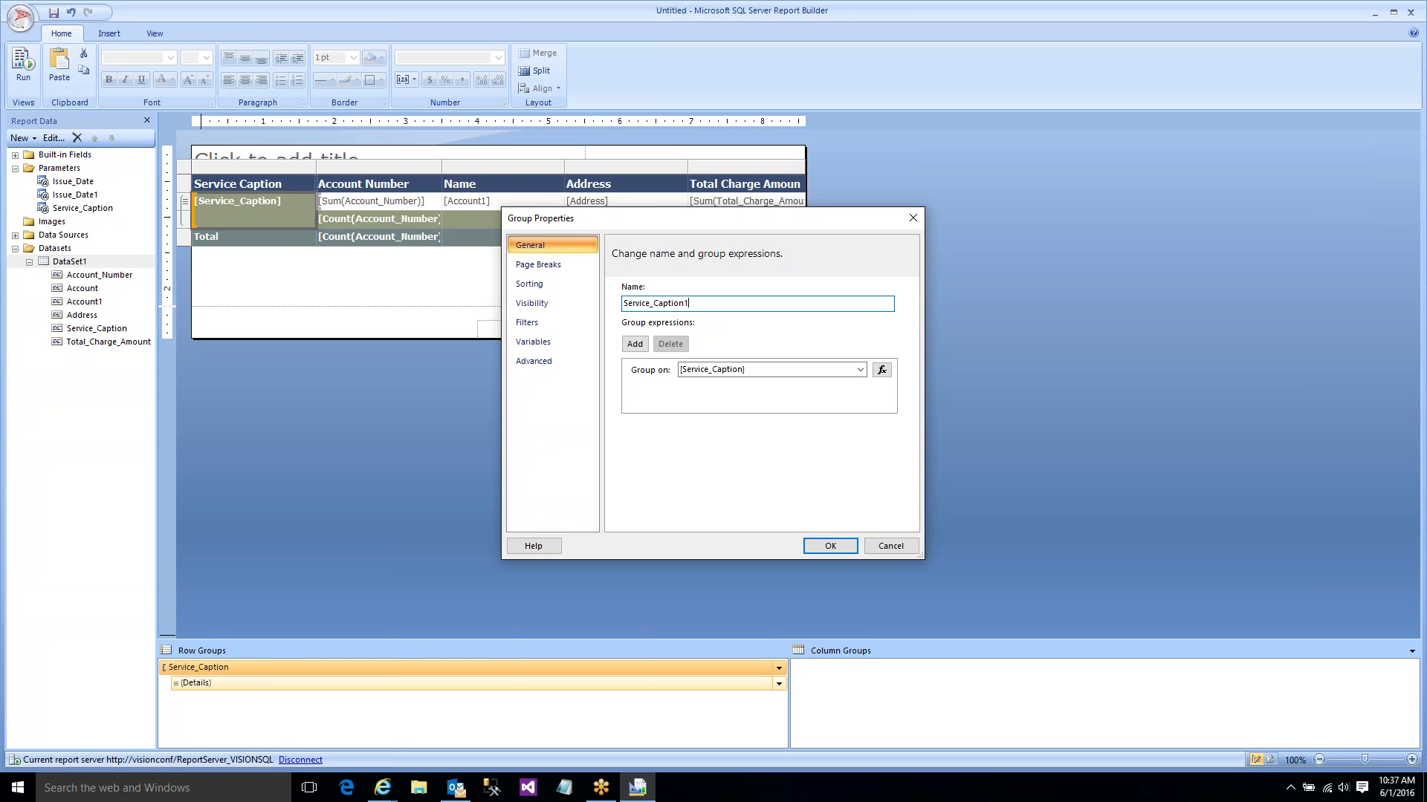
pyautogui.click(830, 546)
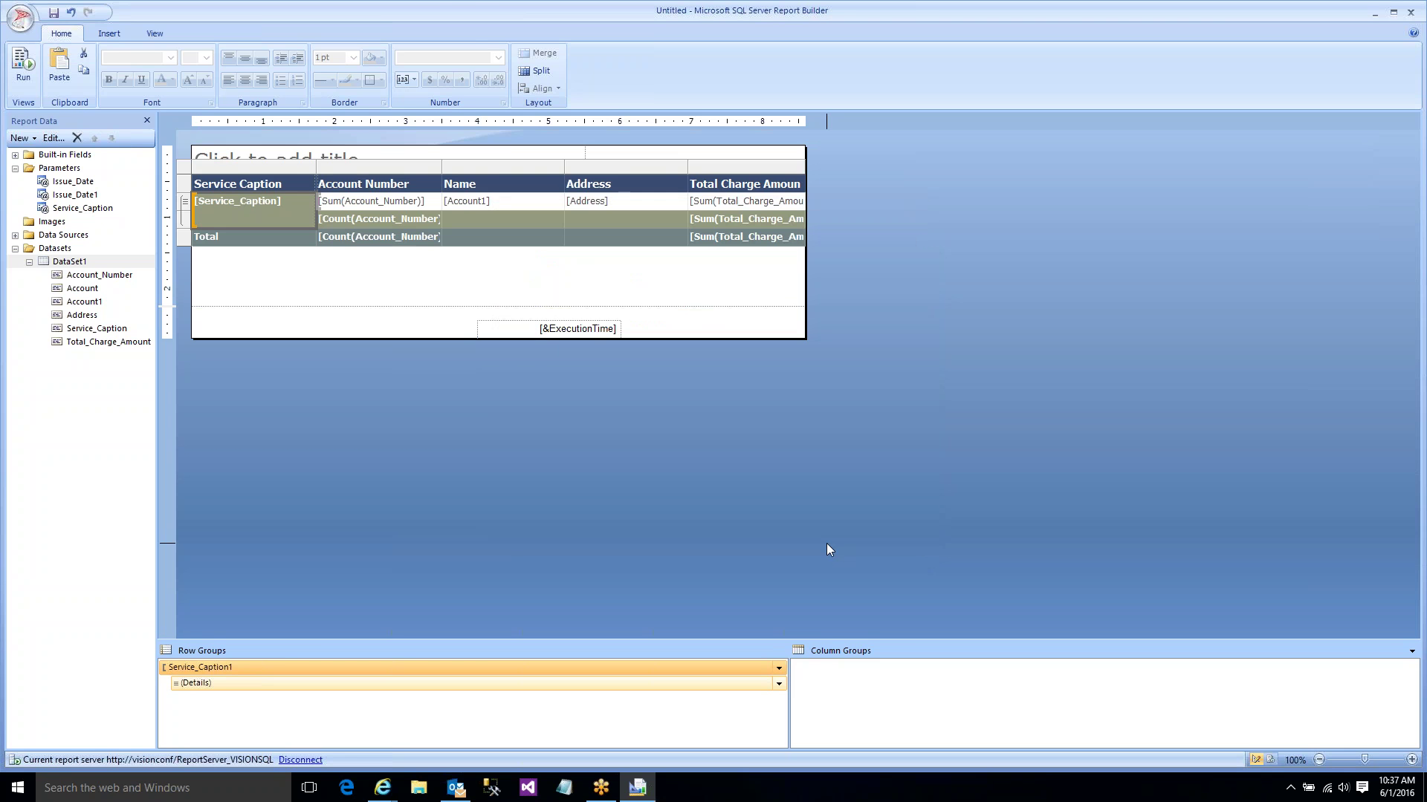
# - Run the report preview and set Starting Date to 12/27/2015 and Ending Date to 6/9/2016
pyautogui.click(24, 67)
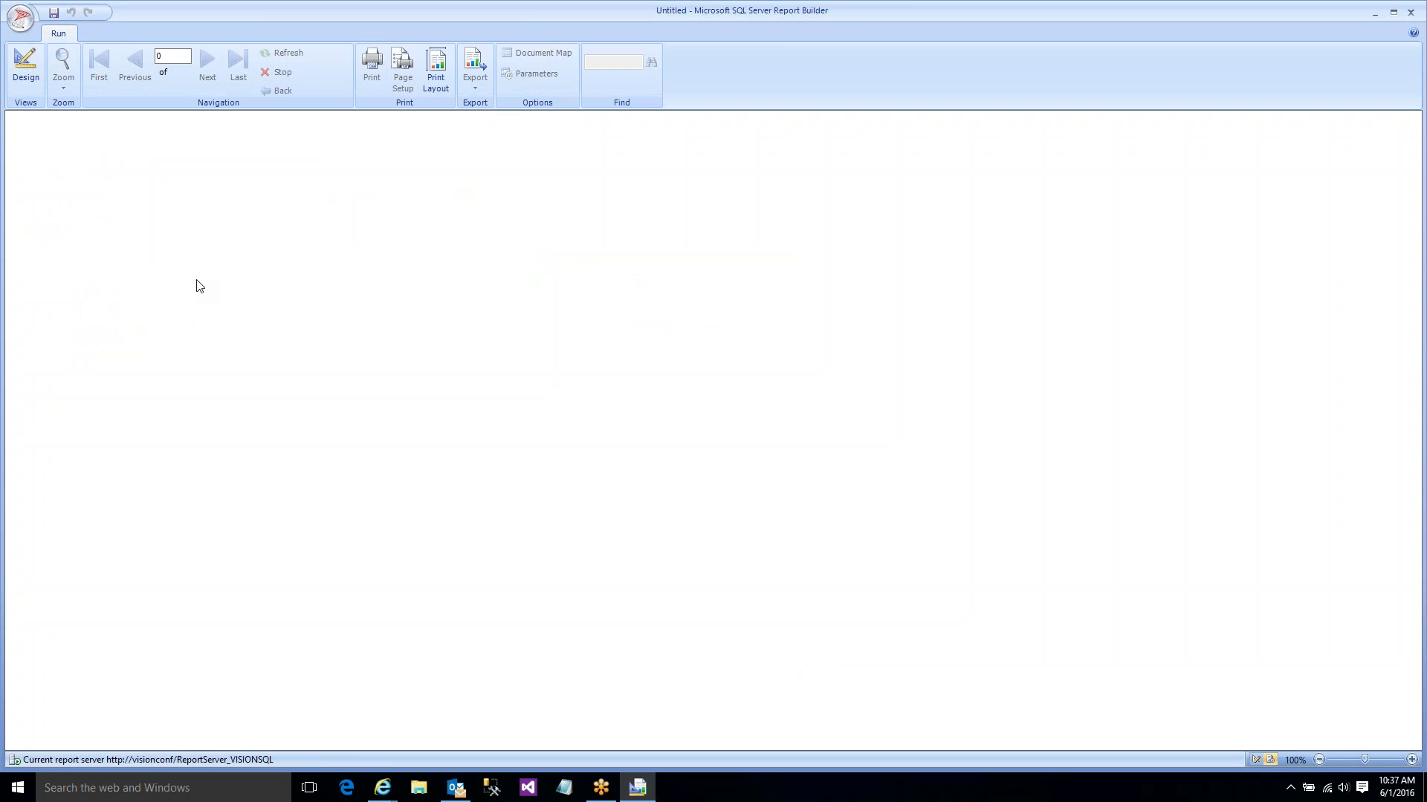
pyautogui.click(196, 121)
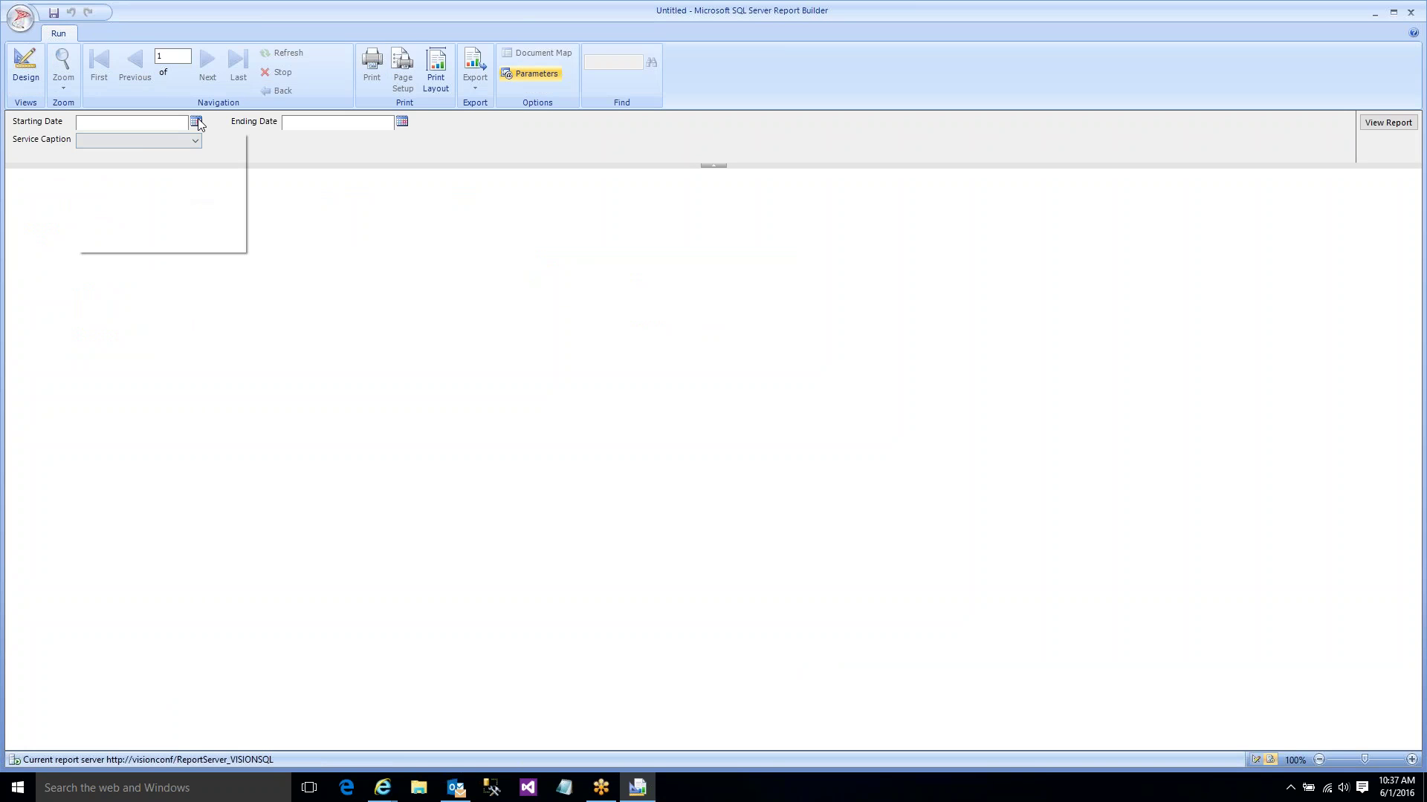
pyautogui.click(164, 146)
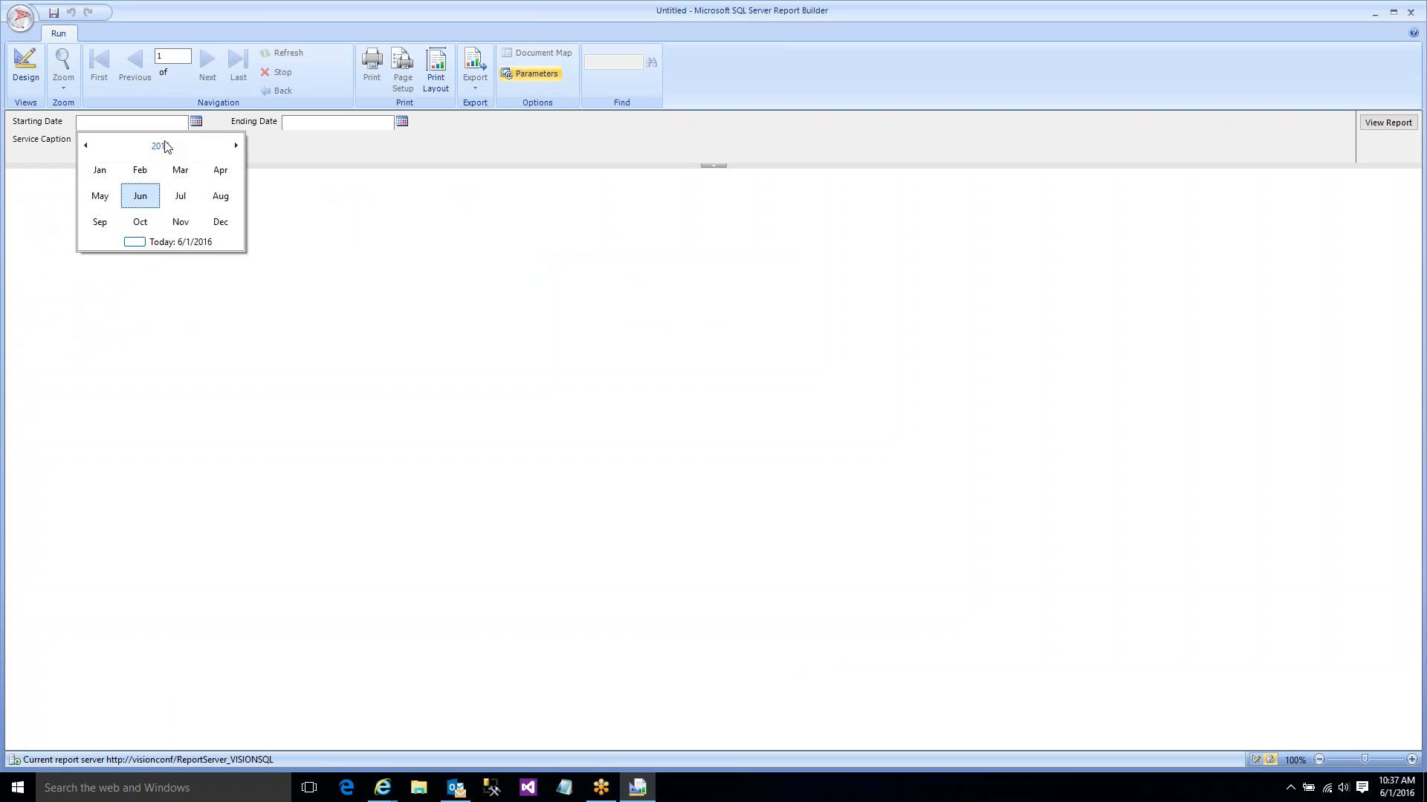
pyautogui.click(103, 178)
pyautogui.click(89, 176)
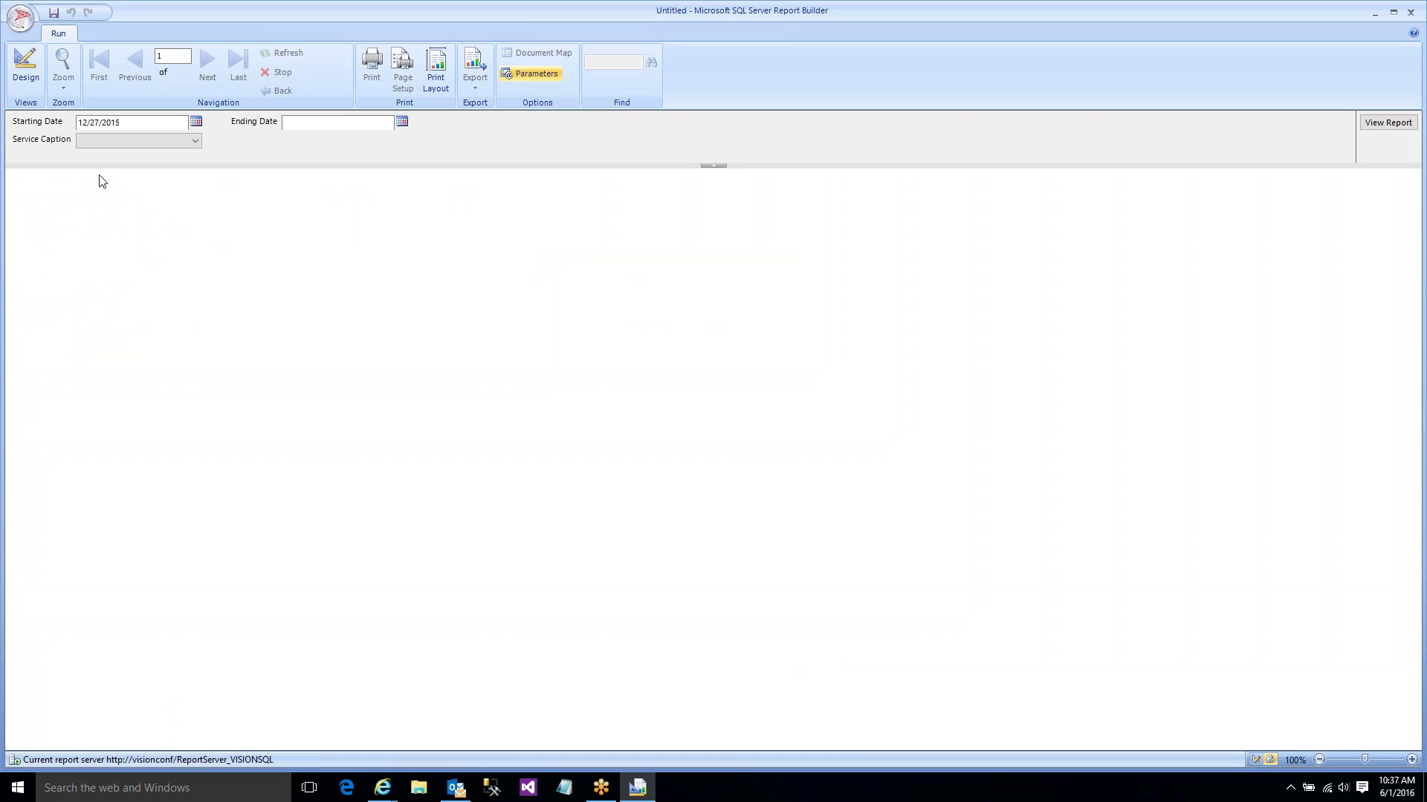
pyautogui.click(402, 121)
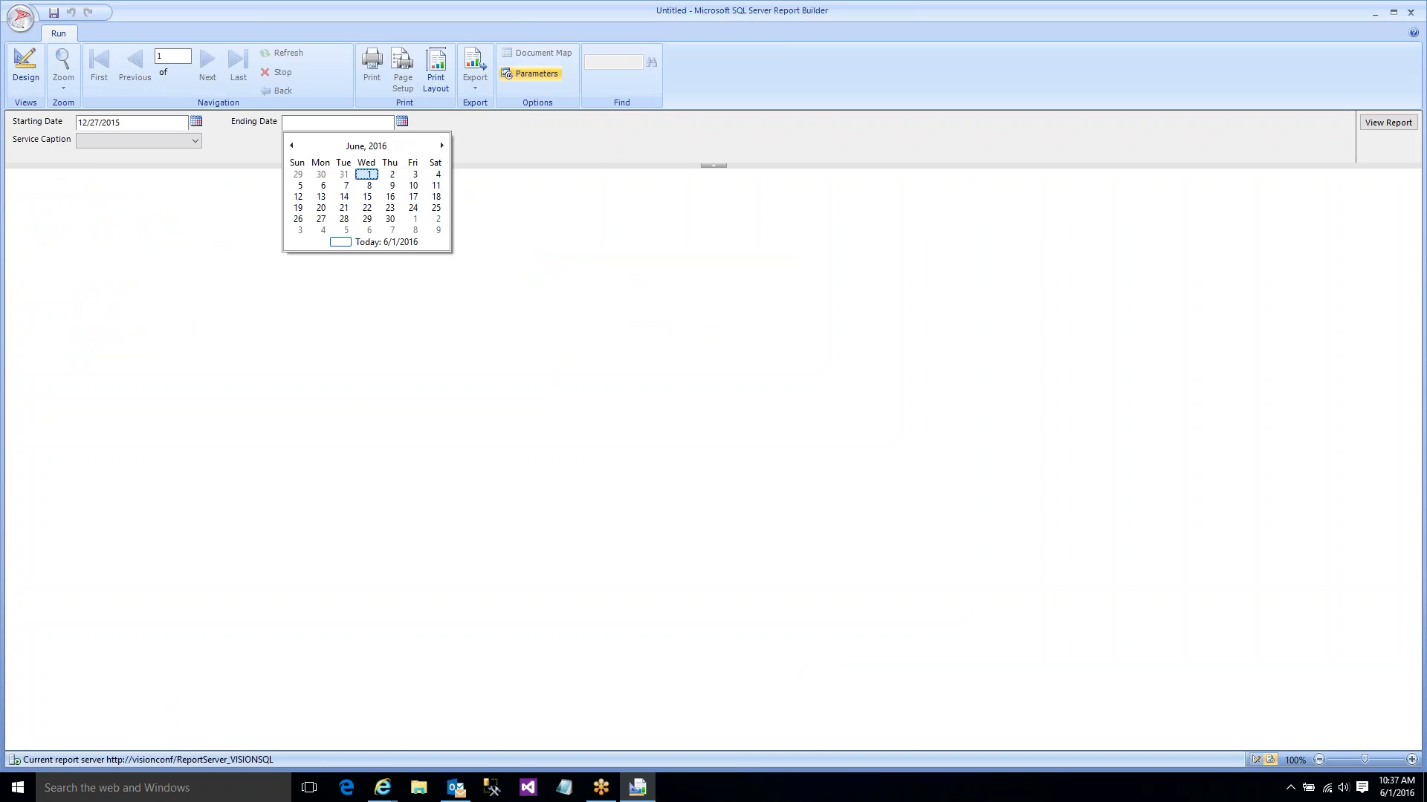
pyautogui.click(388, 186)
# - Select Sewer Over, Storm Water and Water Base Fee for the Service Caption parameter and view the report
pyautogui.click(194, 142)
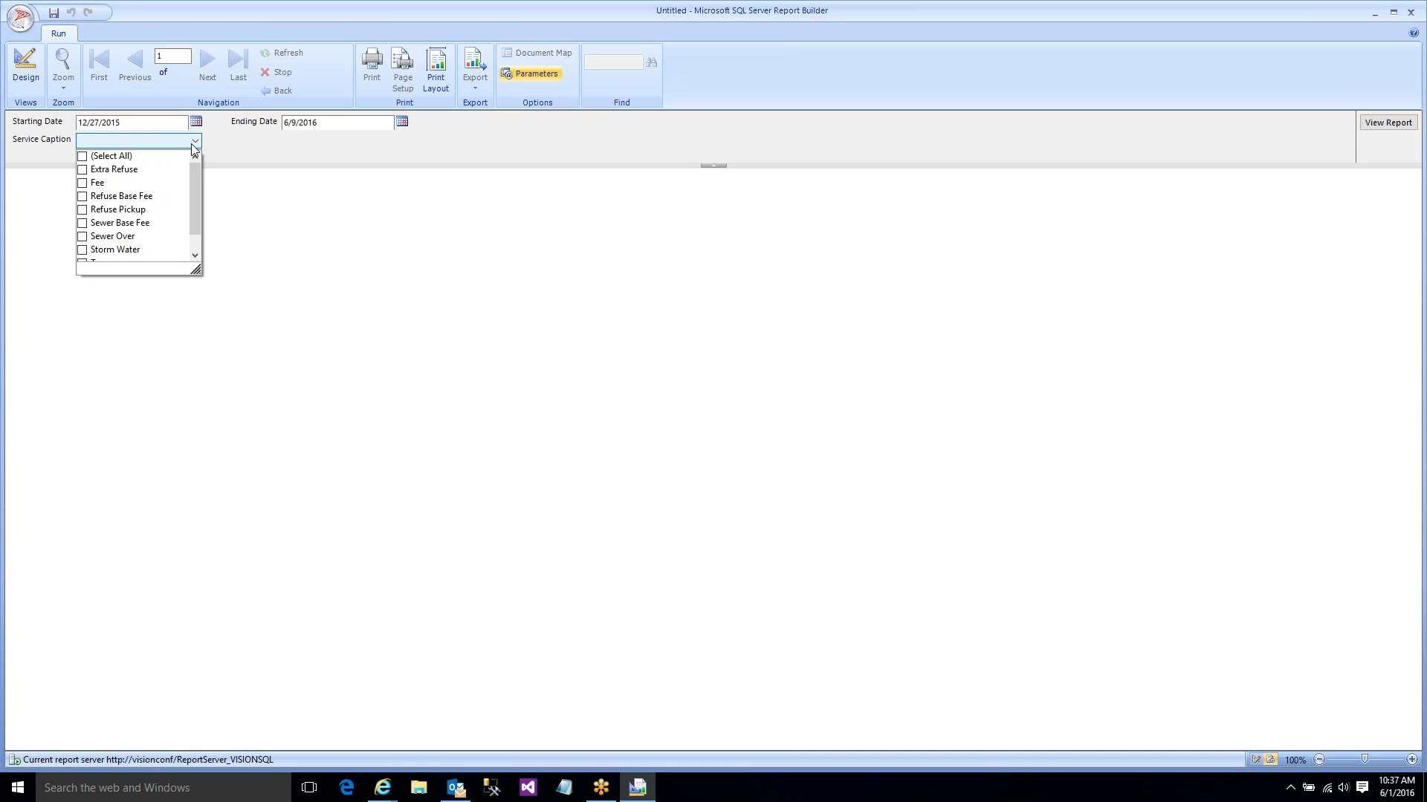
pyautogui.moveTo(193, 204); pyautogui.dragTo(190, 219)
pyautogui.click(123, 225)
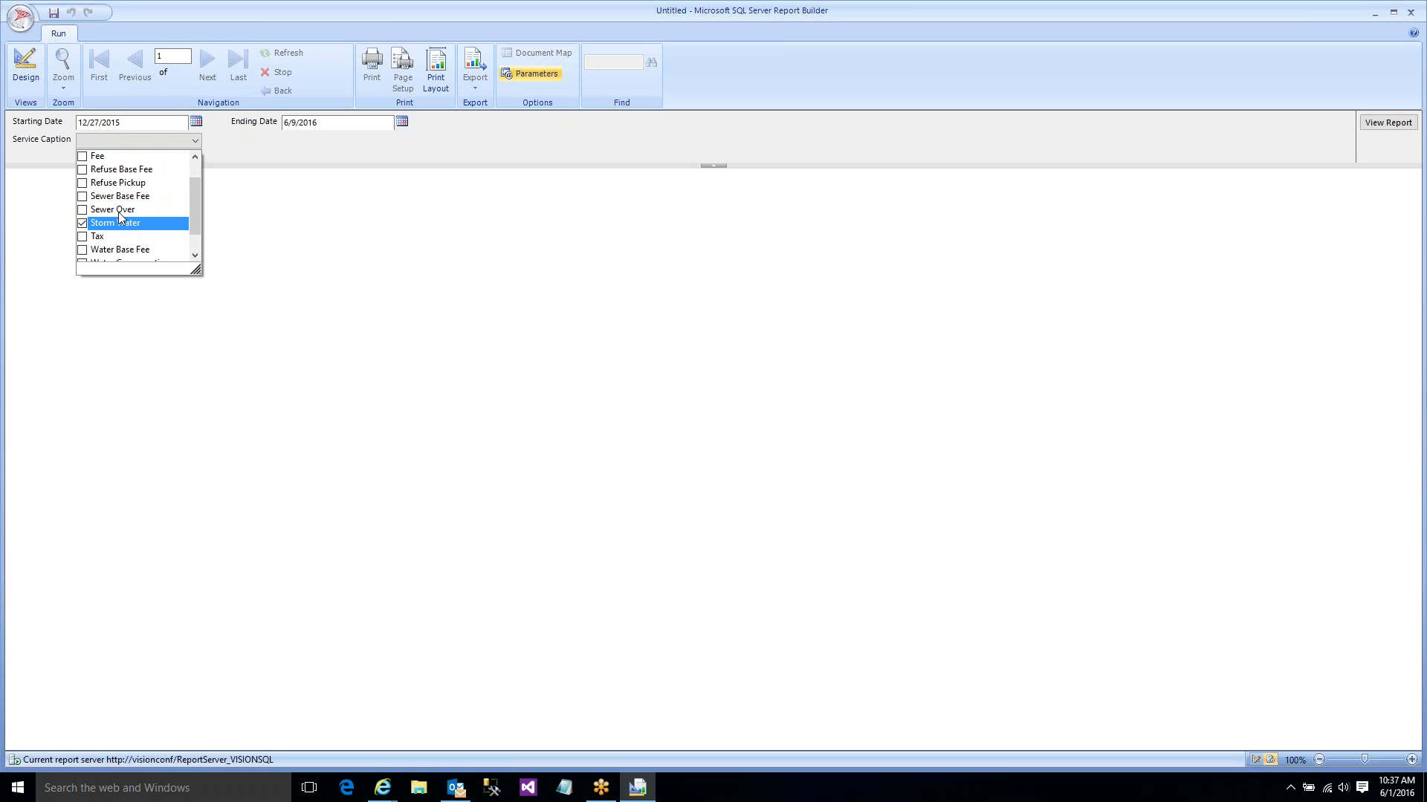
pyautogui.click(119, 211)
pyautogui.click(132, 251)
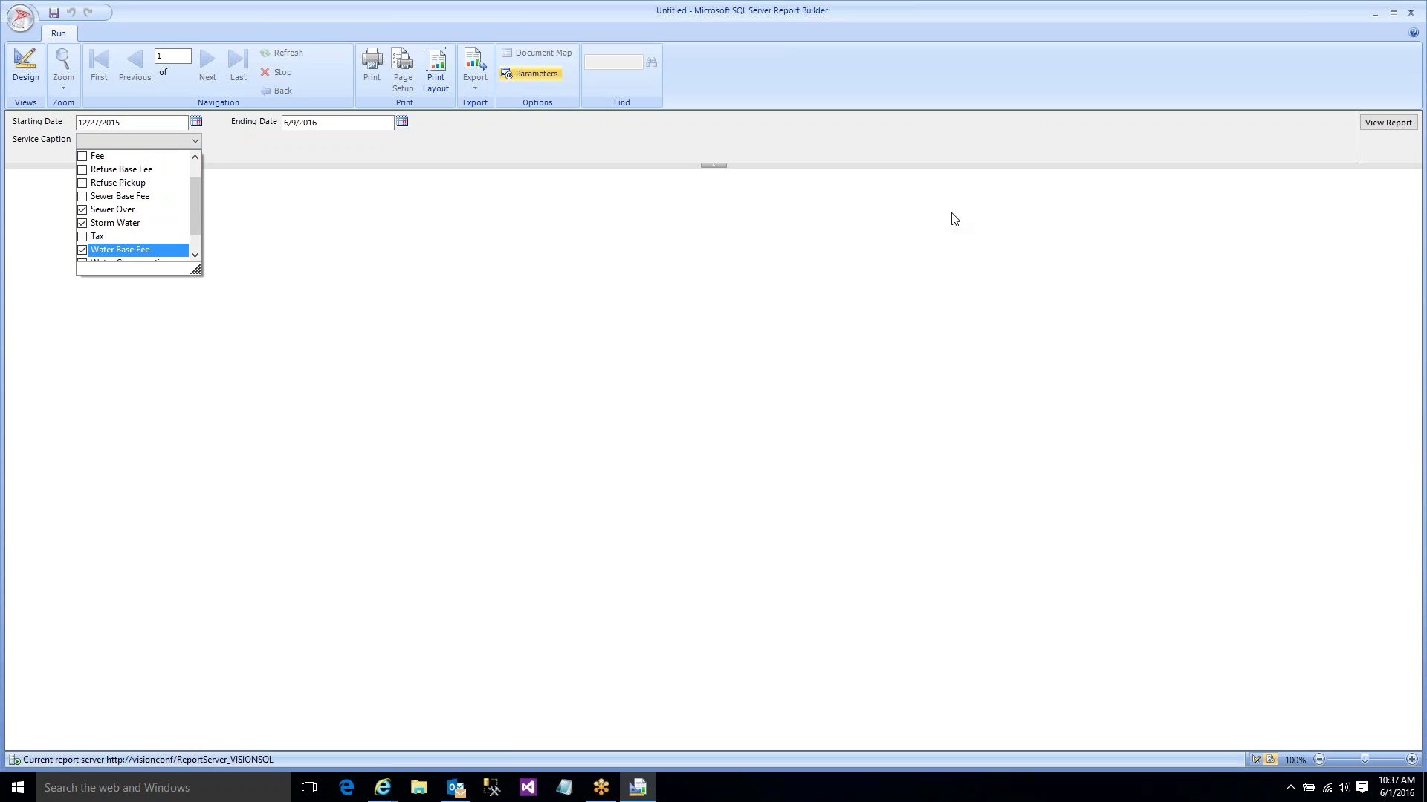
pyautogui.click(1379, 132)
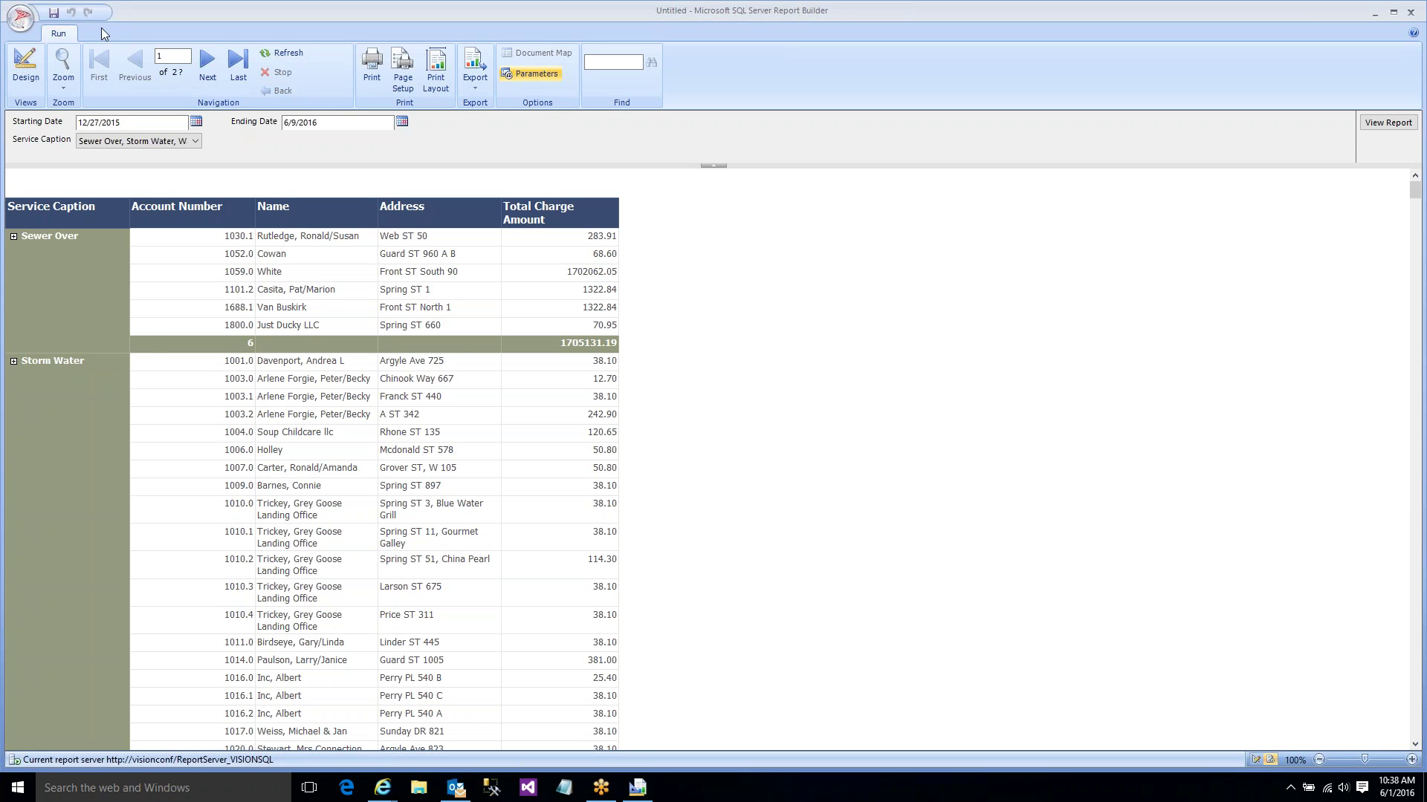
# - Return to the report design and inspect the expression behind the Total Charge Amount detail cell without changing it
pyautogui.click(26, 65)
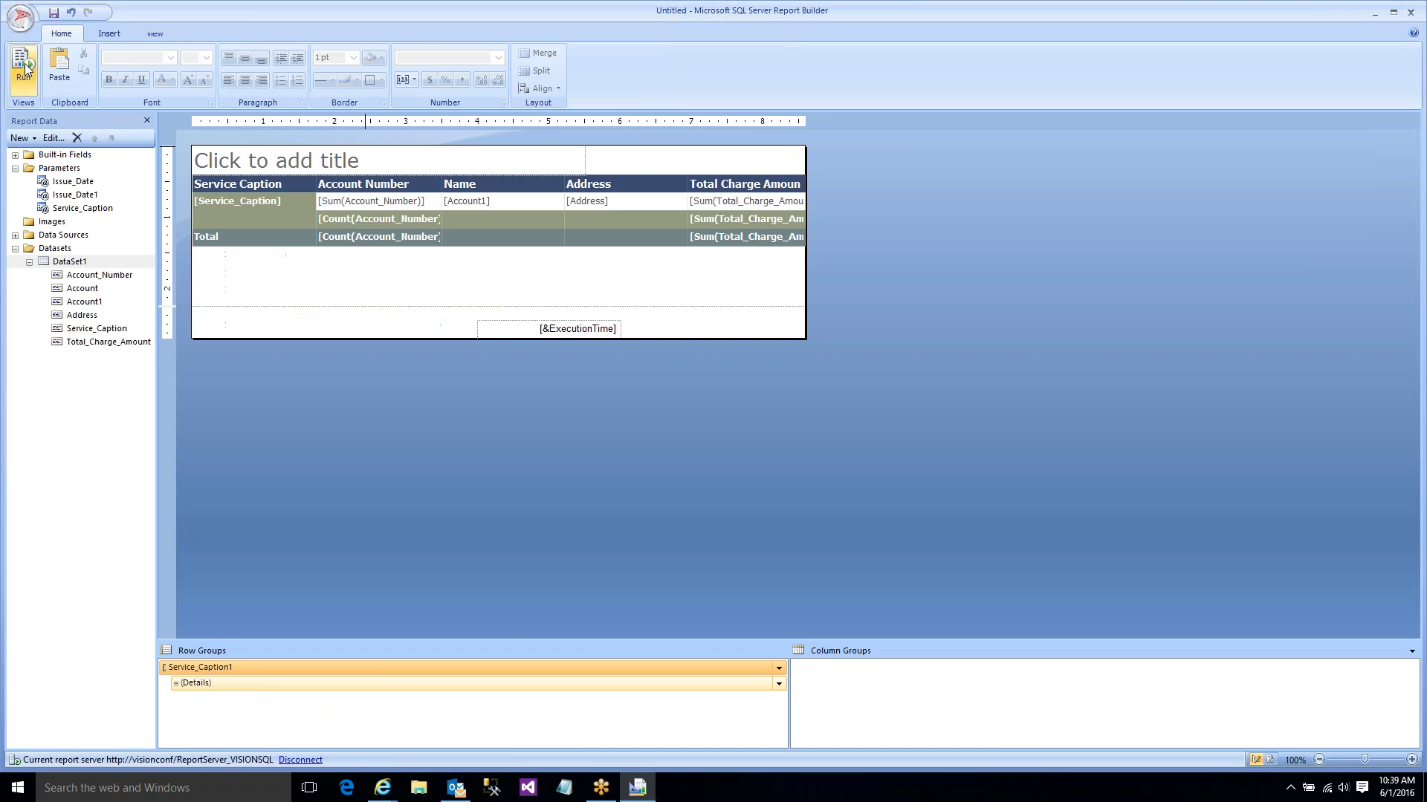
pyautogui.rightClick(709, 204)
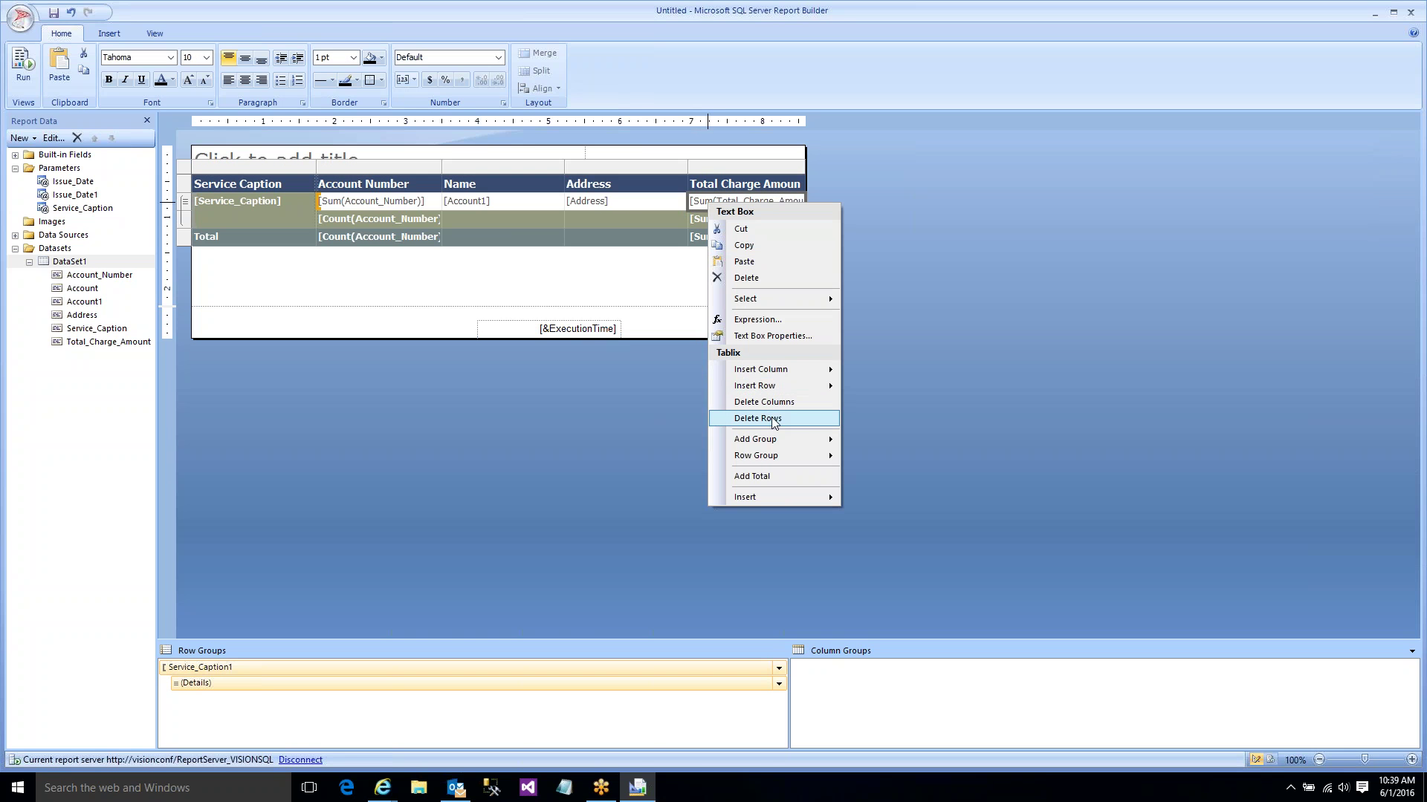
pyautogui.click(766, 321)
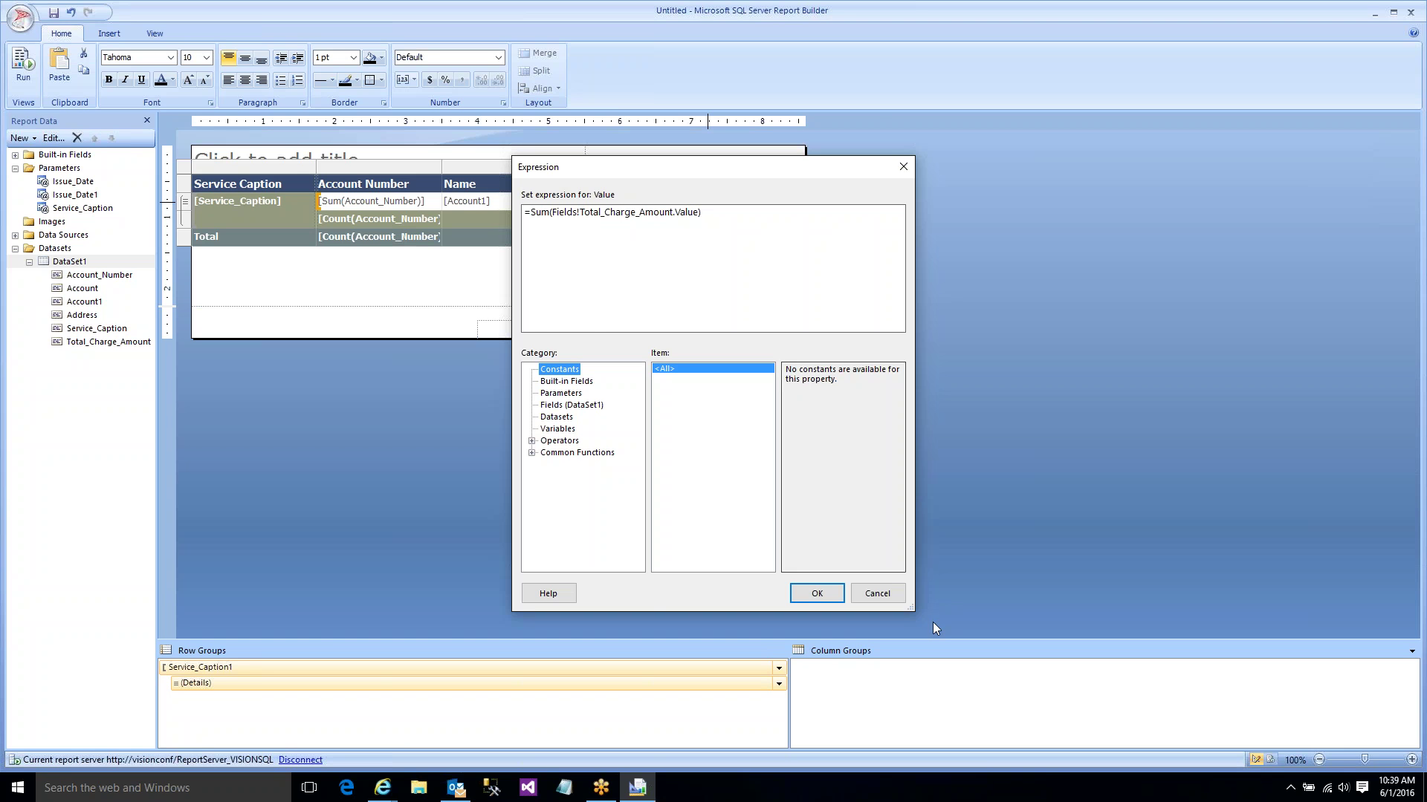
pyautogui.click(879, 595)
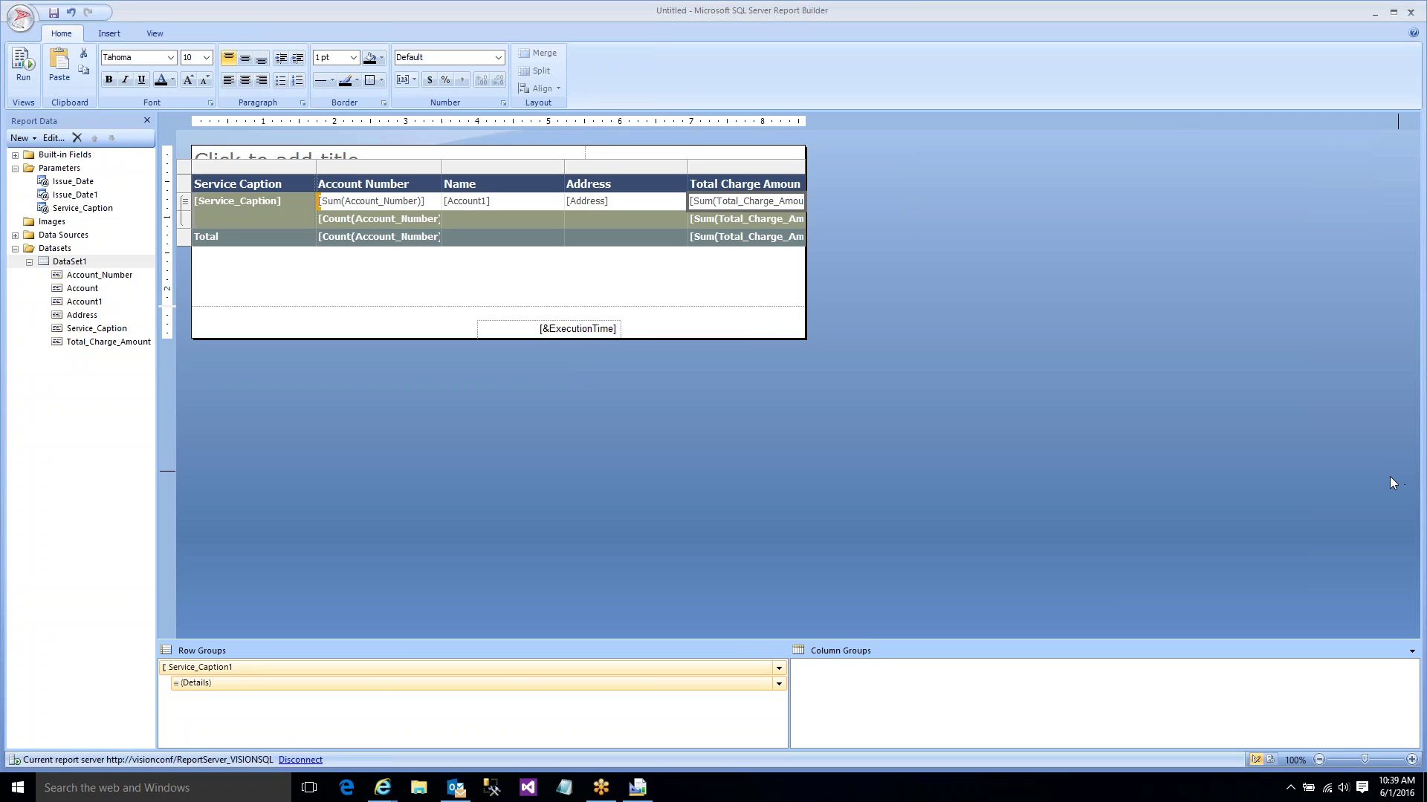
pyautogui.click(245, 317)
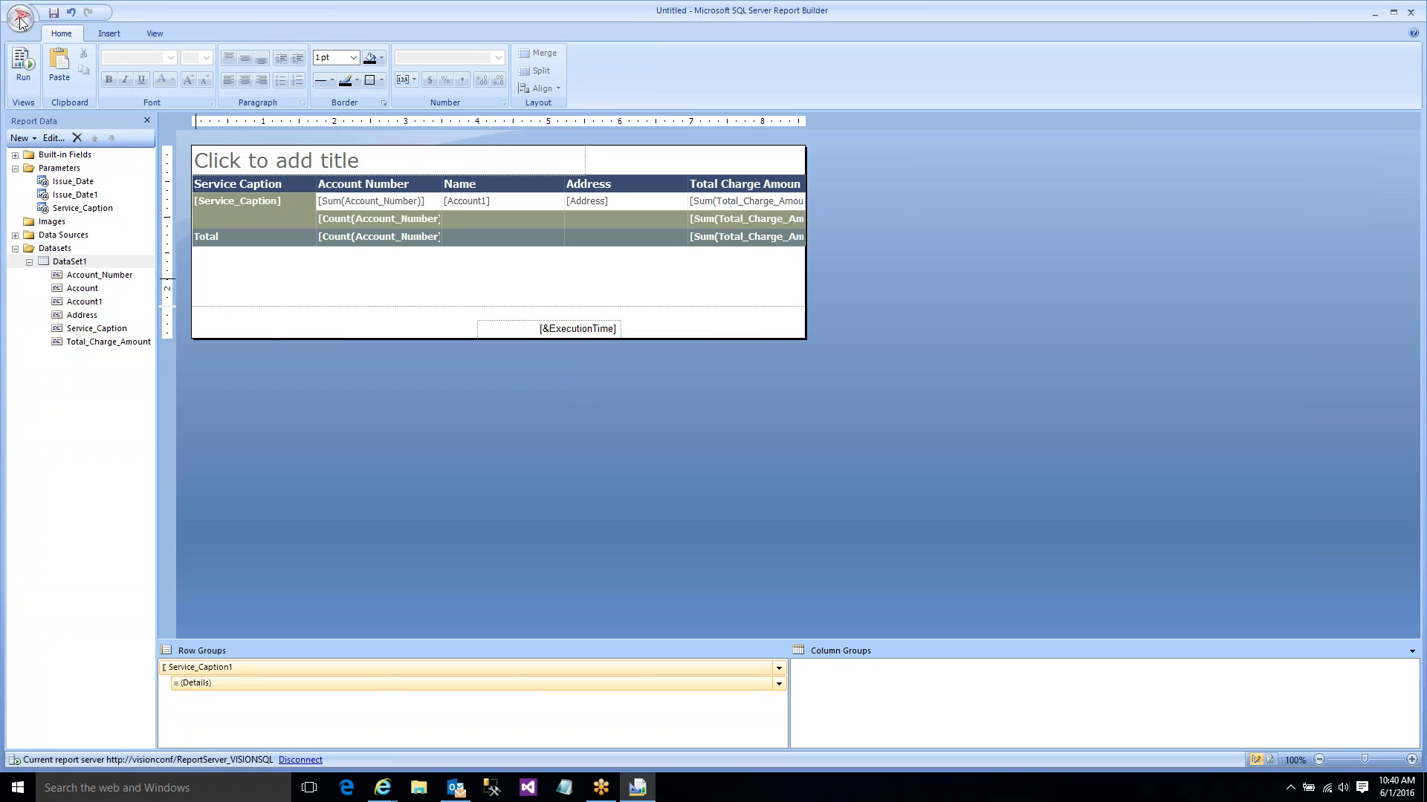
# - Start a new report with the Table or Matrix Wizard, discarding the changes to the untitled report
pyautogui.click(21, 21)
pyautogui.click(43, 67)
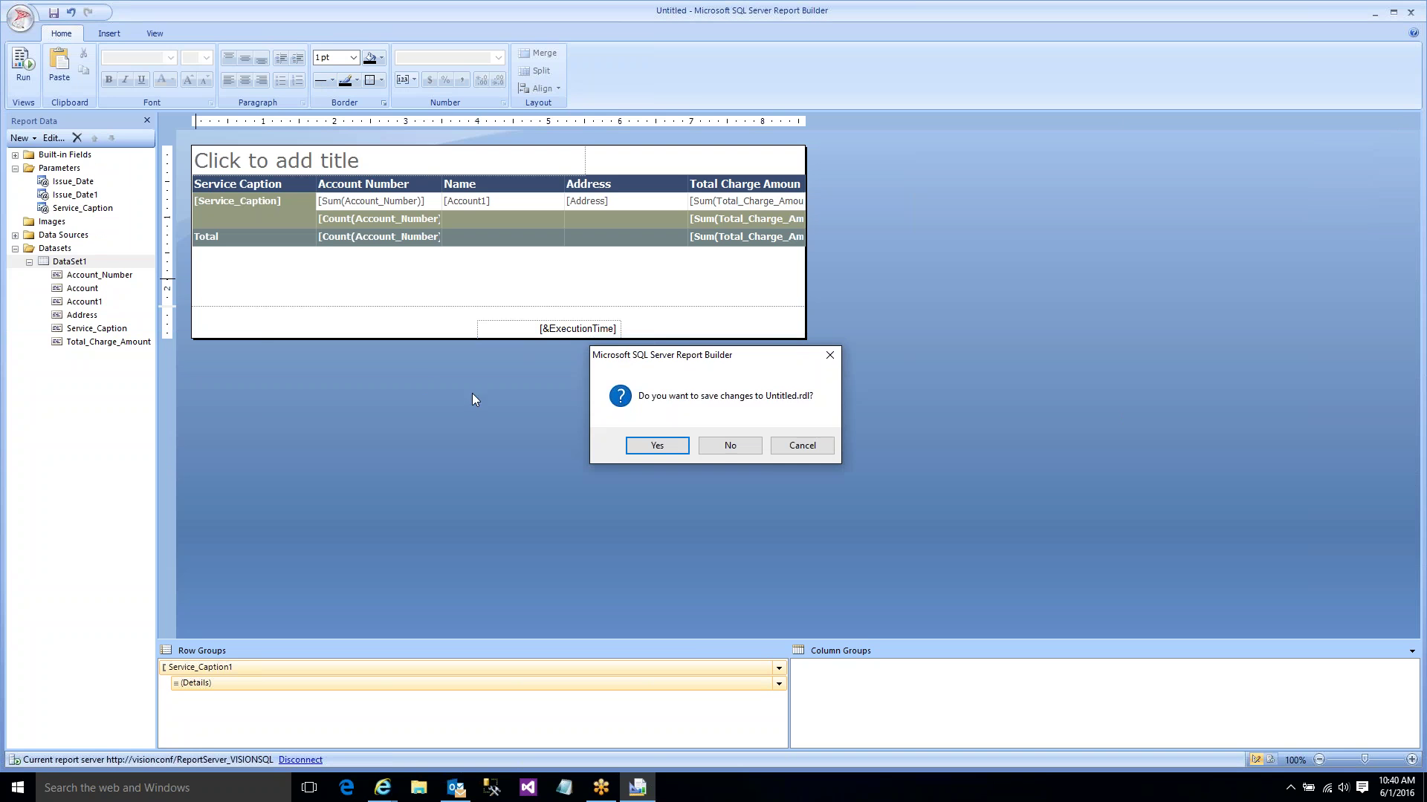
pyautogui.click(732, 444)
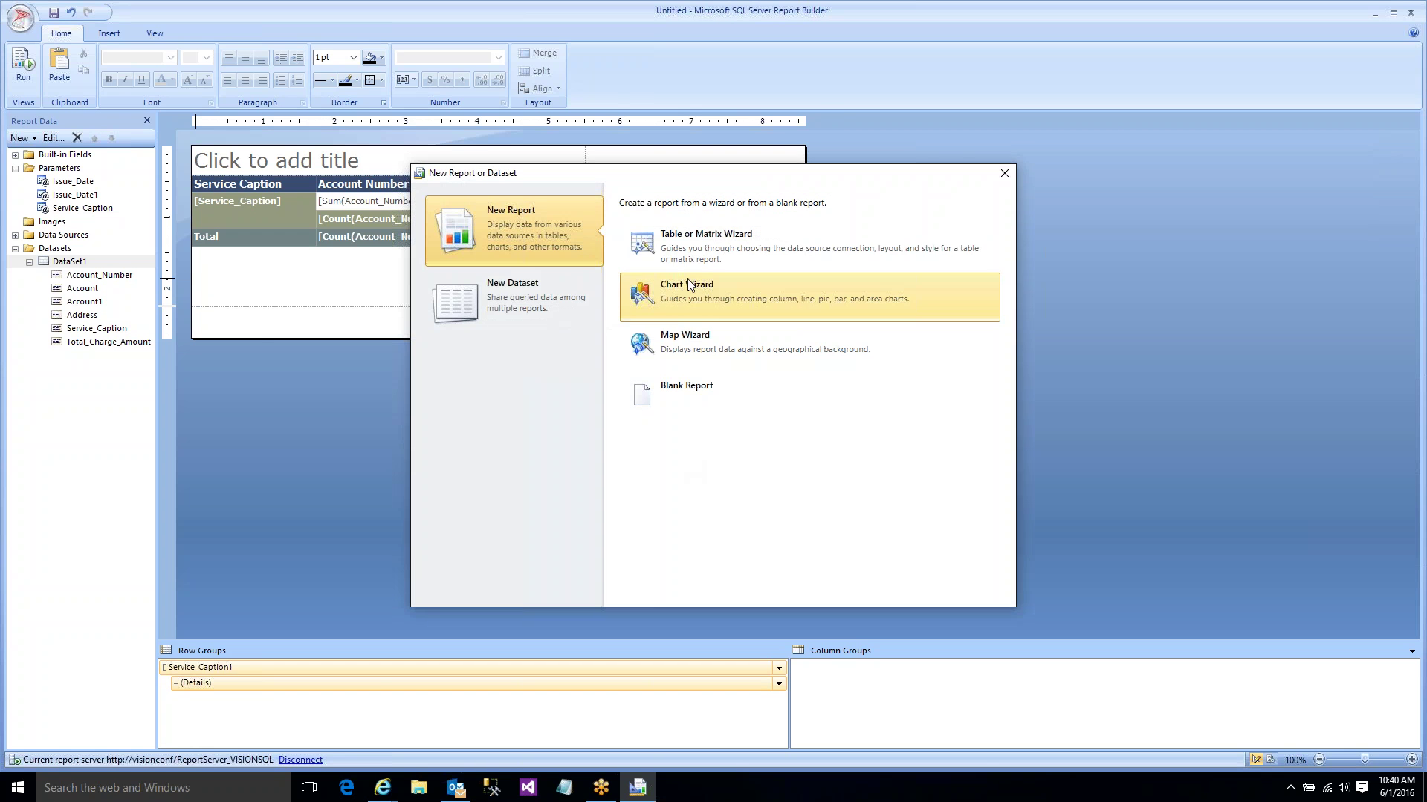
pyautogui.click(706, 240)
# - Choose to create a dataset and connect it to the Utility Billing data source
pyautogui.click(494, 550)
pyautogui.click(930, 598)
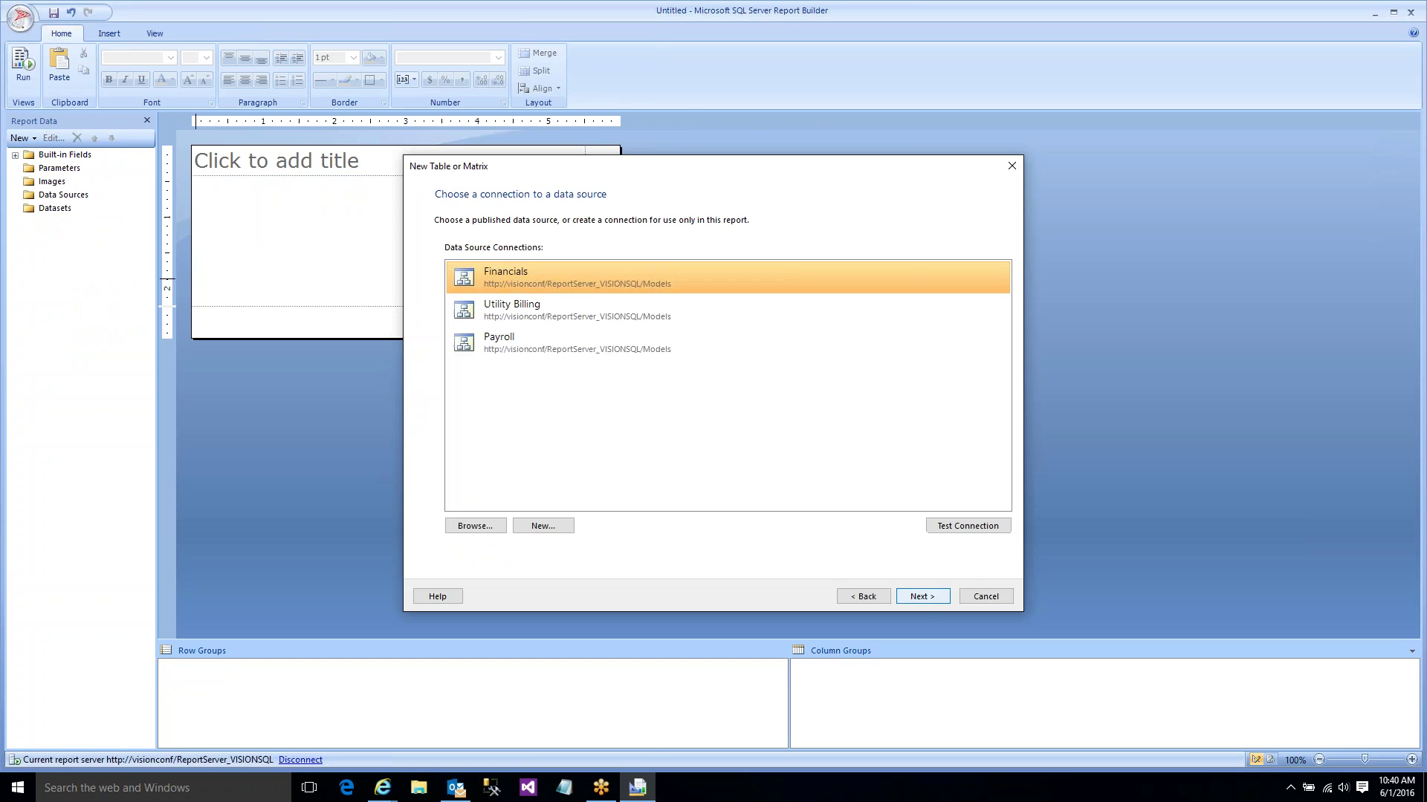
pyautogui.click(519, 304)
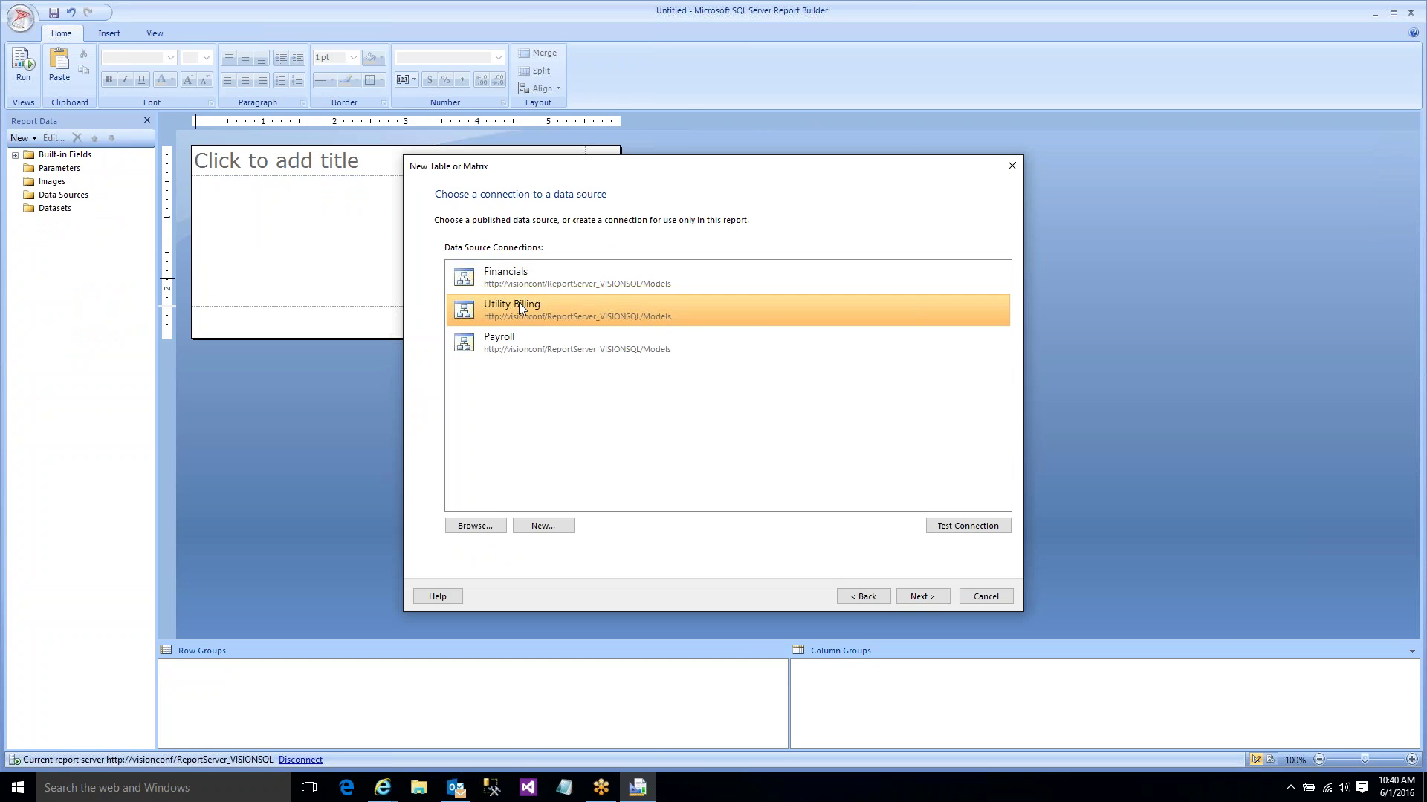
pyautogui.doubleClick(519, 302)
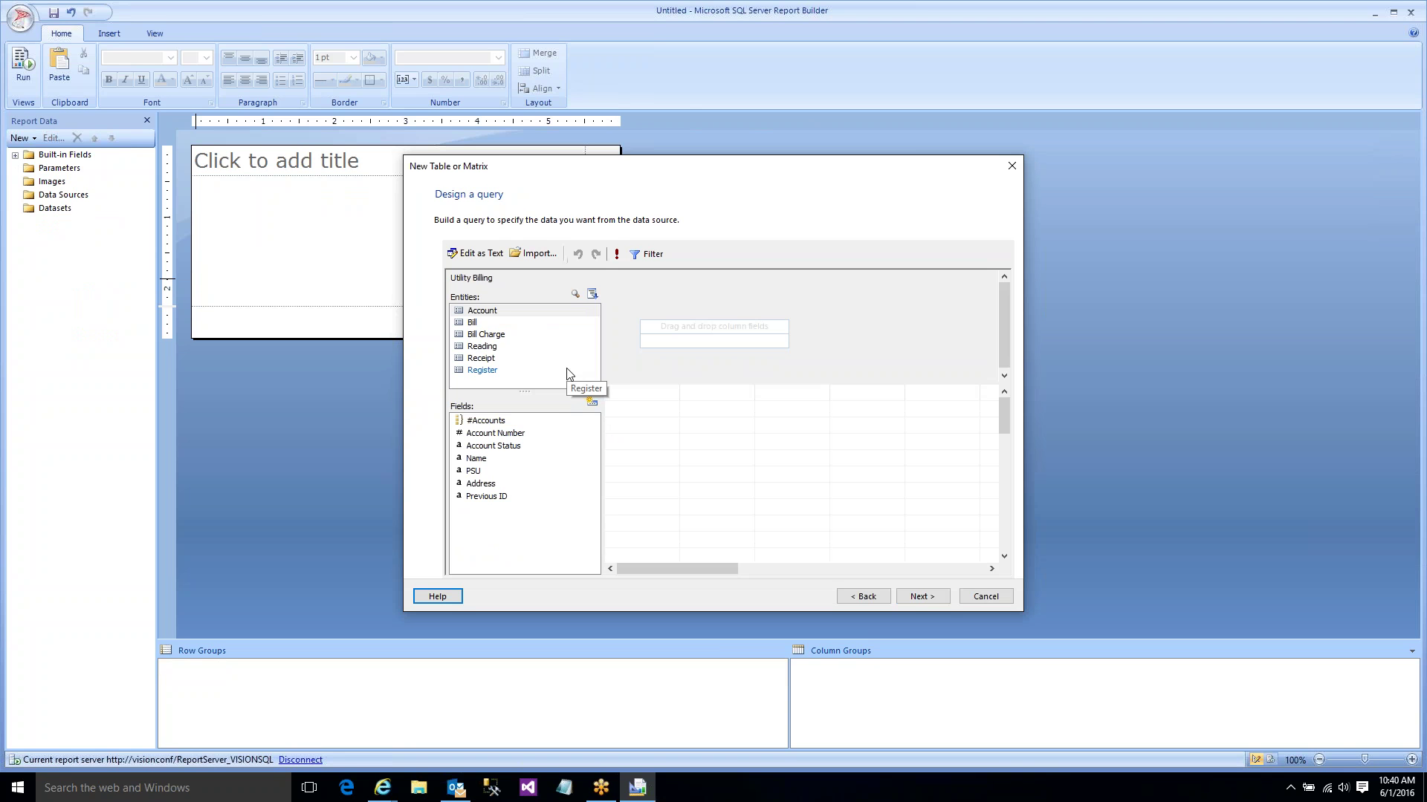
# - Add Account Number from Account, plus Issue Month and Total Charge Amount from Bill Charges, to the query
pyautogui.click(483, 313)
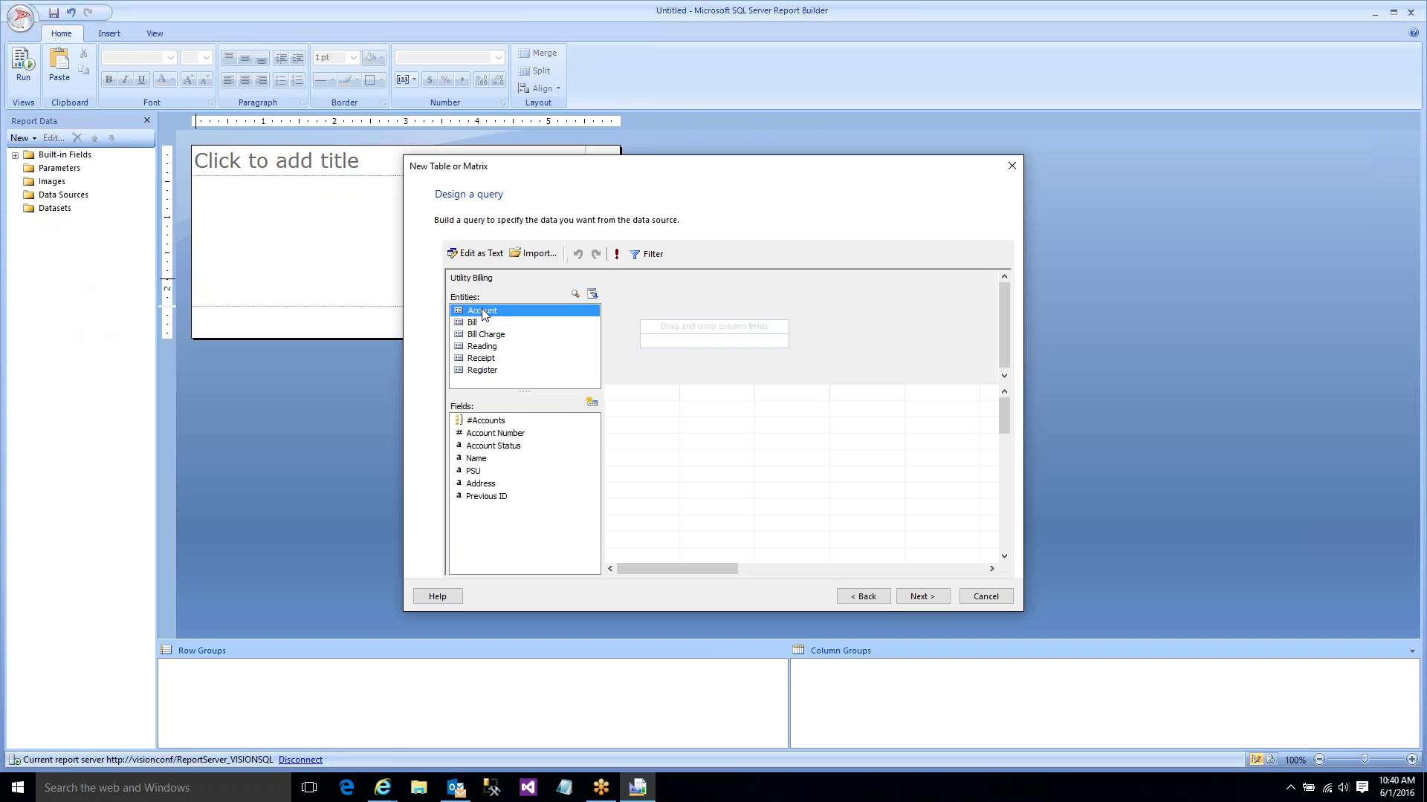
pyautogui.doubleClick(505, 438)
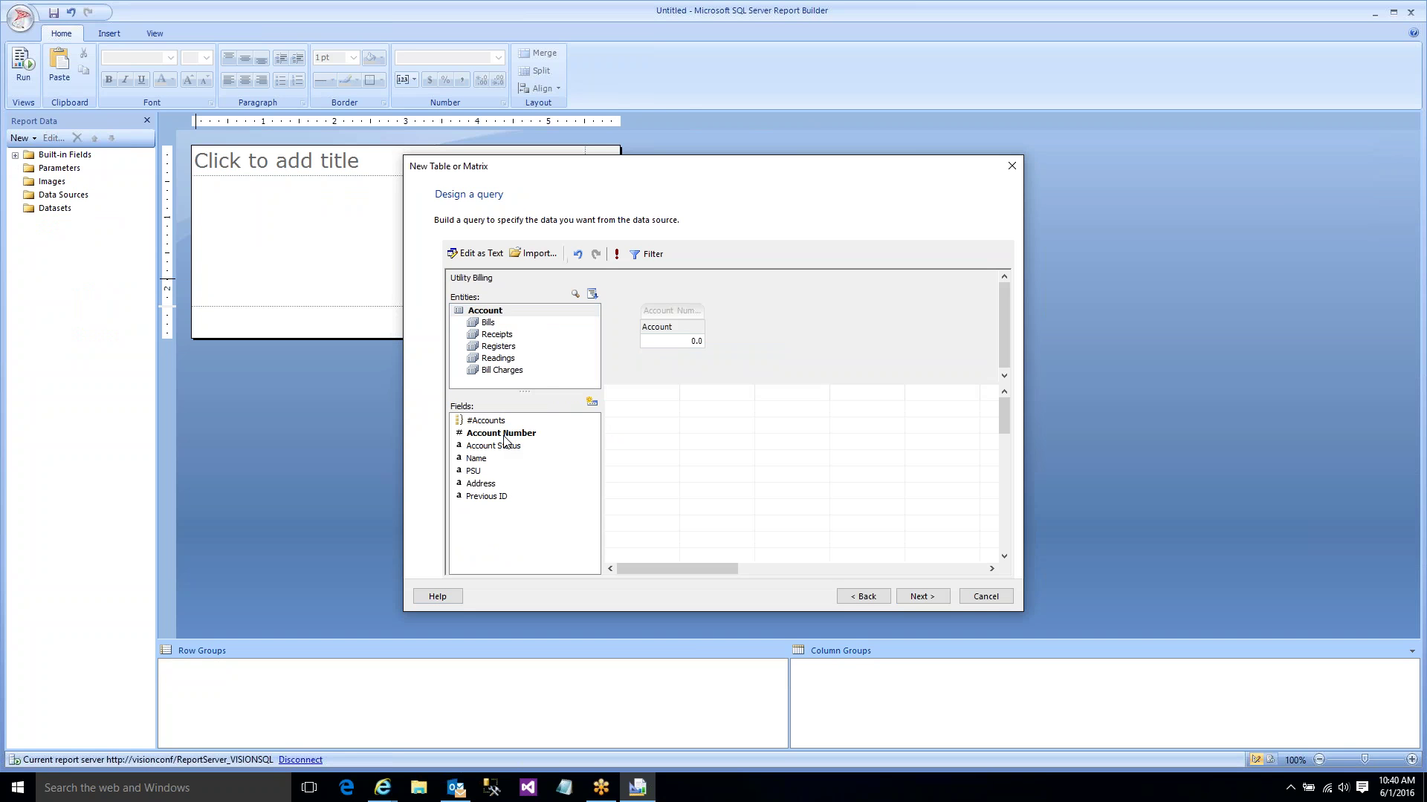
pyautogui.click(511, 371)
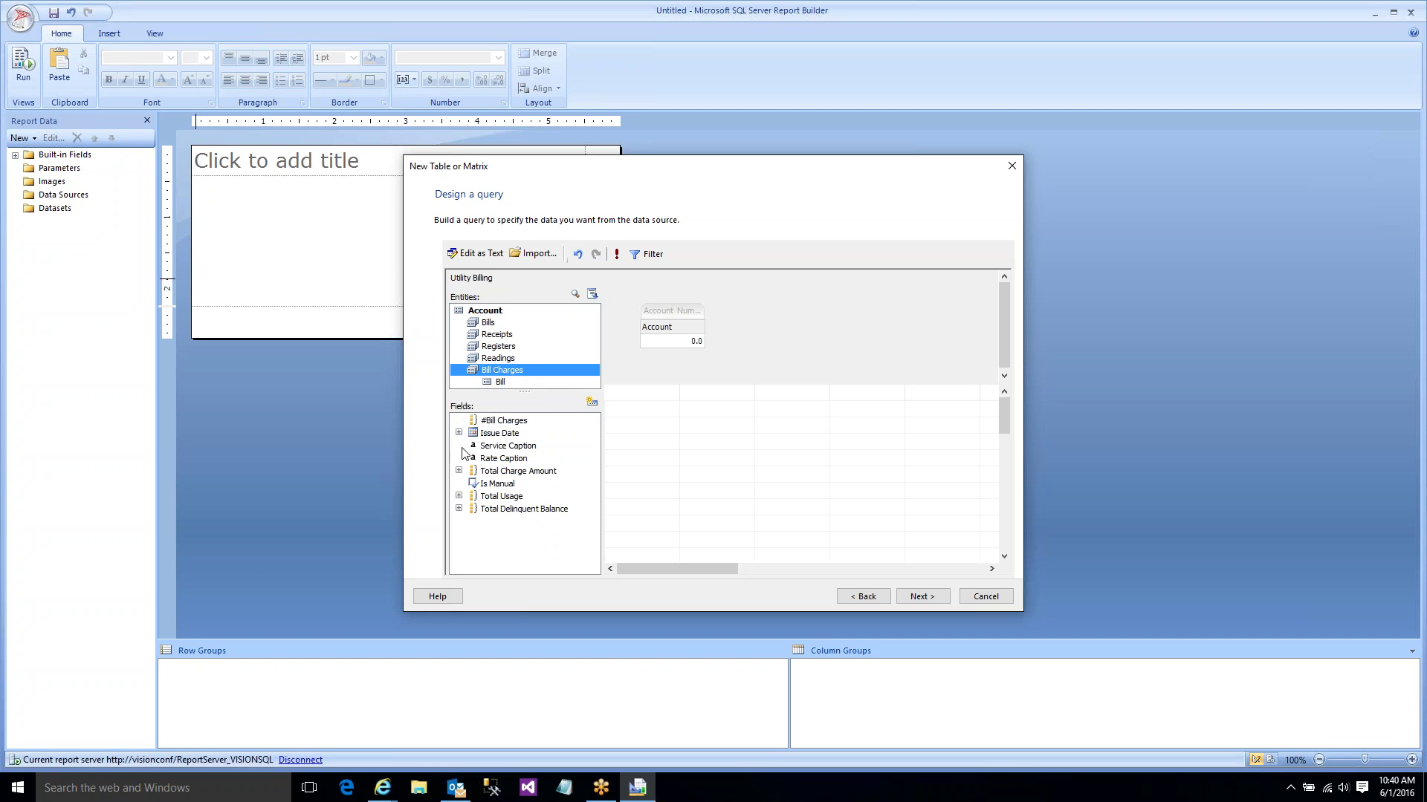
pyautogui.click(459, 433)
pyautogui.doubleClick(514, 458)
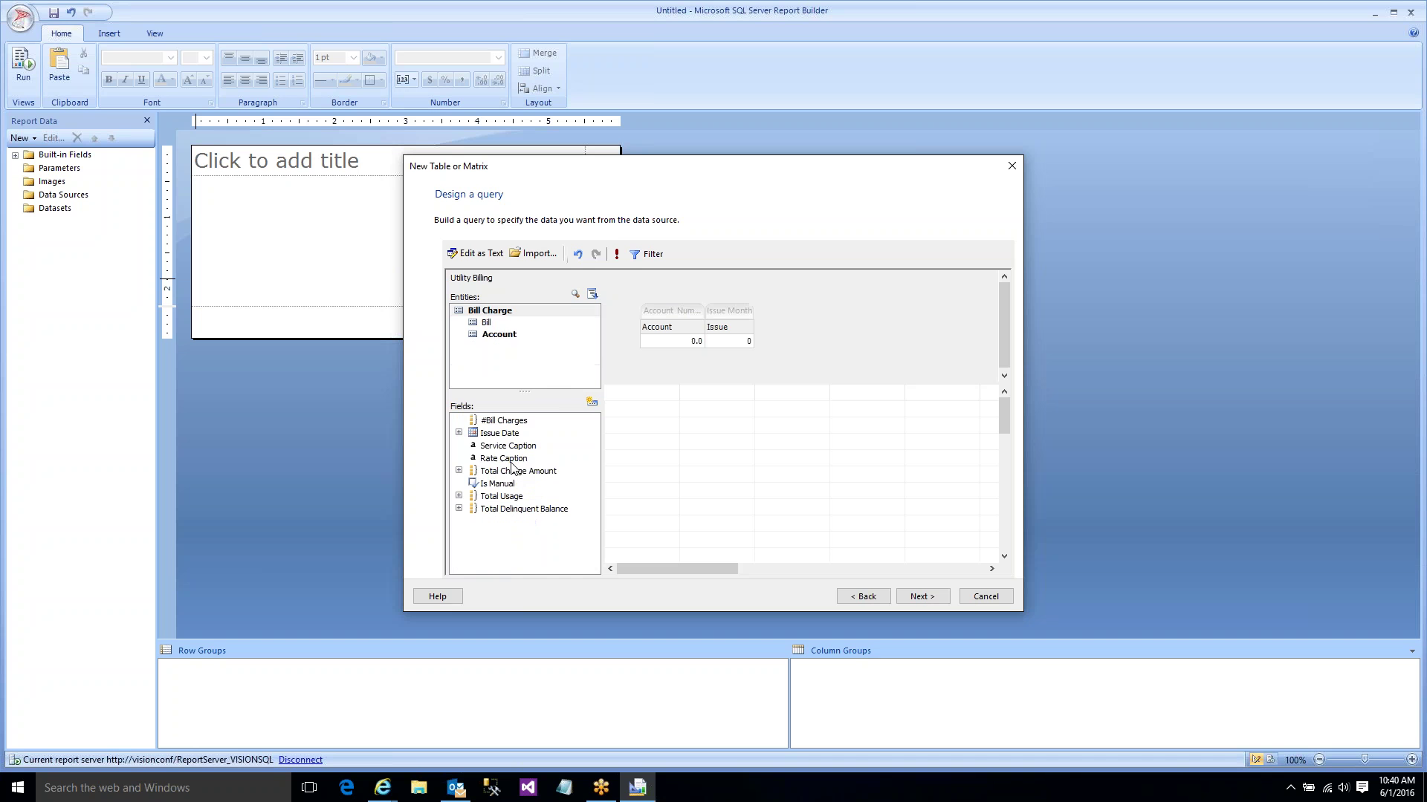
pyautogui.doubleClick(511, 473)
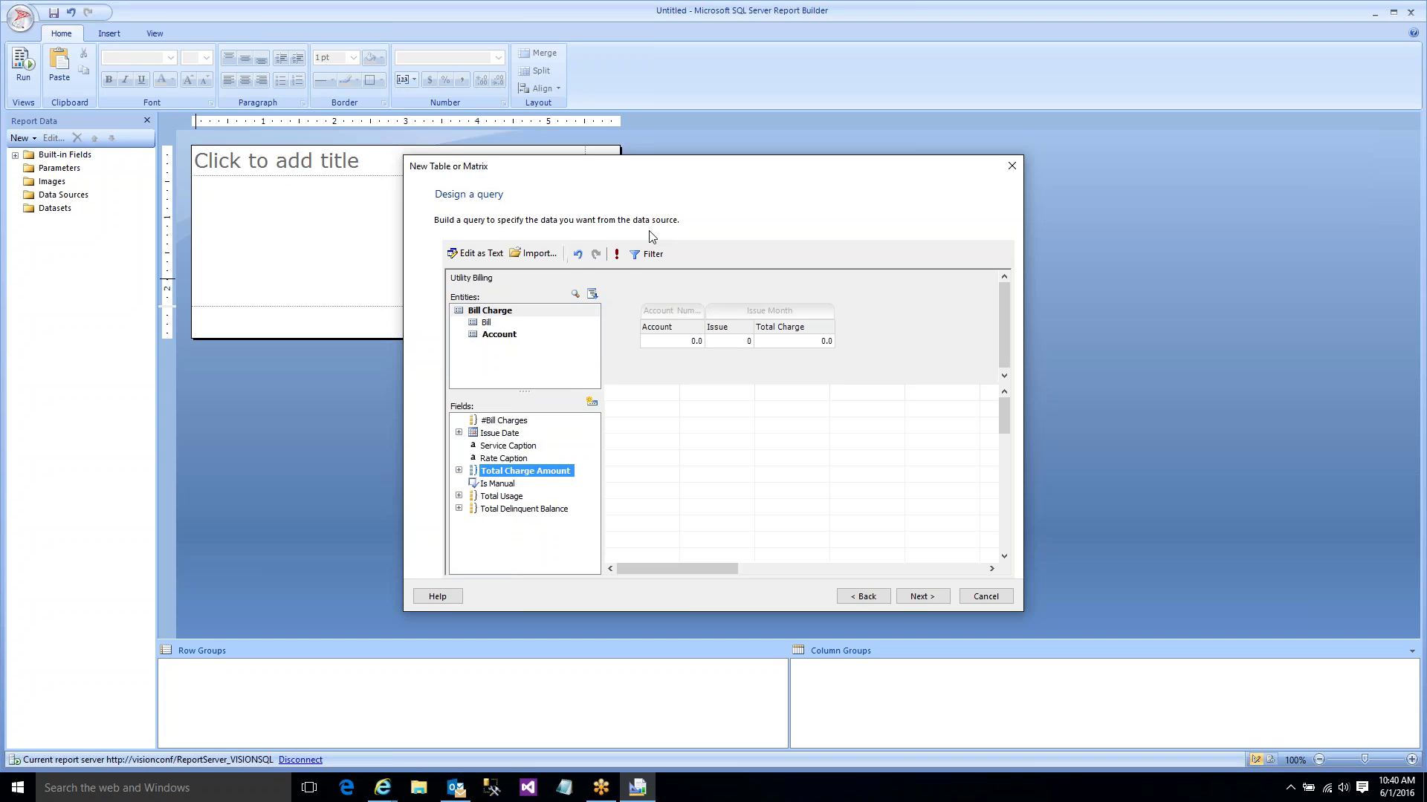
# - Add an Issue Year equals condition to the query filter and make it a prompt
pyautogui.click(645, 254)
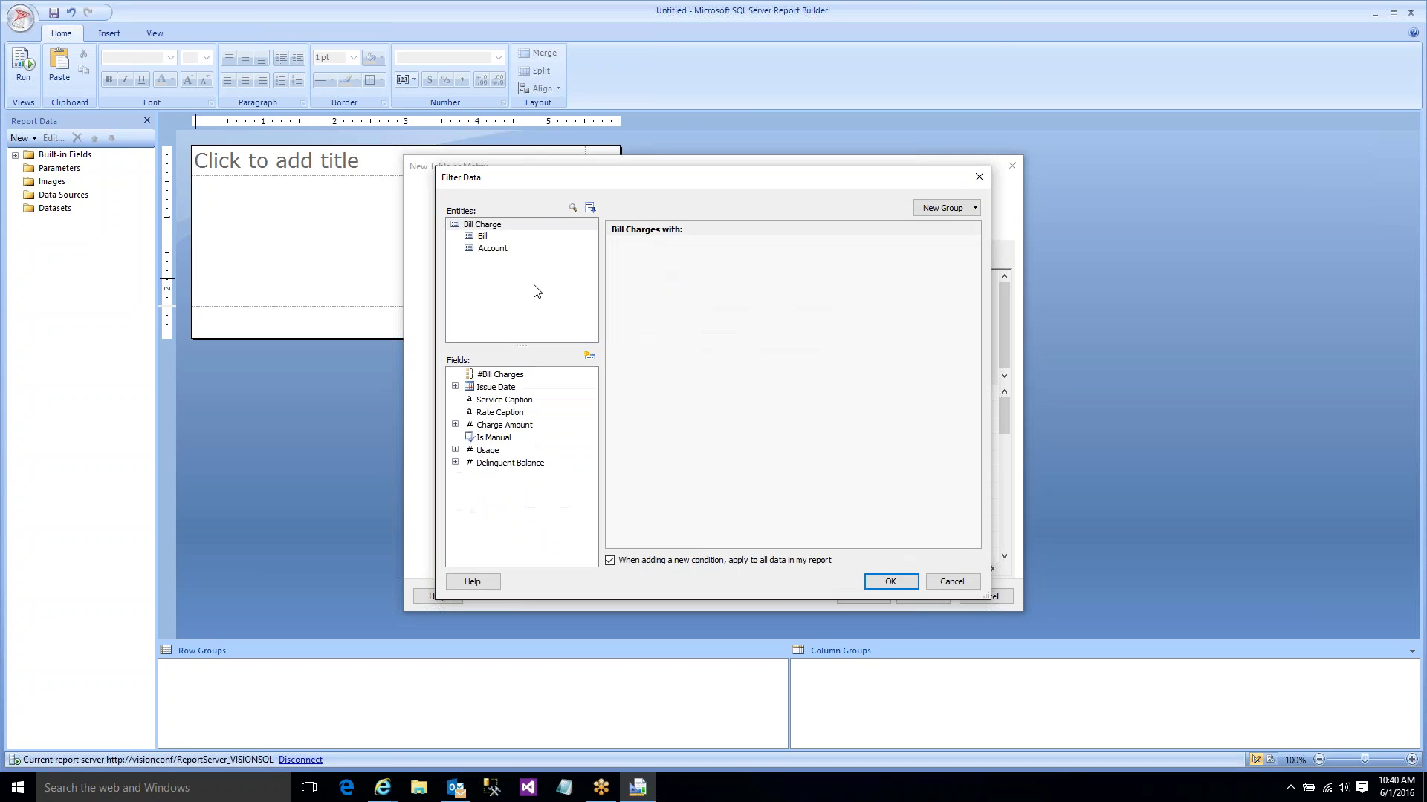
pyautogui.click(455, 386)
pyautogui.doubleClick(512, 427)
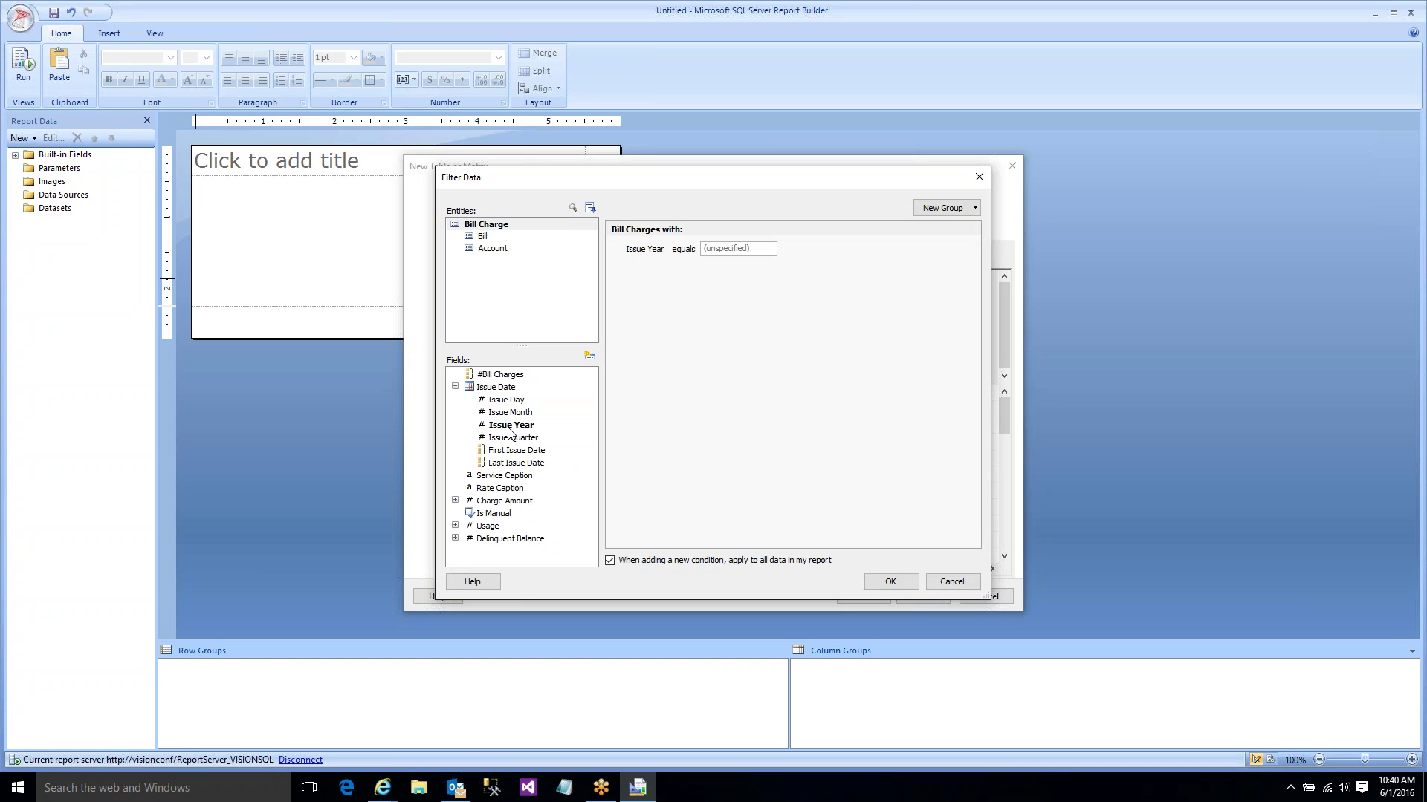
pyautogui.click(645, 249)
pyautogui.click(657, 281)
# - Add a prompted Service Caption filter condition that uses the In a List comparison
pyautogui.doubleClick(500, 476)
pyautogui.click(662, 282)
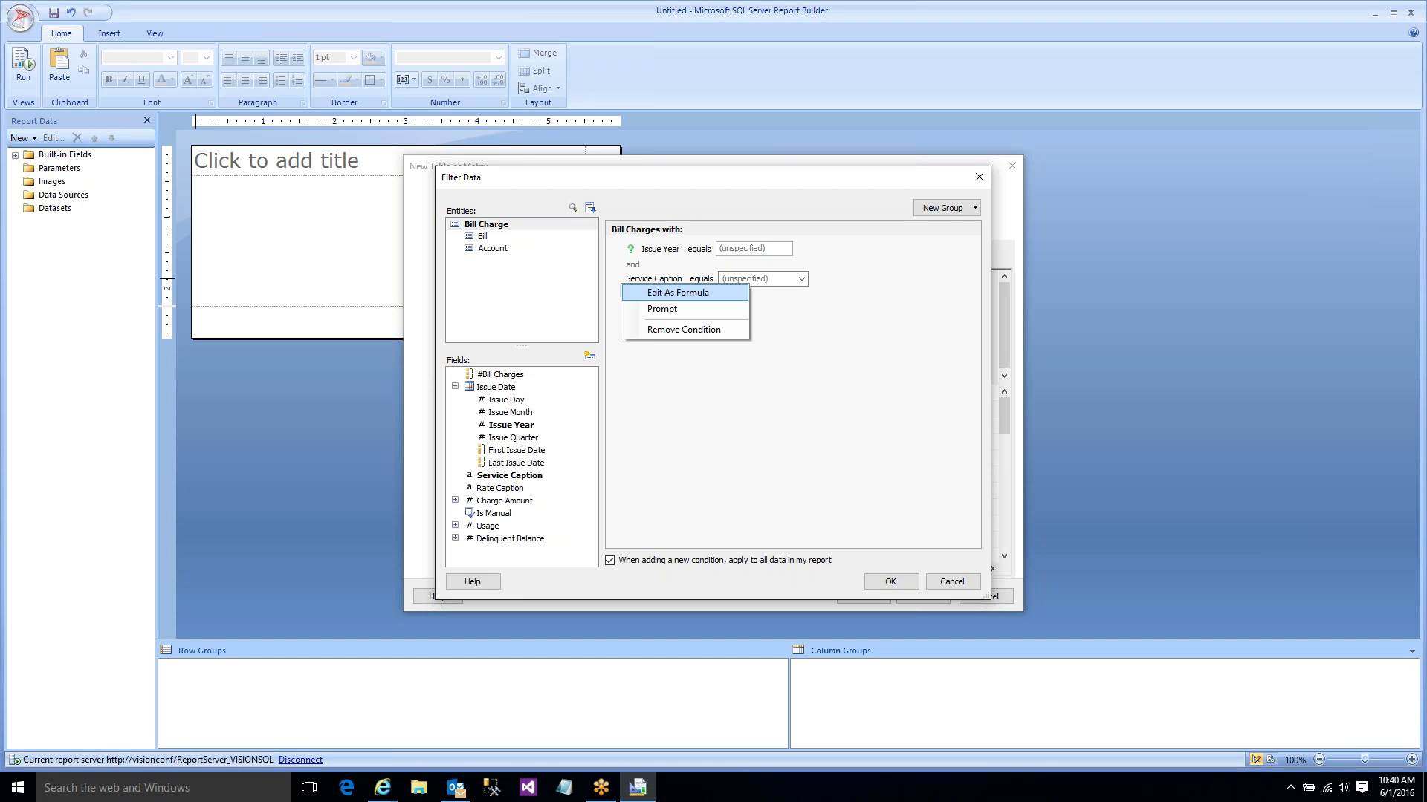
pyautogui.click(662, 309)
pyautogui.click(717, 280)
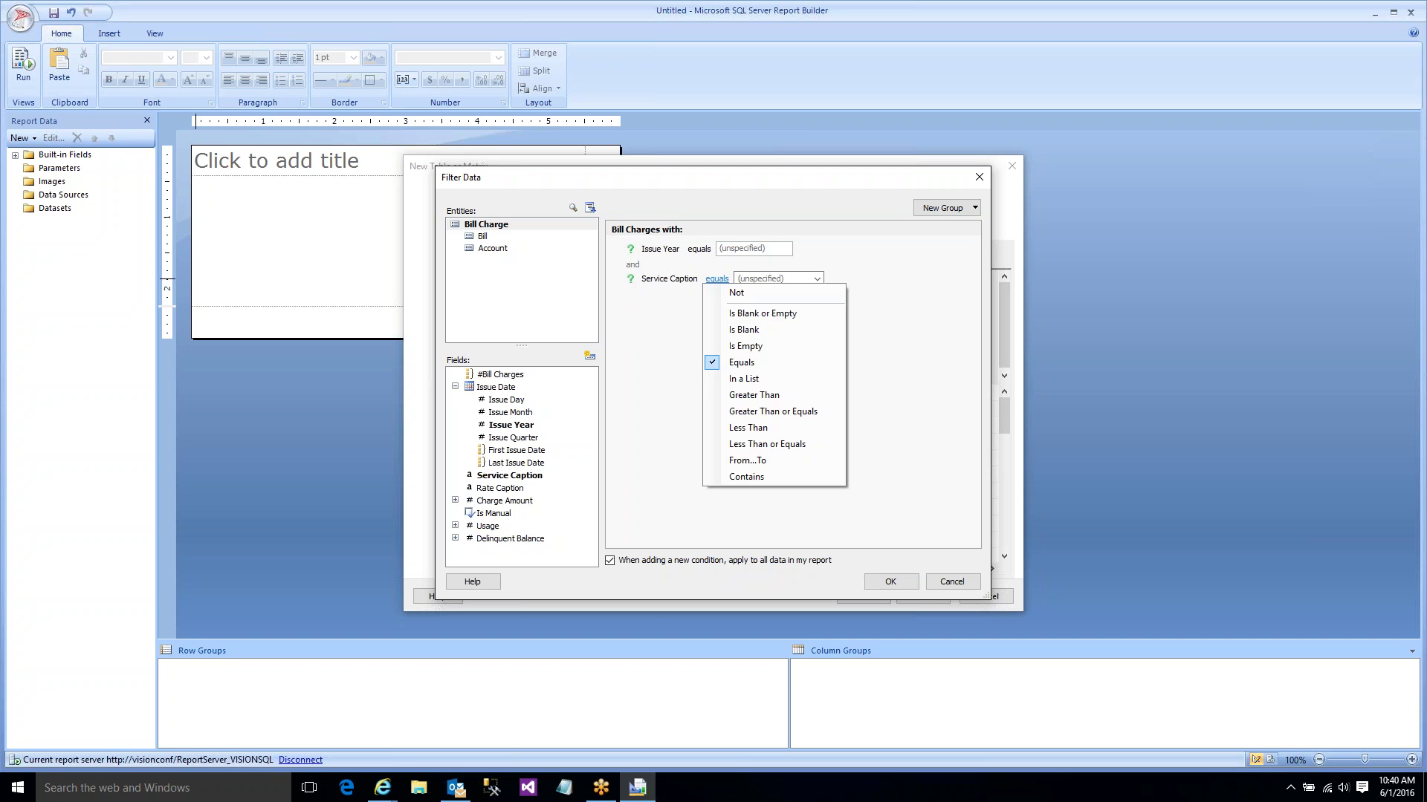
pyautogui.click(739, 379)
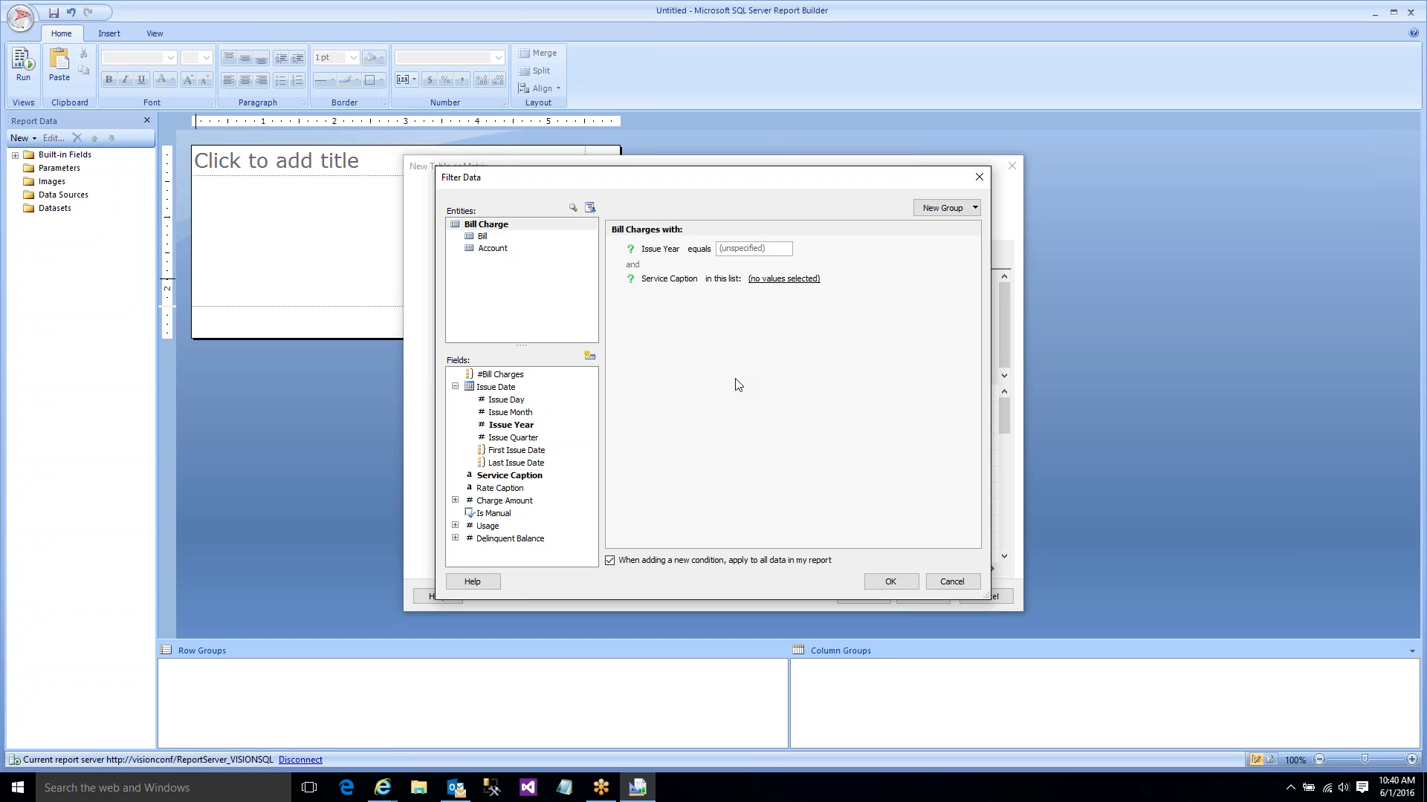
# - Add a filter condition for Charge Amount not equal to 0.0 and accept the filters
pyautogui.doubleClick(487, 505)
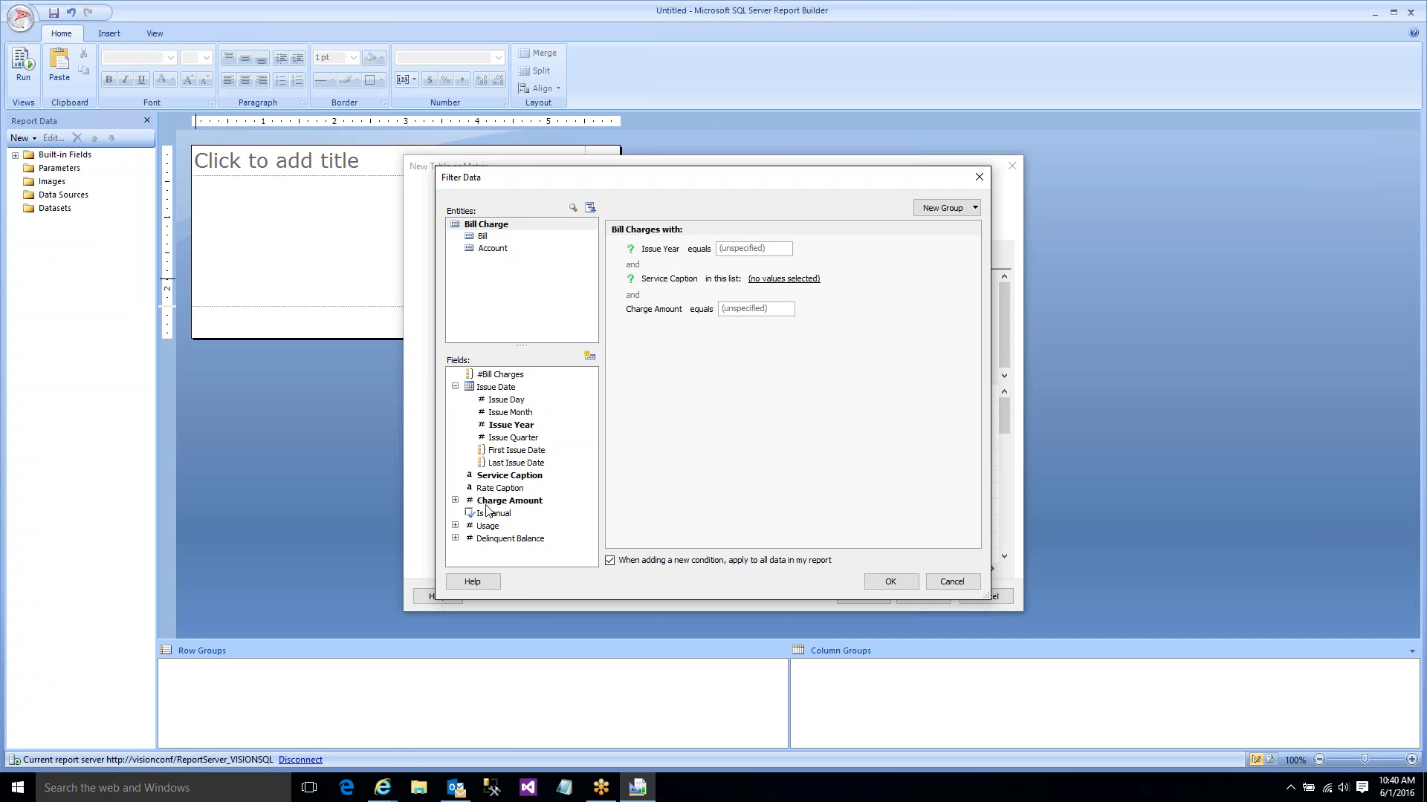
pyautogui.click(701, 309)
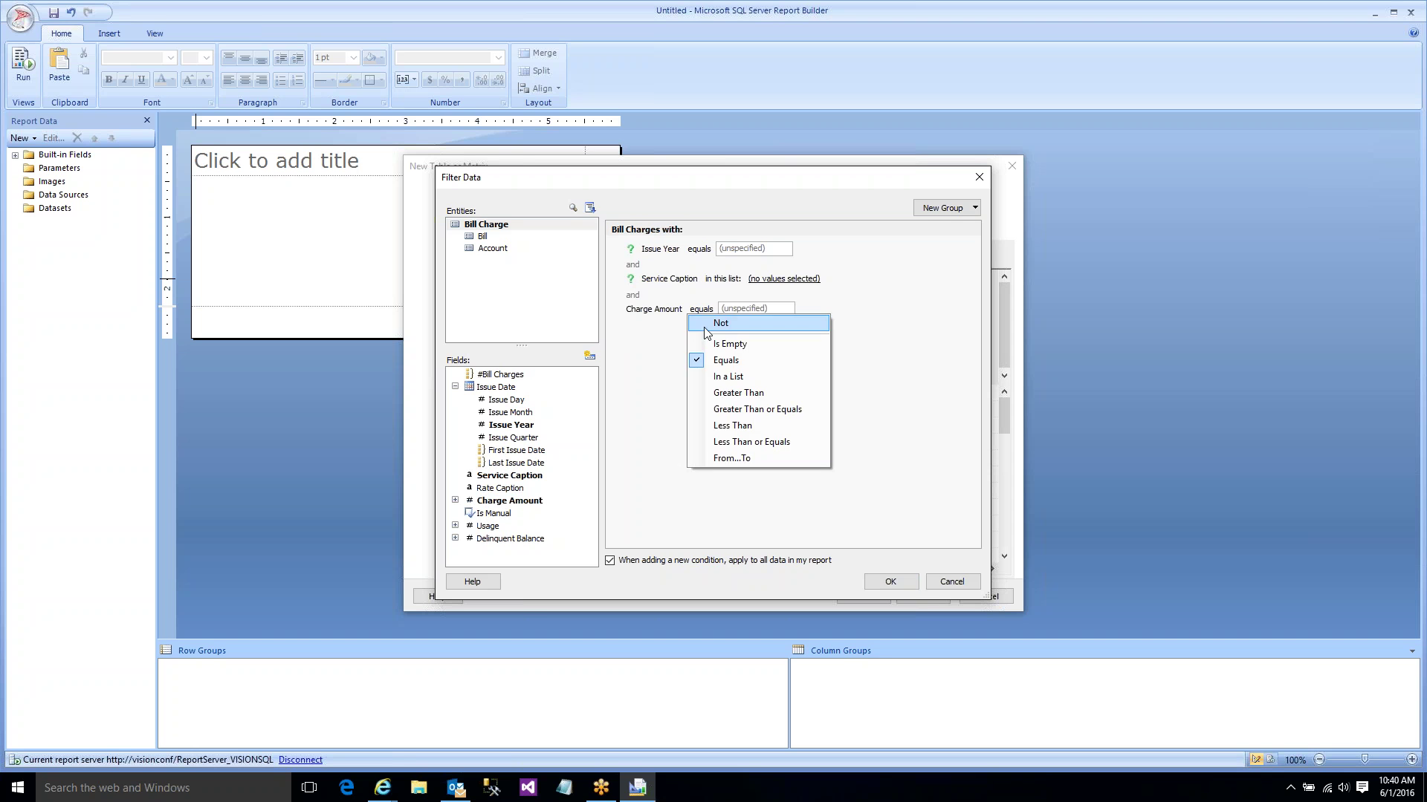
pyautogui.click(756, 324)
pyautogui.click(762, 311)
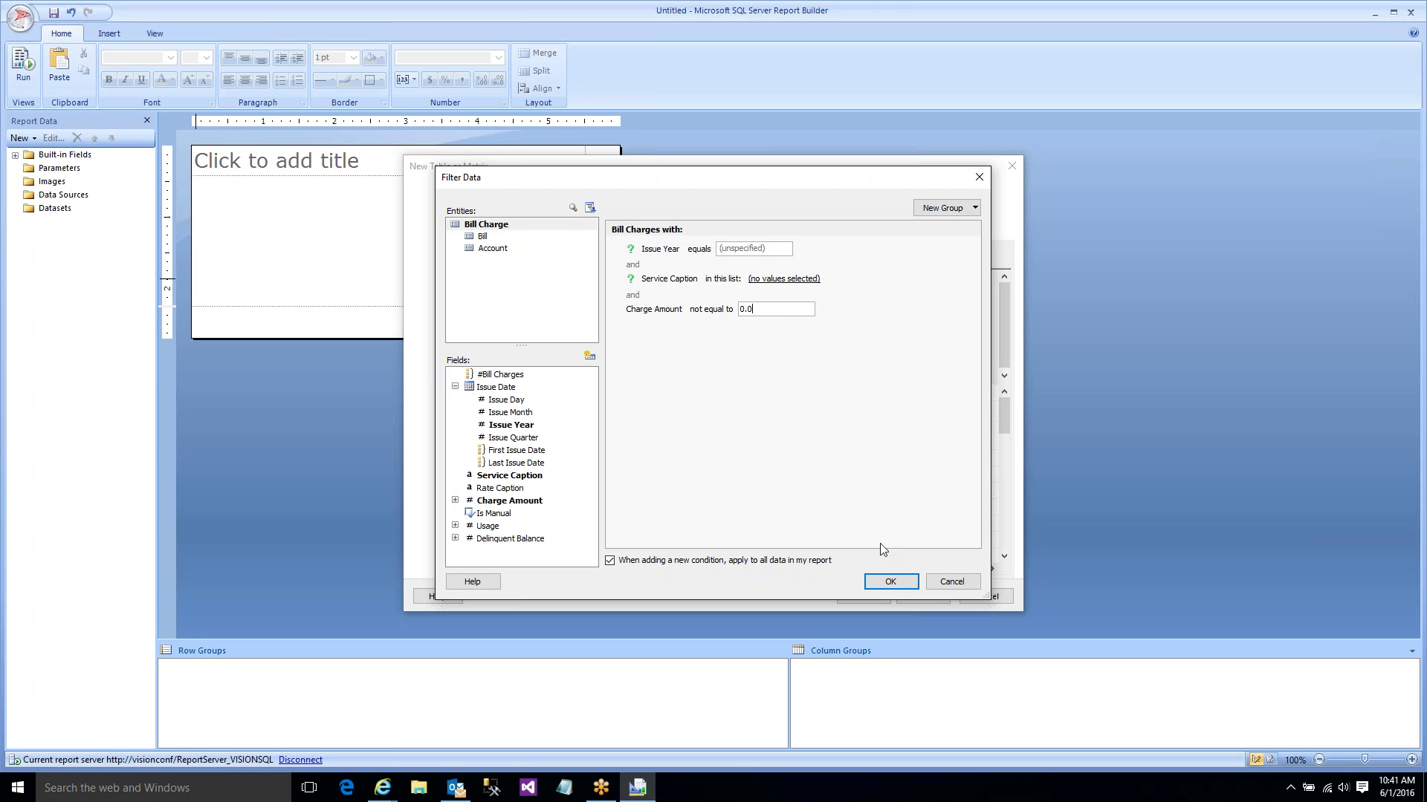
pyautogui.click(889, 580)
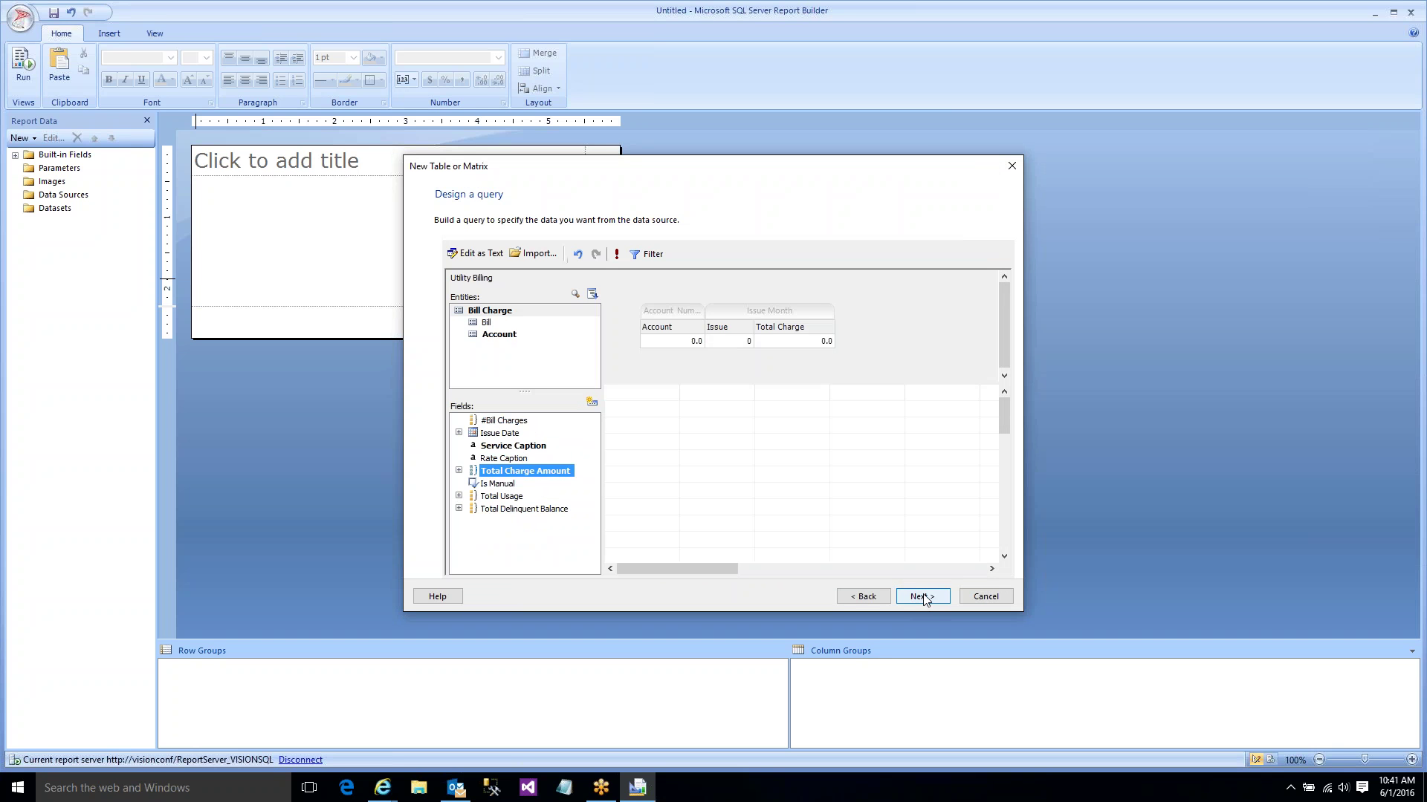
# - Arrange the matrix with Account_Number as row group, Issue_Month as column group and the sum of Total_Charge_Amount as values
pyautogui.click(923, 598)
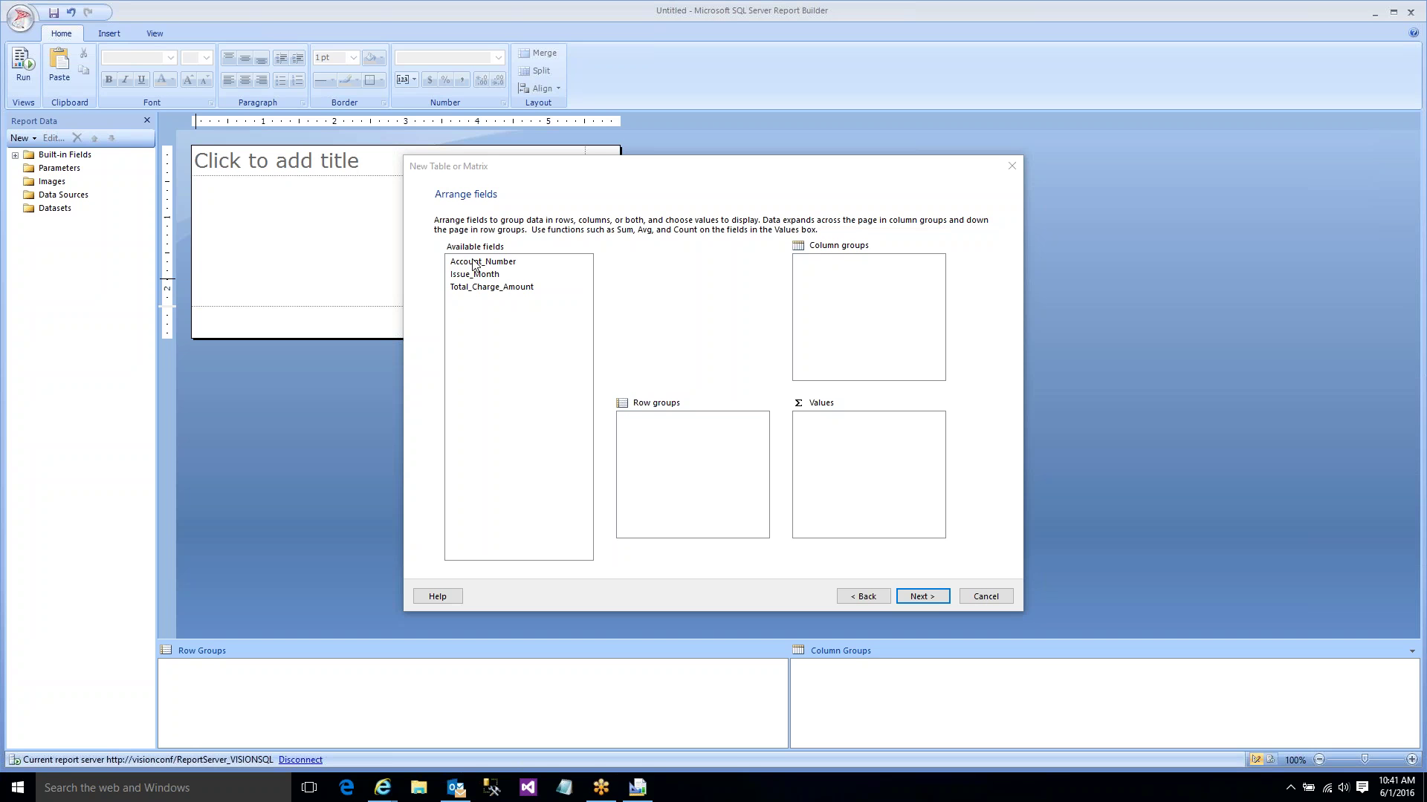
pyautogui.moveTo(473, 263); pyautogui.dragTo(658, 428)
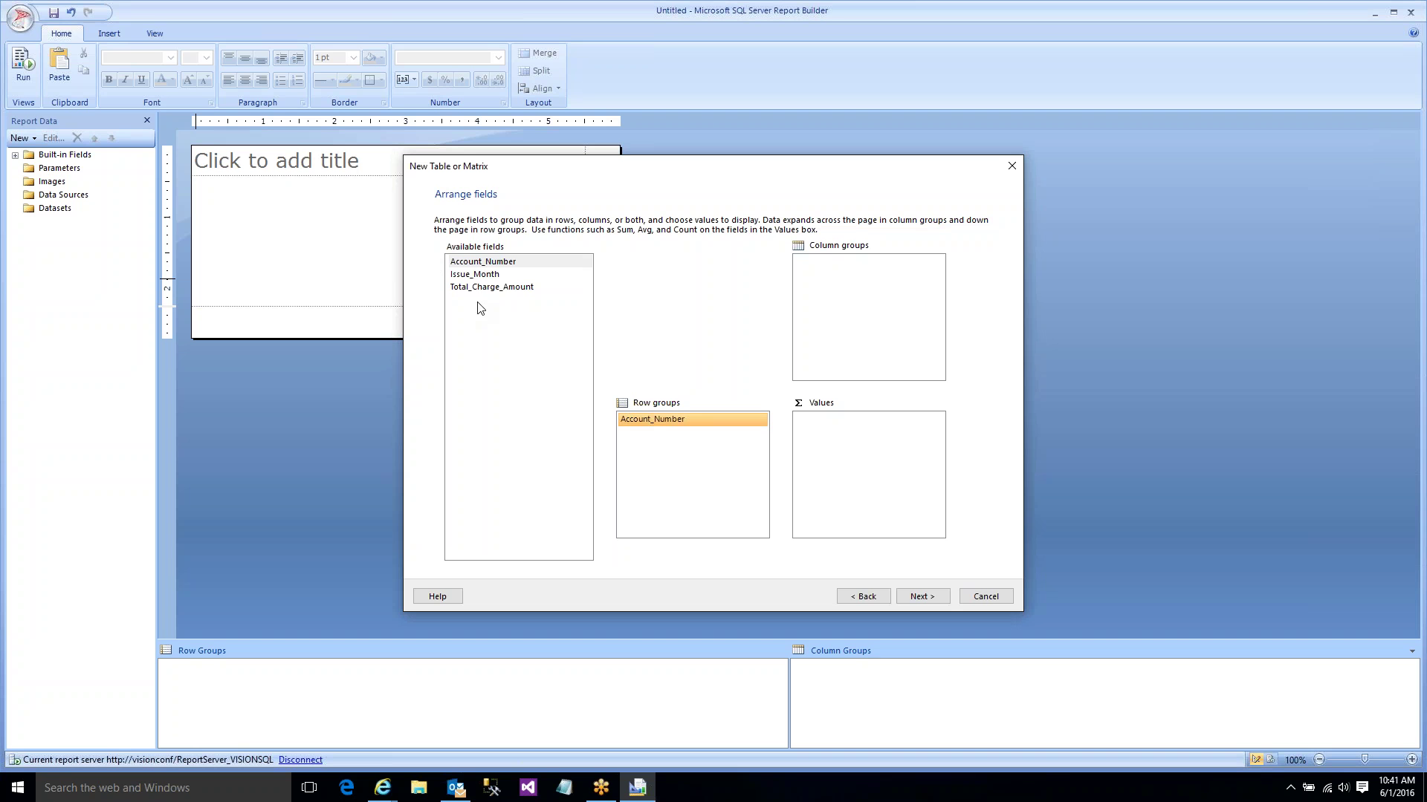
pyautogui.moveTo(479, 275); pyautogui.dragTo(842, 444)
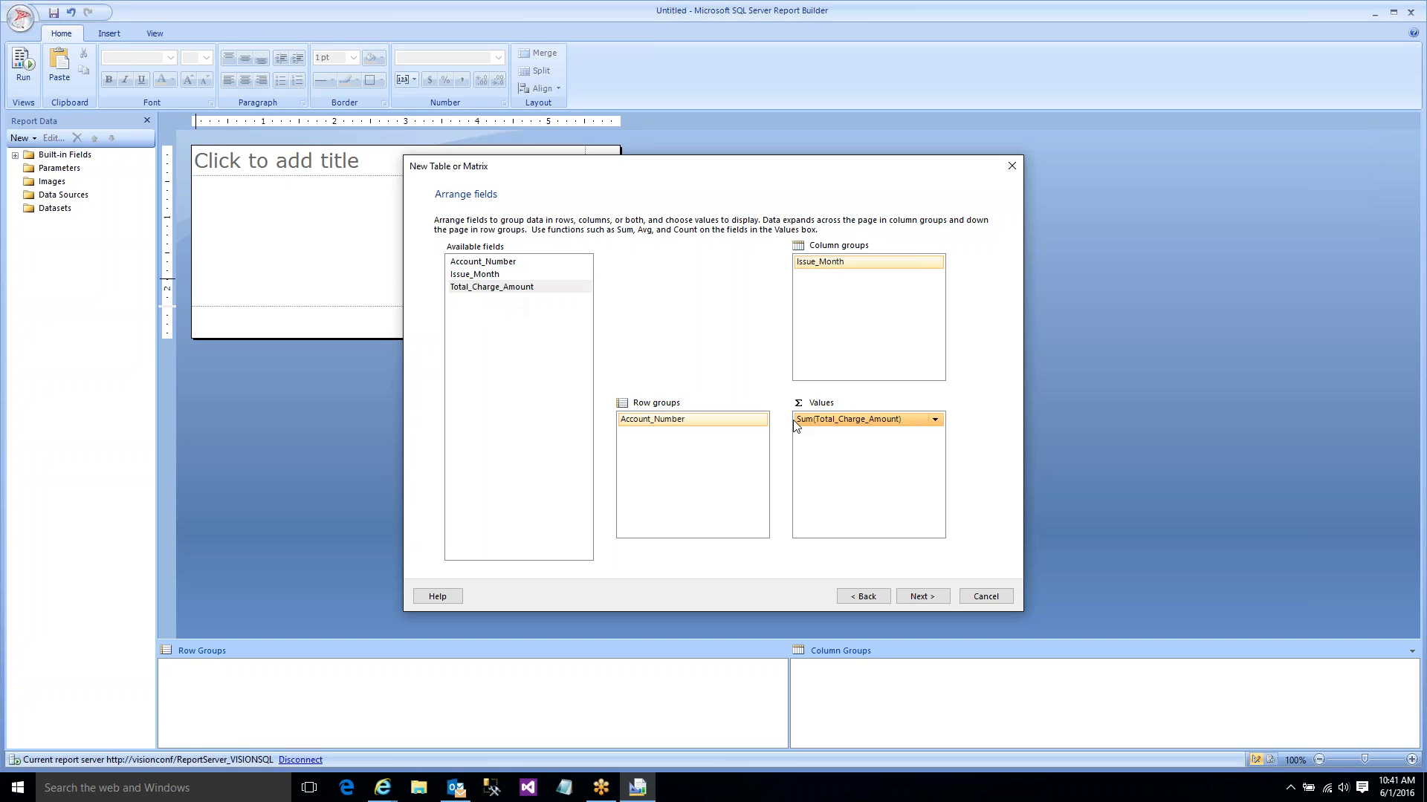
# - Finish the wizard and widen the three matrix columns to fit their field names
pyautogui.click(920, 597)
pyautogui.click(920, 597)
pyautogui.click(920, 596)
pyautogui.click(260, 201)
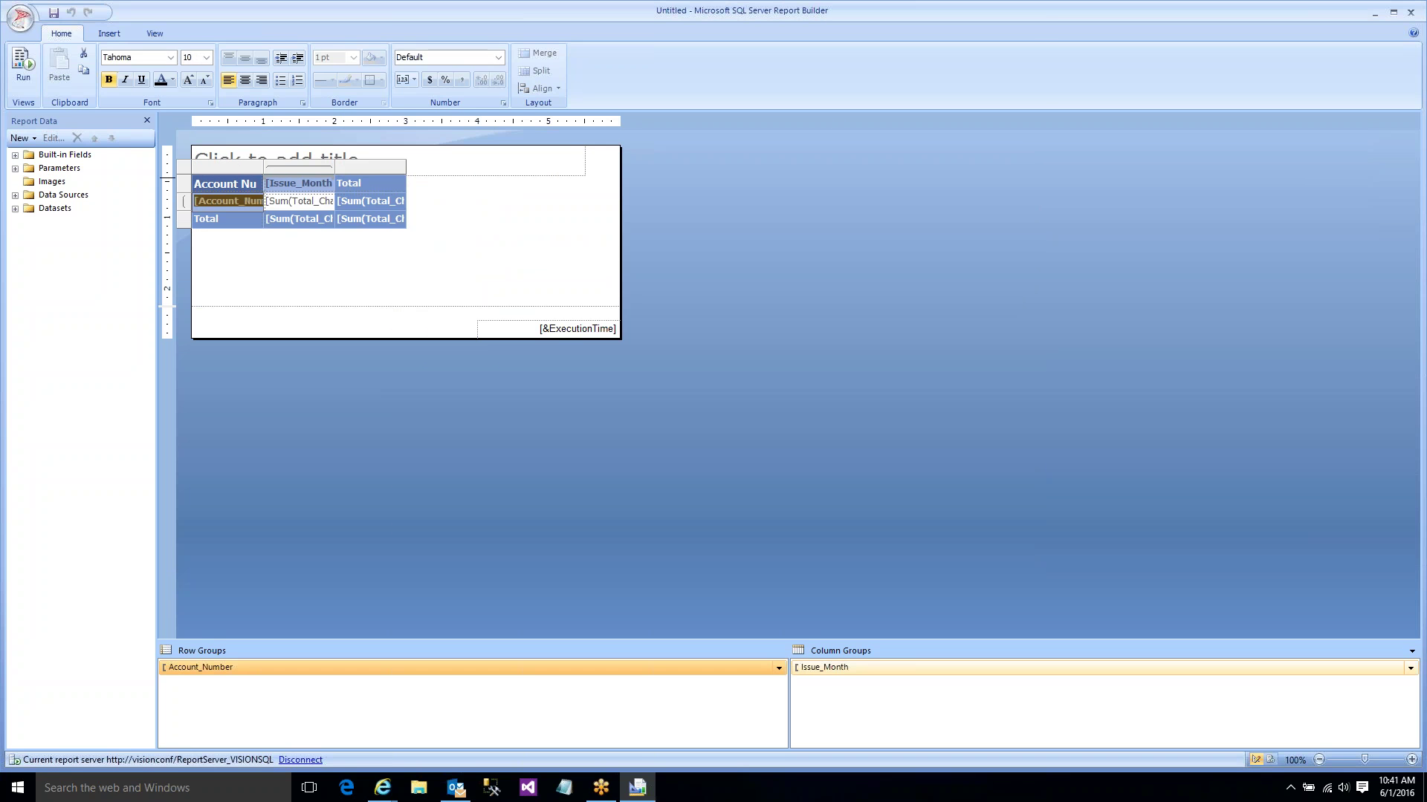
pyautogui.moveTo(263, 167); pyautogui.dragTo(604, 170)
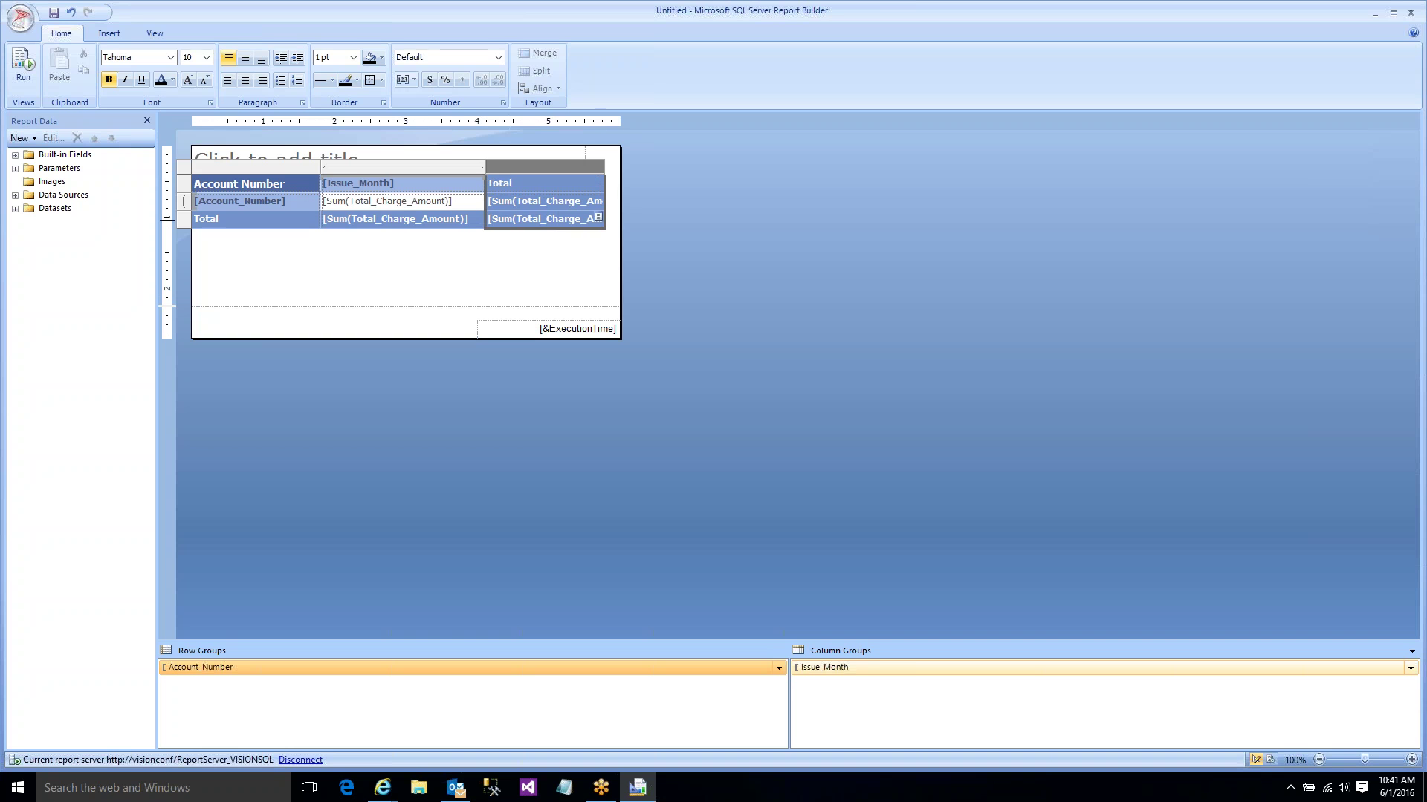
# - Run the report for Issue Year 2015 with all service captions selected
pyautogui.click(22, 68)
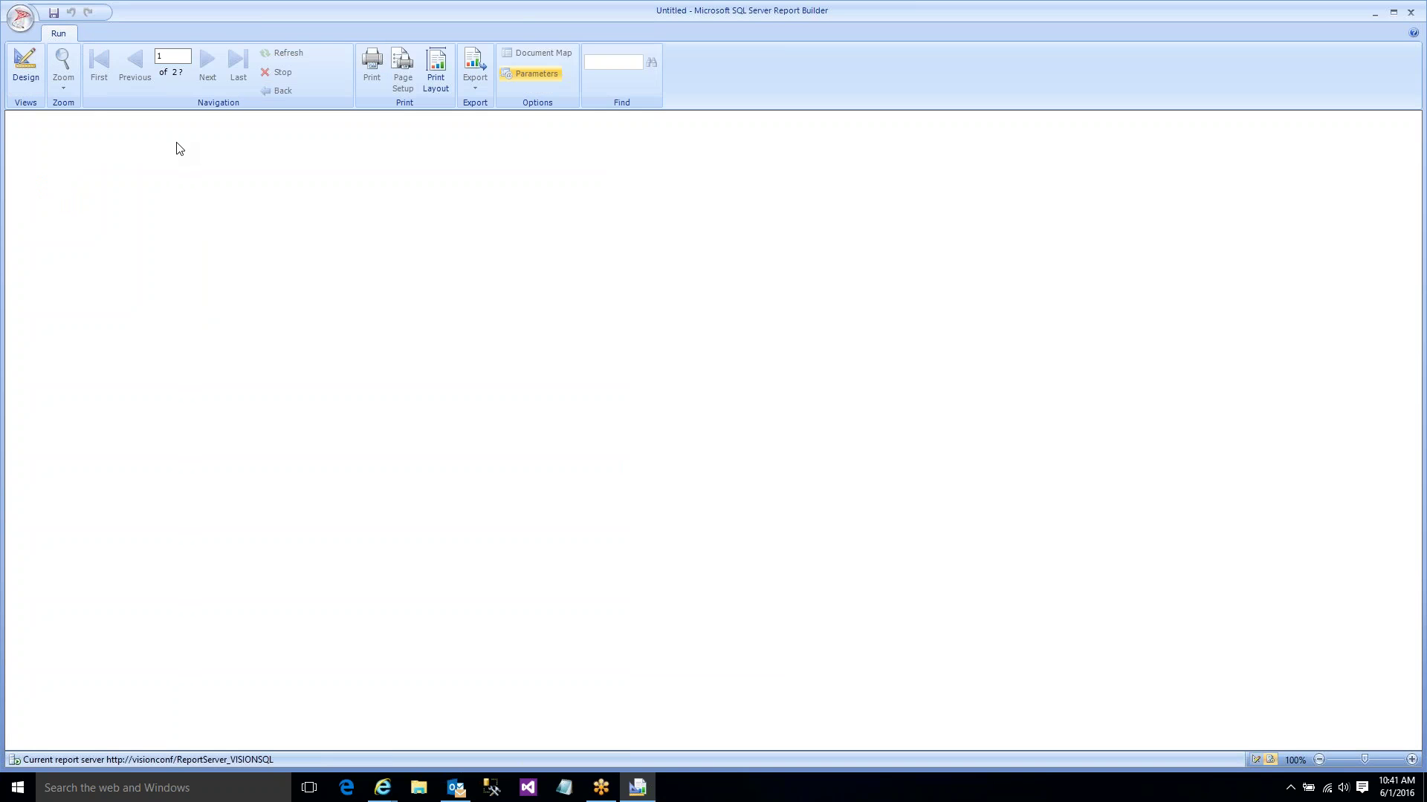
pyautogui.click(168, 122)
pyautogui.write('2014')
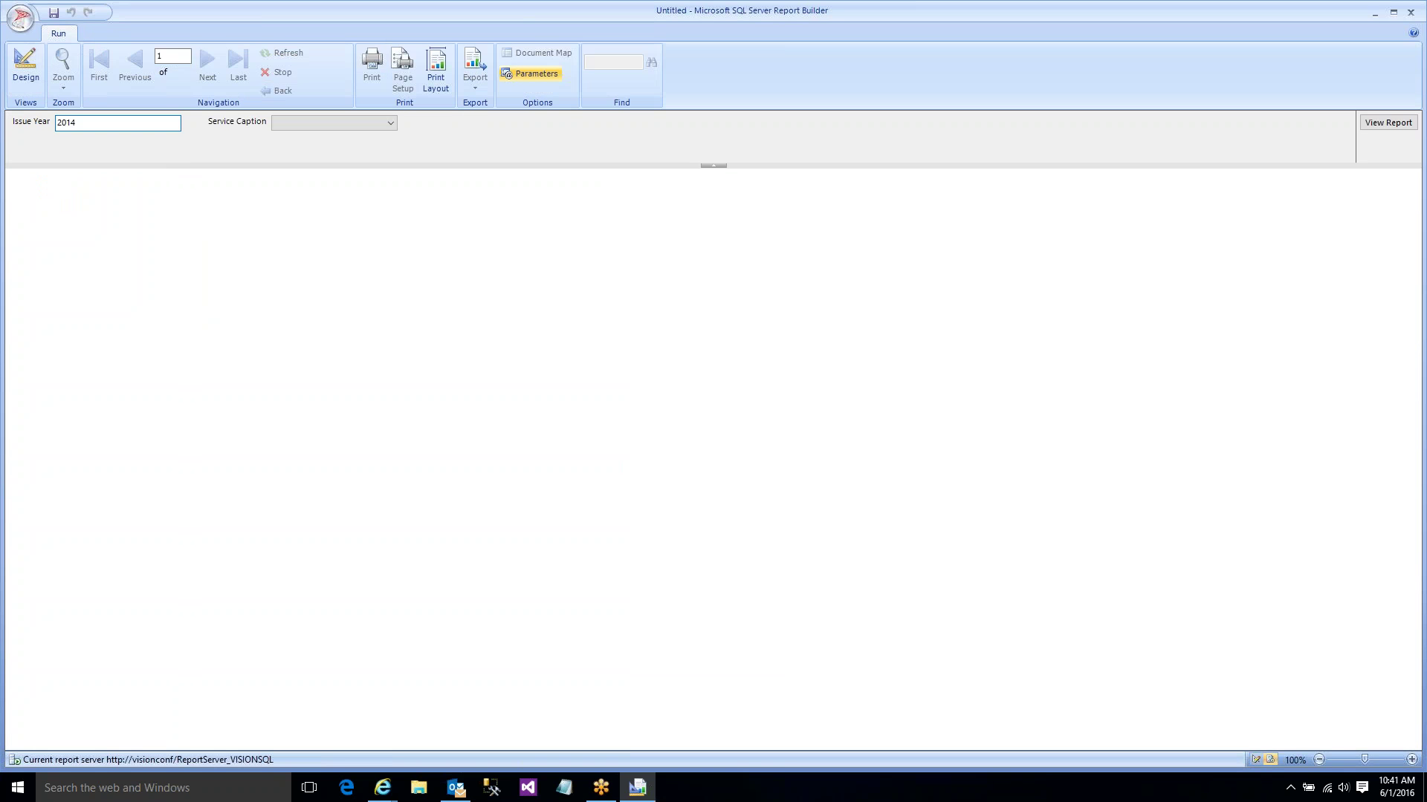
pyautogui.press('BackSpace')
pyautogui.click(300, 124)
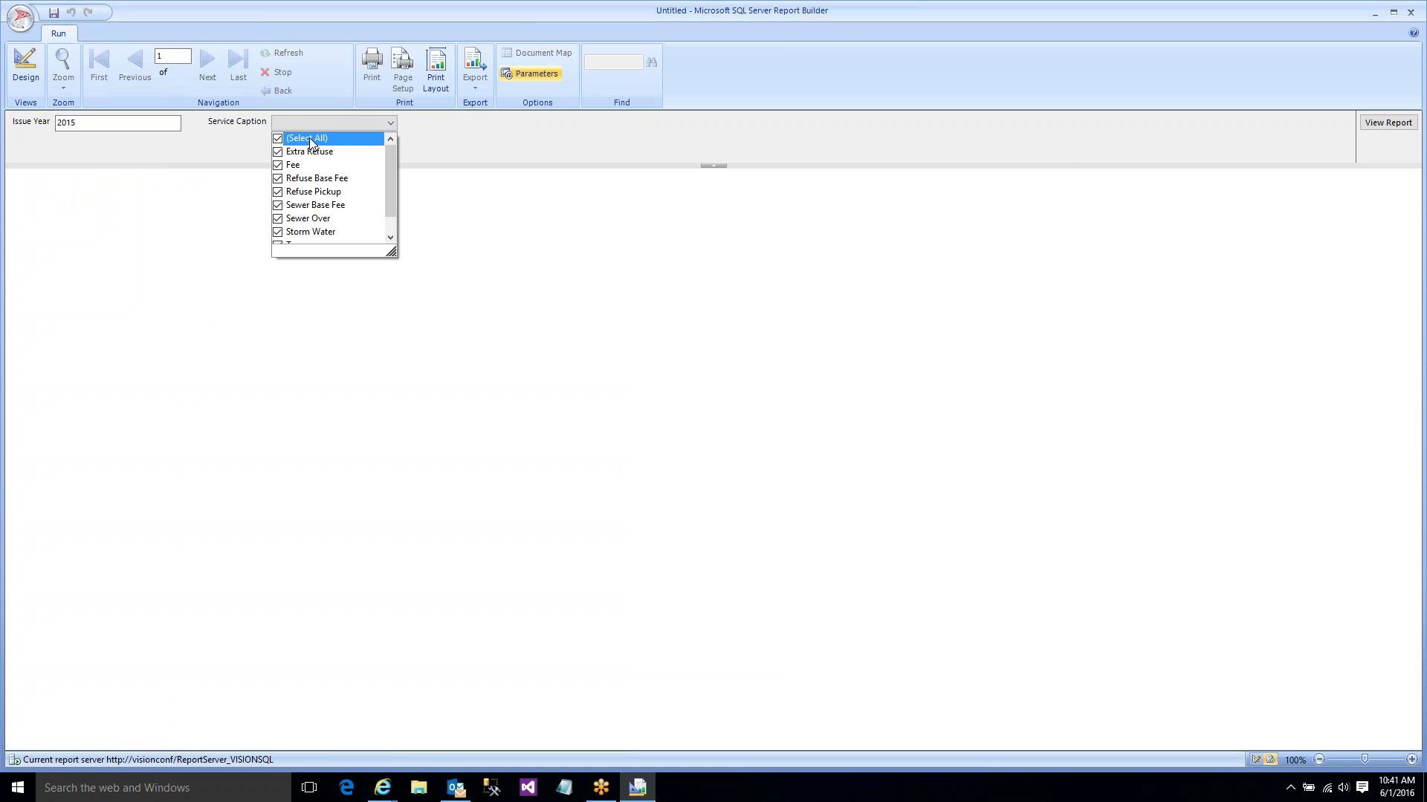
pyautogui.click(1386, 123)
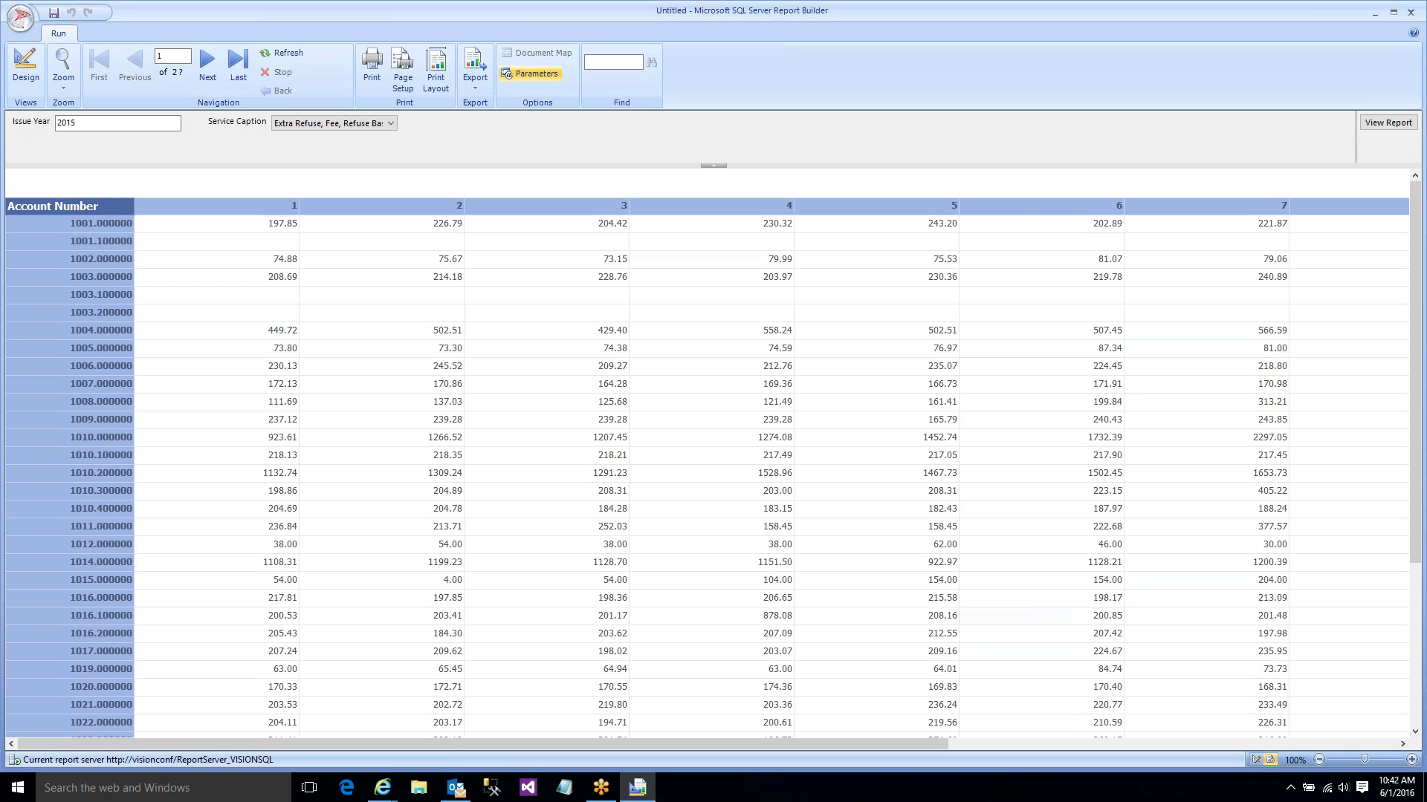
# - Look through the monthly charges per account and go to the report's last page
pyautogui.moveTo(444, 742); pyautogui.dragTo(336, 739)
pyautogui.scroll(-15, 713, 446)
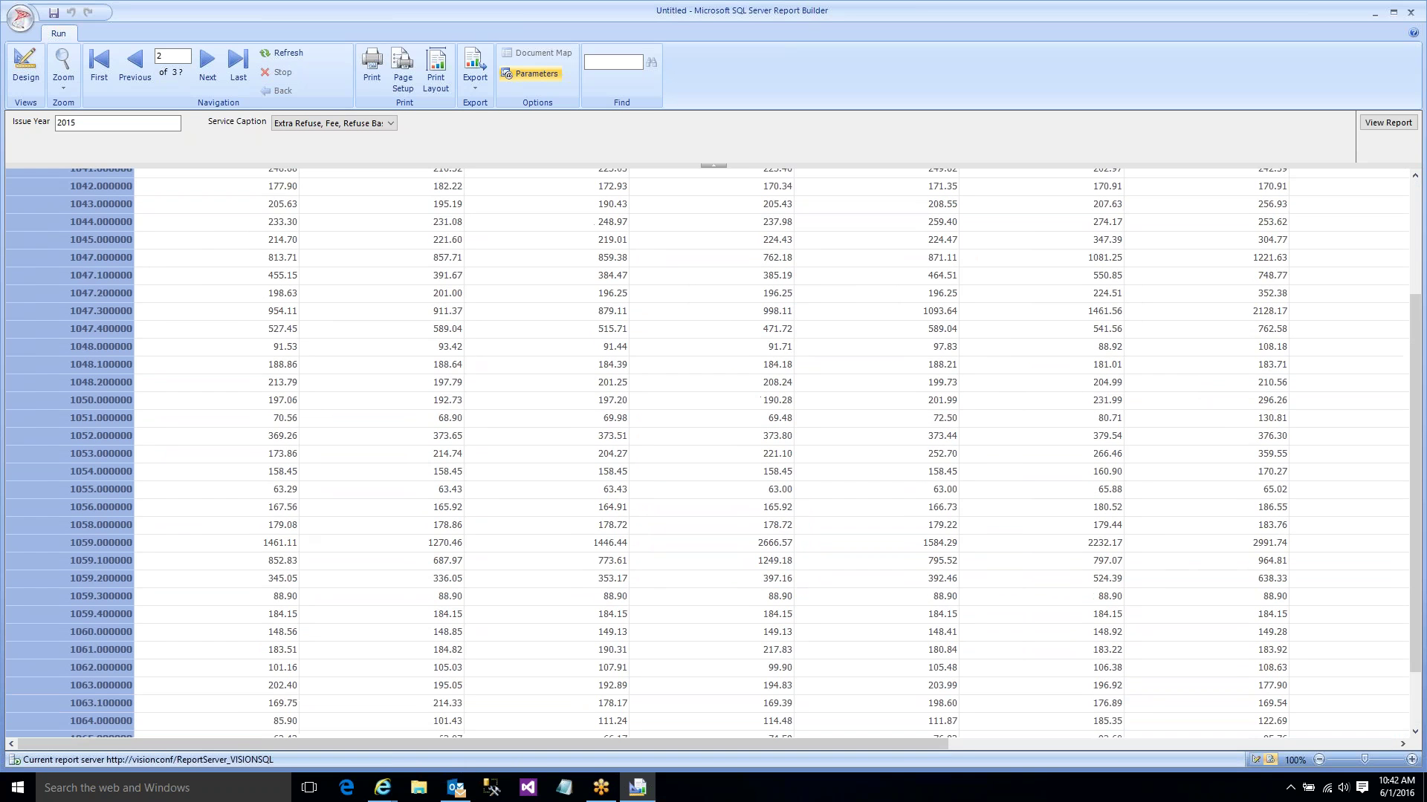
pyautogui.click(238, 62)
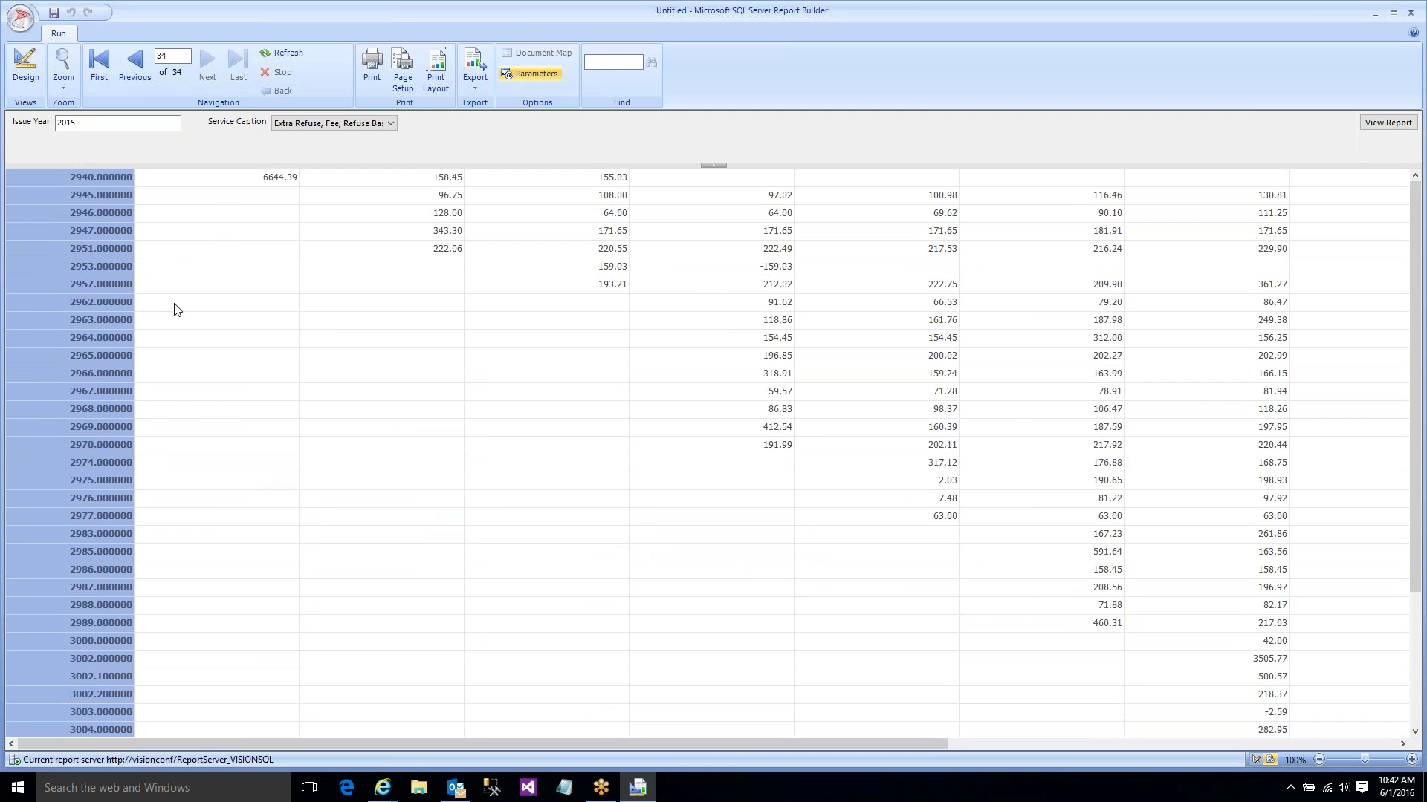
# - Look across the last page's monthly columns and return to the first page of the report
pyautogui.moveTo(661, 739); pyautogui.dragTo(499, 712)
pyautogui.click(100, 66)
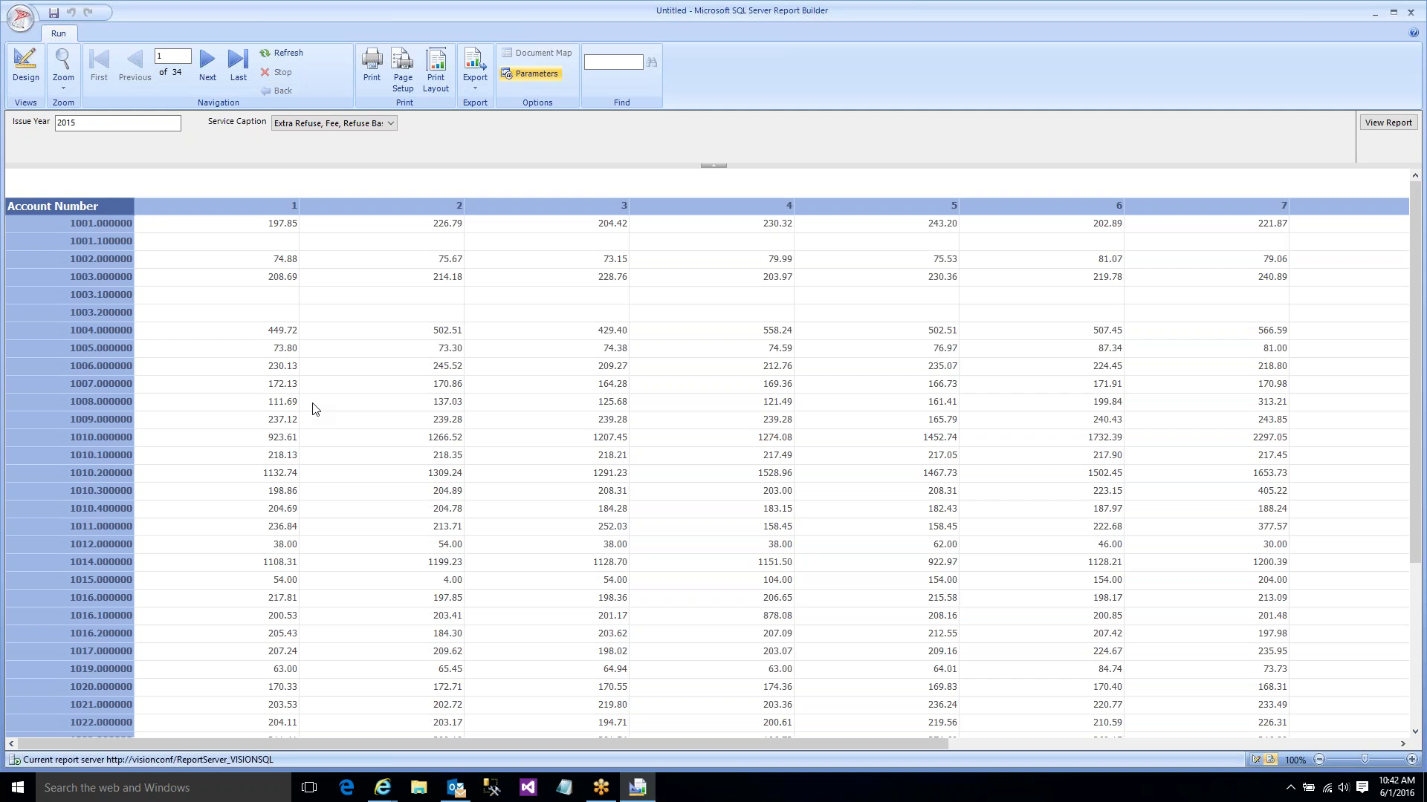
pyautogui.click(19, 21)
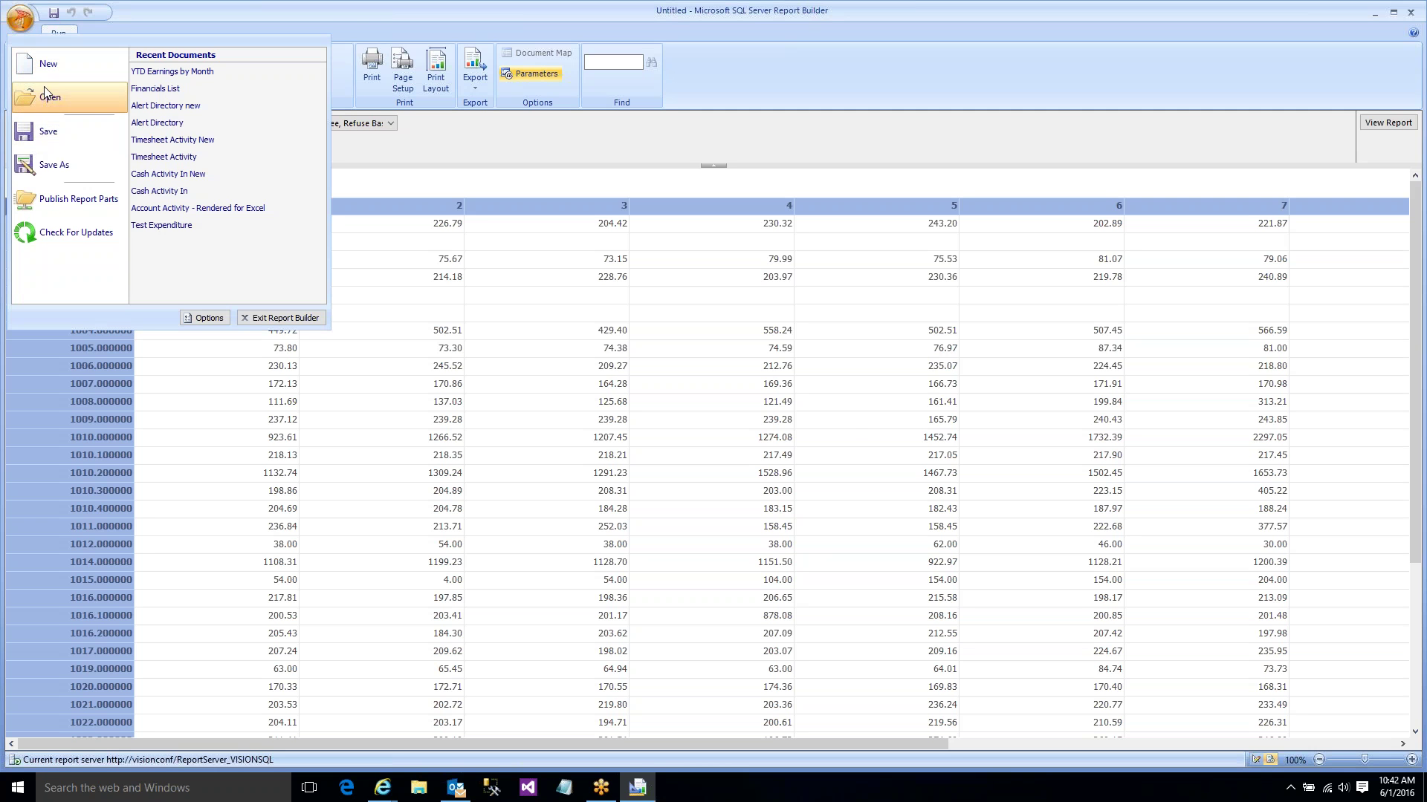
pyautogui.click(46, 79)
pyautogui.click(725, 447)
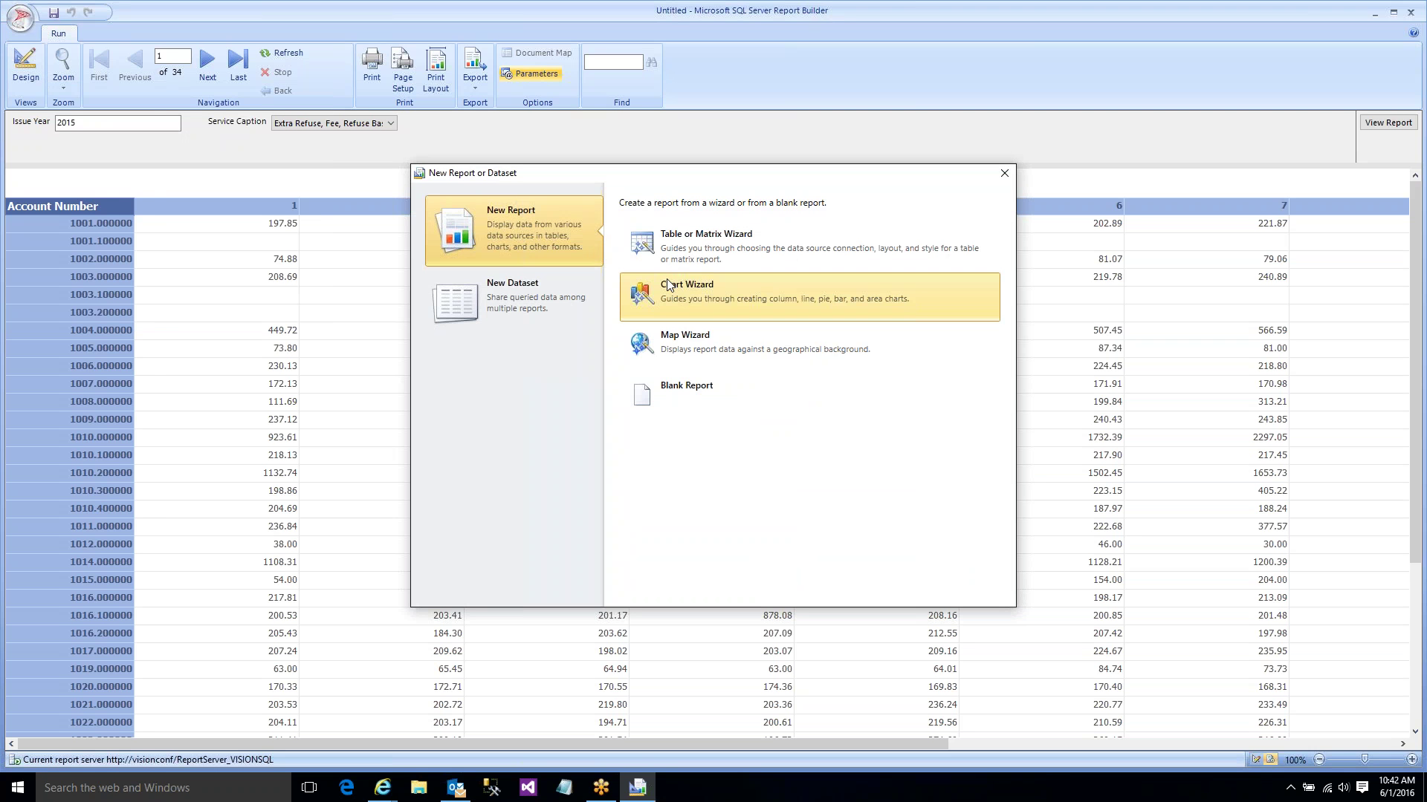
pyautogui.click(694, 255)
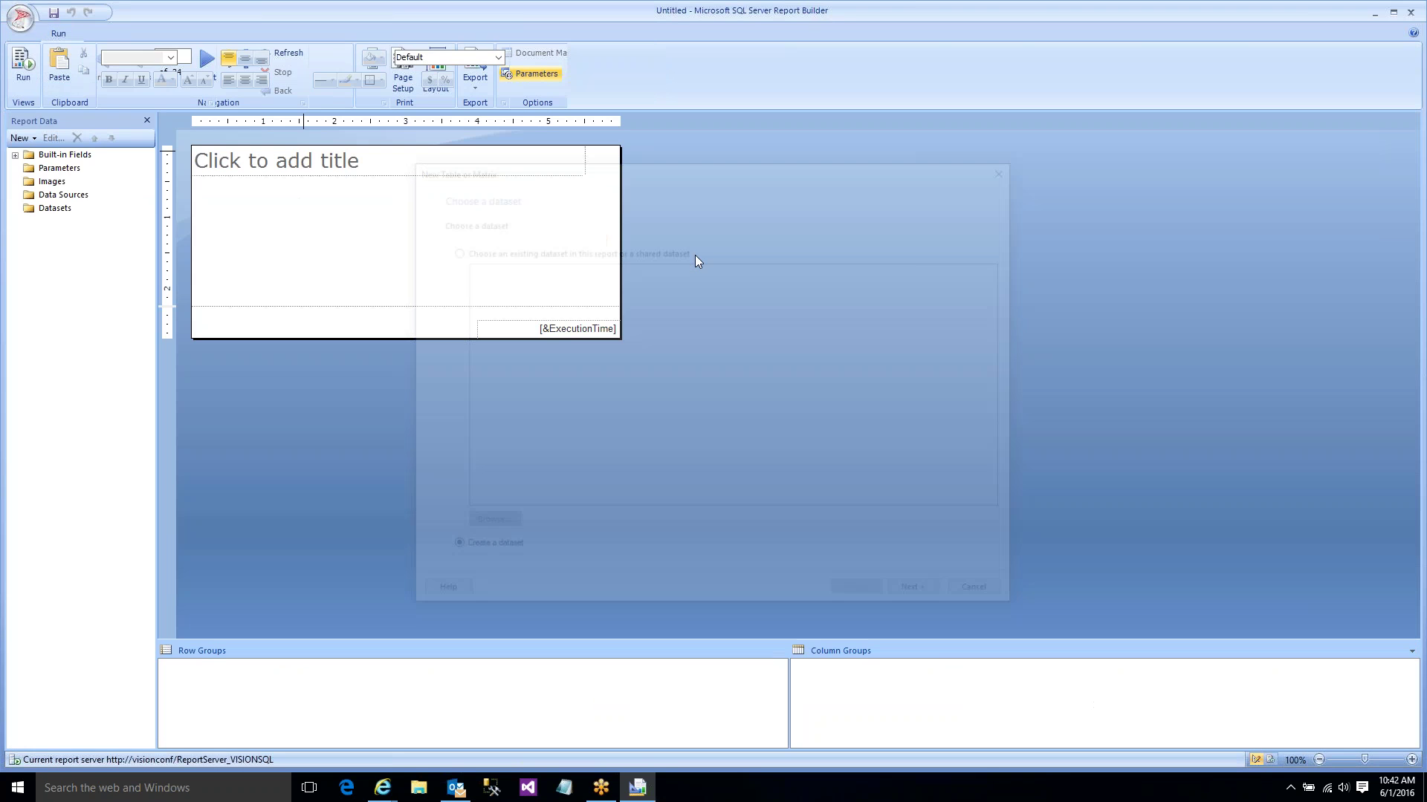
pyautogui.click(921, 596)
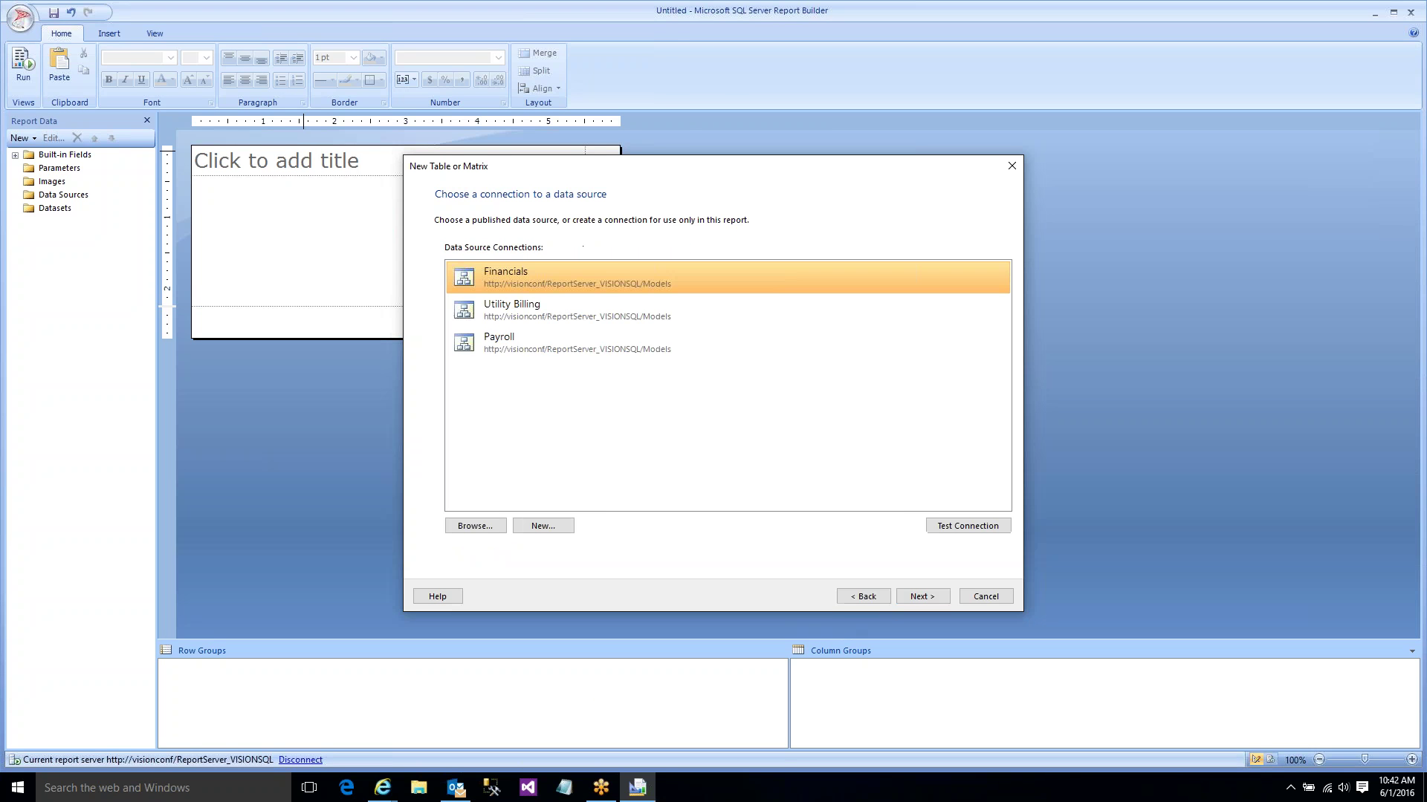
pyautogui.click(534, 320)
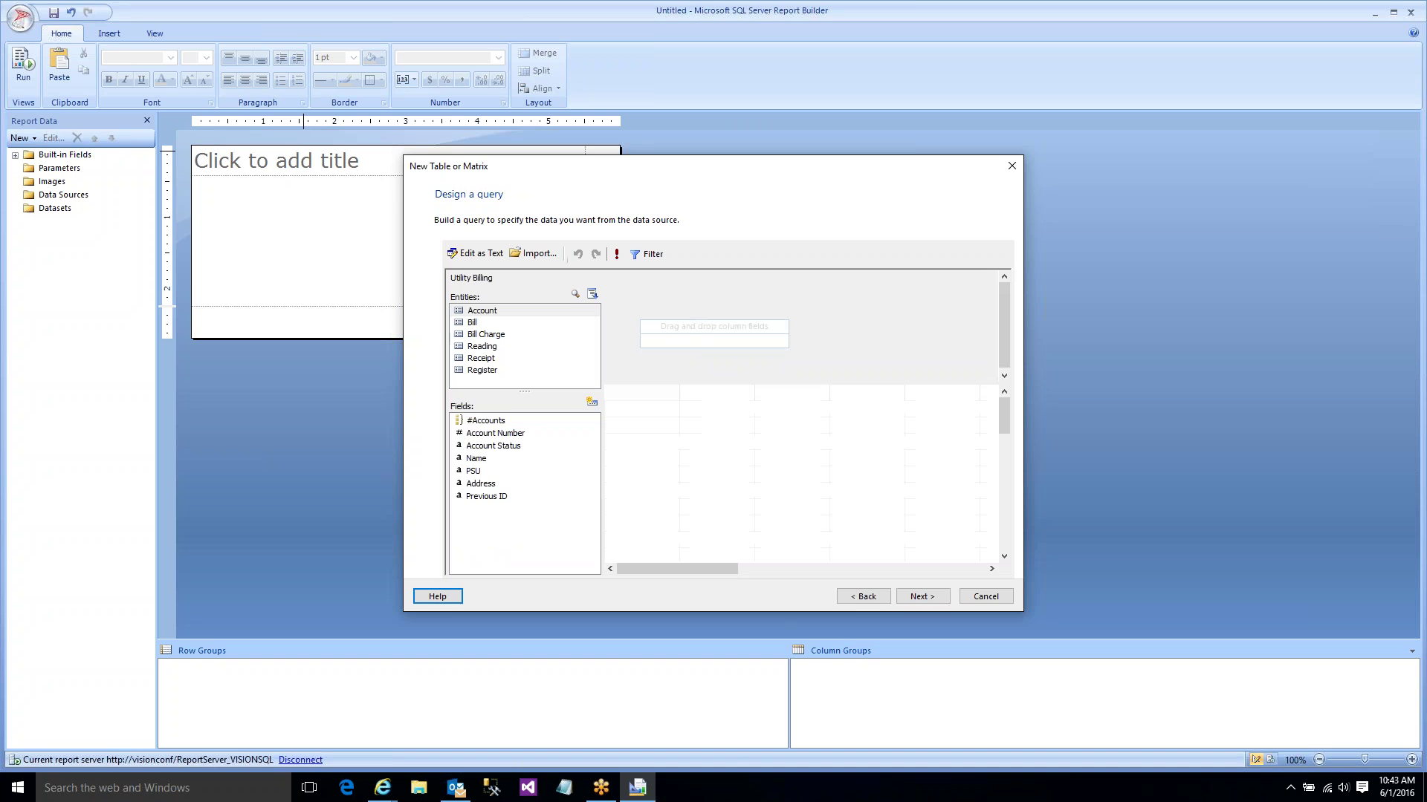
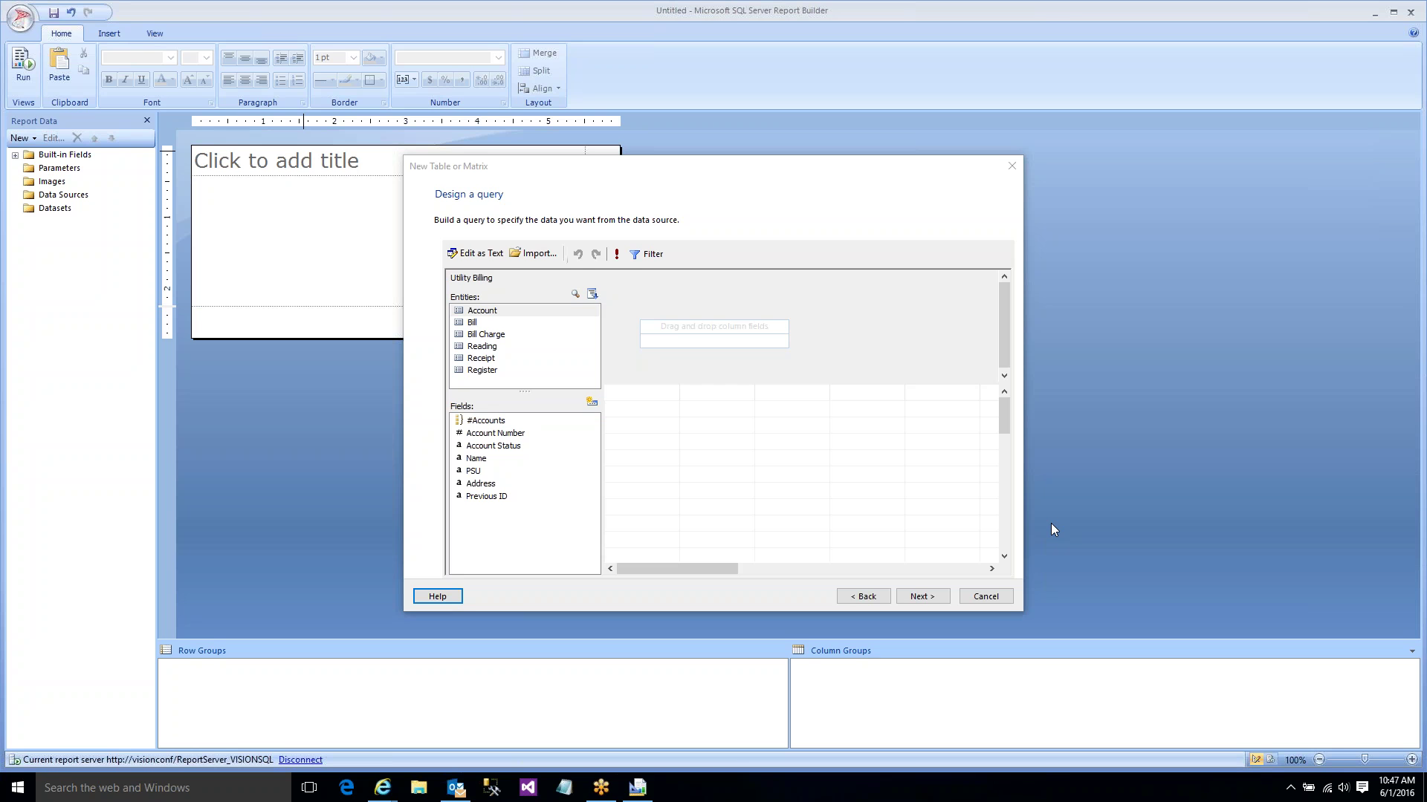
pyautogui.click(986, 598)
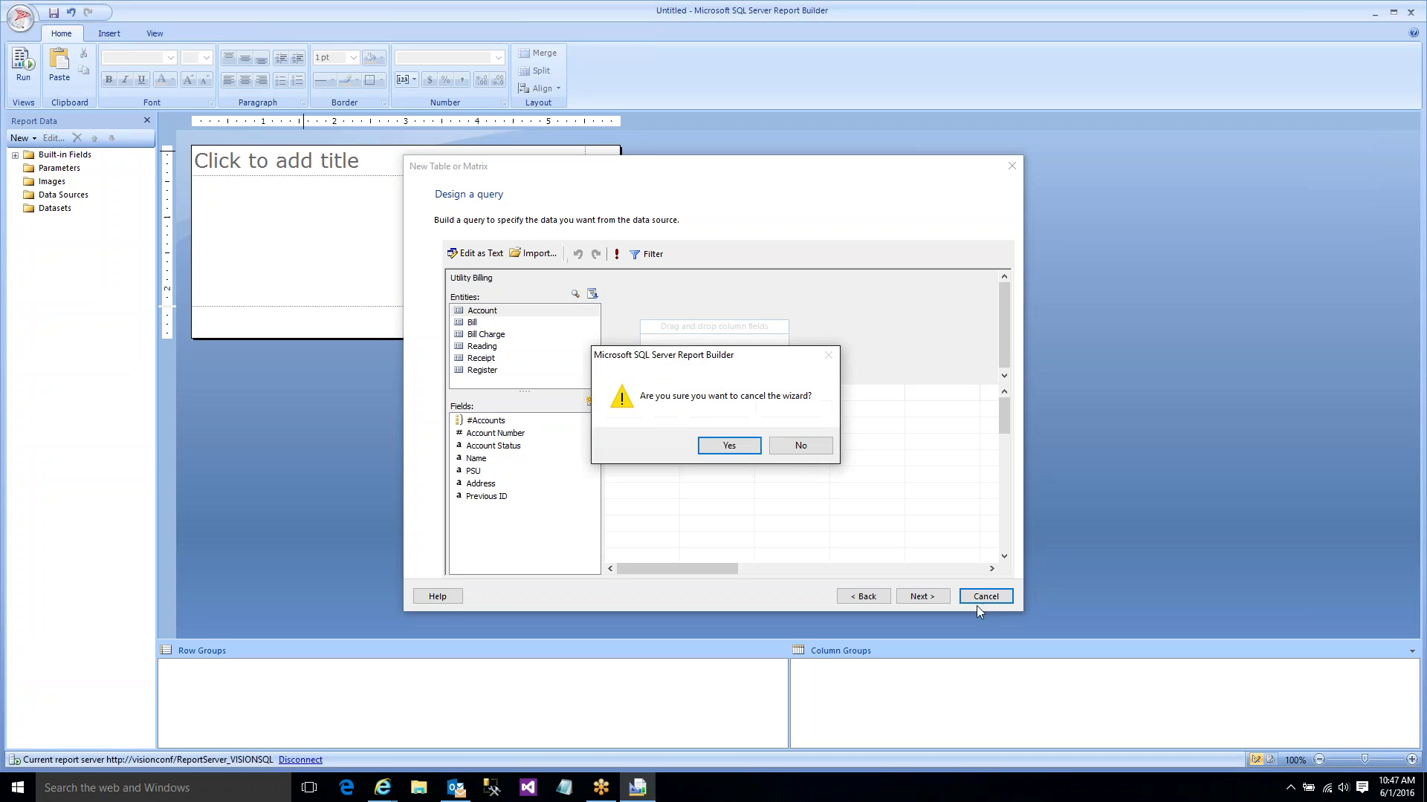
pyautogui.click(738, 445)
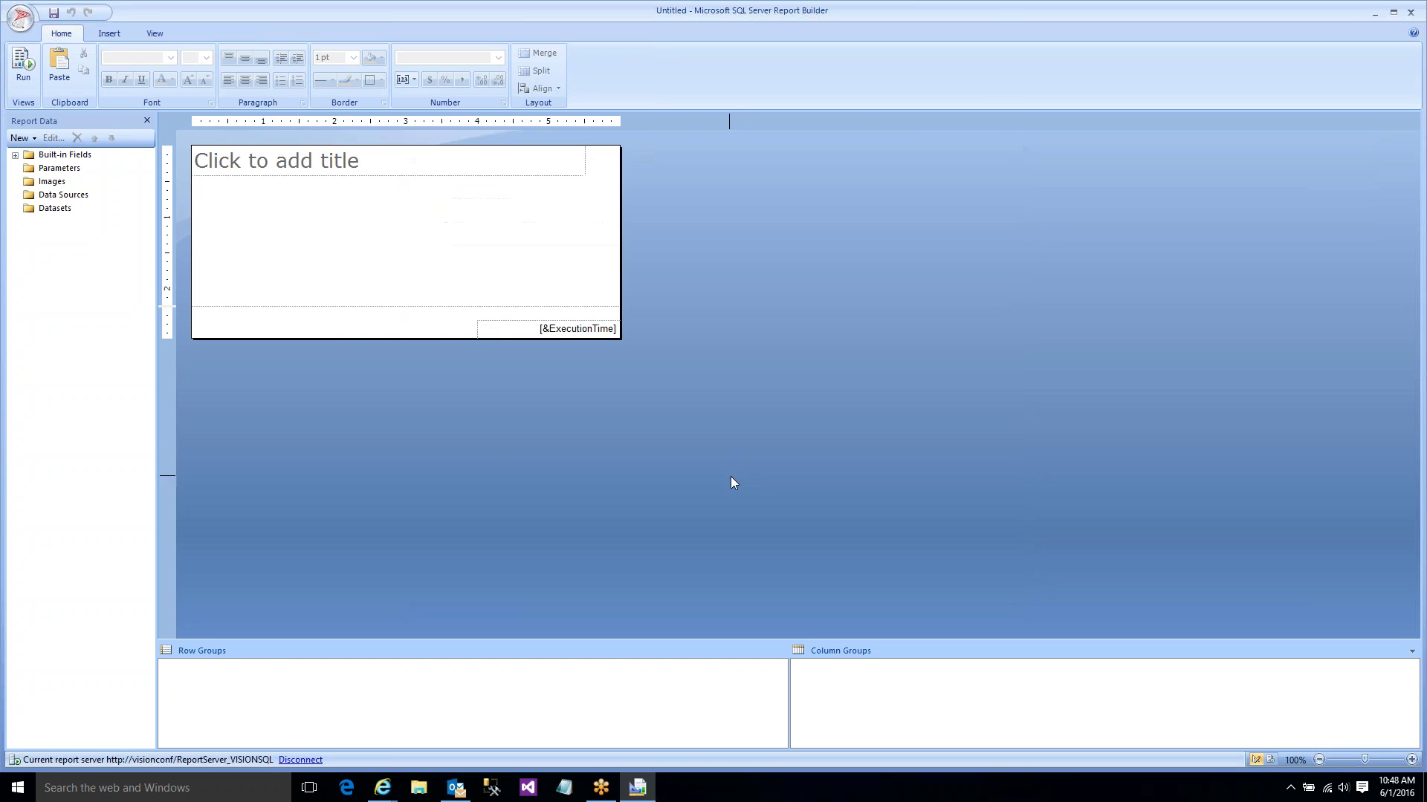
# - Start a new report with the Chart Wizard, creating a dataset from the Financials data source
pyautogui.click(23, 26)
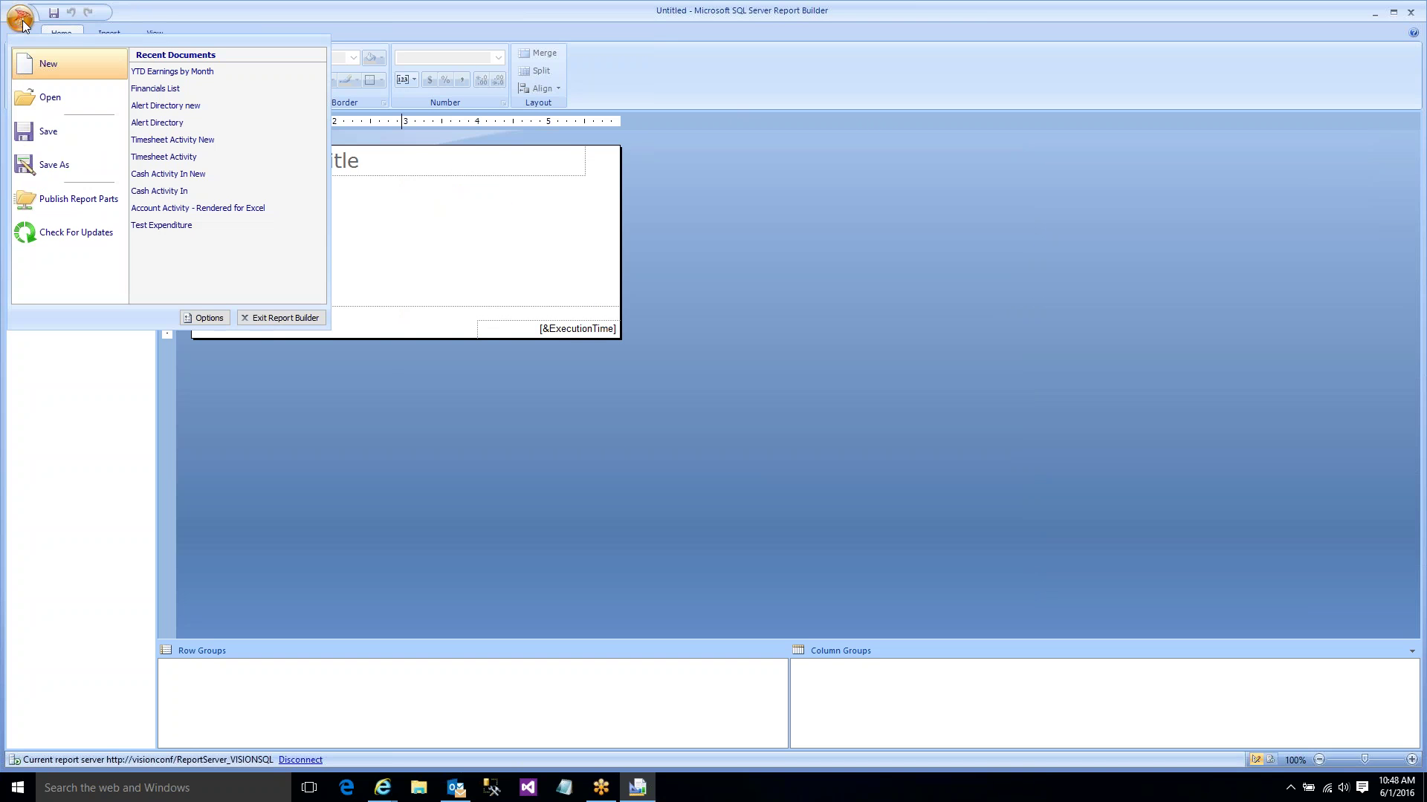
pyautogui.click(35, 65)
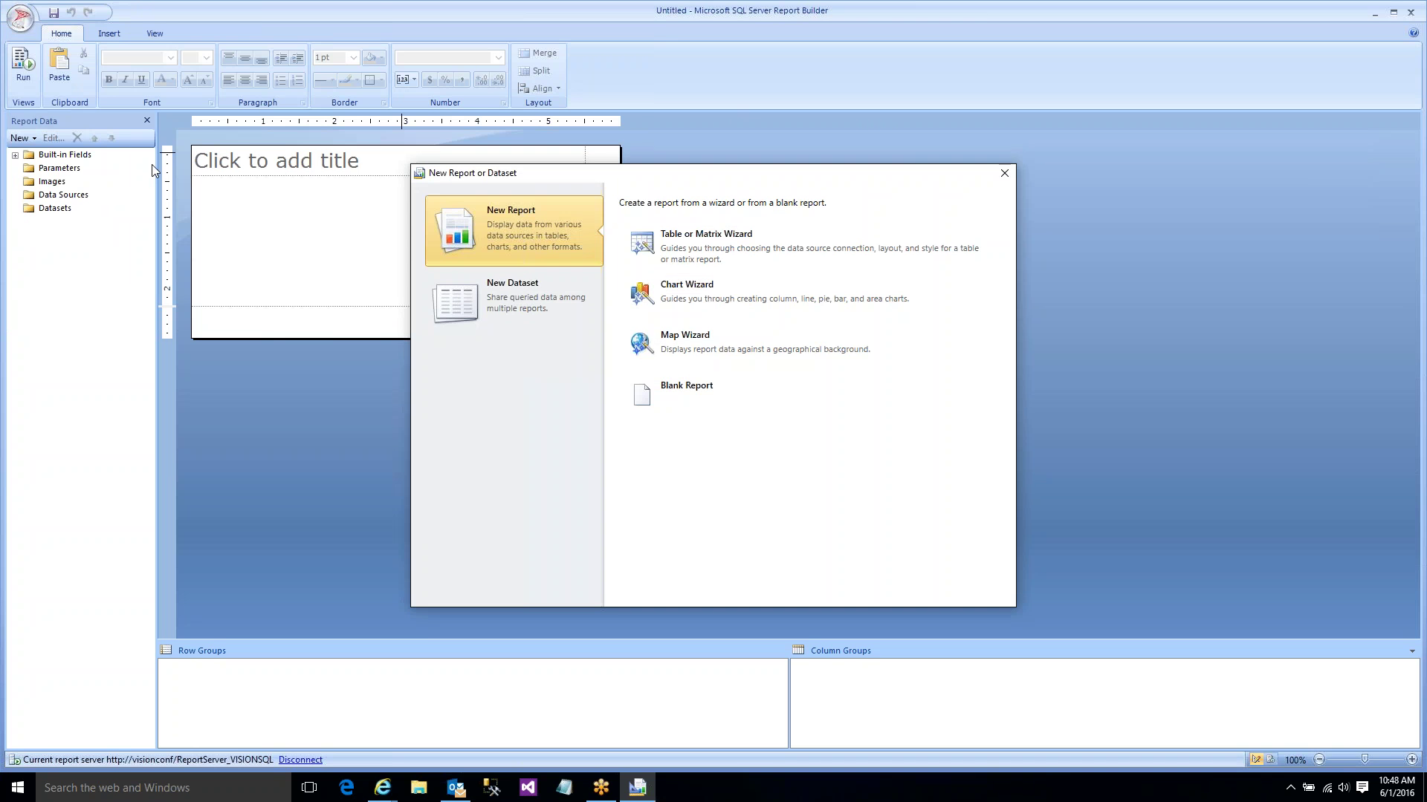
pyautogui.click(690, 295)
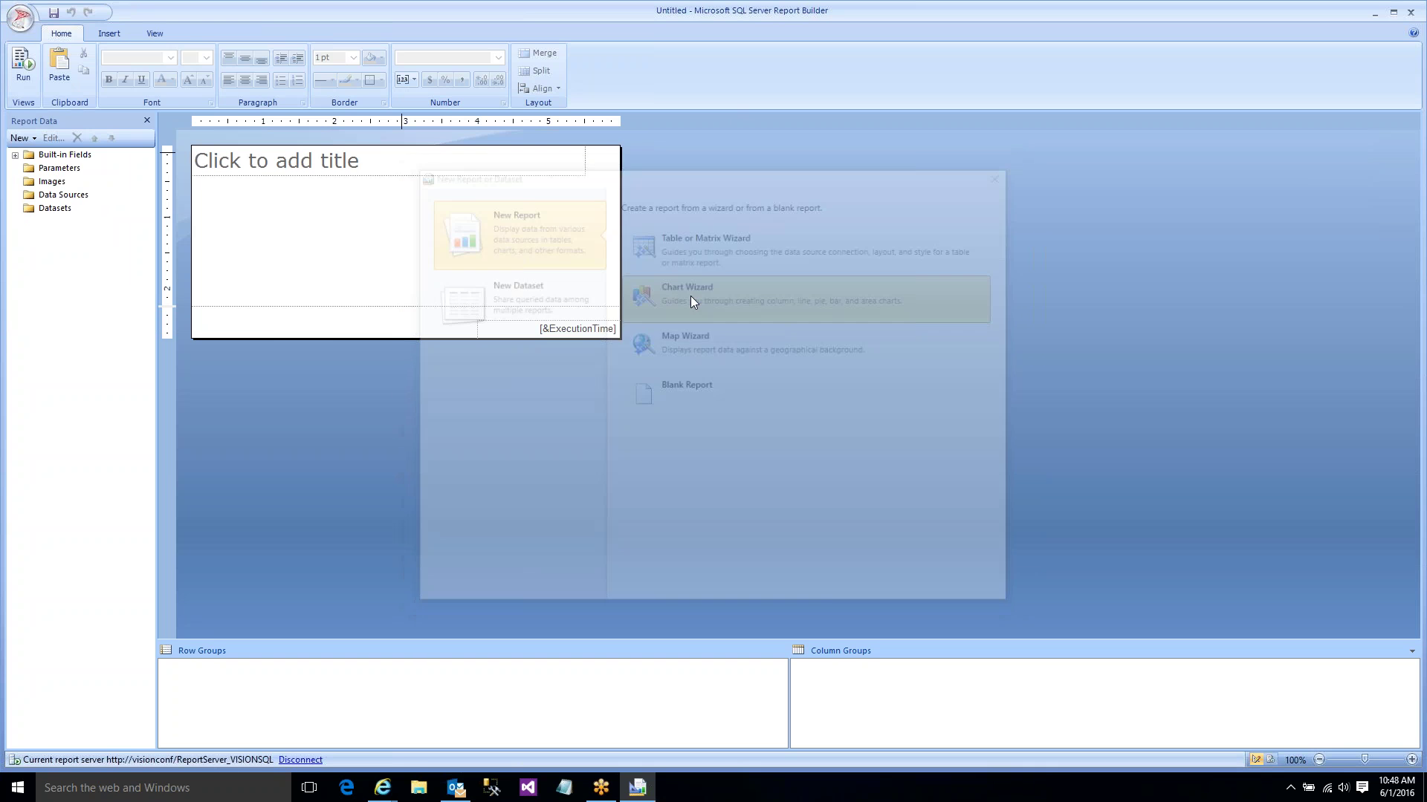
pyautogui.click(488, 552)
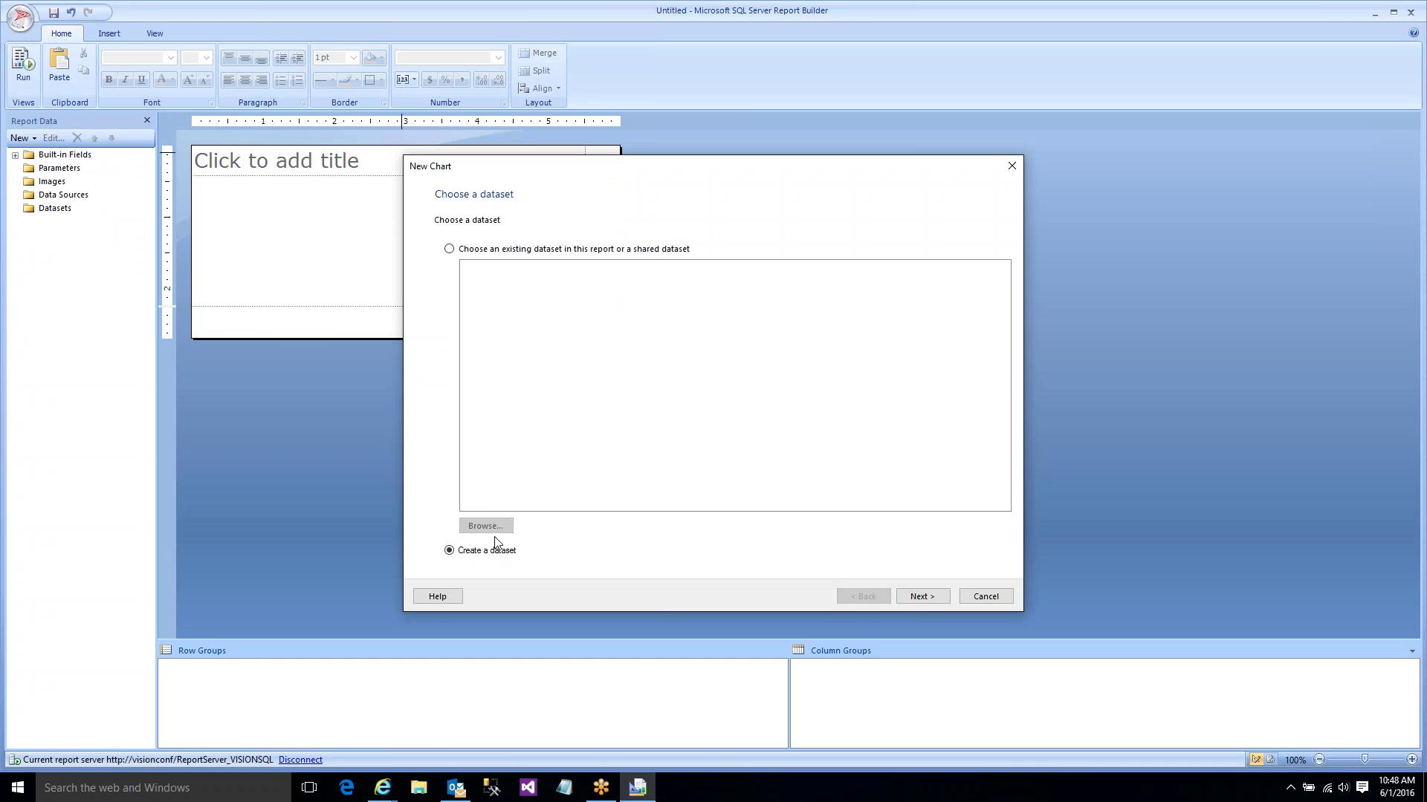
pyautogui.click(921, 596)
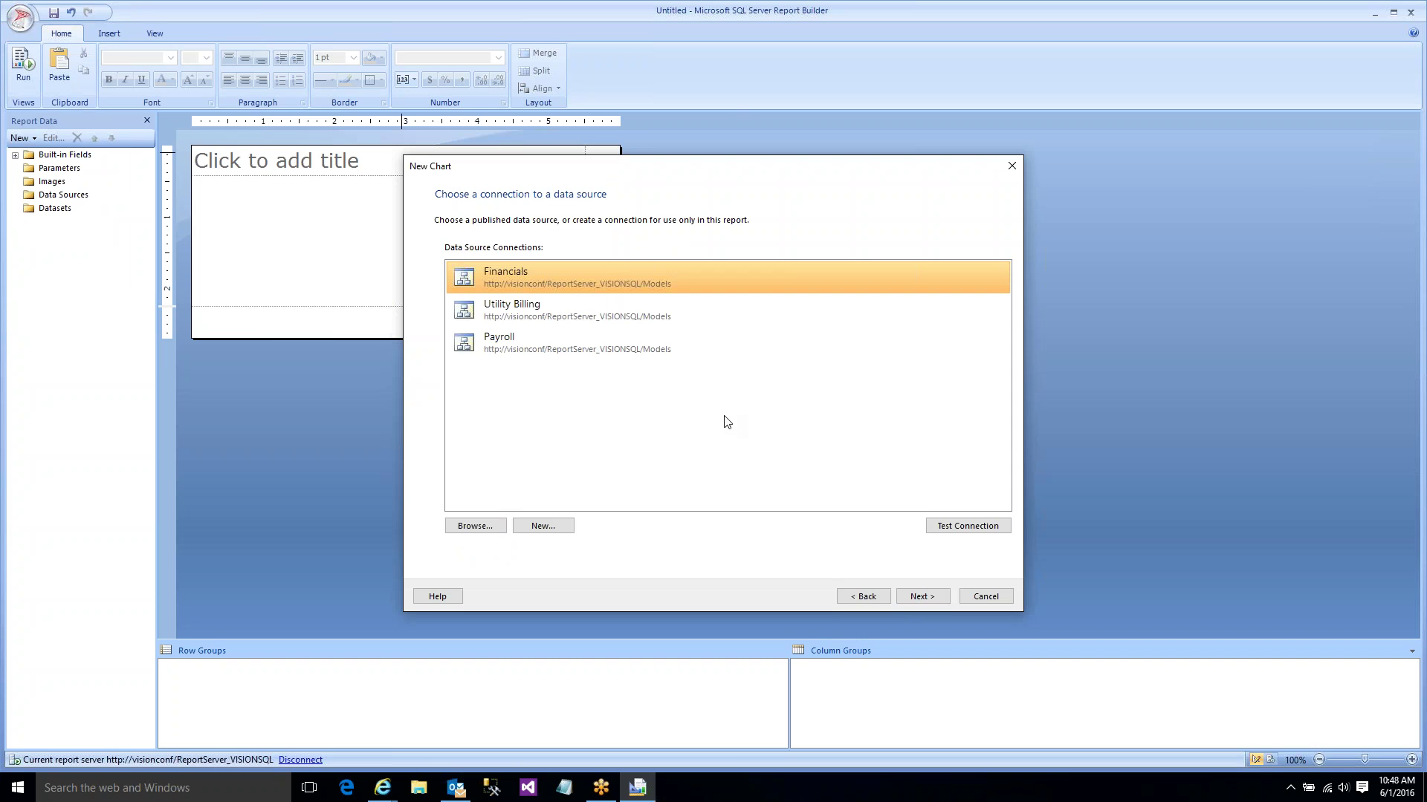
pyautogui.doubleClick(507, 274)
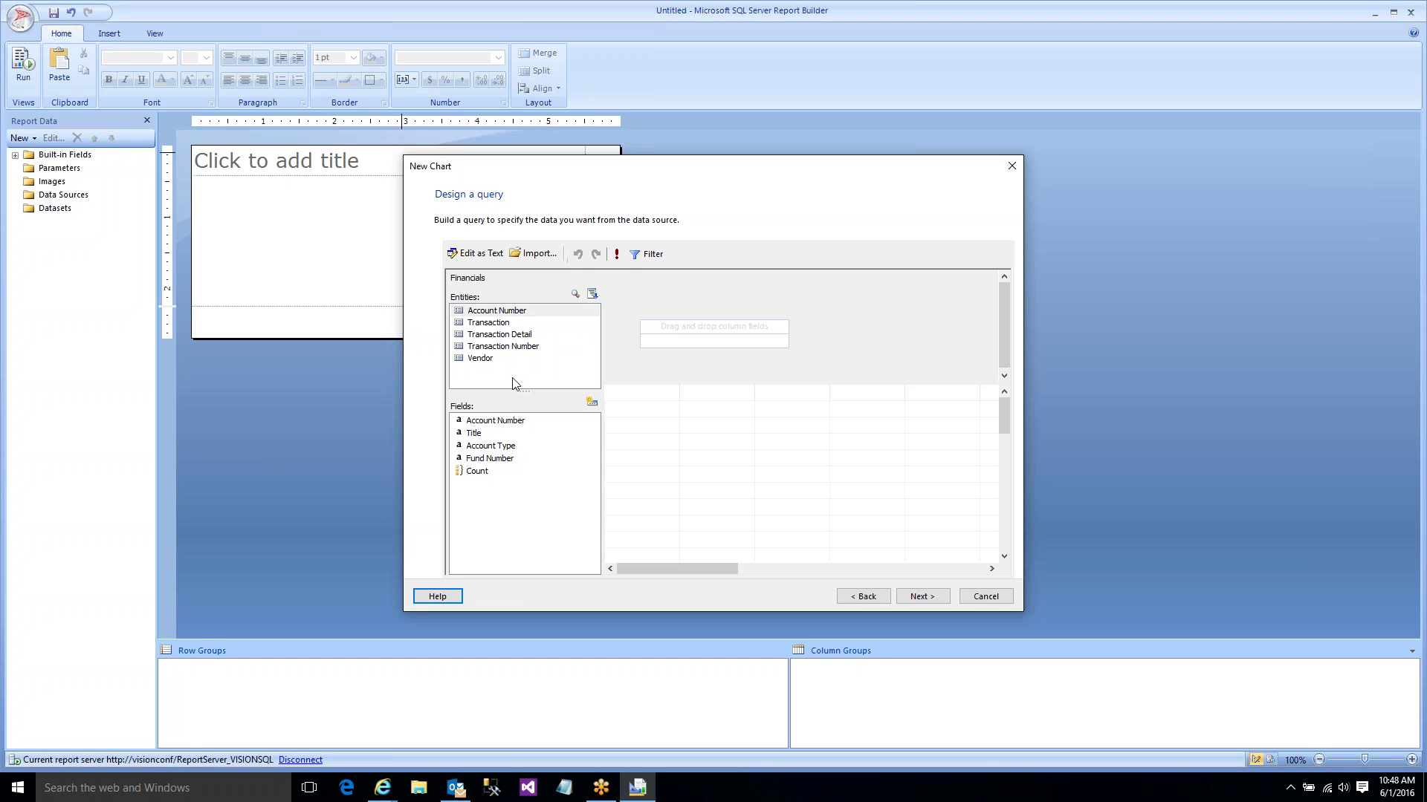
# - Add Vendor Name from the Transaction entity and Total Tran Details Amount from its linked details to the query
pyautogui.click(490, 323)
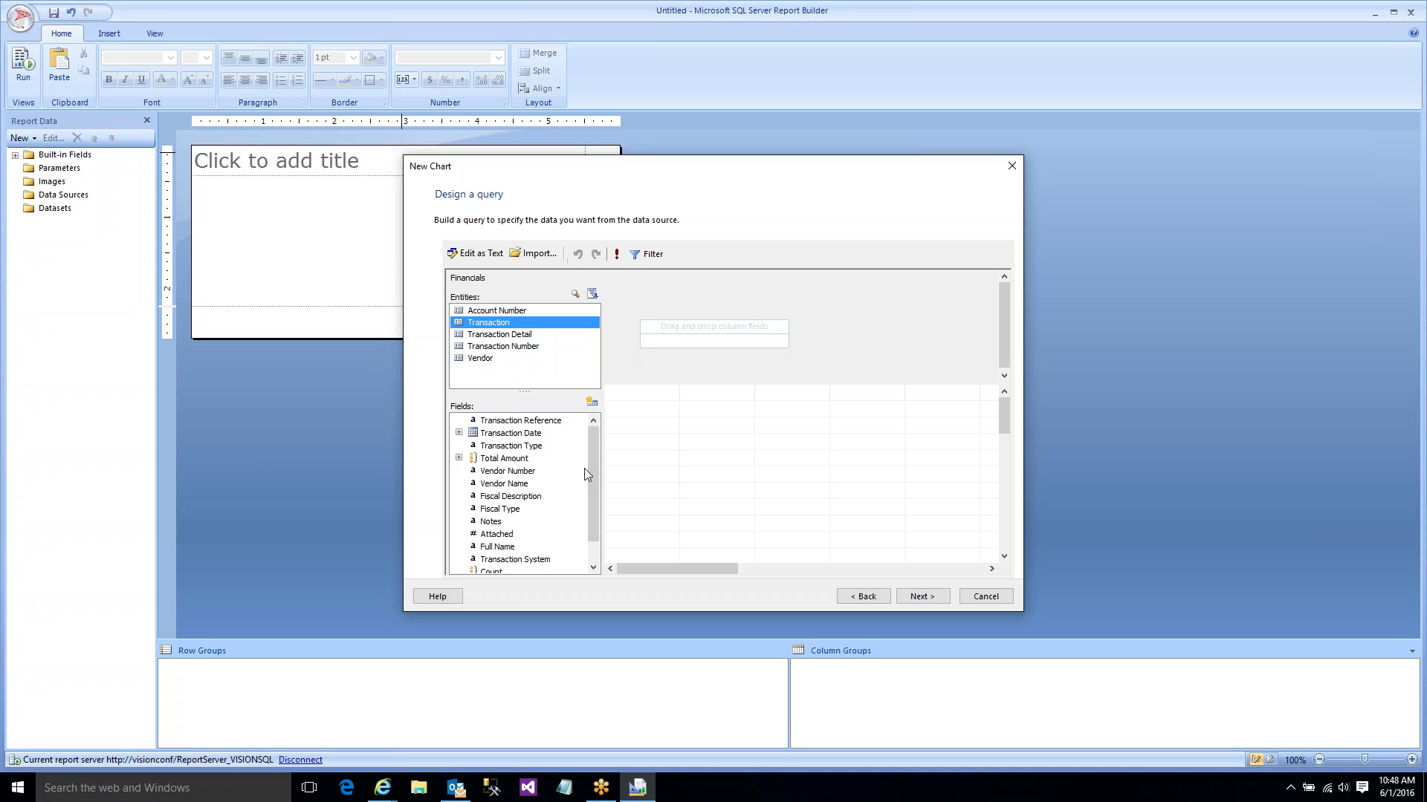
pyautogui.moveTo(592, 459)
pyautogui.mouseDown()
pyautogui.moveTo(592, 474)
pyautogui.moveTo(595, 449)
pyautogui.mouseUp()
pyautogui.doubleClick(502, 485)
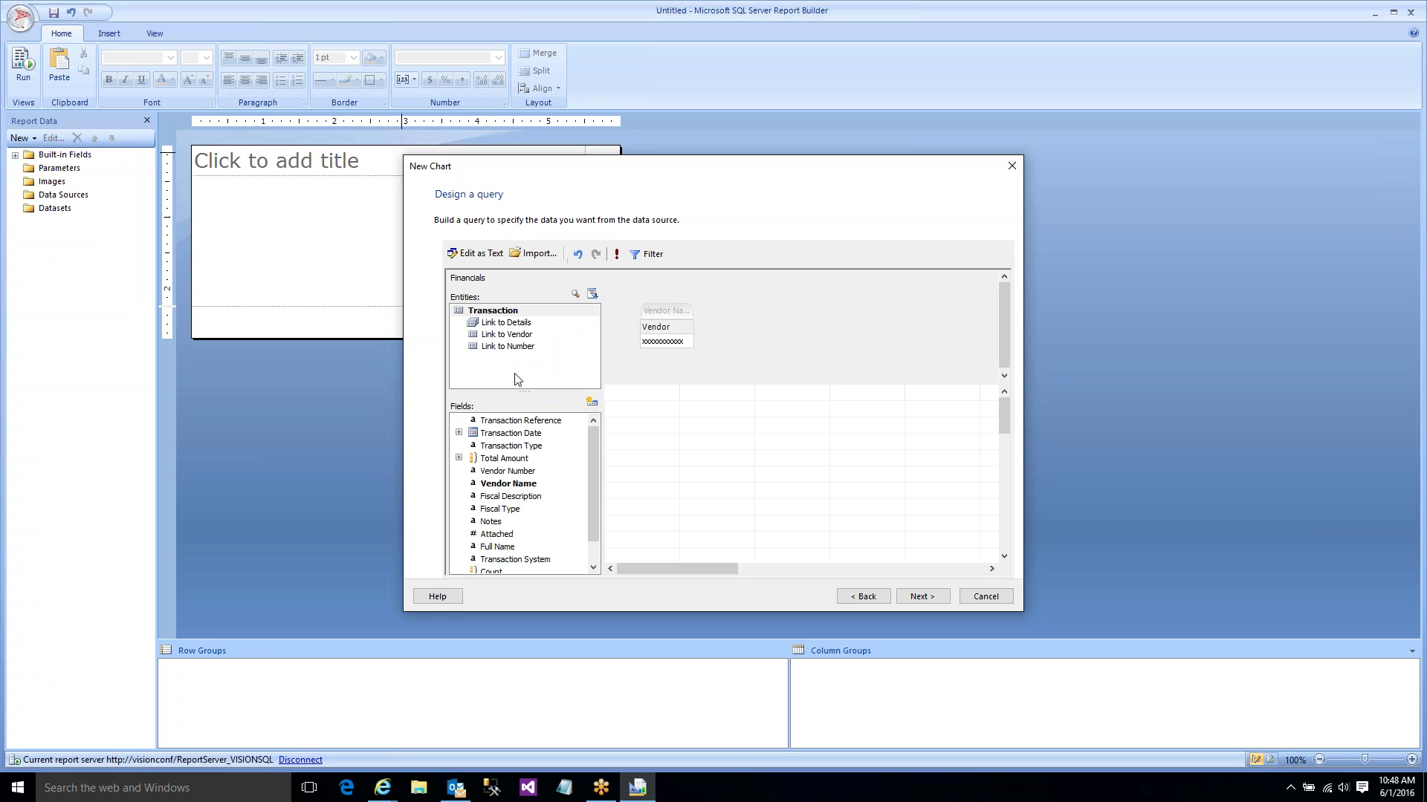
pyautogui.click(503, 325)
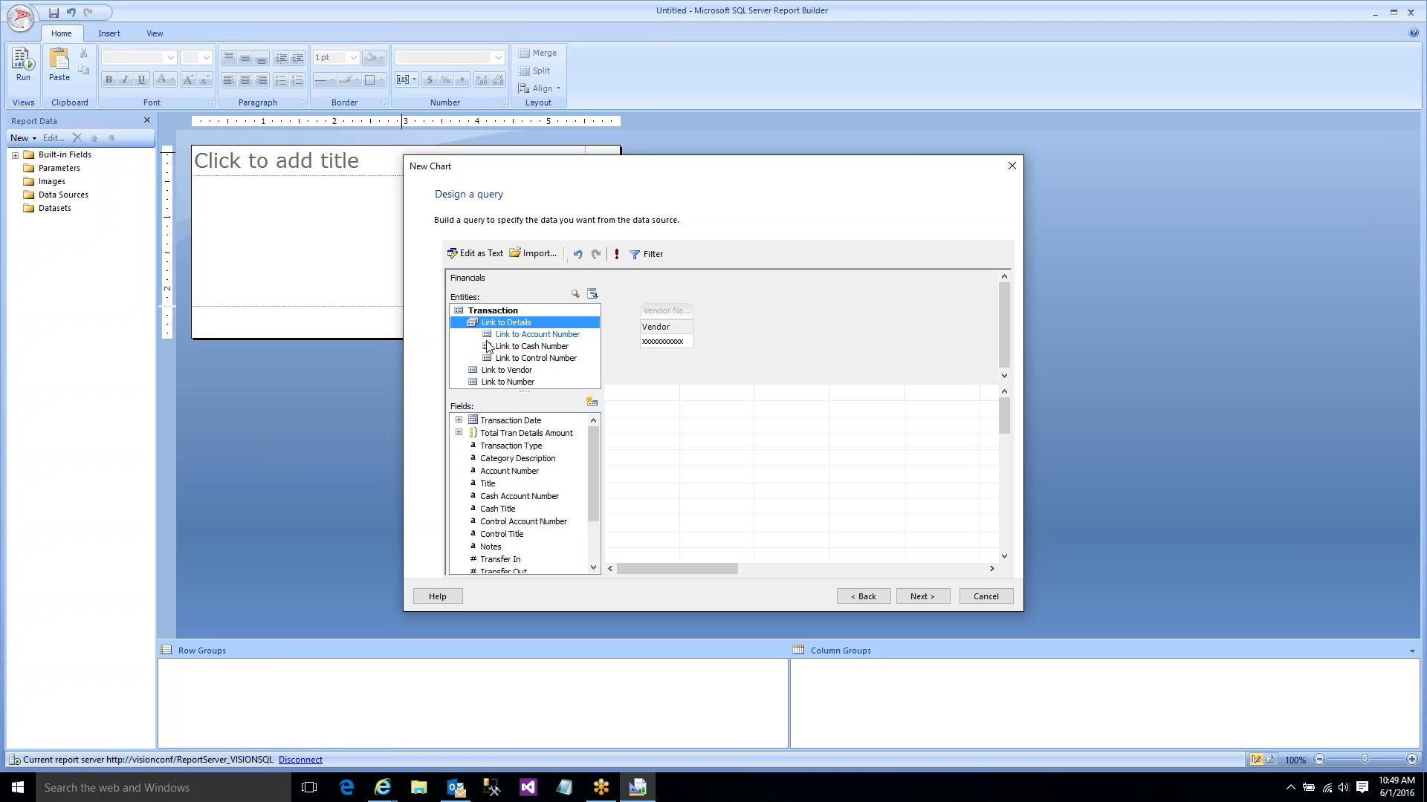
pyautogui.doubleClick(522, 436)
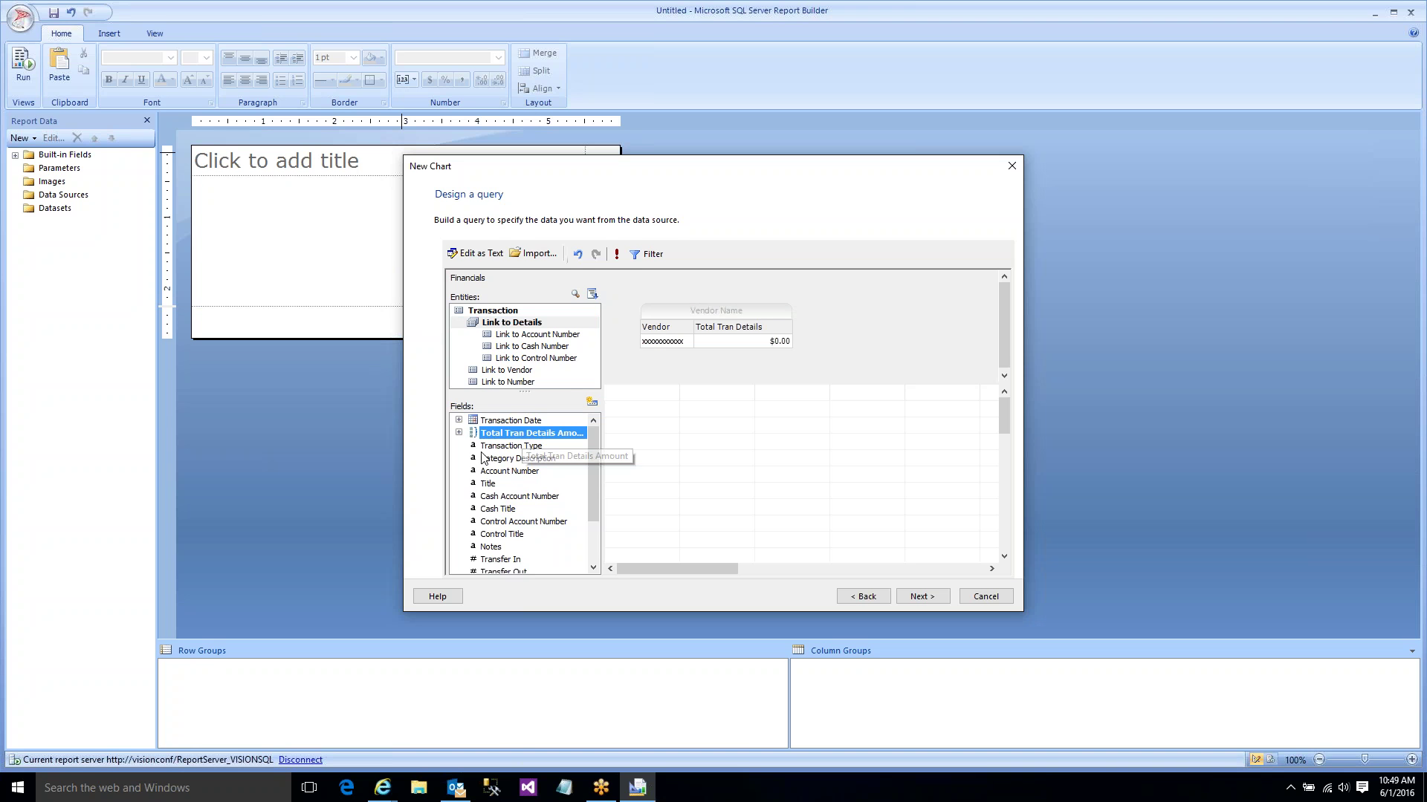
# - Filter the query by Transaction Year and Transaction Type, making both conditions prompts with unspecified values
pyautogui.click(647, 256)
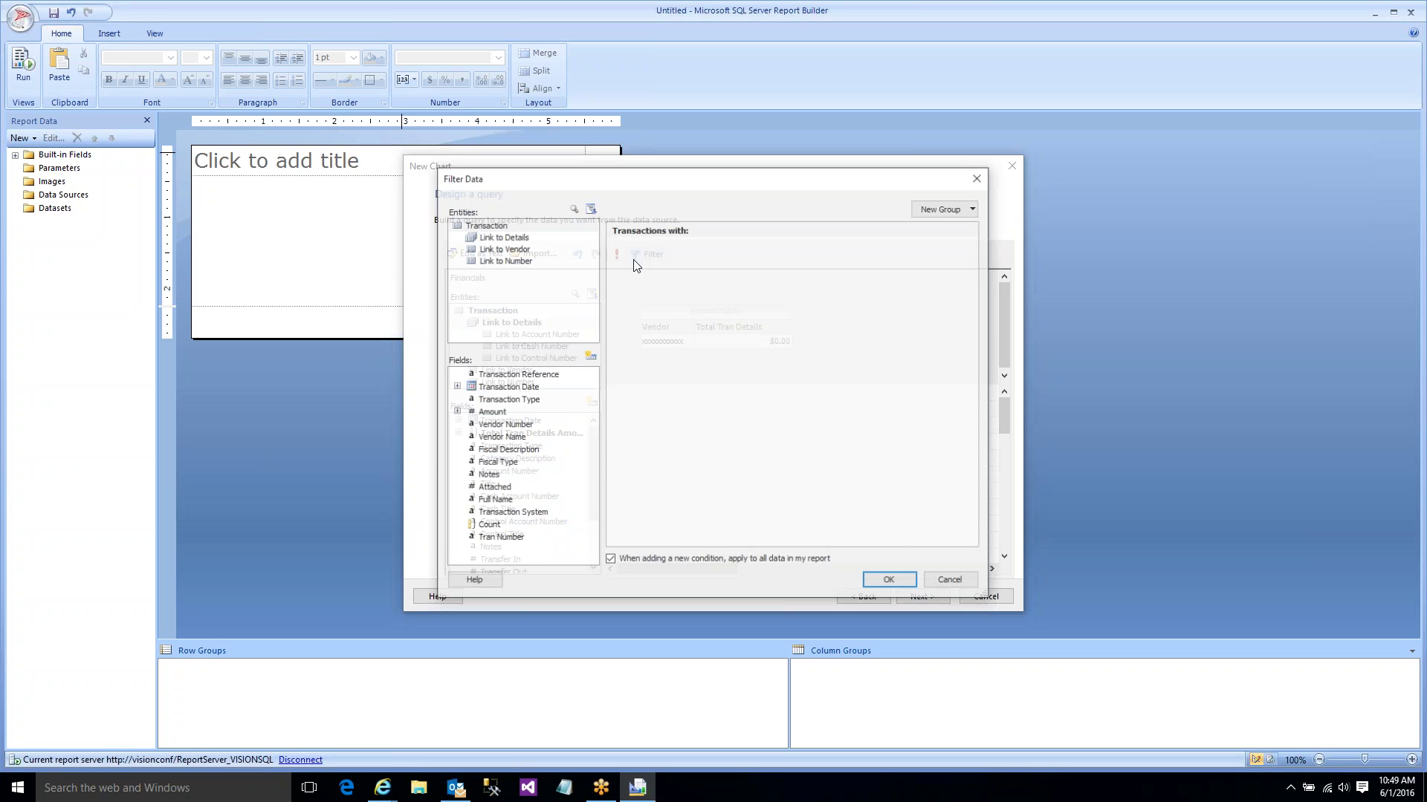
pyautogui.click(454, 387)
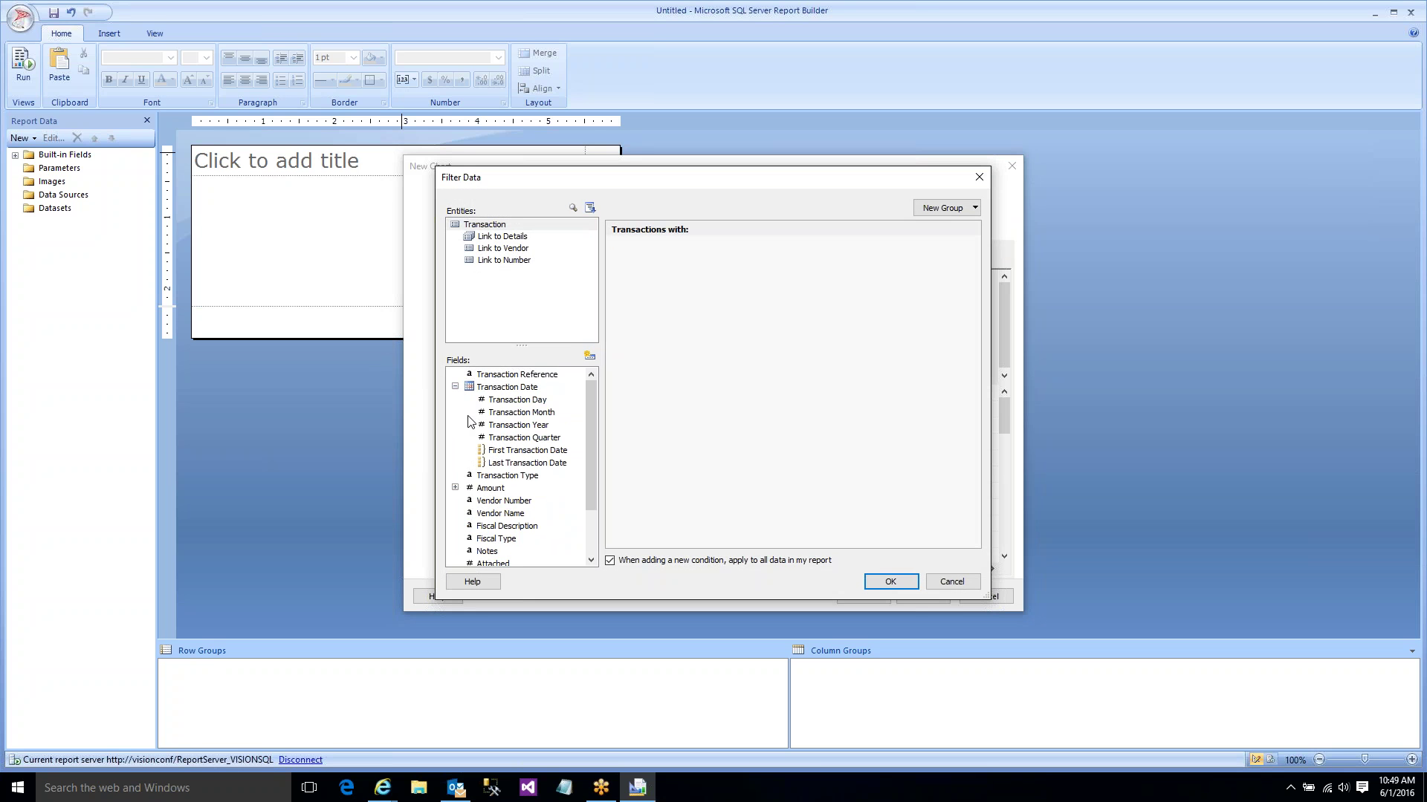
pyautogui.doubleClick(511, 425)
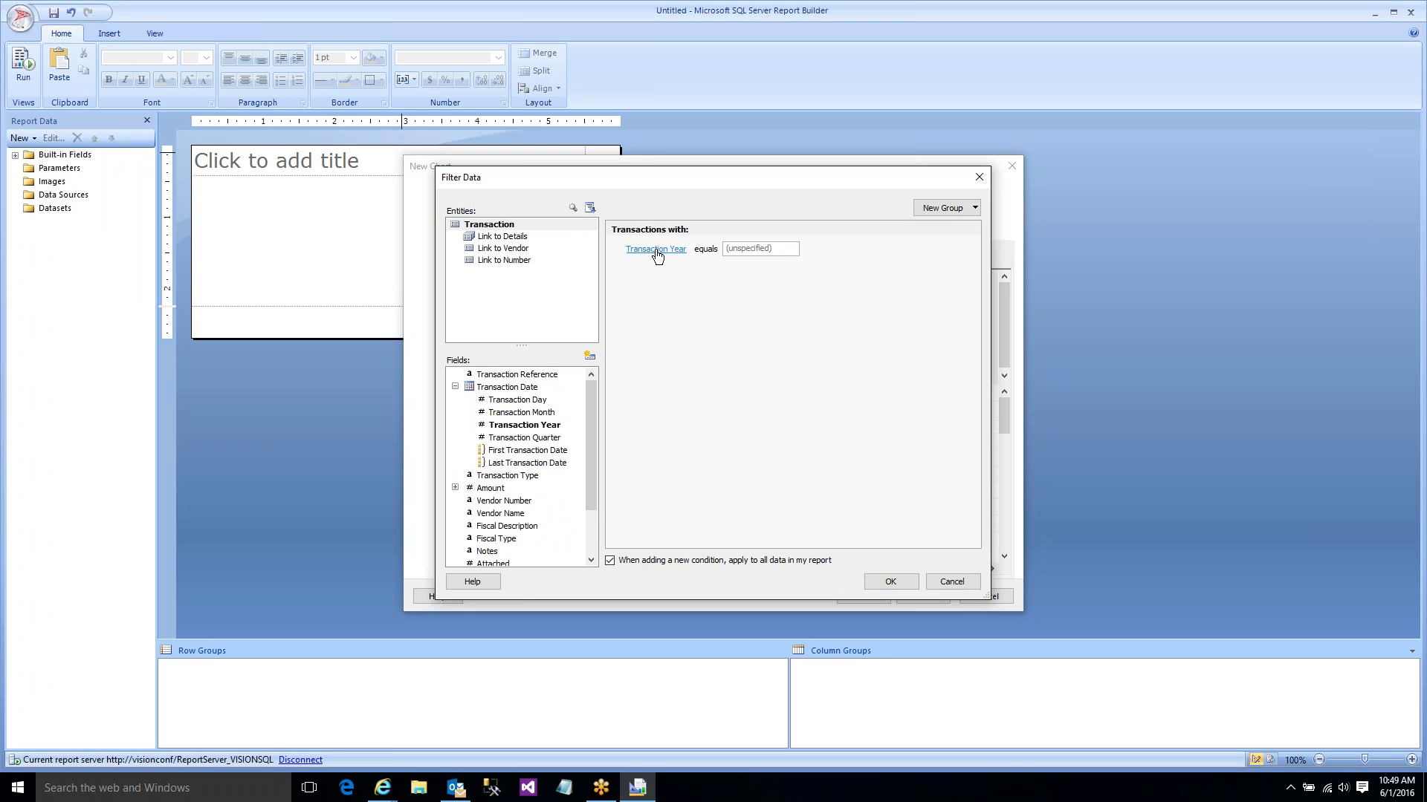
pyautogui.click(657, 253)
pyautogui.click(662, 277)
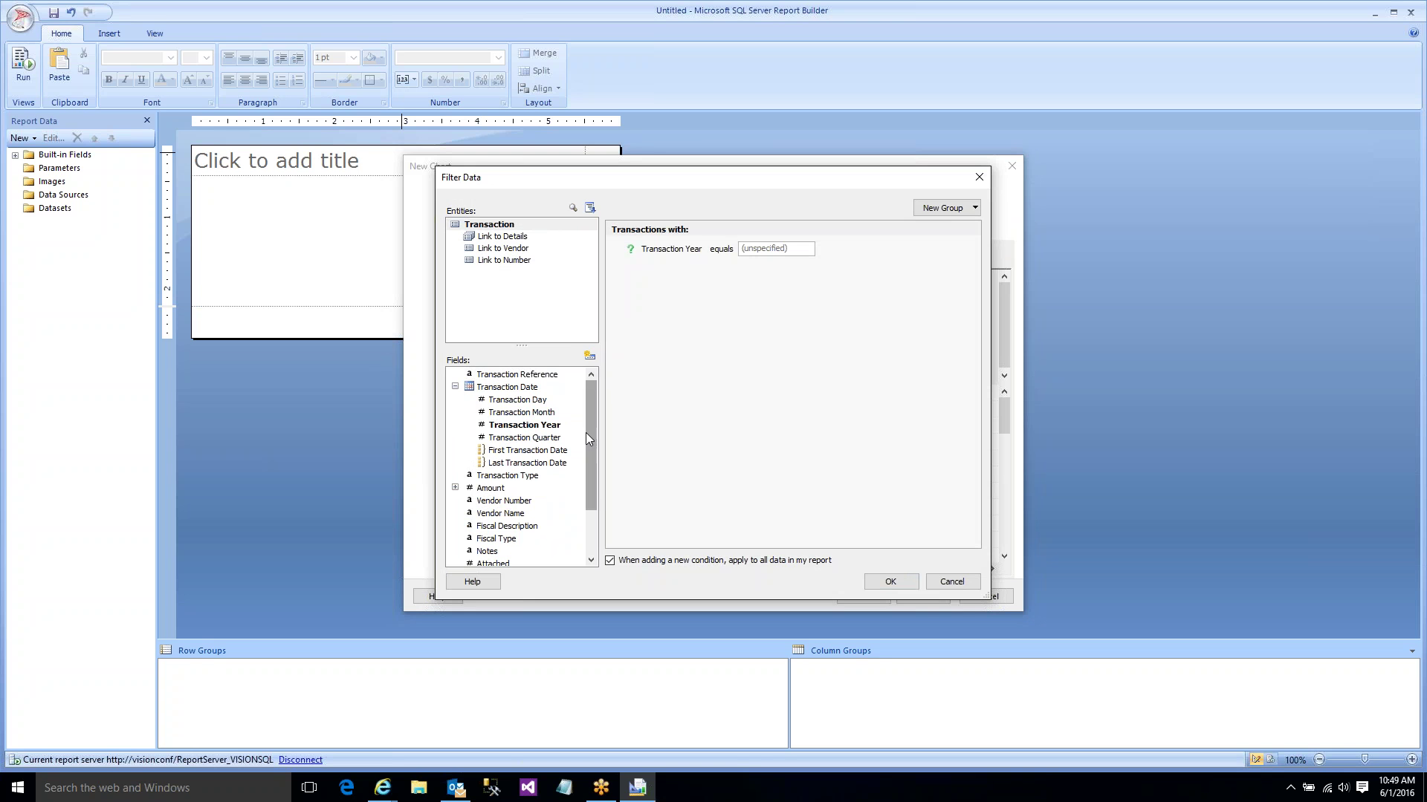
pyautogui.click(524, 473)
pyautogui.doubleClick(525, 475)
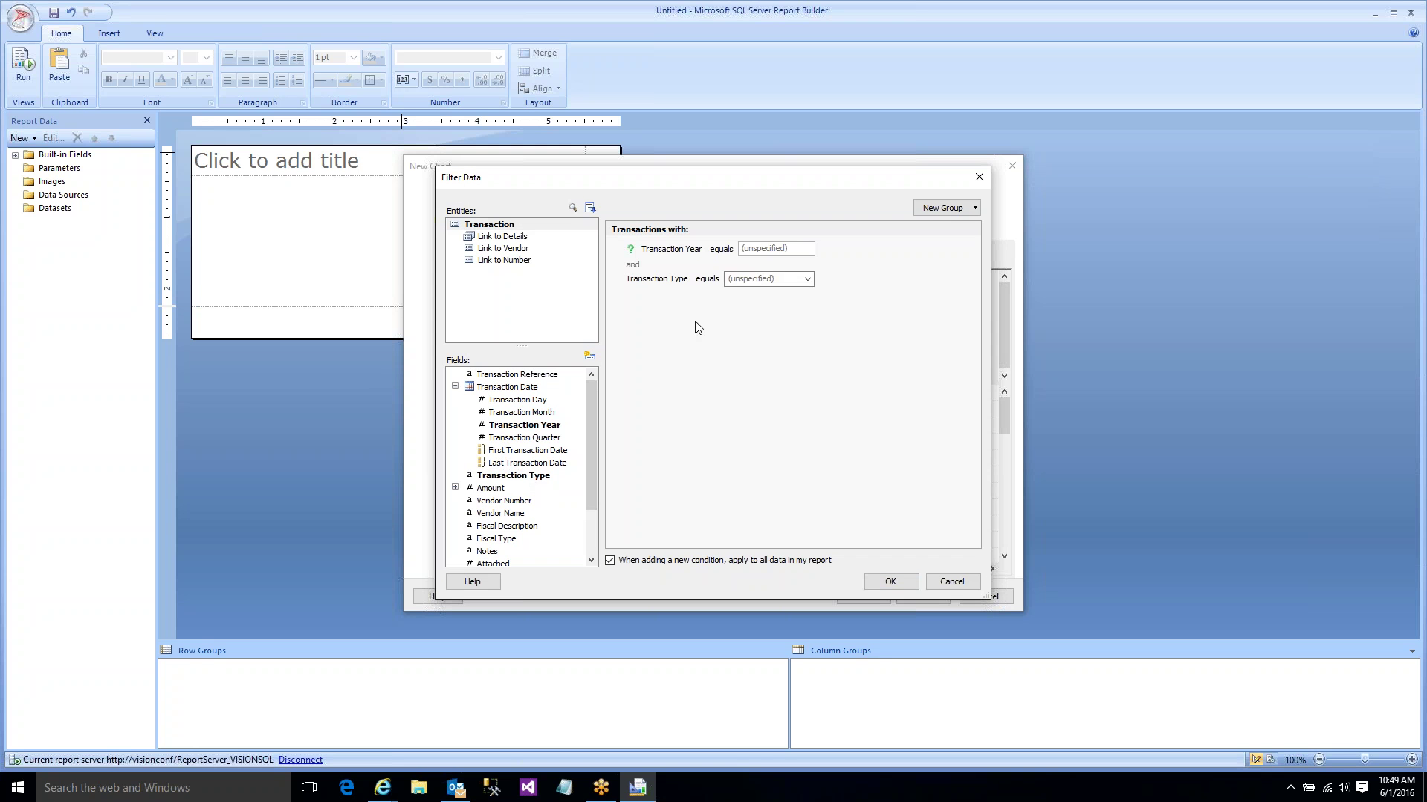
pyautogui.click(664, 280)
pyautogui.click(664, 309)
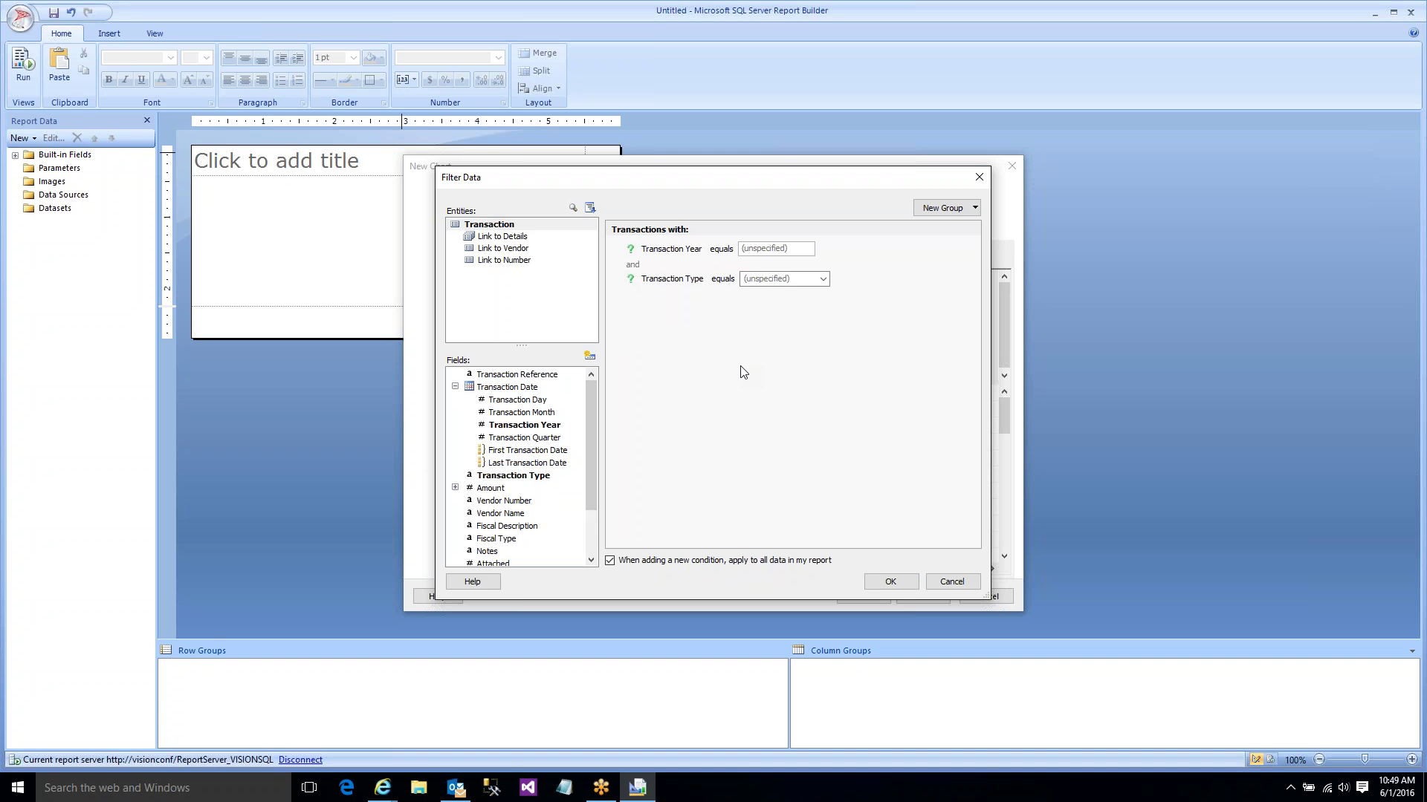
pyautogui.click(890, 582)
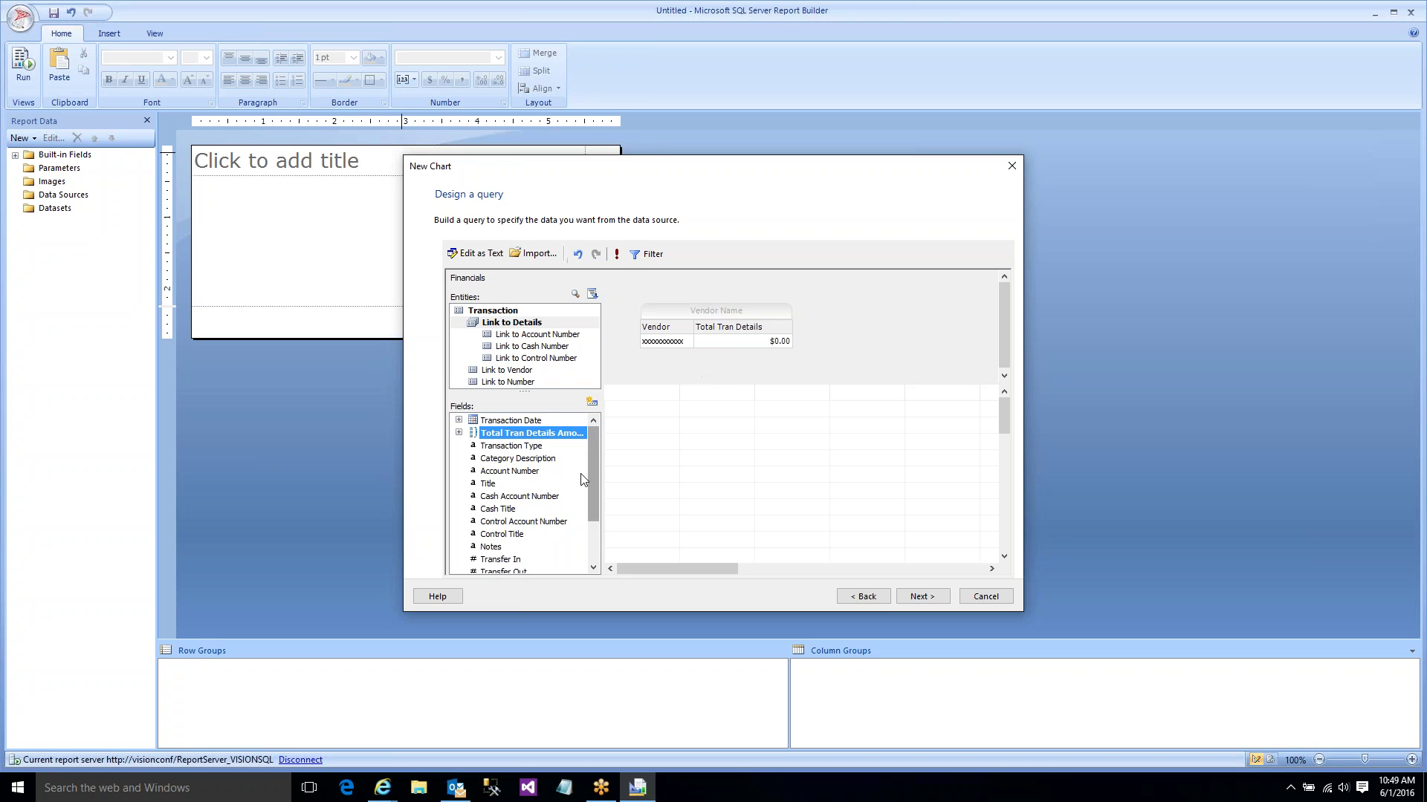
# - Add Transaction Month as the query's last column, after the total amount, and proceed to the chart type choice
pyautogui.click(459, 420)
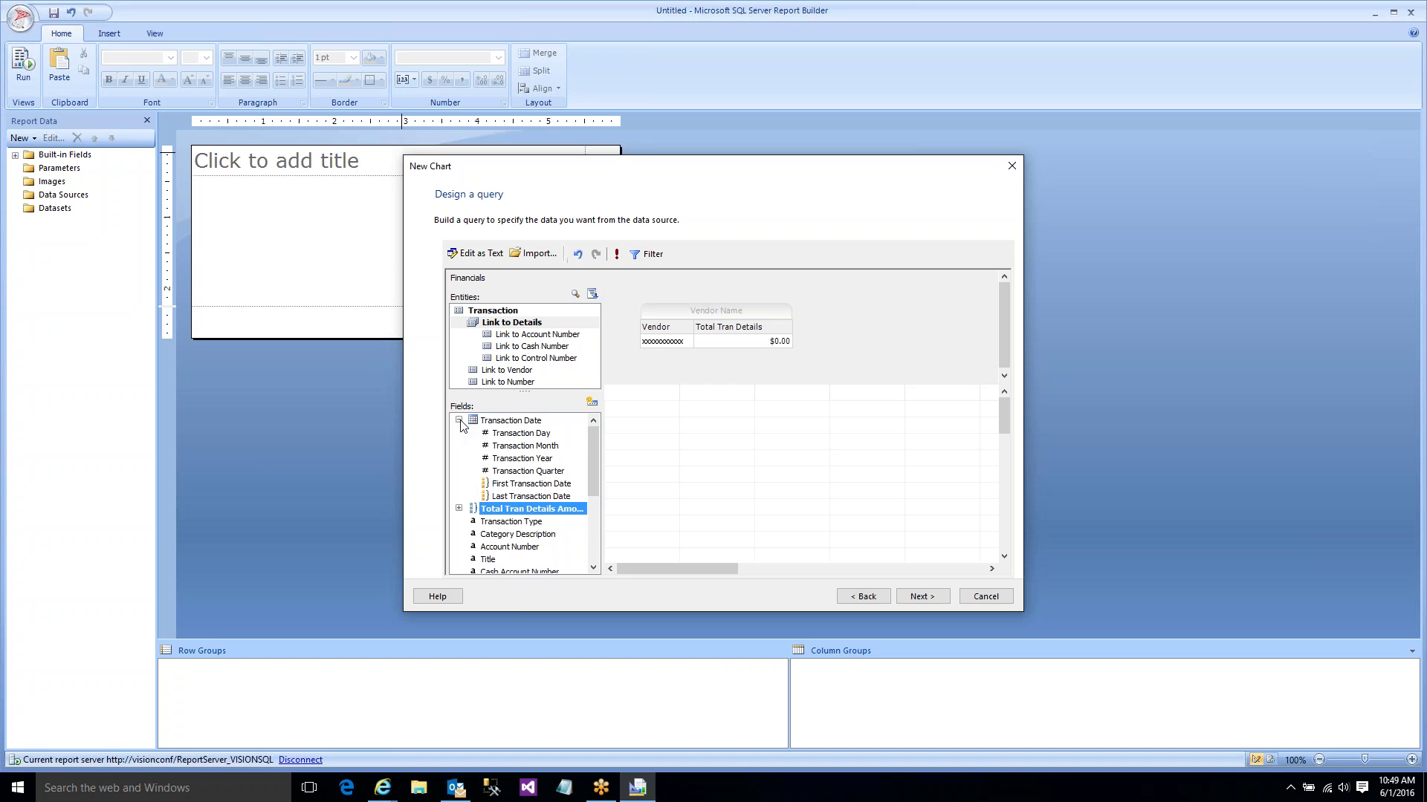
pyautogui.moveTo(524, 446)
pyautogui.mouseDown()
pyautogui.moveTo(699, 360)
pyautogui.moveTo(693, 339)
pyautogui.mouseUp()
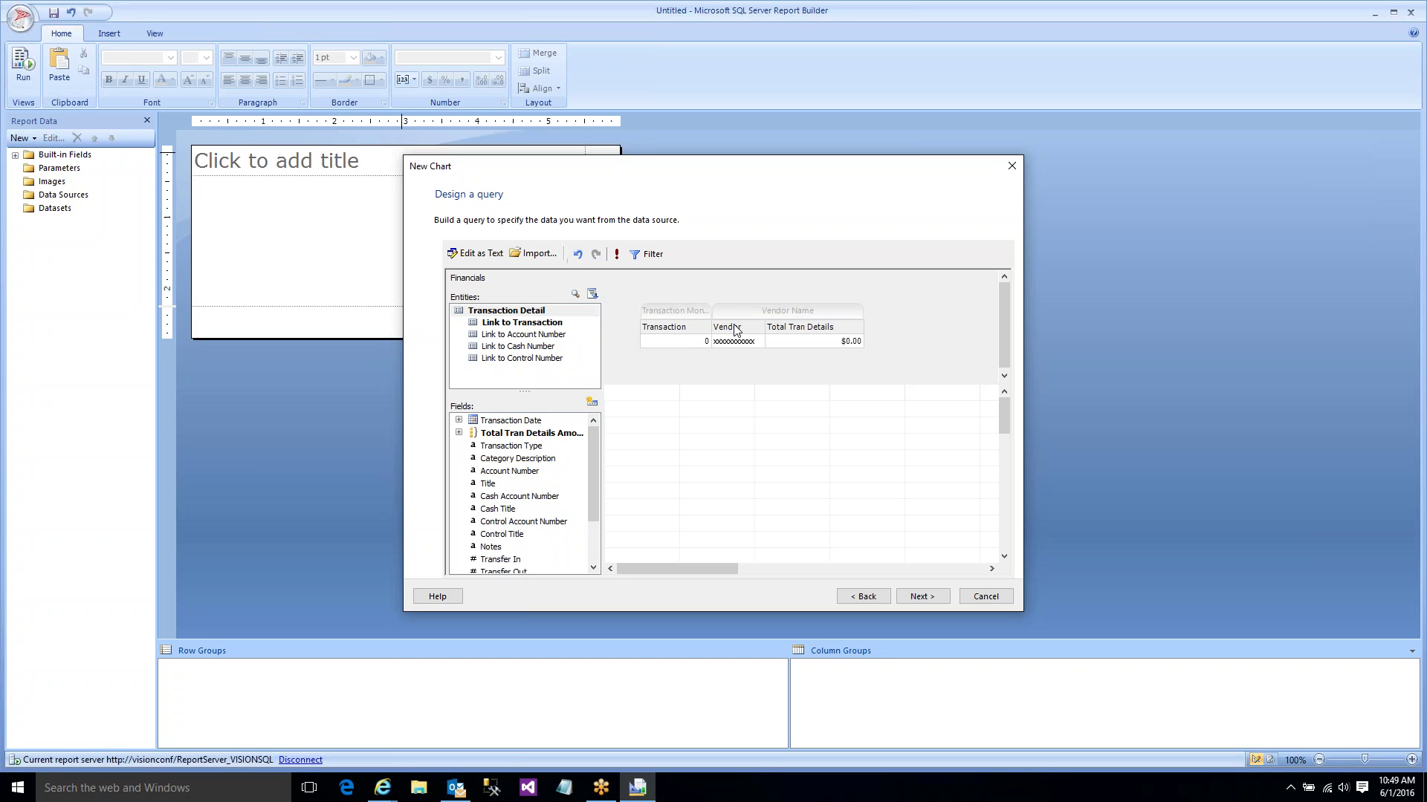
pyautogui.moveTo(689, 327); pyautogui.dragTo(829, 338)
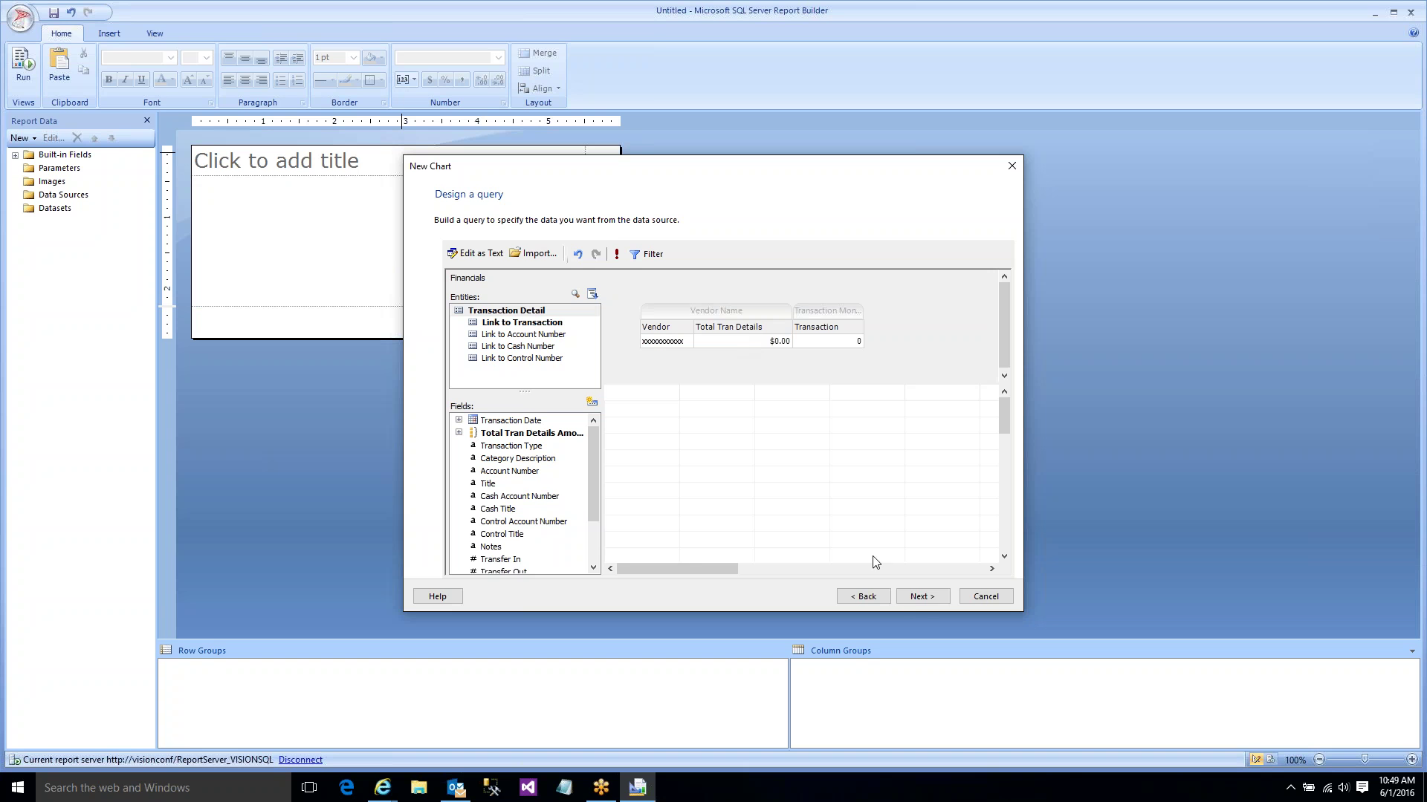
pyautogui.click(916, 600)
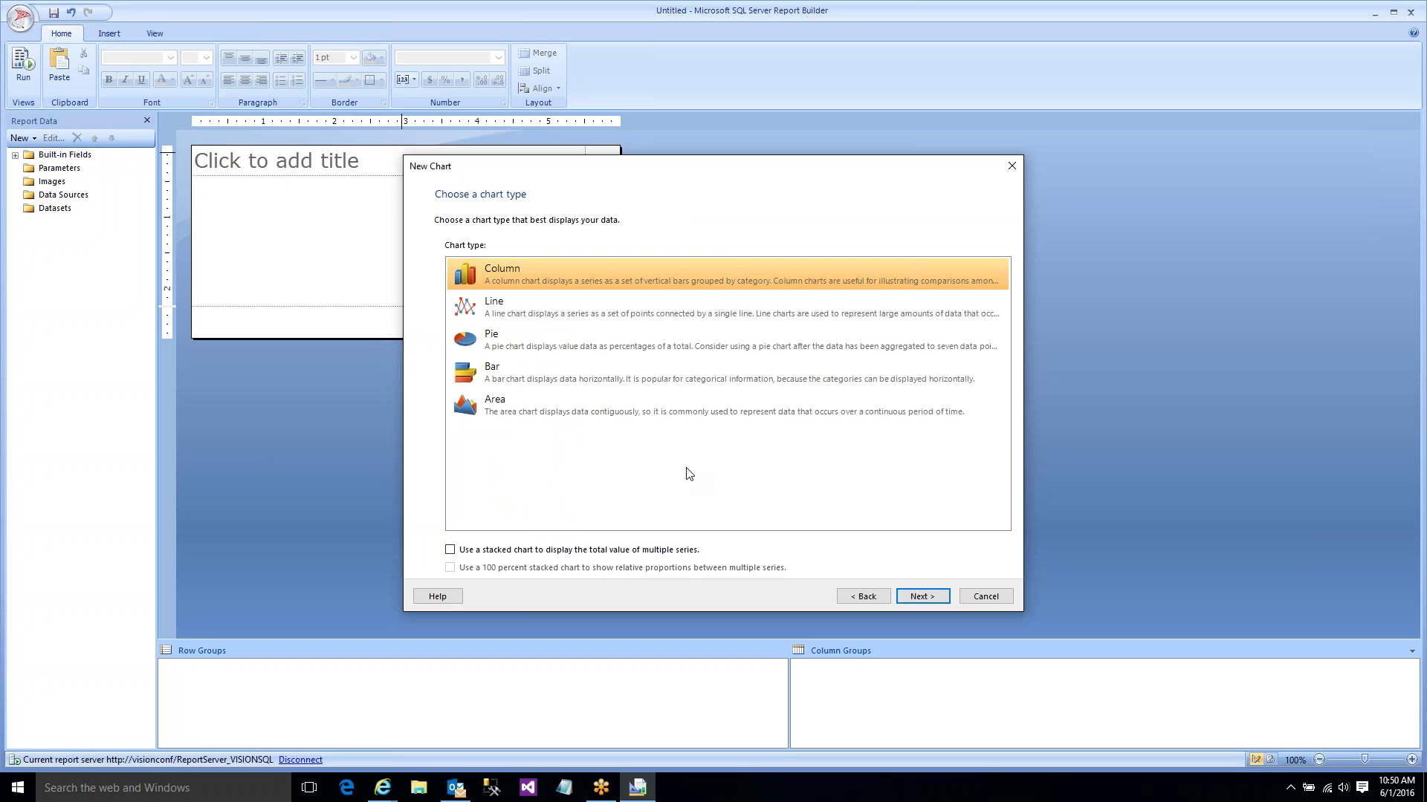
# - Create a pie chart with the sum of Total_Tran_Details_Amount as values and Vendor_Name as category, using the Ocean style
pyautogui.doubleClick(514, 339)
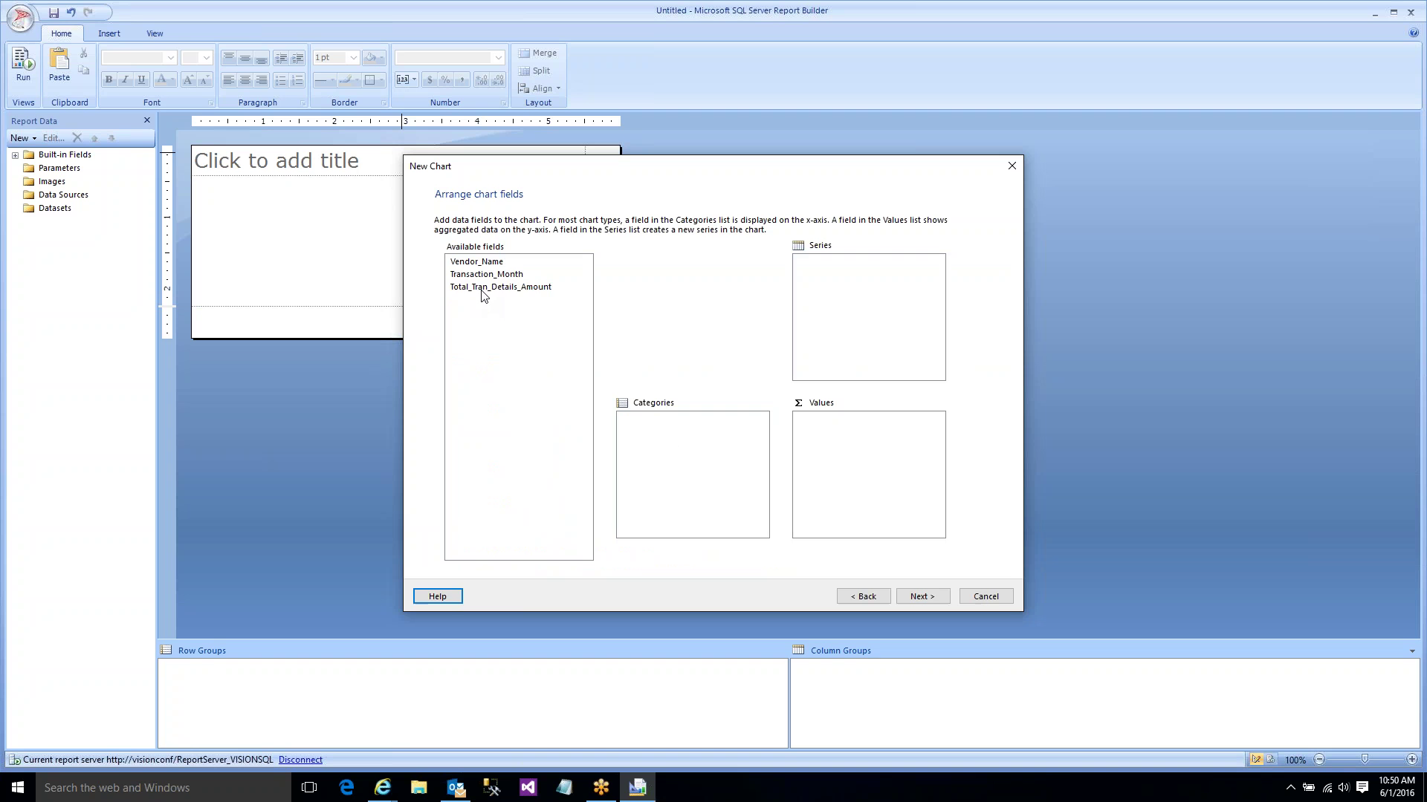
pyautogui.moveTo(482, 294); pyautogui.dragTo(830, 448)
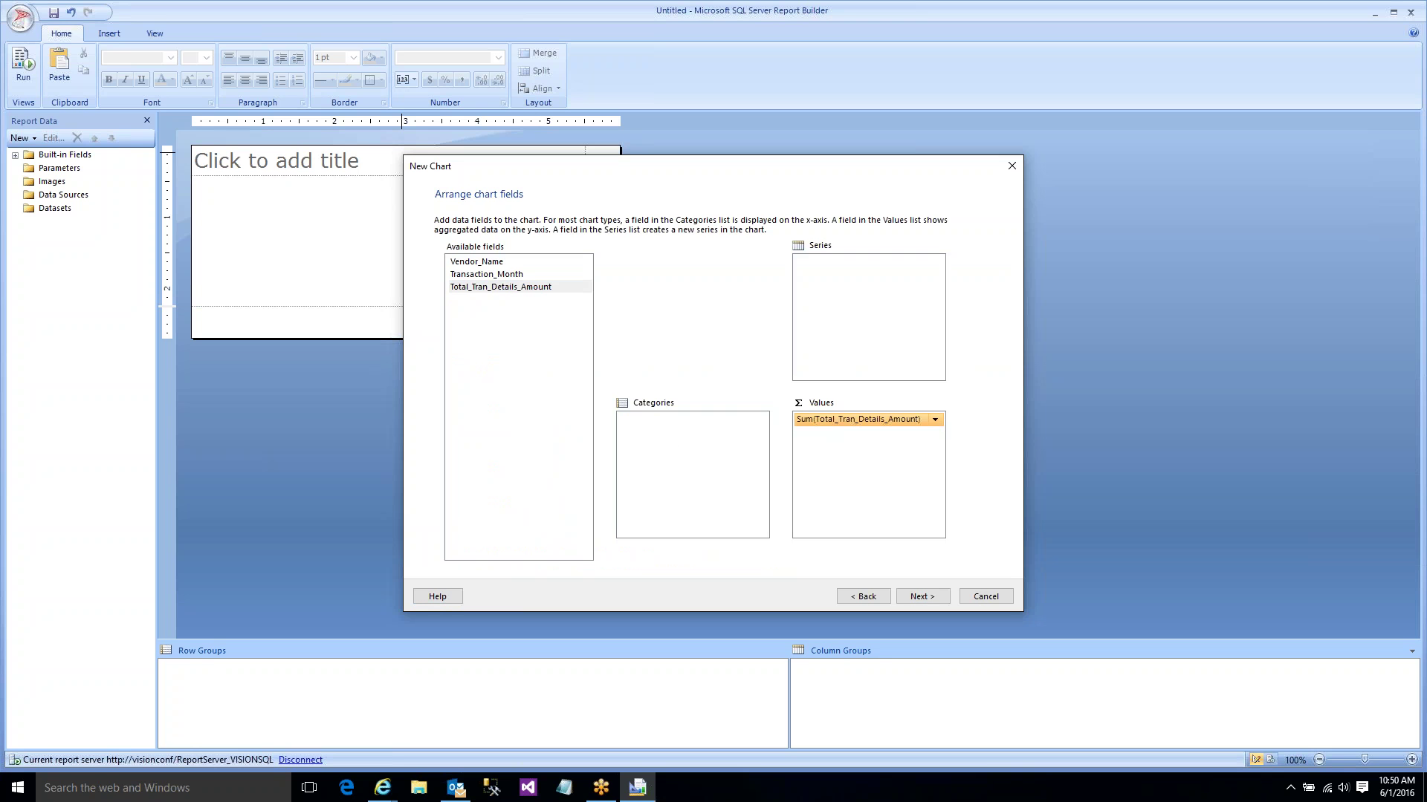
pyautogui.click(488, 261)
pyautogui.moveTo(487, 261); pyautogui.dragTo(675, 443)
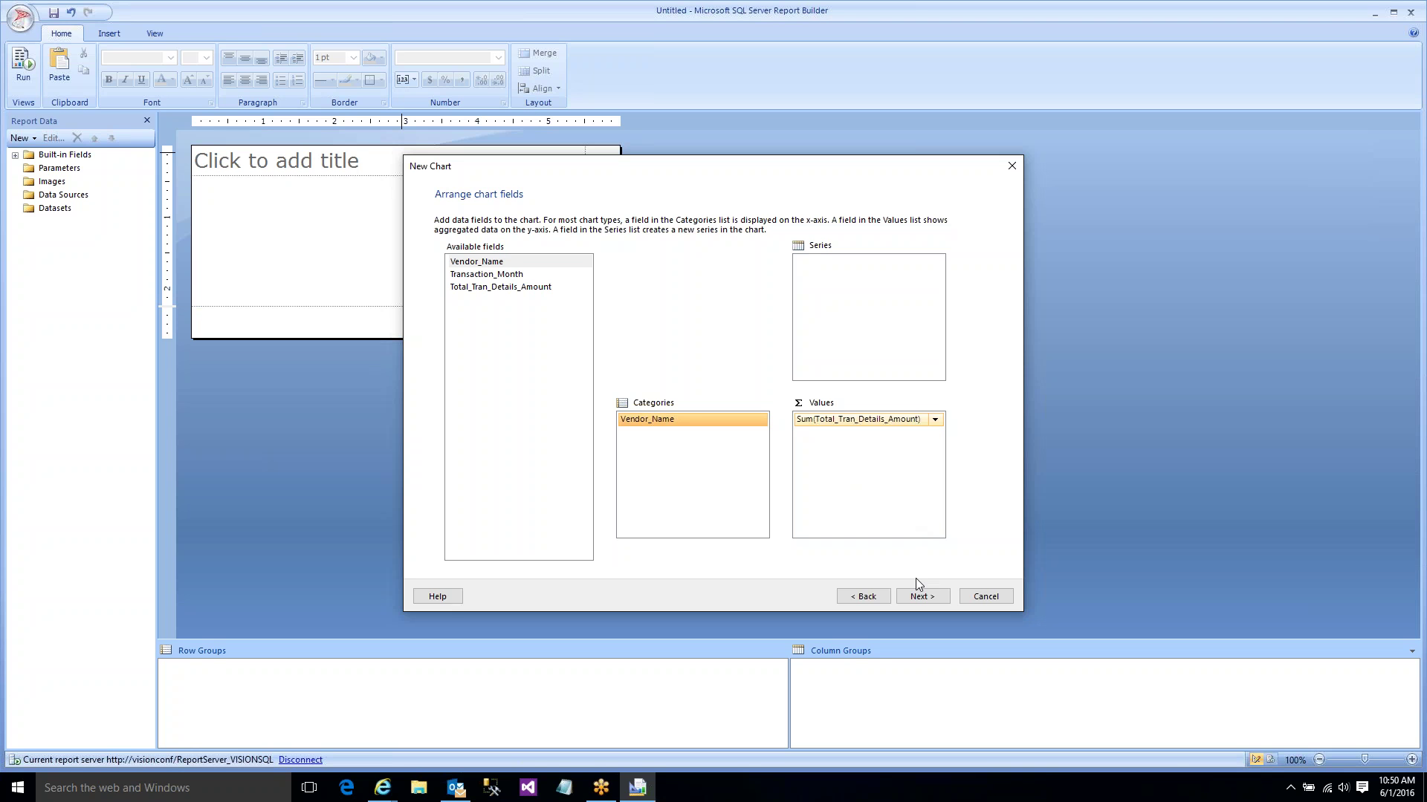
pyautogui.click(928, 597)
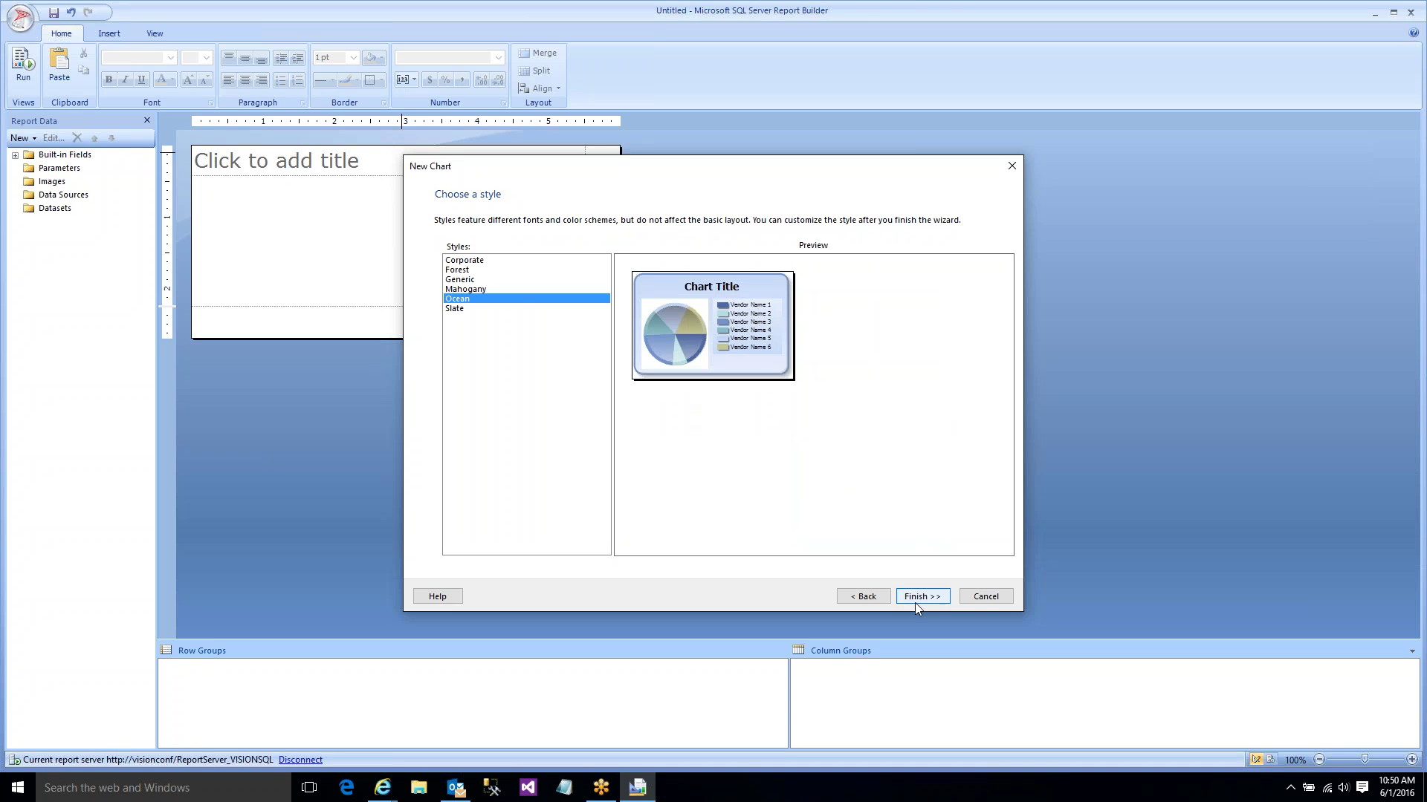
pyautogui.click(920, 596)
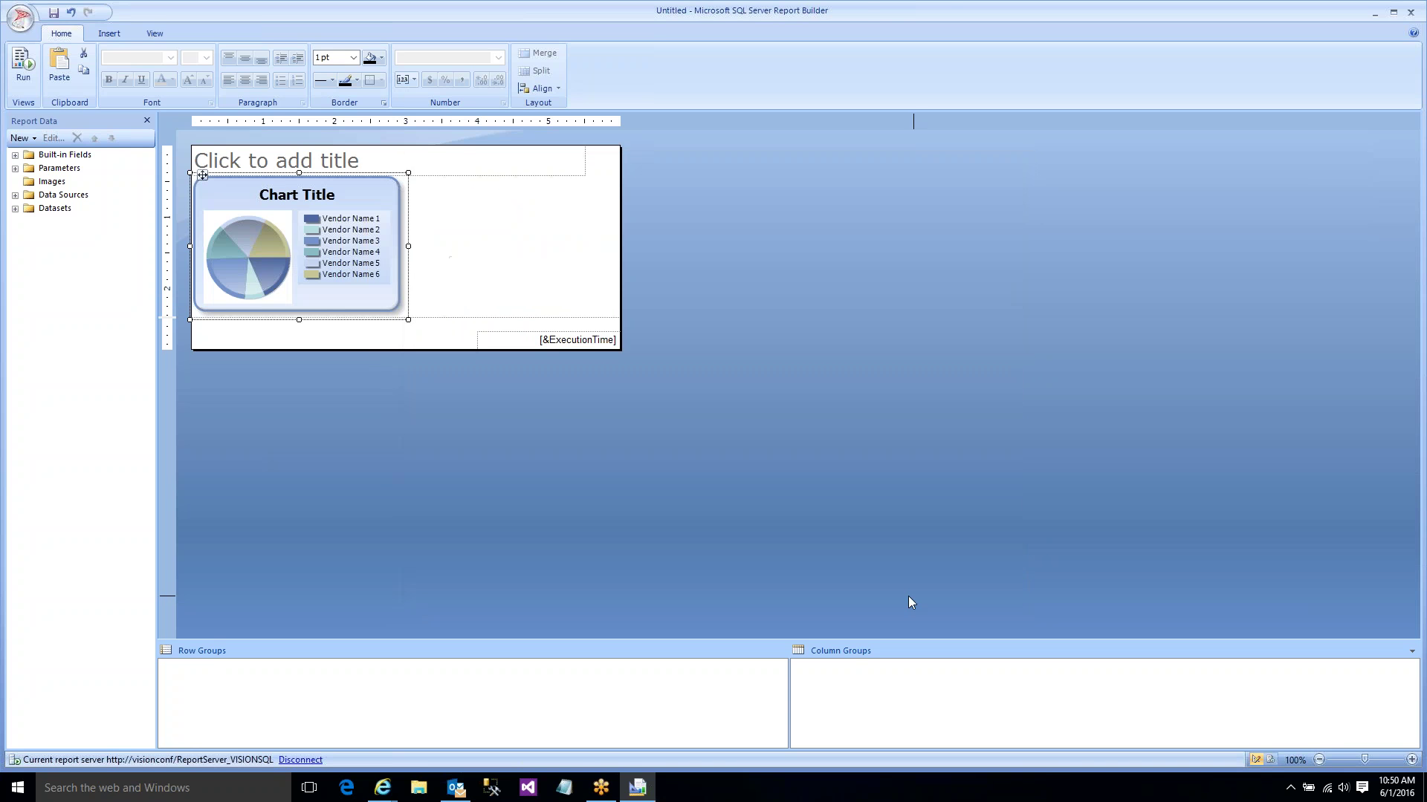
# - Enlarge the pie chart to about 14 inches wide and run the report for transaction year 2014 and type Invoice
pyautogui.moveTo(410, 321); pyautogui.dragTo(1197, 704)
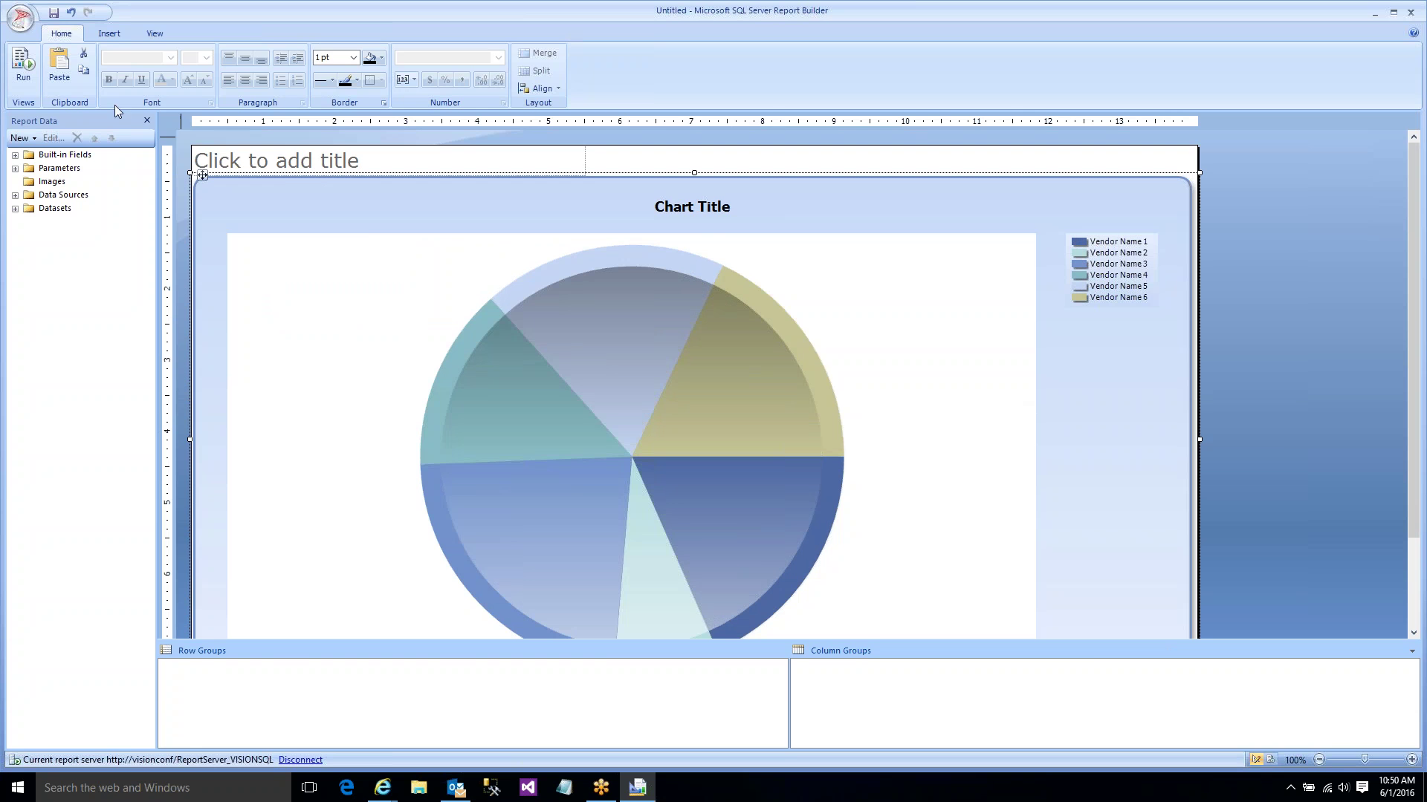
pyautogui.click(25, 71)
pyautogui.click(202, 124)
pyautogui.write('2014')
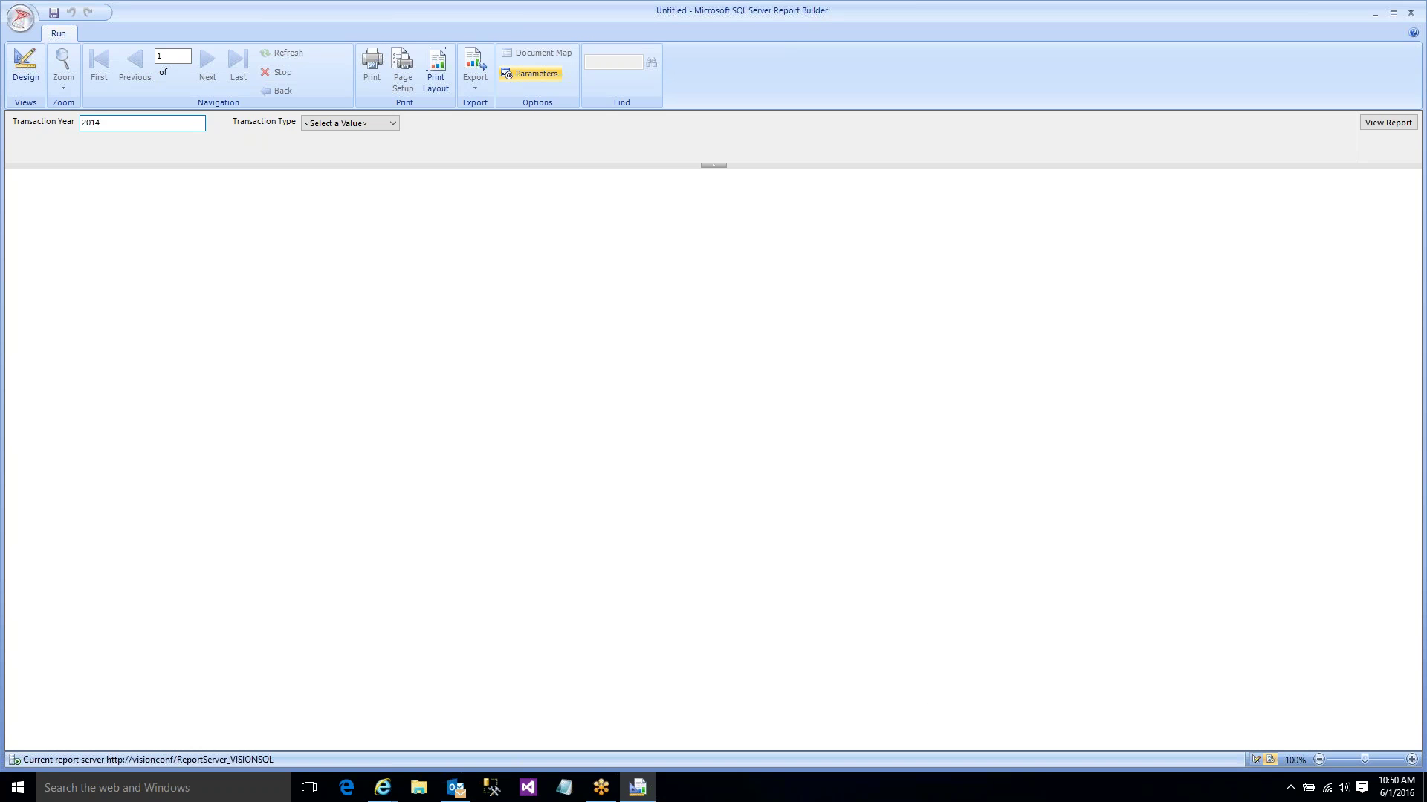
pyautogui.click(392, 123)
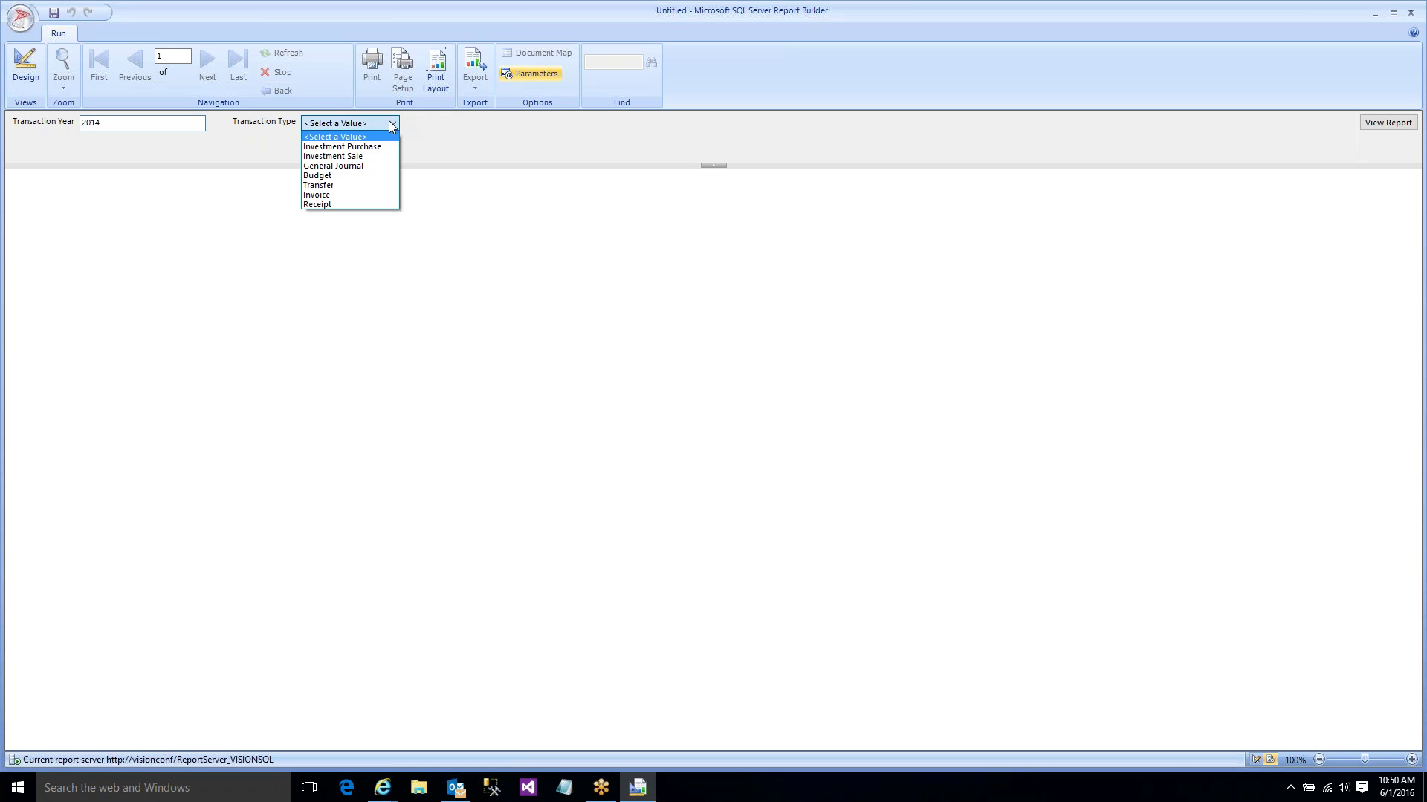
pyautogui.click(333, 194)
pyautogui.click(1373, 122)
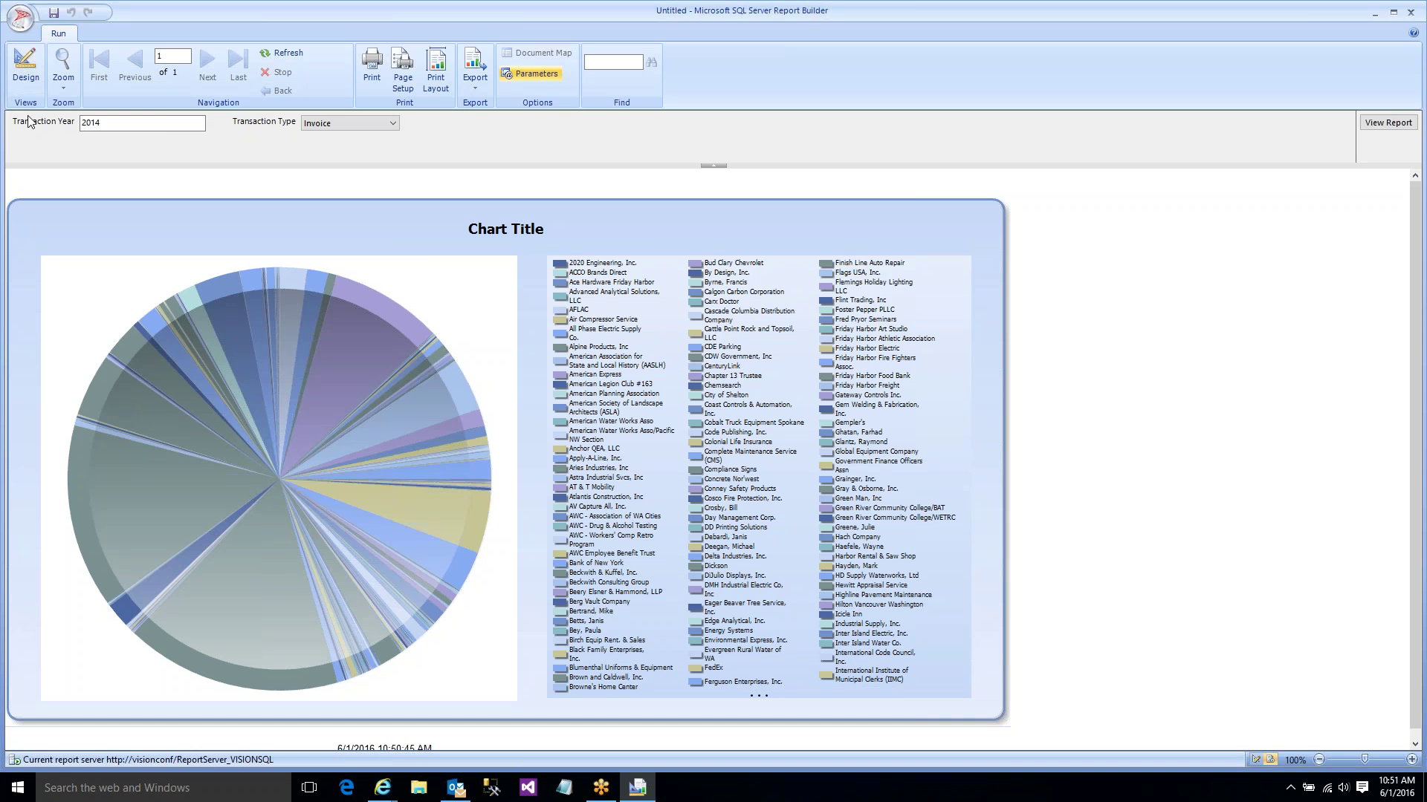
# - Return to the report design and change the pie chart to a 3-D horizontal bar chart
pyautogui.click(26, 70)
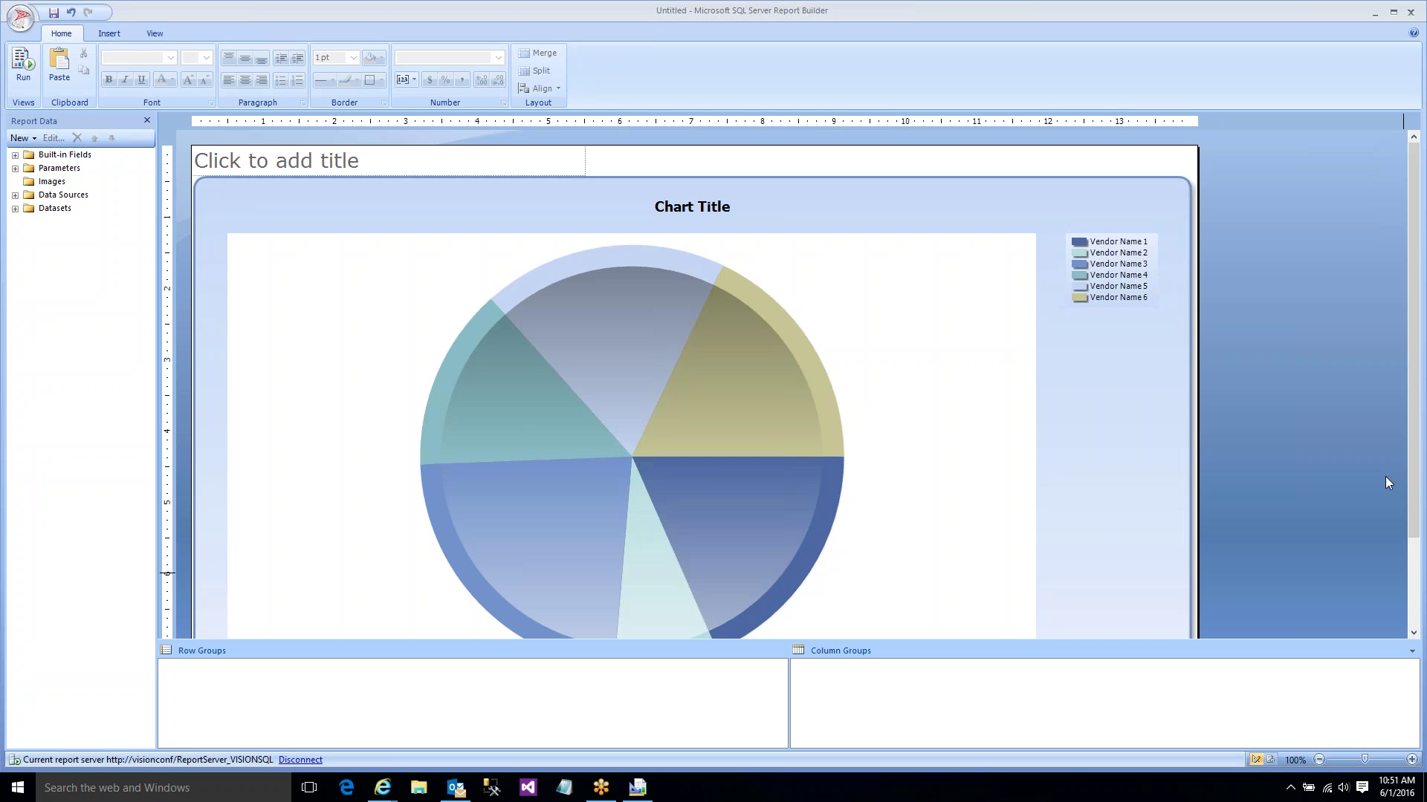
pyautogui.rightClick(564, 364)
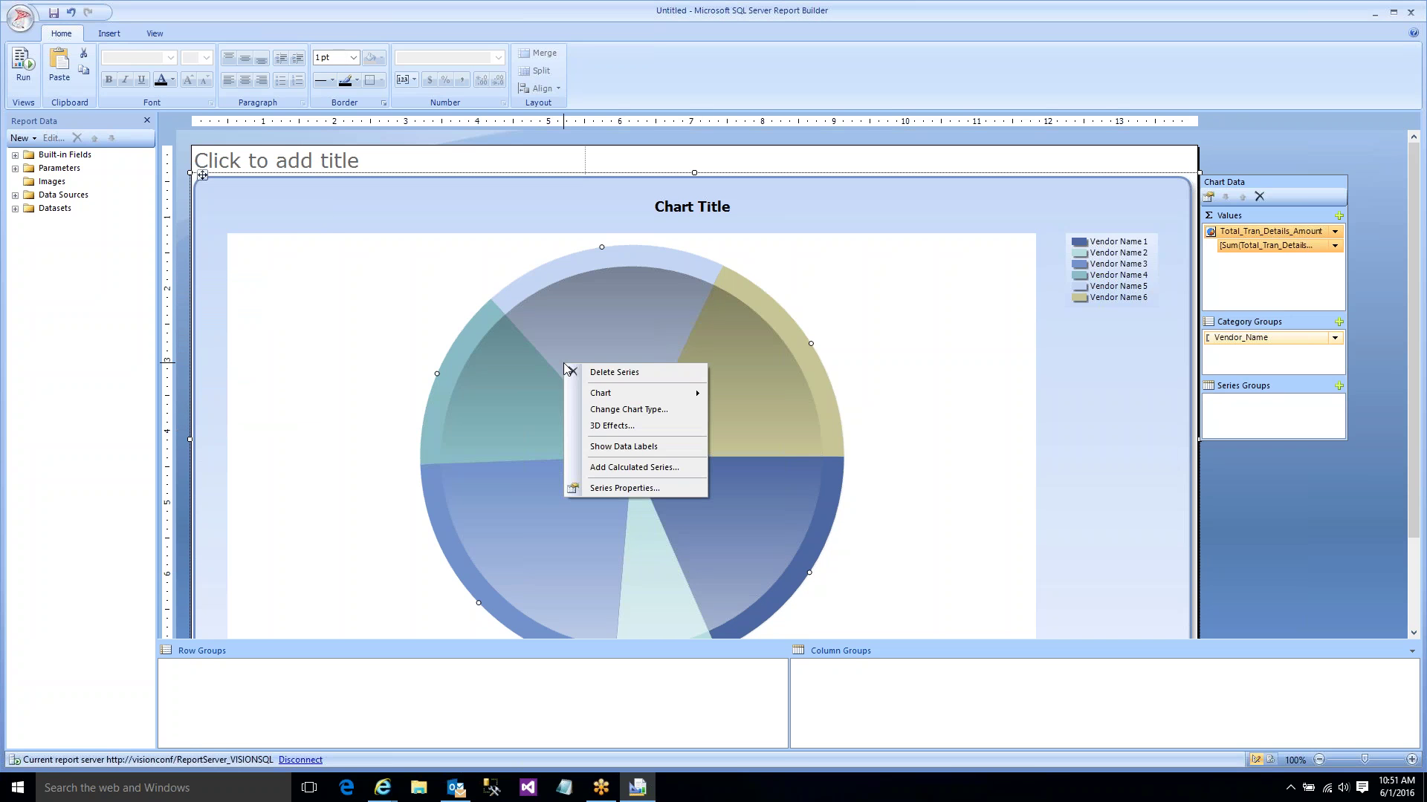
pyautogui.click(591, 412)
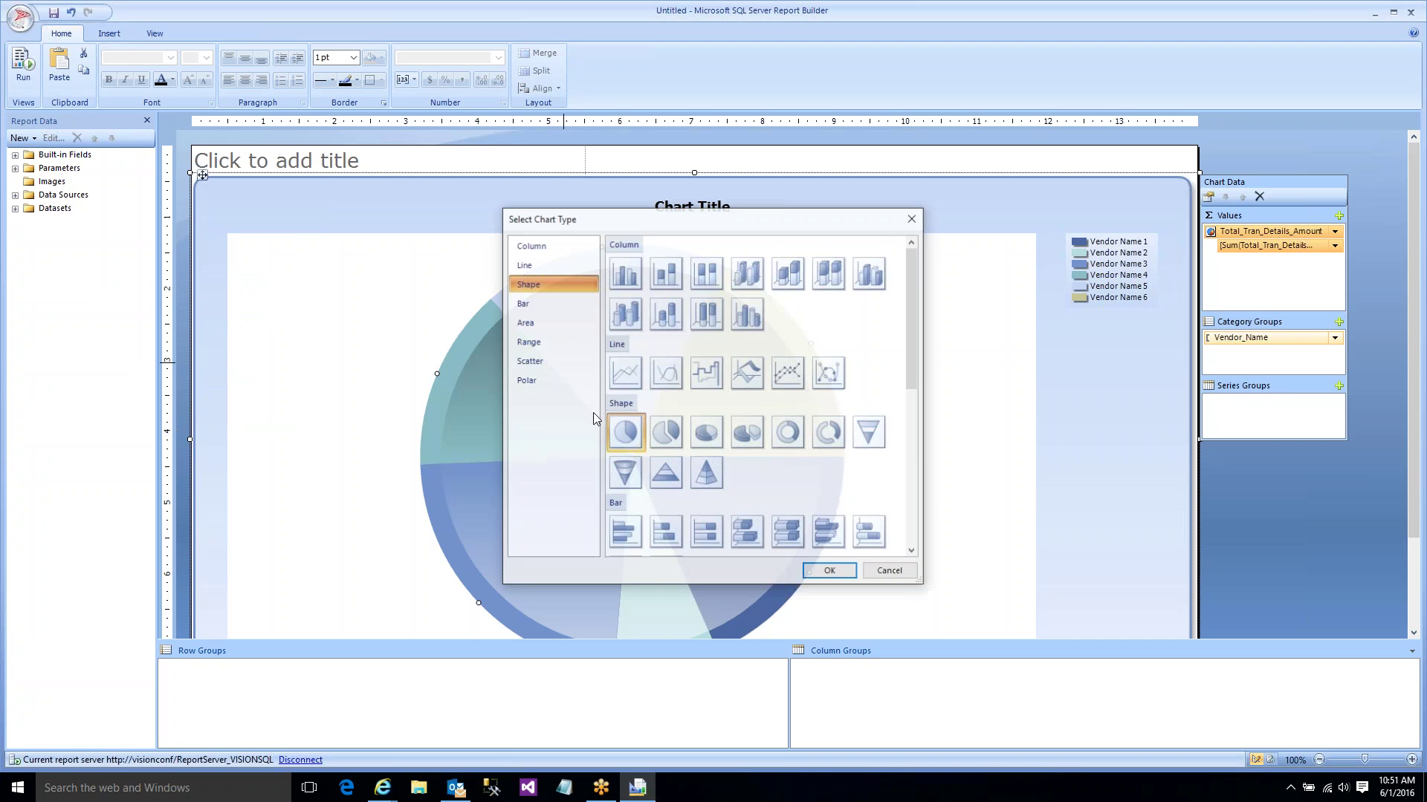
pyautogui.click(556, 317)
pyautogui.scroll(1, 914, 329)
pyautogui.scroll(1, 919, 329)
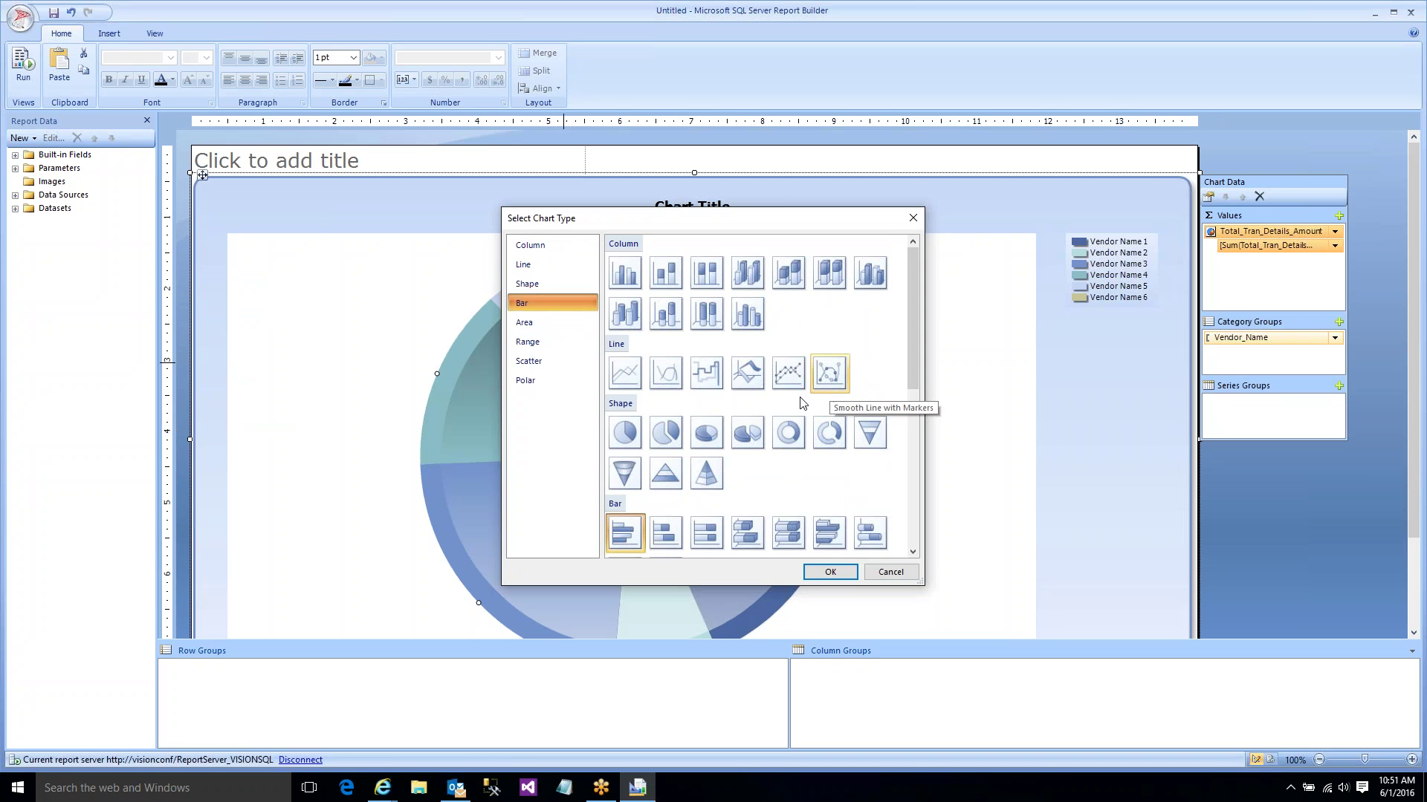
pyautogui.click(830, 546)
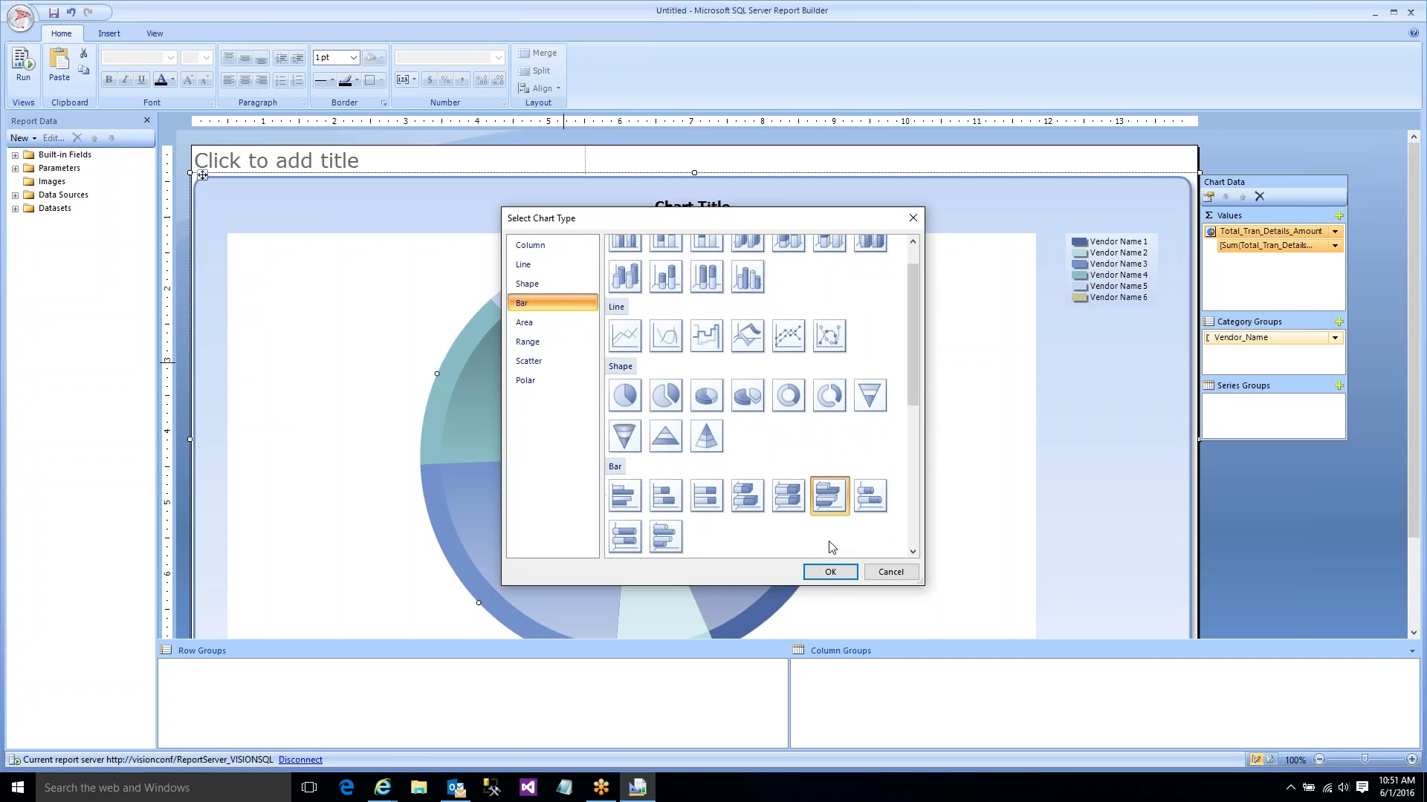
pyautogui.click(830, 578)
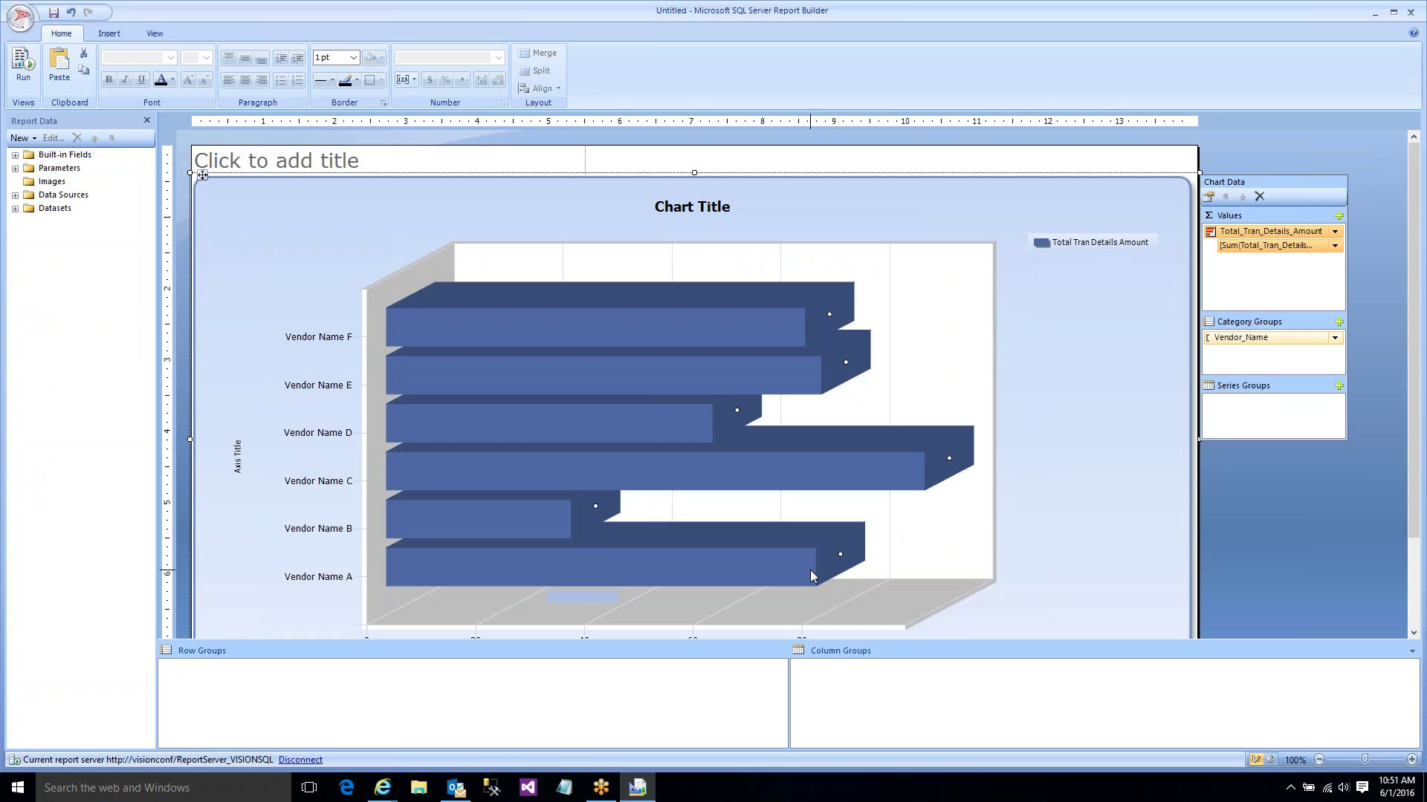
# - Run the bar chart report for transaction year 2016 and transaction type Invoice
pyautogui.click(23, 63)
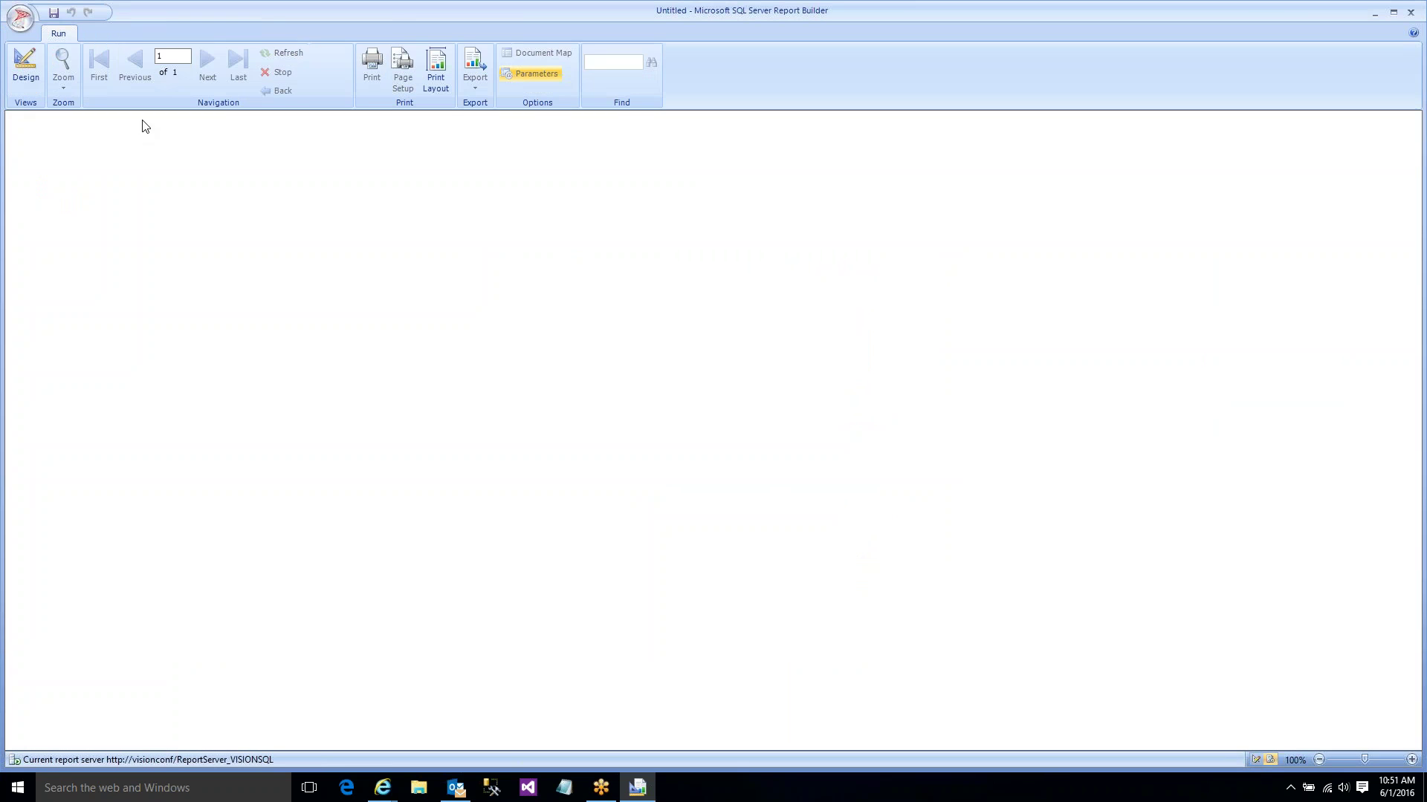
pyautogui.click(136, 125)
pyautogui.write('2016')
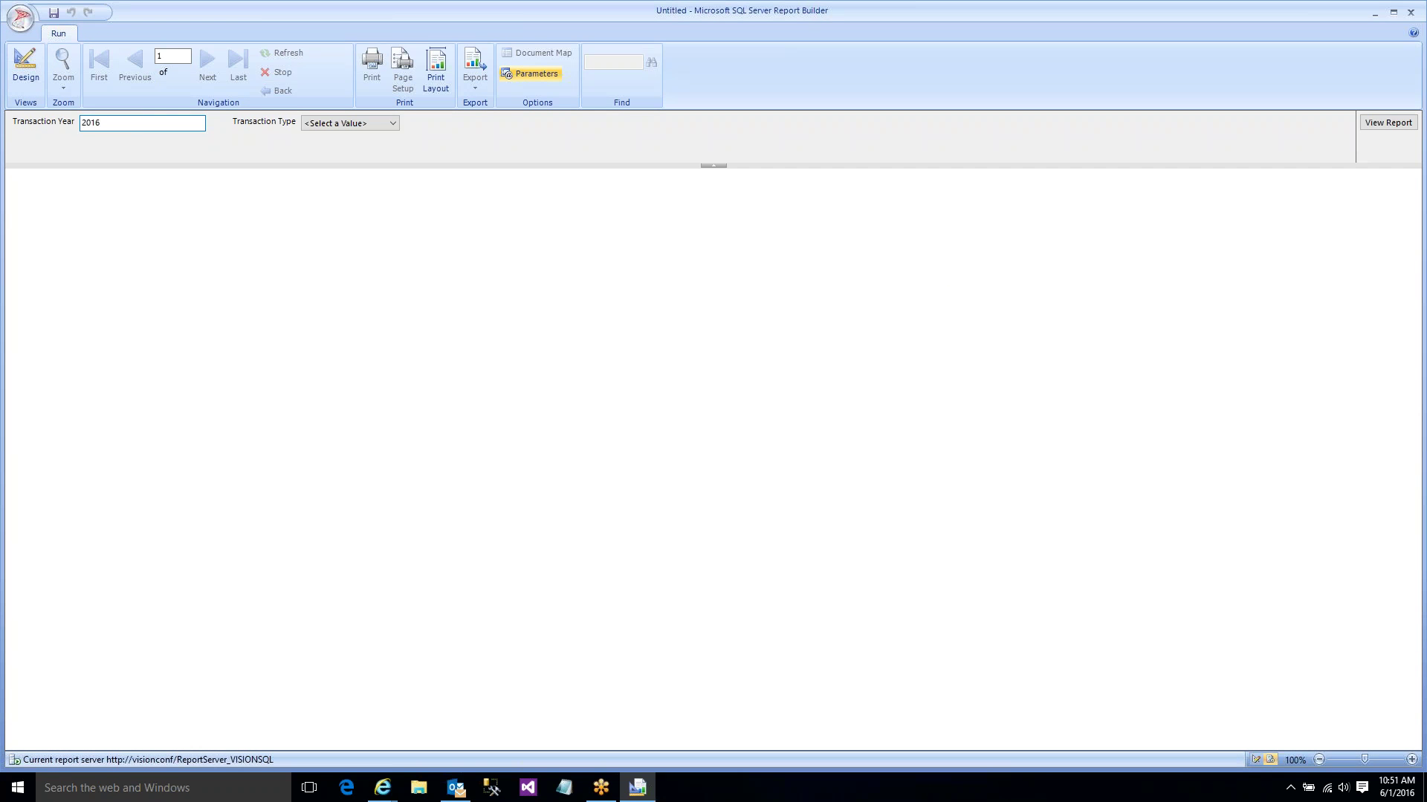
pyautogui.press('Return')
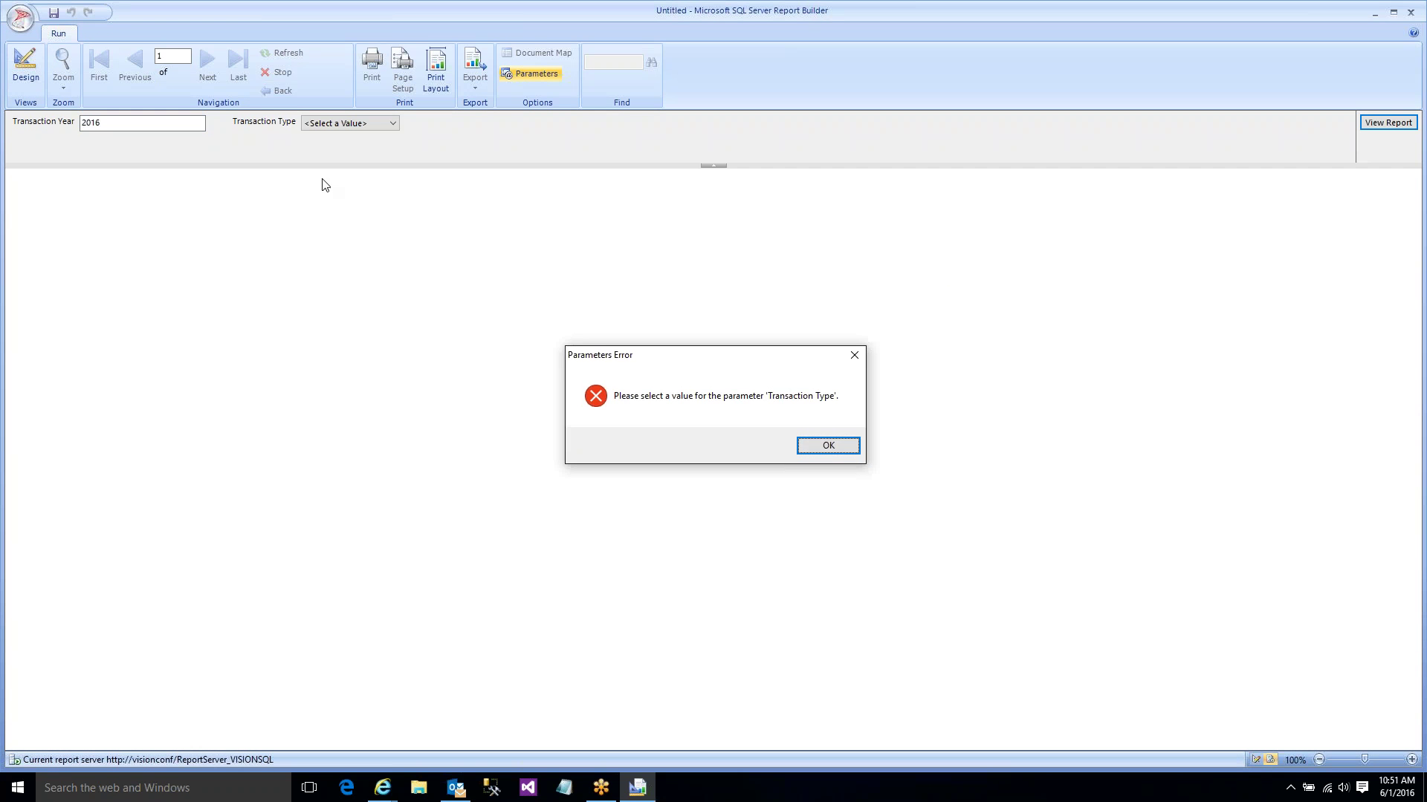
pyautogui.click(832, 444)
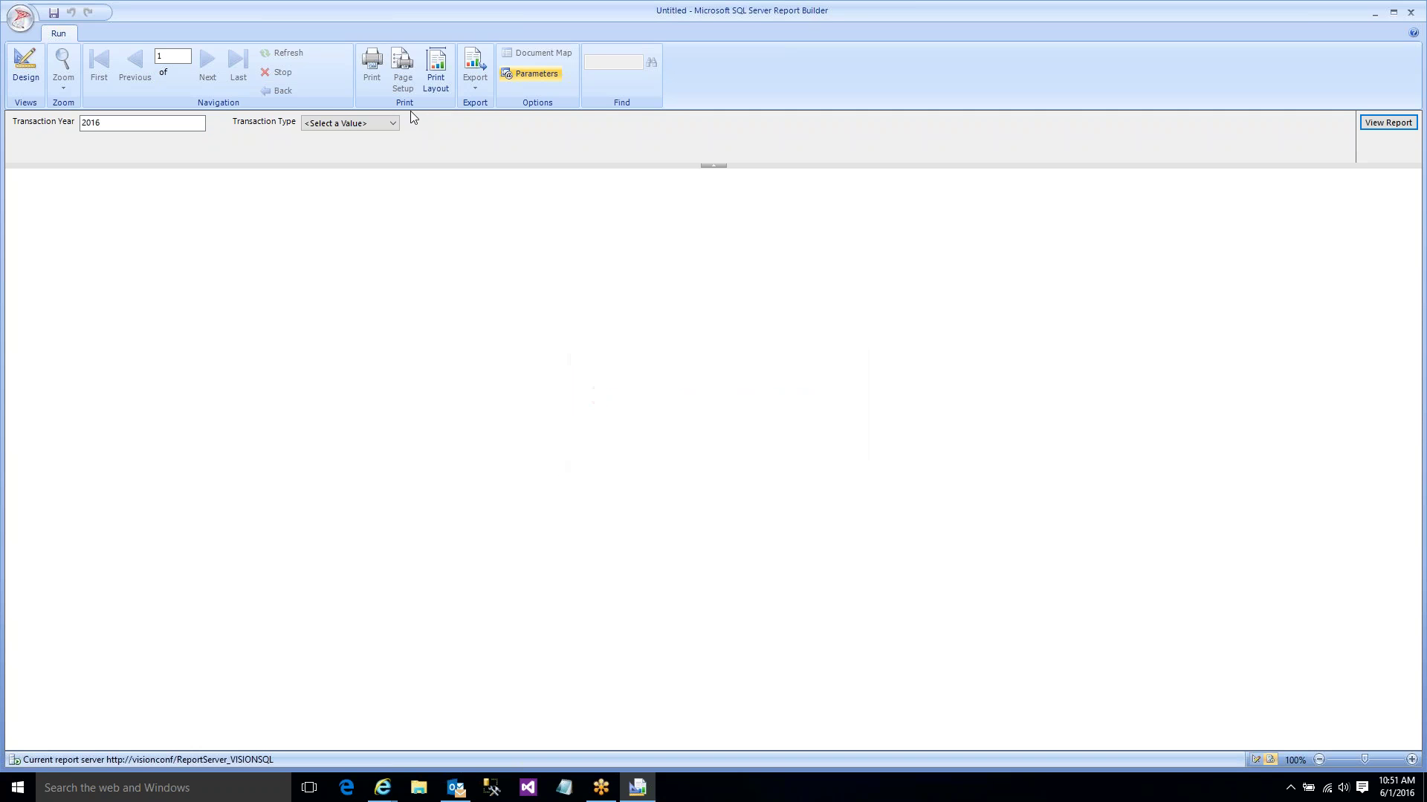
pyautogui.click(395, 122)
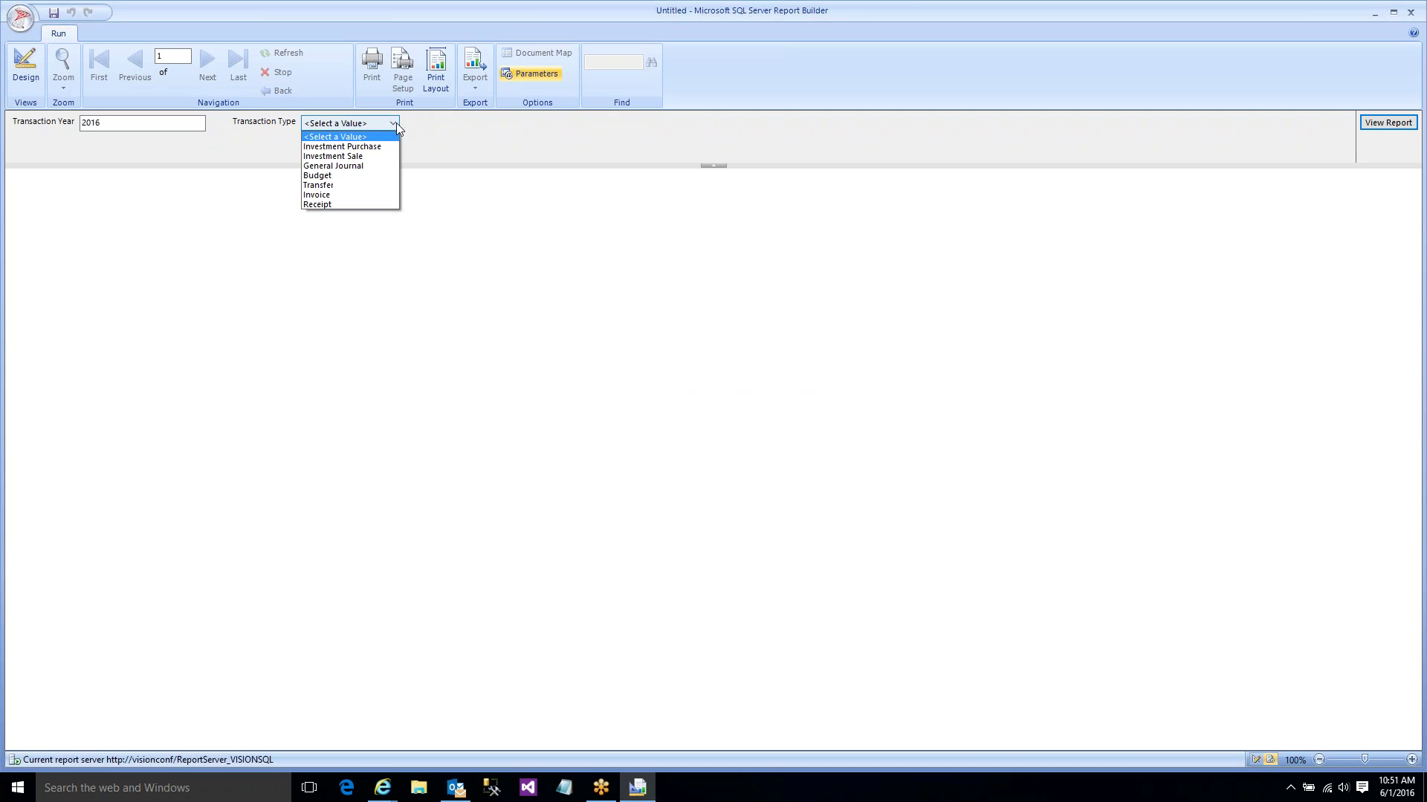
pyautogui.click(330, 195)
pyautogui.press('Return')
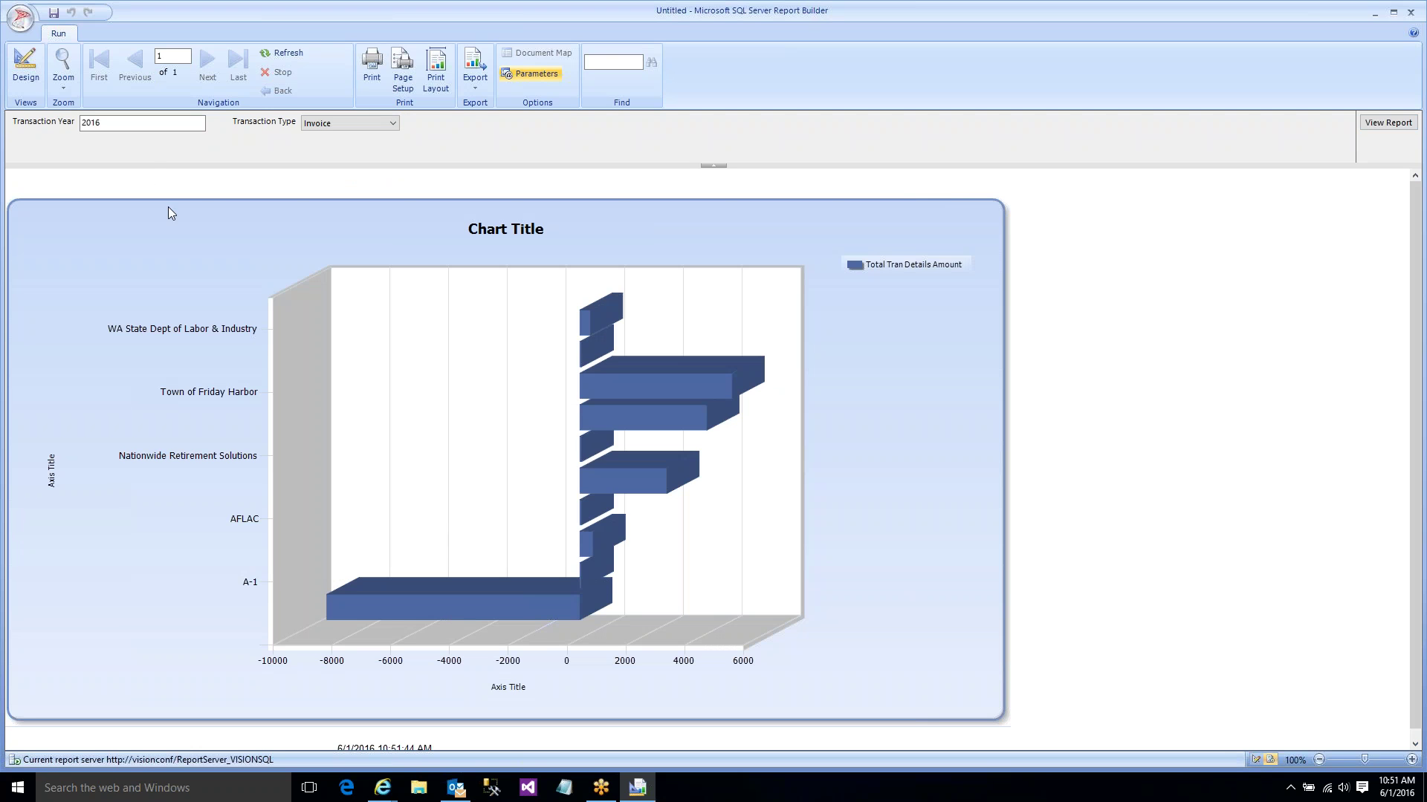
# - Rerun the invoice chart for transaction year 2015 and again for 2014
pyautogui.click(141, 124)
pyautogui.write('2015')
pyautogui.press('Return')
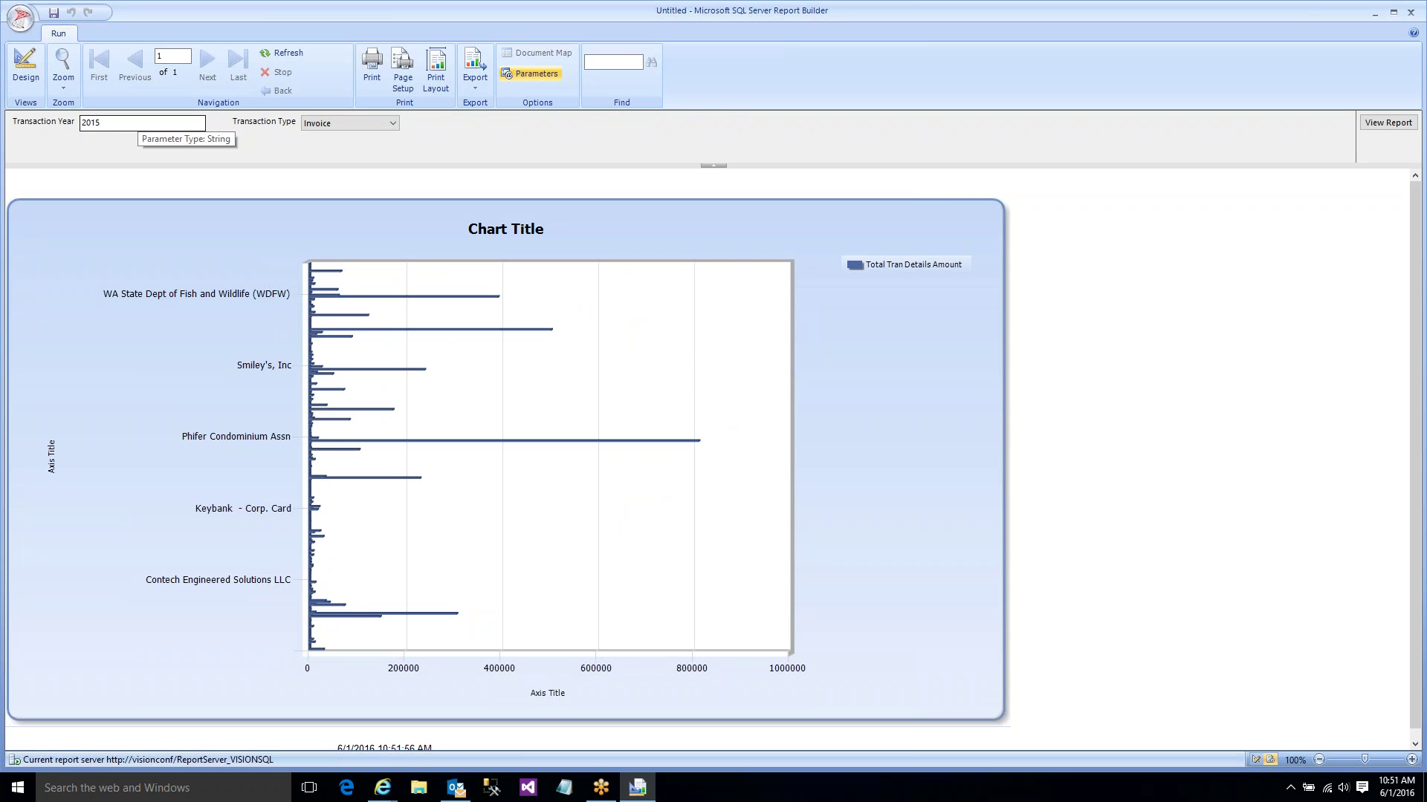
pyautogui.doubleClick(116, 121)
pyautogui.write('201')
pyautogui.press('Return')
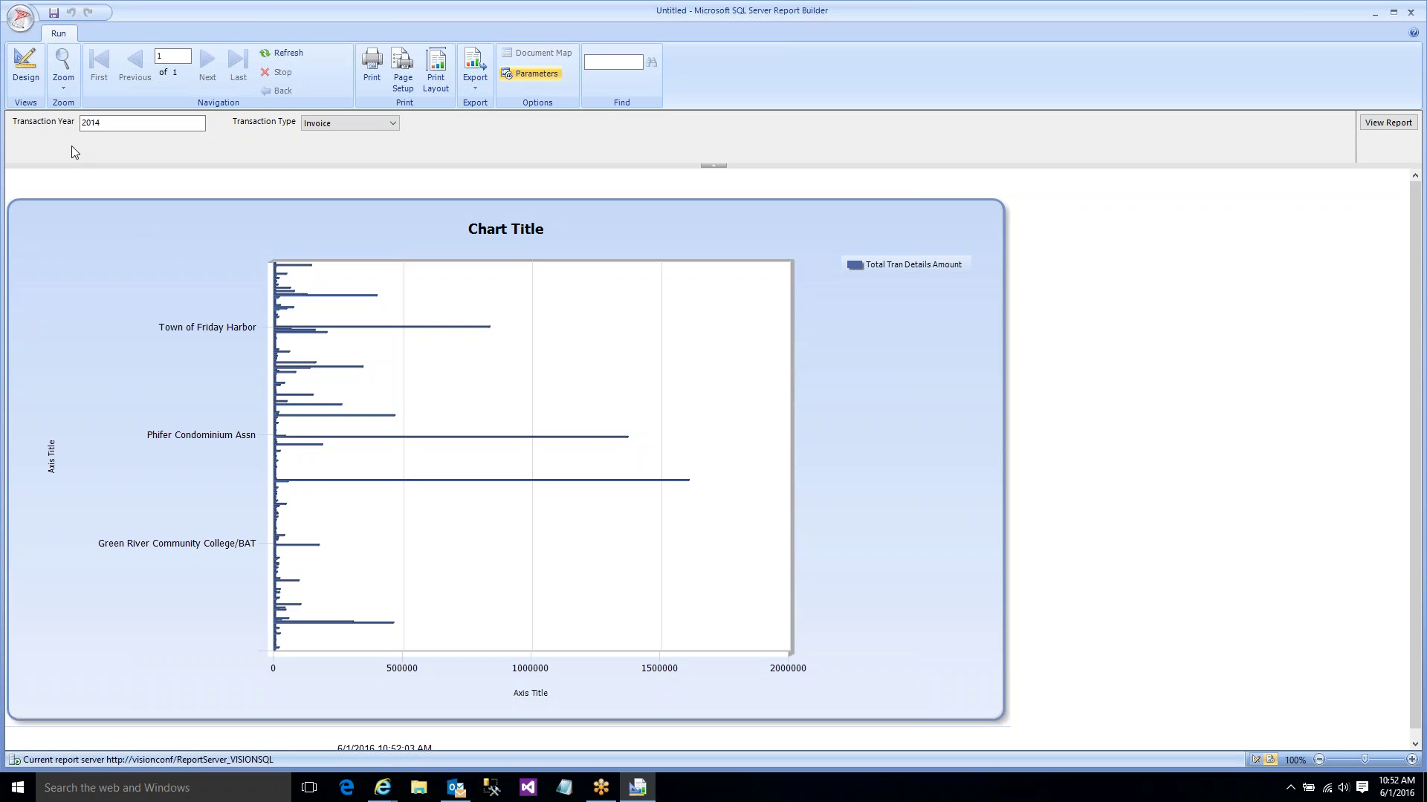
# - Discard the chart report and start a new table or matrix report with a new dataset from the Financials data source
pyautogui.click(23, 73)
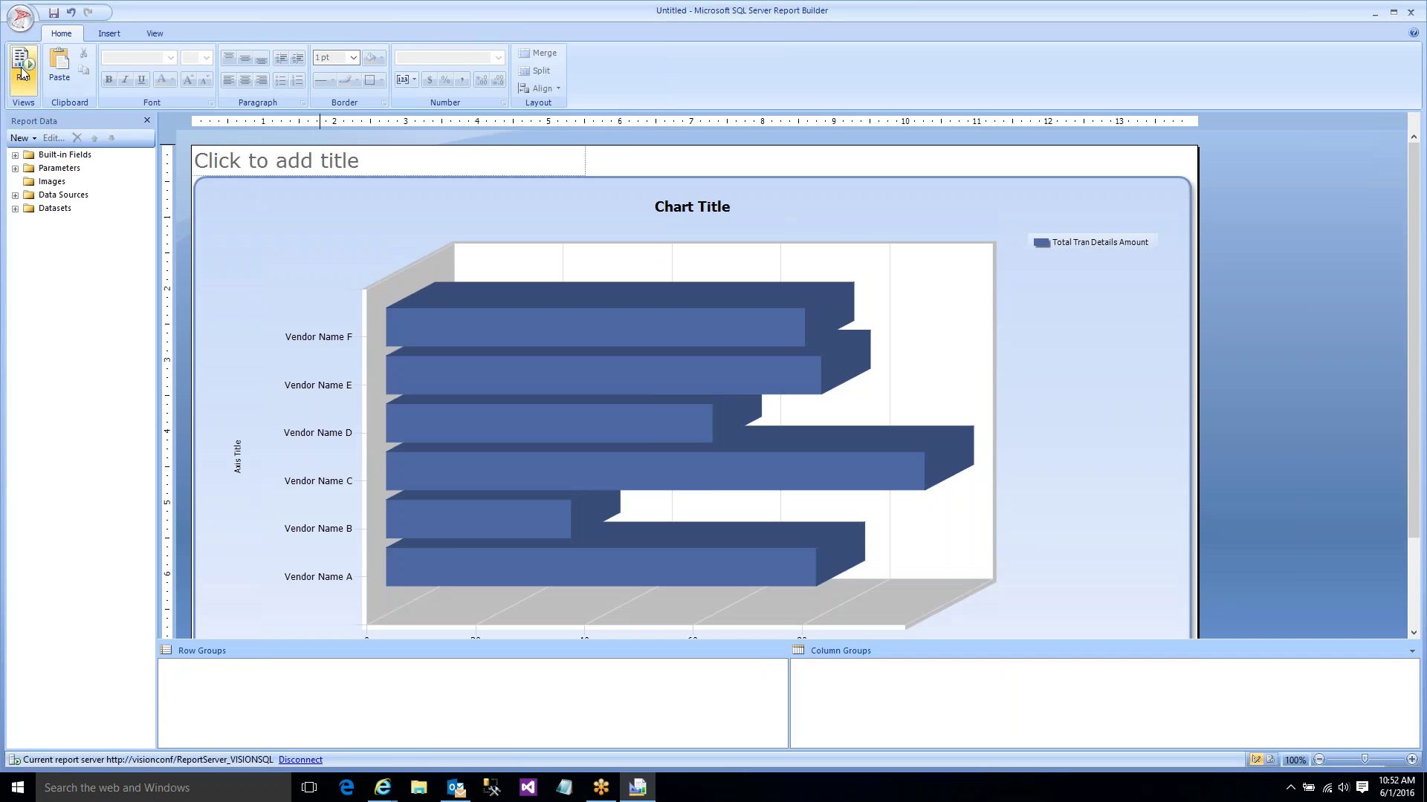
pyautogui.rightClick(571, 387)
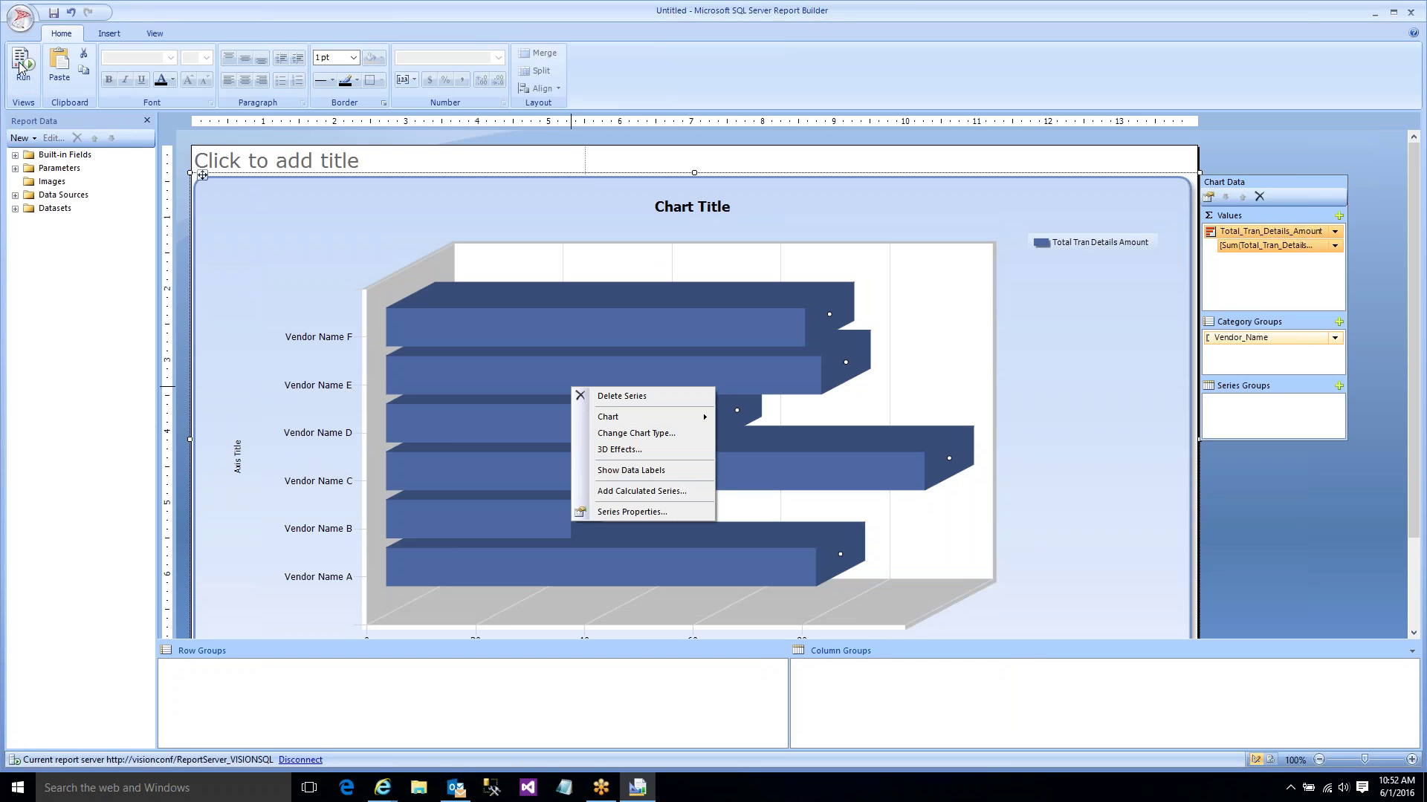
pyautogui.click(28, 18)
pyautogui.click(39, 63)
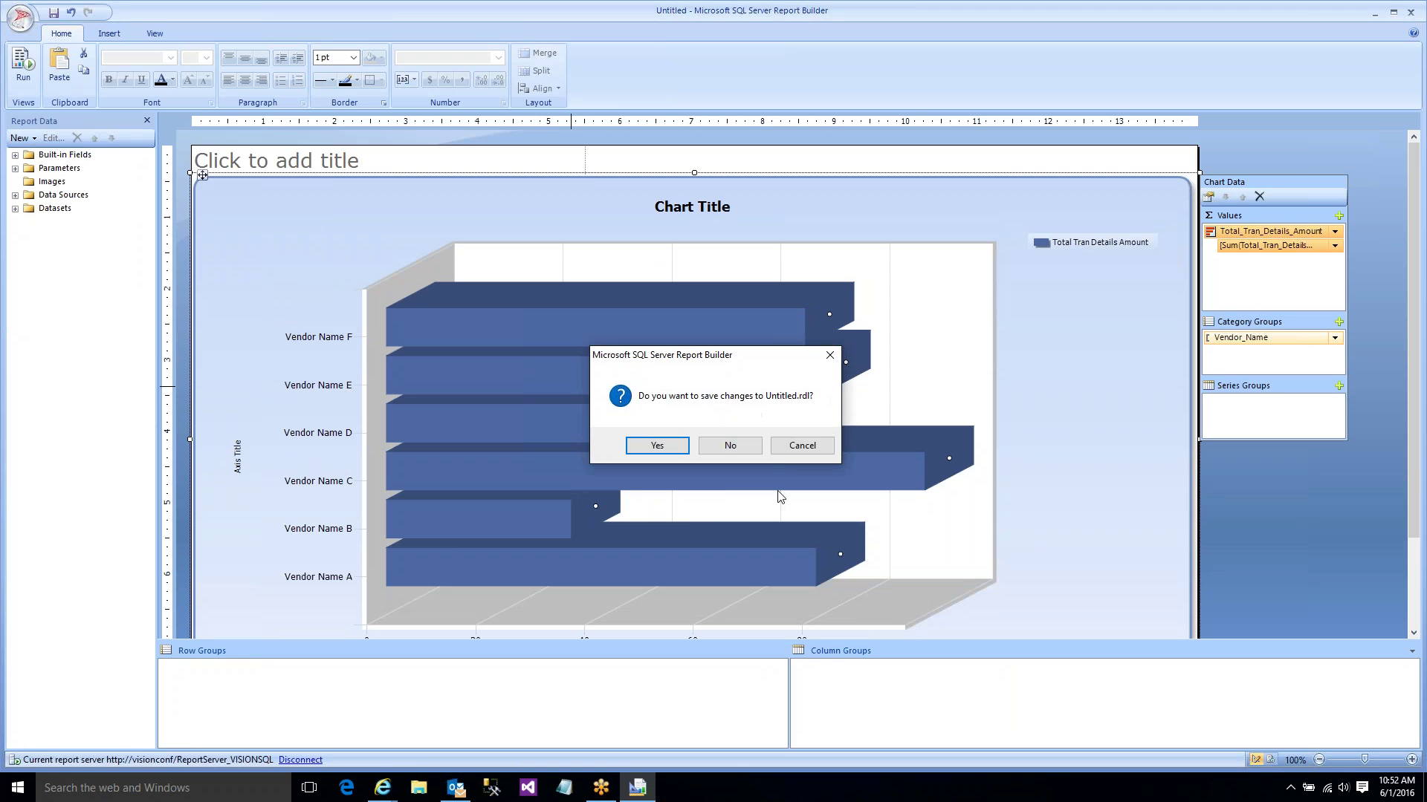
pyautogui.click(718, 445)
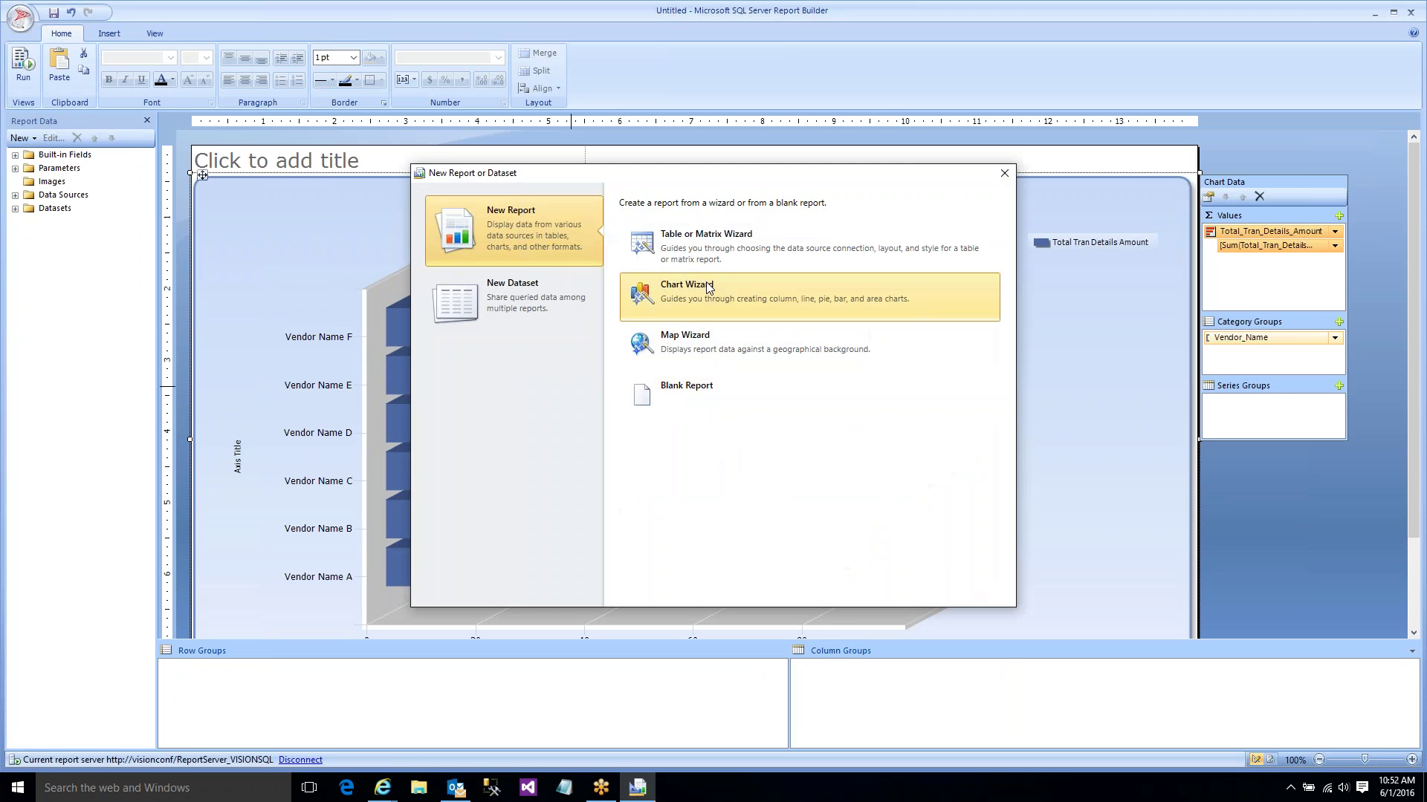
pyautogui.click(694, 245)
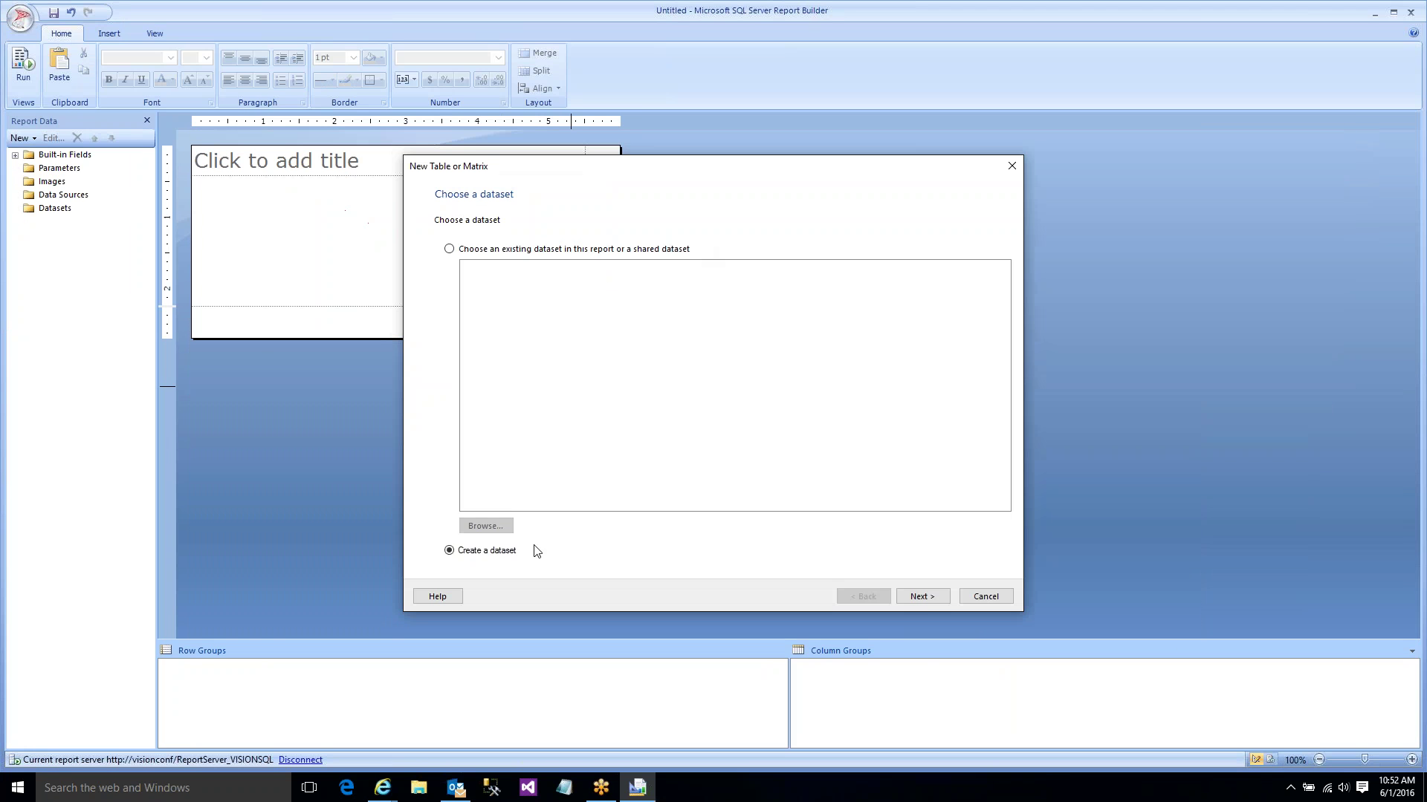
pyautogui.click(919, 601)
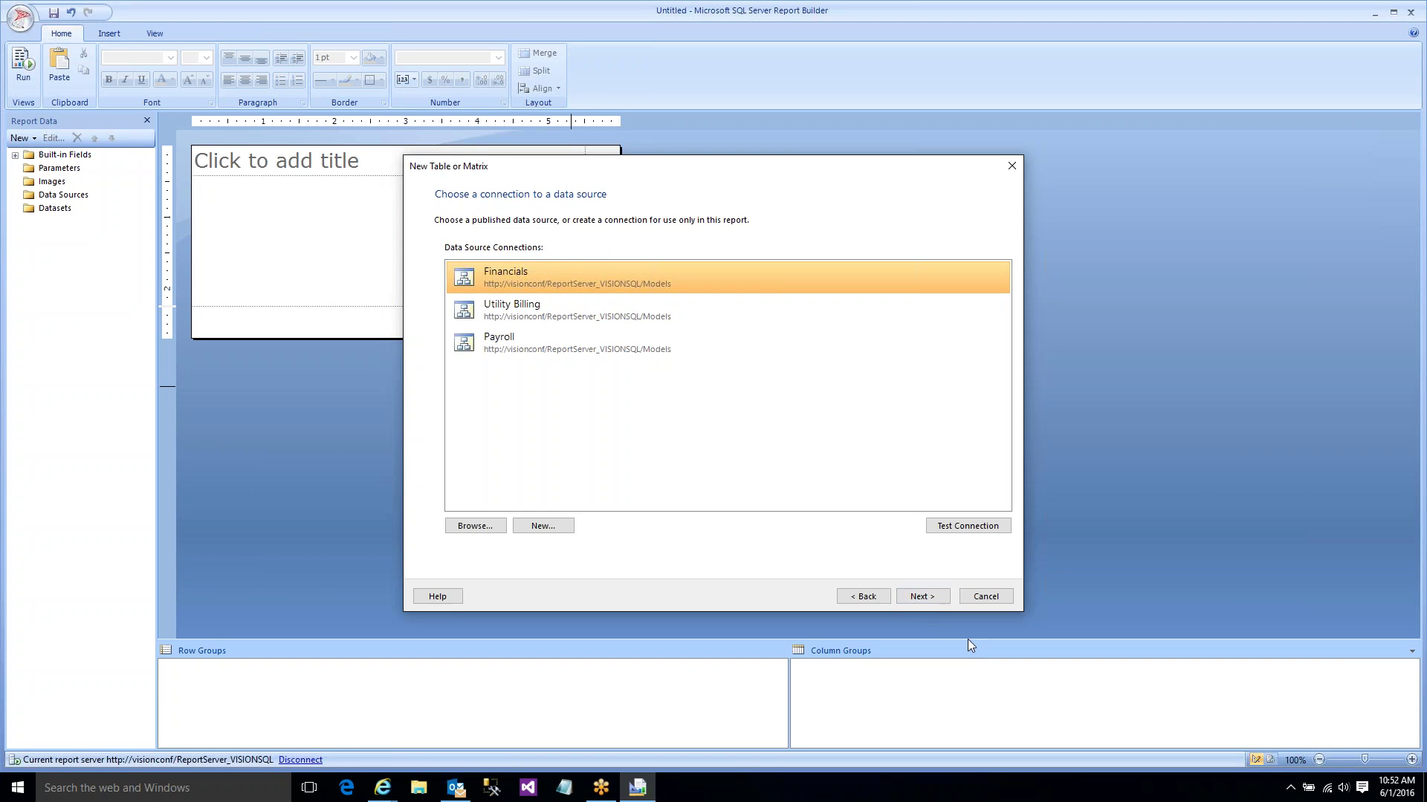
pyautogui.click(933, 598)
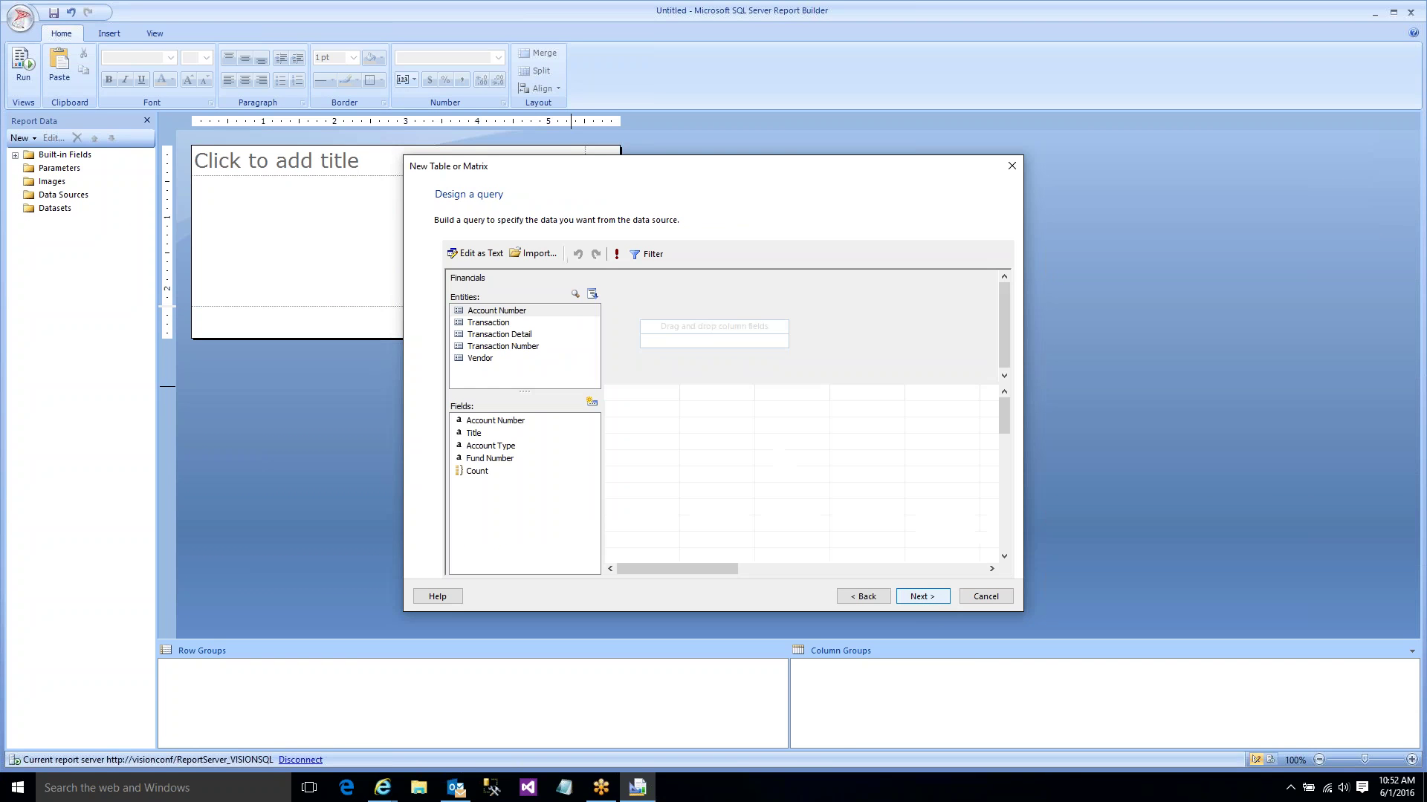
# - Add Total Tran Details Amount, Transaction Month, Transaction Year and Account Number from the Transaction Detail entity to the query
pyautogui.click(498, 335)
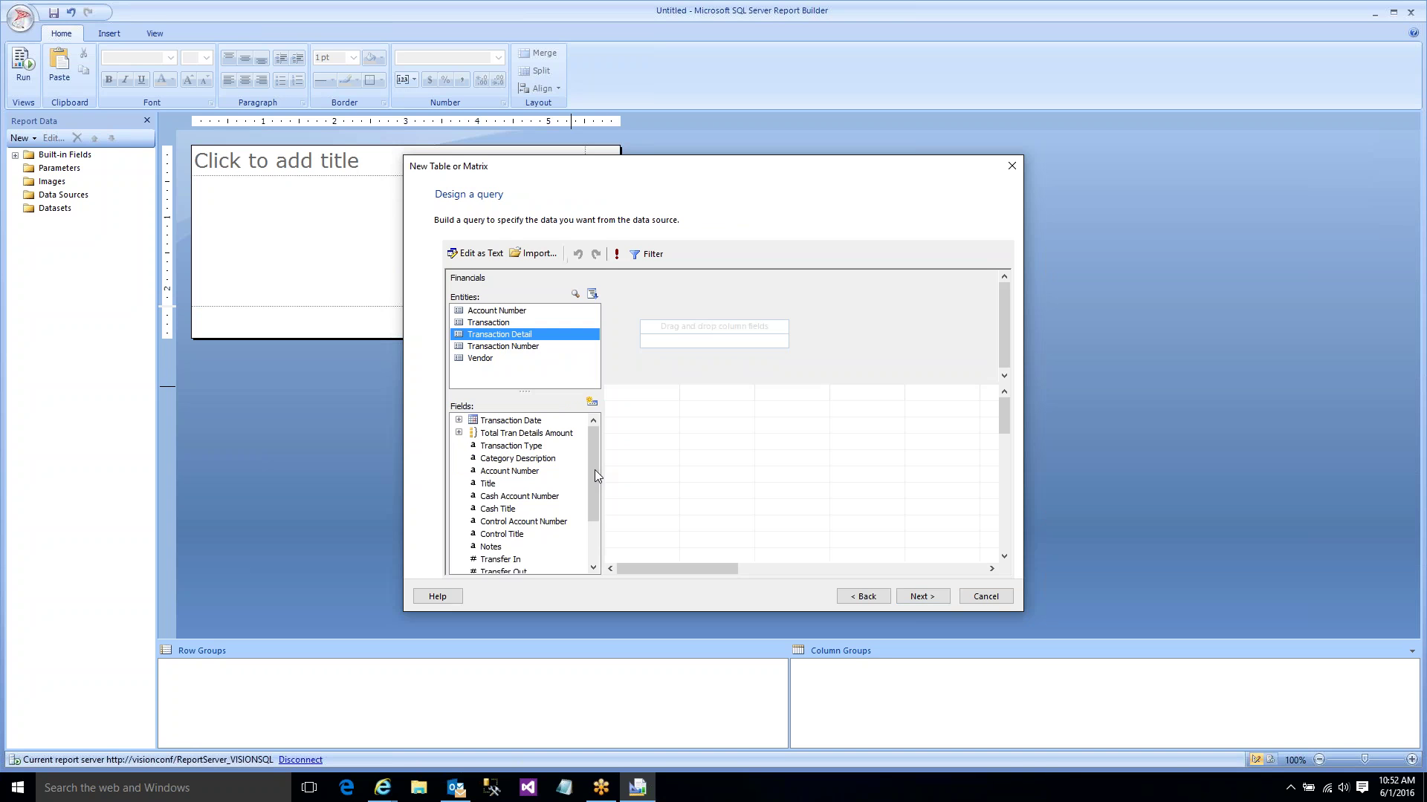
pyautogui.click(459, 433)
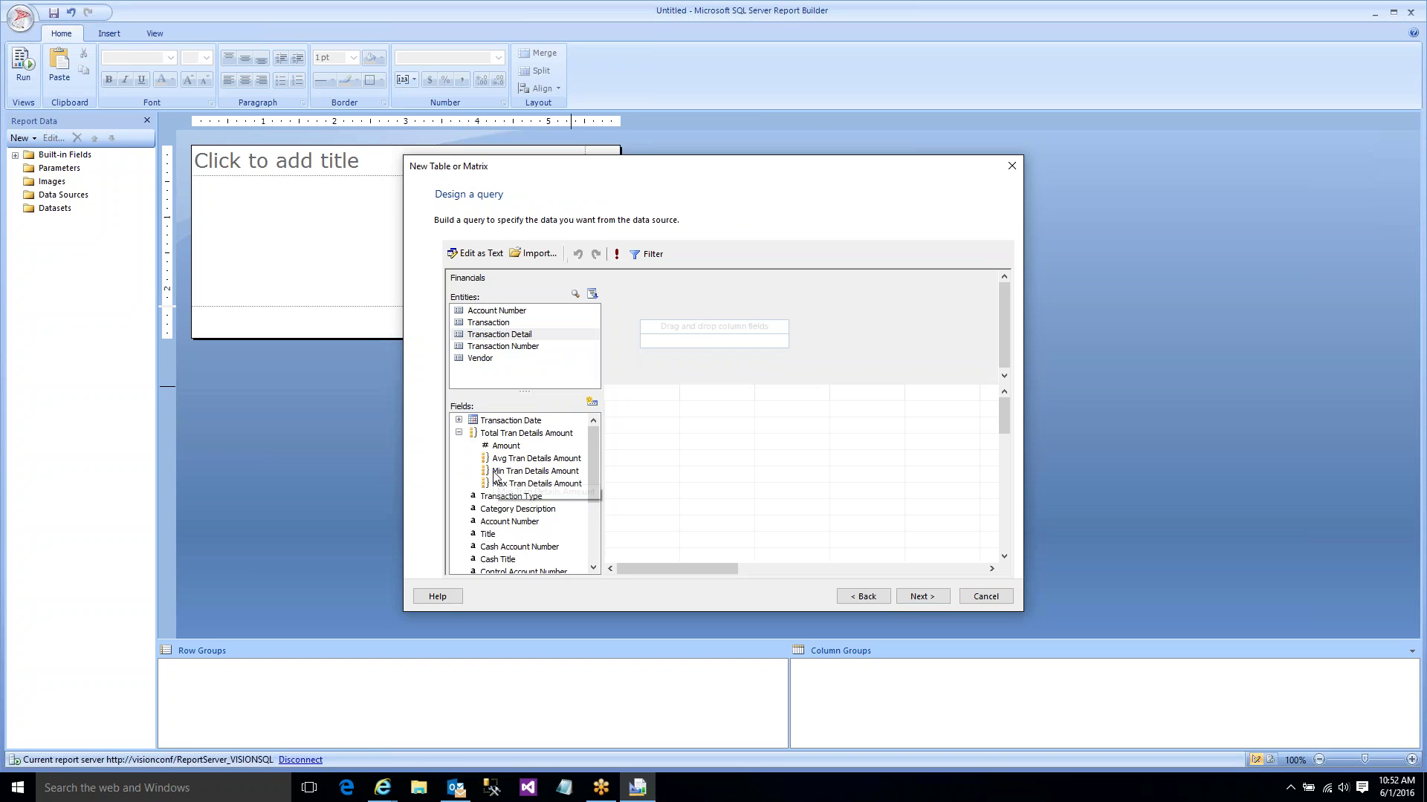
pyautogui.doubleClick(490, 435)
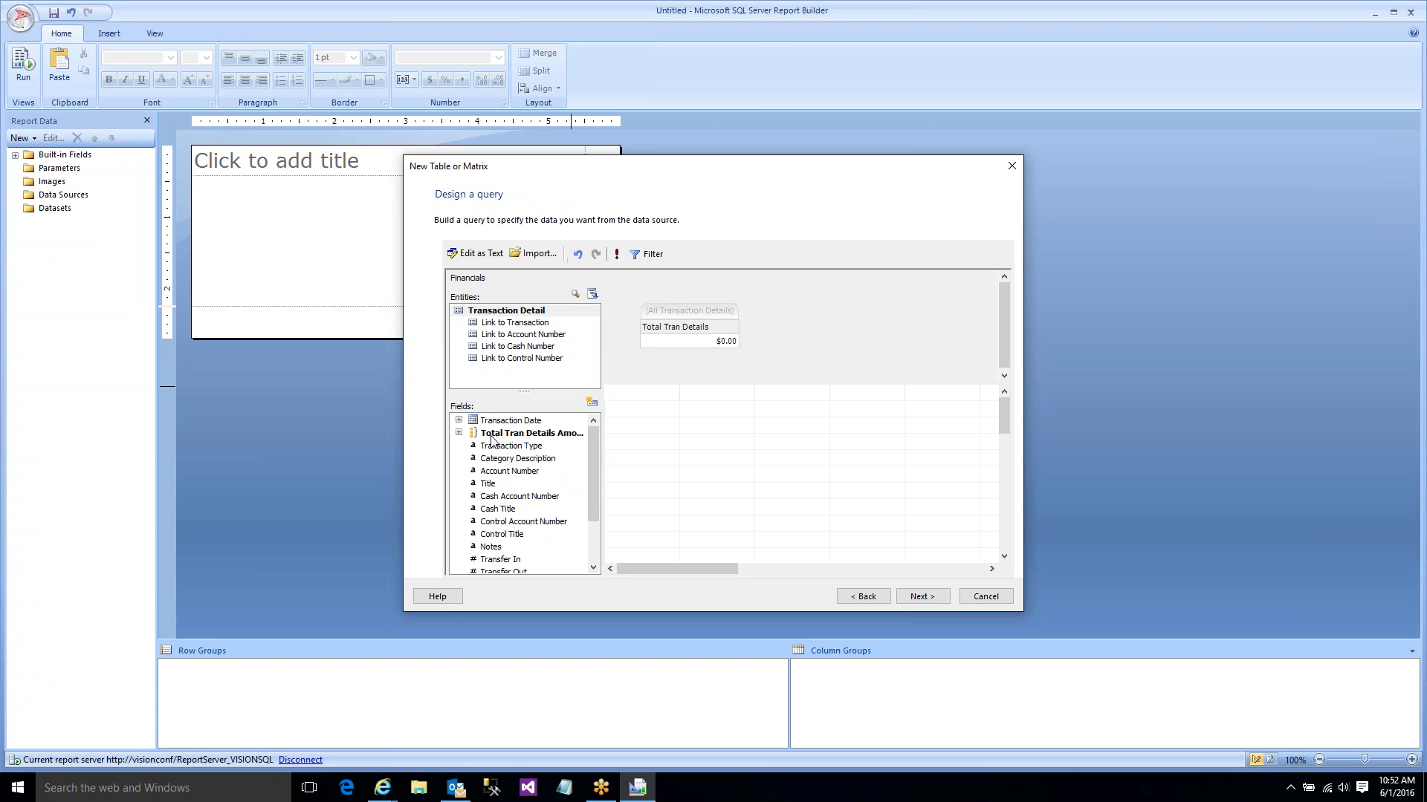
pyautogui.click(459, 421)
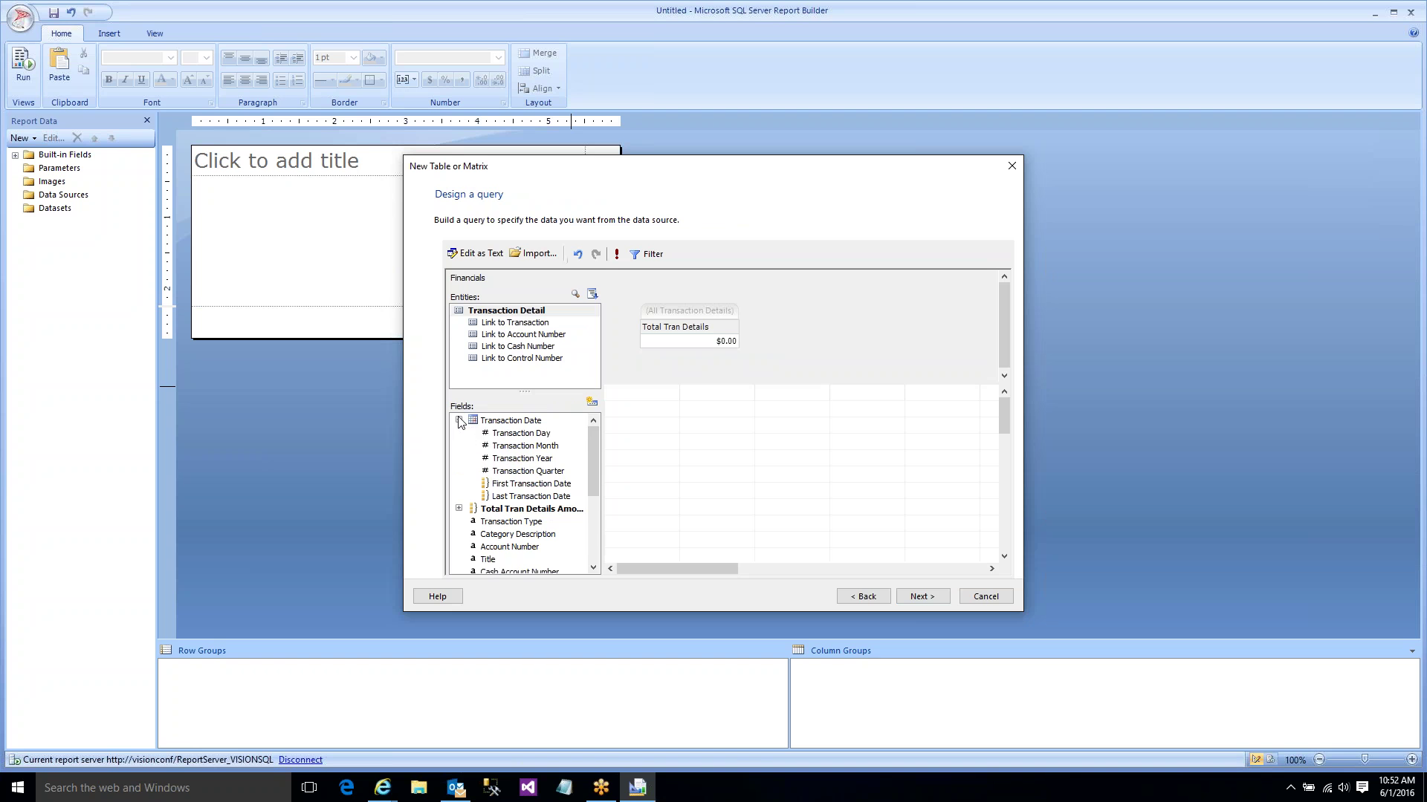
pyautogui.doubleClick(512, 447)
pyautogui.click(515, 460)
pyautogui.doubleClick(515, 460)
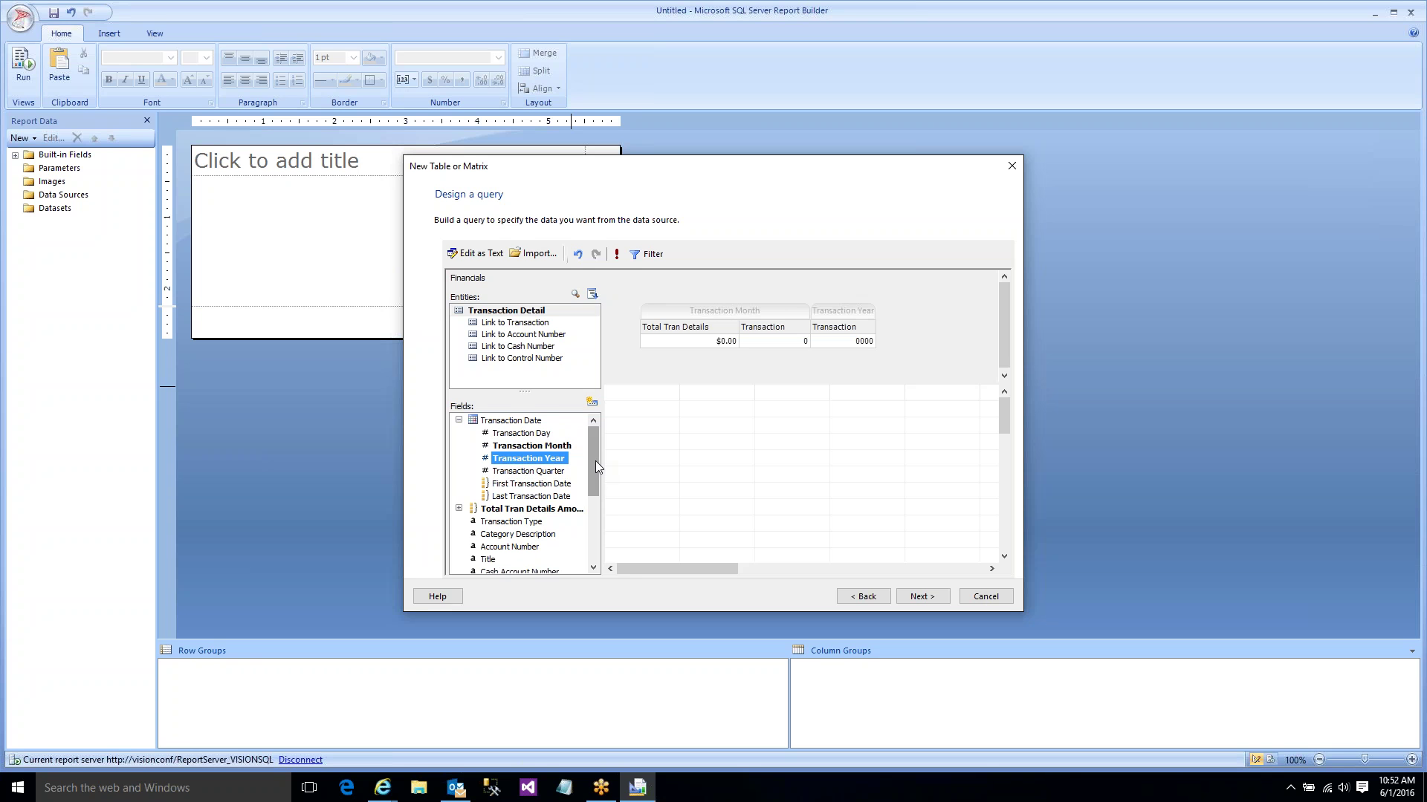
pyautogui.moveTo(594, 461); pyautogui.dragTo(584, 500)
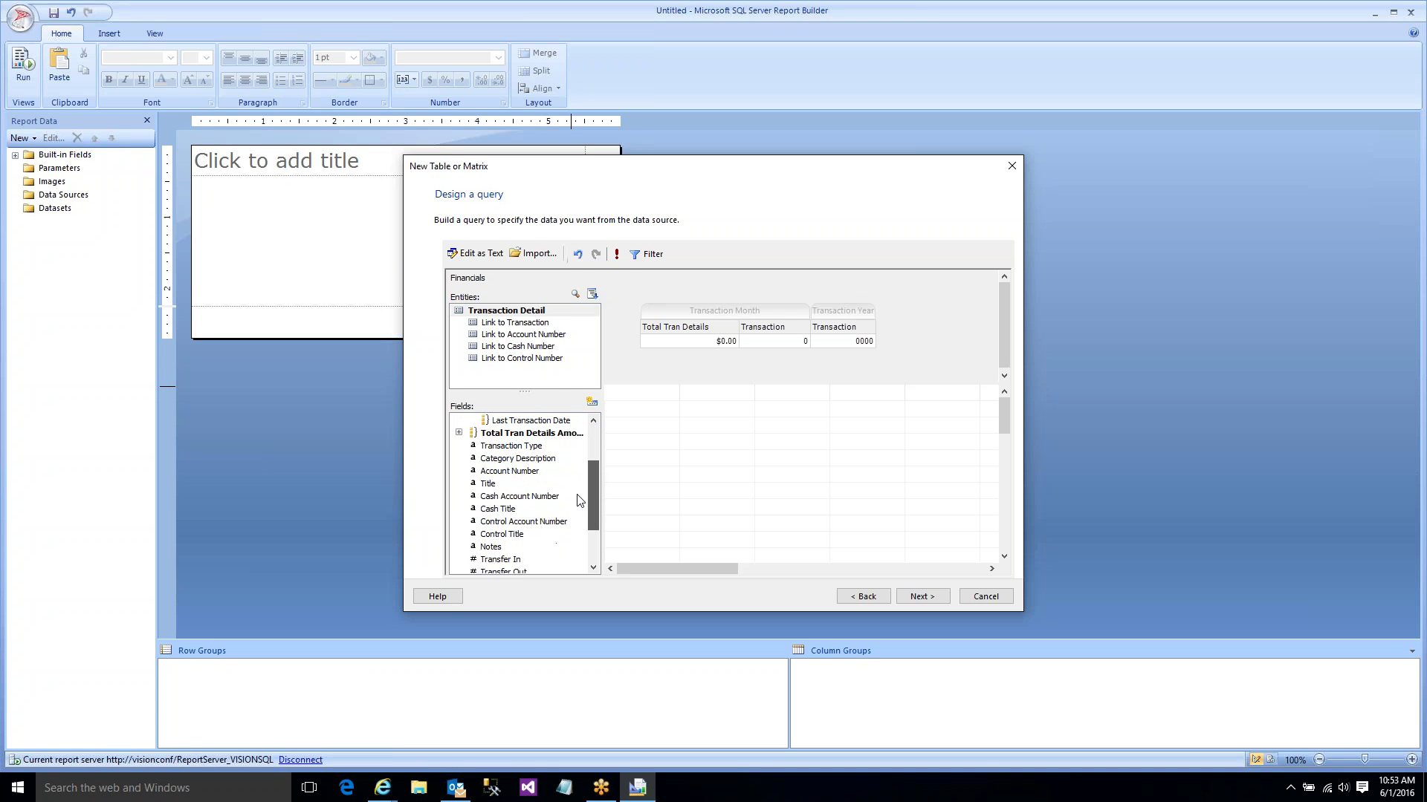
pyautogui.click(525, 469)
pyautogui.doubleClick(524, 468)
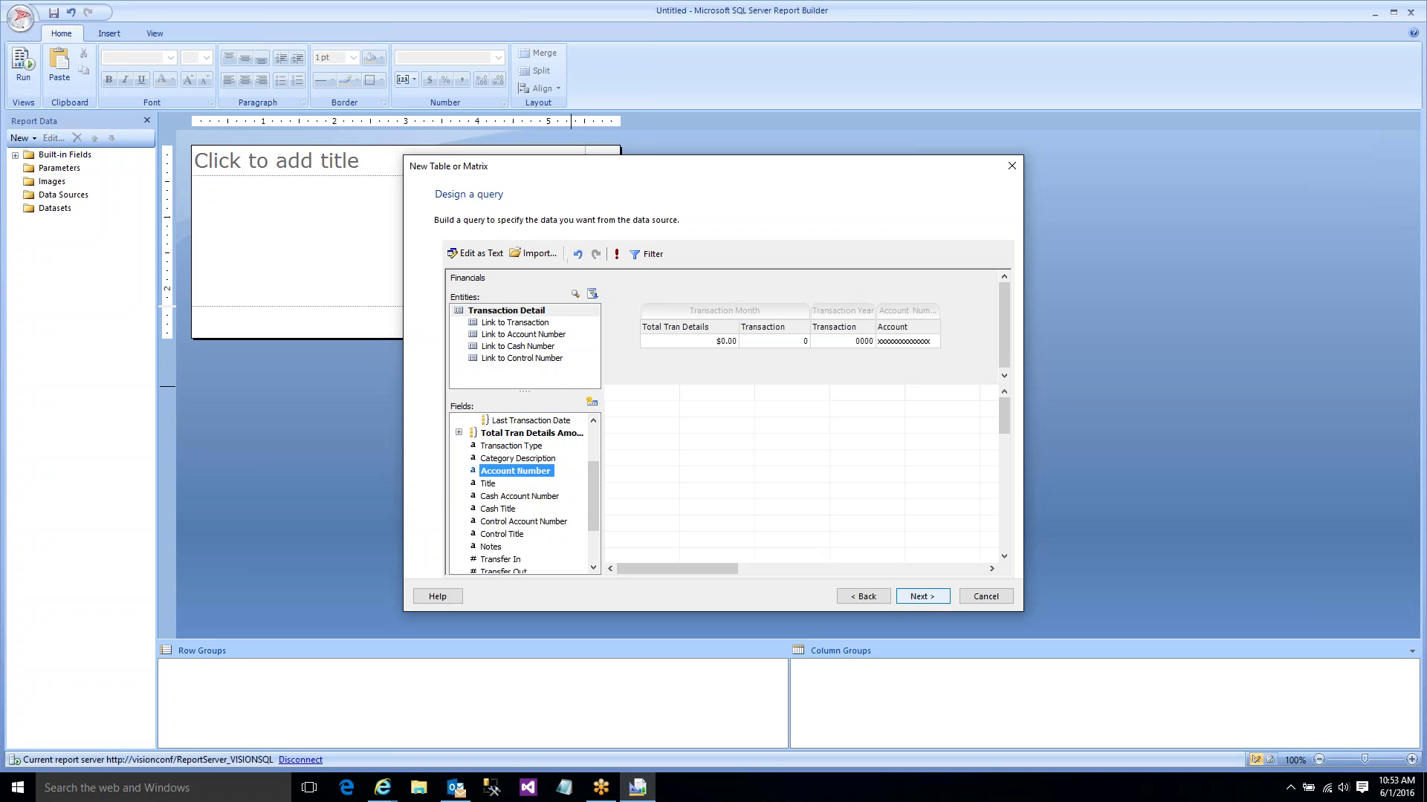
# - Filter the query by Transaction Date with the On or After condition, making it a prompt with an unspecified value
pyautogui.click(647, 255)
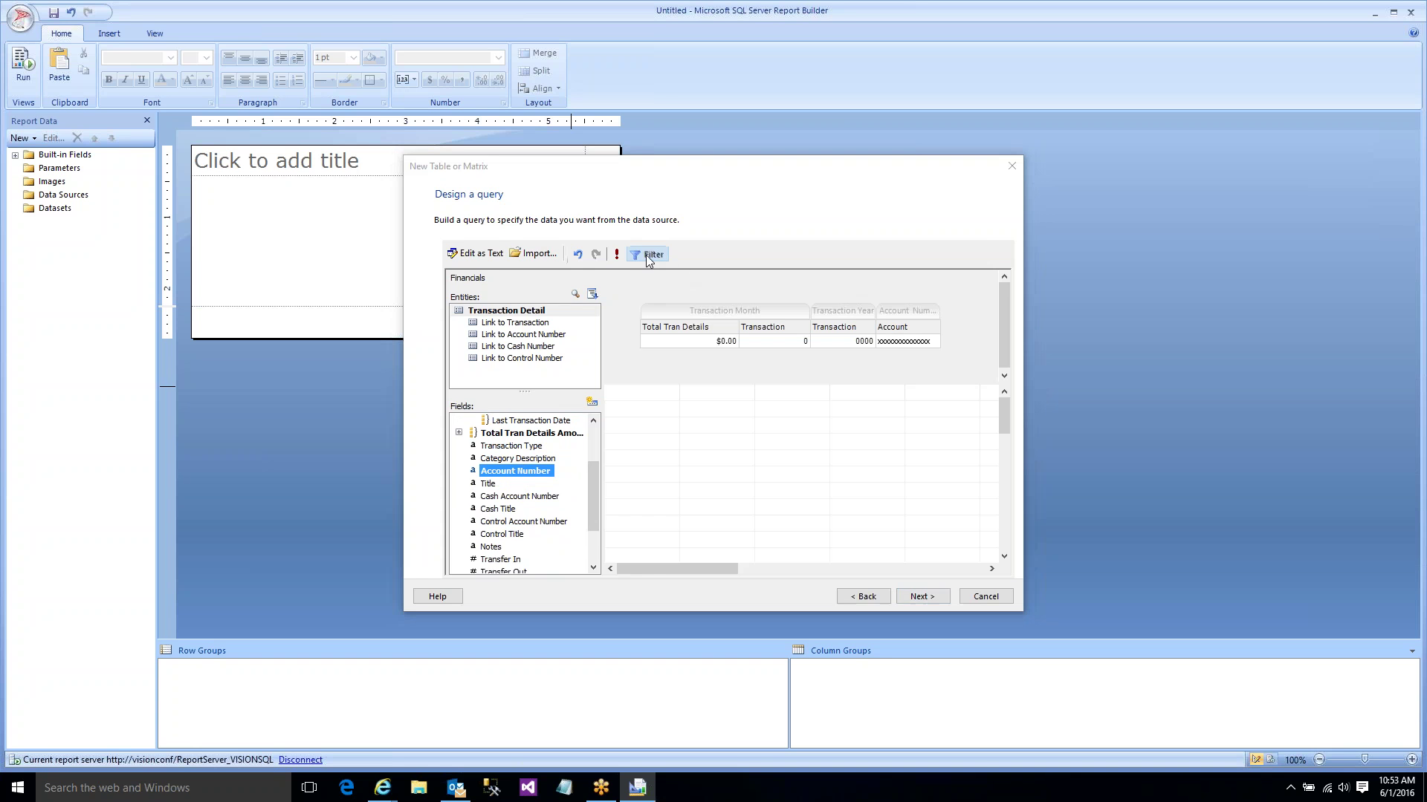
pyautogui.doubleClick(497, 377)
pyautogui.click(711, 250)
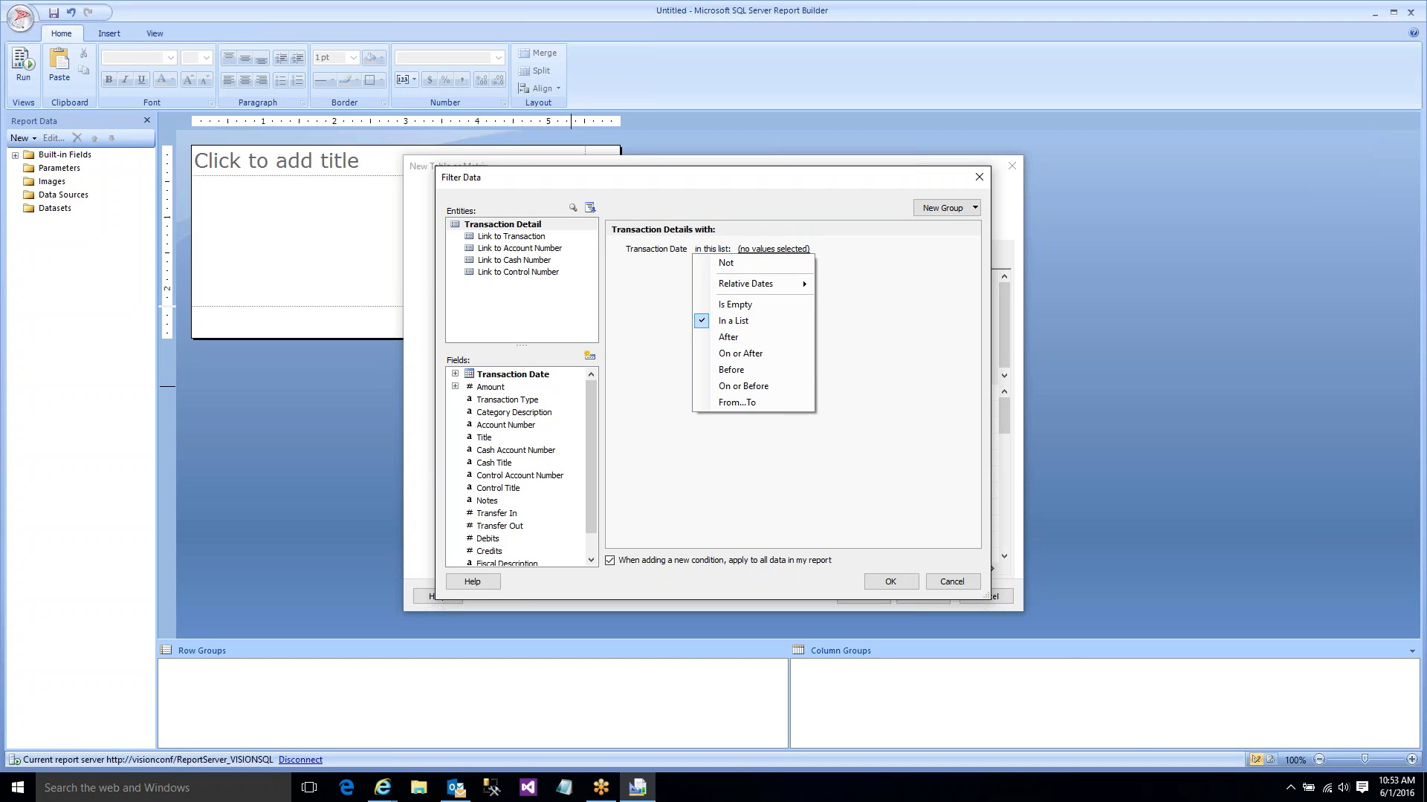
pyautogui.click(737, 354)
pyautogui.click(642, 257)
pyautogui.click(657, 283)
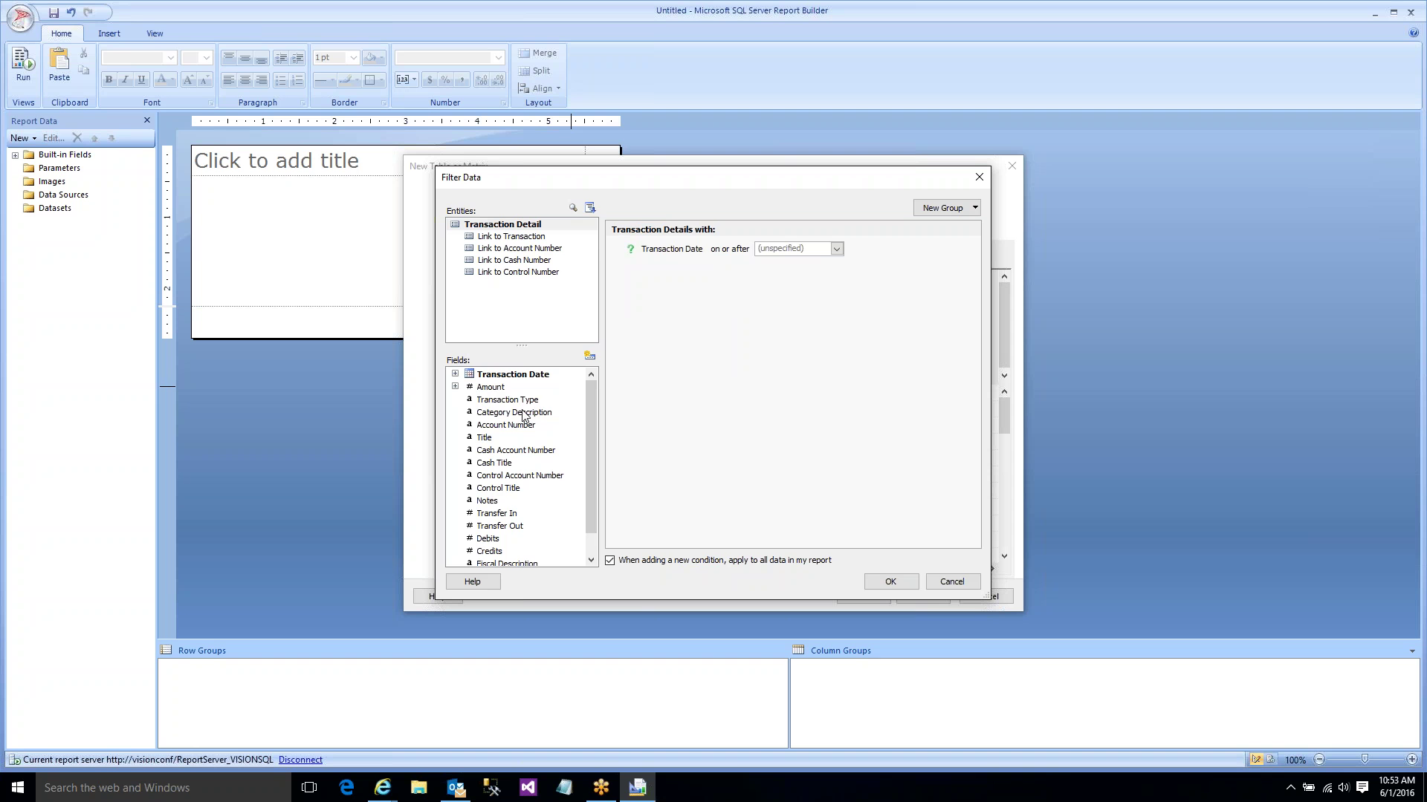
# - Add a second filter condition where Transaction Type equals Invoice, apply it, and proceed to arranging the fields
pyautogui.click(514, 402)
pyautogui.moveTo(514, 407); pyautogui.dragTo(617, 382)
pyautogui.click(807, 279)
pyautogui.click(756, 355)
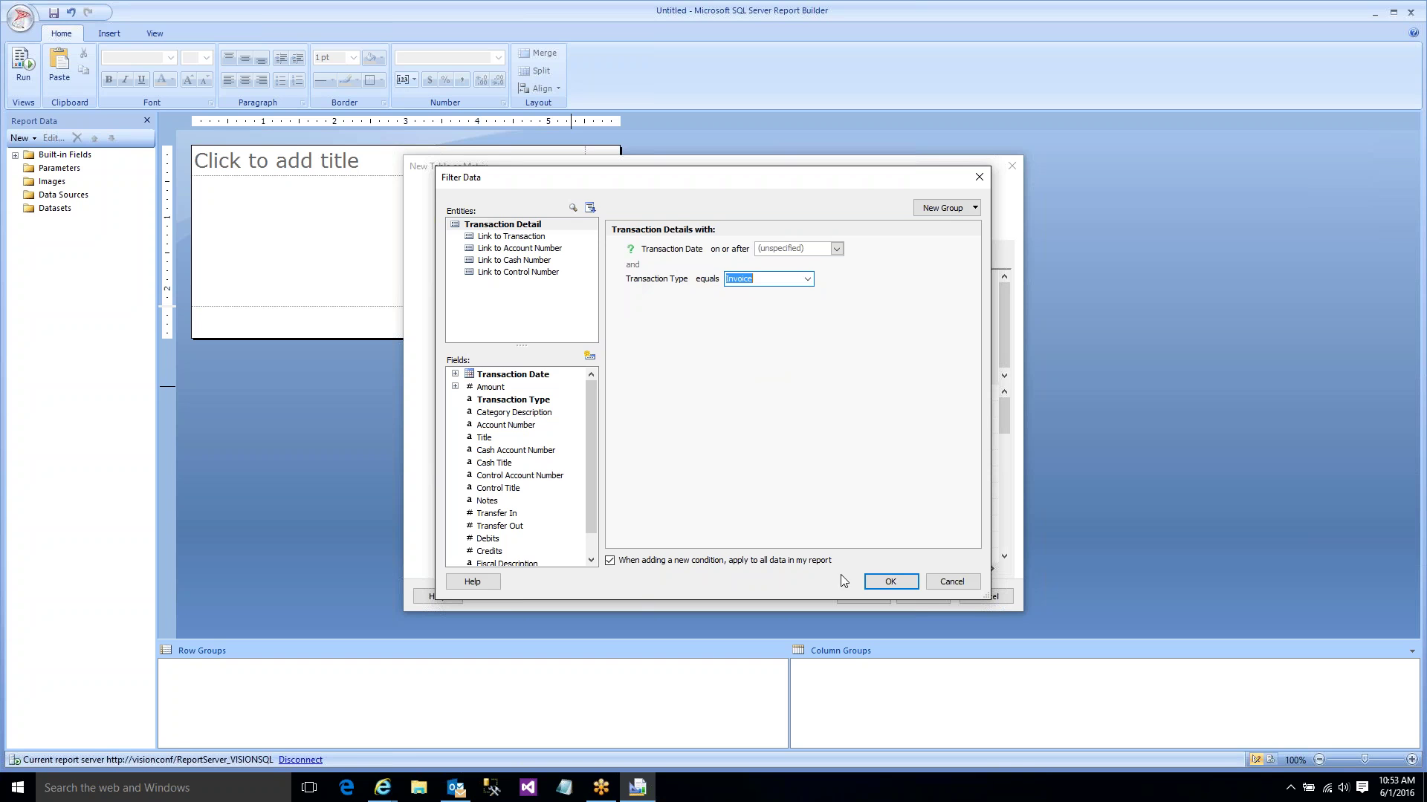
pyautogui.click(890, 582)
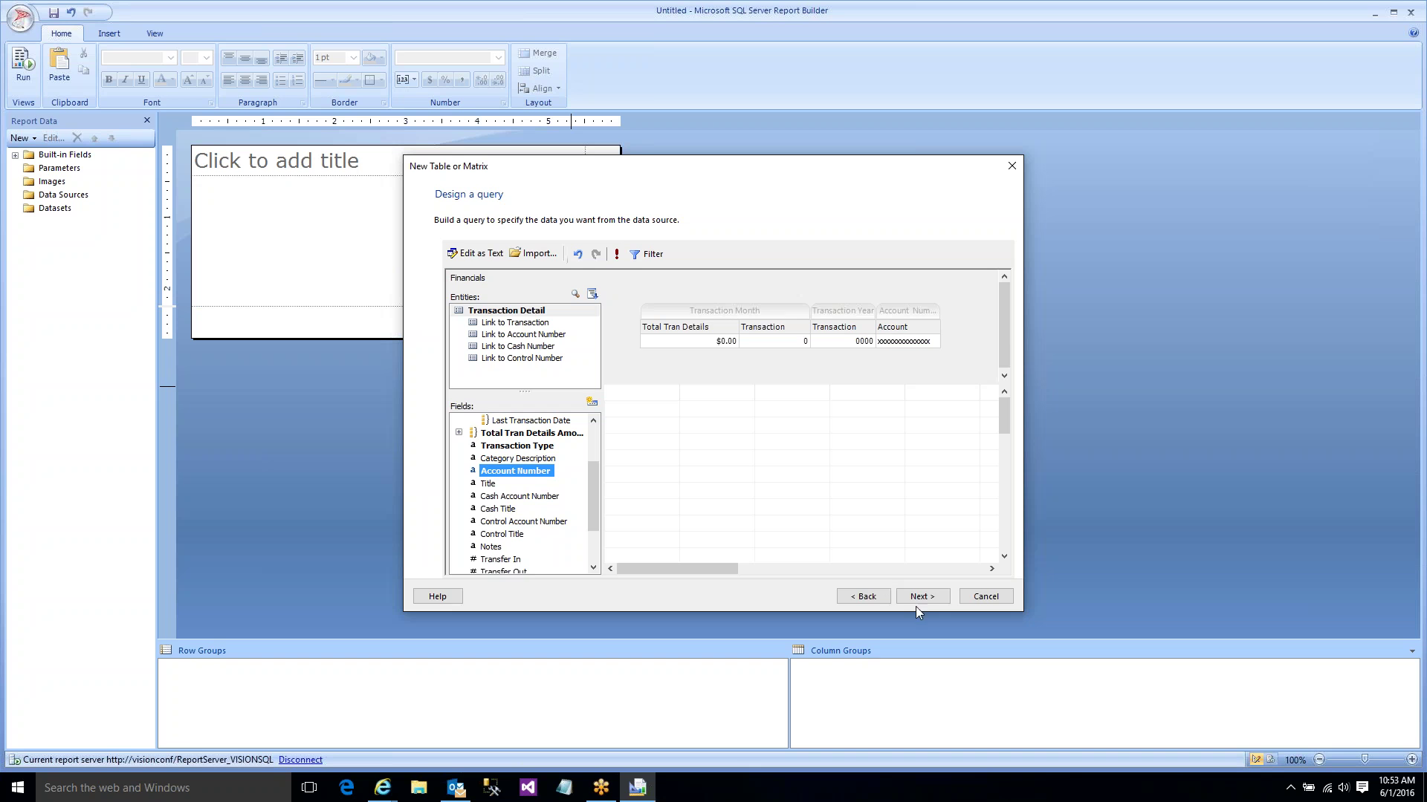
pyautogui.press('Return')
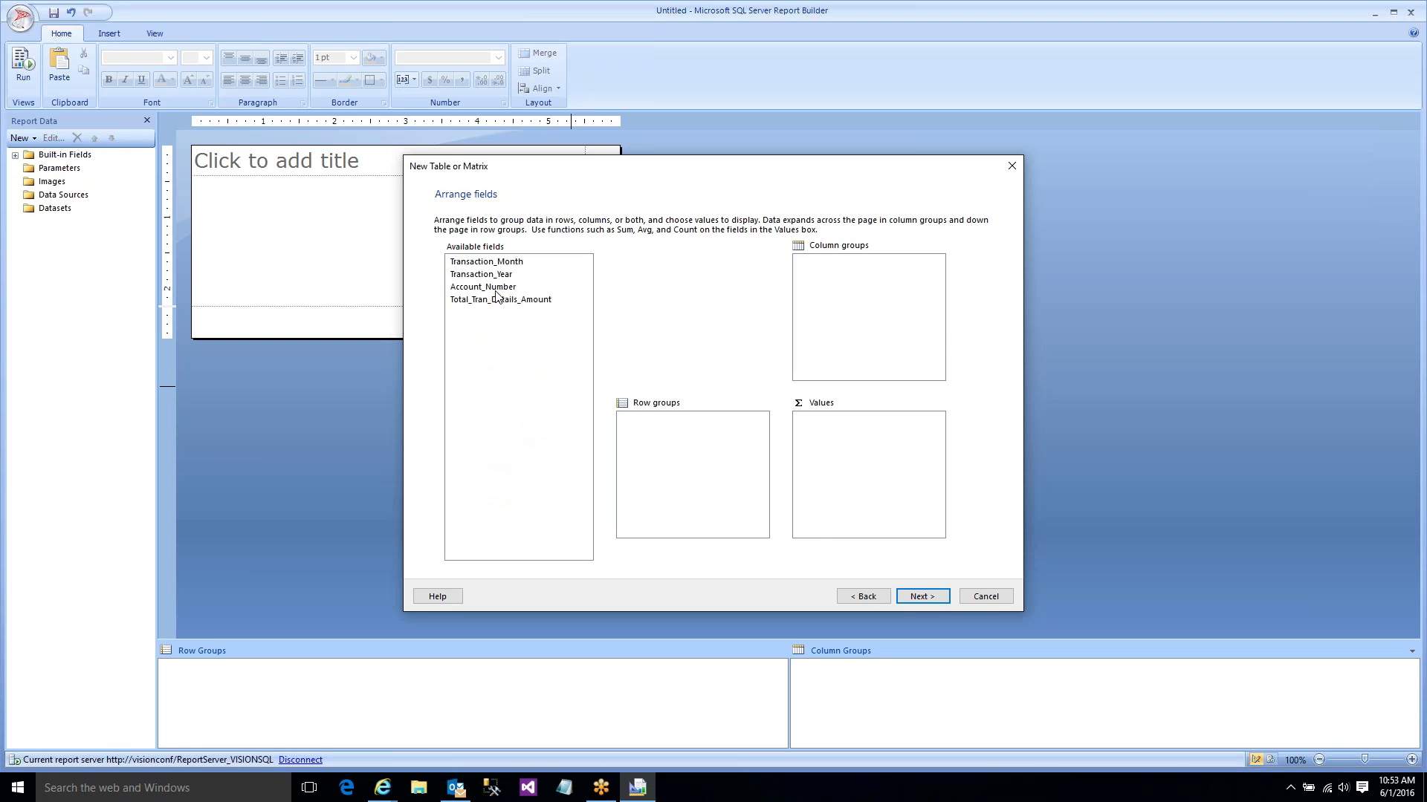
# - Cancel the table or matrix report and start a new chart report with a new dataset from the Financials data source
pyautogui.click(987, 598)
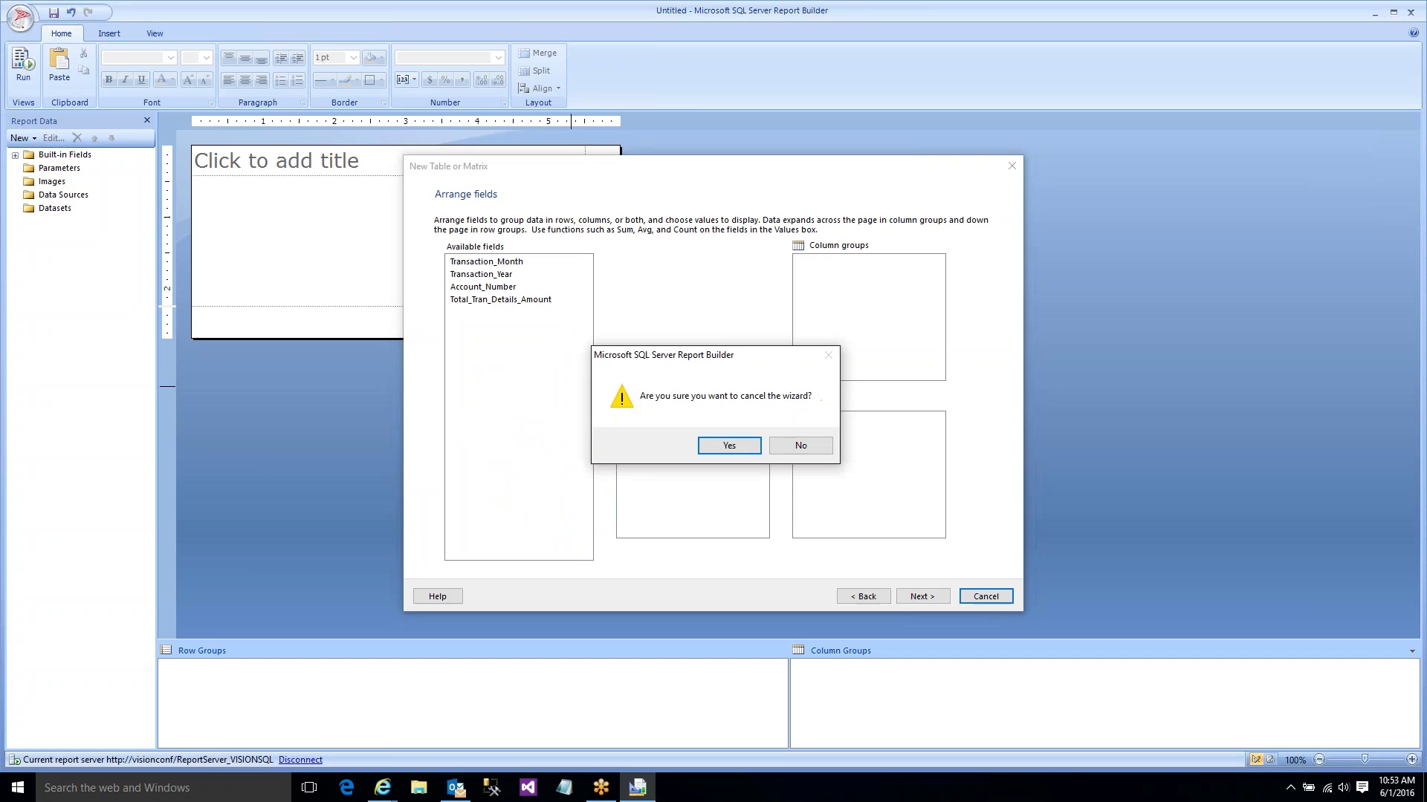
pyautogui.click(733, 446)
pyautogui.click(15, 22)
pyautogui.click(35, 63)
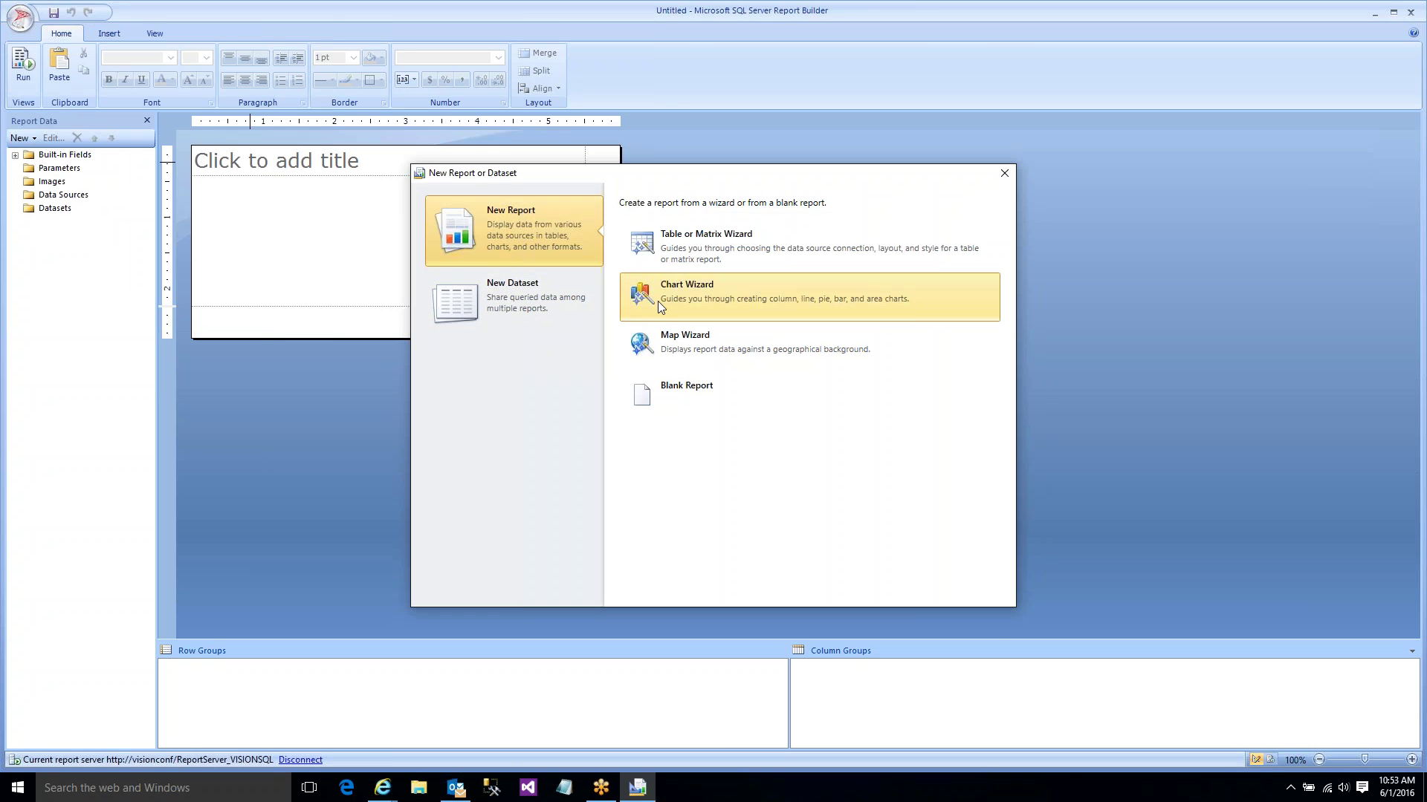
pyautogui.click(659, 303)
pyautogui.click(518, 552)
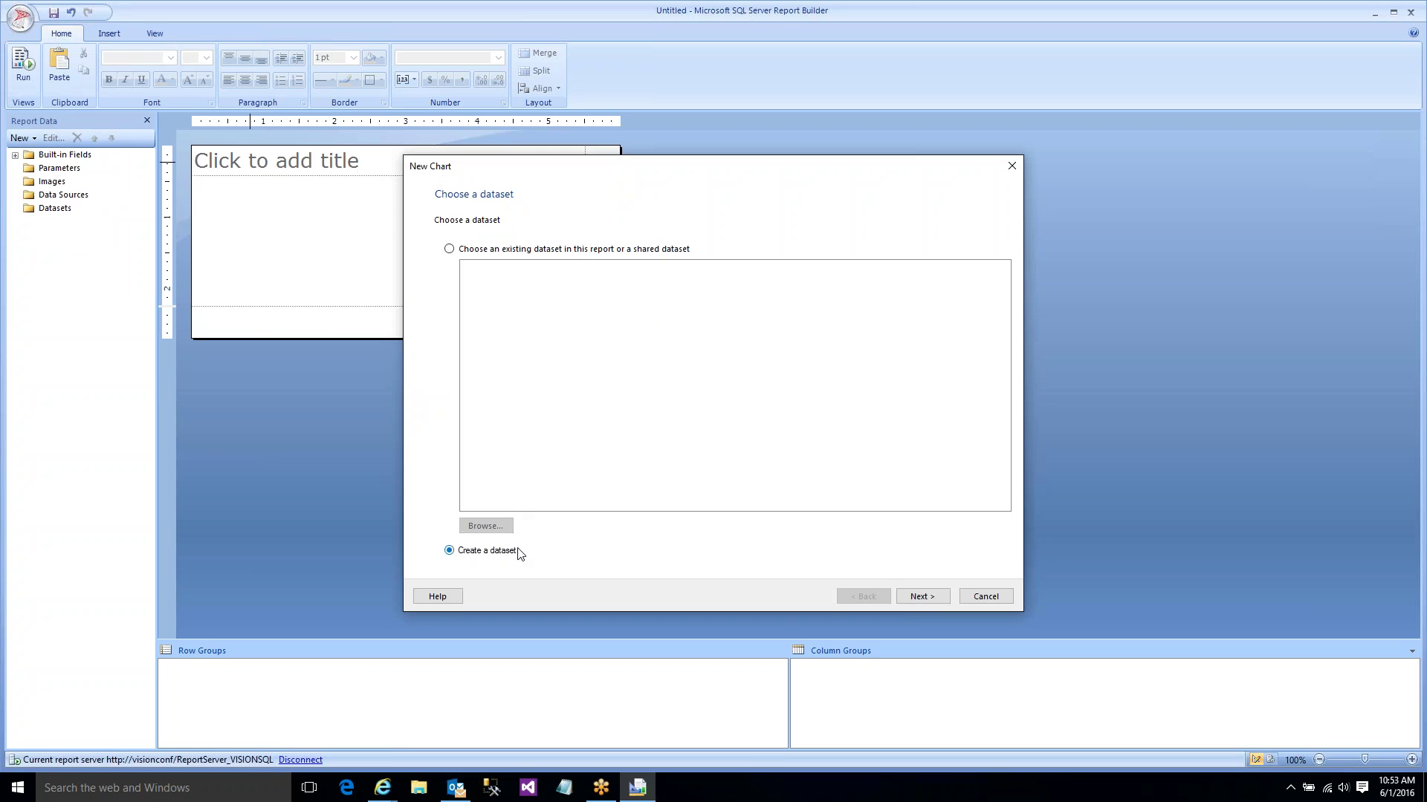
pyautogui.click(921, 596)
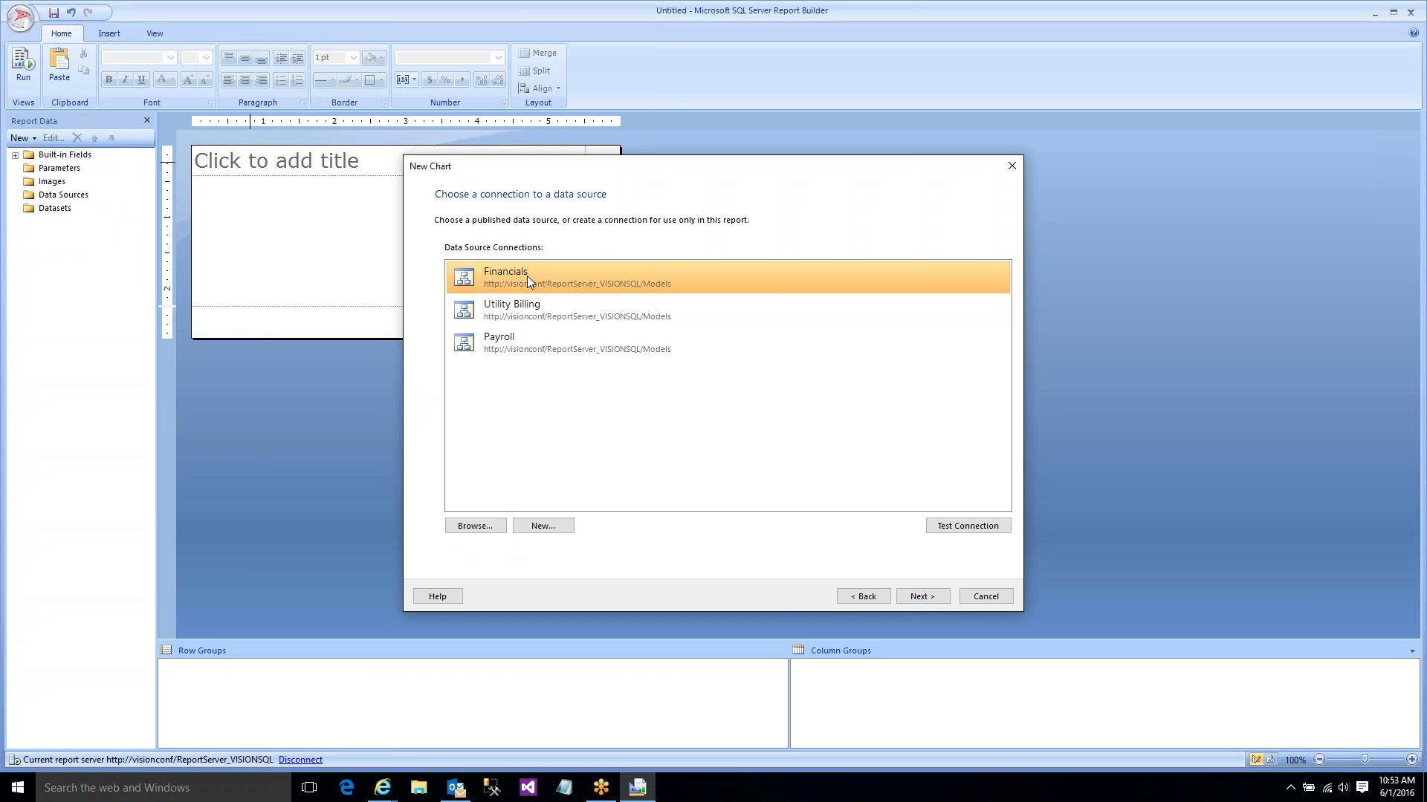
pyautogui.press('Return')
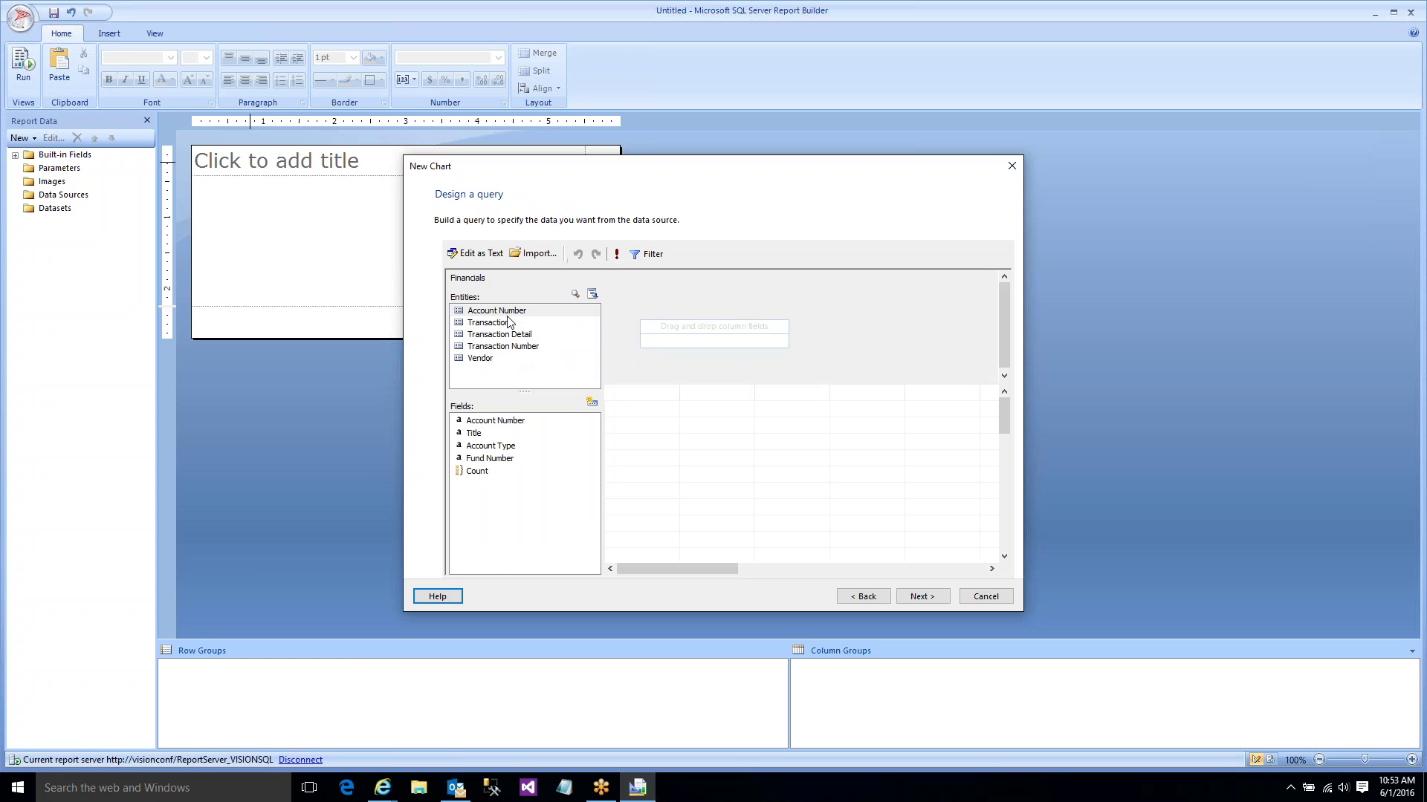
pyautogui.click(500, 325)
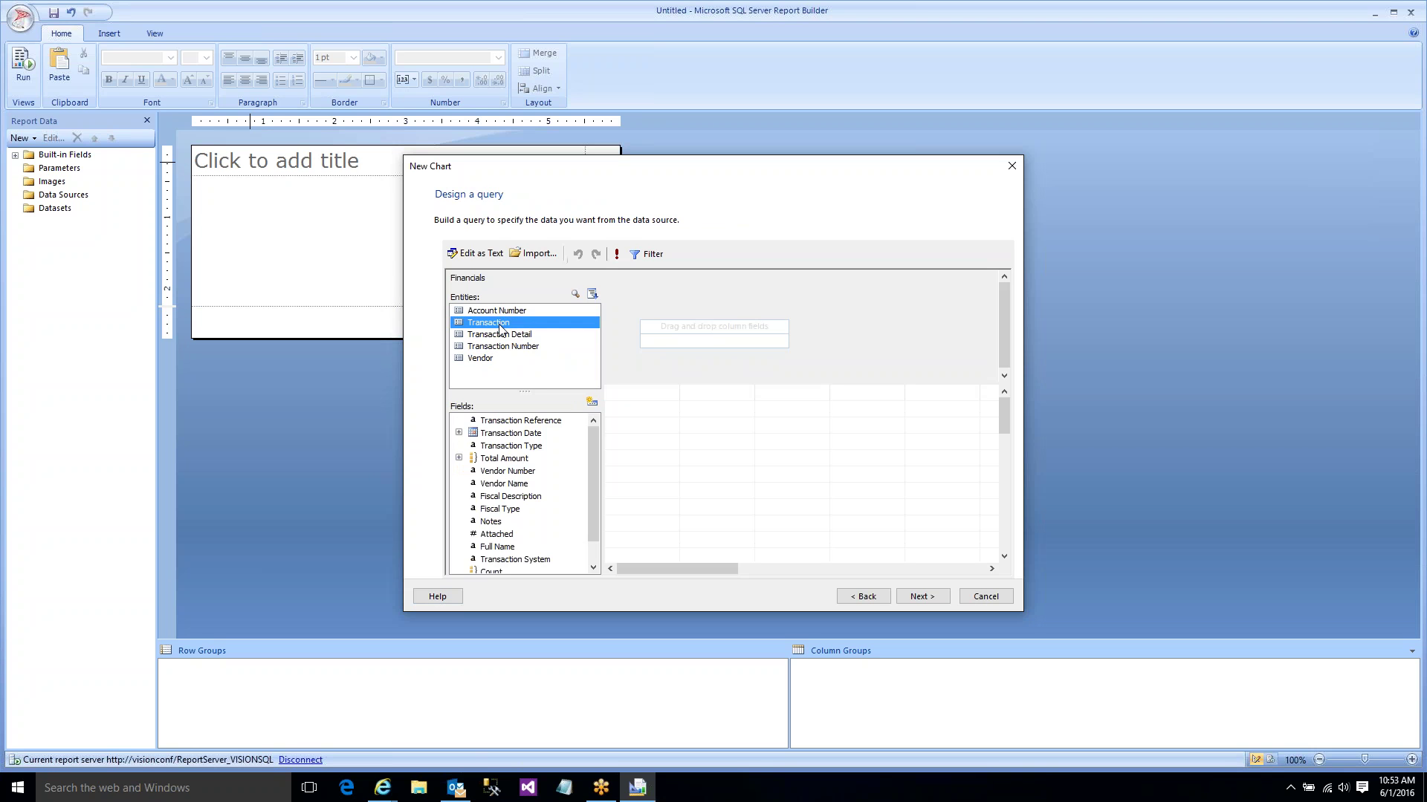
pyautogui.click(504, 336)
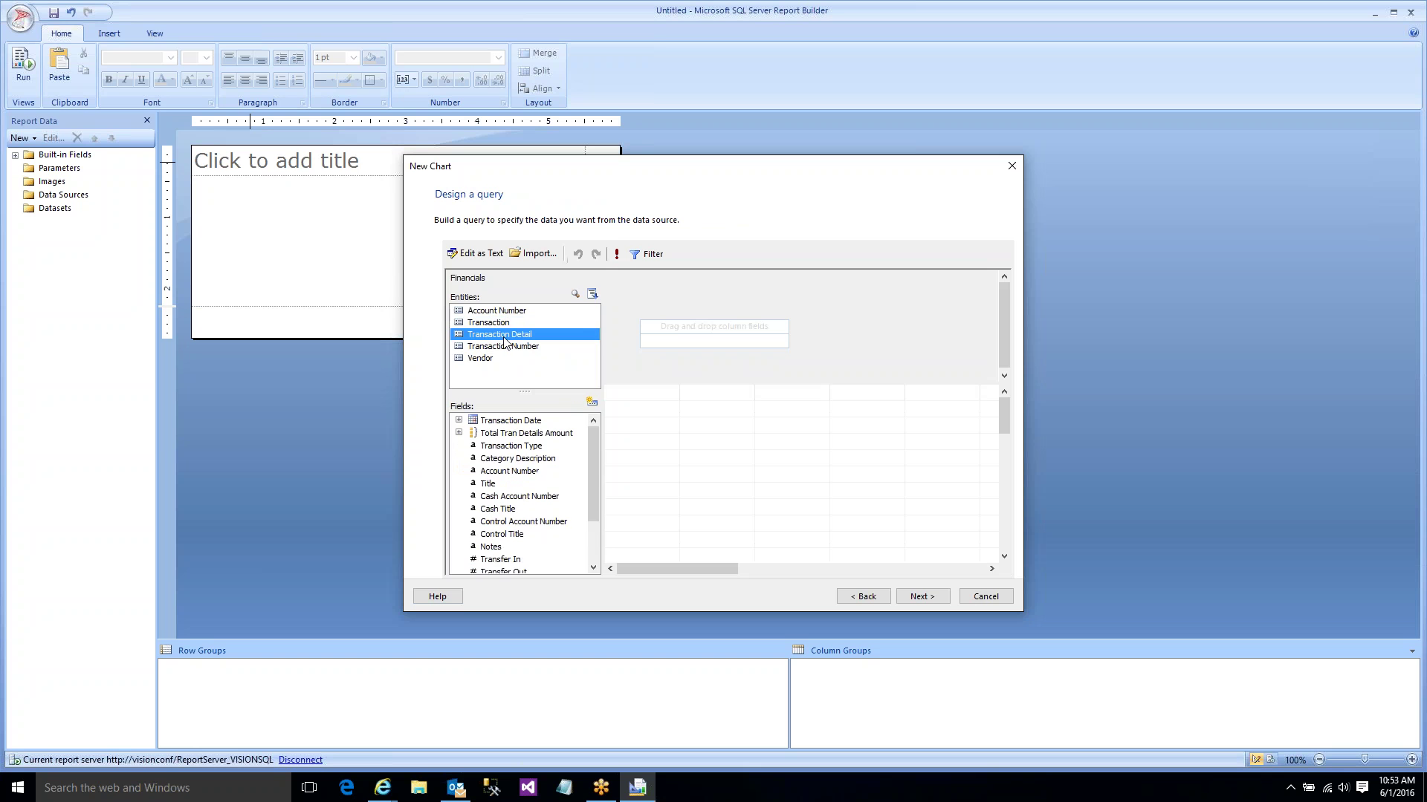
pyautogui.click(459, 420)
pyautogui.doubleClick(505, 461)
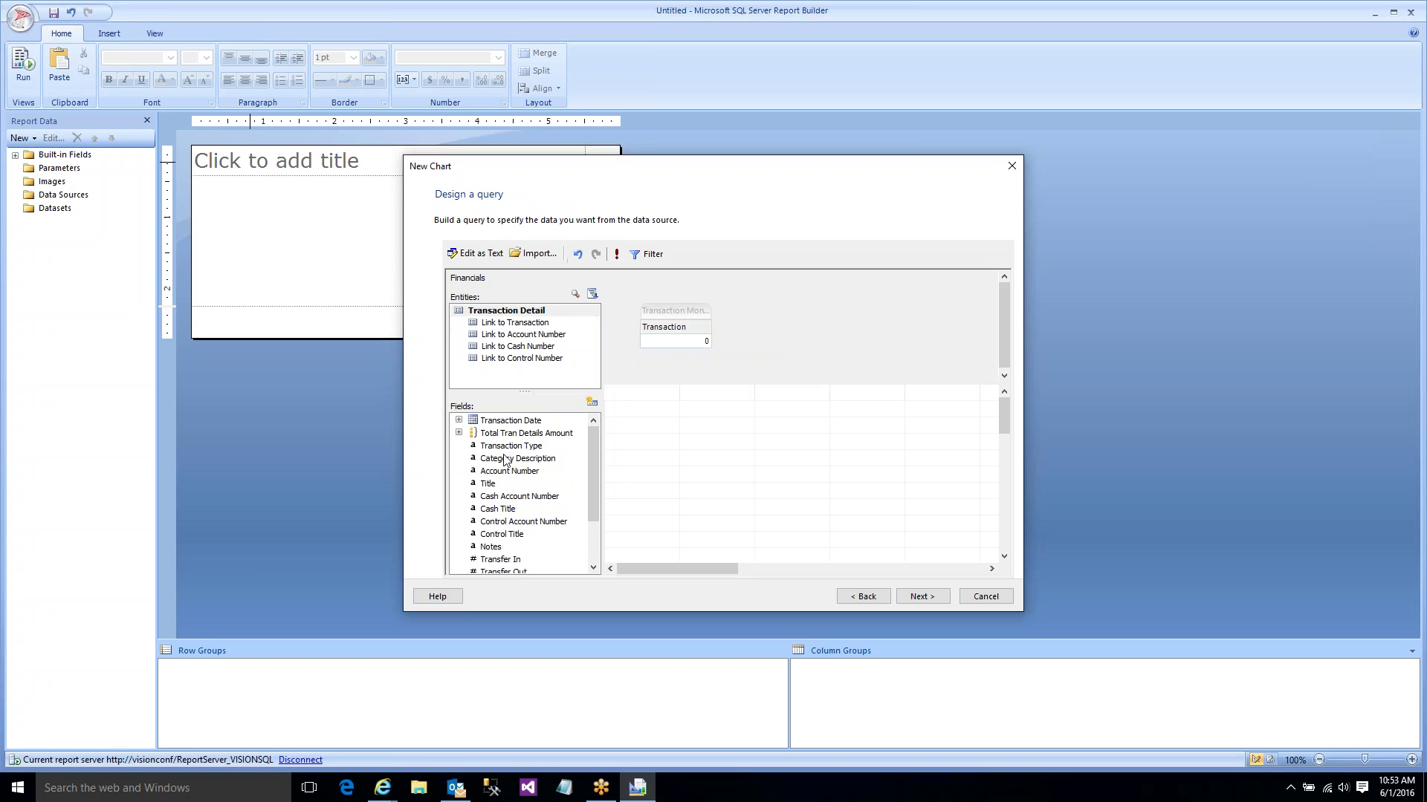
pyautogui.click(460, 420)
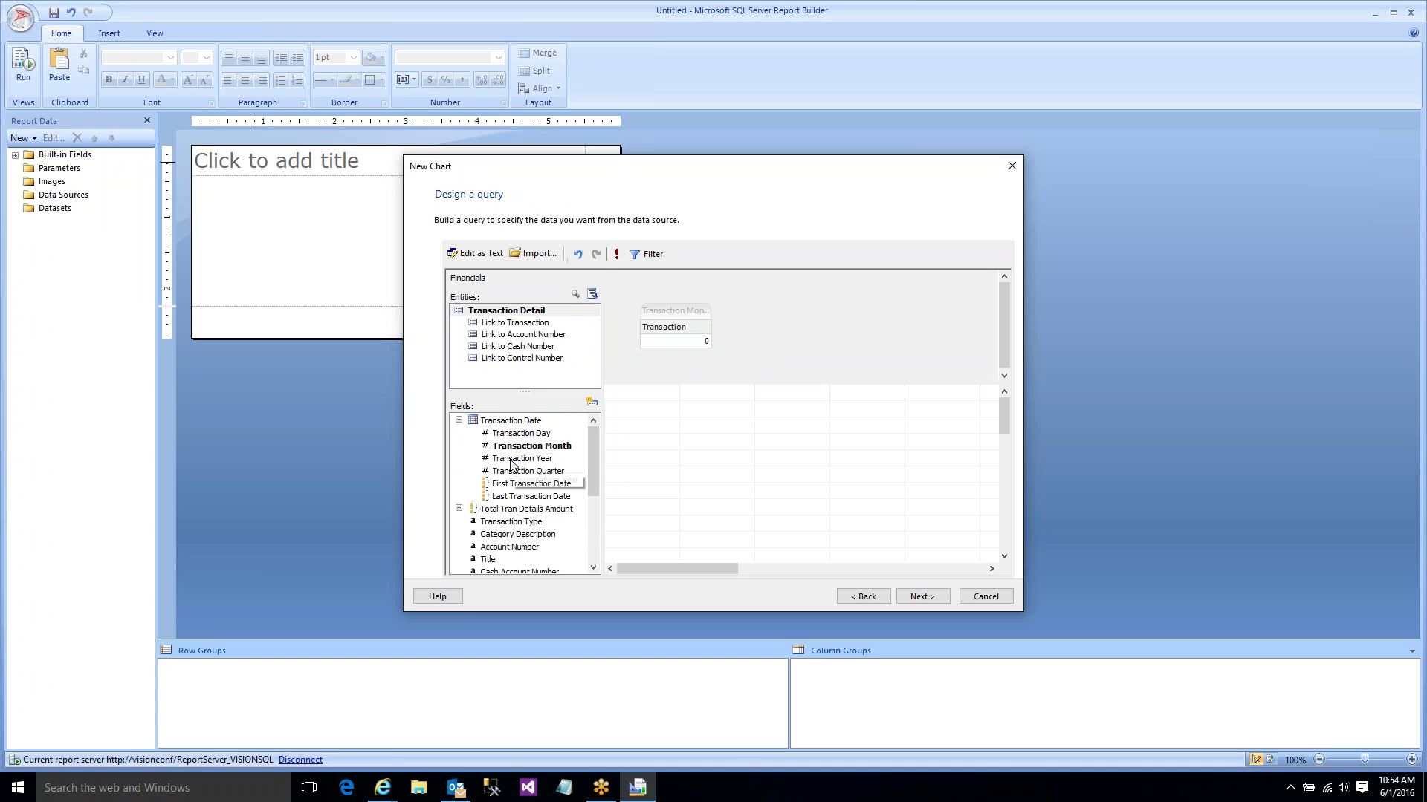
pyautogui.rightClick(670, 329)
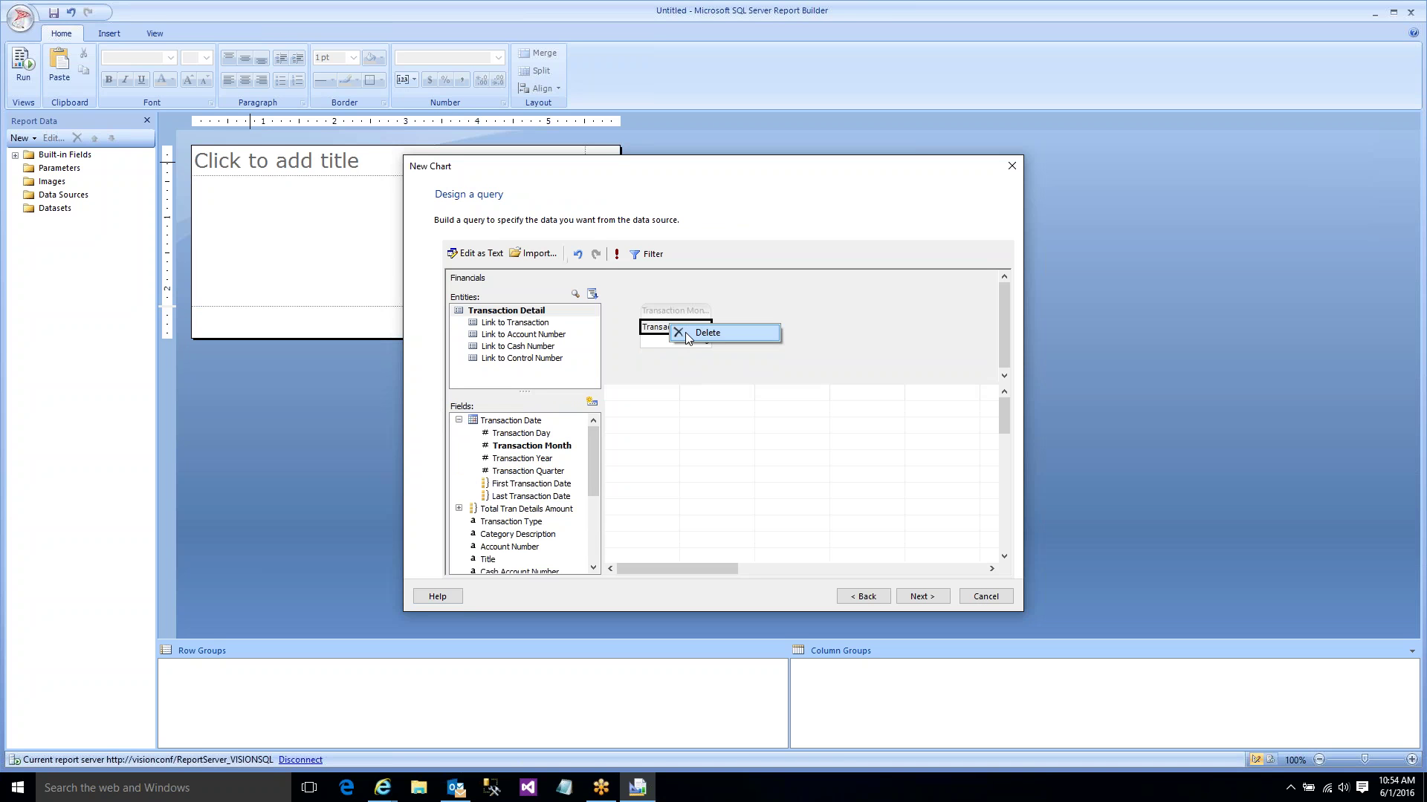
pyautogui.click(725, 333)
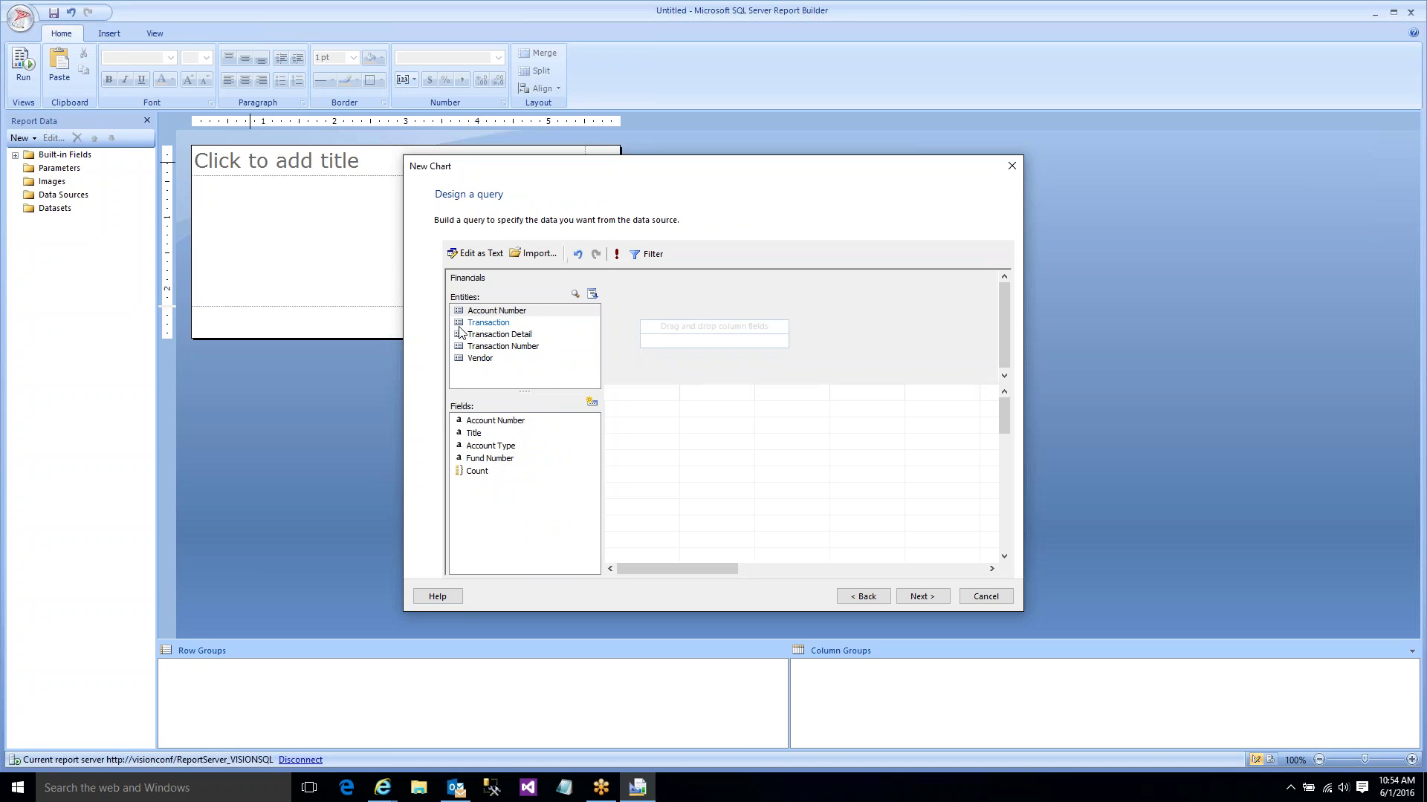
# - Add Transaction Year, Total Tran Details Amount and Account Number from the Transaction Detail entity to the query
pyautogui.click(483, 338)
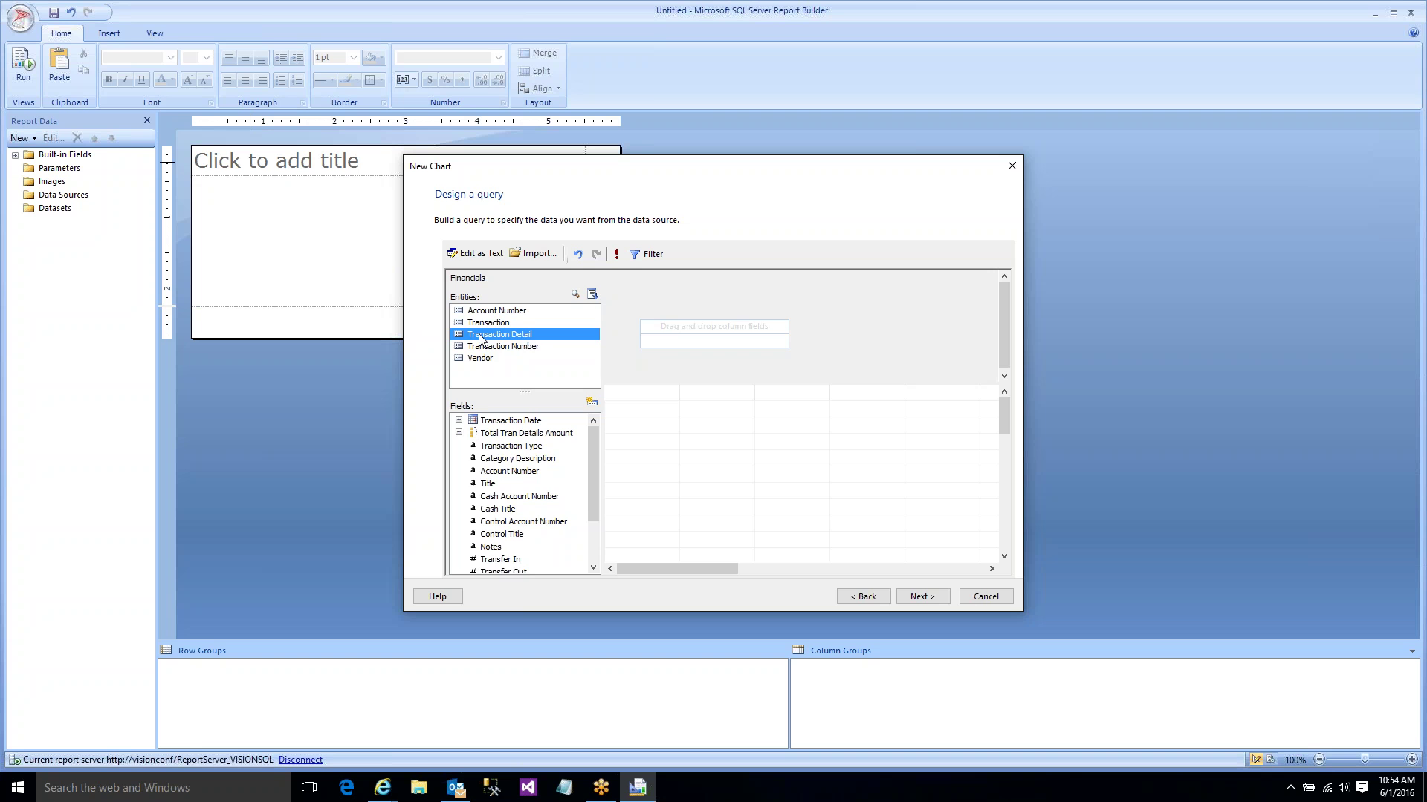
pyautogui.click(459, 421)
pyautogui.moveTo(518, 458); pyautogui.dragTo(672, 327)
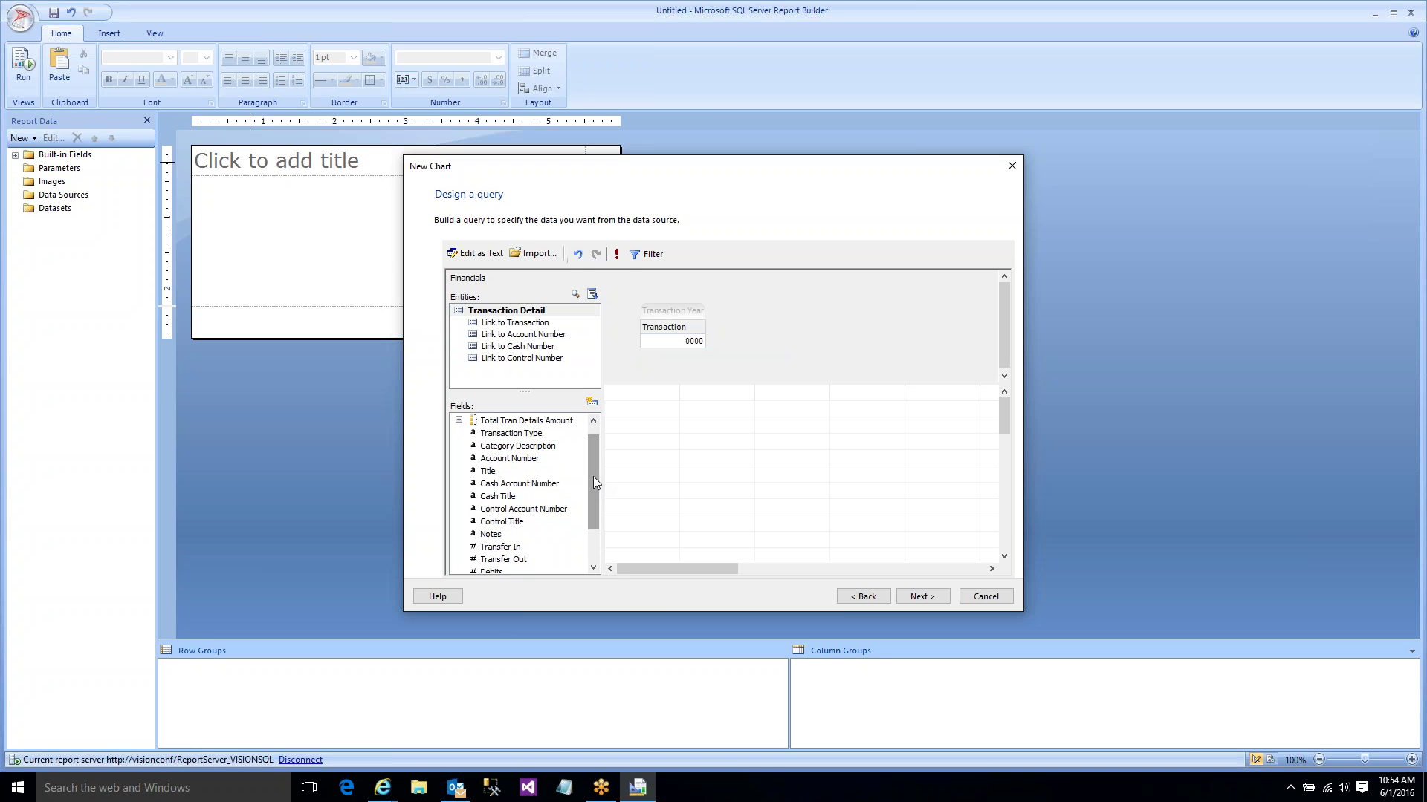
pyautogui.scroll(-1, 521, 427)
pyautogui.doubleClick(506, 422)
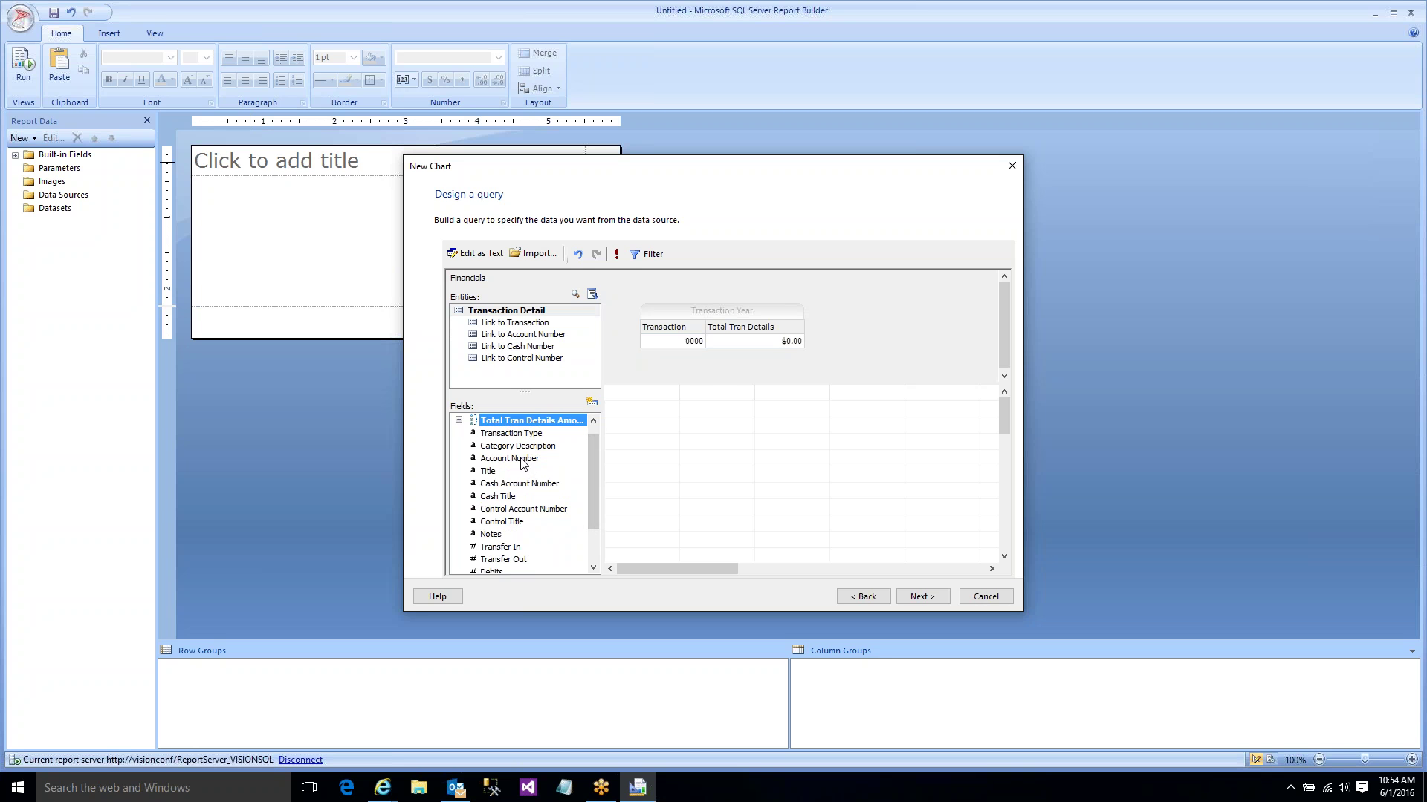
pyautogui.doubleClick(521, 459)
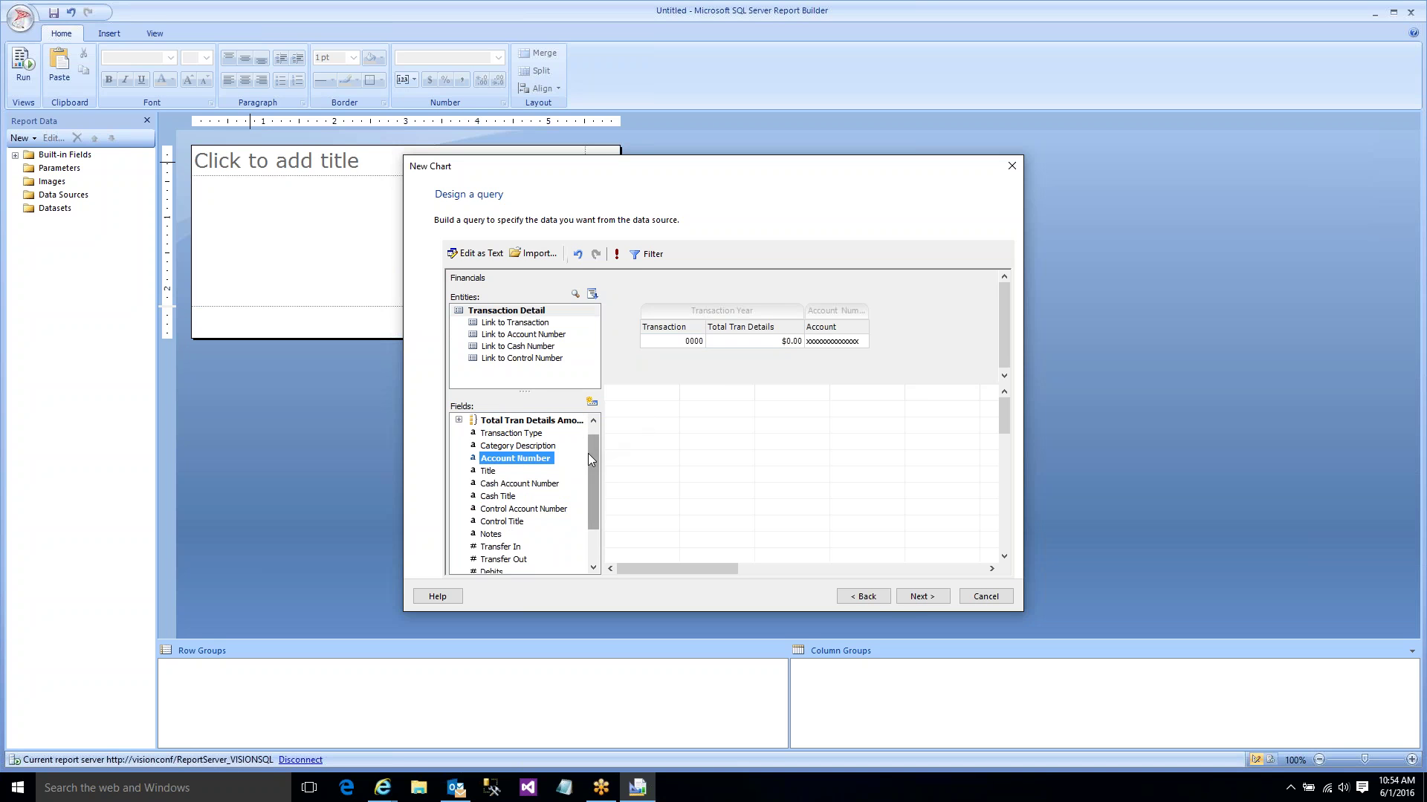
pyautogui.click(921, 596)
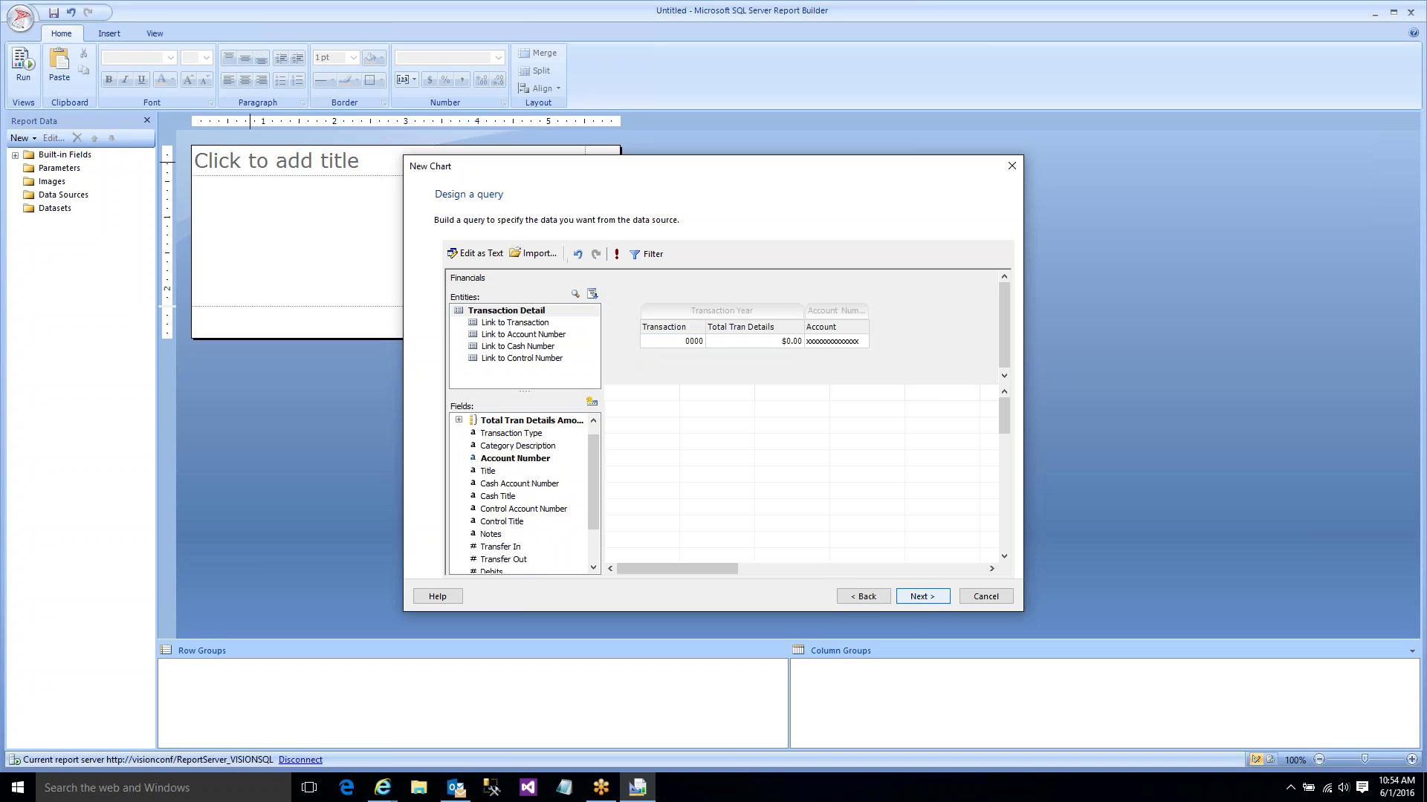
pyautogui.click(860, 598)
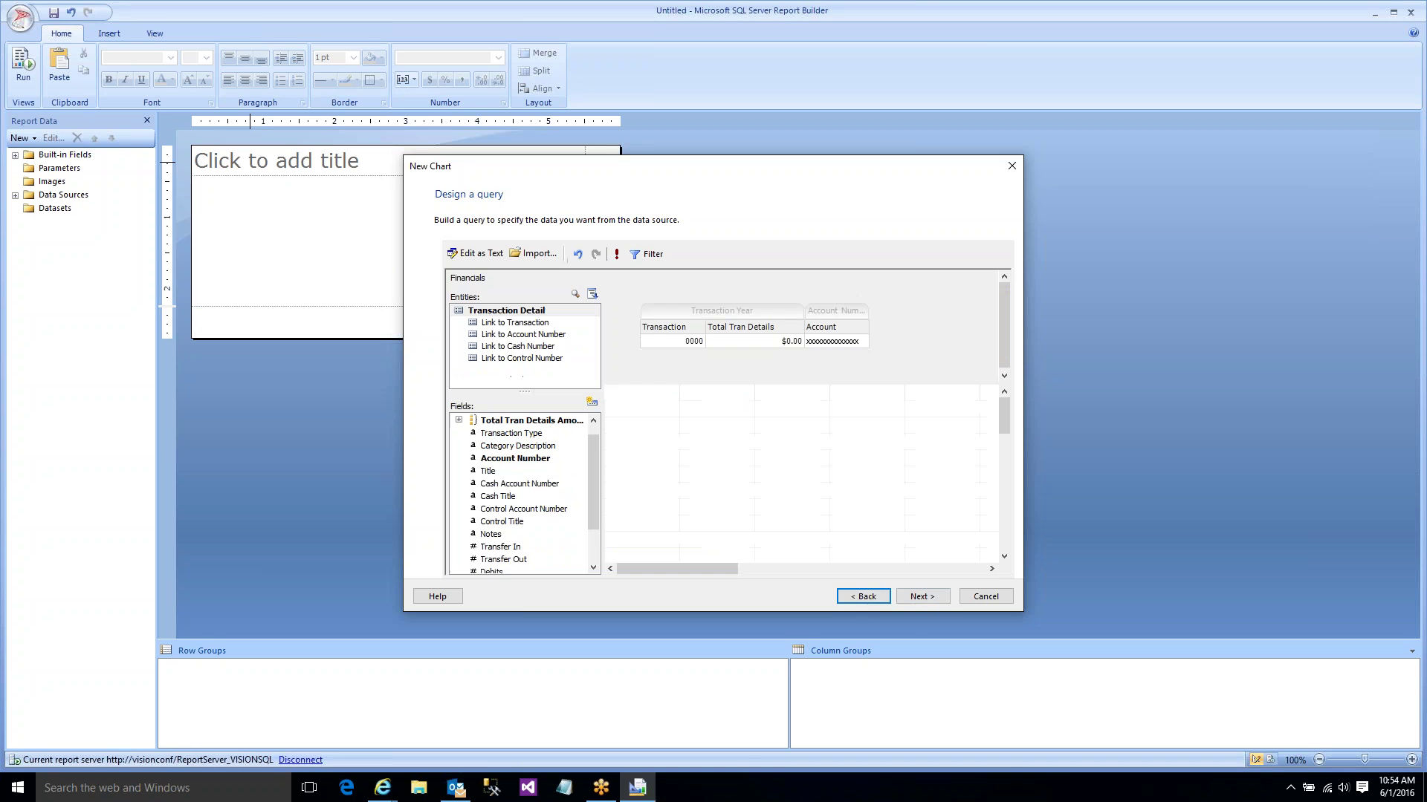
# - Filter the query to records whose Transaction Type equals Invoice
pyautogui.click(649, 254)
pyautogui.doubleClick(505, 407)
pyautogui.click(706, 250)
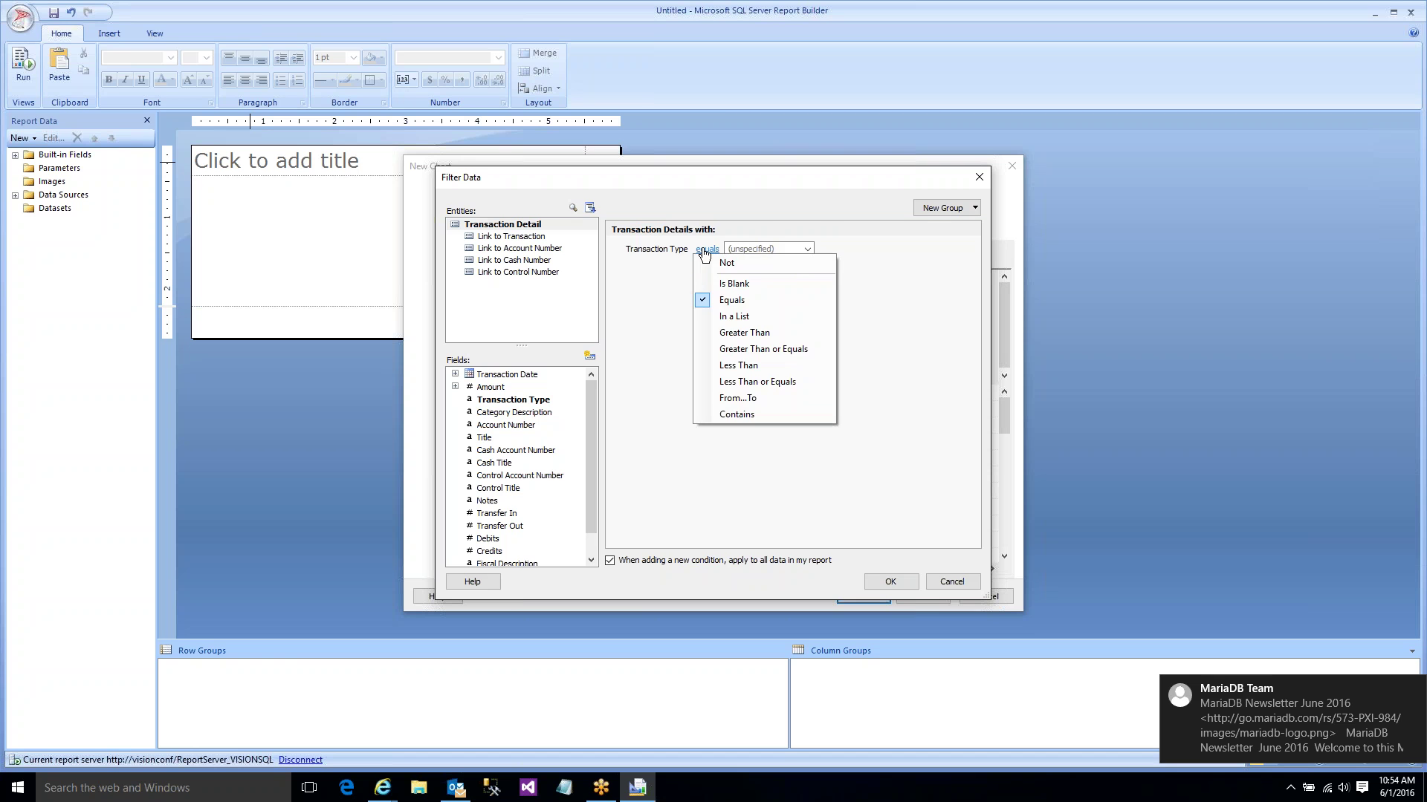
pyautogui.click(732, 299)
pyautogui.click(806, 249)
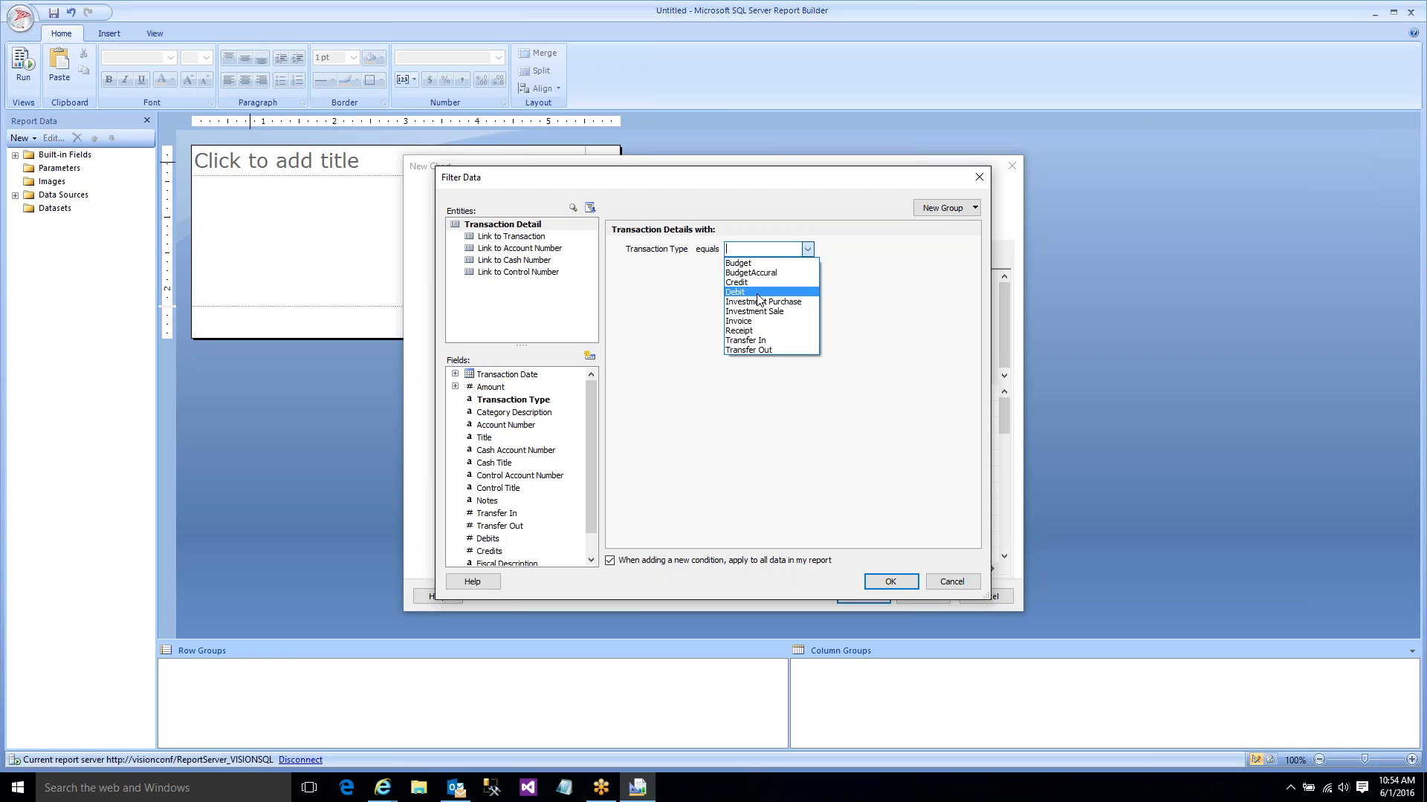
pyautogui.click(749, 321)
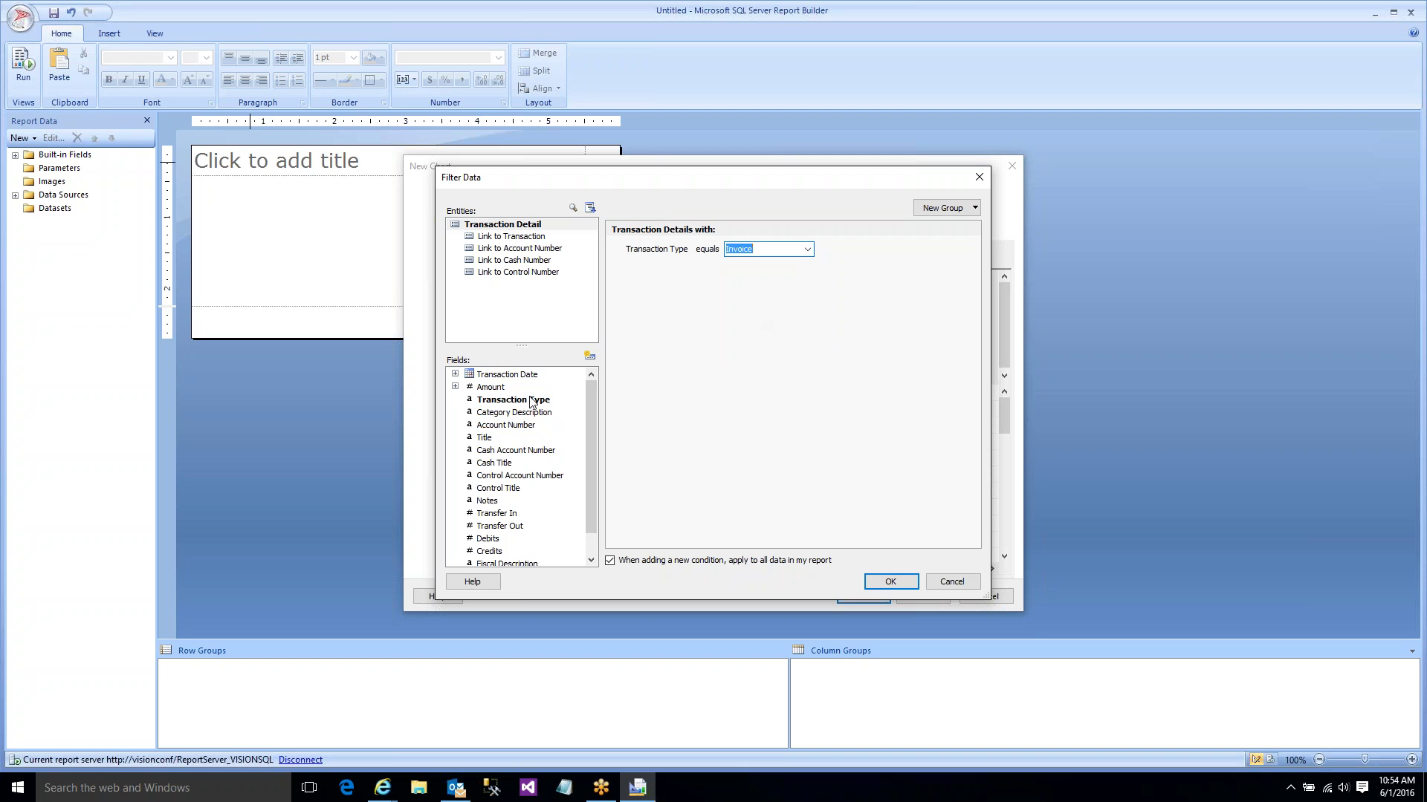
# - Add a Transaction Date filter with the On or After condition, make it a prompt, and apply the filters
pyautogui.doubleClick(507, 374)
pyautogui.click(713, 280)
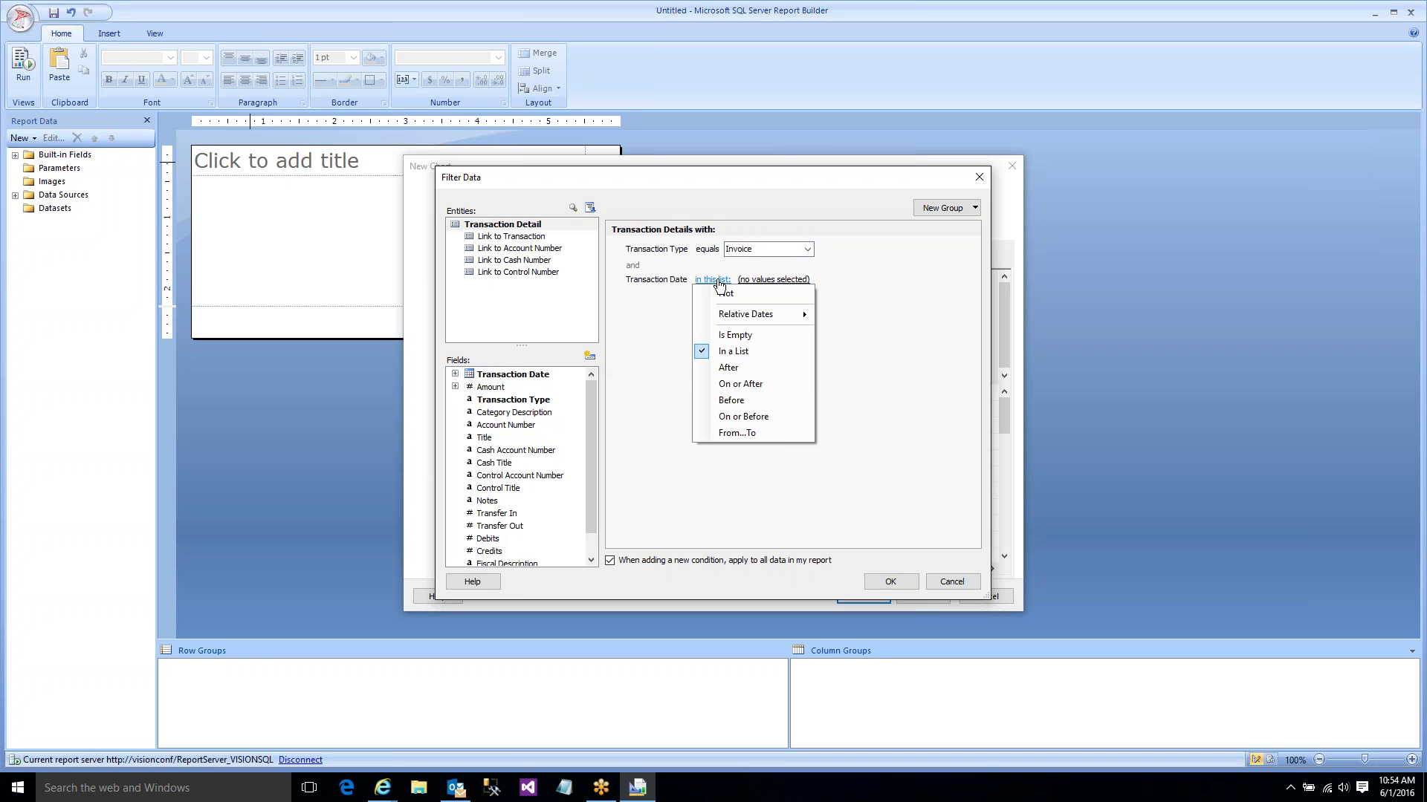
pyautogui.click(741, 384)
pyautogui.click(639, 280)
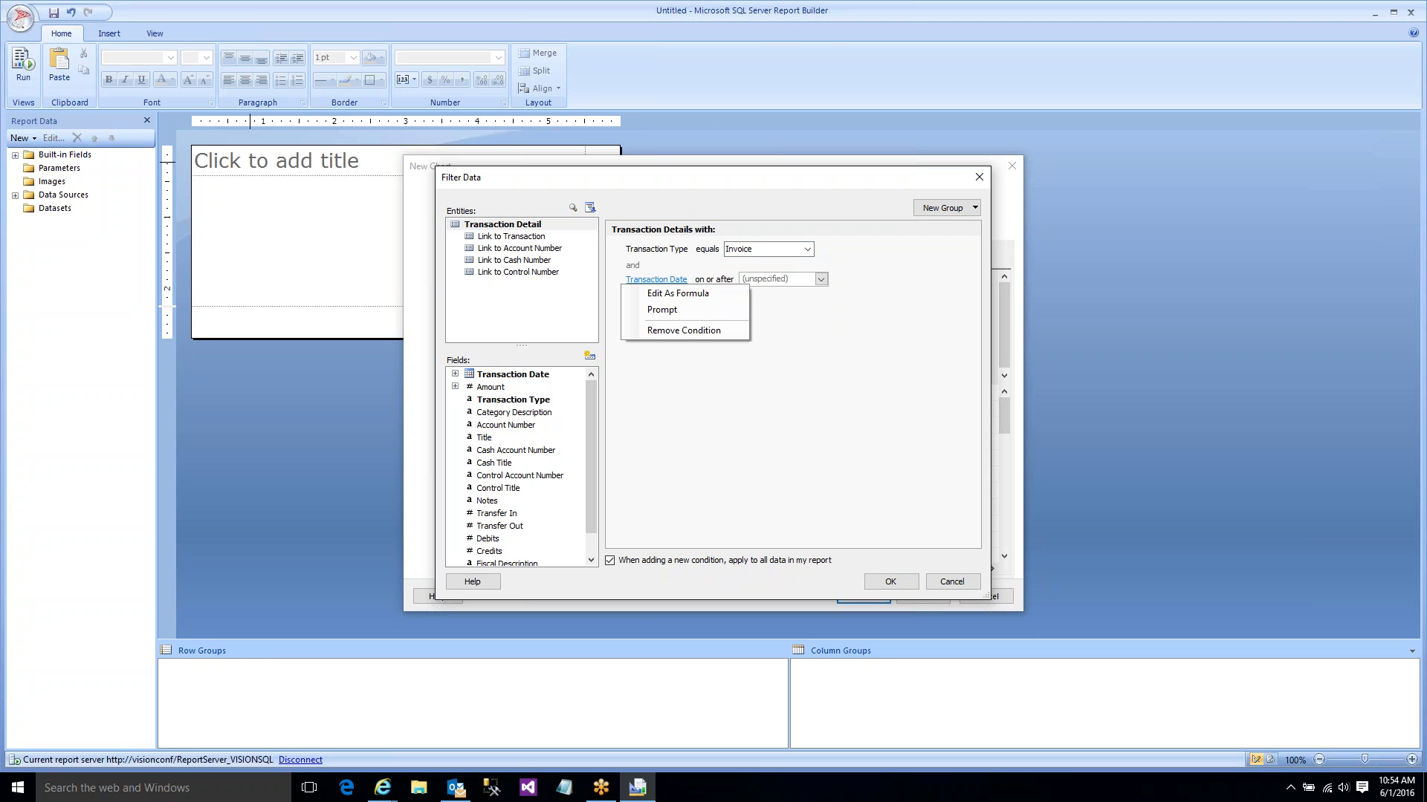
pyautogui.click(661, 310)
pyautogui.click(890, 581)
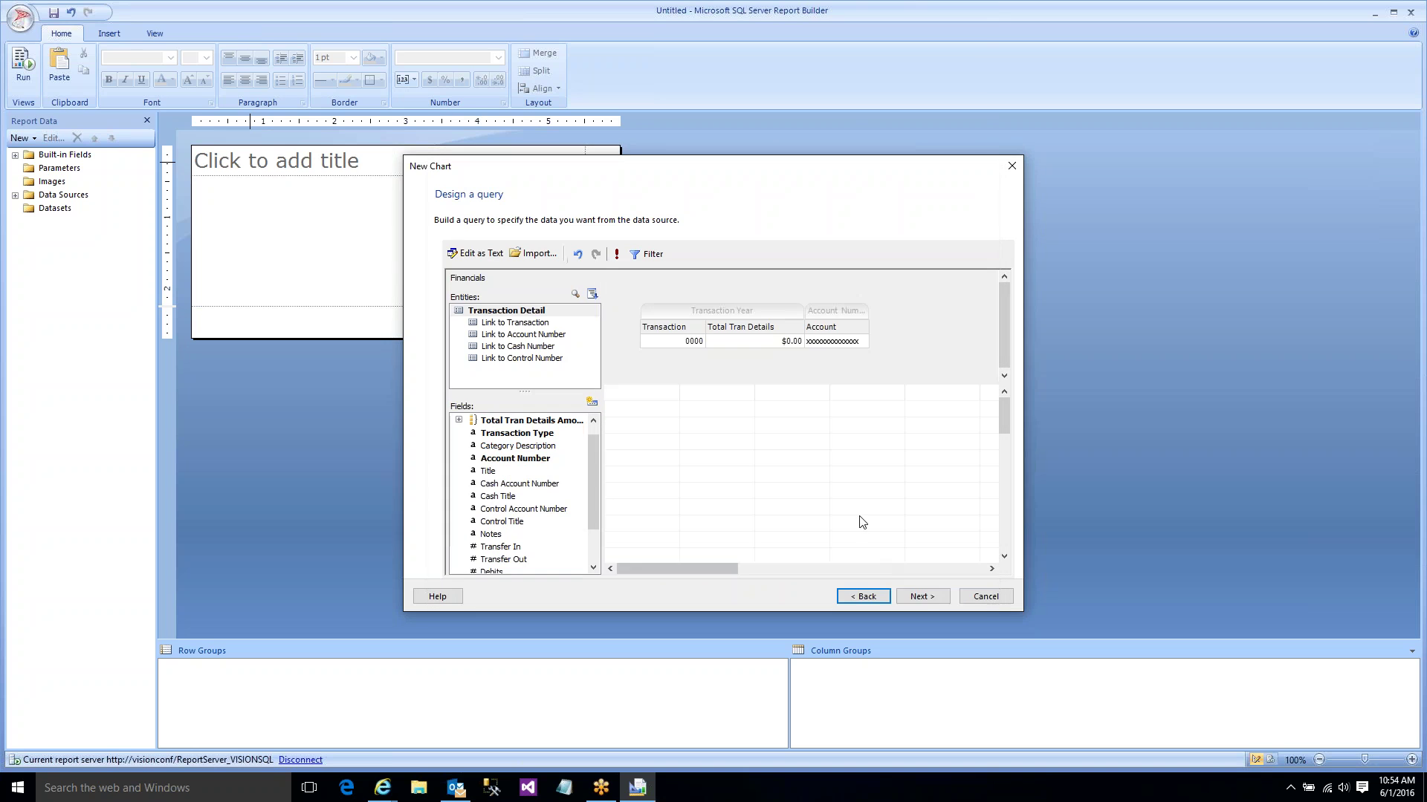
# - Choose Area as the chart type for the query data
pyautogui.click(923, 595)
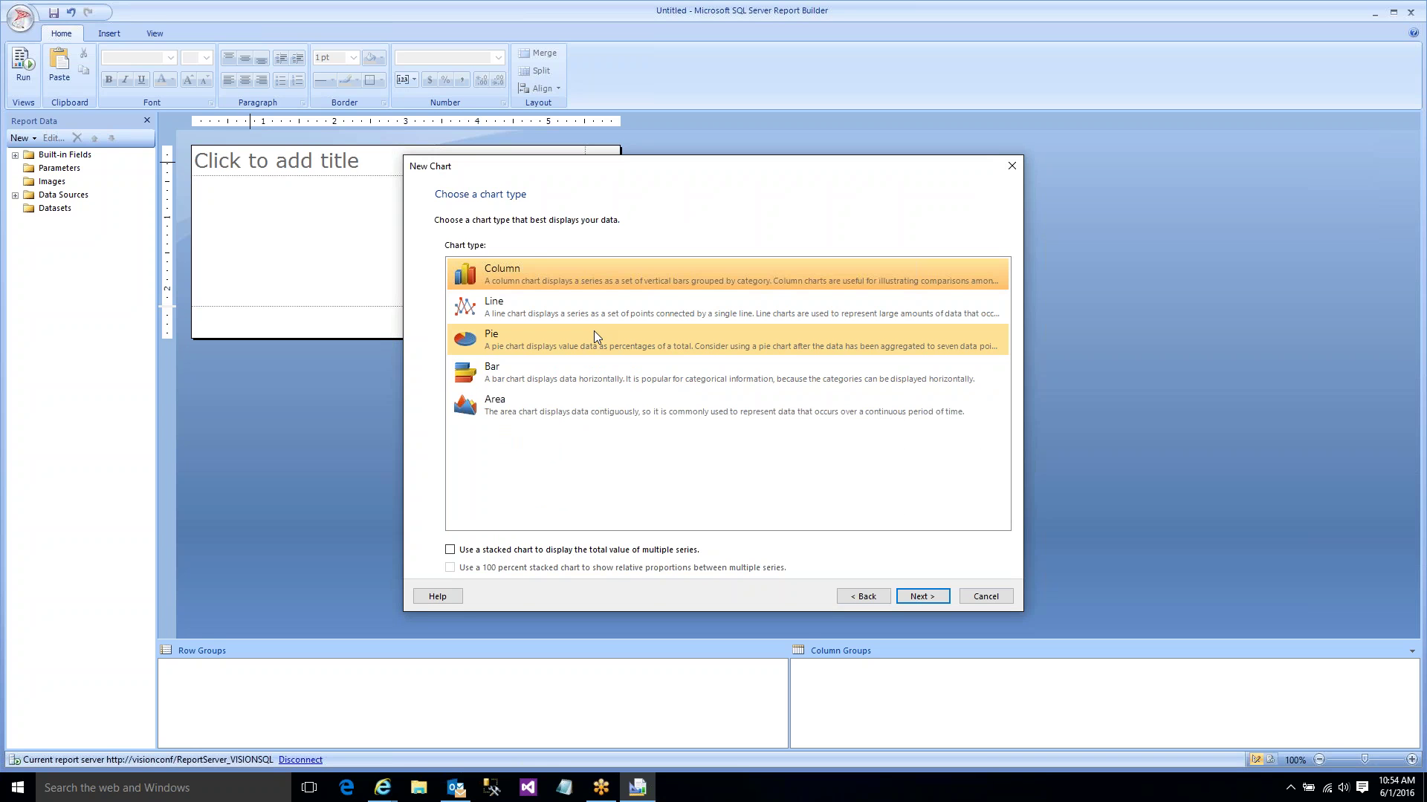
pyautogui.click(570, 406)
pyautogui.doubleClick(569, 407)
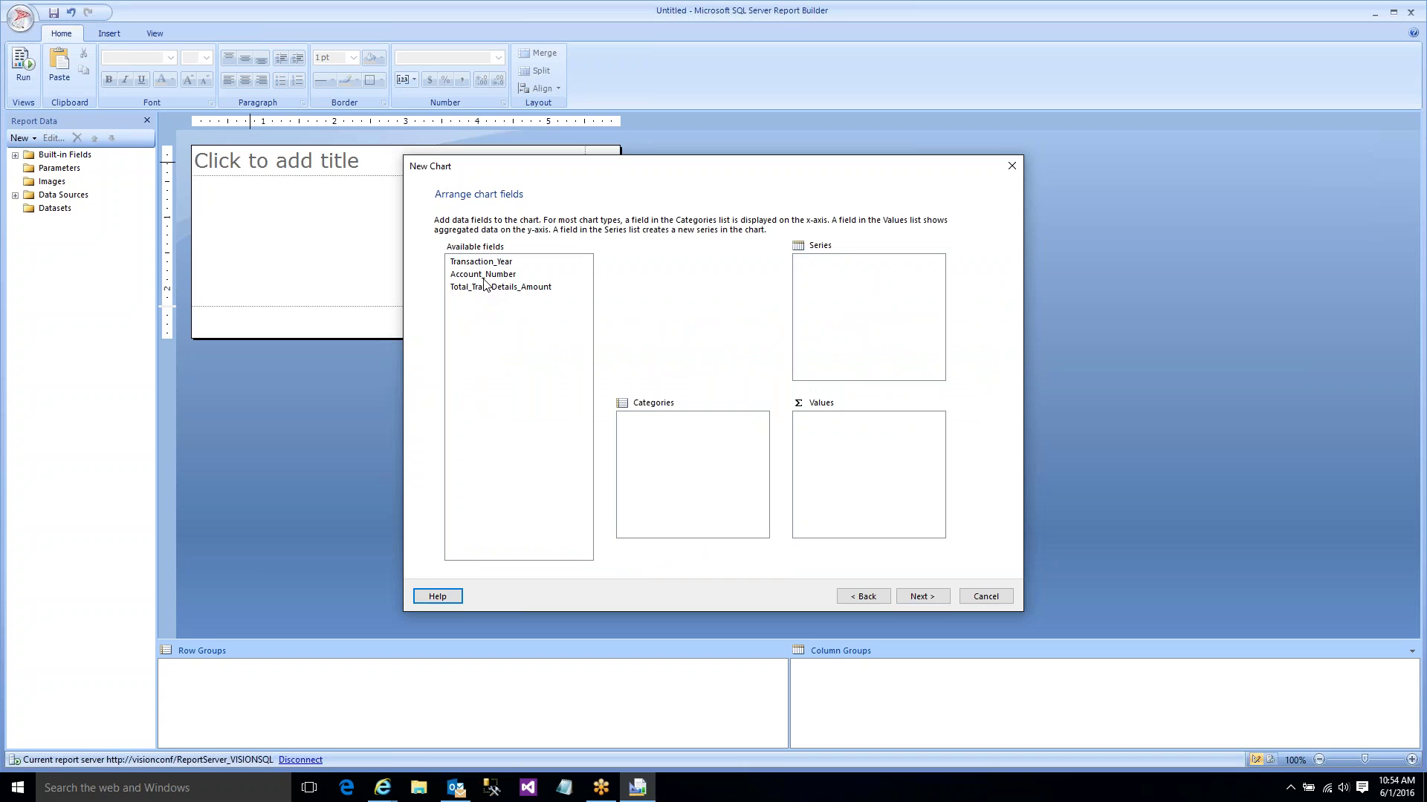
# - Use Total_Tran_Details_Amount as values, Transaction_Year as series and Account_Number as categories, and finish the chart in the Ocean style
pyautogui.moveTo(484, 290); pyautogui.dragTo(837, 468)
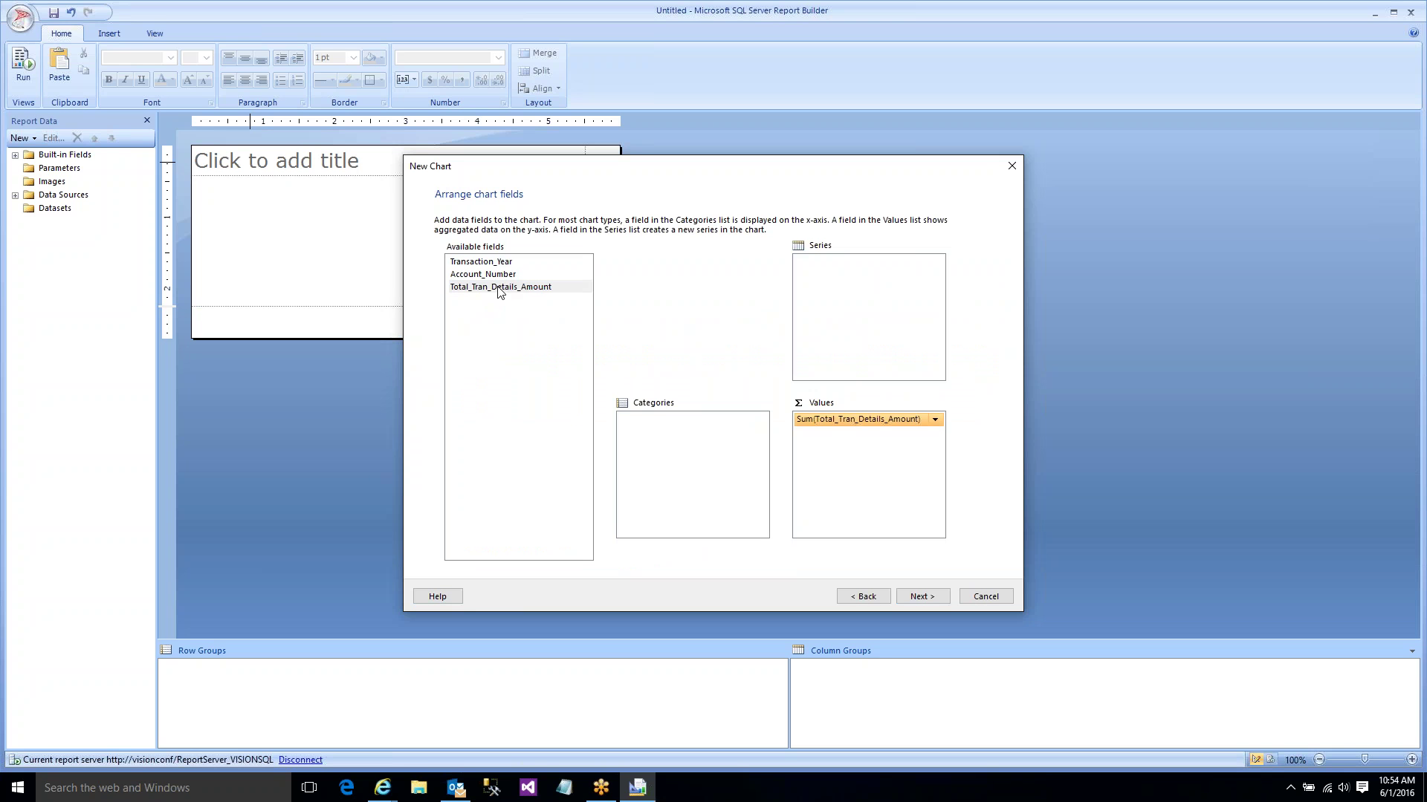
pyautogui.moveTo(483, 265); pyautogui.dragTo(847, 342)
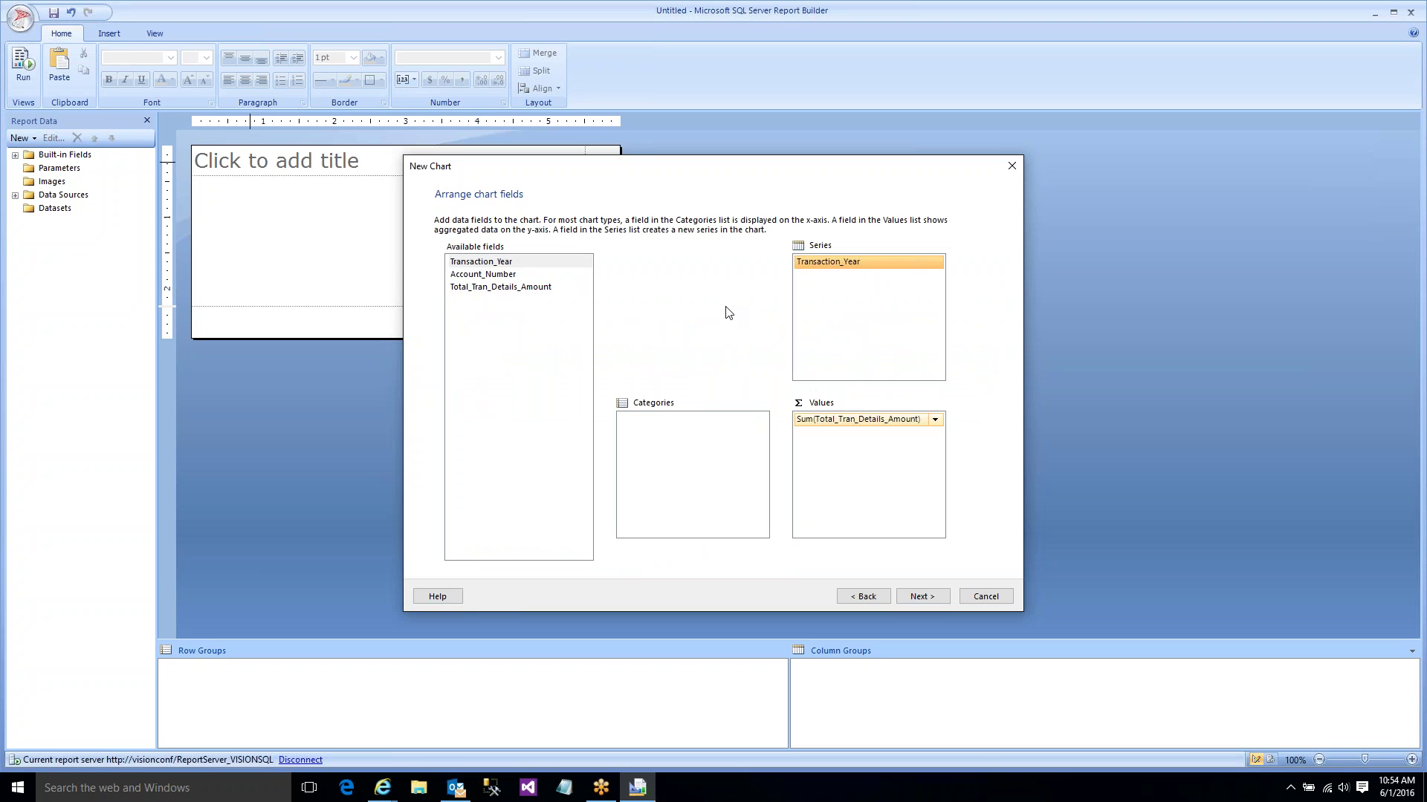
pyautogui.moveTo(494, 277); pyautogui.dragTo(667, 470)
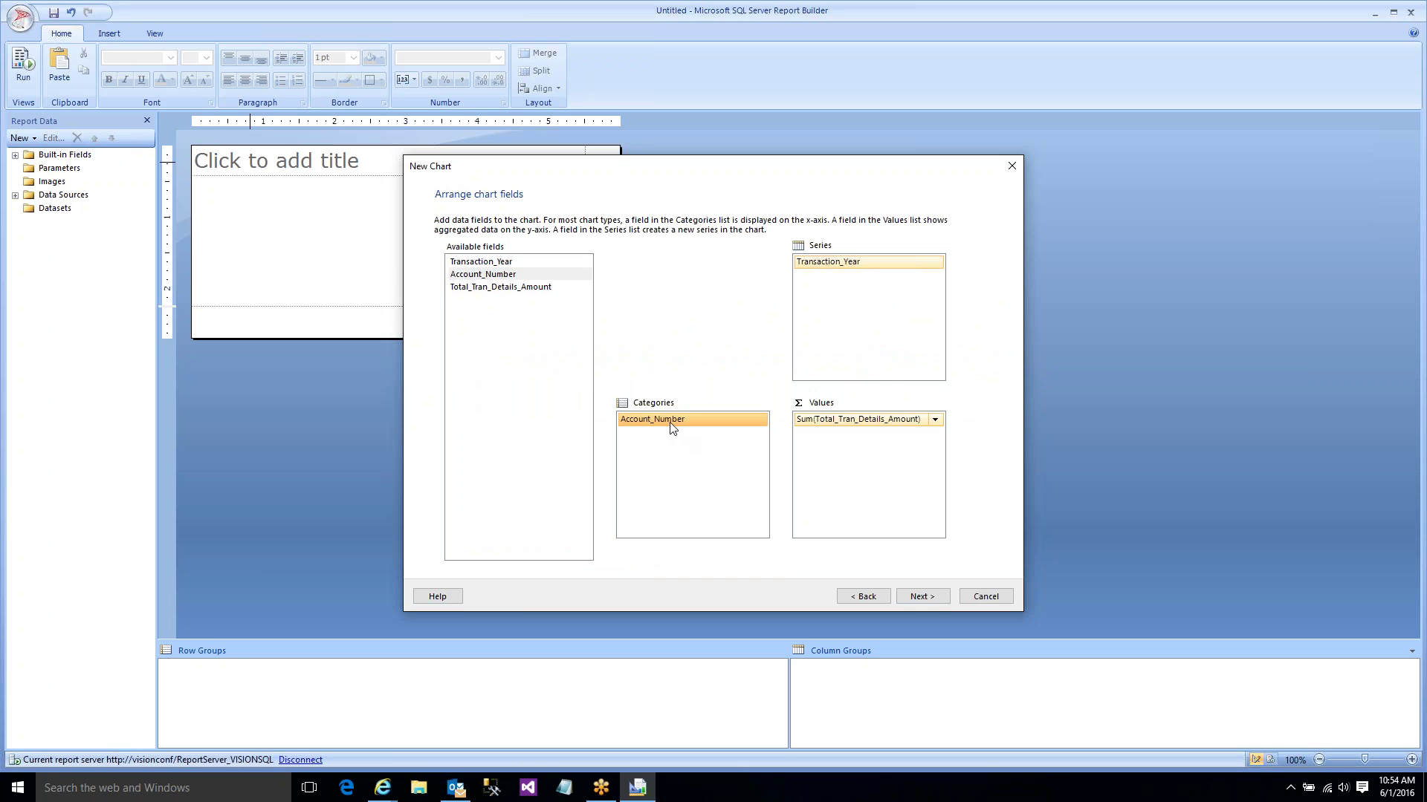
pyautogui.click(921, 596)
pyautogui.click(923, 595)
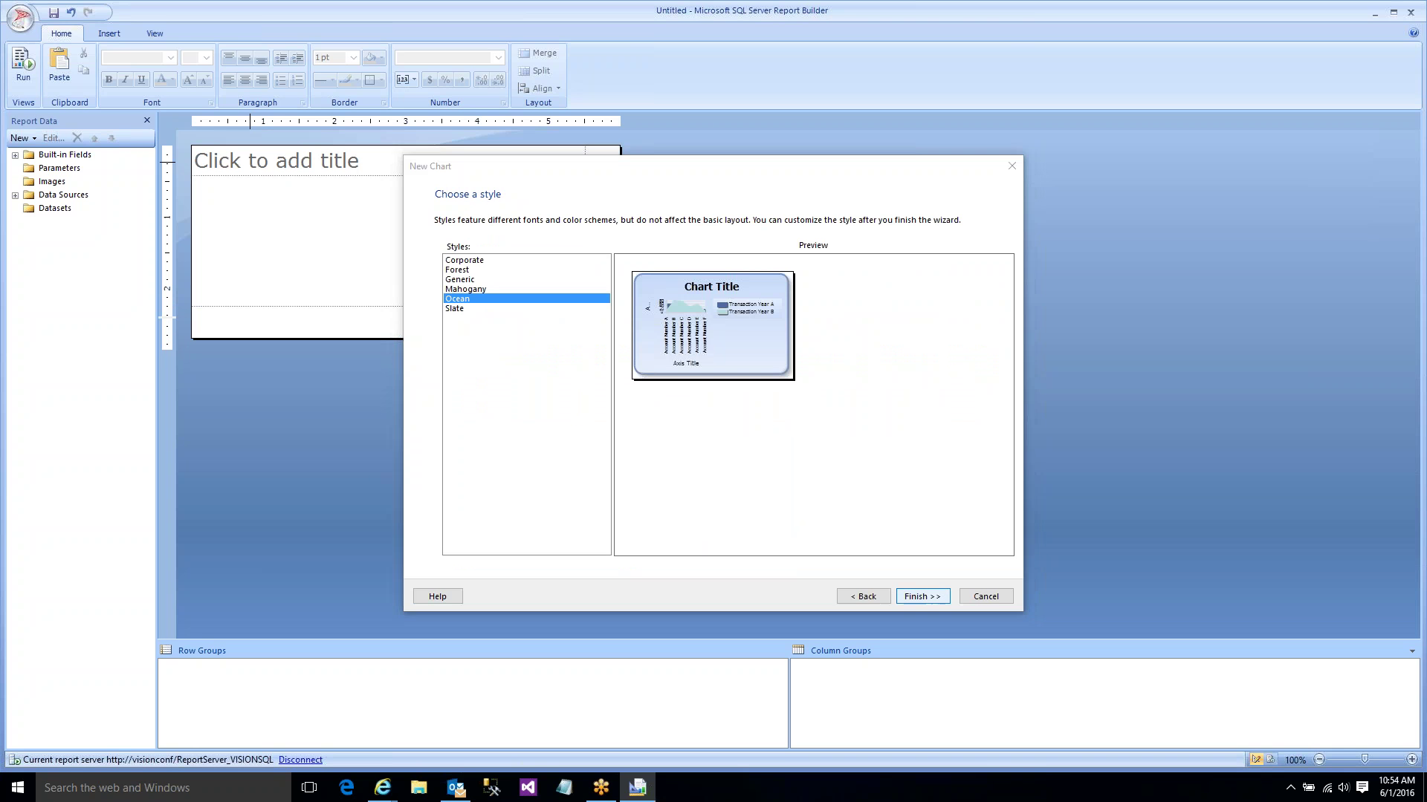
# - Enlarge the chart to about 11 by 6 inches and run the report
pyautogui.moveTo(408, 319); pyautogui.dragTo(1035, 646)
pyautogui.click(23, 76)
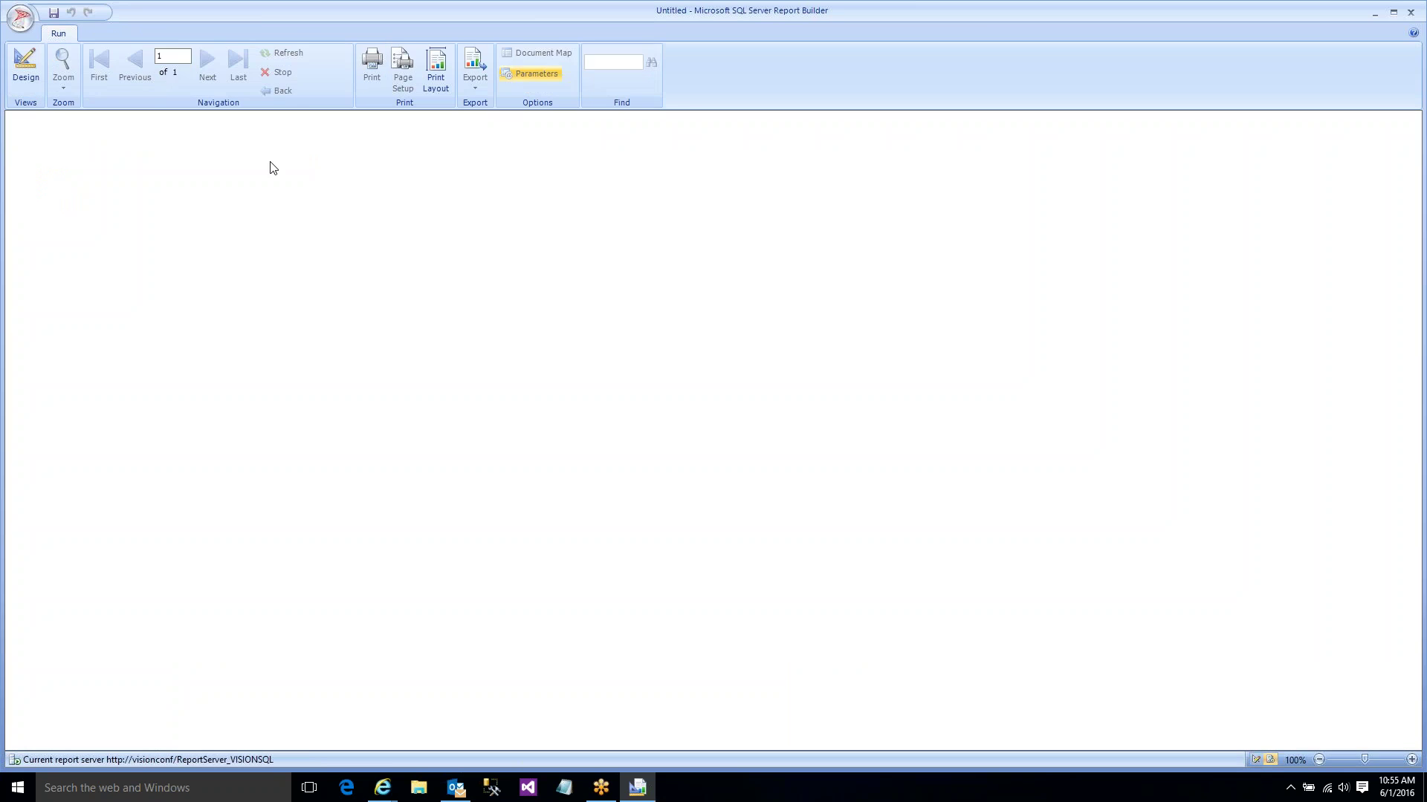
# - Return to the report design and set the Transaction_Date parameter's data type to Date/Time
pyautogui.click(30, 65)
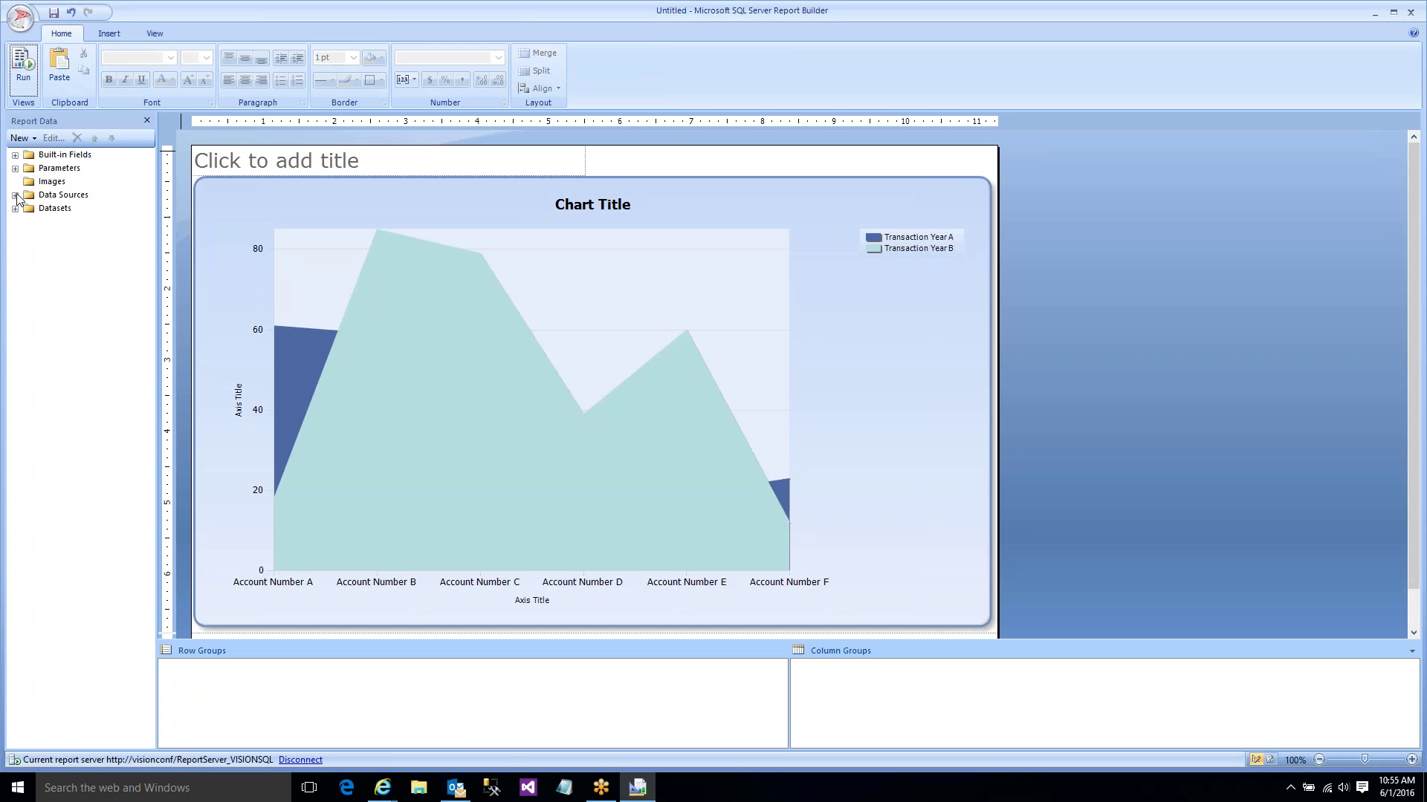
pyautogui.click(16, 168)
pyautogui.doubleClick(68, 184)
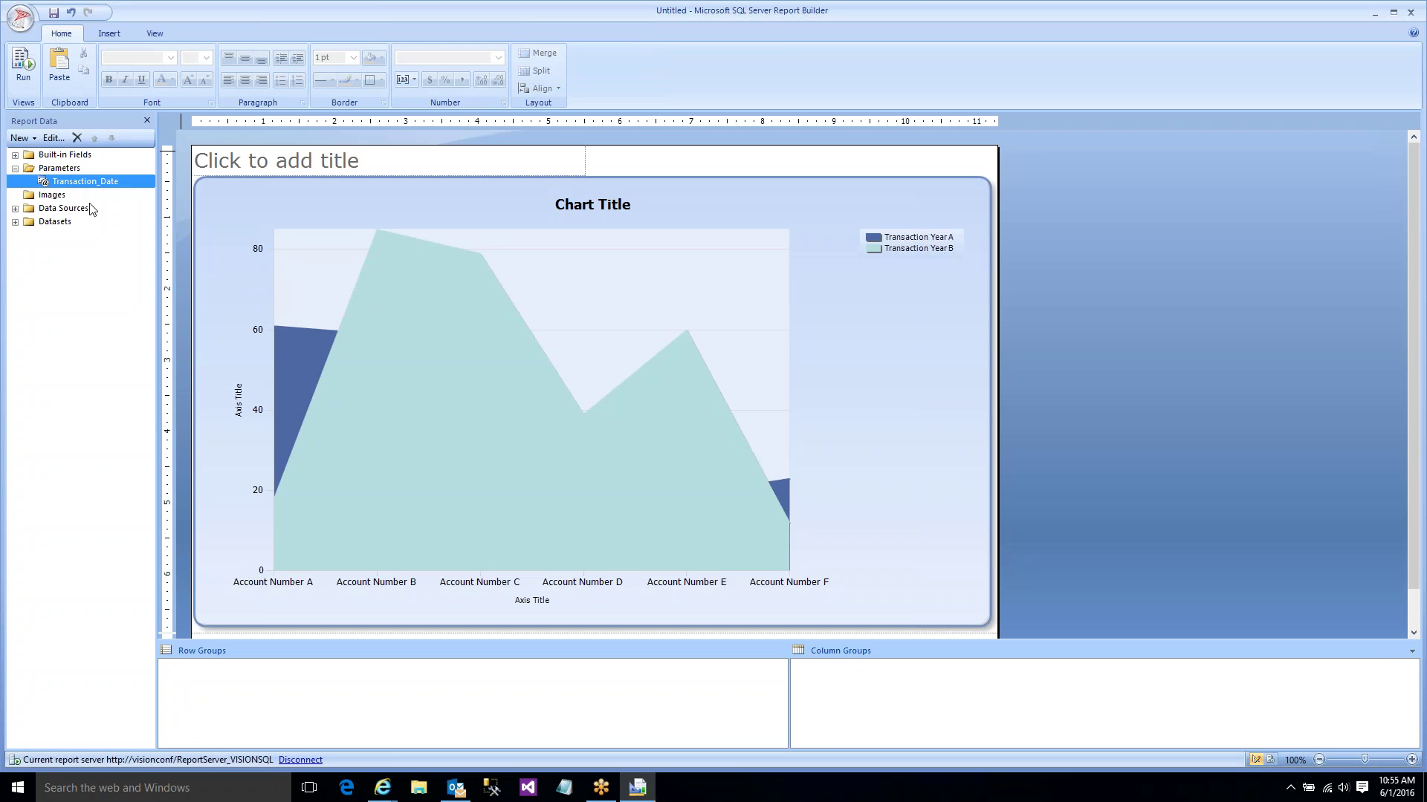
pyautogui.click(658, 377)
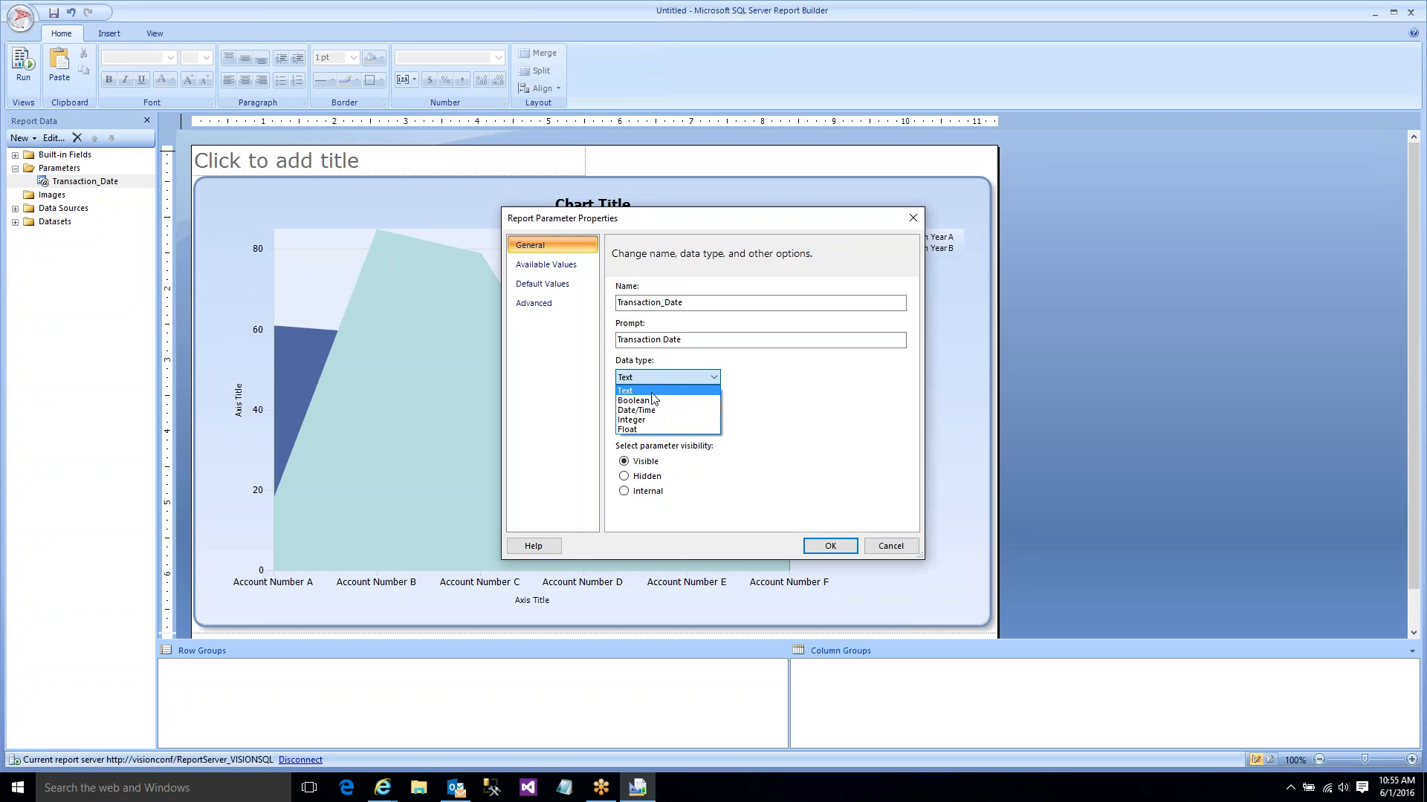
pyautogui.click(657, 411)
pyautogui.click(829, 545)
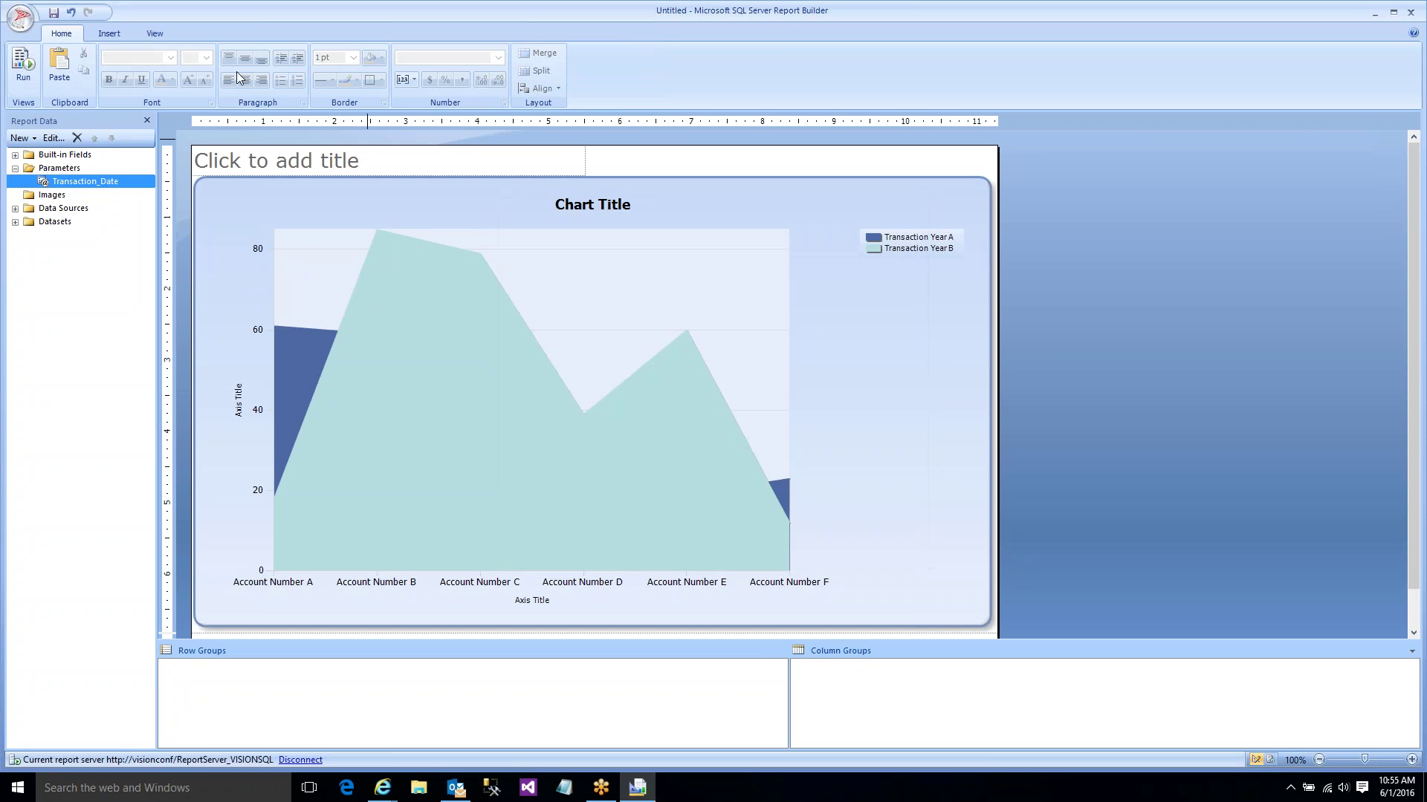
# - Run the report with 12/29/2013 as the Transaction Date and view the area chart
pyautogui.click(24, 63)
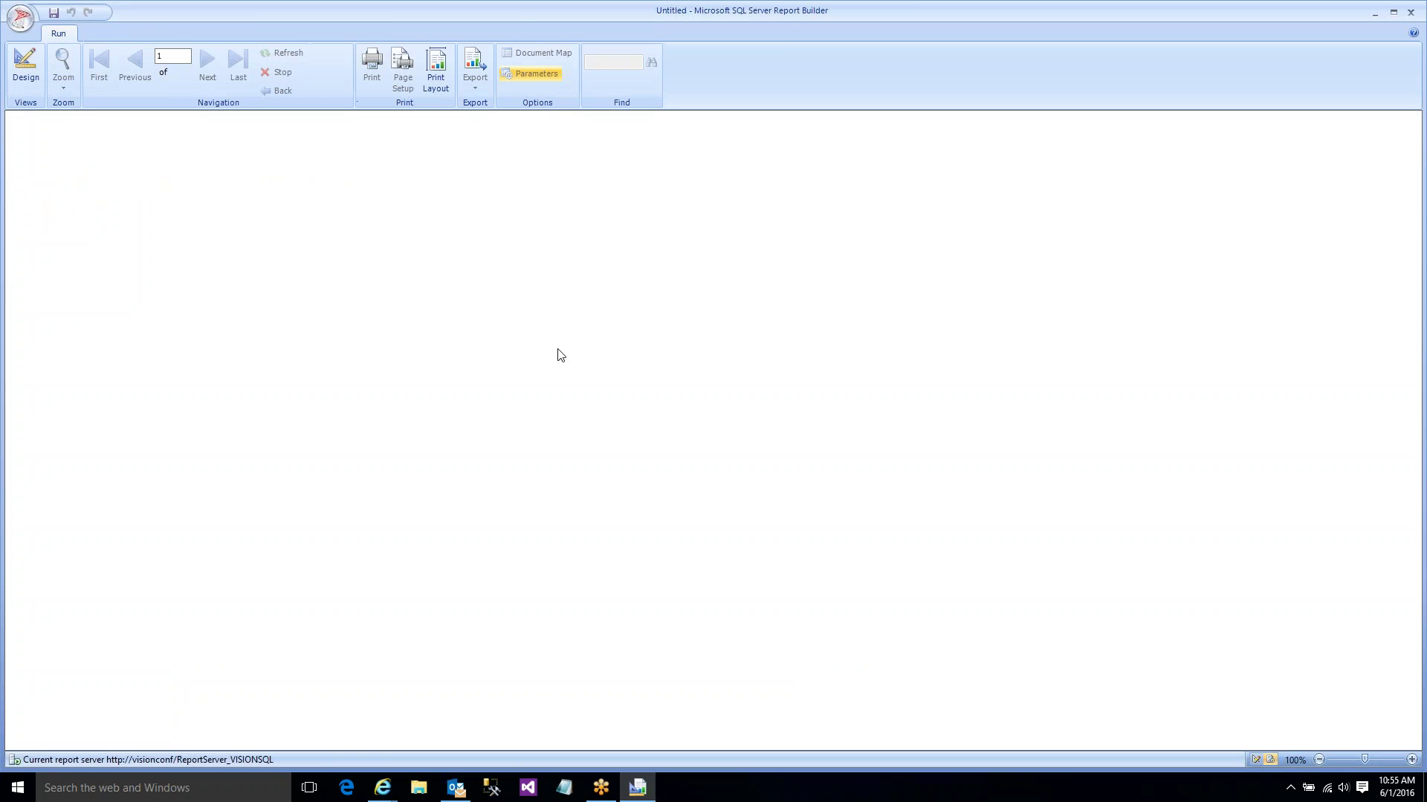
pyautogui.click(200, 120)
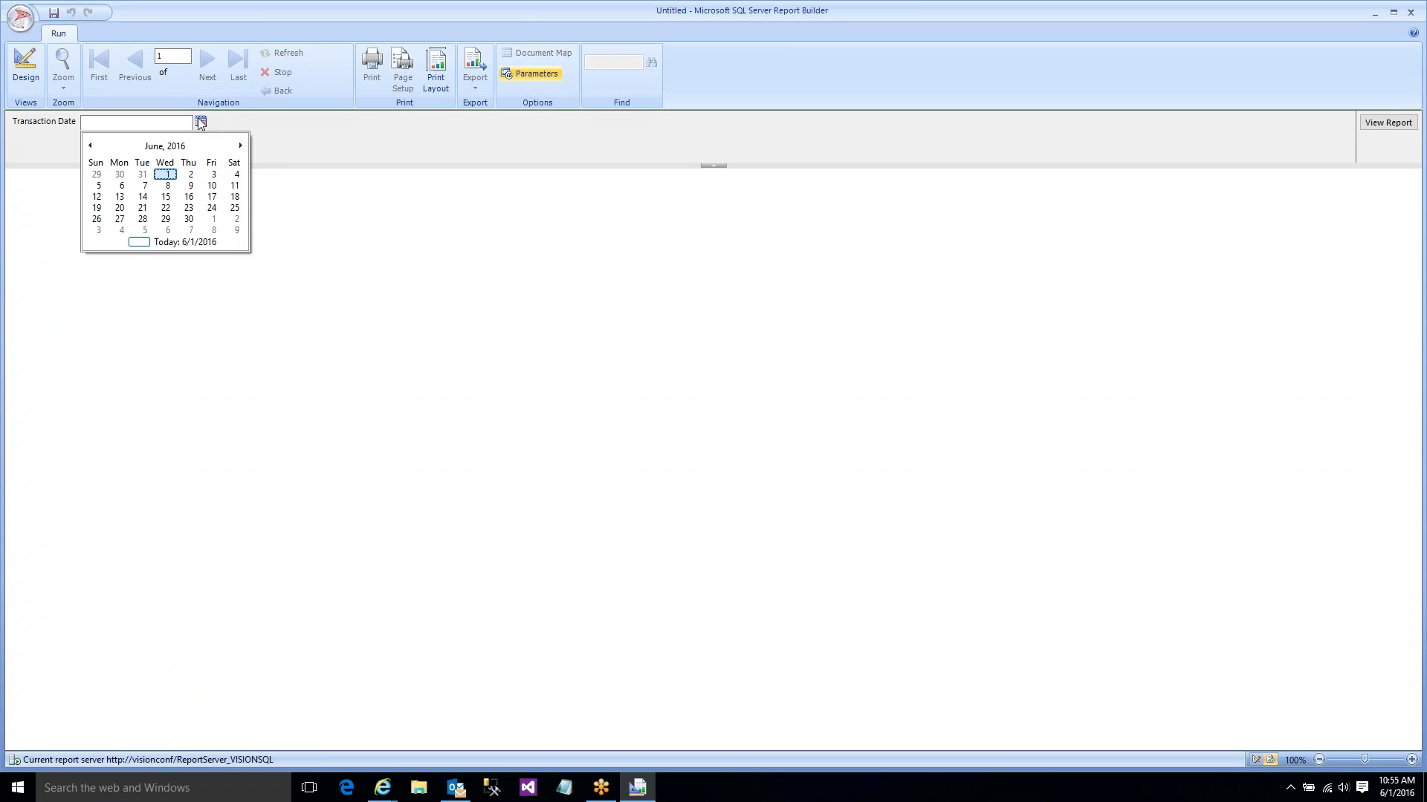
pyautogui.click(166, 147)
pyautogui.click(90, 145)
pyautogui.click(89, 146)
pyautogui.click(104, 169)
pyautogui.click(95, 173)
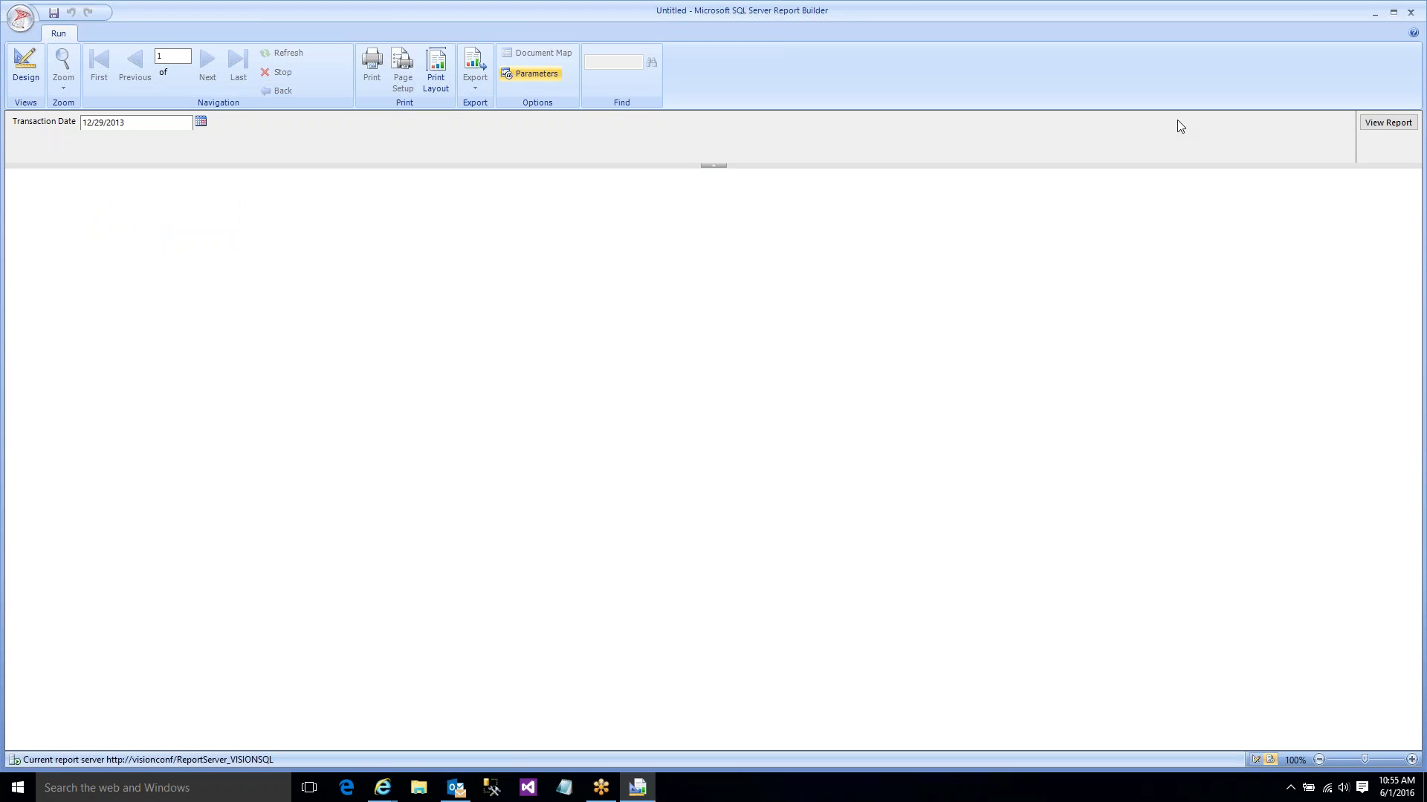
pyautogui.click(1386, 123)
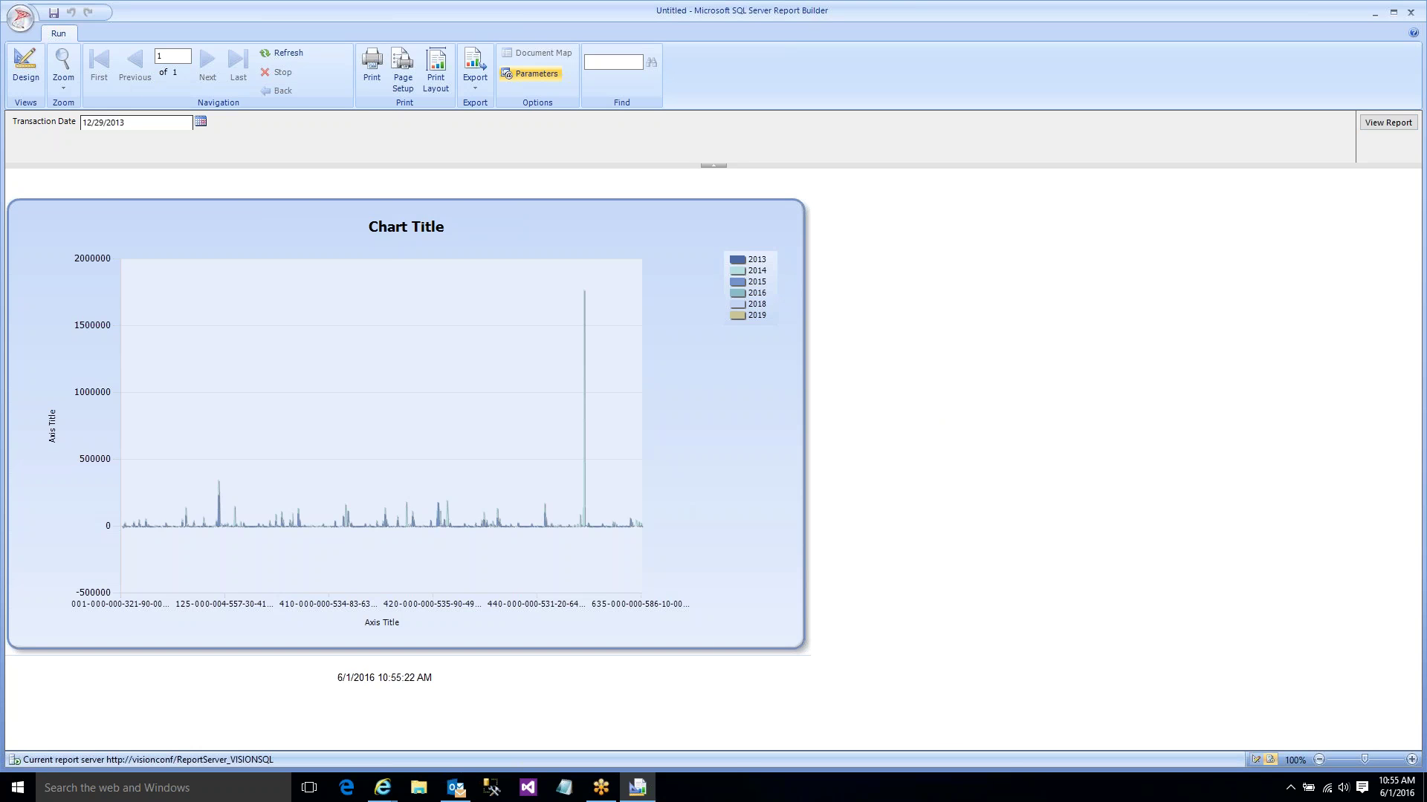
# - Set the label of the chart's Account_Number category group to the expression =LEFT(Fields!Account_Number.Value,3)
pyautogui.click(25, 65)
pyautogui.click(915, 554)
pyautogui.scroll(-1, 1412, 319)
pyautogui.scroll(1, 1411, 310)
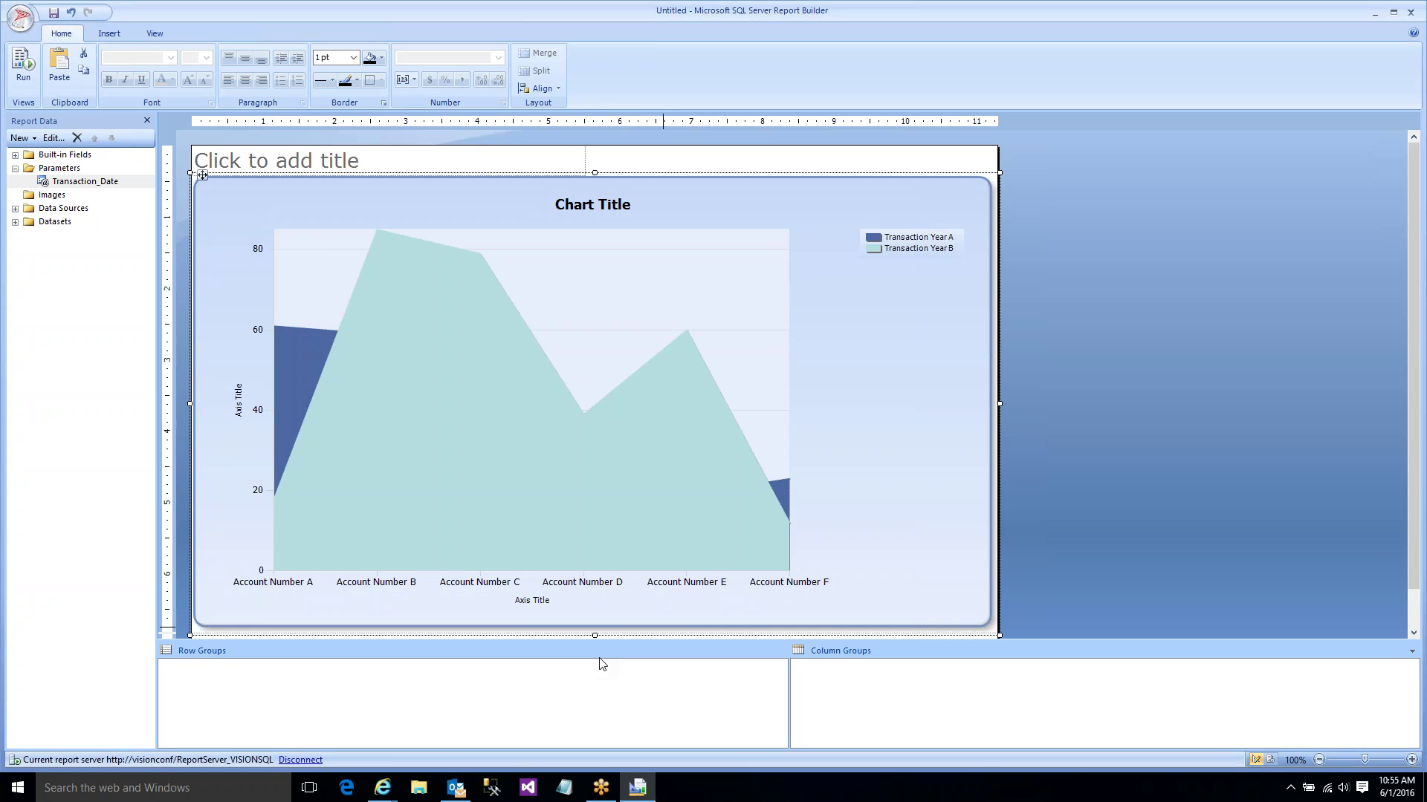
pyautogui.click(852, 582)
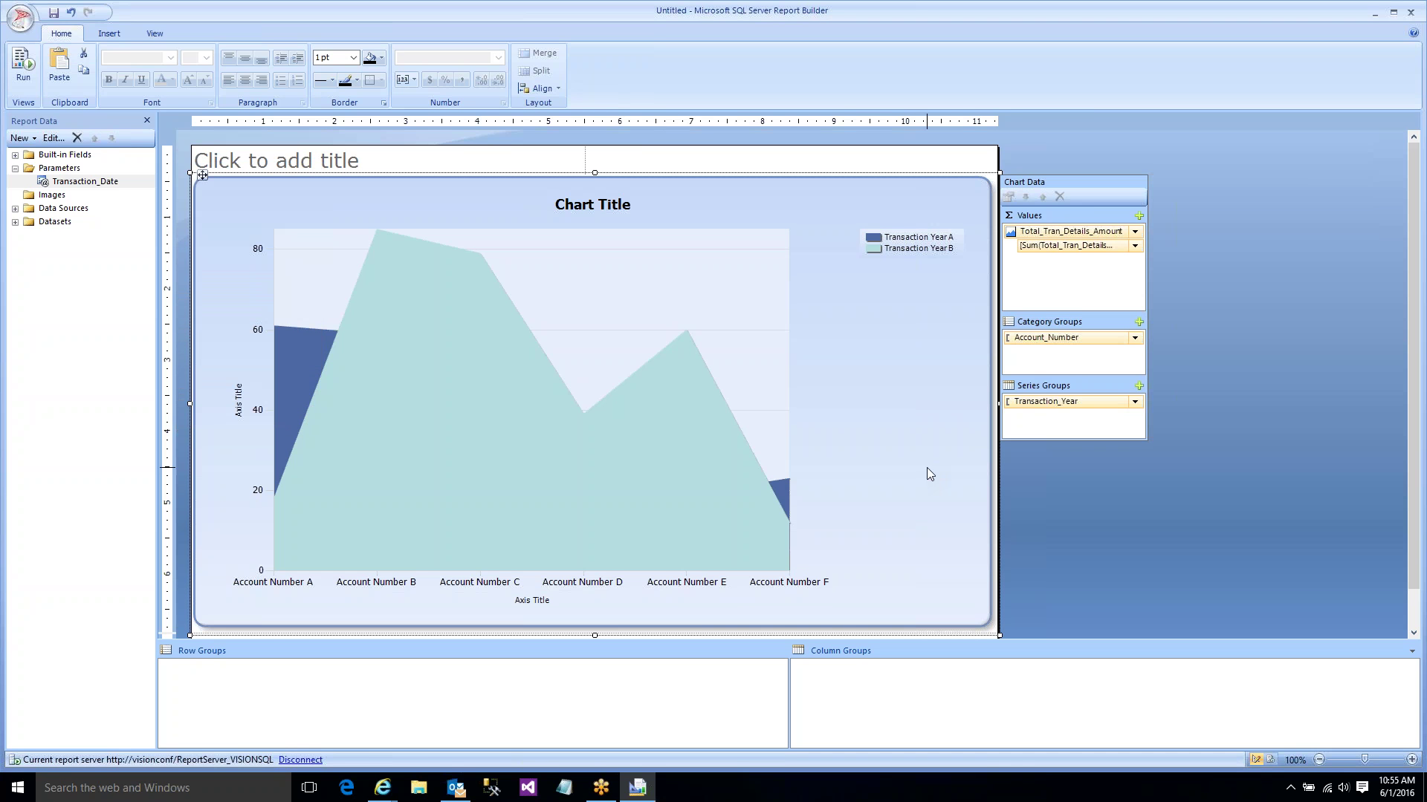
pyautogui.rightClick(1075, 338)
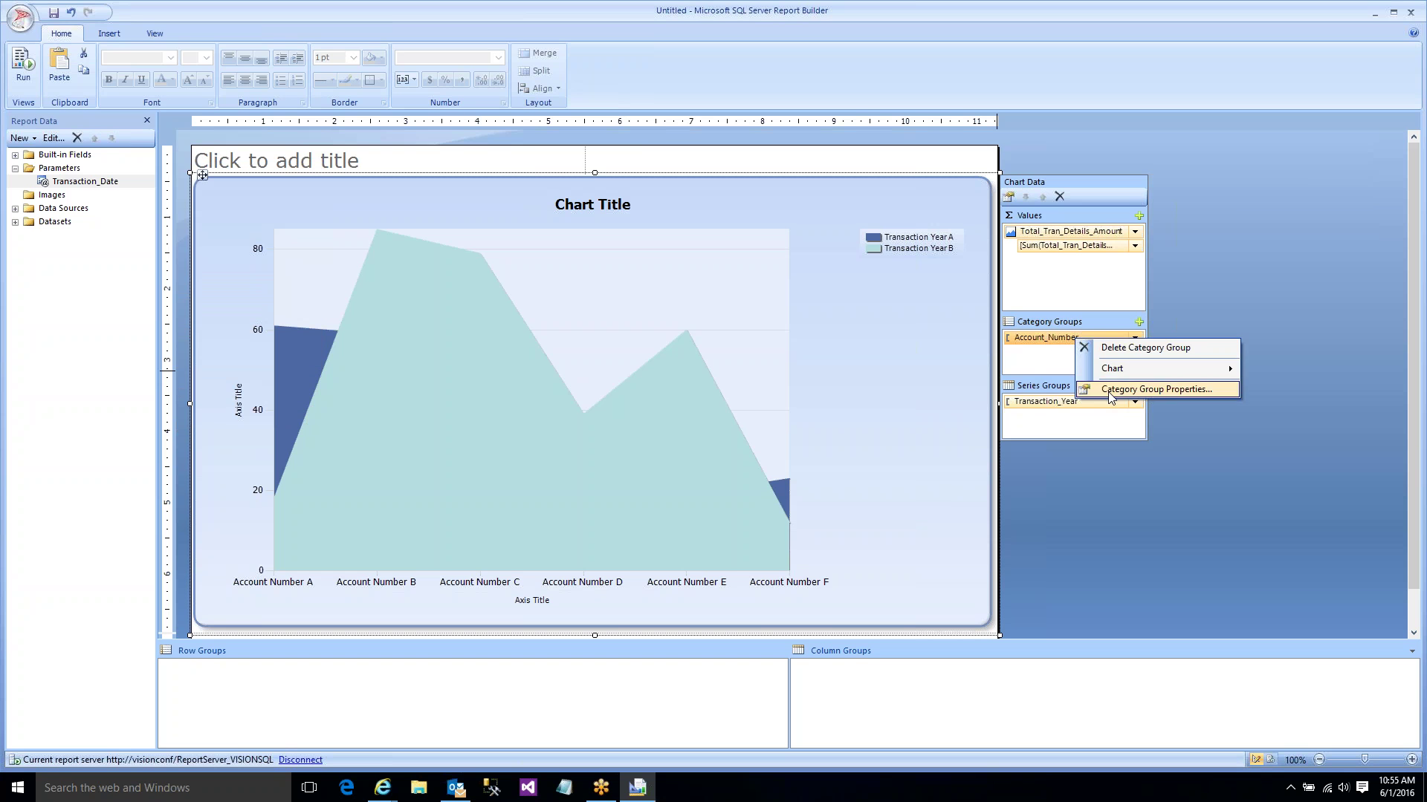
pyautogui.click(1110, 390)
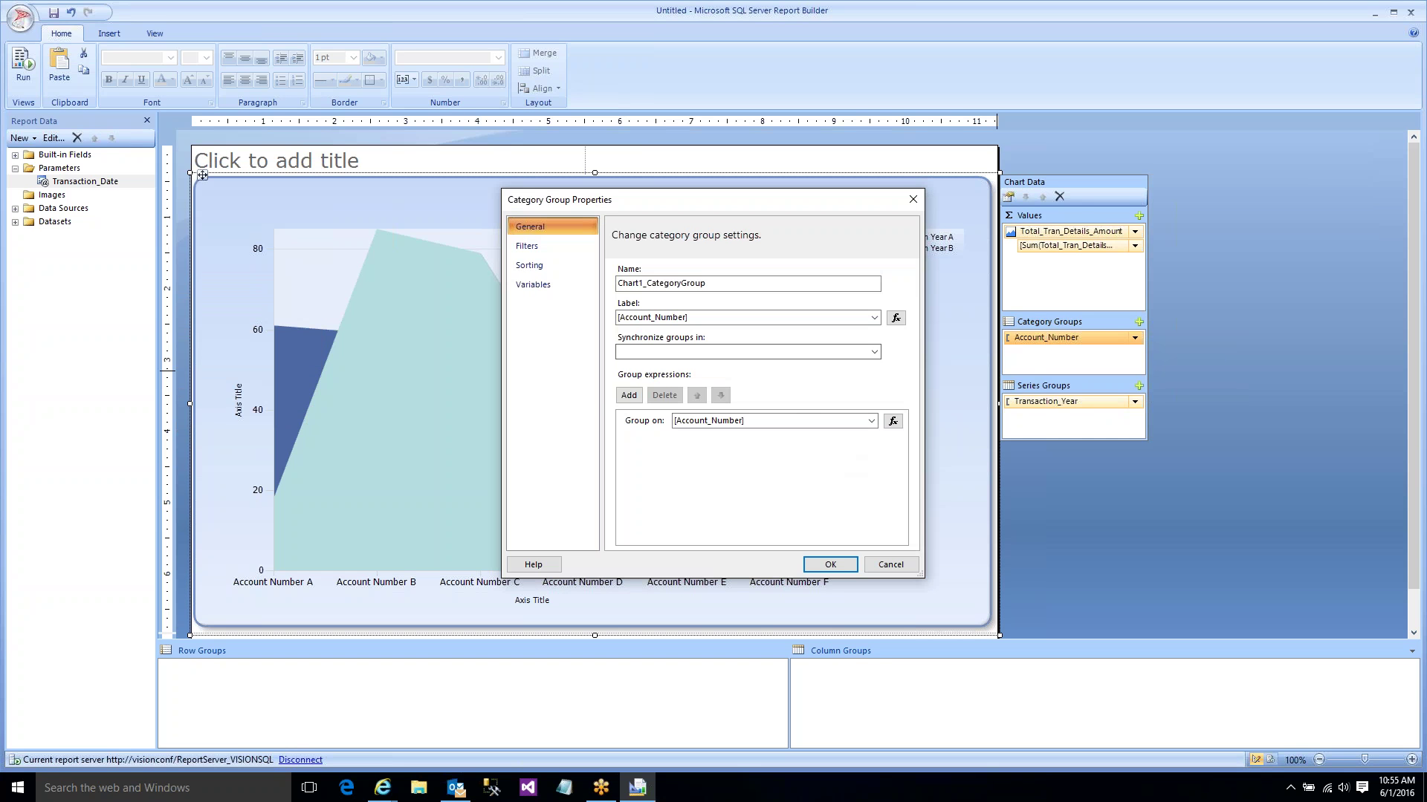
pyautogui.click(896, 319)
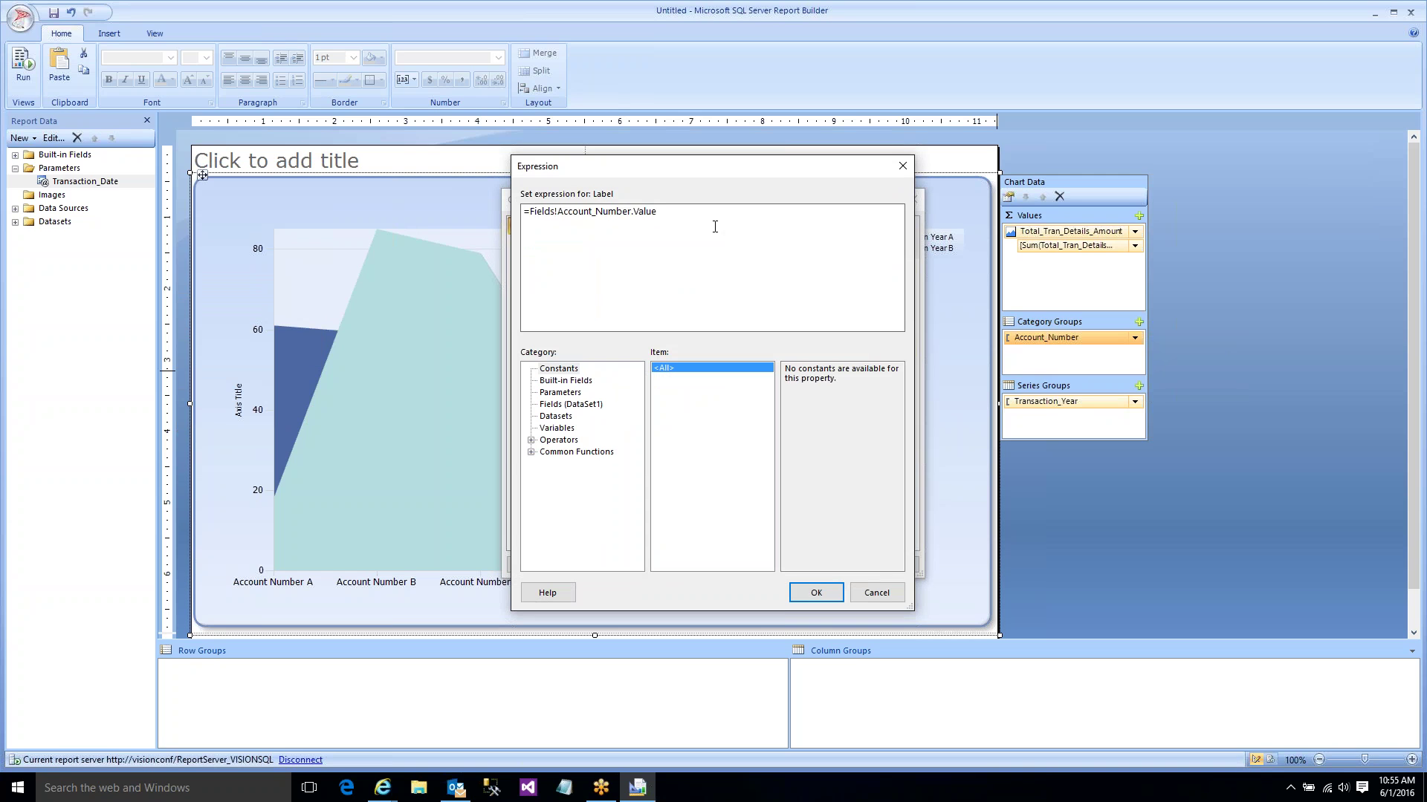
pyautogui.write('LEFT(')
pyautogui.write('3)')
pyautogui.click(816, 592)
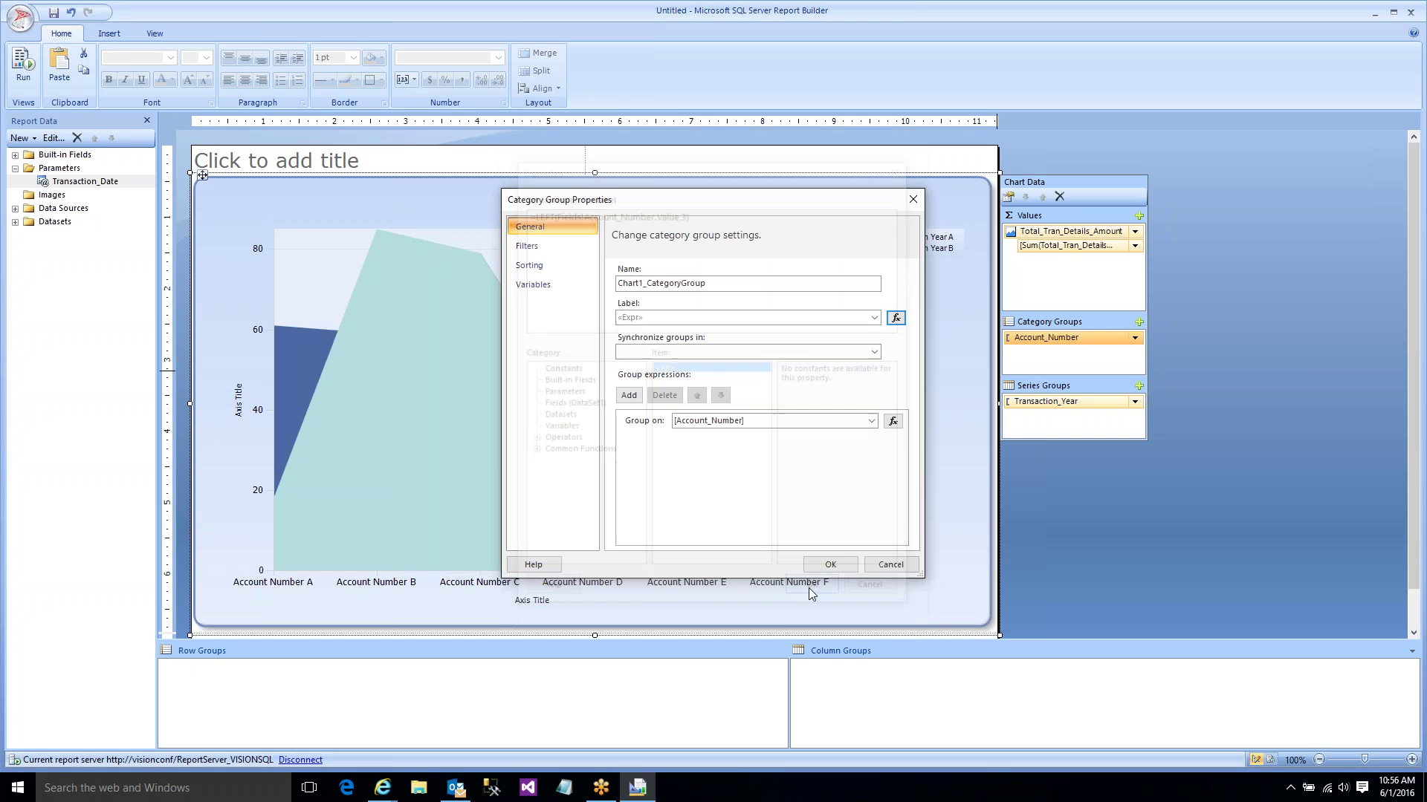
pyautogui.click(827, 568)
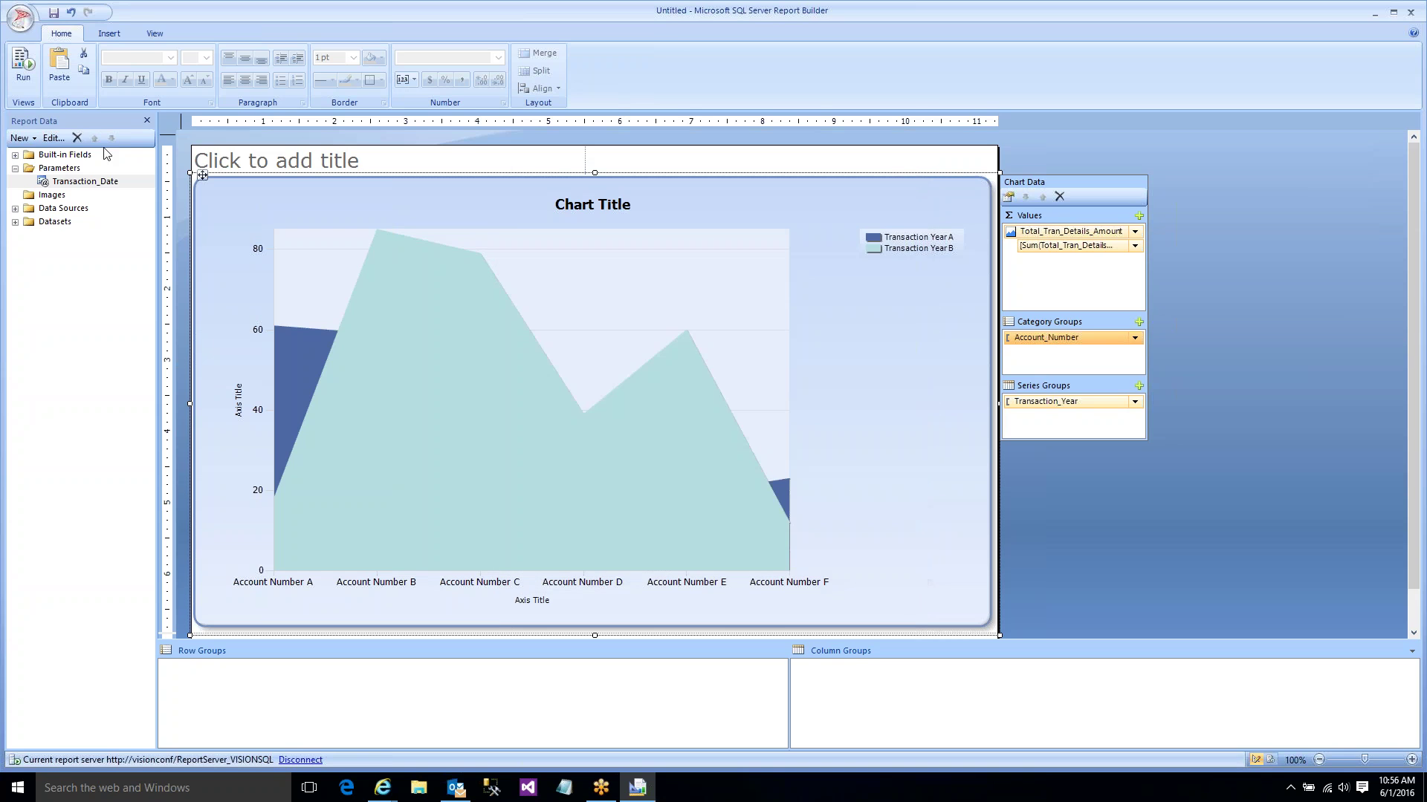
# - Run the report with 6/3/2014 as the Transaction Date to check the shortened account labels
pyautogui.click(23, 74)
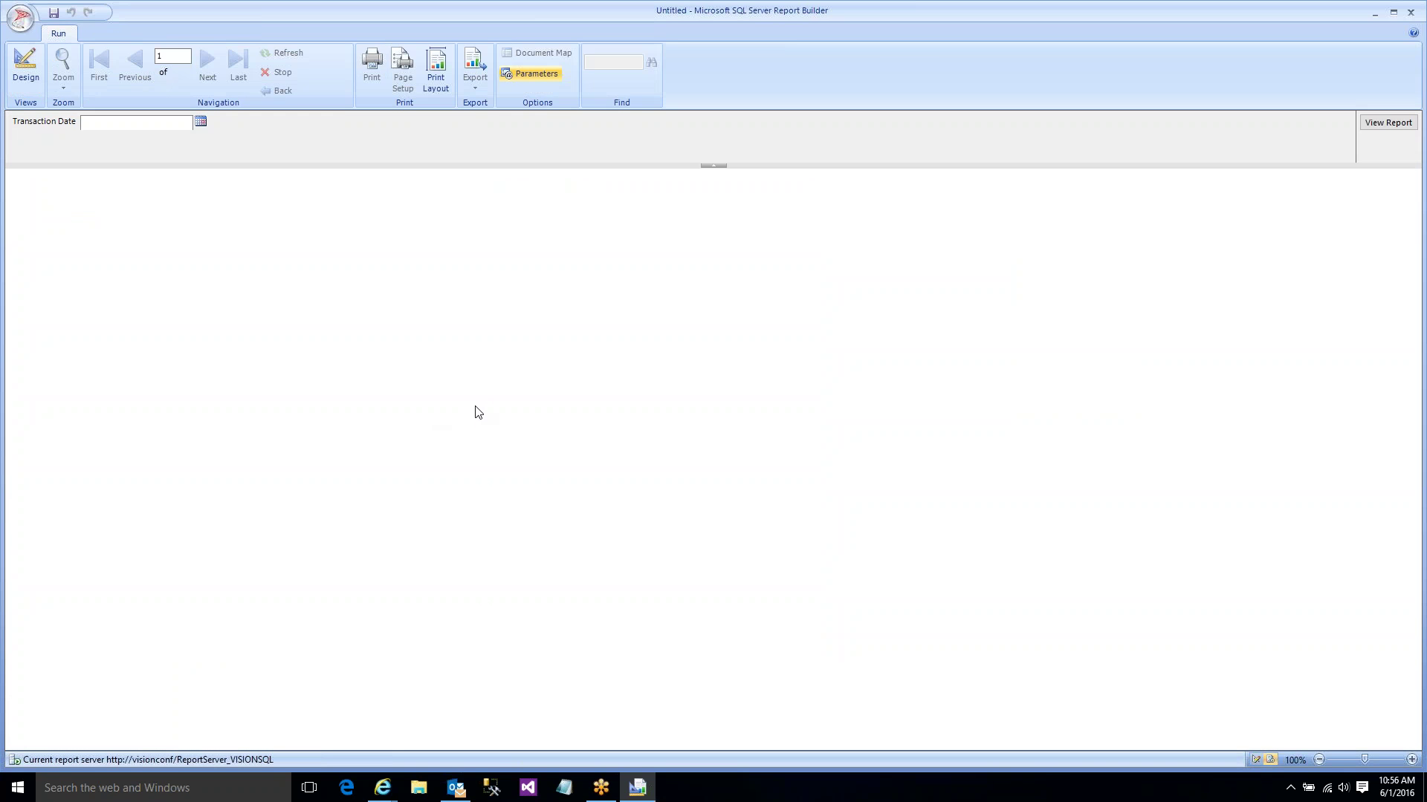
pyautogui.click(202, 122)
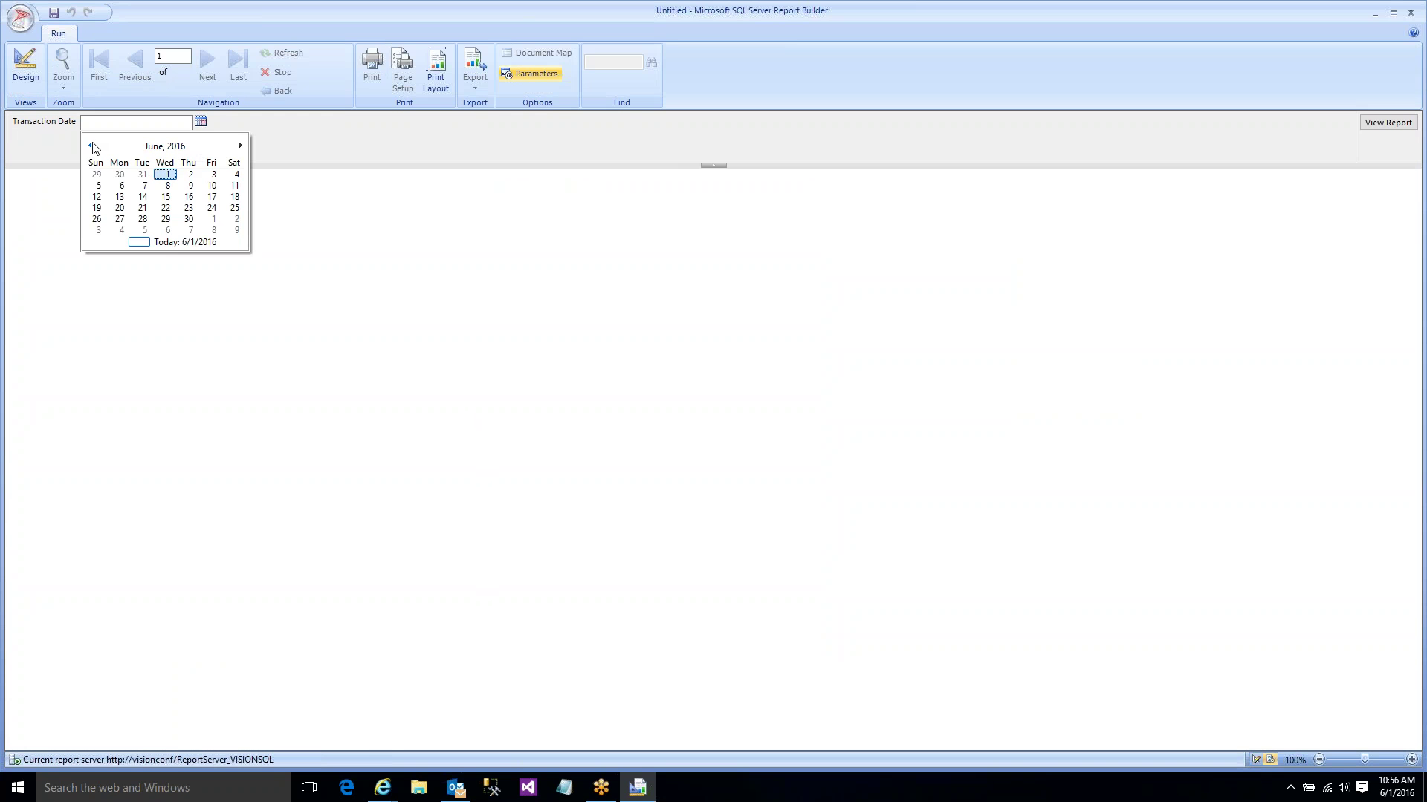
pyautogui.click(170, 148)
pyautogui.click(167, 147)
pyautogui.click(149, 189)
pyautogui.click(145, 195)
pyautogui.click(146, 196)
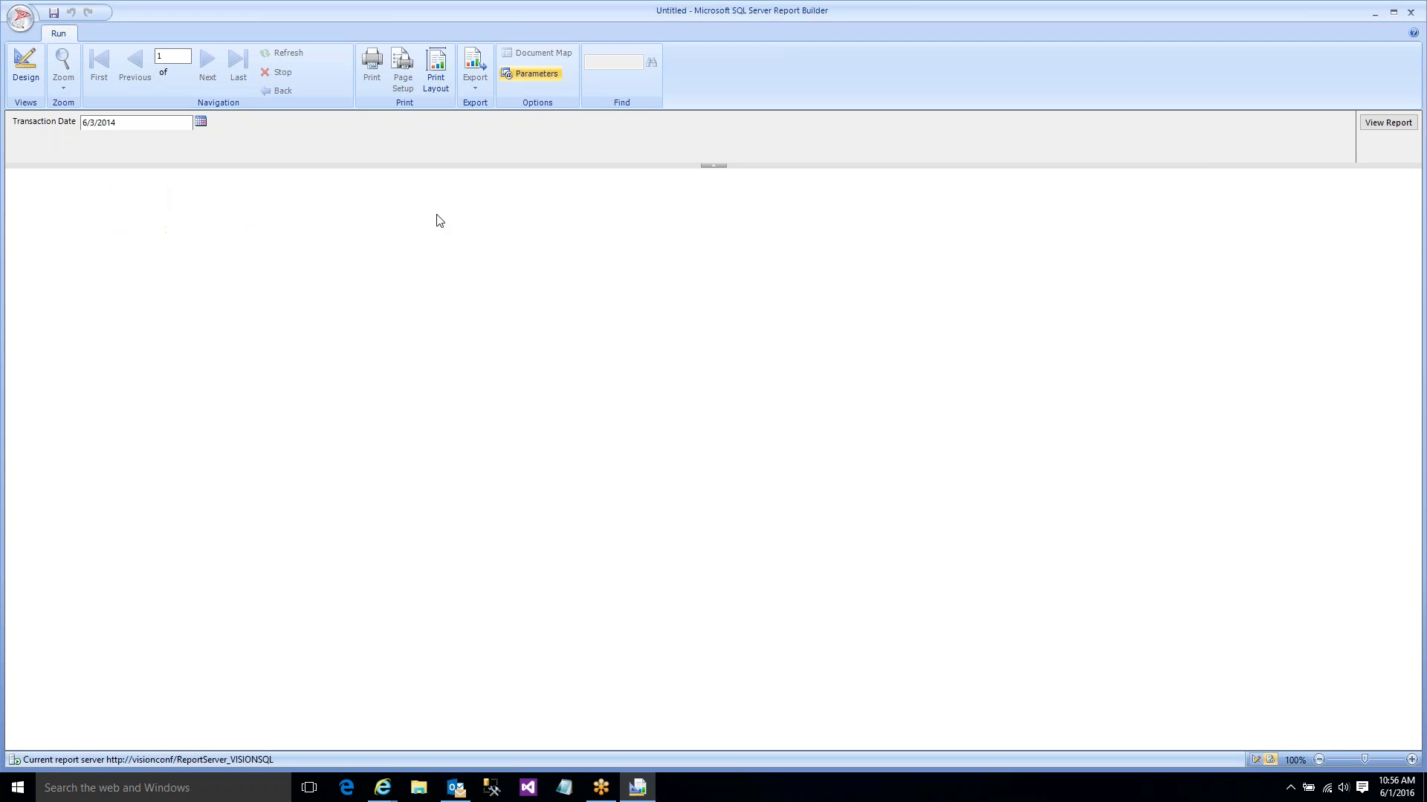
pyautogui.click(1371, 128)
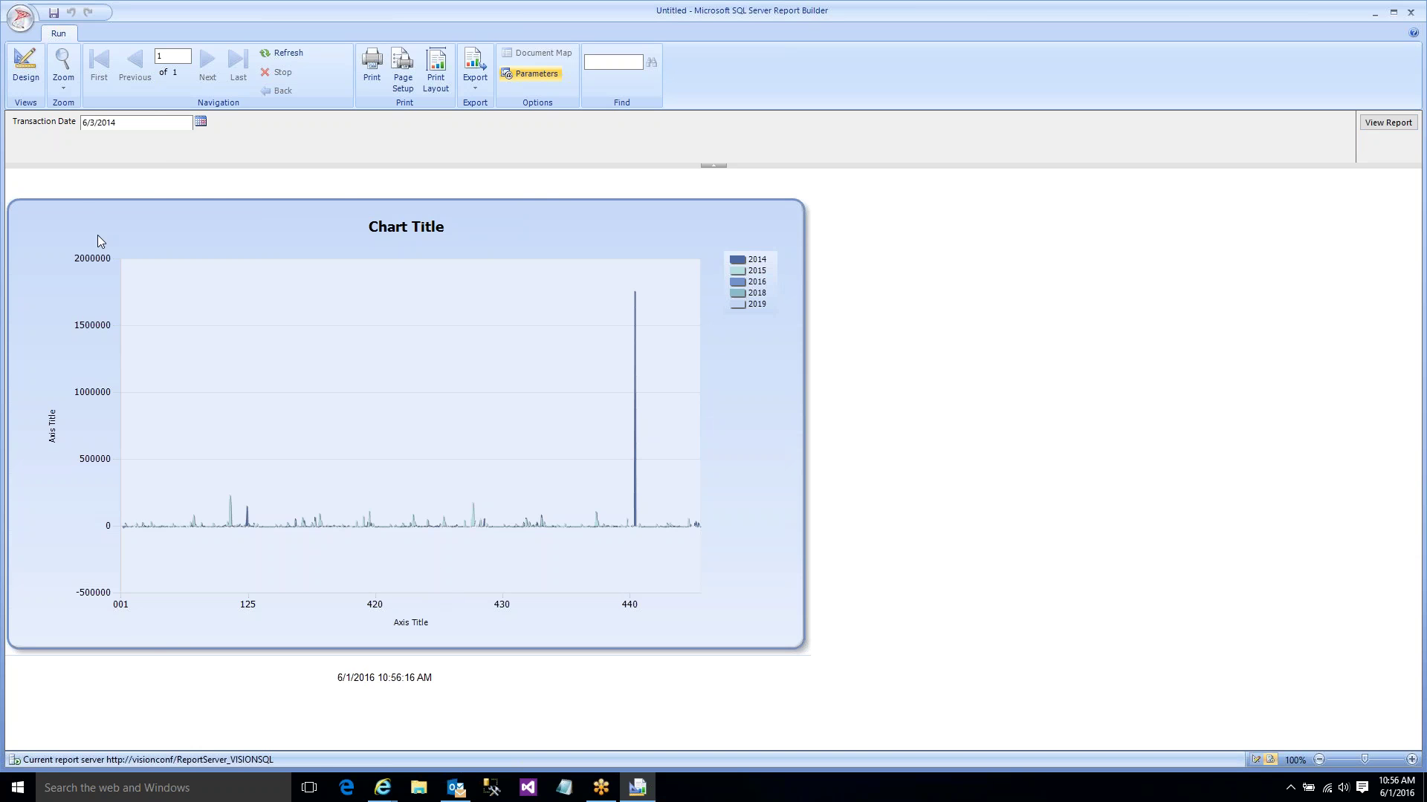
# - Change the chart type in the report design from area to the exploded 3D pie
pyautogui.click(25, 65)
pyautogui.rightClick(413, 406)
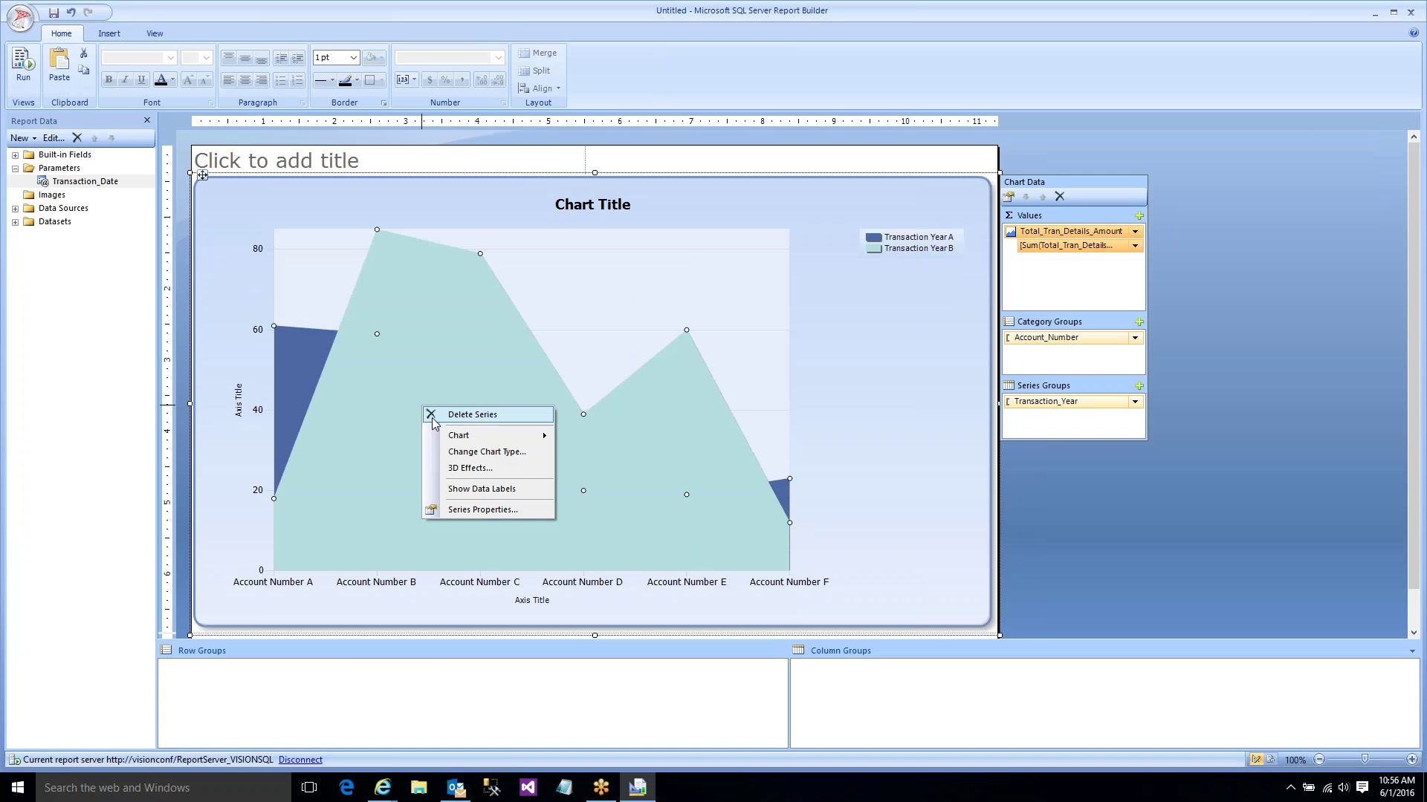
pyautogui.click(474, 455)
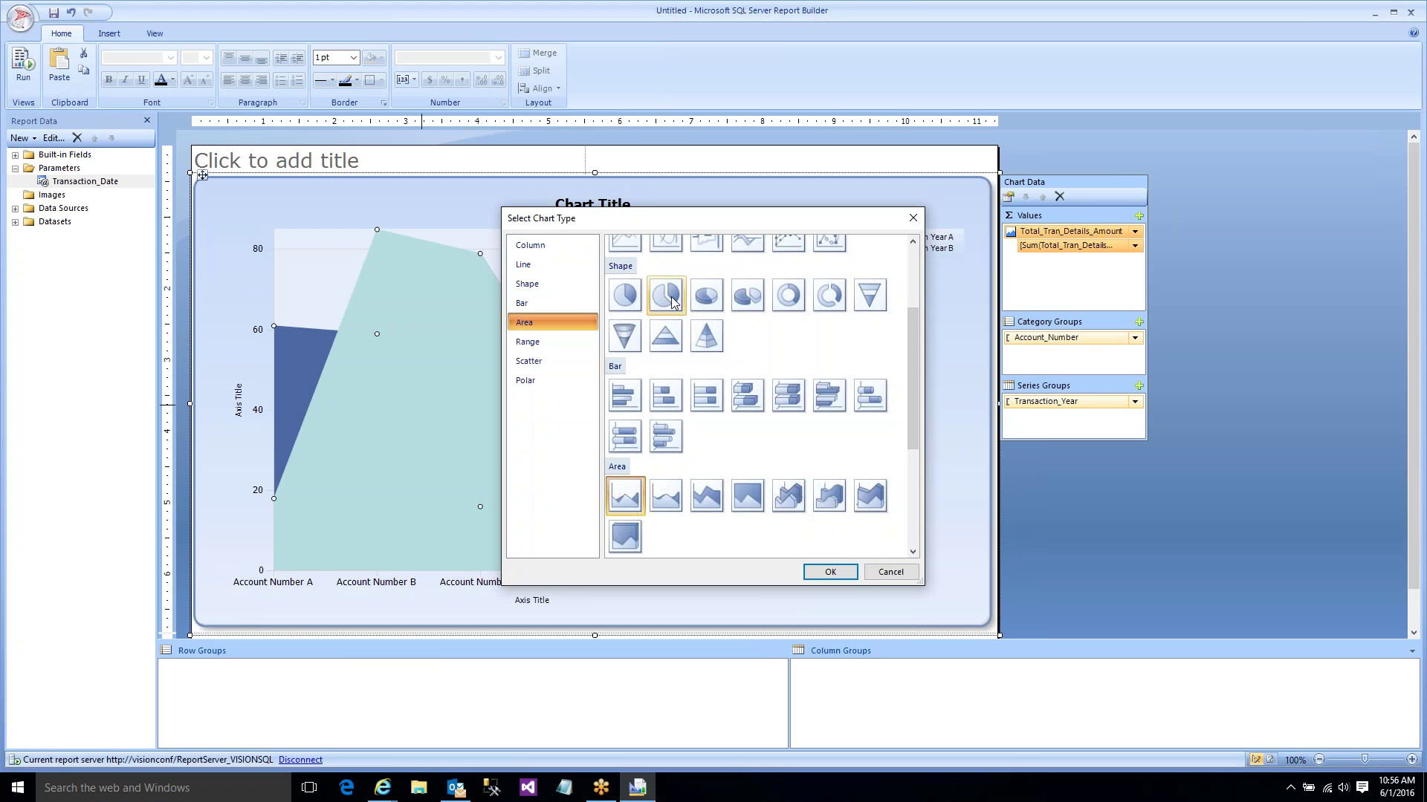
pyautogui.click(743, 296)
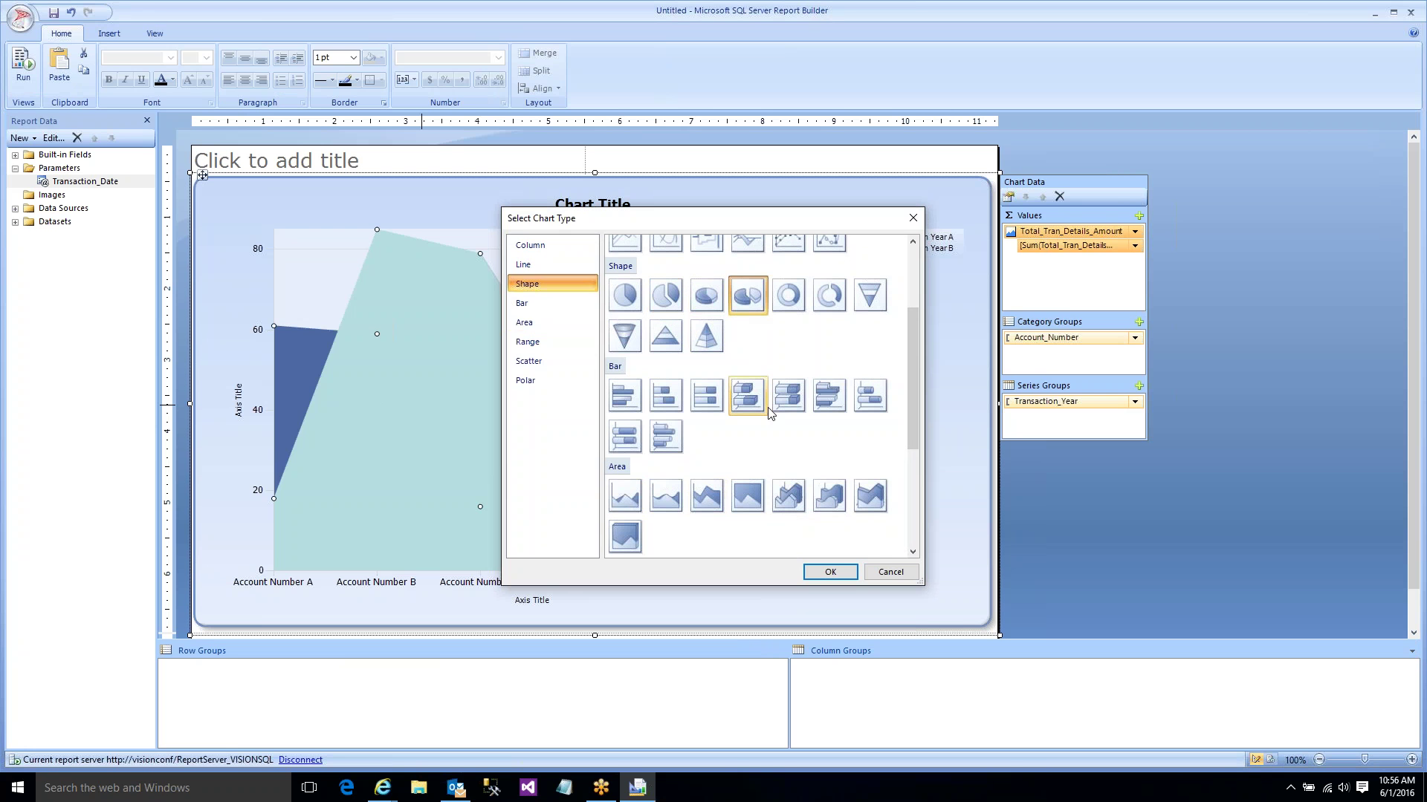
pyautogui.click(829, 572)
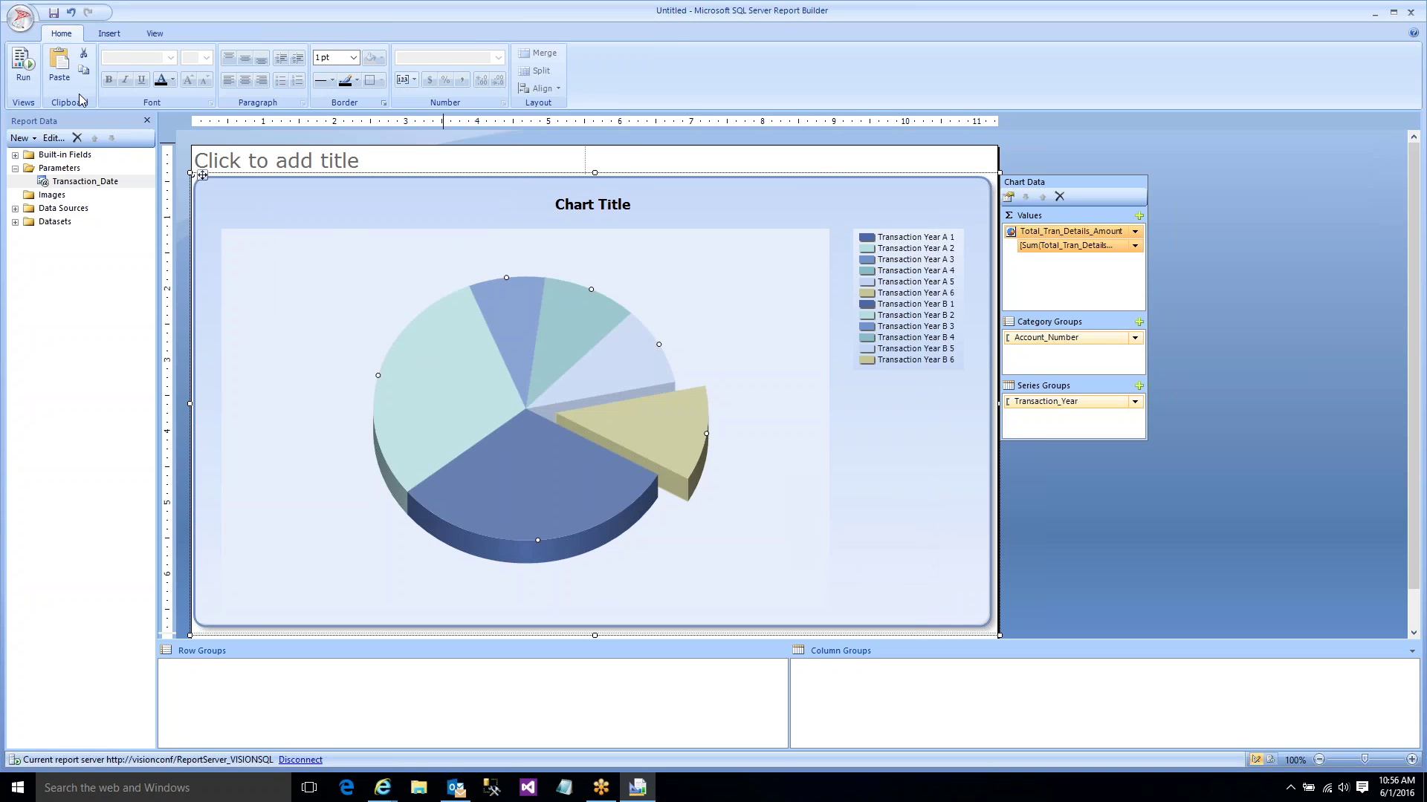
# - Run the pie chart report with 2/2/2010 as the Transaction Date
pyautogui.click(23, 65)
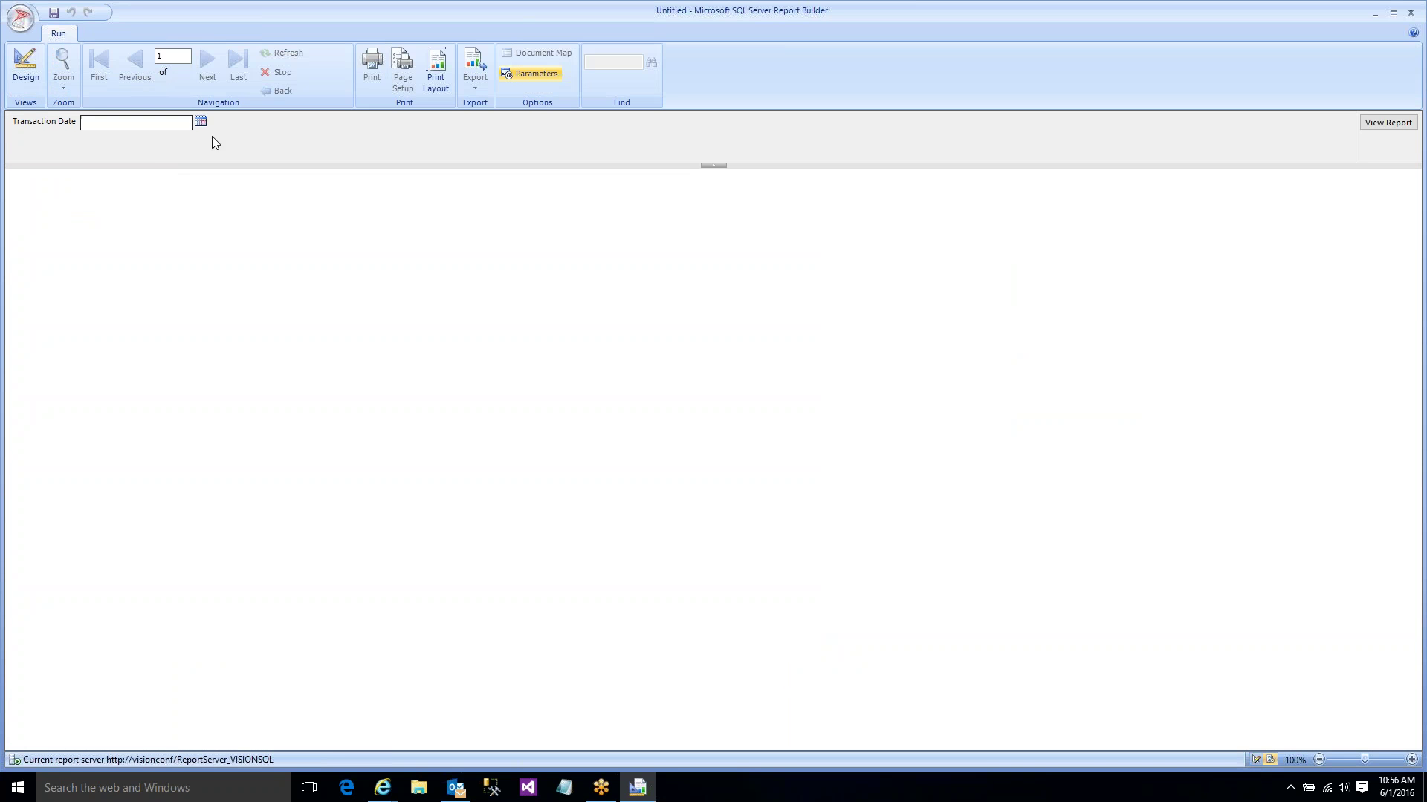
pyautogui.click(202, 123)
pyautogui.click(168, 148)
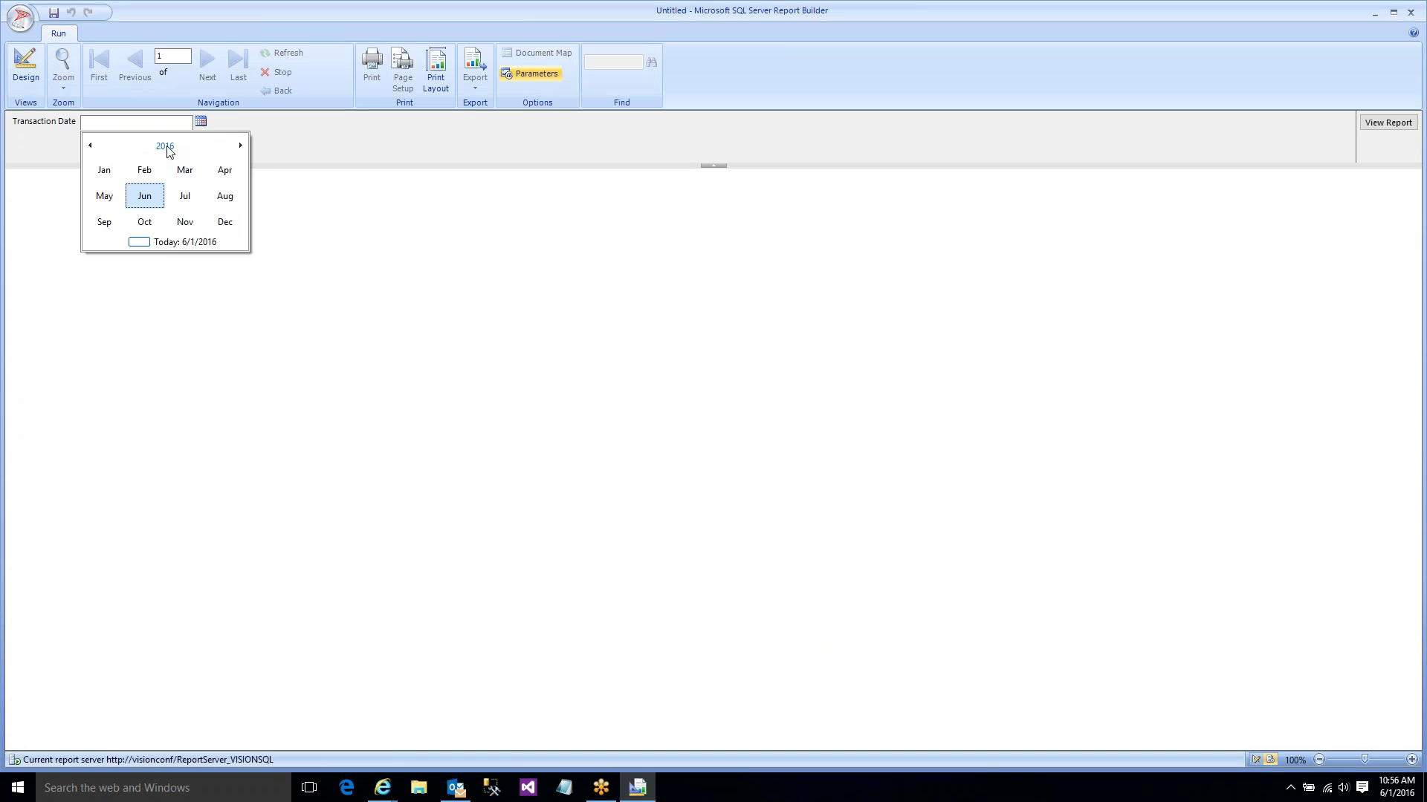
pyautogui.click(168, 148)
pyautogui.click(147, 174)
pyautogui.click(147, 175)
pyautogui.click(147, 175)
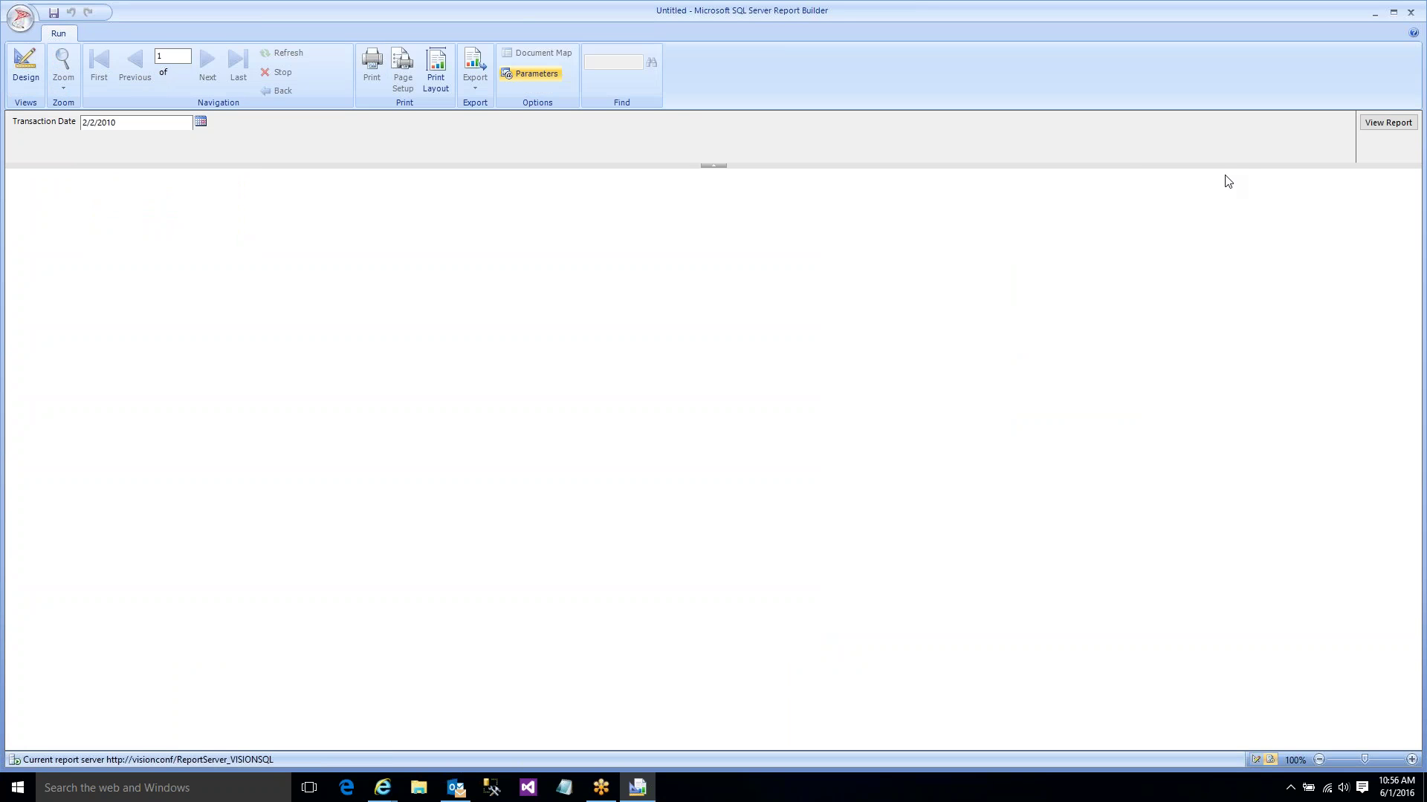
pyautogui.click(1390, 123)
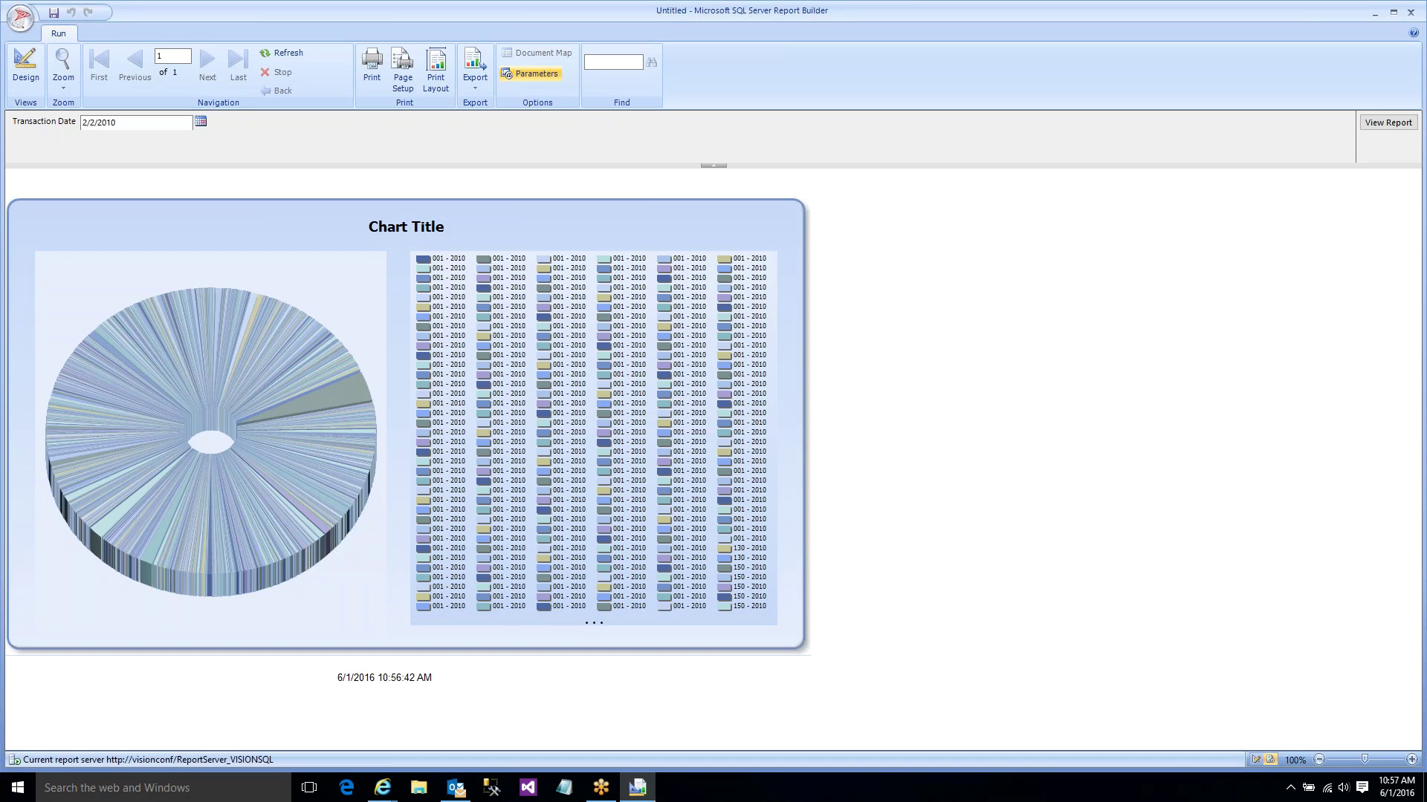
# - Open the properties of the chart's Account_Number category group in the report design and review its label expression
pyautogui.click(143, 124)
pyautogui.click(26, 65)
pyautogui.click(921, 532)
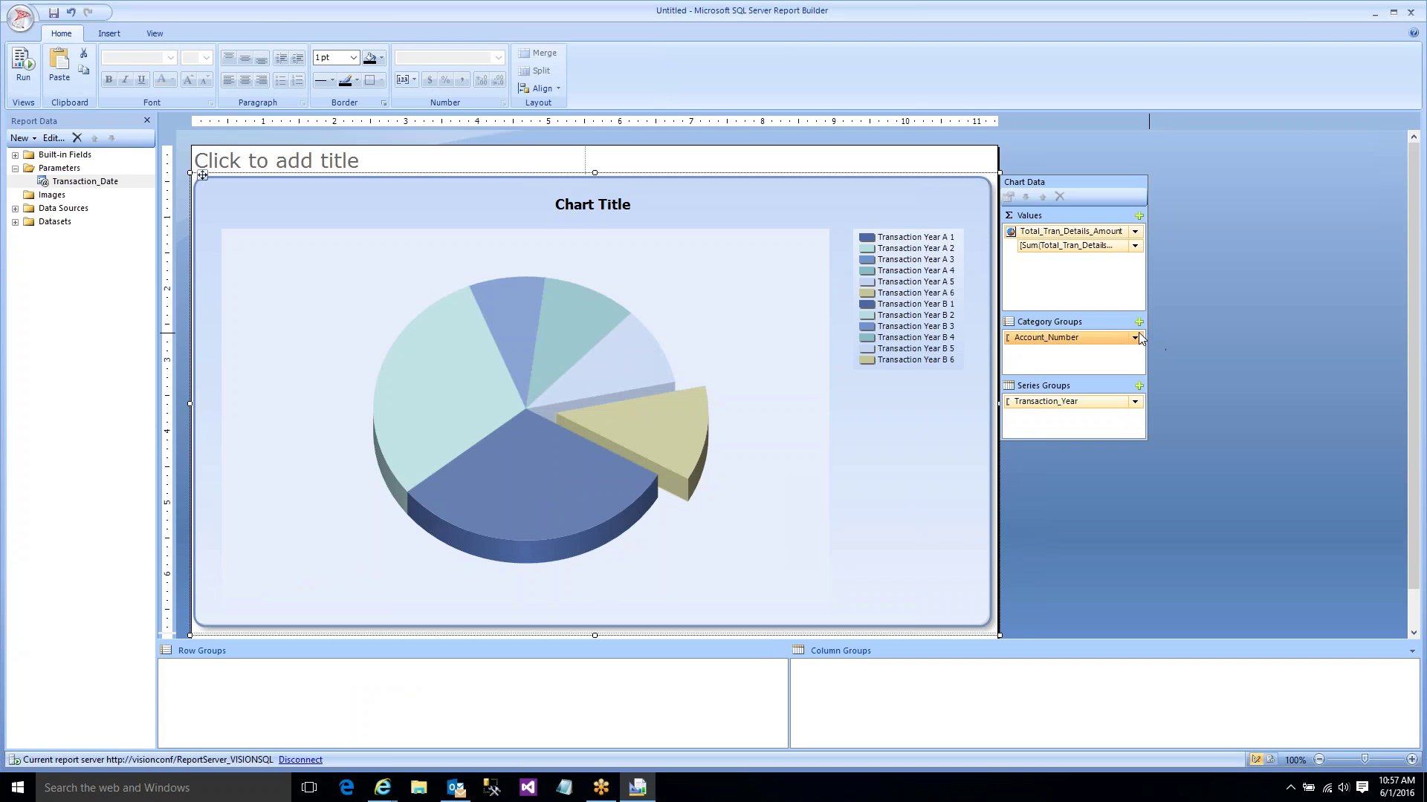
pyautogui.click(1135, 338)
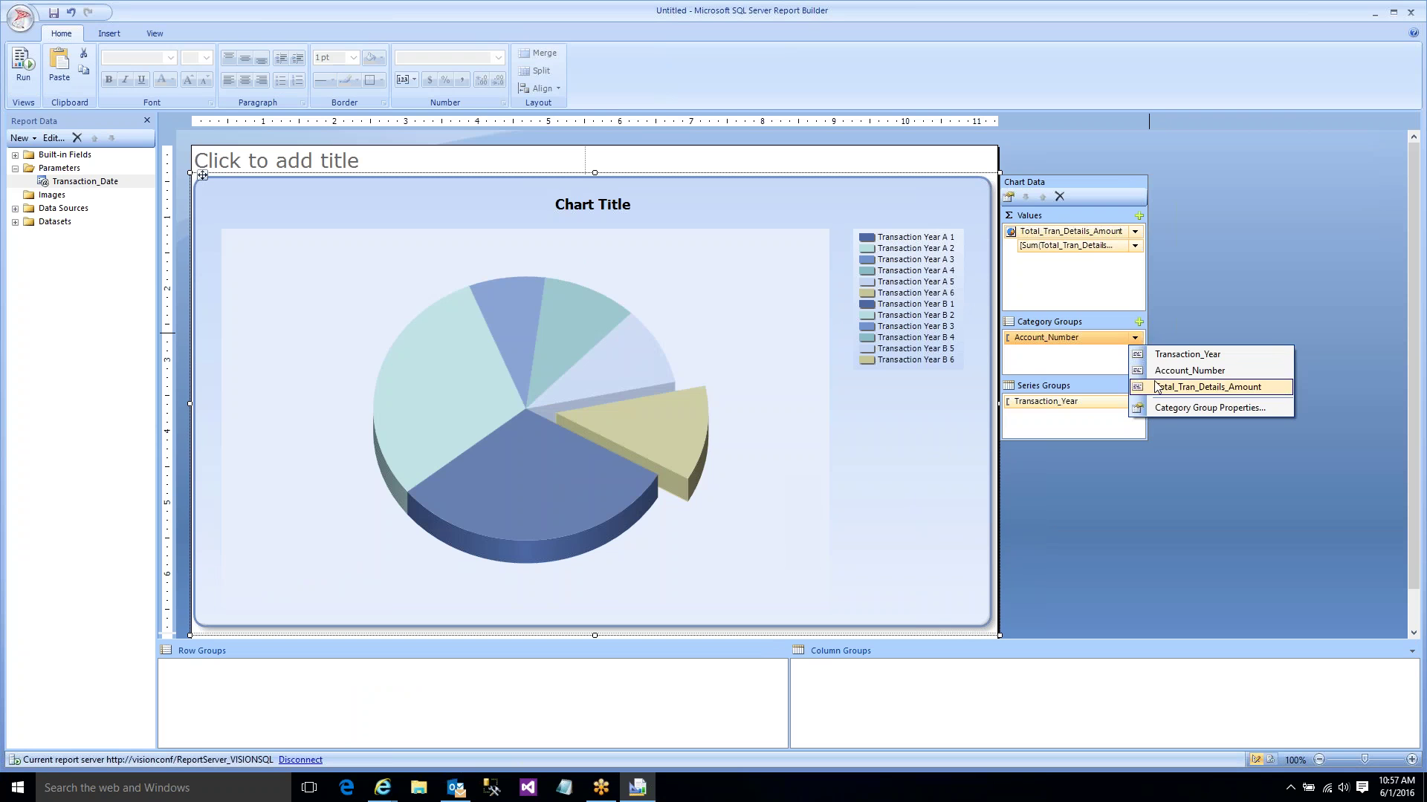
pyautogui.rightClick(1097, 339)
pyautogui.click(1122, 389)
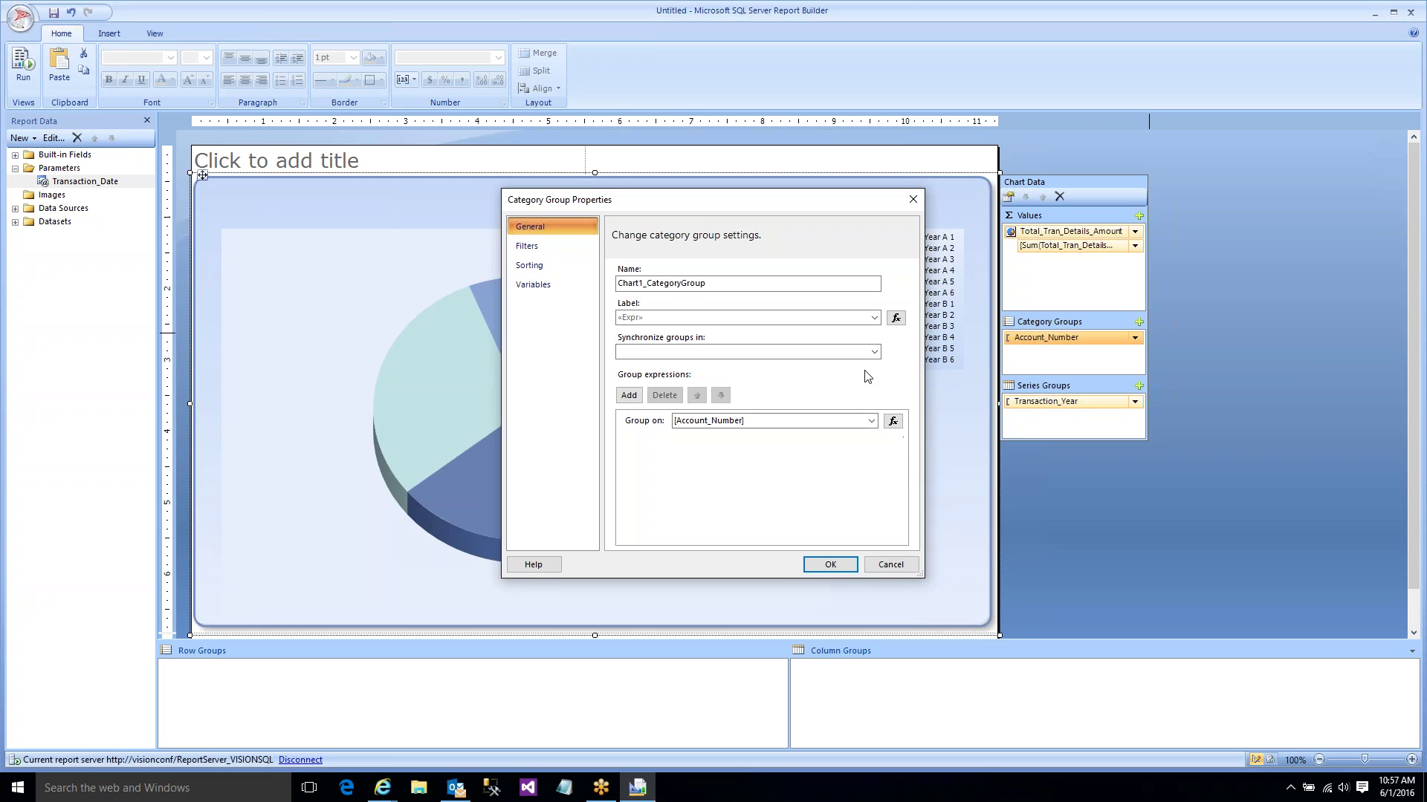
pyautogui.click(895, 317)
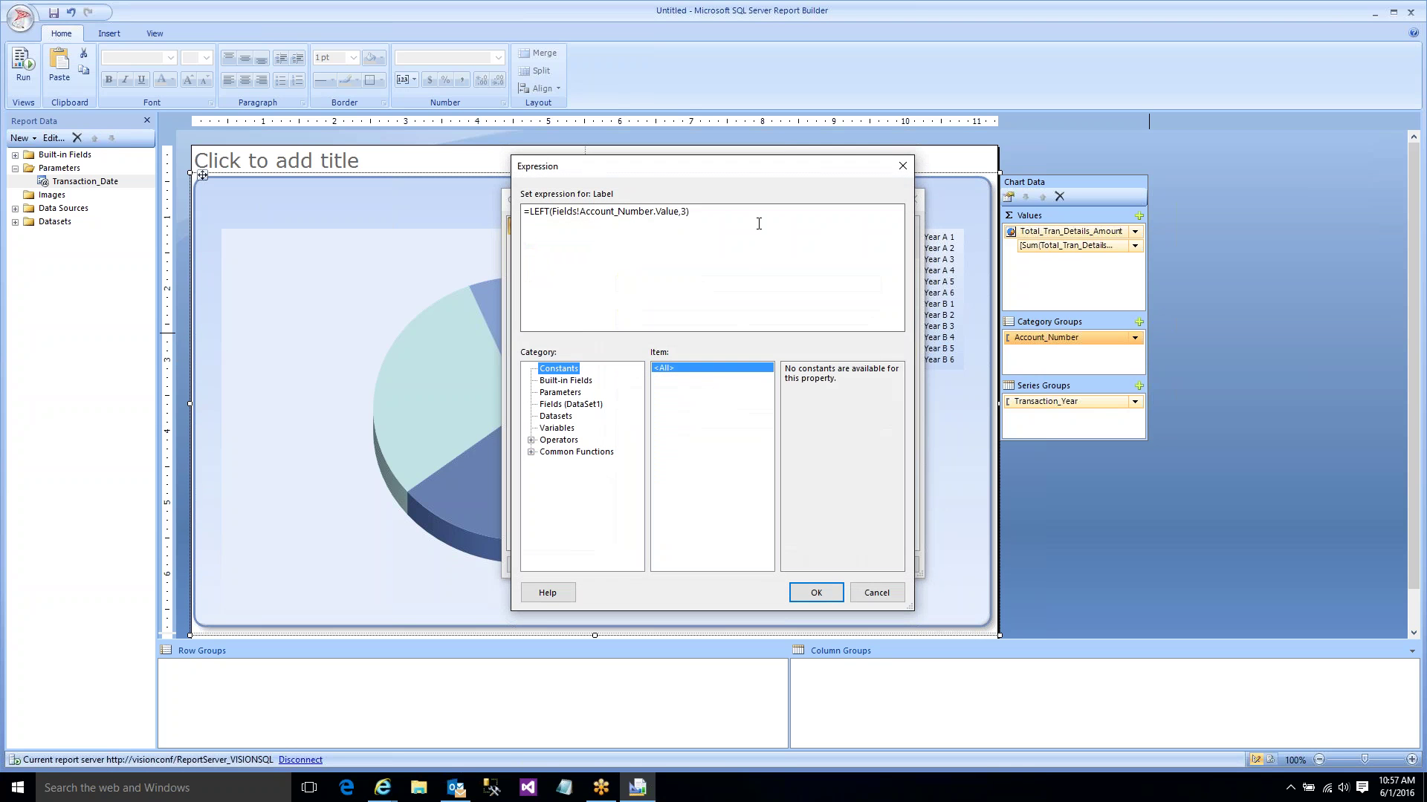
pyautogui.press('super+a')
pyautogui.click(877, 593)
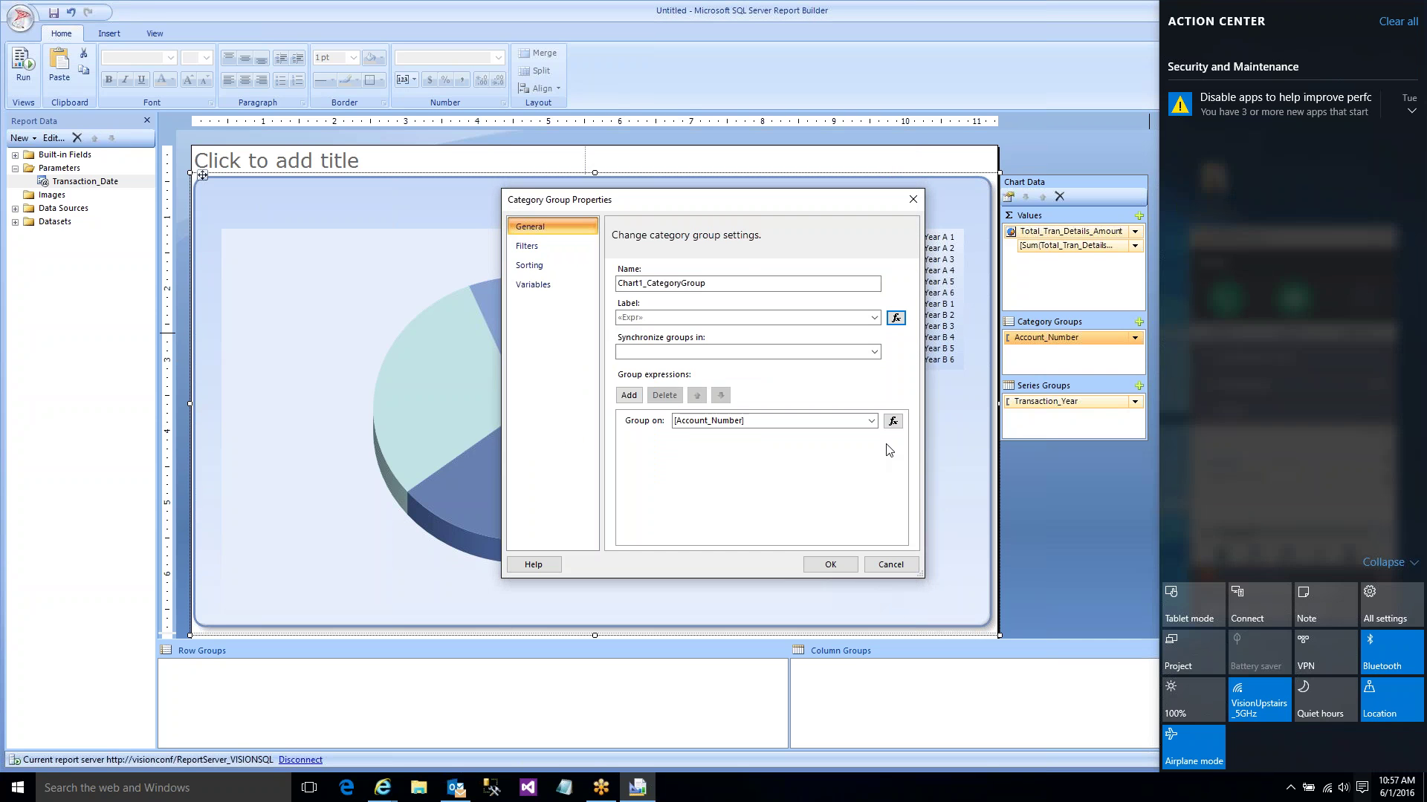
# - Set the category group's Group on expression to =LEFT(Fields!Account_Number.Value,3)
pyautogui.click(892, 420)
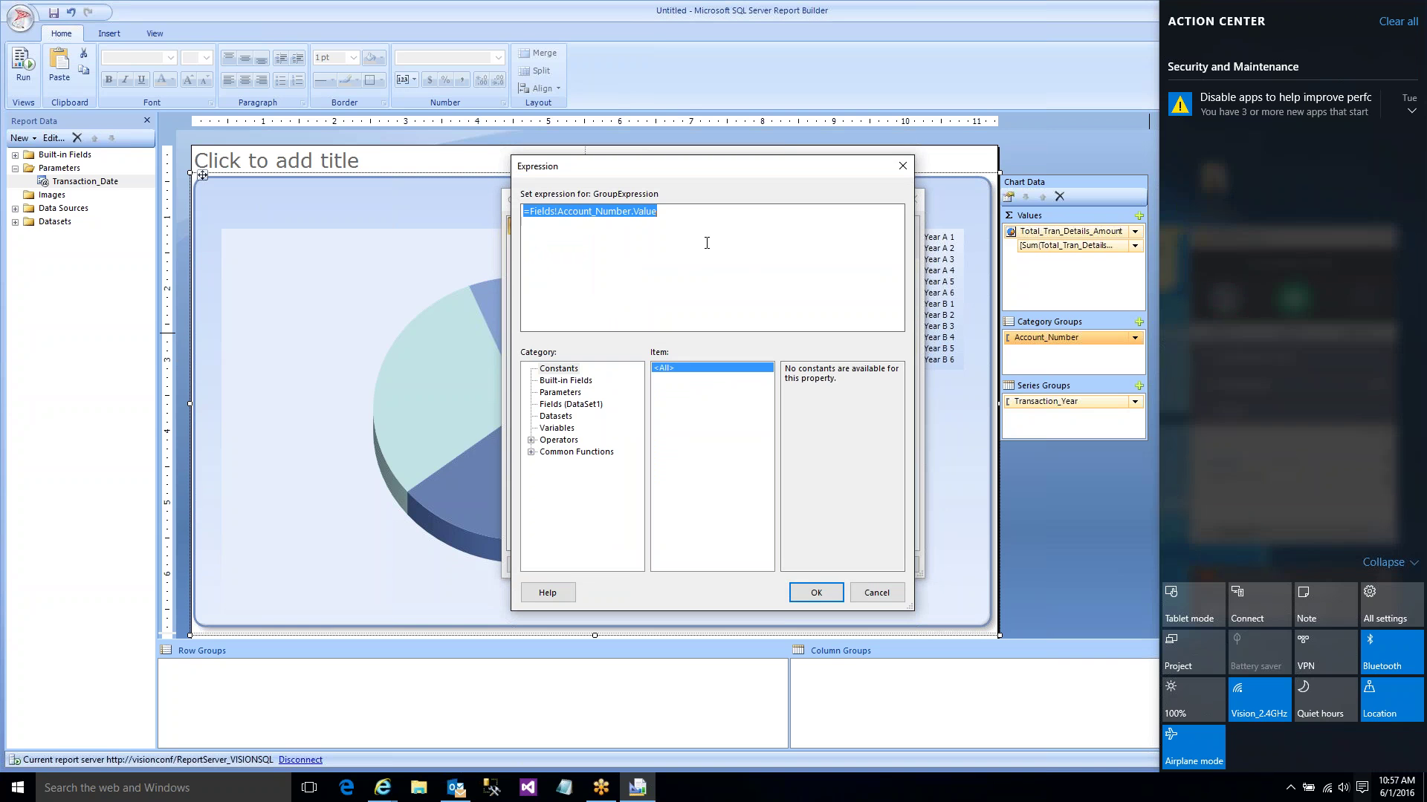
pyautogui.click(707, 243)
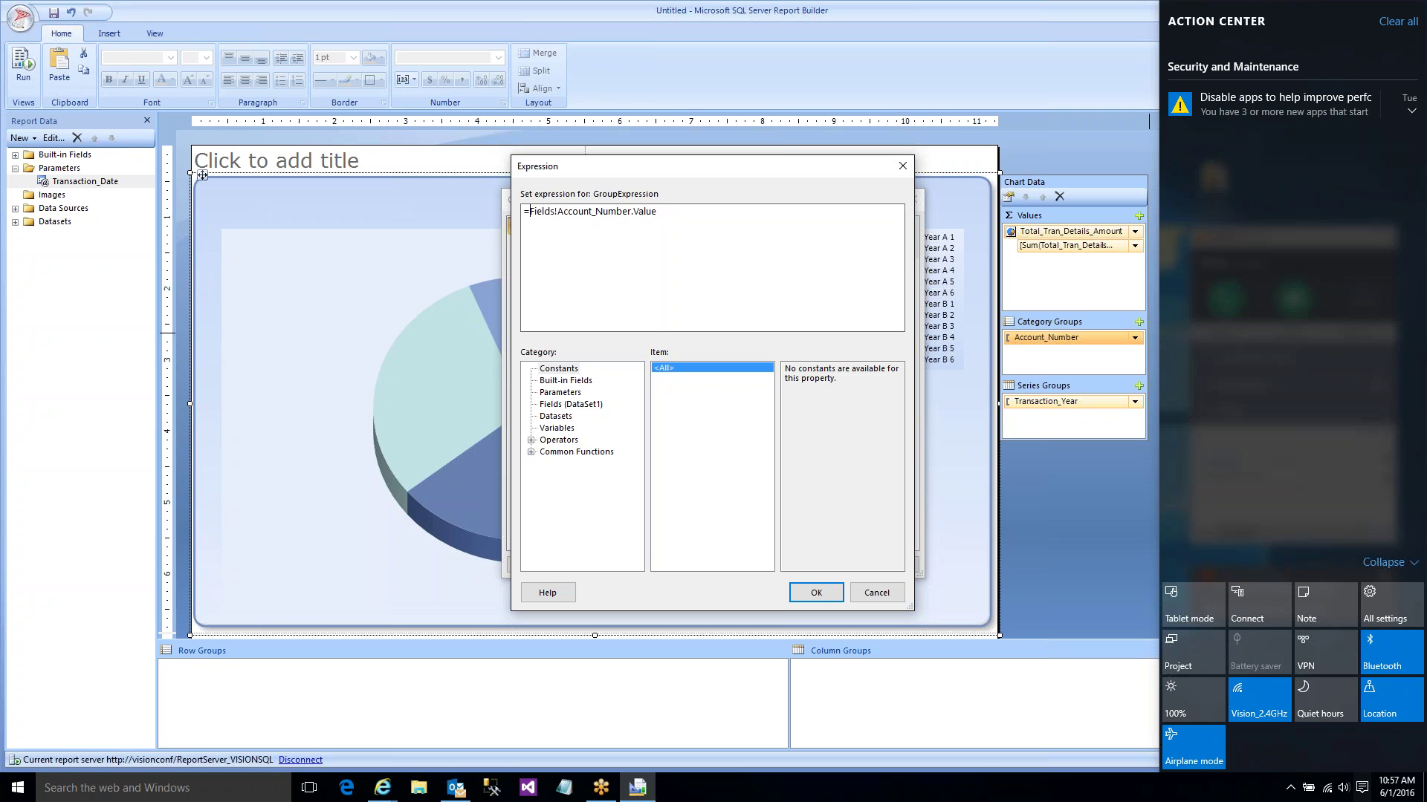
pyautogui.write('LEFT(')
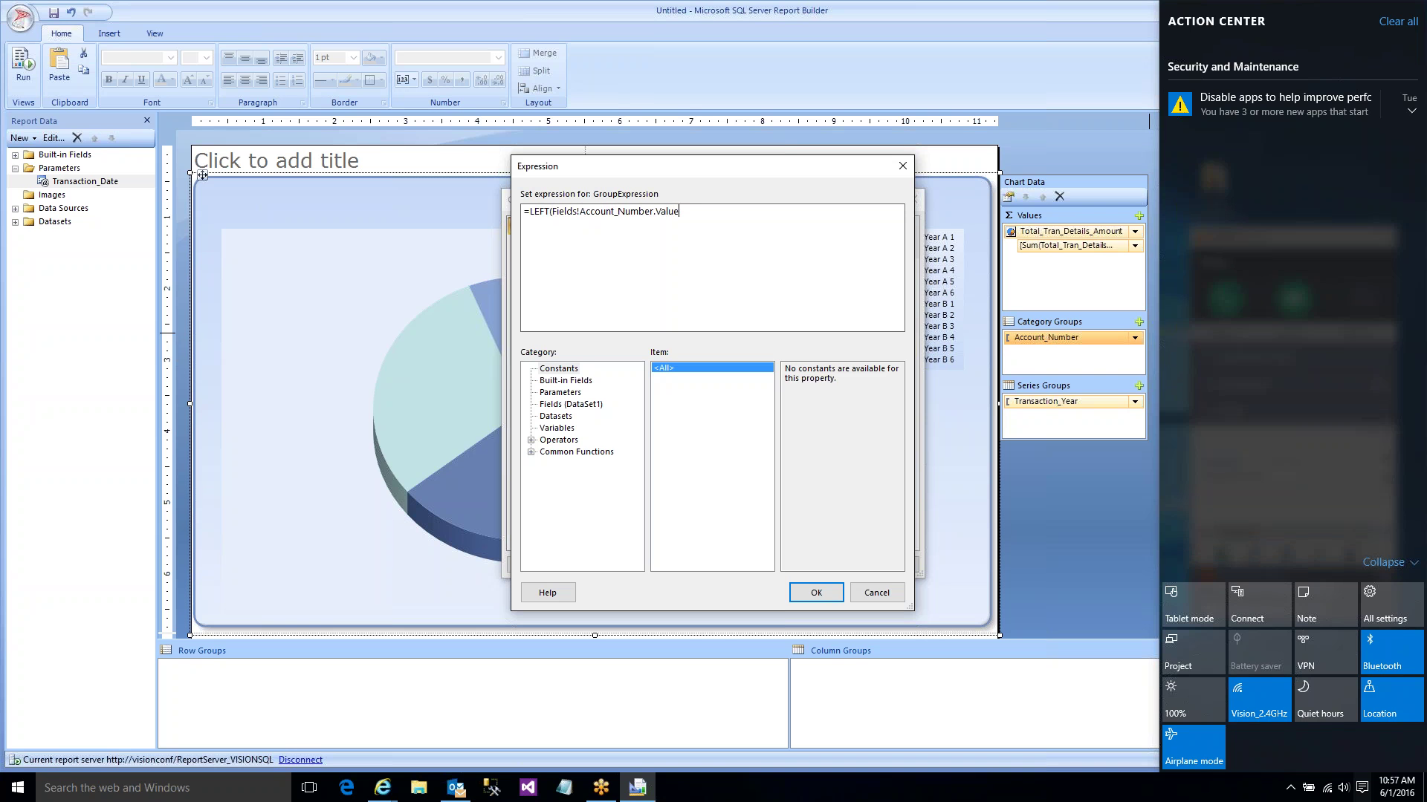
pyautogui.write('3)')
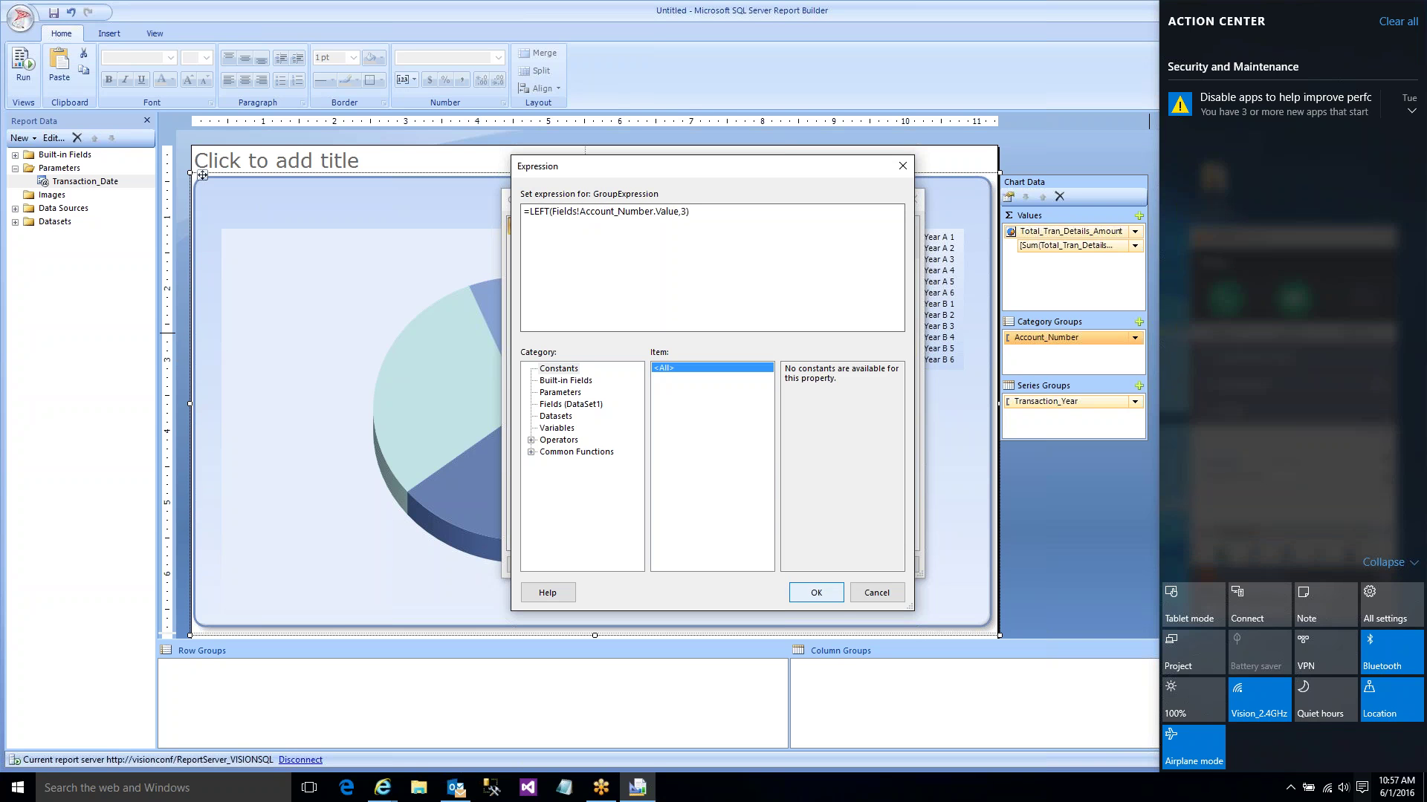
pyautogui.click(829, 599)
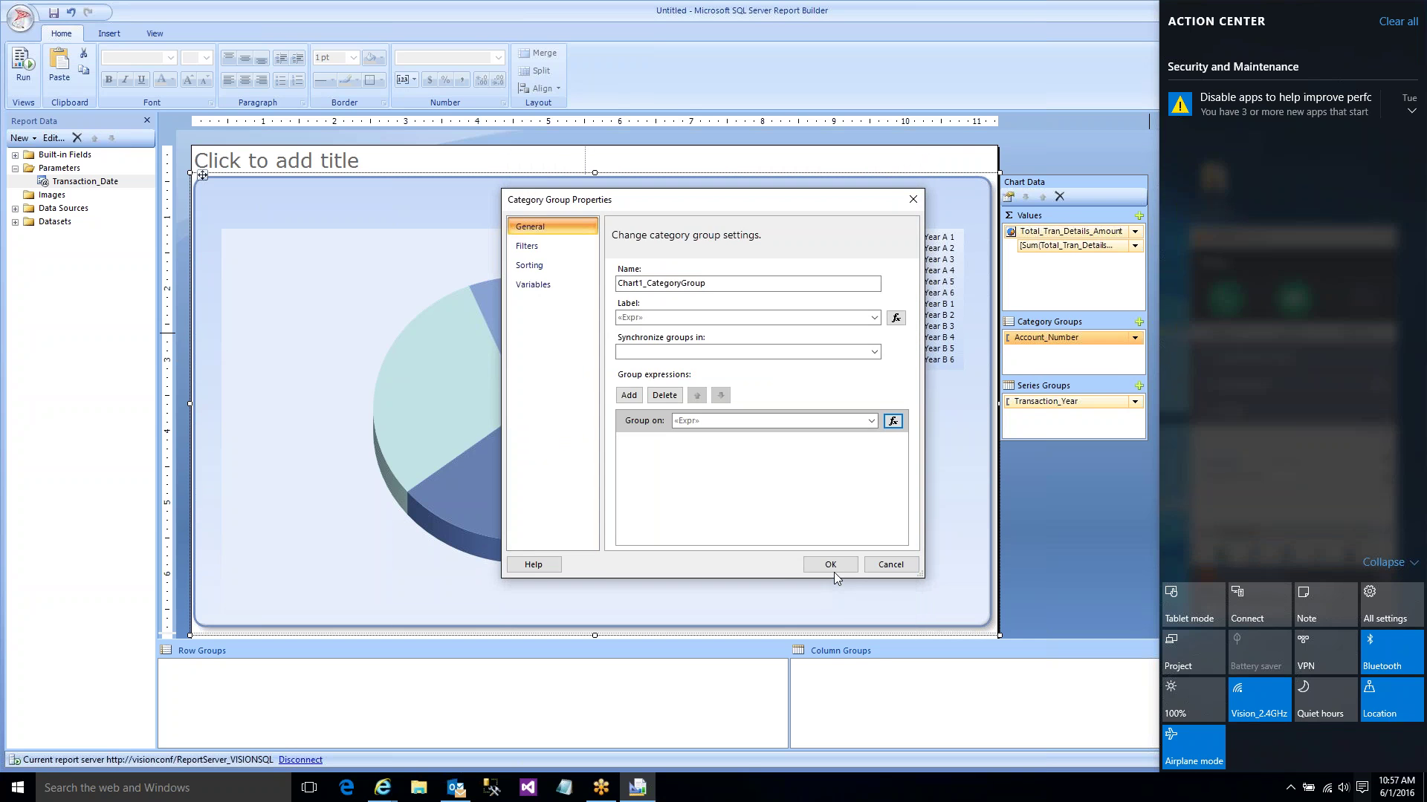
pyautogui.click(830, 564)
# - Run the regrouped pie chart report with 2/2/2010 as the Transaction Date
pyautogui.click(23, 65)
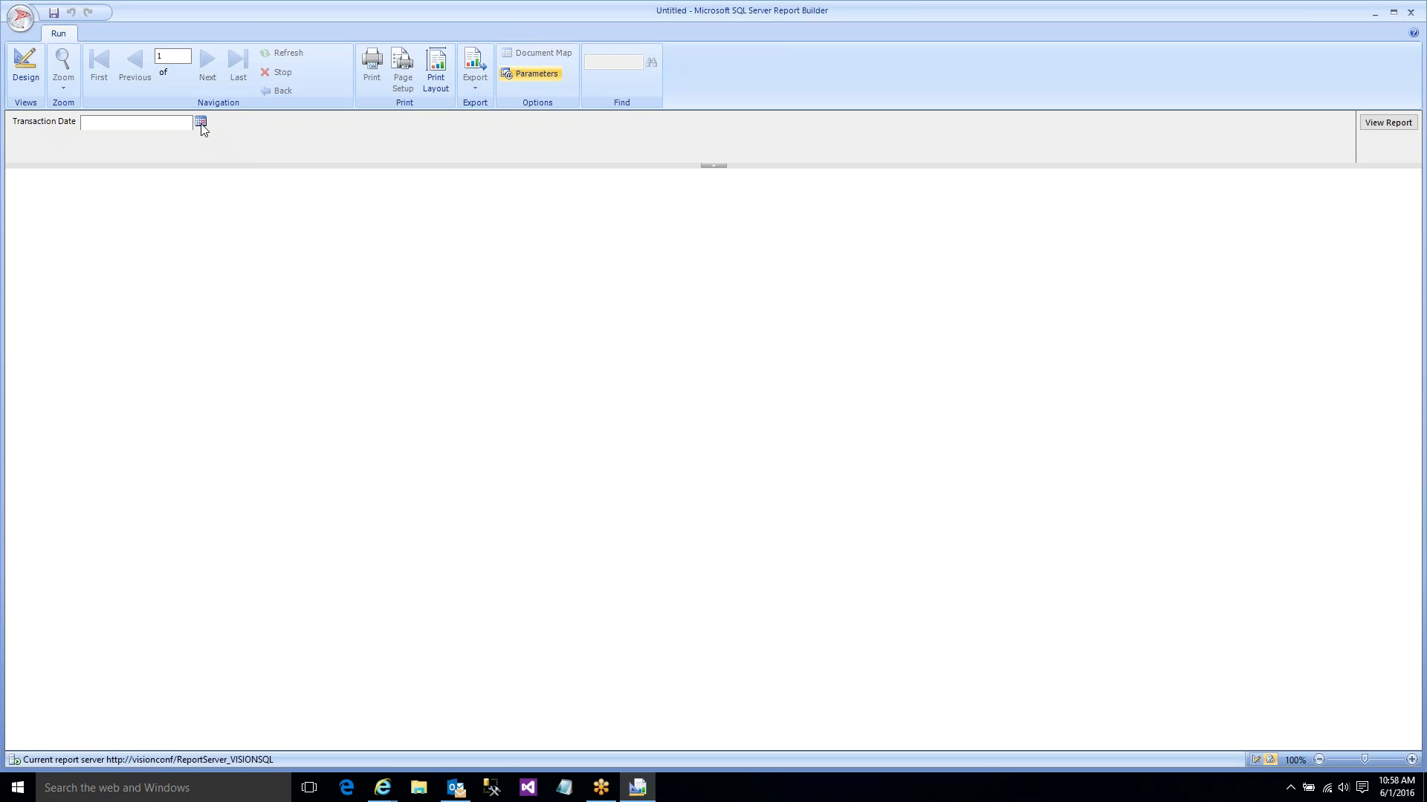
pyautogui.click(201, 123)
pyautogui.click(167, 146)
pyautogui.click(170, 146)
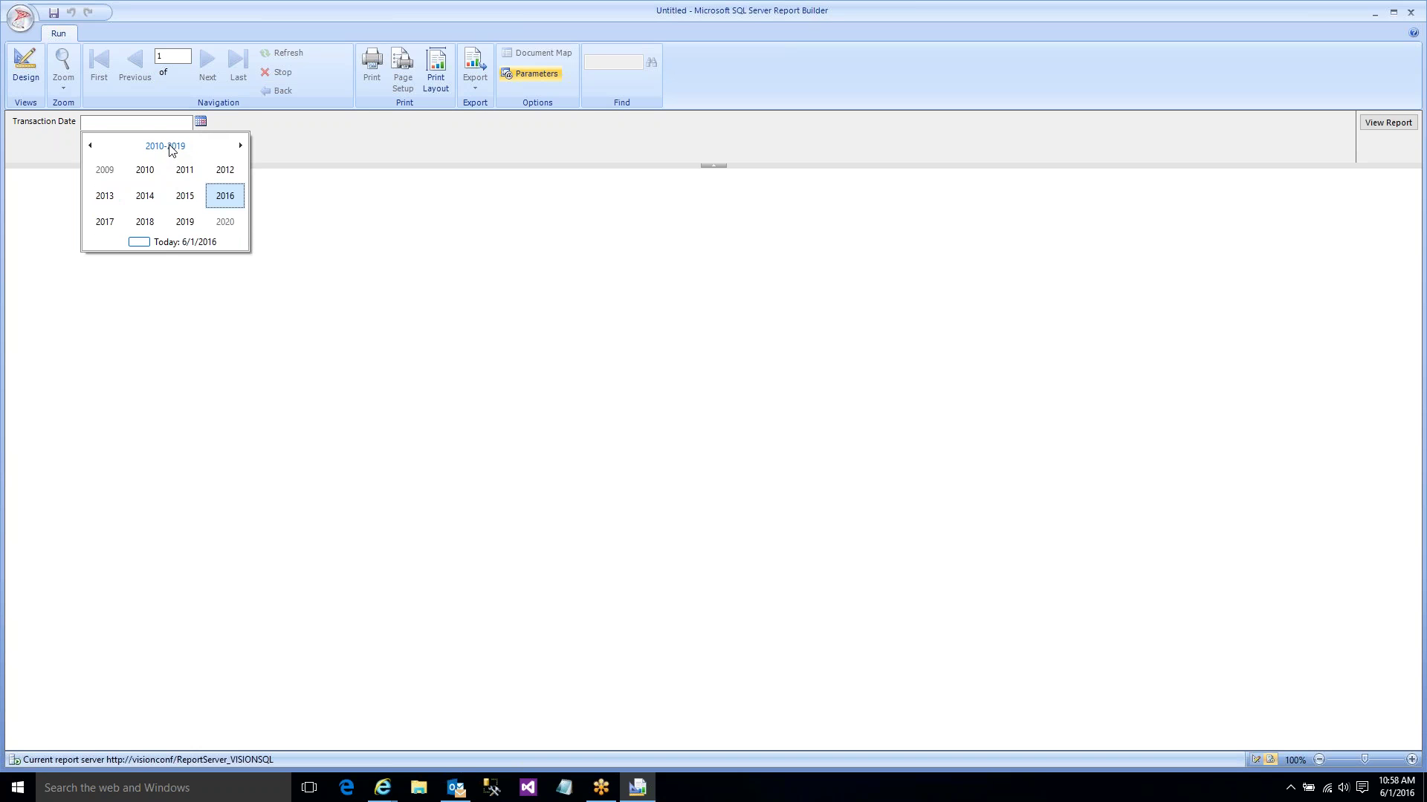
pyautogui.click(145, 170)
pyautogui.click(149, 171)
pyautogui.click(146, 174)
pyautogui.click(1388, 123)
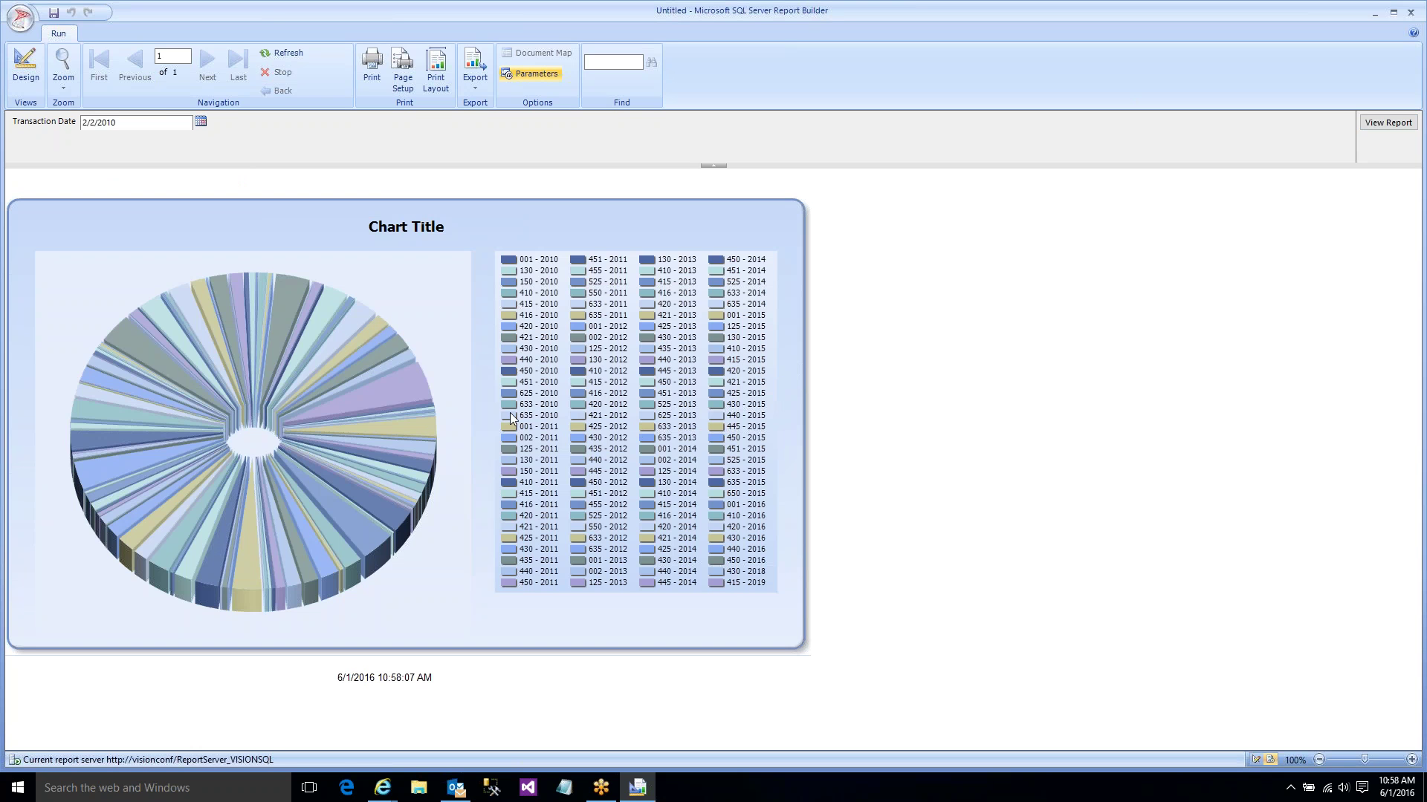
# - Rerun the pie chart report with the Transaction Date changed to 2/2/2014
pyautogui.press('BackSpace')
pyautogui.write('4')
pyautogui.click(1372, 120)
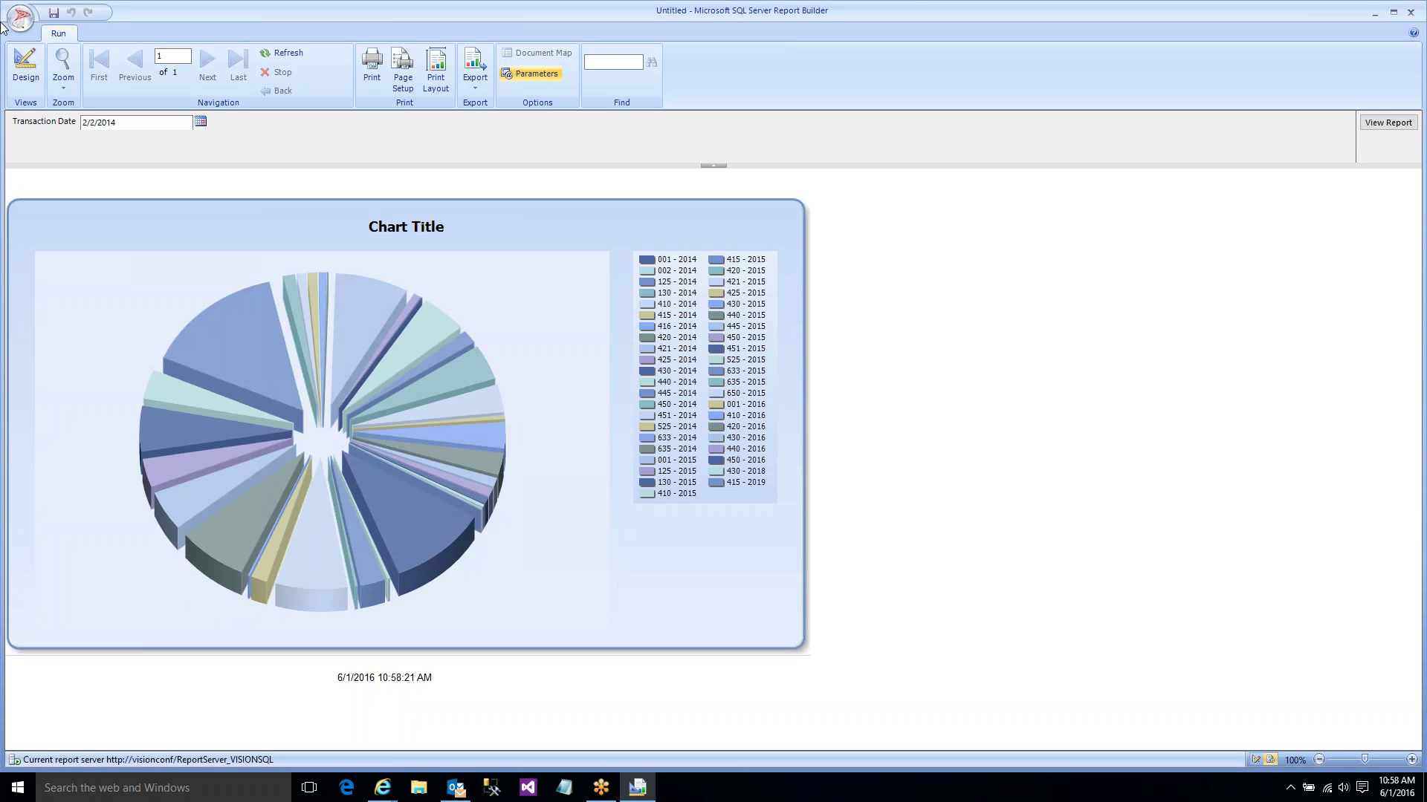
# - Change the Transaction Date to 1/1/2014 and rerun the pie chart report
pyautogui.click(82, 123)
pyautogui.press('Delete')
pyautogui.write('1')
pyautogui.press('Delete')
pyautogui.write('1')
pyautogui.press('BackSpace')
pyautogui.write('1')
pyautogui.click(1378, 121)
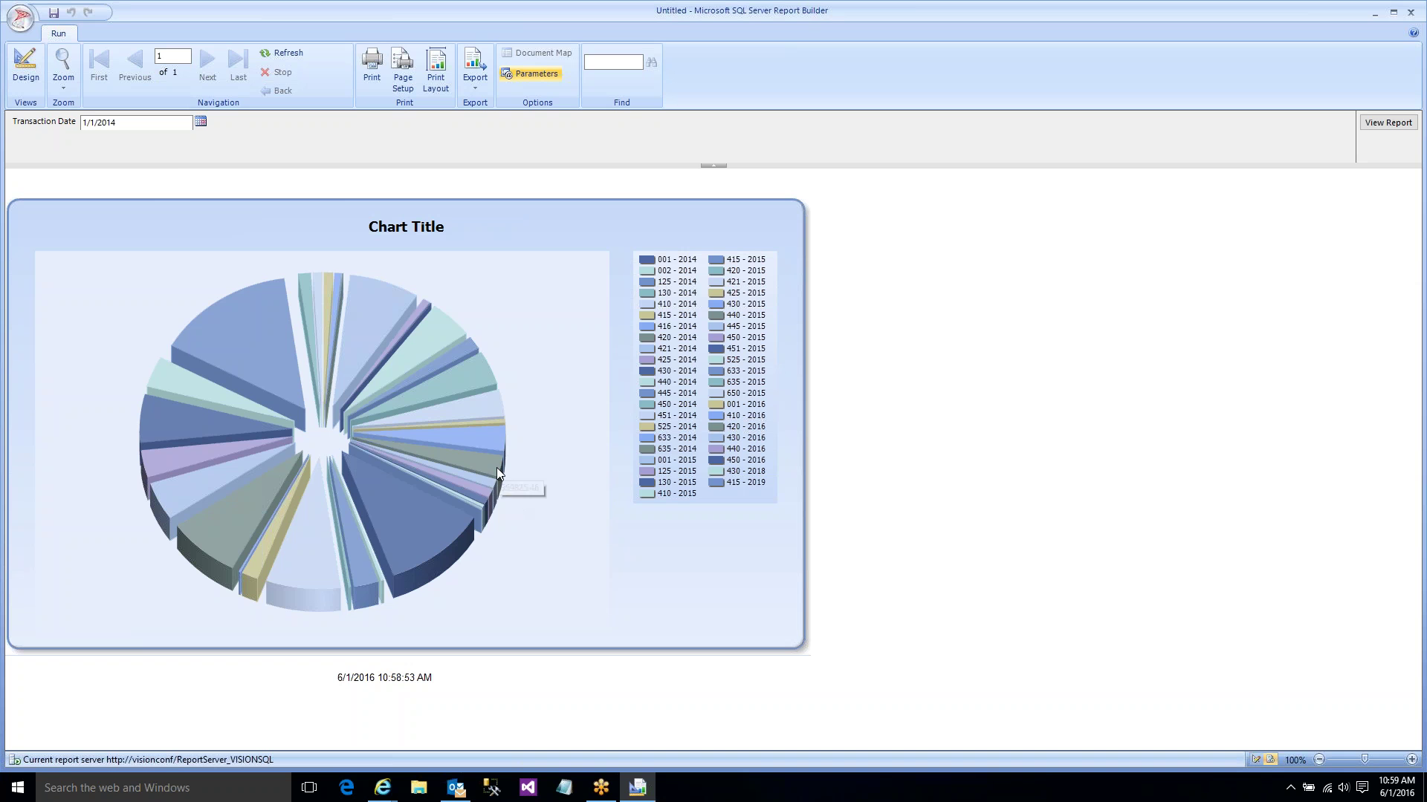
# - Return to the report design and change the chart type from pie to 3D area
pyautogui.click(25, 65)
pyautogui.rightClick(410, 358)
pyautogui.click(446, 405)
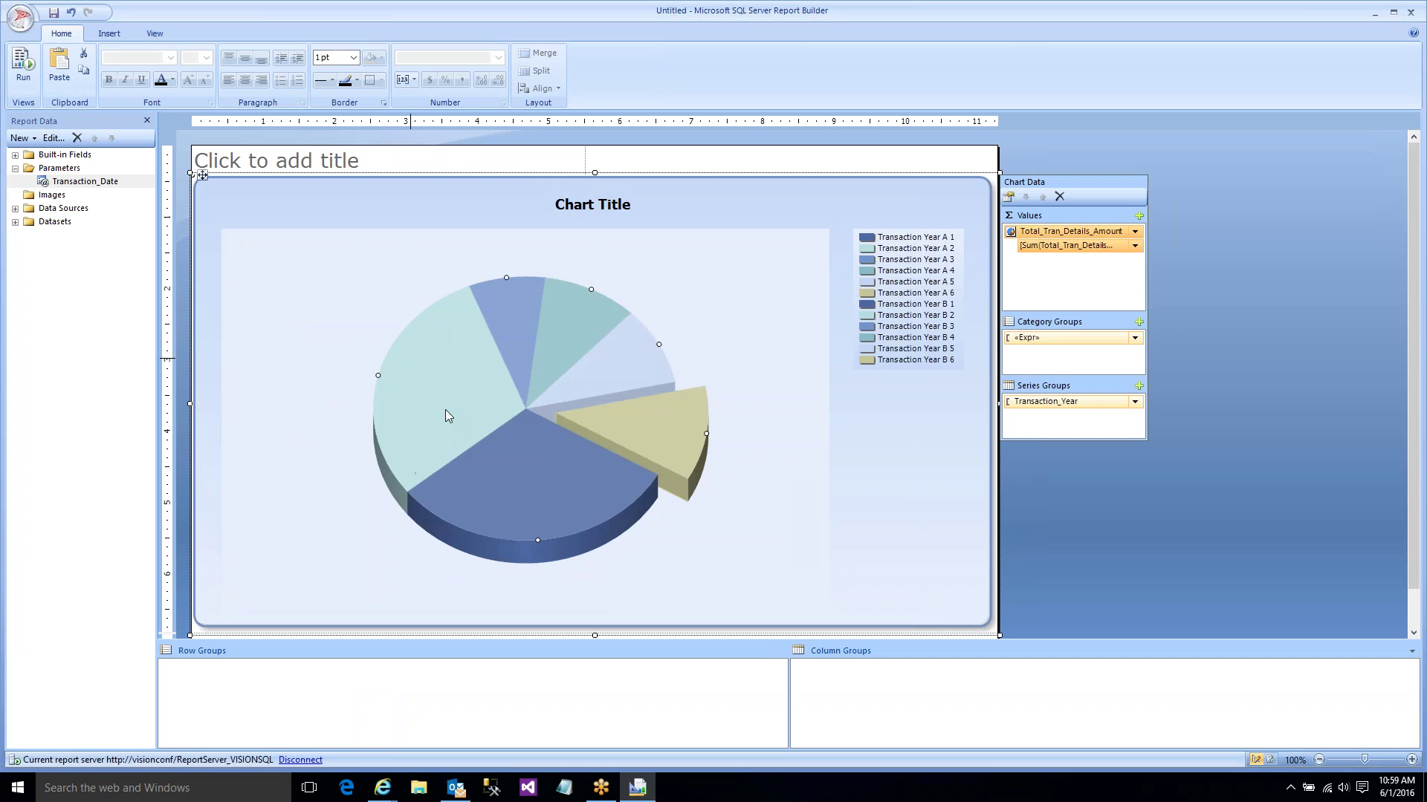
pyautogui.moveTo(907, 355); pyautogui.dragTo(901, 484)
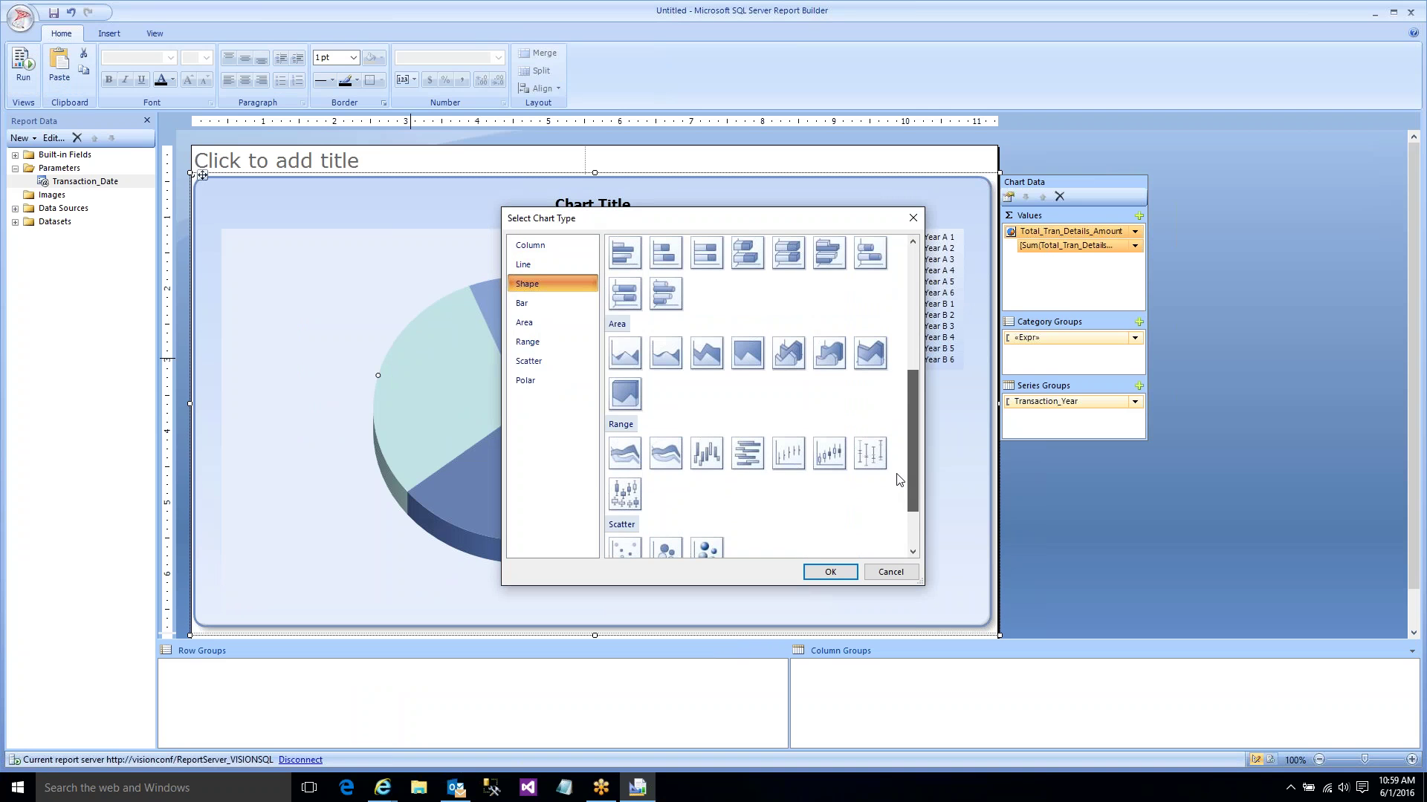
pyautogui.click(789, 362)
pyautogui.doubleClick(787, 360)
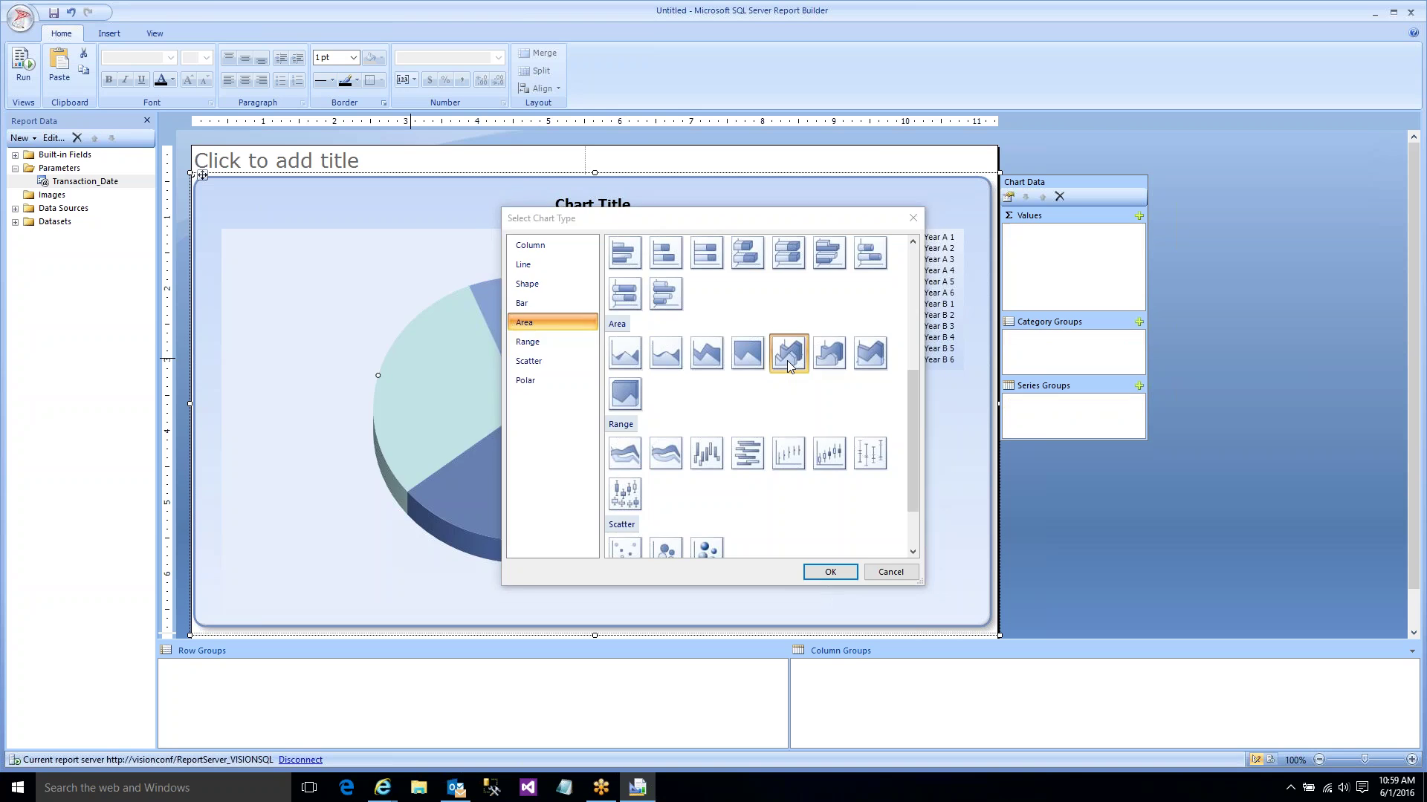
# - Run the 3D area chart report with 1/1/2014 as the Transaction Date
pyautogui.click(20, 62)
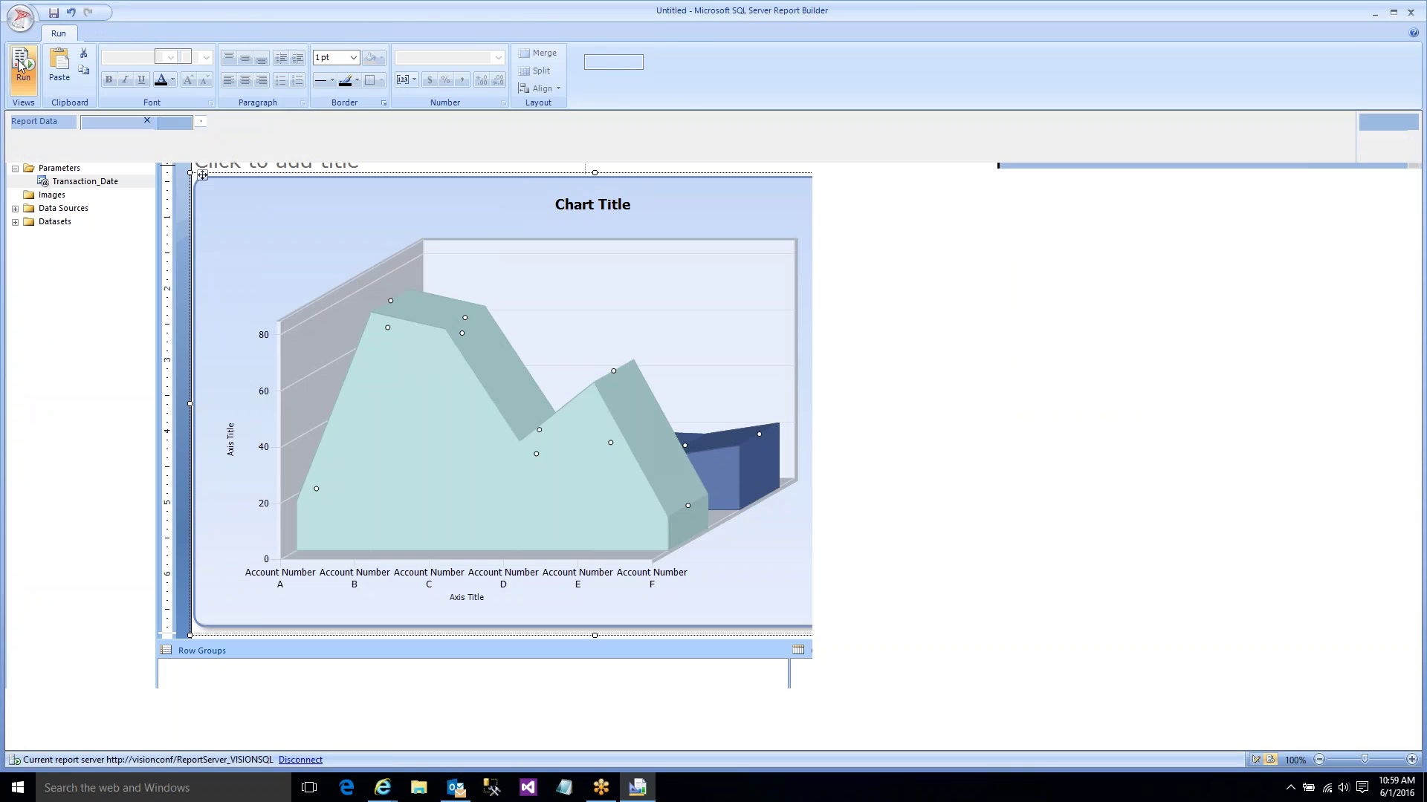
pyautogui.click(200, 122)
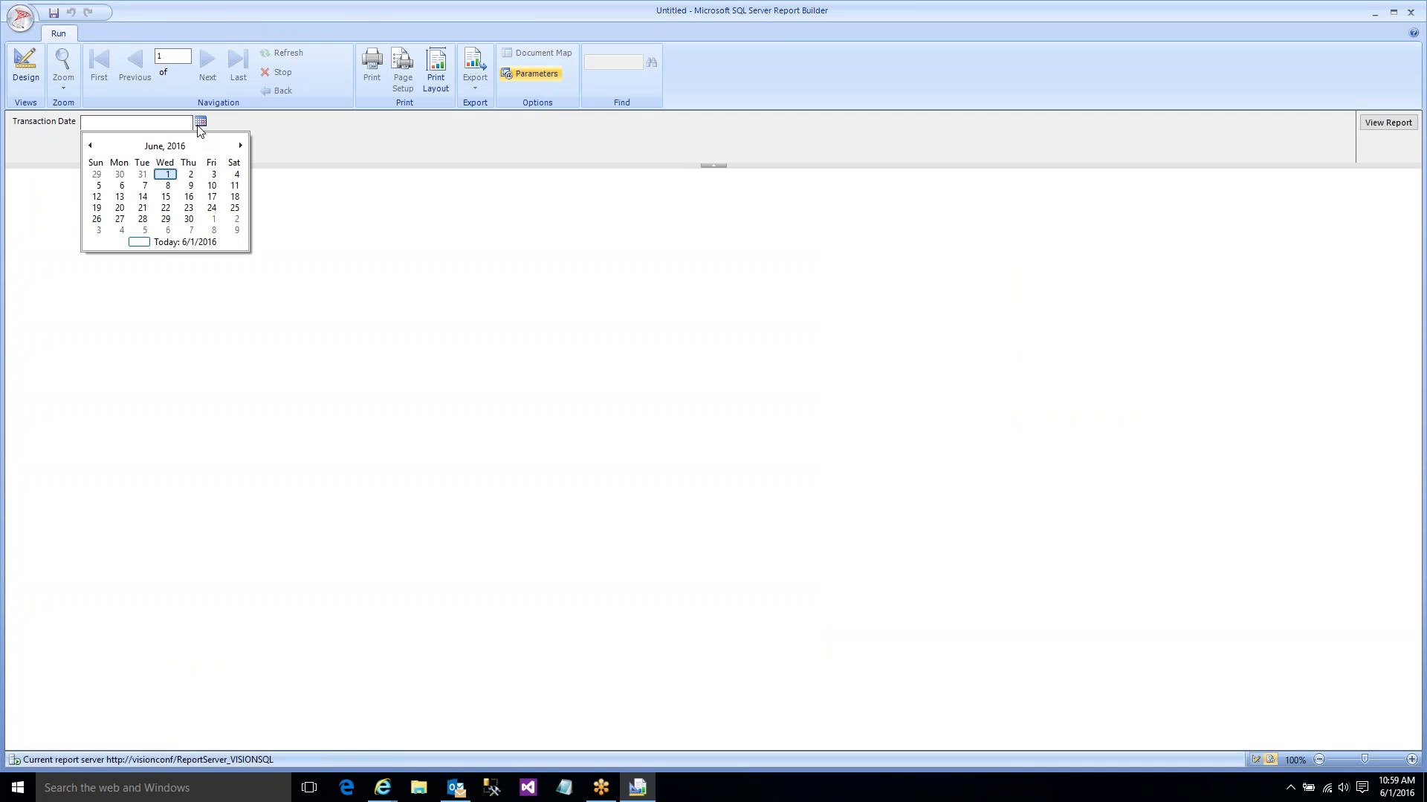
pyautogui.click(164, 148)
pyautogui.click(164, 147)
pyautogui.click(144, 196)
pyautogui.click(105, 169)
pyautogui.click(168, 175)
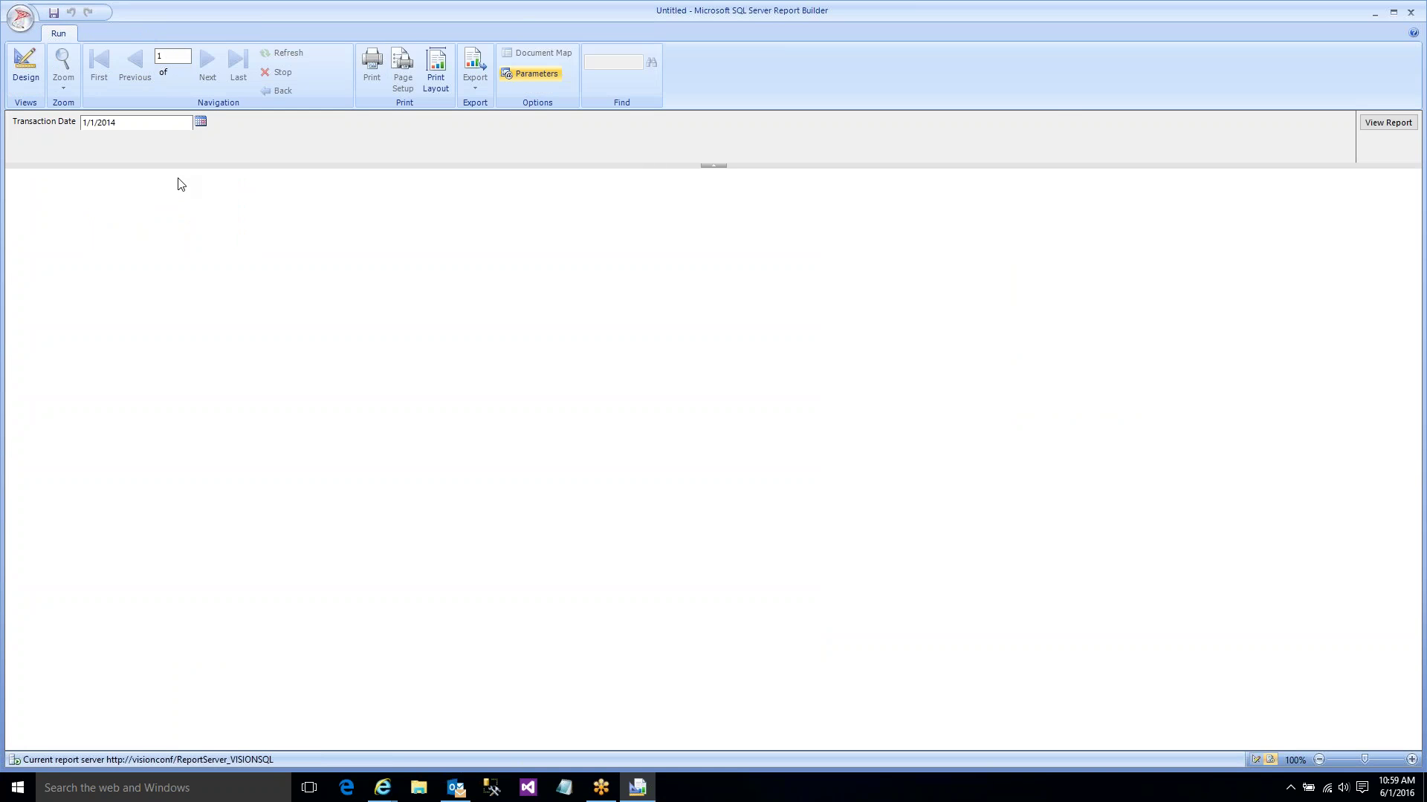
pyautogui.click(1387, 122)
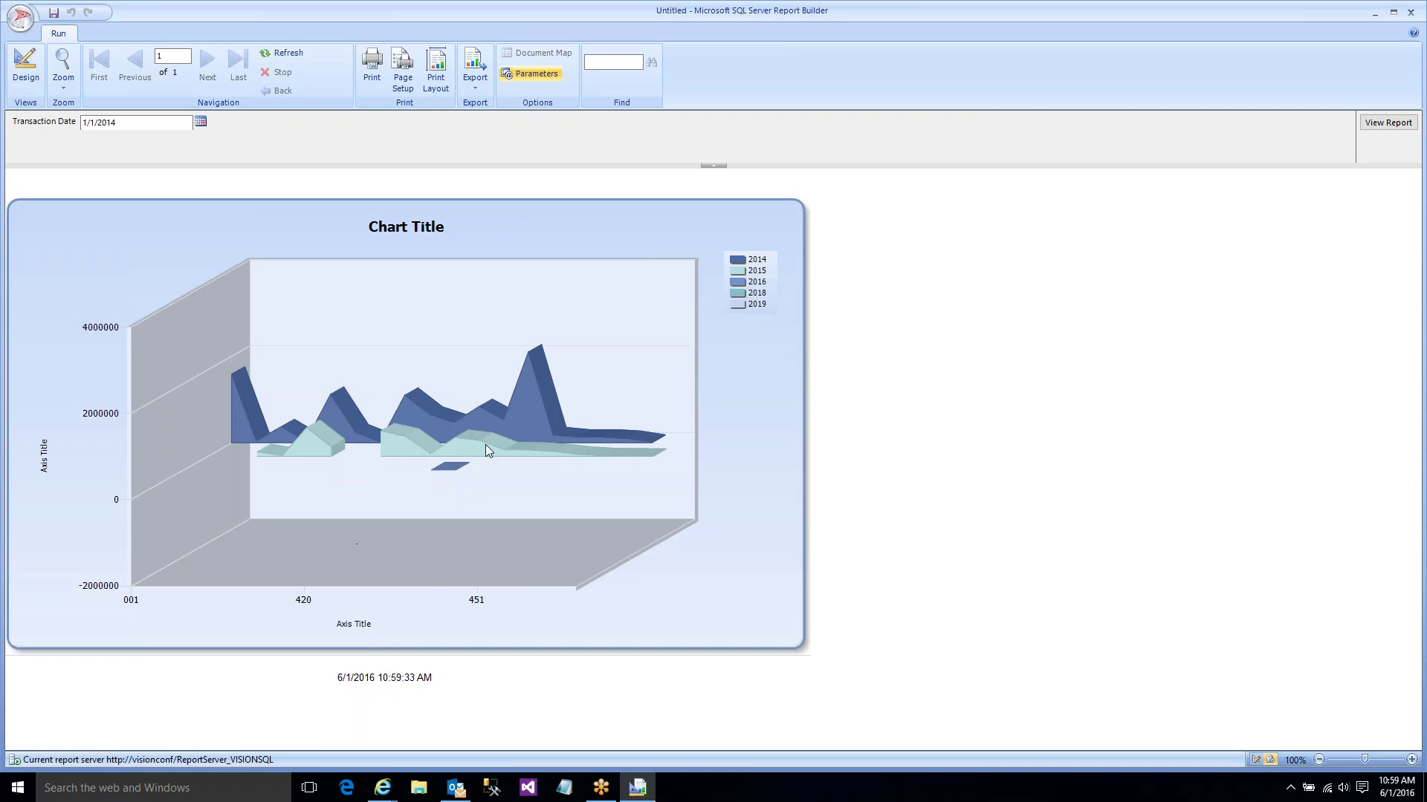
# - Leave the report preview, discard the unsaved chart report and start a new report with the Chart Wizard
pyautogui.click(25, 65)
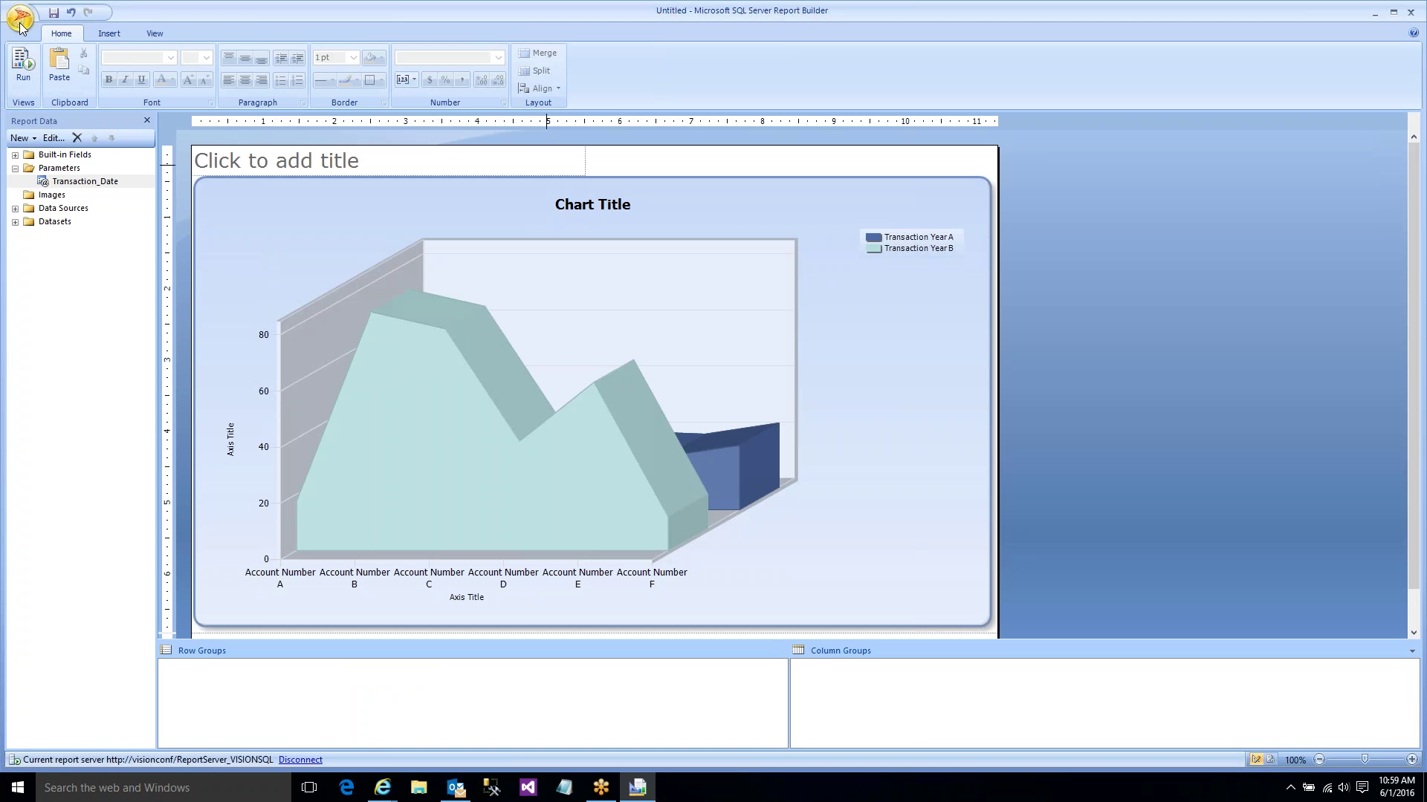
pyautogui.click(20, 27)
pyautogui.click(36, 64)
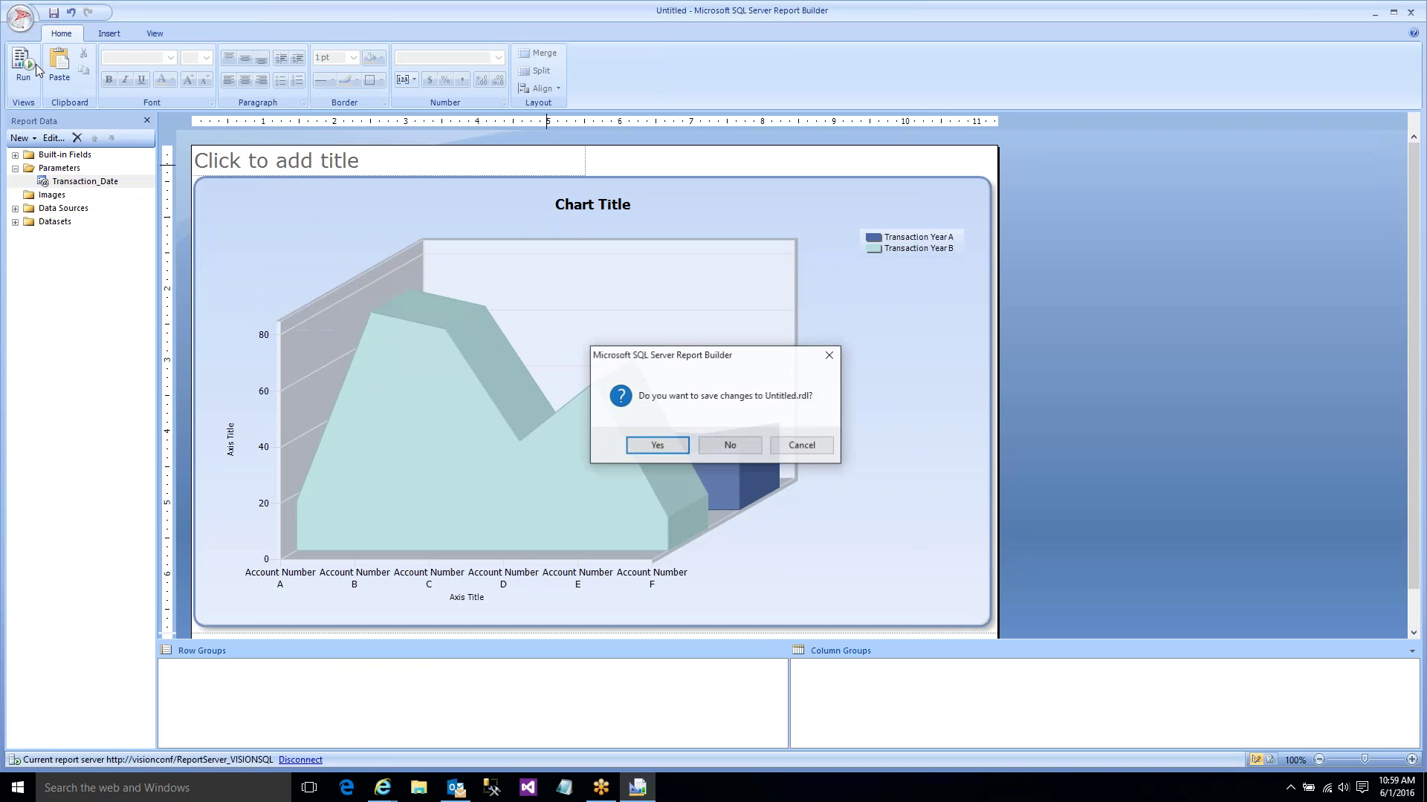
pyautogui.click(725, 442)
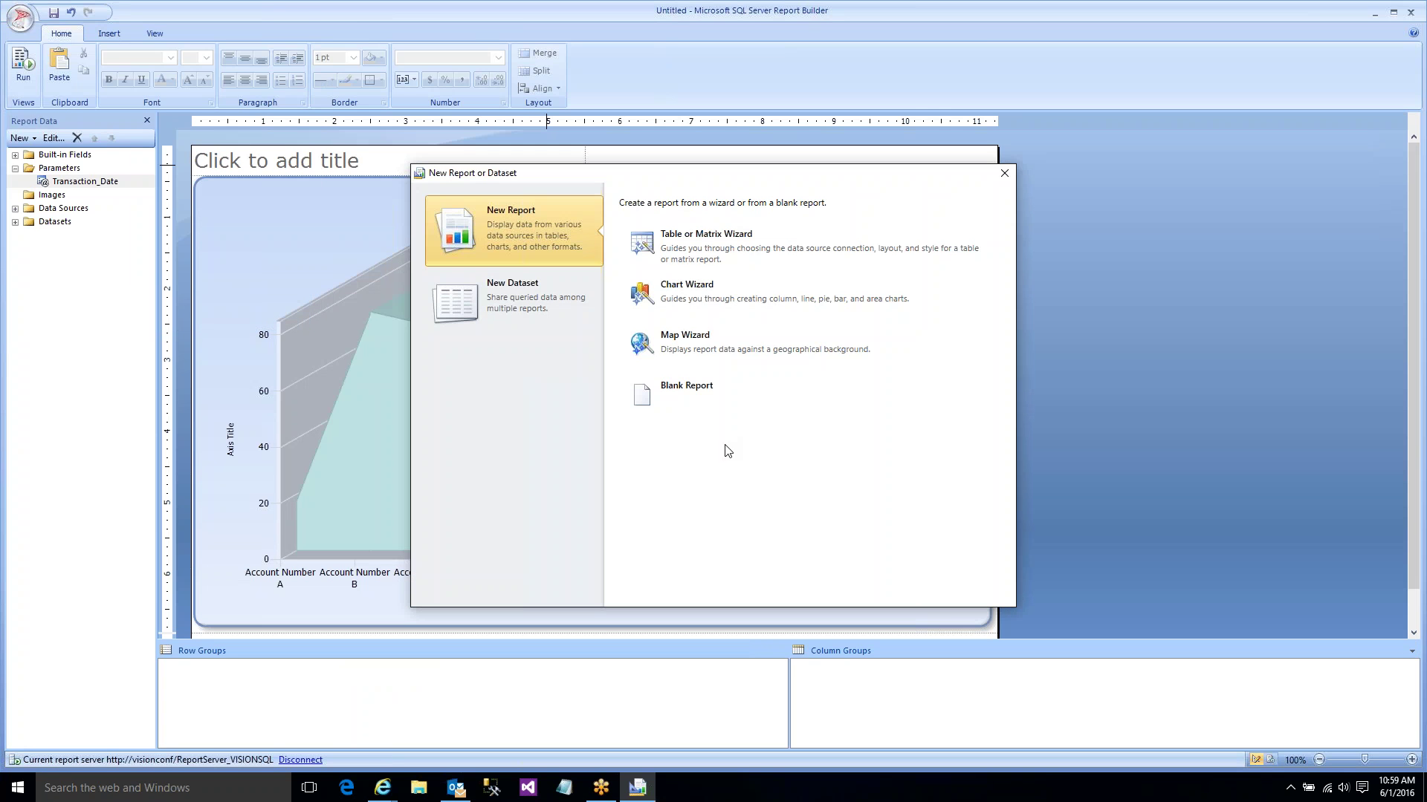
pyautogui.click(691, 306)
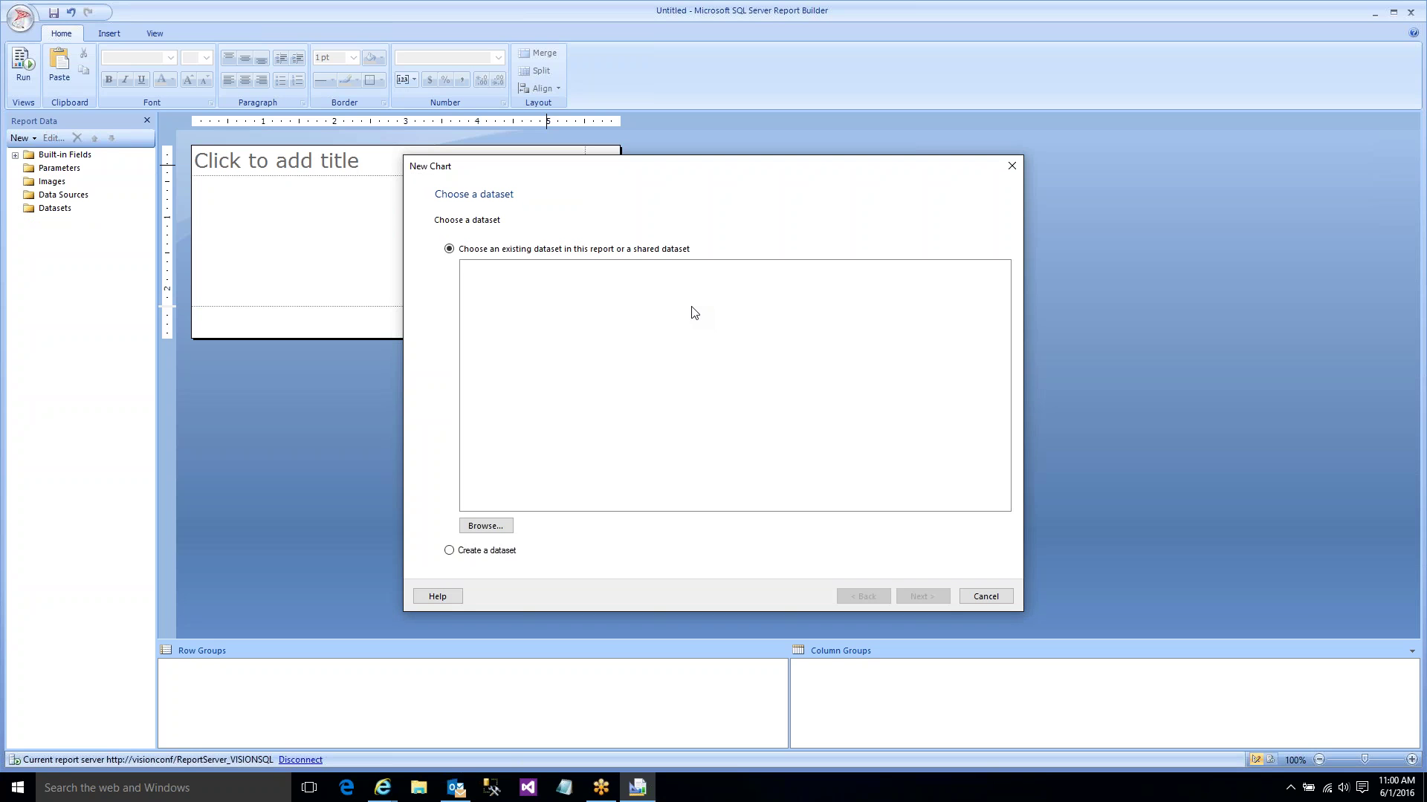
# - Choose to create a dataset for the new chart using the Payroll data source connection
pyautogui.click(505, 552)
pyautogui.click(919, 597)
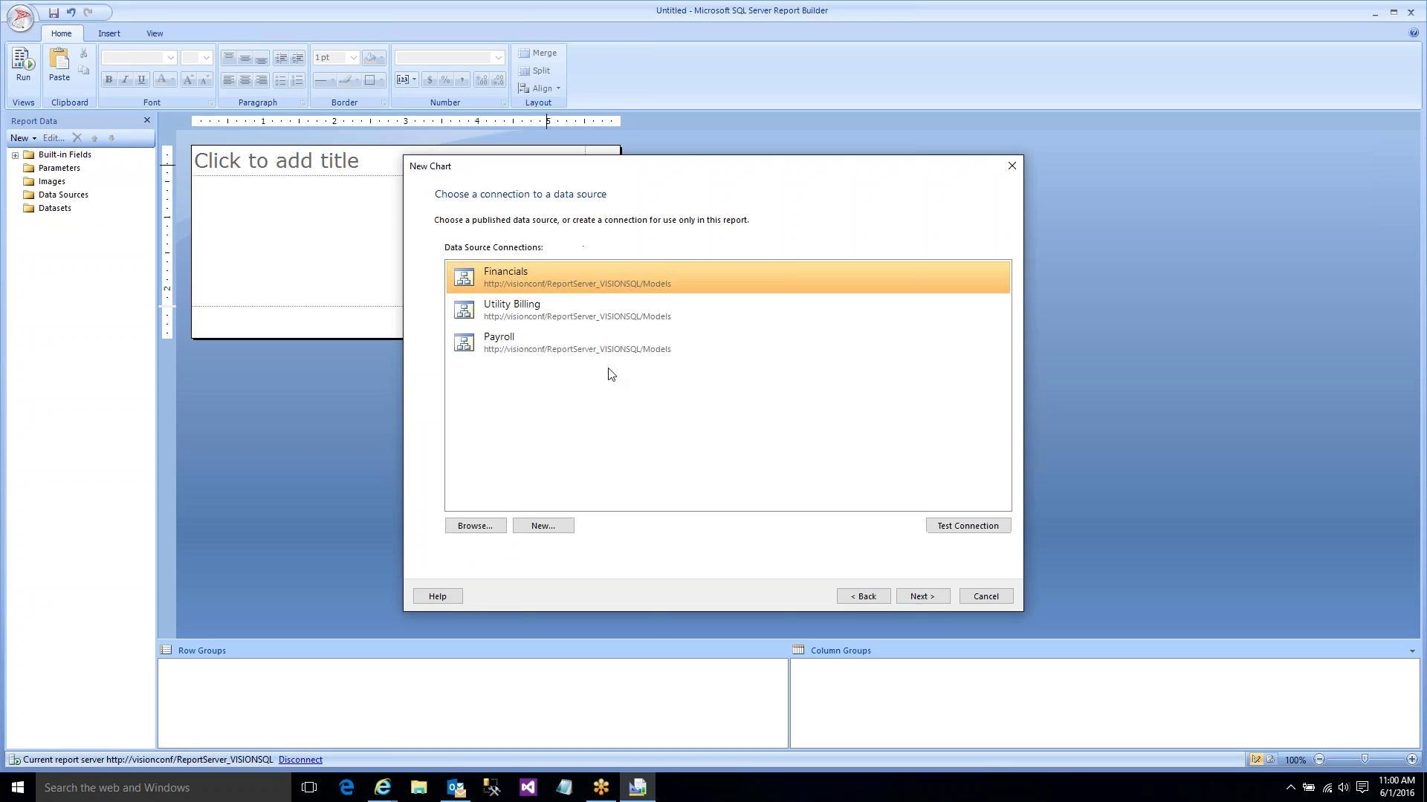
pyautogui.click(550, 347)
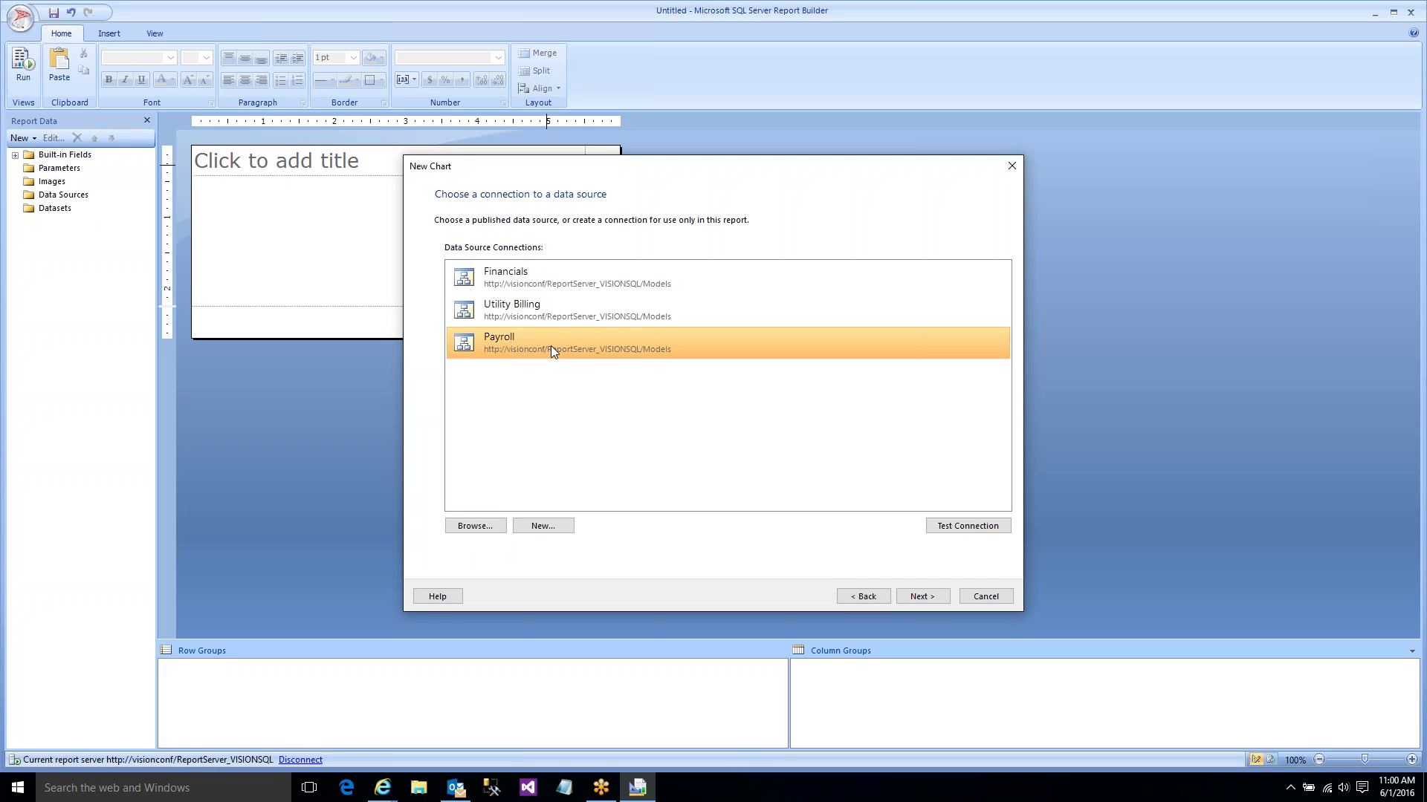
pyautogui.doubleClick(550, 345)
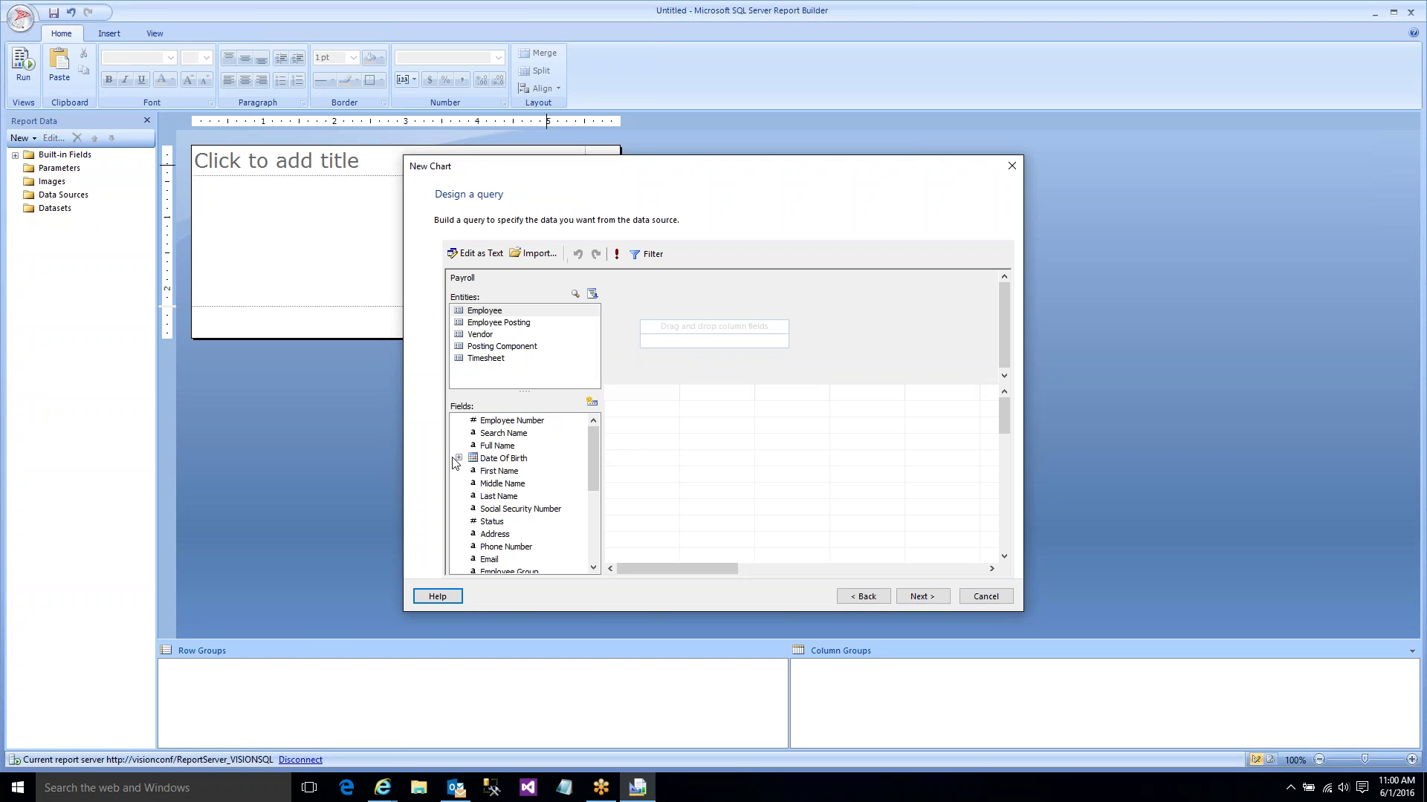
# - Add the Timesheet entity's Total Hours, Hours Month and Hours Year fields to the chart's query
pyautogui.click(487, 360)
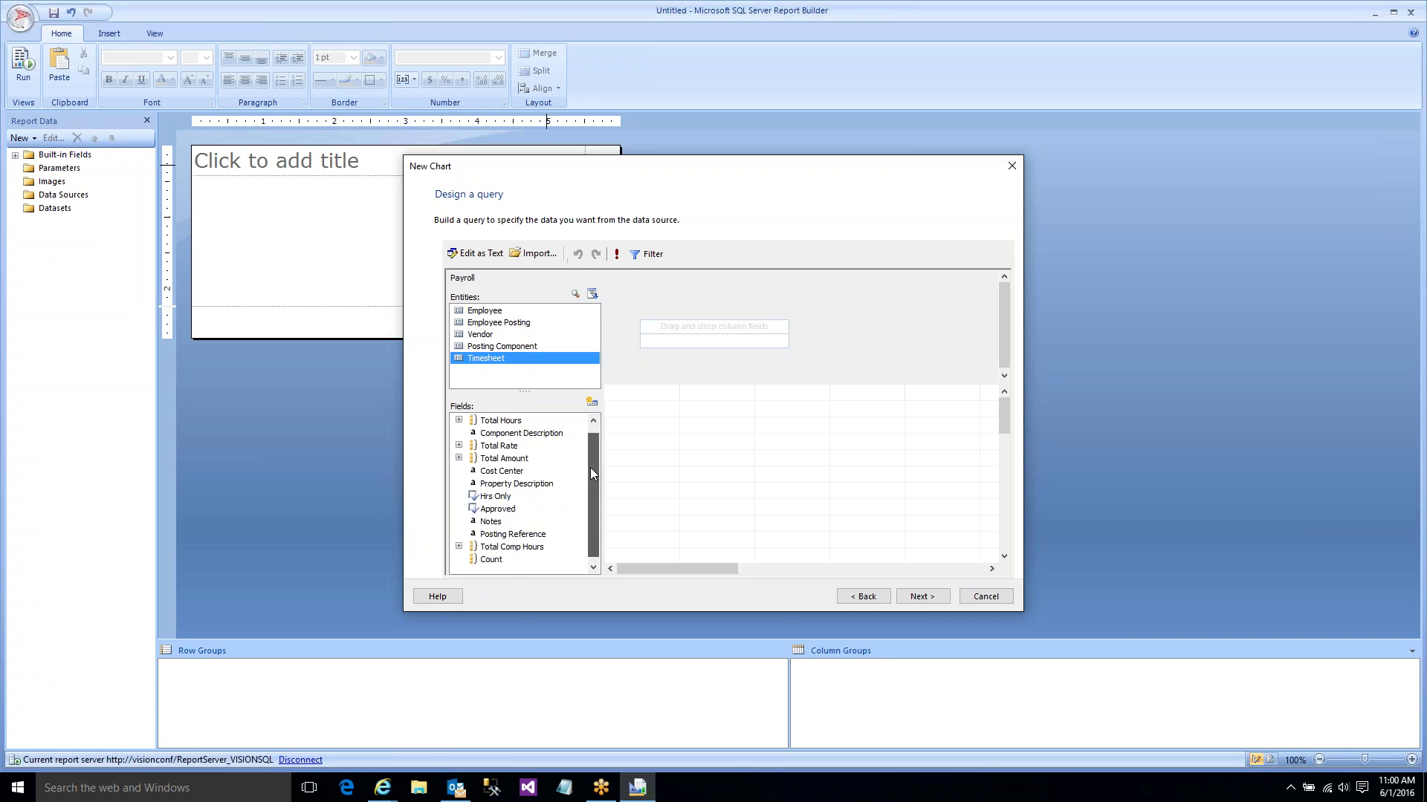
pyautogui.doubleClick(500, 434)
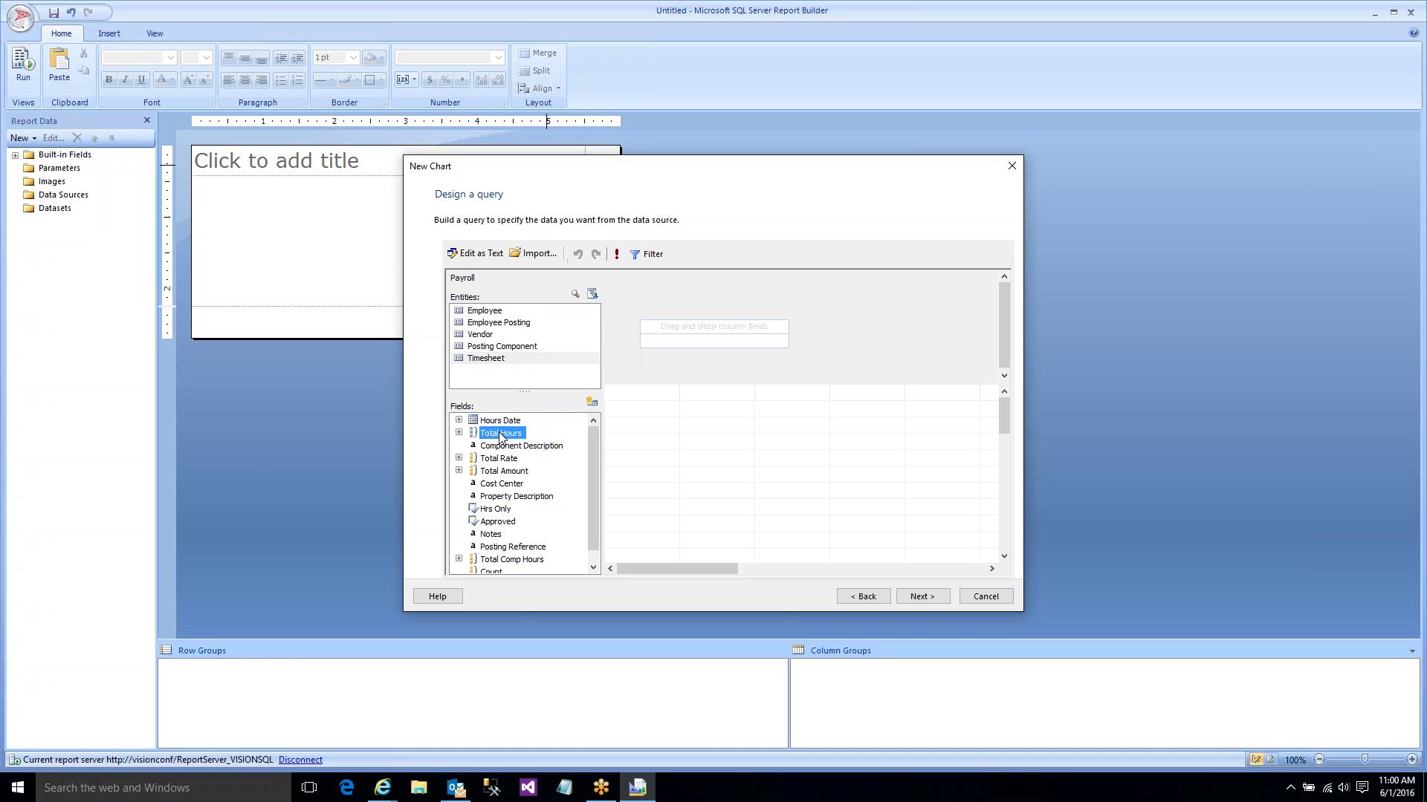
pyautogui.click(460, 420)
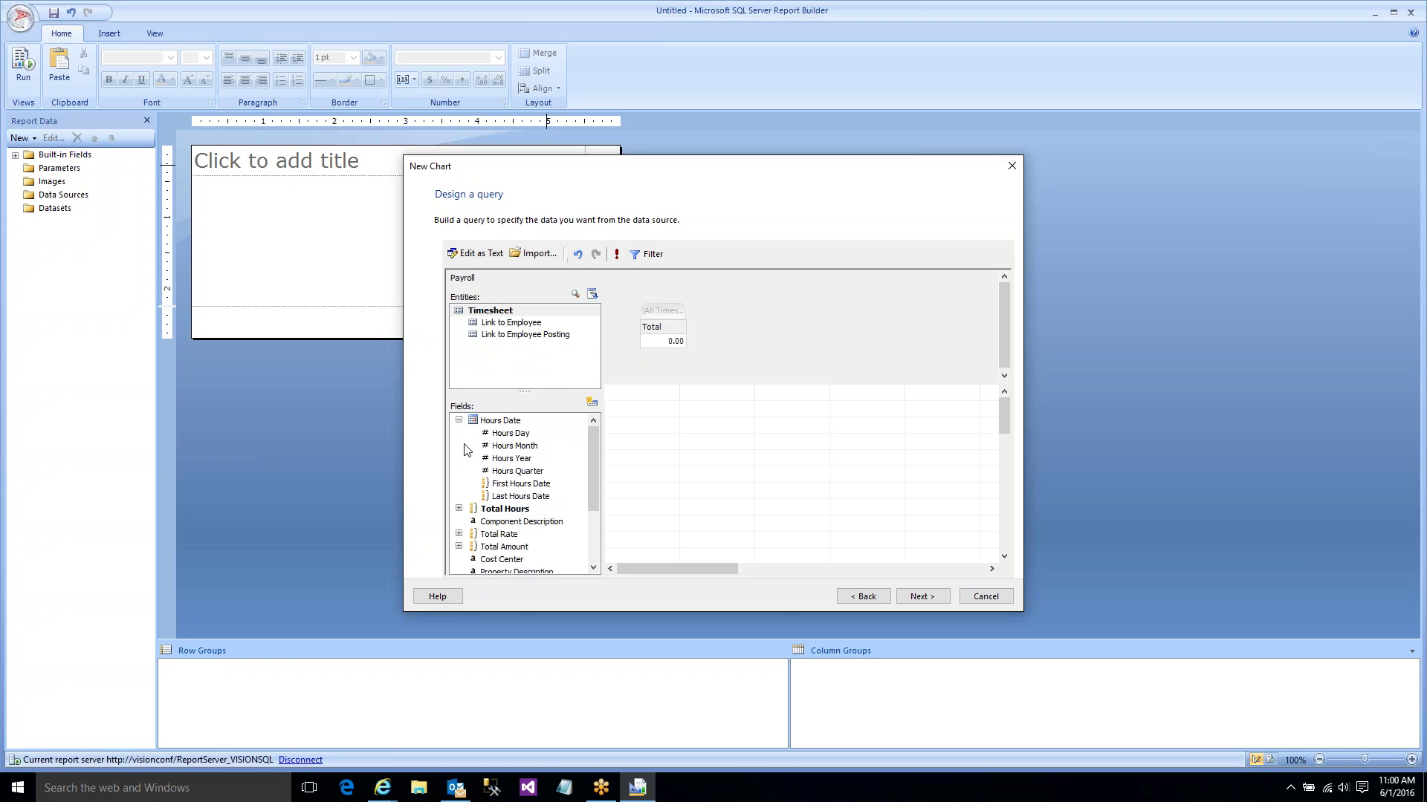
pyautogui.doubleClick(503, 448)
pyautogui.moveTo(590, 457); pyautogui.dragTo(589, 461)
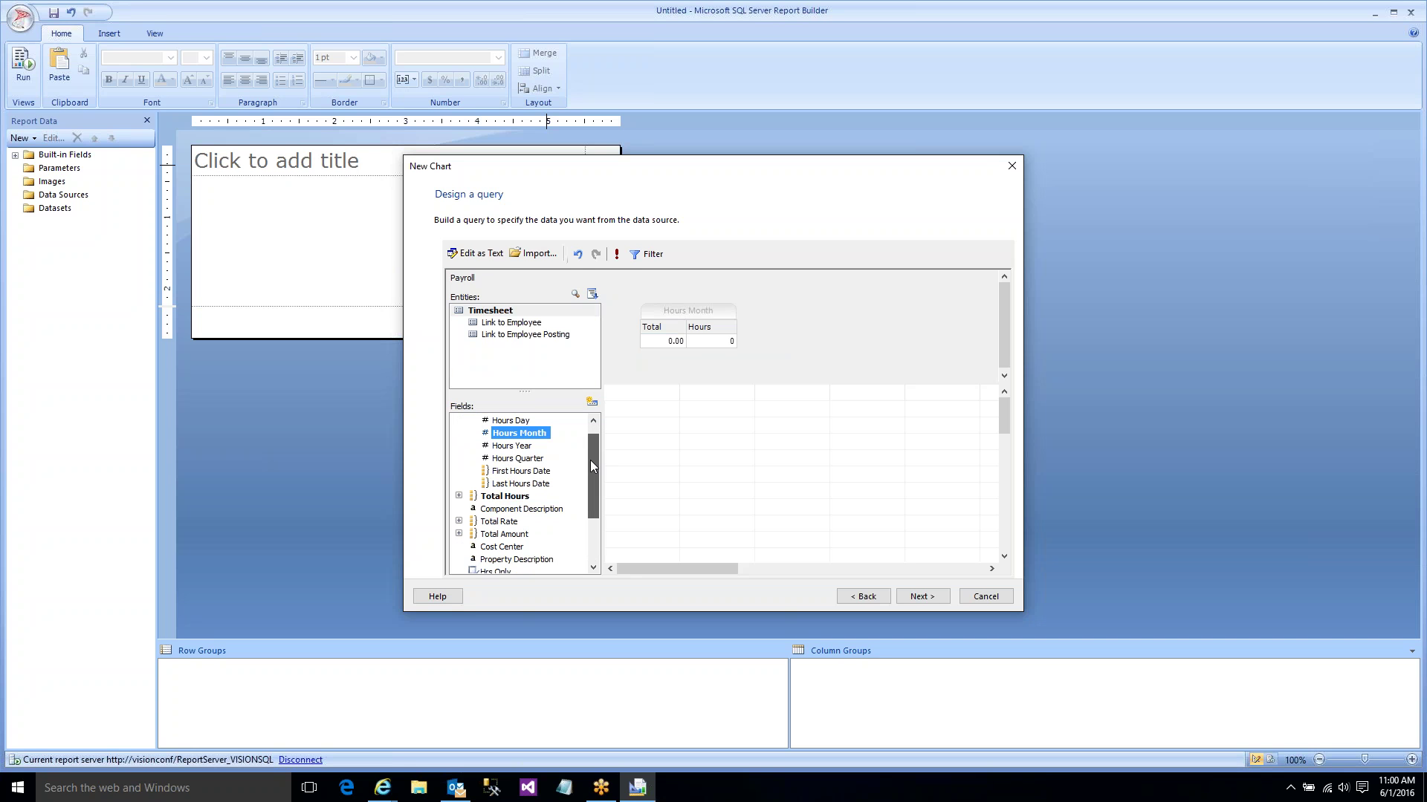
pyautogui.moveTo(590, 461); pyautogui.dragTo(590, 451)
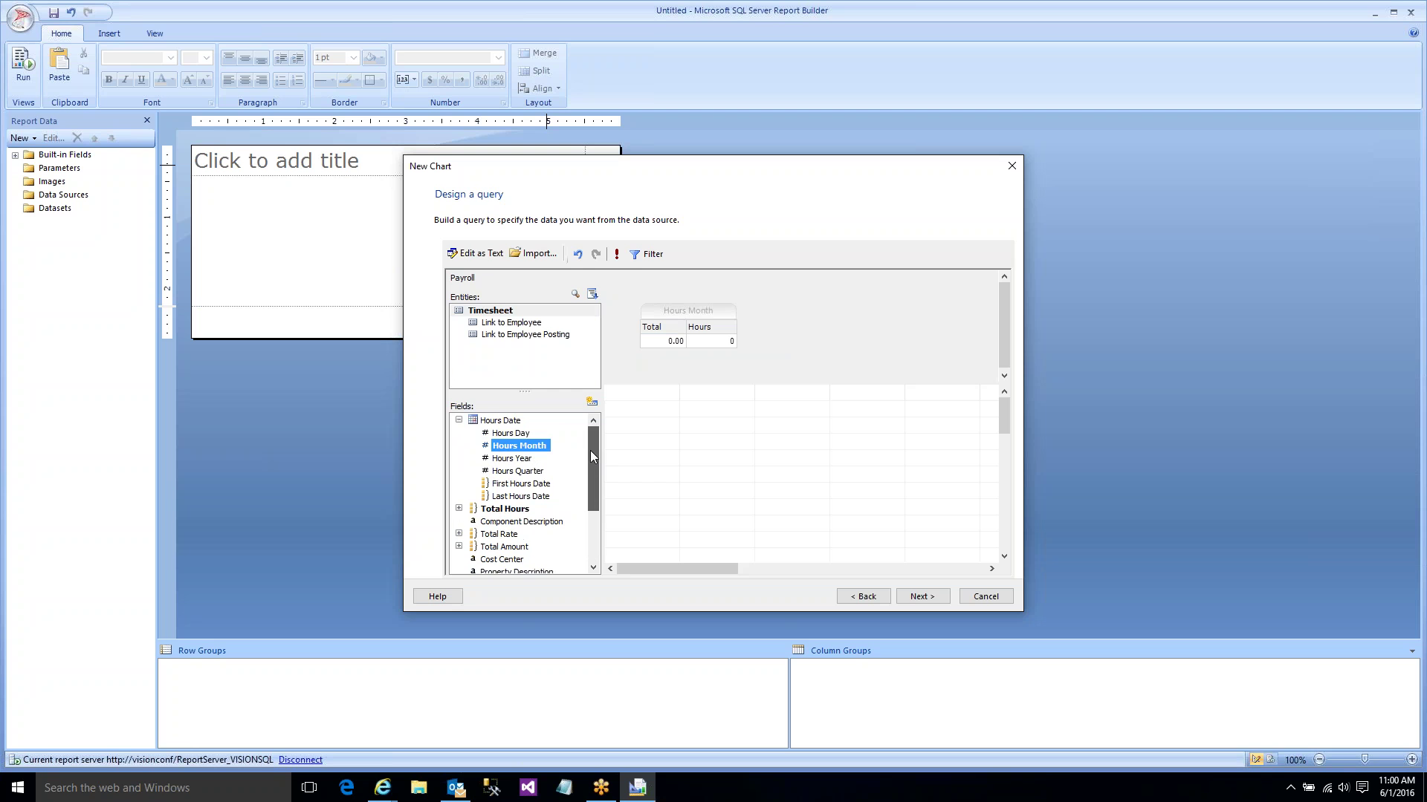
pyautogui.doubleClick(519, 459)
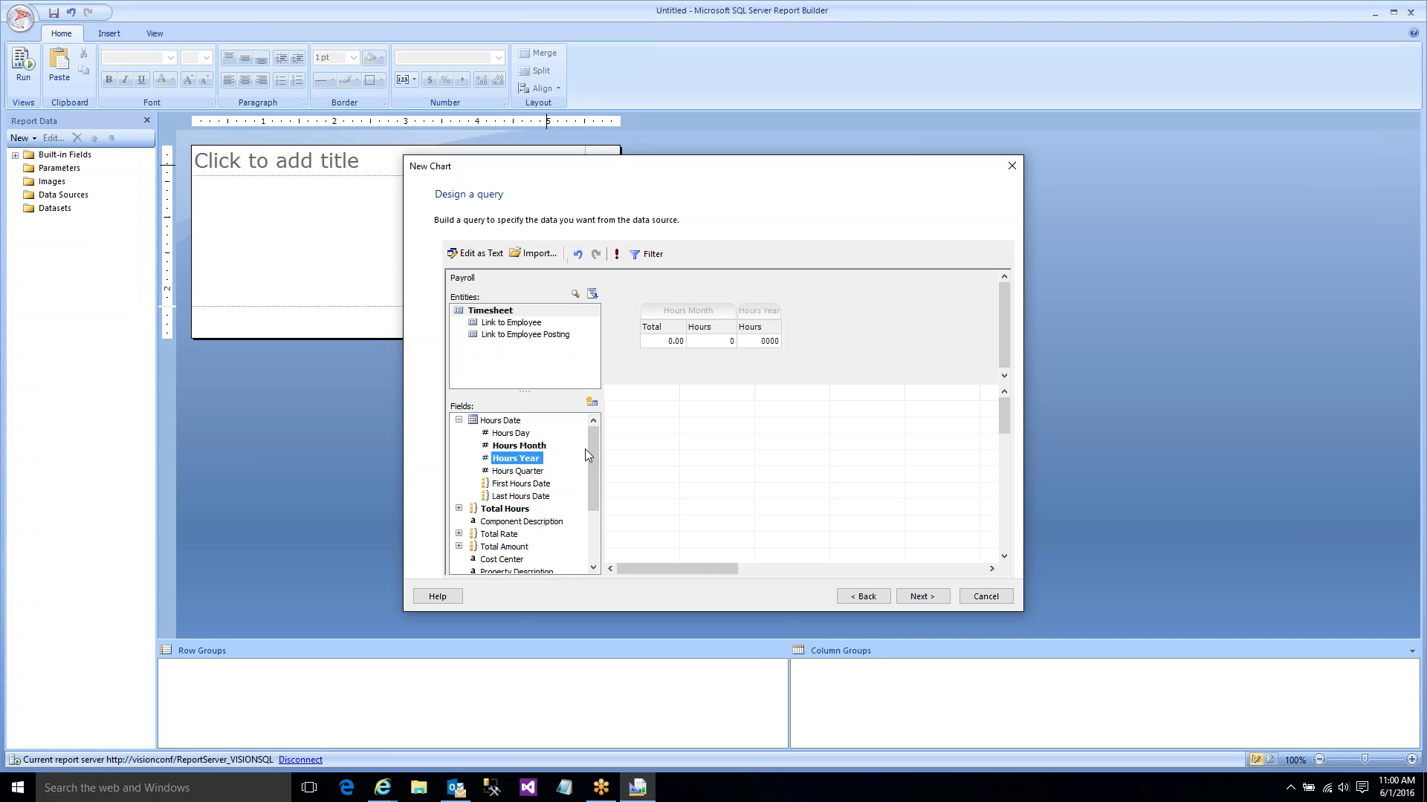
# - Add Property Description to the chart's query and filter on it with a prompted In a List condition
pyautogui.moveTo(591, 466); pyautogui.dragTo(593, 488)
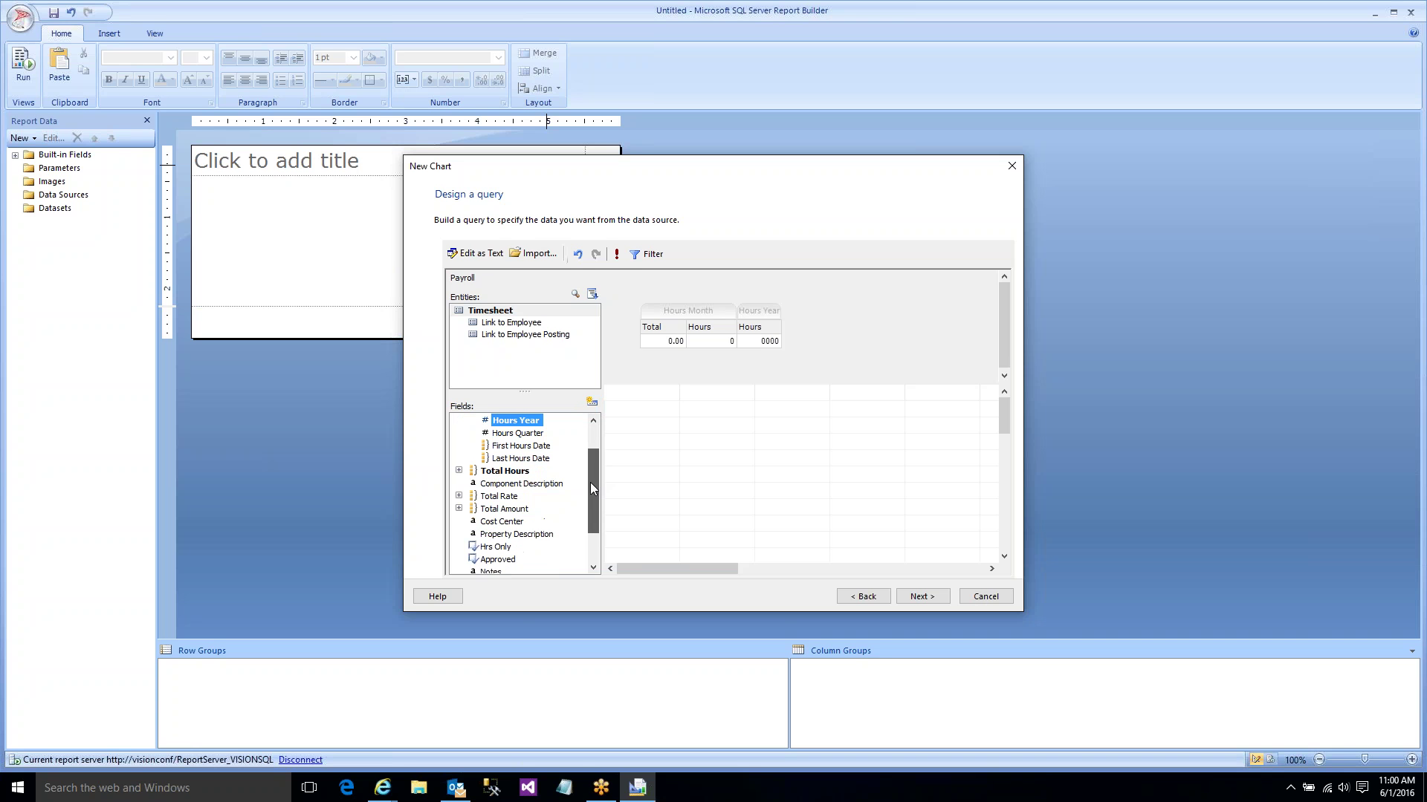
pyautogui.doubleClick(541, 535)
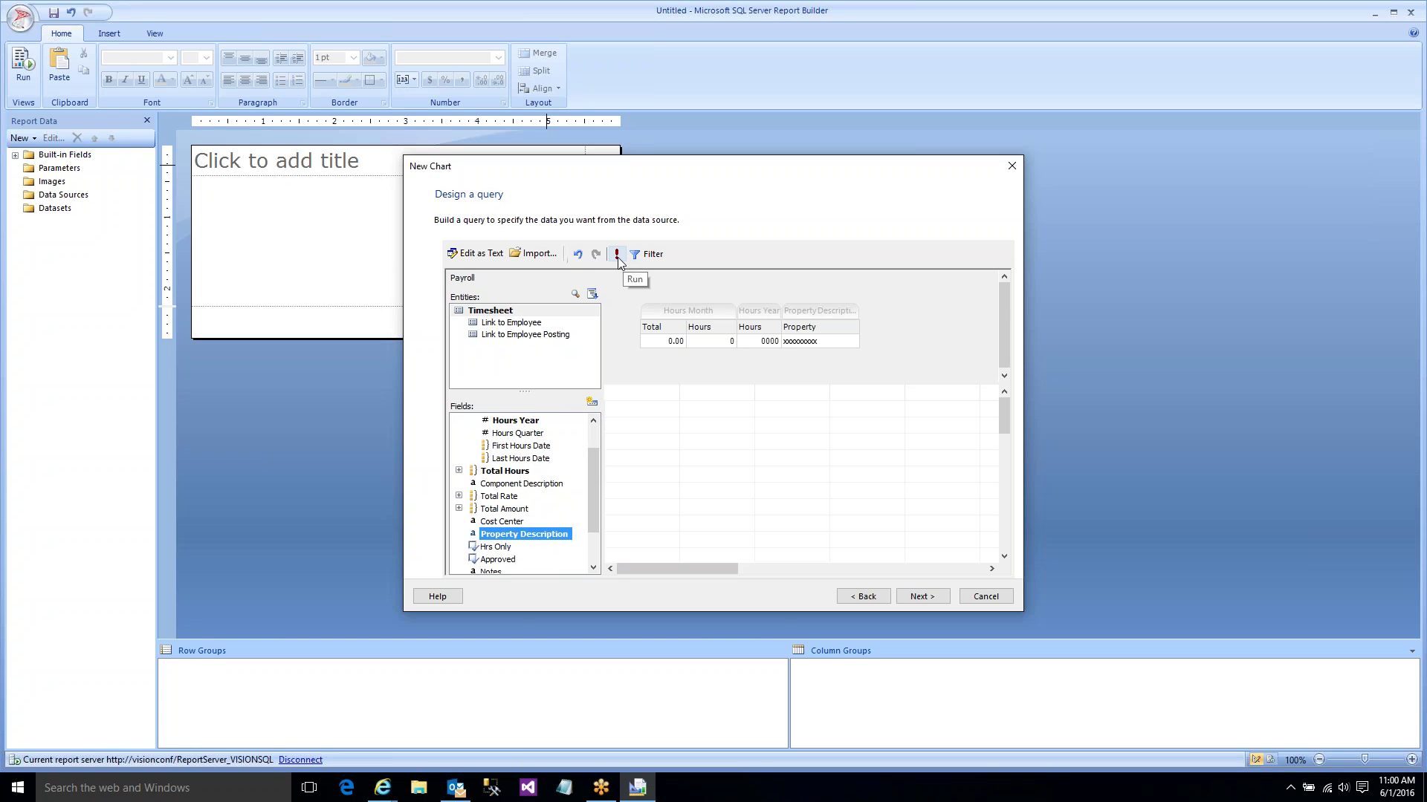
pyautogui.click(643, 254)
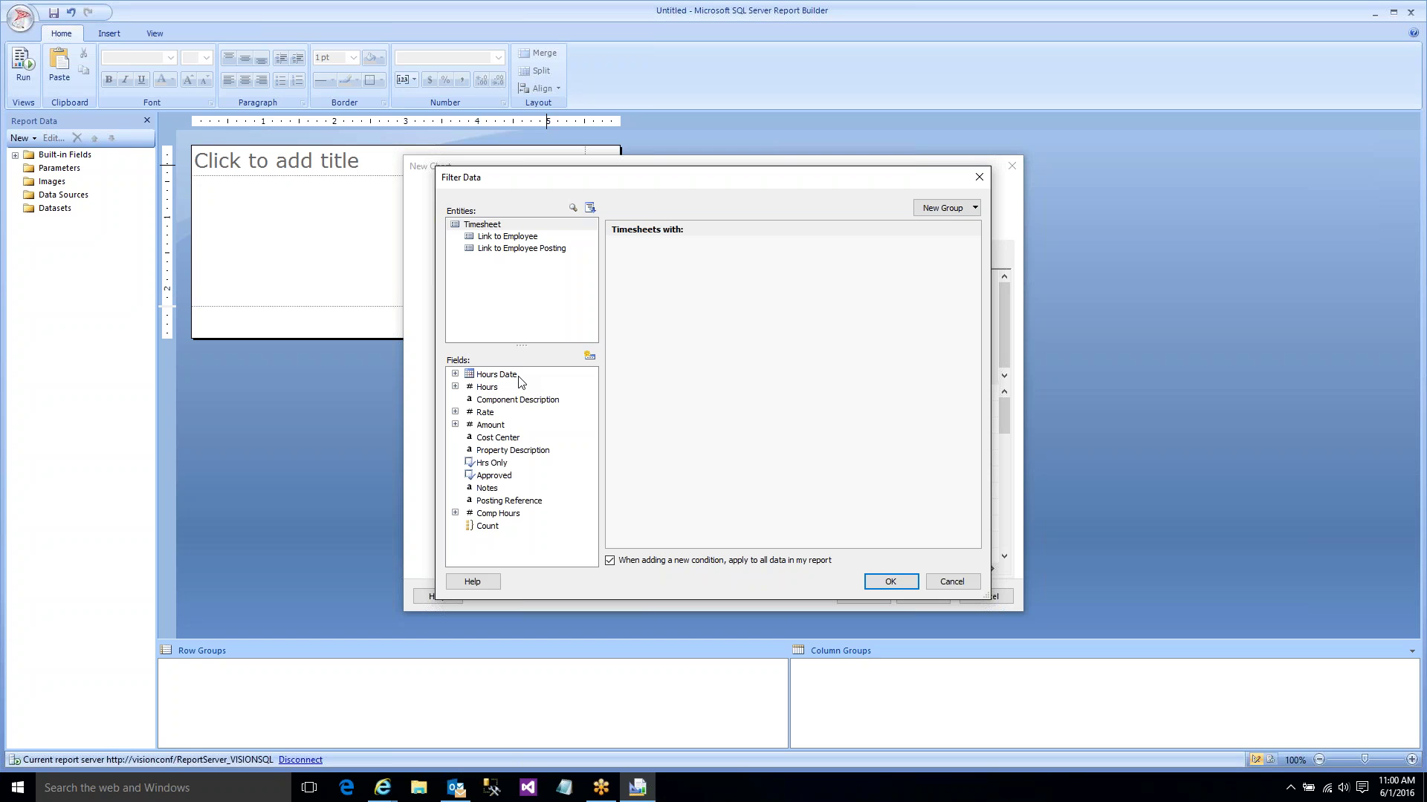
pyautogui.doubleClick(487, 451)
pyautogui.click(680, 251)
pyautogui.click(678, 282)
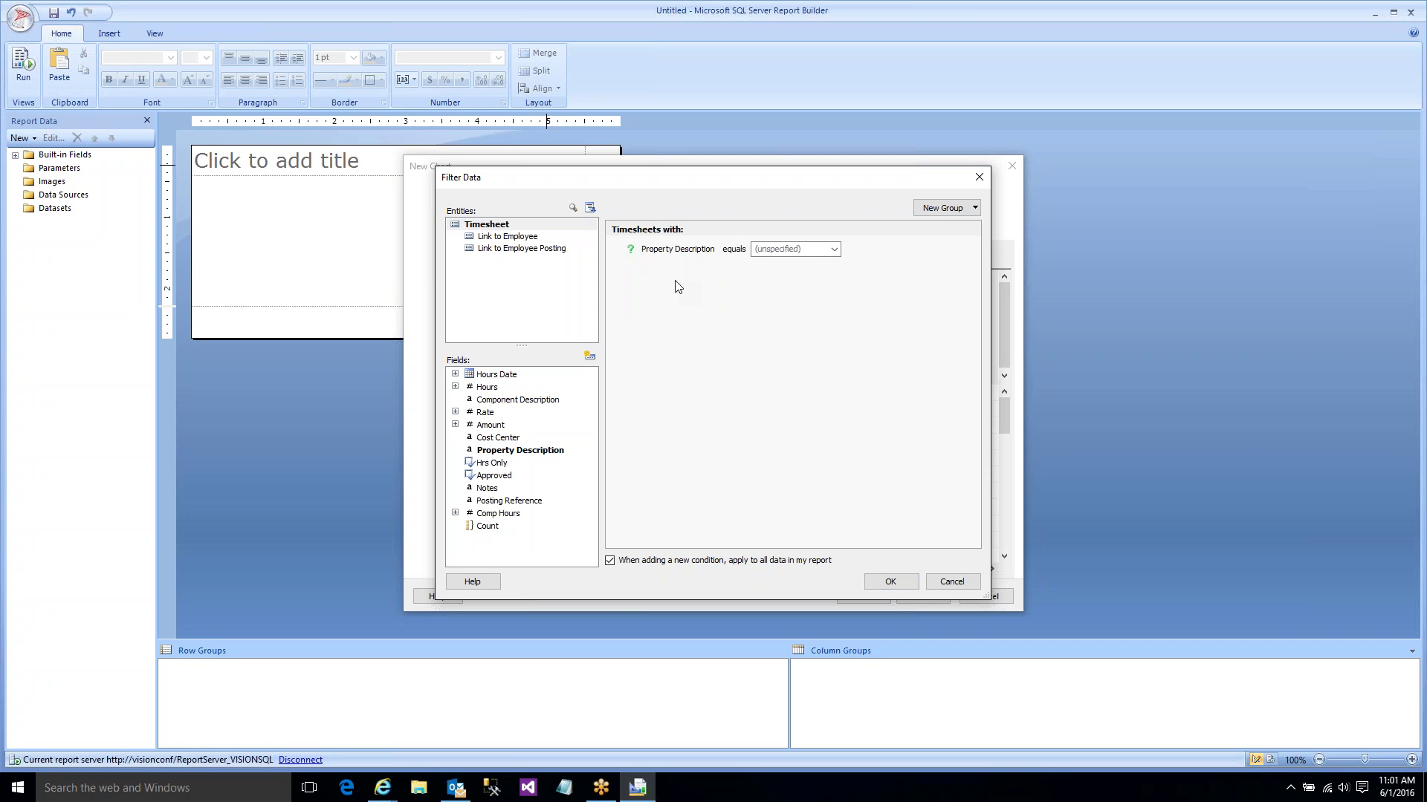
pyautogui.click(734, 249)
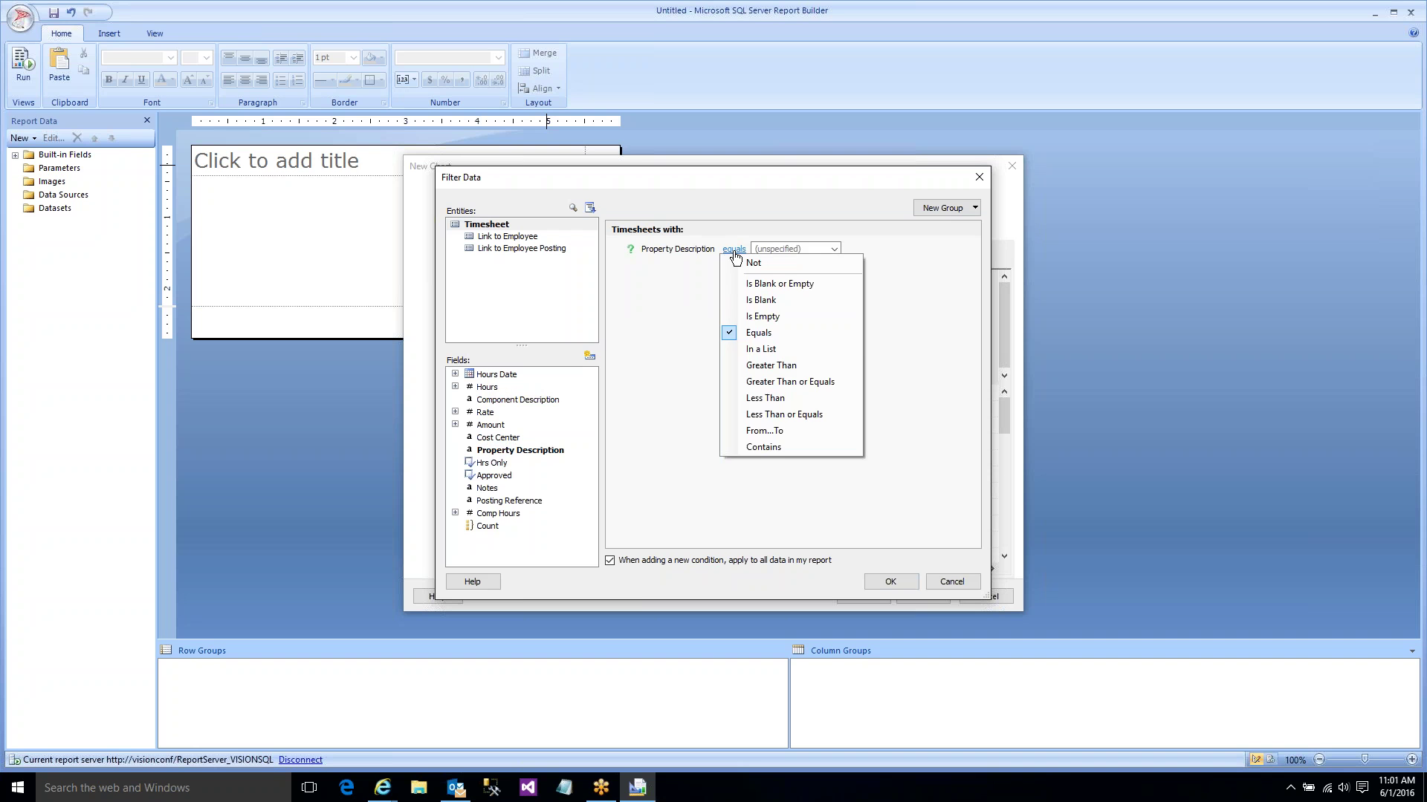
pyautogui.click(744, 348)
pyautogui.click(887, 584)
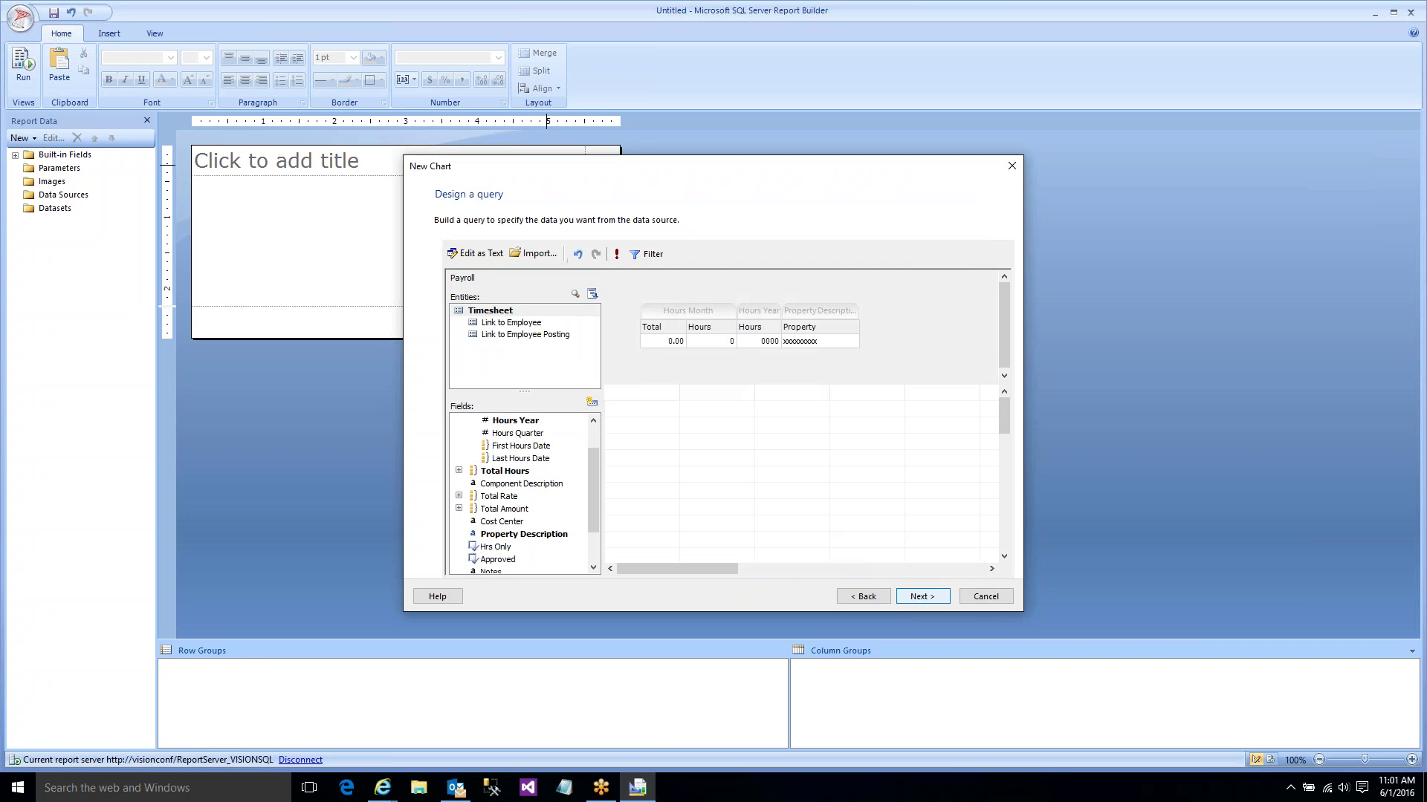
# - Choose a Pie chart with Total_Hours as values, Hours_Year as series and Property_Description as categories
pyautogui.click(922, 596)
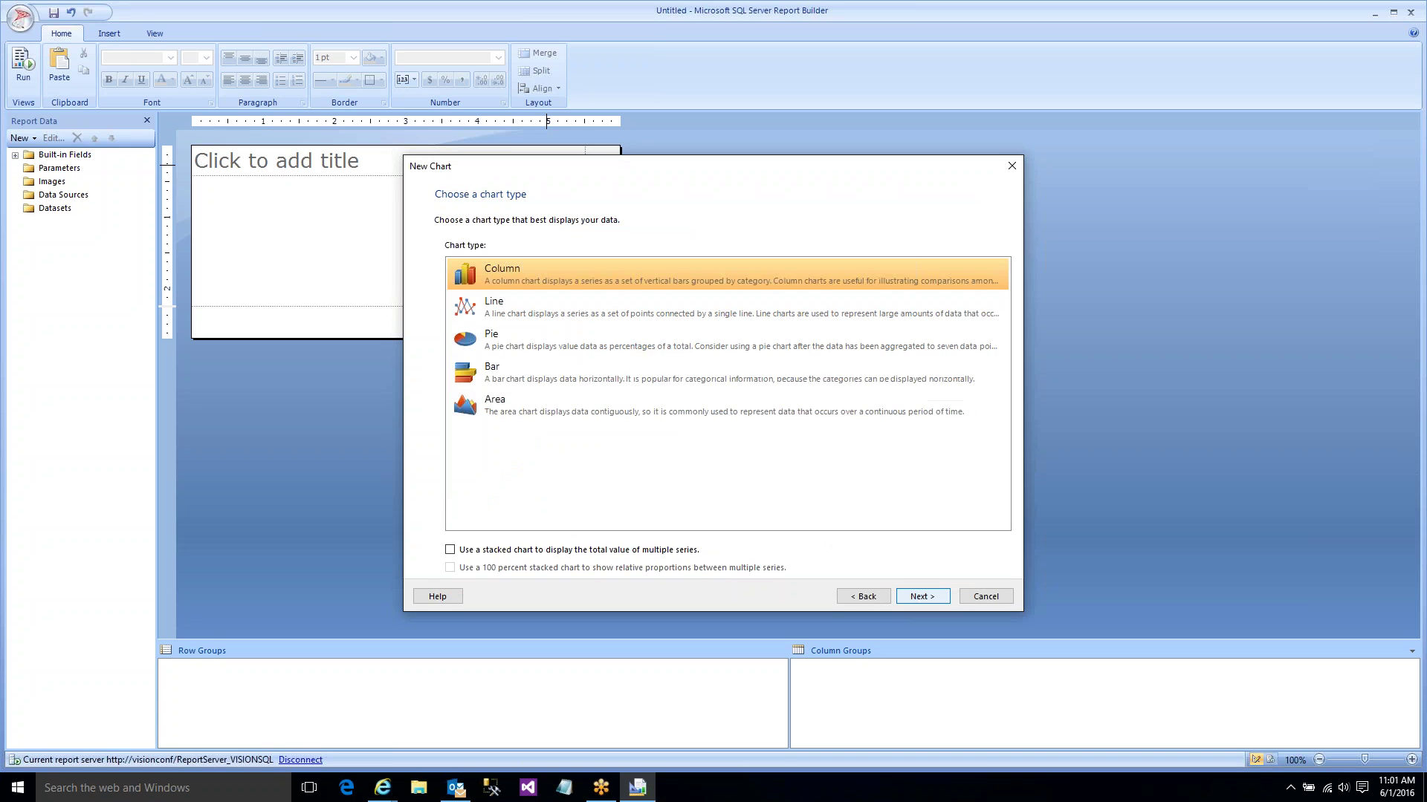
pyautogui.doubleClick(606, 349)
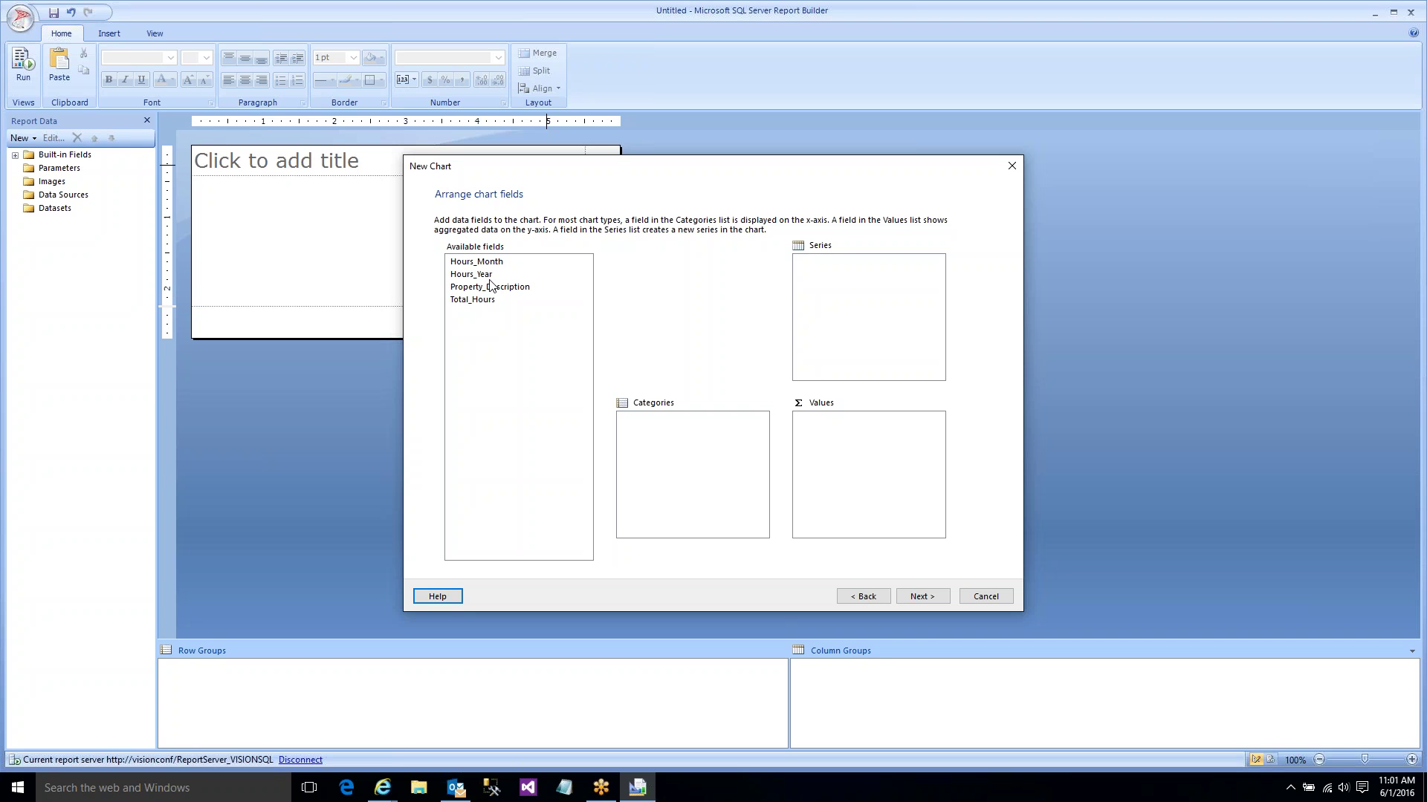
pyautogui.moveTo(484, 301); pyautogui.dragTo(822, 453)
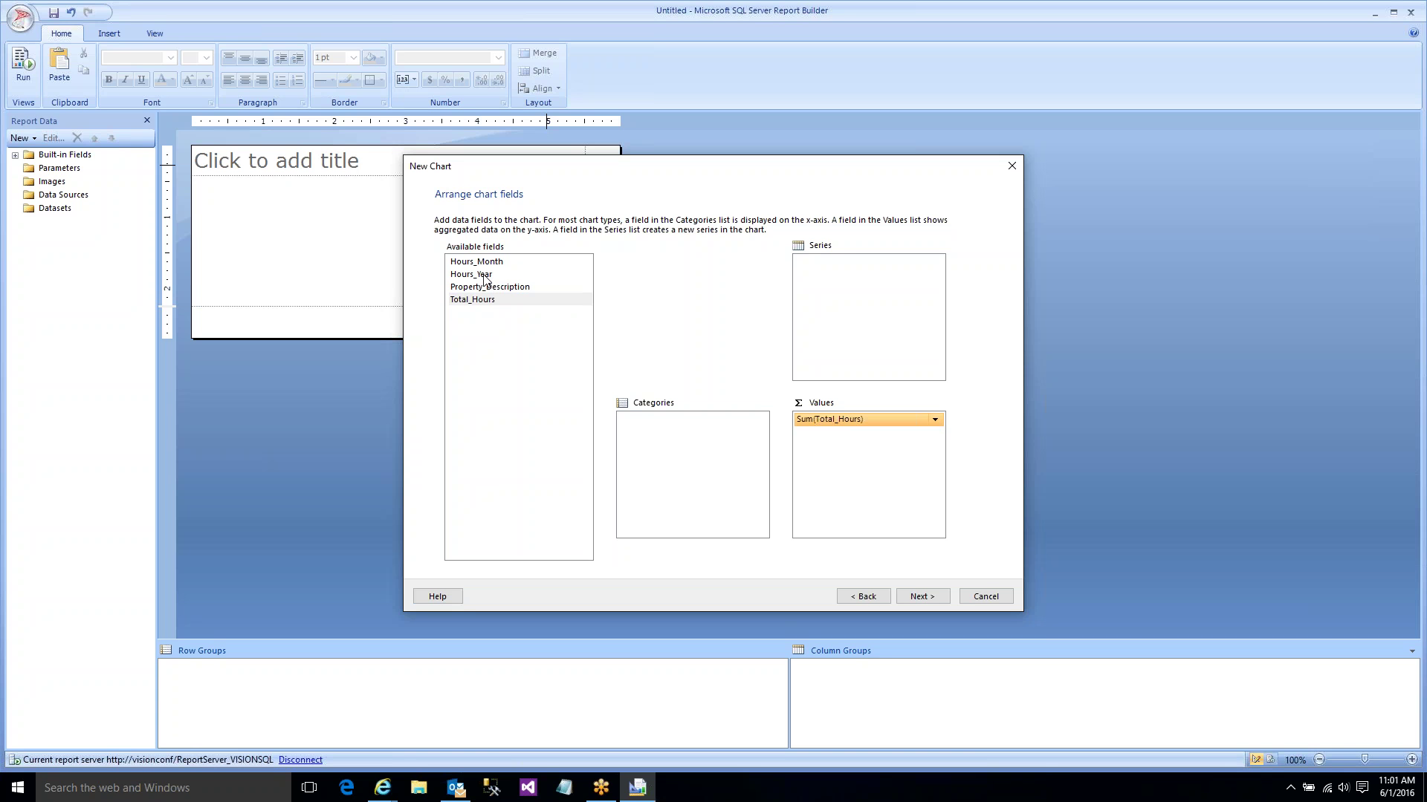
pyautogui.moveTo(484, 279); pyautogui.dragTo(822, 316)
pyautogui.moveTo(510, 289); pyautogui.dragTo(697, 454)
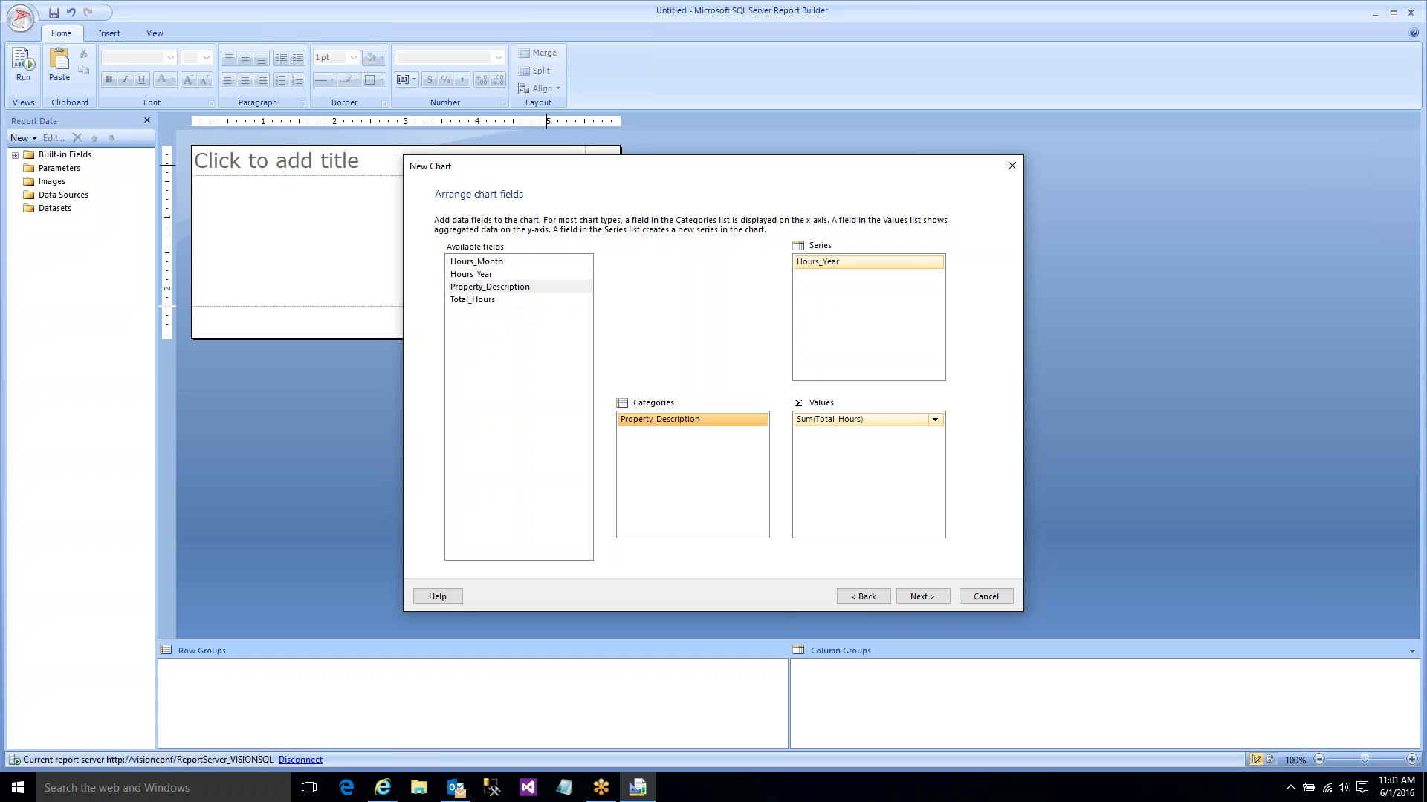
# - Finish the Chart Wizard with the default style and enlarge the pie chart to about 10.8 inches wide
pyautogui.click(922, 597)
pyautogui.click(922, 597)
pyautogui.click(394, 288)
pyautogui.moveTo(404, 318); pyautogui.dragTo(963, 622)
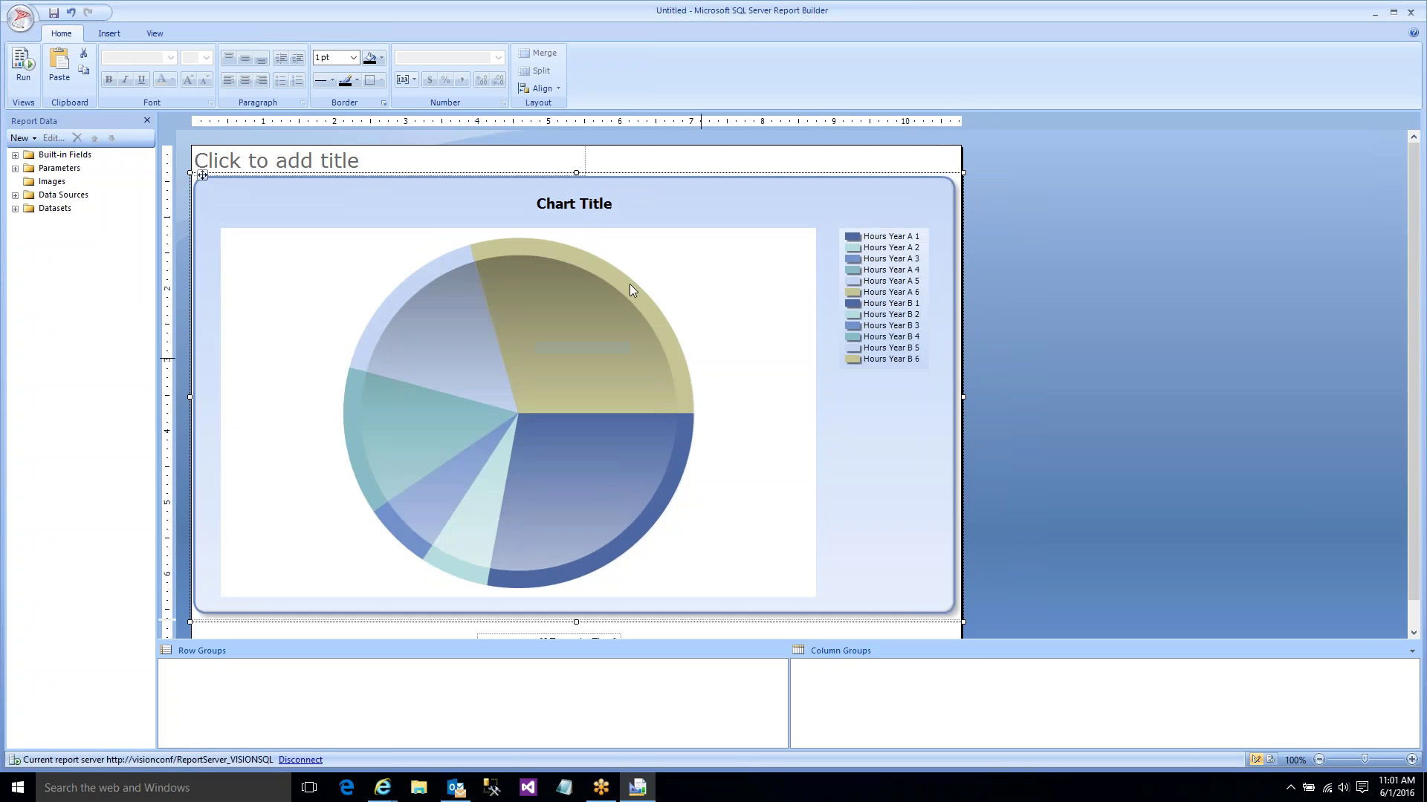
# - Run the pie chart report with all Property Description values selected
pyautogui.click(23, 63)
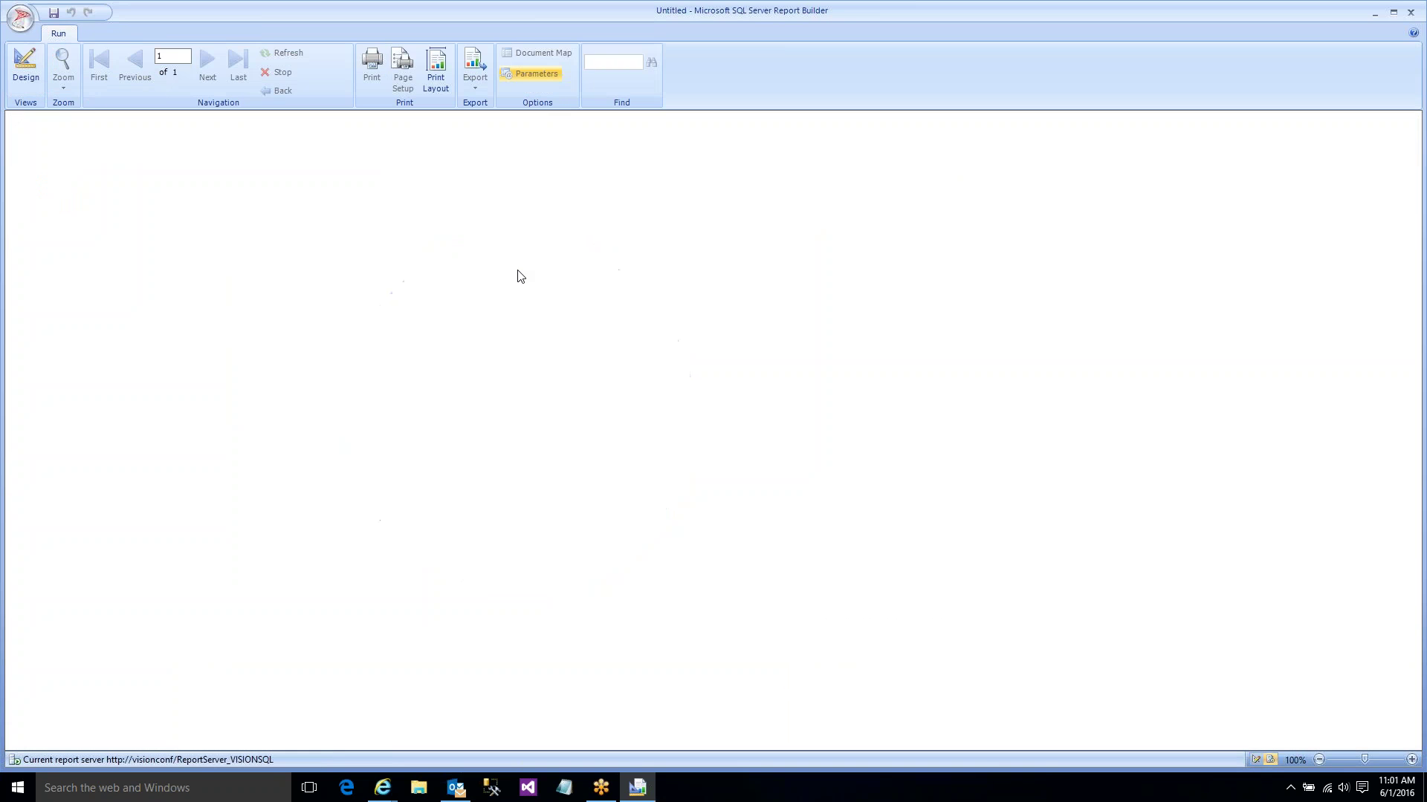
pyautogui.click(208, 124)
pyautogui.click(141, 139)
pyautogui.click(1387, 123)
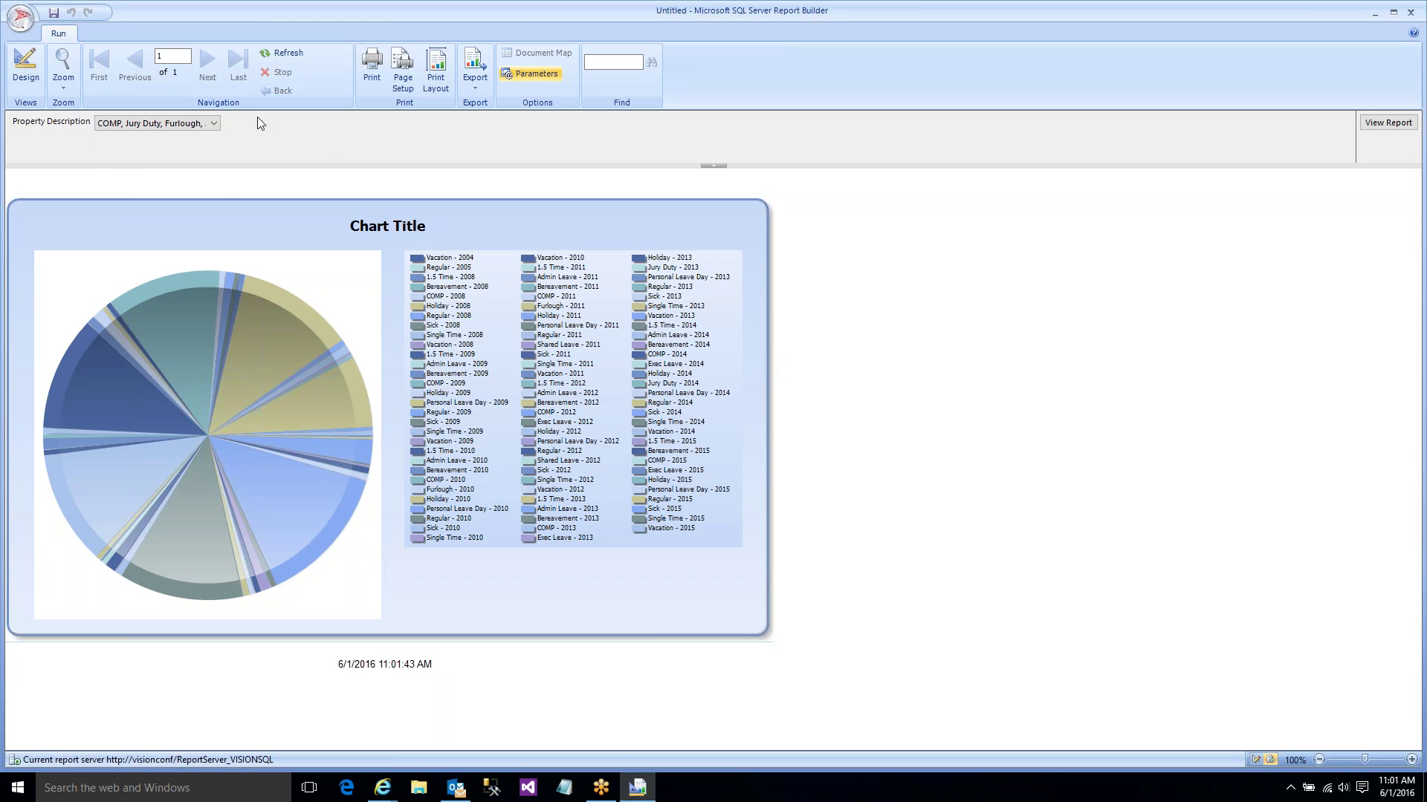
# - Rerun the pie chart report with only 1.5 Time selected as the Property Description
pyautogui.click(205, 124)
pyautogui.click(130, 139)
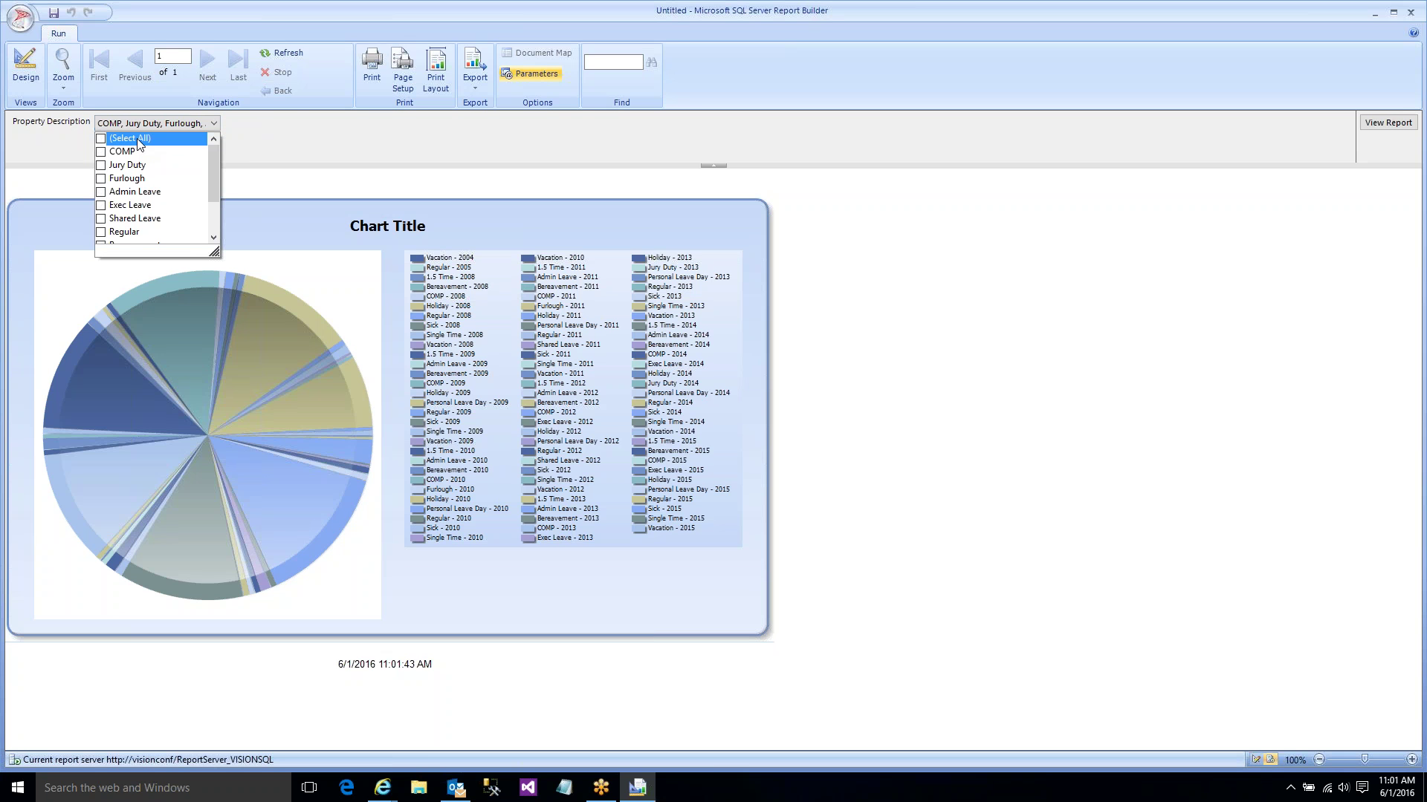
pyautogui.moveTo(212, 168); pyautogui.dragTo(210, 207)
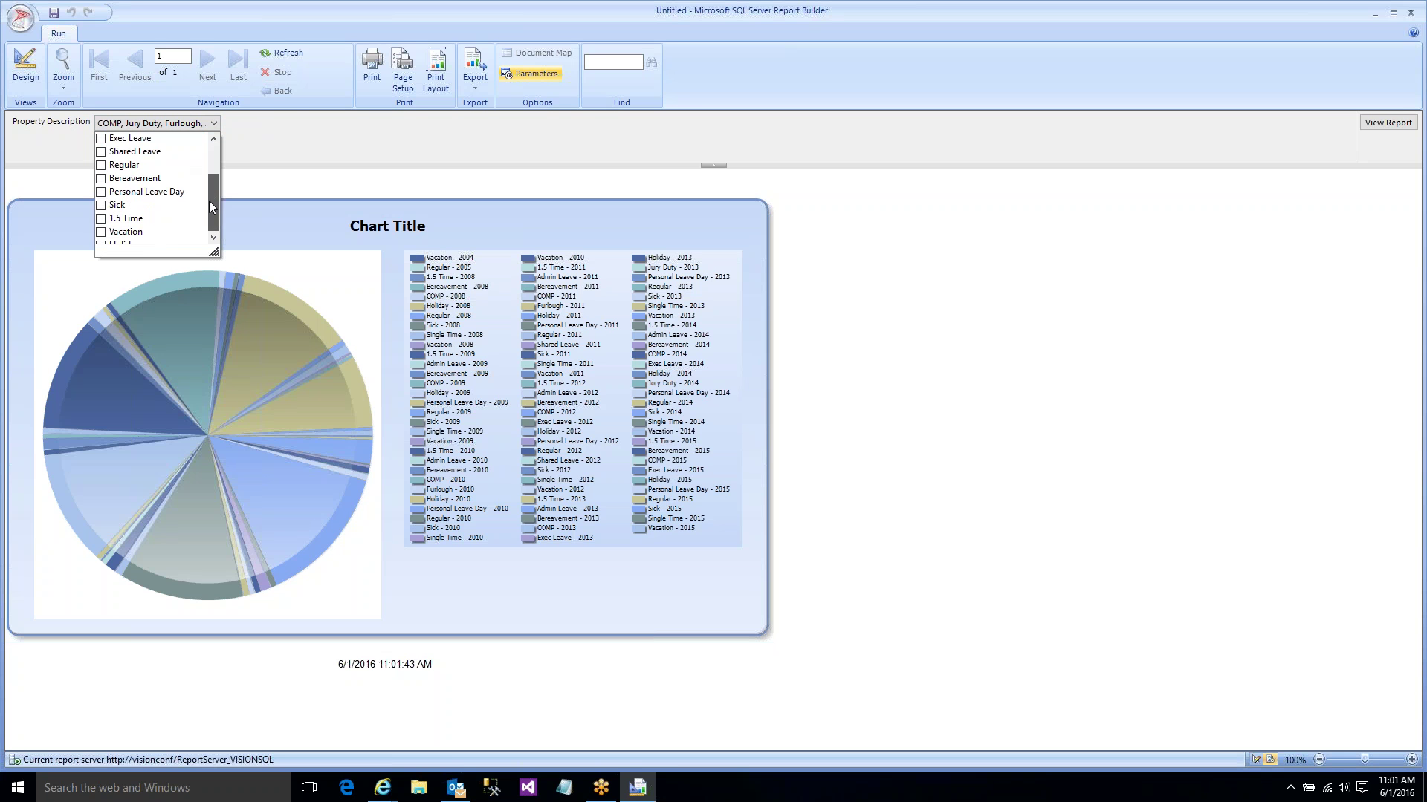
pyautogui.click(140, 218)
pyautogui.click(1379, 122)
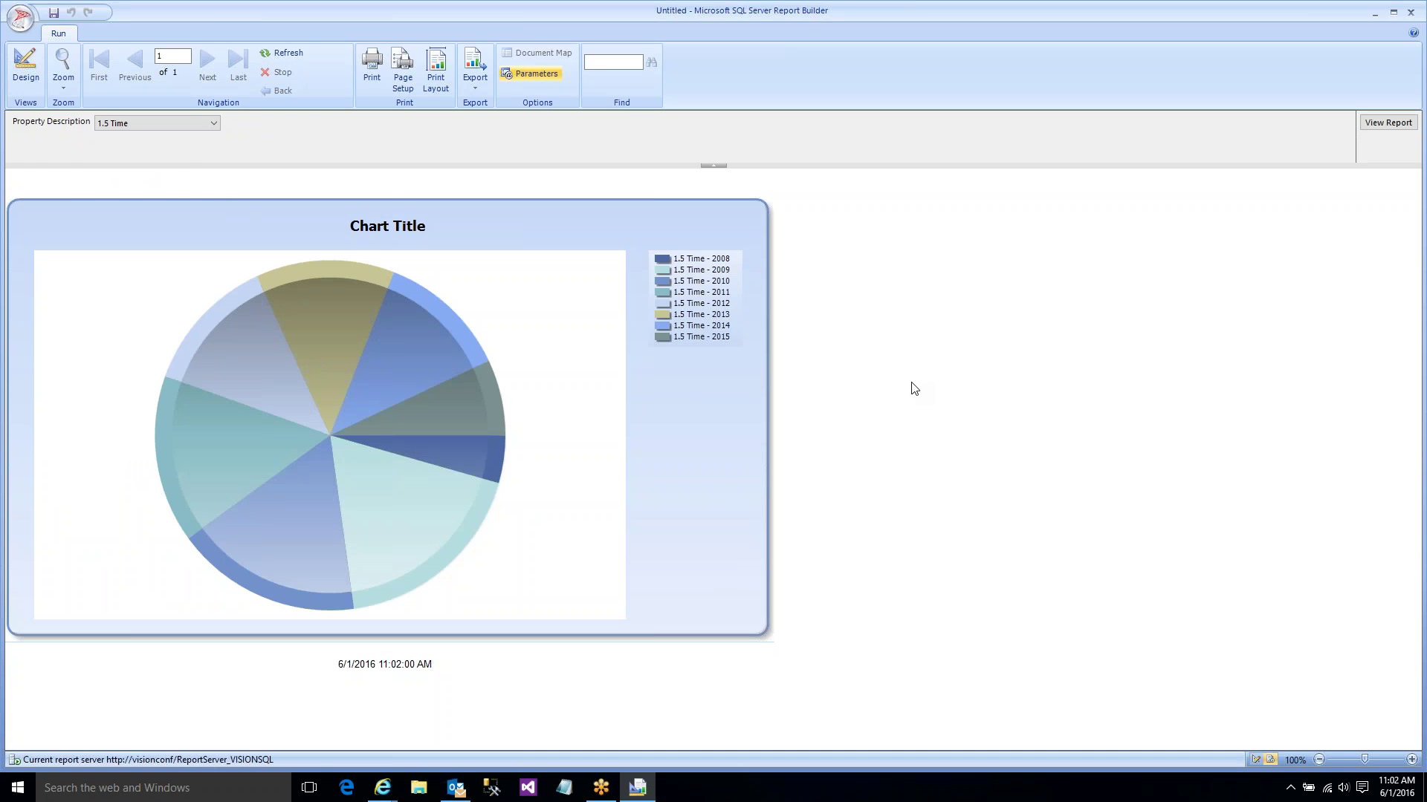
# - Return to the report design and change the pie chart to a 3D cylinder column chart
pyautogui.click(26, 65)
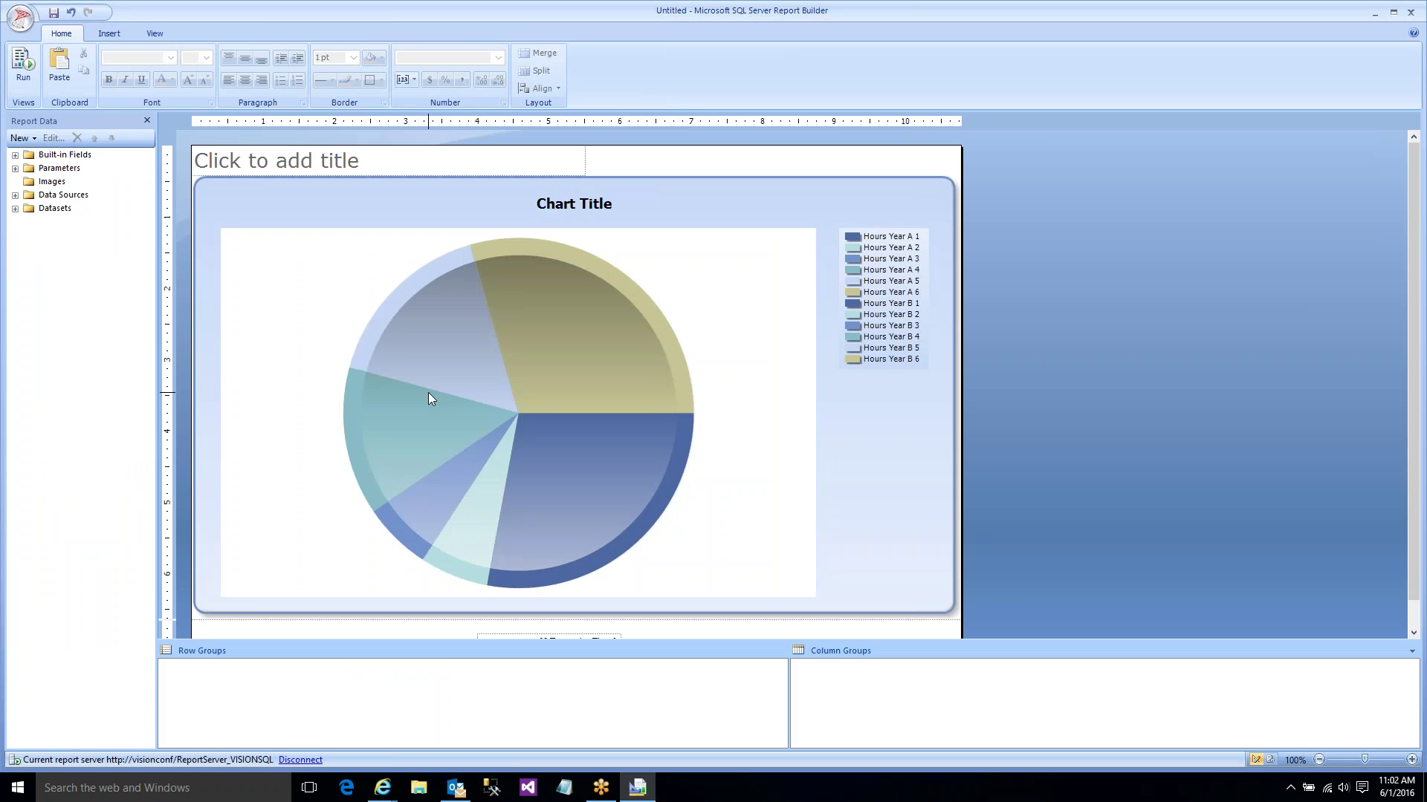
pyautogui.rightClick(376, 369)
pyautogui.click(403, 416)
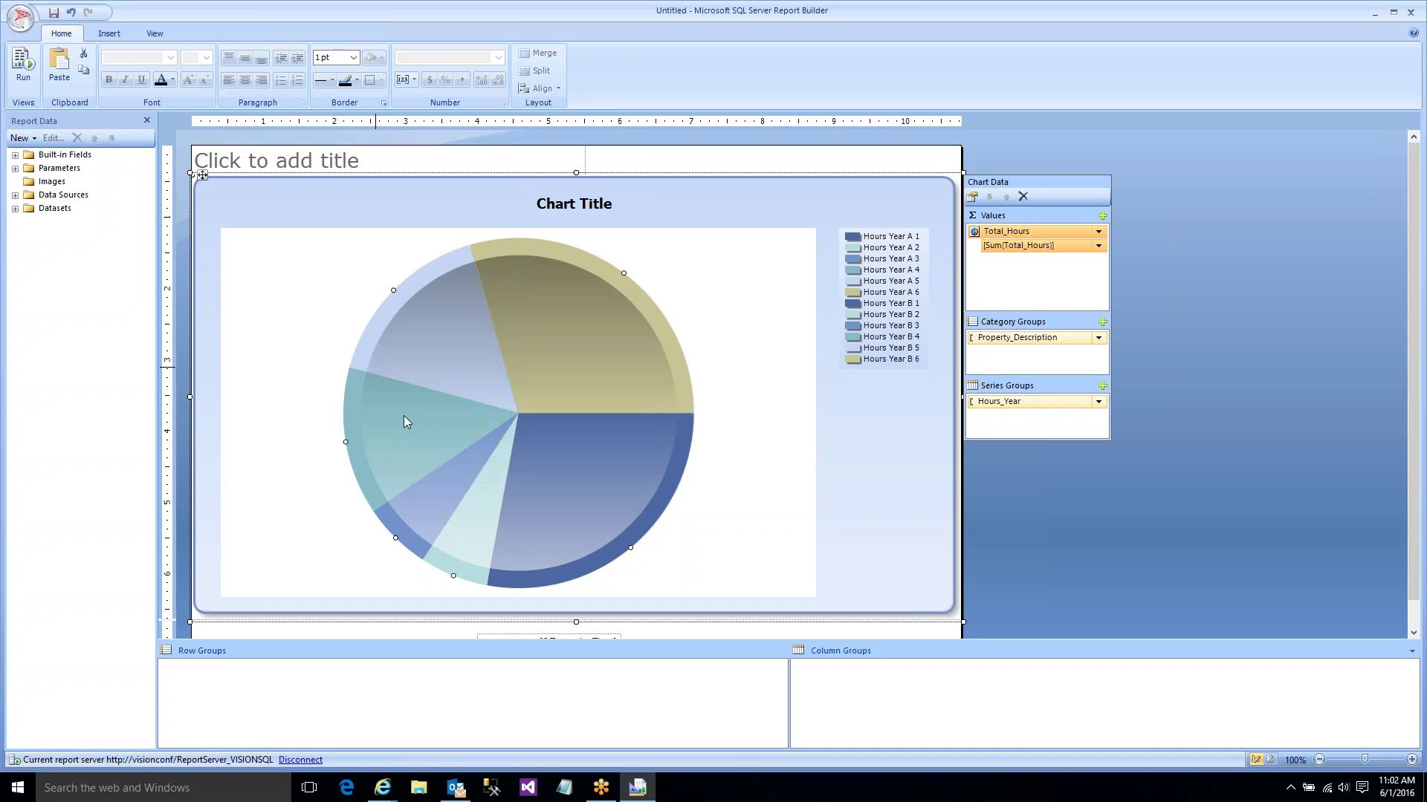
pyautogui.moveTo(914, 325); pyautogui.dragTo(919, 328)
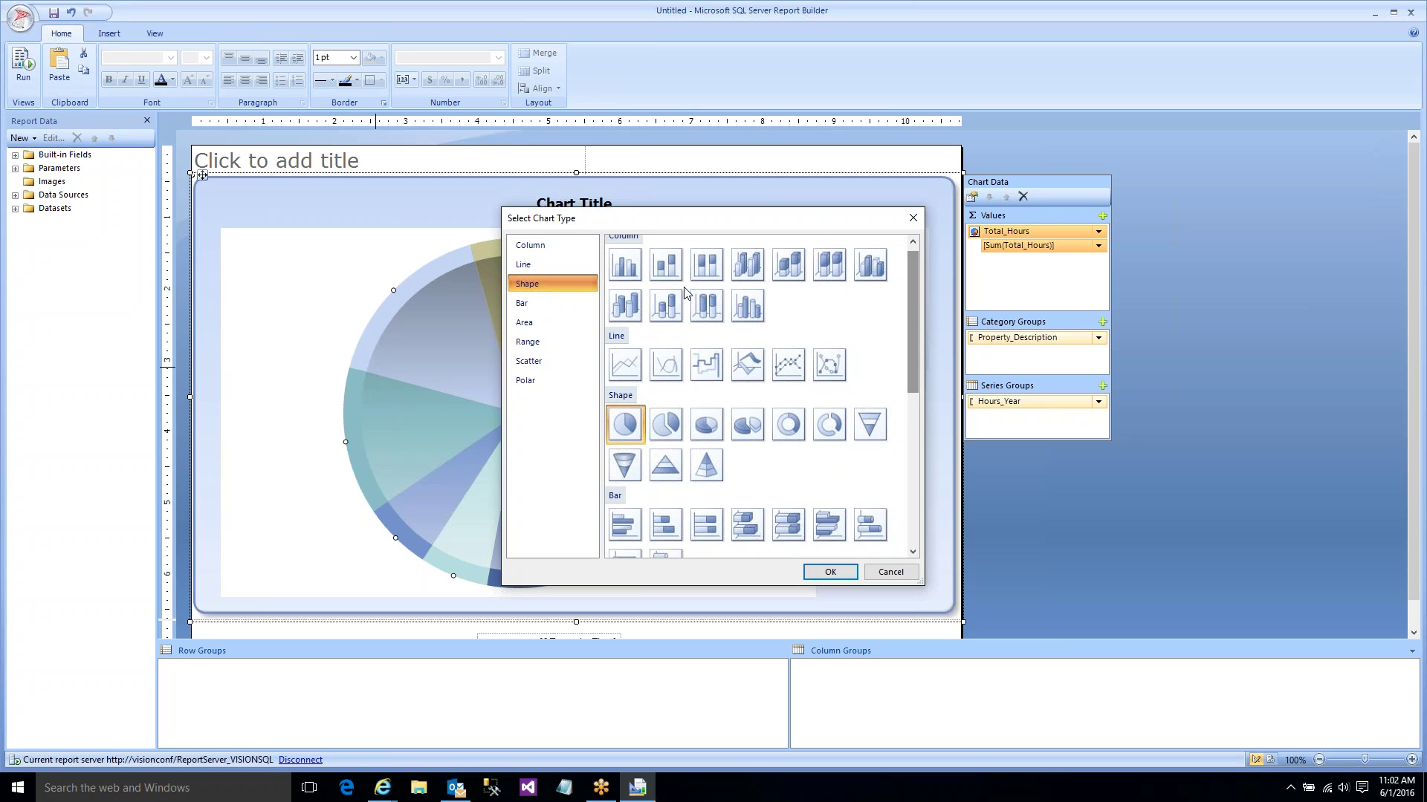
pyautogui.doubleClick(626, 307)
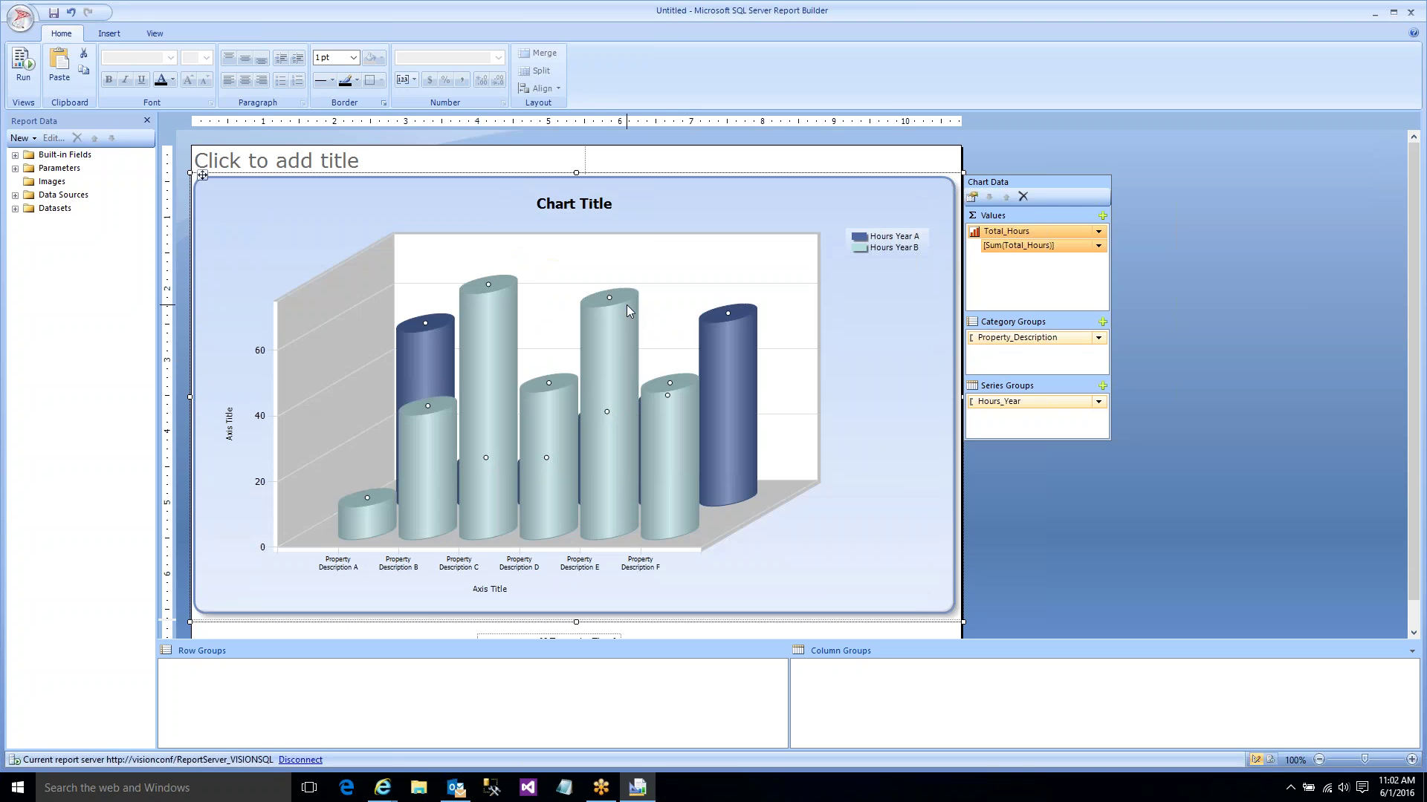
# - Run the 3D cylinder chart report with 1.5 Time as the Property Description
pyautogui.click(23, 65)
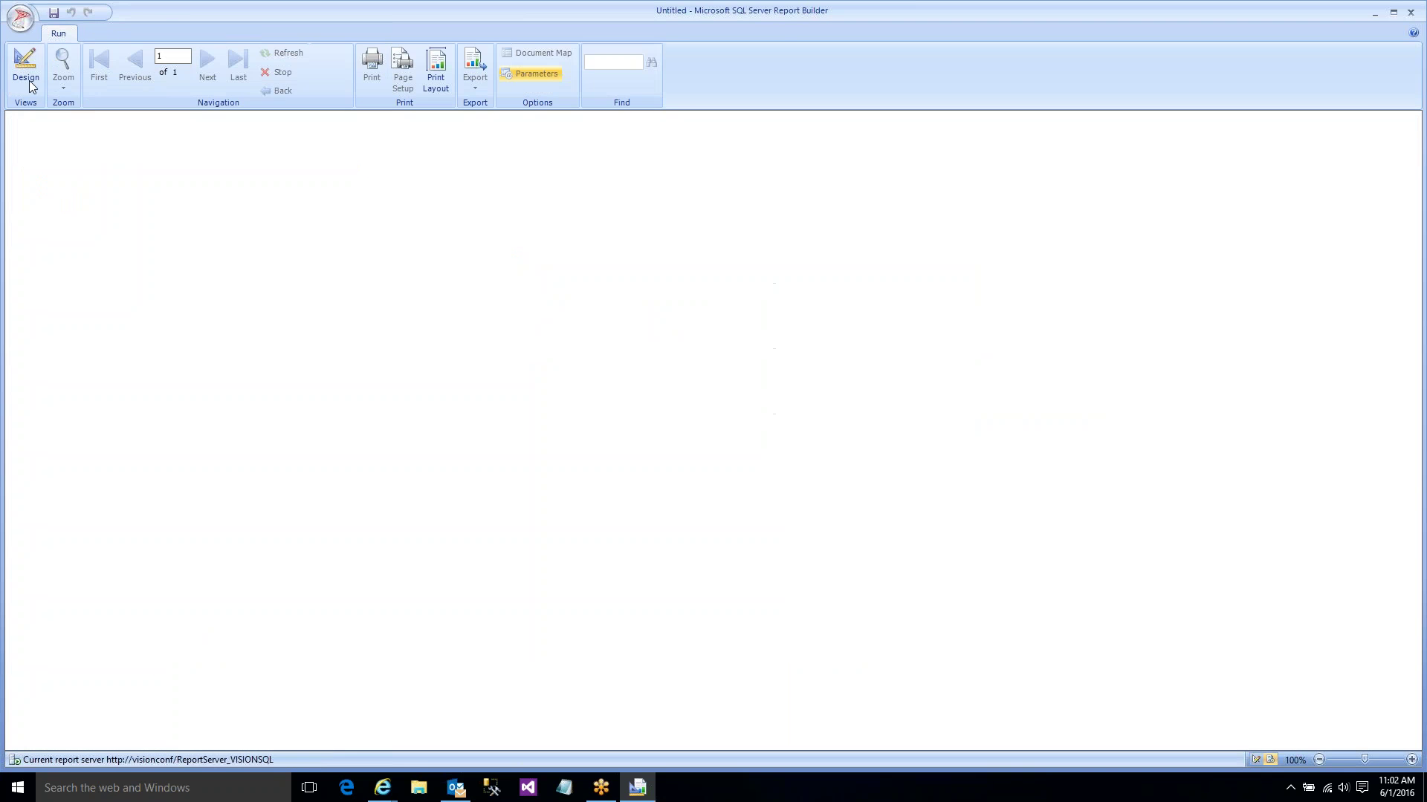
pyautogui.click(215, 130)
pyautogui.moveTo(215, 158); pyautogui.dragTo(212, 193)
pyautogui.click(138, 219)
pyautogui.click(1380, 123)
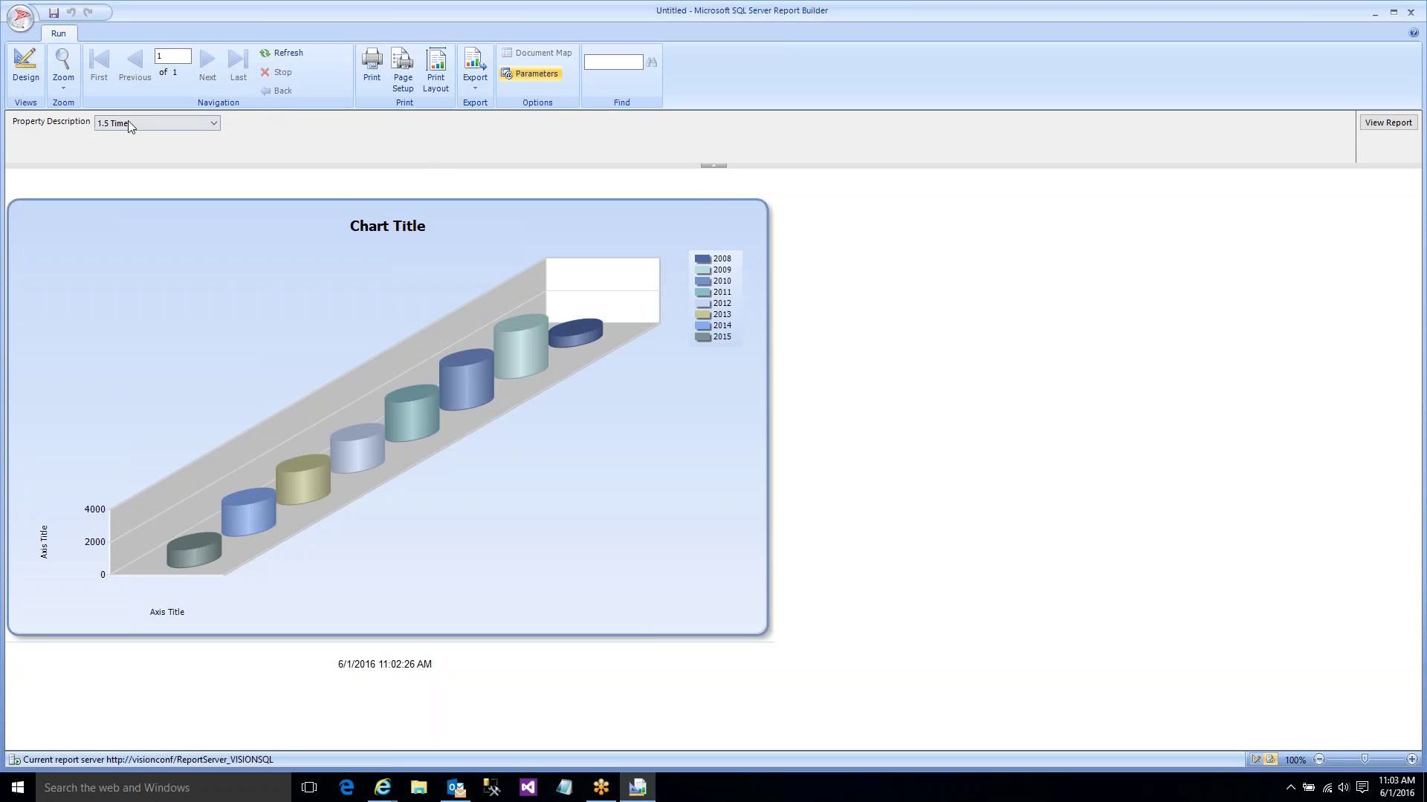
# - Start a new report with the Chart Wizard, discarding the unsaved timesheet chart
pyautogui.click(23, 26)
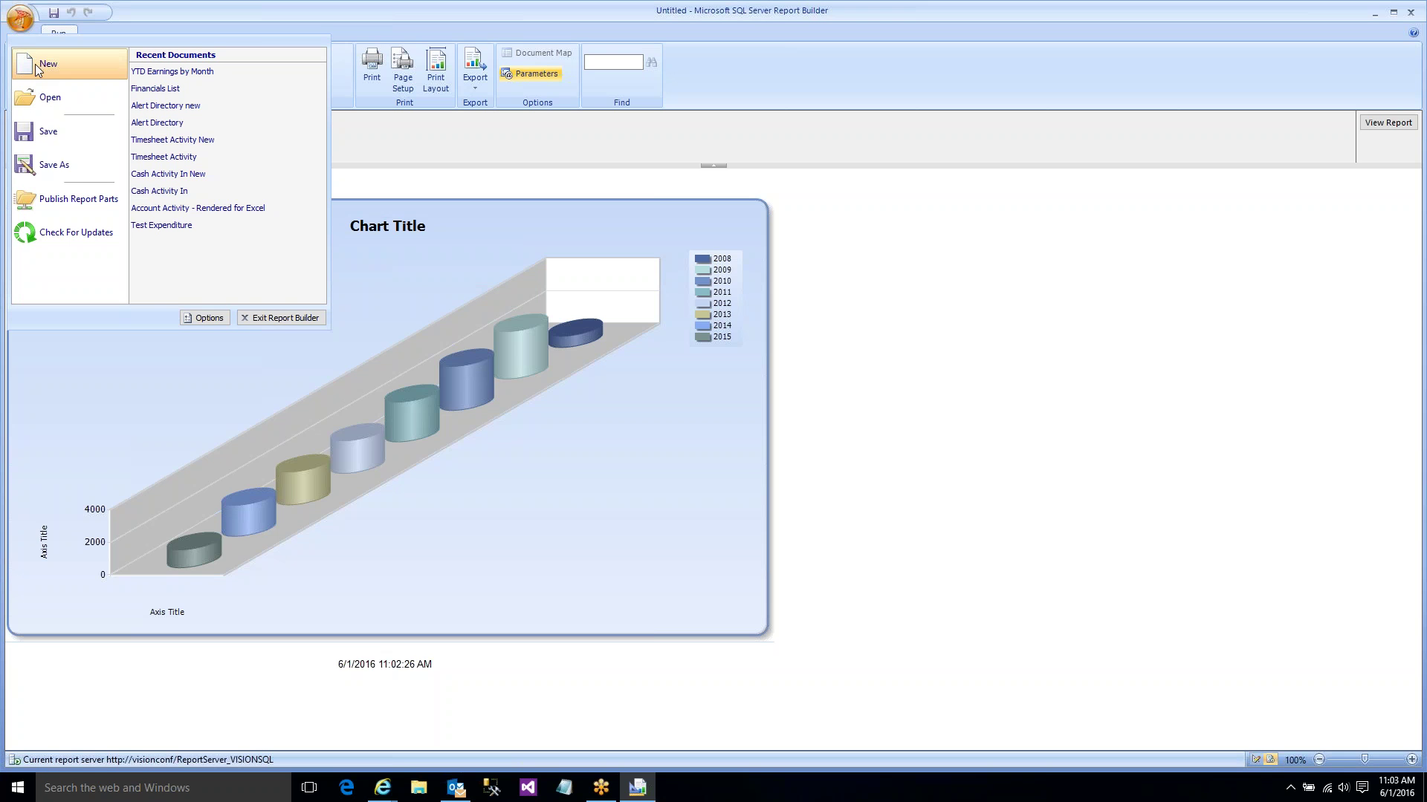
pyautogui.click(67, 64)
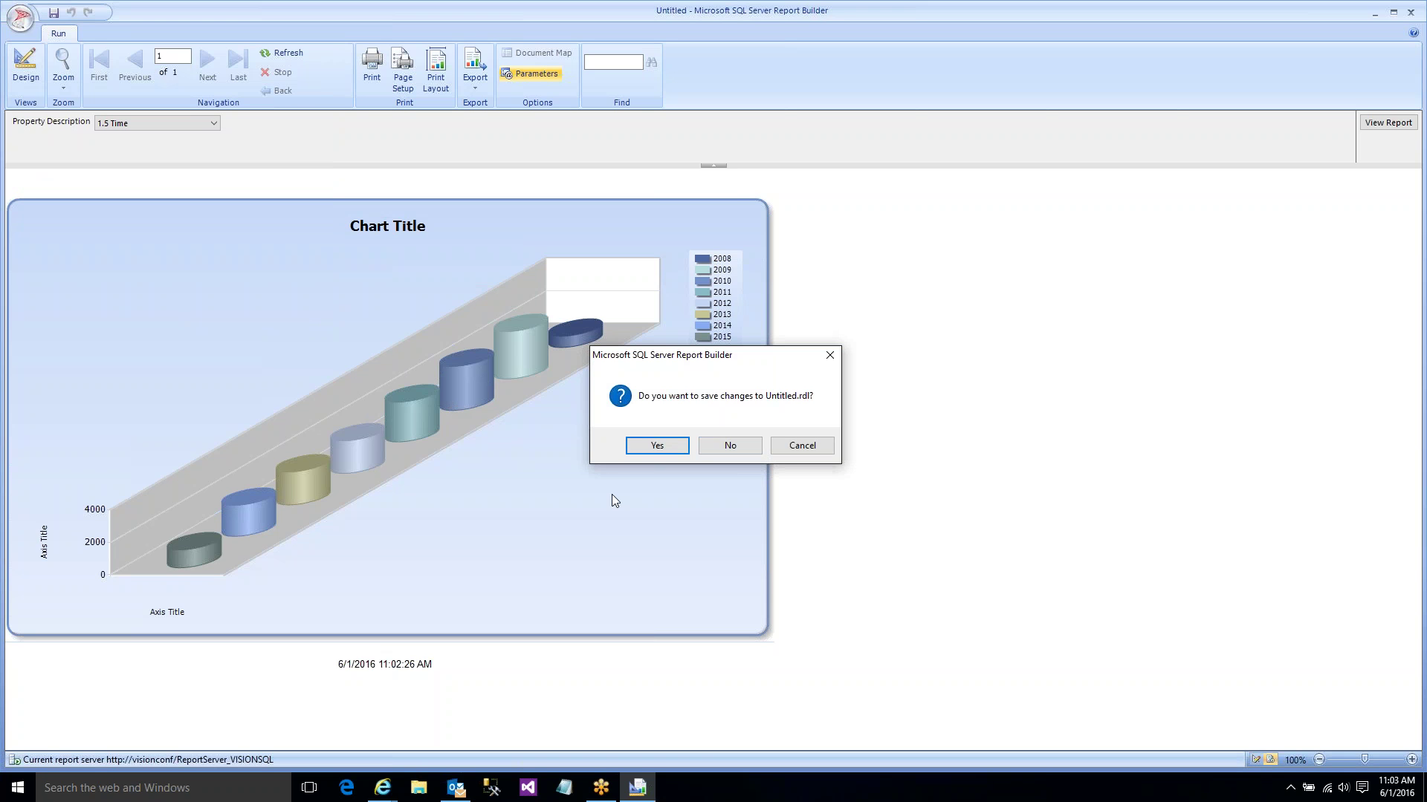
pyautogui.click(737, 448)
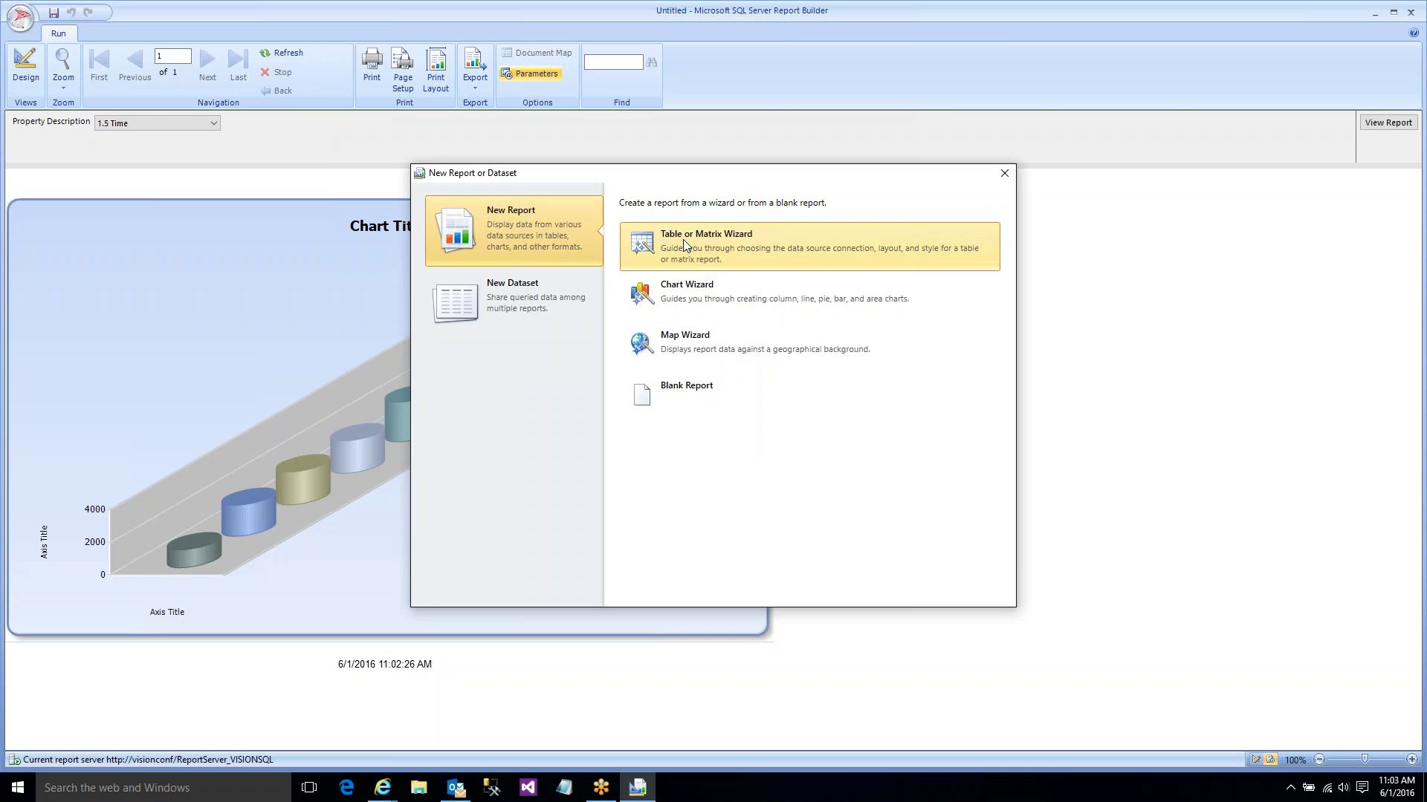
pyautogui.click(675, 284)
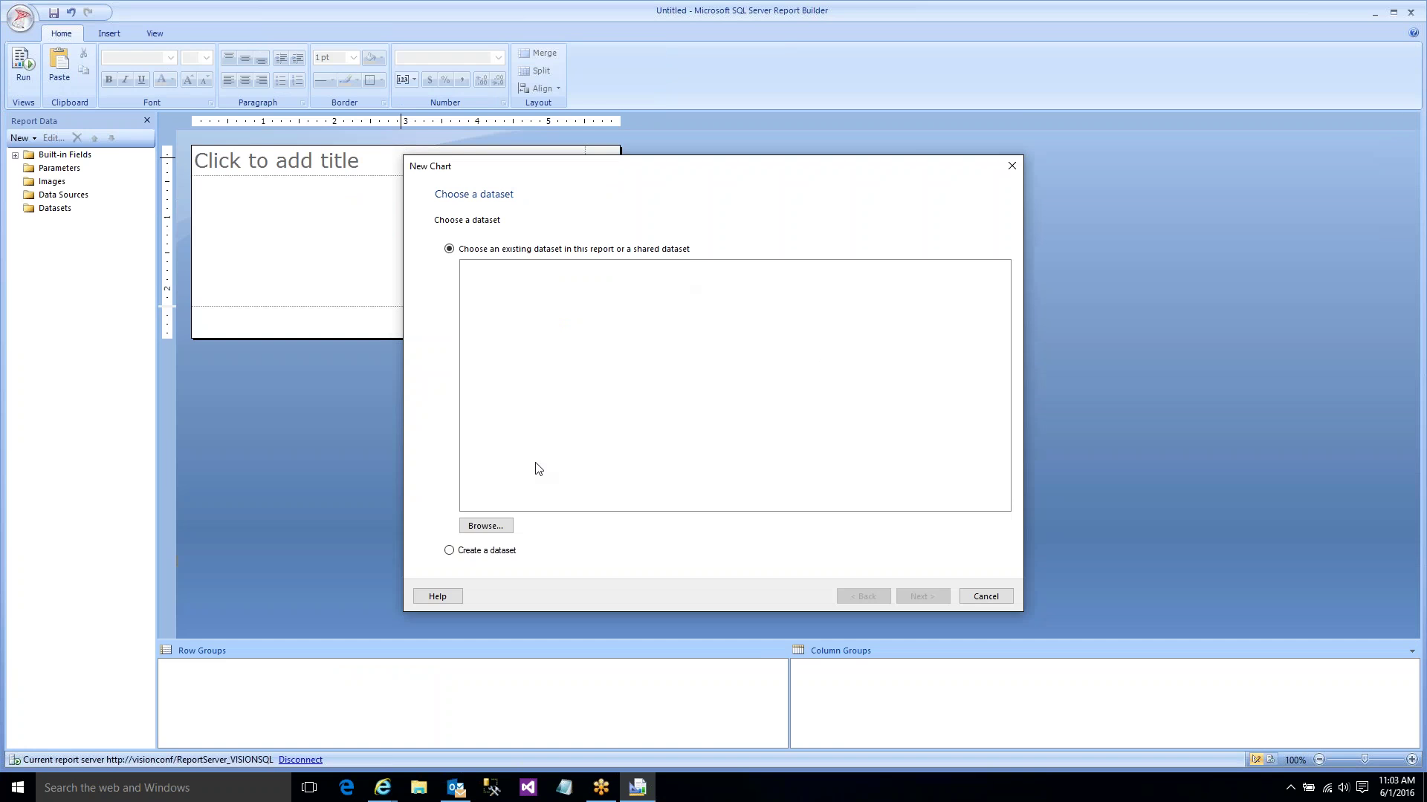
# - Choose to create a dataset for the new chart using the Utility Billing data source connection
pyautogui.click(492, 551)
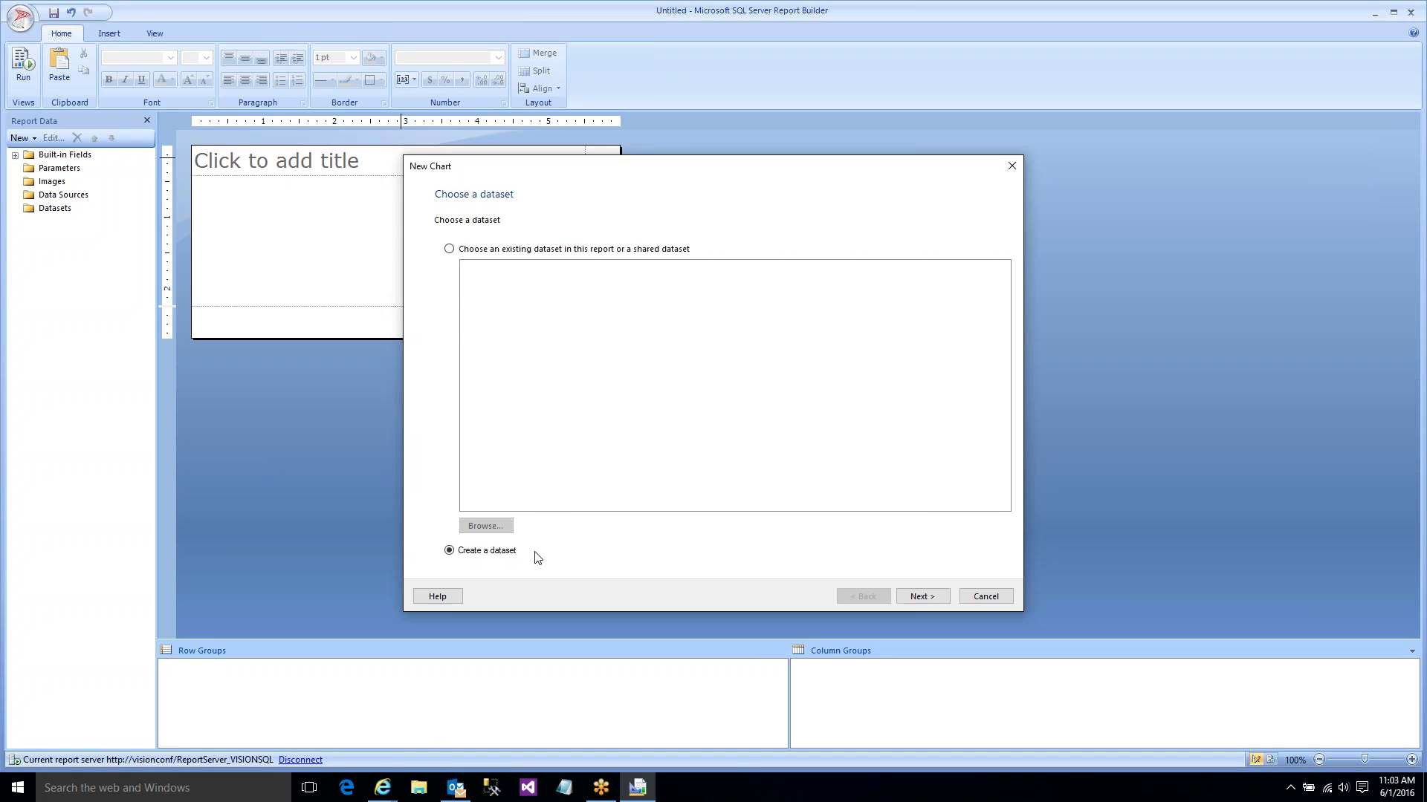
pyautogui.click(920, 596)
pyautogui.click(503, 304)
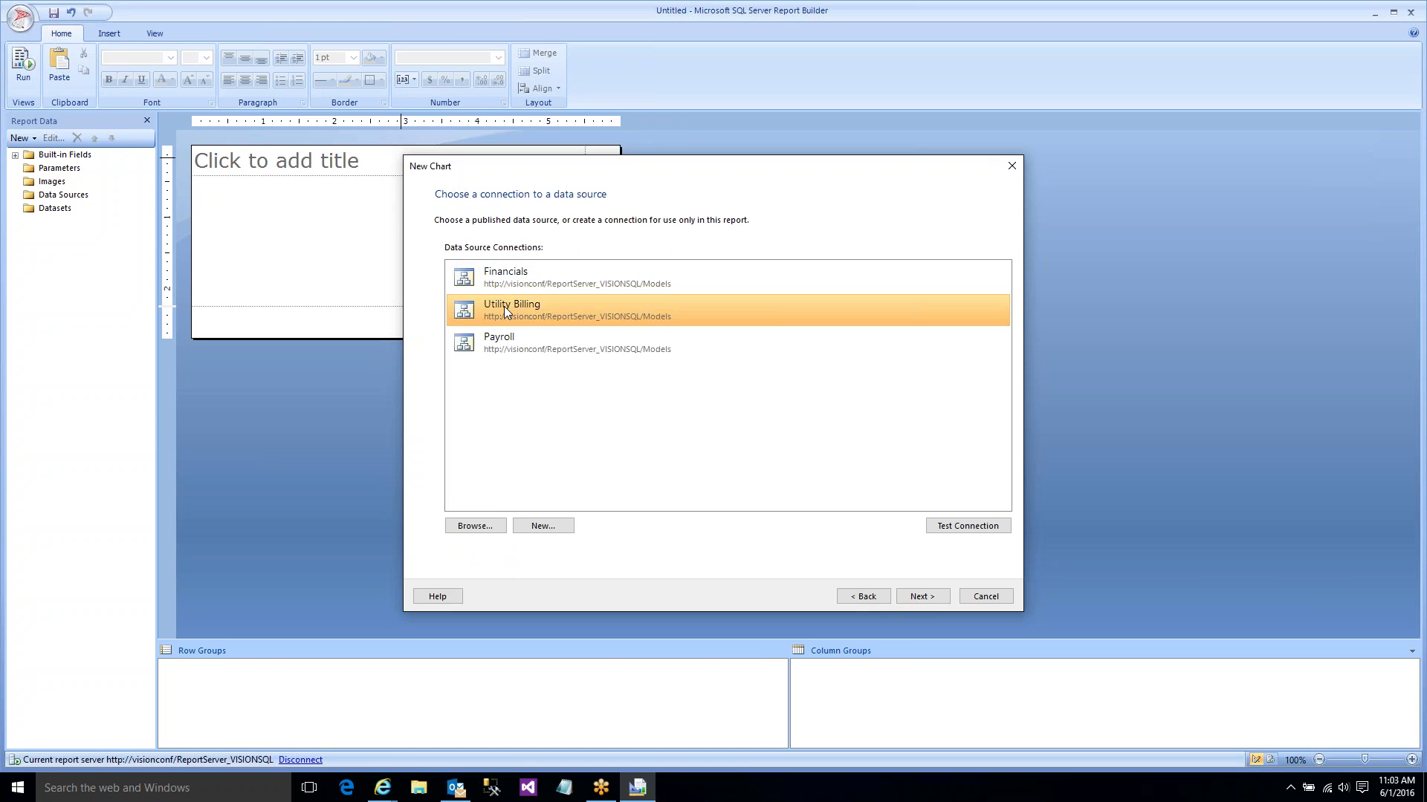
pyautogui.doubleClick(503, 306)
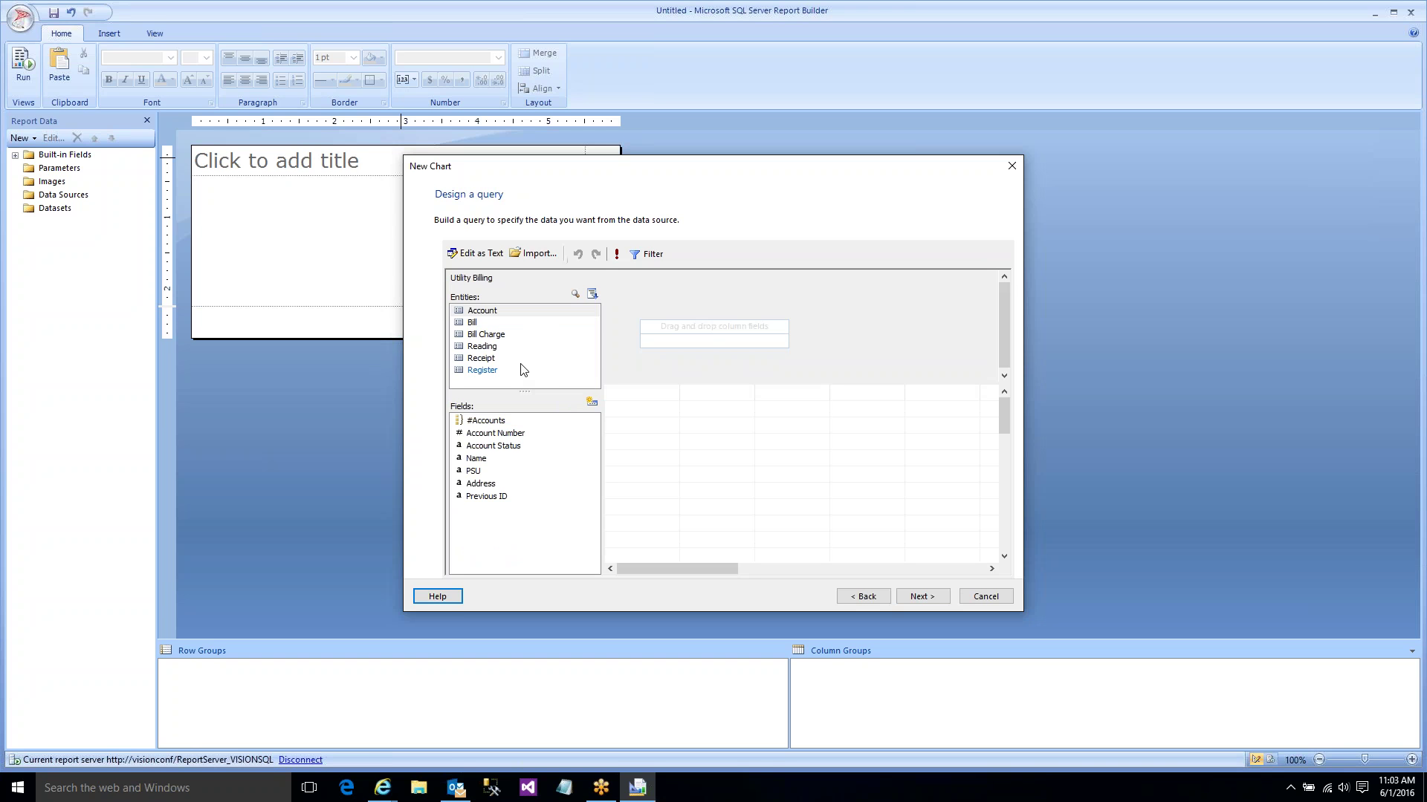
# - Add the Bill Charge entity's Issue Month, Issue Year, Total Charge Amount and Service Caption fields to the chart's query
pyautogui.click(488, 336)
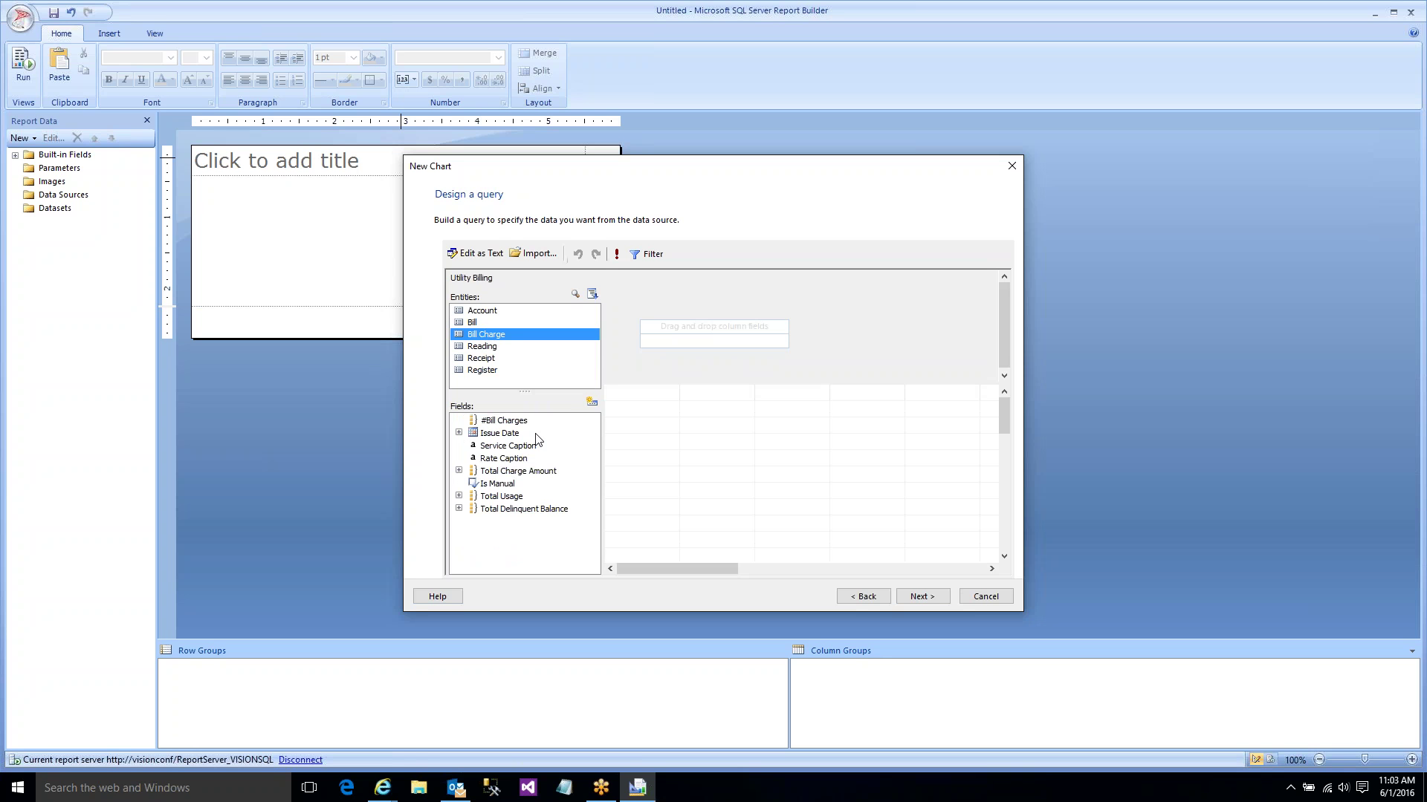
pyautogui.click(458, 434)
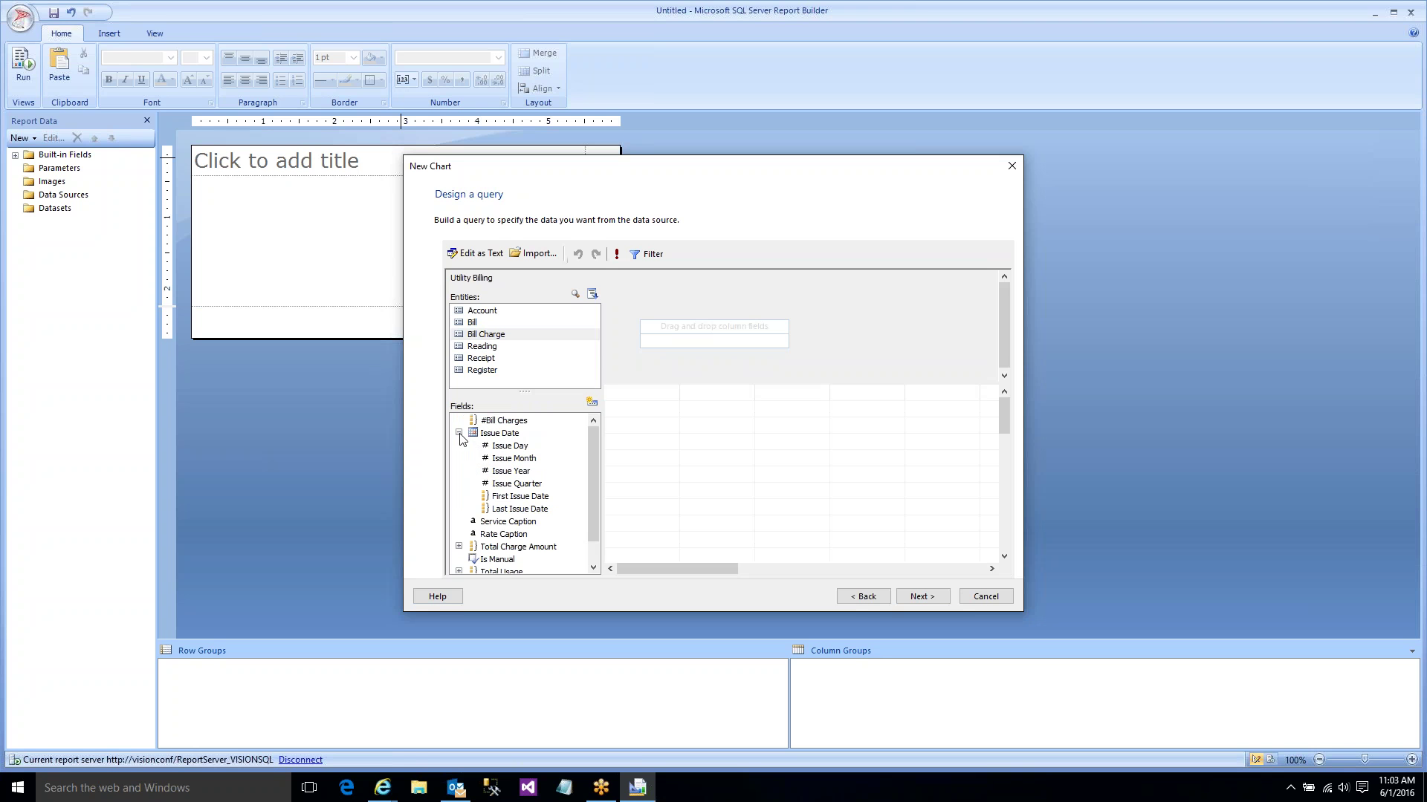
pyautogui.doubleClick(517, 459)
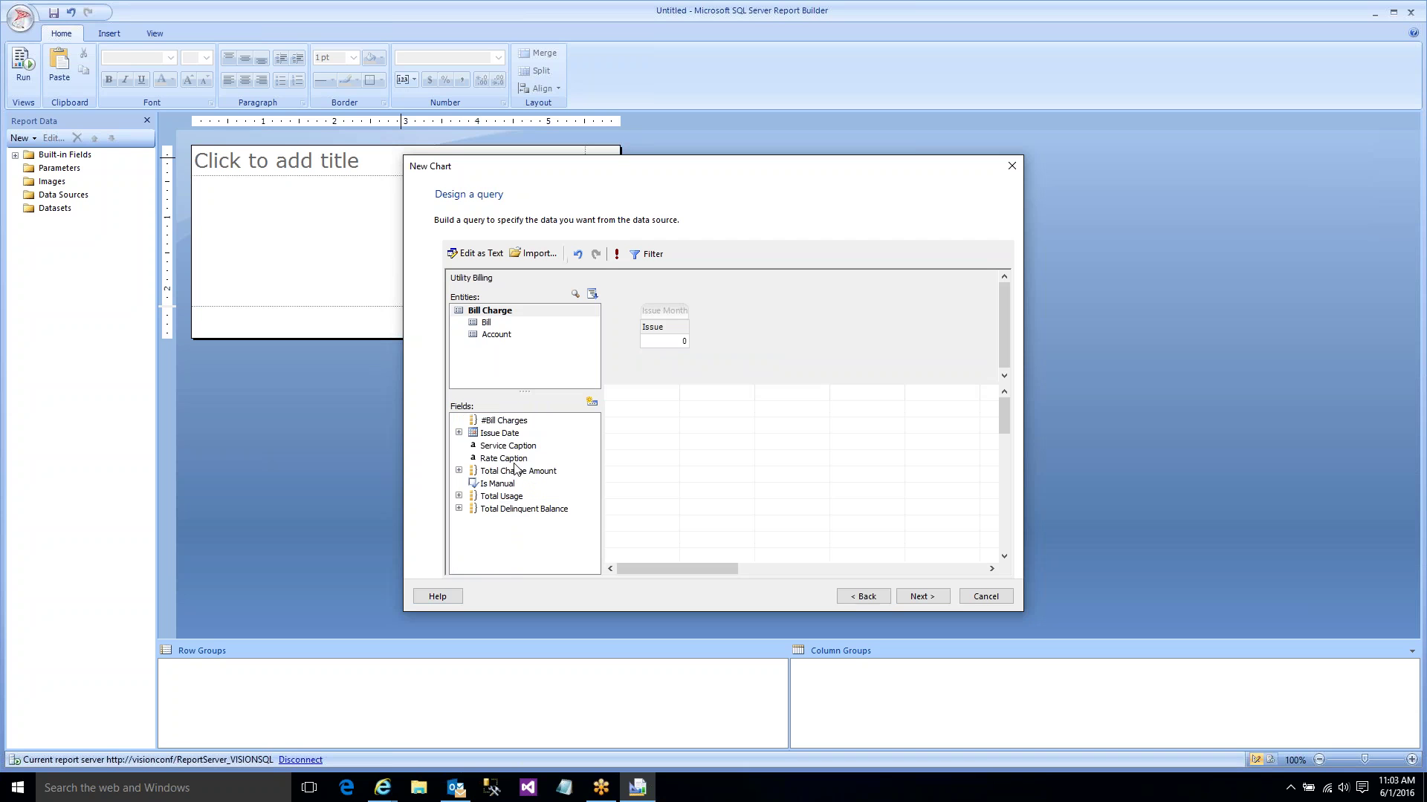
pyautogui.click(458, 434)
pyautogui.doubleClick(515, 472)
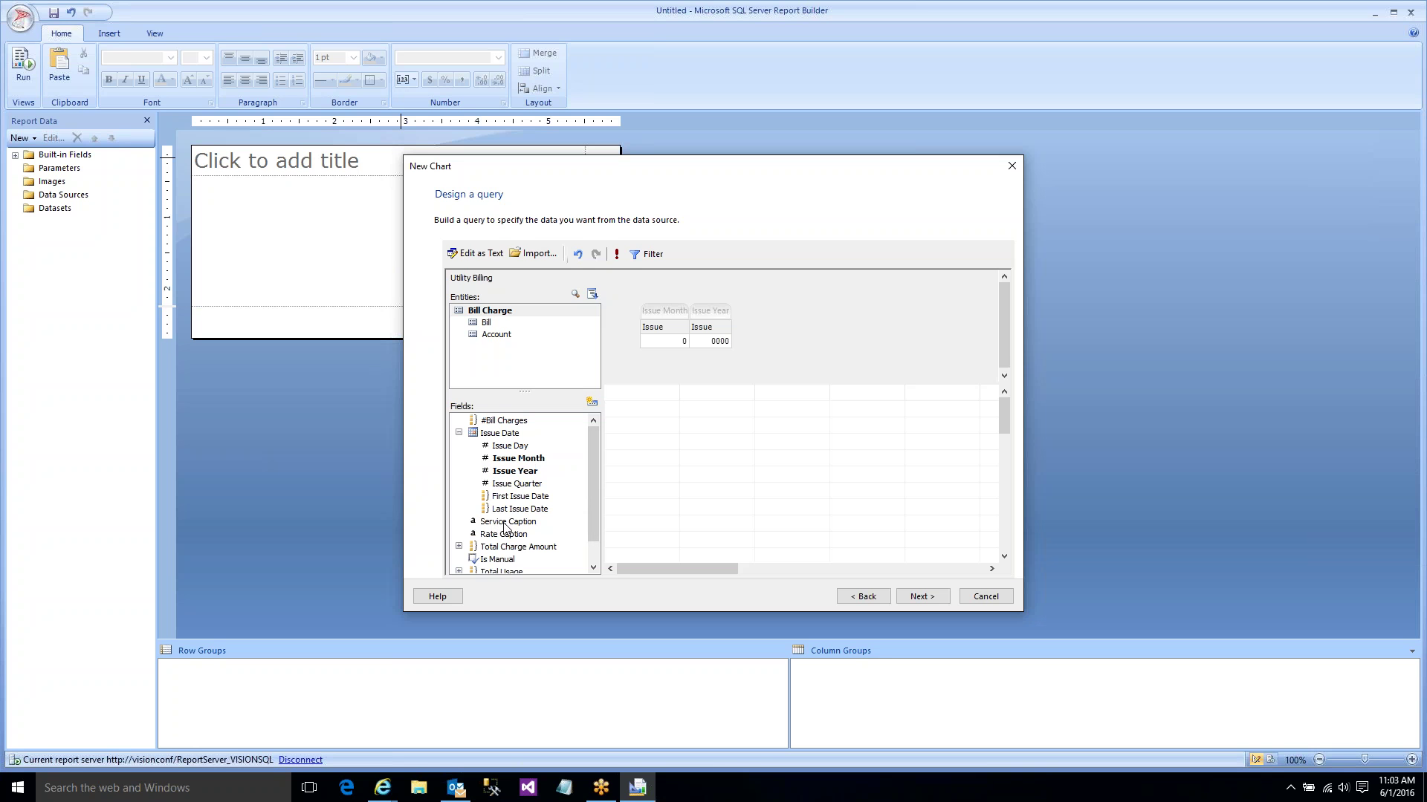
pyautogui.doubleClick(524, 548)
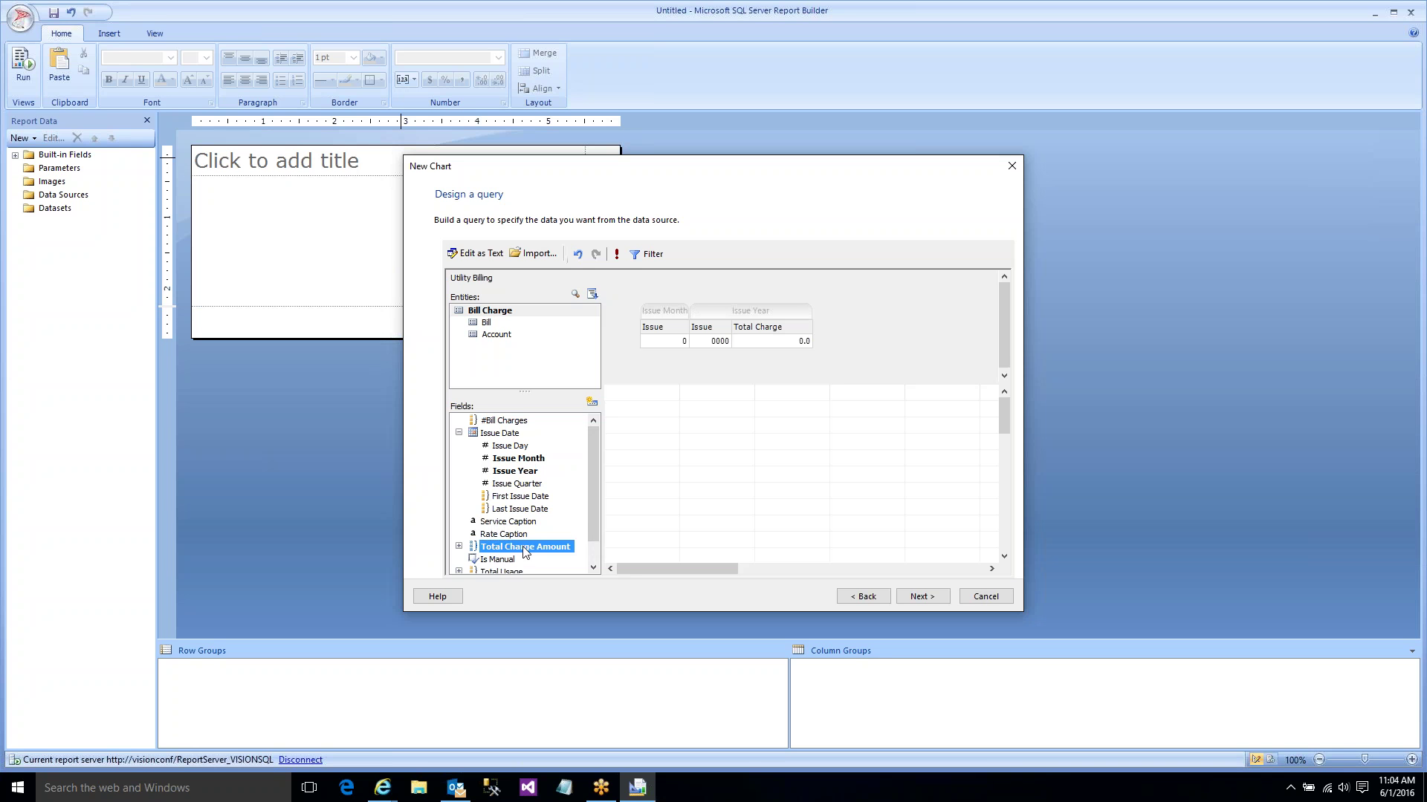
pyautogui.doubleClick(513, 521)
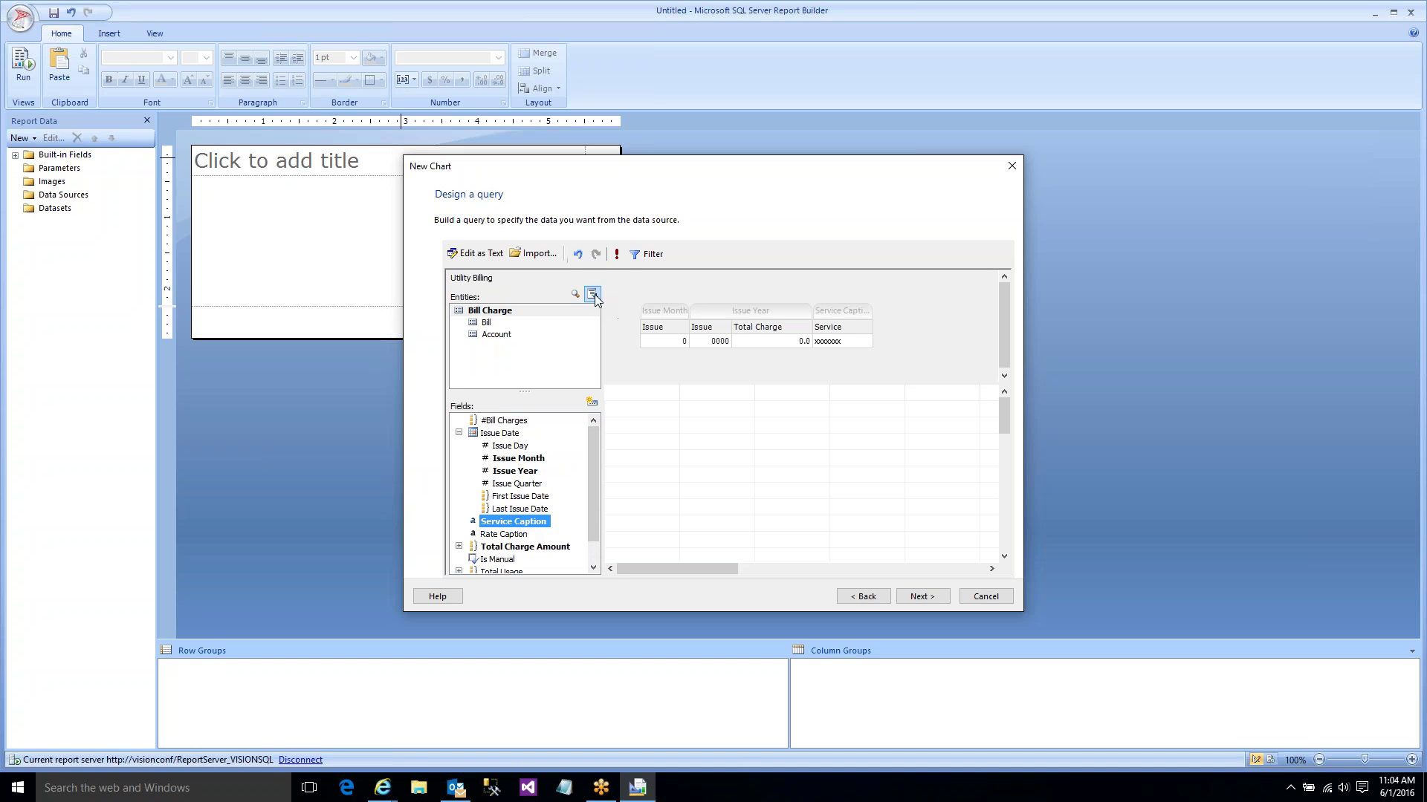
# - Filter the bill charges by Issue Year equals, leaving the value as a prompt for when the report runs
pyautogui.click(645, 256)
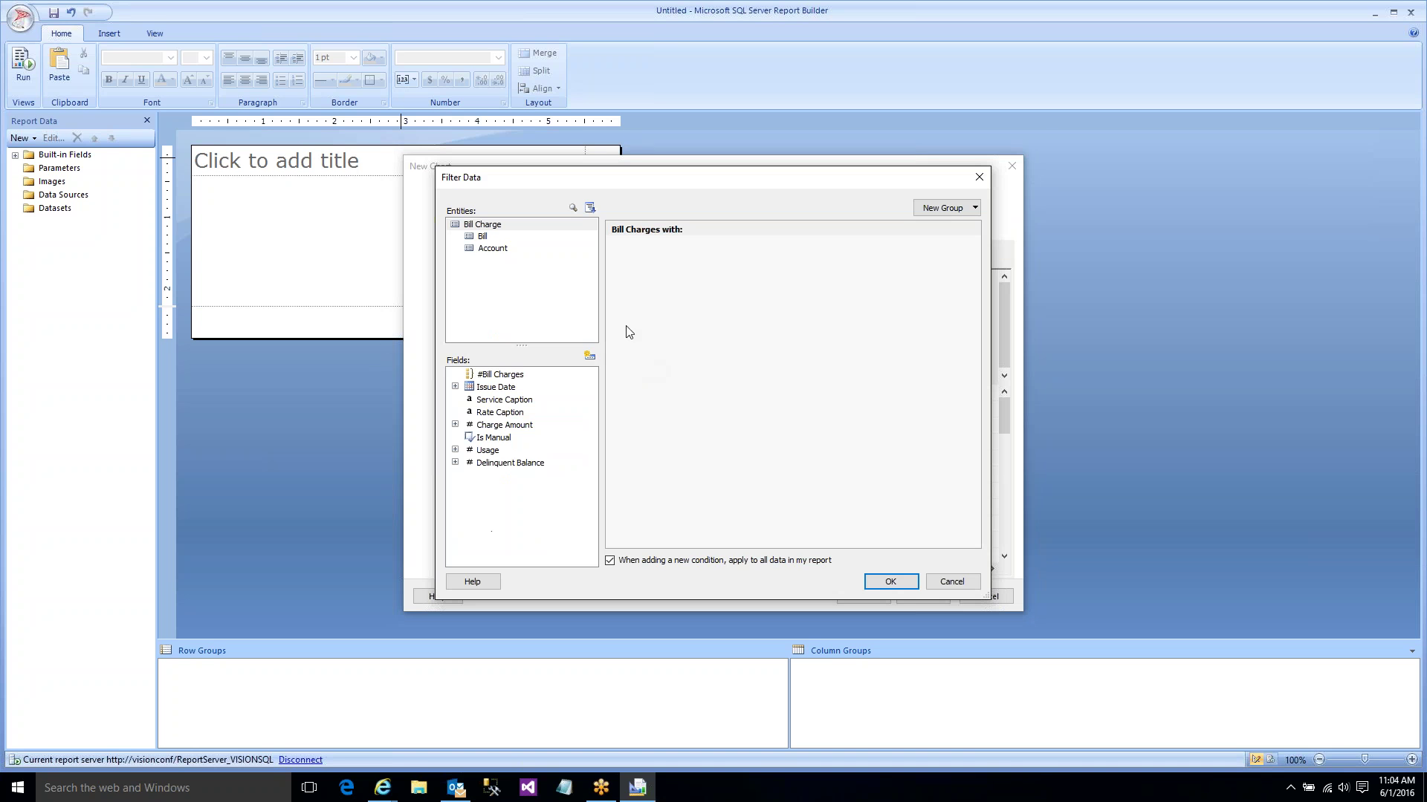
pyautogui.click(455, 387)
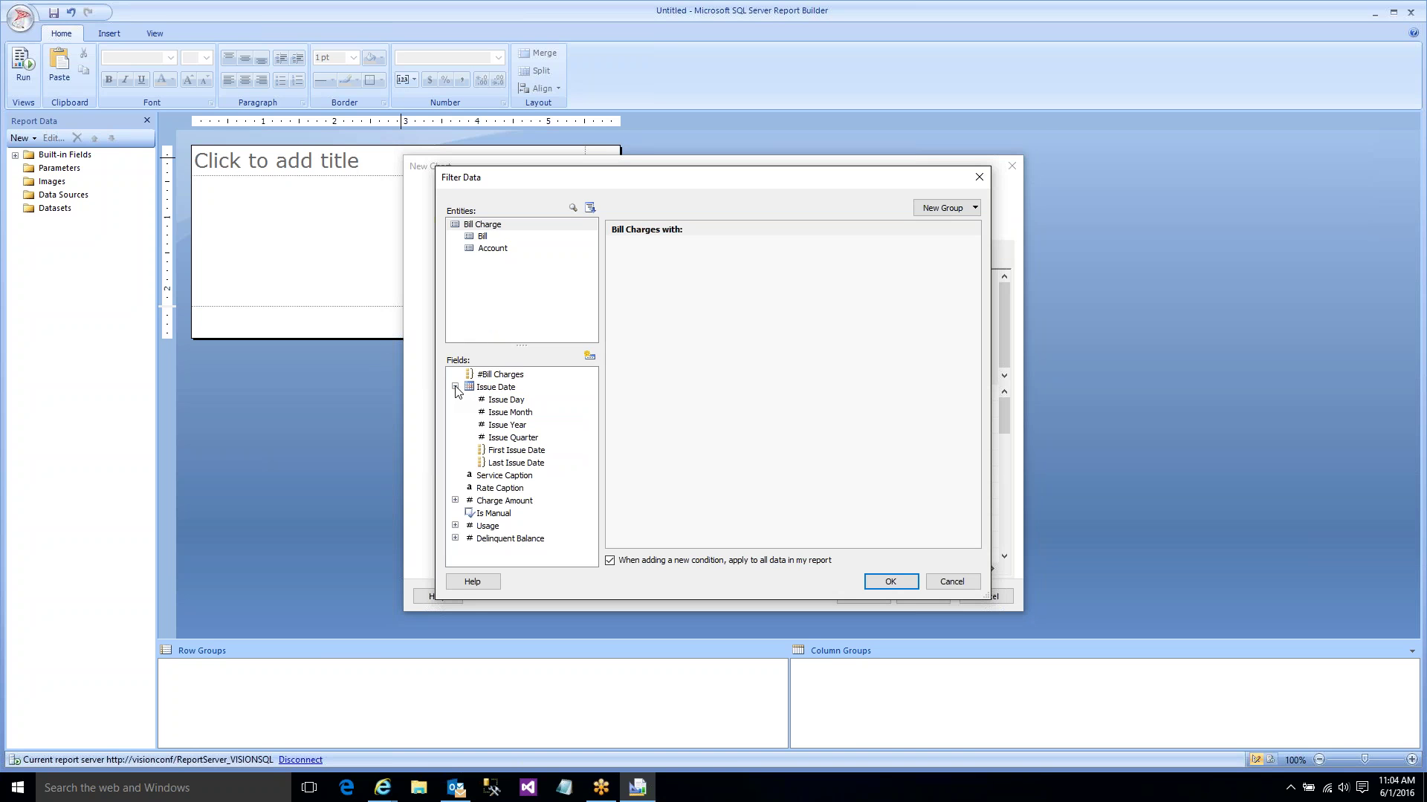
pyautogui.doubleClick(523, 425)
pyautogui.click(644, 249)
pyautogui.click(654, 277)
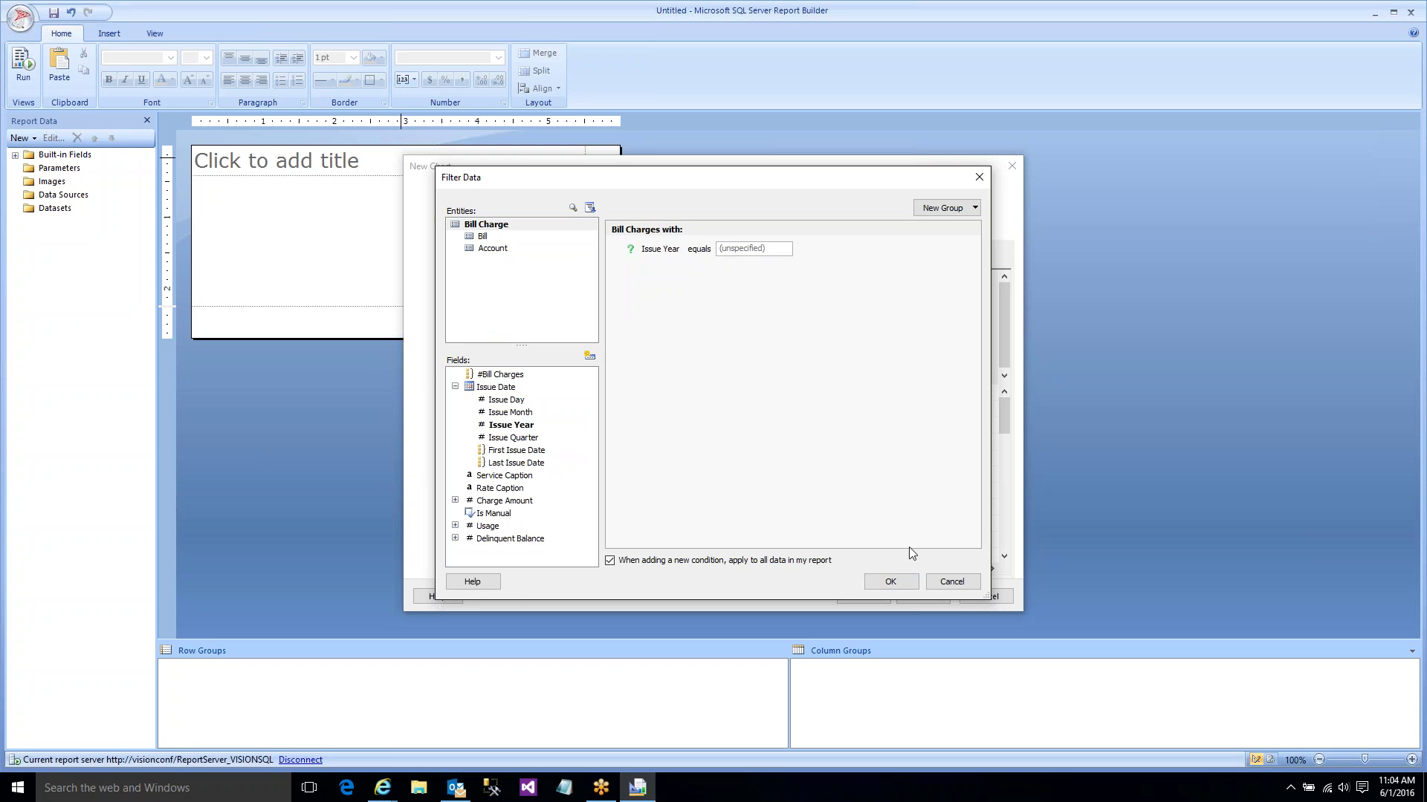
pyautogui.click(892, 582)
# - Create a pie chart with Service_Caption as the category and the sum of Total_Charge_Amount as the value, in the Ocean style
pyautogui.click(913, 594)
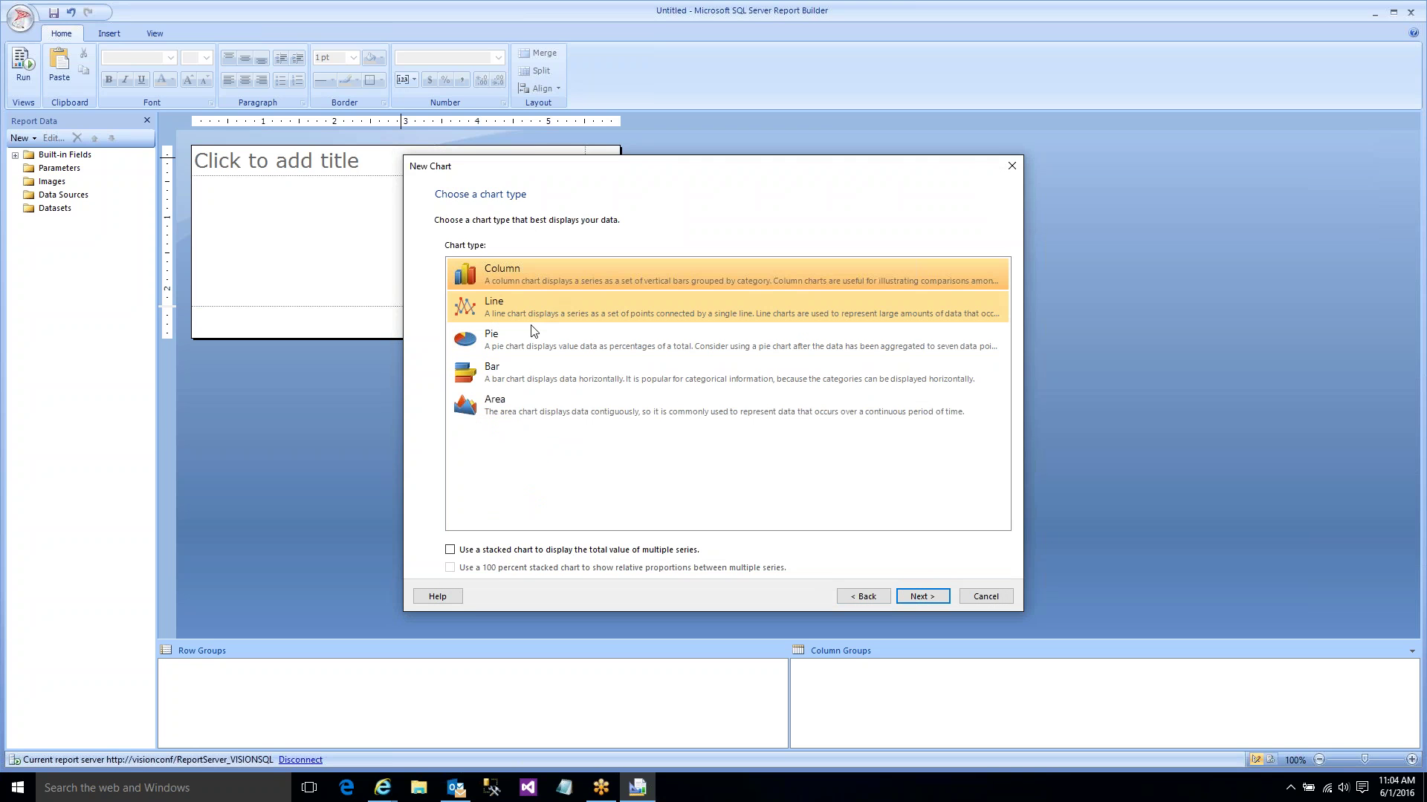
pyautogui.doubleClick(528, 340)
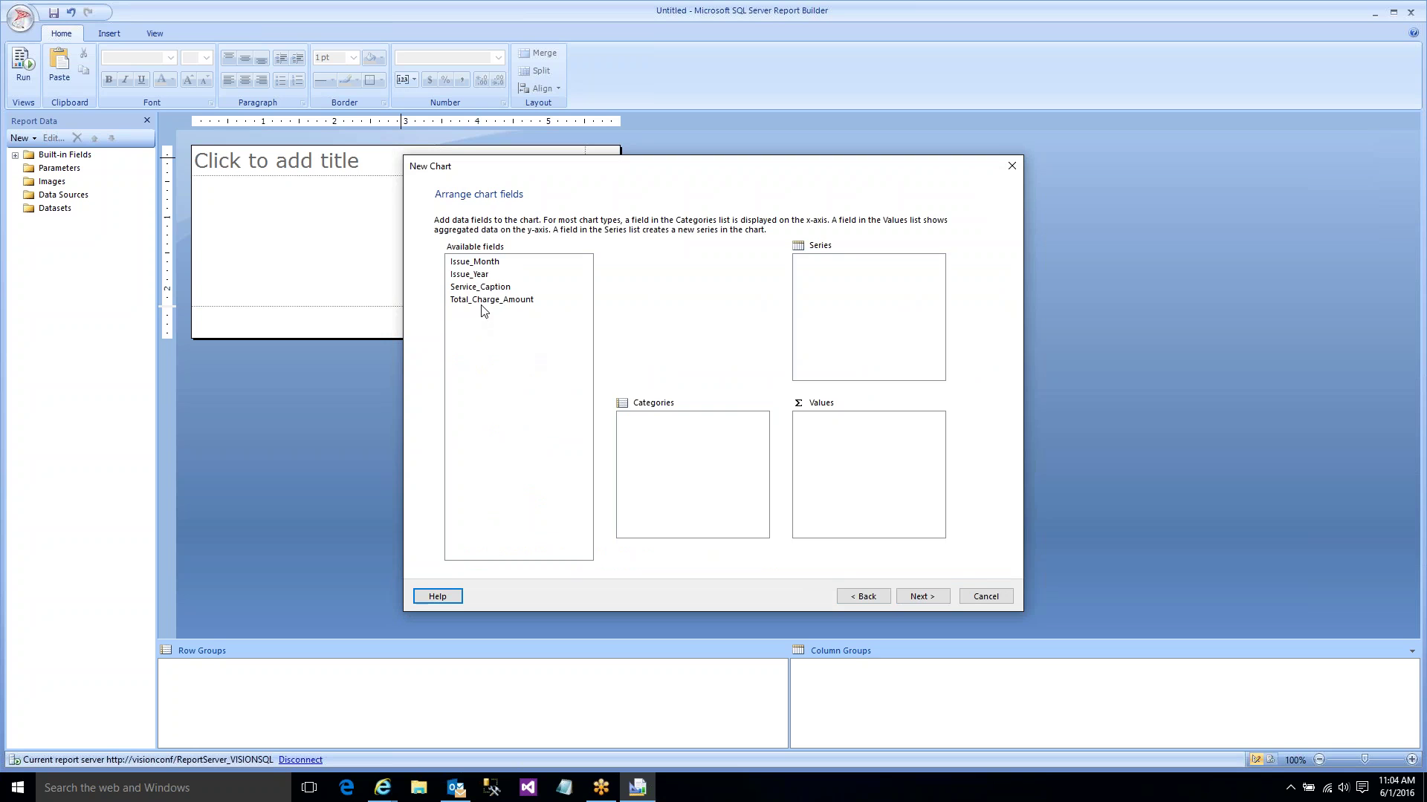
pyautogui.moveTo(483, 288); pyautogui.dragTo(640, 430)
pyautogui.moveTo(493, 300); pyautogui.dragTo(861, 473)
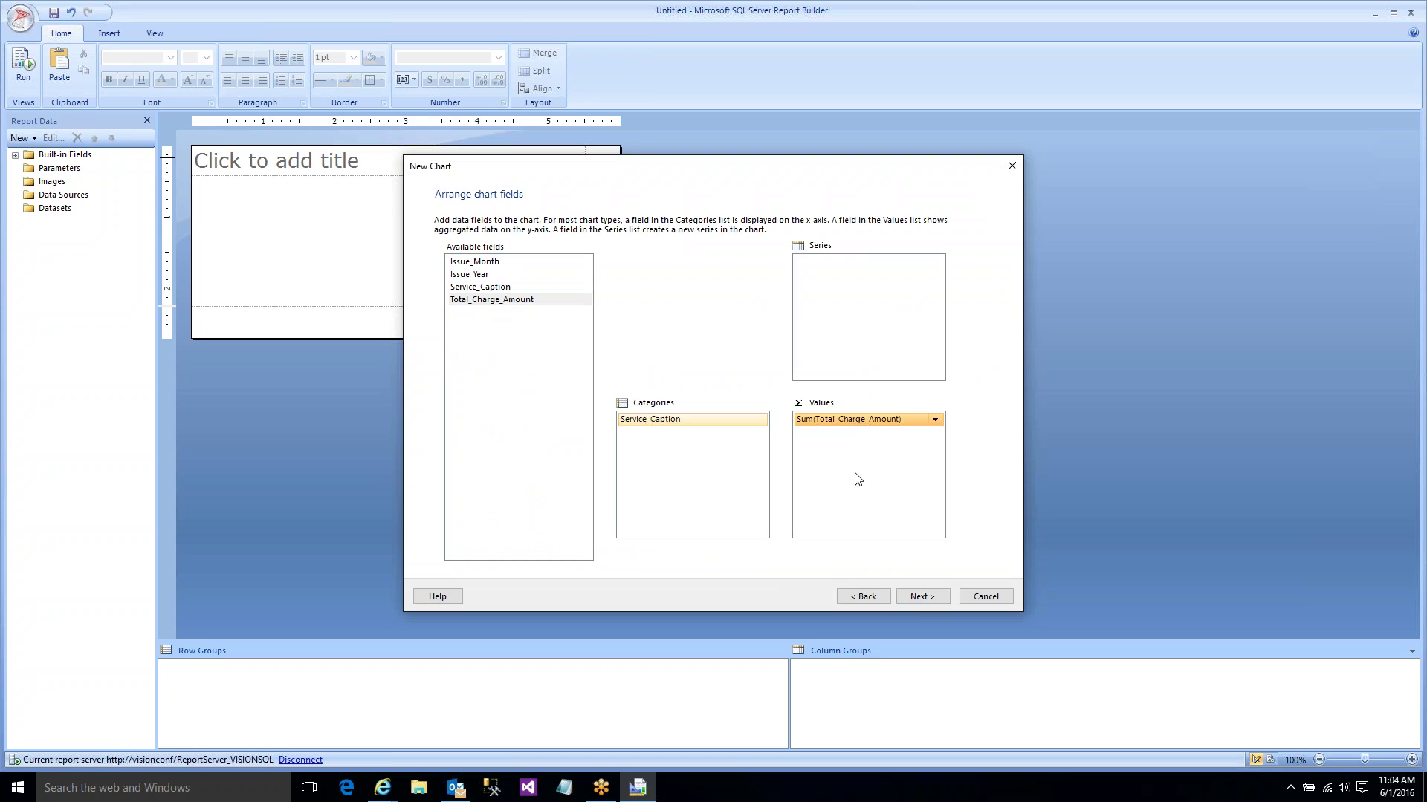
pyautogui.click(920, 597)
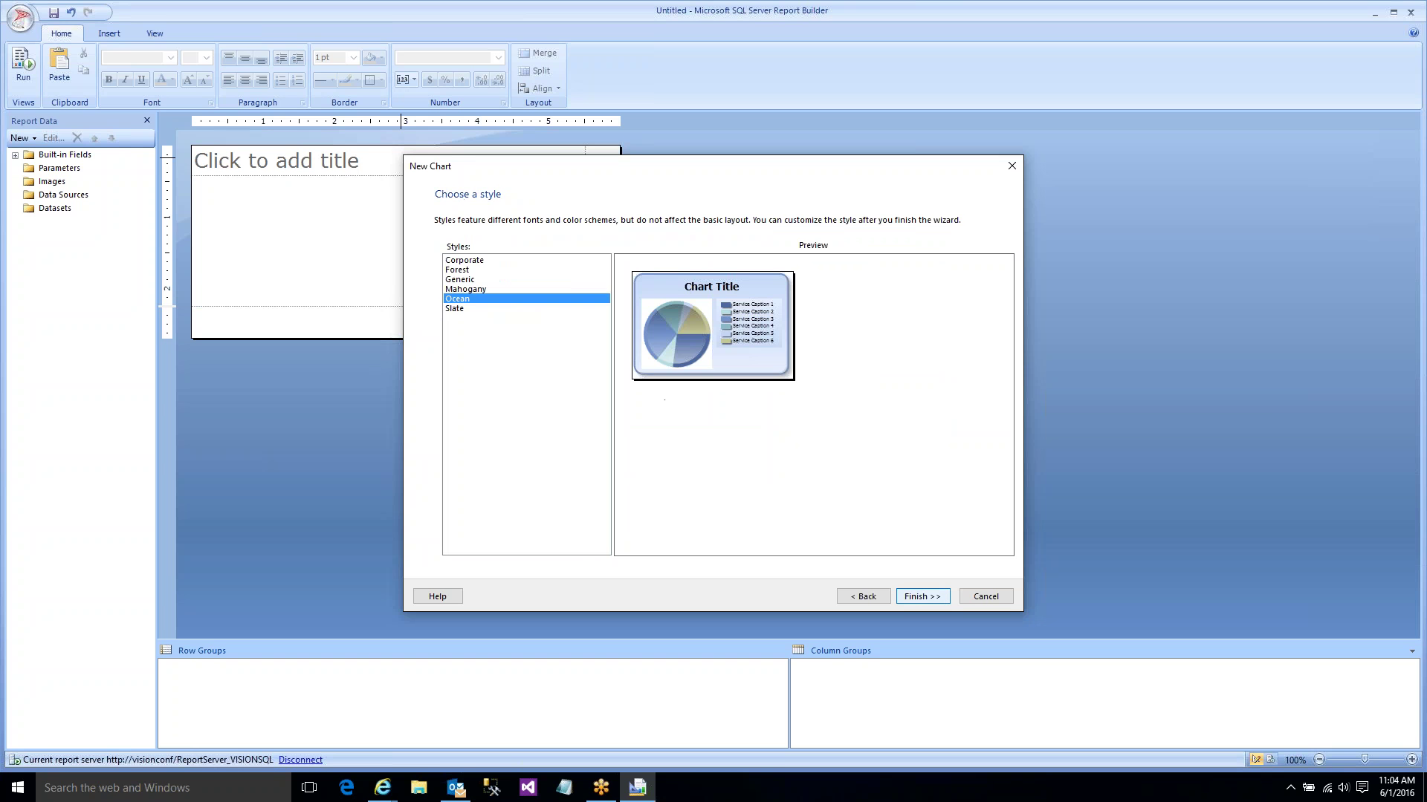
pyautogui.click(922, 596)
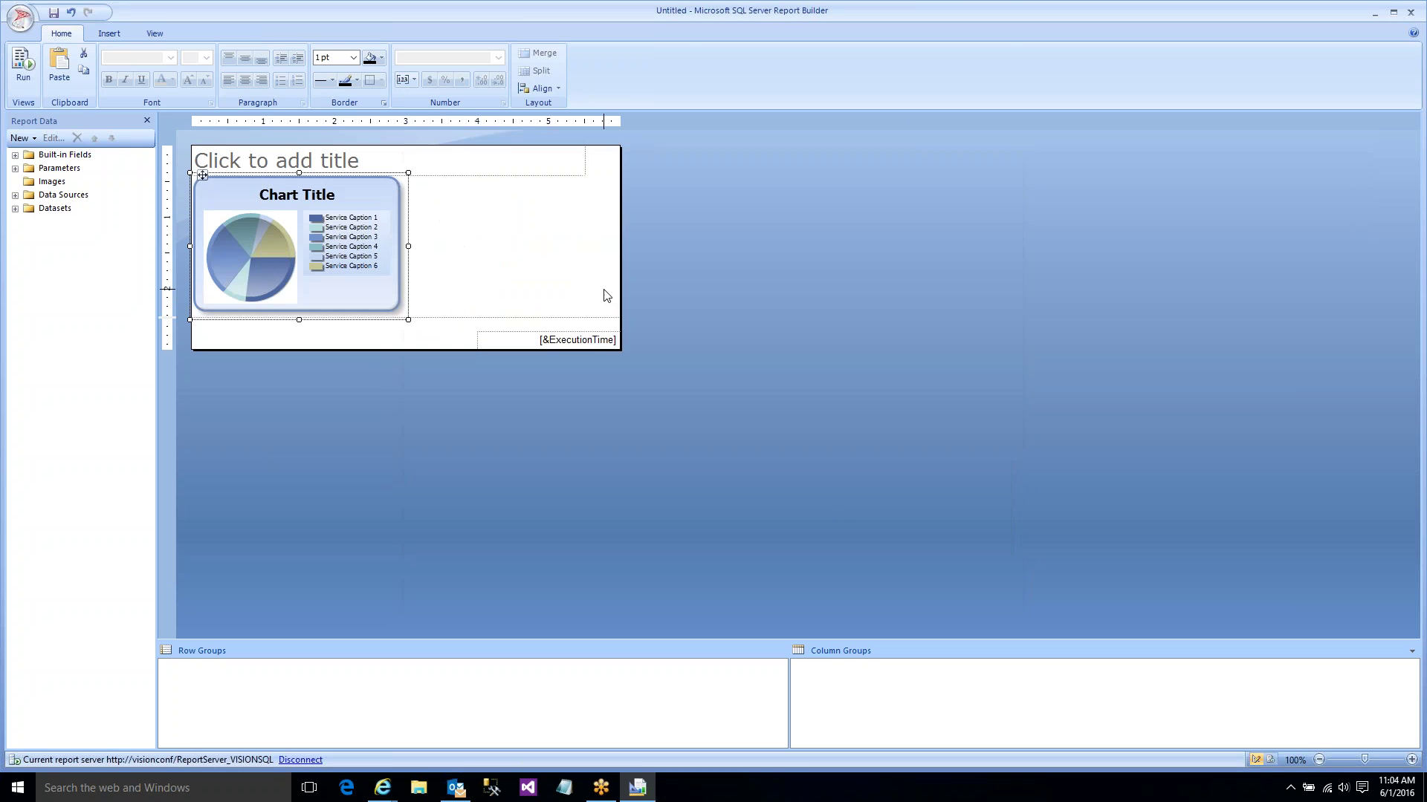
# - Enlarge the pie chart to about 10 by 6 inches and run the report for Issue Year 2014
pyautogui.moveTo(408, 319); pyautogui.dragTo(912, 612)
pyautogui.click(24, 66)
pyautogui.click(160, 124)
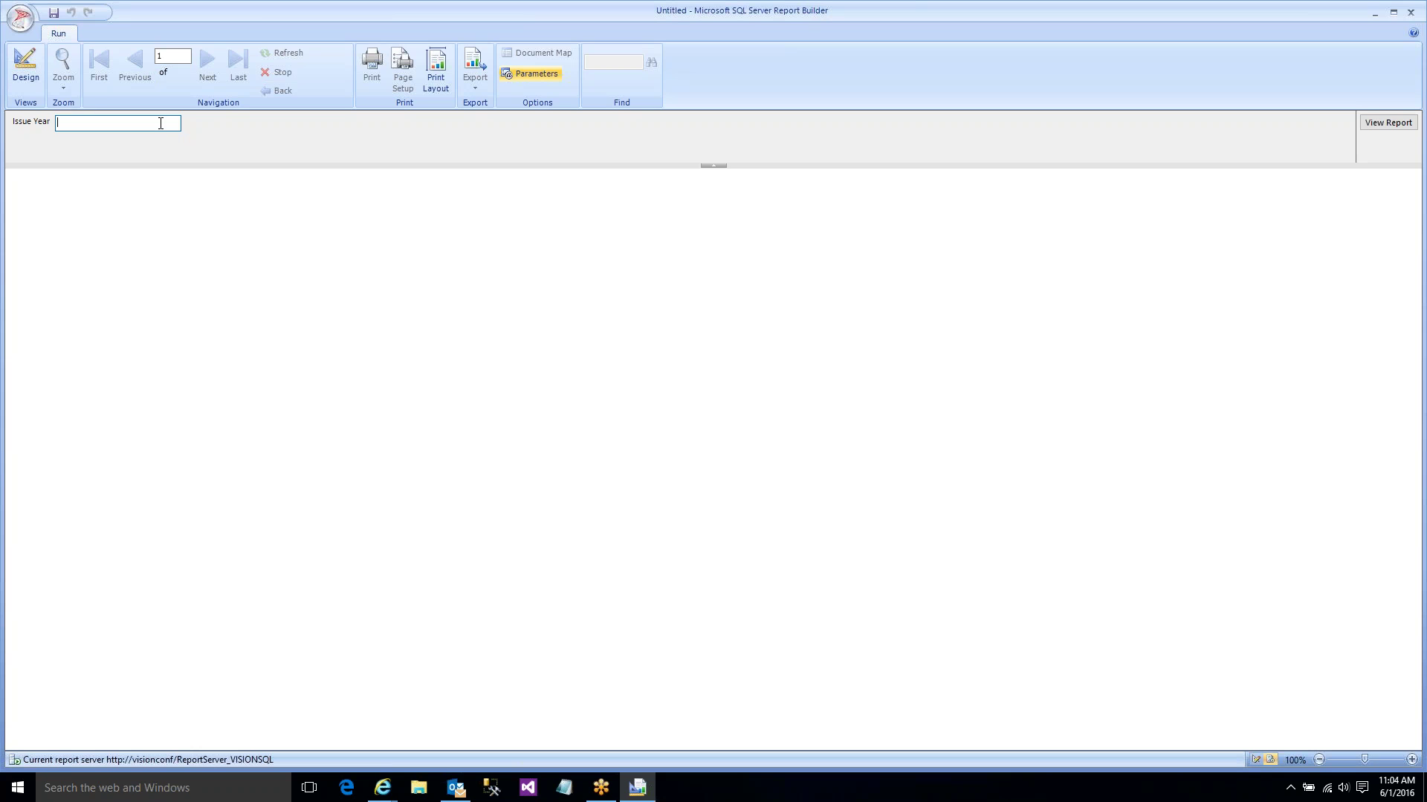
pyautogui.write('2014')
pyautogui.press('Return')
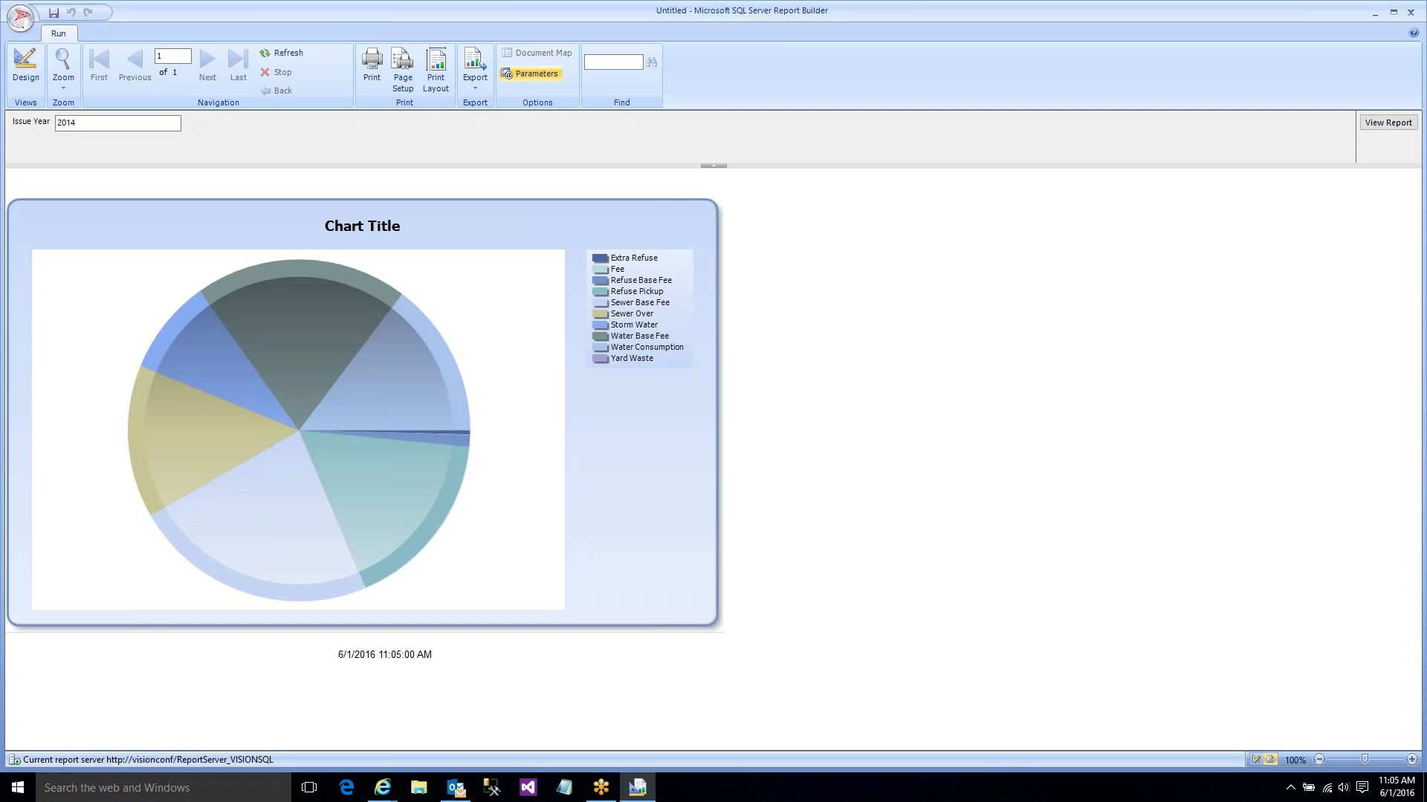
# - Return to the design and review the chart's general, visibility, filter, fill and border properties without changing them
pyautogui.click(30, 78)
pyautogui.rightClick(413, 340)
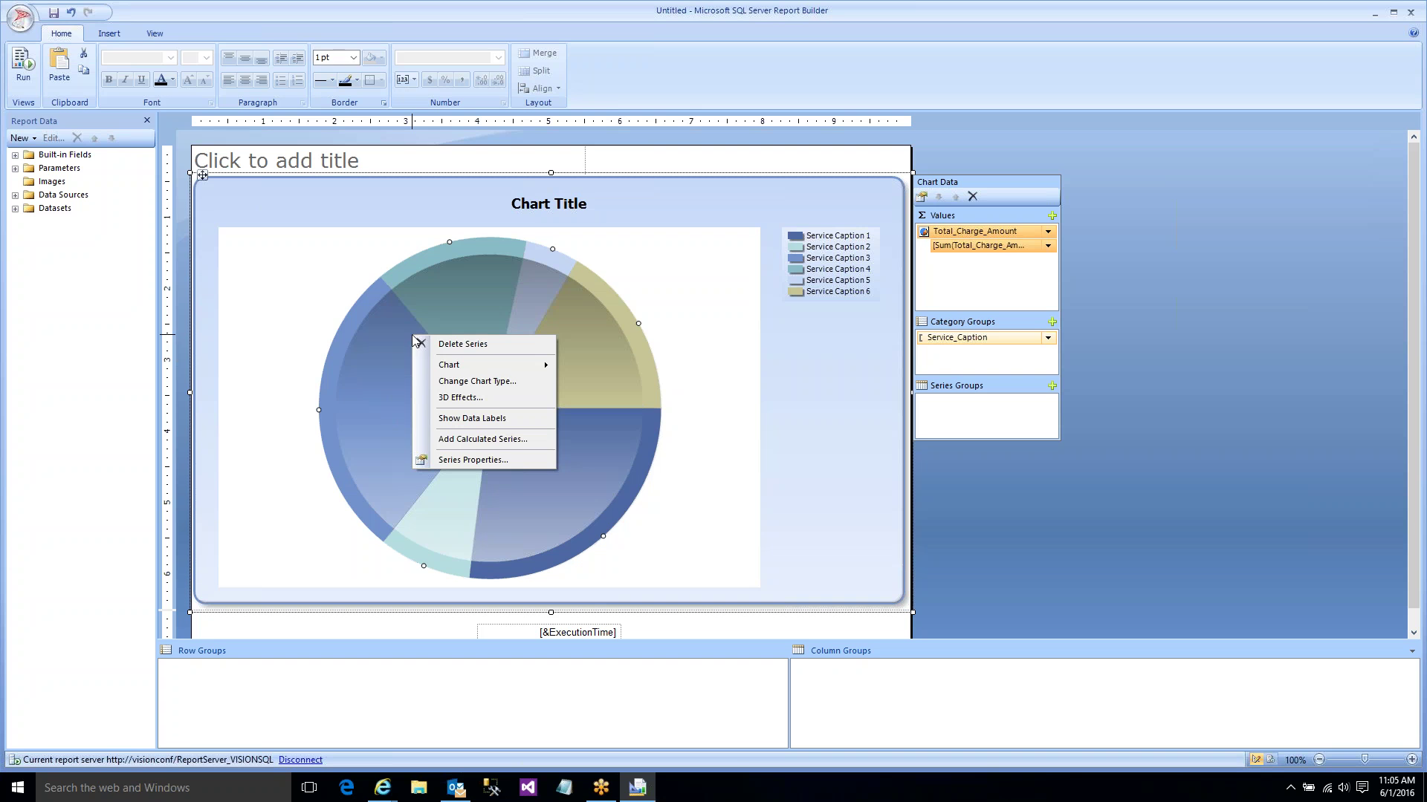
pyautogui.moveTo(454, 364)
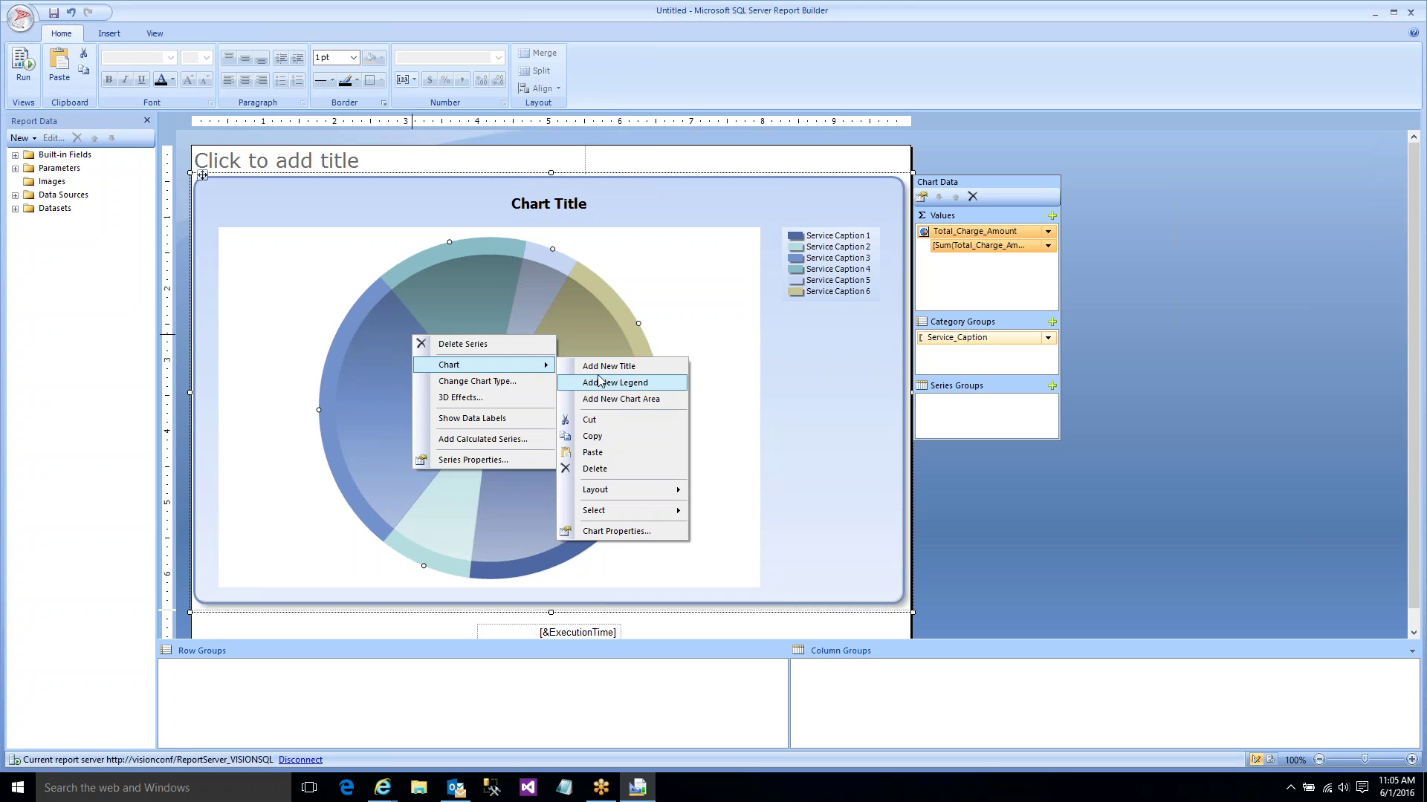
pyautogui.click(614, 531)
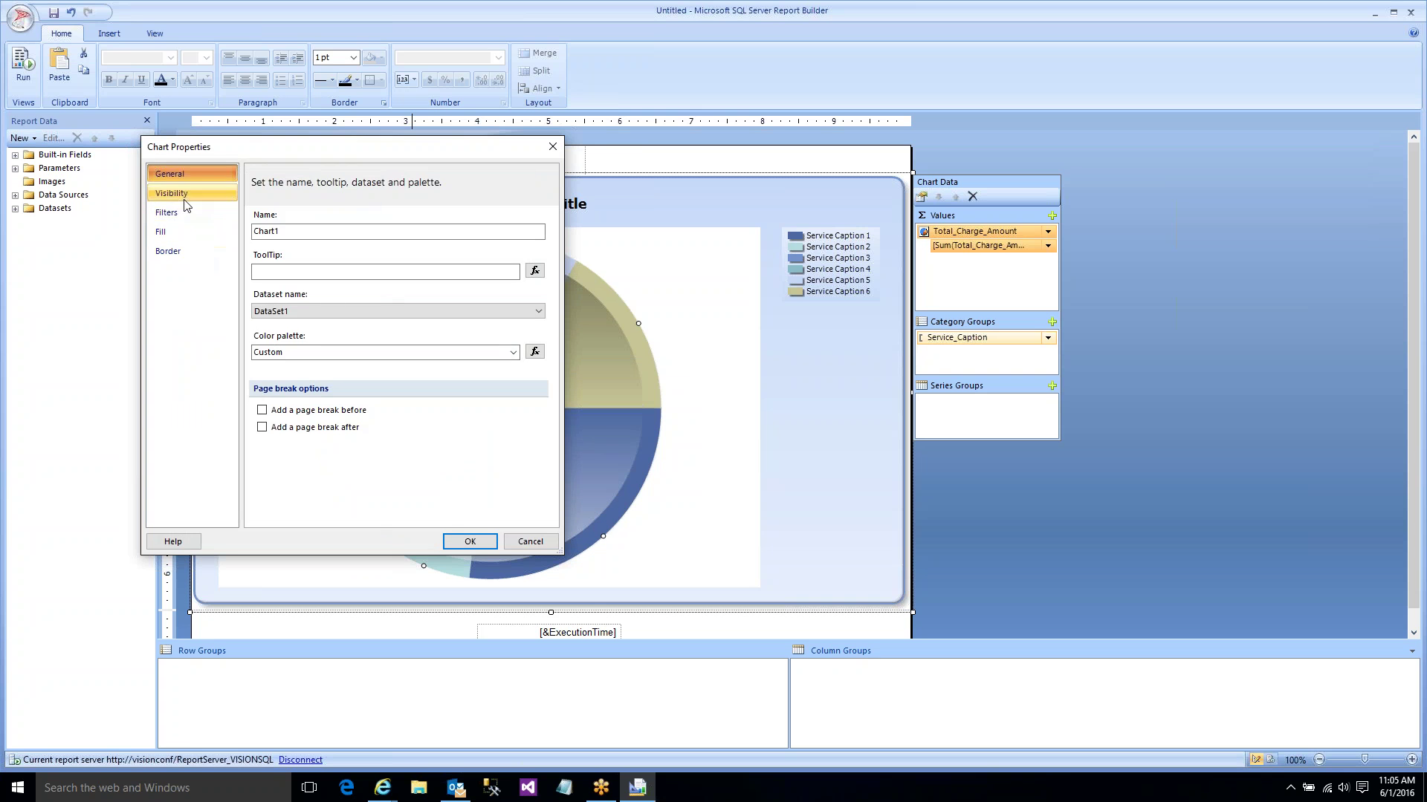
pyautogui.click(188, 214)
pyautogui.click(169, 235)
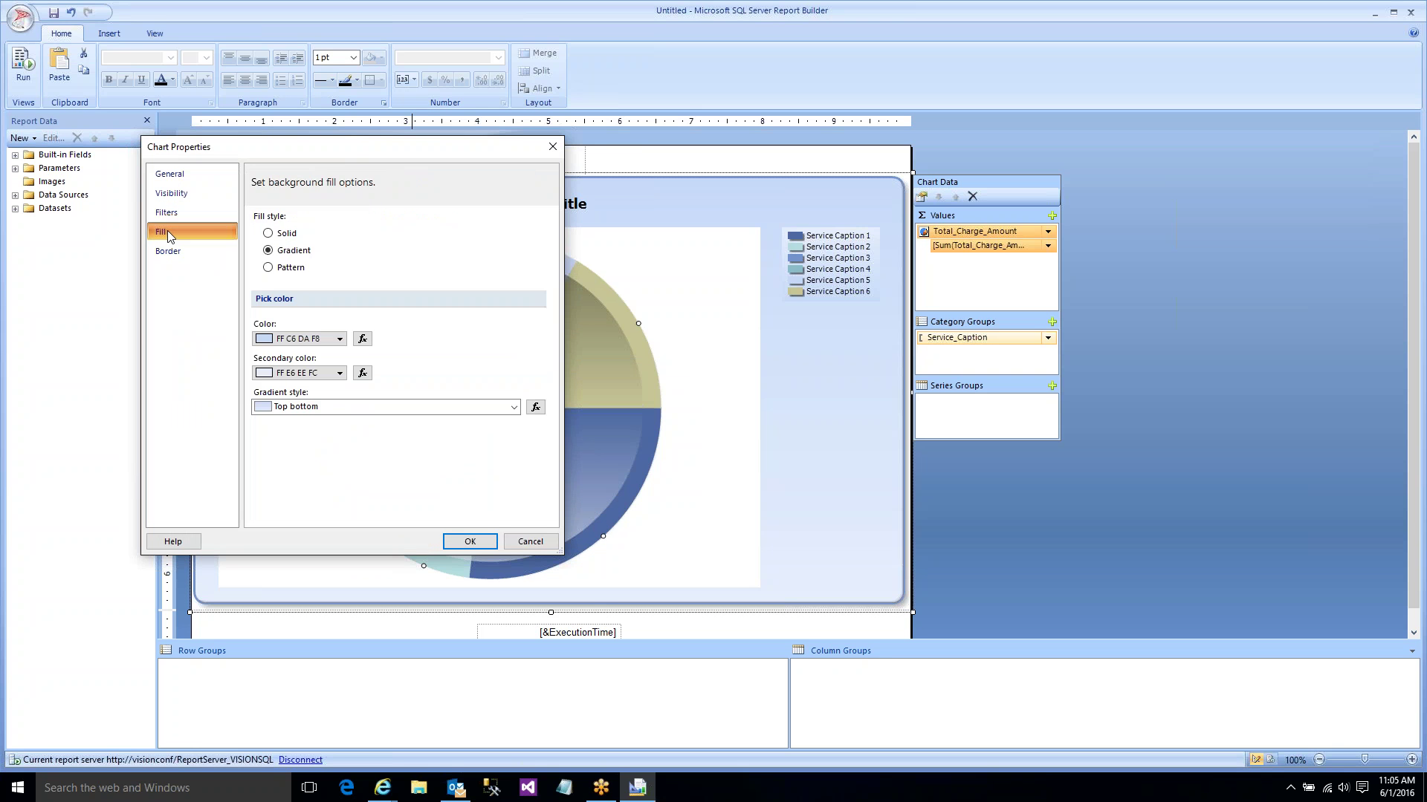
pyautogui.click(170, 252)
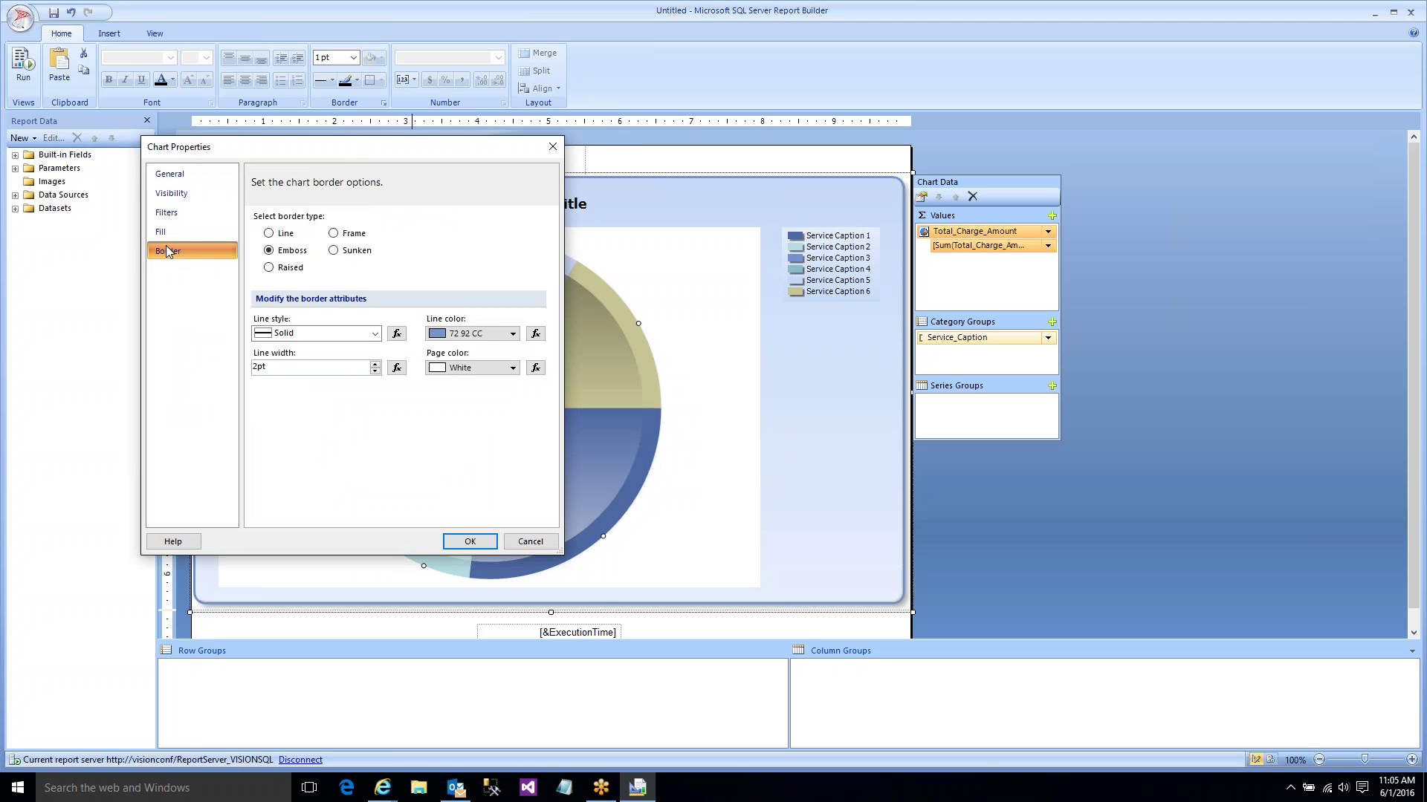
pyautogui.click(168, 214)
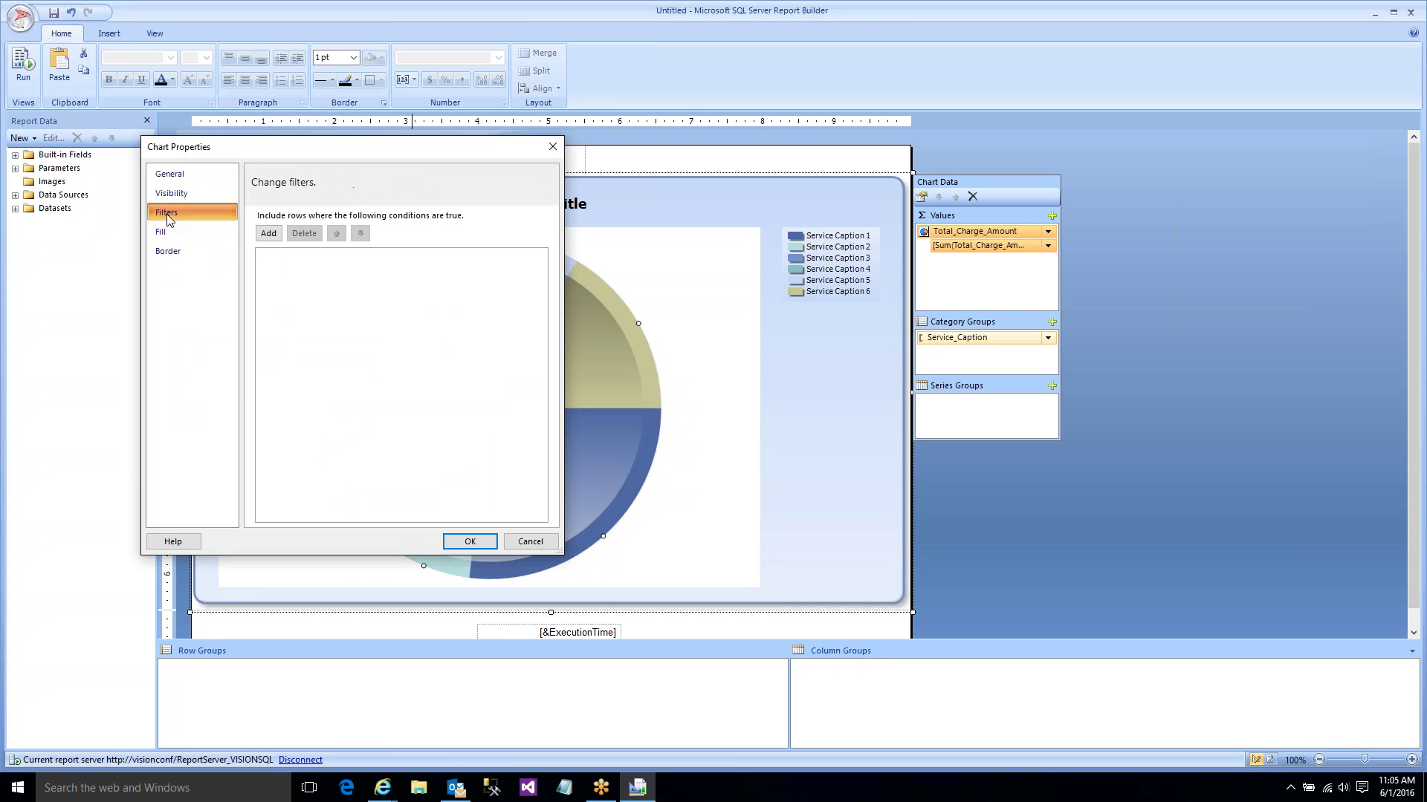
pyautogui.click(171, 195)
pyautogui.click(169, 176)
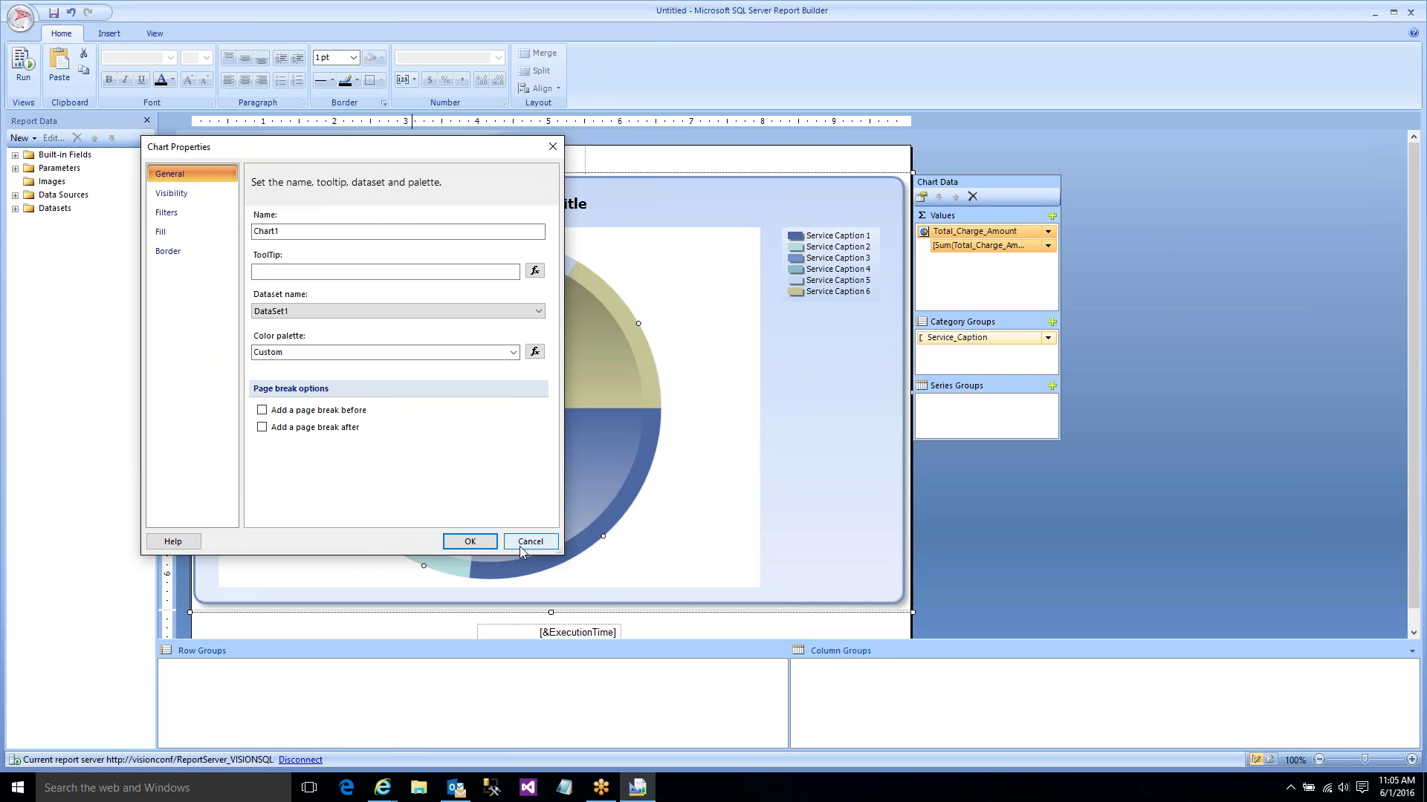
pyautogui.click(521, 546)
pyautogui.rightClick(512, 398)
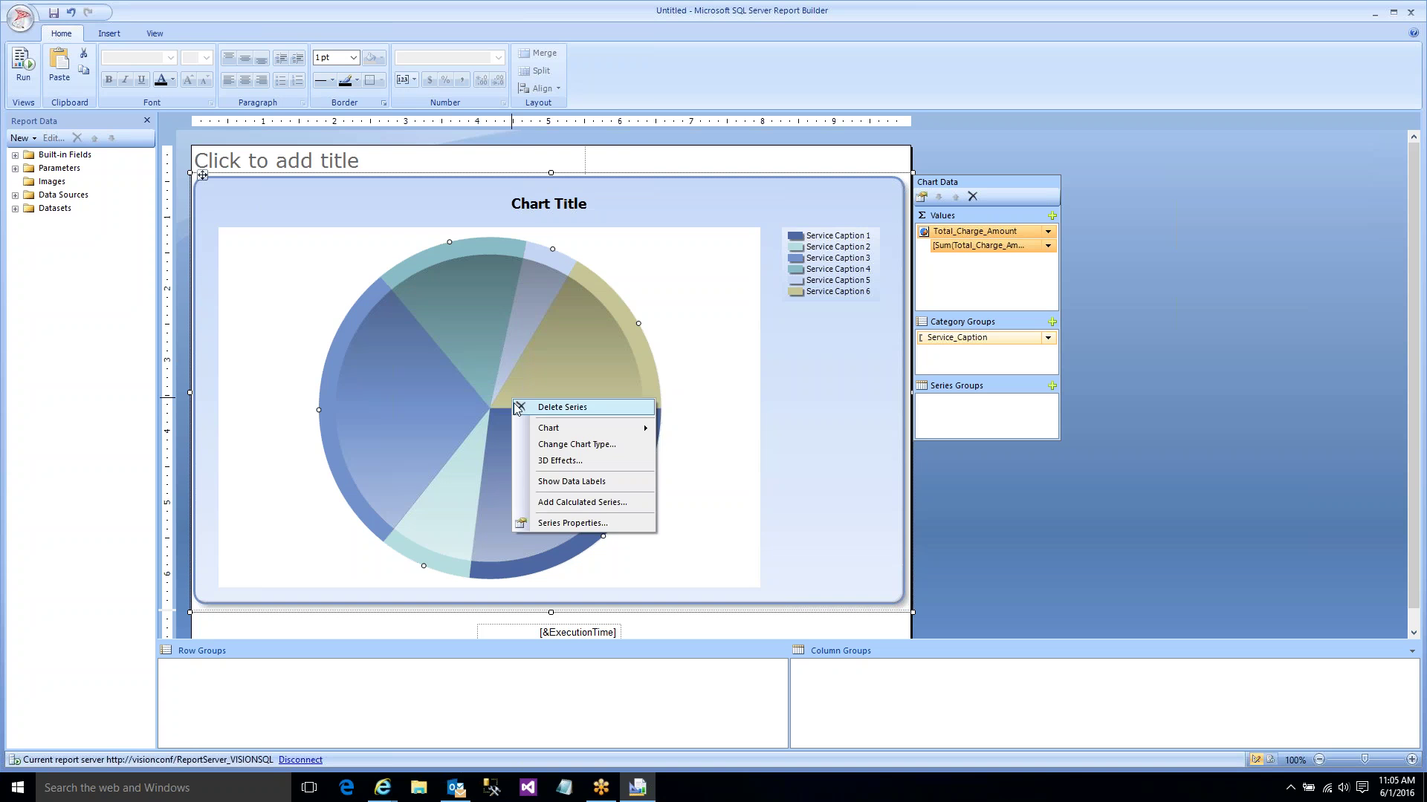
pyautogui.click(554, 459)
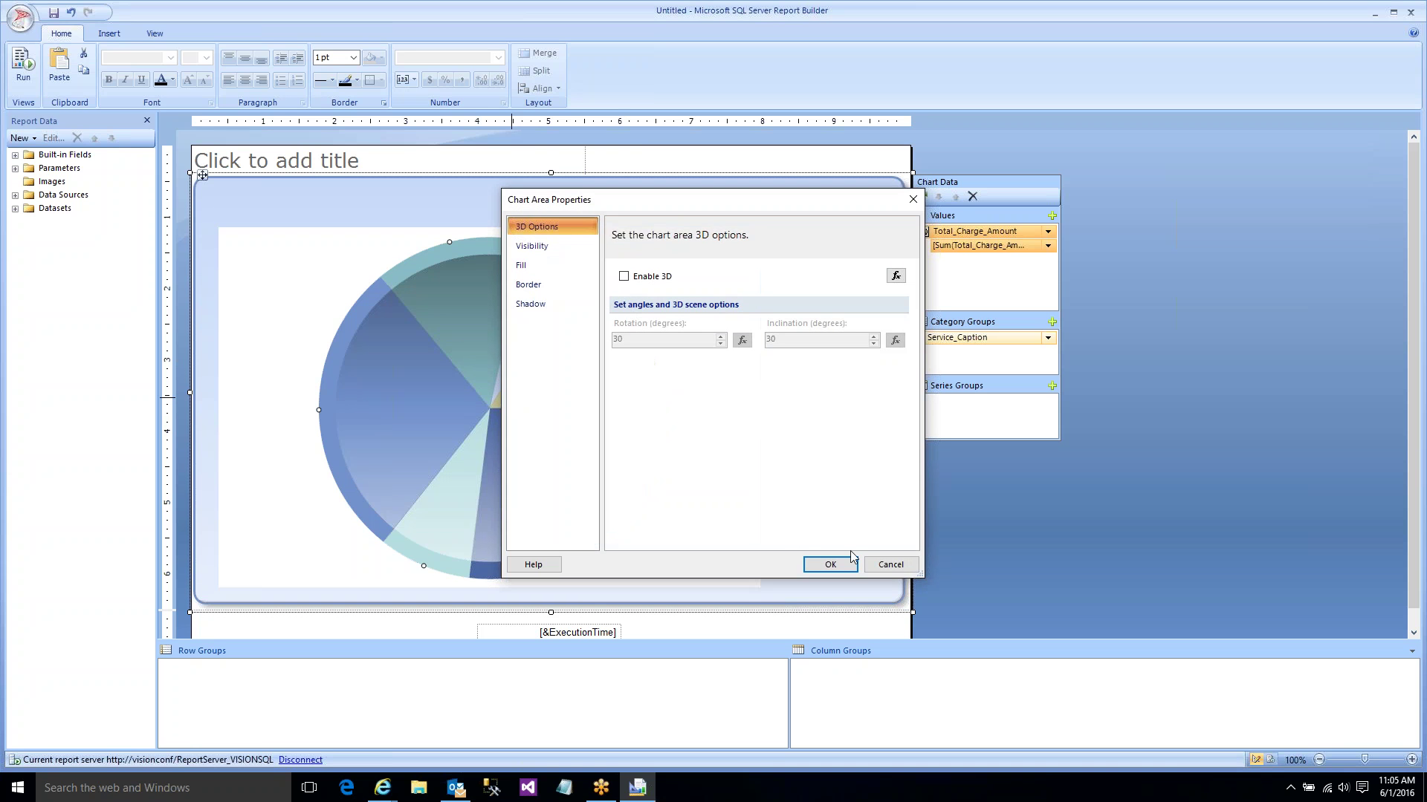
pyautogui.click(872, 561)
# - Enable the 3D effect for the pie chart with its default rotation and inclination
pyautogui.rightClick(596, 386)
pyautogui.moveTo(615, 422)
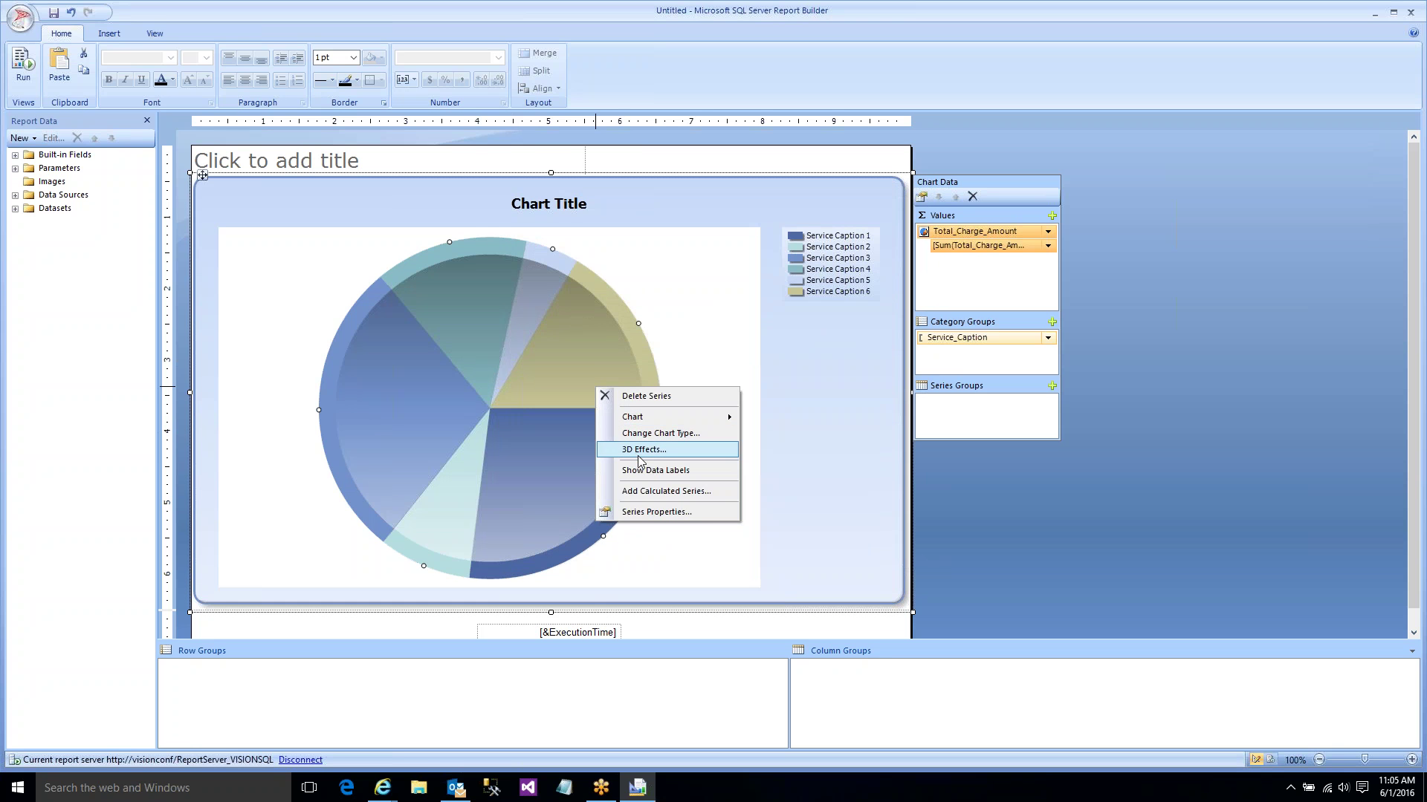
pyautogui.click(636, 450)
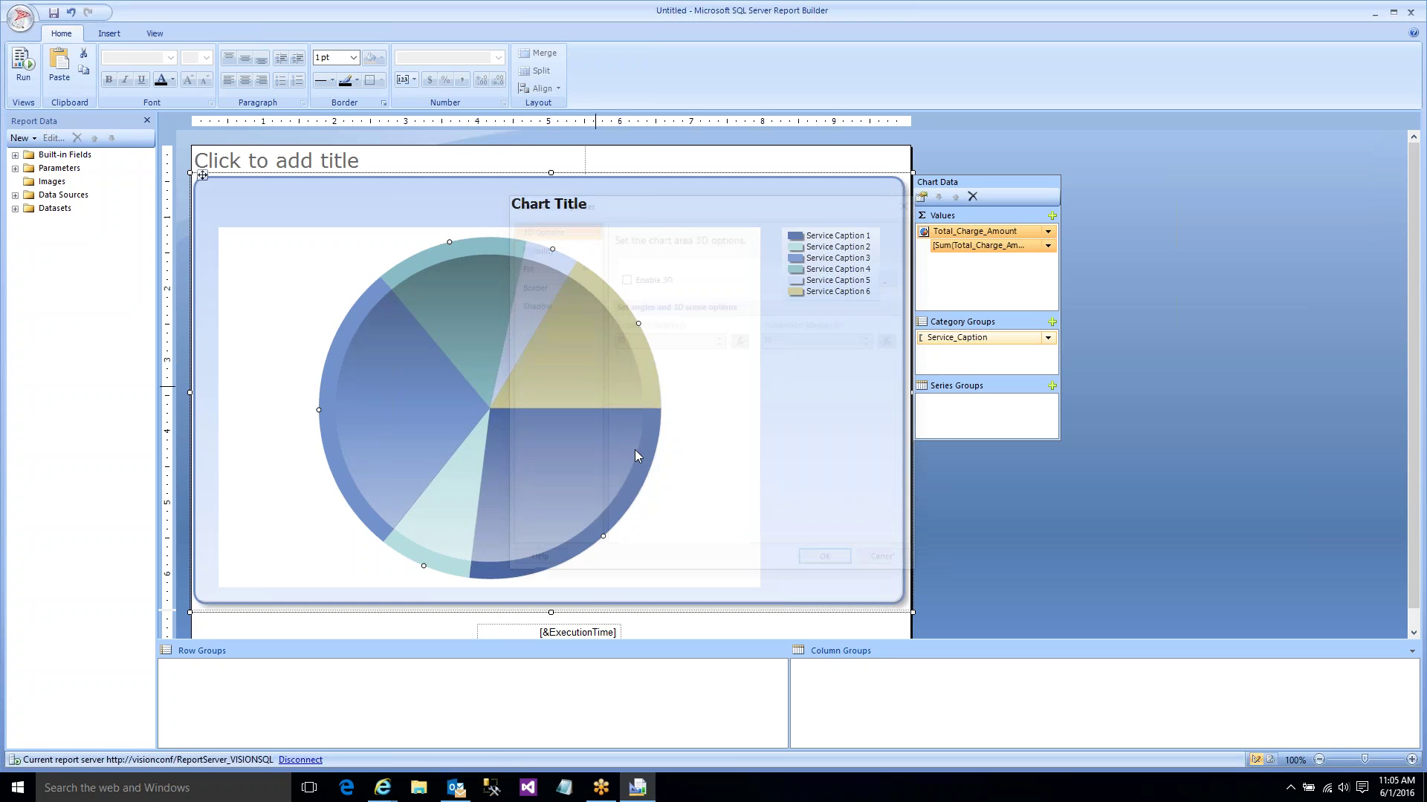
pyautogui.click(623, 277)
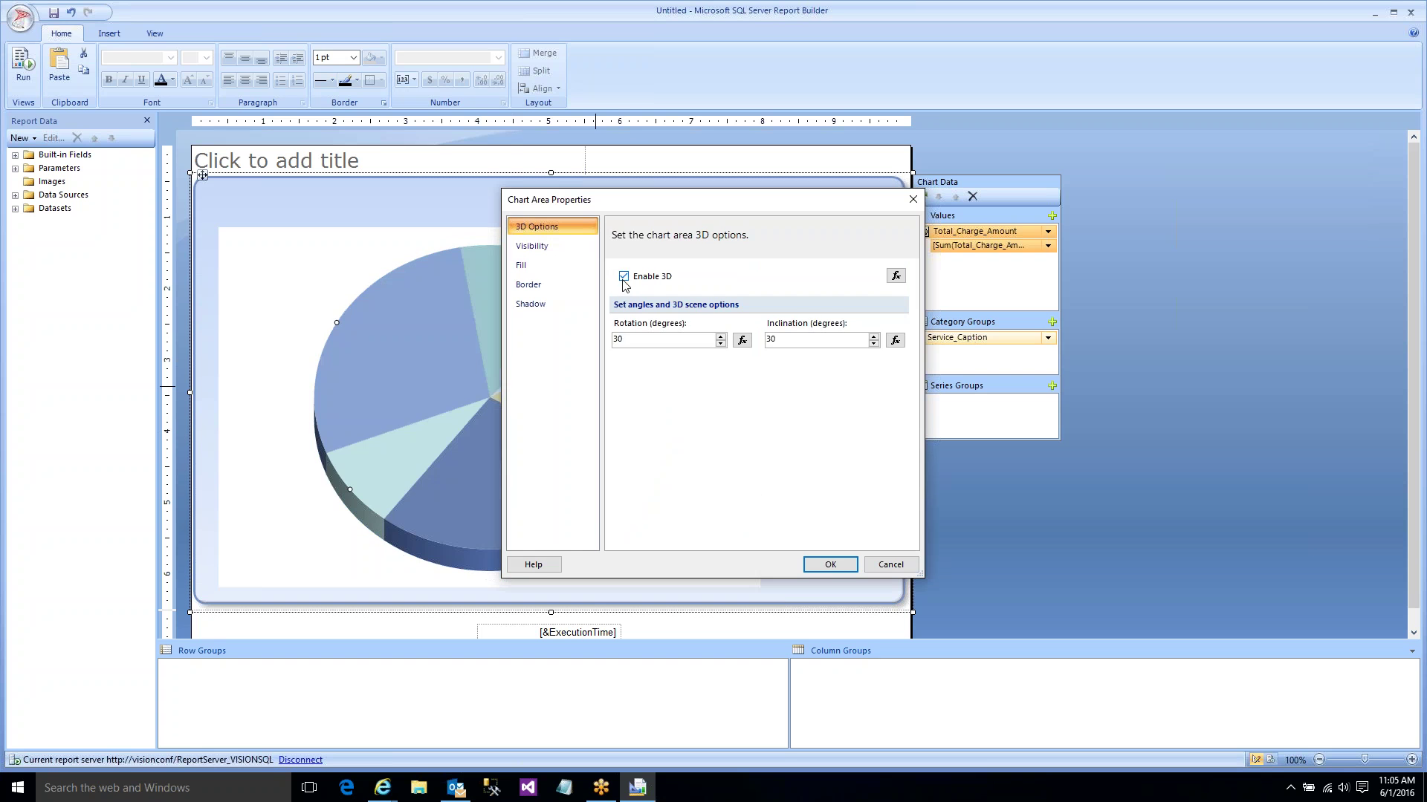
pyautogui.click(828, 564)
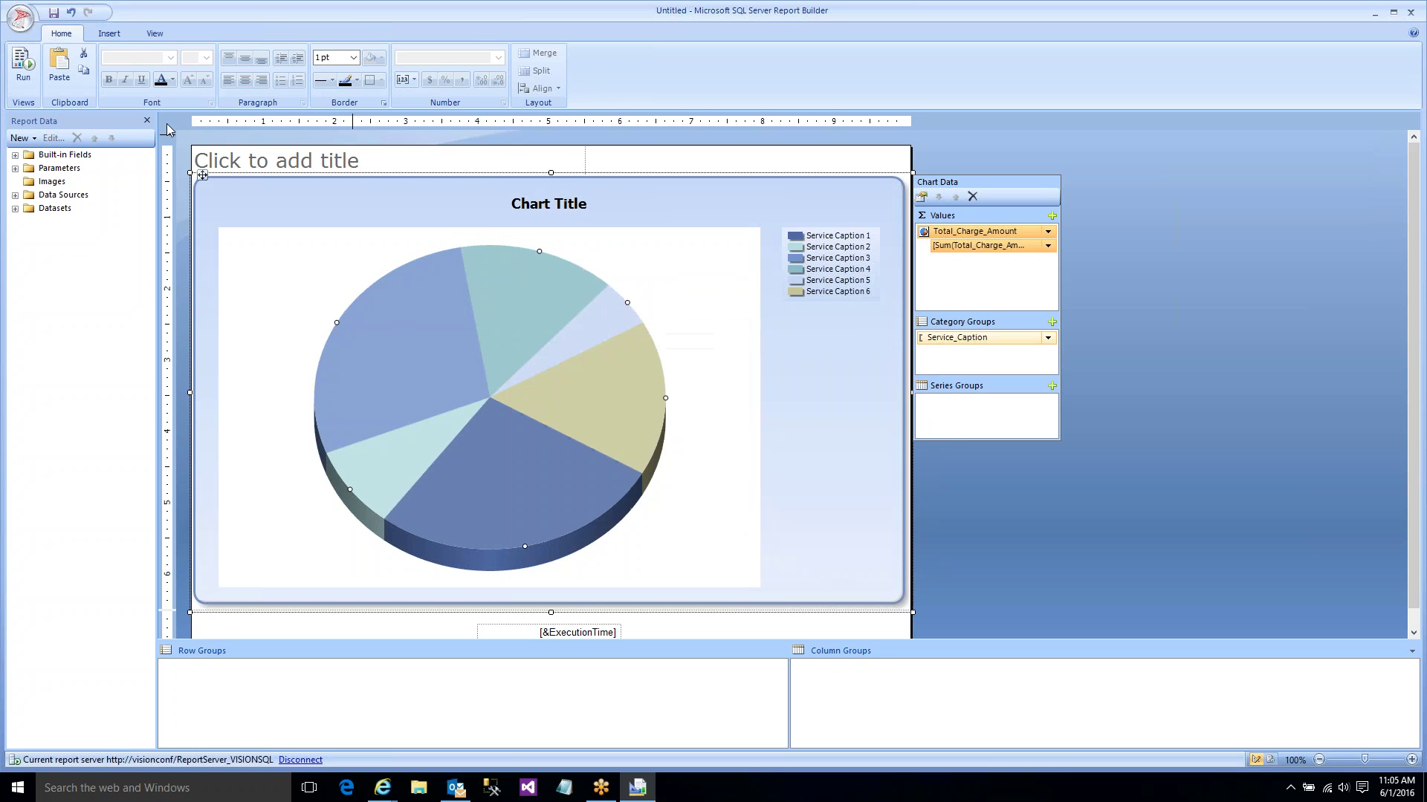
# - Run the 3D pie chart report for Issue Year 2014 and check the amounts on its slices
pyautogui.click(23, 65)
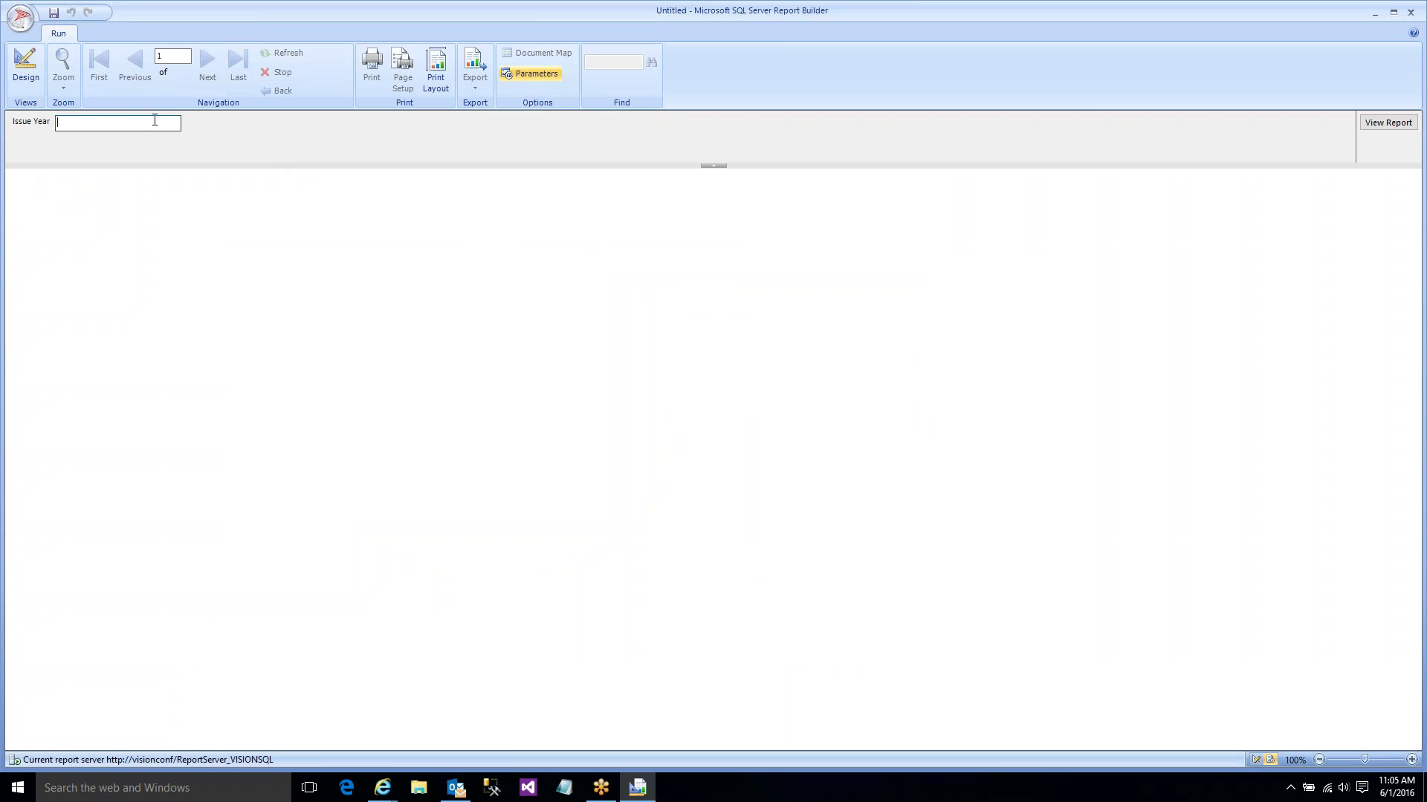
pyautogui.write('2014')
pyautogui.press('Return')
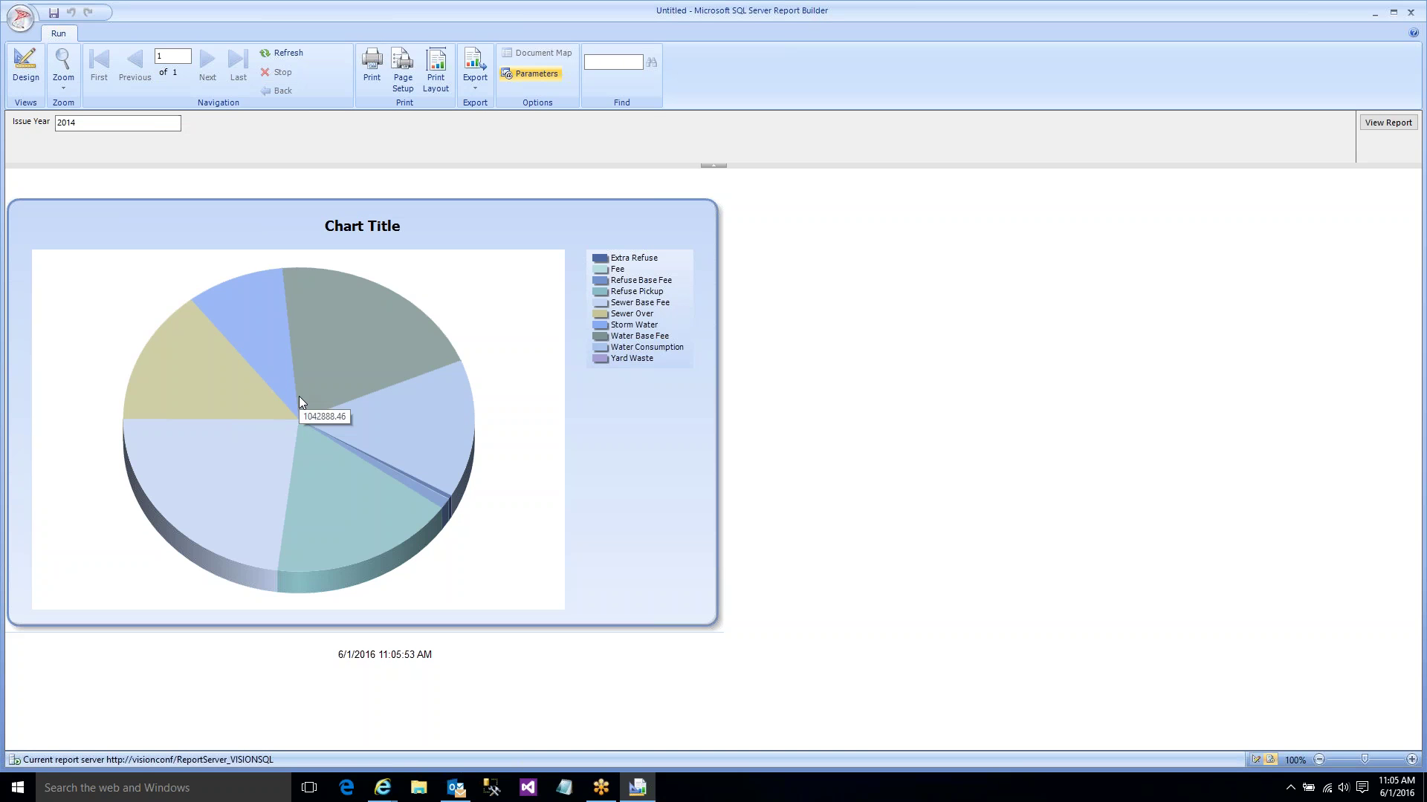
pyautogui.moveTo(379, 296)
# - Return to the design and change the pie chart's category group to Issue_Month
pyautogui.click(30, 74)
pyautogui.click(639, 372)
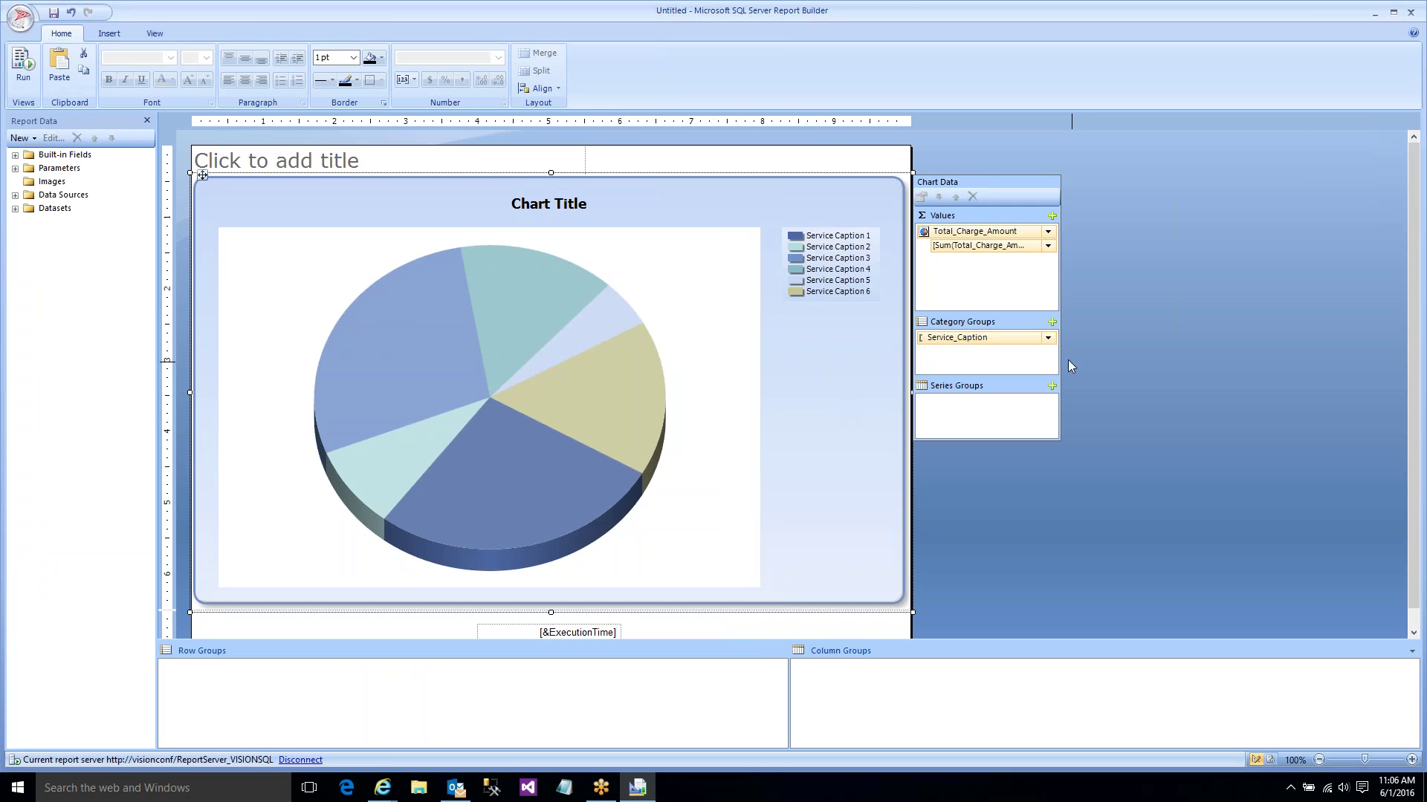
pyautogui.click(1048, 339)
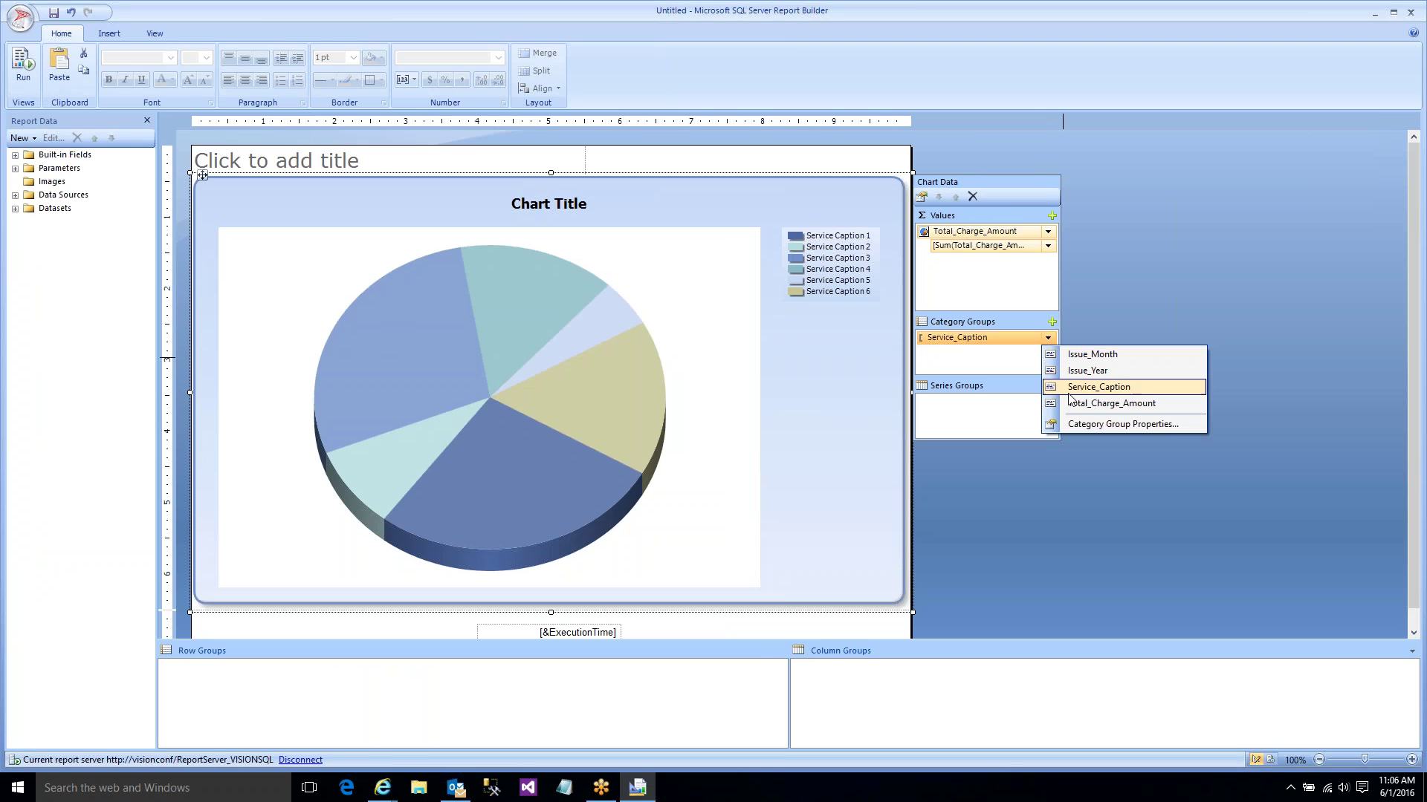
pyautogui.click(1078, 356)
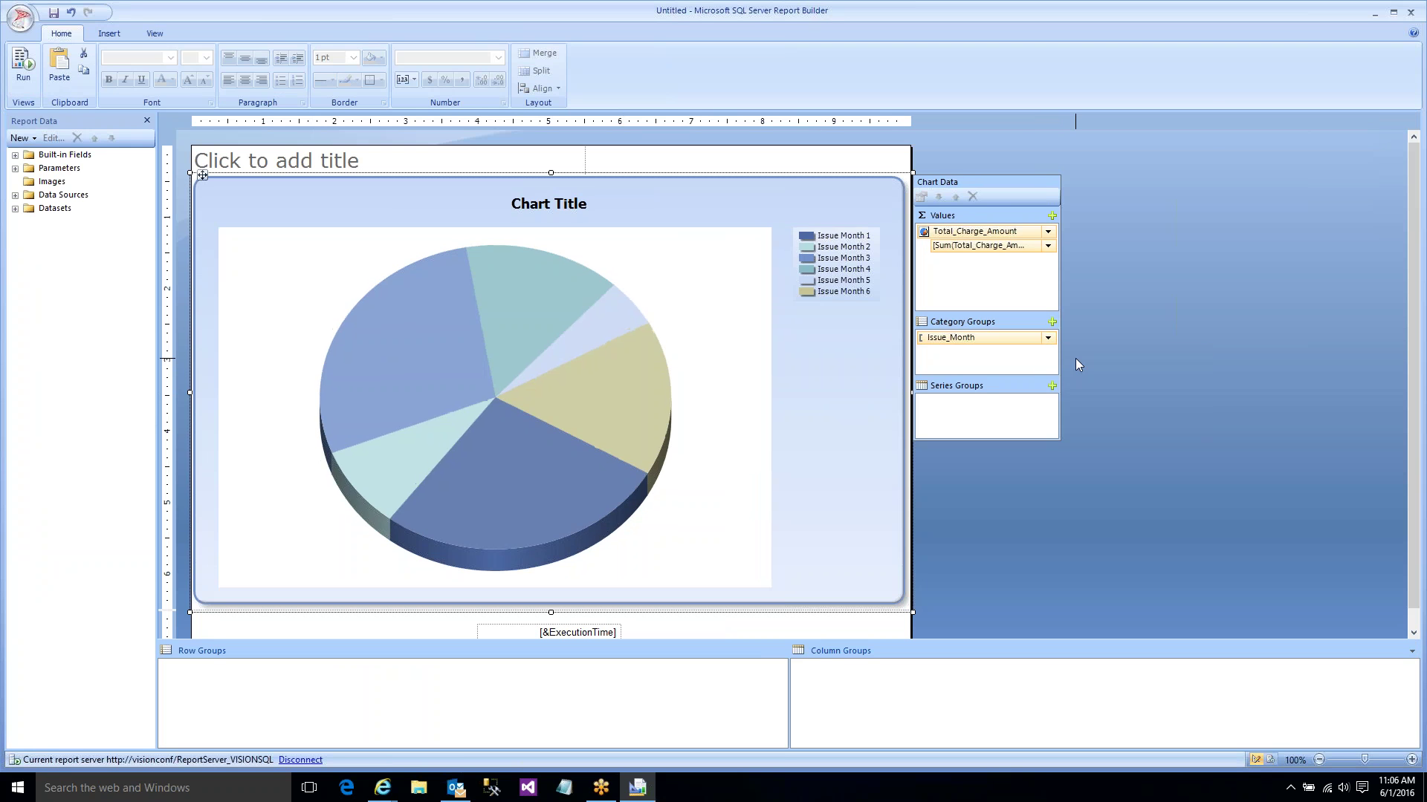
# - Run the monthly pie chart report for Issue Year 2014 and inspect the charge amounts of individual months
pyautogui.click(23, 65)
pyautogui.click(124, 125)
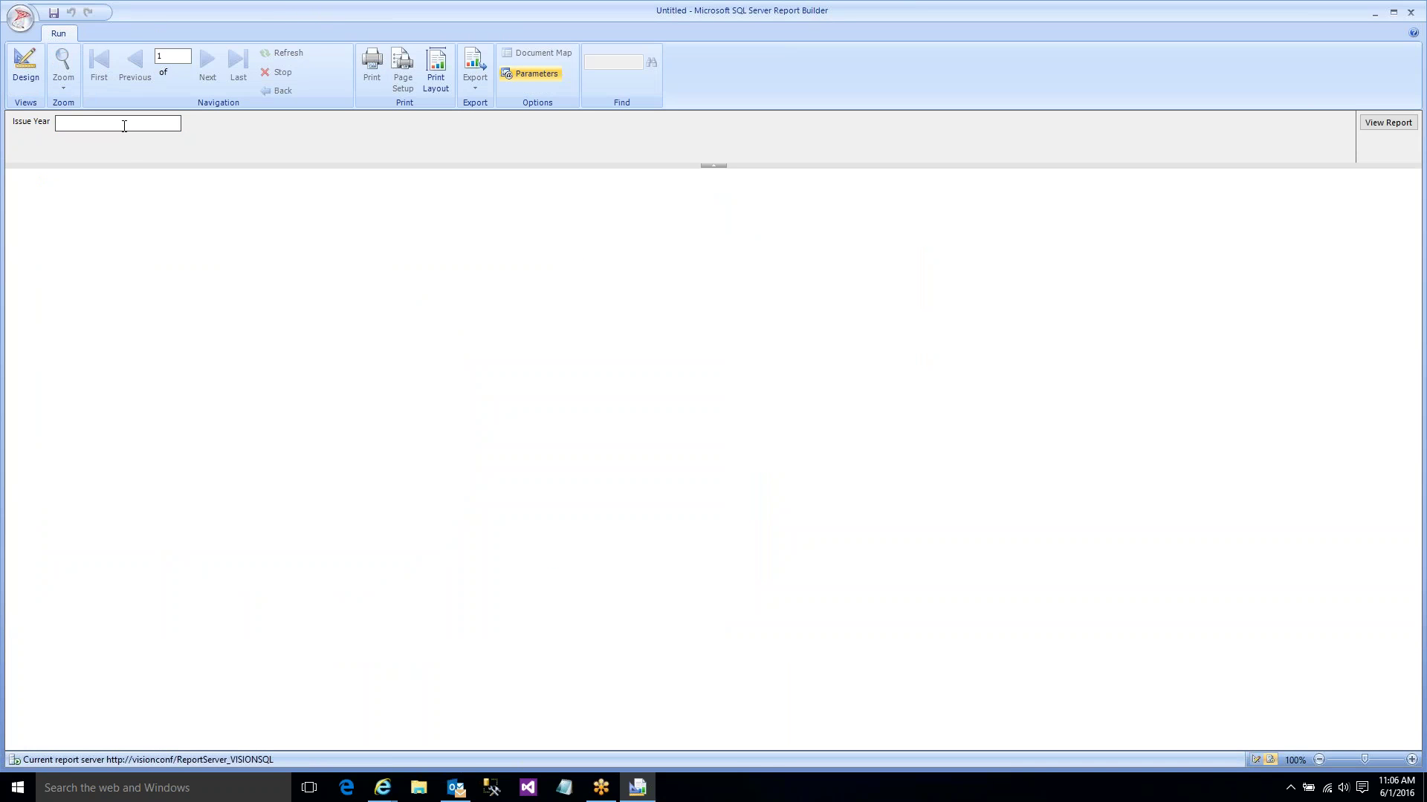
pyautogui.write('2014')
pyautogui.press('Return')
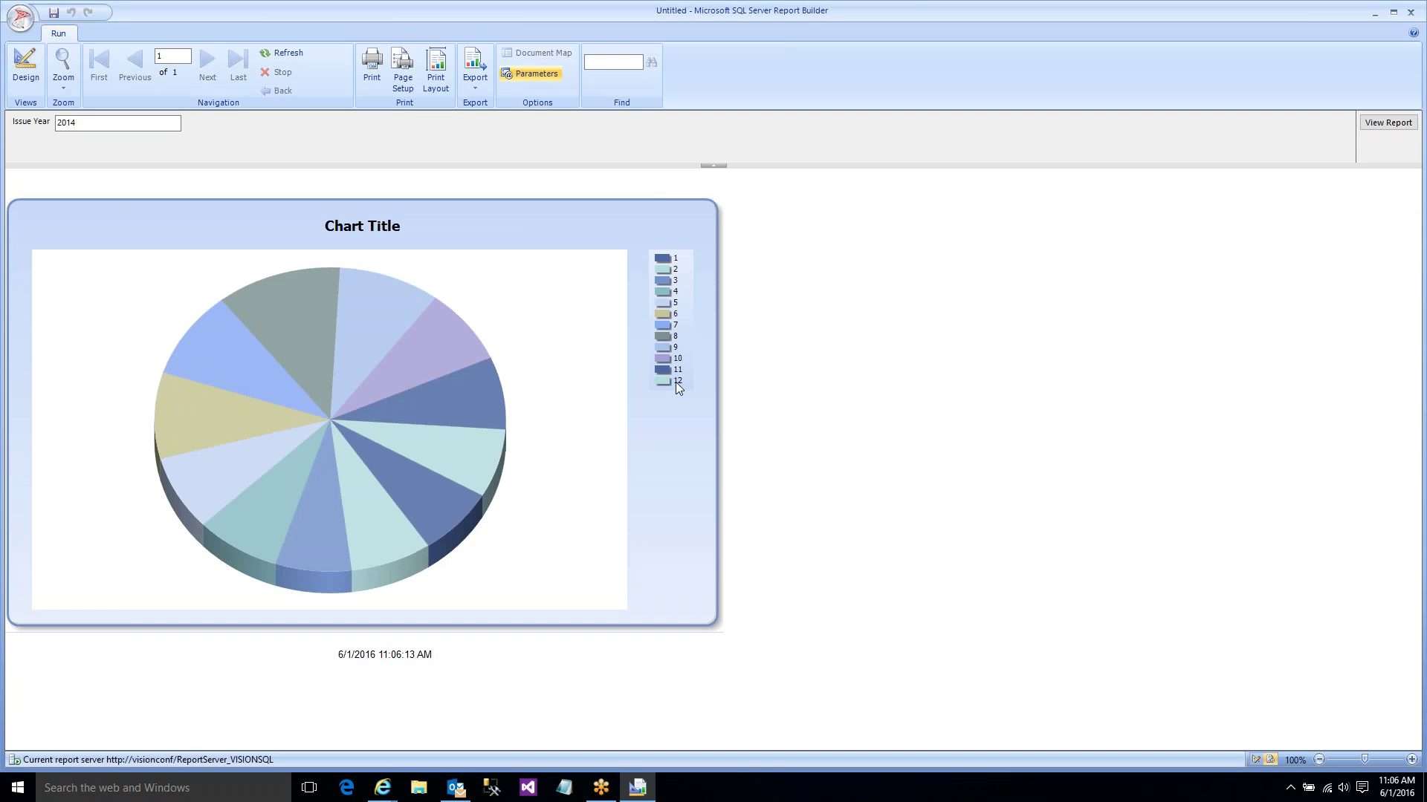
pyautogui.moveTo(462, 427)
pyautogui.moveTo(315, 342)
pyautogui.moveTo(371, 318)
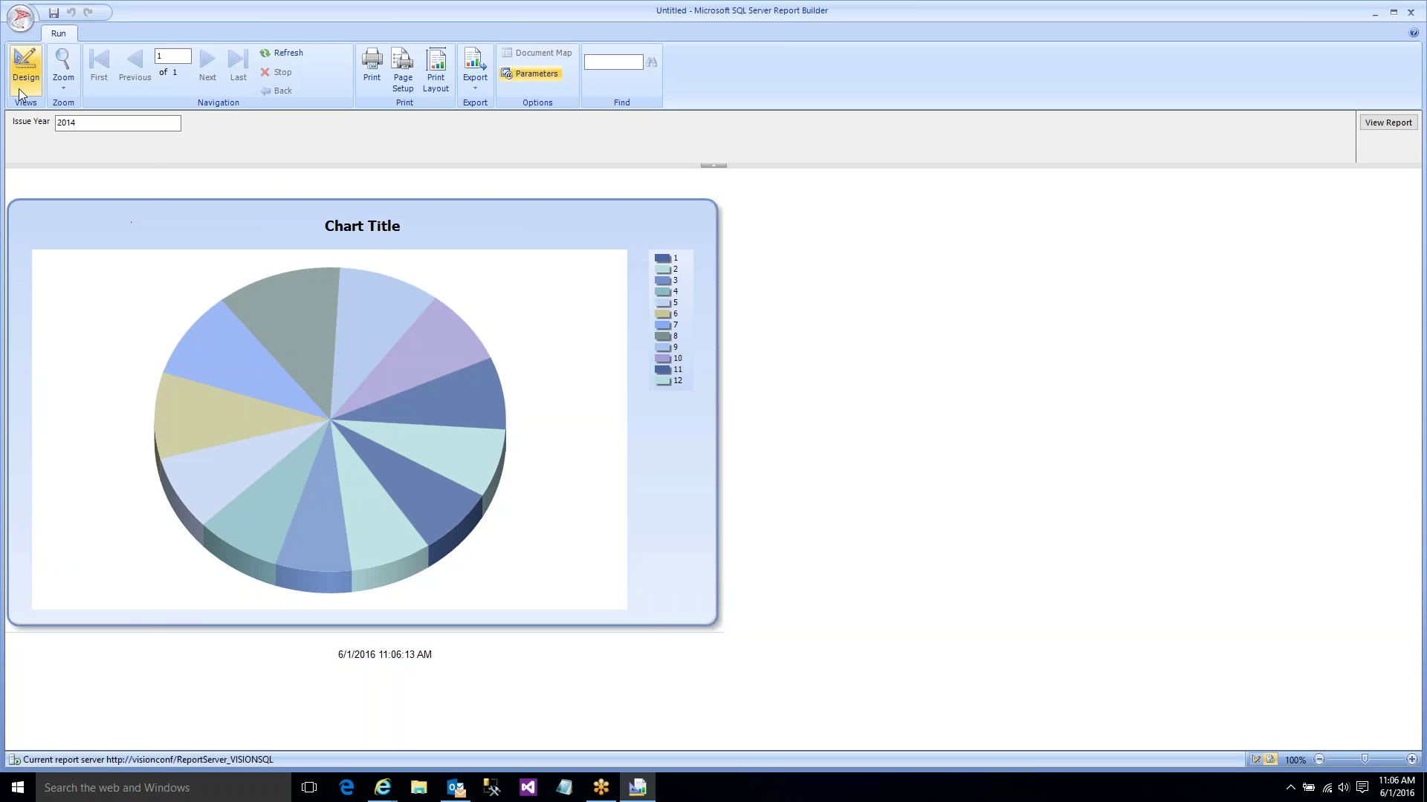
# - Return to the design and change the monthly pie chart to a 3D horizontal cylinder bar chart
pyautogui.click(25, 65)
pyautogui.rightClick(407, 376)
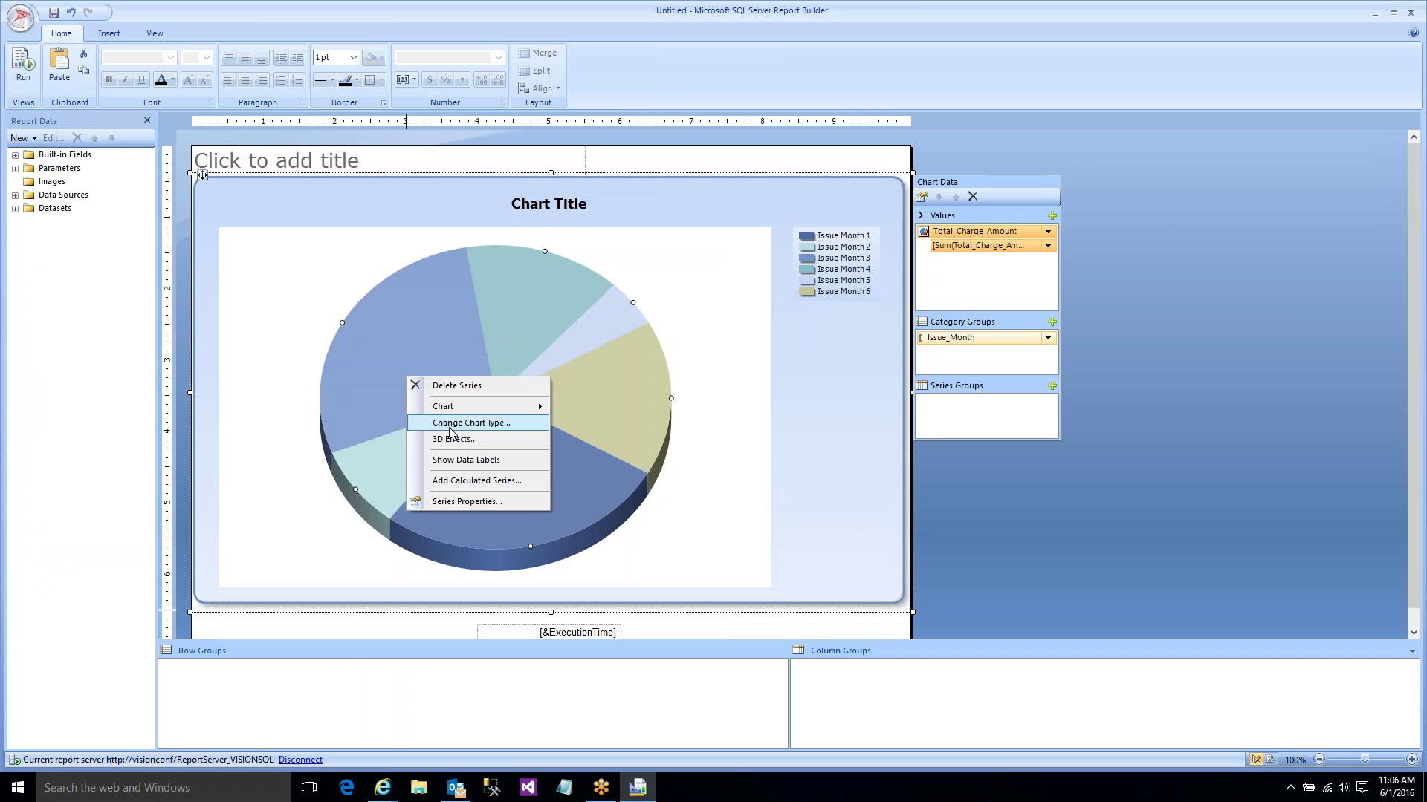
pyautogui.click(450, 435)
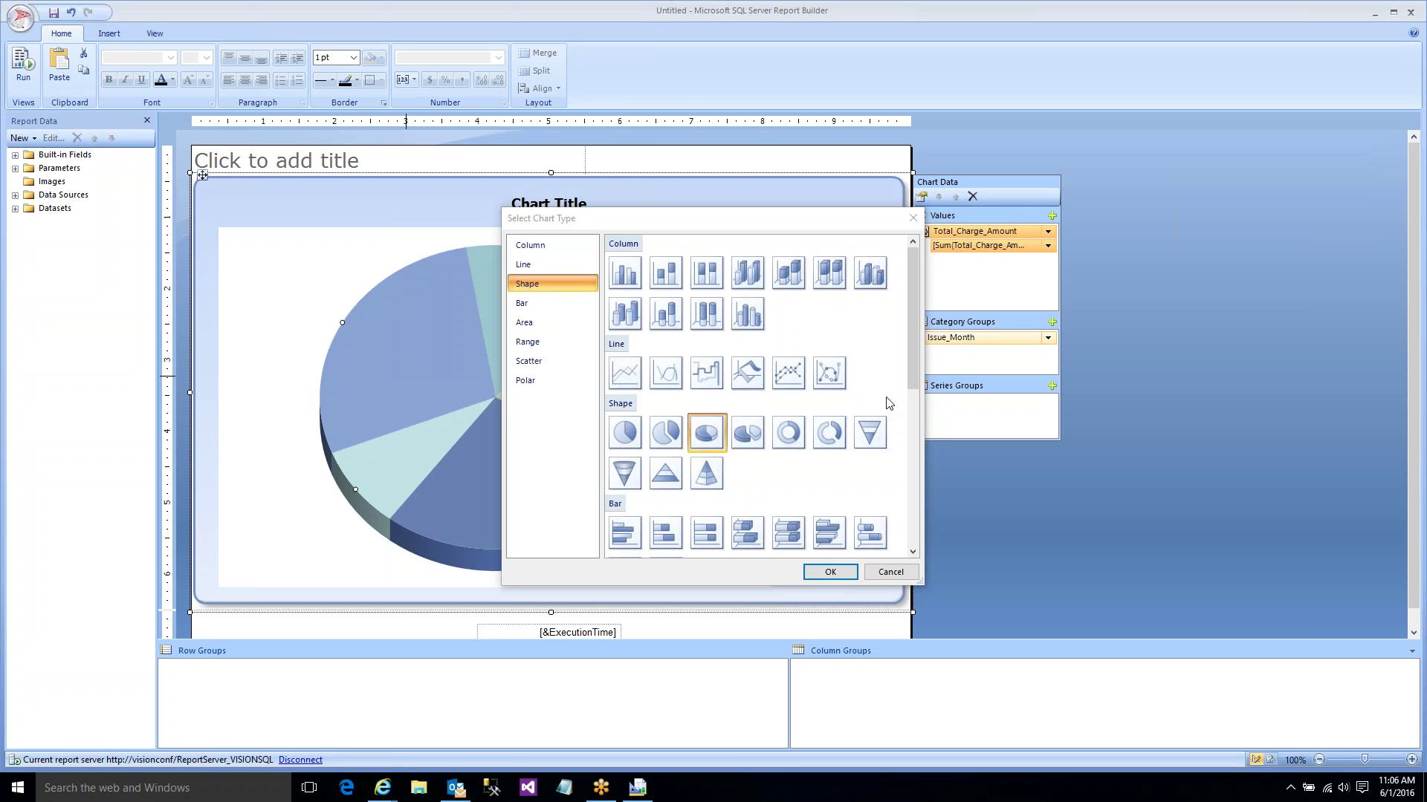
pyautogui.moveTo(909, 367); pyautogui.dragTo(904, 407)
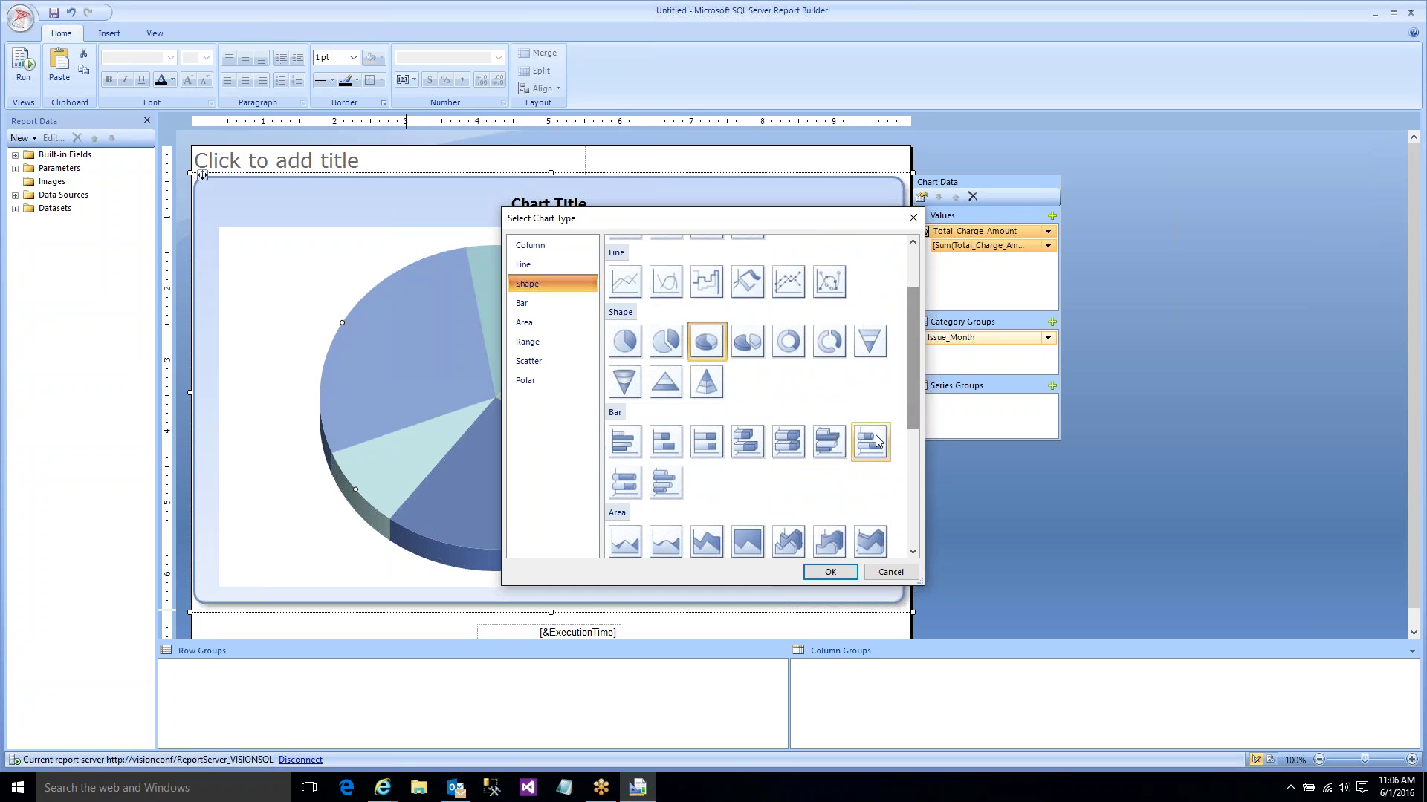
pyautogui.click(679, 484)
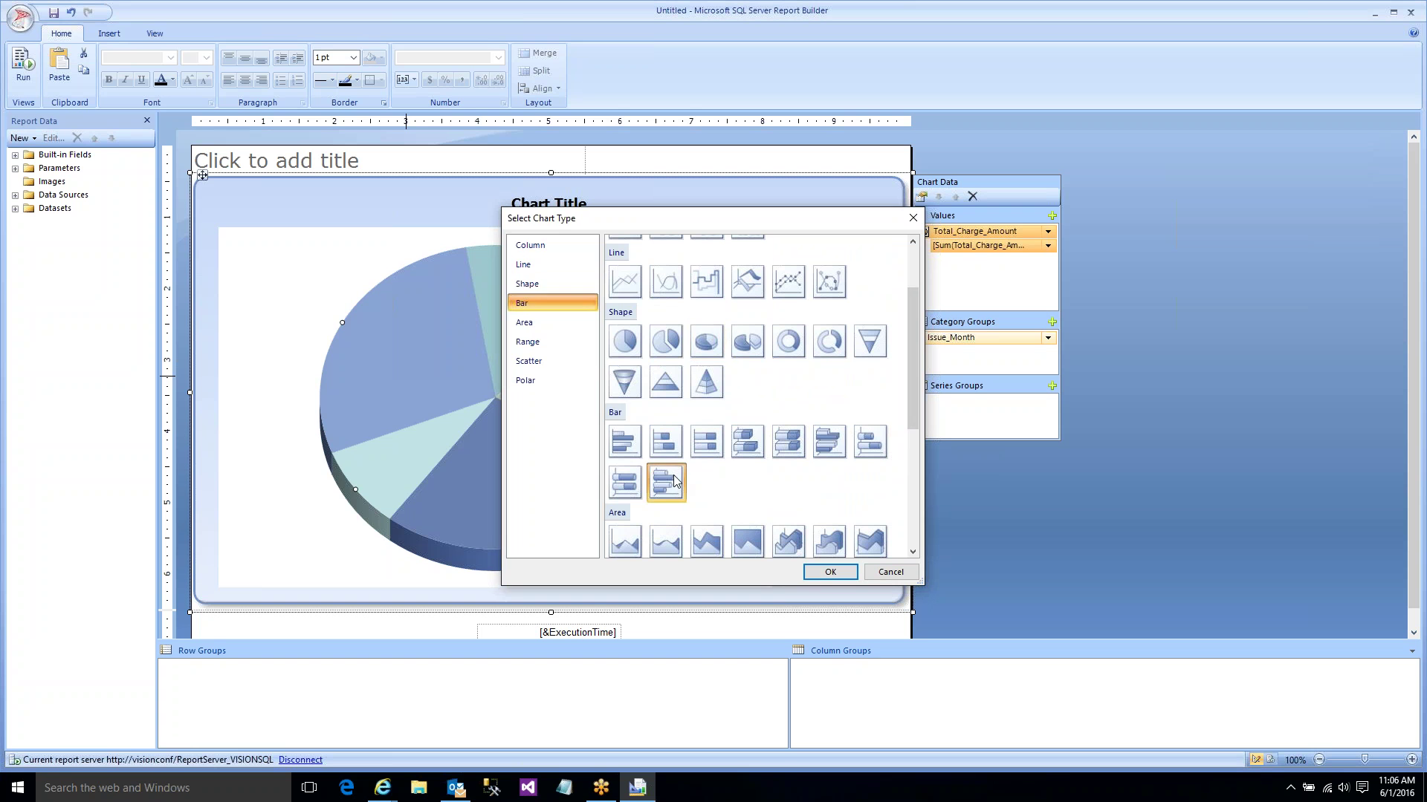
pyautogui.click(829, 573)
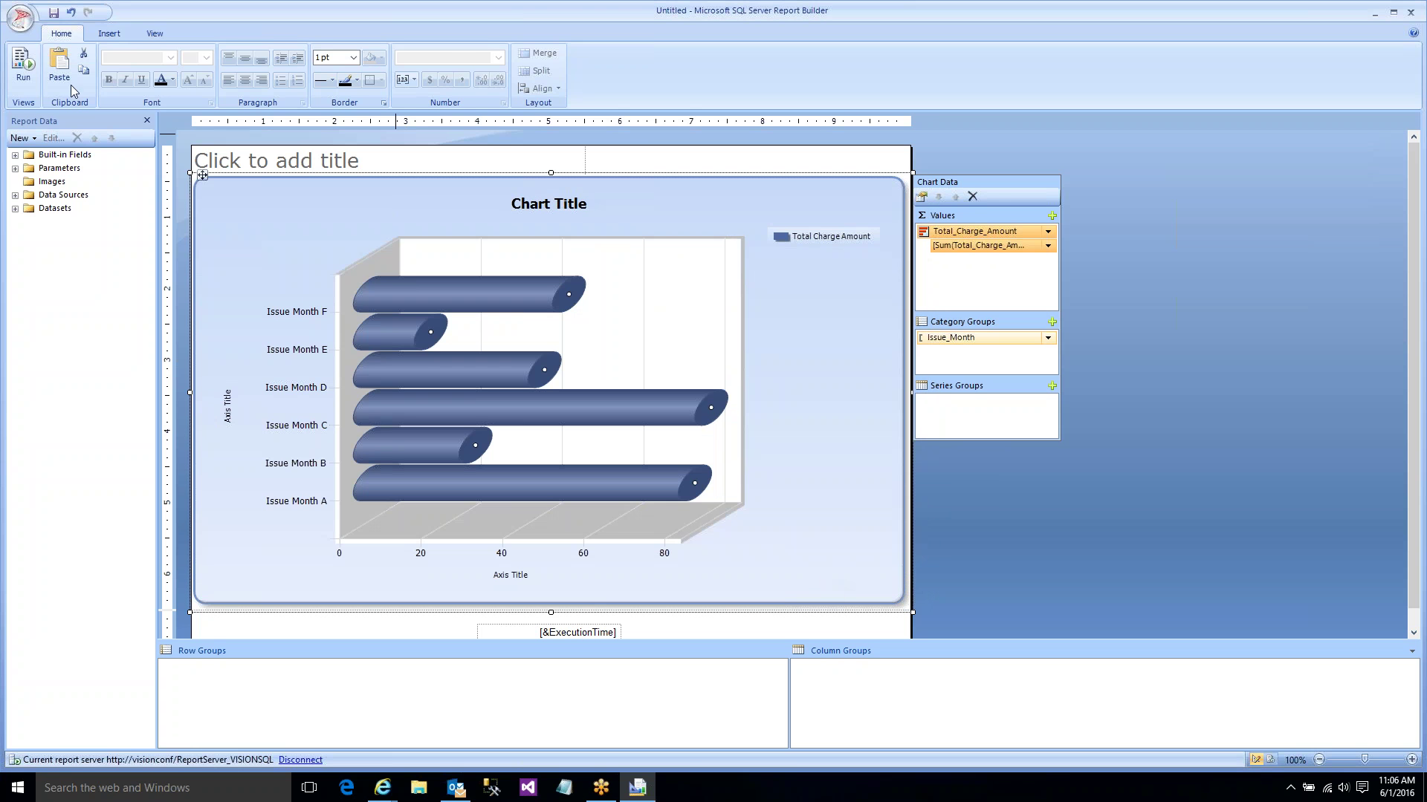
# - Run the cylinder bar chart report for Issue Year 2014 to view the monthly charge amounts
pyautogui.click(24, 73)
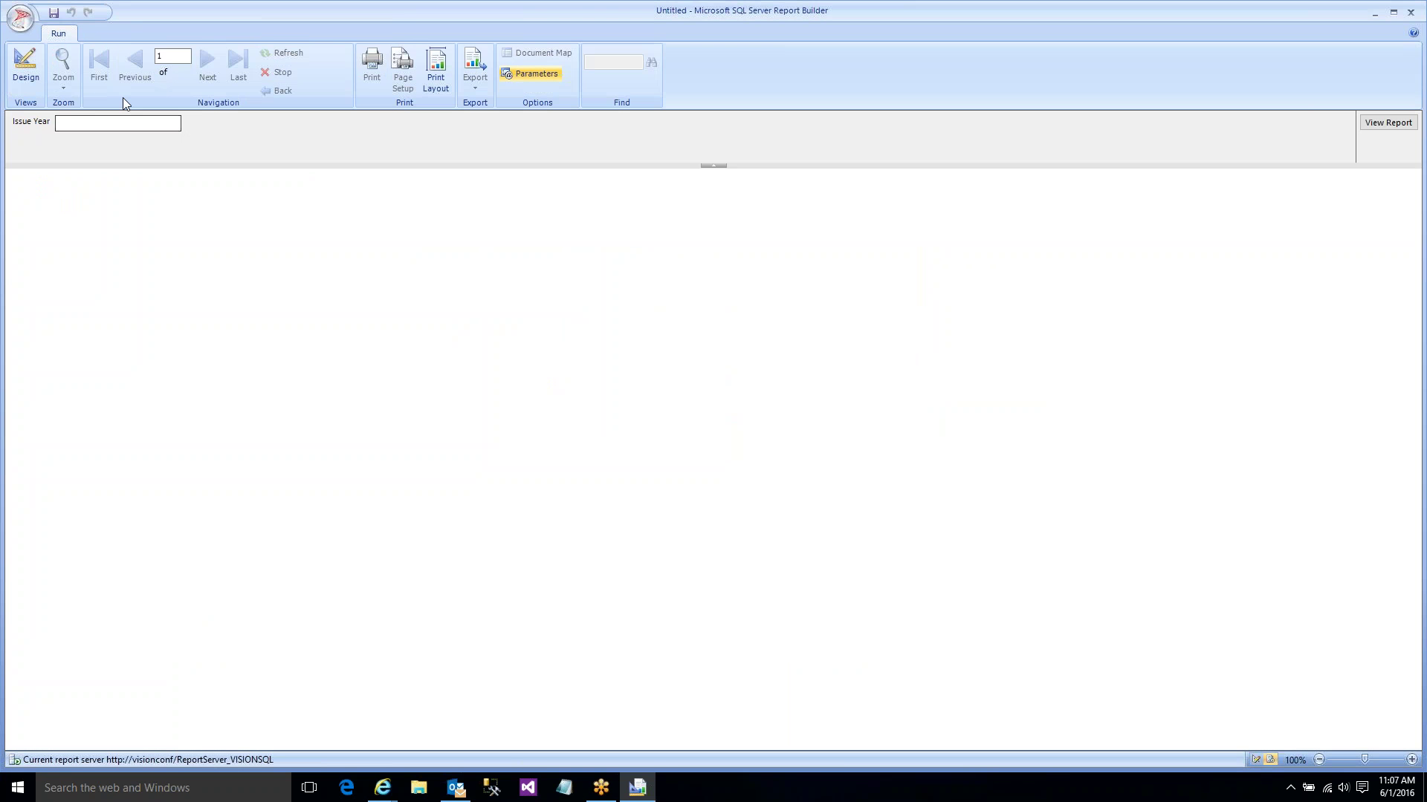
pyautogui.write('2014')
pyautogui.press('Return')
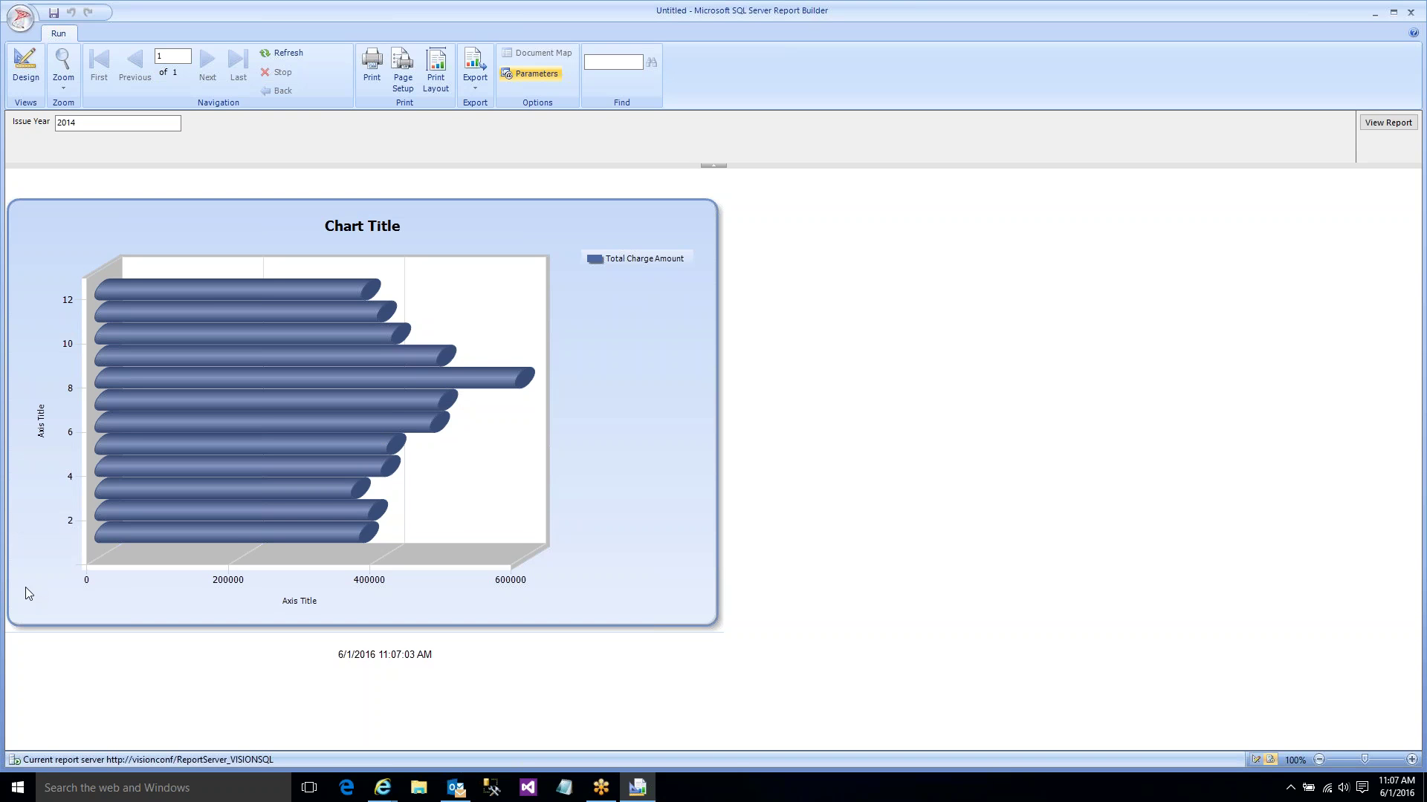
# - Return to the design and change the bar chart to a 3D exploded pie chart
pyautogui.click(27, 70)
pyautogui.click(452, 369)
pyautogui.rightClick(452, 368)
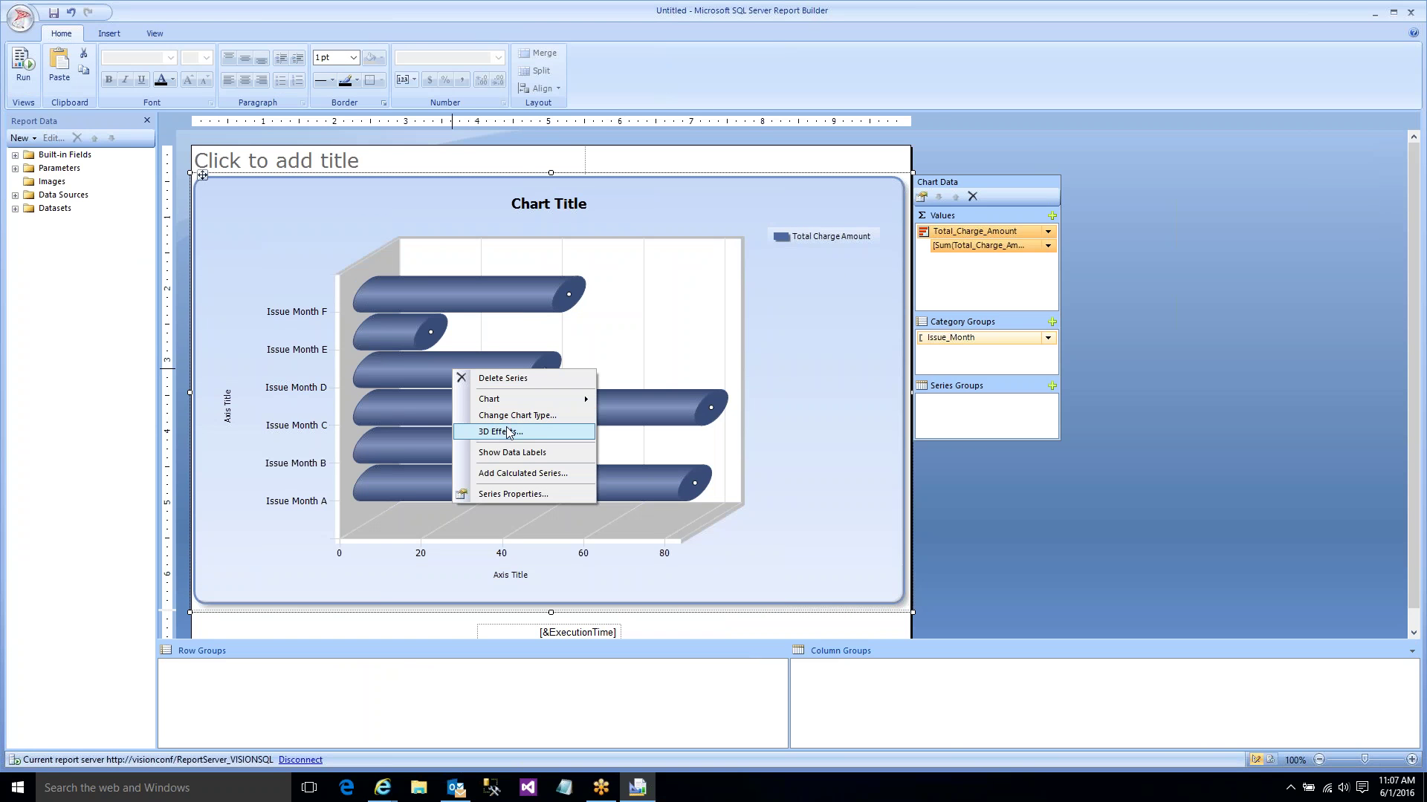
pyautogui.moveTo(513, 405)
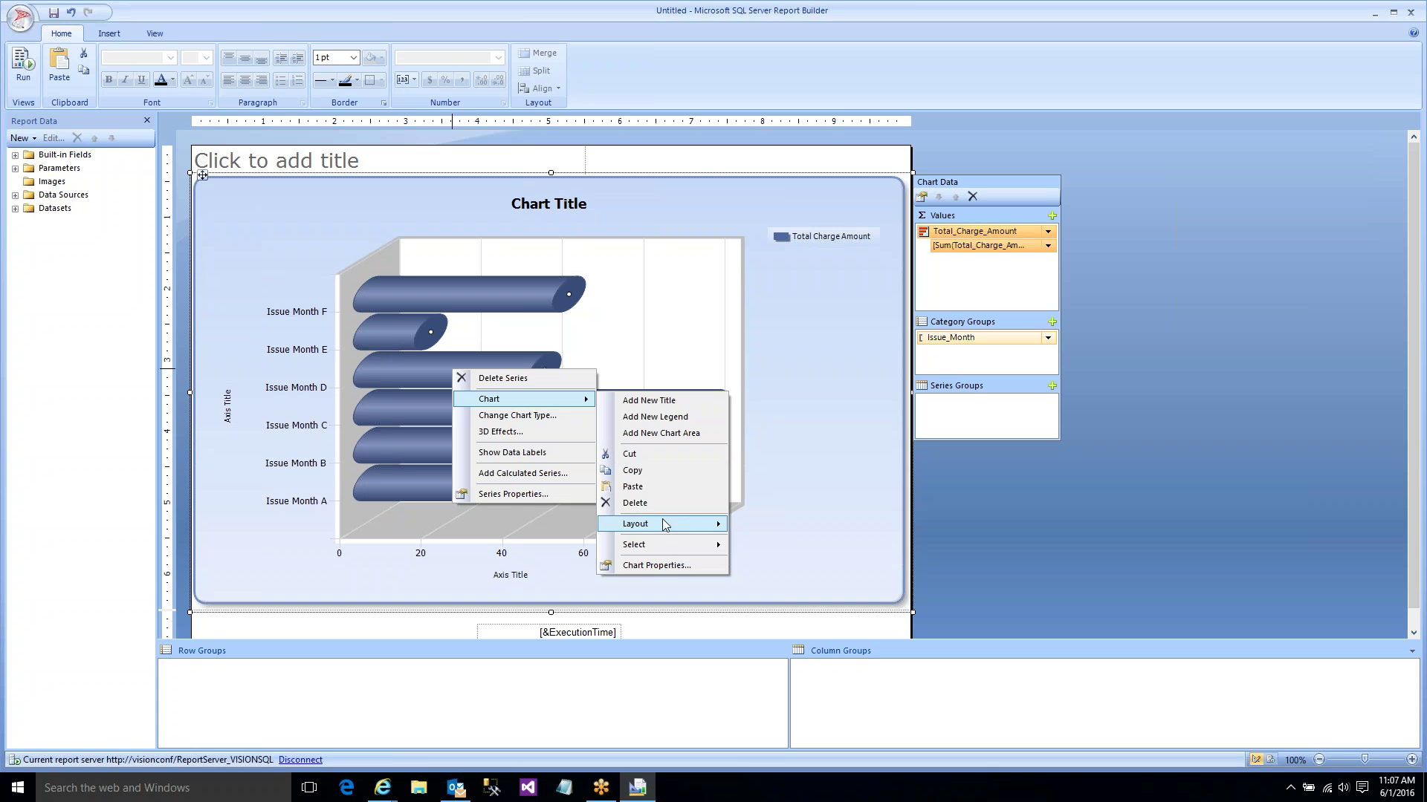
pyautogui.click(552, 416)
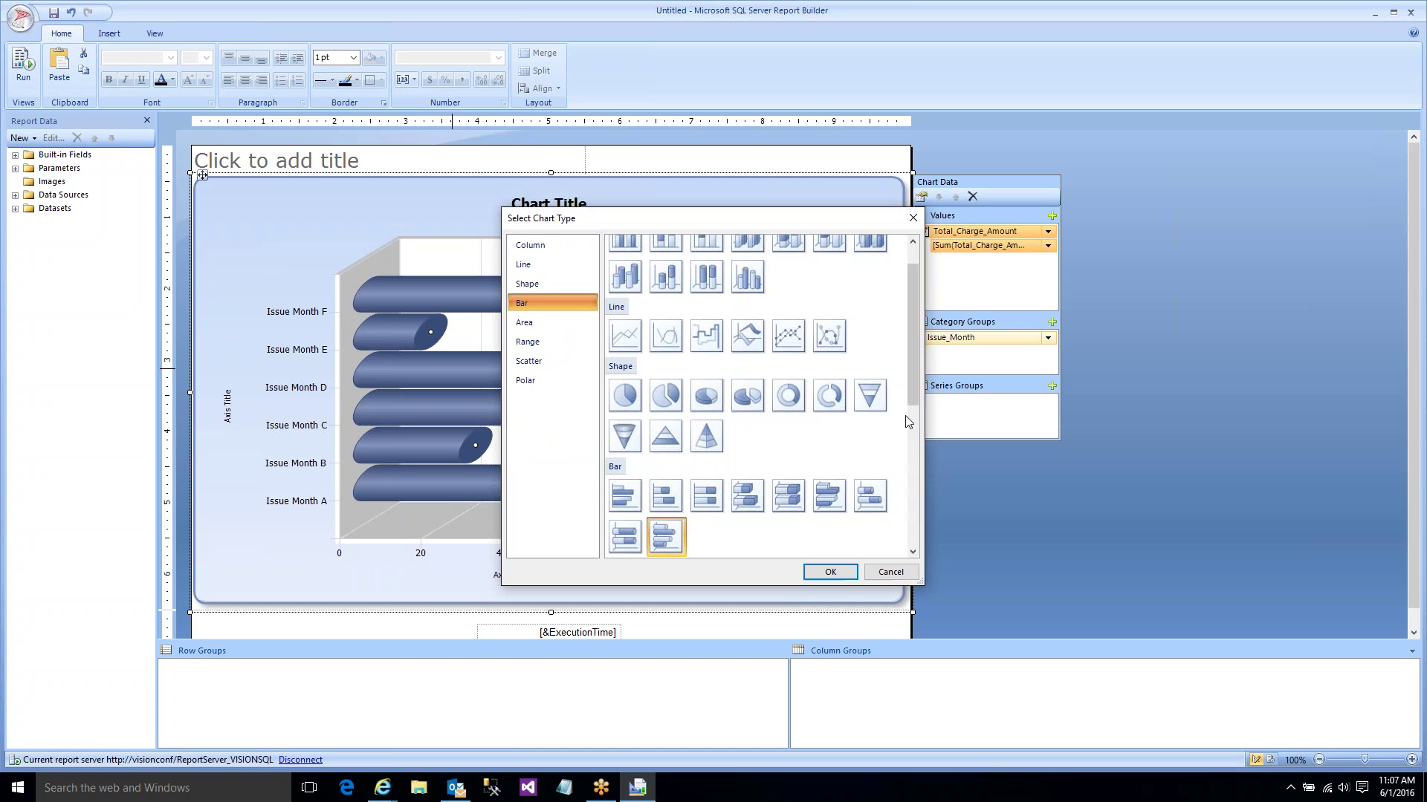
pyautogui.click(747, 396)
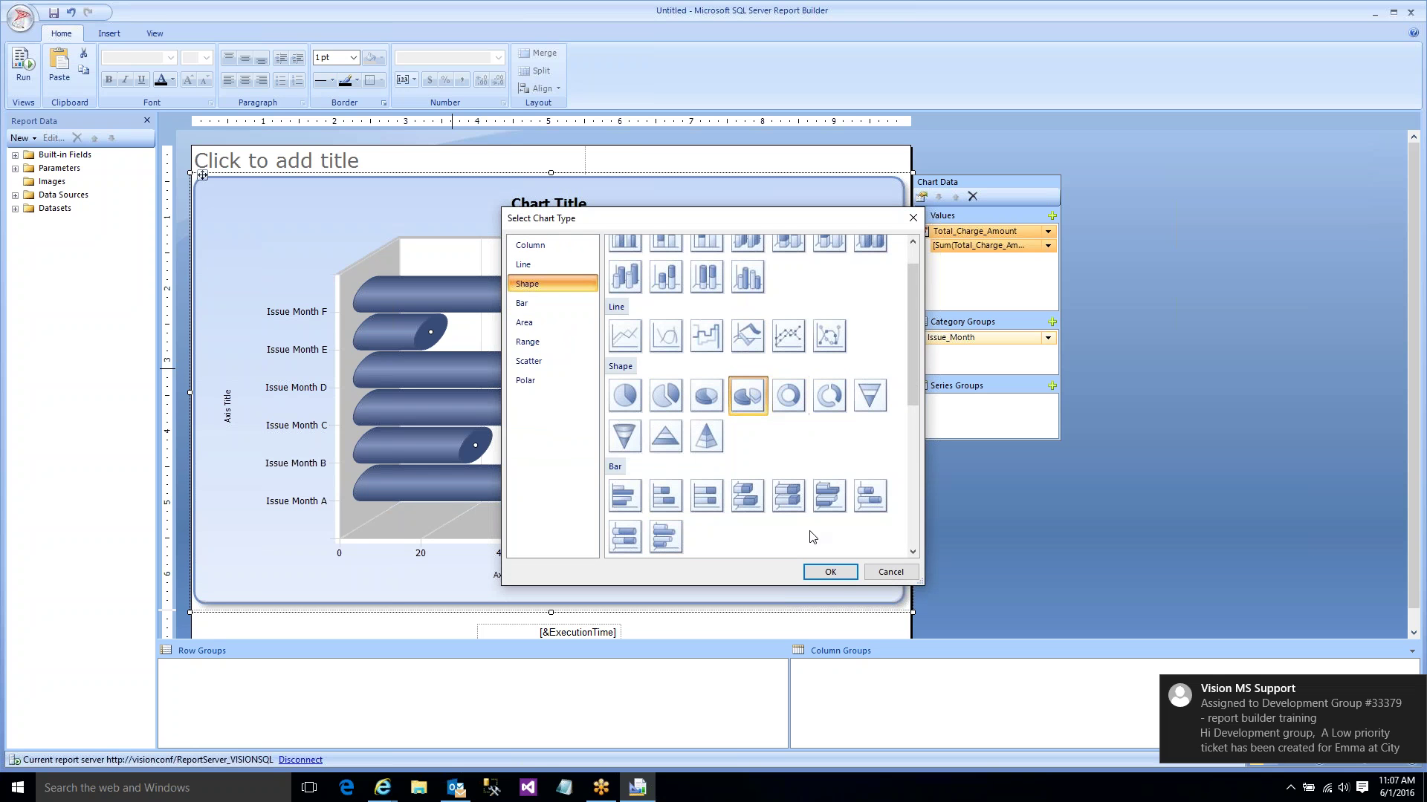
pyautogui.click(830, 572)
# - Review the chart's general, visibility, filter, fill and border properties without changing anything
pyautogui.rightClick(611, 395)
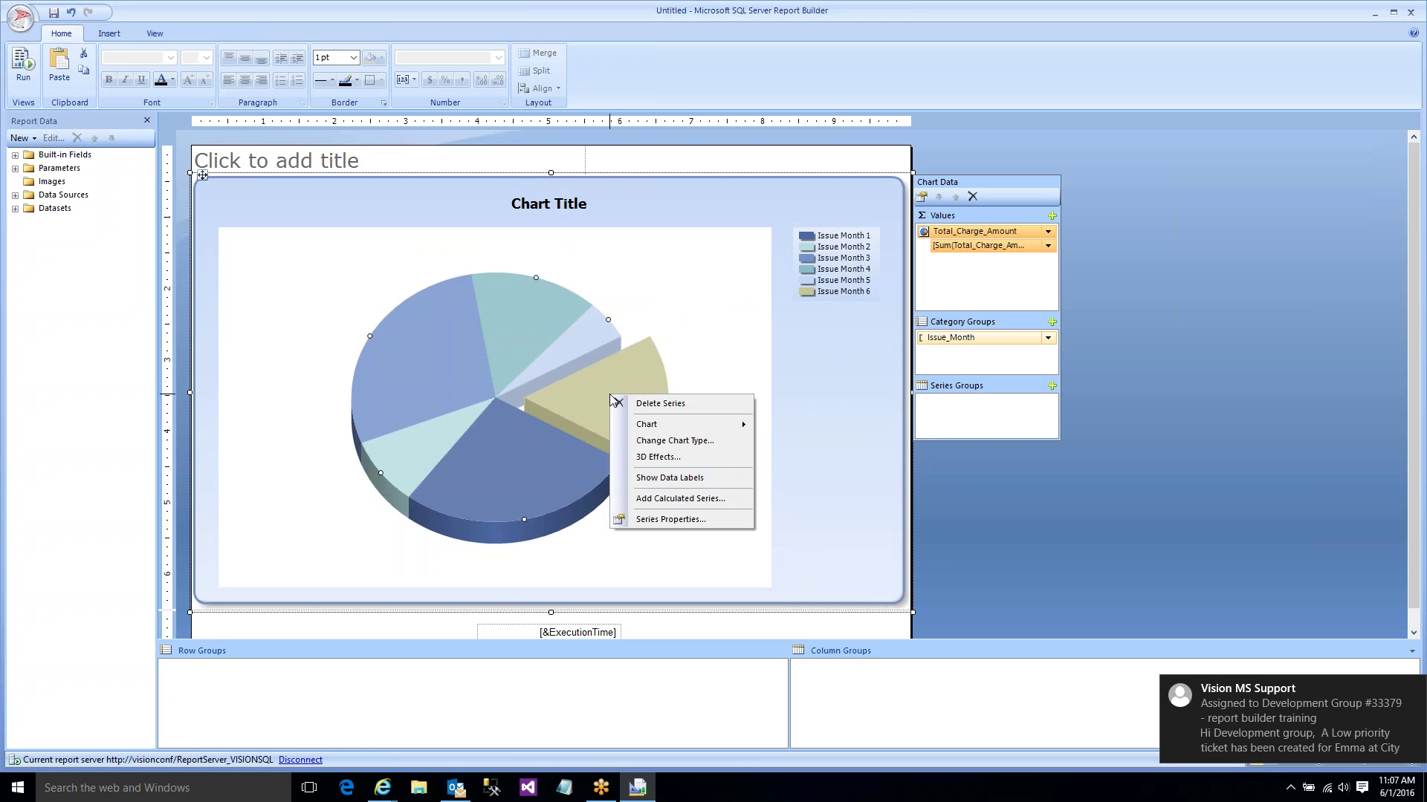
pyautogui.moveTo(634, 429)
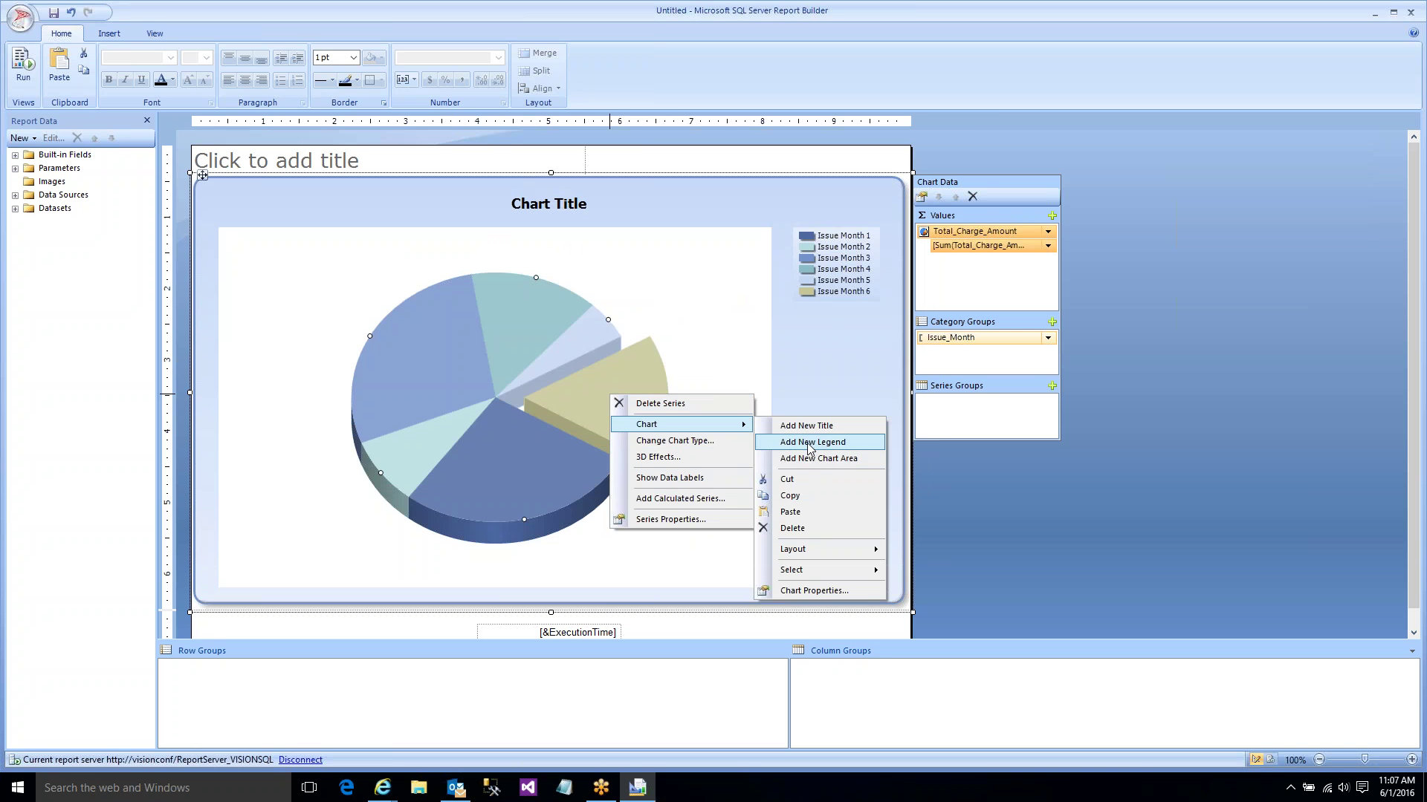
pyautogui.click(799, 591)
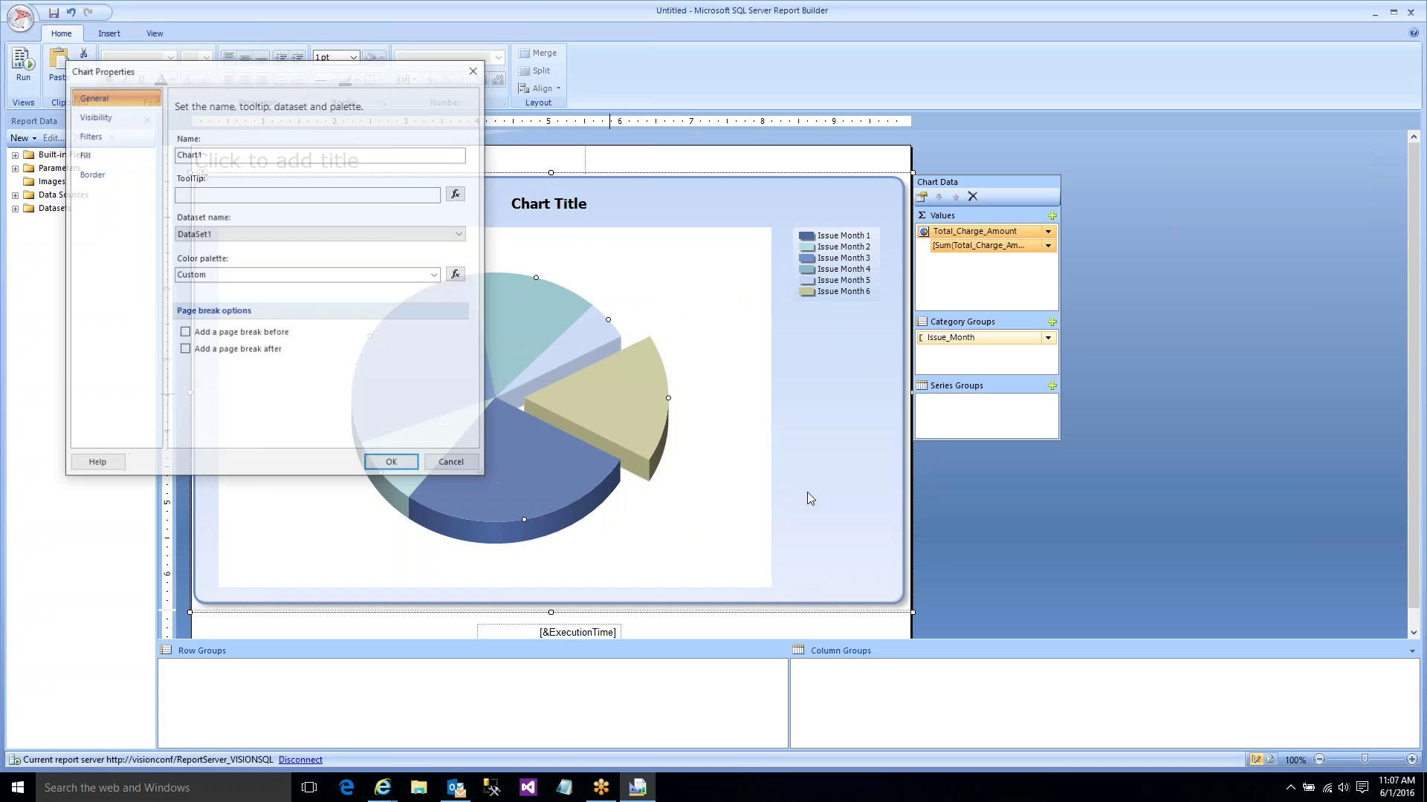
pyautogui.click(100, 117)
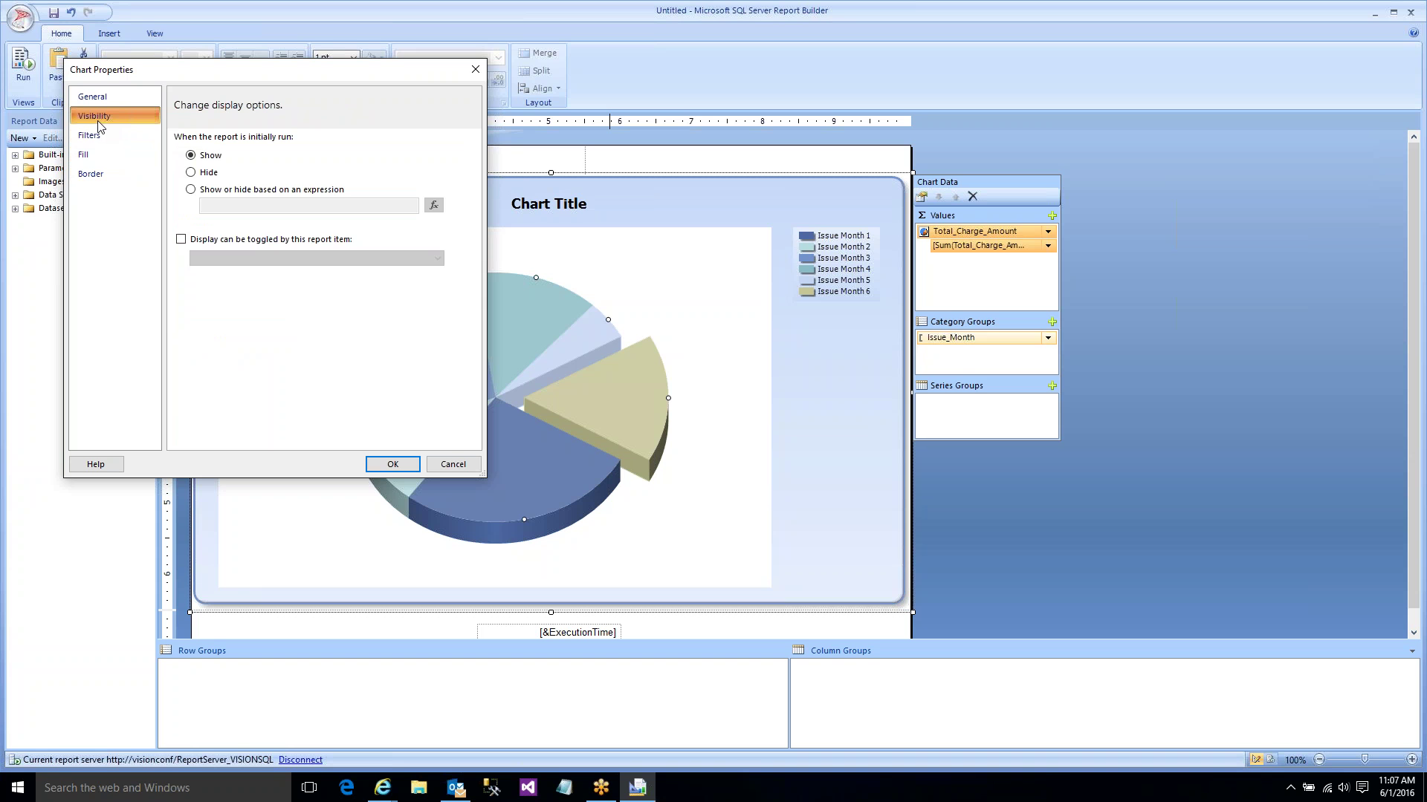
pyautogui.click(90, 136)
pyautogui.click(84, 154)
pyautogui.click(90, 173)
pyautogui.click(452, 464)
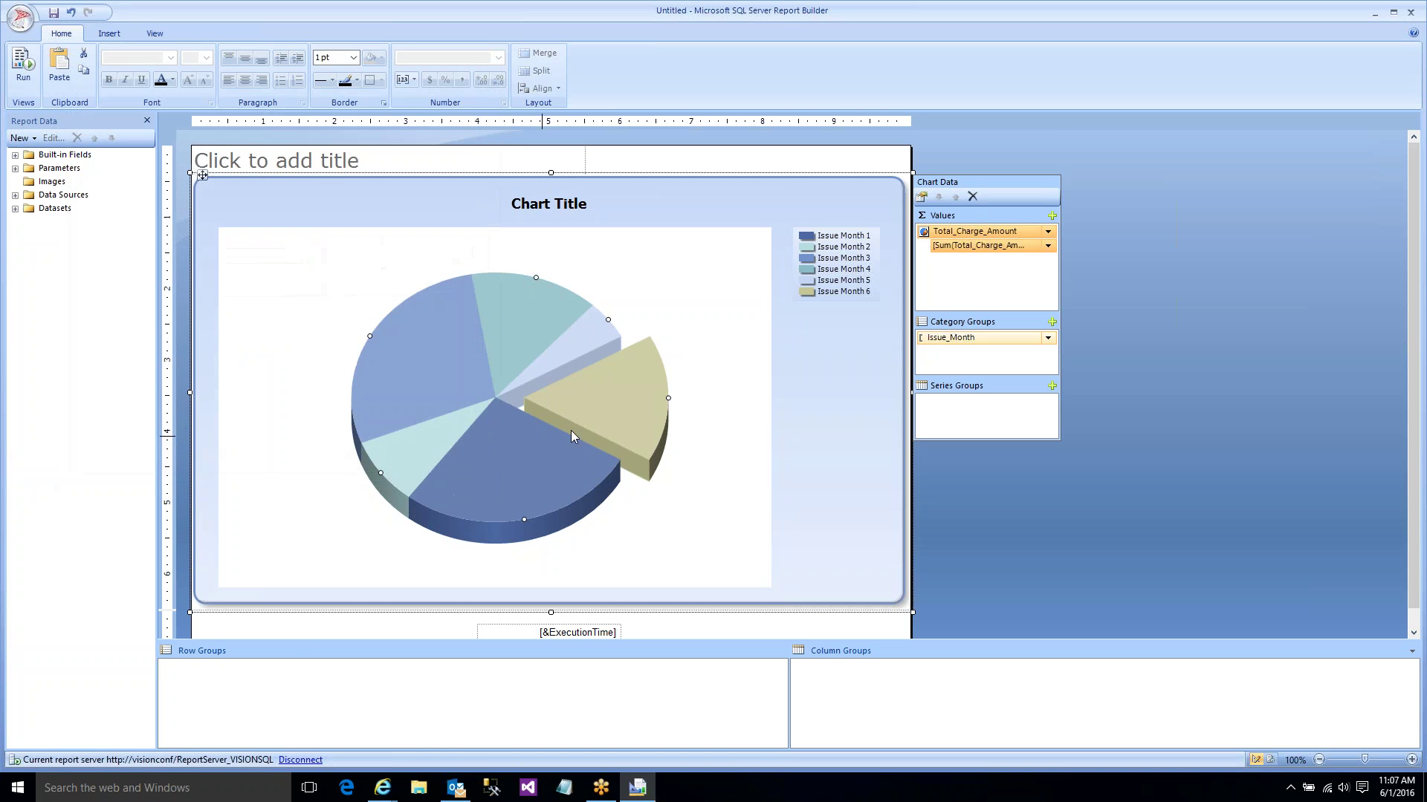
# - Show data labels on the exploded pie slices and run the report for Issue Year 2014
pyautogui.rightClick(651, 352)
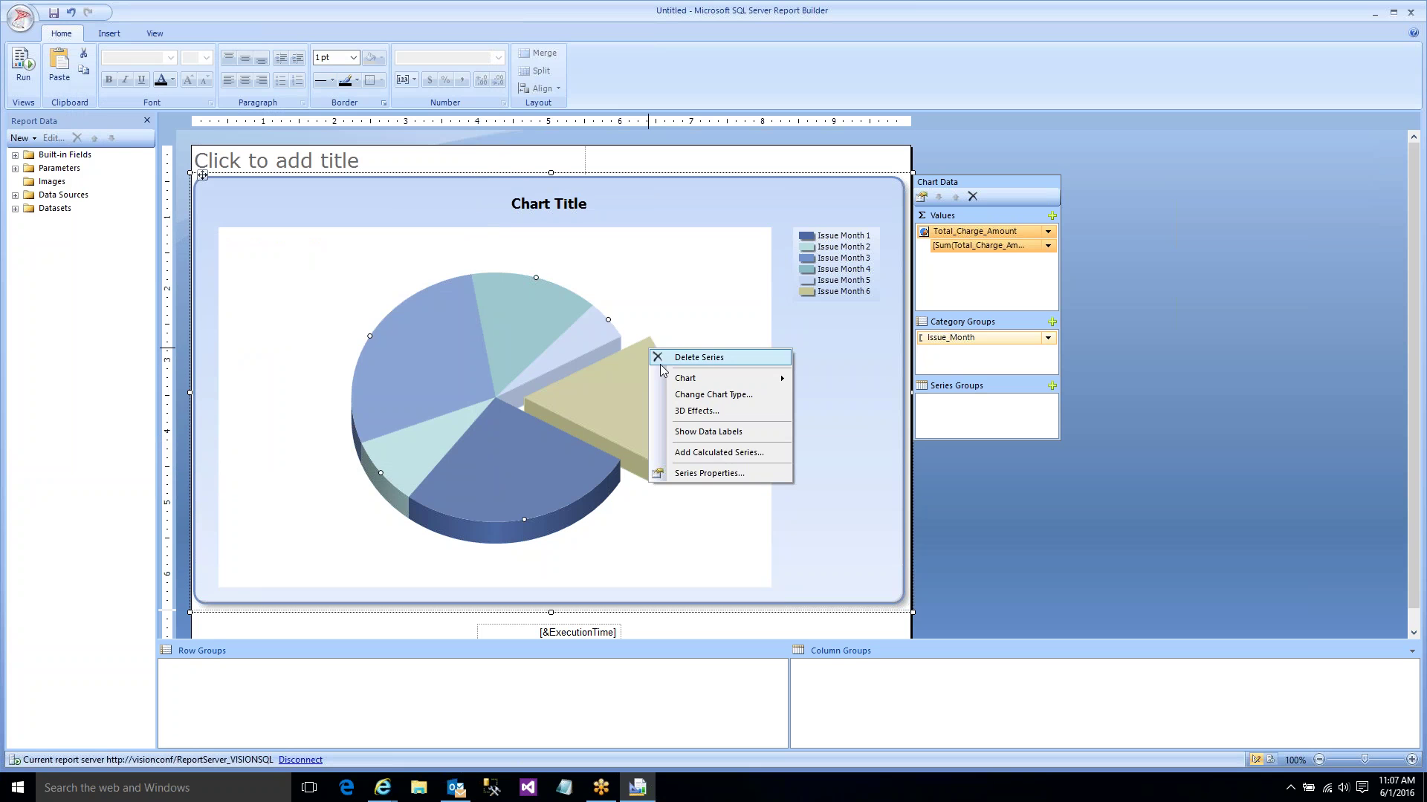
pyautogui.click(687, 436)
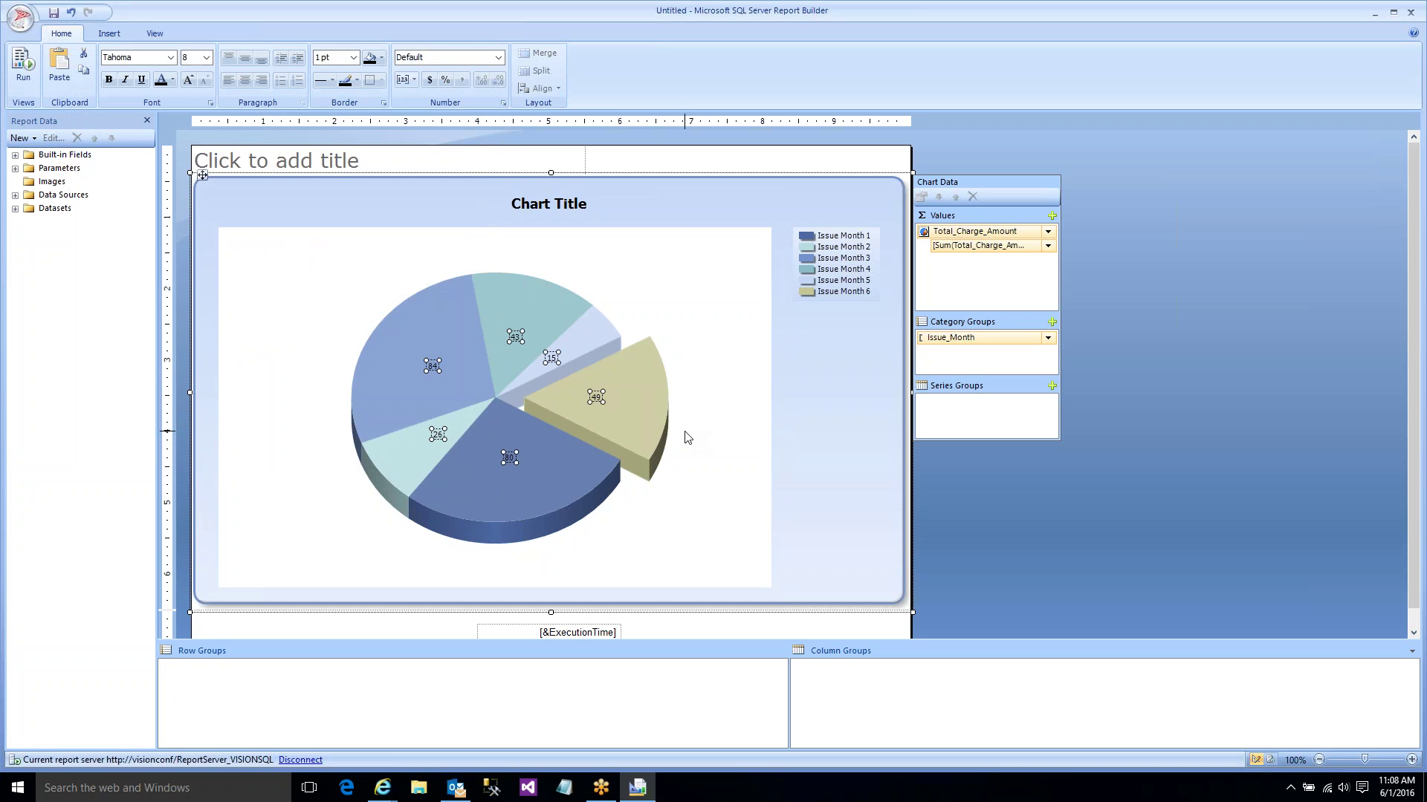
pyautogui.click(25, 60)
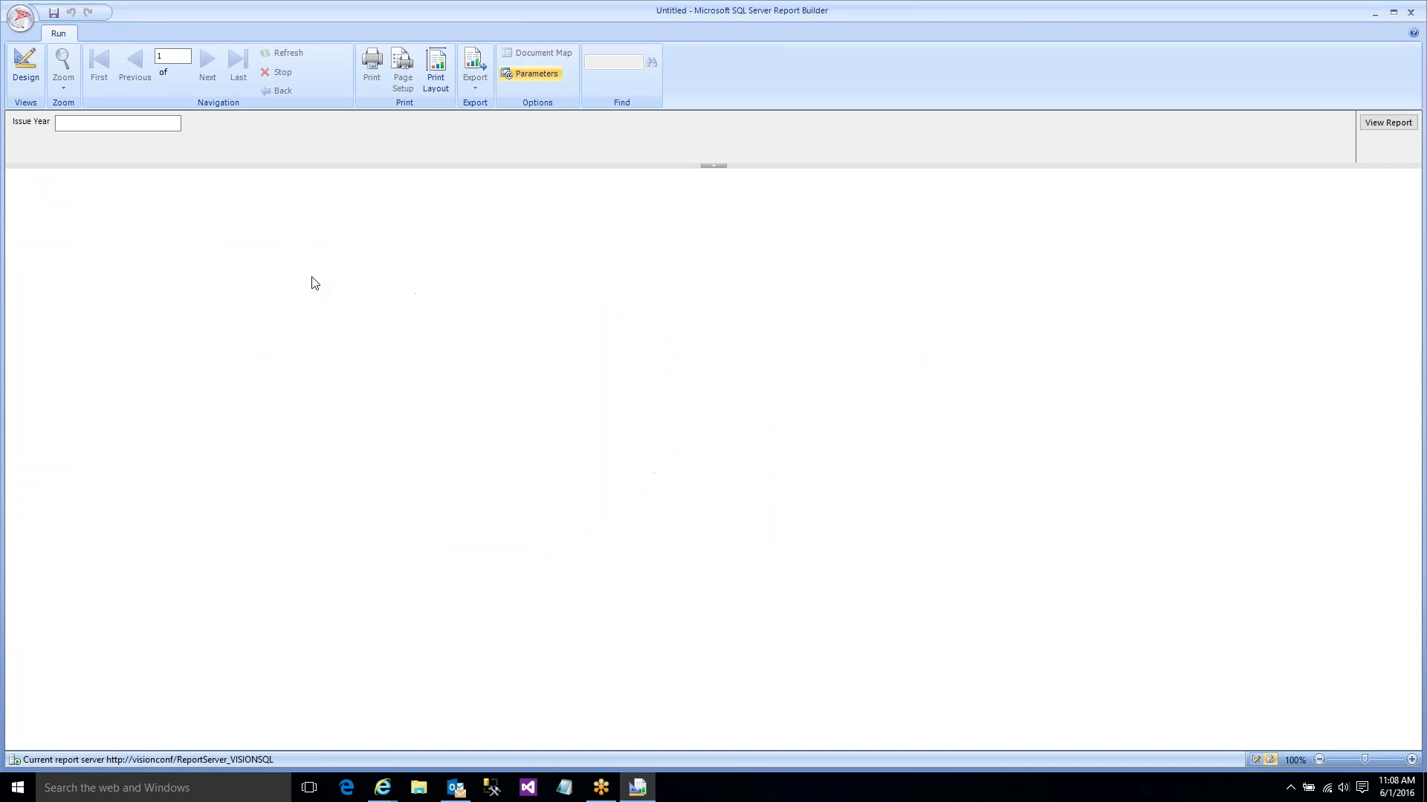
pyautogui.write('2014')
pyautogui.press('Return')
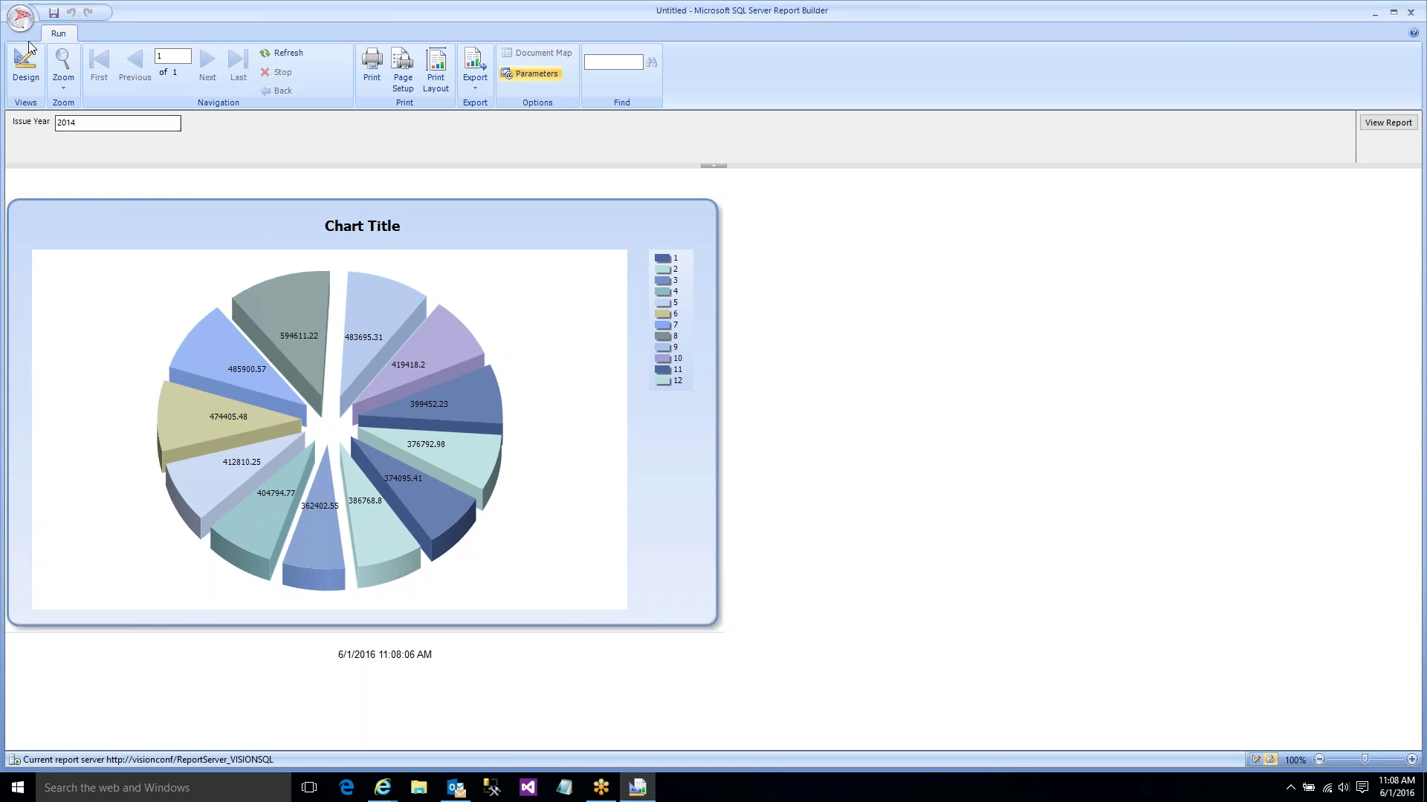
# - Return to the design, try adding and repositioning a second chart legend, and undo these changes
pyautogui.click(25, 63)
pyautogui.rightClick(573, 350)
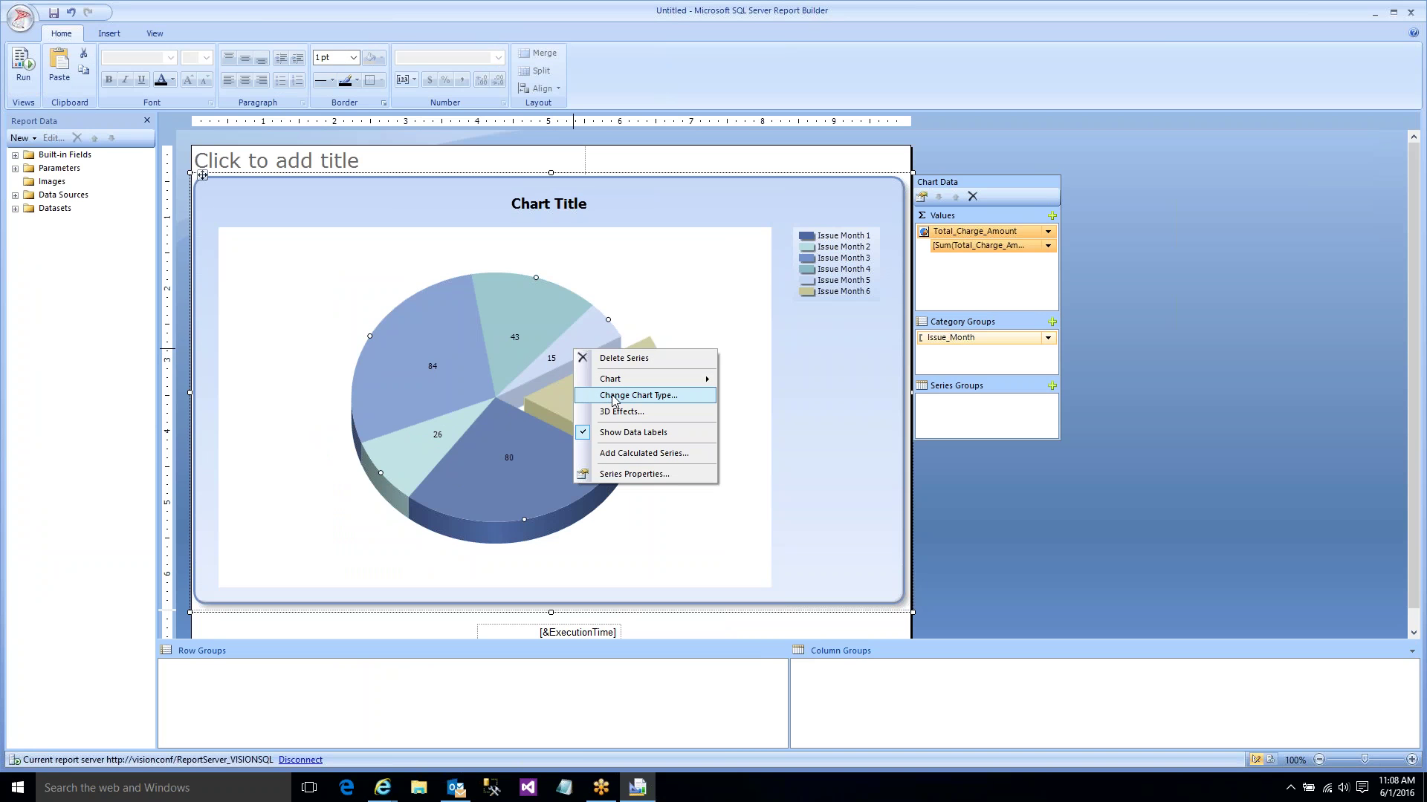
pyautogui.moveTo(616, 380)
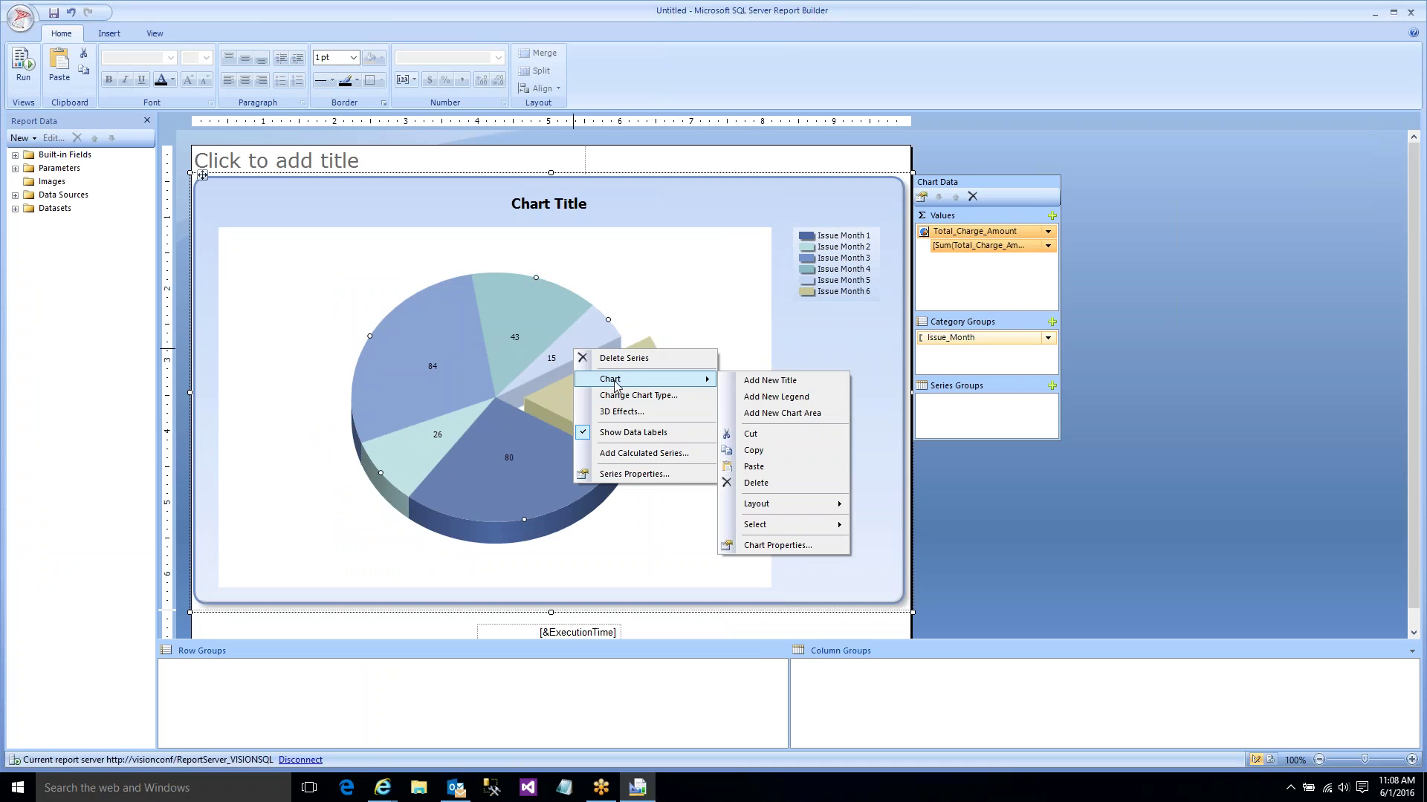
pyautogui.click(759, 398)
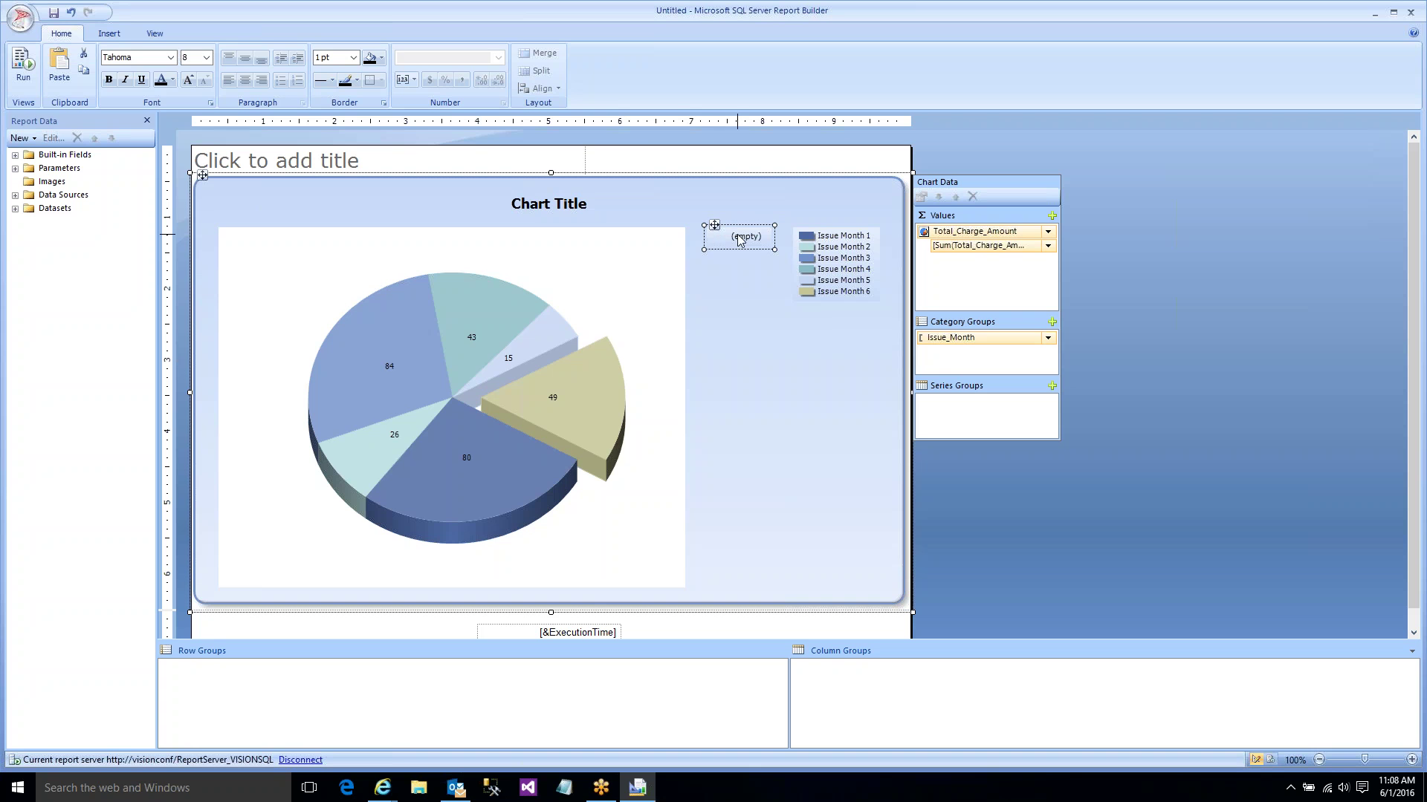
pyautogui.moveTo(715, 227); pyautogui.dragTo(739, 303)
pyautogui.click(741, 306)
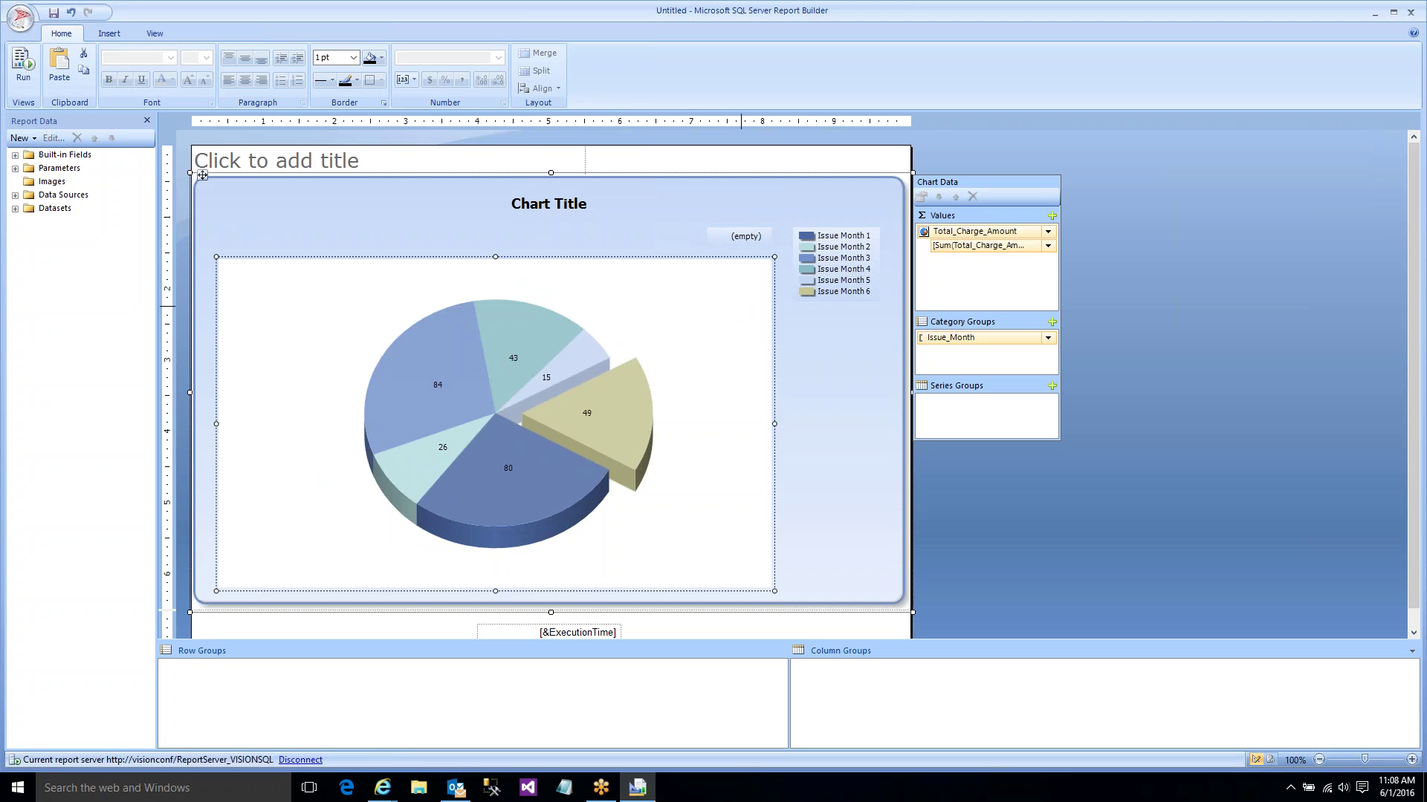
pyautogui.hotkey('ctrl', 'z')
pyautogui.hotkey('ctrl', 'z')
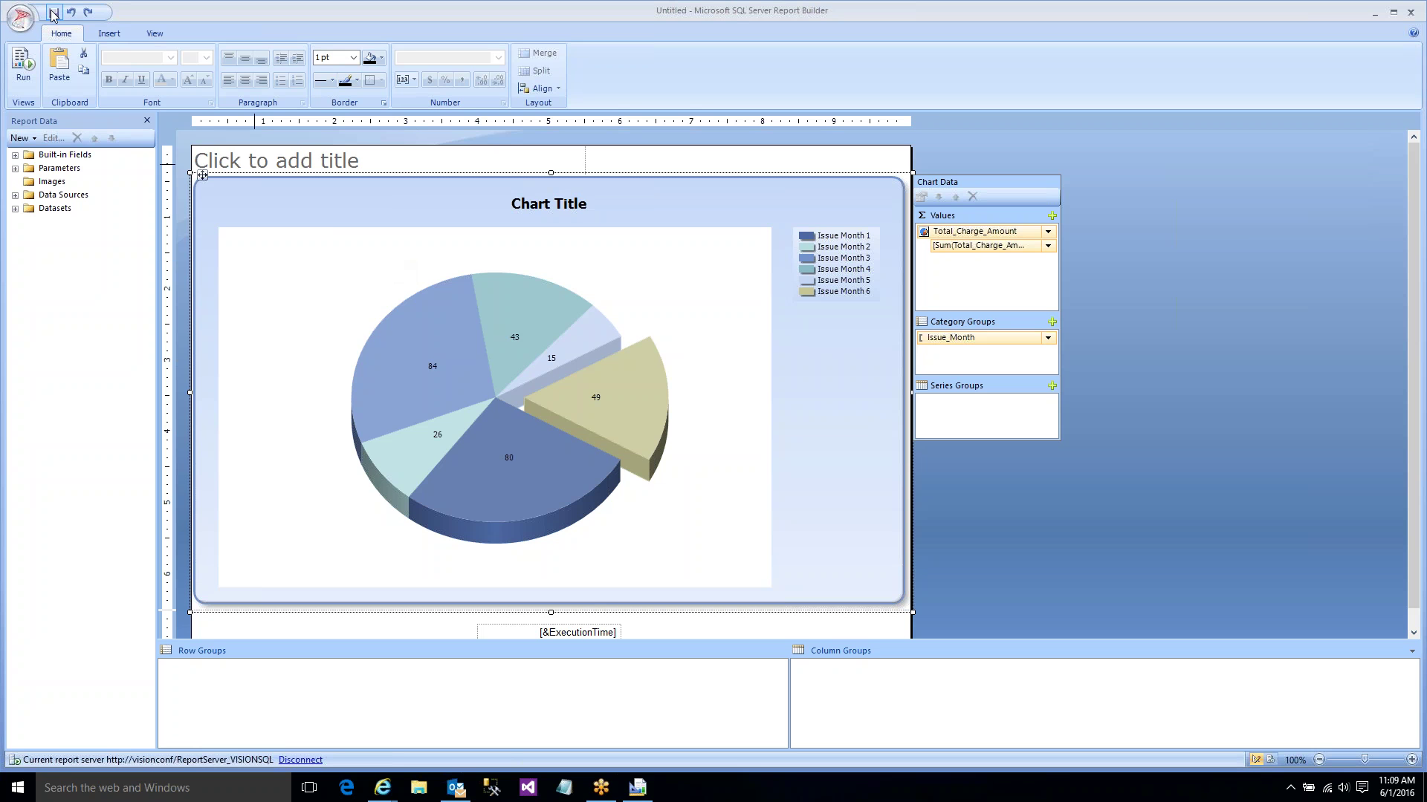
# - Start a new report with the Table or Matrix Wizard, discarding the unsaved chart report, and choose to create a dataset
pyautogui.click(28, 15)
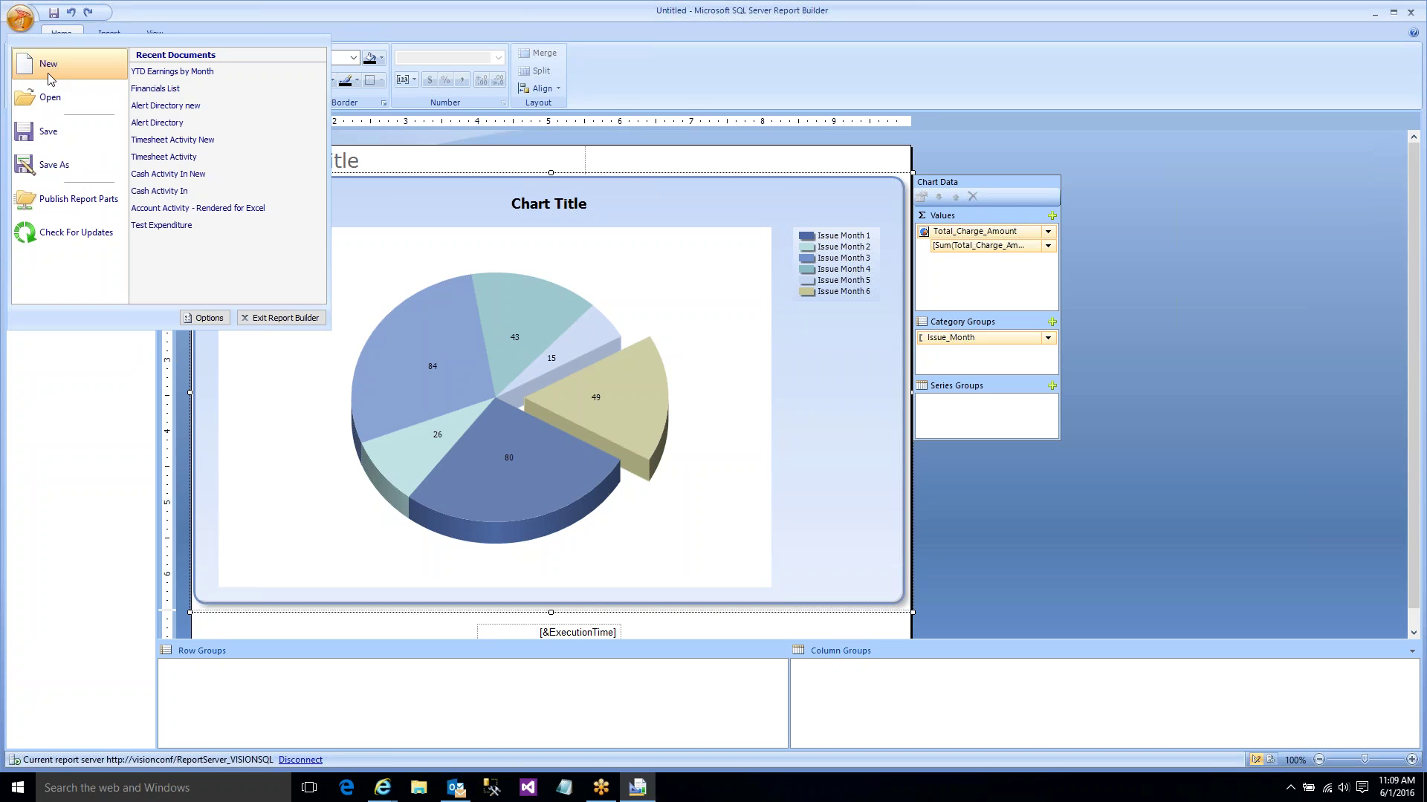
pyautogui.click(45, 67)
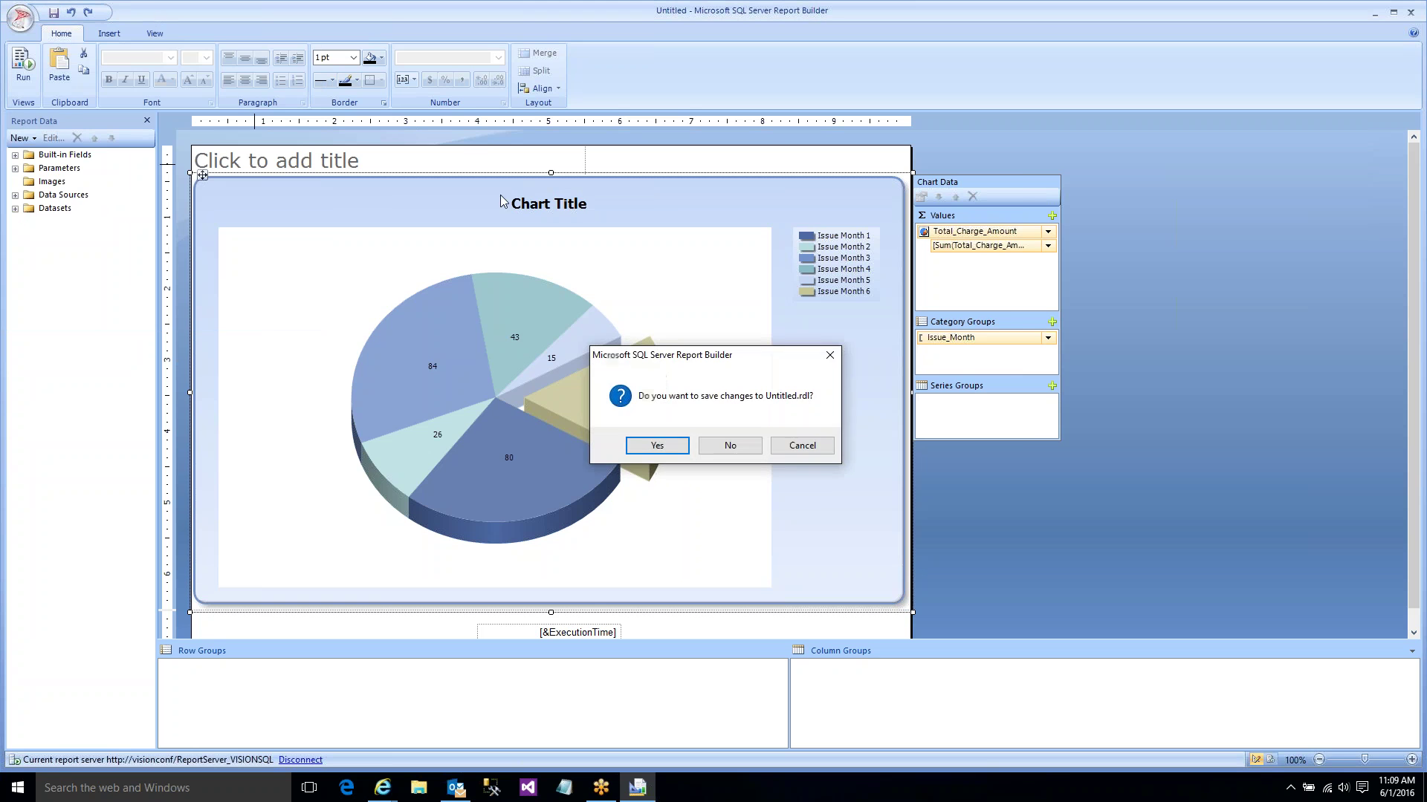
pyautogui.click(740, 440)
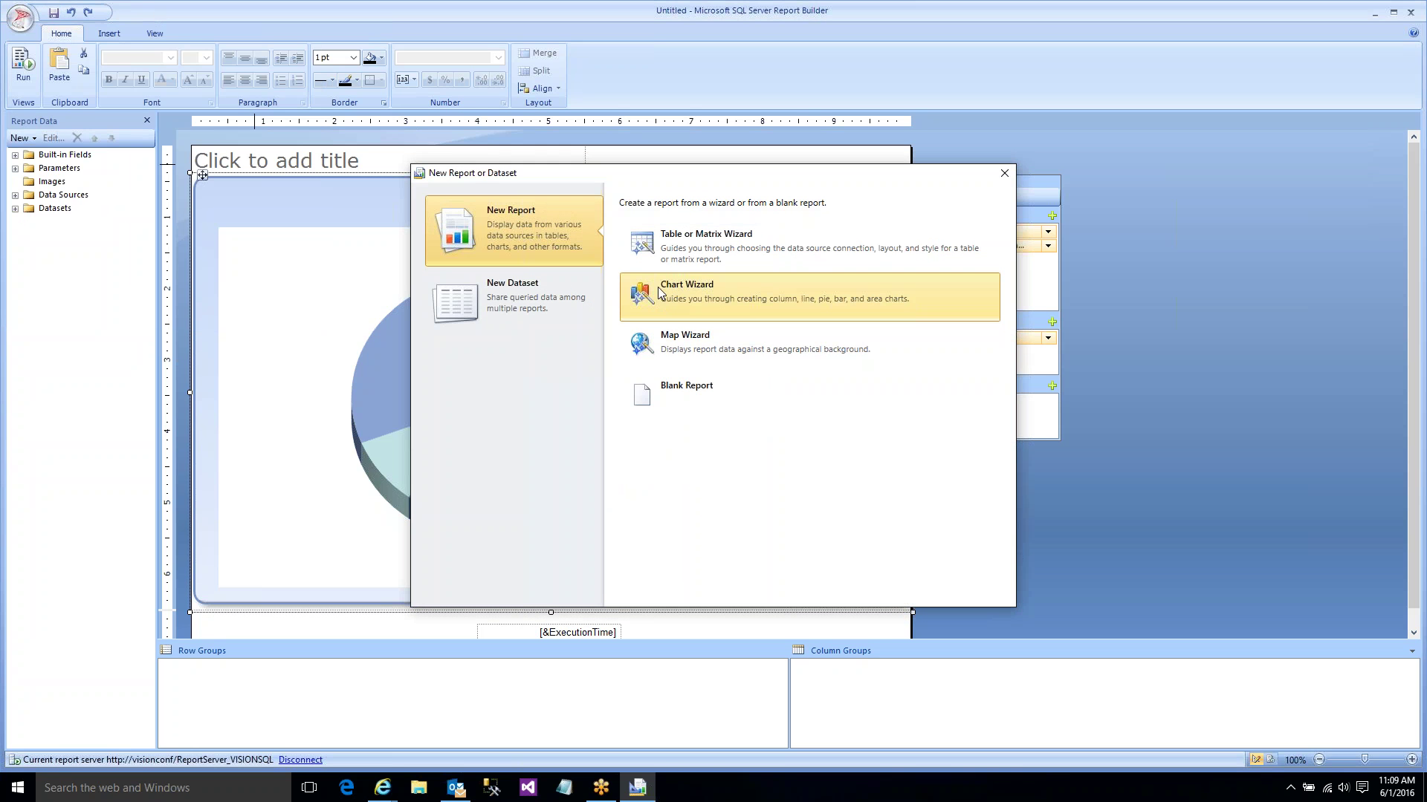
pyautogui.click(669, 248)
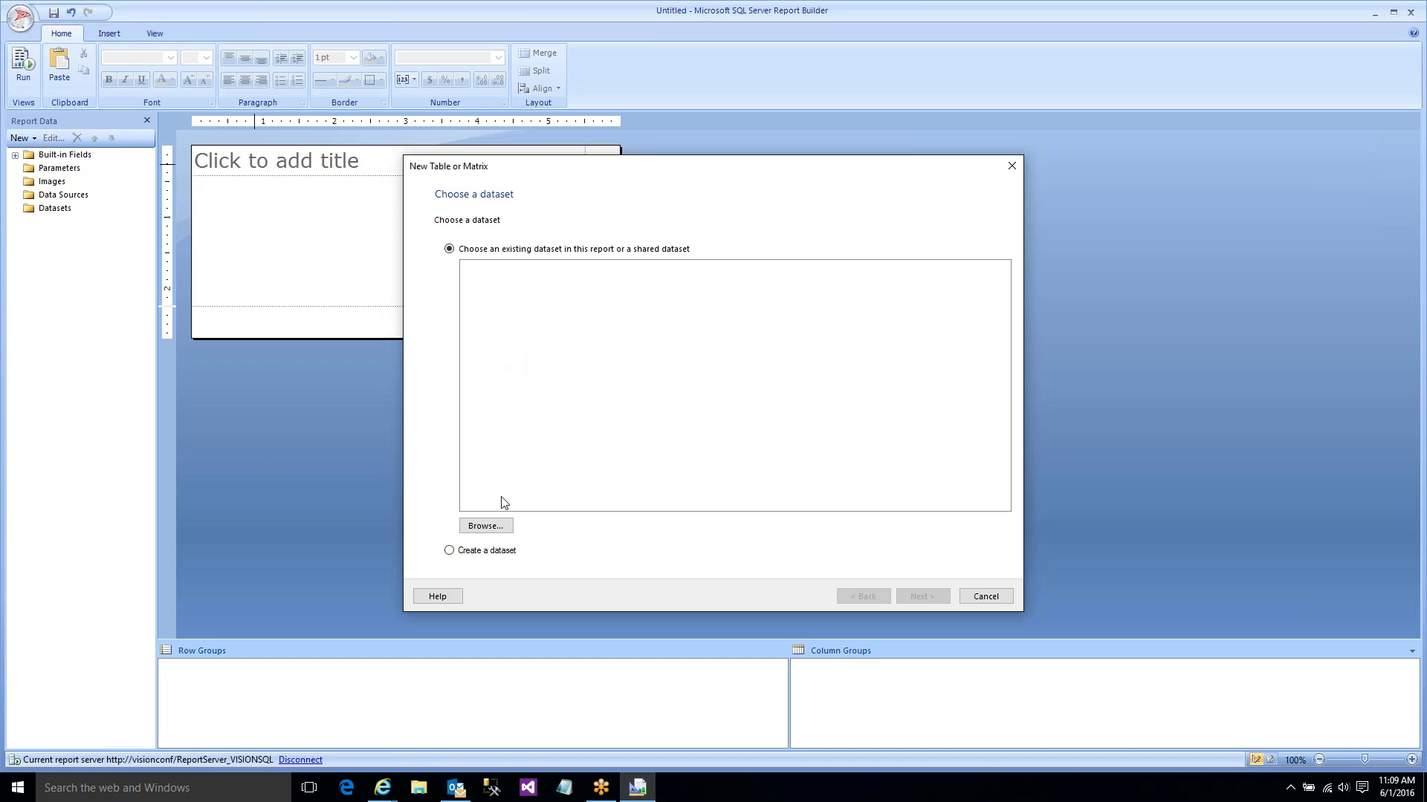
pyautogui.click(497, 550)
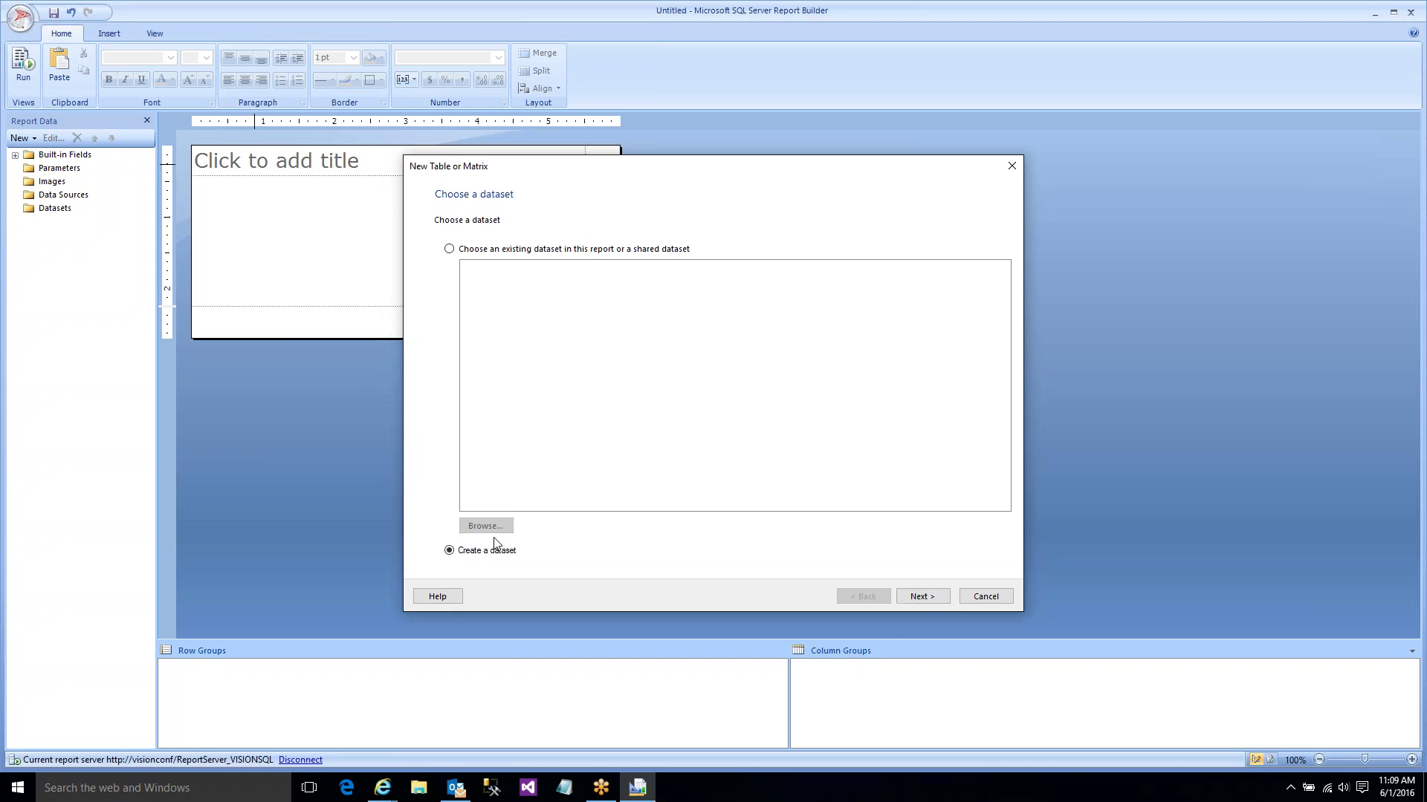
pyautogui.click(920, 595)
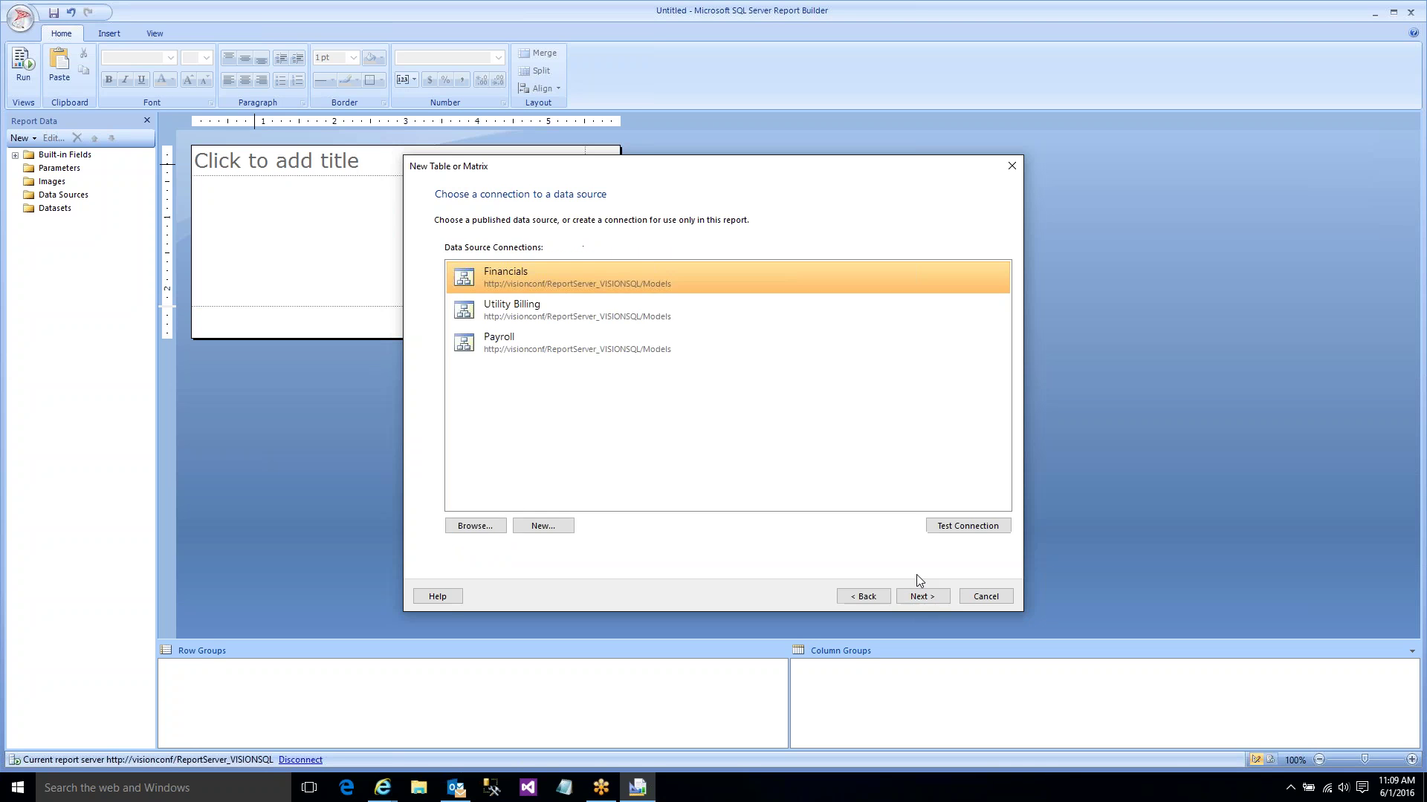
# - Select Vision Data Source from the report server's Data Sources folder as the data source connection
pyautogui.click(475, 525)
pyautogui.doubleClick(524, 268)
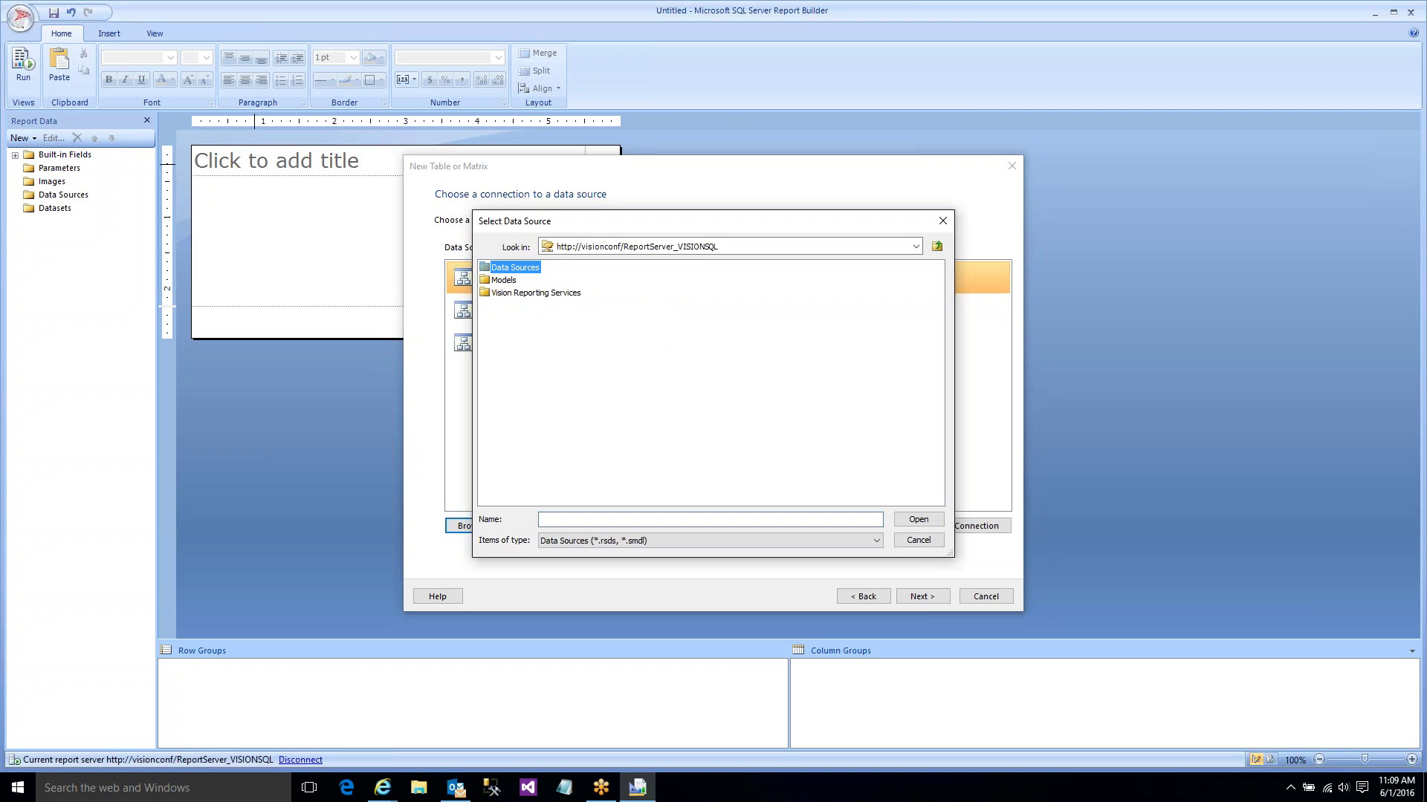
pyautogui.doubleClick(517, 268)
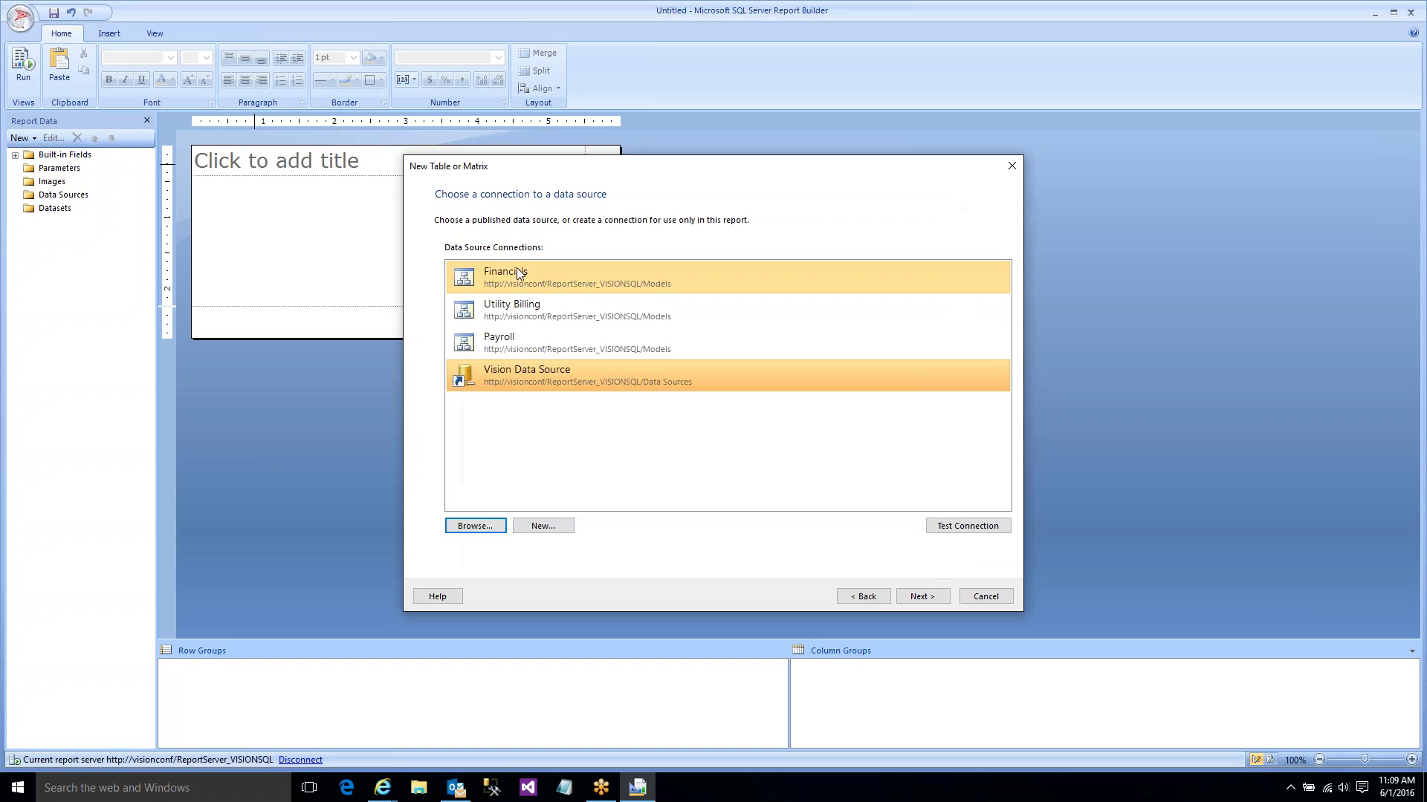
# - Connect to Vision Data Source by entering the account password and proceed to the query design
pyautogui.click(922, 596)
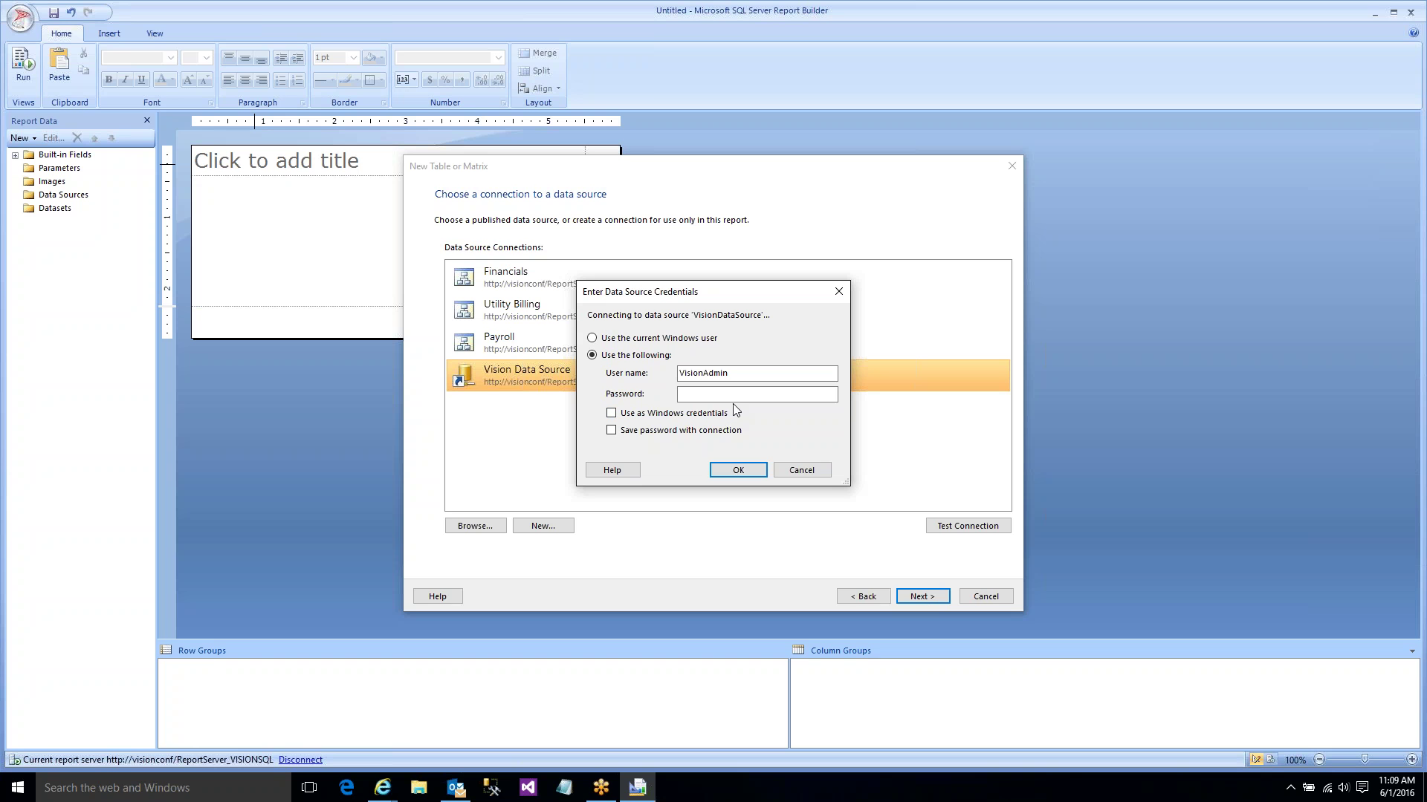
pyautogui.click(736, 396)
pyautogui.press('capslock')
pyautogui.write('**********')
pyautogui.press('Return')
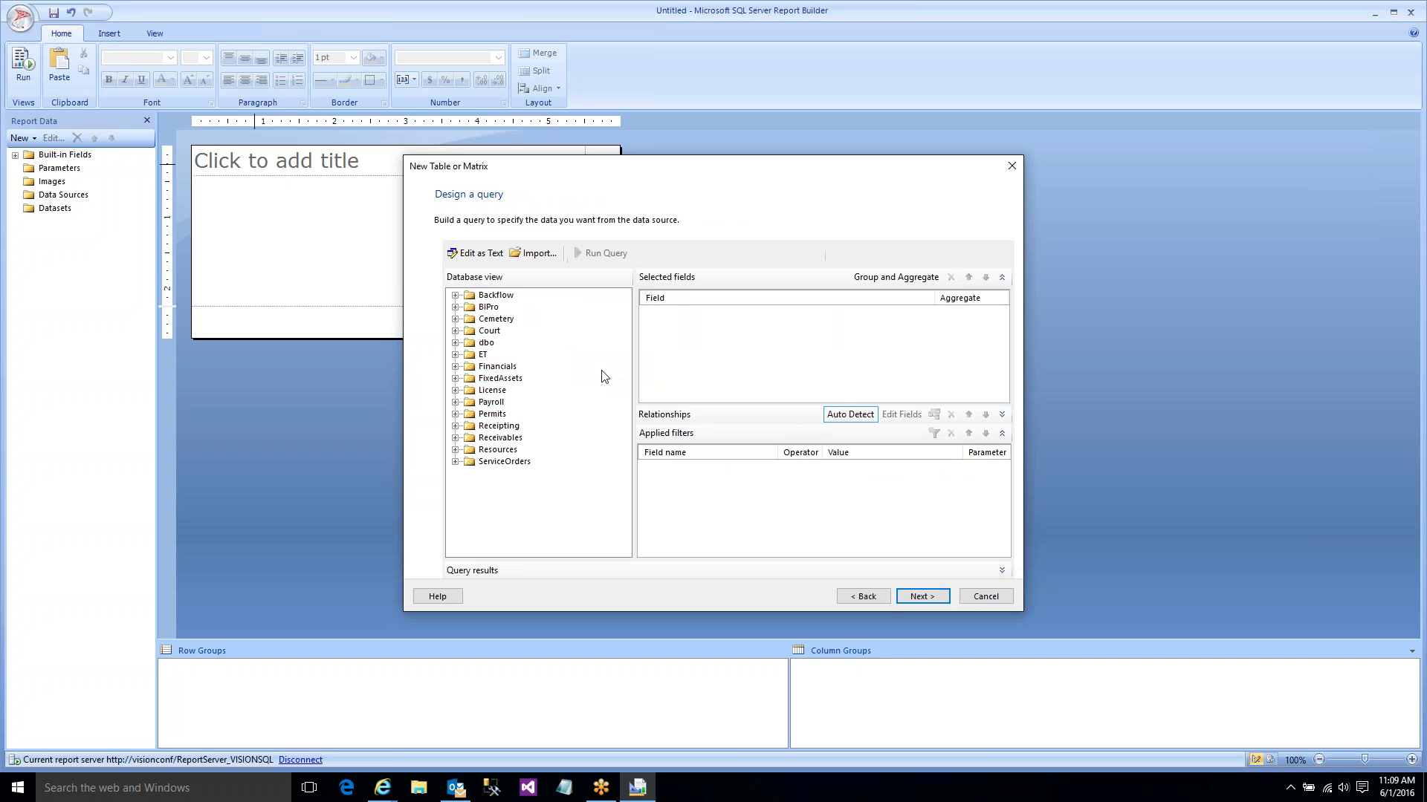
# - Examine the ServiceOrders and Receipting schemas, including the fields of the Receipting Notes table, and cancel the Table or Matrix wizard
pyautogui.click(456, 462)
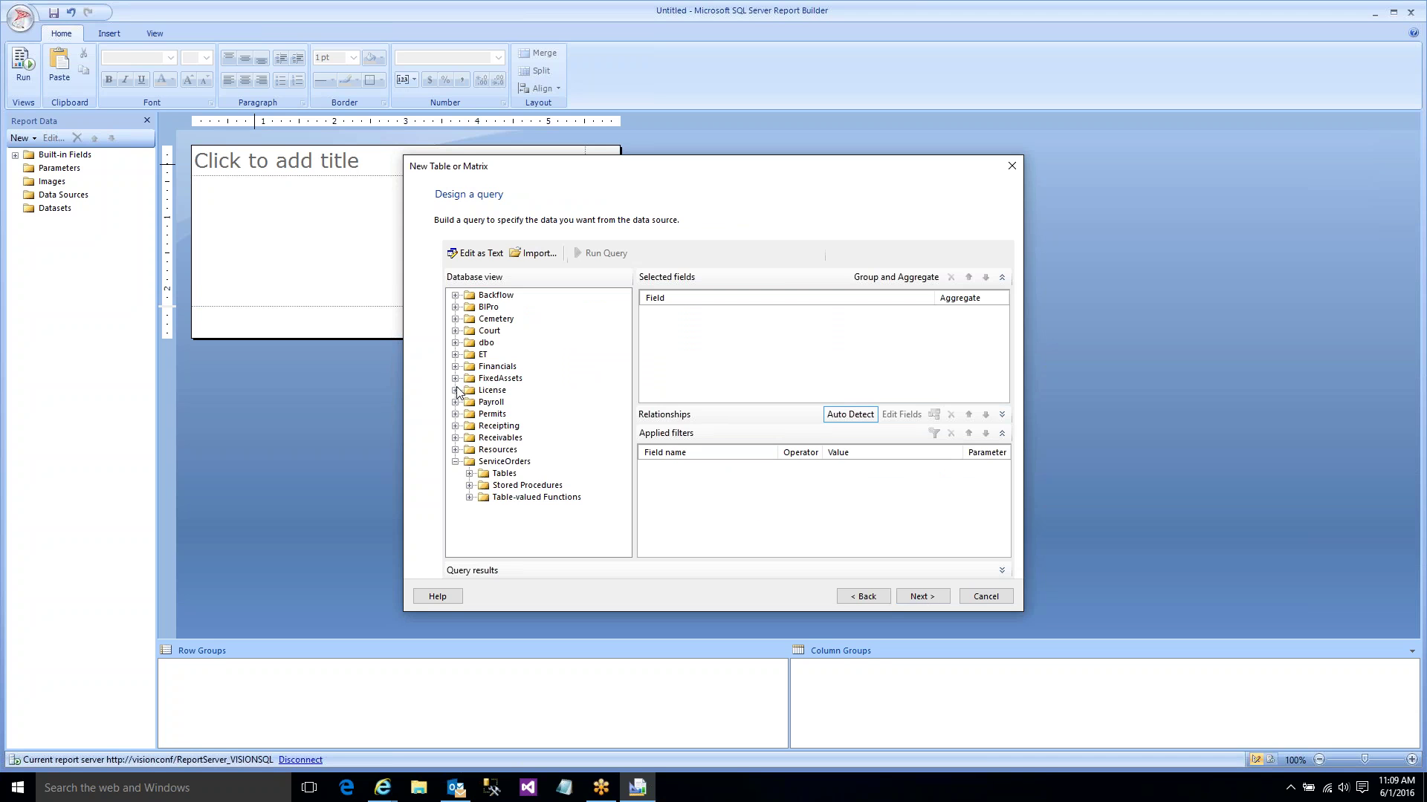
pyautogui.click(456, 426)
pyautogui.click(470, 438)
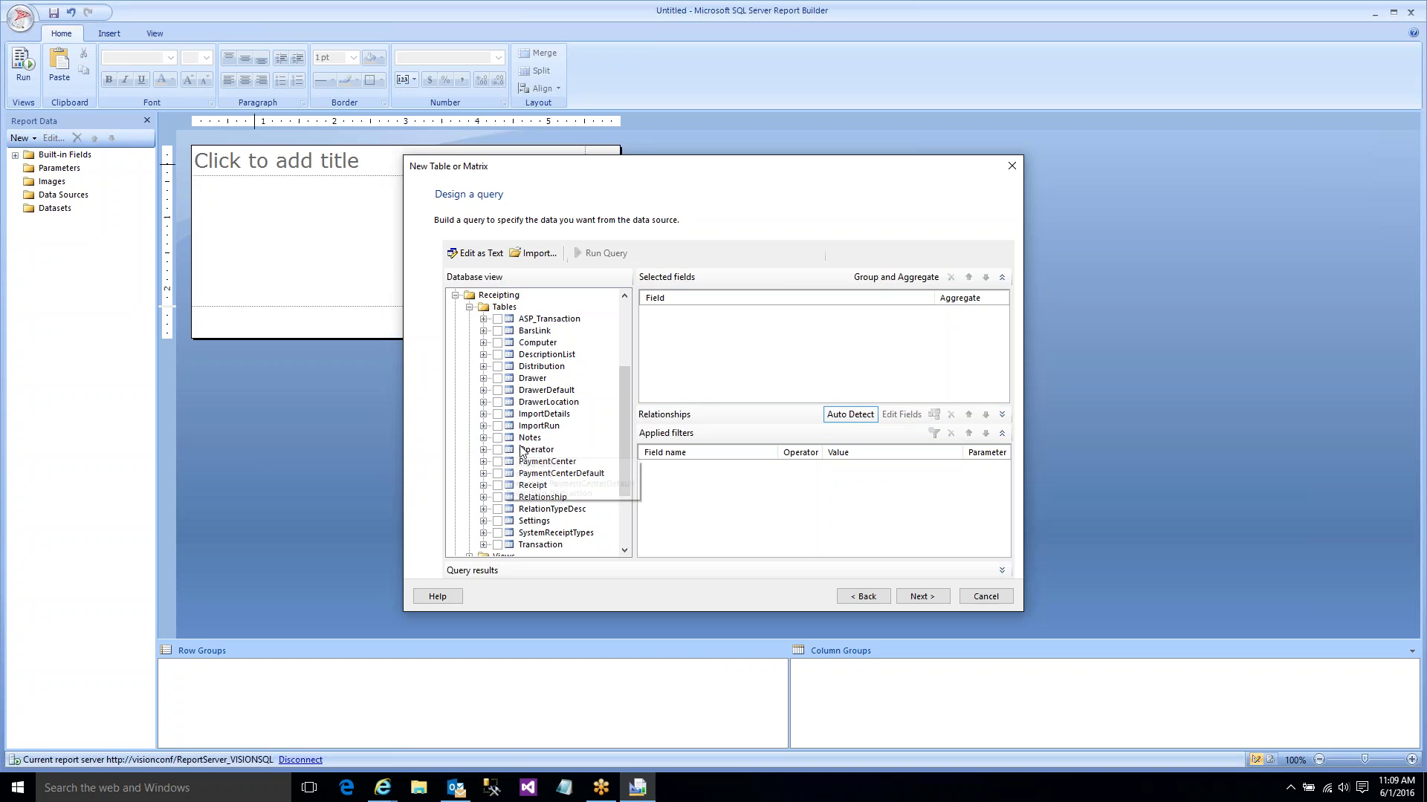
pyautogui.click(483, 438)
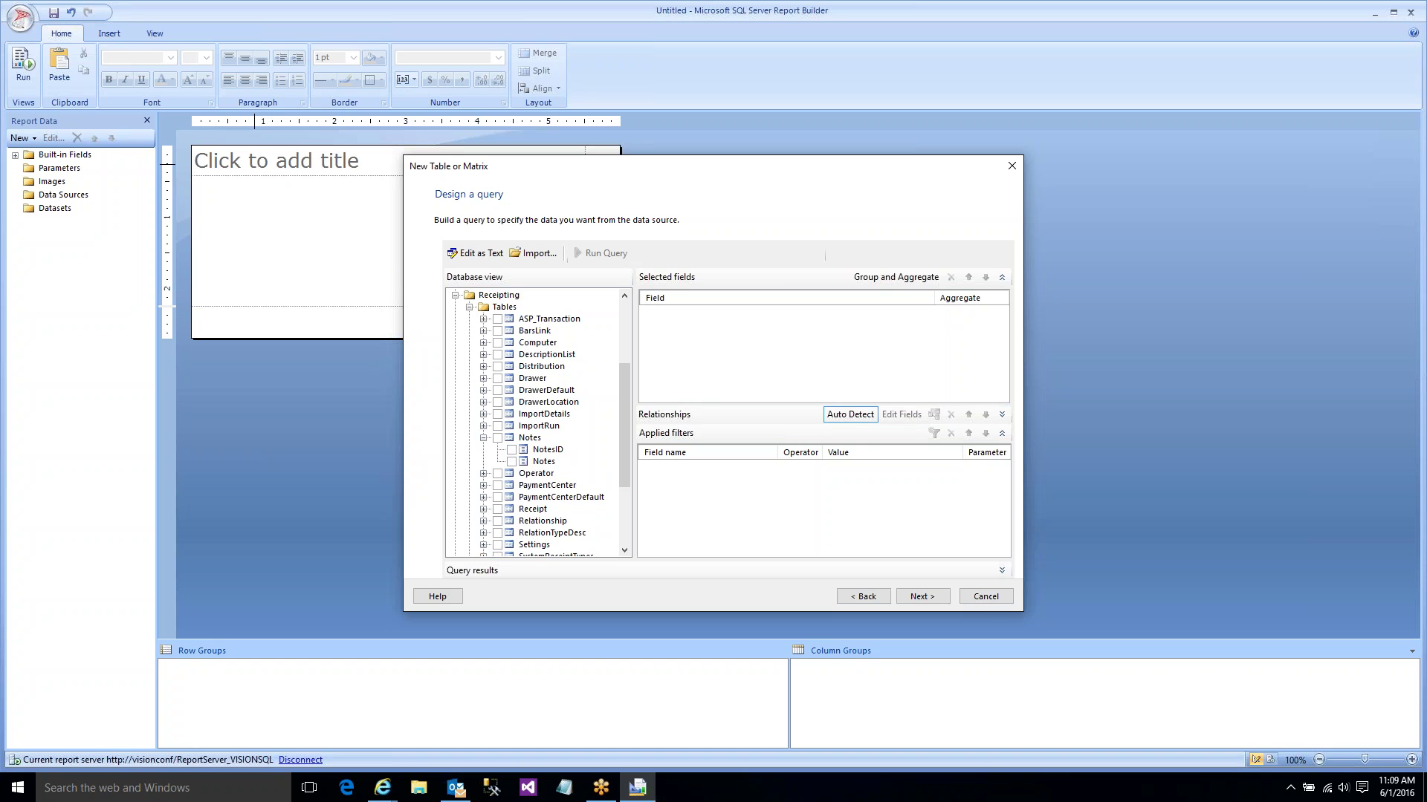
pyautogui.moveTo(626, 429); pyautogui.dragTo(627, 347)
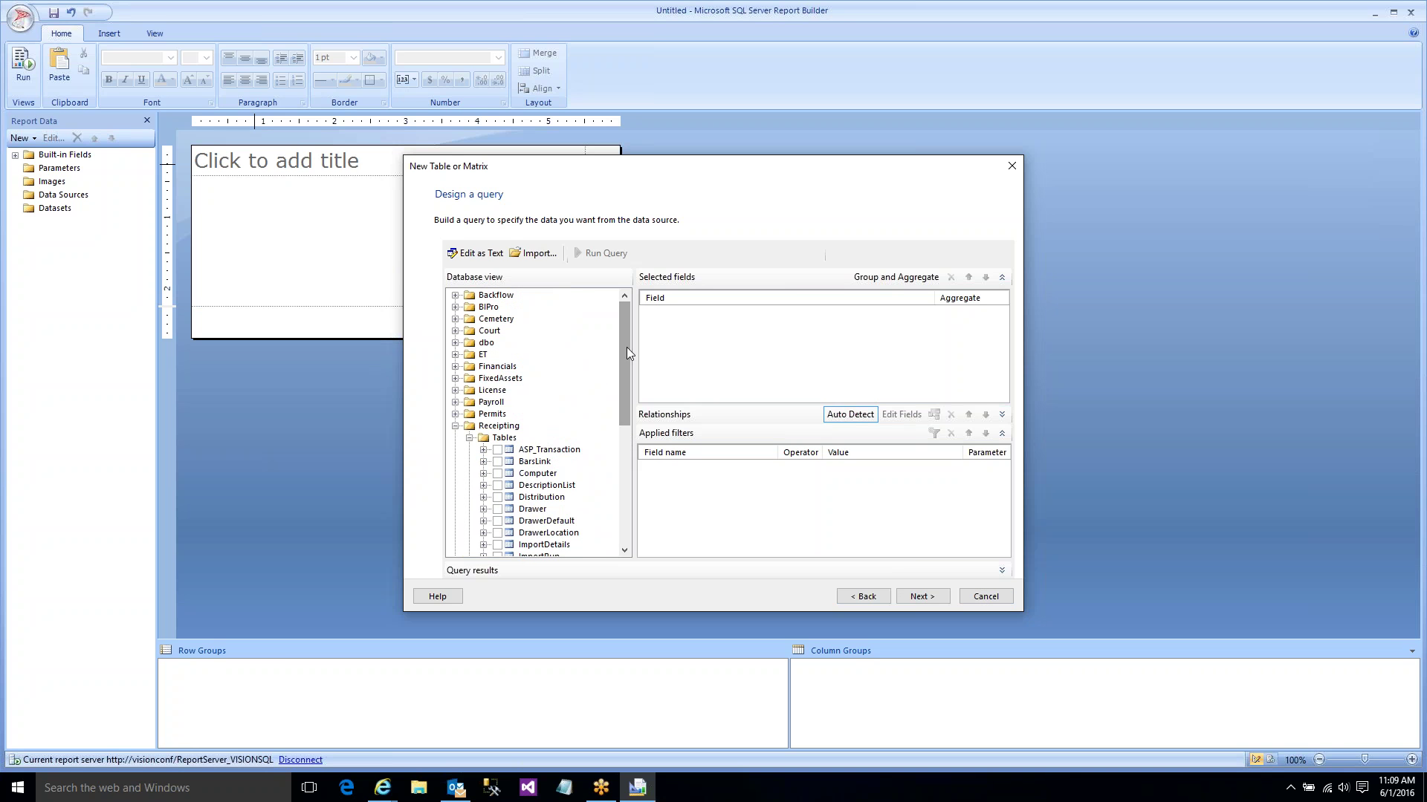
pyautogui.click(986, 596)
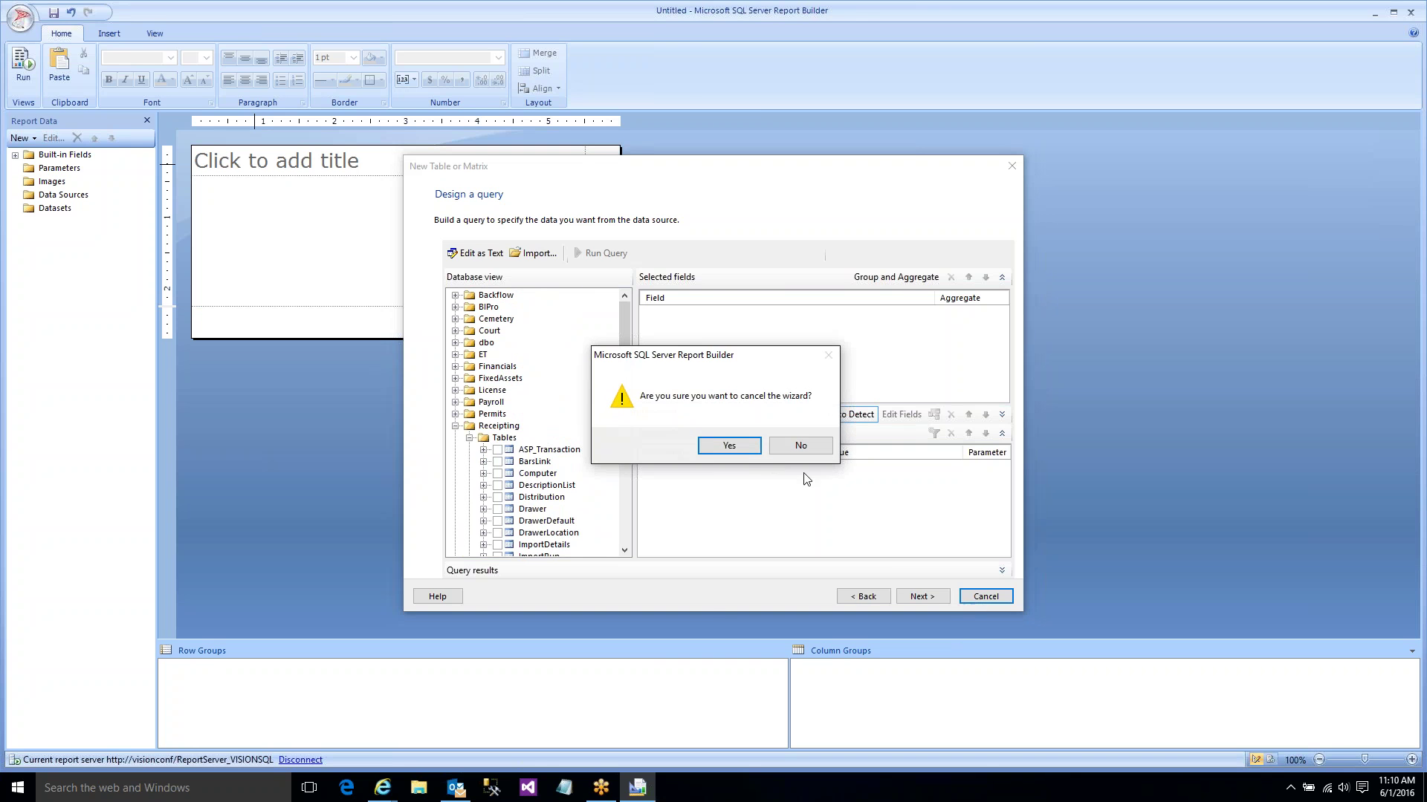
pyautogui.click(736, 448)
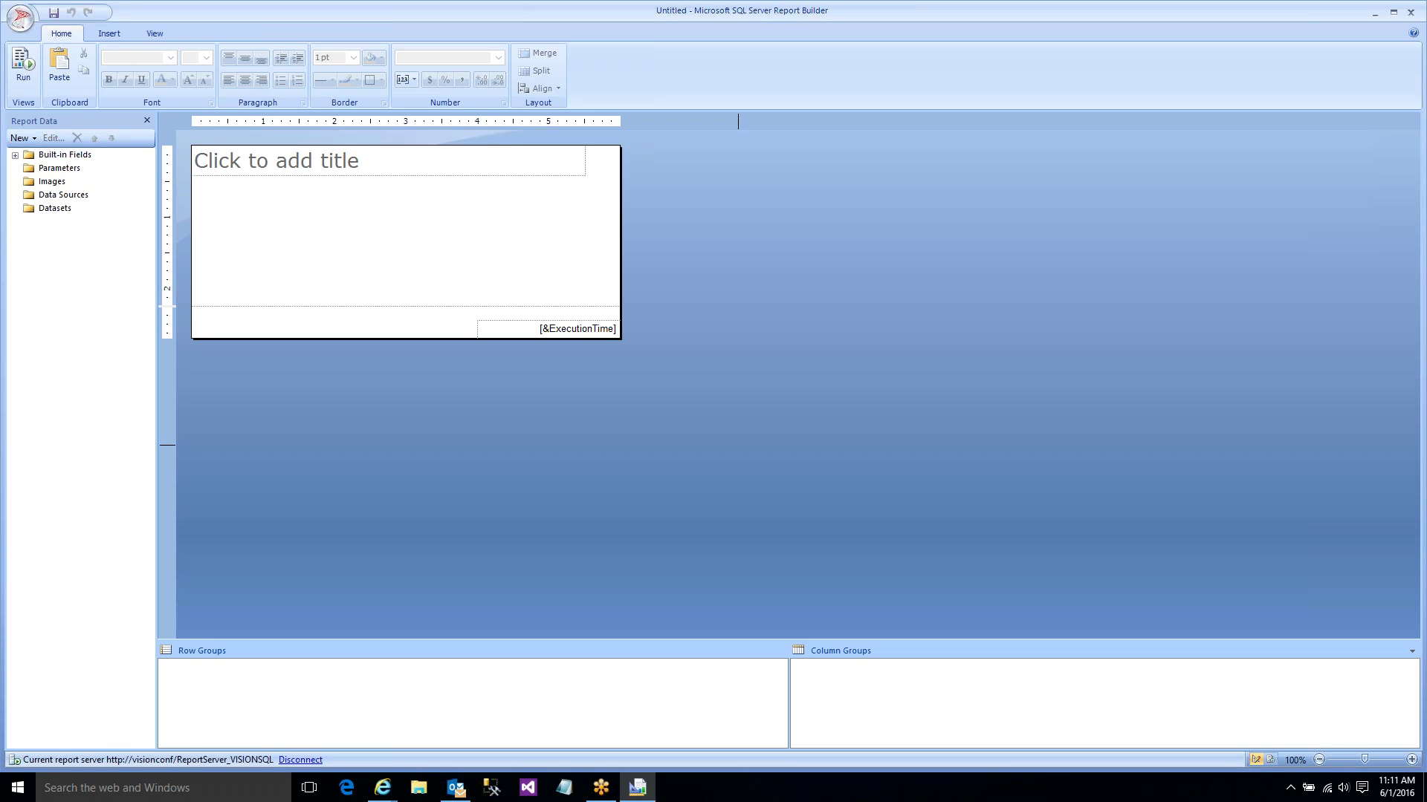
# - Open the Report Builder 3.0 Help and maximize its window
pyautogui.press('F1')
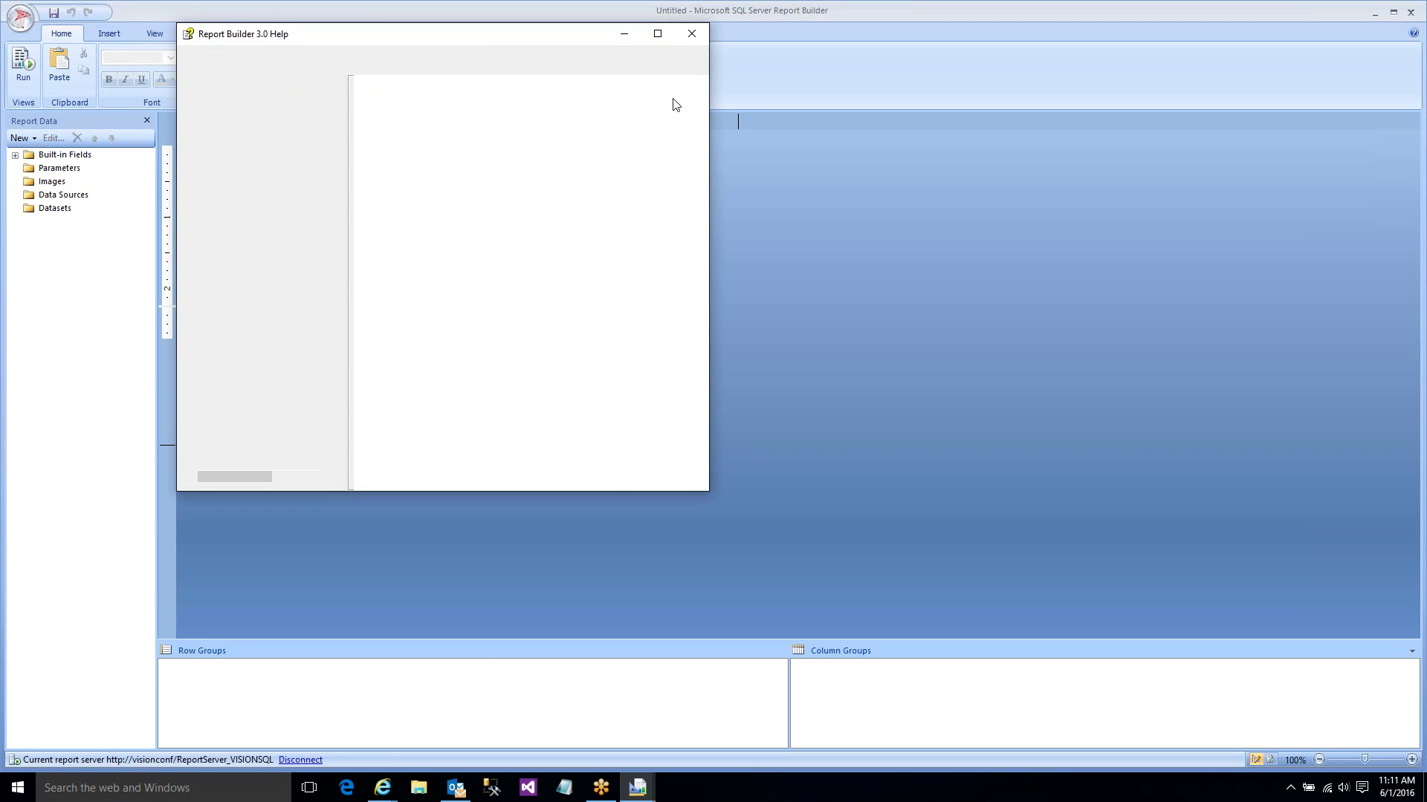
pyautogui.click(658, 35)
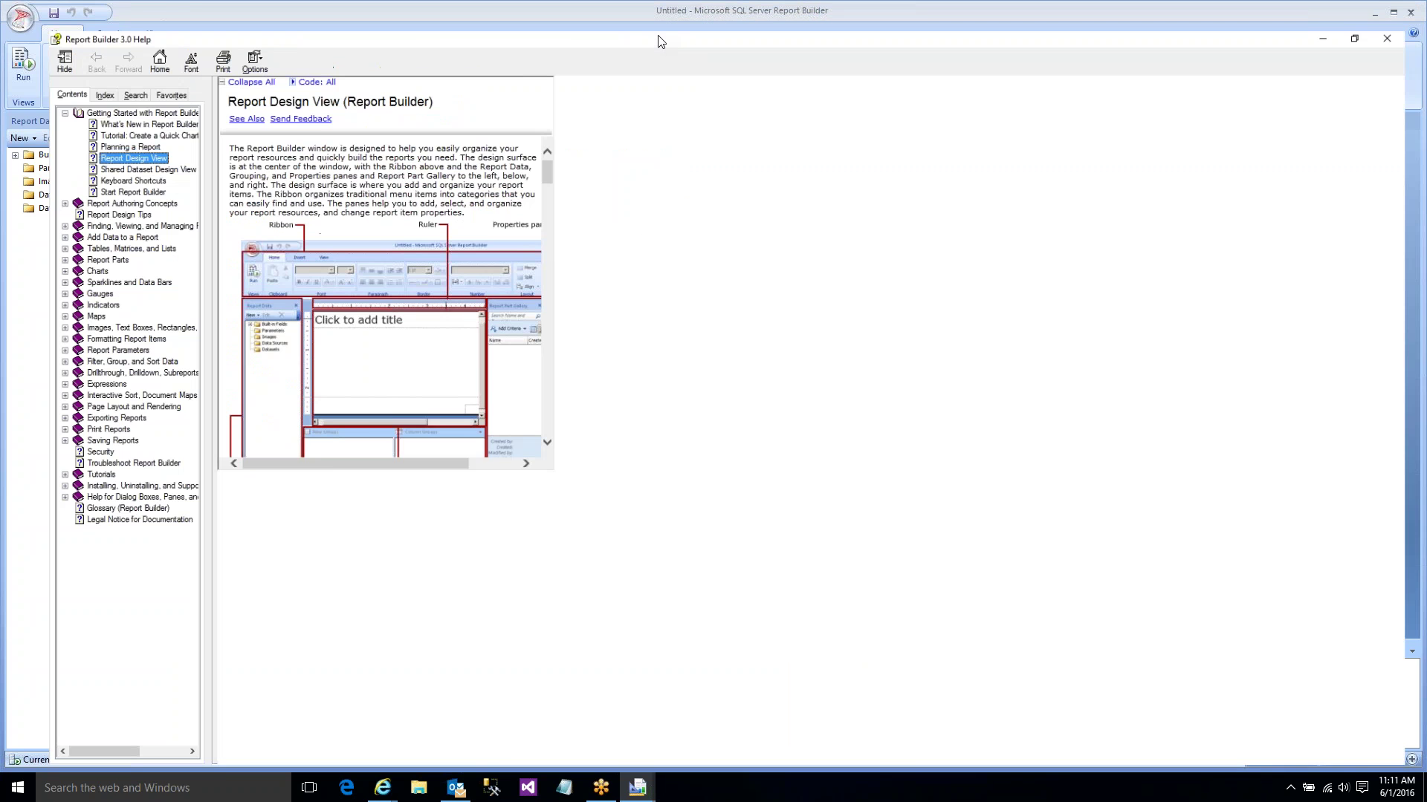